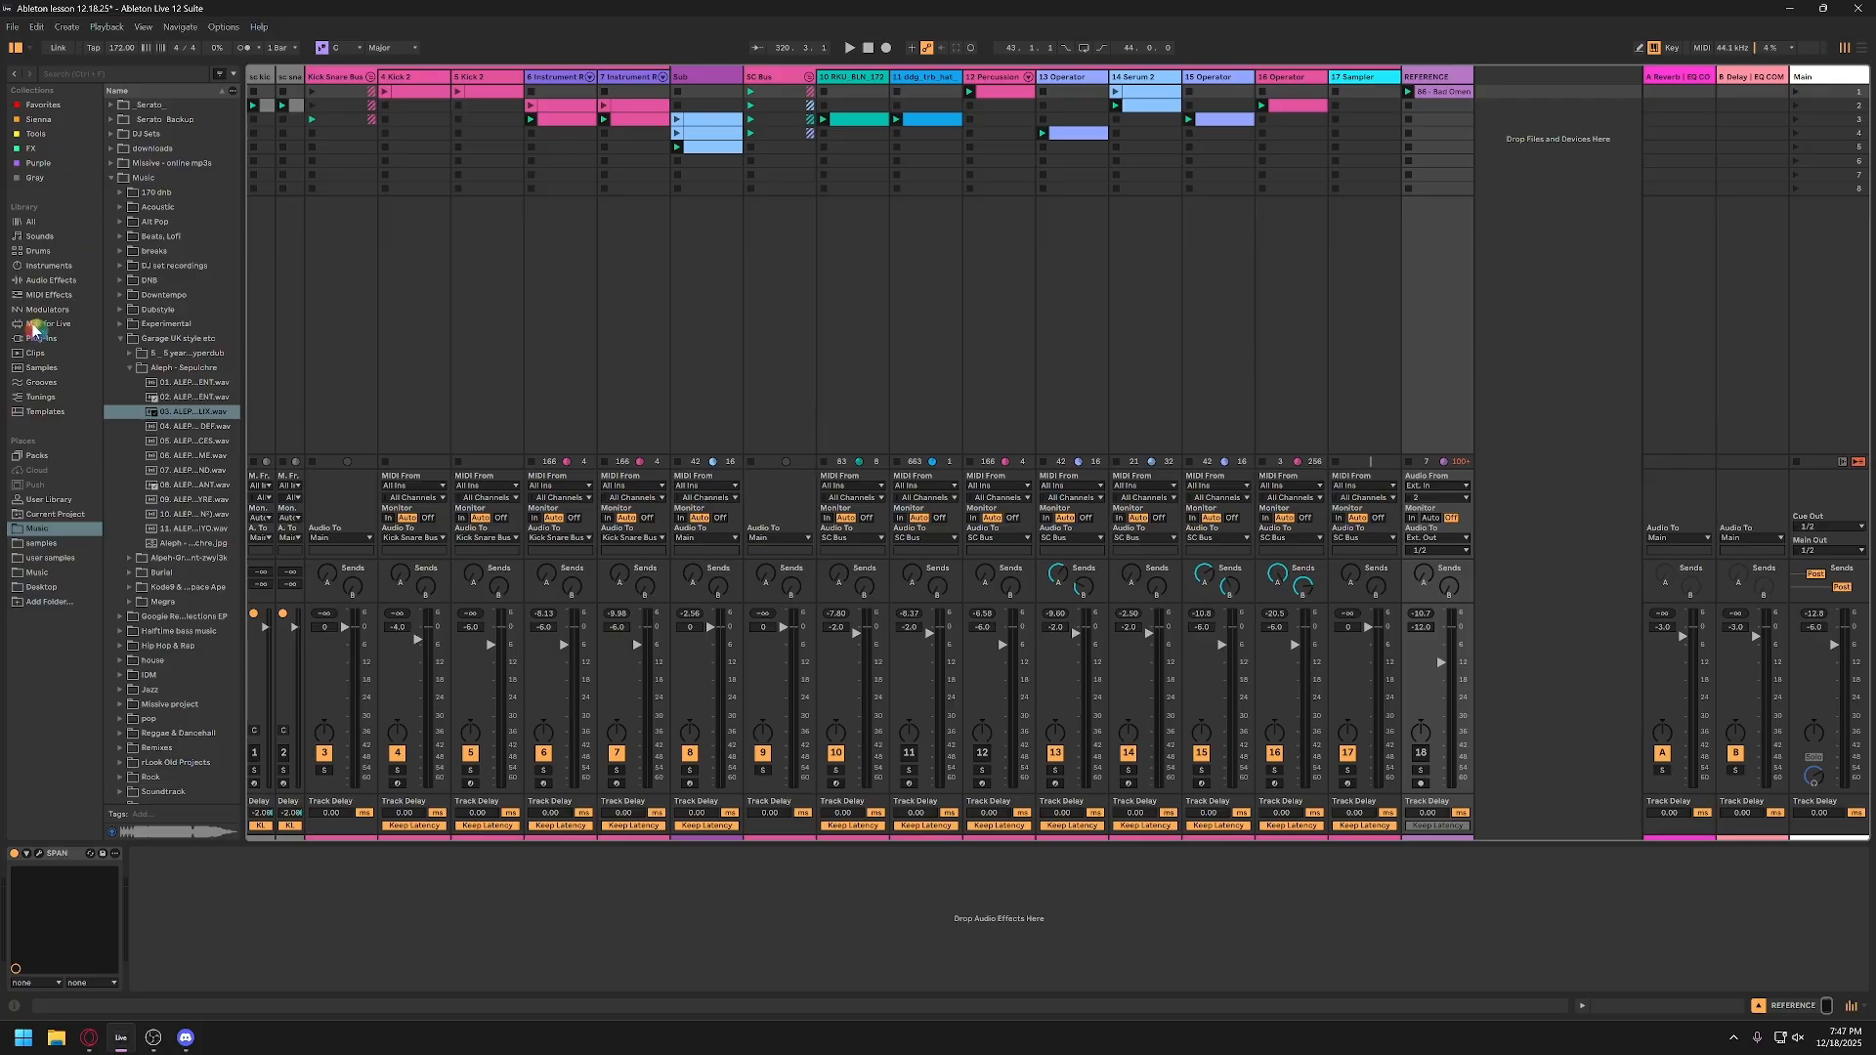
Step: Show the Instruments category in the browser and review the audio device, sample rate and latency settings
left_click(50, 267)
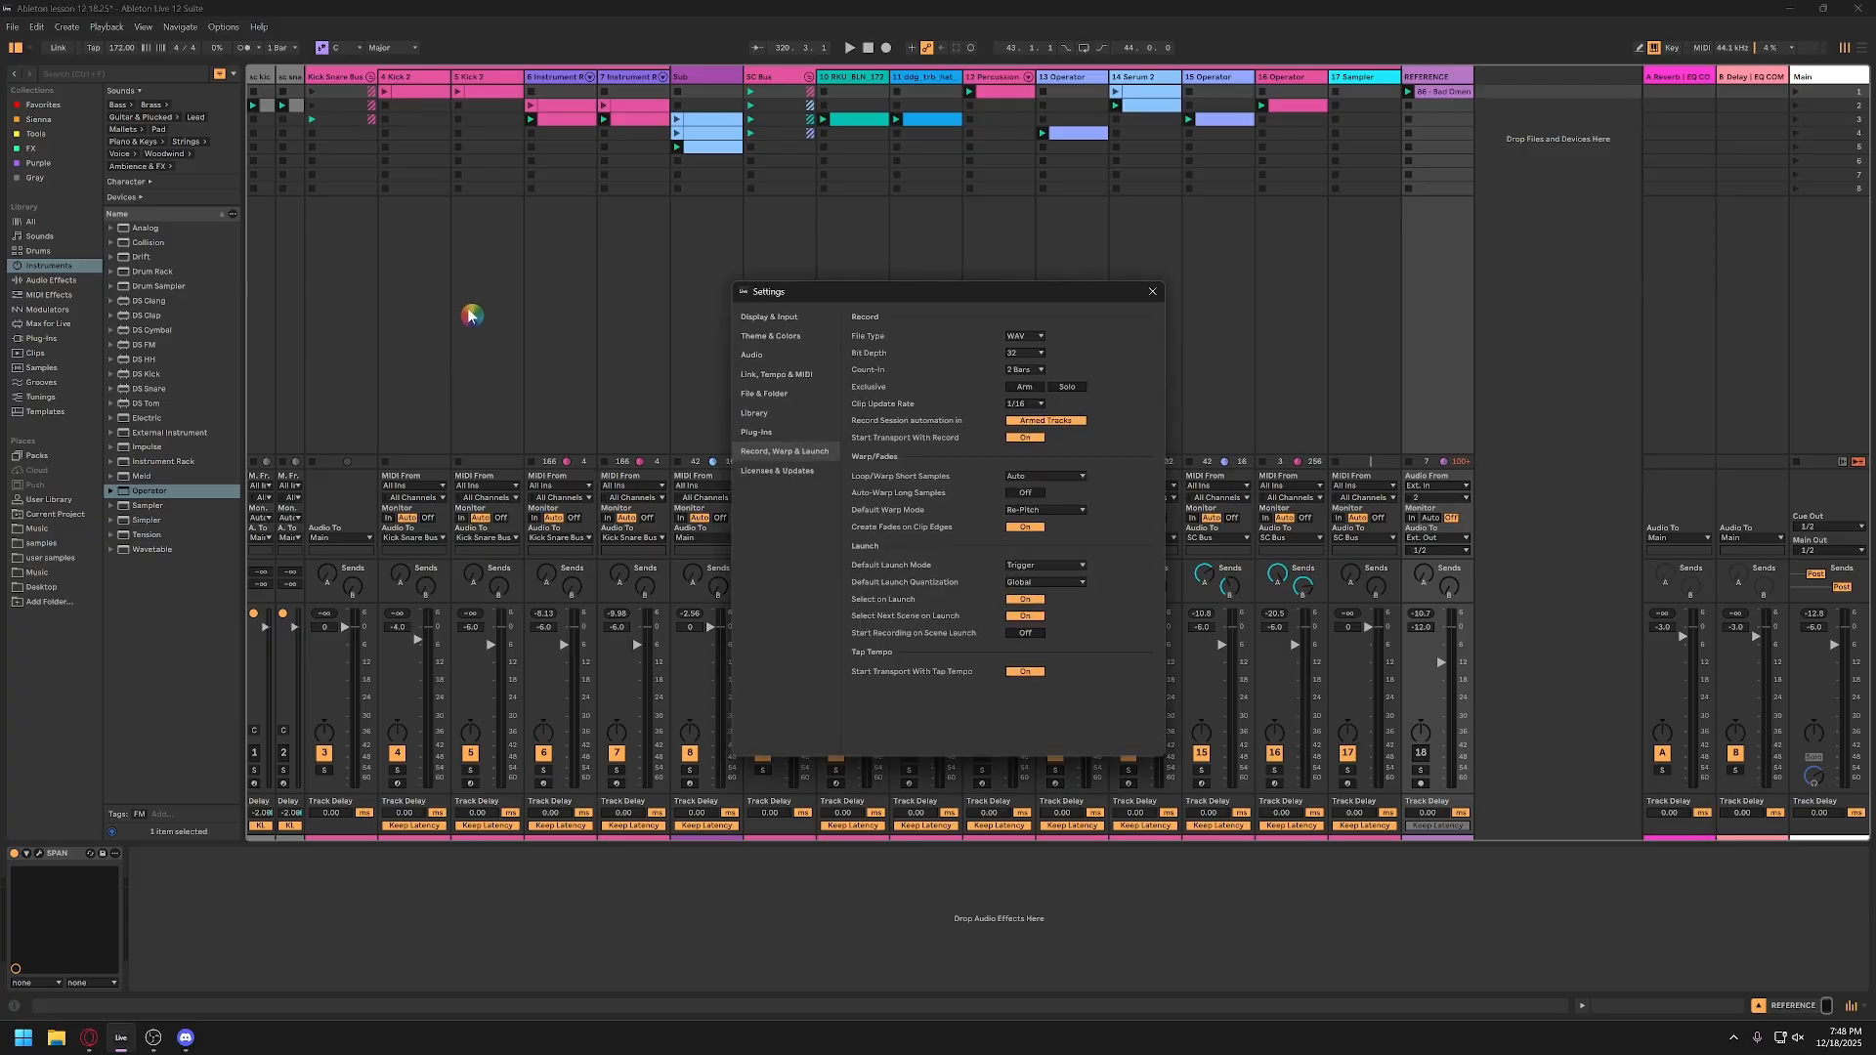
left_click(755, 356)
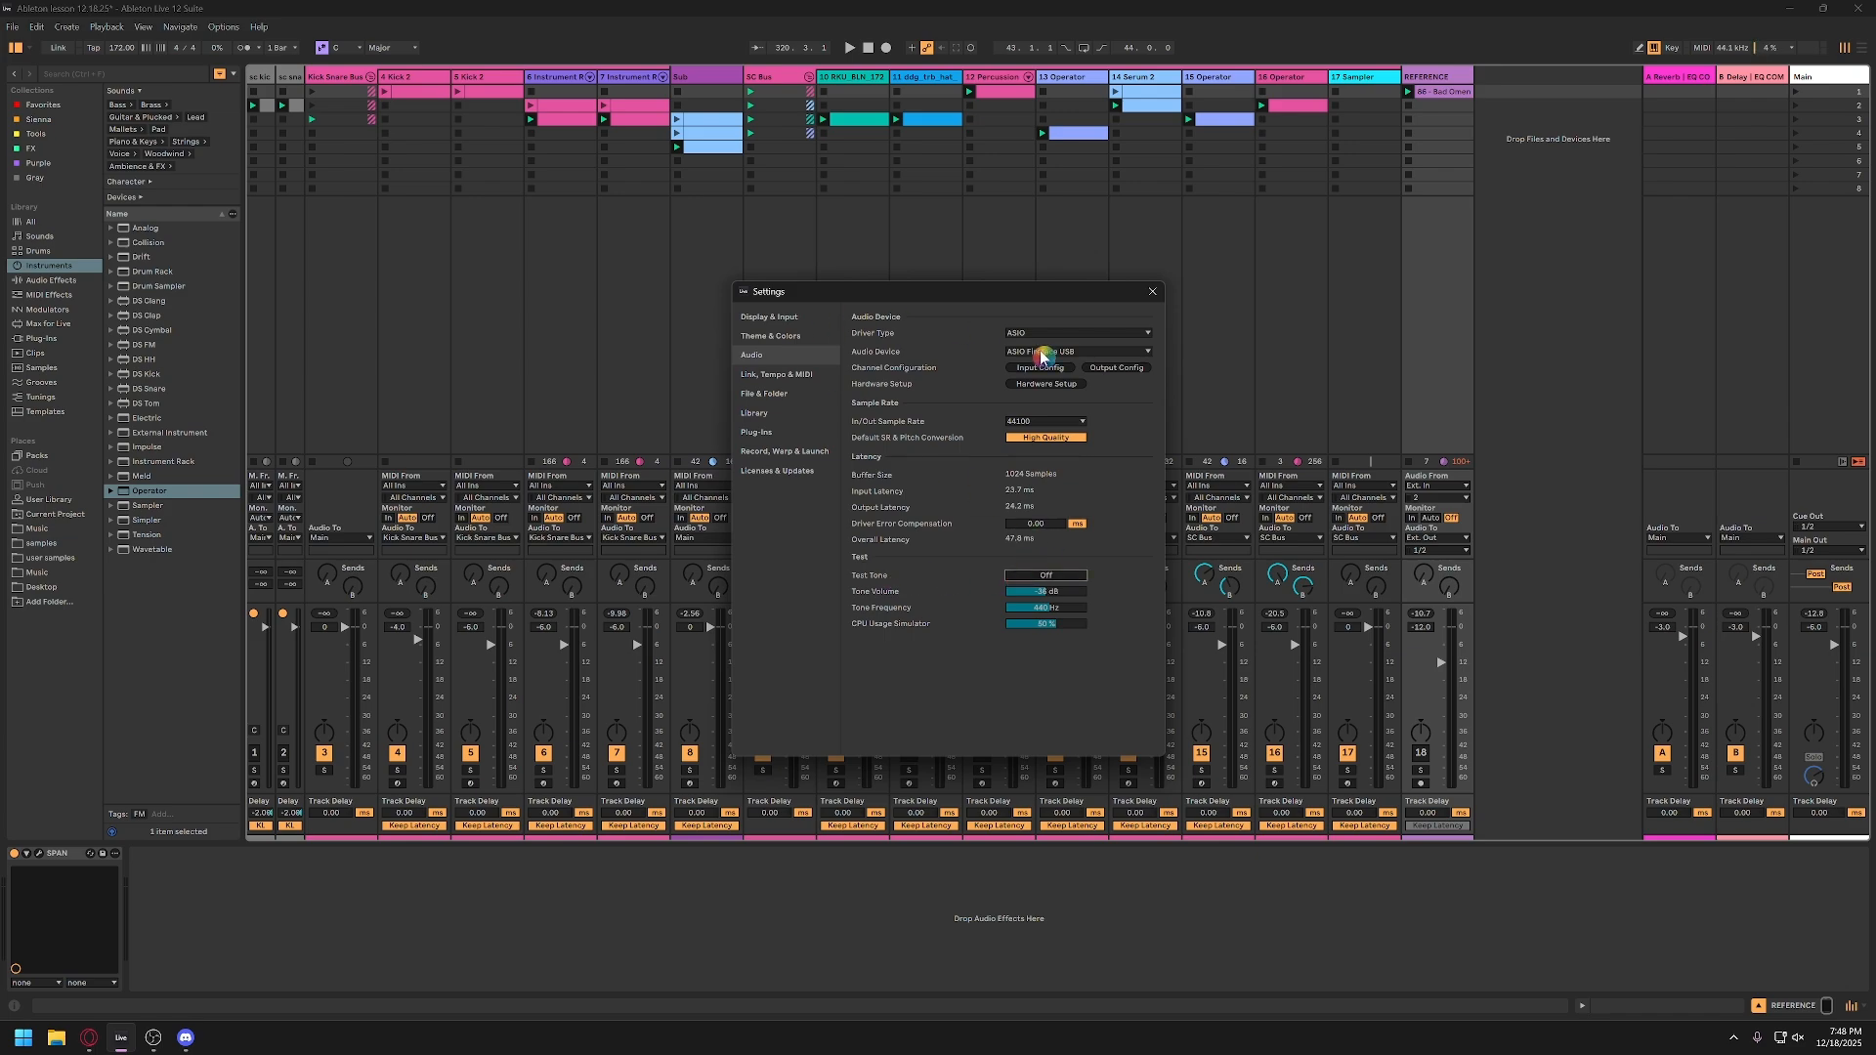
left_click(1153, 291)
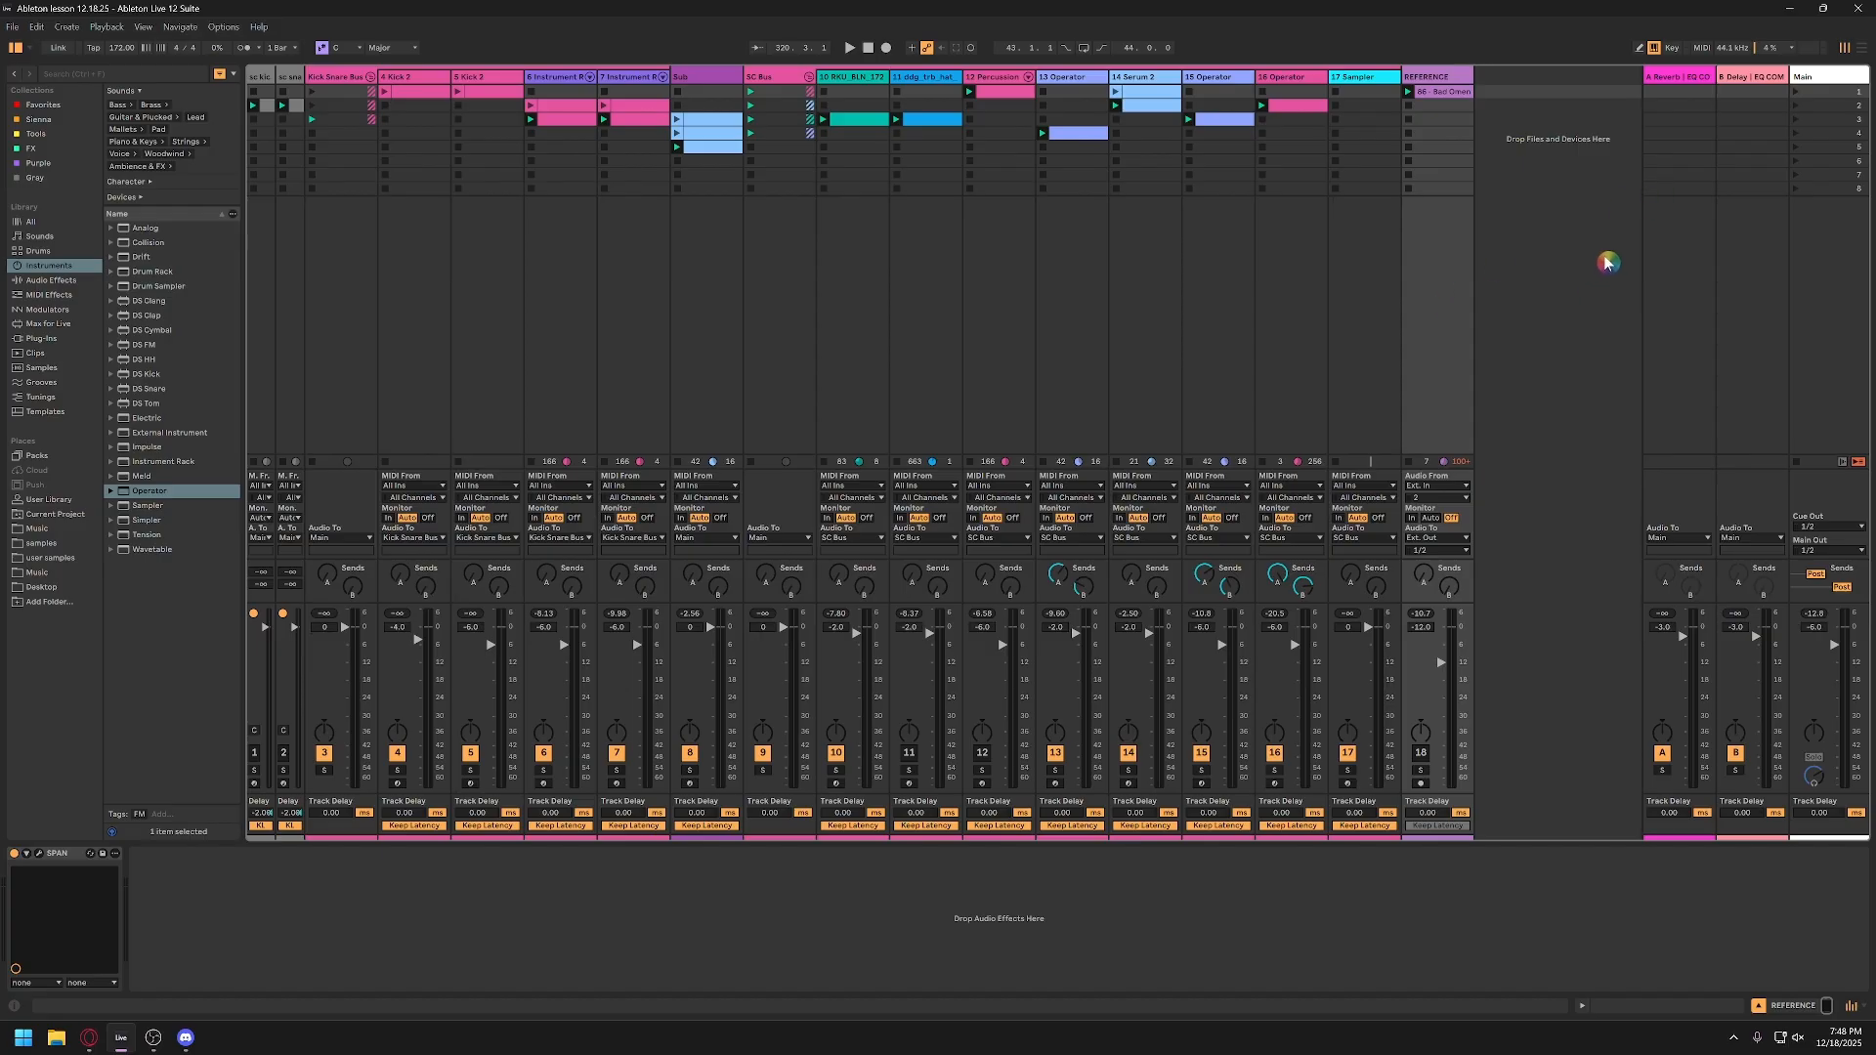
Step: Show the Main track's device chain and collapse the restream plug-in device beside Utility
left_click(1835, 83)
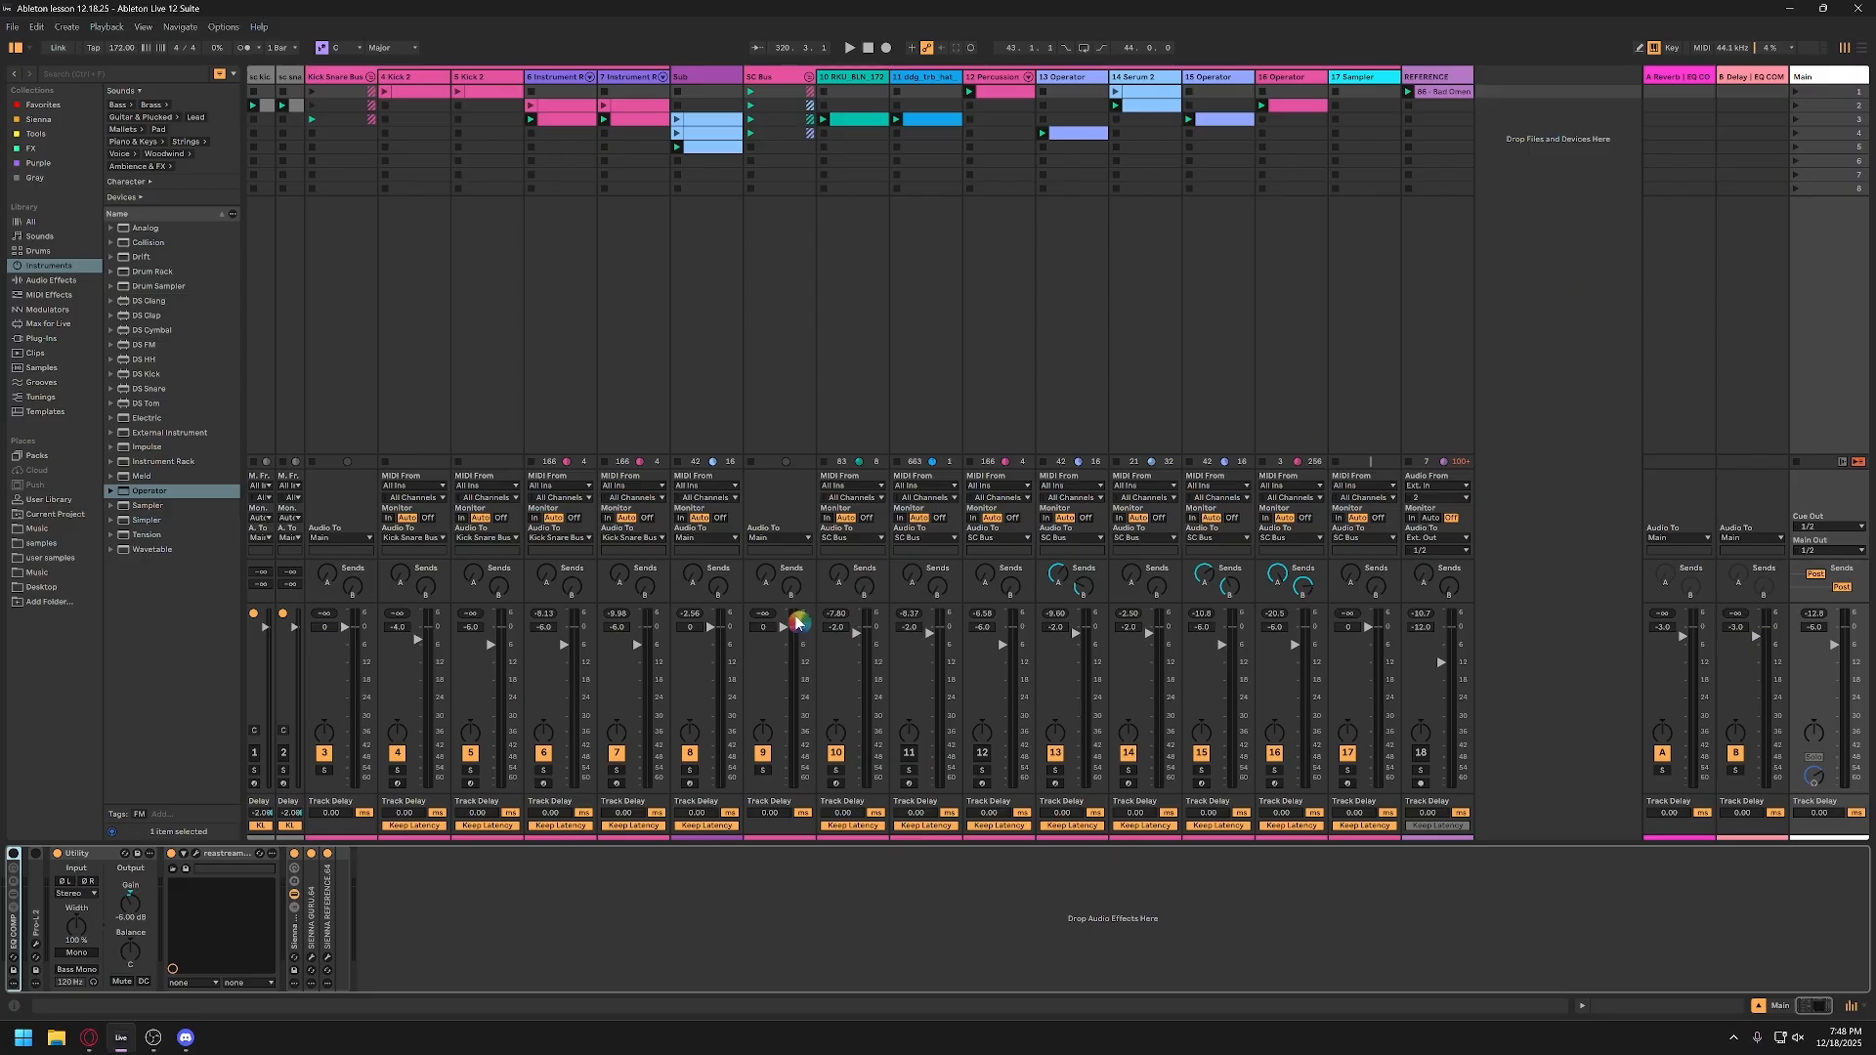
left_click(196, 854)
left_click(197, 854)
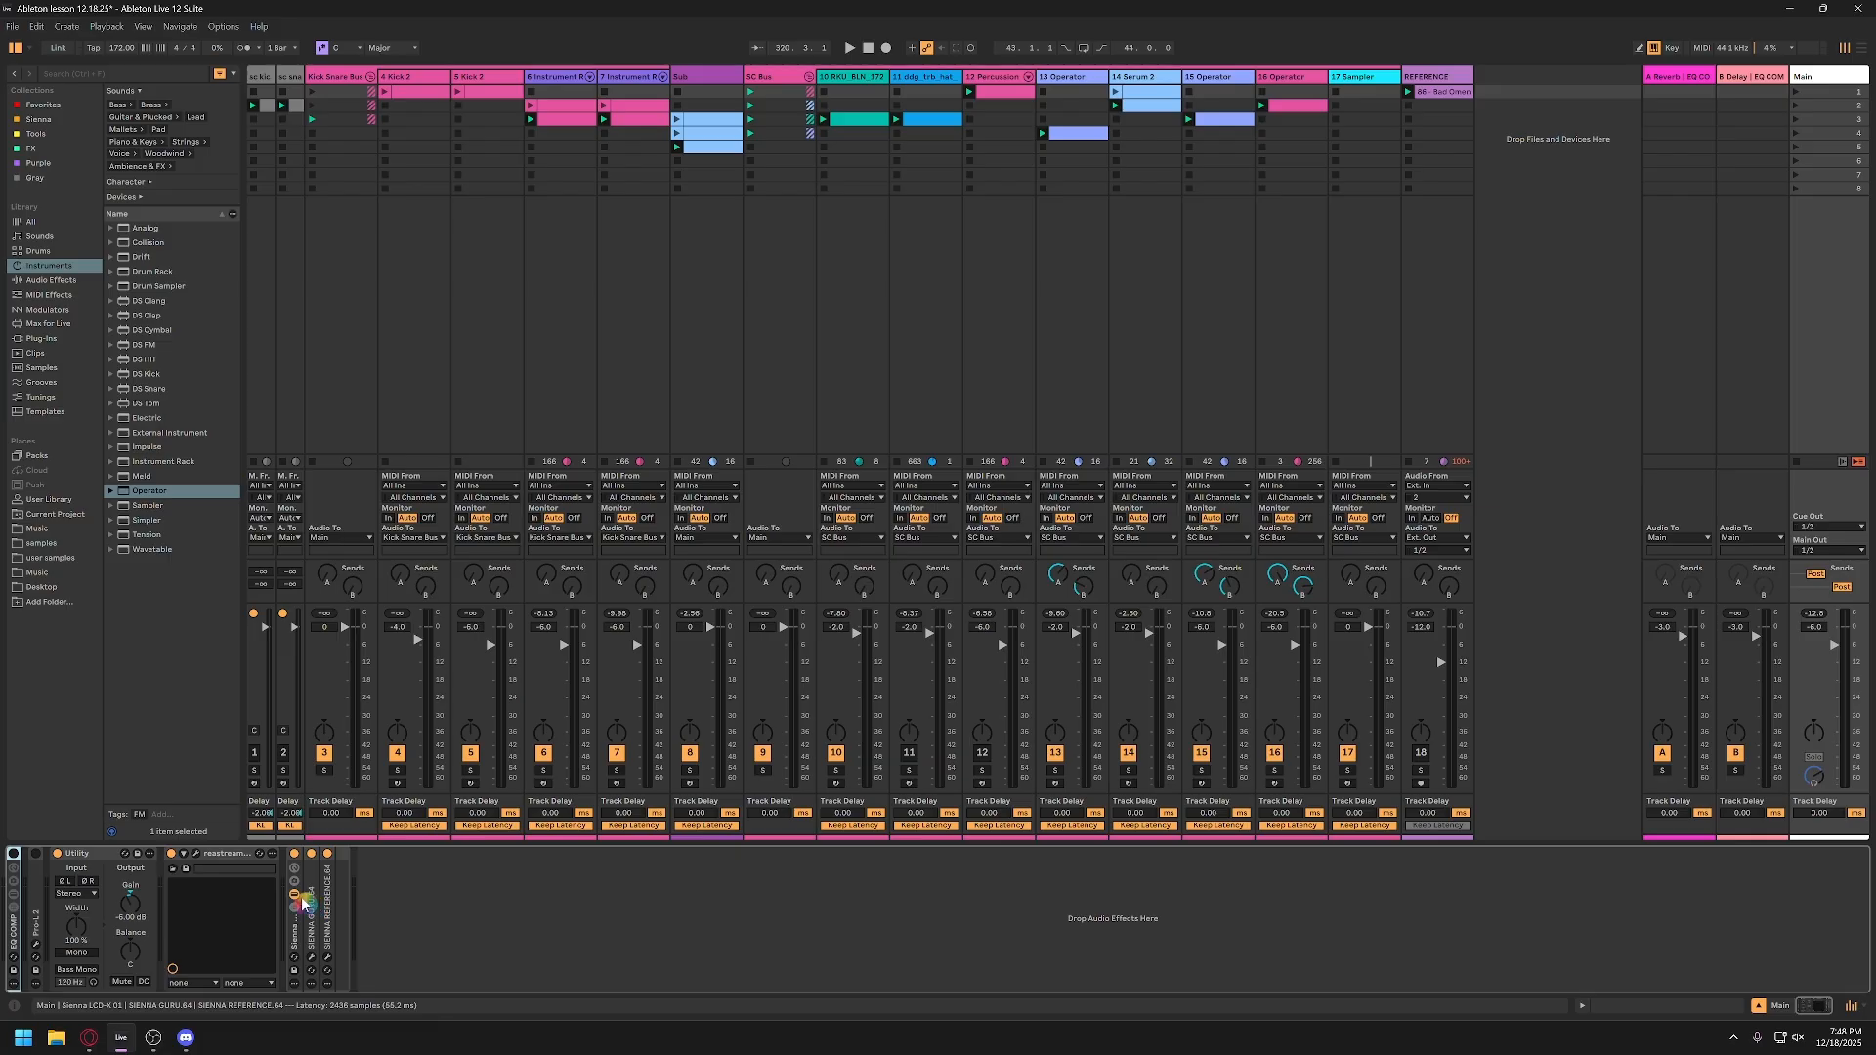
double_click(235, 854)
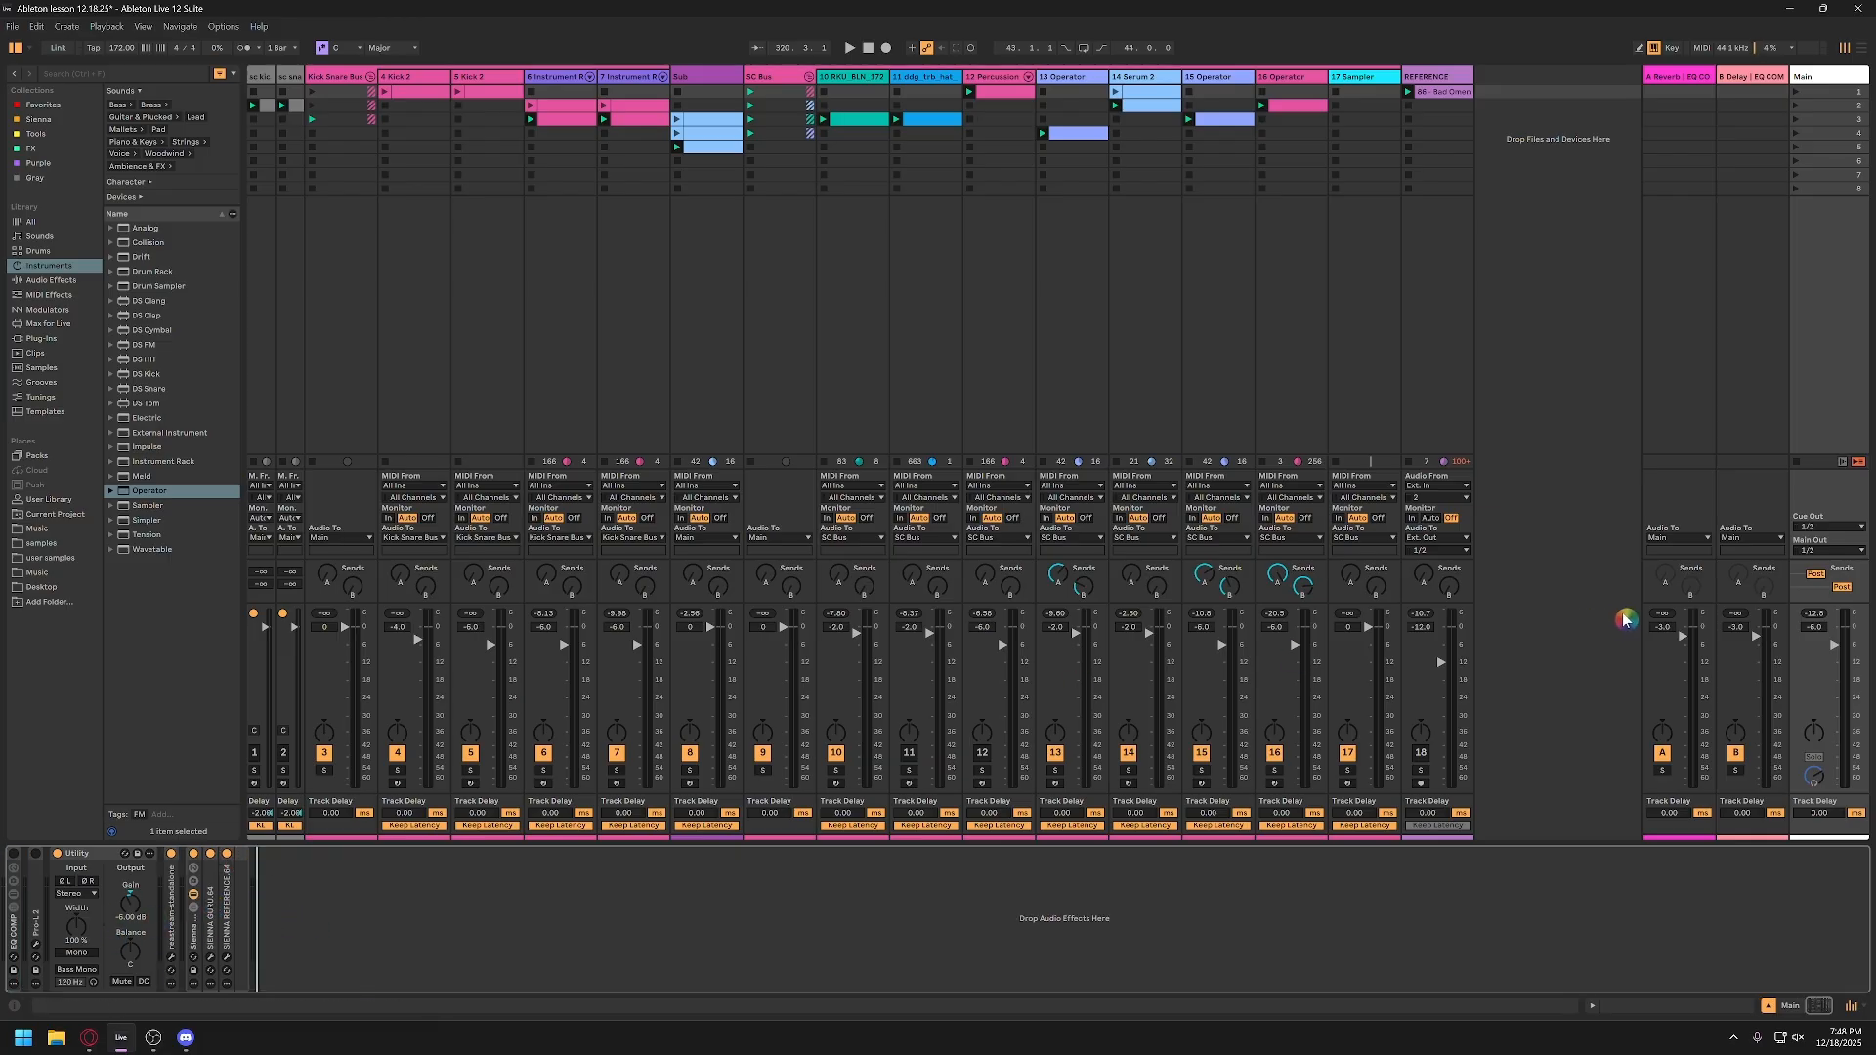
Step: Inspect the Kick Snare Bus device chain and the Kick 2 instrument on track 4
left_click(337, 77)
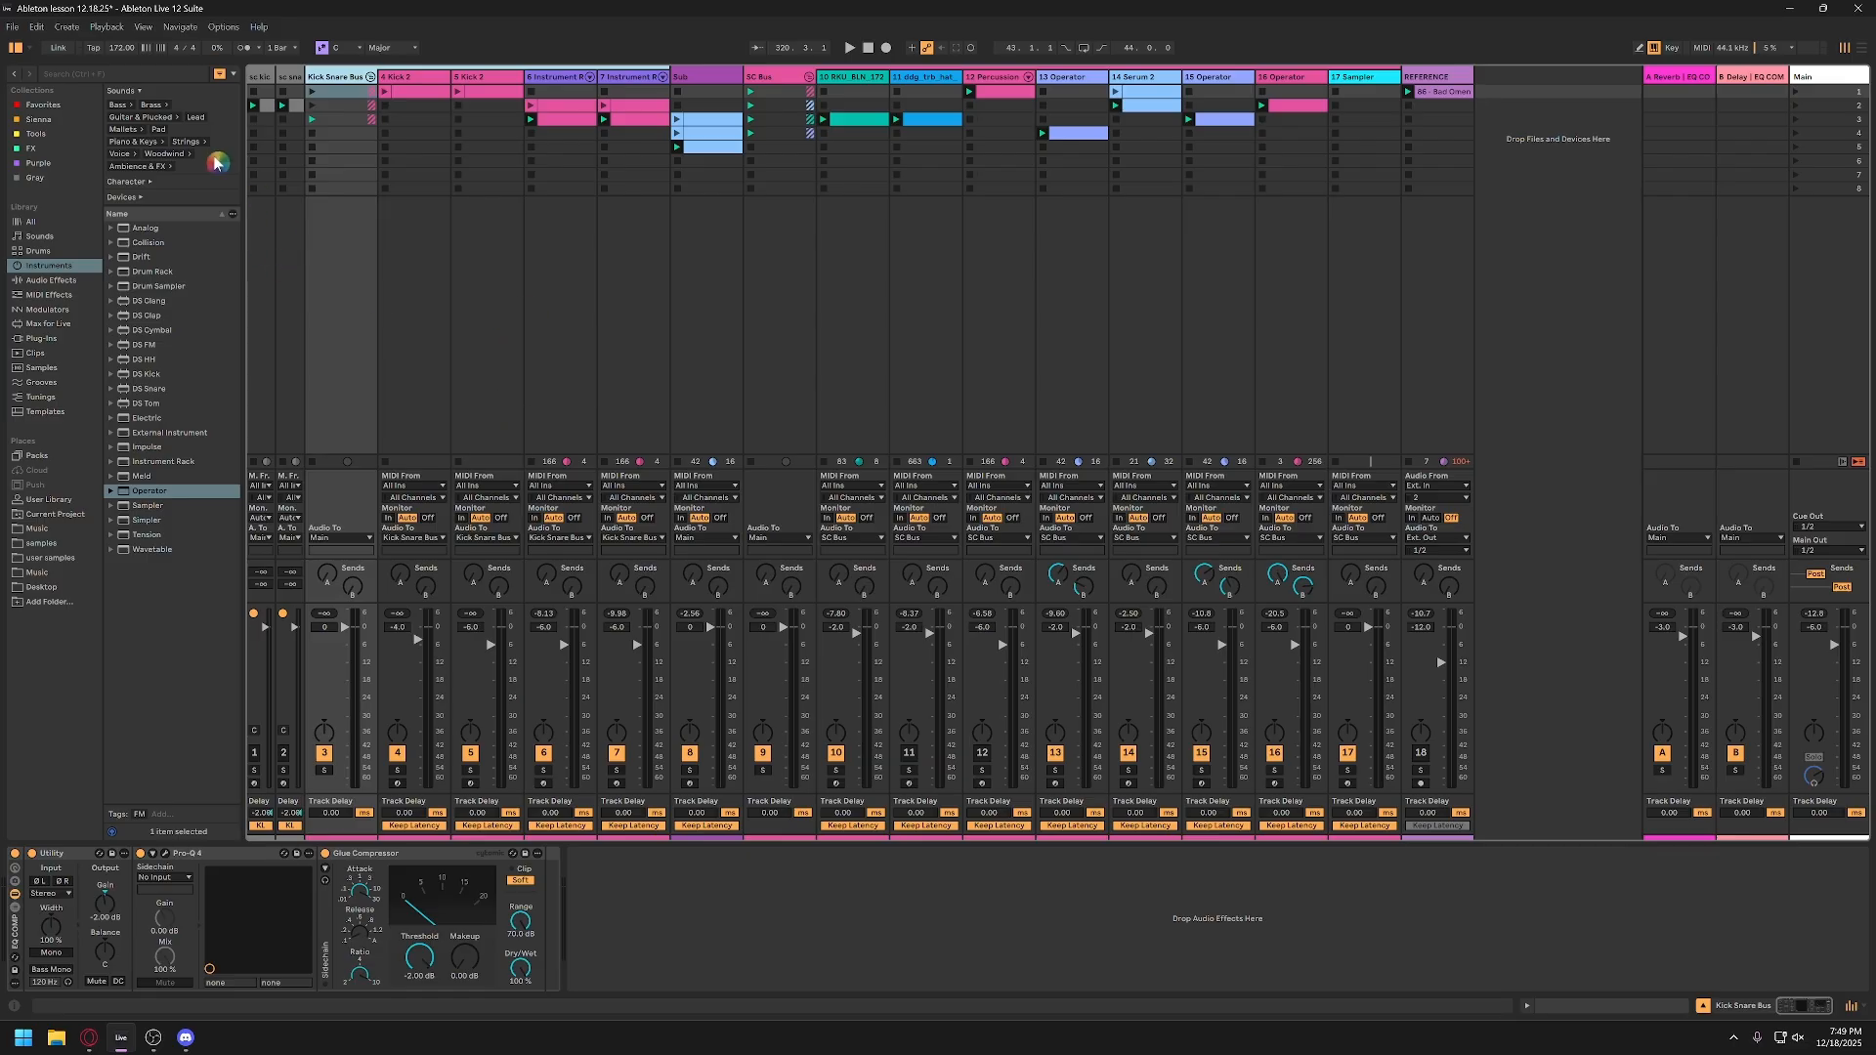
left_click(121, 57)
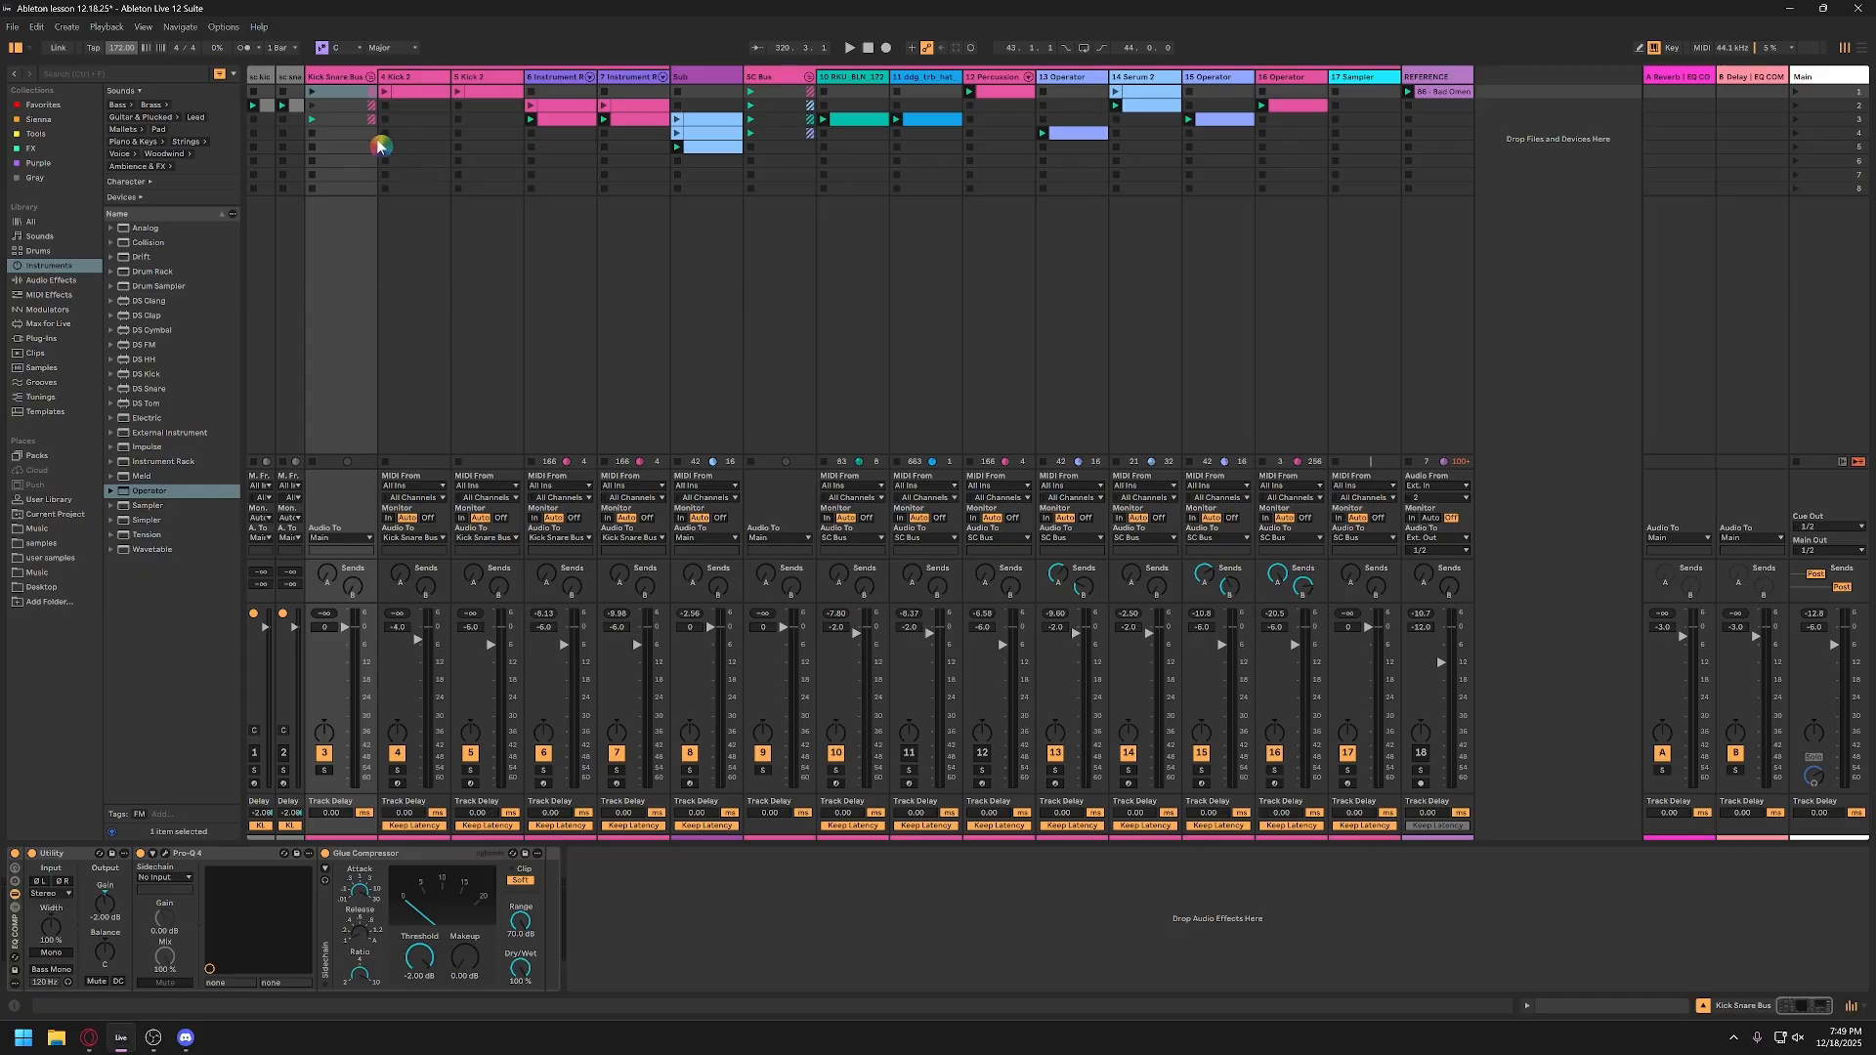
left_click(420, 79)
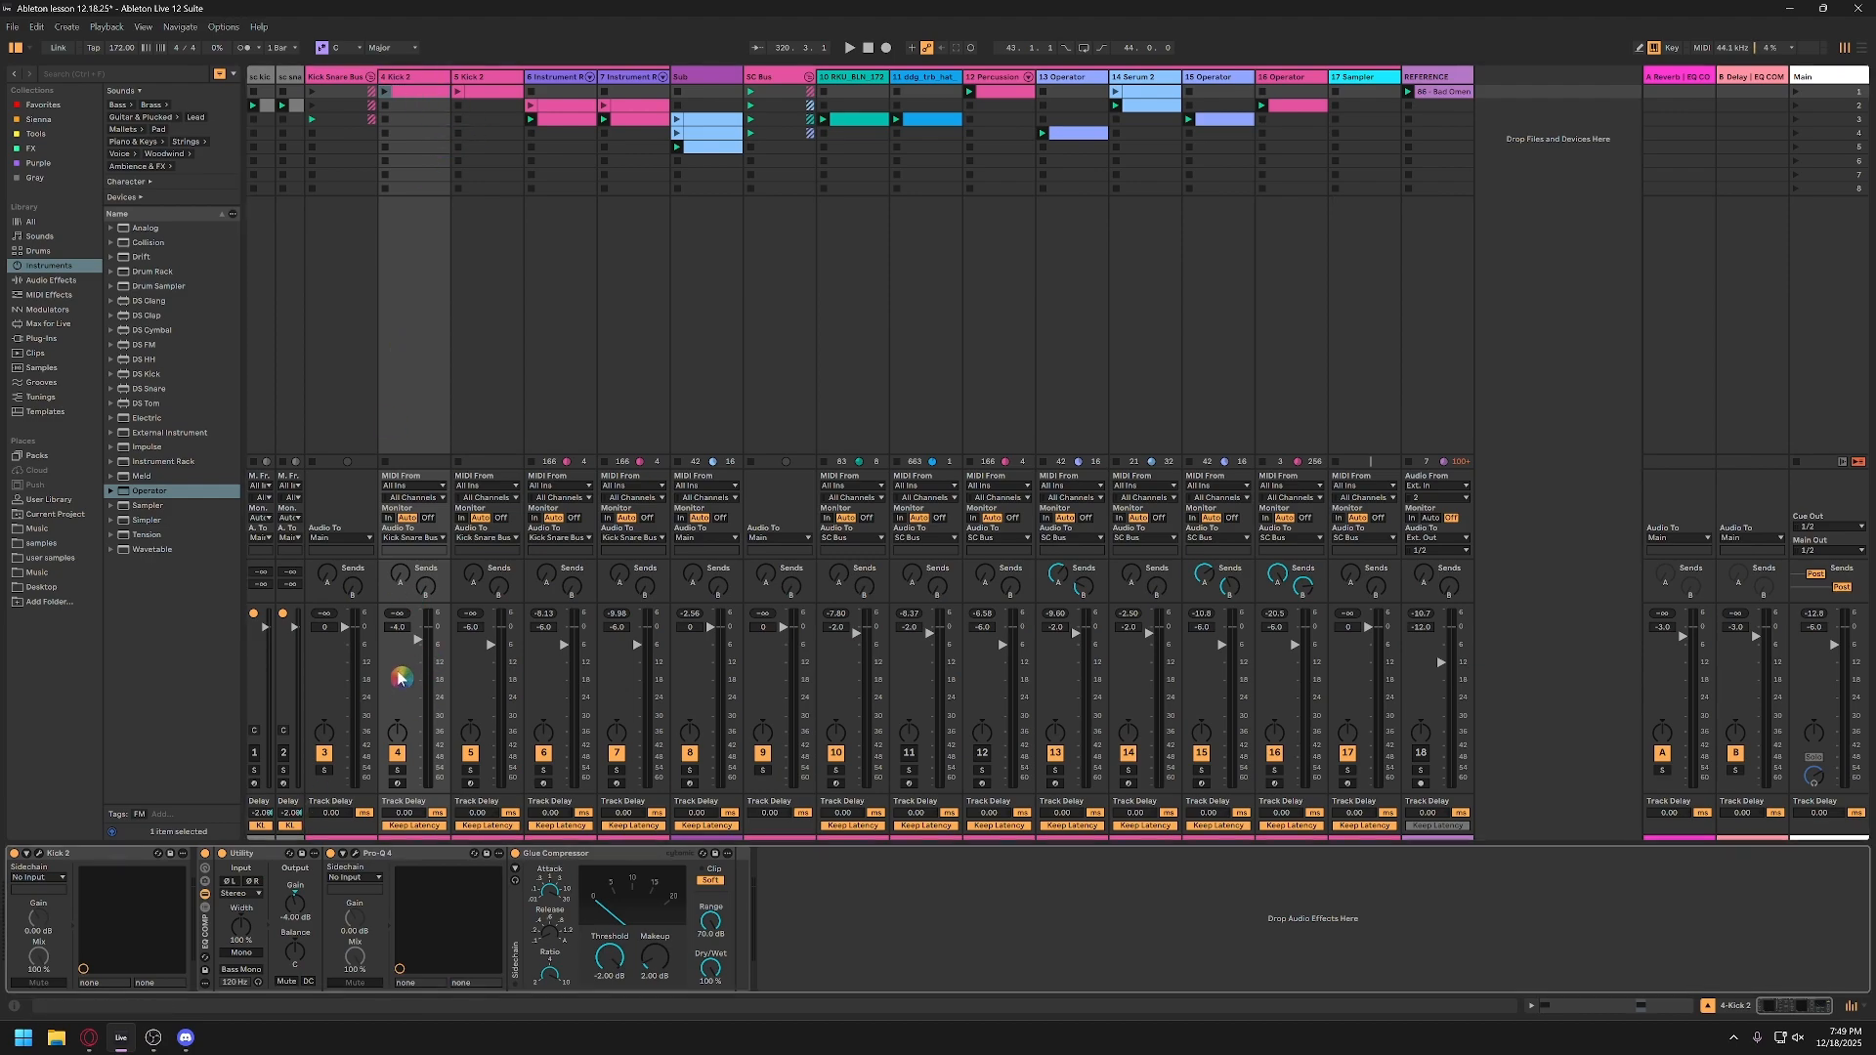
left_click(43, 858)
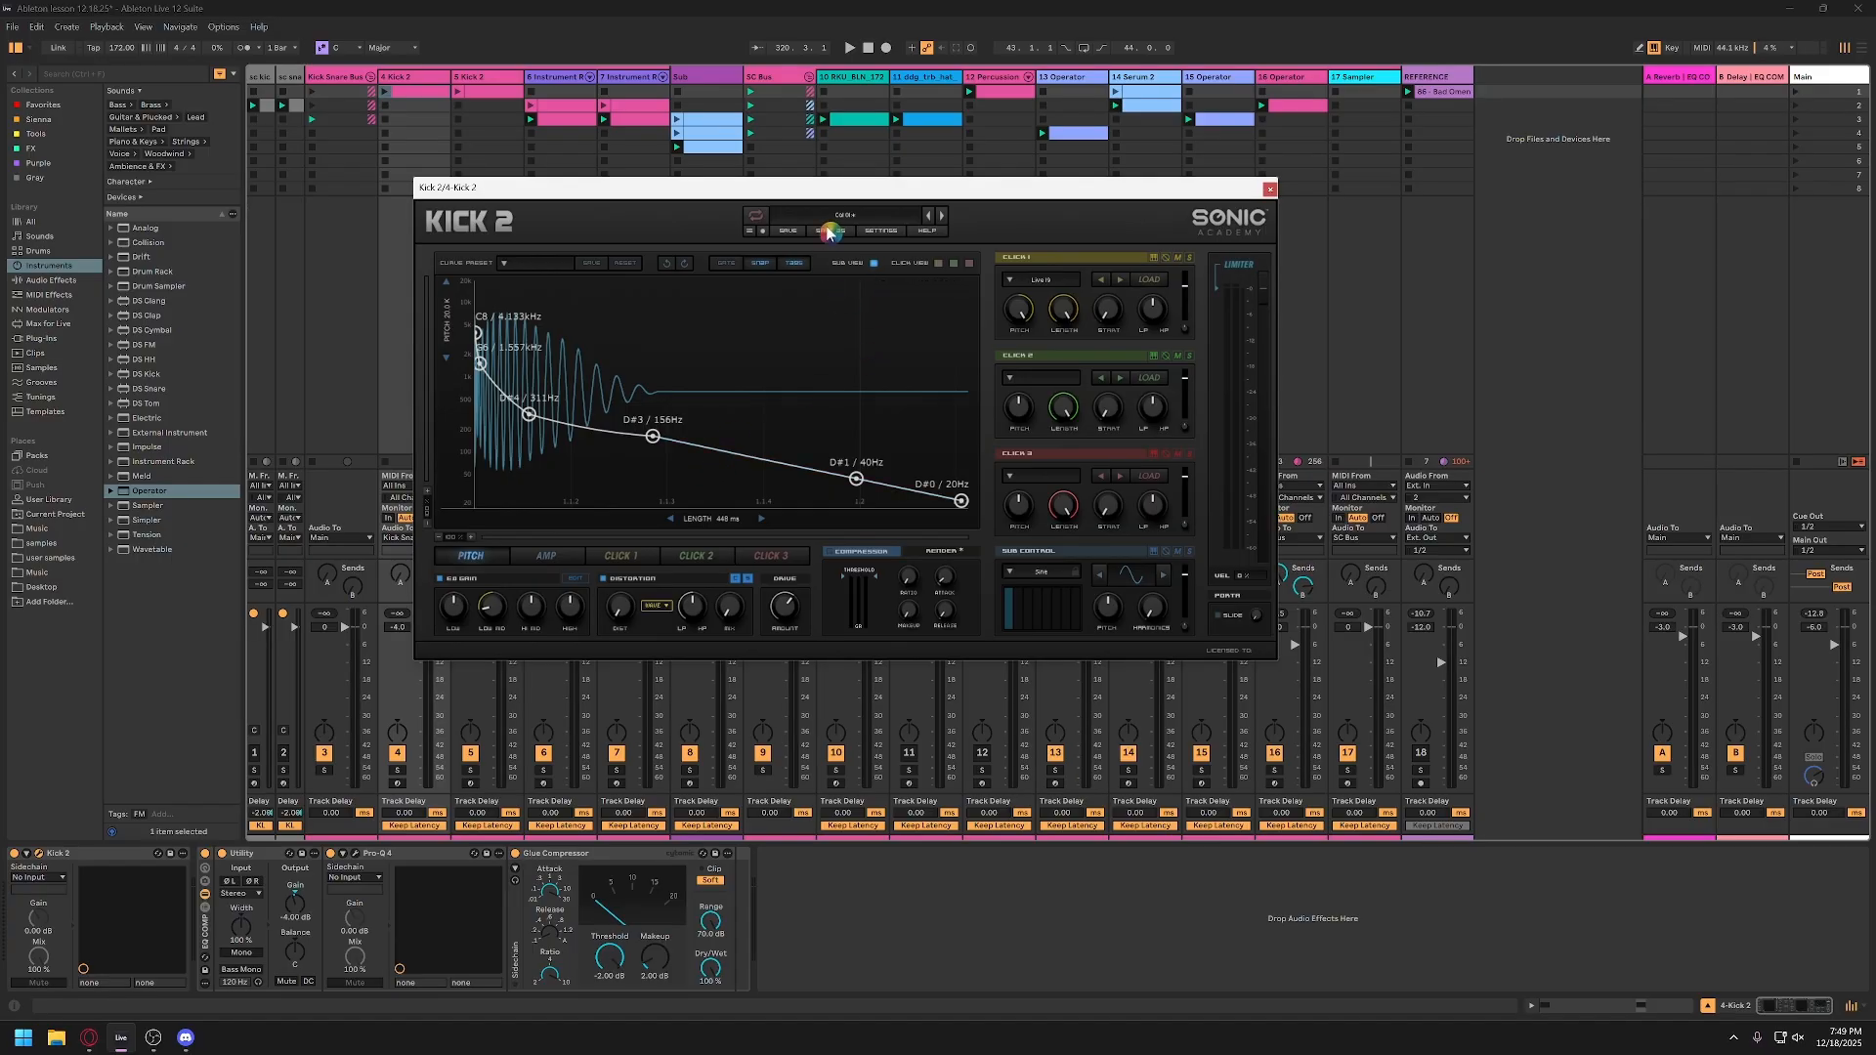
left_click_drag(858, 194, 917, 197)
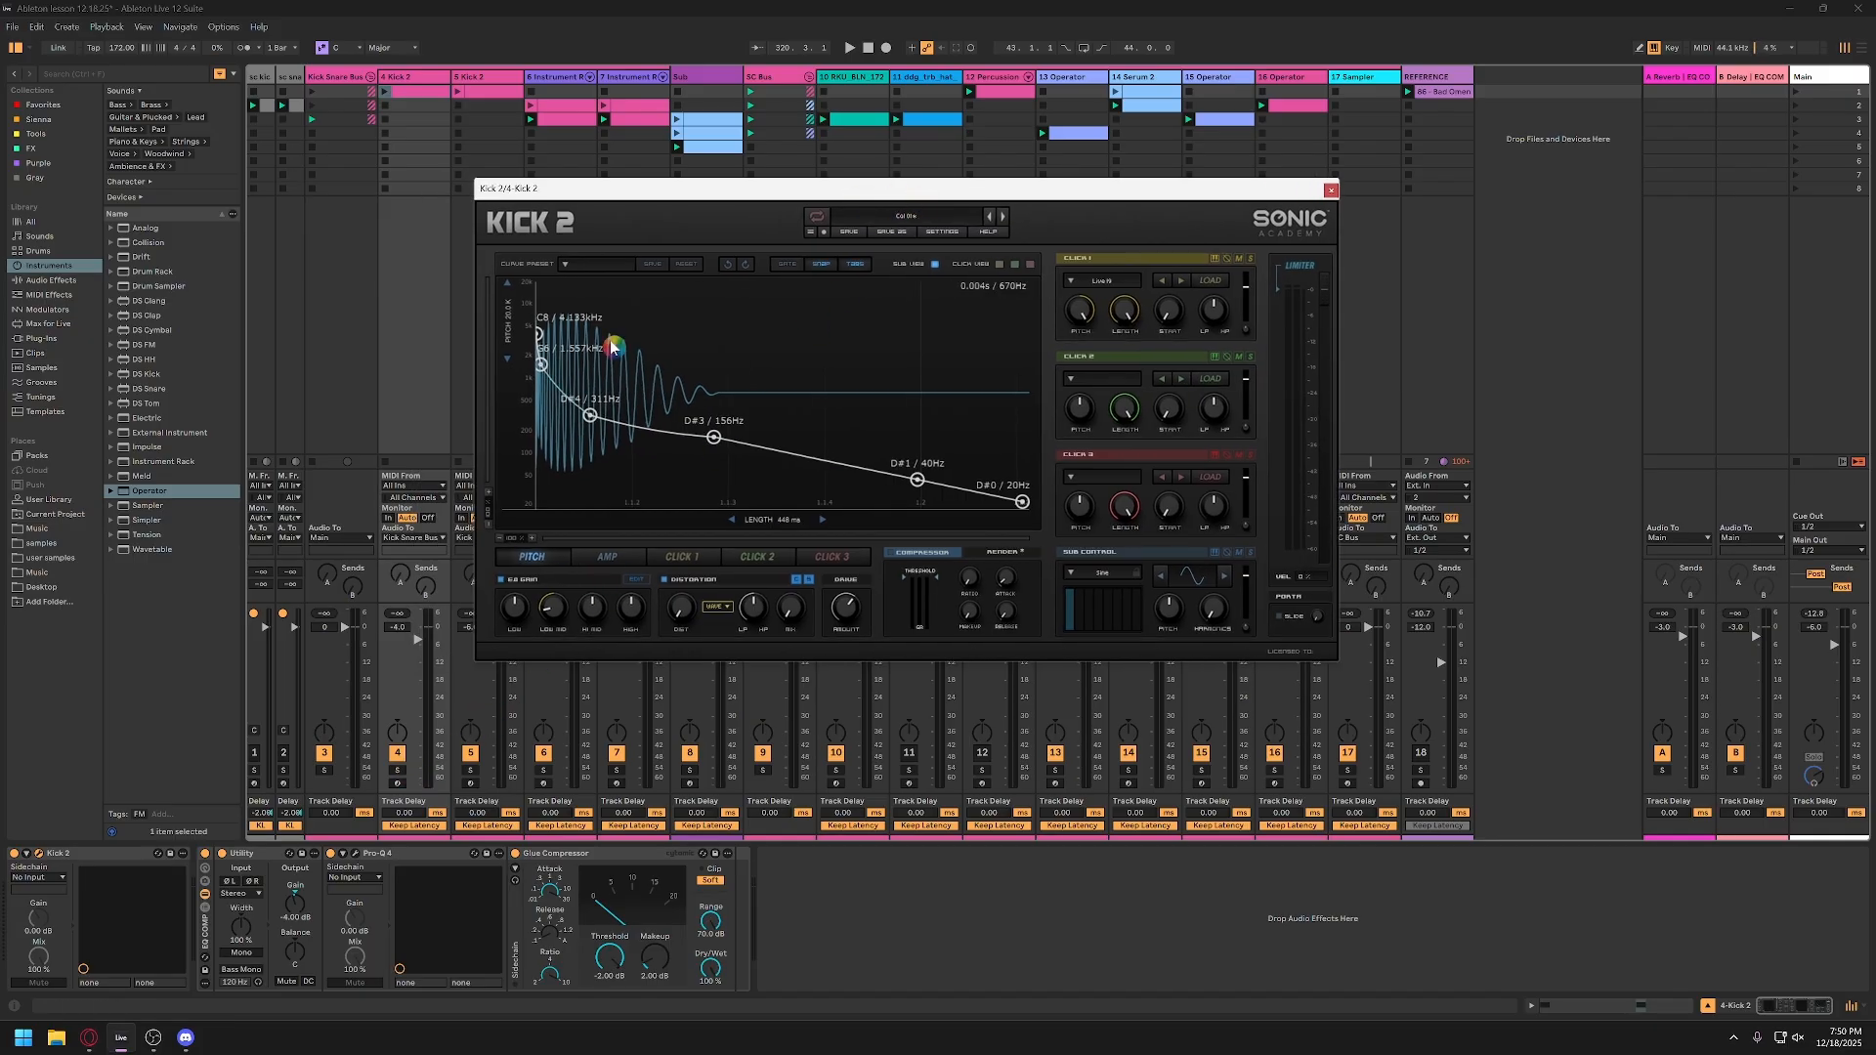
left_click_drag(1158, 192, 1100, 279)
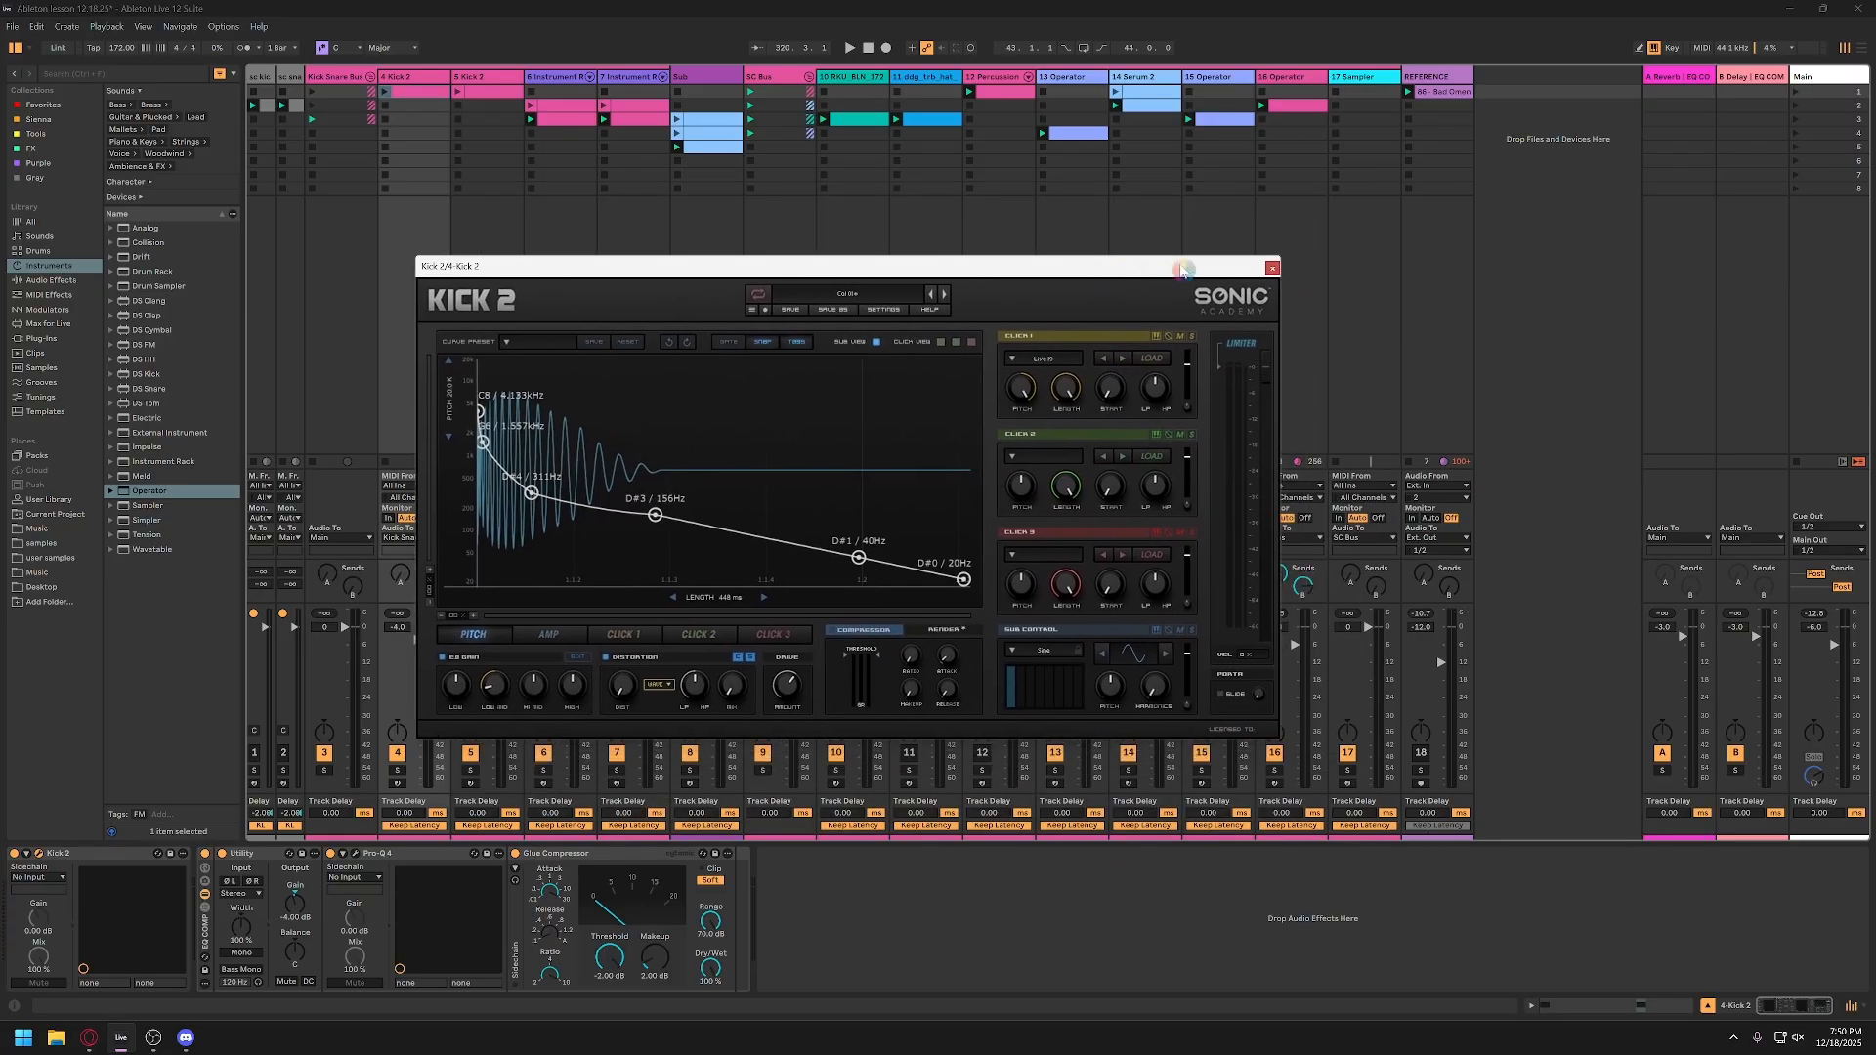
left_click(1273, 268)
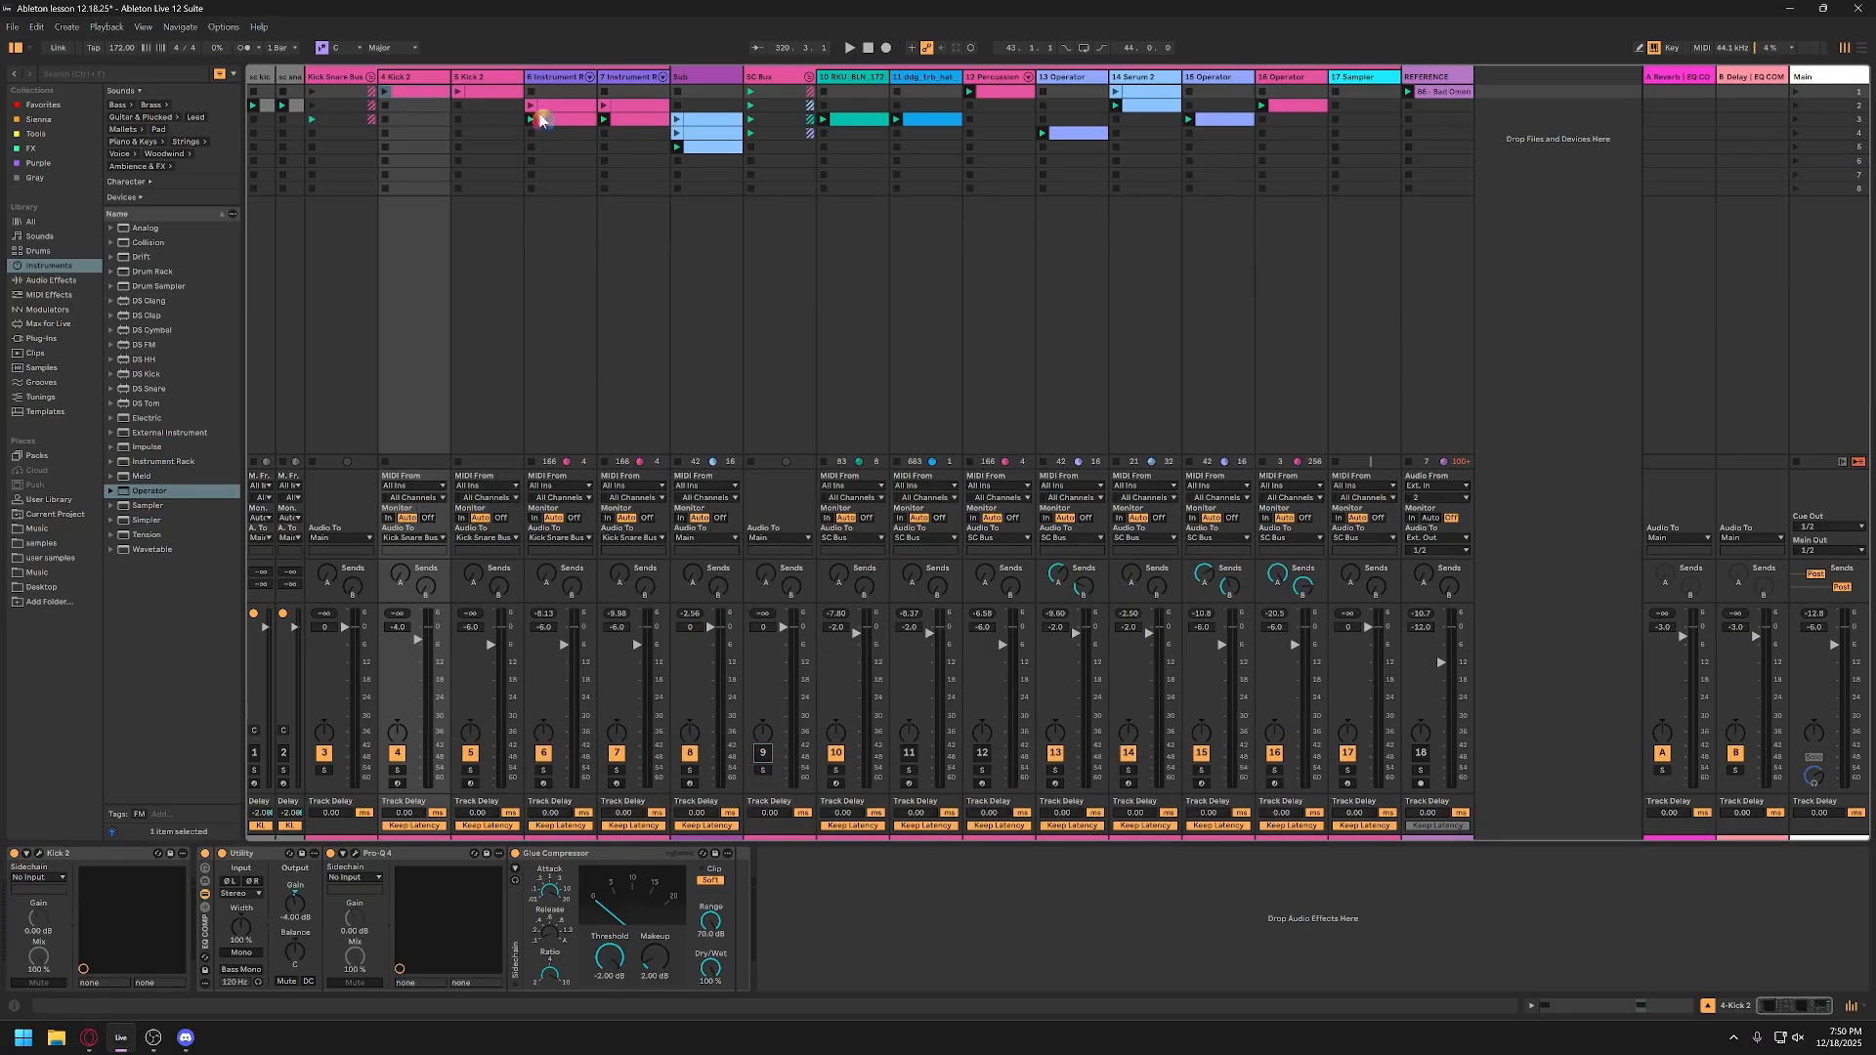
Step: Deactivate tracks 5 through 8, from the second Kick 2 track to the Sub track
left_click(620, 78)
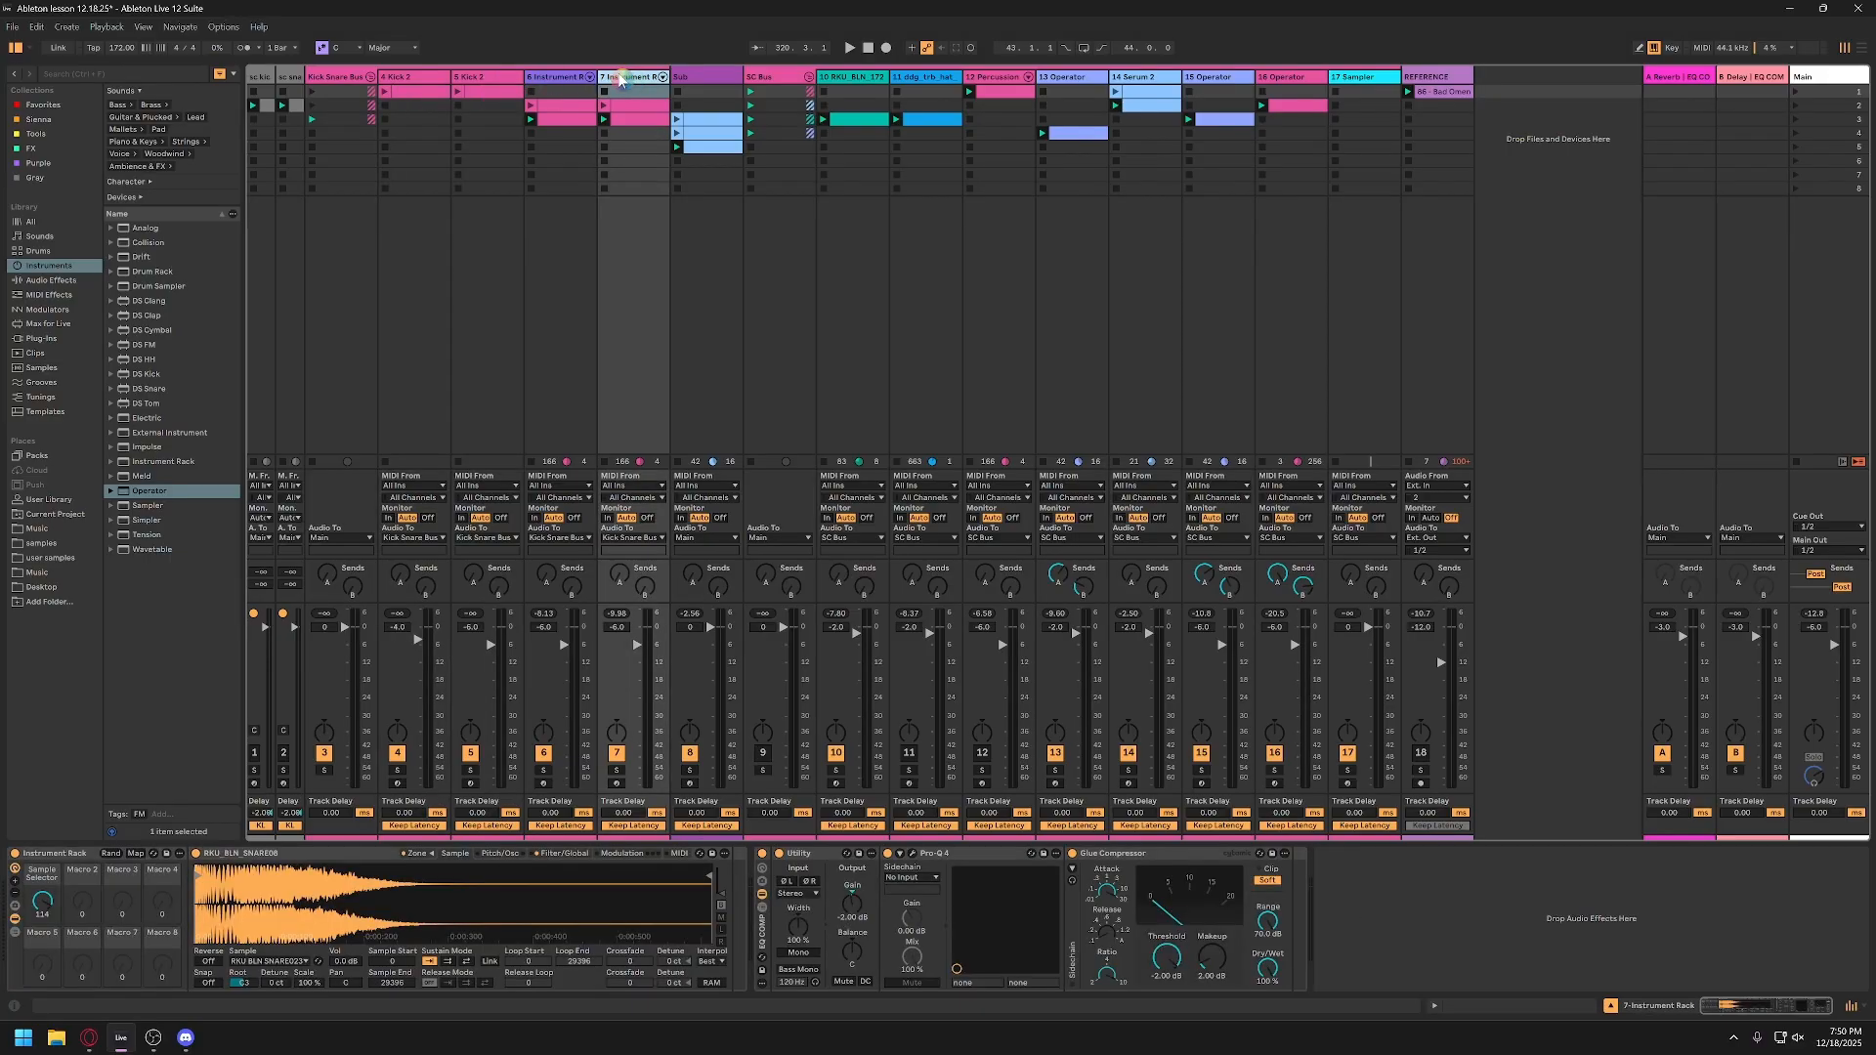
left_click(473, 78, "shift")
left_click(473, 755)
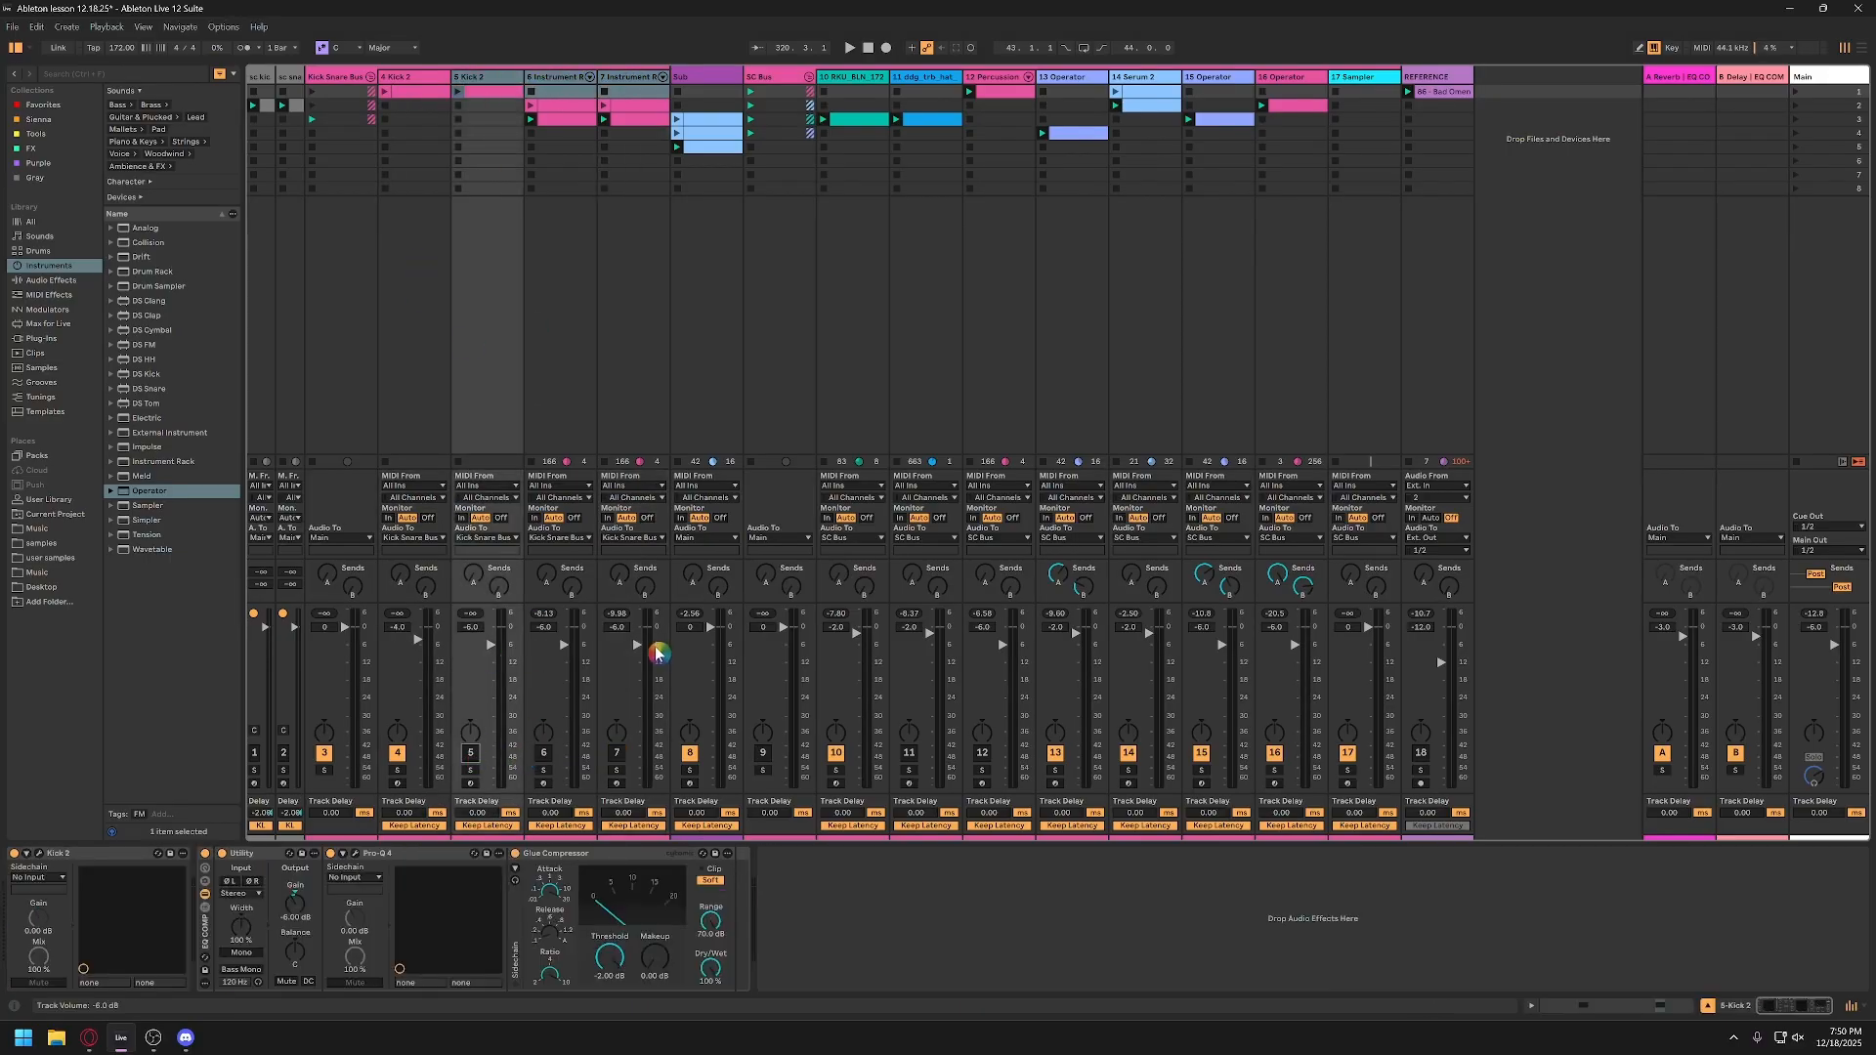
left_click(691, 755)
Step: Open the Kick 2 instrument on track 4 and arm that track for live MIDI input
left_click(392, 88)
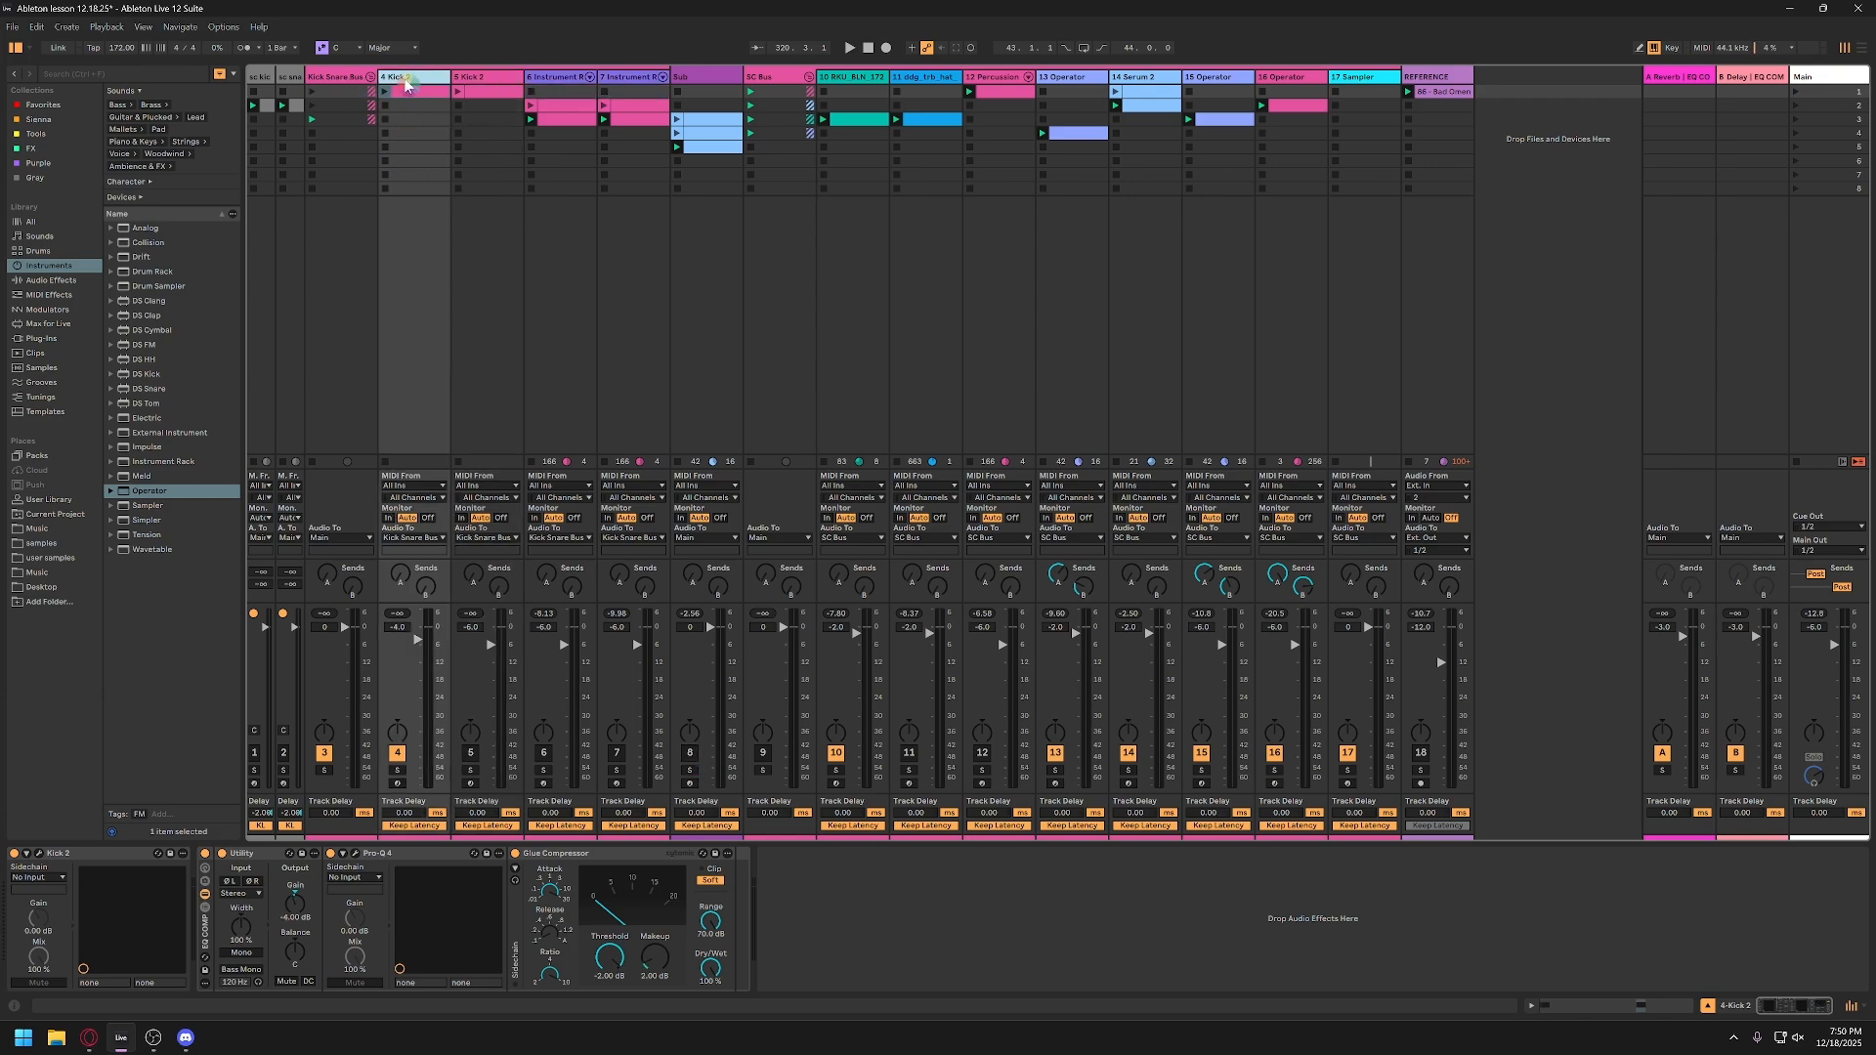
left_click(408, 127)
left_click(39, 854)
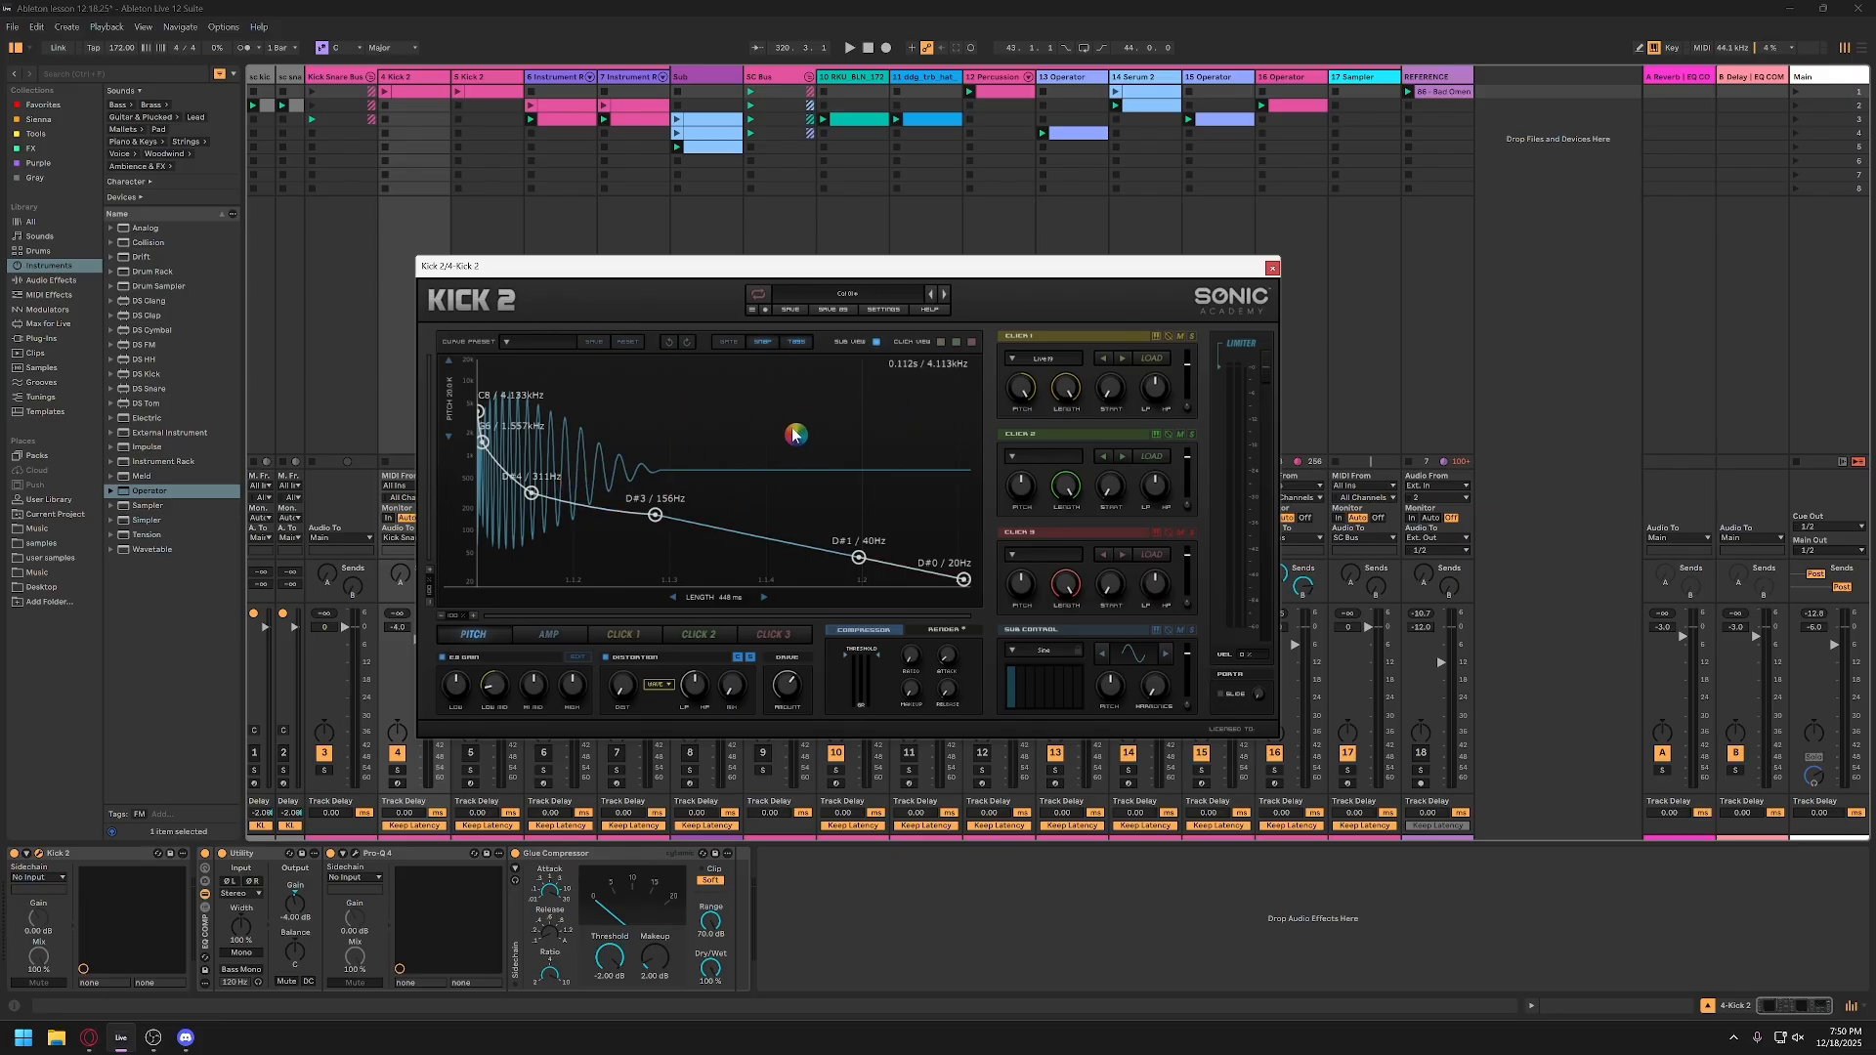
left_click(398, 784)
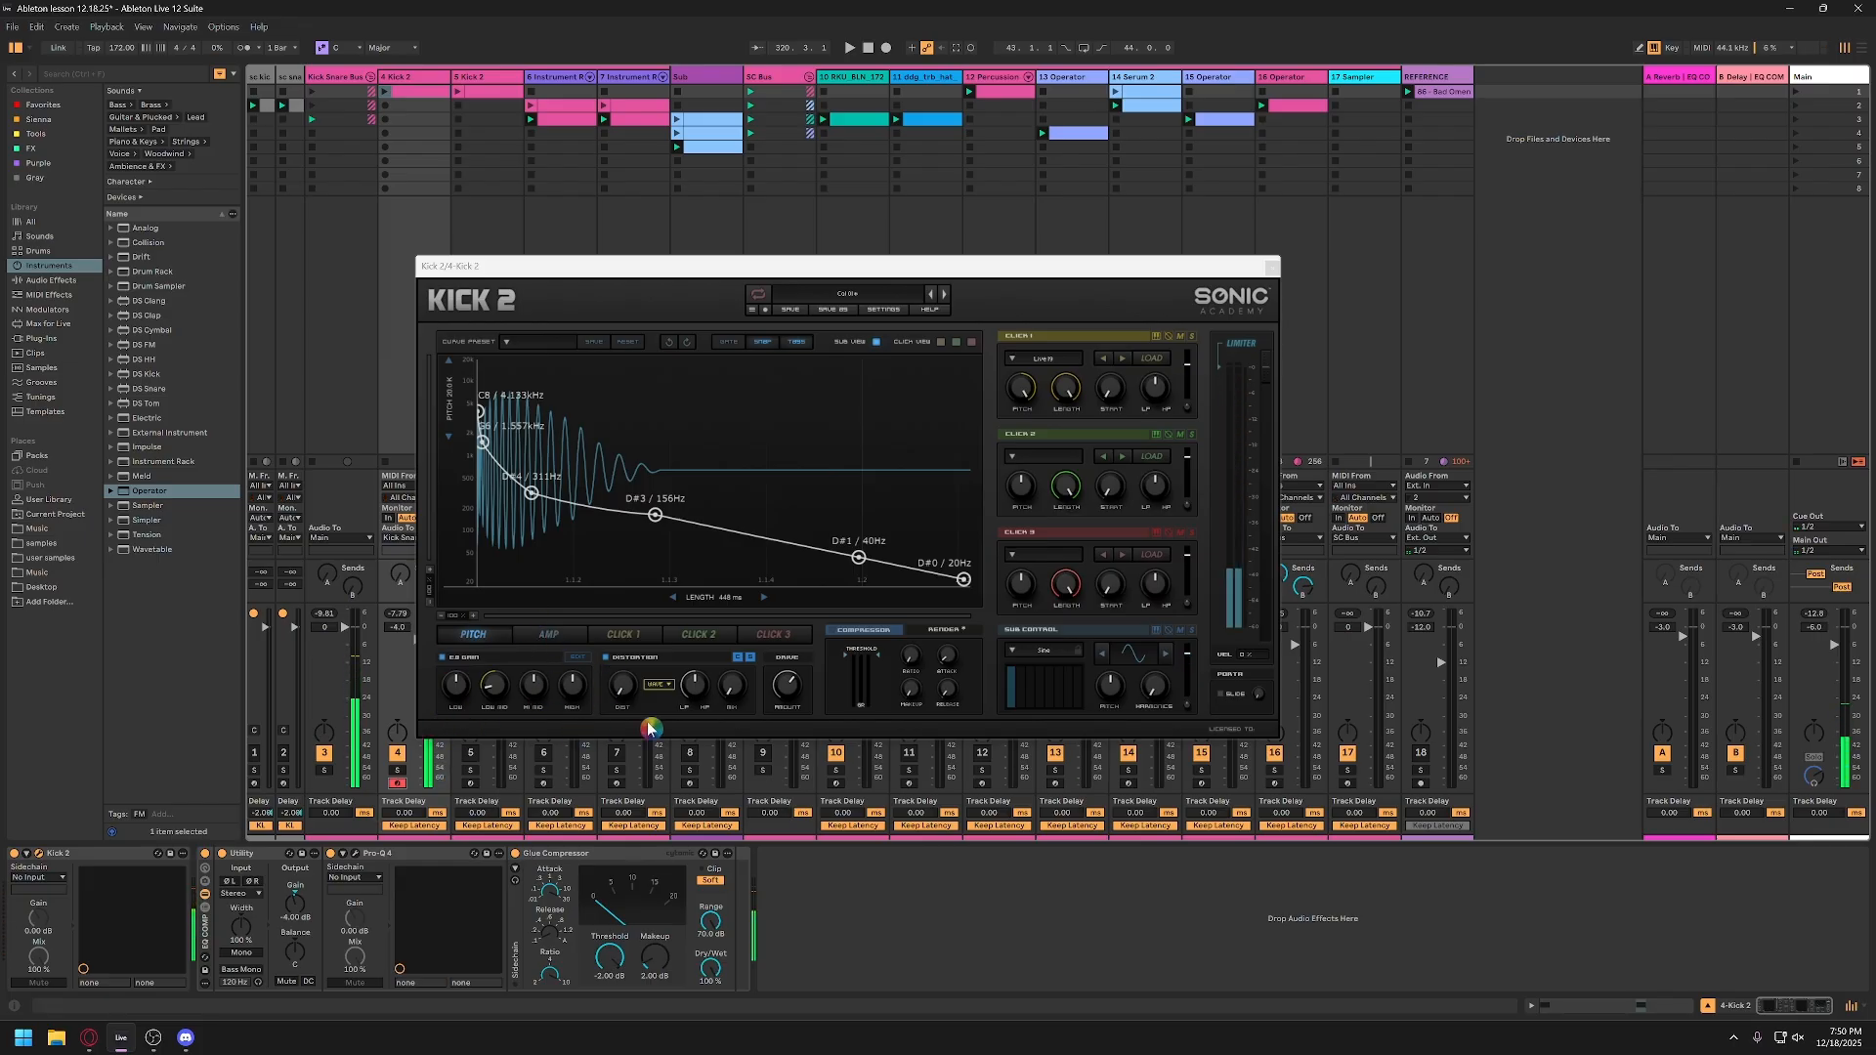
left_click_drag(735, 283, 919, 298)
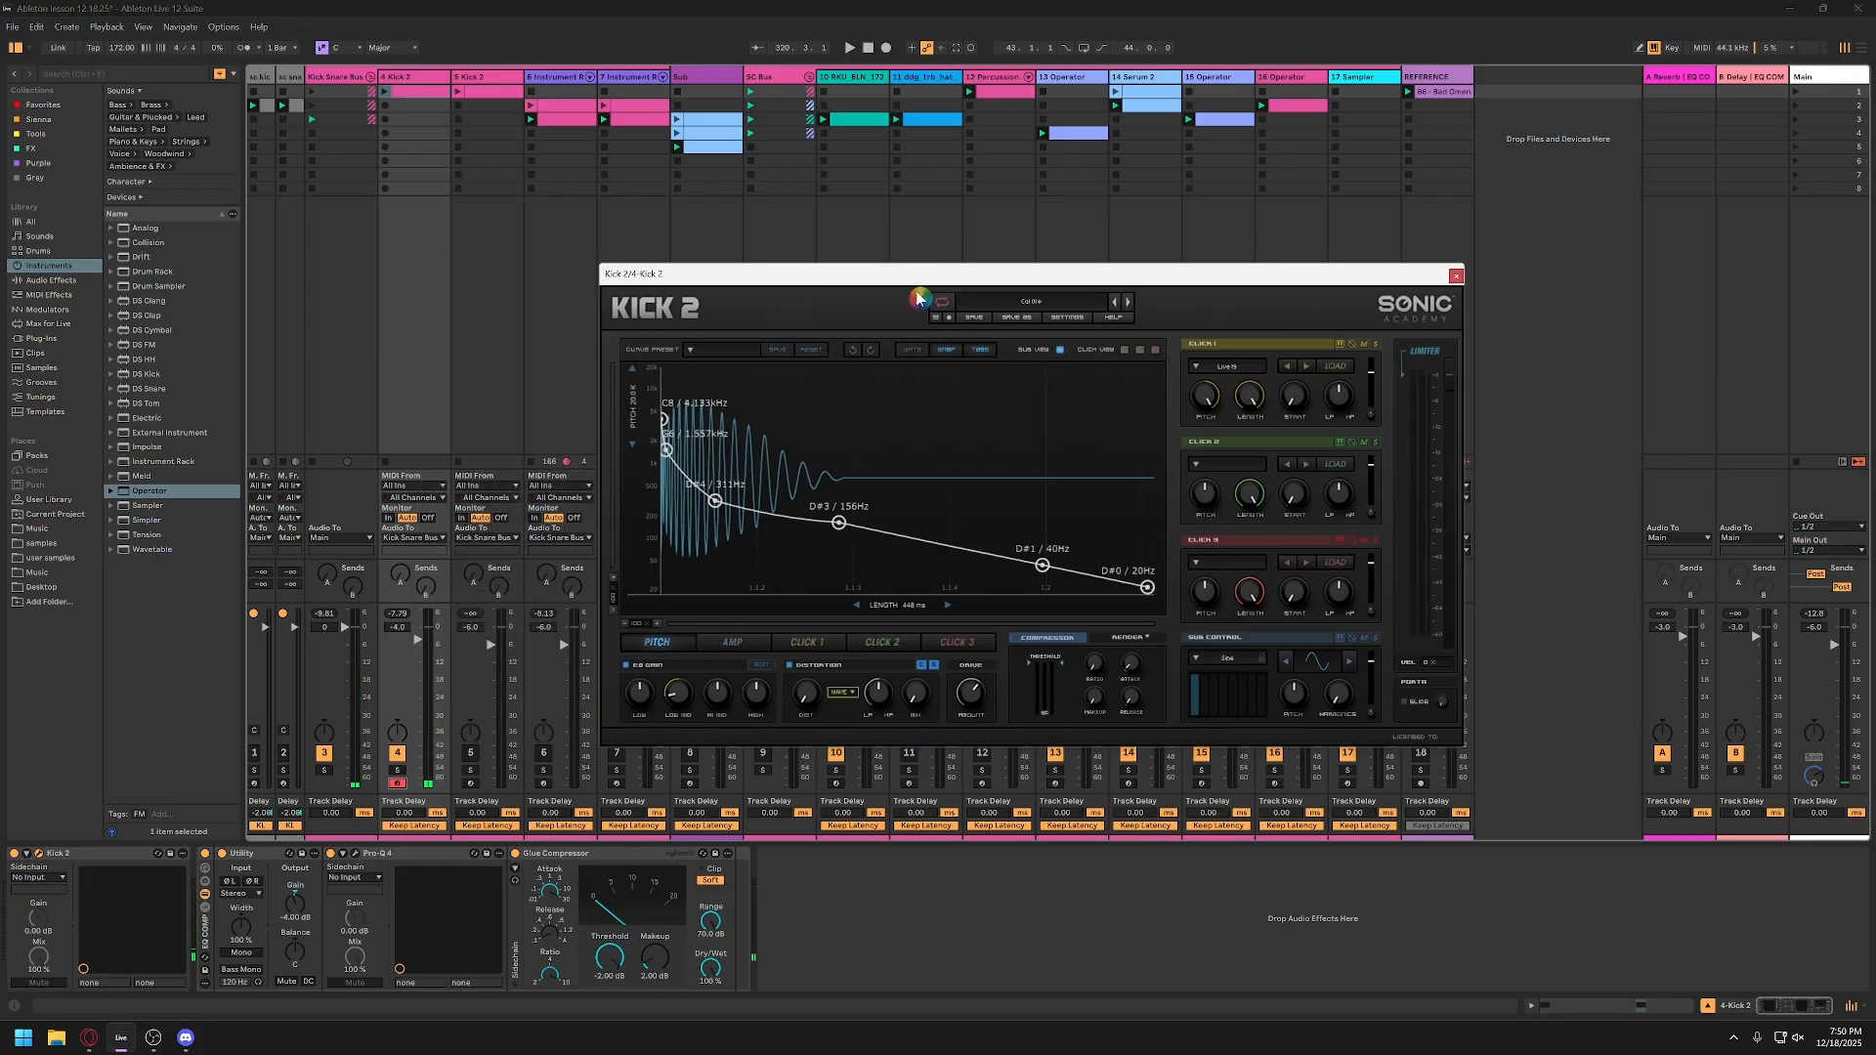
Step: Reset the Main track's volume to 0 dB
double_click(1820, 632)
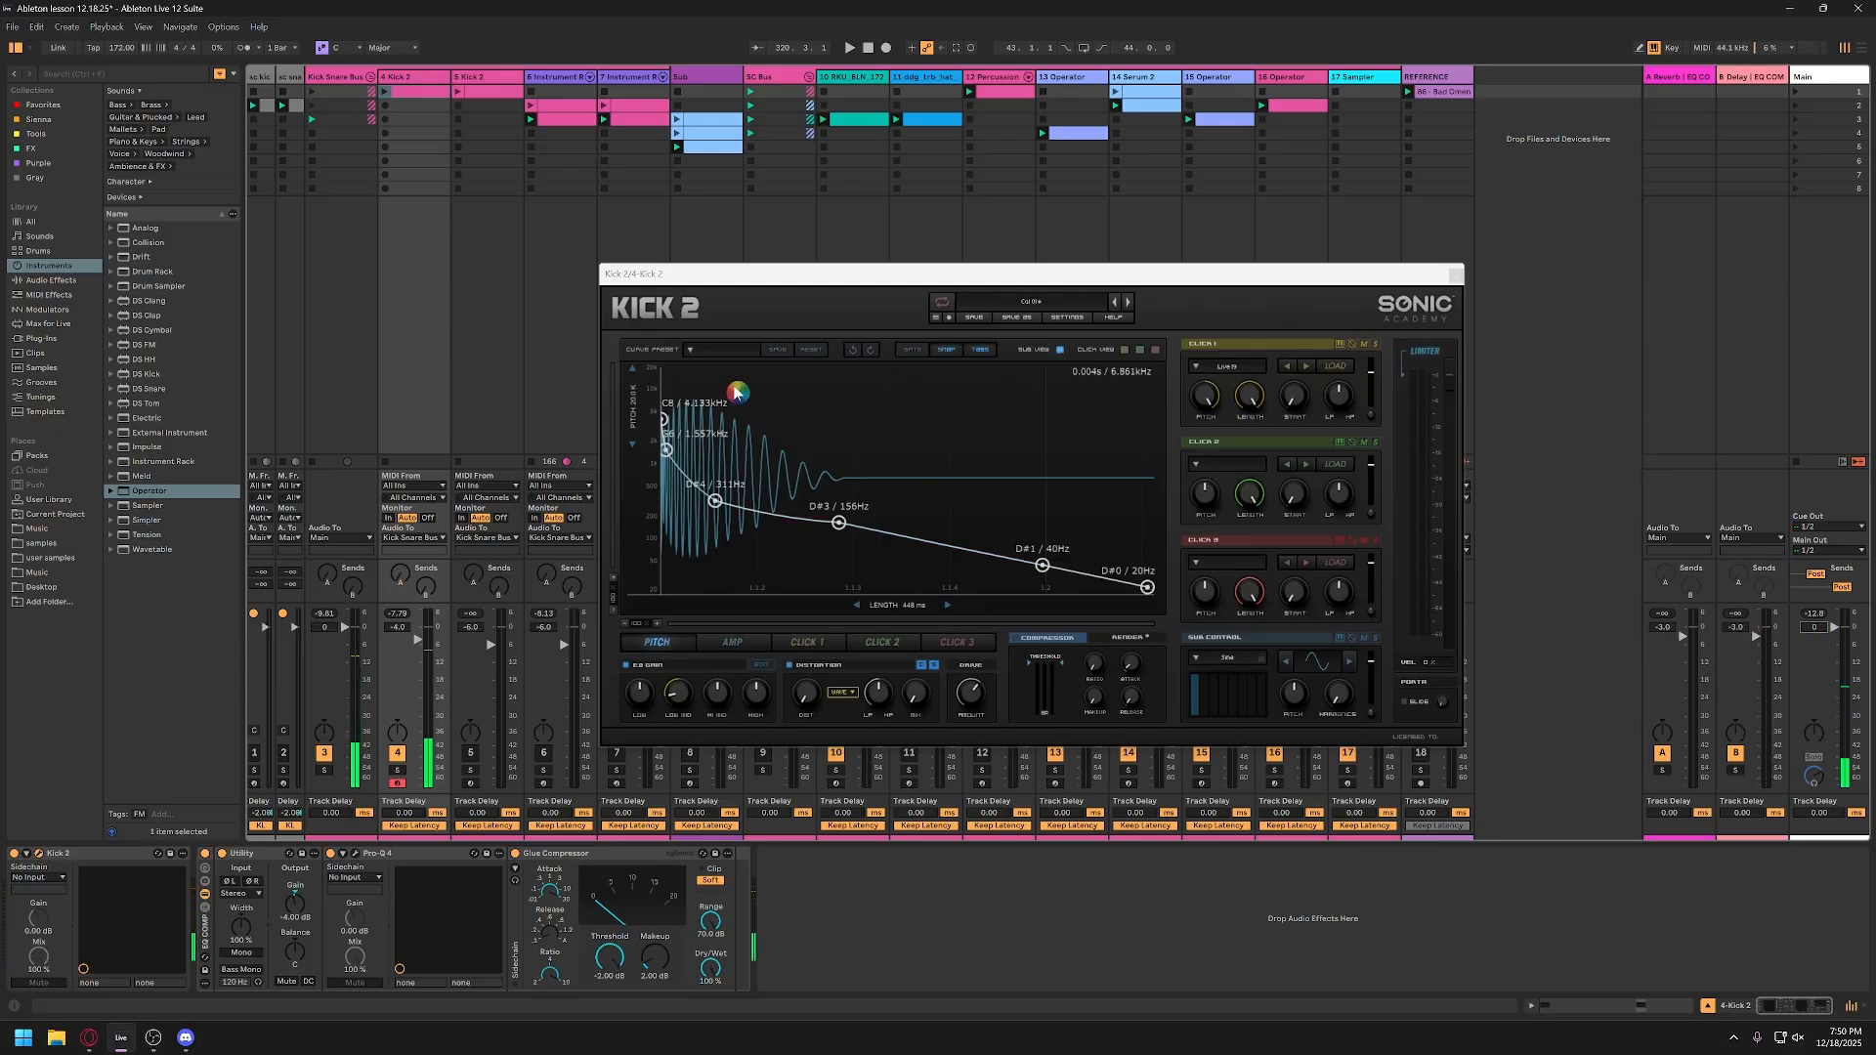
left_click_drag(989, 277, 832, 278)
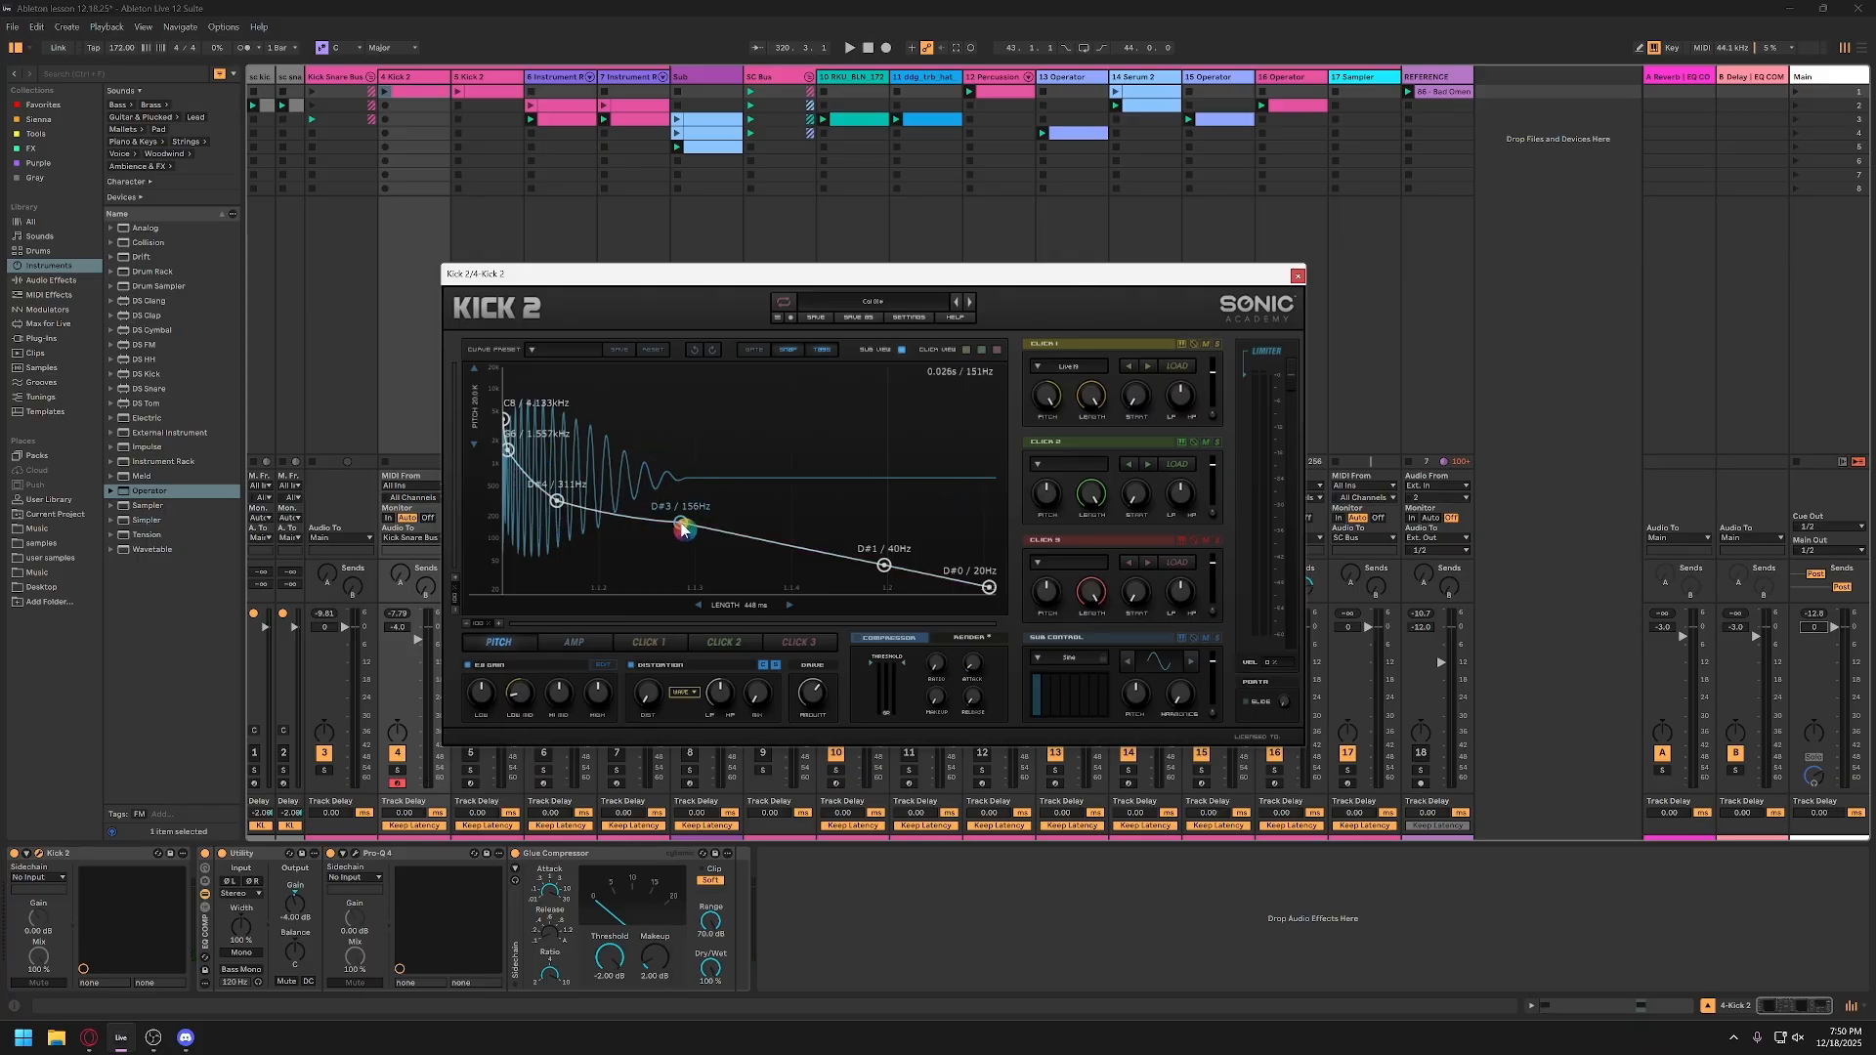
Step: Reshape Kick 2's pitch envelope by lowering the fourth node to D#2 (78 Hz) and moving the D#4 (311 Hz) node slightly earlier
mouse_move(682, 528)
left_mouse_down()
mouse_move(628, 507)
mouse_move(616, 431)
mouse_move(854, 385)
mouse_move(627, 516)
mouse_move(647, 479)
mouse_move(743, 542)
mouse_move(665, 518)
mouse_move(700, 545)
left_mouse_up()
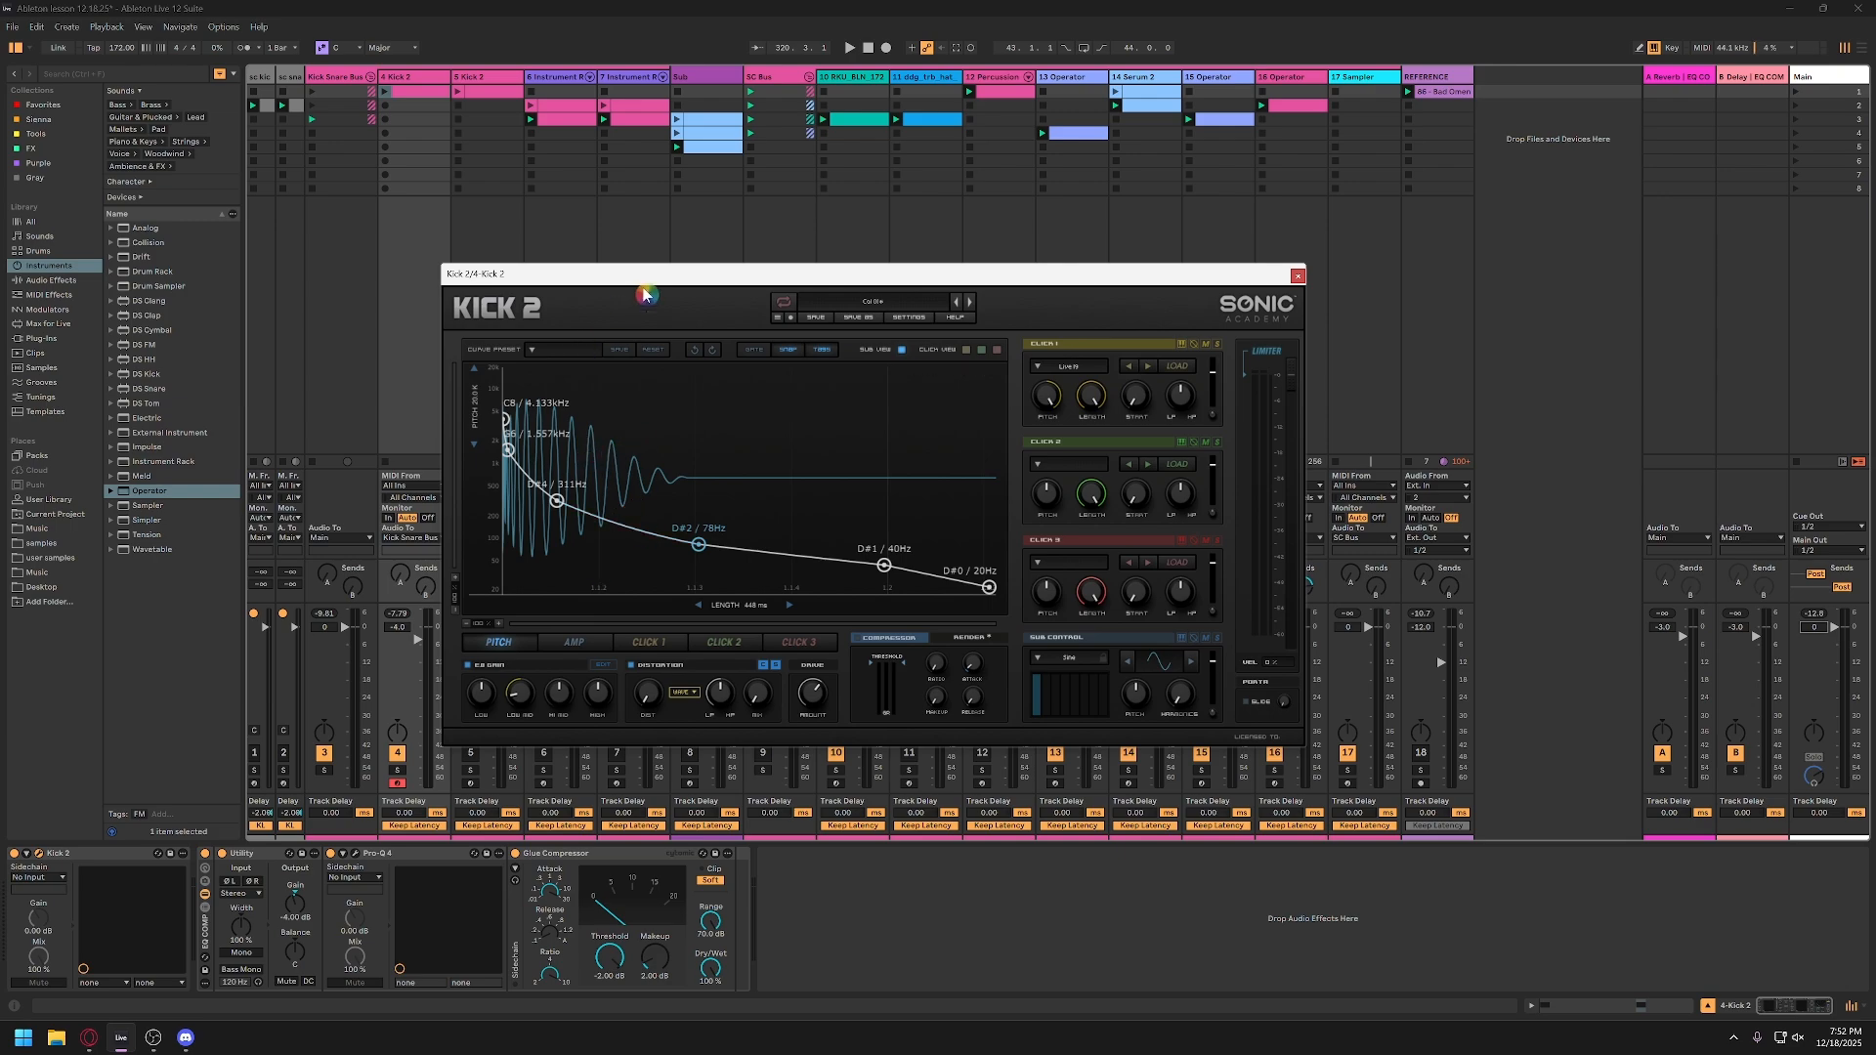
left_click_drag(706, 278, 793, 246)
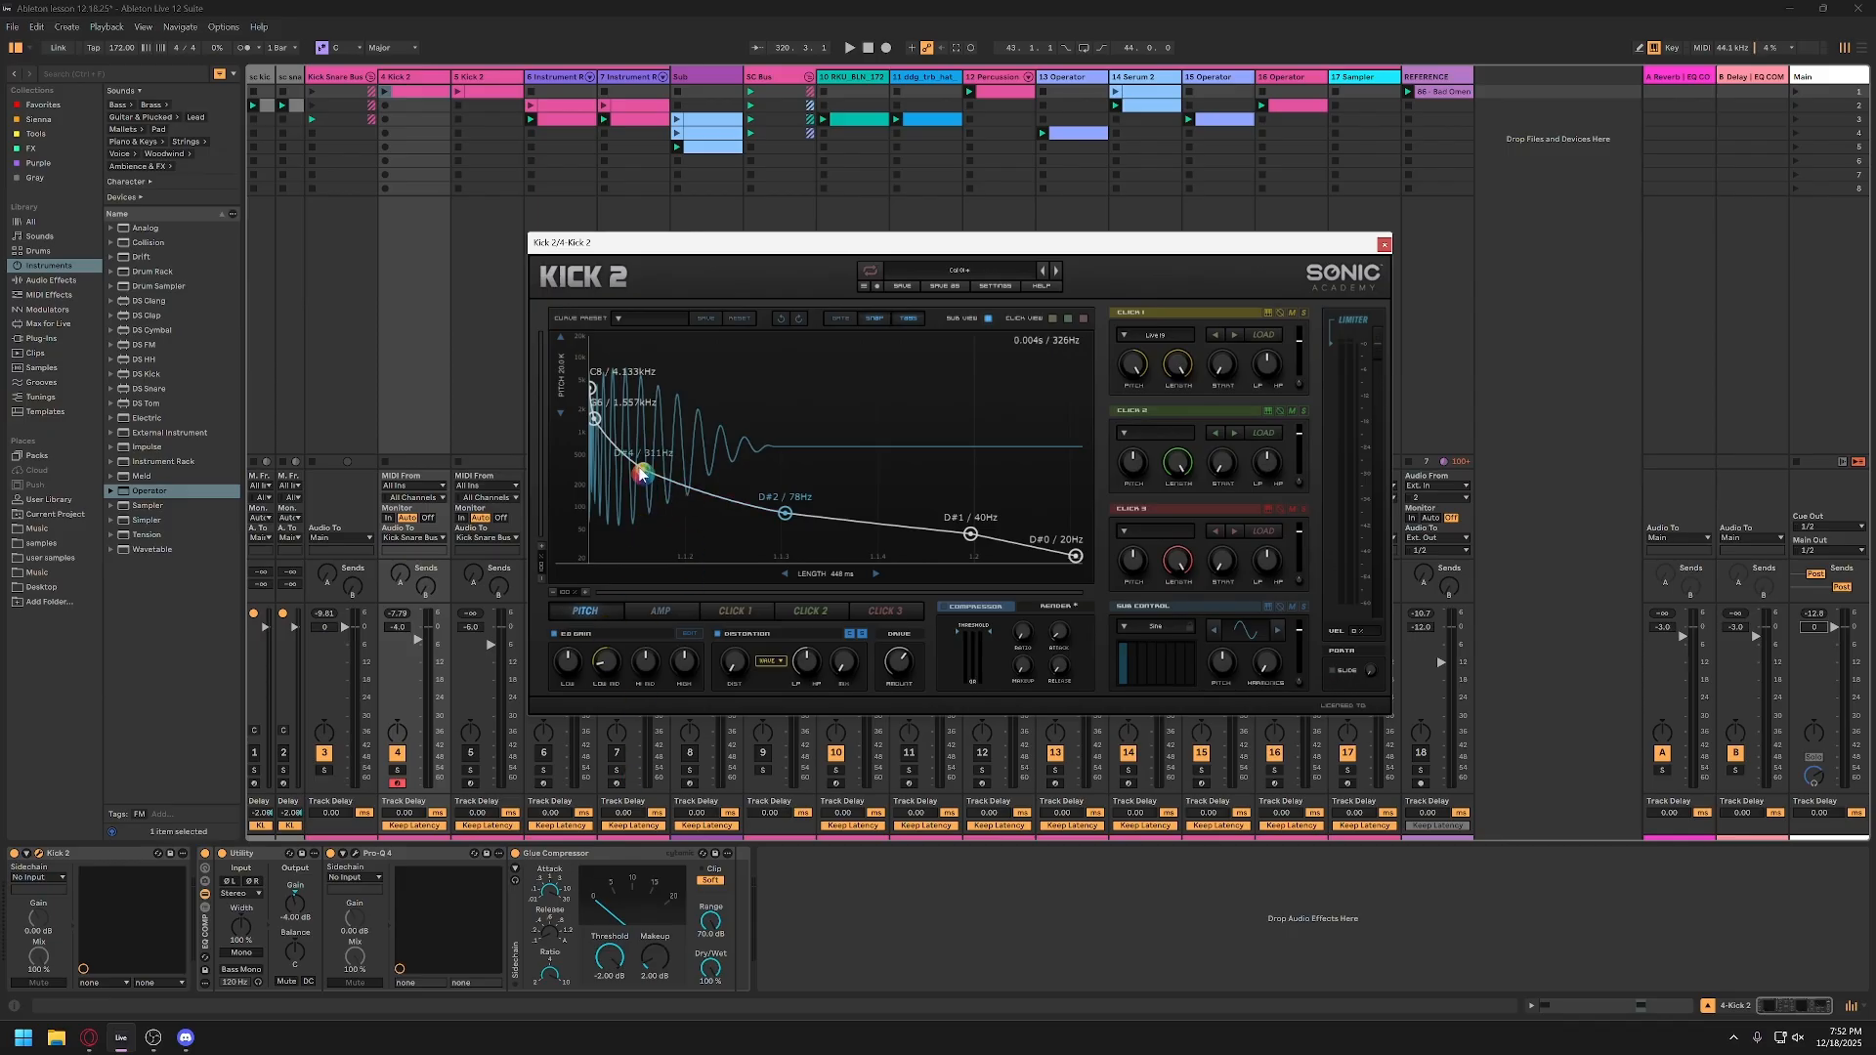
left_click_drag(643, 475, 642, 469)
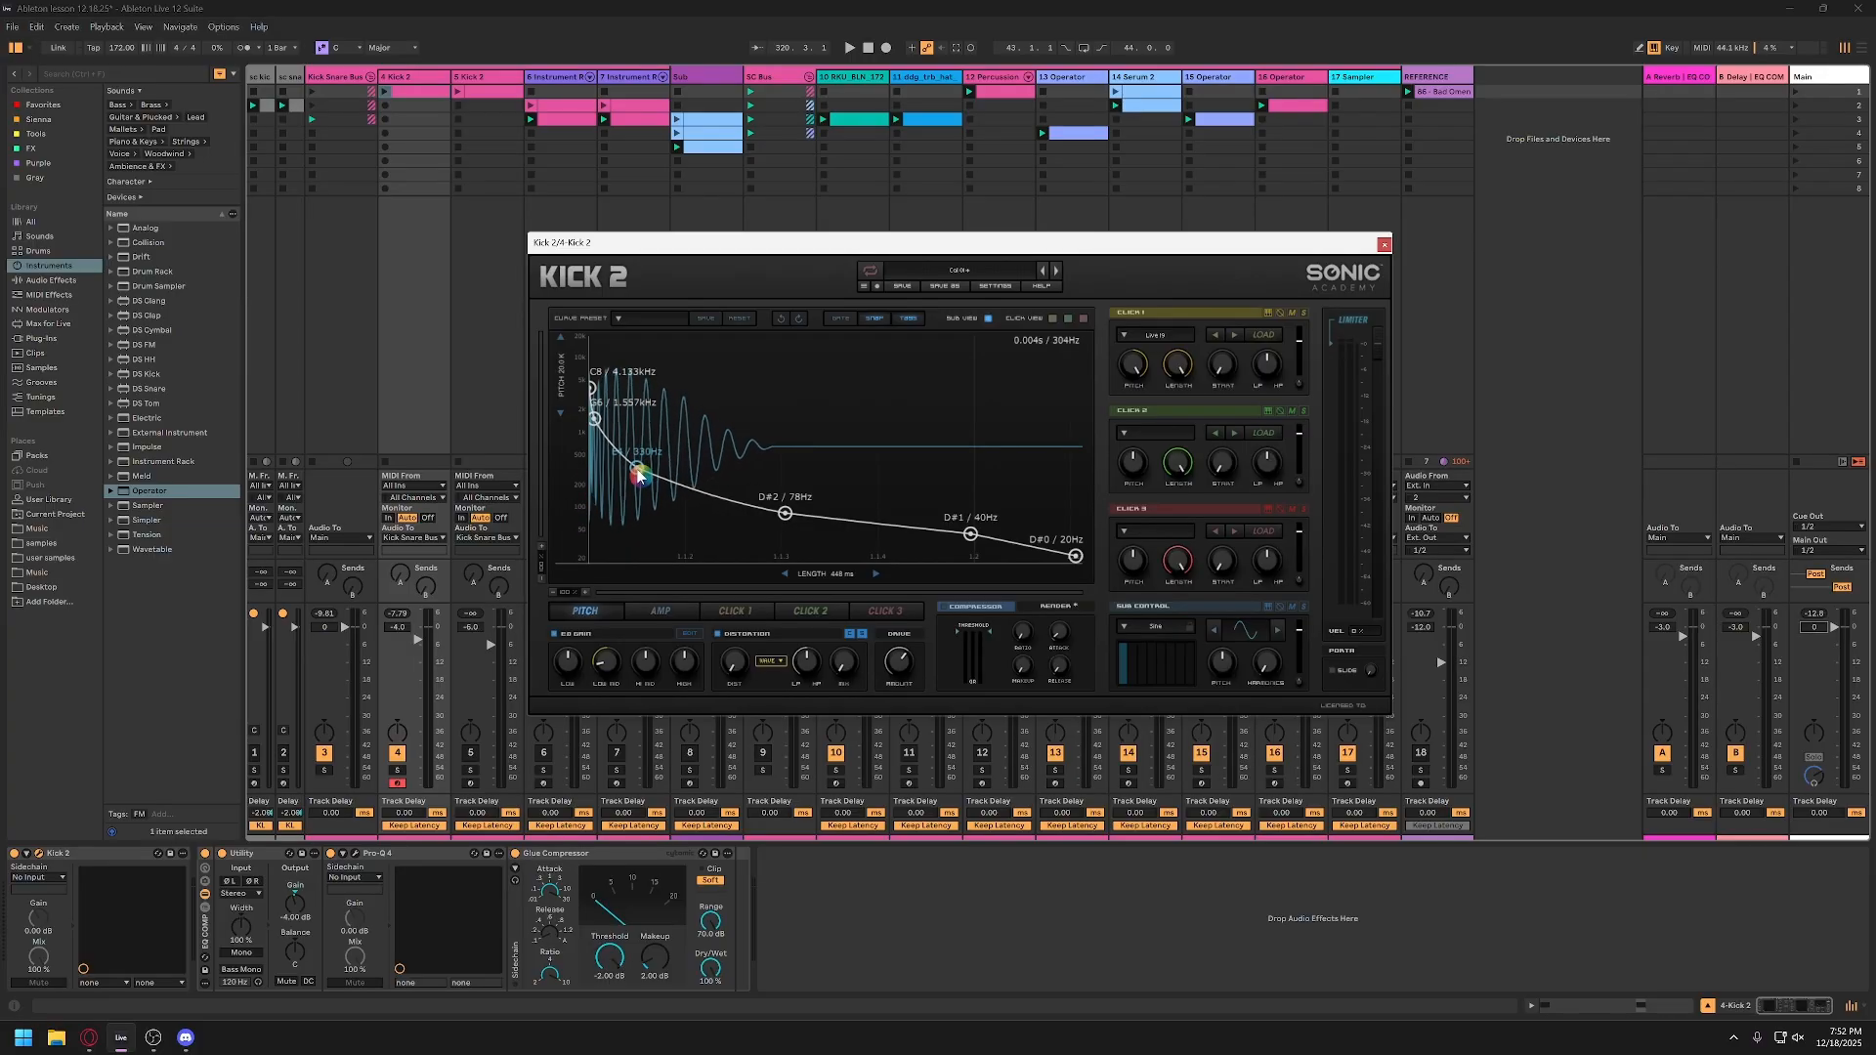
left_click_drag(645, 476, 641, 478)
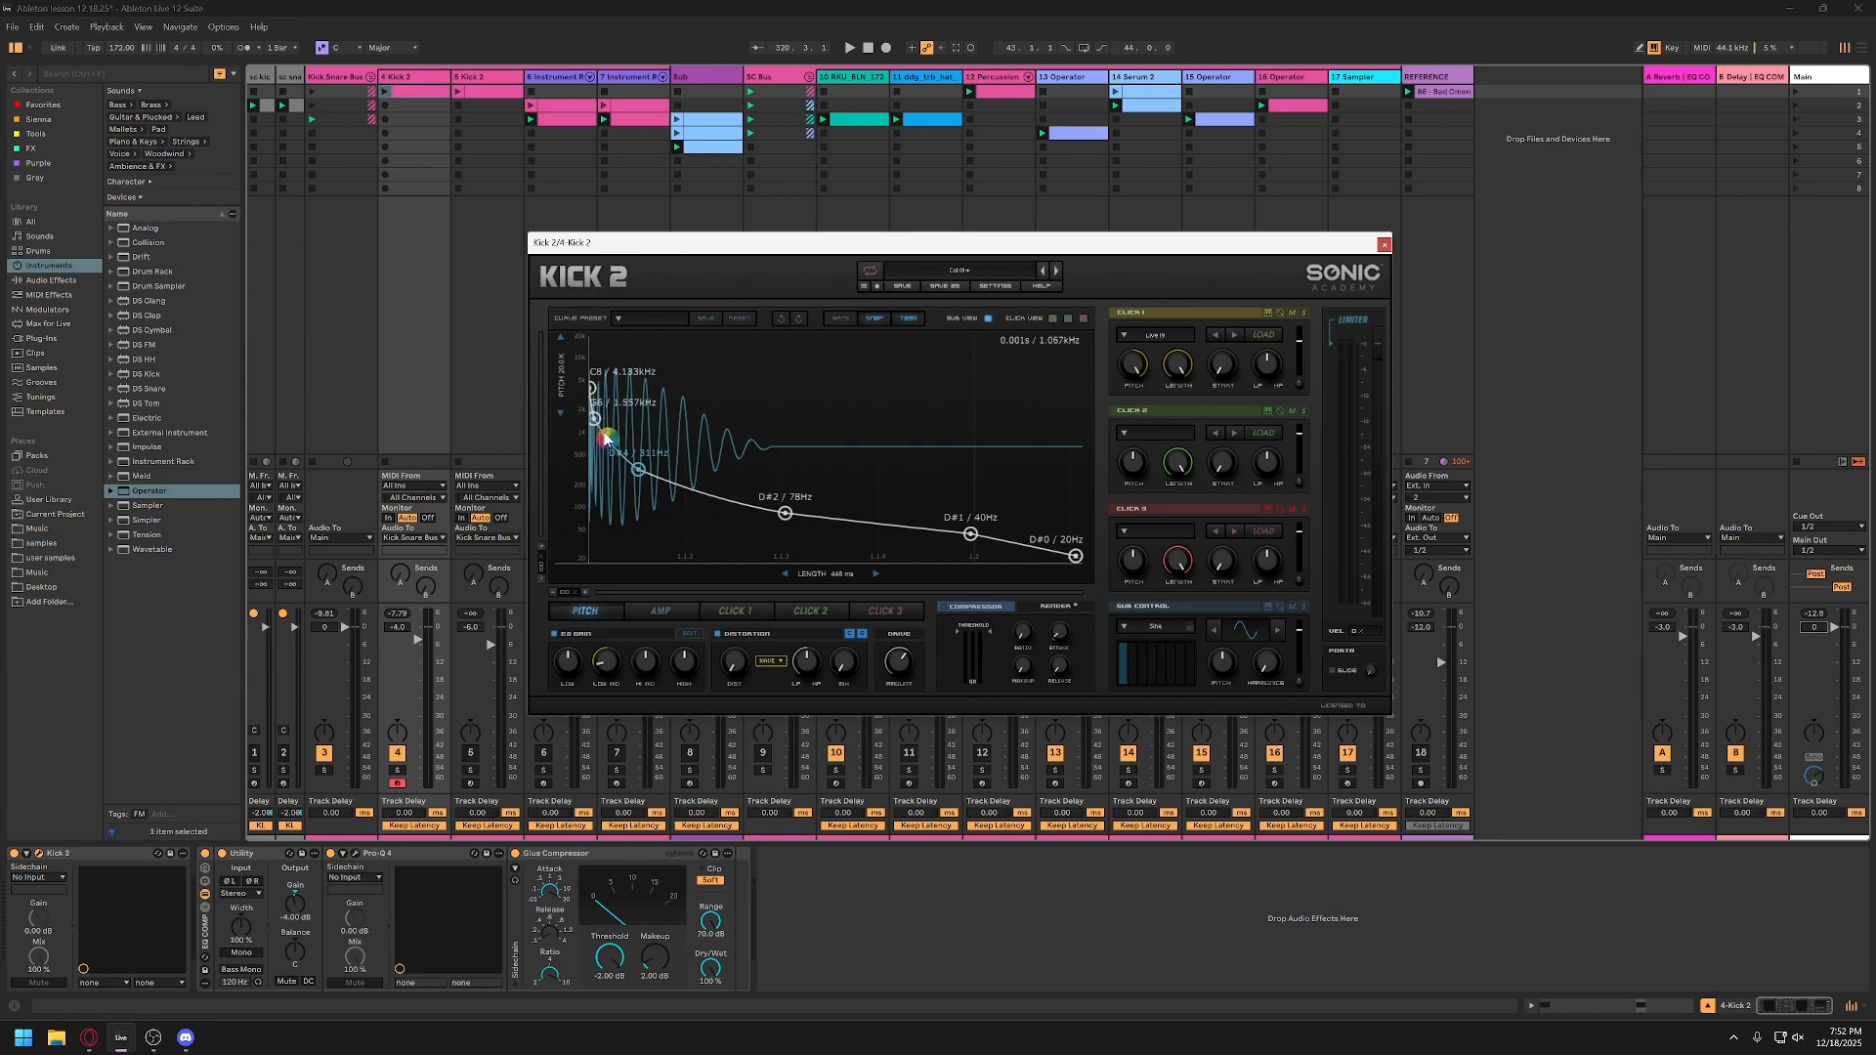
key("ctrl")
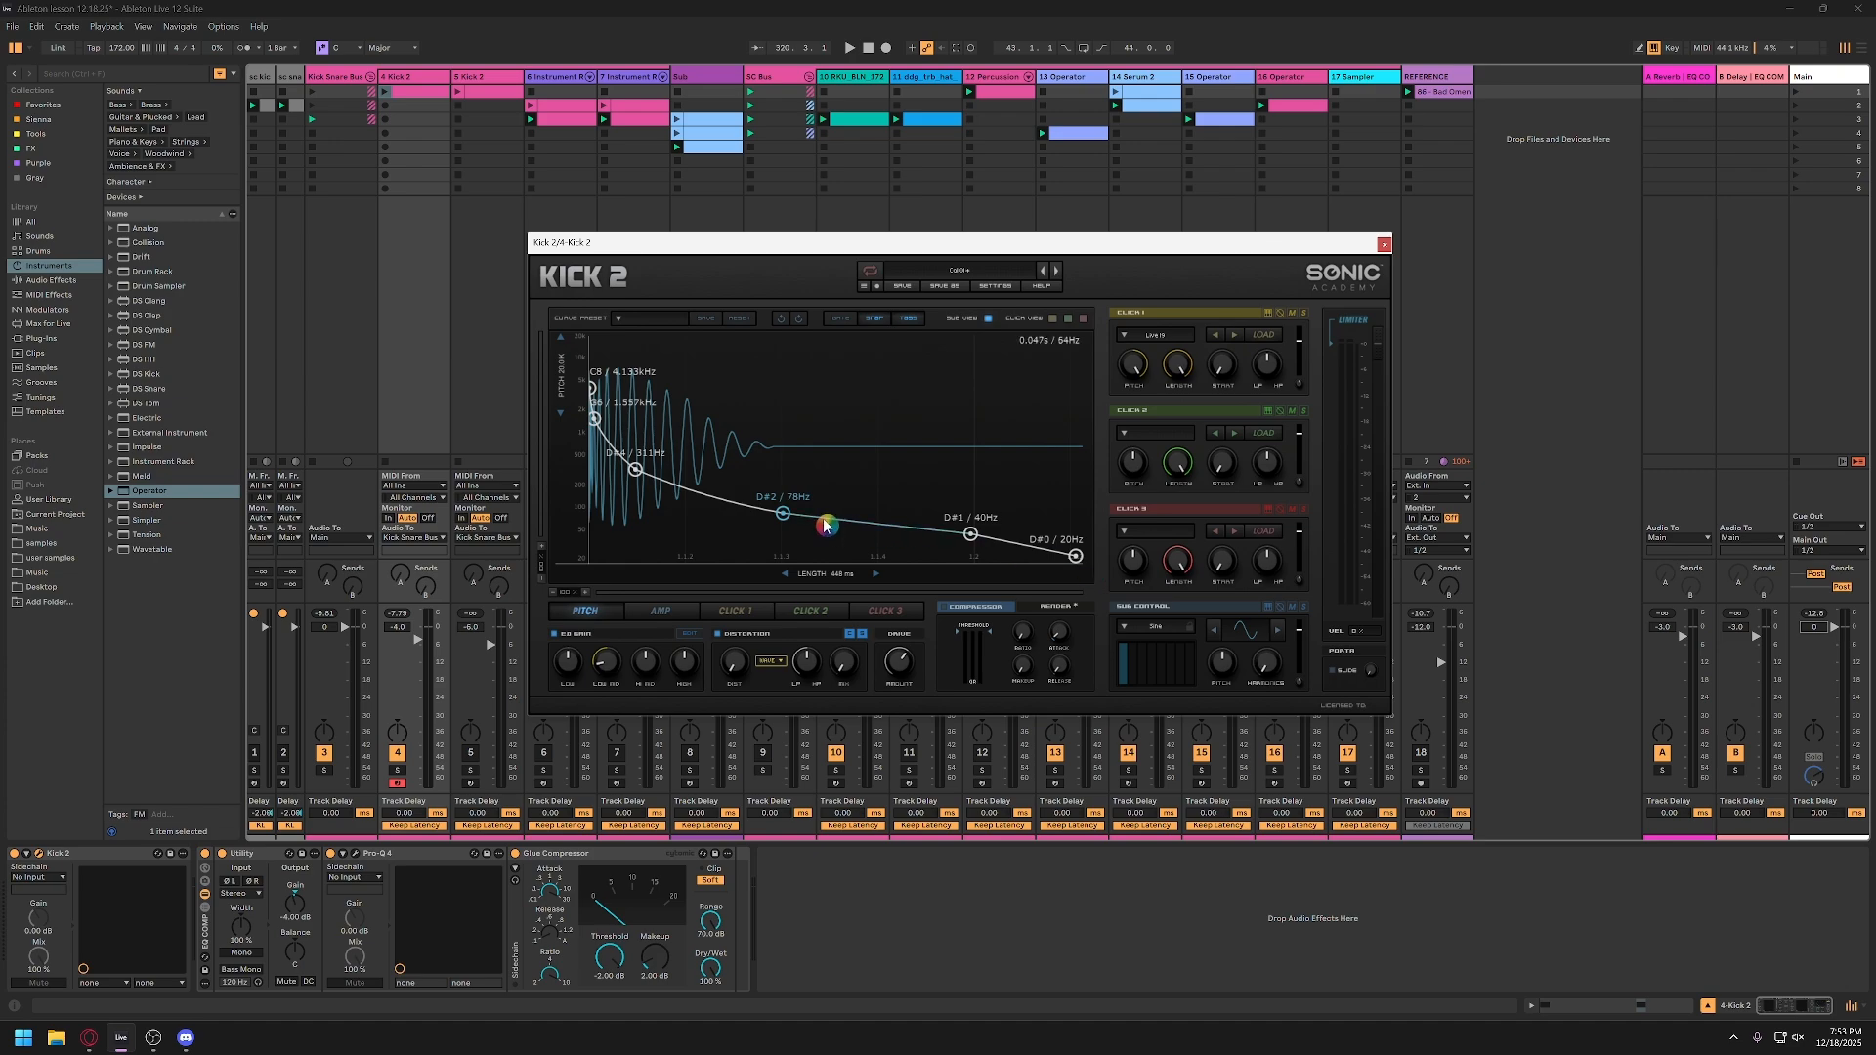
Step: Browse Kick 2's factory presets in the Snares and Hard House categories without loading one
left_click(946, 273)
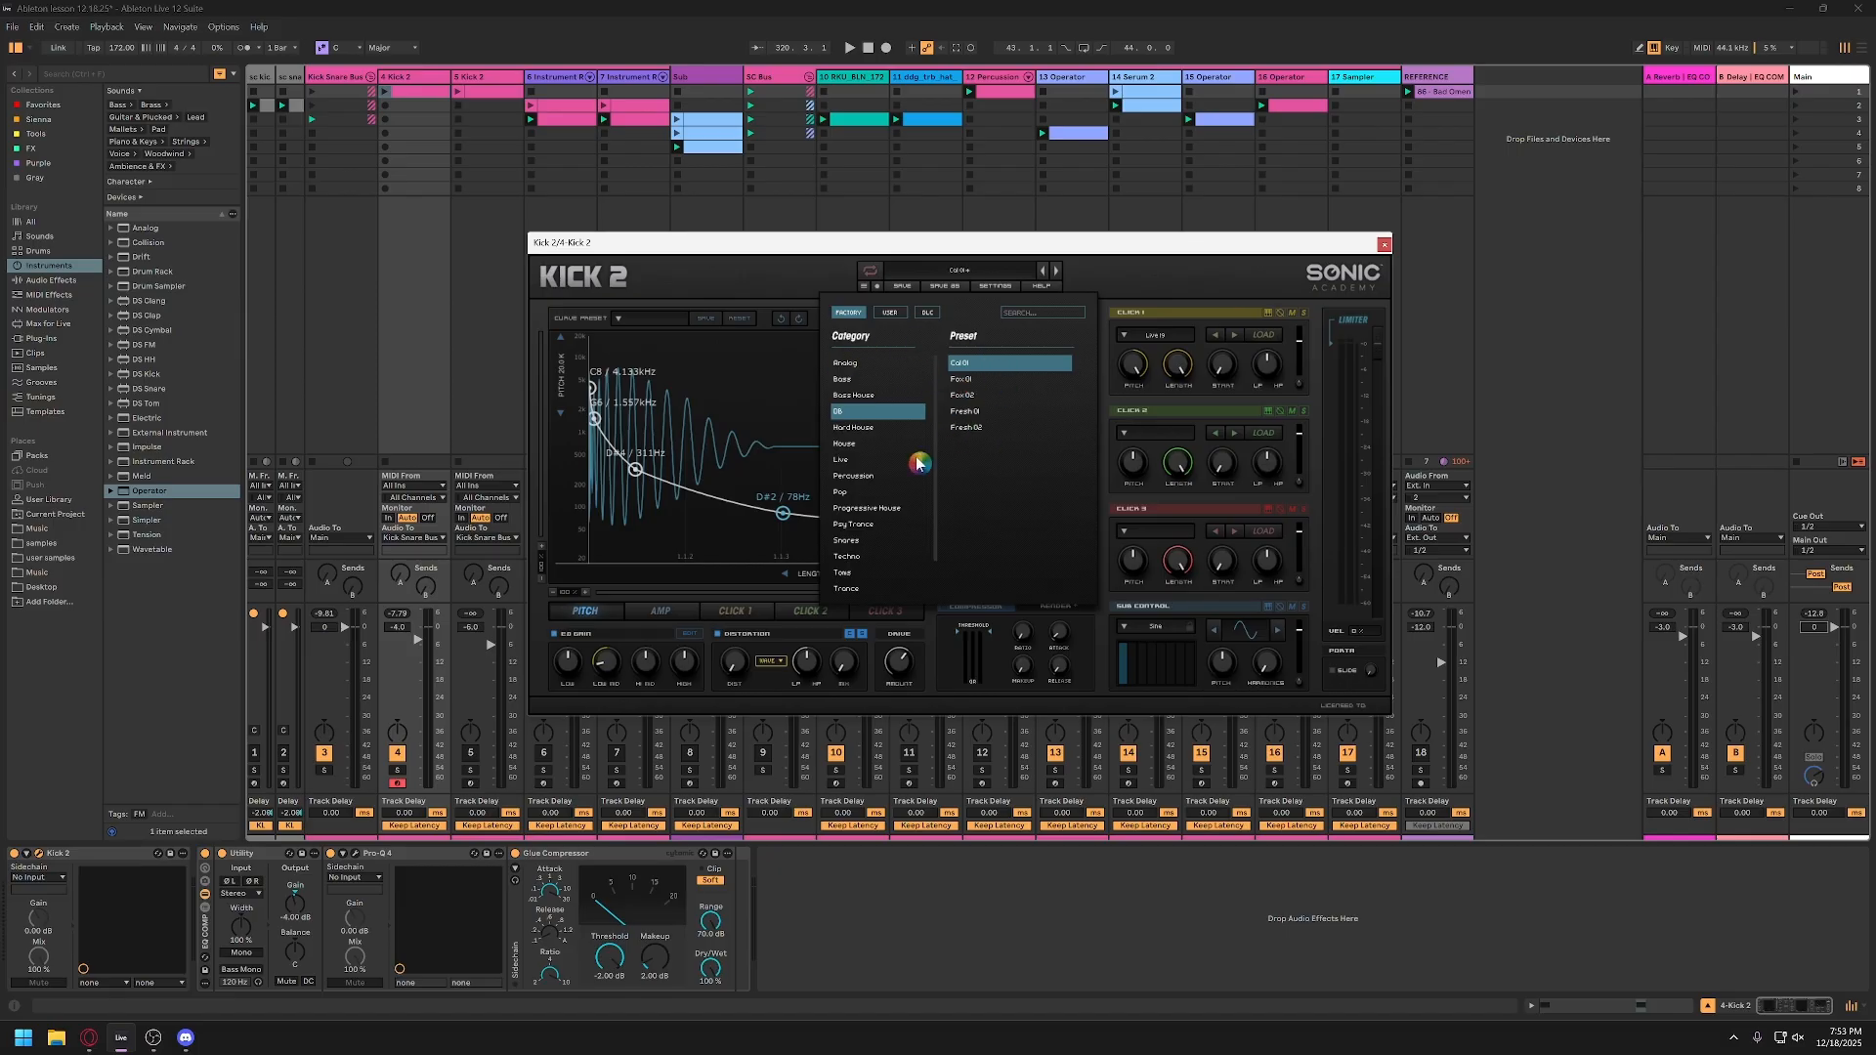
left_click(850, 542)
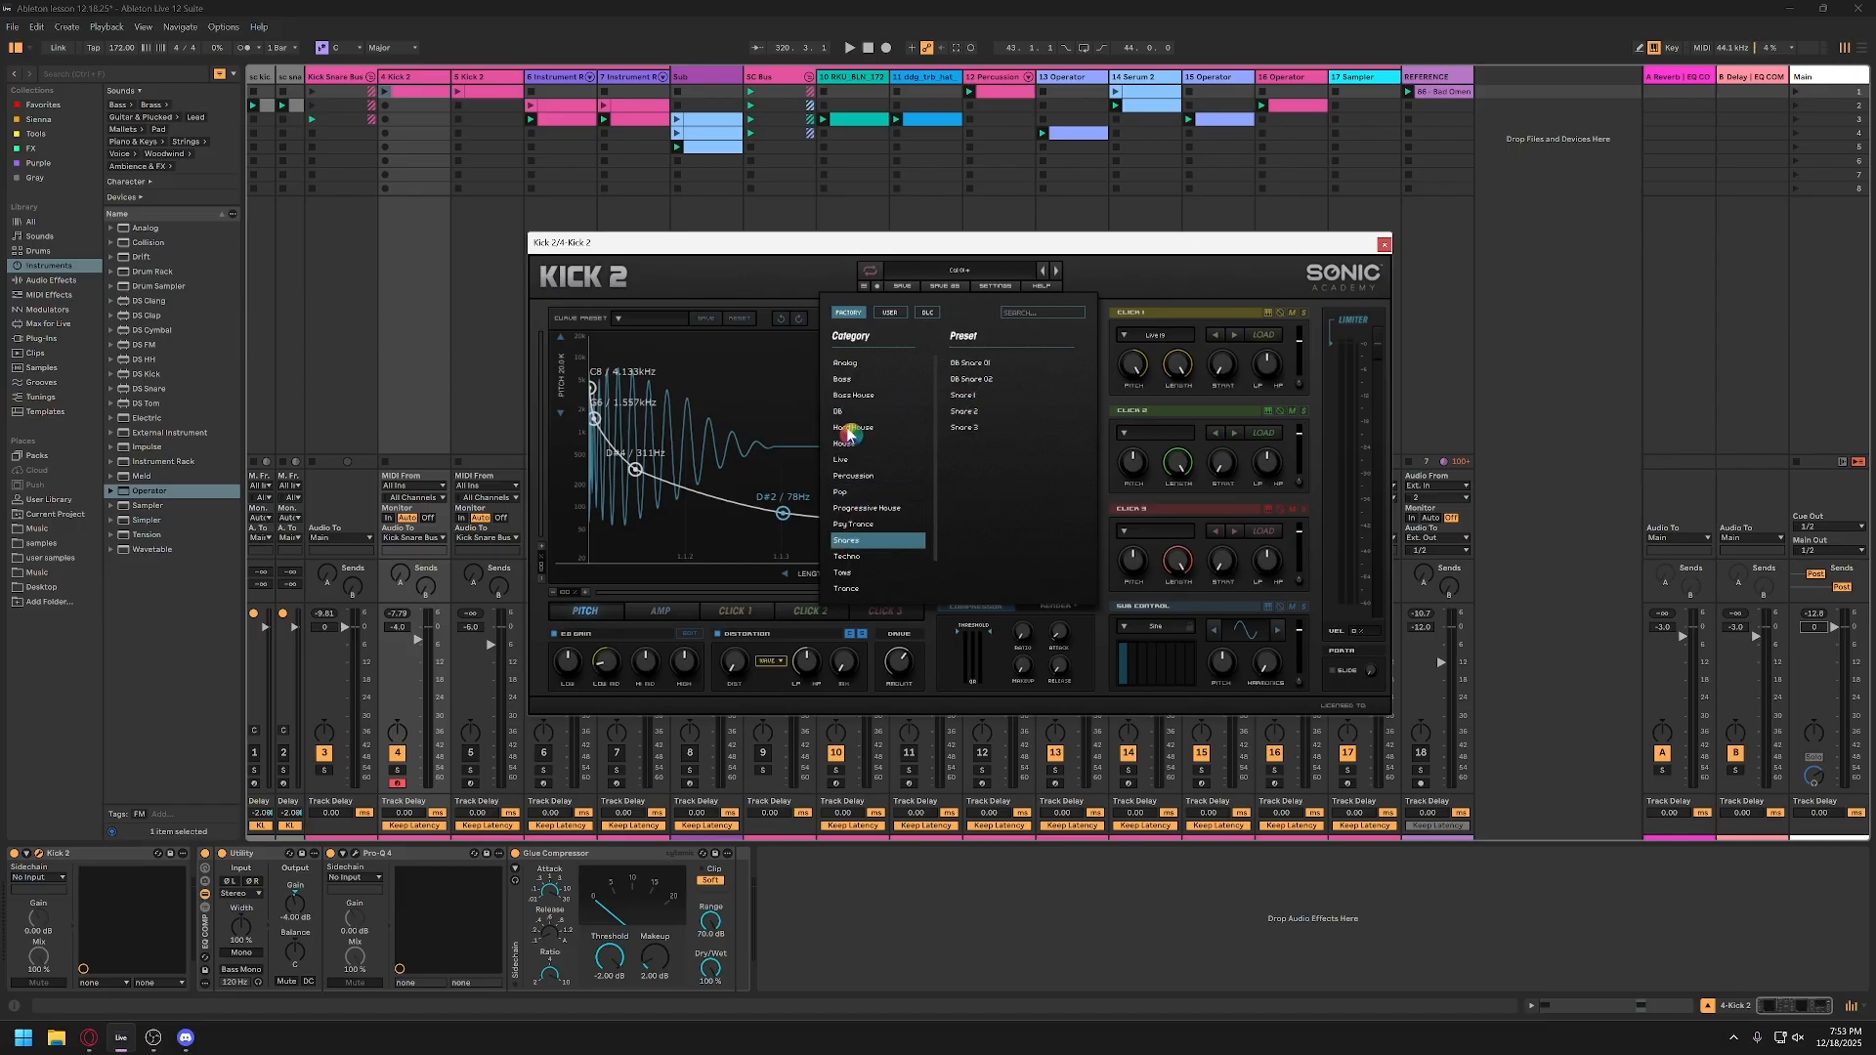
left_click(848, 429)
left_click(1103, 280)
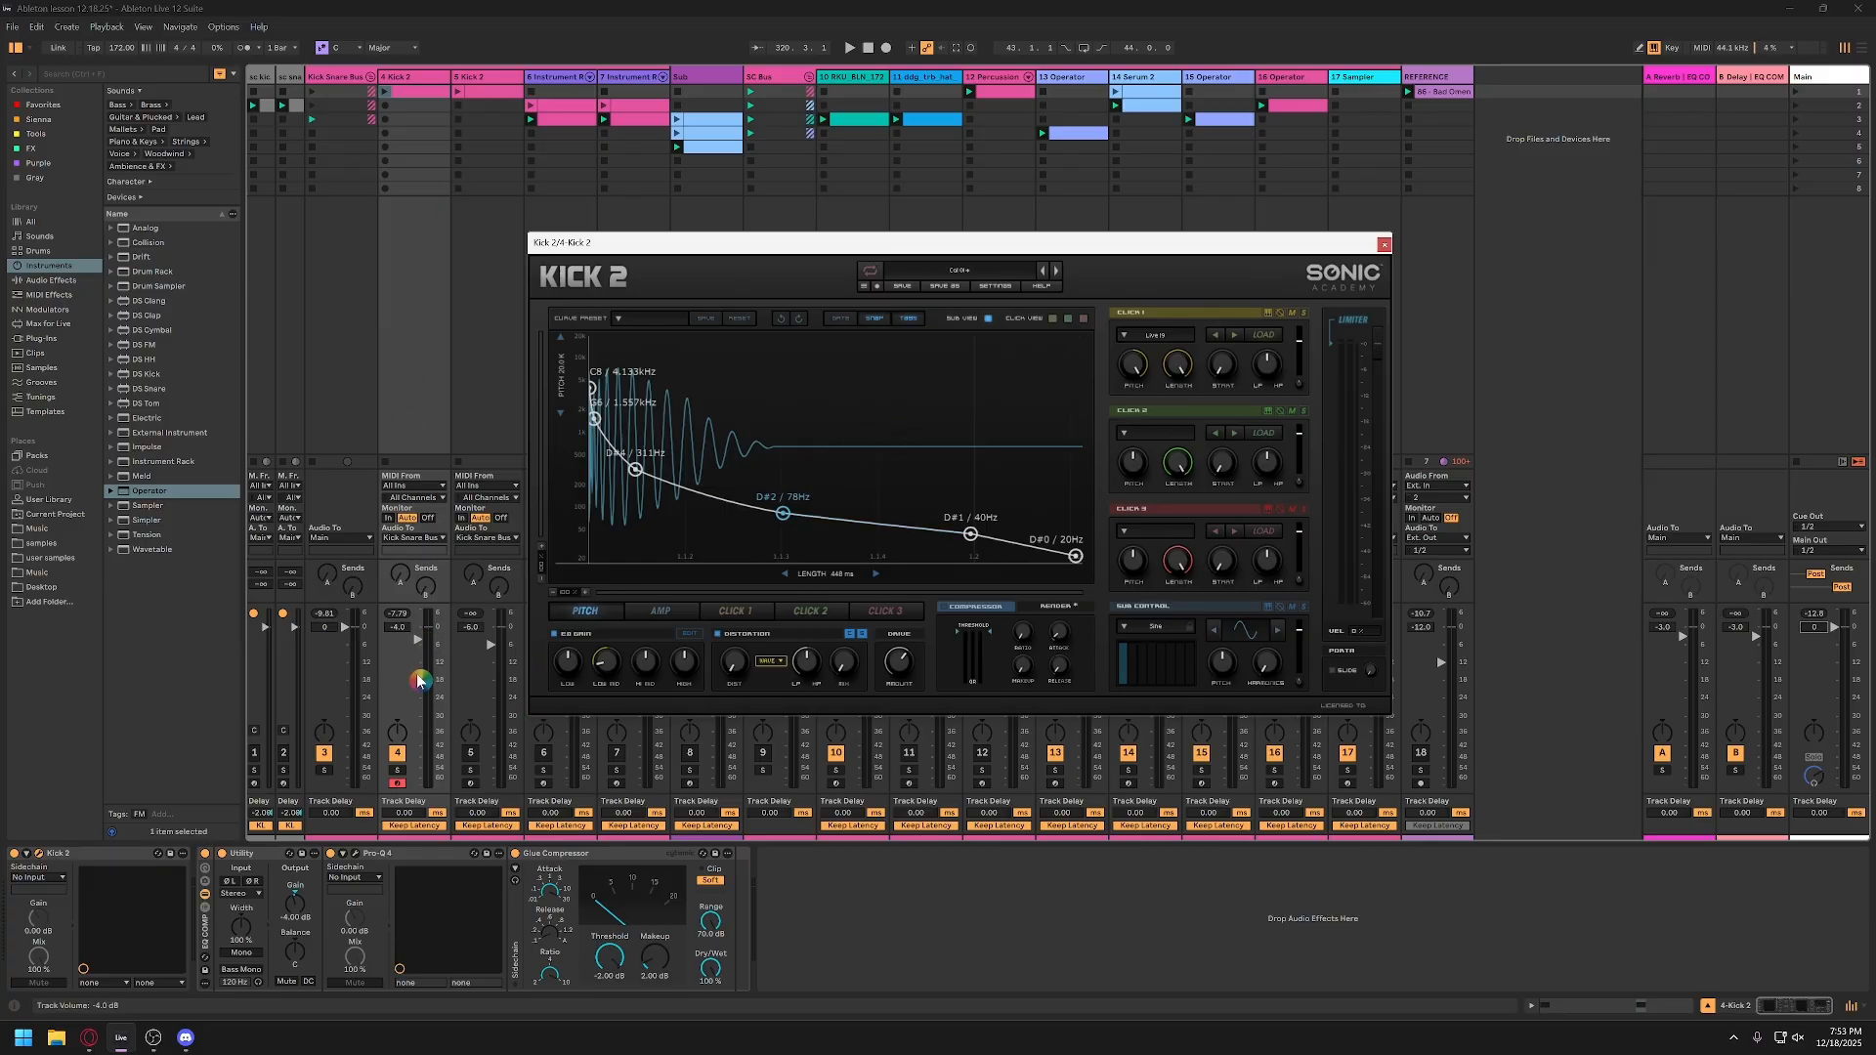
Step: Set track 4's volume to -2.0 dB and open its first clip in the MIDI note editor
double_click(409, 630)
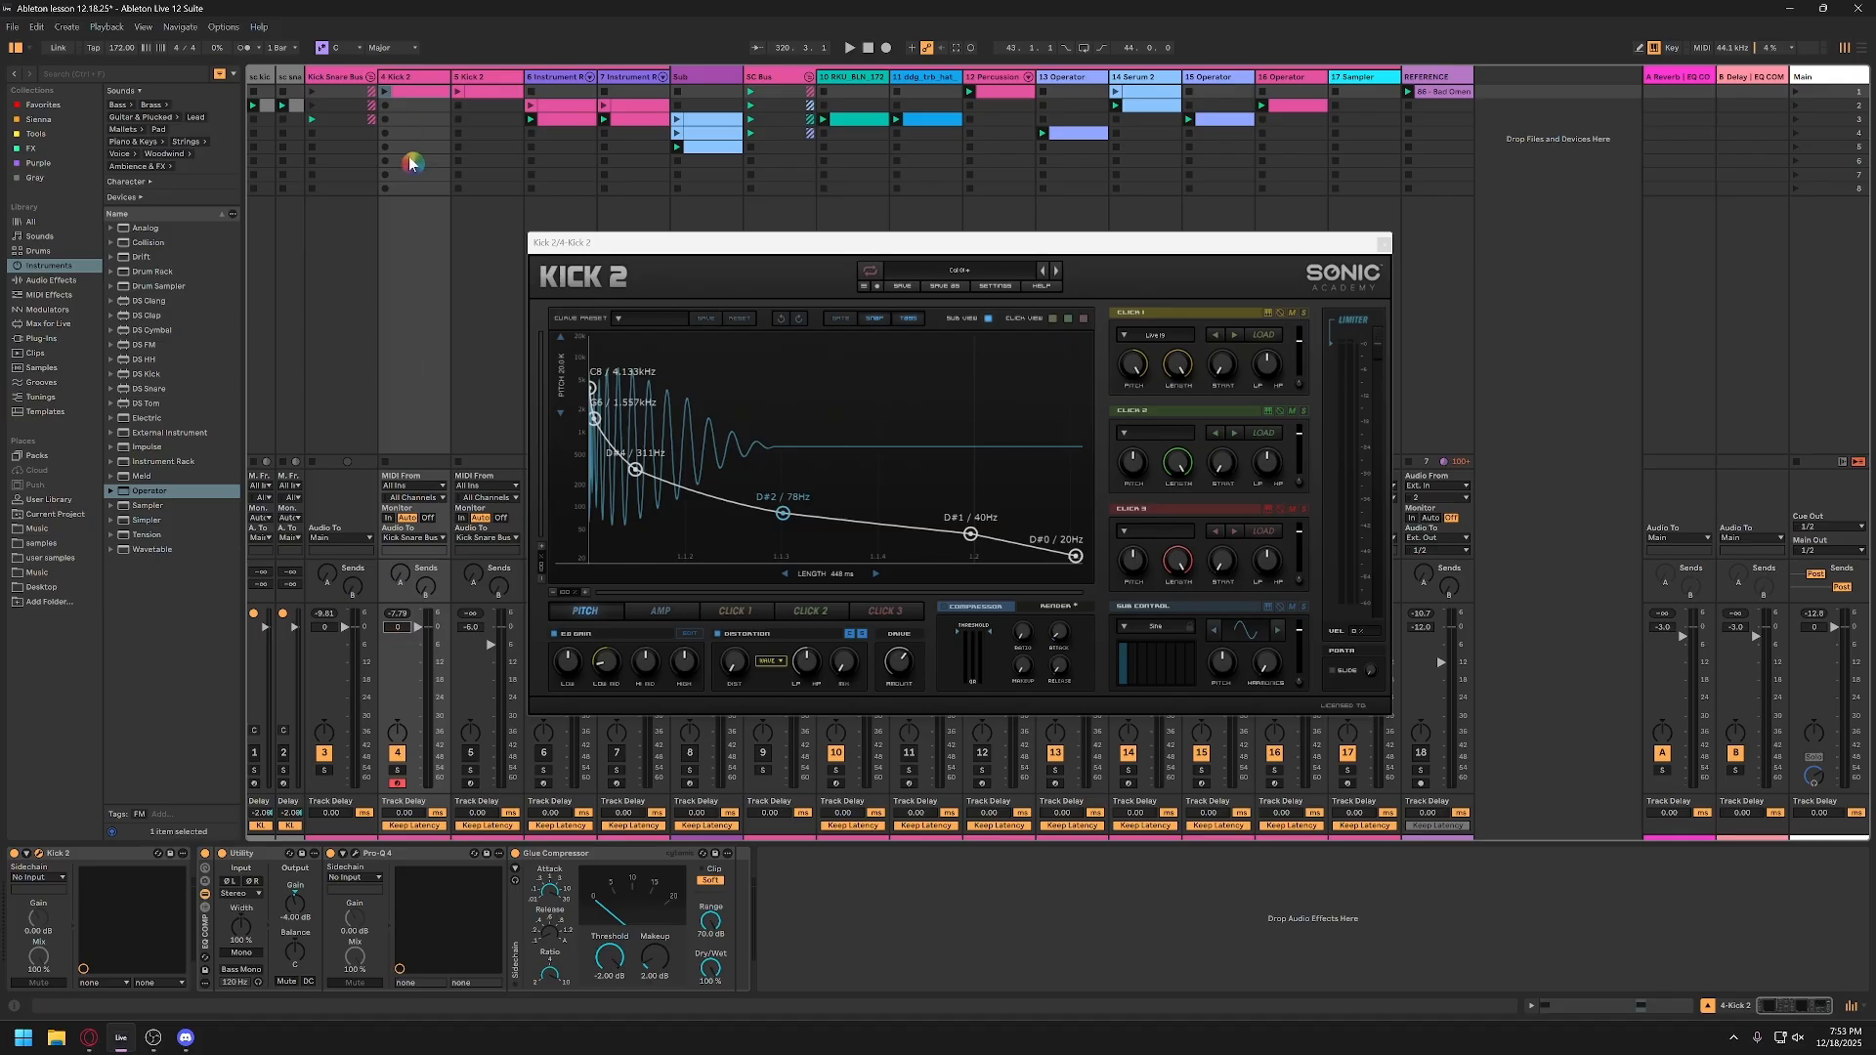
left_click(414, 101)
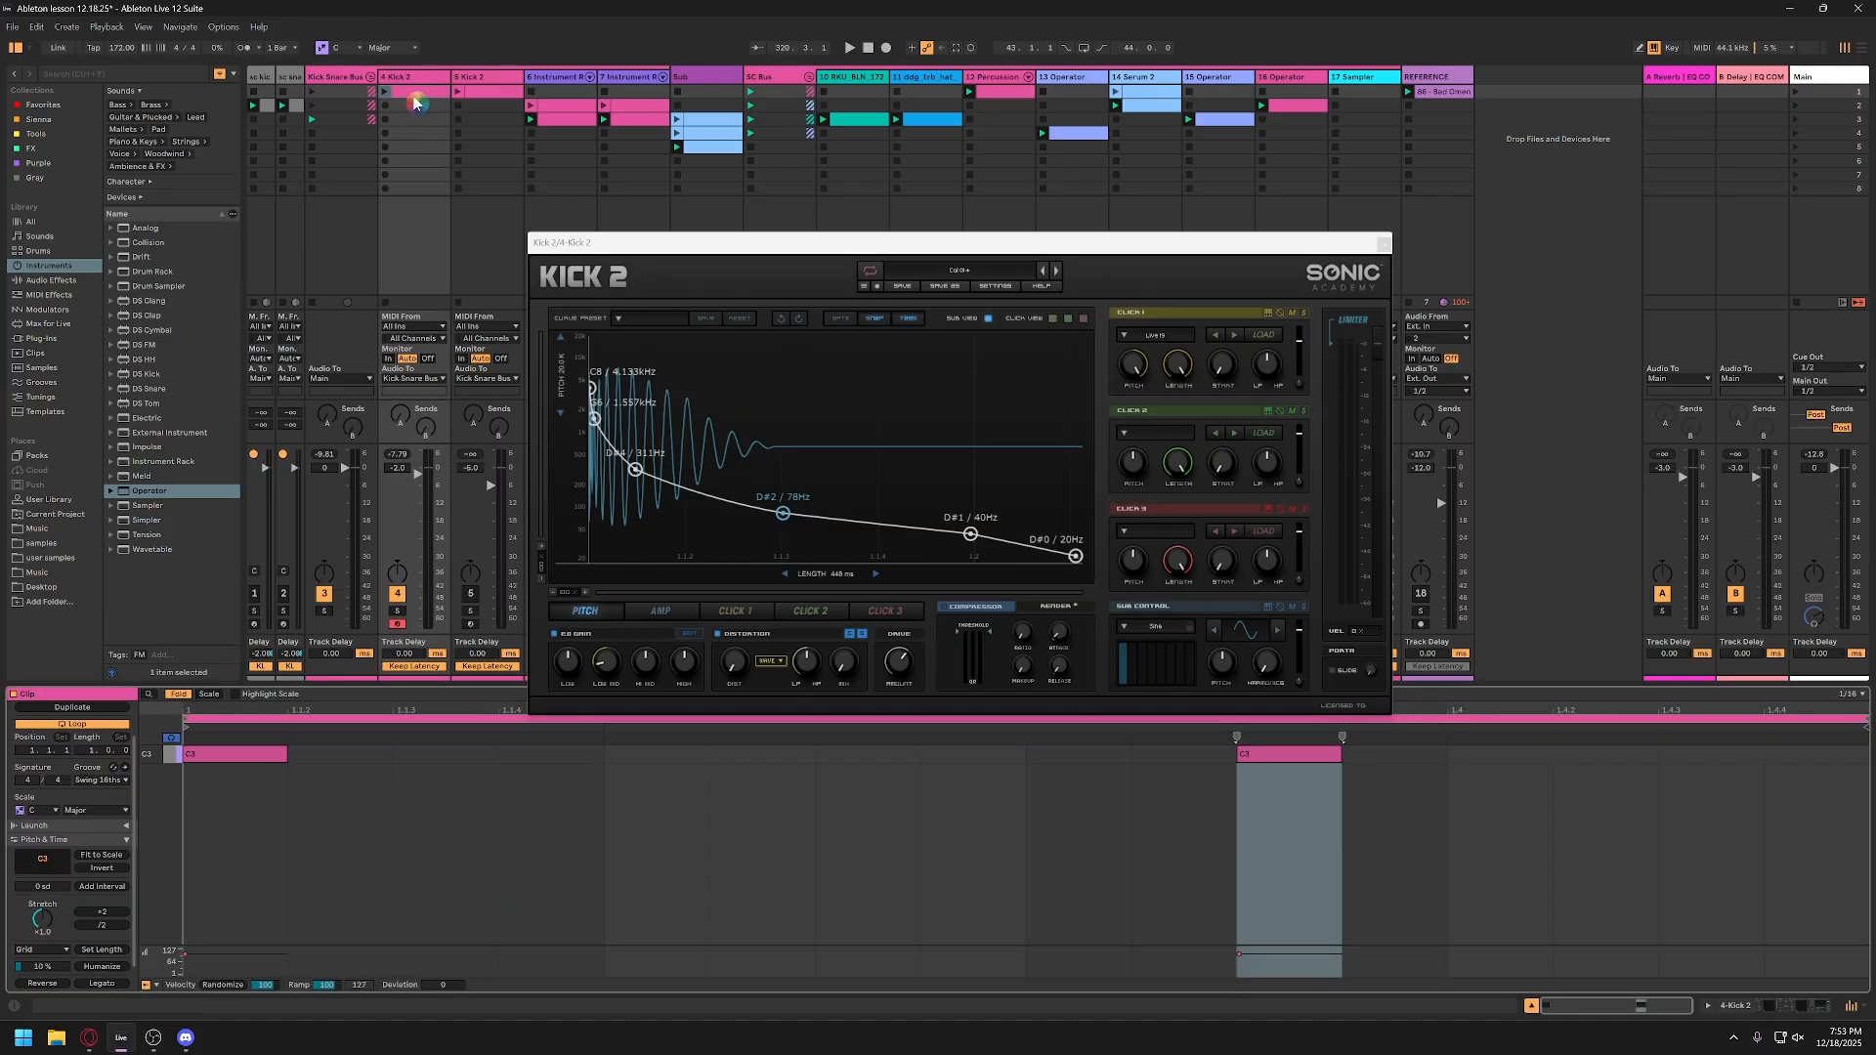
left_click(264, 760)
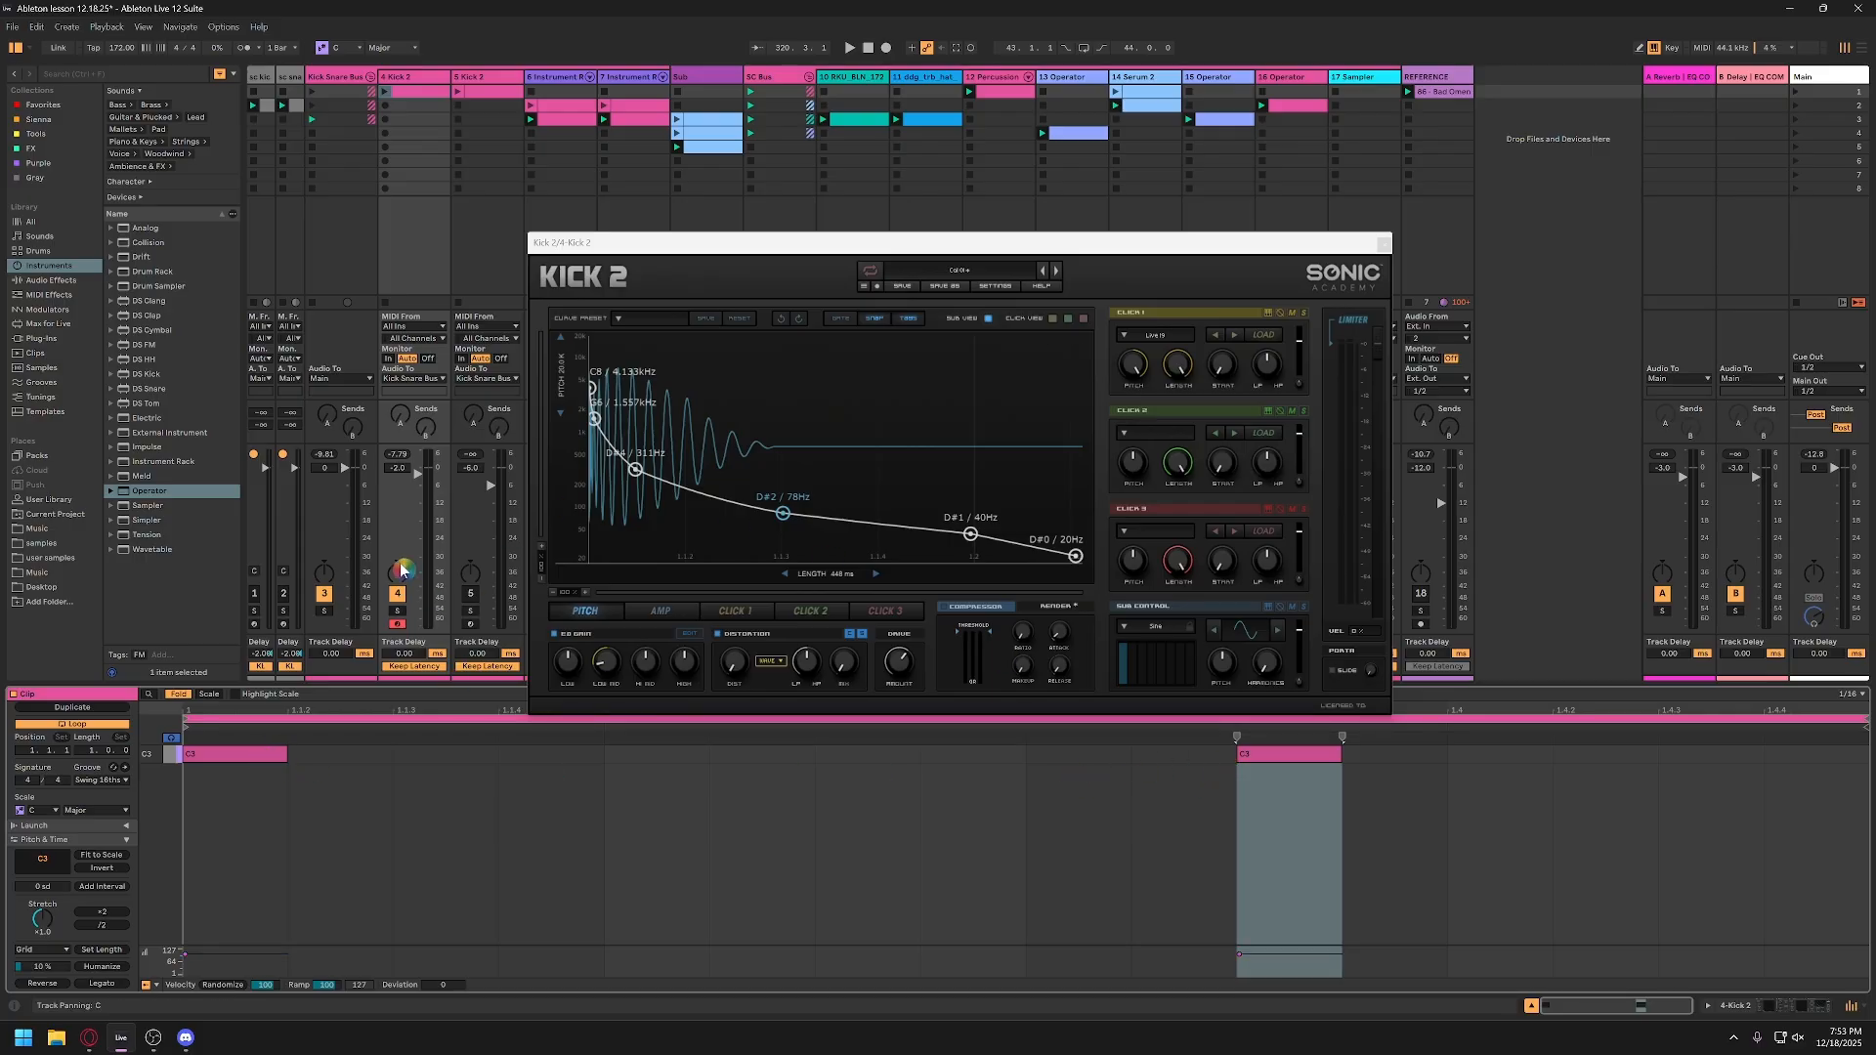
Step: Play track 4's first clip, view the Main track's device chain, and return to track 4's devices
left_click(385, 91)
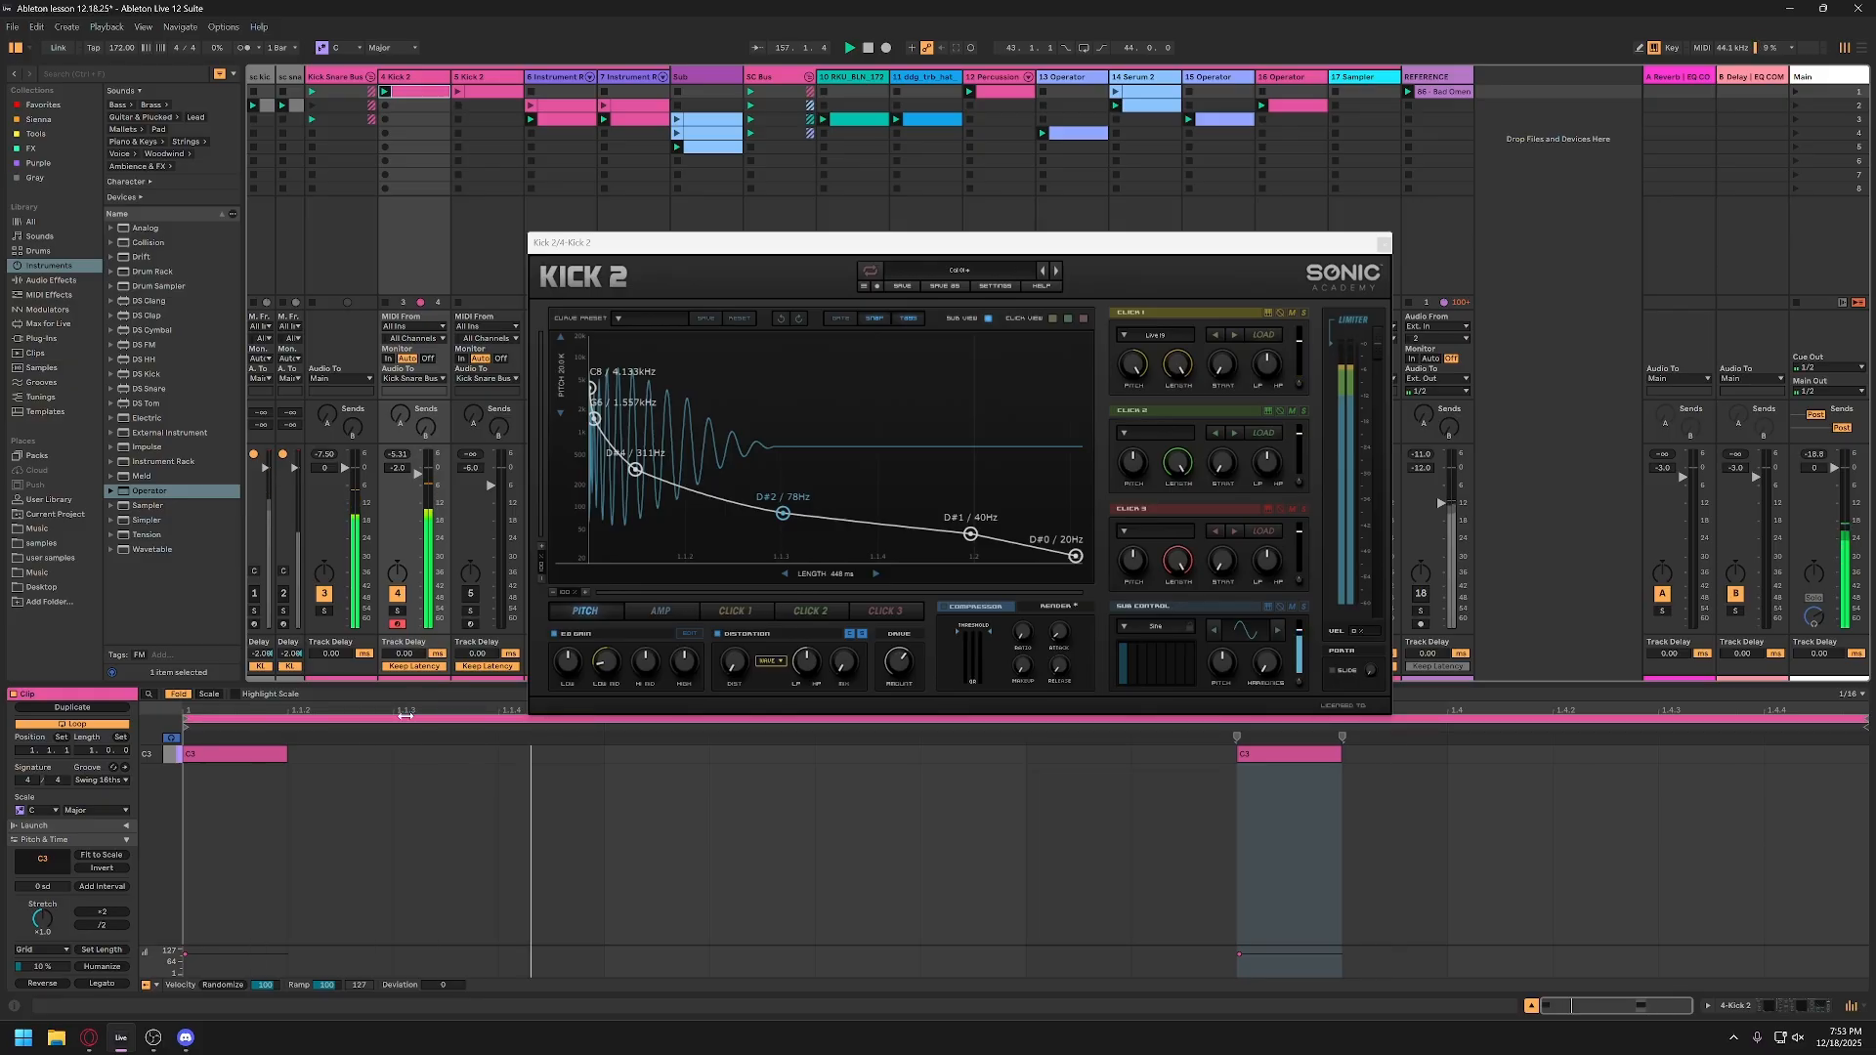
left_click(1818, 76)
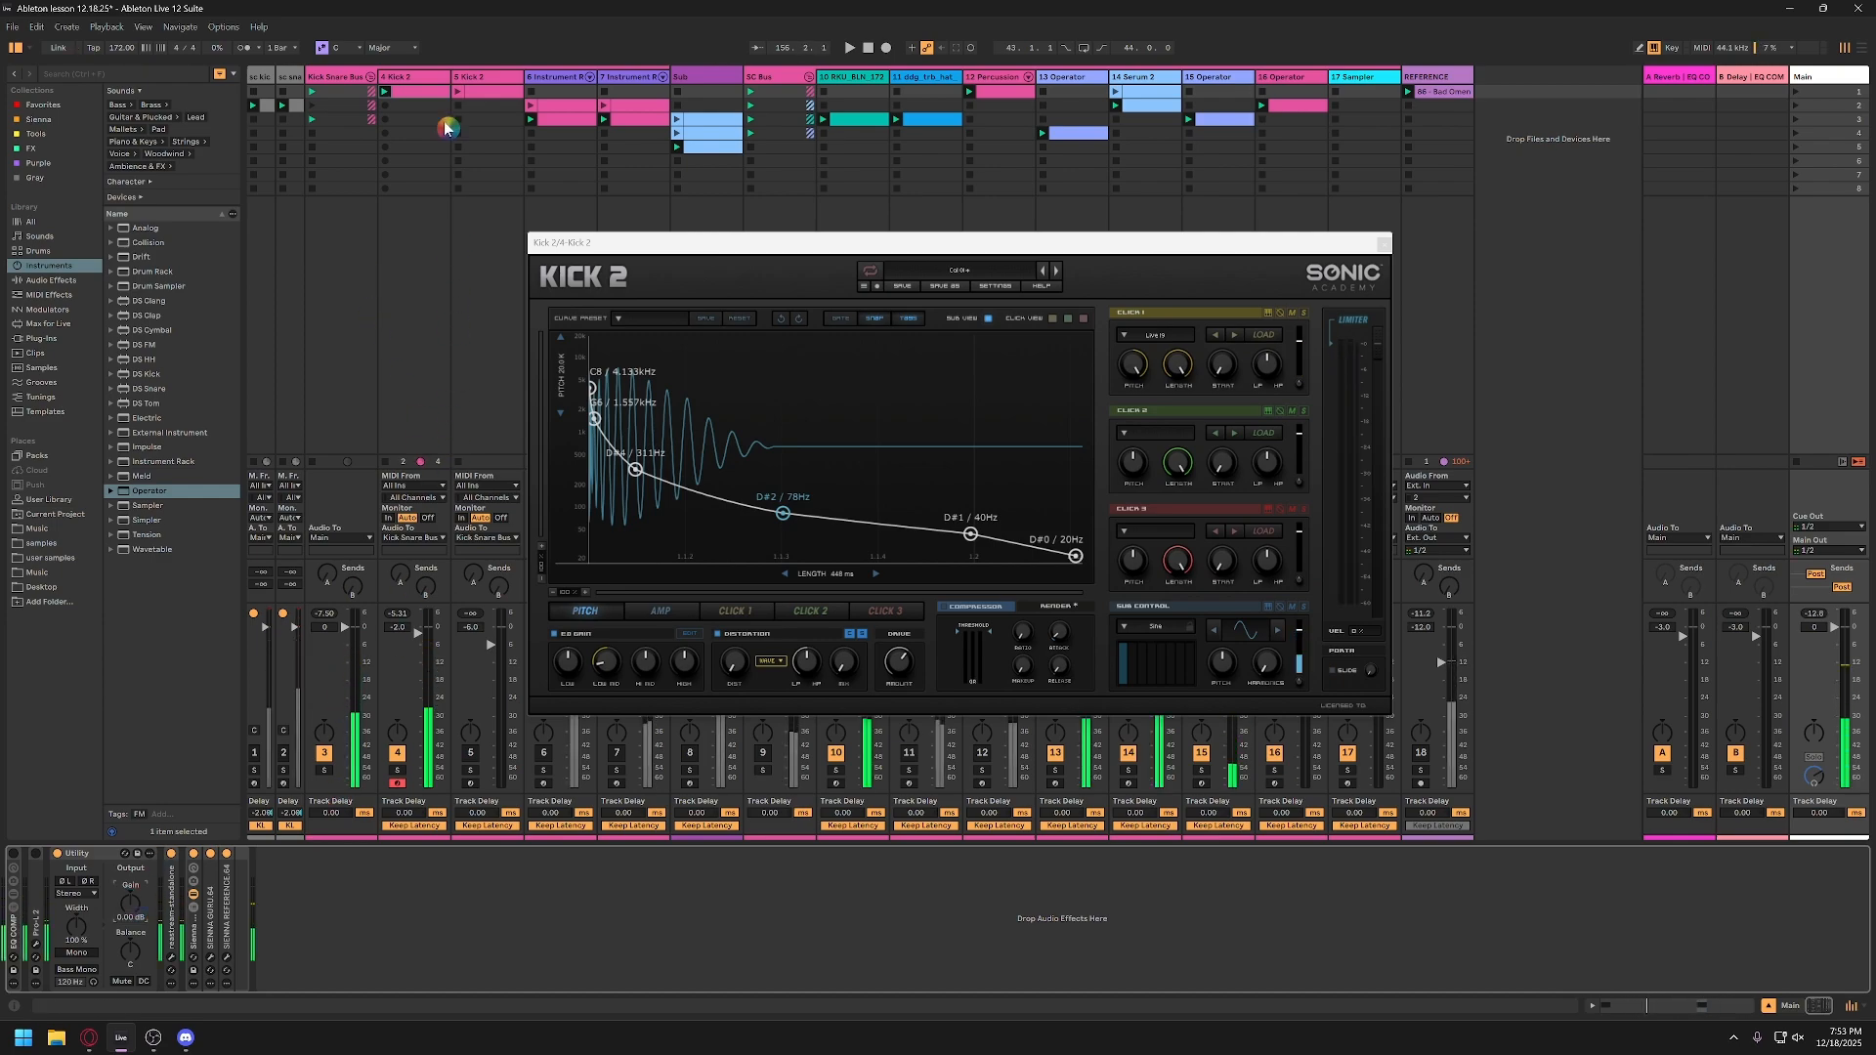
left_click(437, 78)
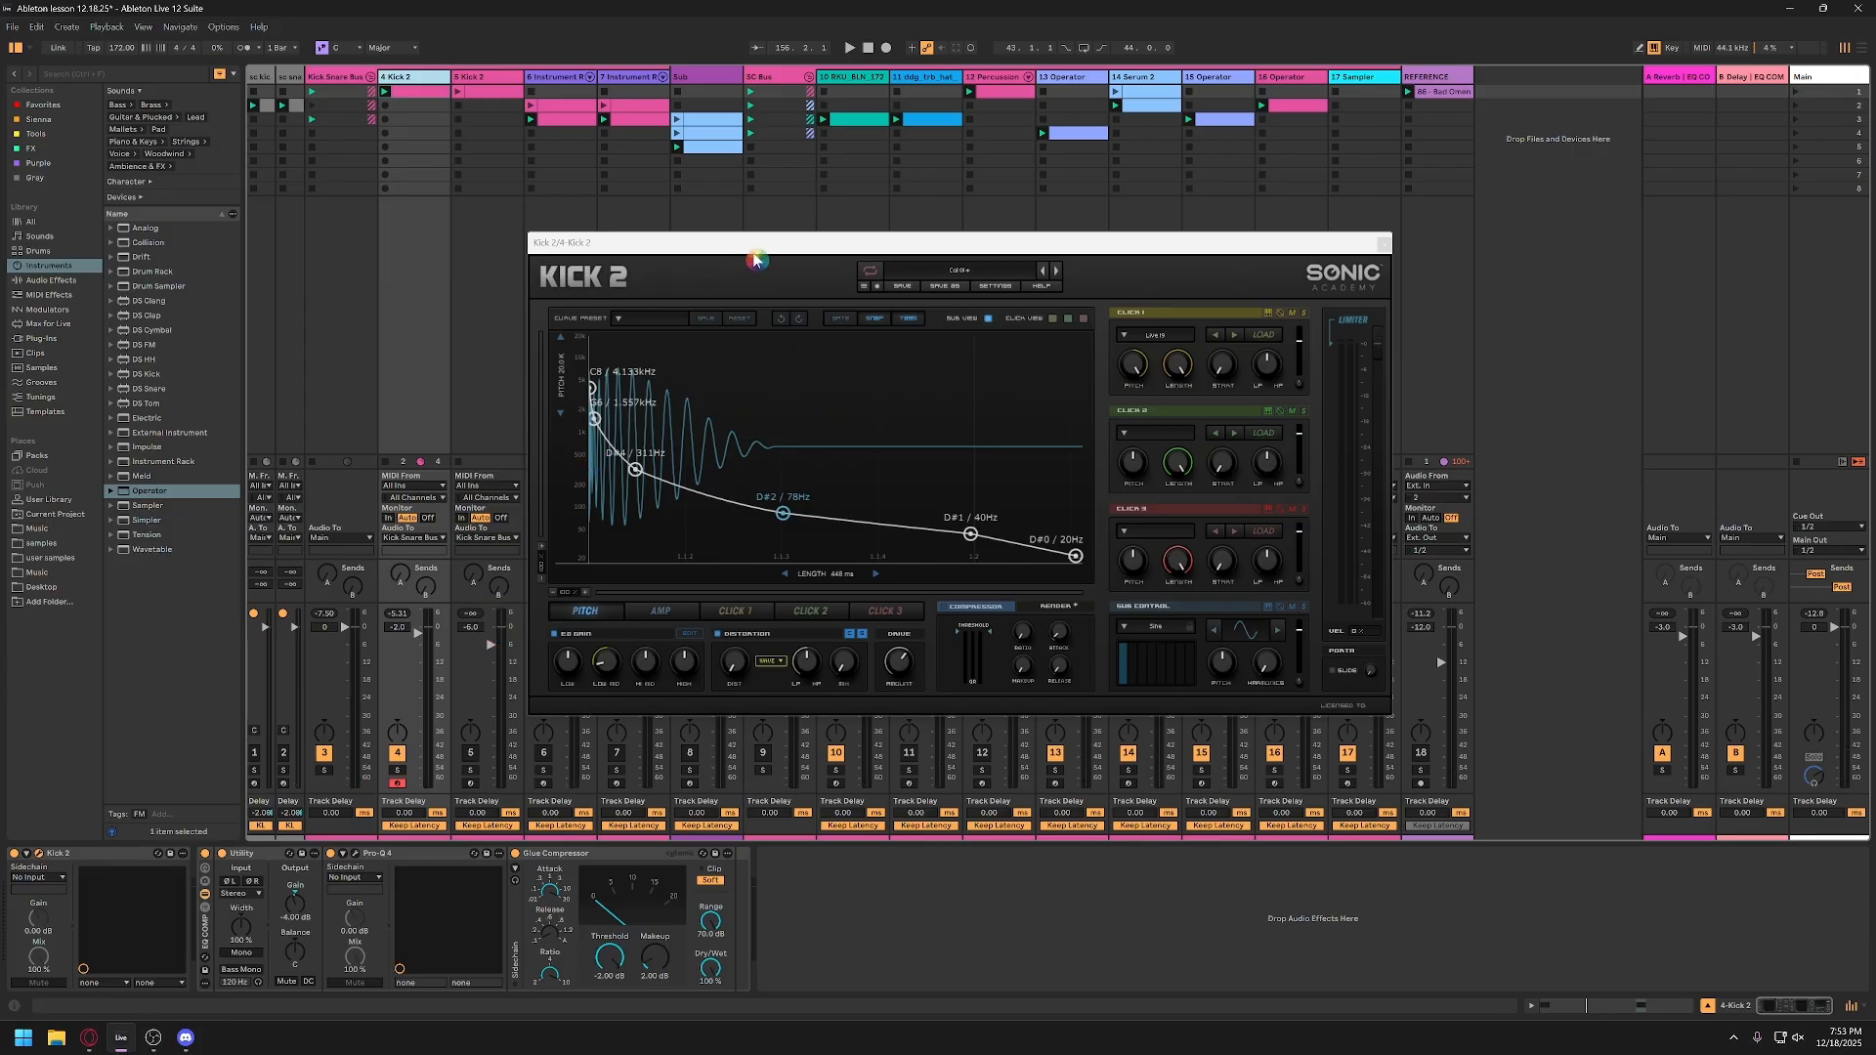
Step: Close track 4's Kick 2 window and open the Kick 2 instrument on track 5
left_click_drag(765, 244, 723, 217)
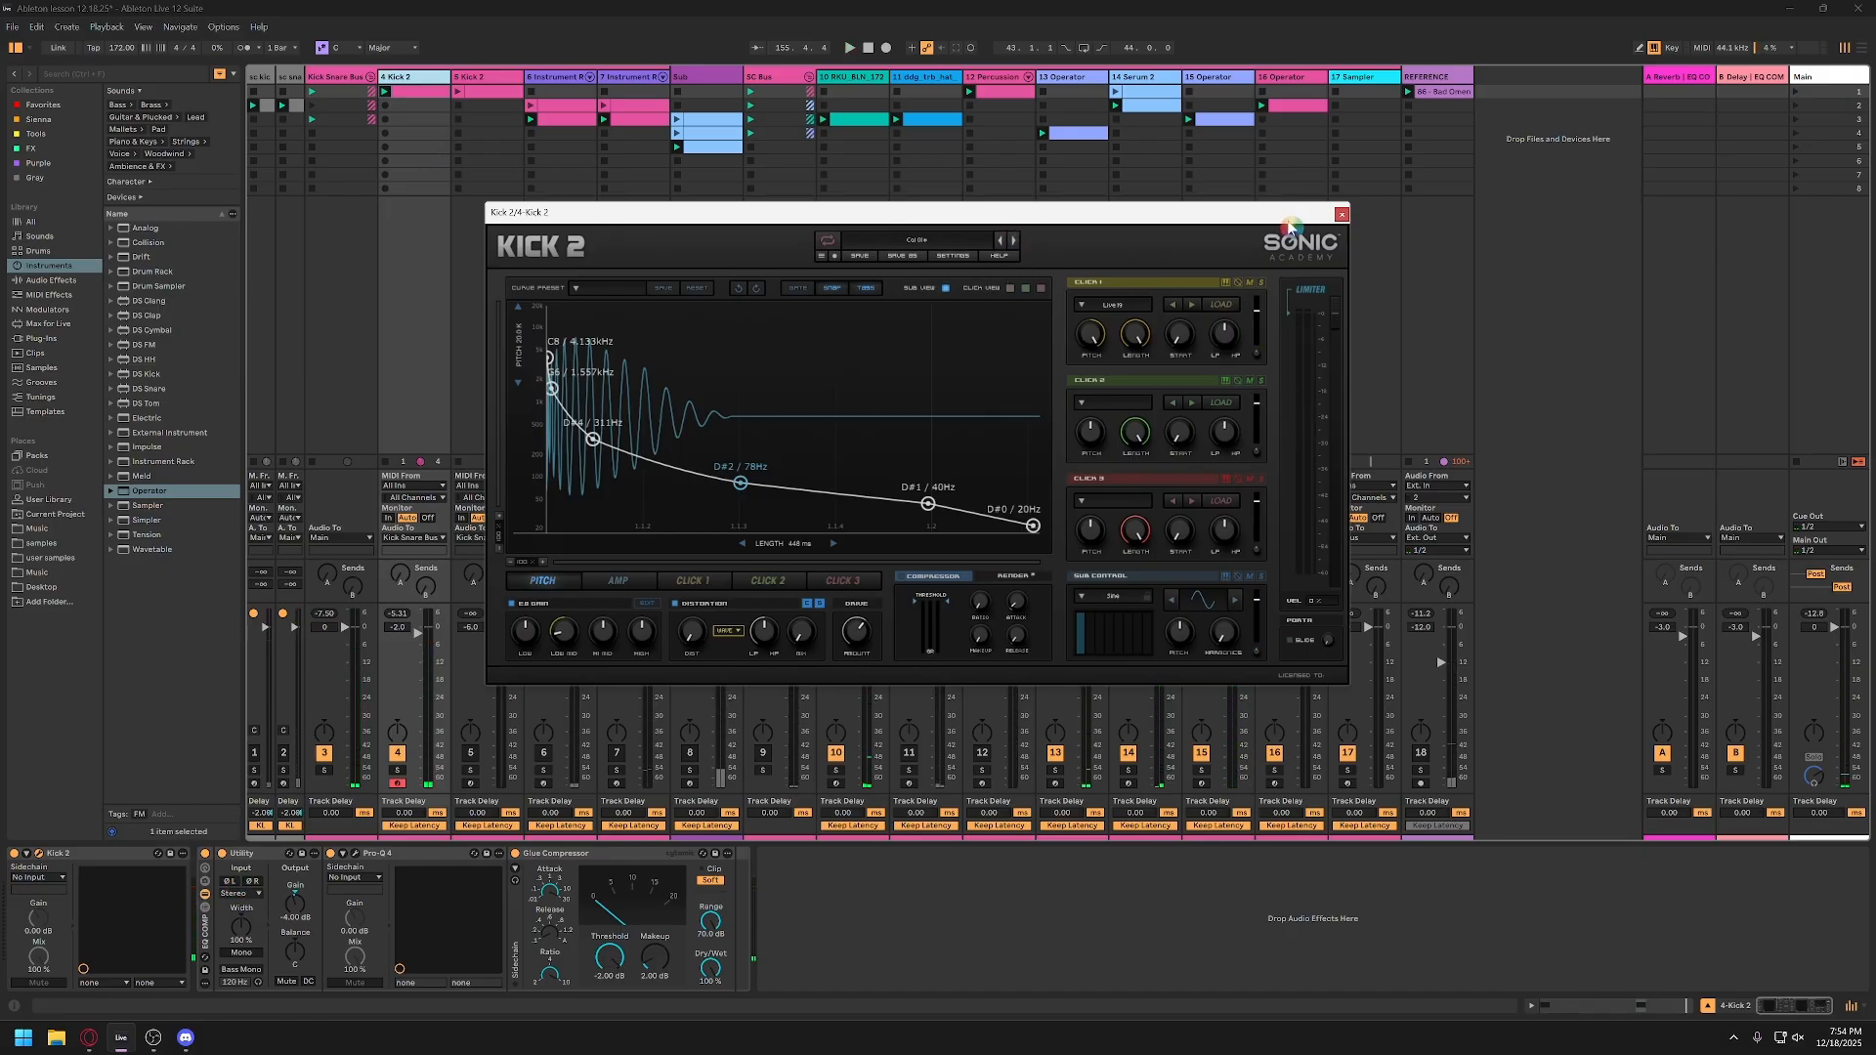
left_click(1342, 214)
left_click(497, 80)
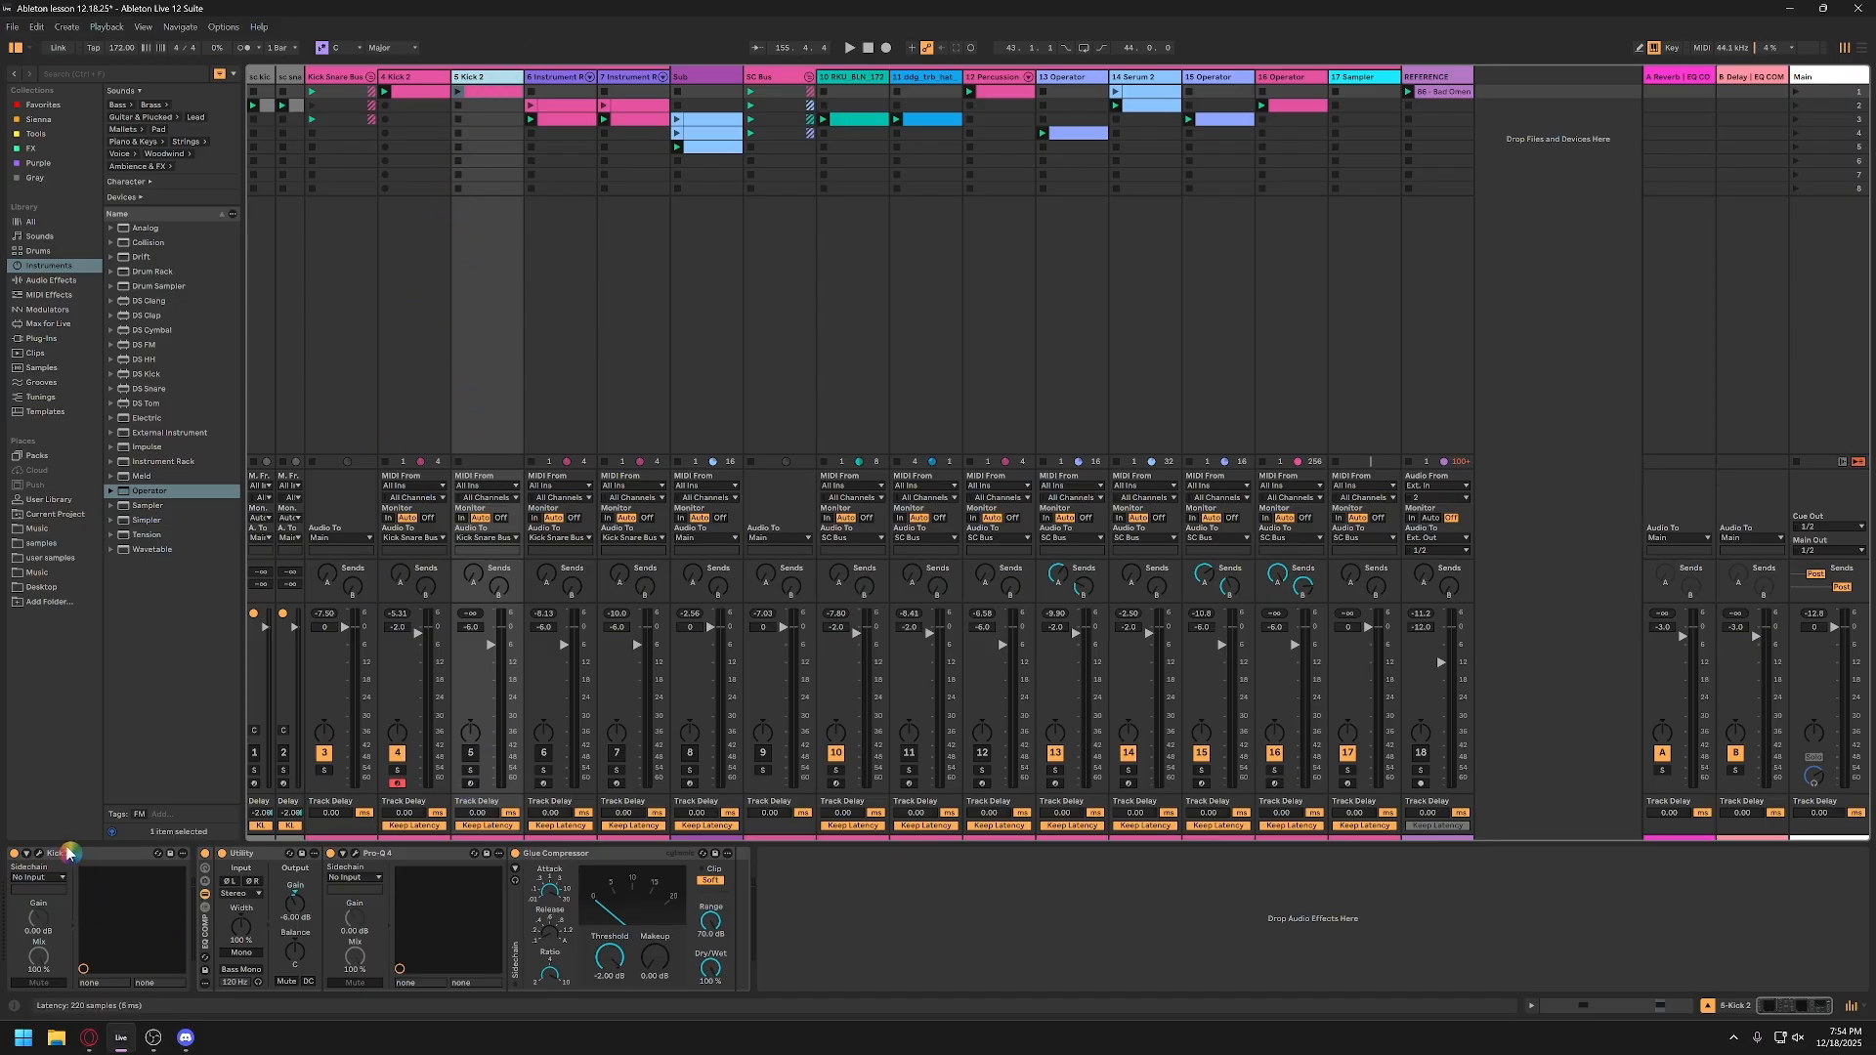
left_click(39, 854)
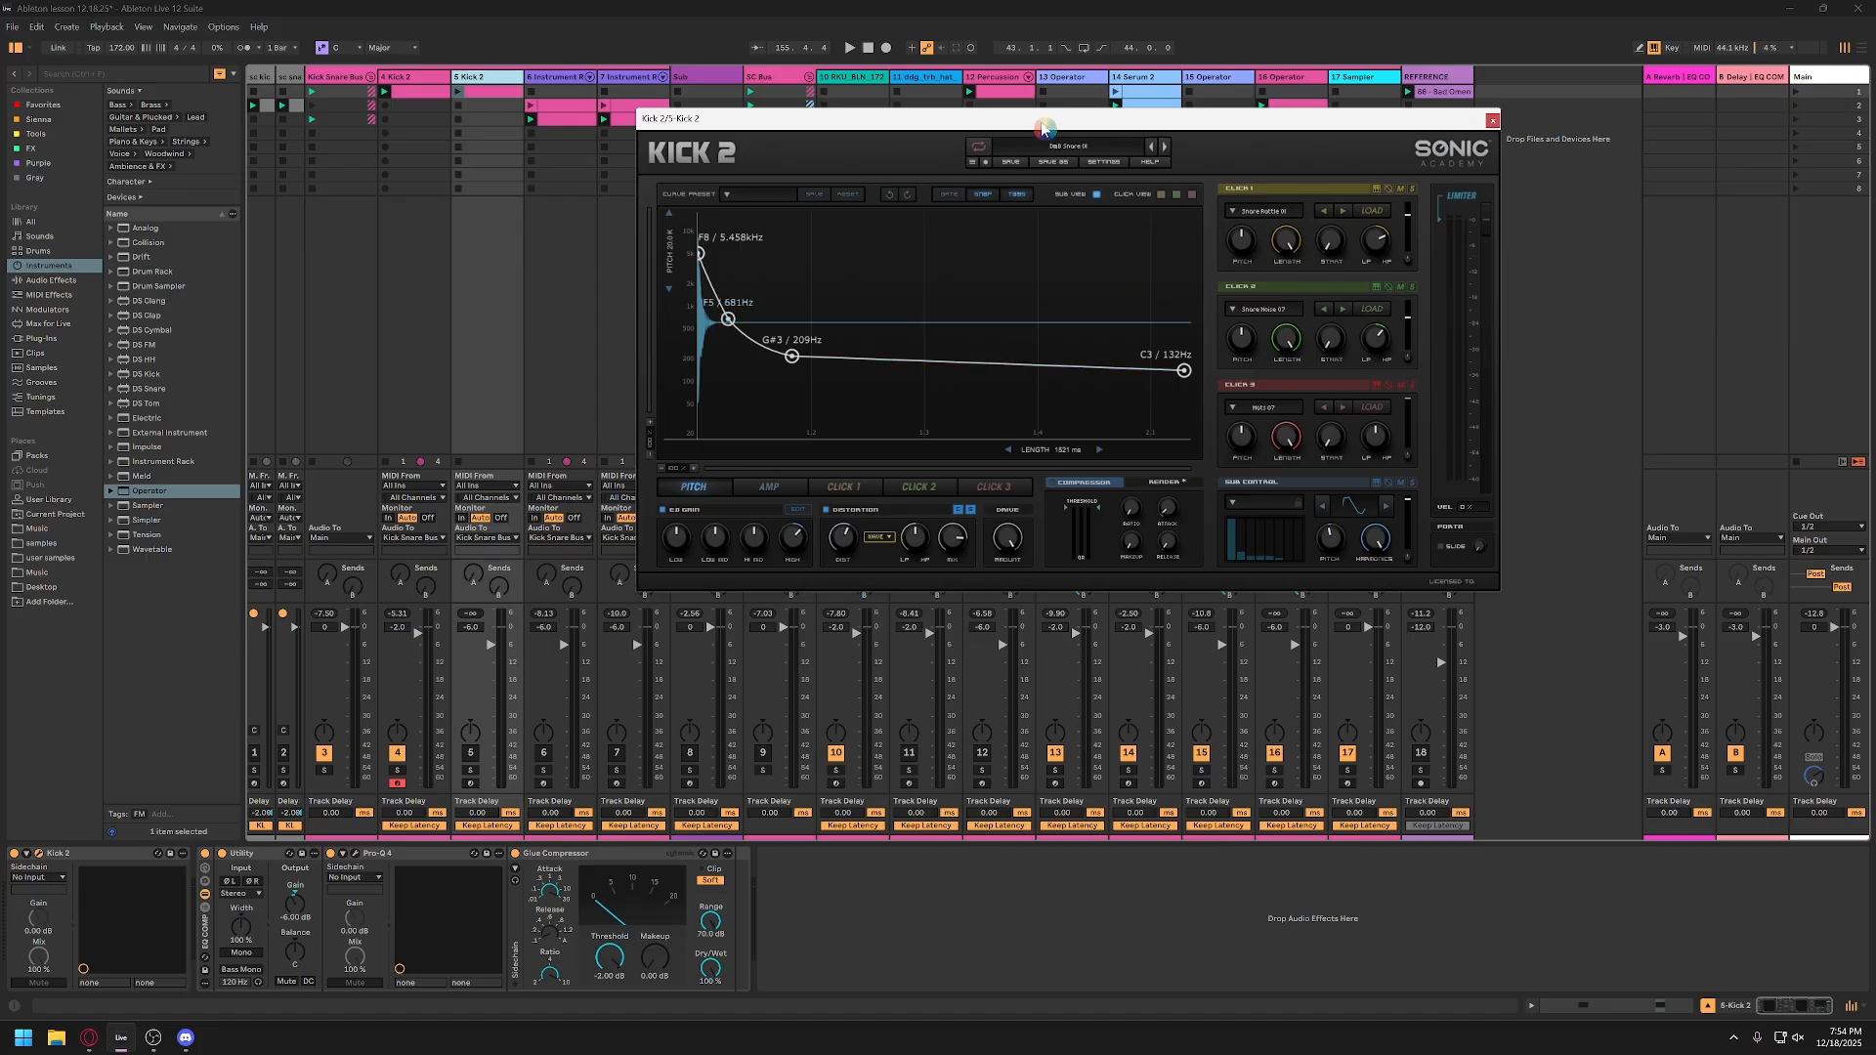
Step: Move the third pitch envelope node of track 5's Kick 2 down to D#3 (156 Hz) and slightly earlier
left_click_drag(1042, 121, 1092, 145)
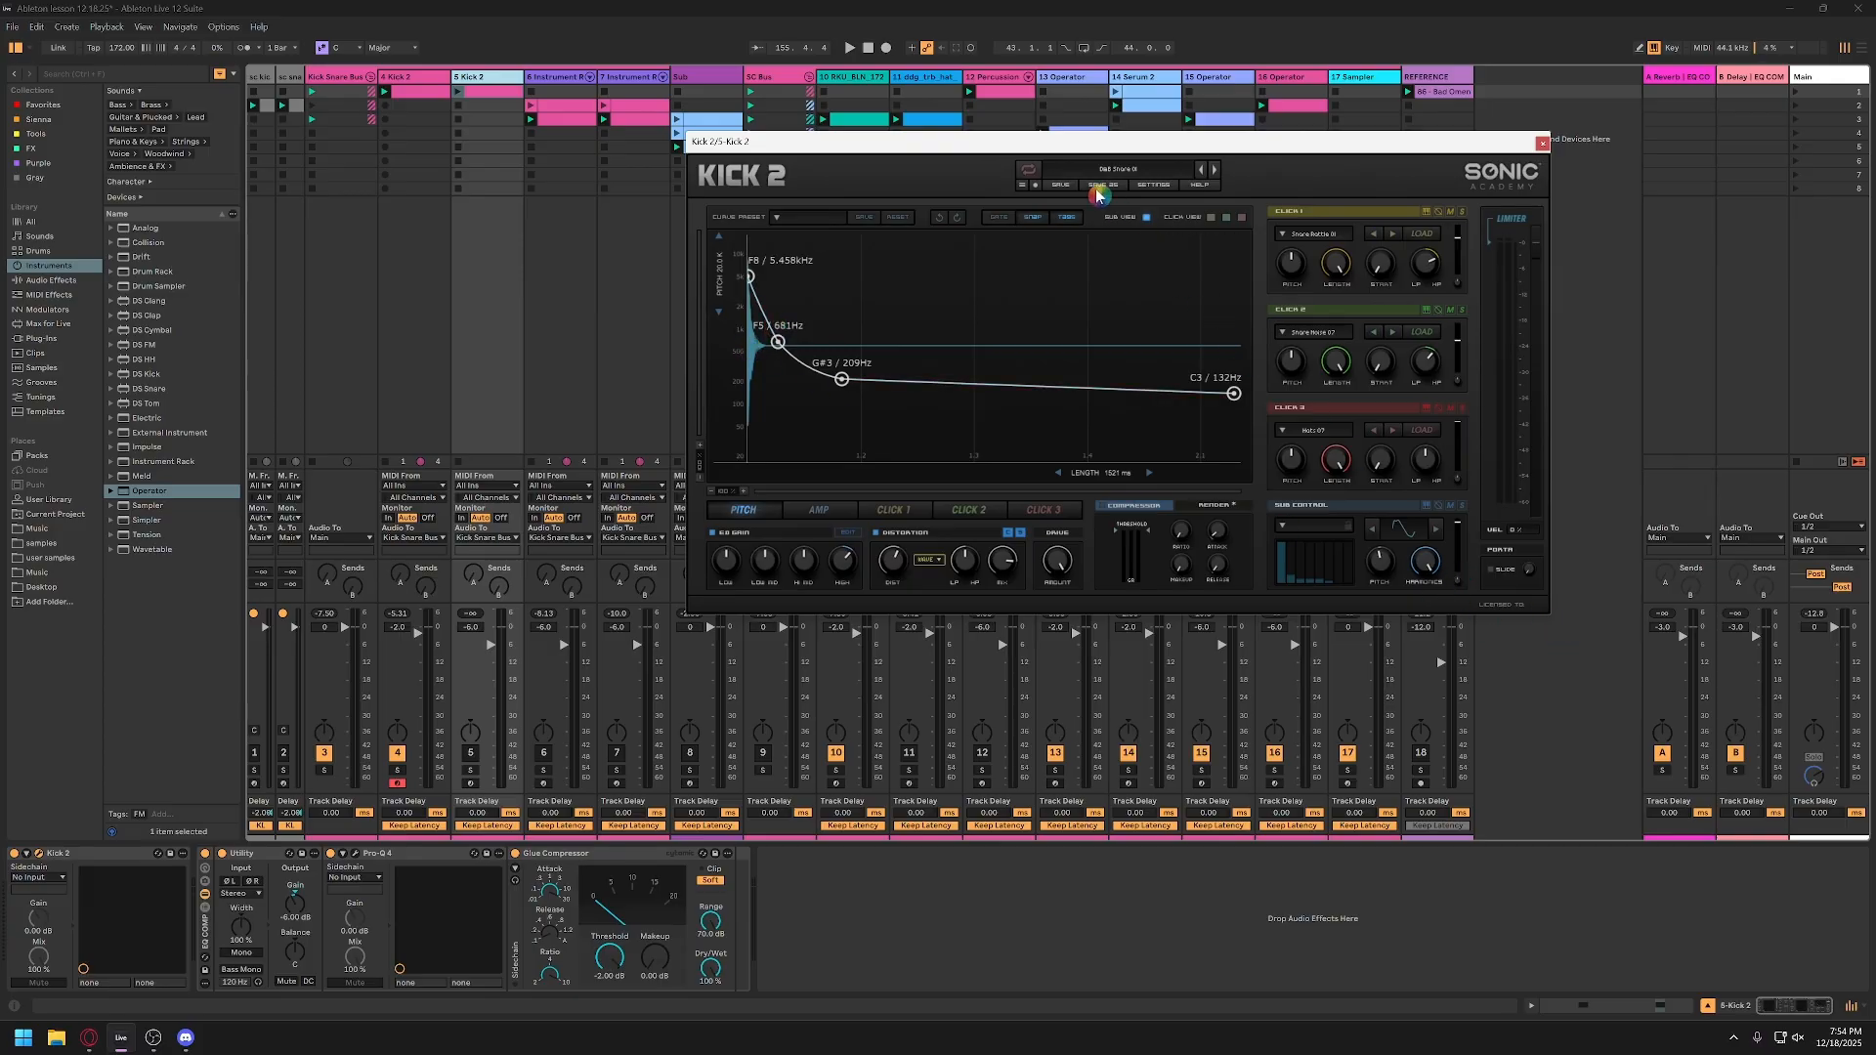
left_click_drag(1051, 143, 824, 232)
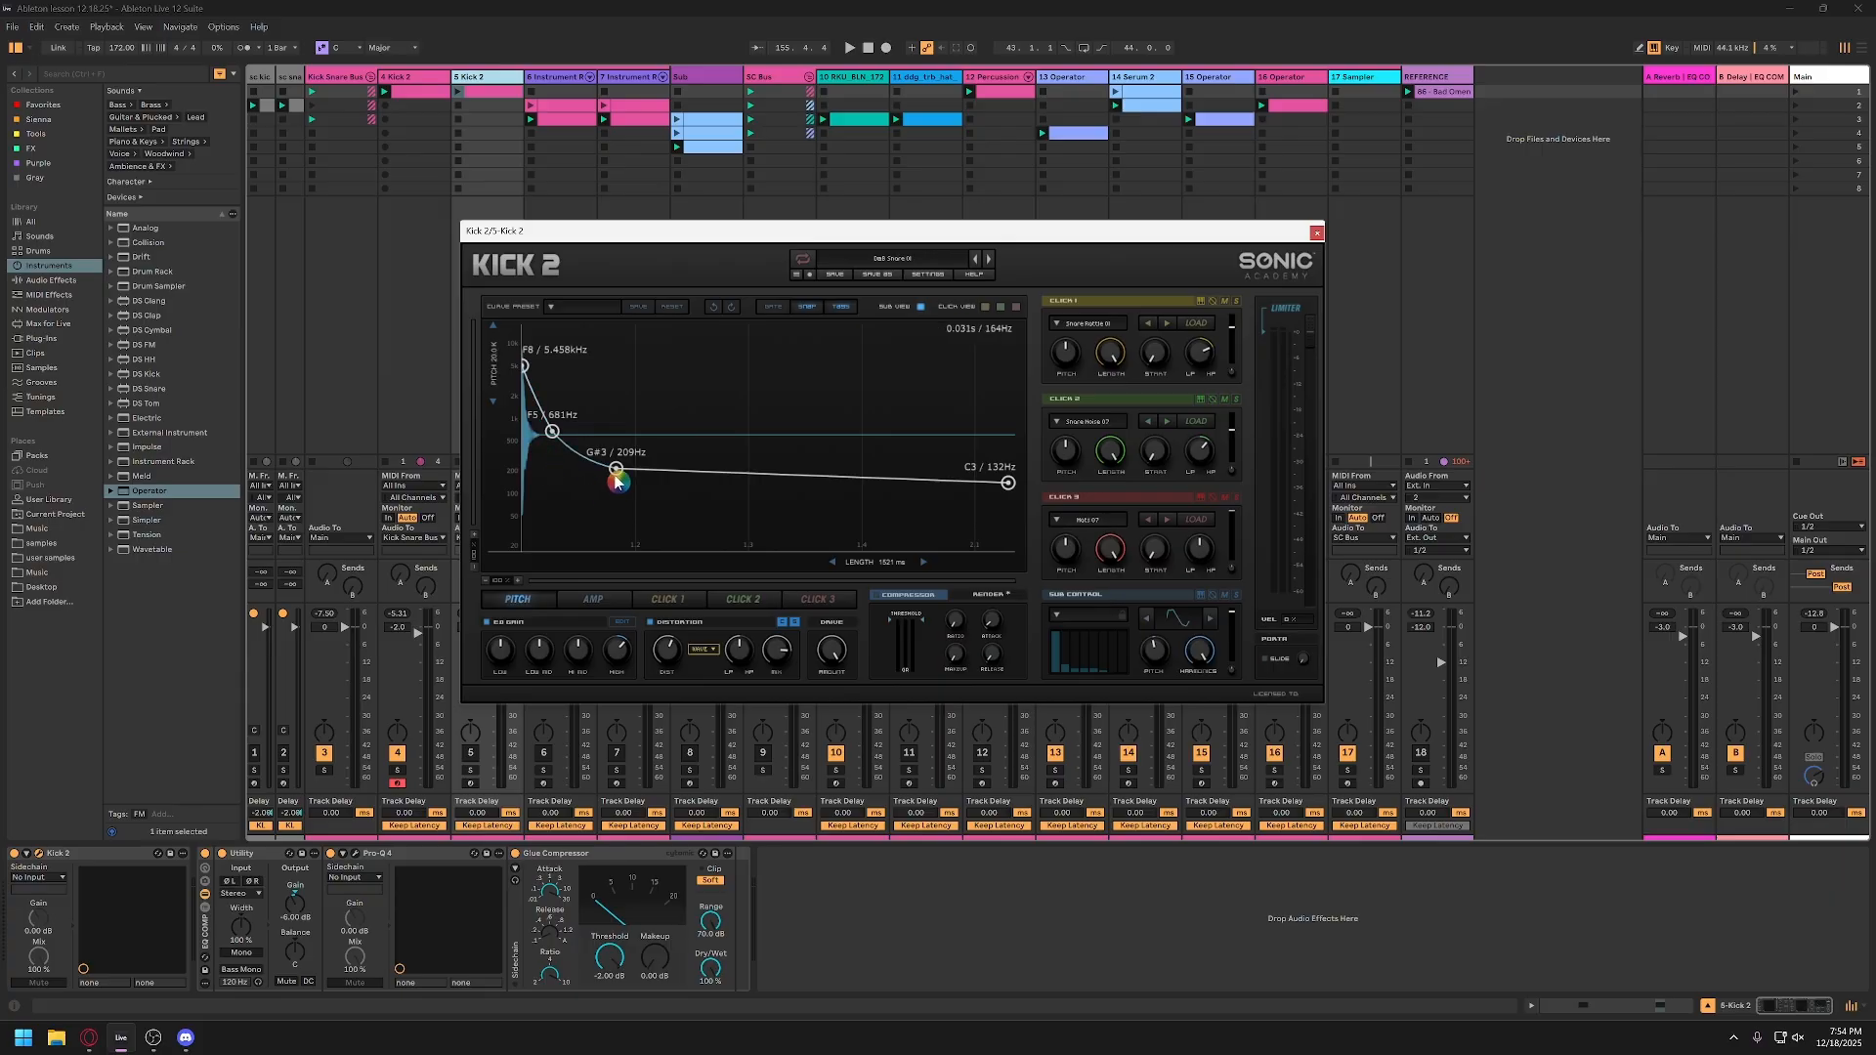
left_click_drag(618, 477, 598, 482)
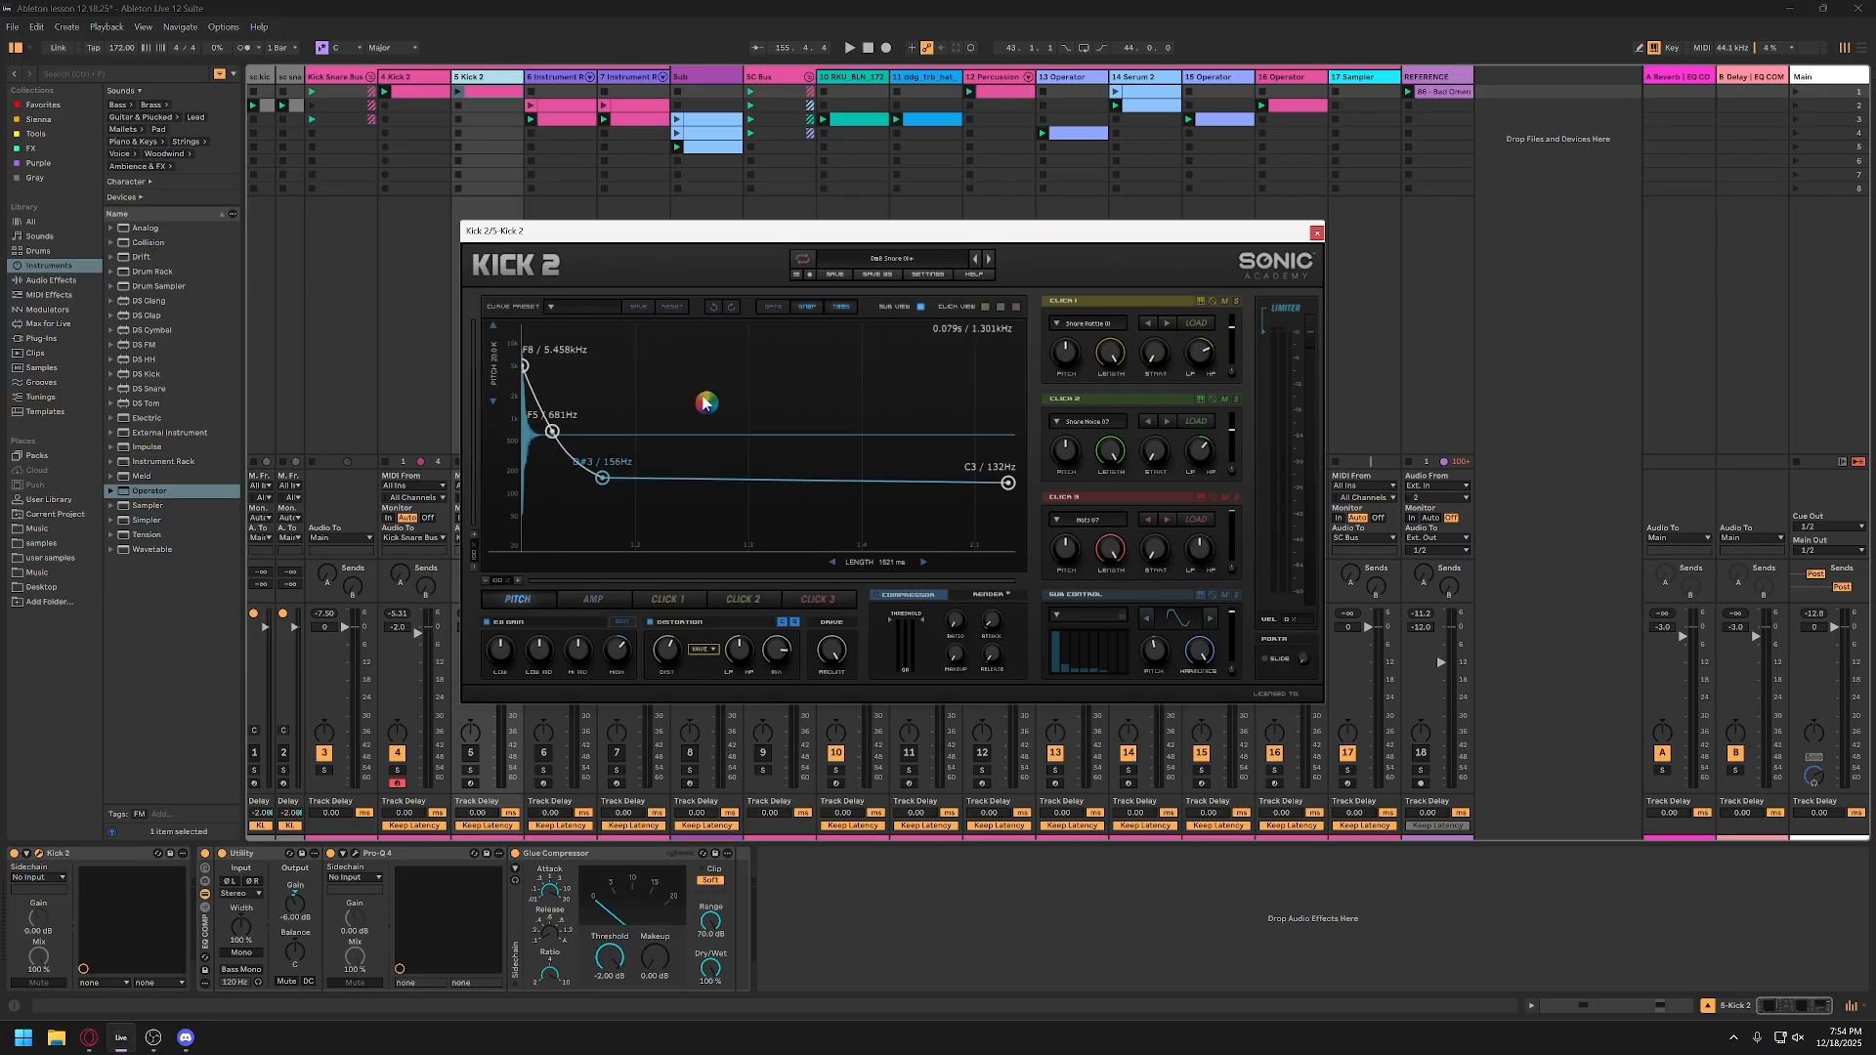
left_click_drag(643, 234, 740, 238)
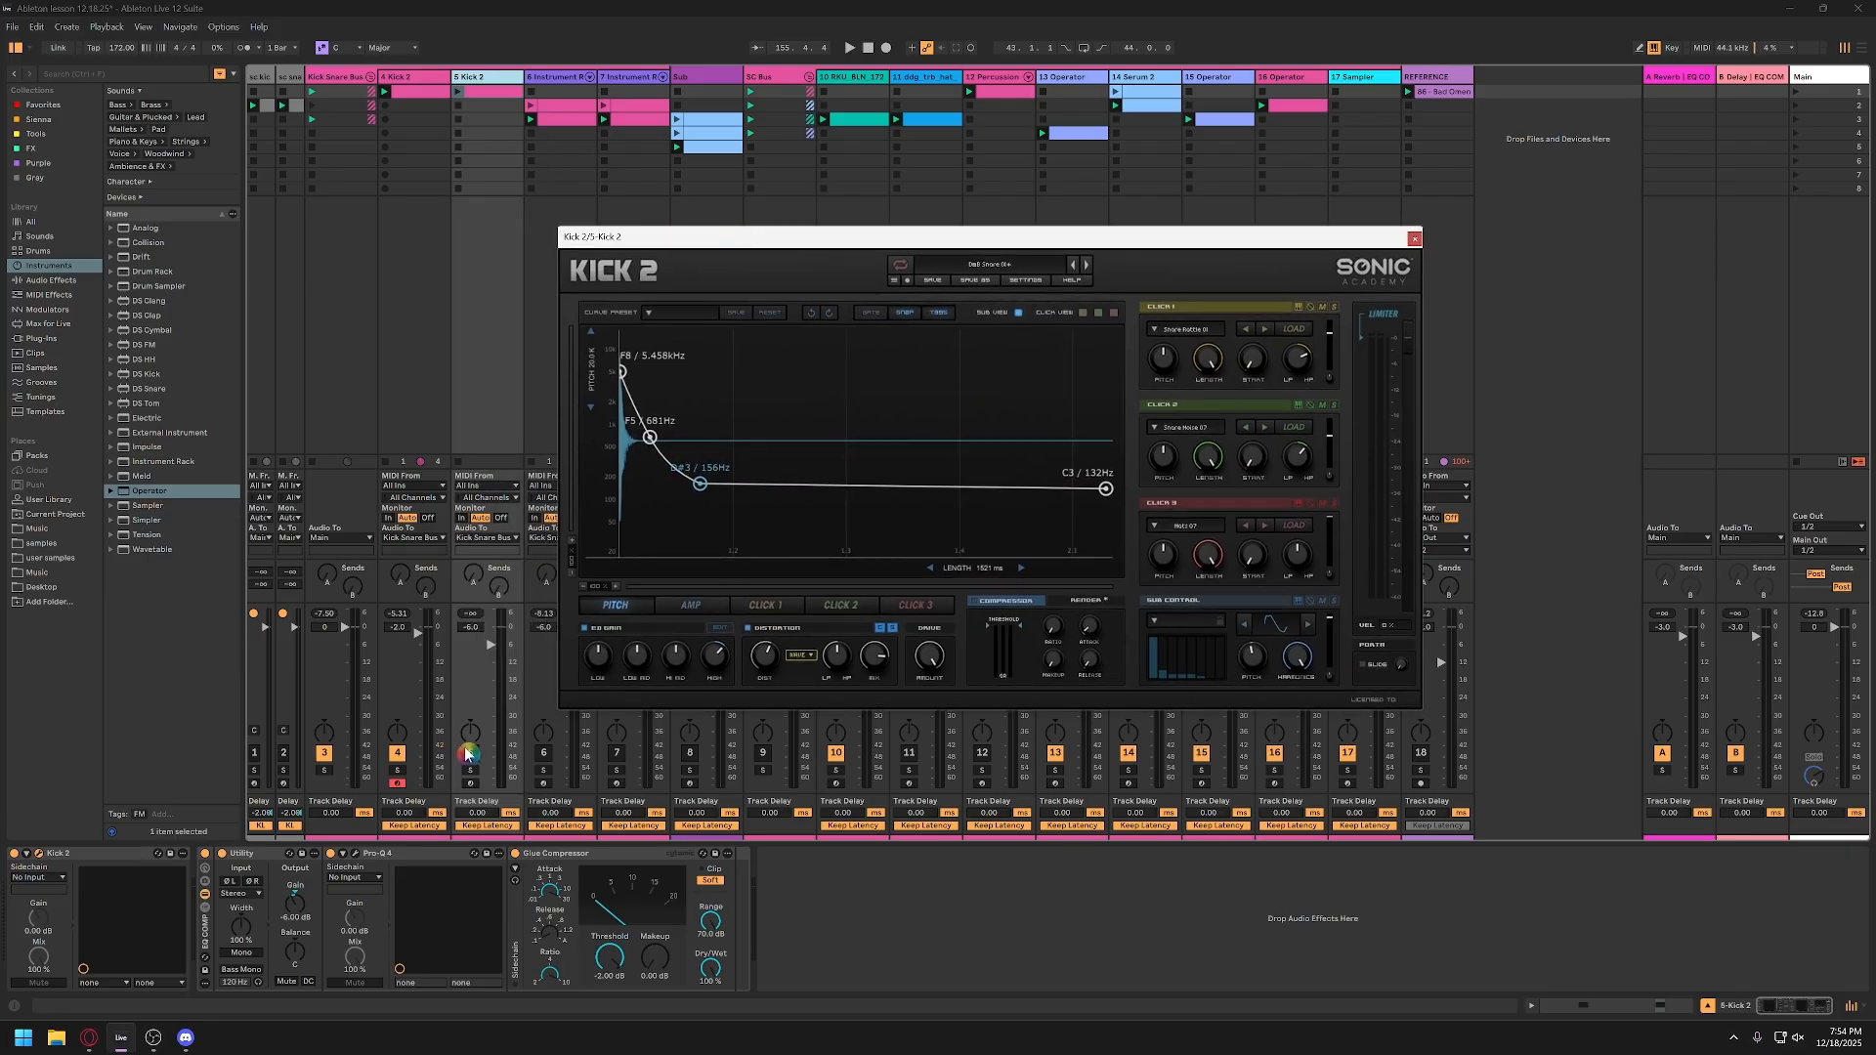
Step: Activate track 5 and play the session to audition its sound
left_click(467, 754)
key("space")
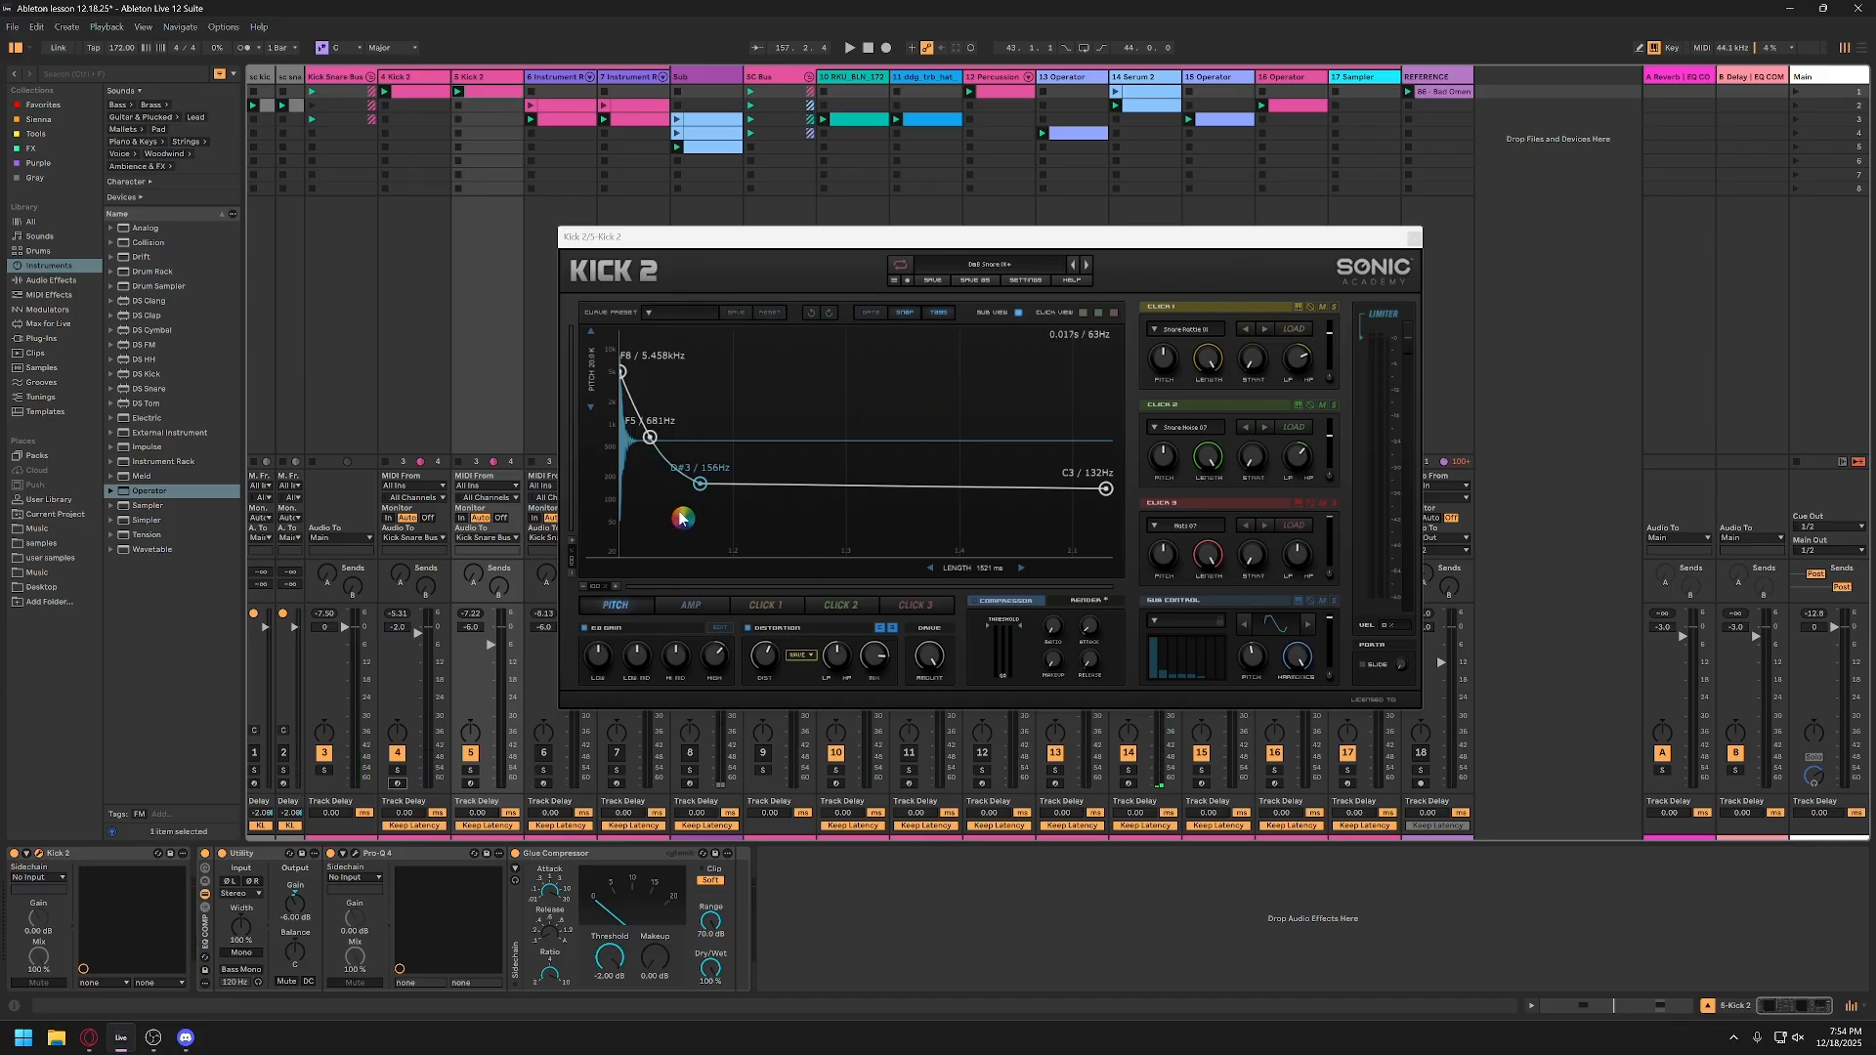
left_click_drag(843, 236, 731, 263)
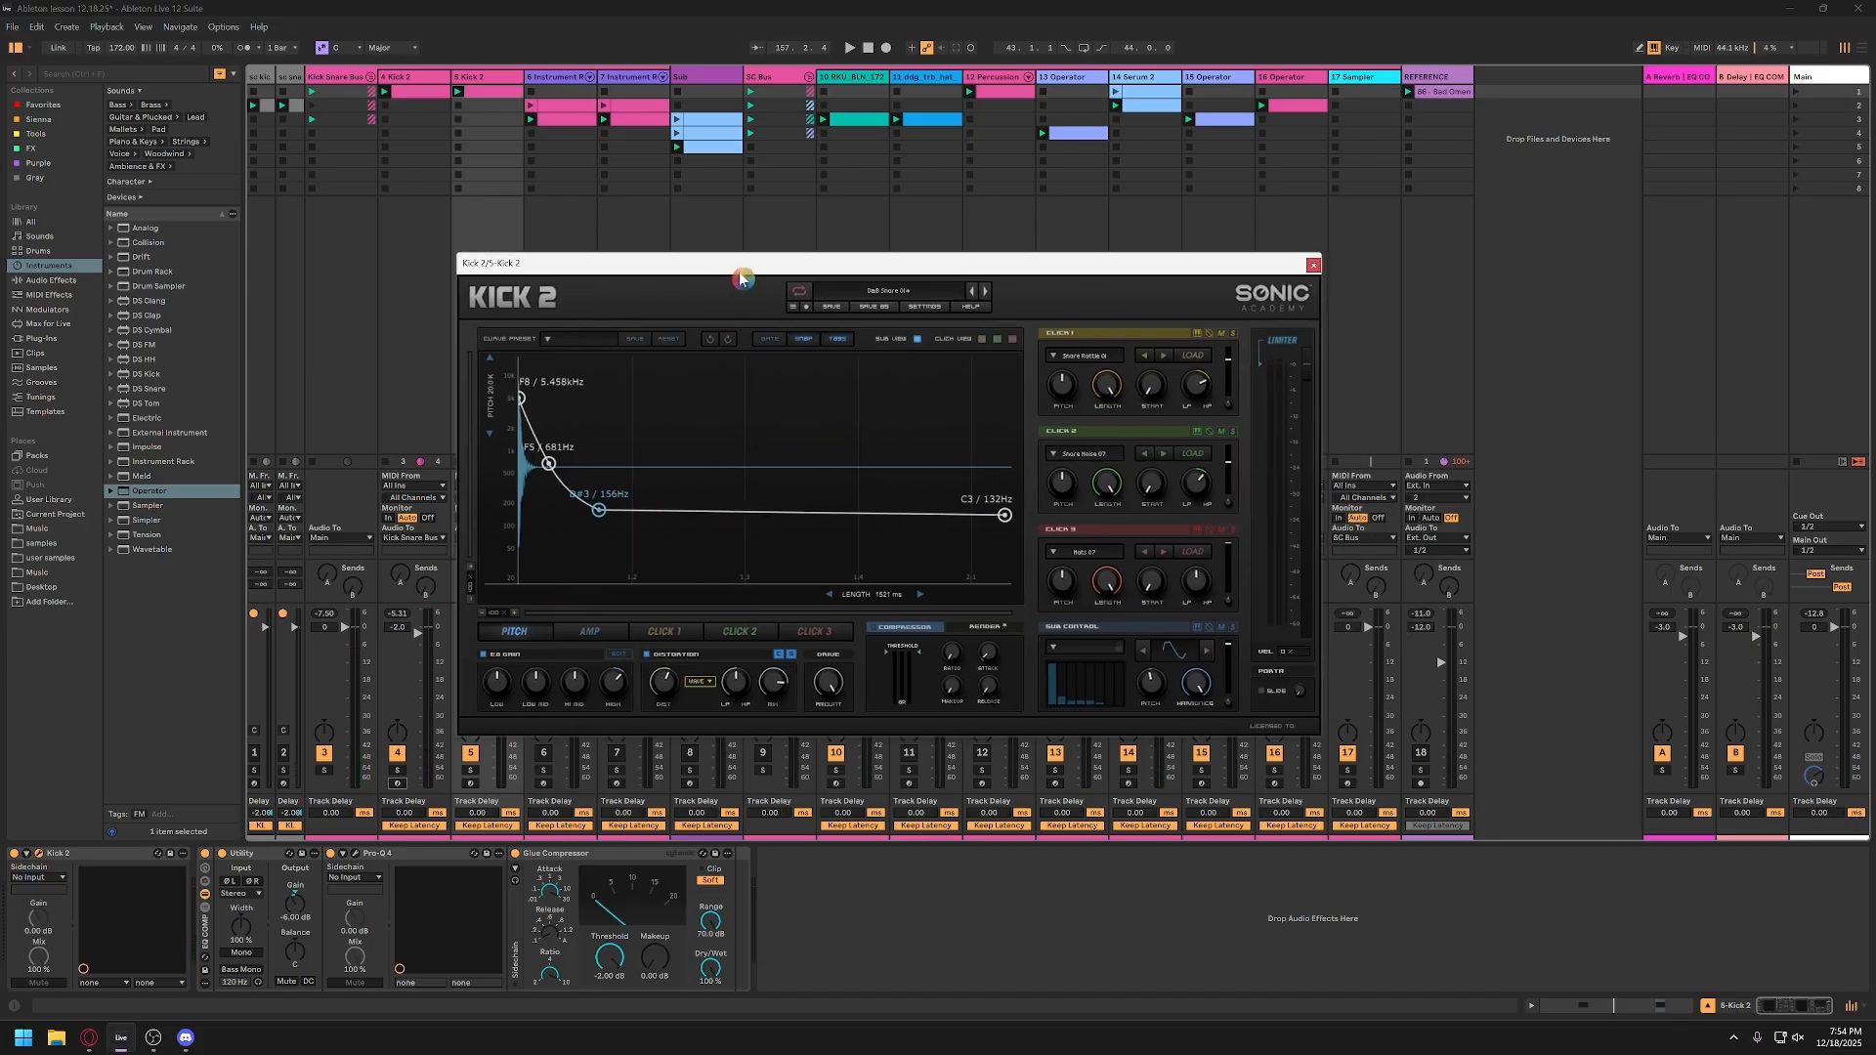
Step: Close track 5's Kick 2 window and hide the Track Options section in the mixer
left_click(1303, 266)
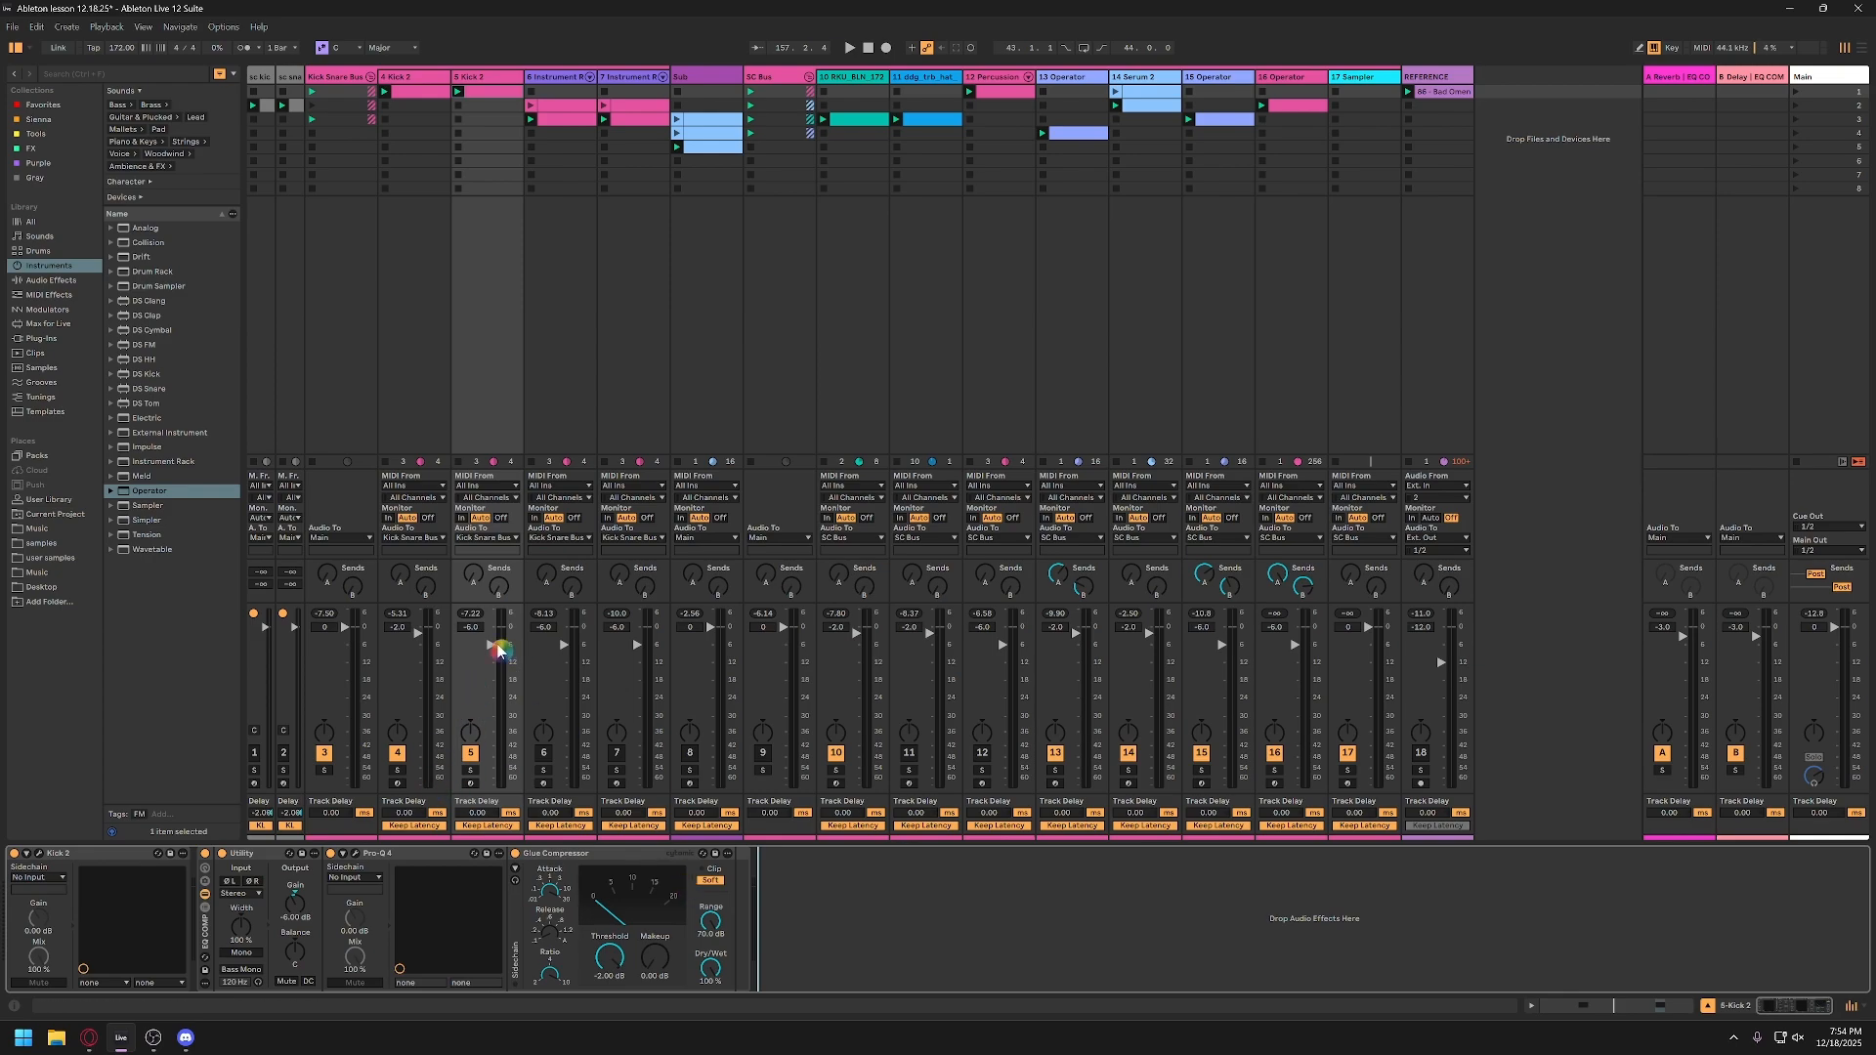
right_click(1863, 1015)
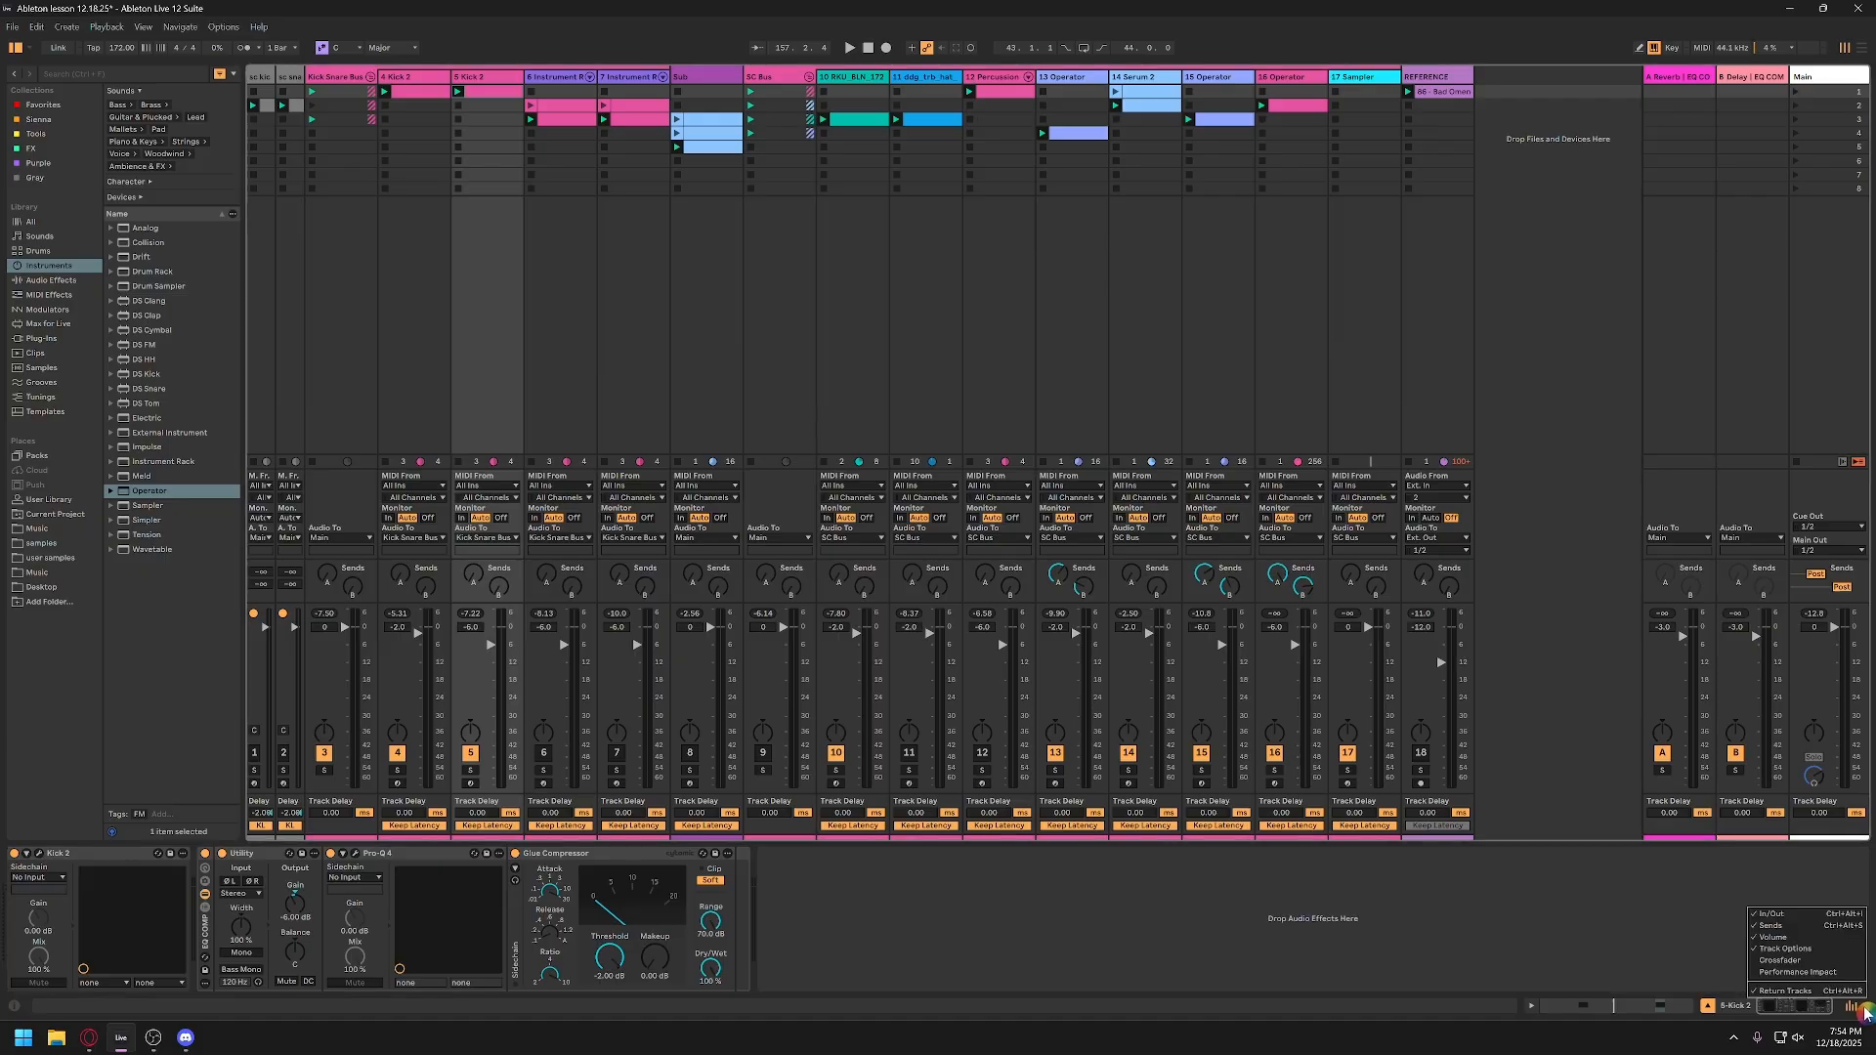
left_click(1802, 949)
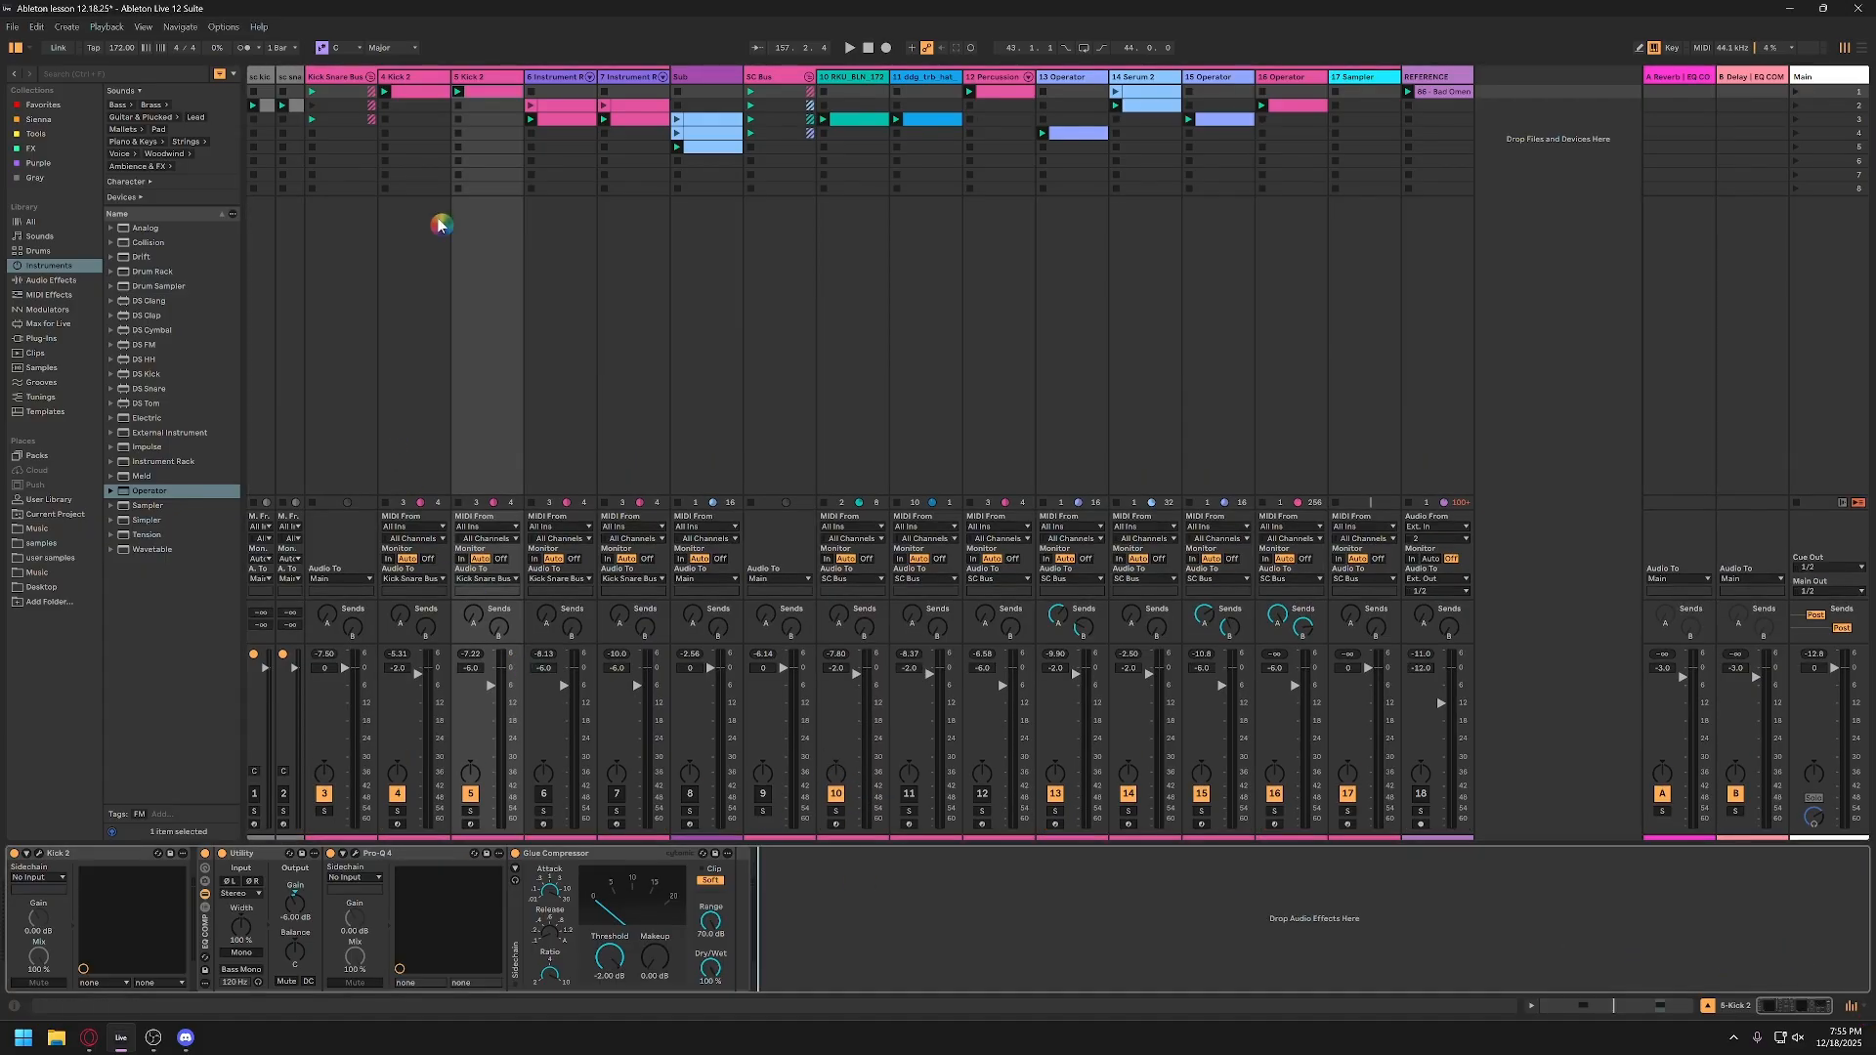
Step: Show track 4's device chain and select its effect rack, then the Utility inside it
left_click(398, 86)
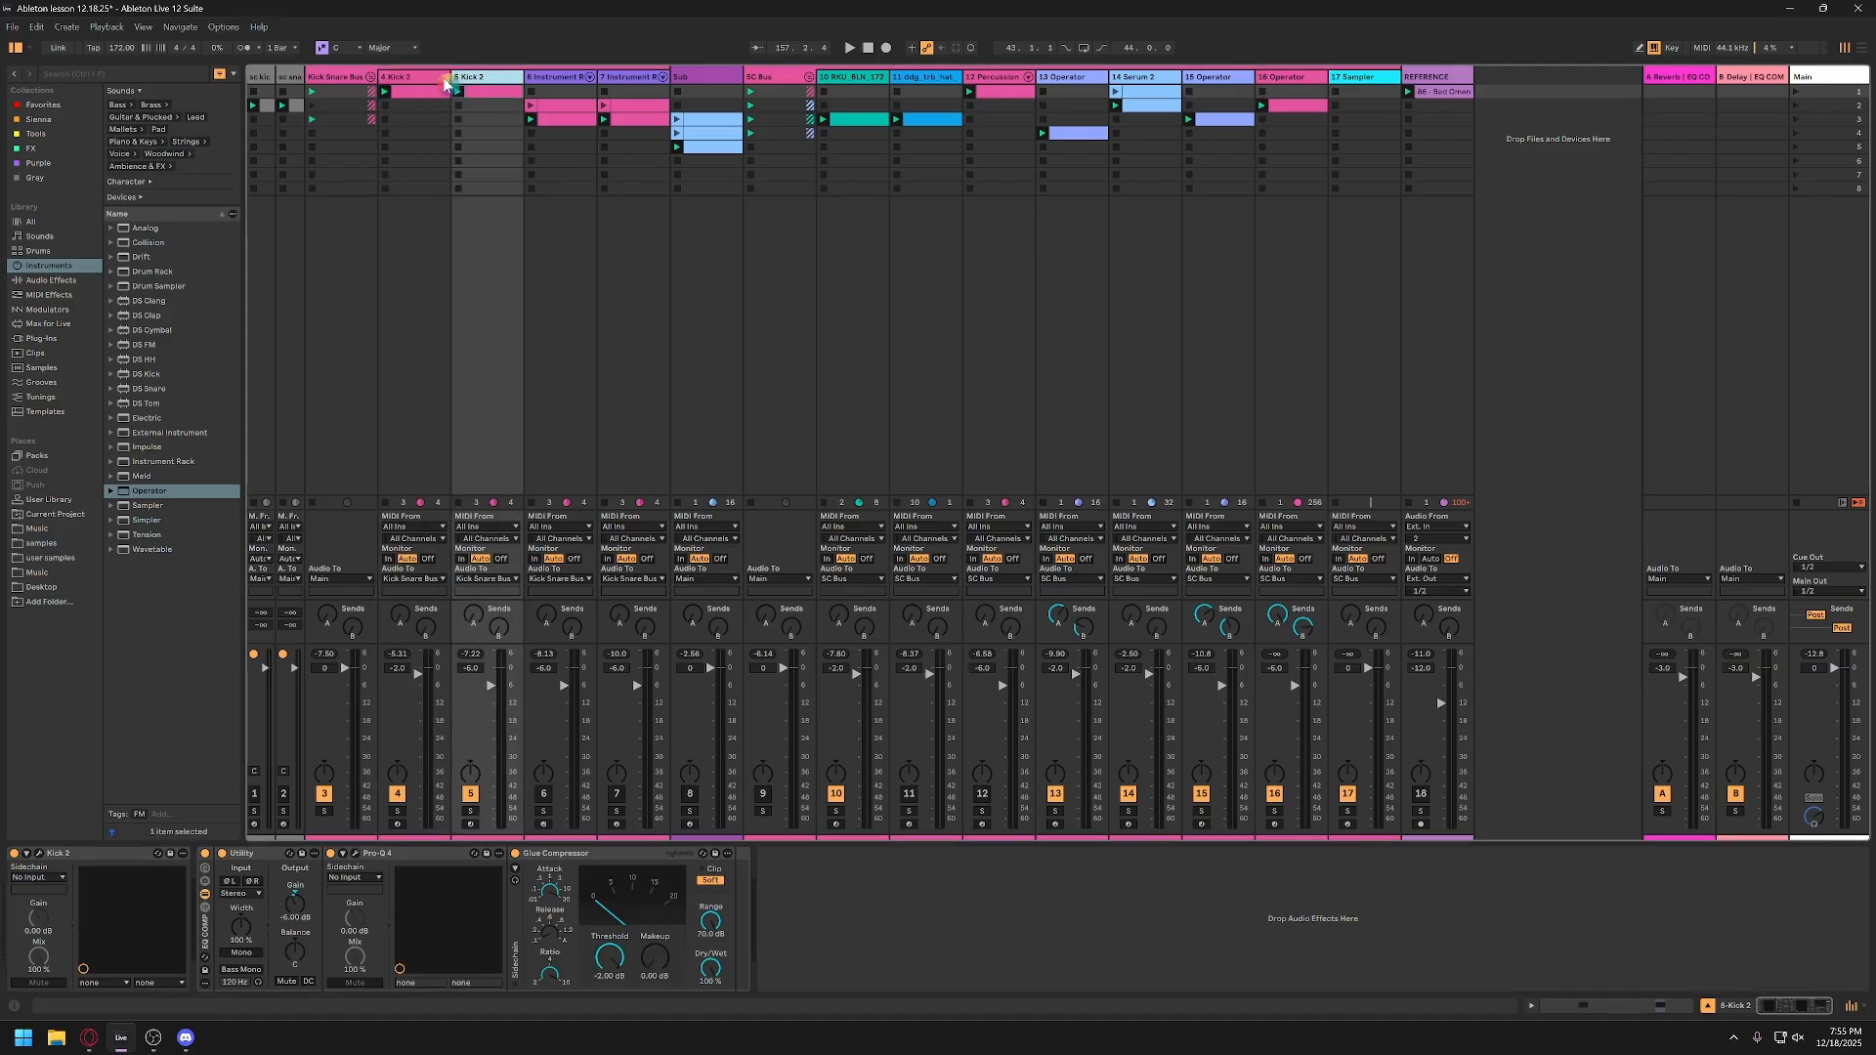
left_click(207, 941)
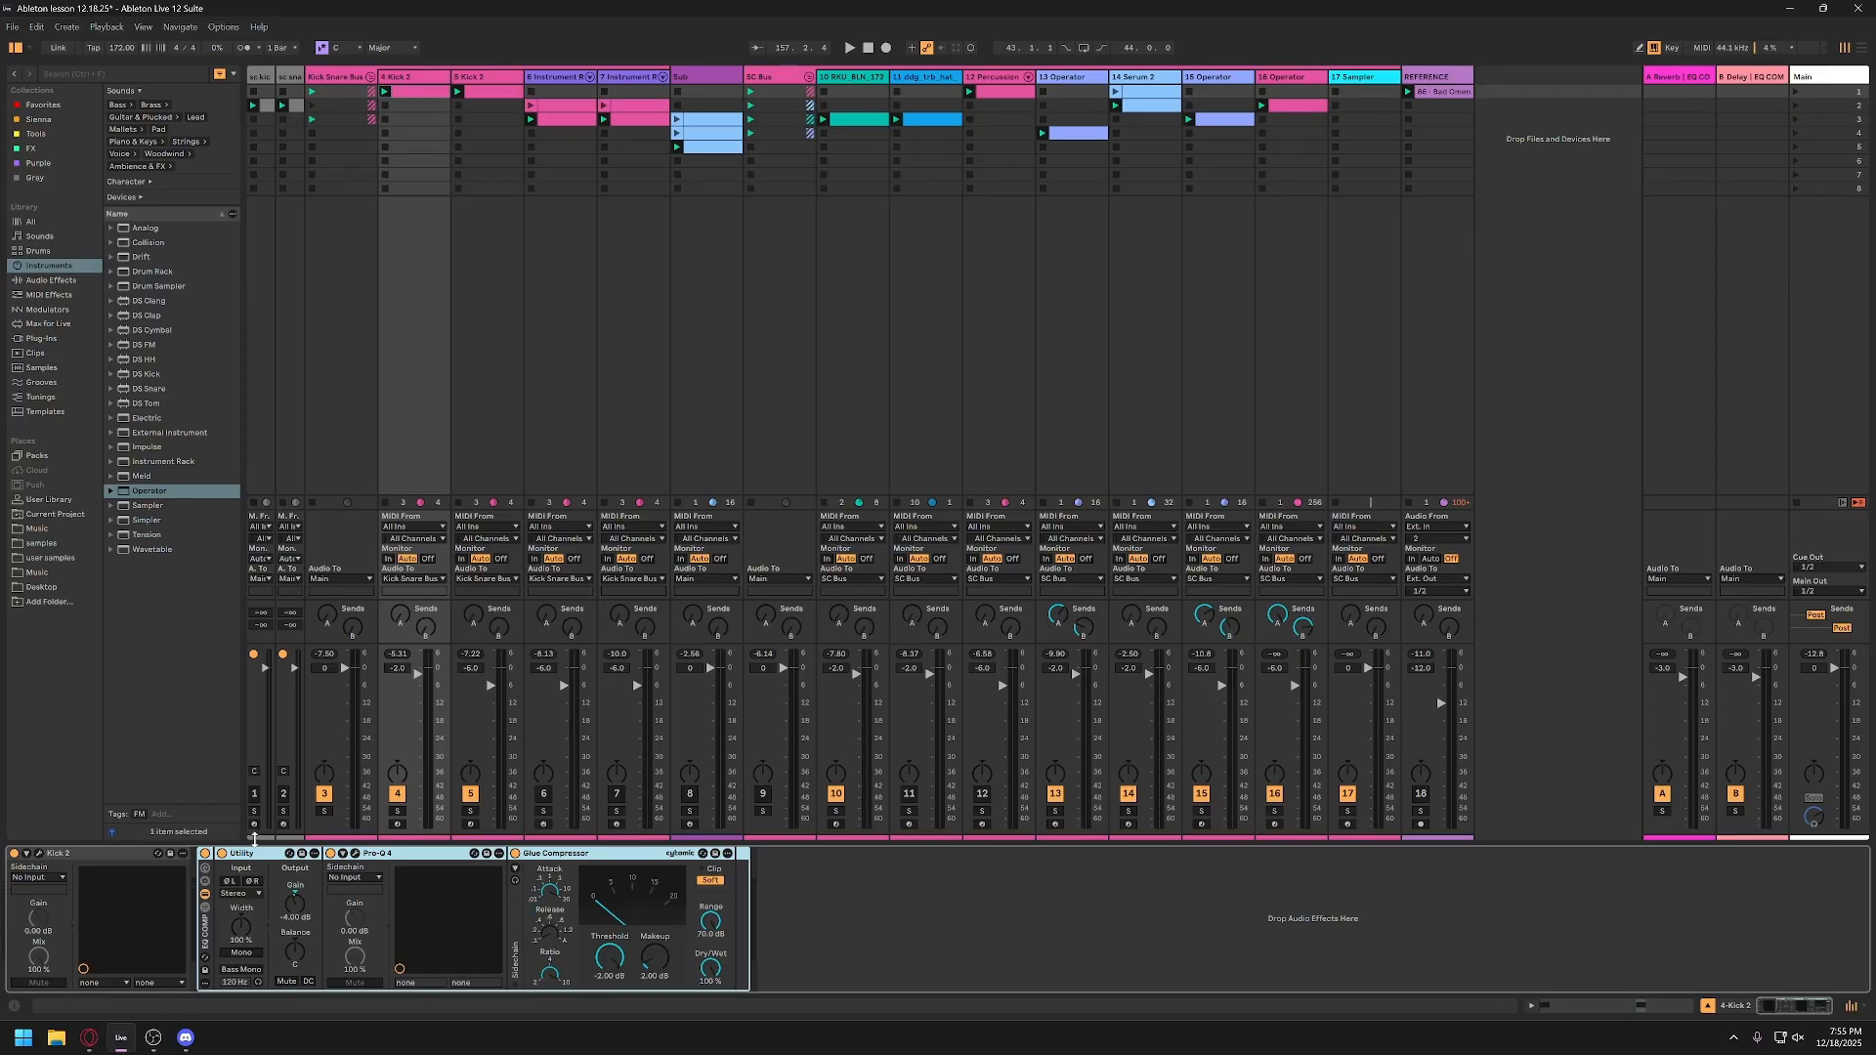
left_click(256, 854)
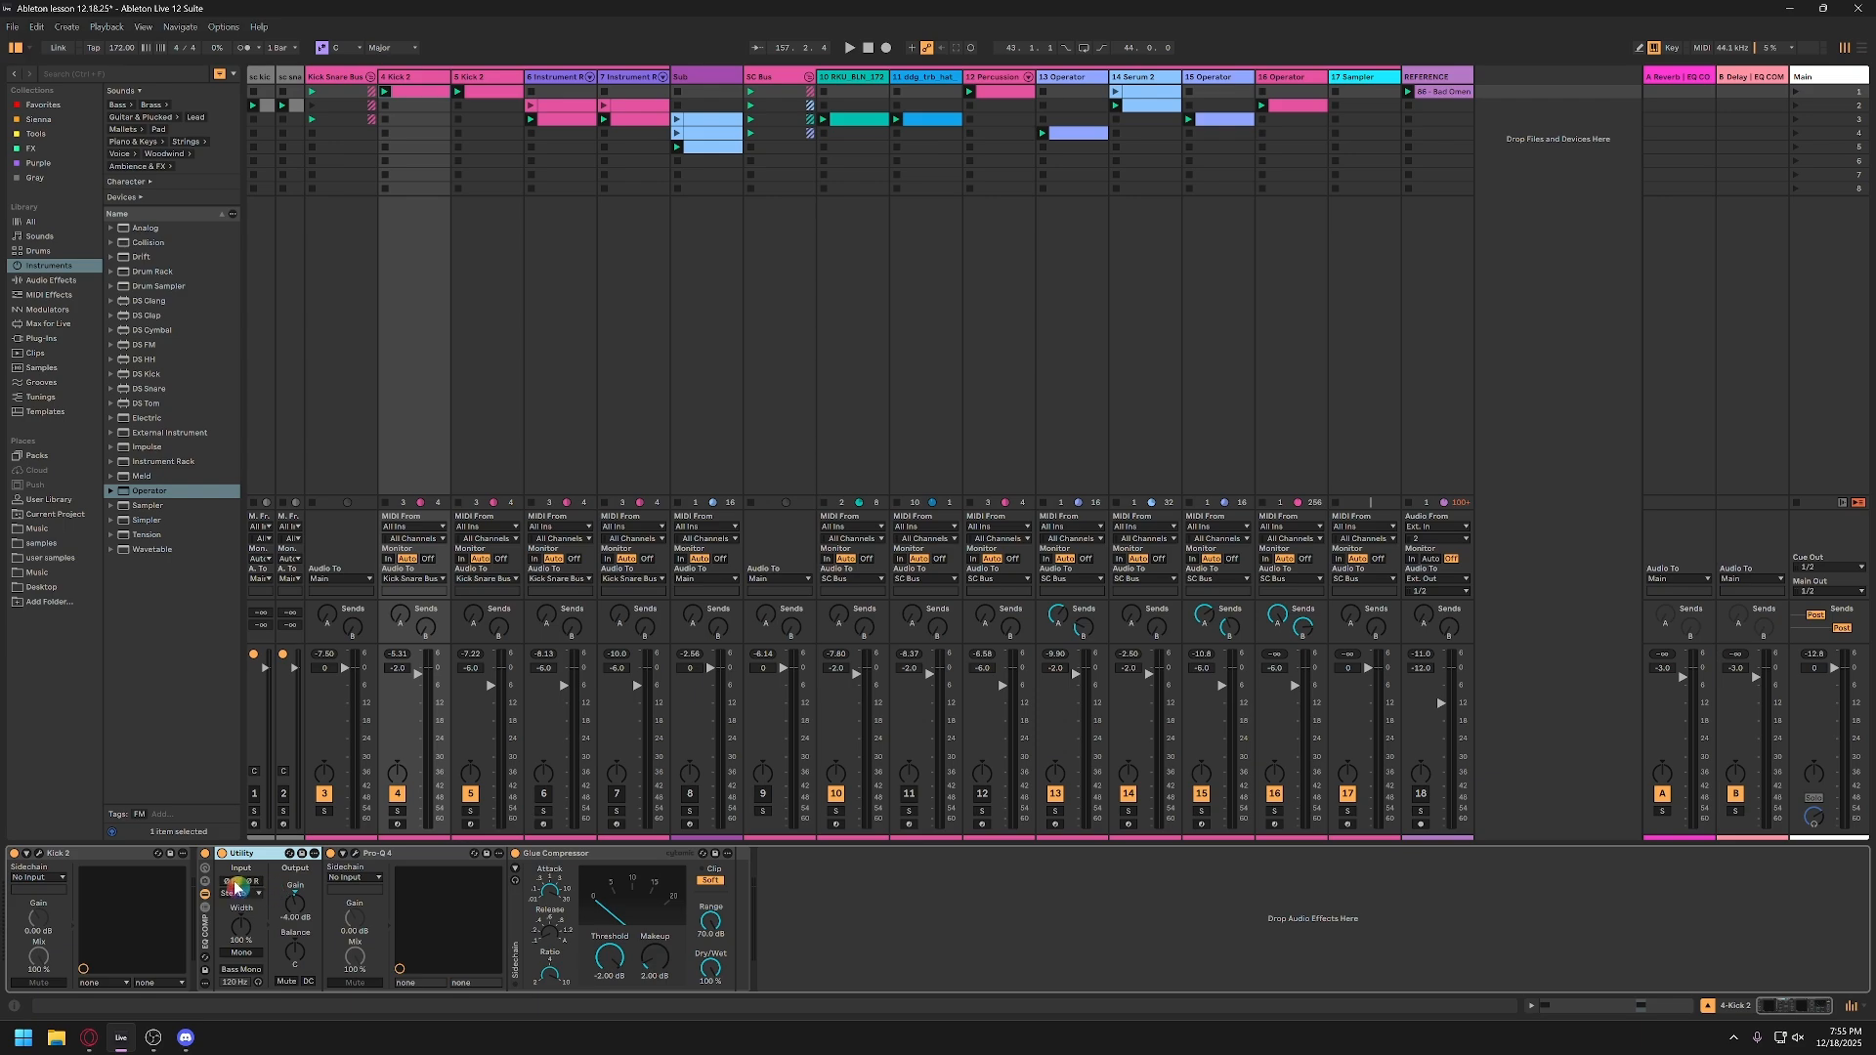
Step: Try reducing the stereo width of track 4's Utility, and undo the change
left_click_drag(240, 926, 241, 939)
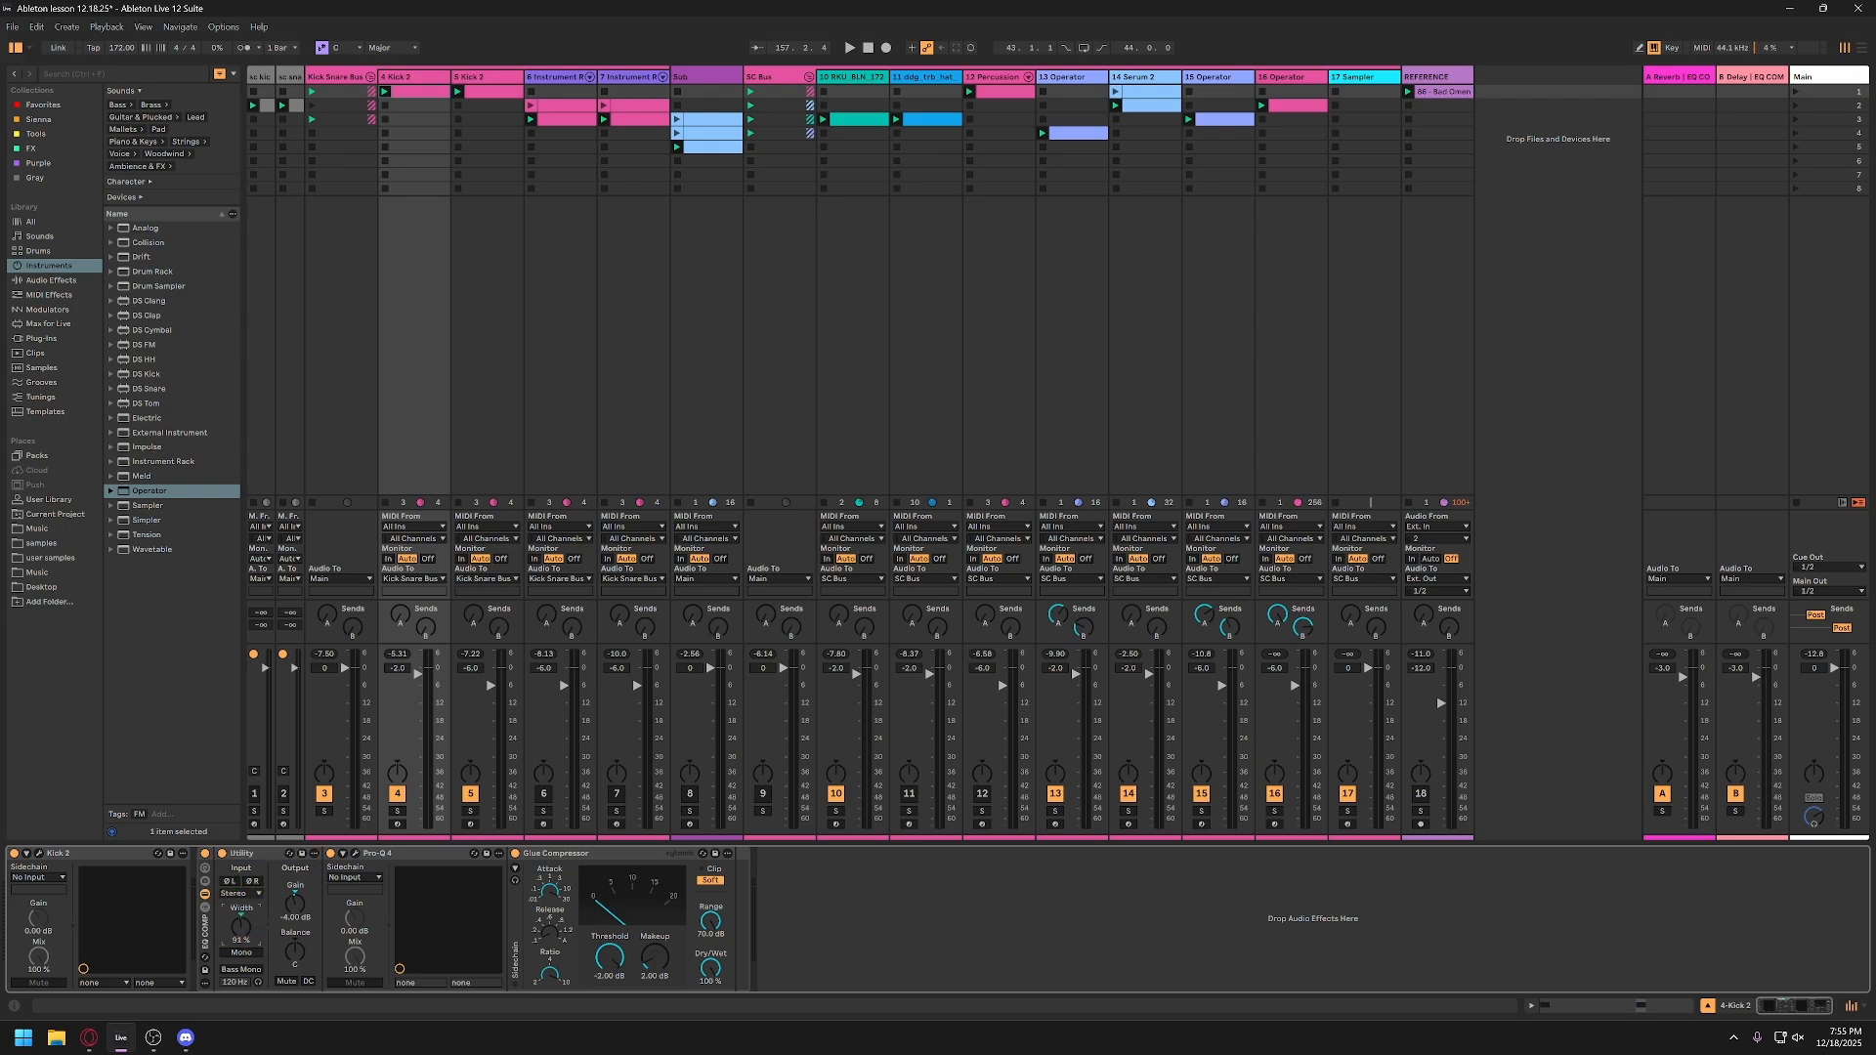
key("ctrl+z")
left_click(274, 855)
left_click(303, 915)
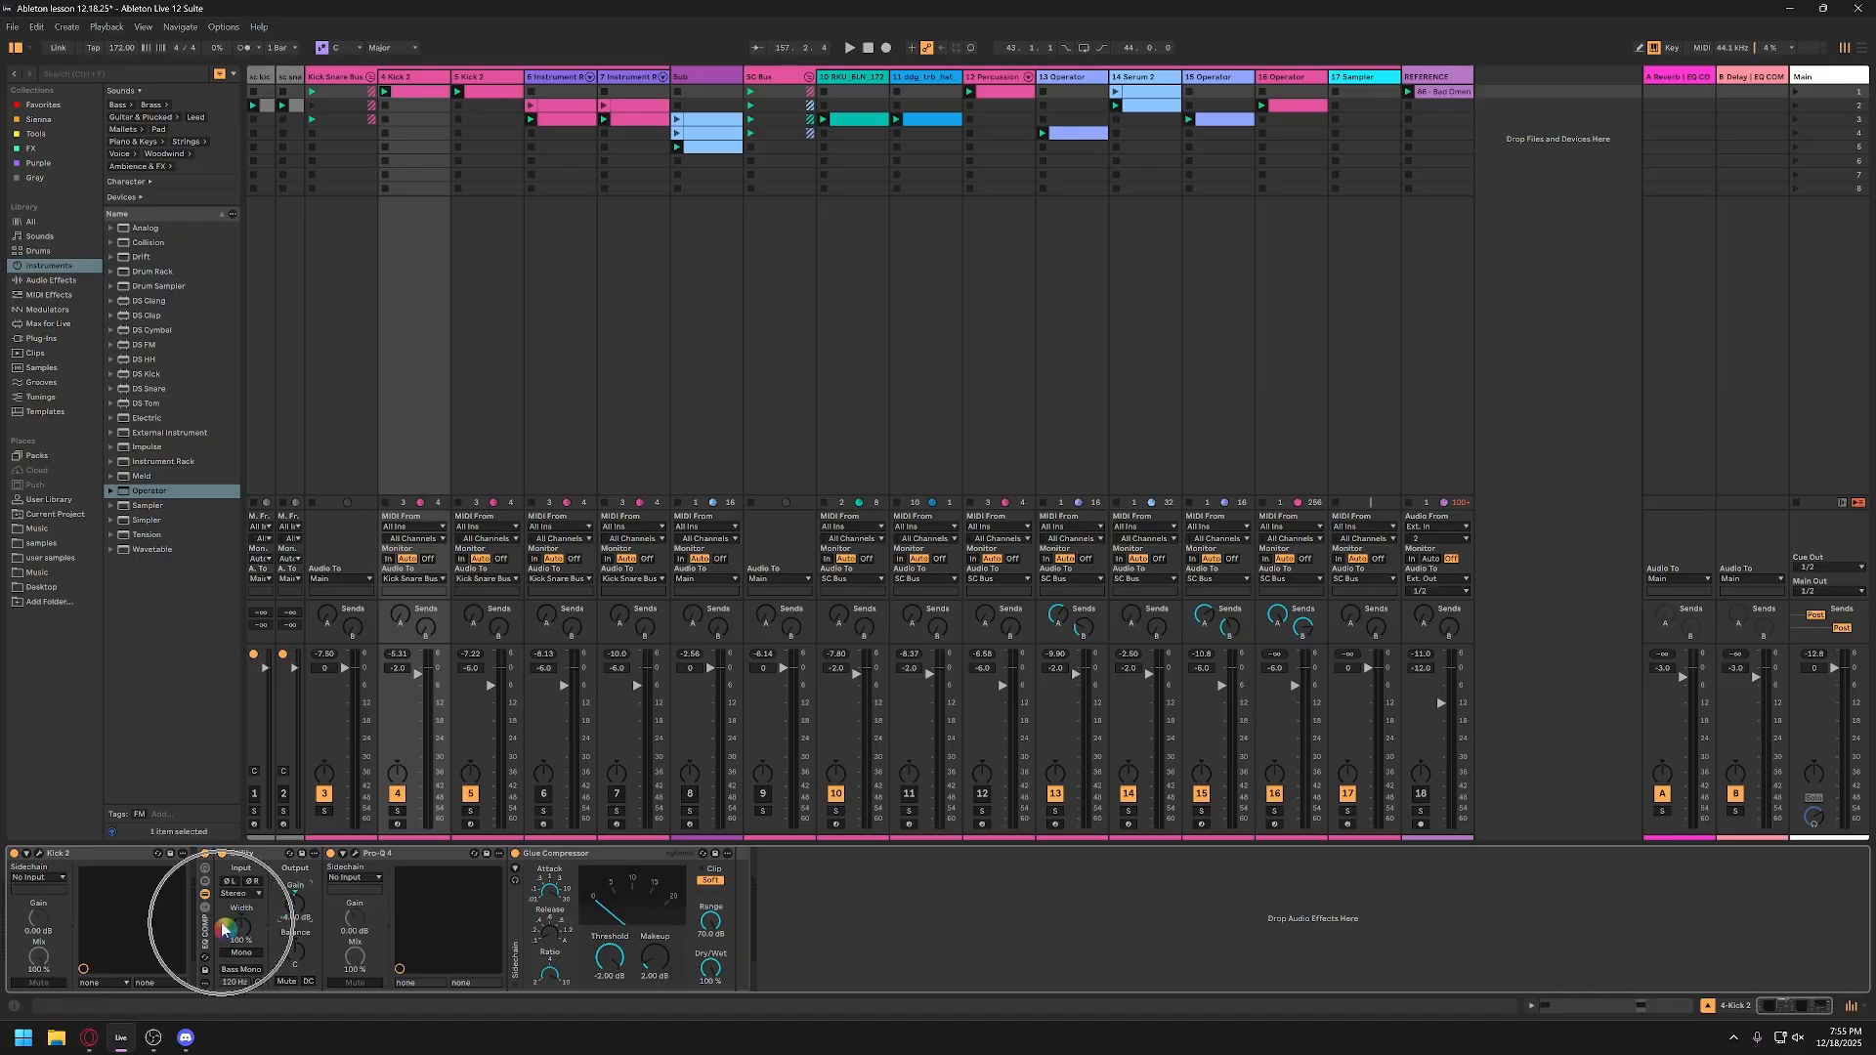
Step: Audition the session while checking levels, and briefly view the Kick 2 instrument on track 4
key("space")
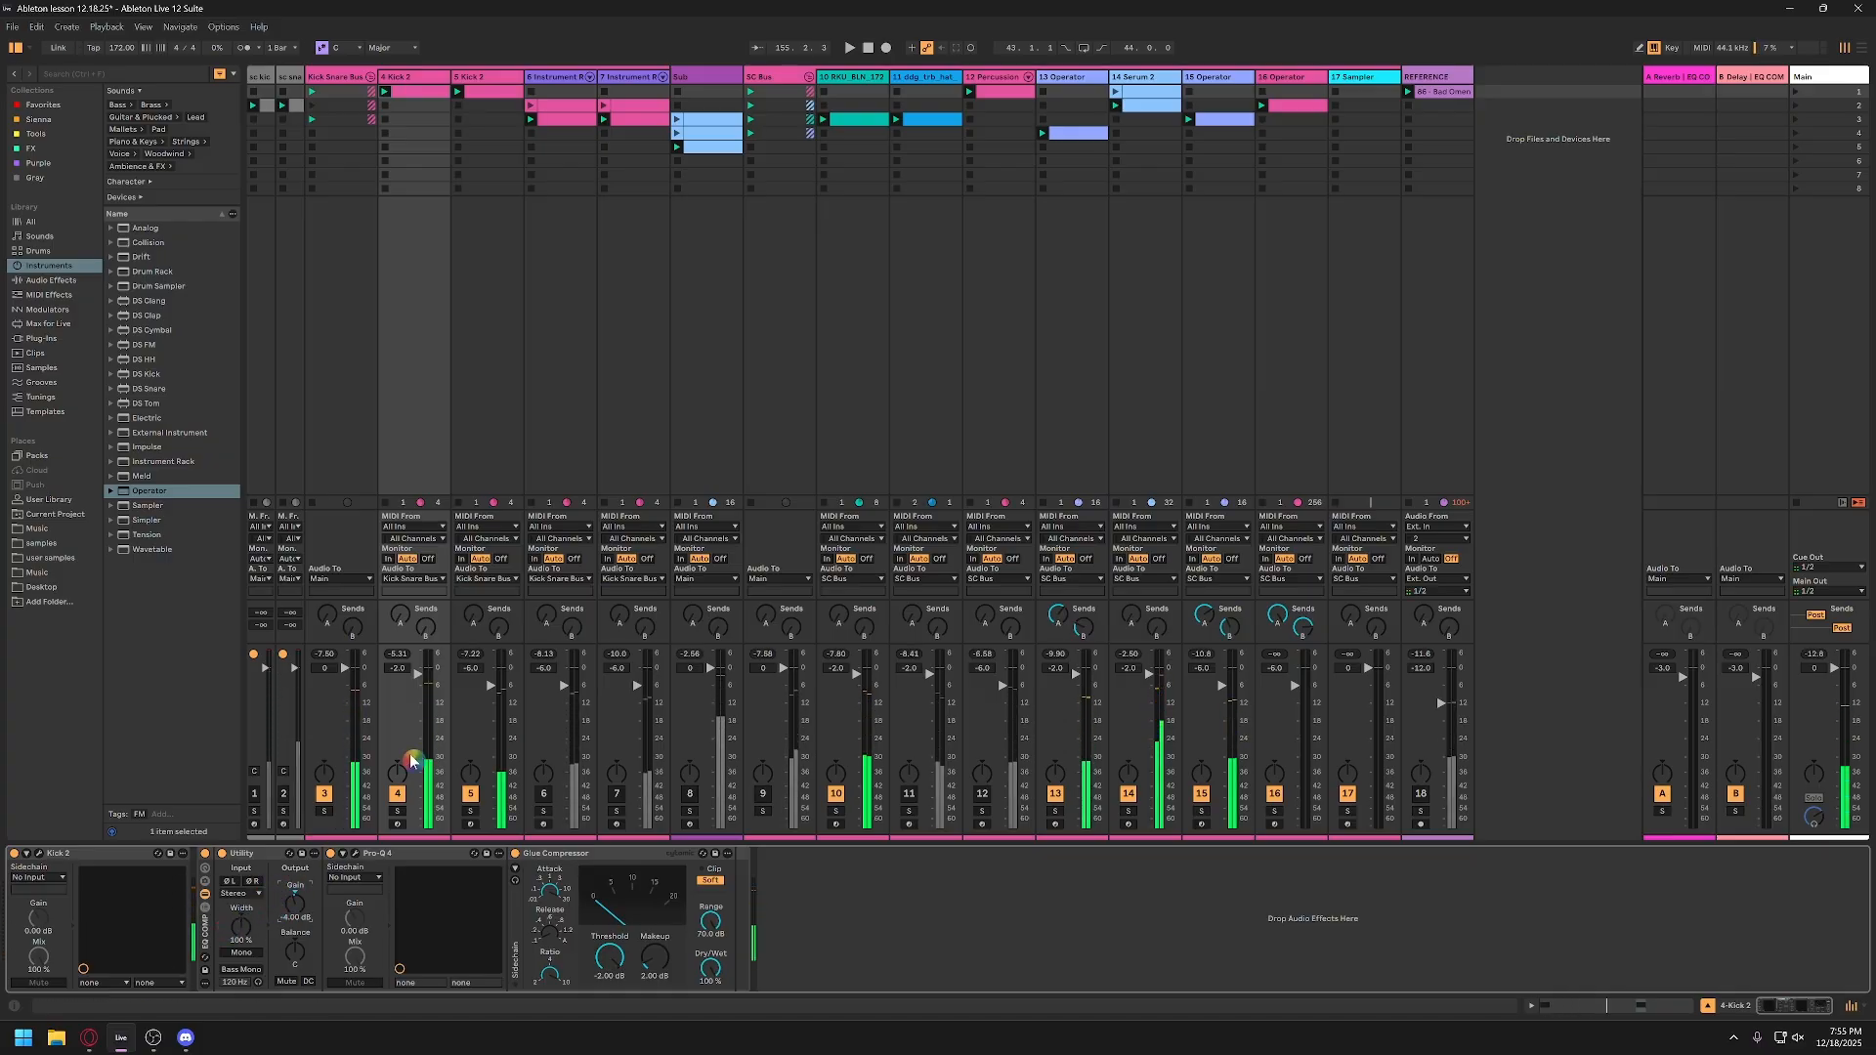
key("ctrl")
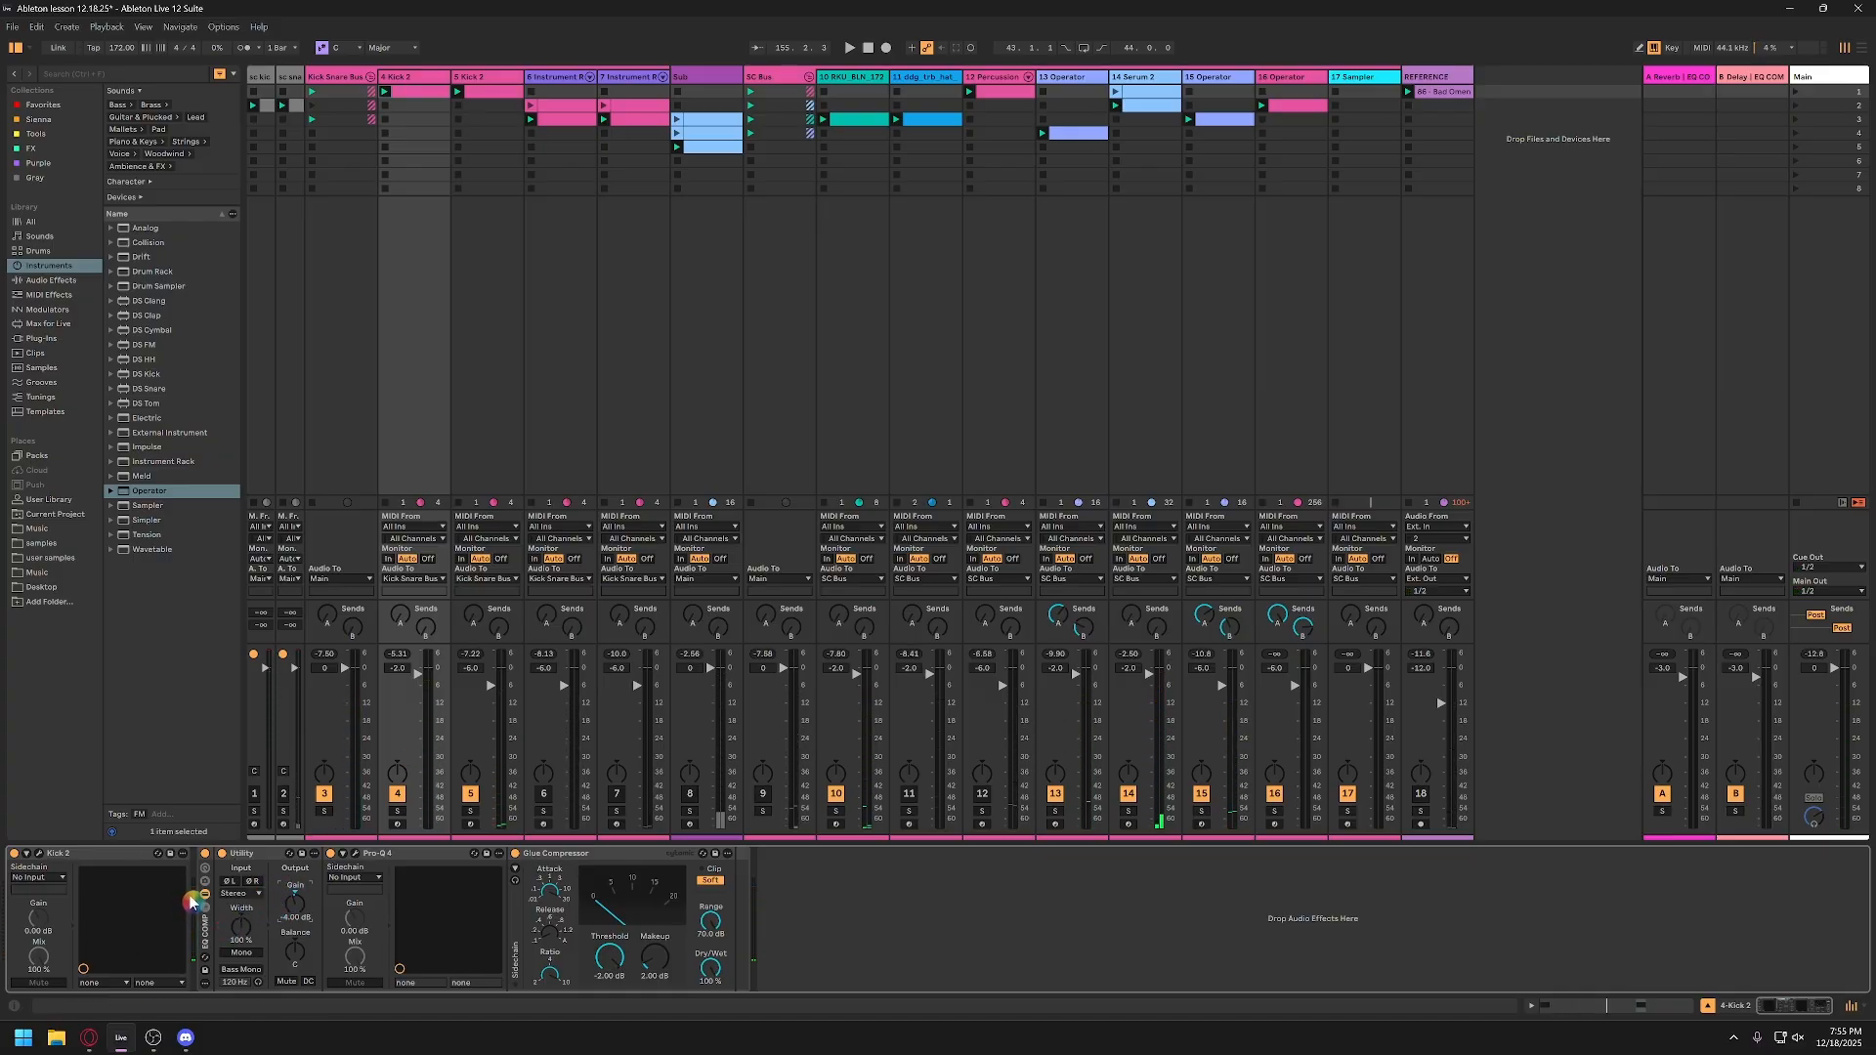
key("space")
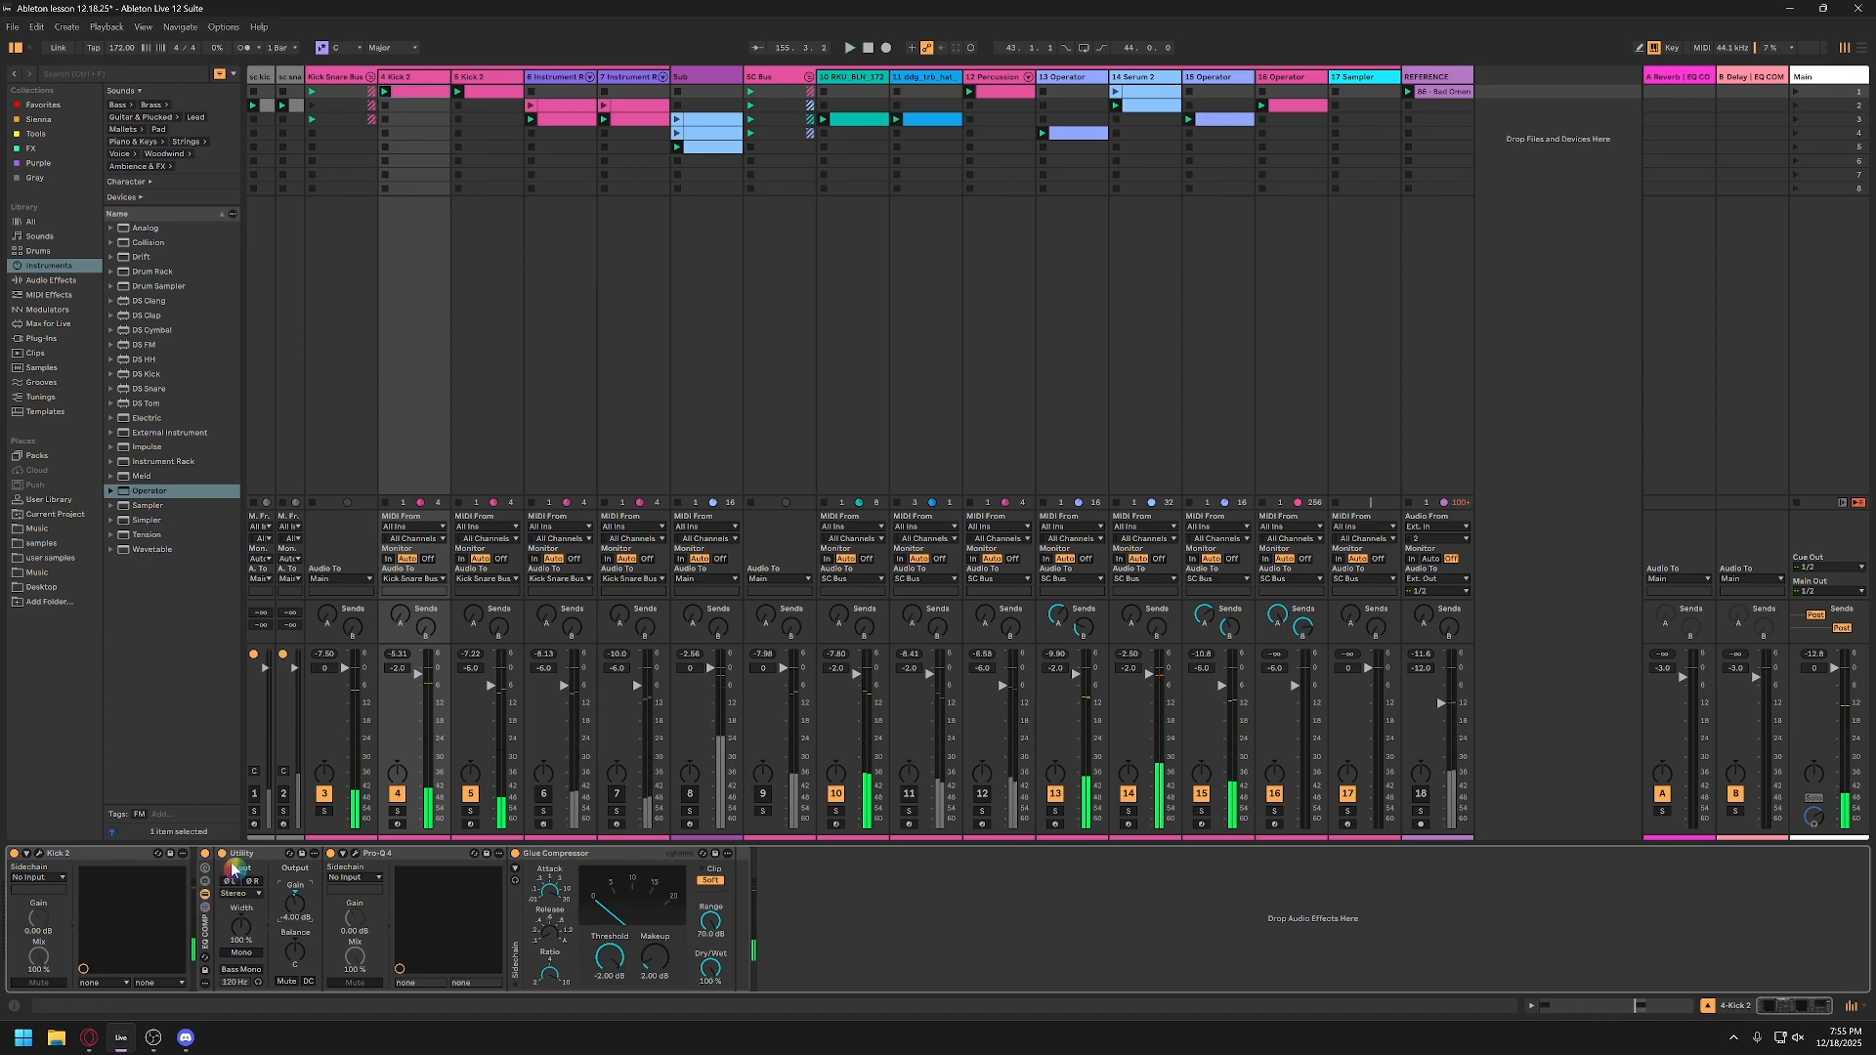
left_click(39, 855)
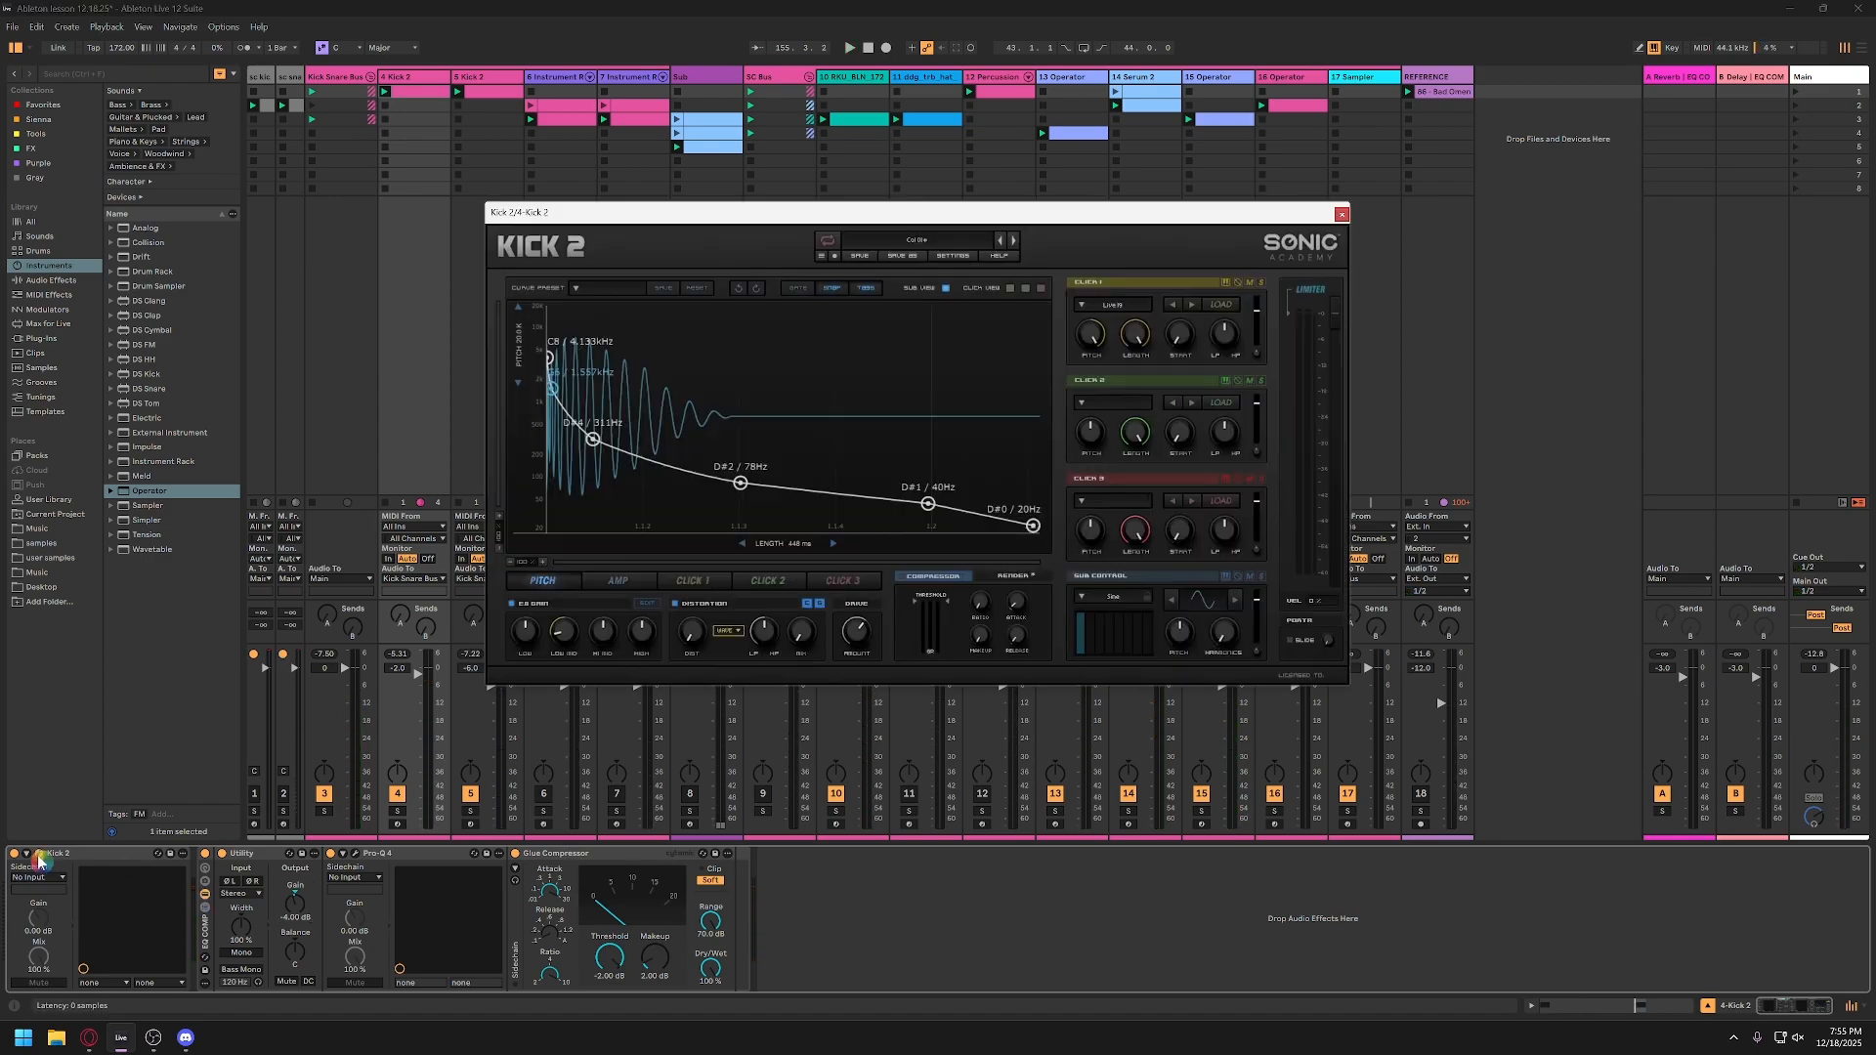
left_click(1345, 223)
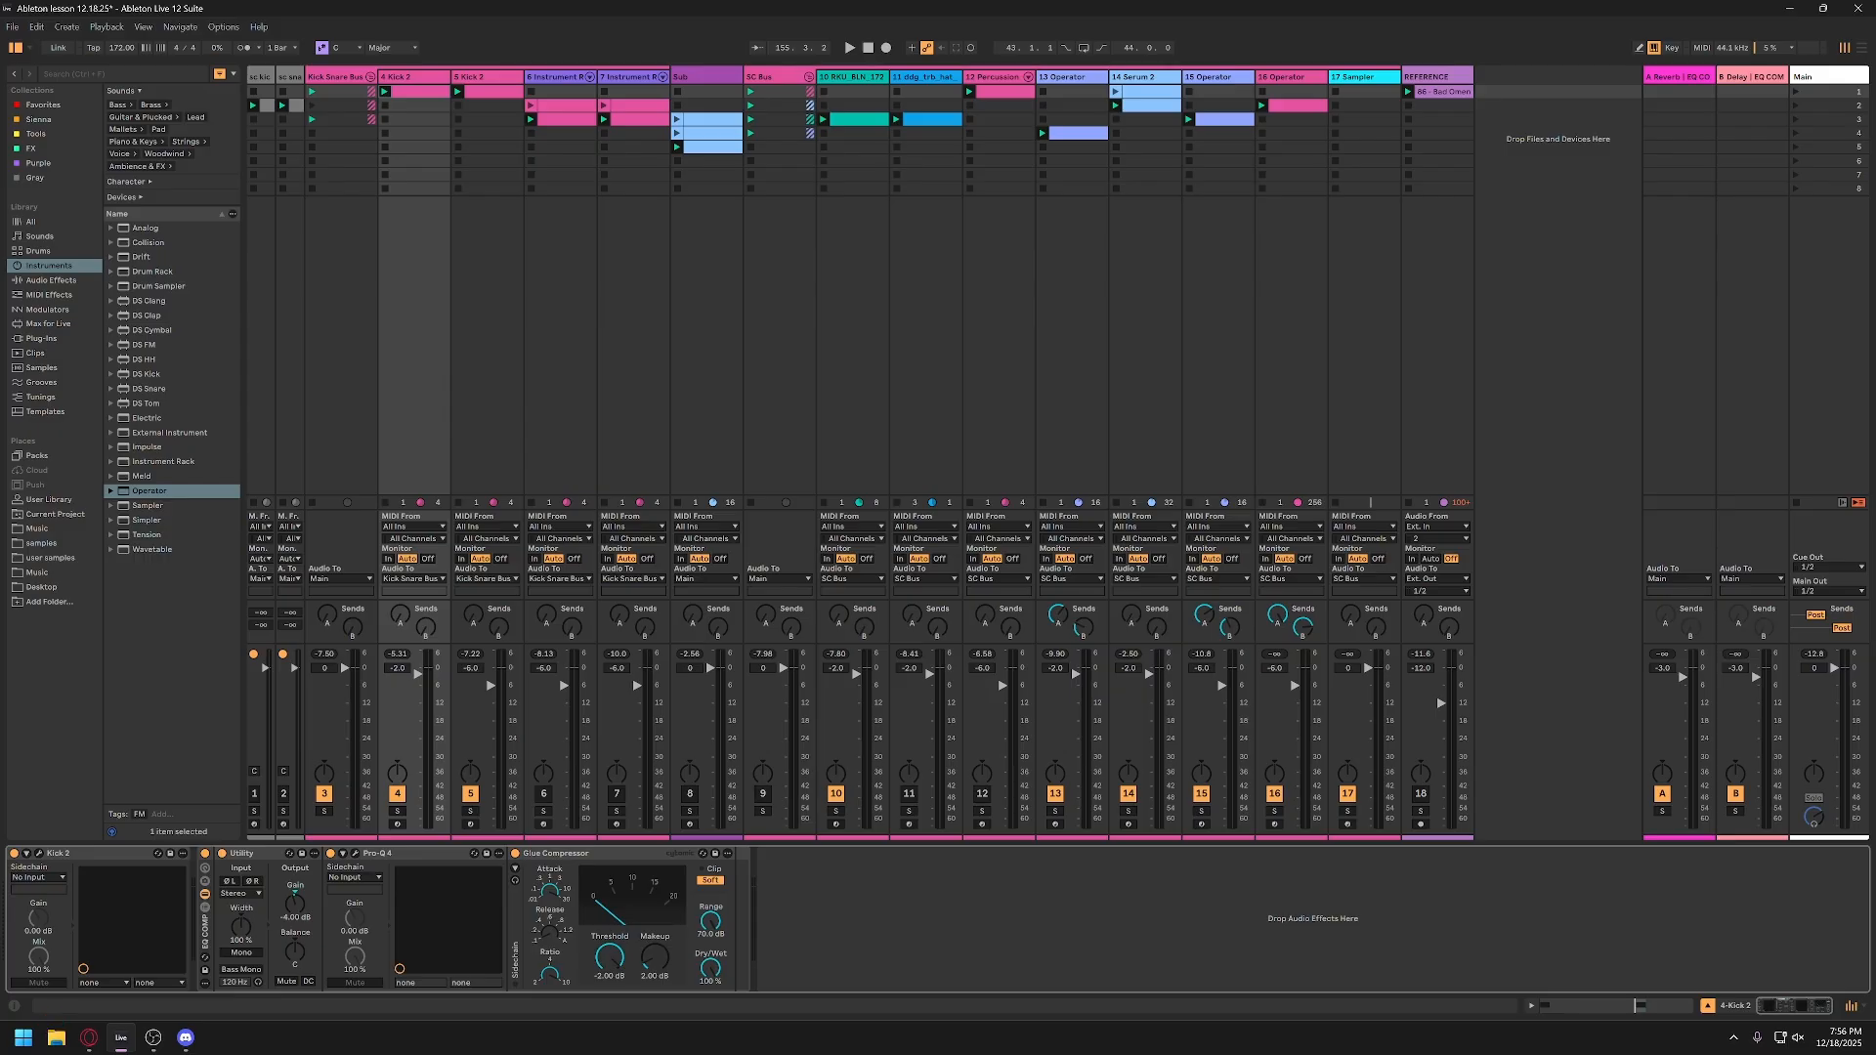
Step: Open the Pro-Q 4 editor from track 4's device chain and examine its EQ curve
left_click(153, 1038)
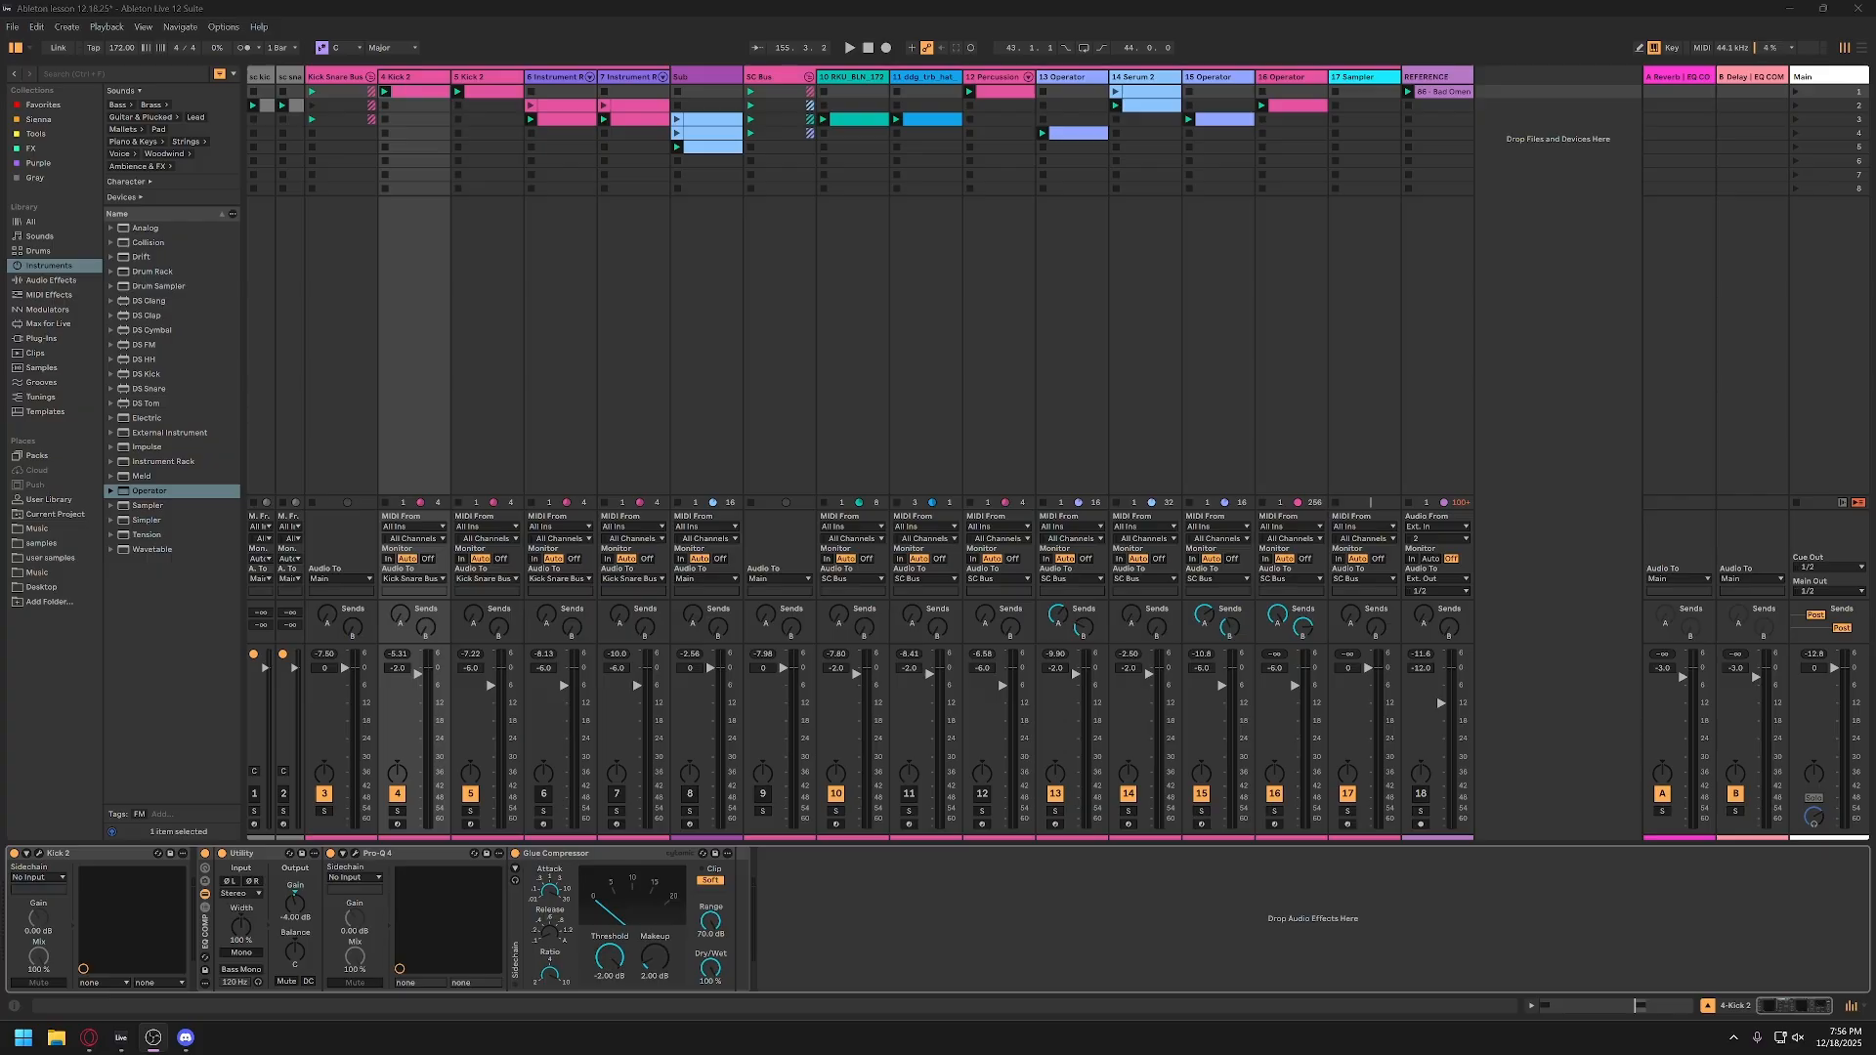
left_click(408, 860)
left_click(347, 857)
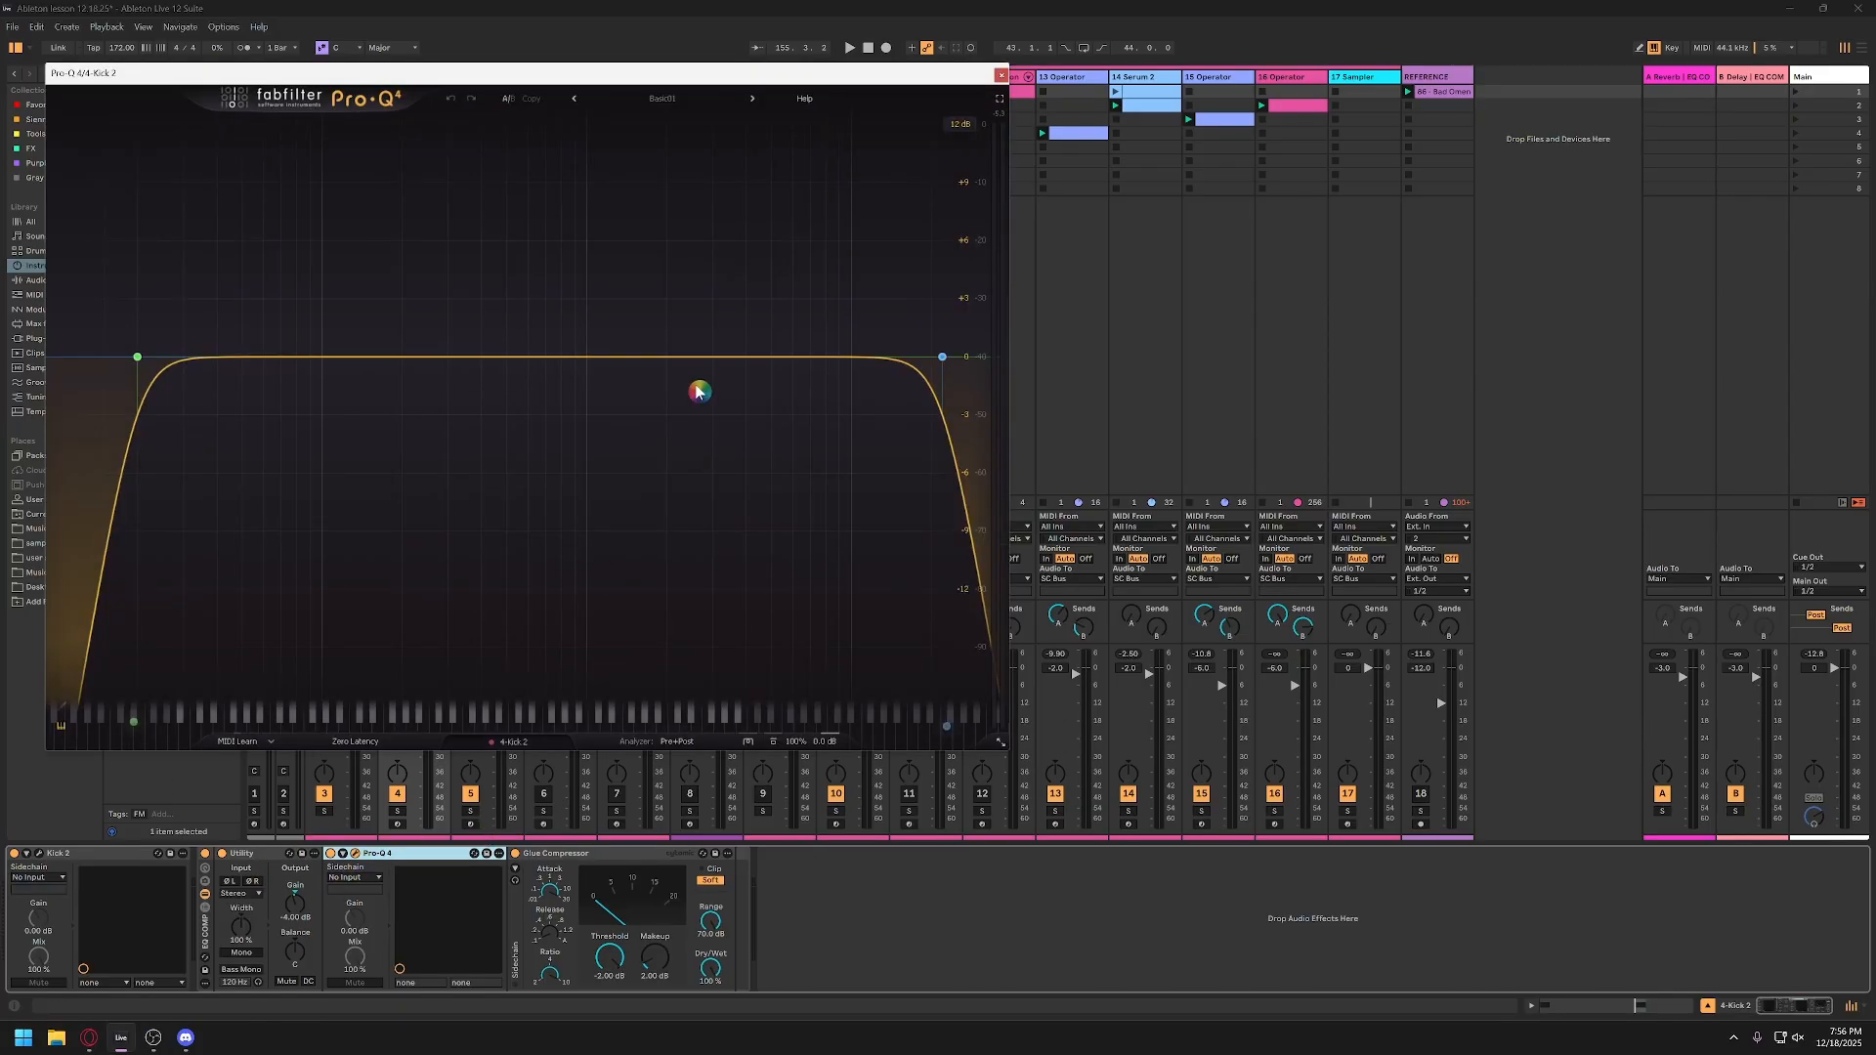
left_click_drag(724, 76, 936, 101)
left_click_drag(785, 115, 963, 127)
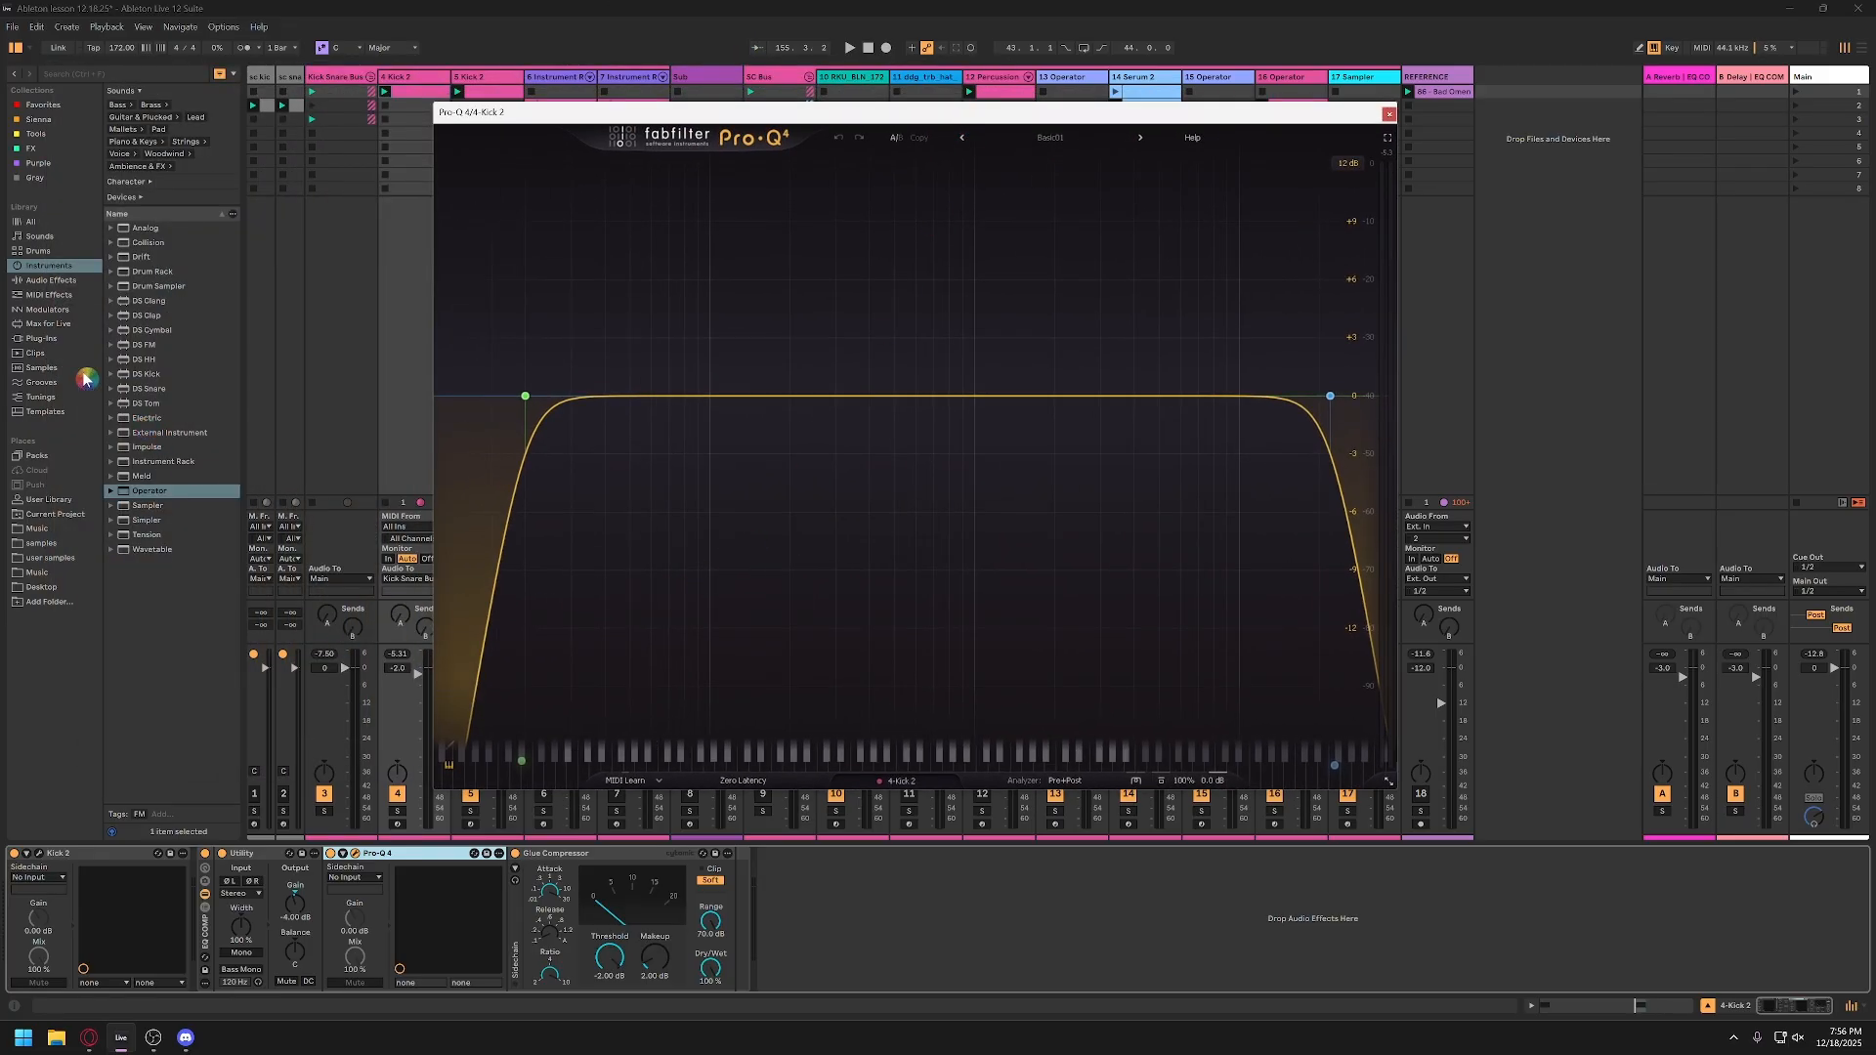
Step: Add EQ Eight after Pro-Q 4 on track 4, show its enlarged curve display, and close the Pro-Q 4 window
left_click(52, 281)
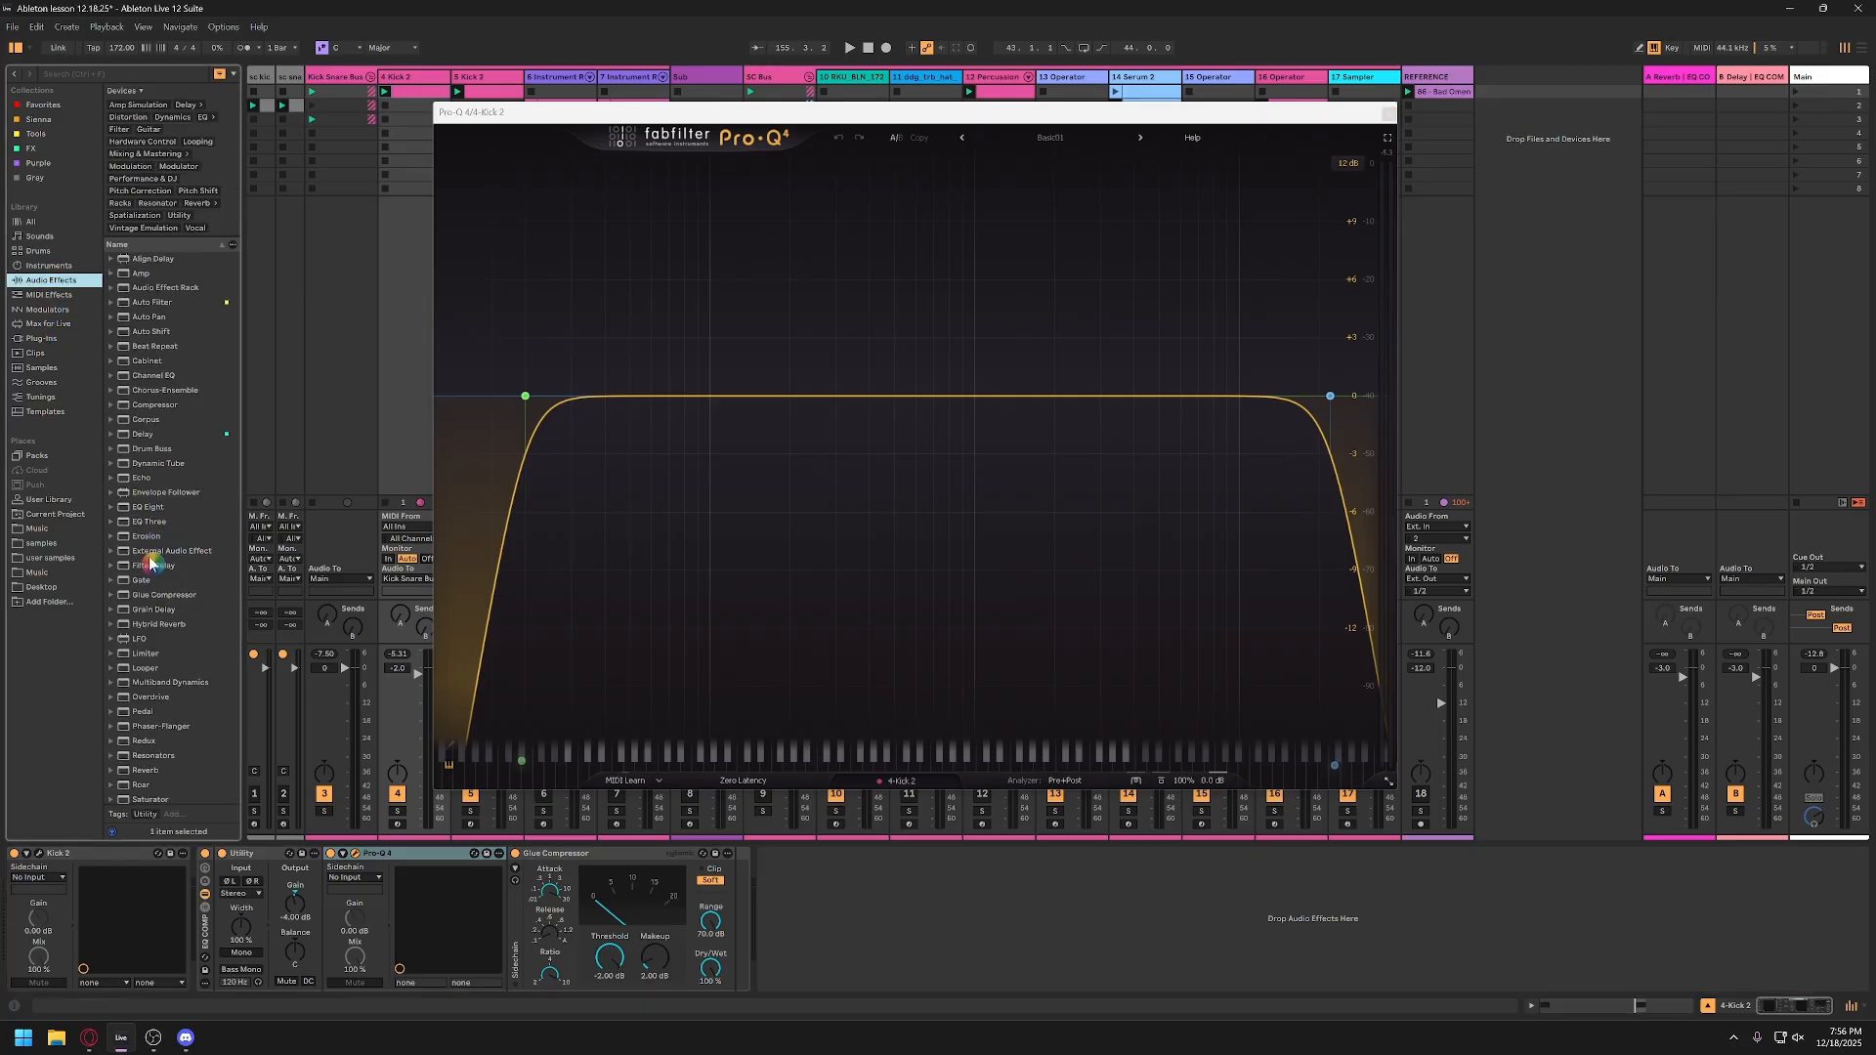
left_click_drag(136, 513, 432, 877)
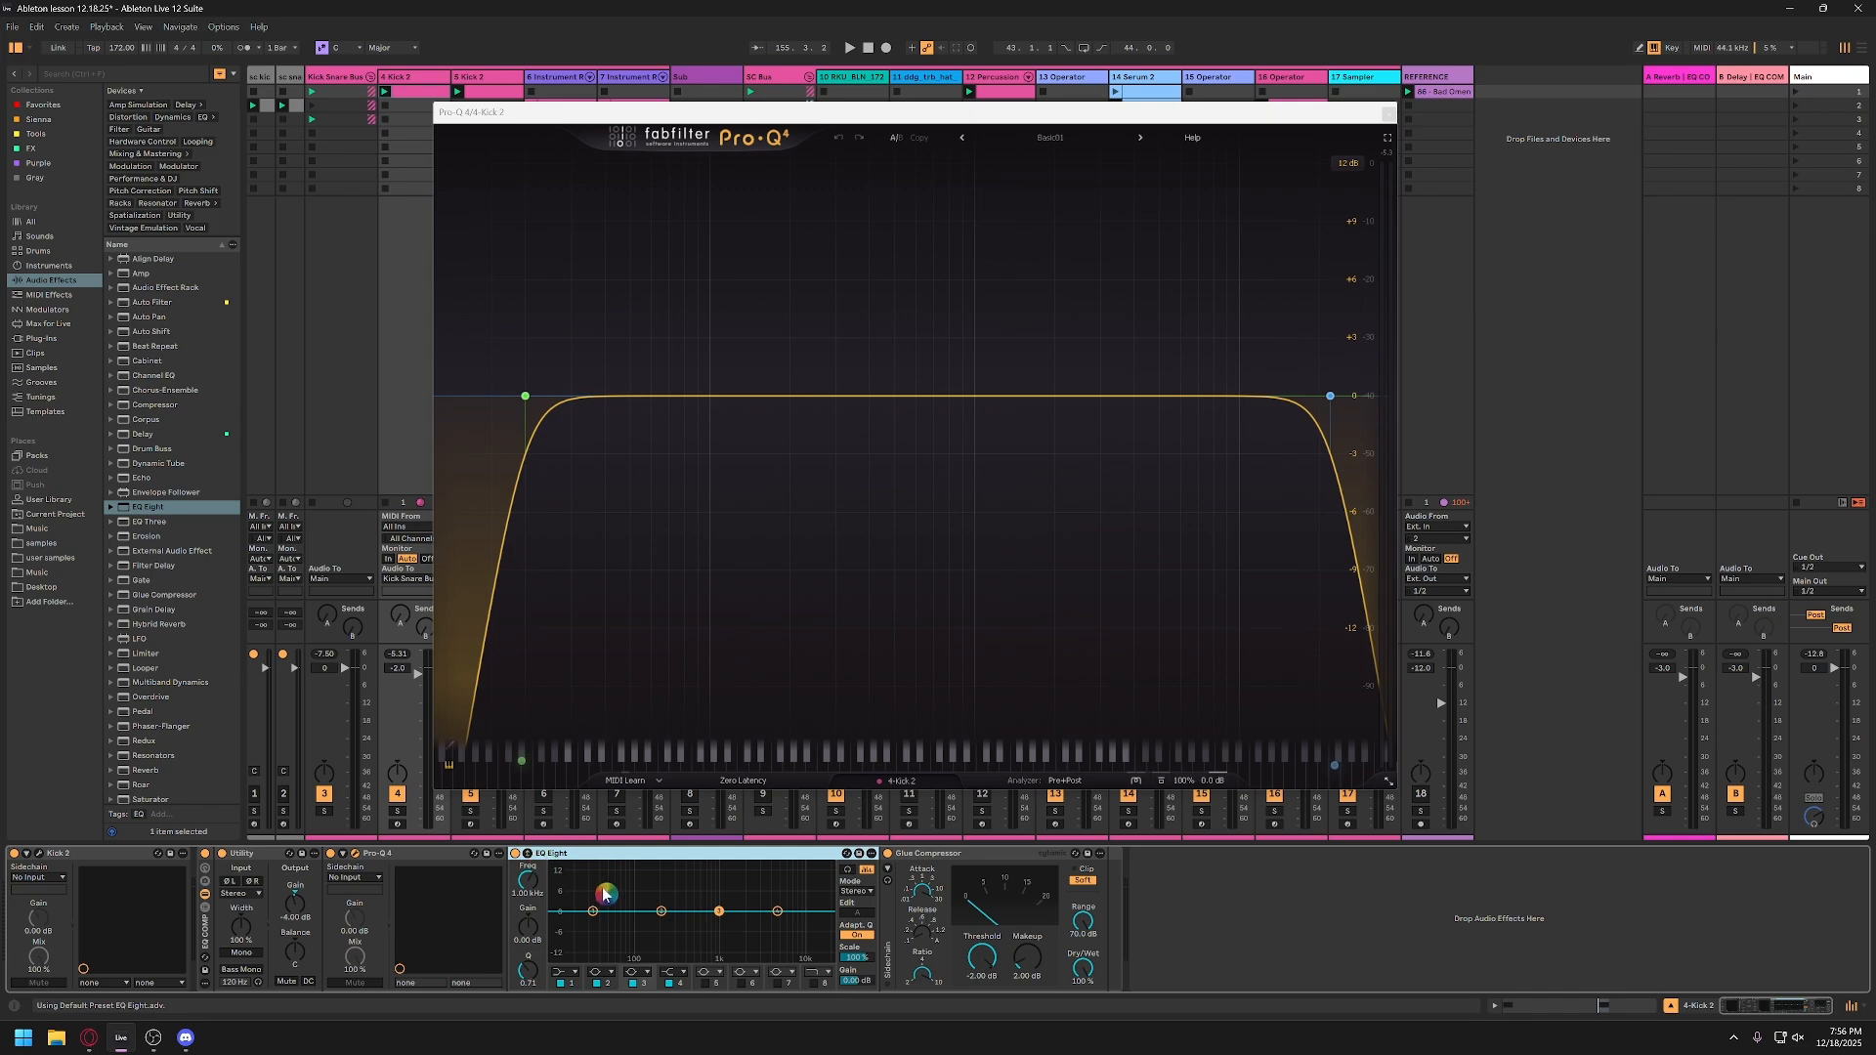
left_click(528, 854)
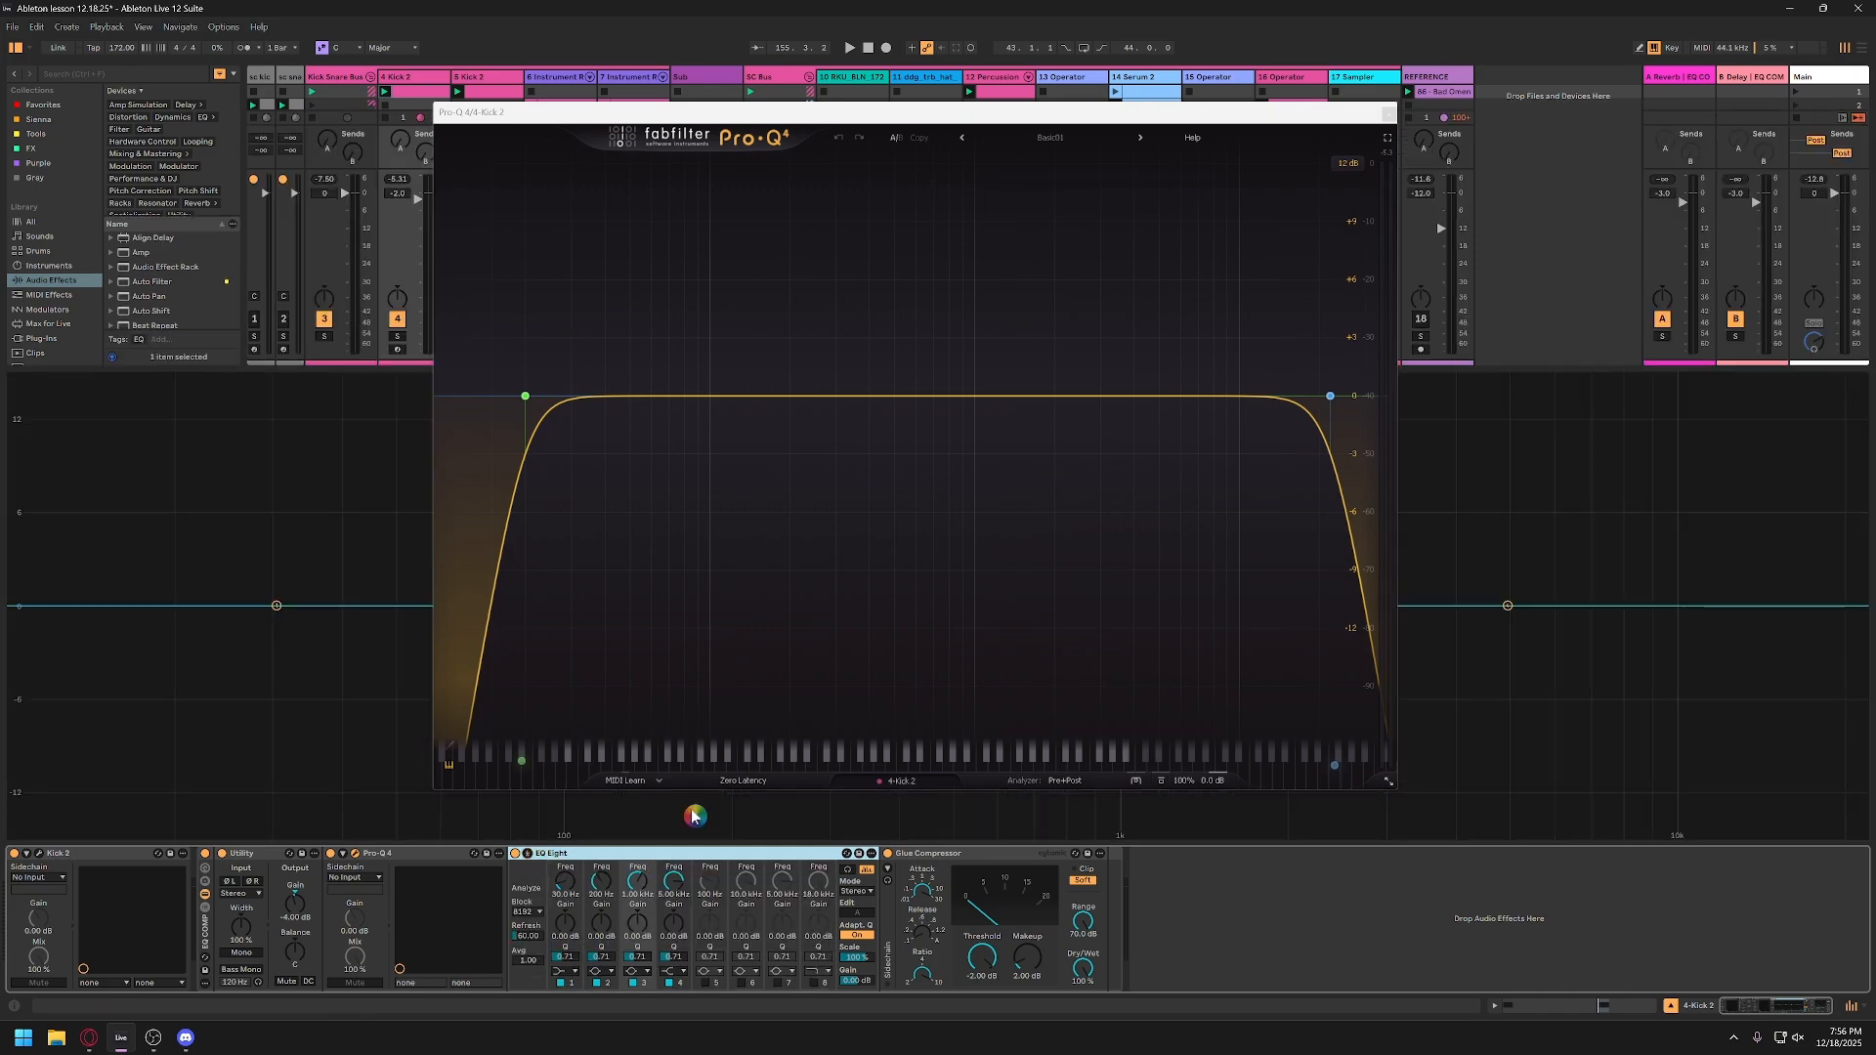
left_click(1388, 114)
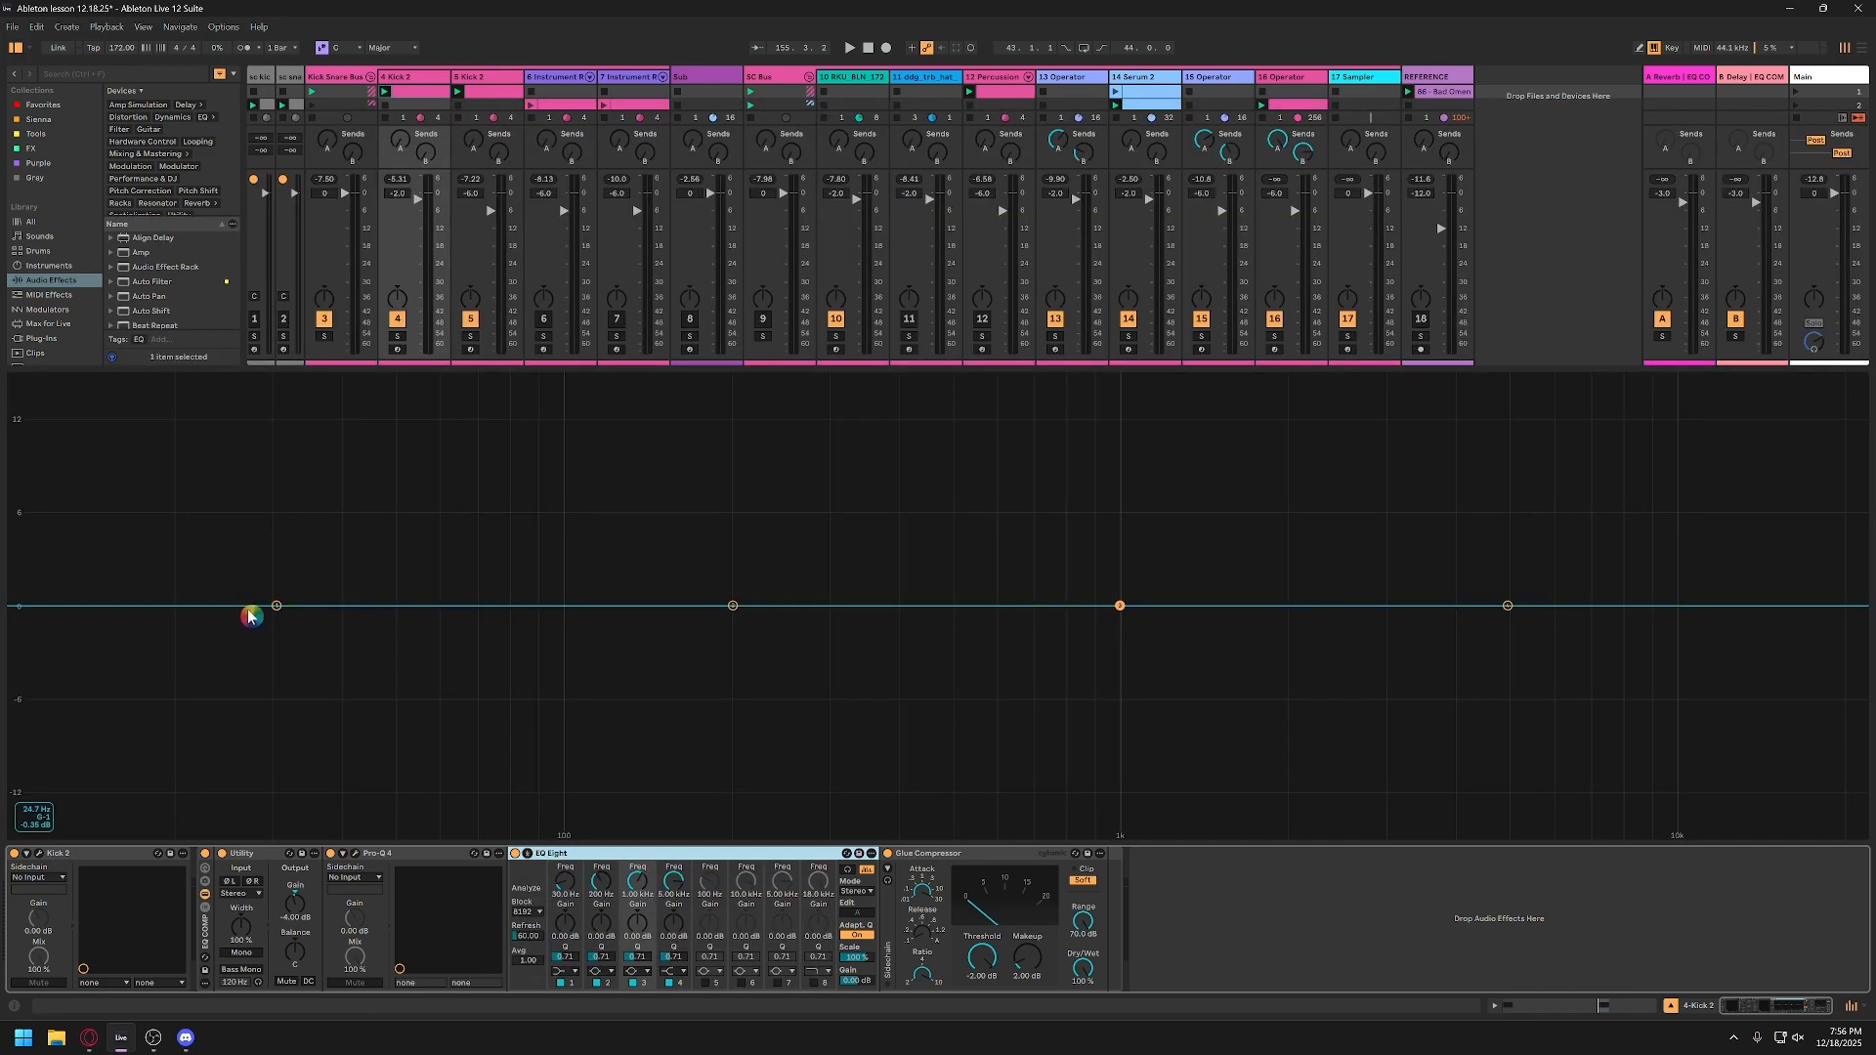
Step: Shape EQ Eight with band 1 at about 46 Hz, -5.4 dB, band 3 at 833 Hz, +4.5 dB, and band 2 at 180 Hz, -2 dB
left_click_drag(277, 606, 379, 689)
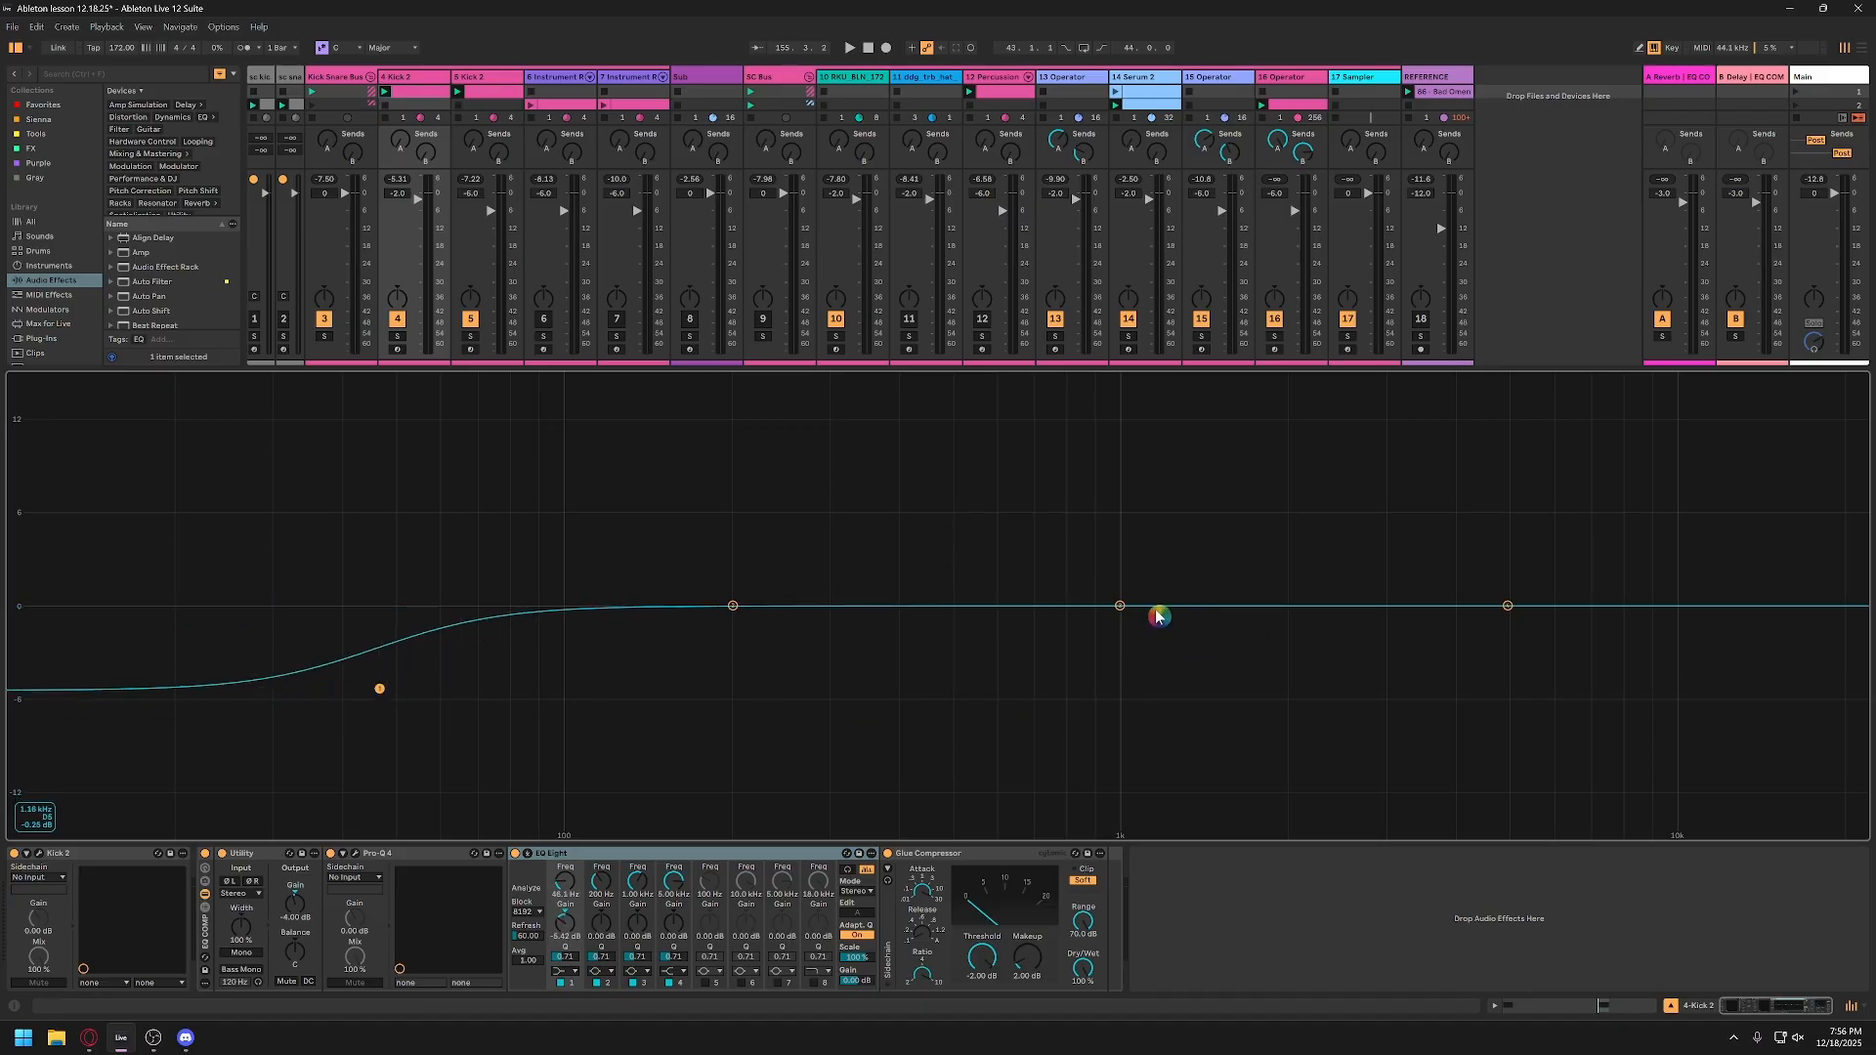
left_click_drag(1120, 606, 1076, 536)
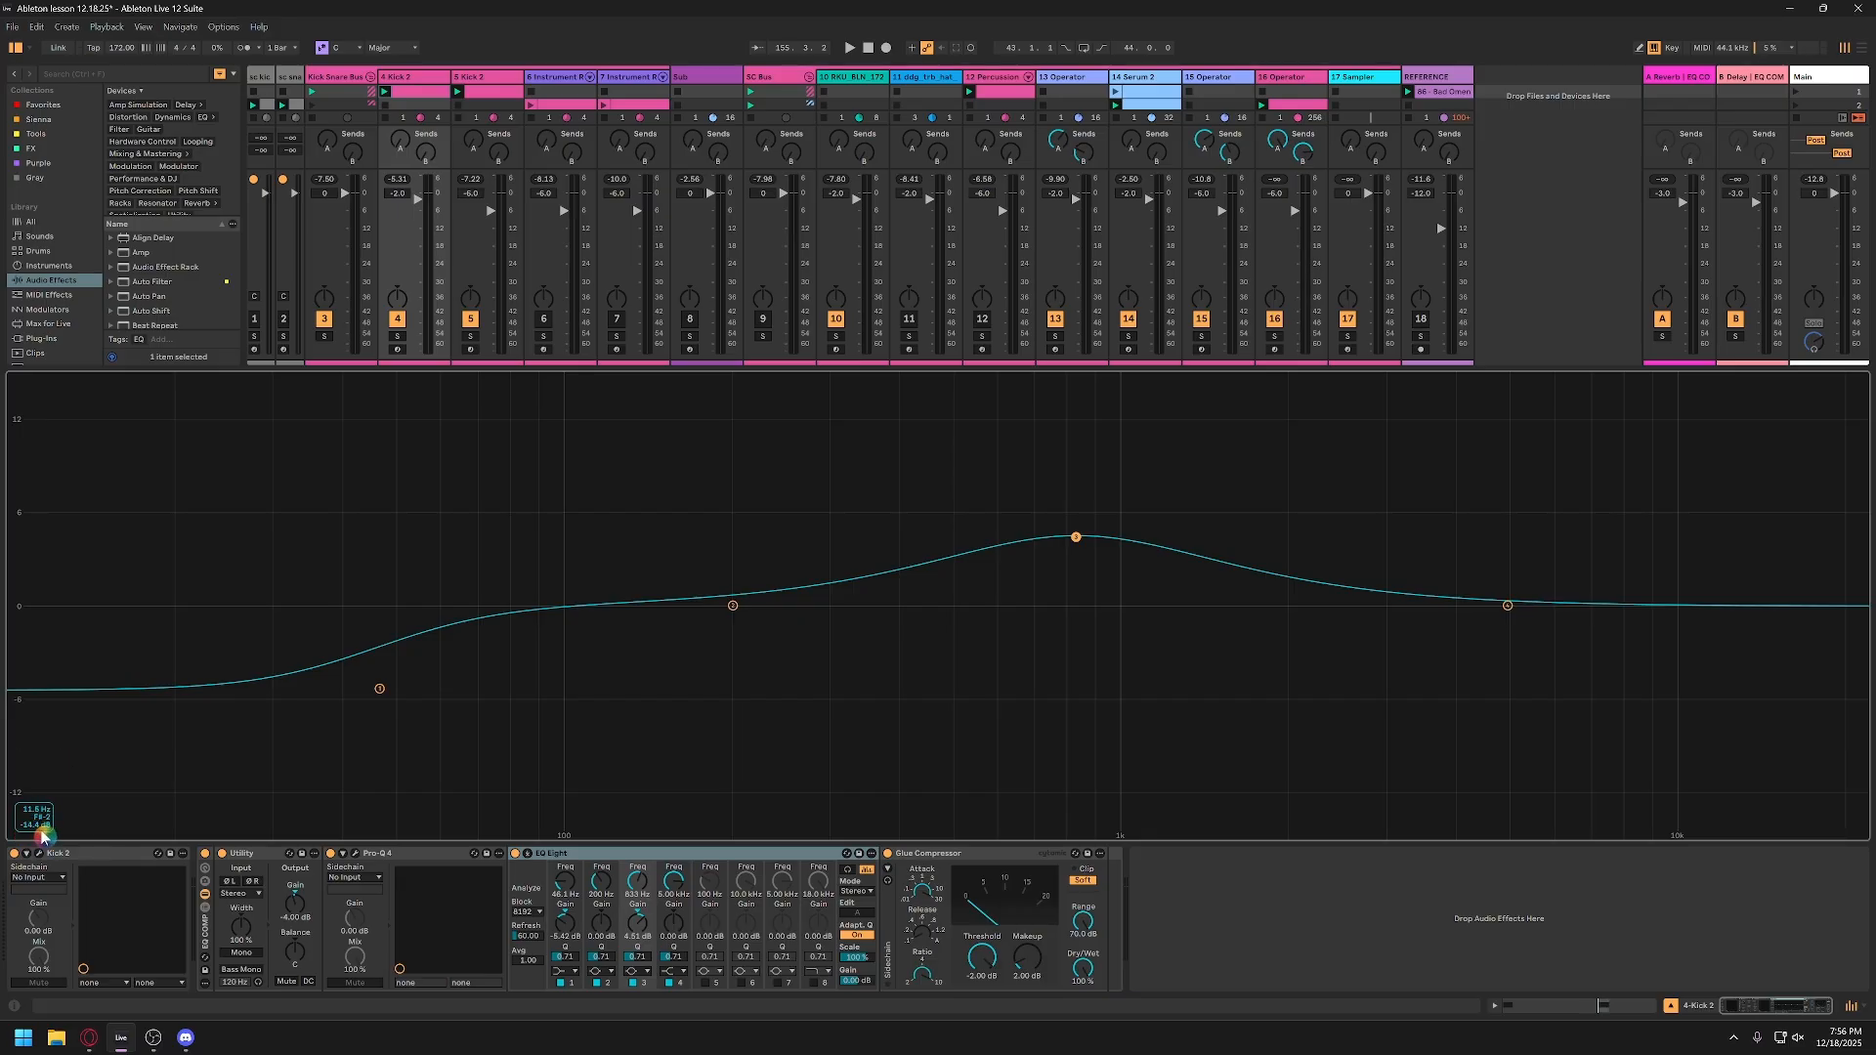
left_click_drag(733, 606, 707, 636)
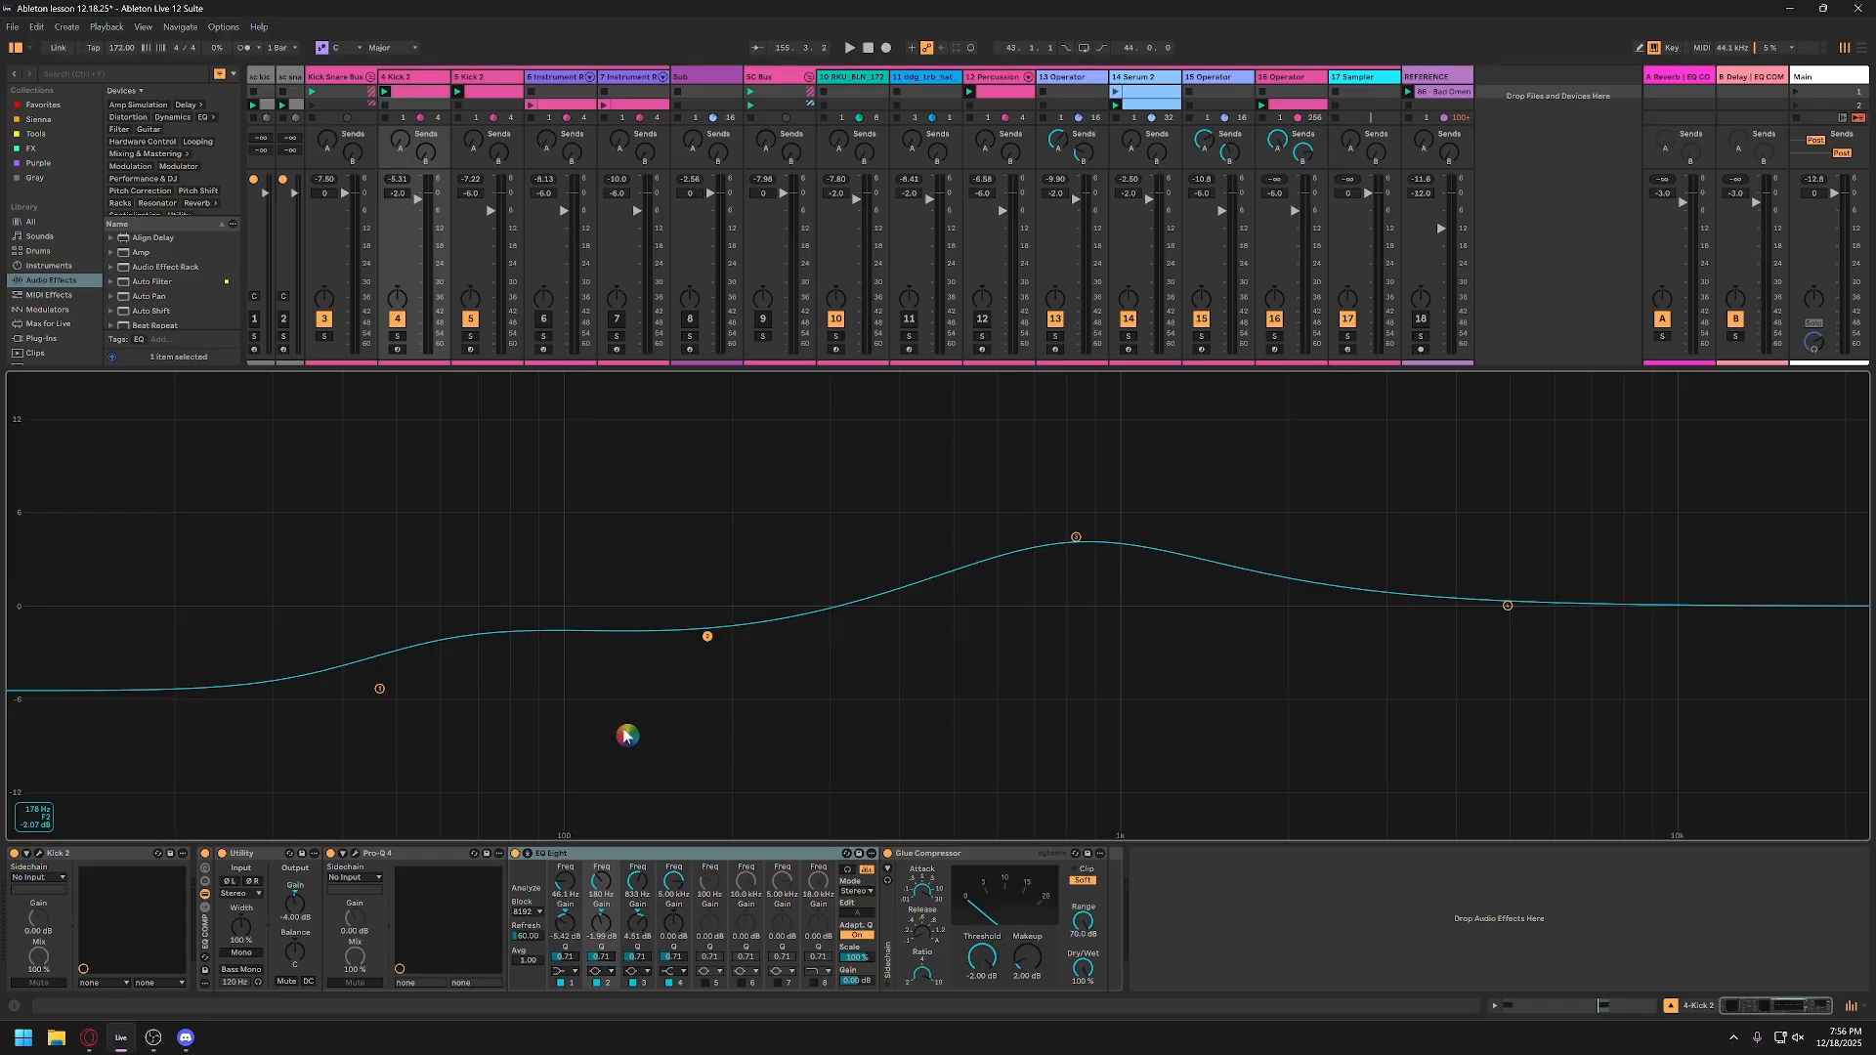
Step: Toggle EQ Eight's enlarged display, keep it open, and enable bands 6, 7 and 8
left_click(529, 860)
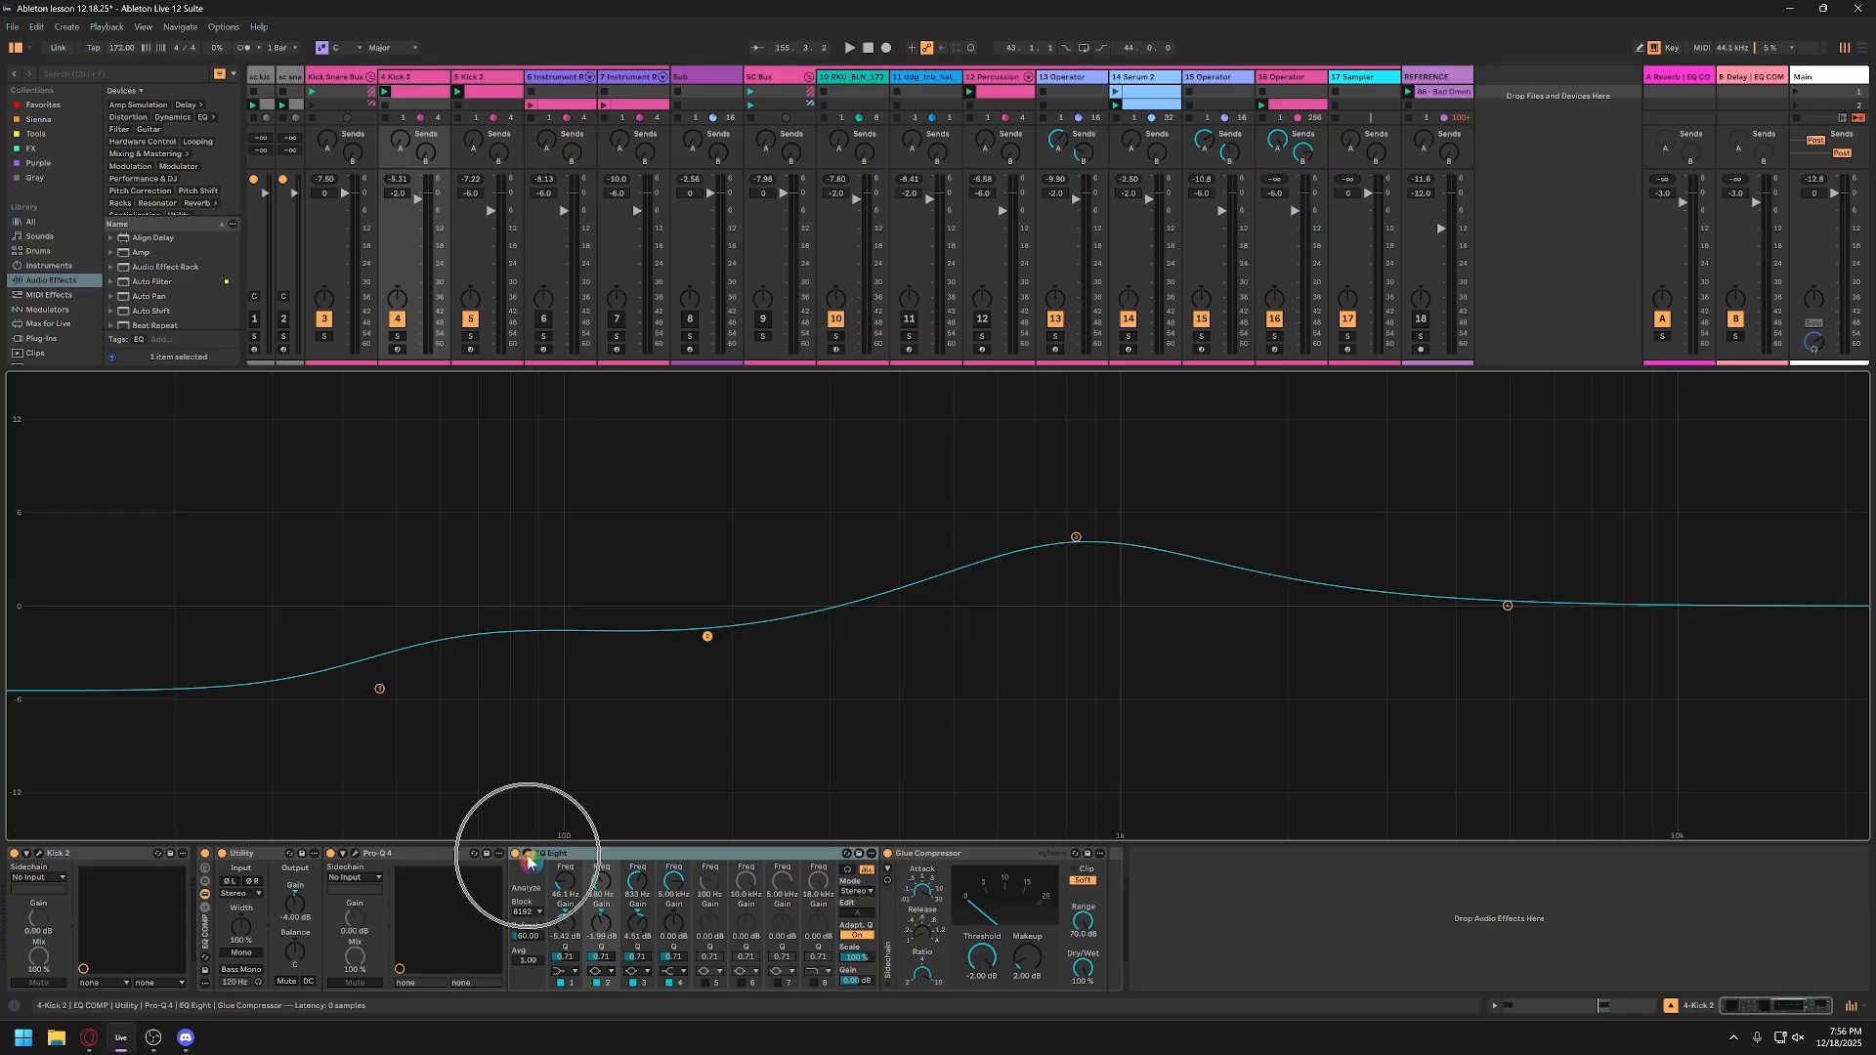
left_click(529, 855)
left_click(529, 855)
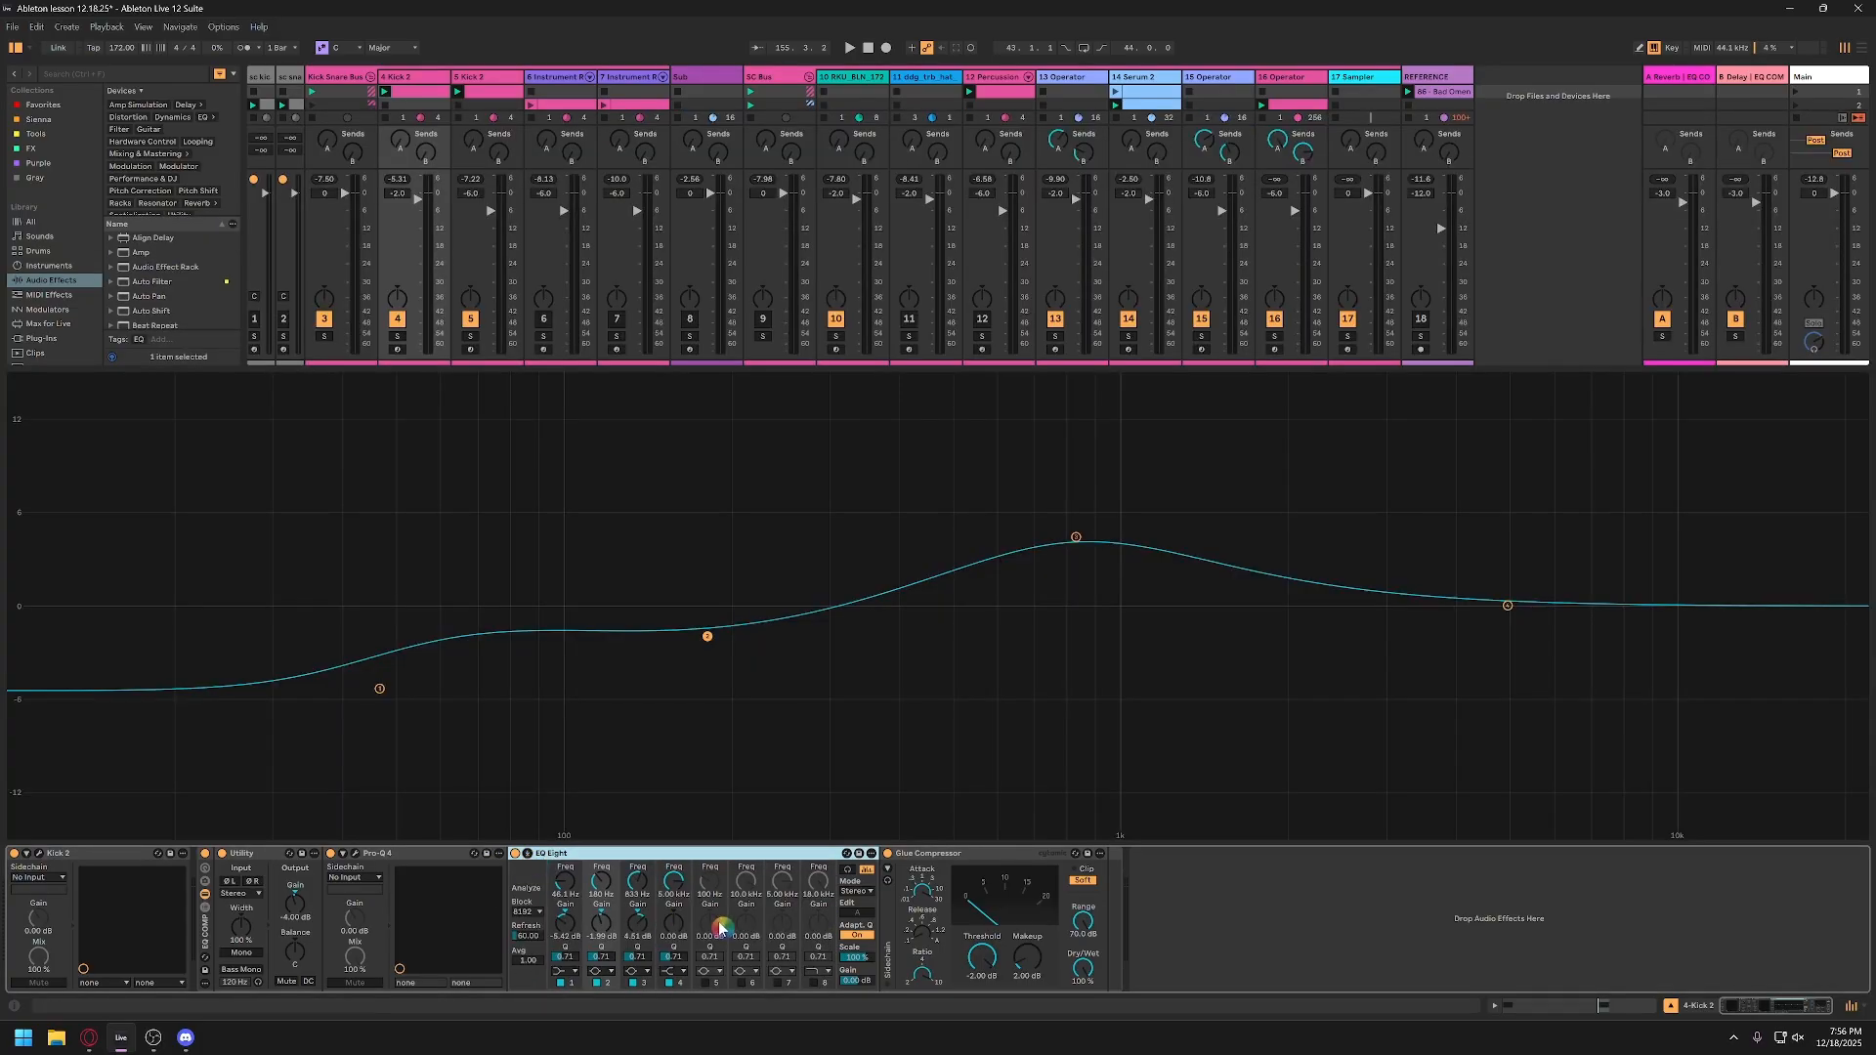
left_click(742, 983)
left_click(778, 982)
left_click(814, 983)
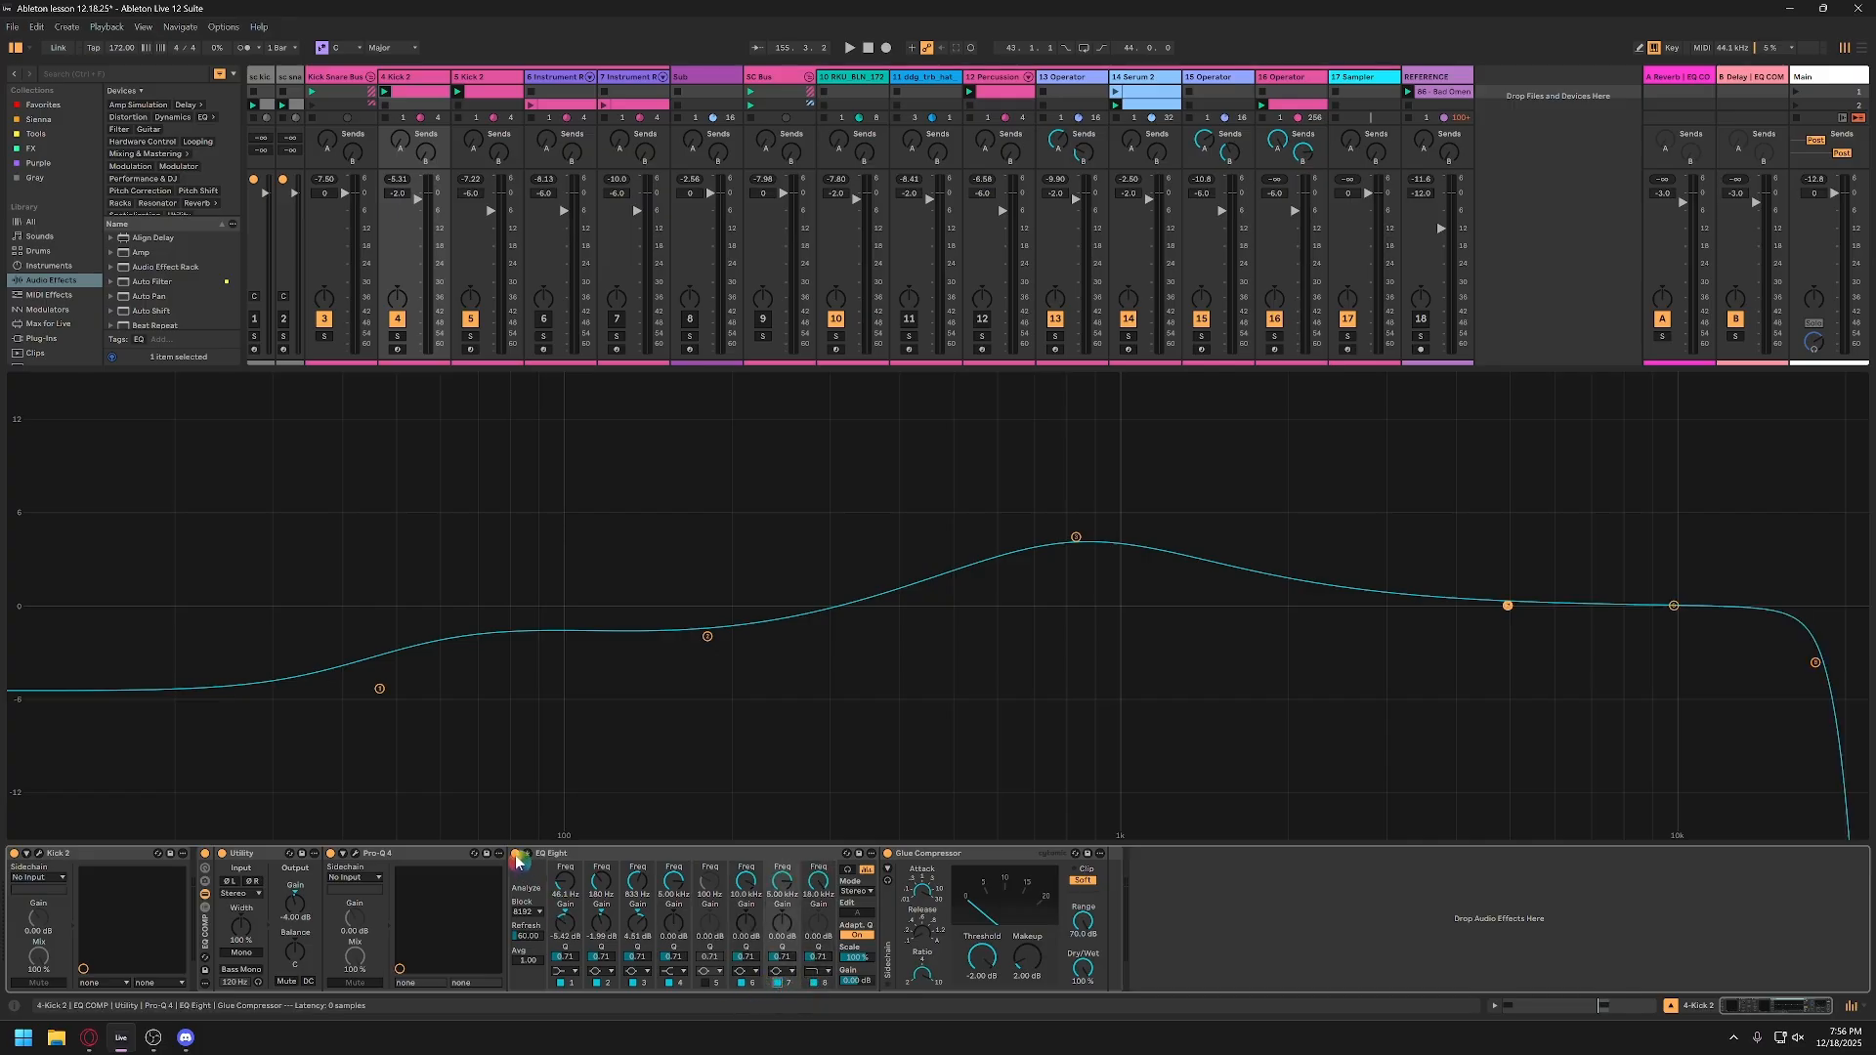
Step: Delete EQ Eight from track 4's device chain and reopen the Pro-Q 4 editor over the session
left_click(545, 857)
key("Delete")
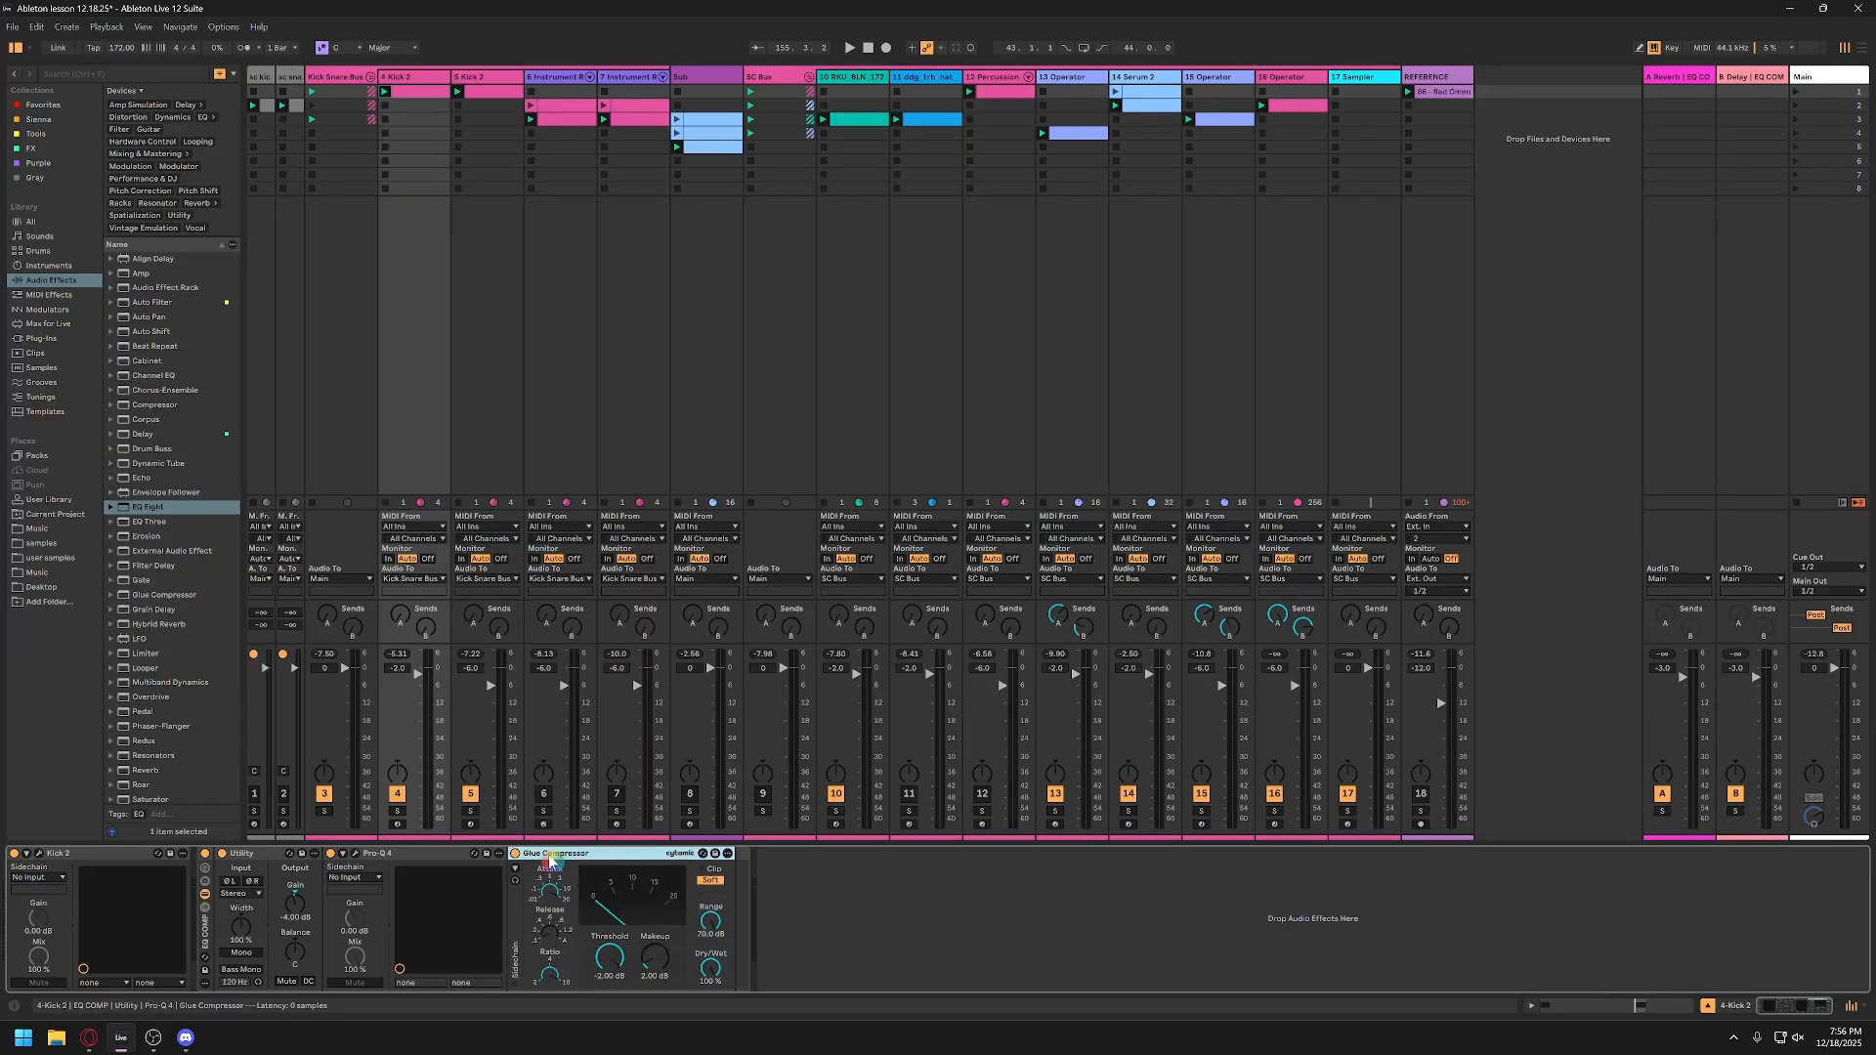
left_click(358, 856)
left_click(355, 856)
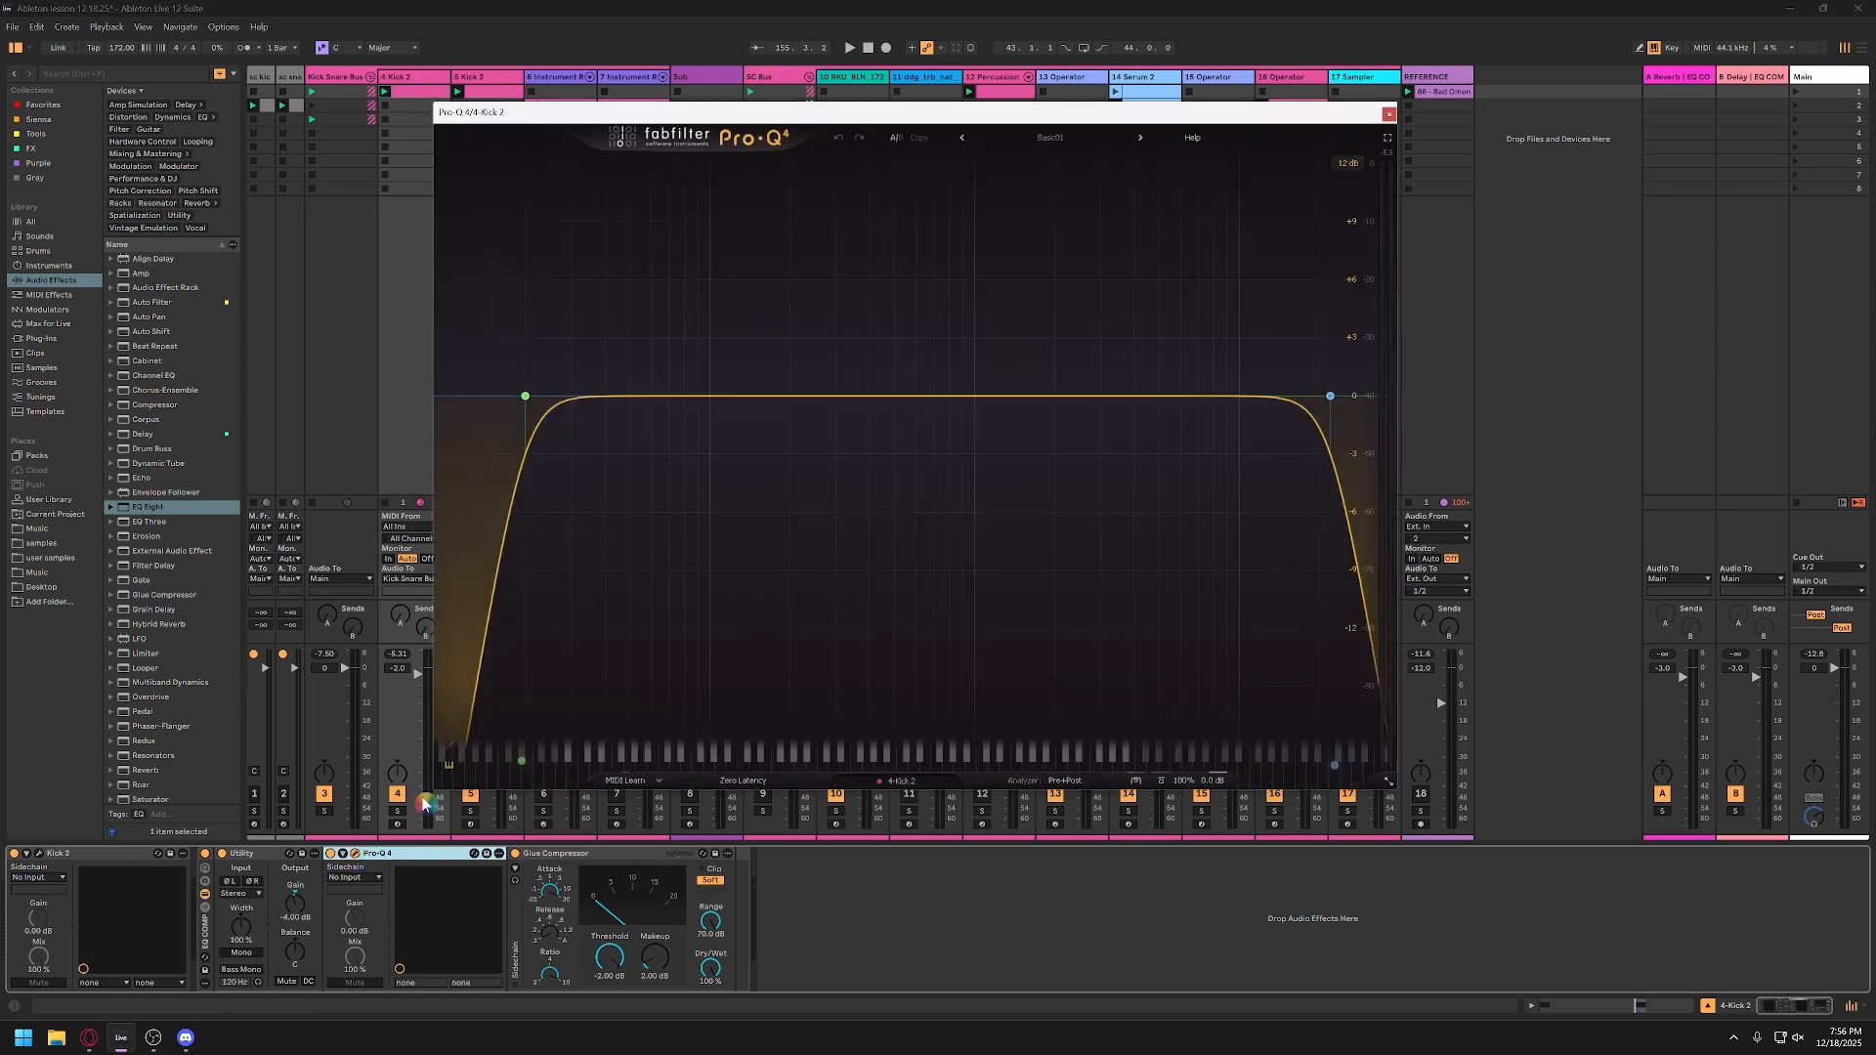
left_click_drag(879, 112, 759, 121)
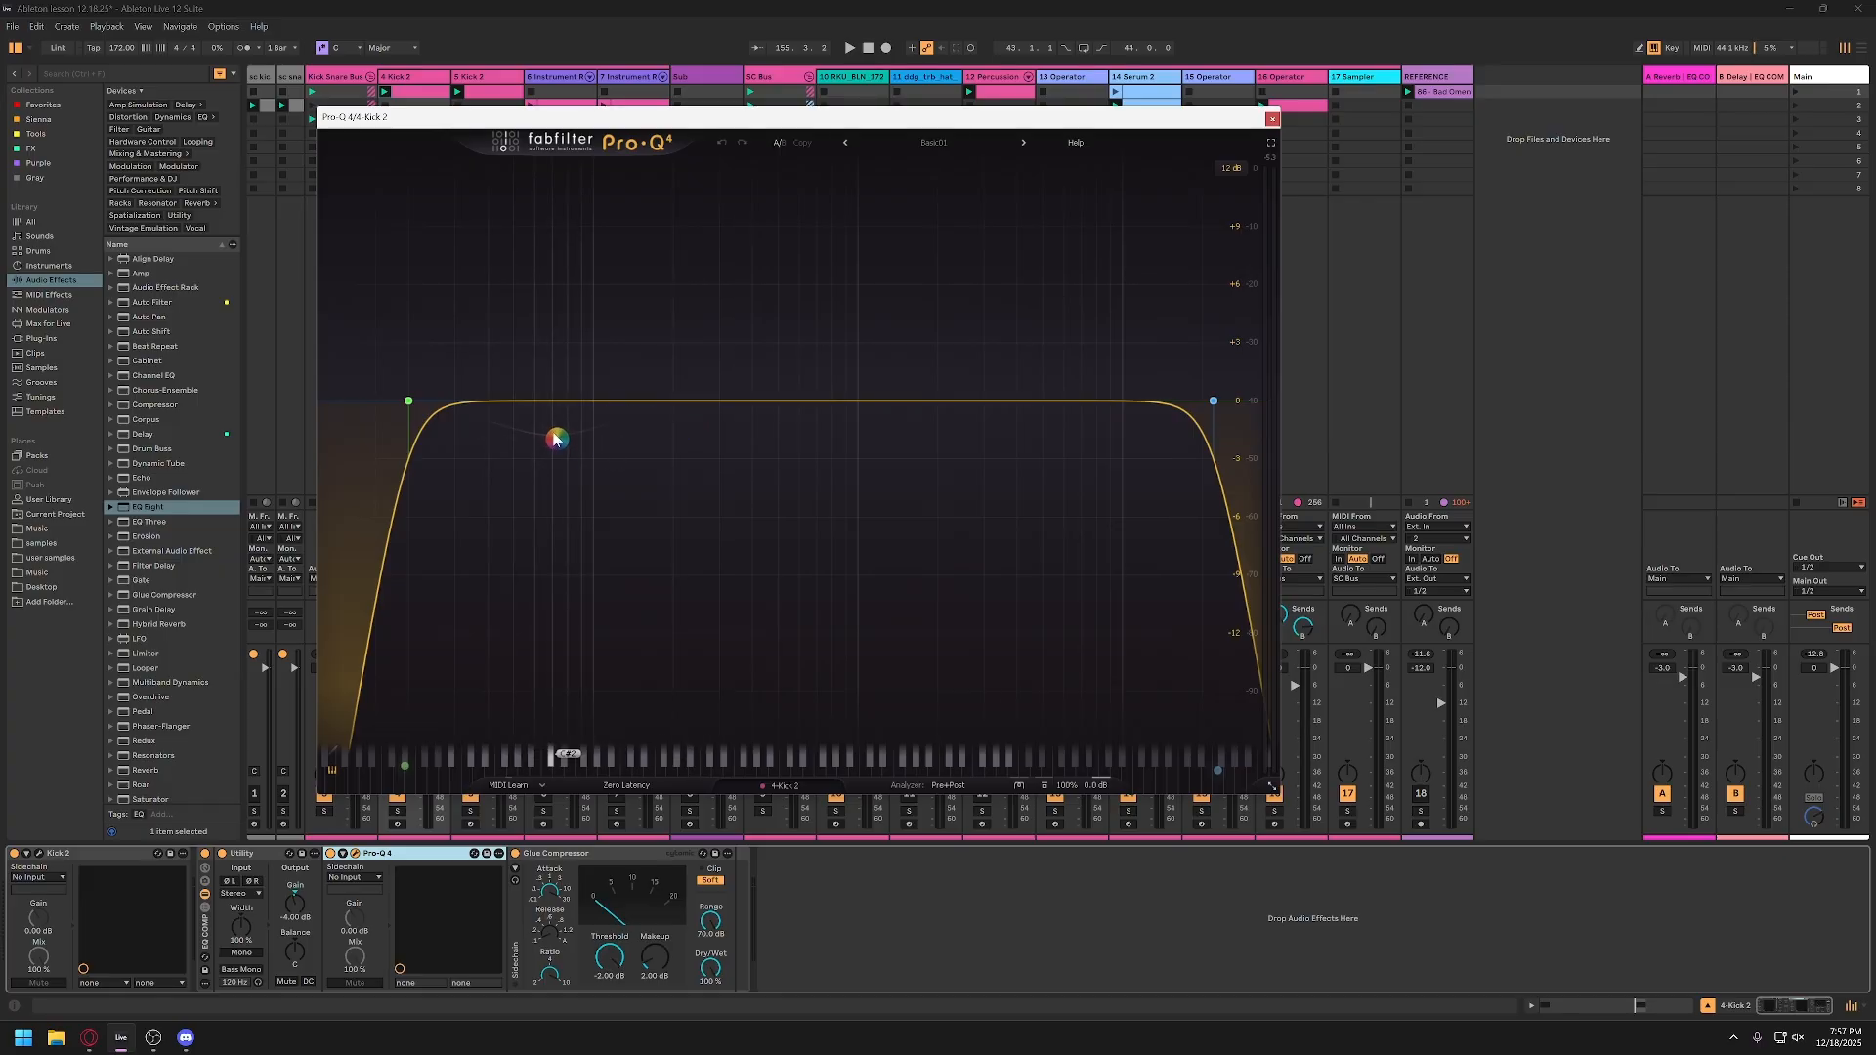
Step: Inspect the Pro-Q 4 low-cut and high-cut bands, open the low cut's frequency value, and play the session
mouse_move(386, 399)
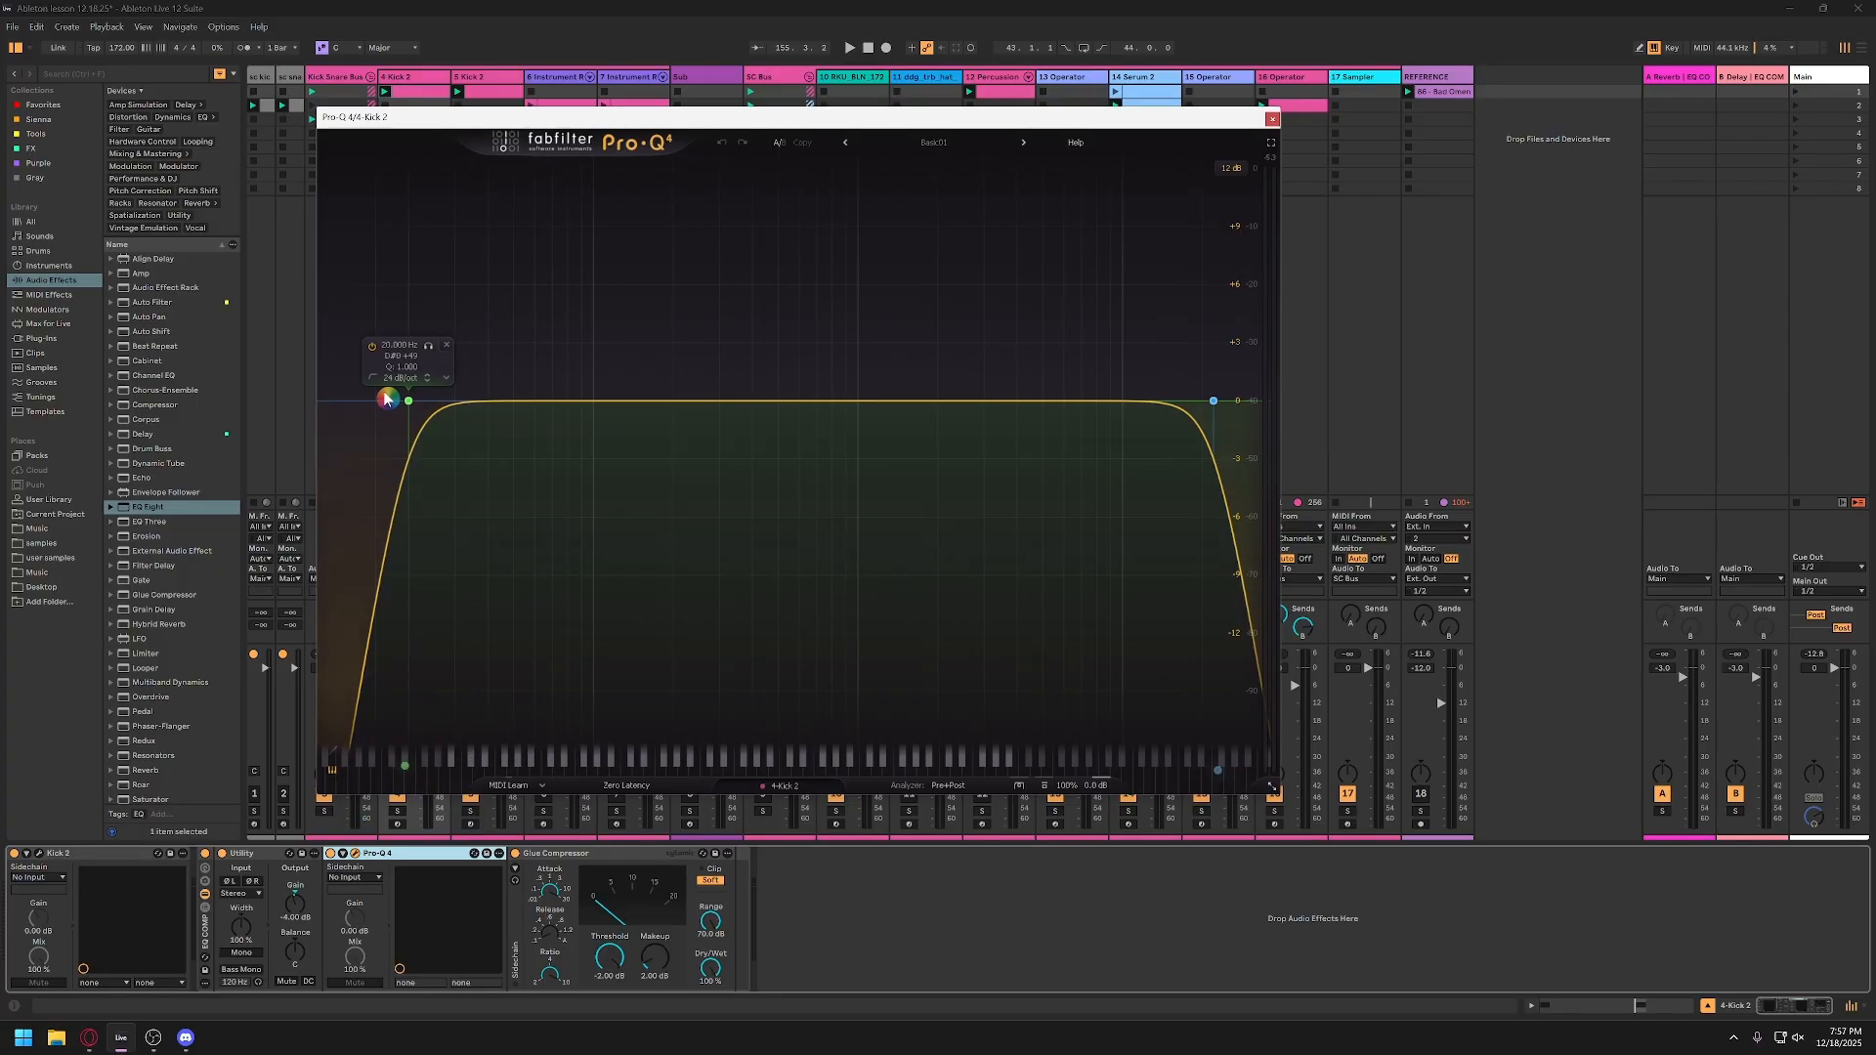
left_click_drag(428, 348, 393, 351)
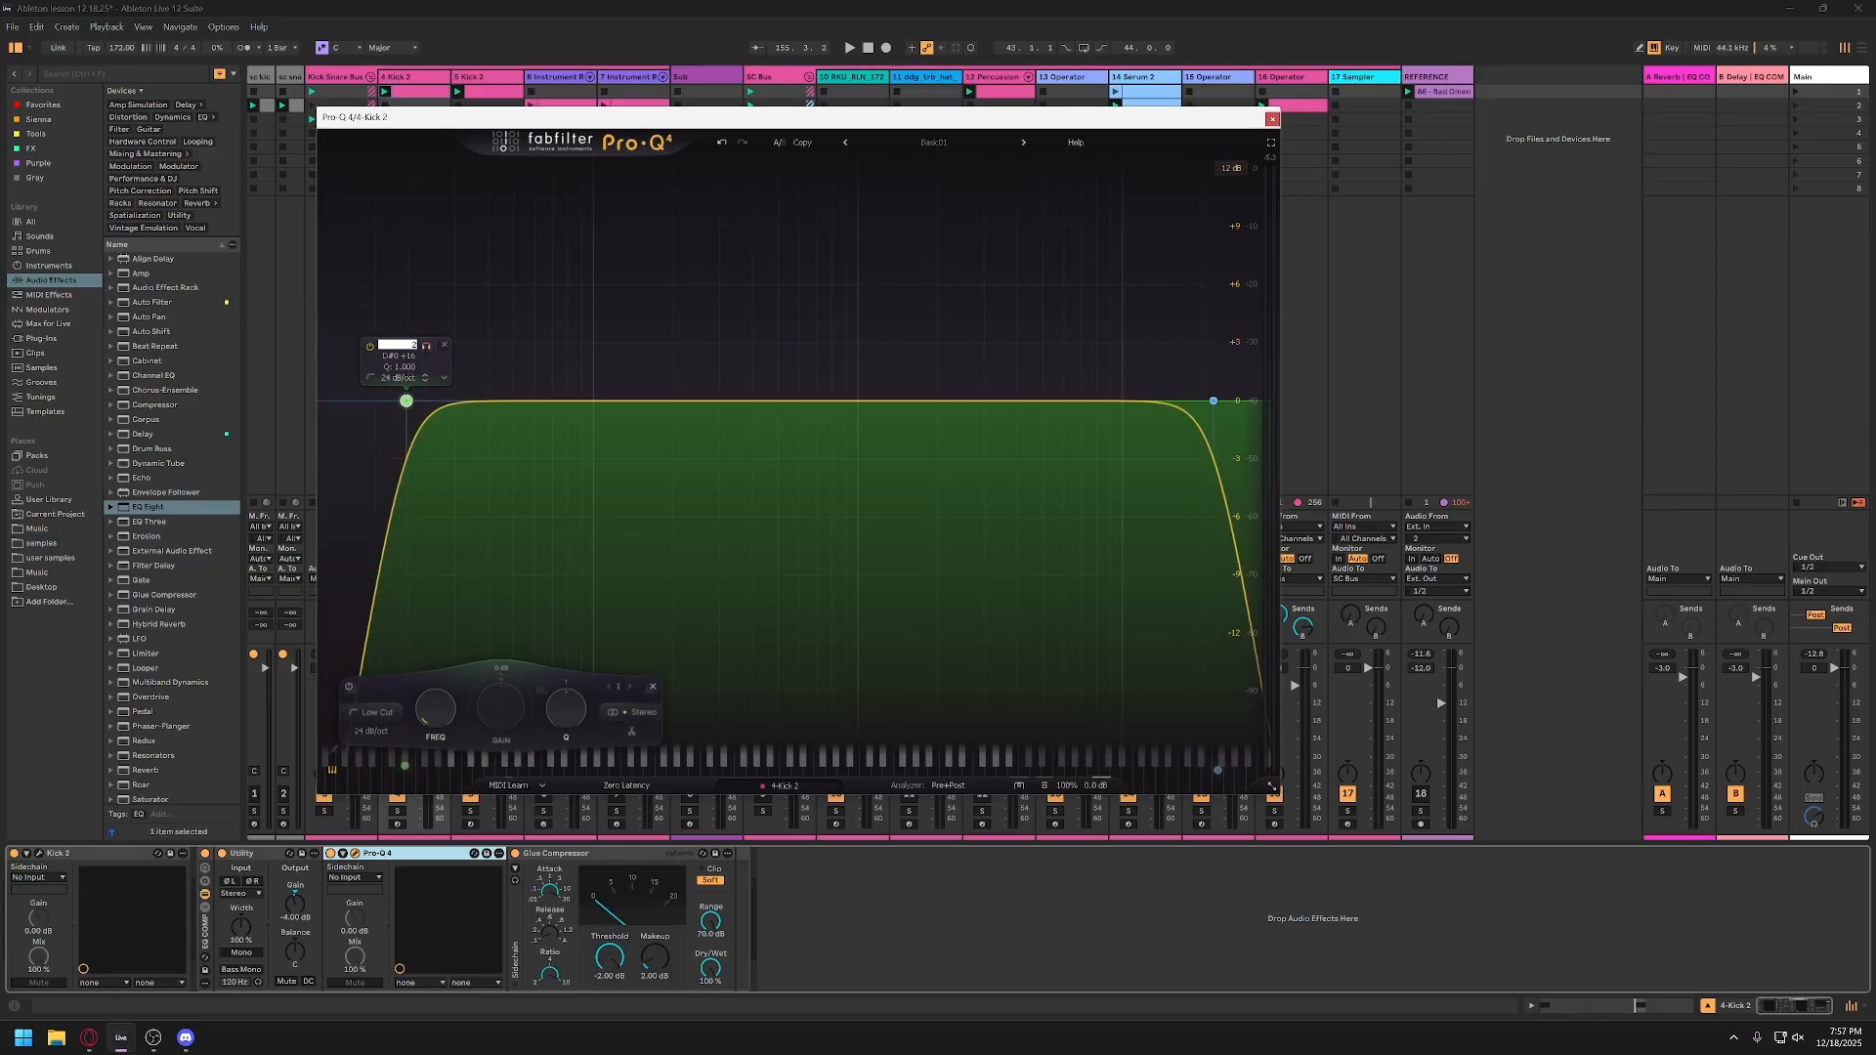
key("space")
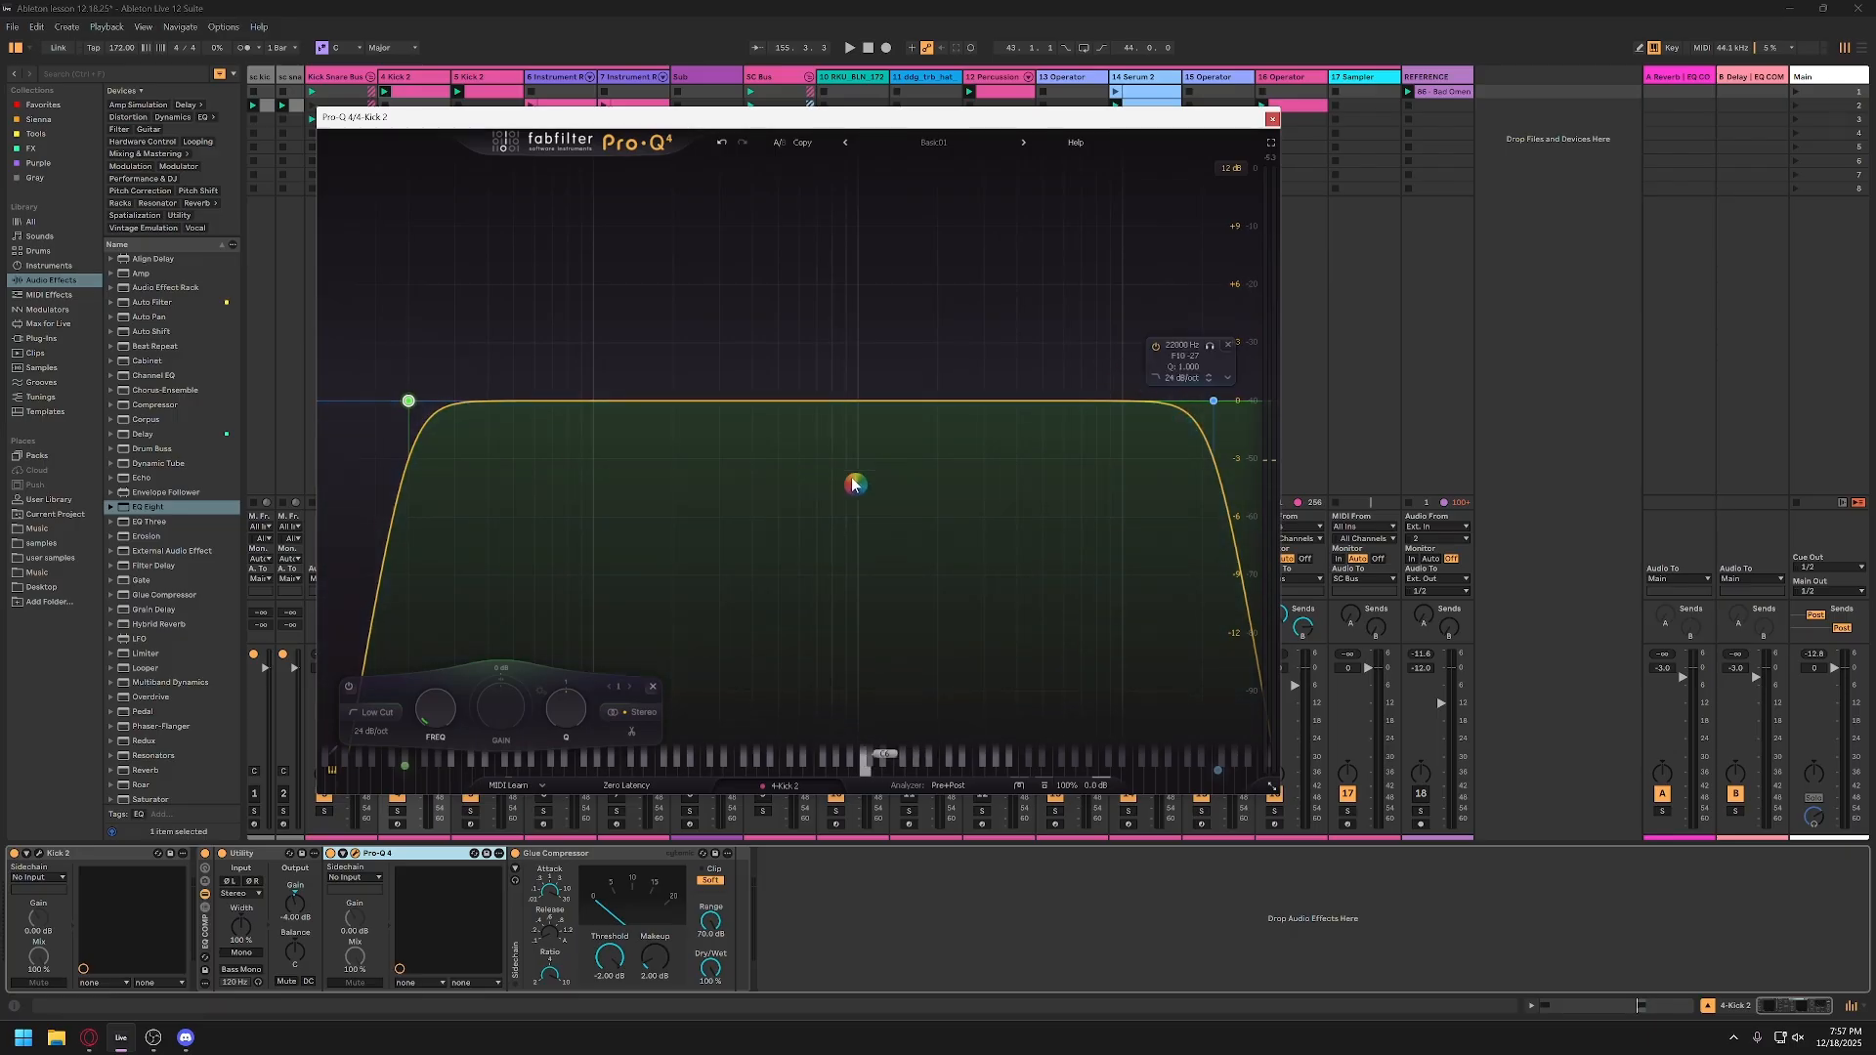
key("space")
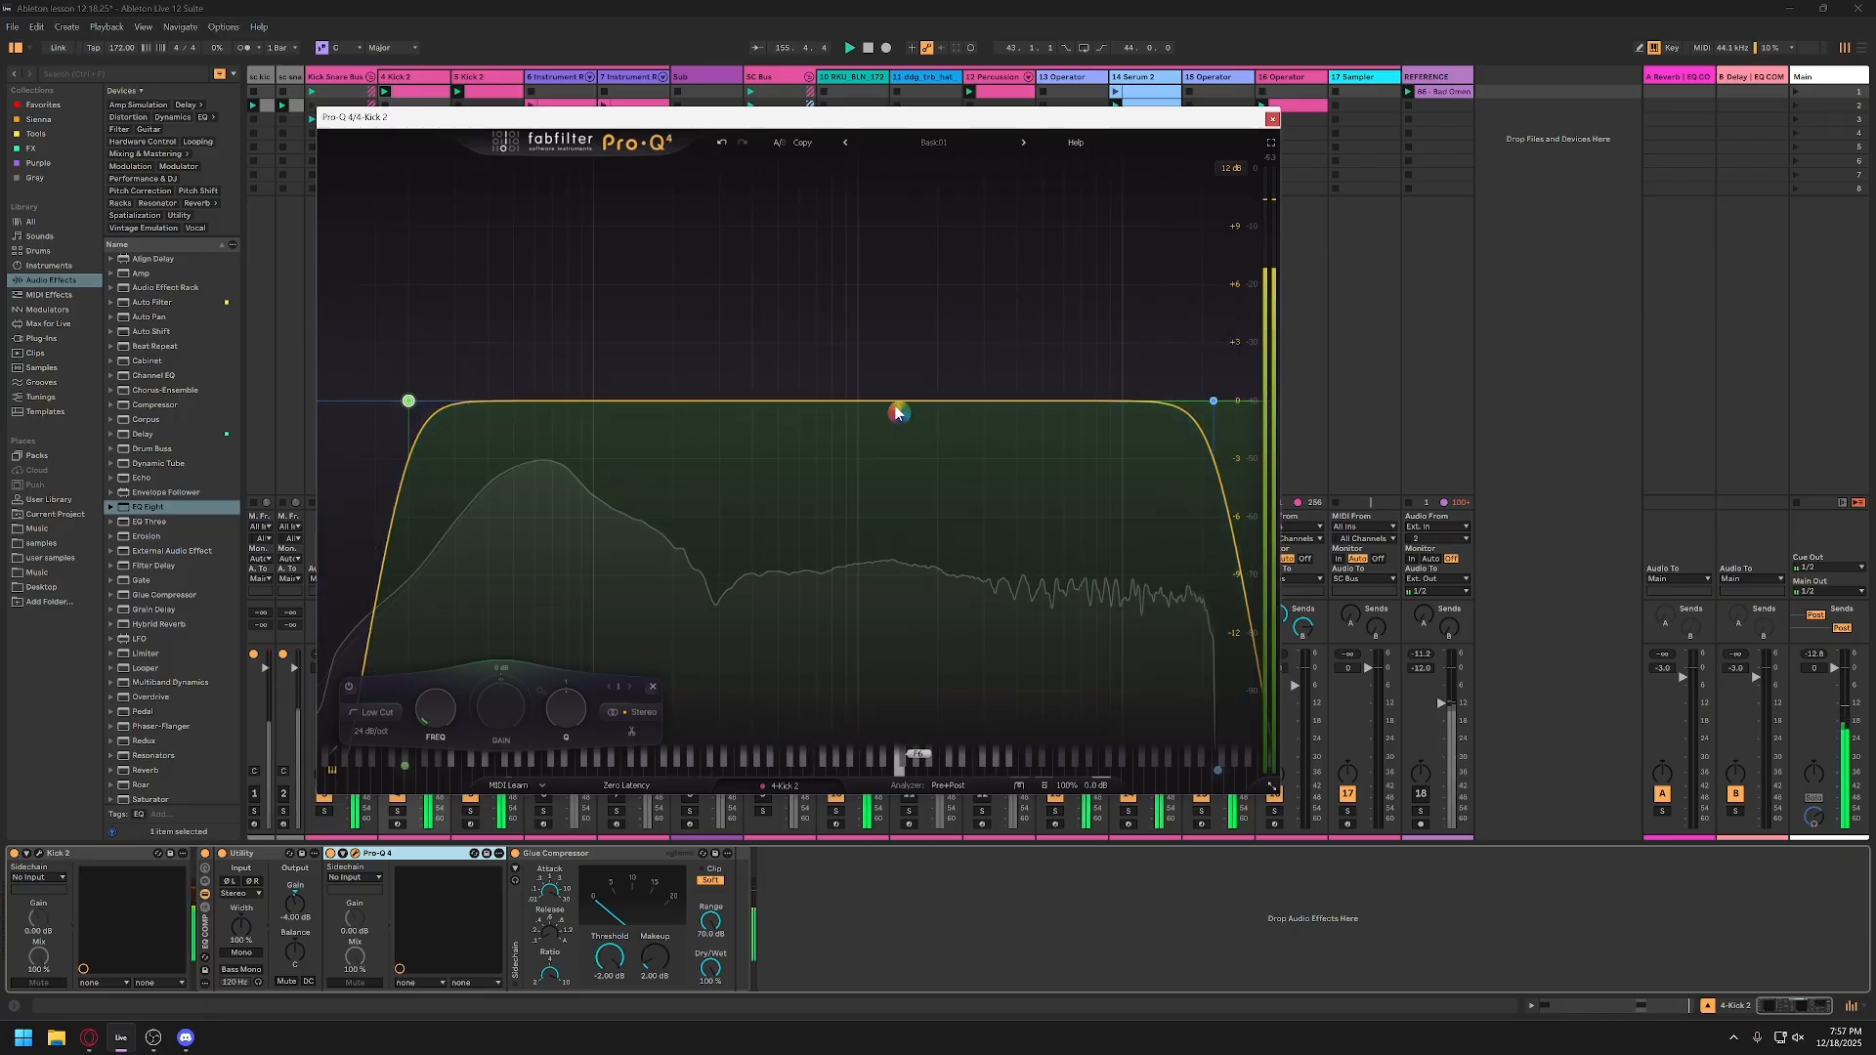
Step: Try a narrow bell cut at about 141 Hz, -1.25 dB in Pro-Q 4 during playback, and remove the band
key("space")
mouse_move(658, 407)
left_mouse_down()
mouse_move(667, 481)
mouse_move(633, 425)
left_mouse_up()
scroll(656, 444, "up", 8)
key("space")
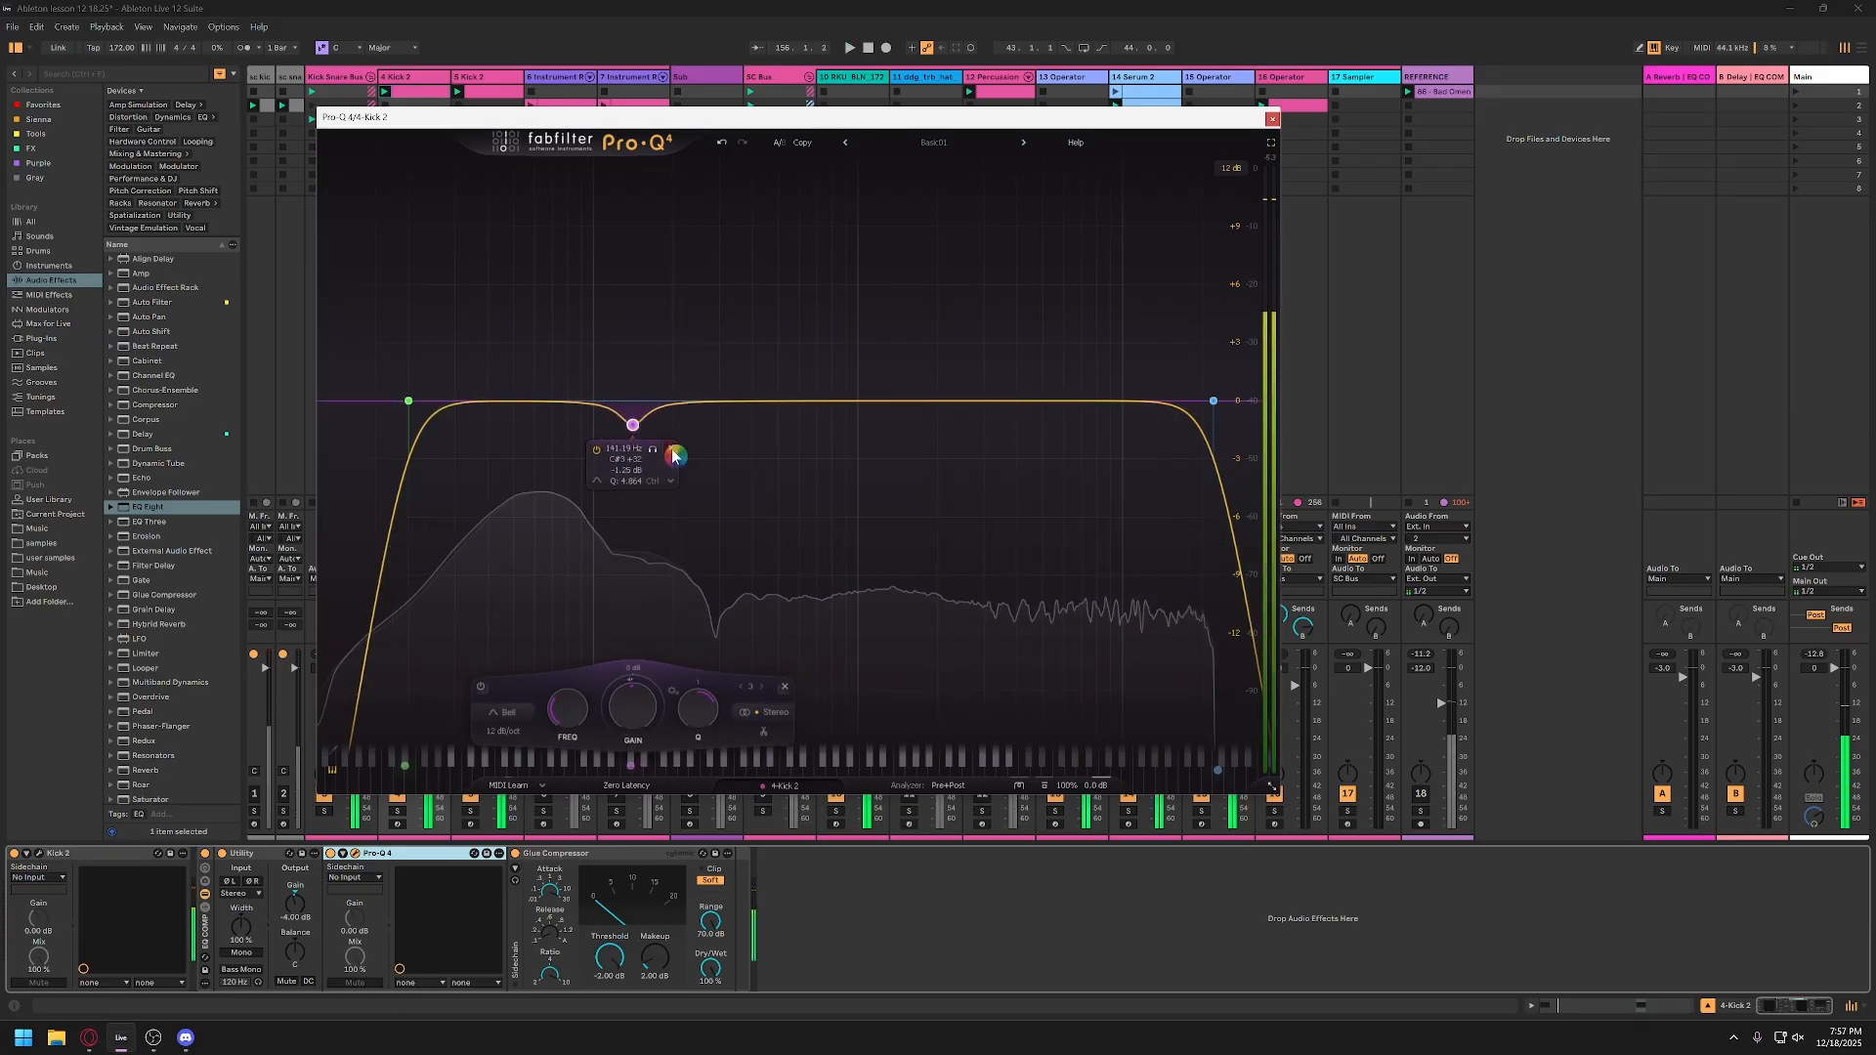
left_click(671, 451)
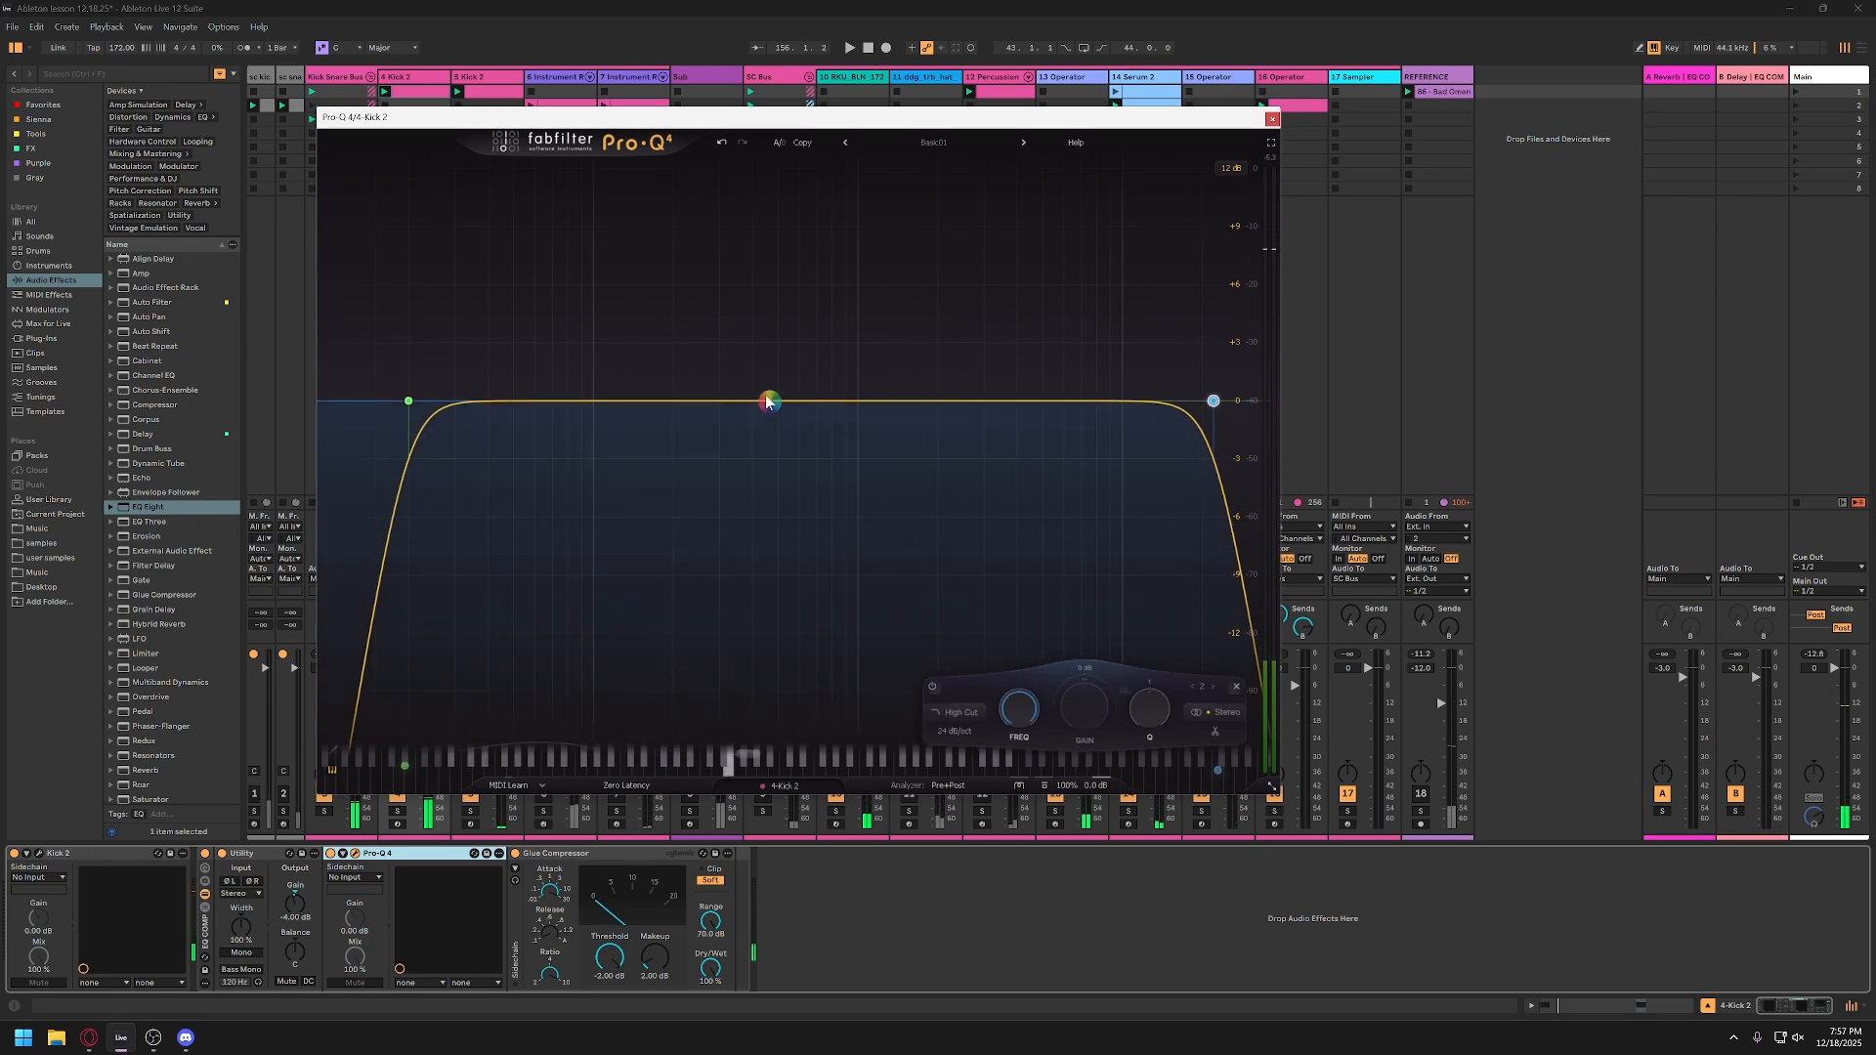
Step: Close the Pro-Q 4 window and lower the Glue Compressor threshold to about -6.2 dB, starting playback
left_click(1273, 118)
left_click(552, 858)
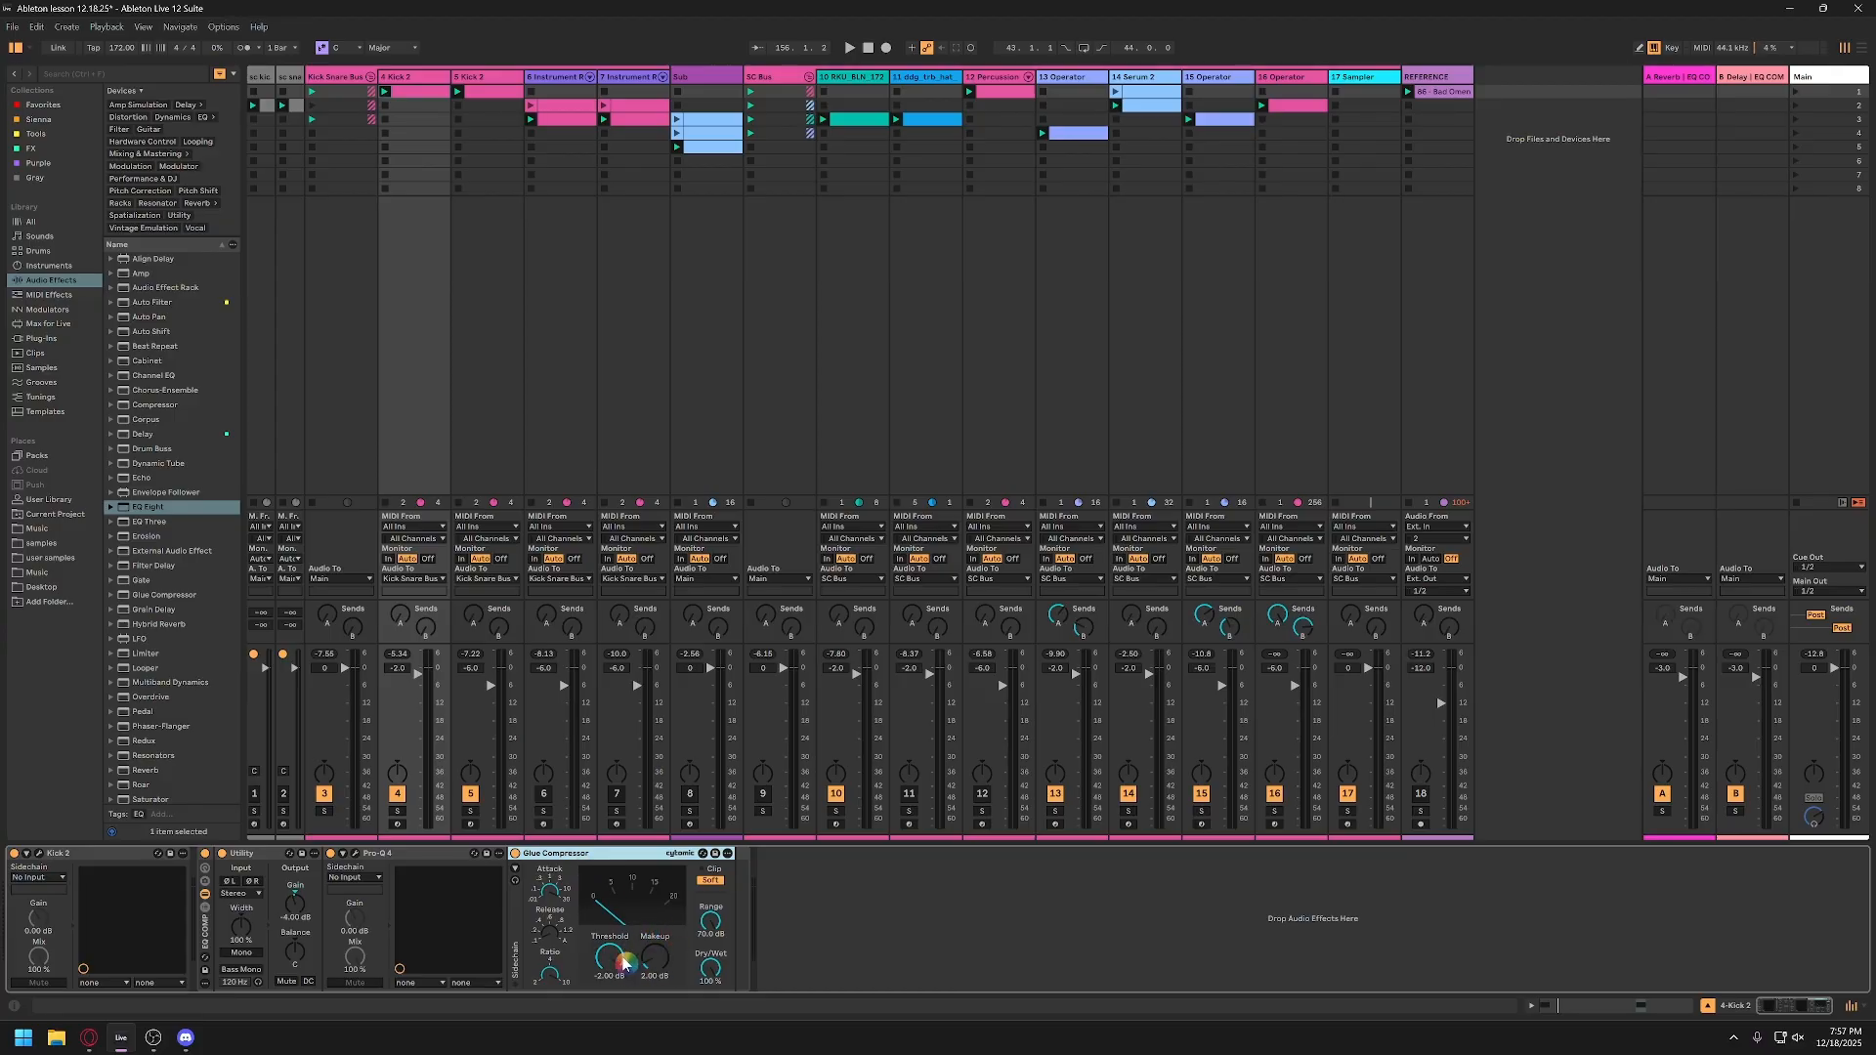
left_click_drag(615, 963, 616, 982)
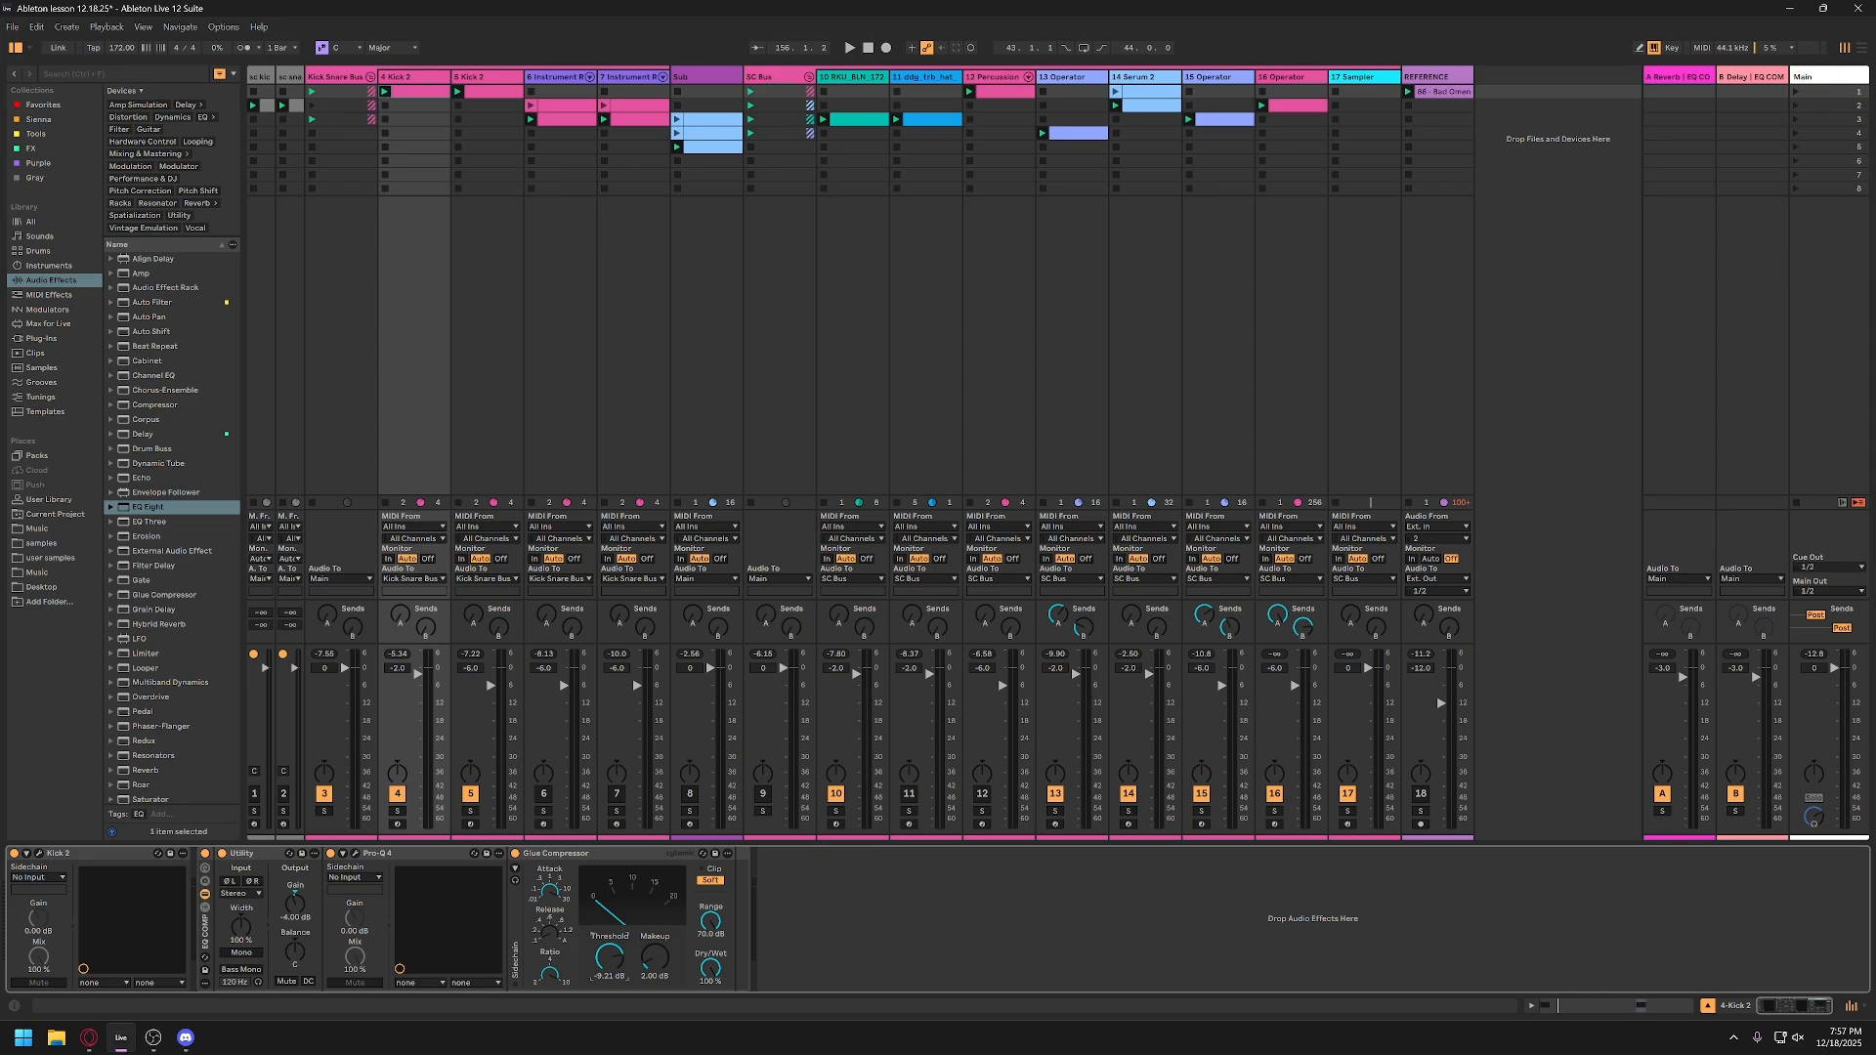
key("space")
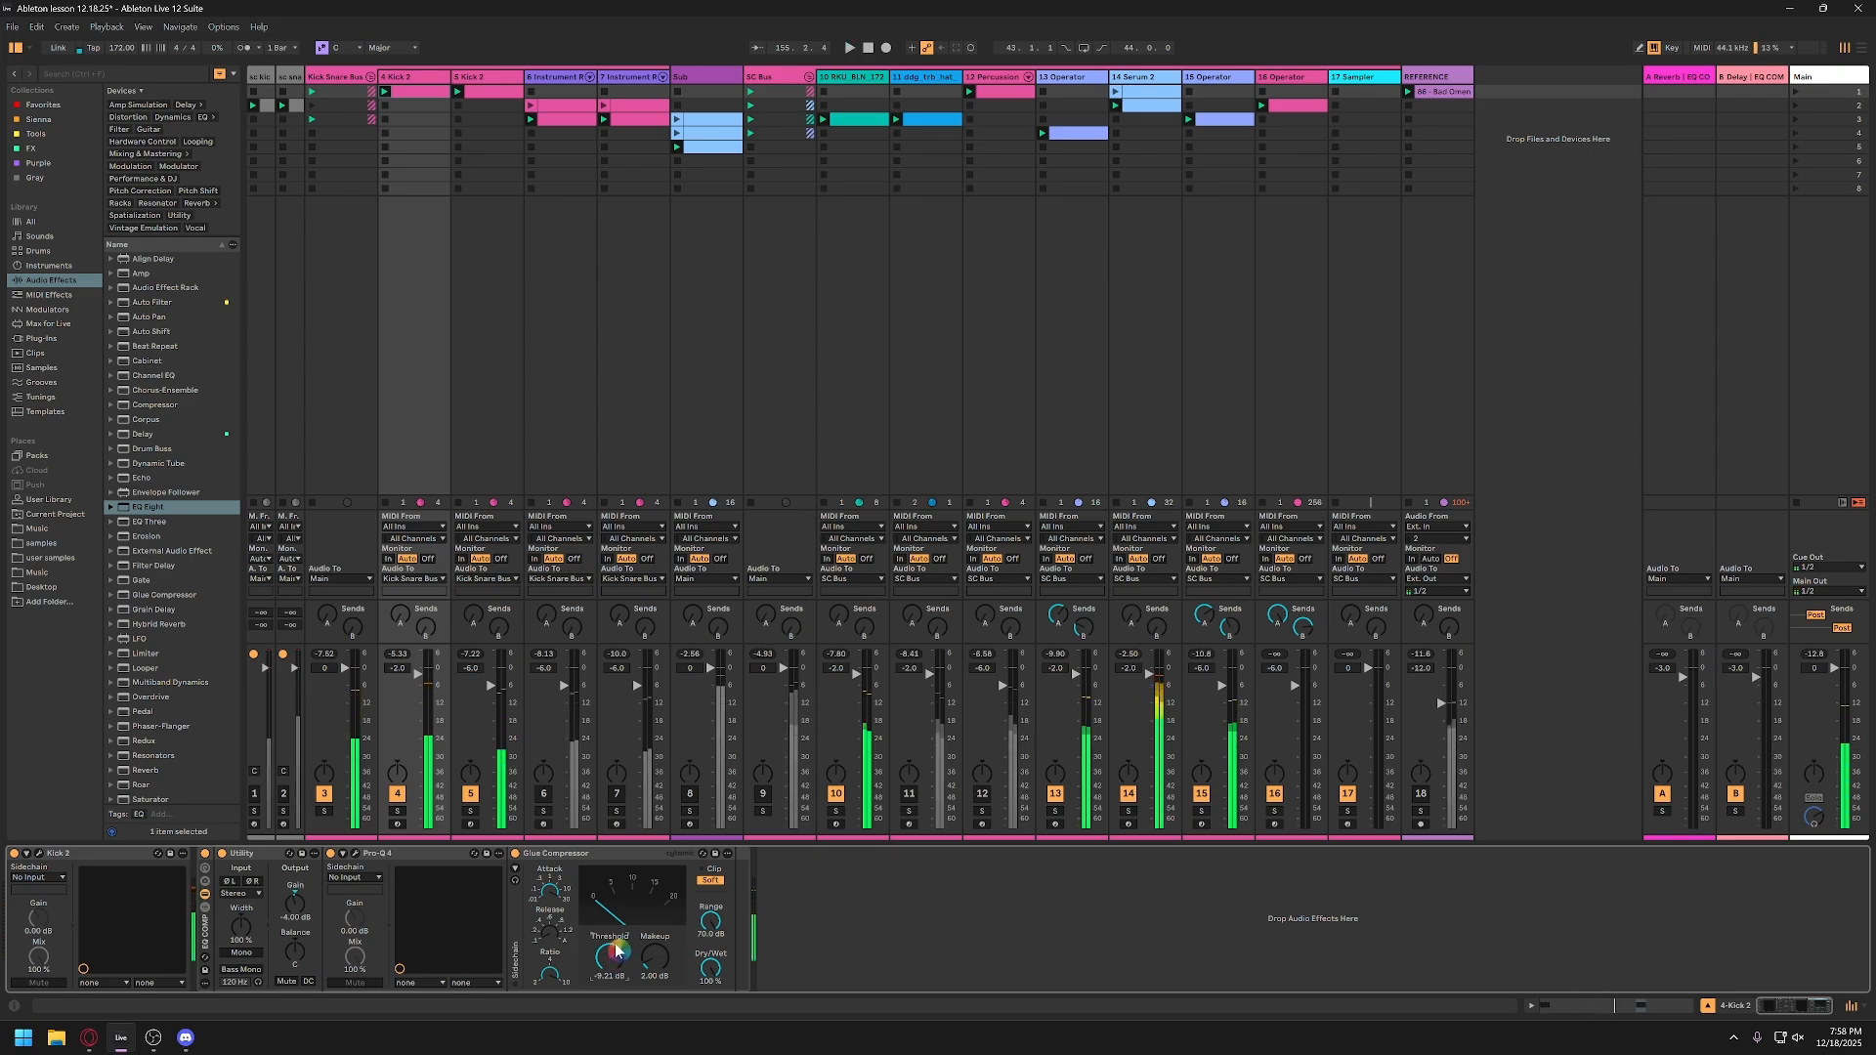
Step: Deactivate track 5 and bring the Glue Compressor threshold down to about -11.4 dB while listening
left_click_drag(615, 953, 616, 977)
left_click(473, 796)
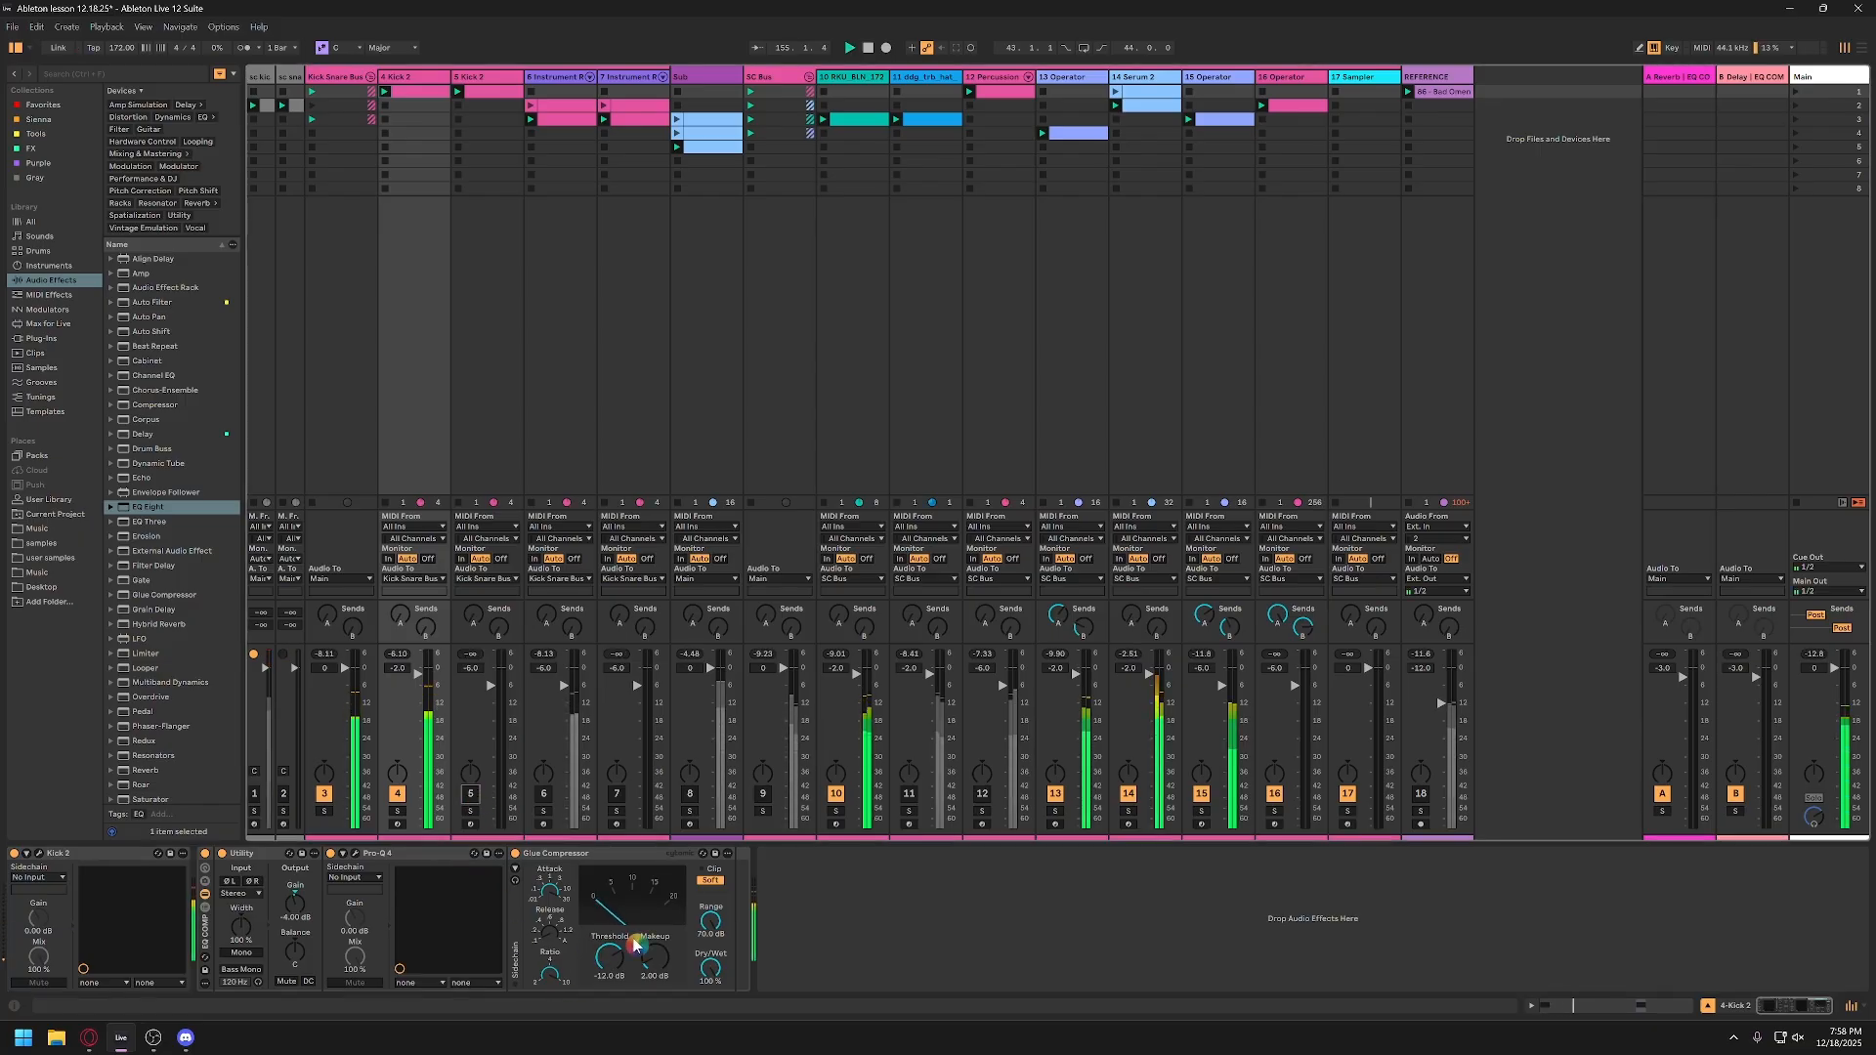
left_click_drag(610, 951, 572, 928)
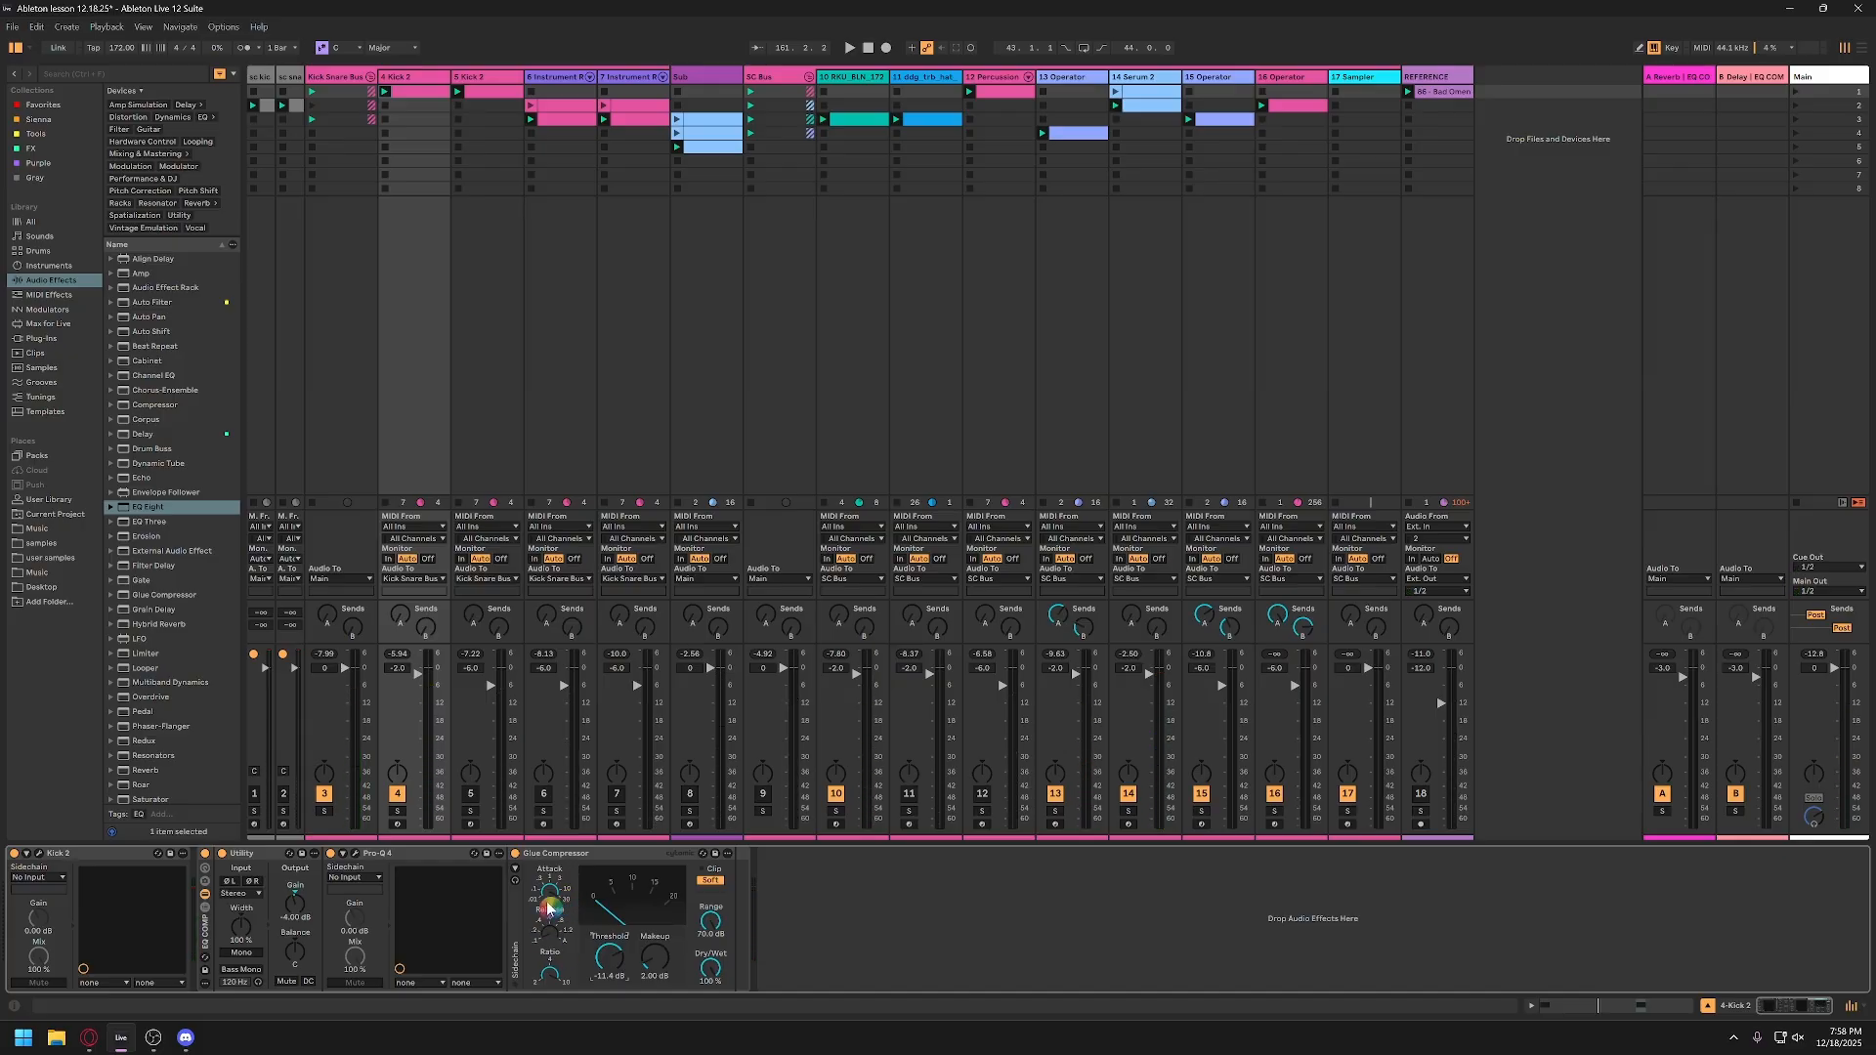
Step: Set the Glue Compressor threshold on track 4 to -12 dB while the session plays
left_click(206, 932)
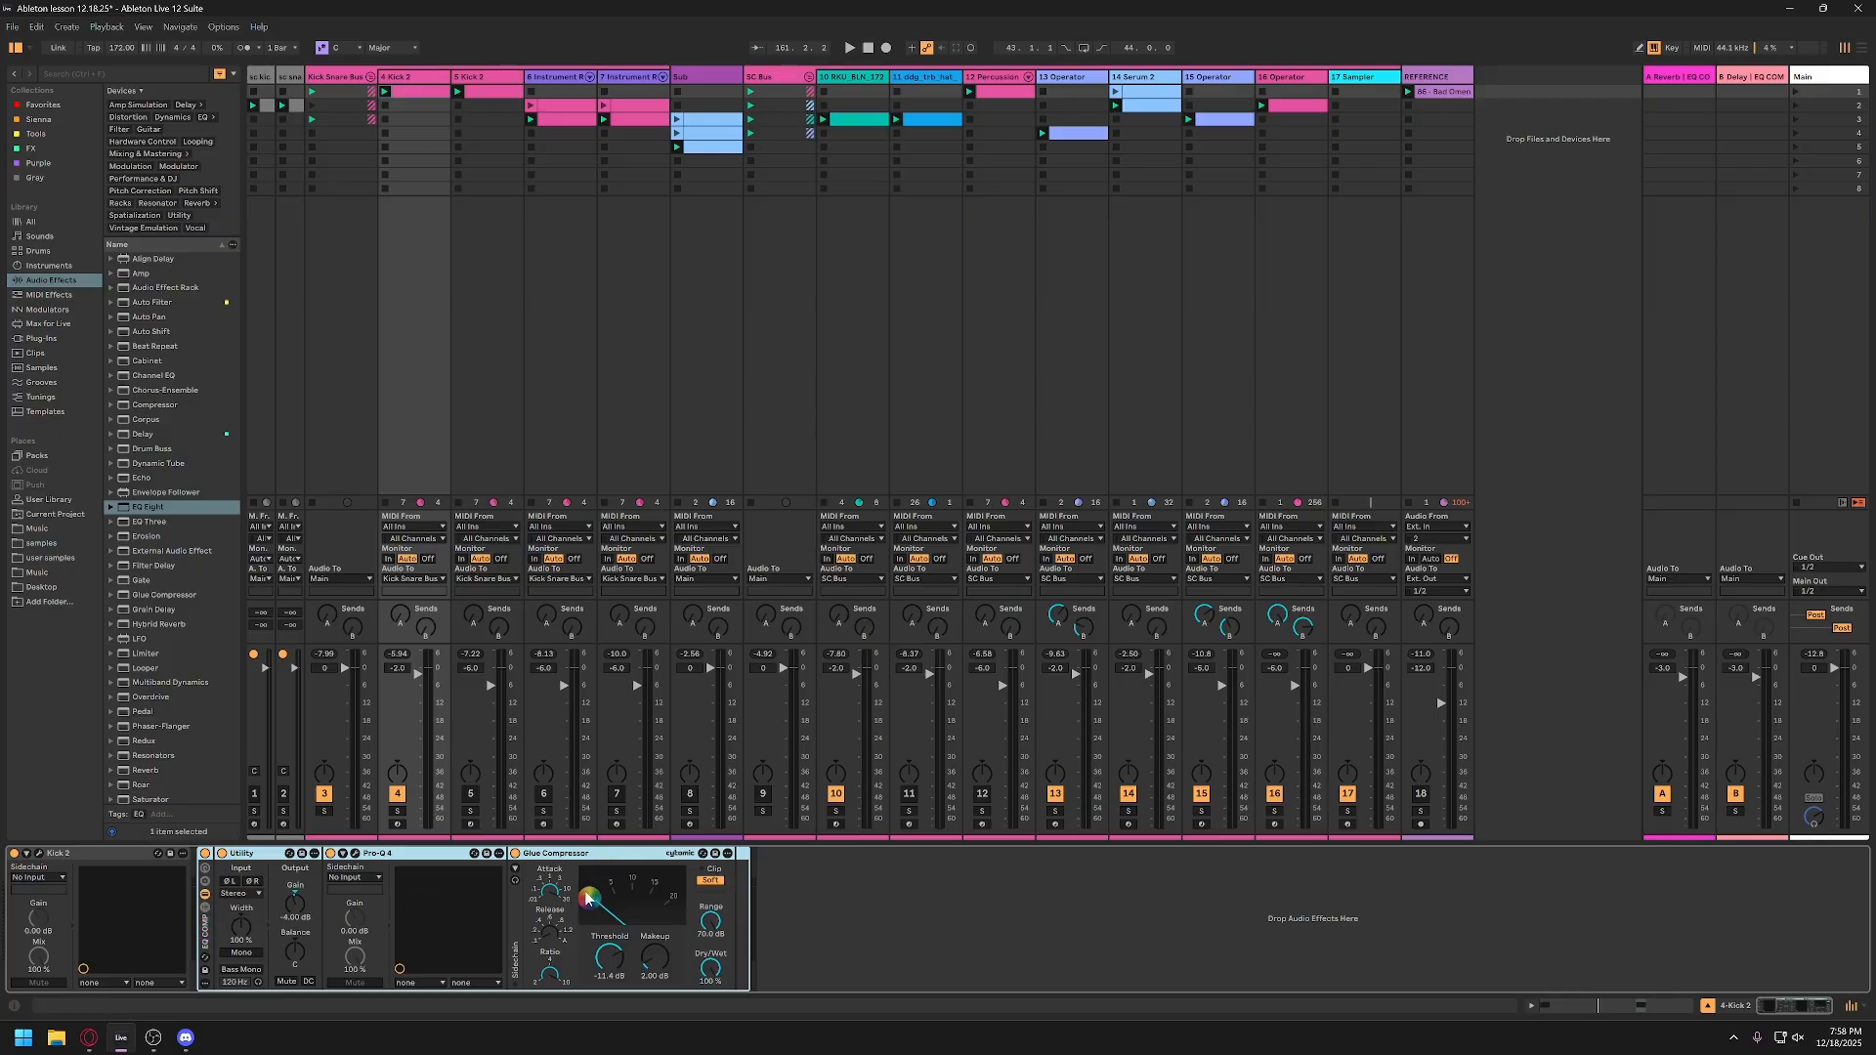
left_click(565, 924)
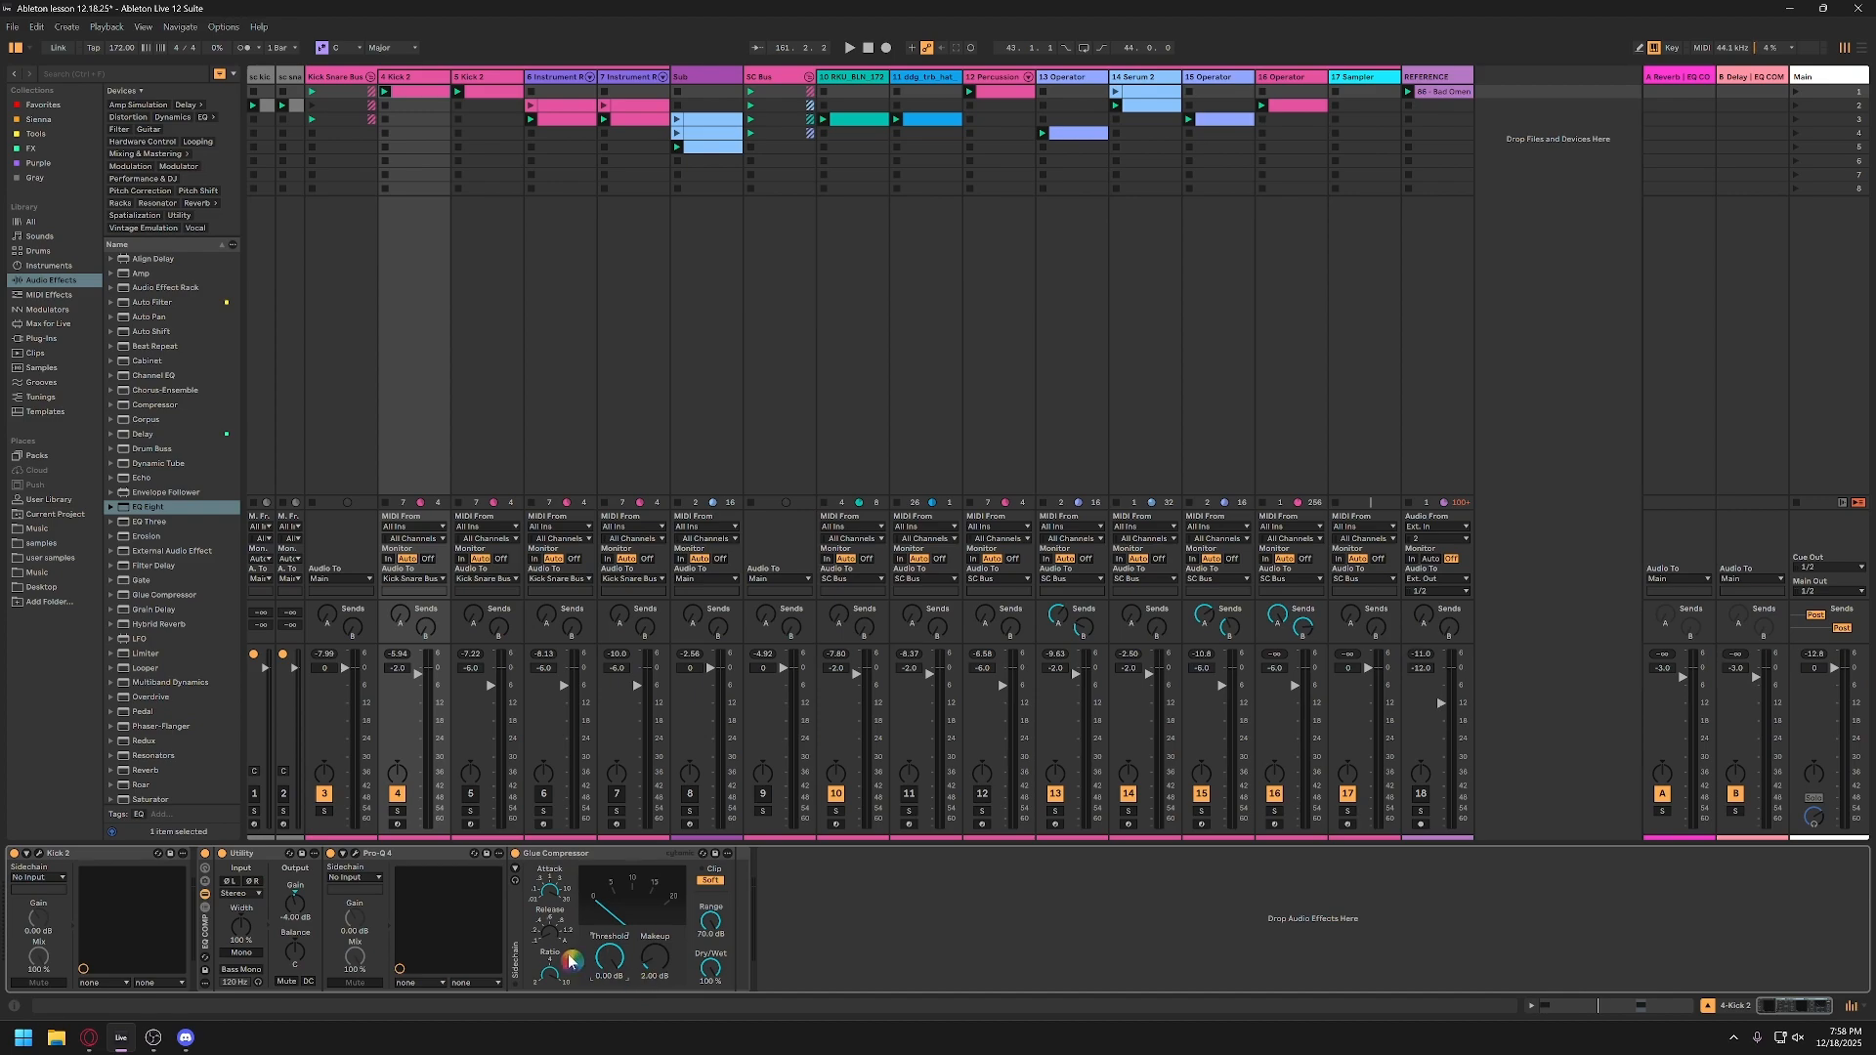
left_click(550, 920)
key("space")
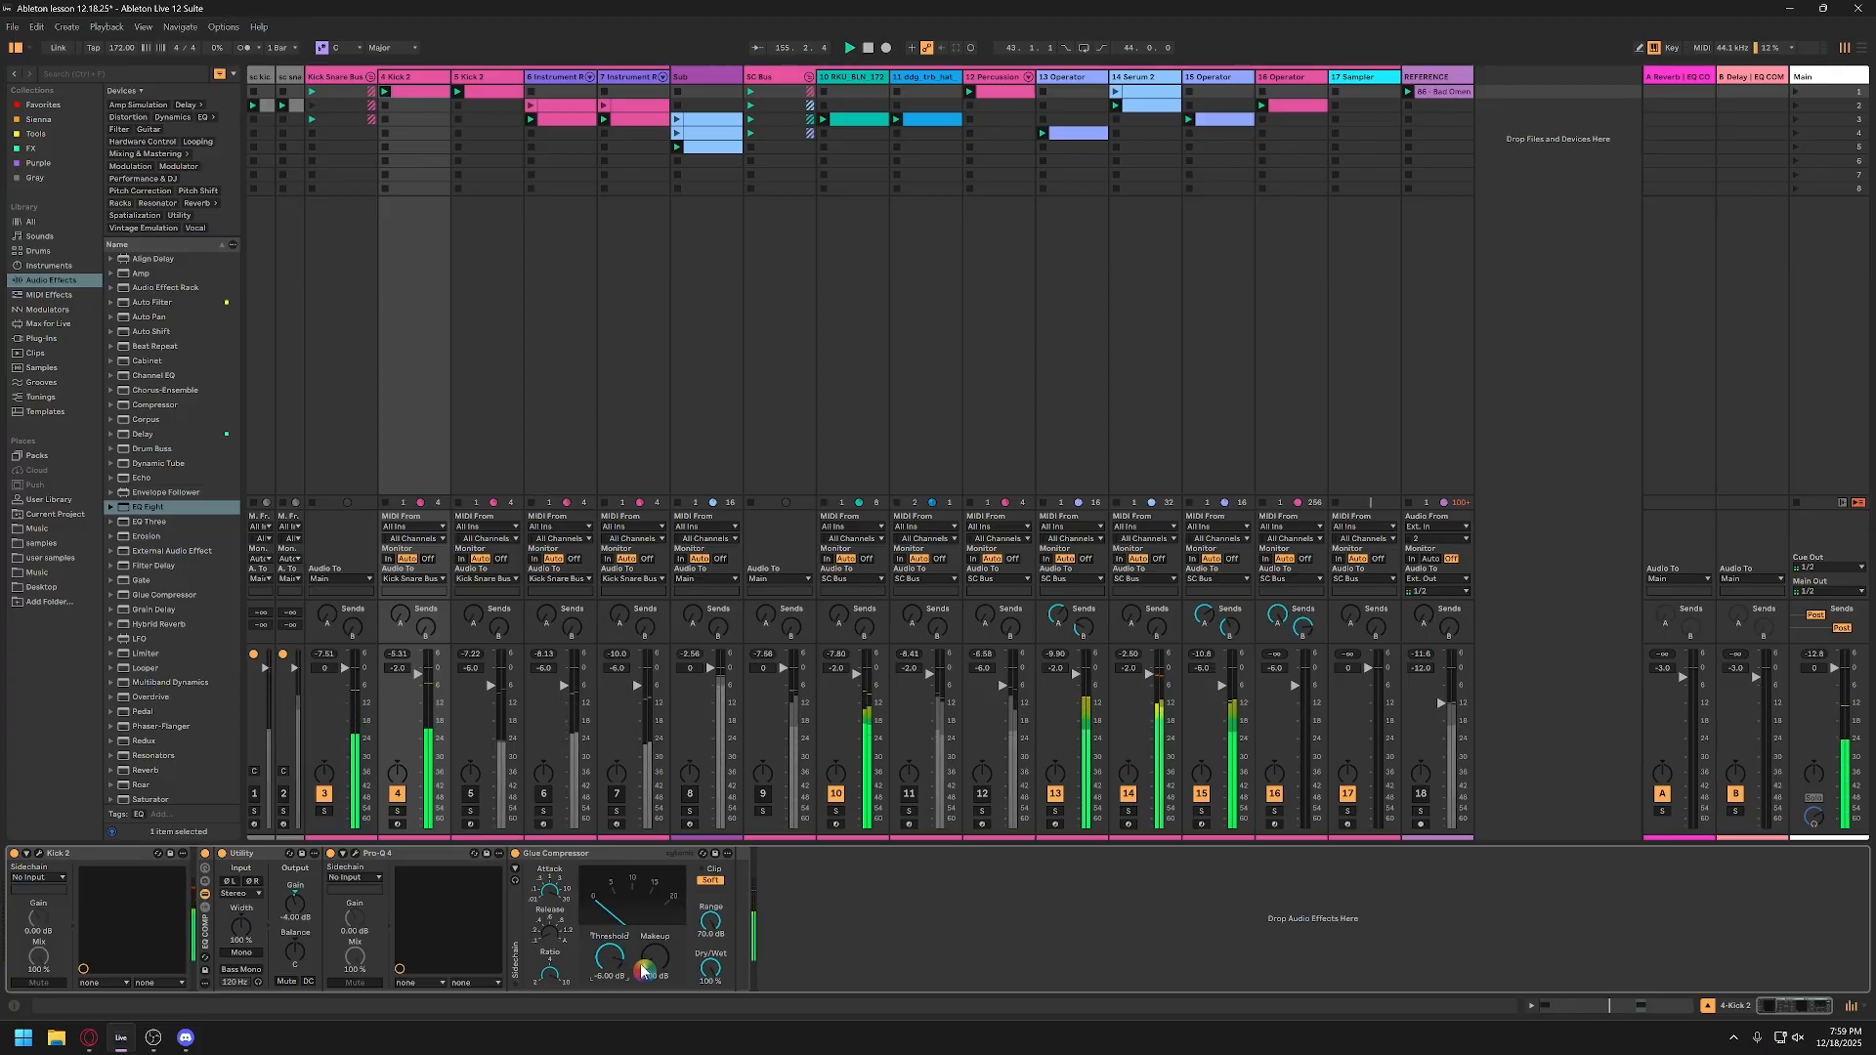
key("Down")
key("Down")
key("Down")
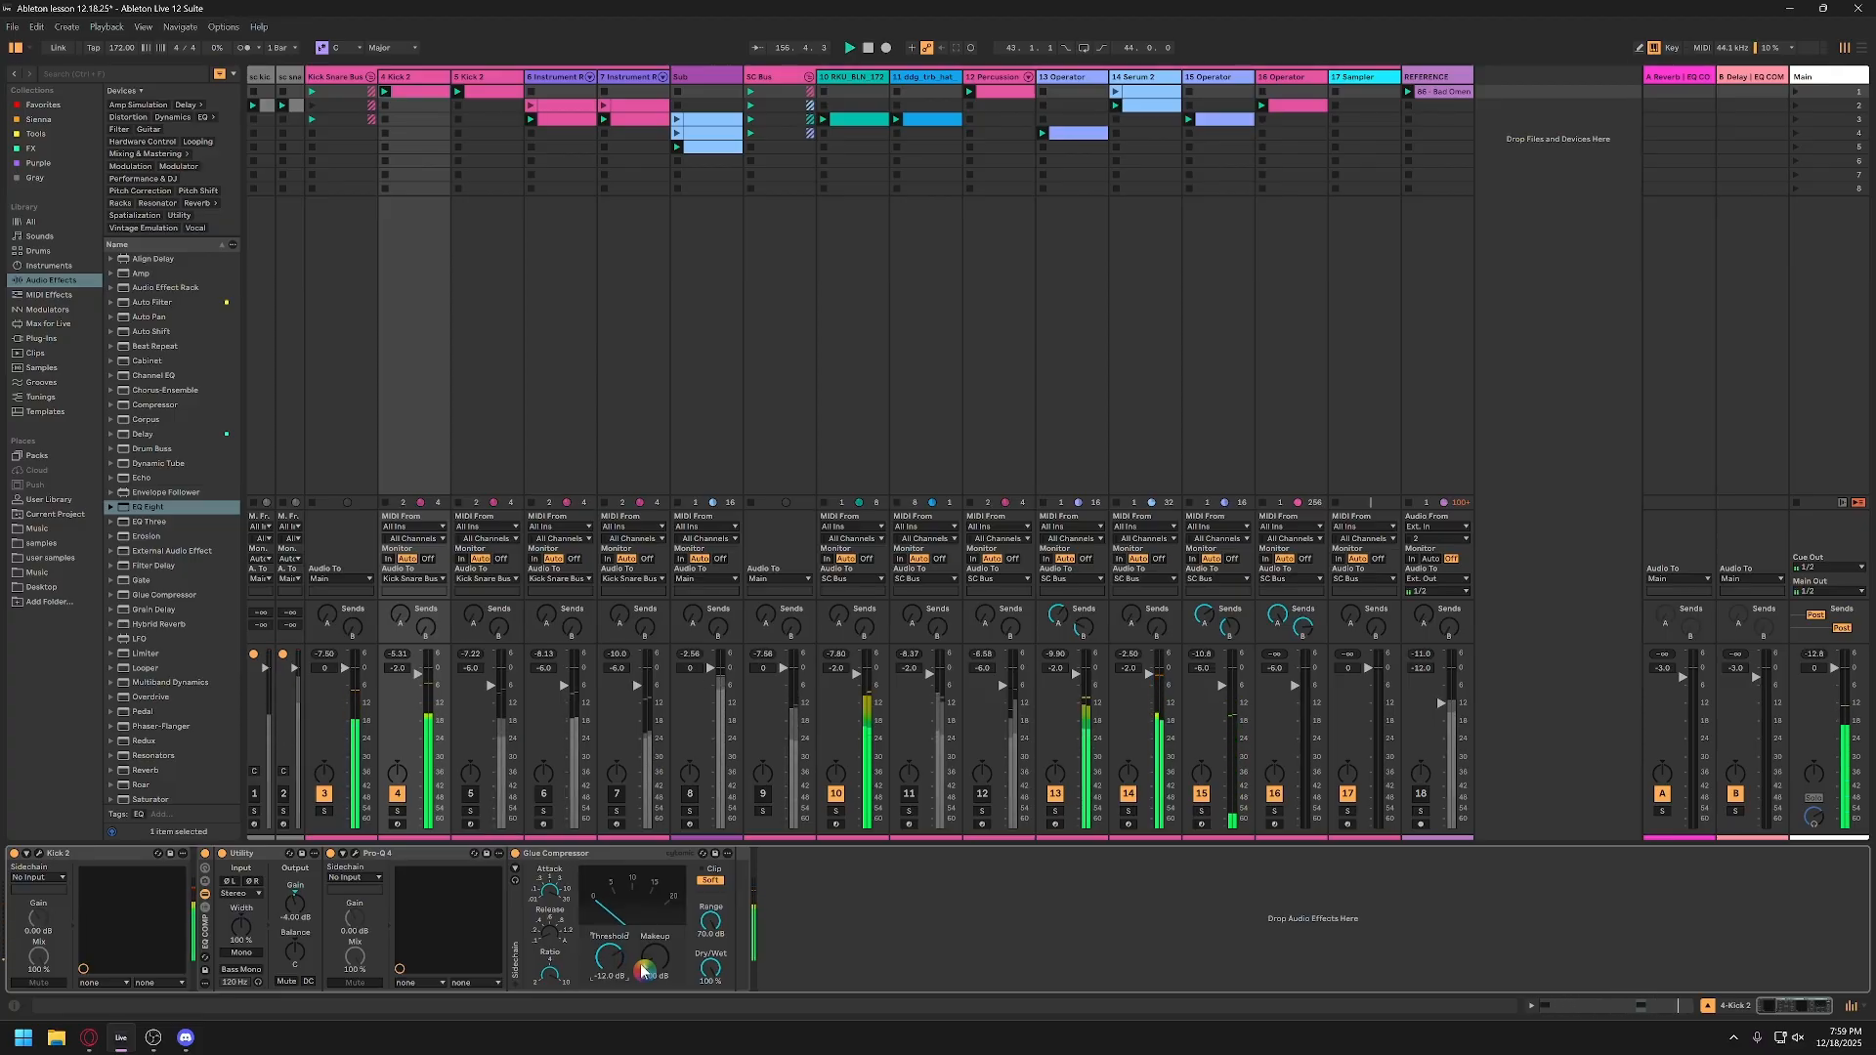
Step: Raise the Glue Compressor makeup gain to 7 dB during playback, and bring it back down to 1 dB
left_click(670, 968)
key("Up")
key("Up")
key("Up")
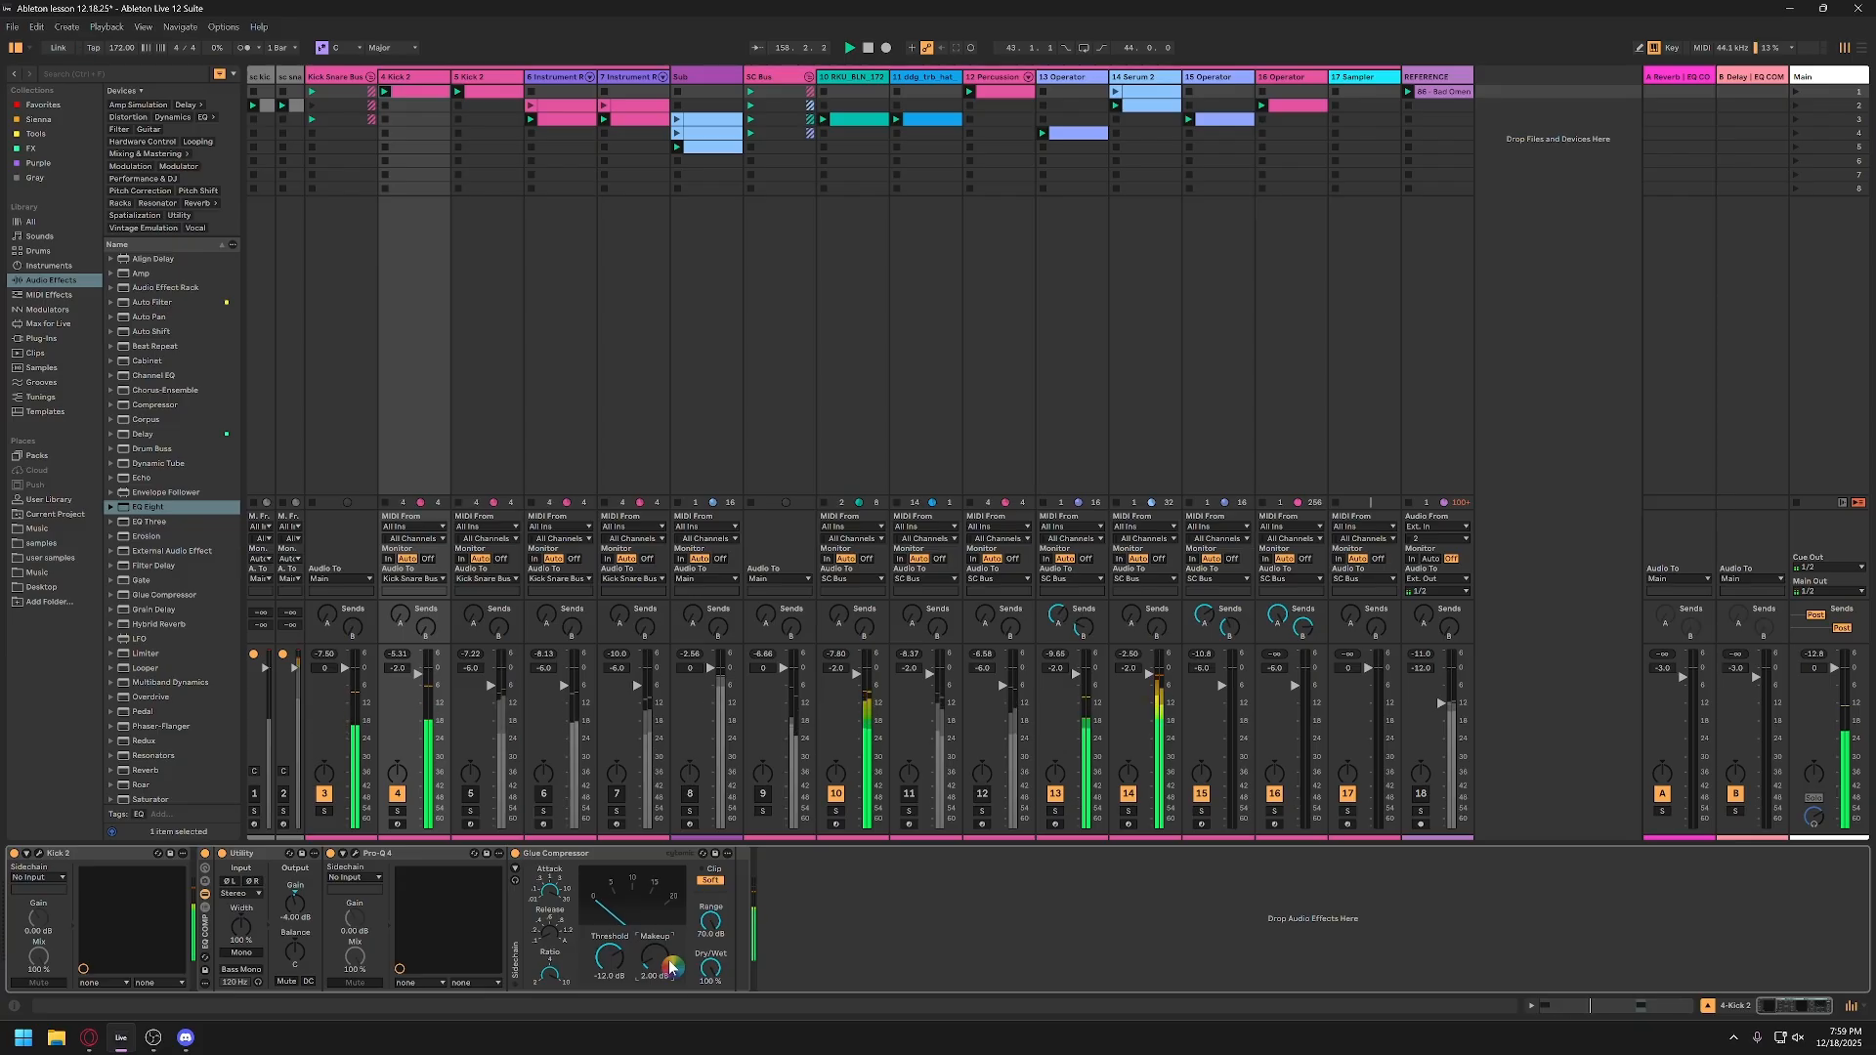
key("Up")
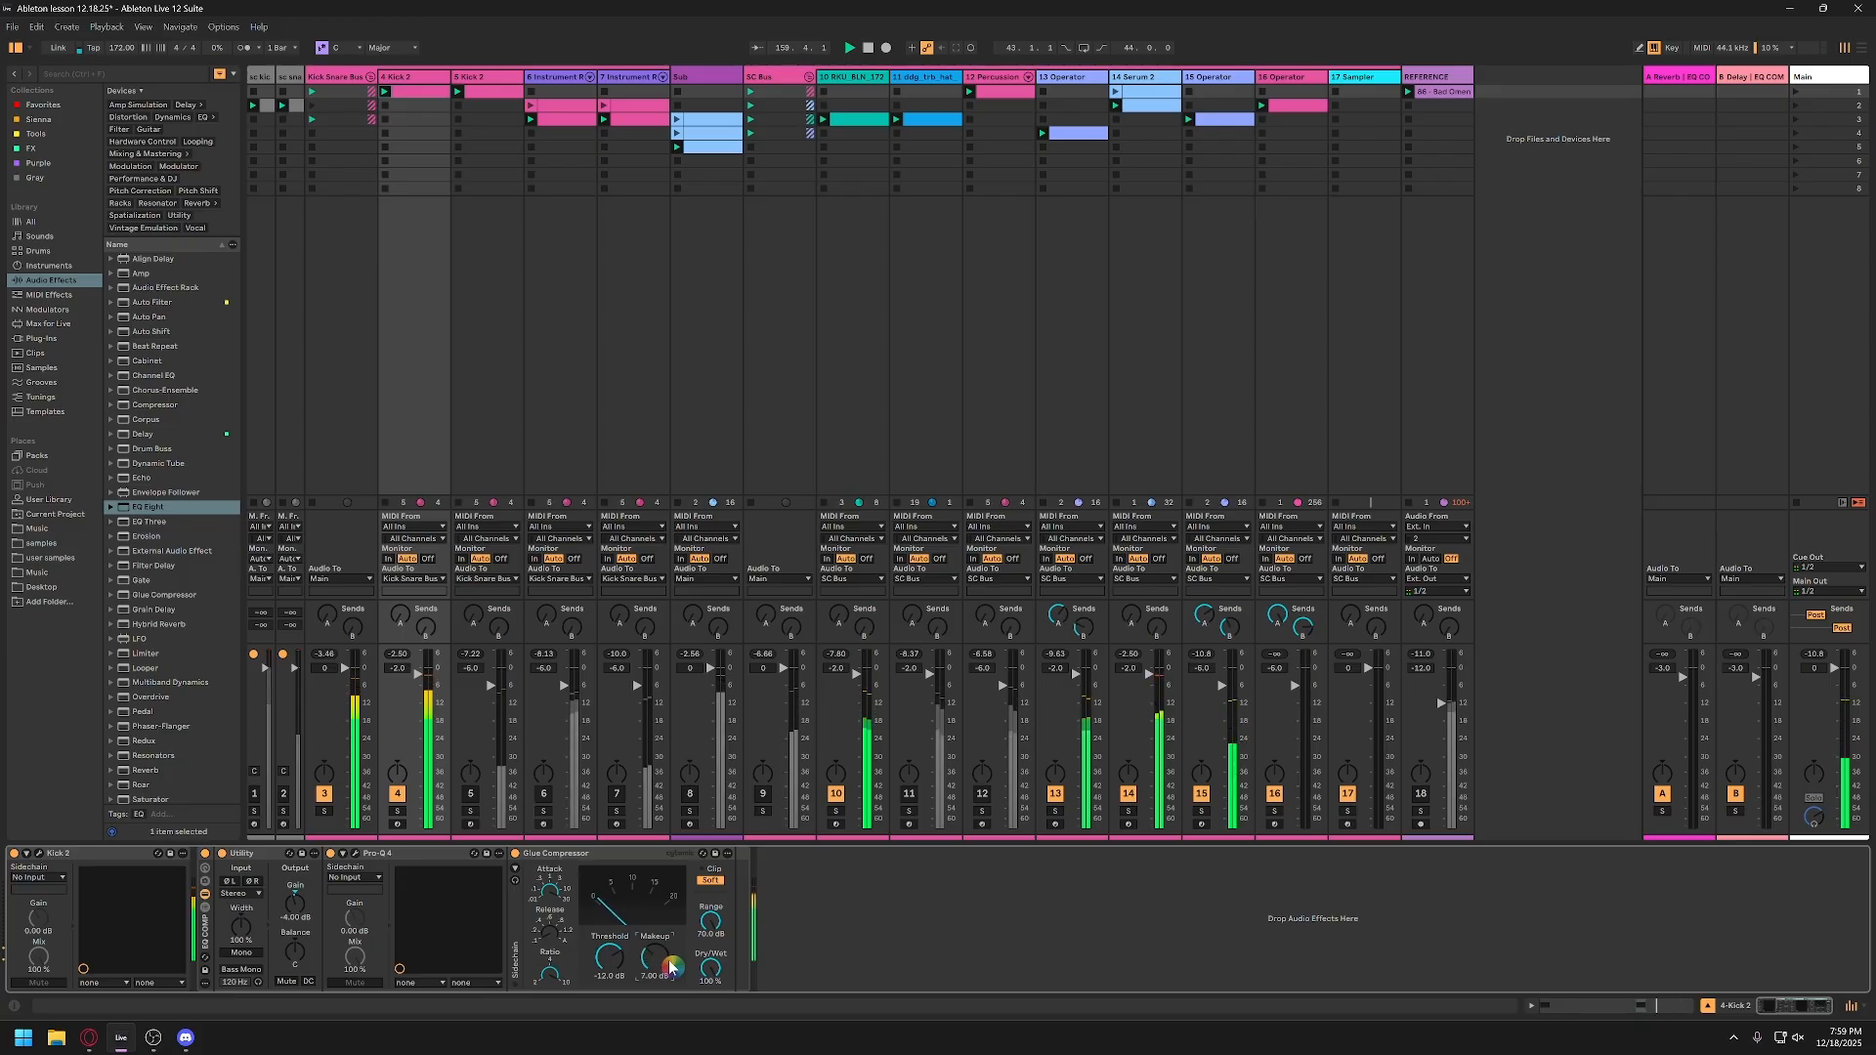
key("Down")
key("Down")
key("Down")
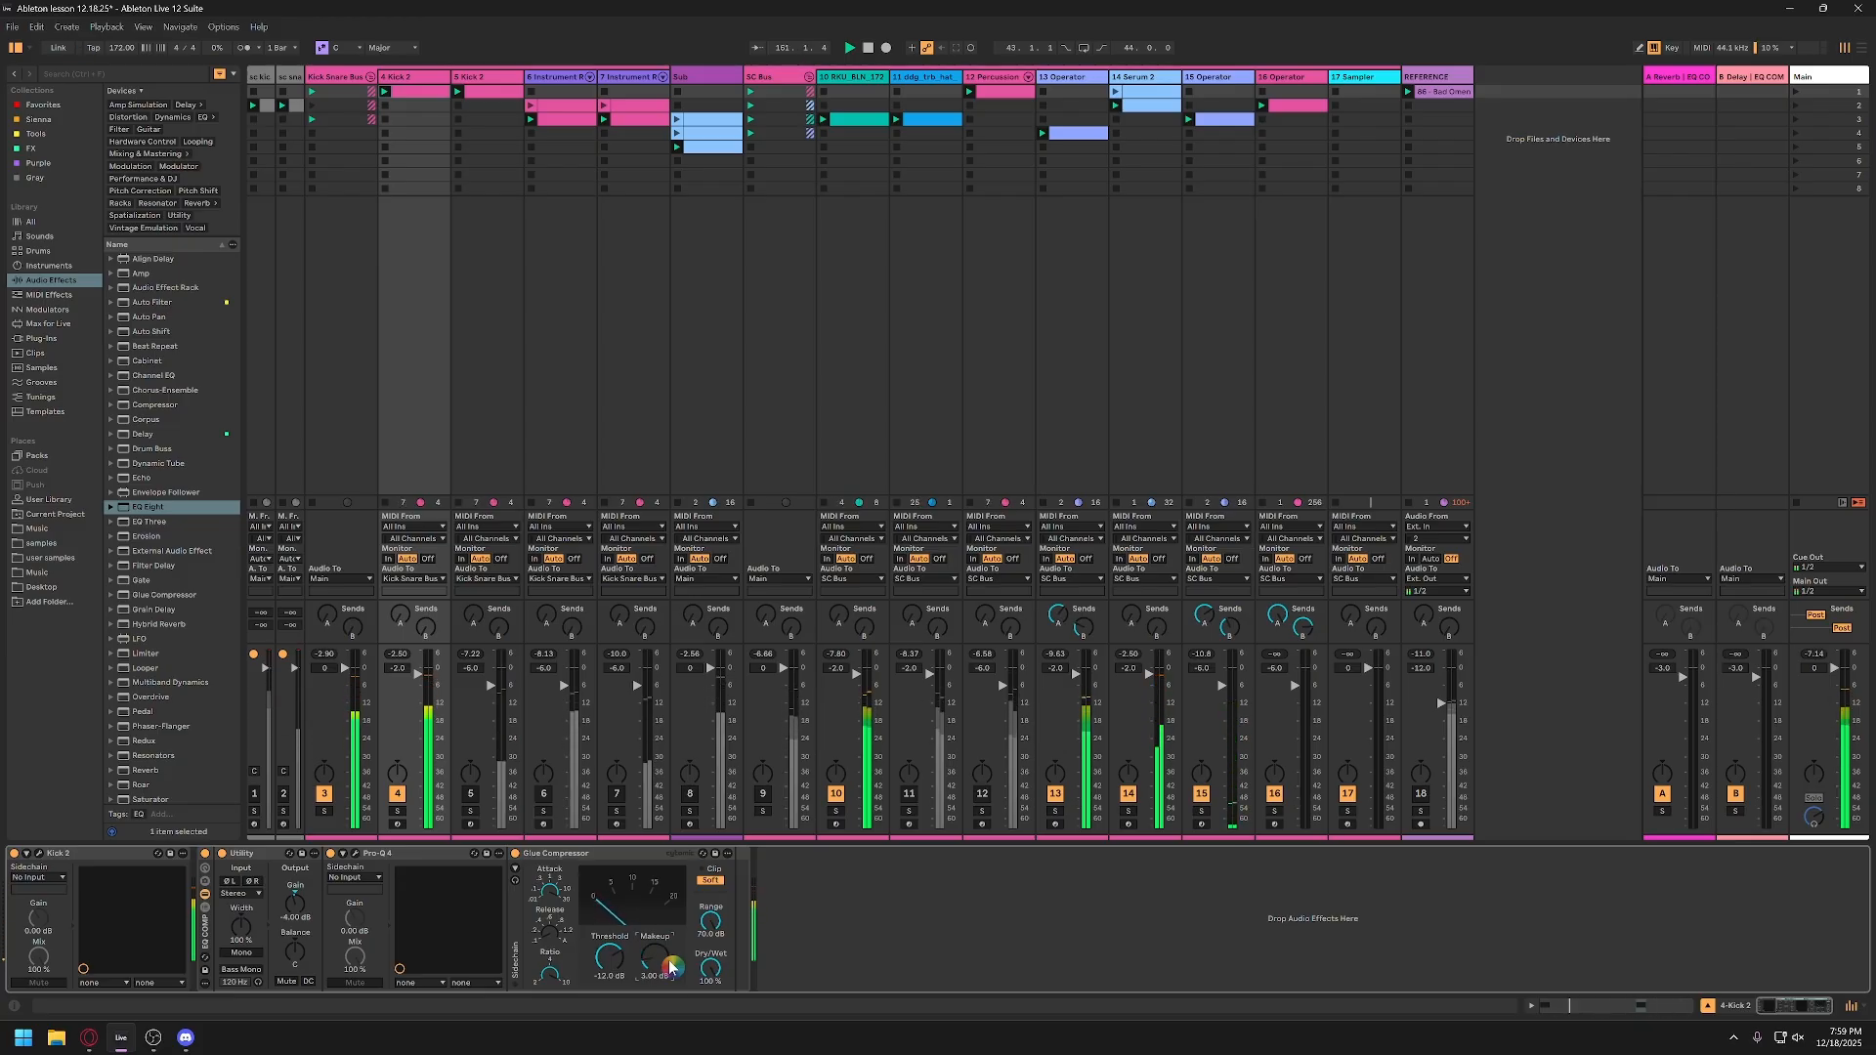
Step: Toggle the Glue Compressor's soft clipping, and deactivate and collapse the device
left_click(708, 879)
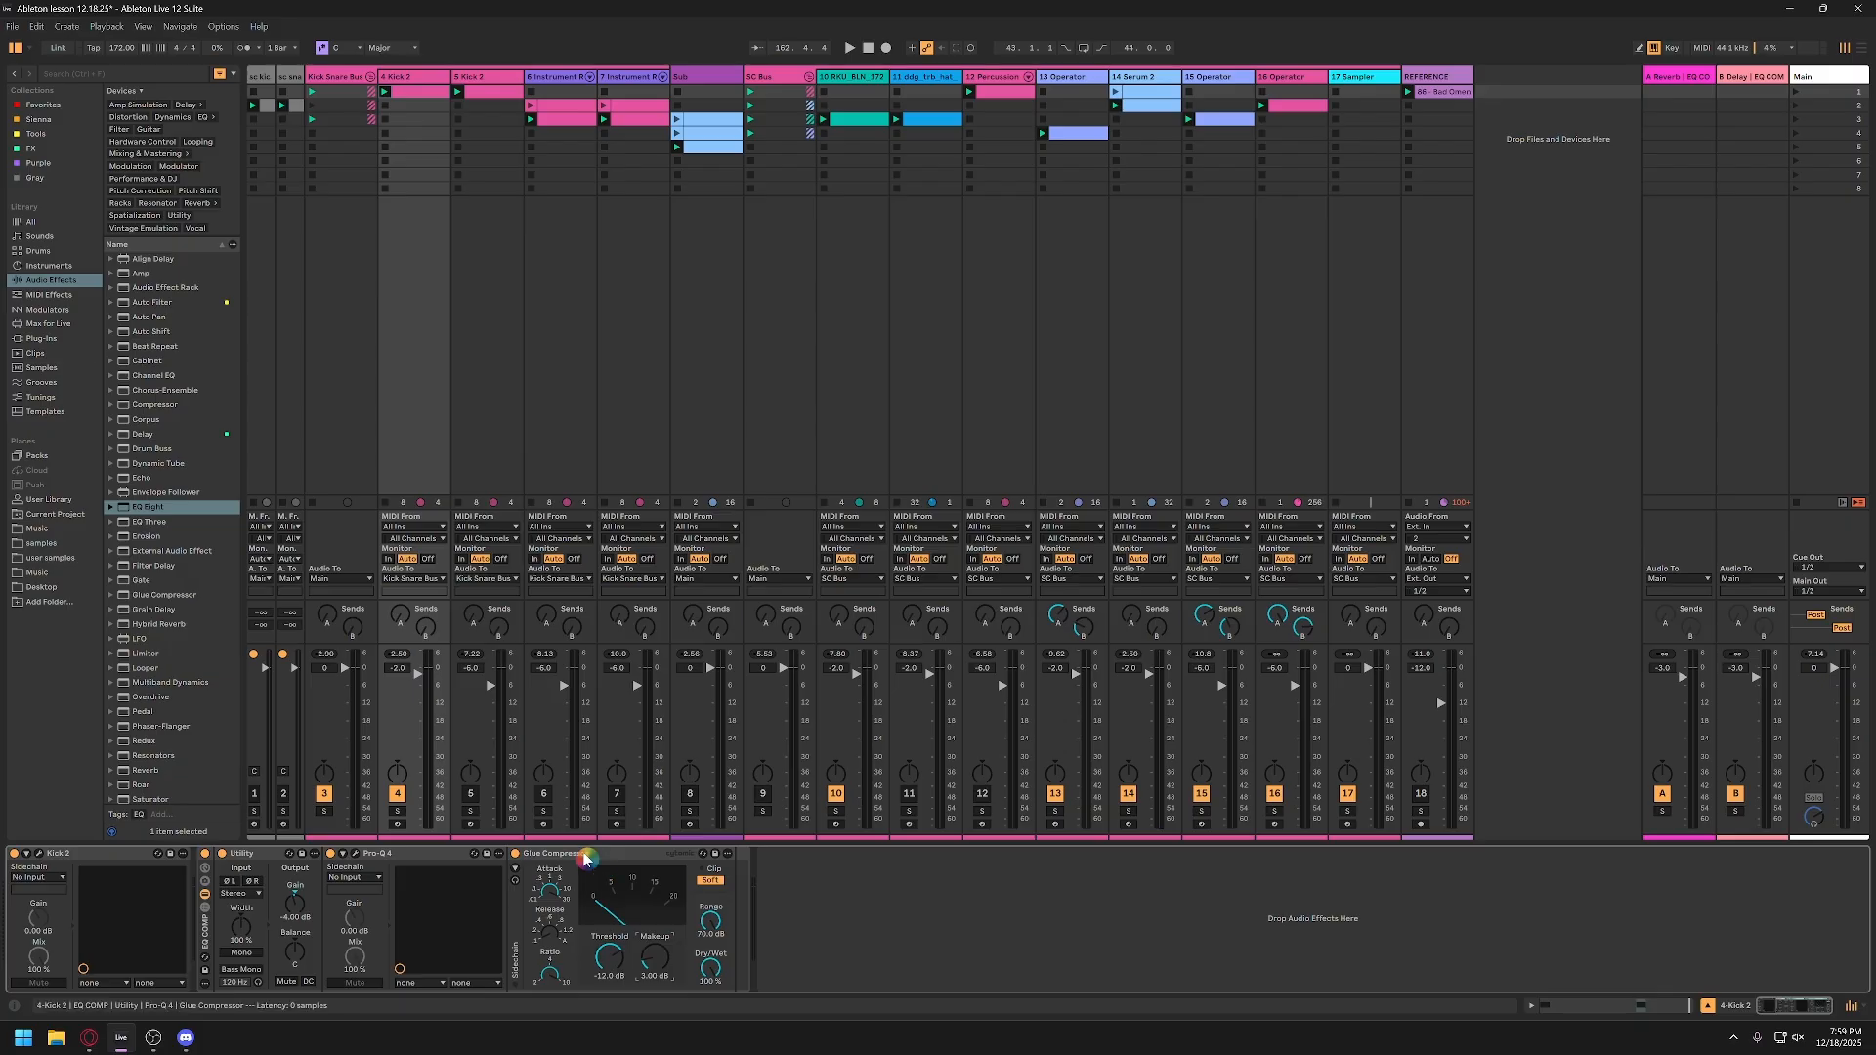
left_click(713, 883)
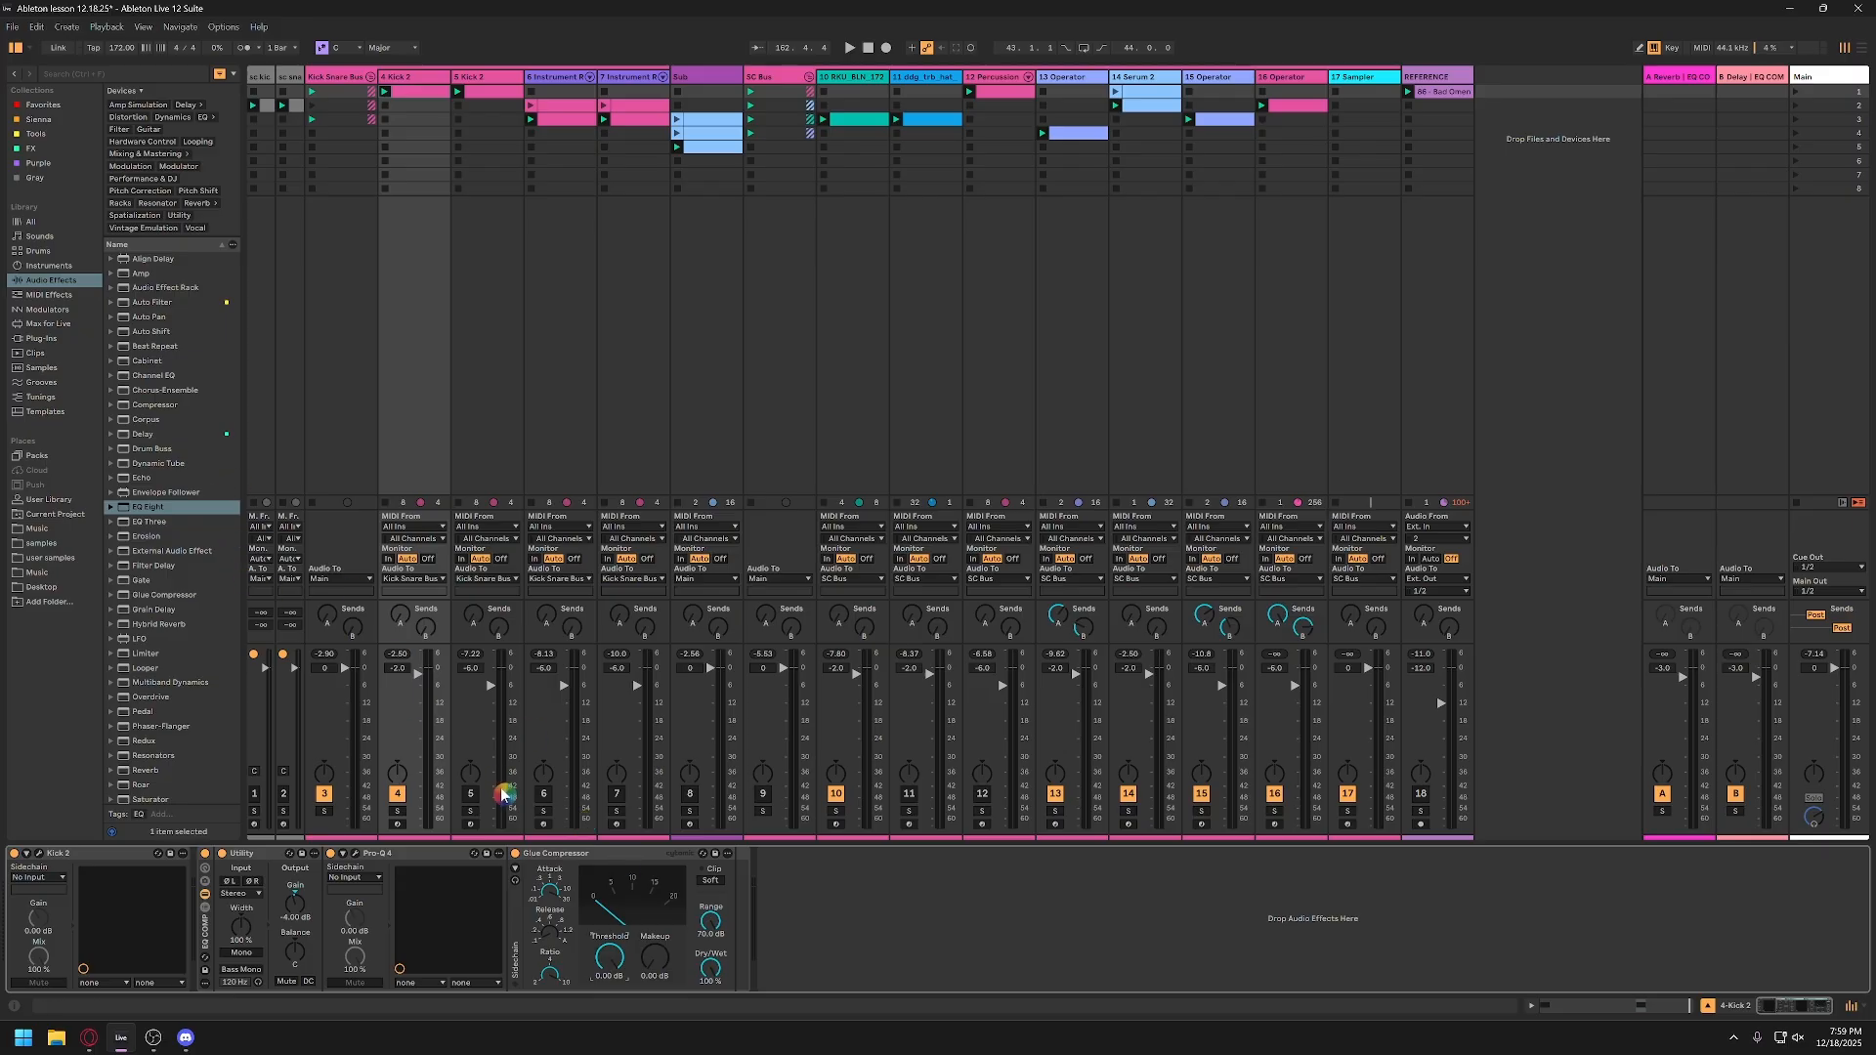
left_click(571, 857)
key("0")
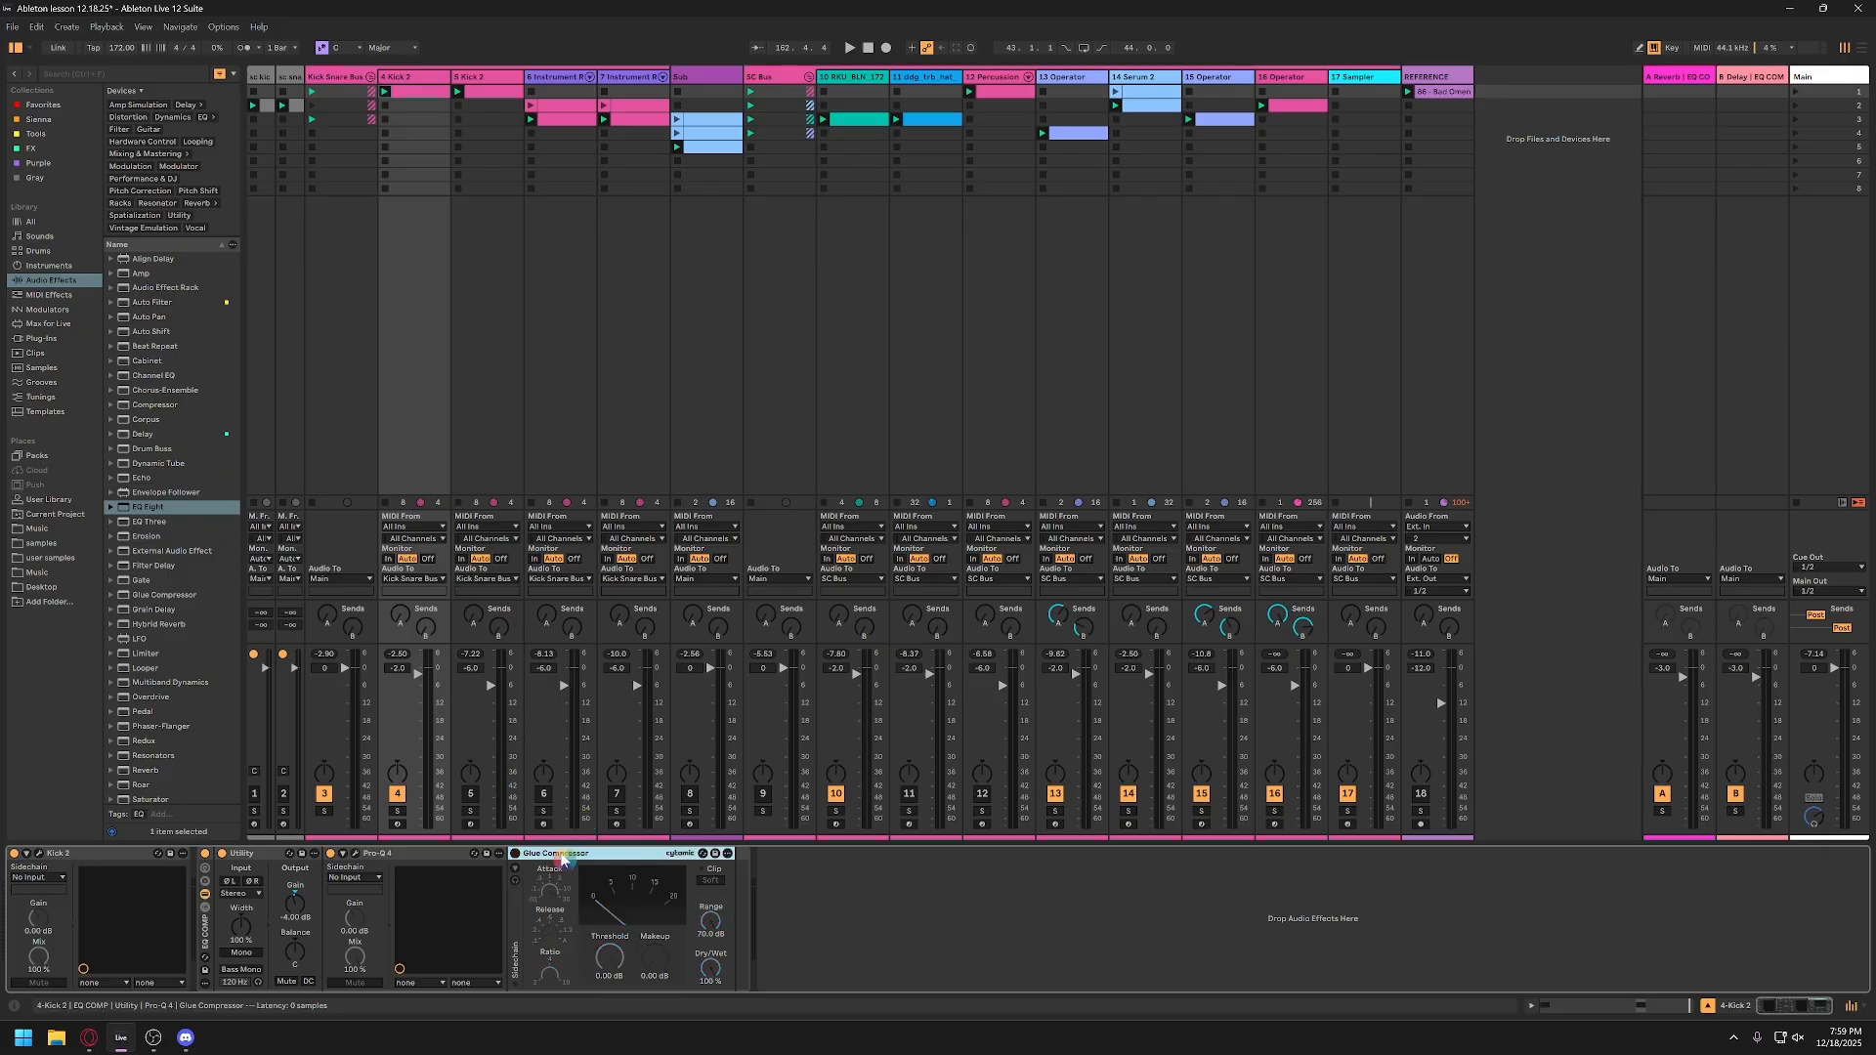
double_click(562, 857)
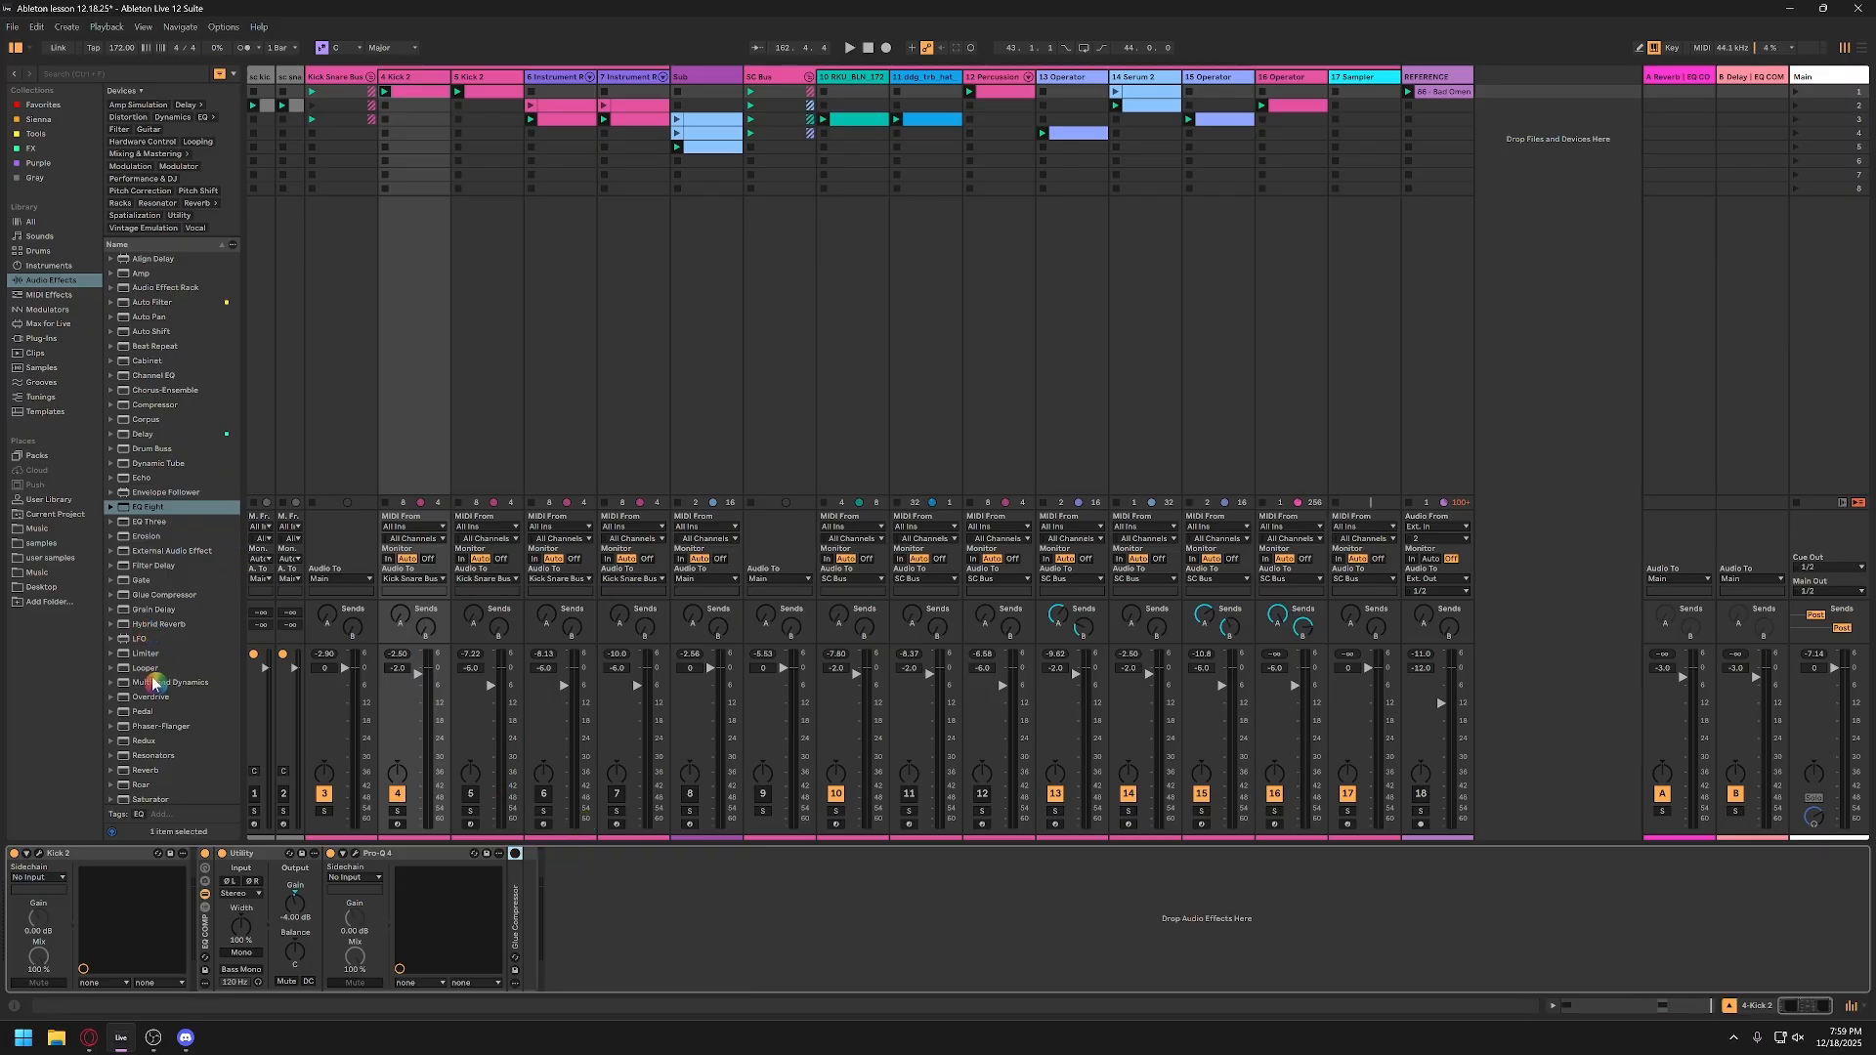
Step: Add a Limiter after the Glue Compressor on track 4 and adjust its input gain while the session plays
left_click_drag(147, 653, 552, 860)
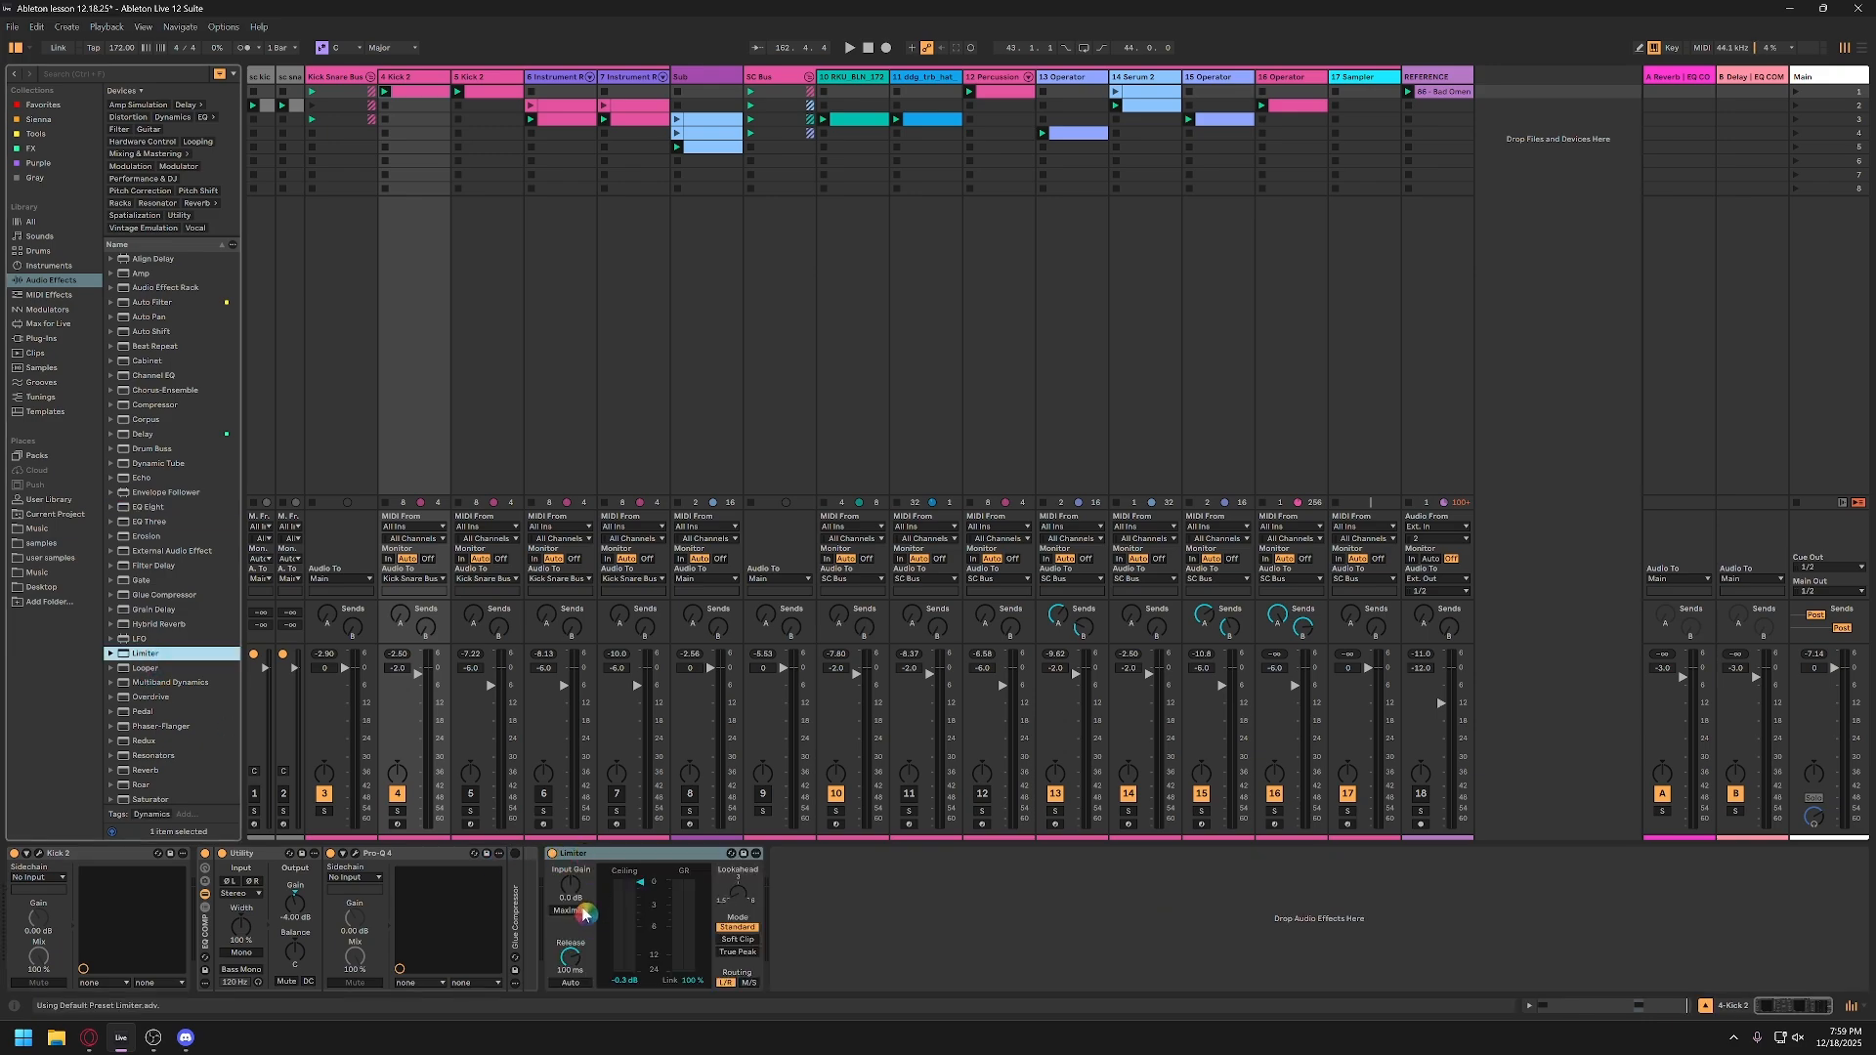
key("space")
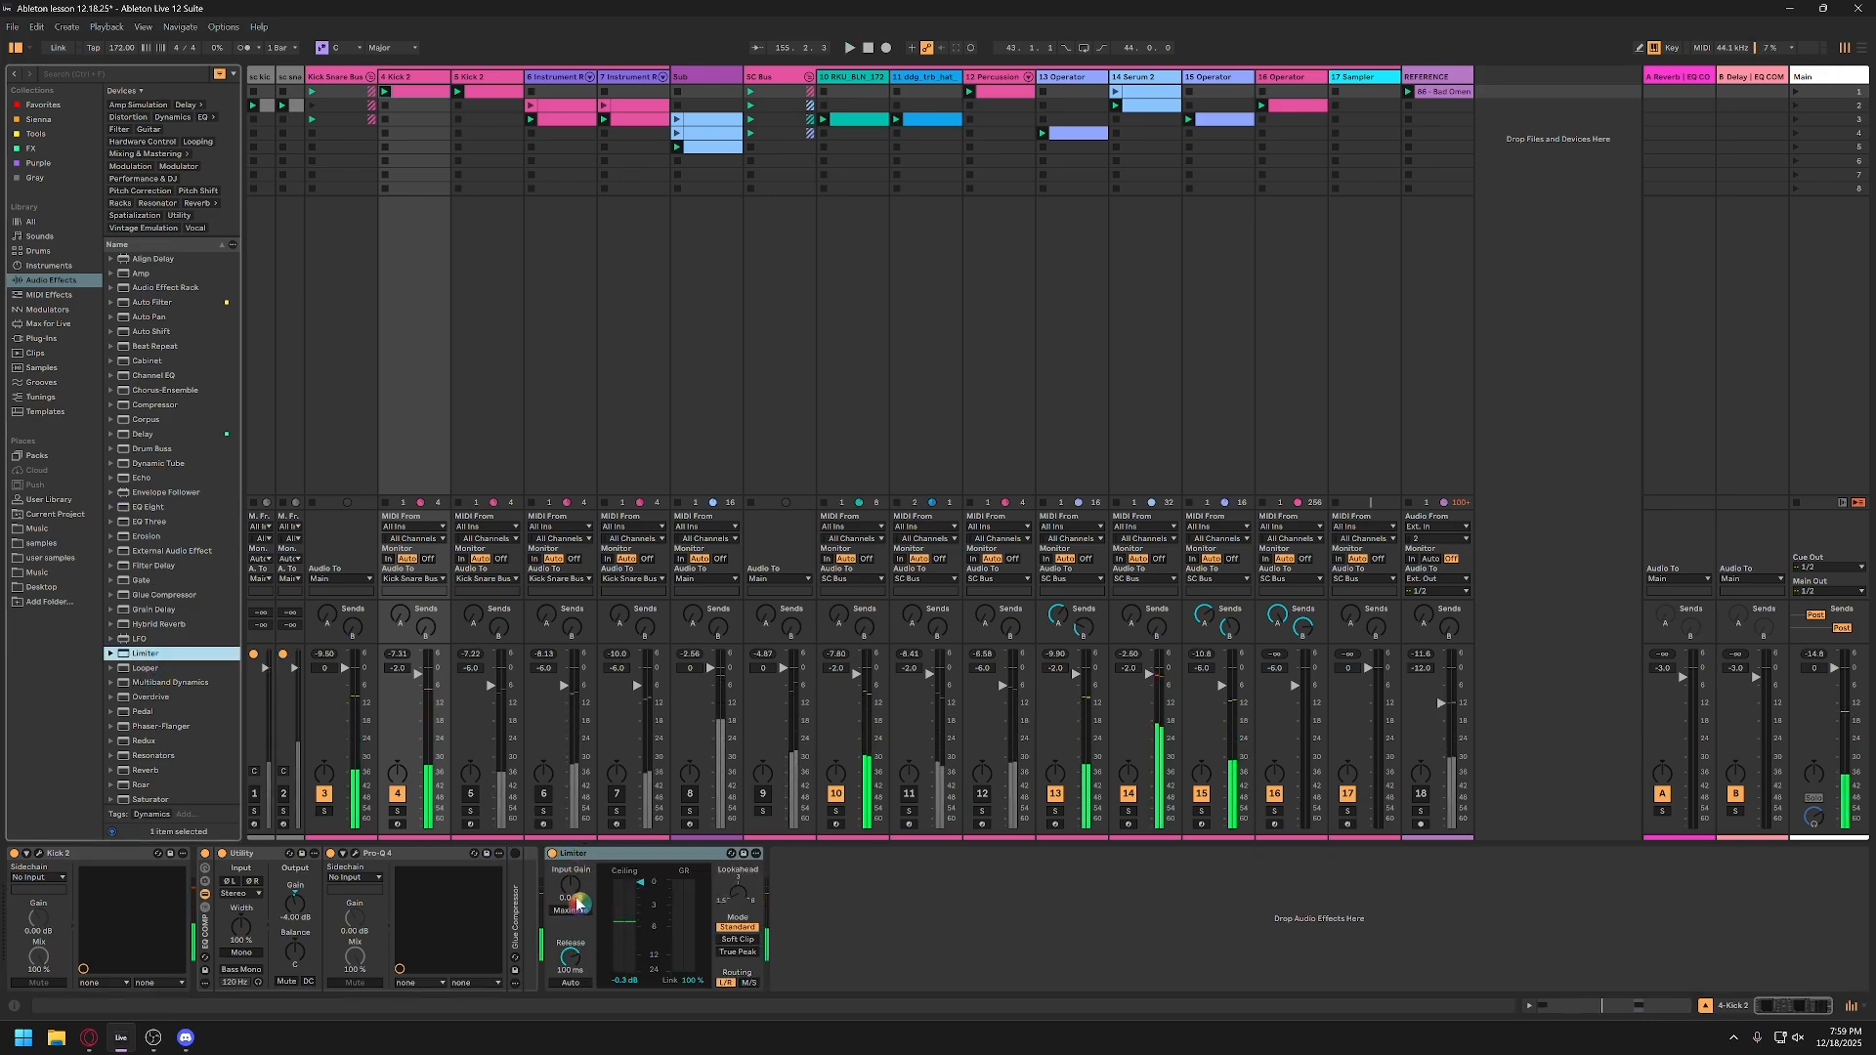
left_click_drag(576, 896, 575, 830)
left_click_drag(583, 896, 584, 904)
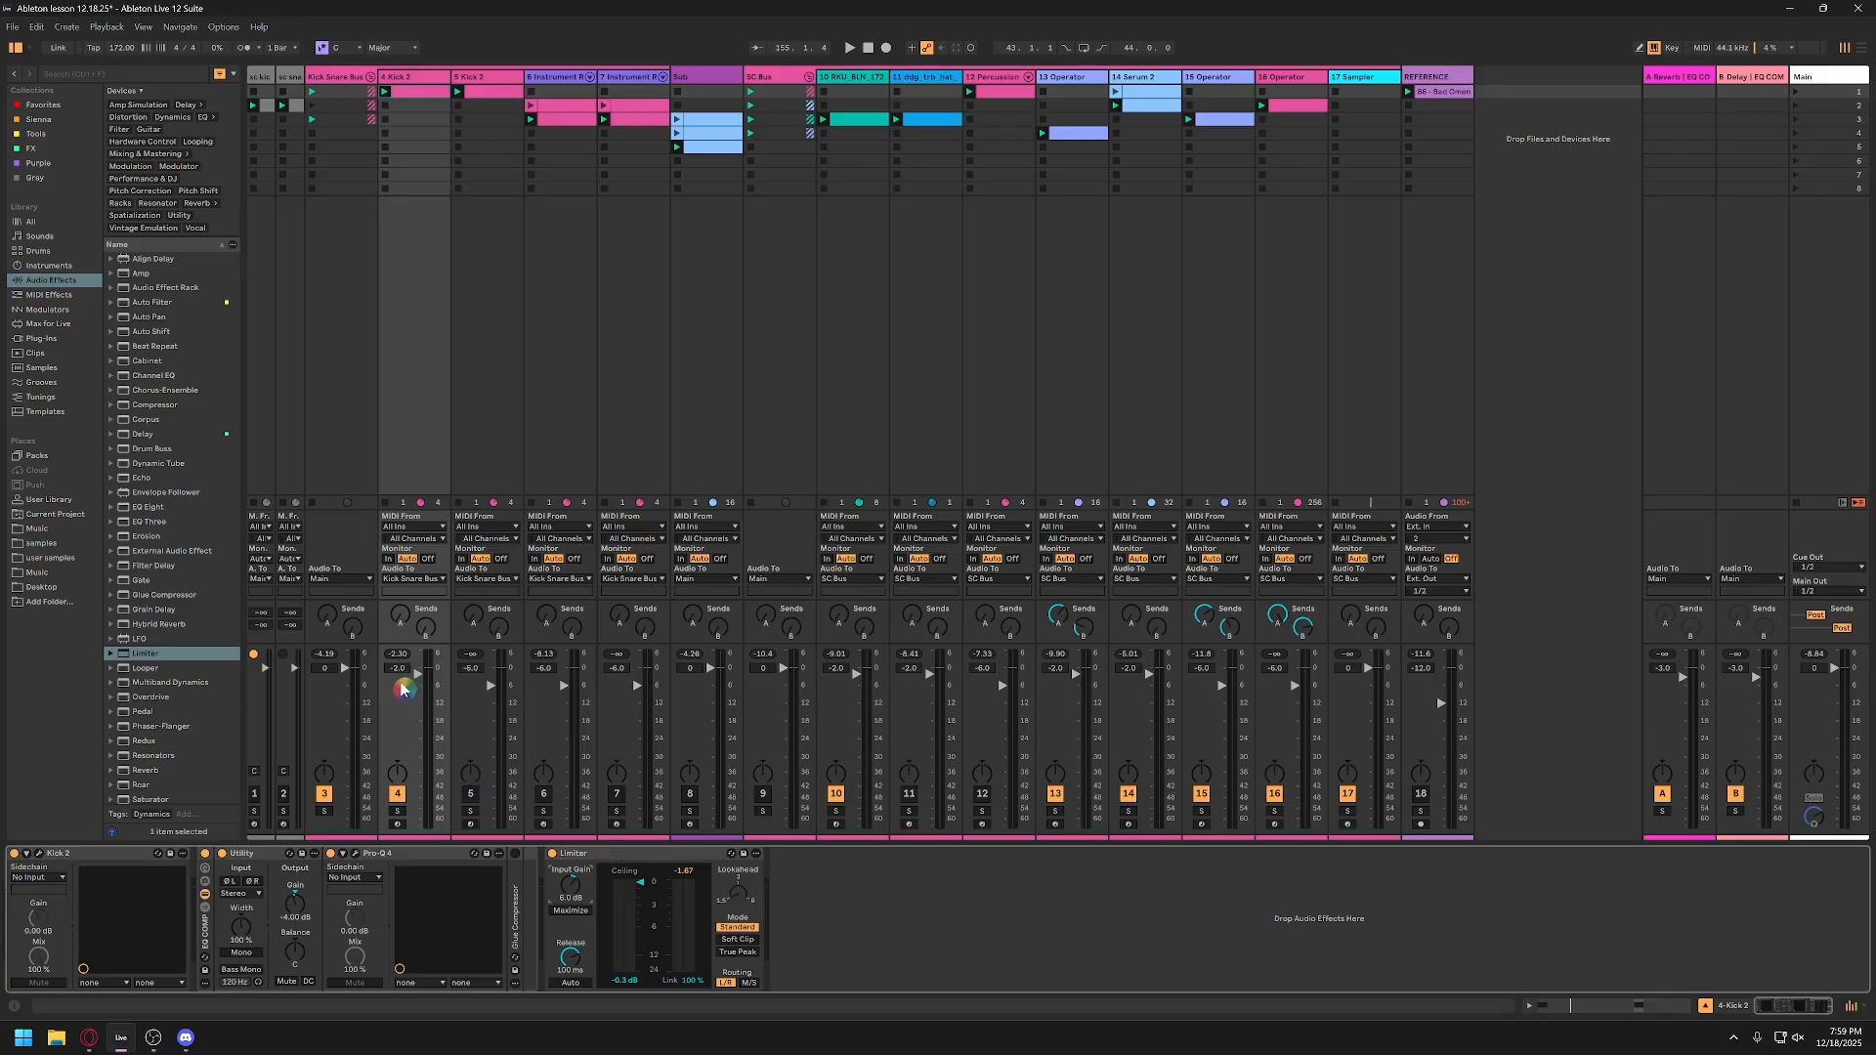
Step: Lower track 4's volume fader to -13.2 dB and play the session to hear the limited kick
left_click(623, 856)
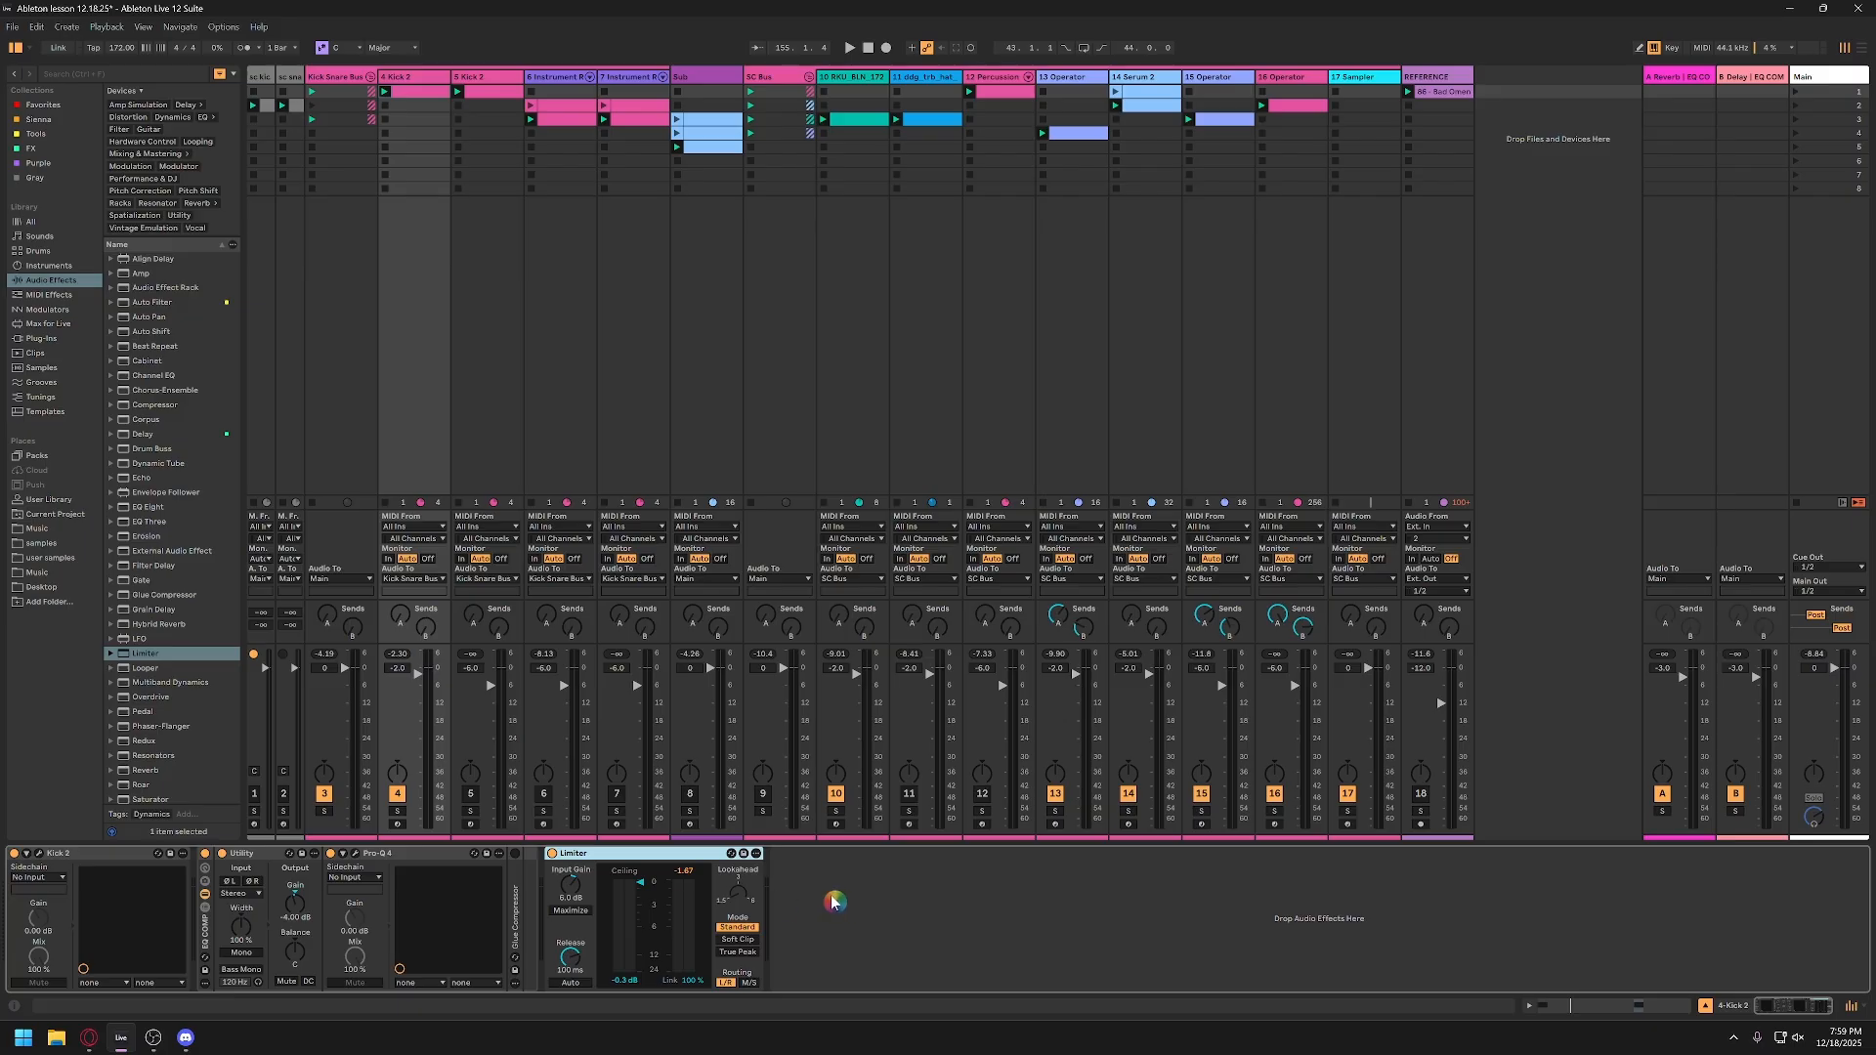
mouse_move(392, 685)
left_mouse_down()
mouse_move(395, 707)
mouse_move(418, 690)
left_mouse_up()
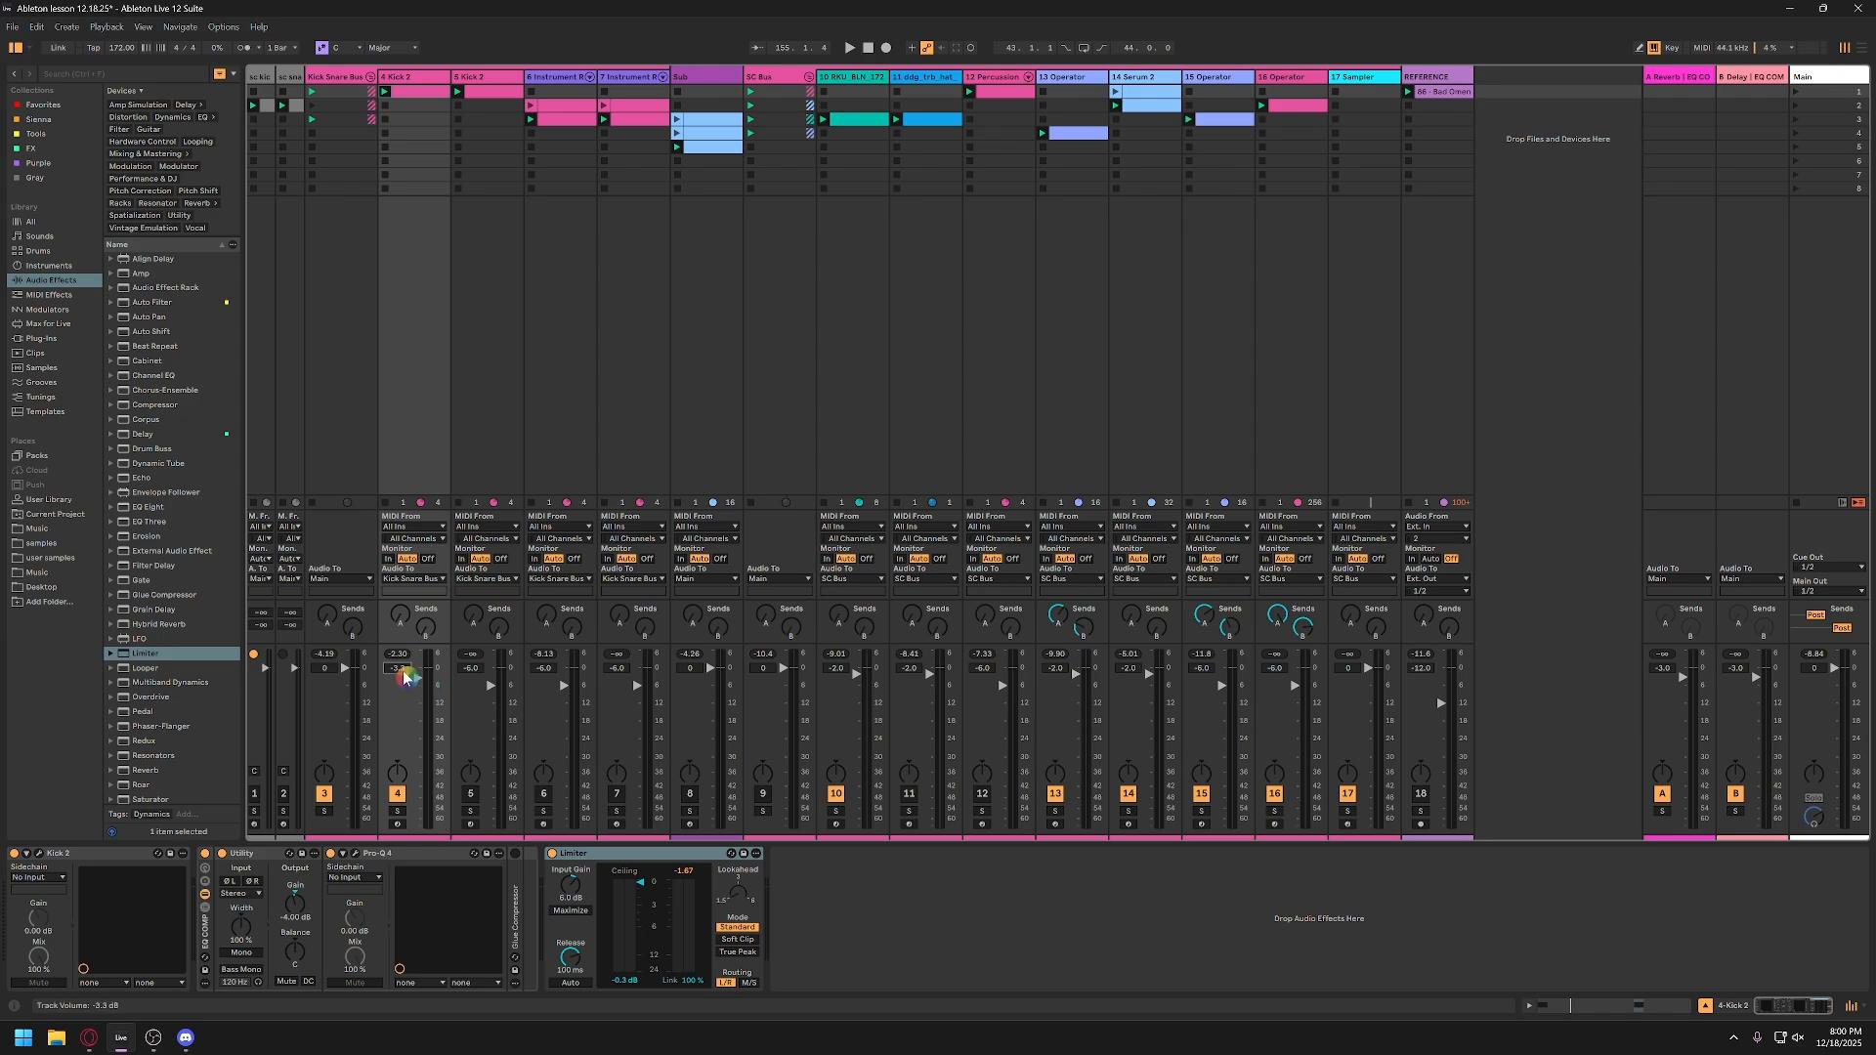
key("space")
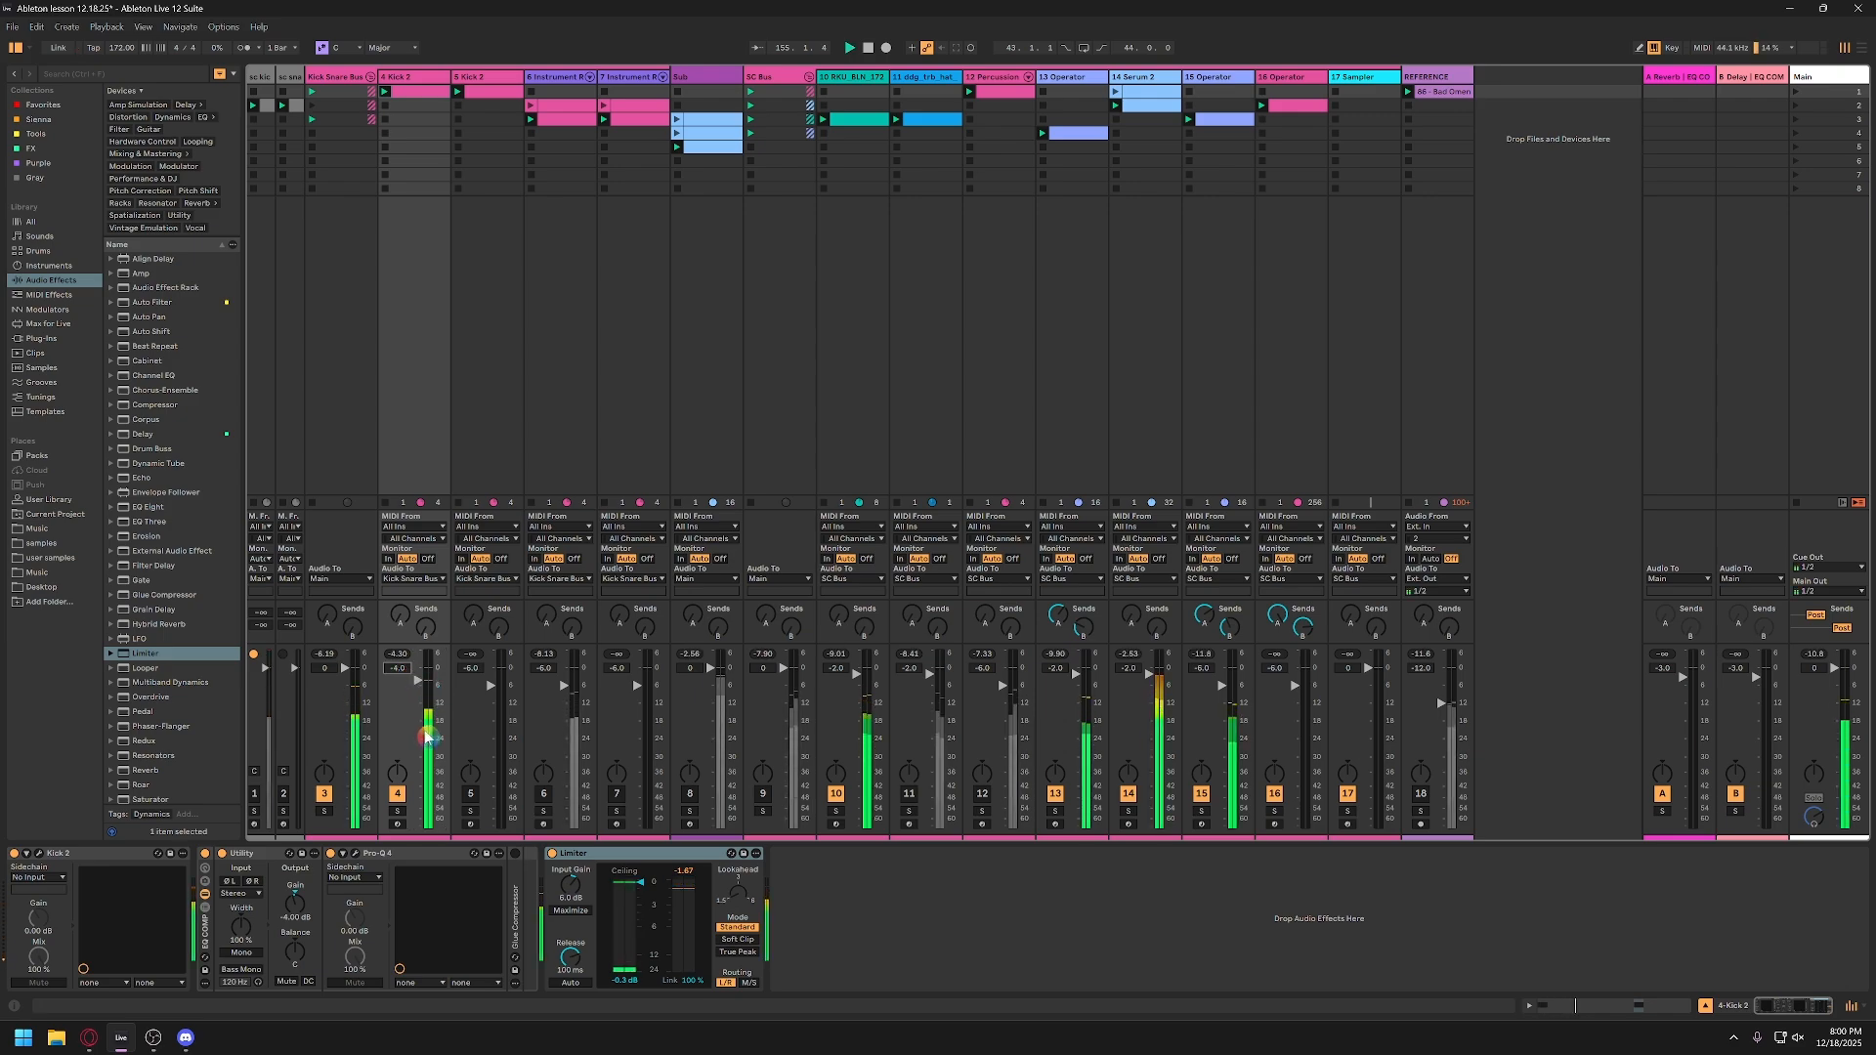
left_click_drag(418, 687, 418, 707)
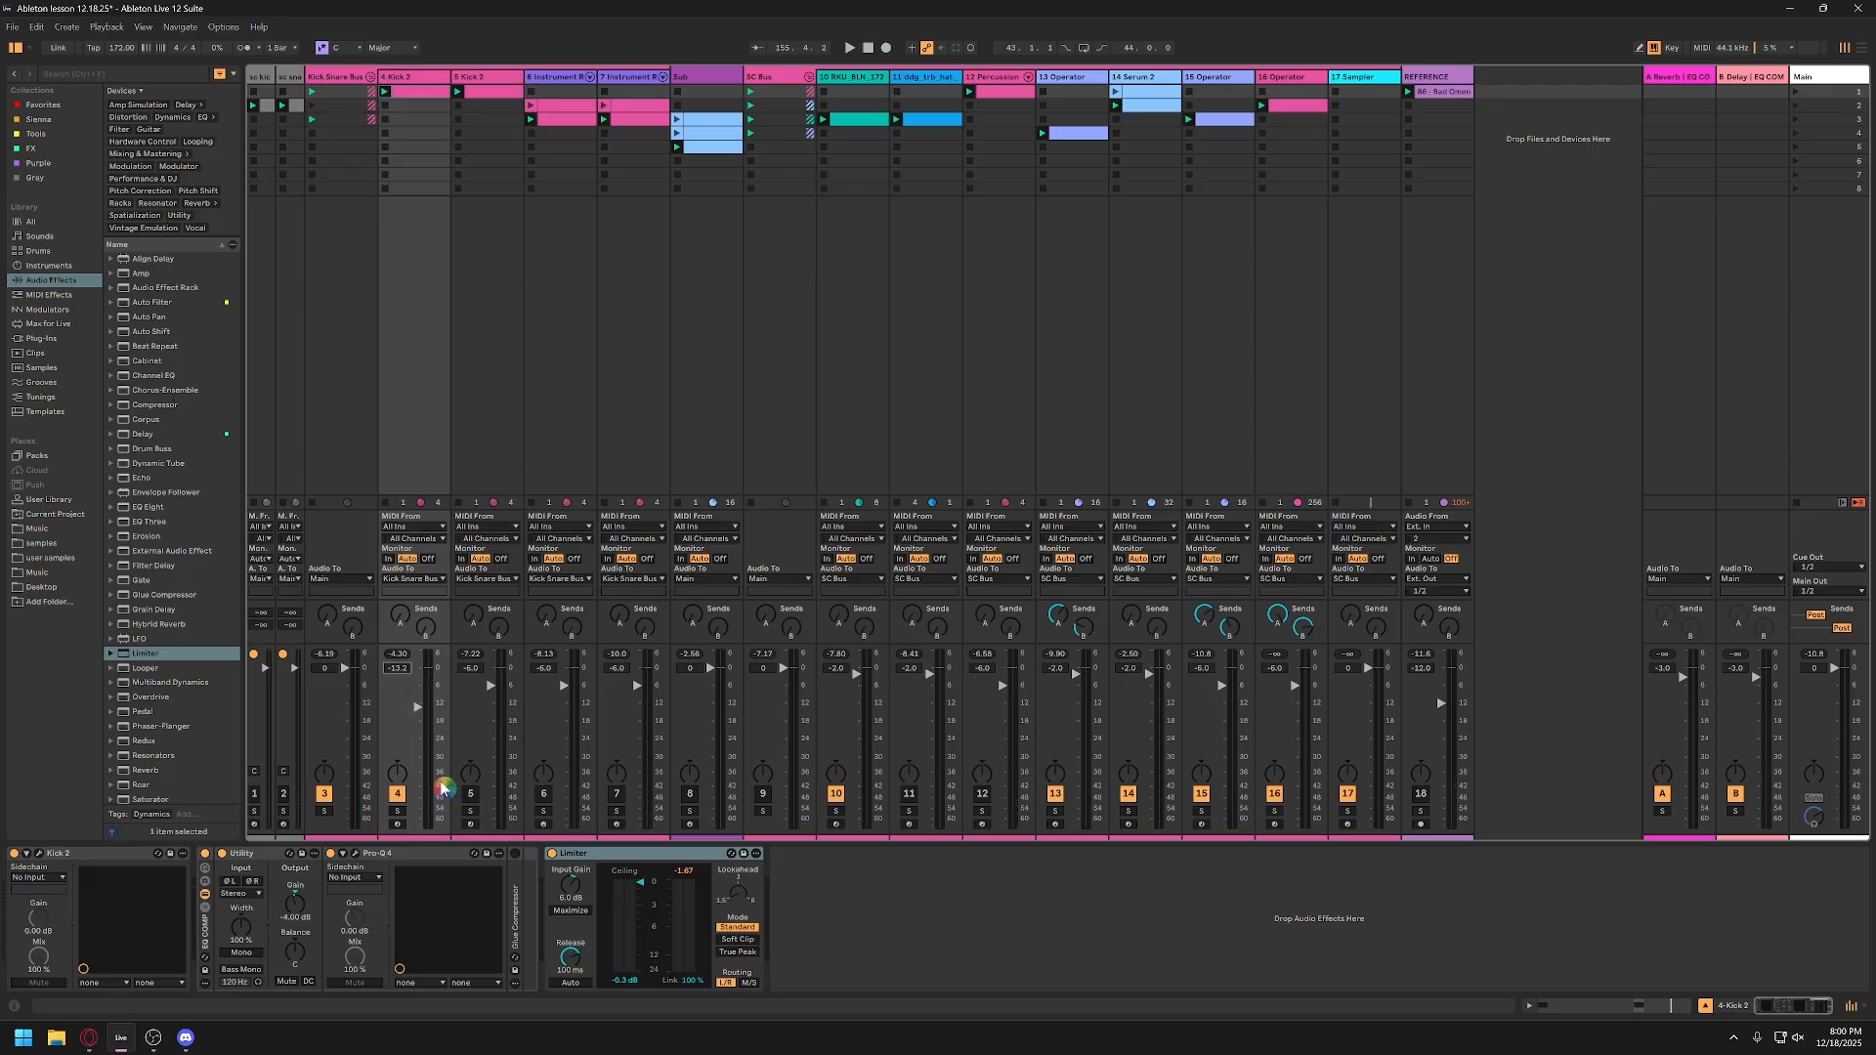
left_click(428, 713)
left_click(427, 712)
key("space")
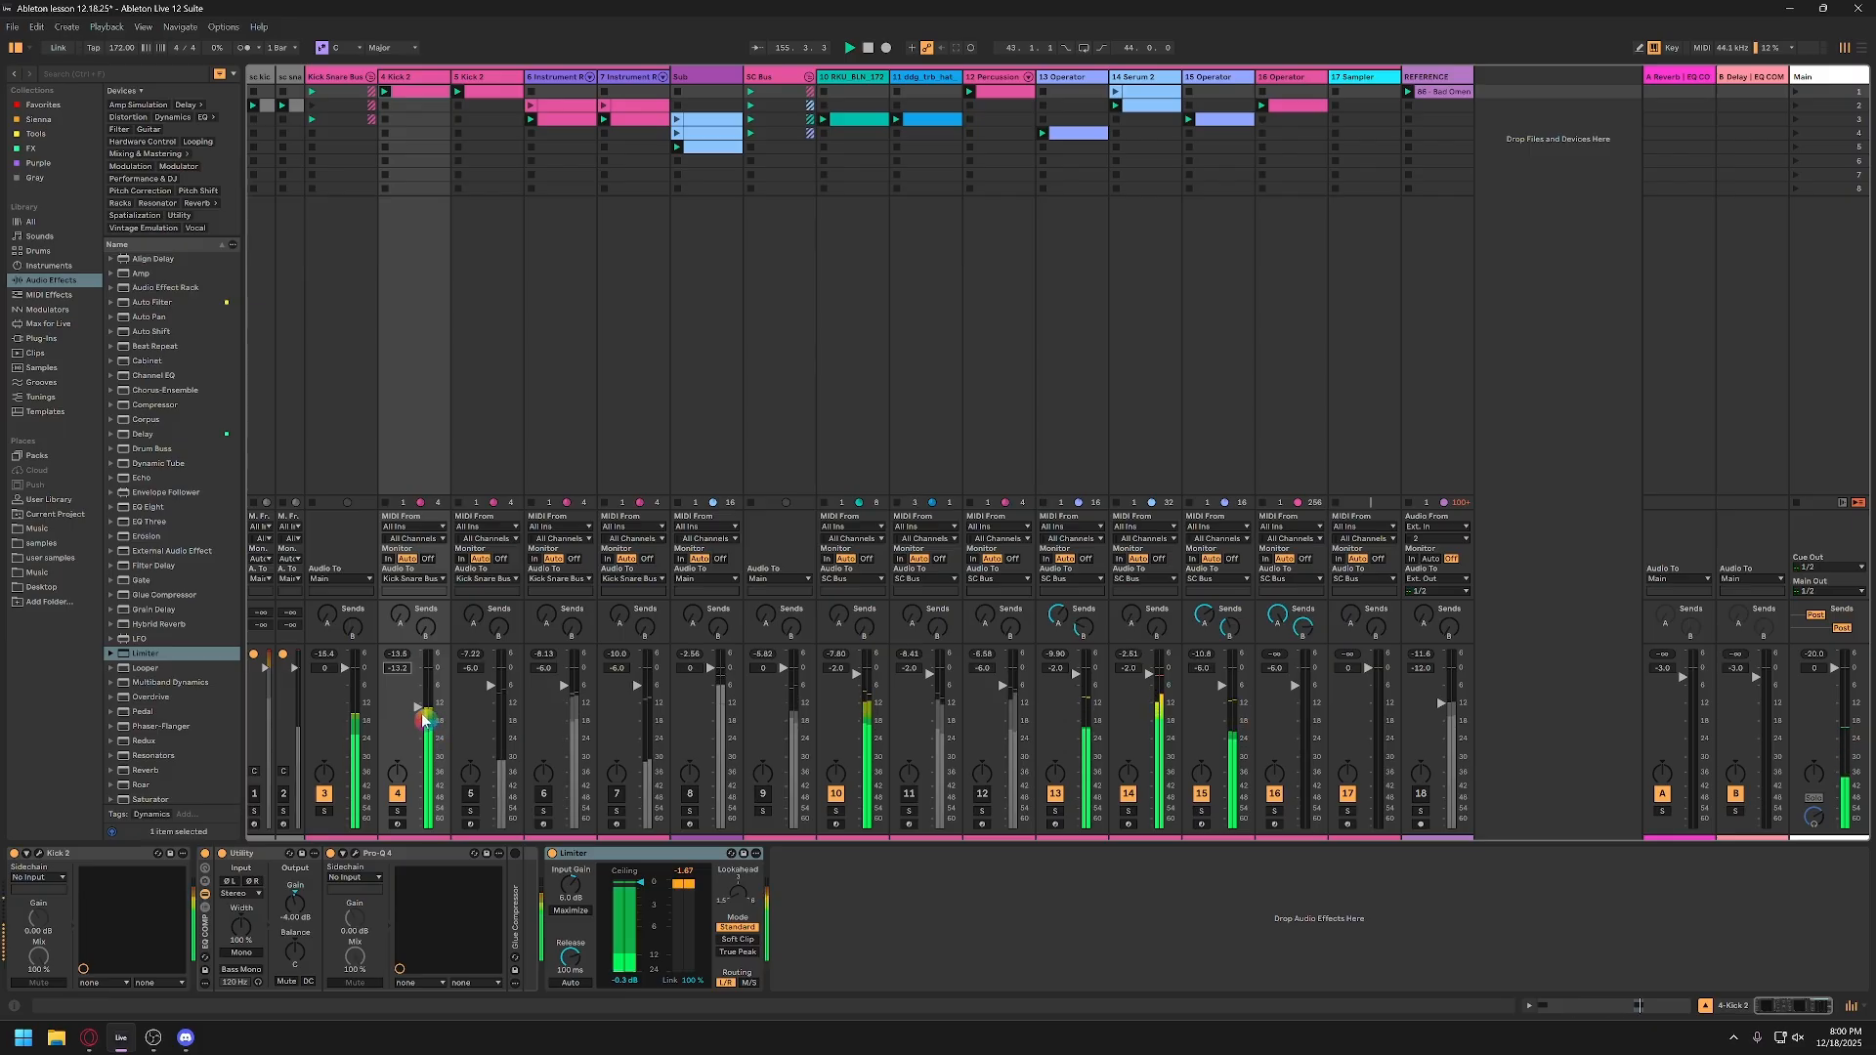
key("space")
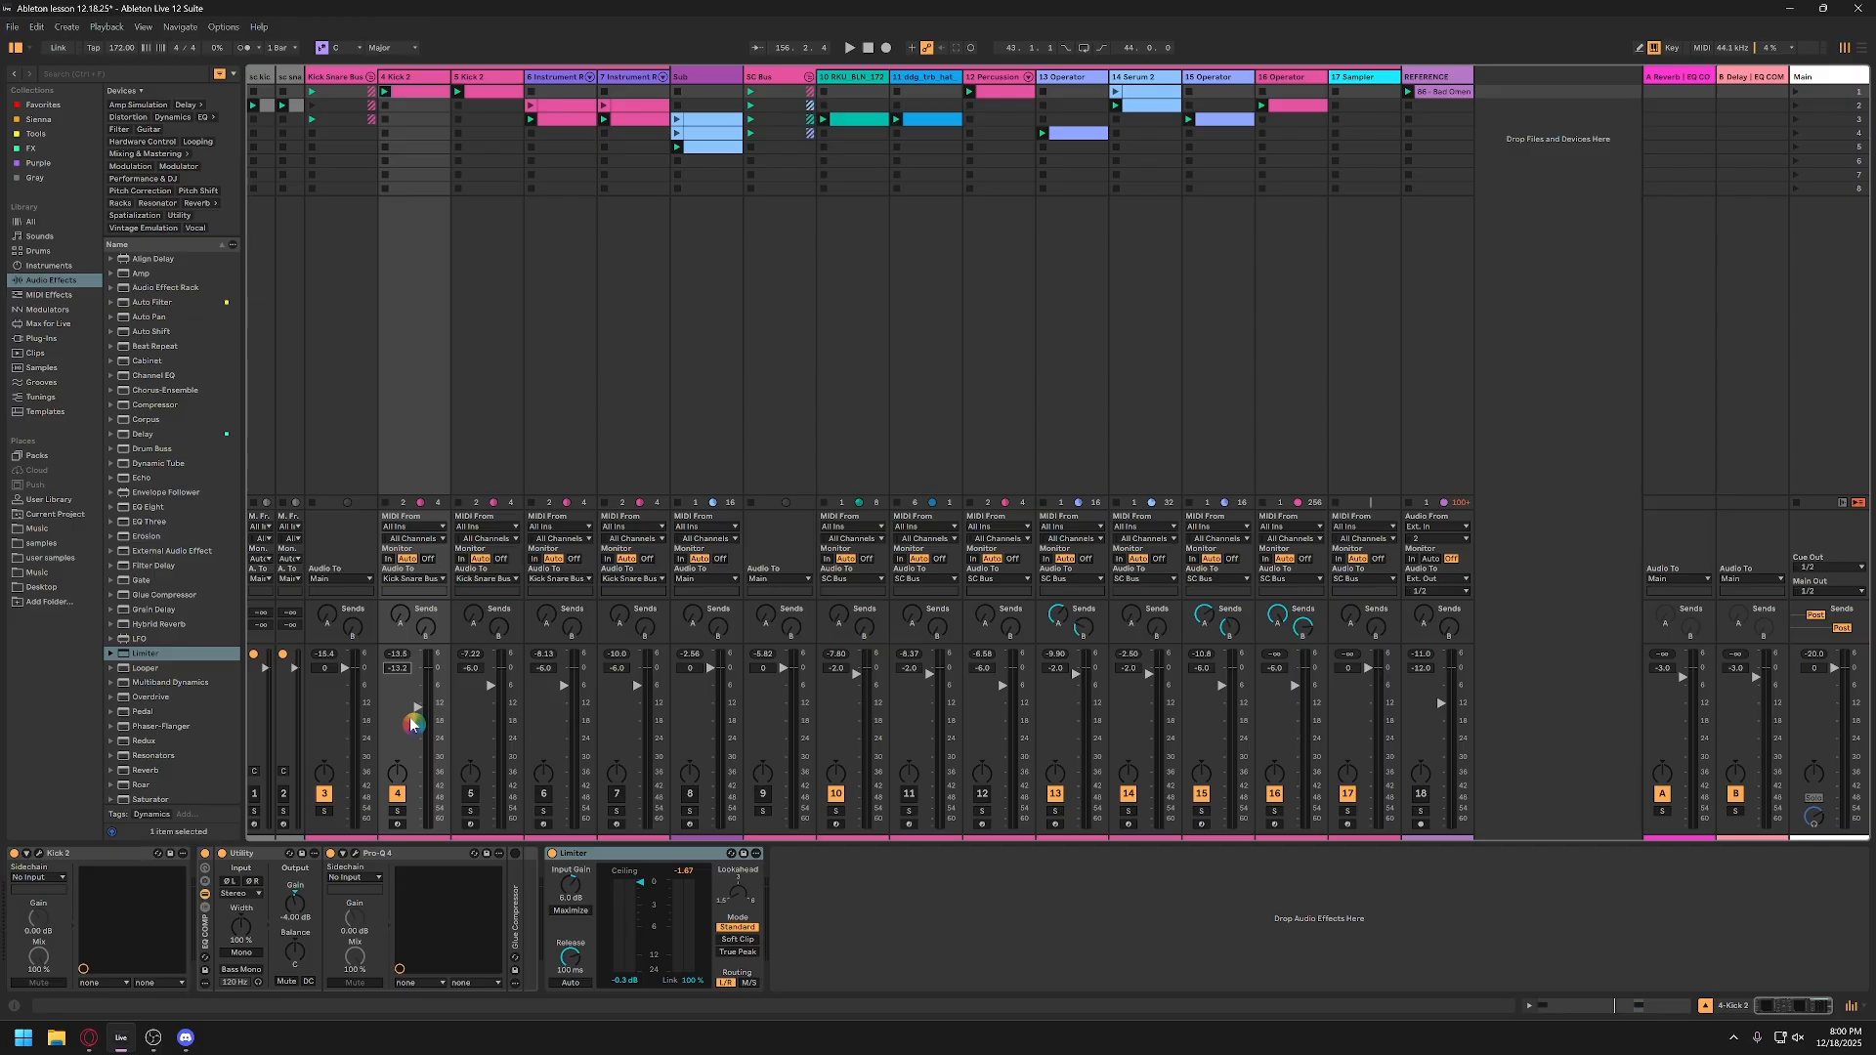
Step: Select the Kick 2 instrument and Pro-Q 4 in turn to review track 4's device chain
left_click(61, 858)
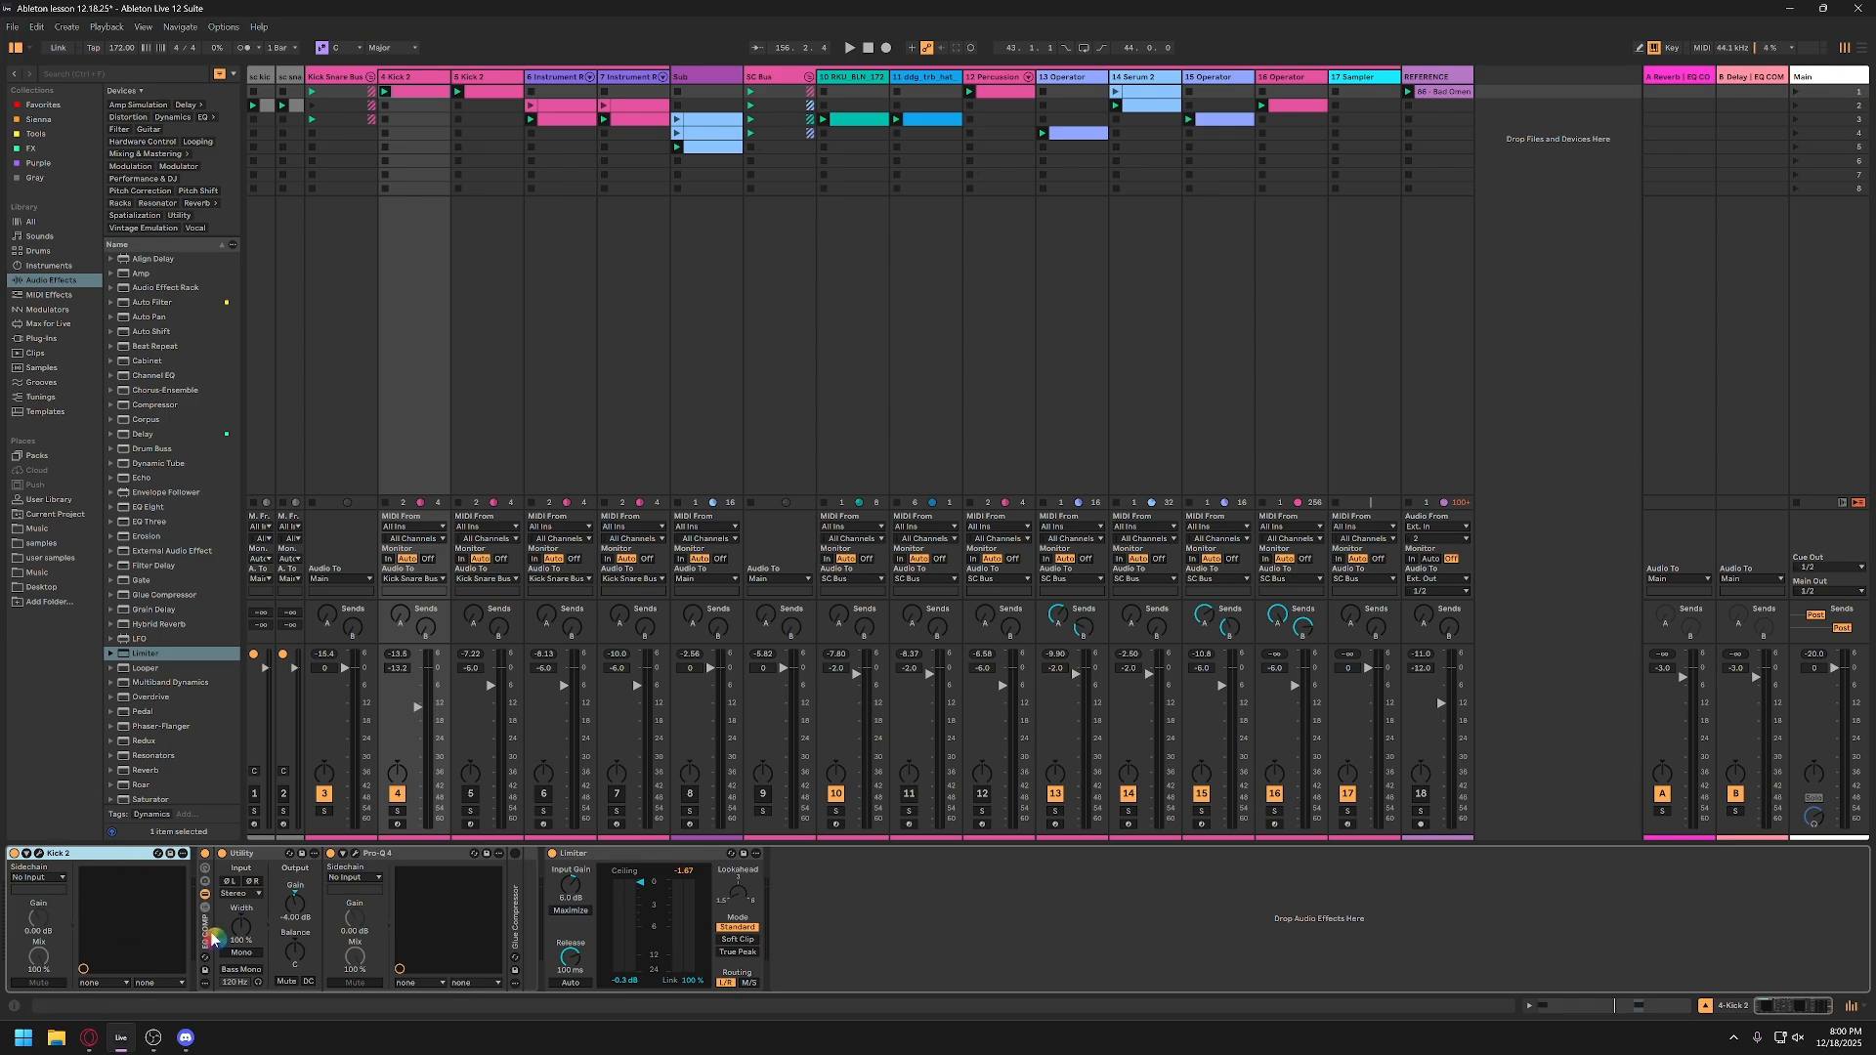
left_click(394, 873)
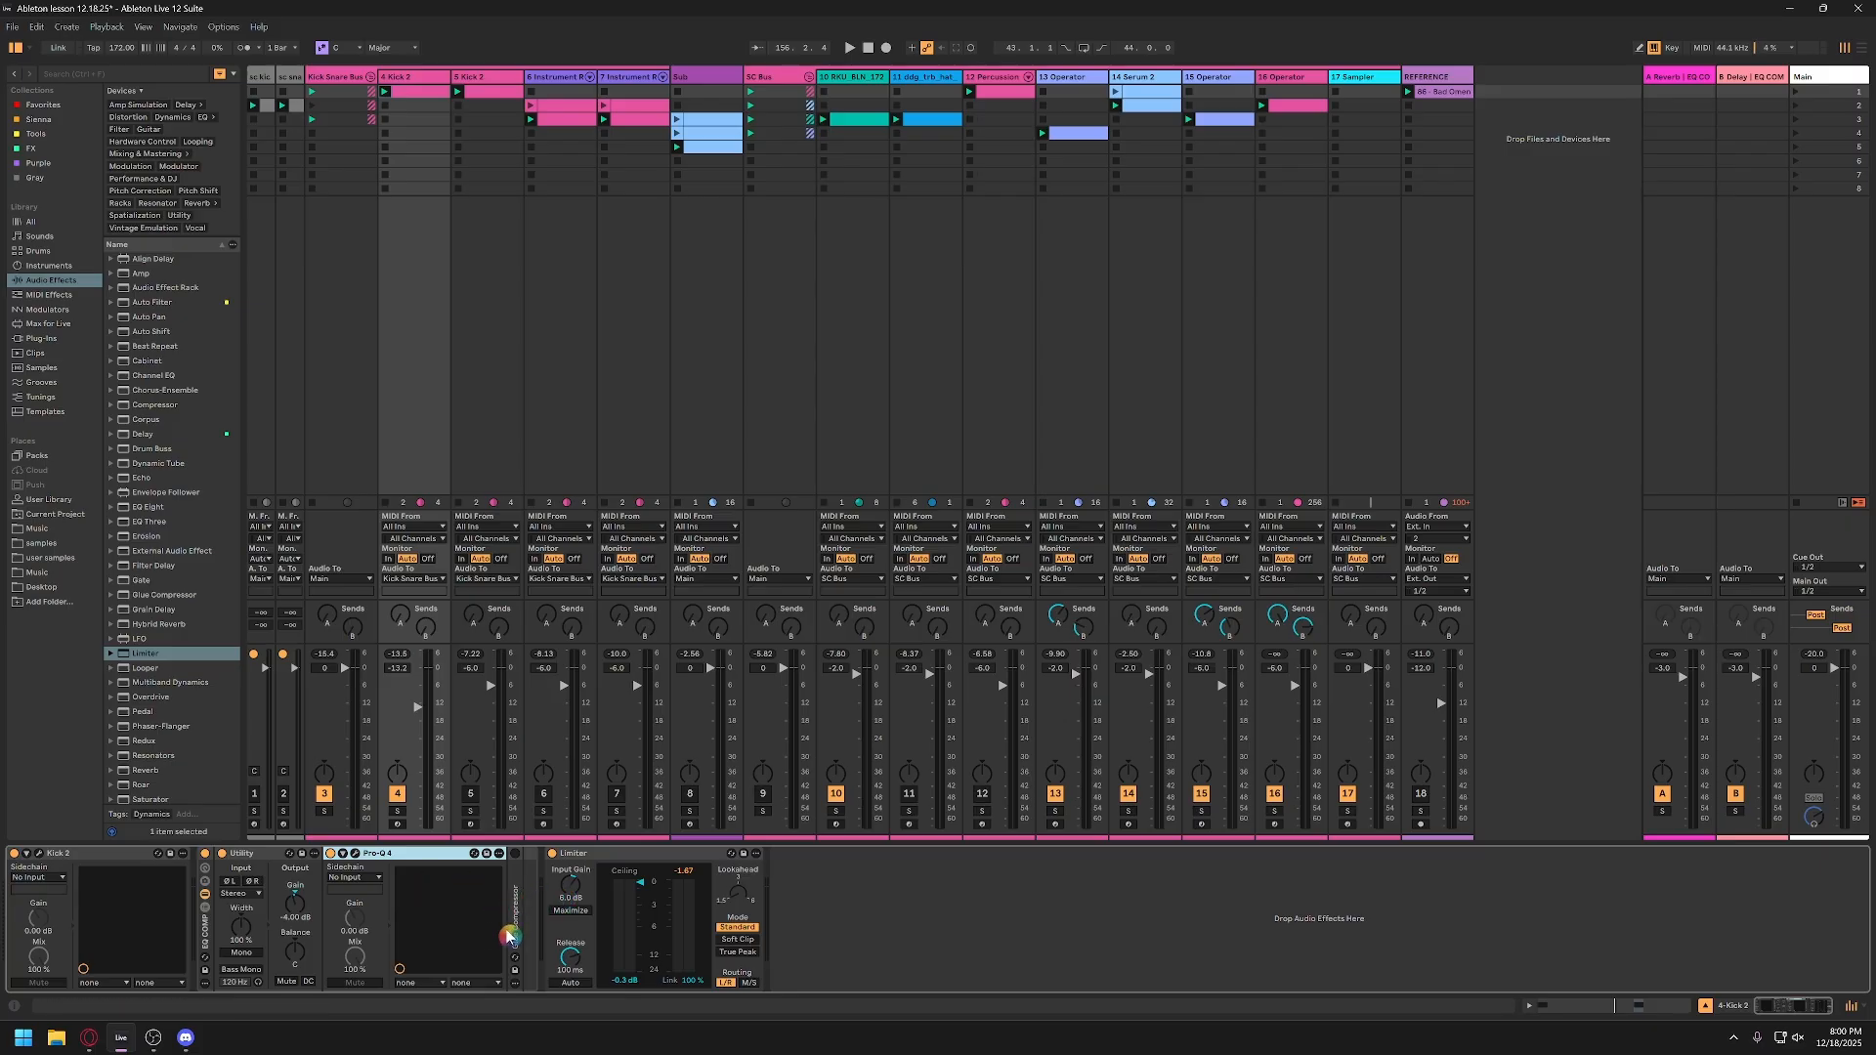
Step: Expand the Glue Compressor on track 4 and deactivate the Limiter that follows it
double_click(519, 876)
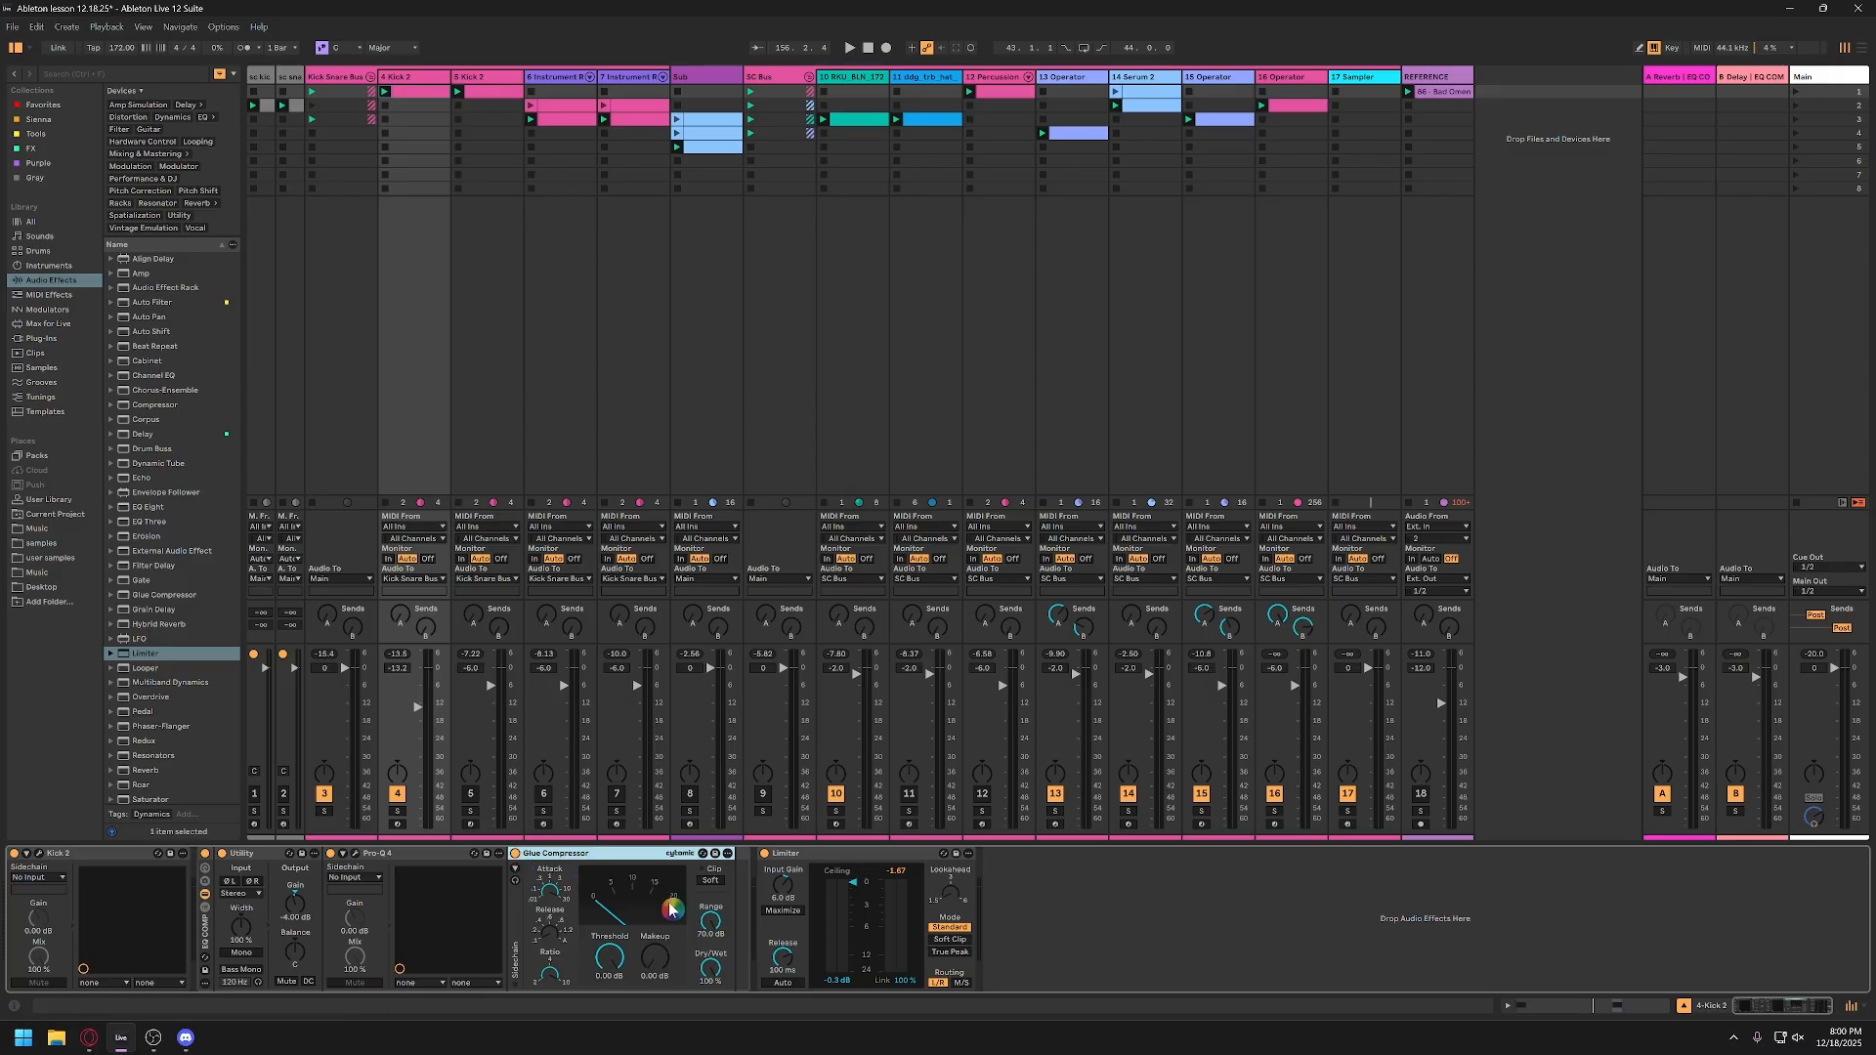
left_click(759, 861)
left_click(763, 854)
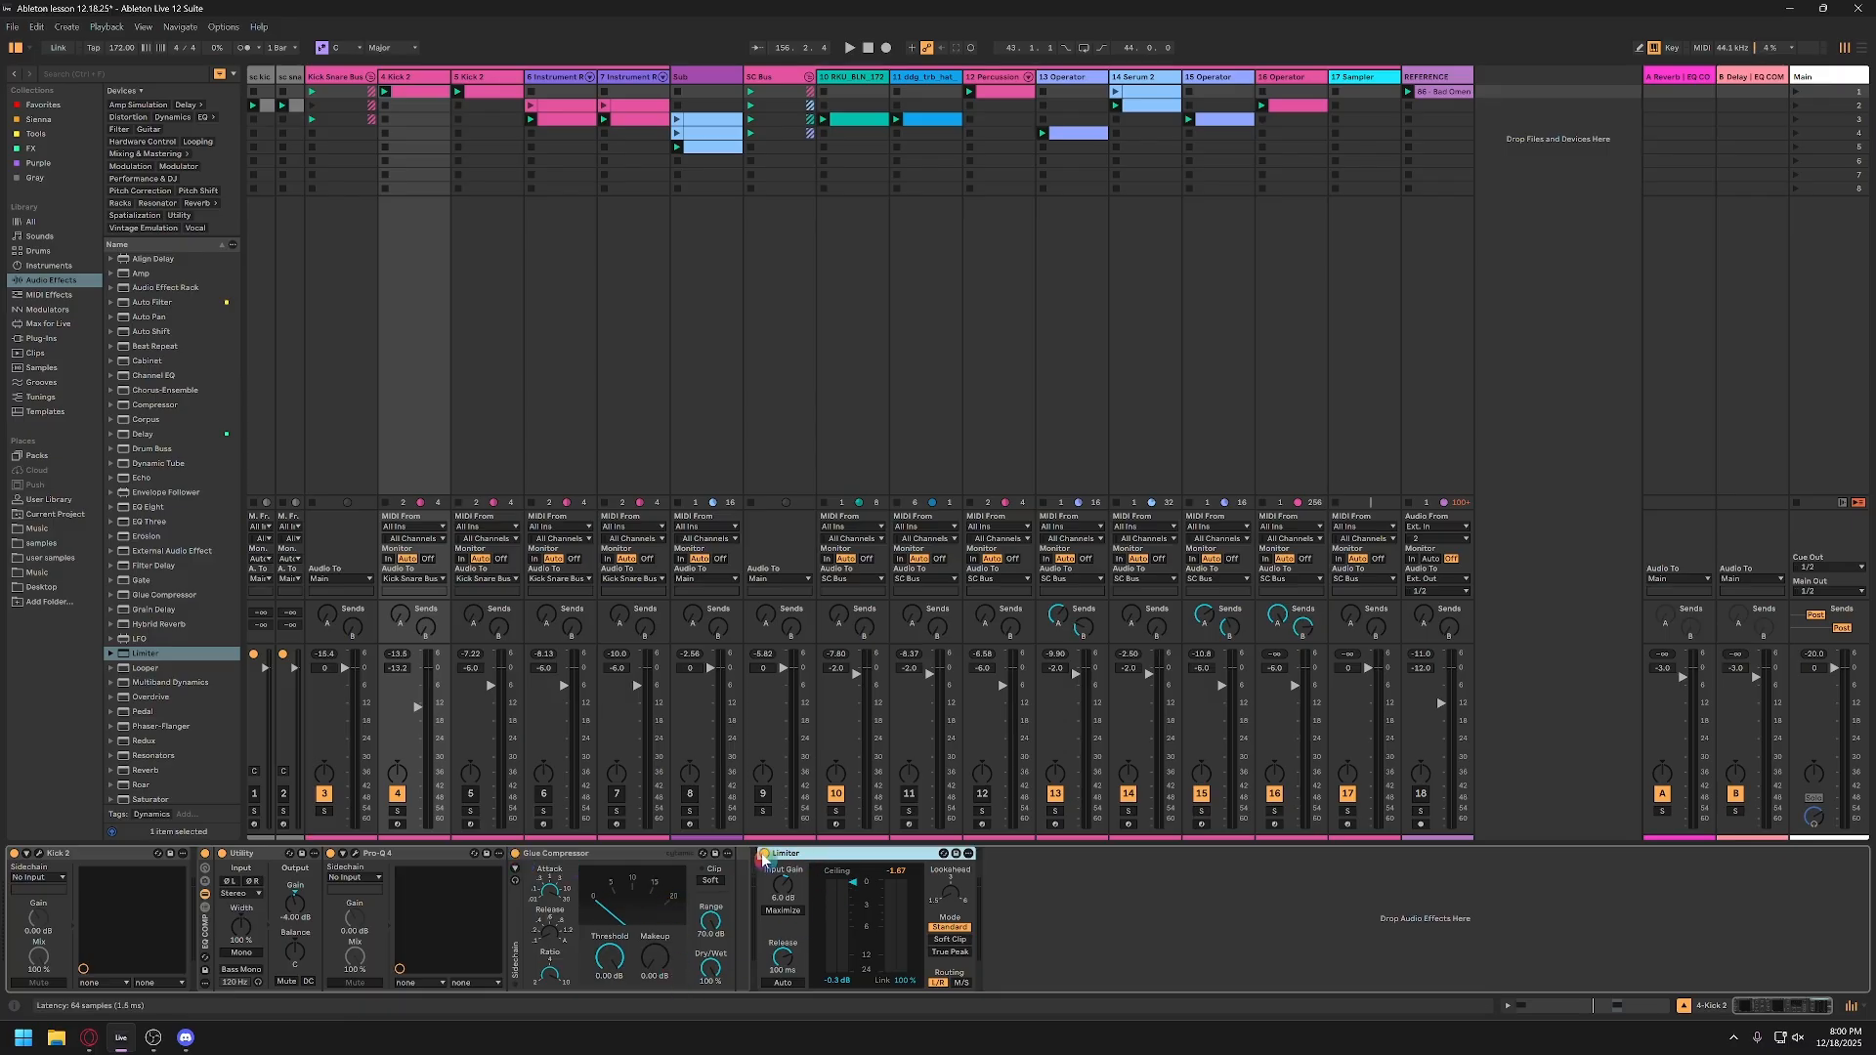
left_click(643, 865)
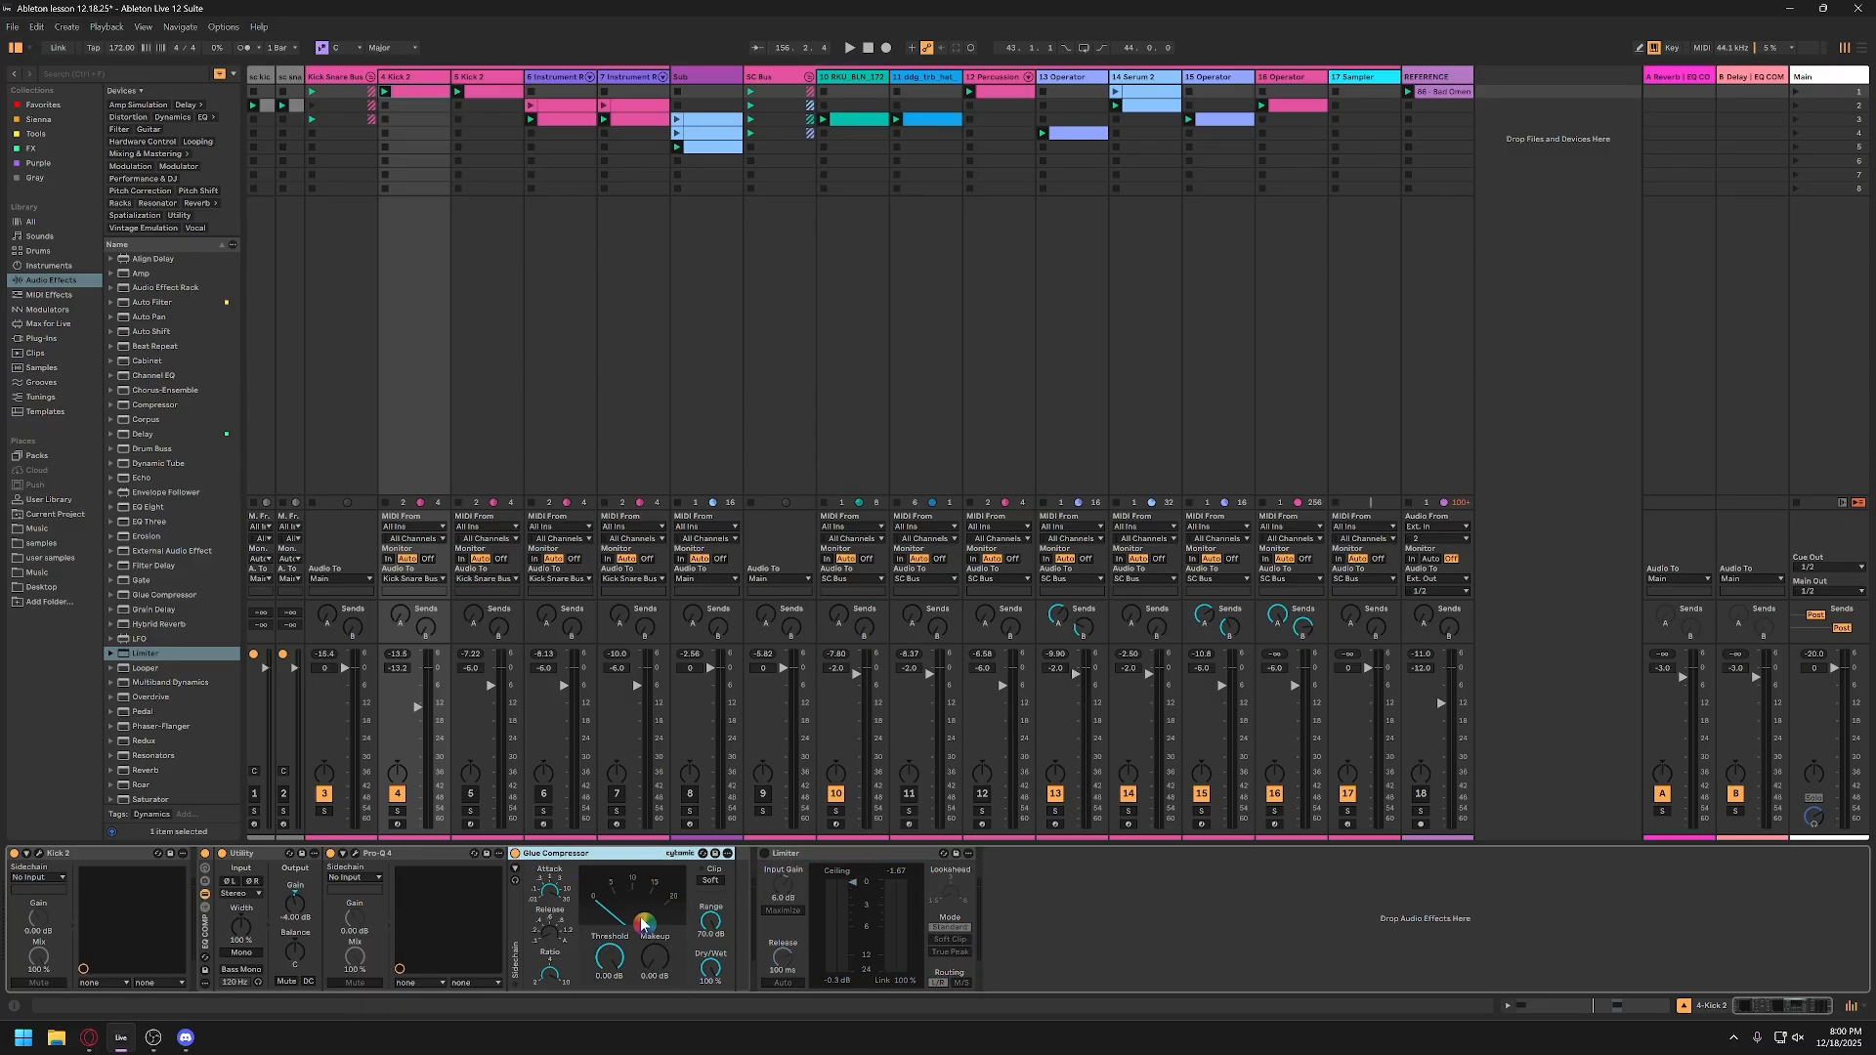
Step: Set the Glue Compressor's makeup gain to 6 dB while the session plays, and turn on its soft clipping
key("space")
left_click(655, 962)
type("4")
key("Return")
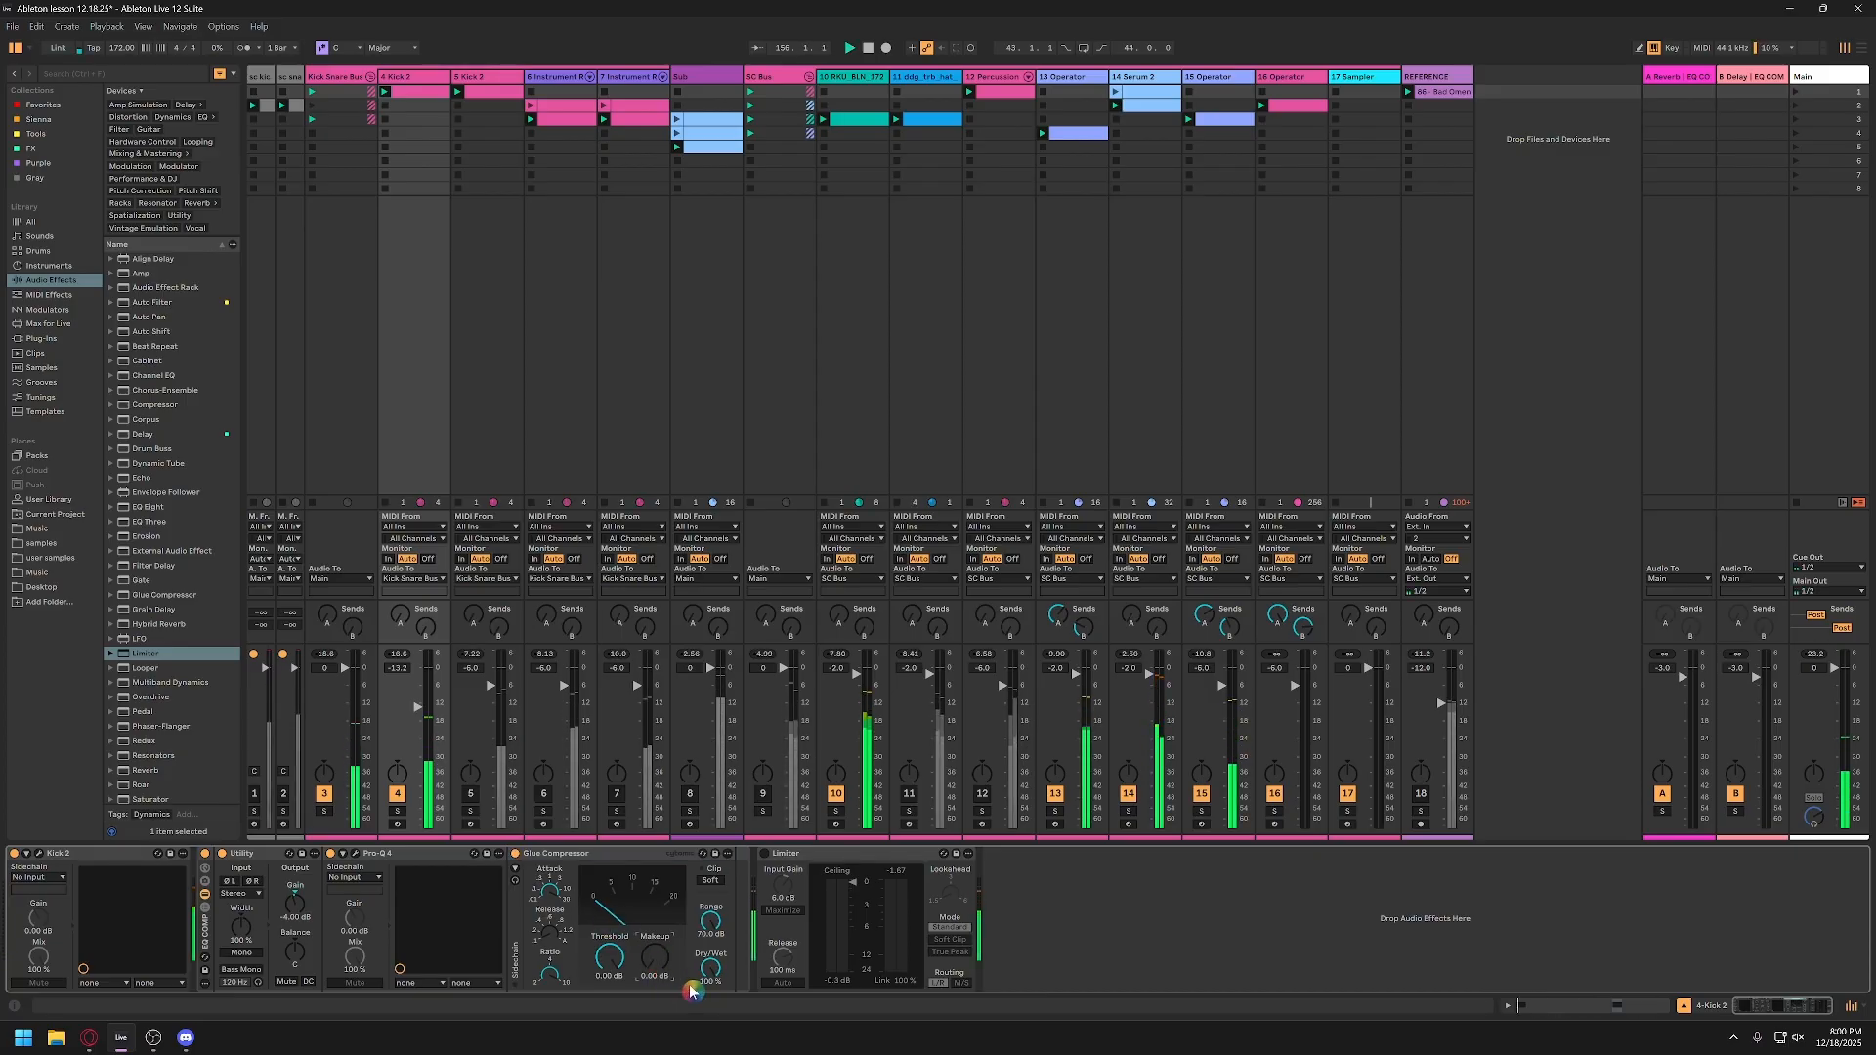
type("6")
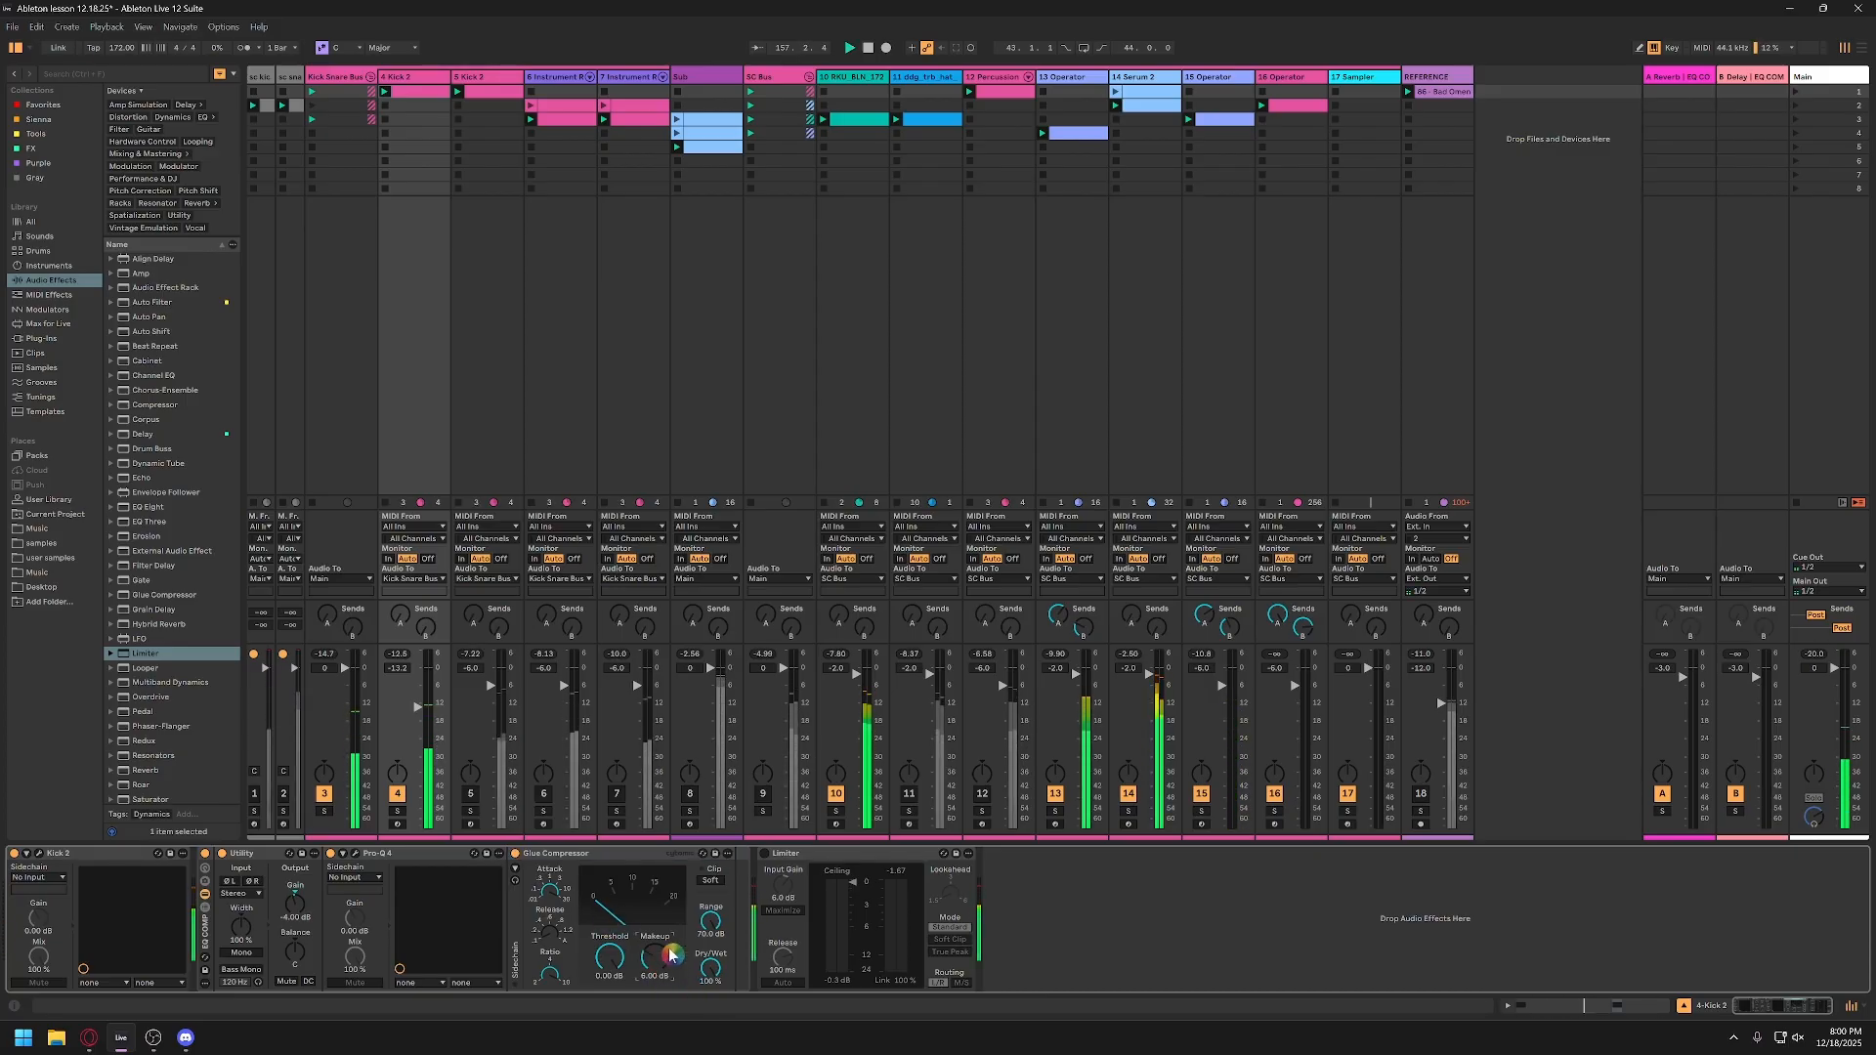
key("Return")
left_click(709, 882)
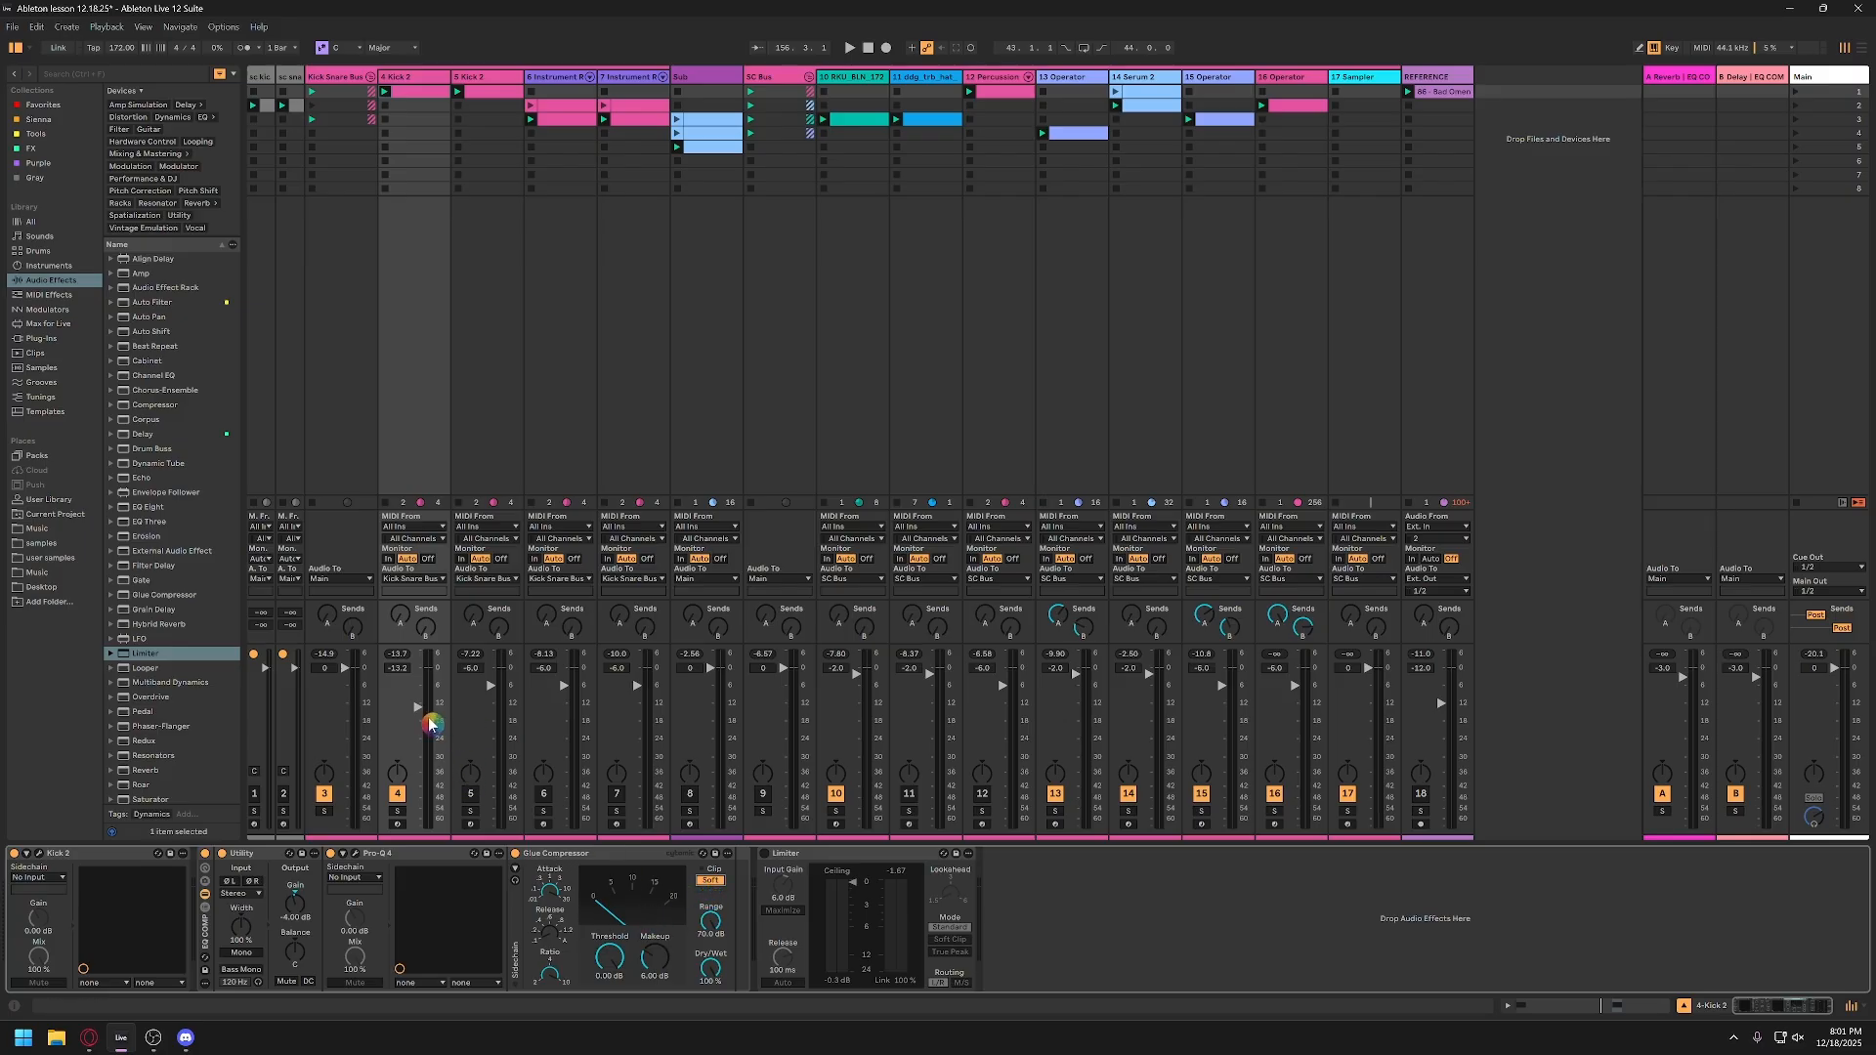
Step: Raise track 4's volume to -3.3 dB, and reactivate the Limiter in place of the deactivated, collapsed Glue Compressor
left_click_drag(415, 714, 417, 702)
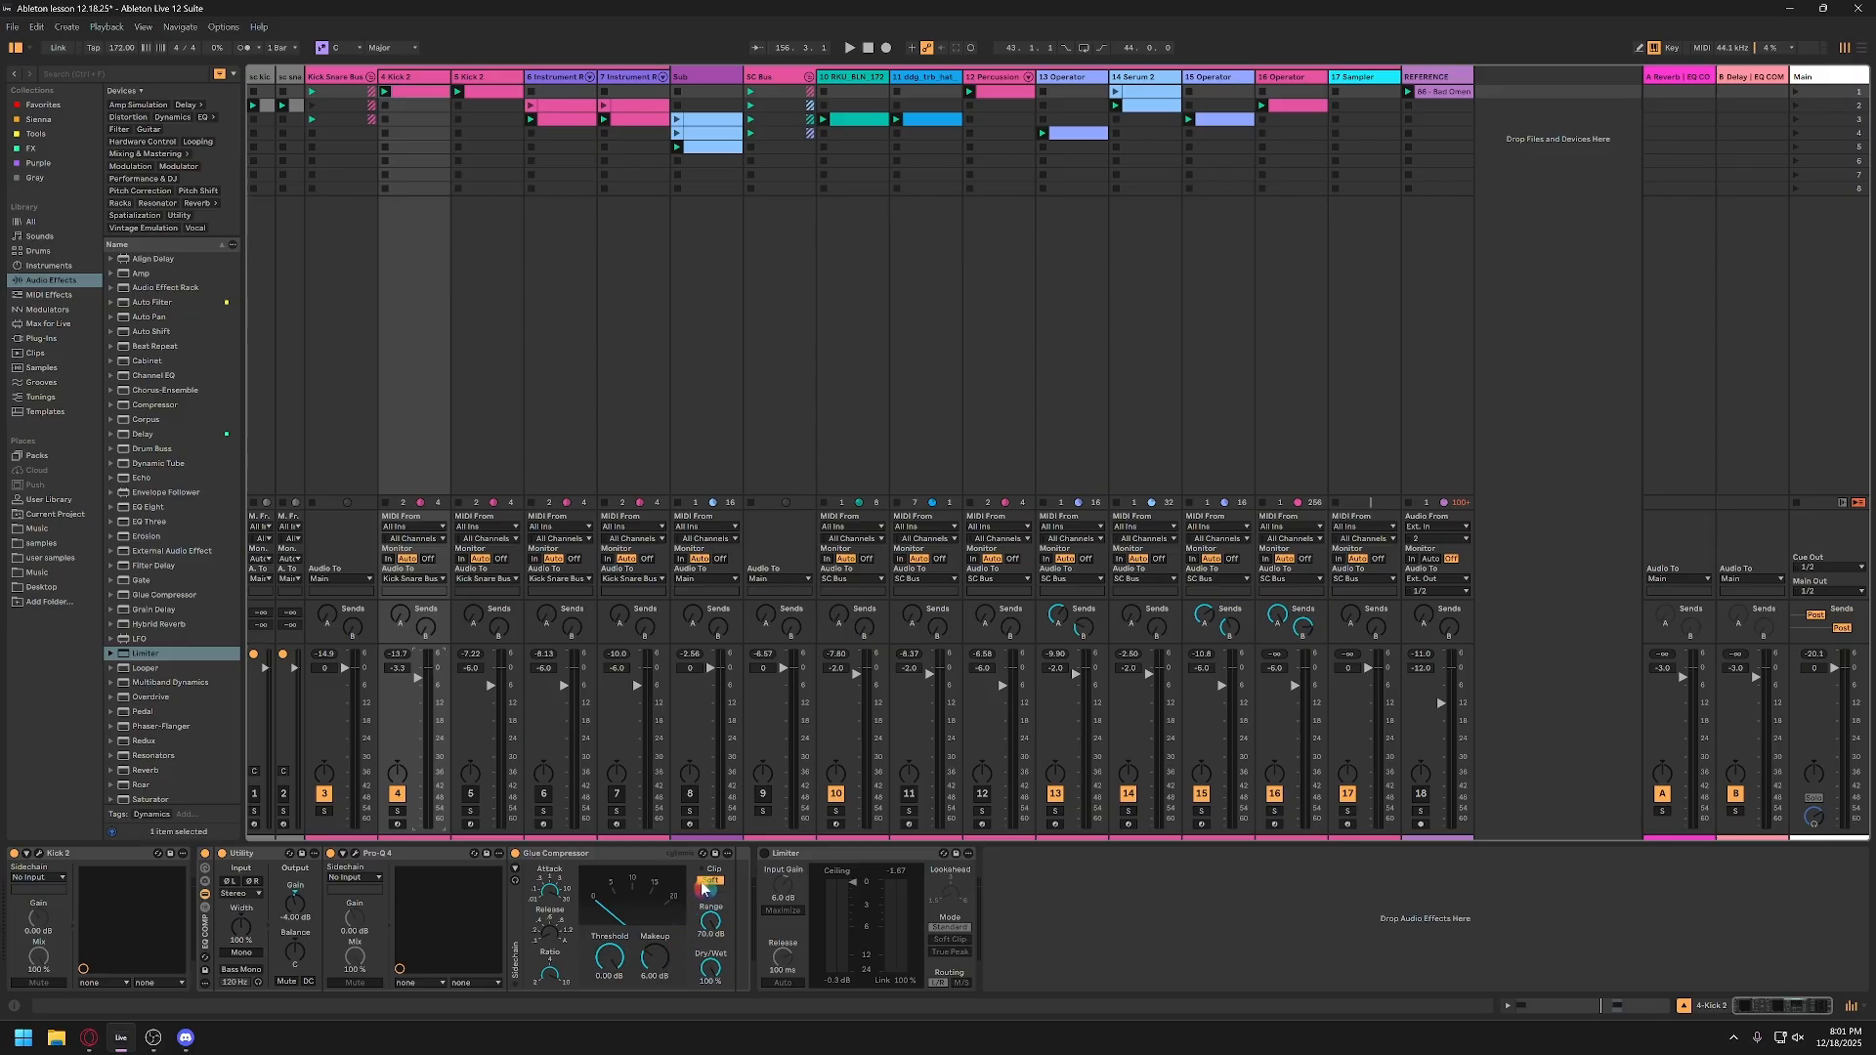
left_click(610, 855)
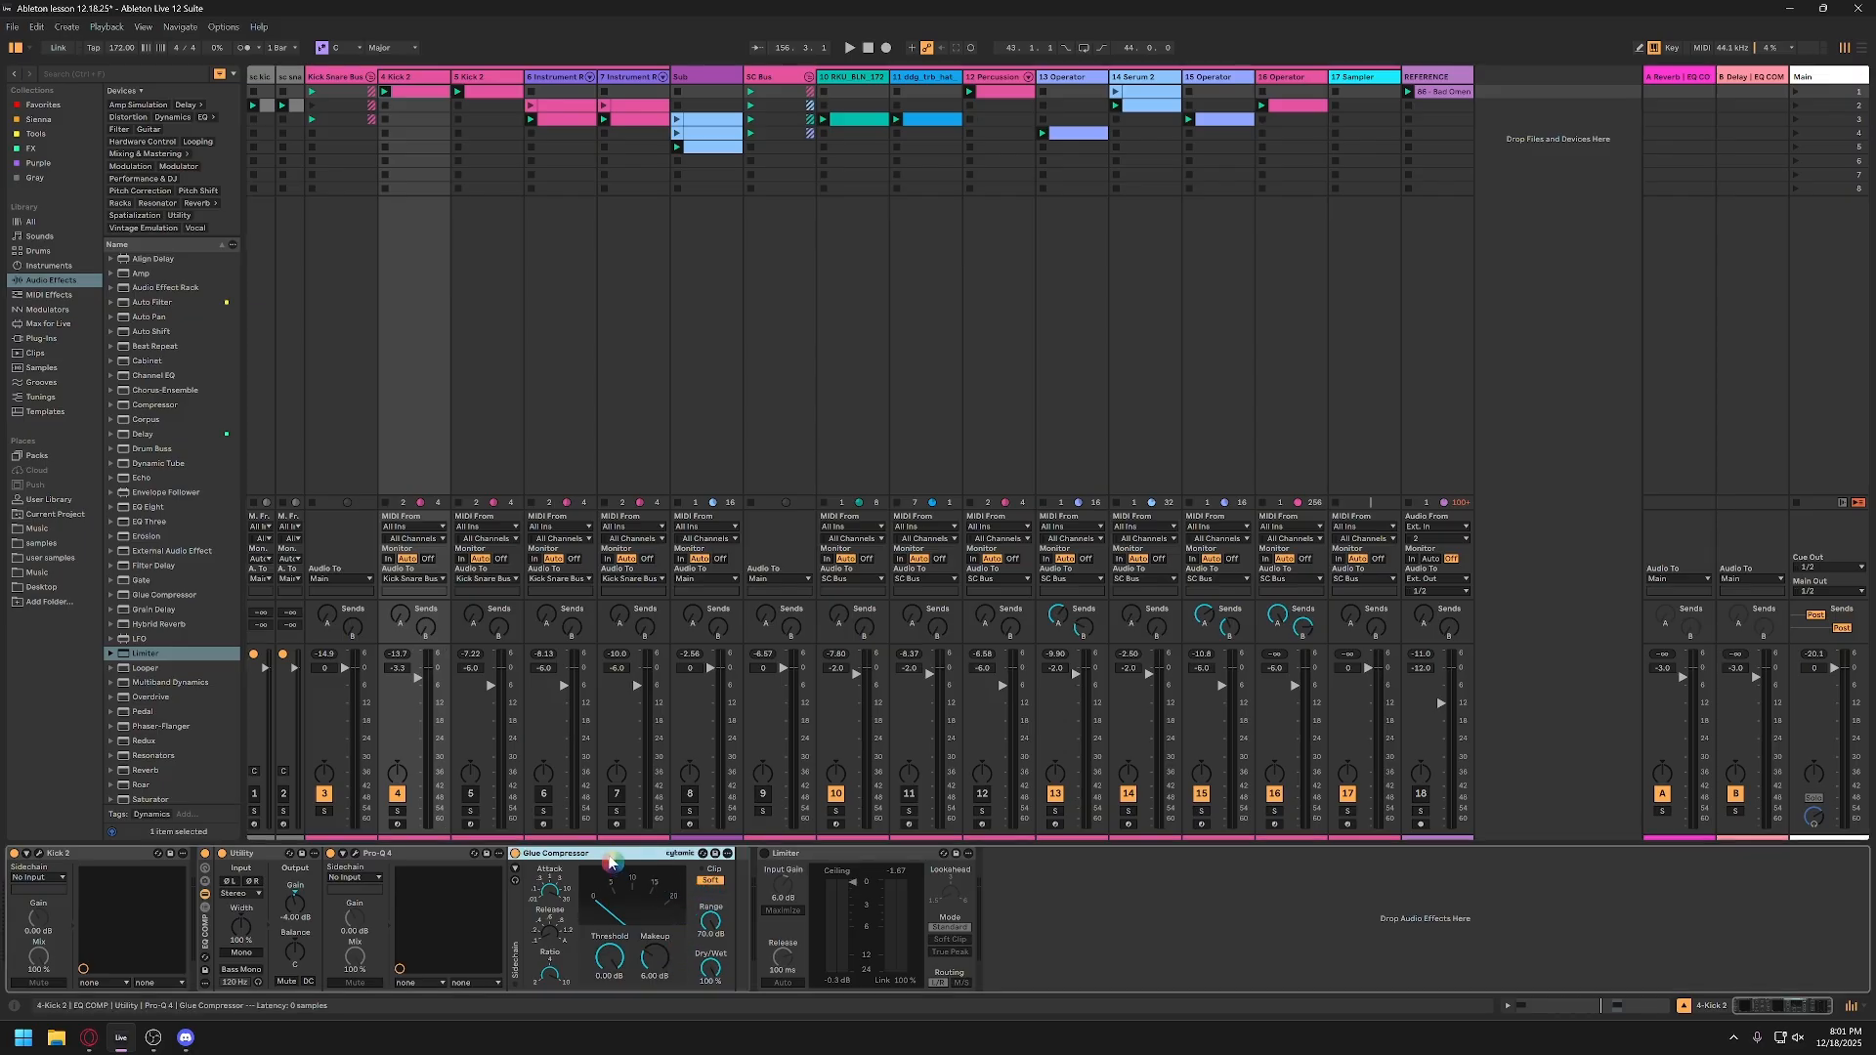
left_click(516, 854)
double_click(582, 855)
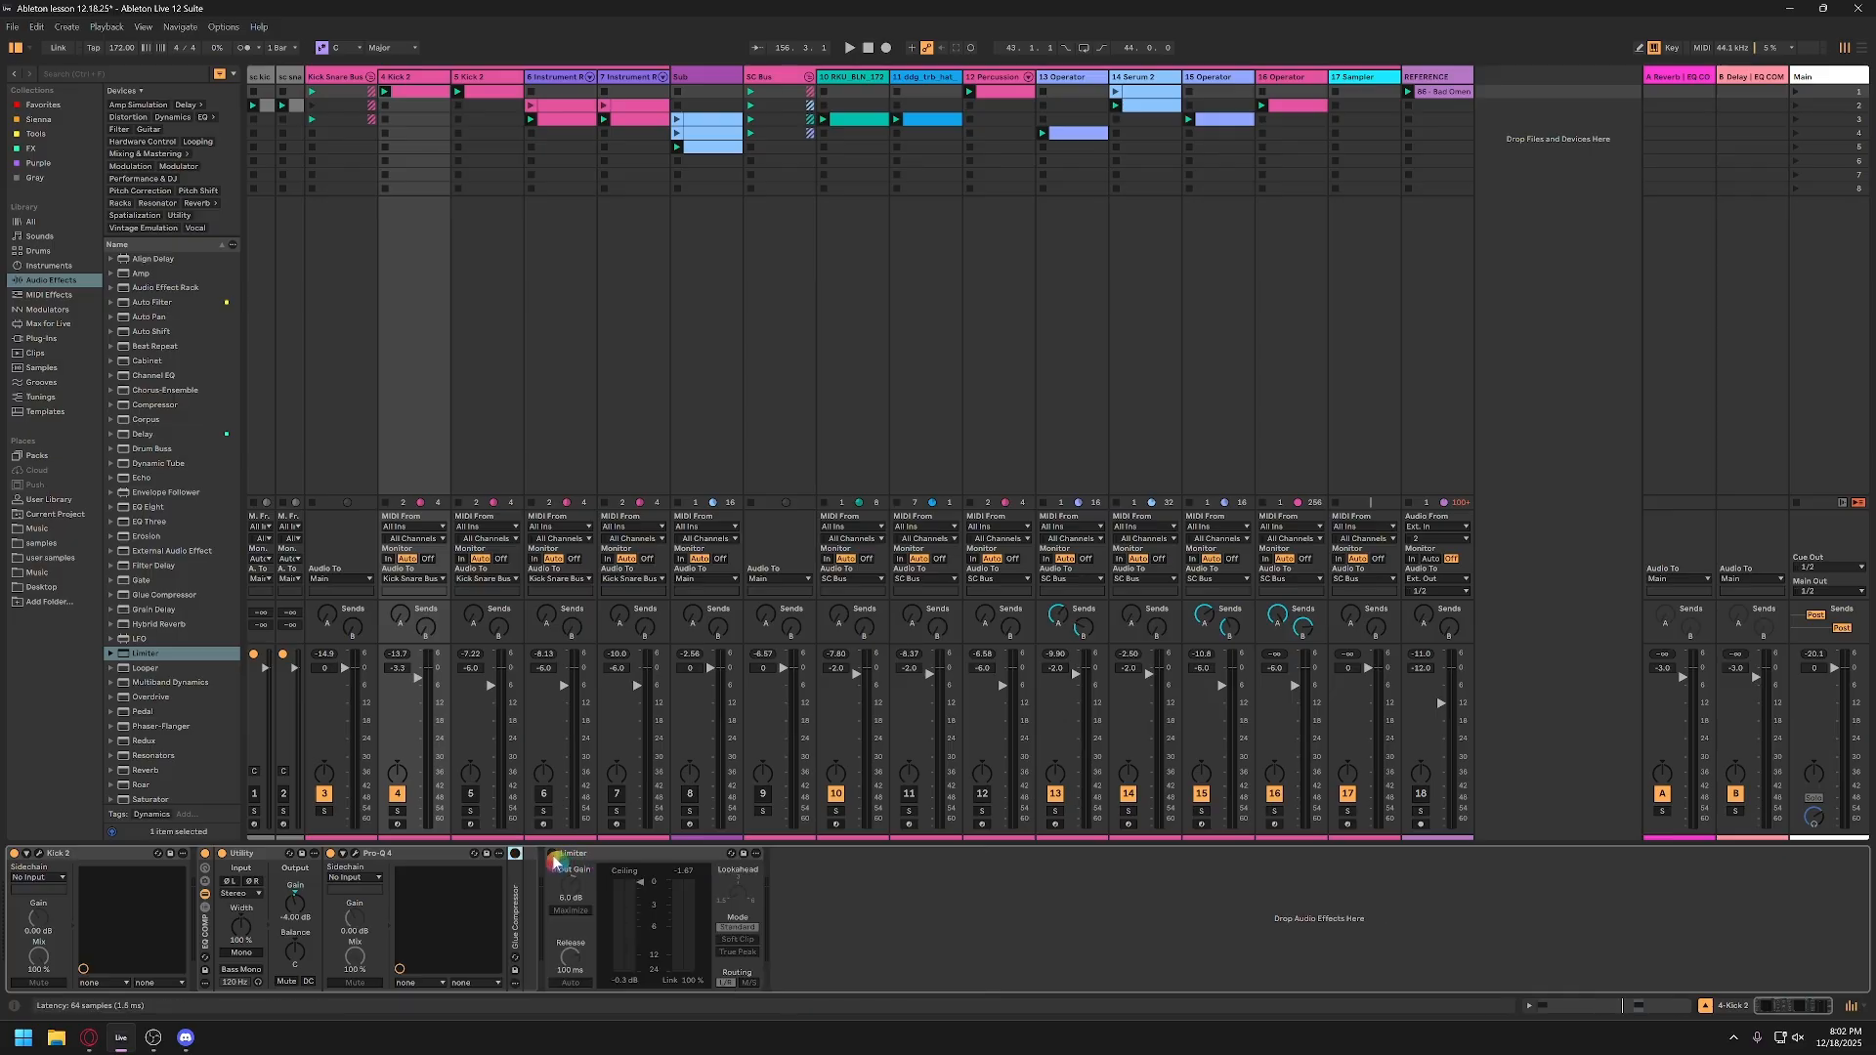
left_click(554, 854)
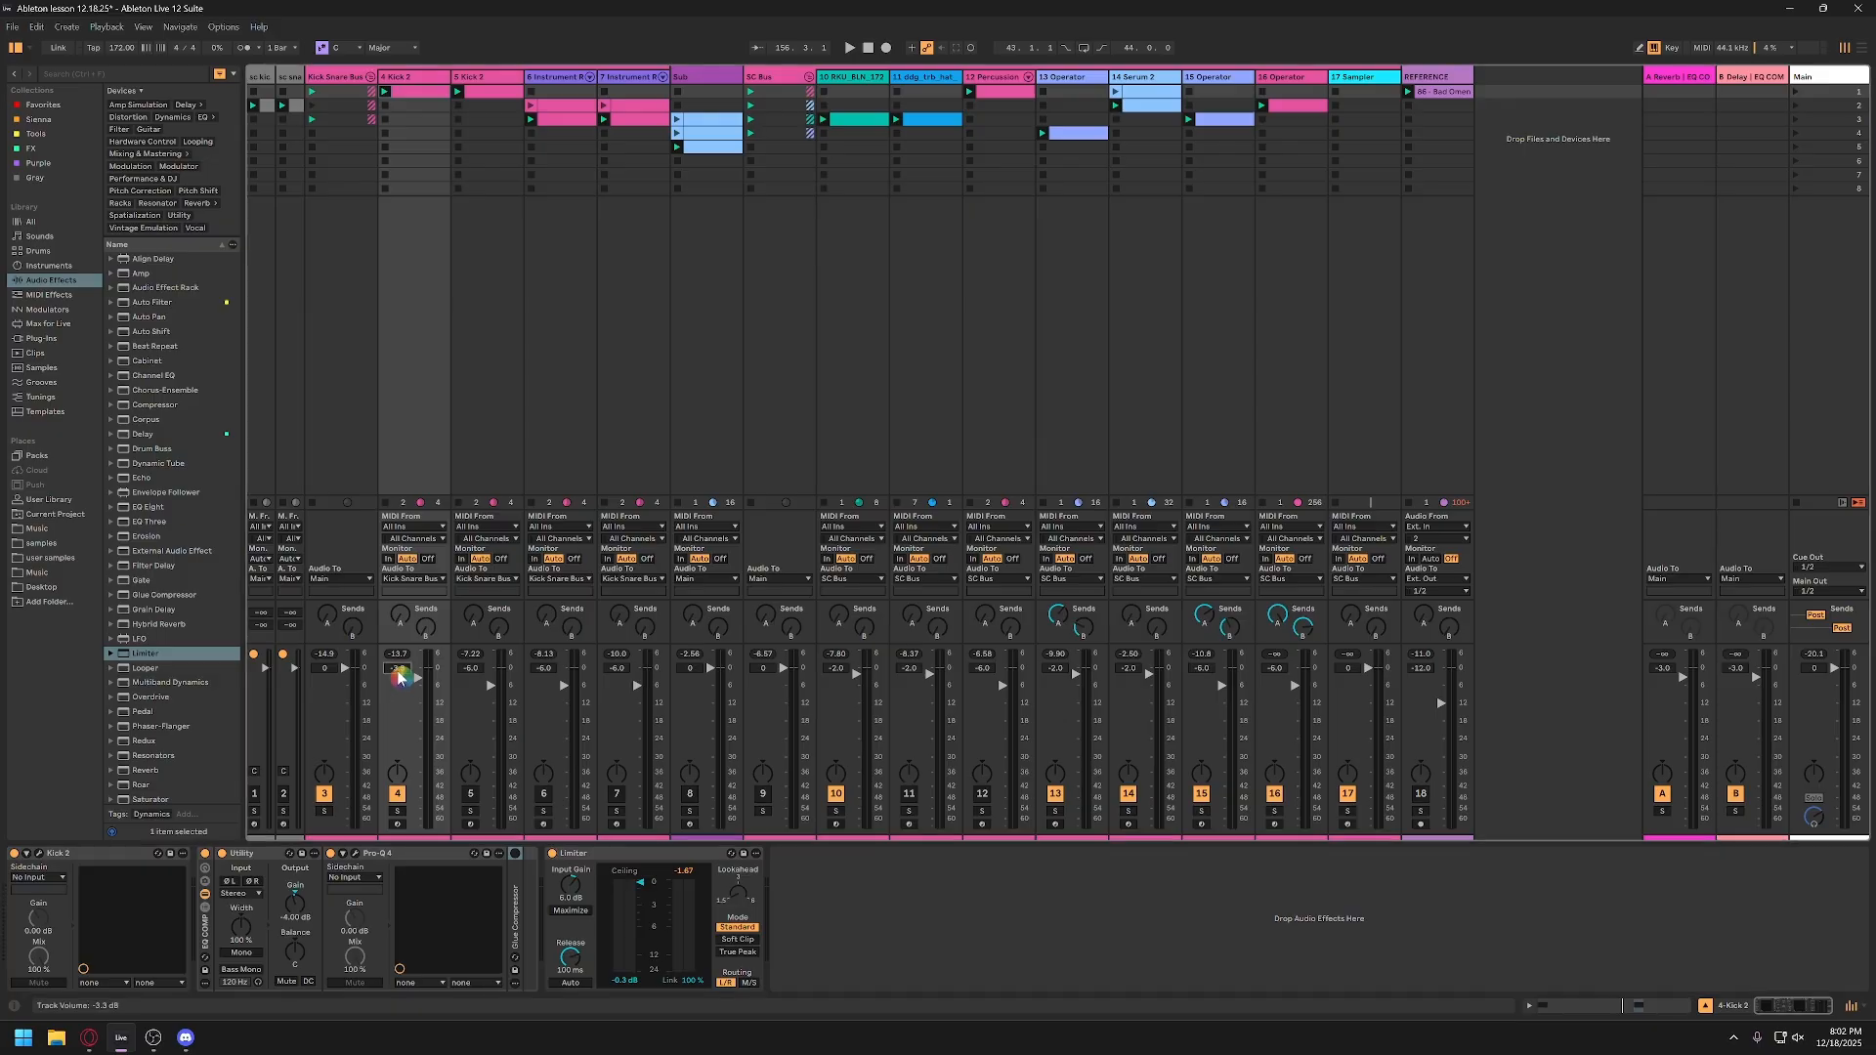
Step: Play the session with the Limiter active and set track 4's volume to -6 dB
key("Return")
key("space")
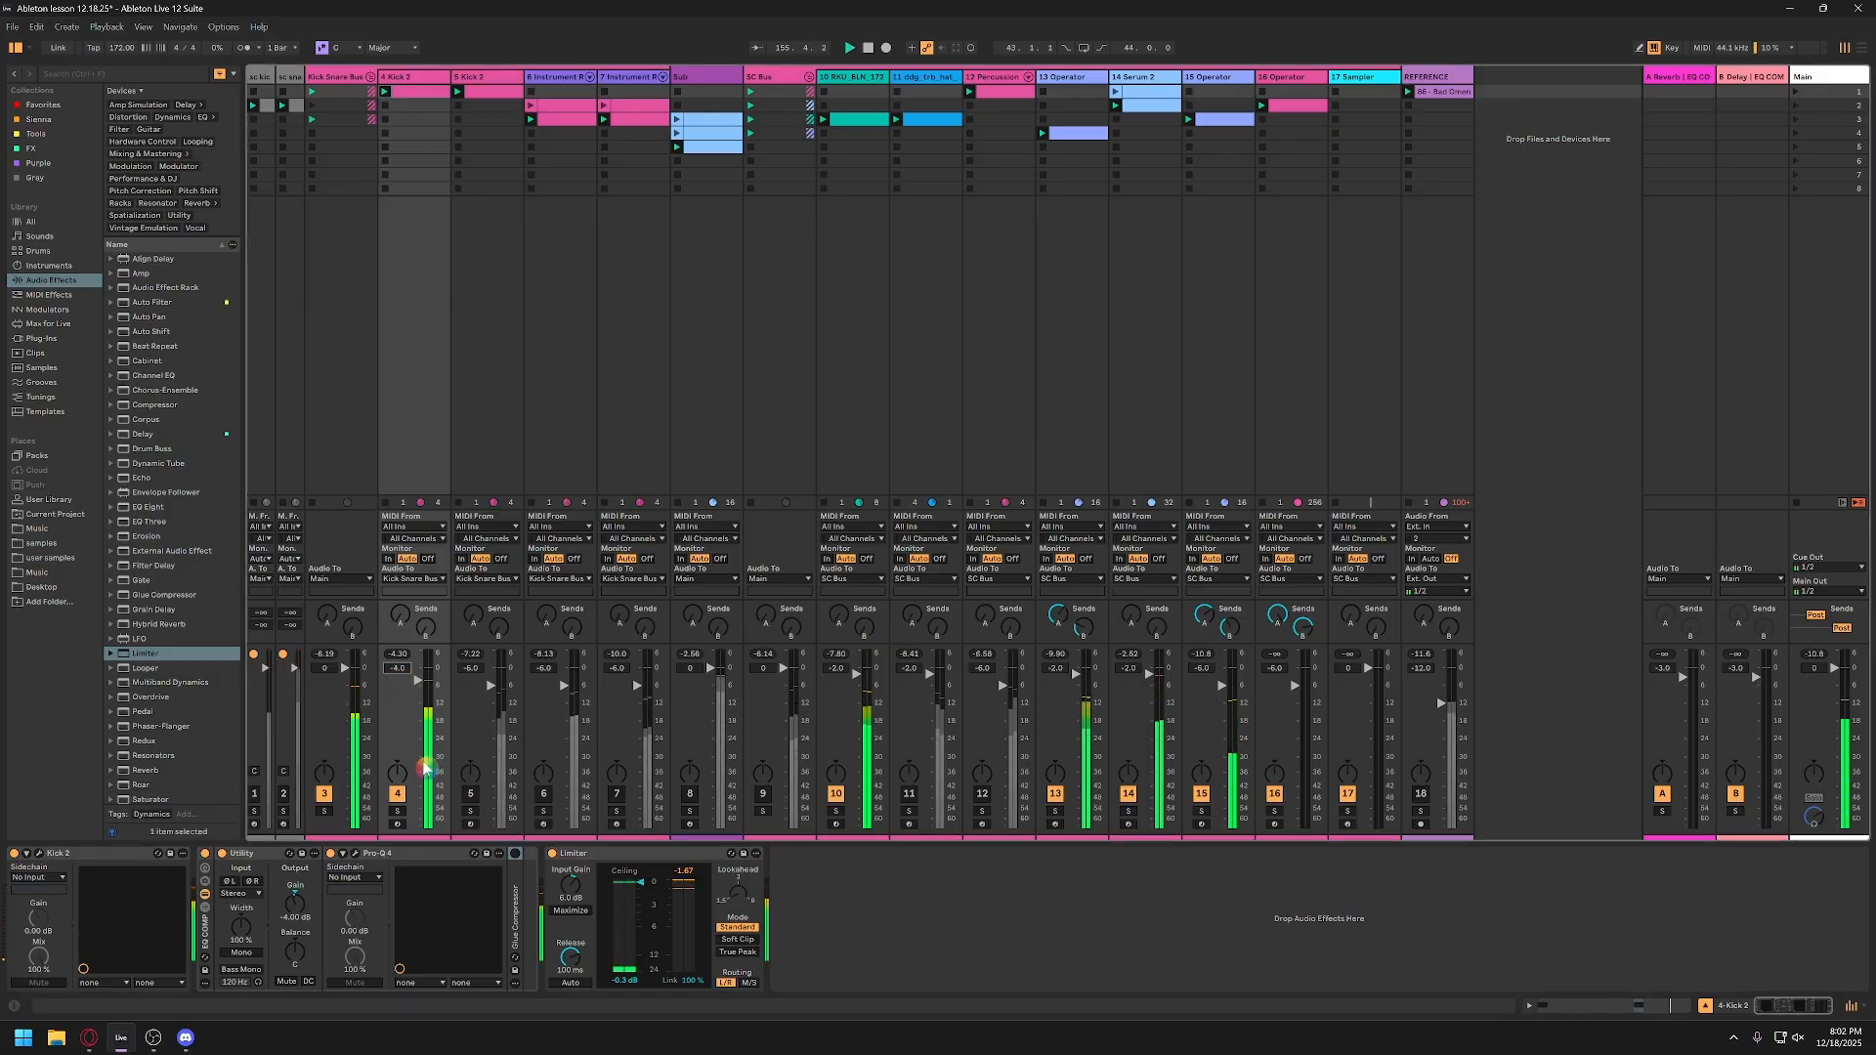
left_click(398, 670)
type("-6")
key("Return")
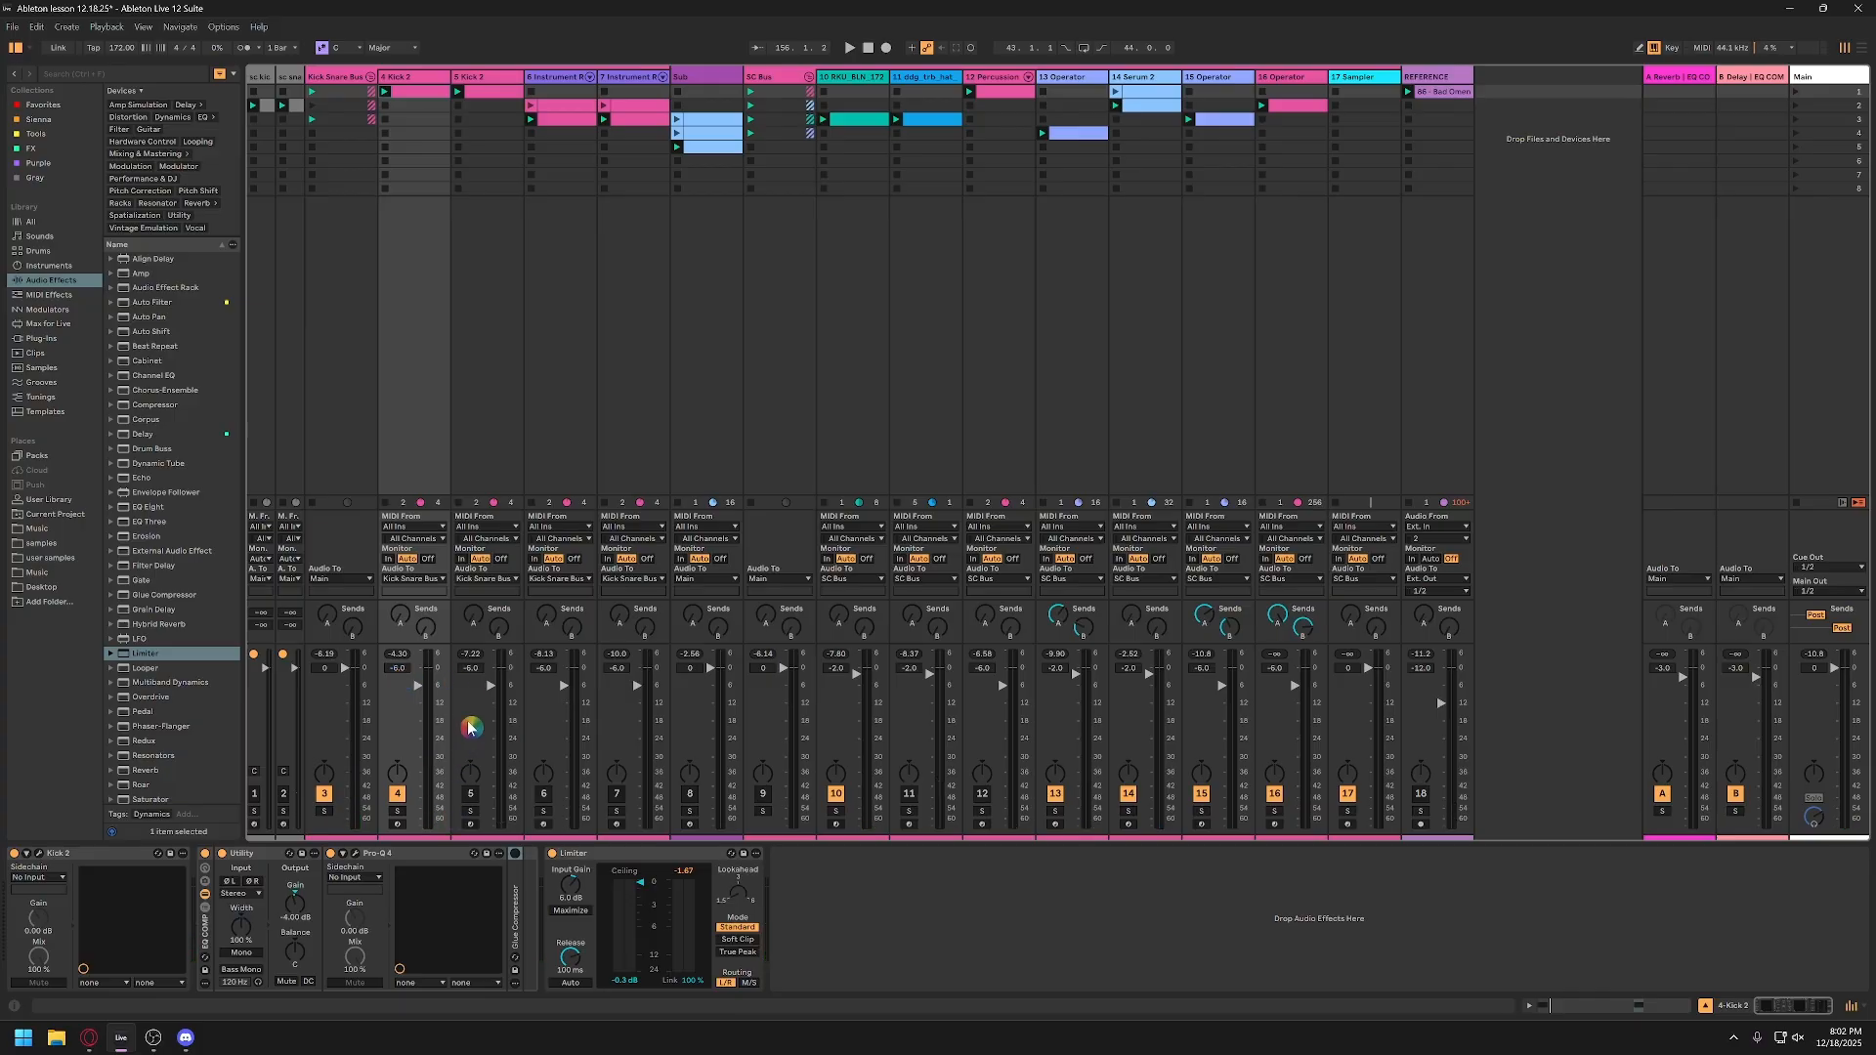
left_click(599, 854)
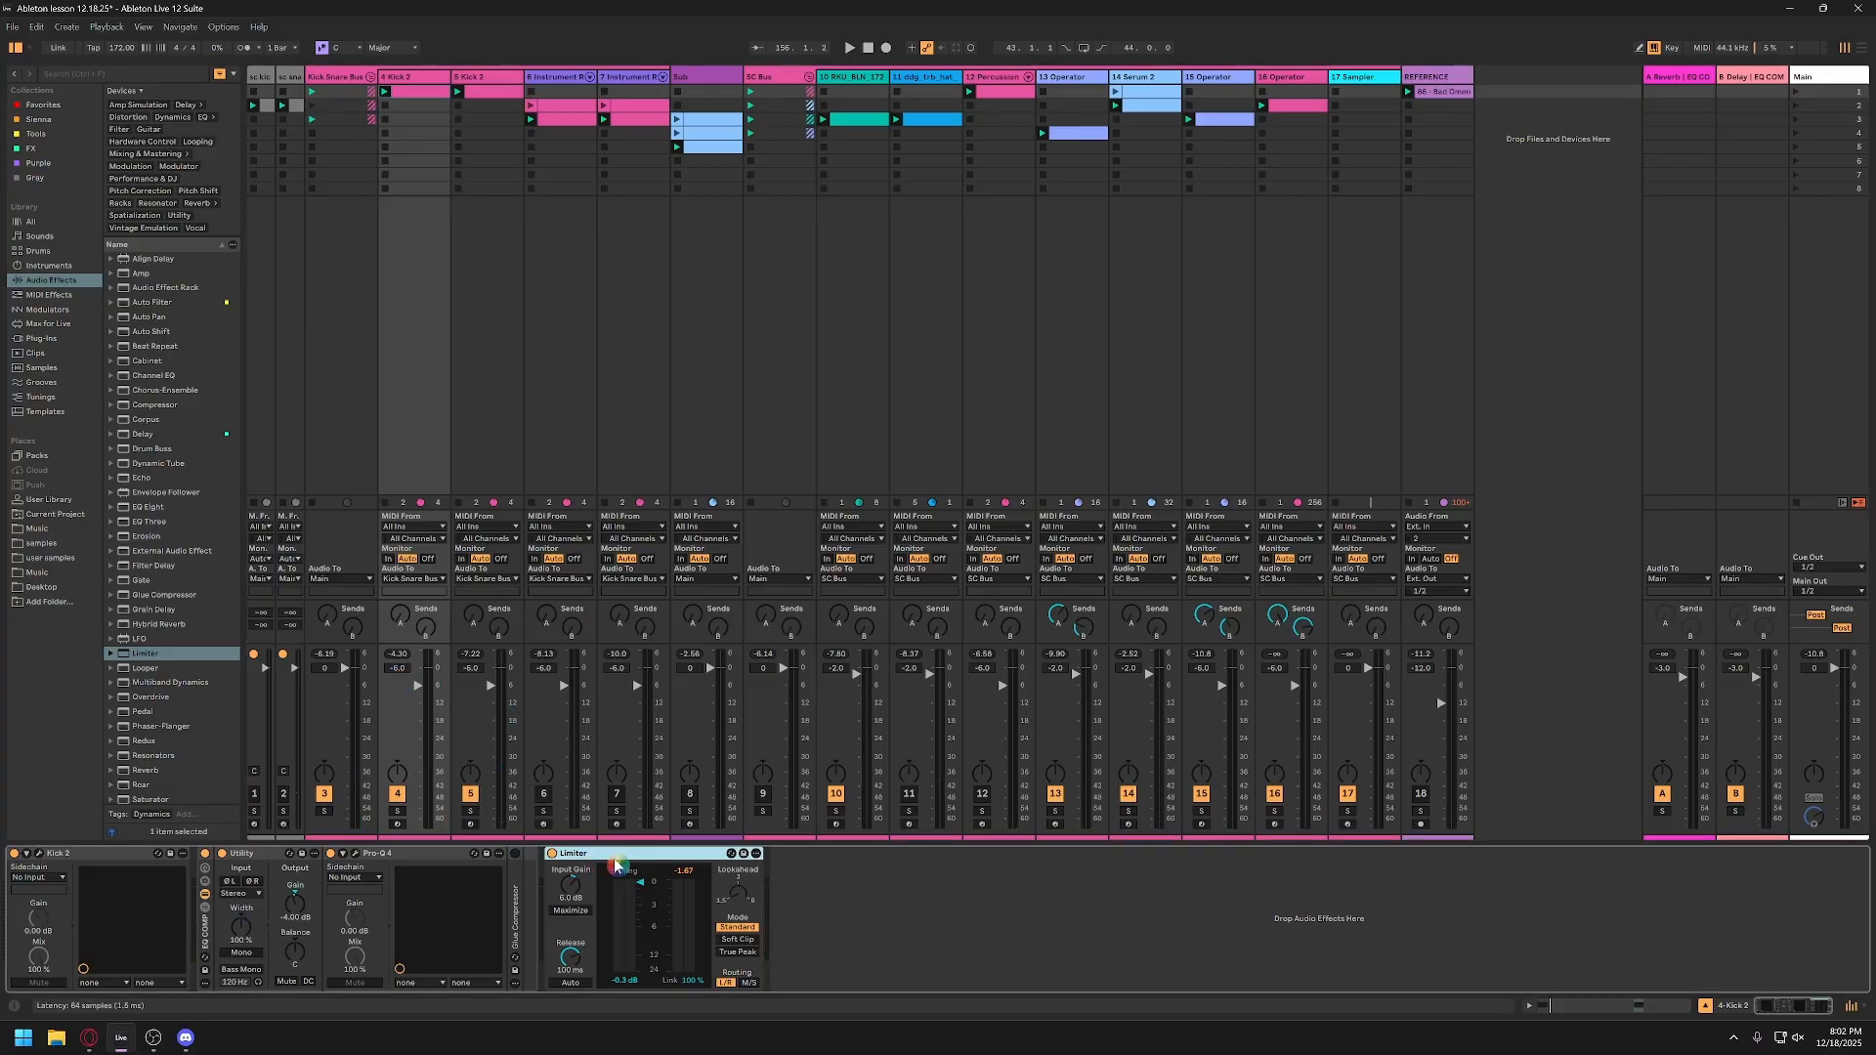
Step: Deactivate the Glue Compressor on track 5 and adjust the Limiter's input gain while the session plays
left_click(507, 80)
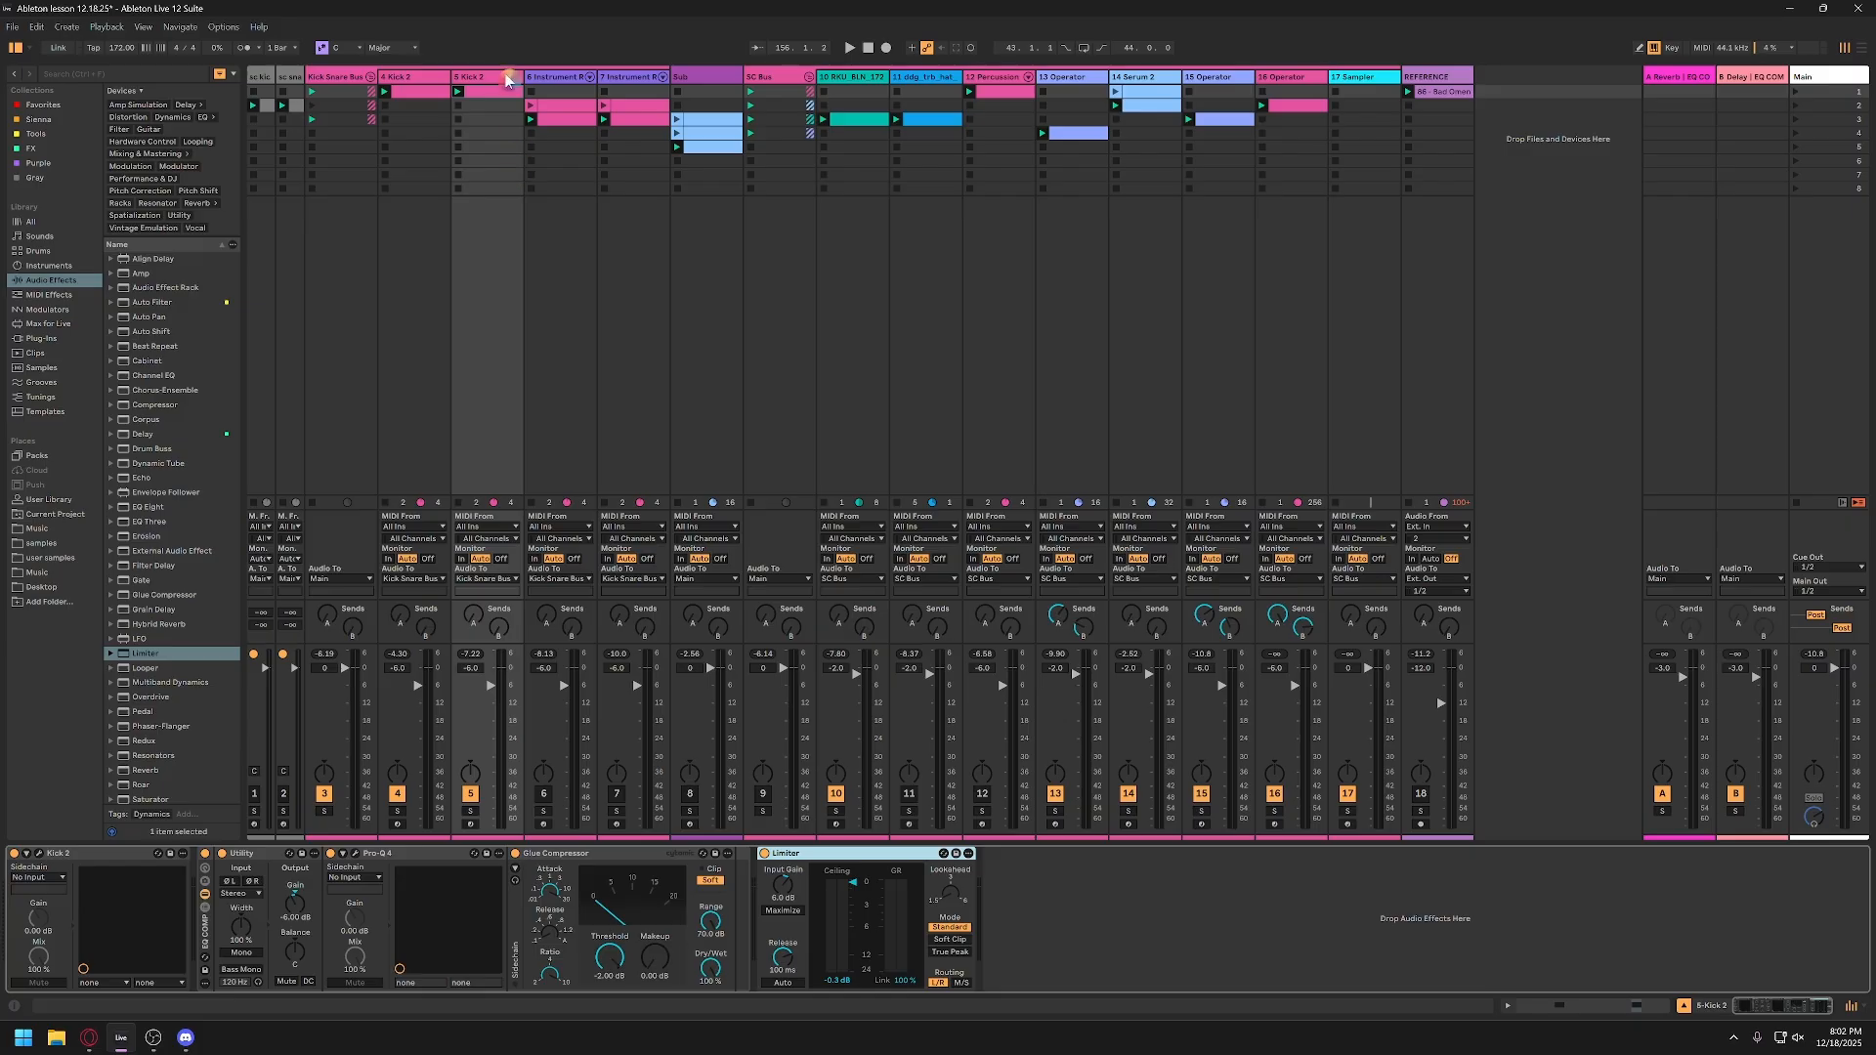
left_click(711, 879)
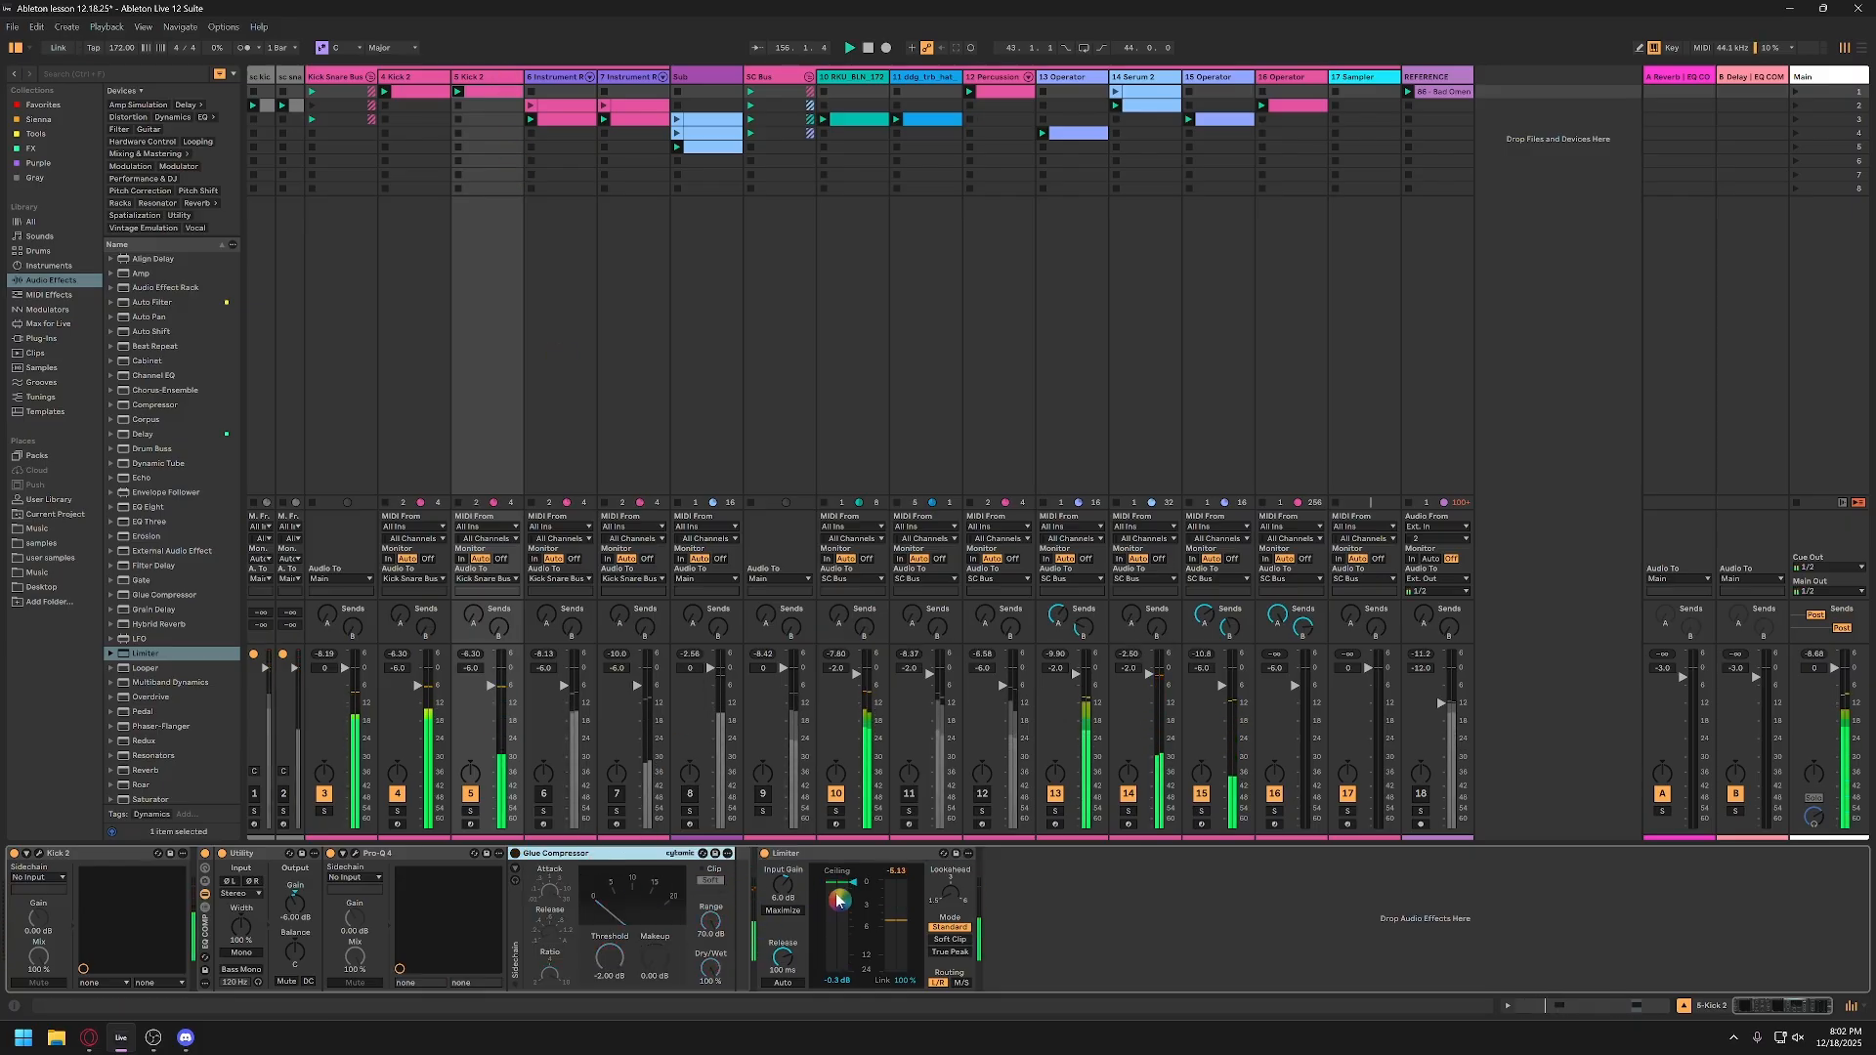
left_click_drag(796, 896, 797, 924)
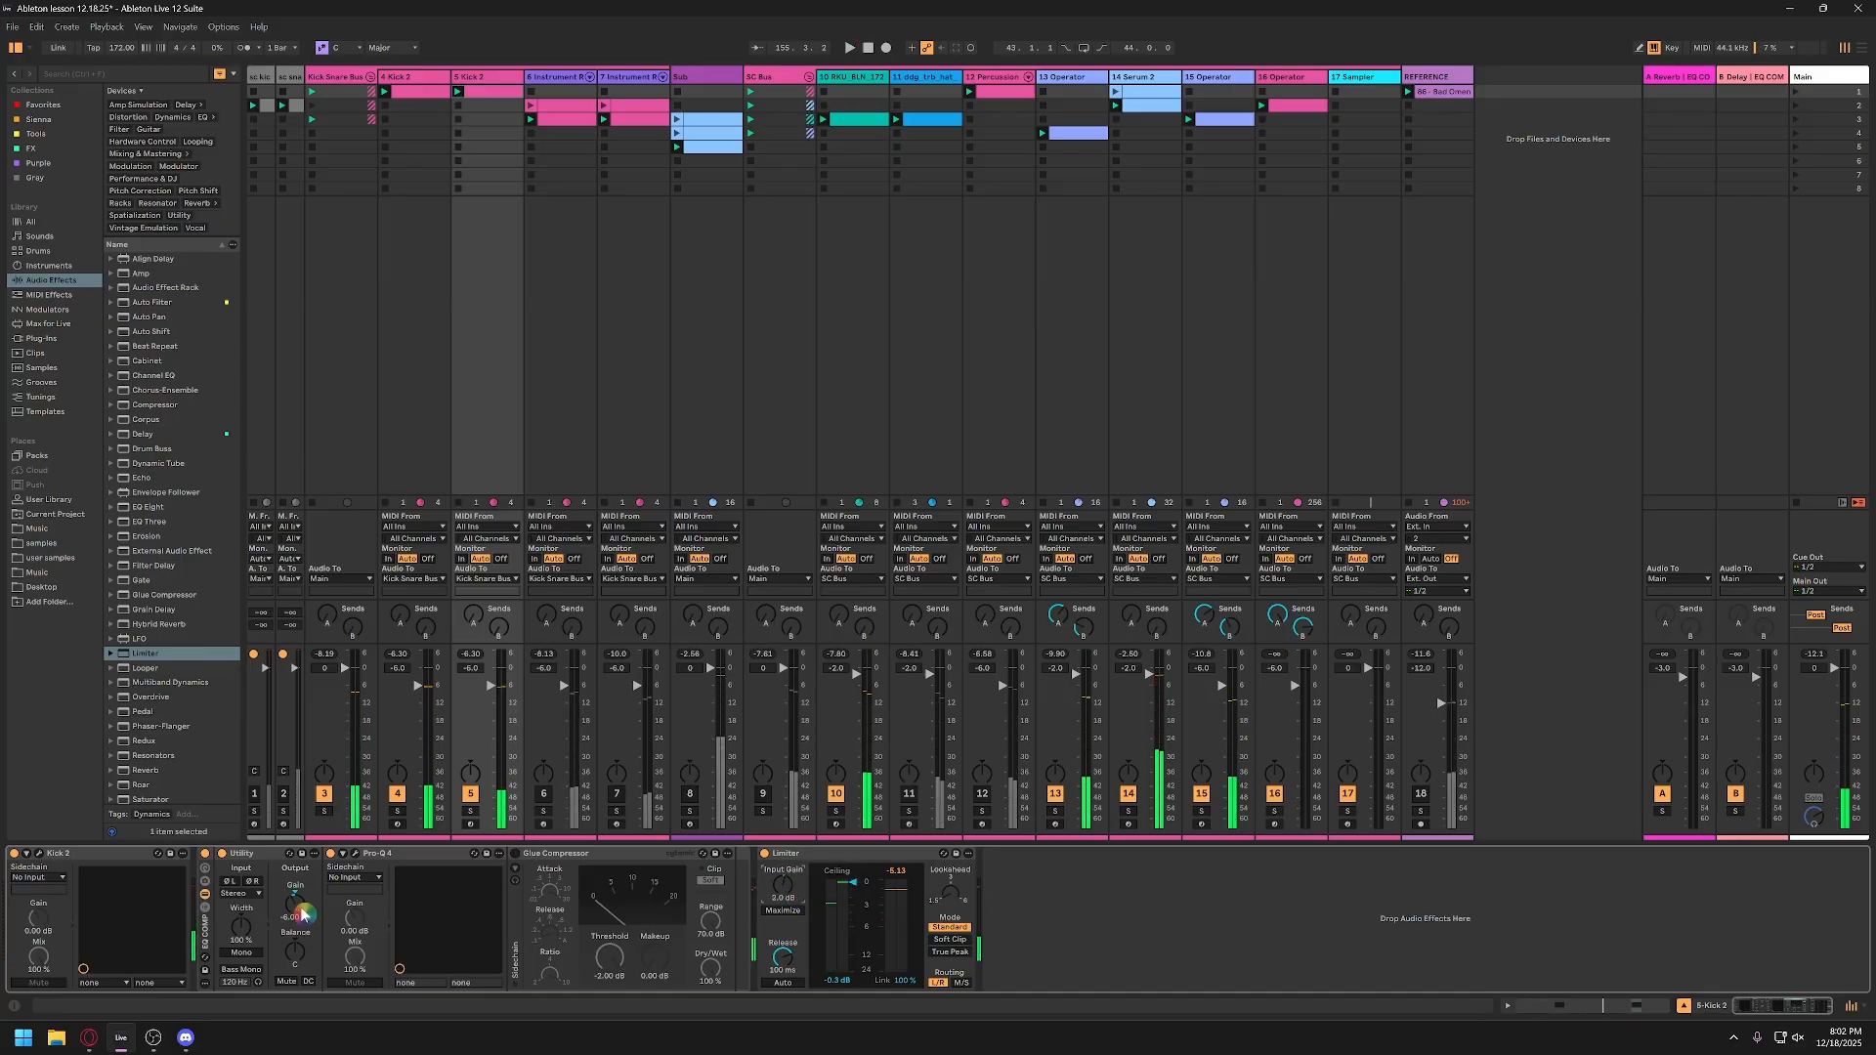
Step: Lower the low cut in track 5's Pro-Q 4 to about 110 Hz and add a bell band at the peak near 162 Hz
left_click(355, 856)
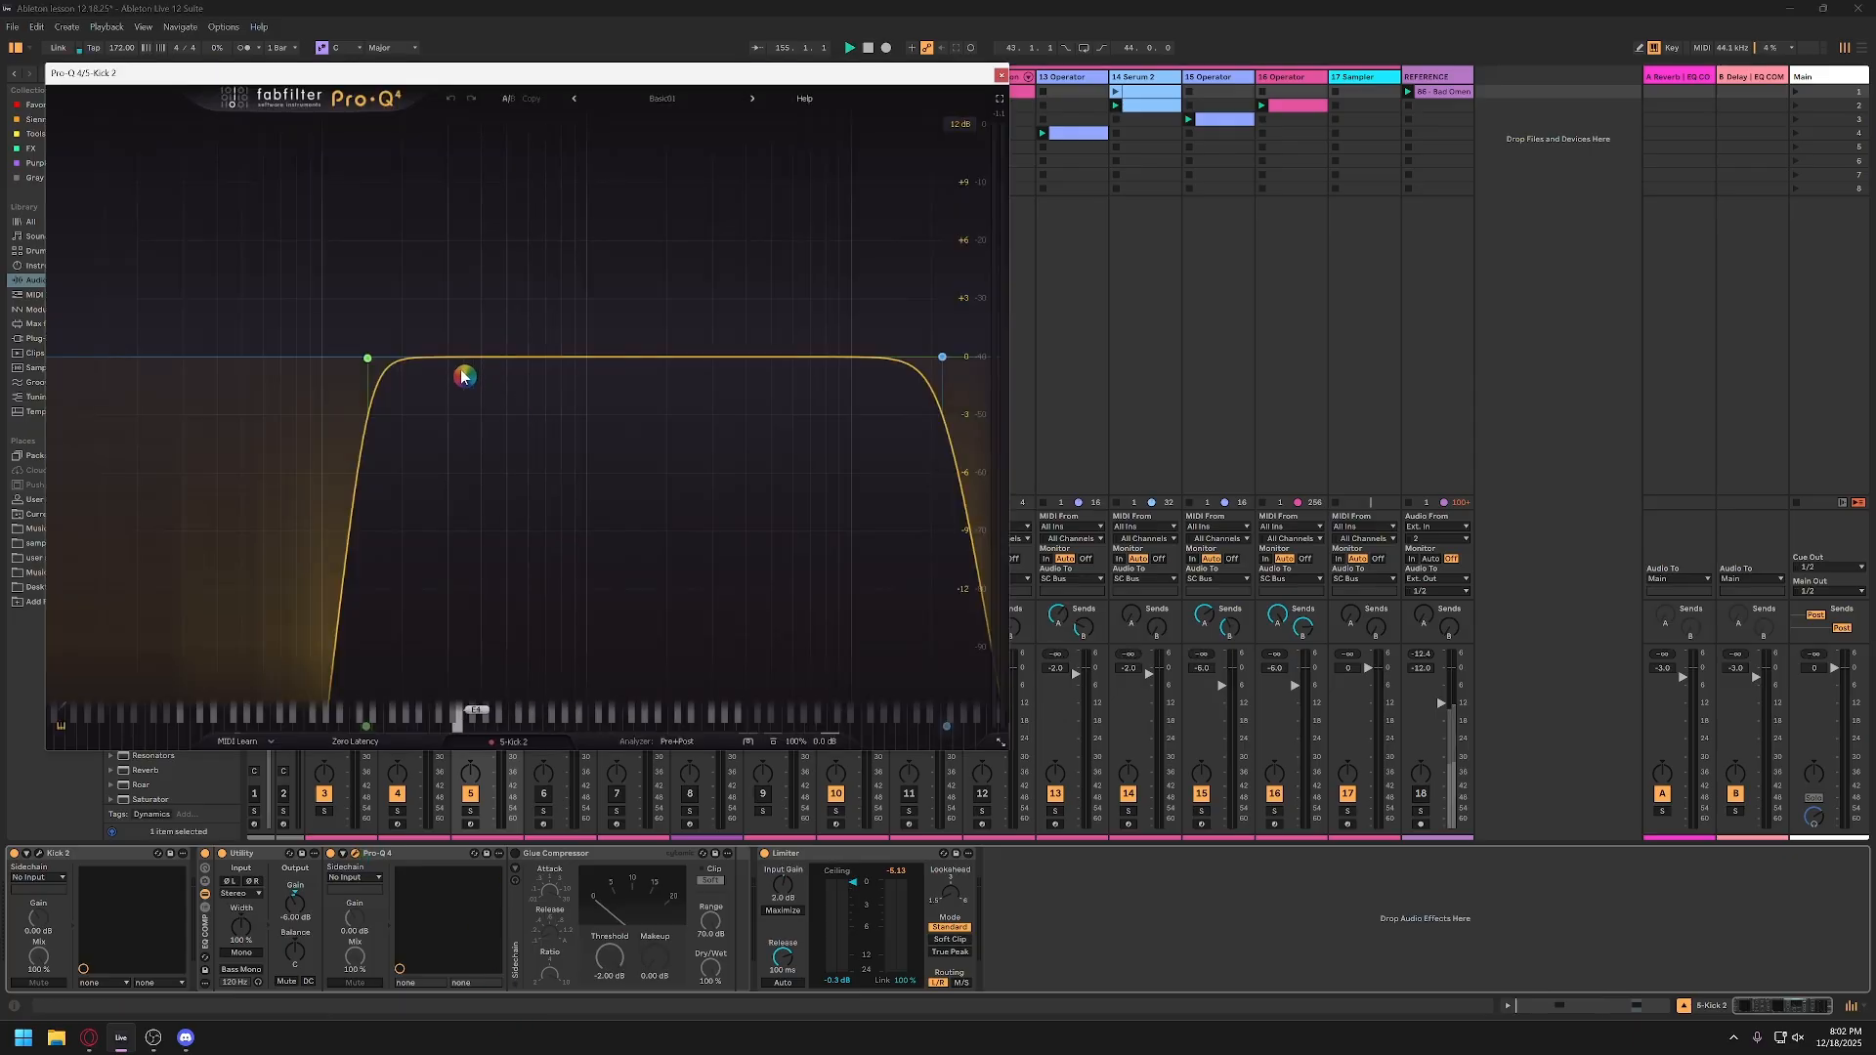
key("space")
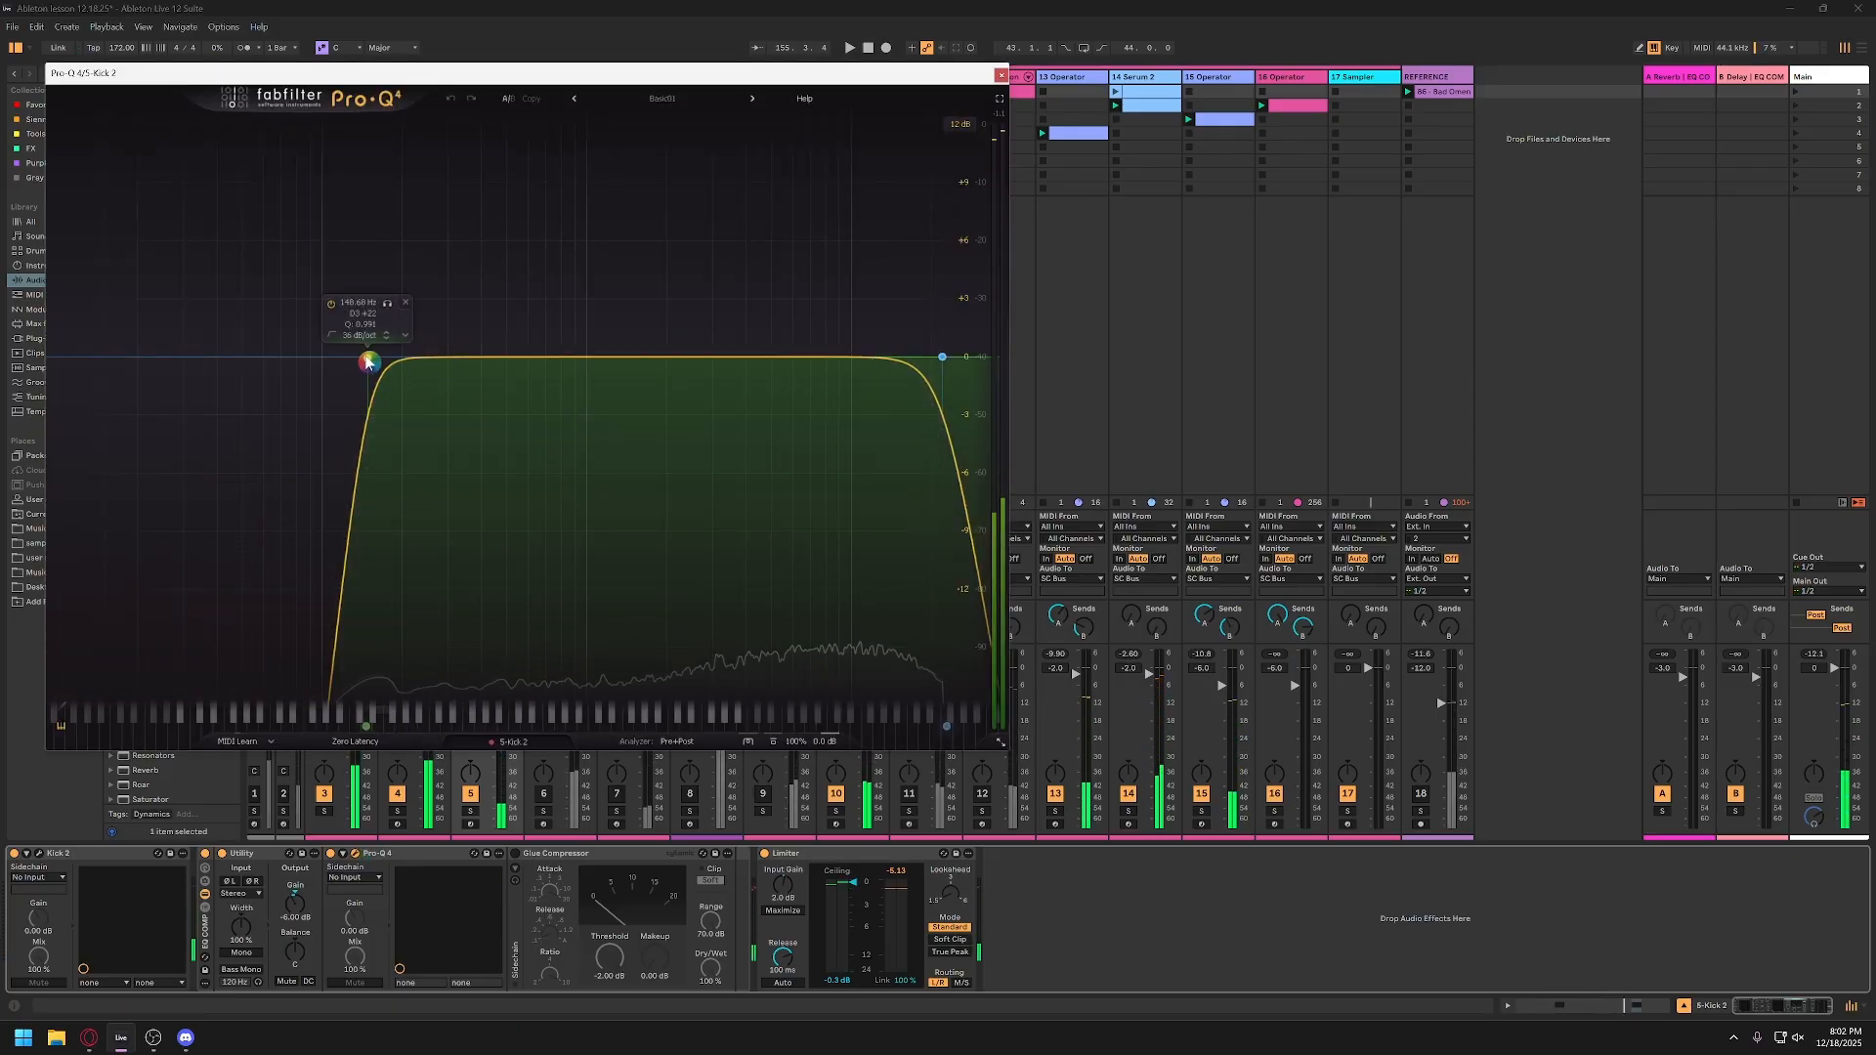
left_click_drag(367, 359, 334, 360)
key("space")
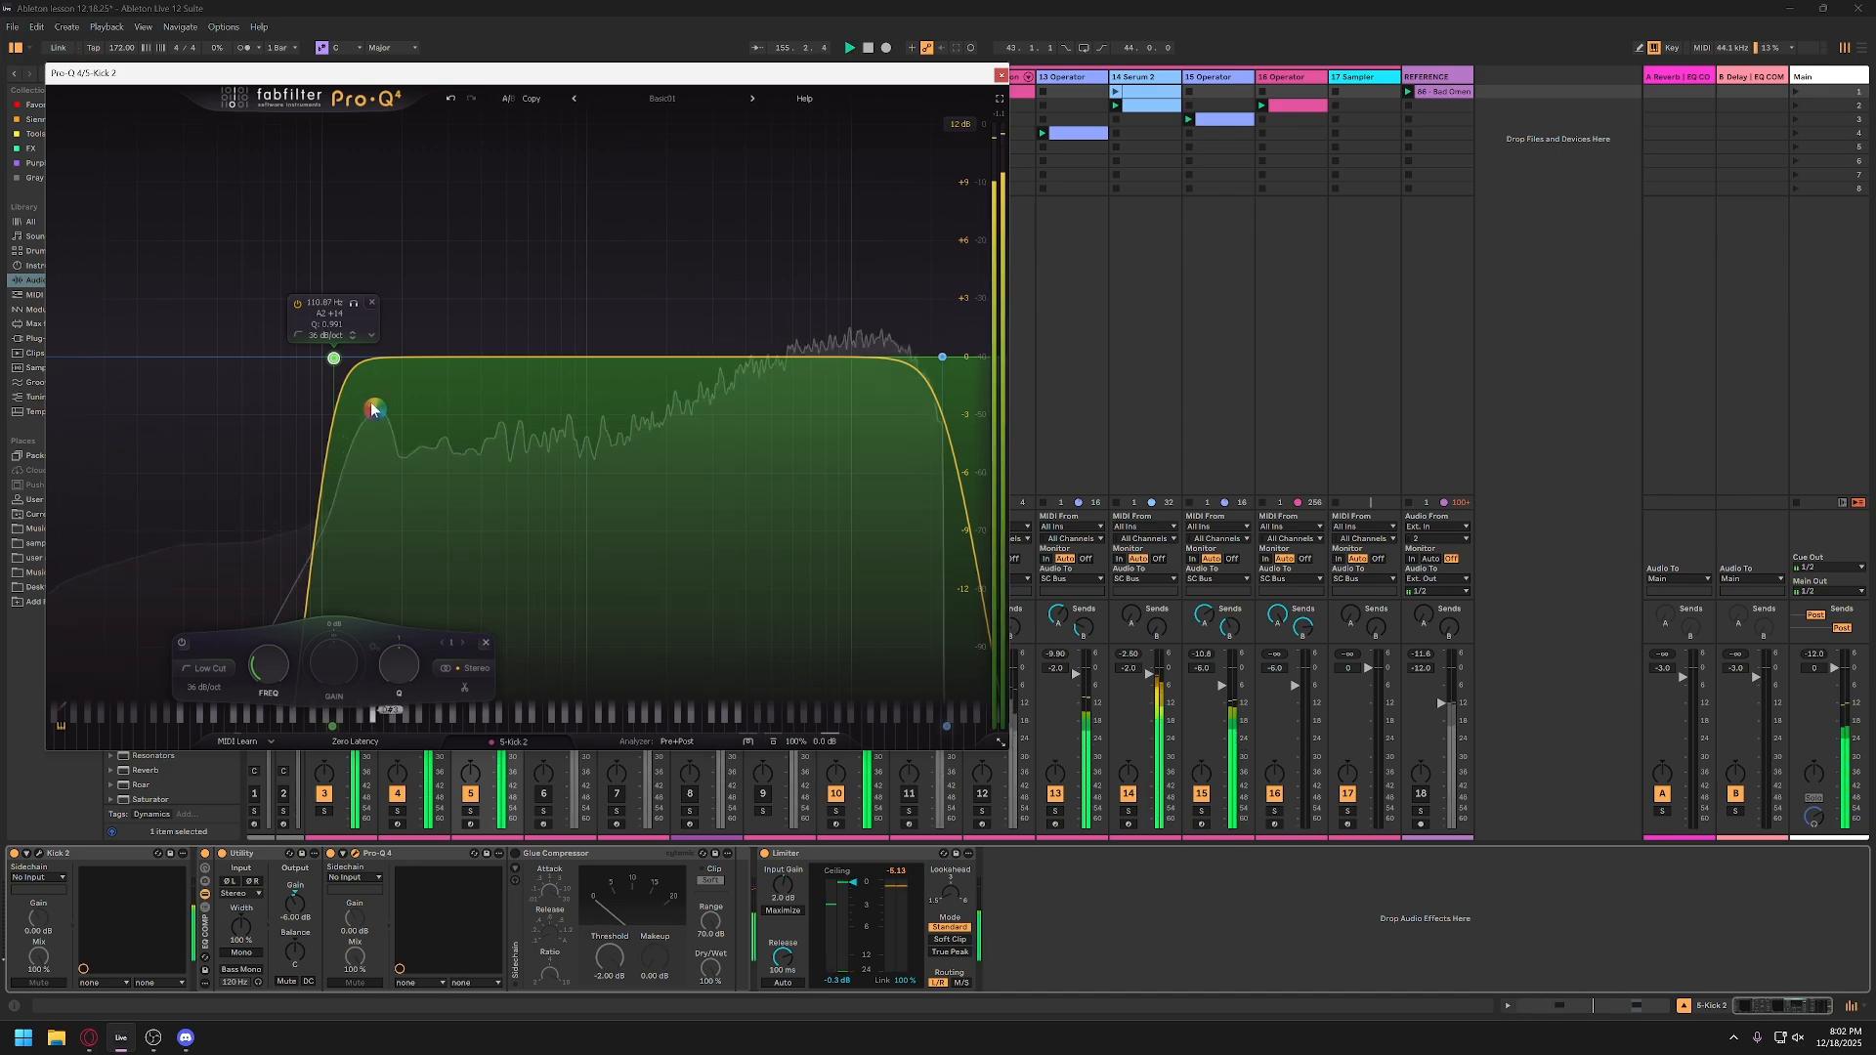
key("space")
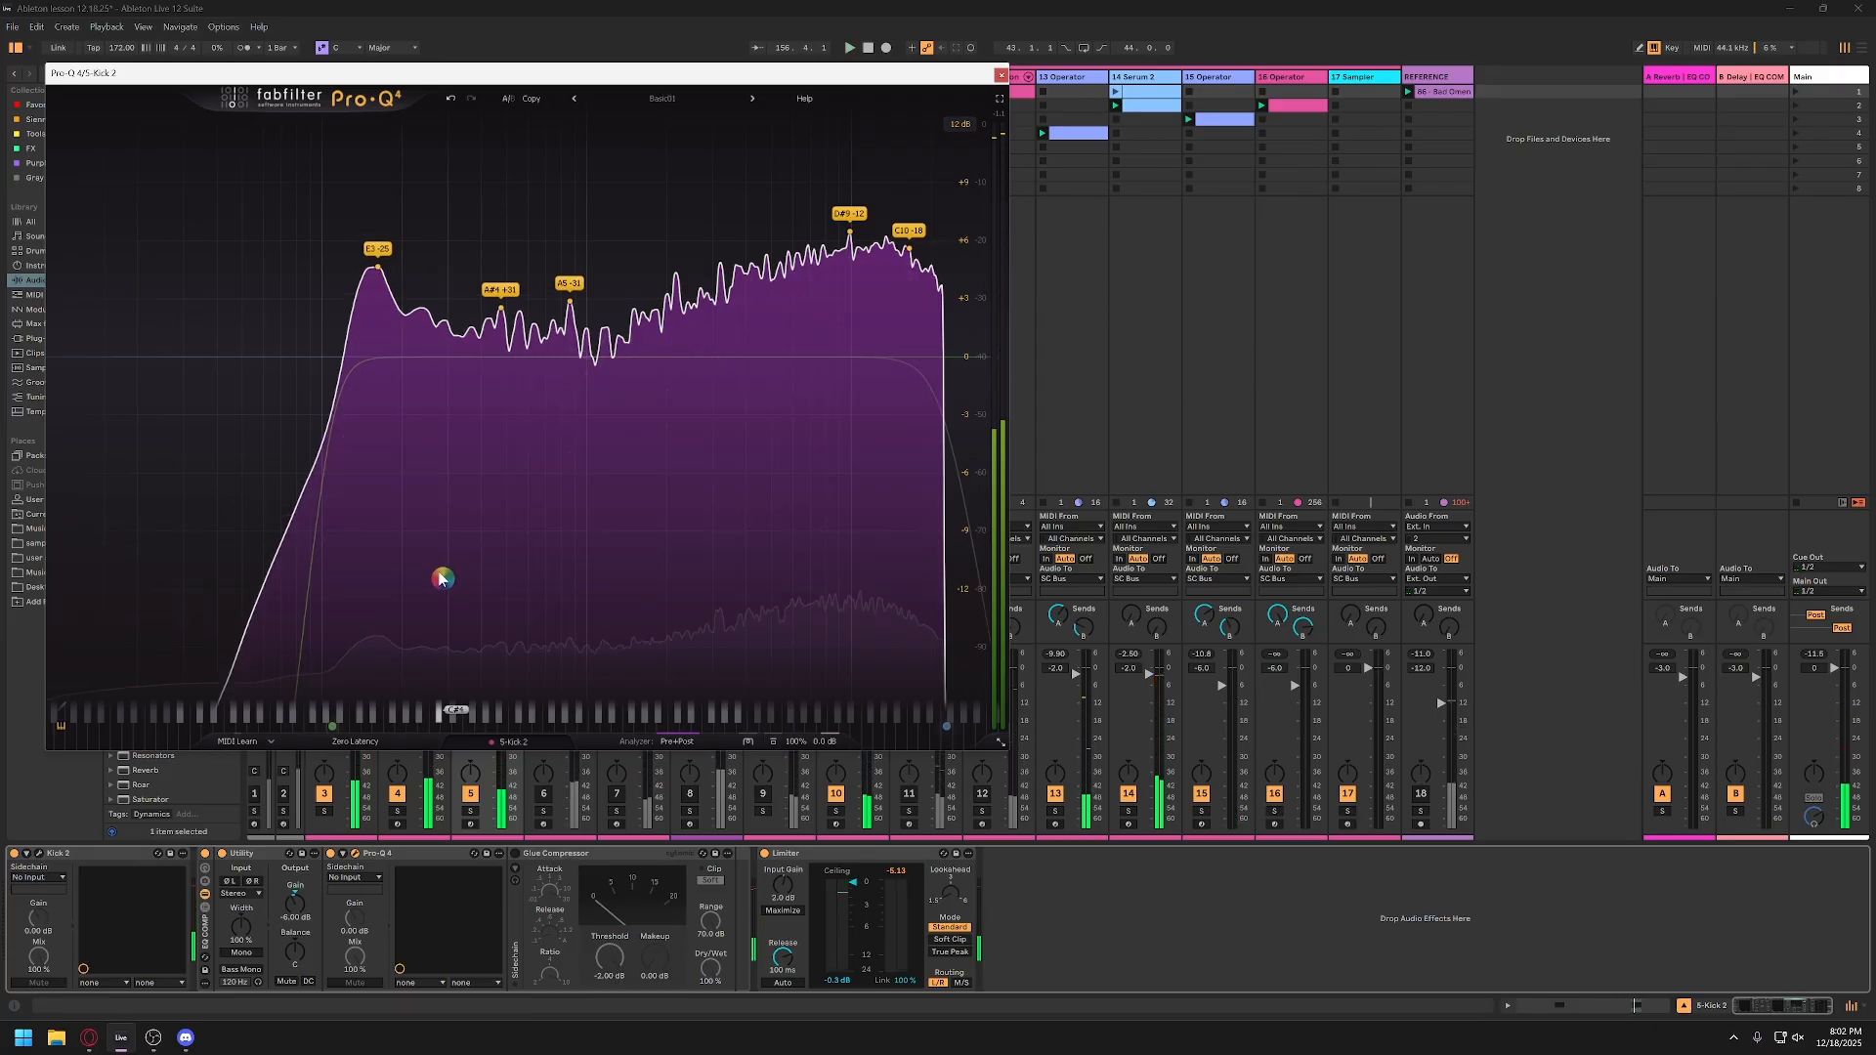
left_click(379, 273)
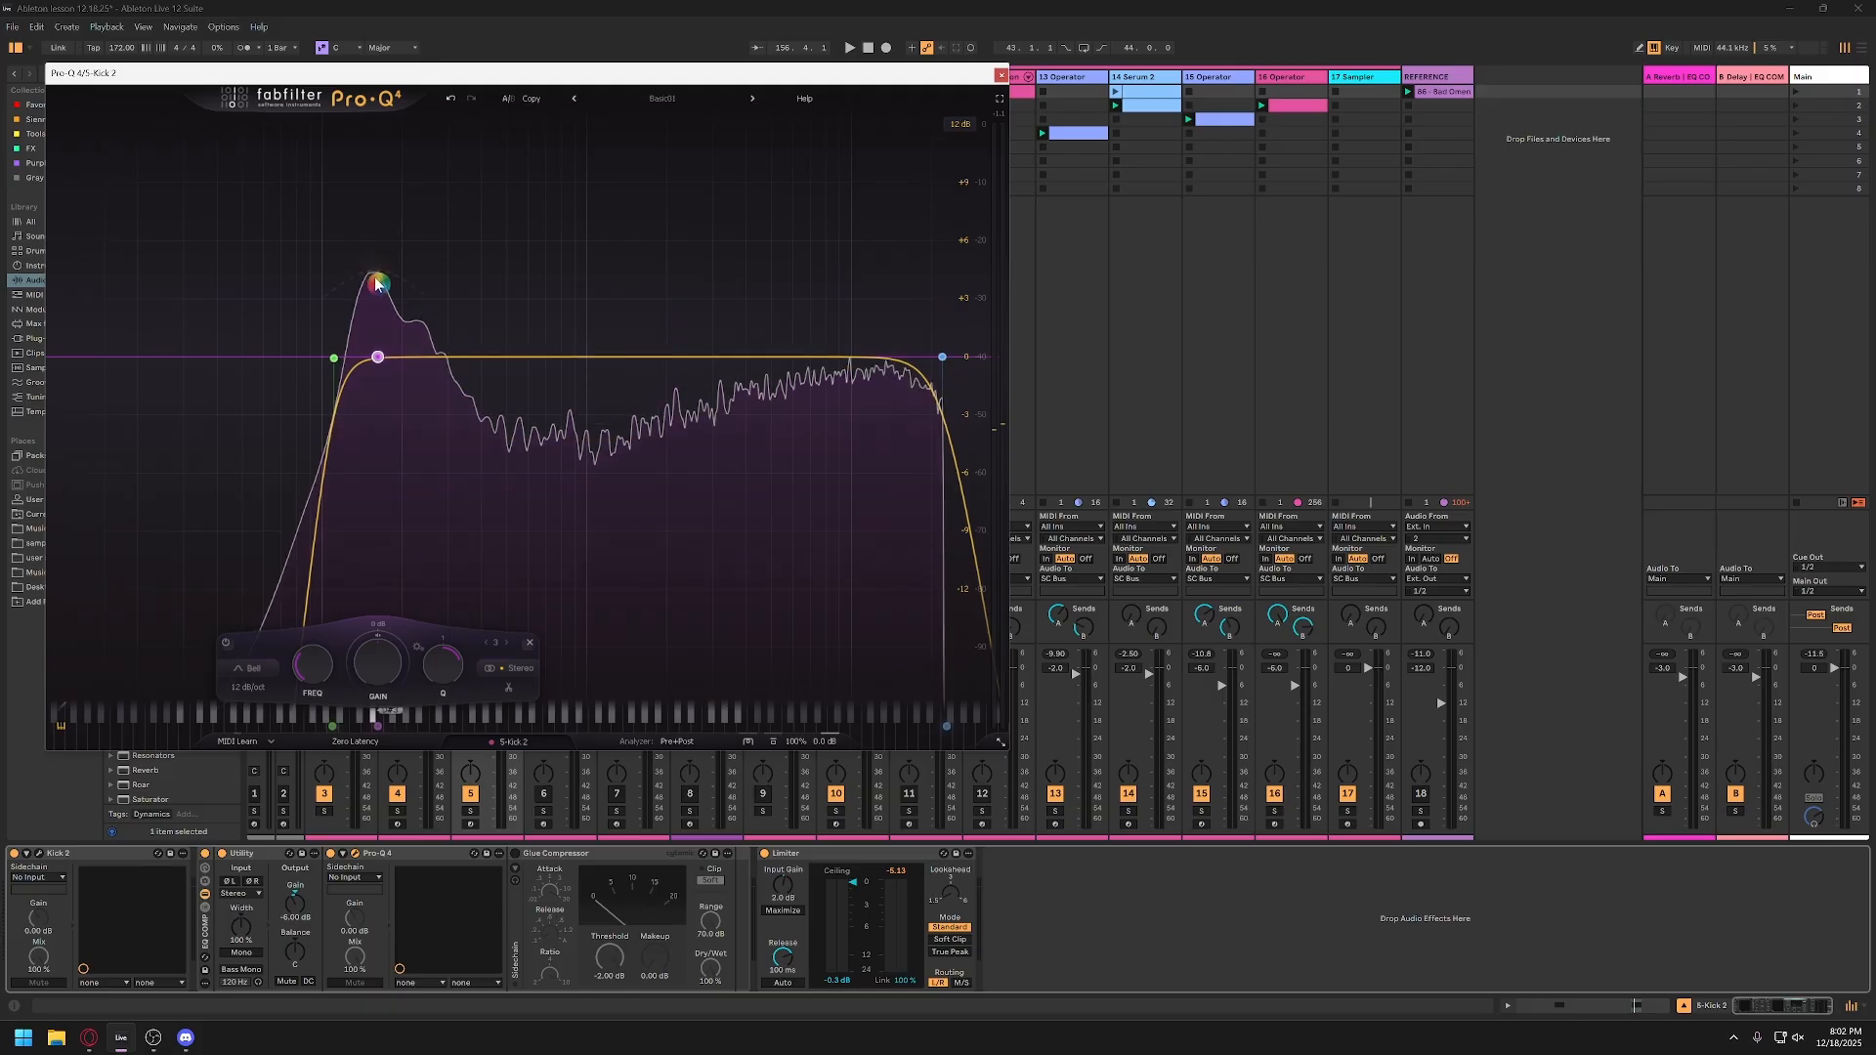
Step: In track 5's Kick 2, set the pitch envelope's last point to C2 (65 Hz) and its second point to E5 (659 Hz)
left_click(43, 858)
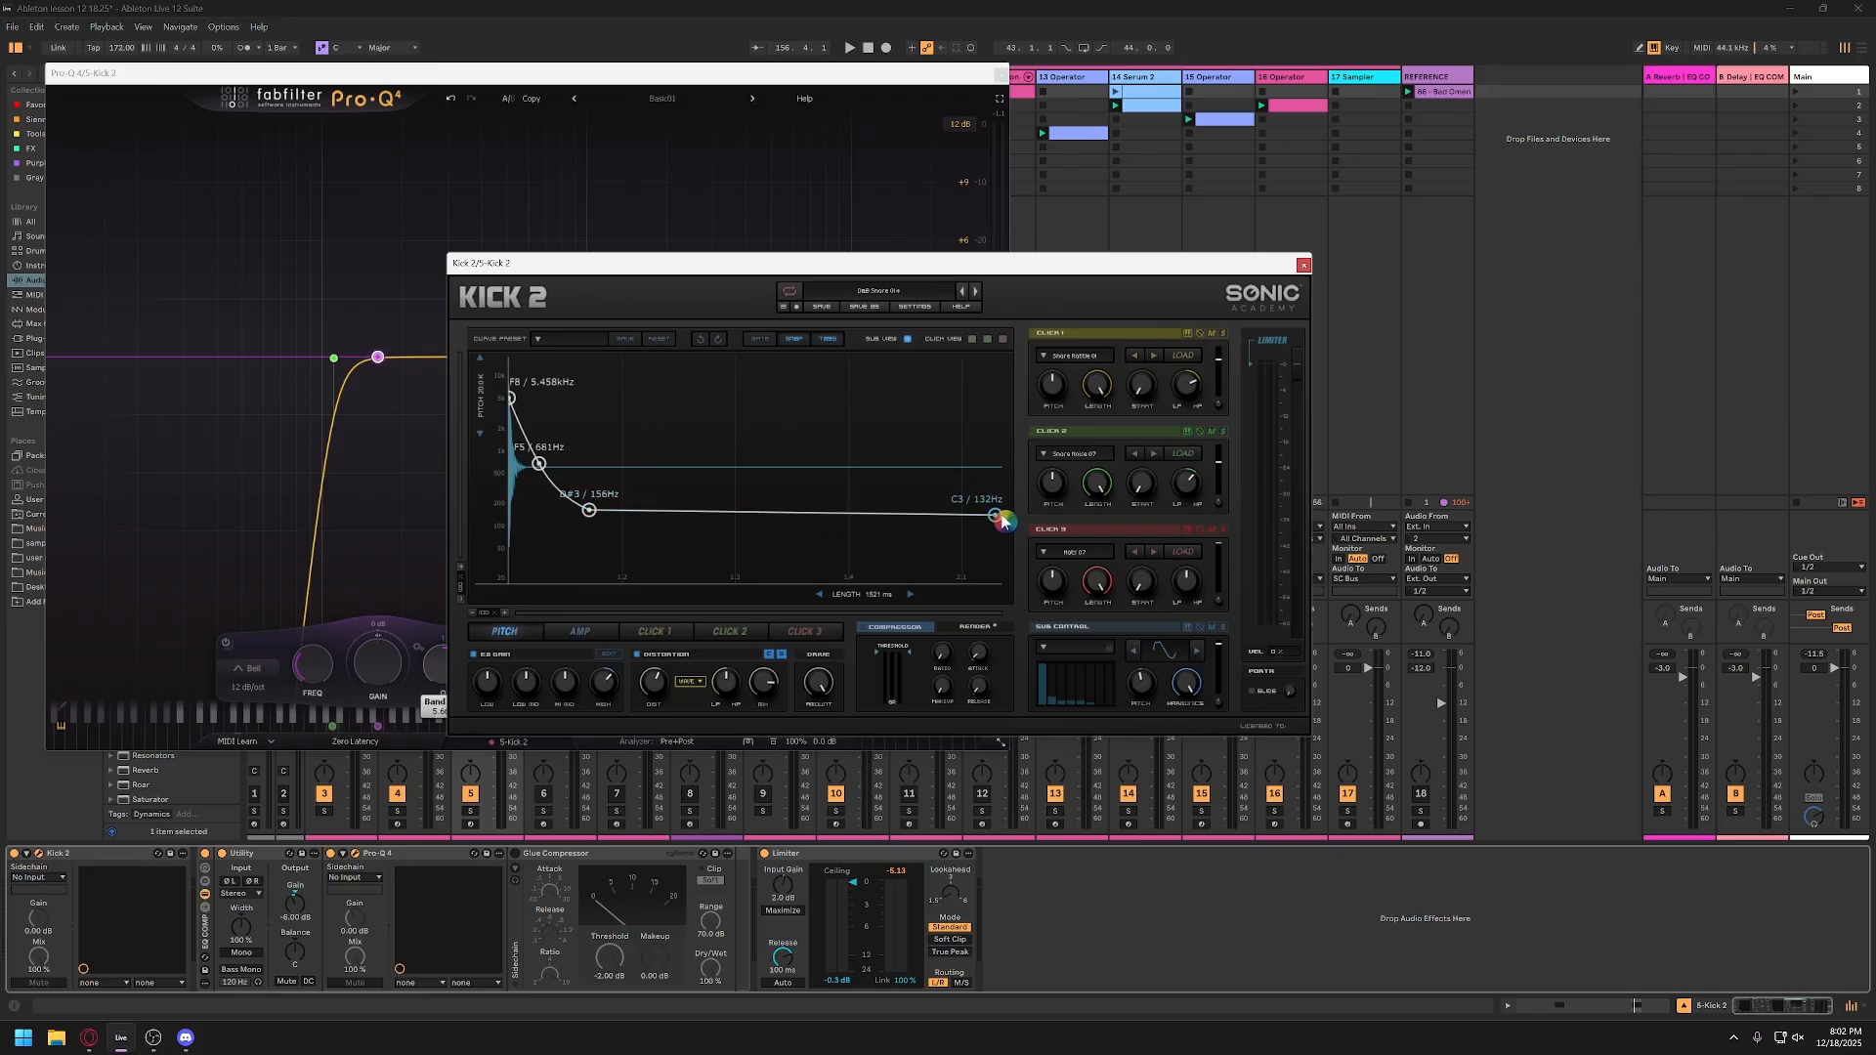
left_click_drag(999, 517, 997, 537)
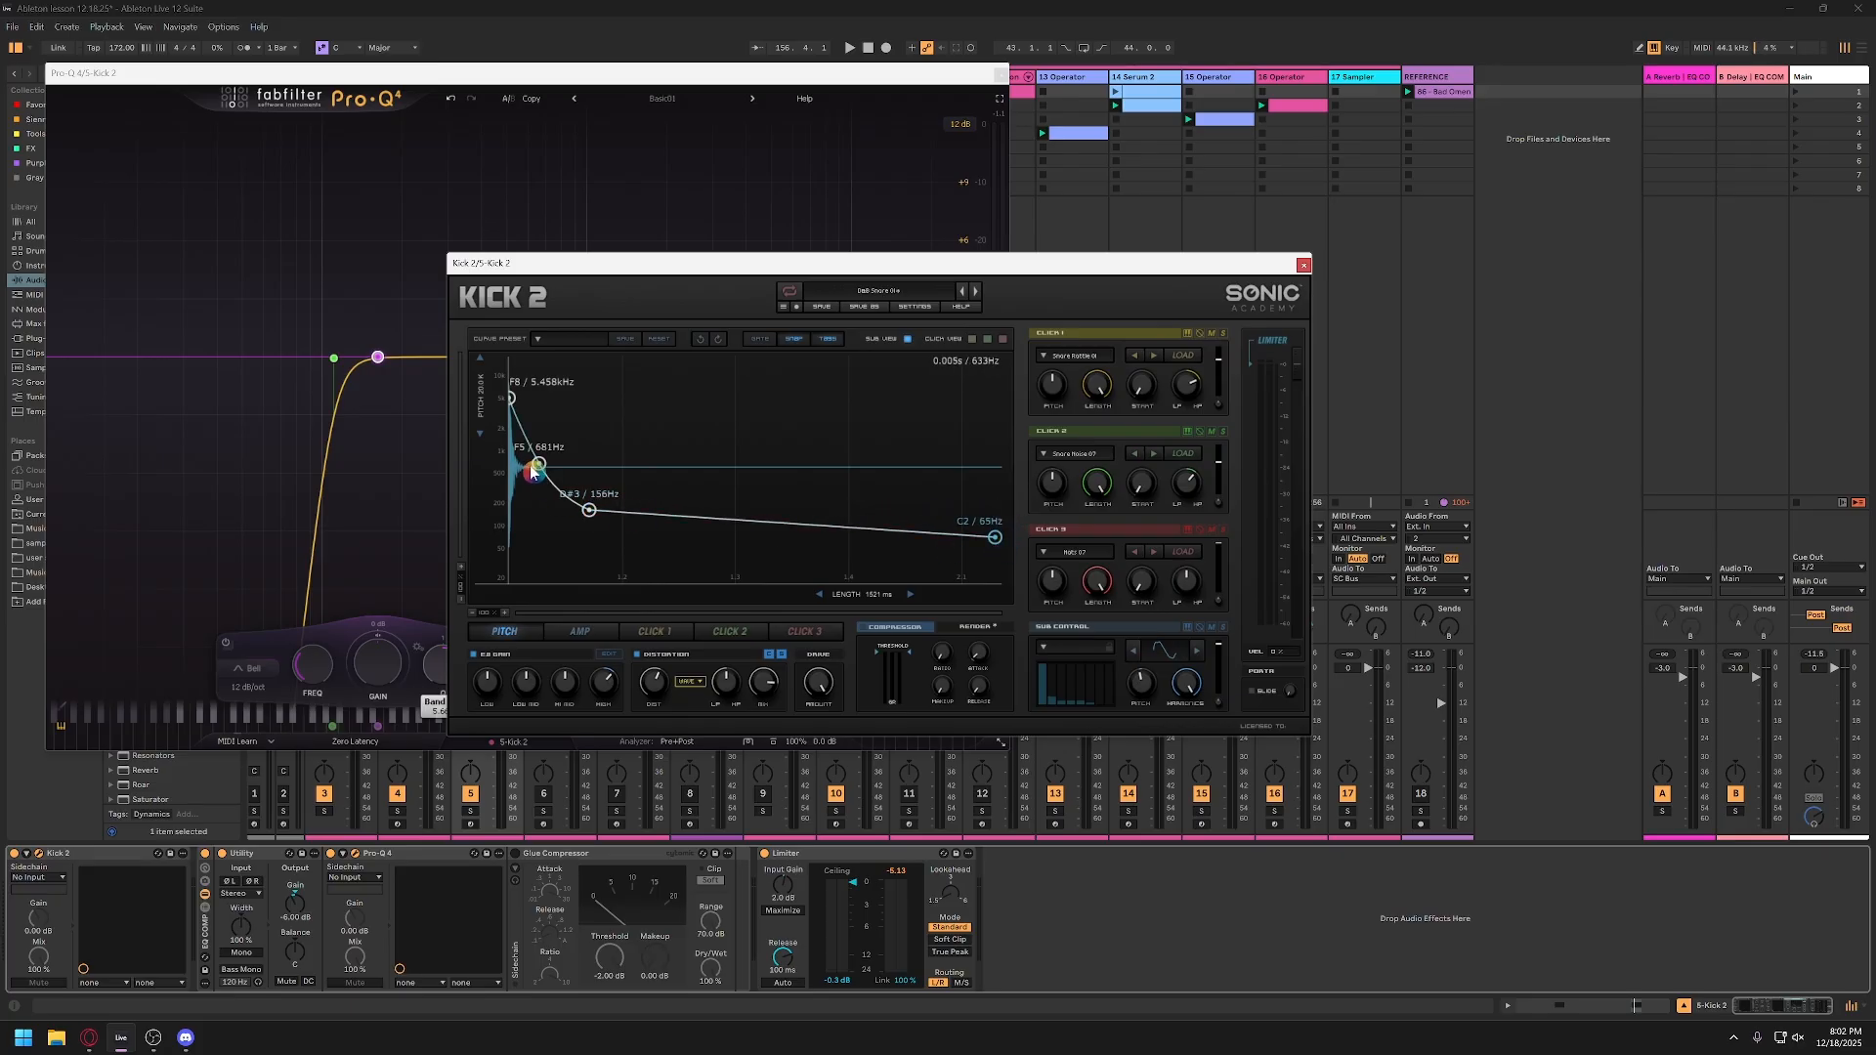
left_click_drag(540, 466, 540, 469)
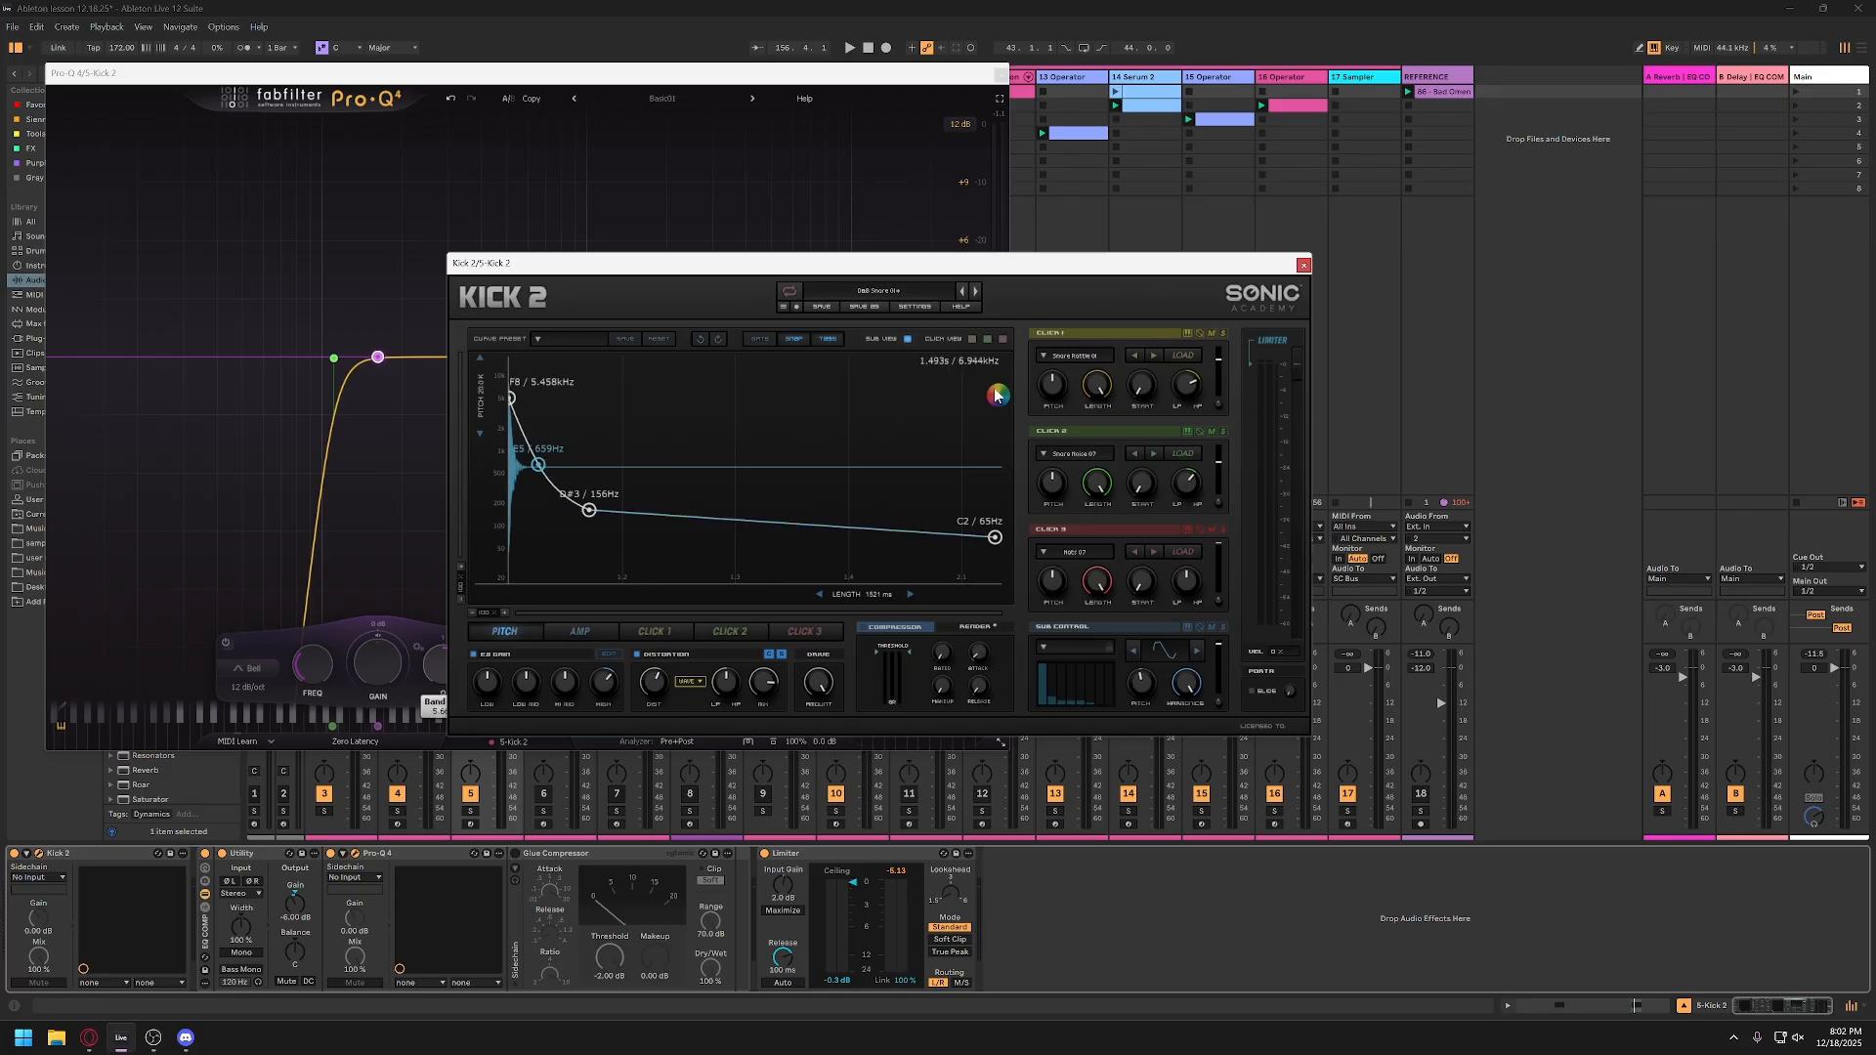
left_click(1303, 266)
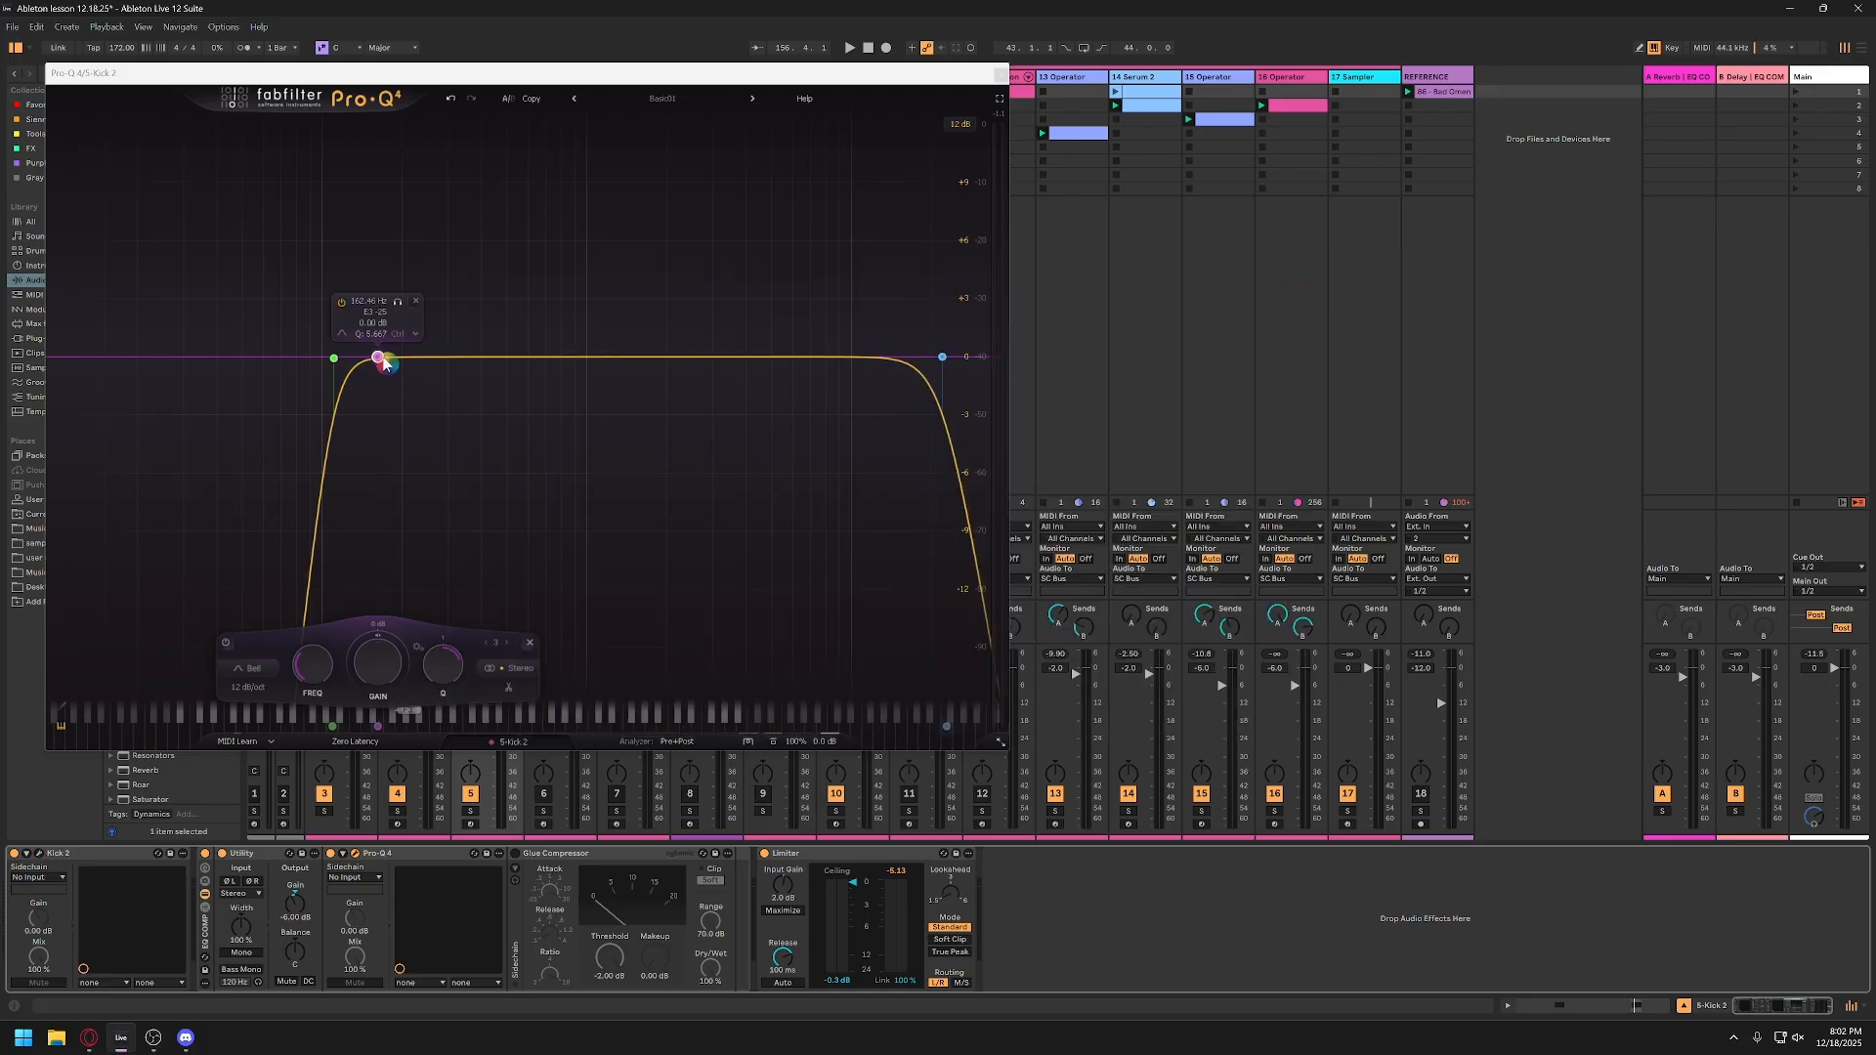
Step: Try cutting the low bell band by about 2 dB in Pro-Q 4 while the session plays, and remove the band
key("space")
left_click_drag(379, 359, 371, 403)
scroll(374, 317, "down", 4)
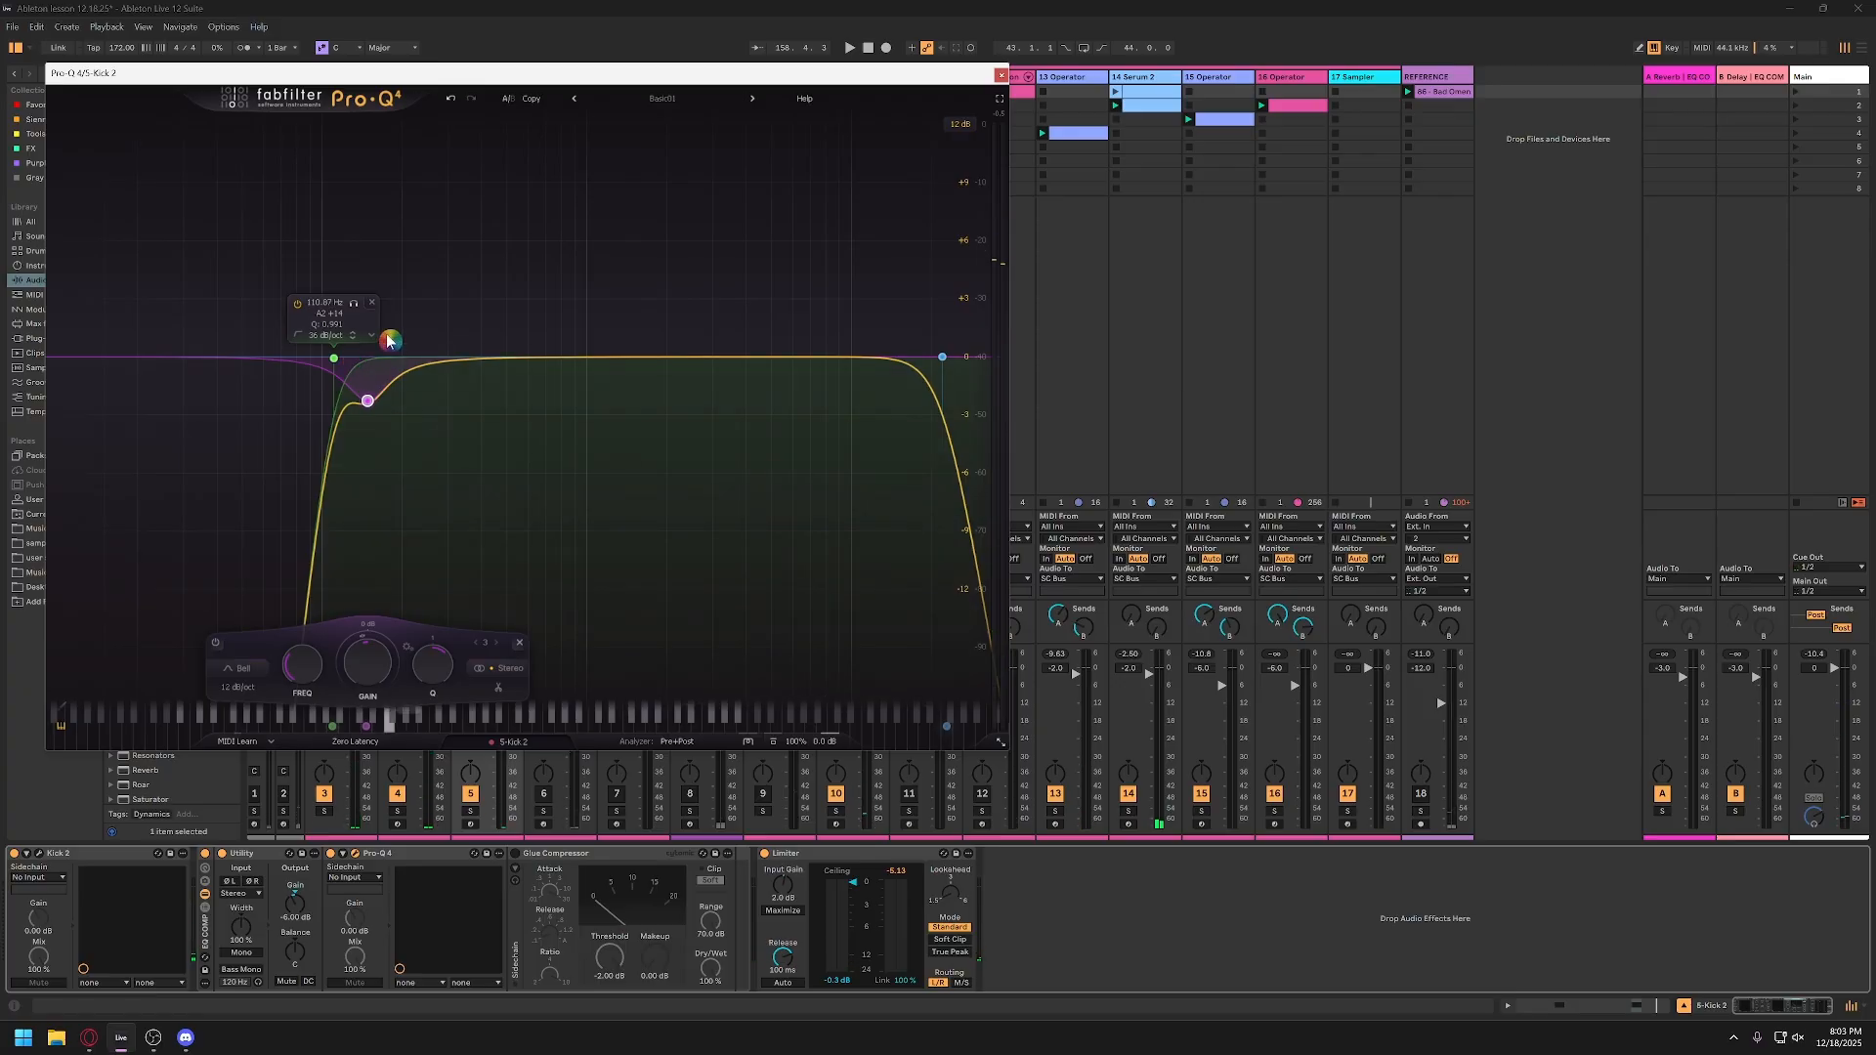
left_click(404, 414)
Step: Raise the low cut to about 120 Hz and add a wide bell cut of about 2.3 dB near 11 kHz
left_click_drag(335, 360, 345, 367)
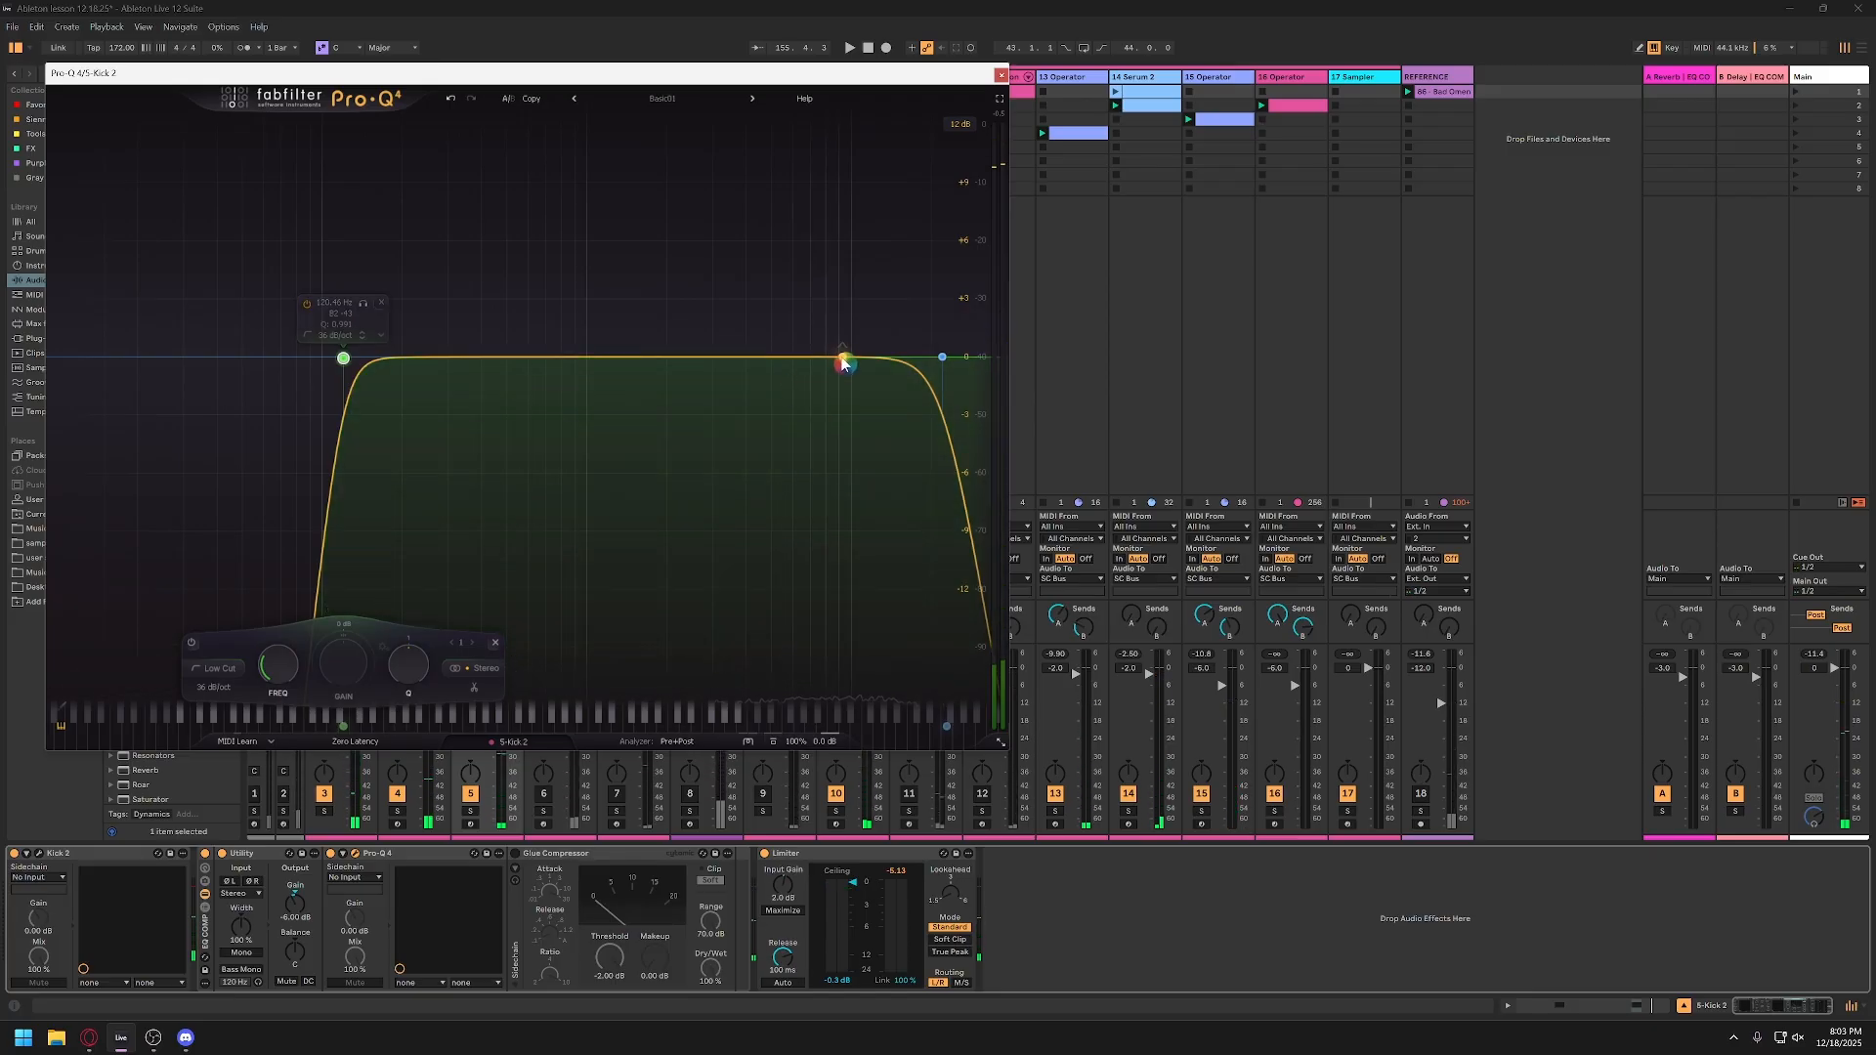
left_click_drag(845, 364, 848, 387)
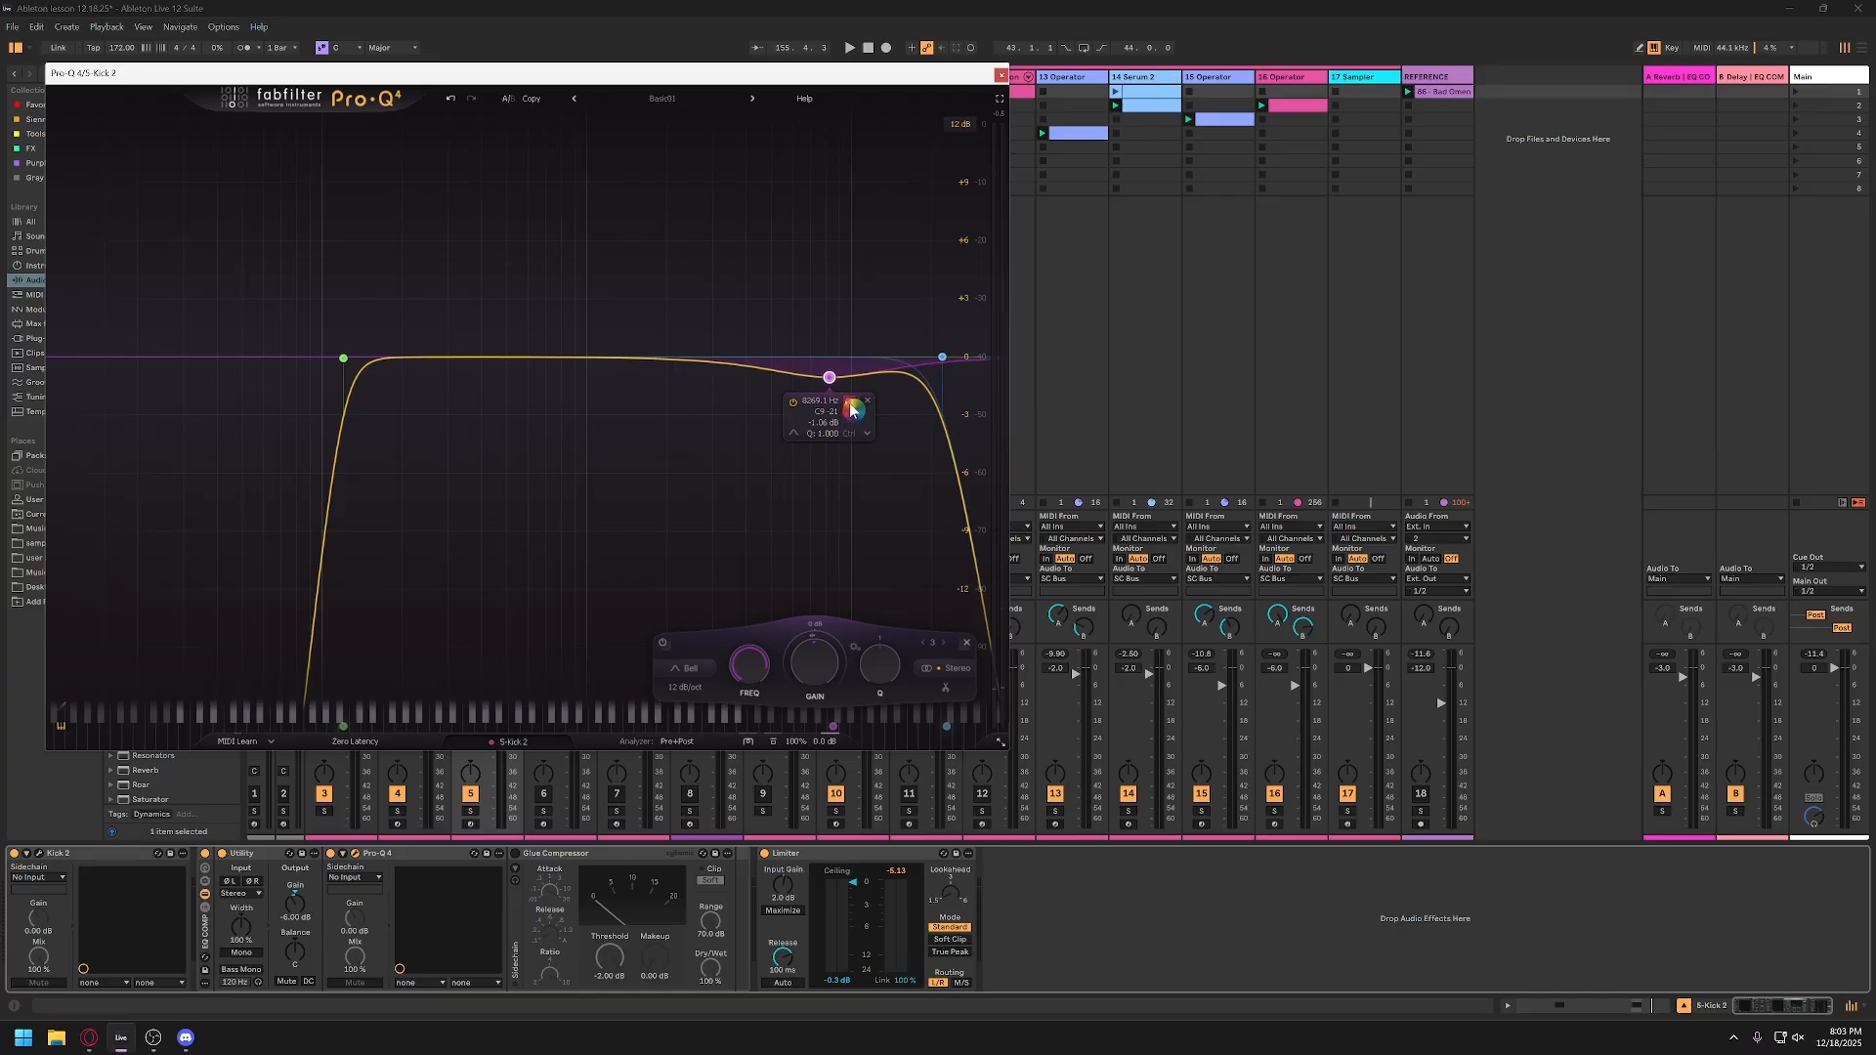
mouse_move(850, 409)
left_mouse_down()
mouse_move(809, 409)
mouse_move(880, 405)
mouse_move(826, 402)
mouse_move(854, 401)
left_mouse_up()
key("space")
mouse_move(866, 399)
left_mouse_down()
mouse_move(767, 401)
mouse_move(762, 377)
mouse_move(837, 369)
mouse_move(858, 459)
mouse_move(862, 400)
left_mouse_up()
key("space")
Step: Add a low-mid bell boost of about 1.7 dB in Pro-Q 4, play the session to hear it, and close the equalizer
key("space")
left_click_drag(539, 366, 486, 324)
key("space")
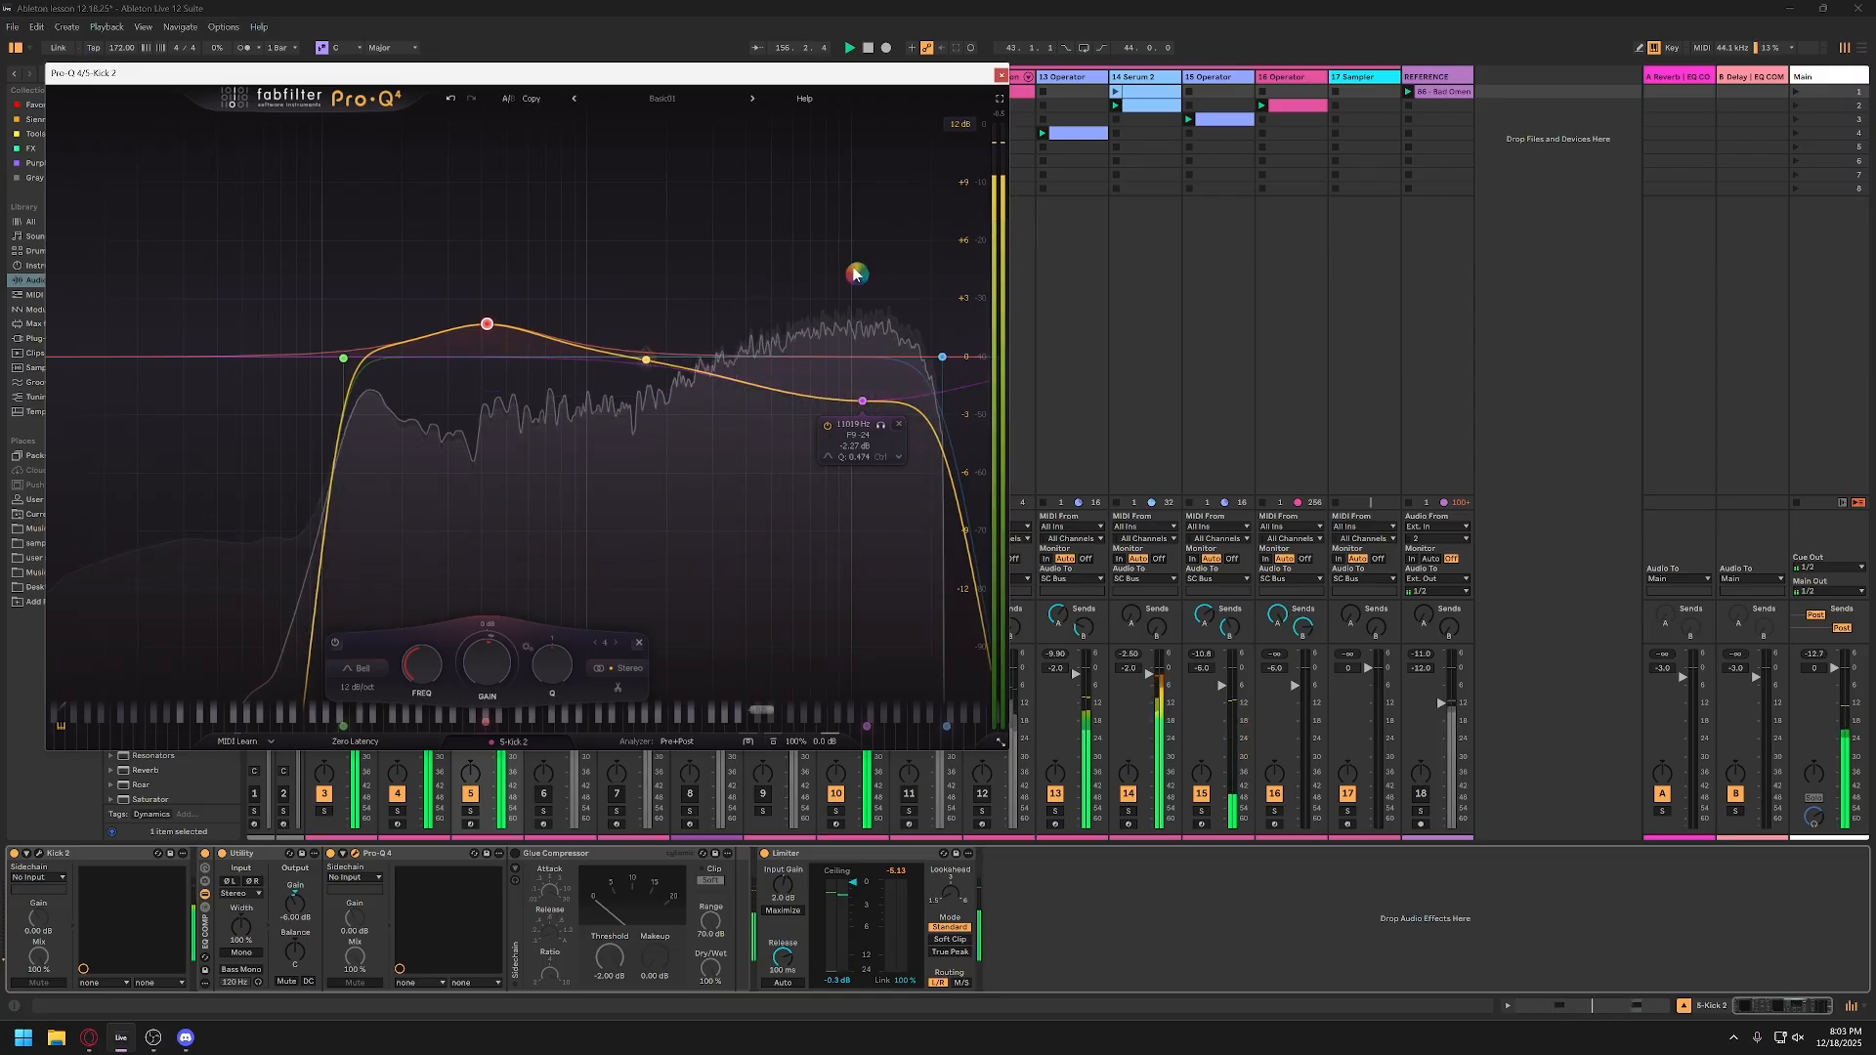
left_click(1001, 75)
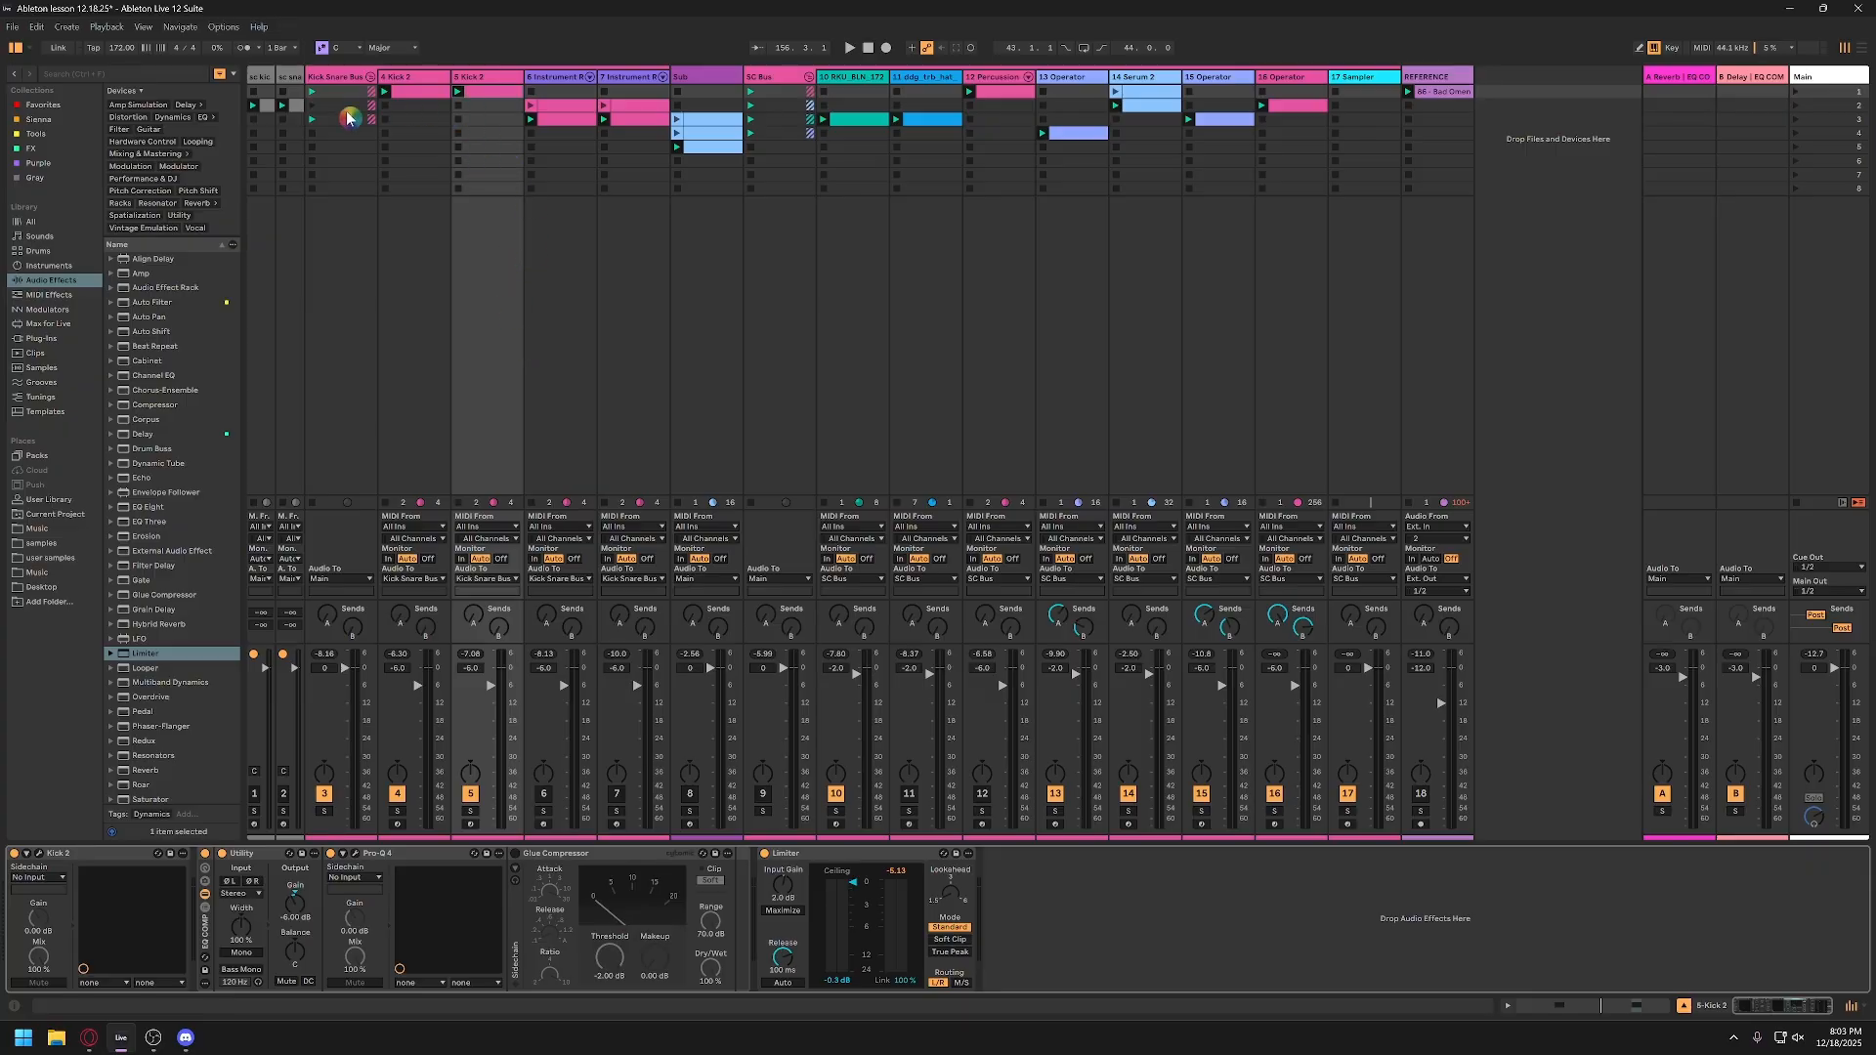
Step: Review the device chains of tracks 4 and 5 and the Kick Snare Bus, and open track 10's MIDI input choices
left_click(430, 78)
left_click(504, 70)
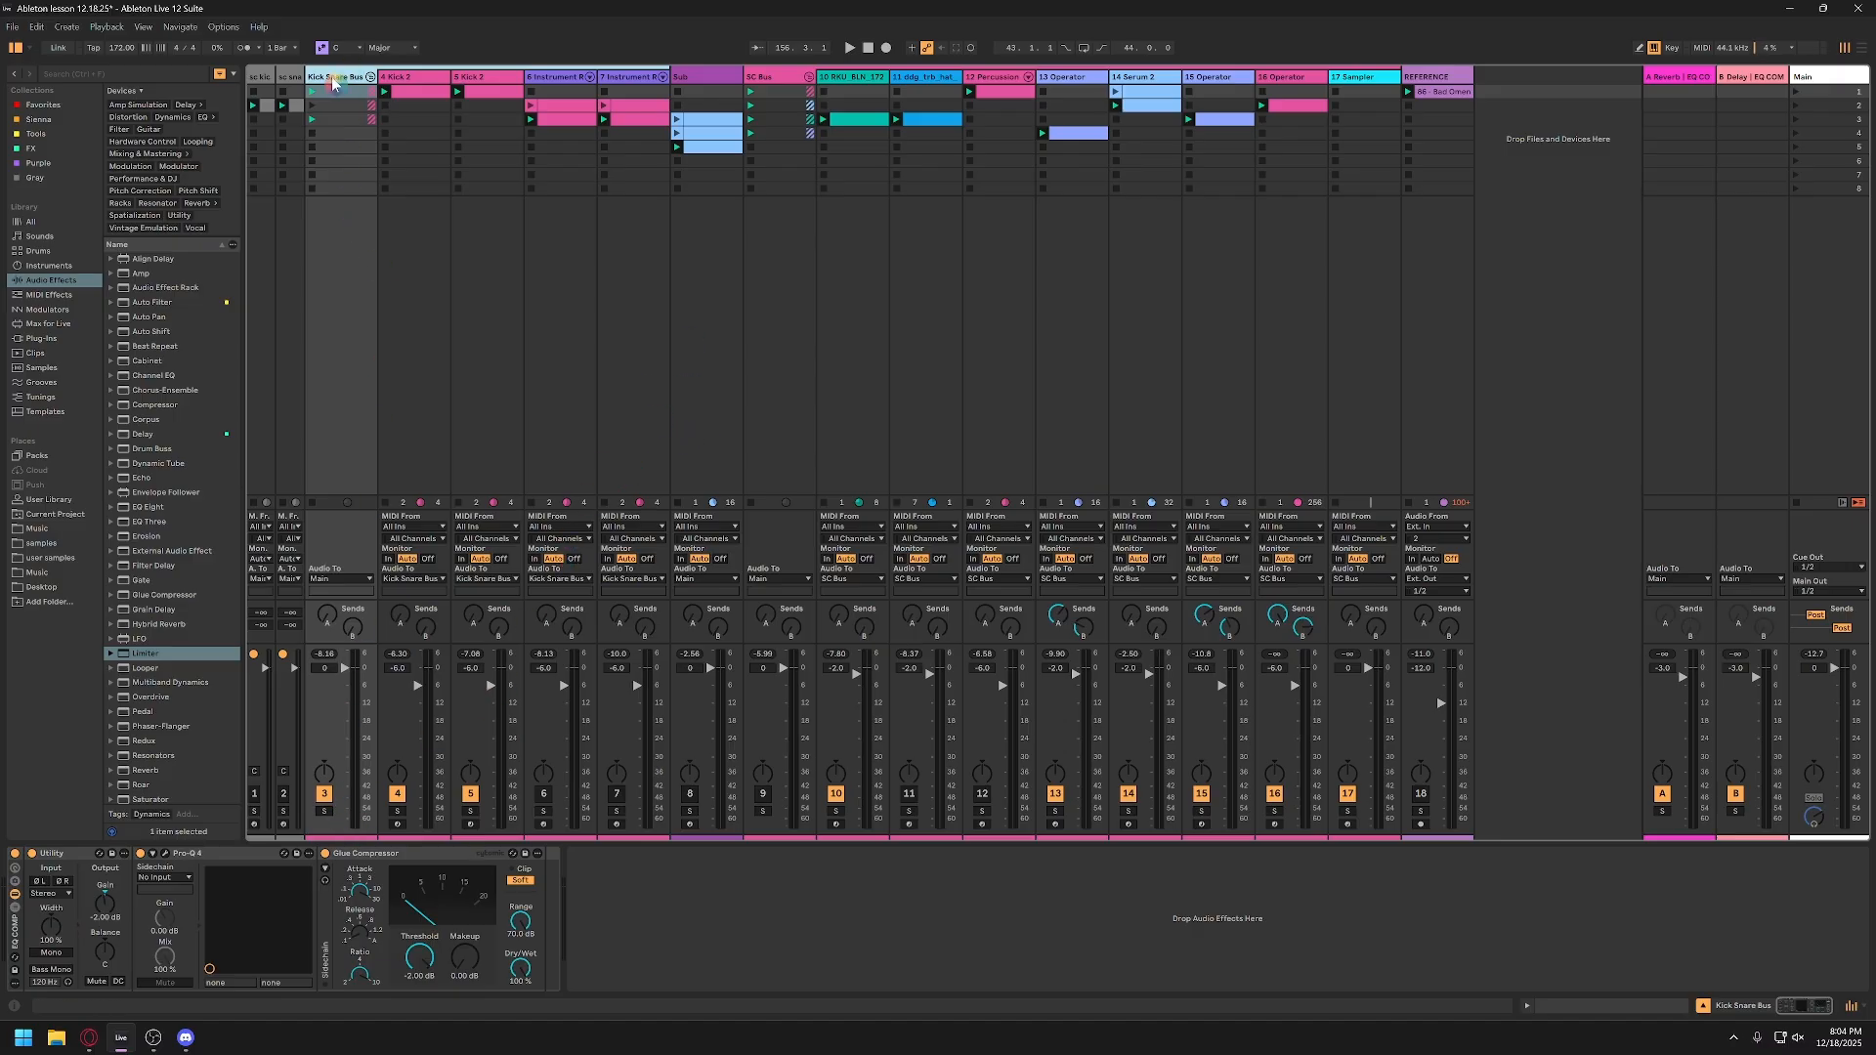
left_click(411, 98)
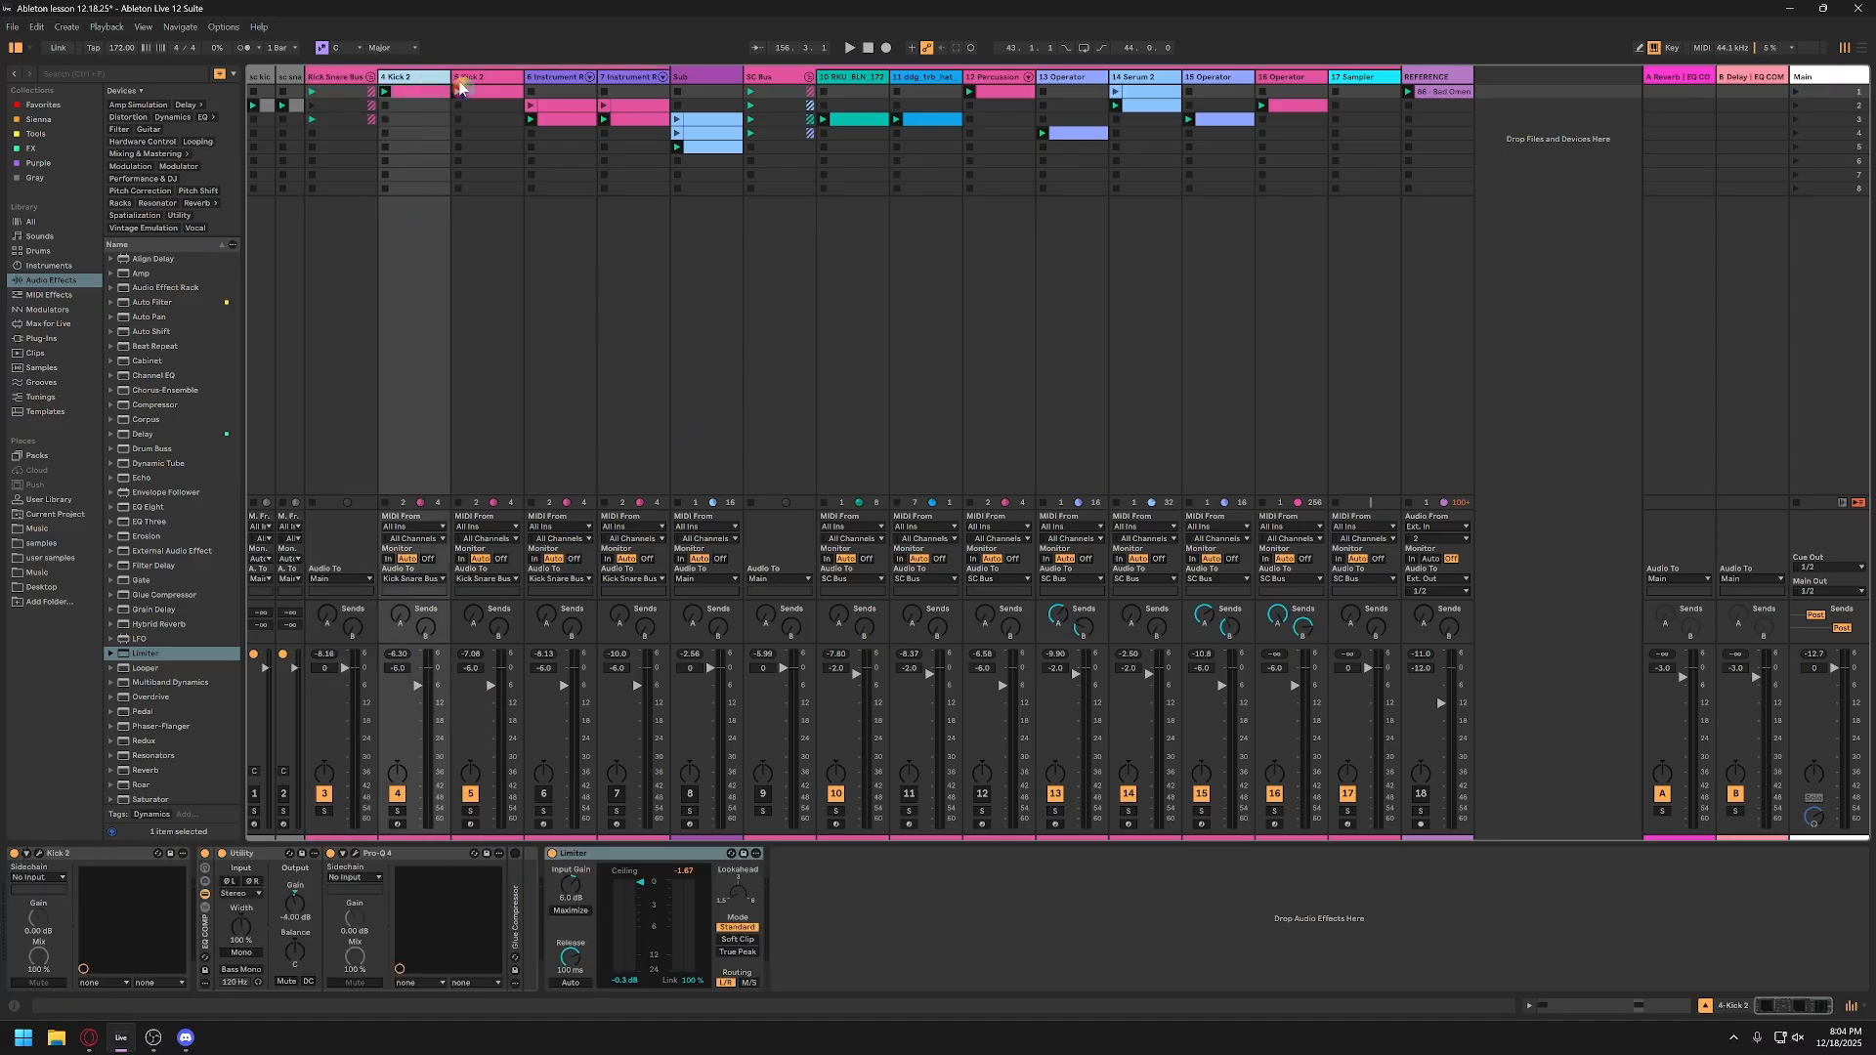
left_click(507, 82)
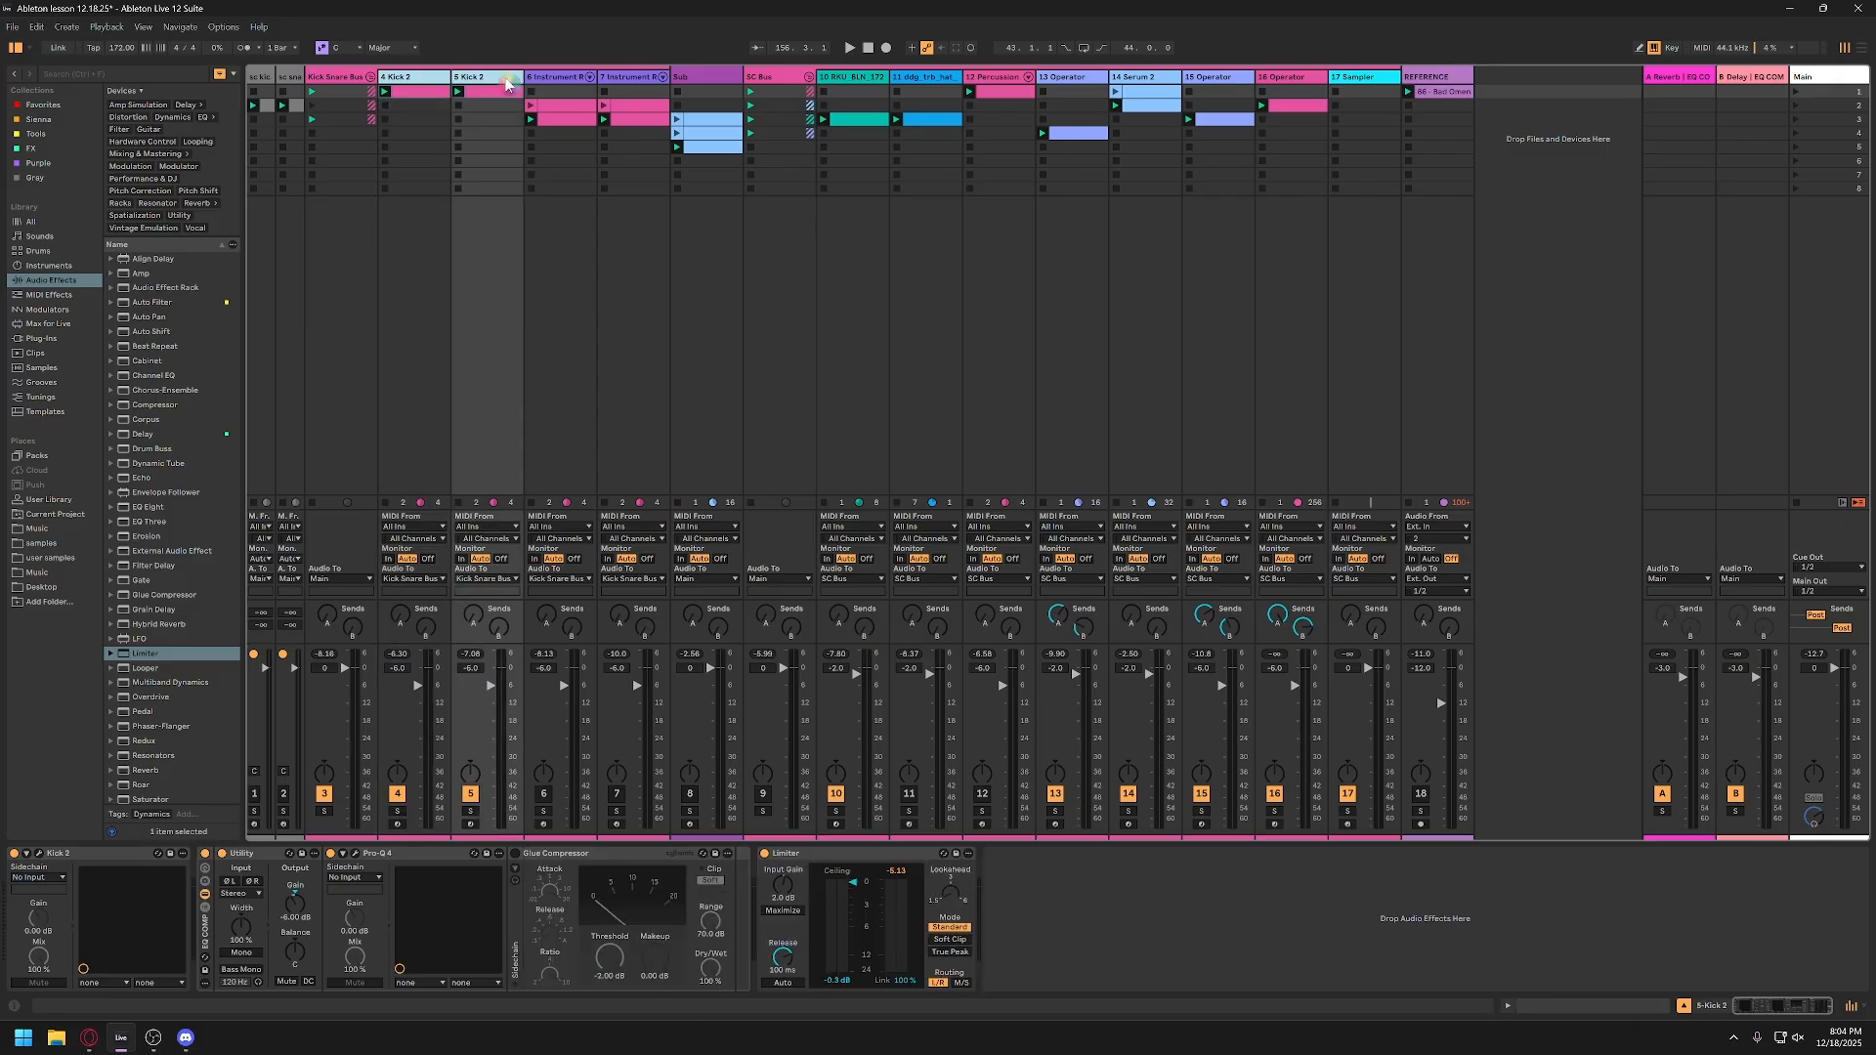
left_click(342, 117)
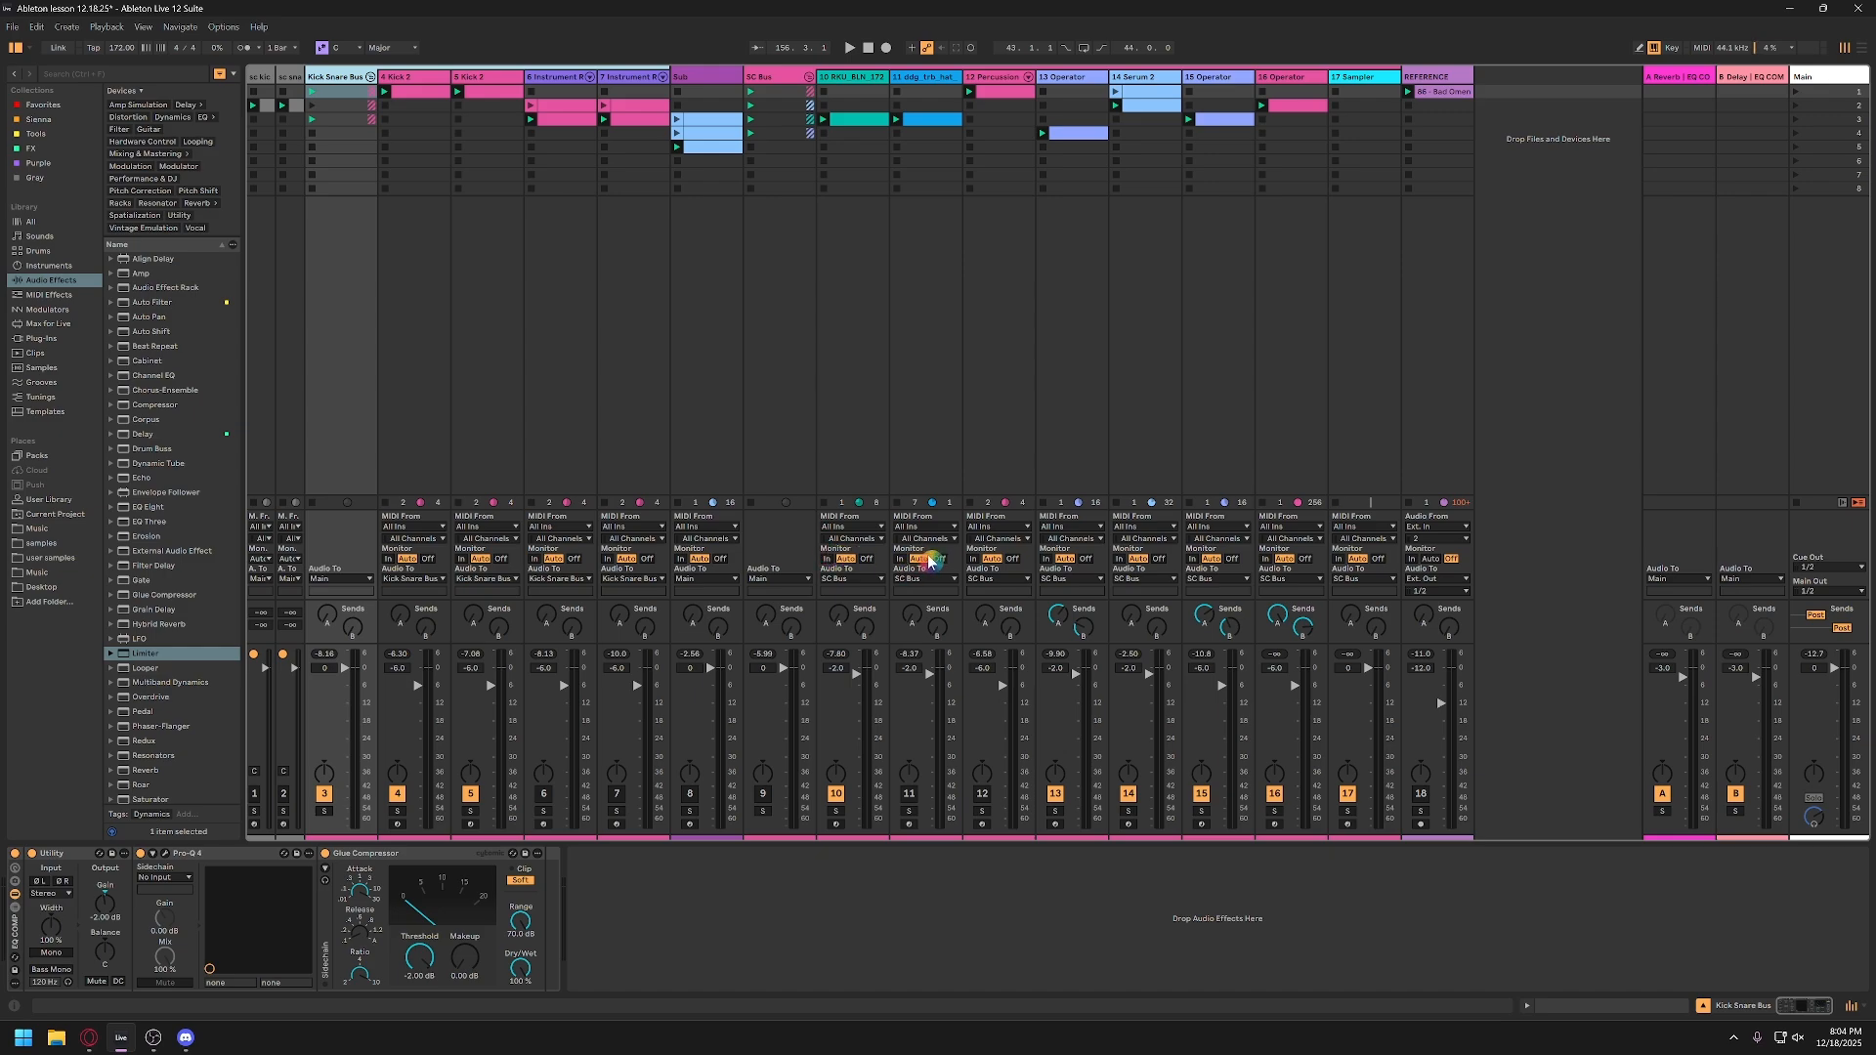
left_click(873, 527)
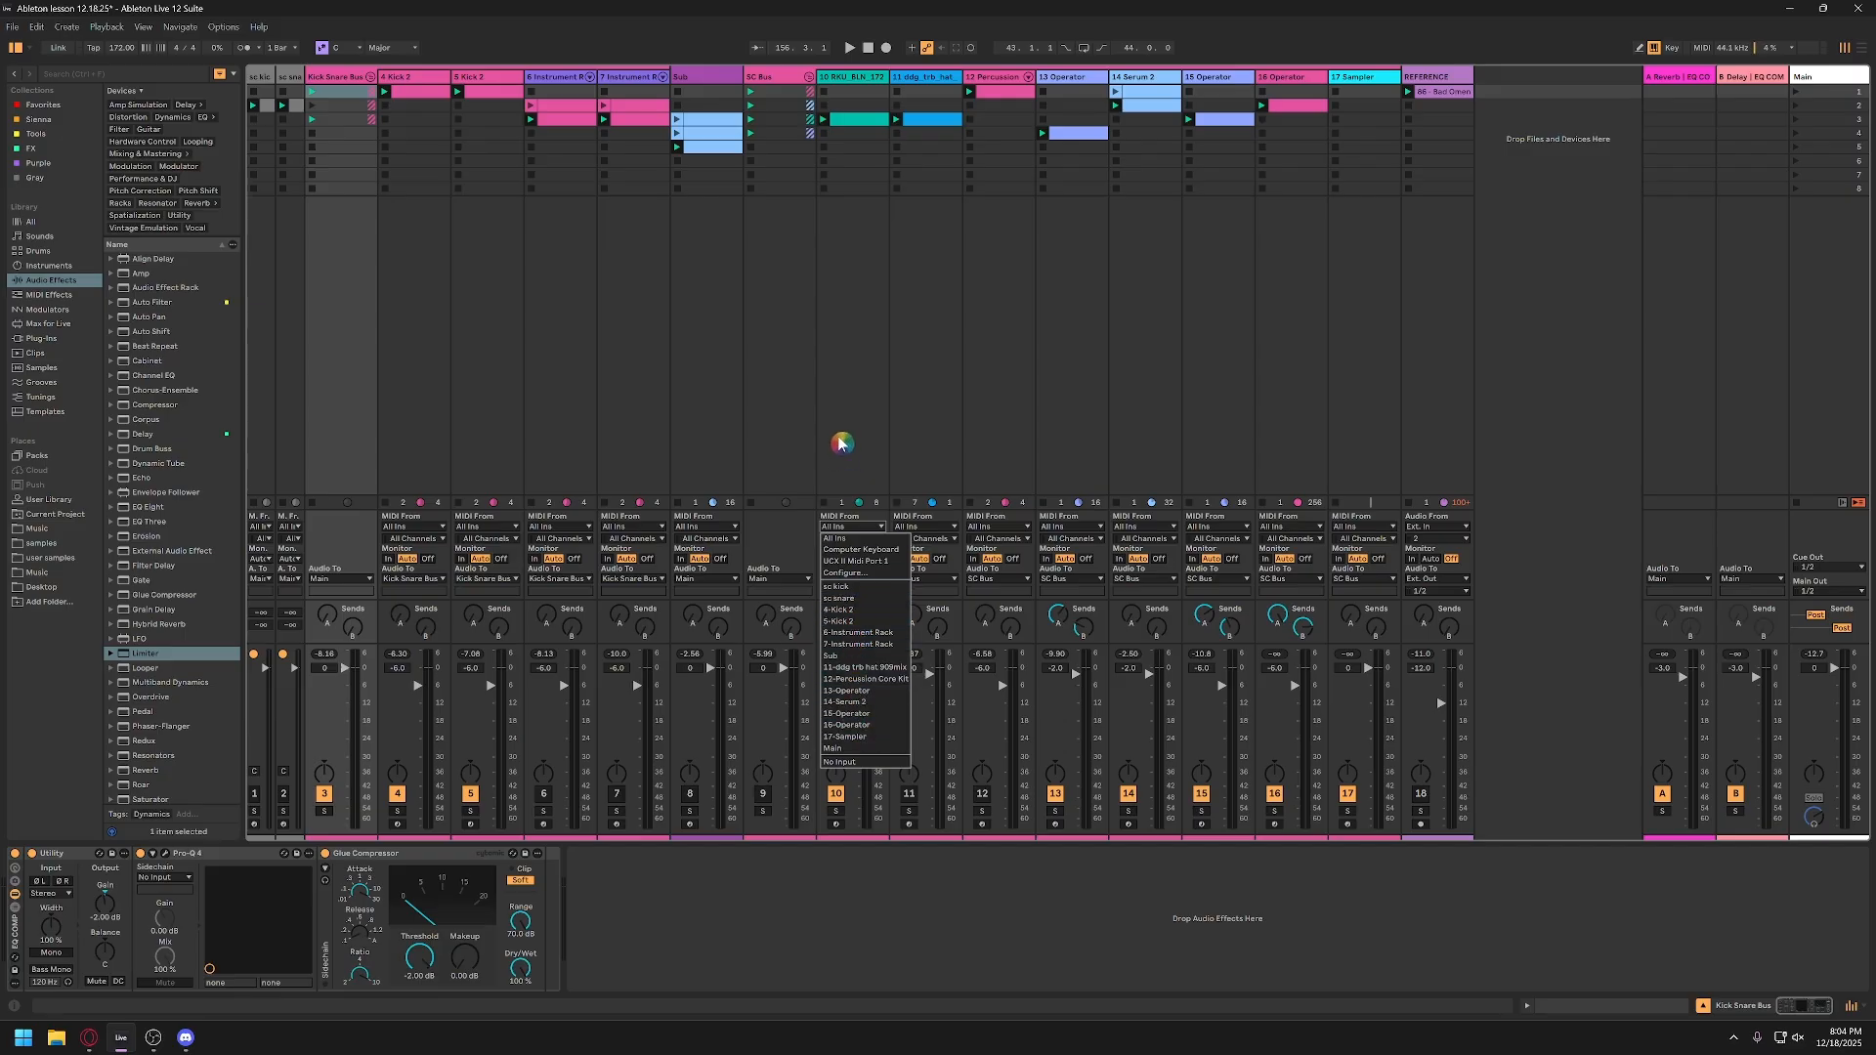
Step: Check the Kick Snare Bus level in Pro-Q 4 during playback, and set the bus's Utility gain to 0 dB
left_click(841, 439)
left_click(341, 78)
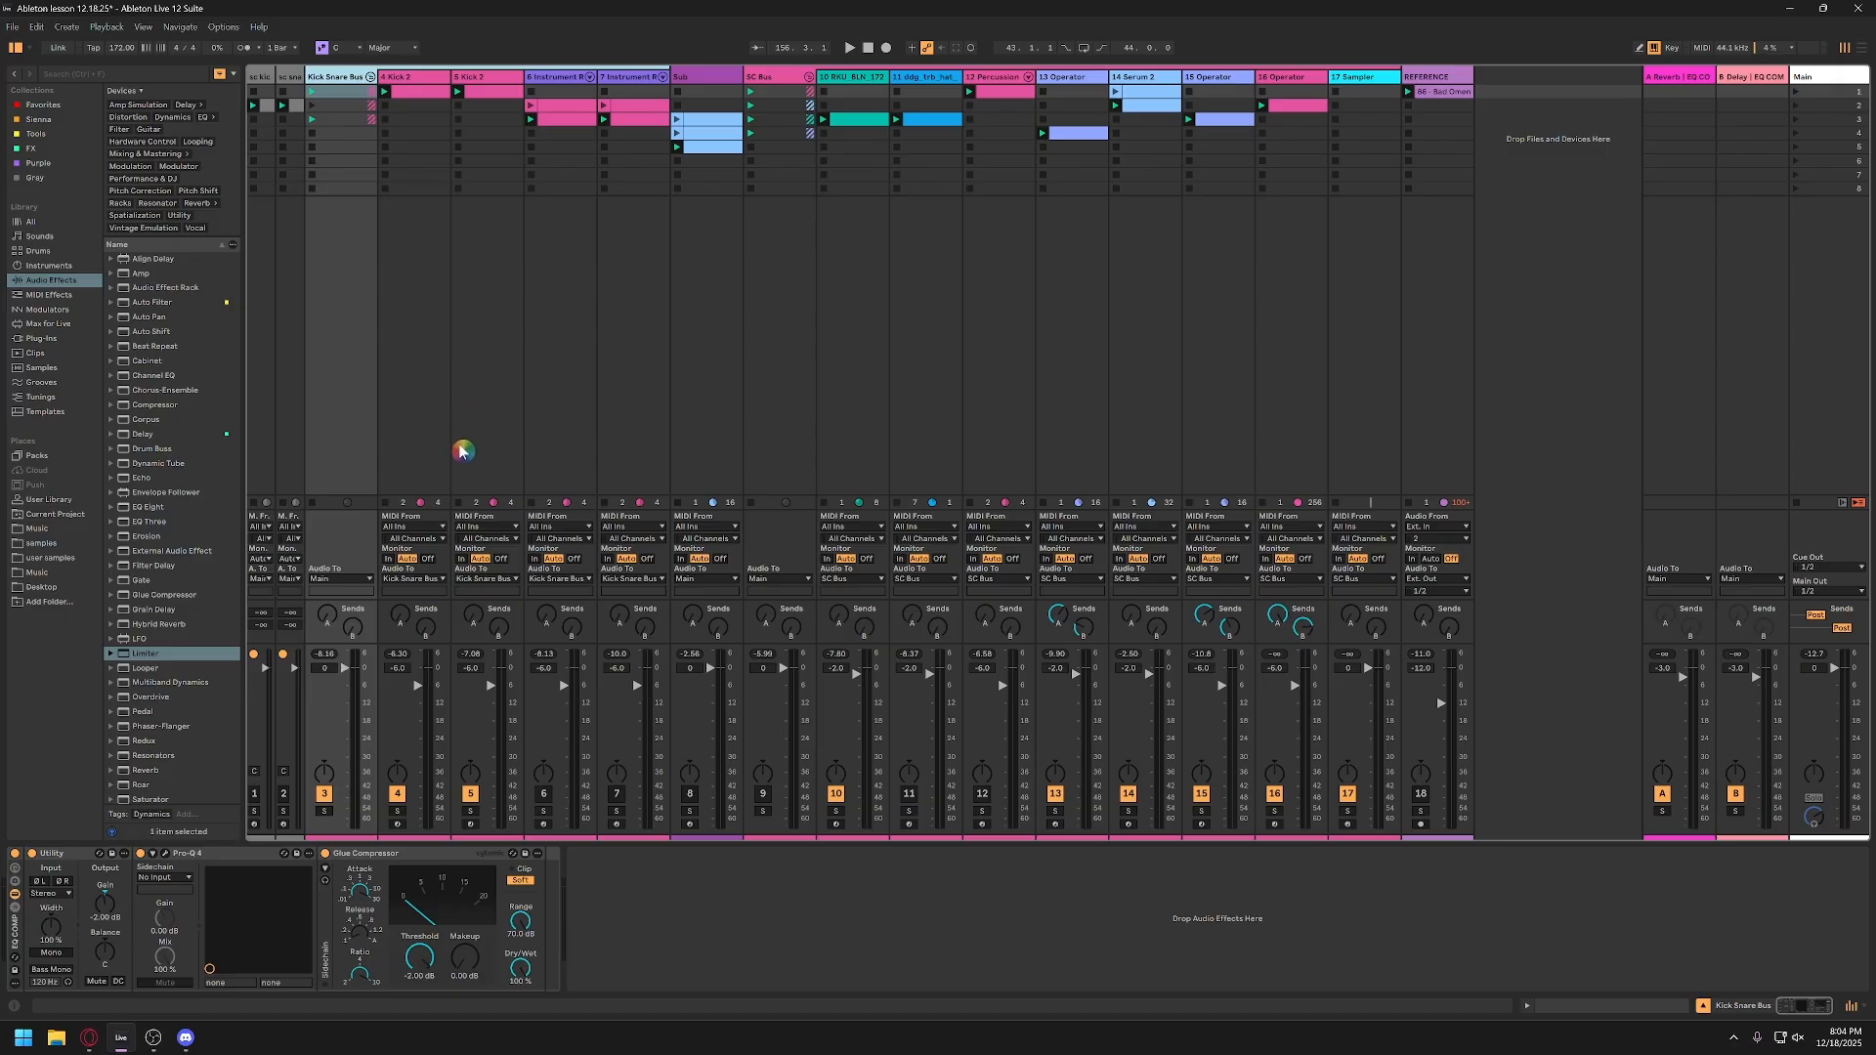
left_click(340, 731)
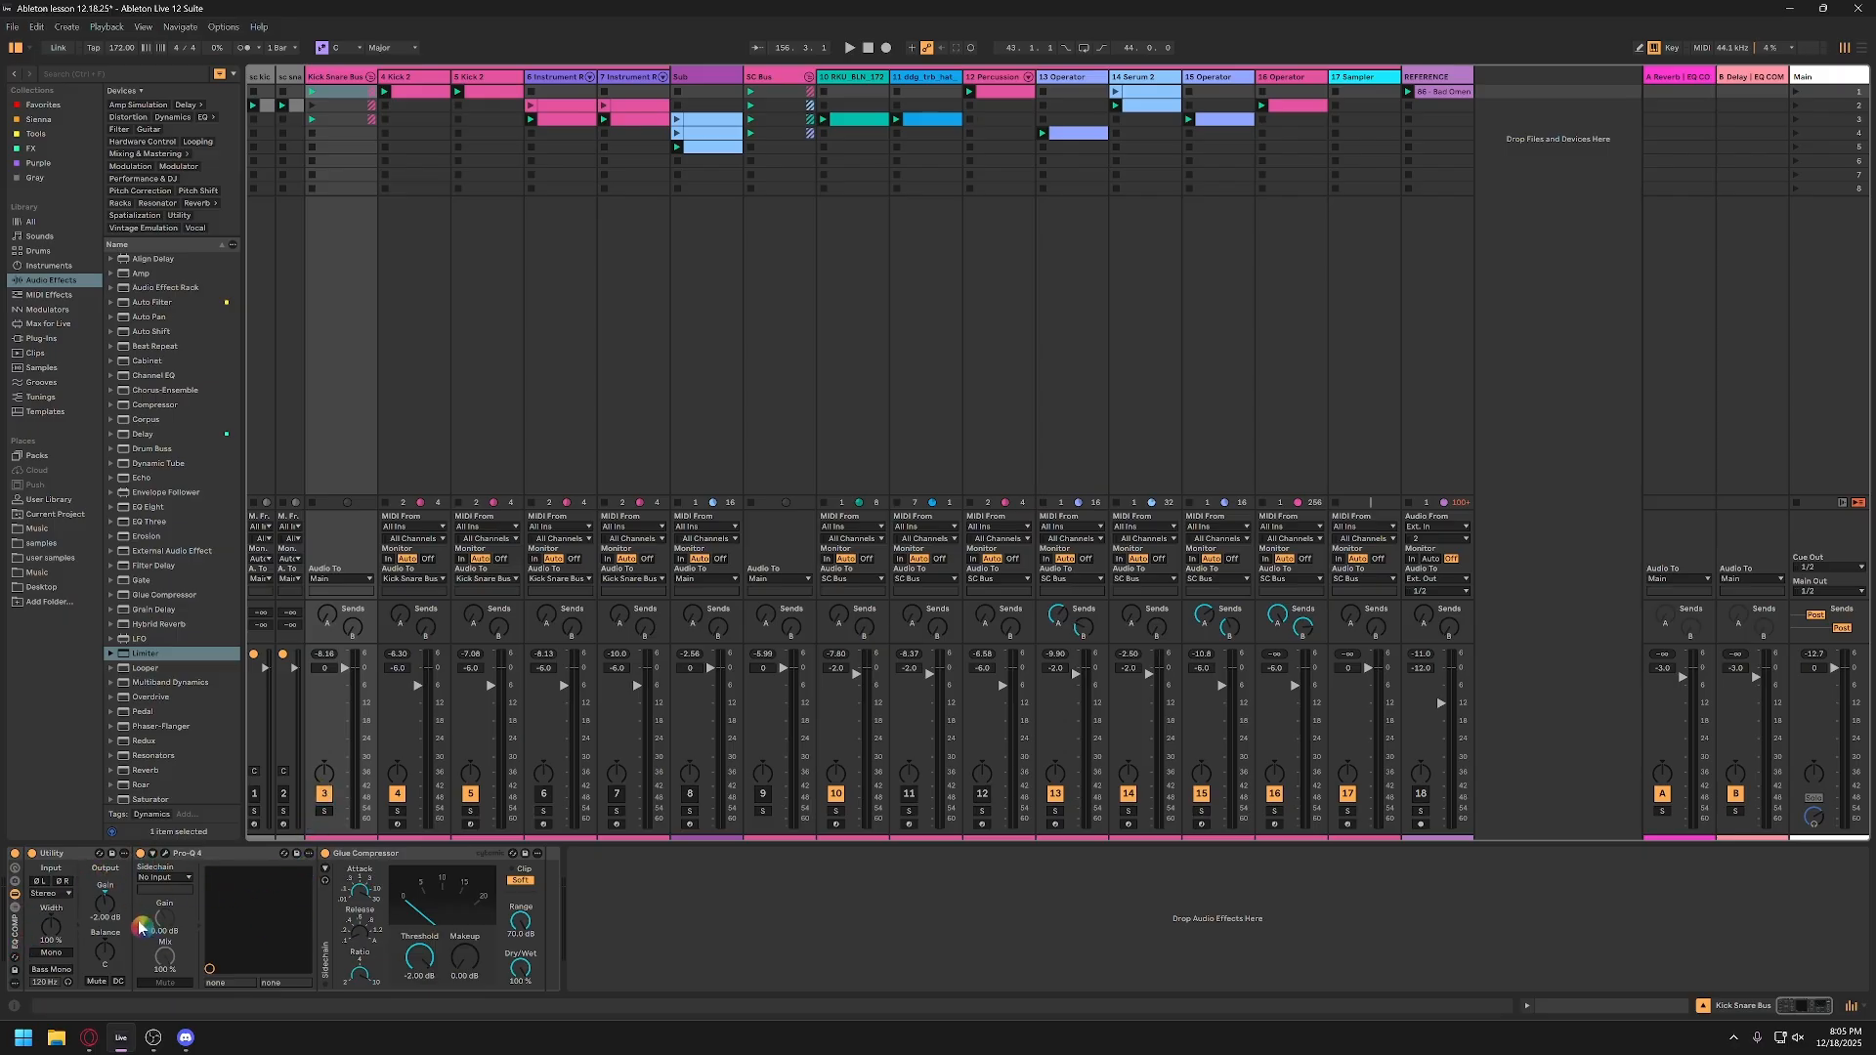
key("space")
left_click(165, 853)
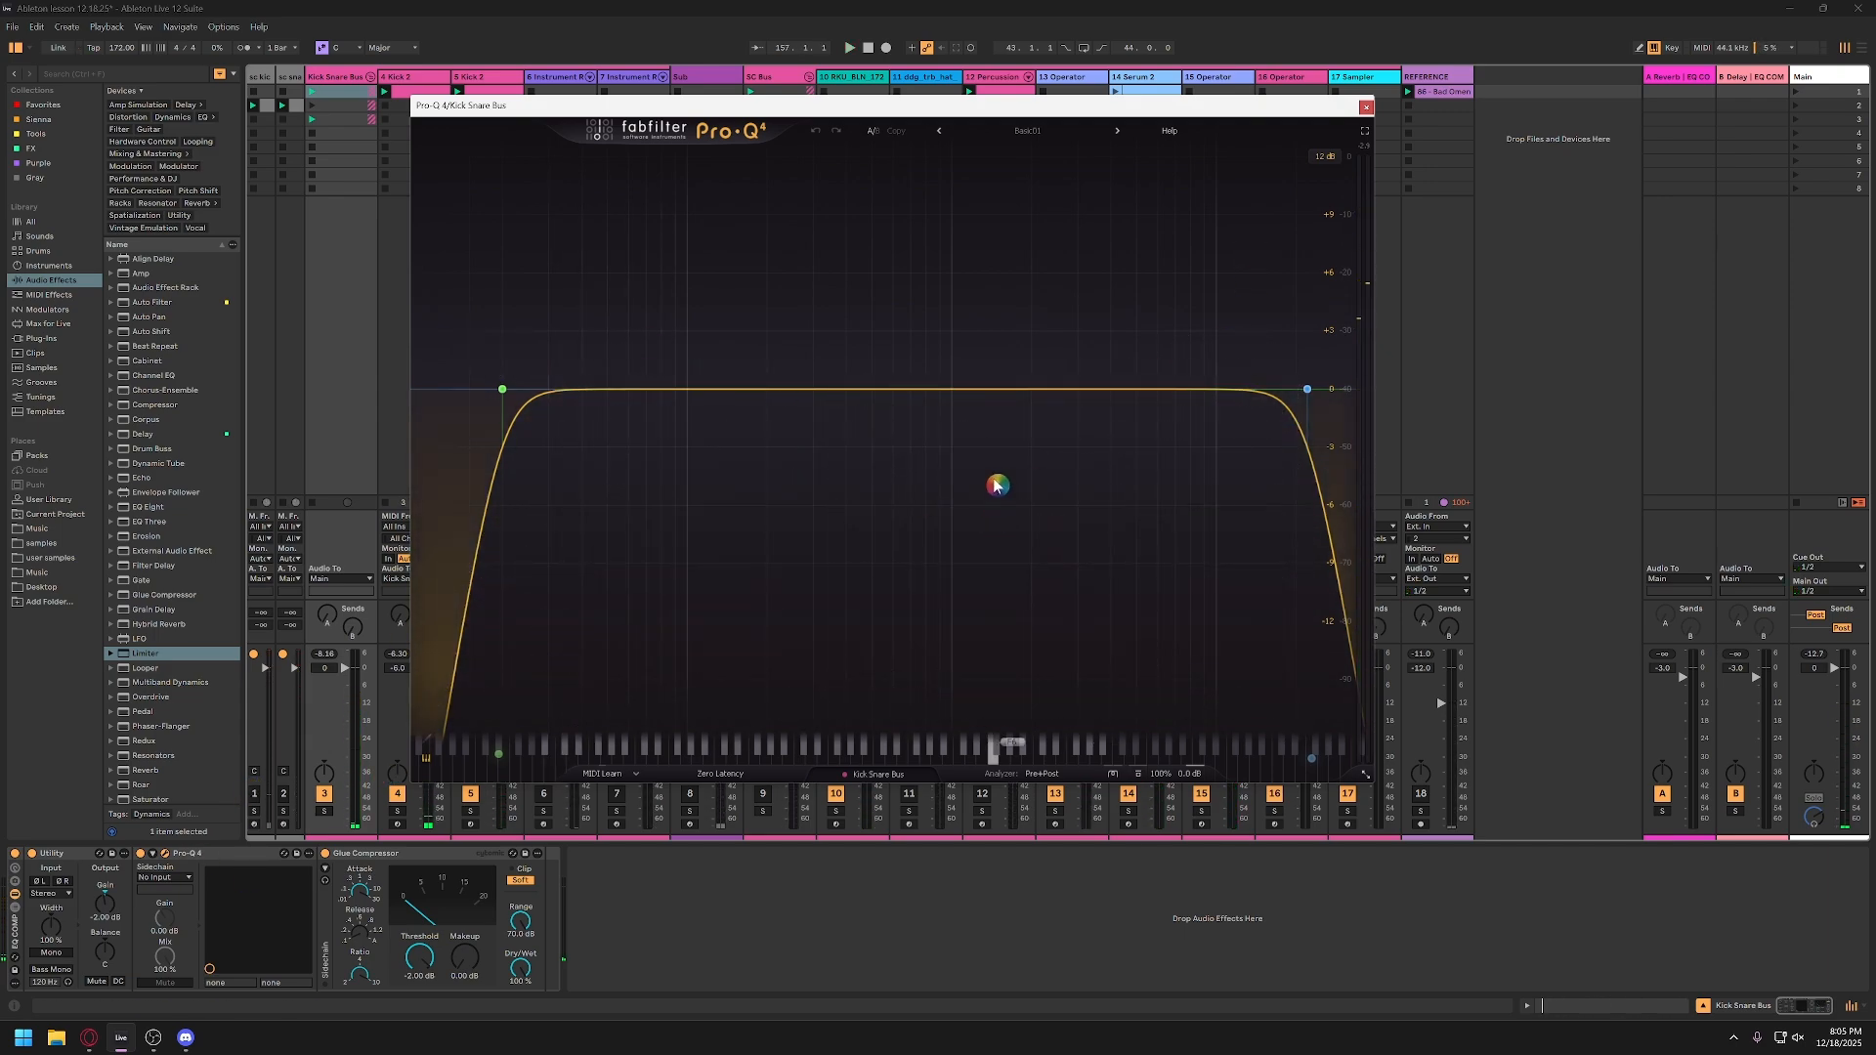
left_click(1364, 156)
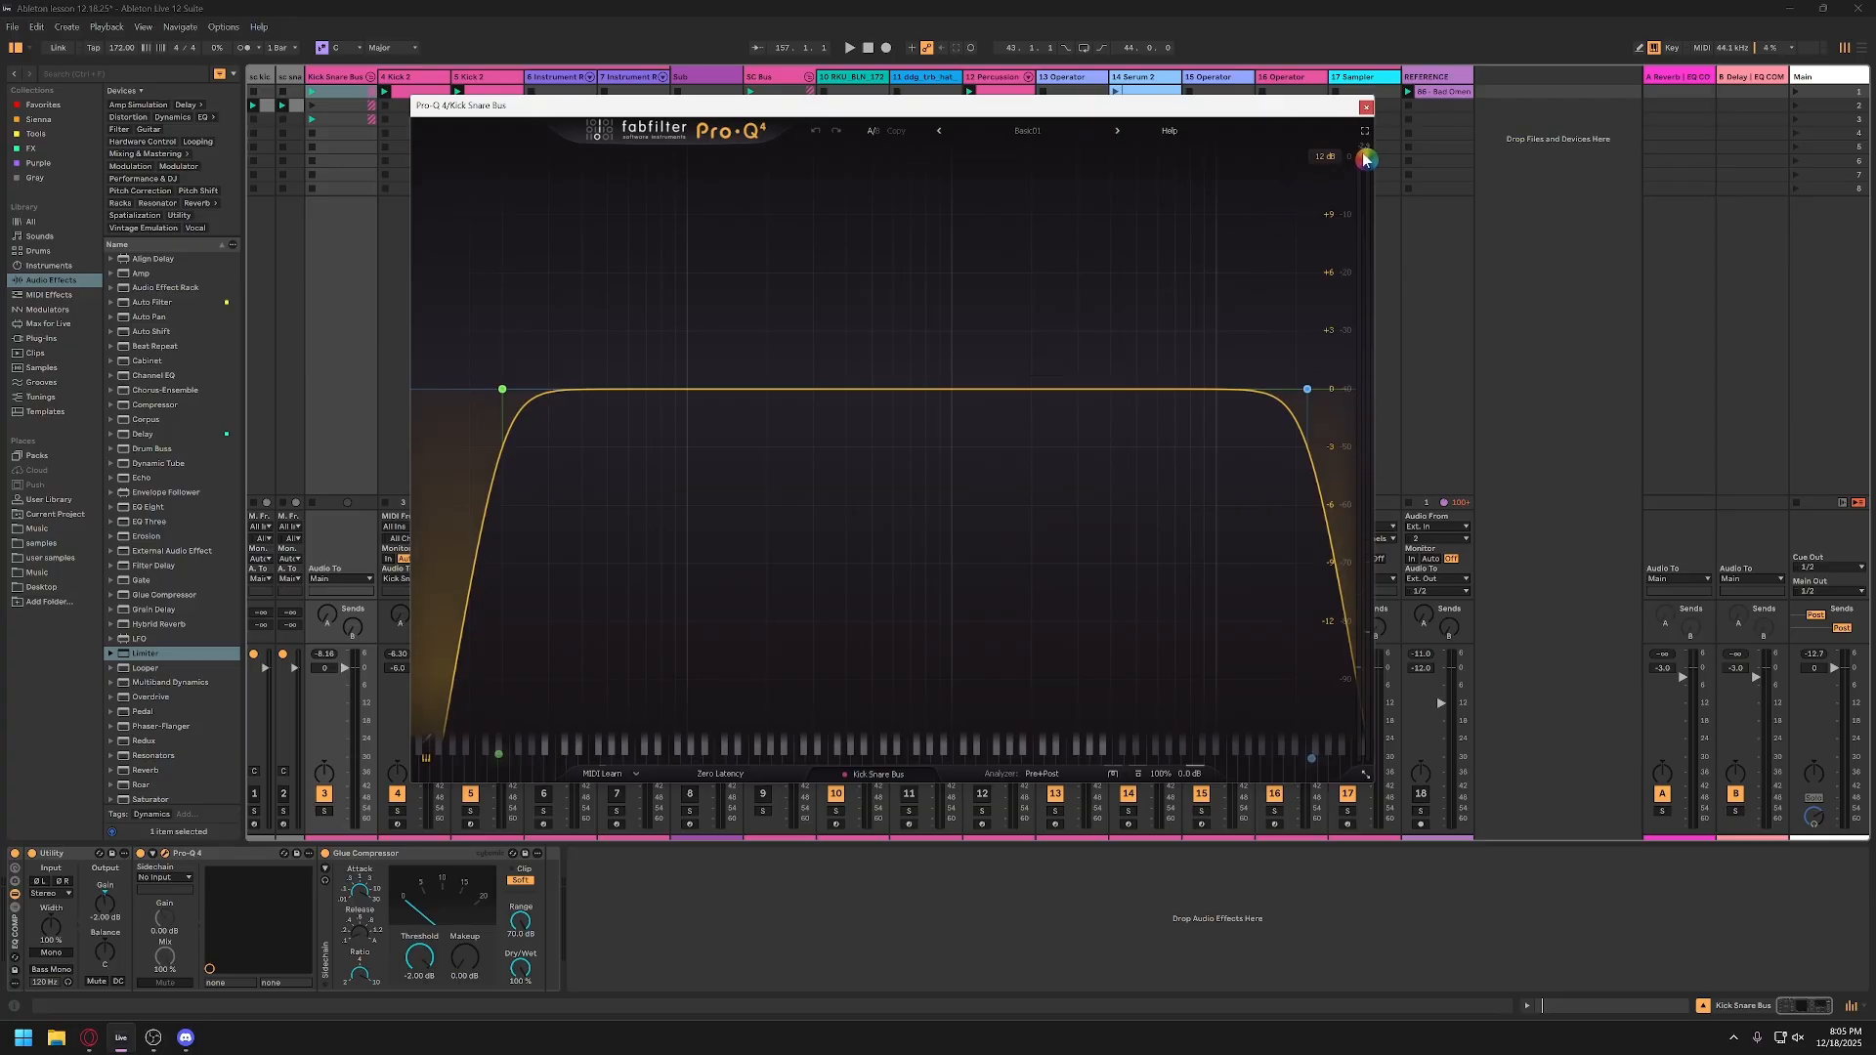
key("space")
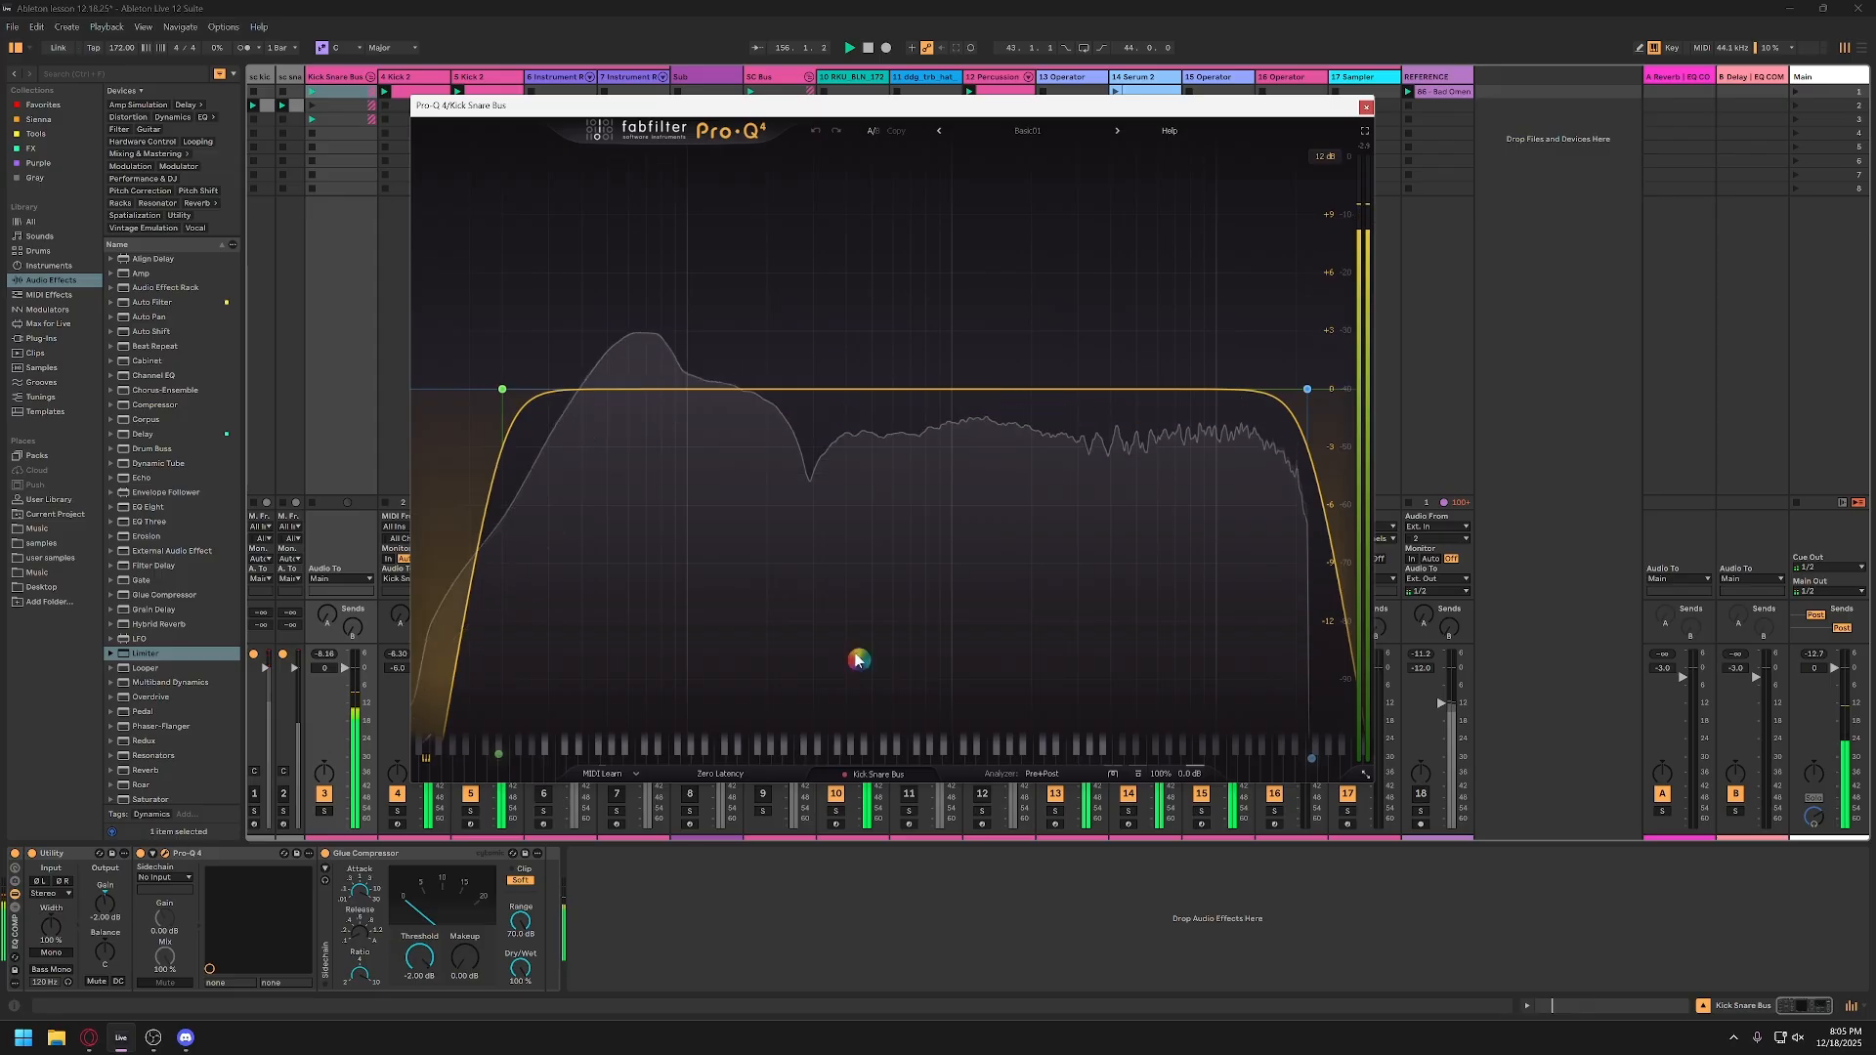
key("space")
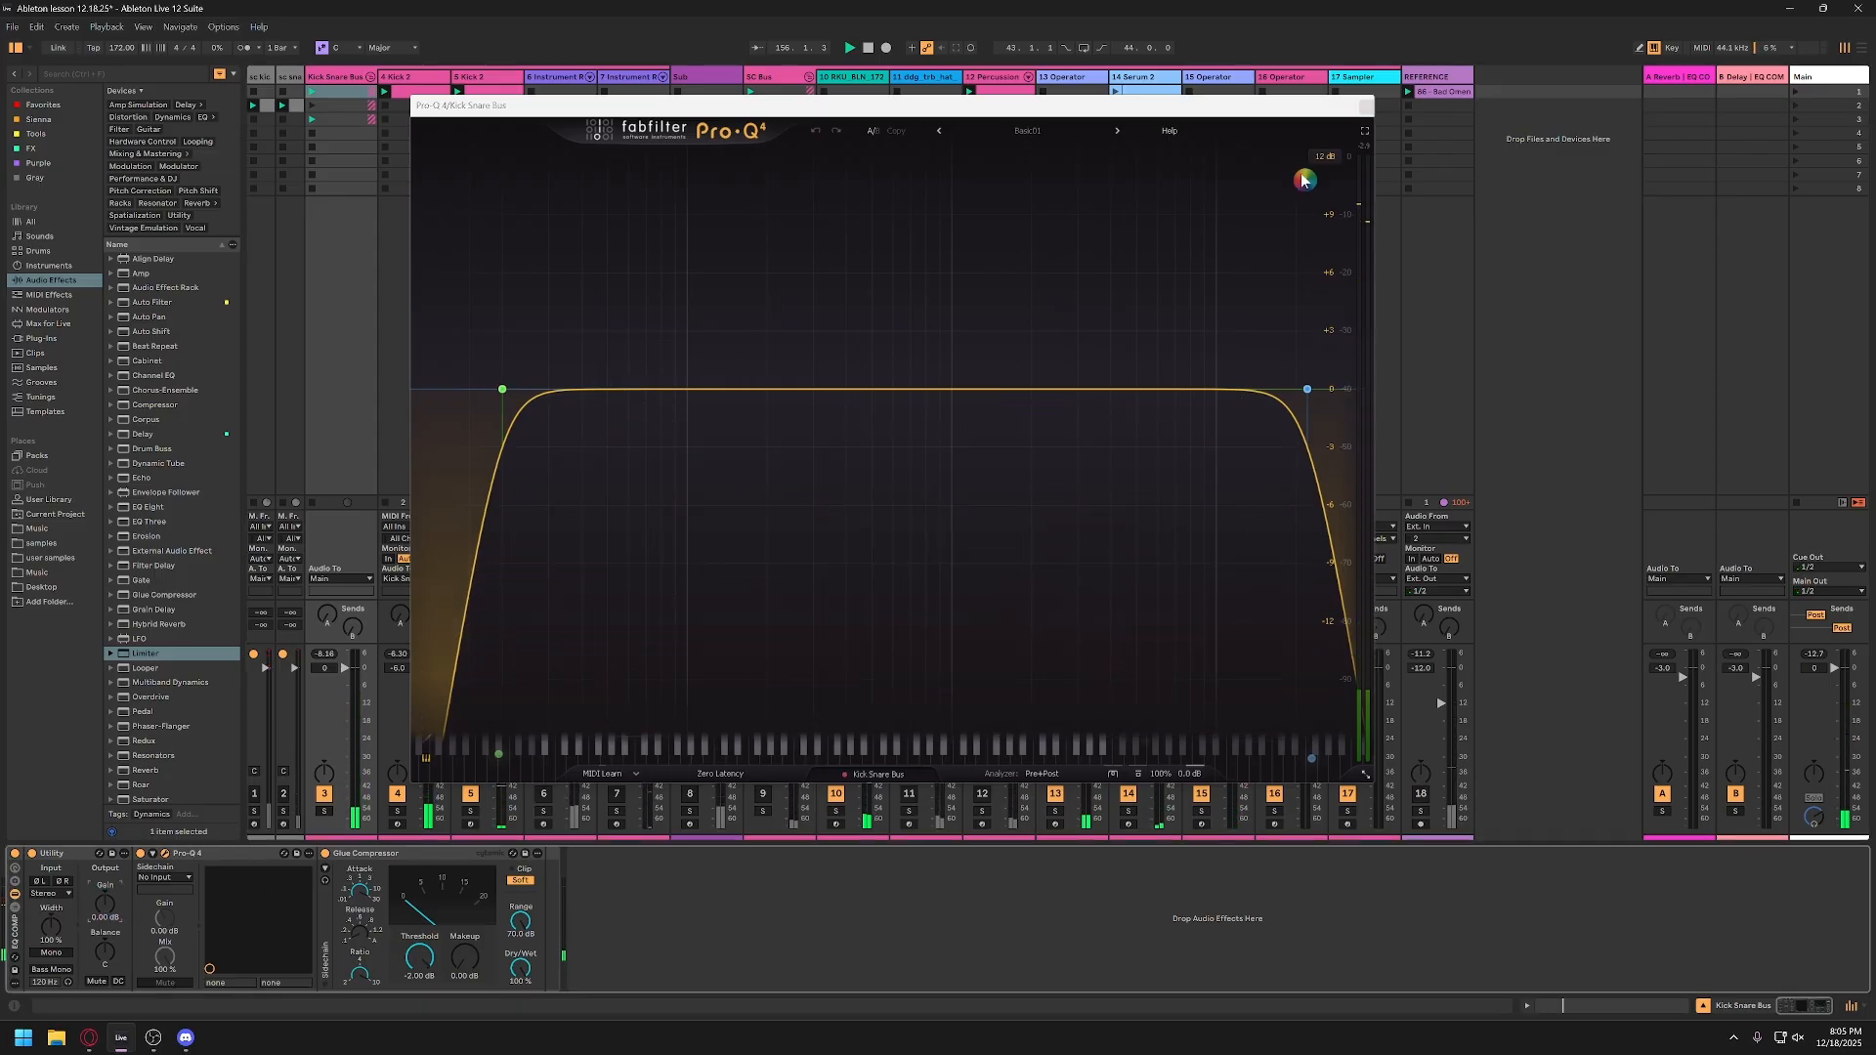
key("space")
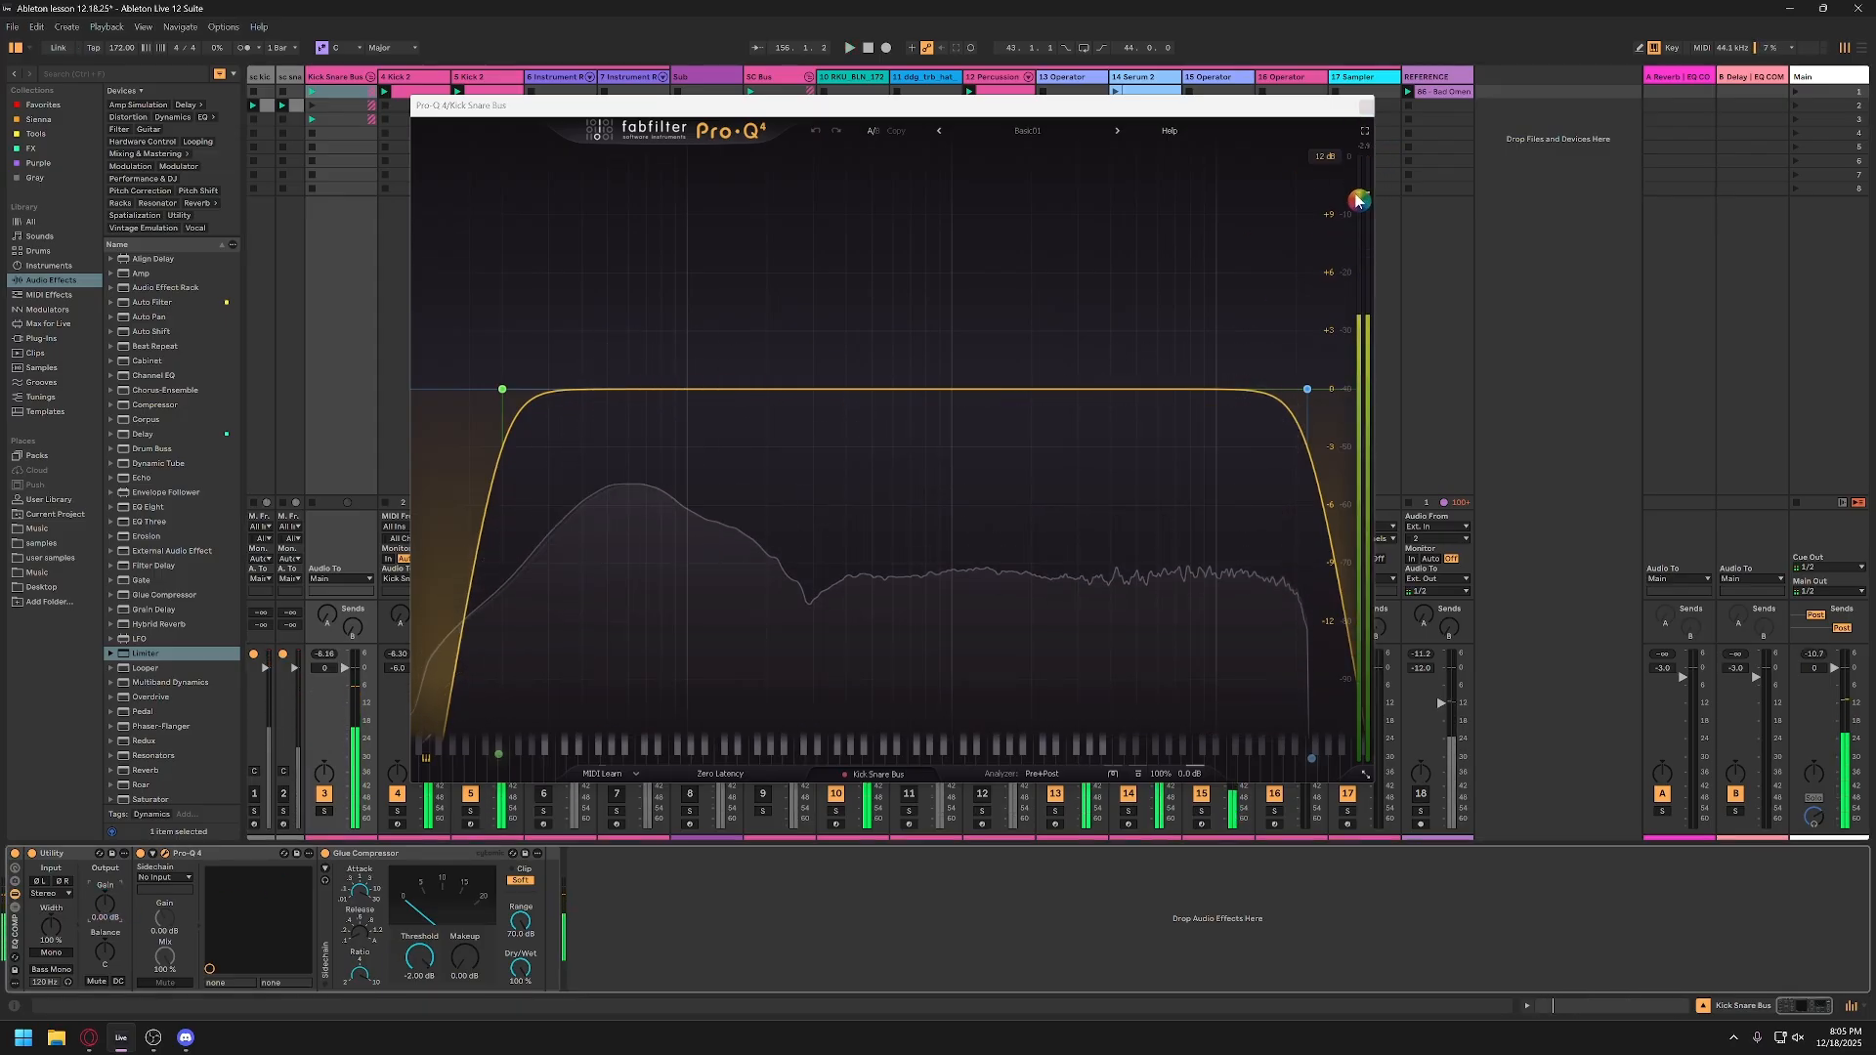
key("space")
left_click(1366, 105)
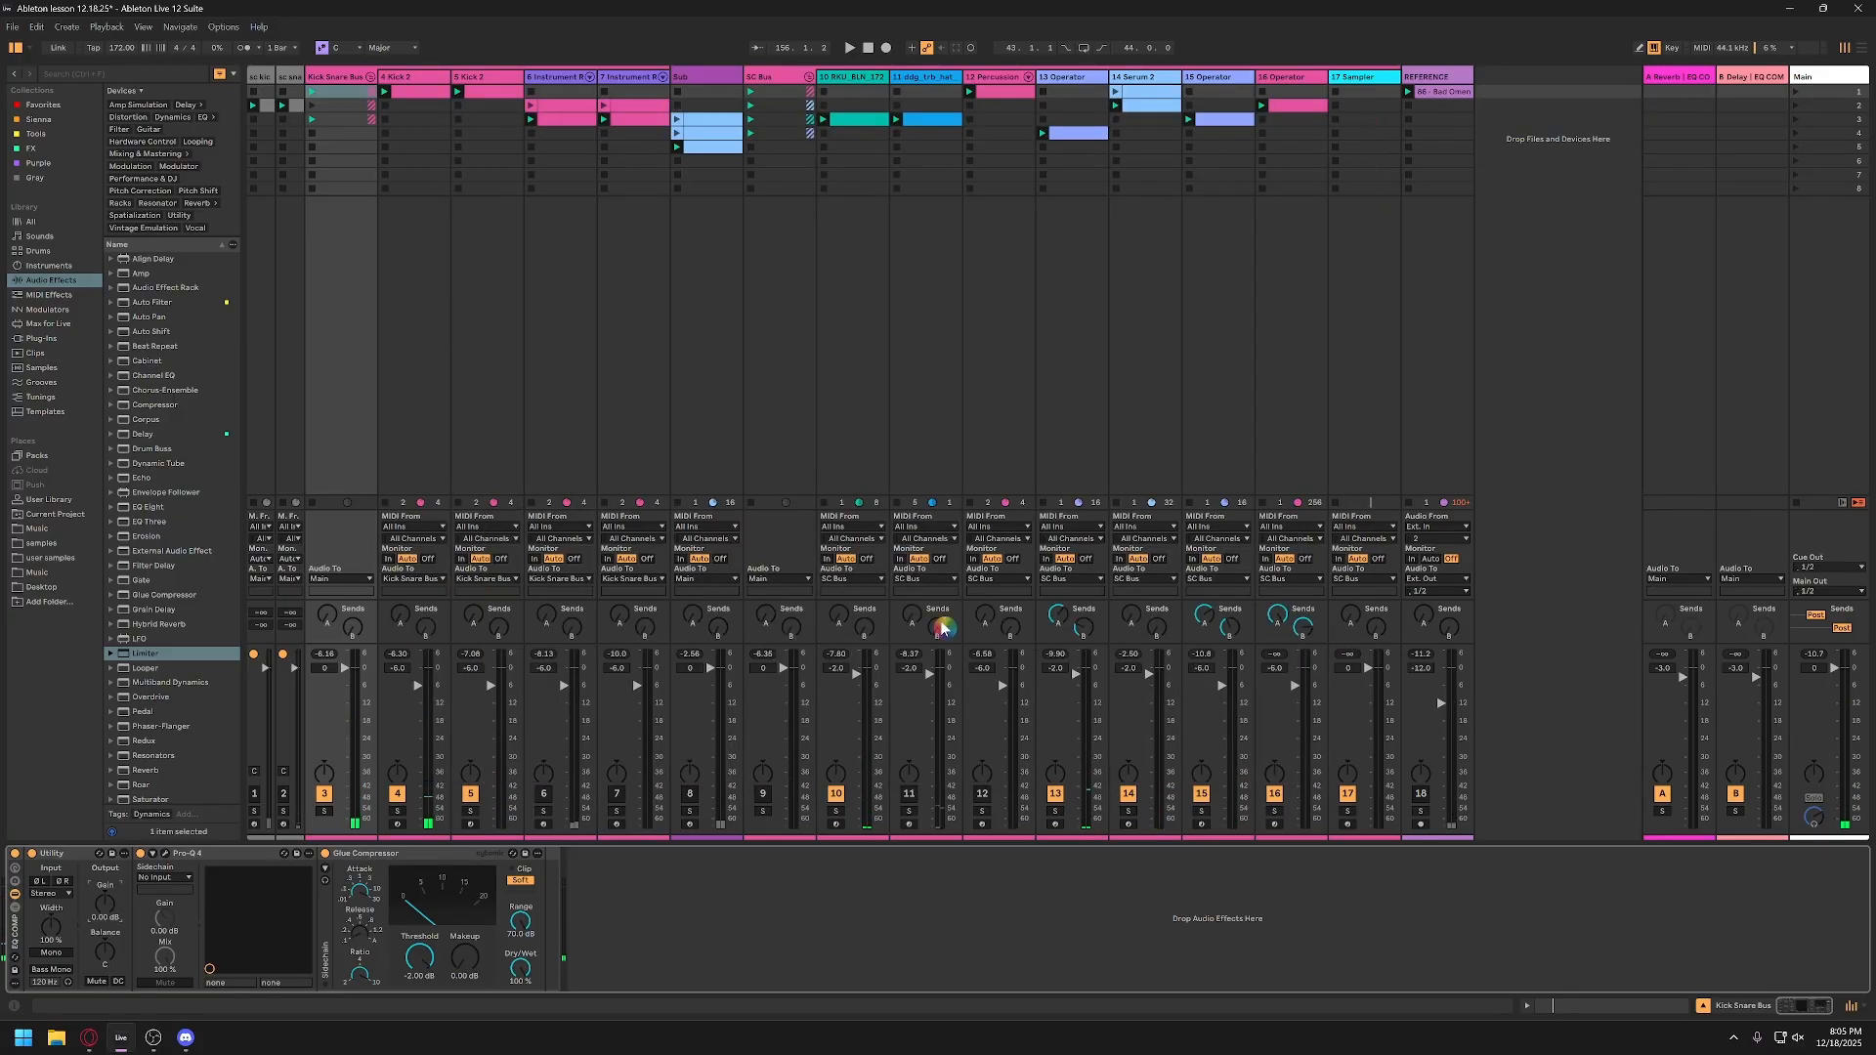
Step: Set the bus's Glue Compressor makeup gain to 2 dB and lower the Kick Snare Bus volume to -4 dB
left_click(191, 854)
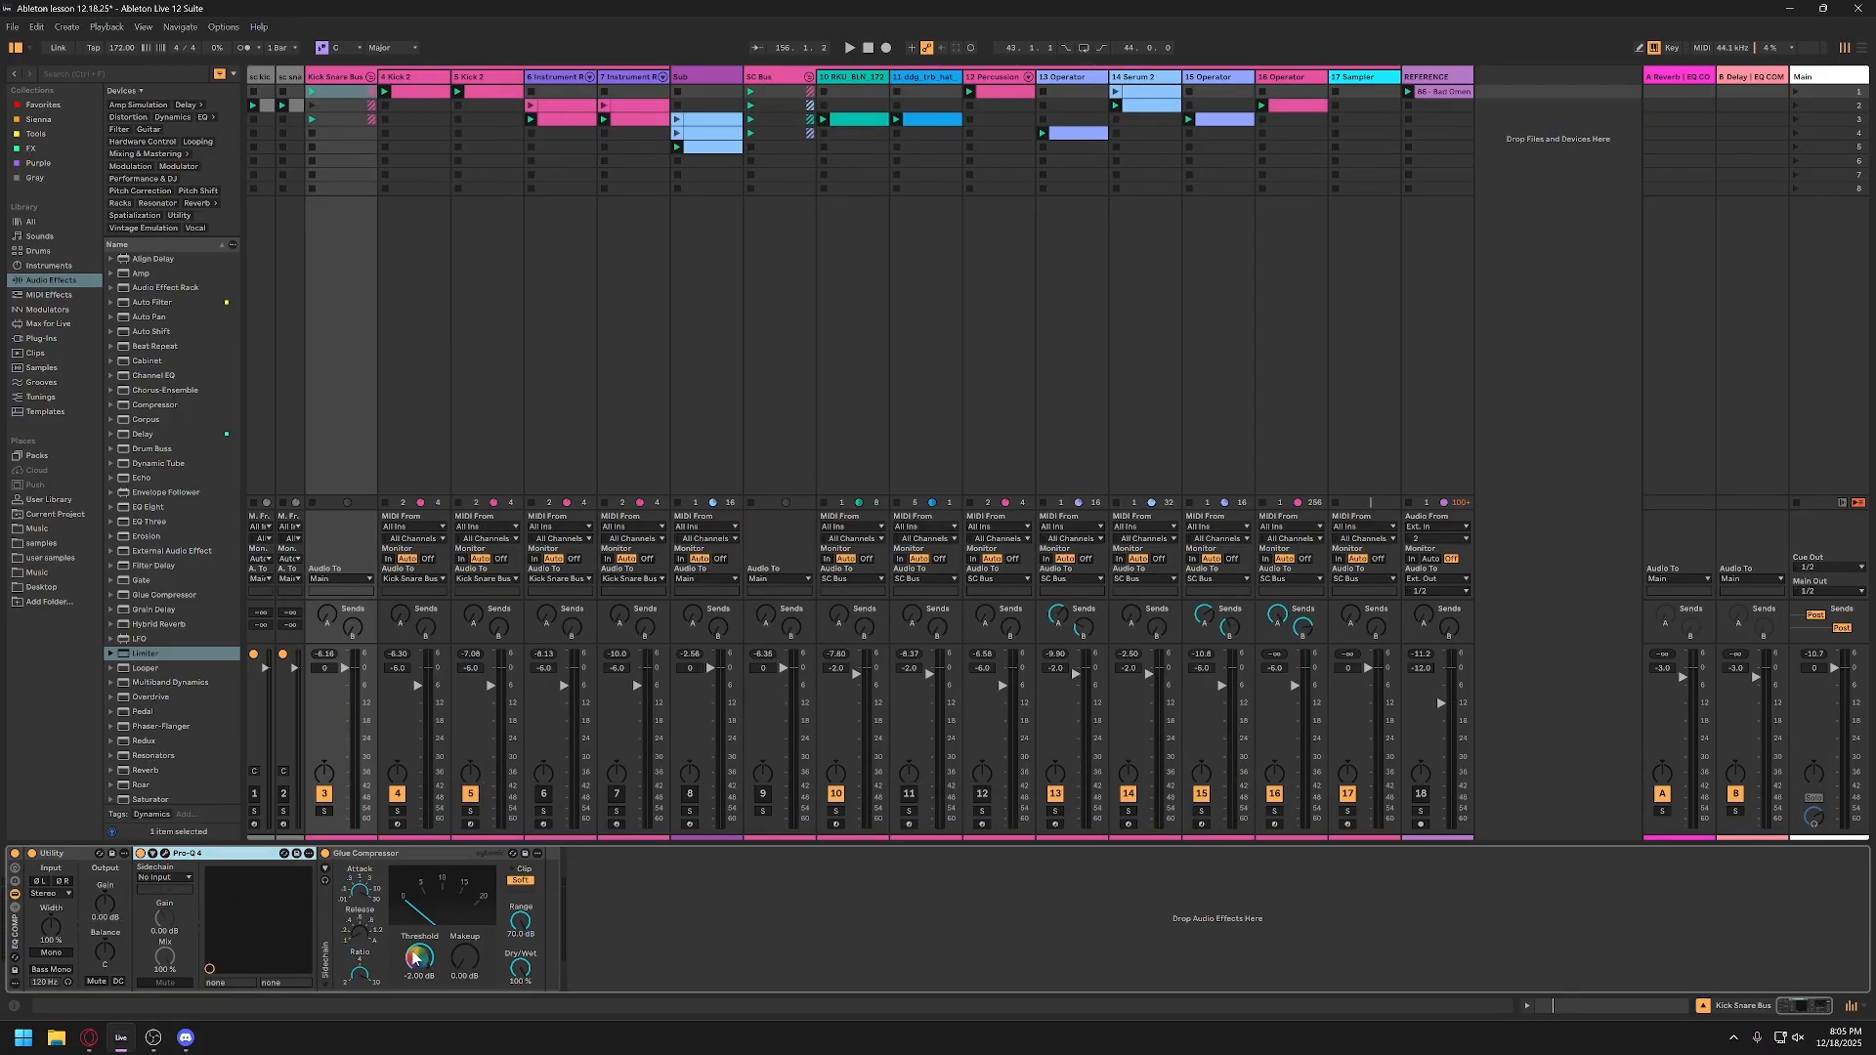
left_click(465, 958)
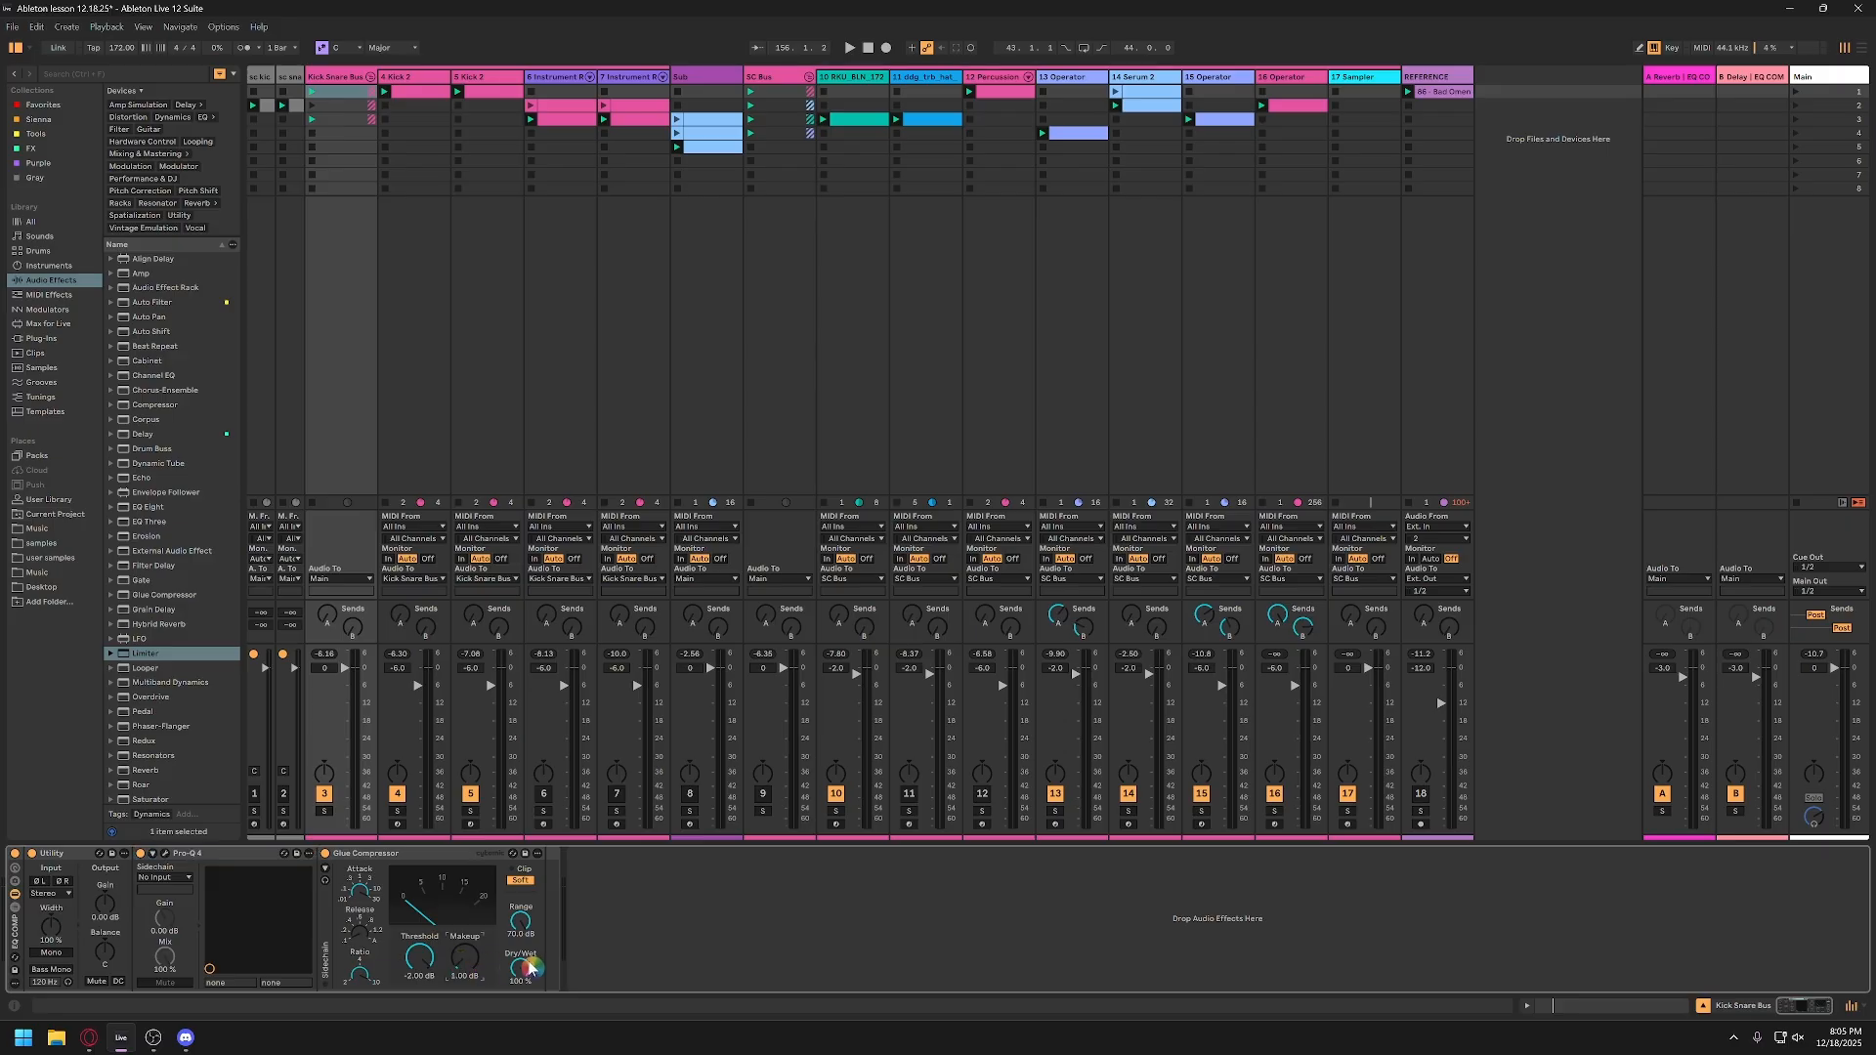
key("Up")
key("space")
left_click(332, 681)
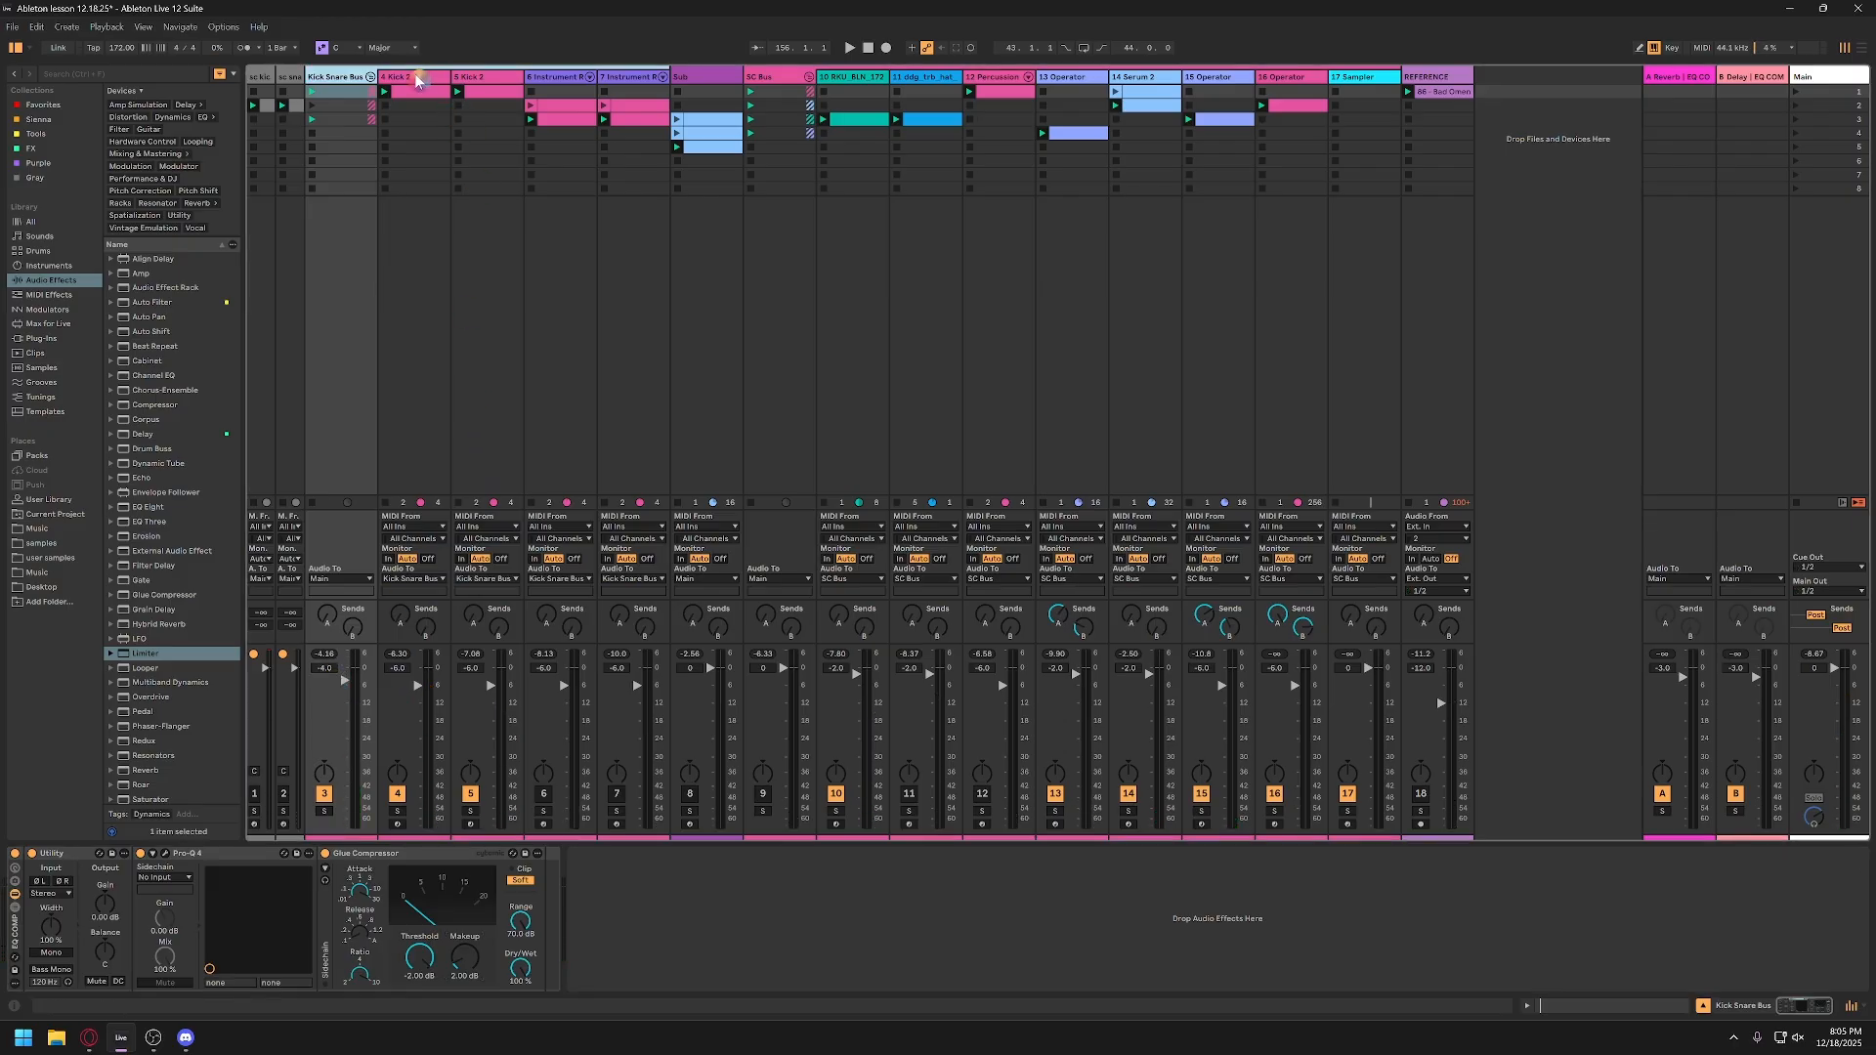
Step: Add Transient Master from the Tools collection after the Limiter on track 4, and open its plug-in window
left_click(421, 117)
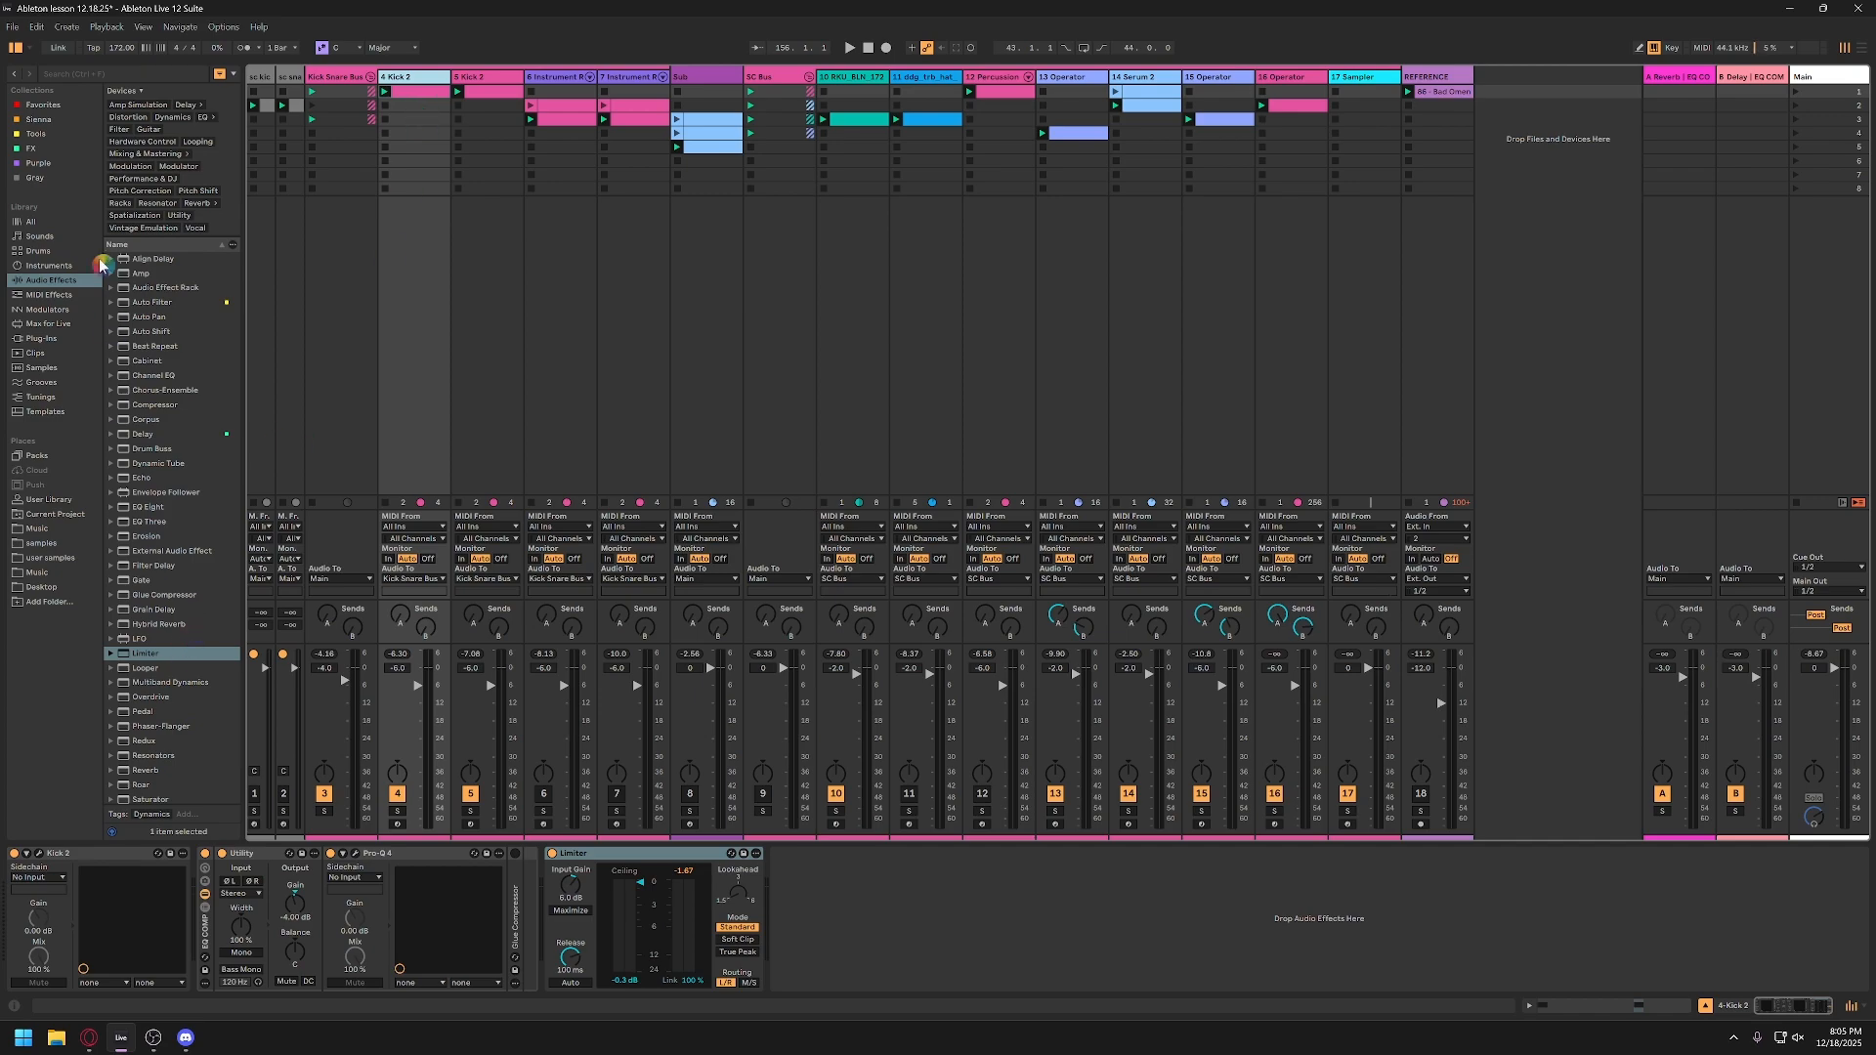
left_click(37, 134)
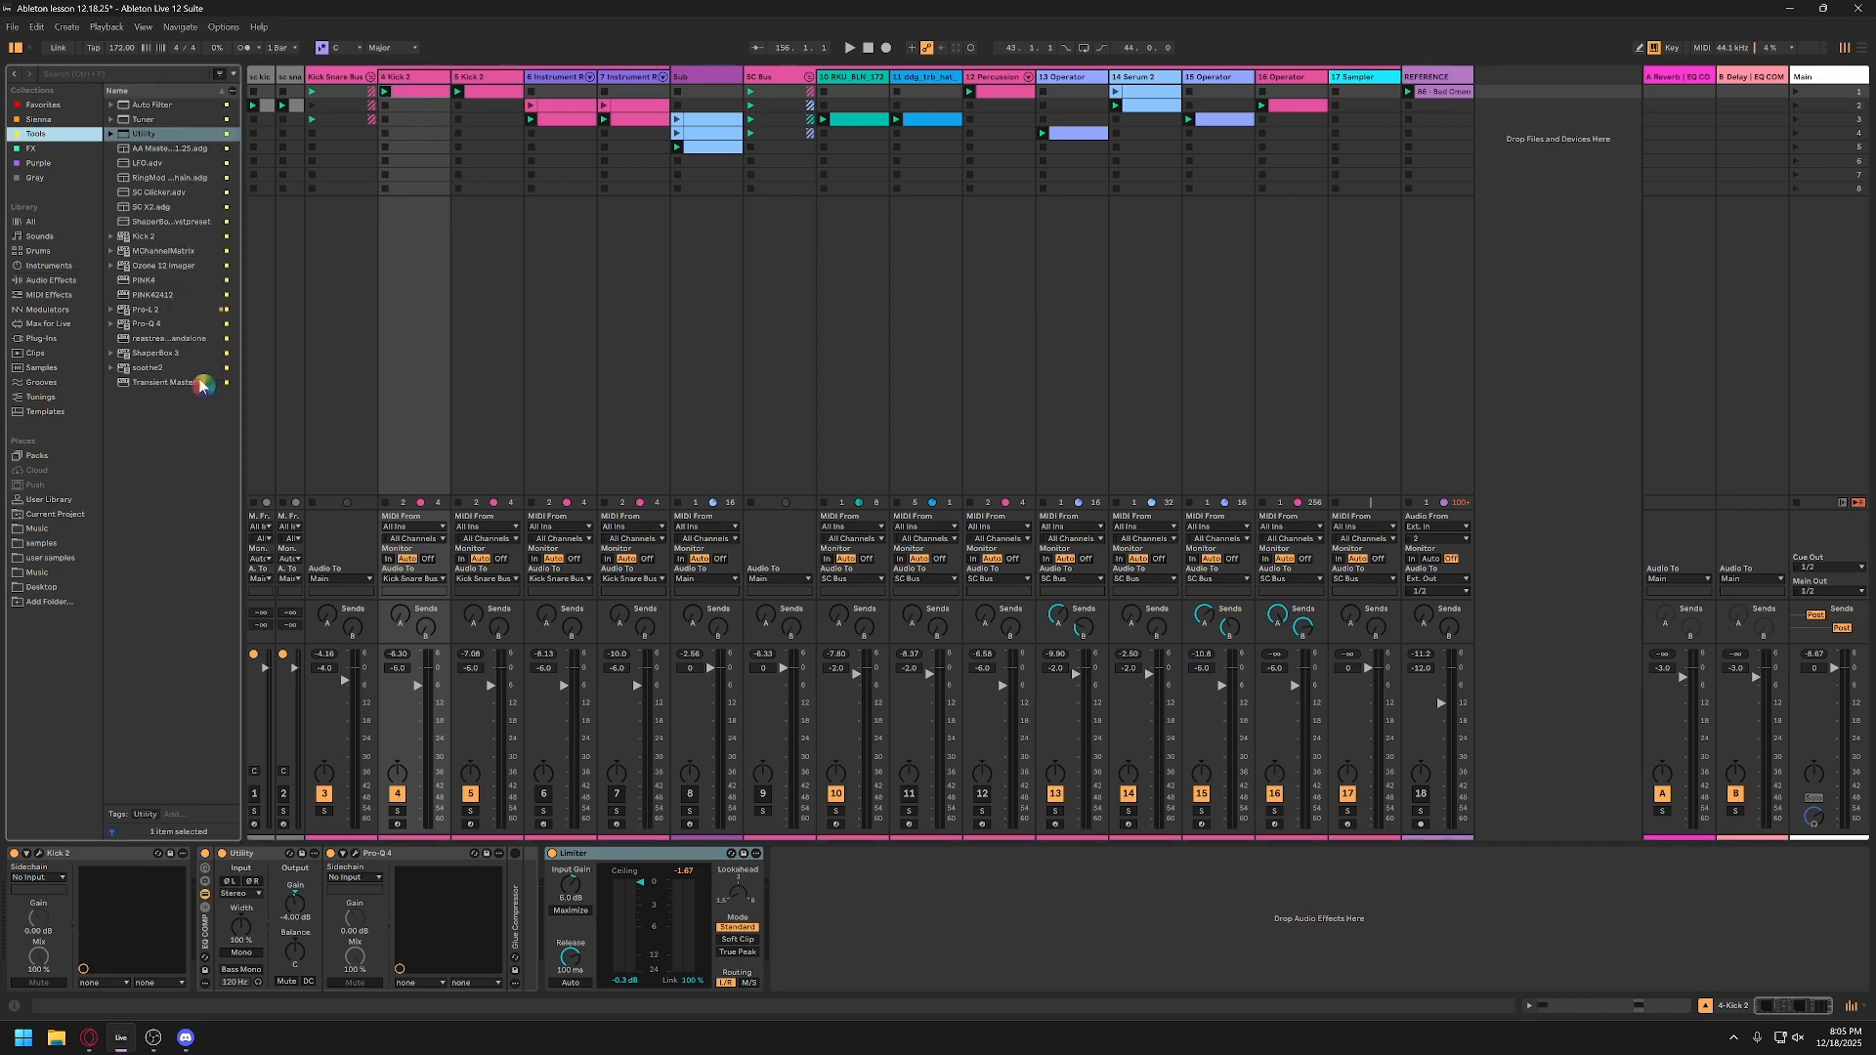
left_click_drag(171, 389, 899, 914)
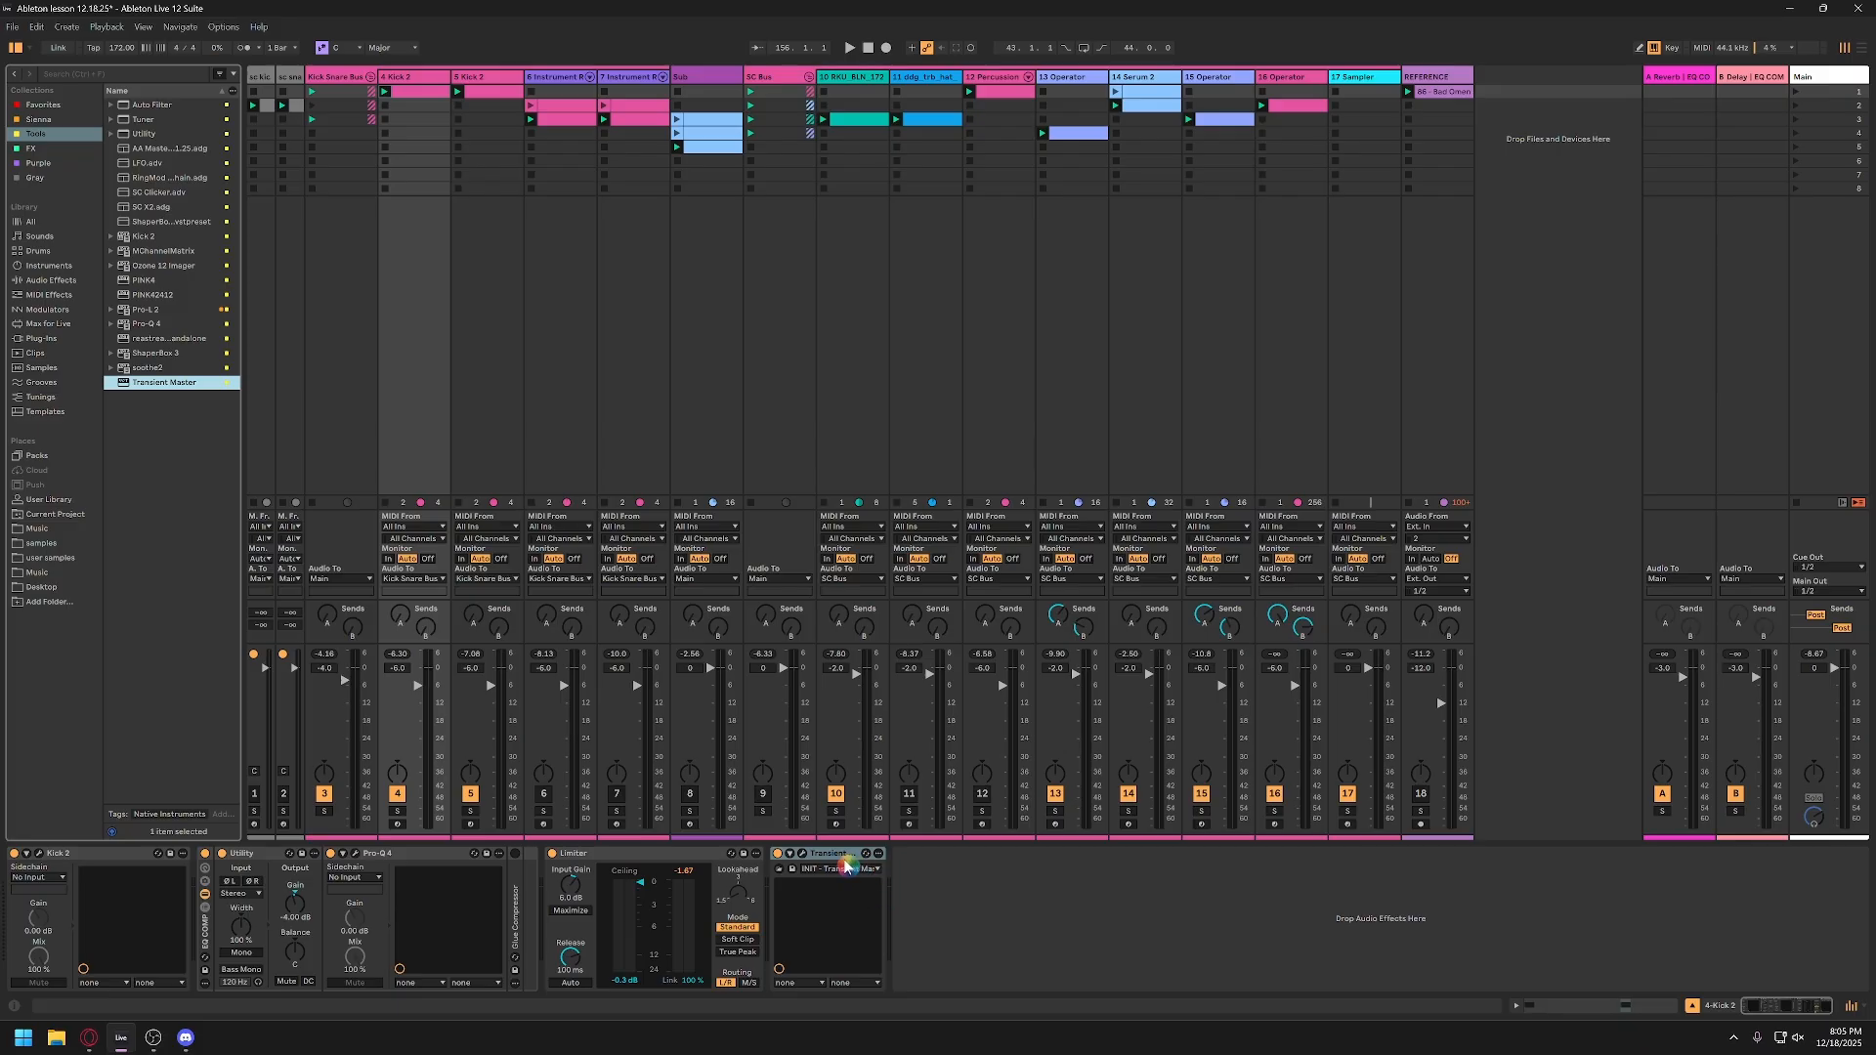
left_click(803, 855)
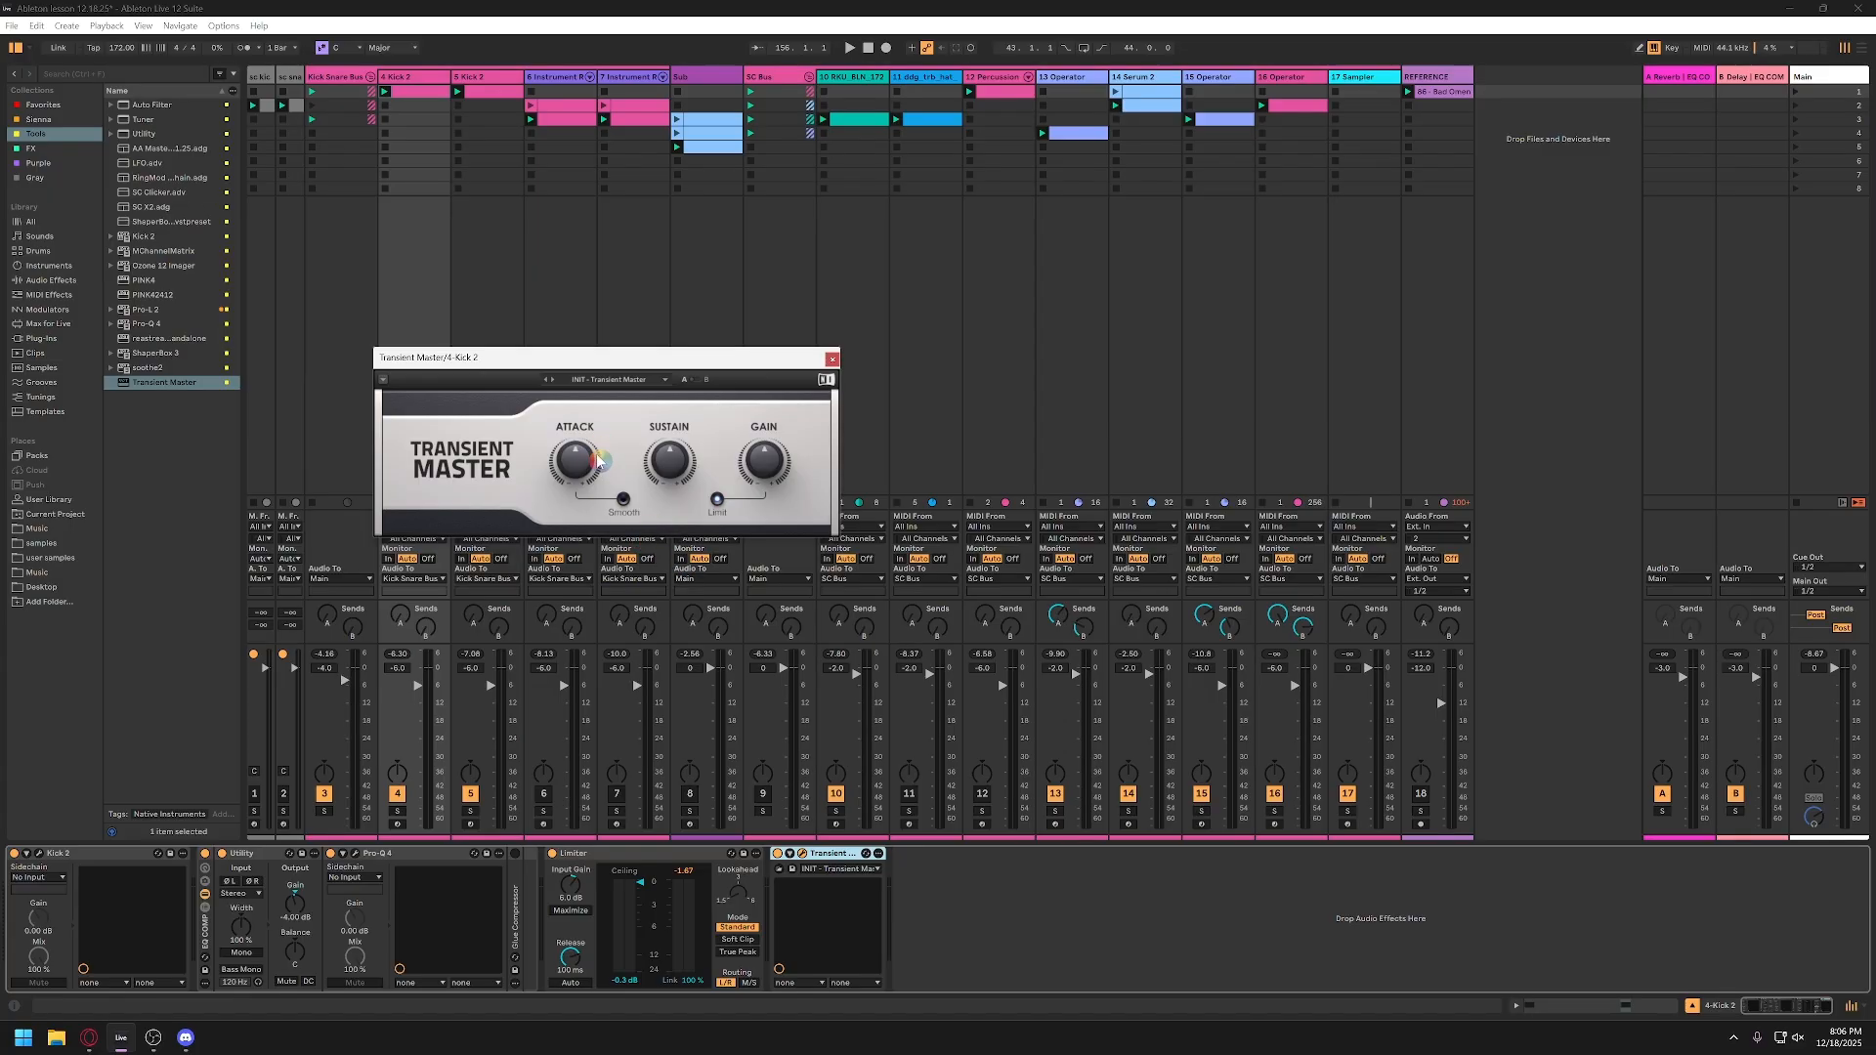
left_click_drag(615, 361, 616, 396)
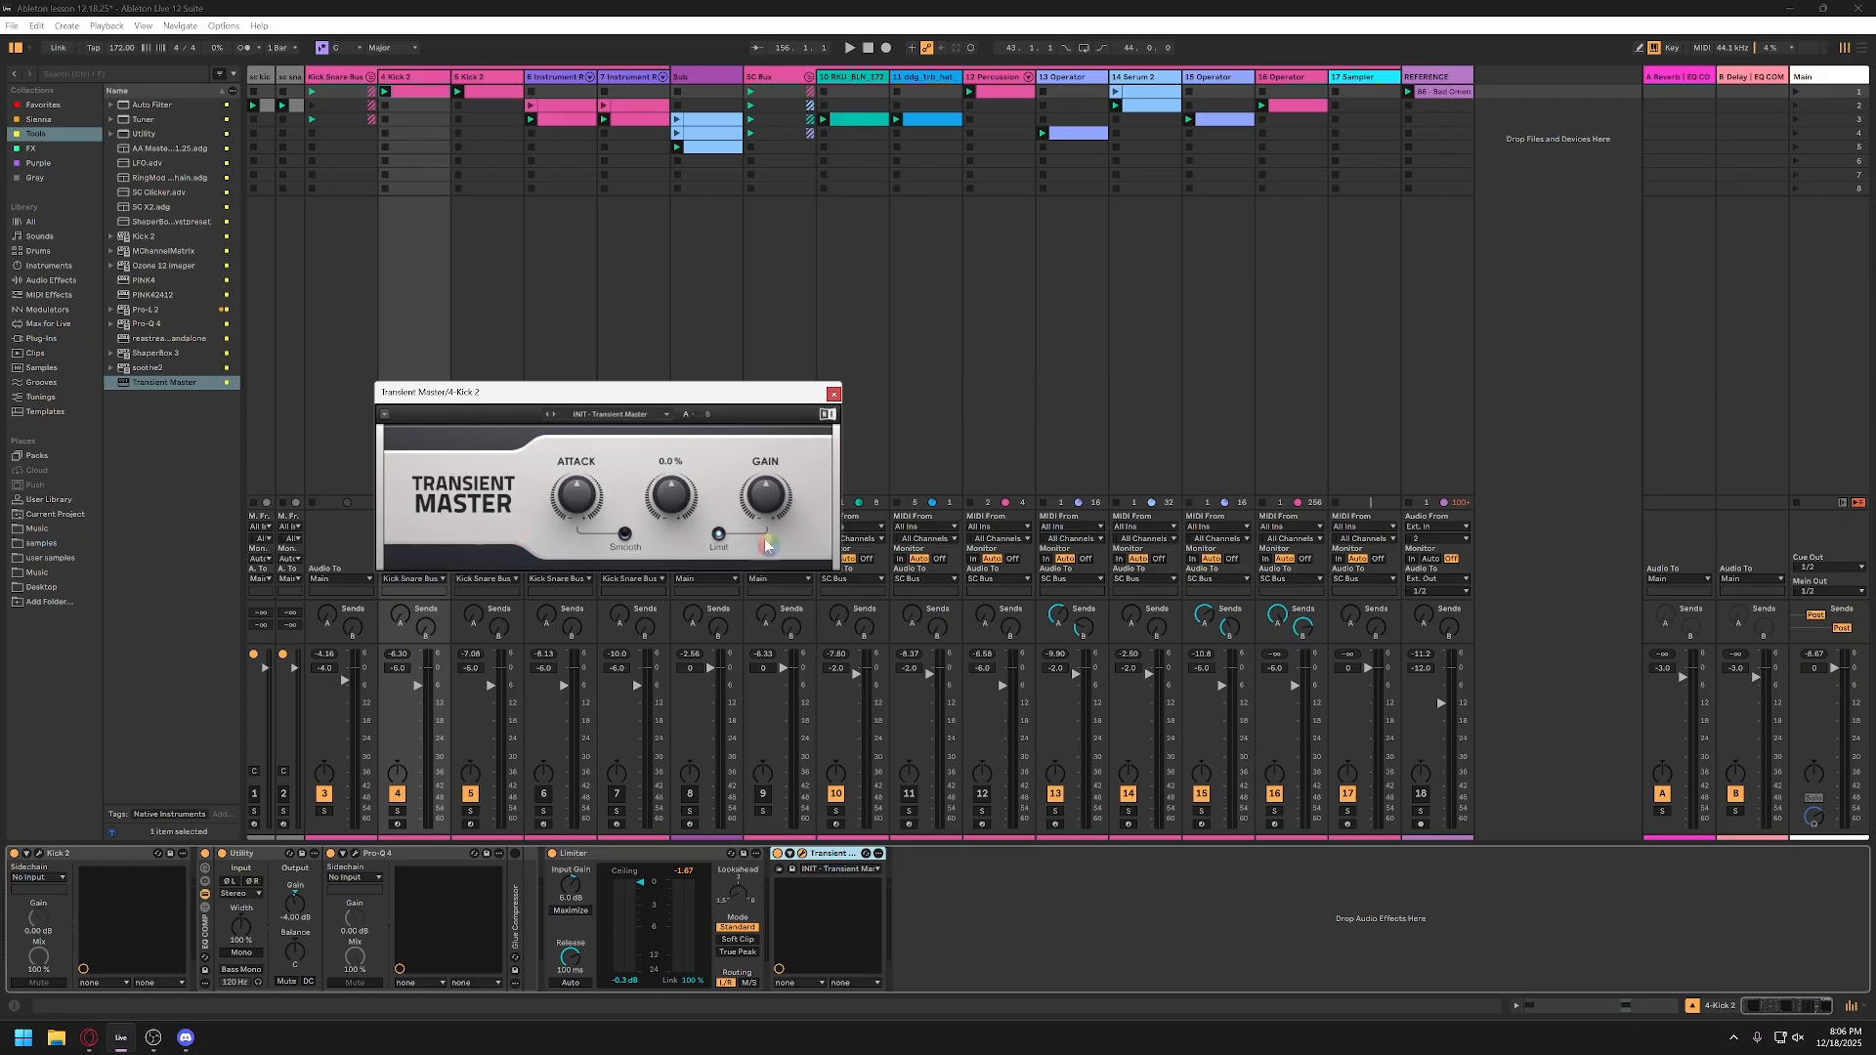
Step: Mute track 5 and raise the kick's Transient Master attack while playing the session, settling on 50%
mouse_move(580, 504)
left_click(470, 793)
key("space")
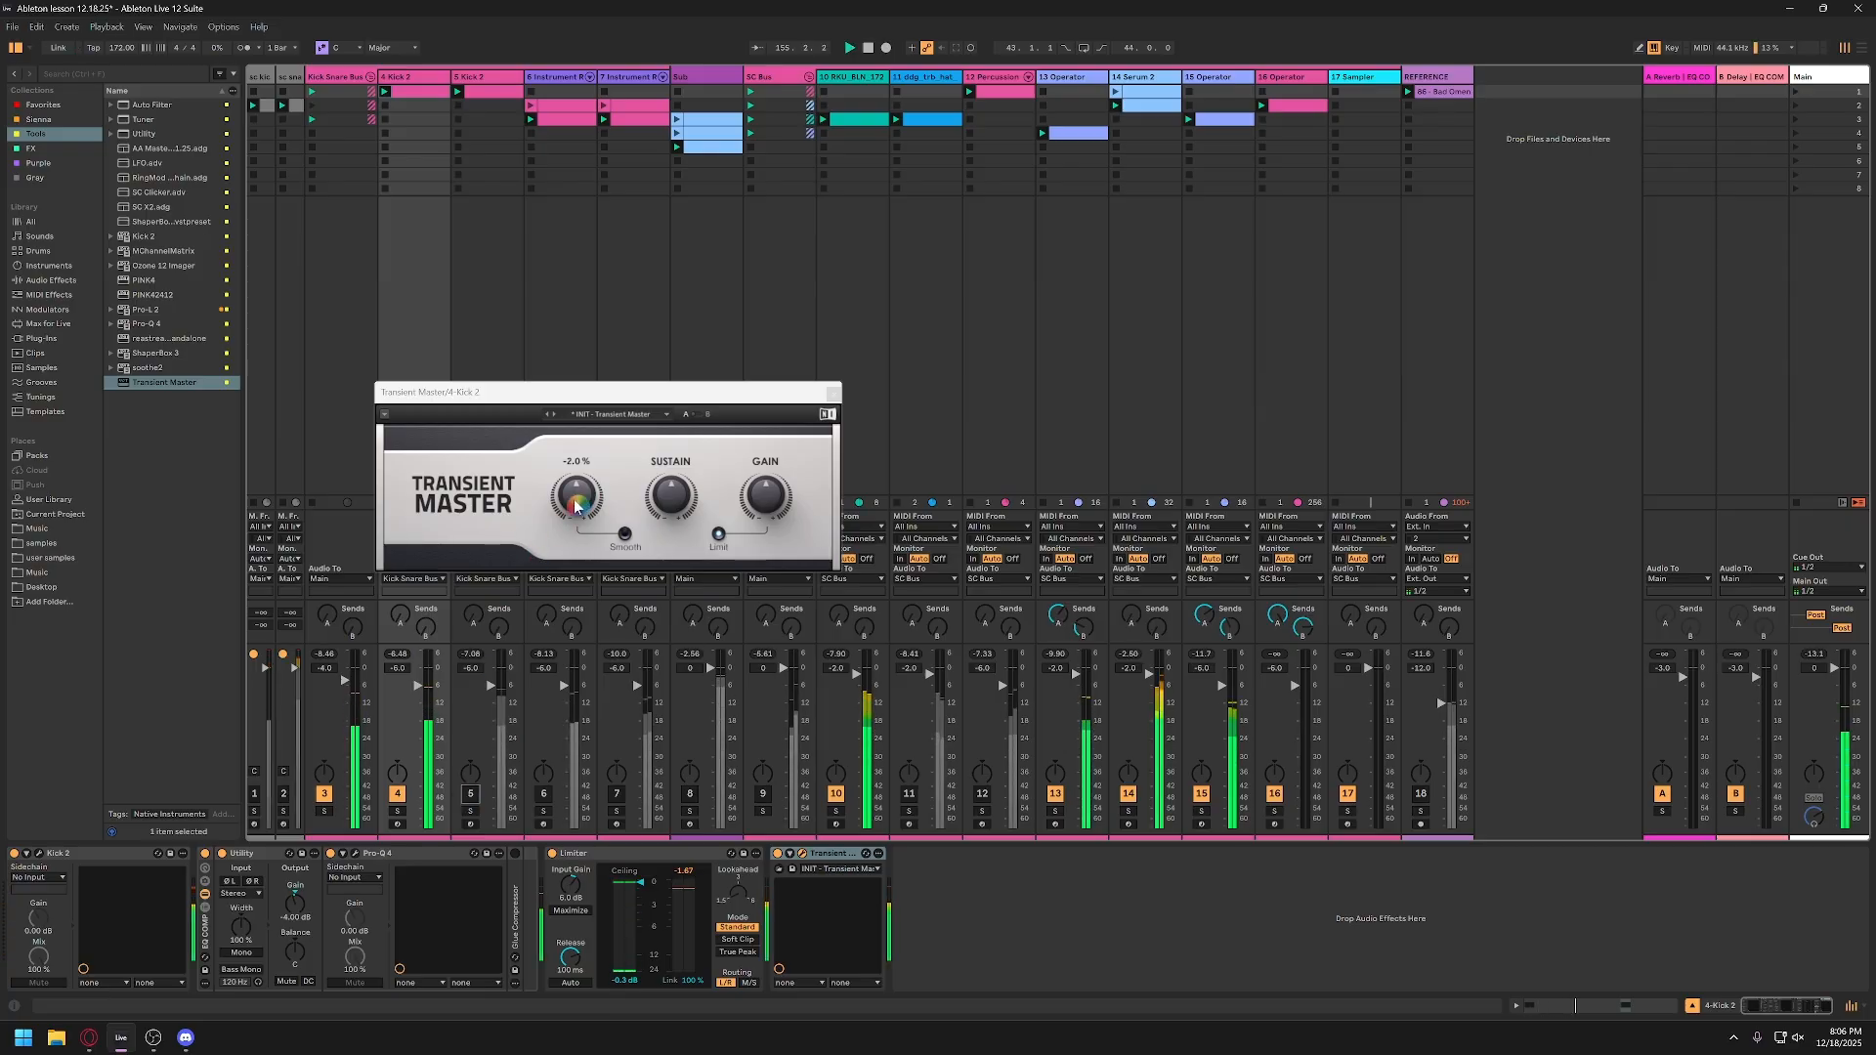
left_click_drag(577, 505, 576, 439)
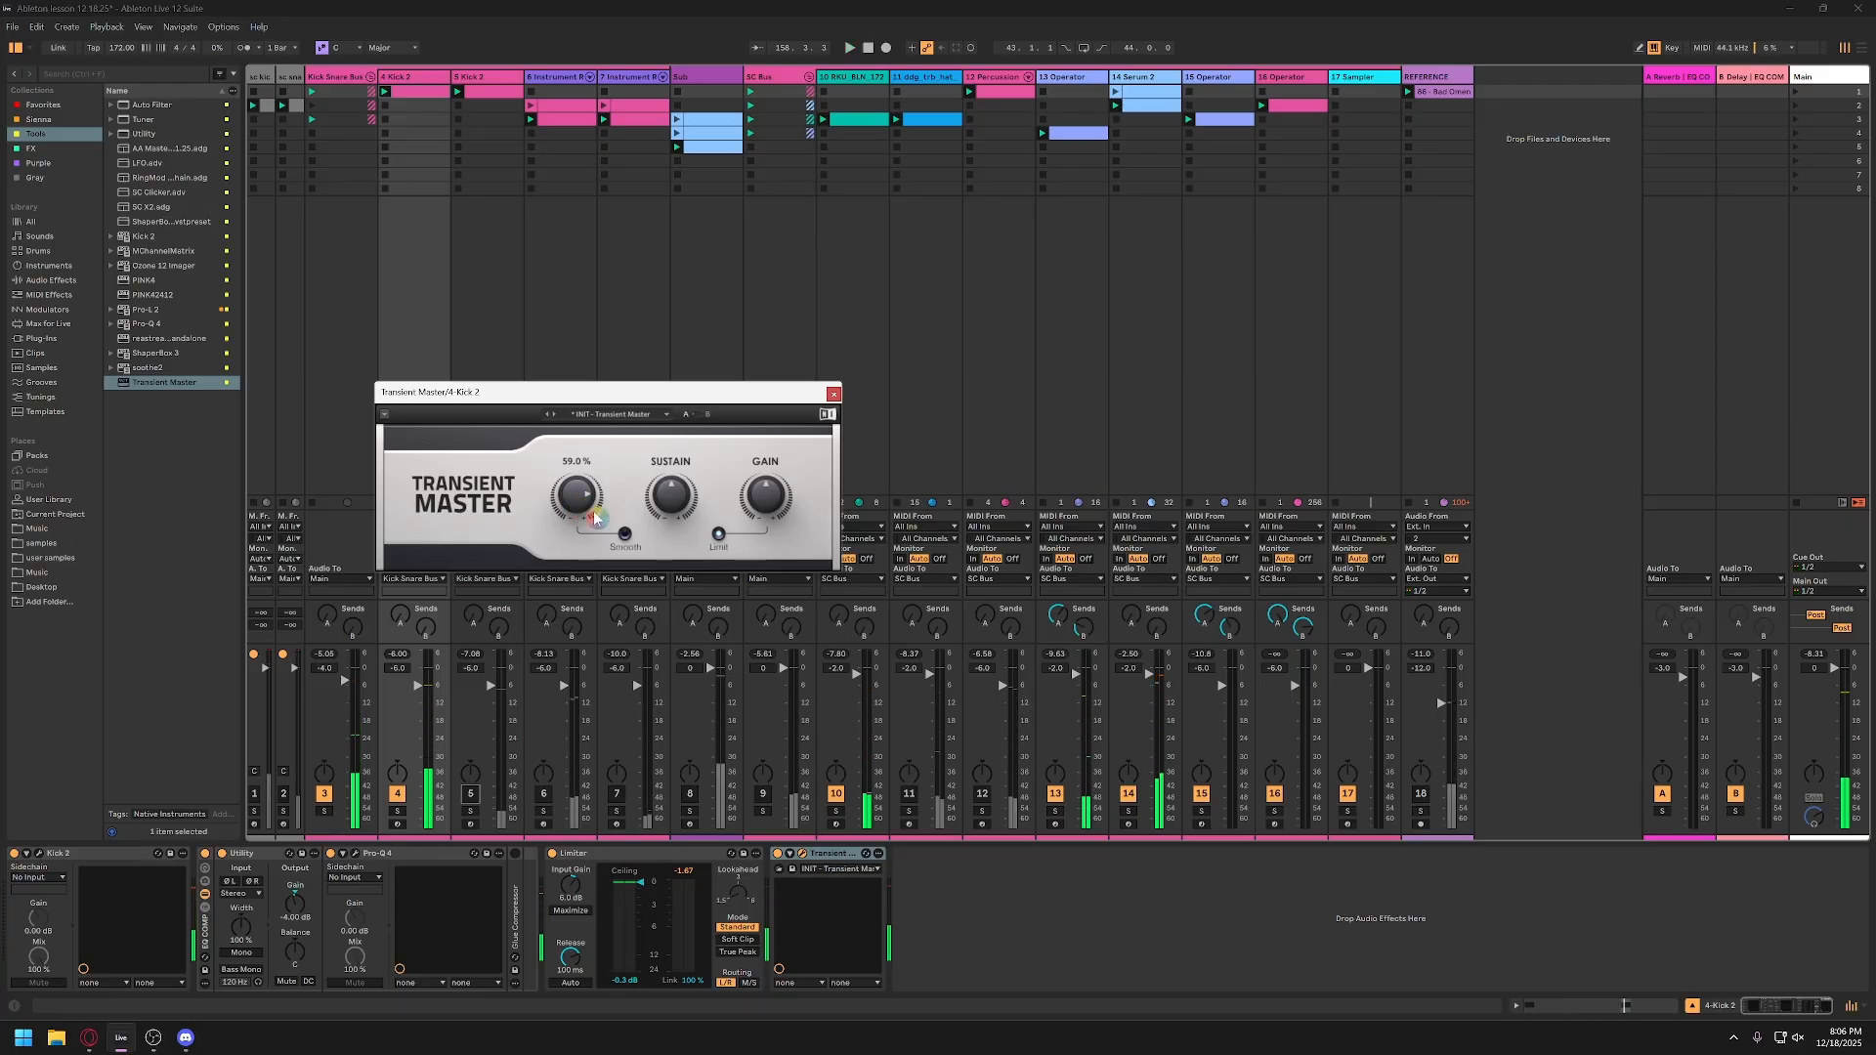
left_click_drag(594, 518, 594, 538)
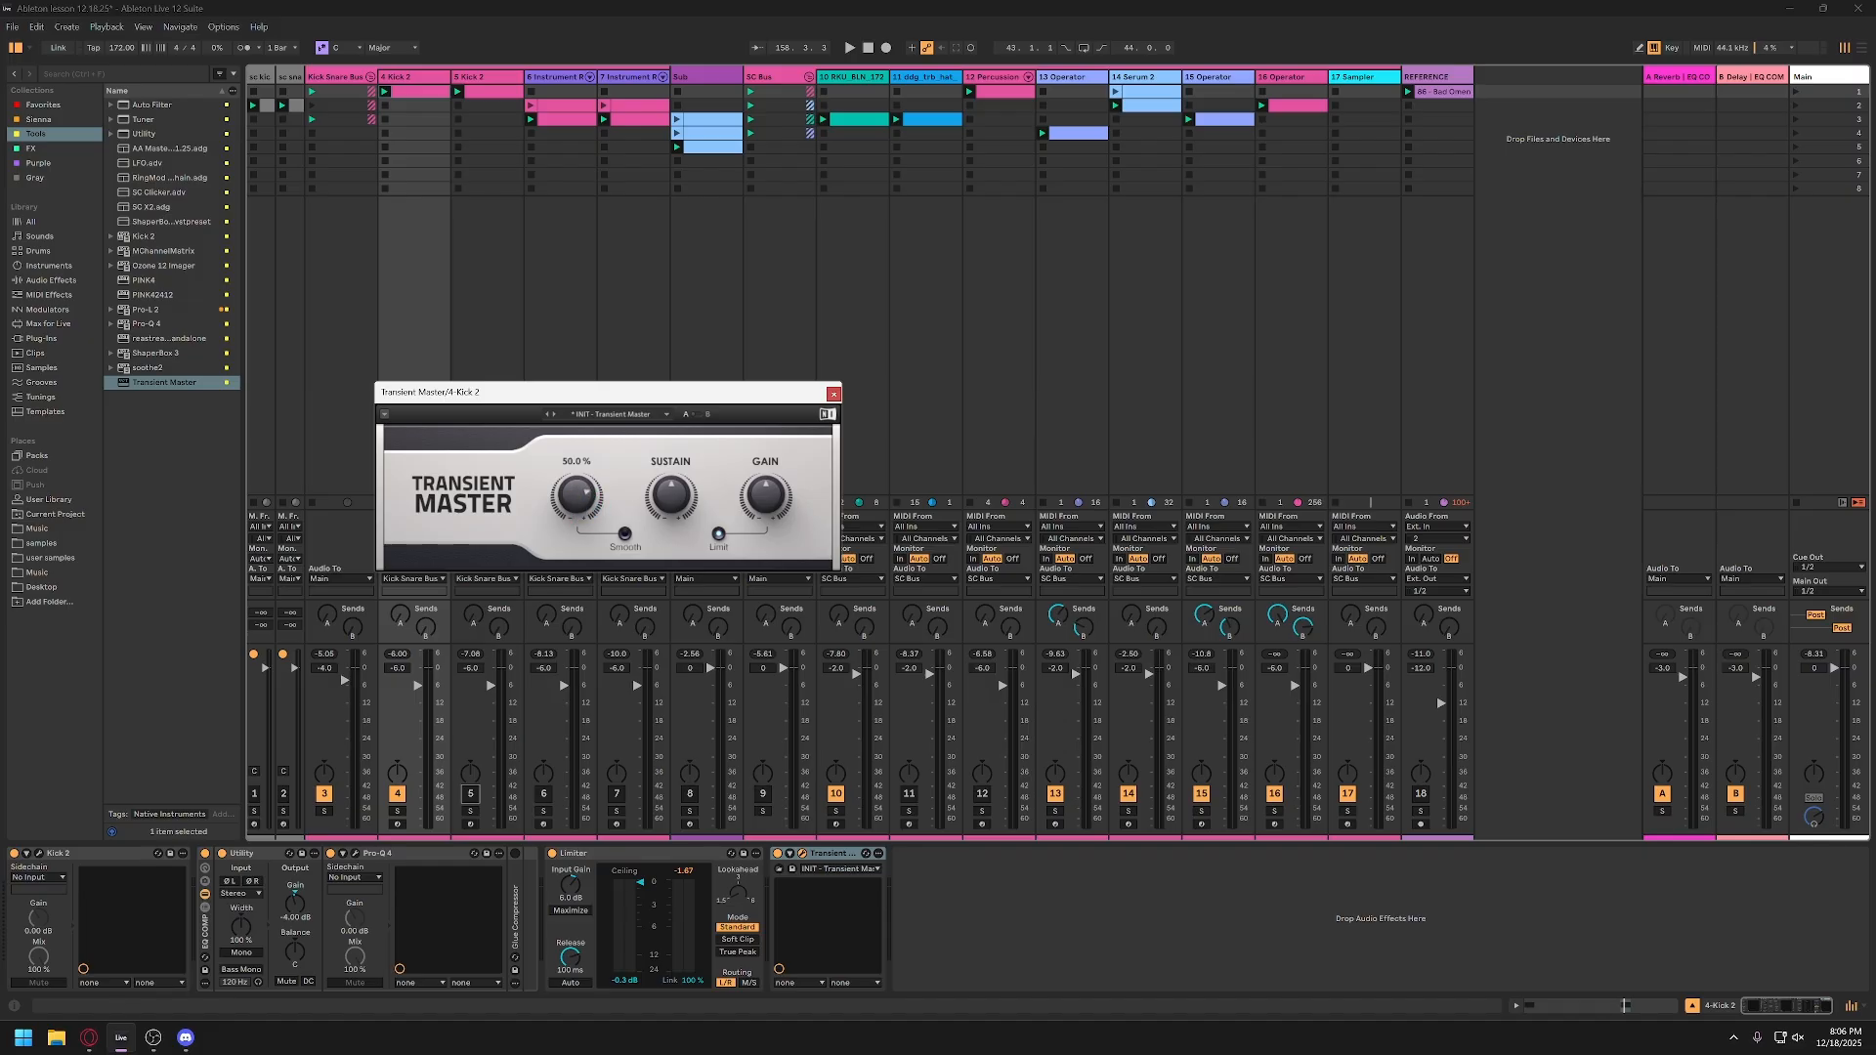
key("space")
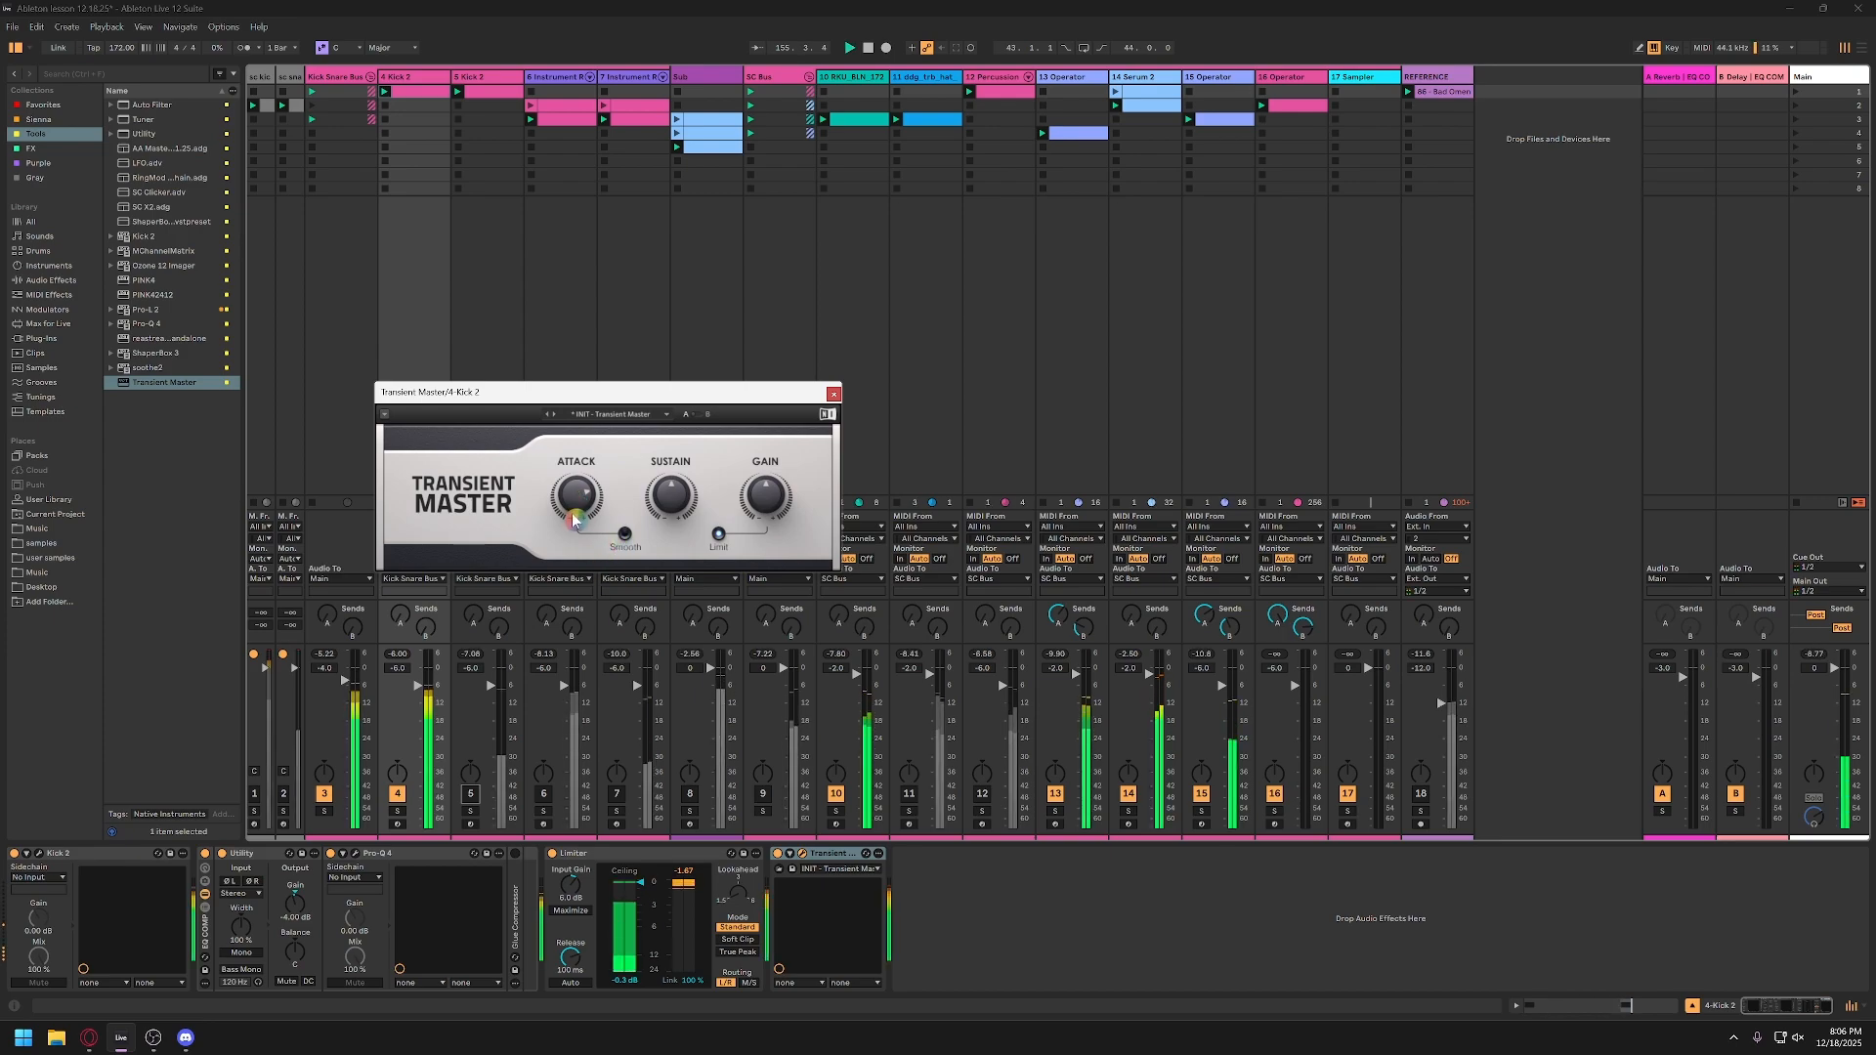
Step: Try the kick's Transient Master sustain at -100% and 93% during playback, and set it to about 40%
left_click_drag(670, 497, 671, 524)
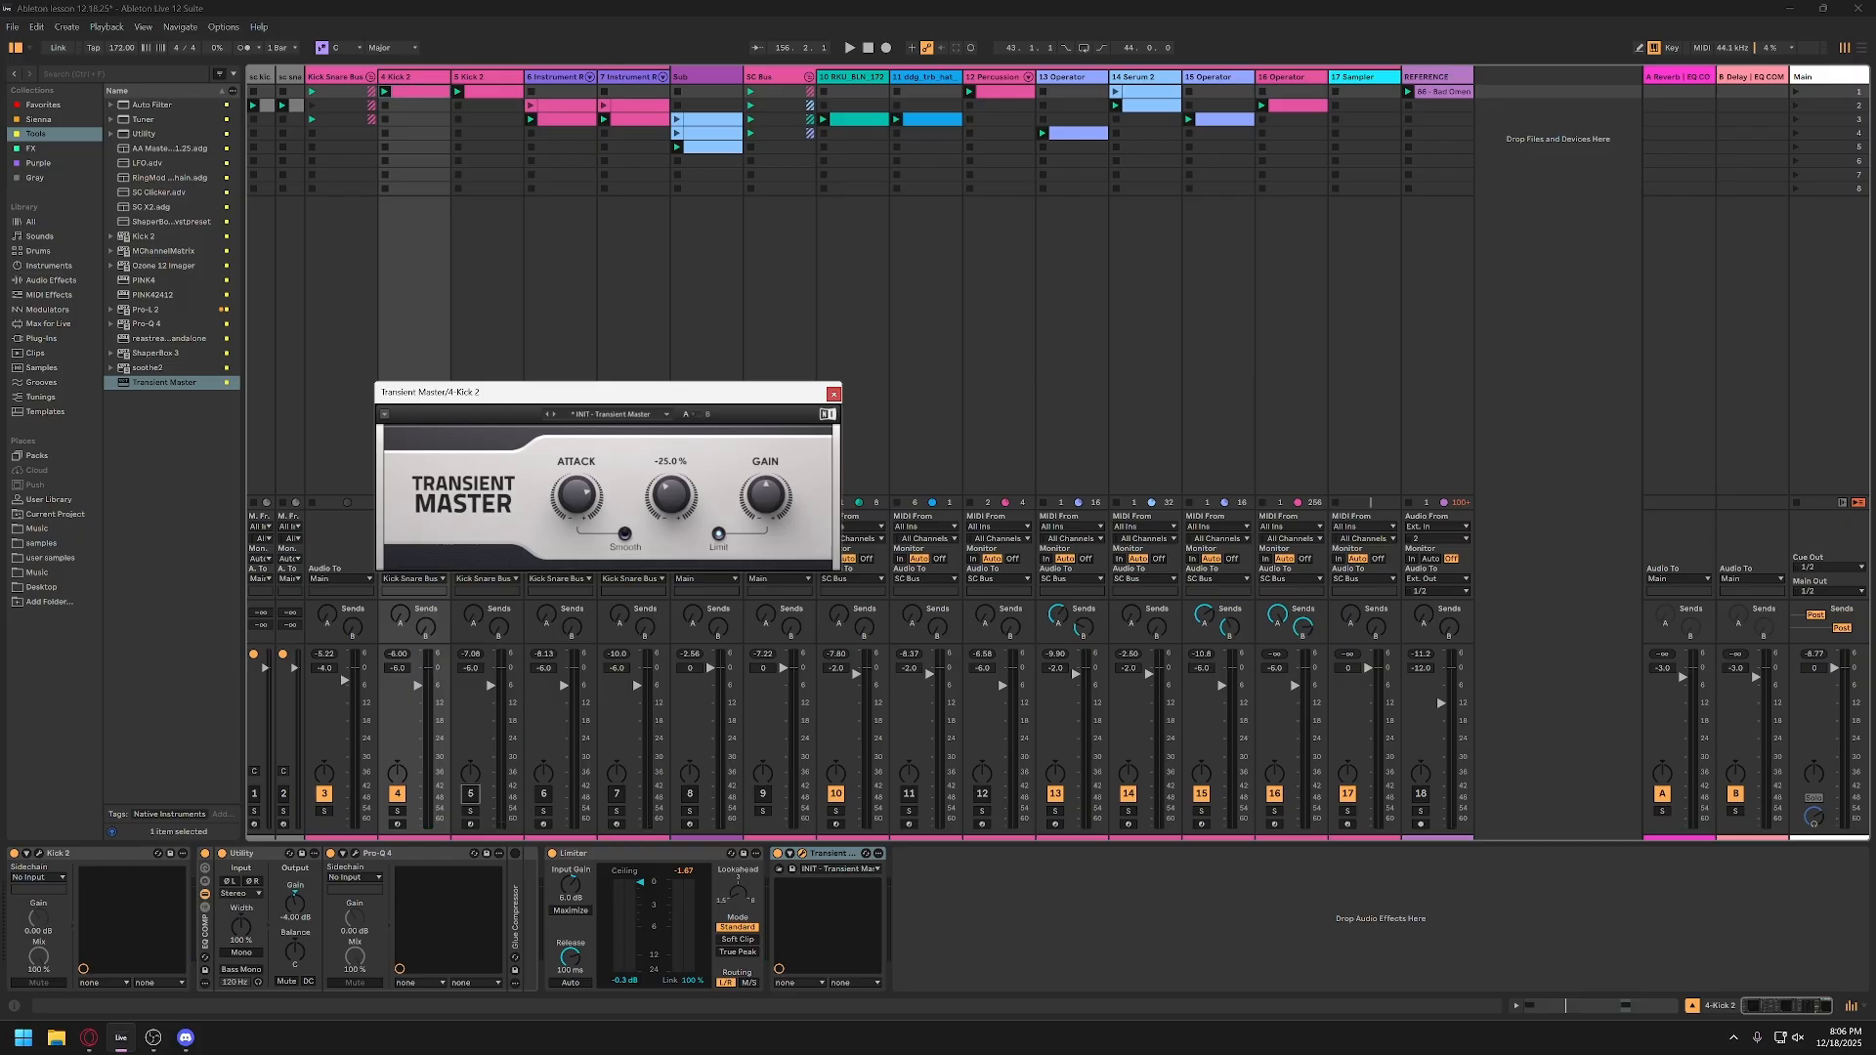
left_click_drag(672, 501, 671, 577)
key("space")
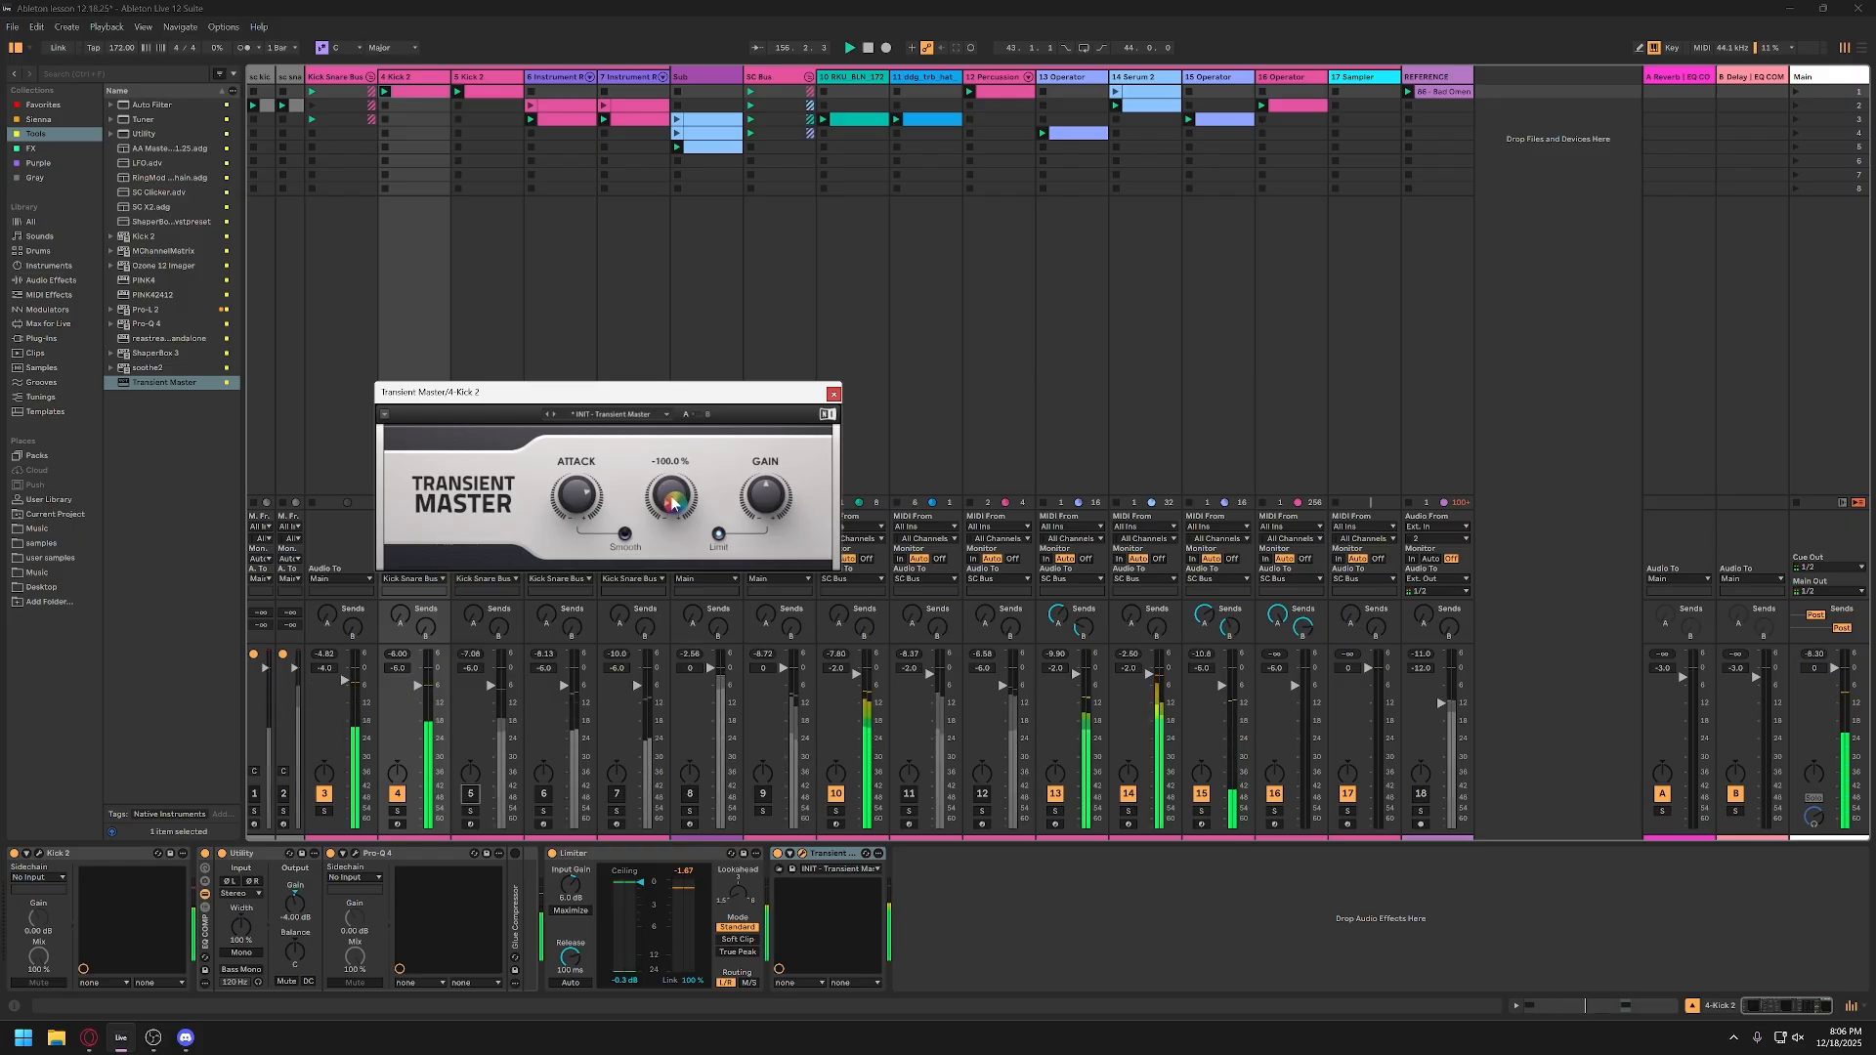
left_click_drag(671, 501, 671, 427)
key("space")
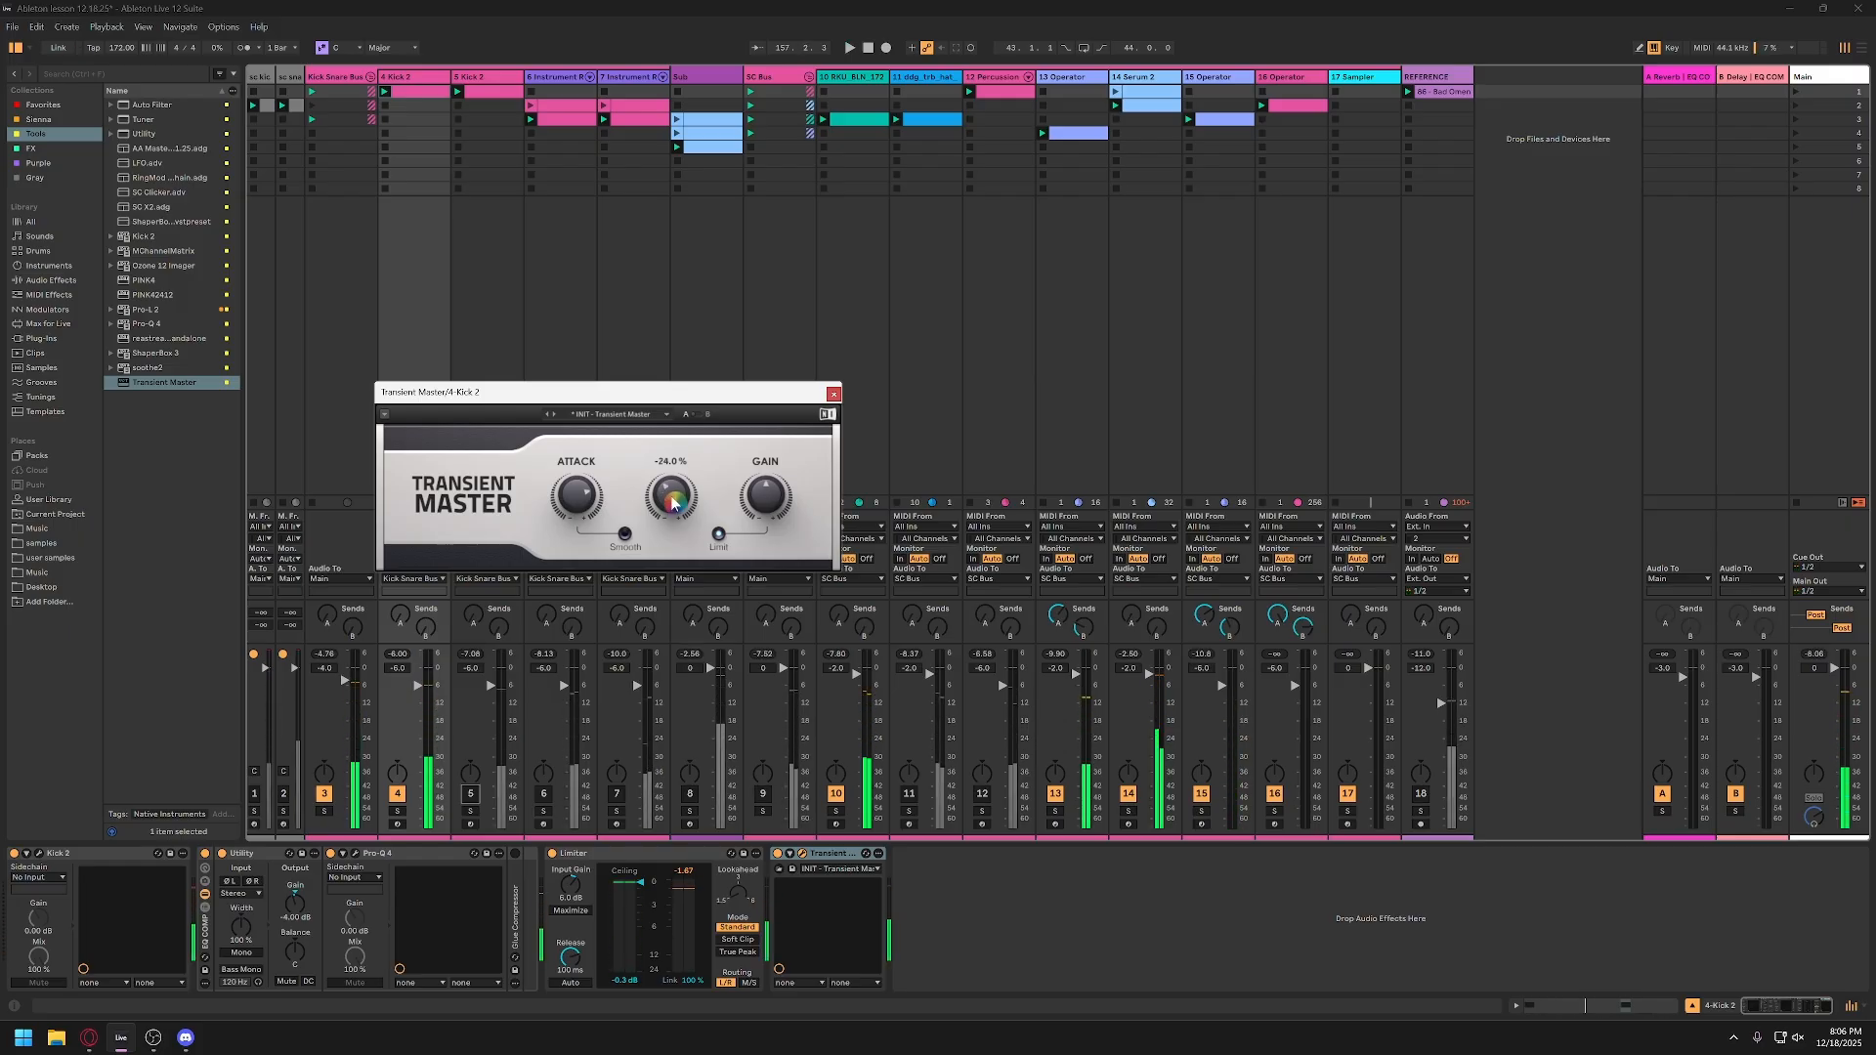
left_click_drag(671, 502, 671, 387)
key("space")
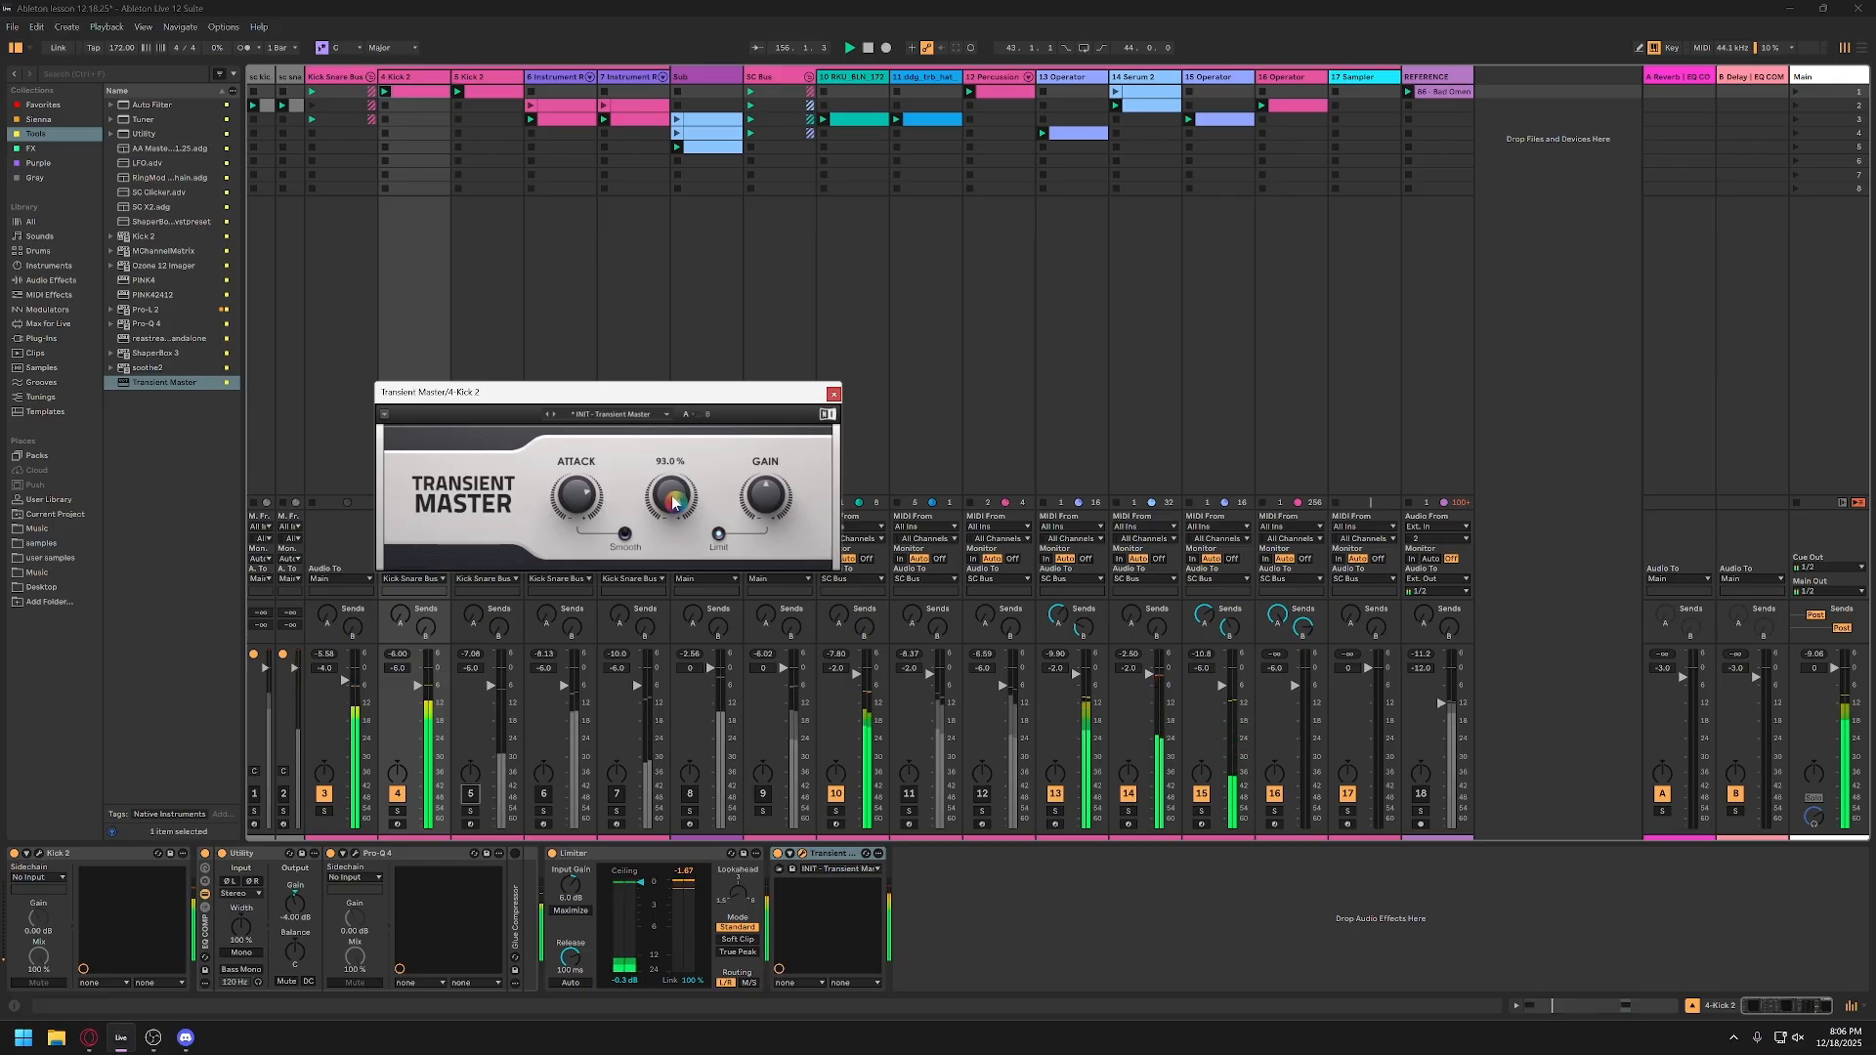
left_click_drag(673, 502, 673, 553)
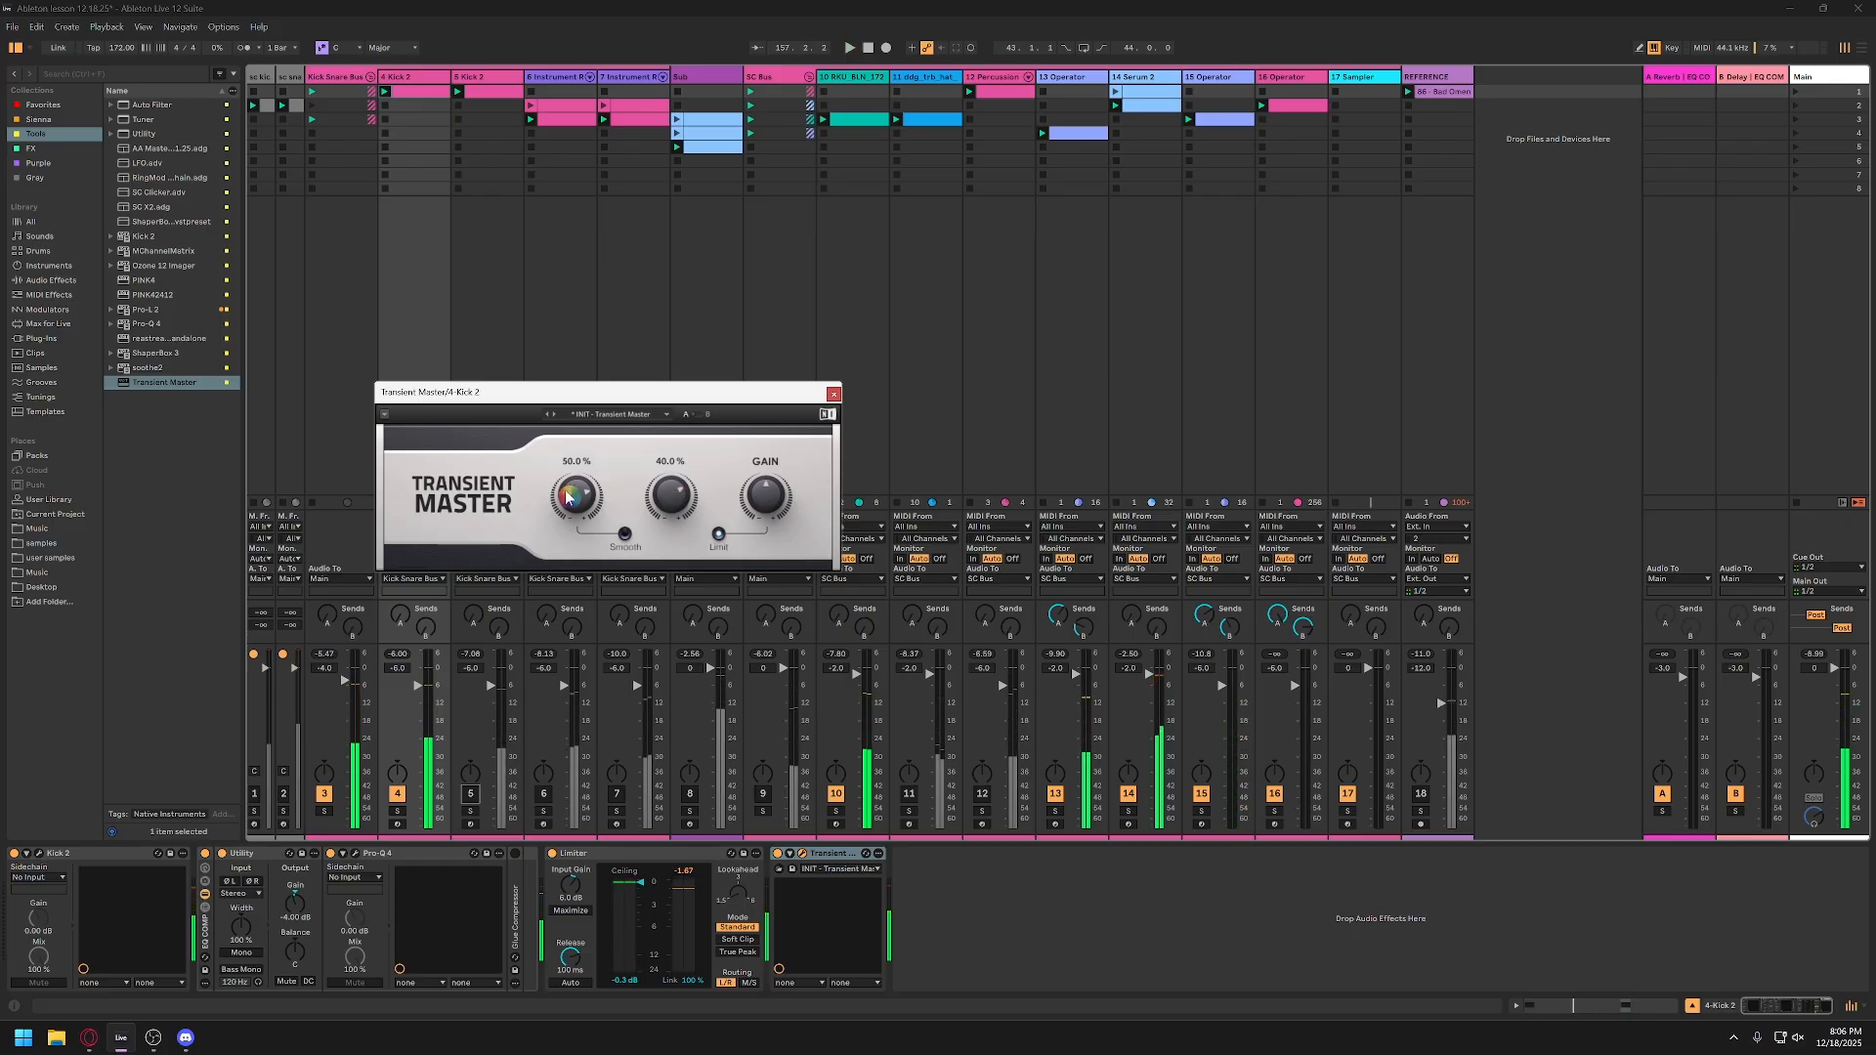
Step: Touch up the attack and gain in the kick's Transient Master, and close the plug-in window
left_click_drag(566, 497, 579, 506)
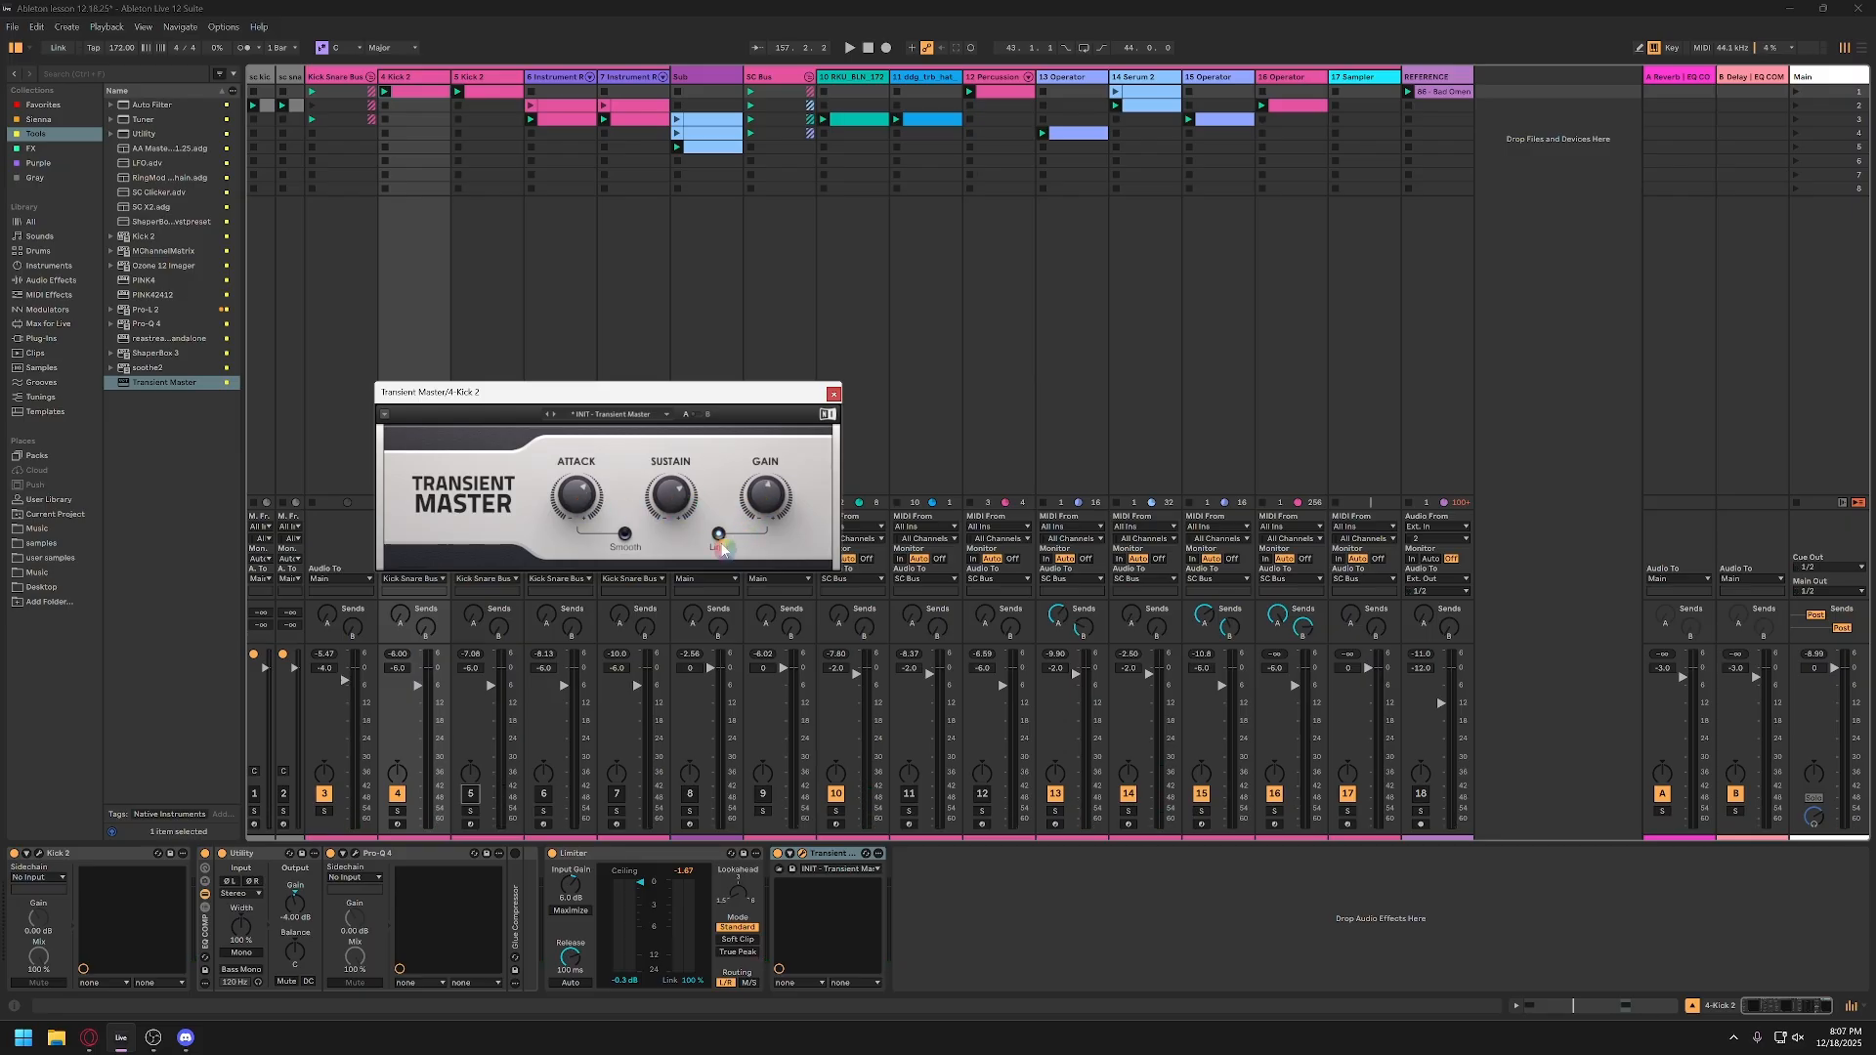
left_click_drag(766, 500, 770, 508)
left_click_drag(627, 401, 695, 421)
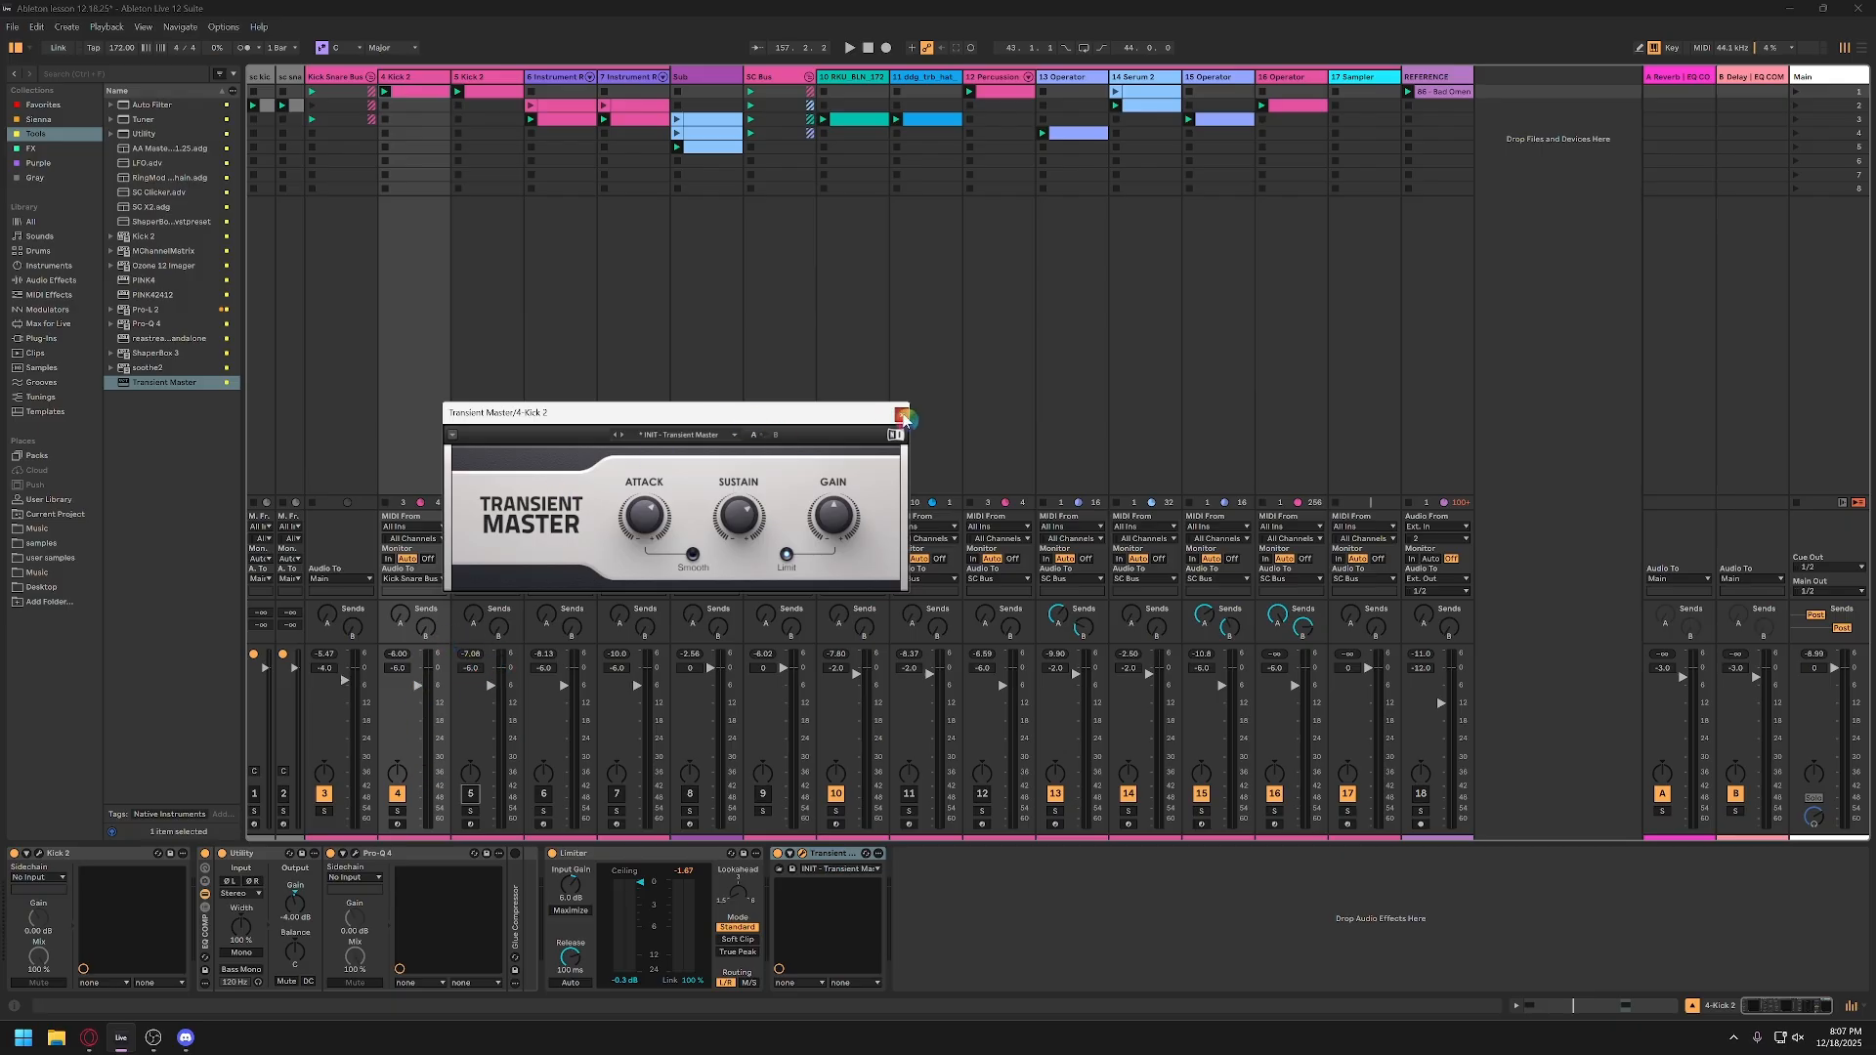
left_click(901, 415)
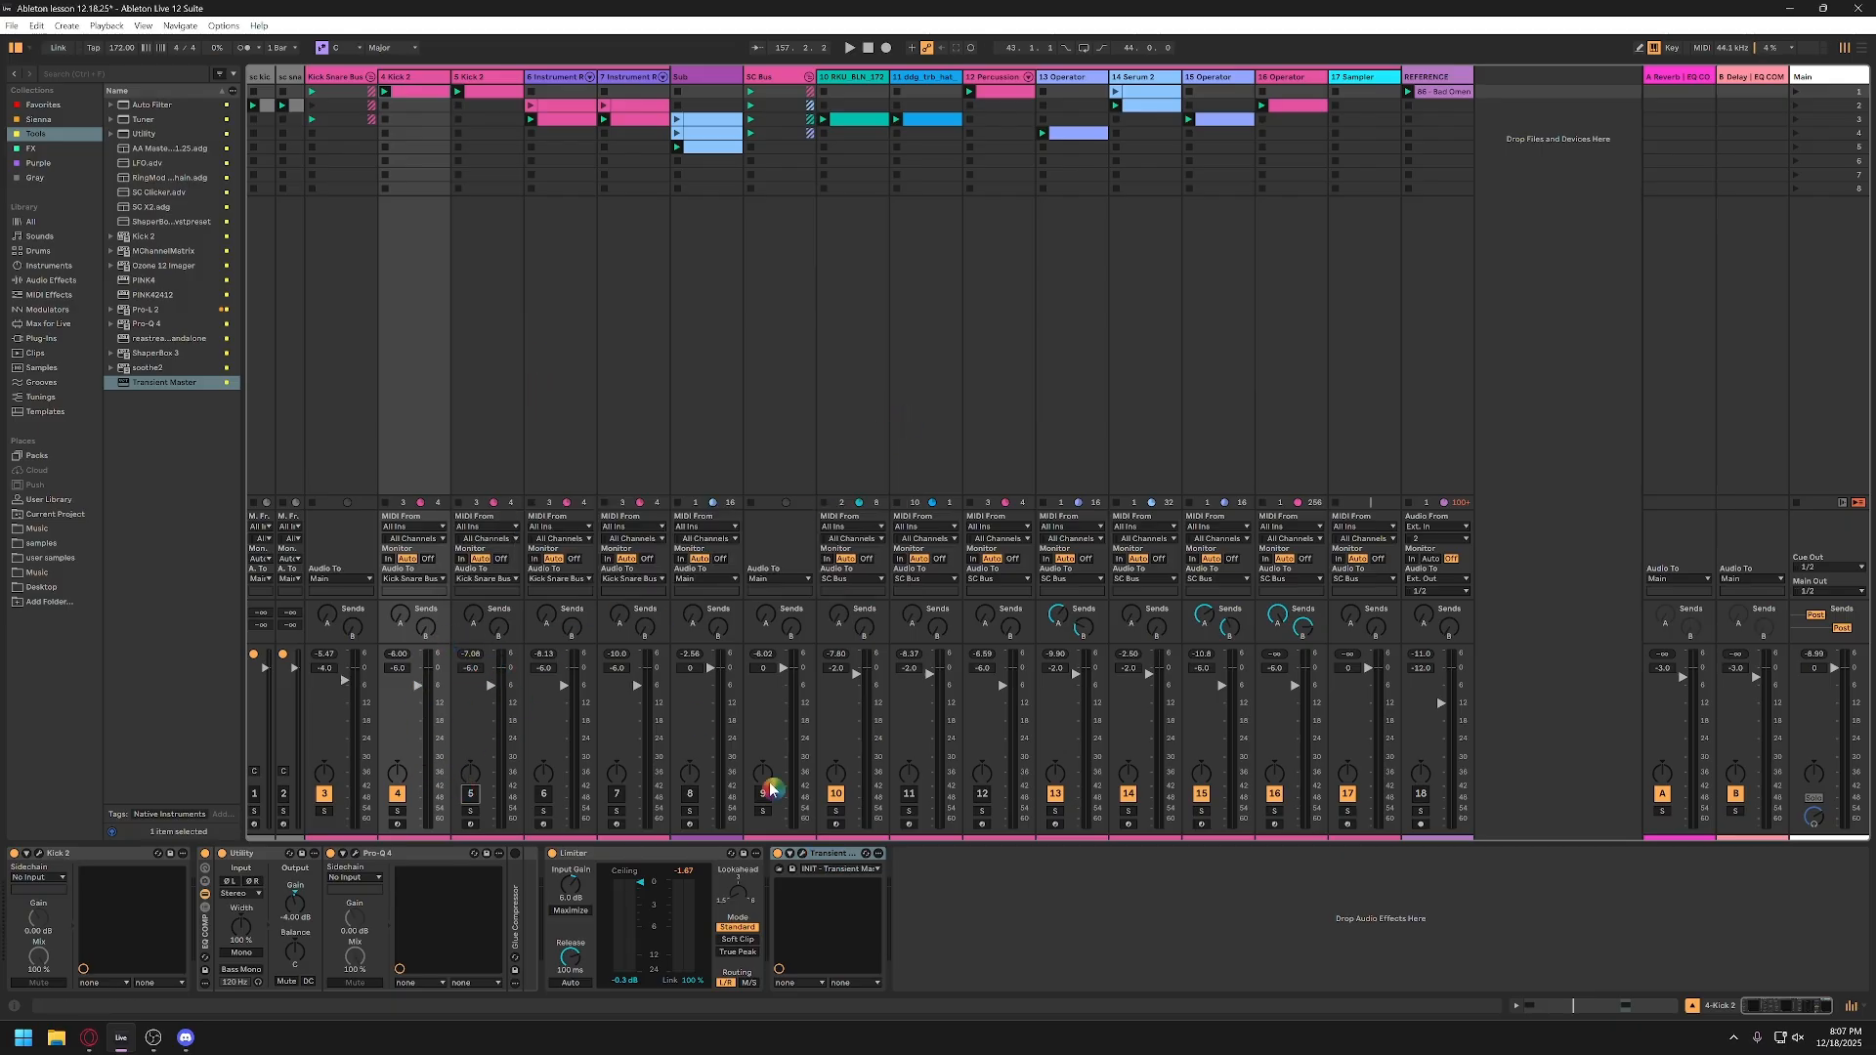
Step: Add Transient Master at the end of track 5's device chain and unmute the track
left_click(473, 724)
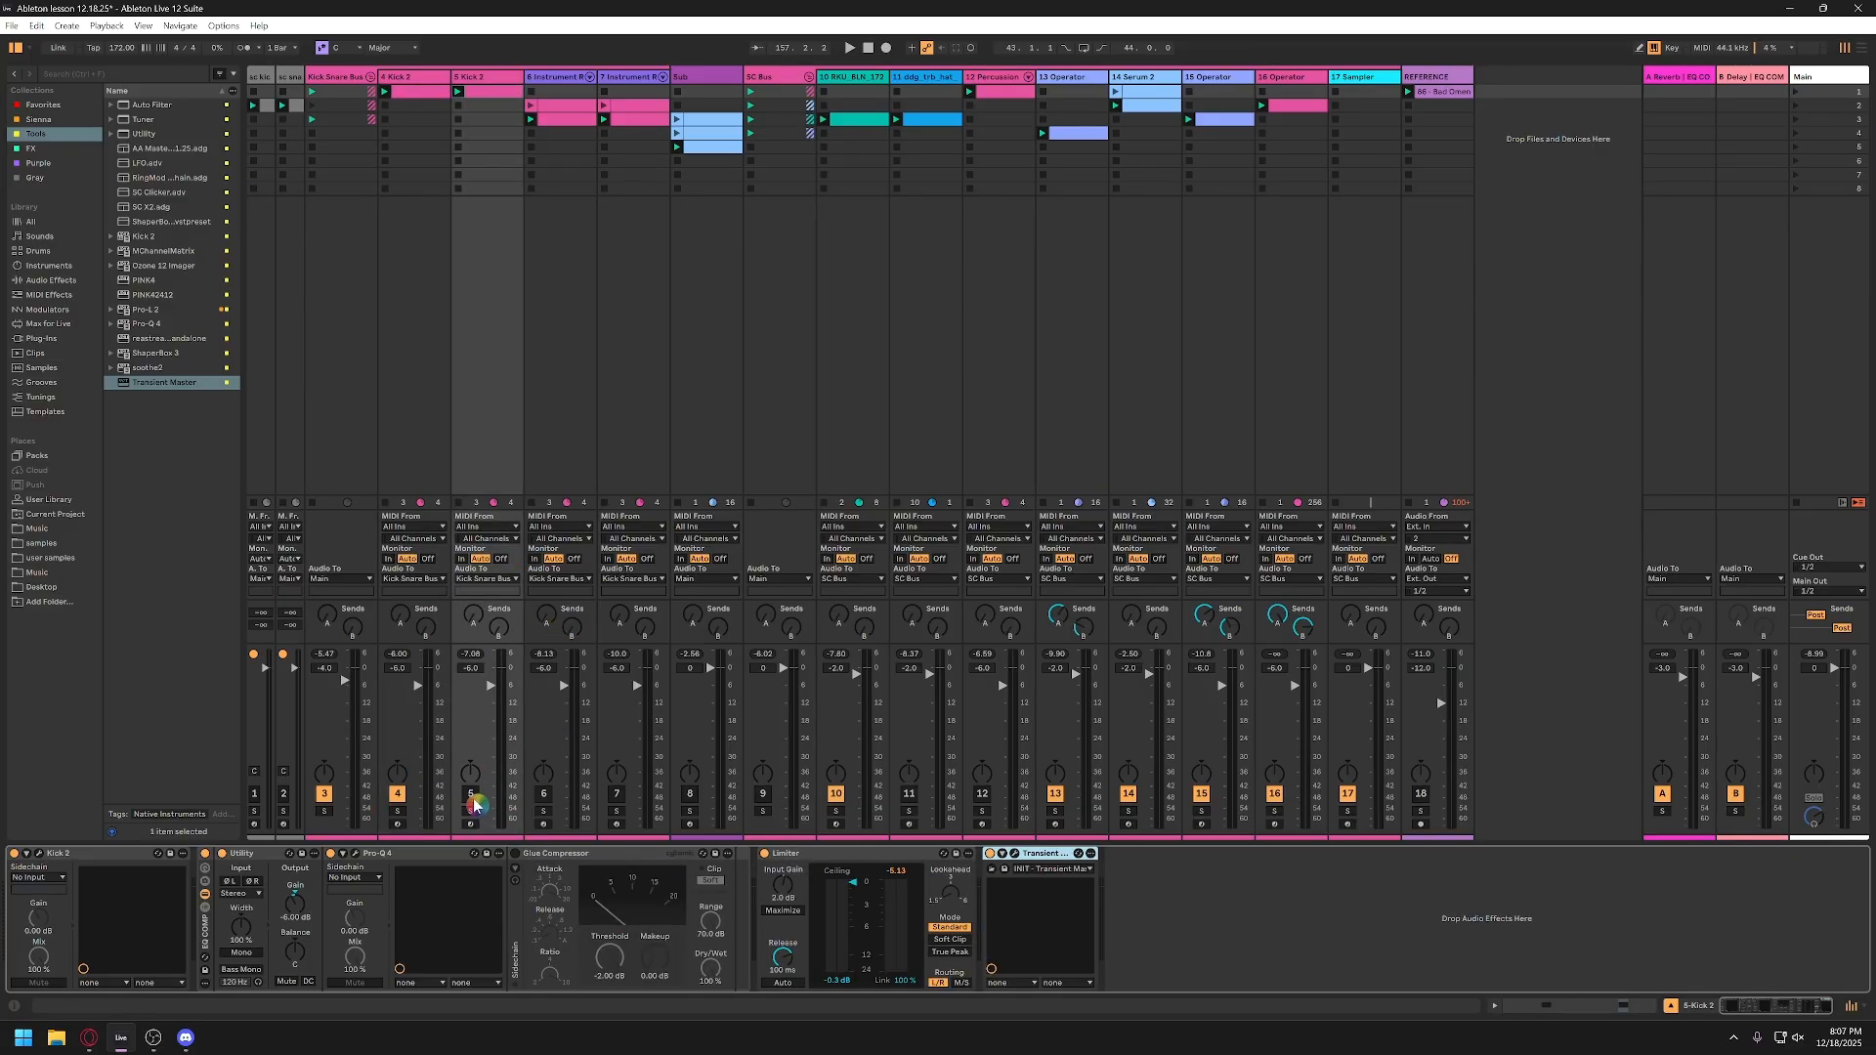
left_click(472, 796)
Step: Unmute Instrument Rack tracks 6 and 7, mute tracks 4 and 5, and play the sampled kick and snare
left_click(560, 89)
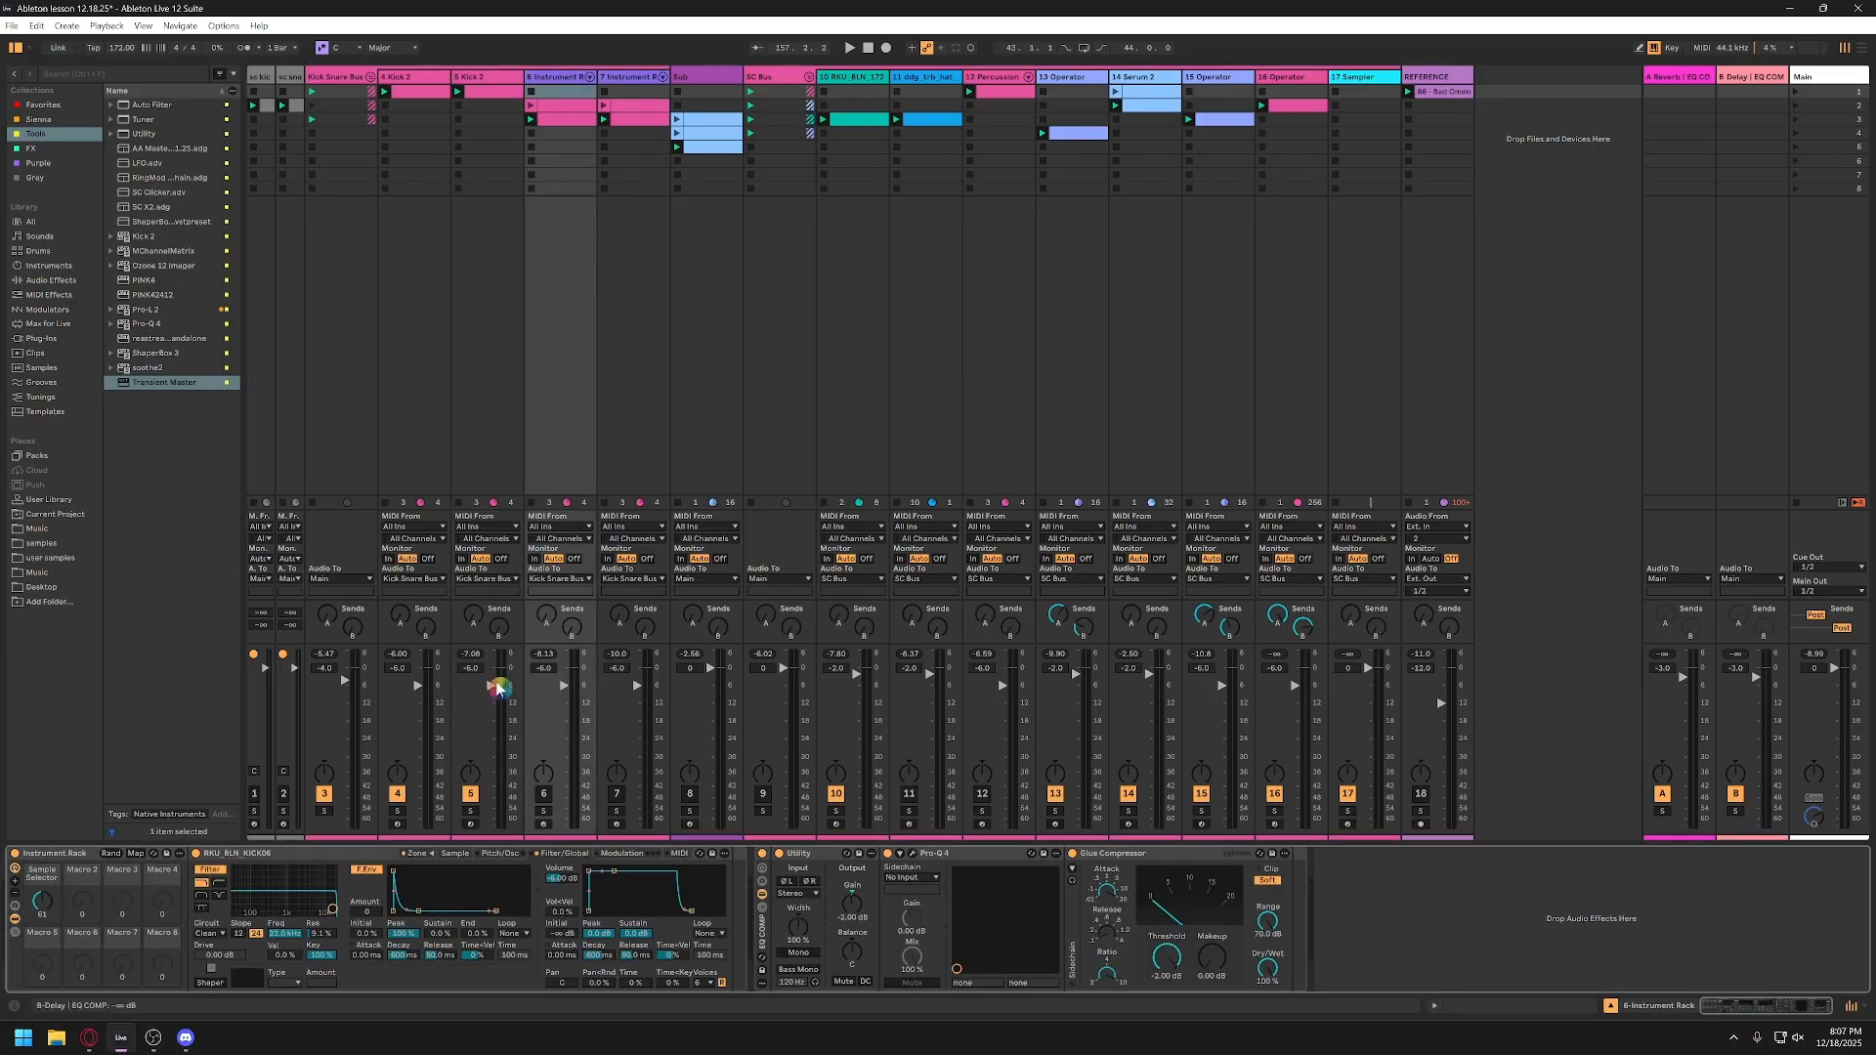
left_click(544, 795)
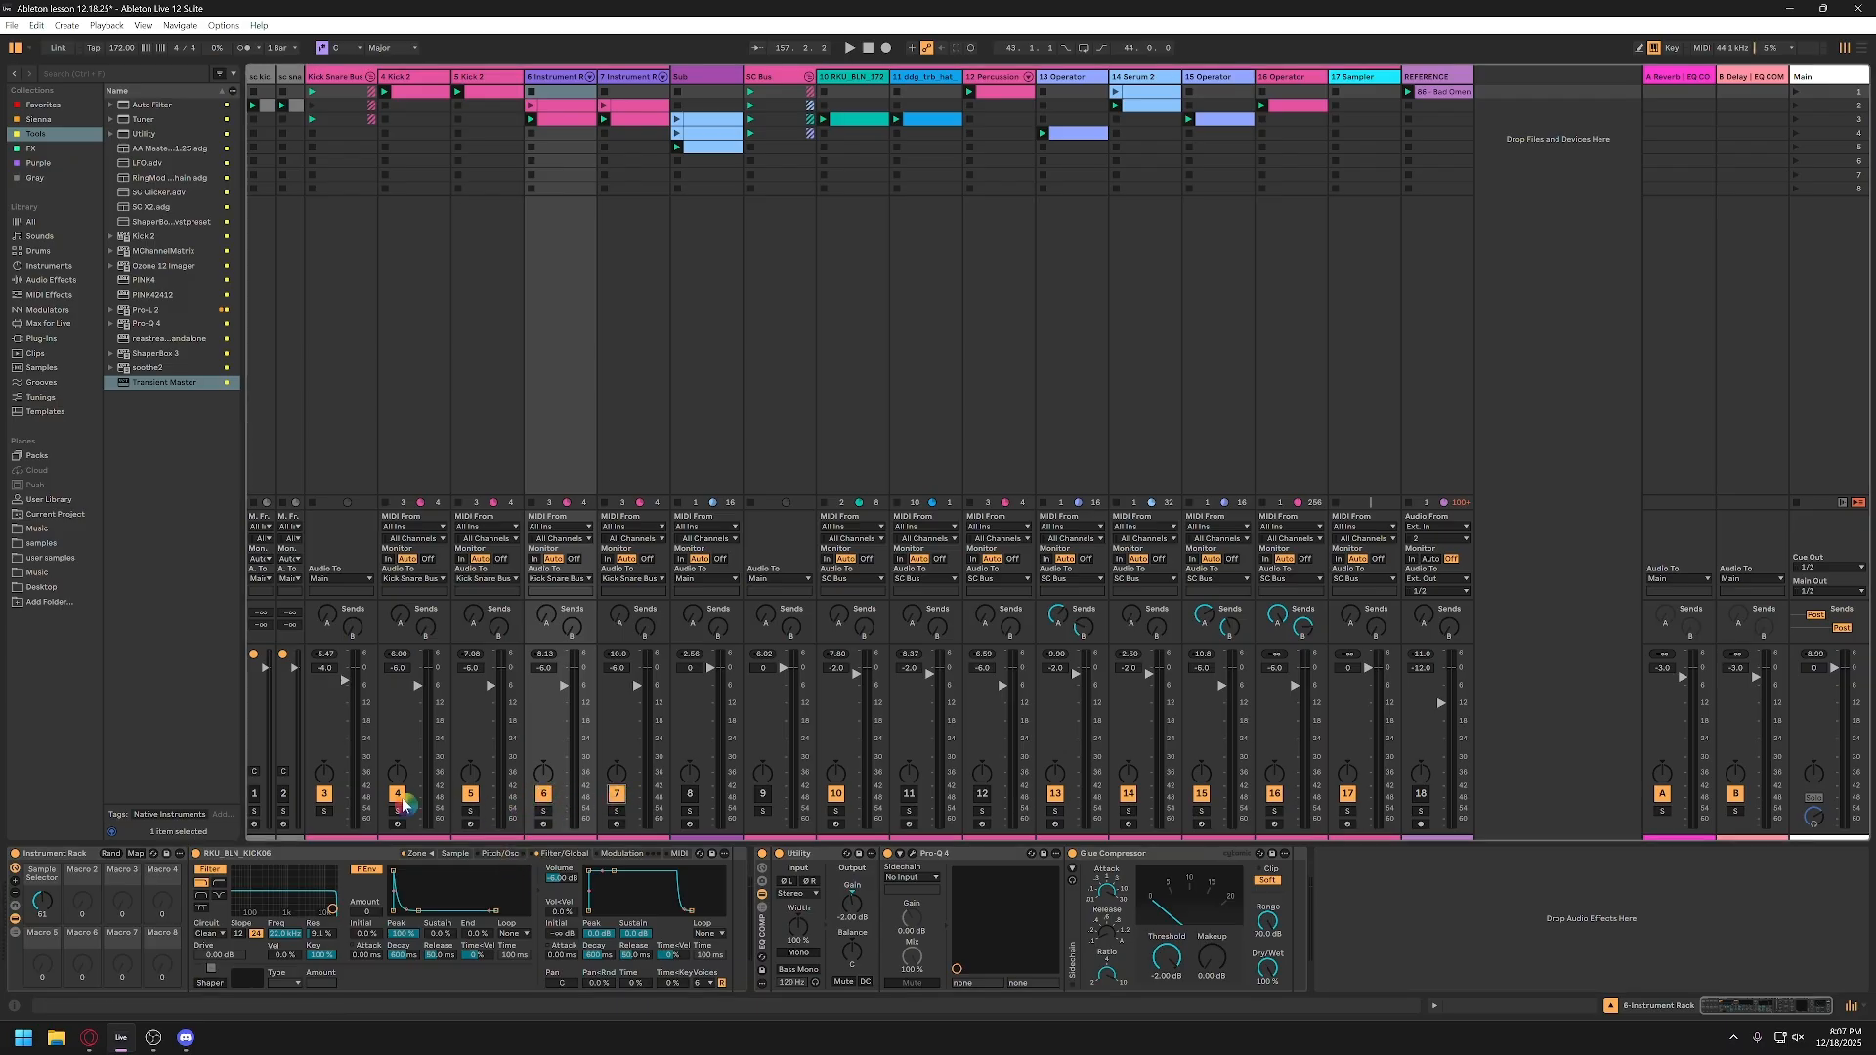
left_click(470, 794)
key("space")
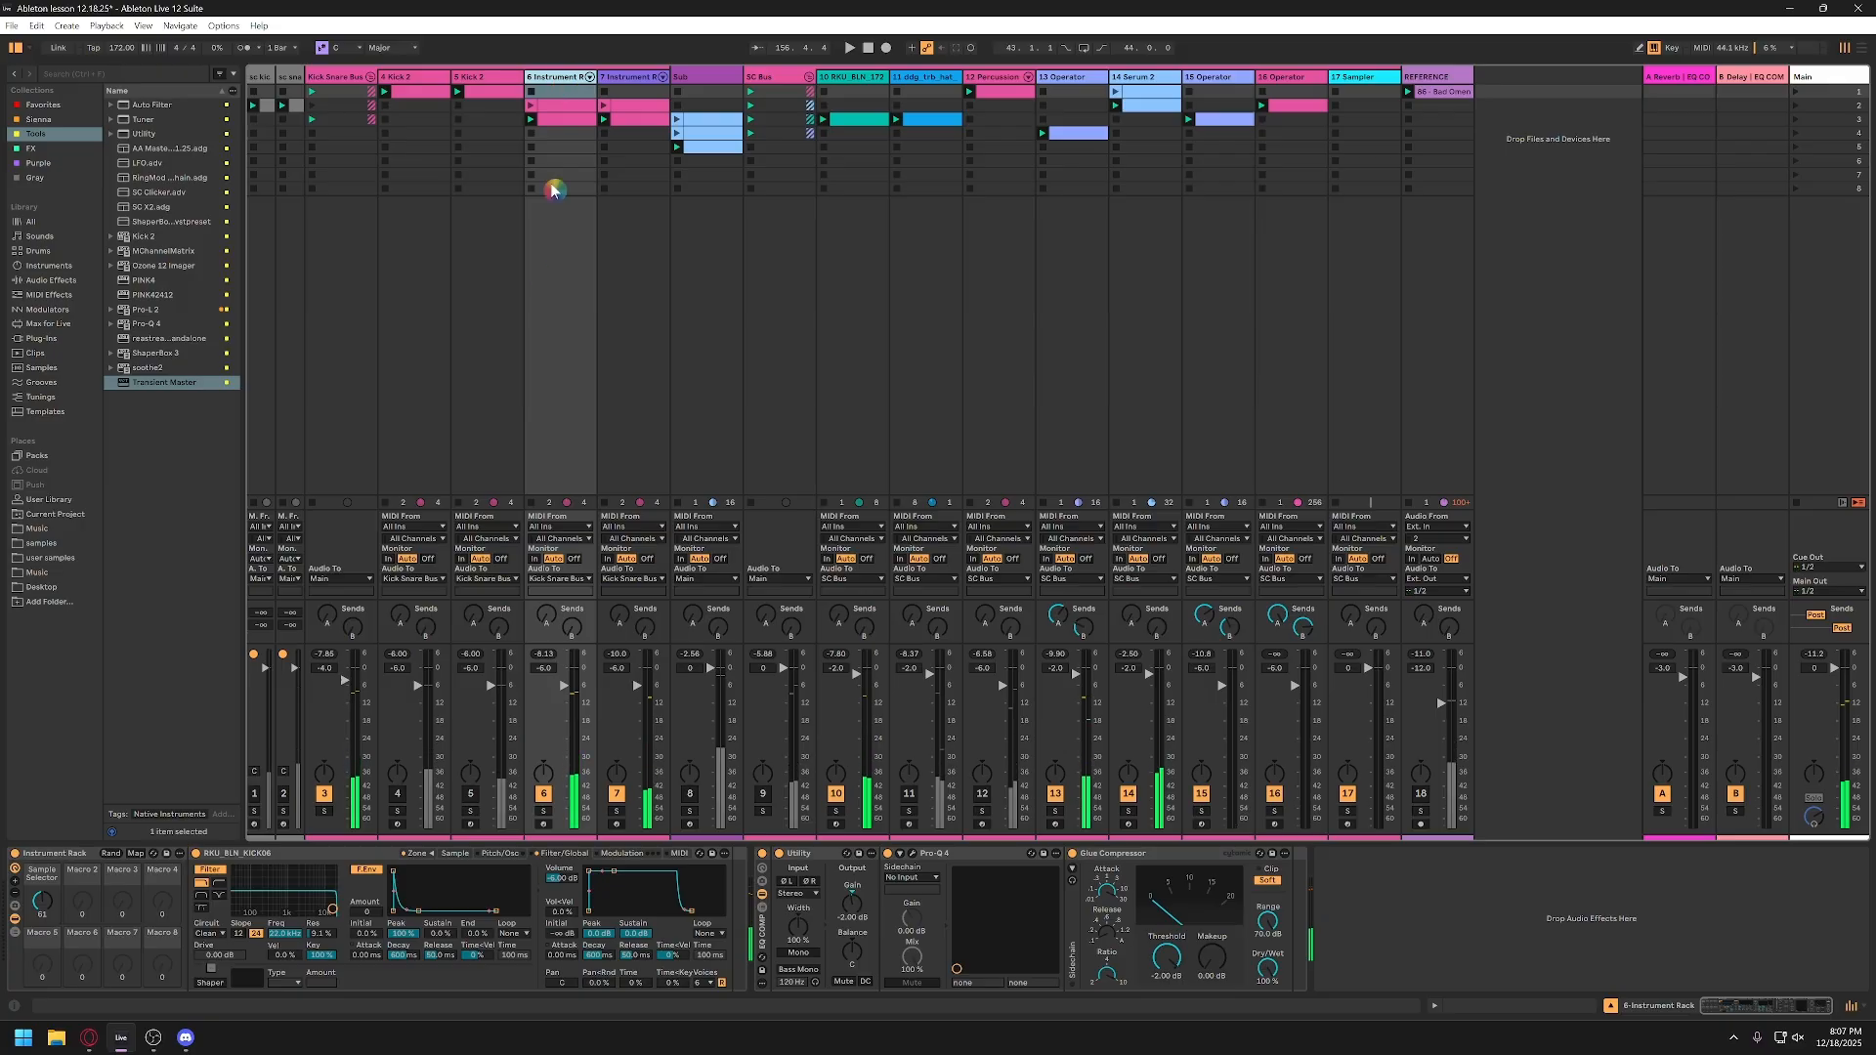
Step: Open the zone list of track 6's kick Sampler, select all its samples, and show their sample settings
left_click(294, 855)
left_click(424, 855)
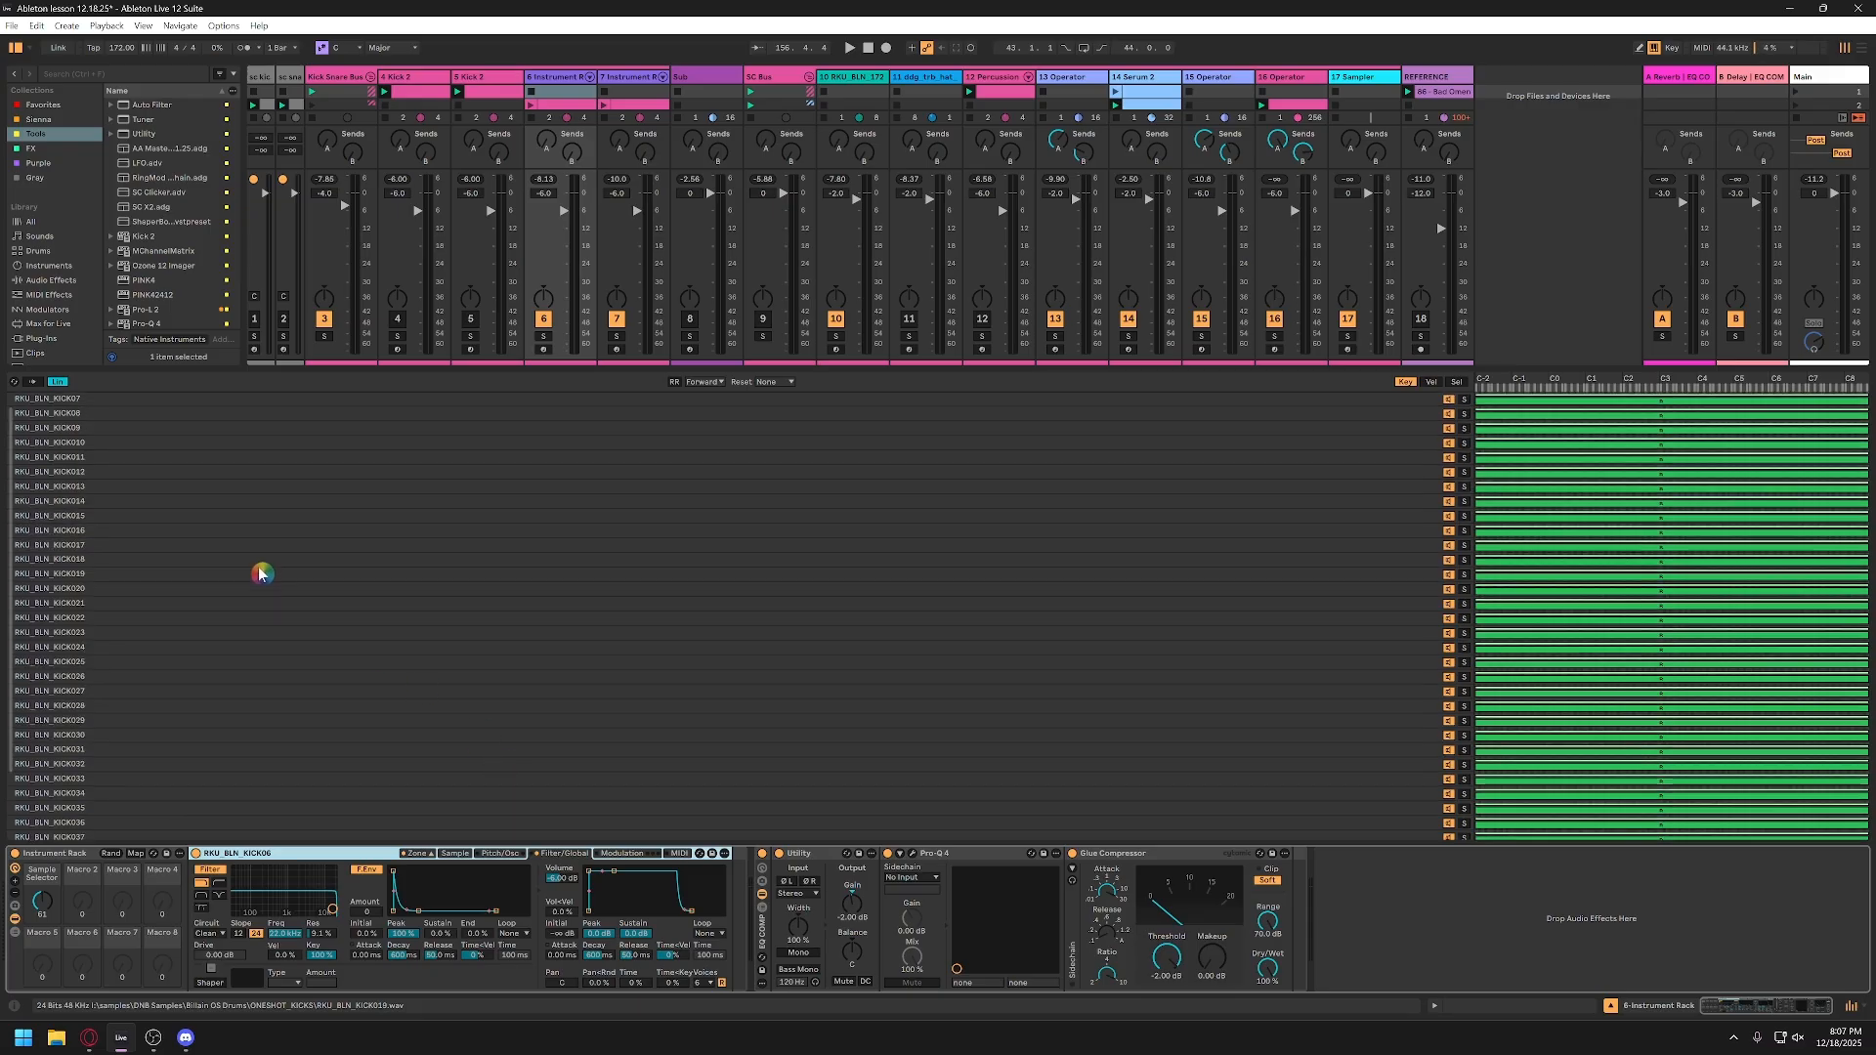
scroll(302, 599, "down", 3)
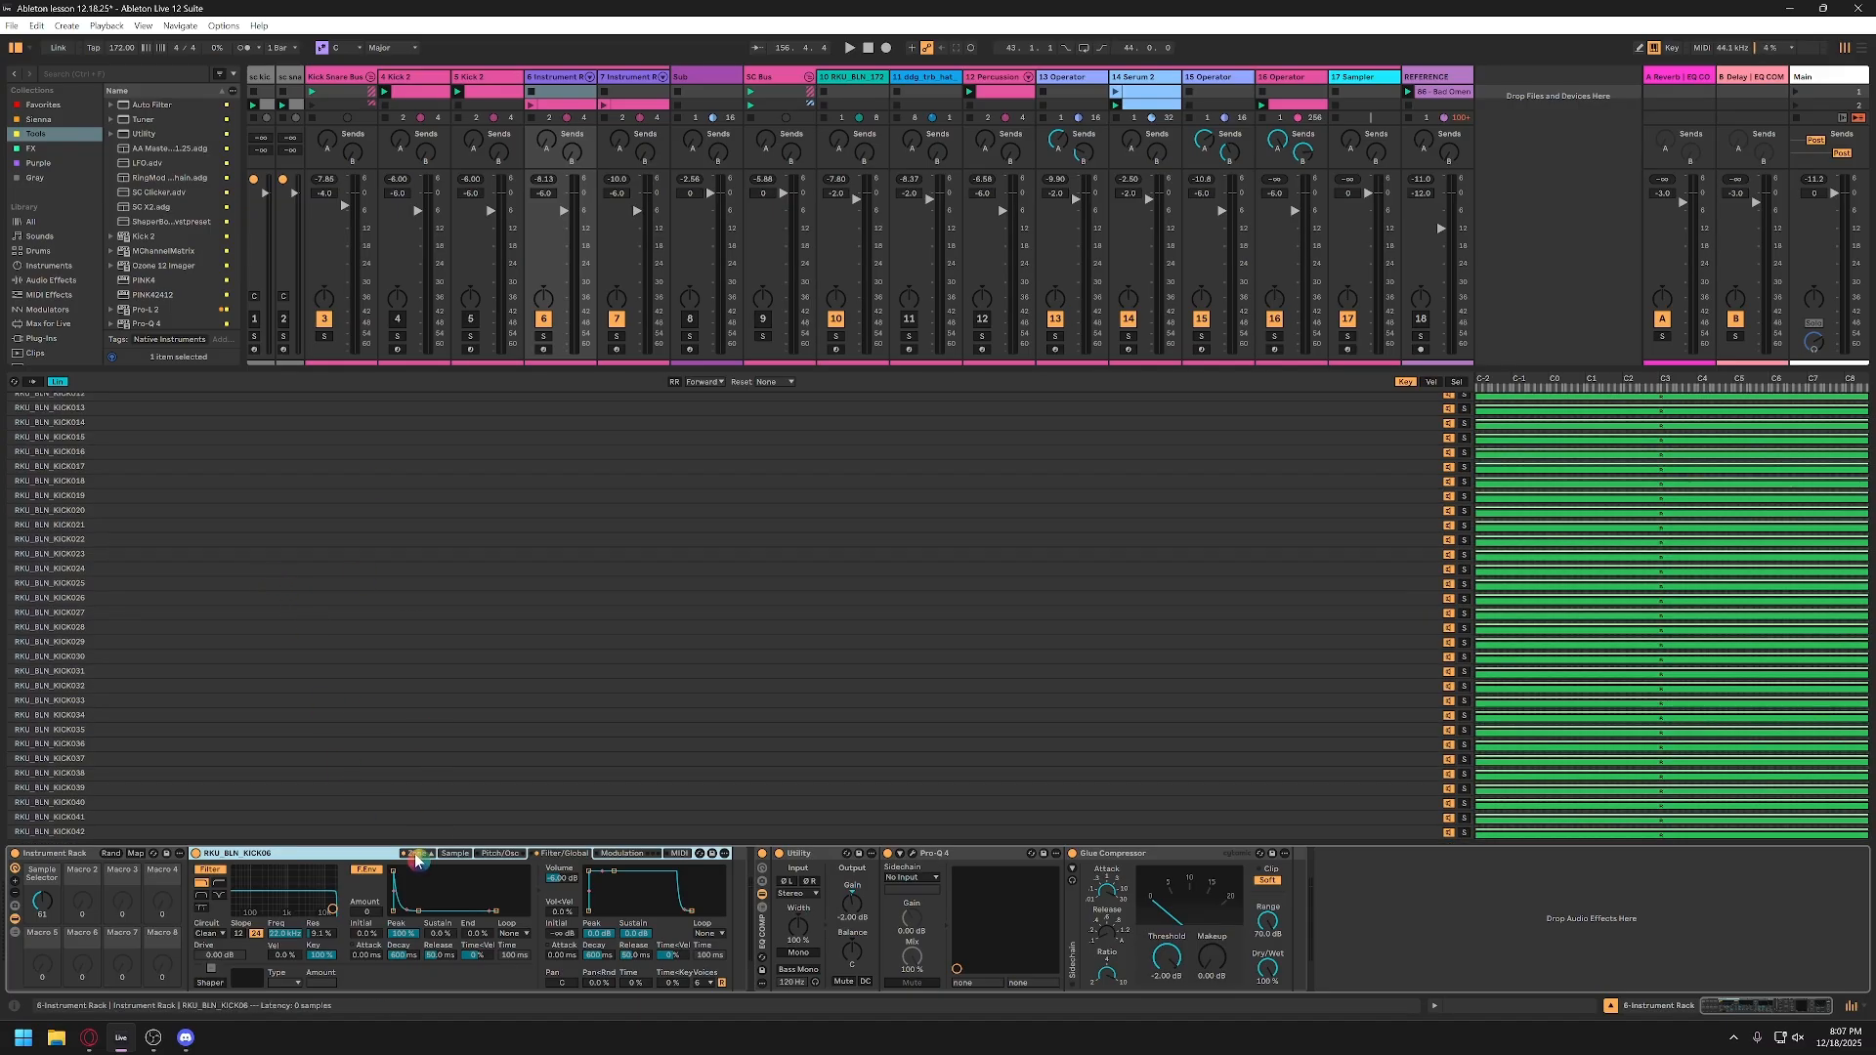
key("ctrl+a")
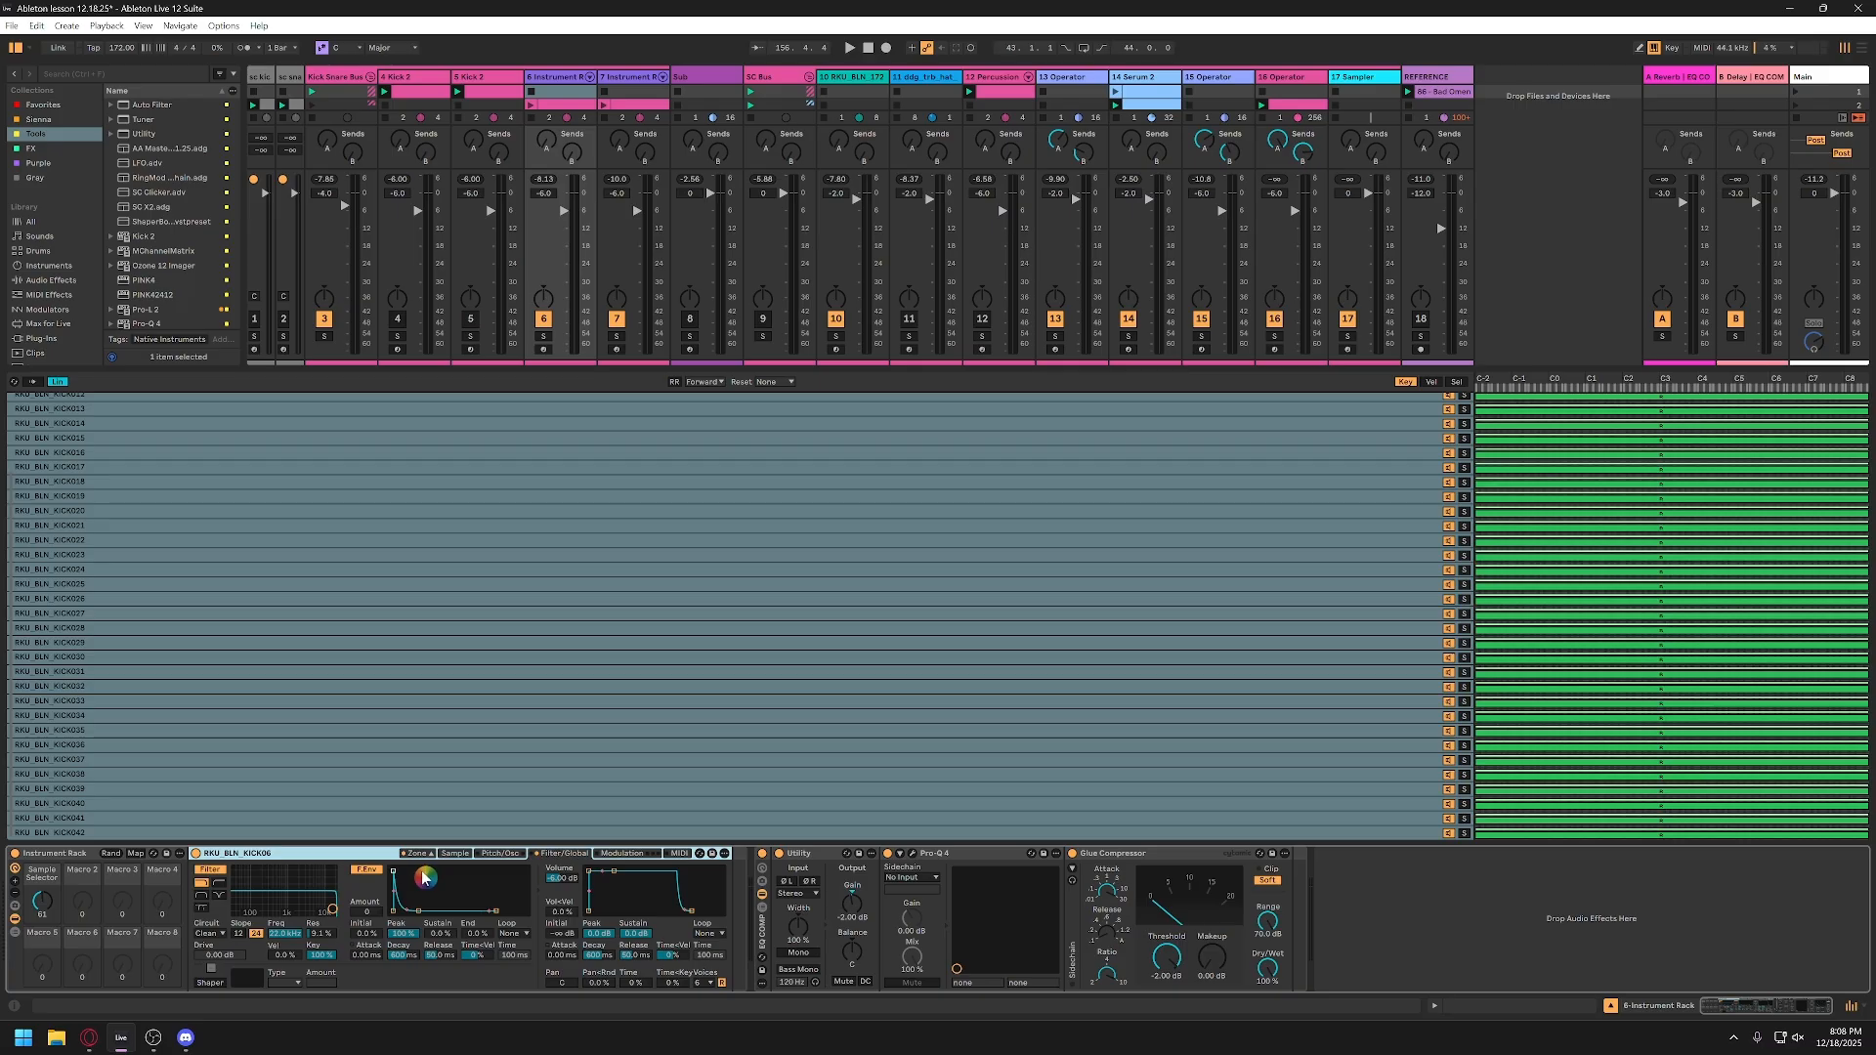
left_click(455, 855)
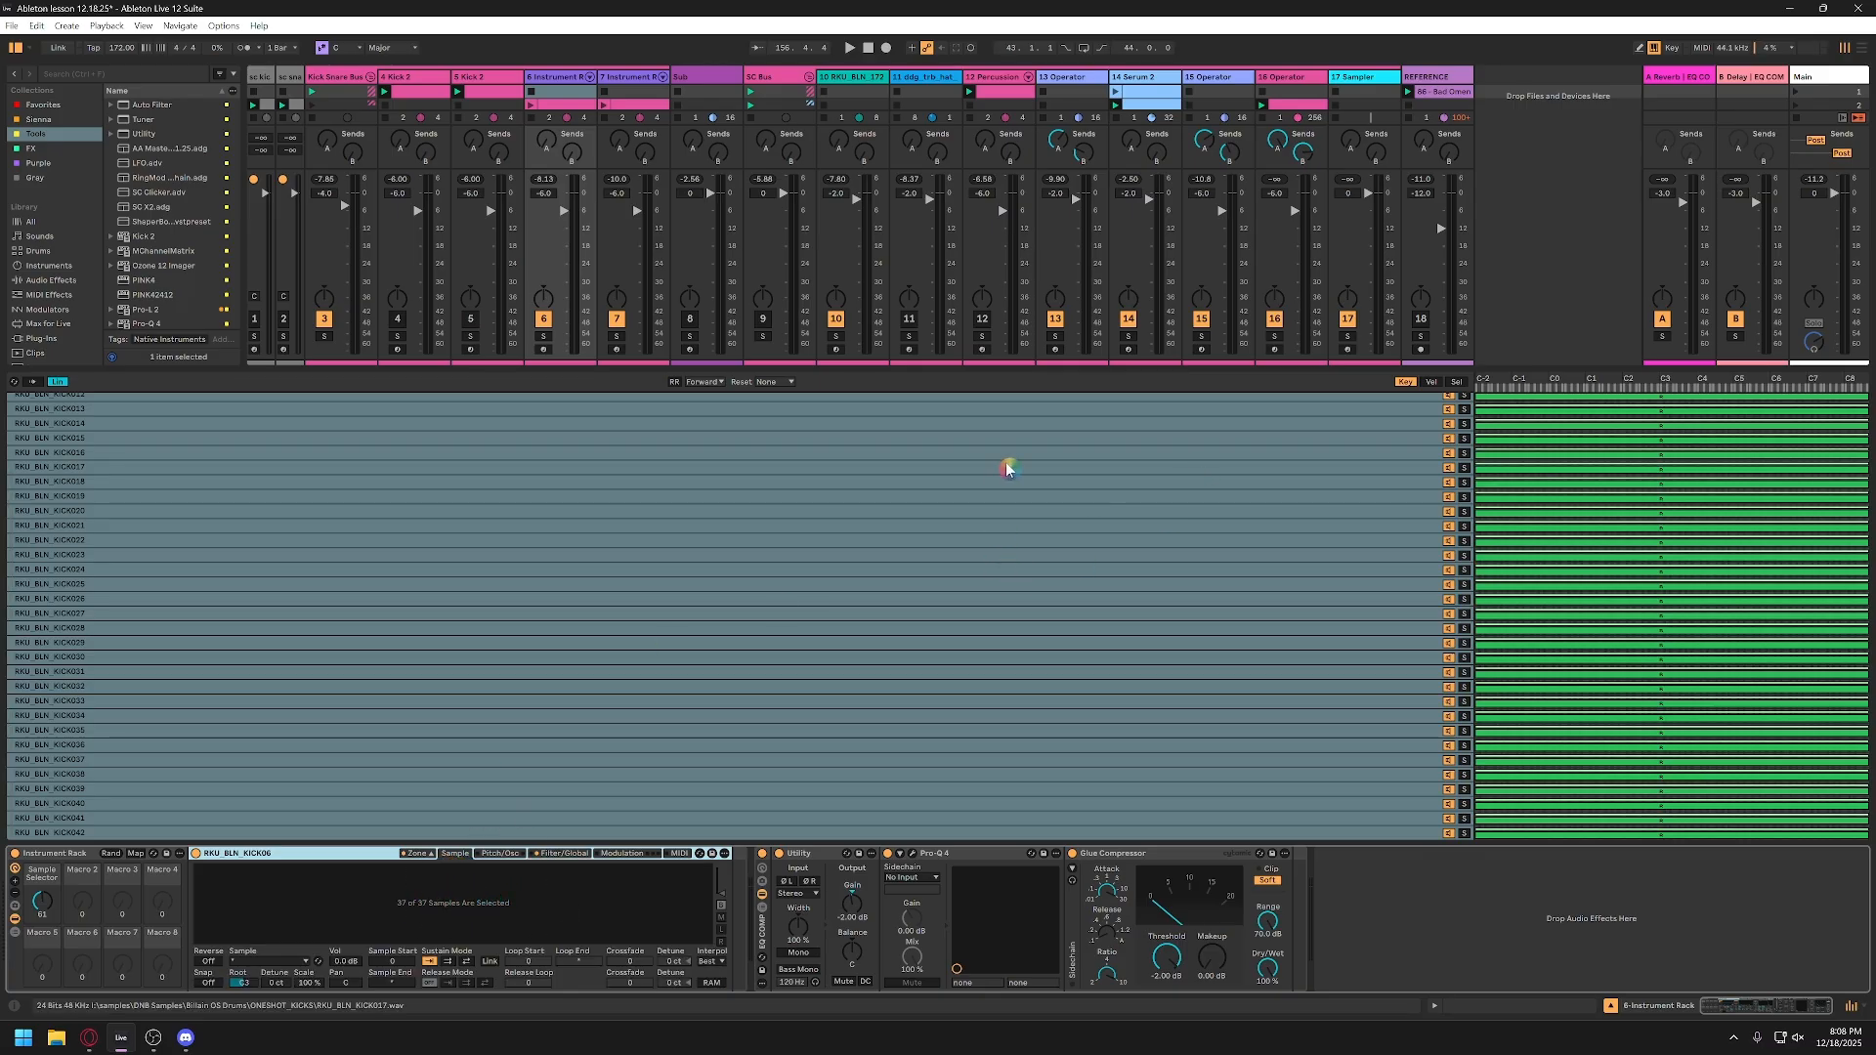
Step: Show the kick samples' select zones and distribute the ranges of all selected samples equally
left_click(1456, 383)
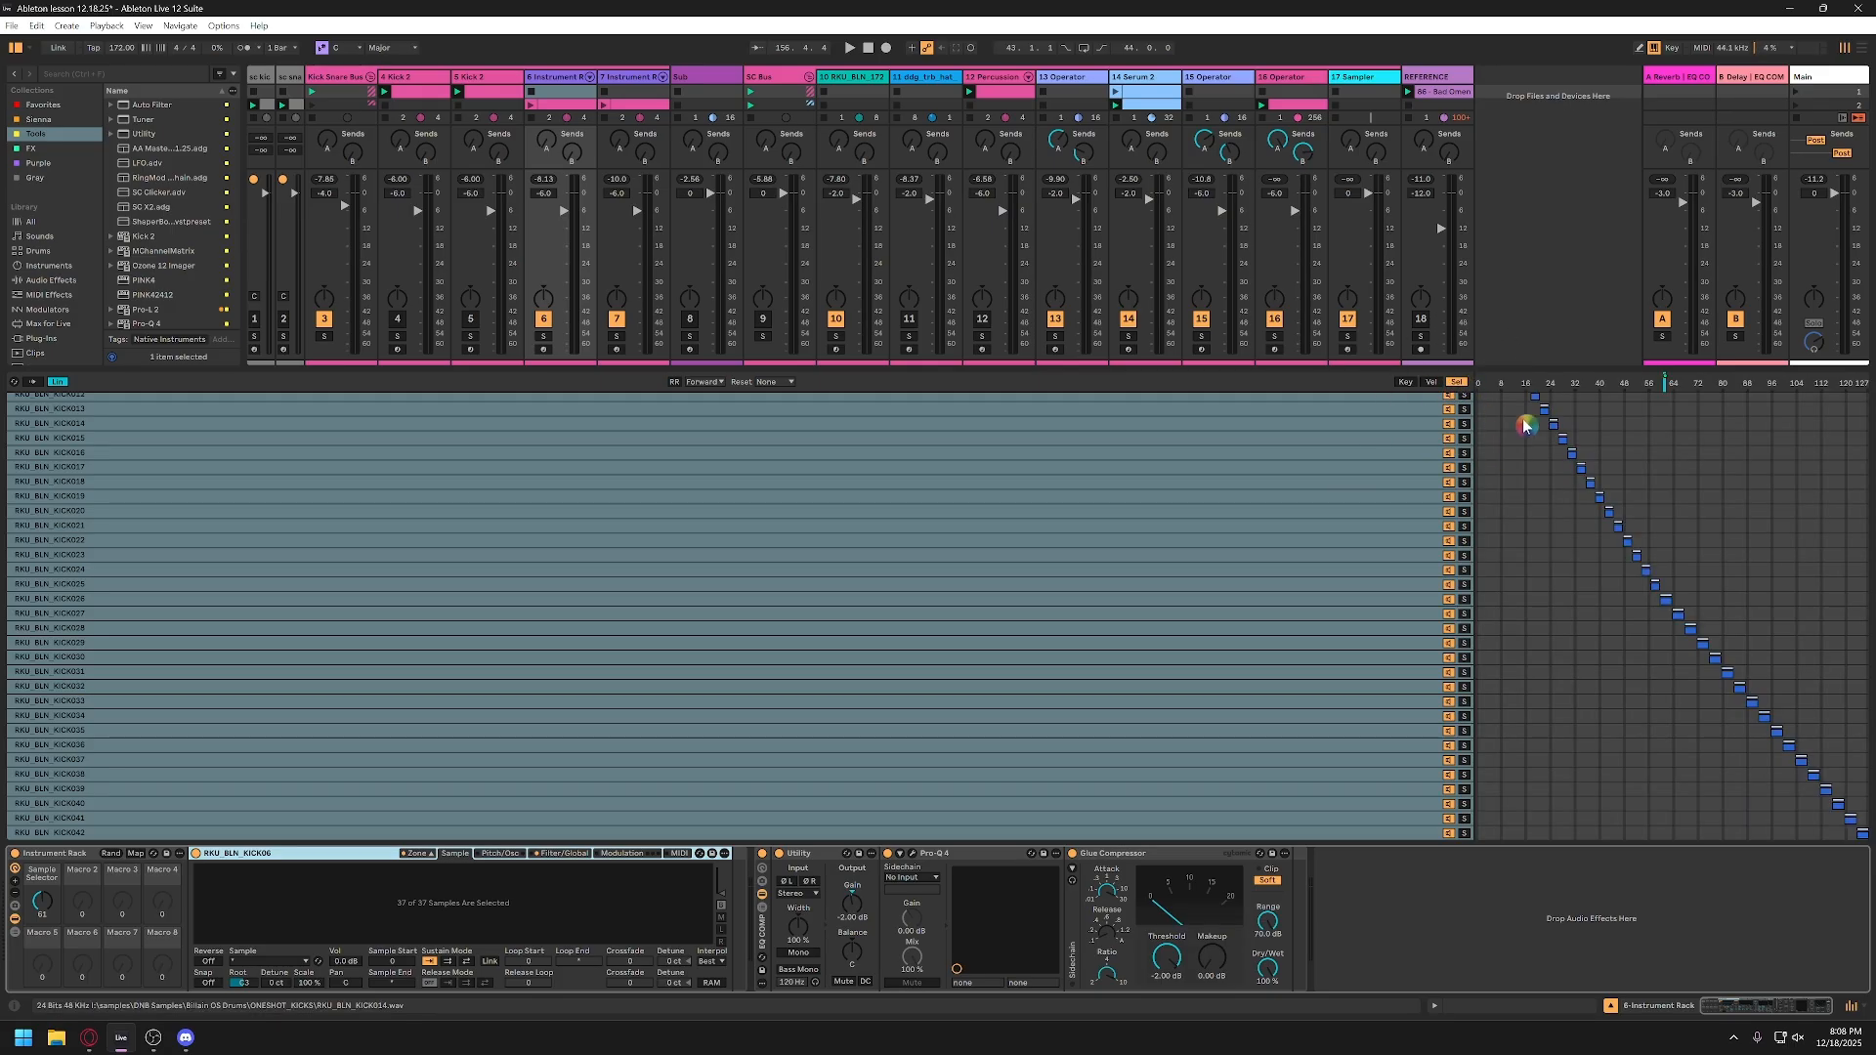
right_click(1533, 537)
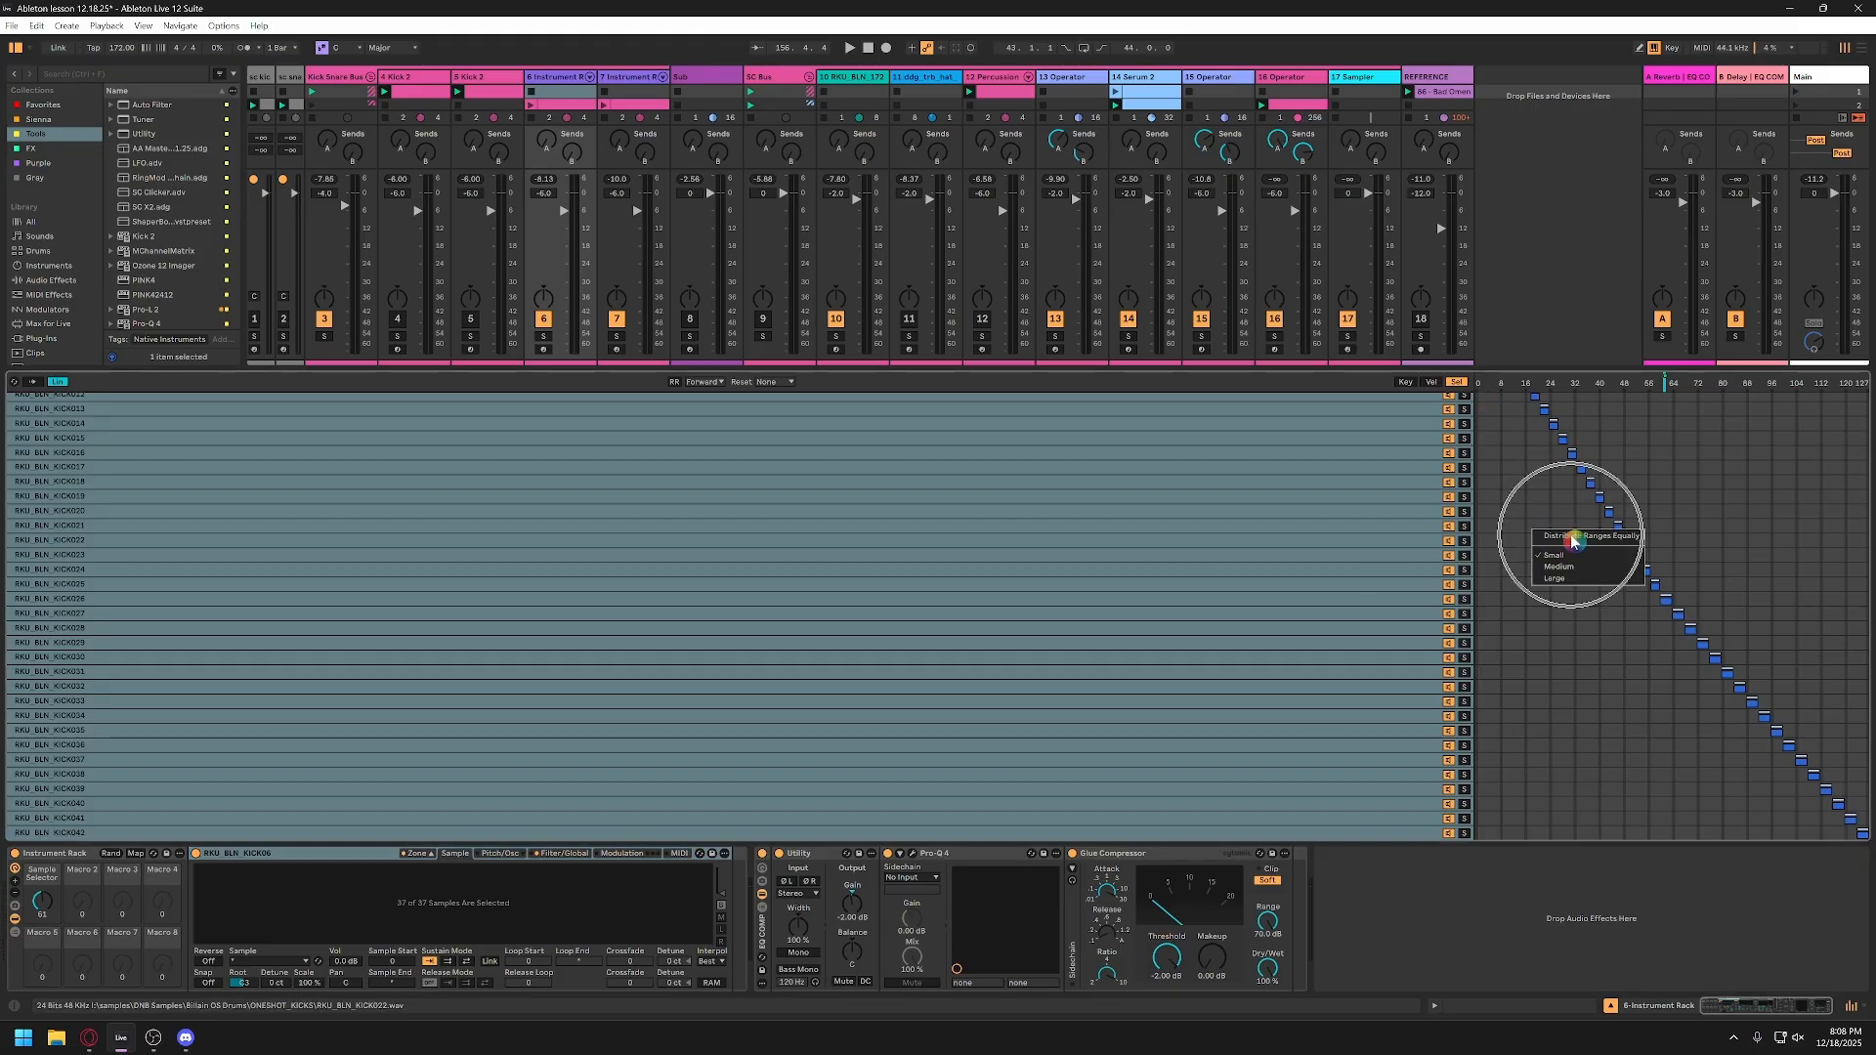
left_click(1566, 528)
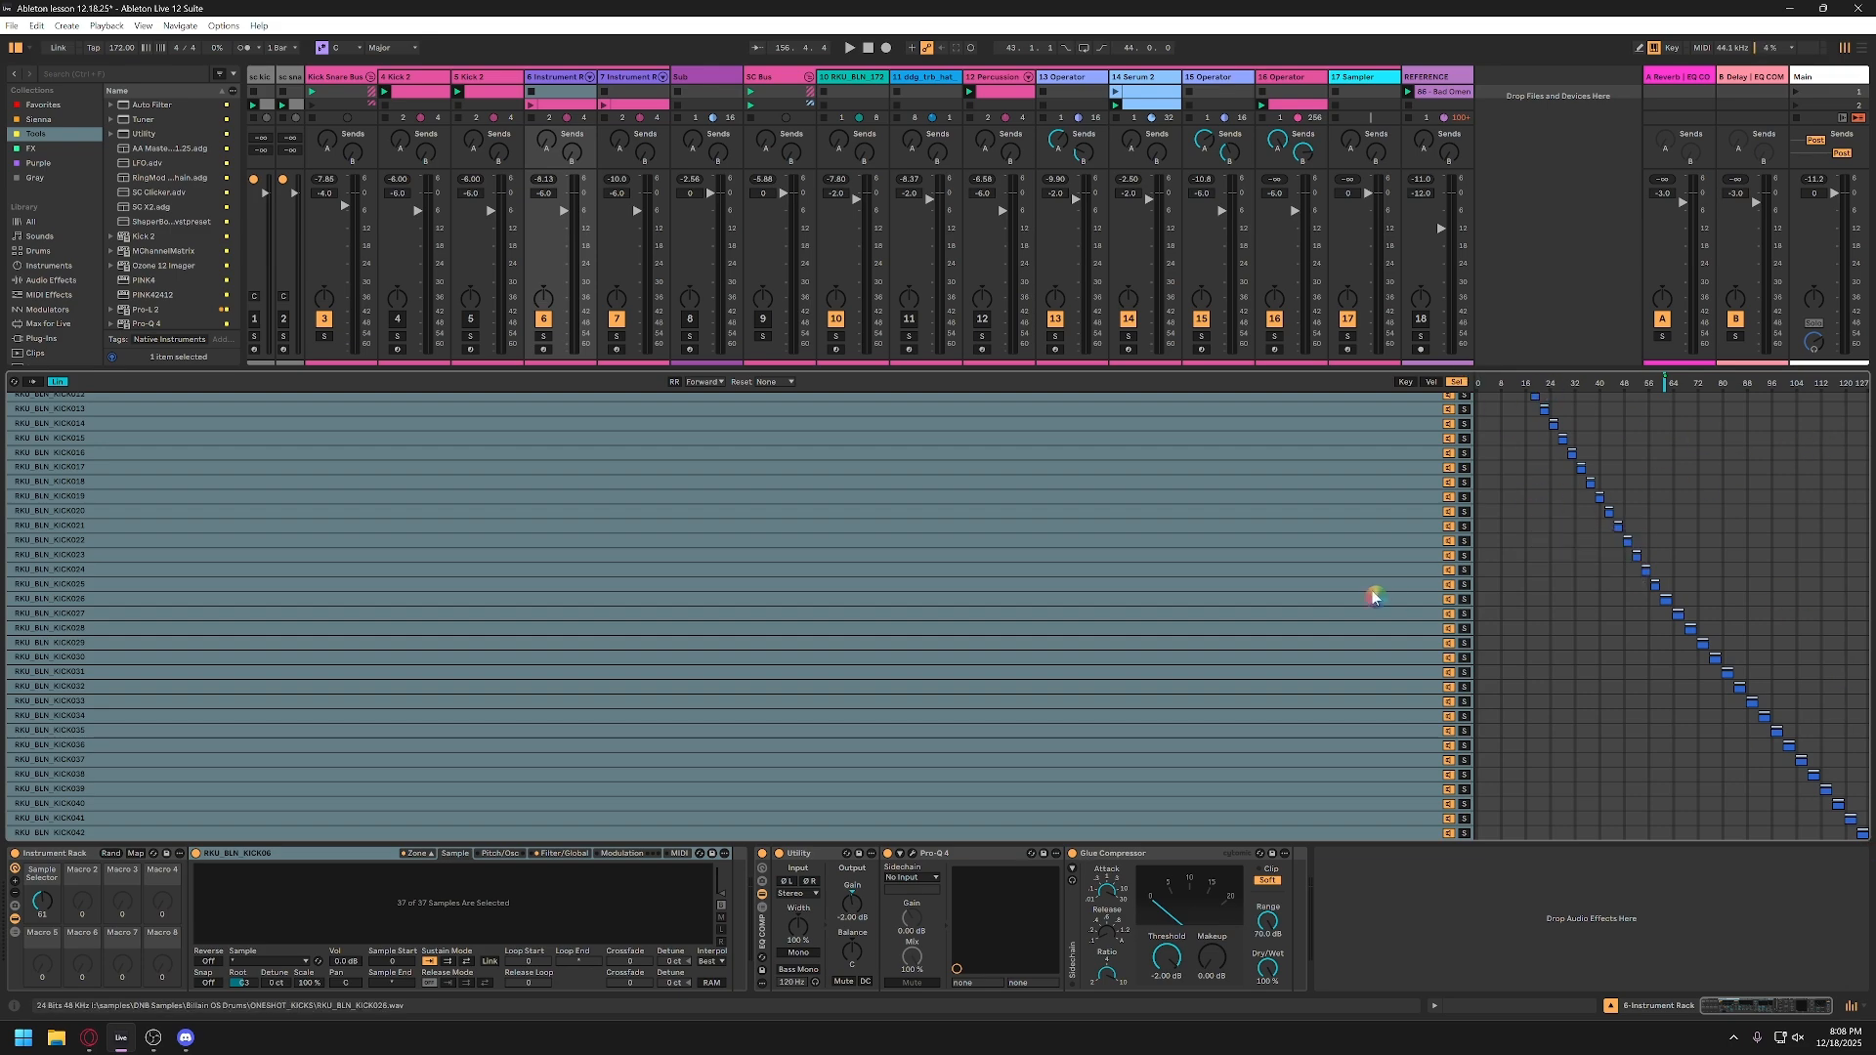
Step: Turn the rack's Sample Selector macro and inspect the macro mapping options of the sample select ruler
left_click(105, 863)
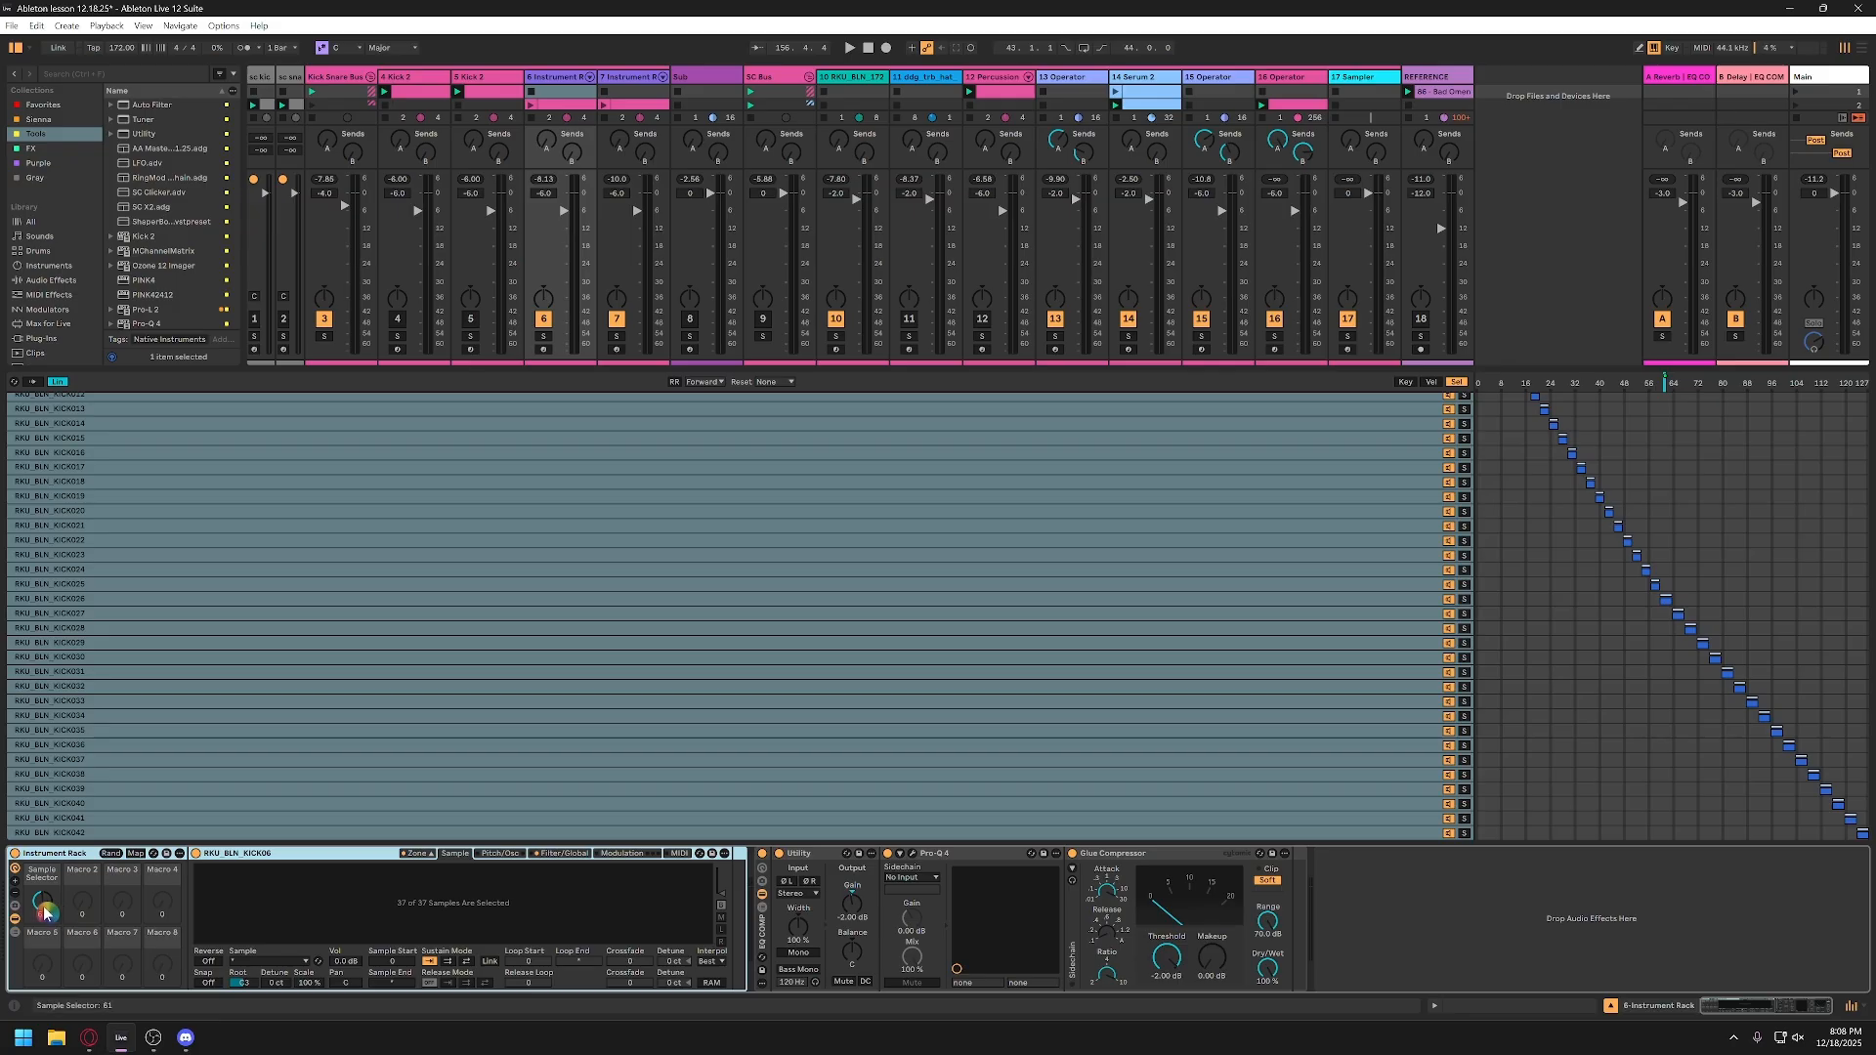
left_click_drag(45, 913, 44, 896)
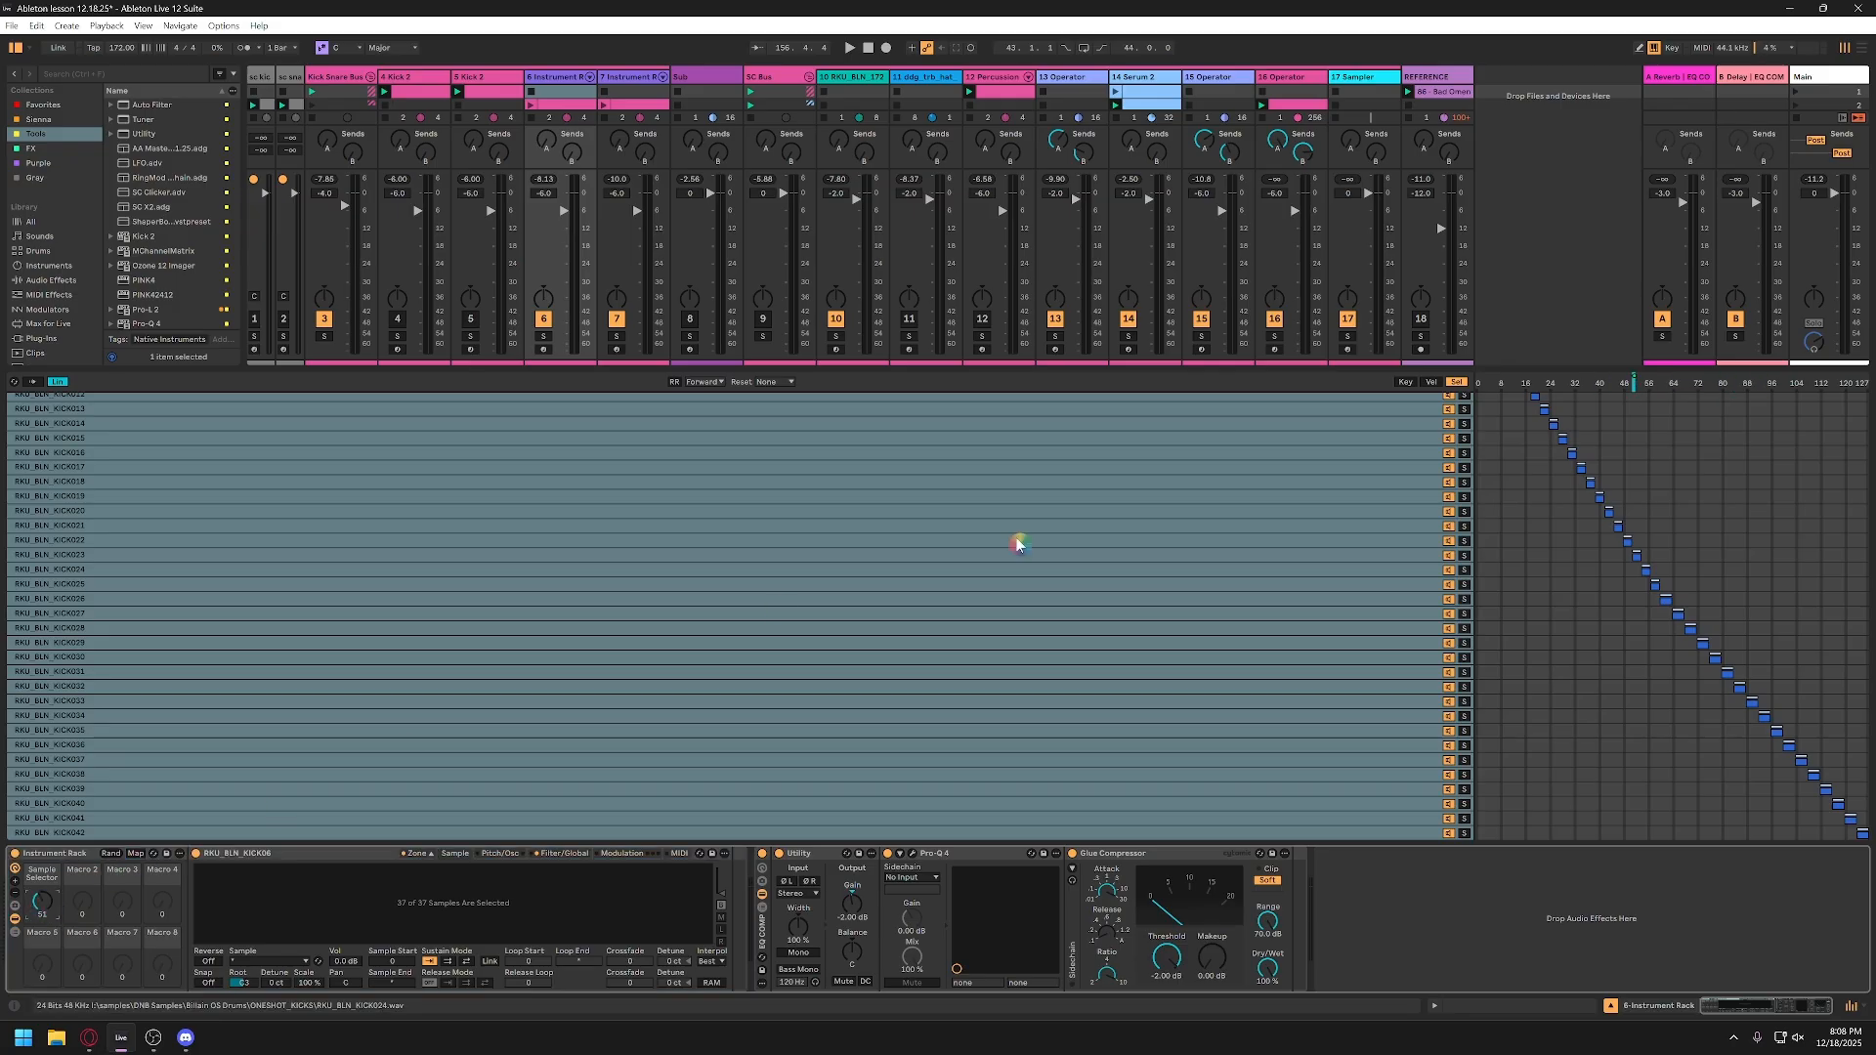
right_click(1610, 388)
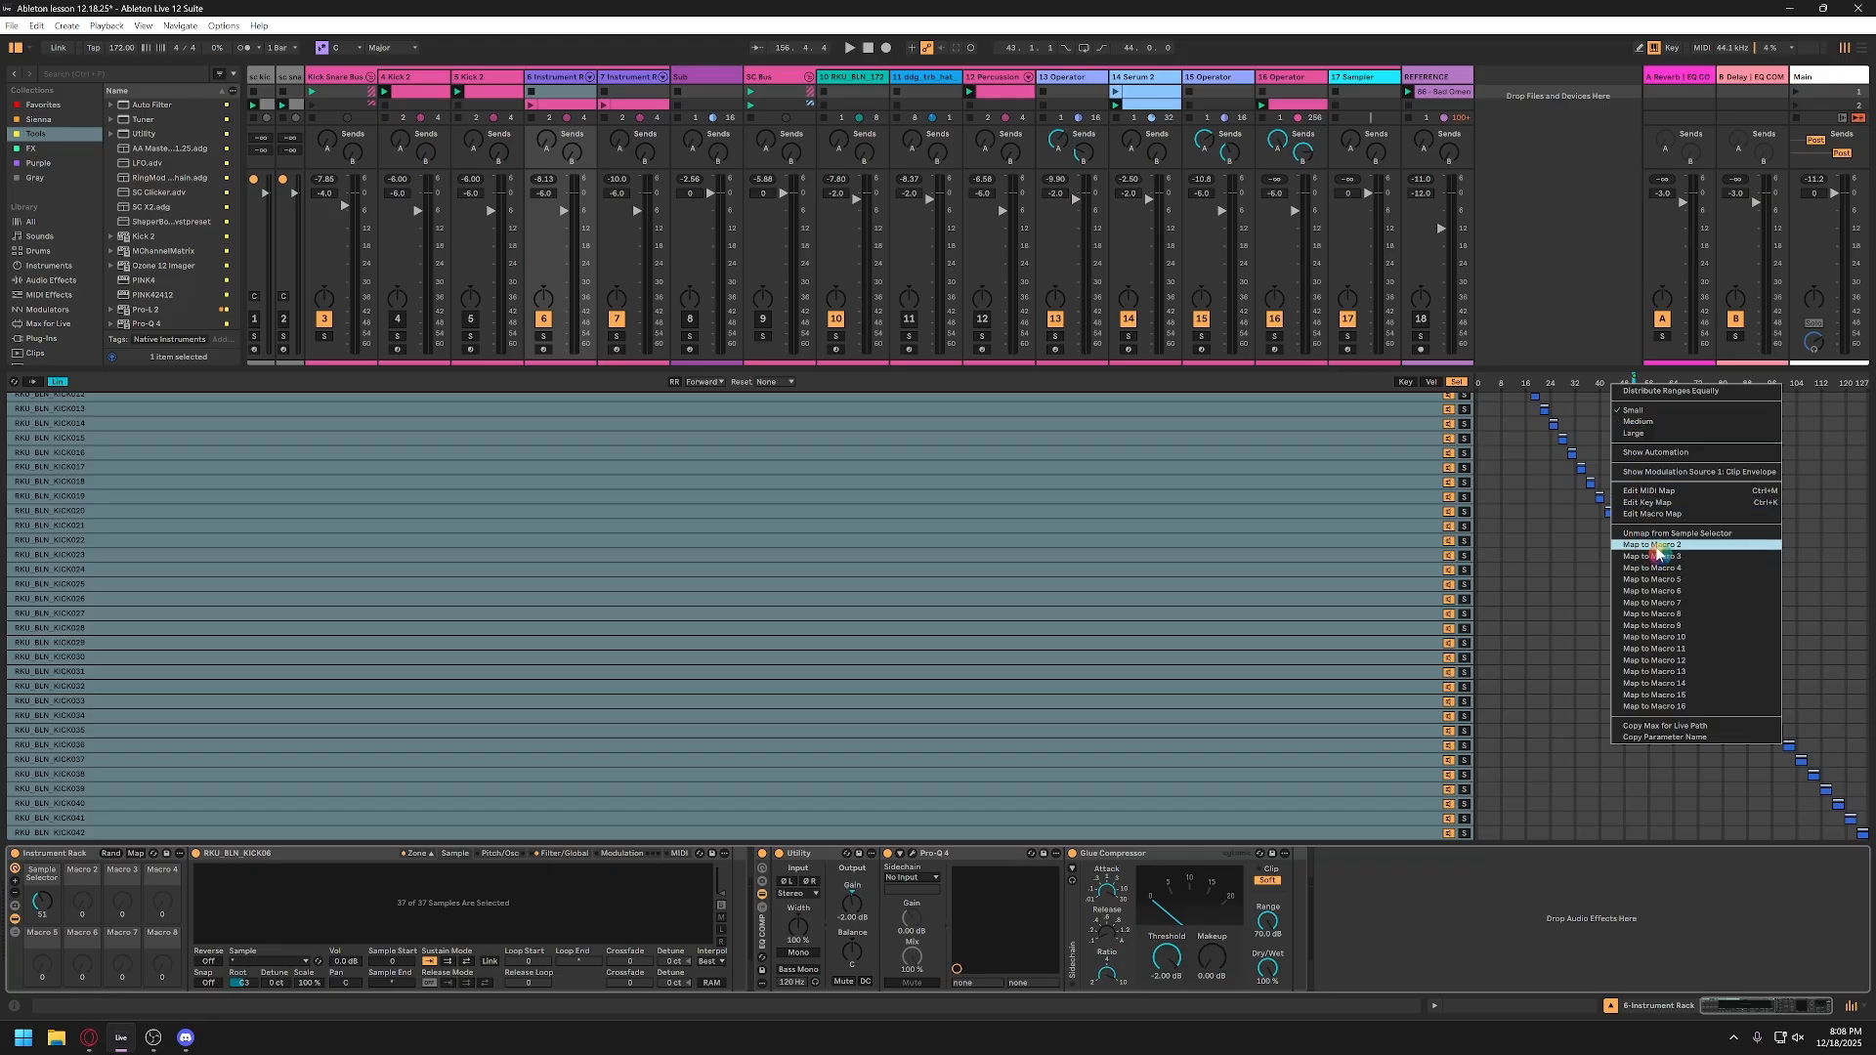
left_click(1505, 919)
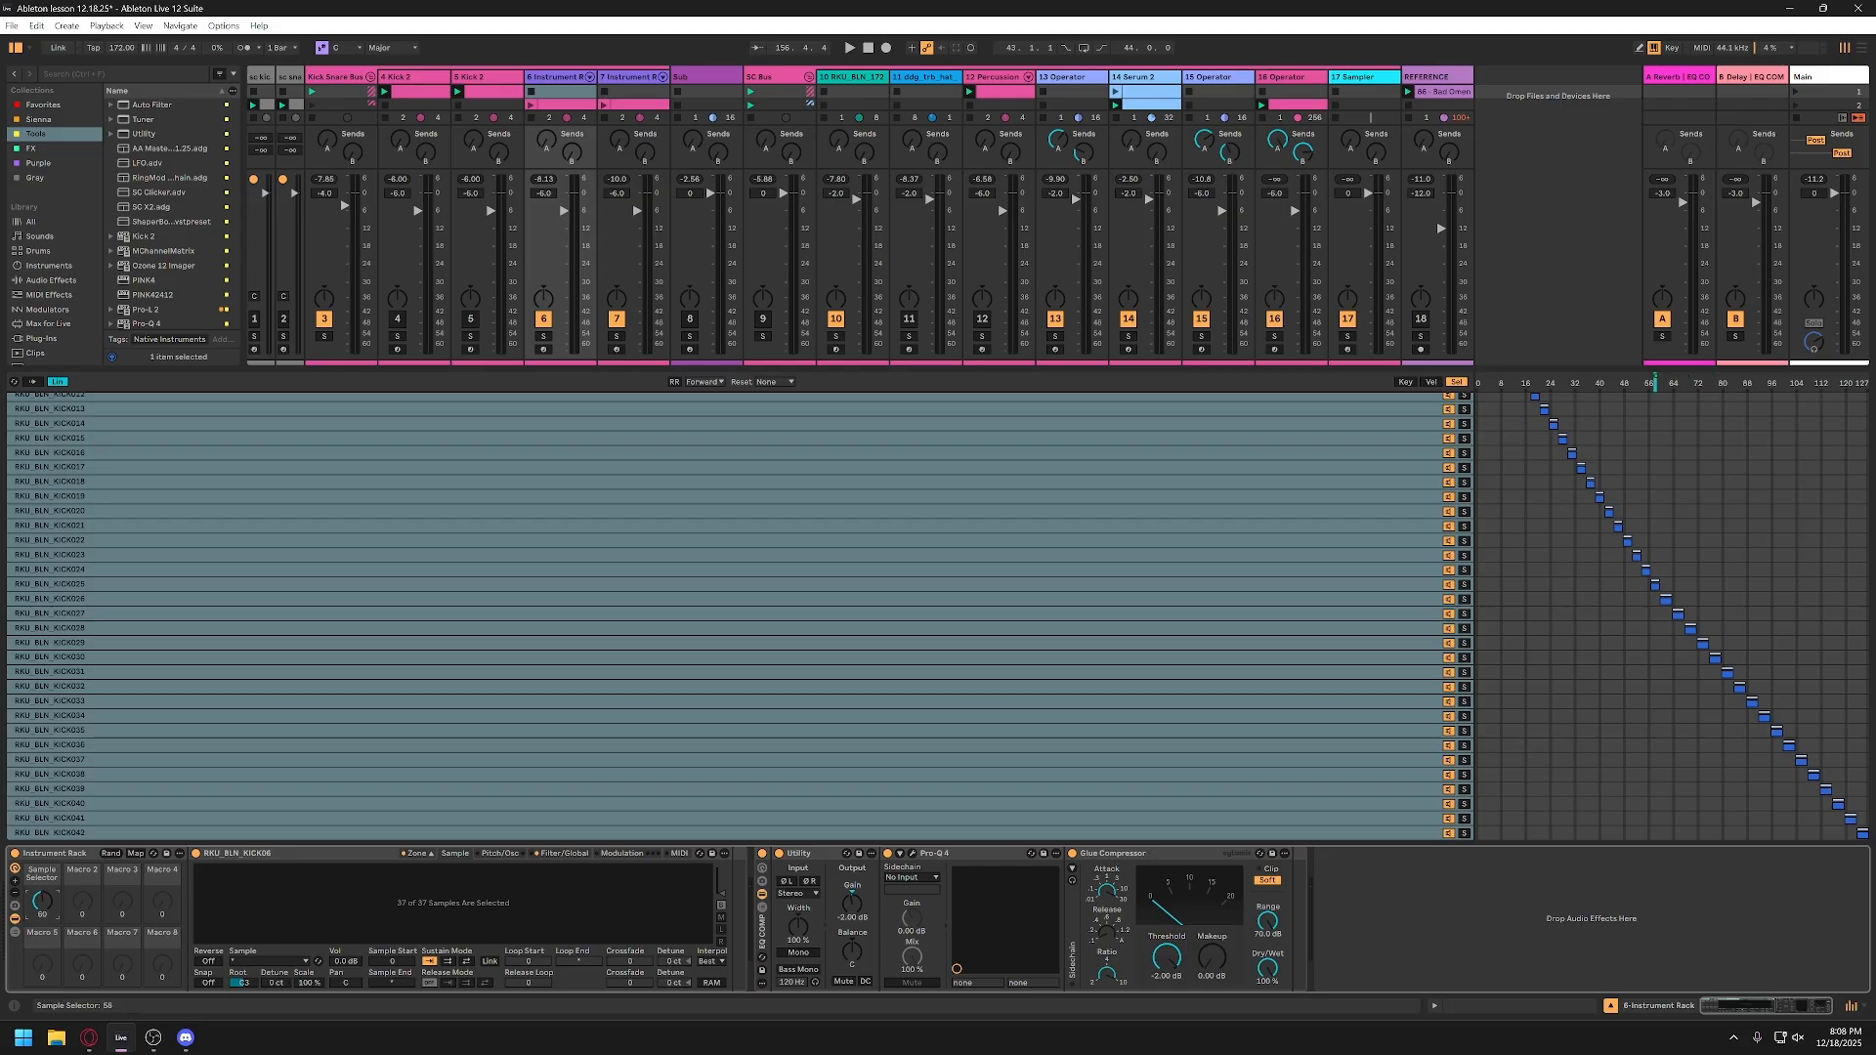
Step: Sweep the Sample Selector macro to 40 during playback, and audition the sample RKU_BLN_KICK018
key("space")
left_click_drag(42, 901, 42, 839)
left_click_drag(42, 901, 42, 909)
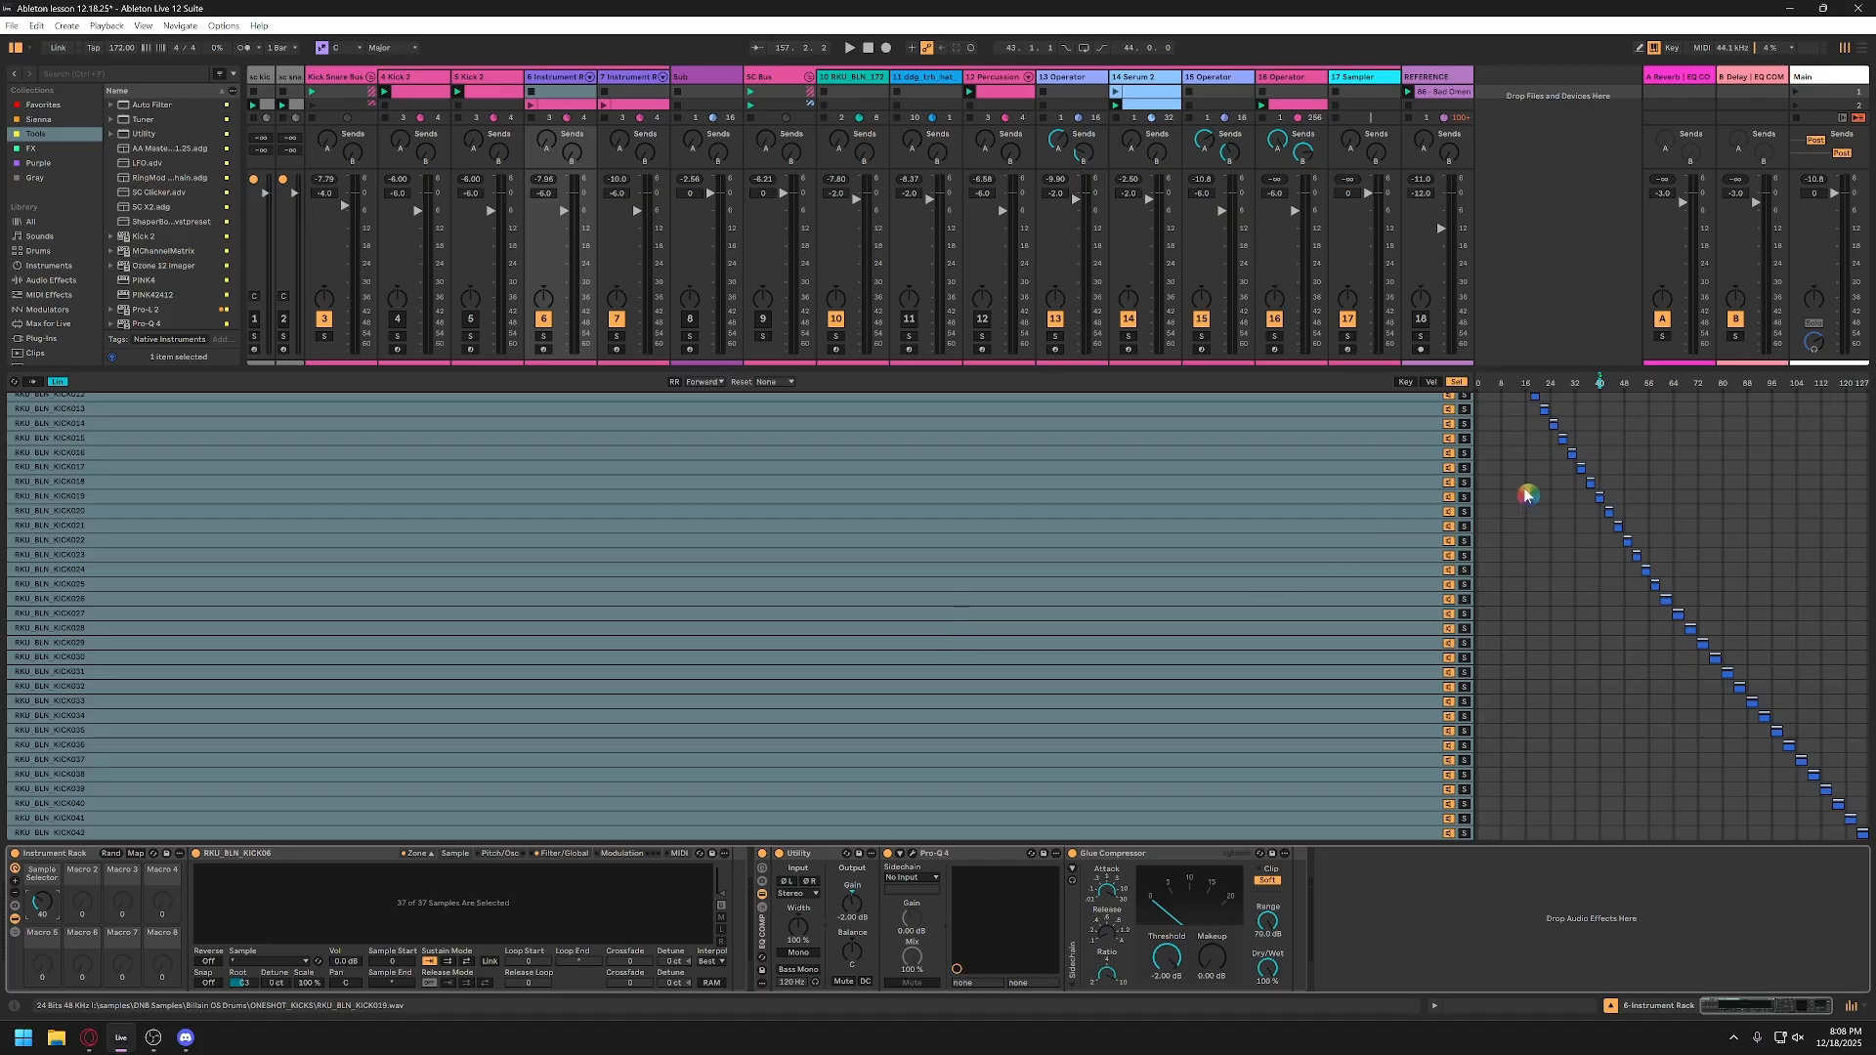
left_click(1573, 483)
key("space")
key("space")
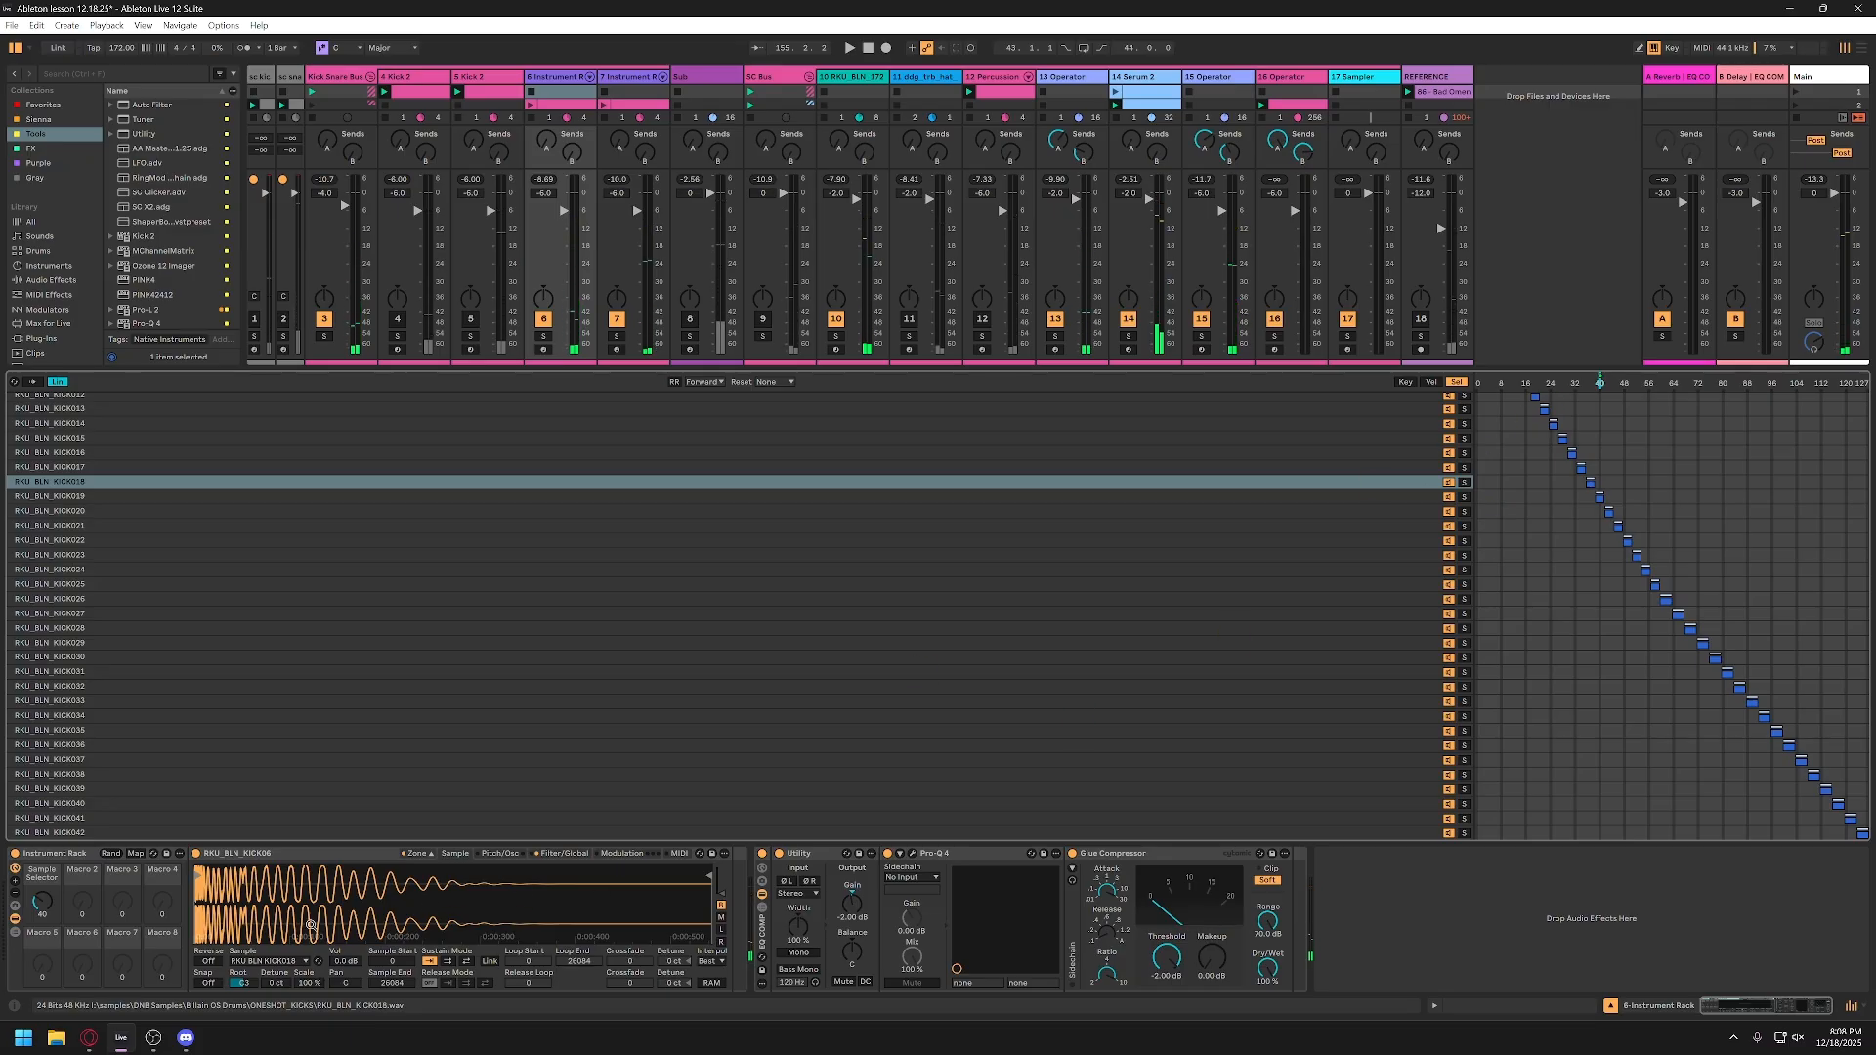
Step: Lower the Sample Selector macro to 0, browse the kick samples, and audition the first one, RKU_BLN_KICK06
left_click_drag(42, 901, 42, 938)
scroll(1153, 640, "up", 3)
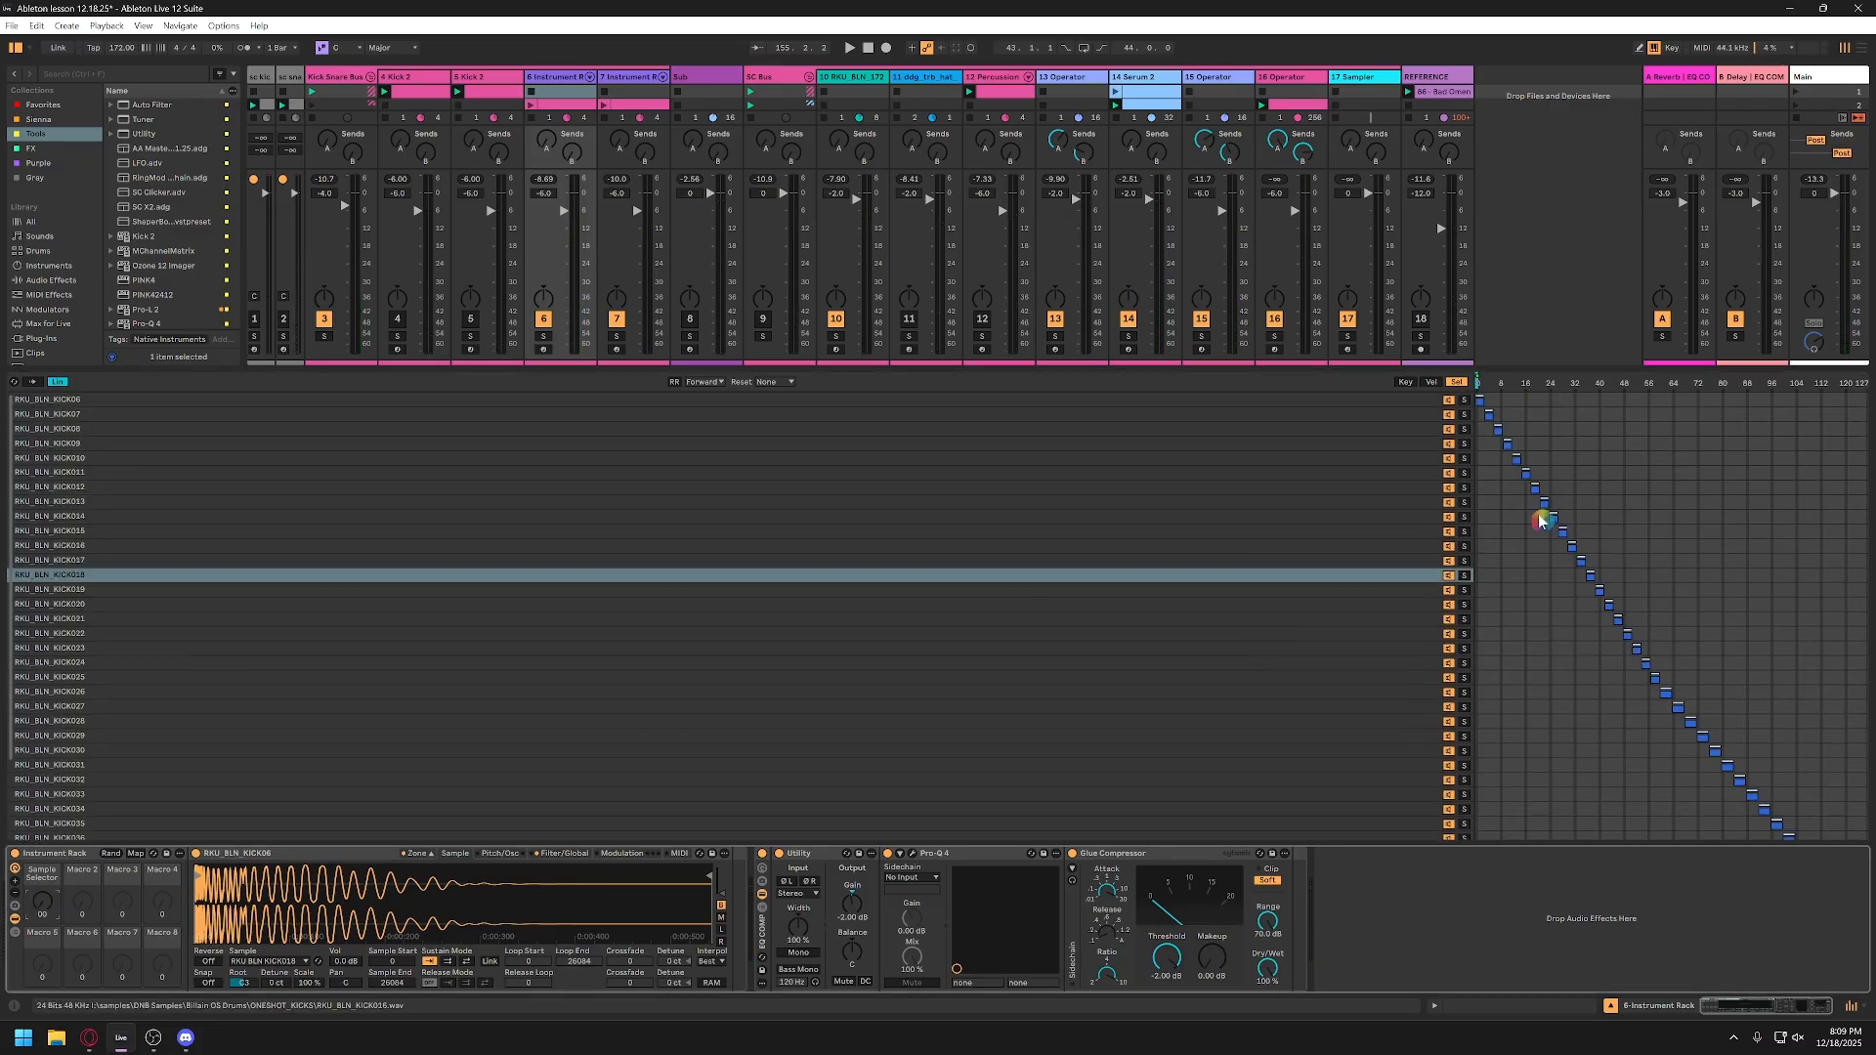
left_click(1390, 398)
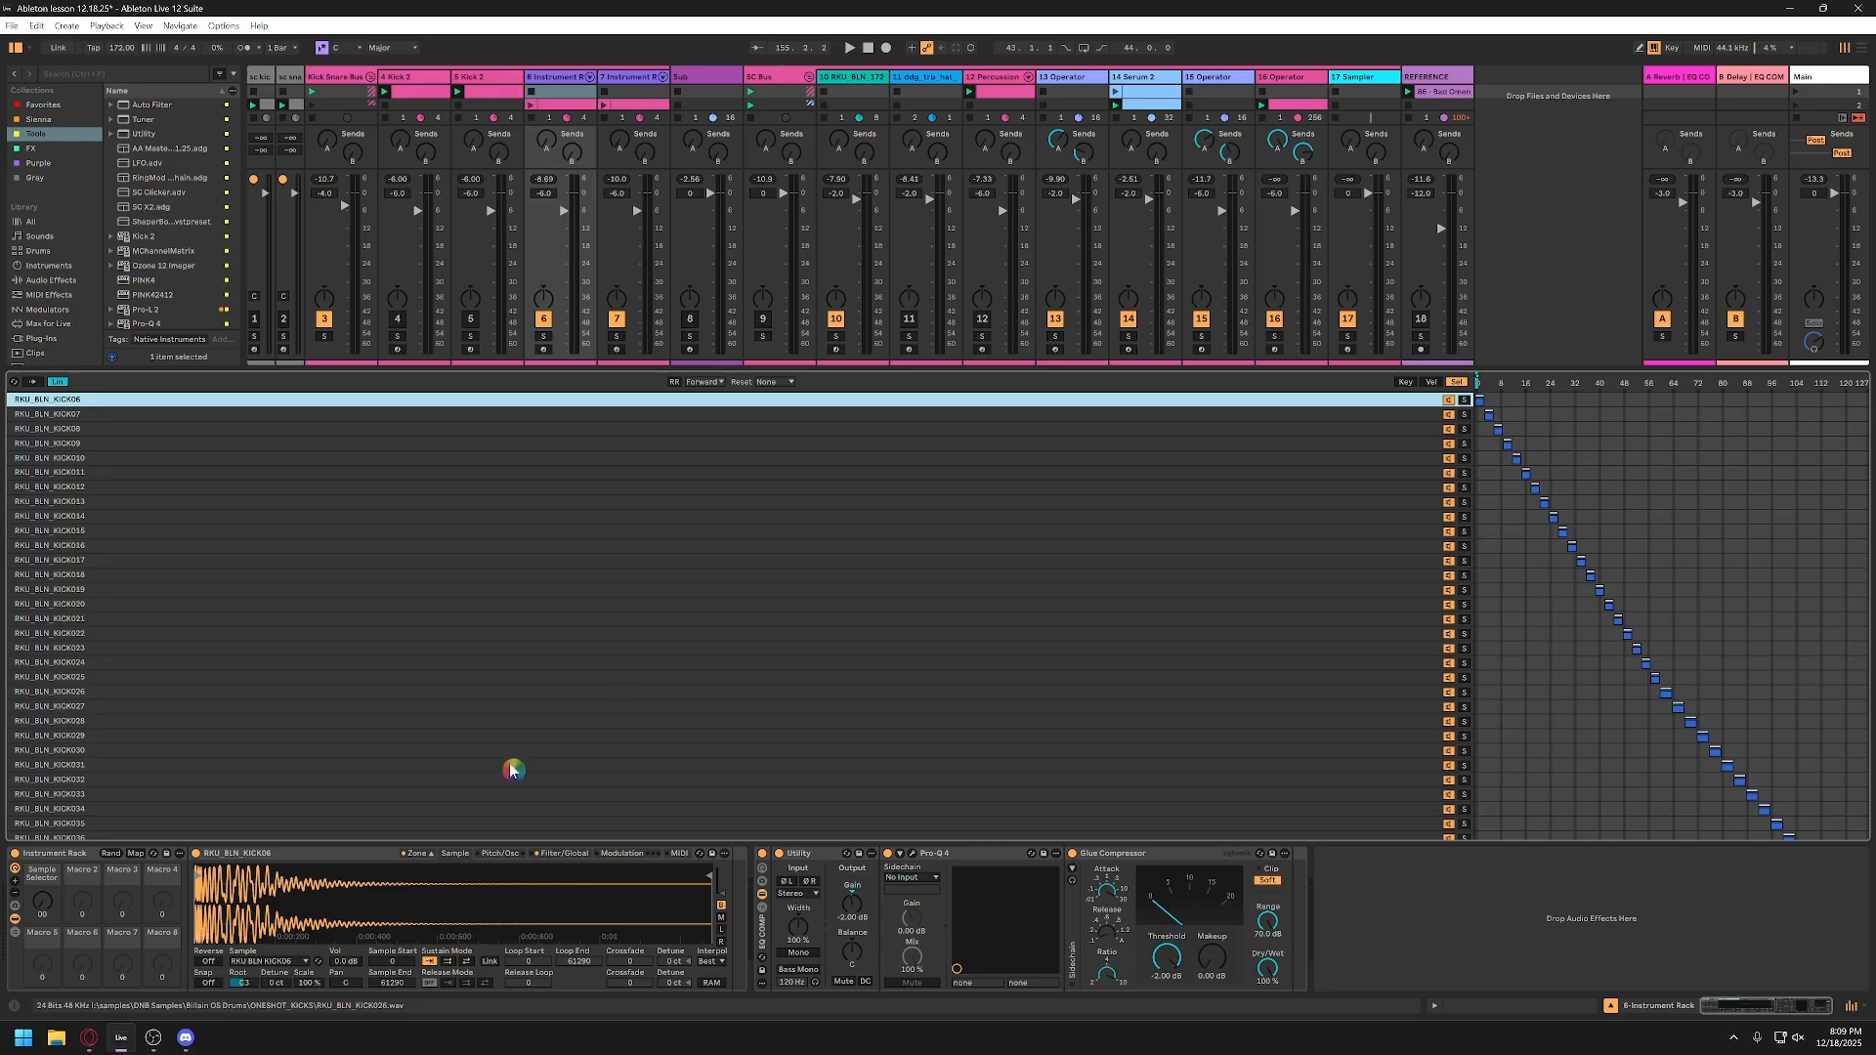
left_click(289, 461)
left_click(288, 471, "shift")
left_click_drag(286, 646, 286, 633)
left_click(289, 456)
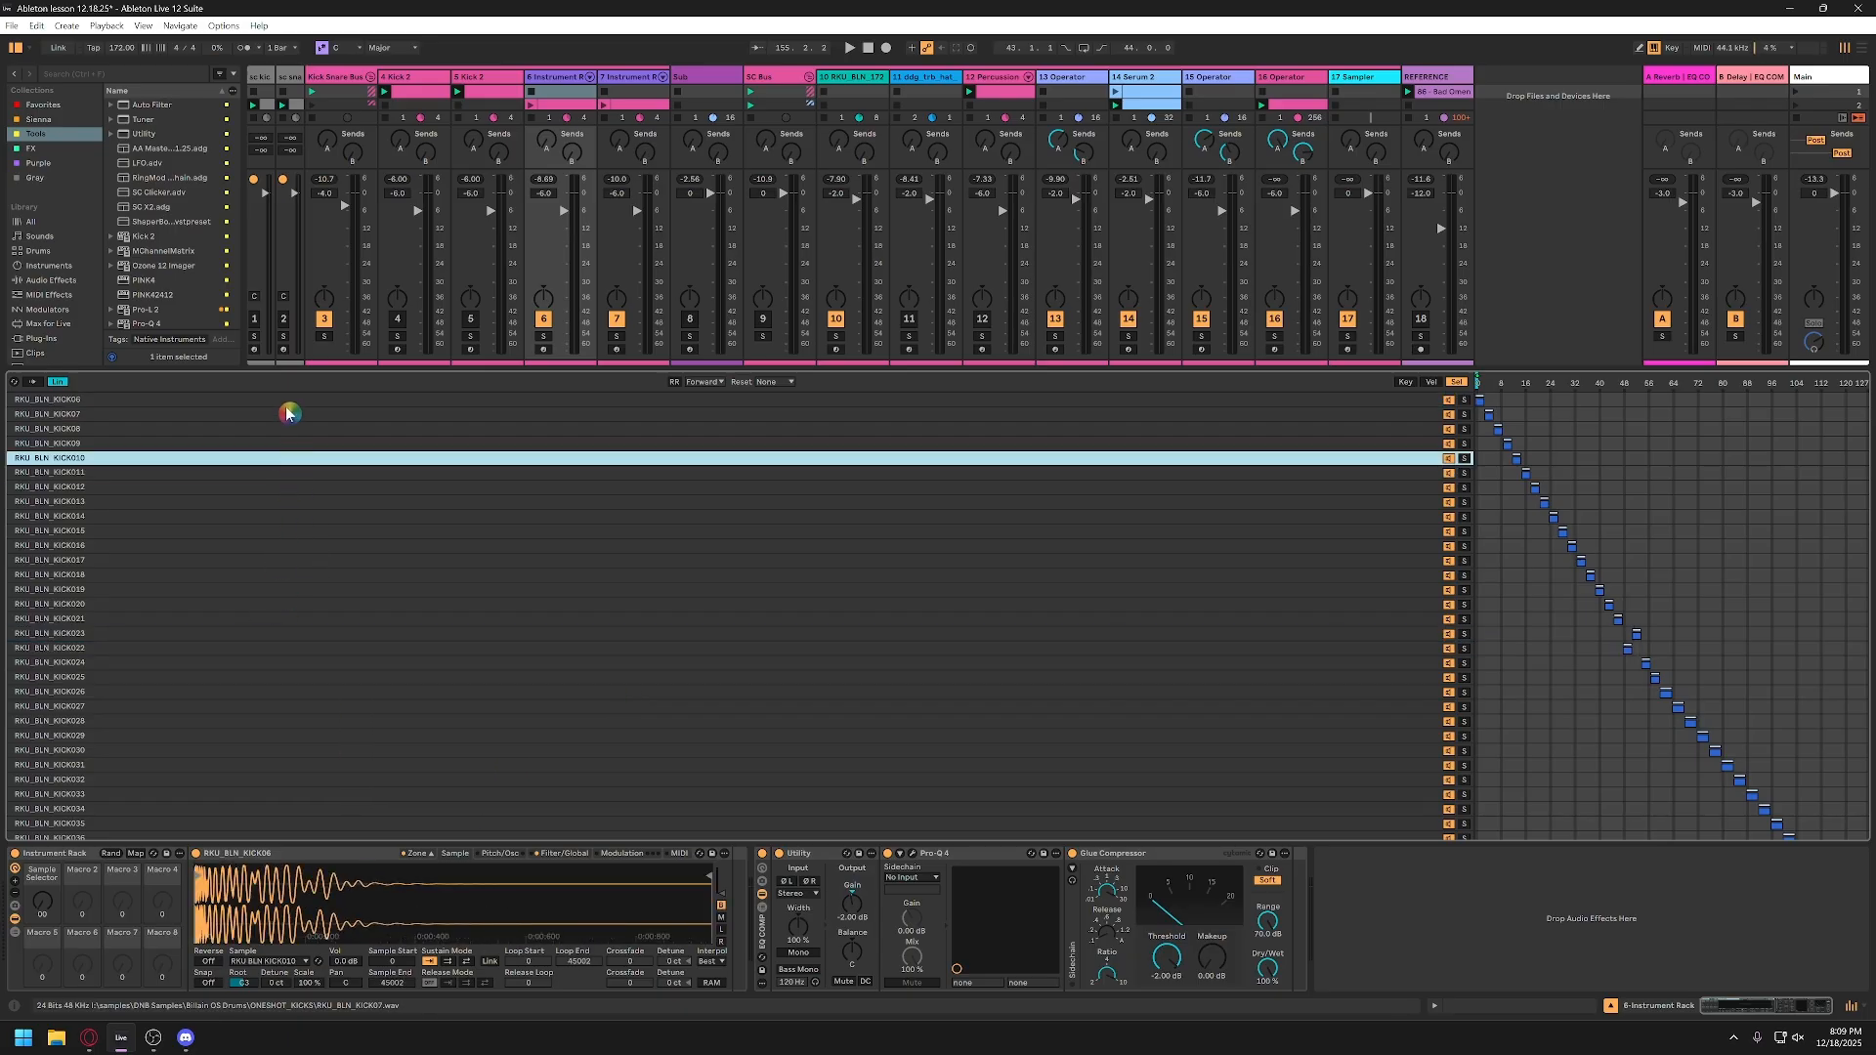
left_click(287, 404)
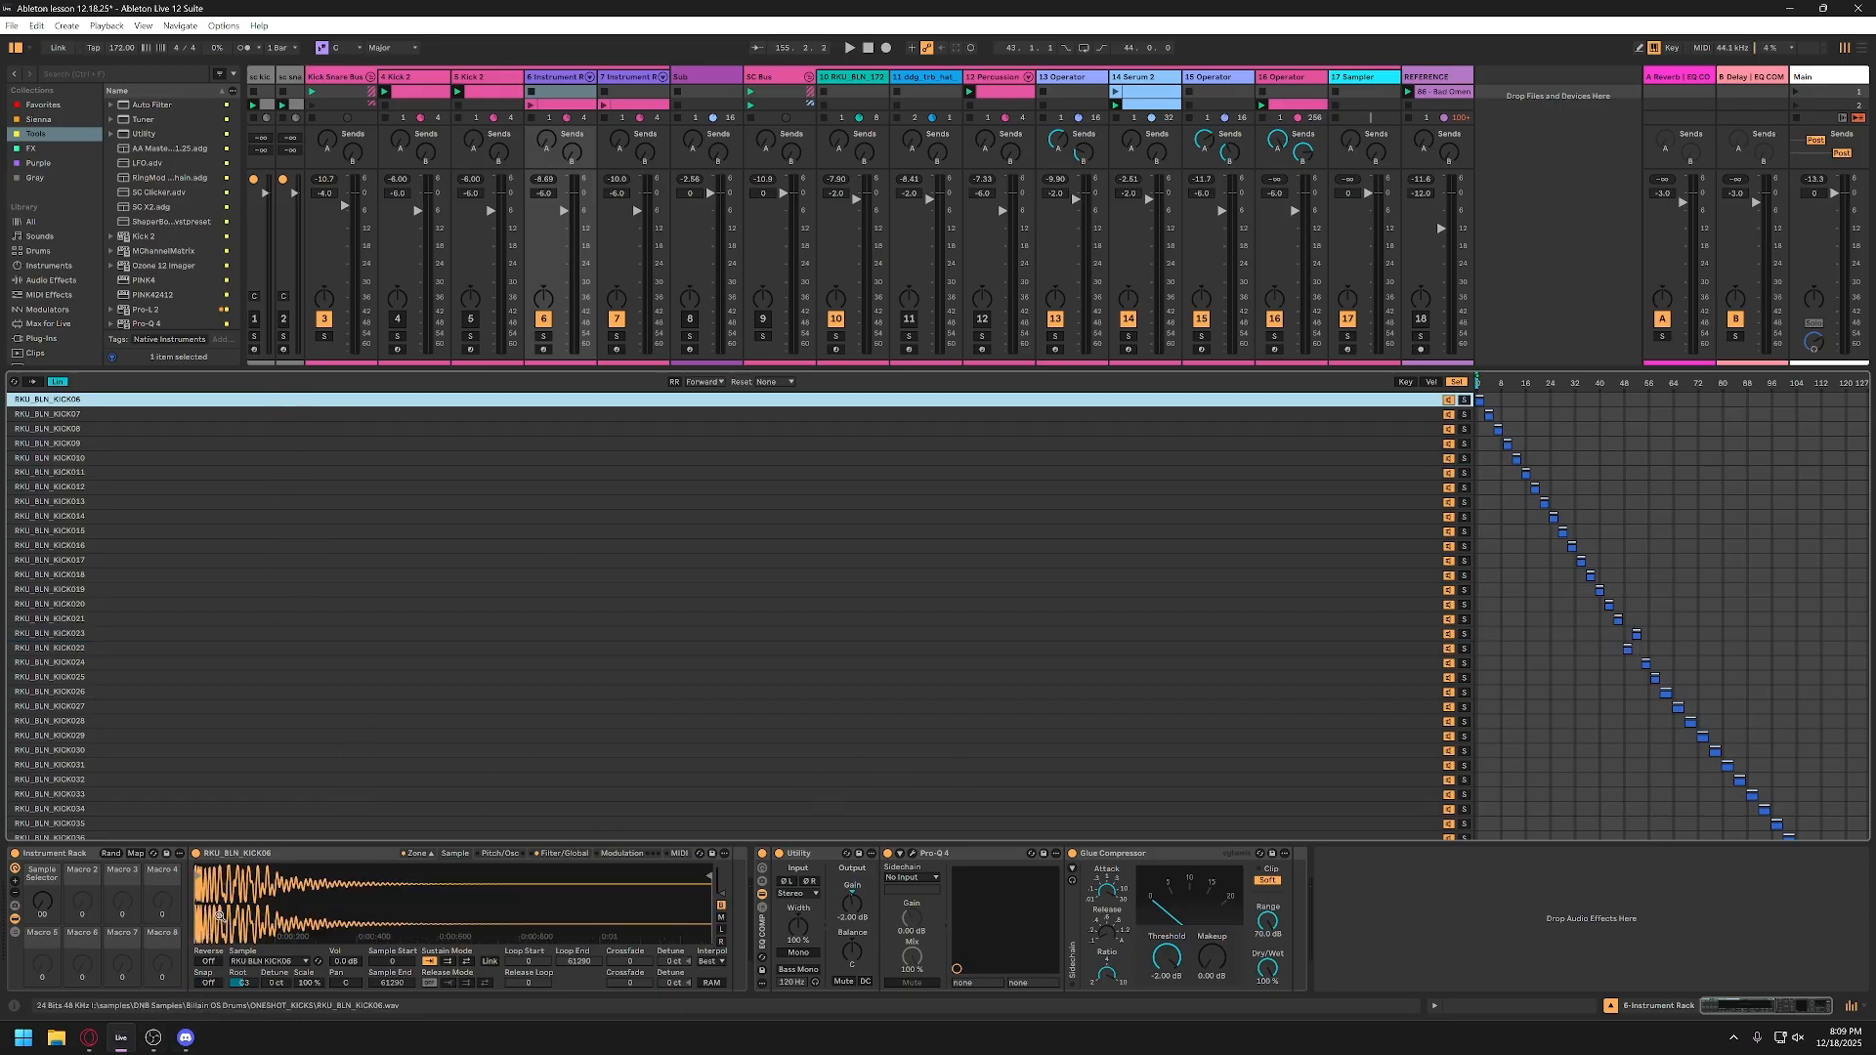
key("space")
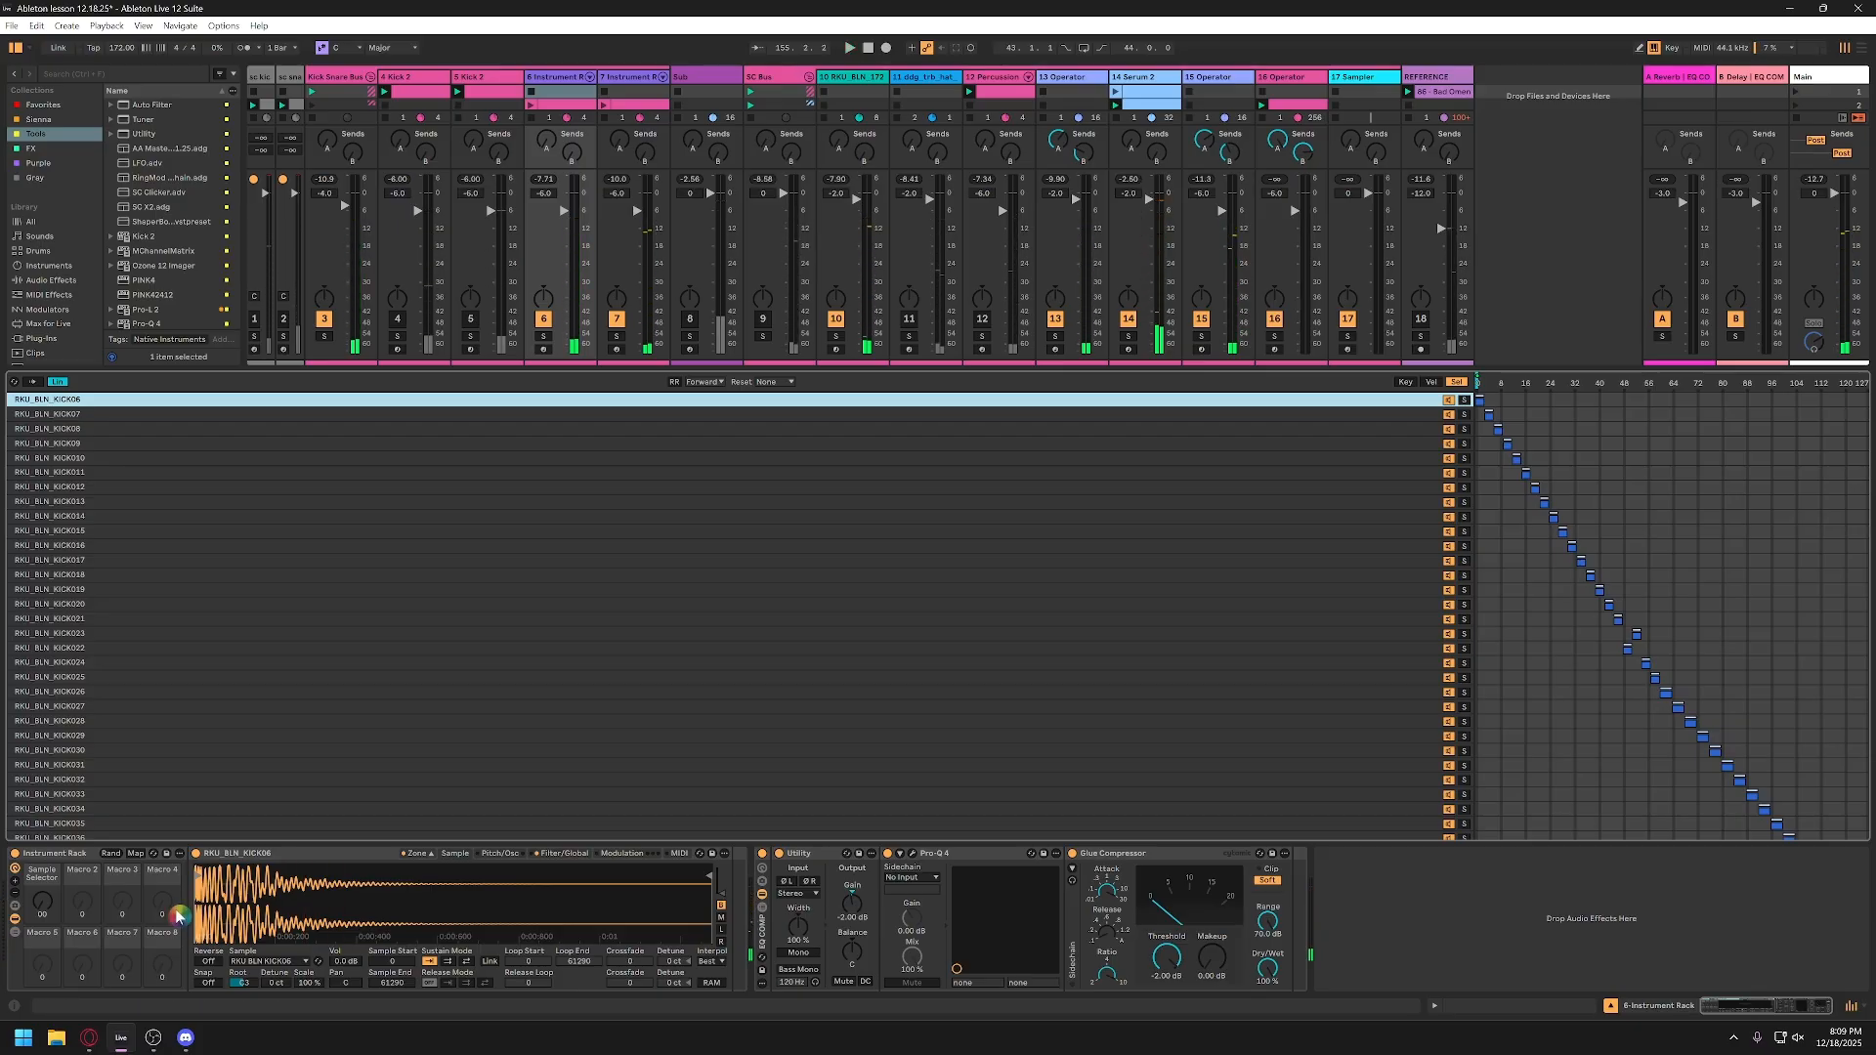
key("ctrl")
key("ctrl")
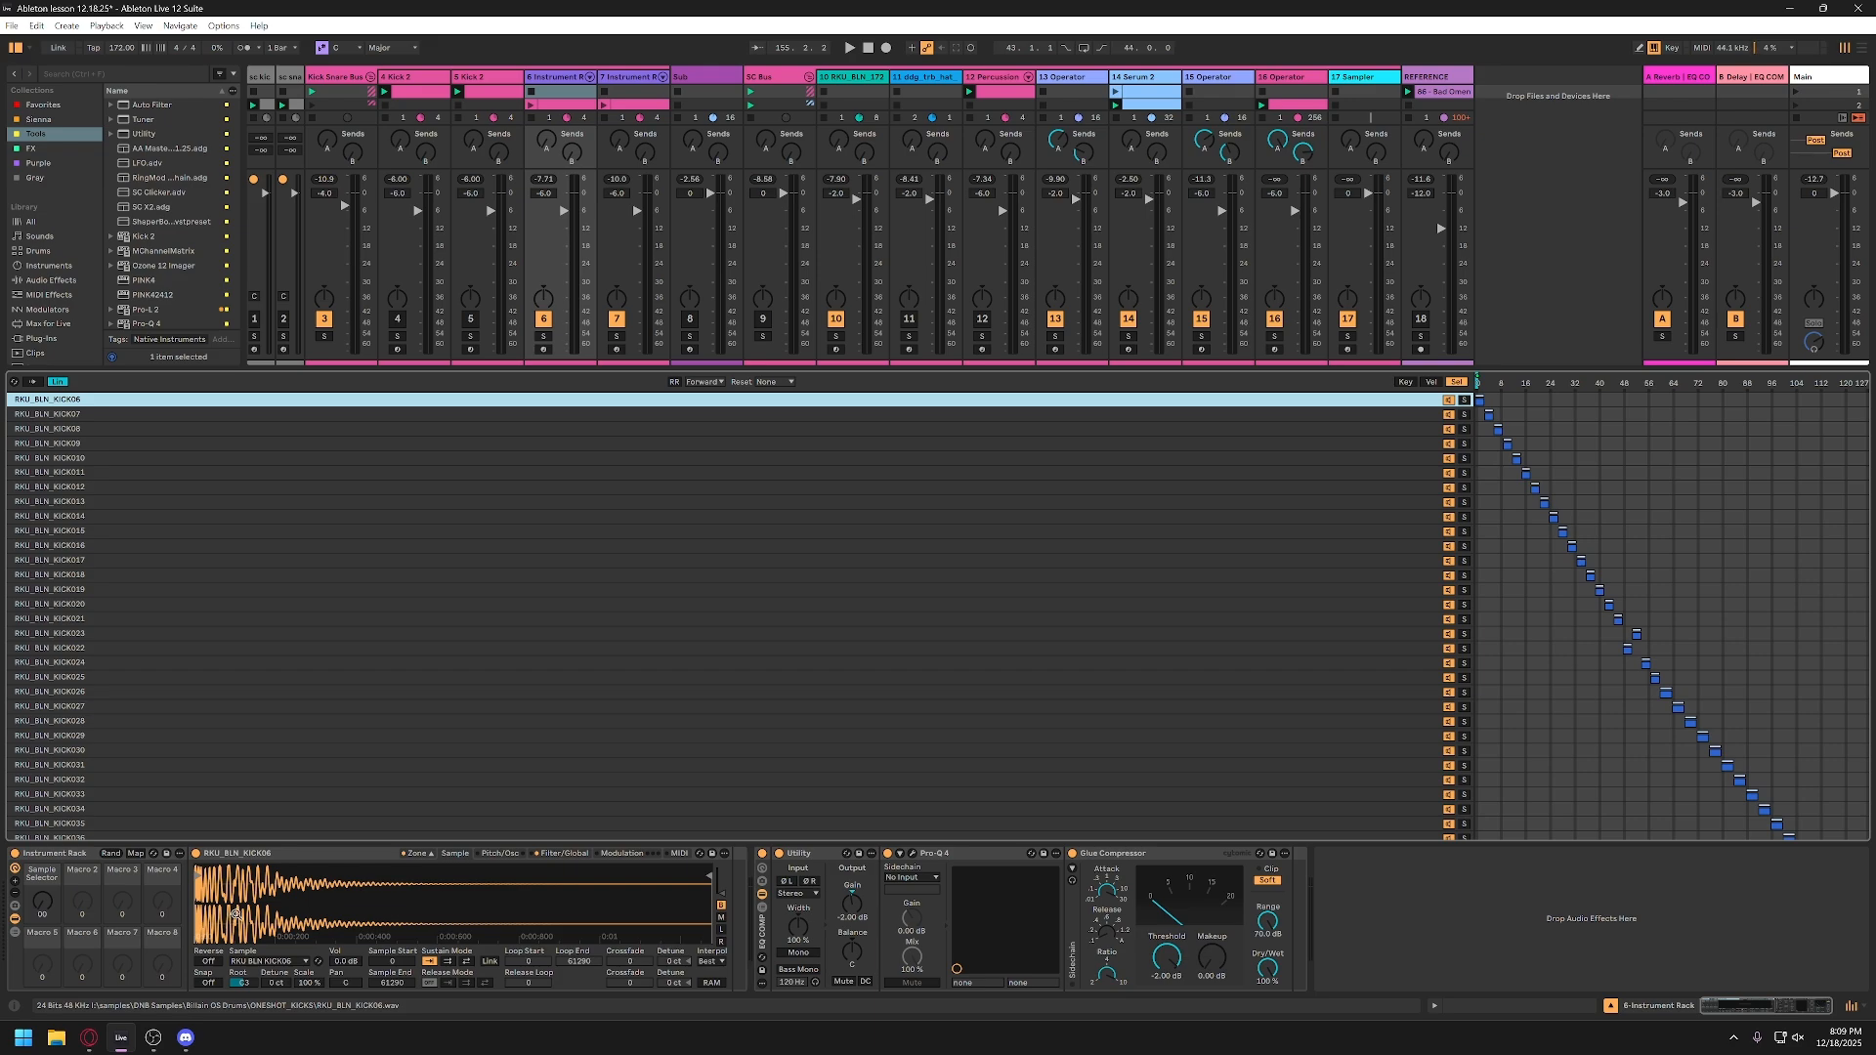
Step: Close the kick Sampler's zone list and raise the rack's Sample Selector macro to about its middle position
left_click(424, 863)
left_click(424, 862)
left_click(424, 860)
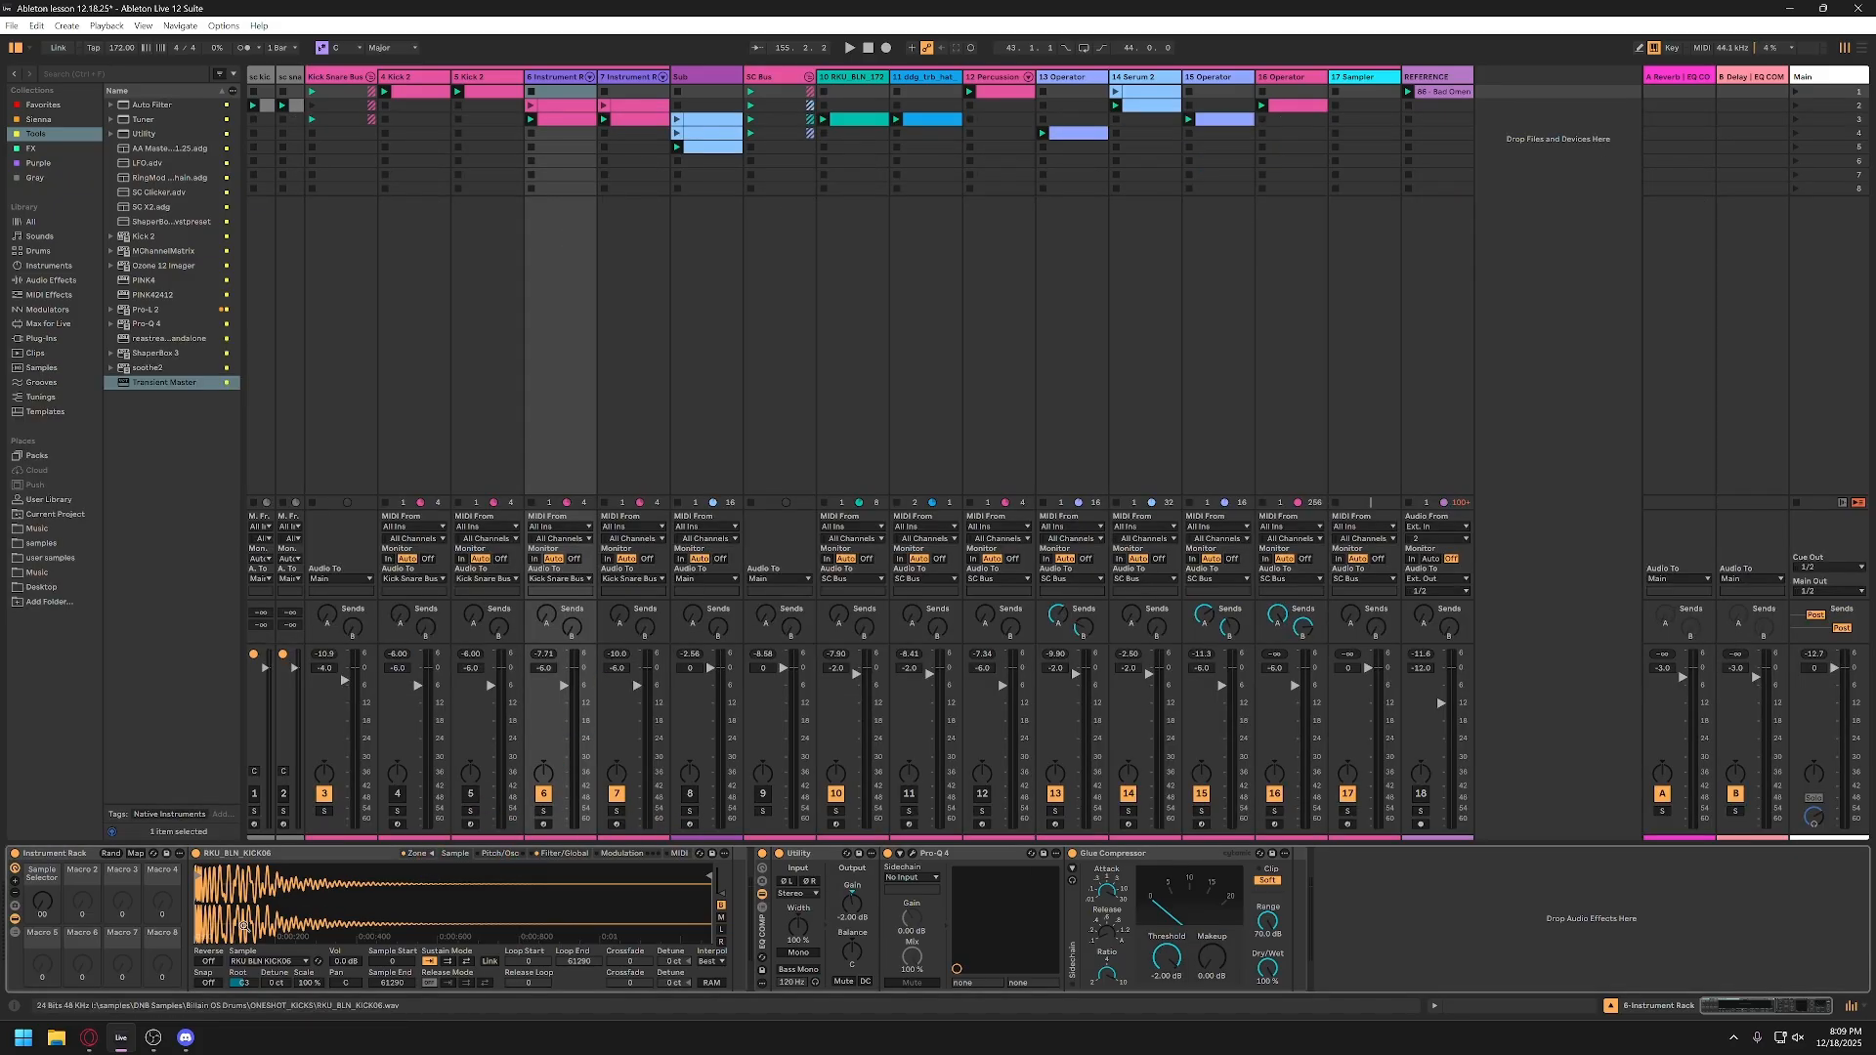
left_click(46, 907)
left_click_drag(42, 907, 428, 842)
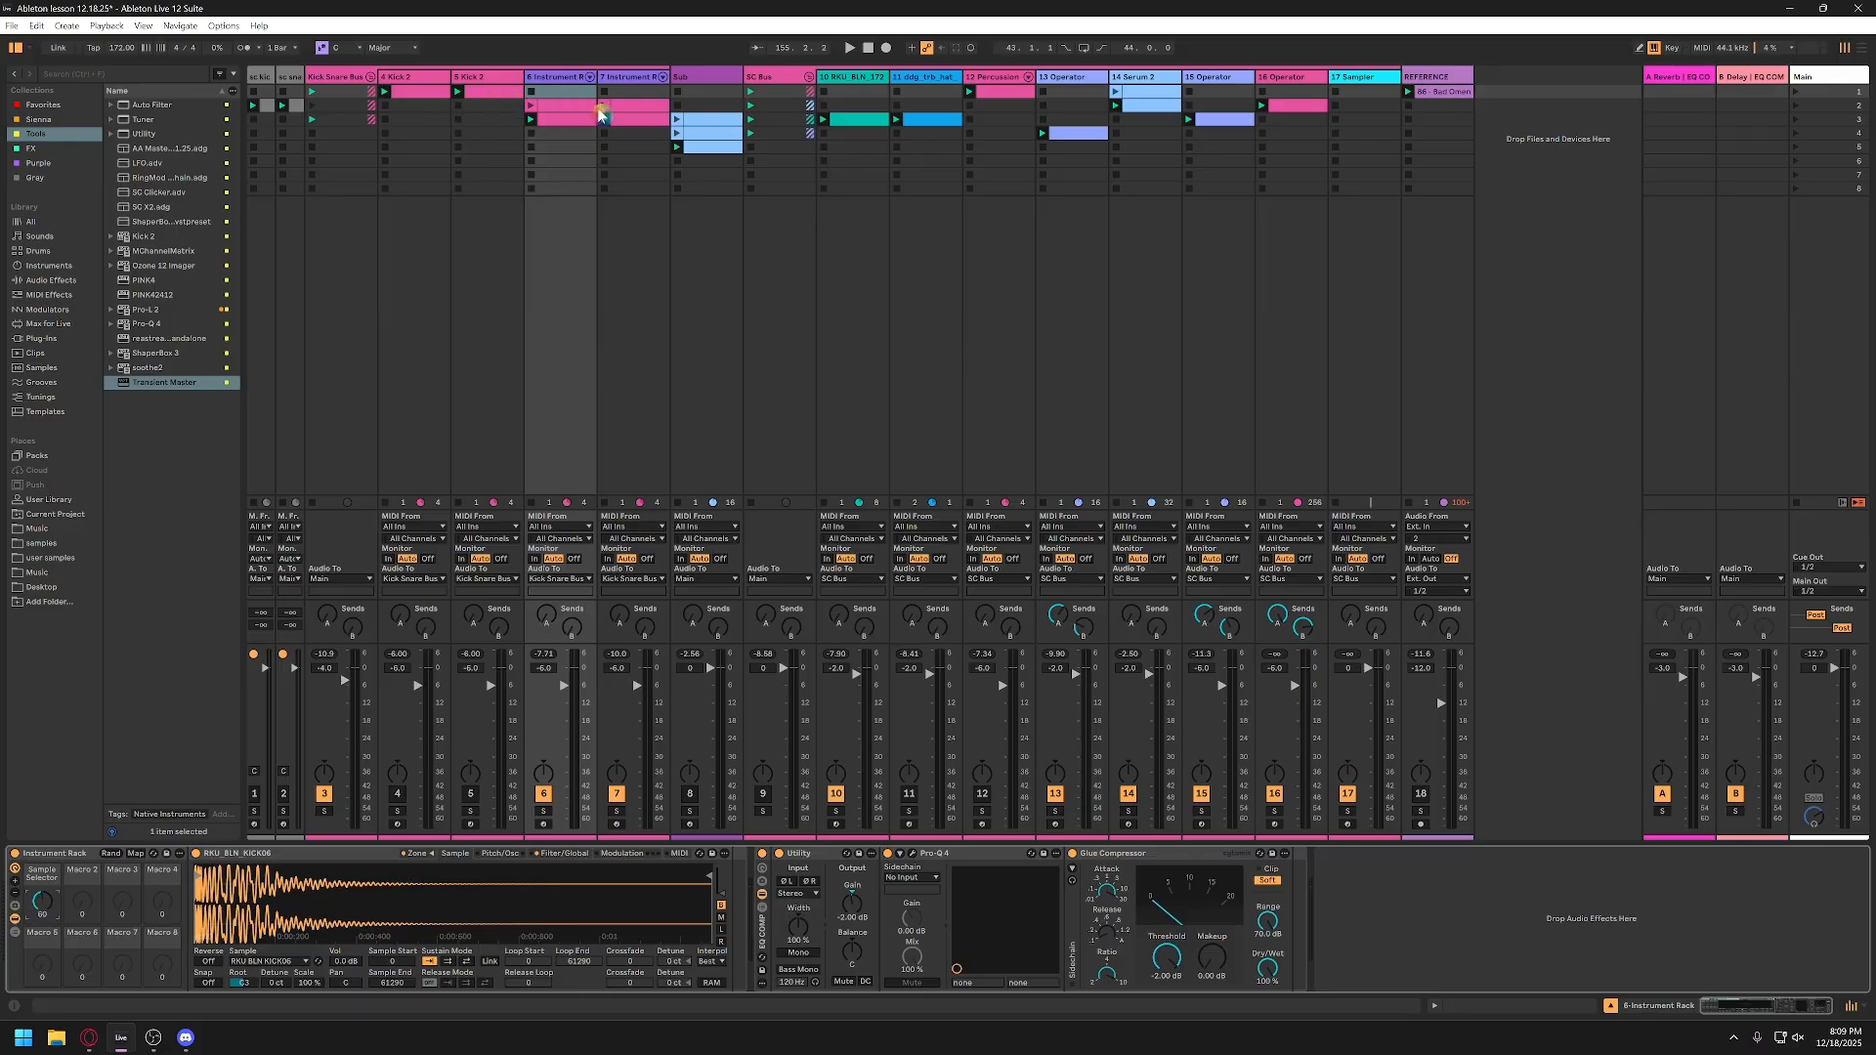
Step: Examine the list of snare samples in the Sampler on track 7, and close its zone list
left_click(623, 84)
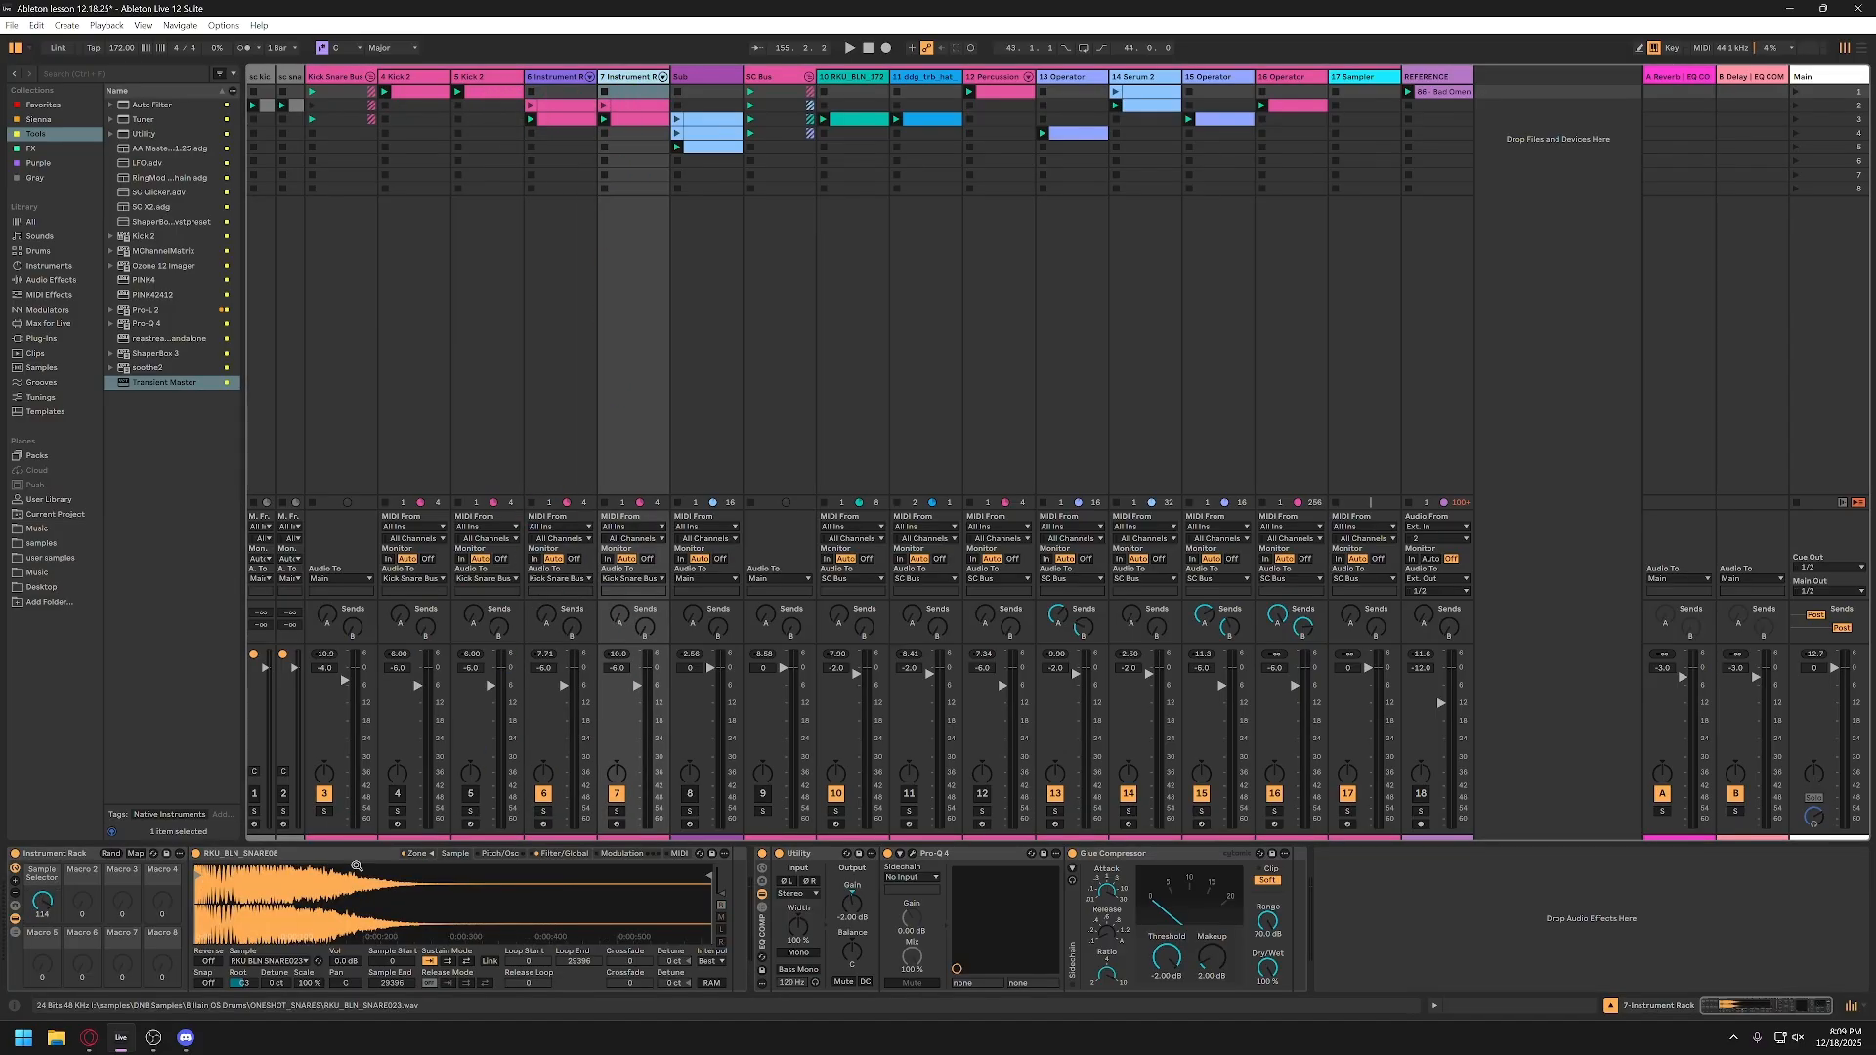
left_click(419, 854)
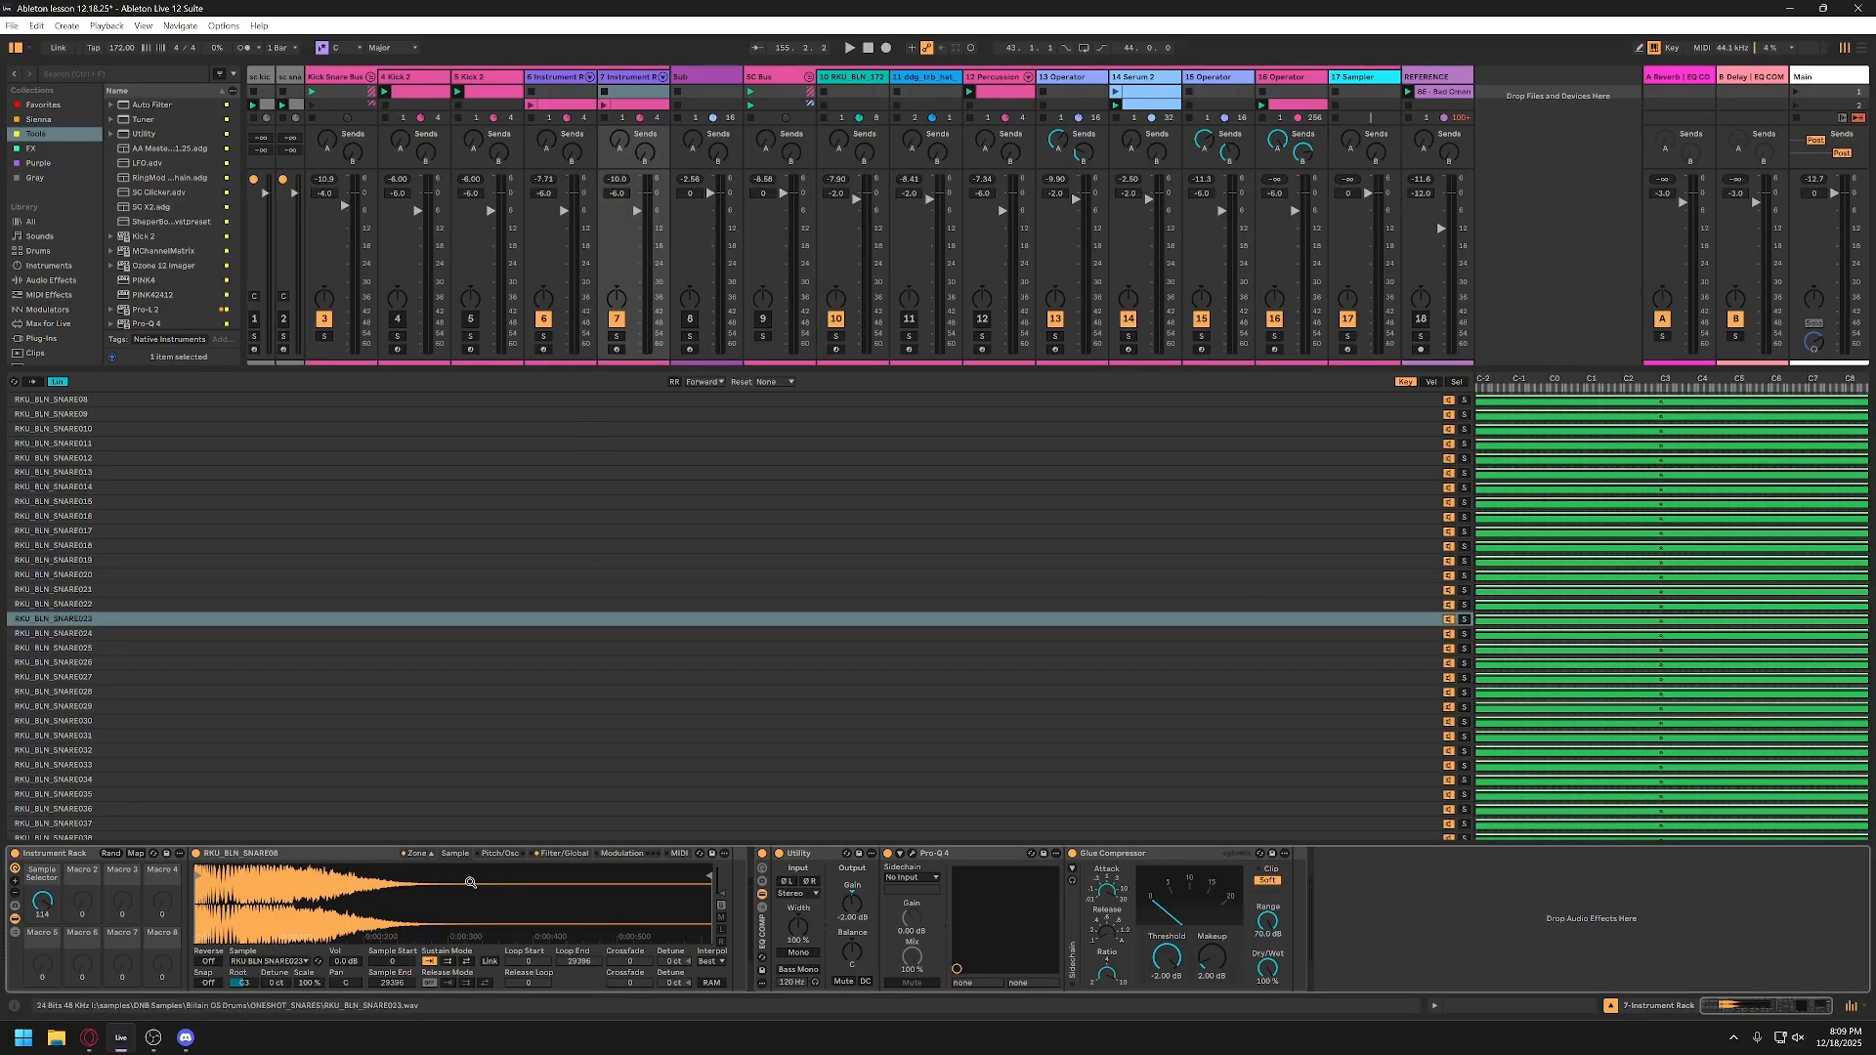
left_click(418, 854)
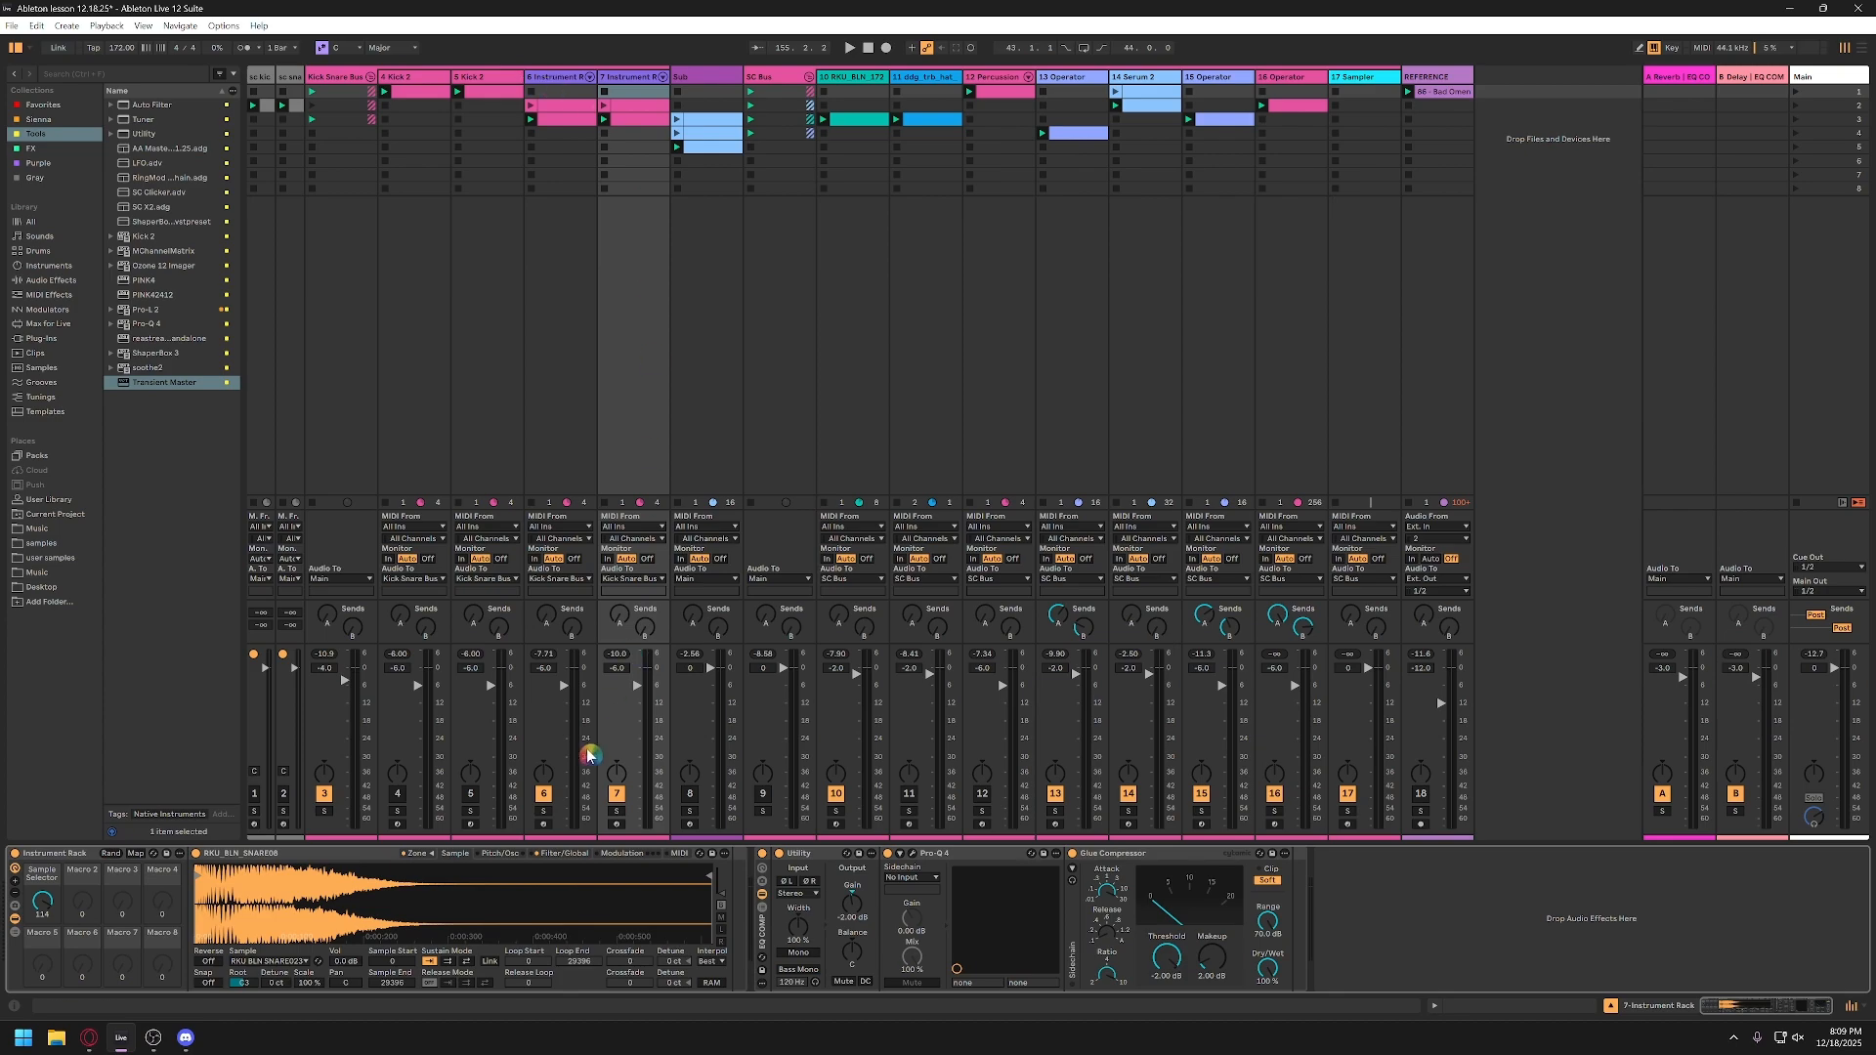
Step: Set the snare rack's Sample Selector macro to 119 during playback, and stop playback
key("space")
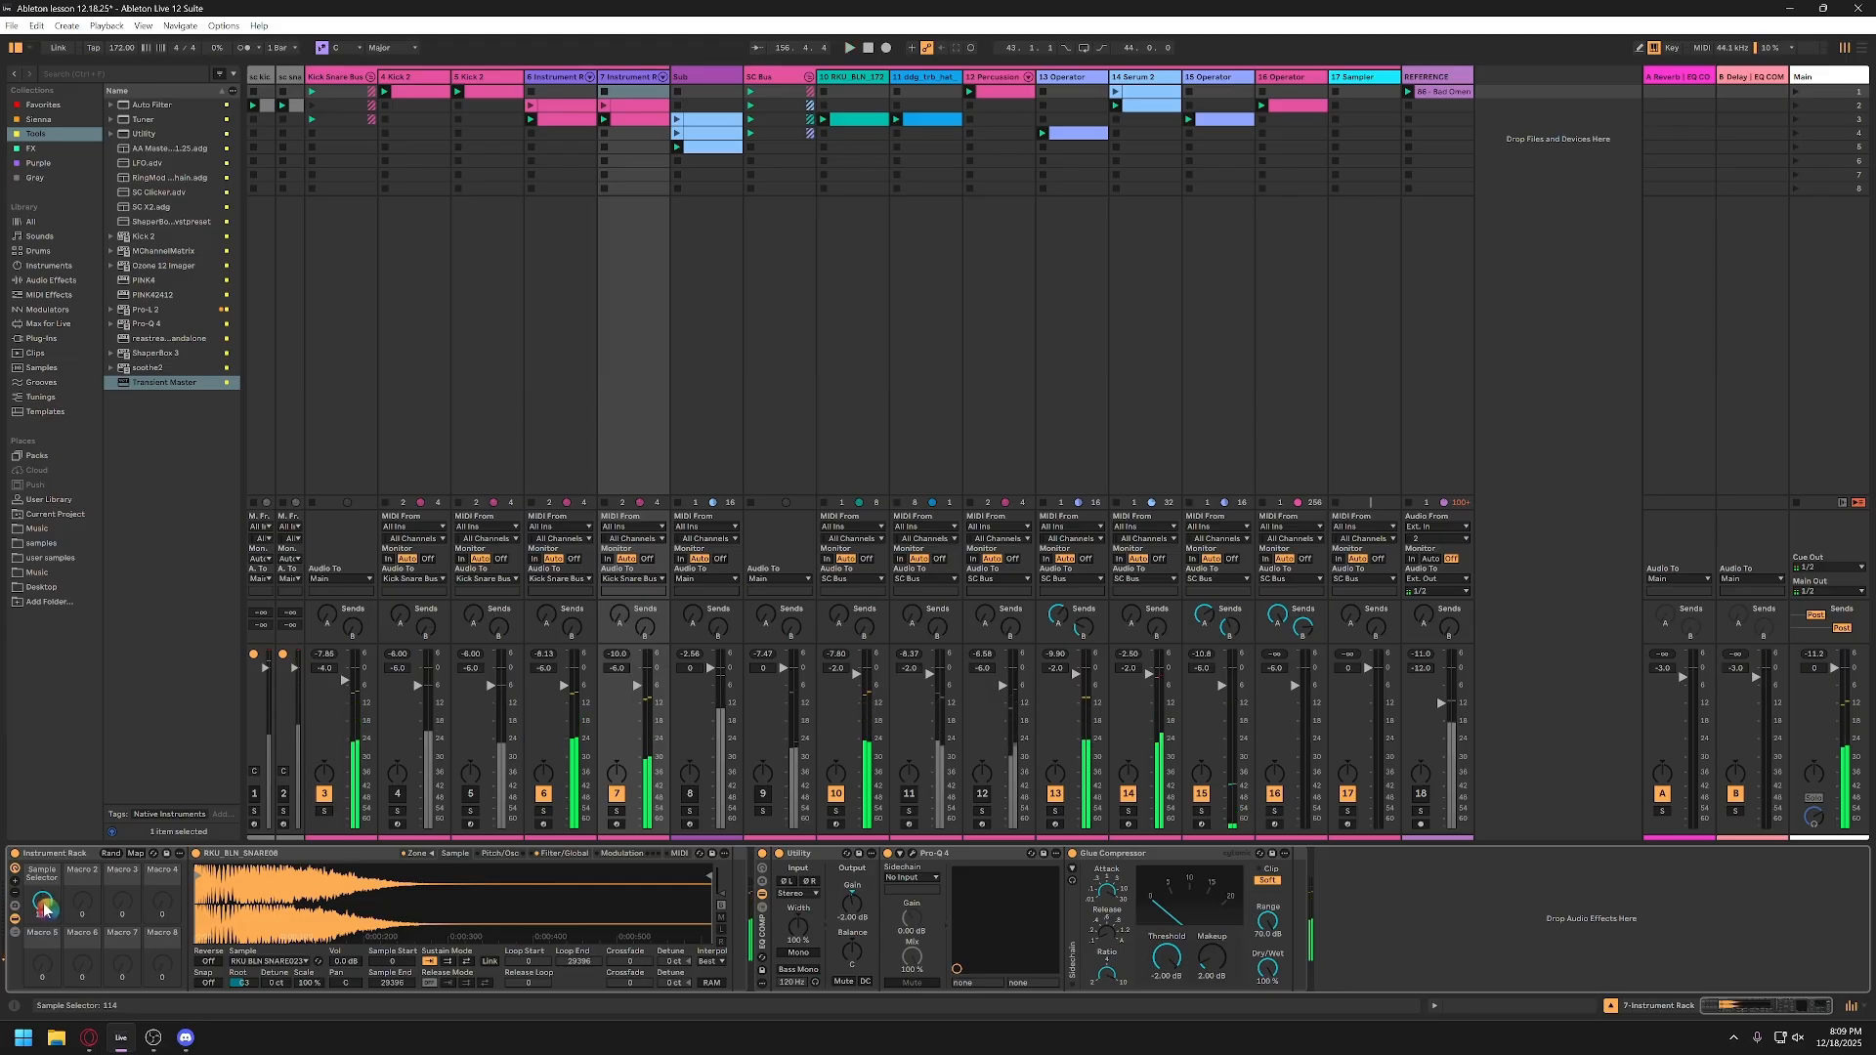
mouse_move(44, 911)
left_mouse_down()
mouse_move(44, 968)
mouse_move(44, 899)
mouse_move(66, 907)
left_mouse_up()
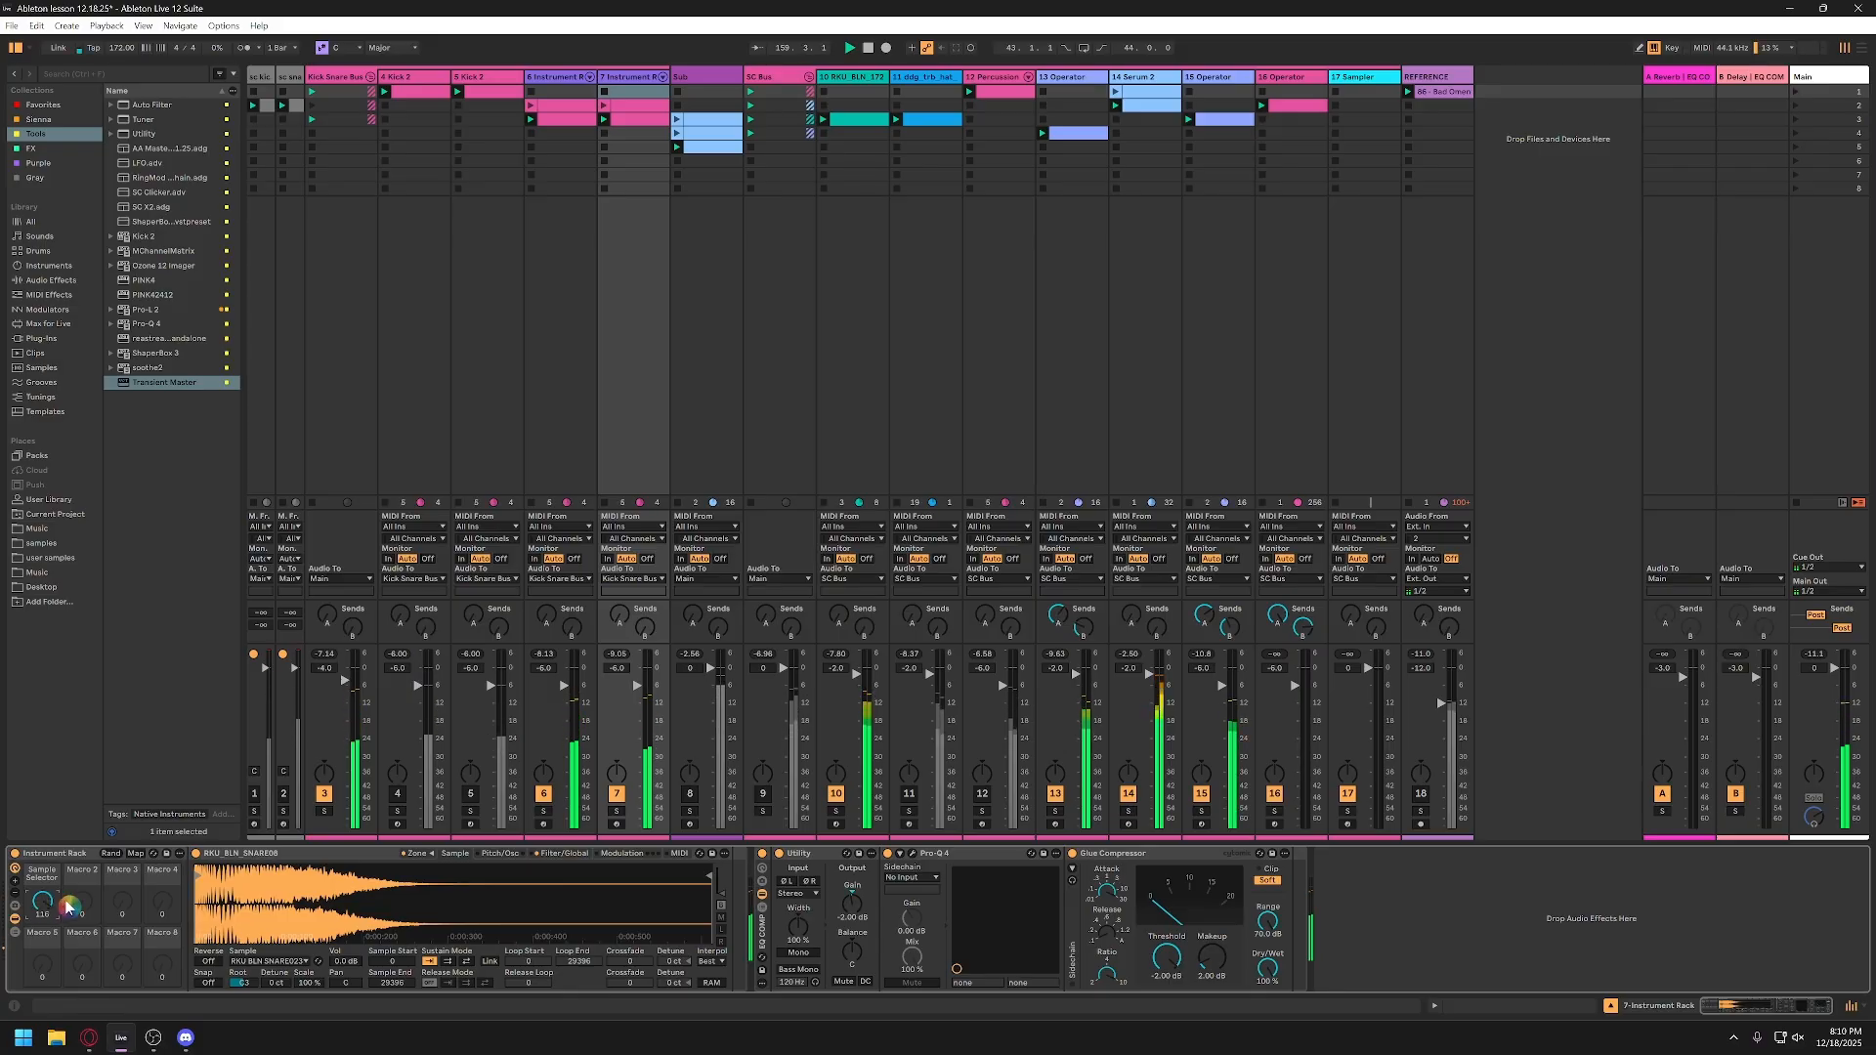
key("space")
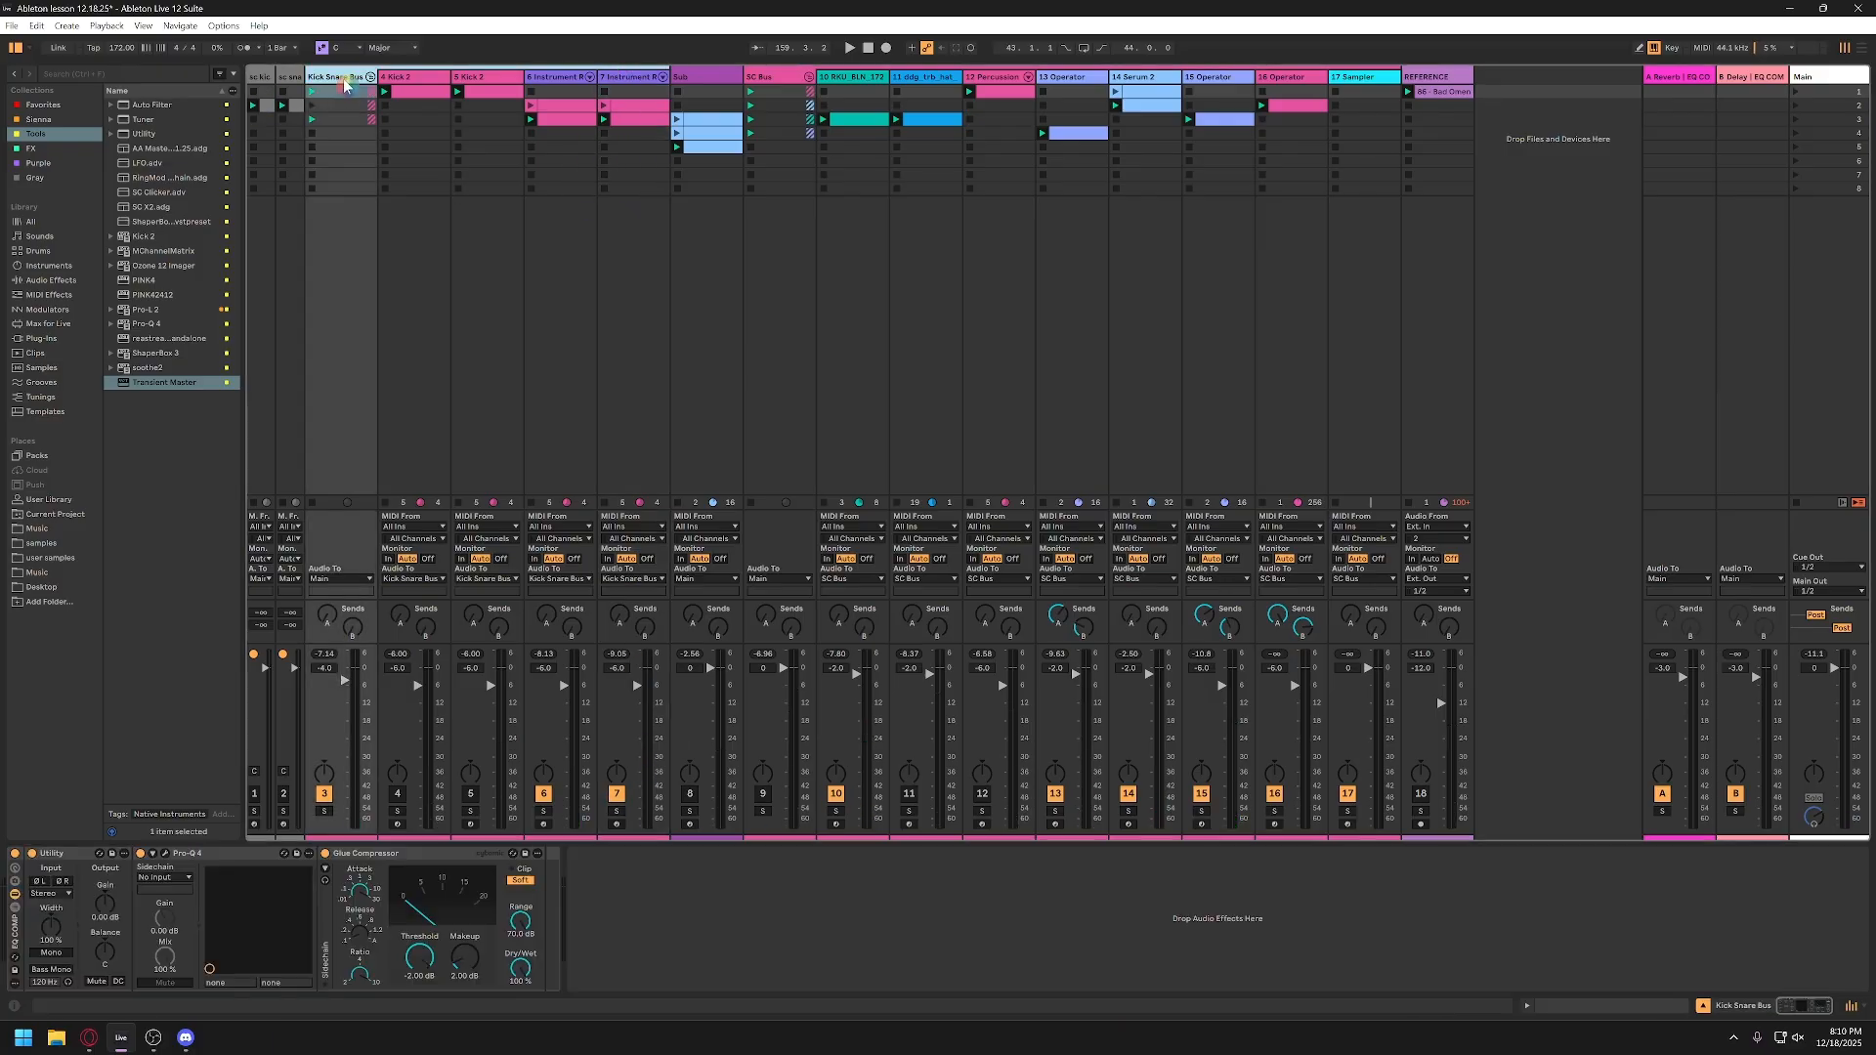
Step: Open Pro-Q 4 on snare track 7 and examine the snare's spectrum during playback
left_click(606, 88)
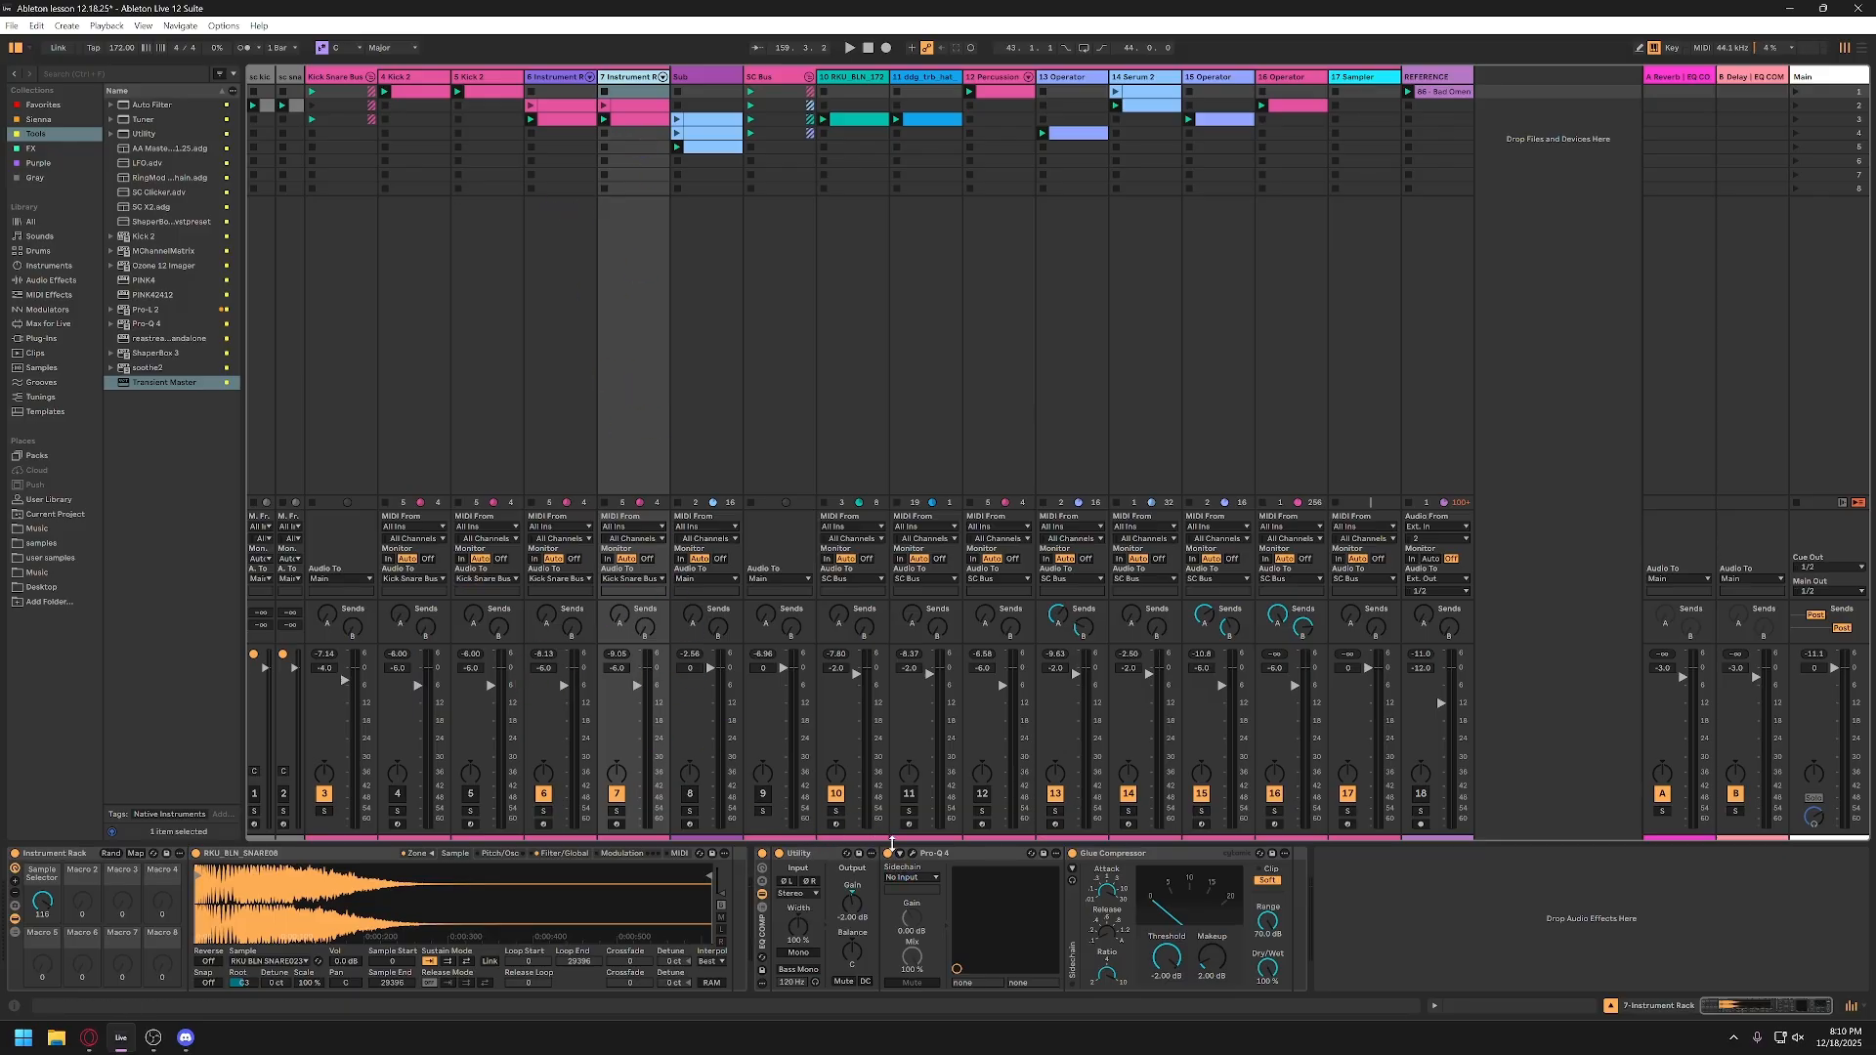
left_click(935, 855)
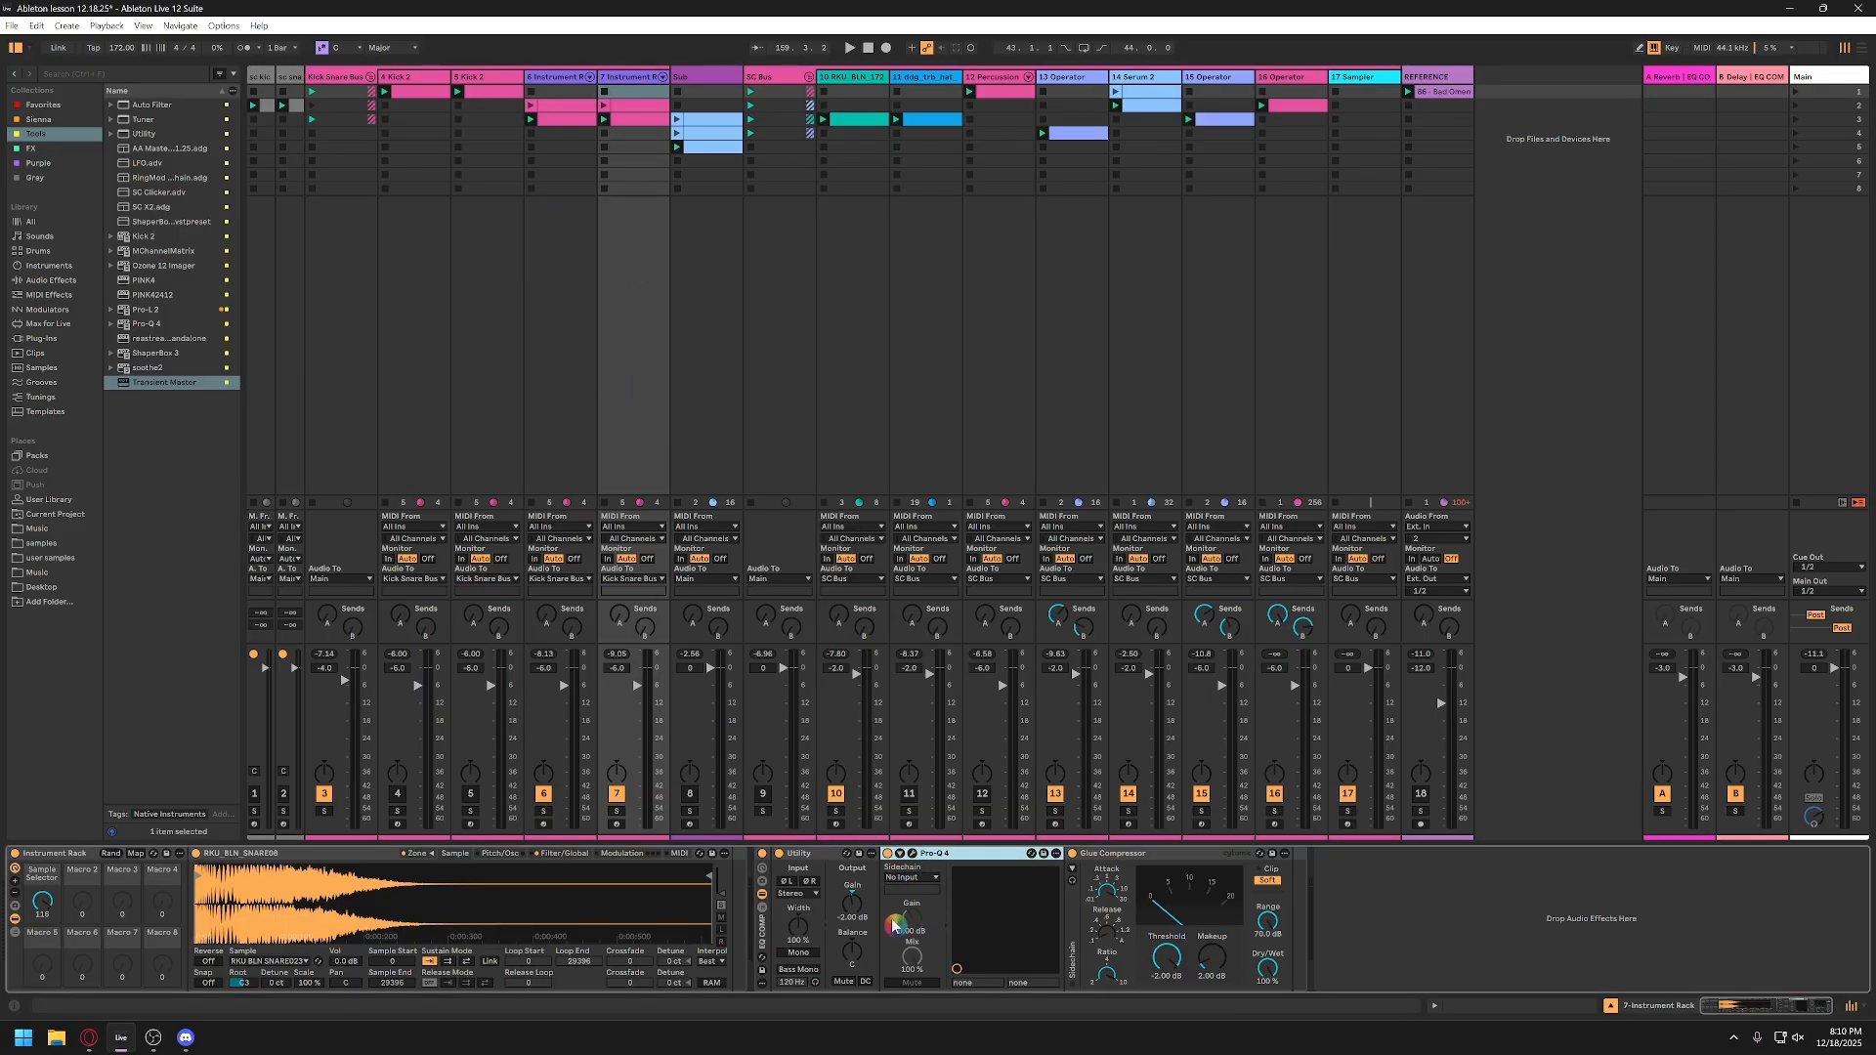
left_click(913, 854)
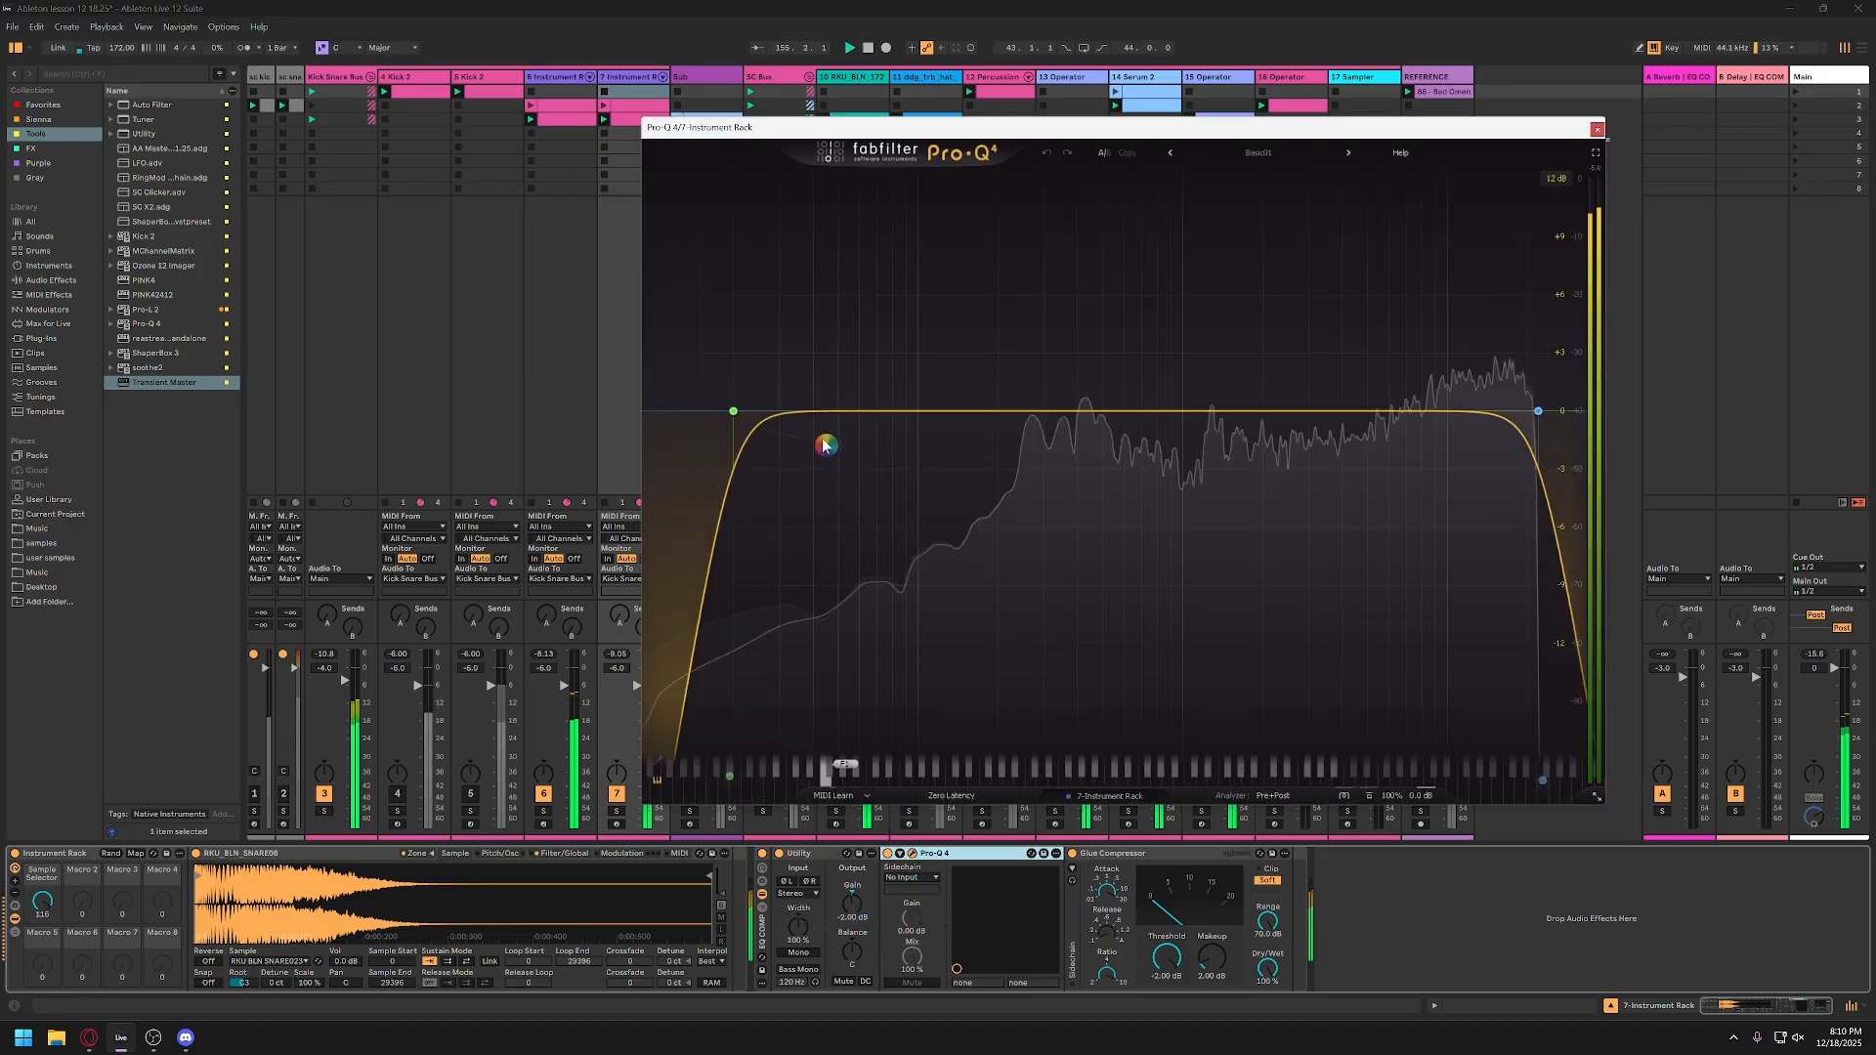
key("space")
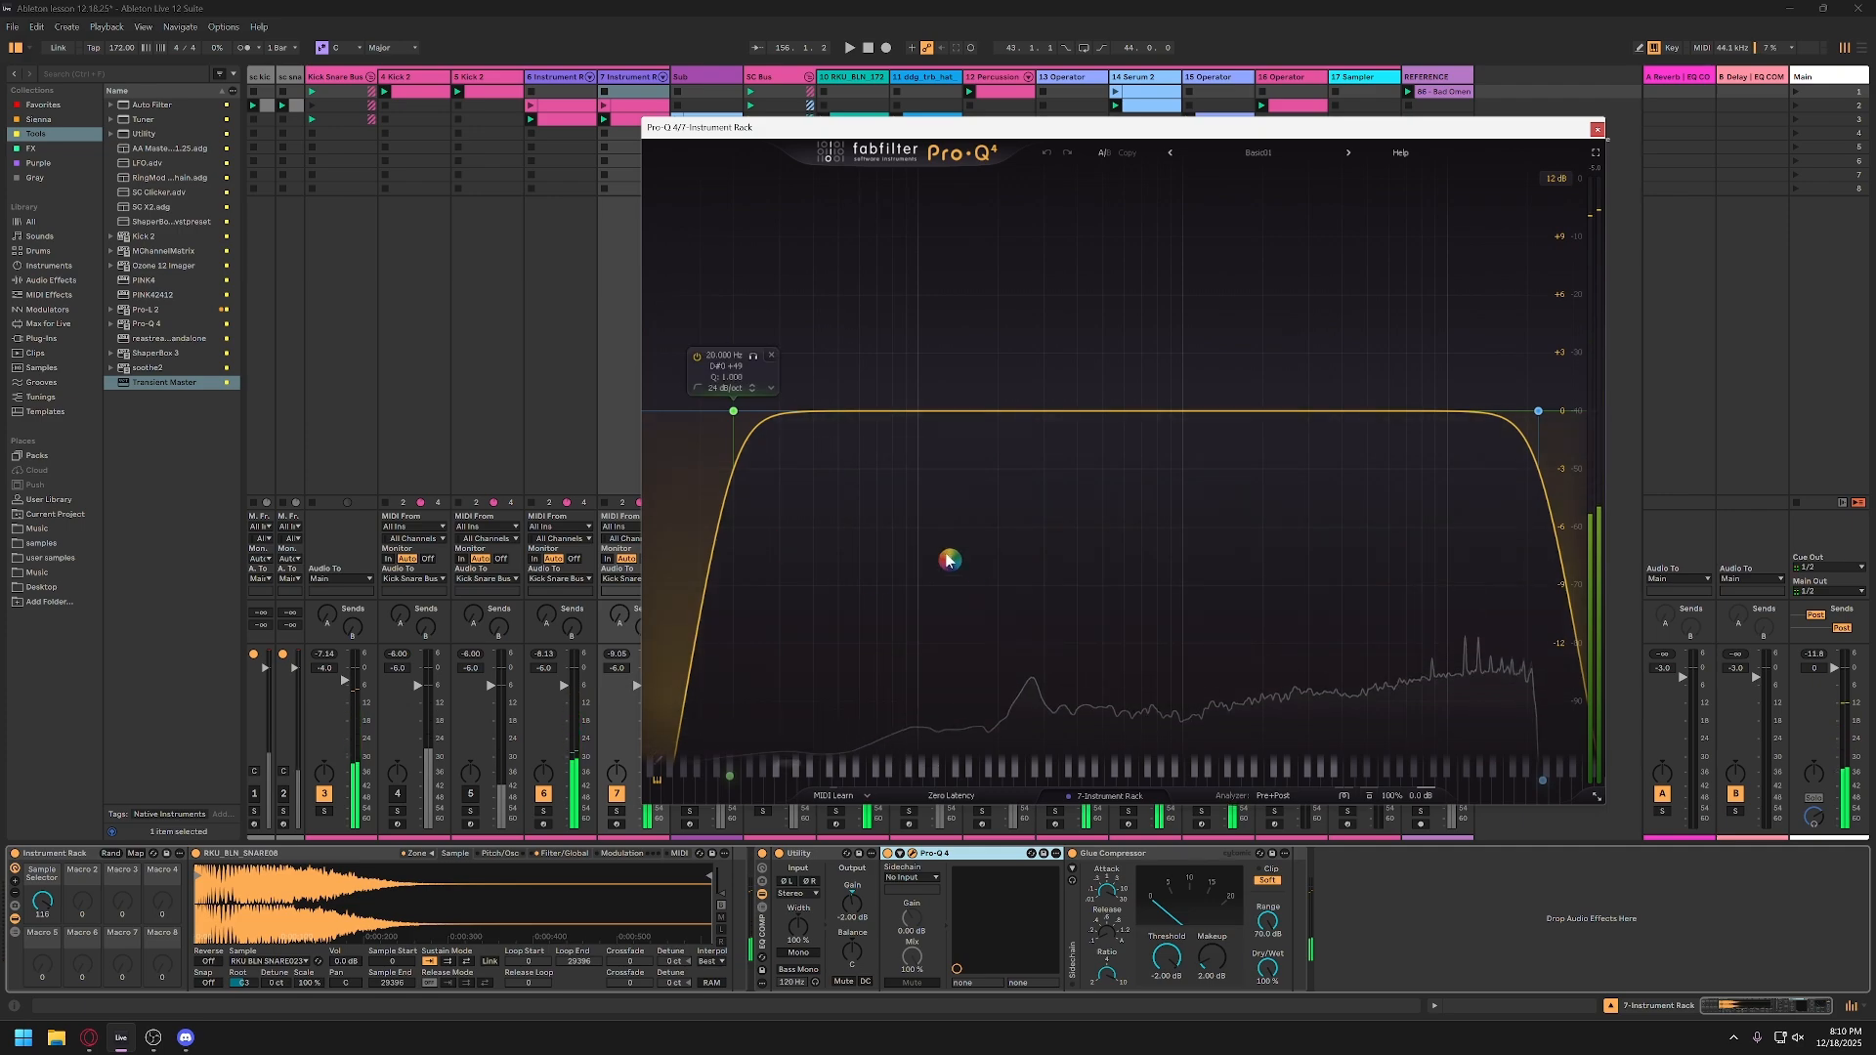
key("space")
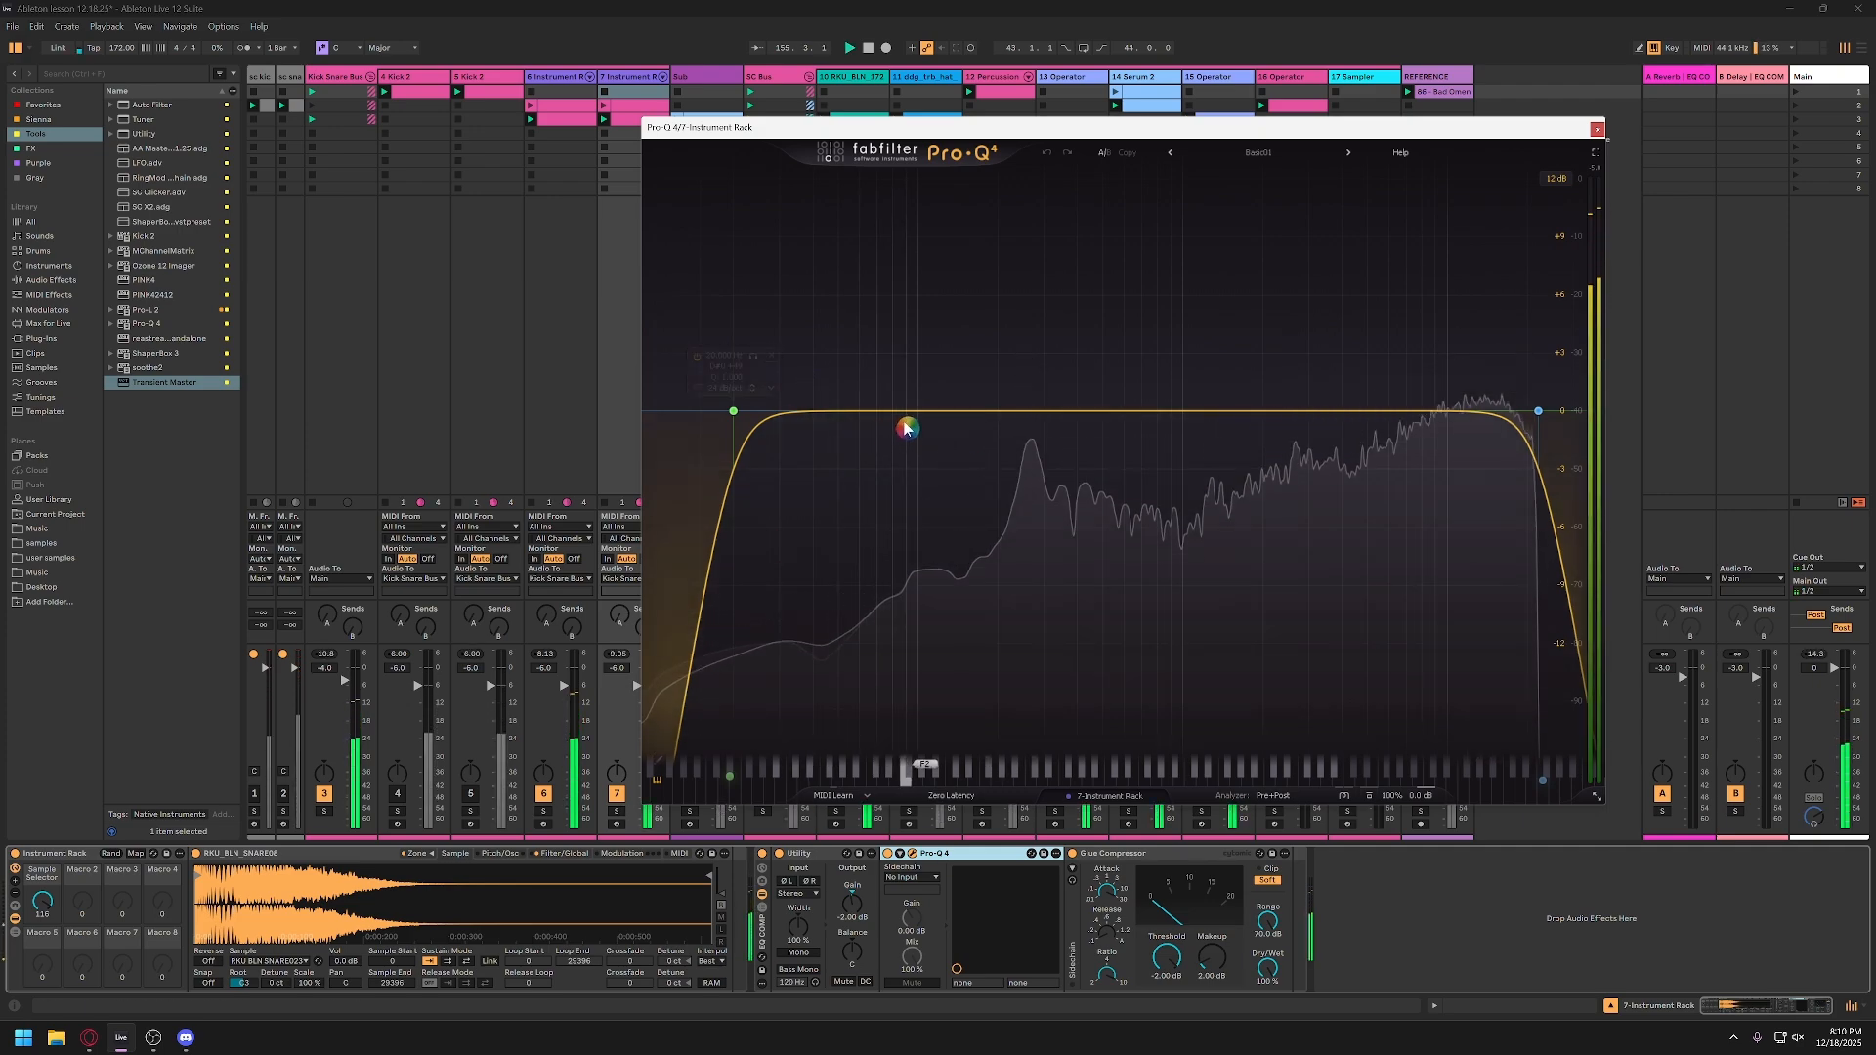
Step: Raise the snare's low cut to about 198 Hz, add a dip of about 1.2 dB near 259 Hz, and close the EQ
left_click_drag(733, 411, 997, 411)
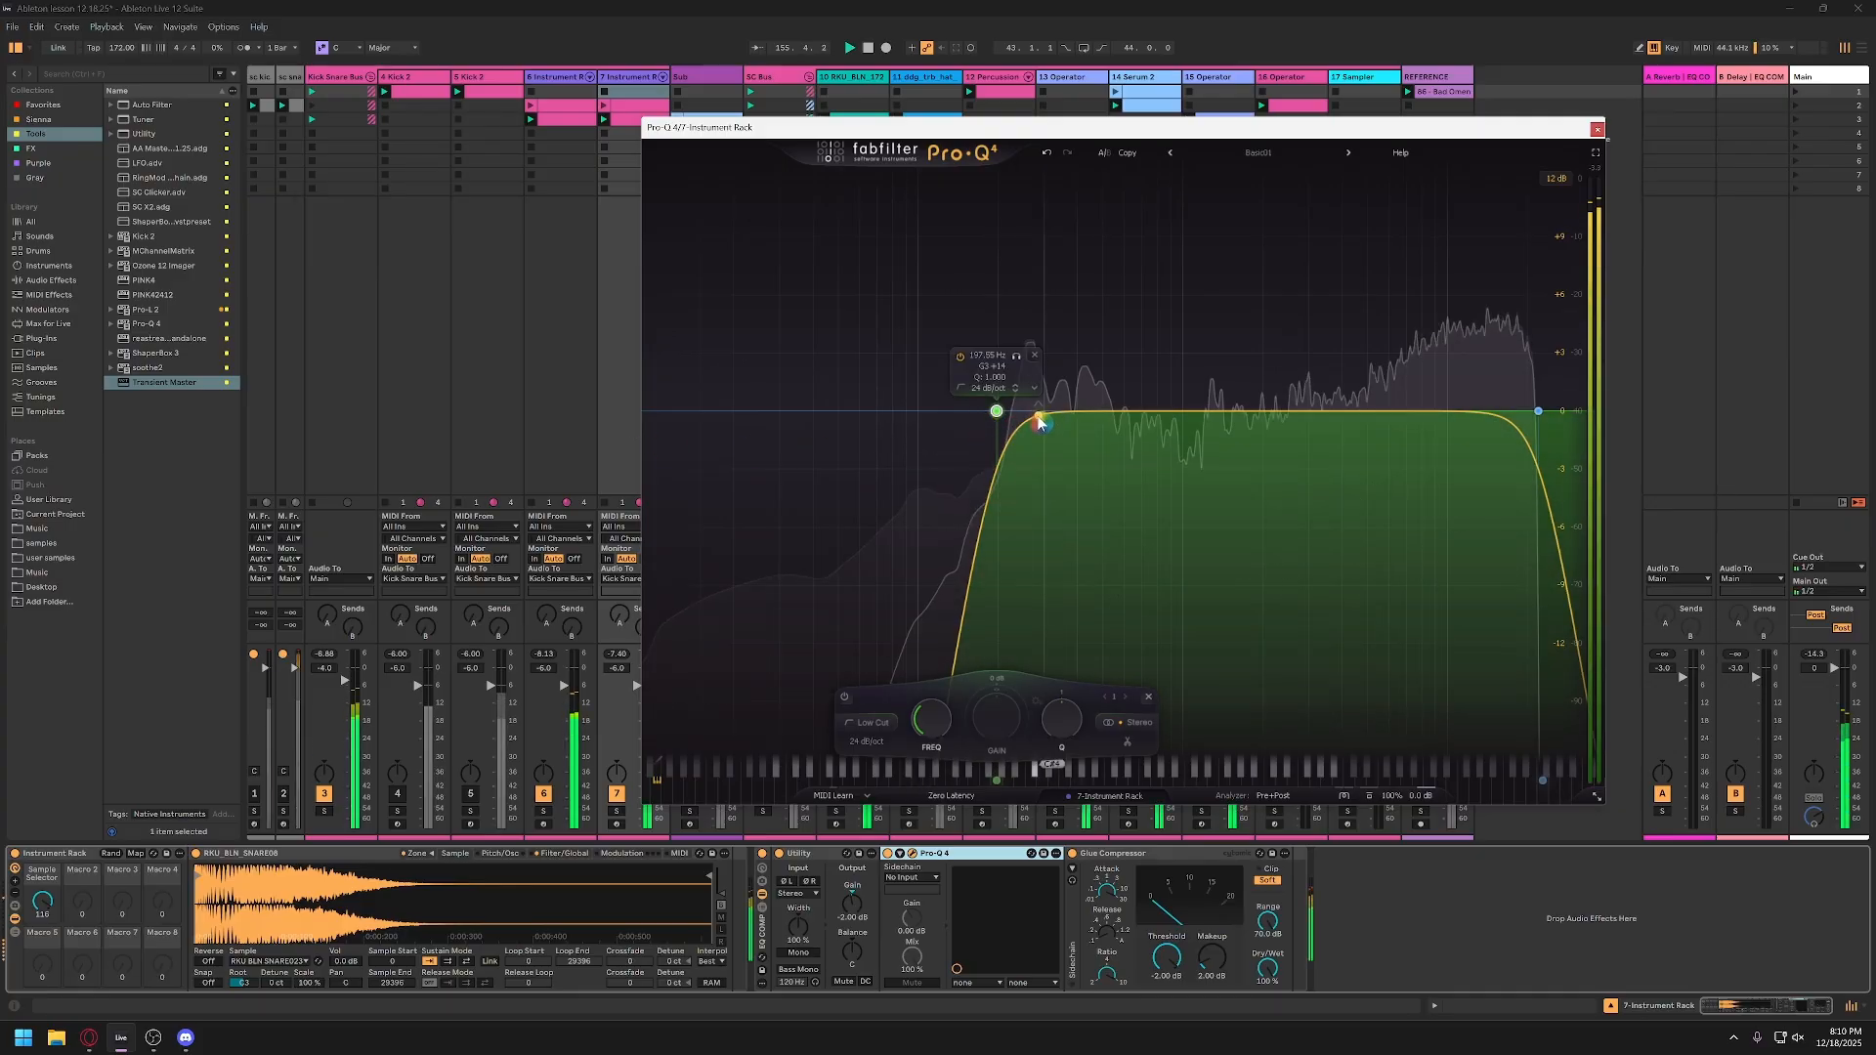
mouse_move(1041, 423)
left_mouse_down()
mouse_move(1015, 408)
mouse_move(1020, 305)
mouse_move(1029, 445)
left_mouse_up()
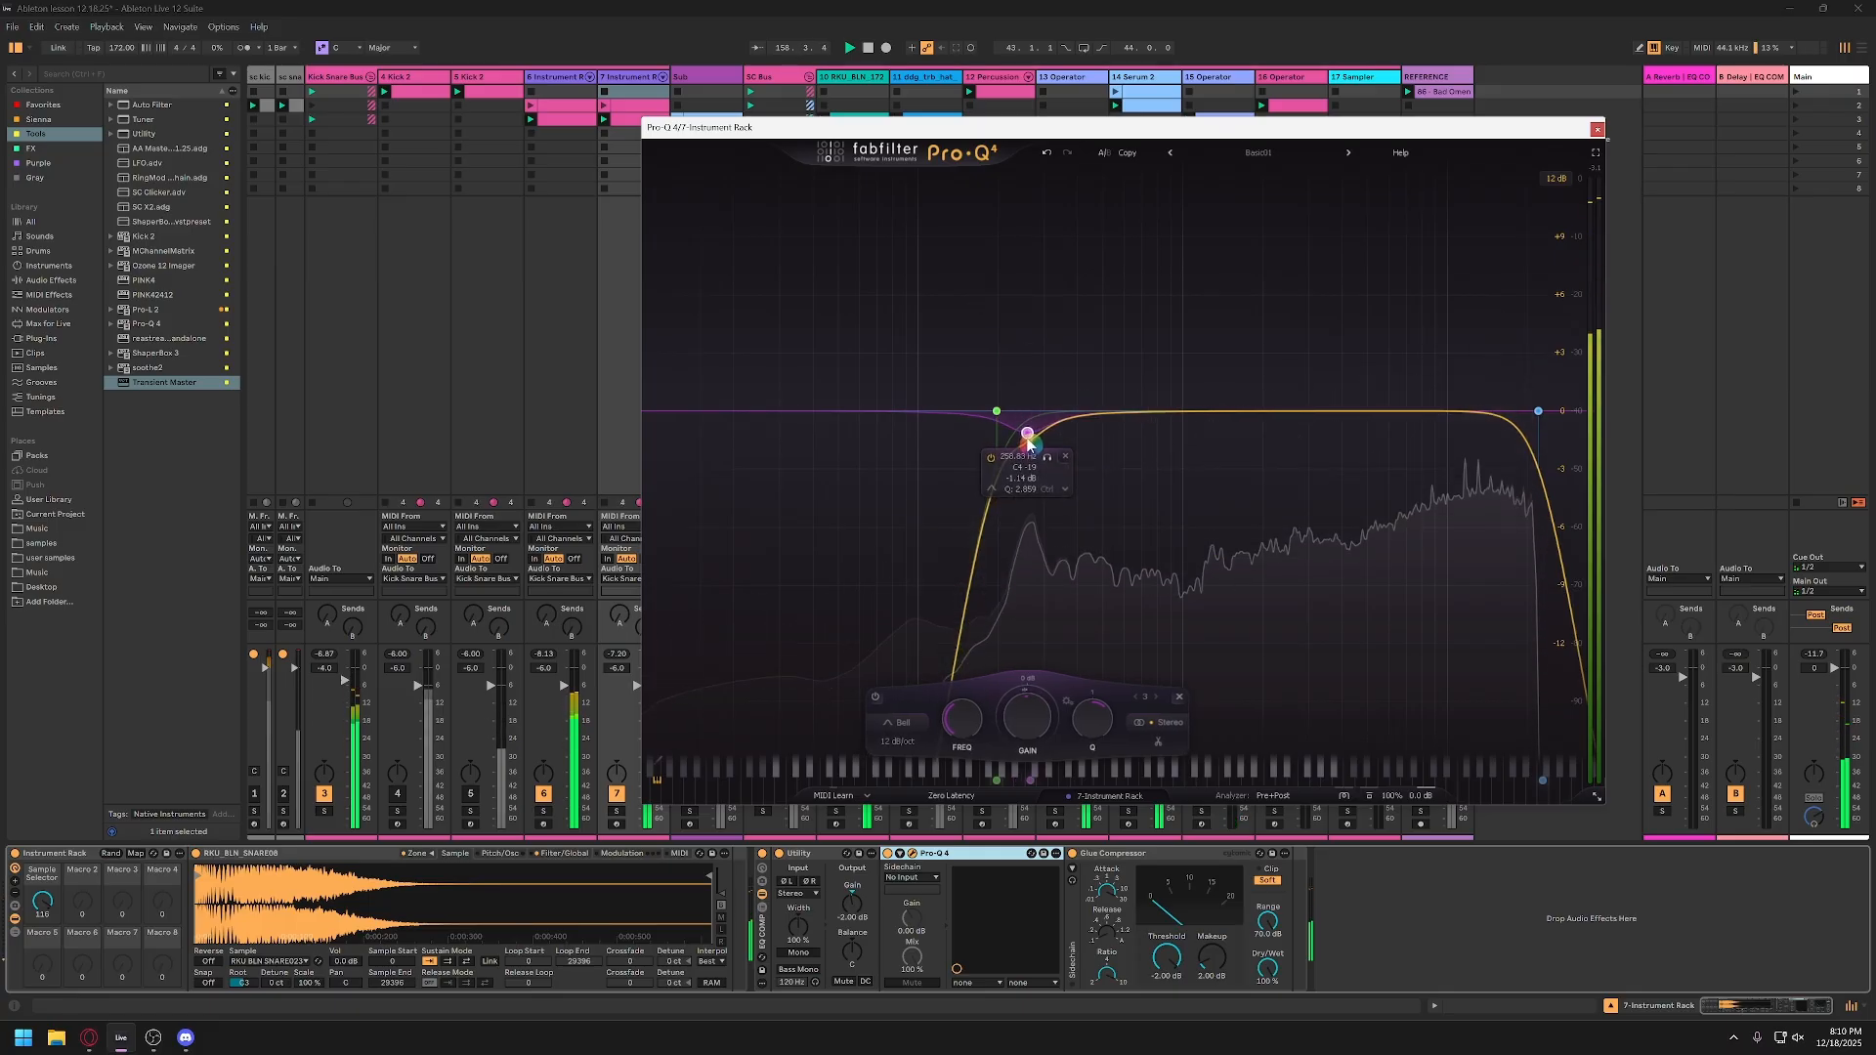
left_click_drag(1420, 413, 1386, 407)
left_click(1599, 130)
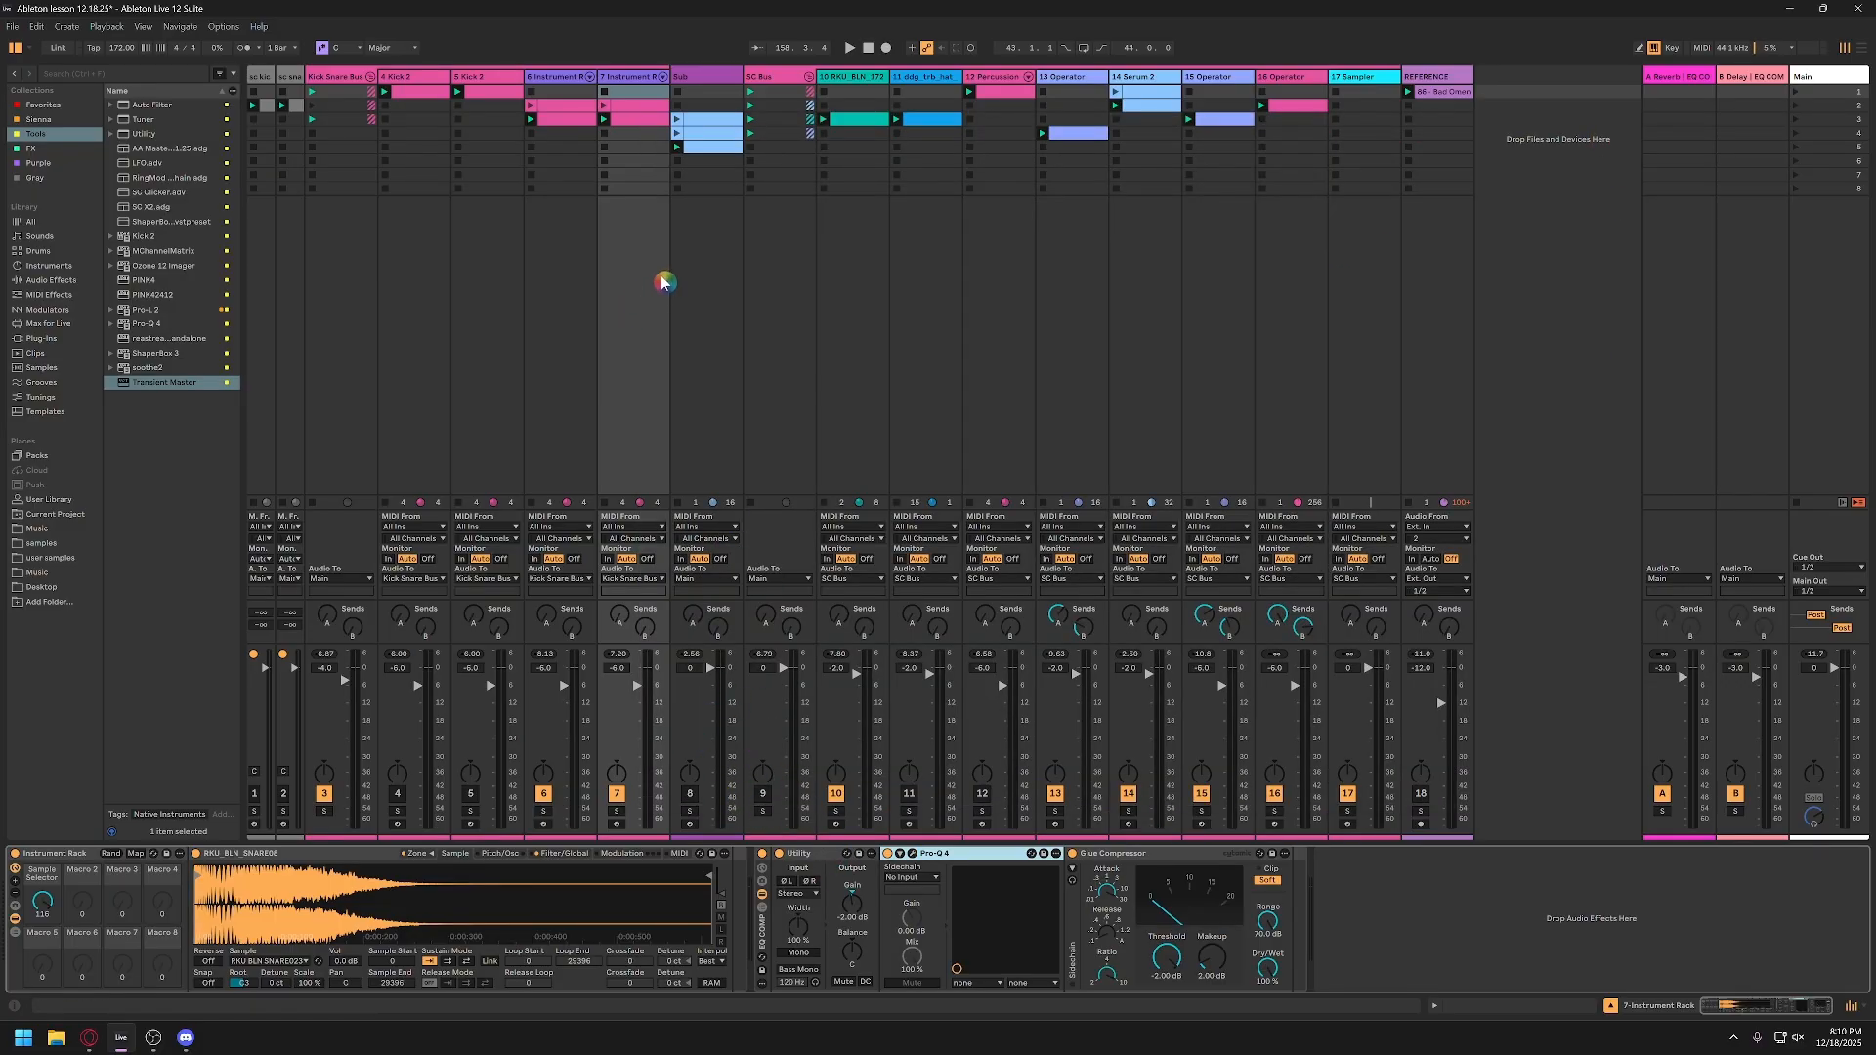
Step: Unmute the Sub track, audition it with the mix, and set its volume to -2 dB
left_click(691, 795)
key("space")
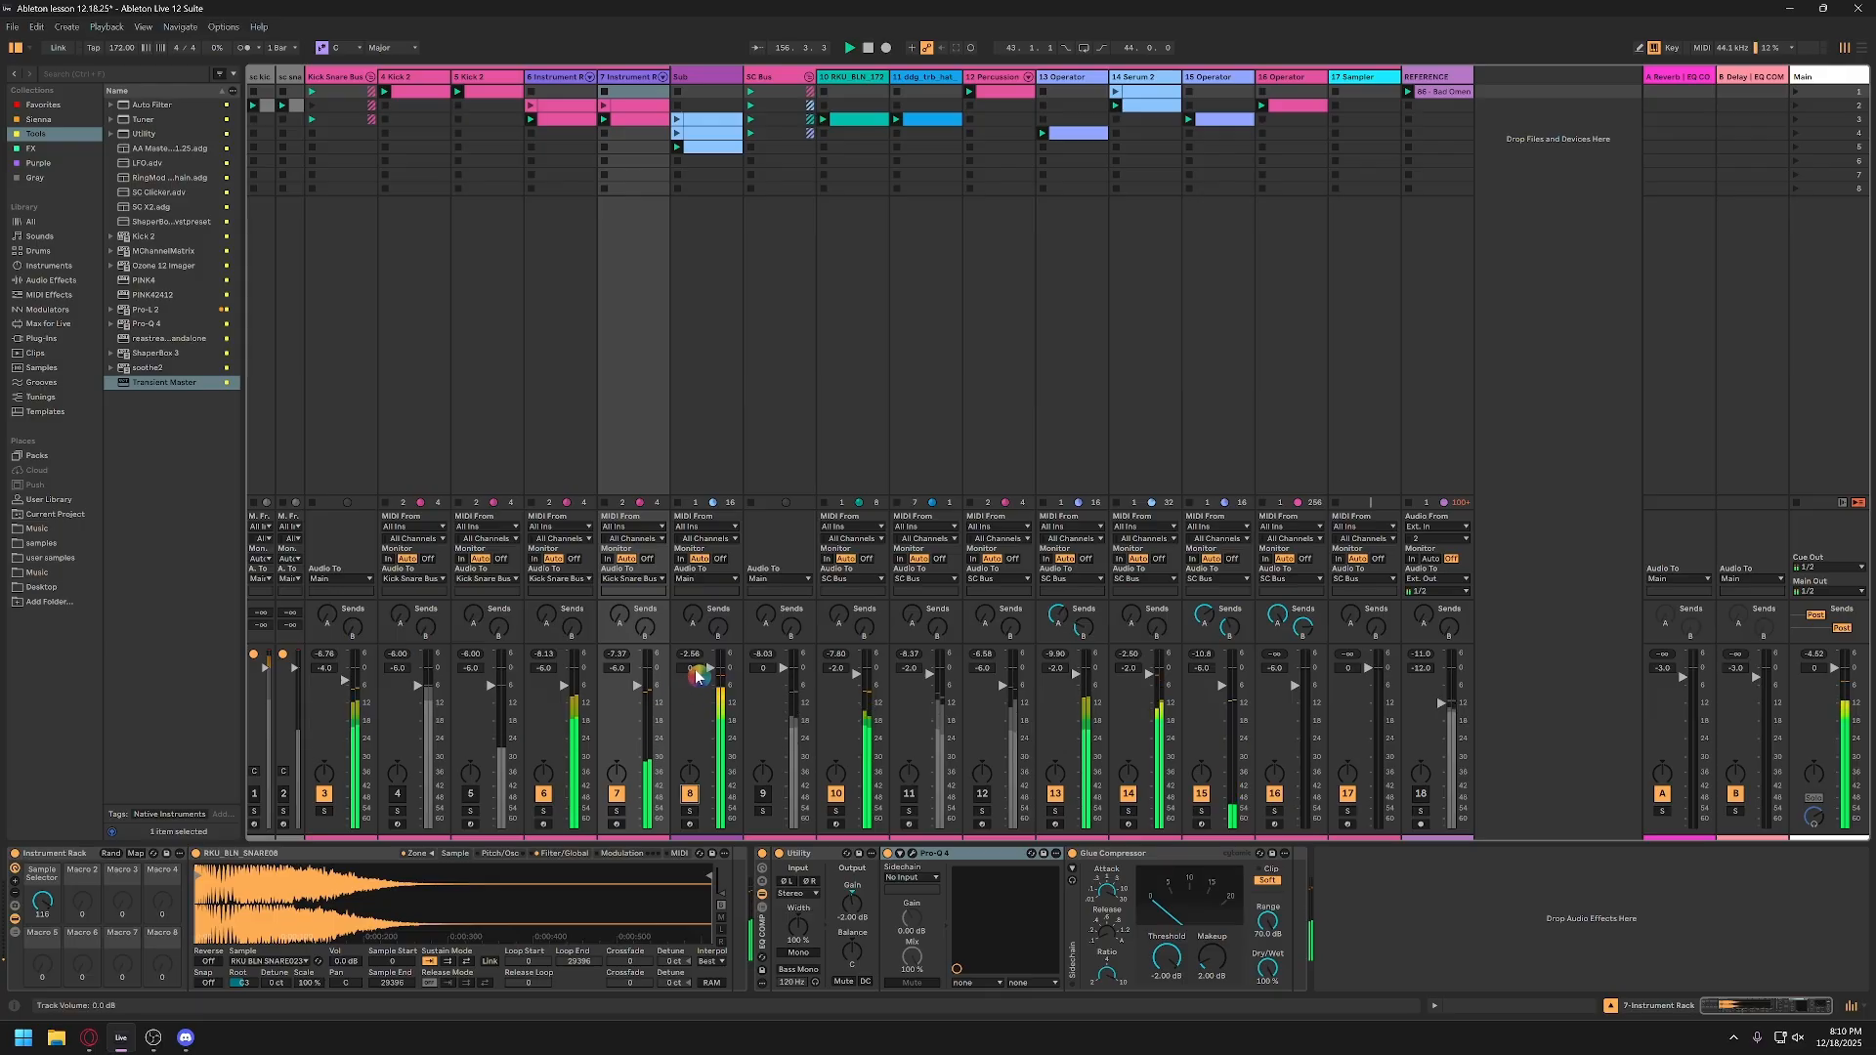
key("space")
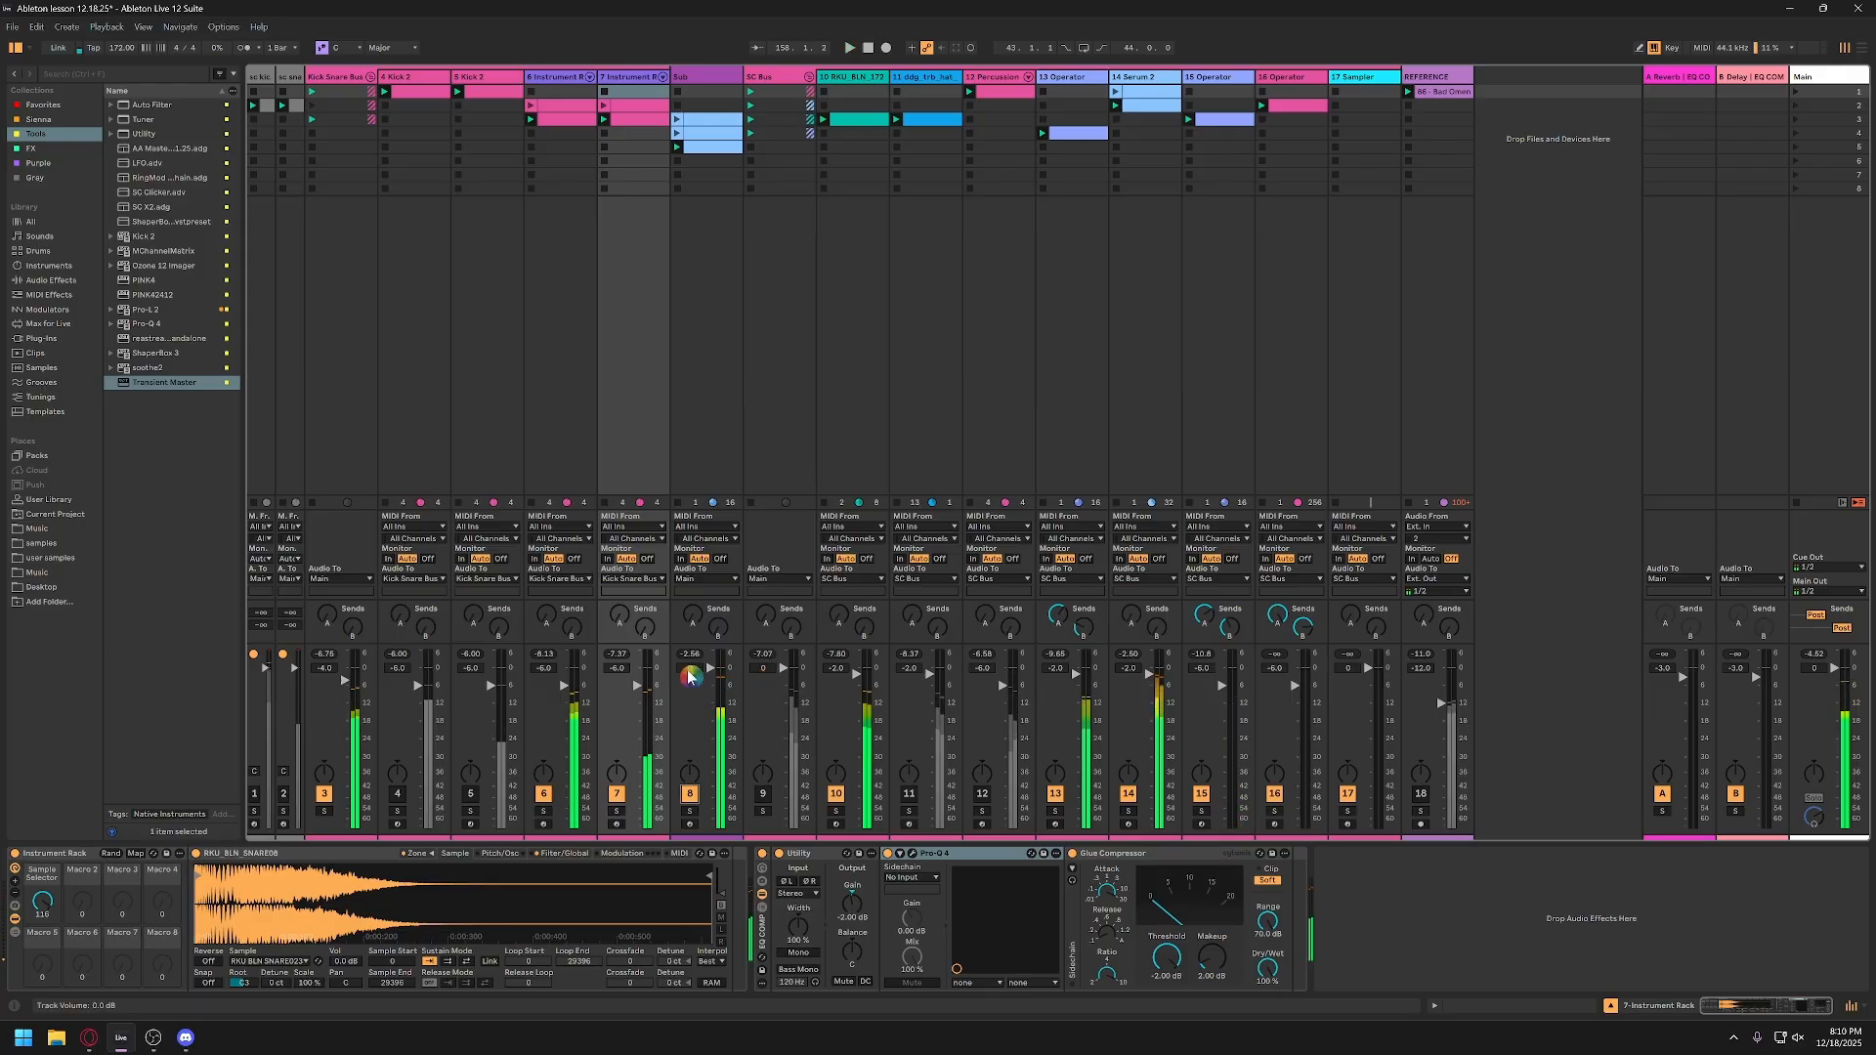
left_click(689, 670)
type("-2")
key("Return")
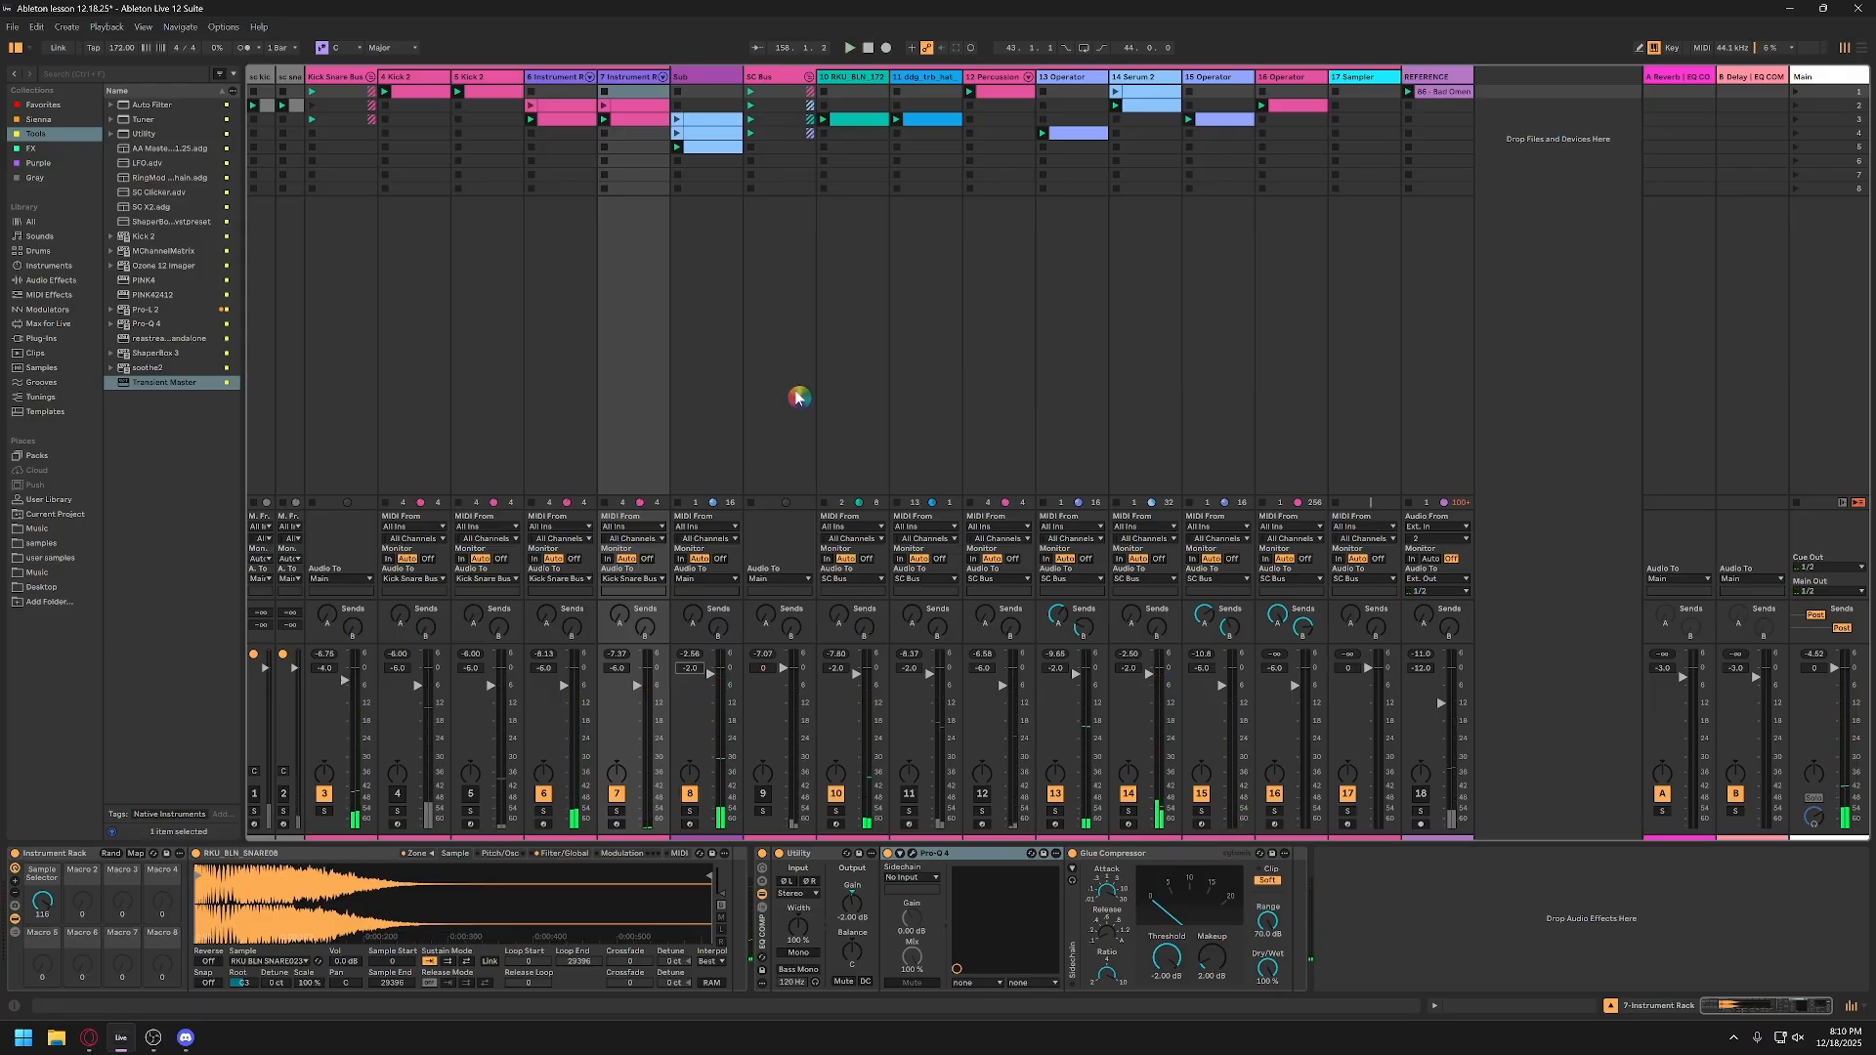
Step: Save the set and open the Sub track's Serum 2 in an enlarged window
left_click(715, 77)
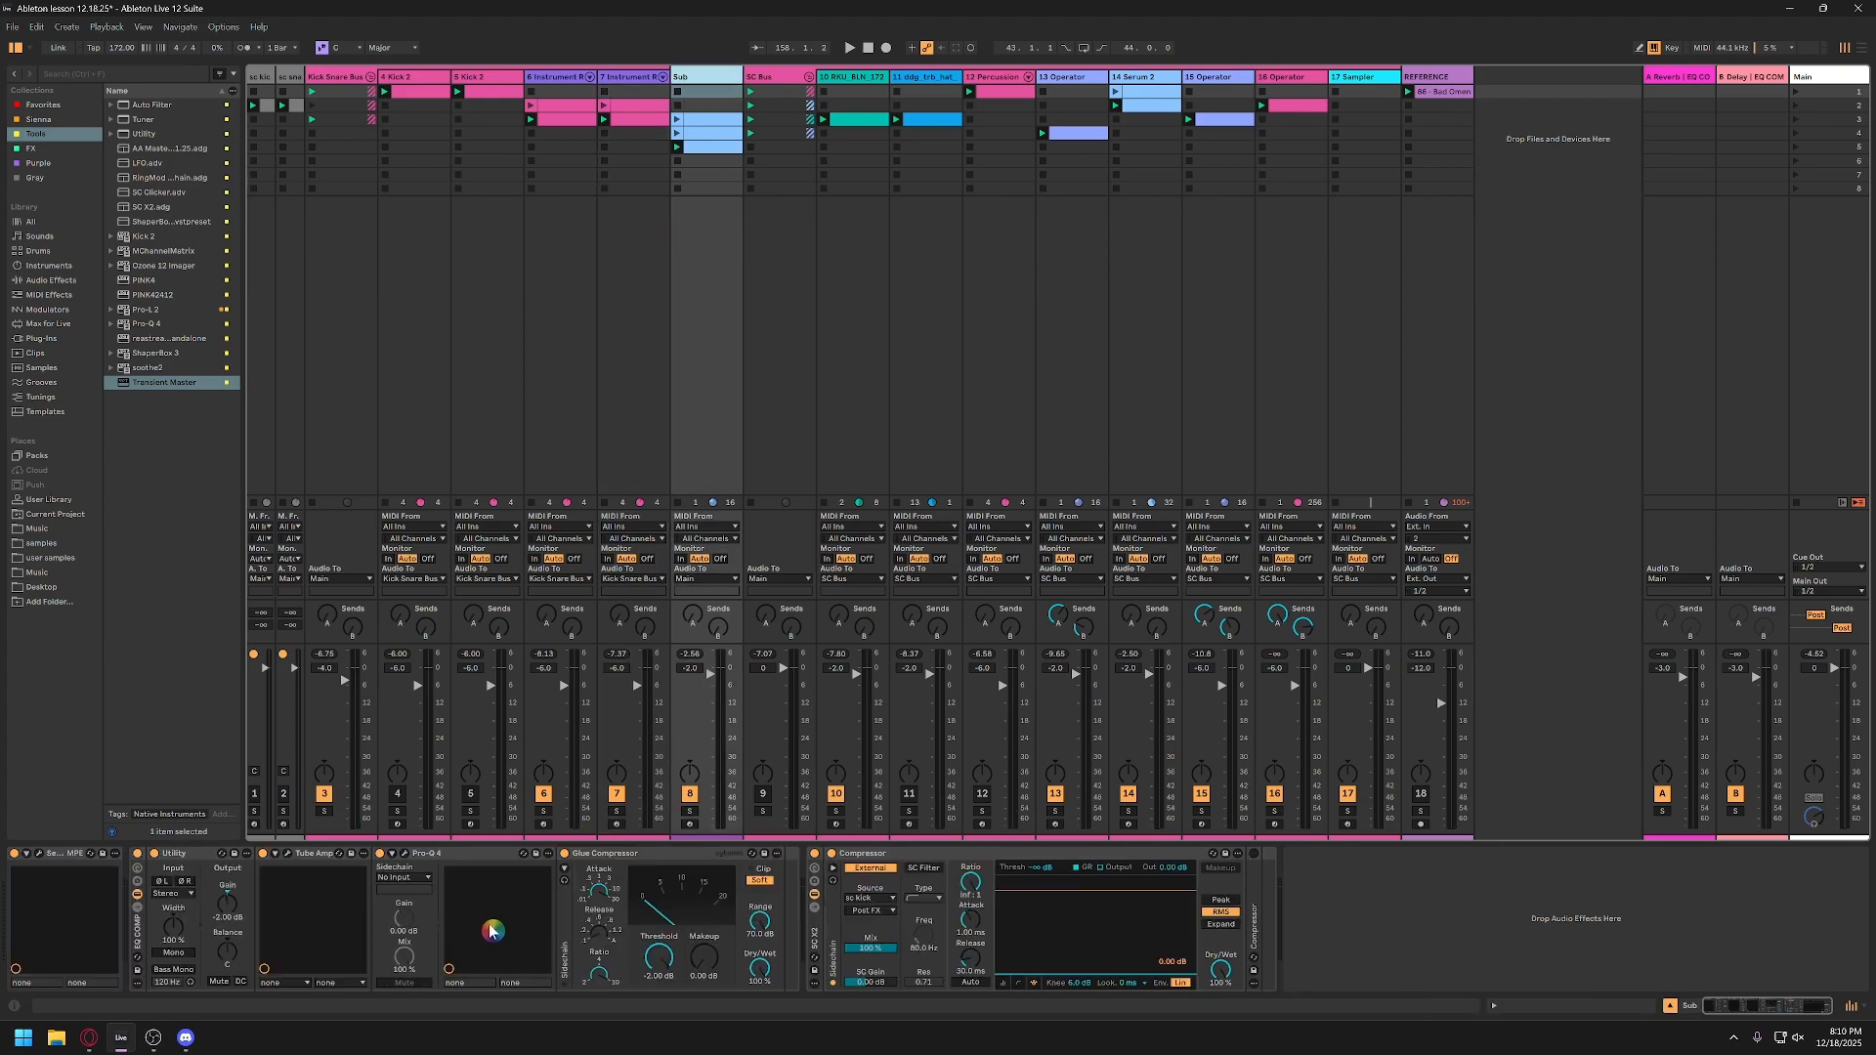
key("ctrl+s")
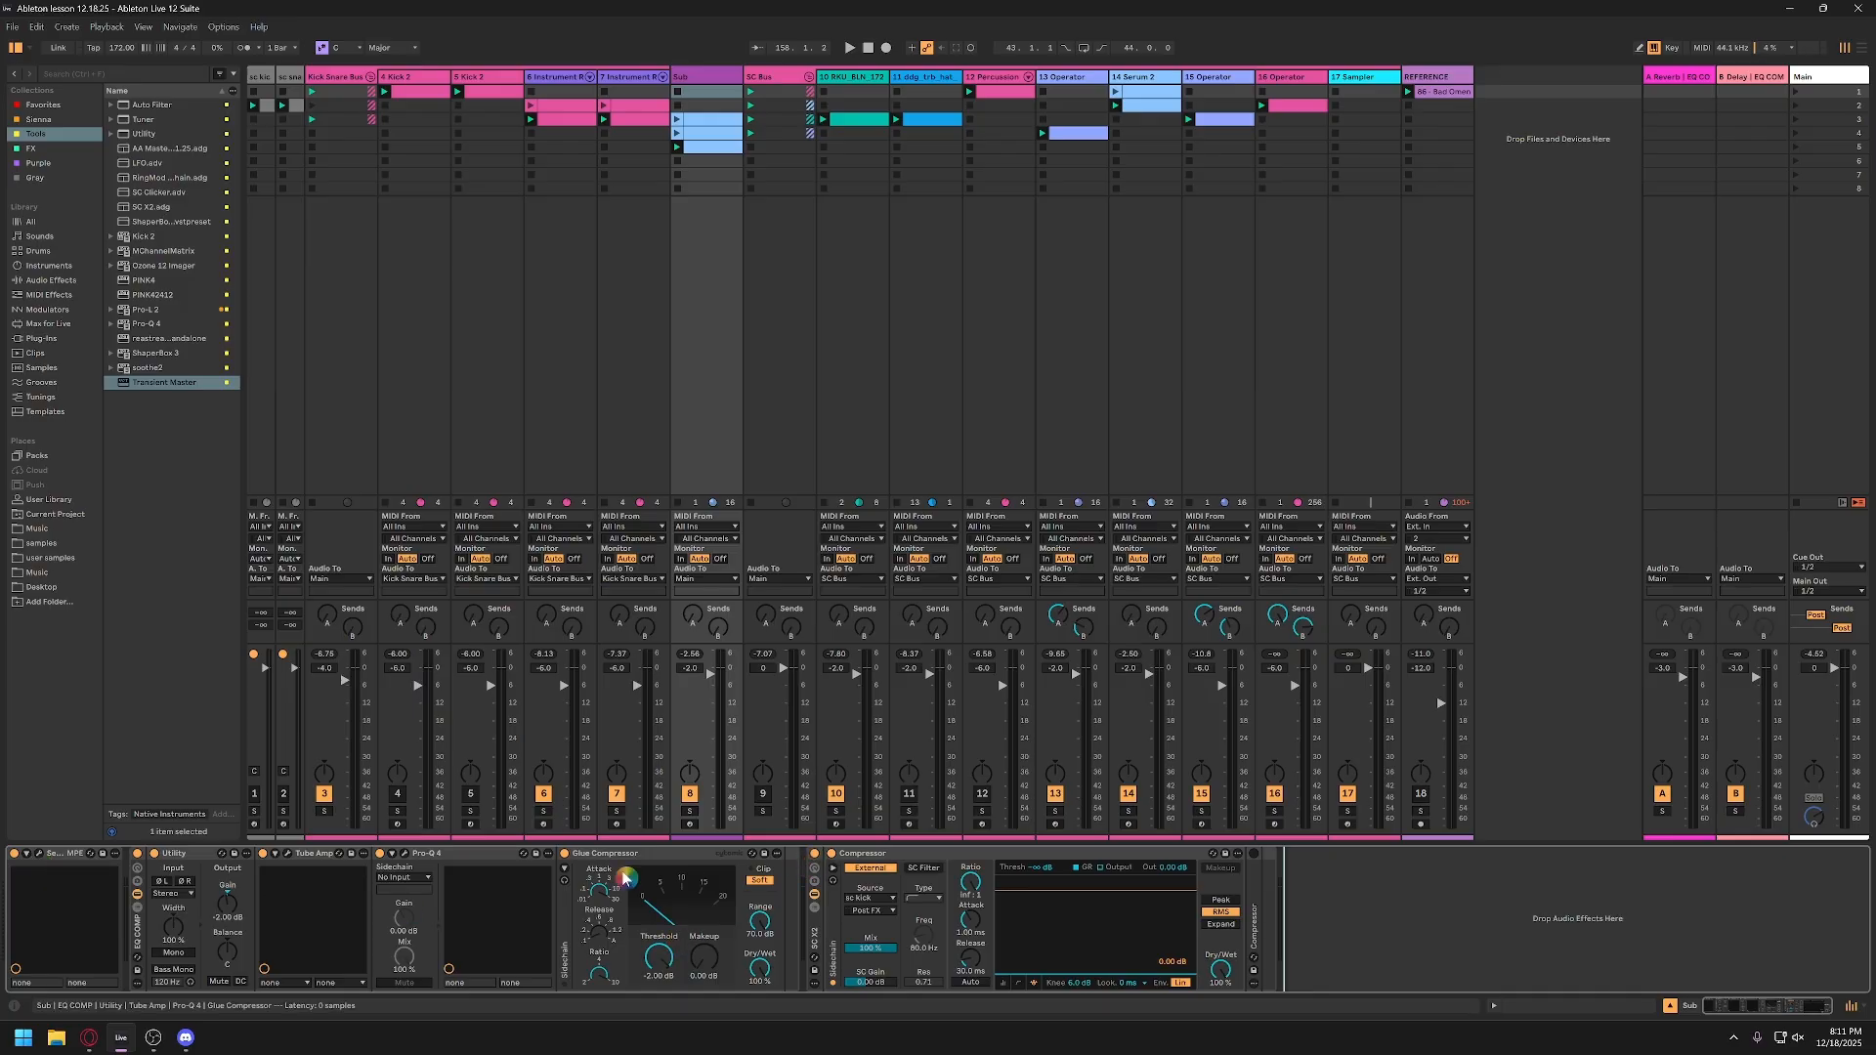
left_click(62, 858)
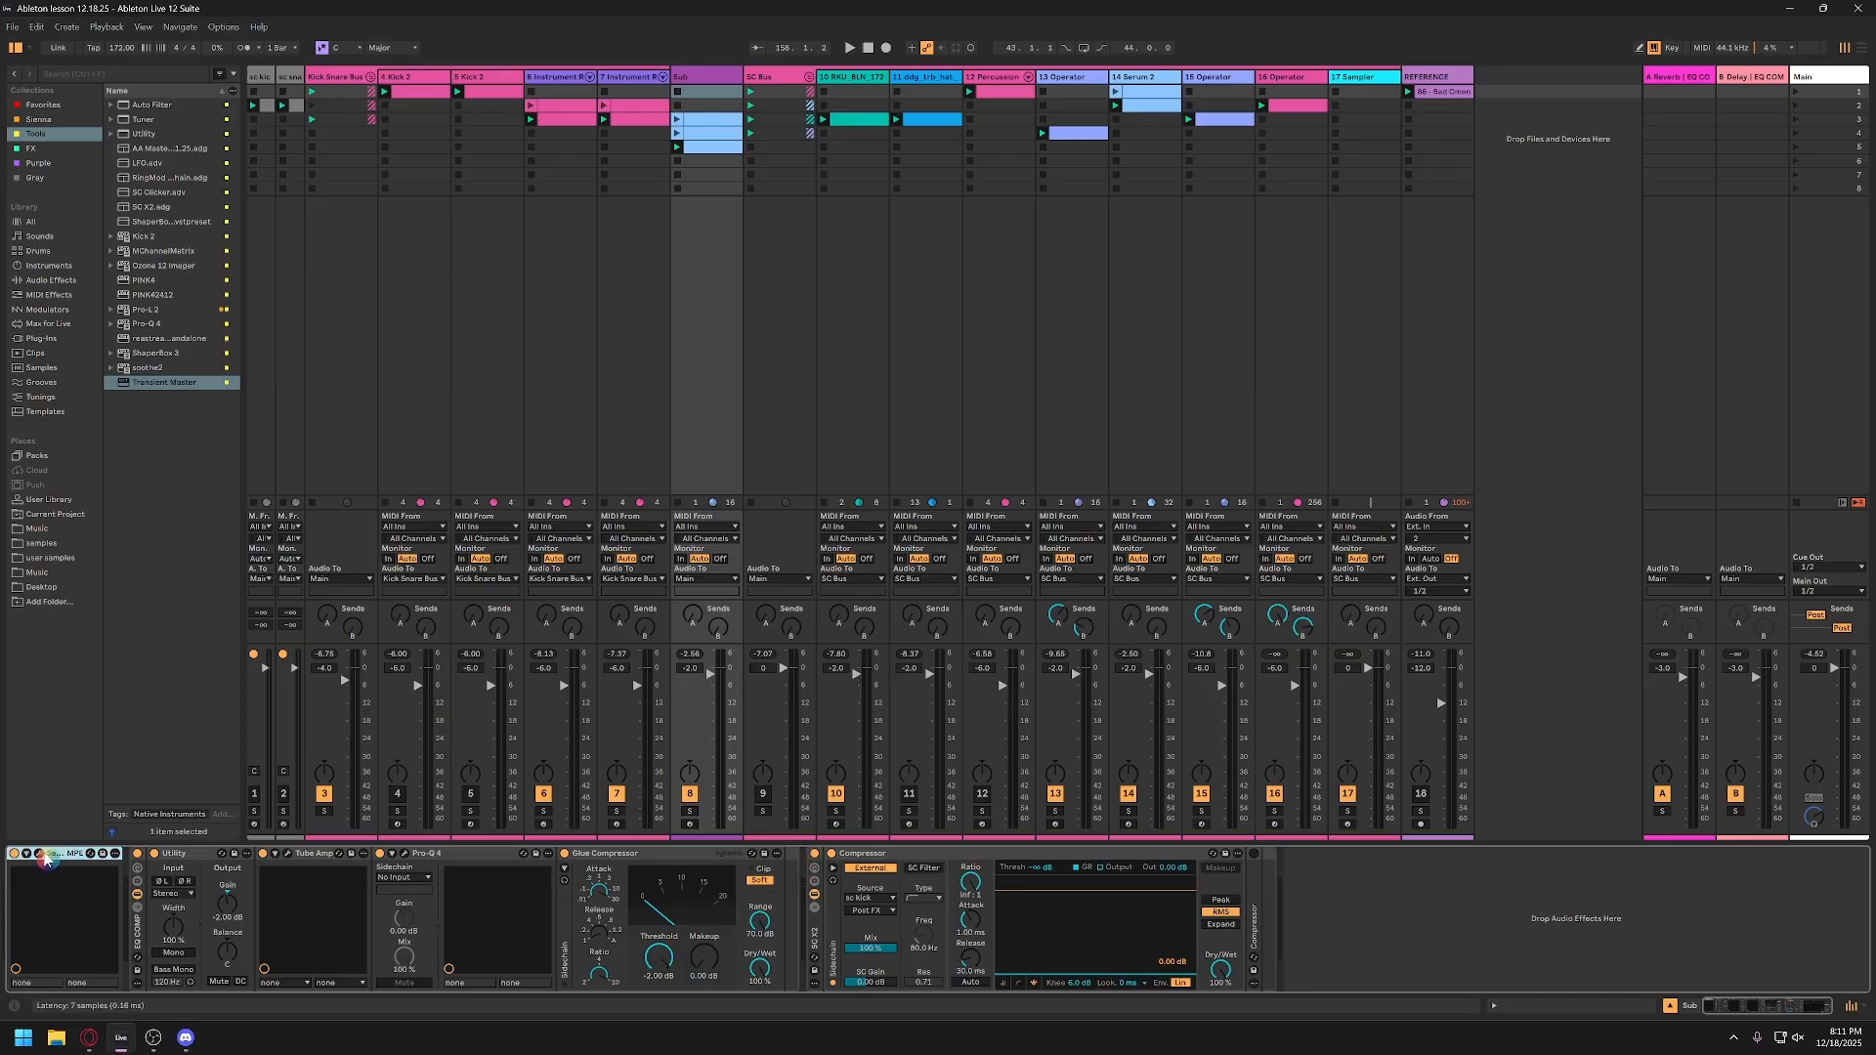
left_click(43, 856)
left_click_drag(810, 213, 990, 210)
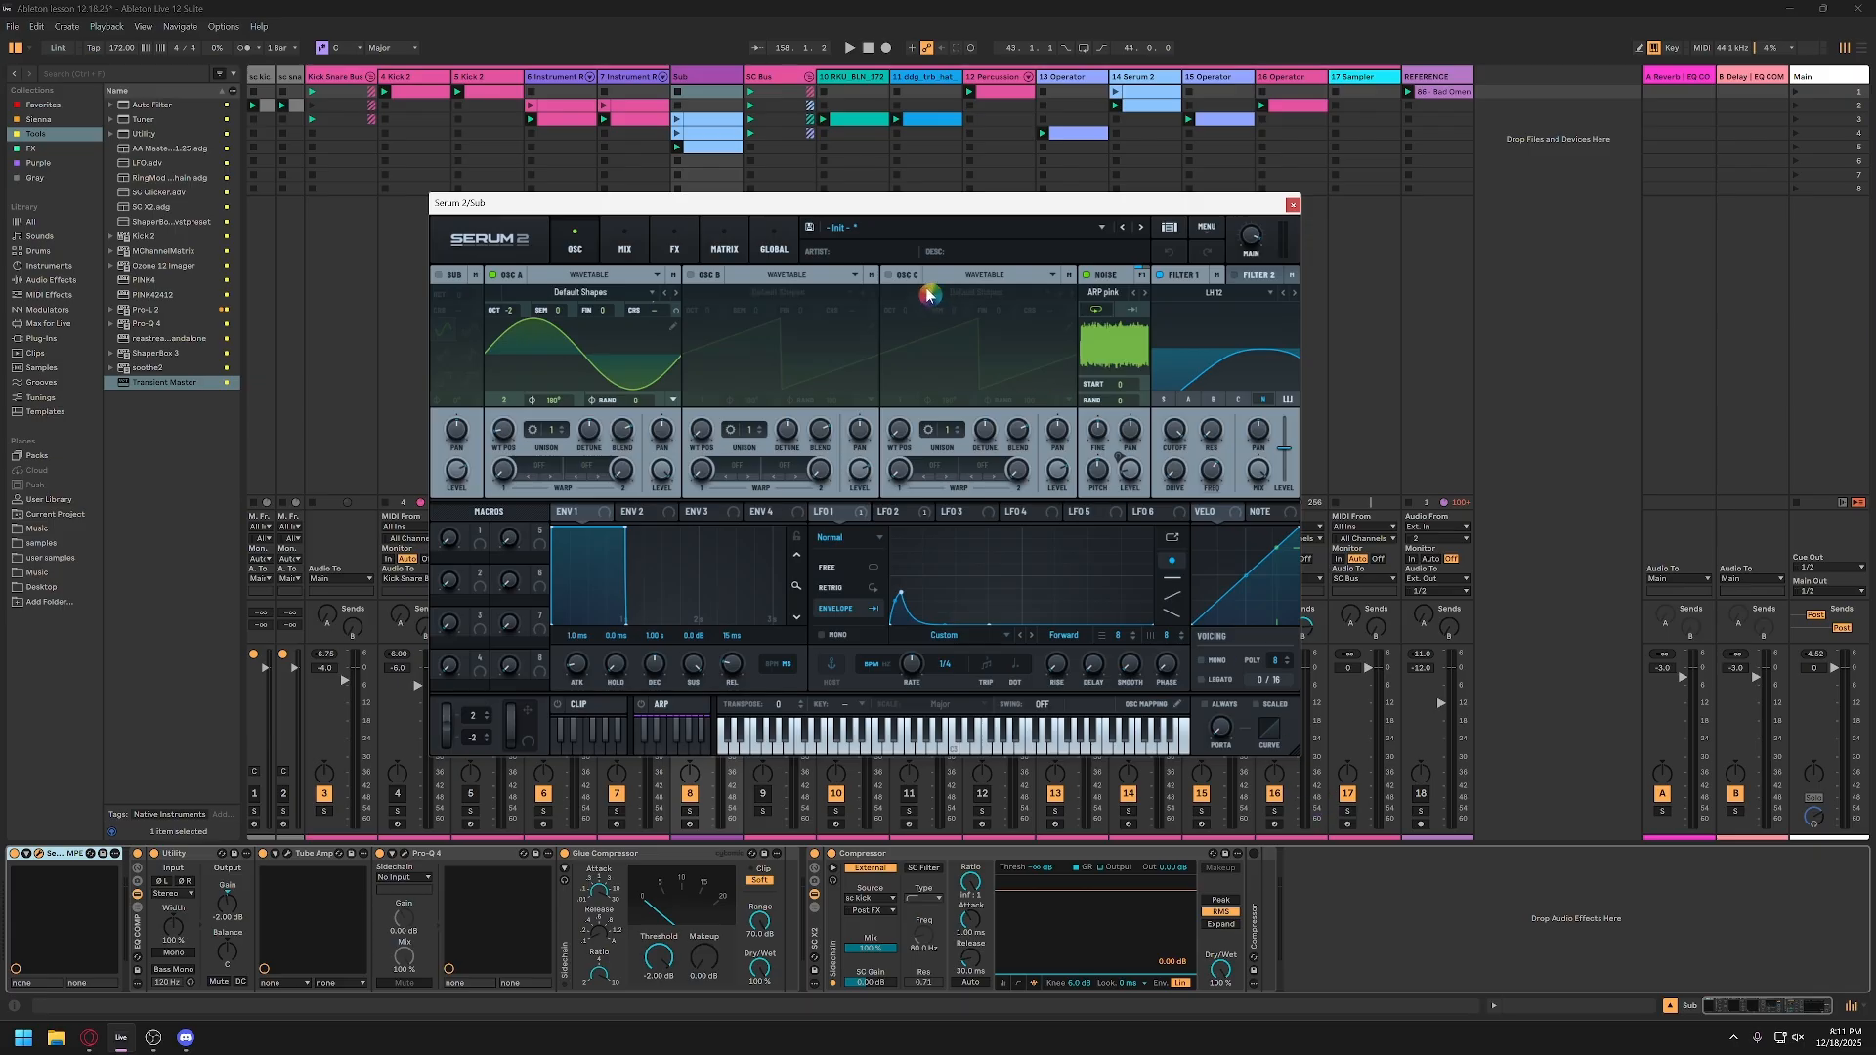
left_click_drag(885, 205, 559, 121)
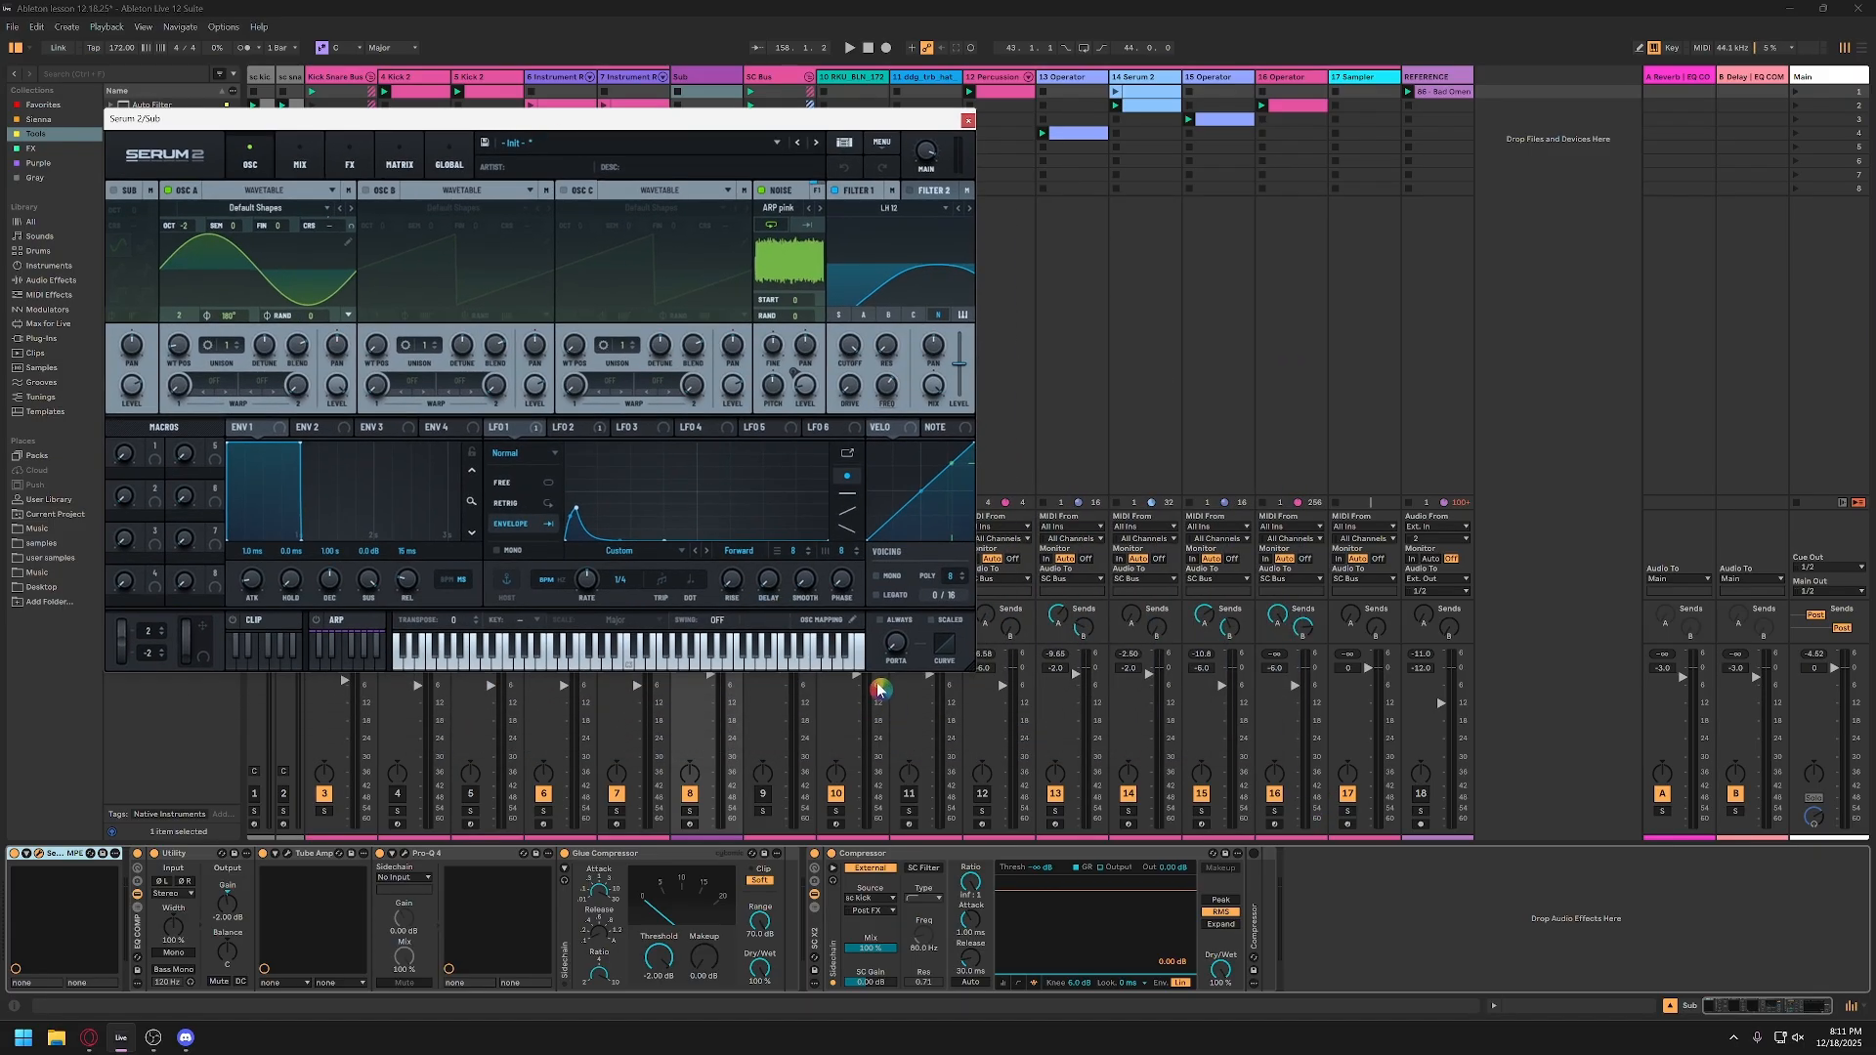
left_click_drag(971, 672, 1410, 964)
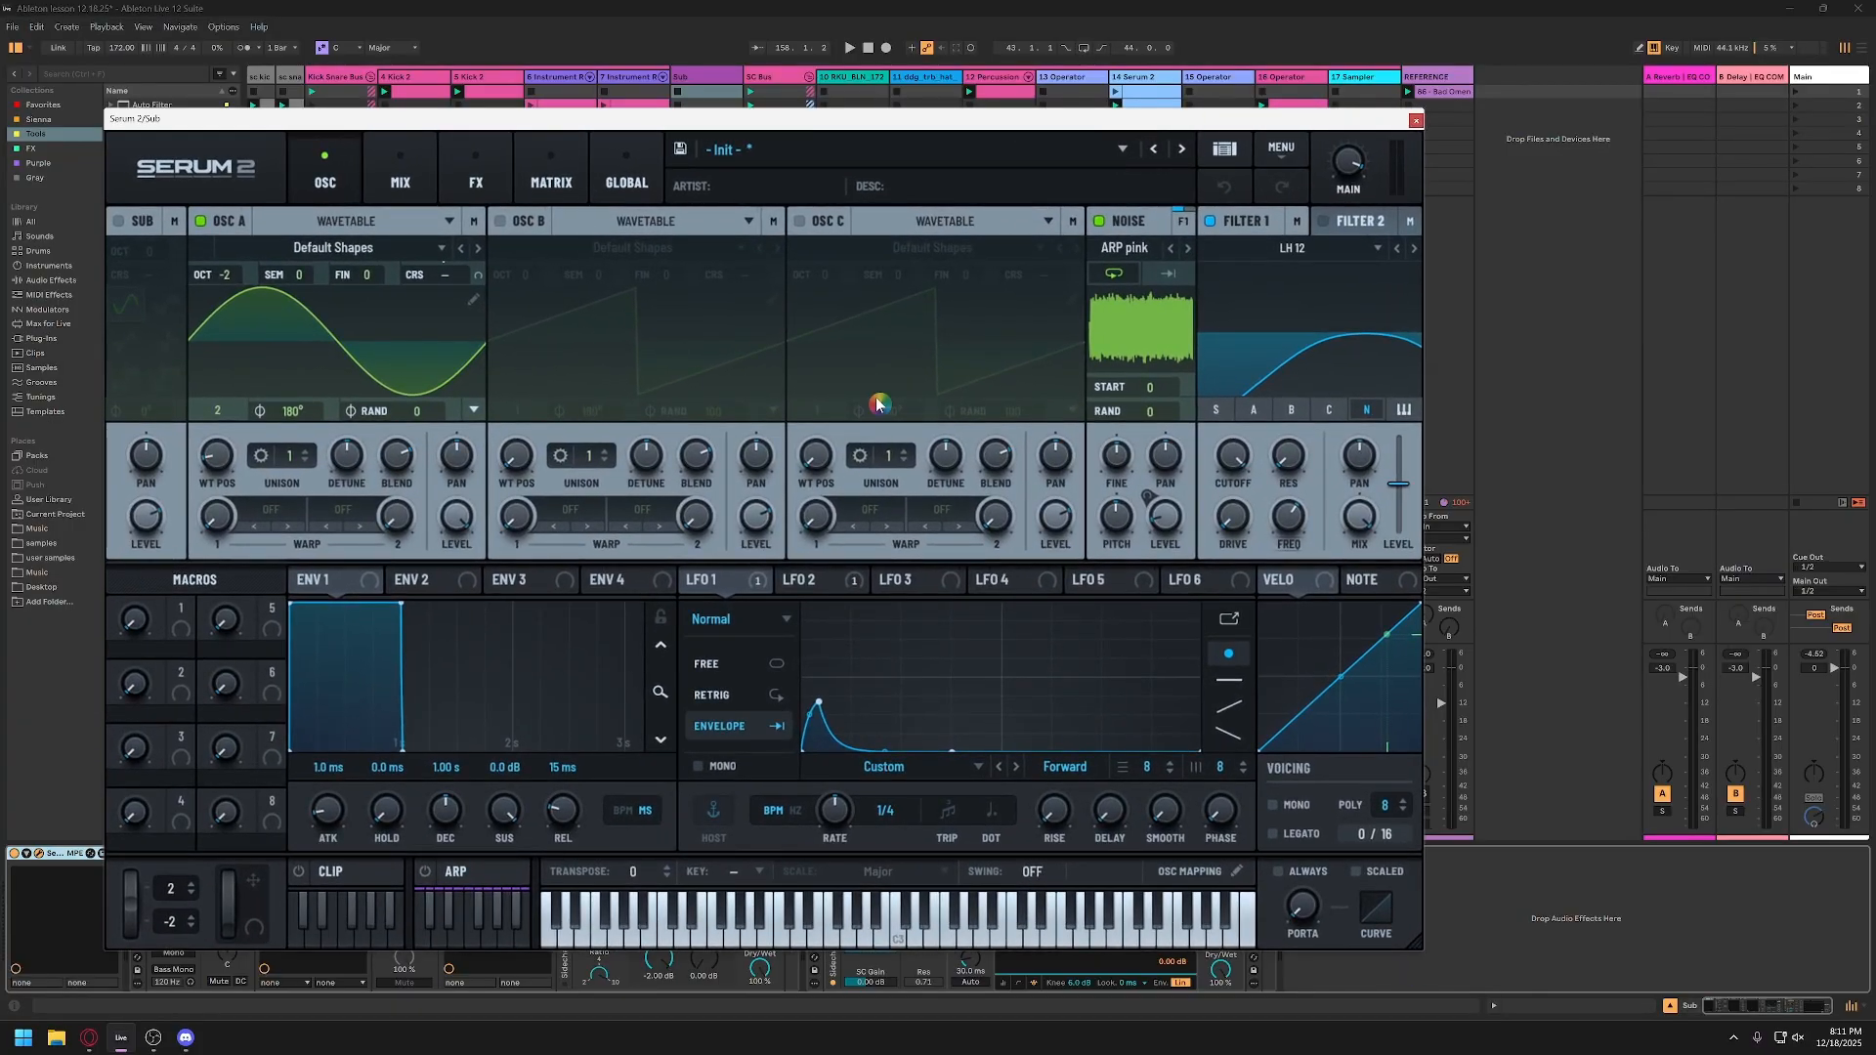
left_click_drag(811, 115, 802, 64)
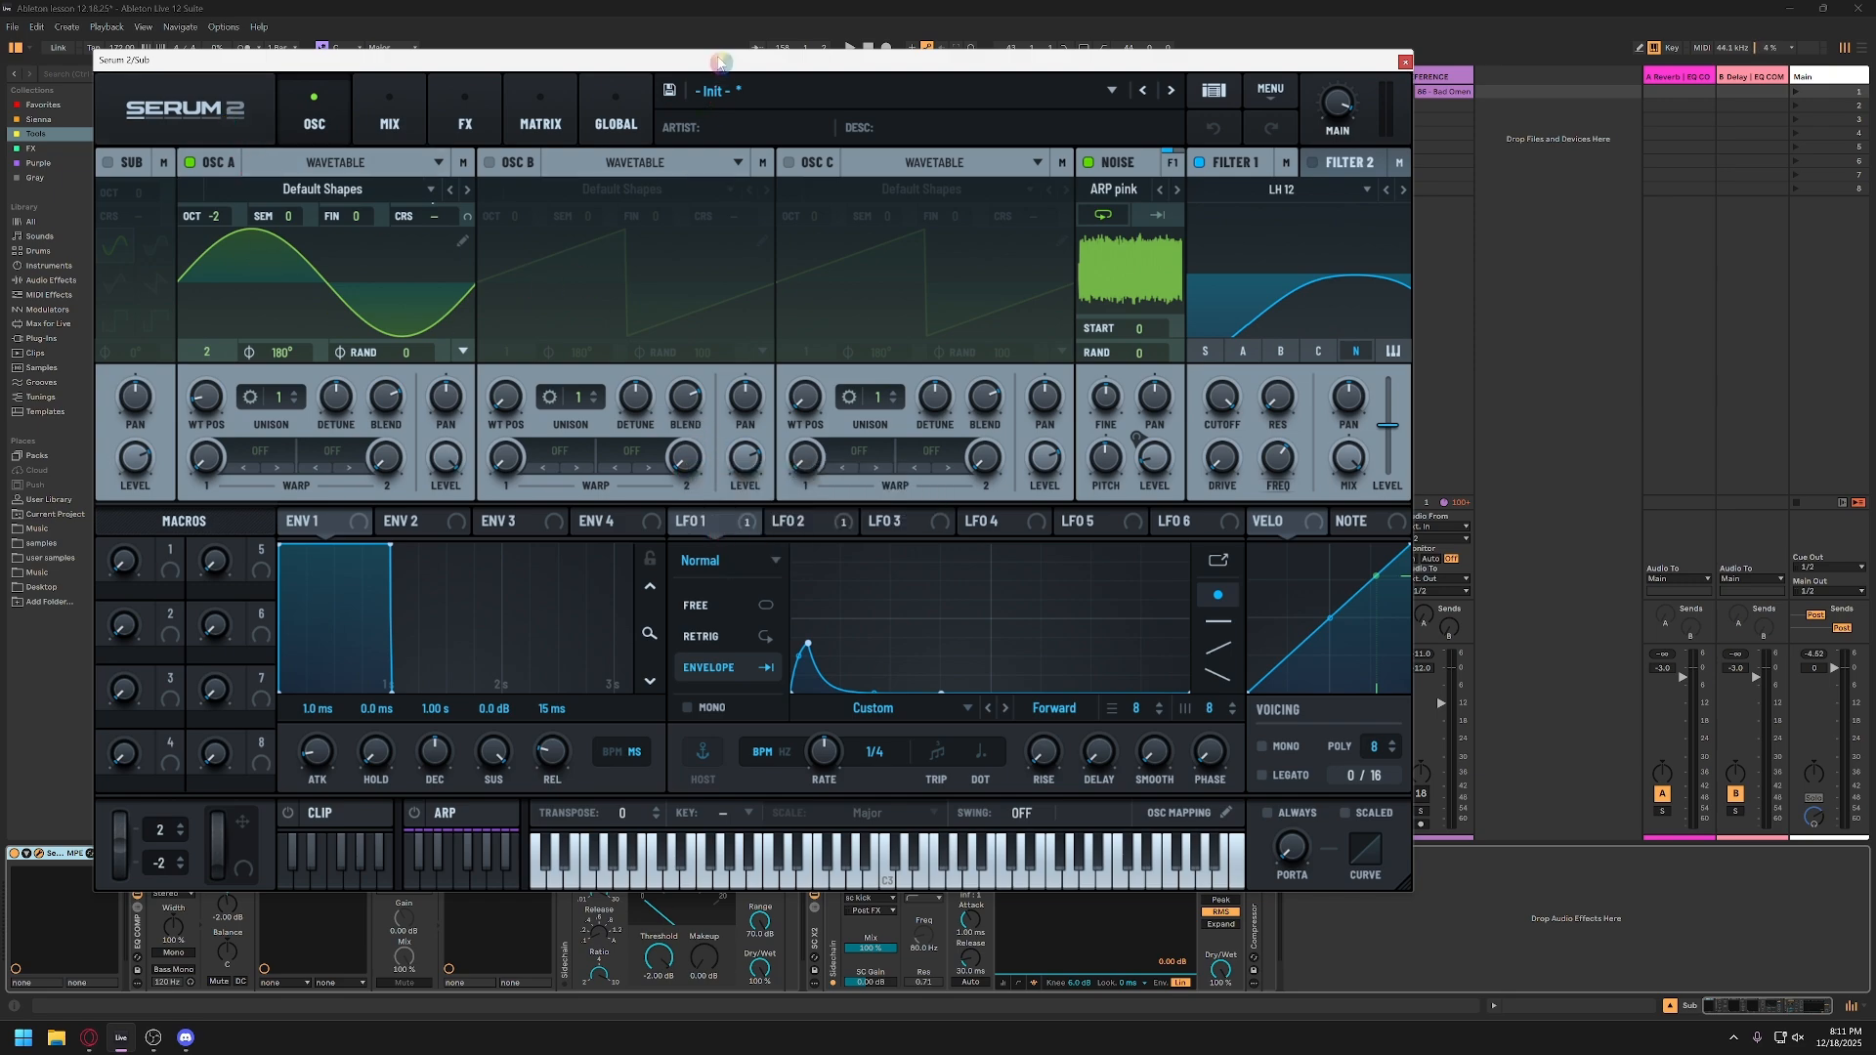
left_click_drag(721, 62, 734, 65)
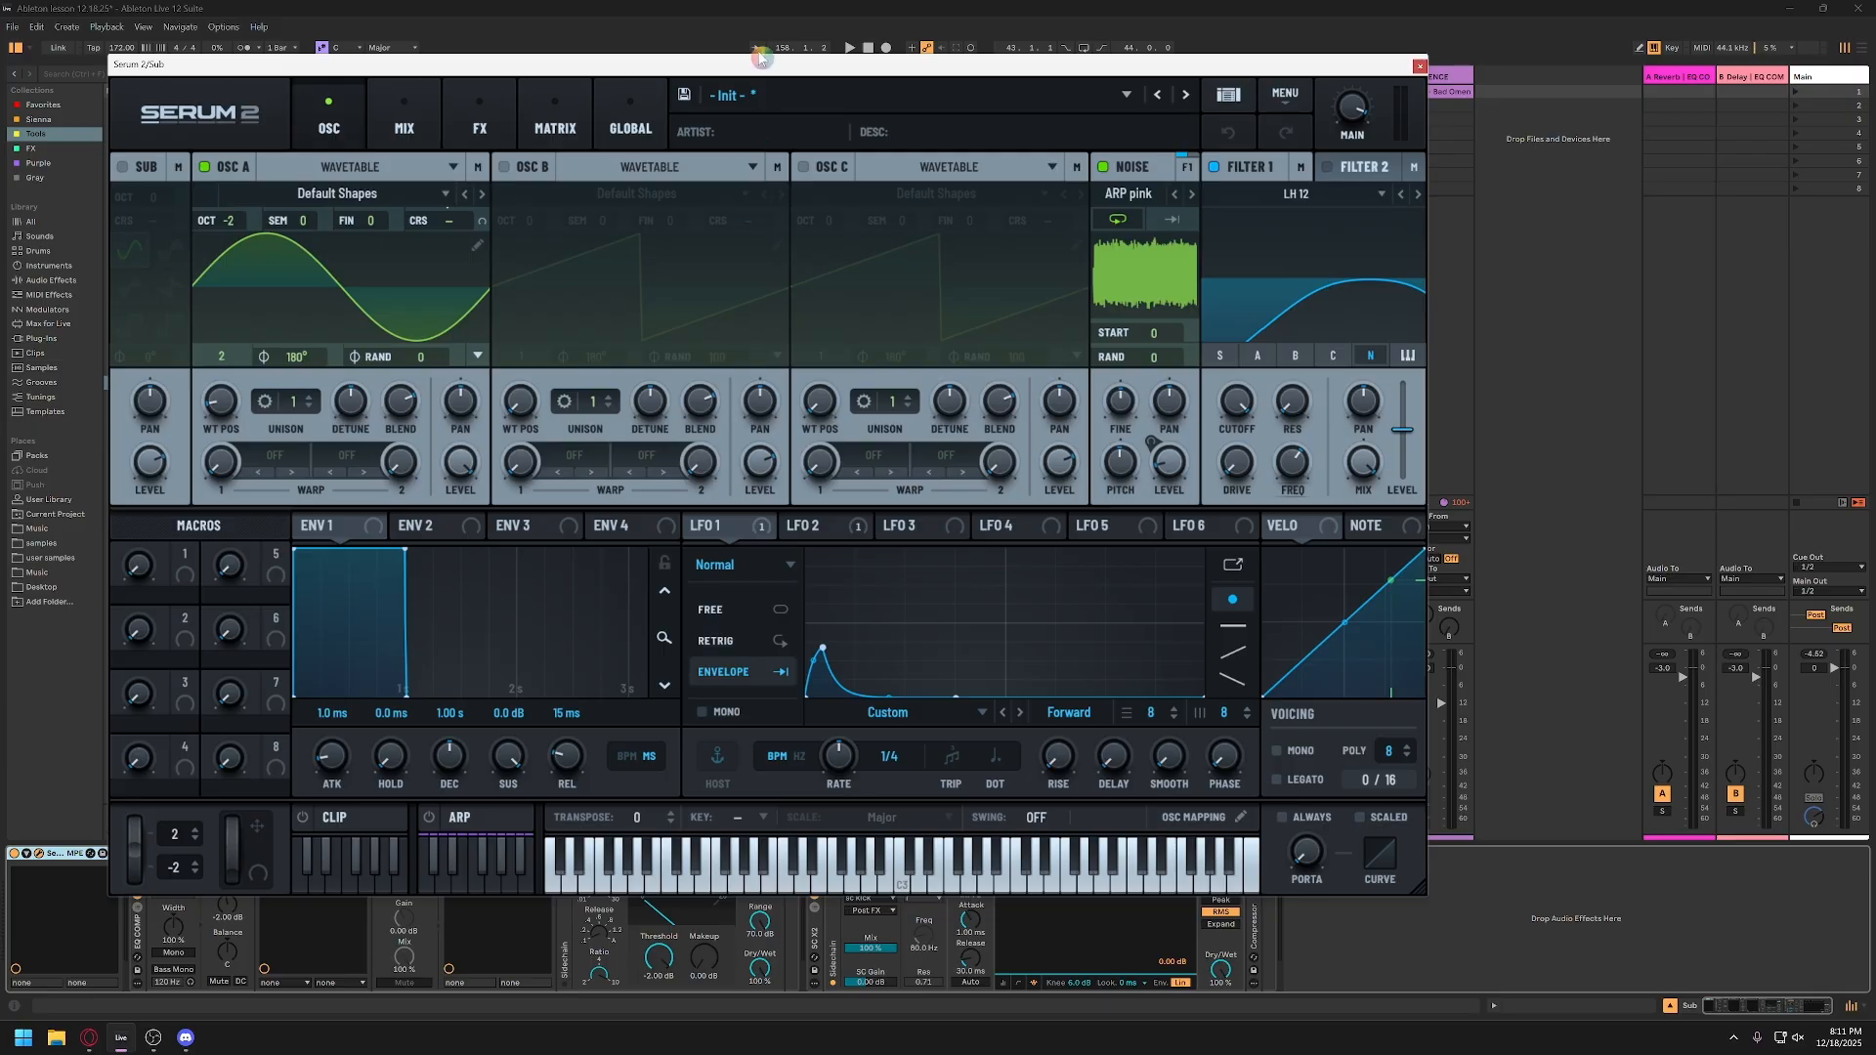
left_click_drag(760, 57, 746, 76)
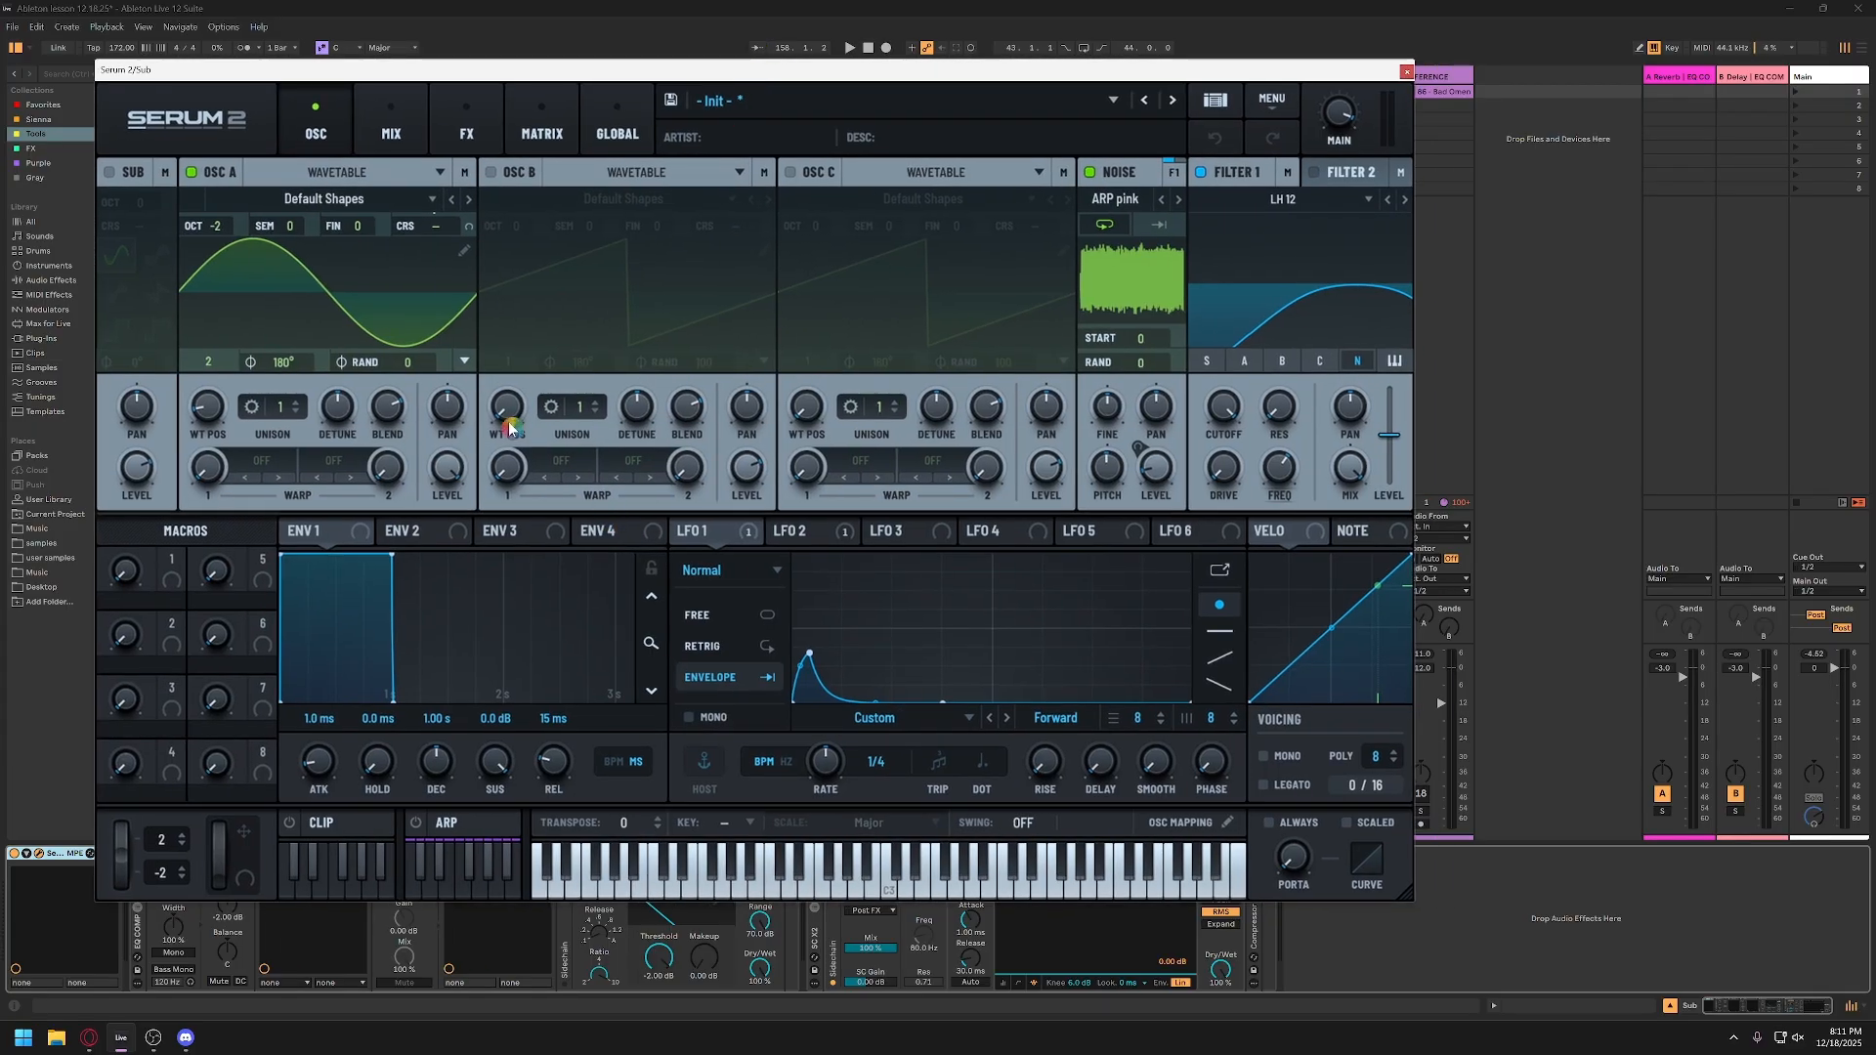
Step: Audition a note in Serum 2 with the noise oscillator on and off, leaving the noise enabled
left_click(791, 890)
left_click(791, 891)
left_click(790, 895)
left_click(790, 894)
left_click(1092, 173)
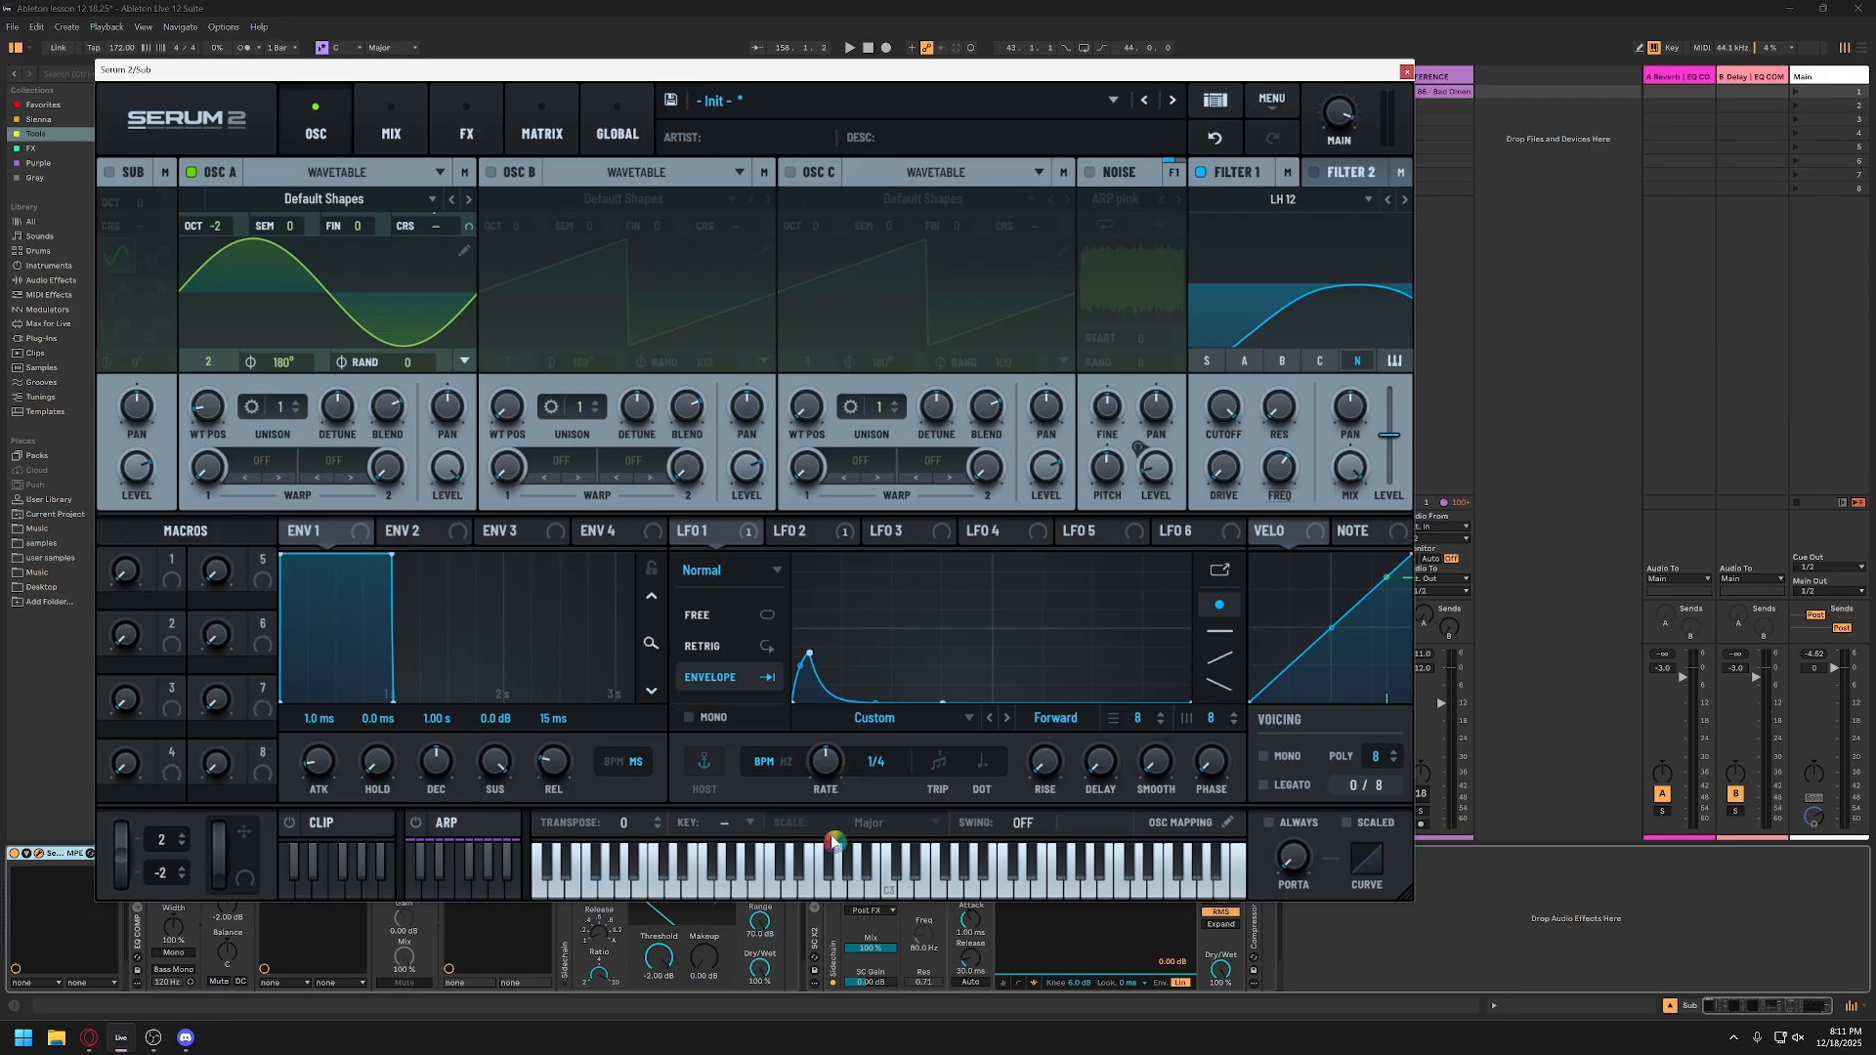
left_click(789, 897)
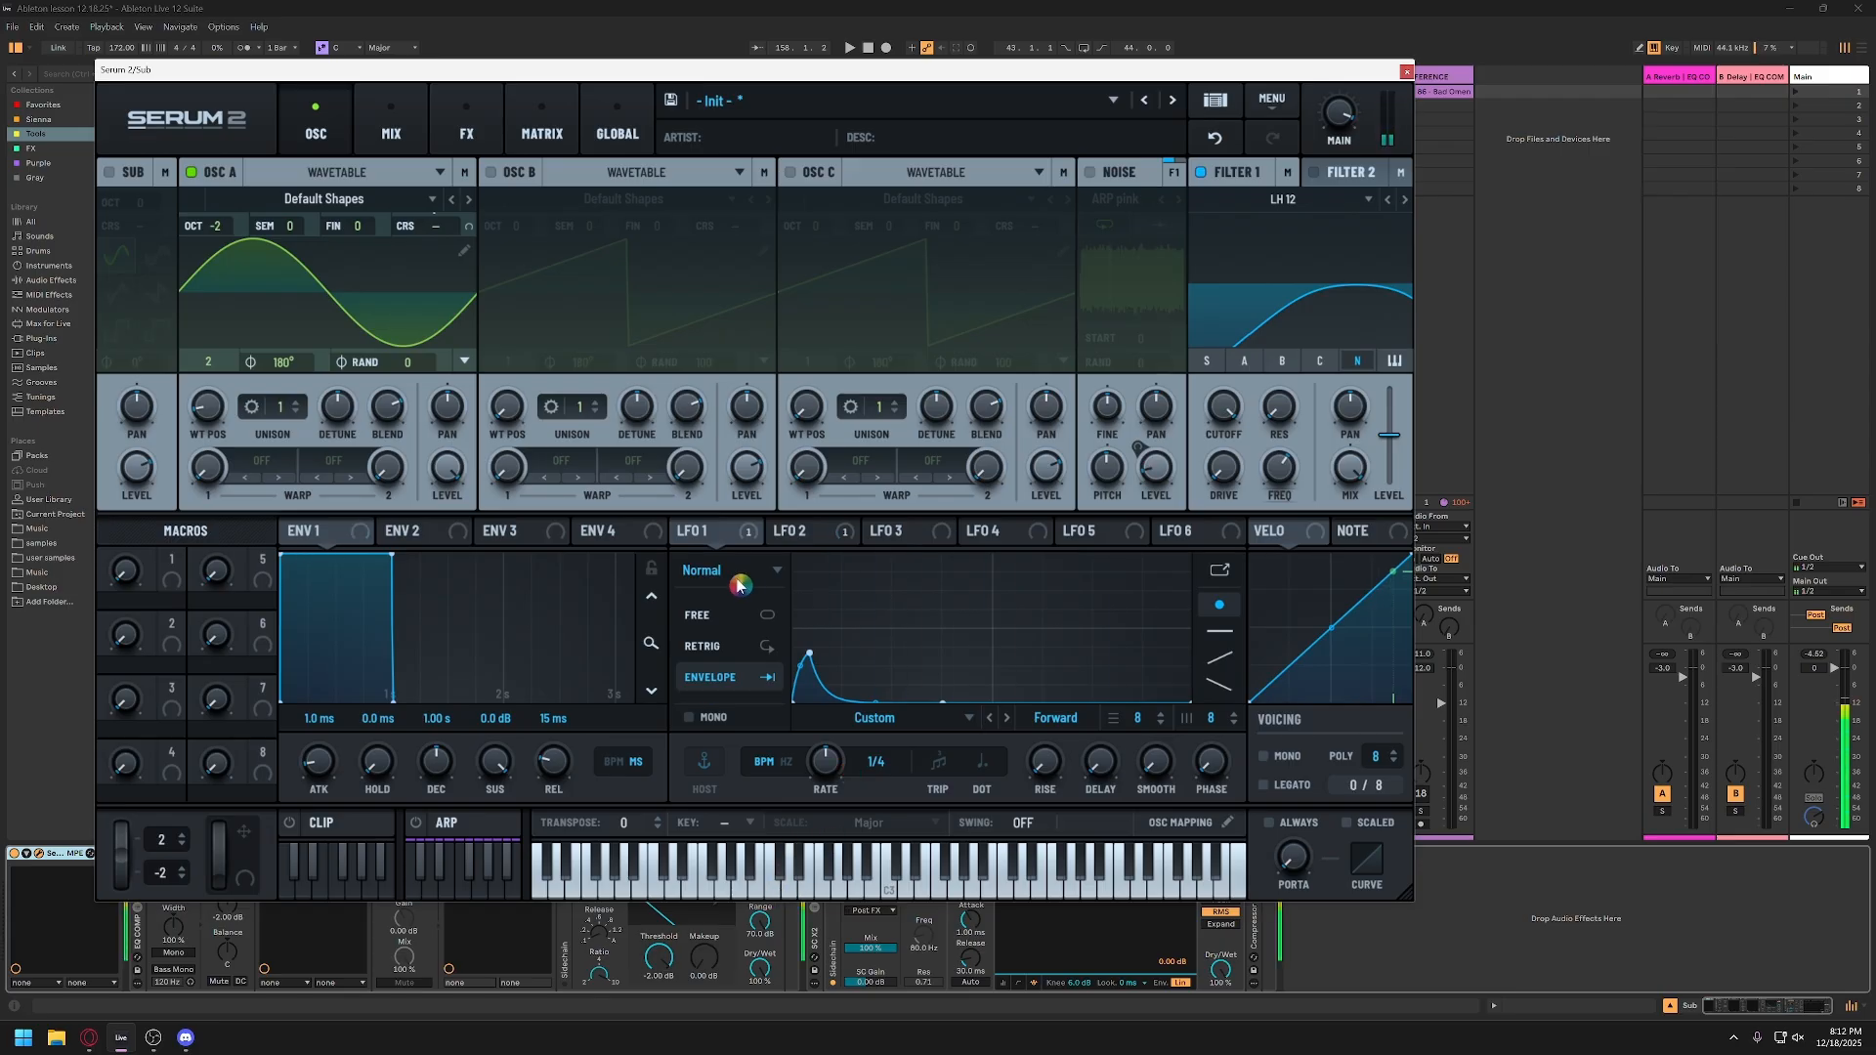
left_click(1091, 173)
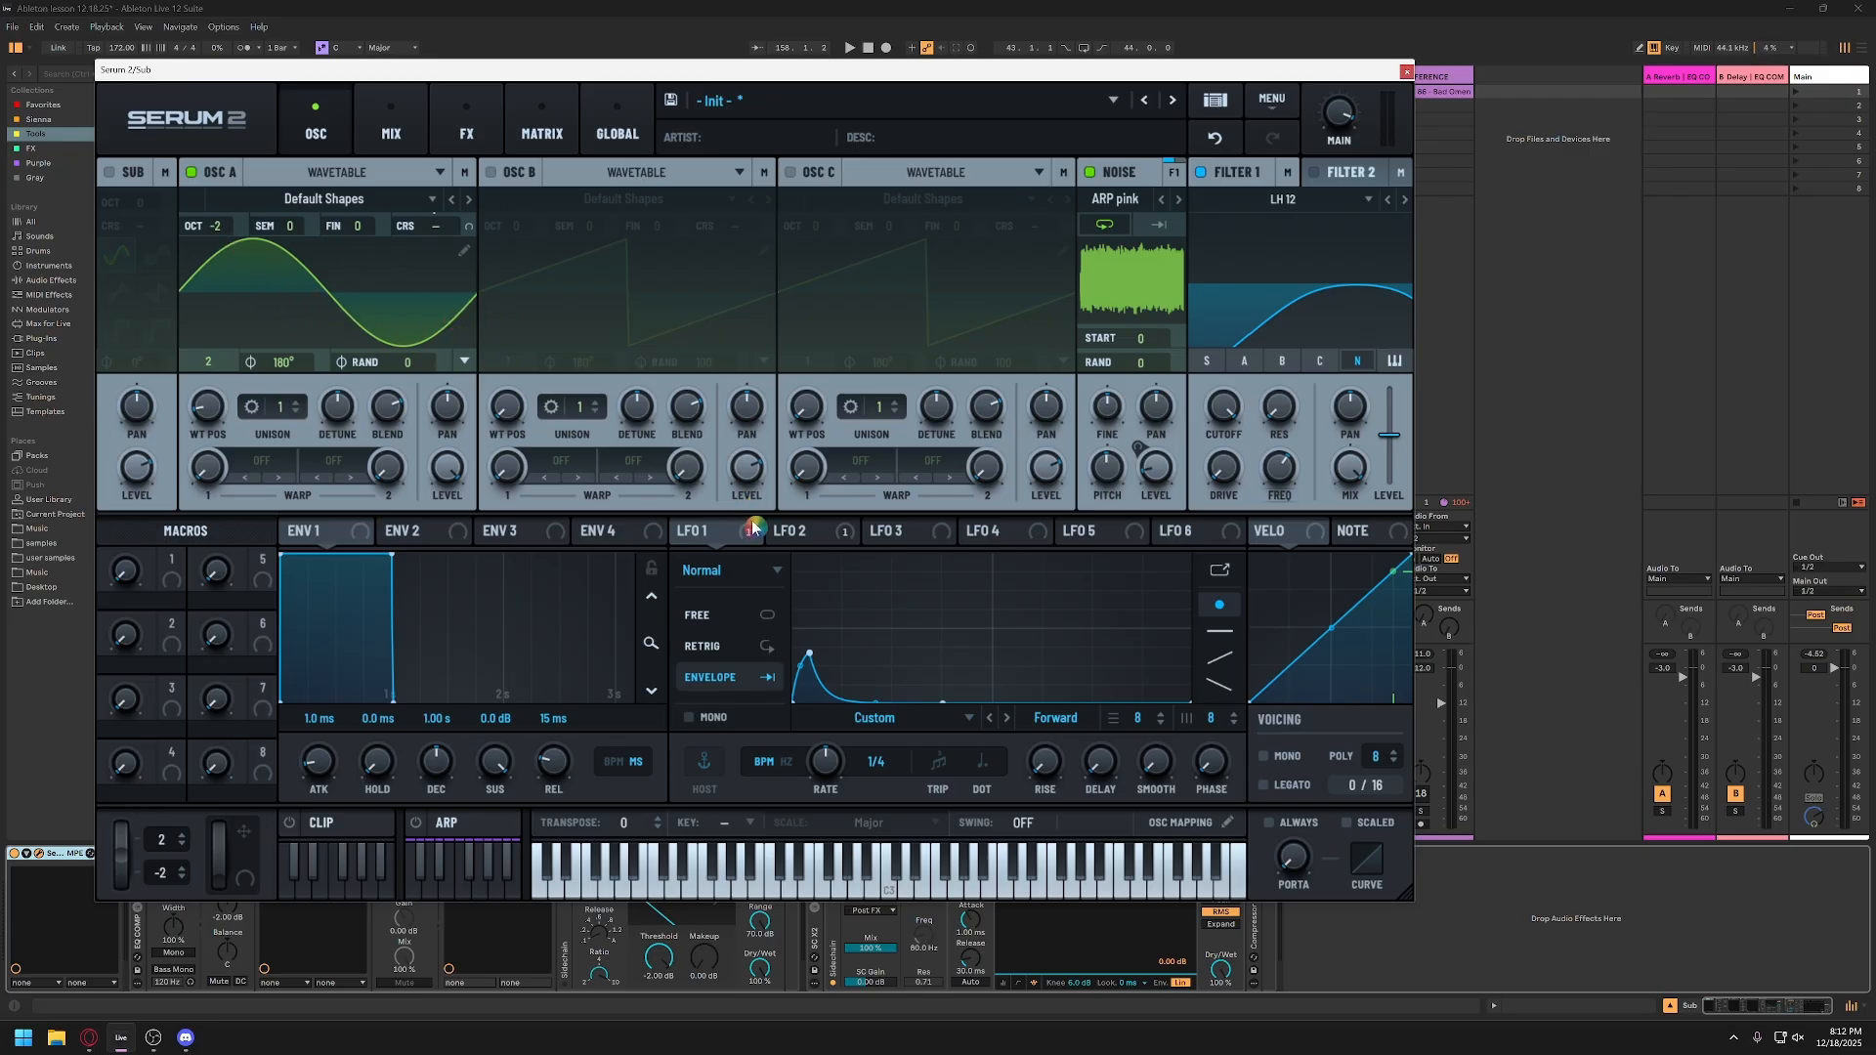
Step: Show LFO 2, set the noise oscillator's level to 6% during playback, and toggle the noise off and back on
left_click(829, 539)
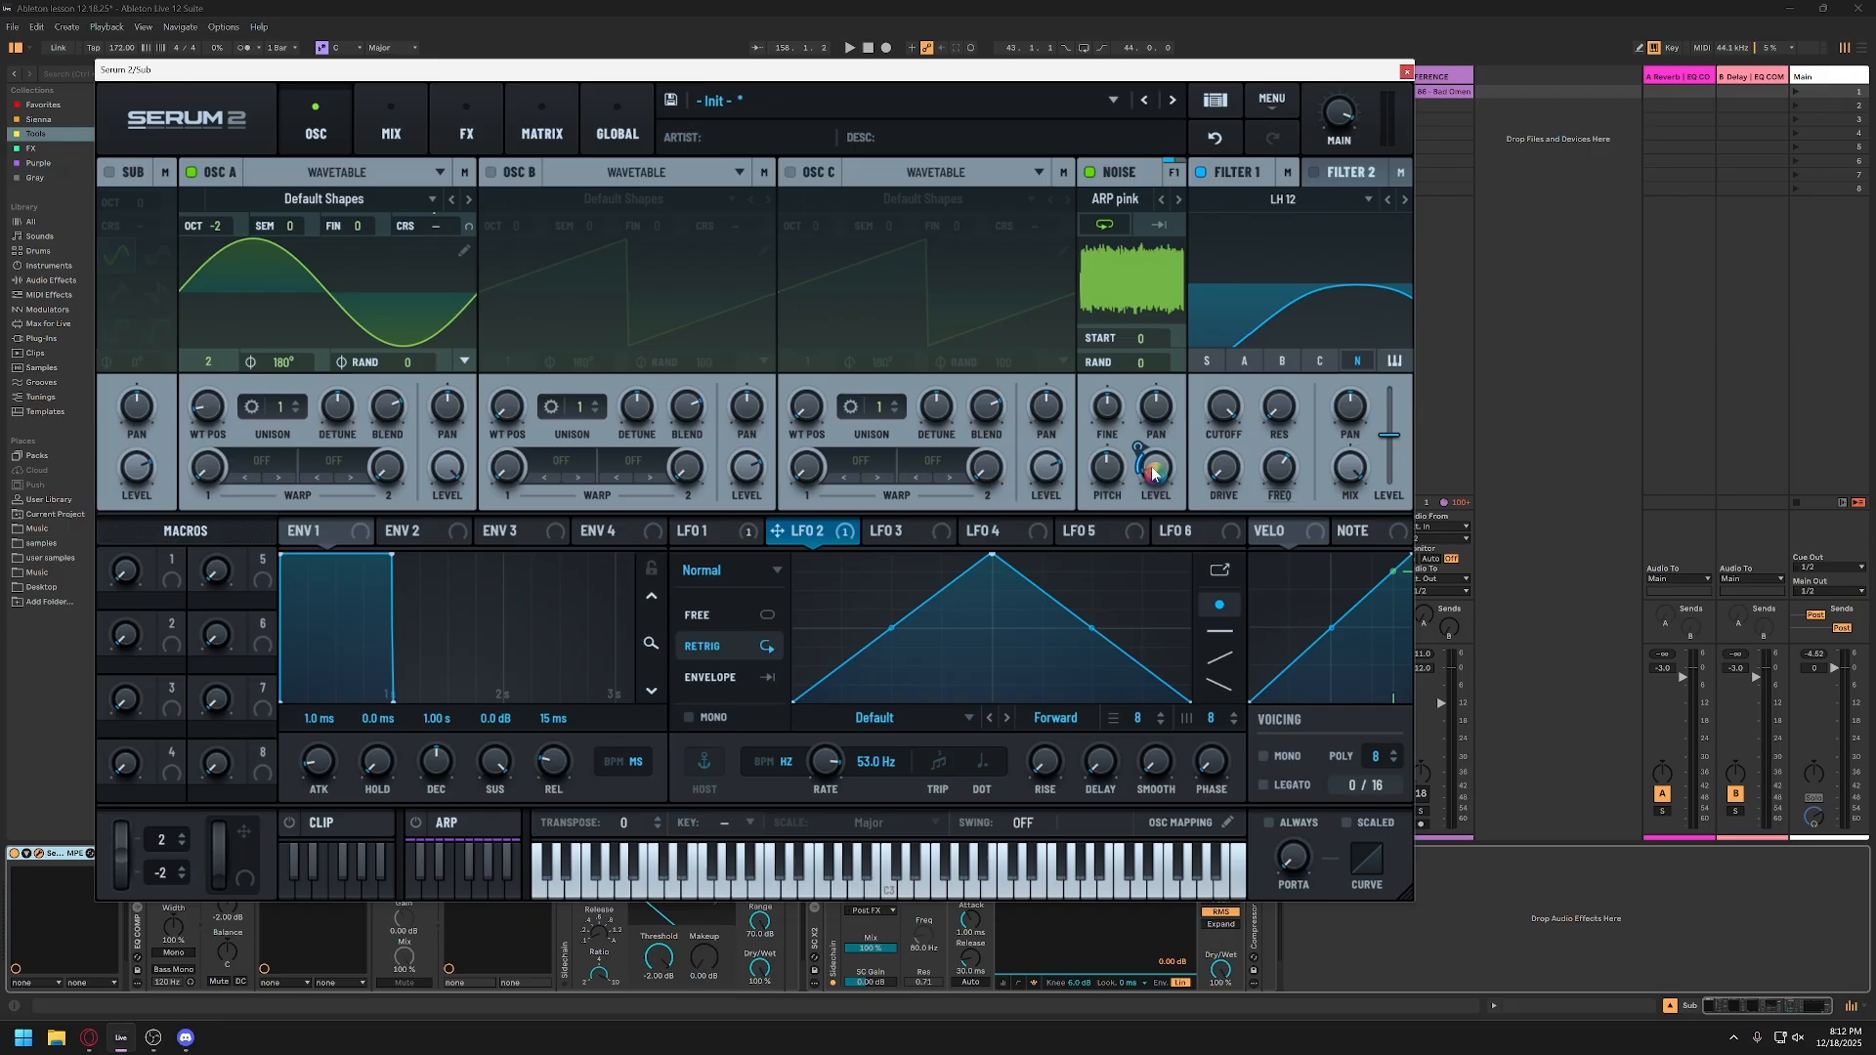
mouse_move(1154, 475)
key("space")
mouse_move(1156, 475)
left_mouse_down()
mouse_move(1163, 491)
mouse_move(1157, 464)
left_mouse_up()
key("space")
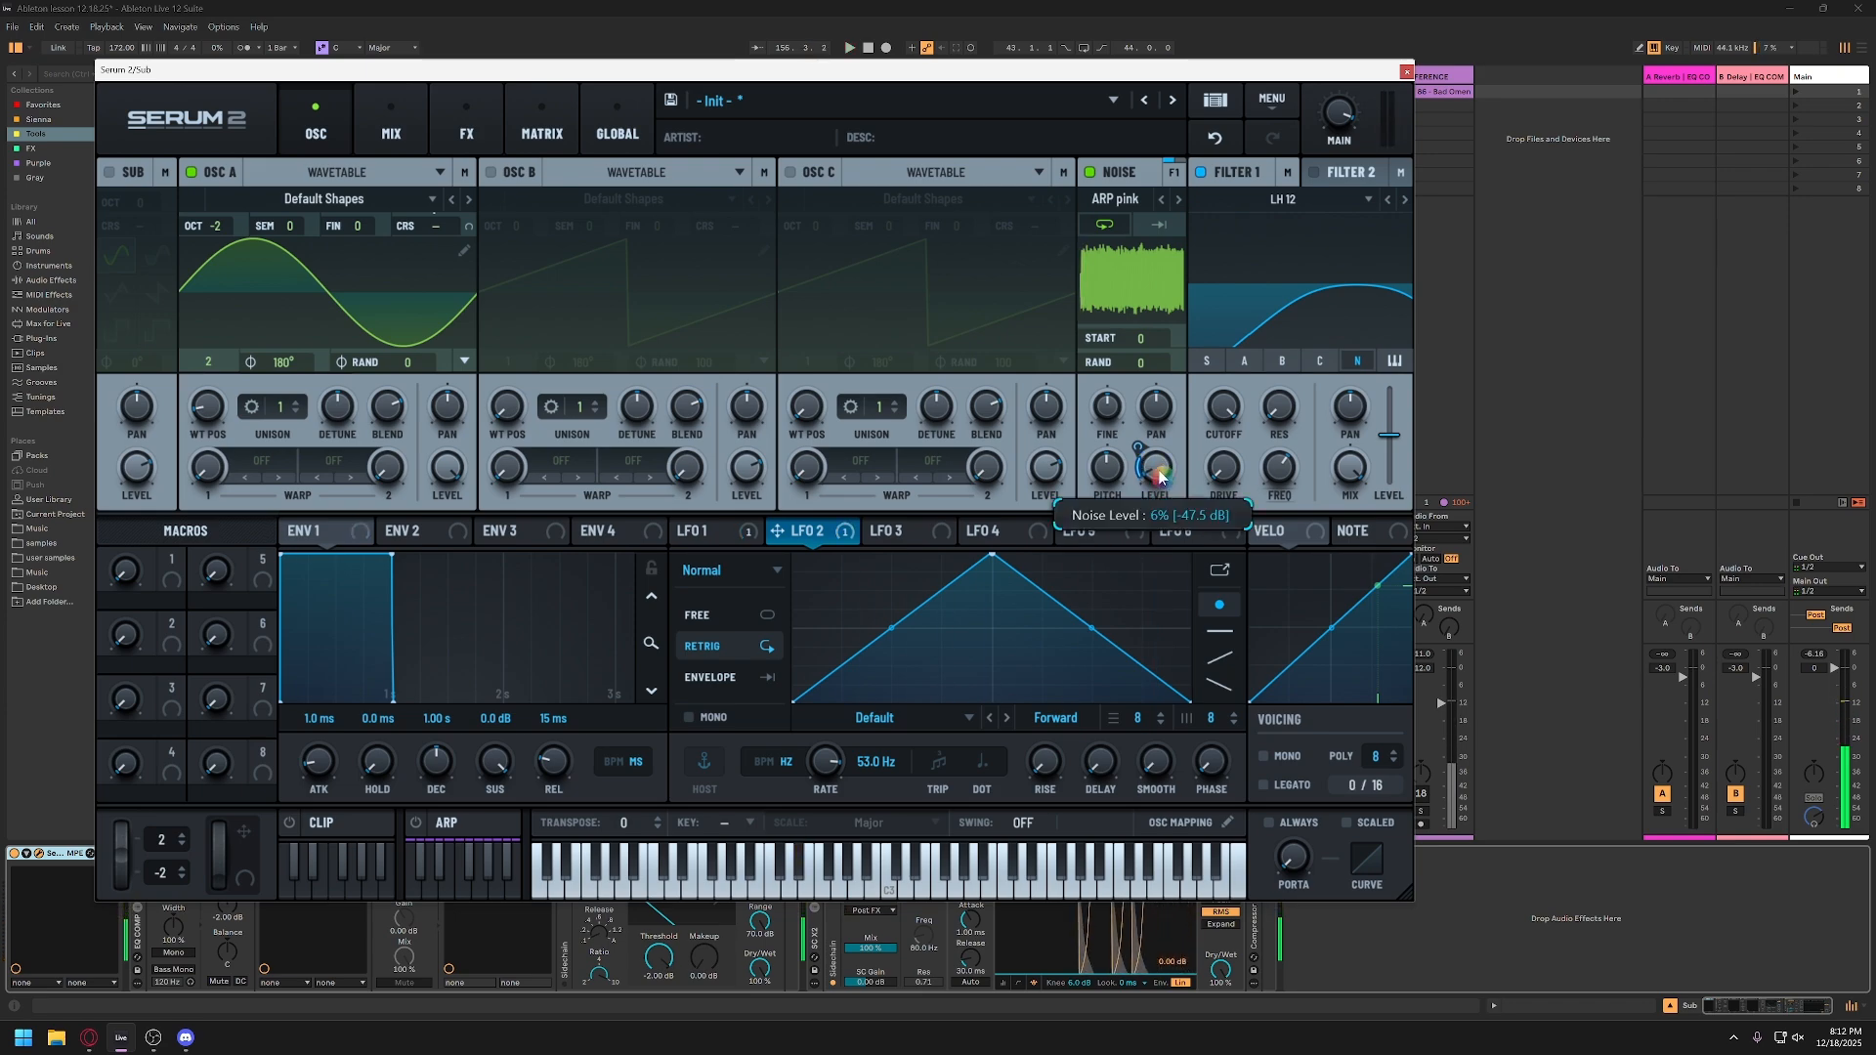
left_click(1120, 176)
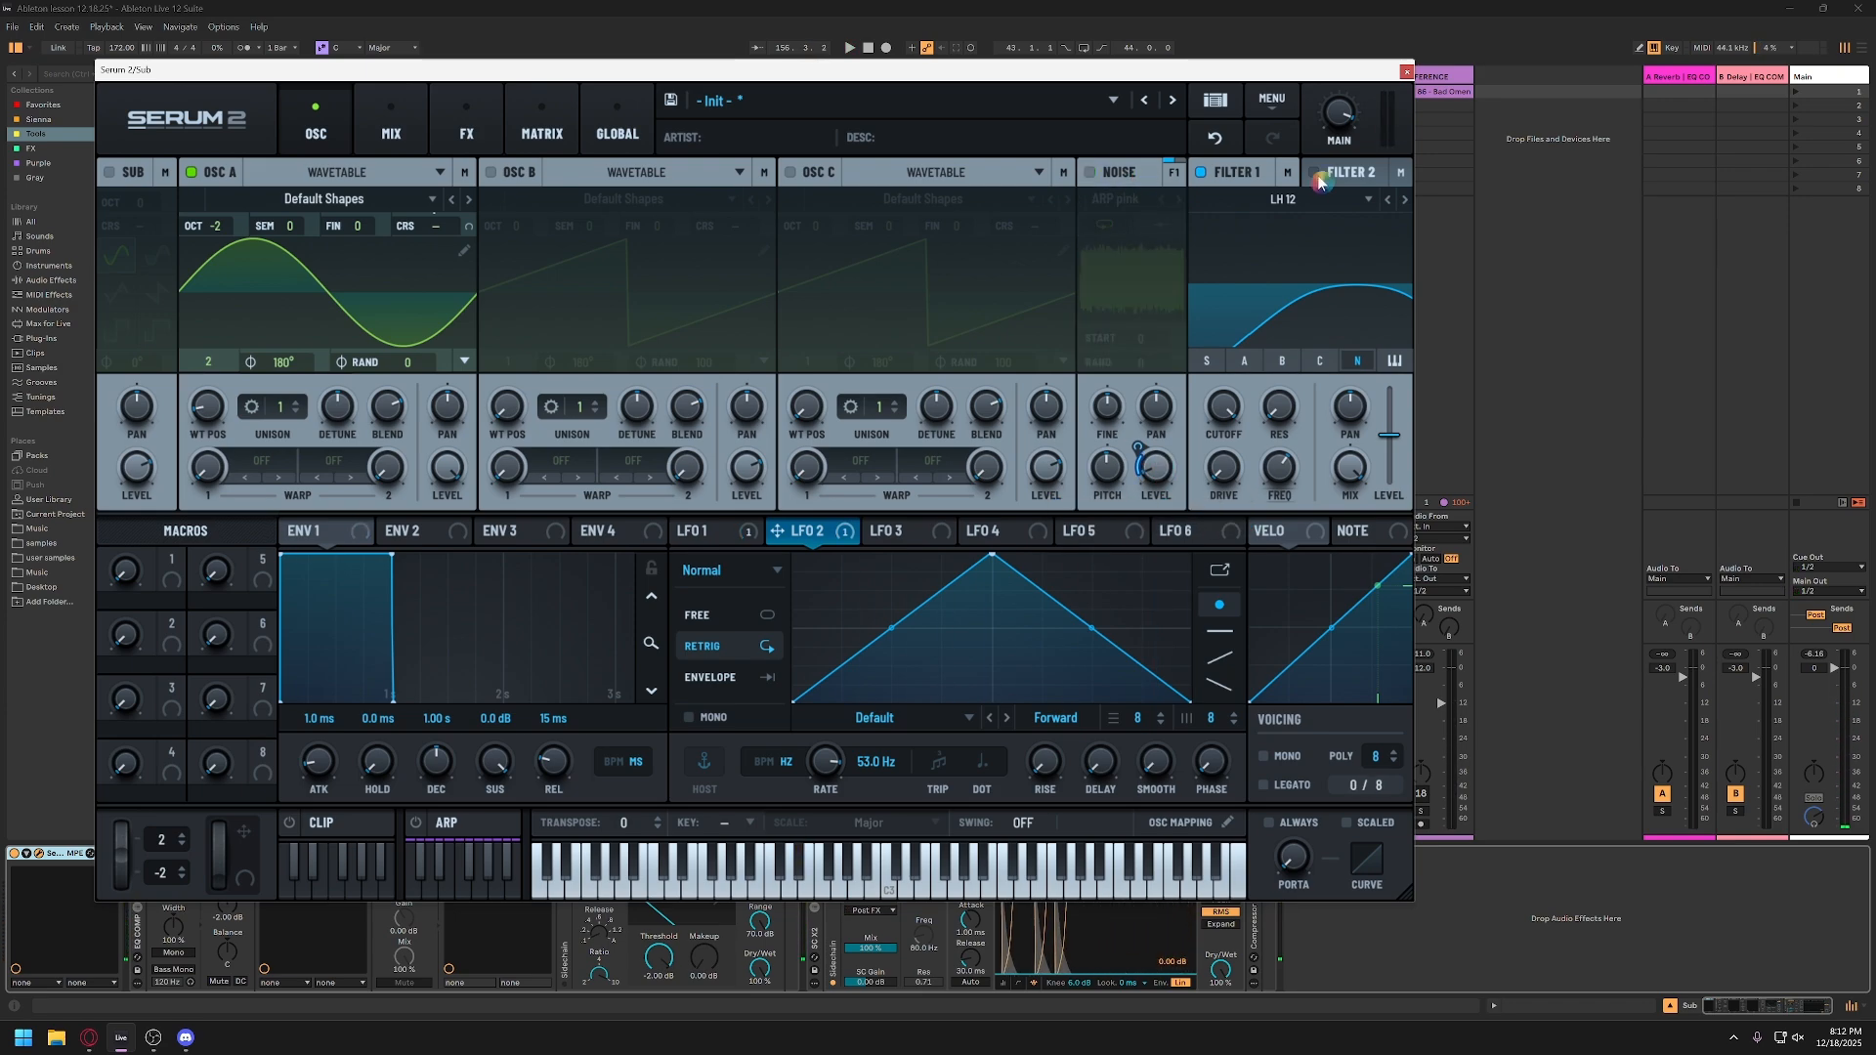
left_click(1090, 172)
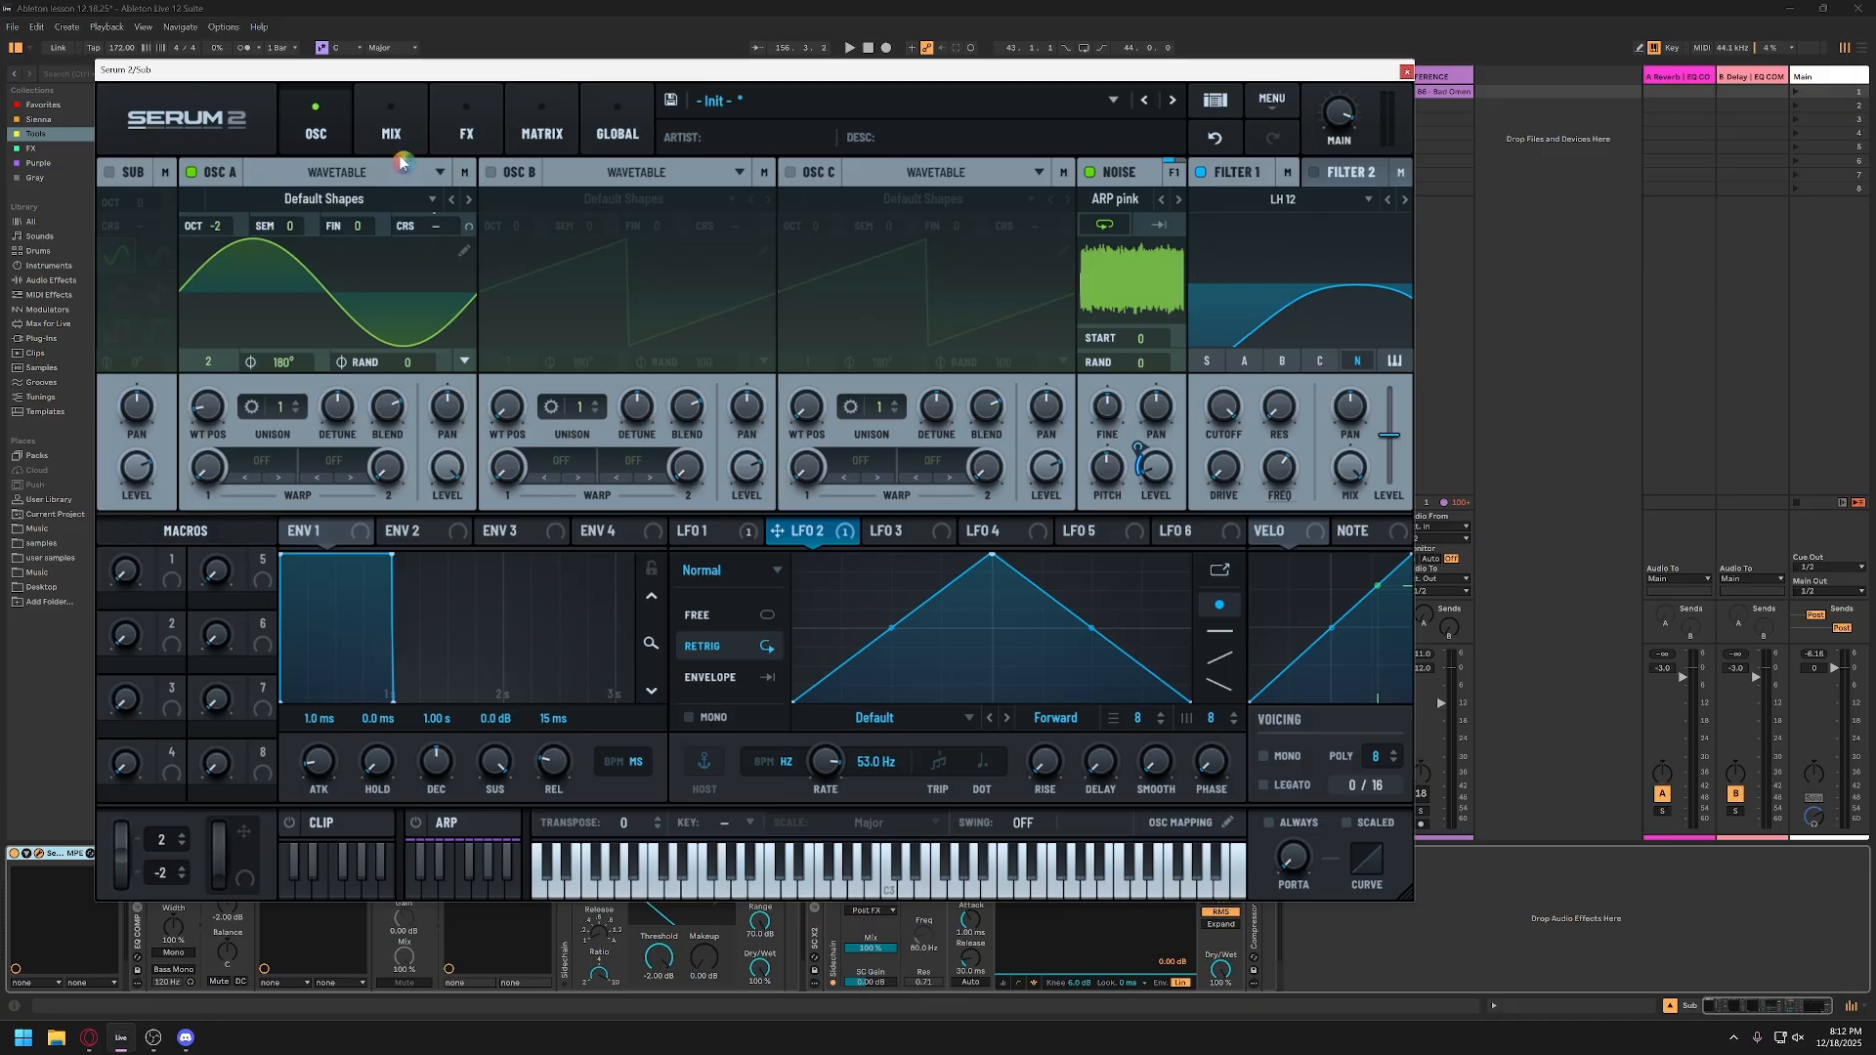
Step: Show Serum 2's effects page and arm the Sub track for playing notes
left_click(467, 129)
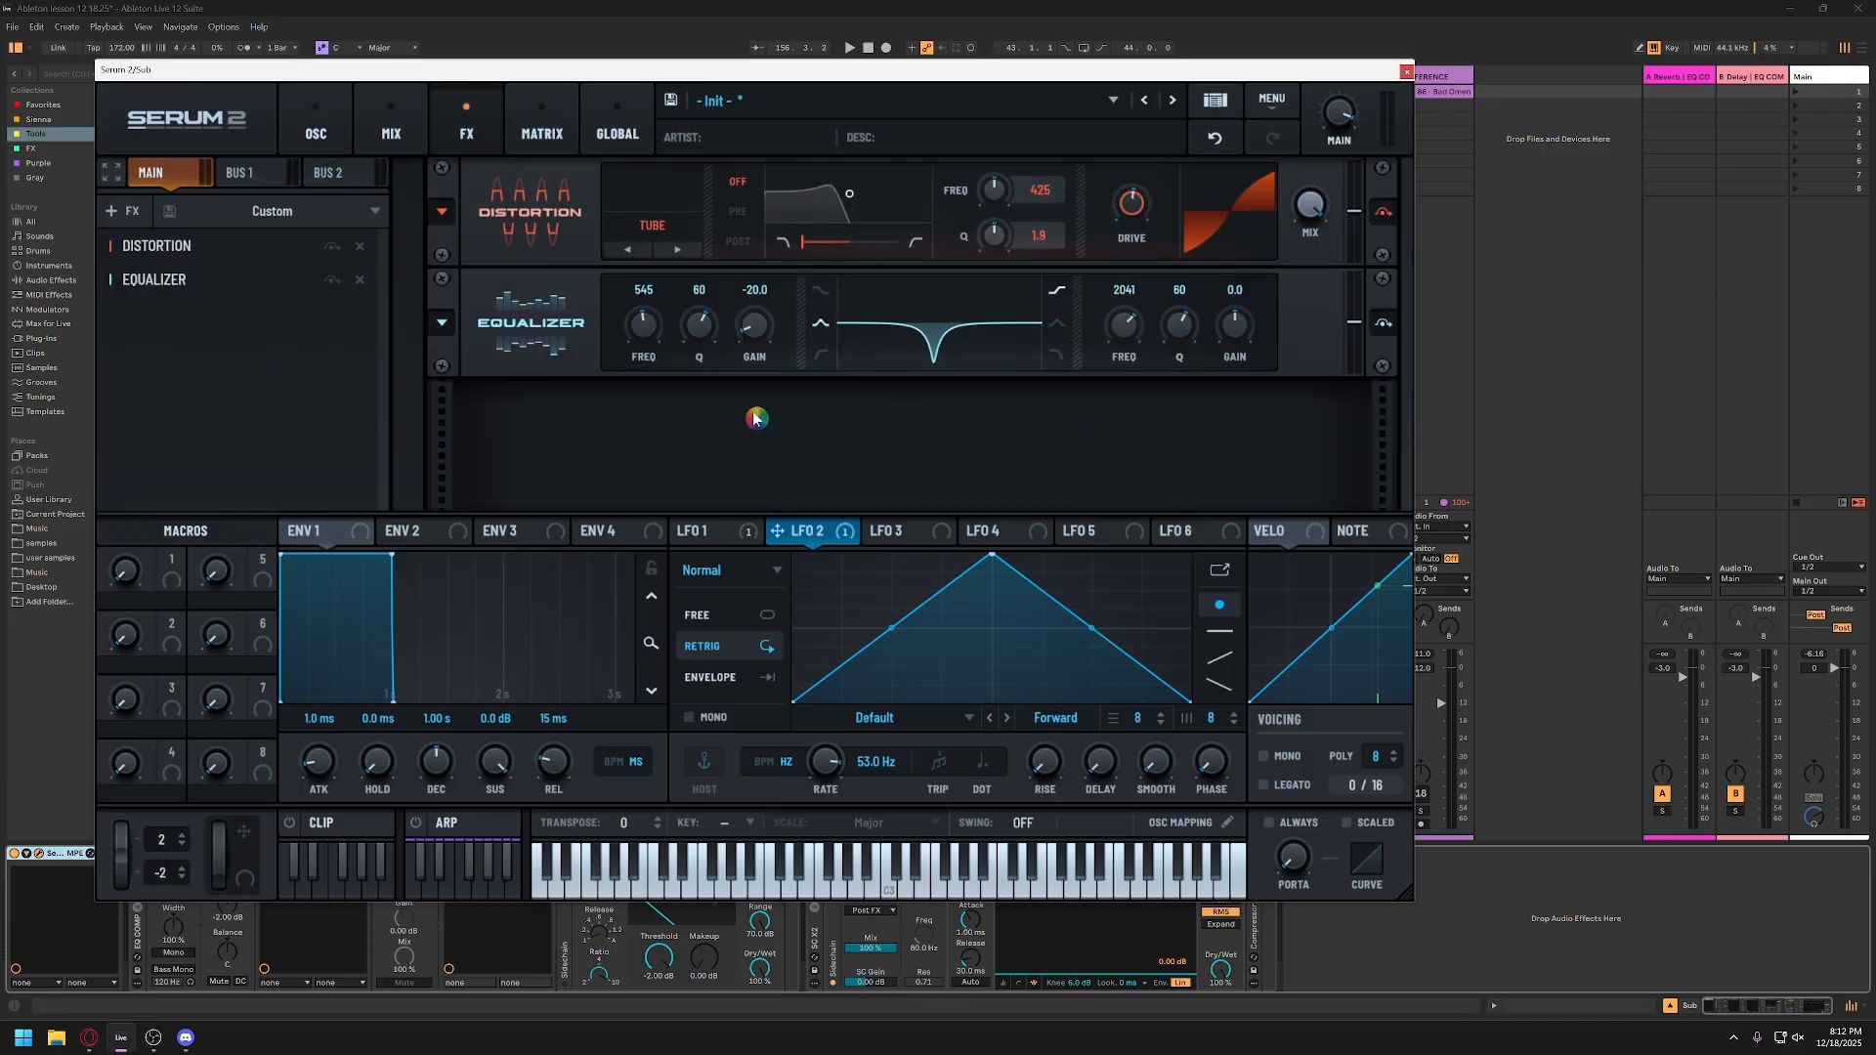
left_click_drag(997, 74, 1707, 56)
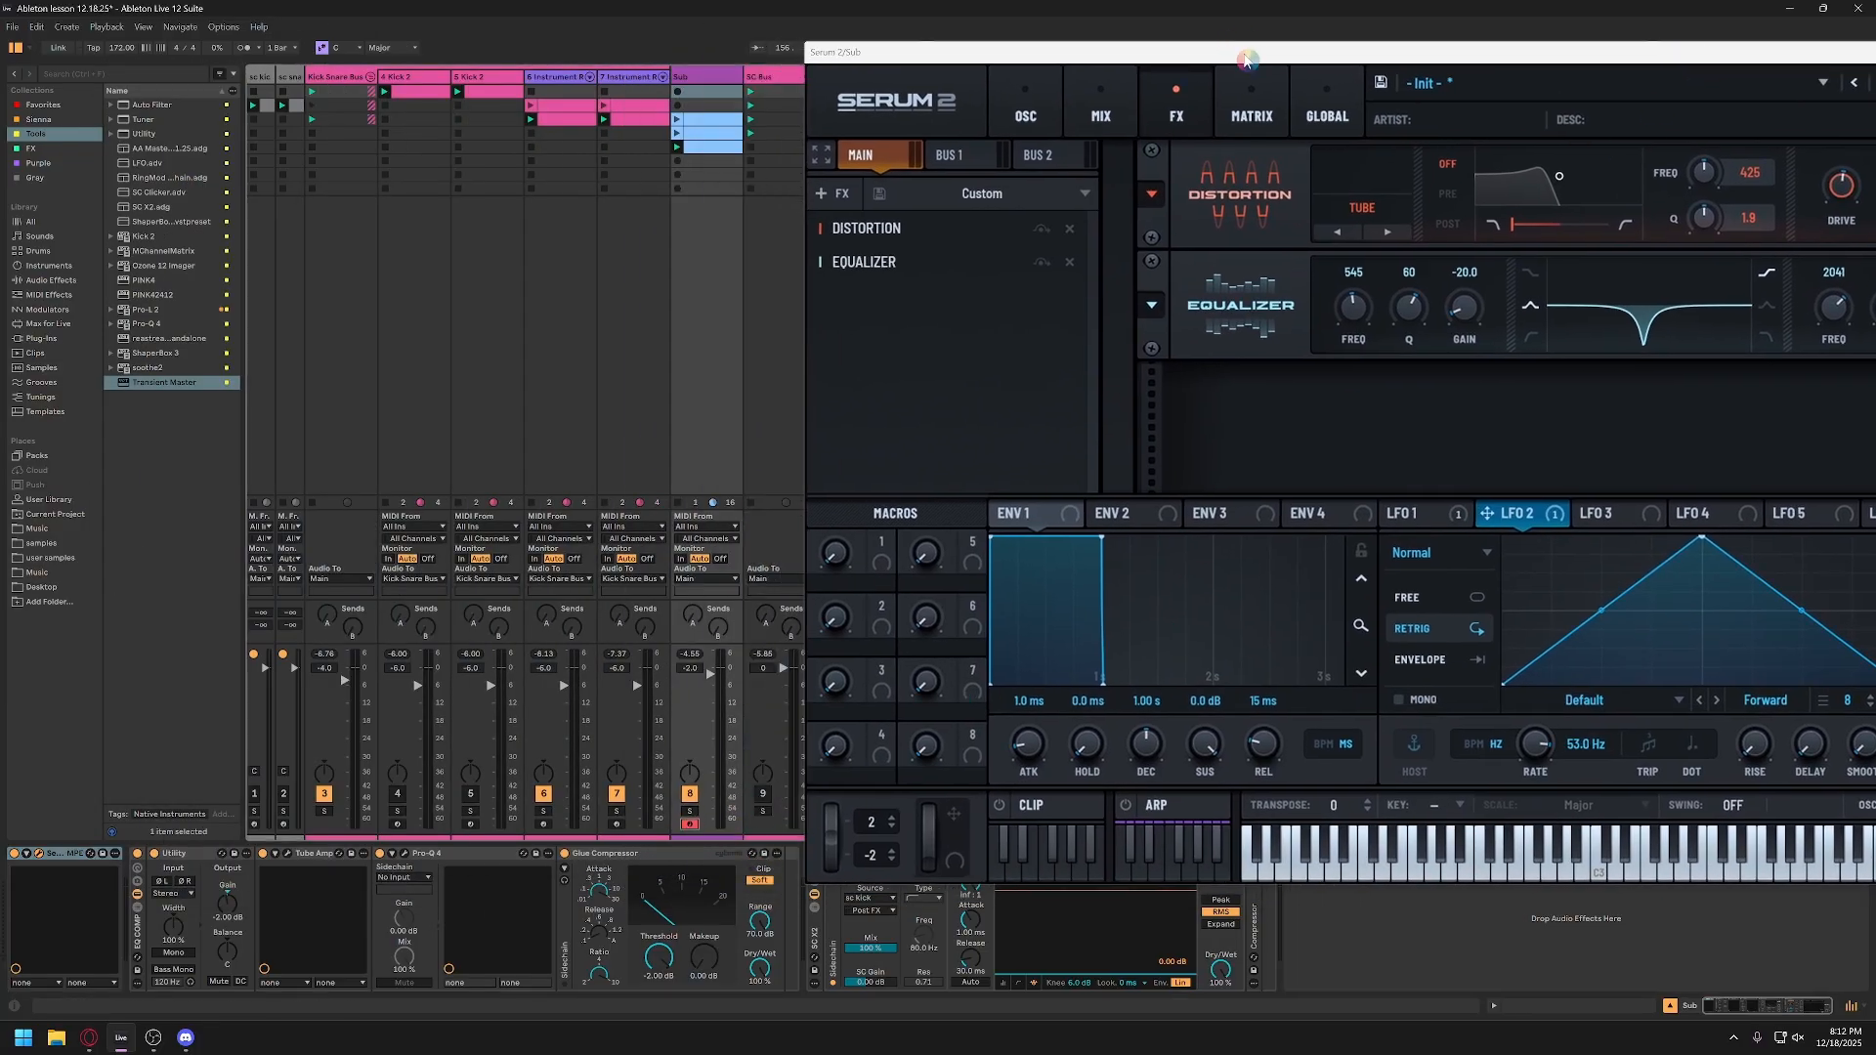
left_click_drag(1246, 54, 463, 51)
Step: Play notes on the Sub track with the keyboard octave lowered, and set the equalizer's 545 Hz band gain to -15.4
key("s")
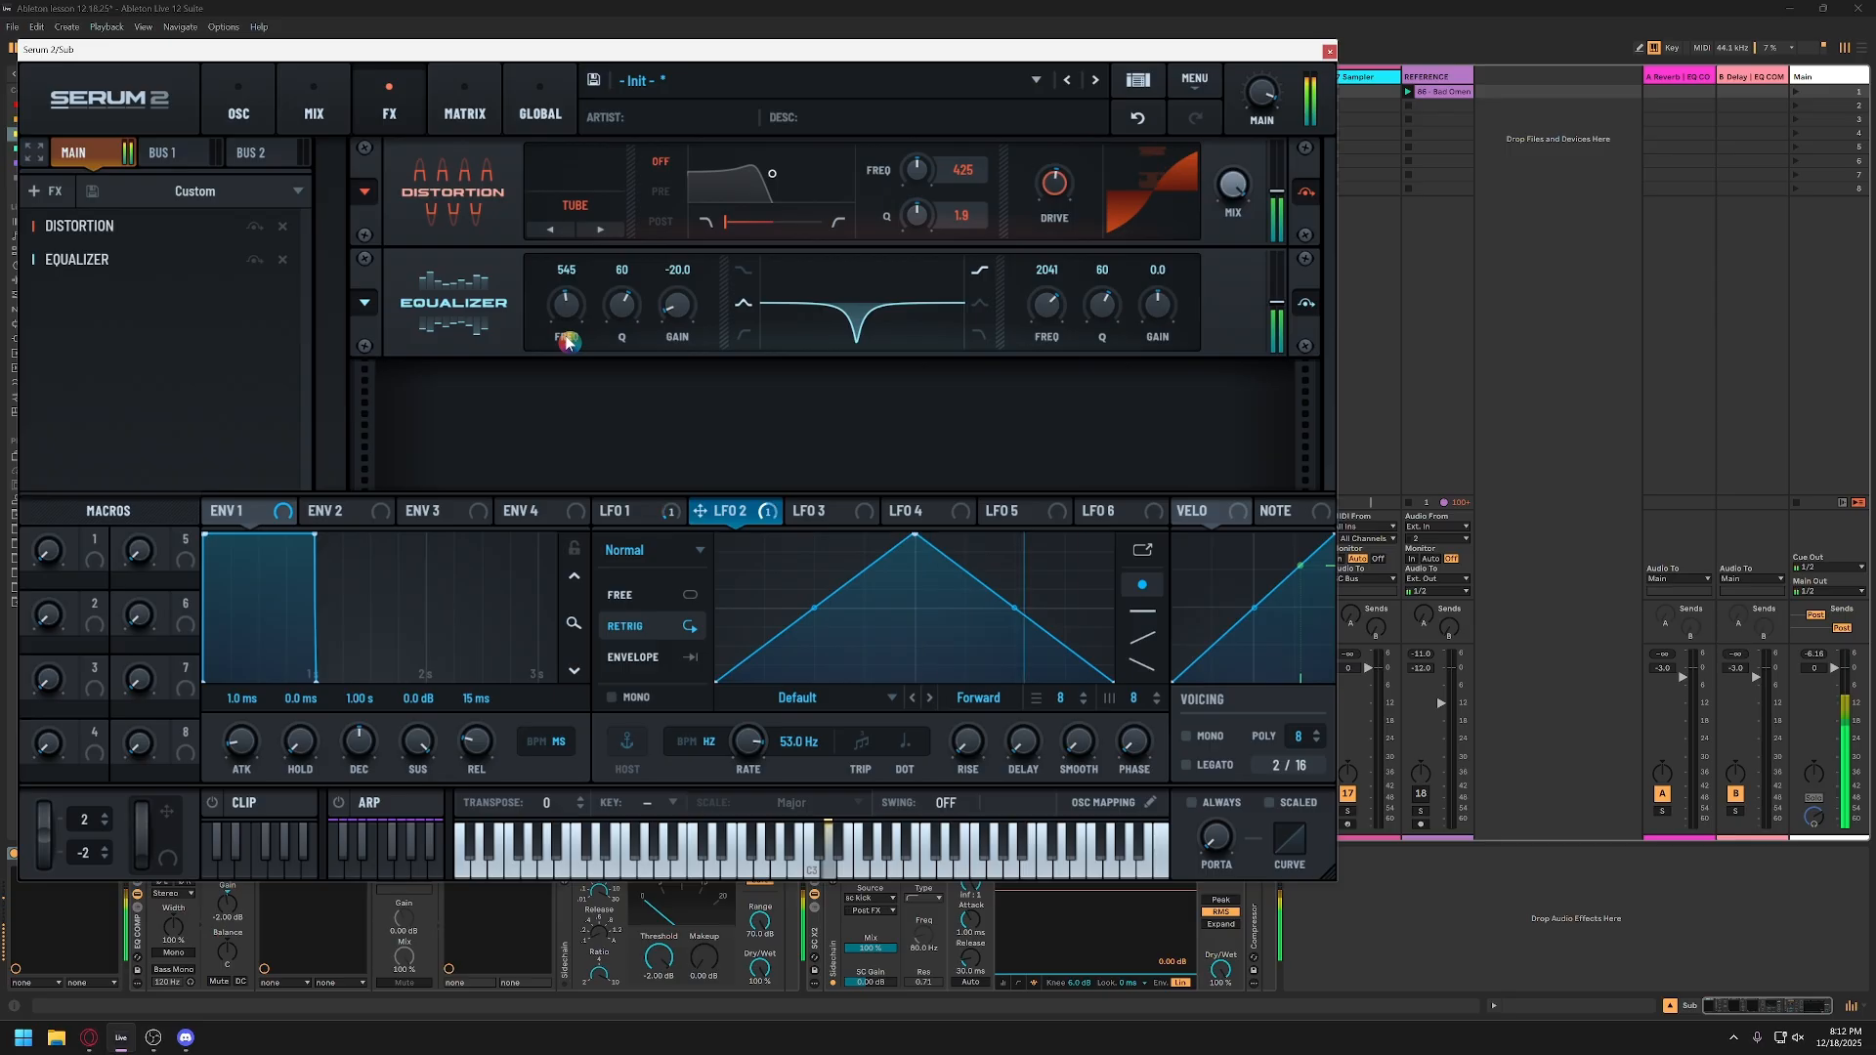
key("z")
key("s")
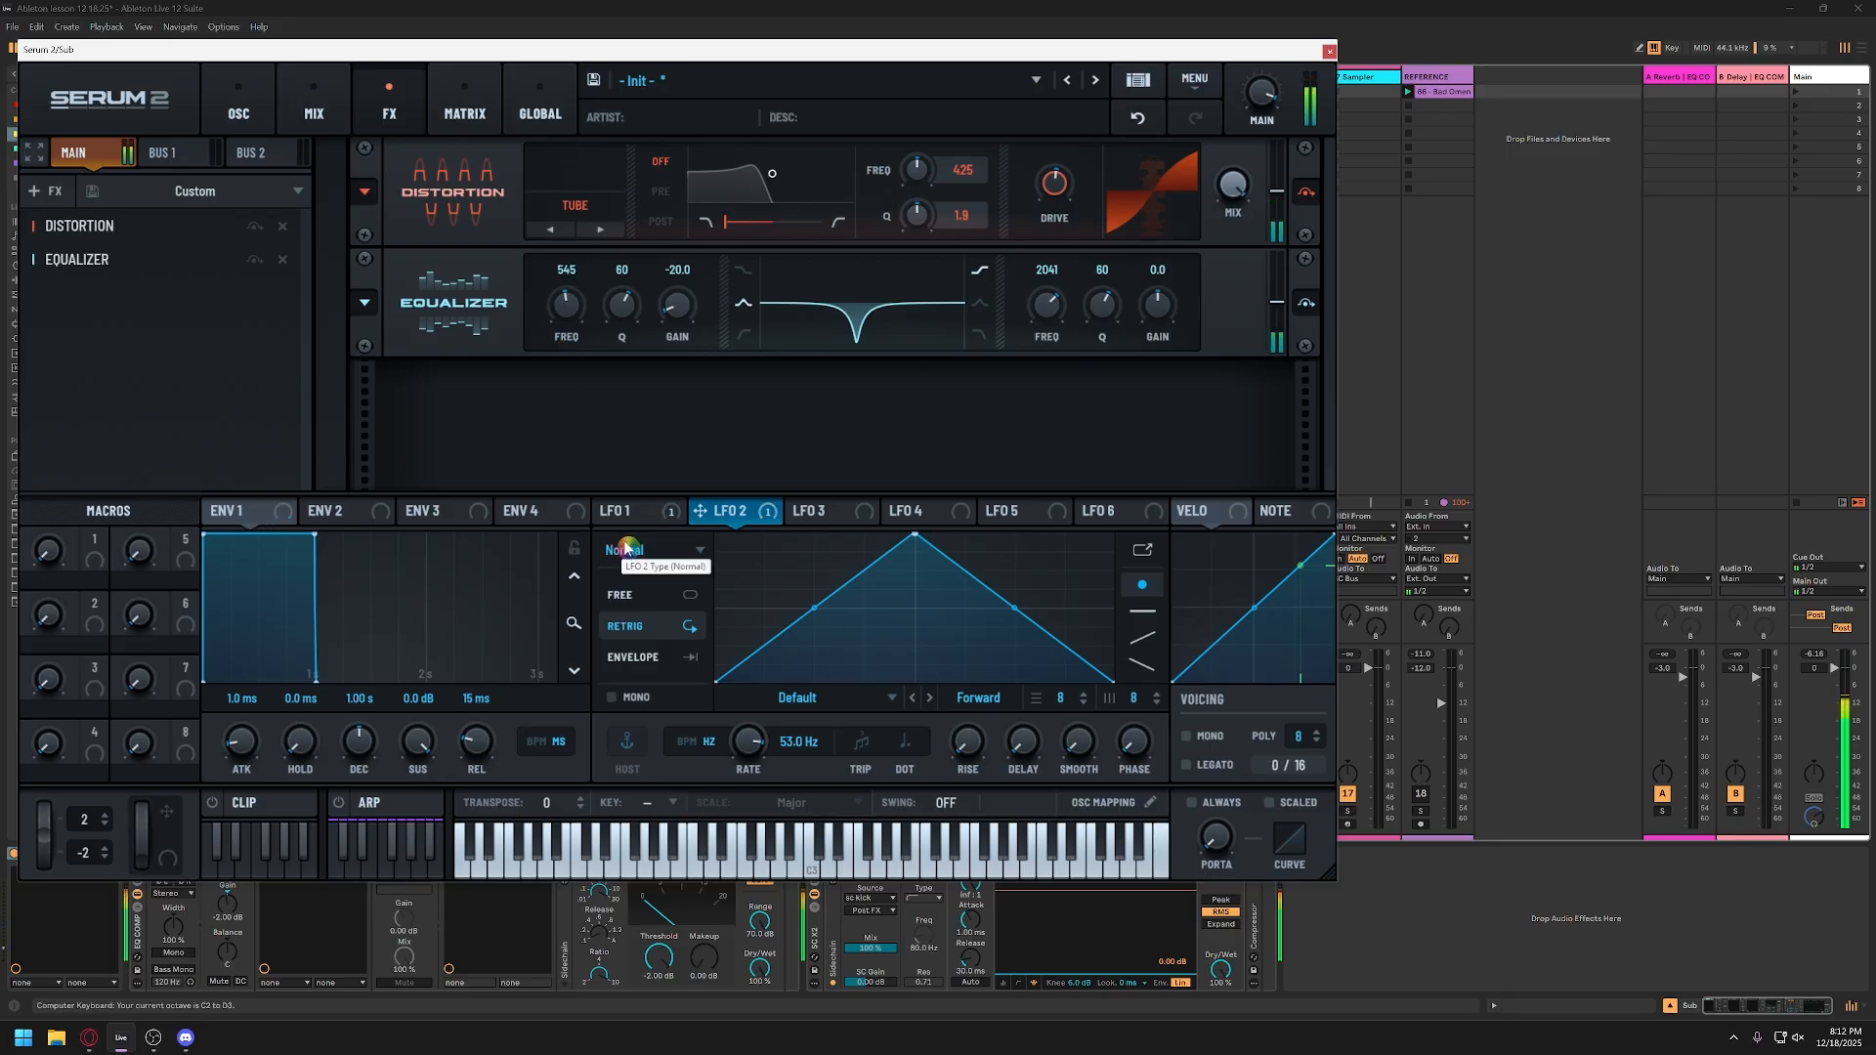
key("s")
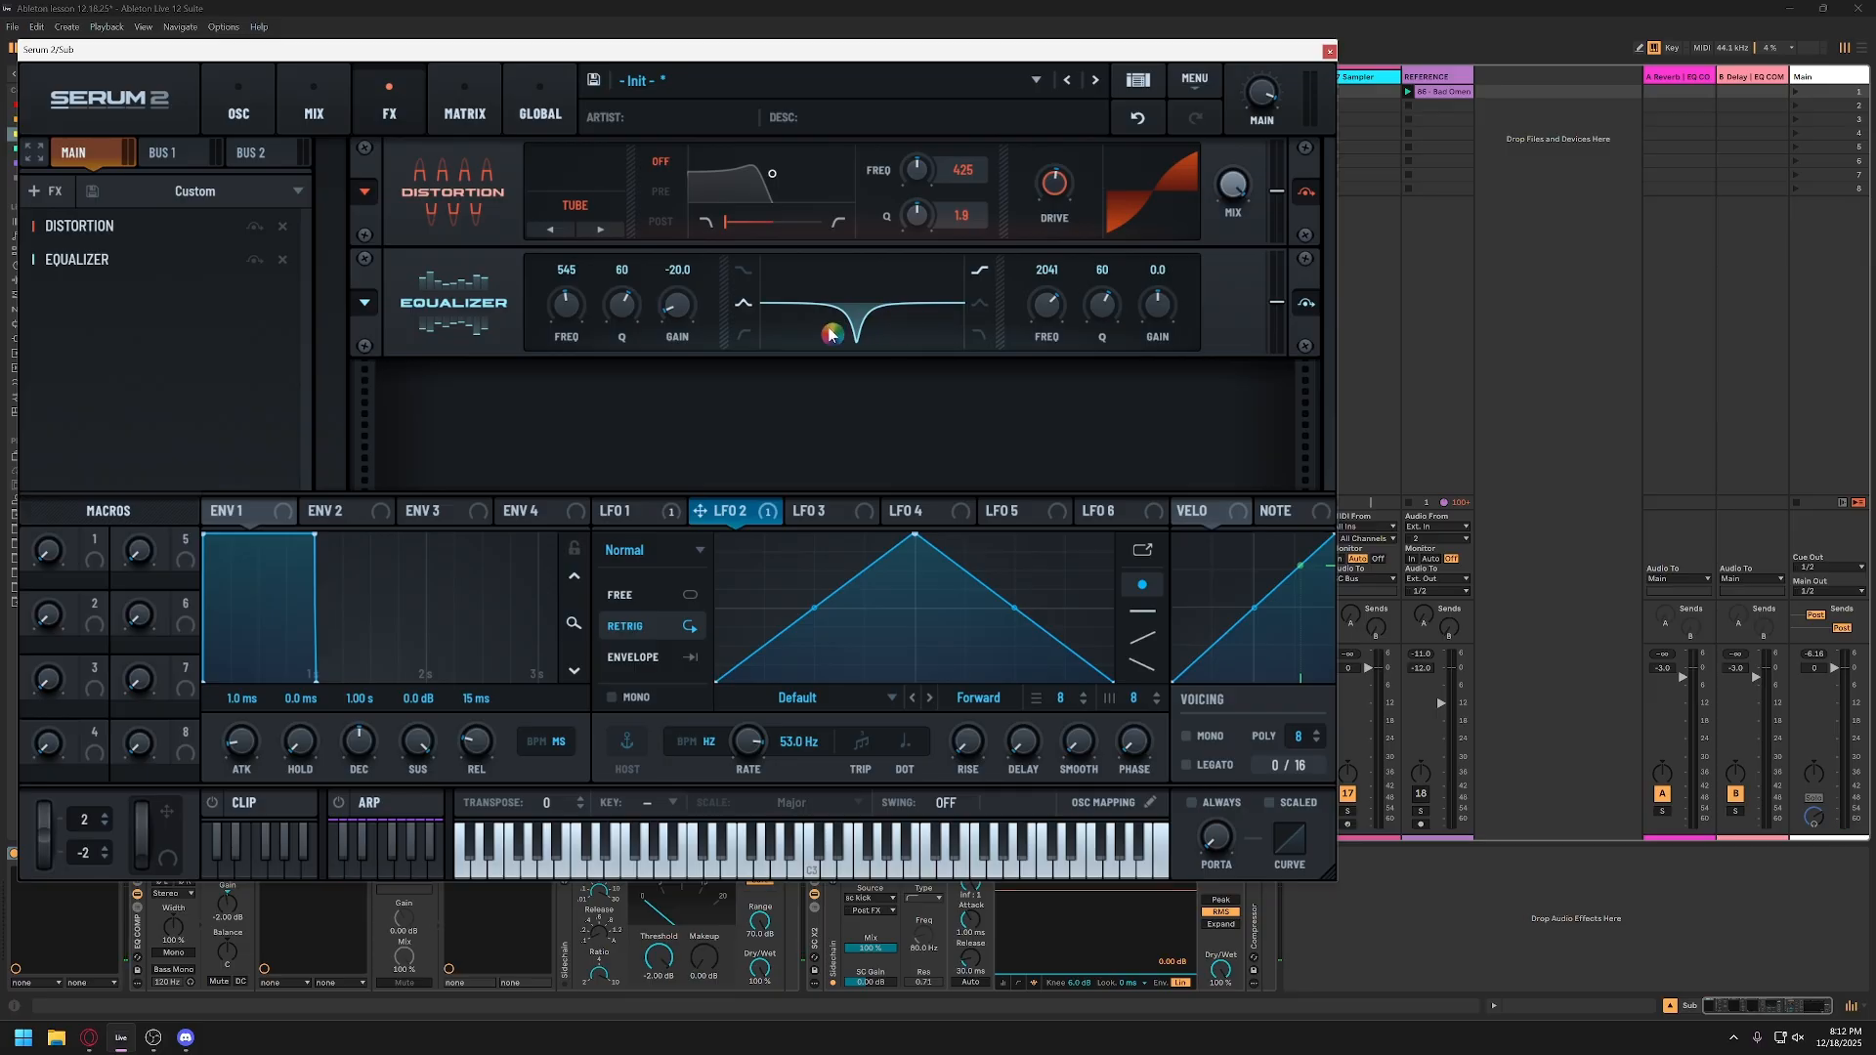
key("s")
left_click_drag(673, 315, 671, 286)
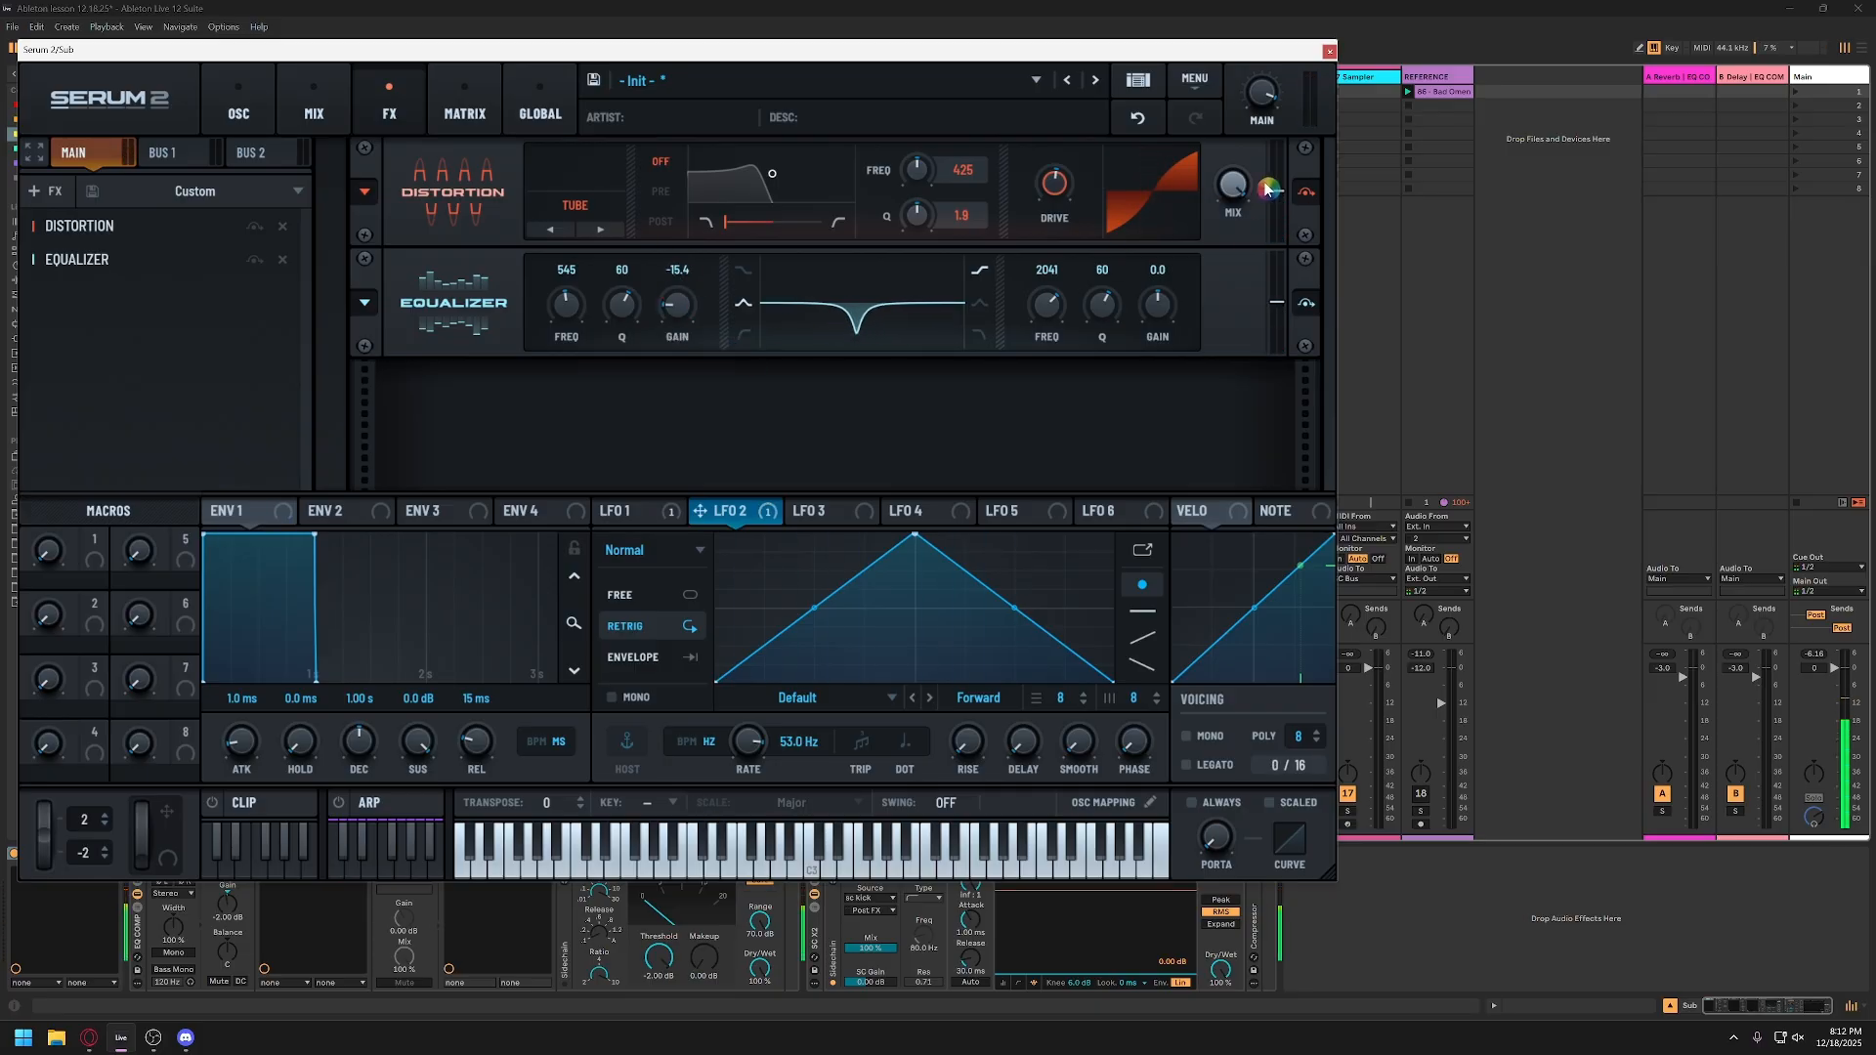
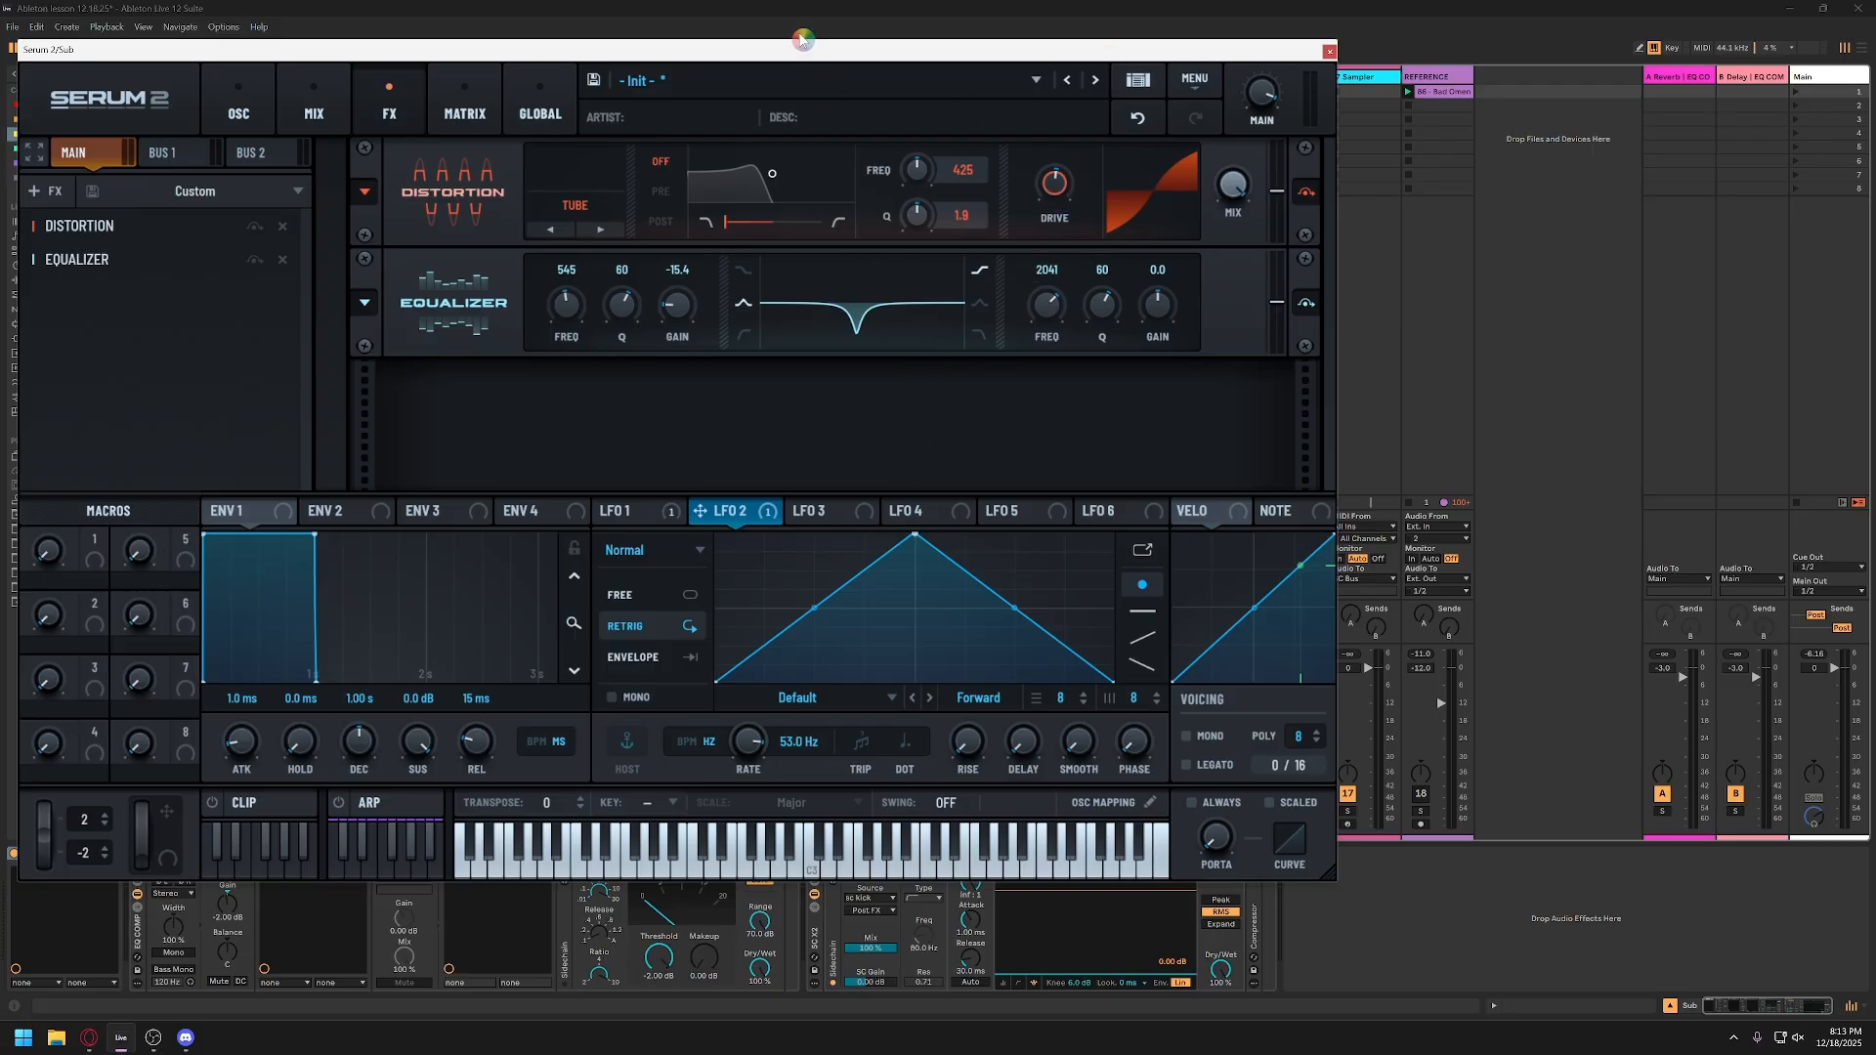
Step: Turn off the EQ COMP and SC X2 racks on the Sub track, keeping Serum 2's effects page in view
left_click_drag(802, 47, 1256, 9)
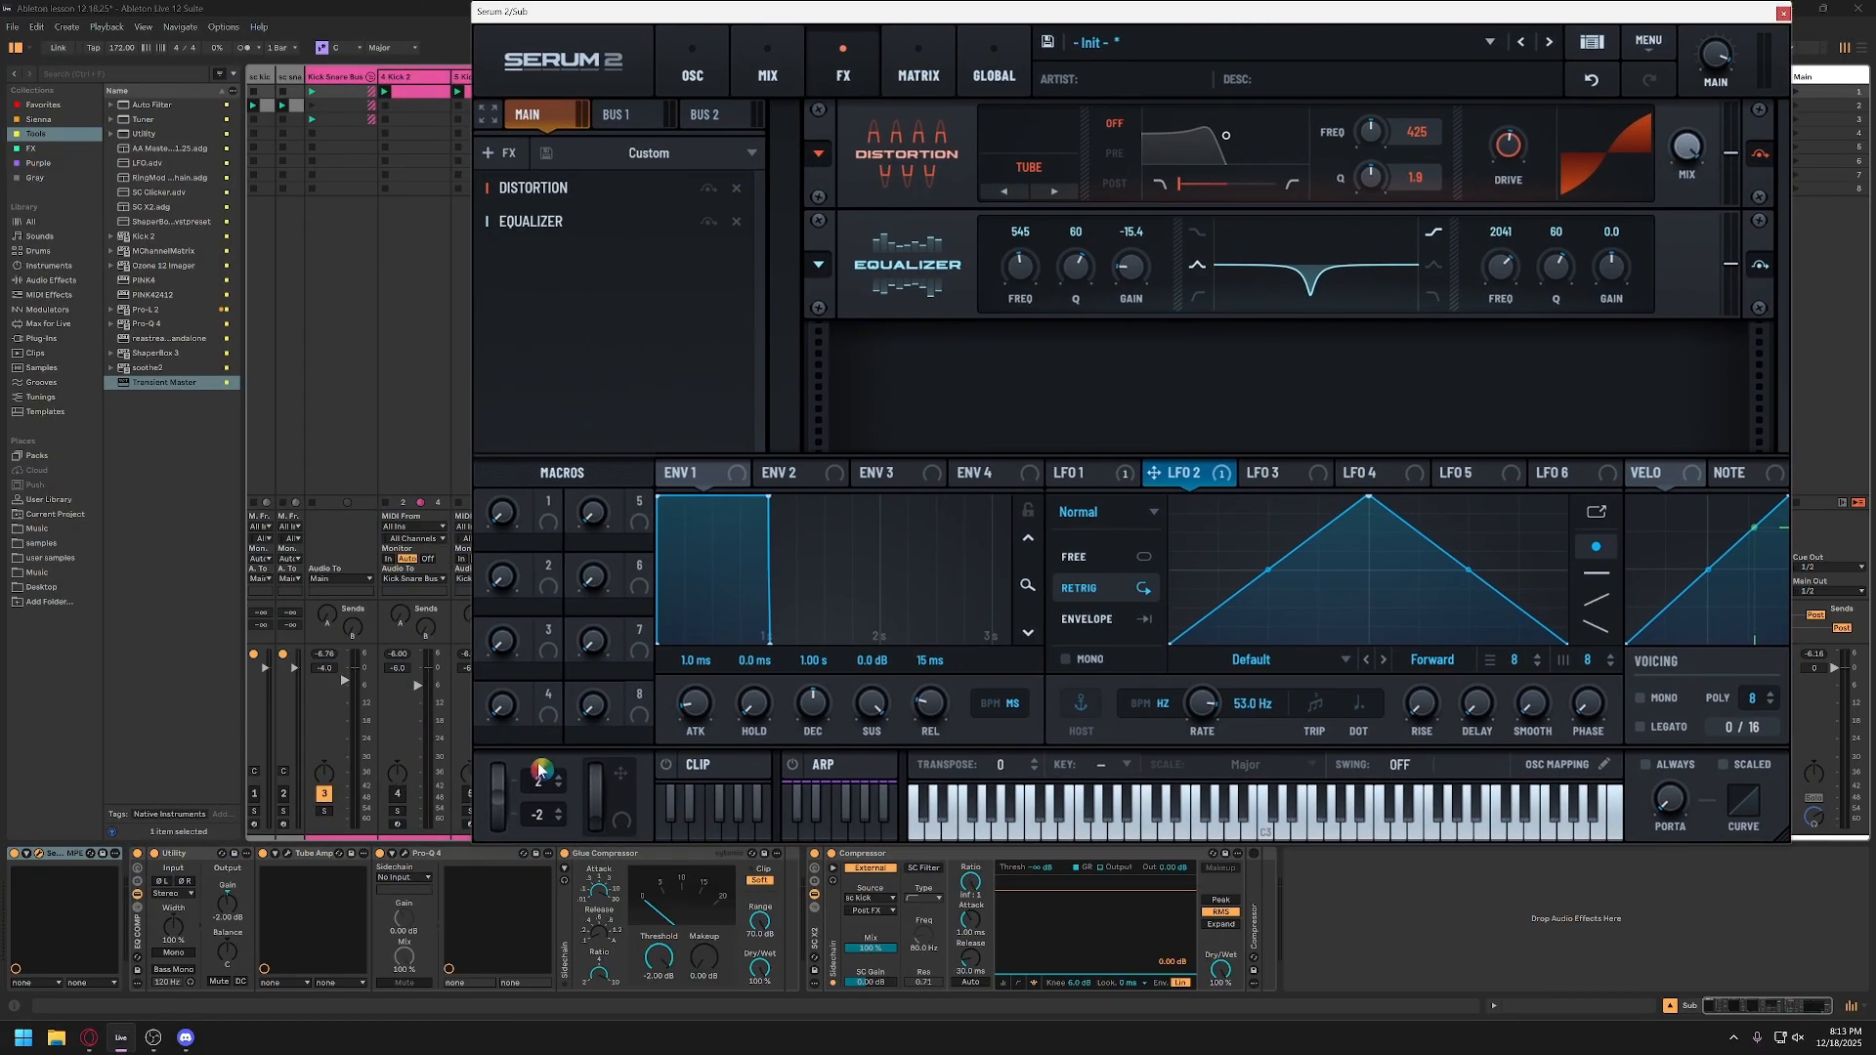
left_click(147, 857)
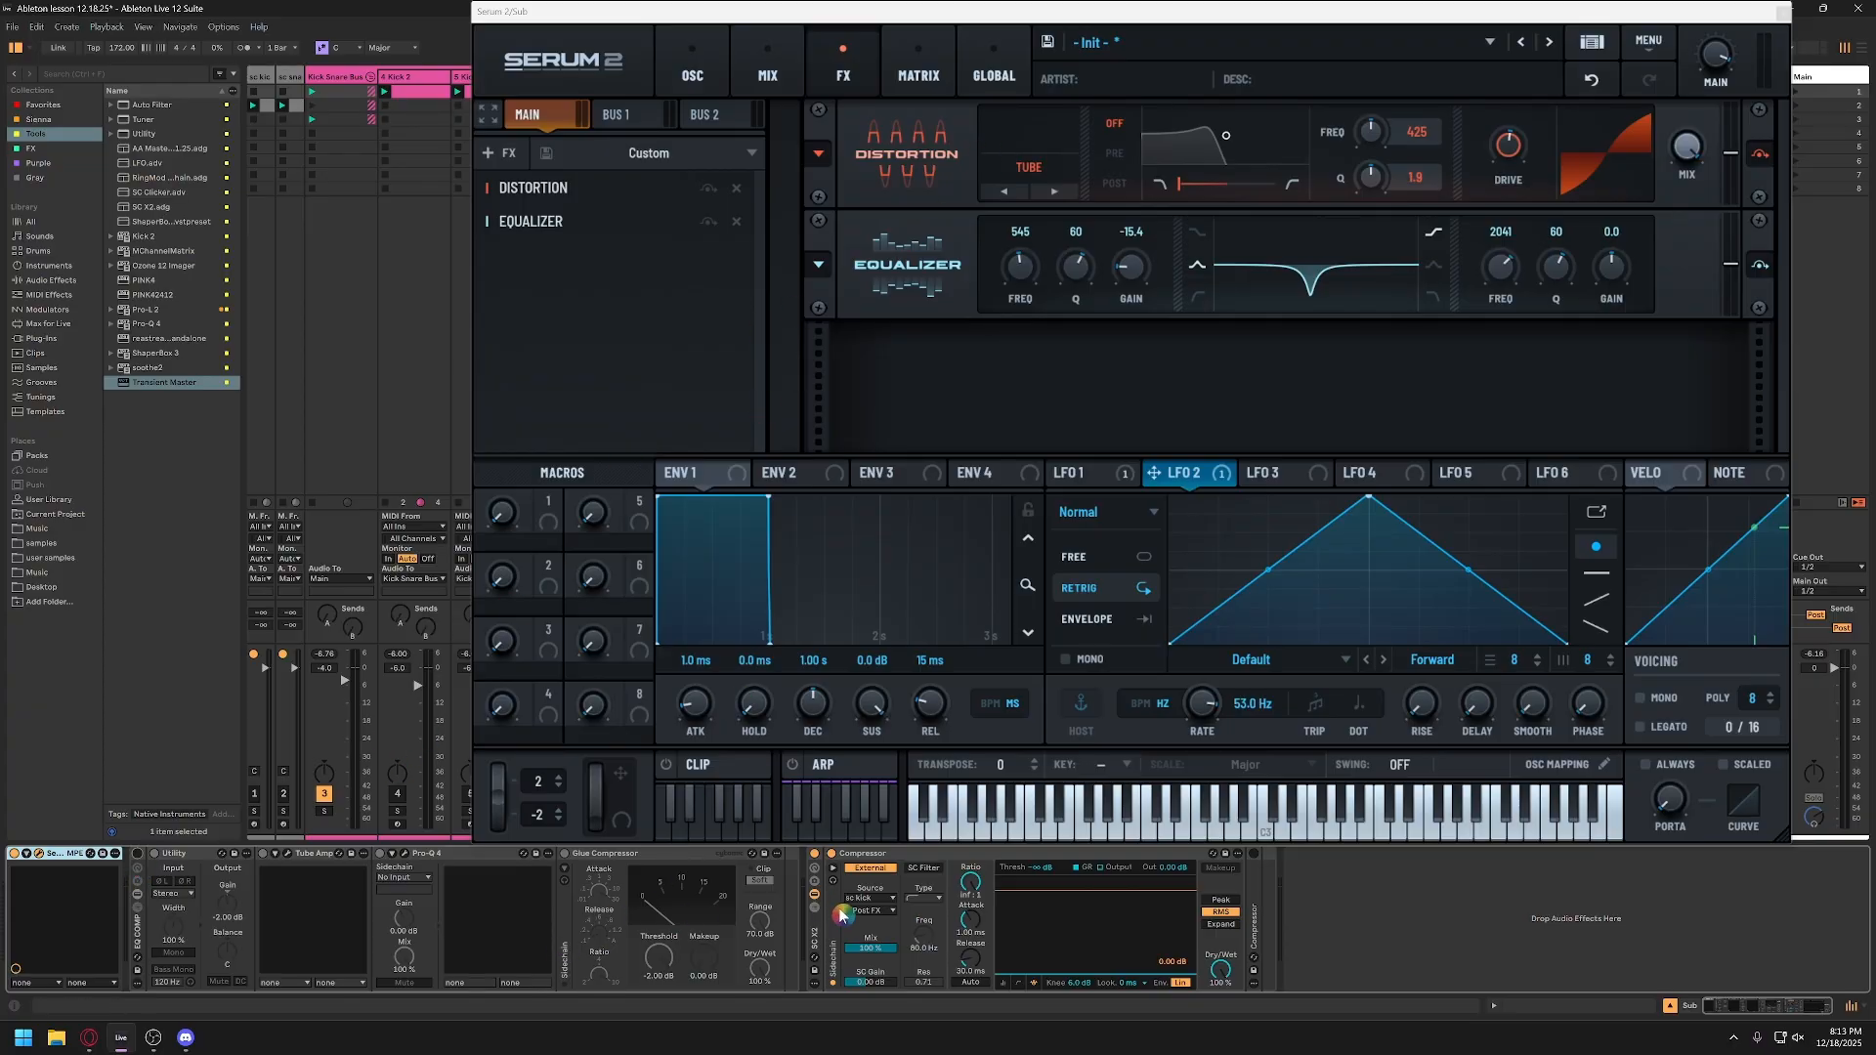
left_click(815, 854)
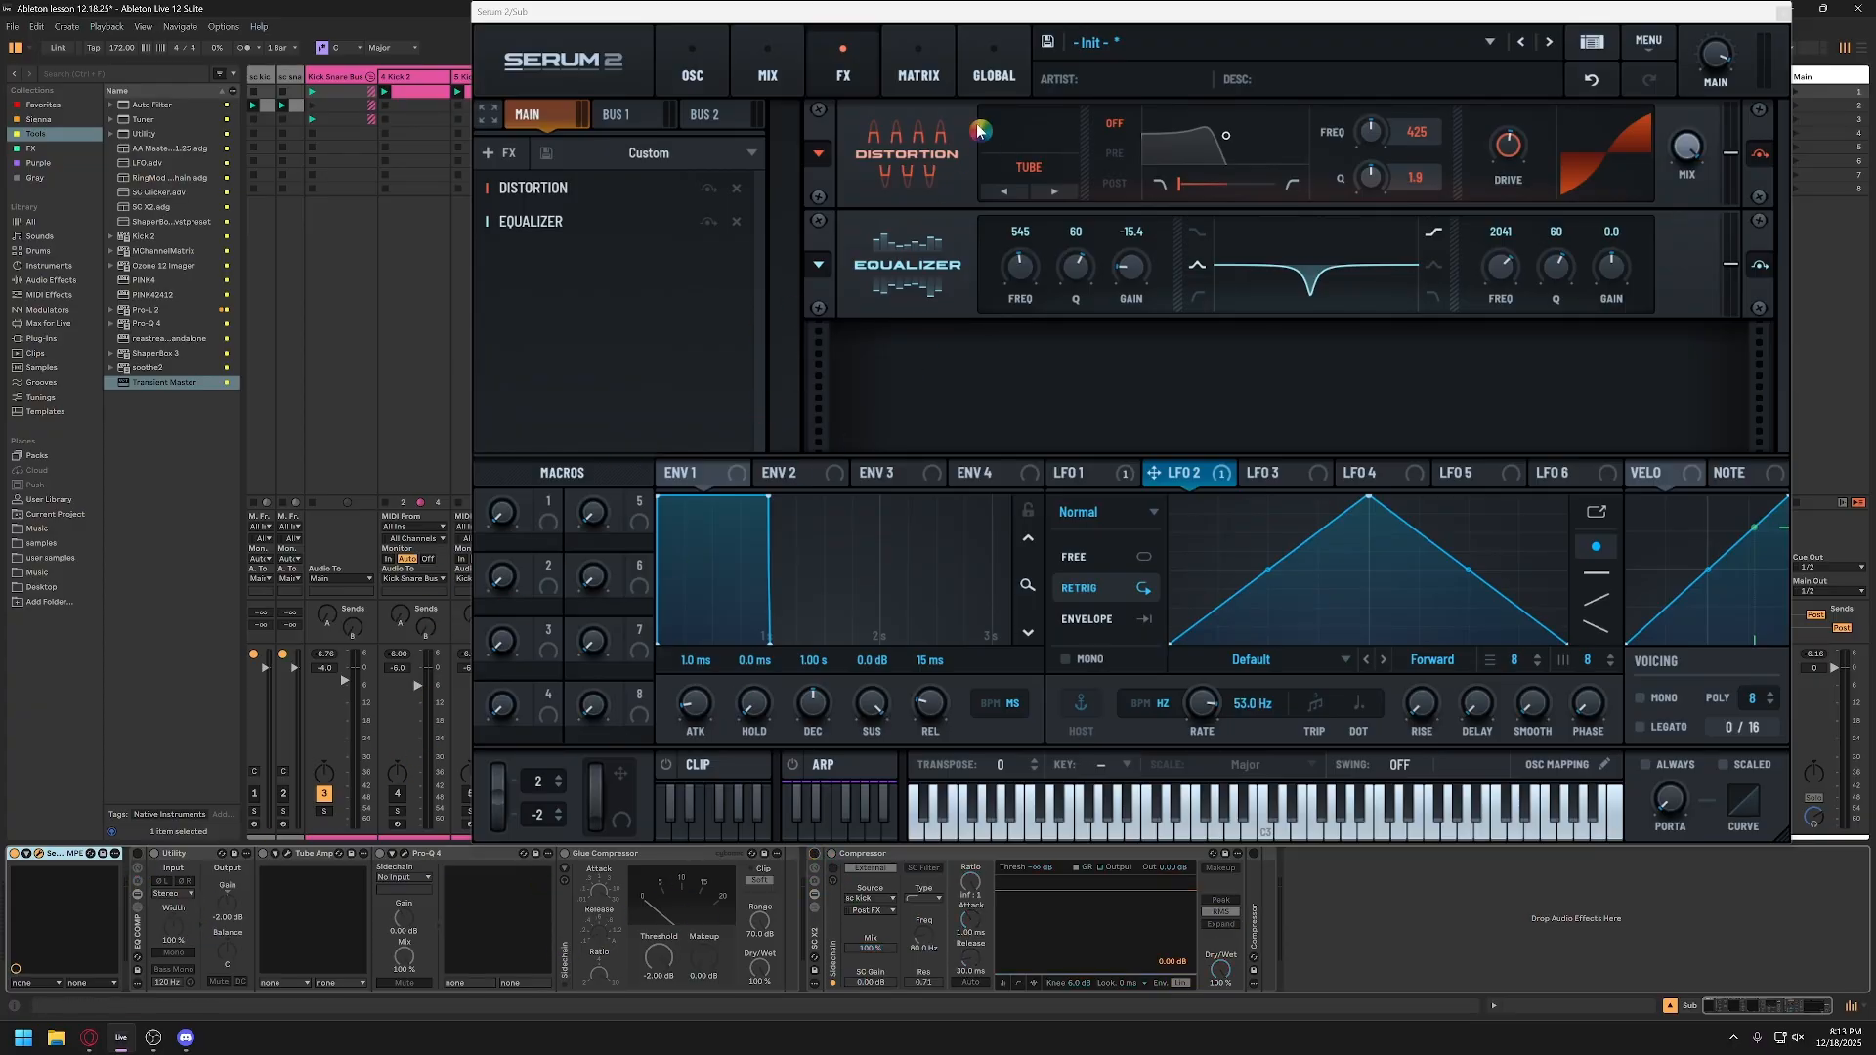
left_click_drag(1016, 20, 628, 83)
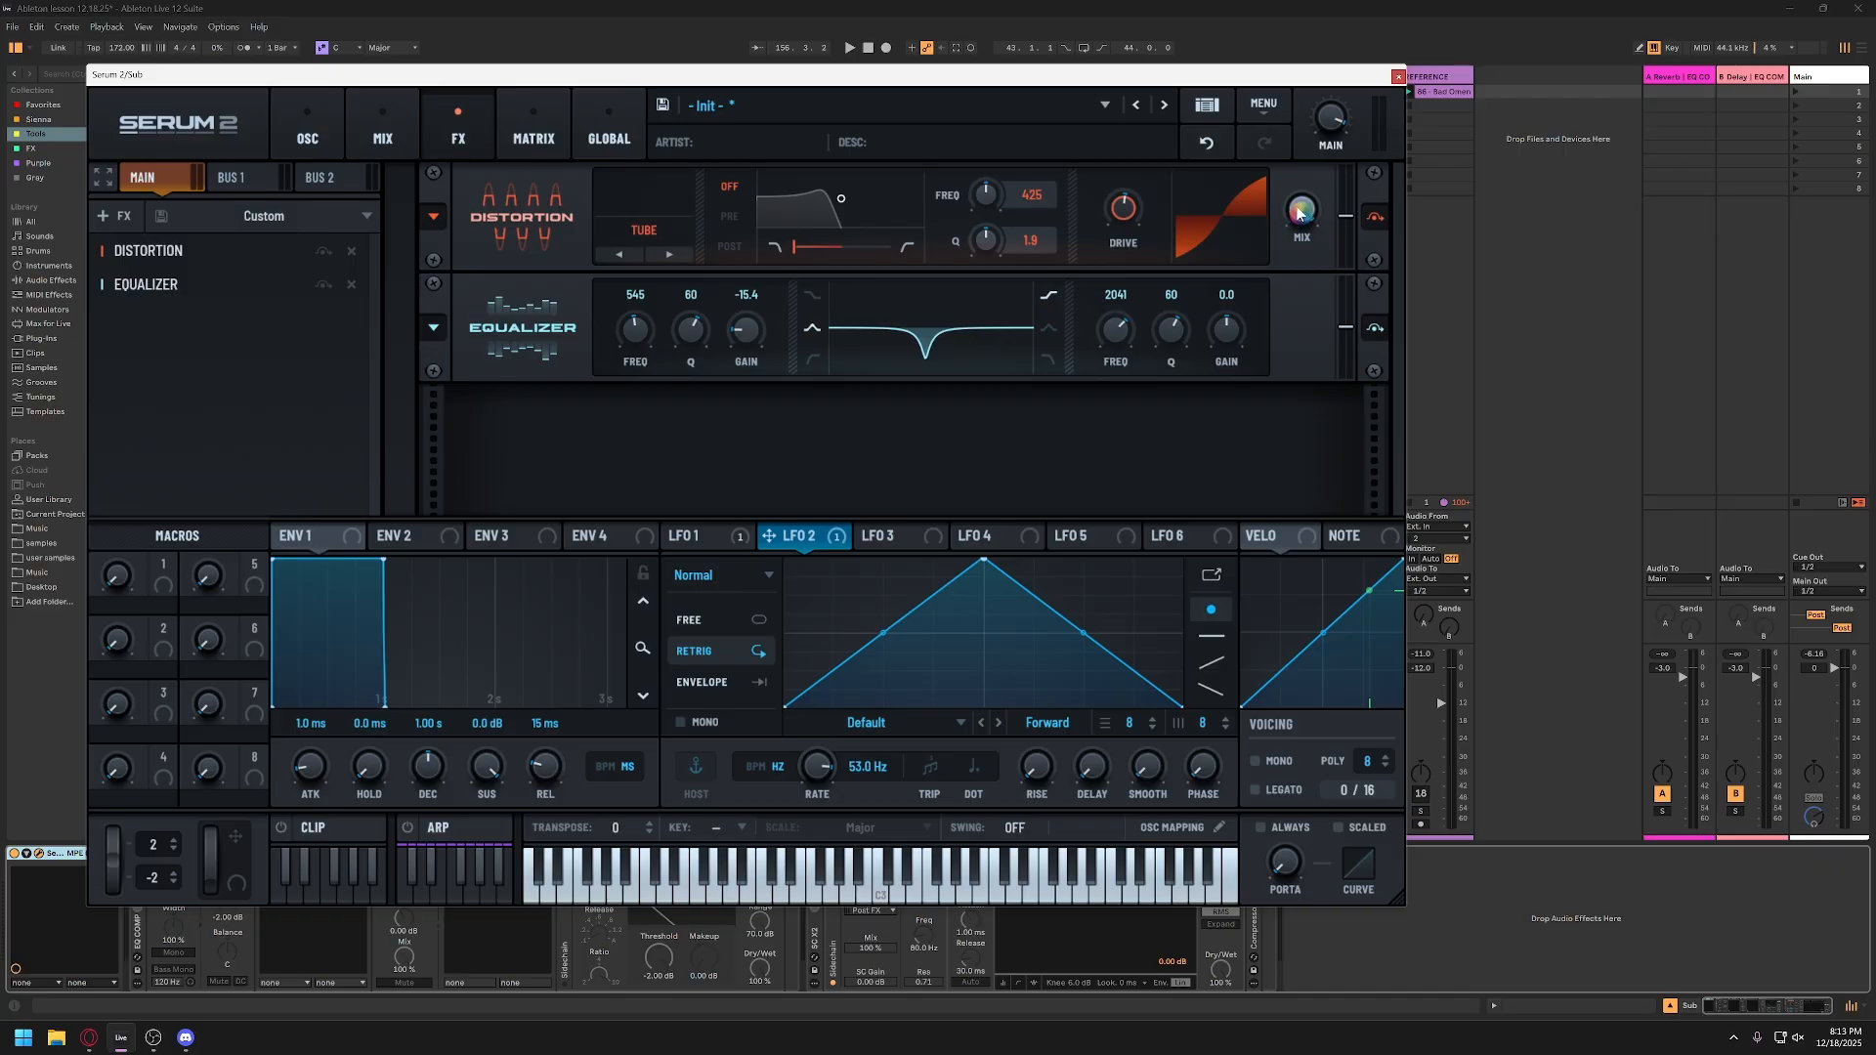
Step: Audition the sub with Serum 2's distortion bypassed and with the noise oscillator off, setting the main volume to 66%
left_click(325, 254)
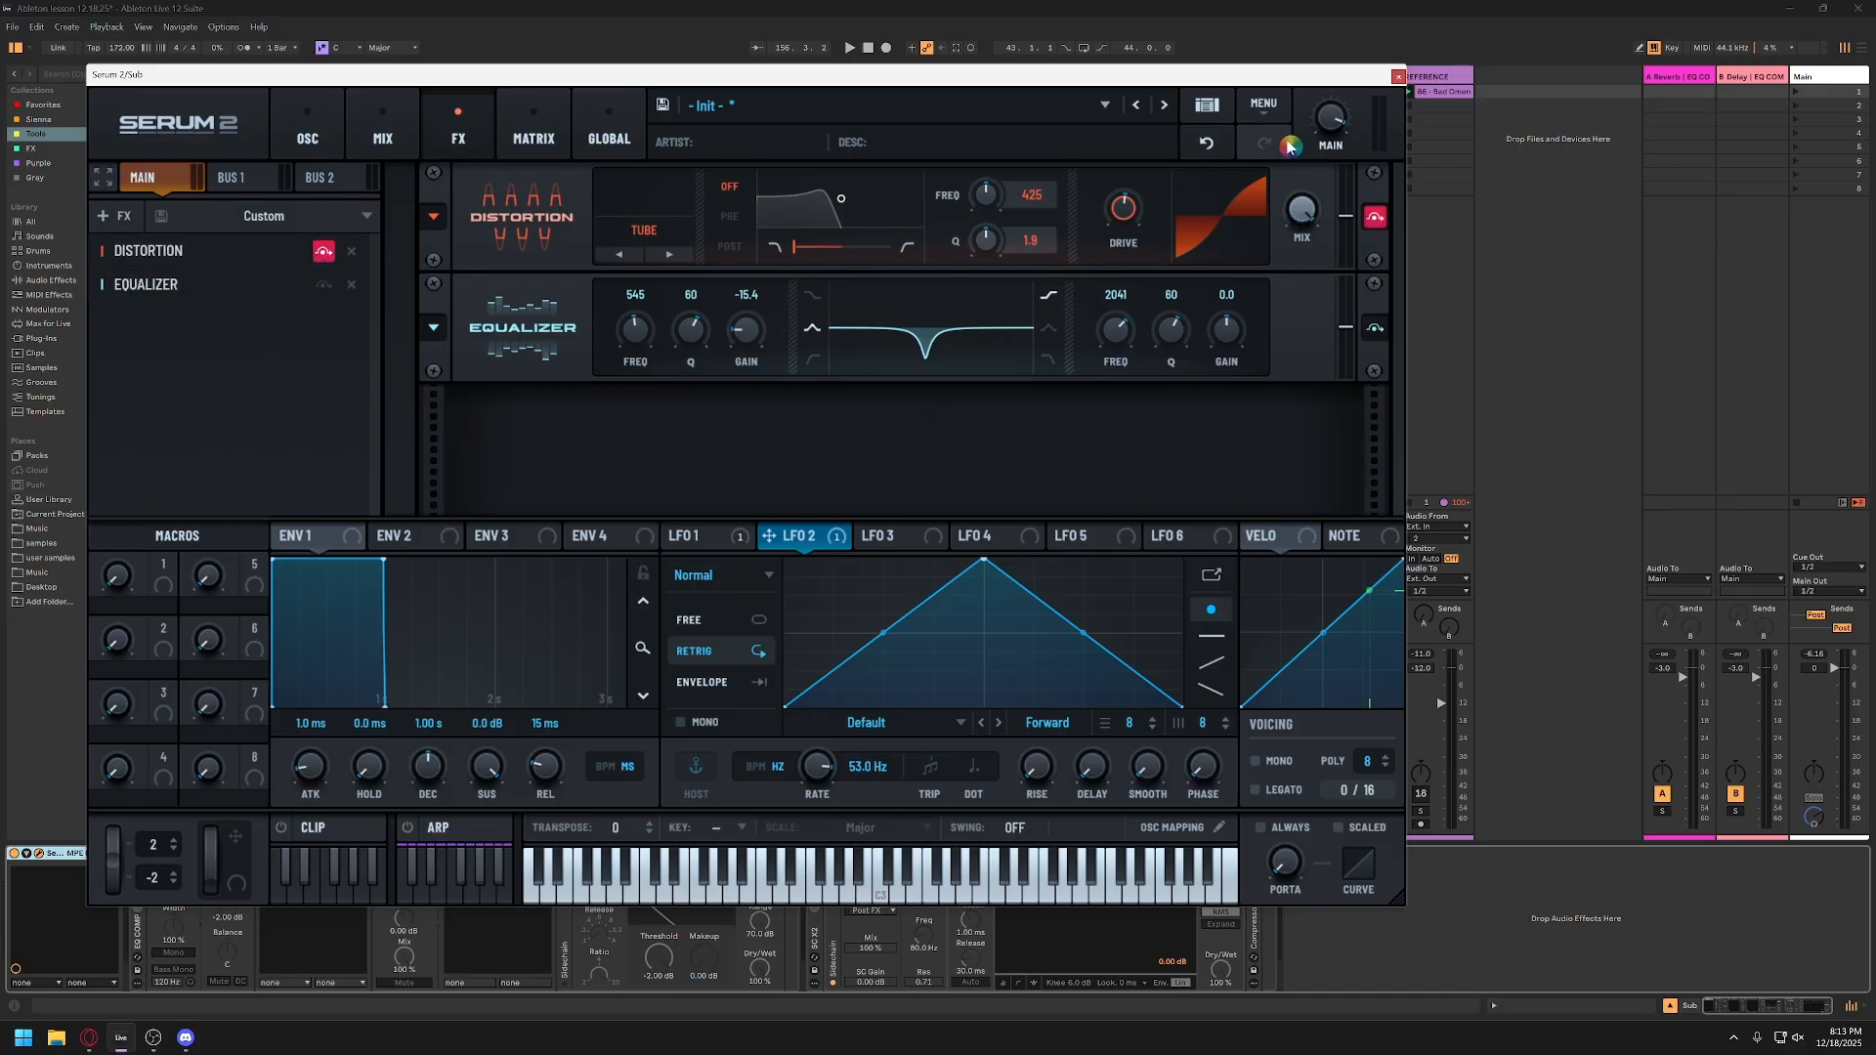
left_click_drag(1331, 124, 1329, 157)
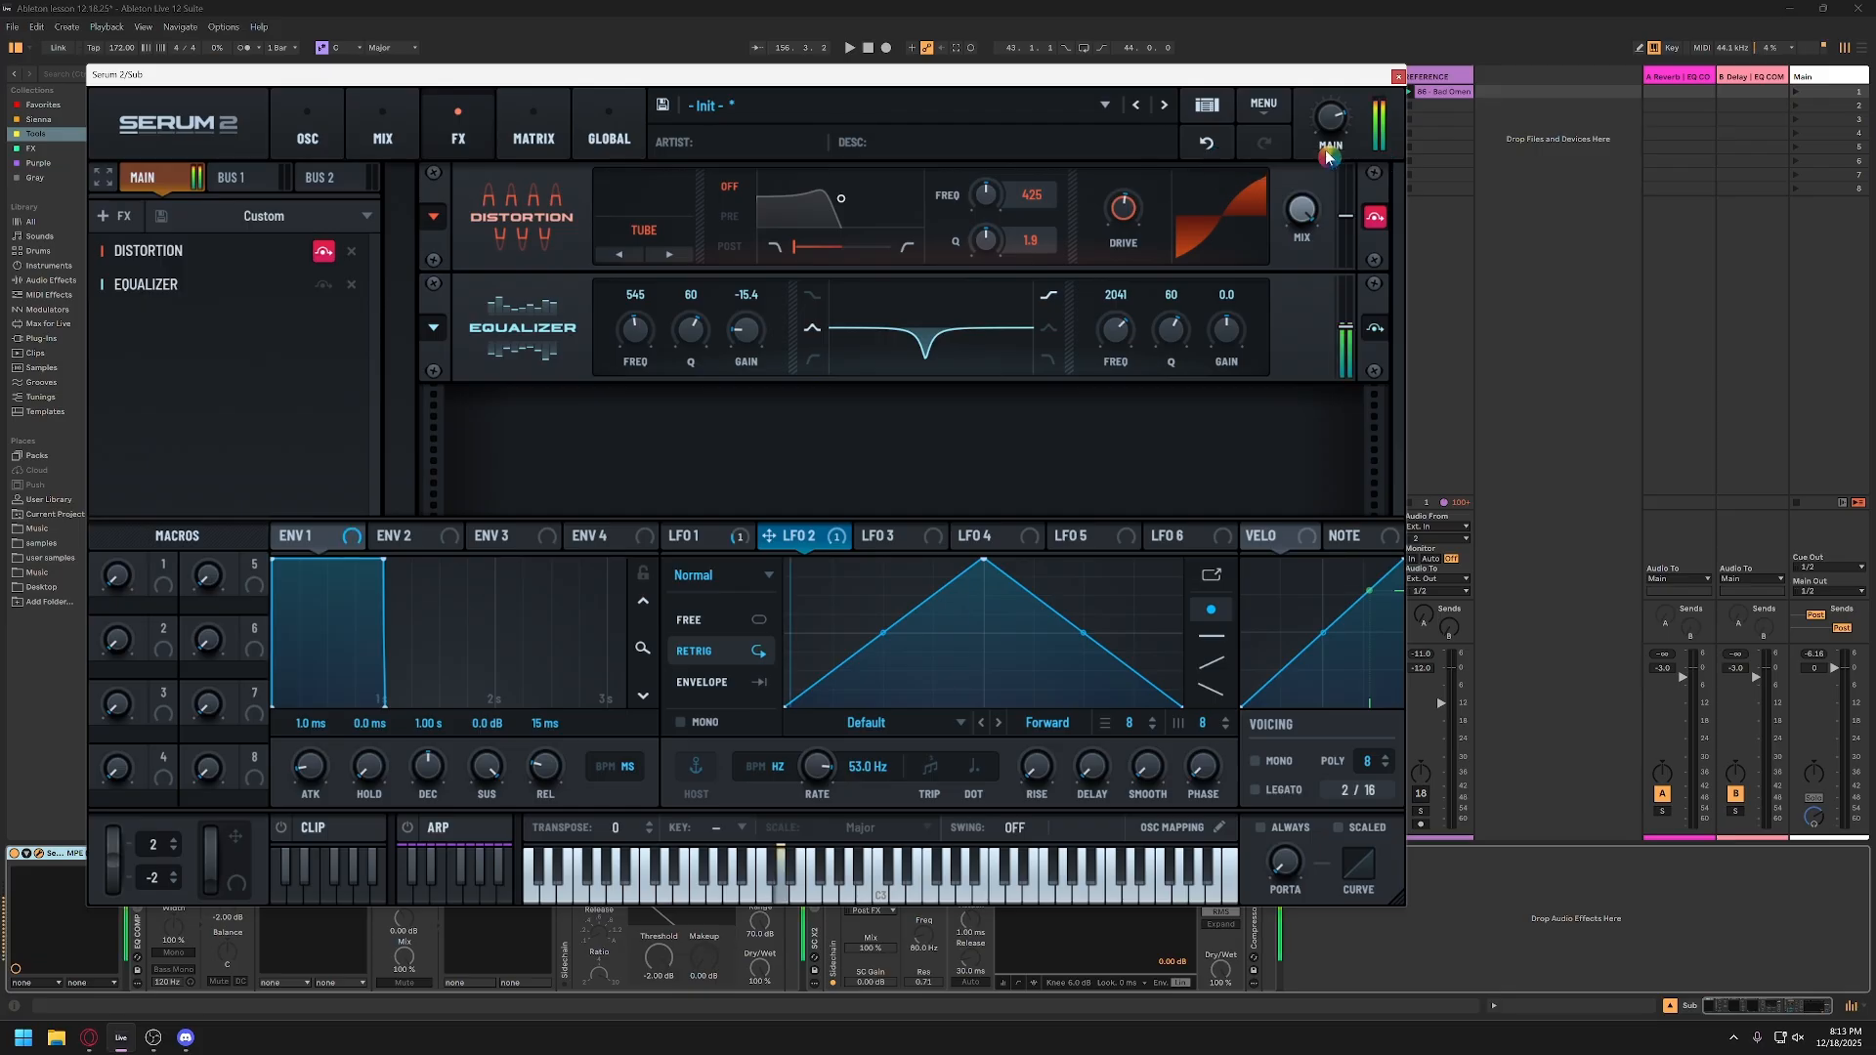
left_click(321, 144)
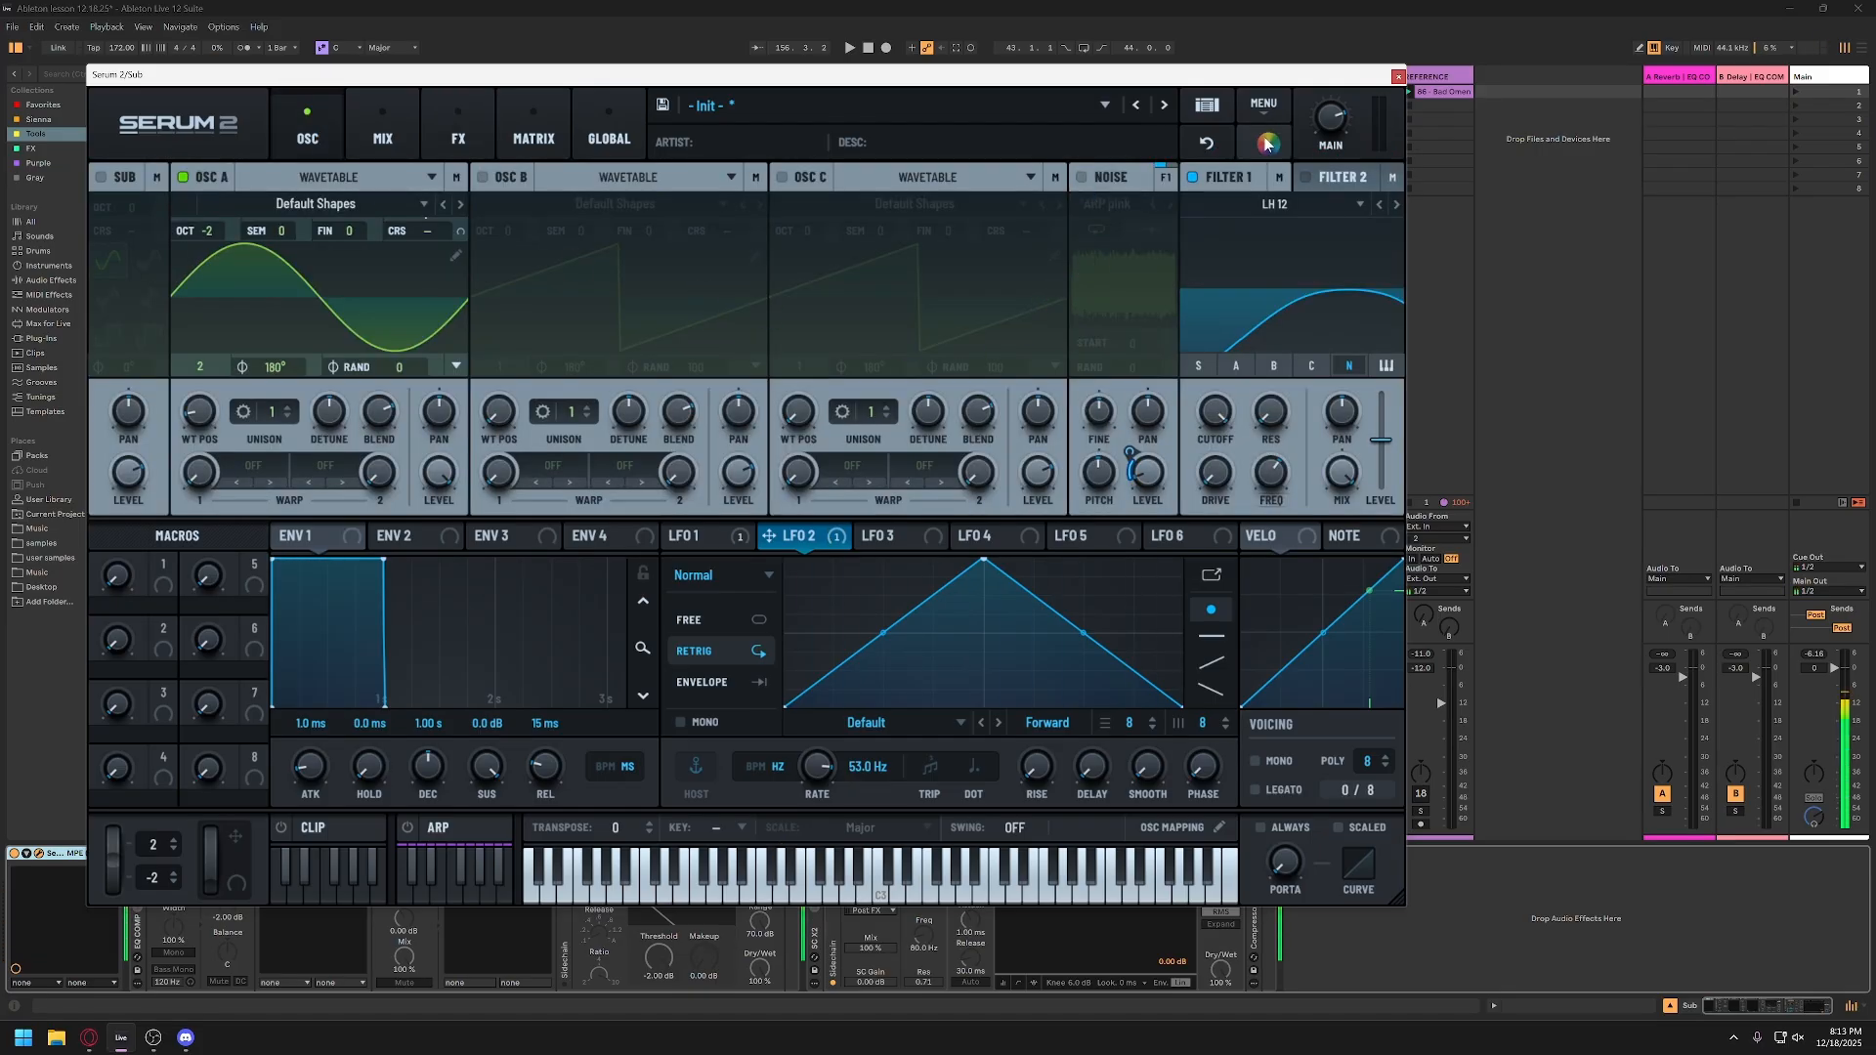
mouse_move(1327, 132)
left_mouse_down()
mouse_move(1329, 168)
mouse_move(1329, 143)
left_mouse_up()
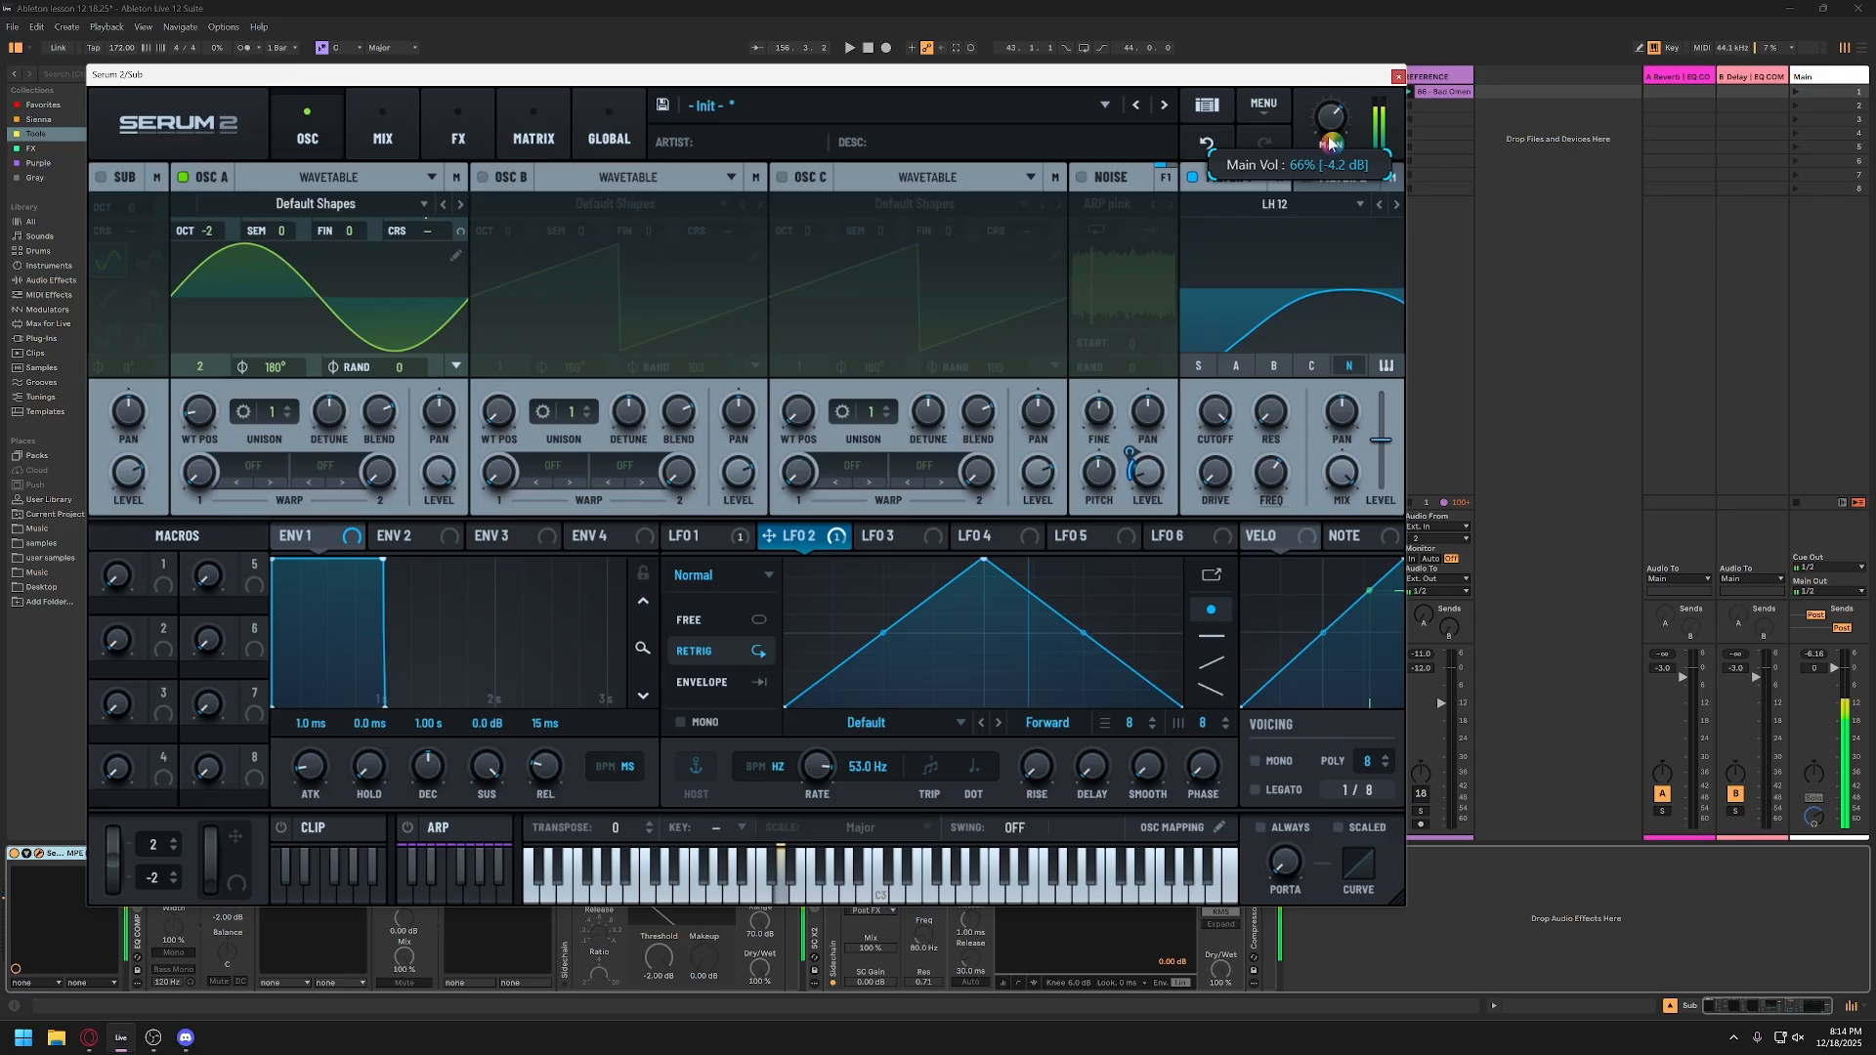
left_click(458, 132)
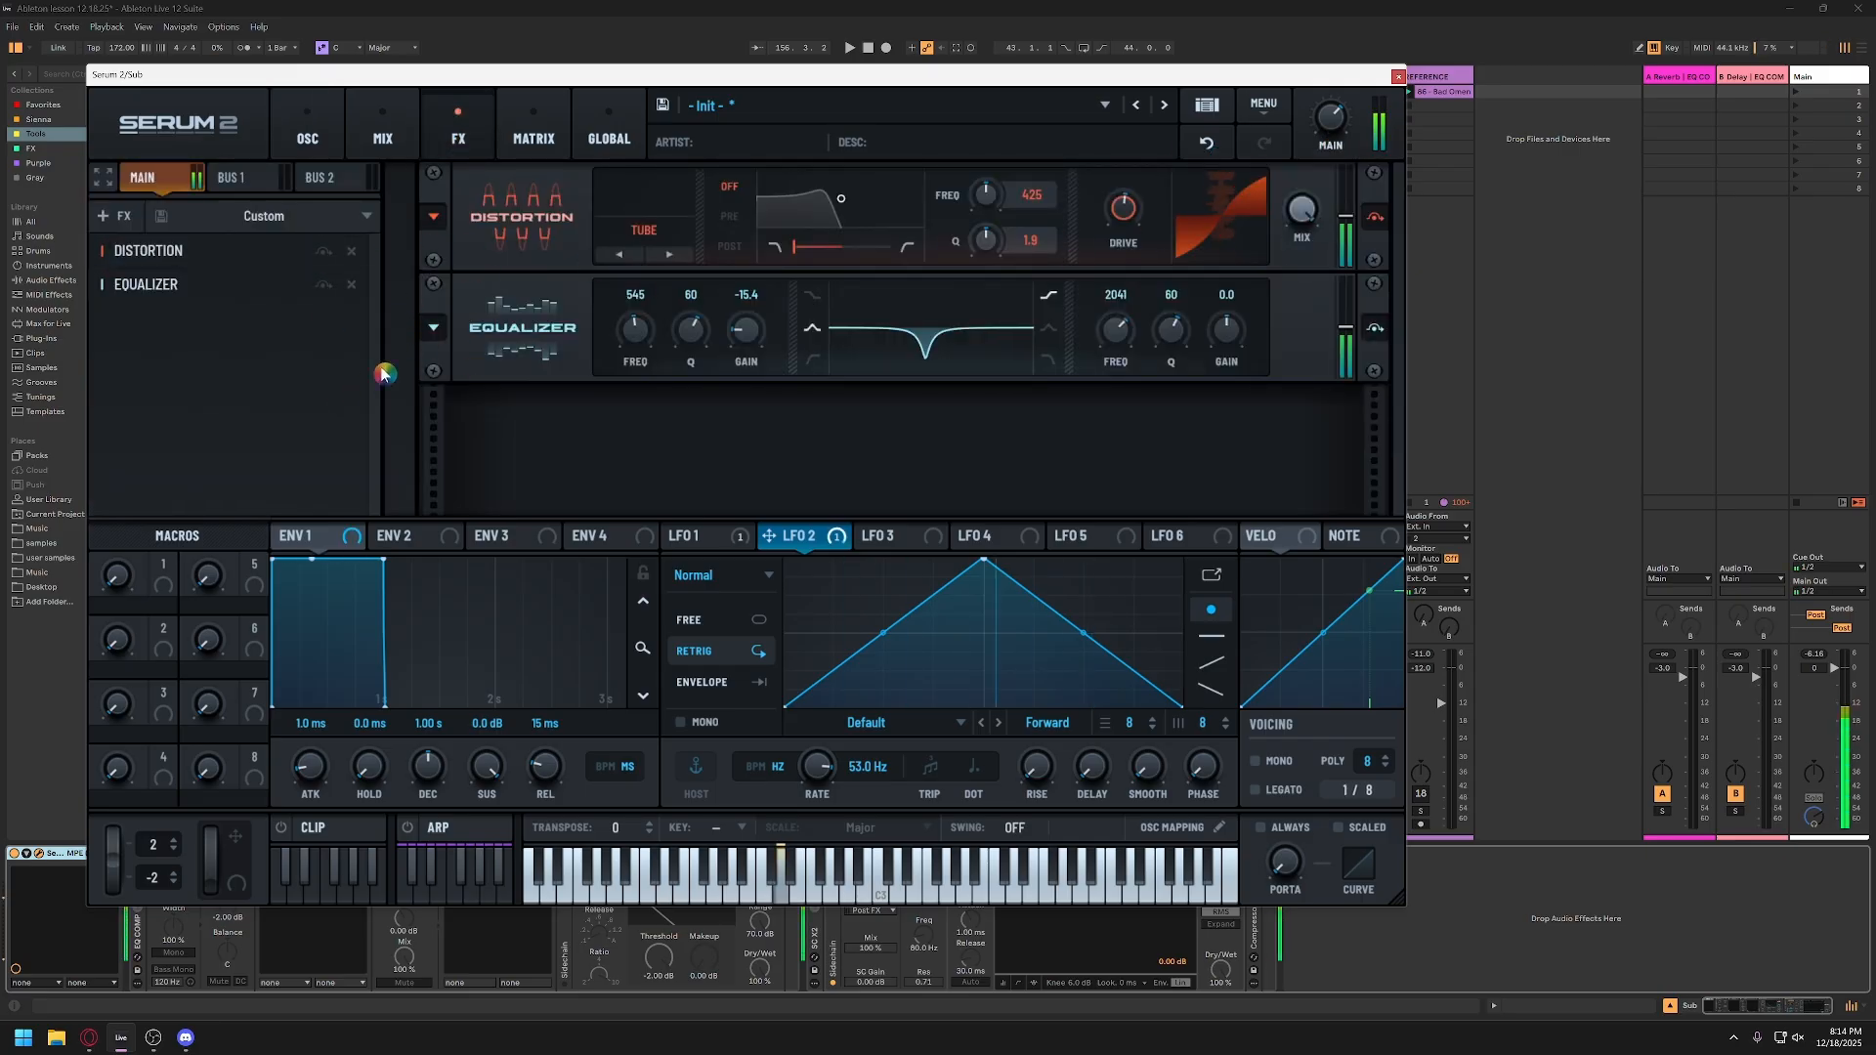
Step: Turn the EQ COMP rack back on and open its Tube Amp plugin beside Serum 2
left_click_drag(582, 76, 918, 61)
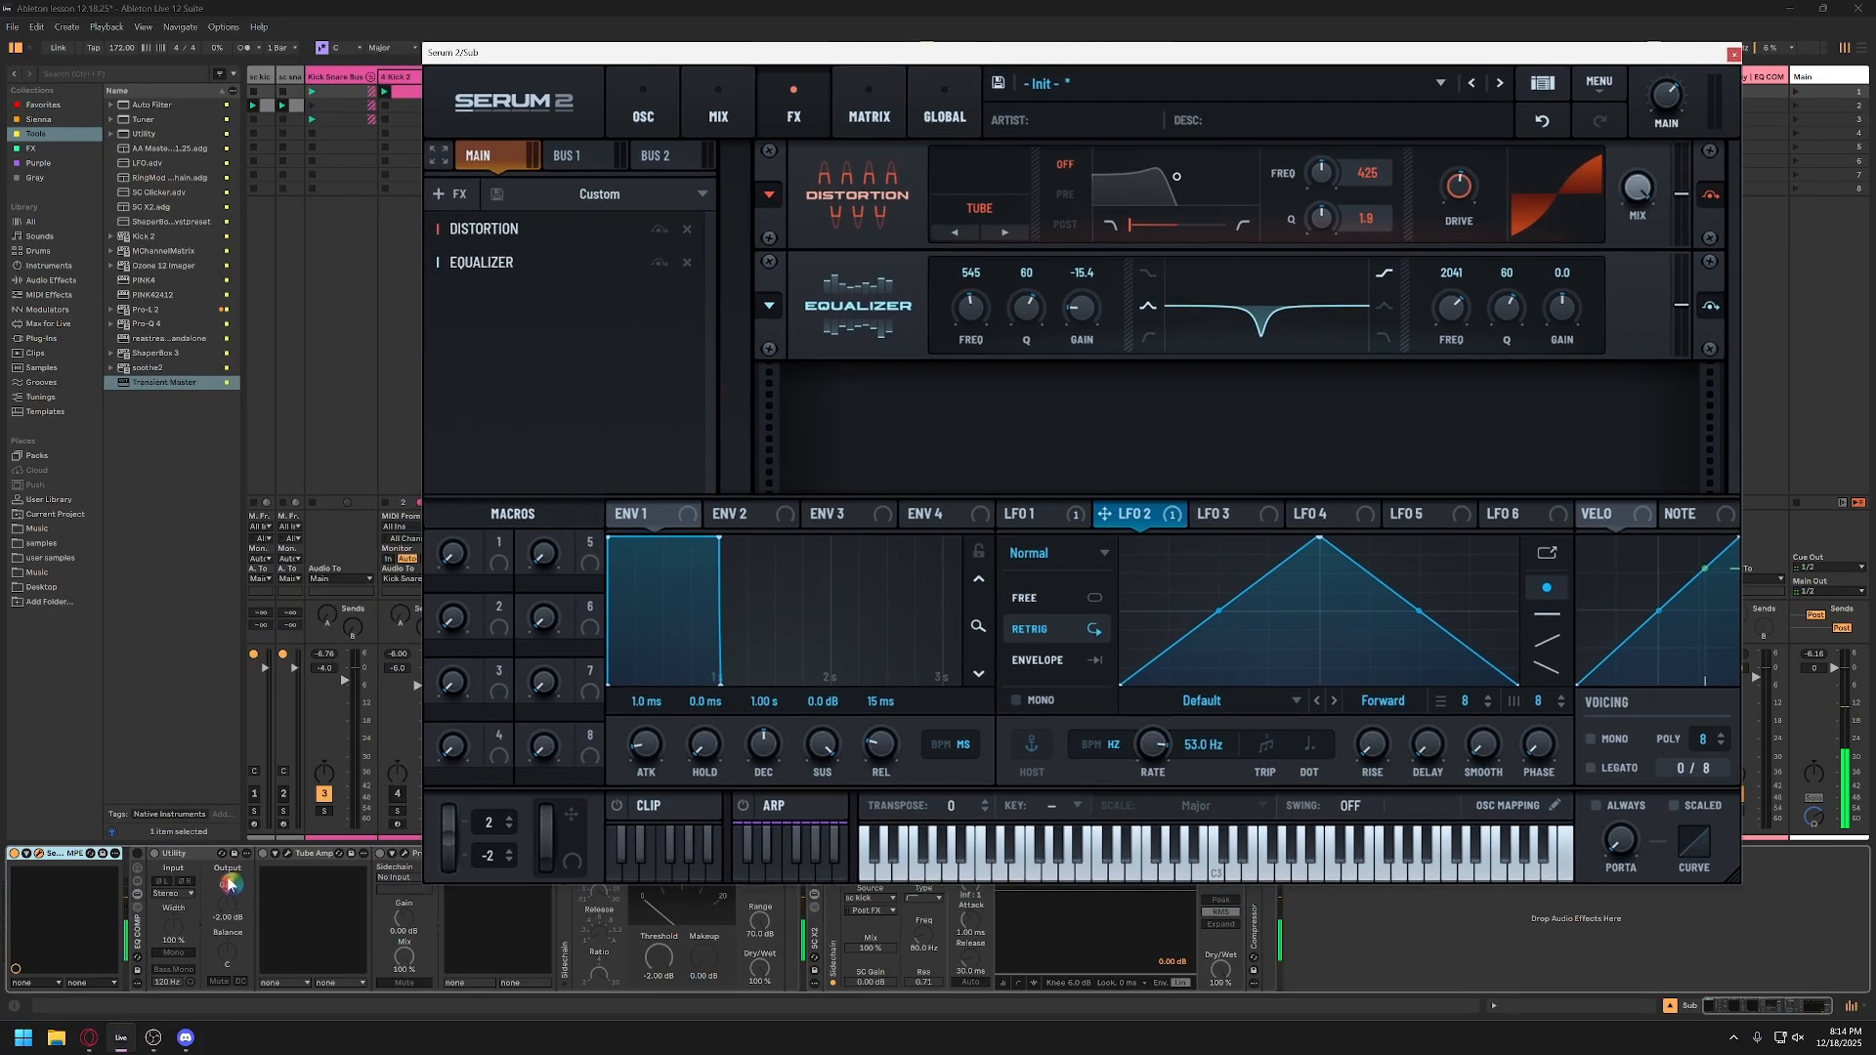
left_click(137, 856)
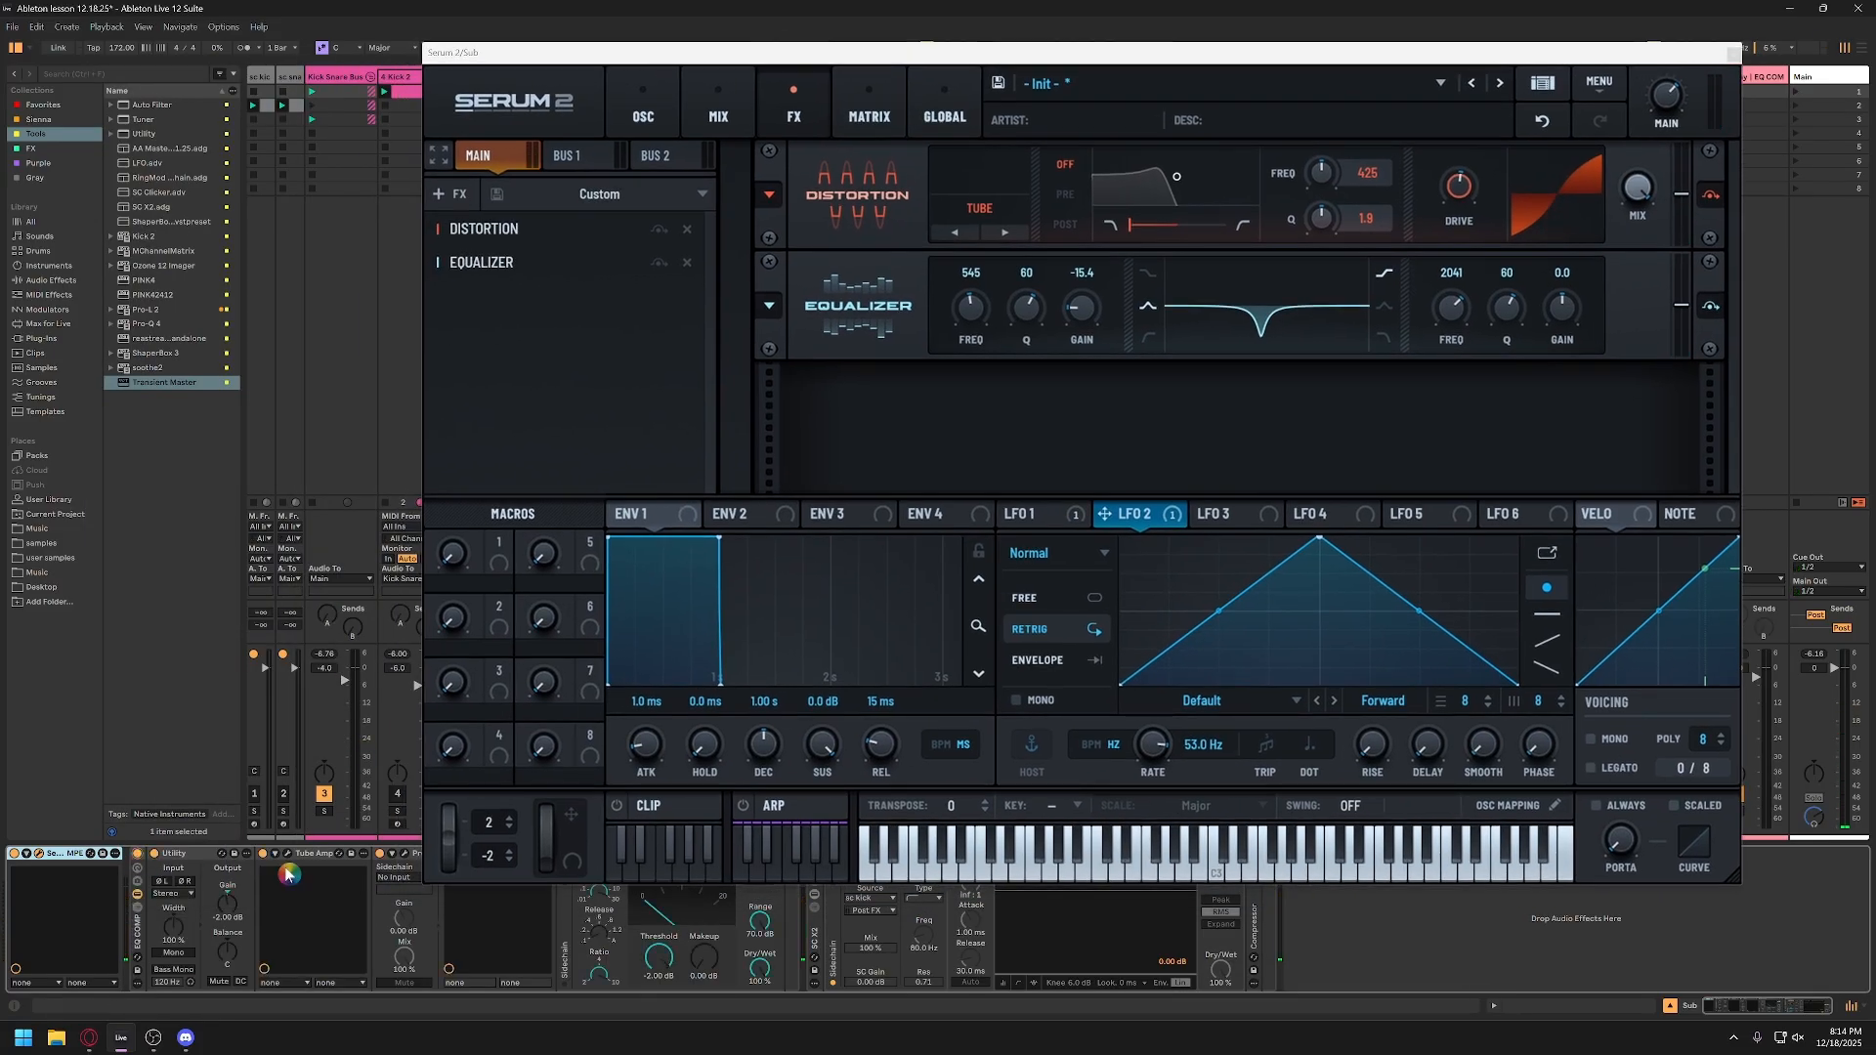
left_click(288, 855)
left_click(287, 855)
left_click(287, 858)
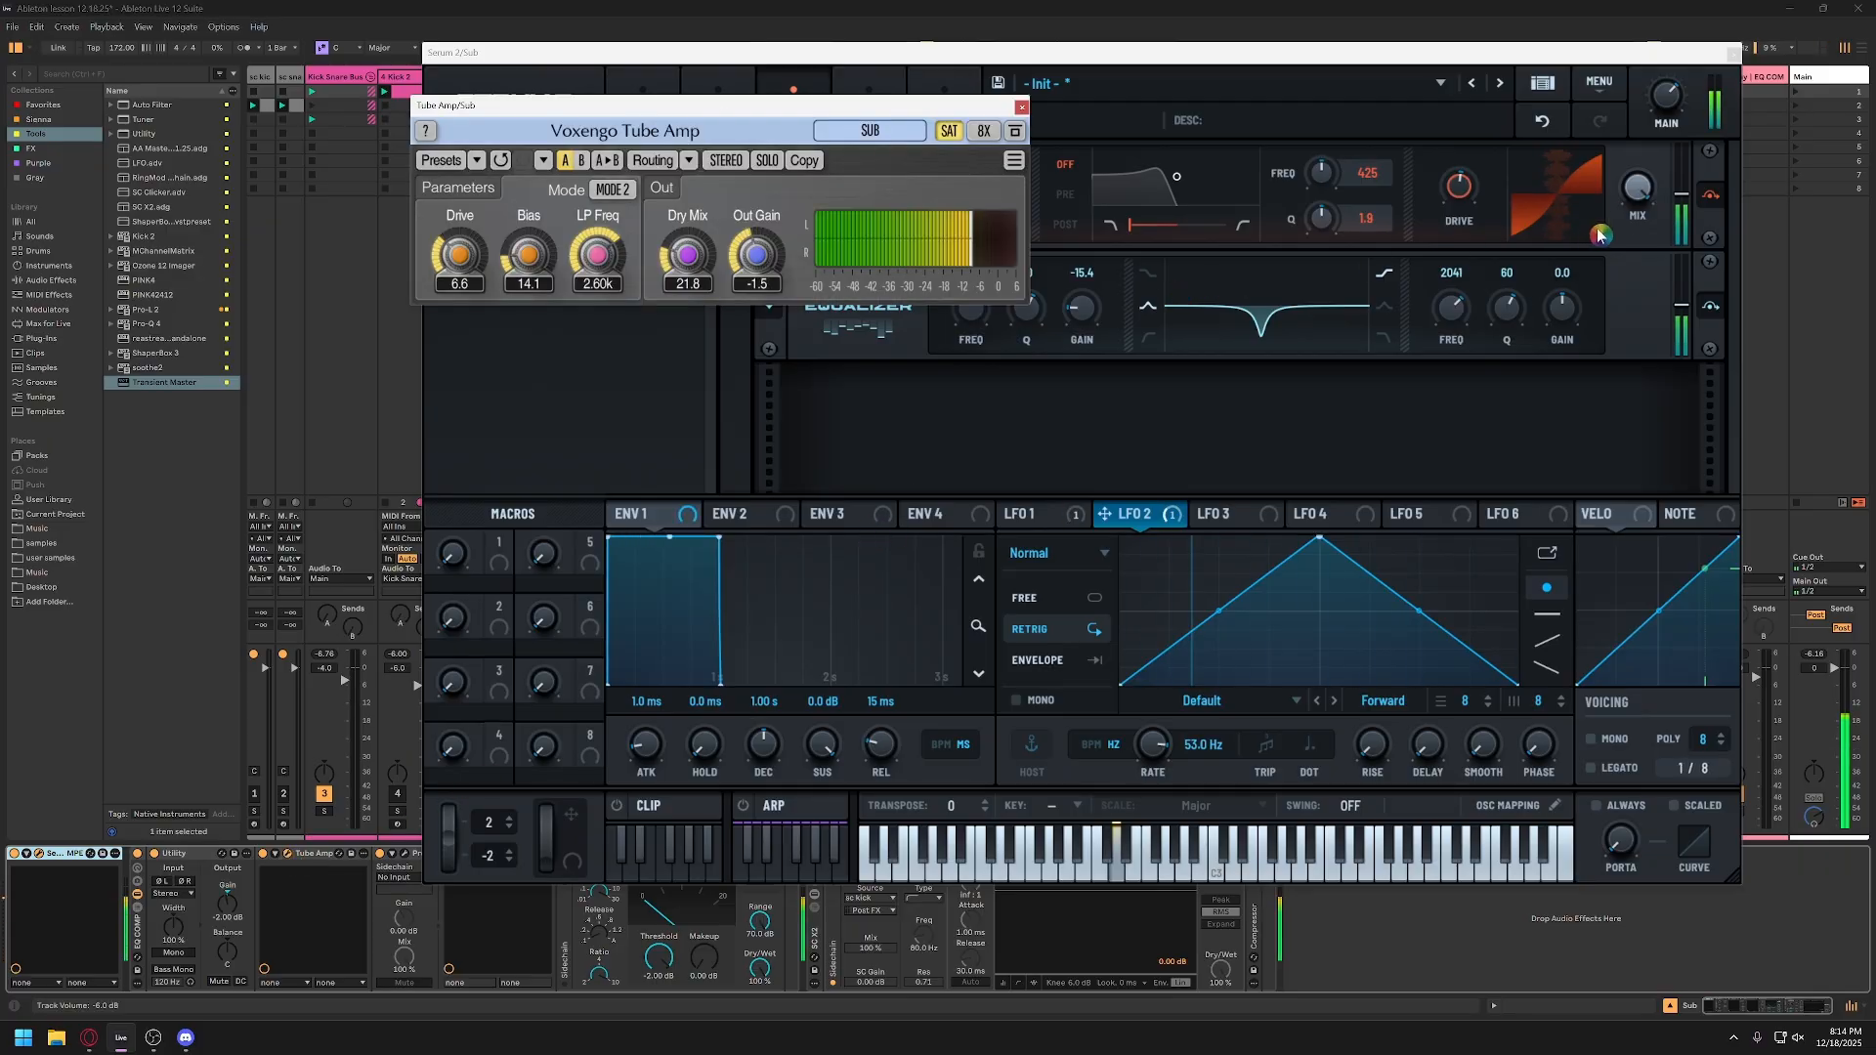
left_click_drag(956, 108, 629, 143)
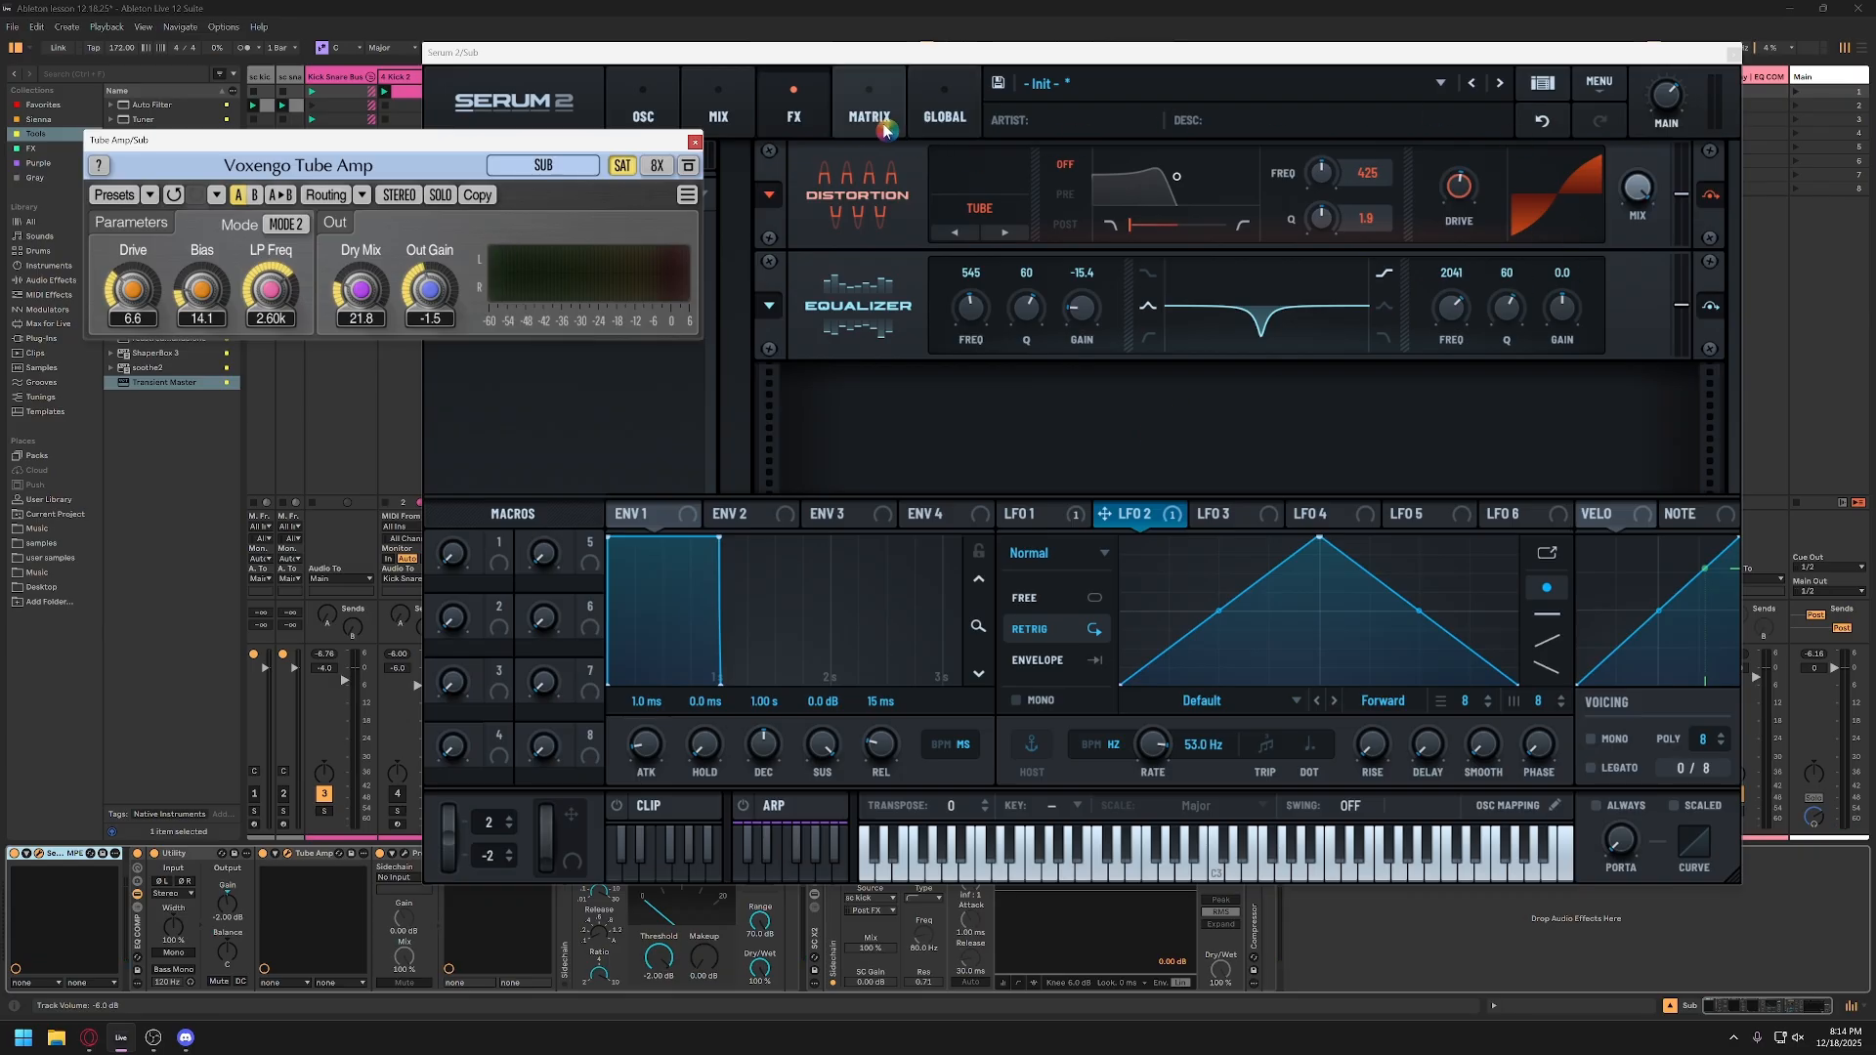
Step: Enable the ARP pink noise oscillator on Serum 2's oscillator page
left_click(719, 112)
left_click(643, 112)
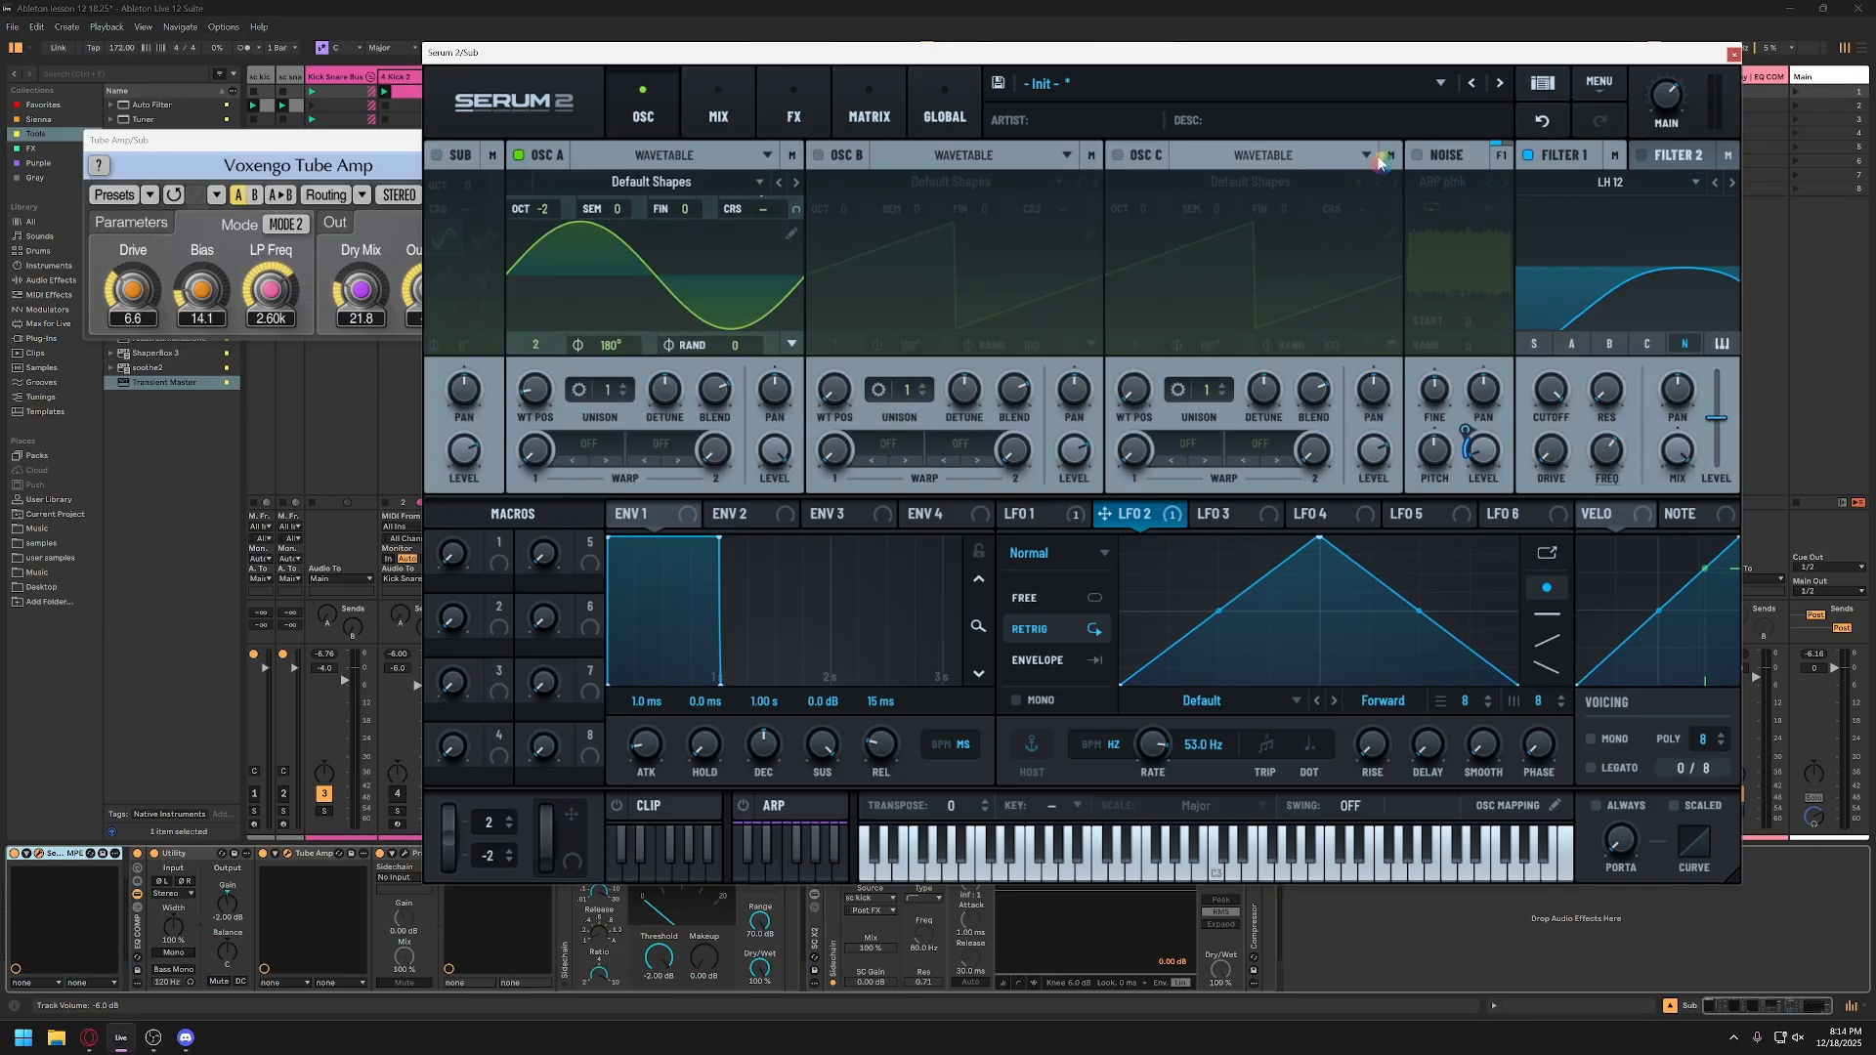
left_click(1417, 156)
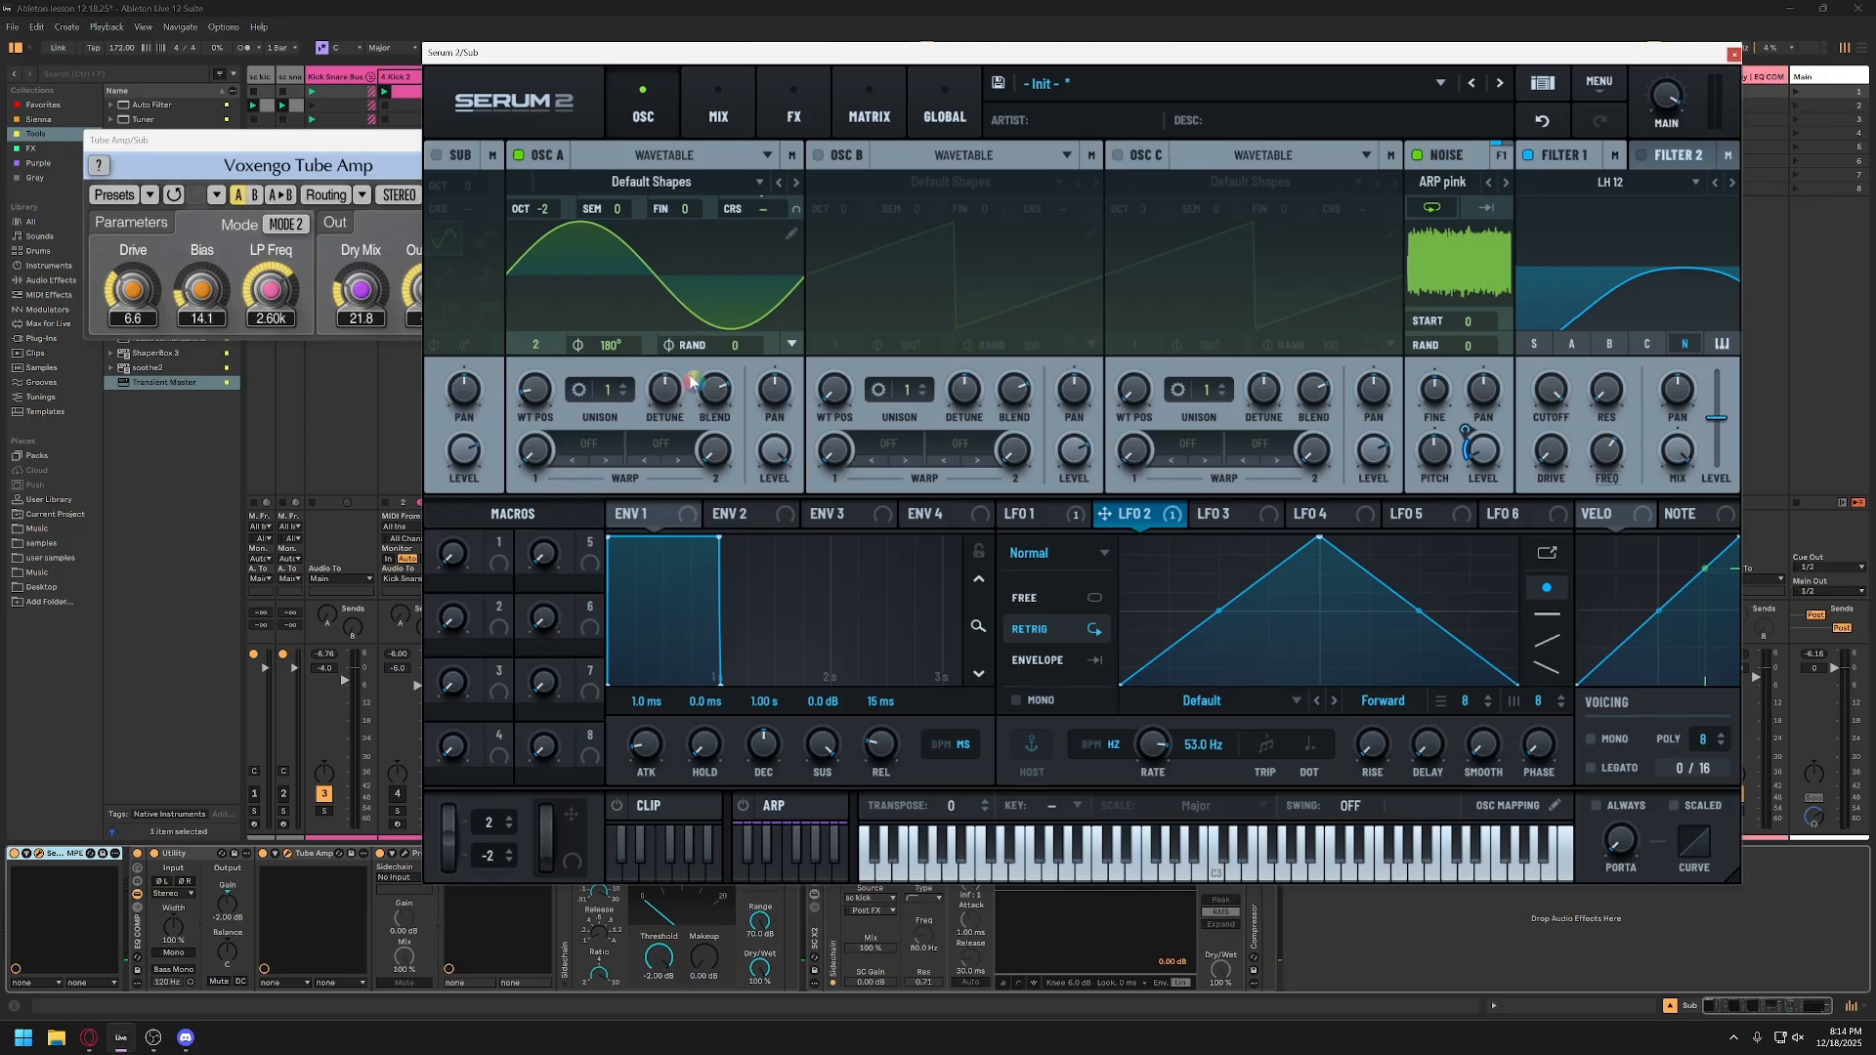
Step: Set the gain of the 545 Hz band in Serum 2's equalizer to -13.0 and close Serum 2
left_click_drag(886, 53, 694, 64)
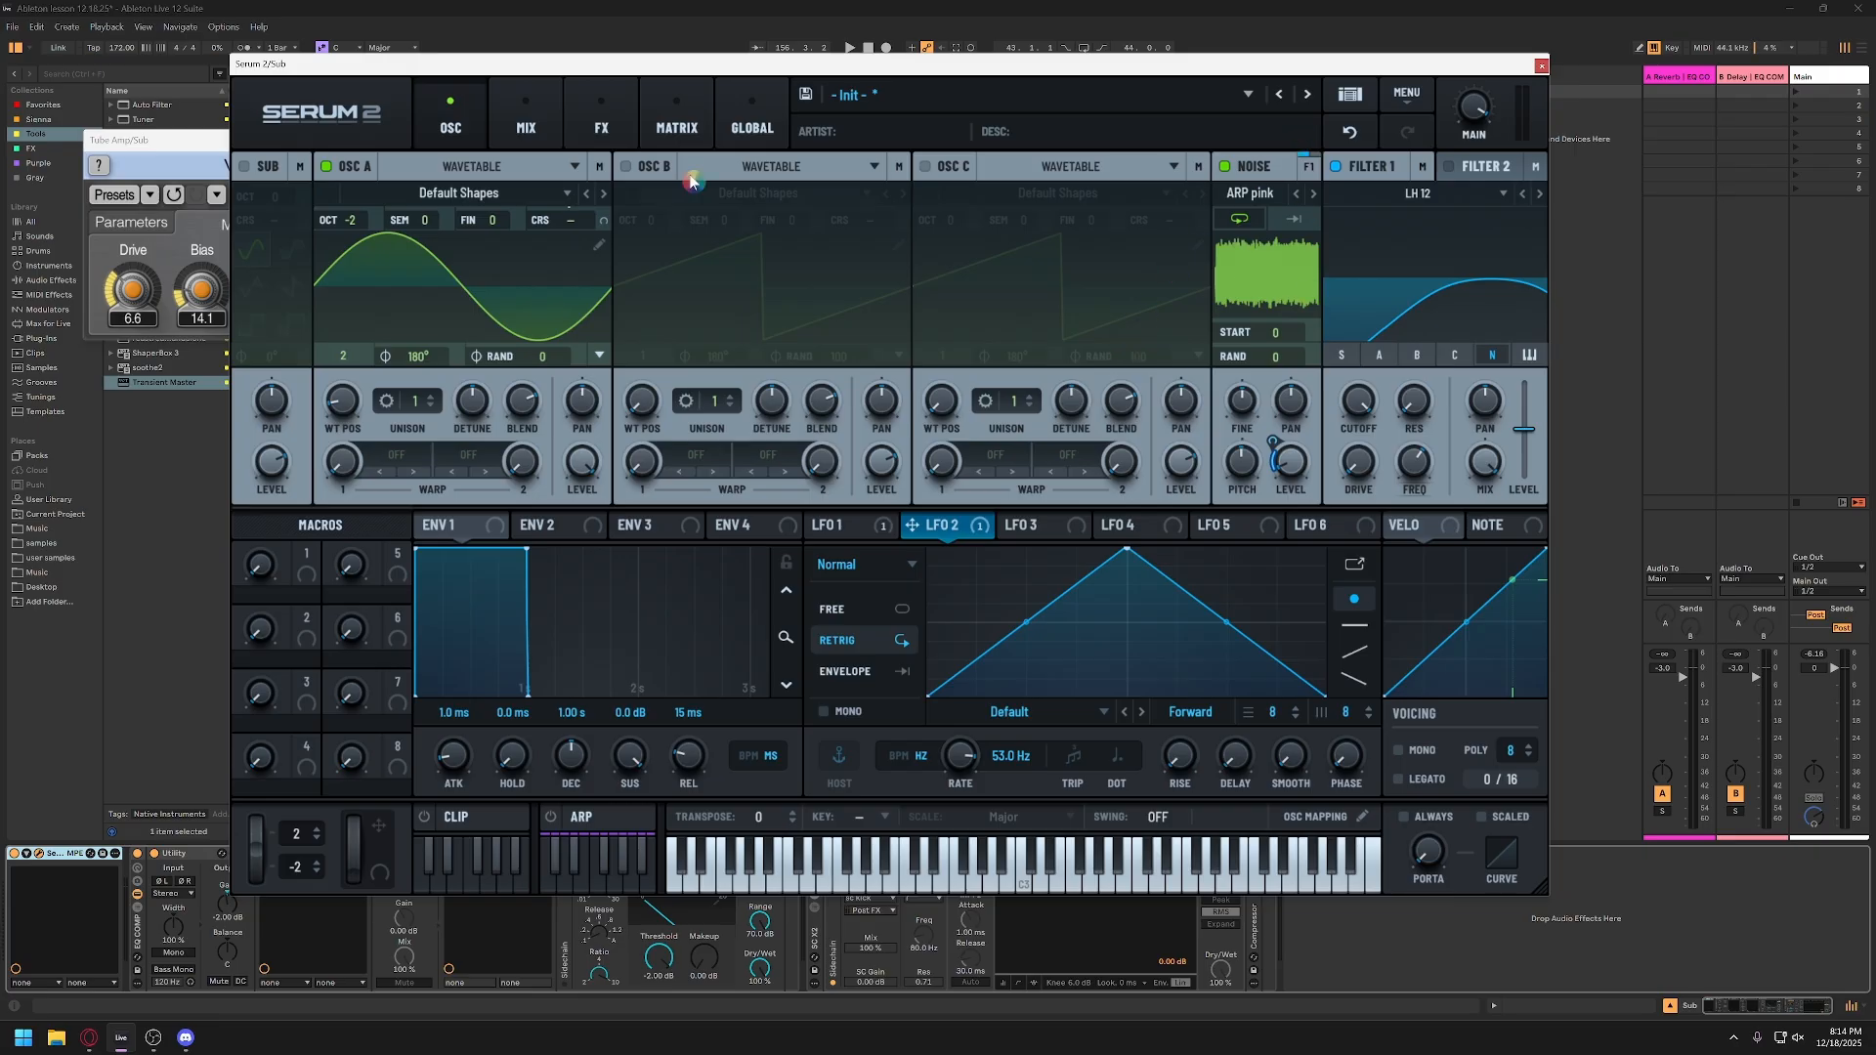
left_click(601, 122)
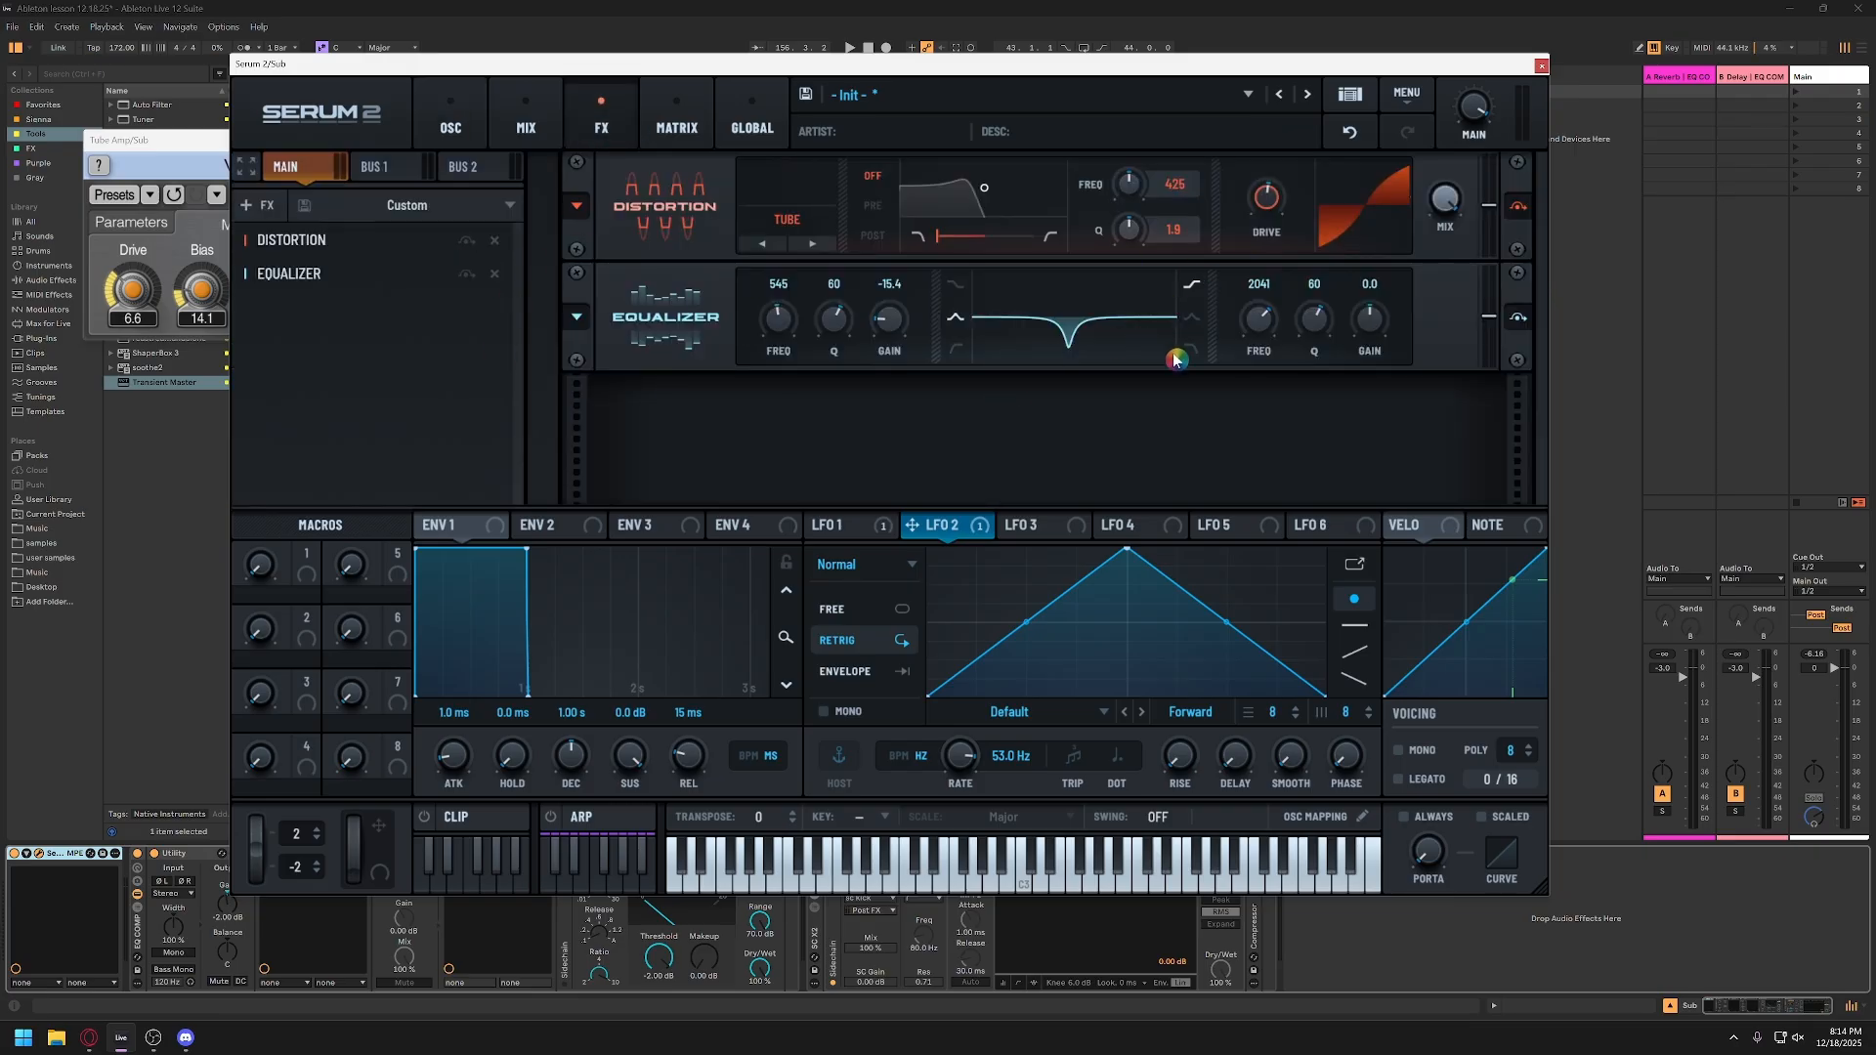
mouse_move(893, 327)
left_mouse_down()
mouse_move(891, 344)
mouse_move(898, 323)
left_mouse_up()
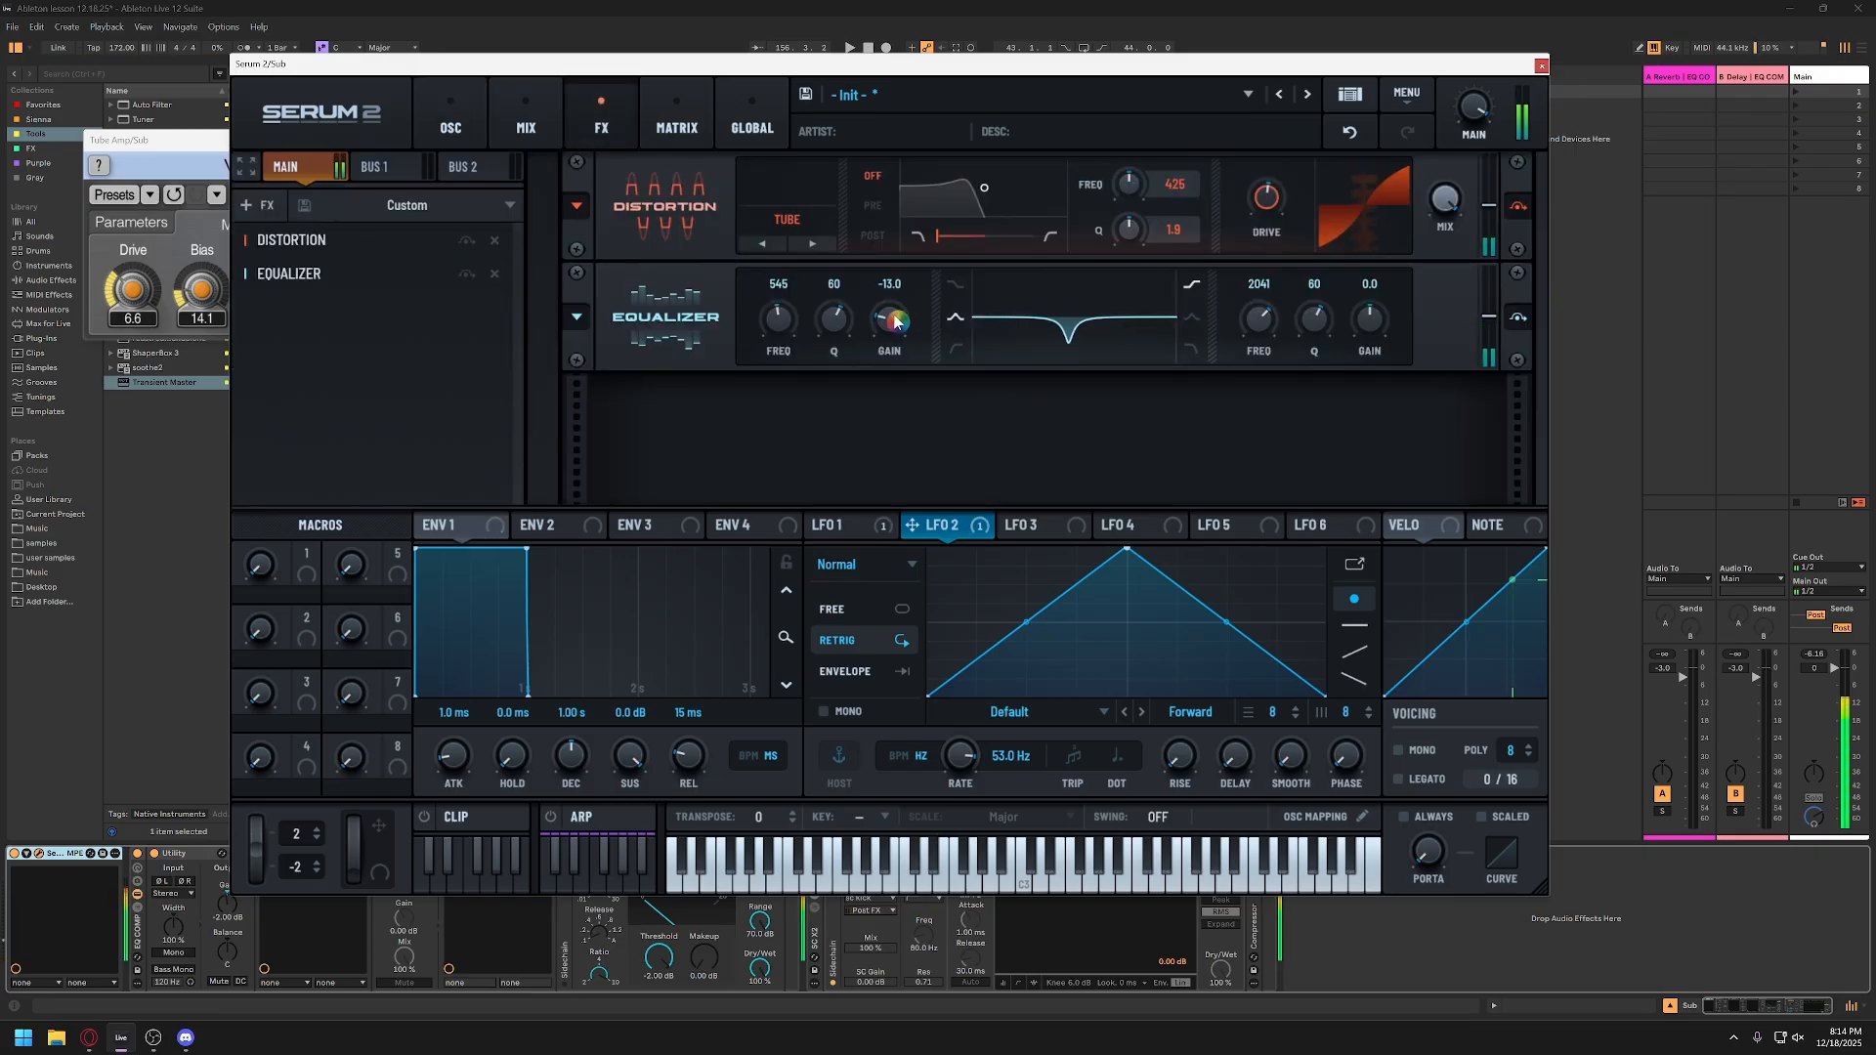
left_click(1541, 68)
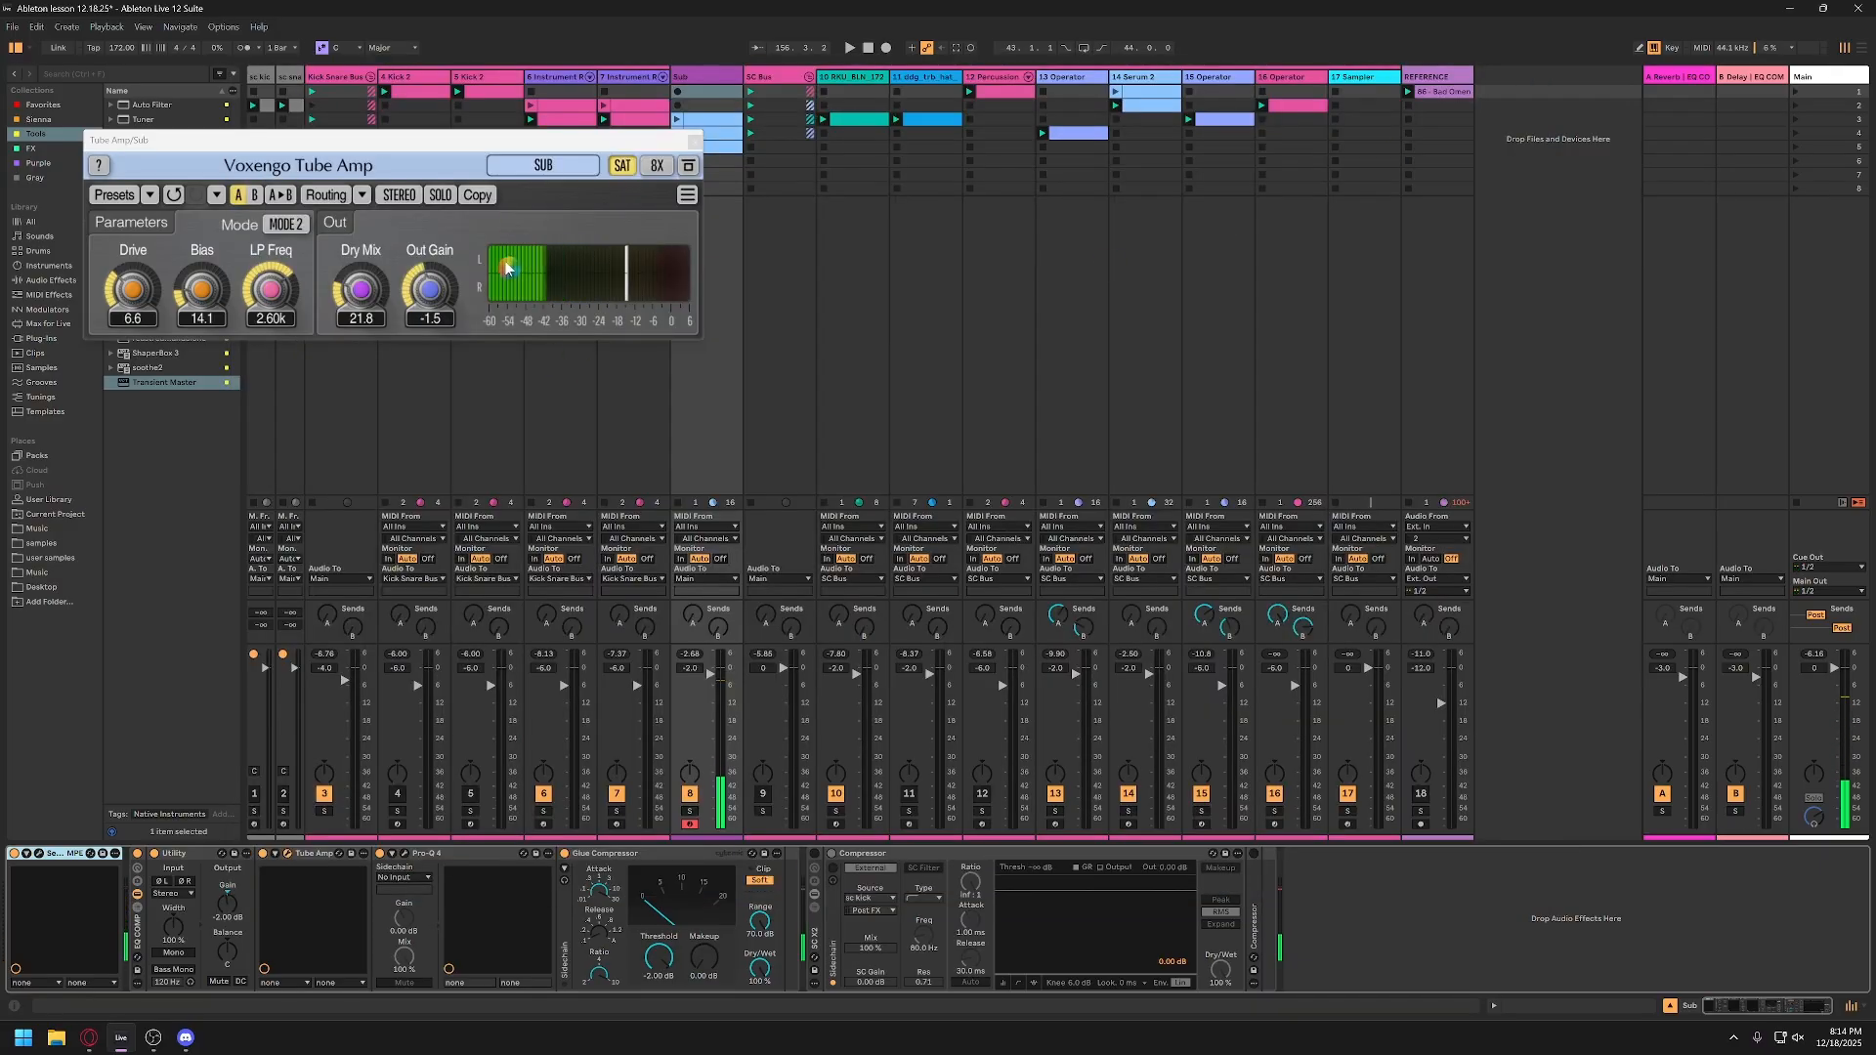
Step: Raise Tube Amp's drive on the Sub track to 18.4
left_click_drag(518, 149, 765, 272)
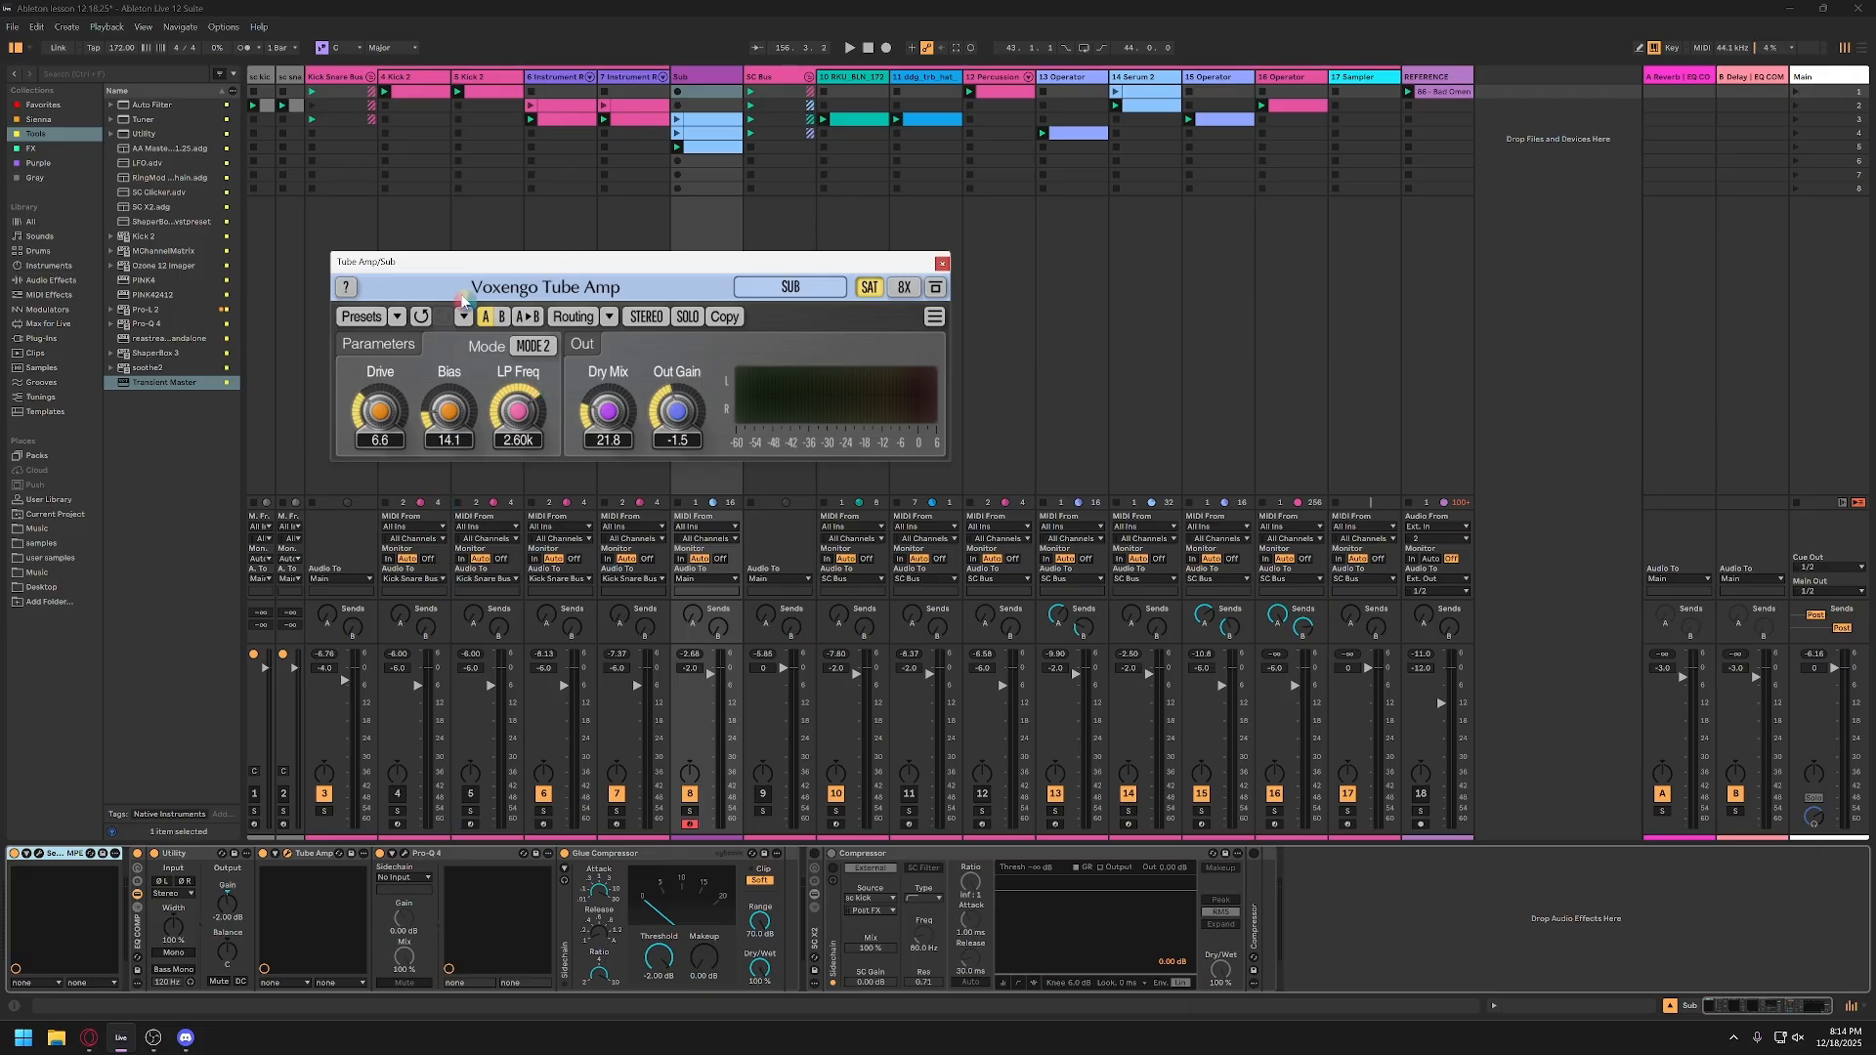
key("ctrl")
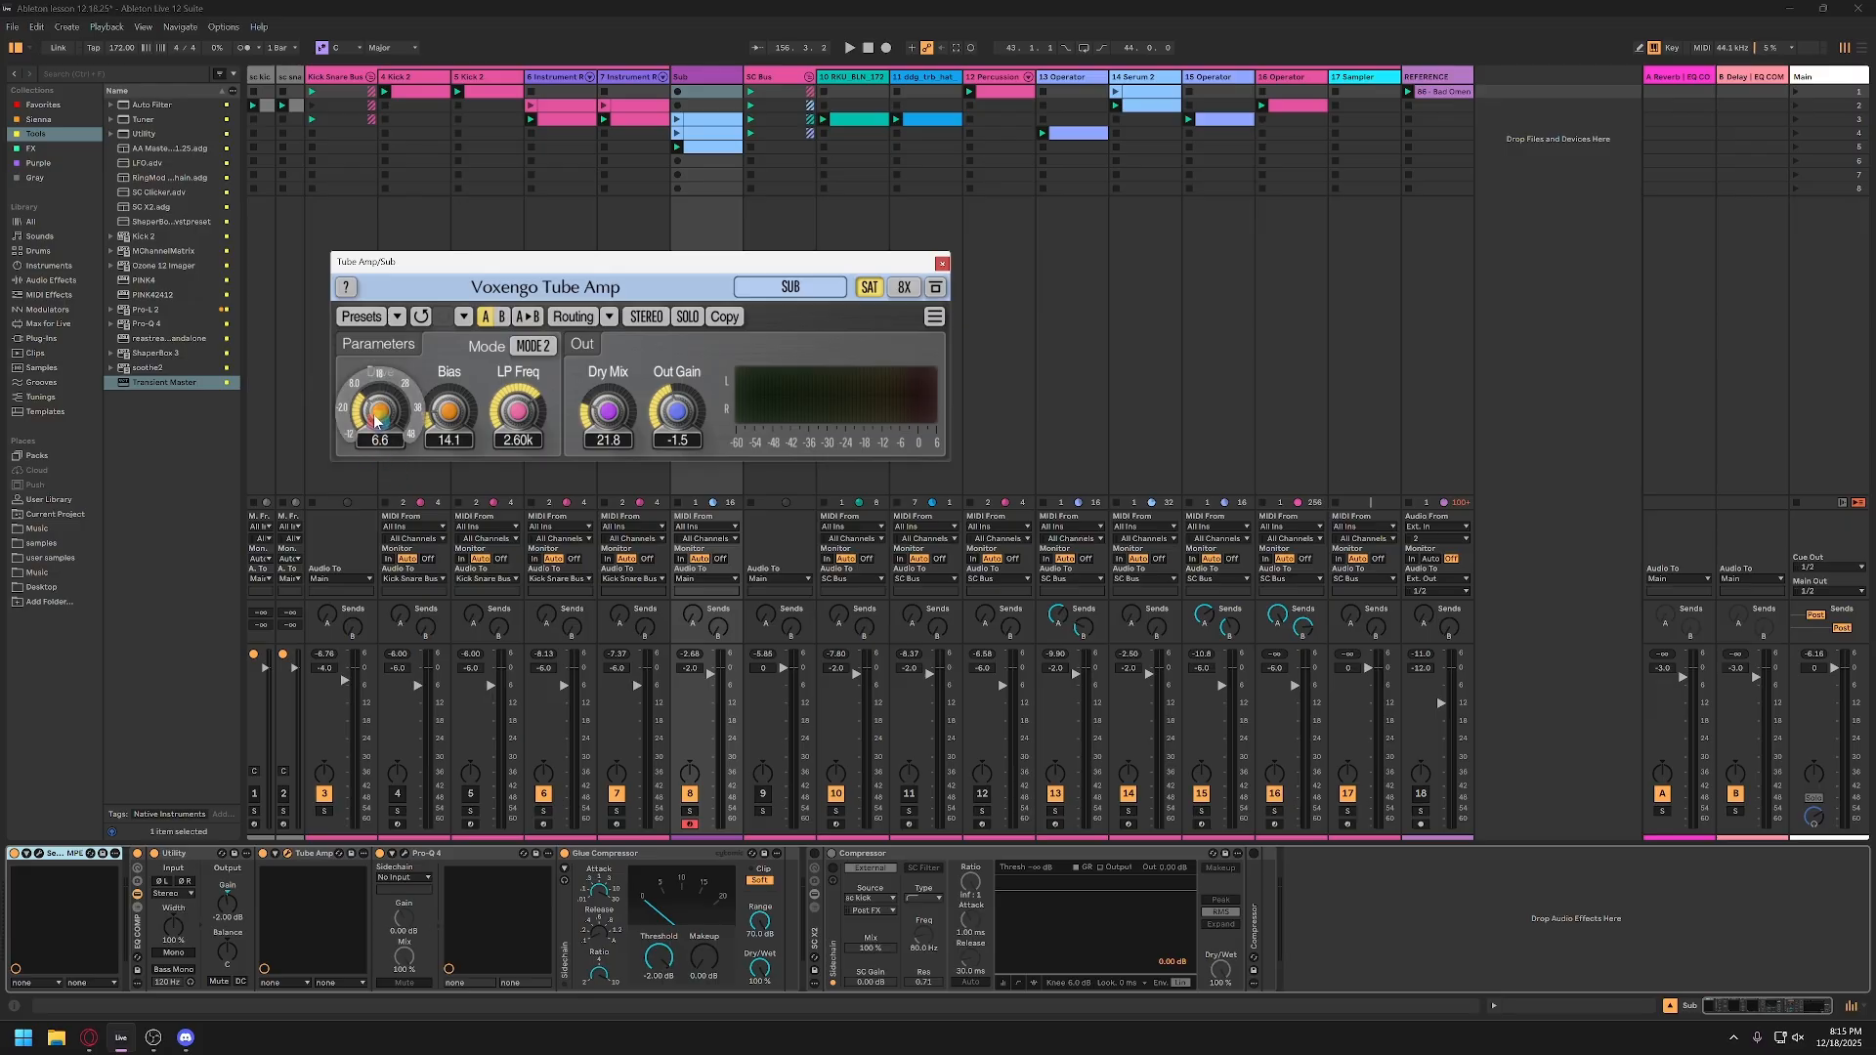
key("a")
left_click_drag(379, 411, 379, 380)
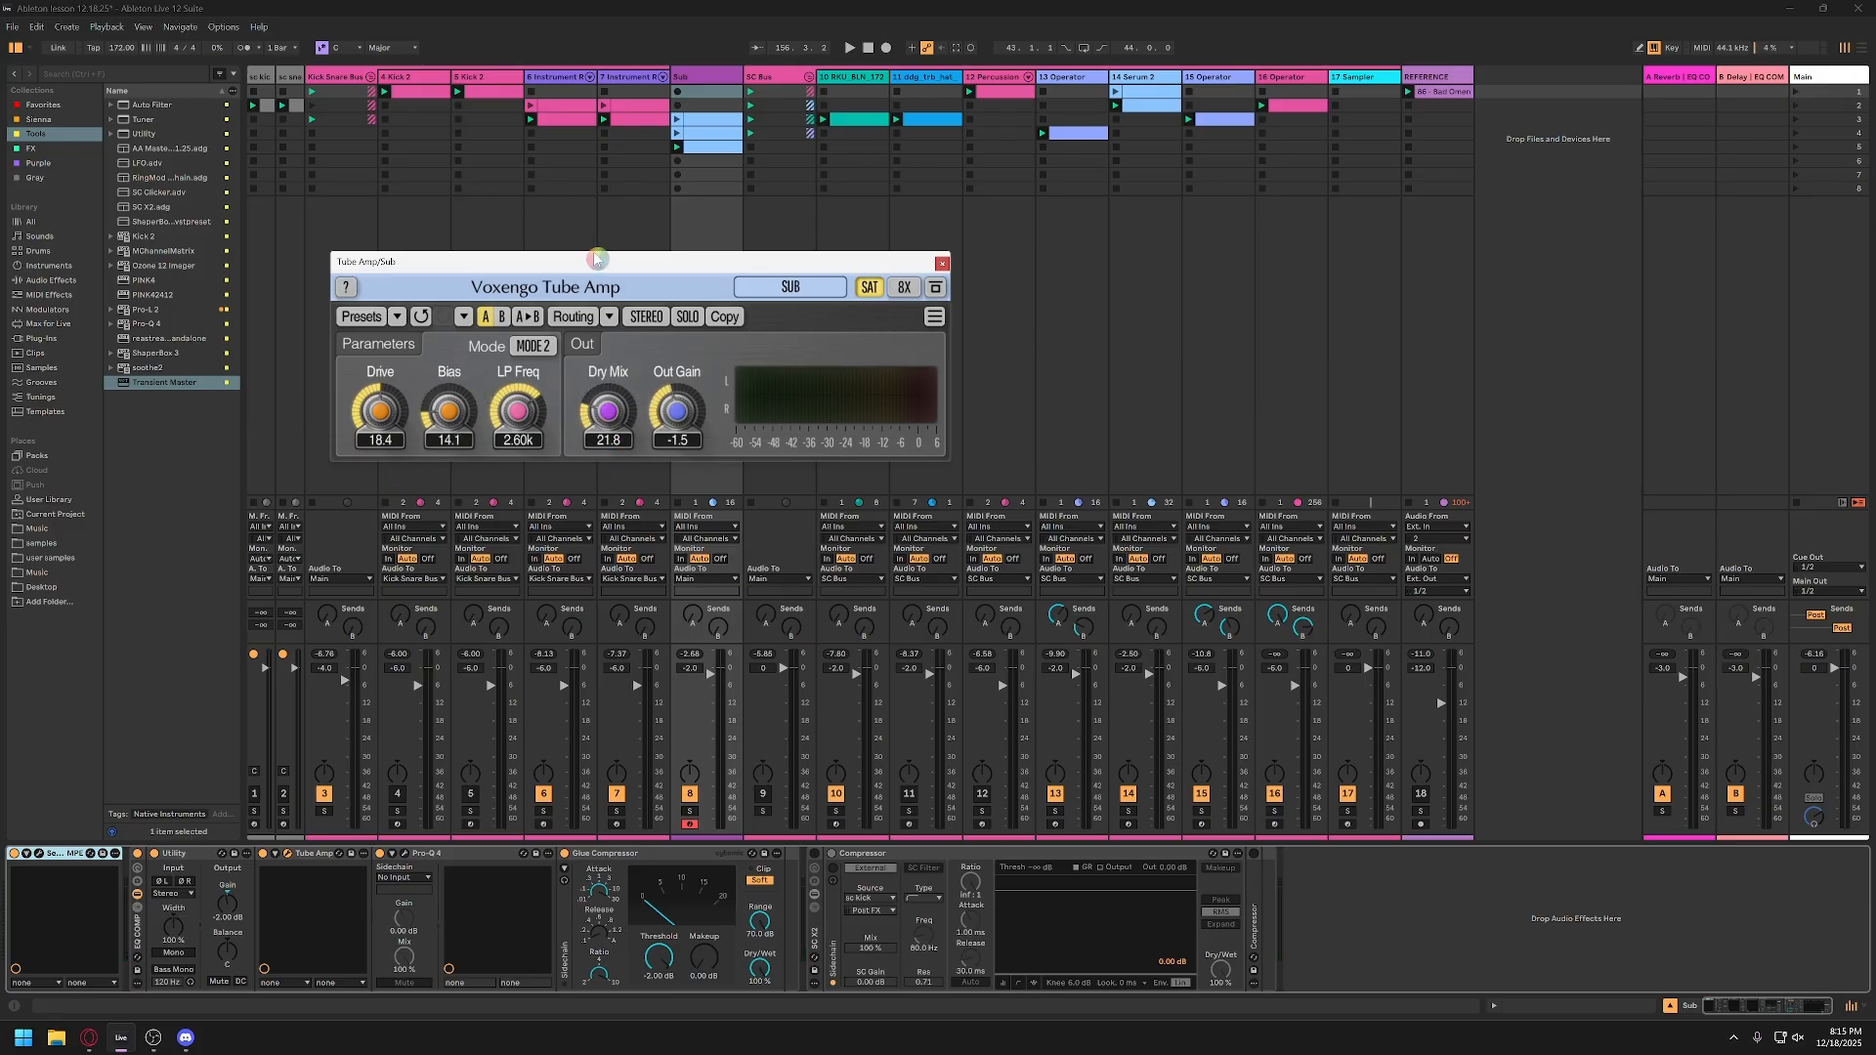
Step: Play a note while setting Tube Amp's dry mix to 42.5 and its drive to 10.0, and close the plugin
left_click_drag(607, 266, 474, 309)
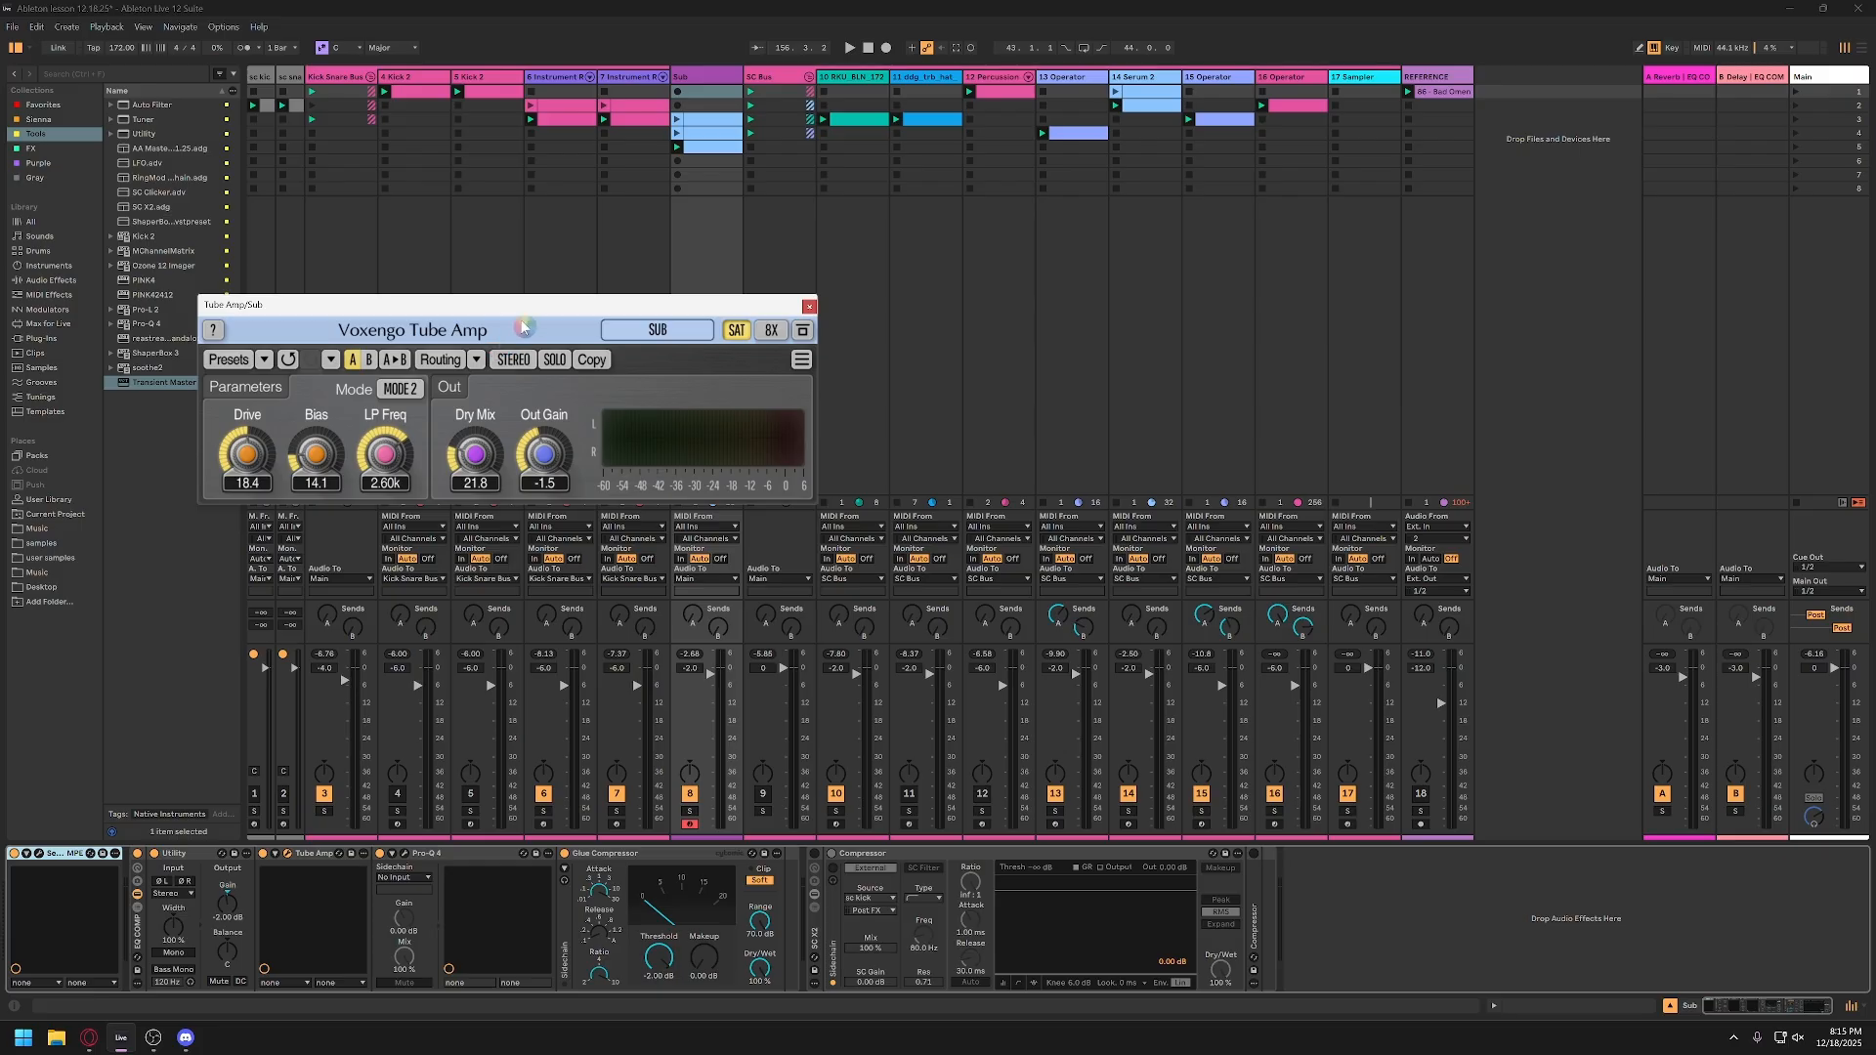
left_click_drag(524, 310, 513, 349)
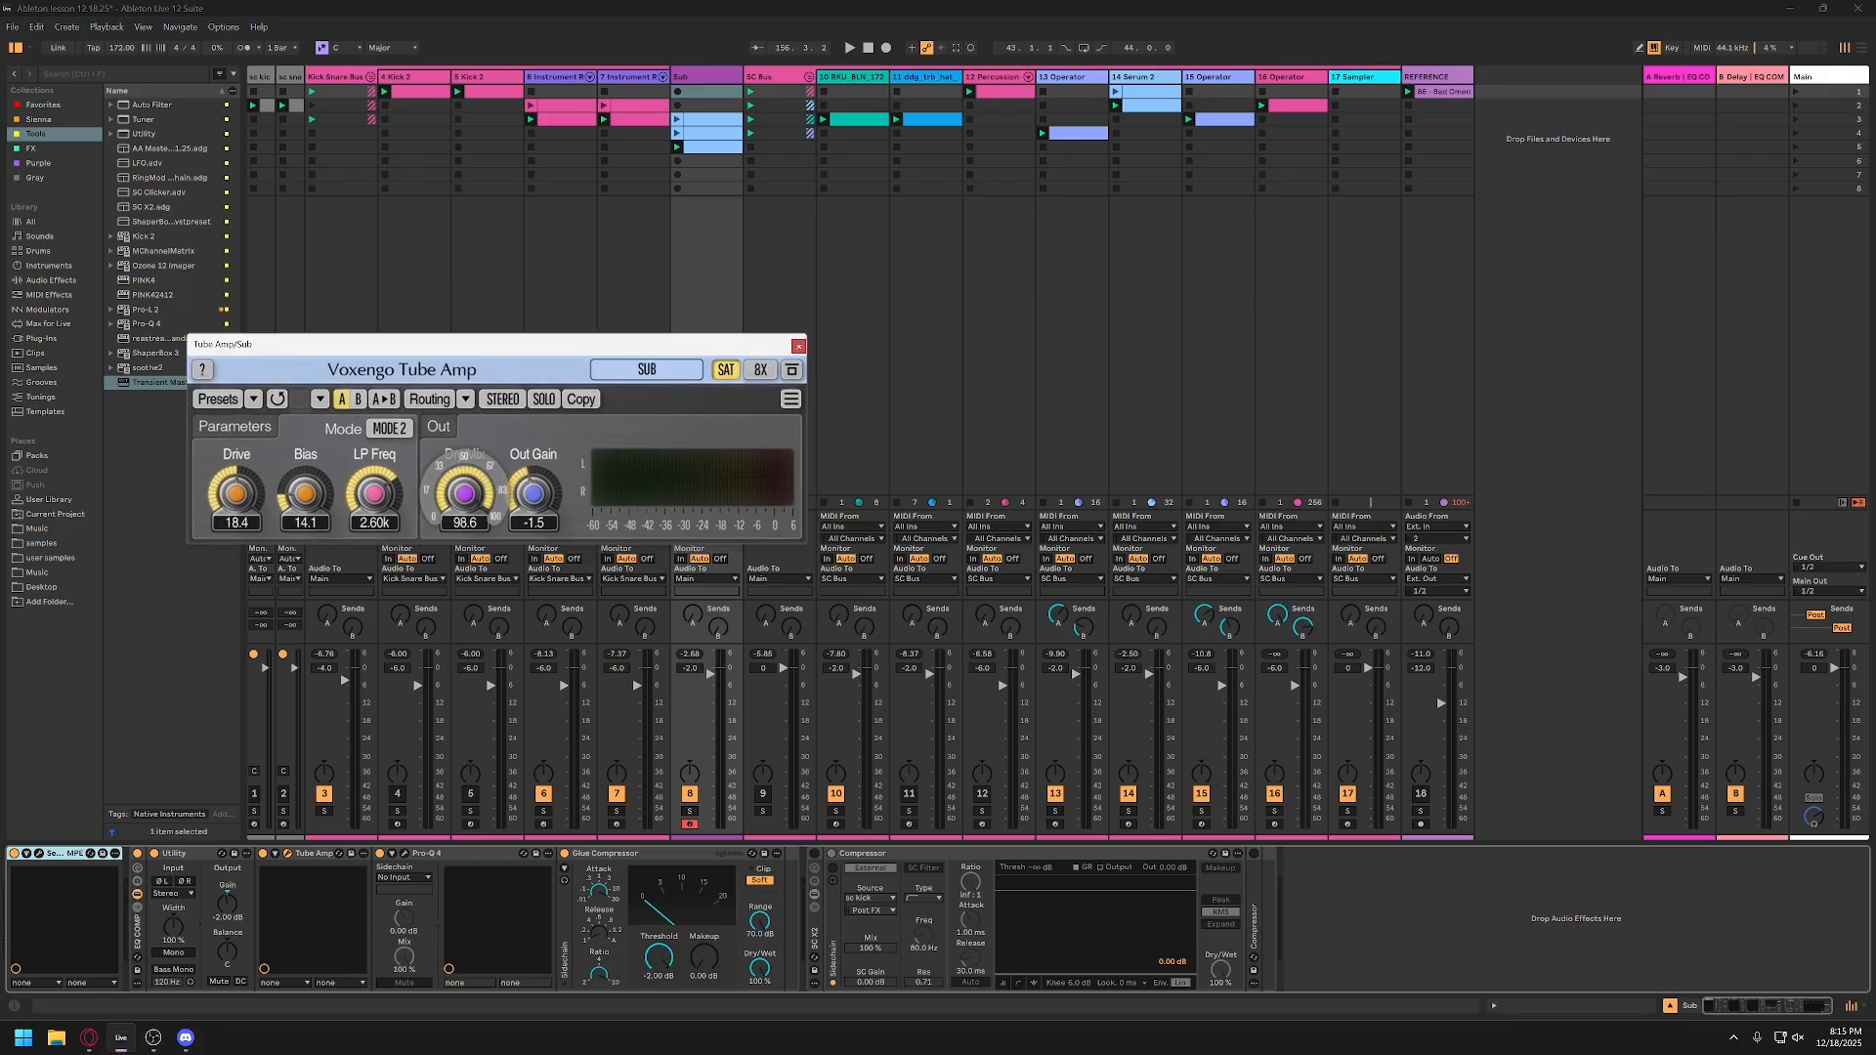
key("a")
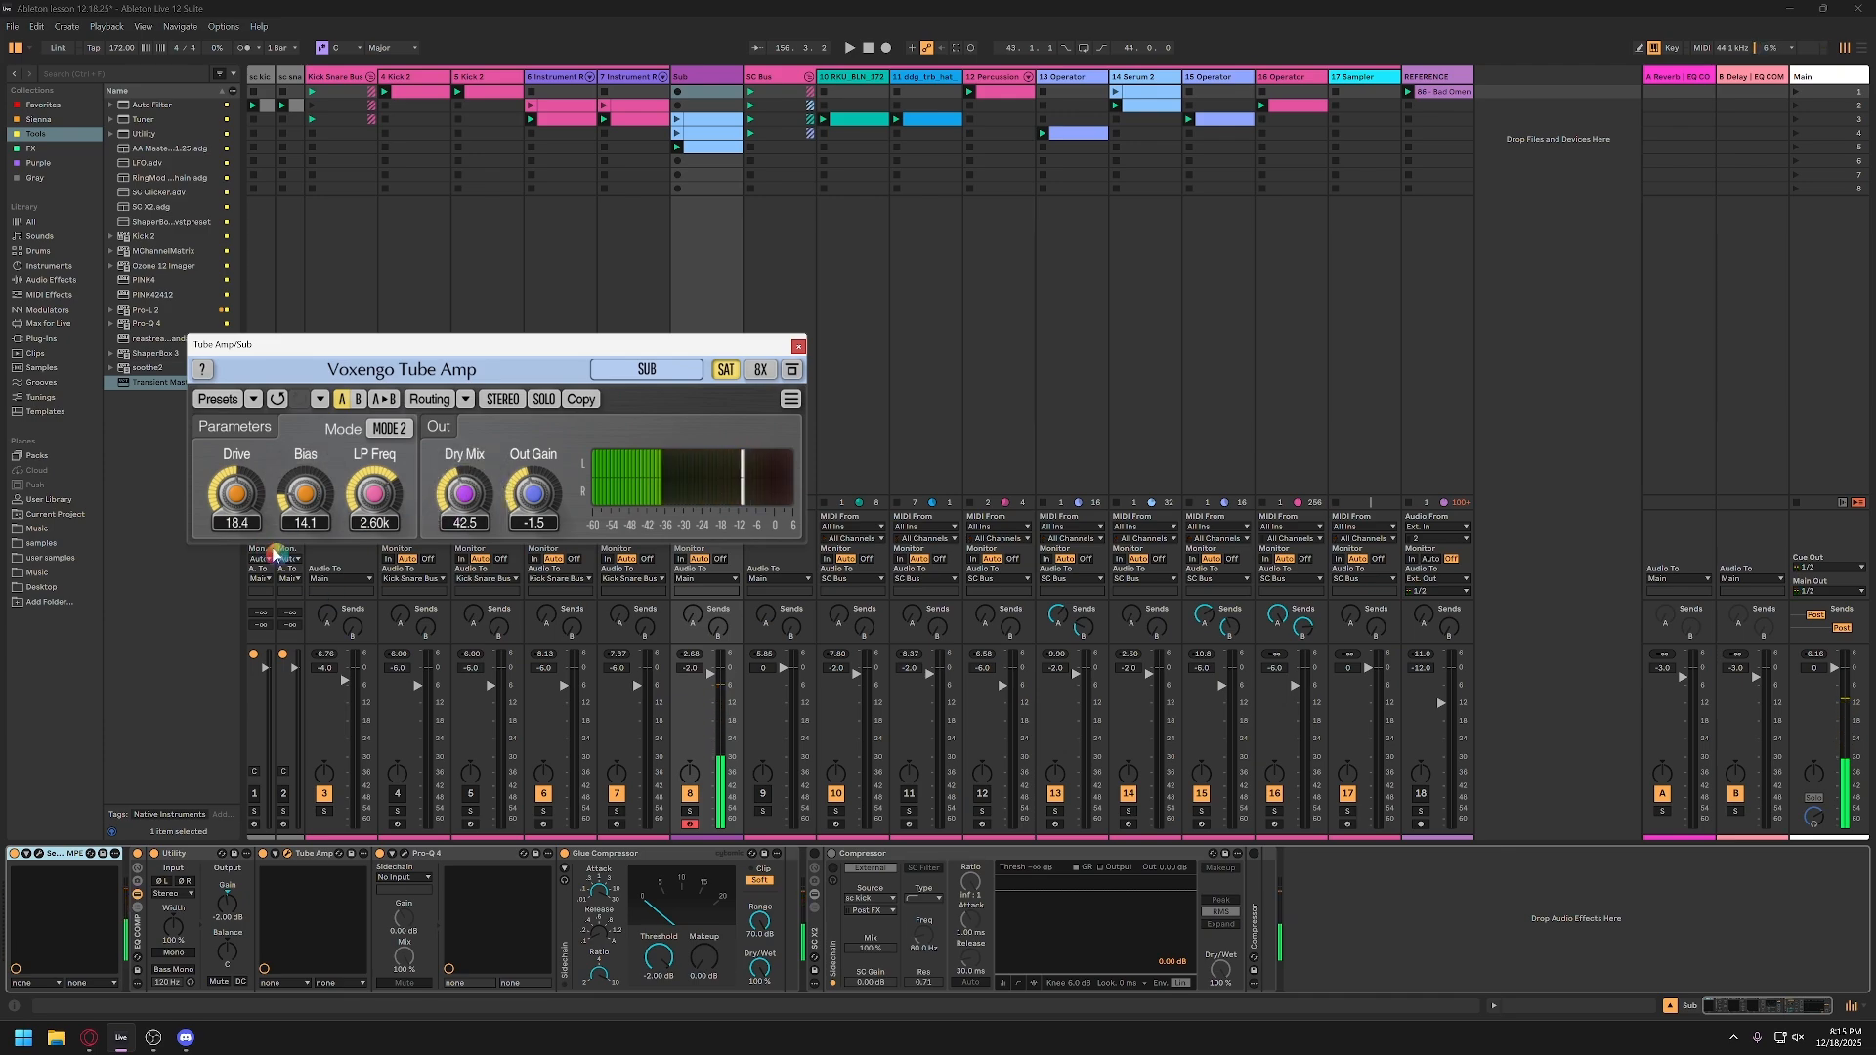
left_click_drag(248, 496, 242, 518)
left_click(798, 346)
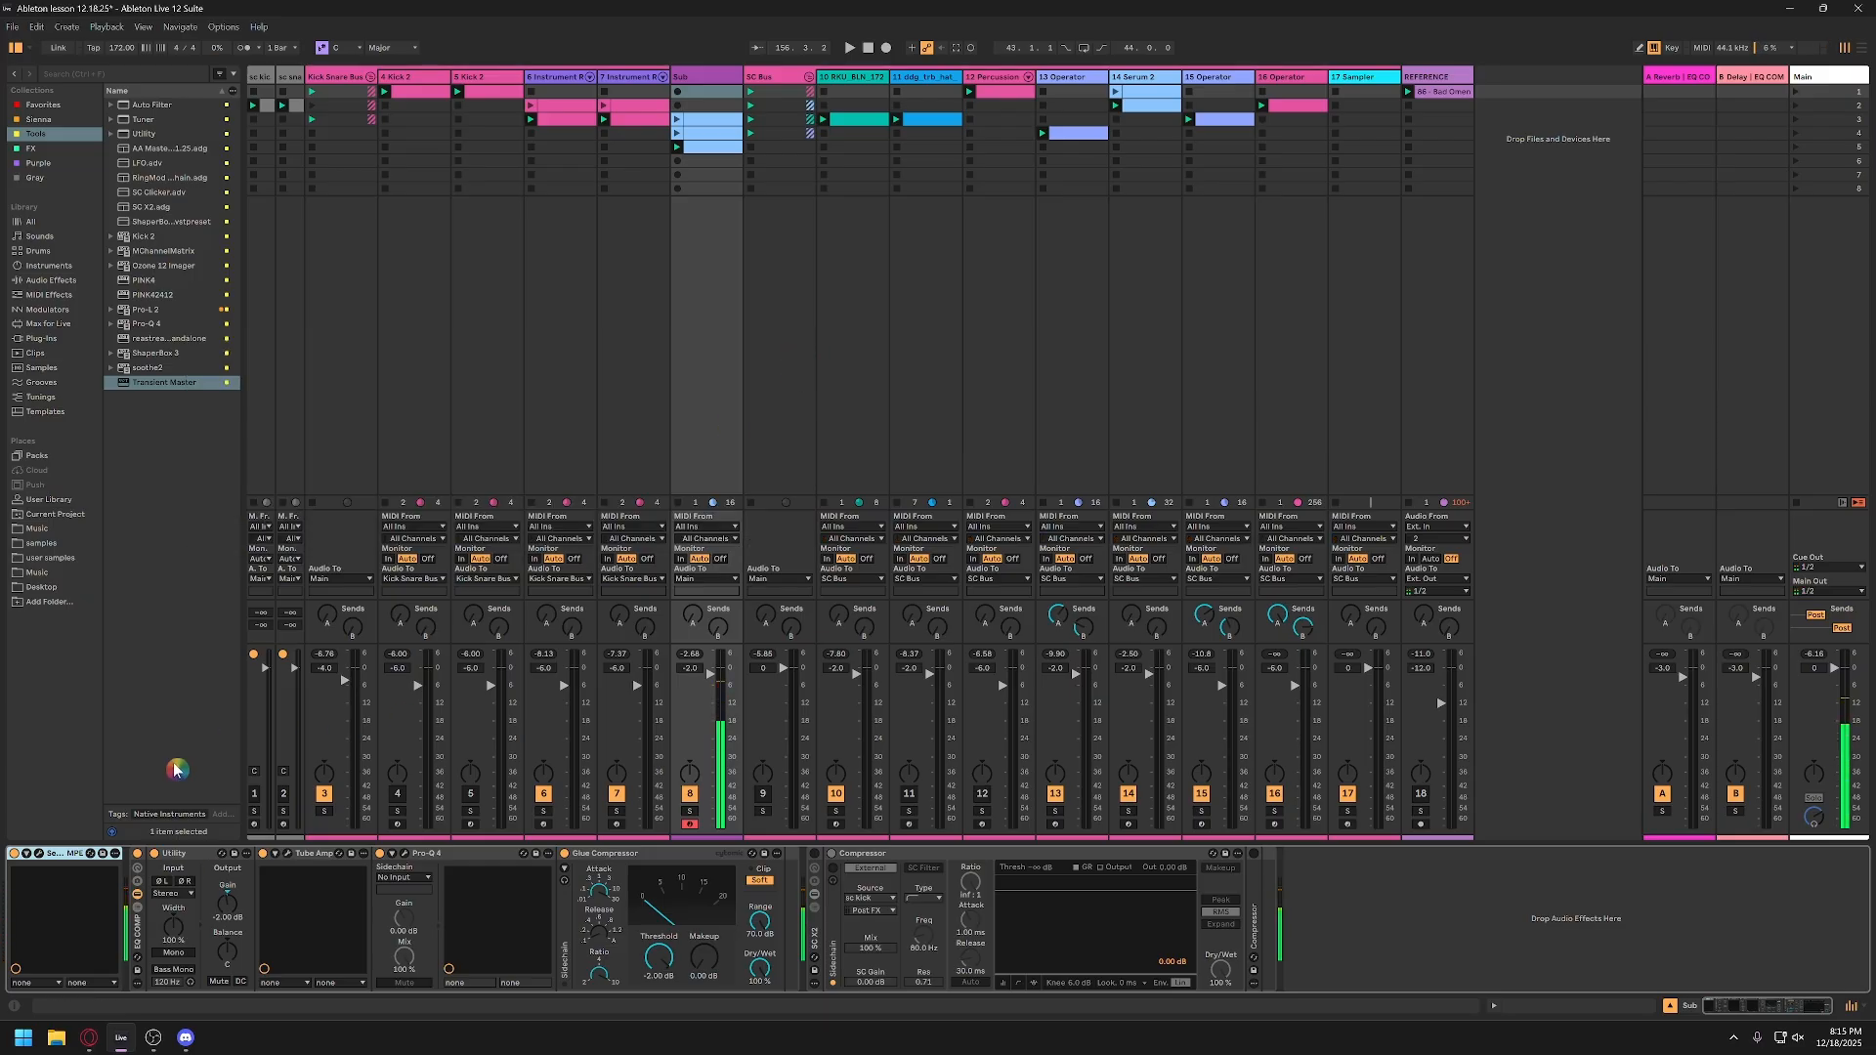
Step: Reopen Tube Amp, readjust its dry mix, and close it
left_click(287, 854)
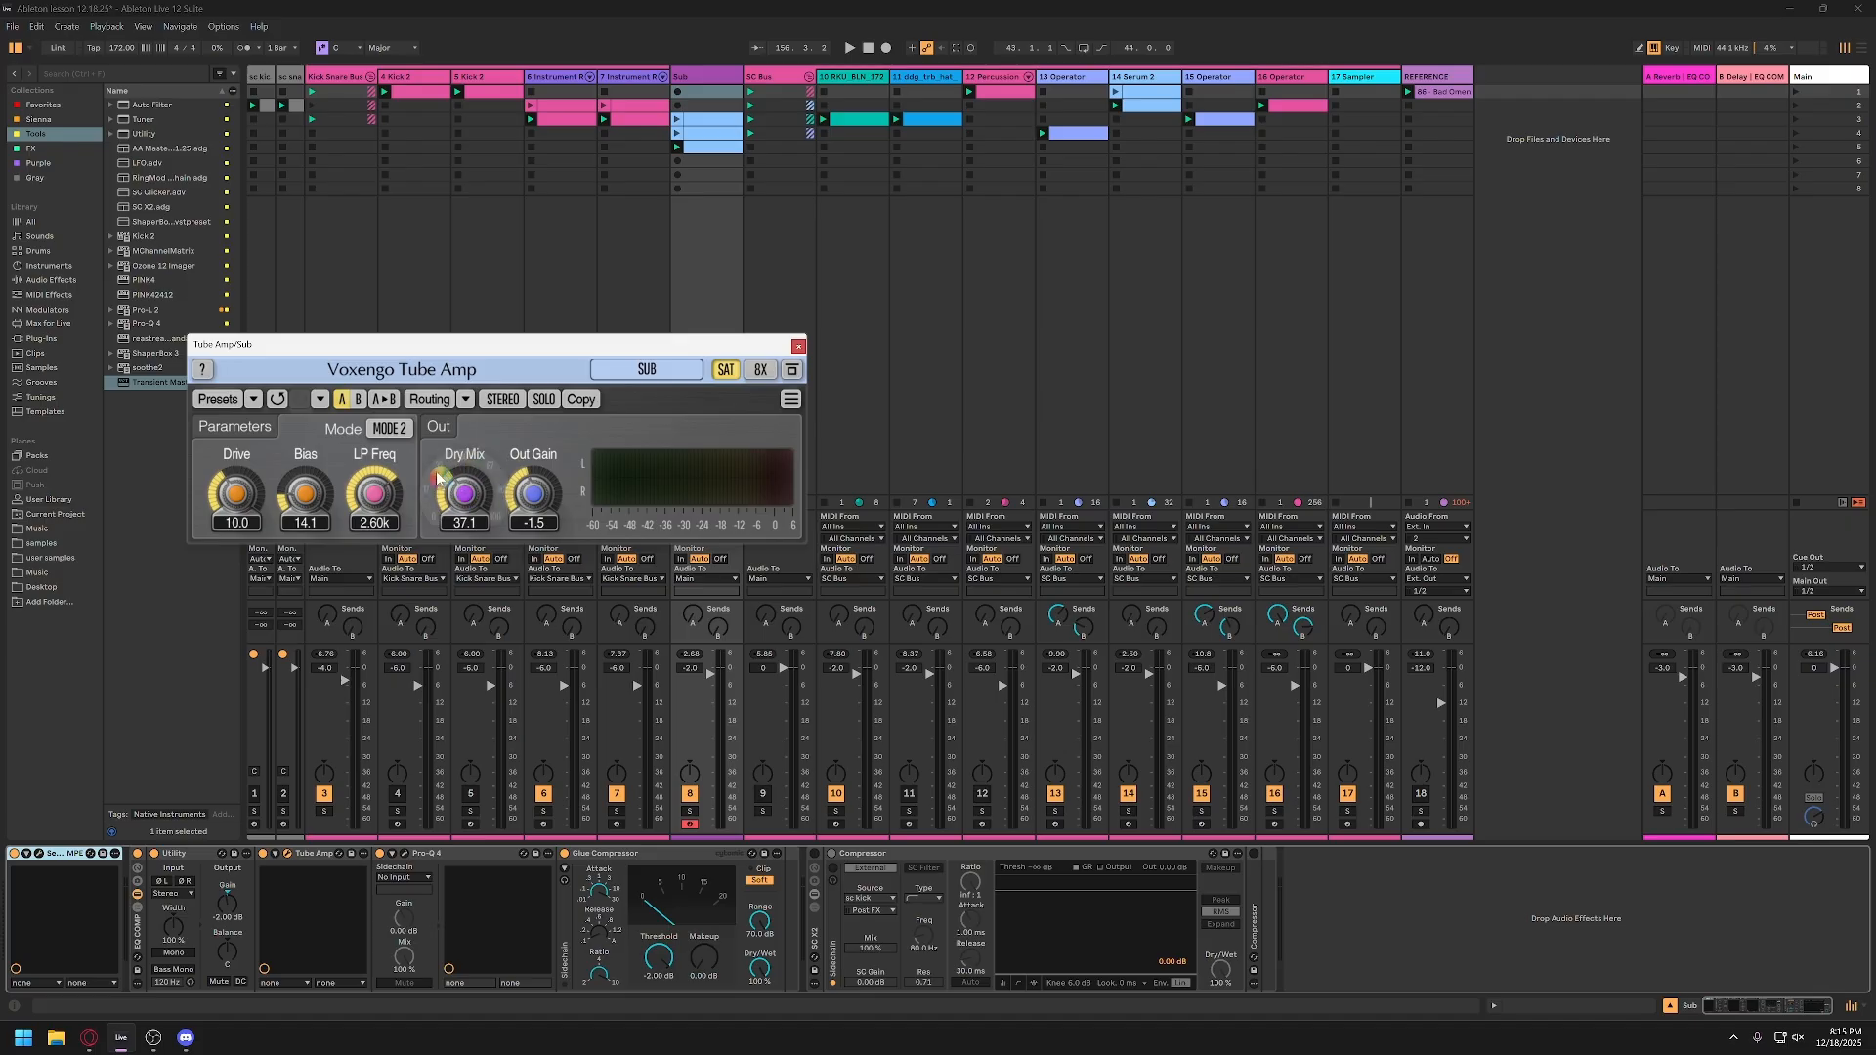
left_click_drag(464, 494, 587, 516)
left_click(799, 346)
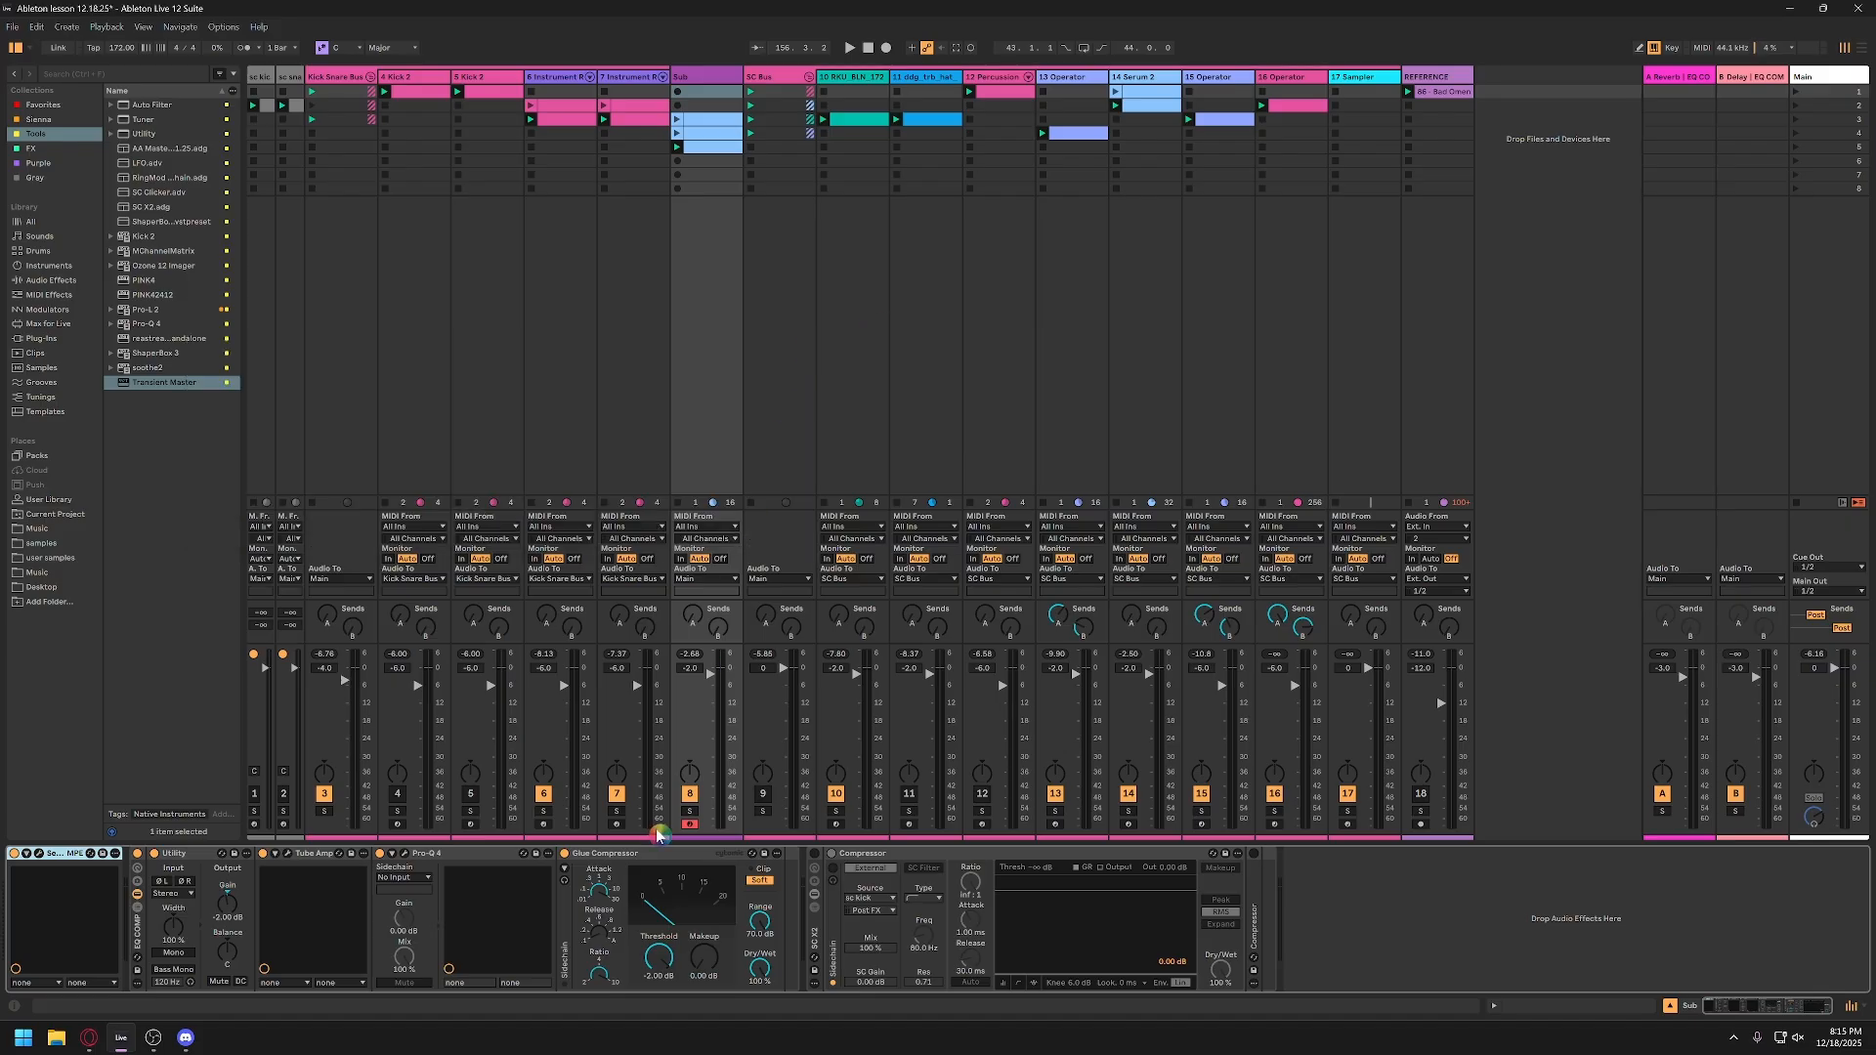
Step: Open Pro-Q 4 in the EQ COMP rack, audition the sub, set the high-cut frequency to 10000 Hz, and close the plugin
left_click(403, 856)
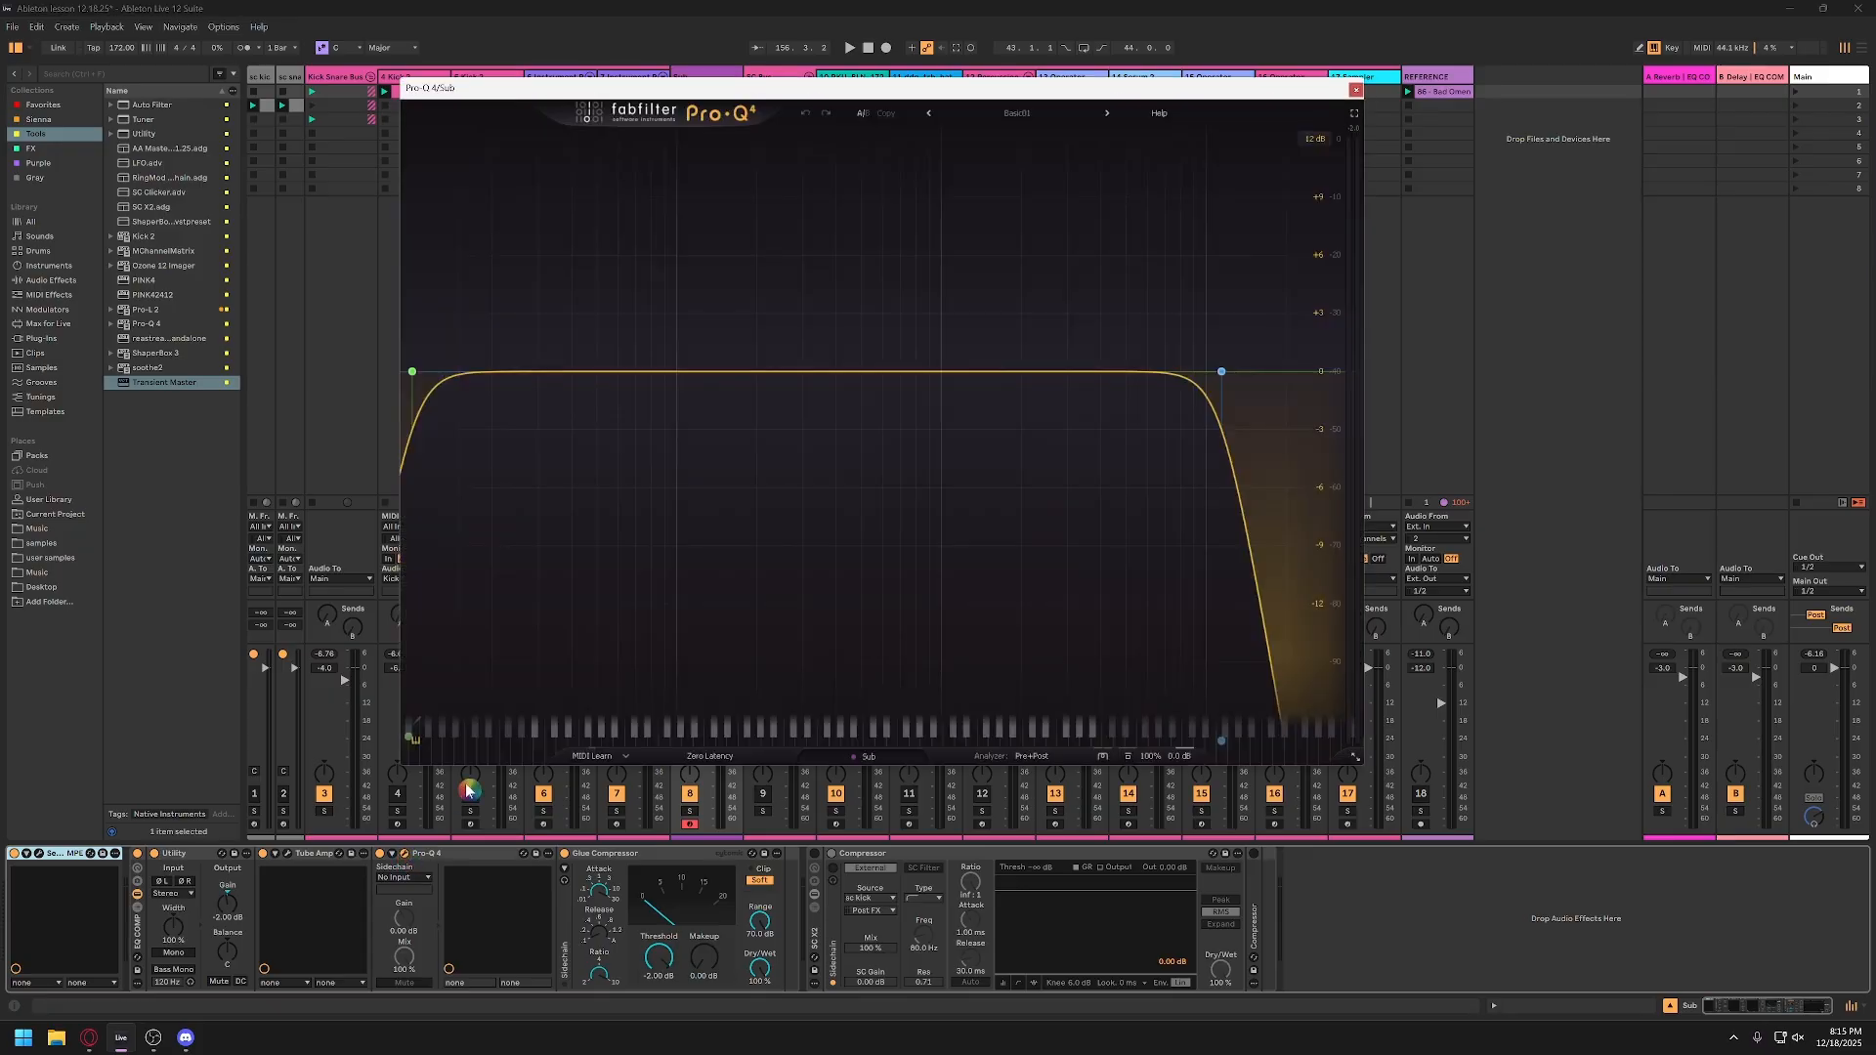
key("s")
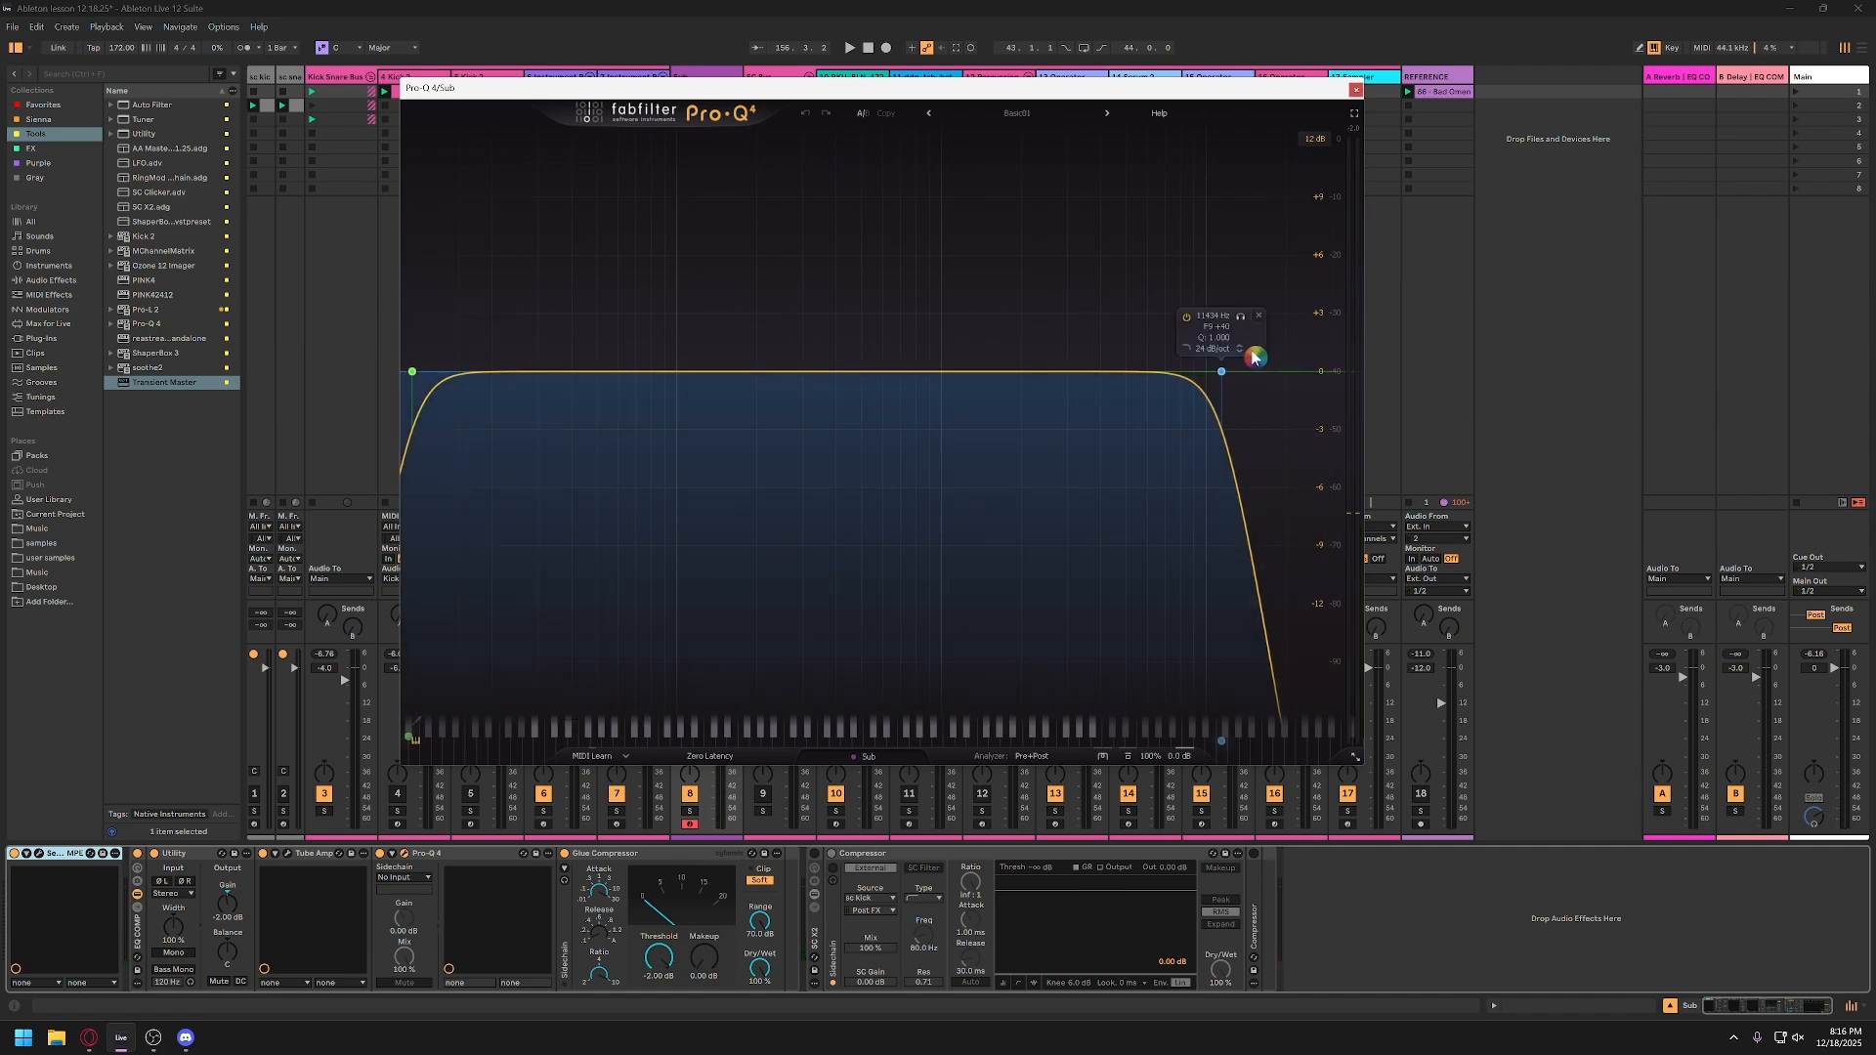
mouse_move(1243, 323)
left_mouse_down()
mouse_move(1212, 326)
mouse_move(1259, 326)
mouse_move(1208, 330)
mouse_move(1231, 339)
left_mouse_up()
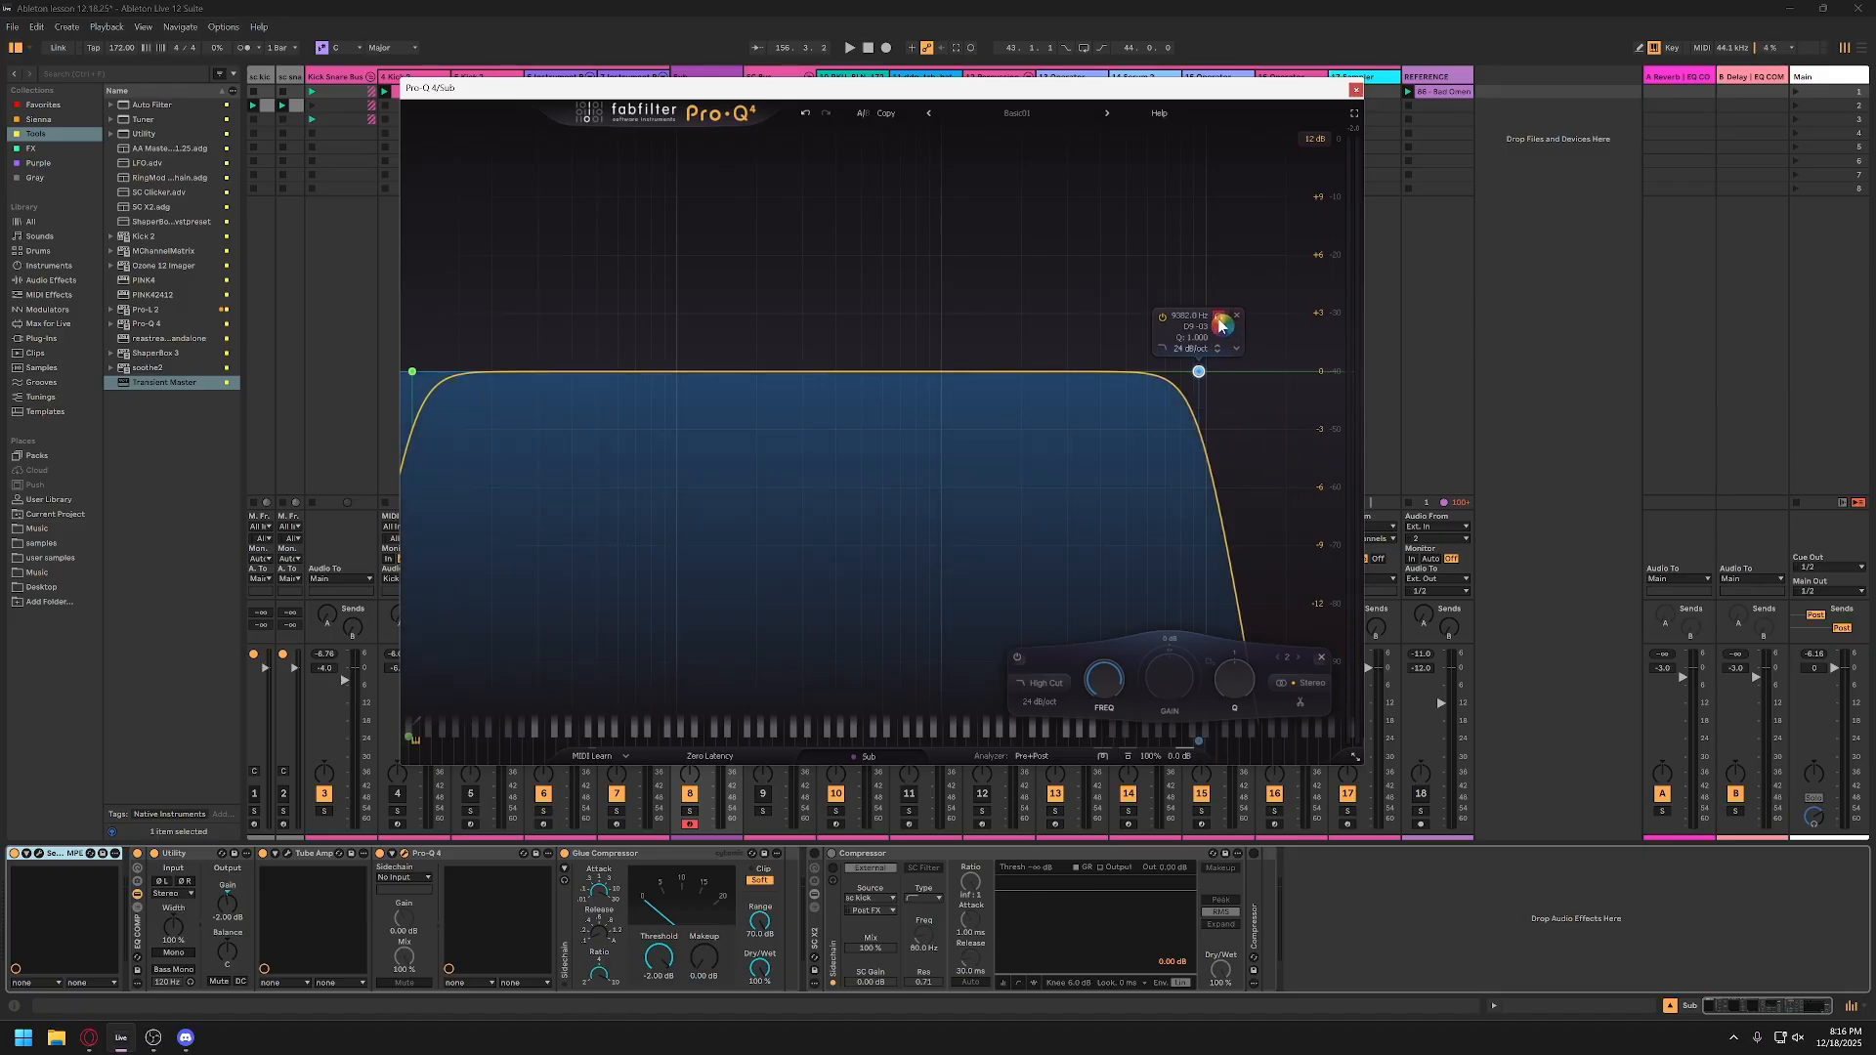
mouse_move(1221, 324)
left_mouse_down()
mouse_move(916, 323)
mouse_move(1220, 320)
left_mouse_up()
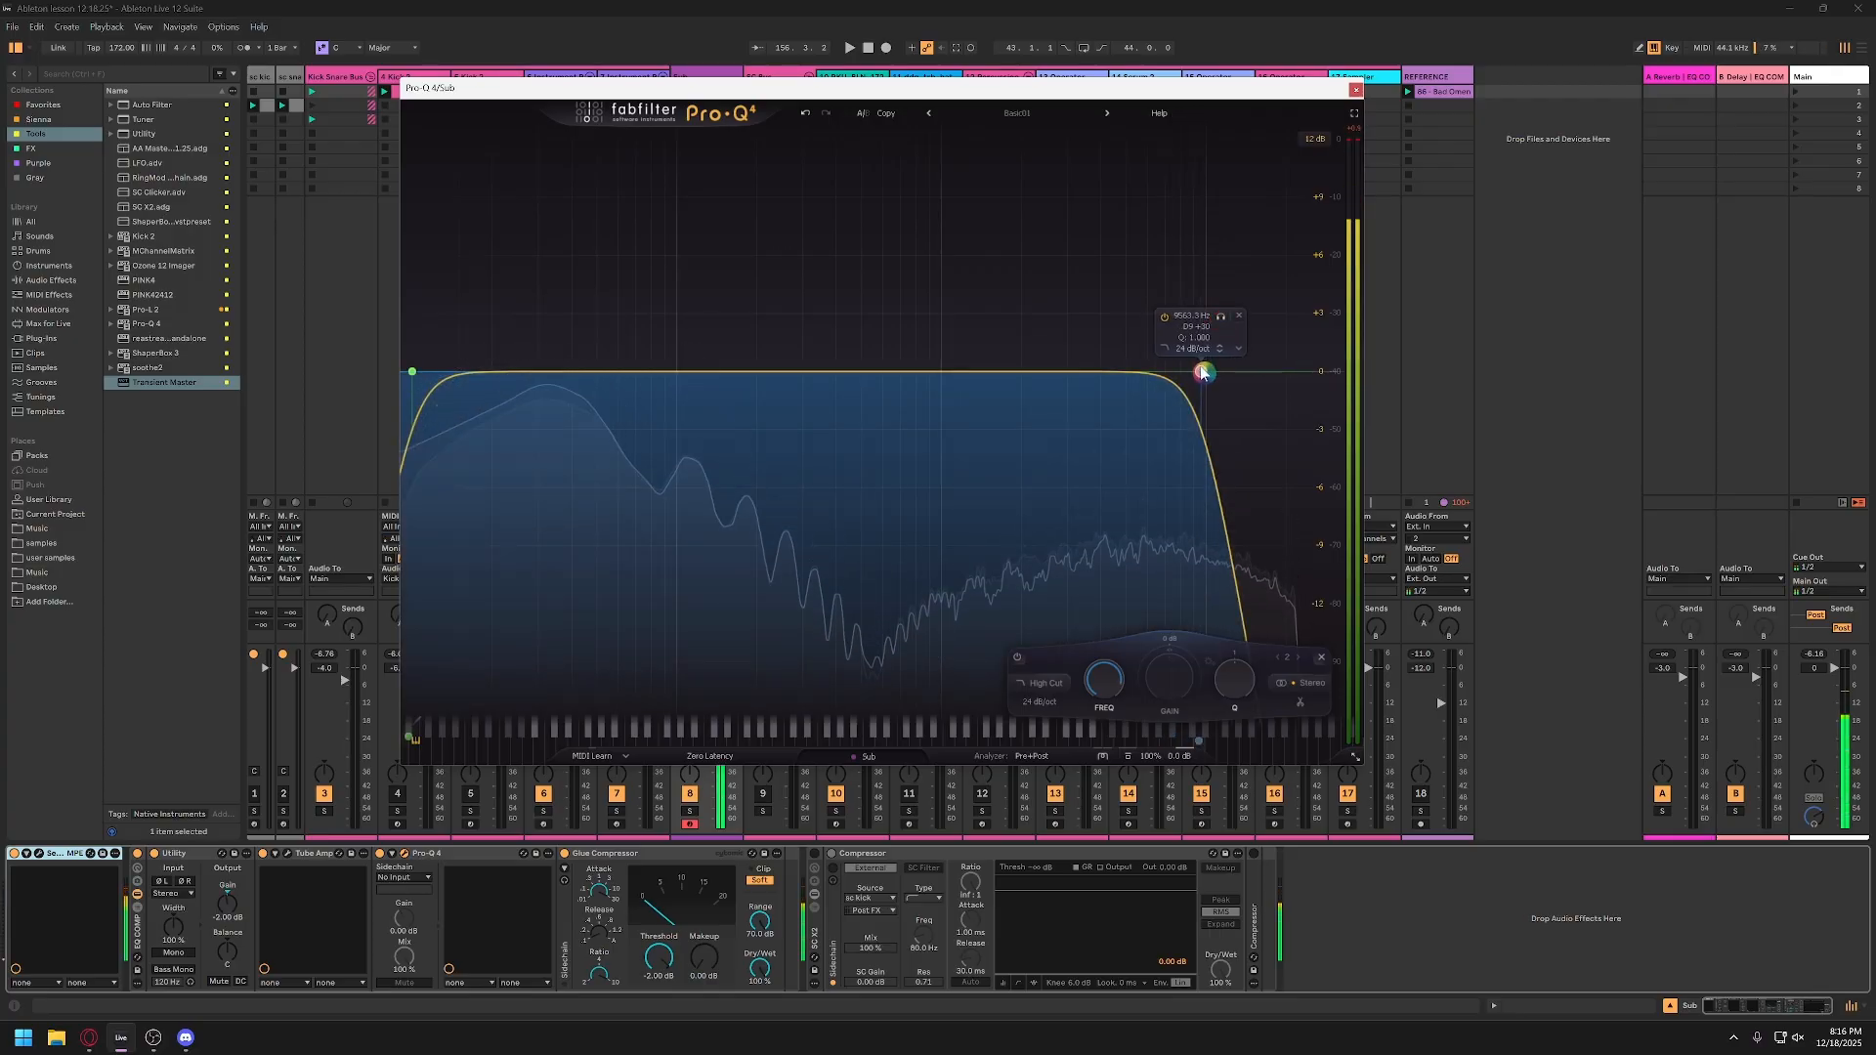
double_click(1193, 315)
type("1")
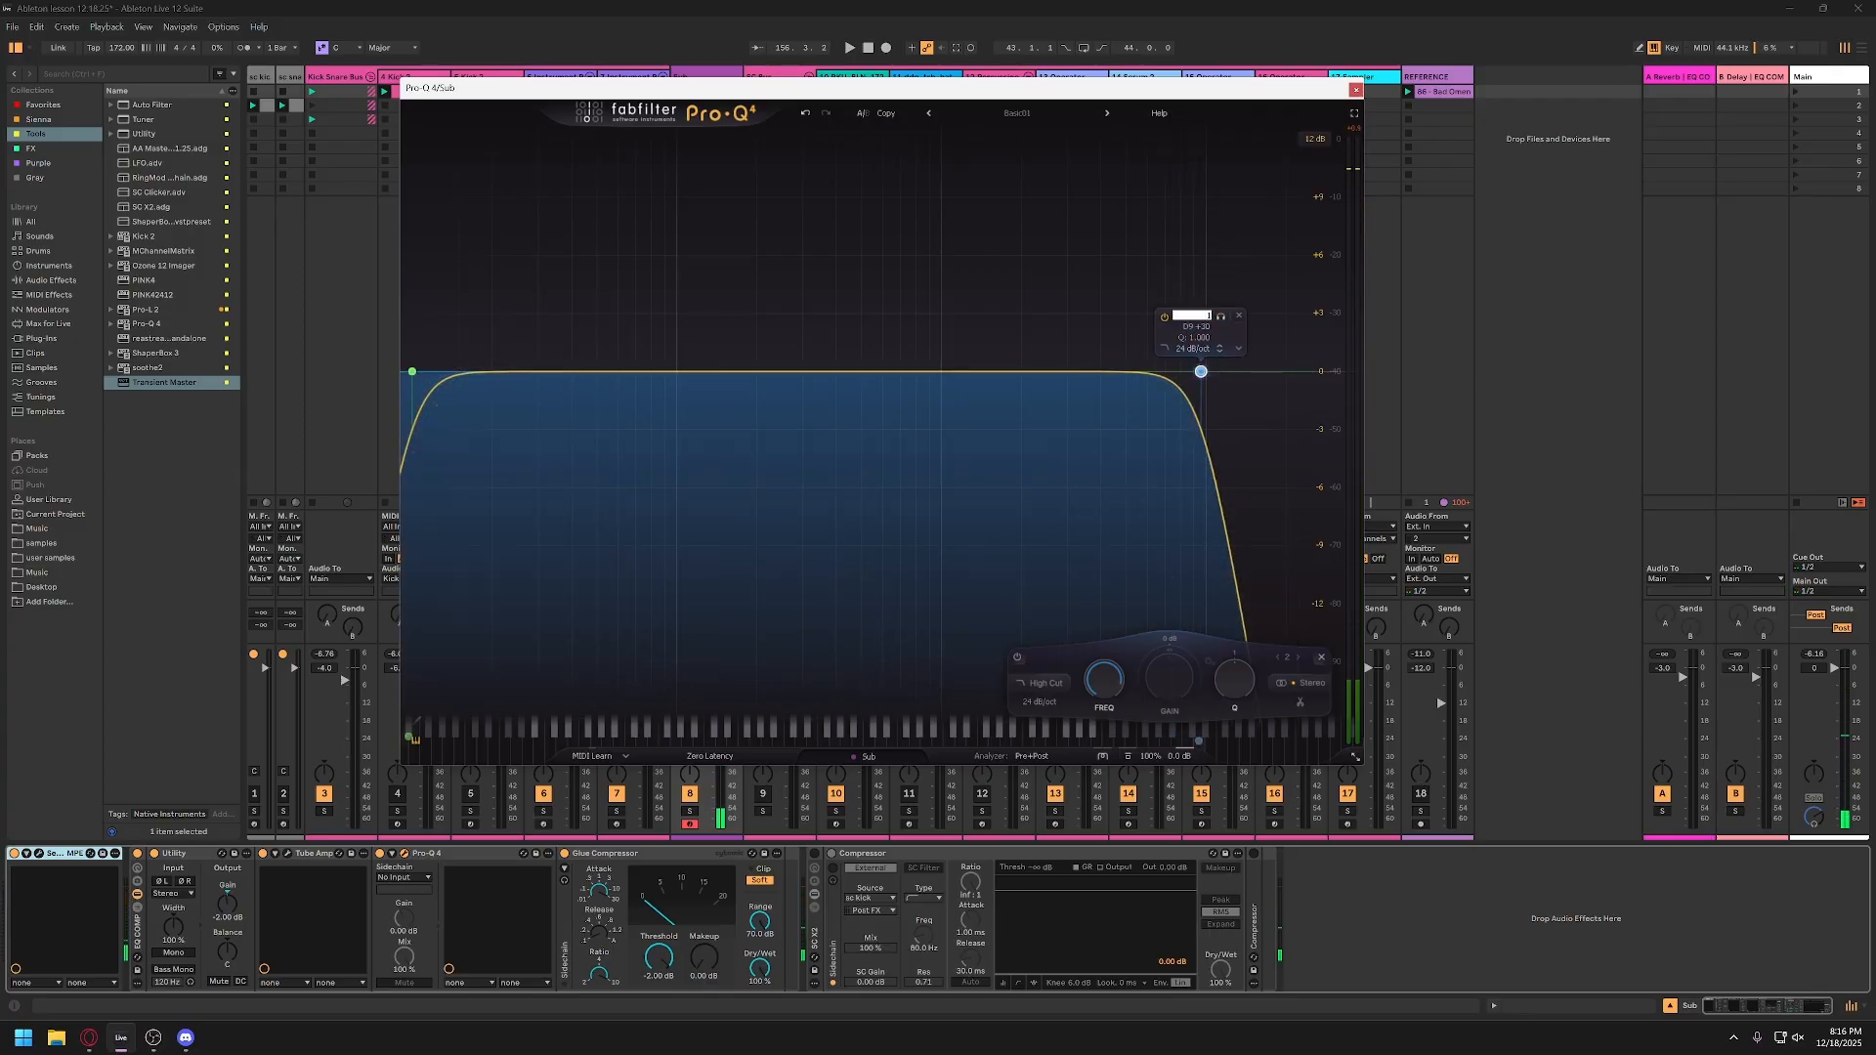
type("0000")
key("Return")
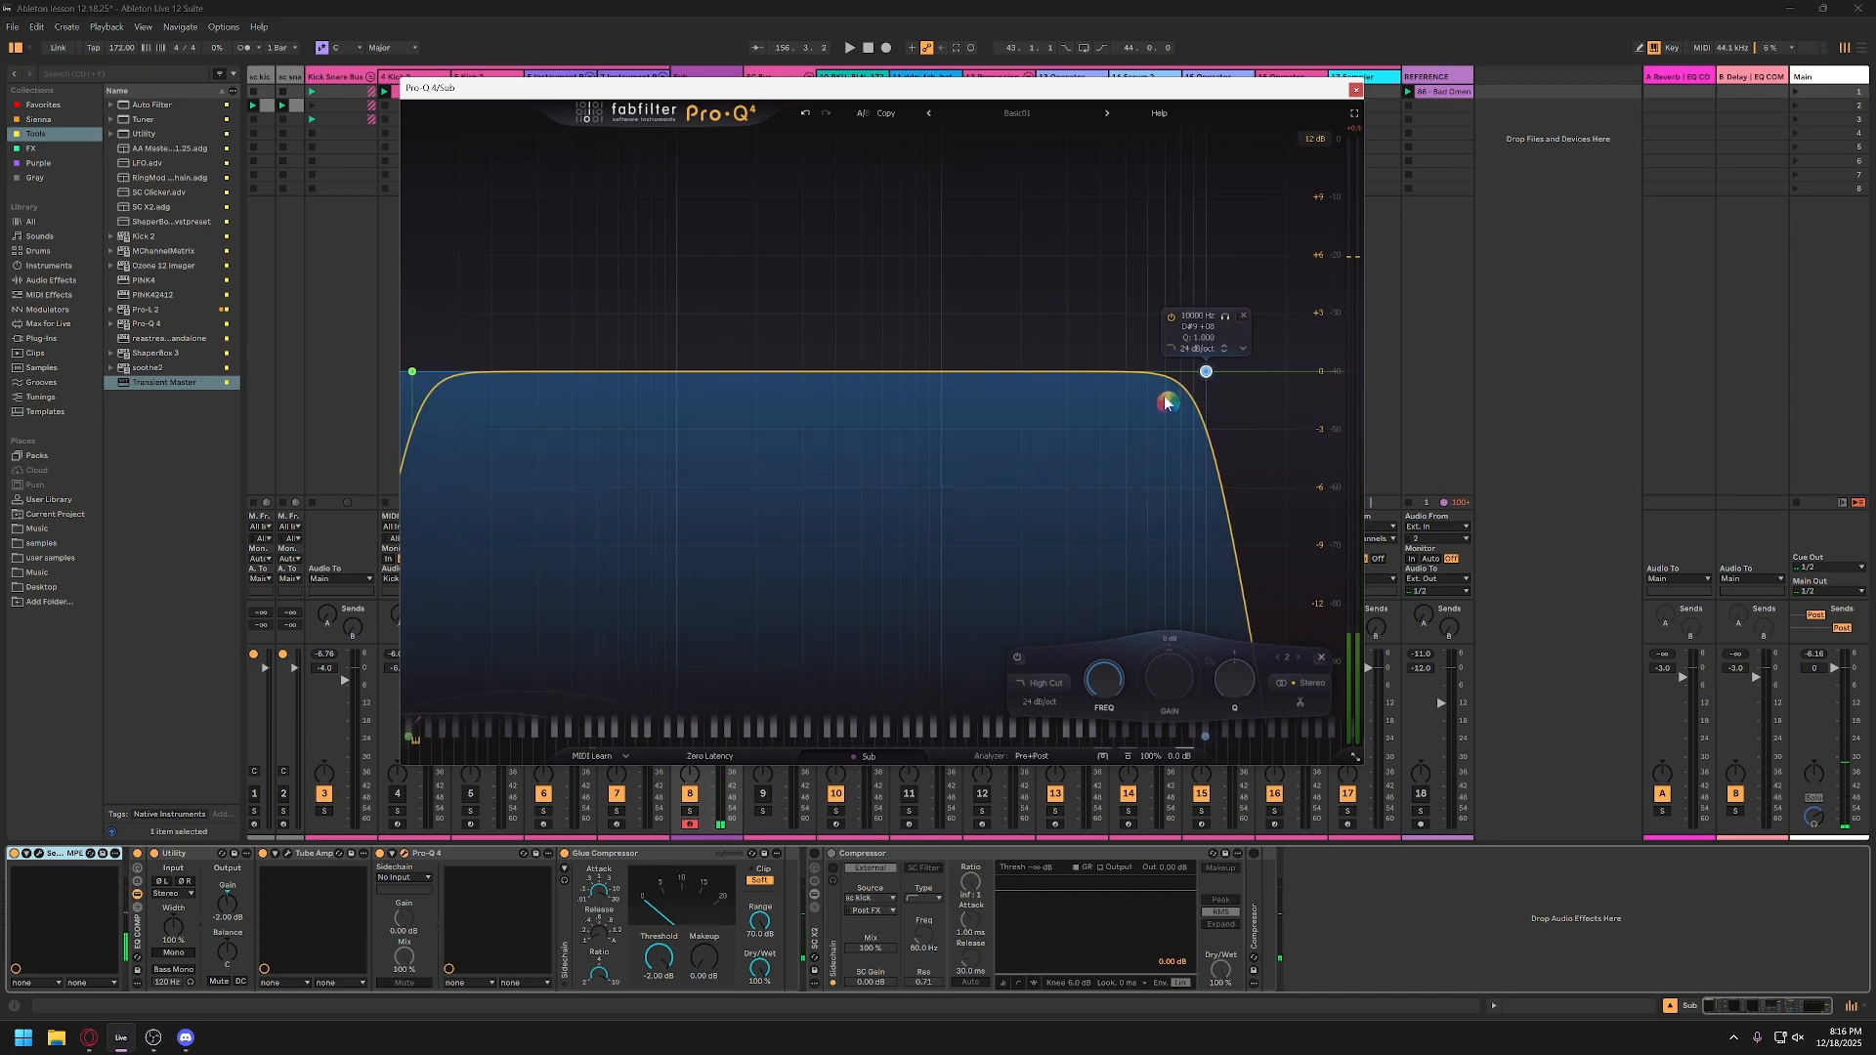
left_click(1357, 89)
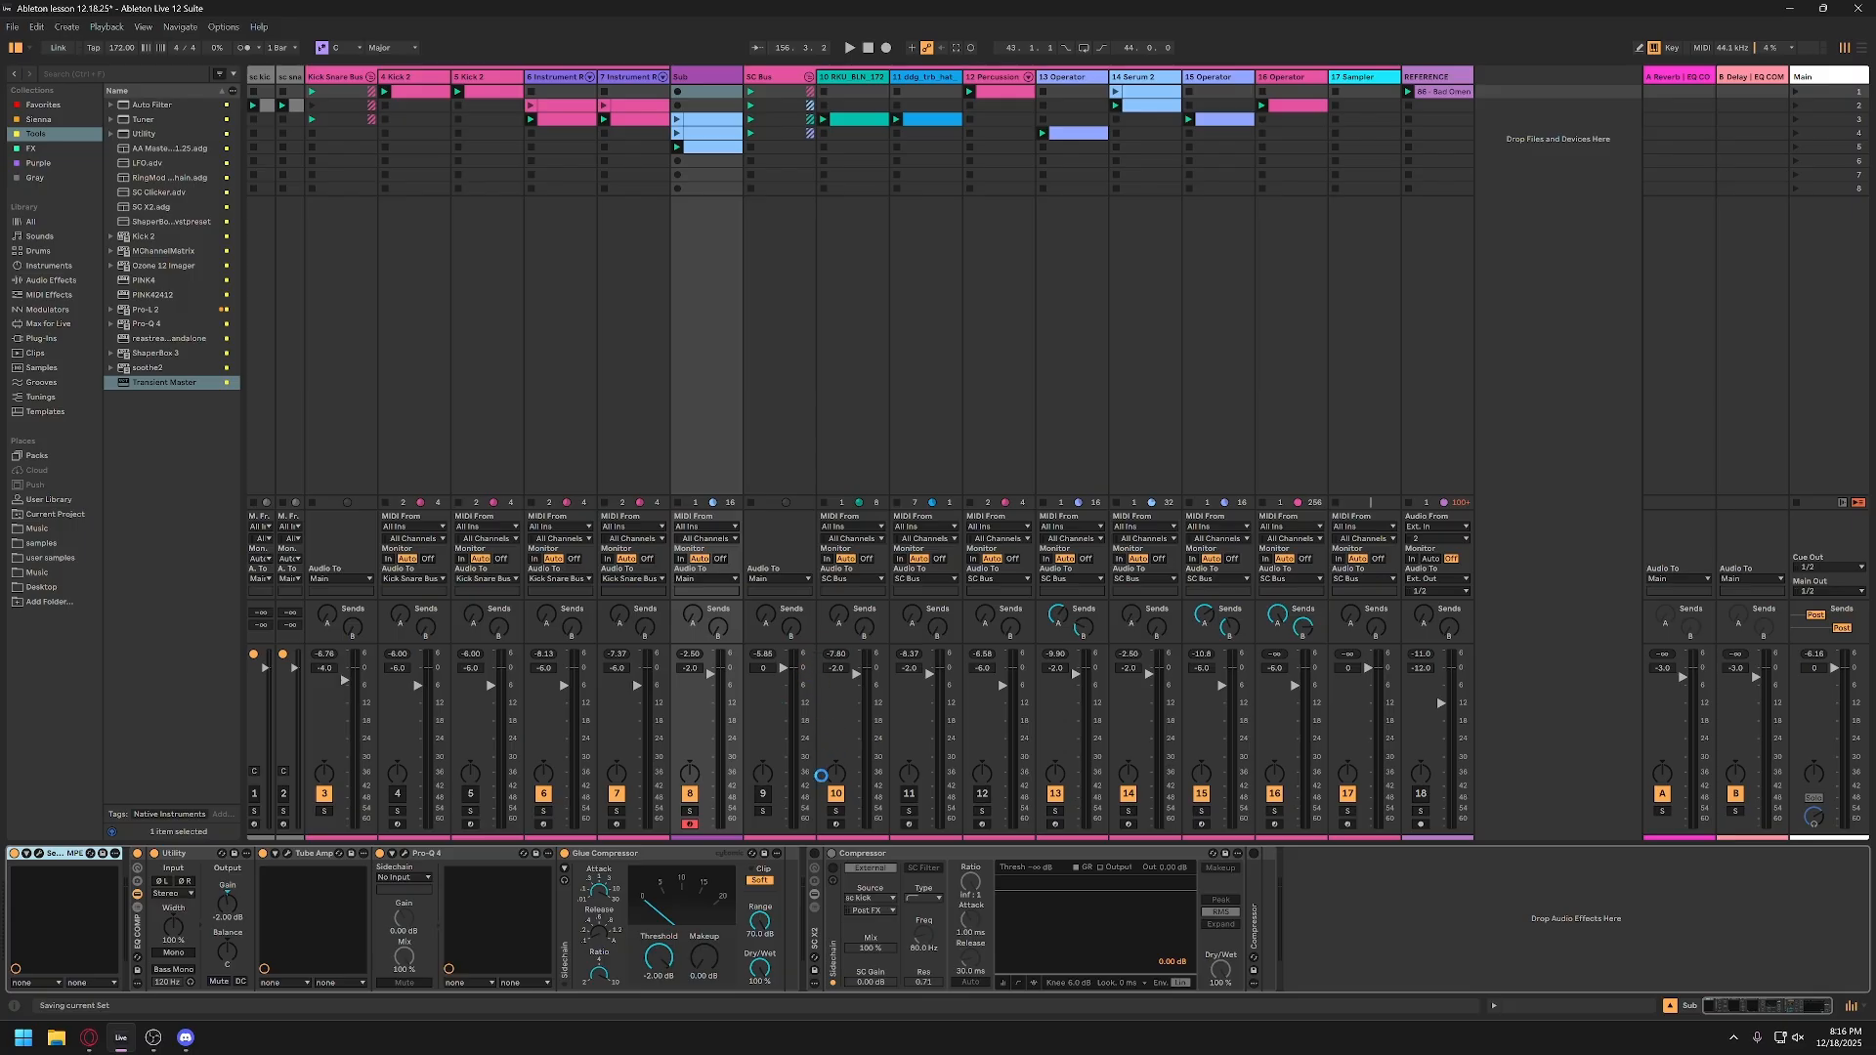
Step: Save the set and activate the SC X2 sidechain rack on the Sub track, selecting its first Compressor
key("ctrl+s")
left_click(815, 934)
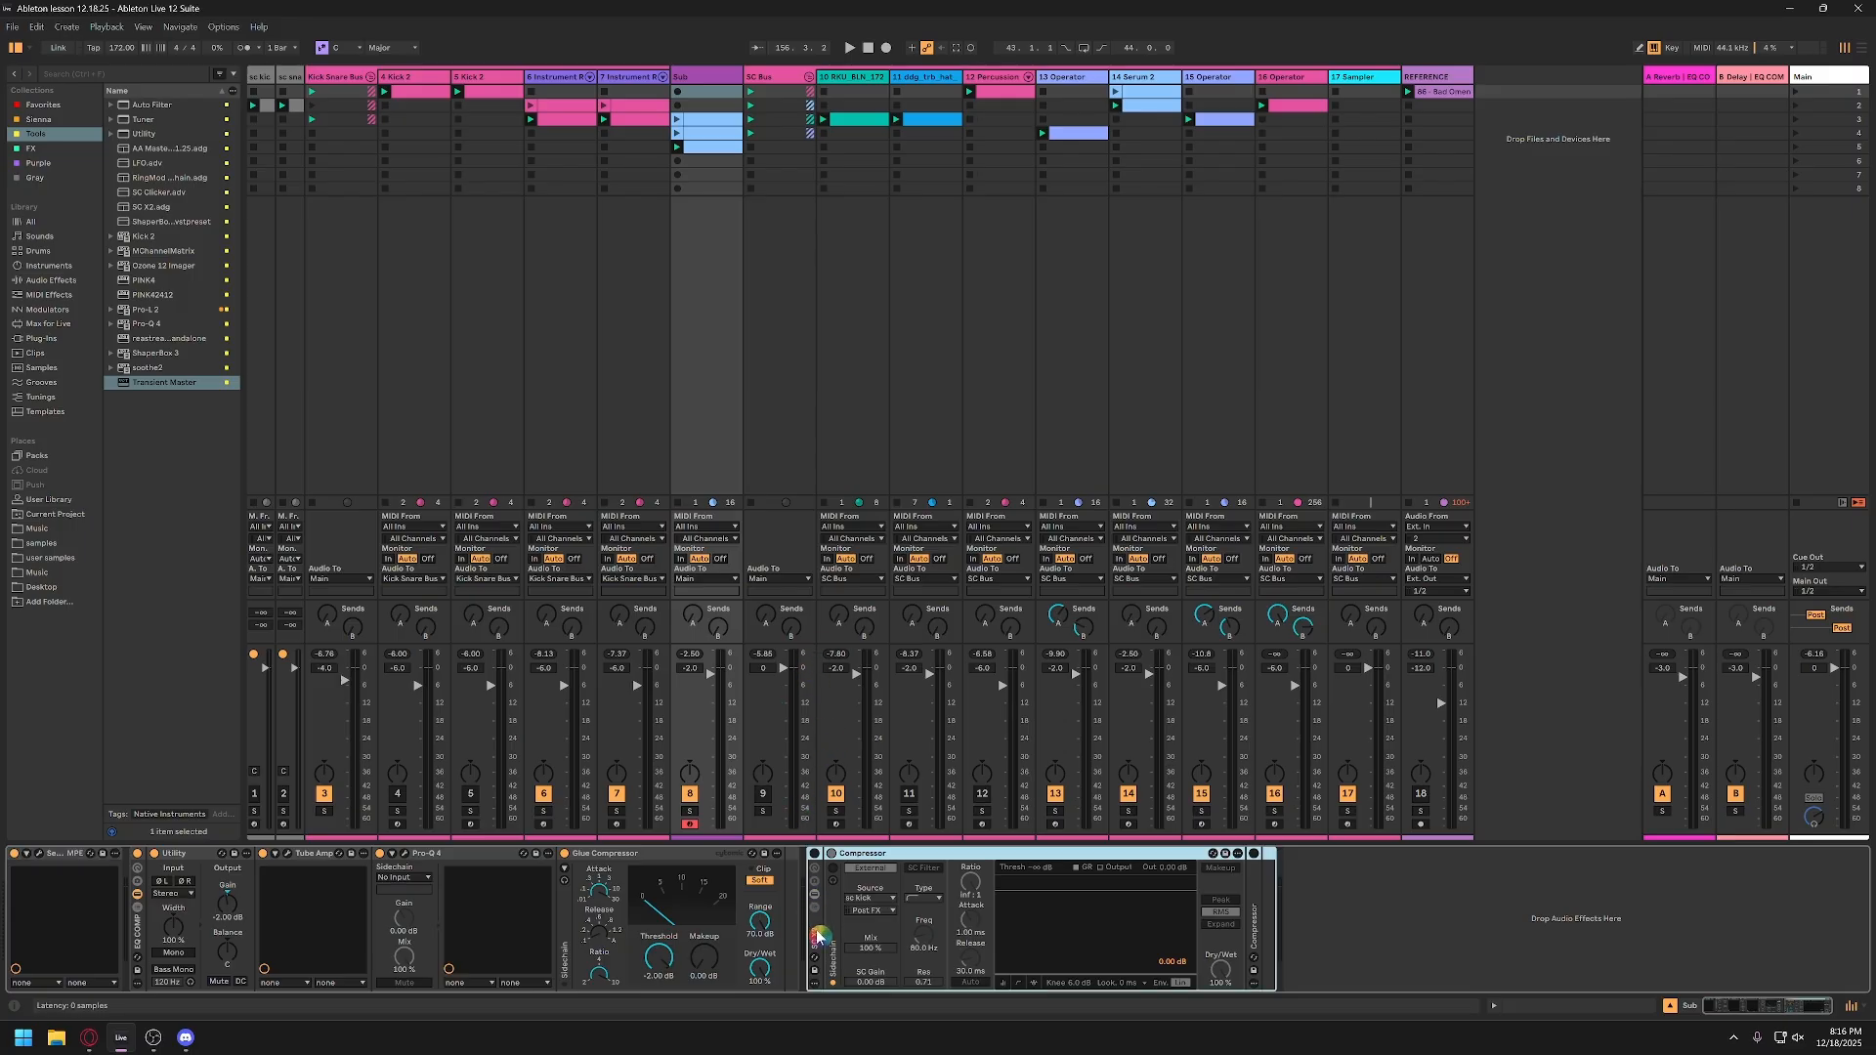
left_click(814, 854)
left_click(885, 917)
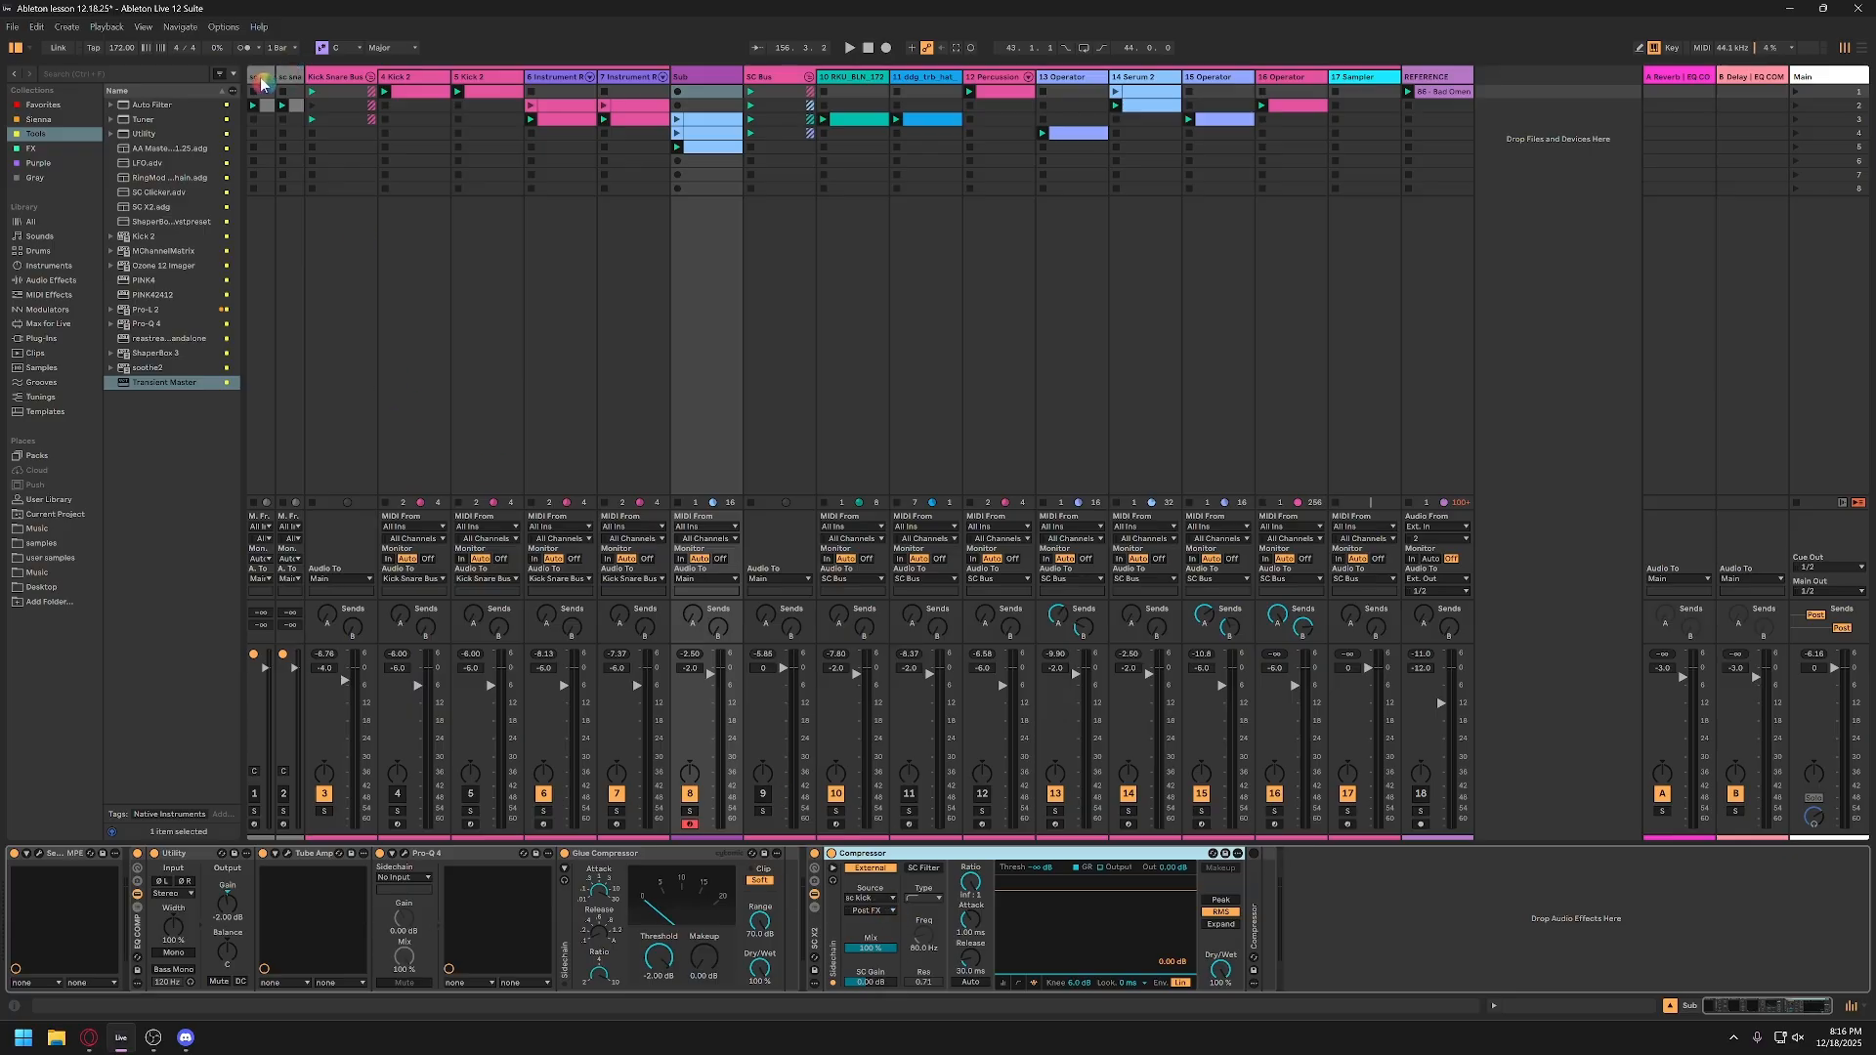
Step: Open the first Kick 2 track's clip, and widen the sc kick and sc snare tracks so their names are readable
left_click(420, 80)
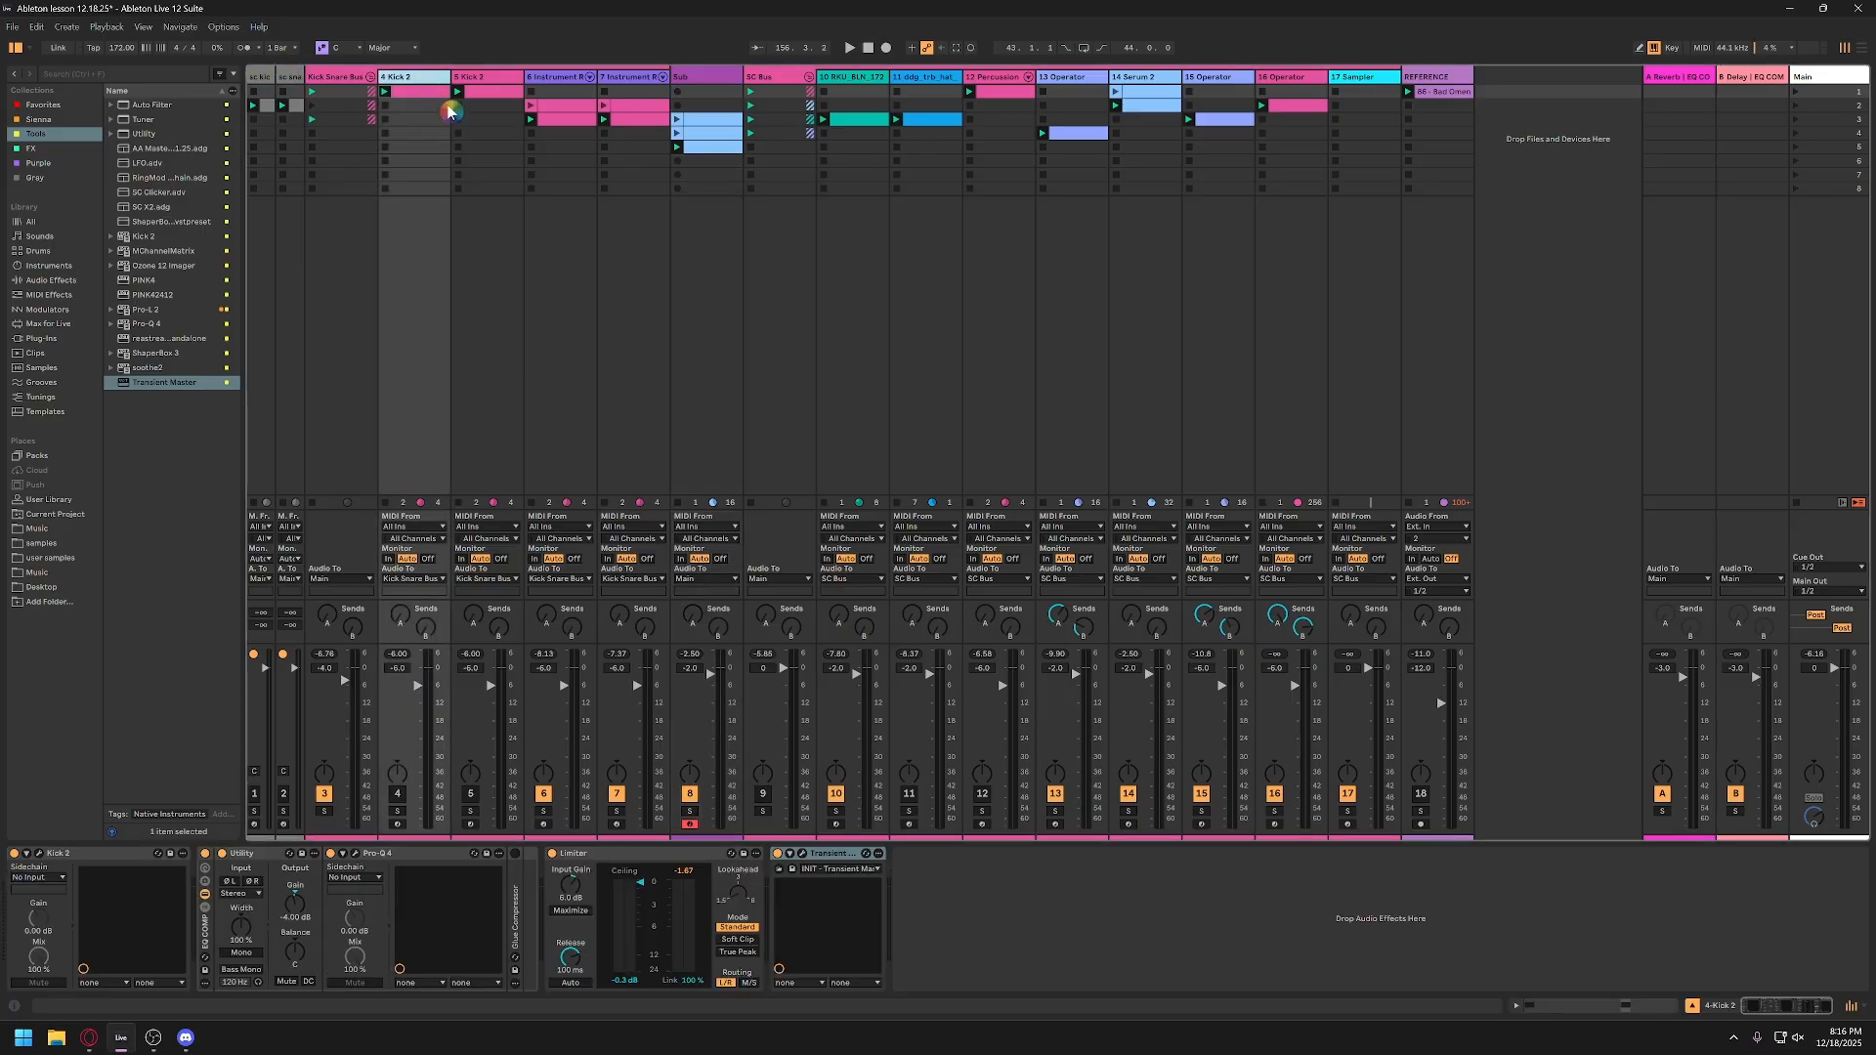
double_click(409, 91)
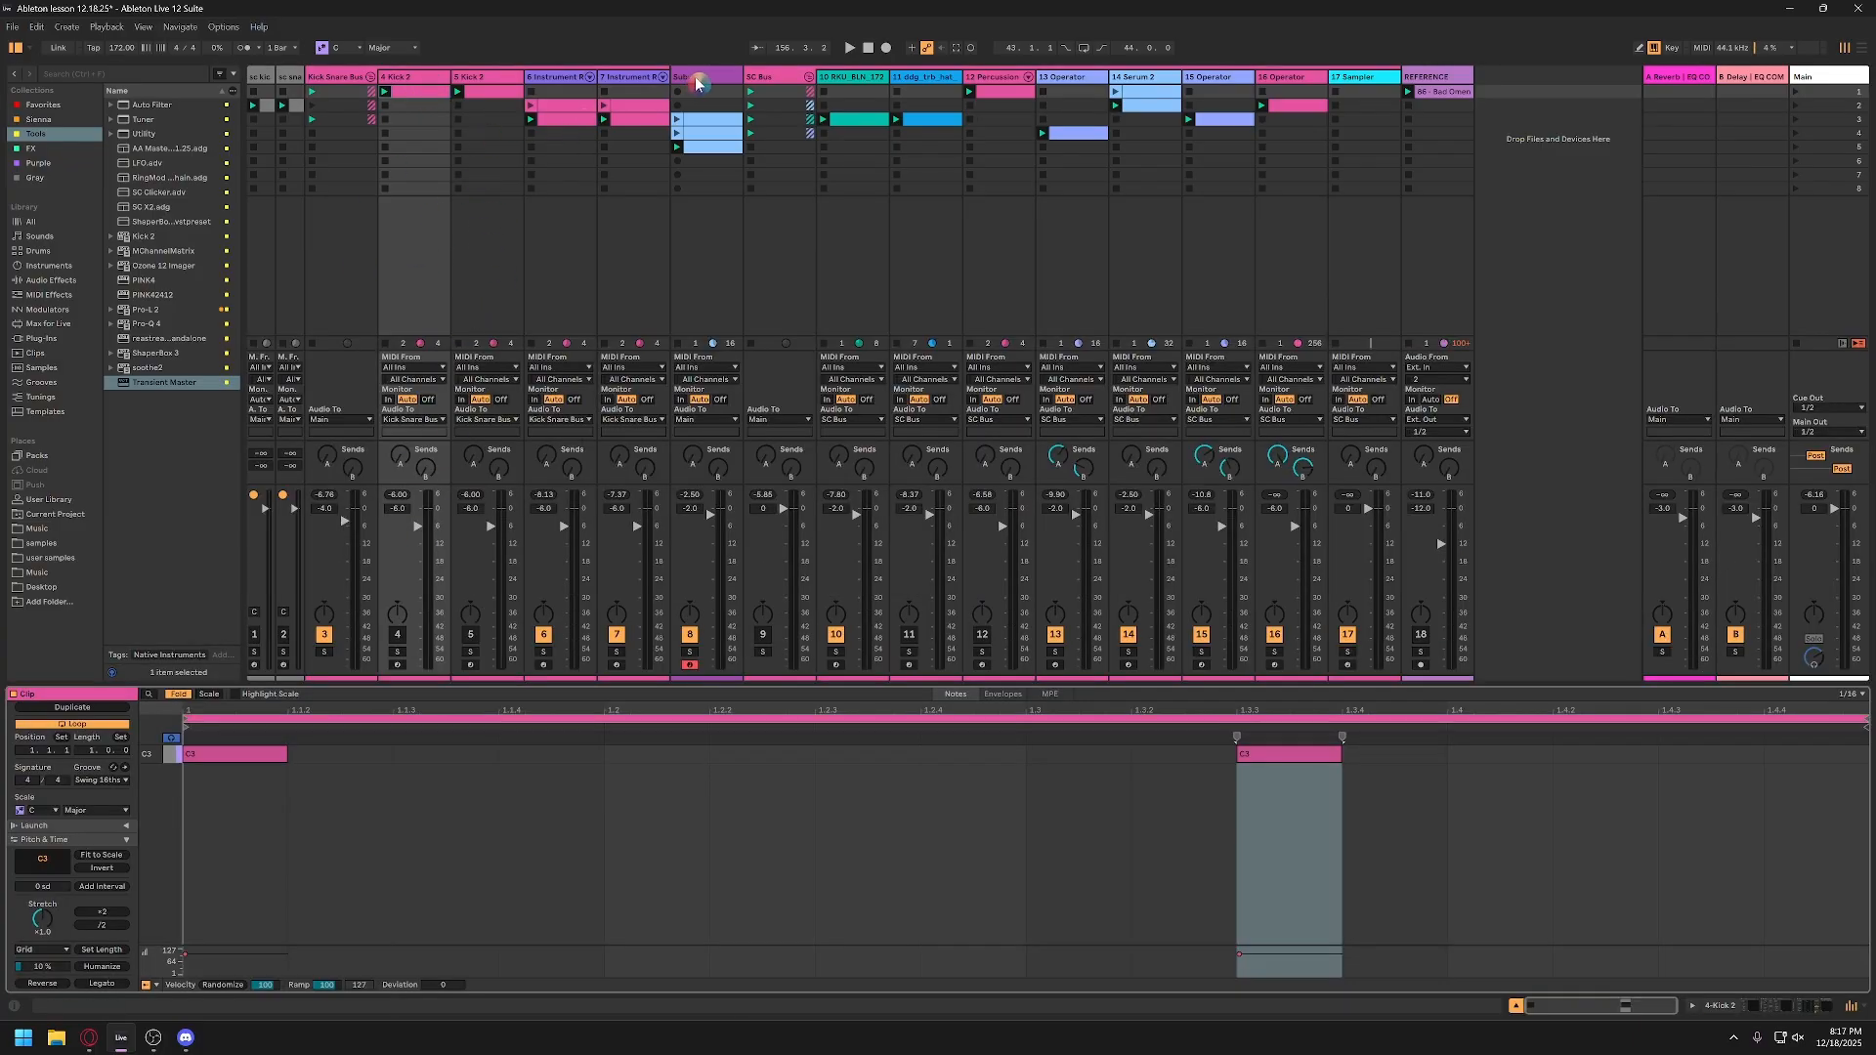
left_click(262, 78)
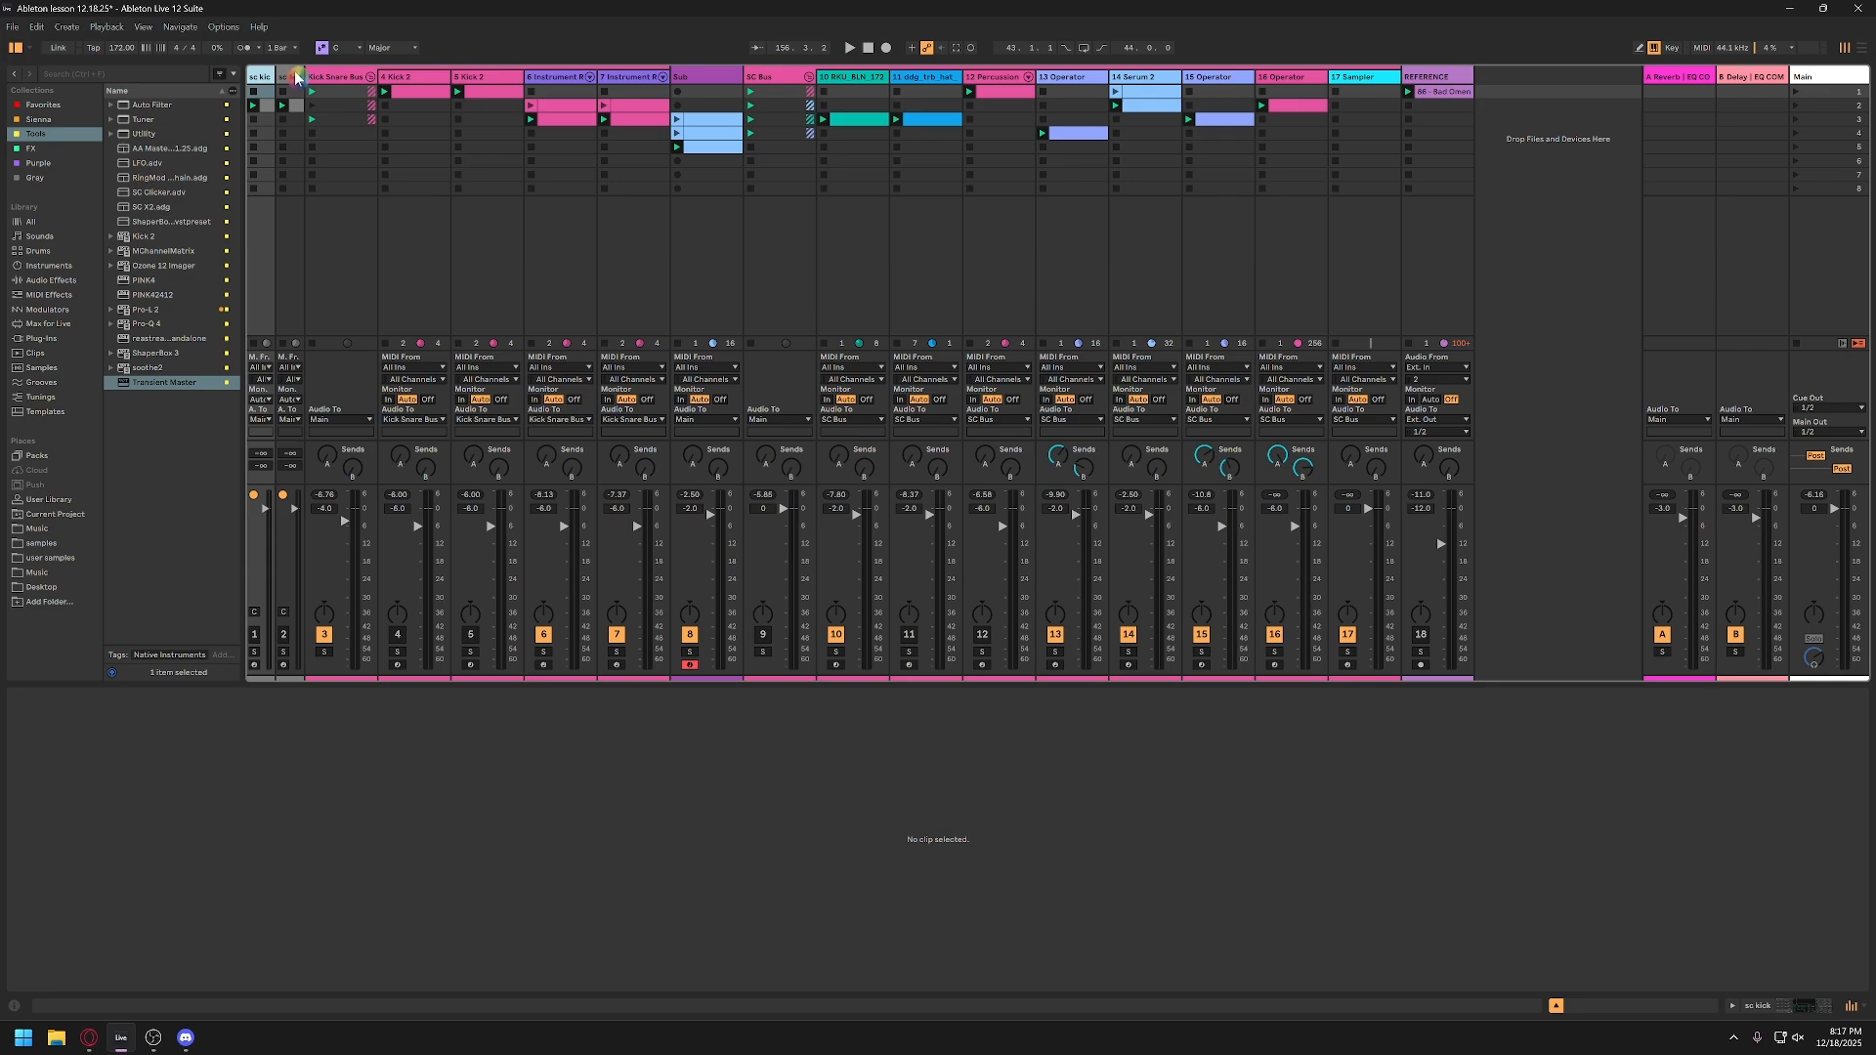
left_click(297, 78, "shift")
mouse_move(302, 76)
left_mouse_down()
mouse_move(403, 76)
mouse_move(326, 74)
left_mouse_up()
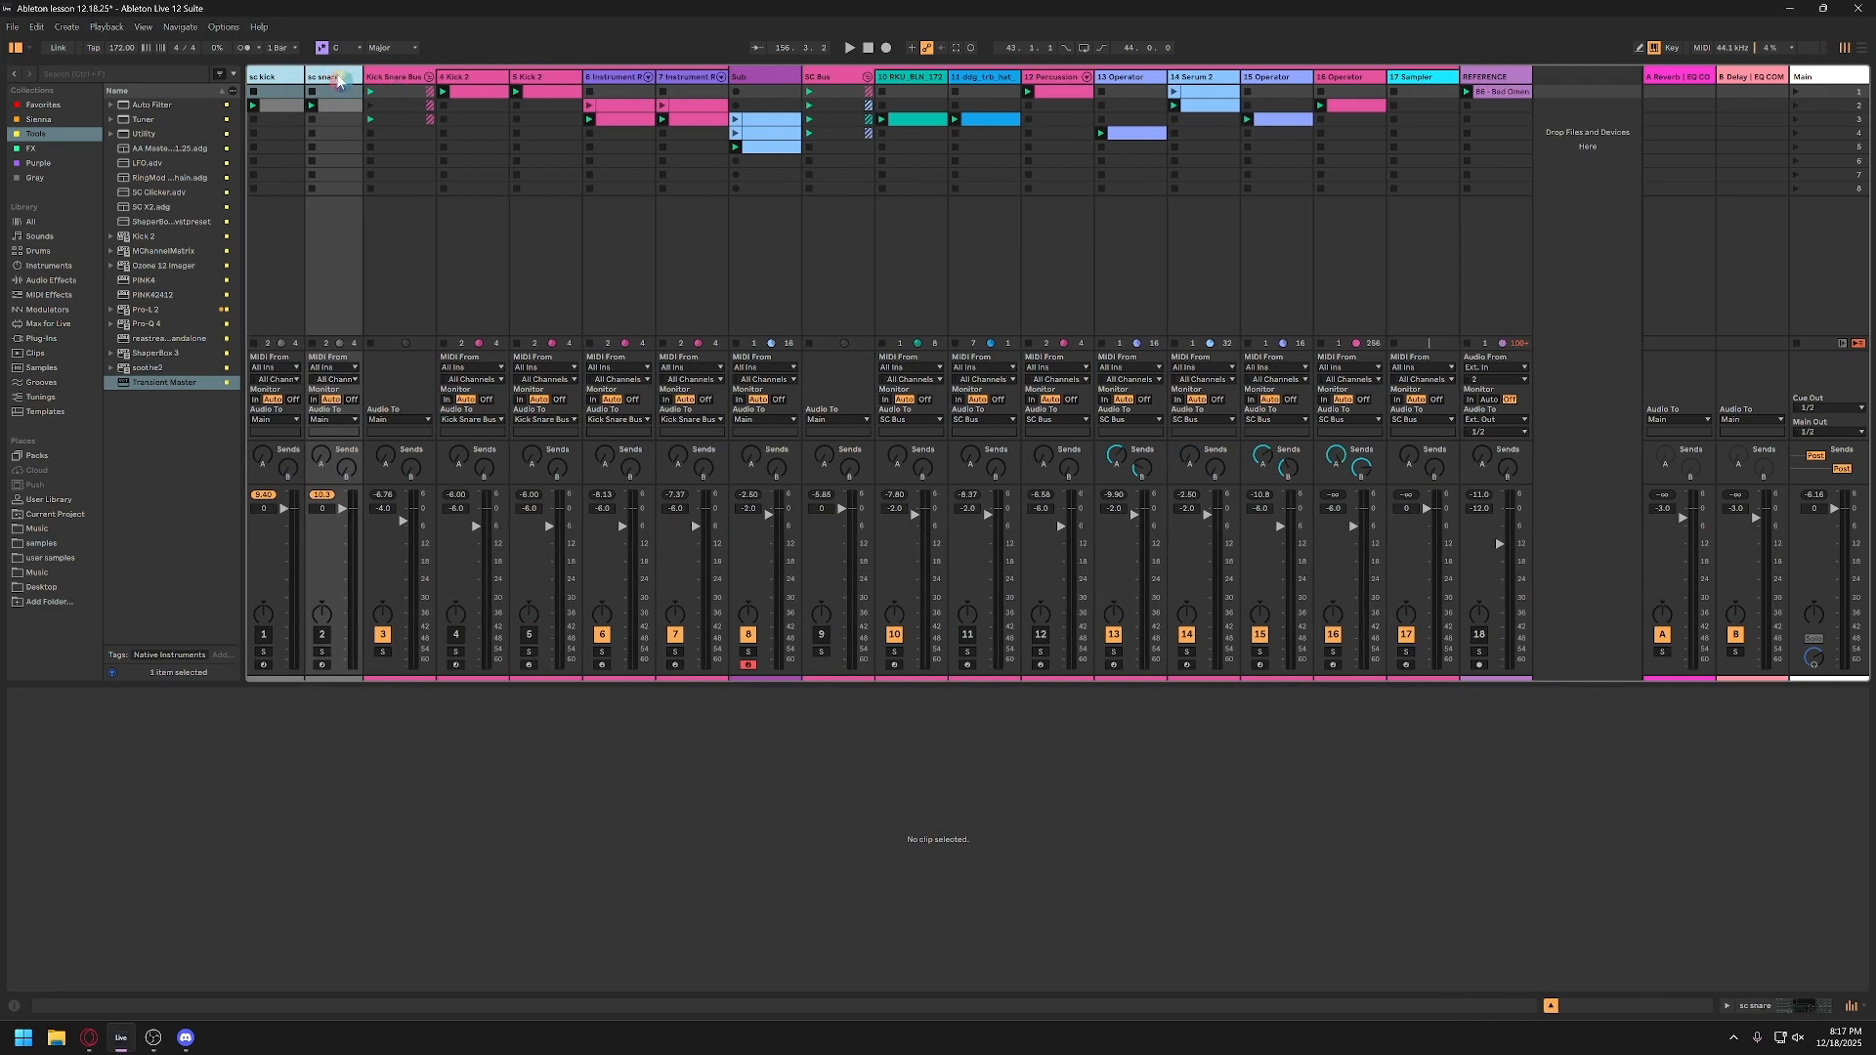
Step: Examine the Kick Snare Bus, sc kick and sc snare tracks, and open the sc kick clip to check its trigger notes
left_click(418, 76)
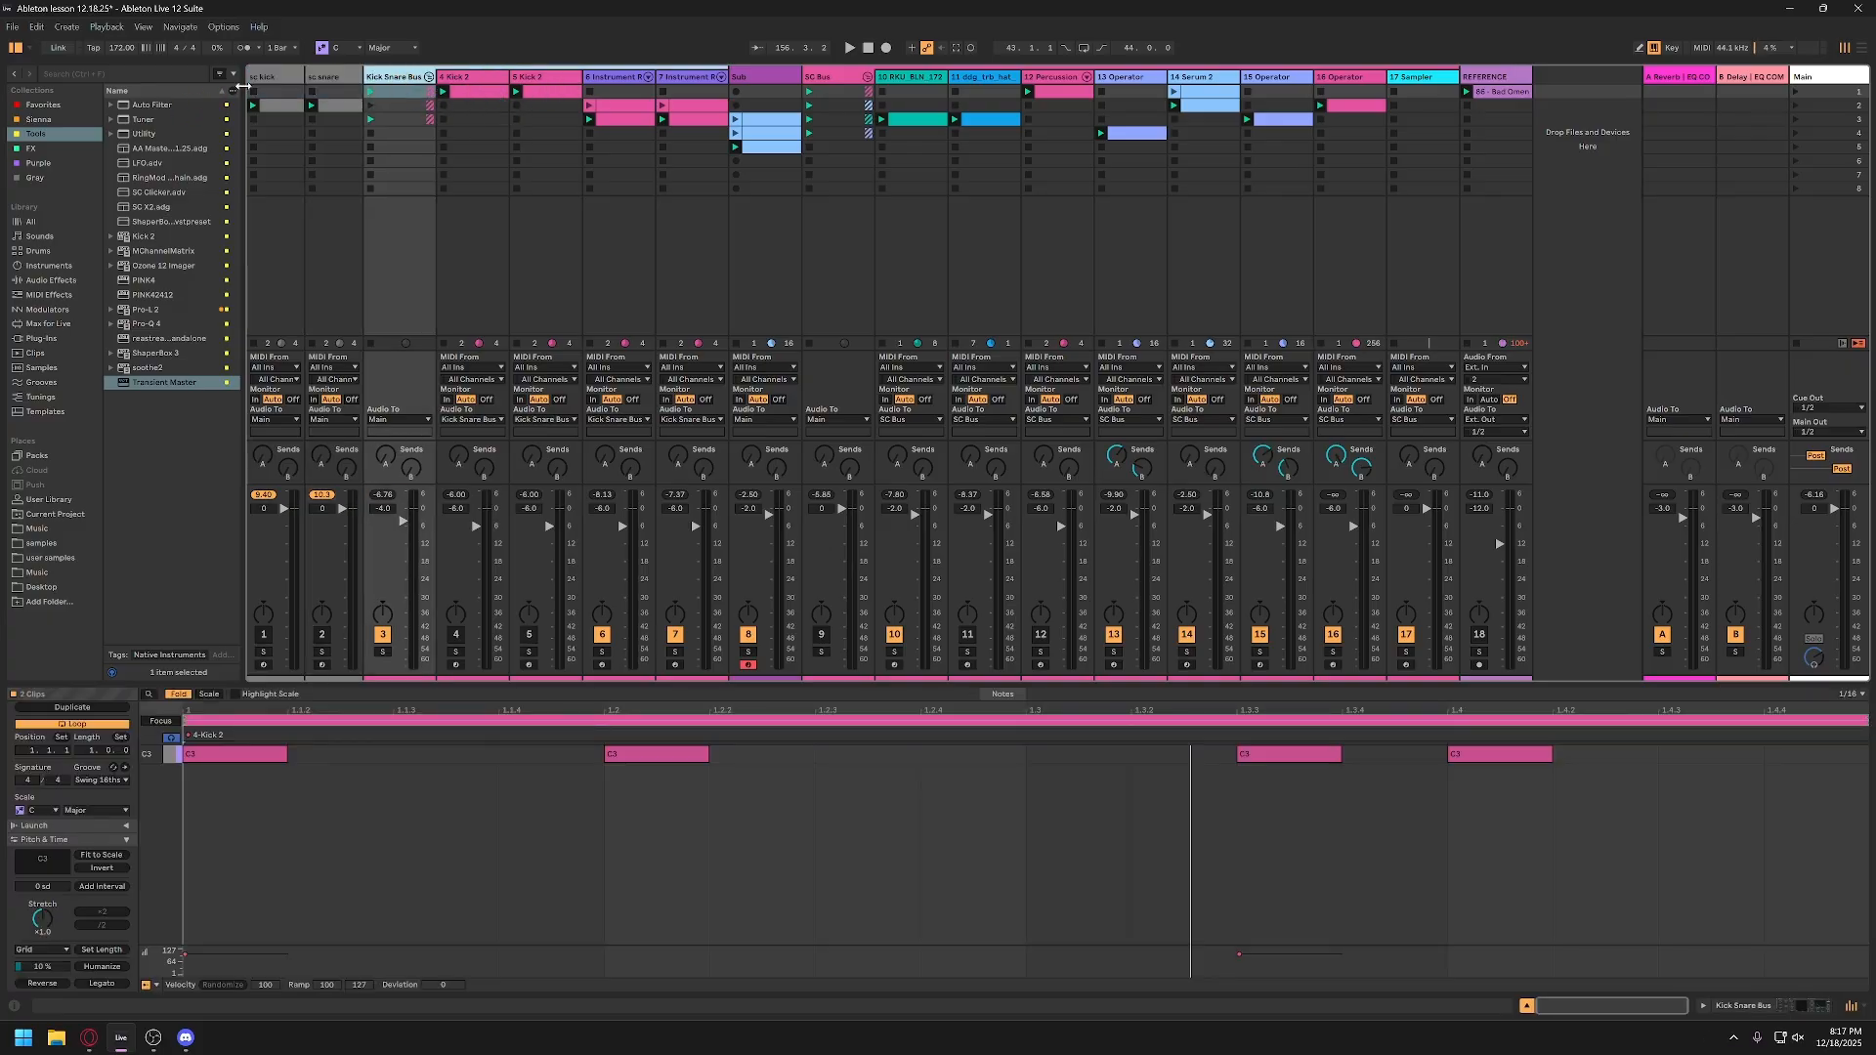
left_click(273, 81)
left_click(328, 80)
left_click(278, 80)
left_click(330, 78)
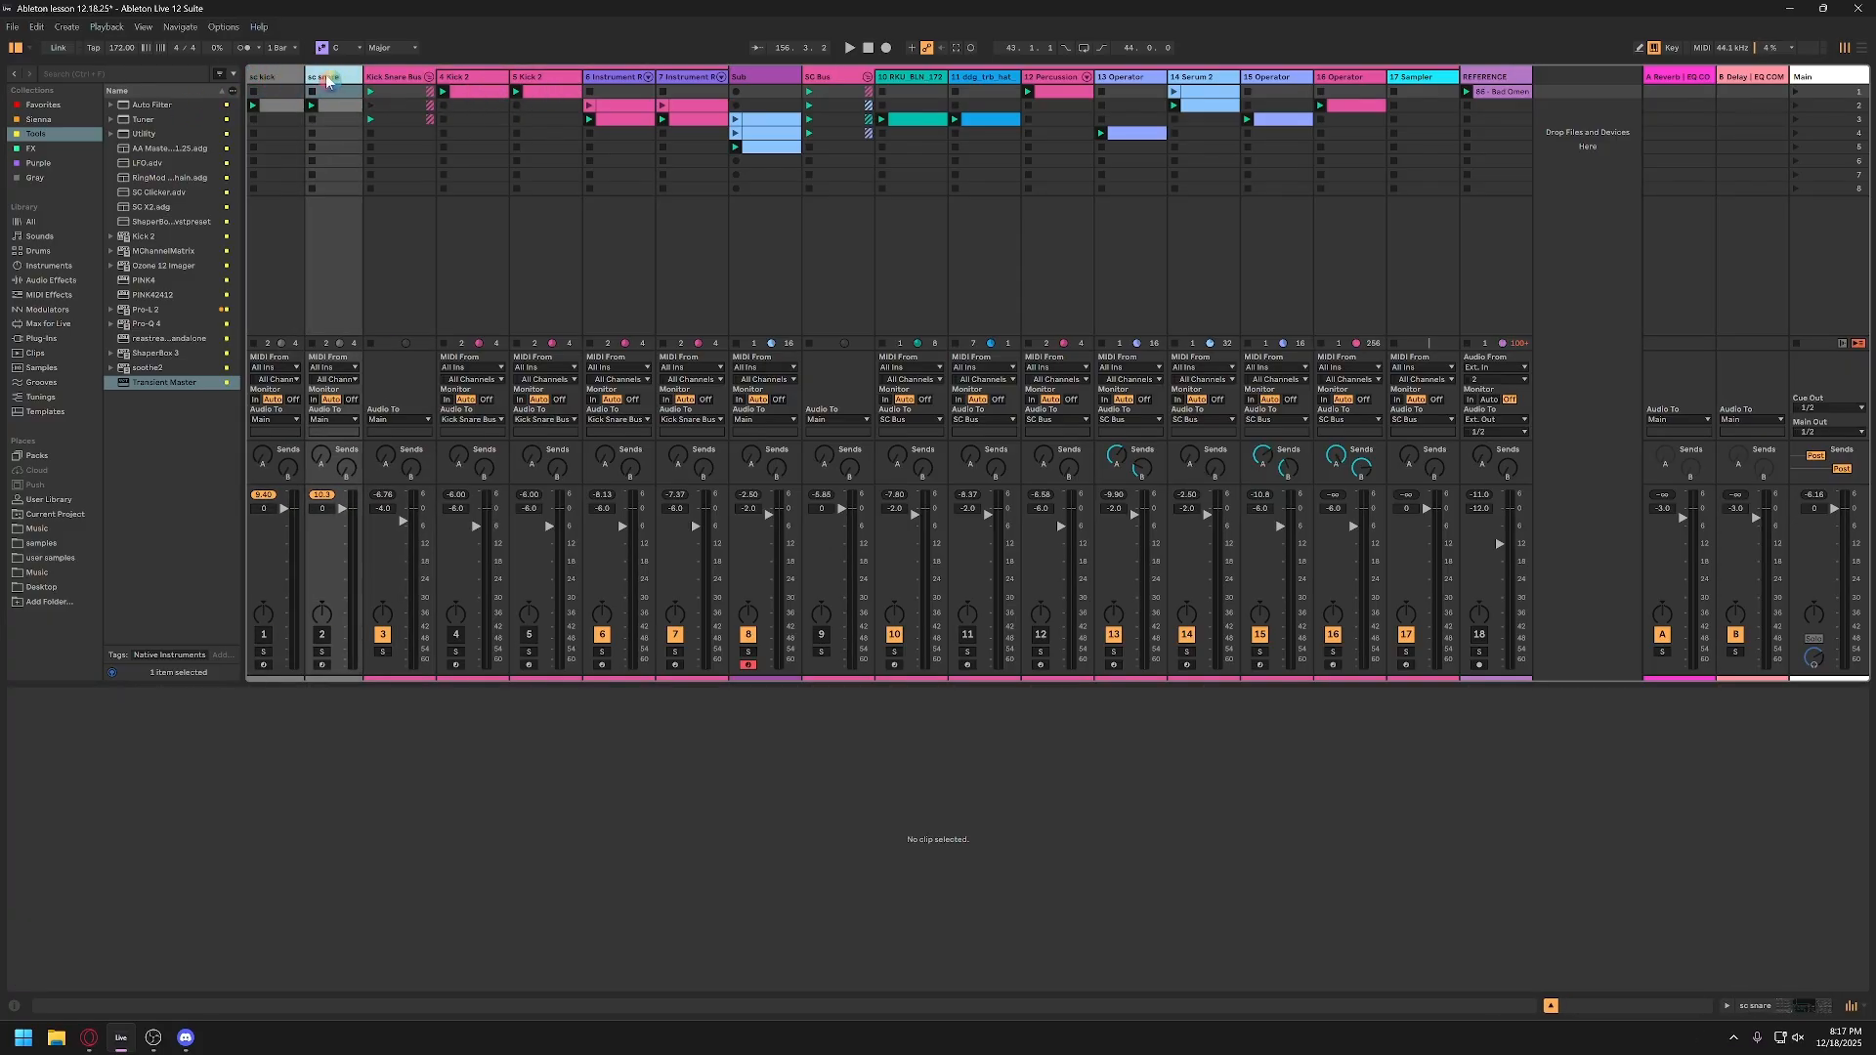
left_click(273, 78)
left_click(283, 109)
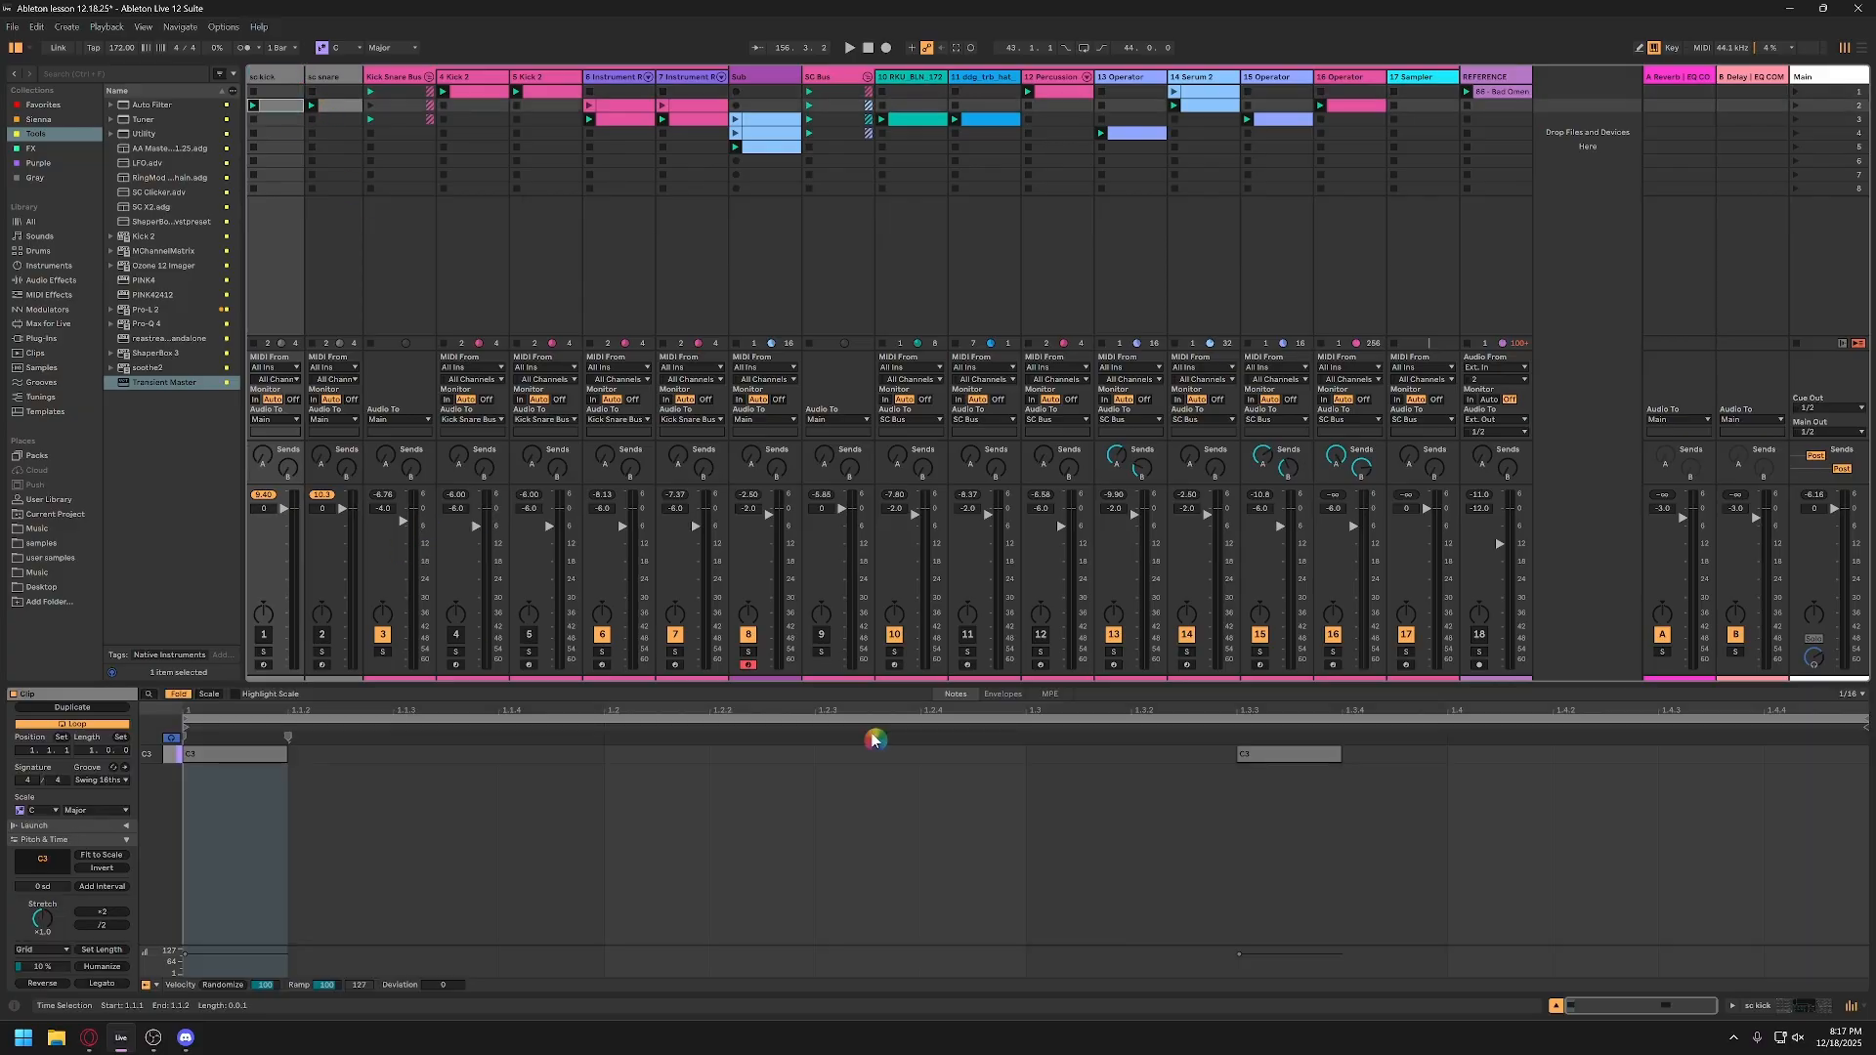
Step: Show the SC Clicker device on the sc kick track and raise its envelope's initial level to 0.0 dB
left_click(269, 81)
double_click(269, 83)
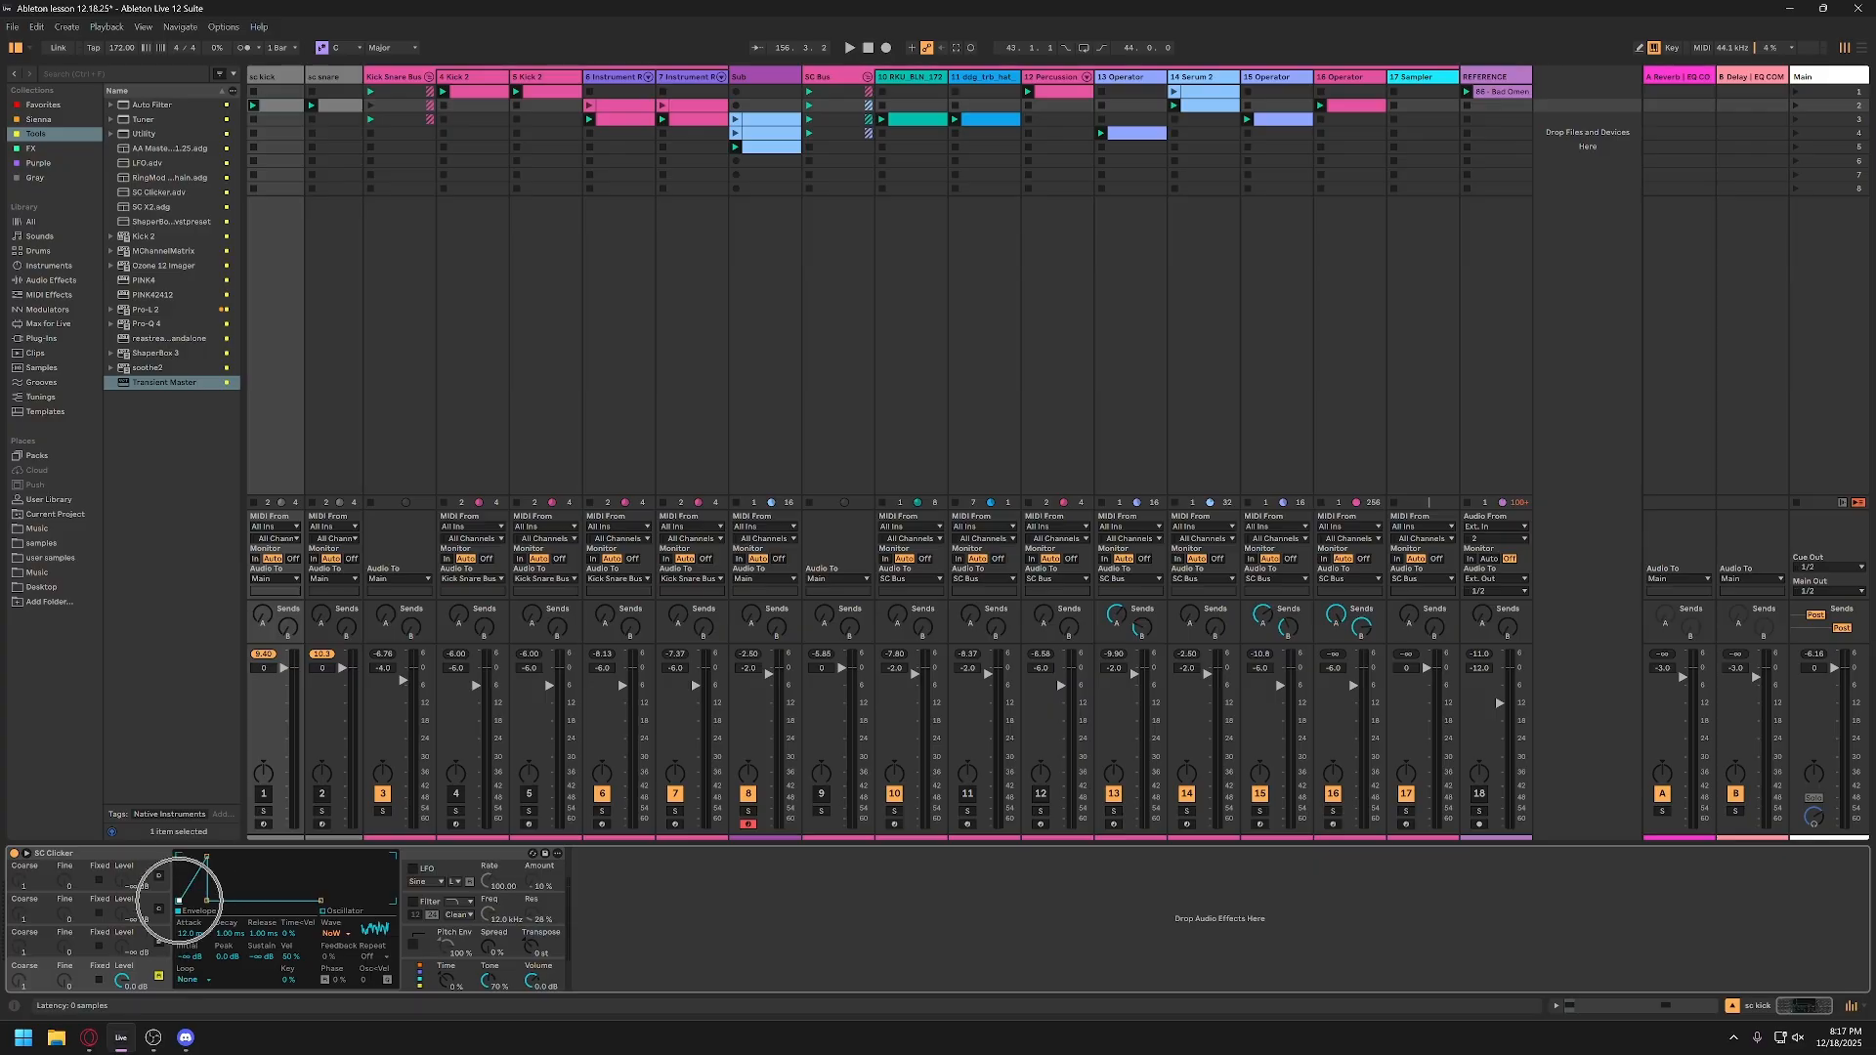
left_click_drag(179, 900, 179, 883)
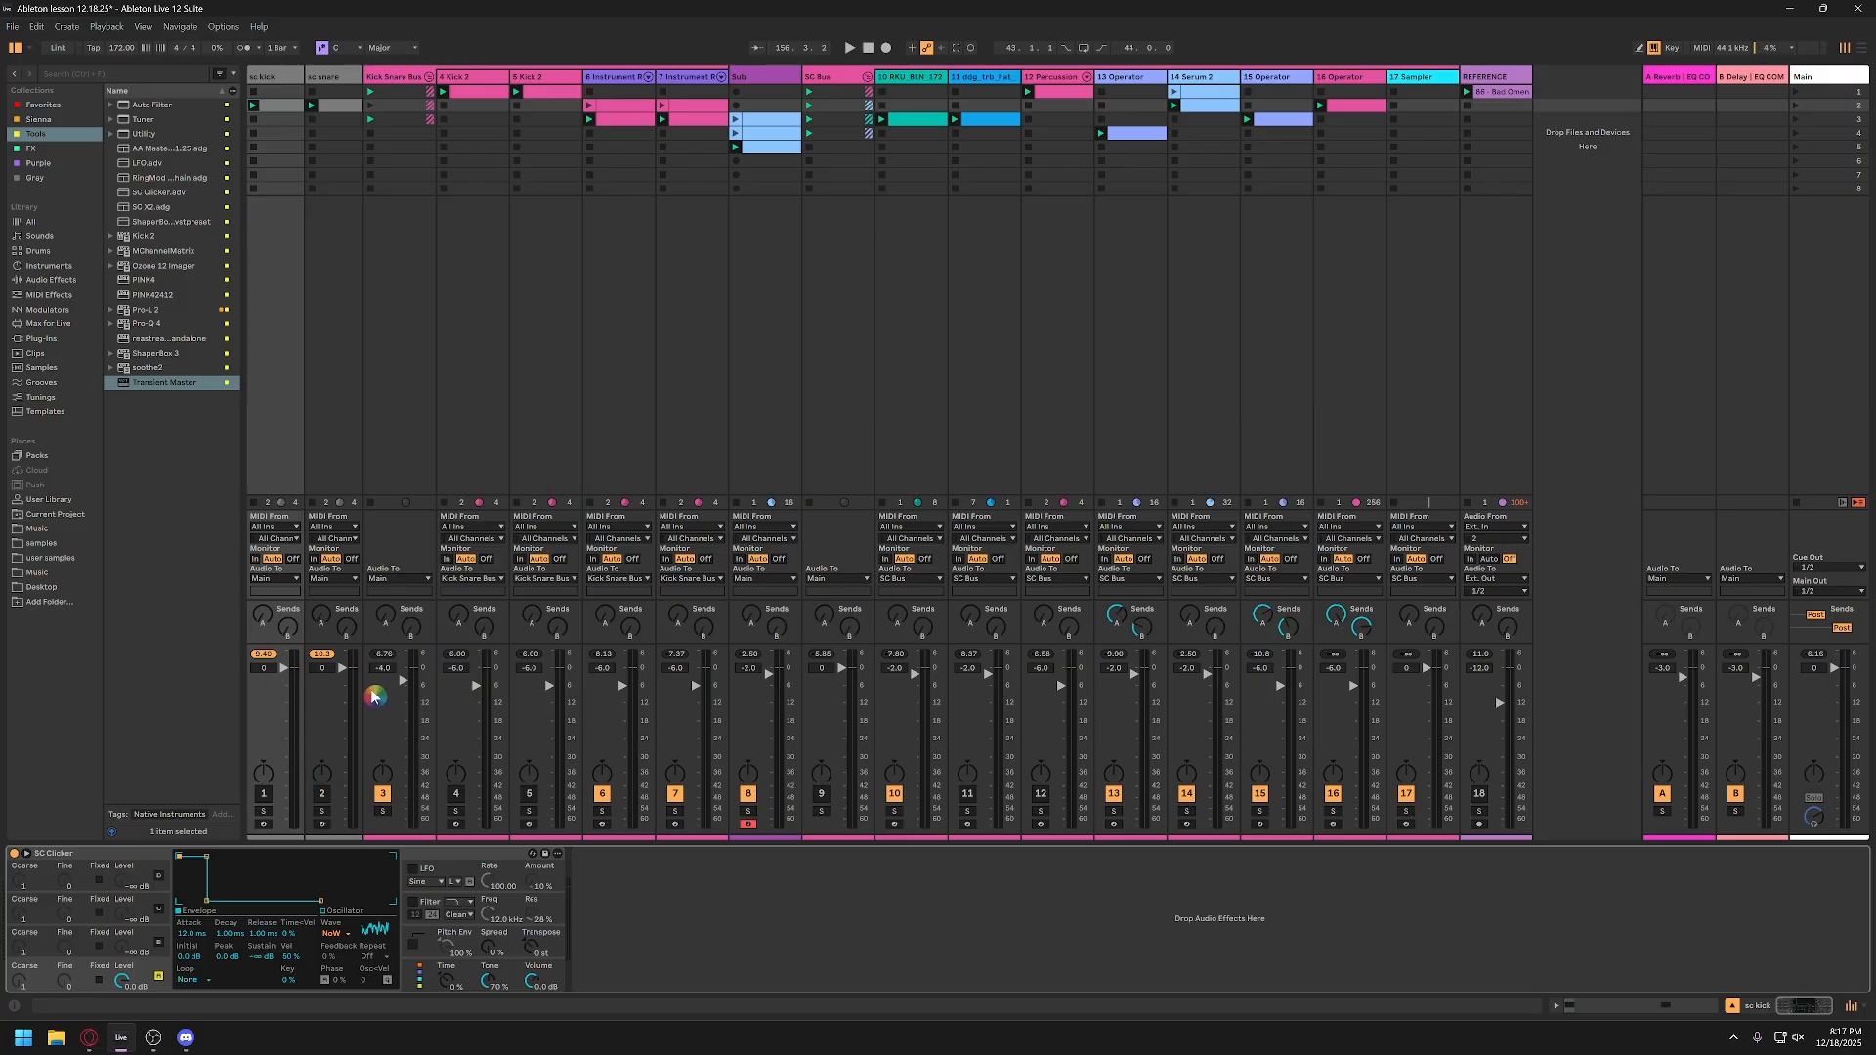
Step: Reset the peak level indicators of sc kick and sc snare, and bring up the Sub track's sidechain Compressor
left_click(264, 654)
left_click(323, 654)
left_click(459, 78)
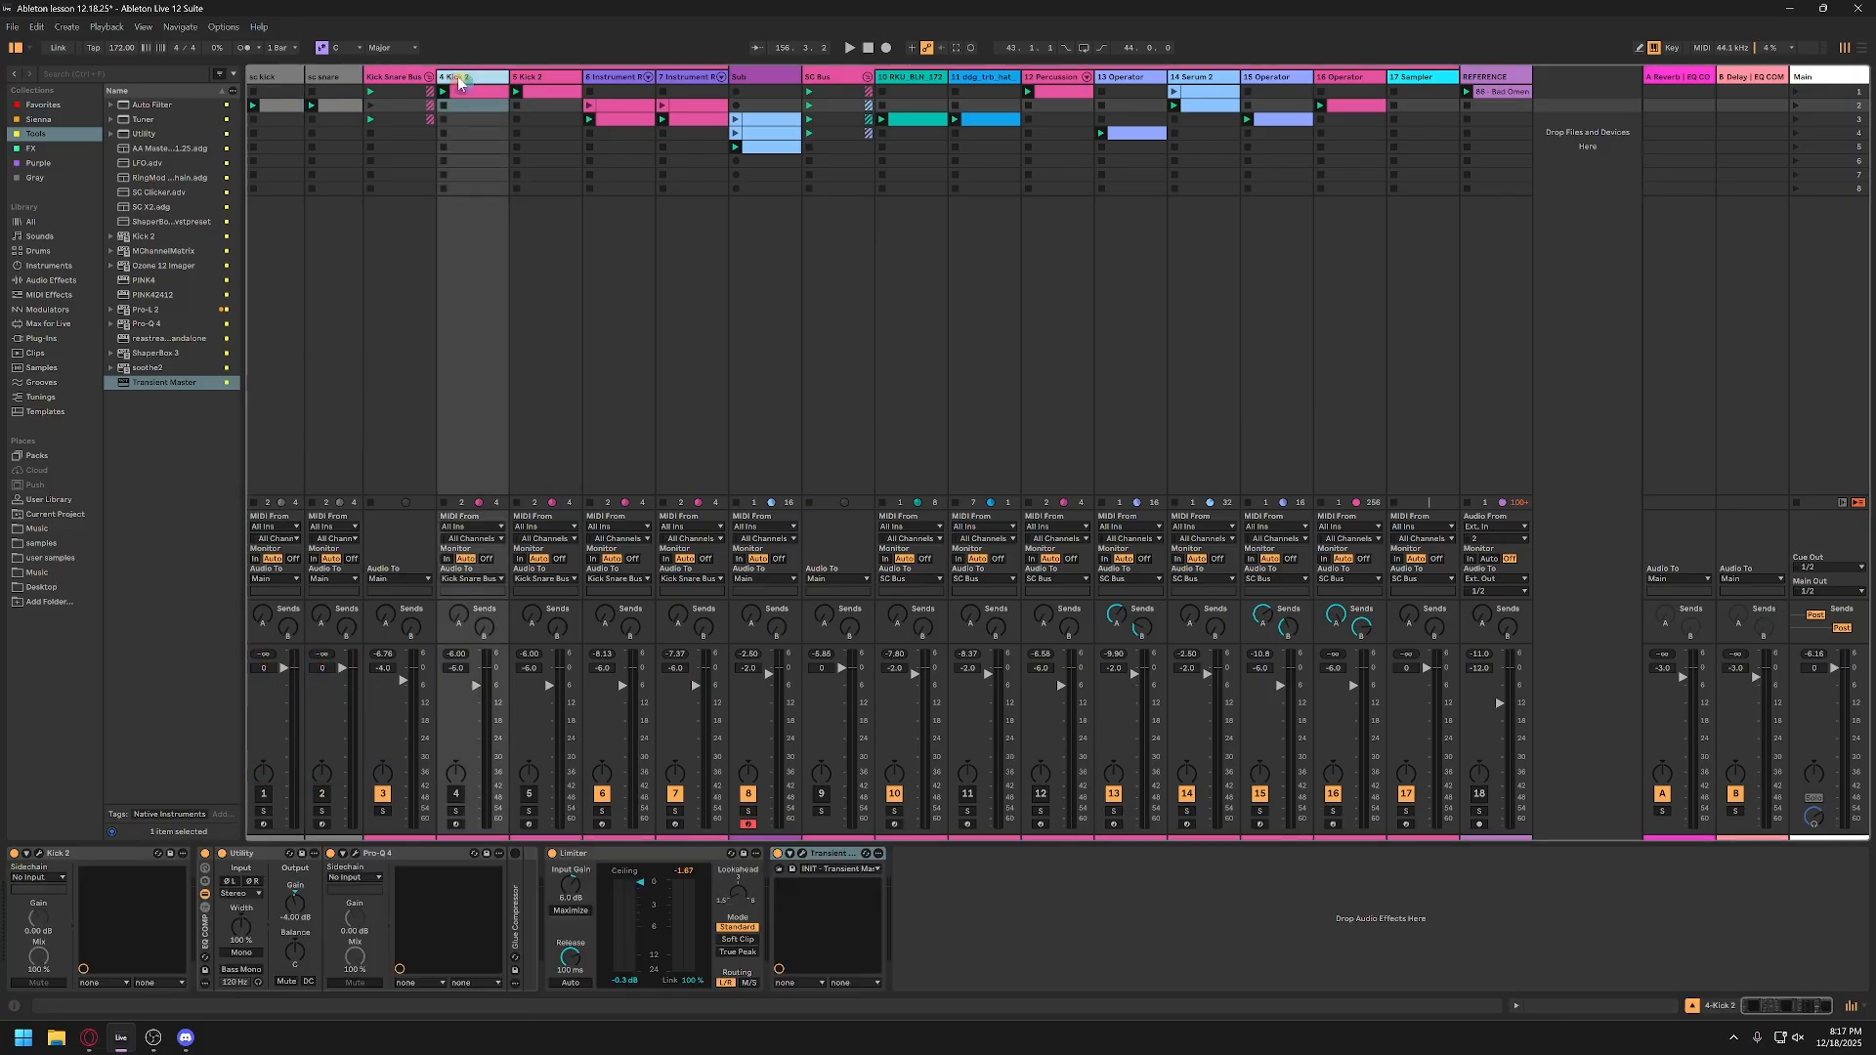
left_click(751, 97)
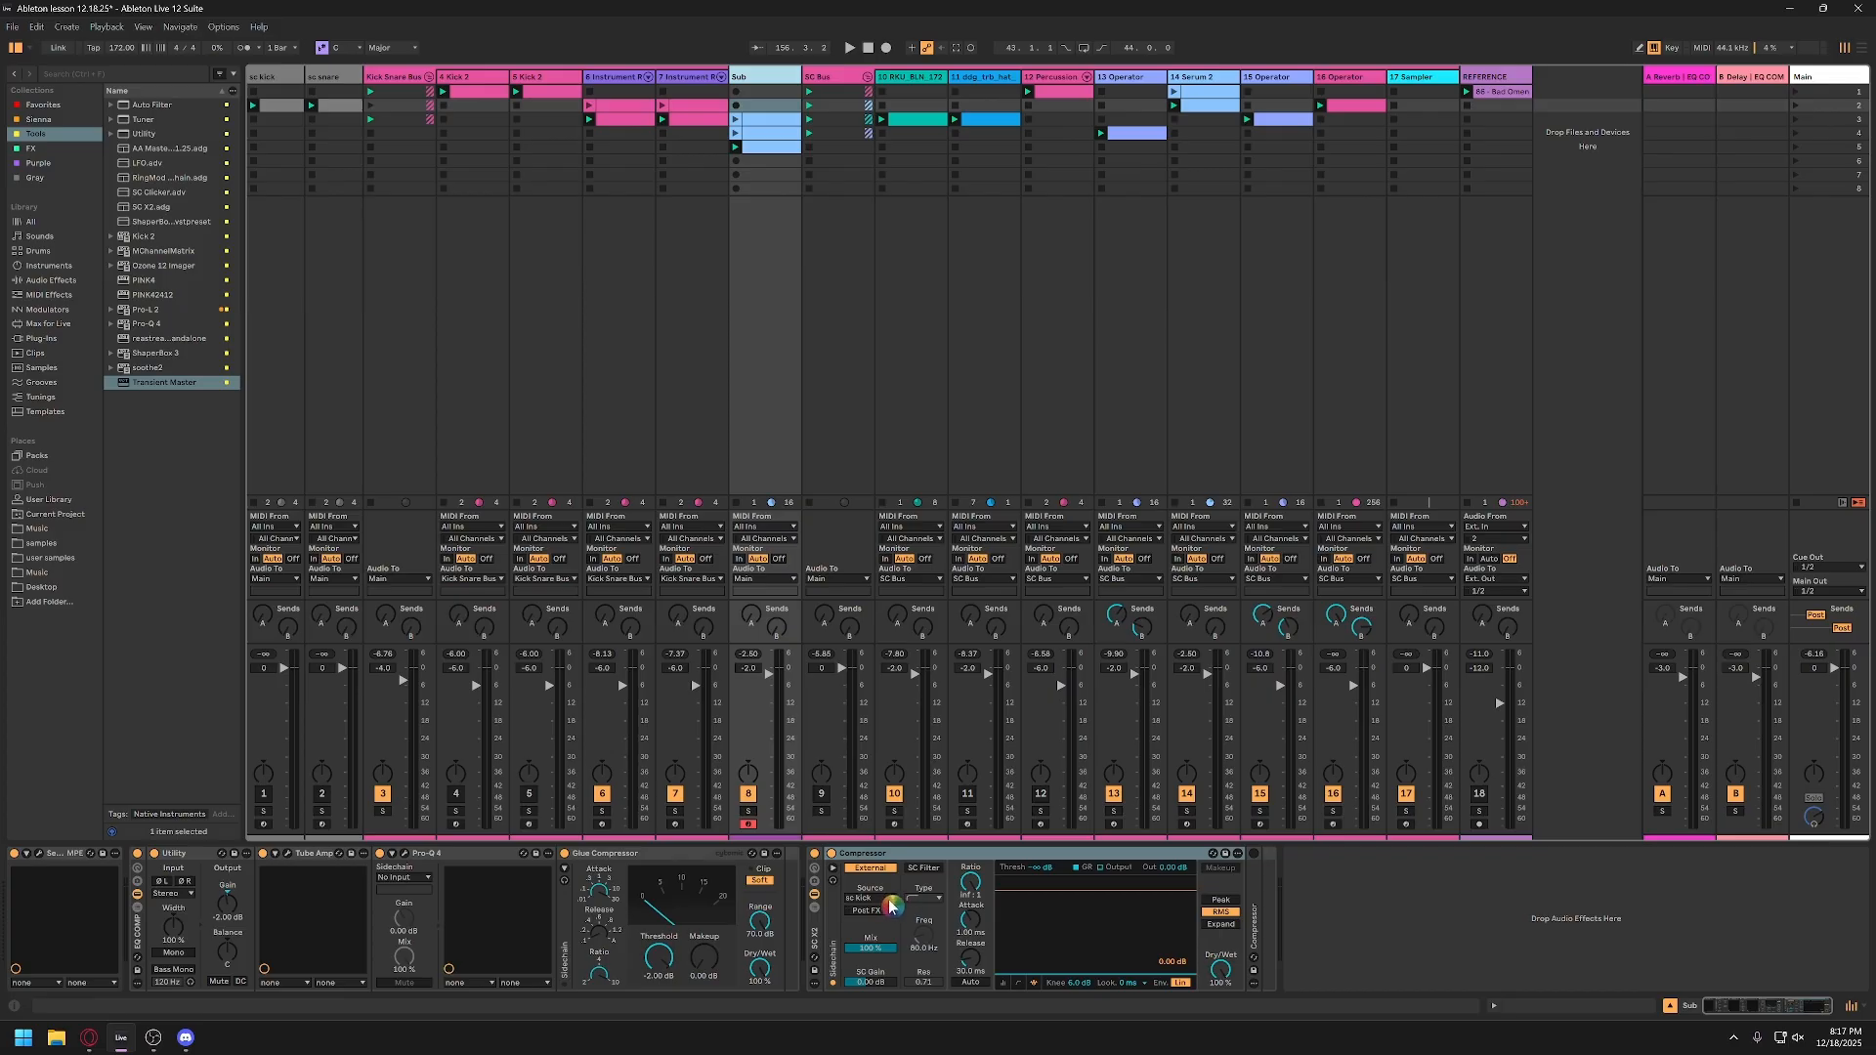
left_click(895, 855)
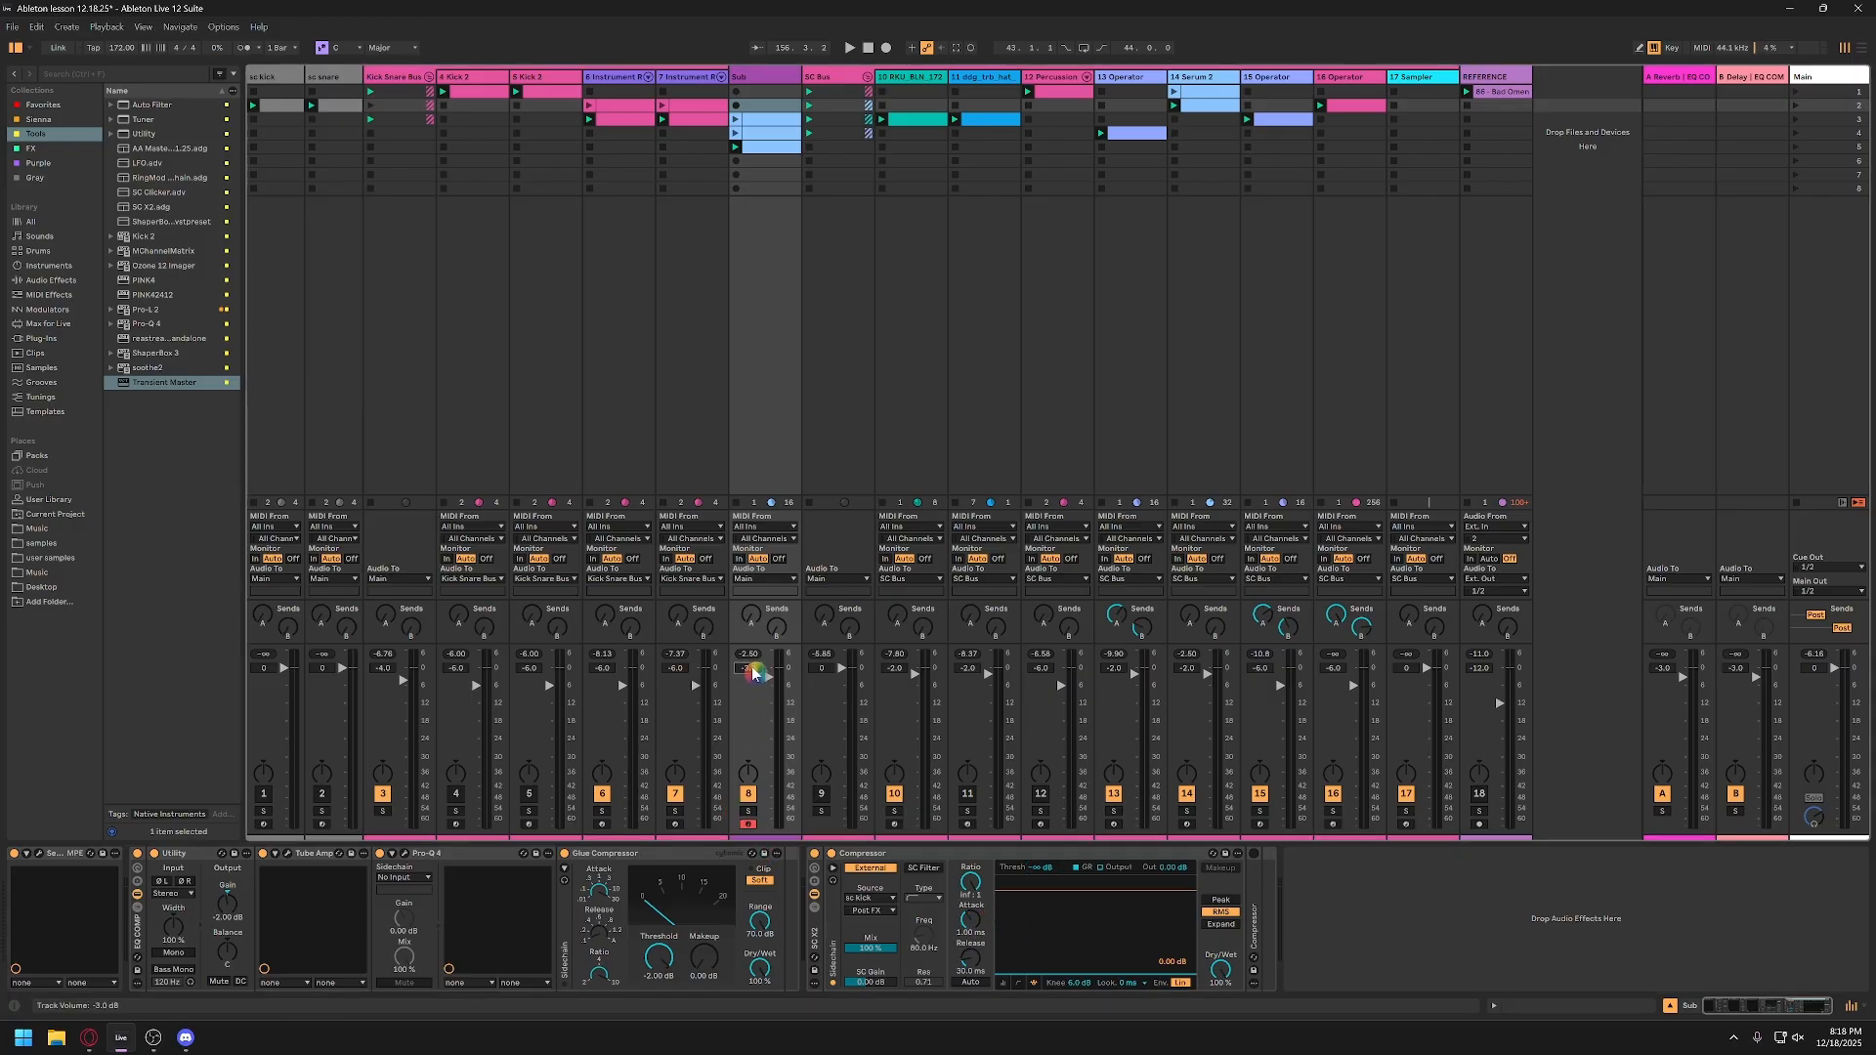
Step: Set the Sub track's volume to -4.0 dB, audition the mix, and open and launch the Sub clip in scene 3
key("space")
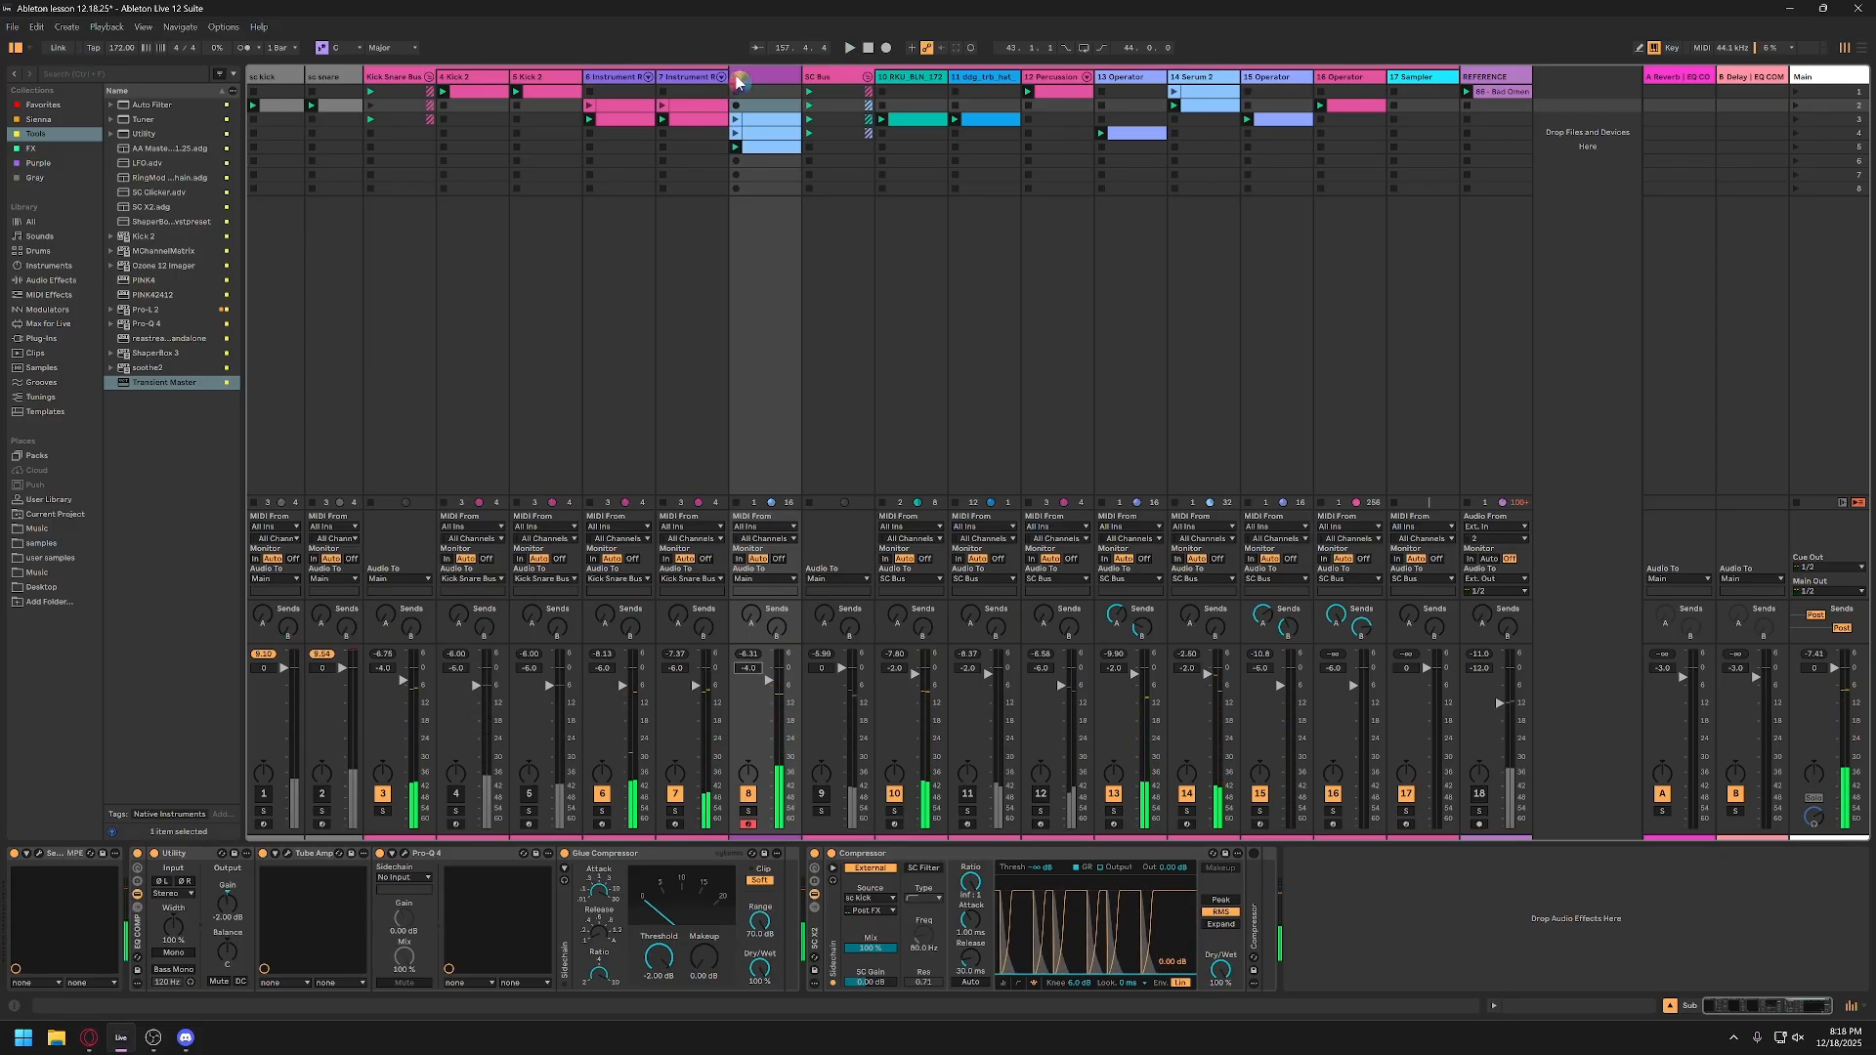
left_click(772, 124)
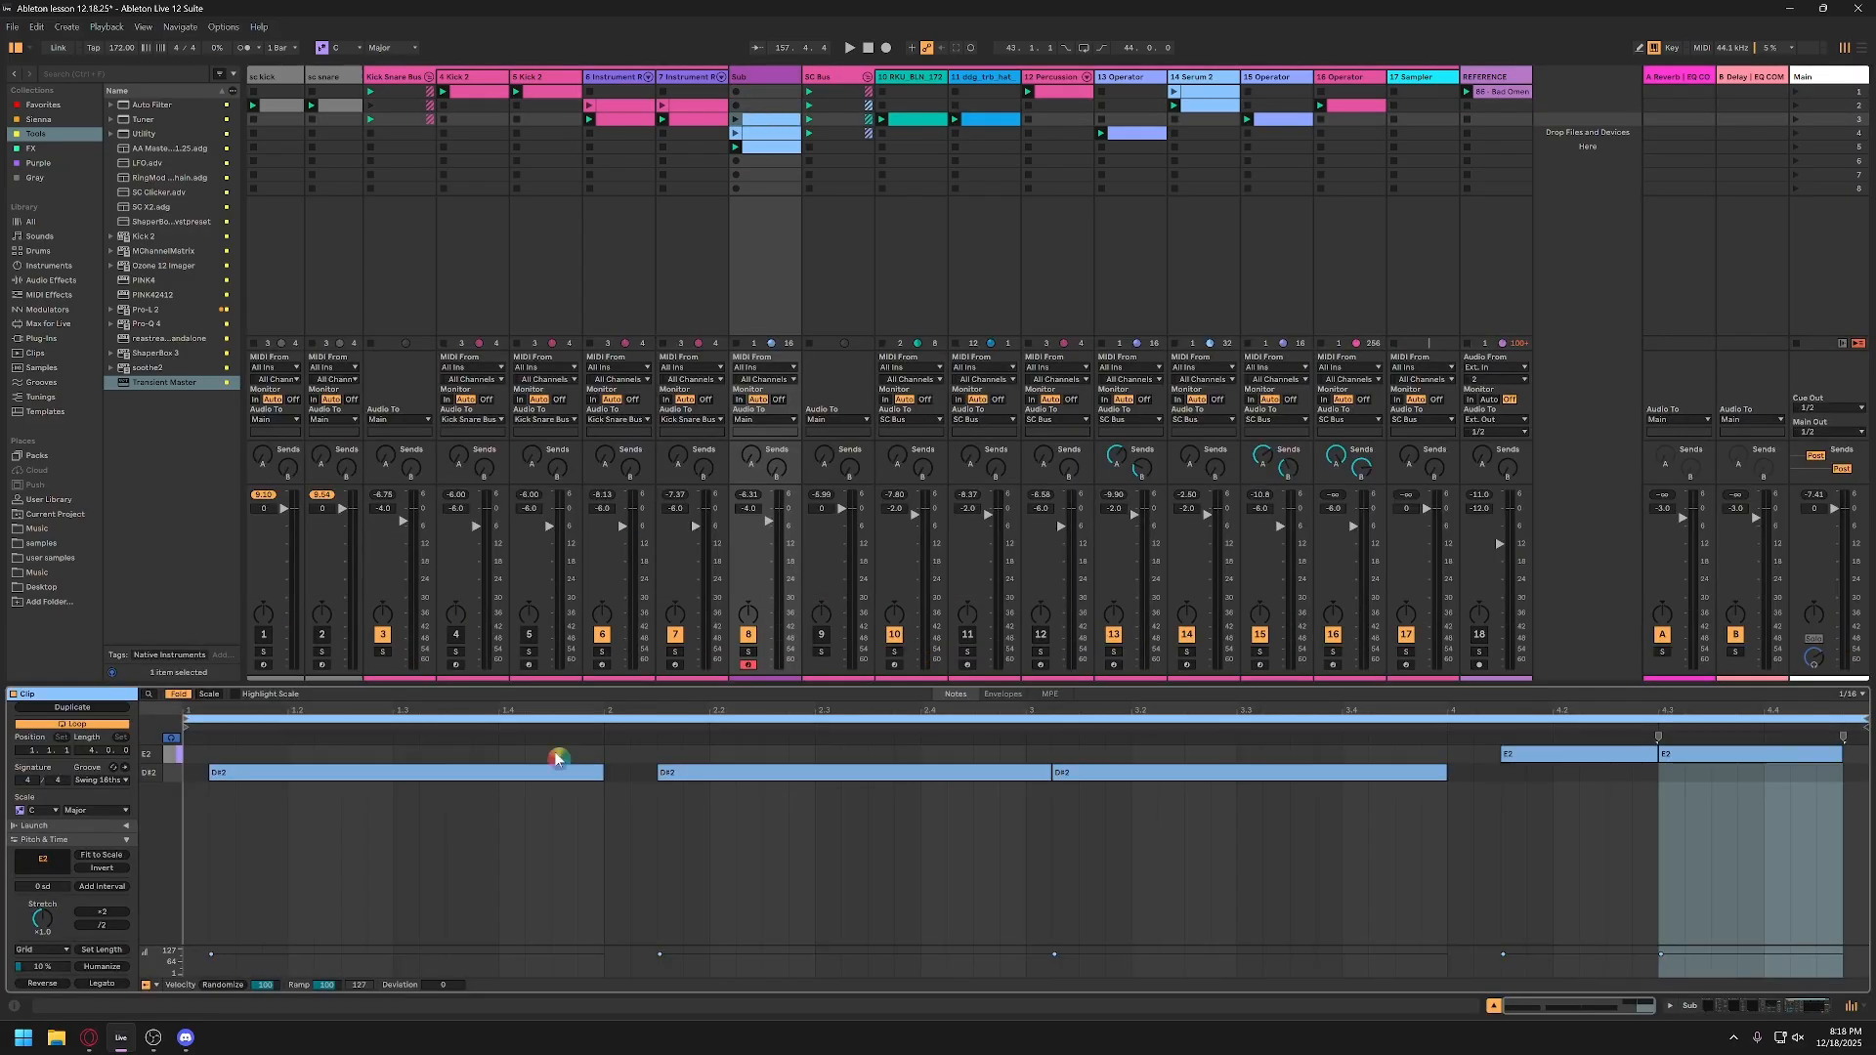
double_click(770, 127)
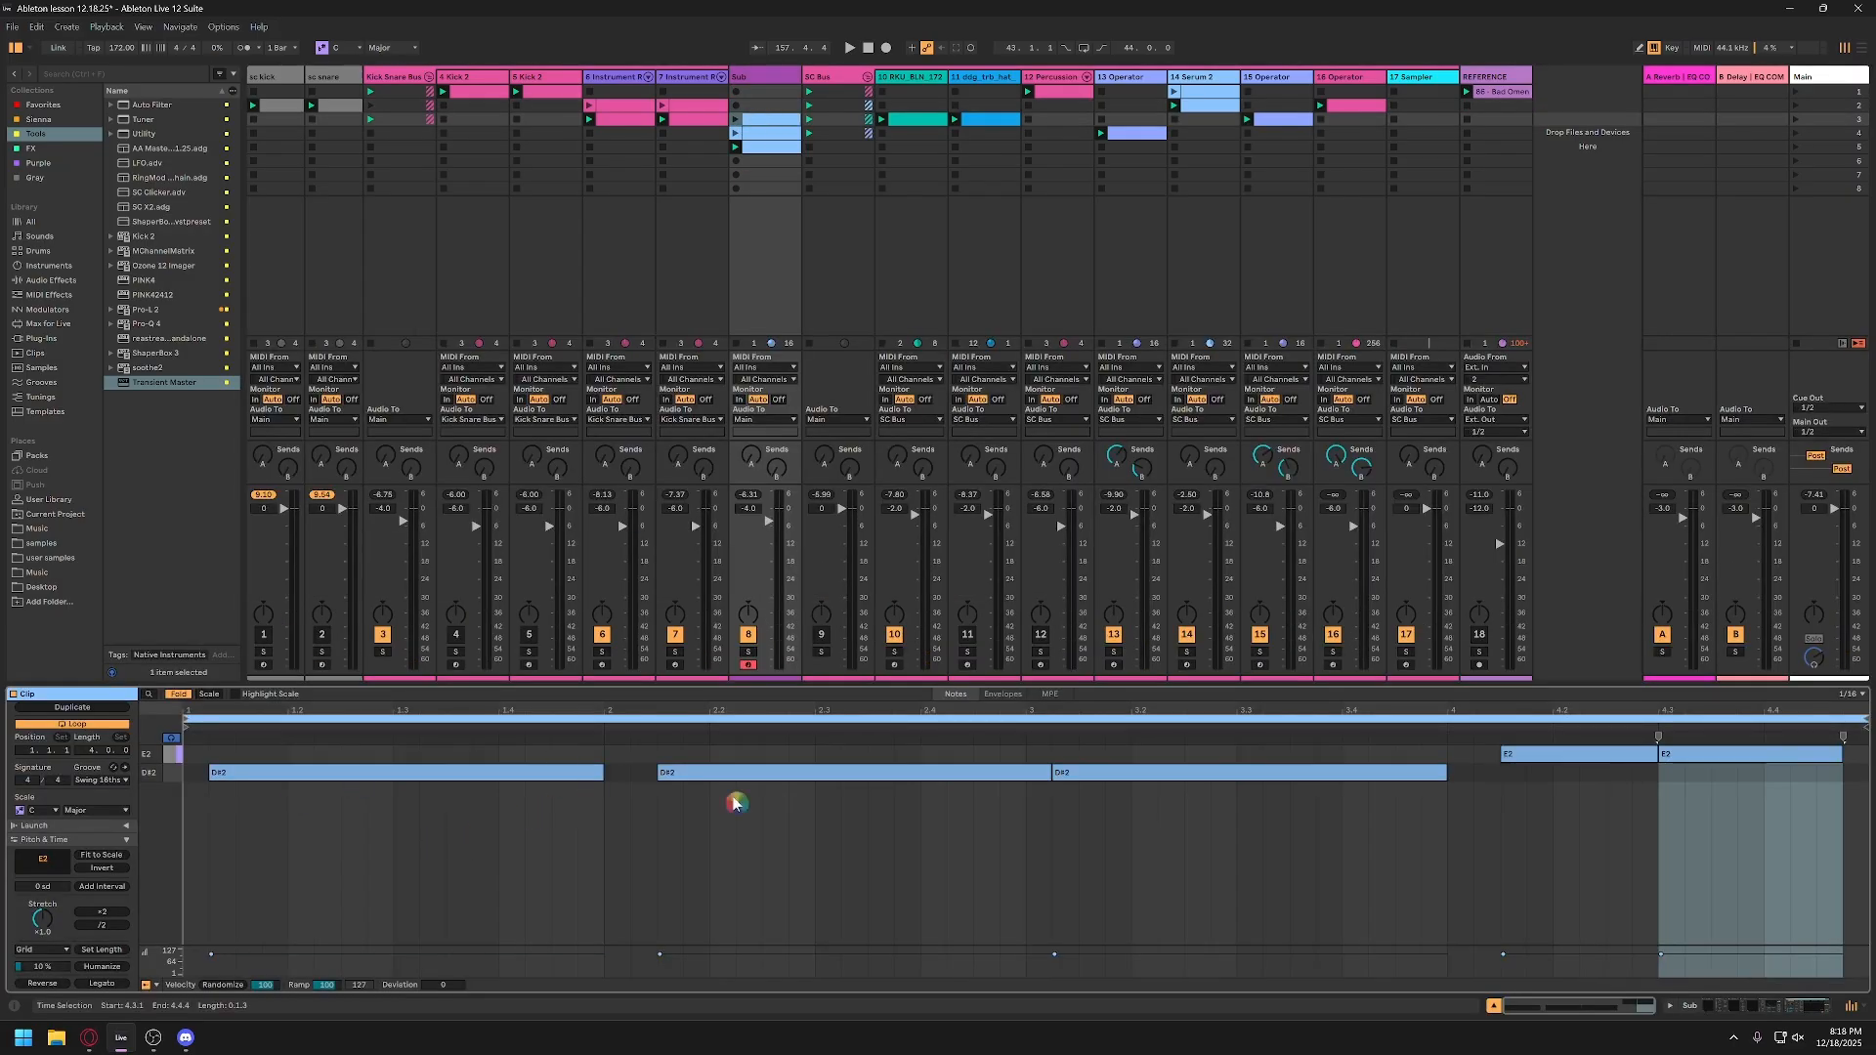
left_click(737, 122)
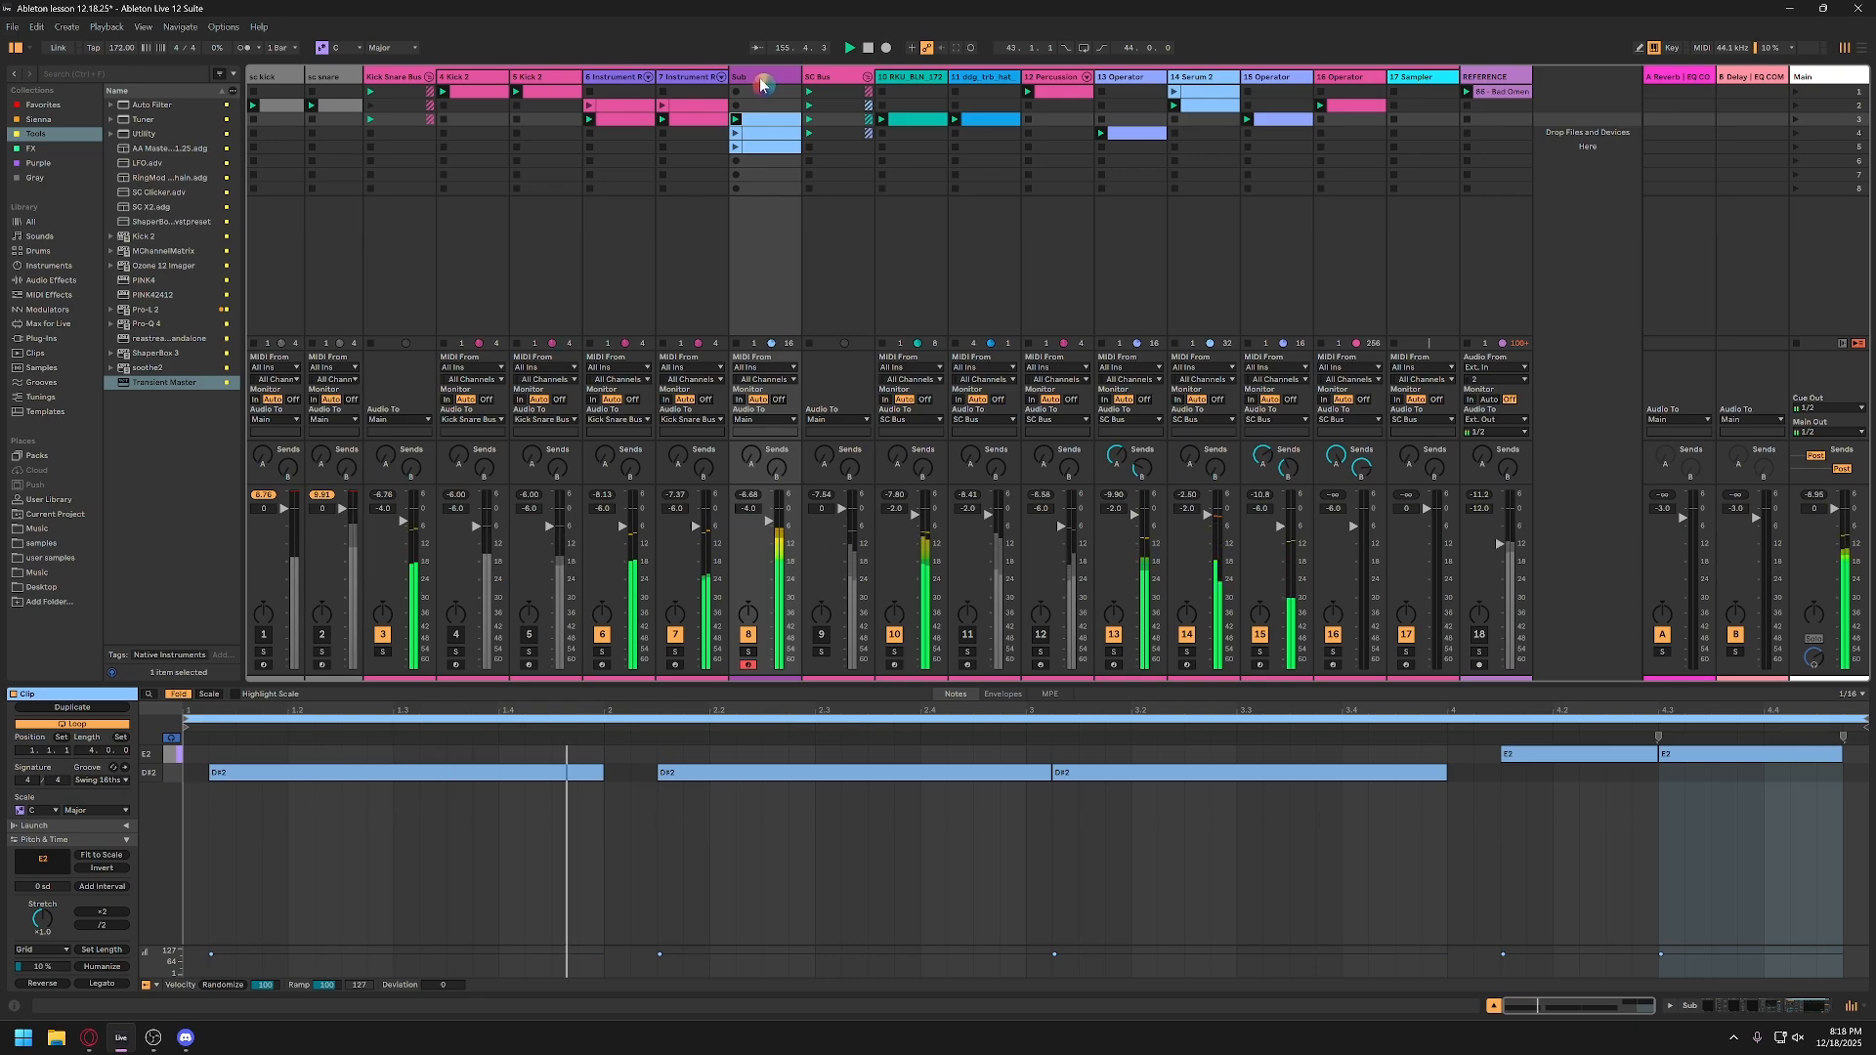
Step: Set the release of the Sub track's first sidechain Compressor to 33.0 ms while auditioning the ducking
left_click(761, 82)
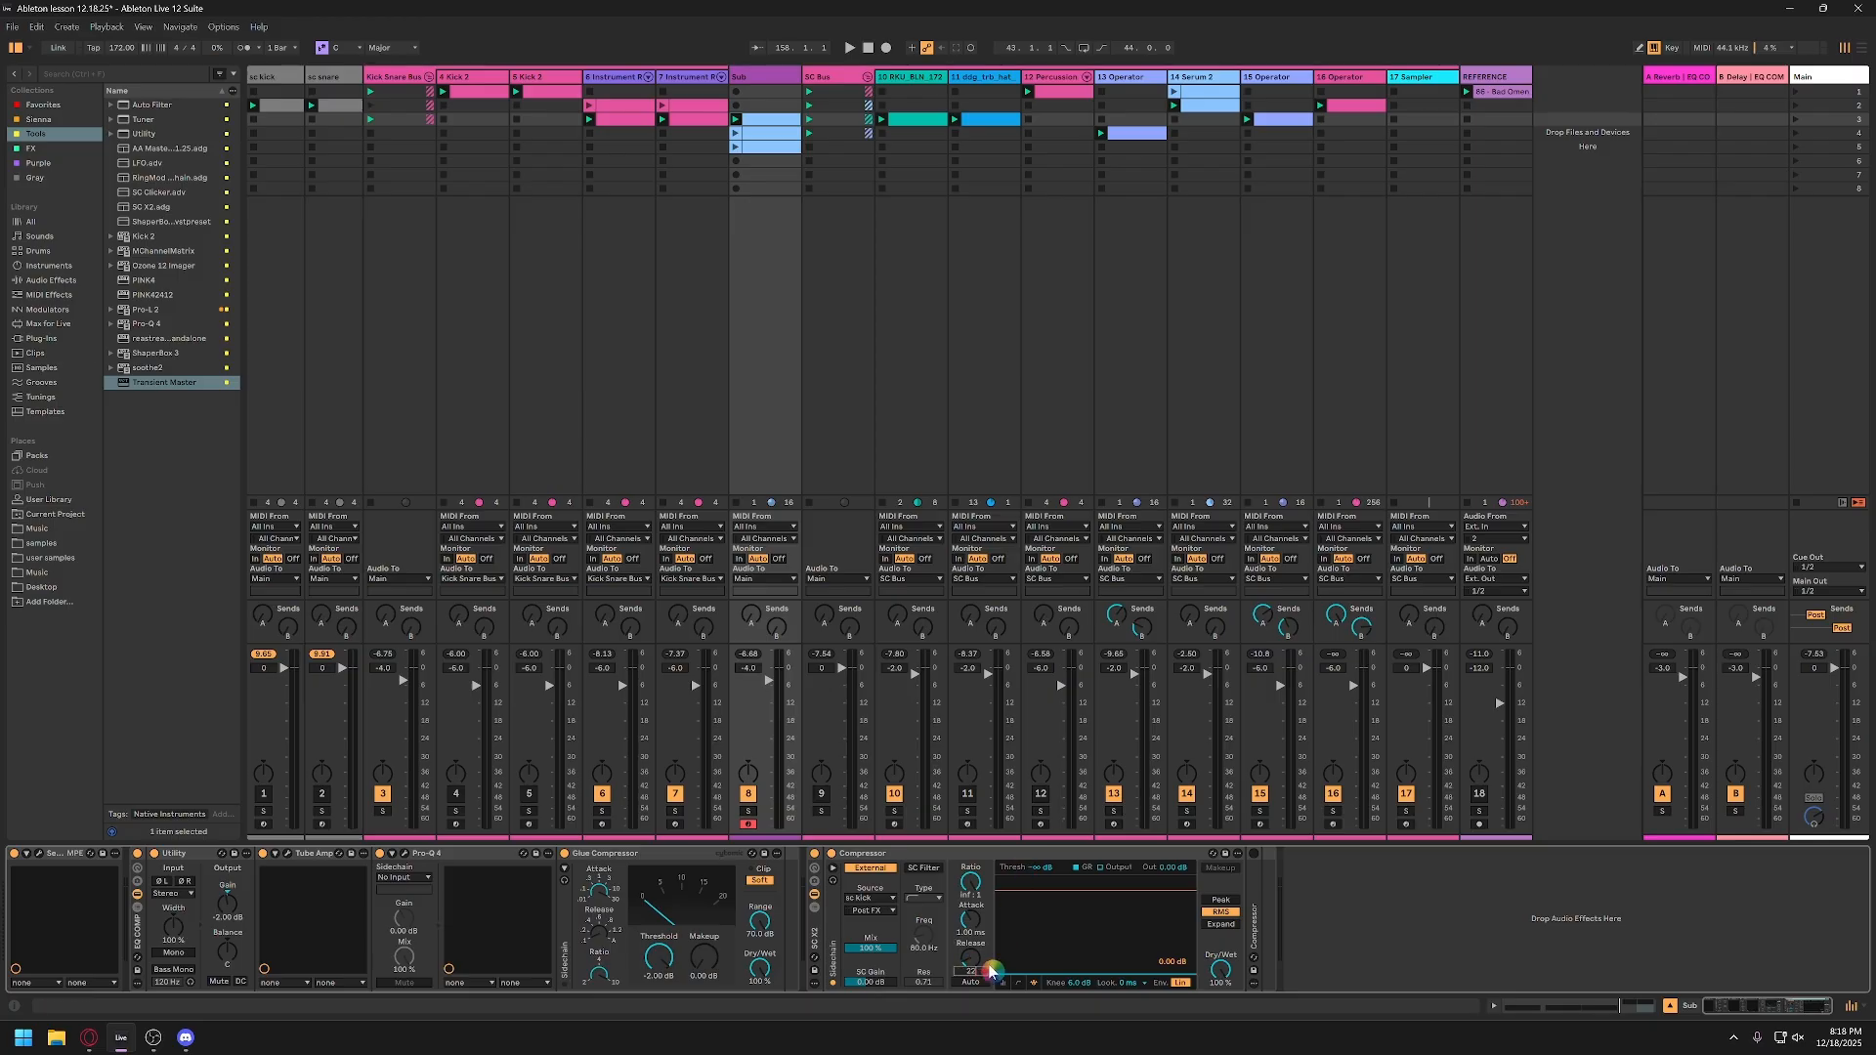
key("space")
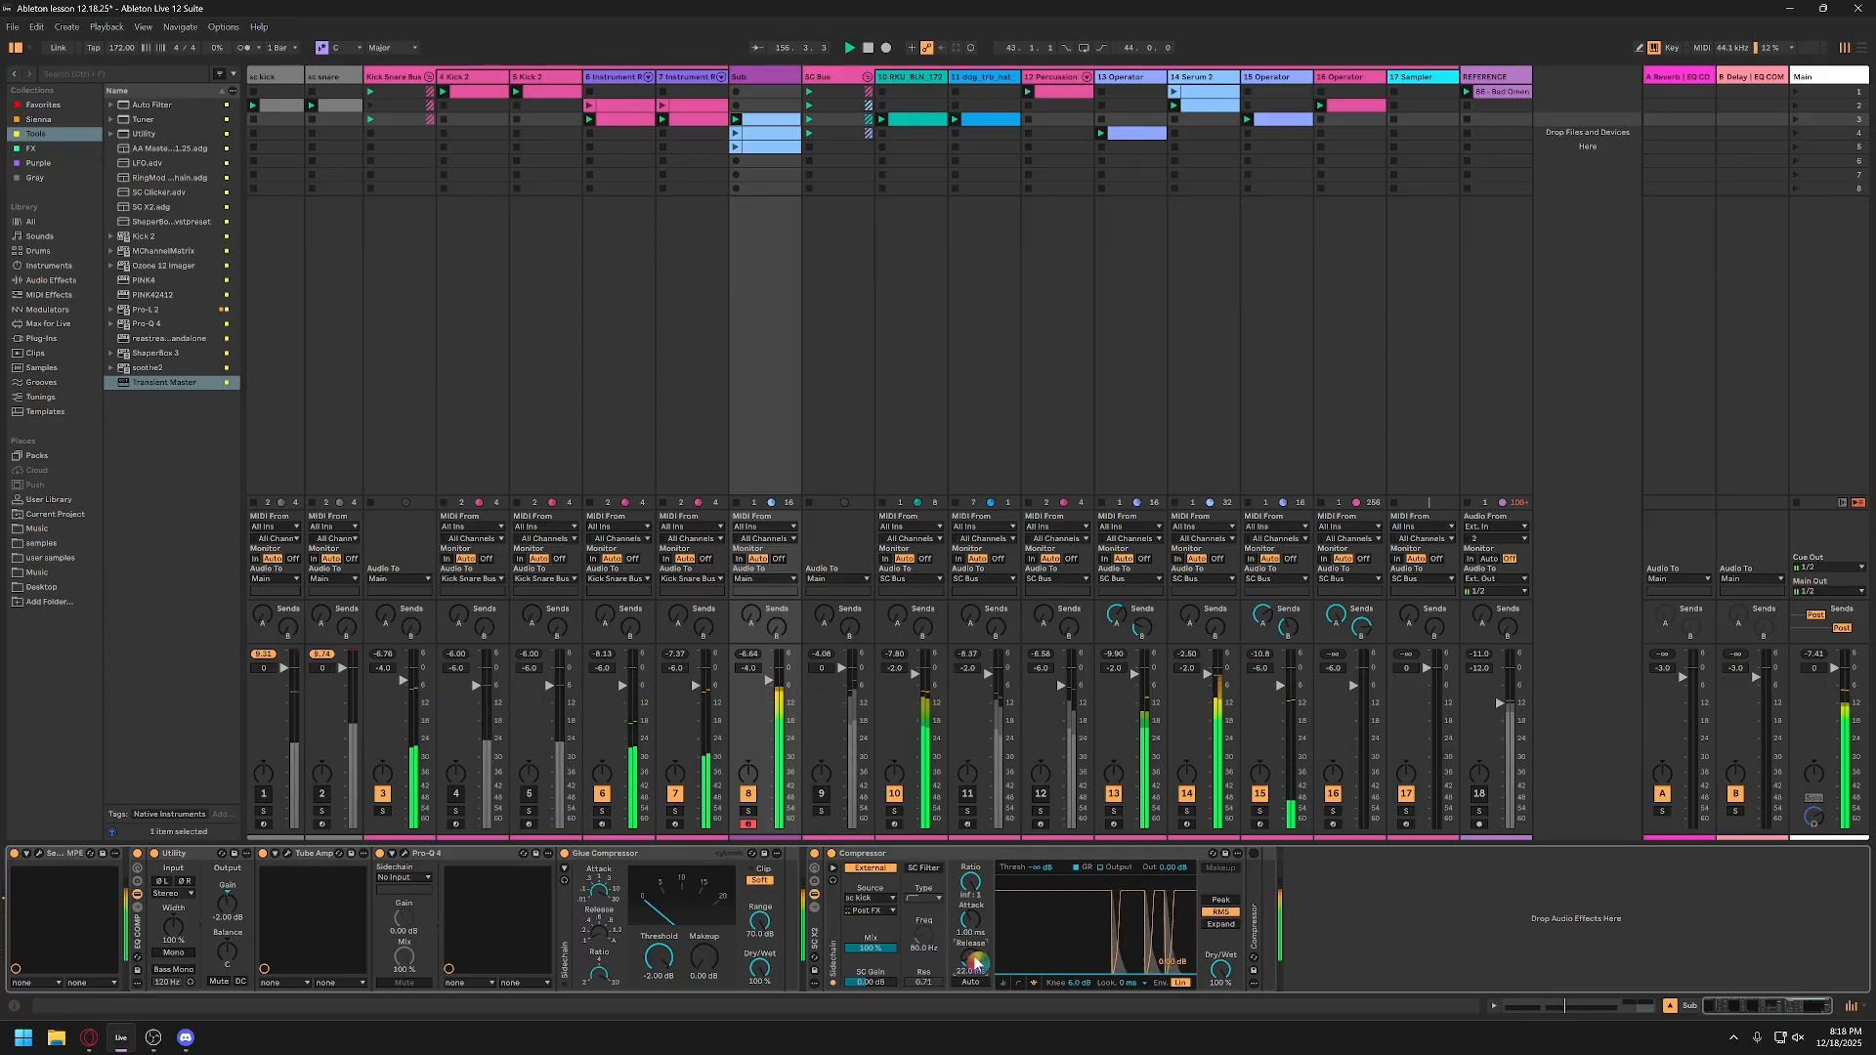
key("space")
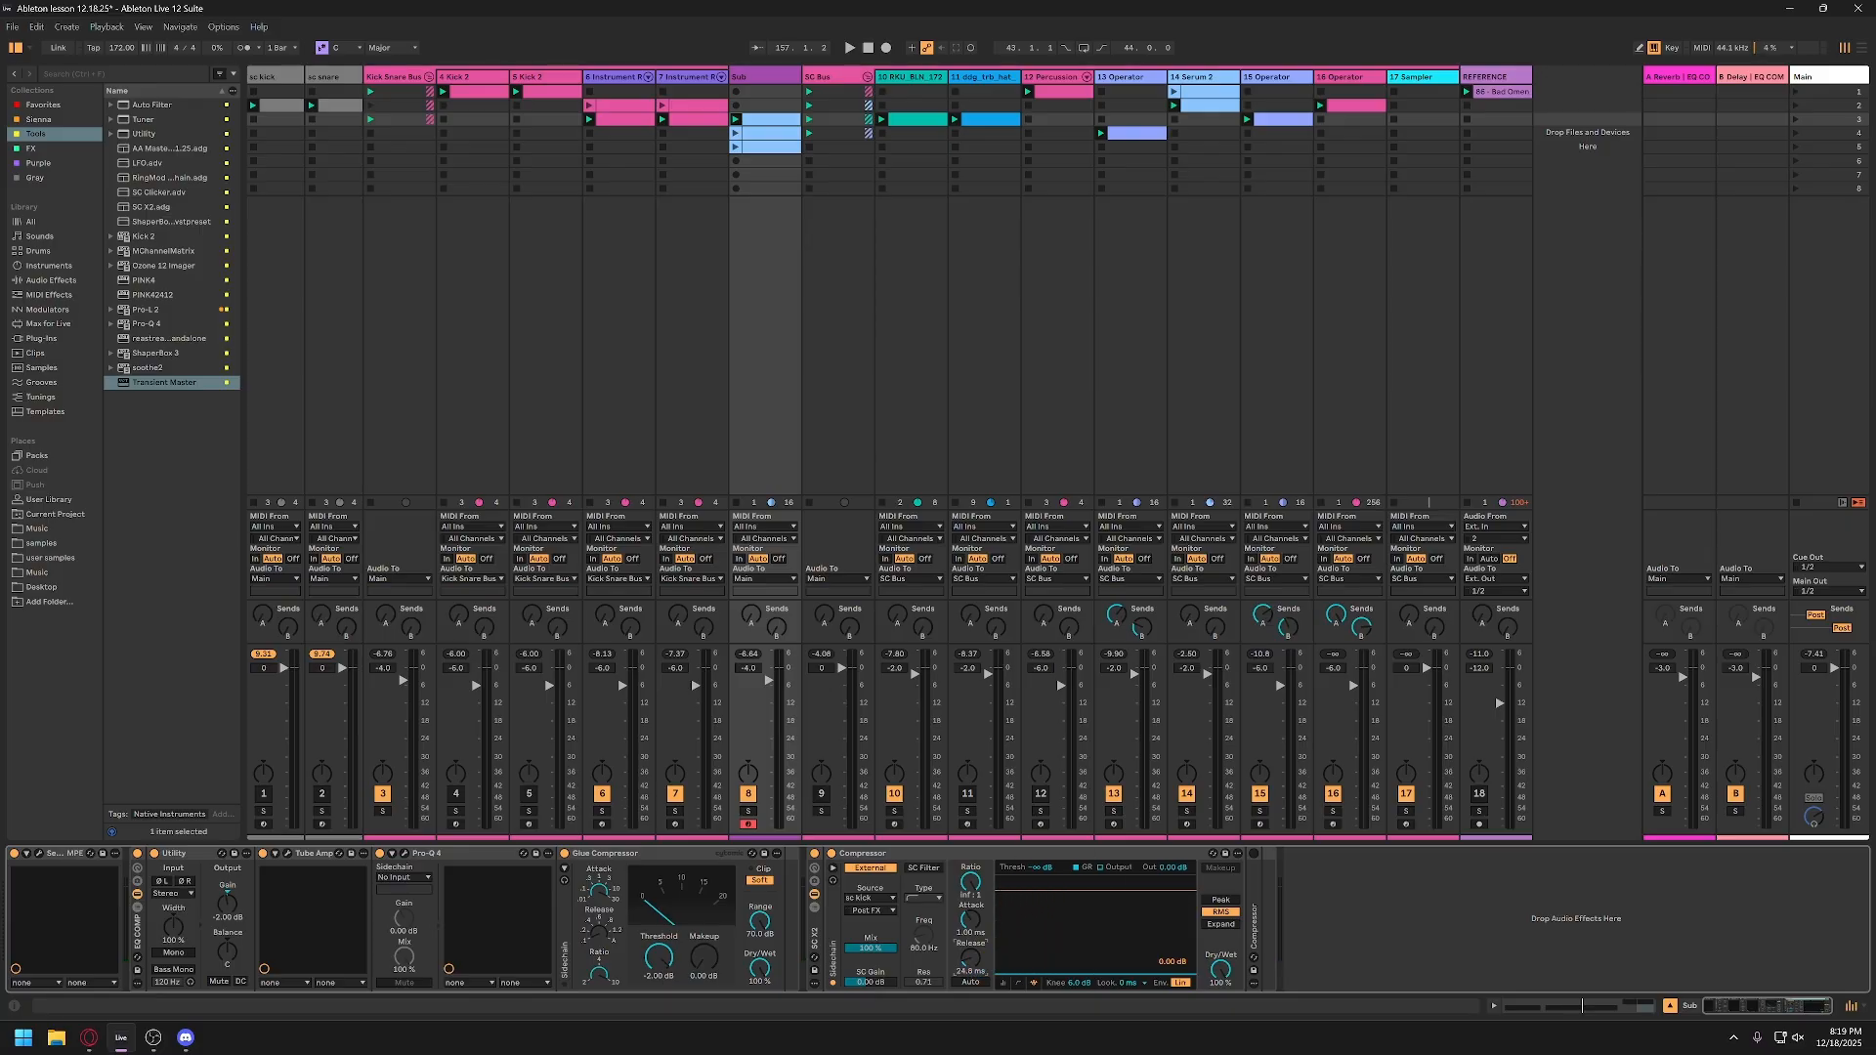
key("space")
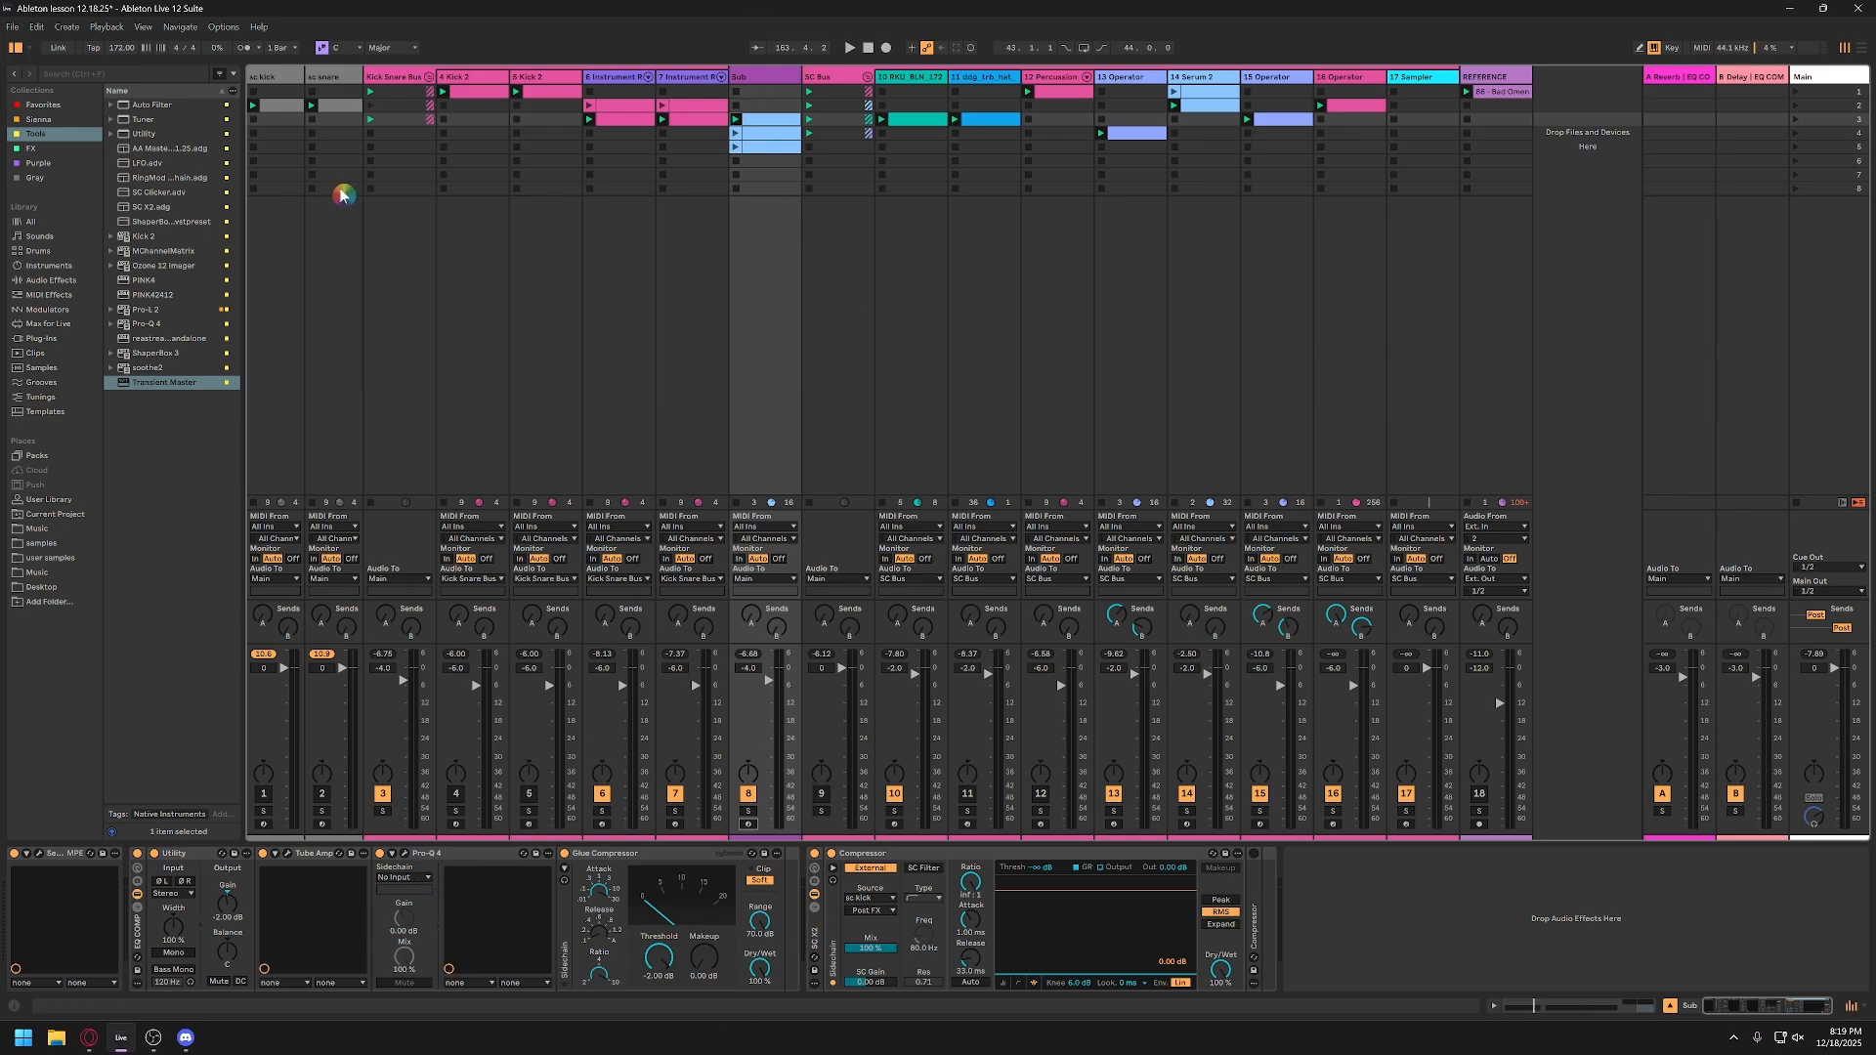
Step: Compare the Sub during playback with the SC X2 rack bypassed and active, after checking the Kick Snare Bus devices
left_click(412, 92)
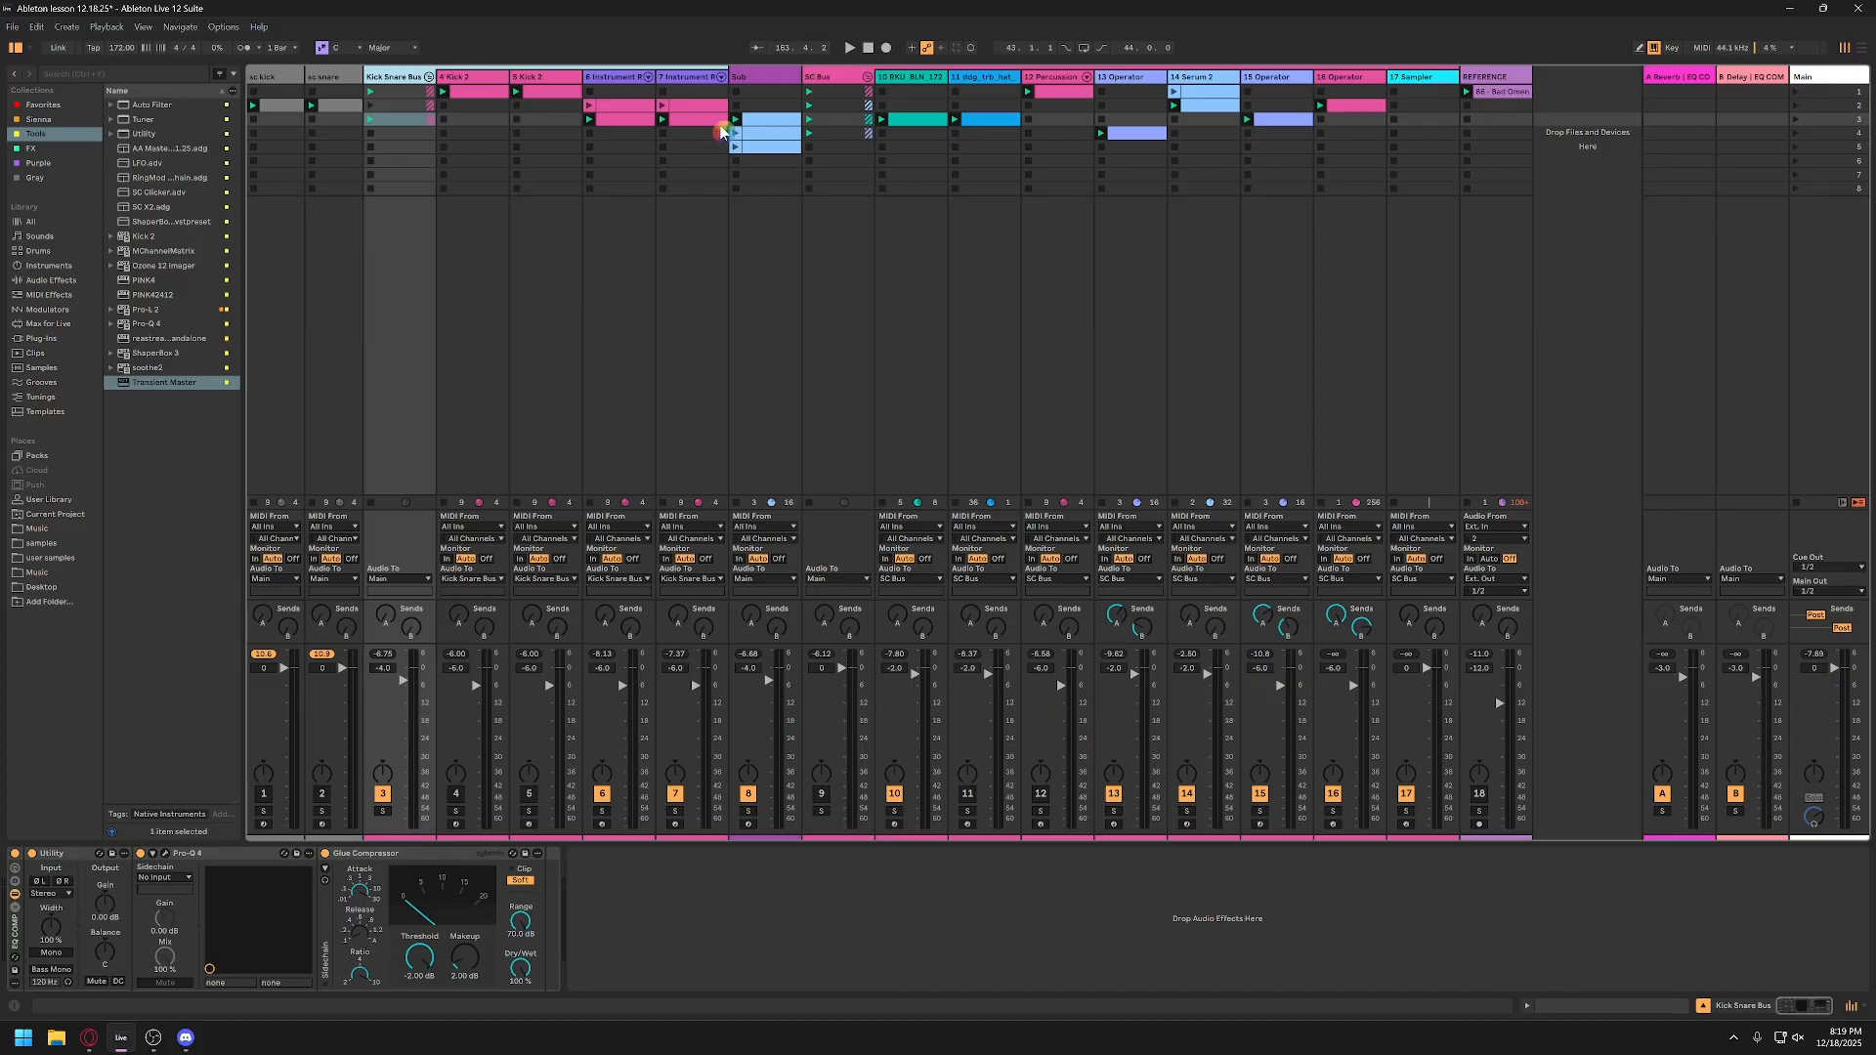
left_click(763, 85)
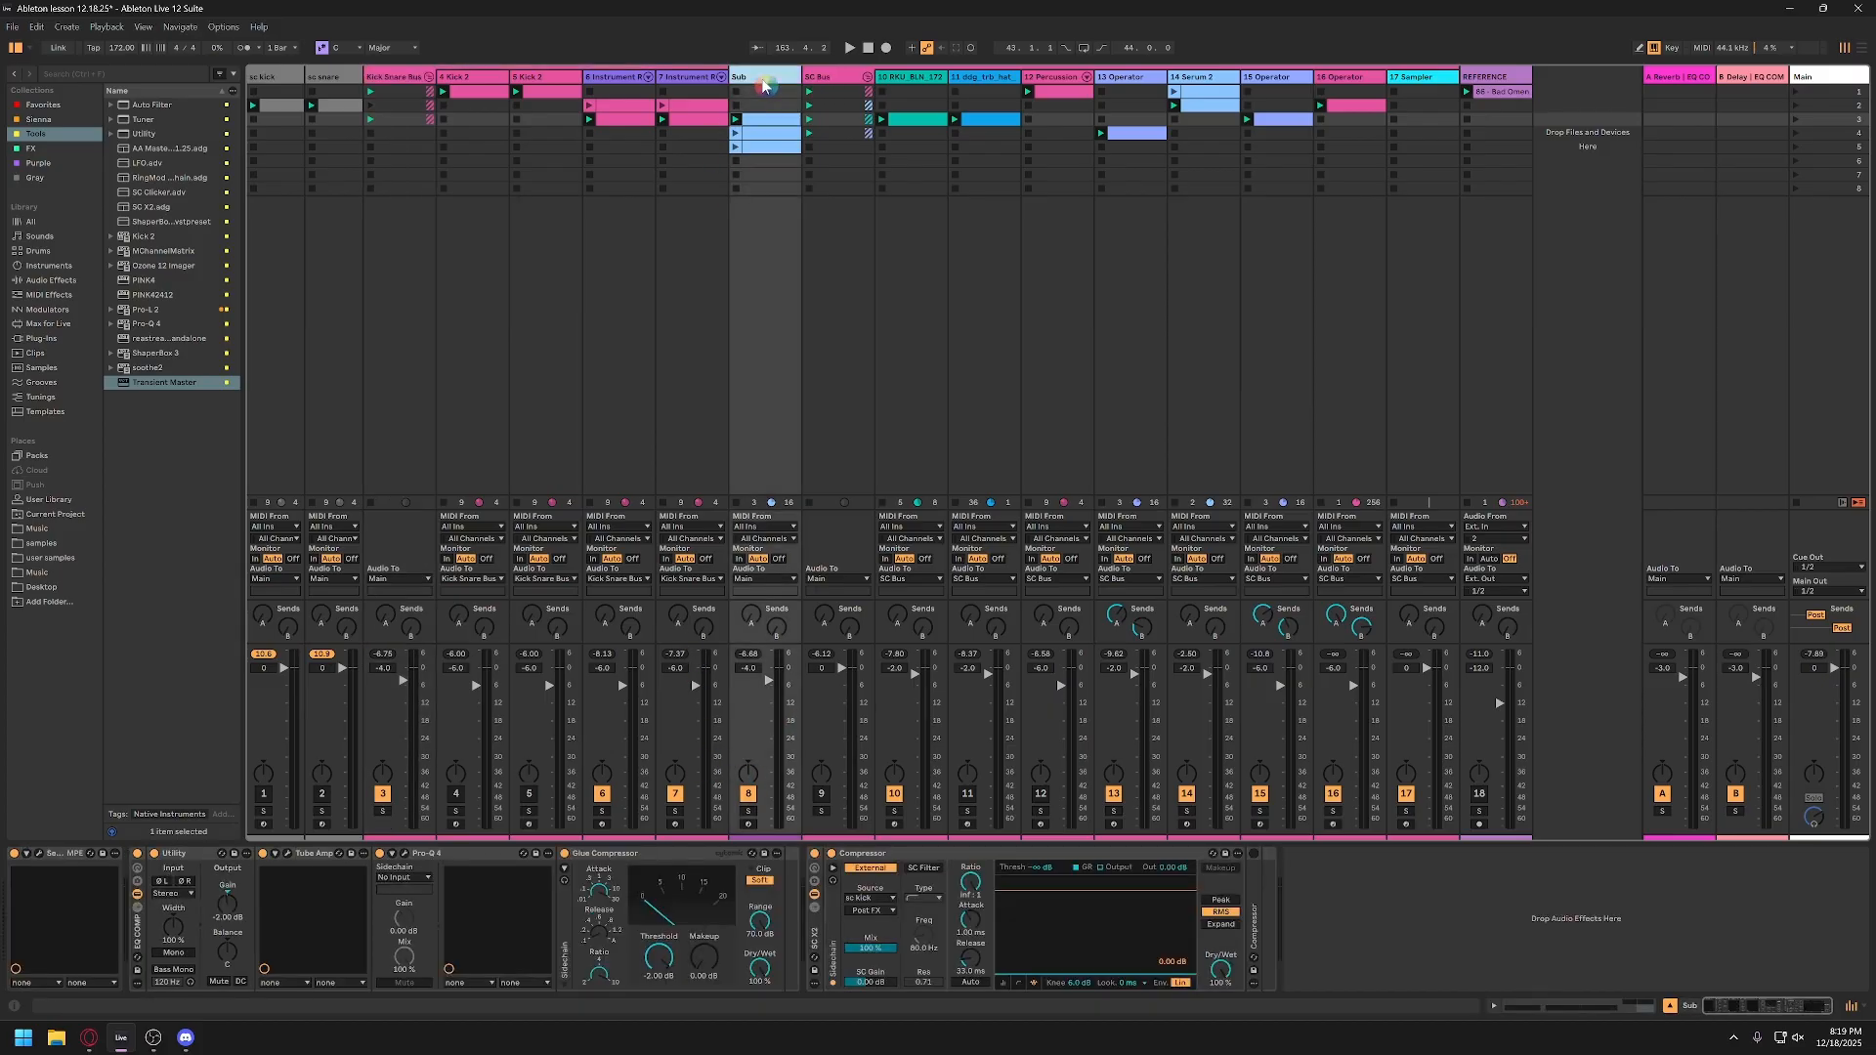
key("space")
left_click(817, 857)
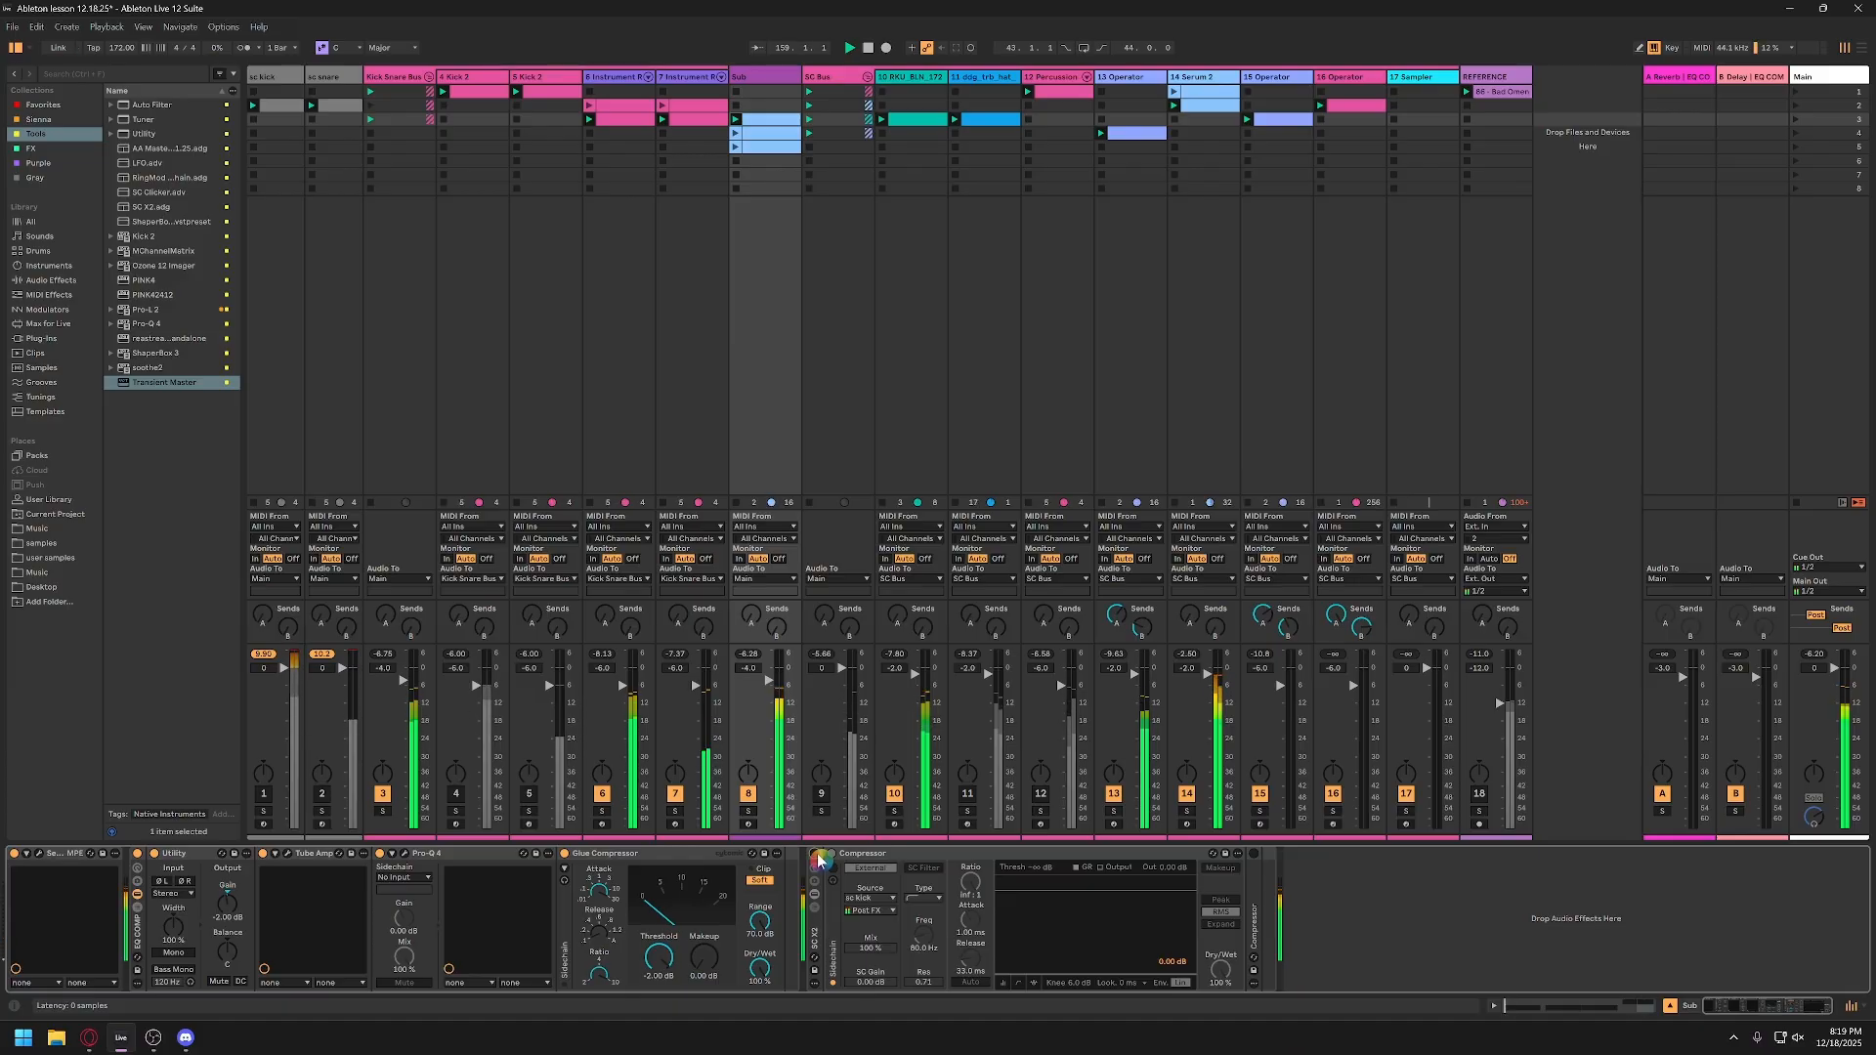
key("space")
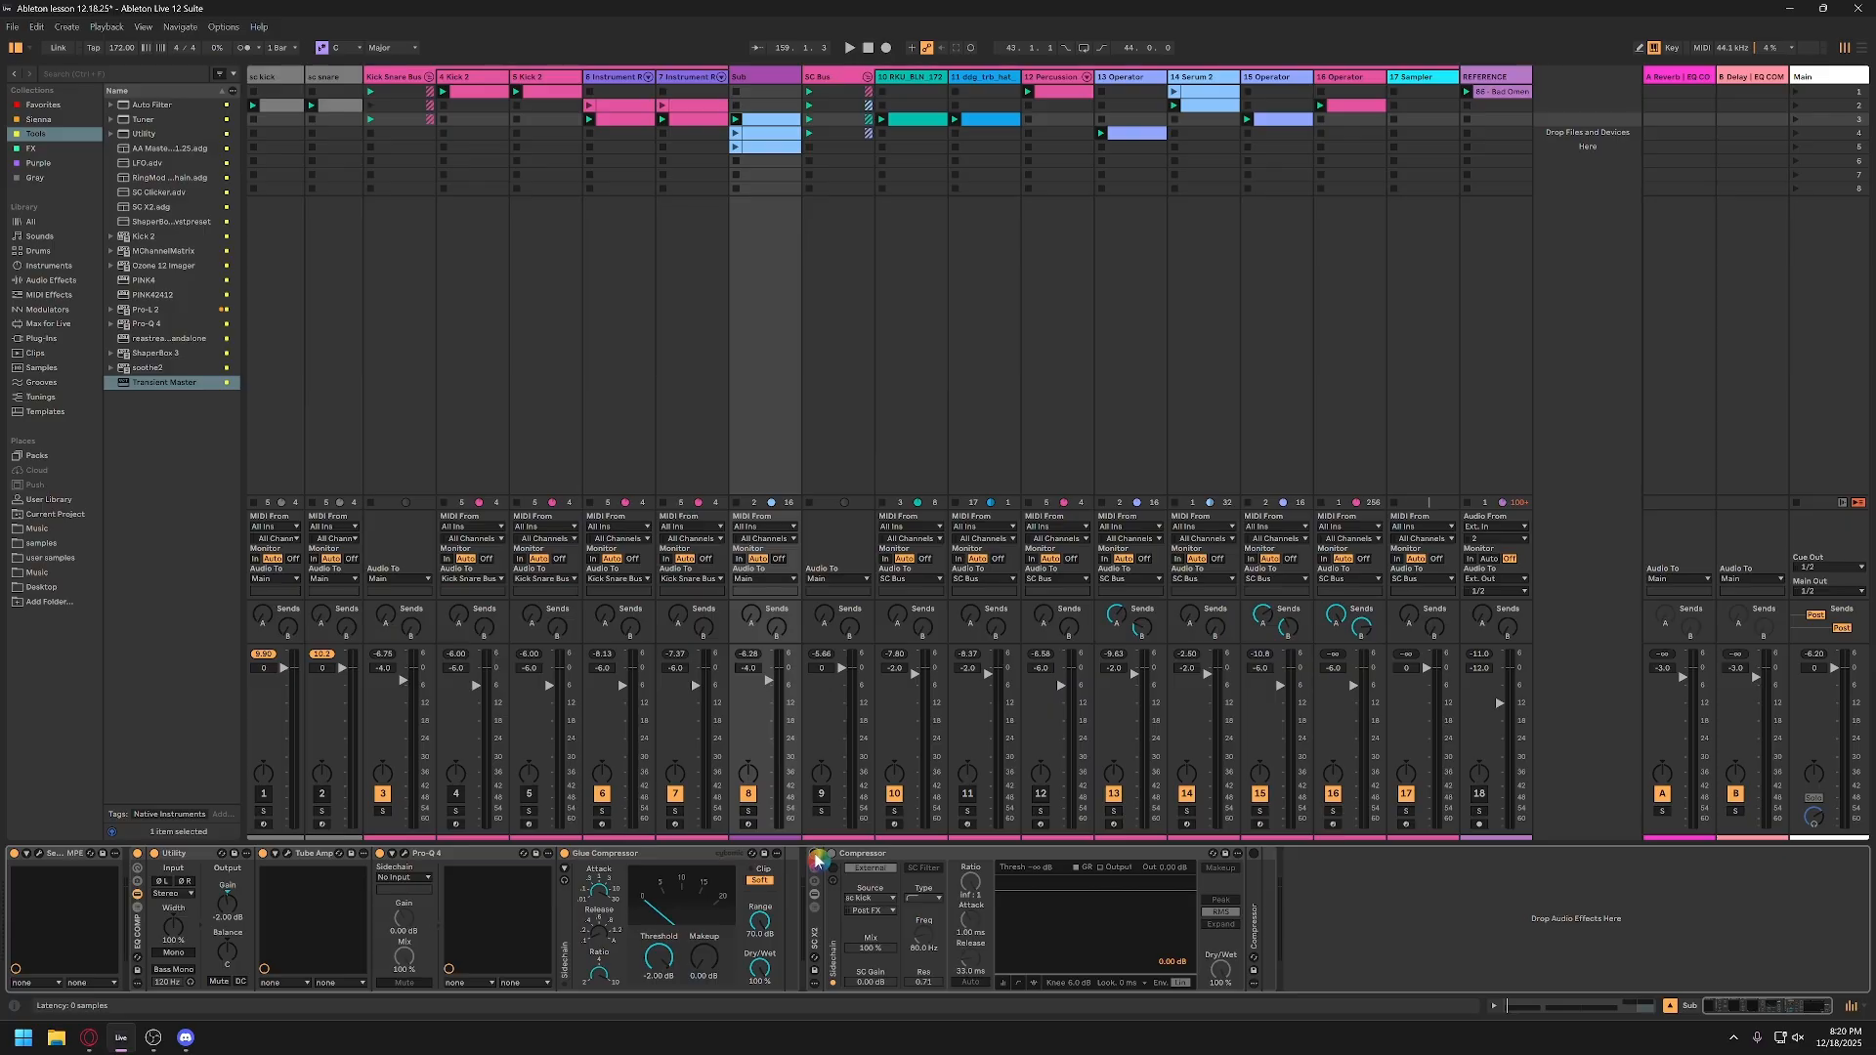
left_click(816, 860)
Step: Fine-tune the release of the Sub's first Compressor during playback and unfold the second Compressor in the SC X2 rack
key("space")
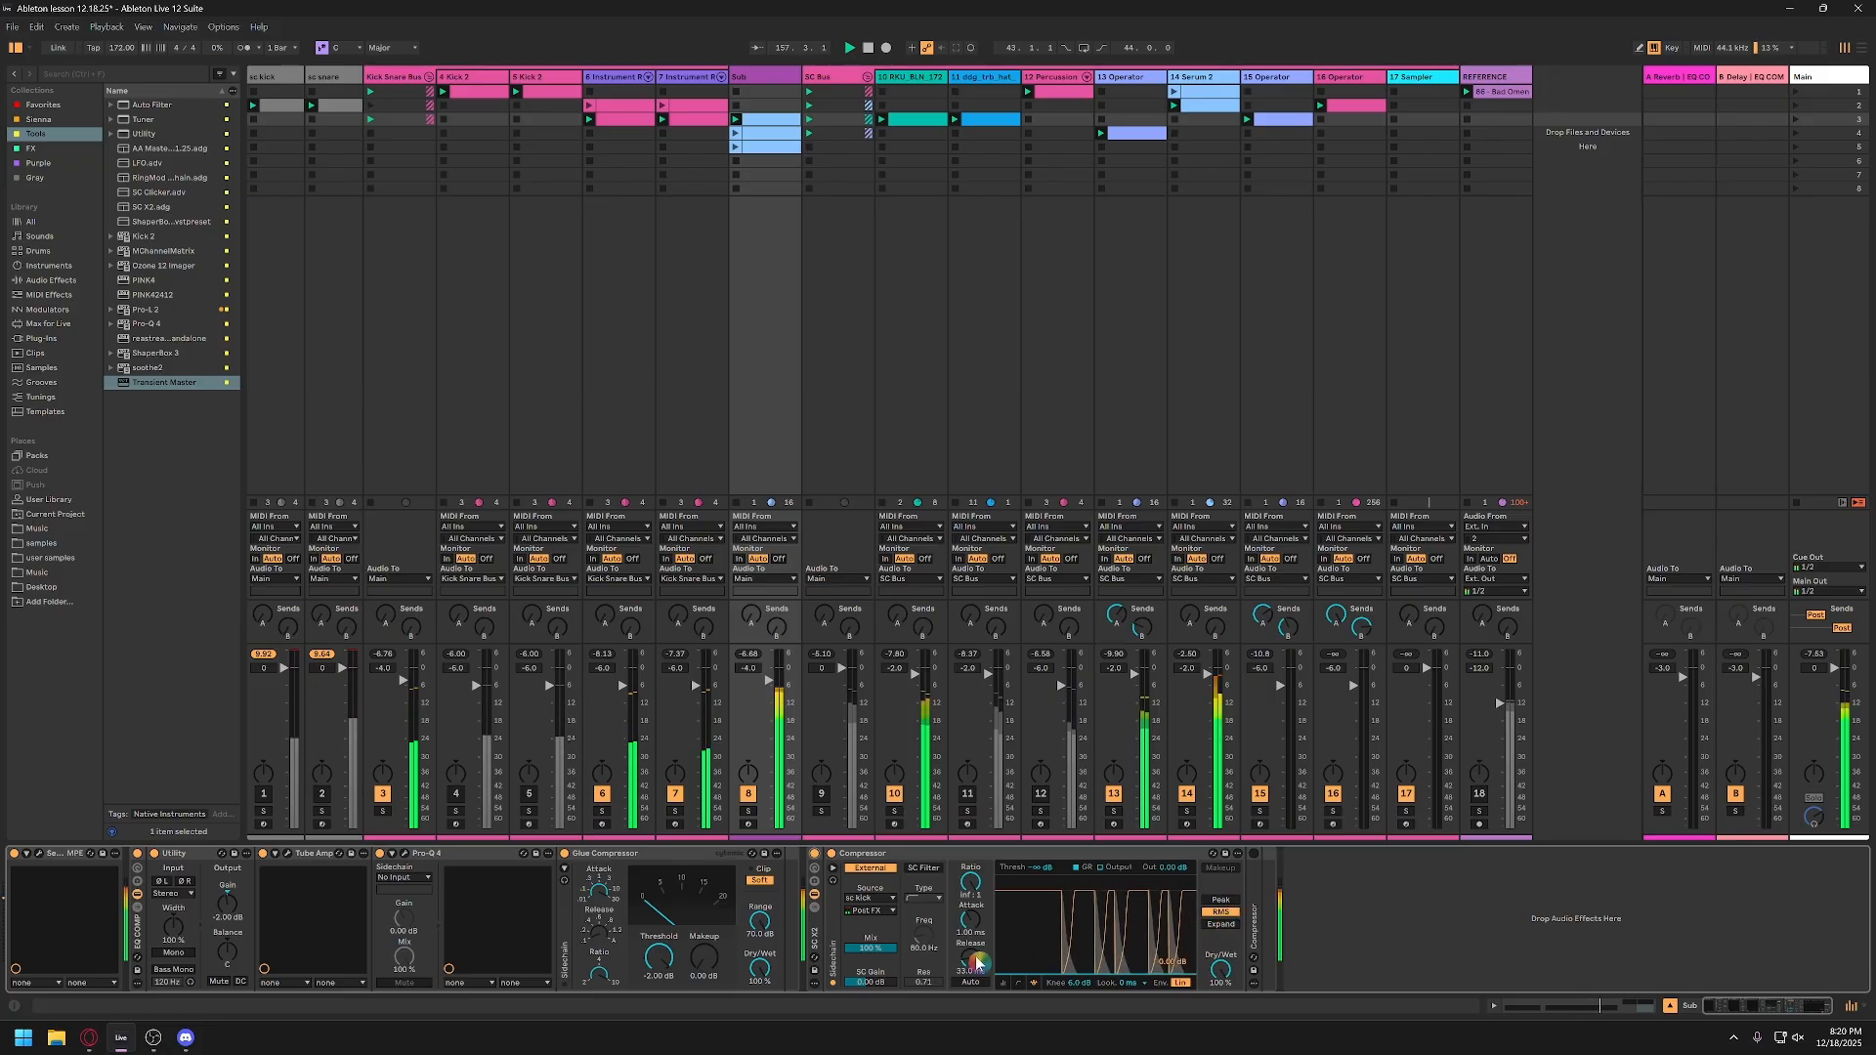
left_click_drag(977, 963, 976, 950)
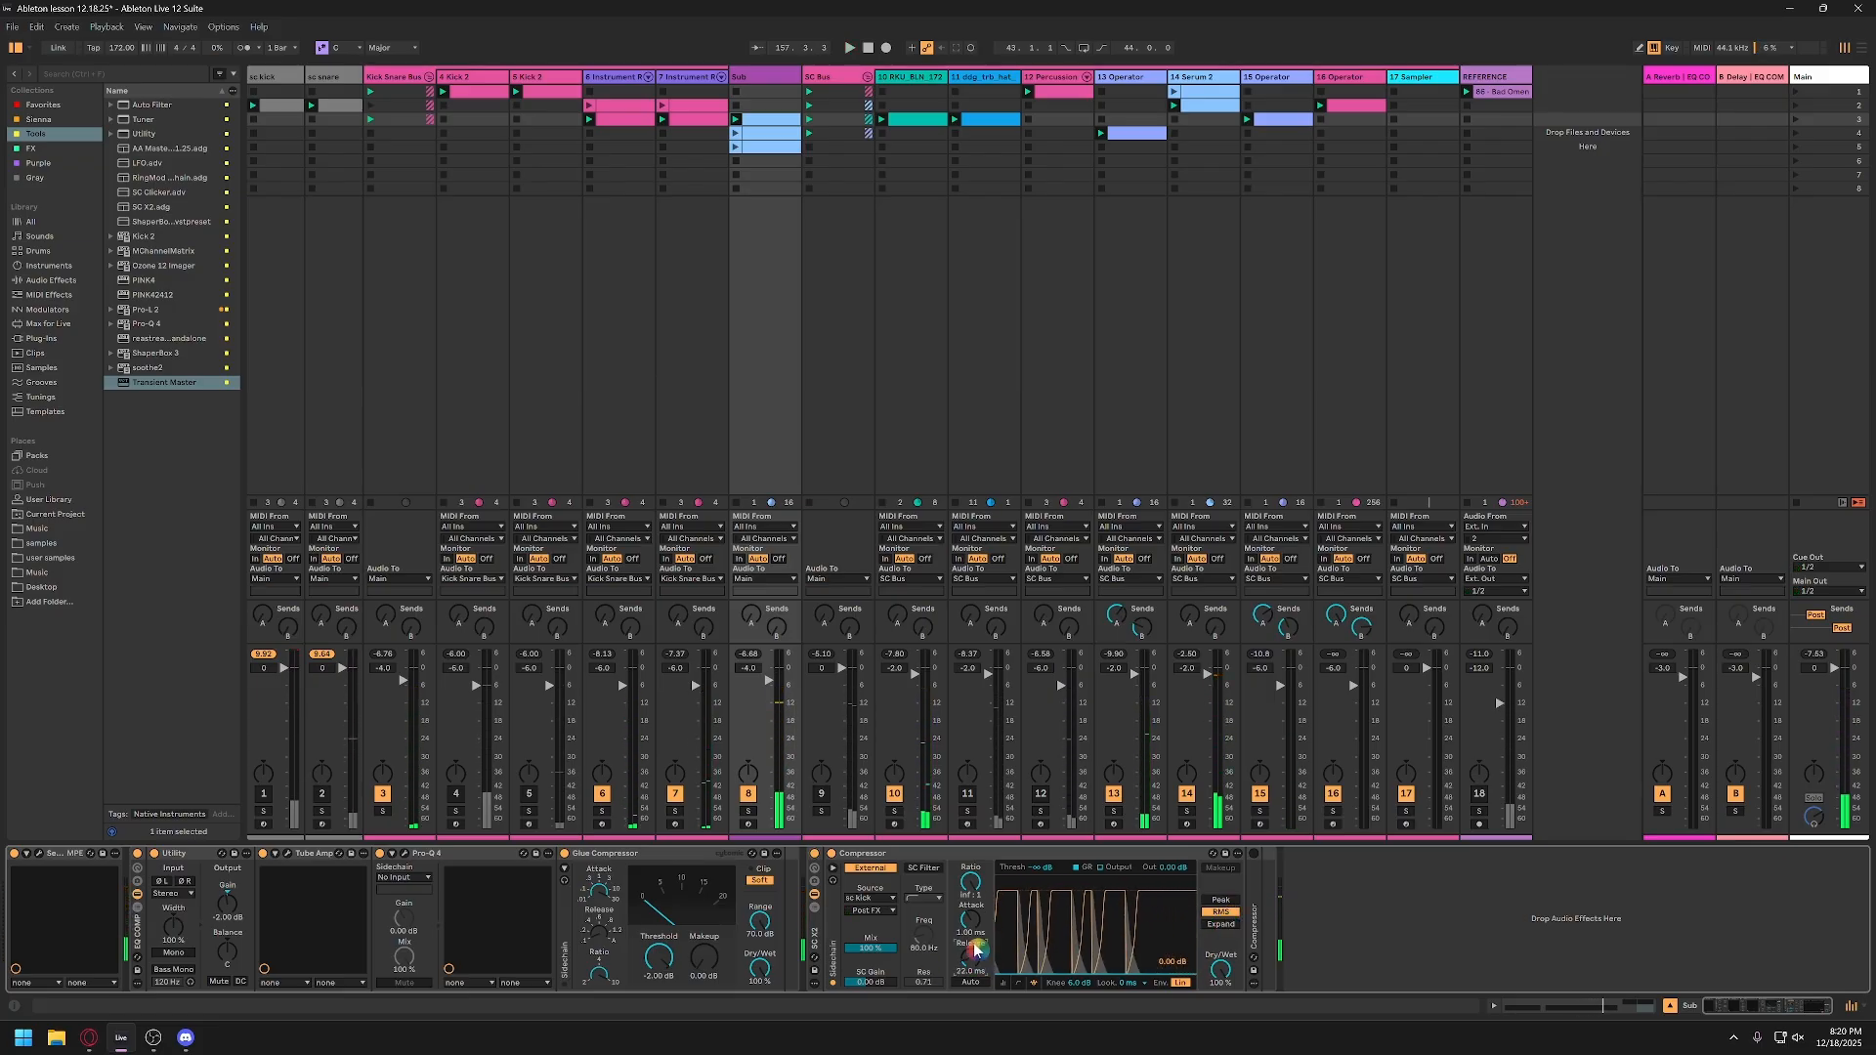
double_click(1254, 883)
left_click(1256, 854)
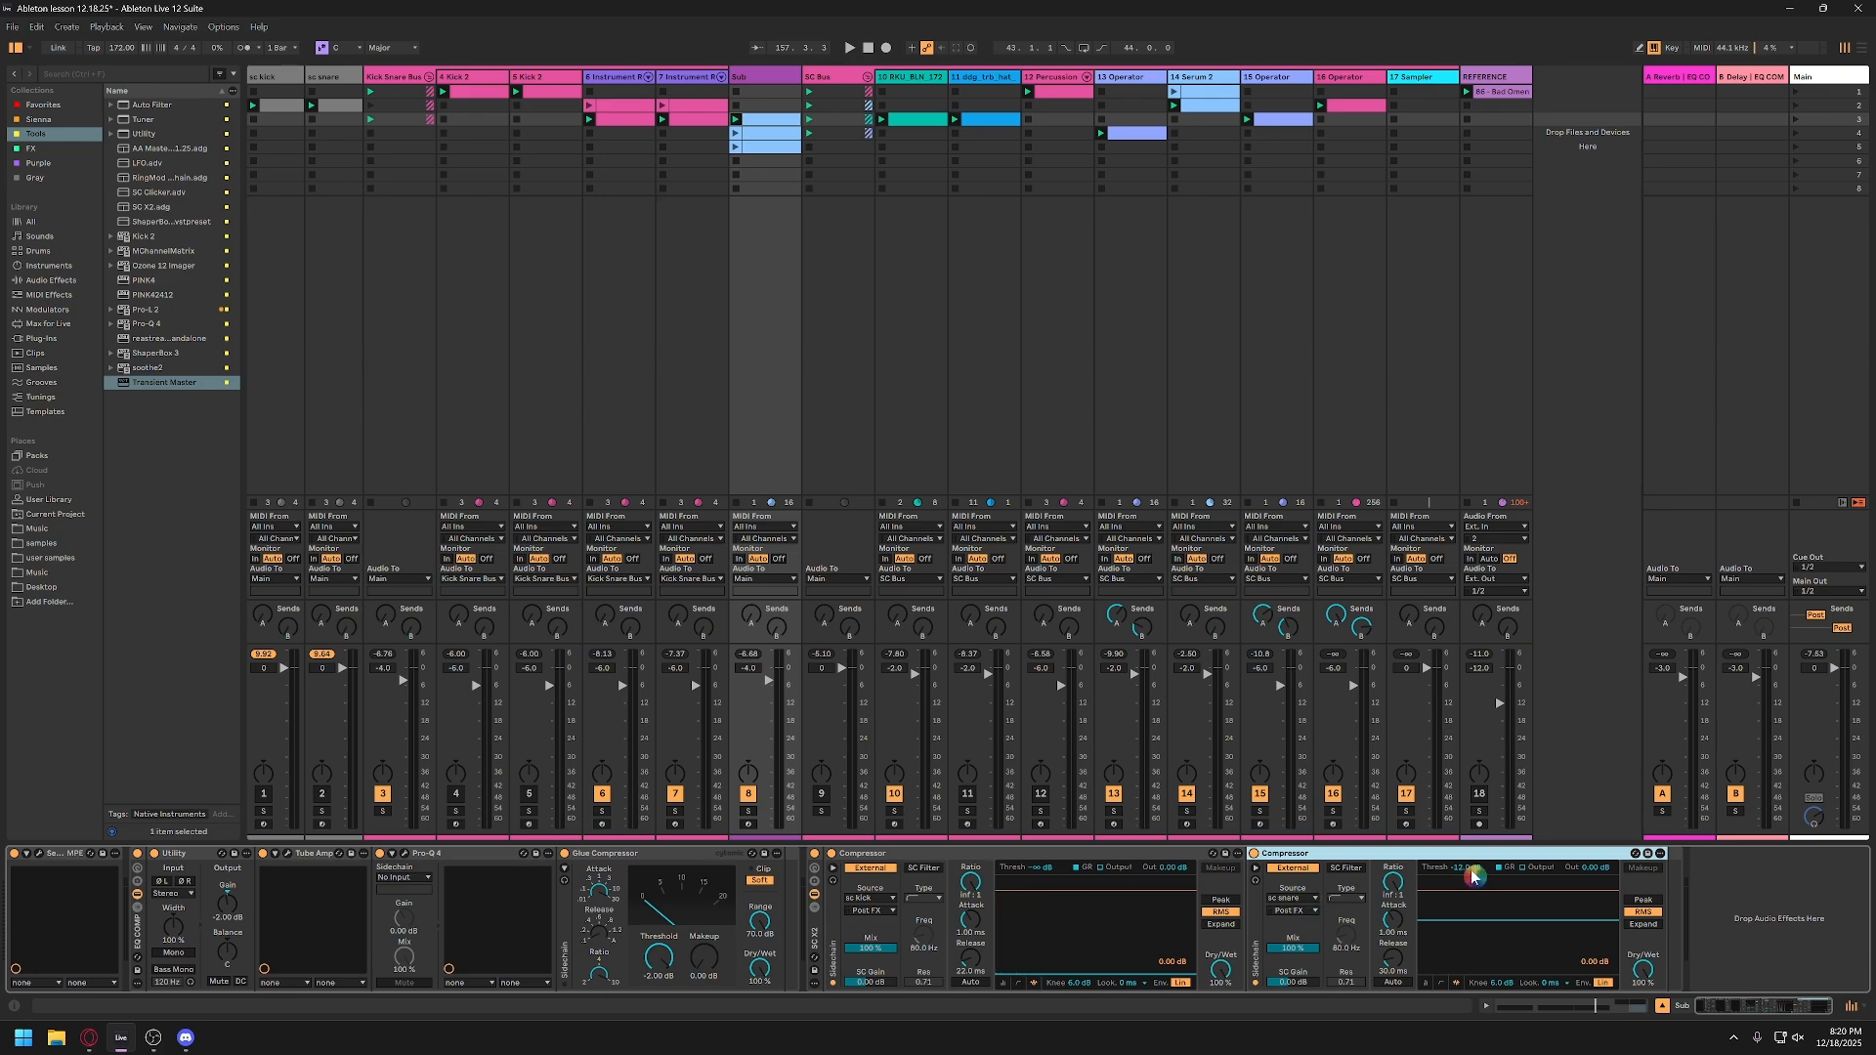
Step: Set the second Compressor's threshold to -12 dB and its release to 44.0 ms while auditioning the loop
mouse_move(1475, 874)
left_mouse_down()
mouse_move(1451, 854)
mouse_move(1471, 876)
left_mouse_up()
type("-12")
key("Return")
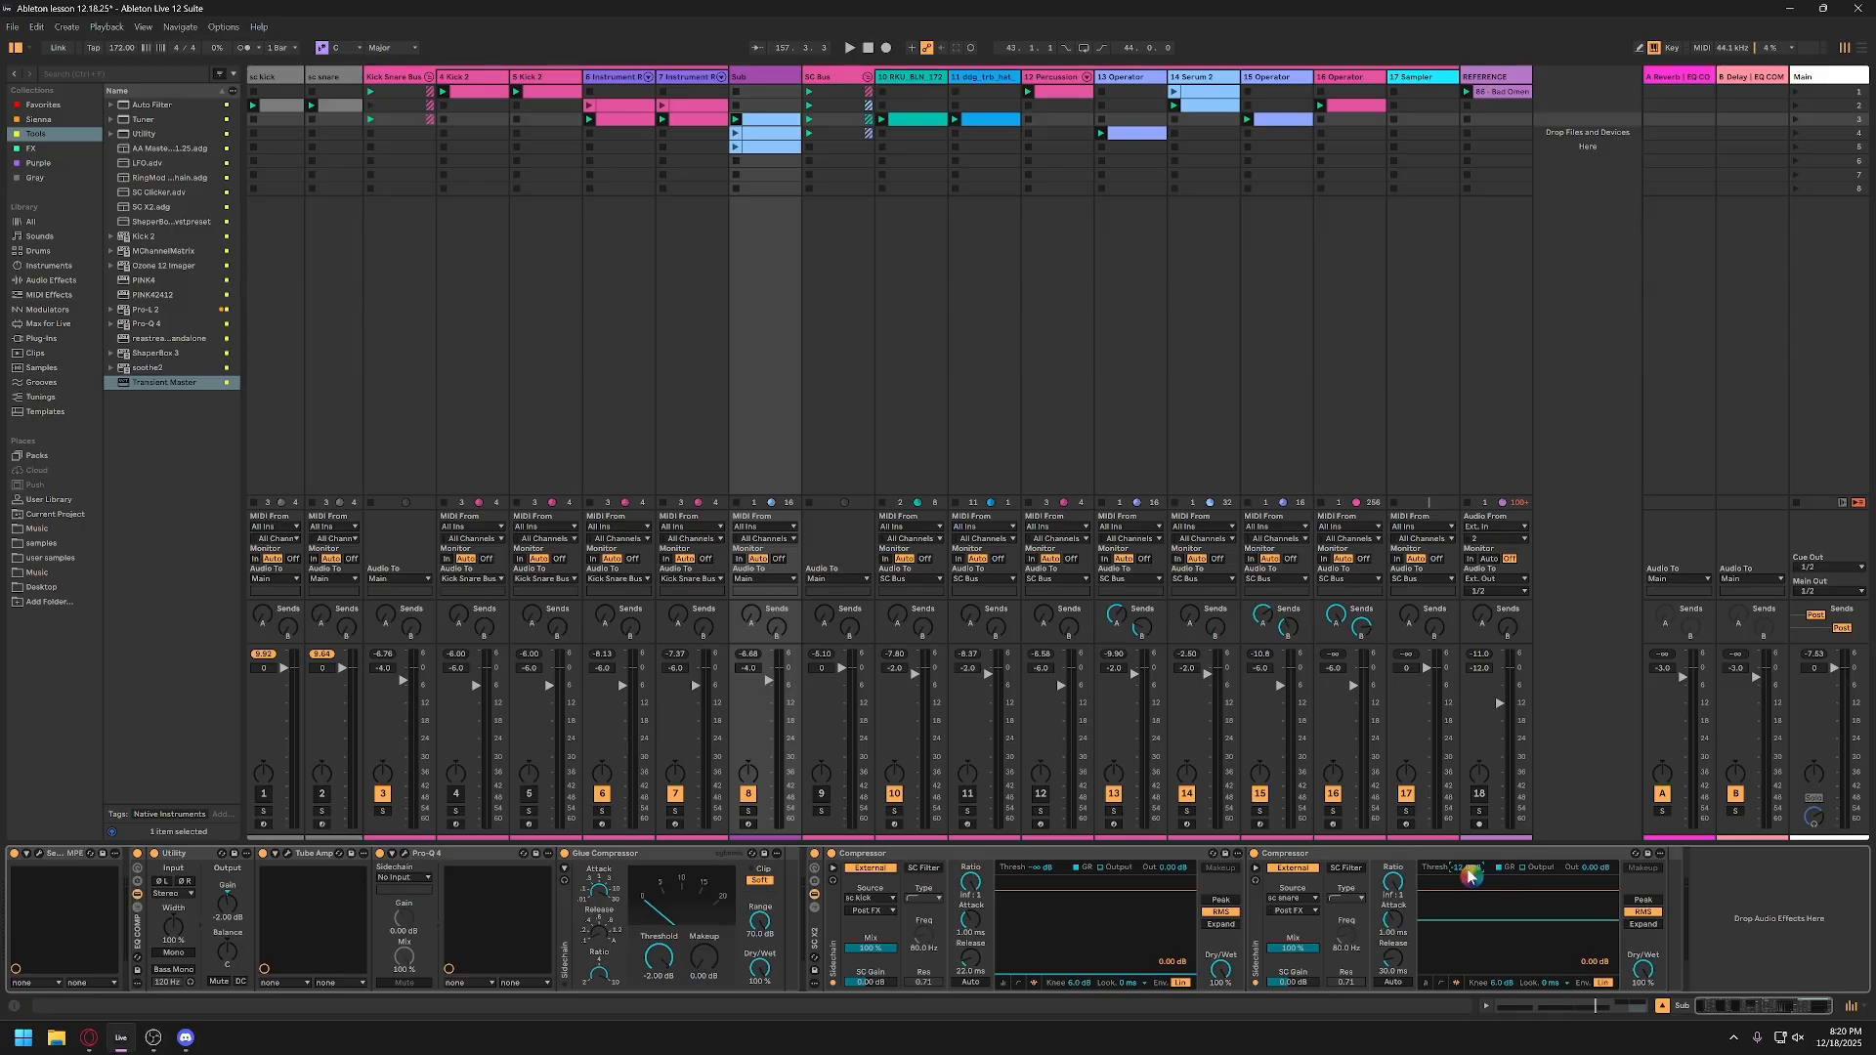
key("space")
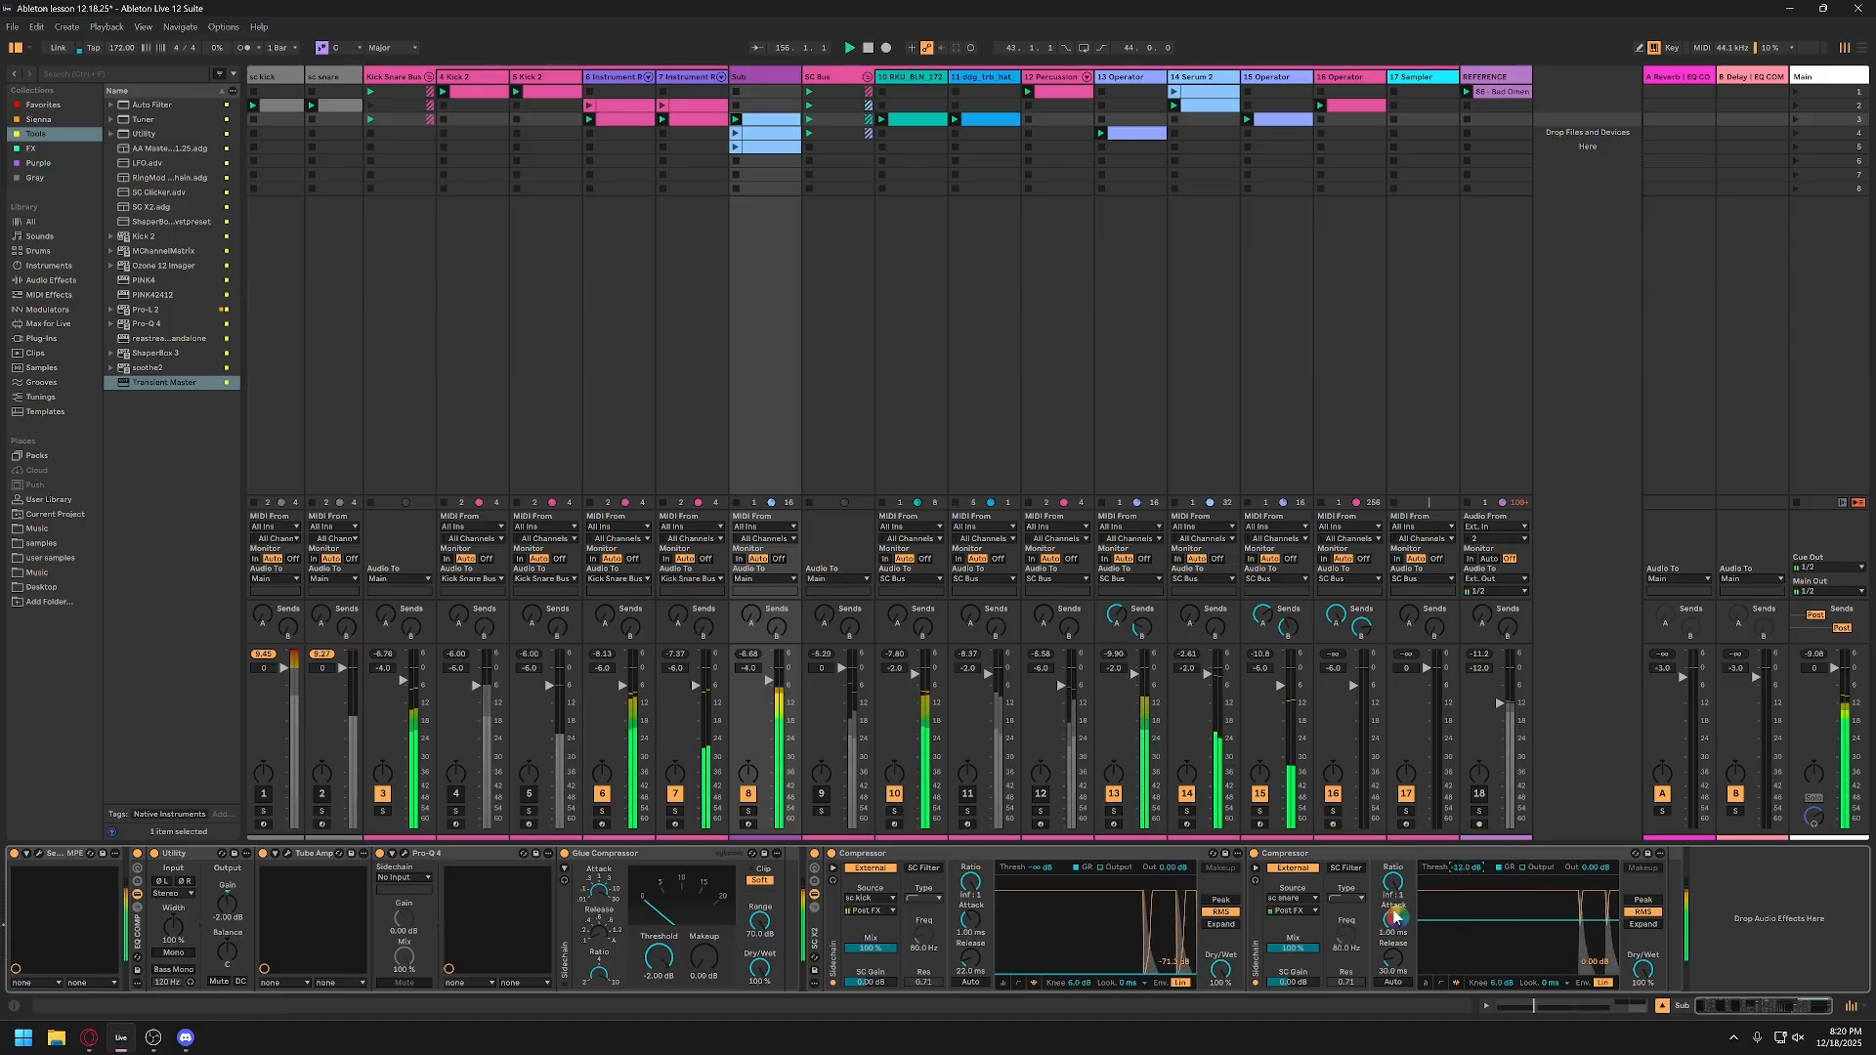
left_click_drag(1394, 948, 1398, 961)
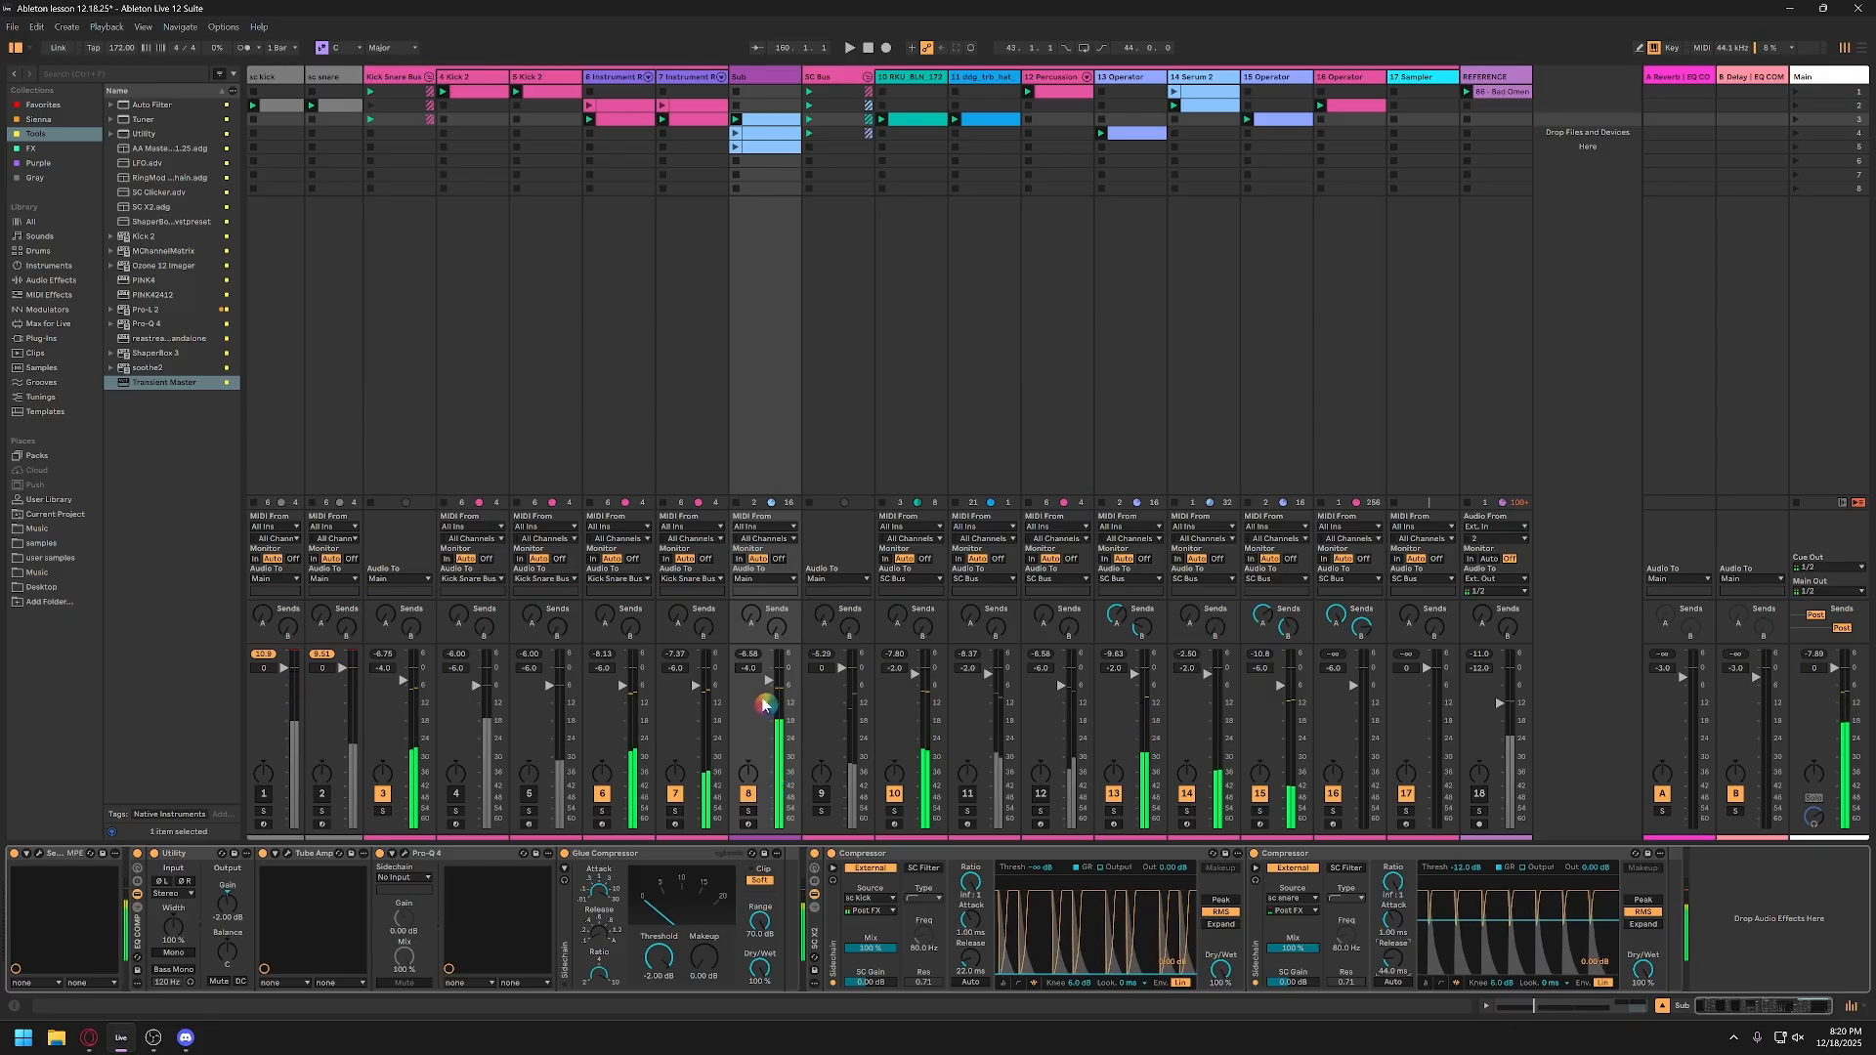
Step: Open the Sub clip in scene 3, arm the Sub track for recording, and play a few notes to audition the sub
left_click(762, 162)
left_click(761, 121)
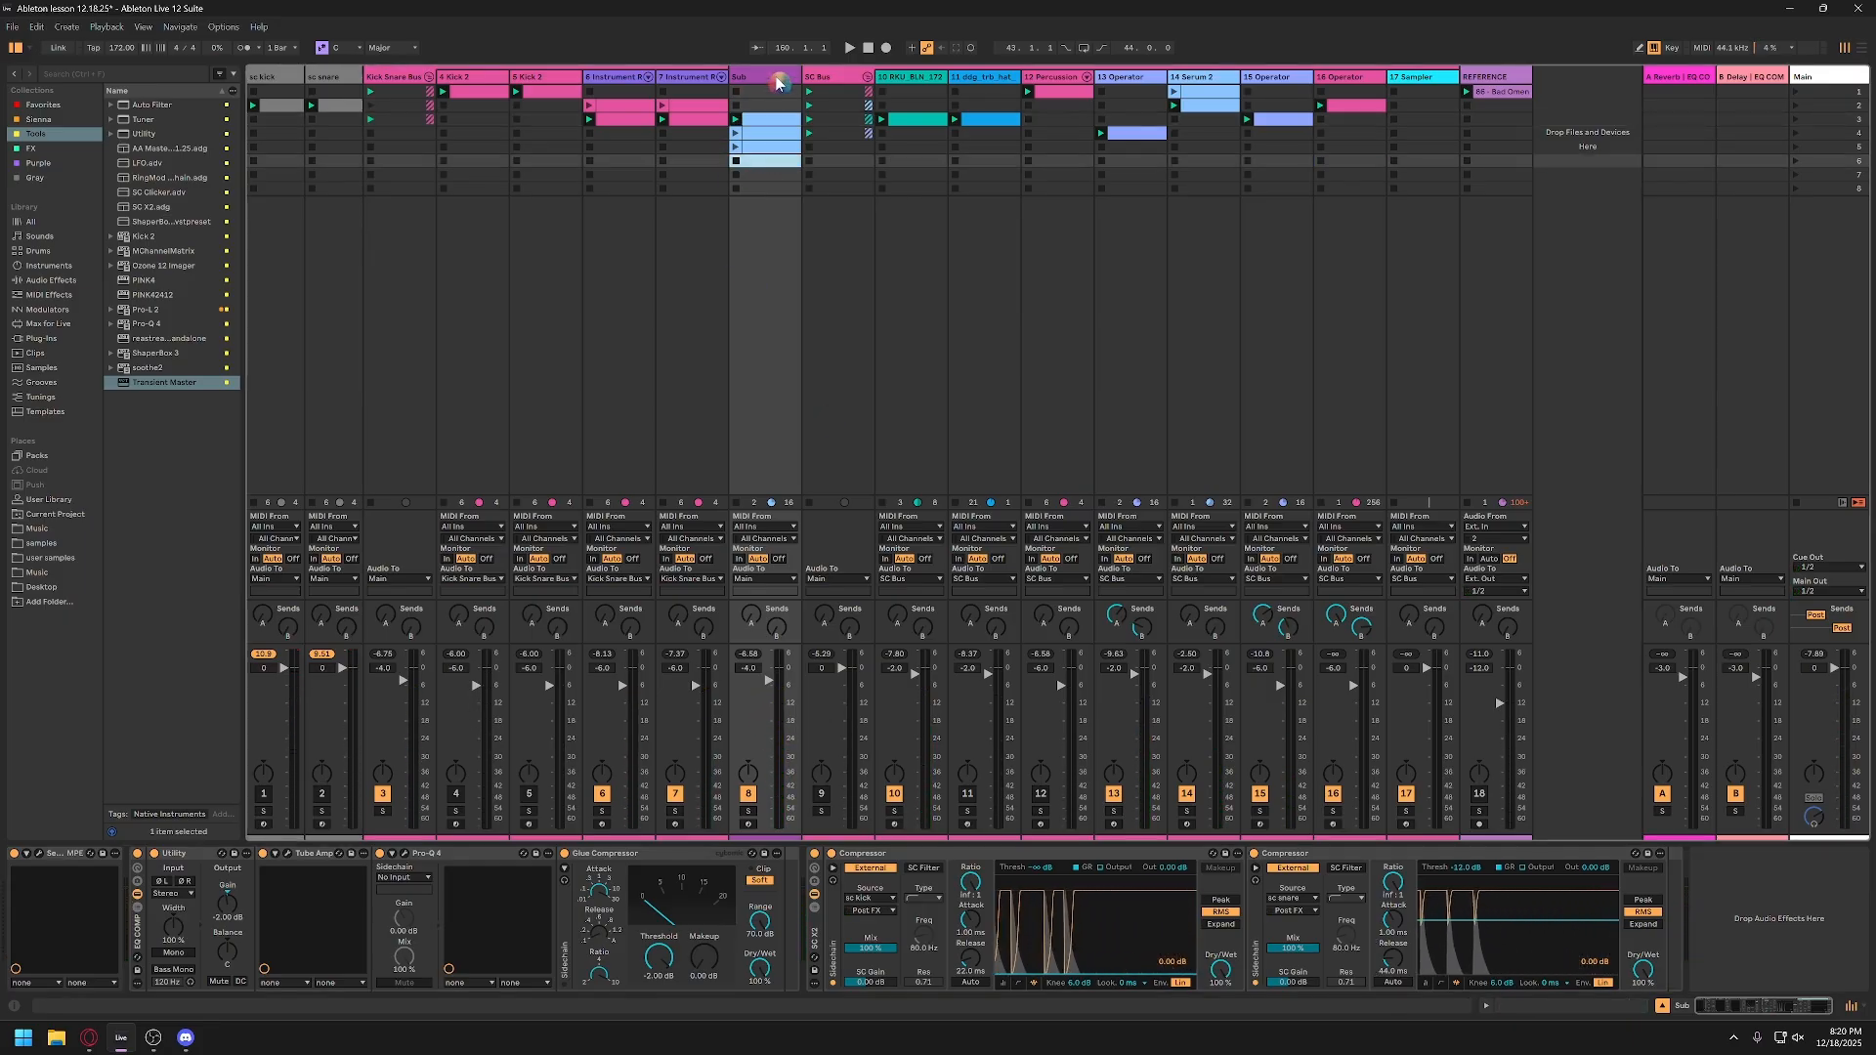
double_click(760, 125)
left_click(748, 666)
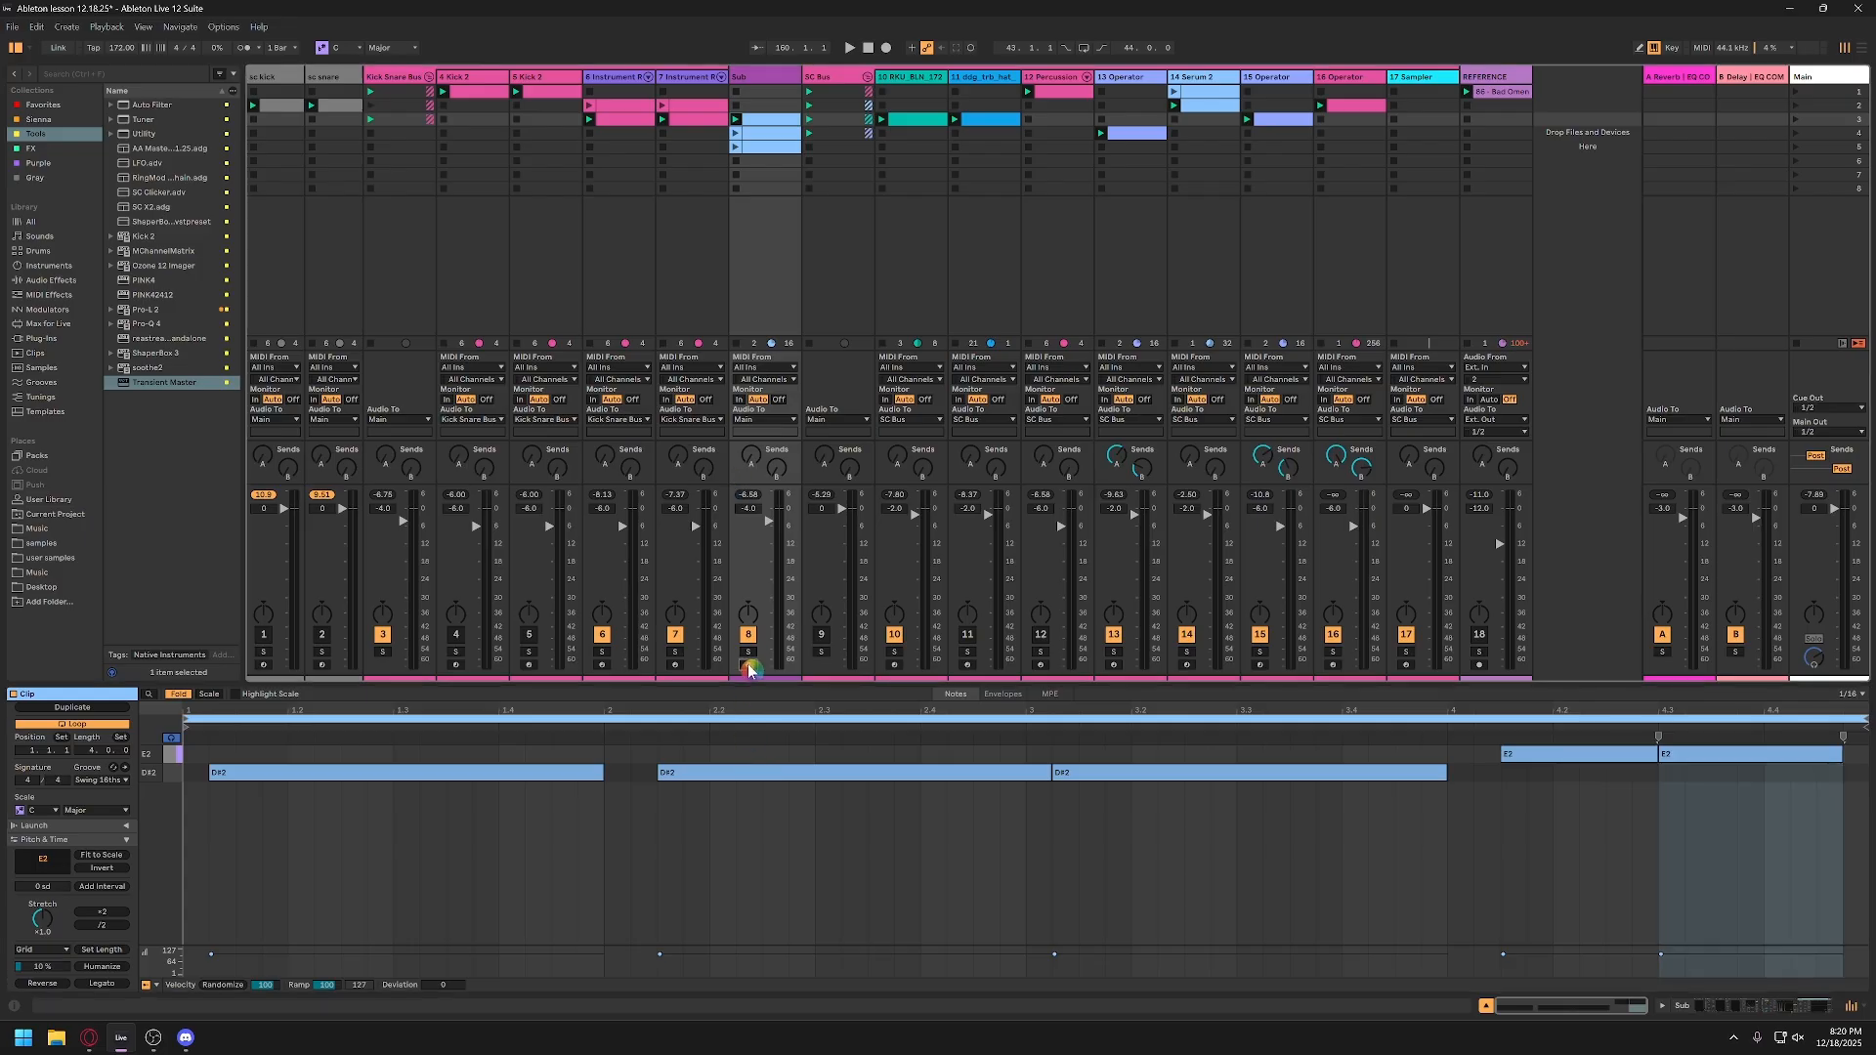
key("a")
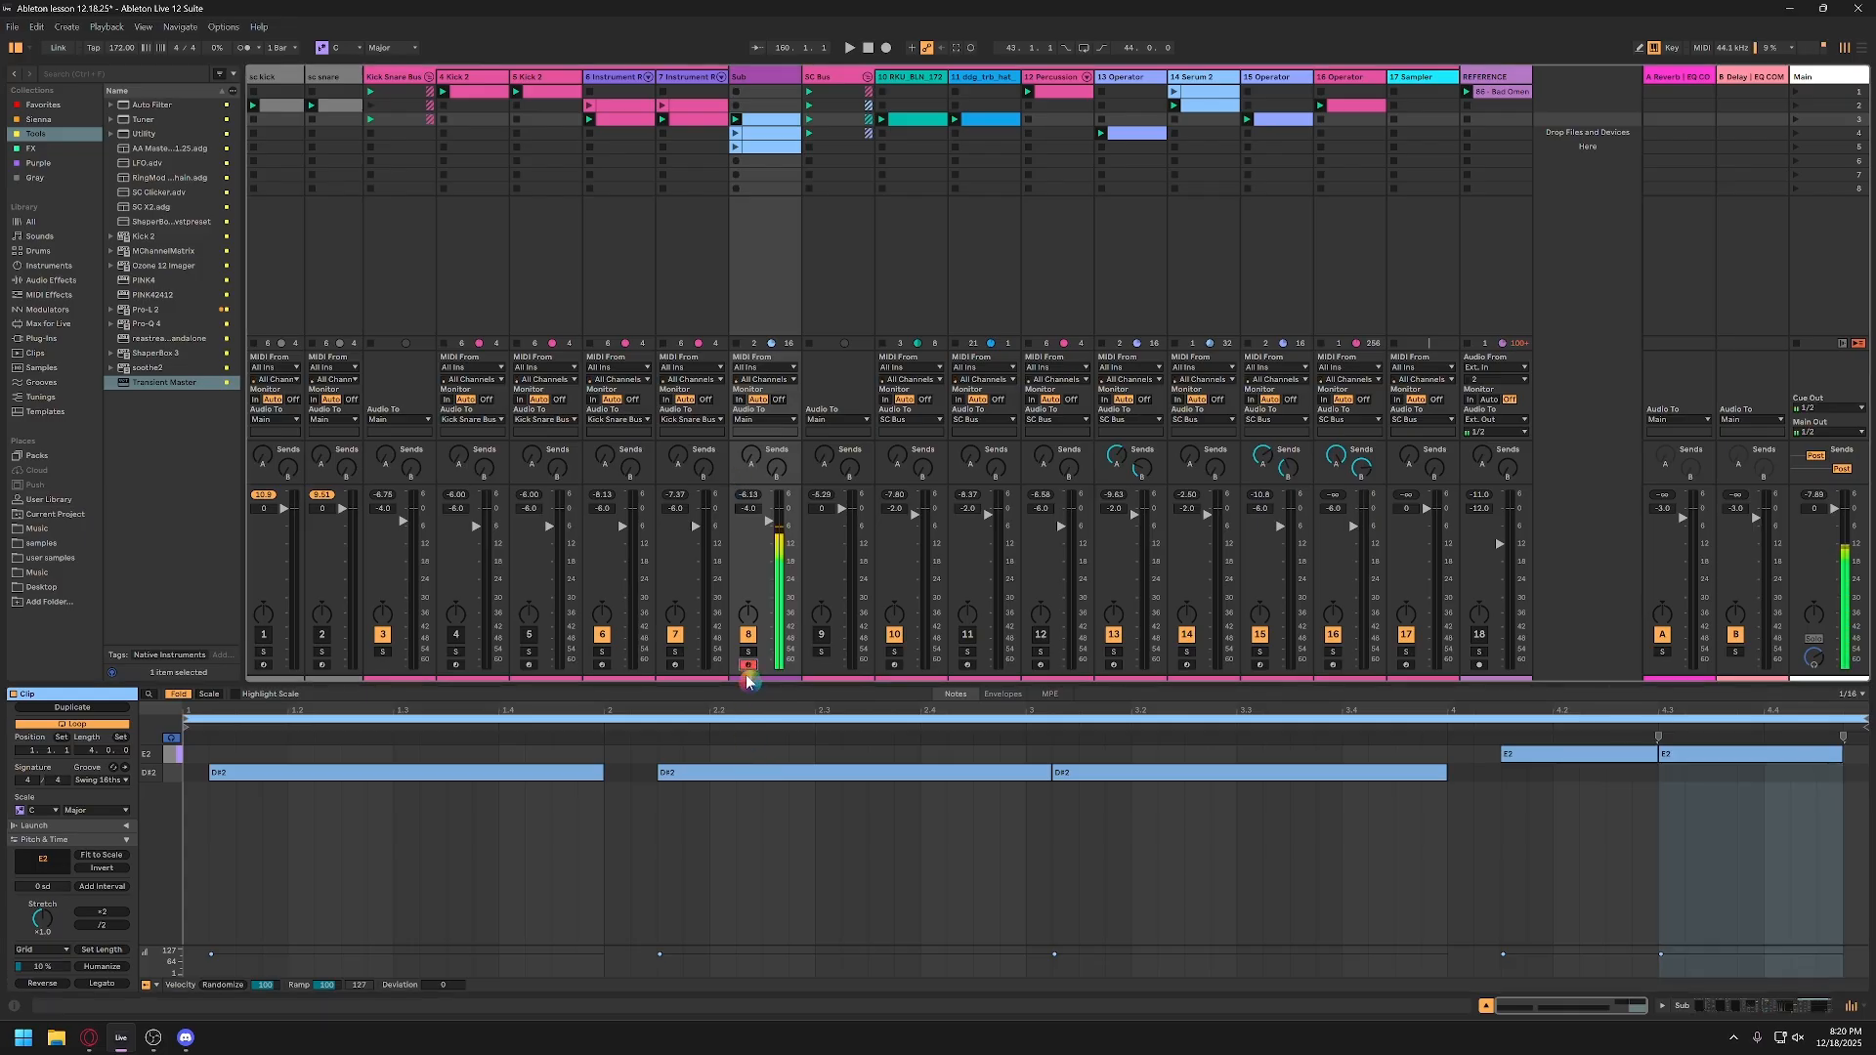
key("e")
key("d")
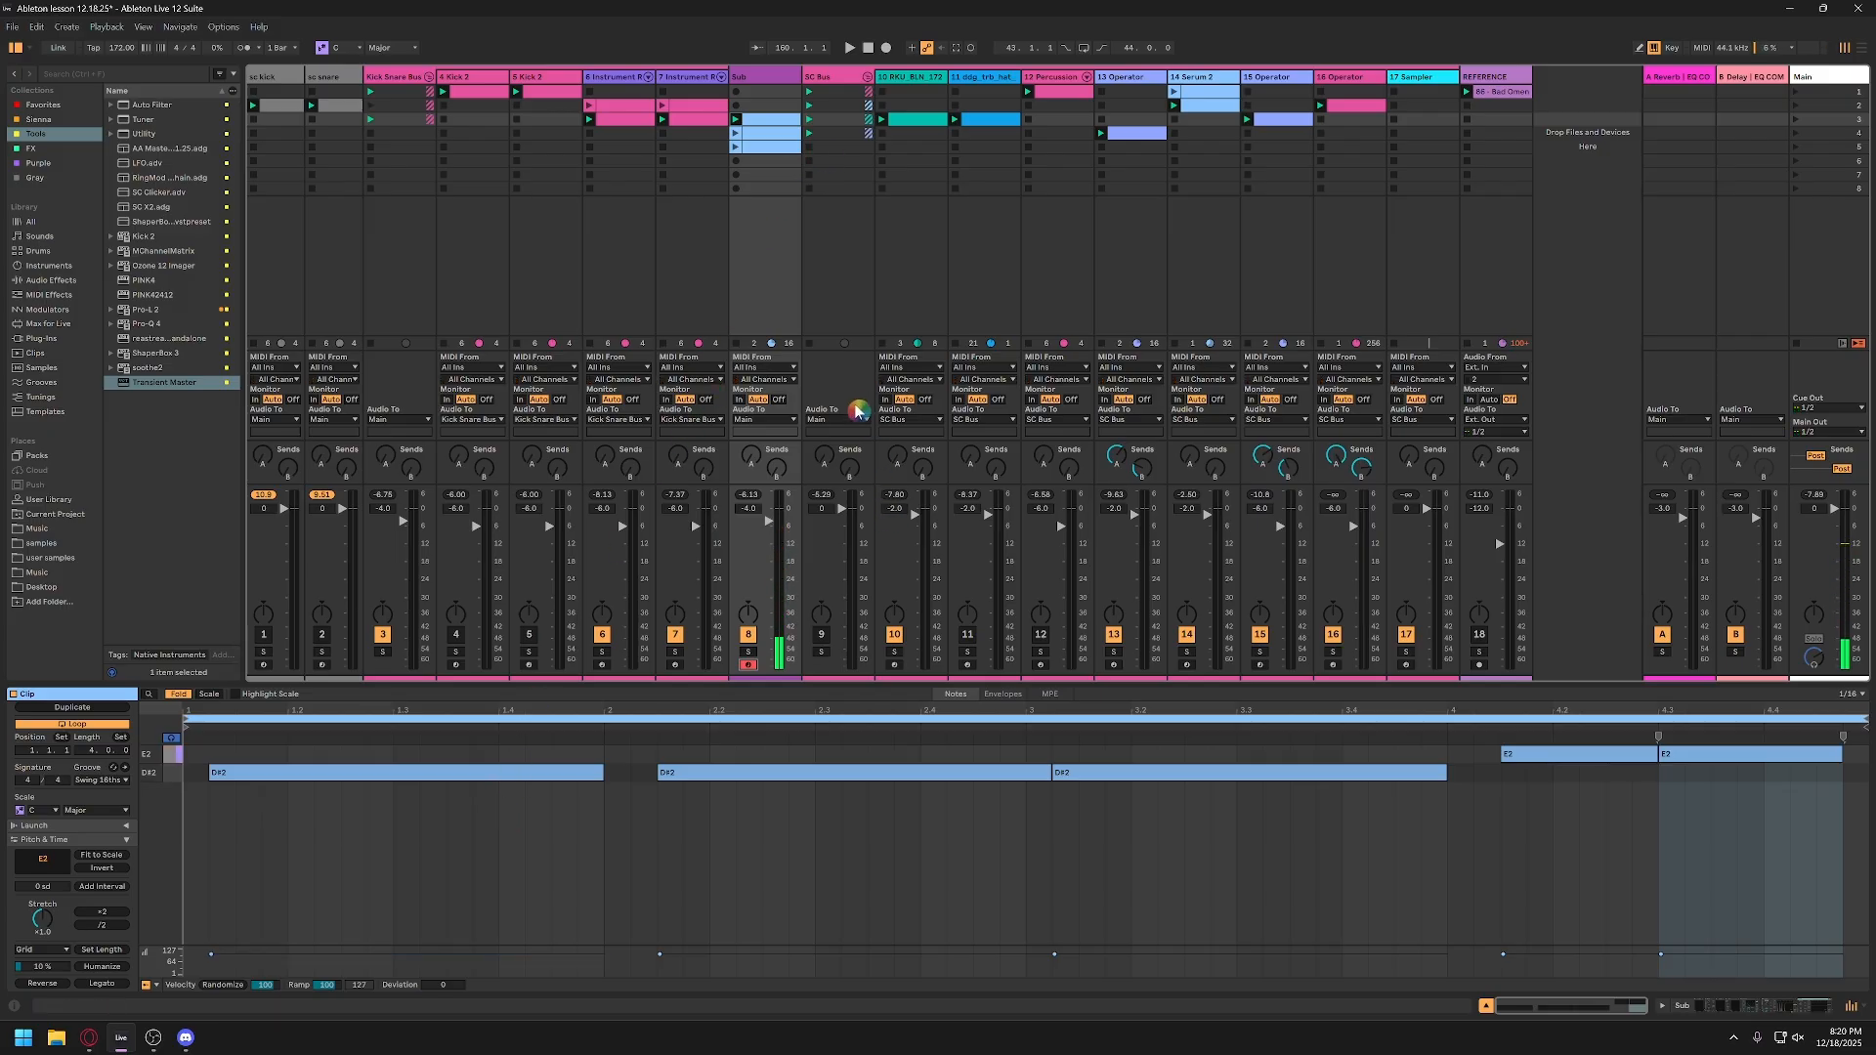
Step: Disarm the Sub track and hide the clip editor
left_click(747, 668)
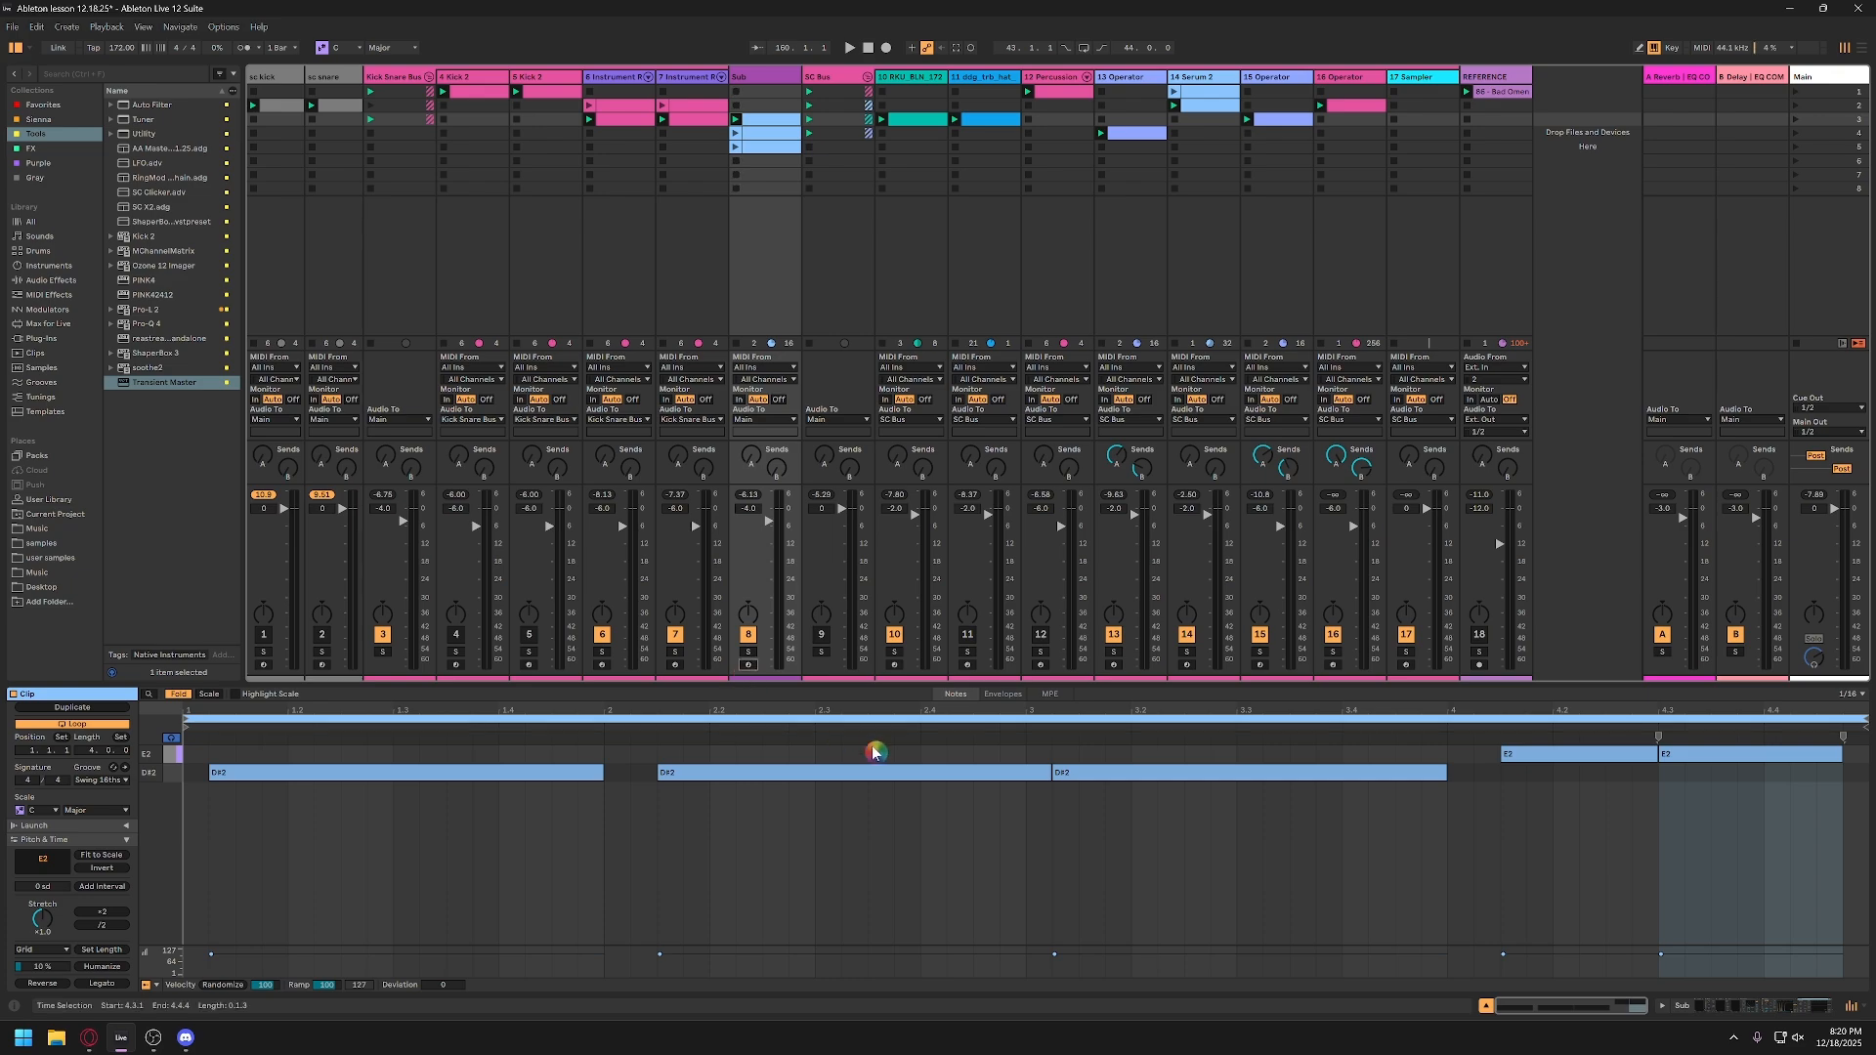
left_click(1484, 1008)
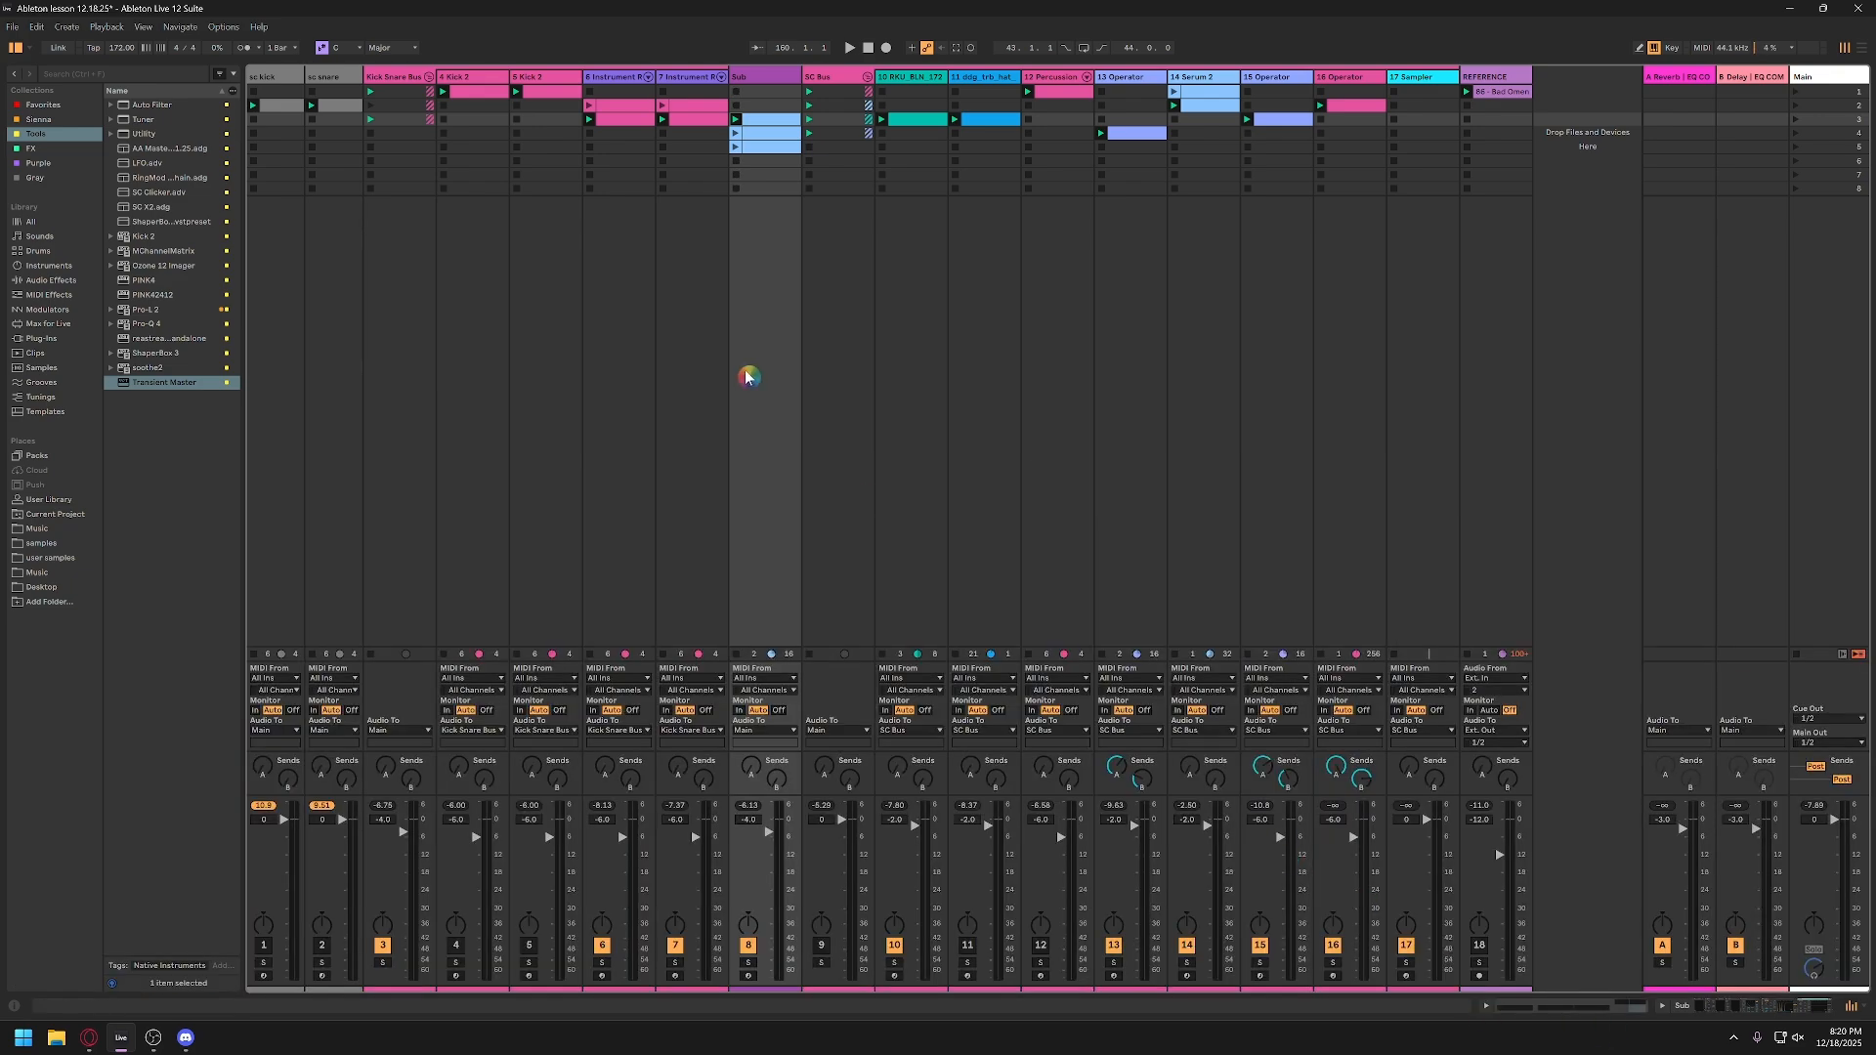
Step: Reactivate the SC Bus and solo the RKU_BLN_172 top loop on track 10 for auditioning
left_click(905, 79)
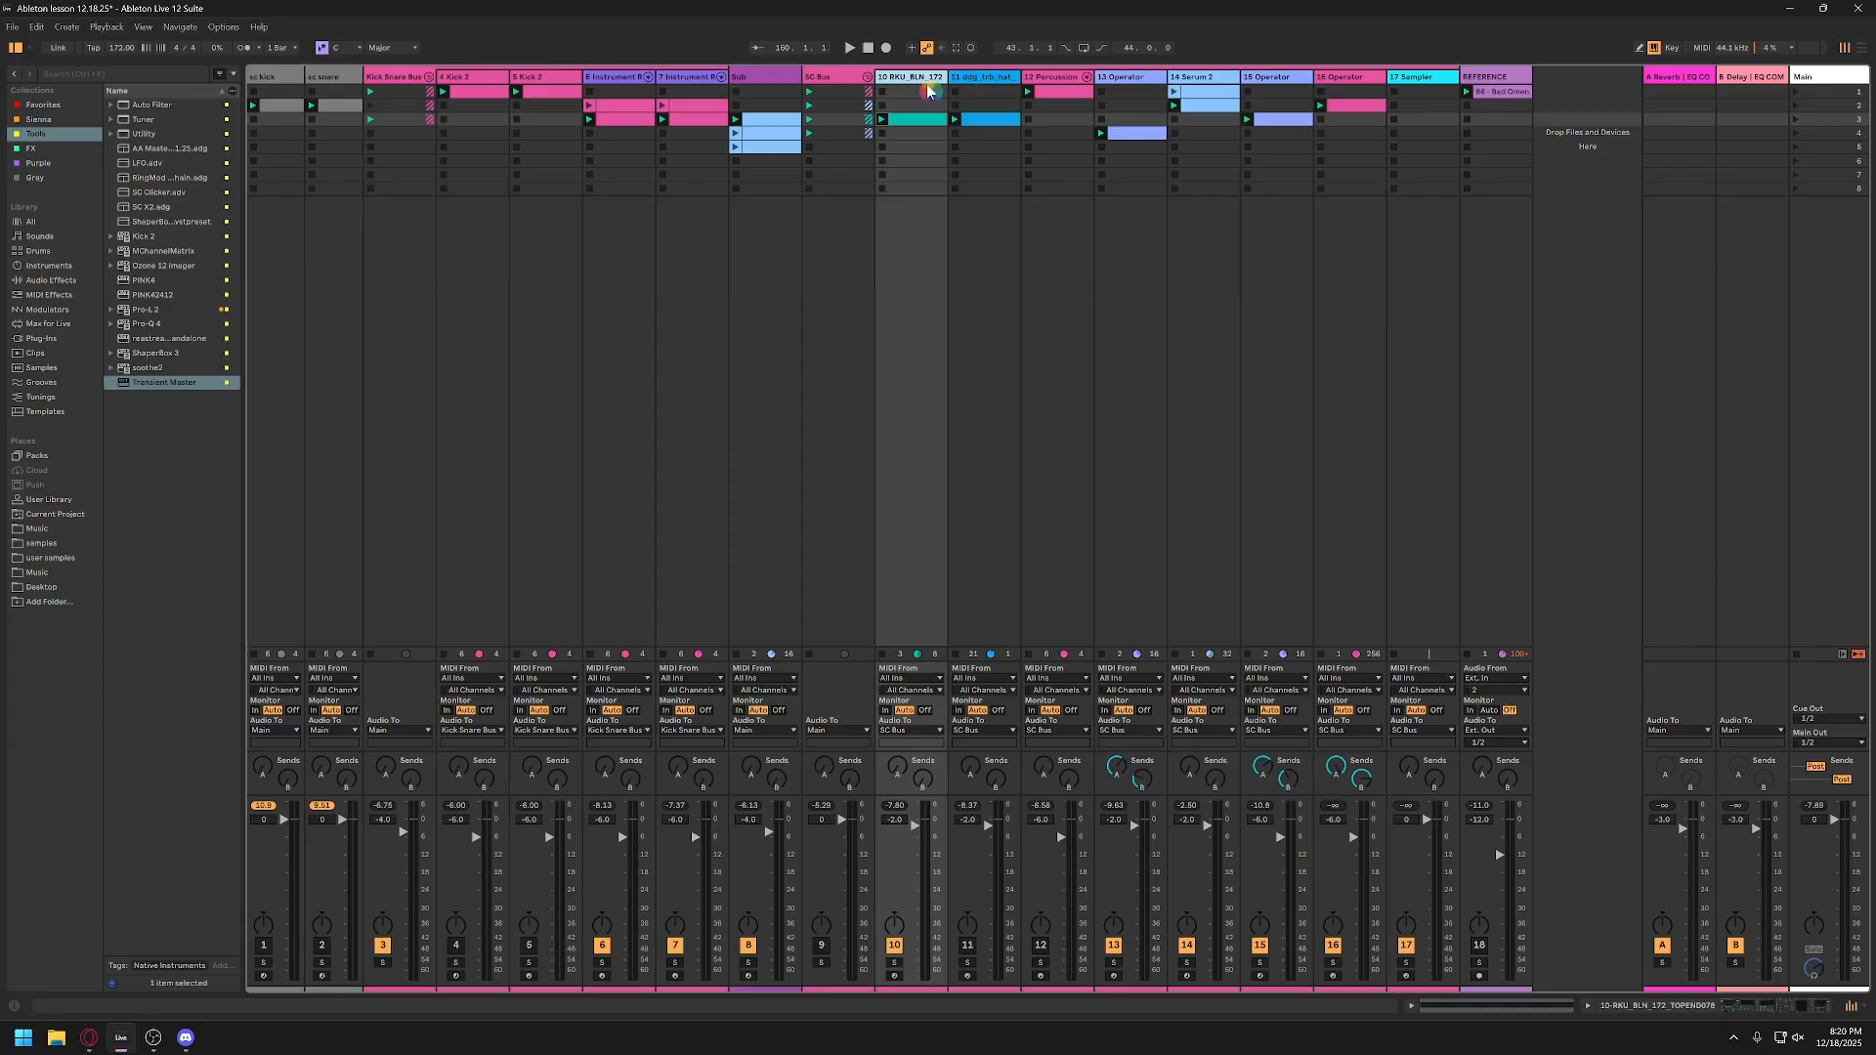
left_click(822, 946)
left_click(894, 964)
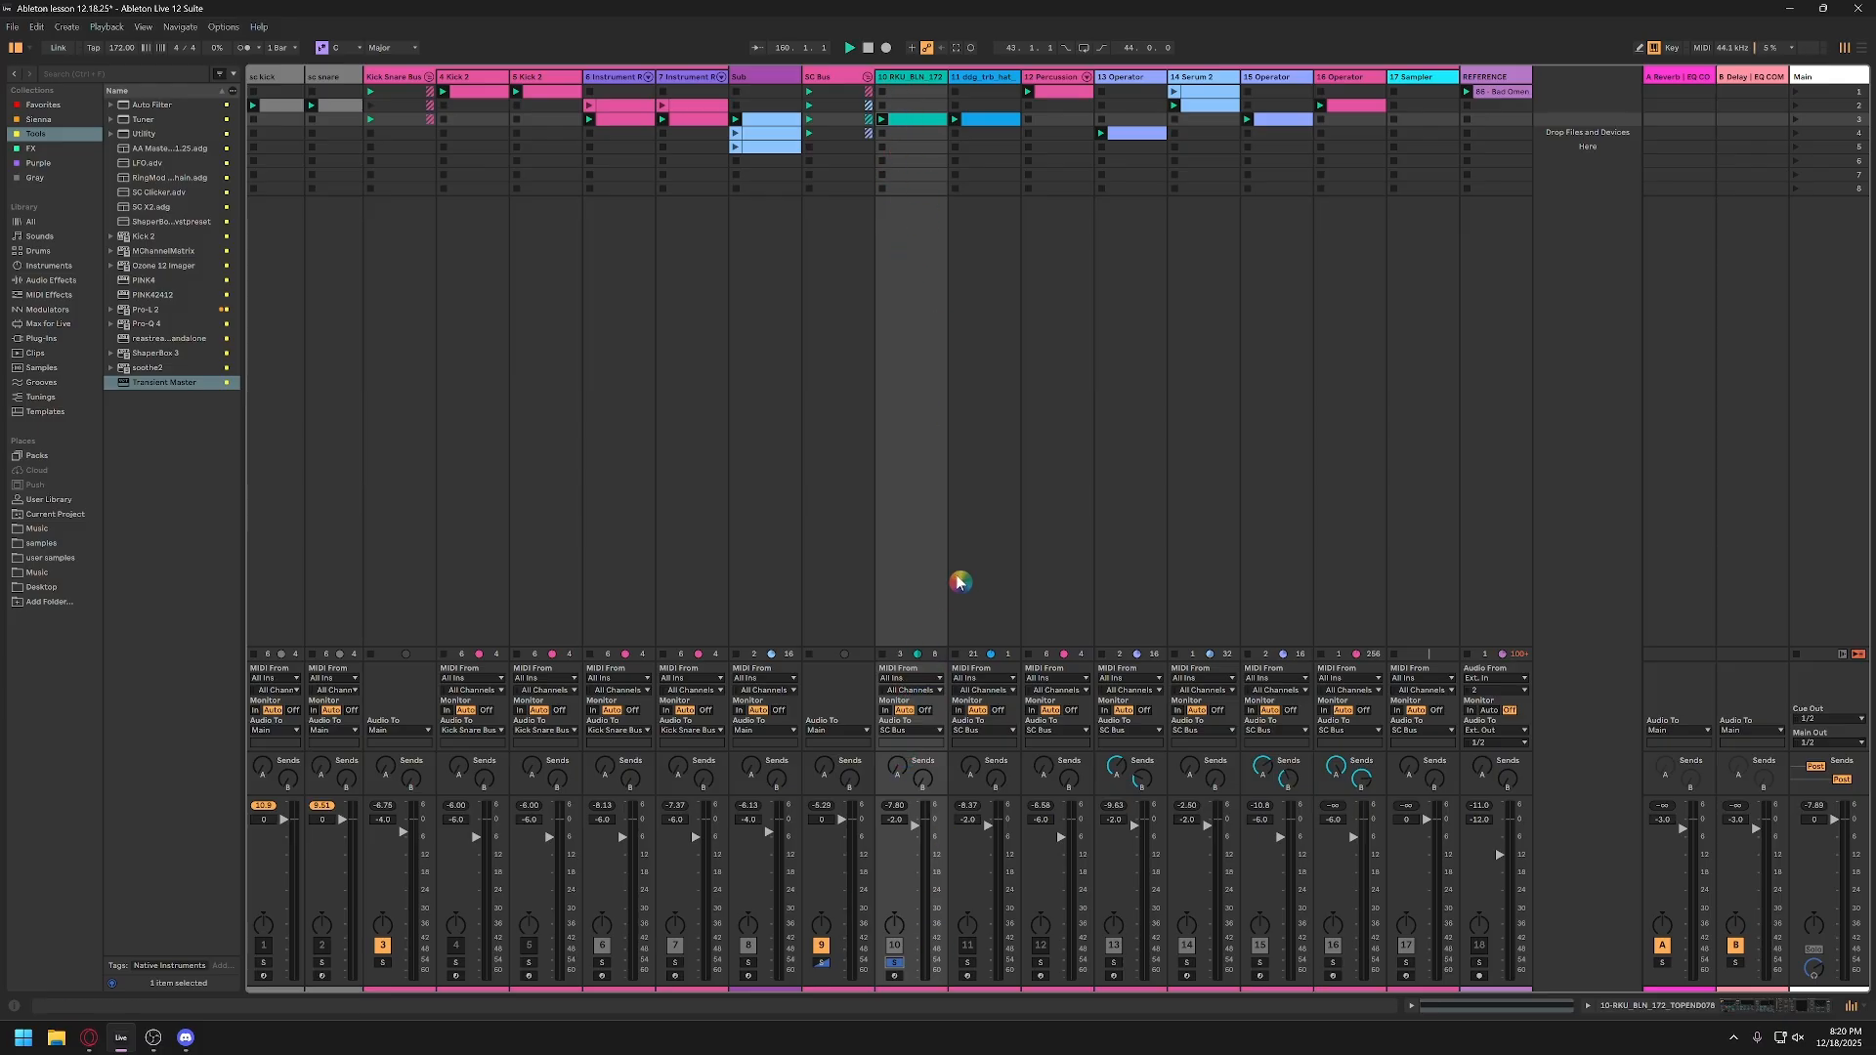
Step: In track 10's Sampler zone editor, move the sample selector to the RKU_BLN_172_TOPEND083 loop and select that sample
double_click(923, 76)
left_click(276, 855)
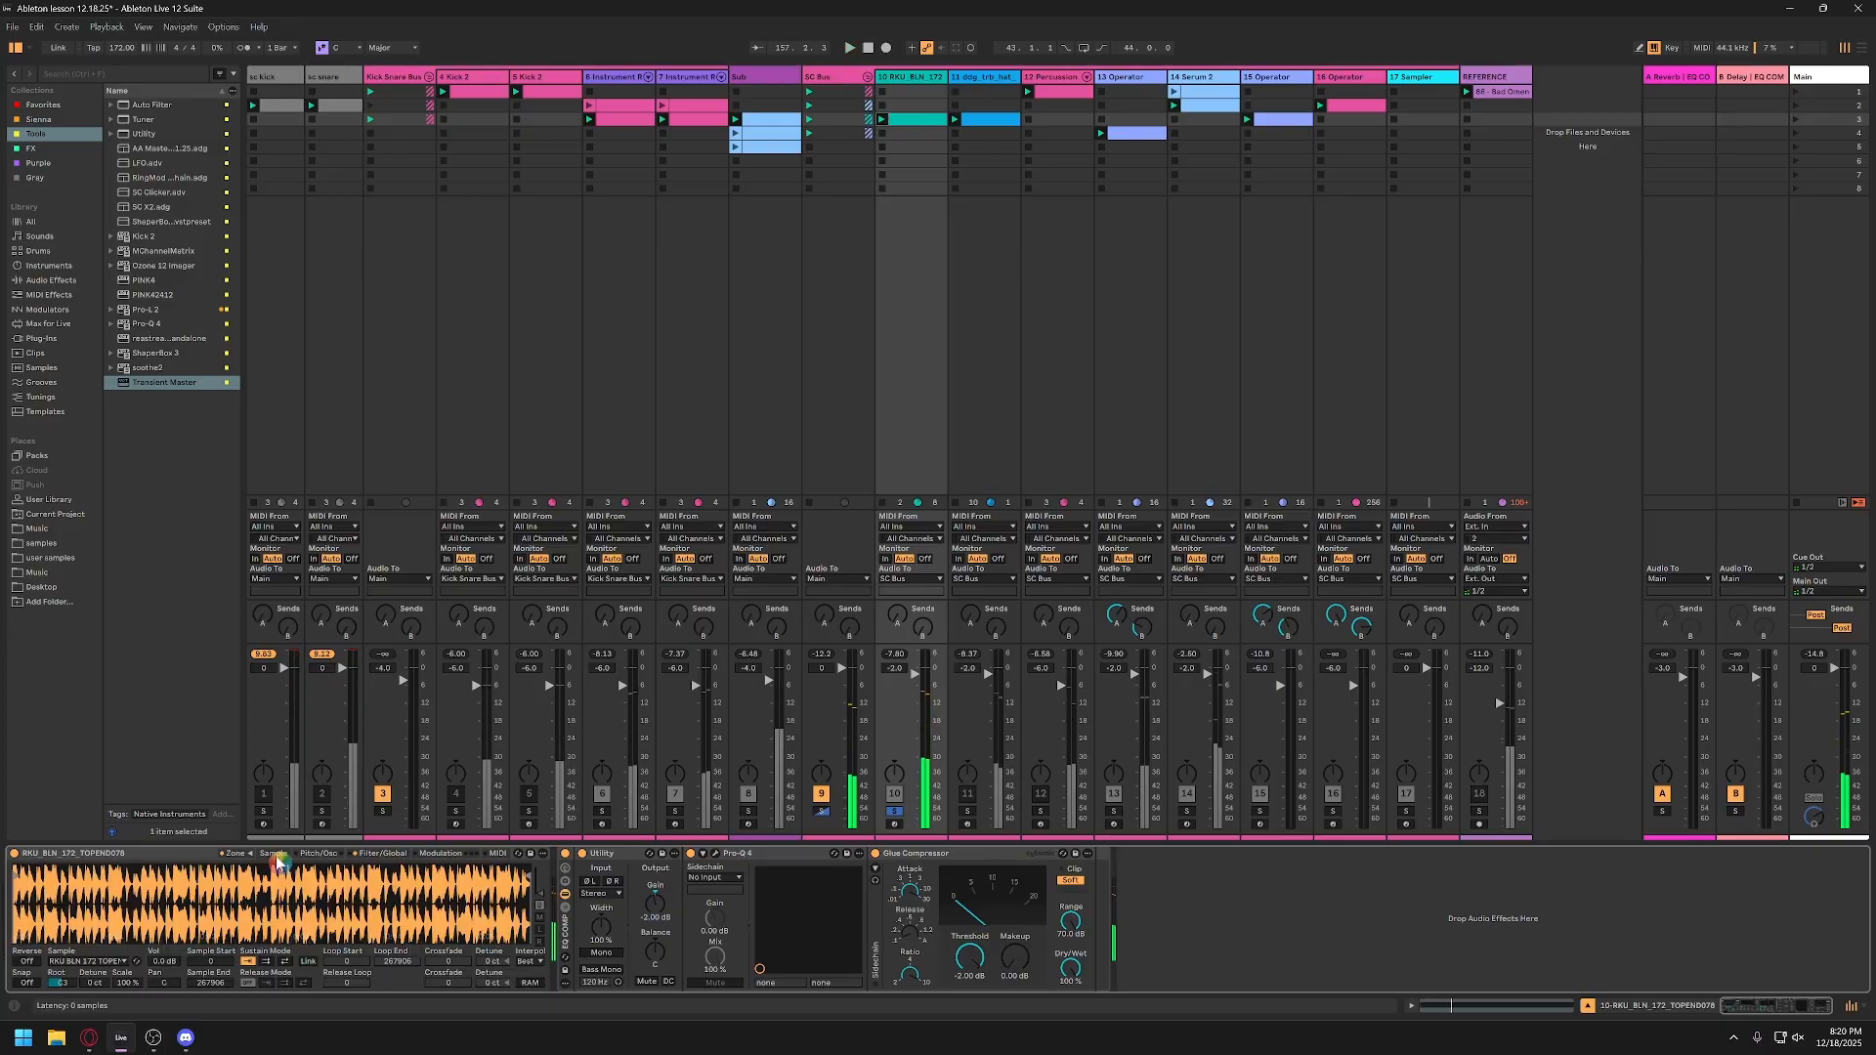
left_click(231, 855)
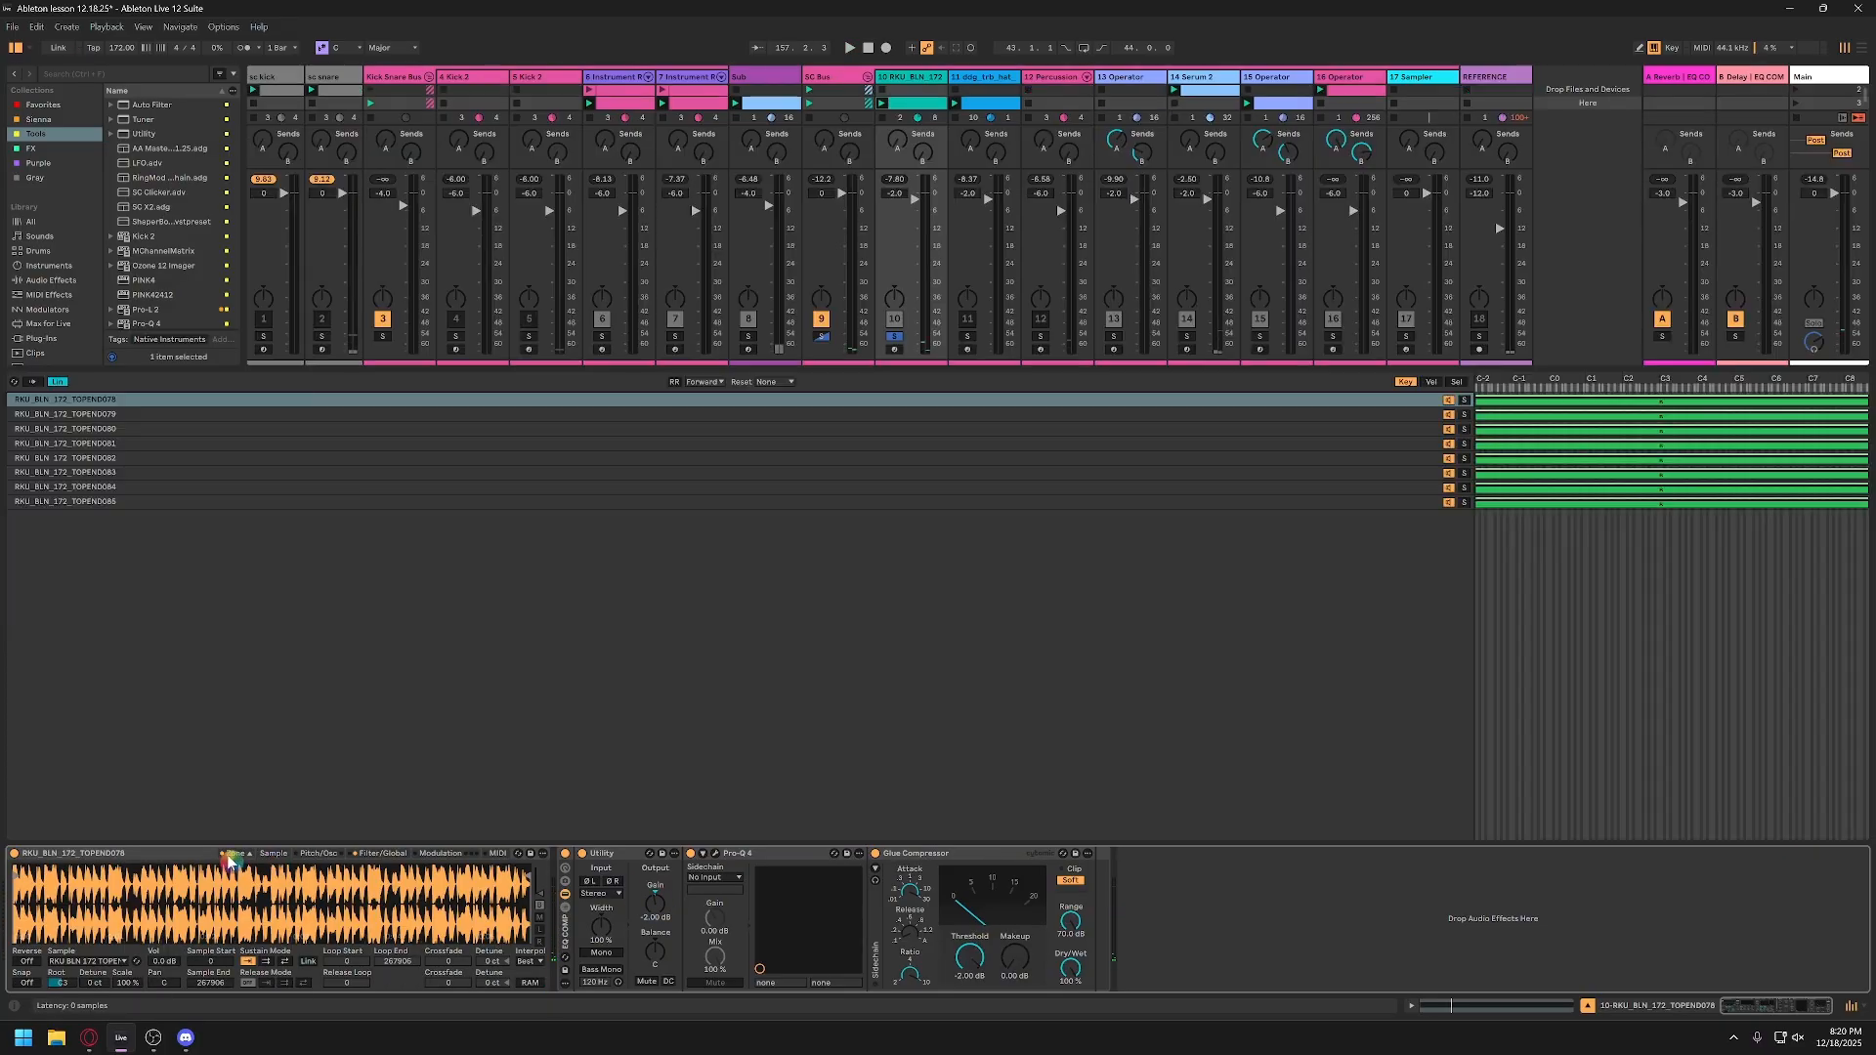
left_click(1456, 382)
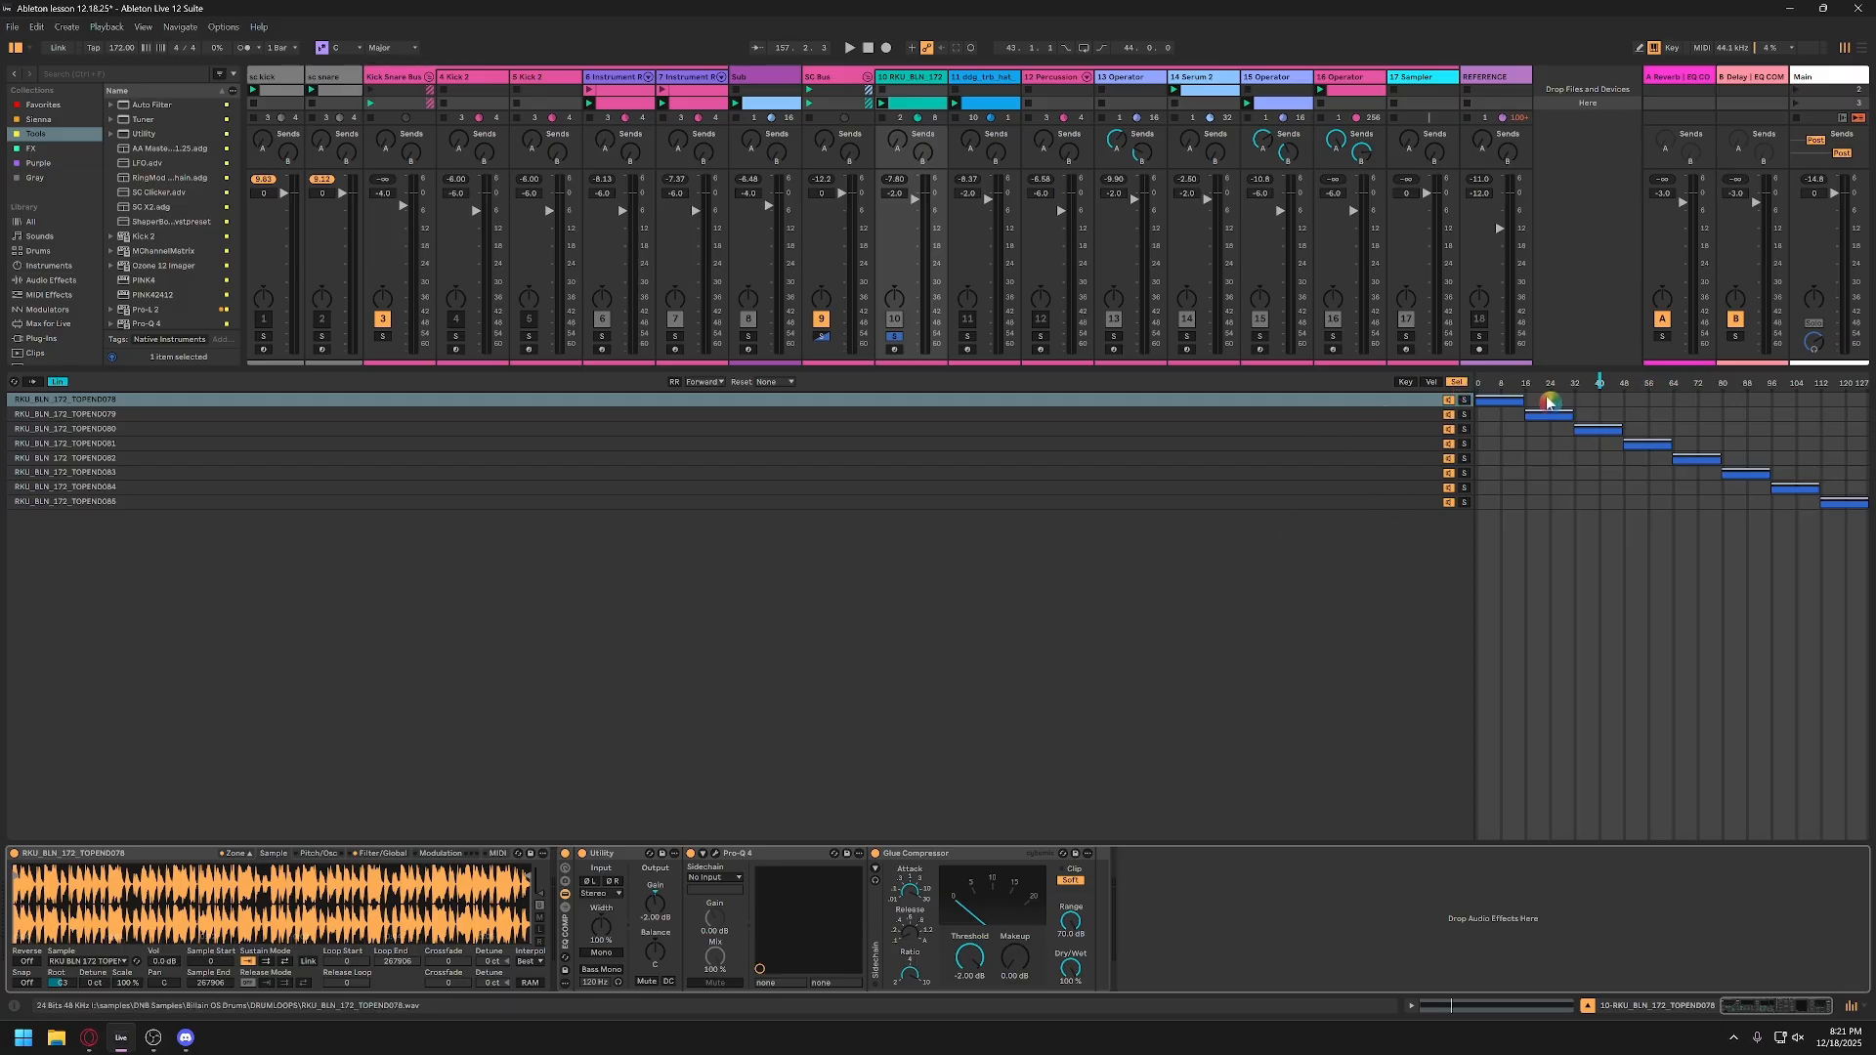
left_click_drag(1602, 386, 1739, 387)
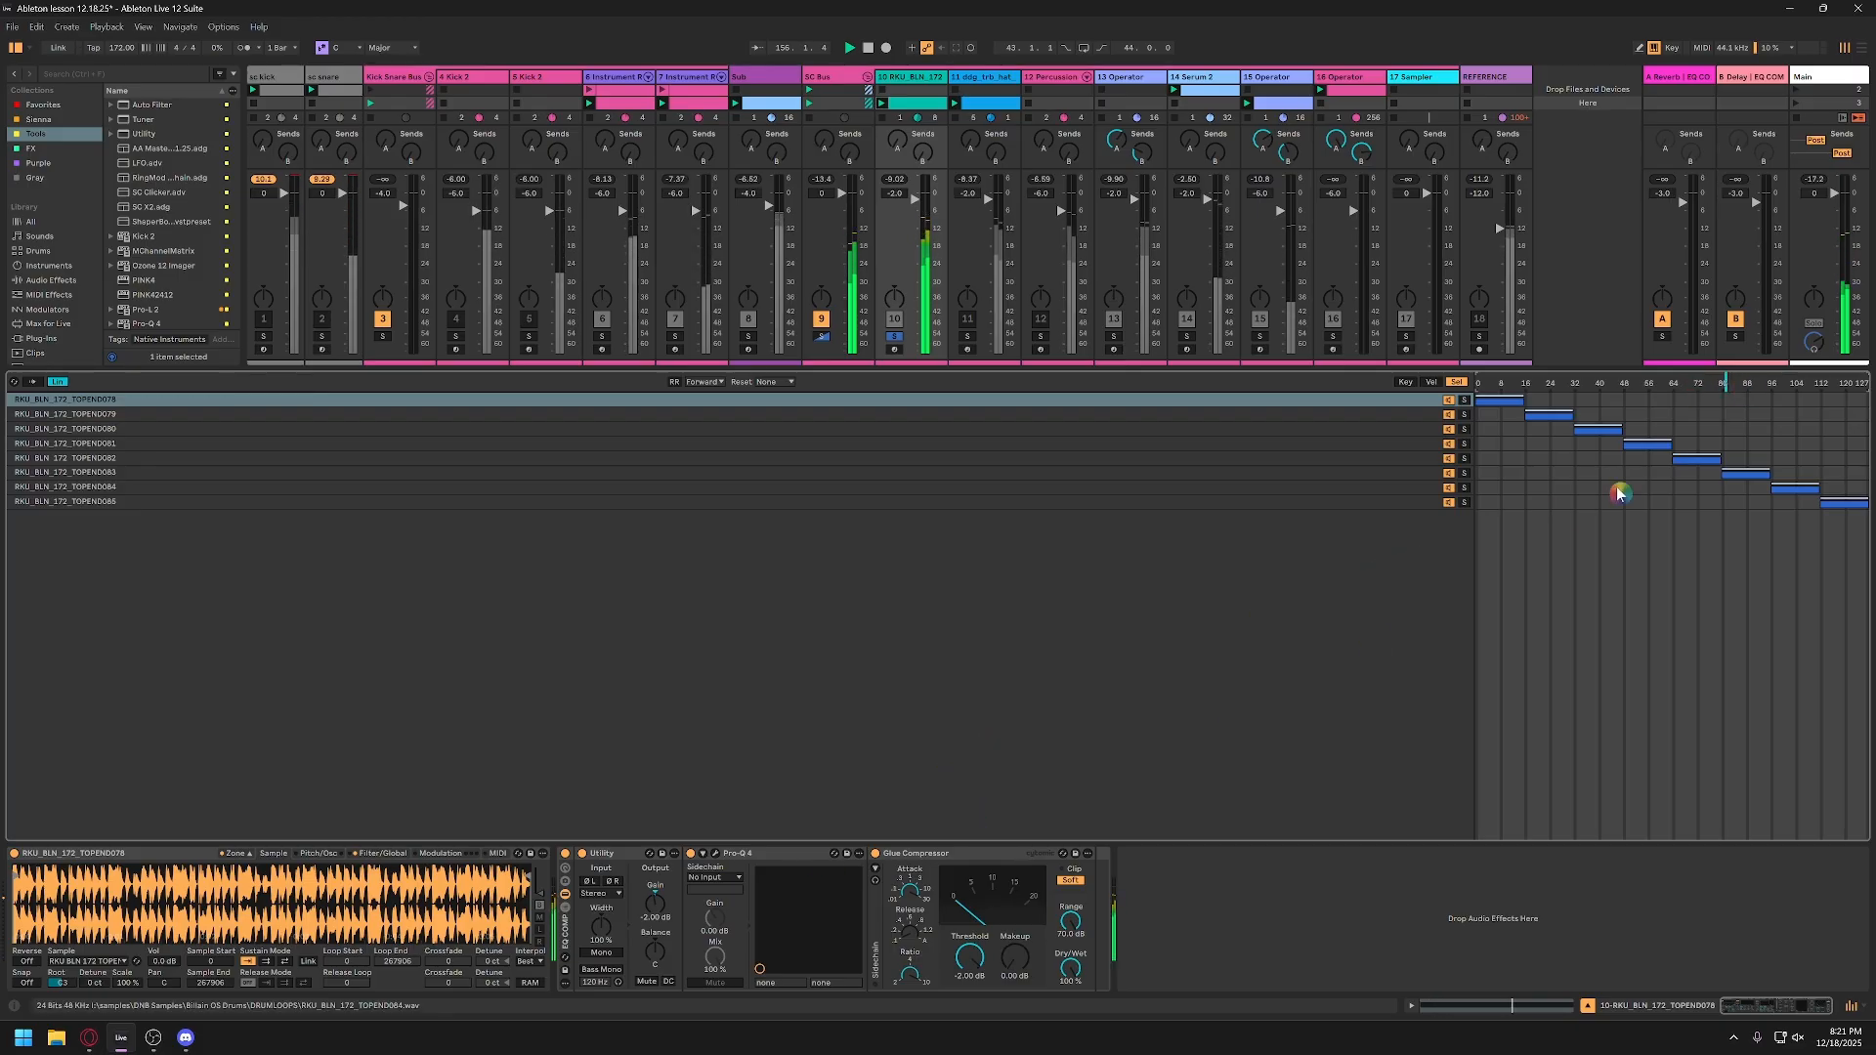
left_click(1354, 475)
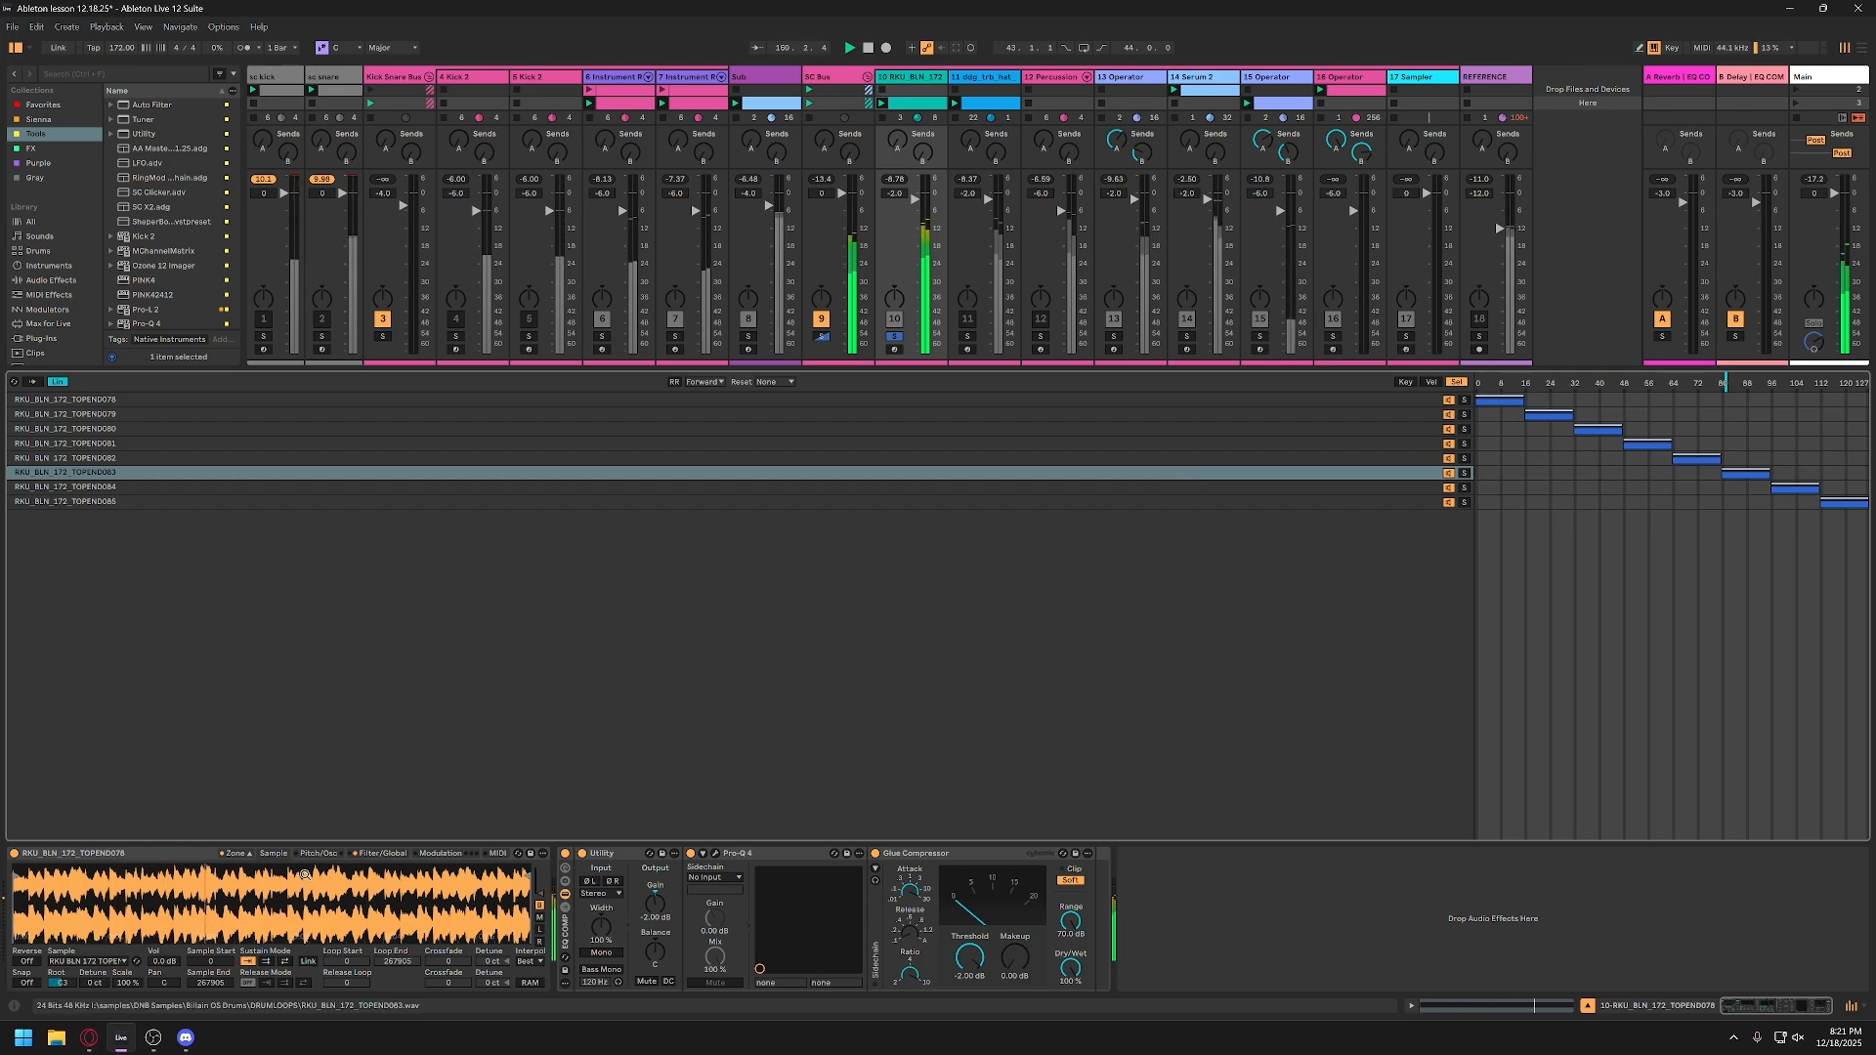
key("space")
left_click(250, 853)
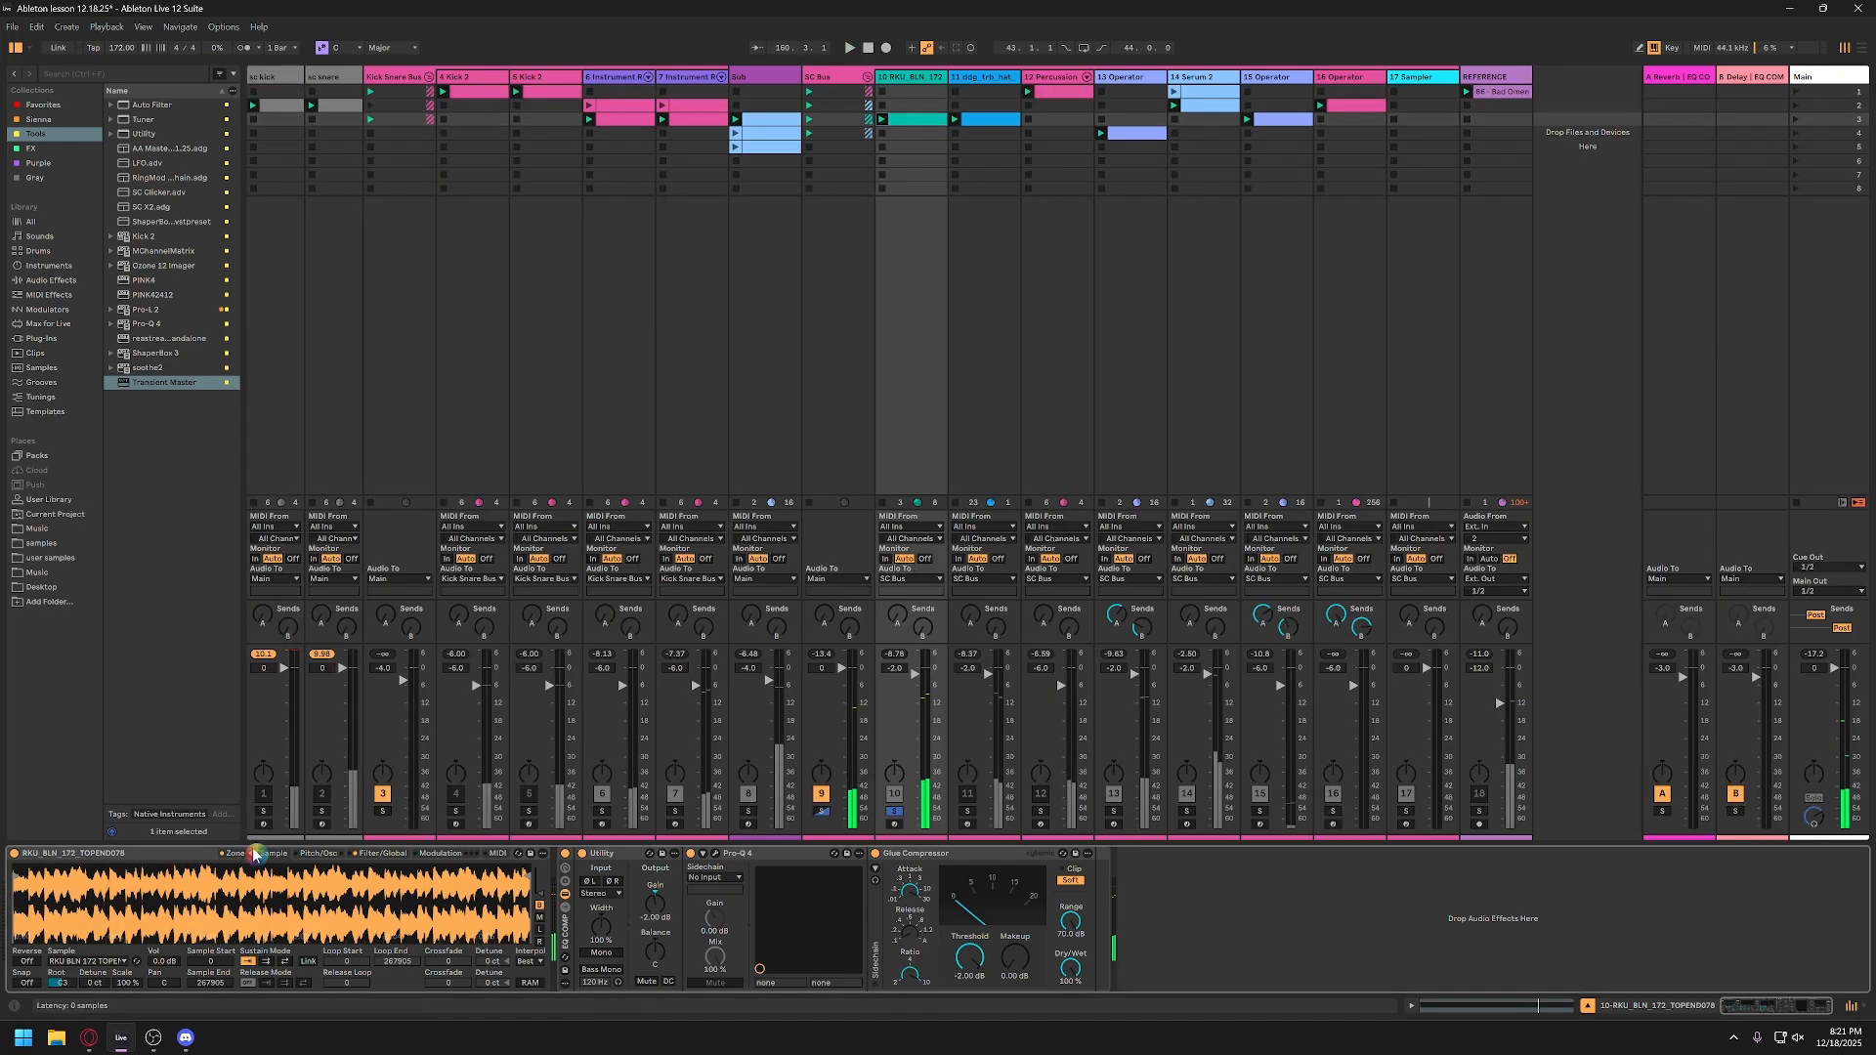
Step: Unsolo track 10 and deactivate tracks 11 to 17, keeping track 10 active
left_click(894, 812)
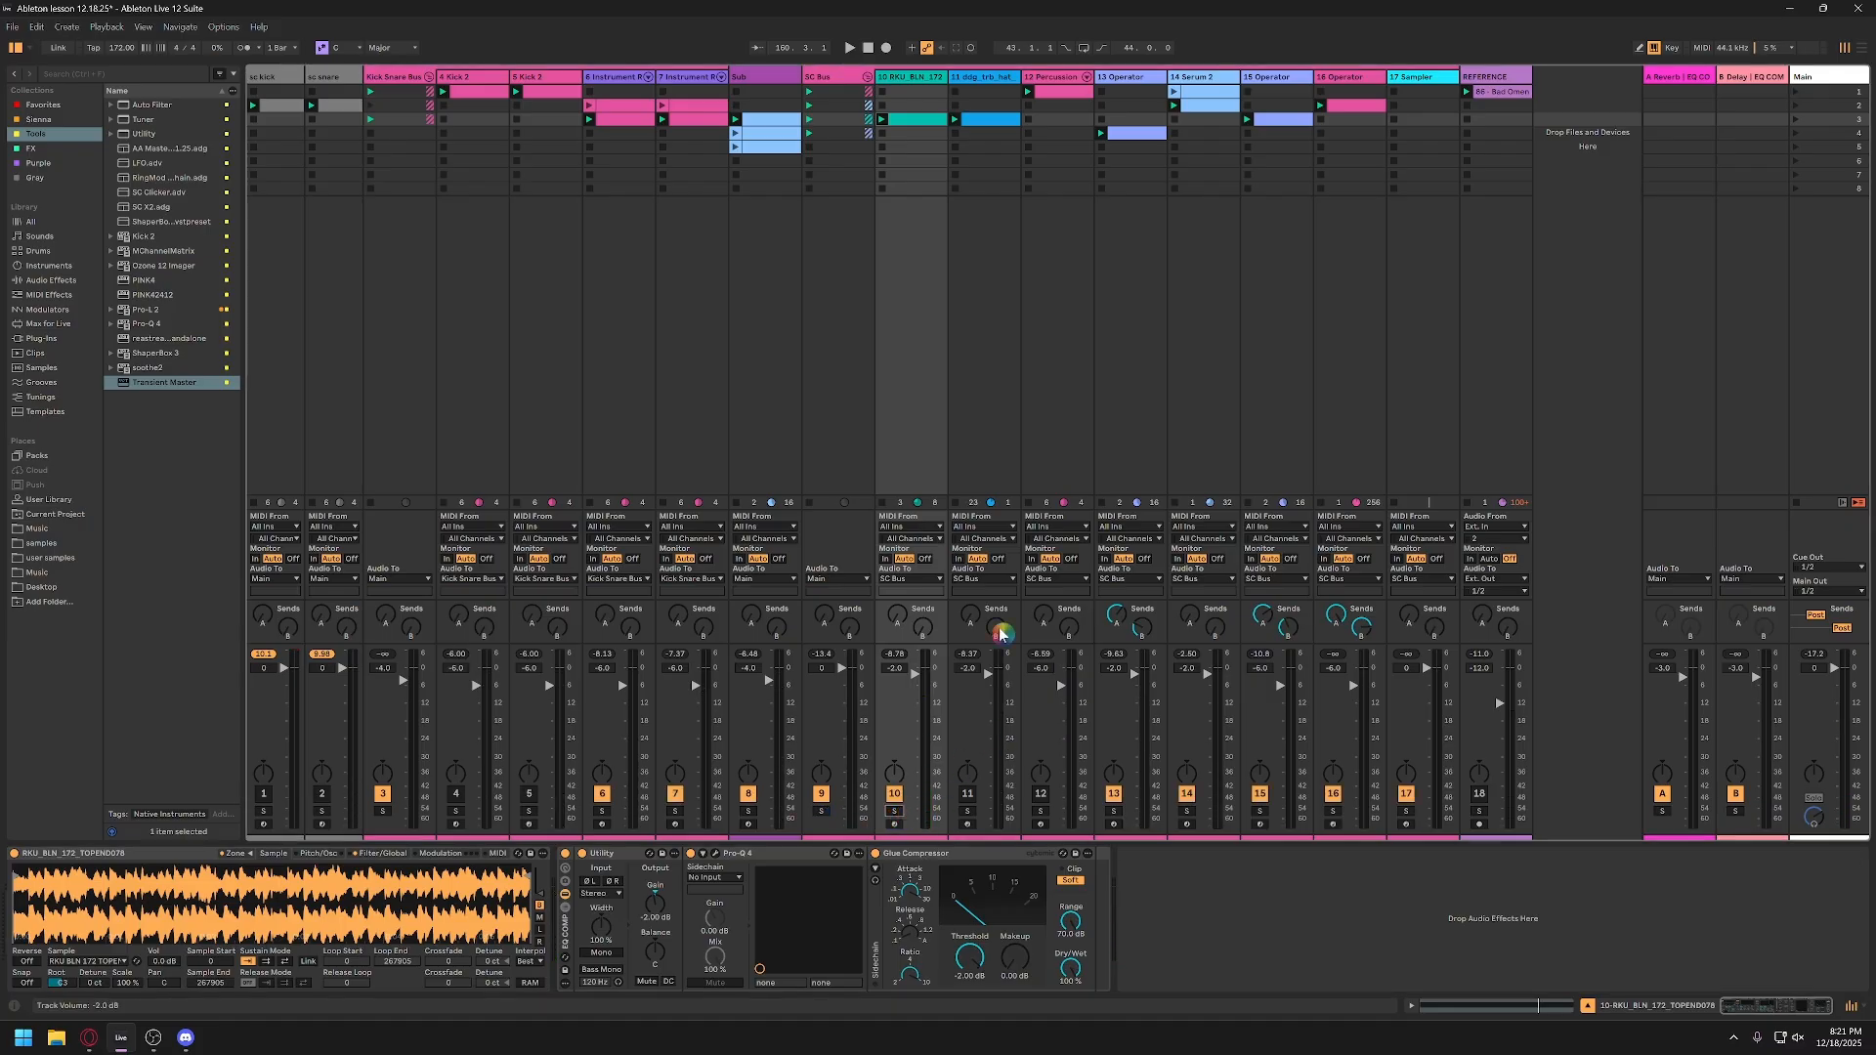
left_click(989, 79)
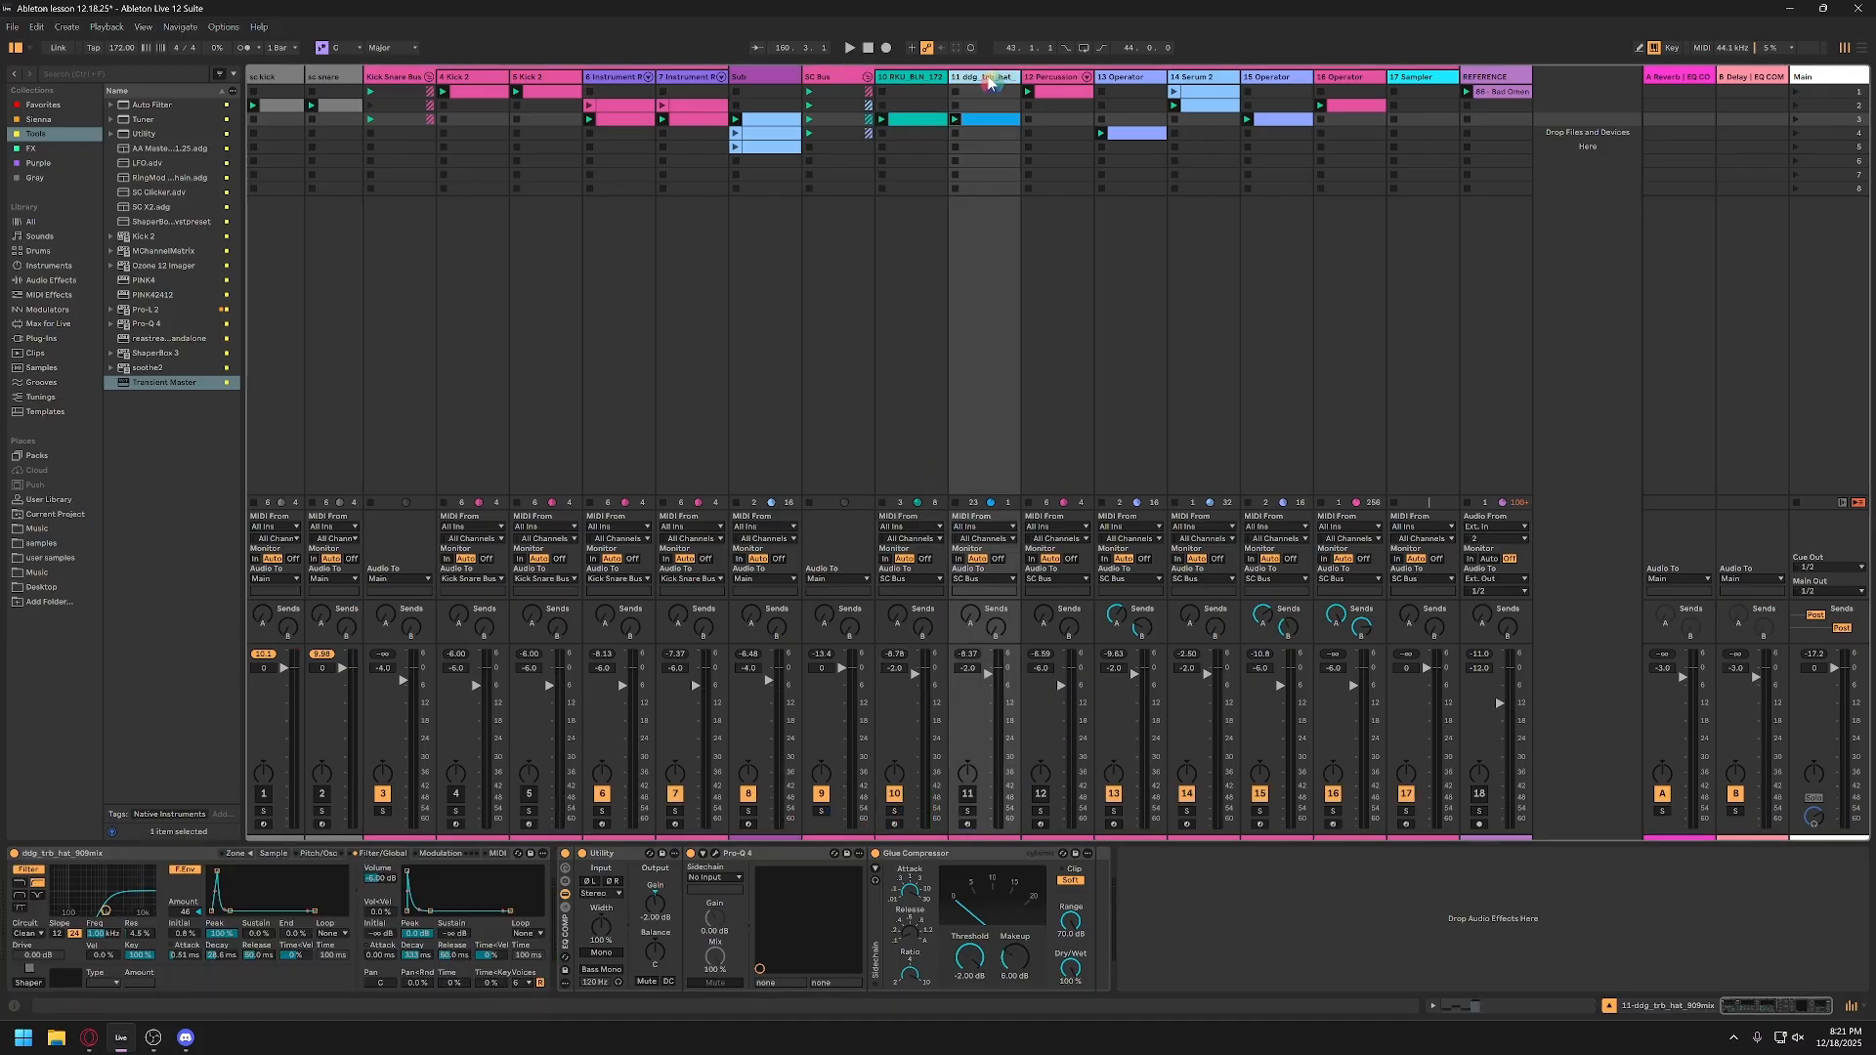
key("ctrl+a")
key("0")
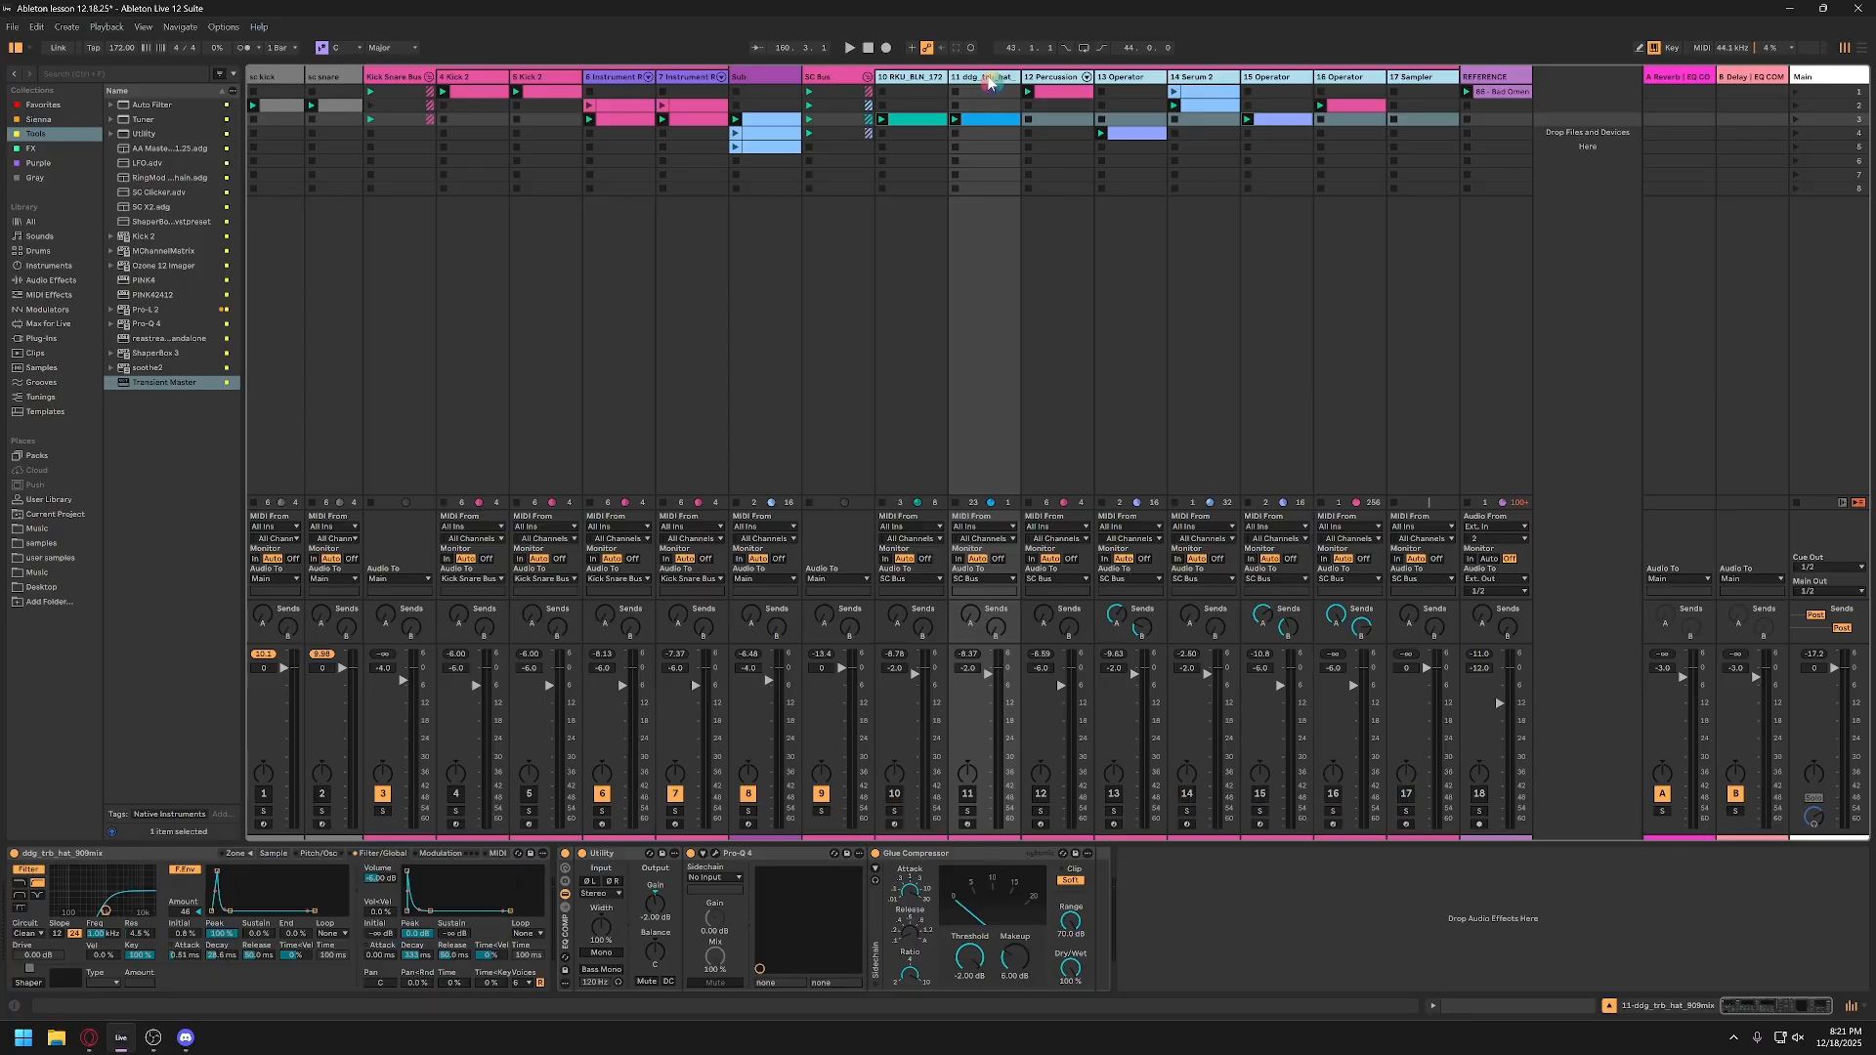
left_click(919, 81)
left_click(895, 794)
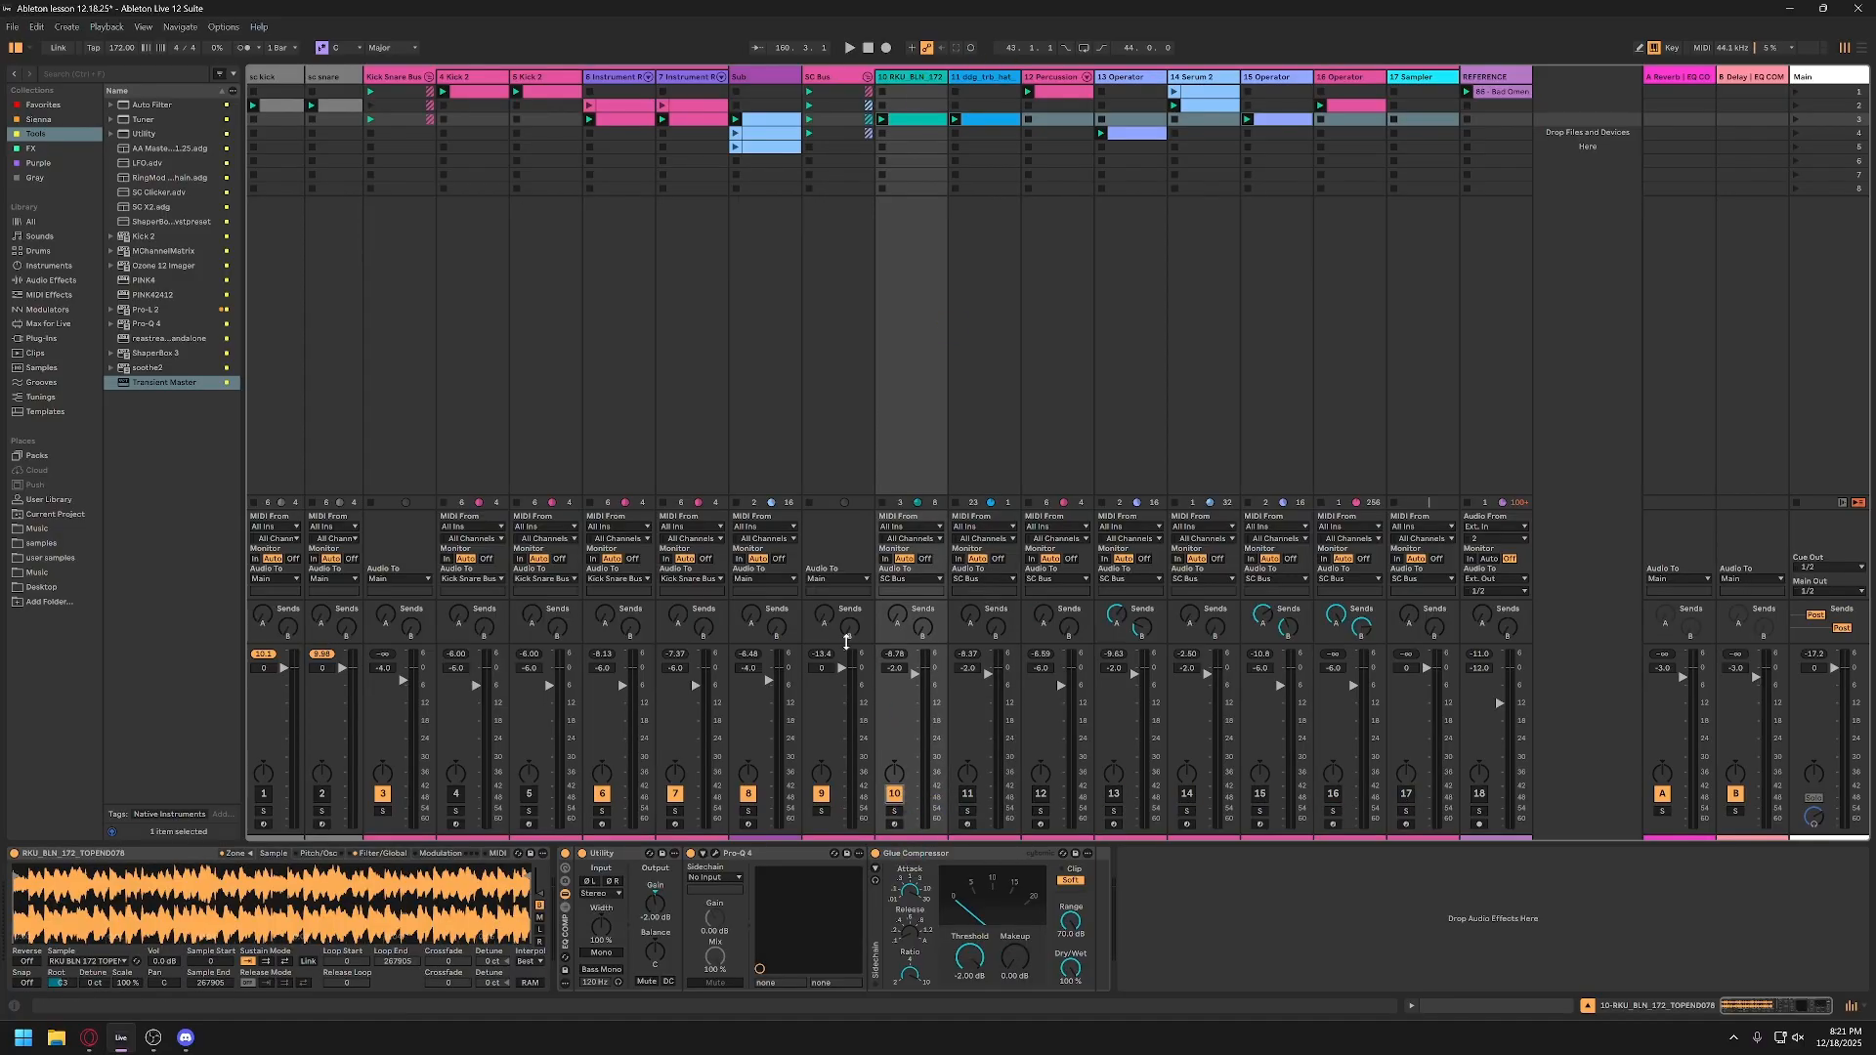
Step: During playback, reset track 10's volume to 0 dB and set its Glue Compressor makeup gain to 2 dB
key("space")
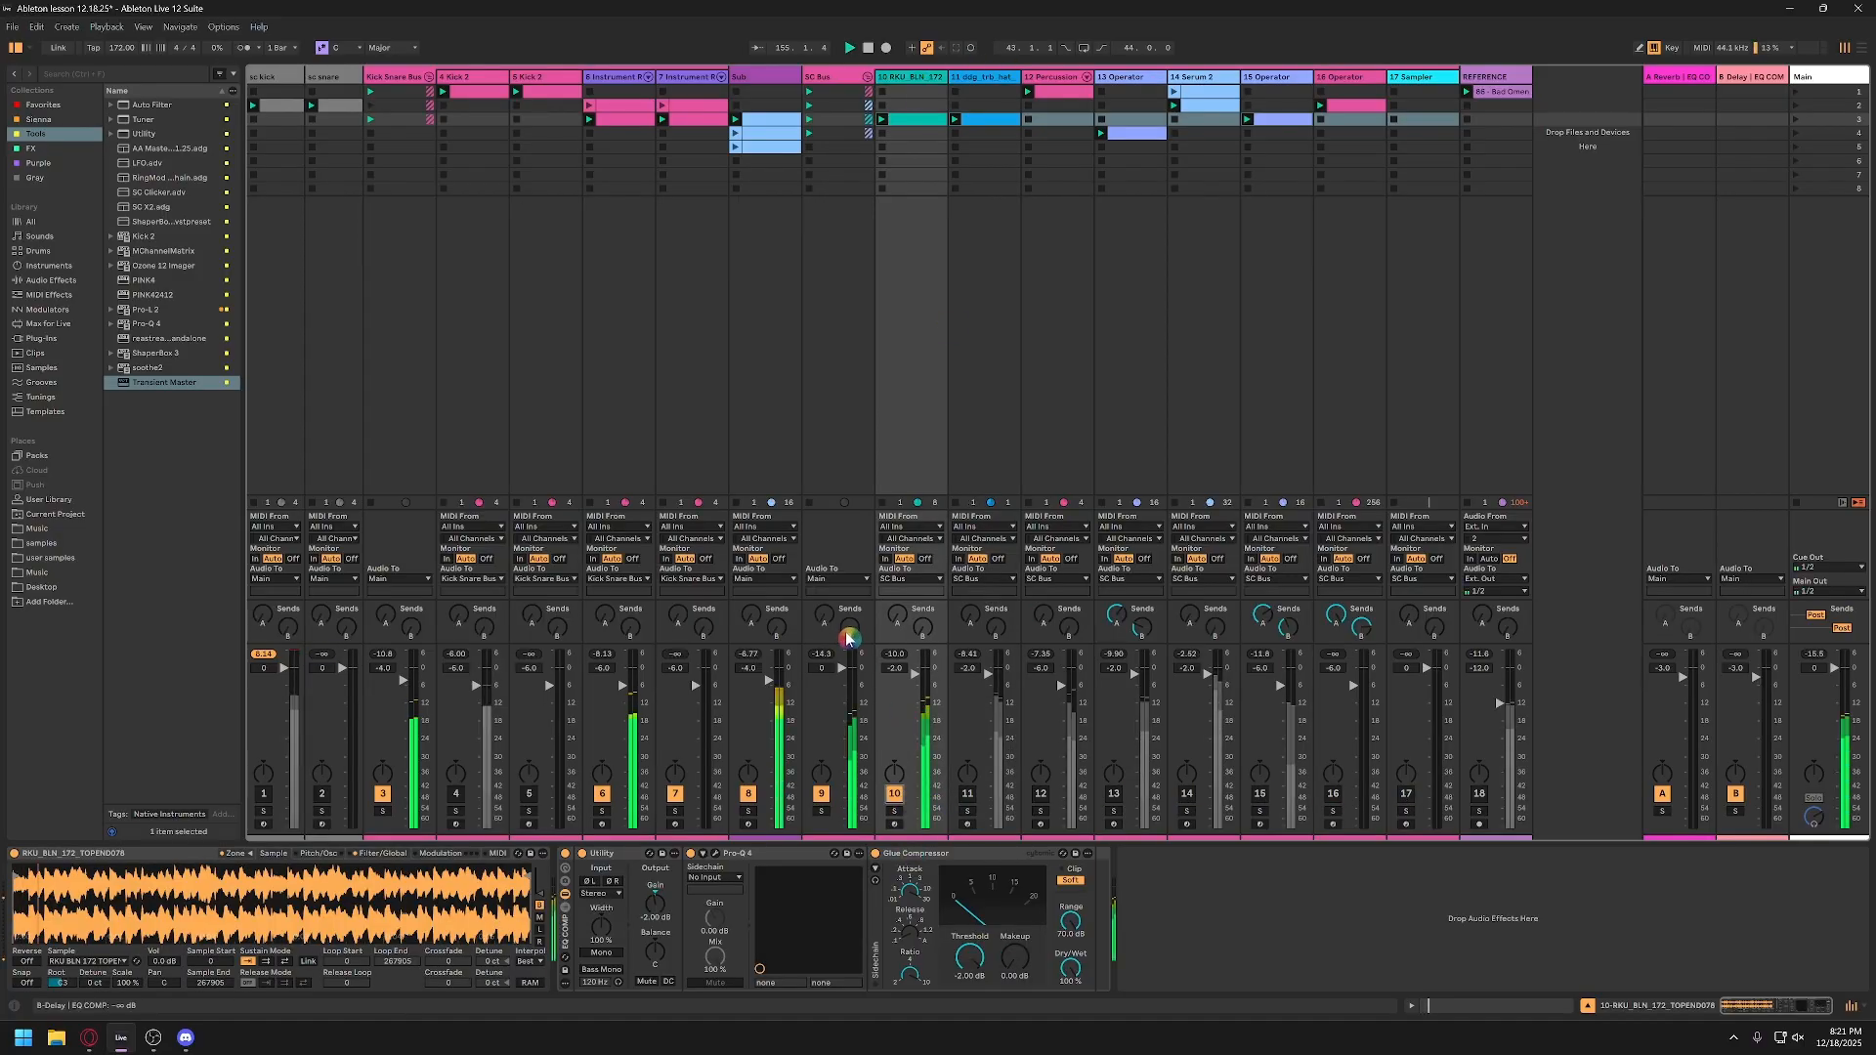
double_click(895, 670)
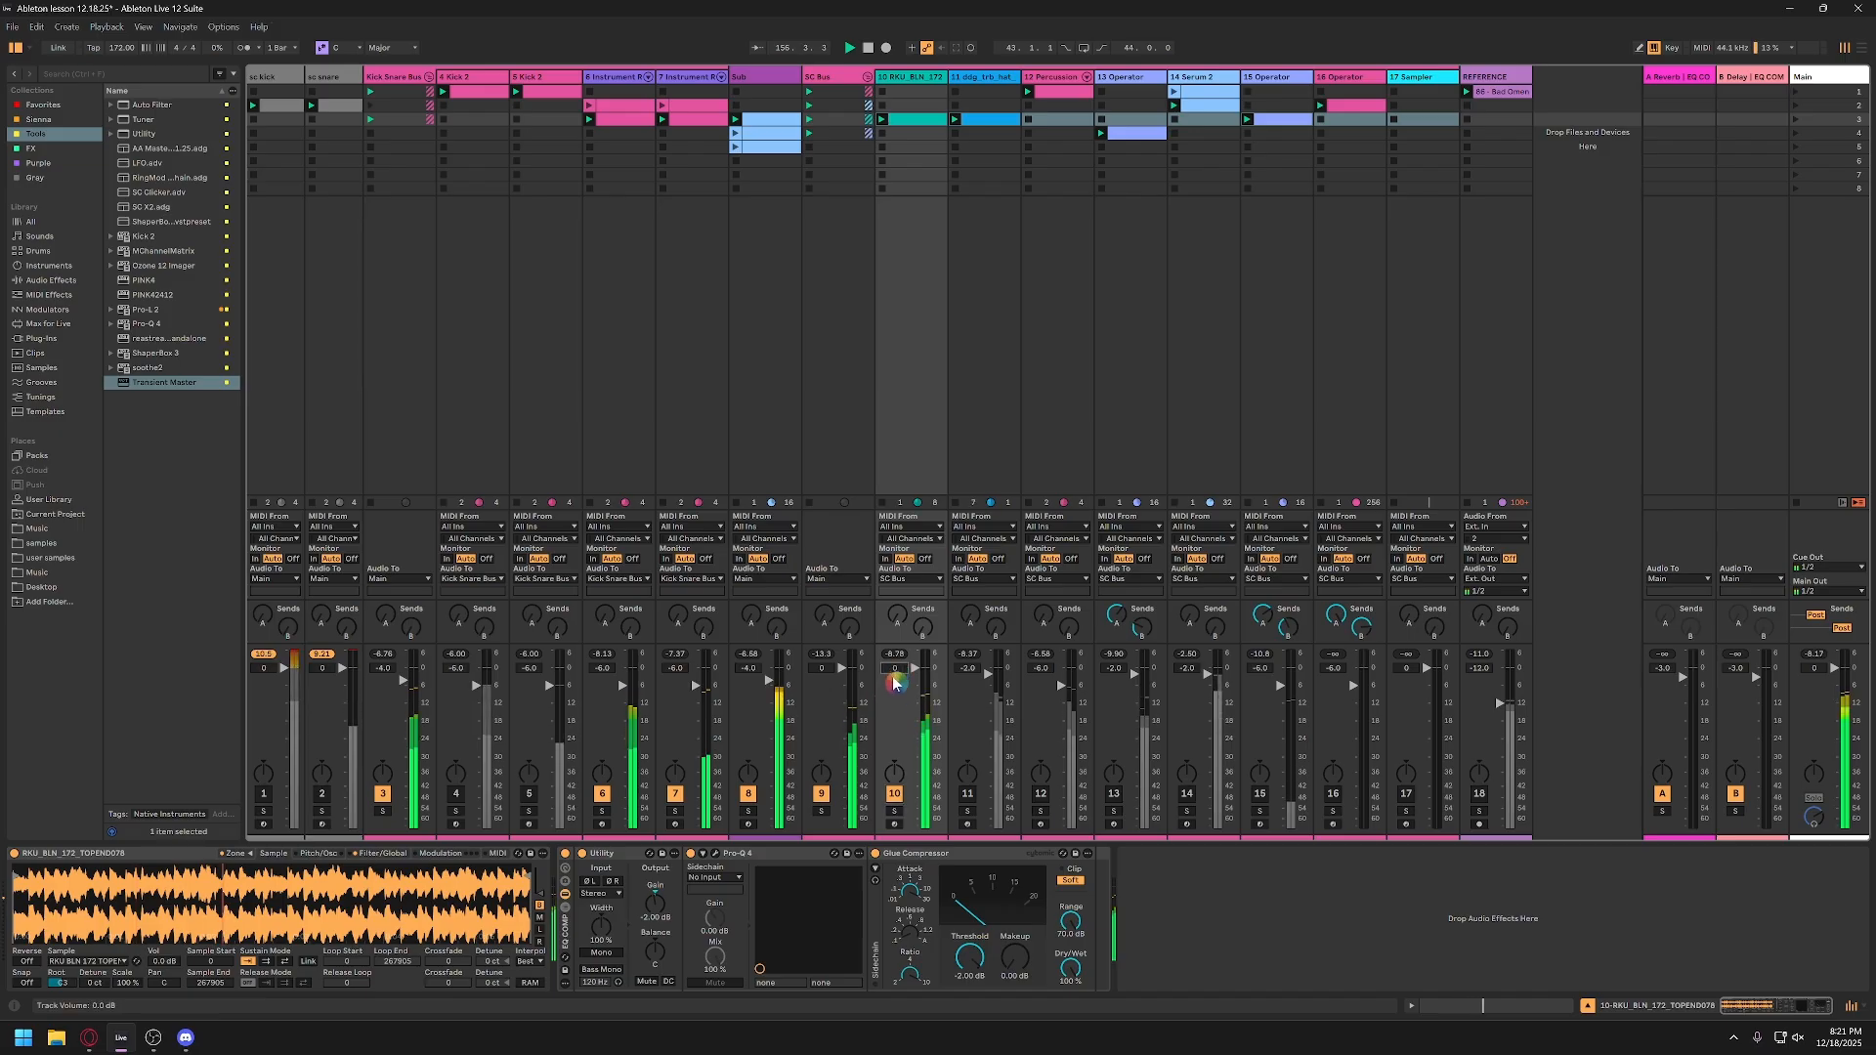
left_click(1018, 962)
type("1")
key("Return")
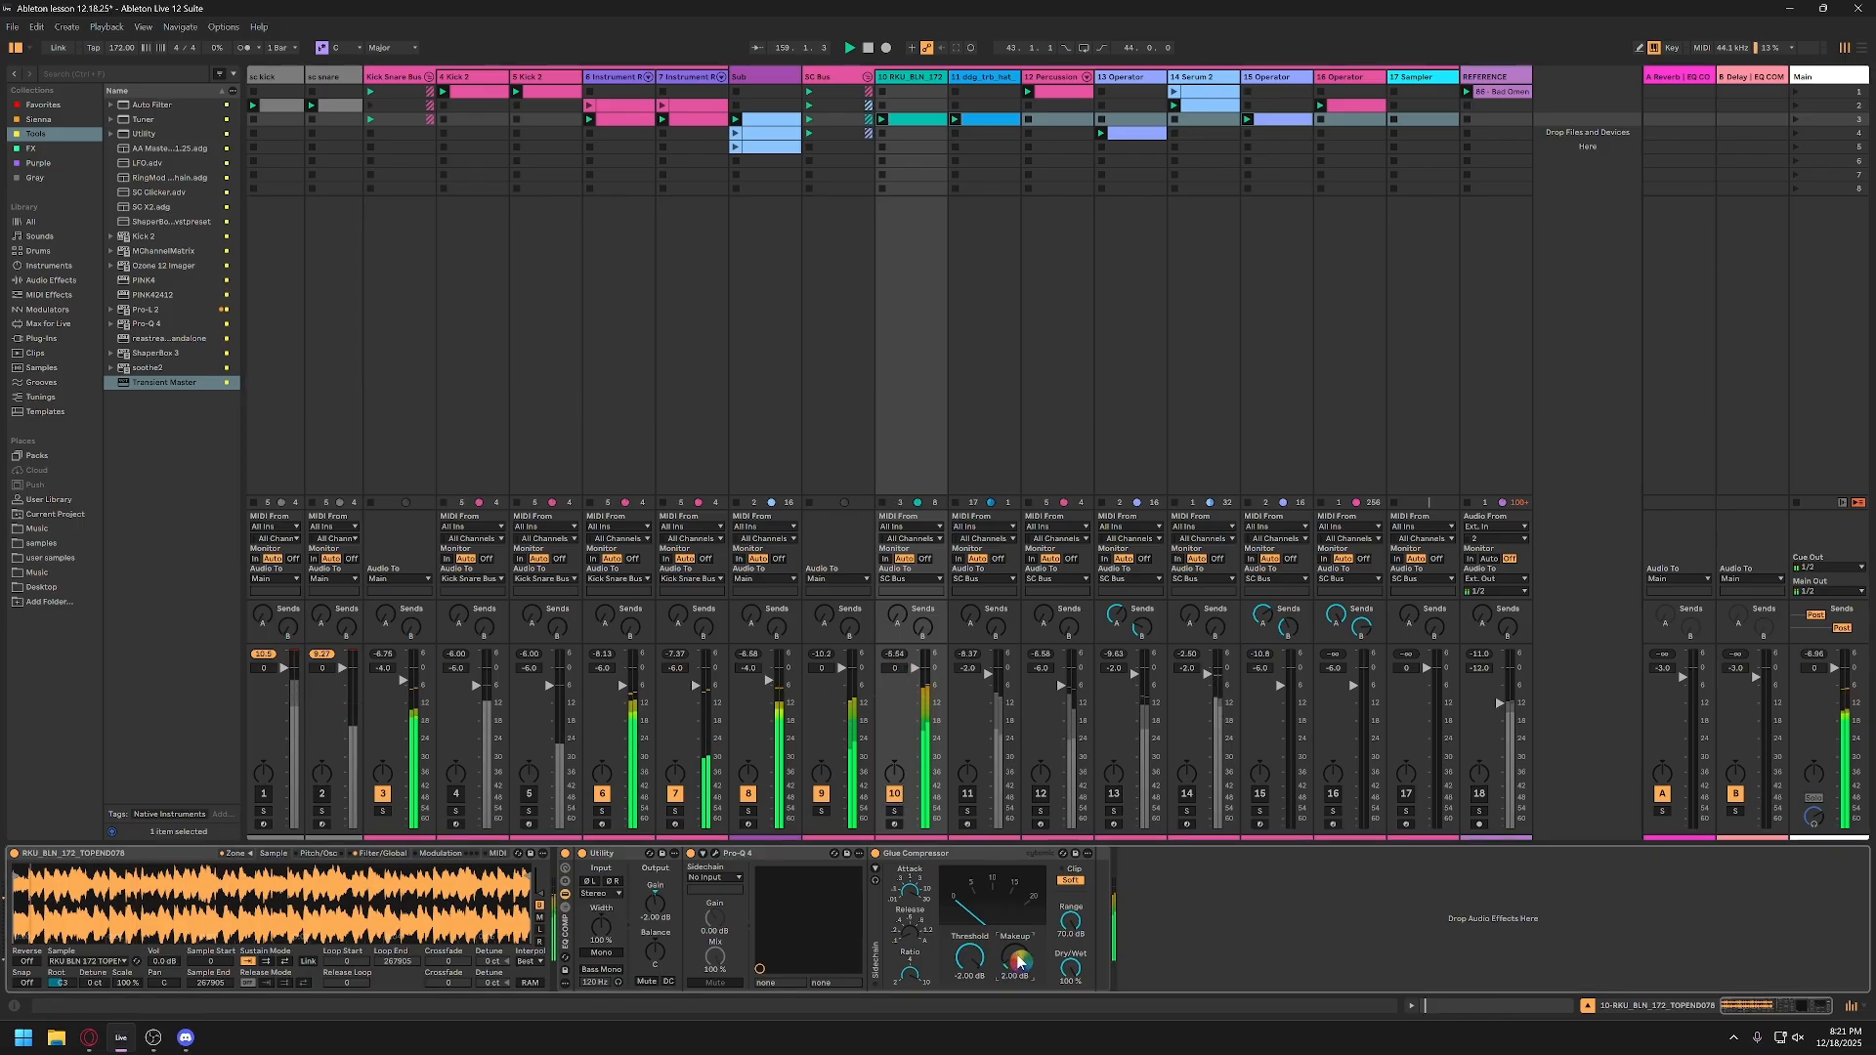
type("2")
key("Return")
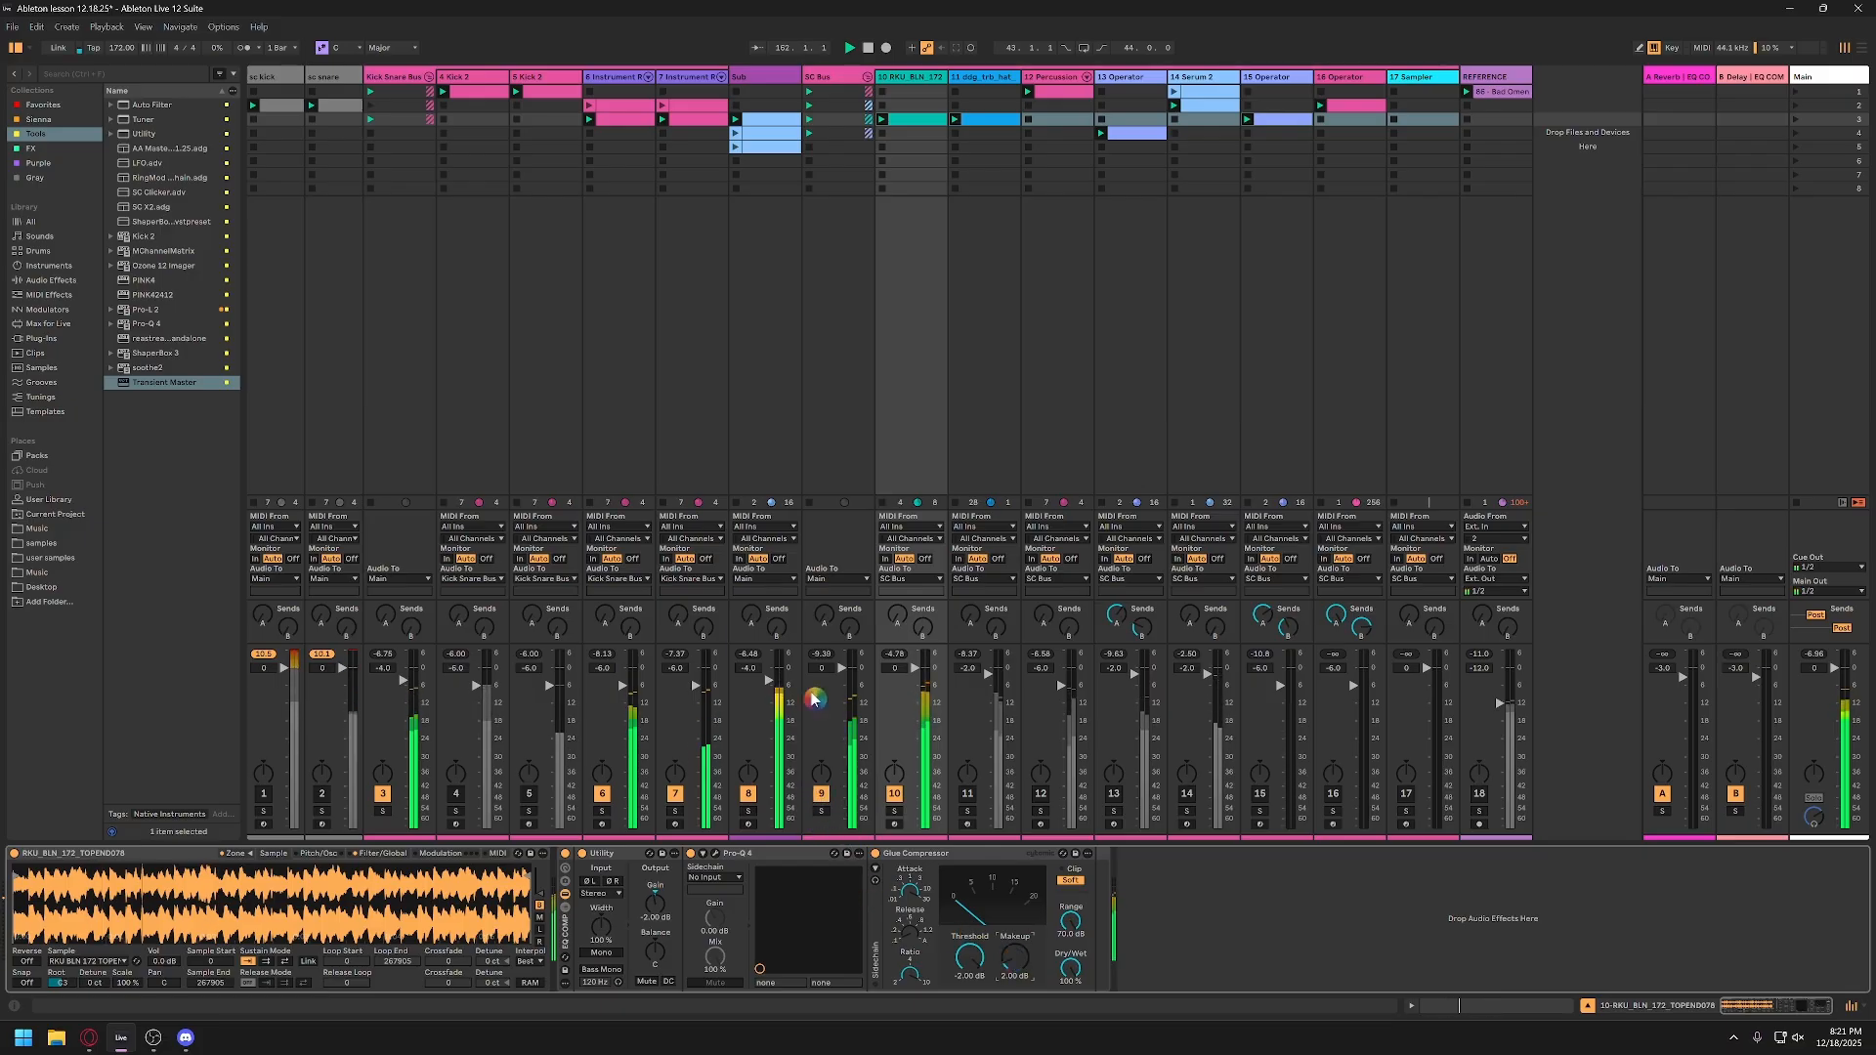
Step: Set the Sub track's volume to -6 dB while auditioning the loop
left_click(753, 671)
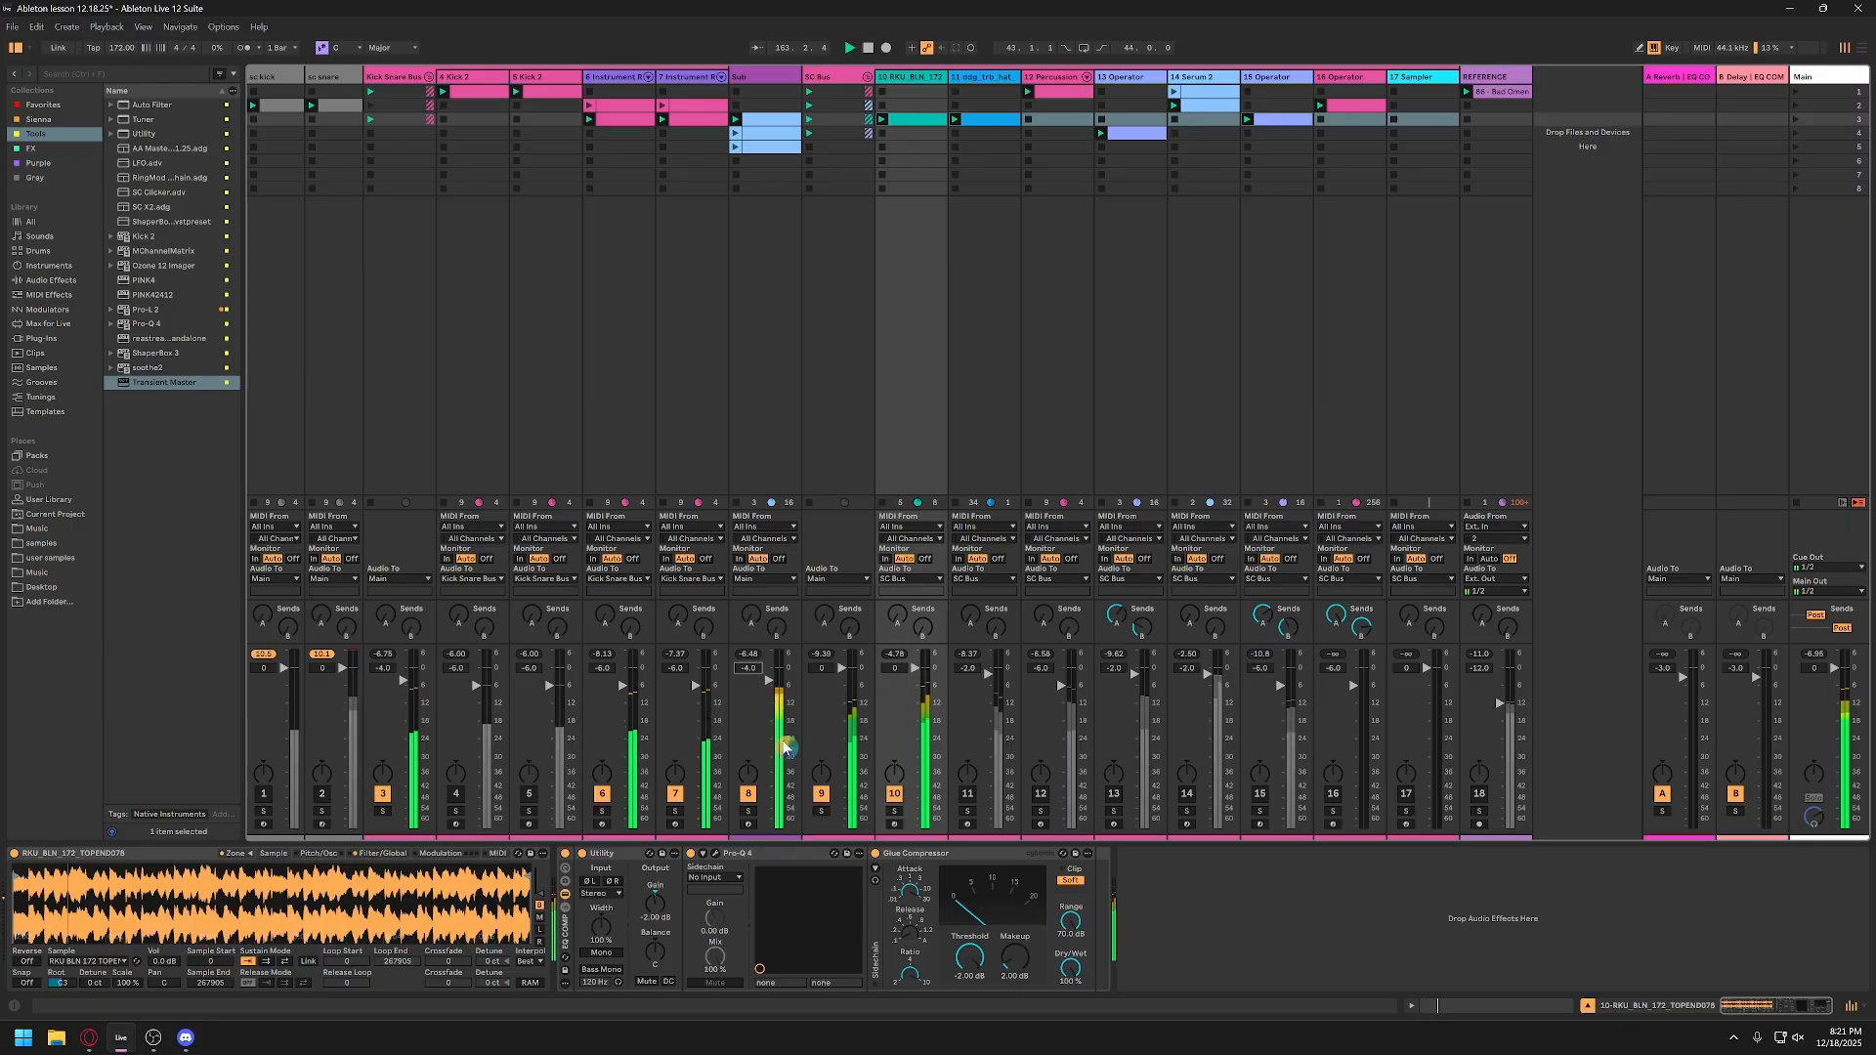
type("-6")
key("Return")
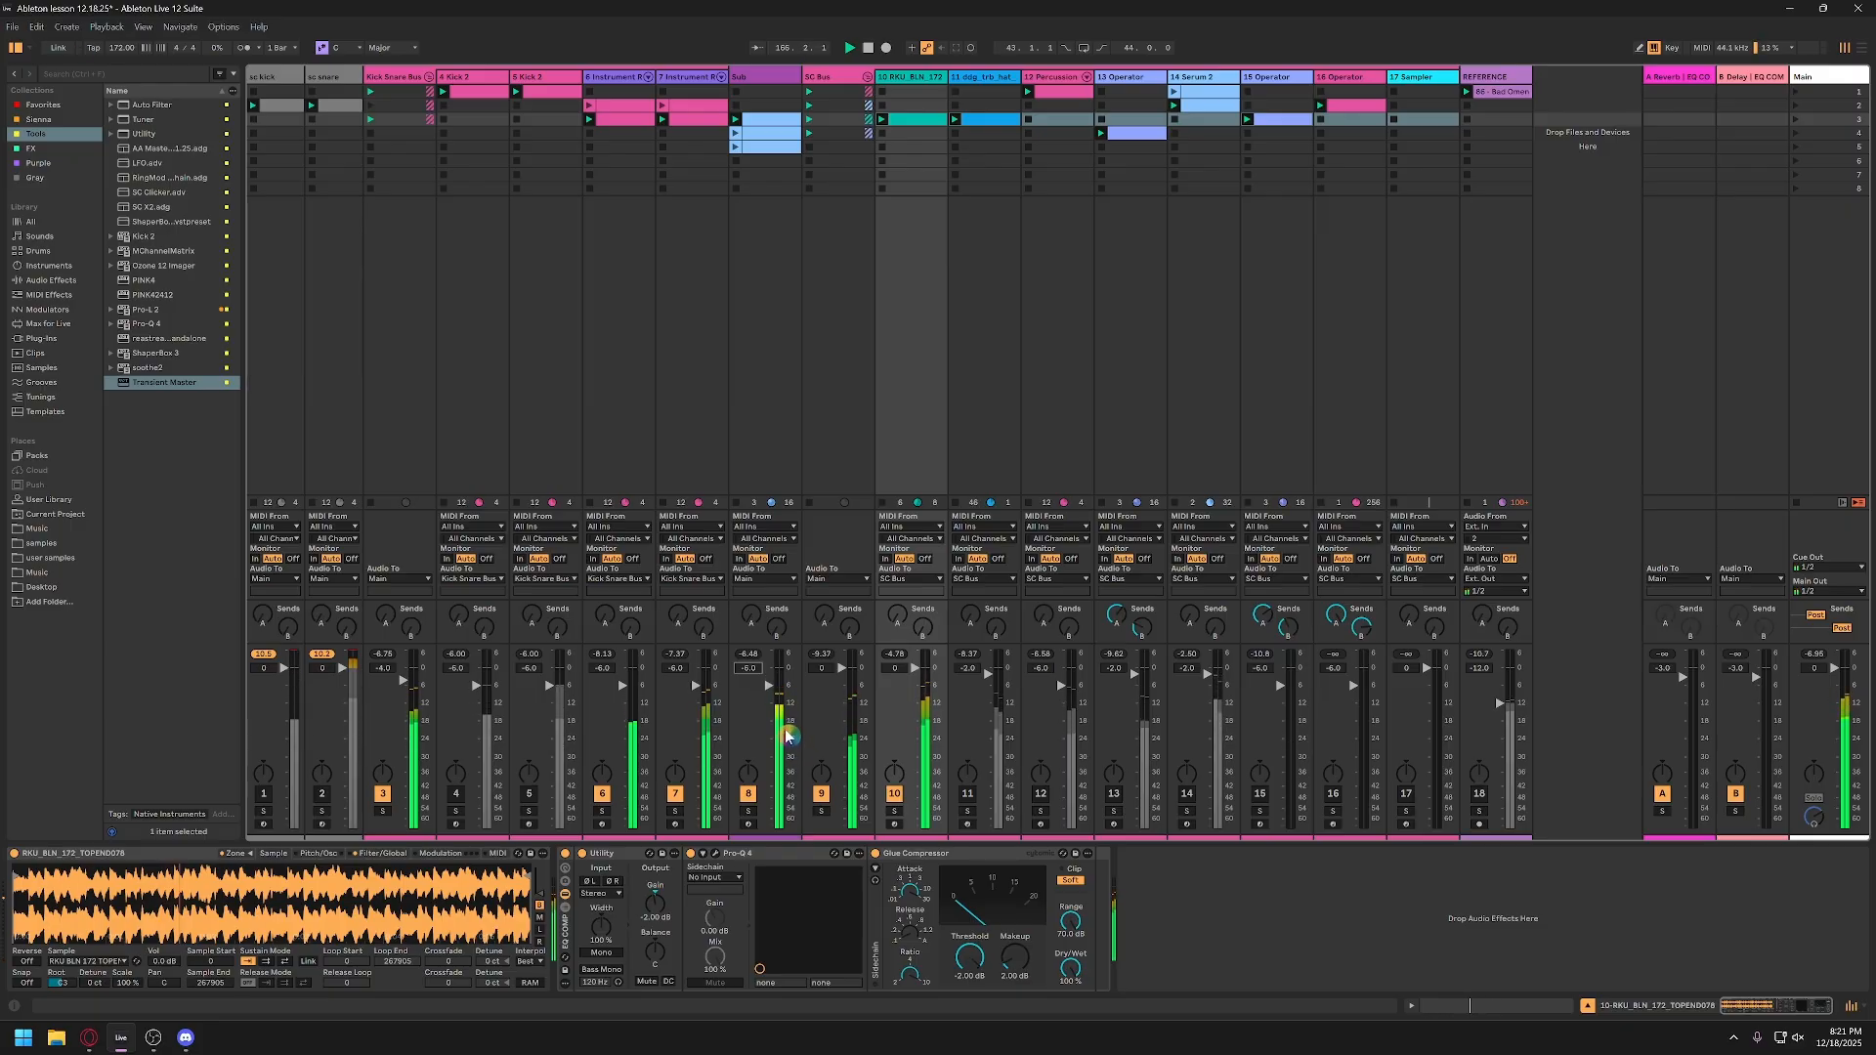
key("space")
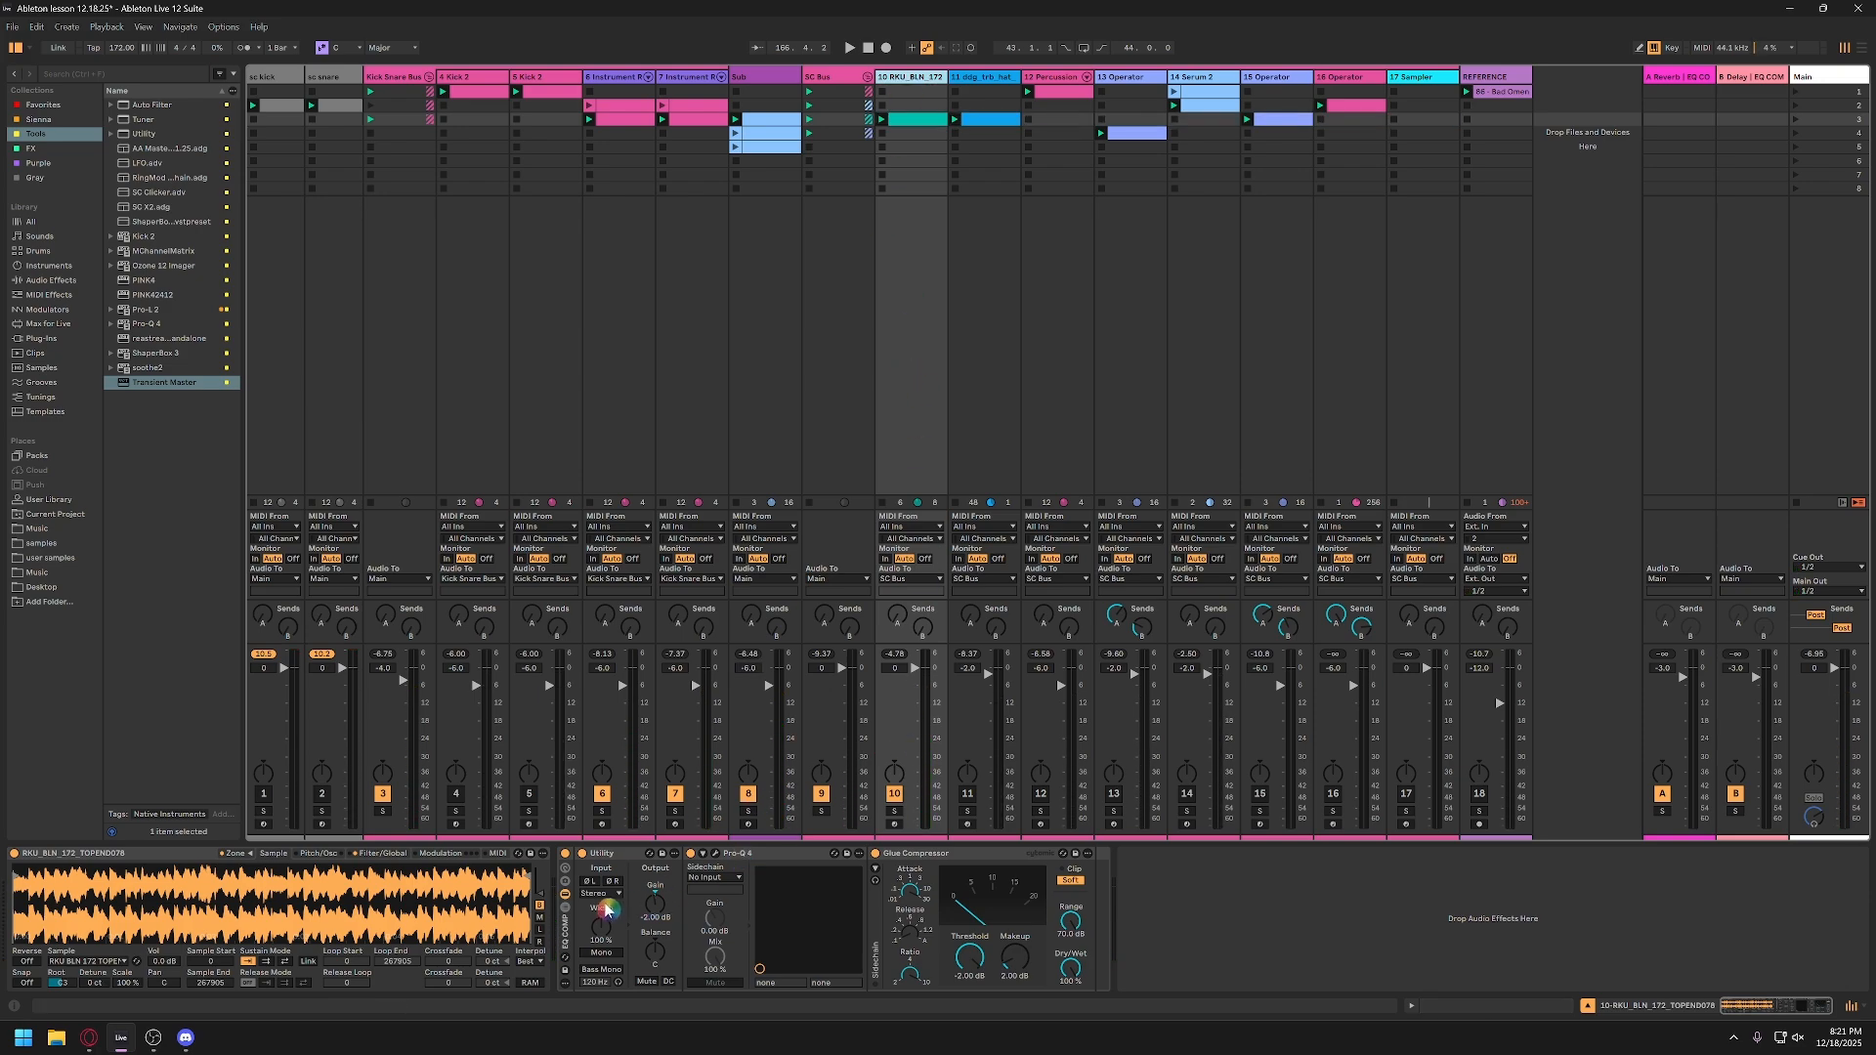
Step: Switch track 10's Sampler filter to high-pass and sweep its cutoff down while the track plays soloed
left_click(369, 854)
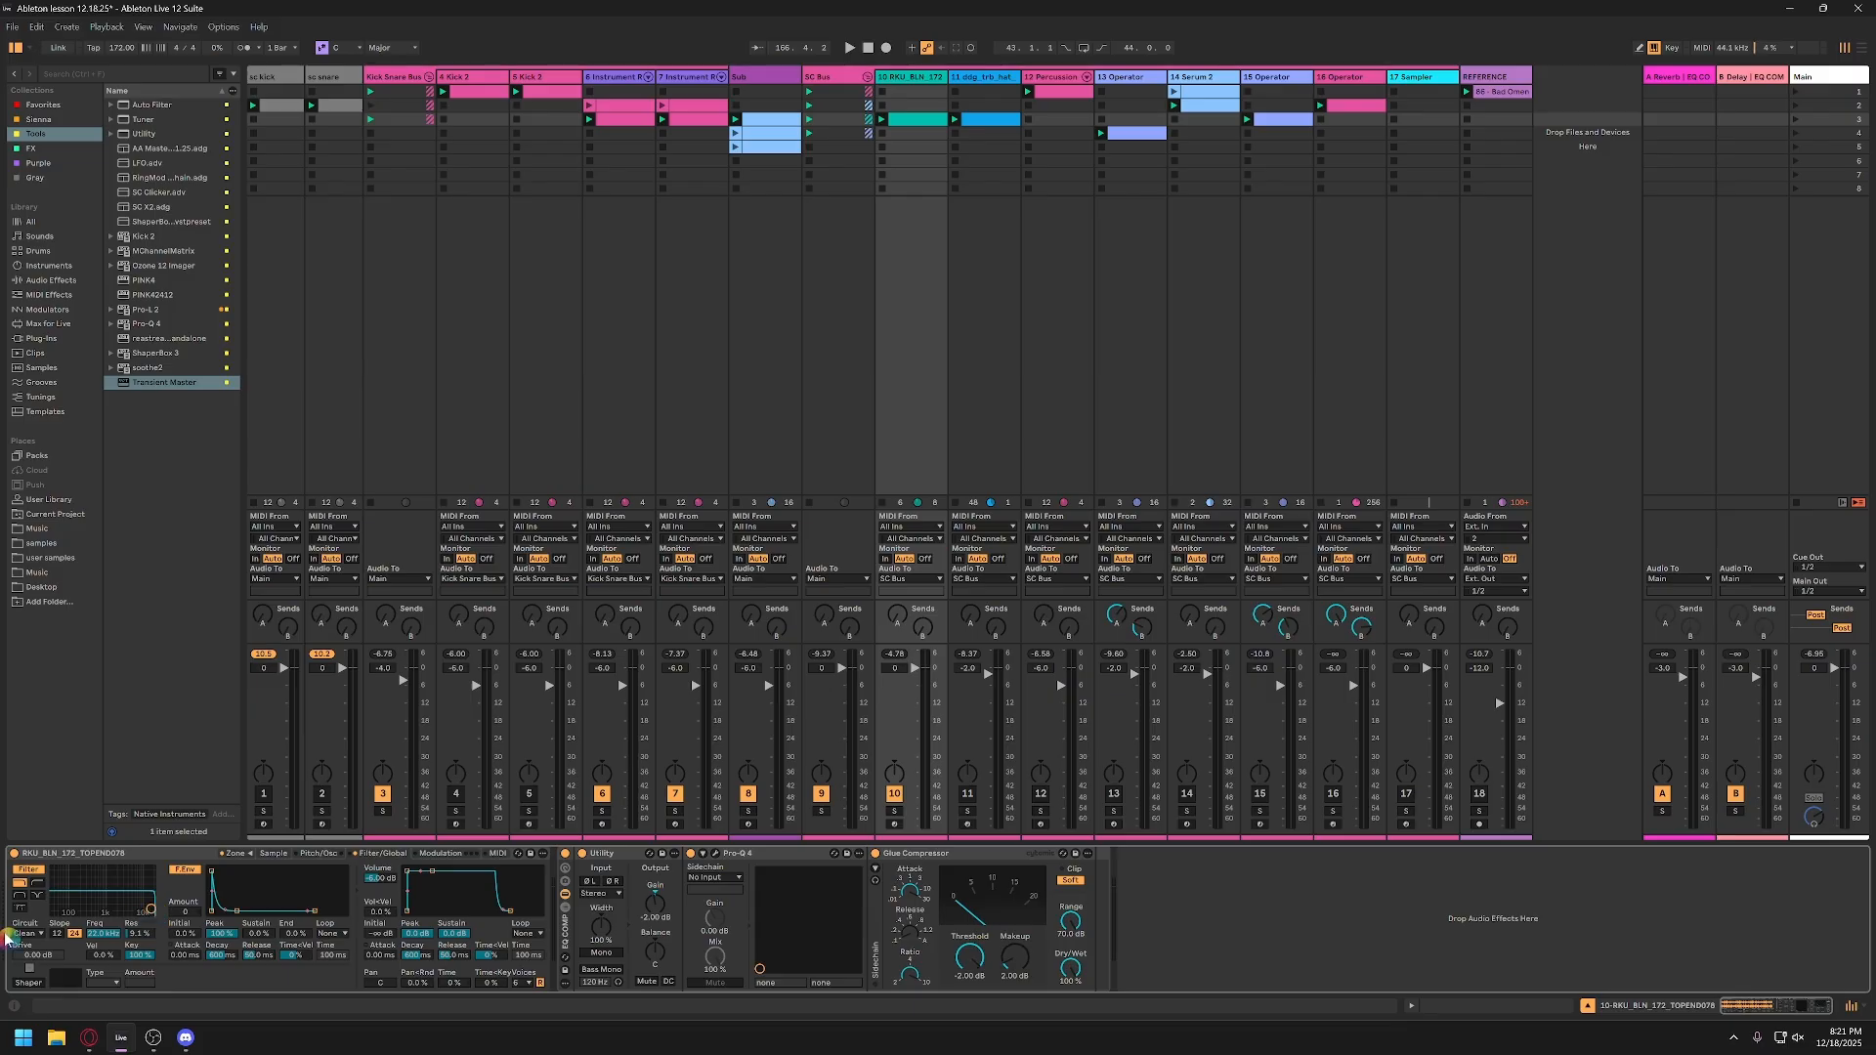
left_click(37, 884)
left_click(894, 811)
key("space")
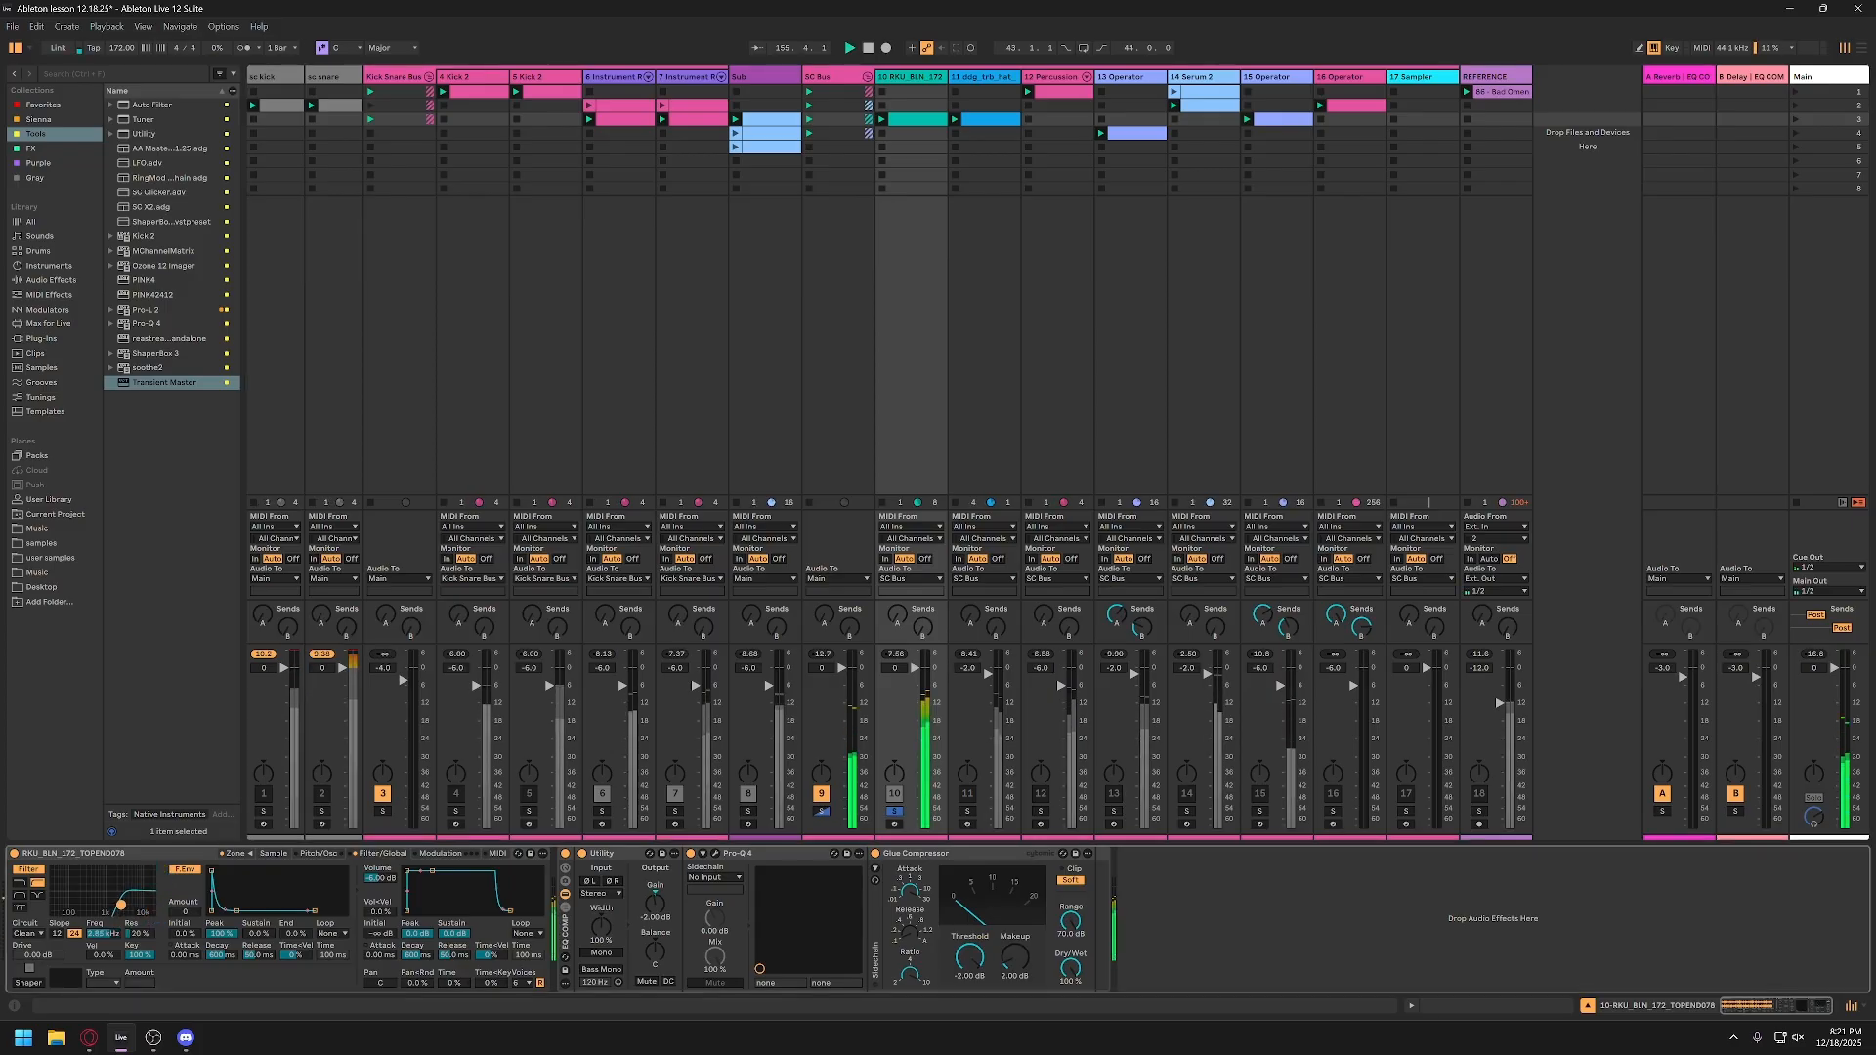
left_click_drag(151, 913, 89, 909)
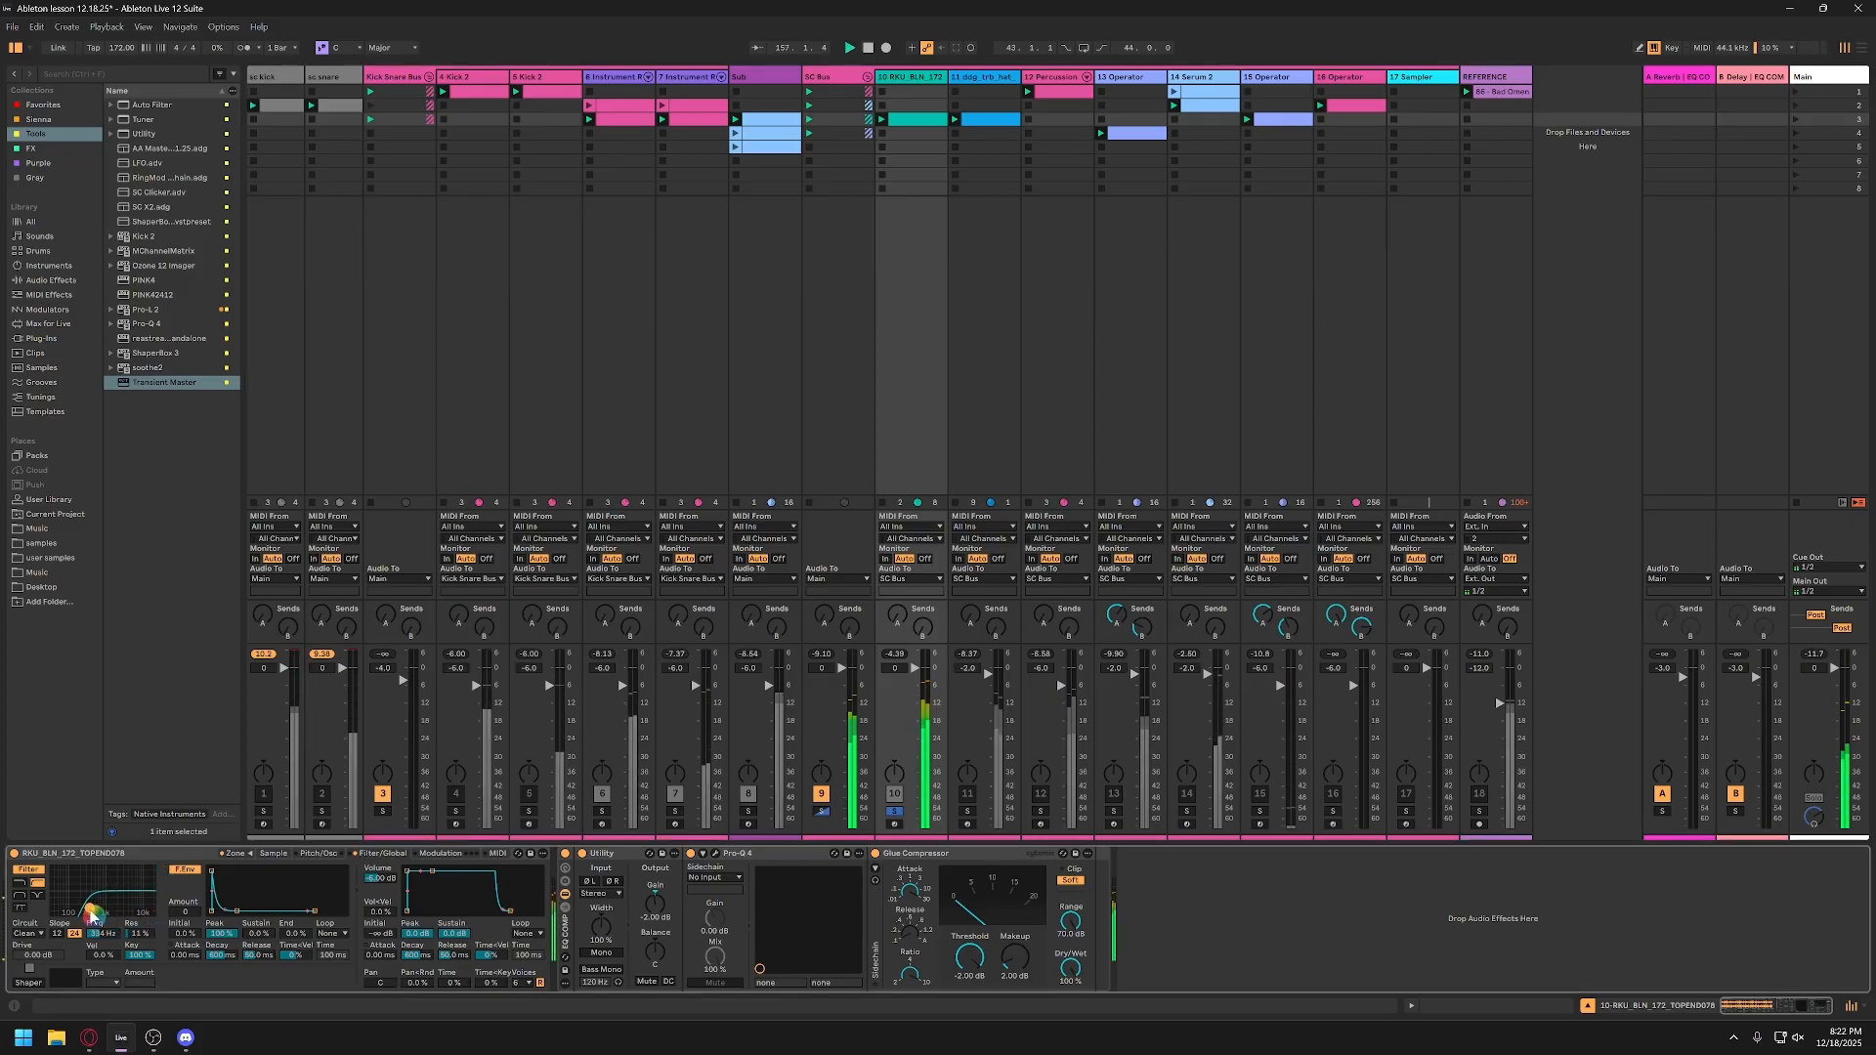
key("space")
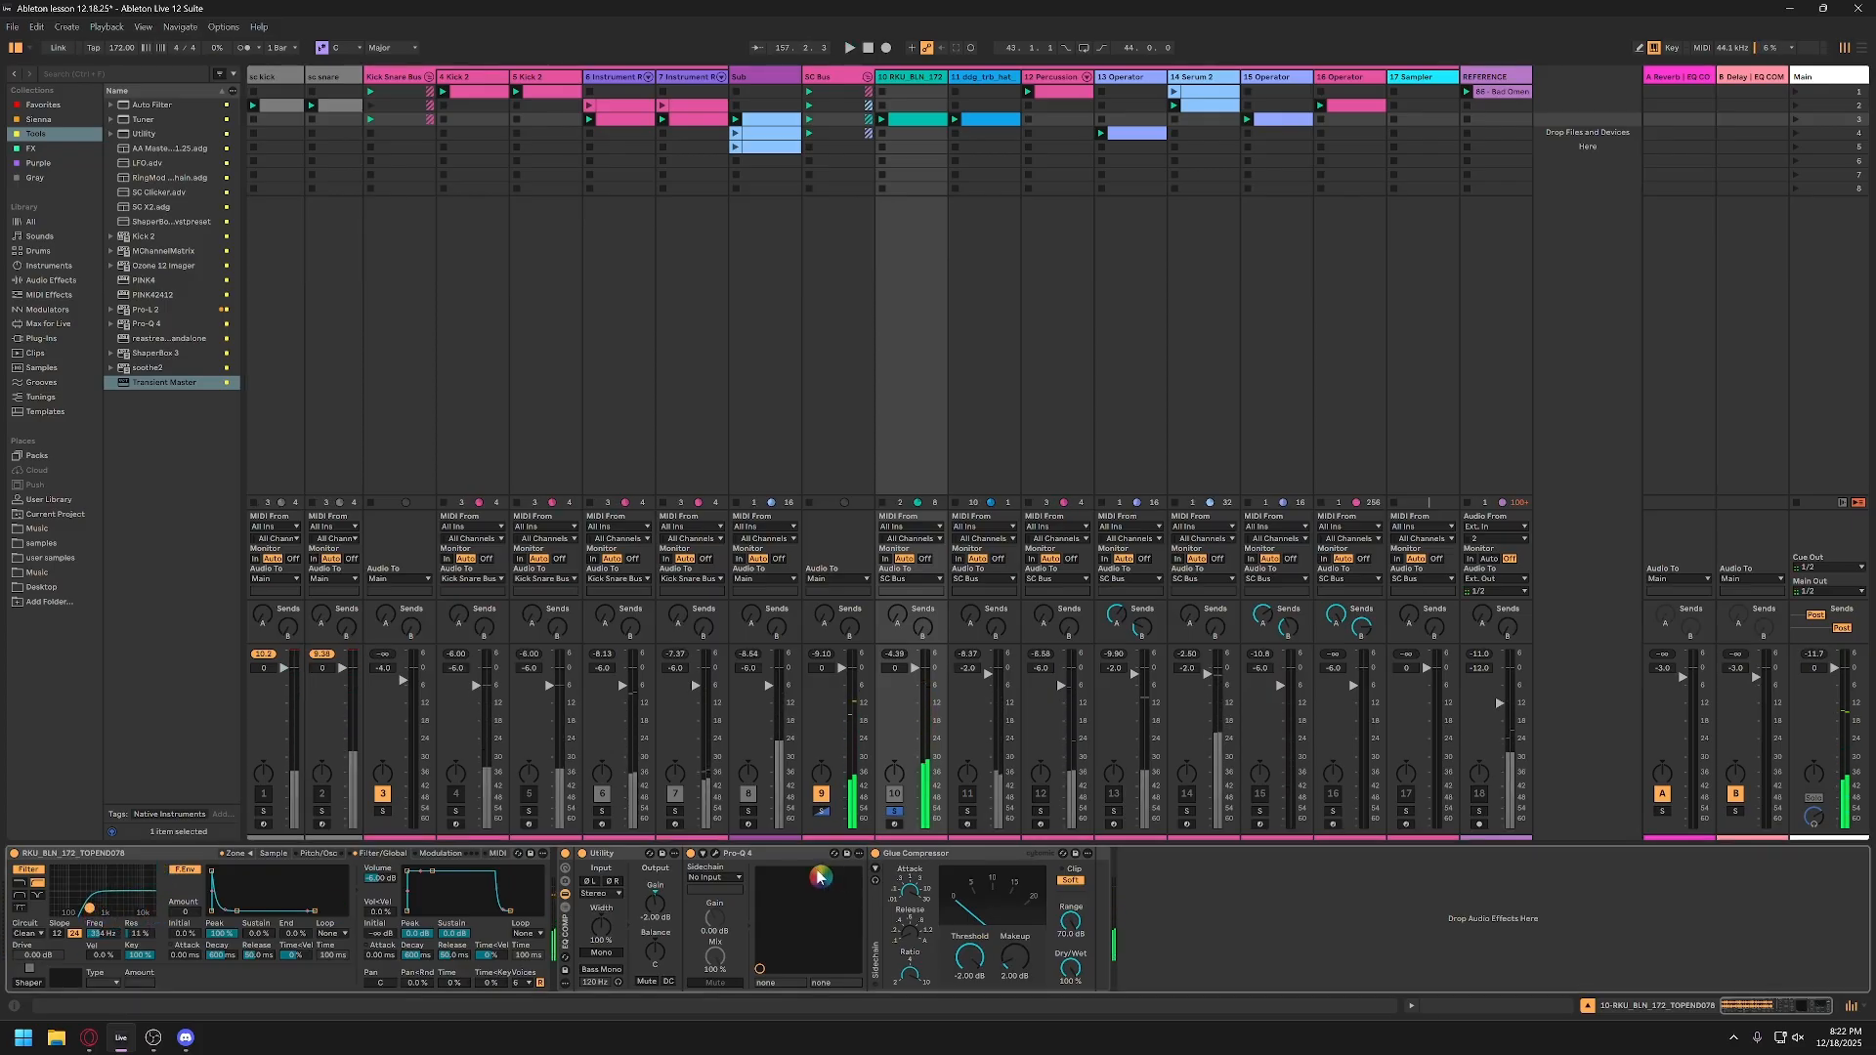
Step: Examine track 10's Pro-Q 4 curve during soloed playback and return the Sampler to its sample view
left_click(715, 853)
key("space")
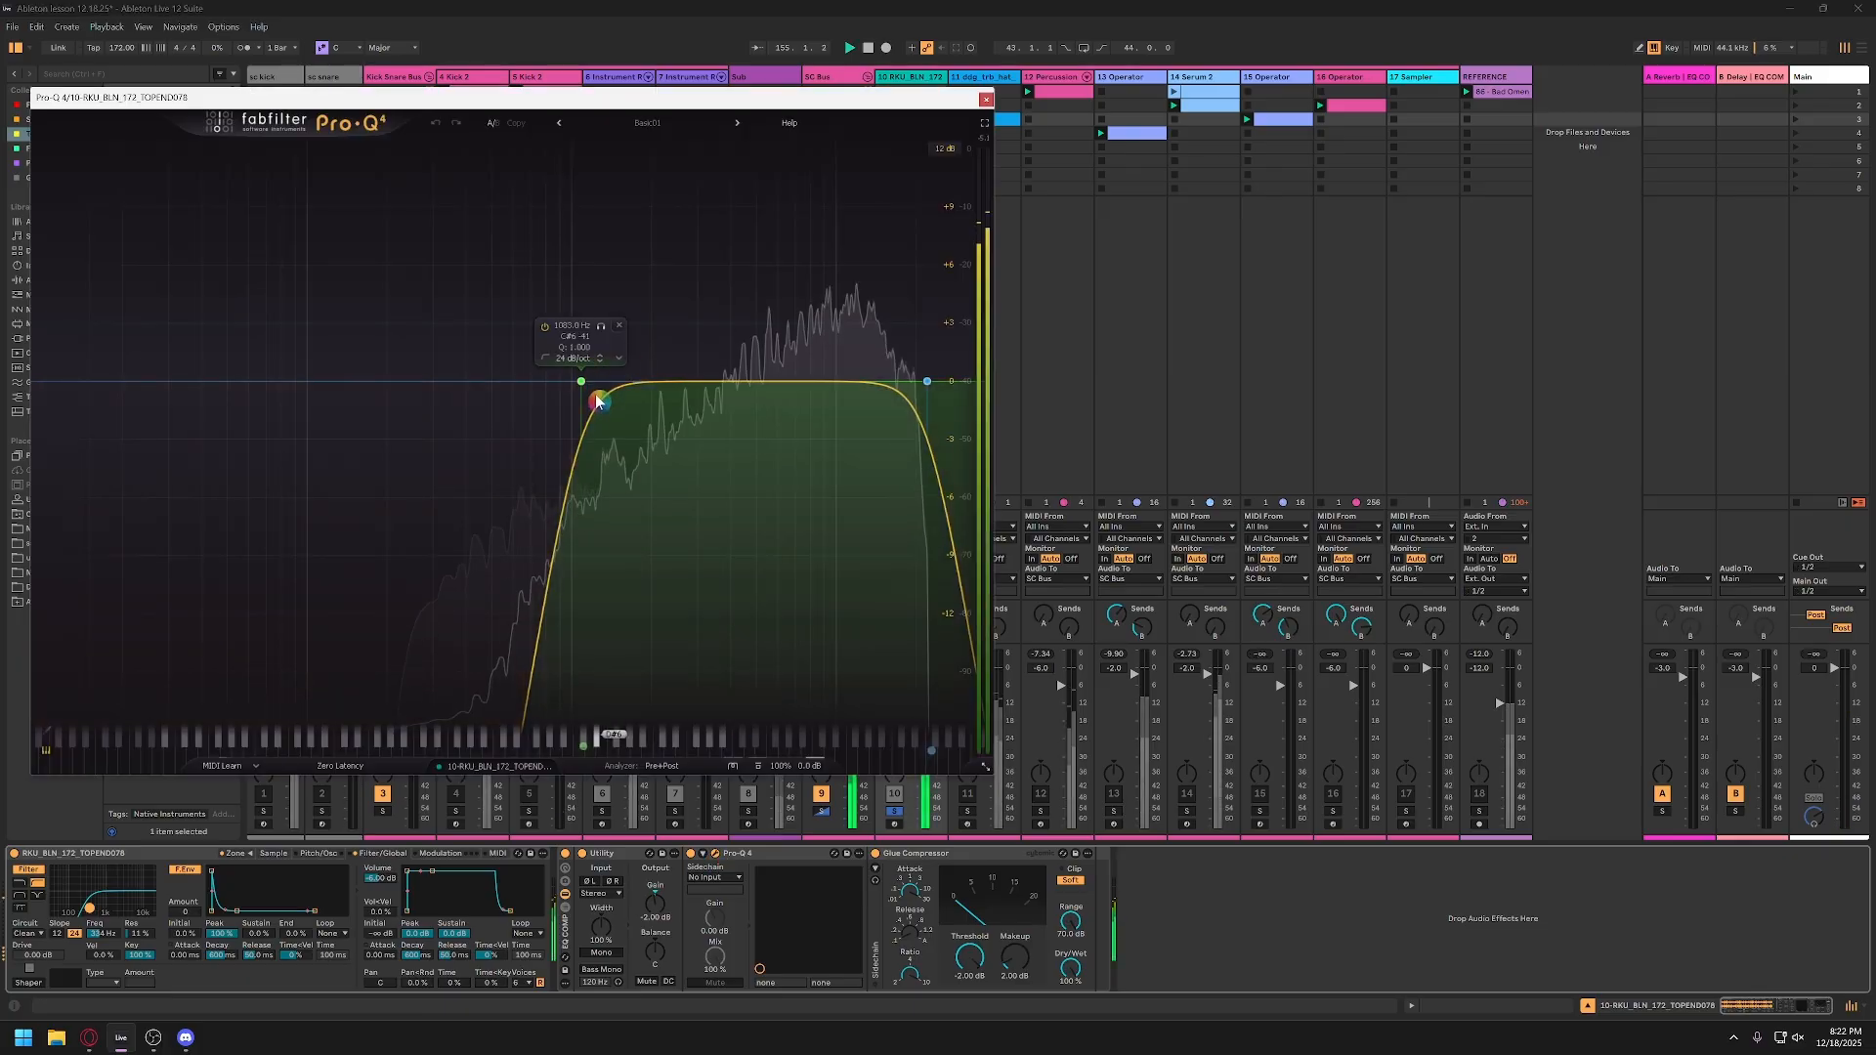
left_click(986, 100)
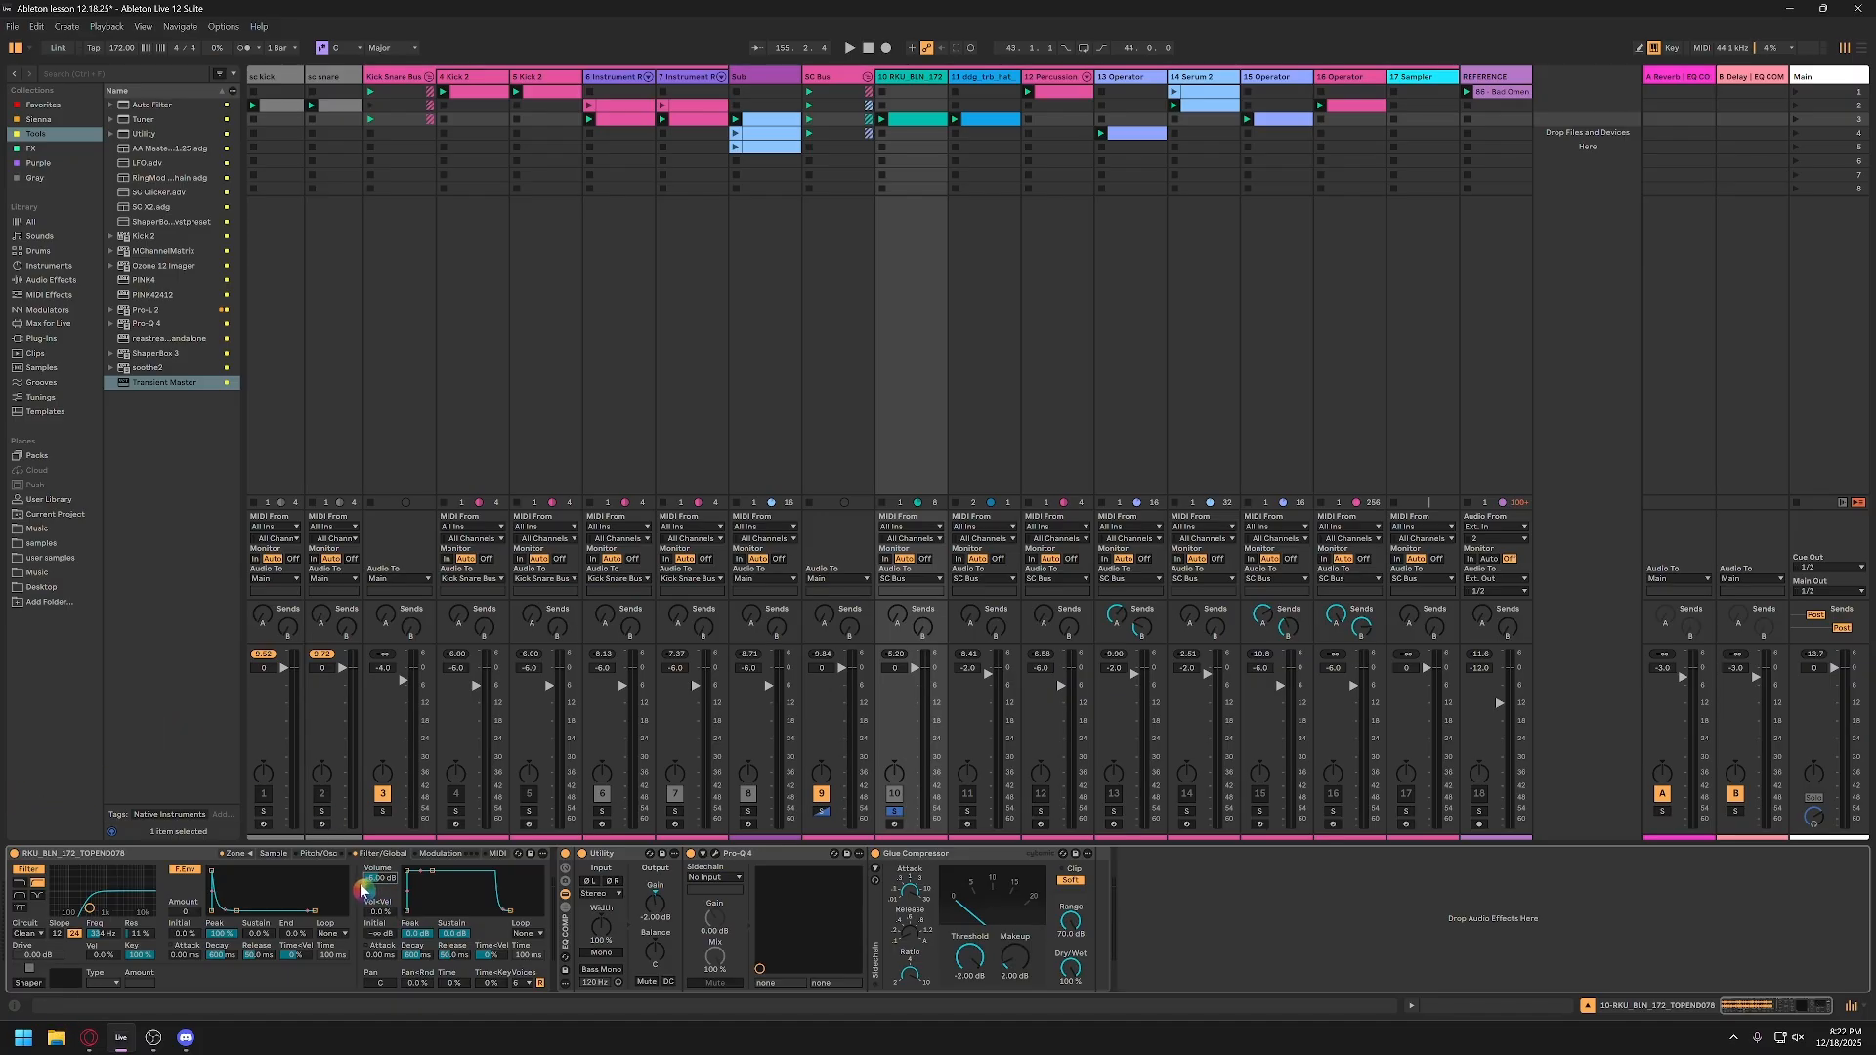
left_click(274, 855)
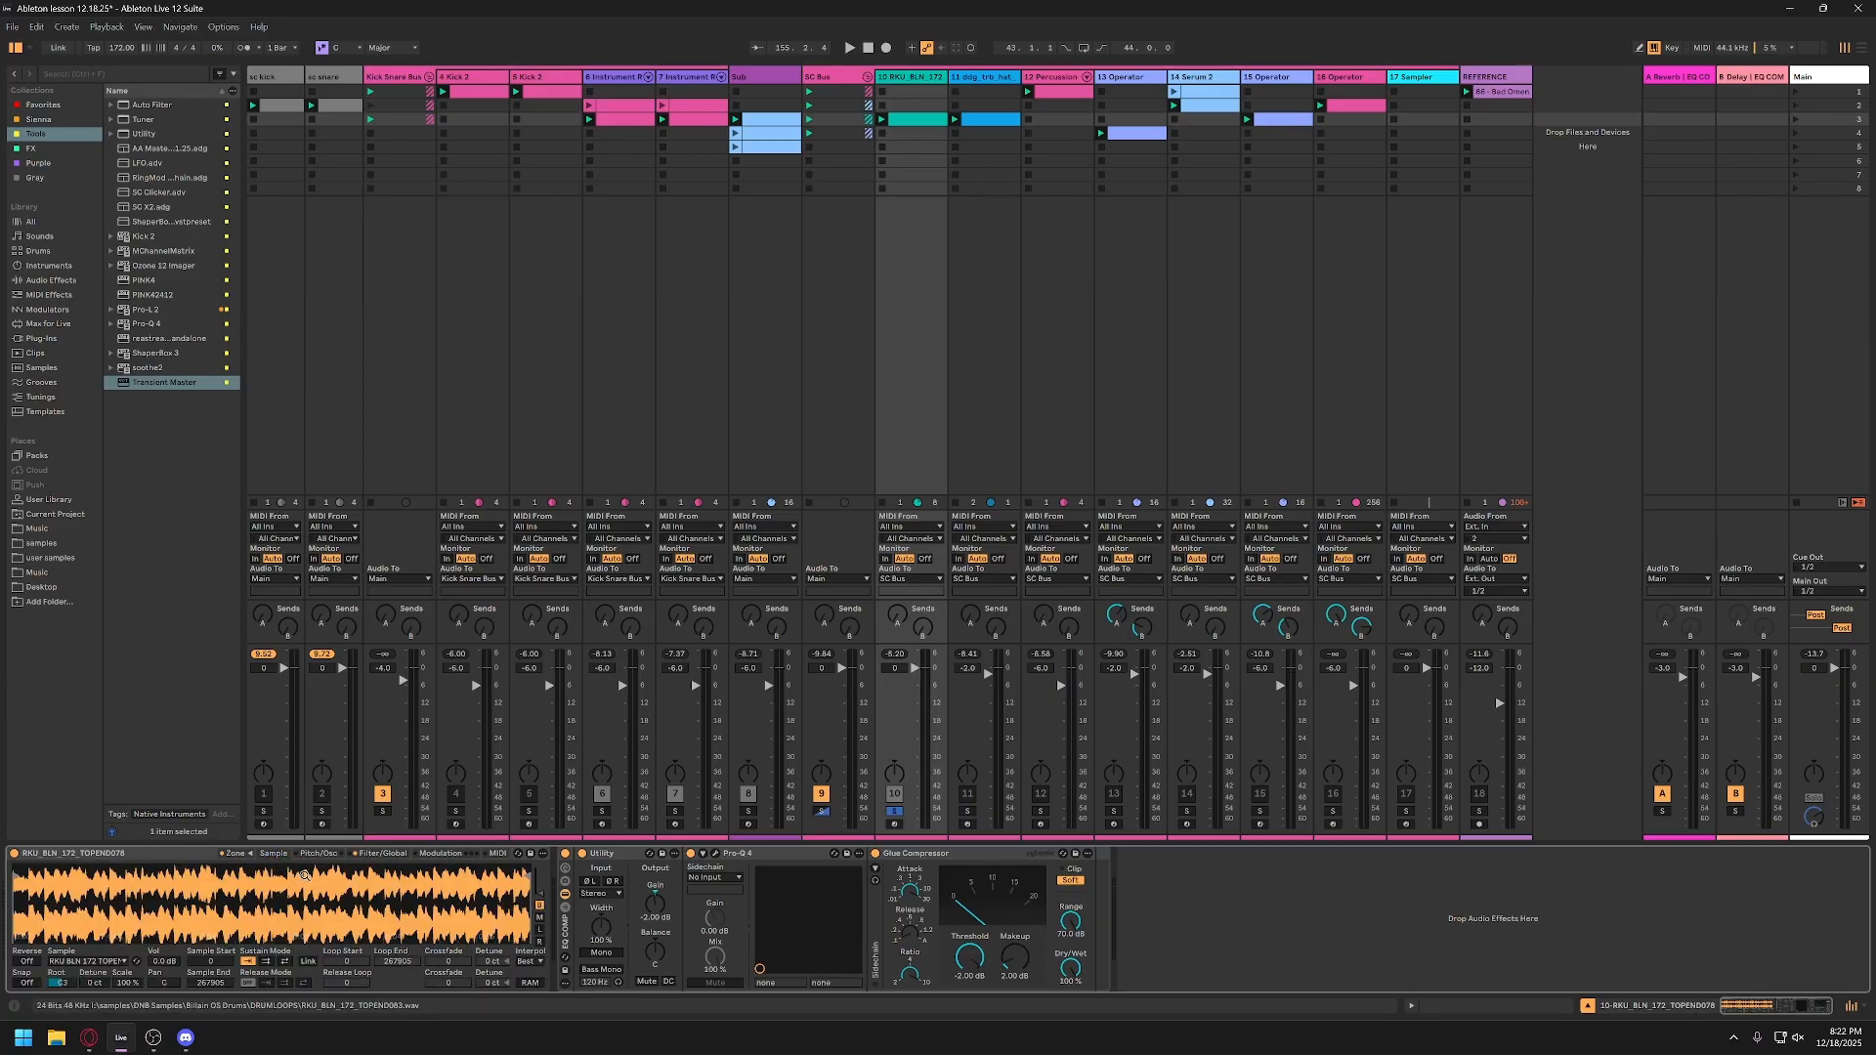
Step: In track 10's Pro-Q 4, lower the low cut to about 561 Hz and add a high shelf of about -2.5 dB near 8.8 kHz
left_click(714, 854)
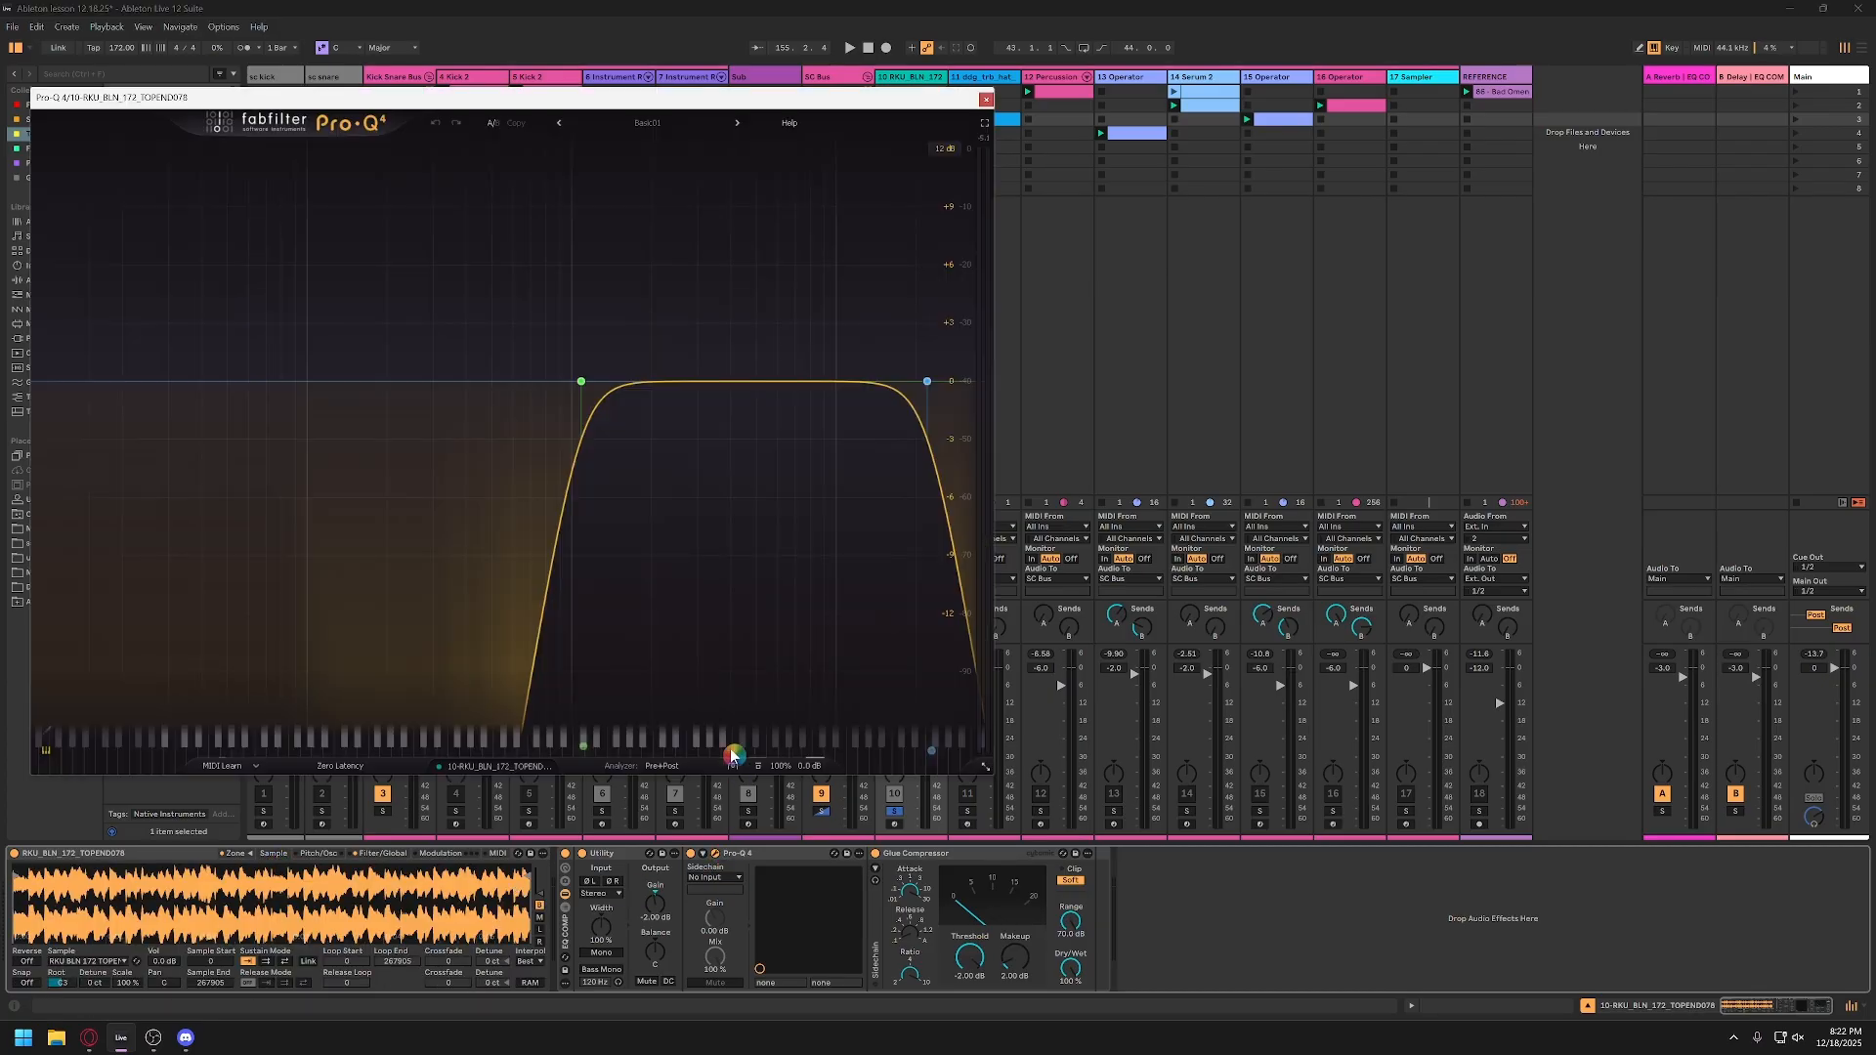
mouse_move(591, 366)
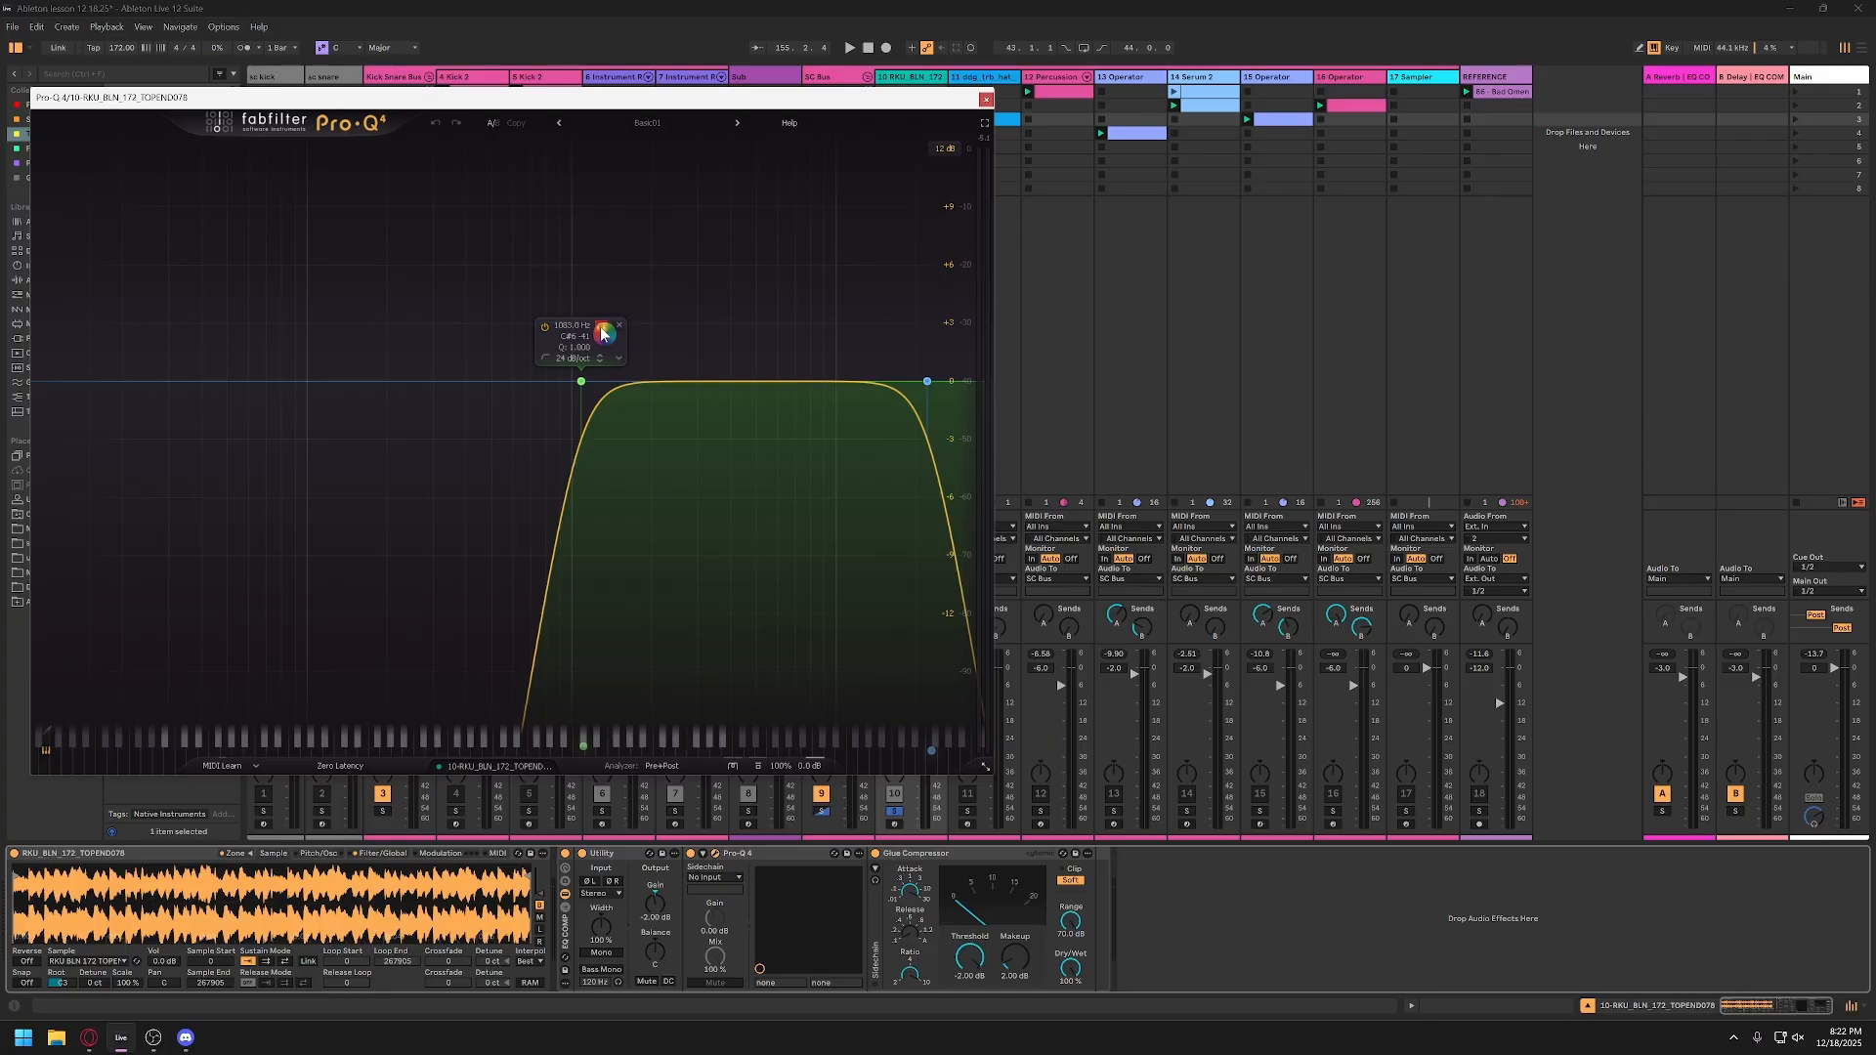
key("space")
left_click_drag(602, 333, 532, 331)
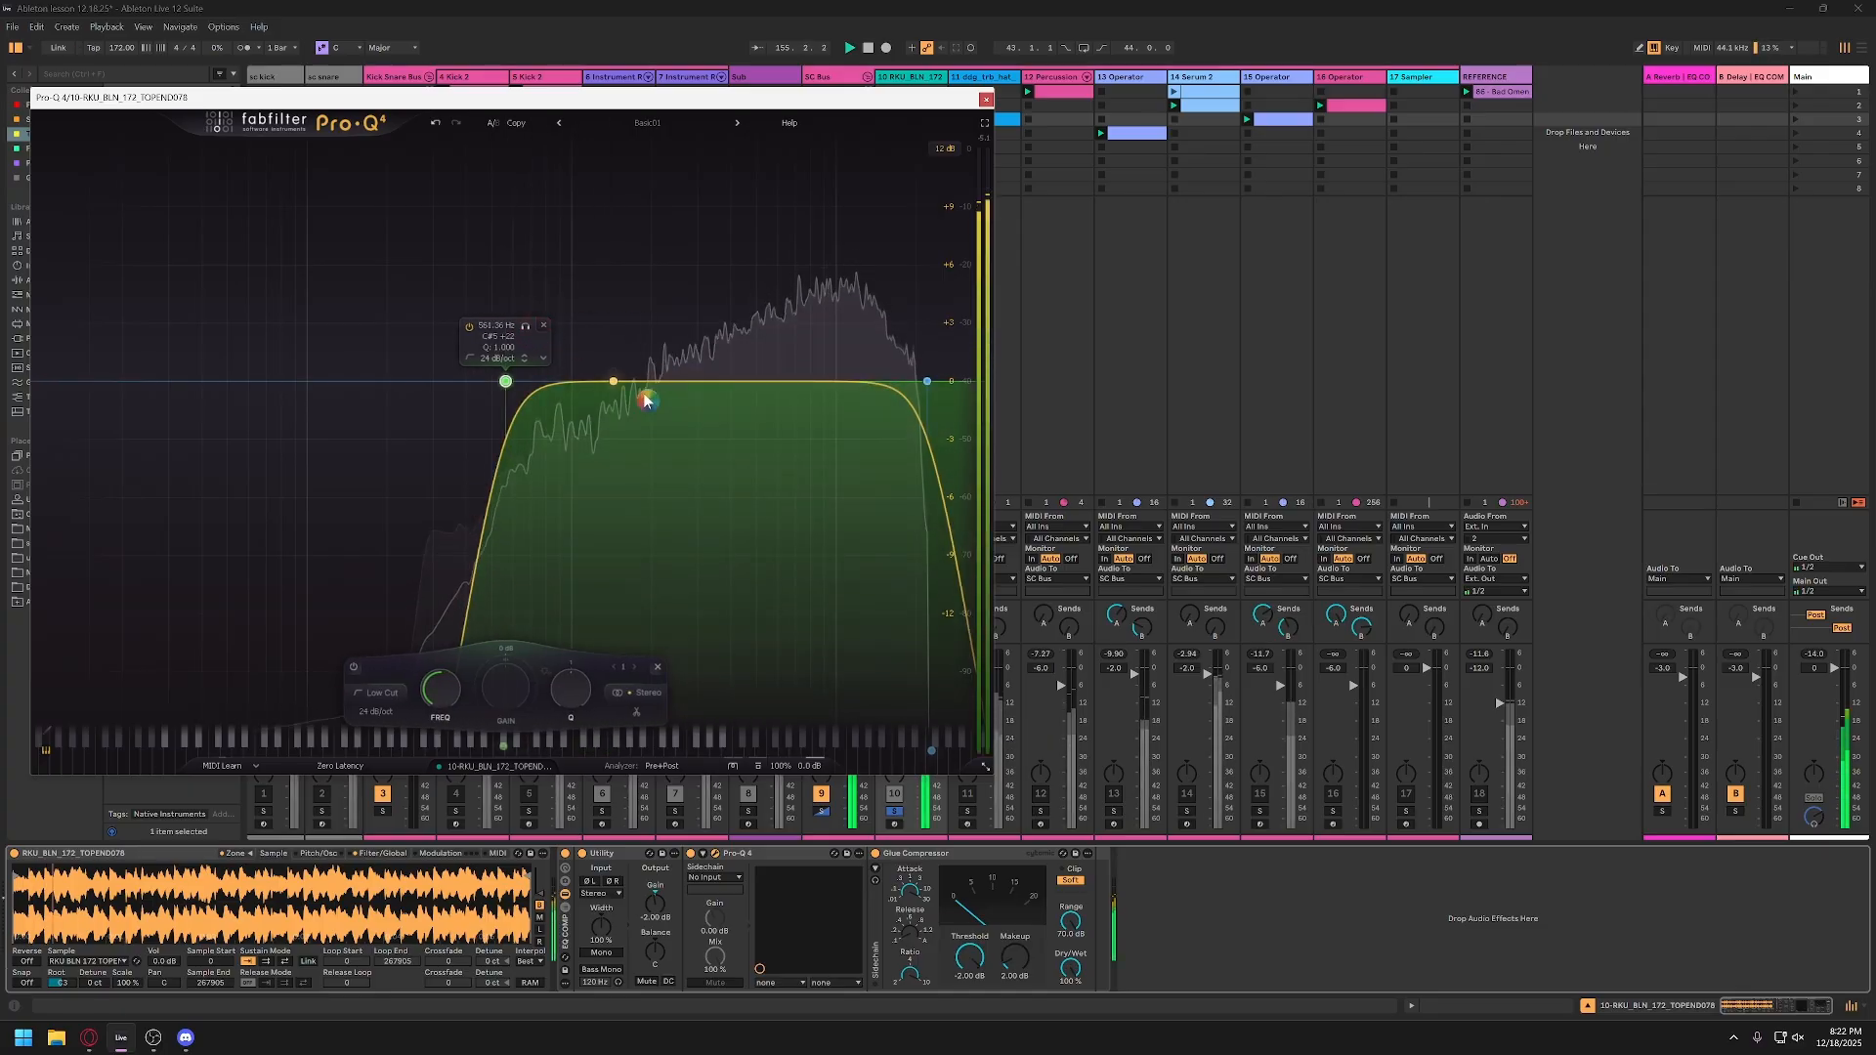
mouse_move(836, 384)
left_mouse_down()
mouse_move(809, 414)
mouse_move(787, 403)
mouse_move(807, 430)
mouse_move(766, 433)
mouse_move(829, 438)
mouse_move(822, 409)
left_mouse_up()
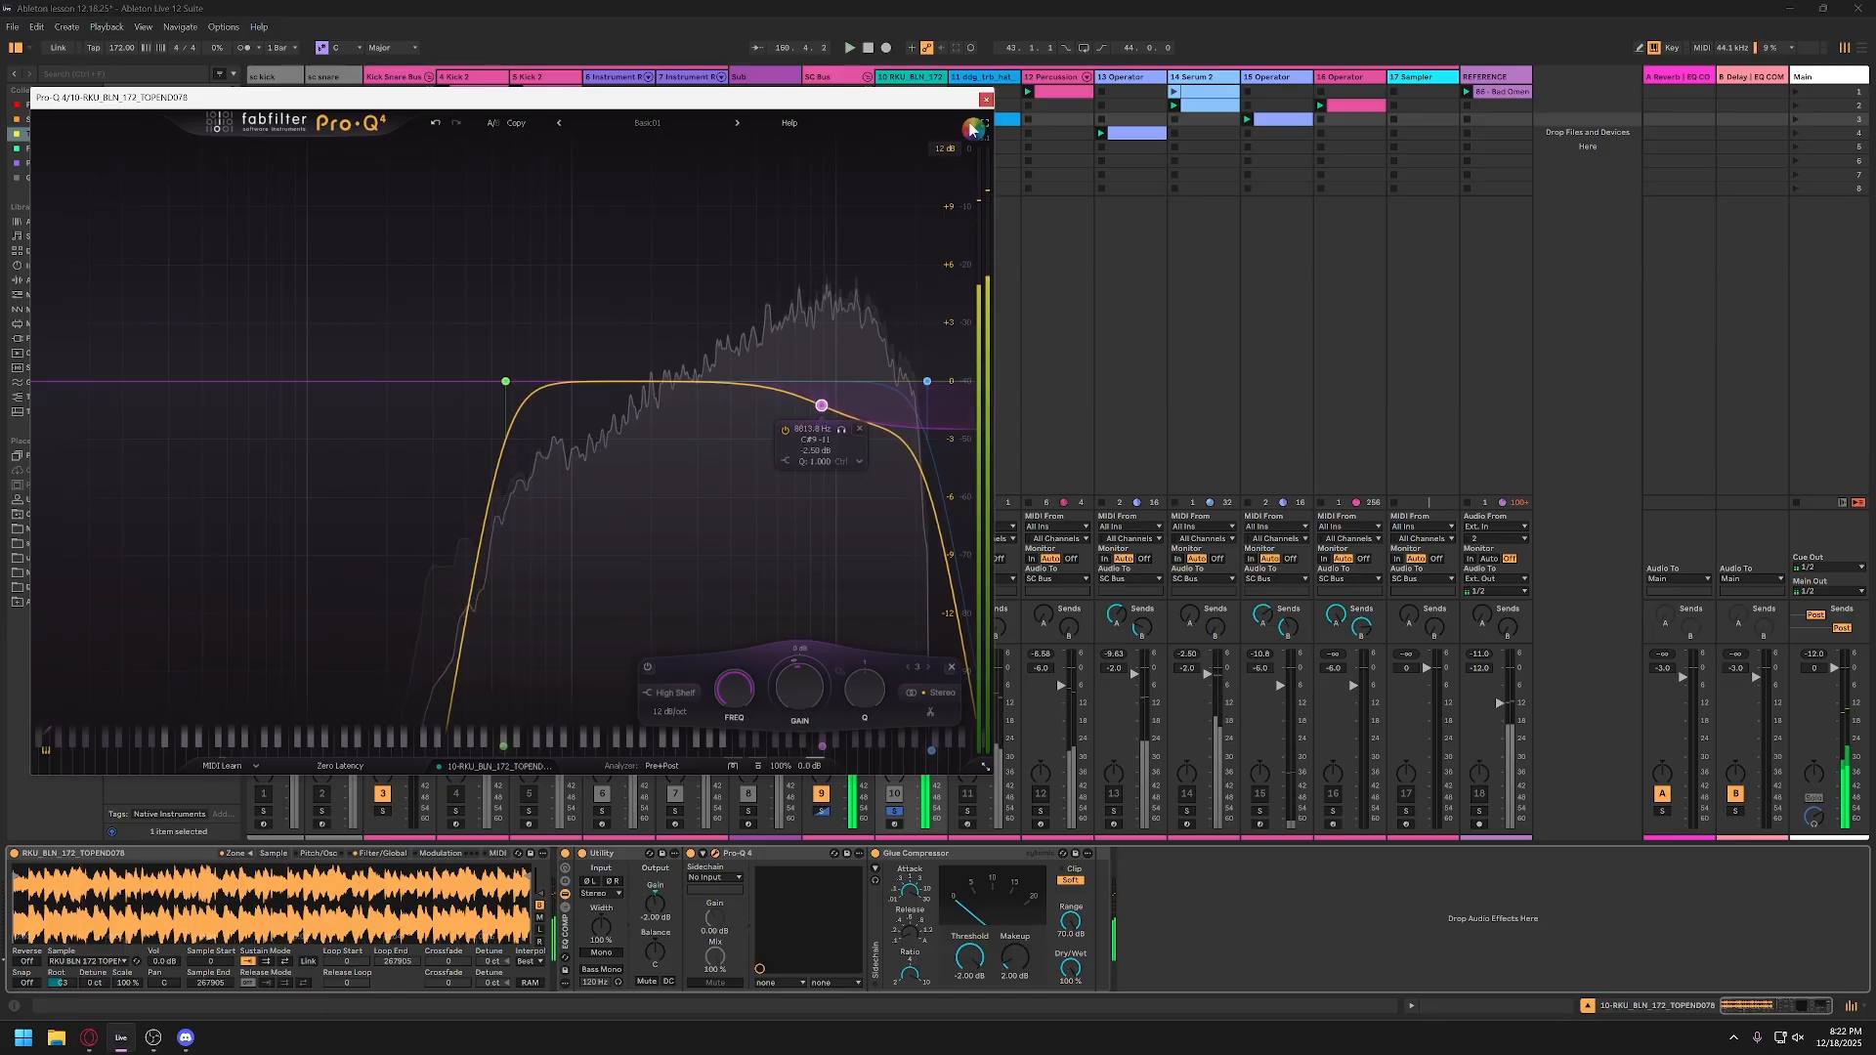
left_click(986, 99)
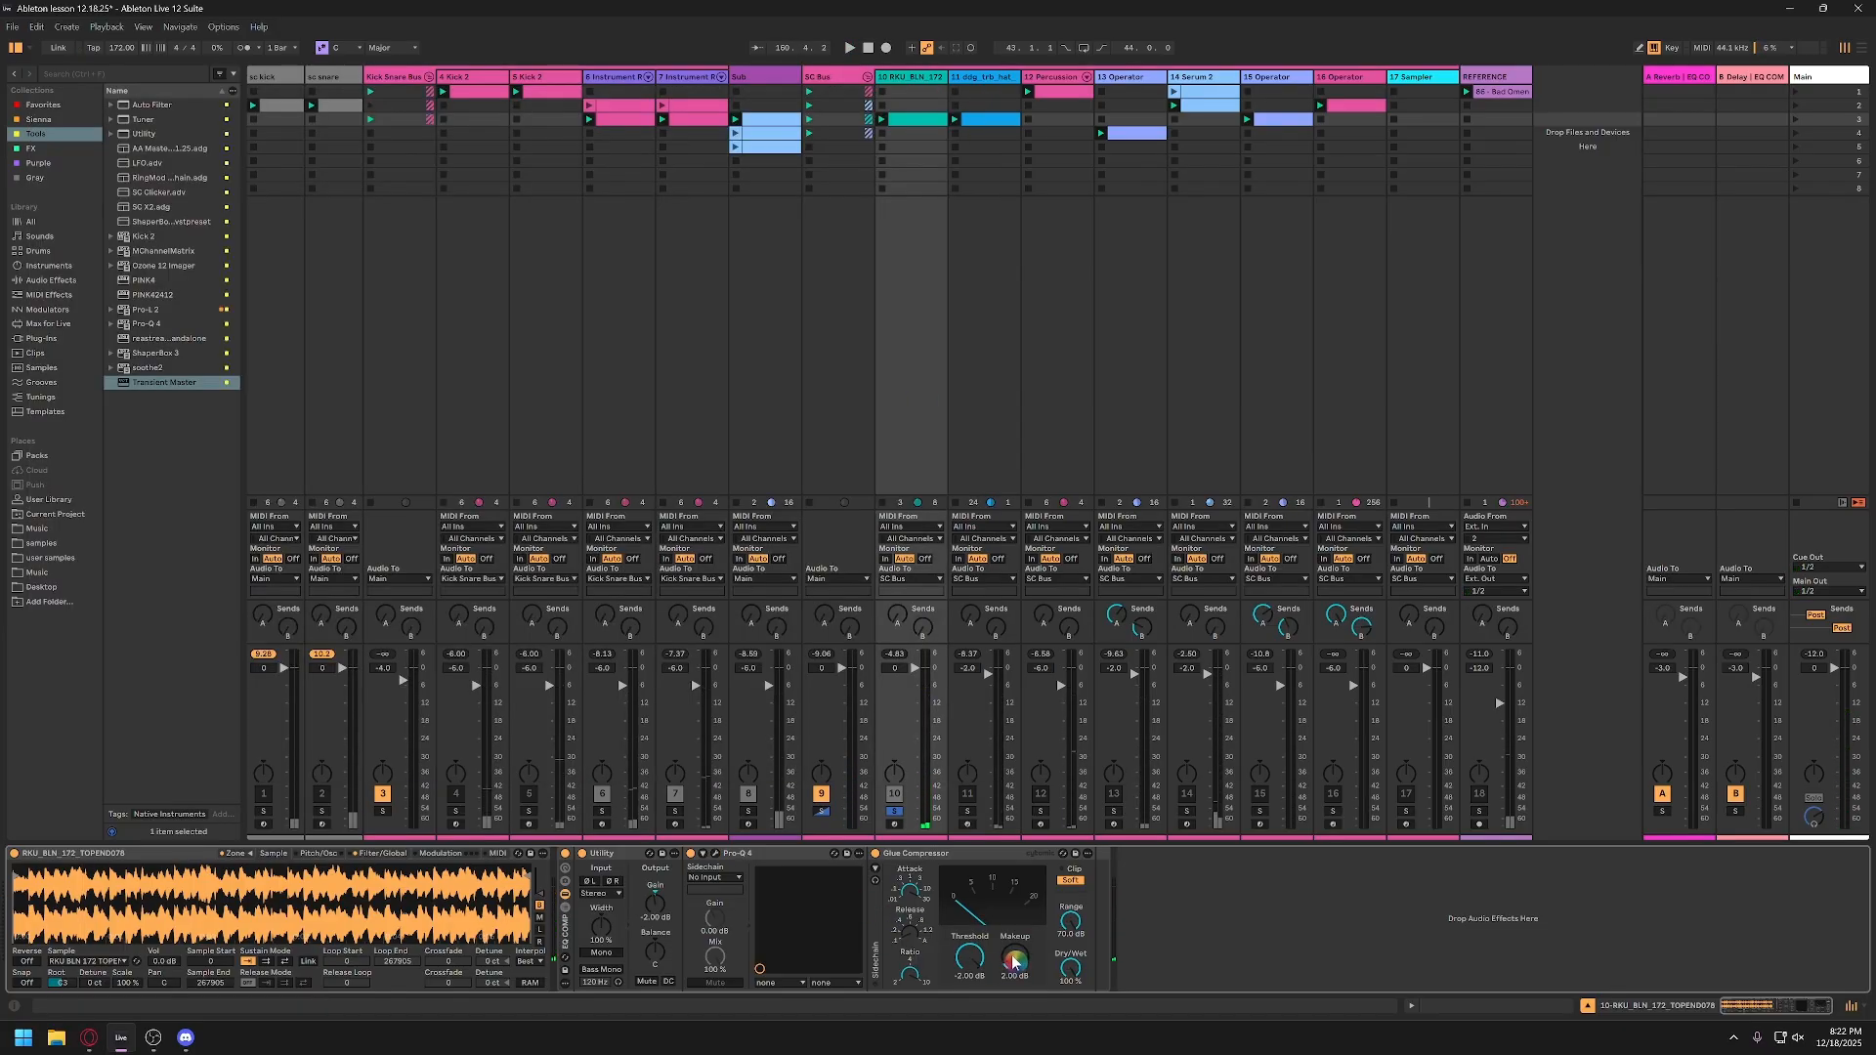
key("space")
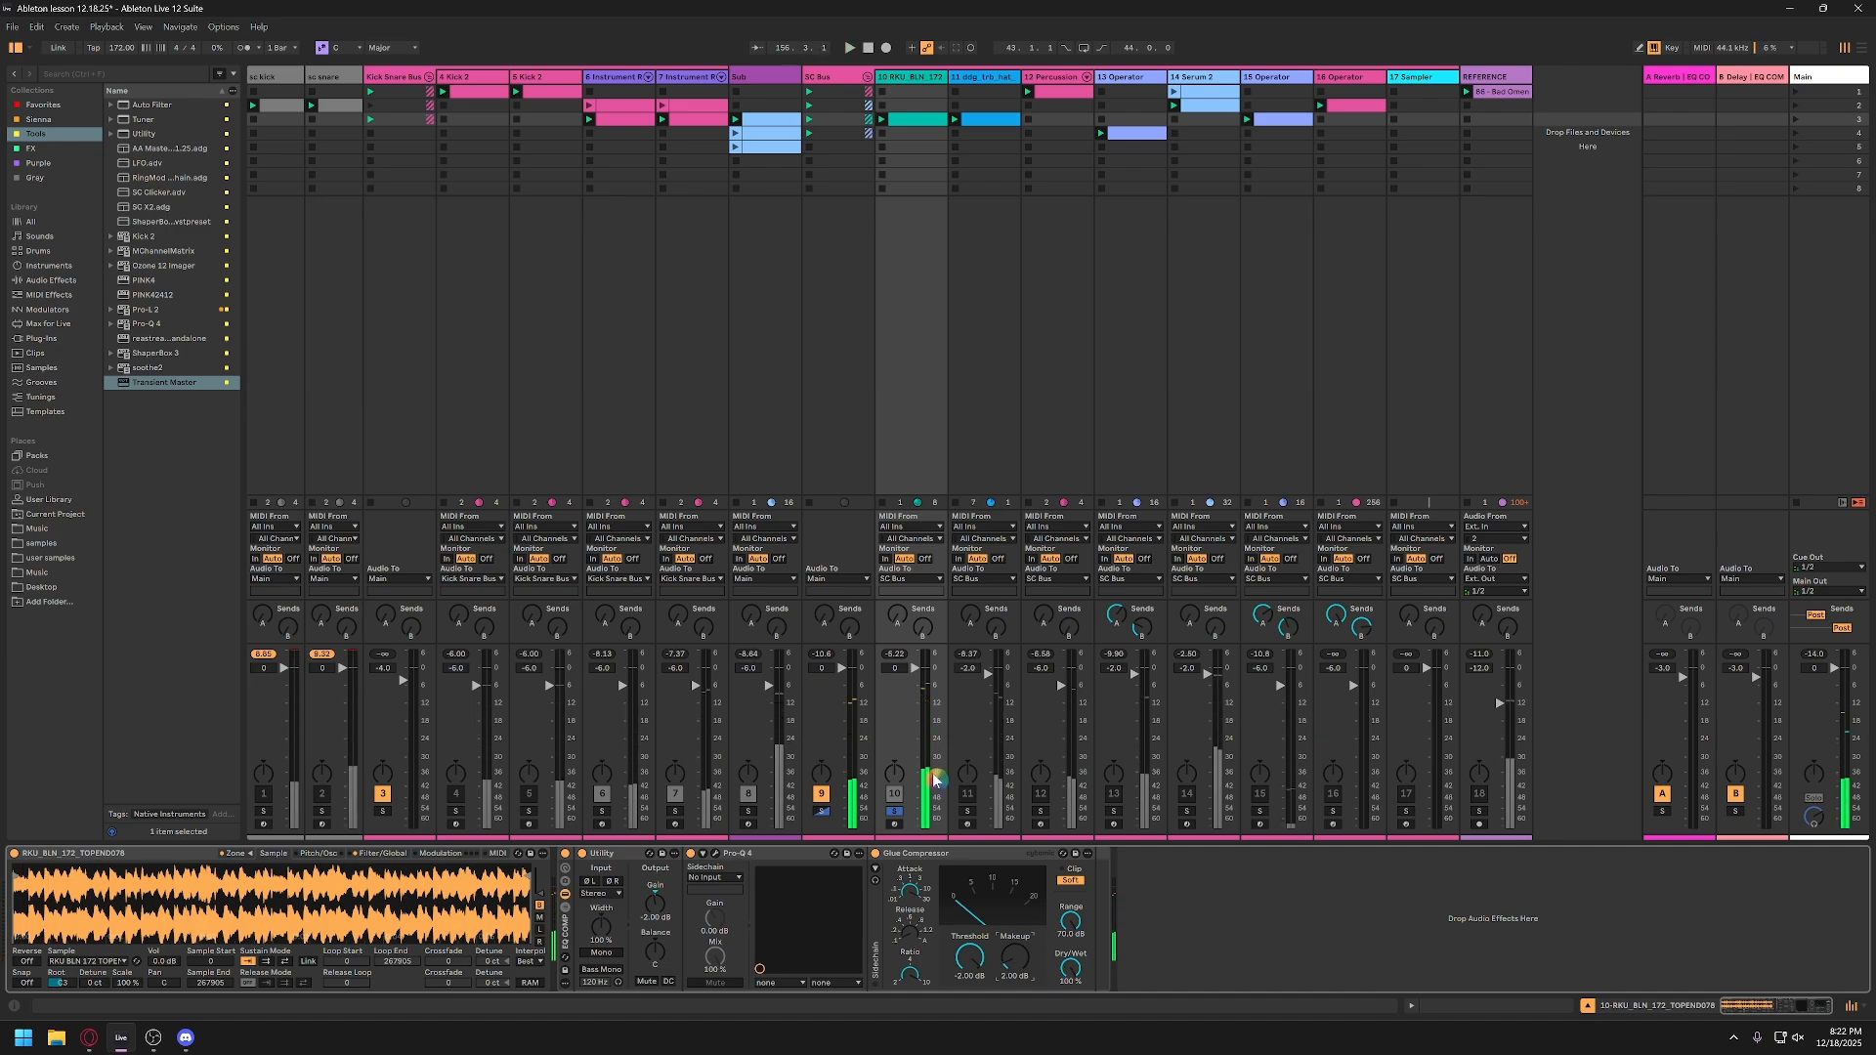
left_click(907, 80)
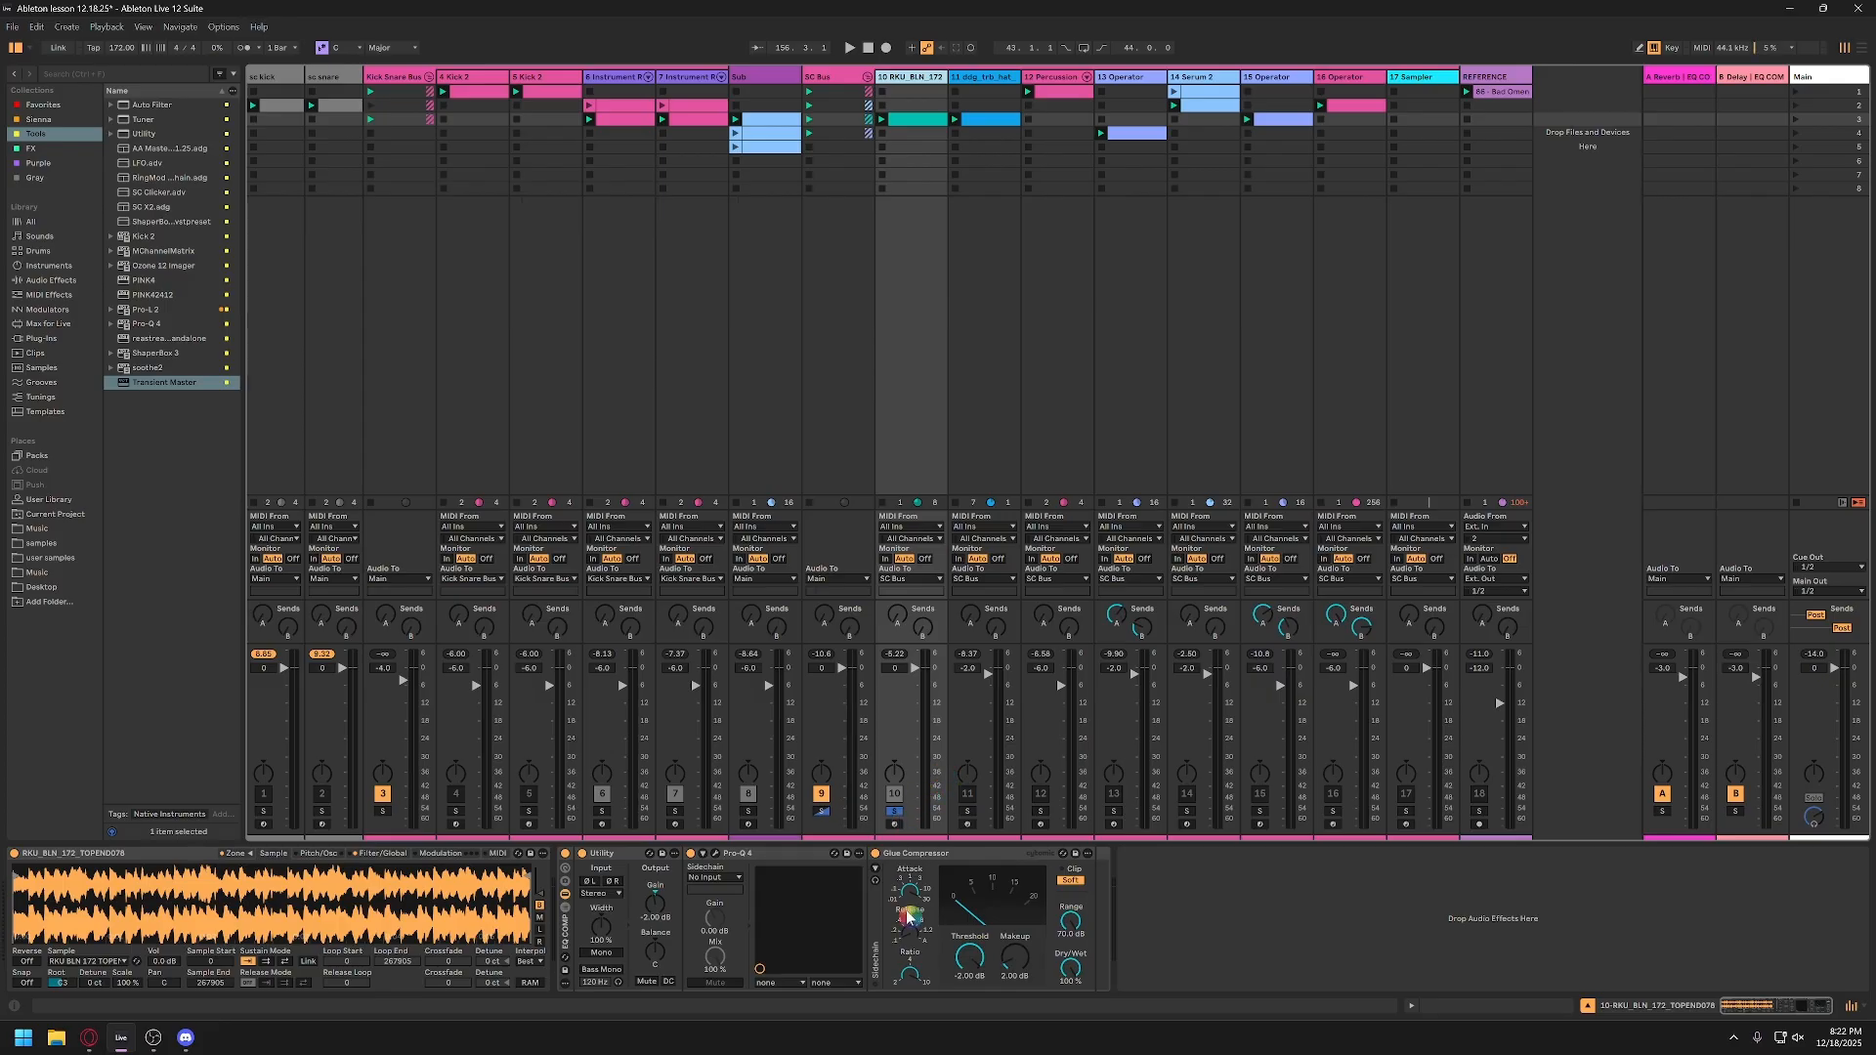
Step: Add a Saturator after the Glue Compressor on track 10 and delete it again
left_click(930, 856)
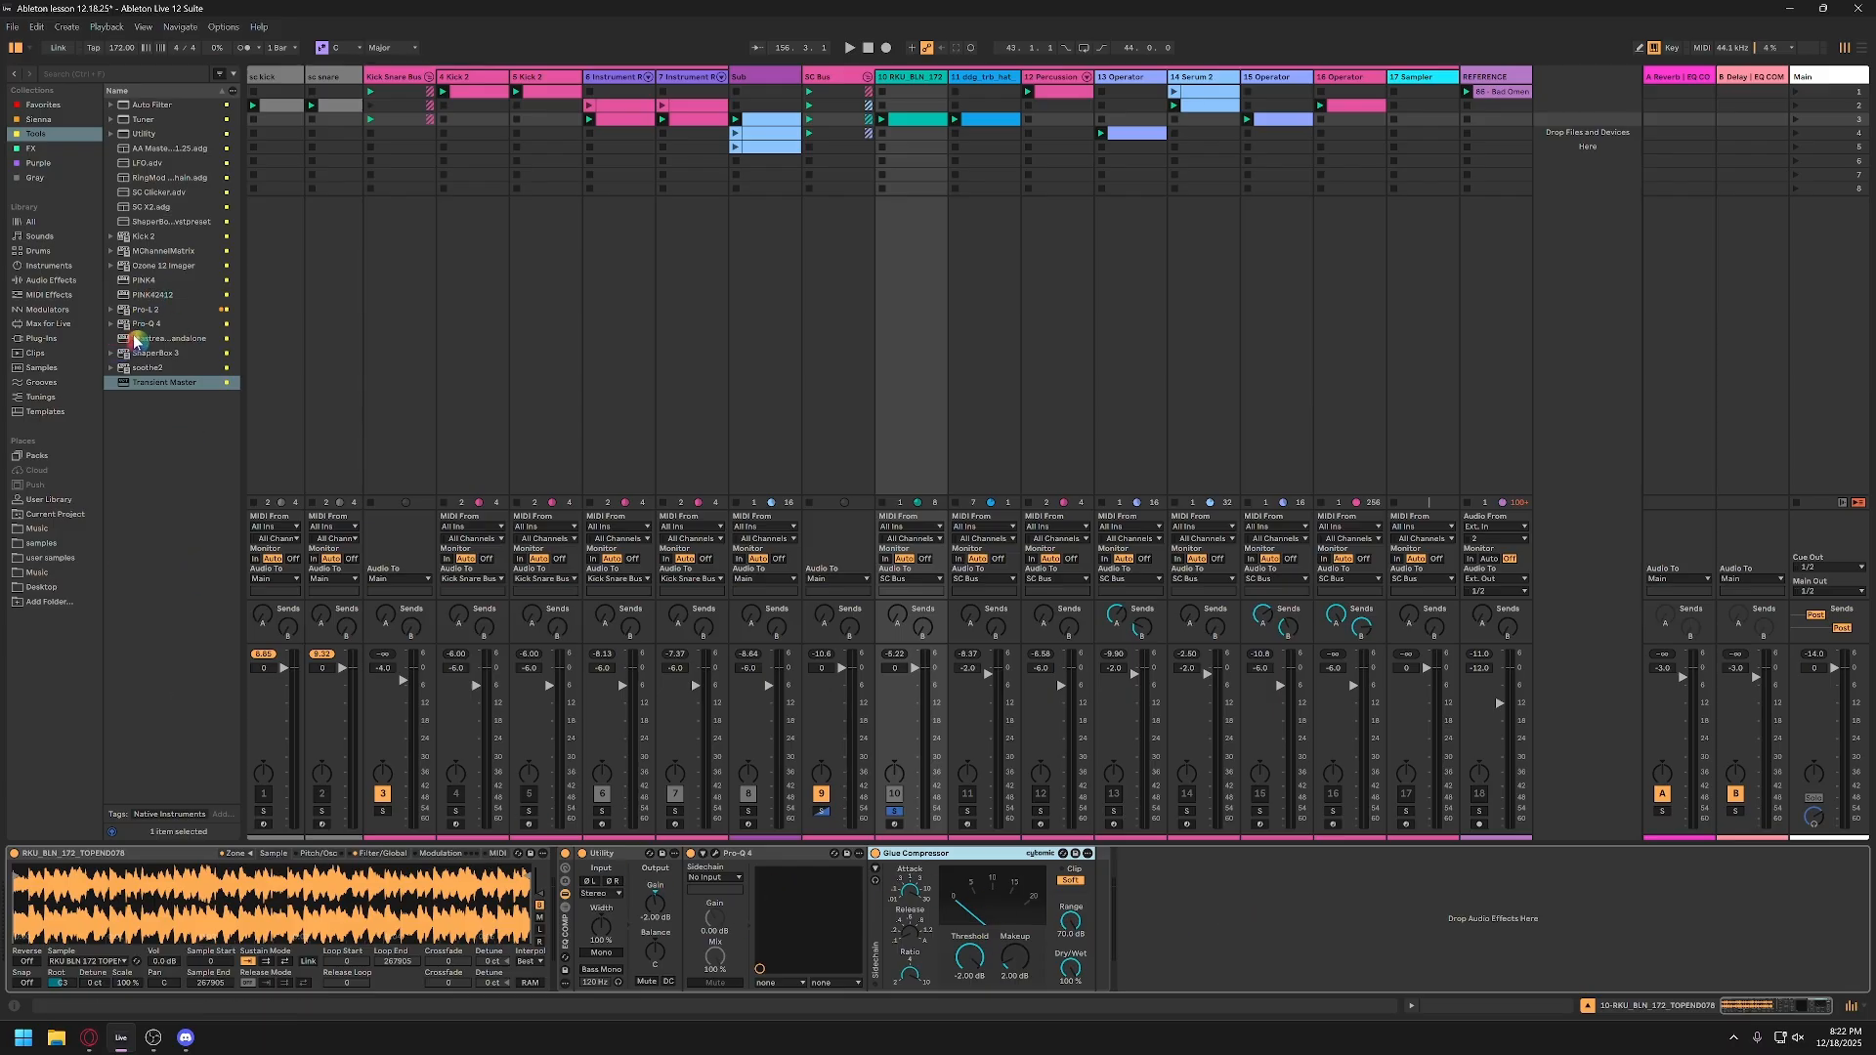
left_click(44, 282)
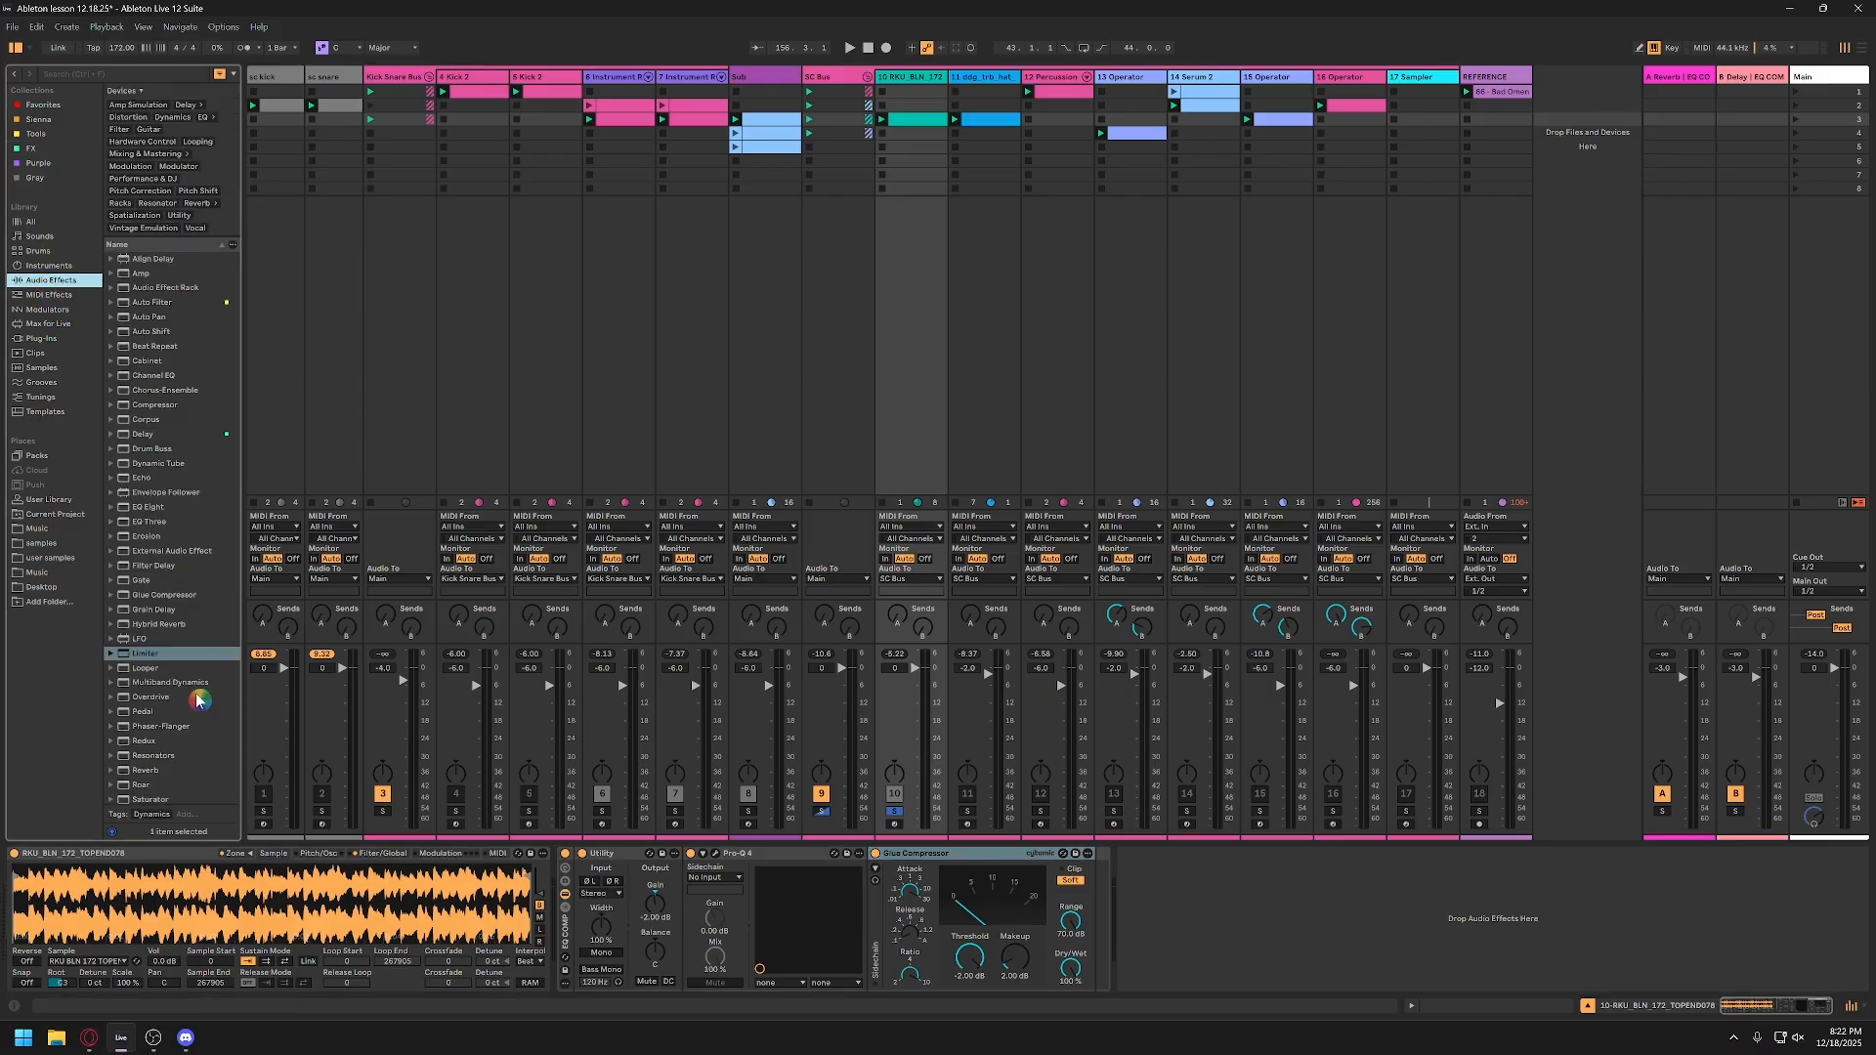
scroll(198, 699, "down", 3)
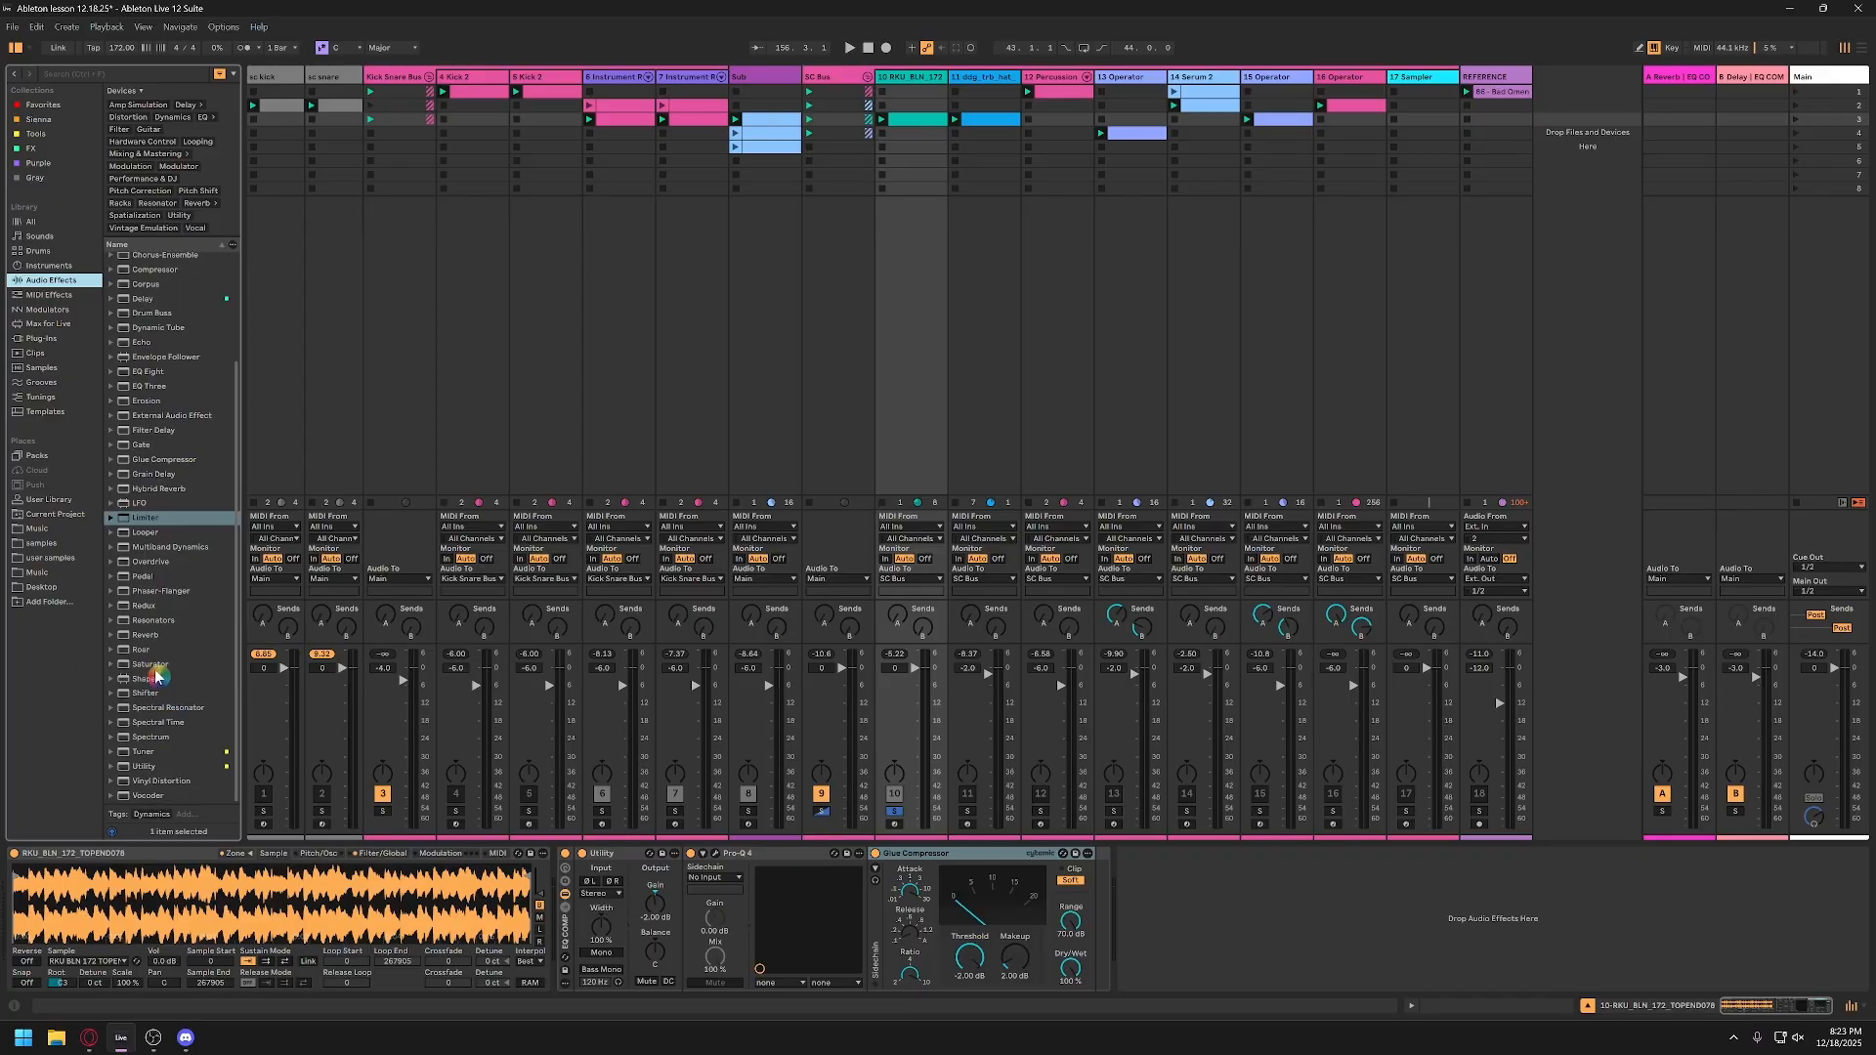
left_click_drag(145, 664, 1091, 912)
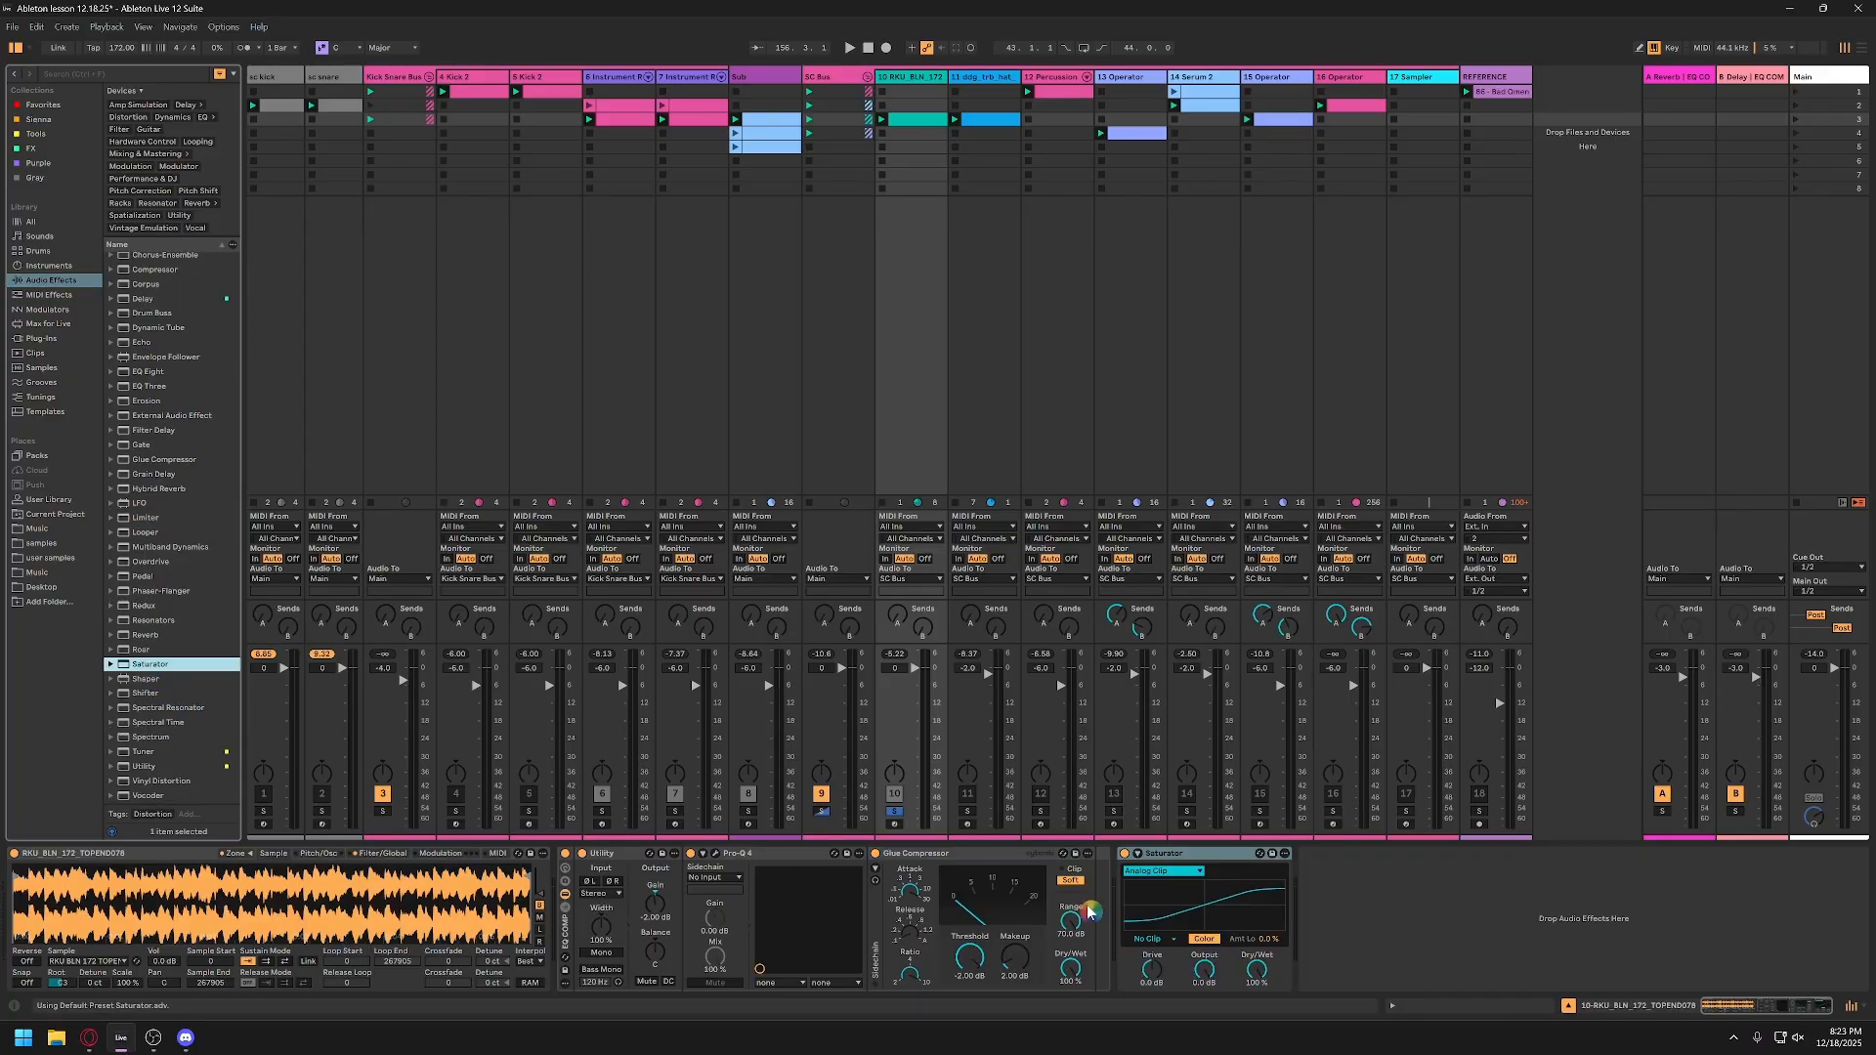
left_click(1184, 869)
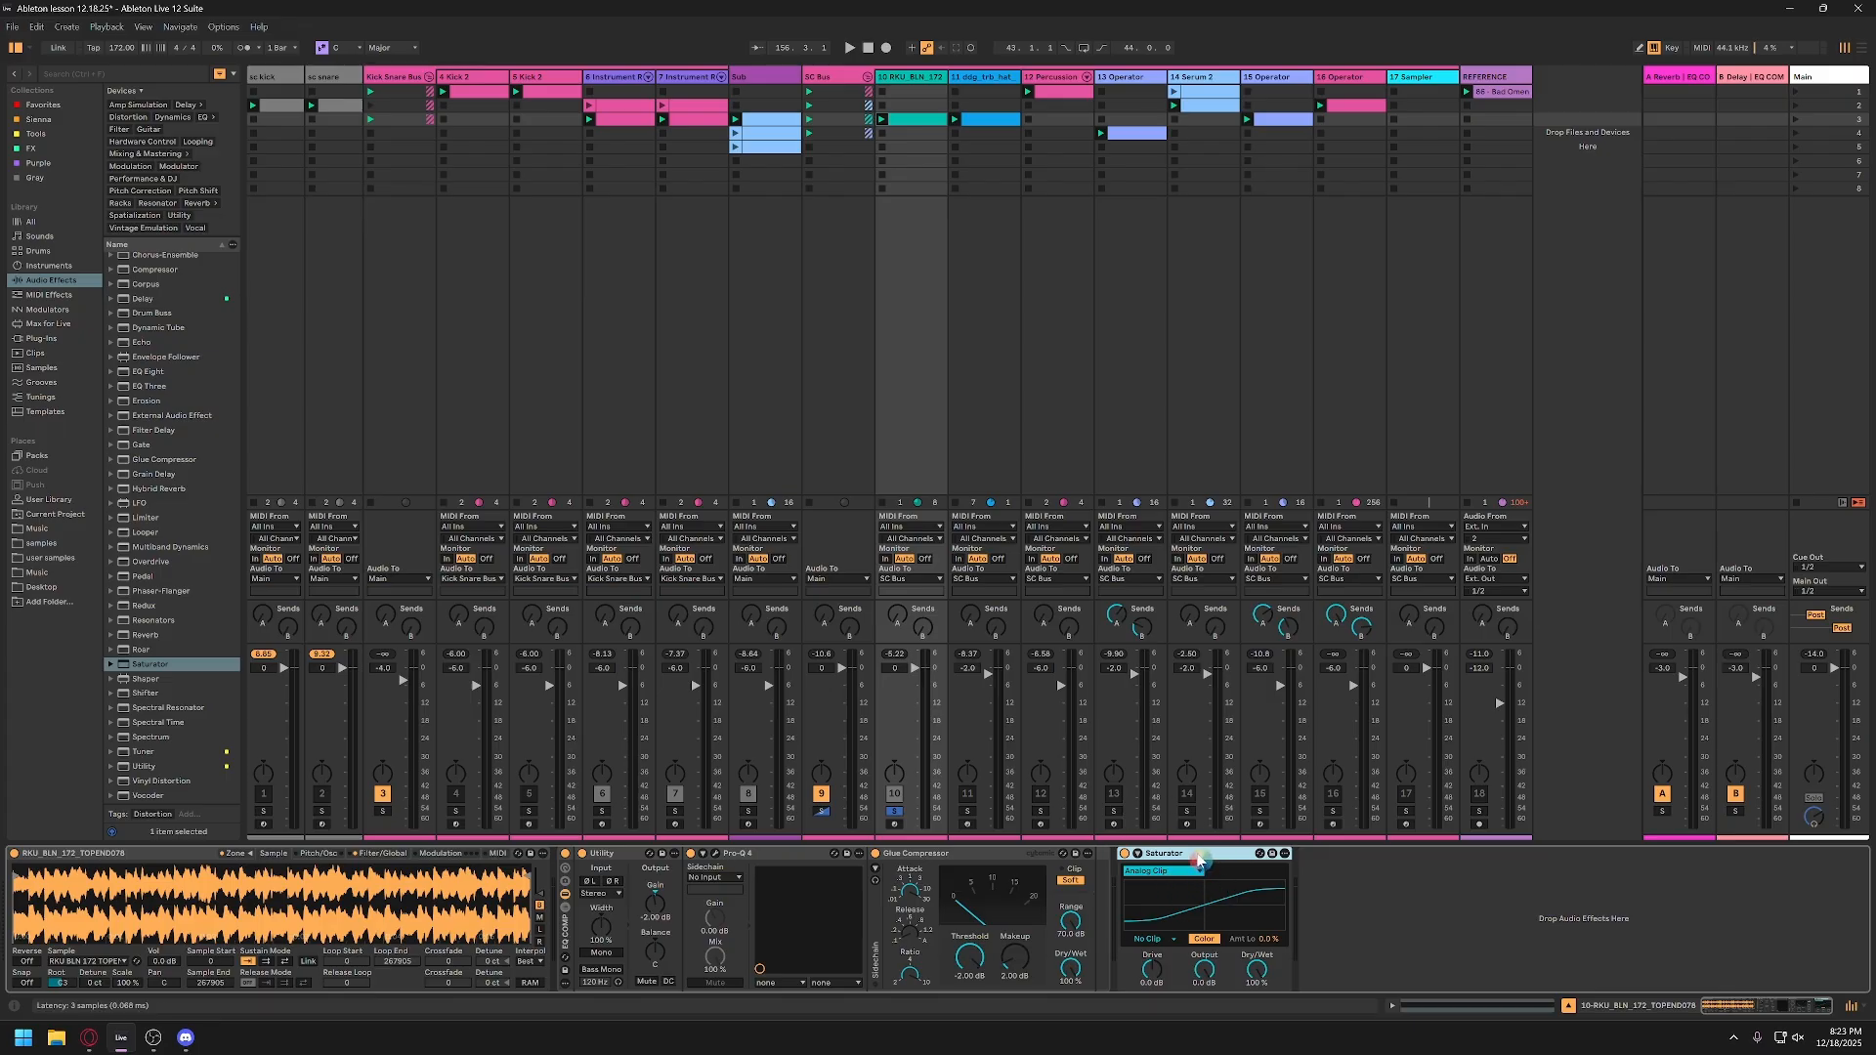
key("Delete")
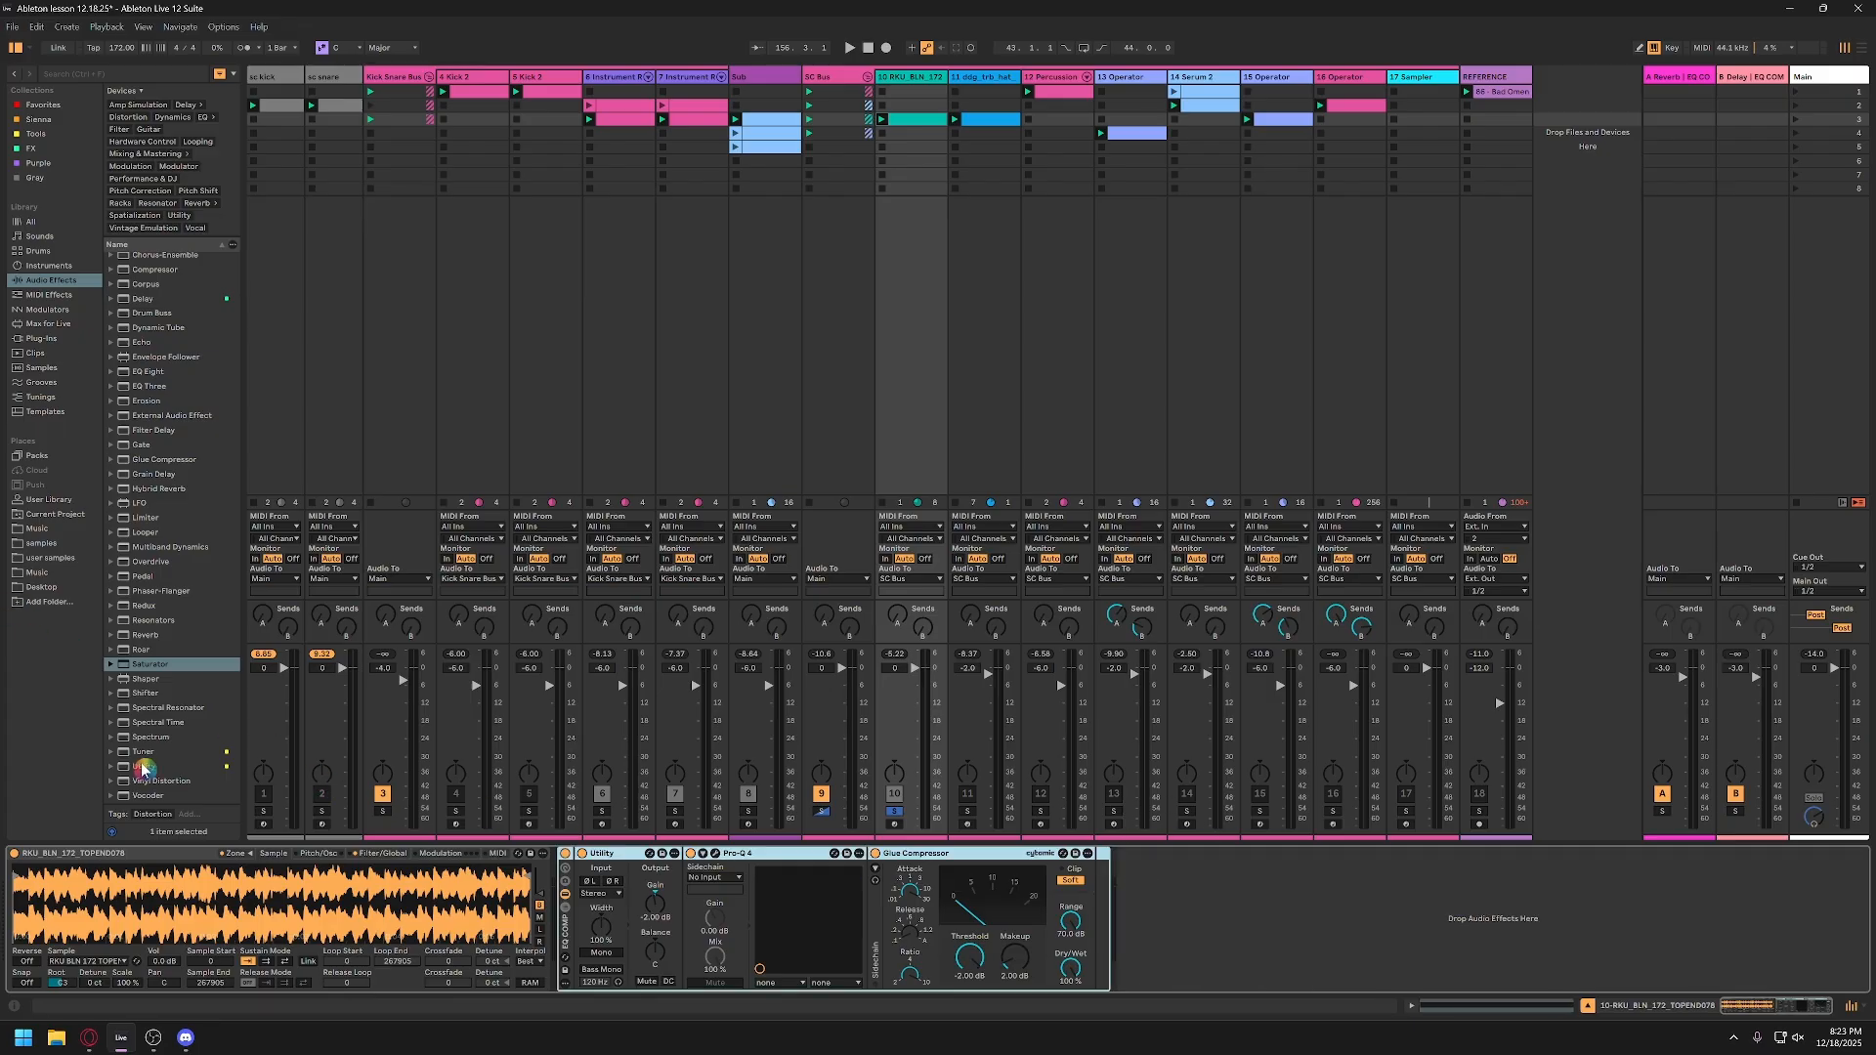
left_click(908, 865)
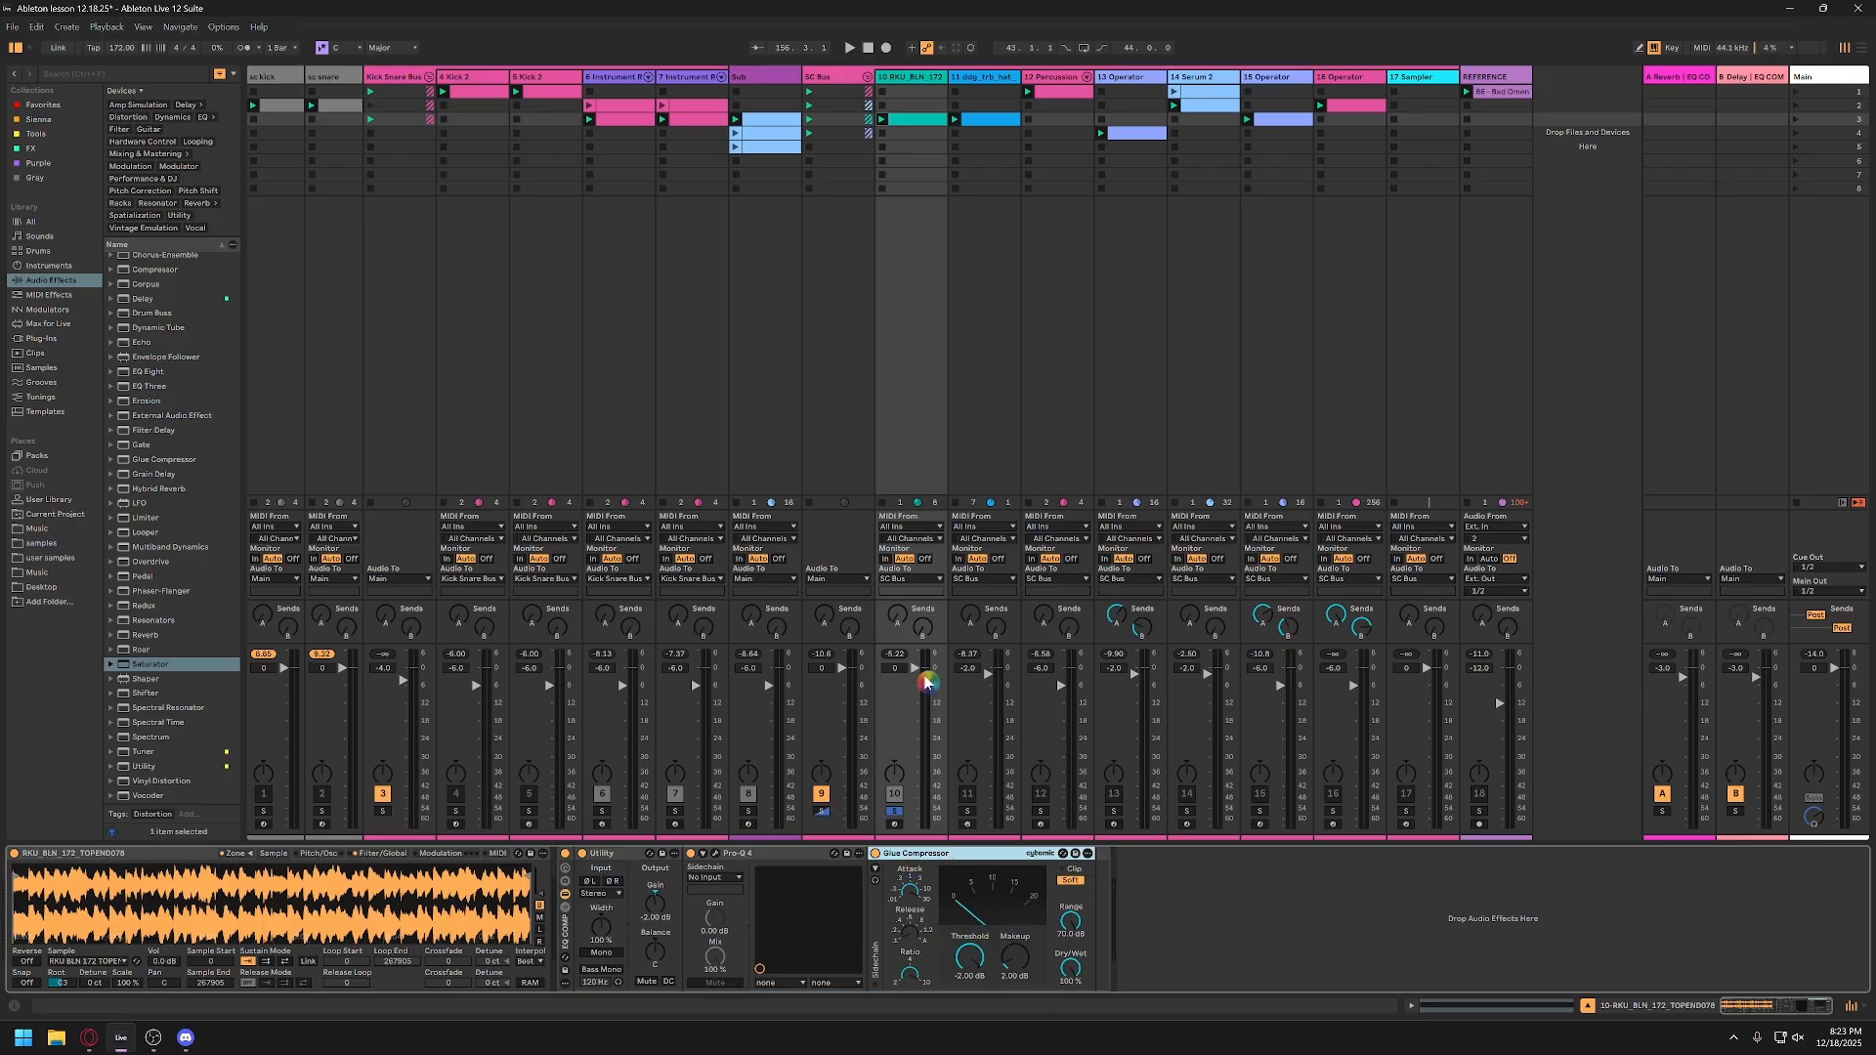
left_click_drag(900, 675, 914, 671)
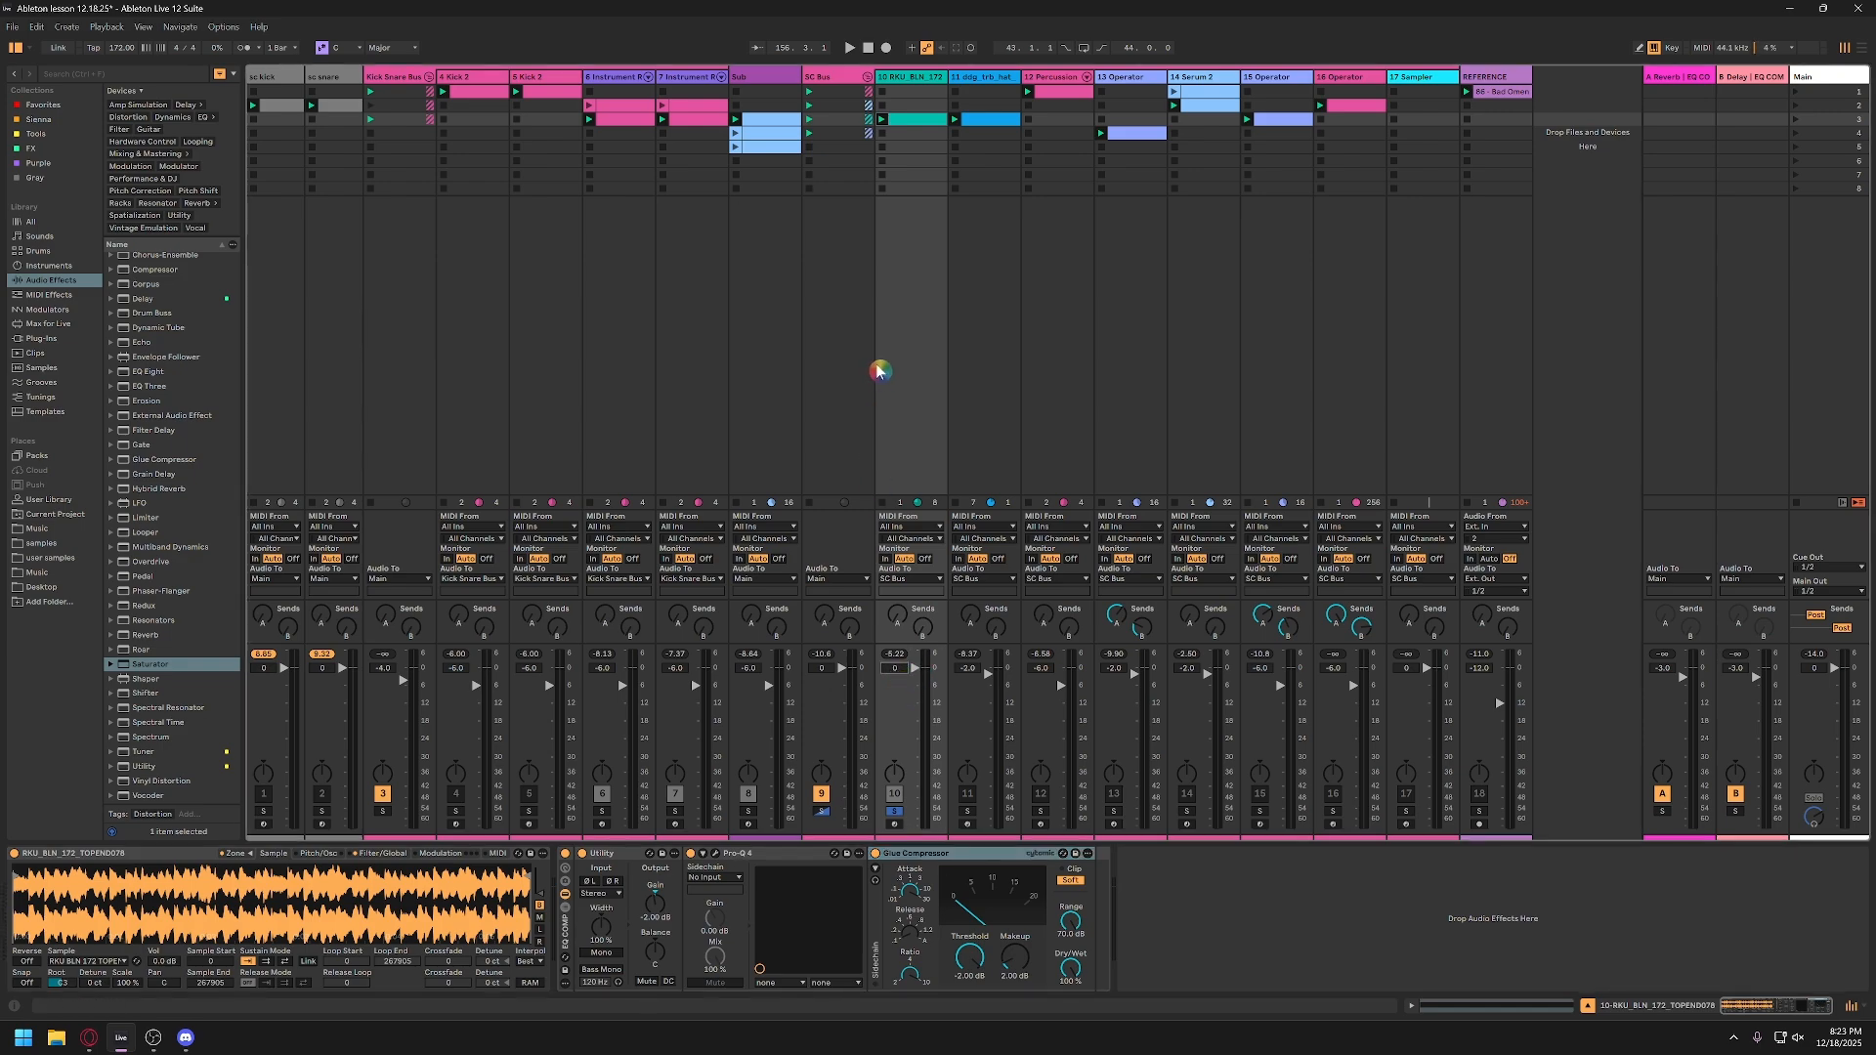
left_click(898, 673)
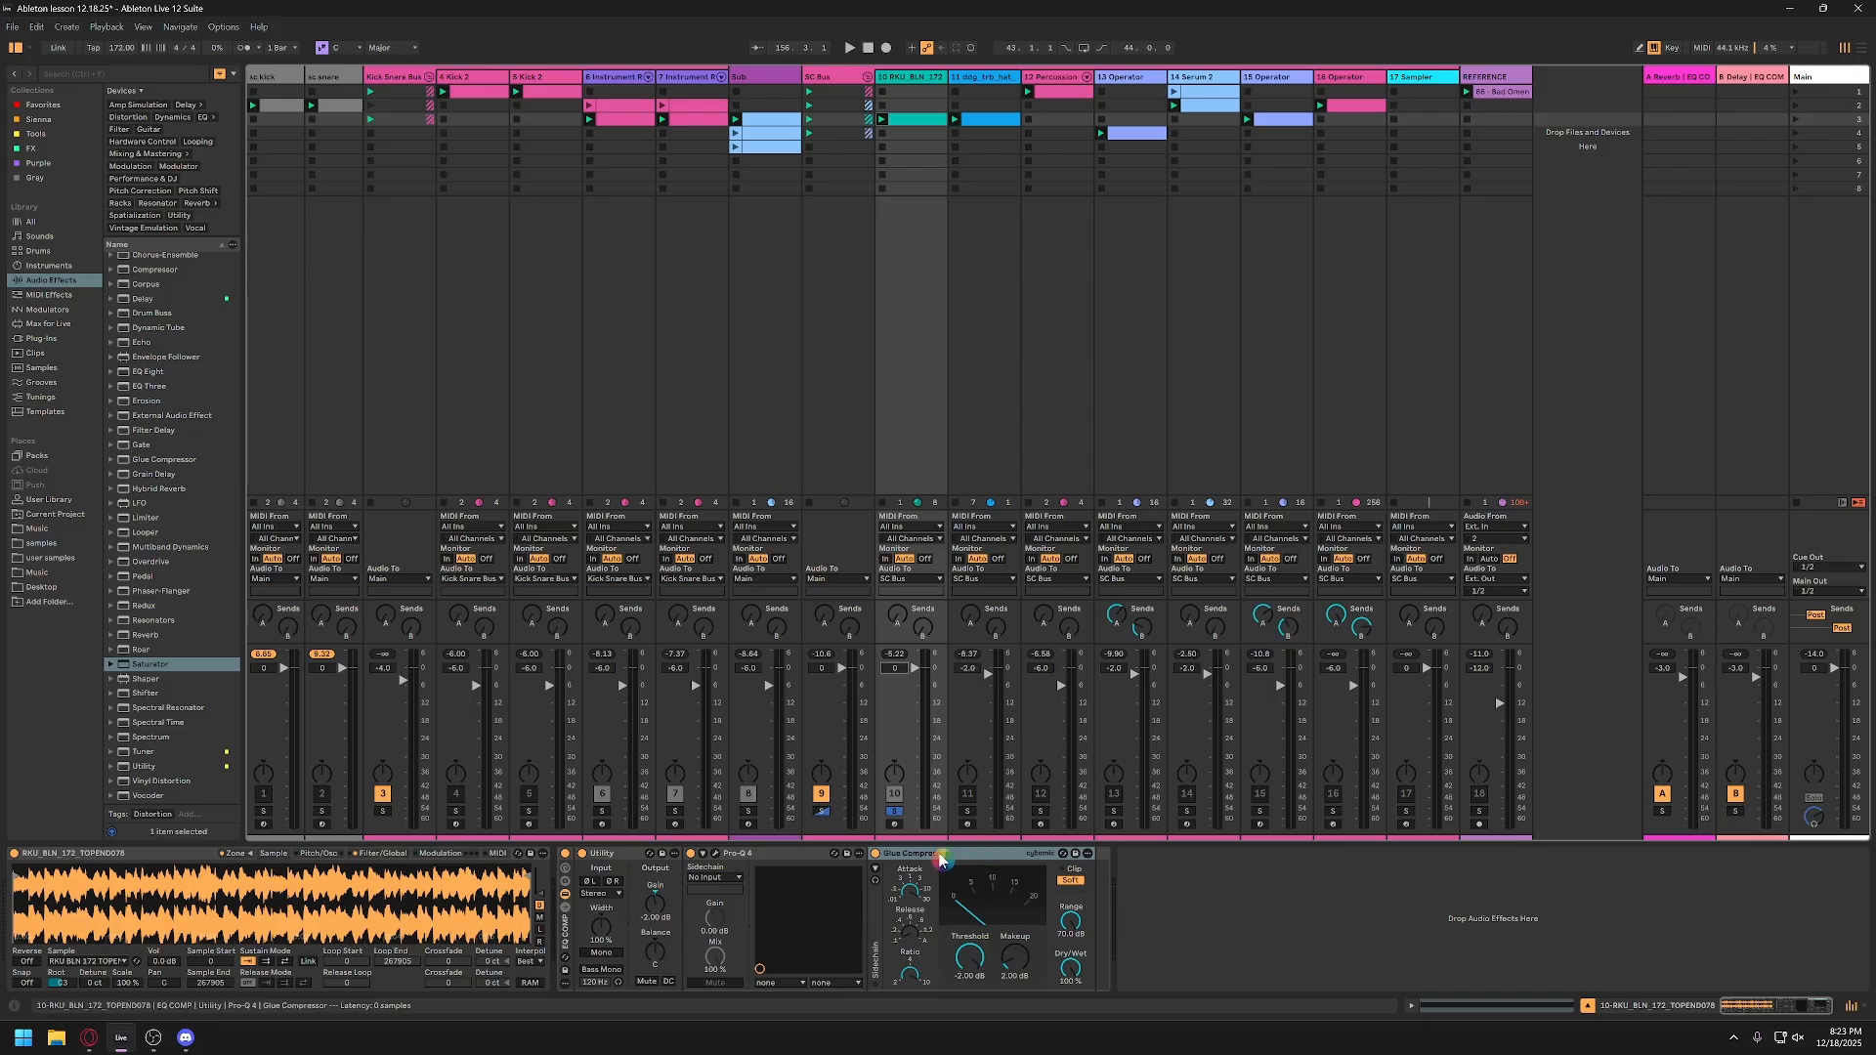
left_click(1216, 912)
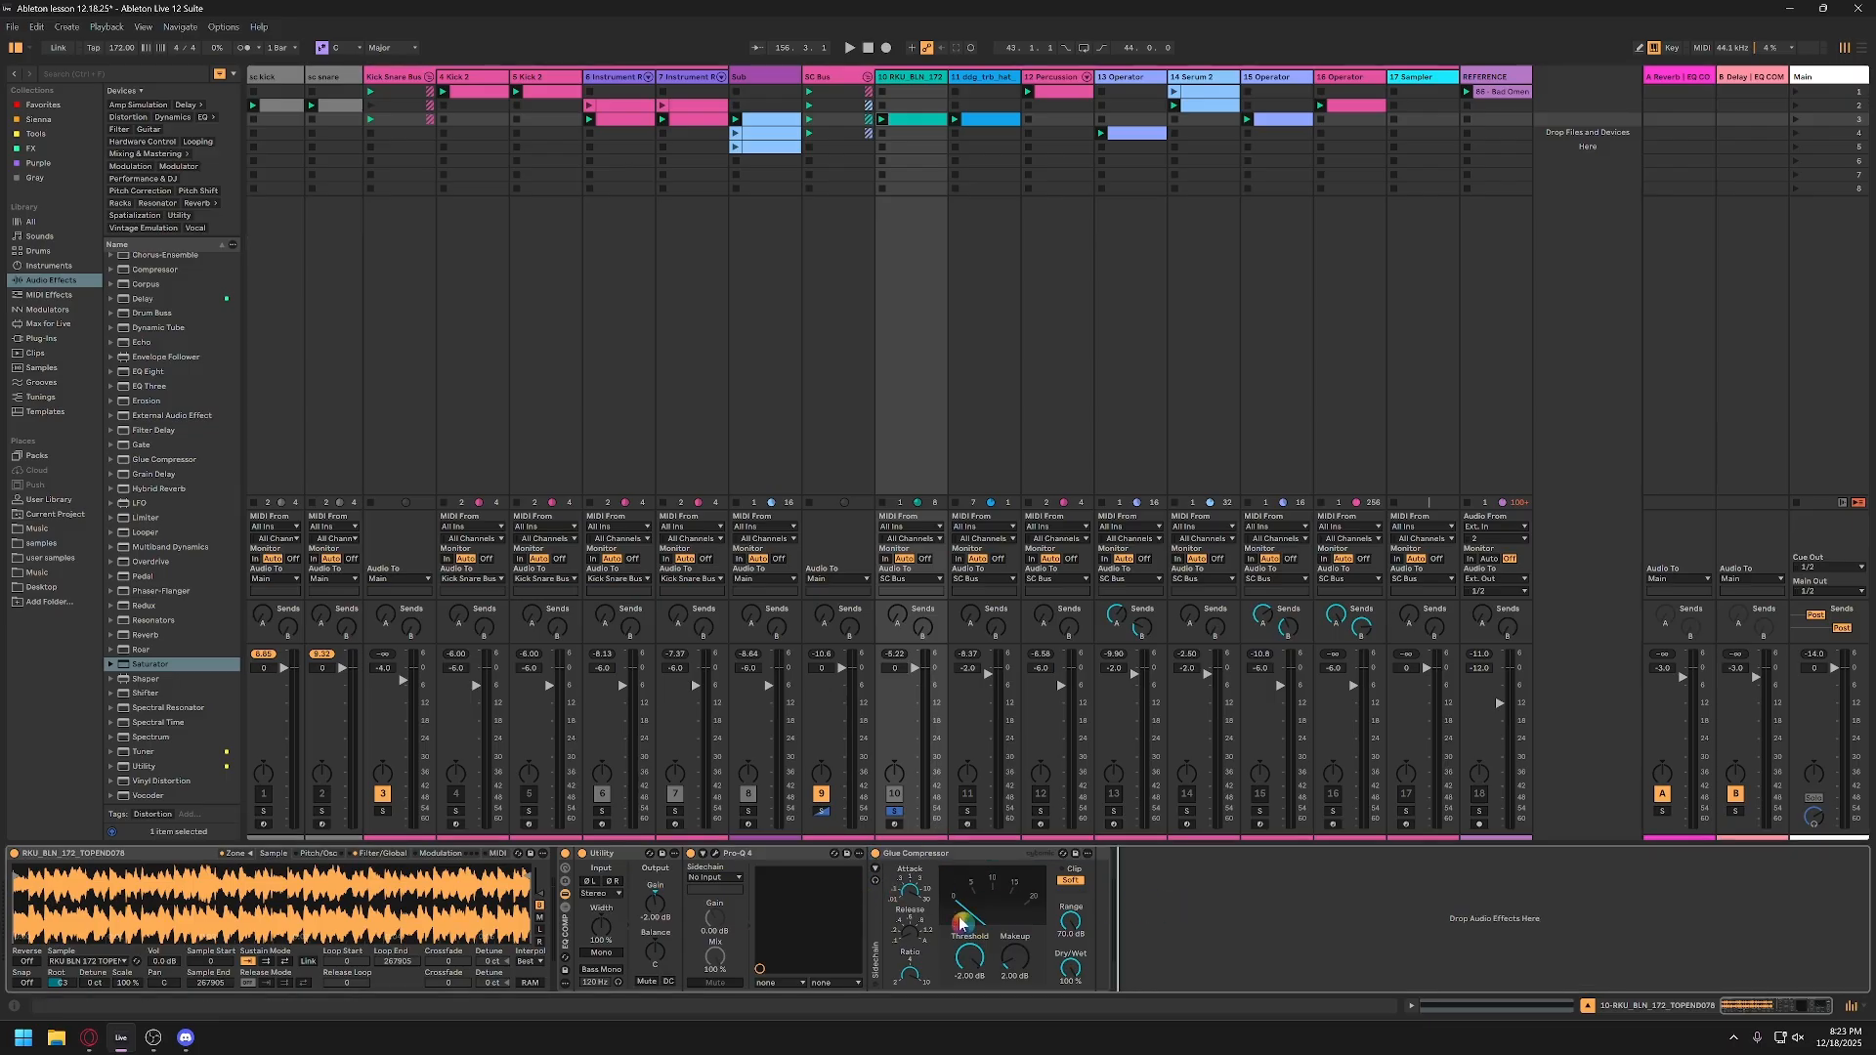
Step: Try the makeup gain of track 10's Glue Compressor up to 10 dB during playback and bring it back to 4 dB
left_click(1017, 962)
key("space")
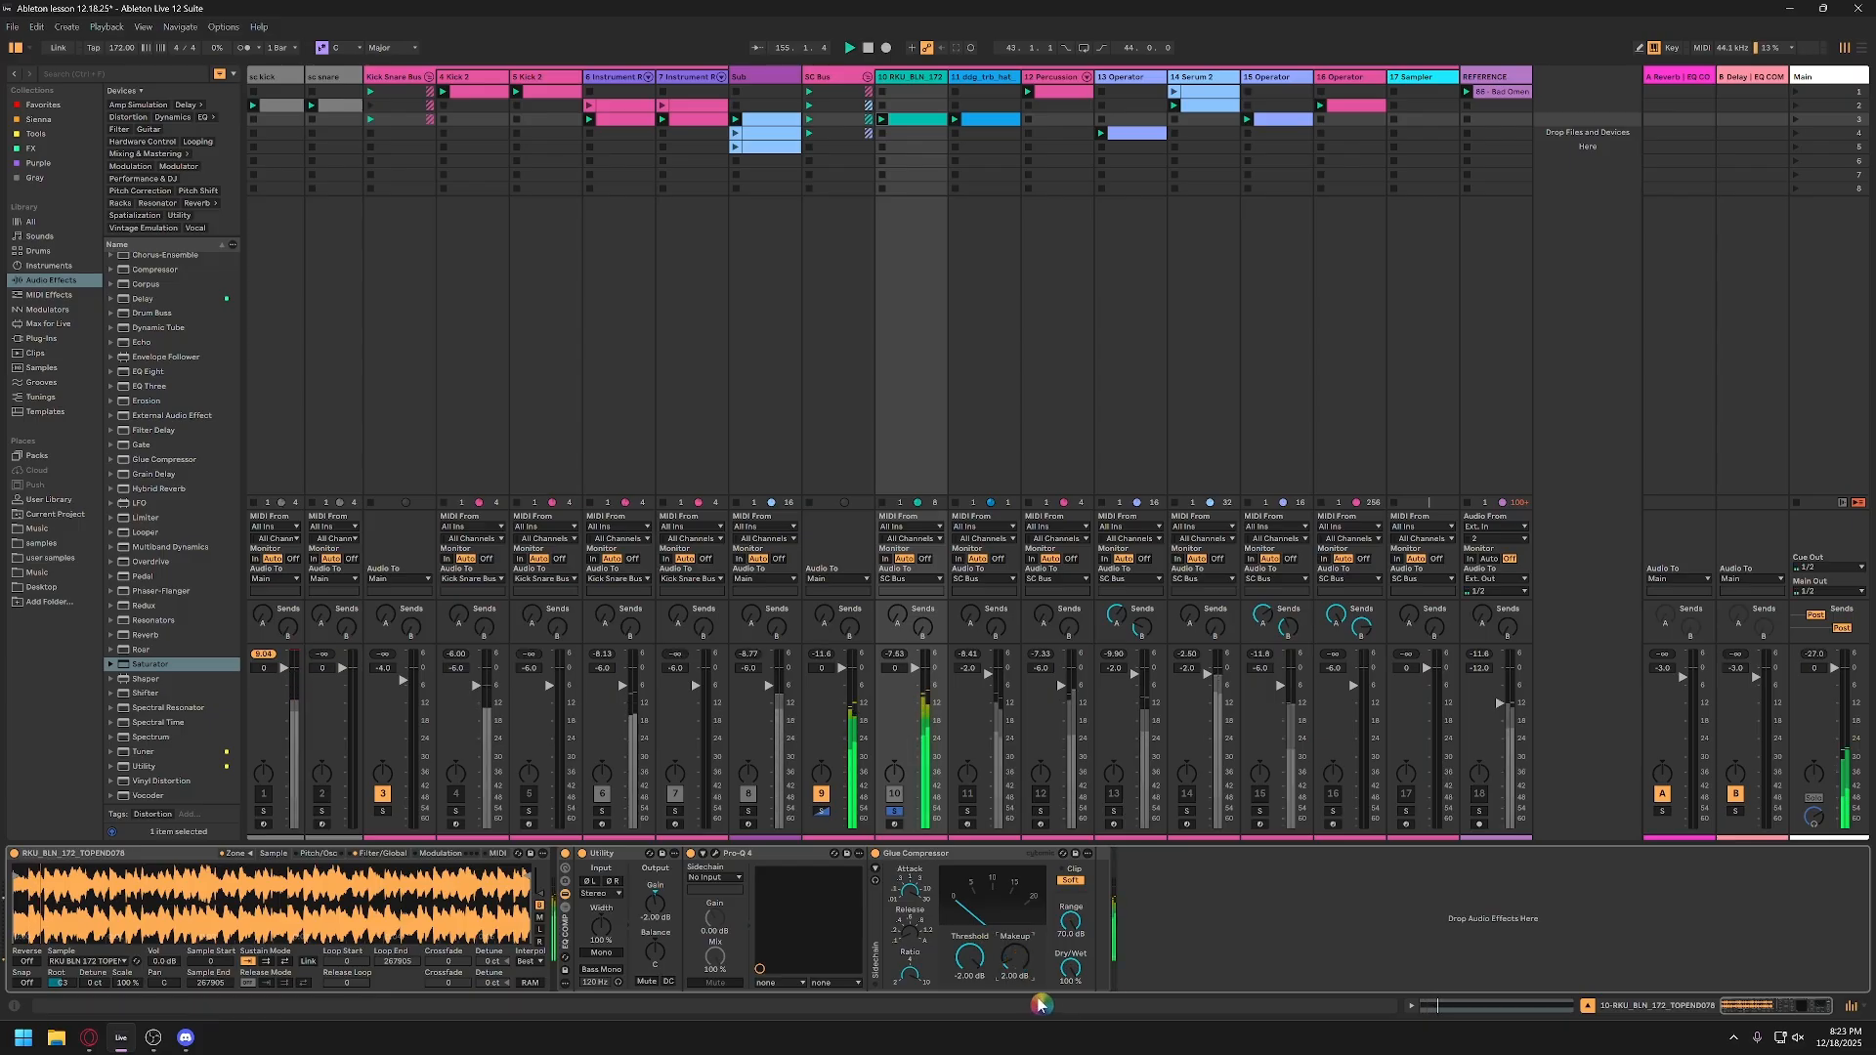
key("Up")
key("Up")
key("Up")
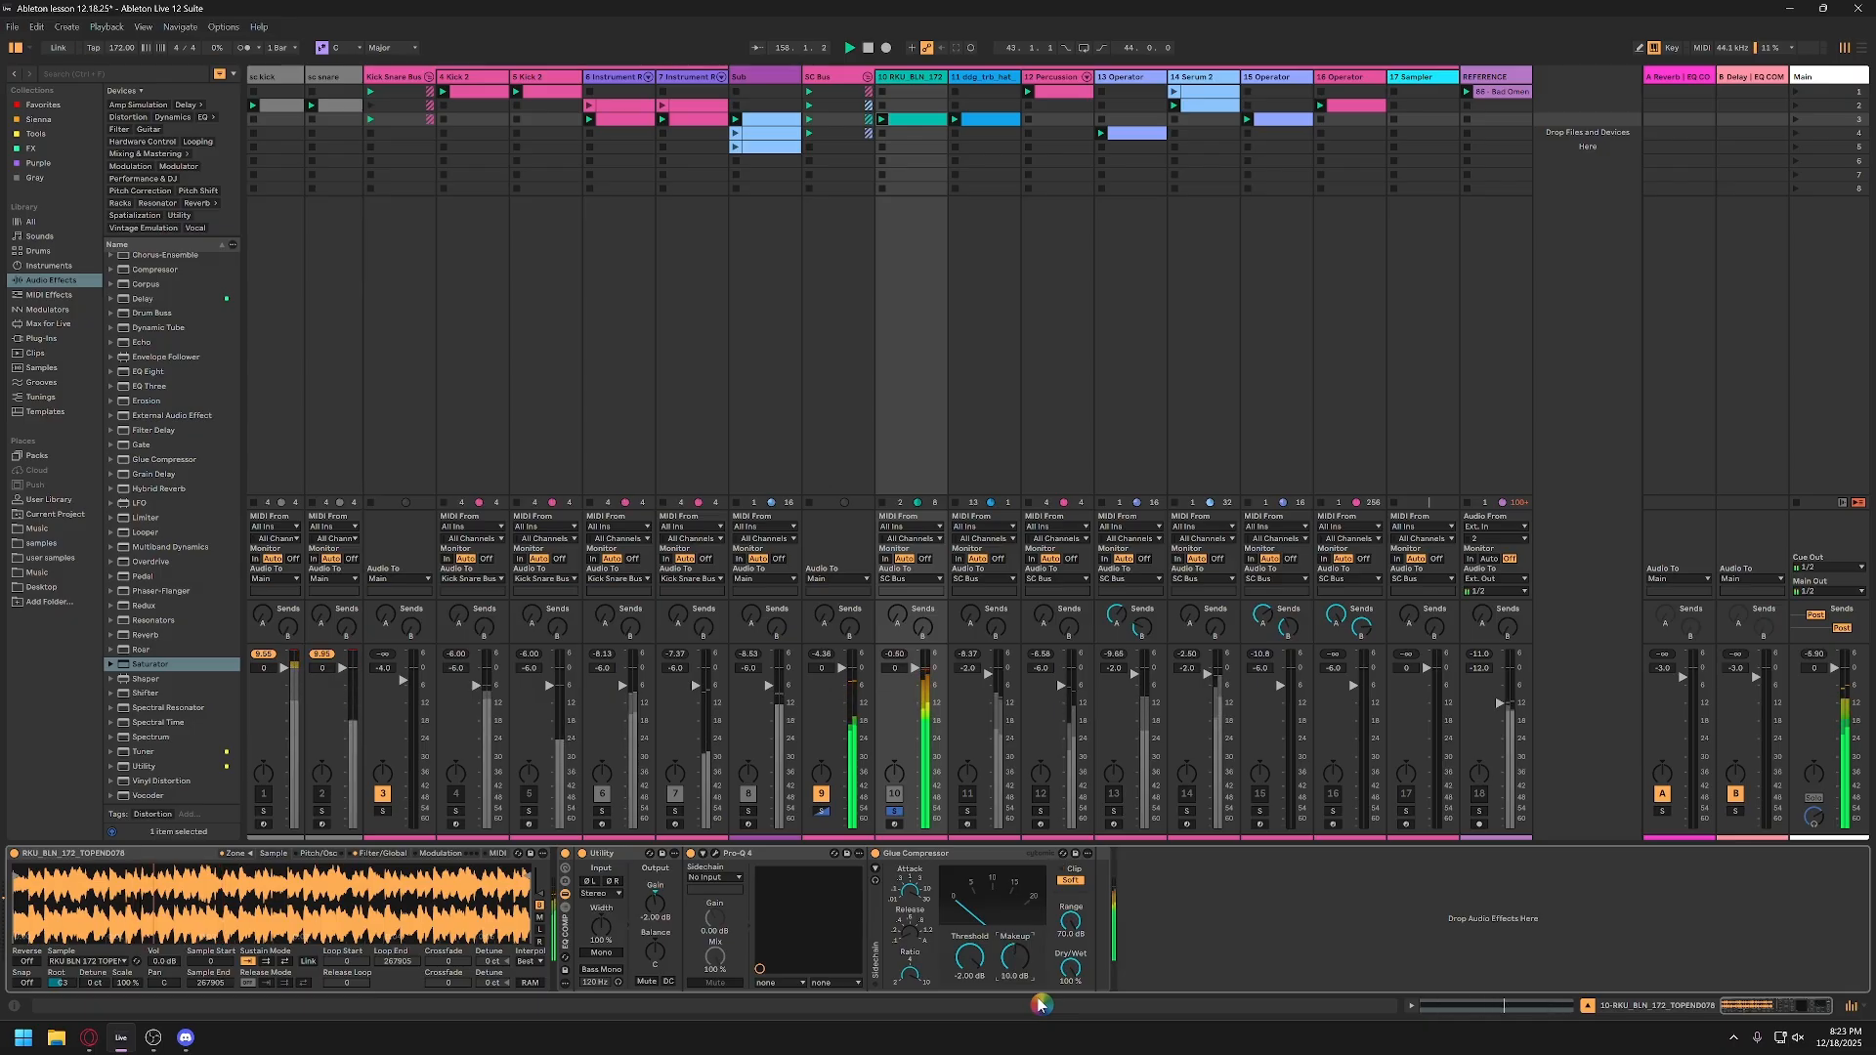
key("Down")
key("Down")
key("Down")
key("Down")
key("Down")
key("Down")
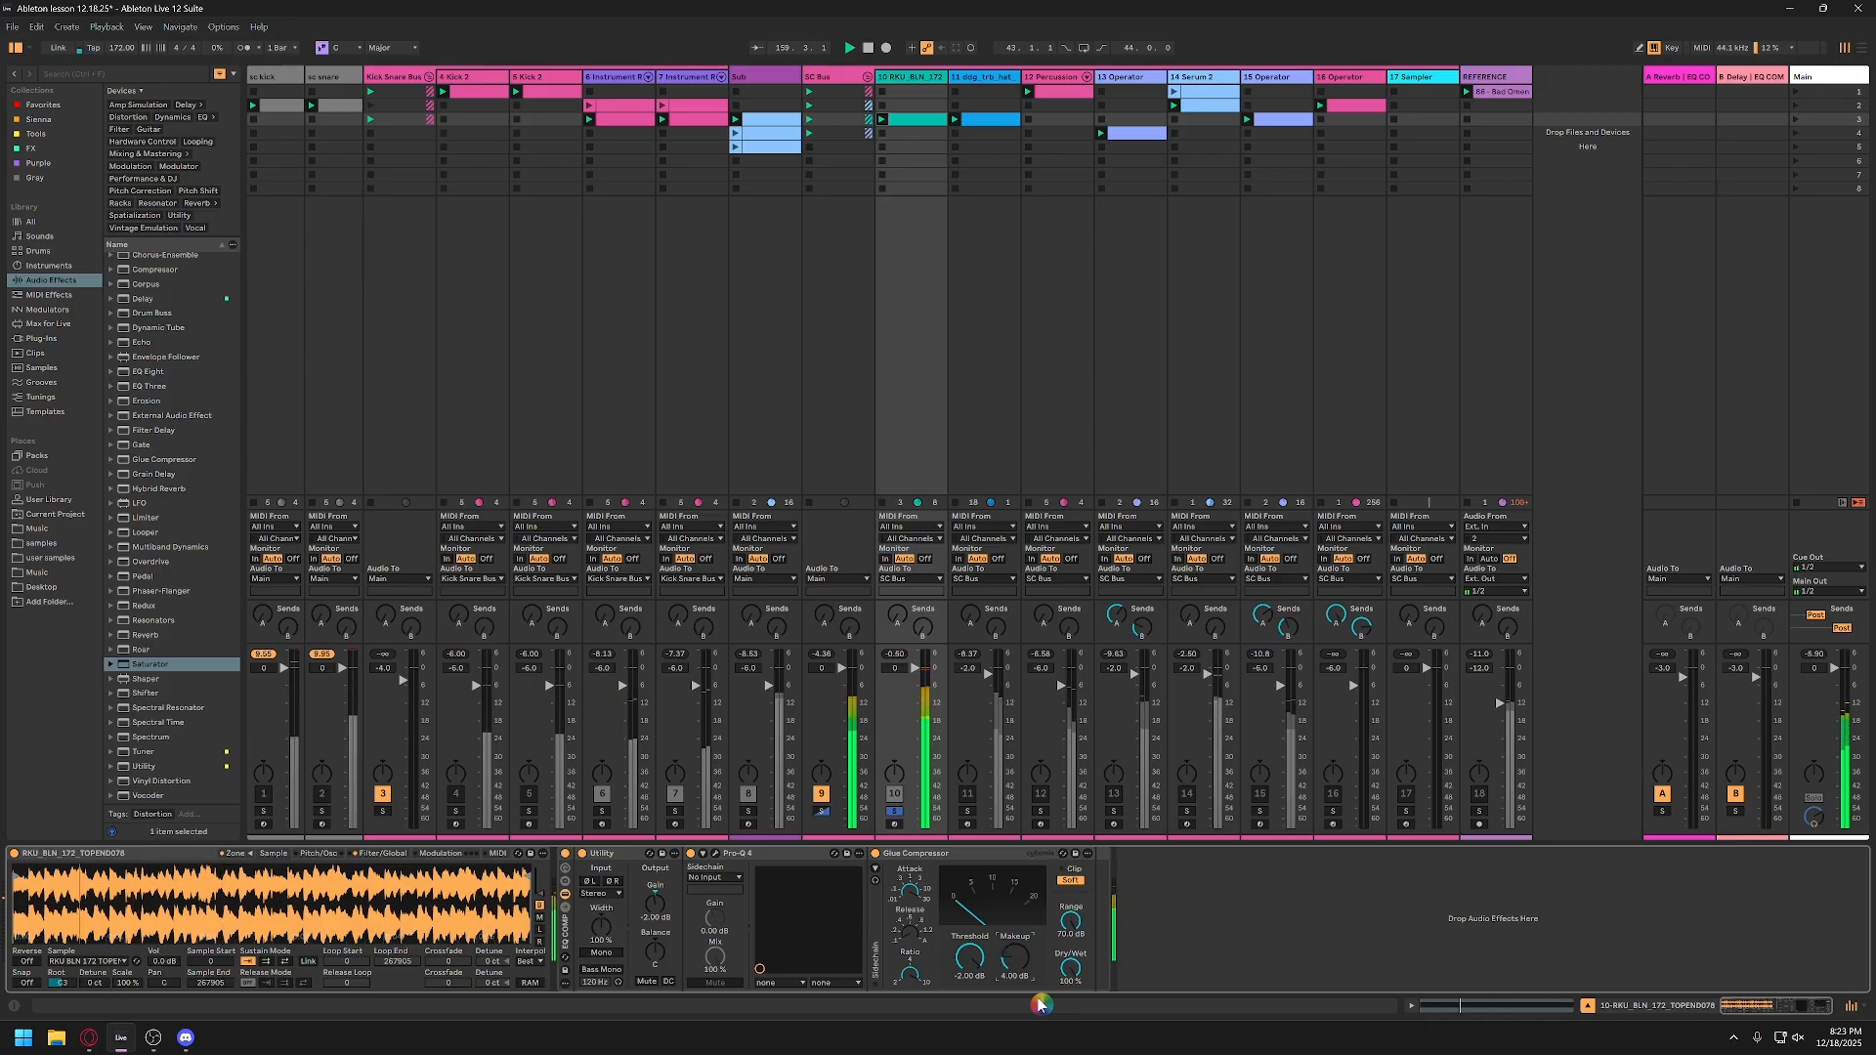
Step: Unsolo track 10 and loop only the first C3 note in track 11's hat clip
left_click(897, 813)
left_click(918, 83)
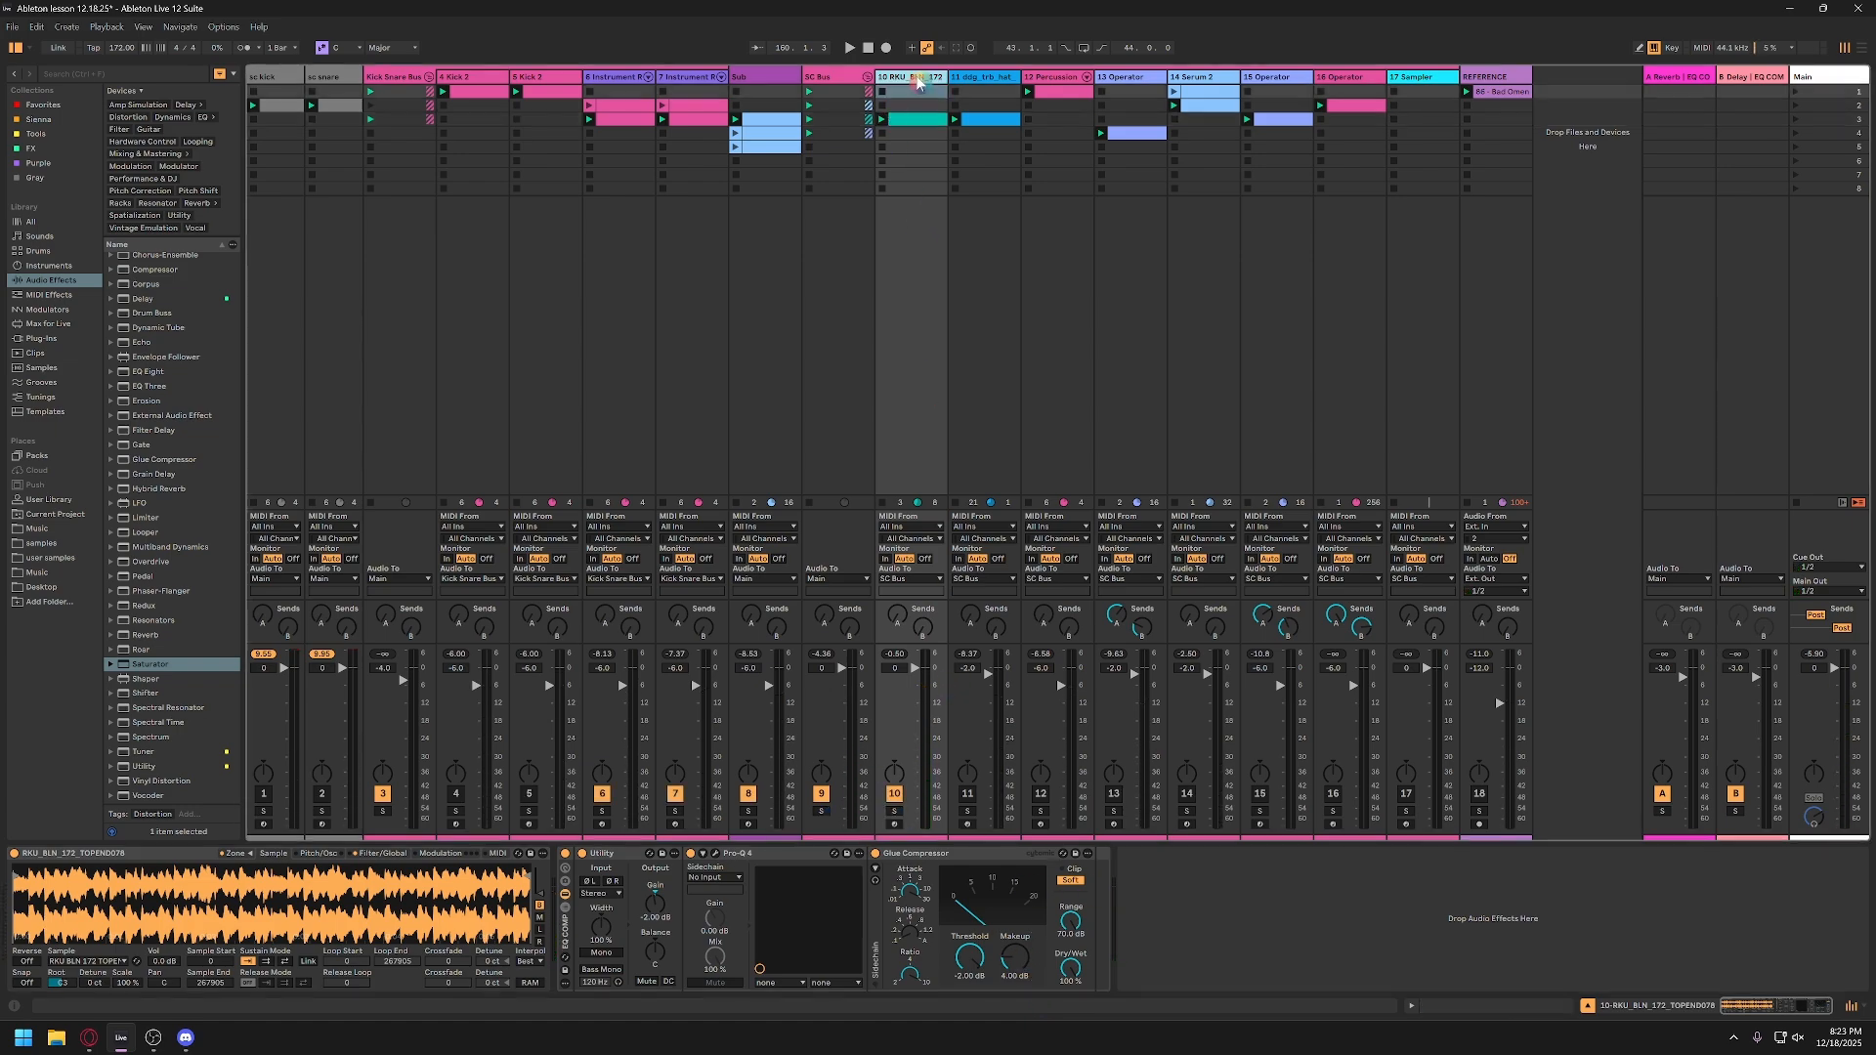
left_click(989, 81)
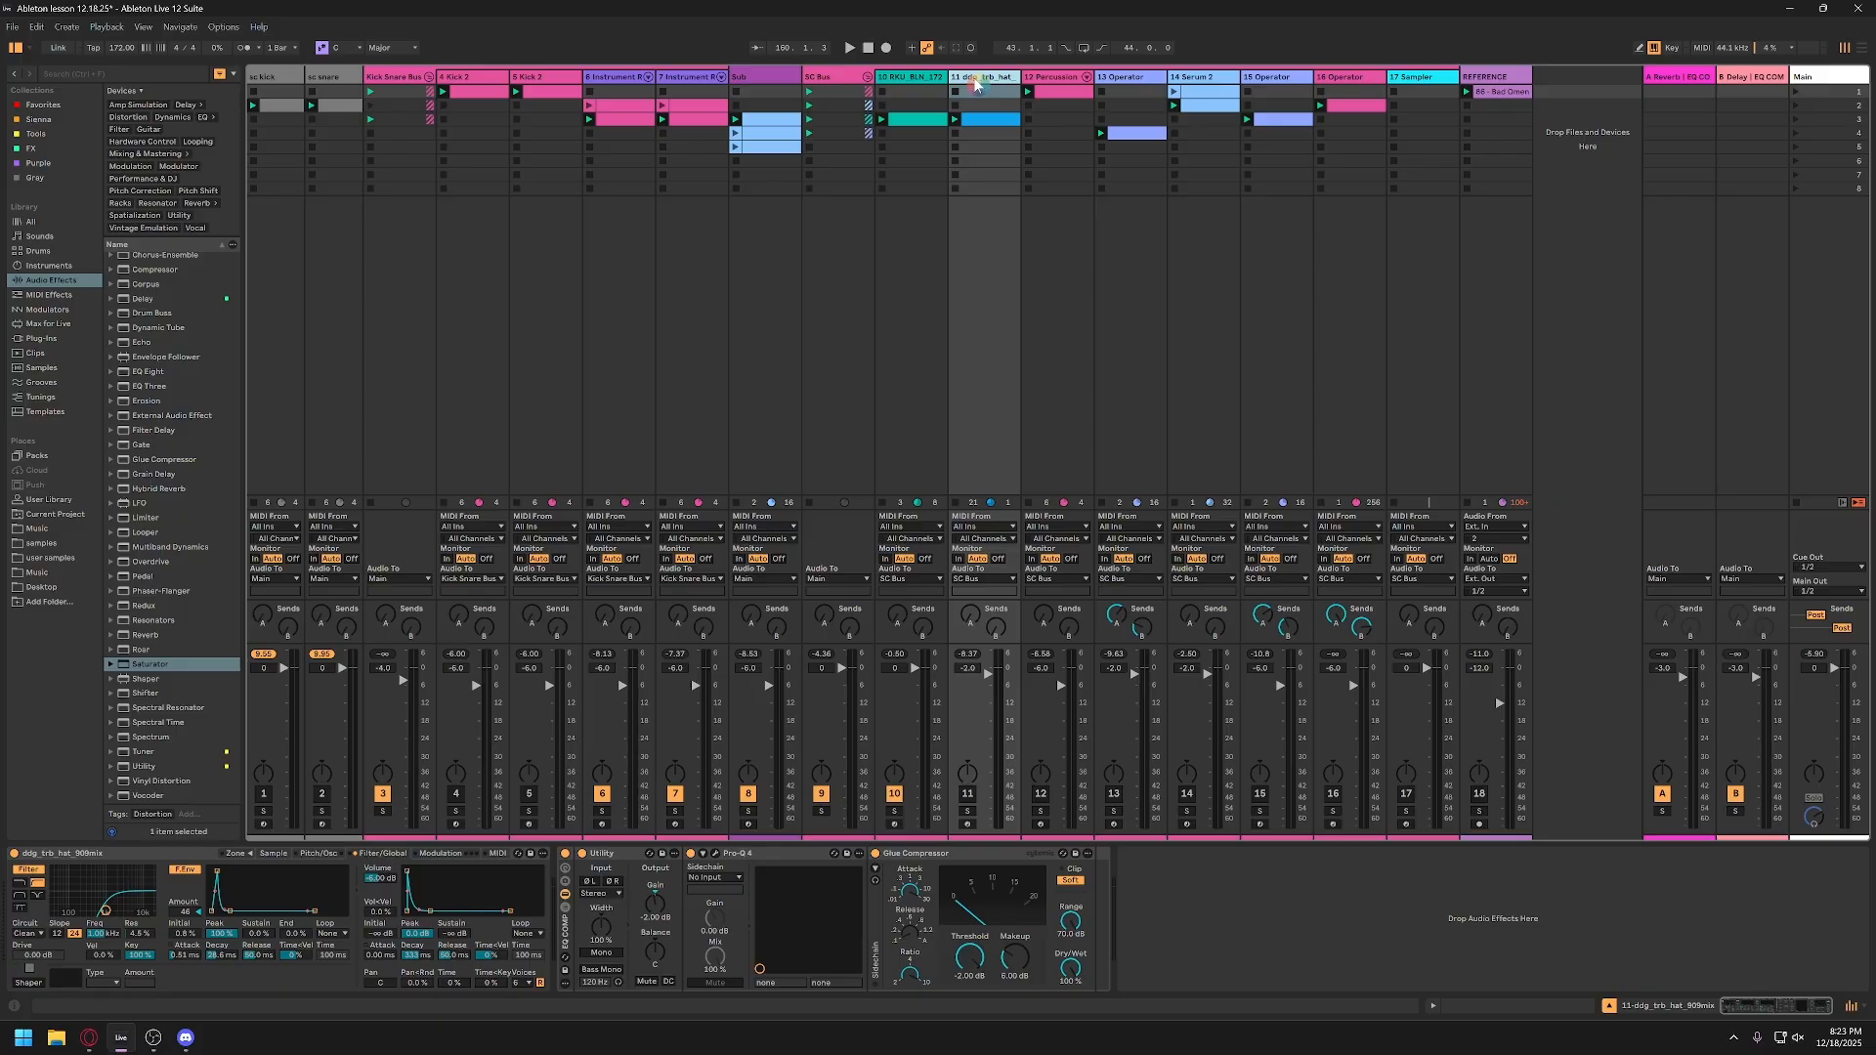
left_click(990, 124)
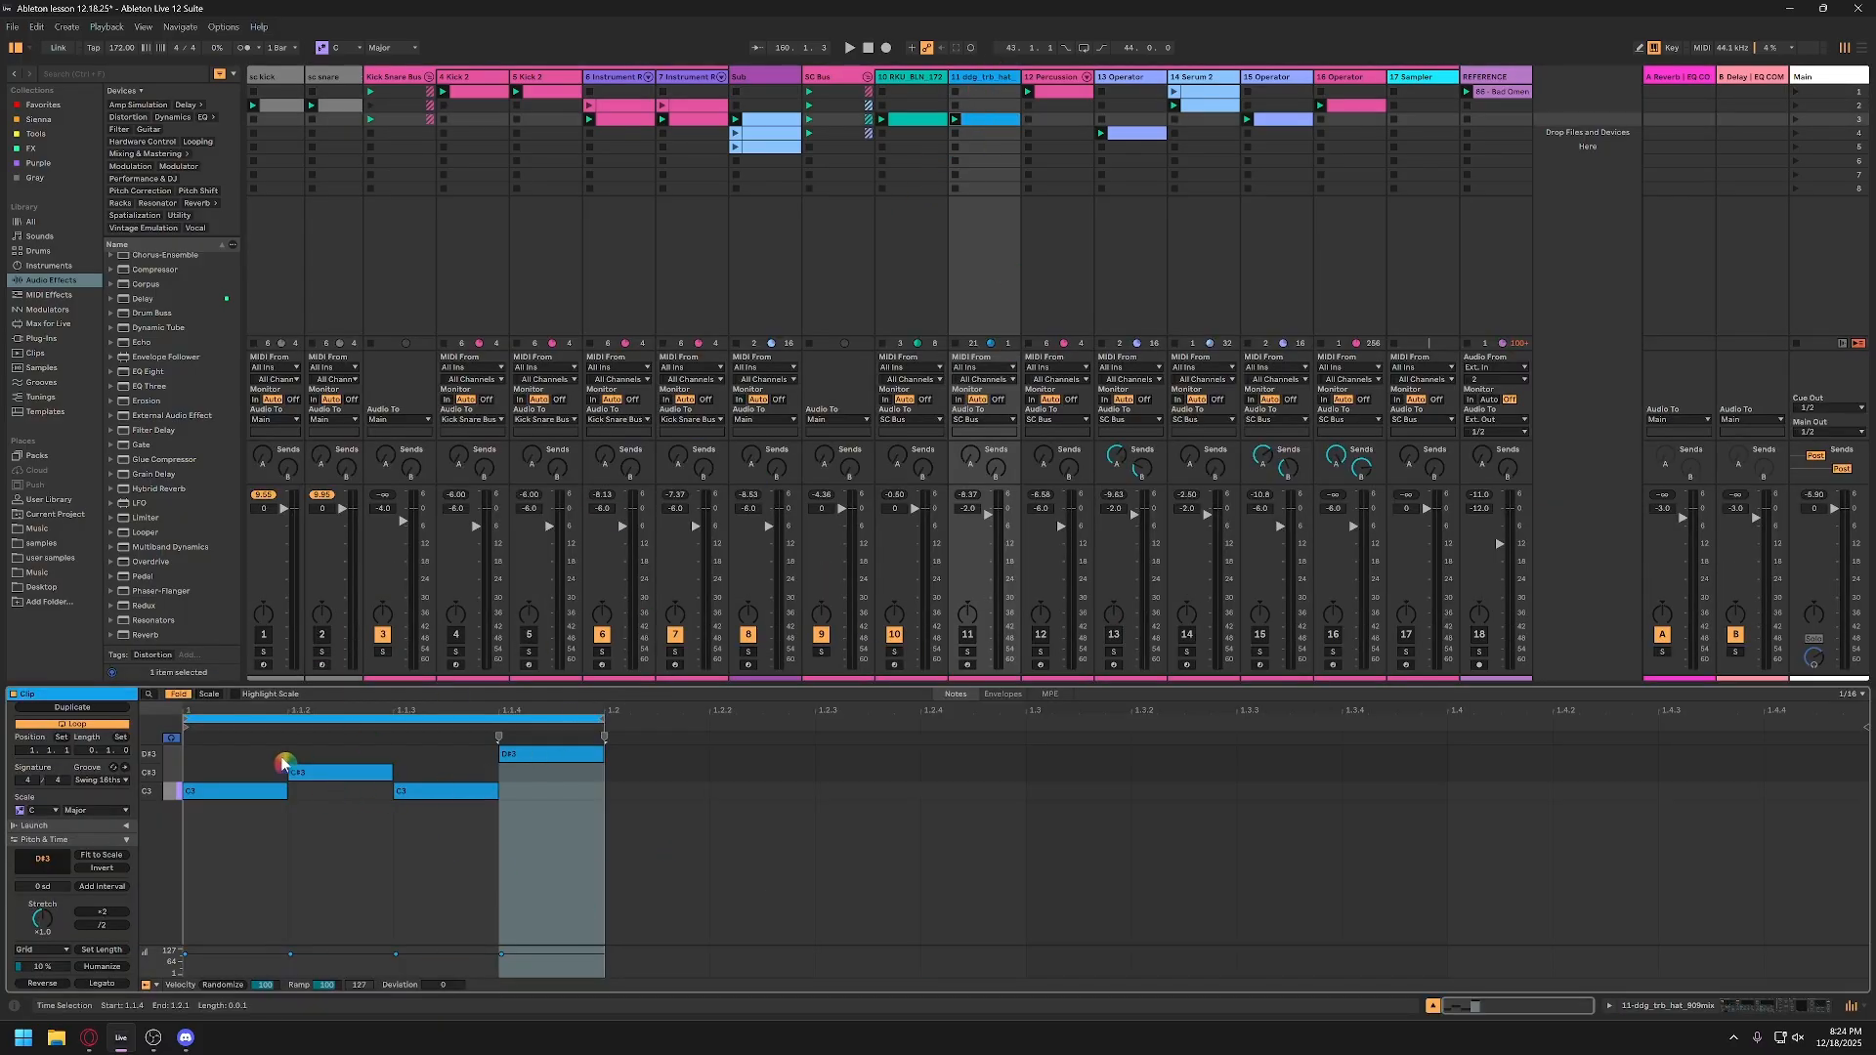
left_click(253, 797)
key("ctrl+l")
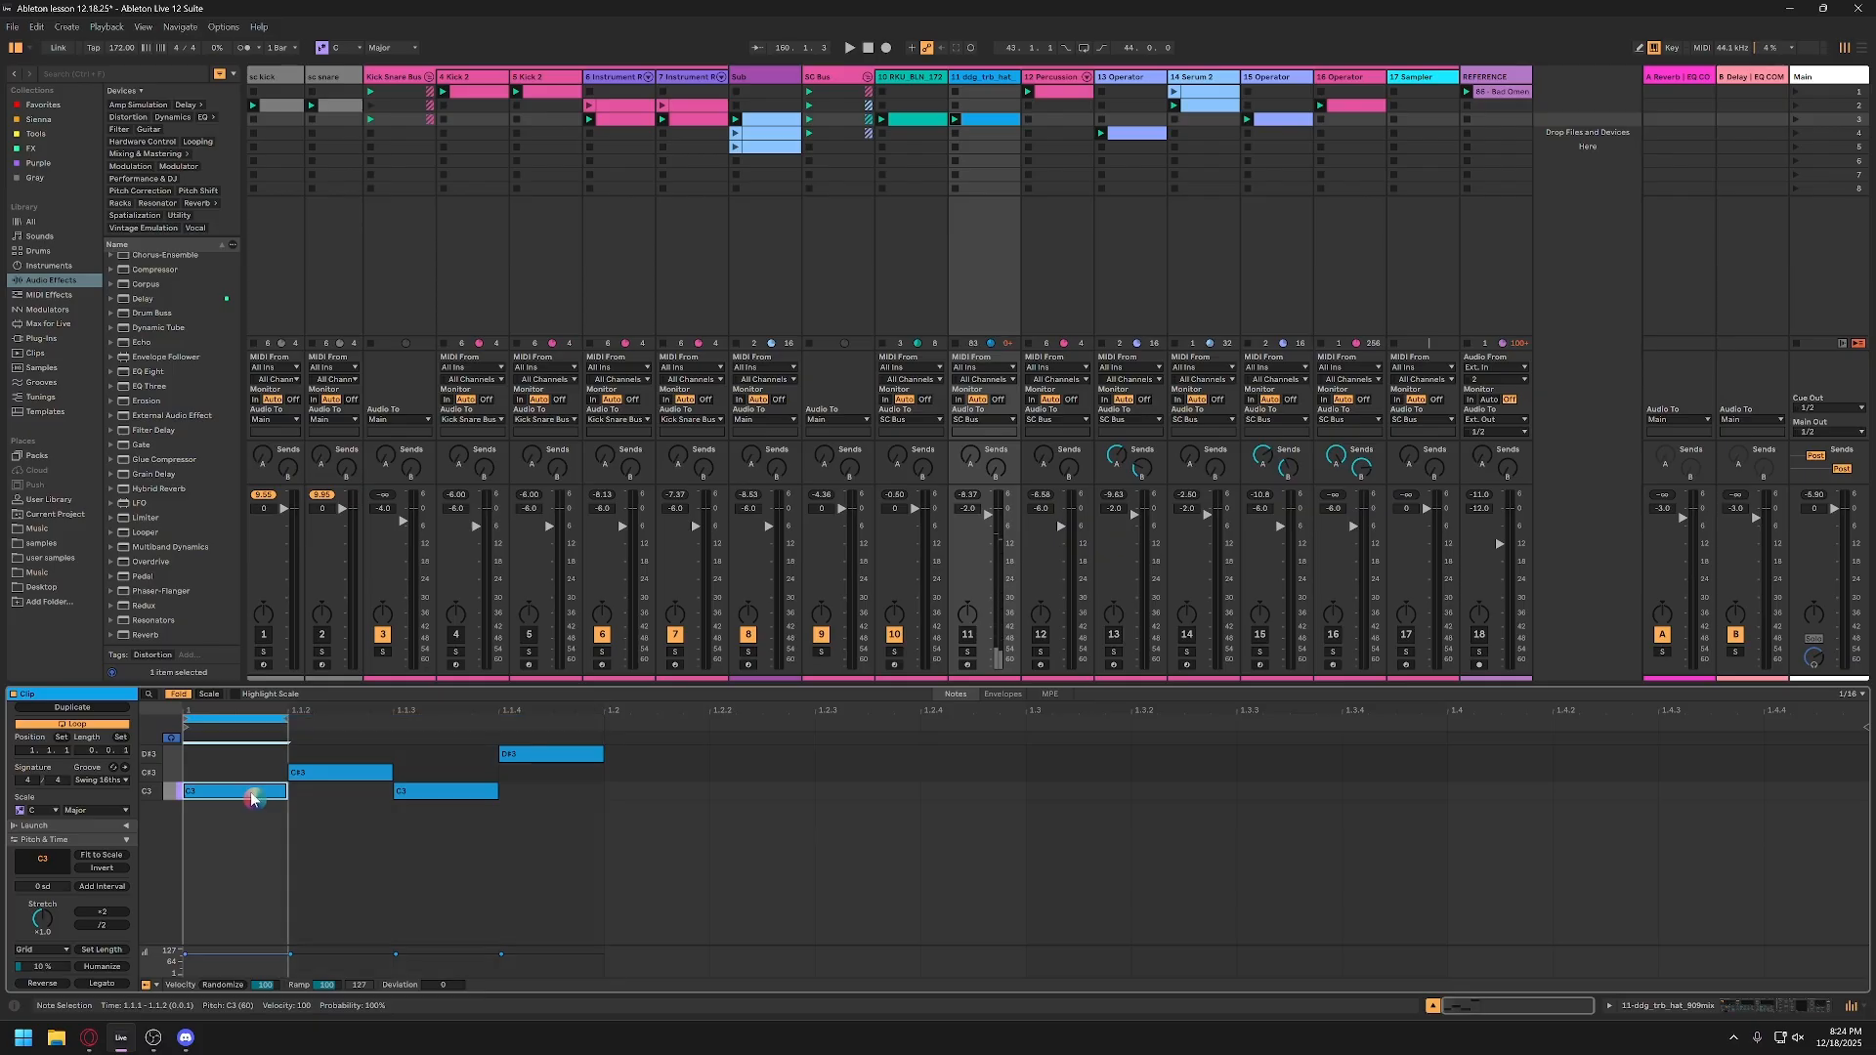
Step: Audition the looped hat with track 11 soloed and show the waveform in its Sampler
key("space")
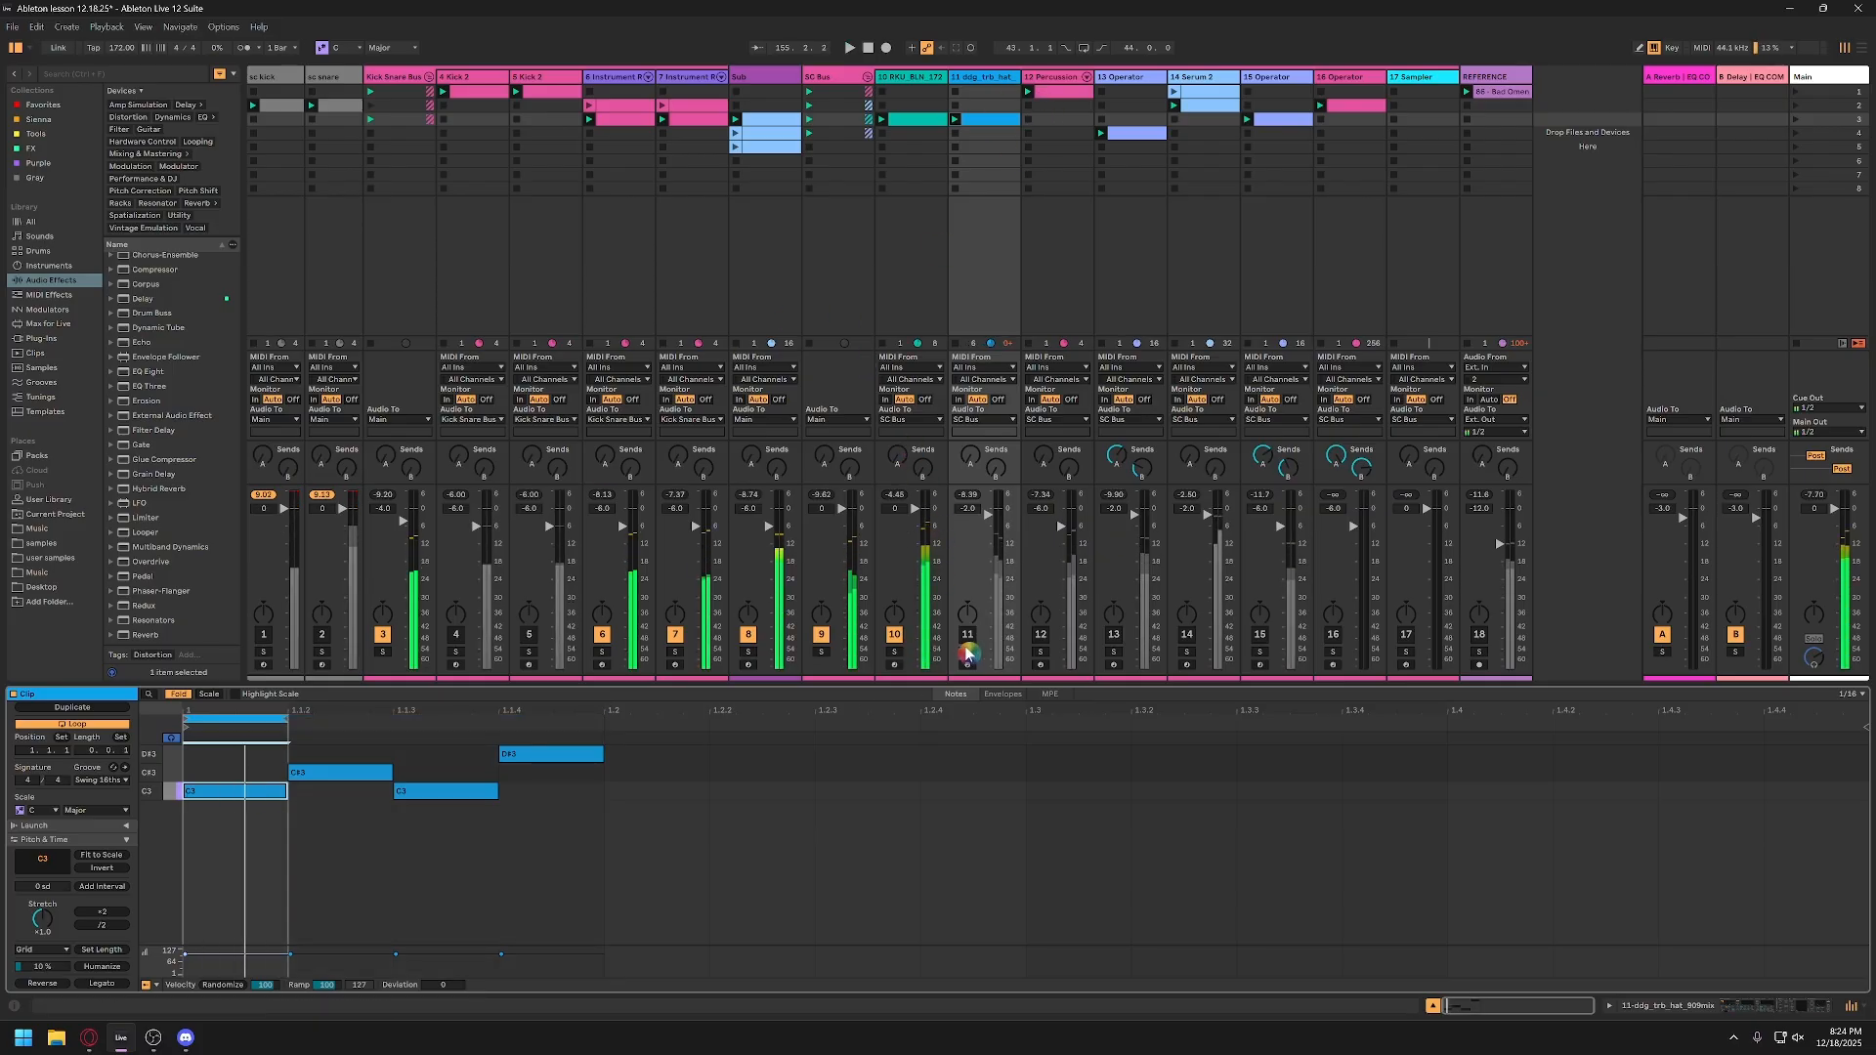
left_click(898, 638)
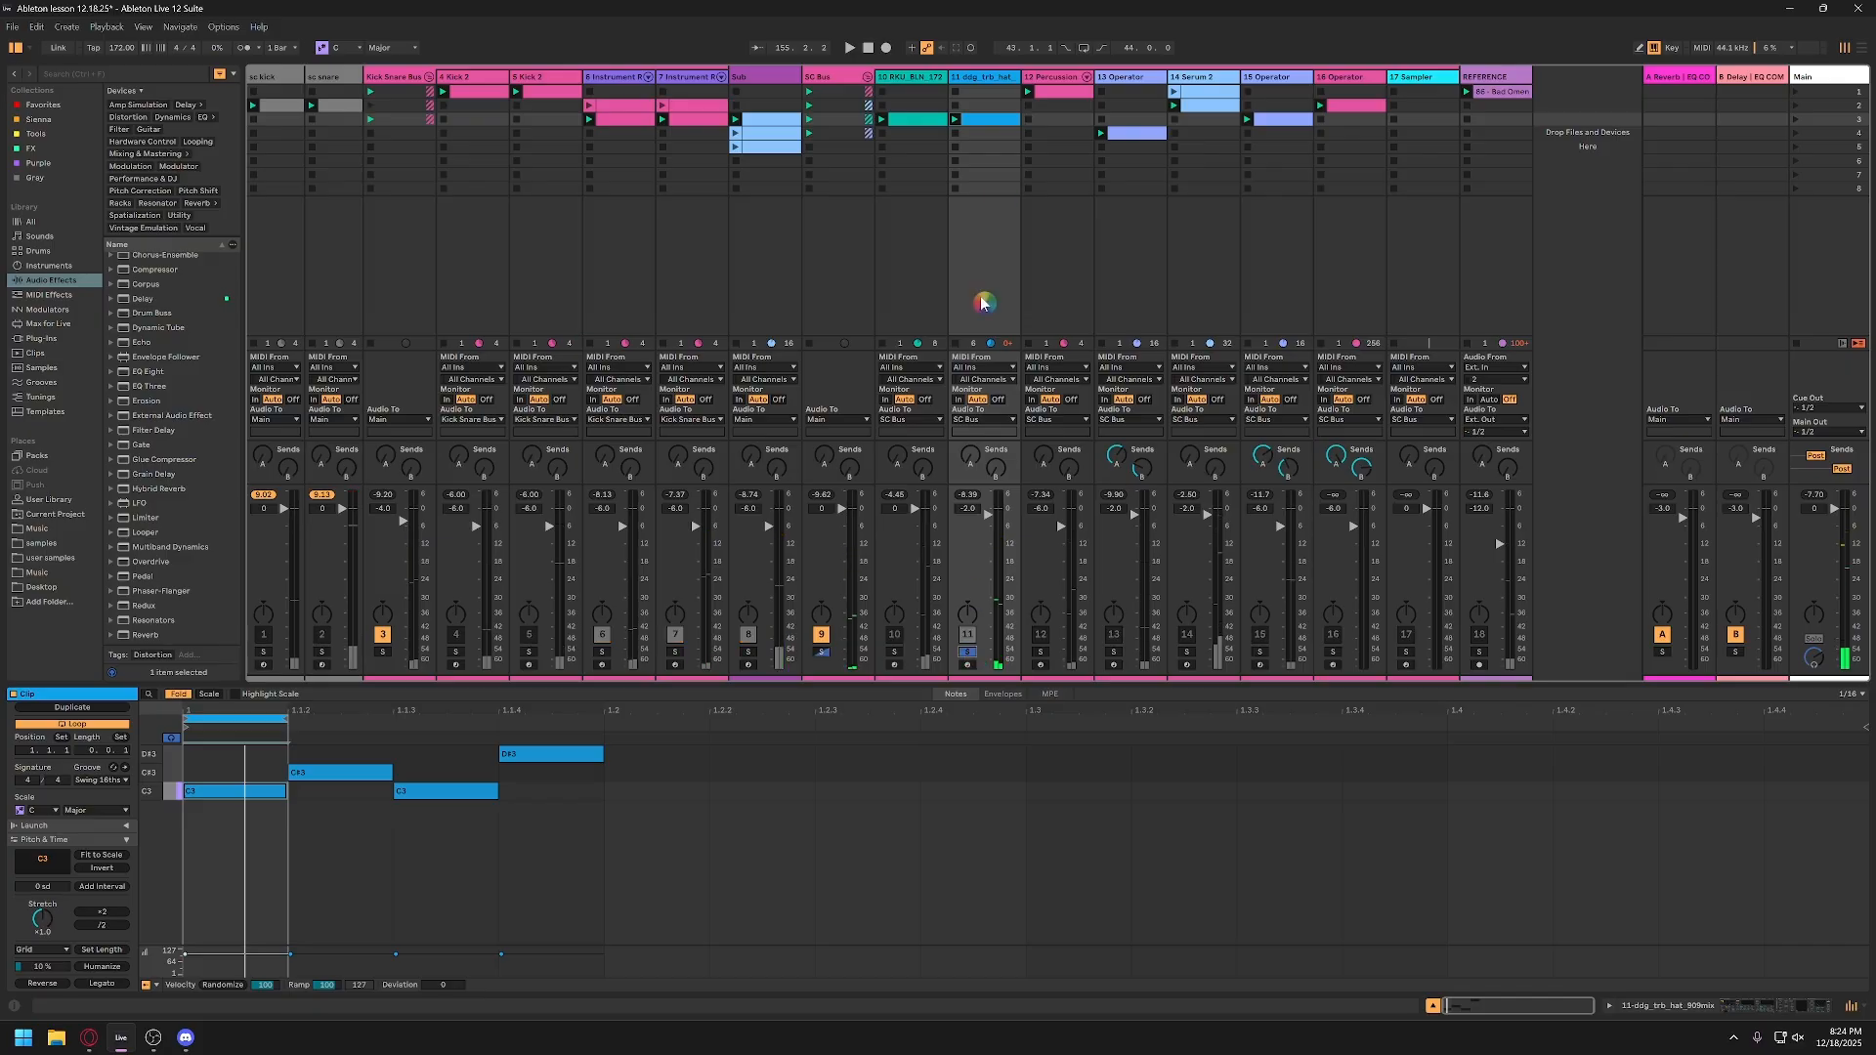
left_click(994, 80)
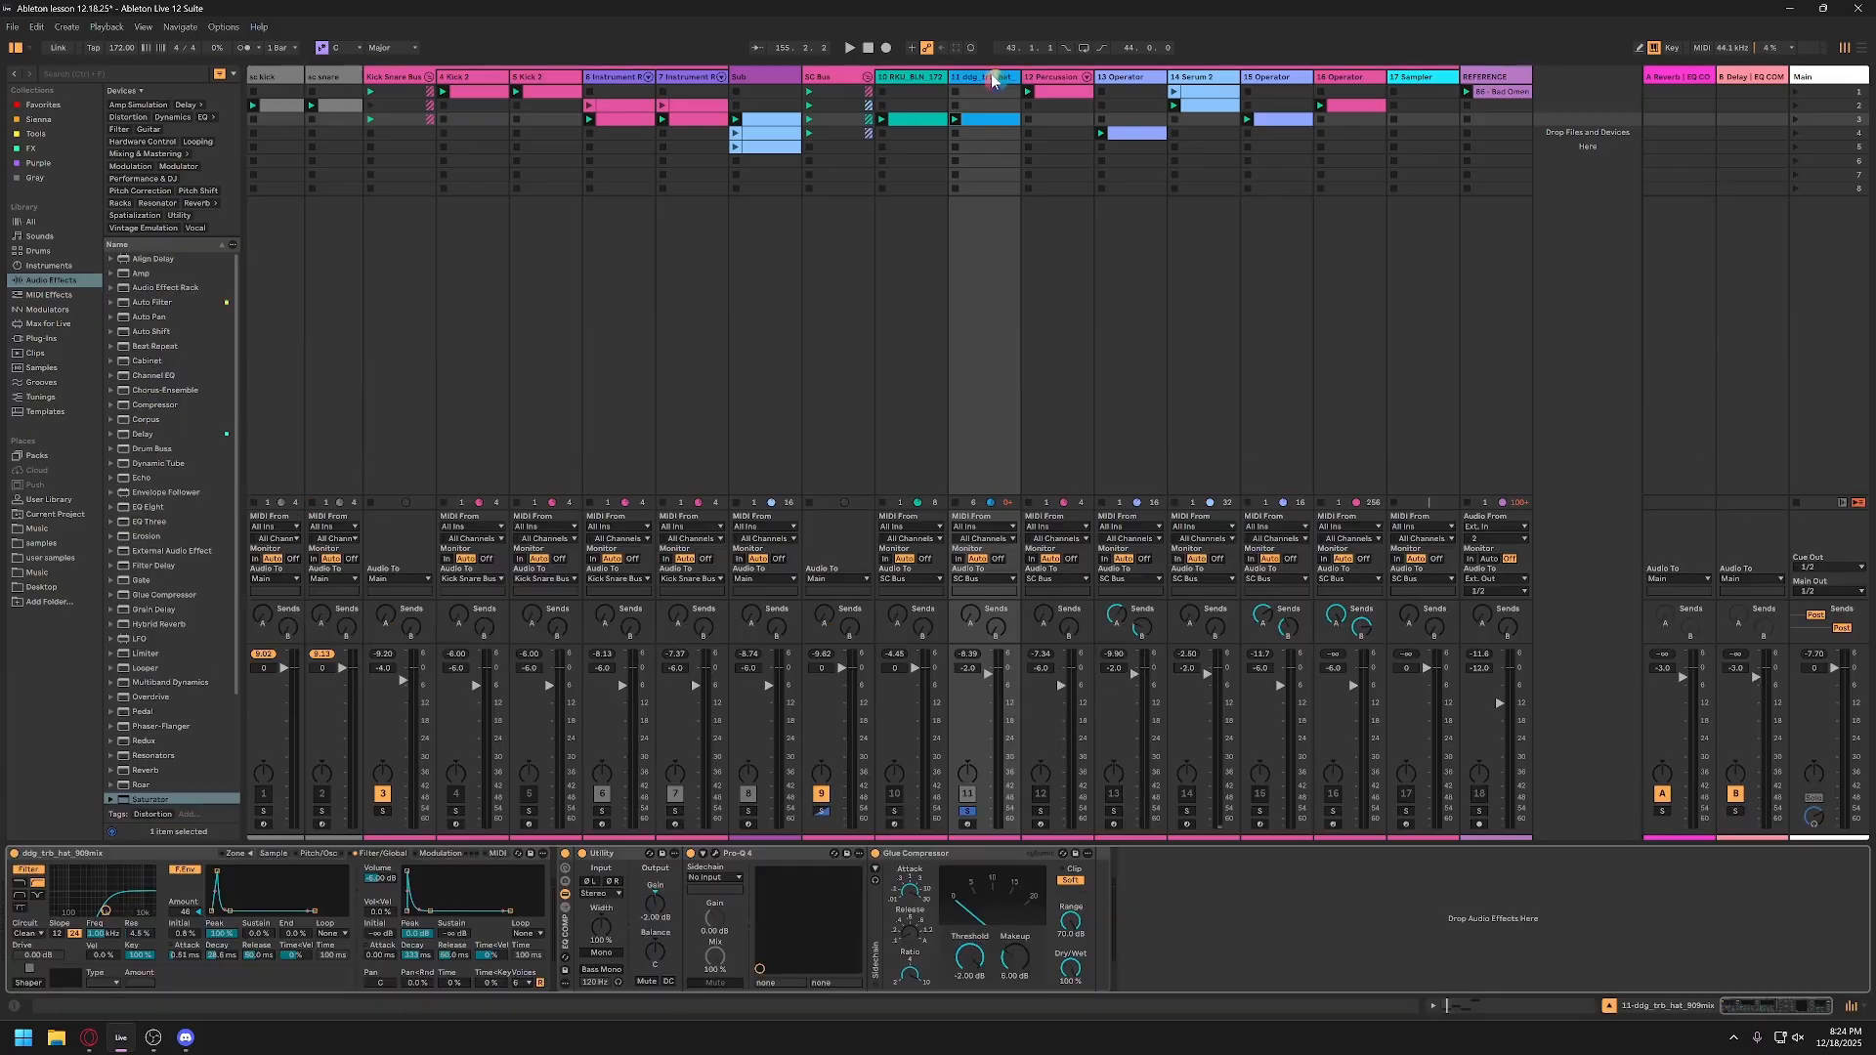
left_click(274, 853)
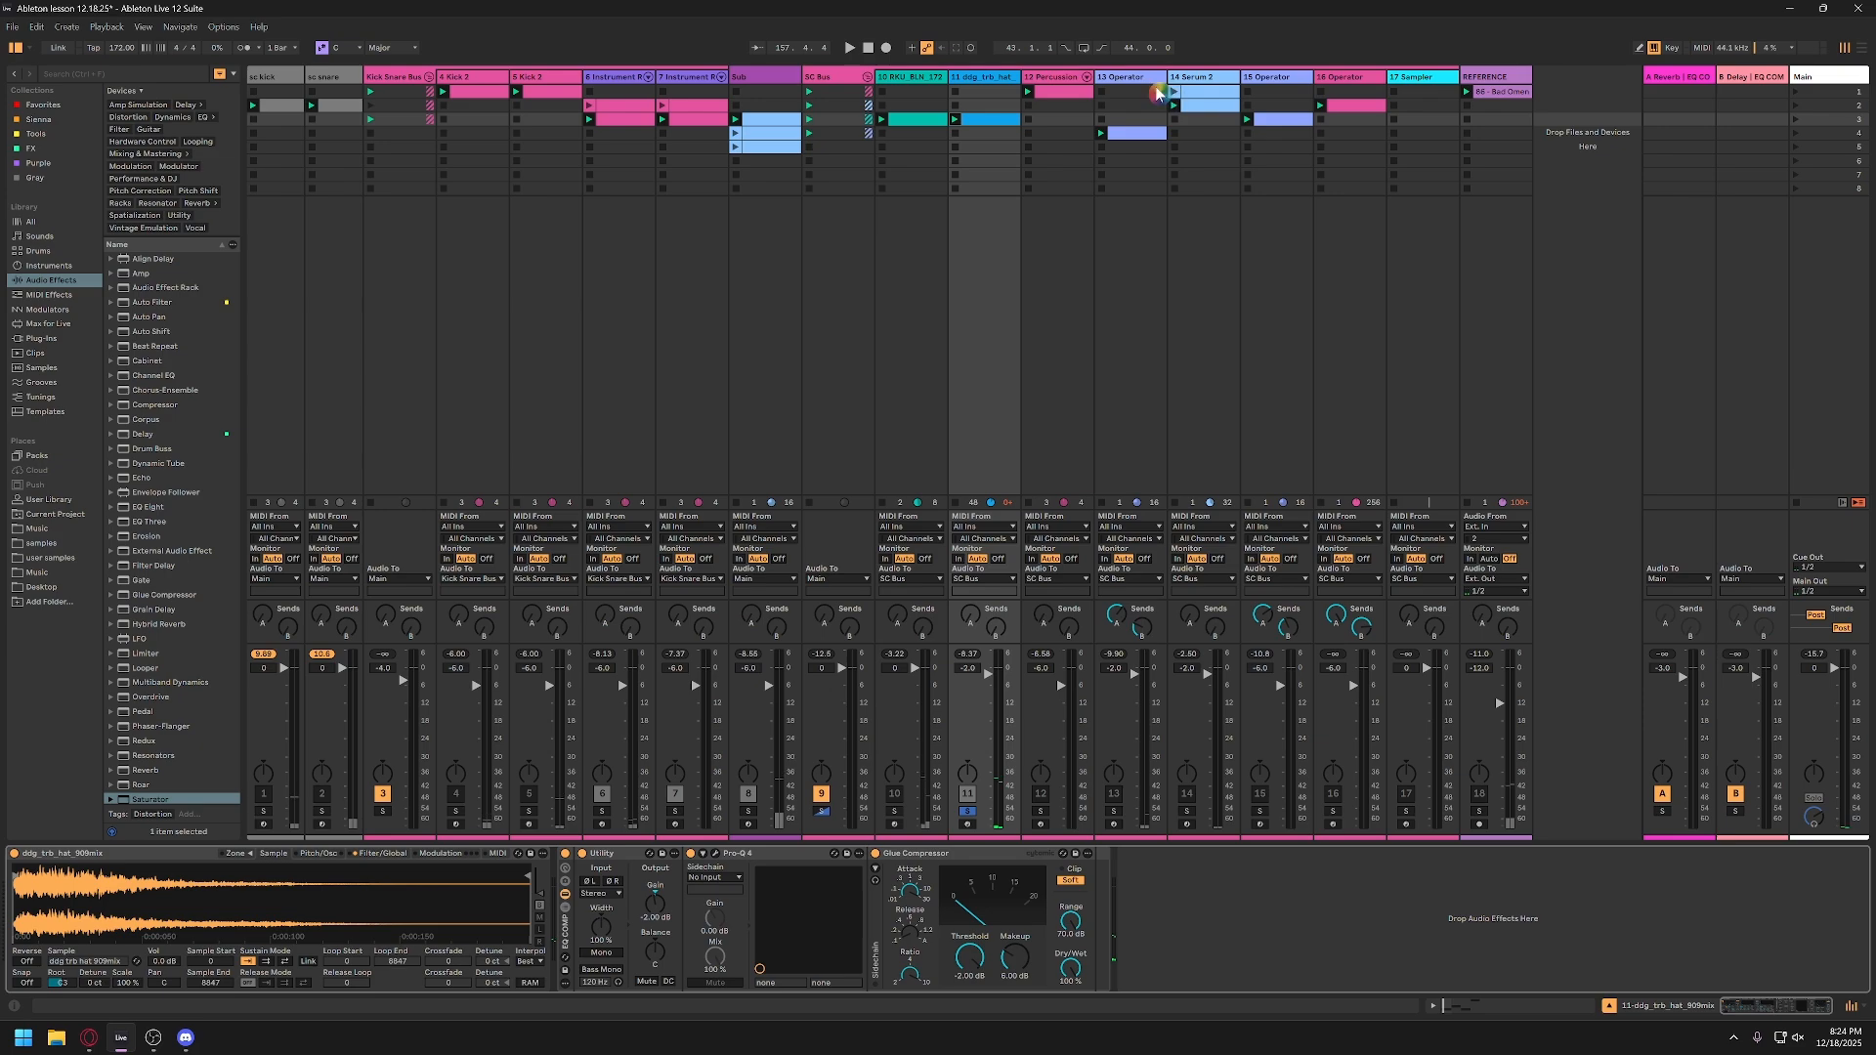
Step: Switch off the SC Bus rack holding the two sidechain compressors and return to track 11's devices
left_click(837, 78)
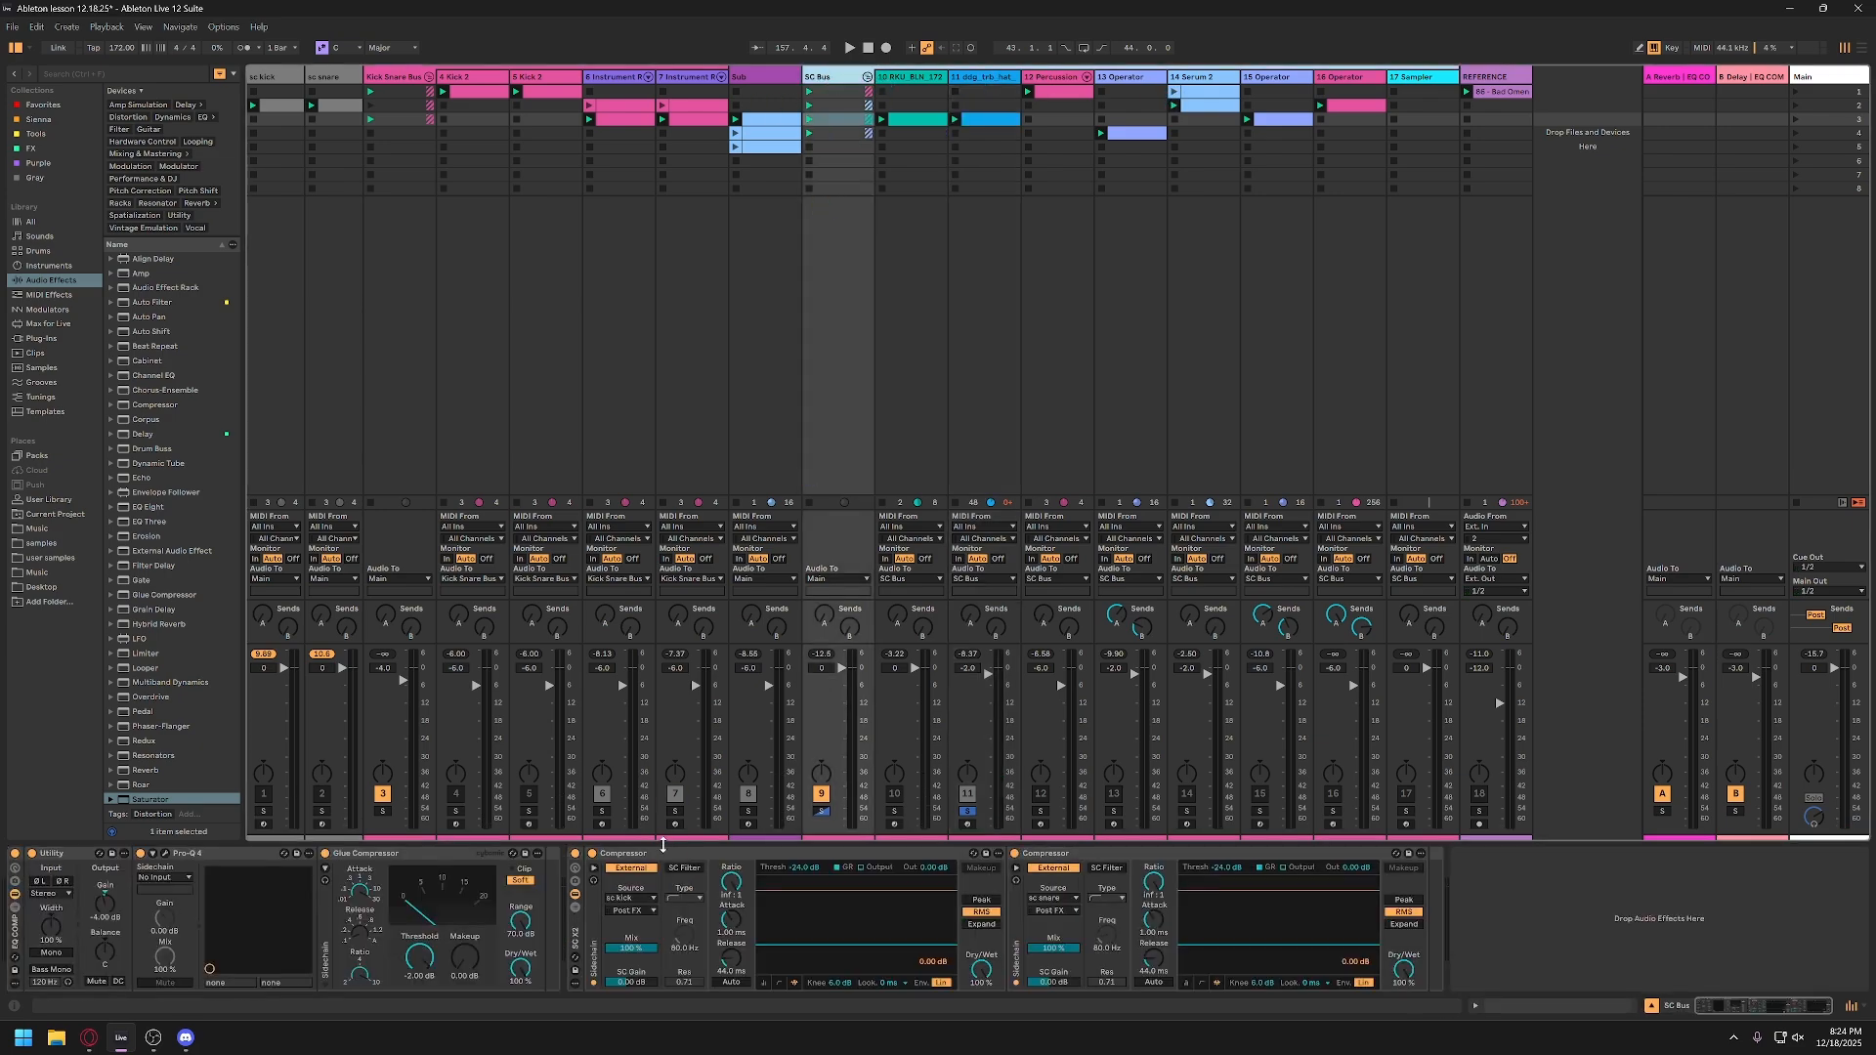
left_click(575, 854)
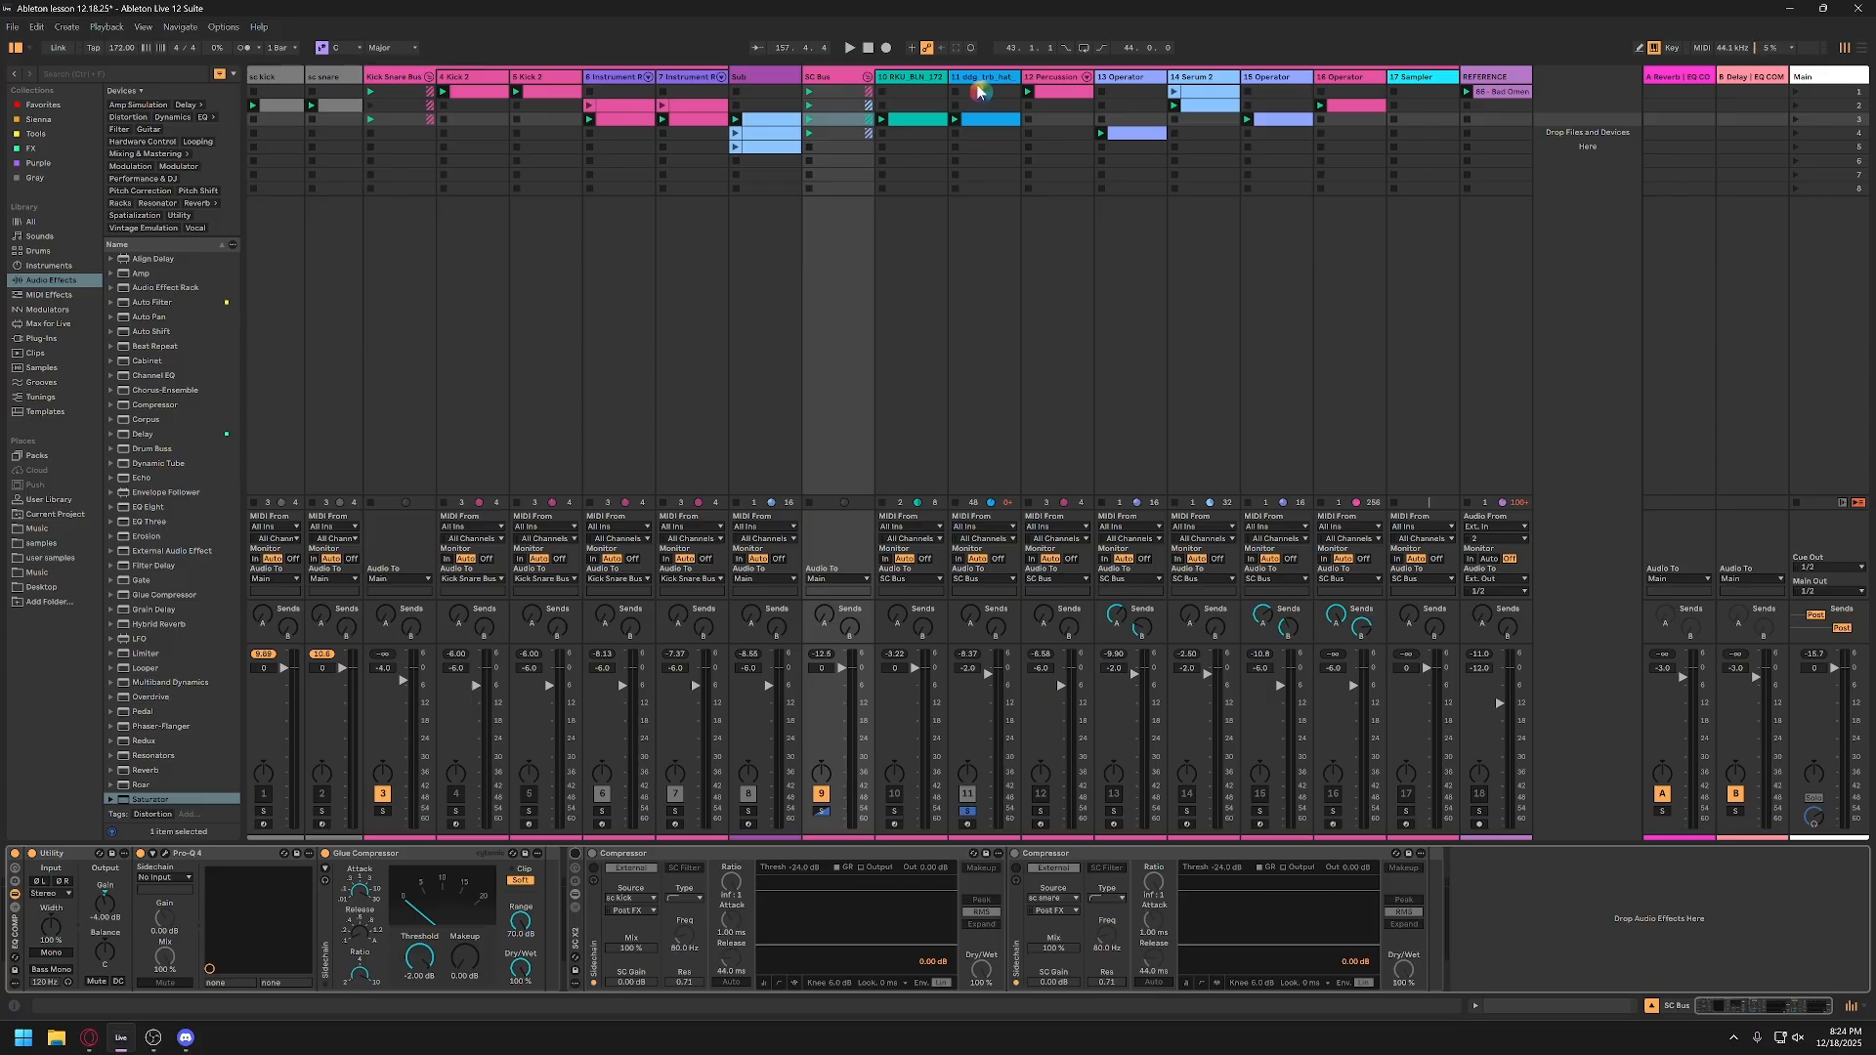
left_click(981, 90)
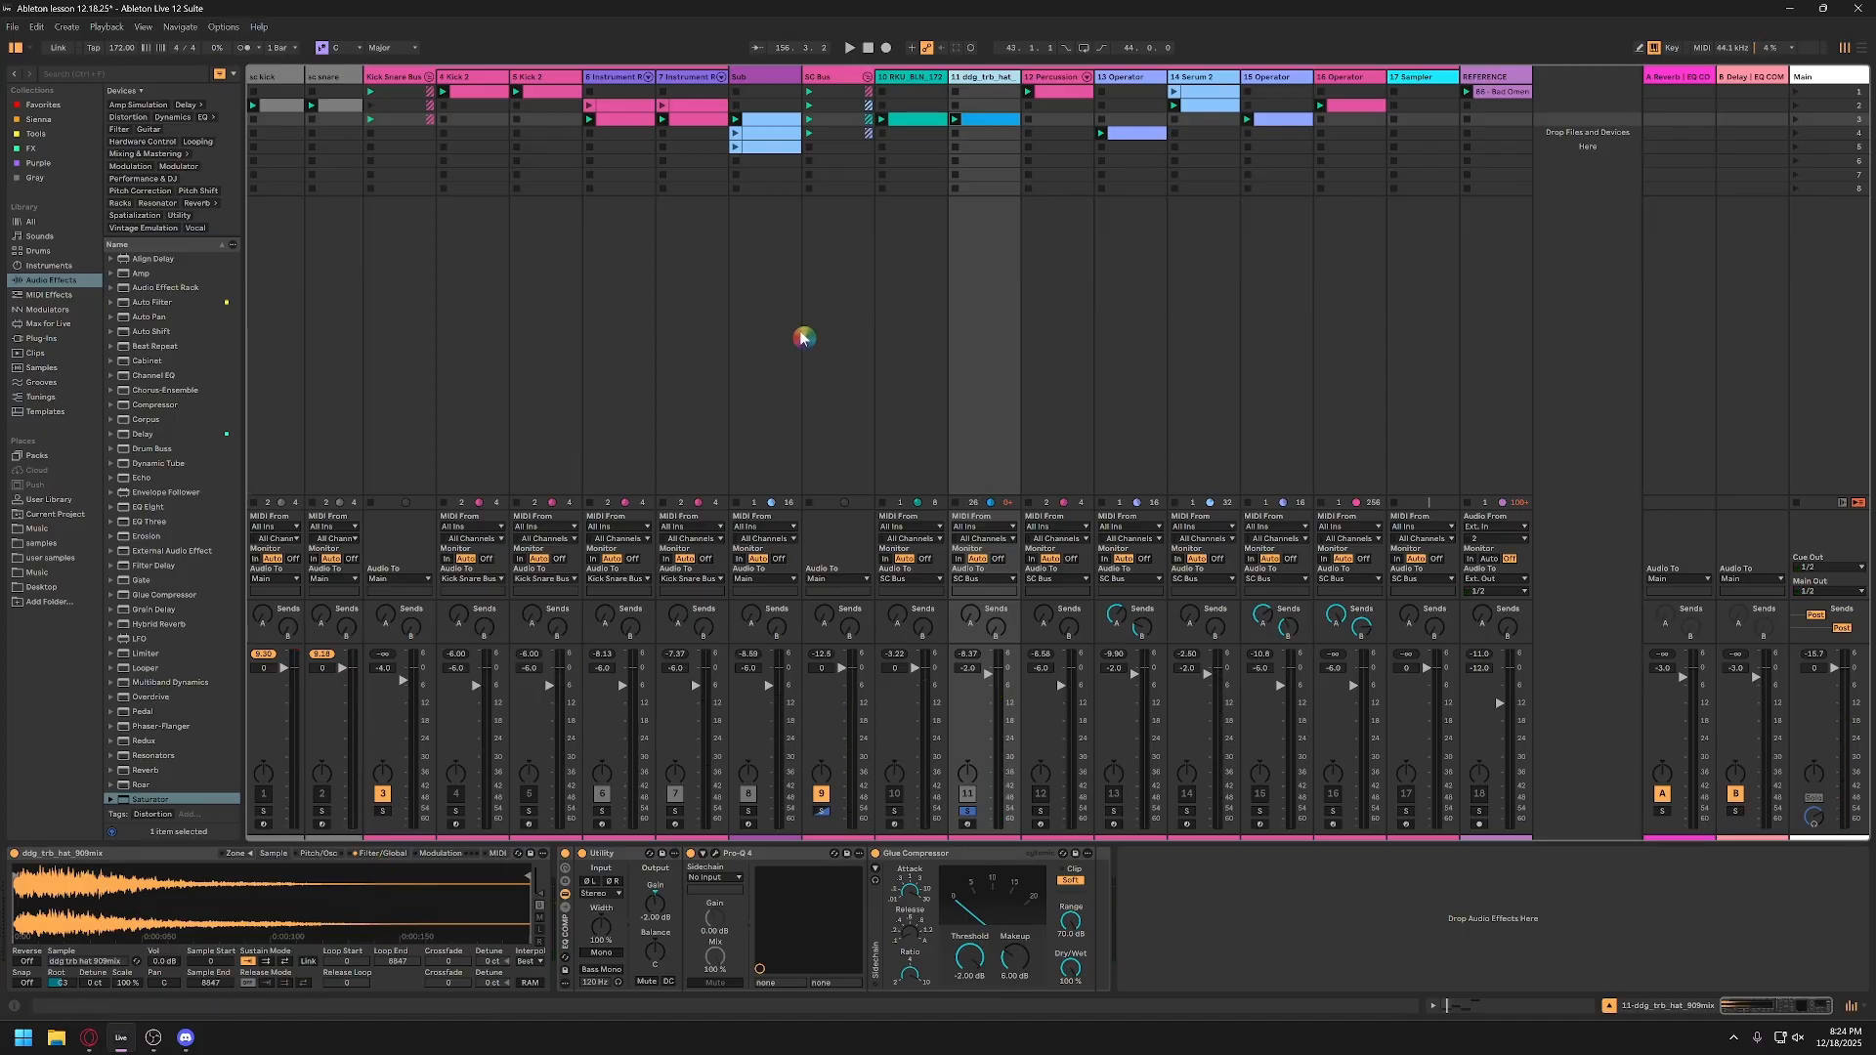
Step: Play track 11's hat clip and extend its loop from the first note to cover all four notes
double_click(980, 125)
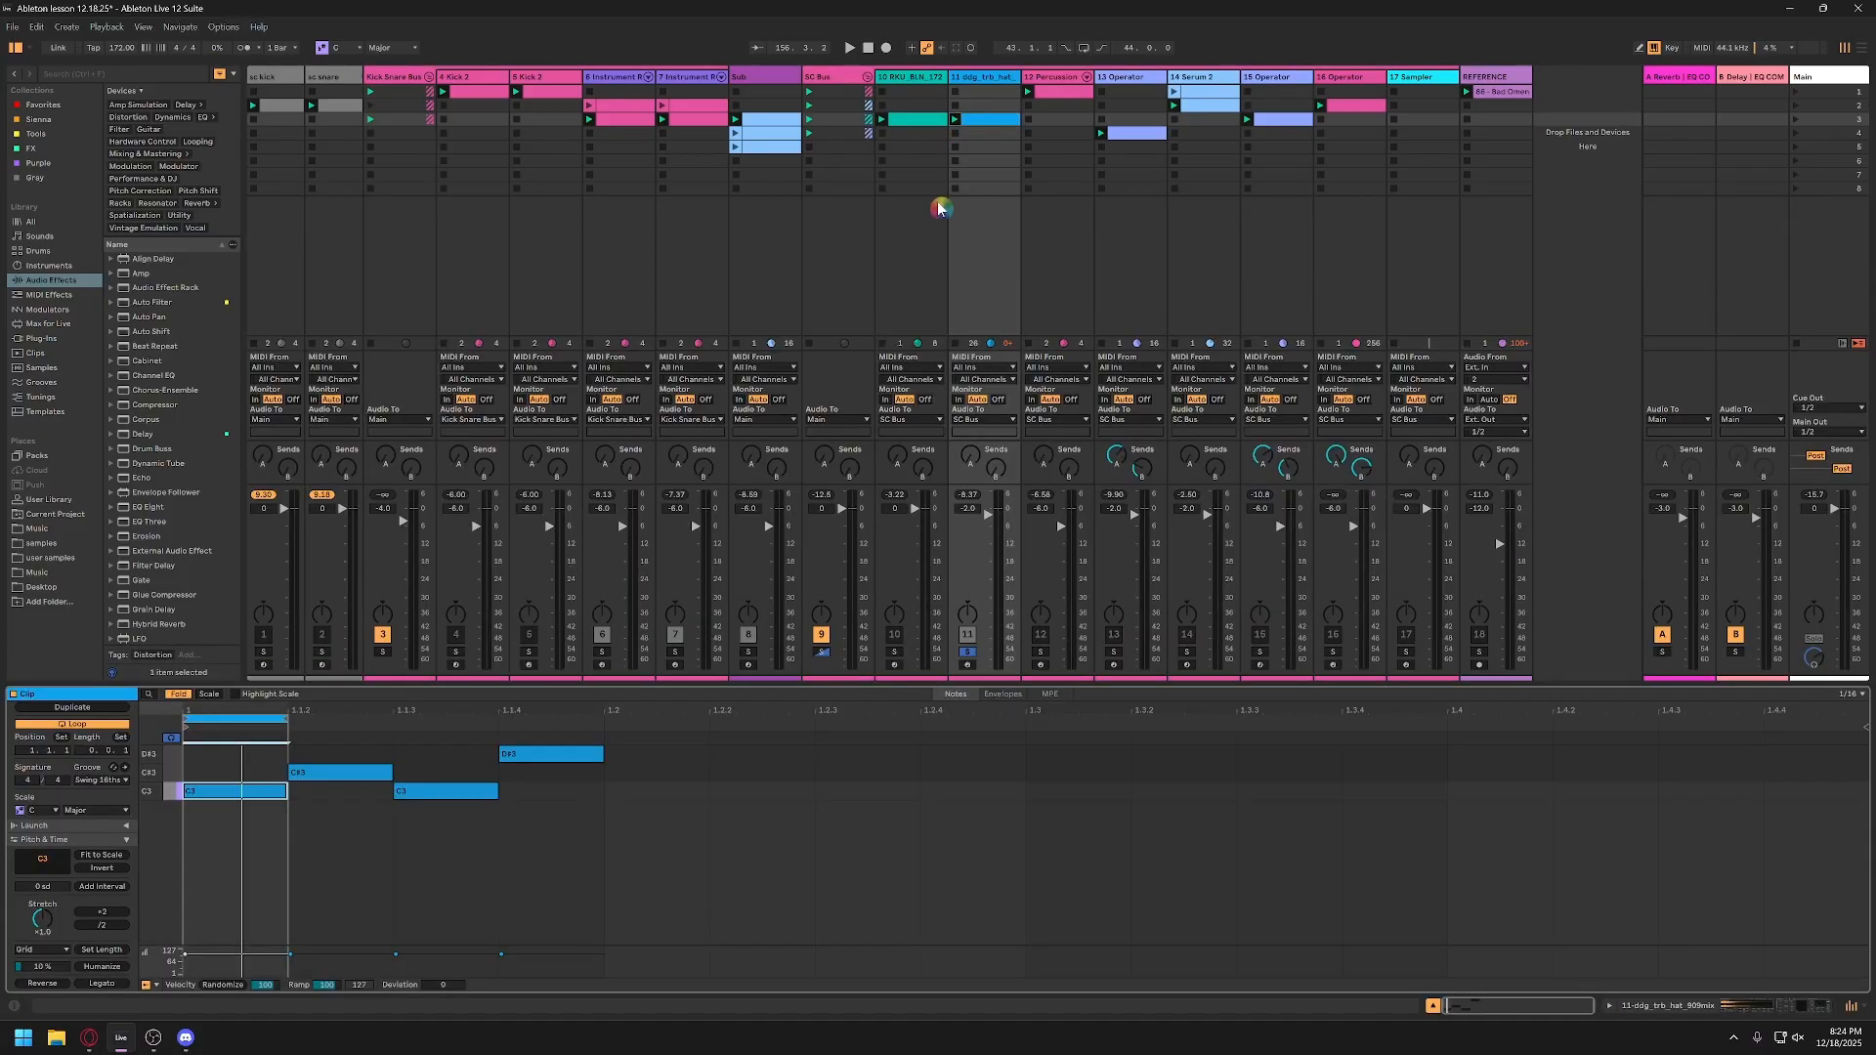
left_click(234, 793)
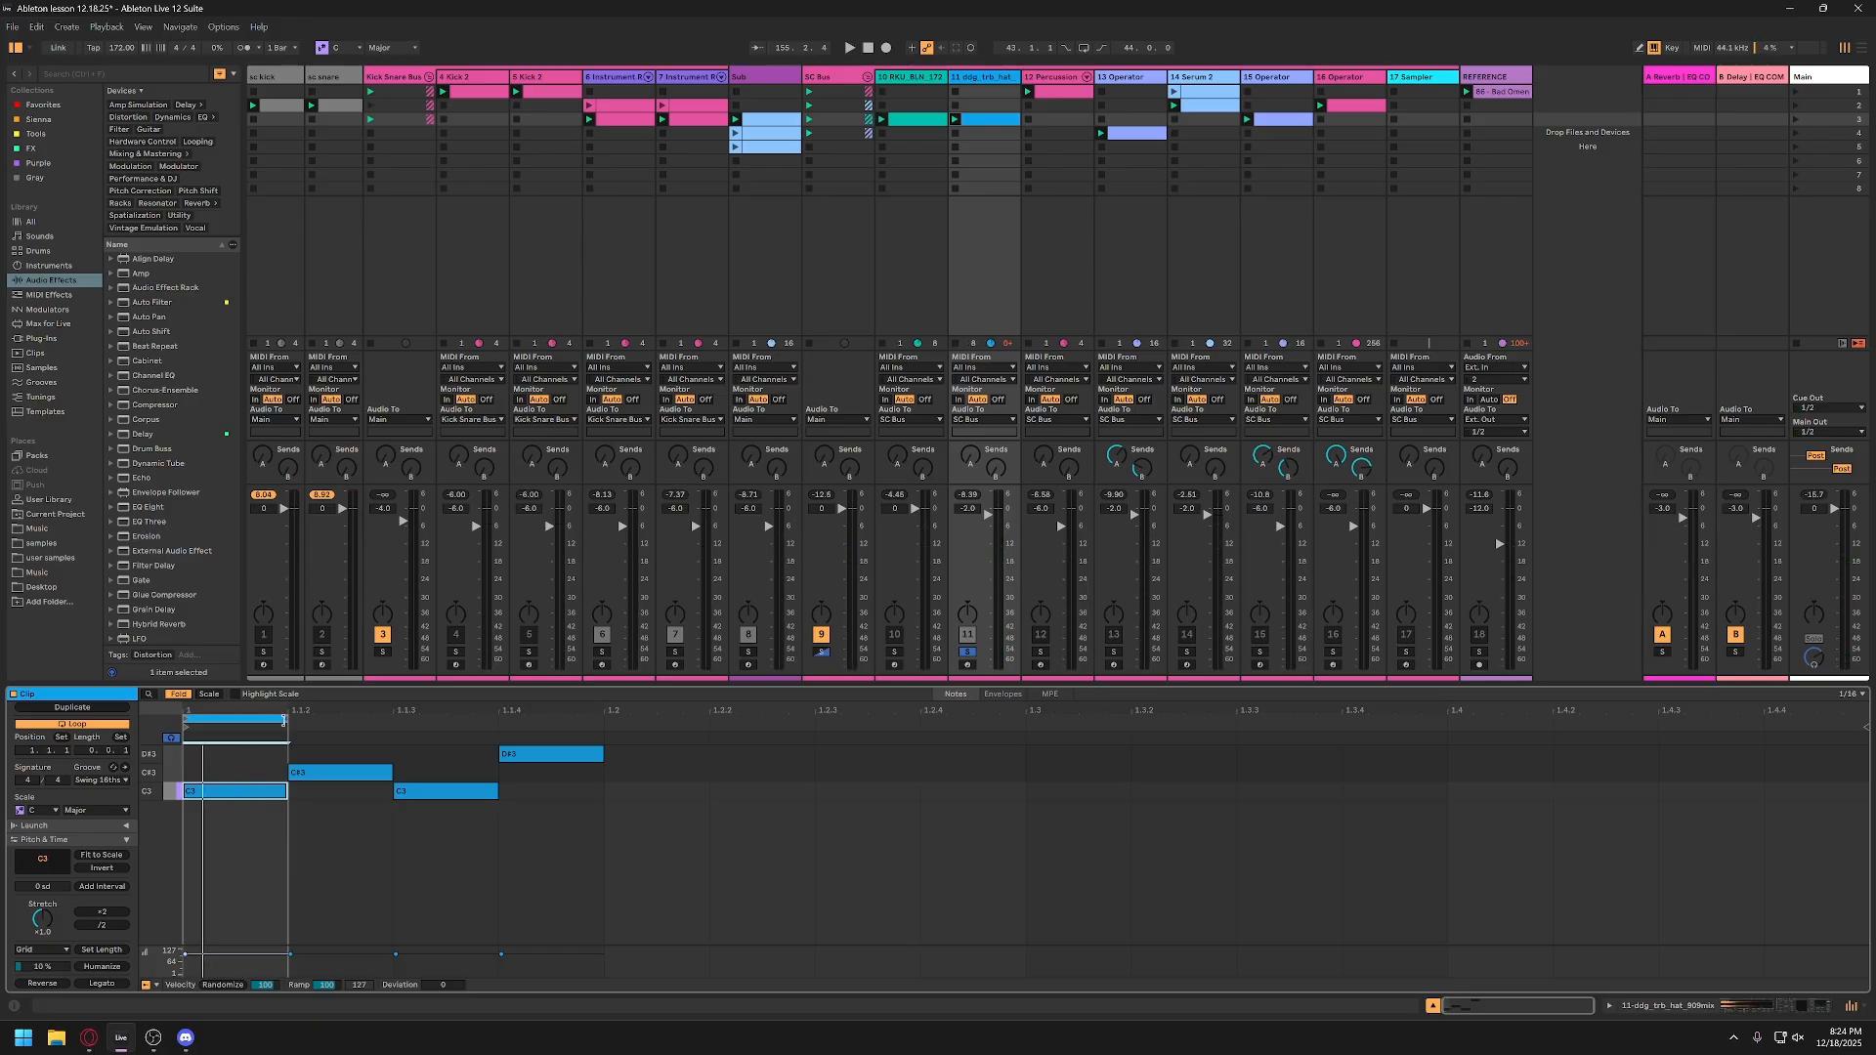
left_click_drag(283, 720, 604, 720)
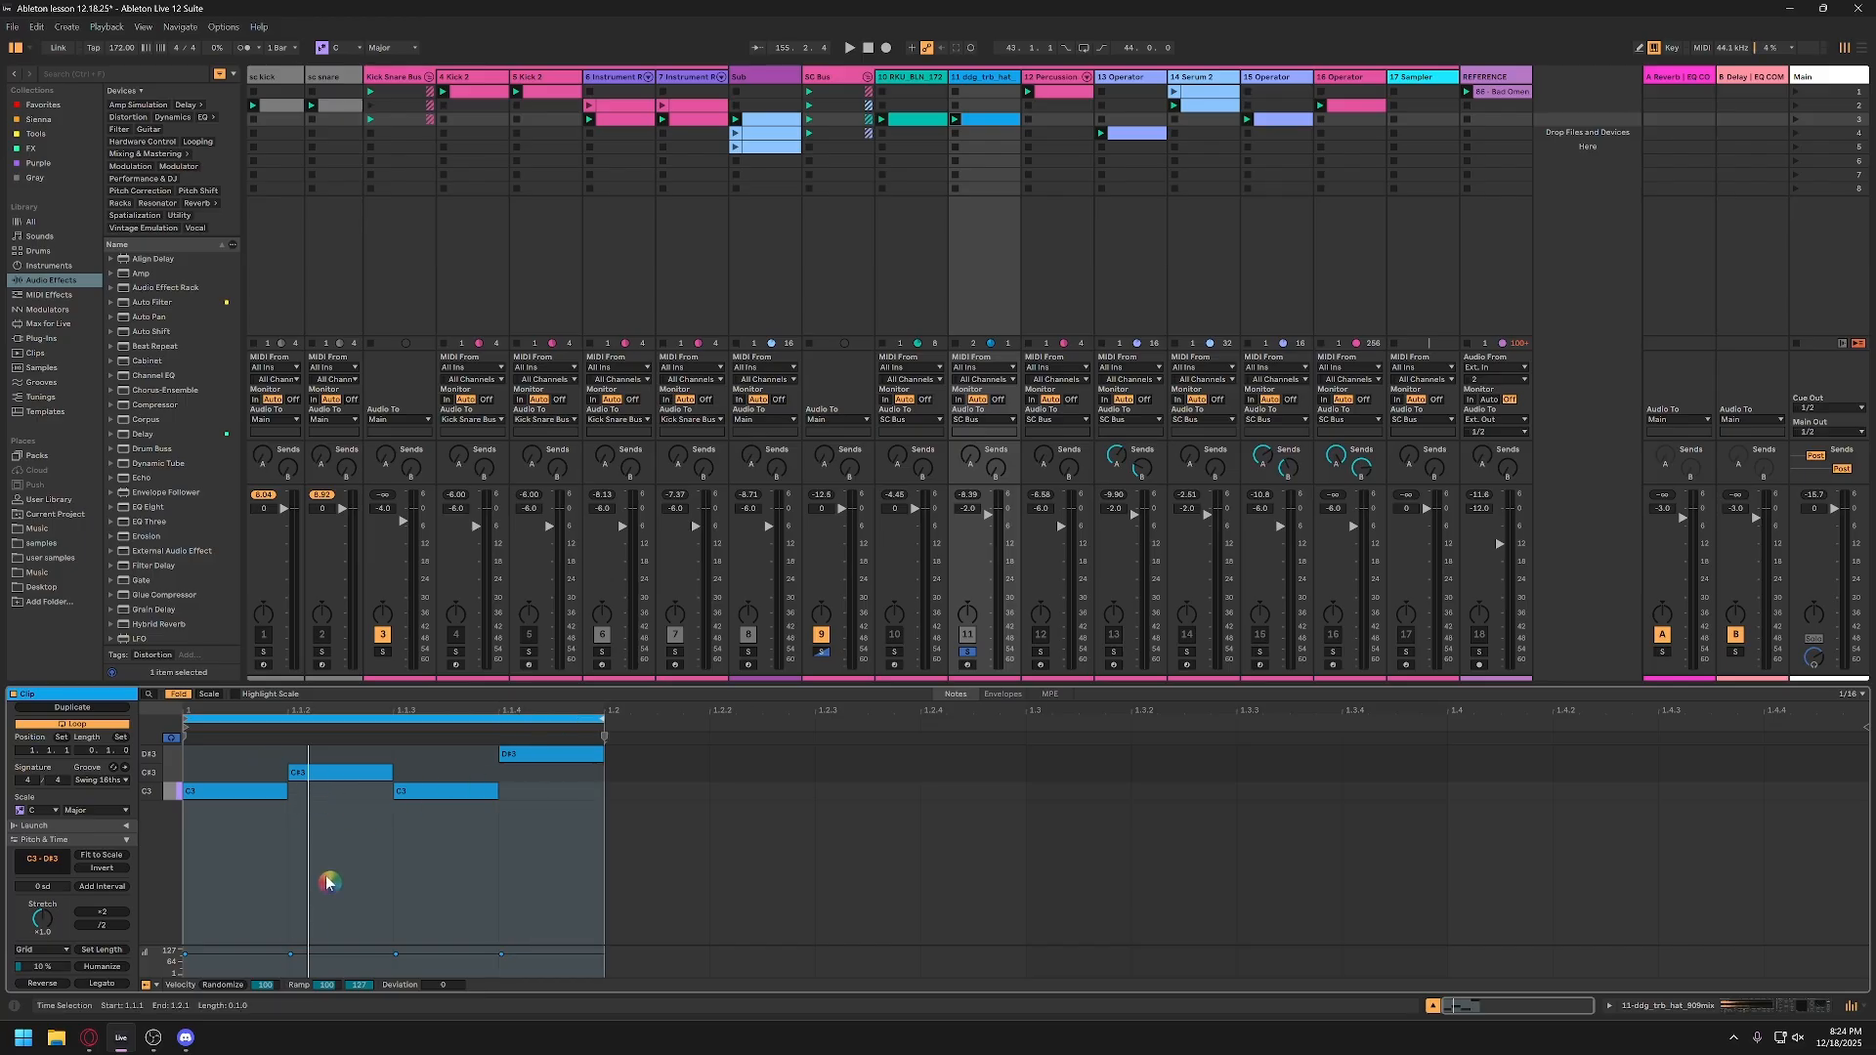
key("space")
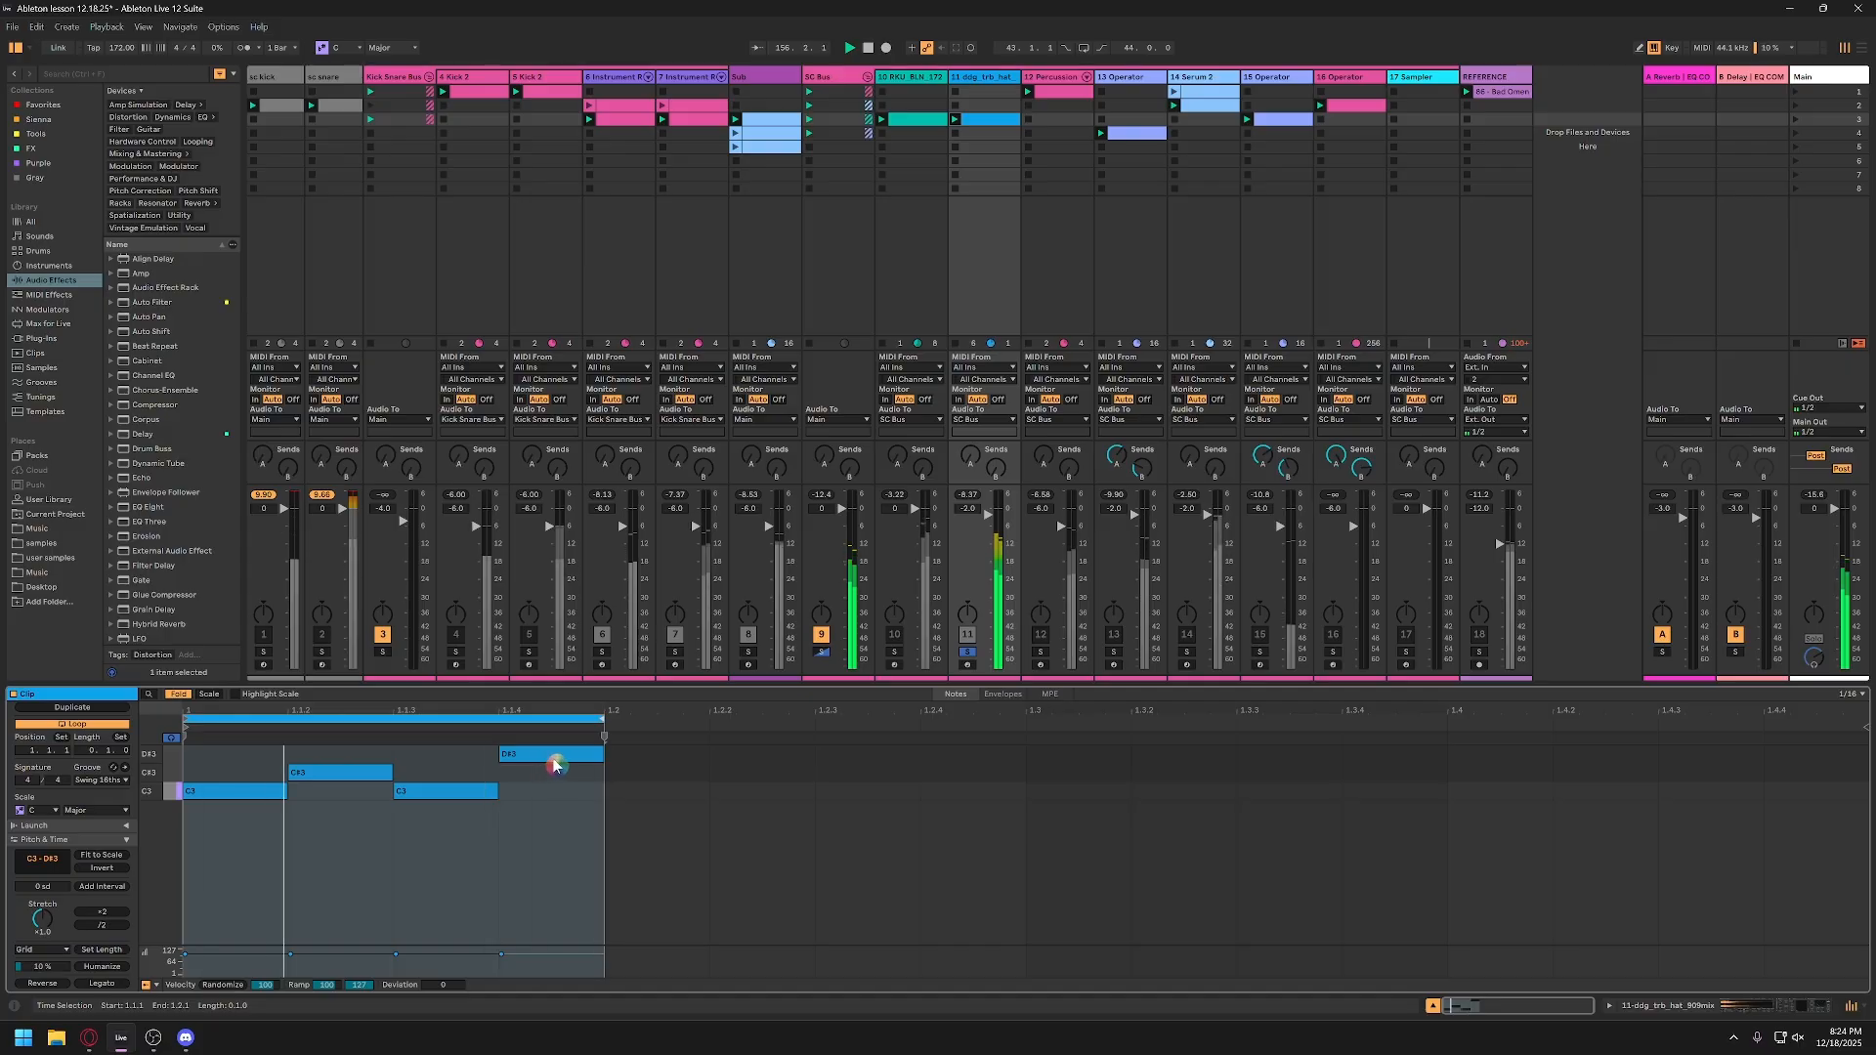
Step: Solo tracks 12 and 13 together with track 11
left_click(965, 654)
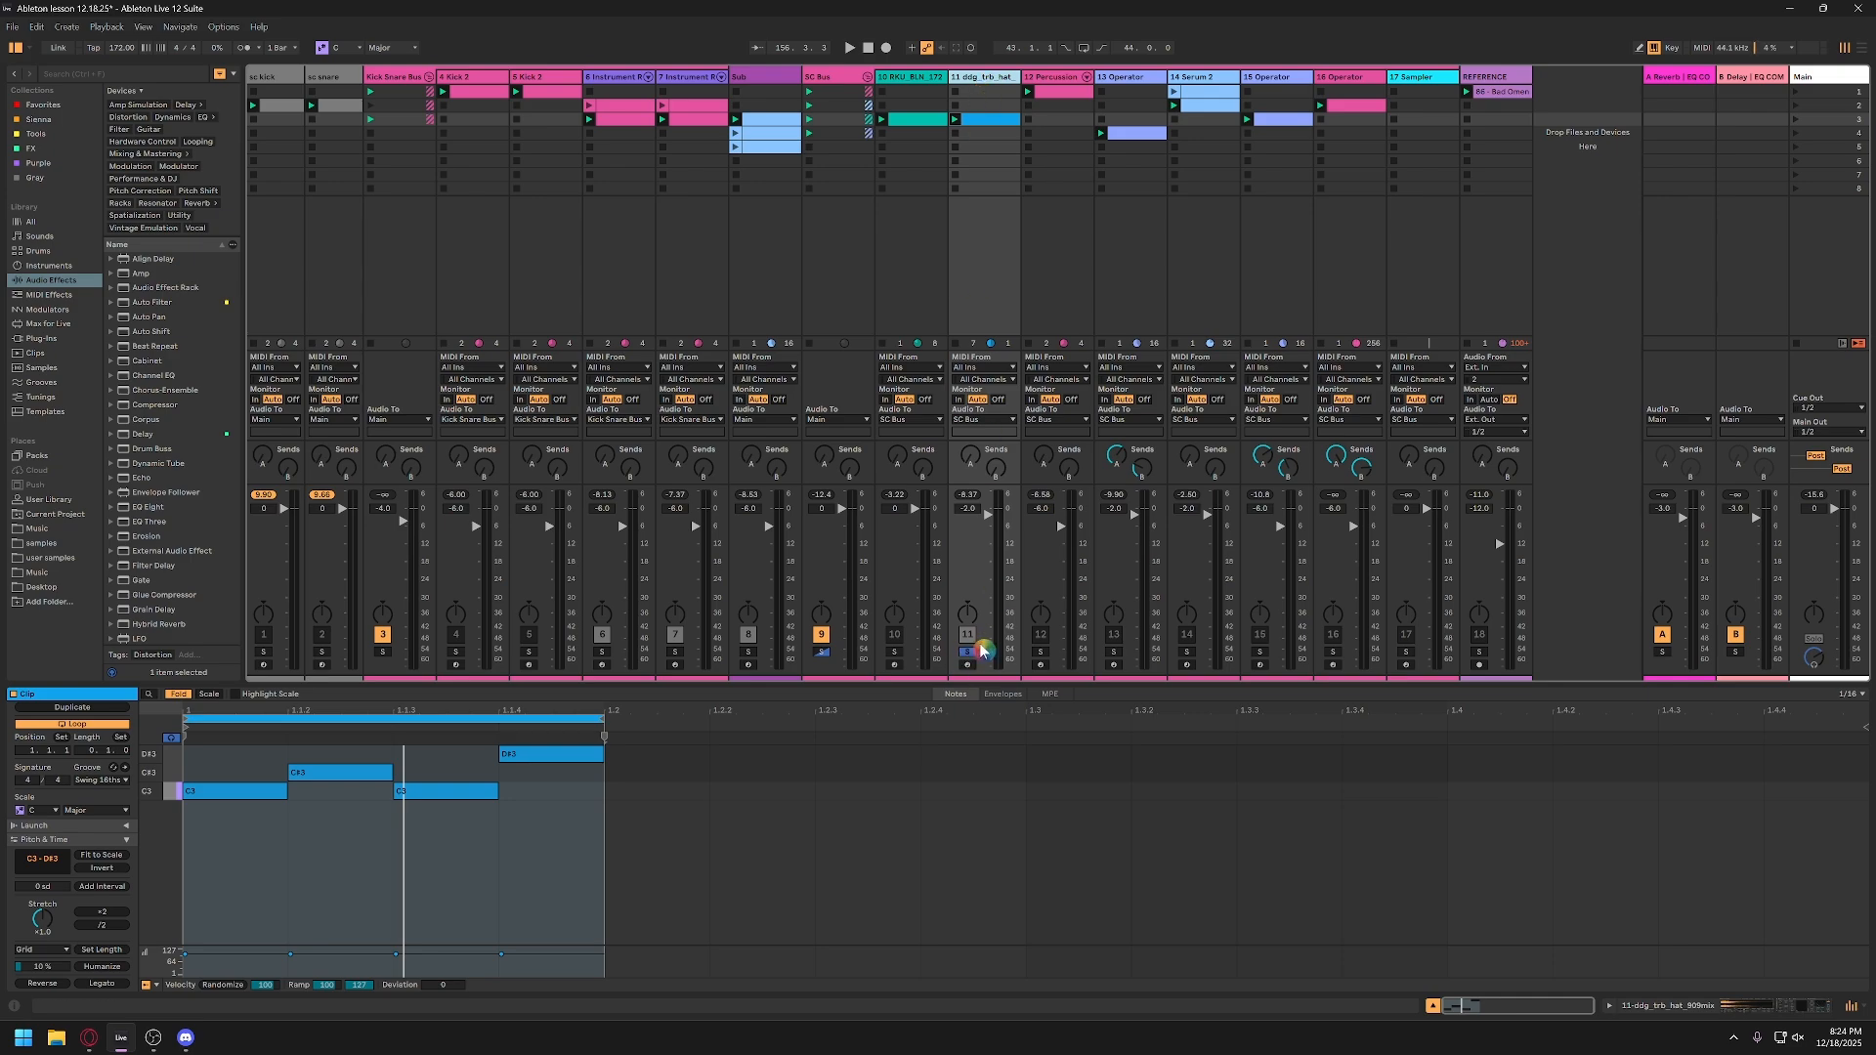
left_click(1041, 652)
left_click(1115, 652)
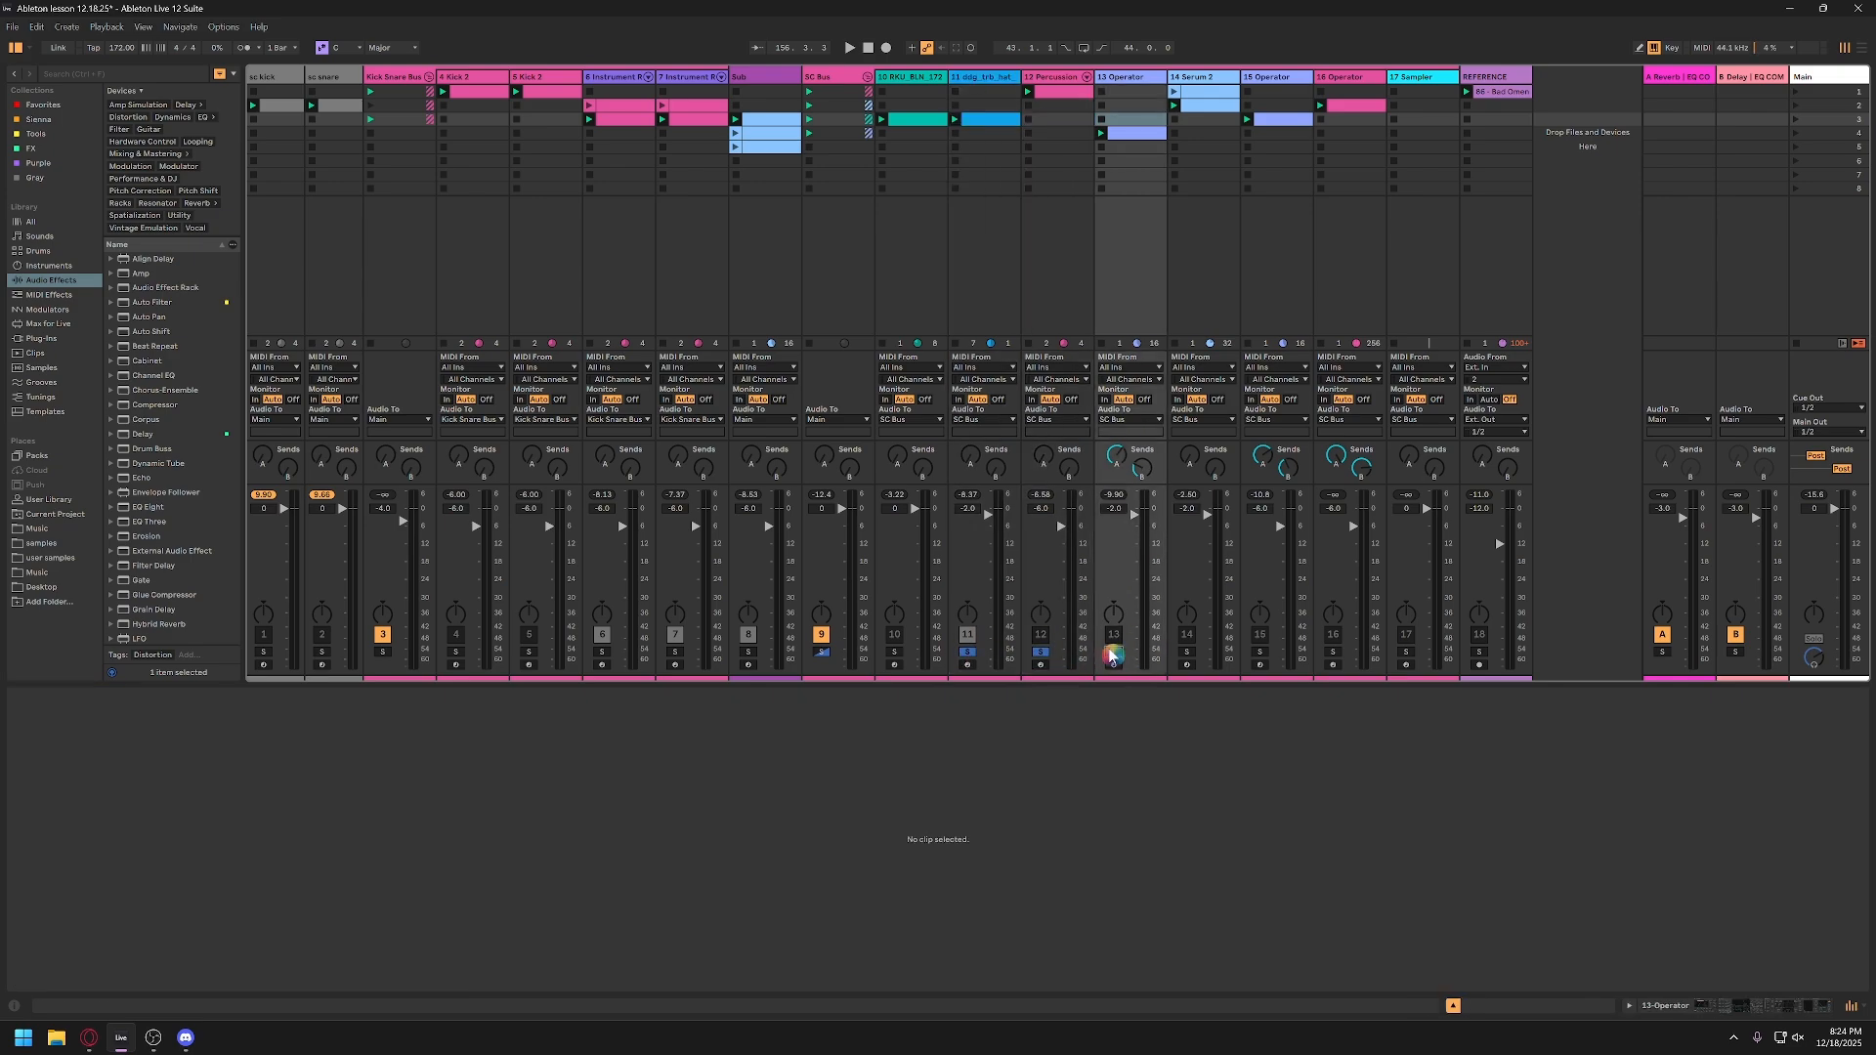
Step: Examine the Exclusive Arm and Solo options in the Record, Warp & Launch settings and close the settings
key("ctrl+comma")
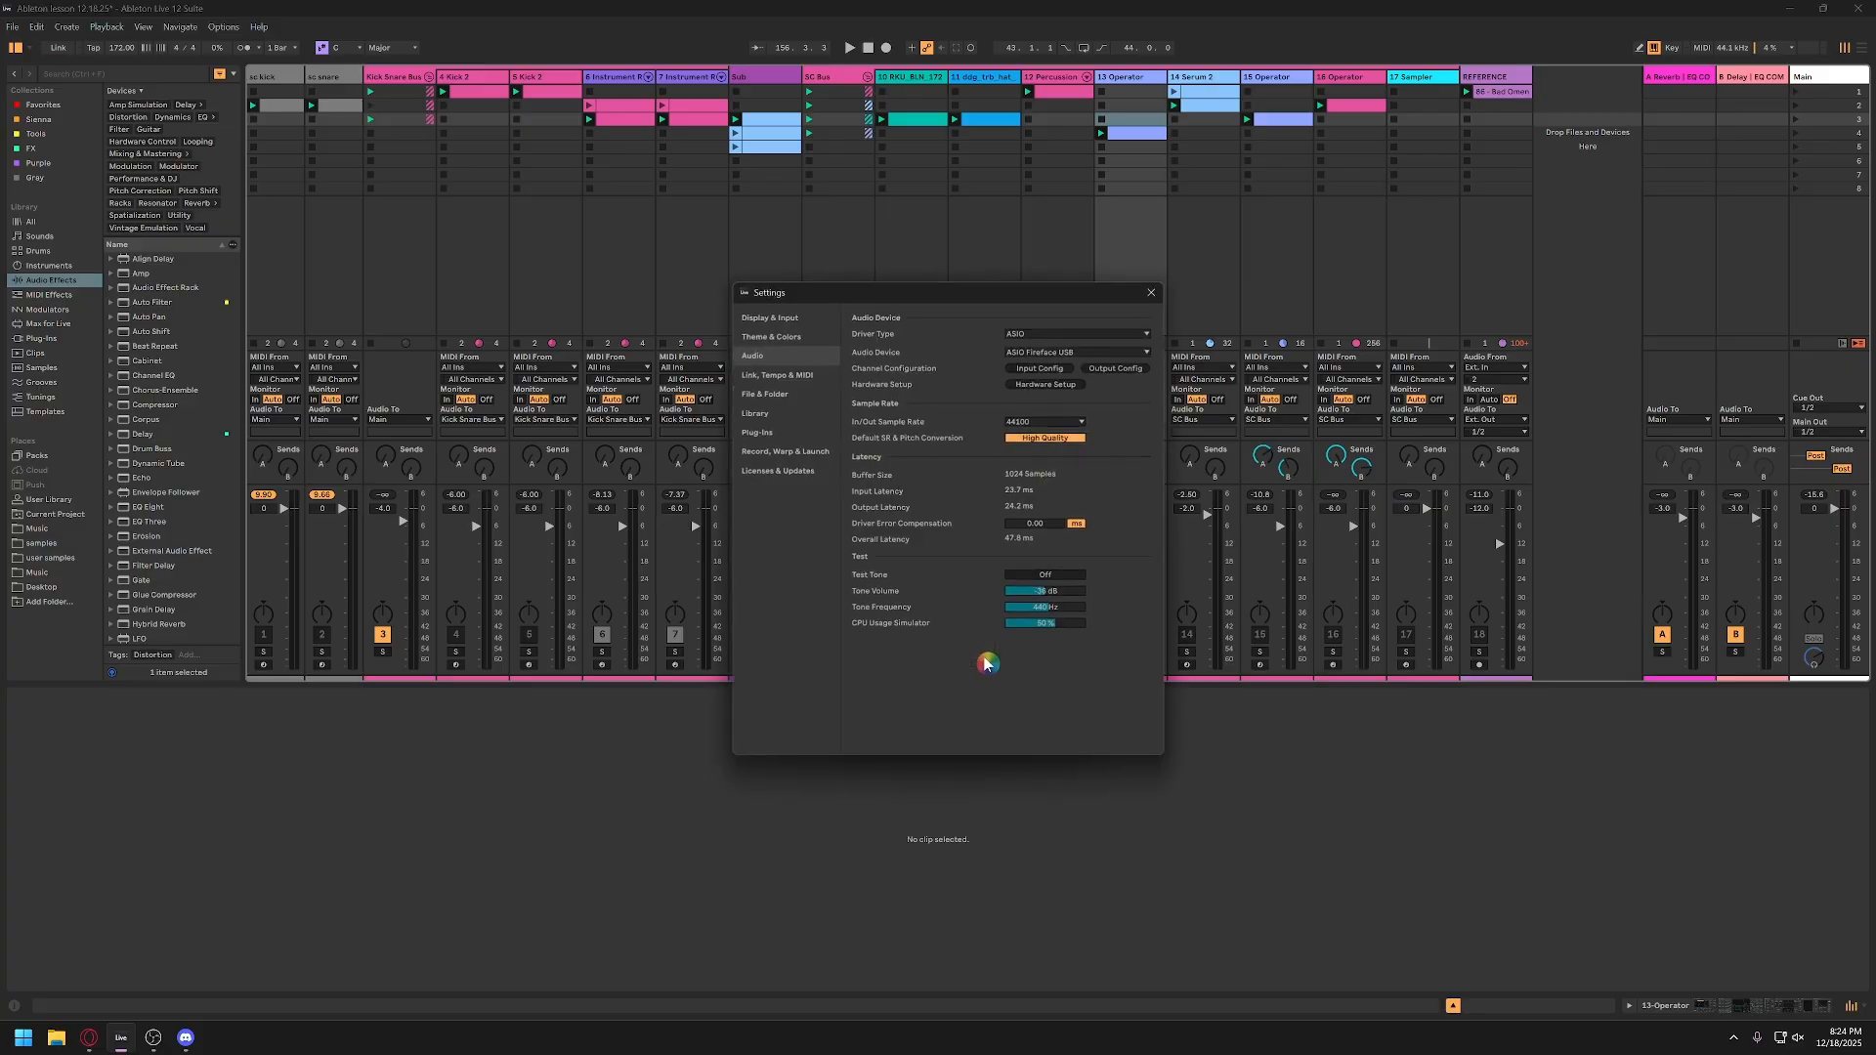
left_click(780, 454)
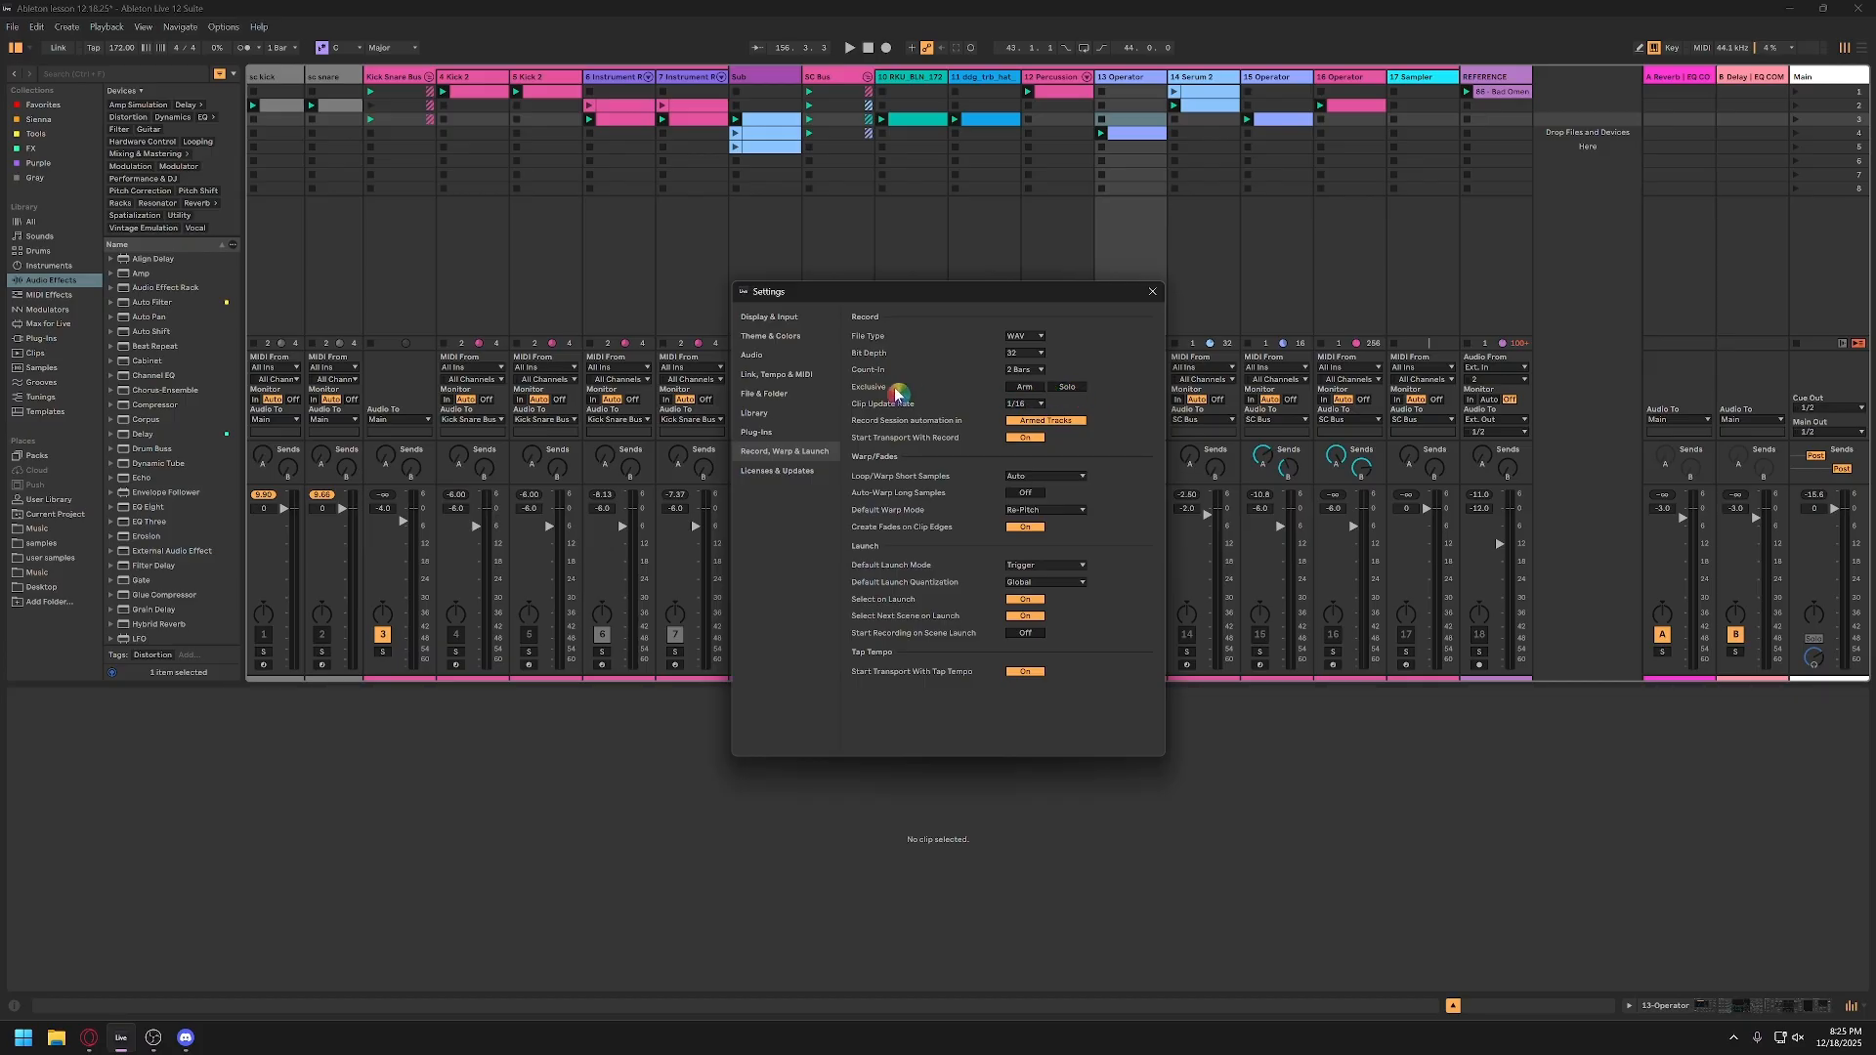
left_click(1154, 295)
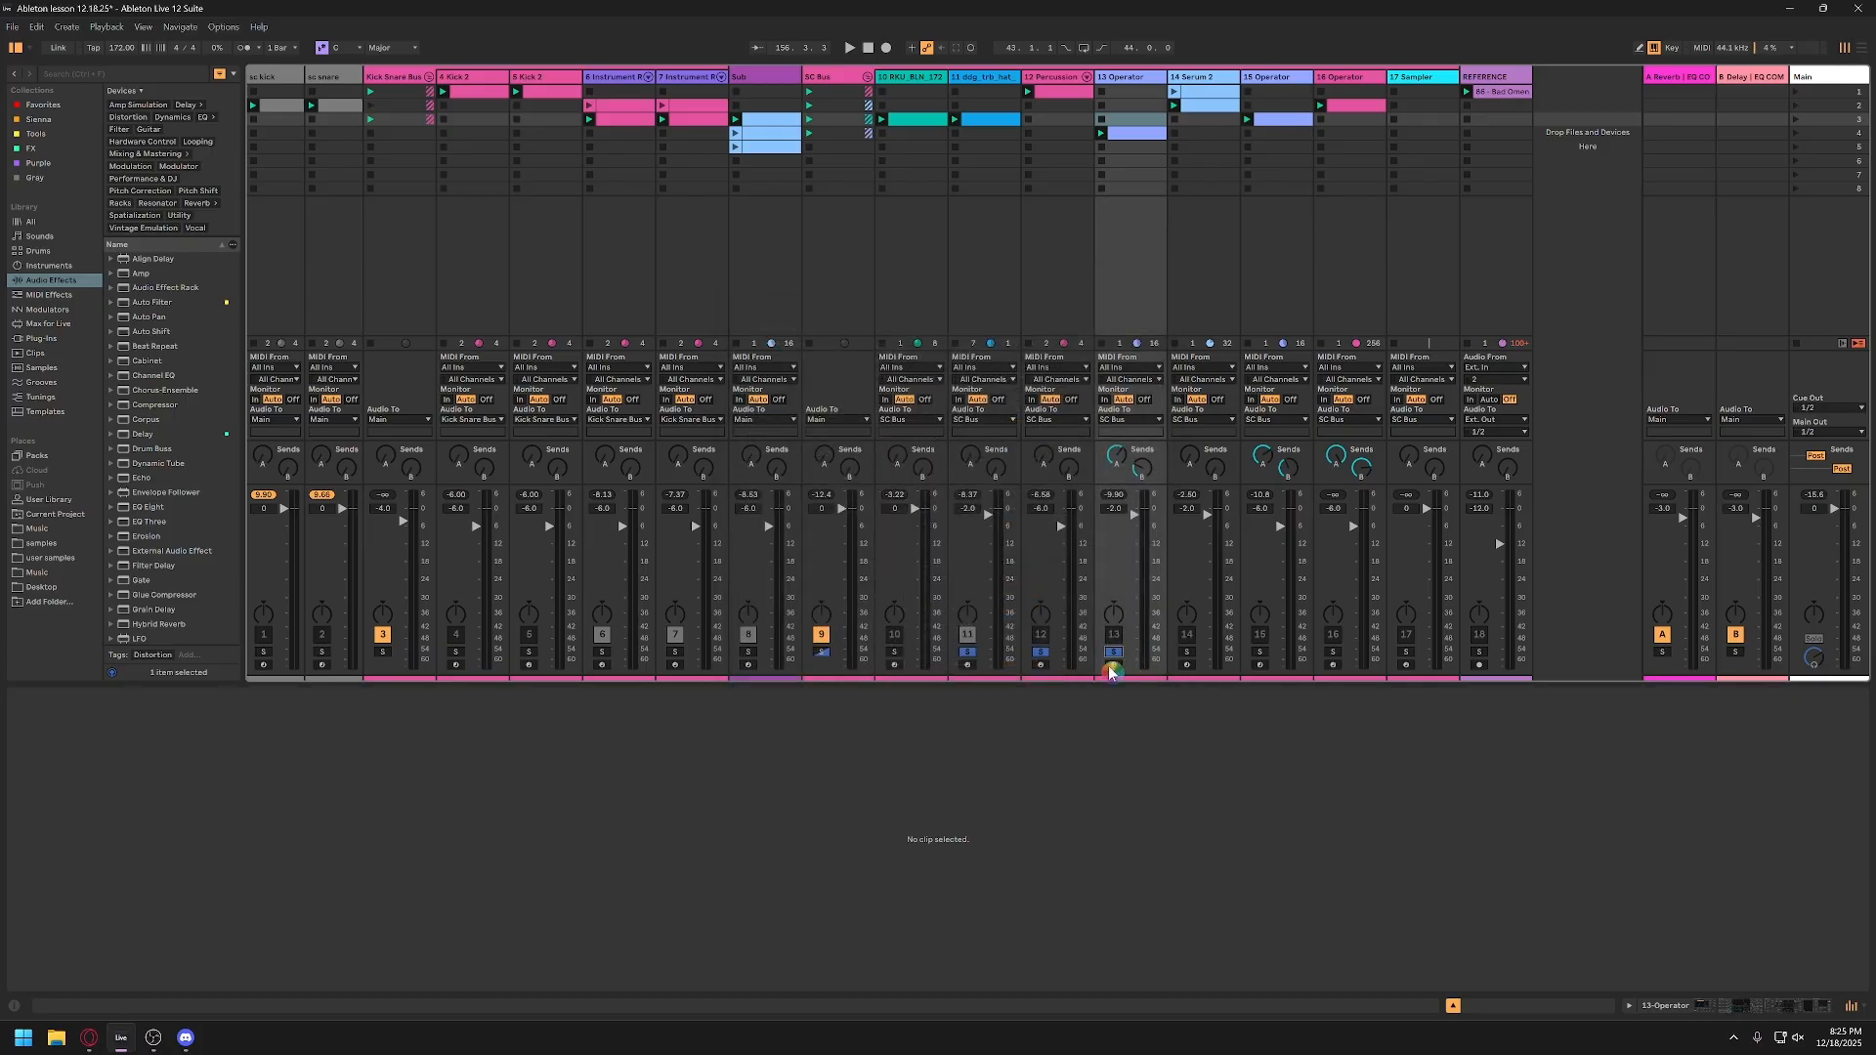
Step: Toggle the solos of tracks 12 and 13 and leave only track 11 soloed
left_click(1042, 653)
left_click(1114, 653)
left_click(1041, 653)
left_click(1114, 653)
left_click(964, 655)
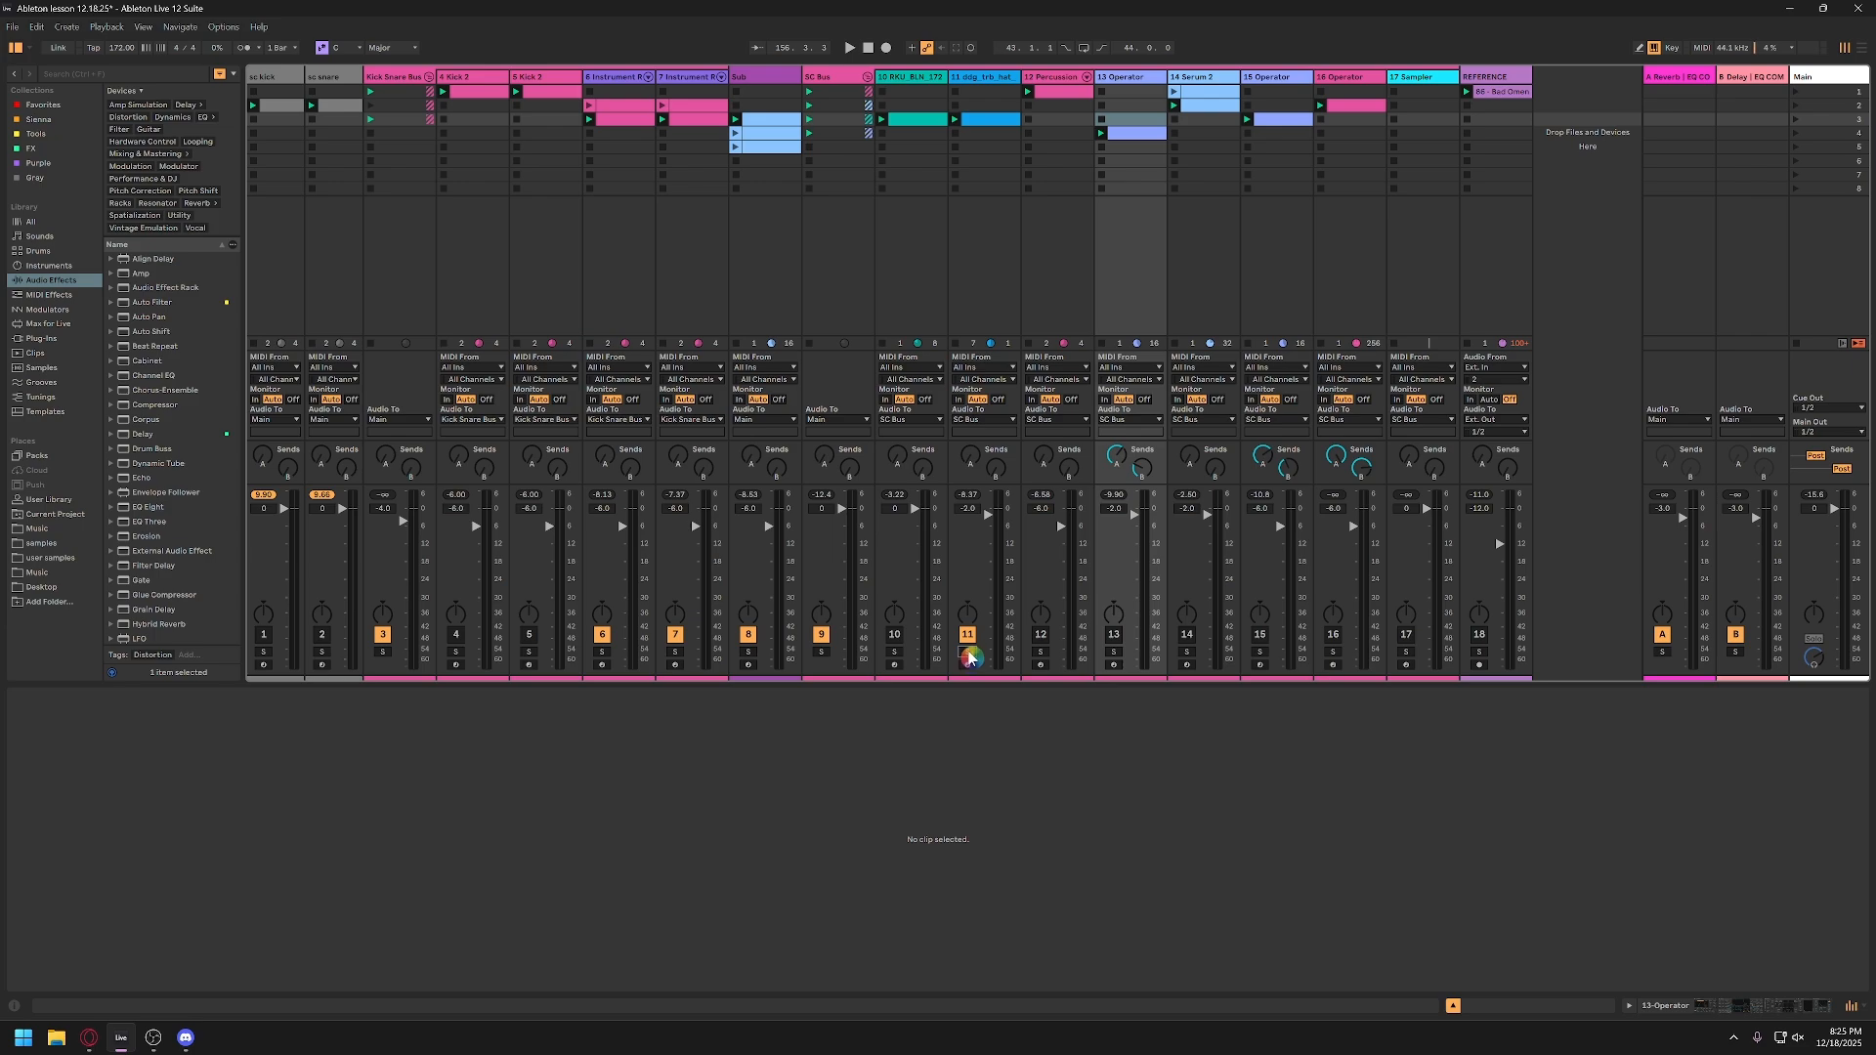
Step: Solo track 14 alongside track 11, with tracks 12 and 13 toggled on the way
left_click(1110, 653)
left_click(1041, 653)
left_click(1187, 652)
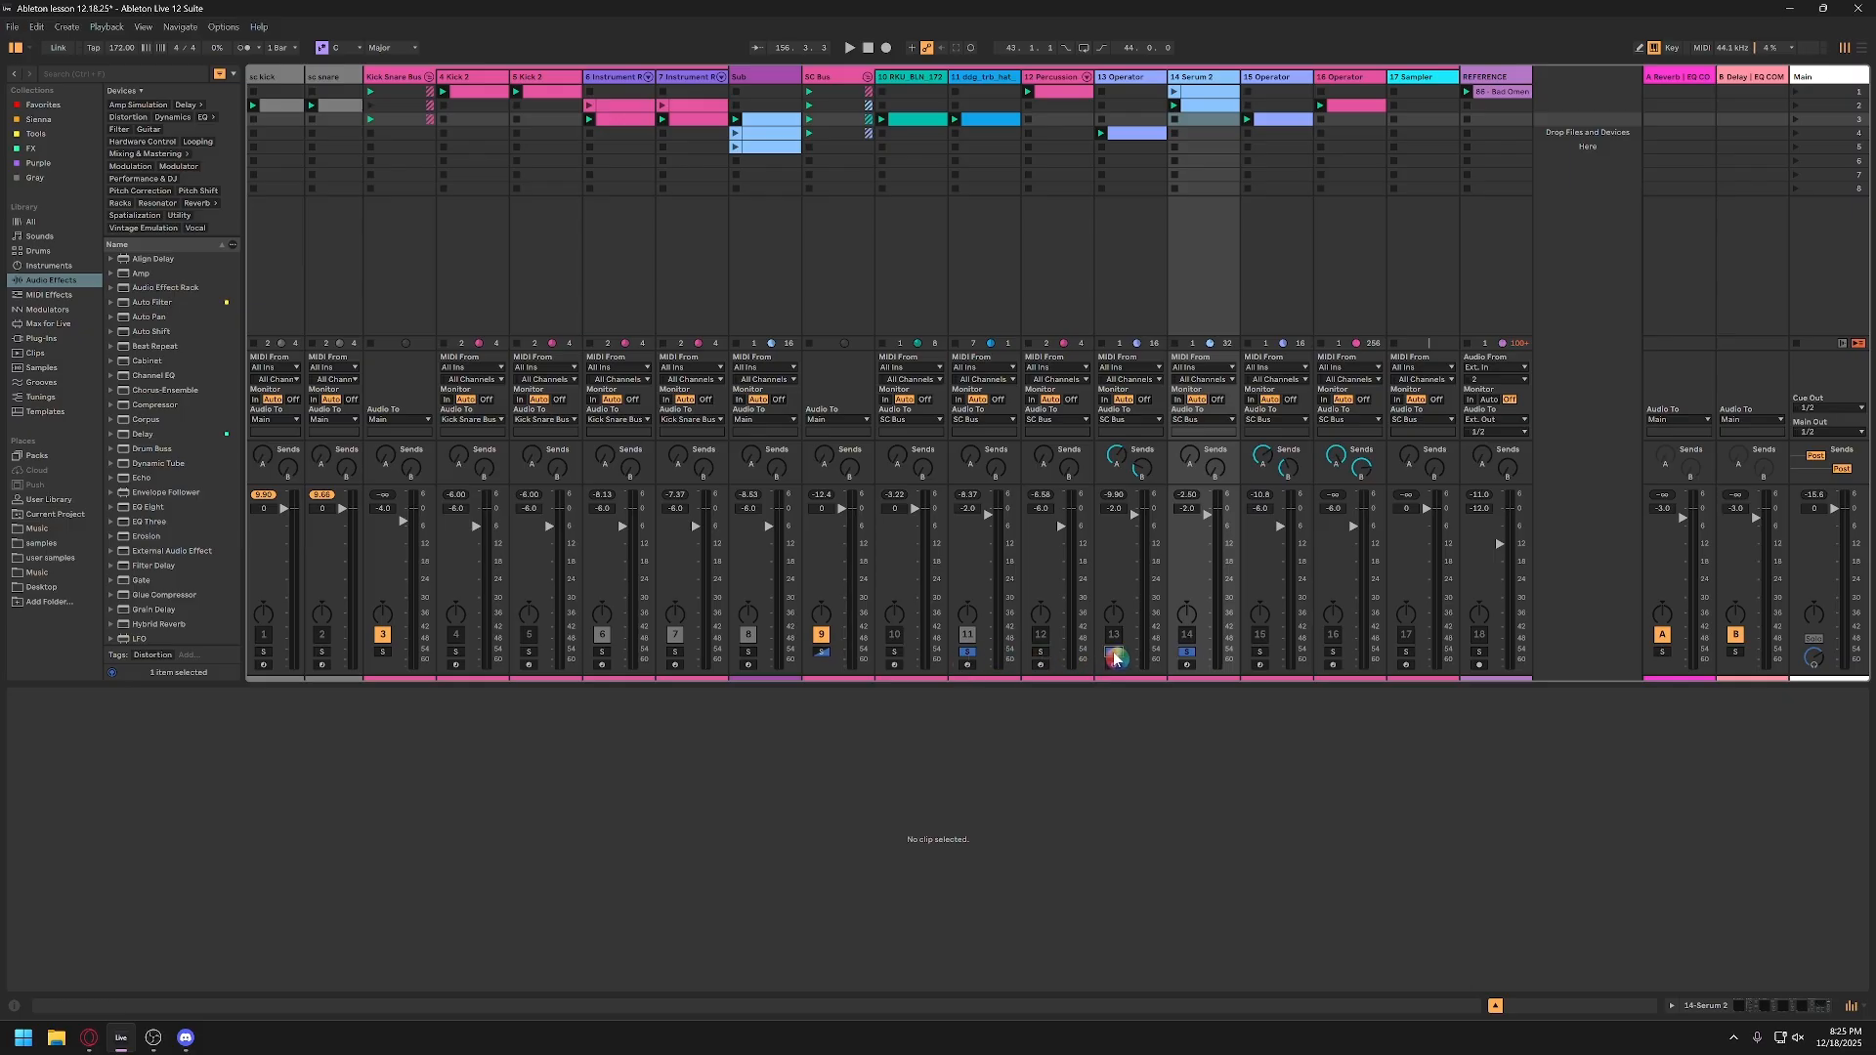
Step: Toggle the solos of tracks 12, 13 and 14 and clear all solos, including the one on track 11
left_click(1041, 654, "ctrl")
left_click(1114, 654, "ctrl")
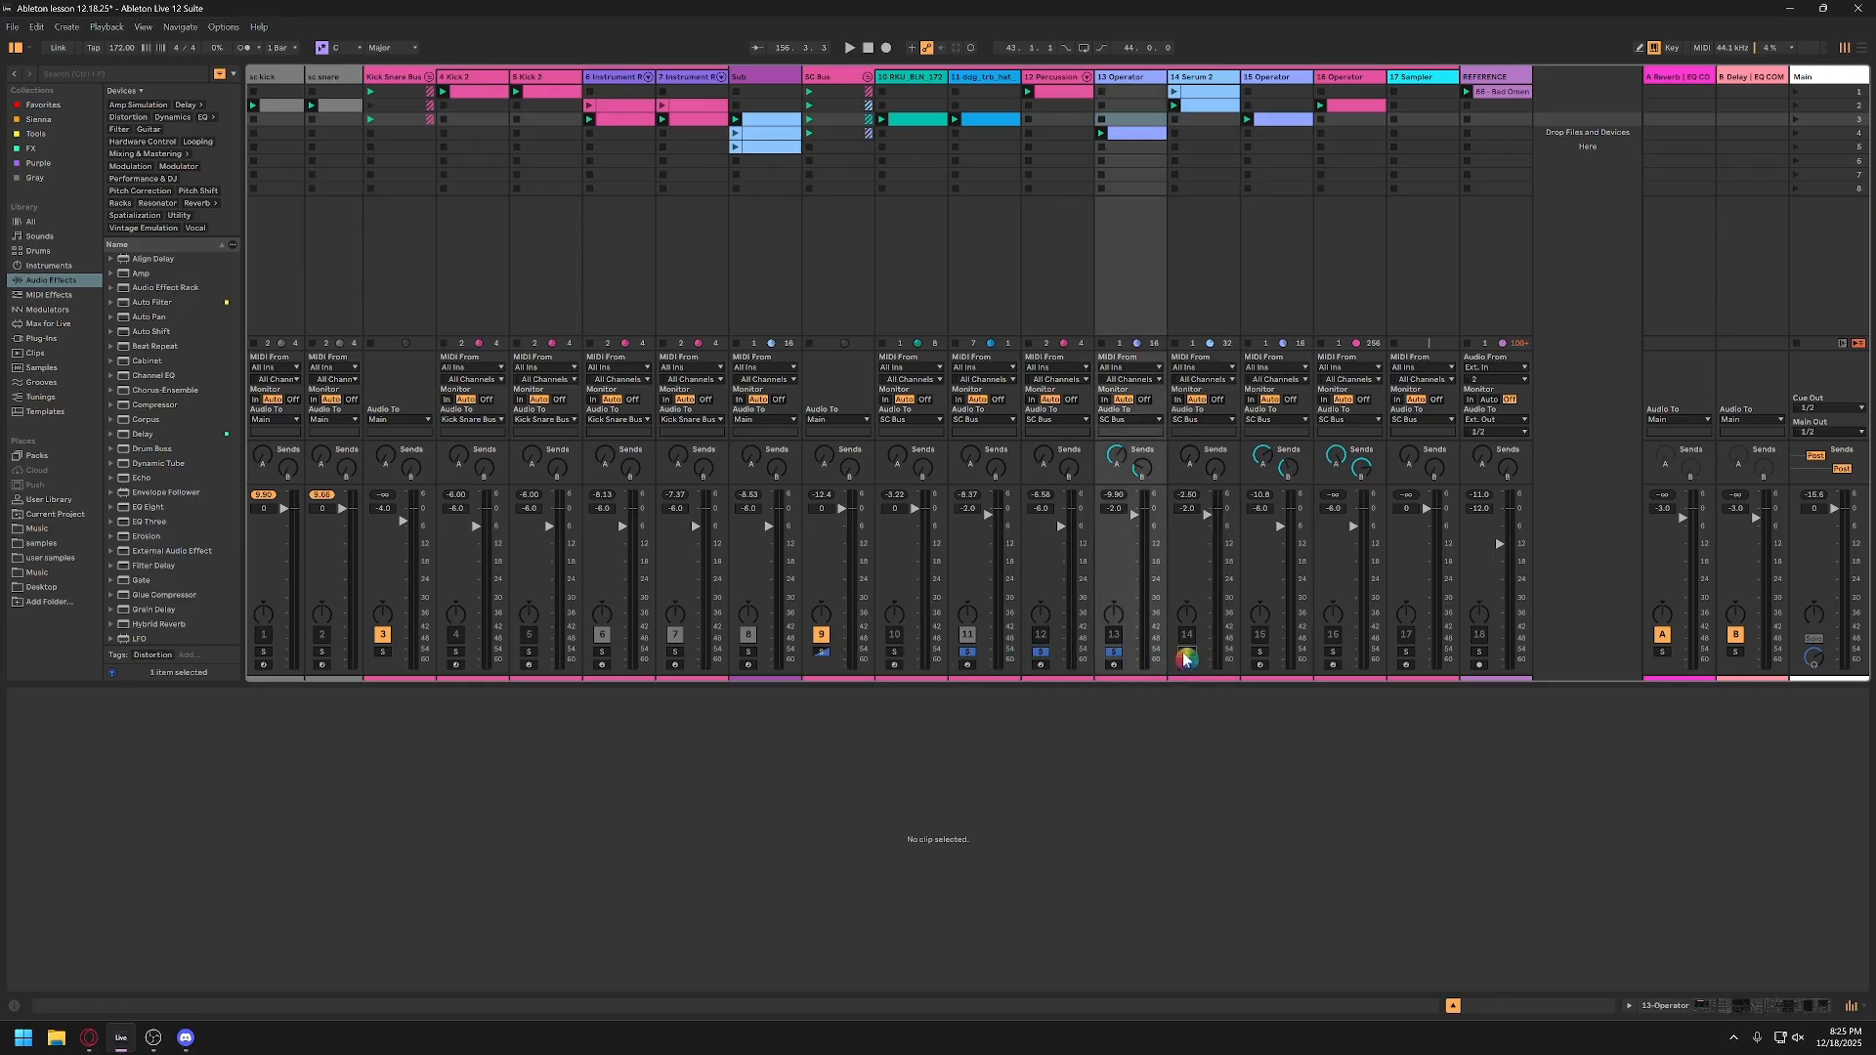
left_click(1187, 654, "ctrl")
left_click(967, 654)
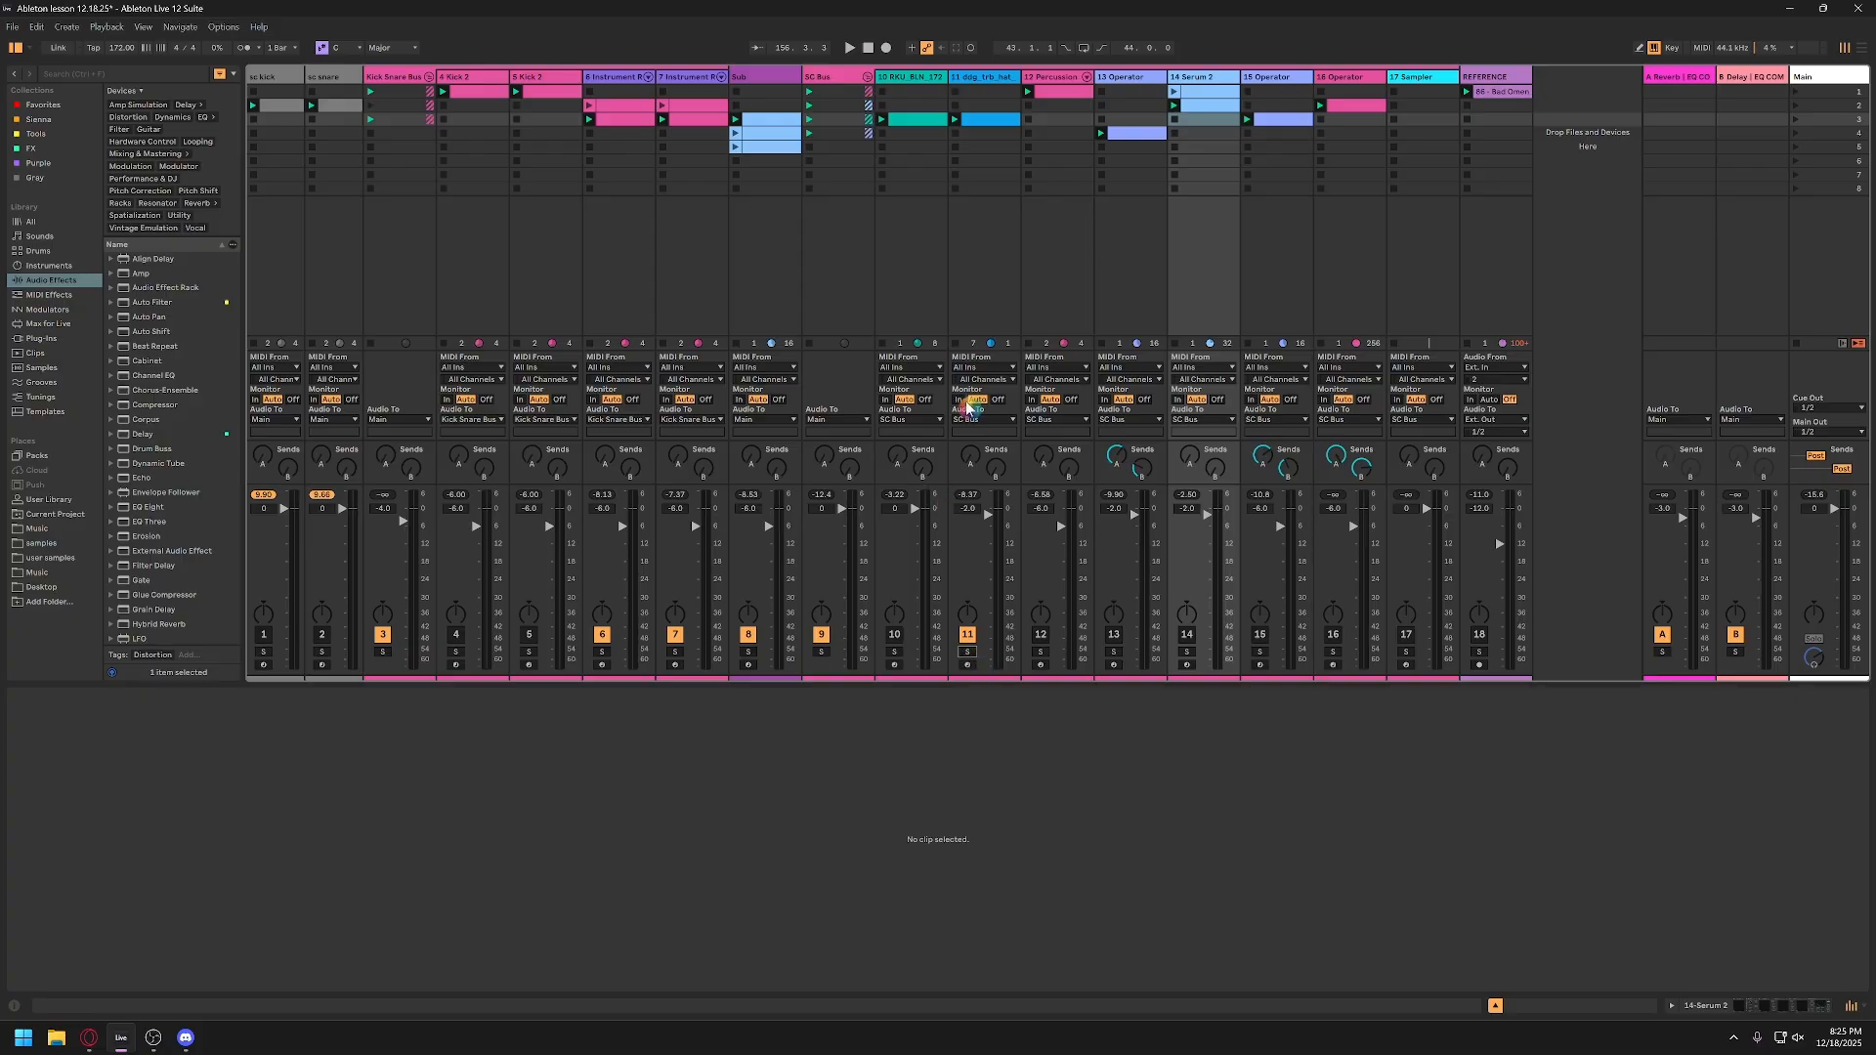
Step: Examine the hat clip's notes on track 11 during playback and bring up the track's device chain
left_click(996, 85)
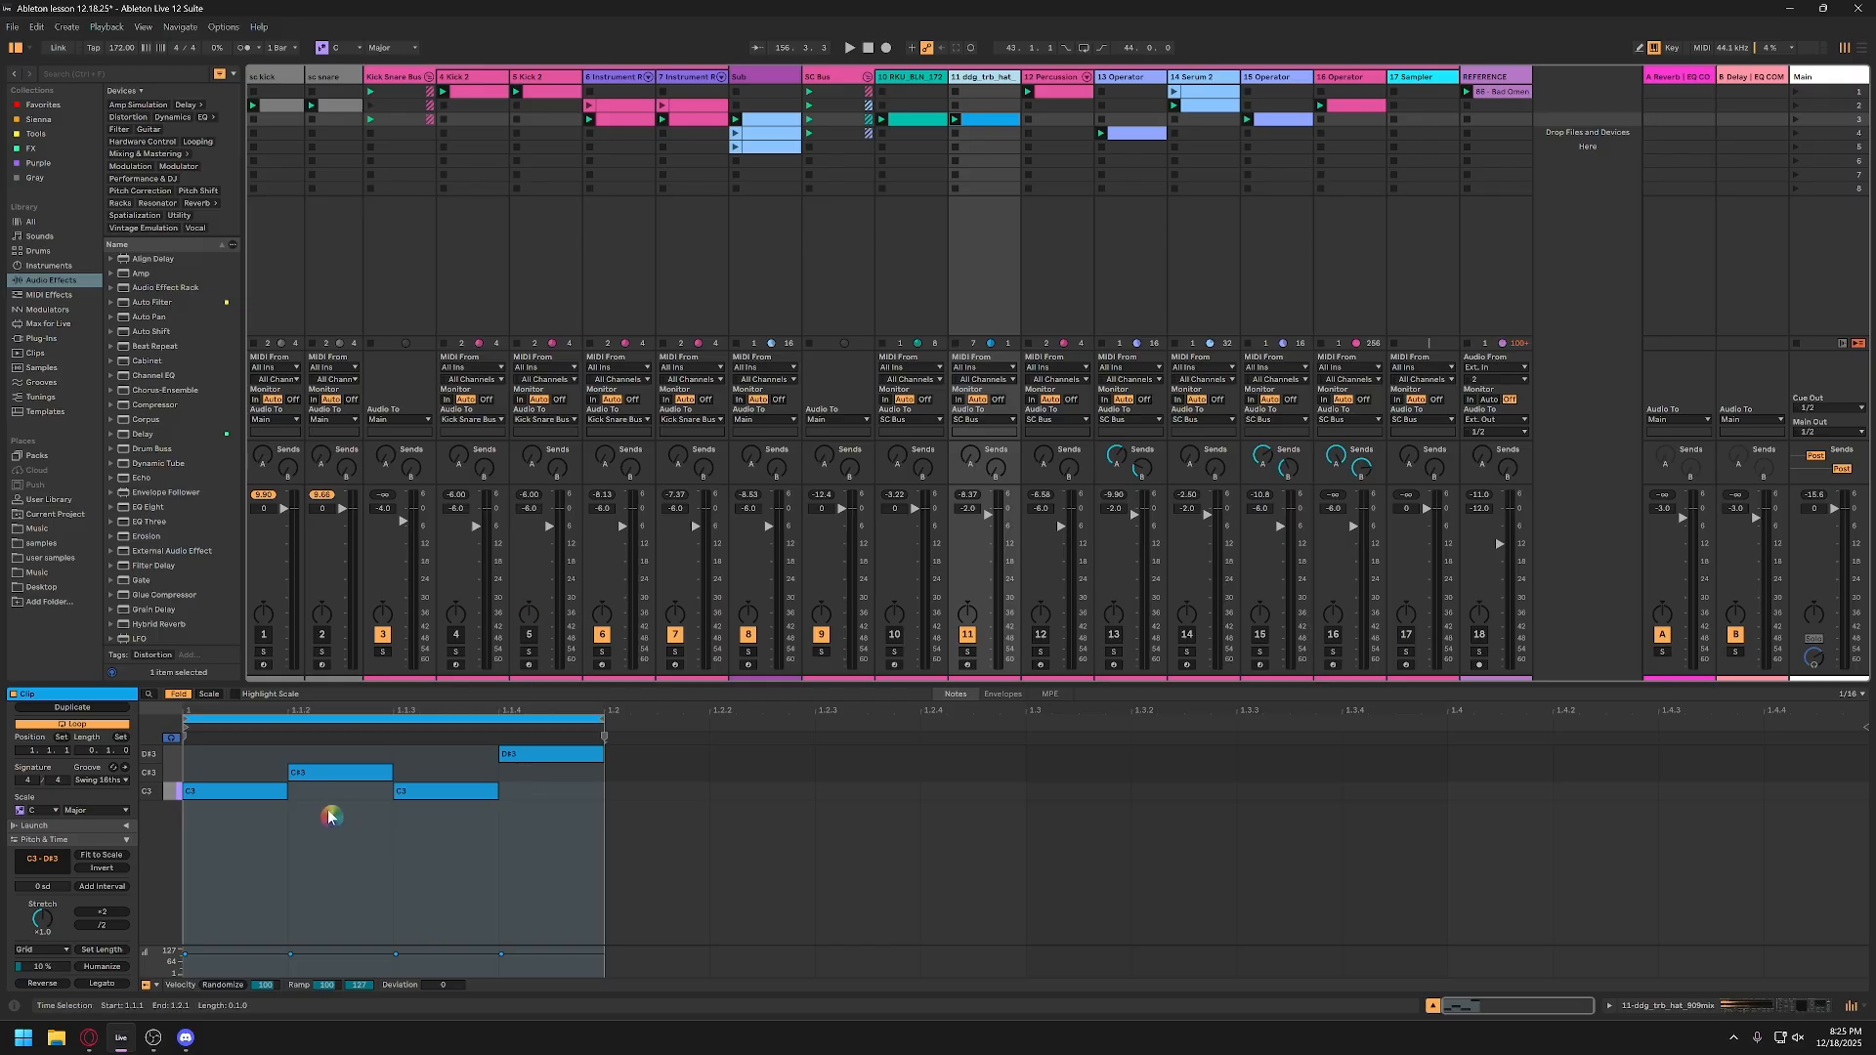
key("space")
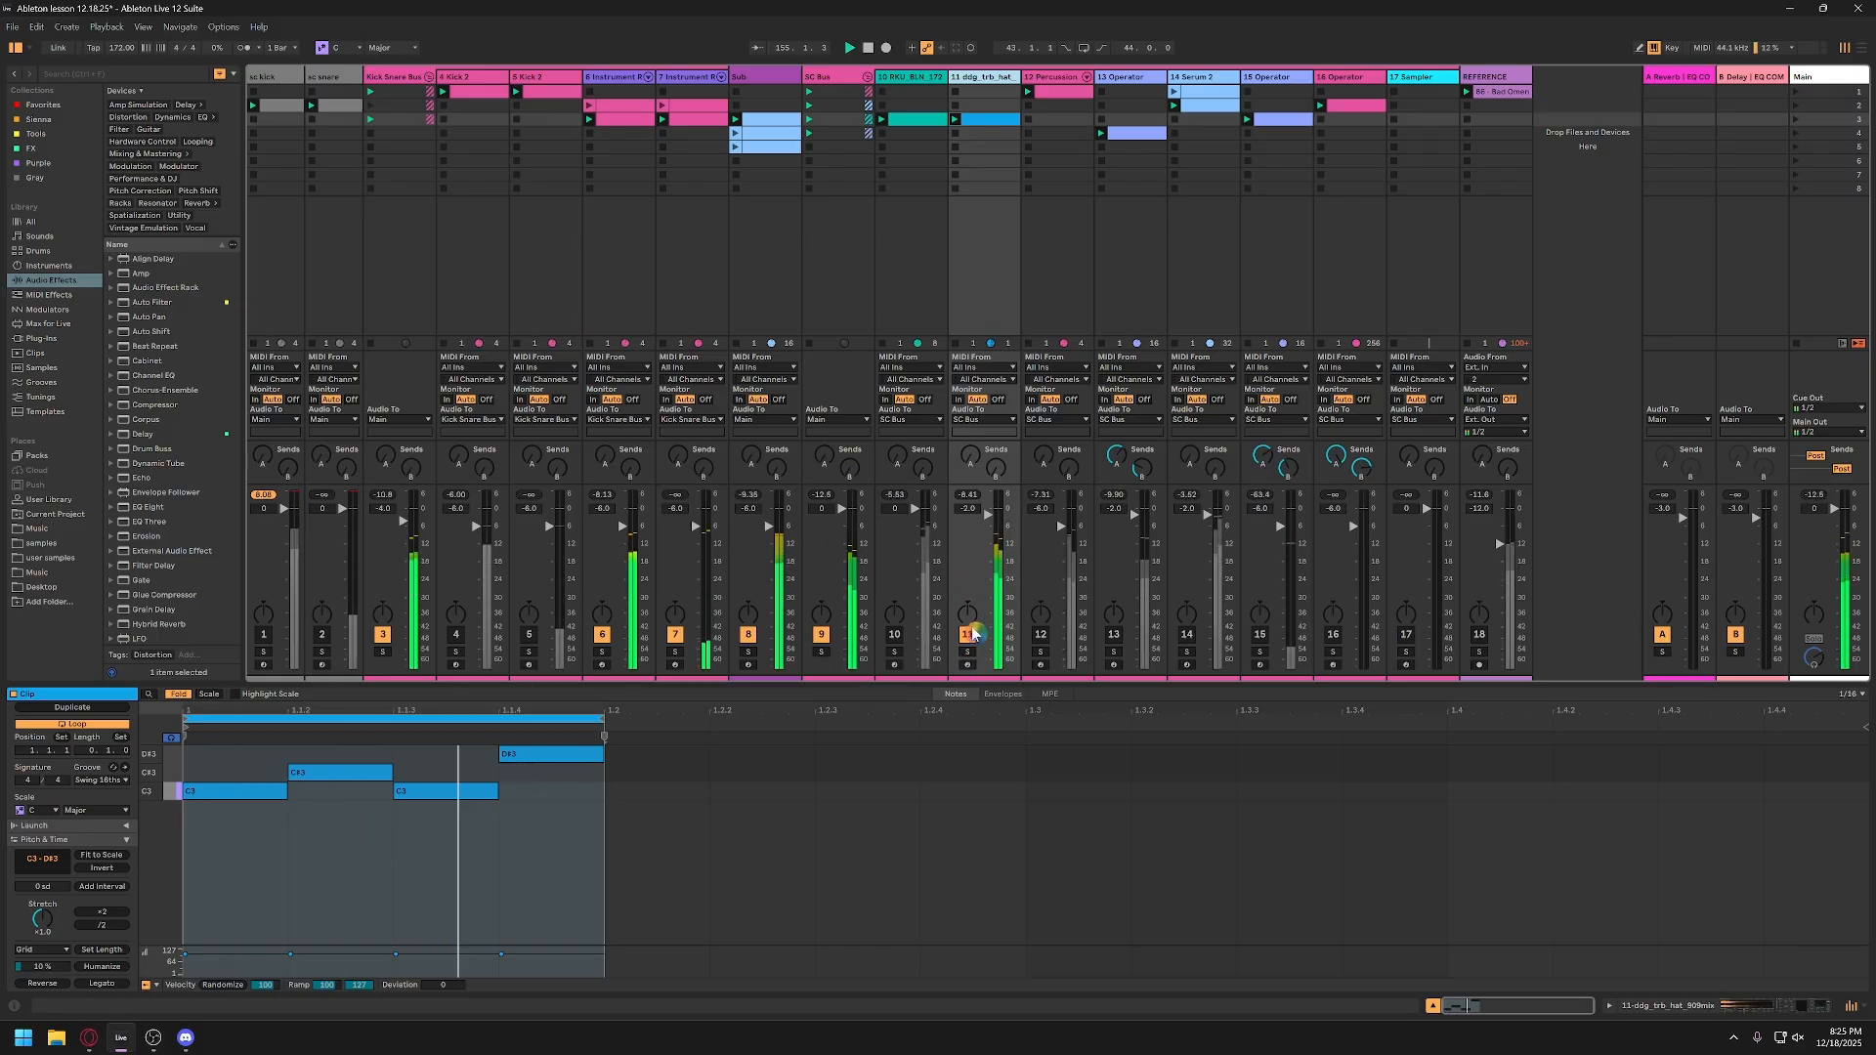
double_click(983, 79)
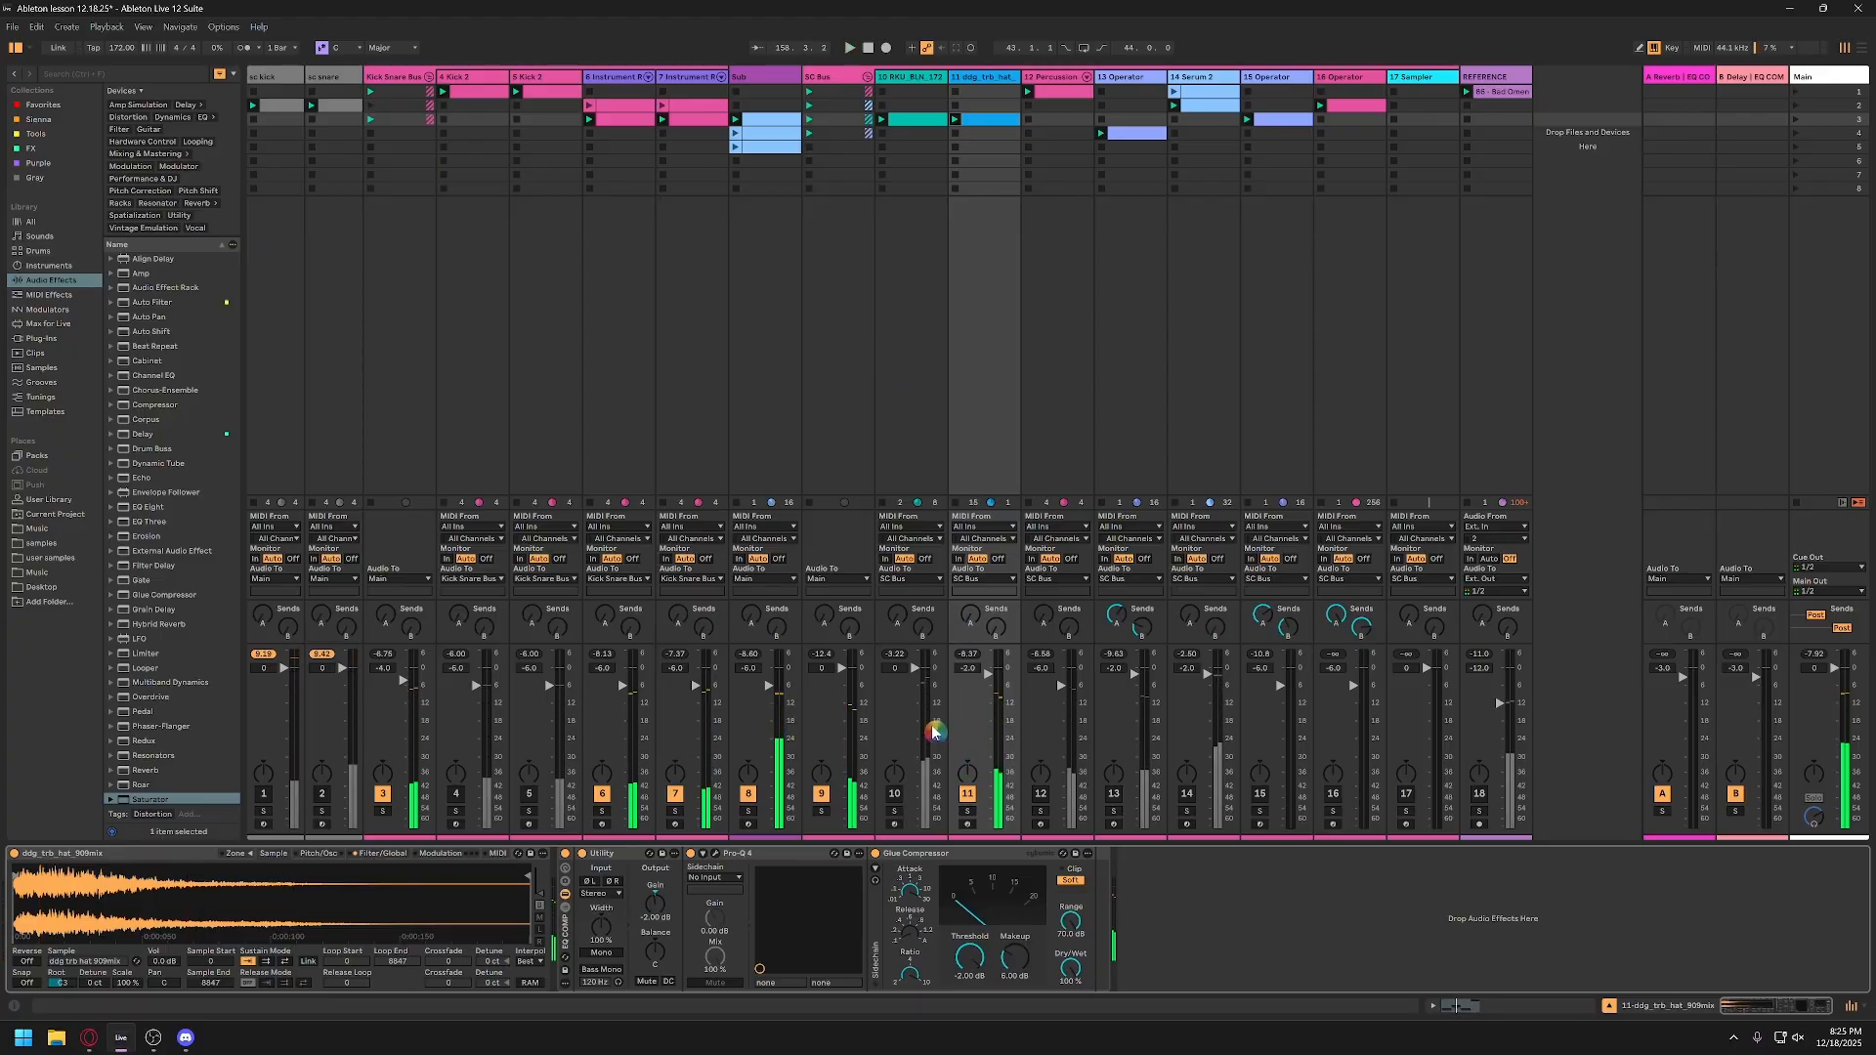
left_click(1002, 80)
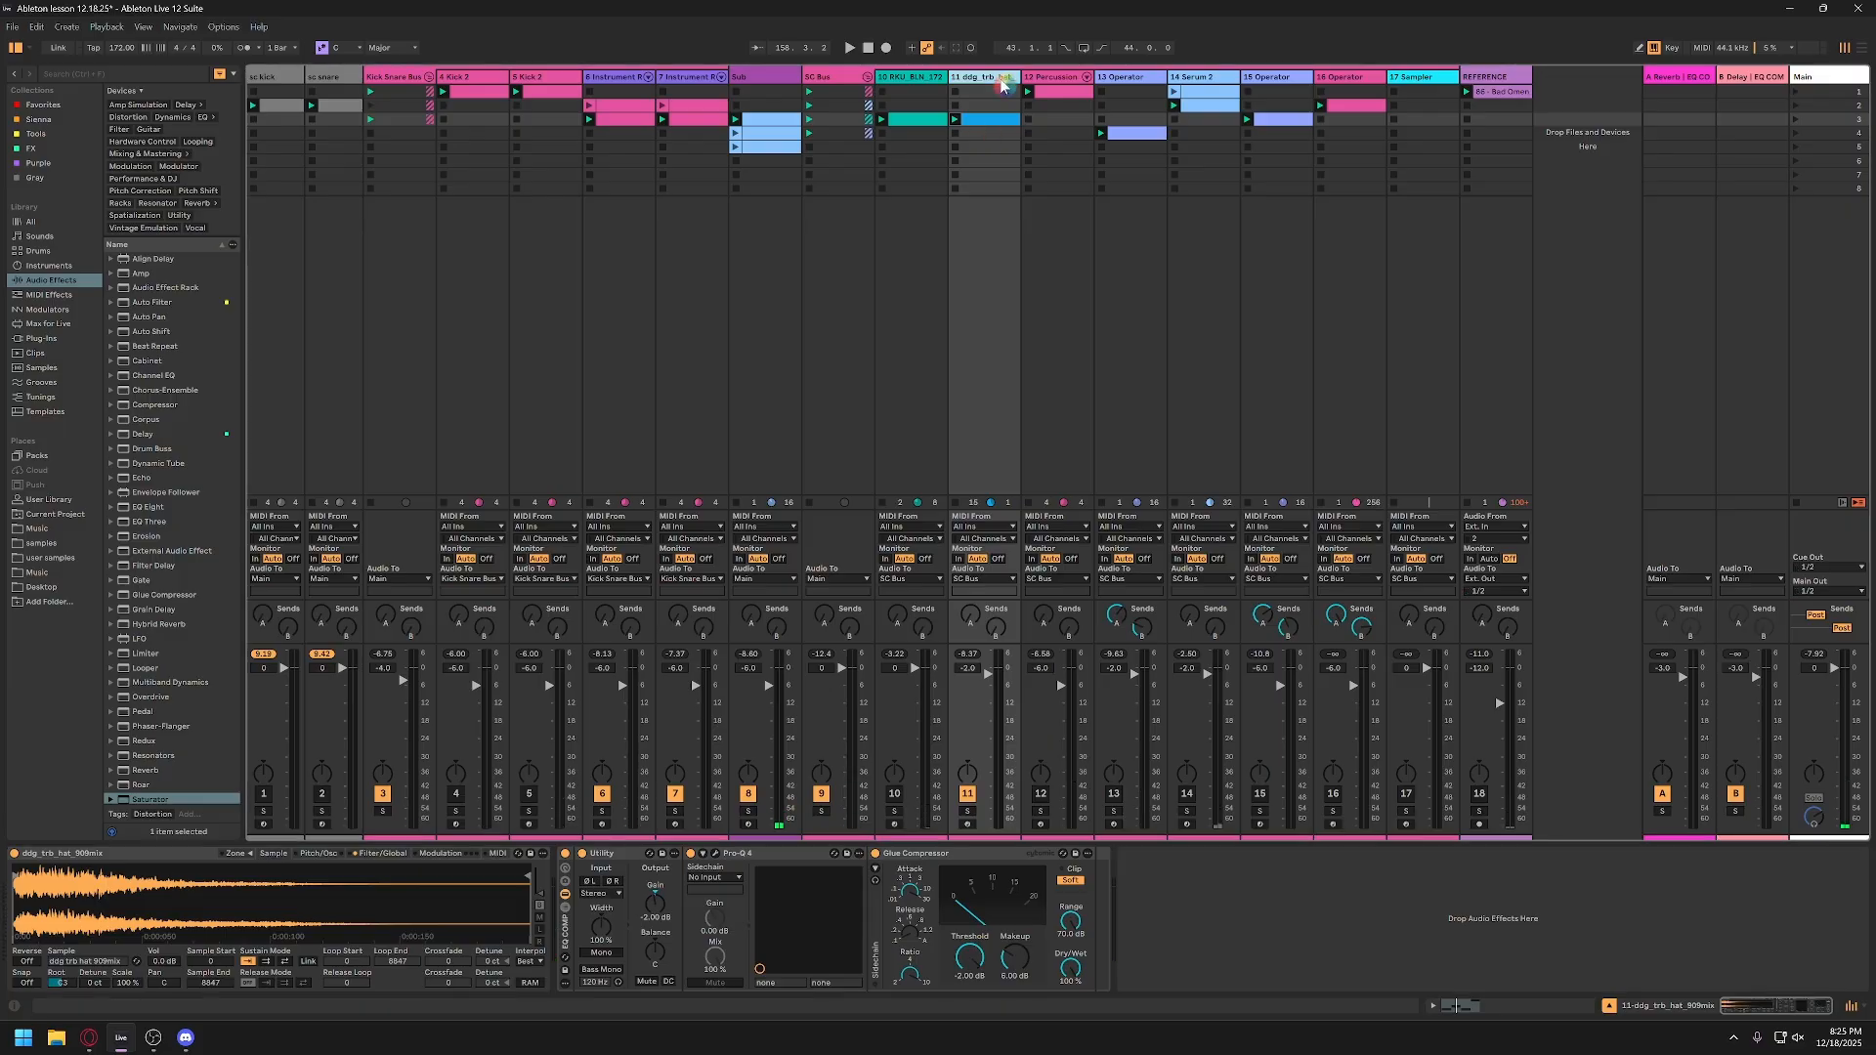
Step: Solo the percussion track 12 and audition several Percussion Core Kit pads, including the triangle, bongo and cowbell sounds
left_click(1049, 81)
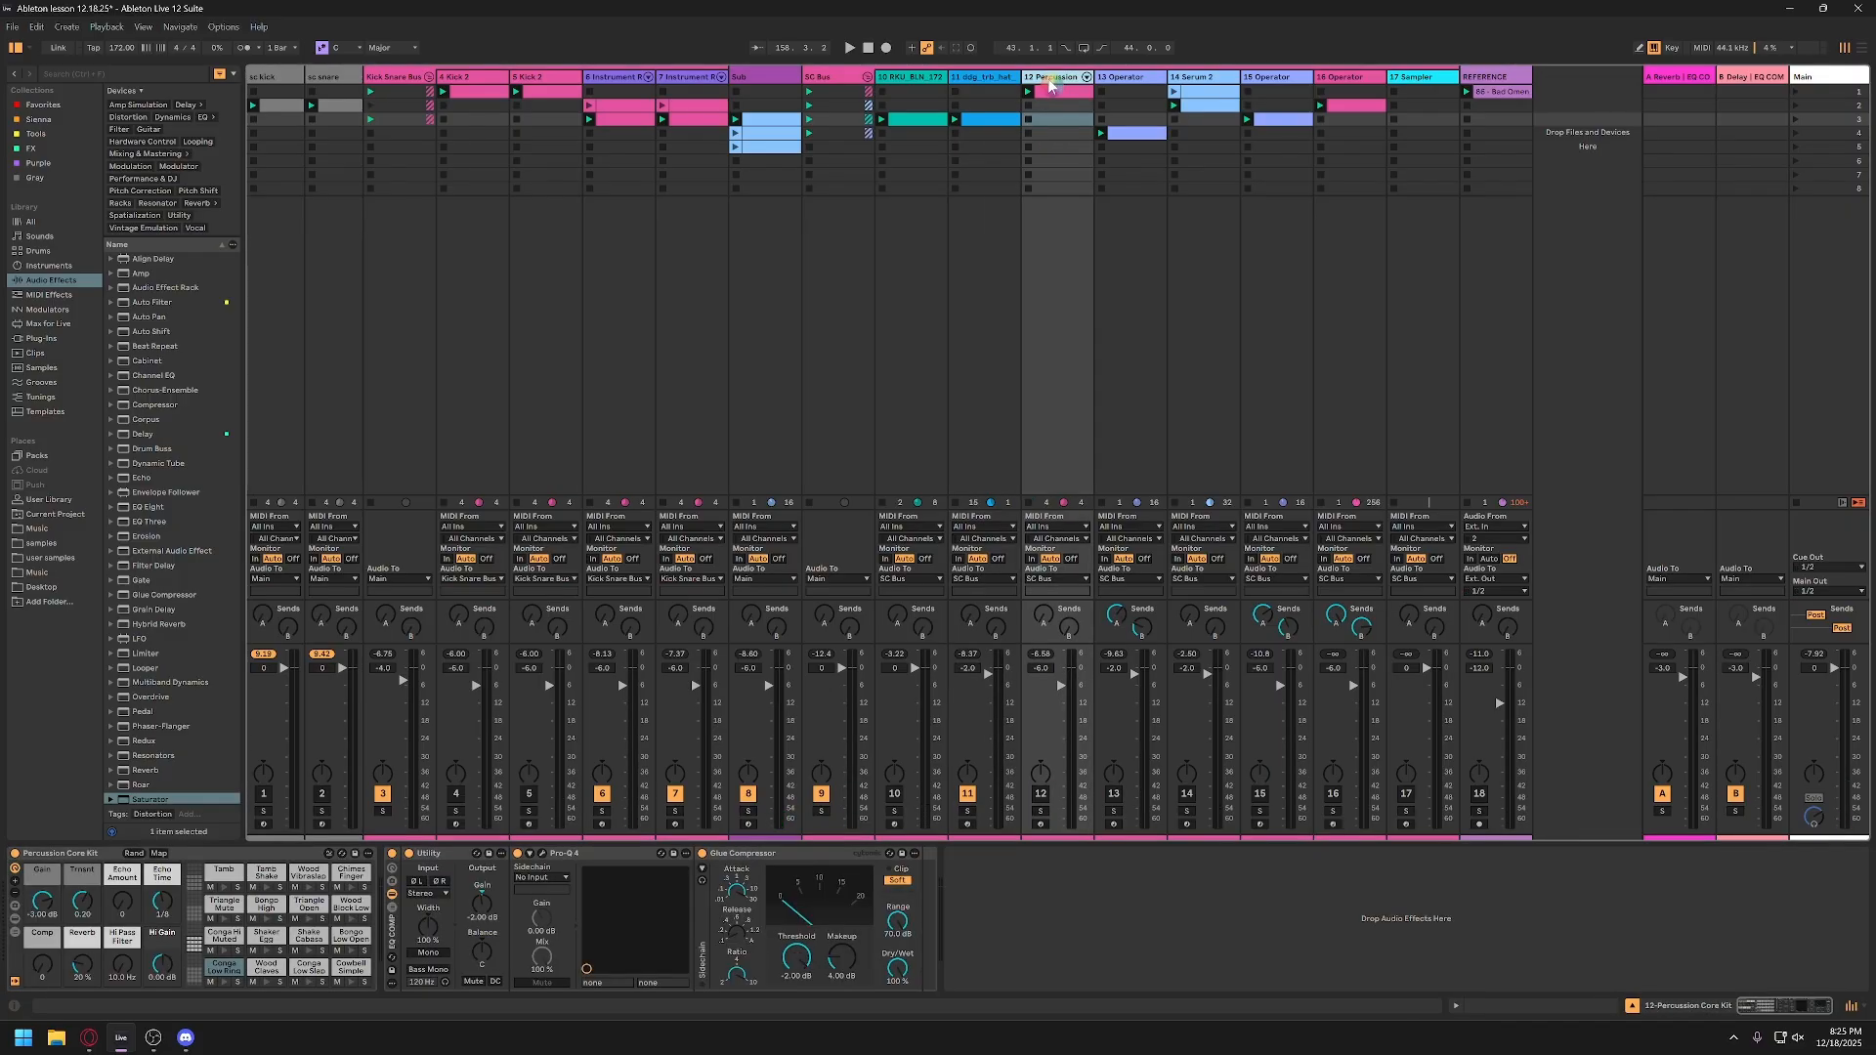
left_click(1042, 812)
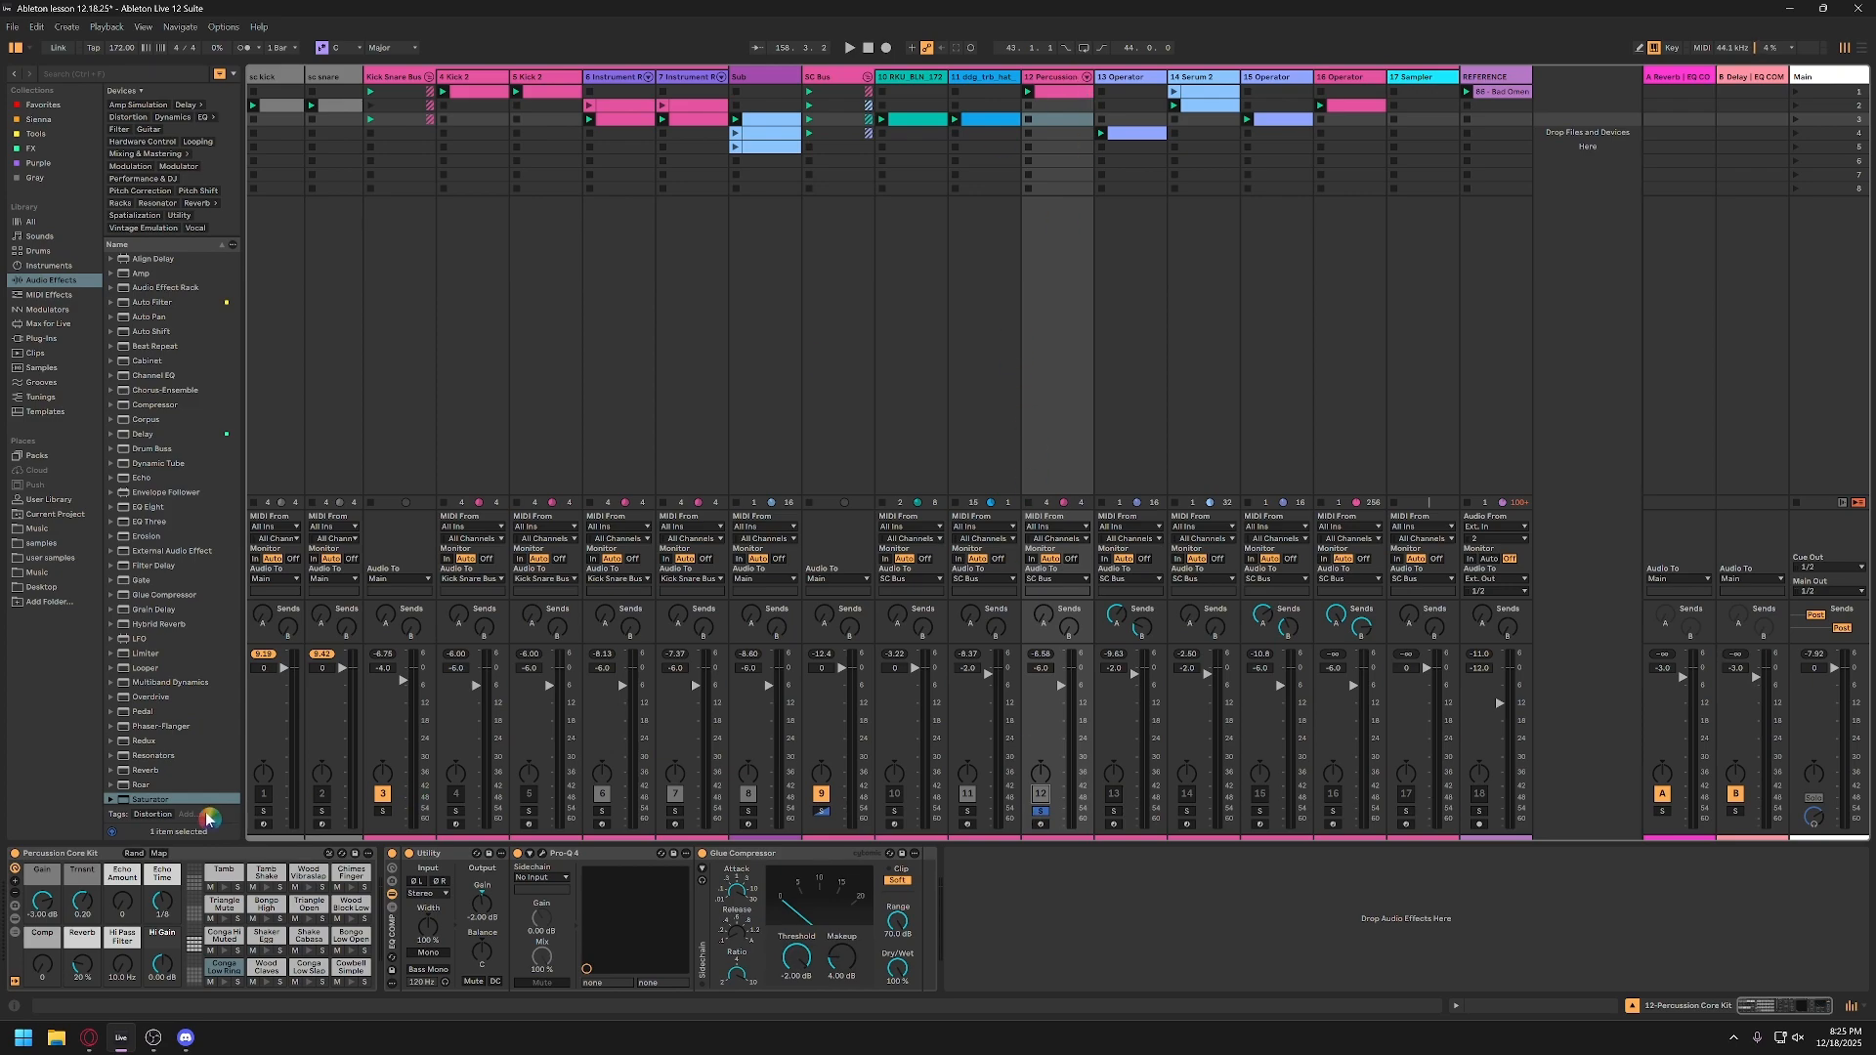
left_click(78, 862)
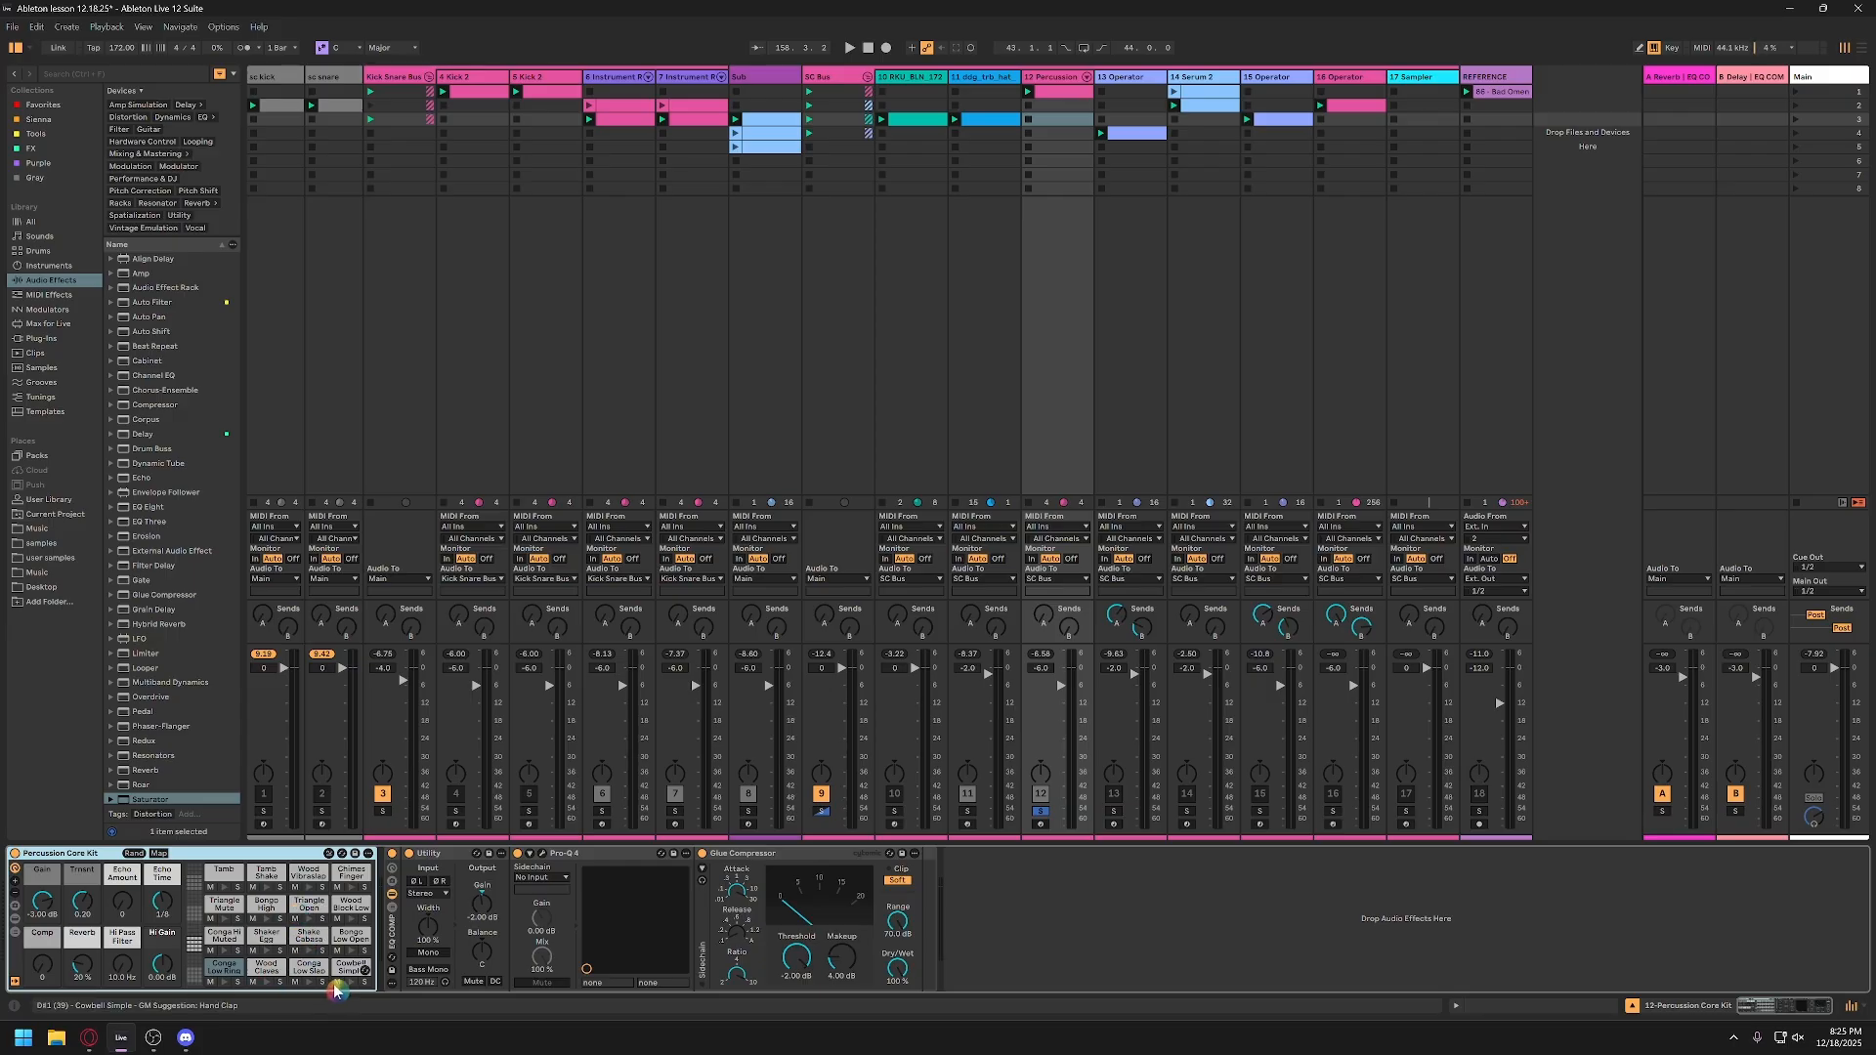
left_click(266, 950)
left_click(308, 919)
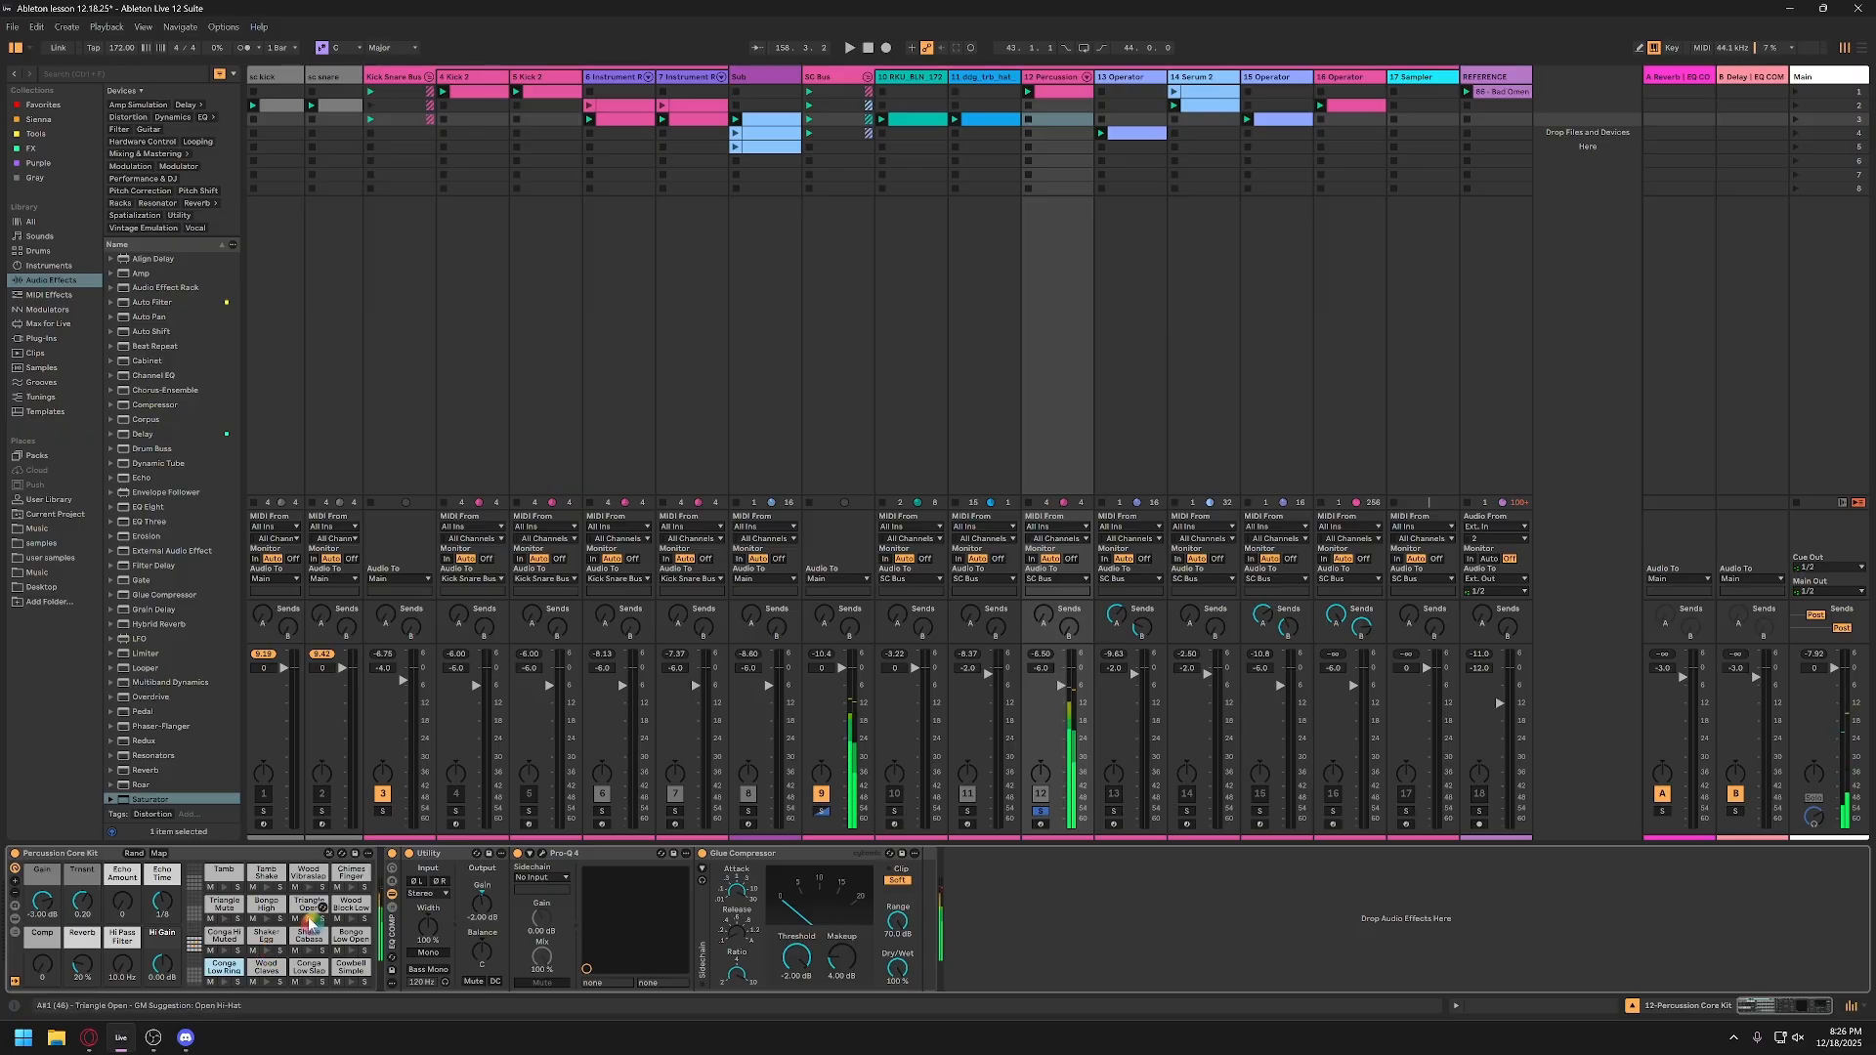
left_click(265, 919)
left_click(309, 888)
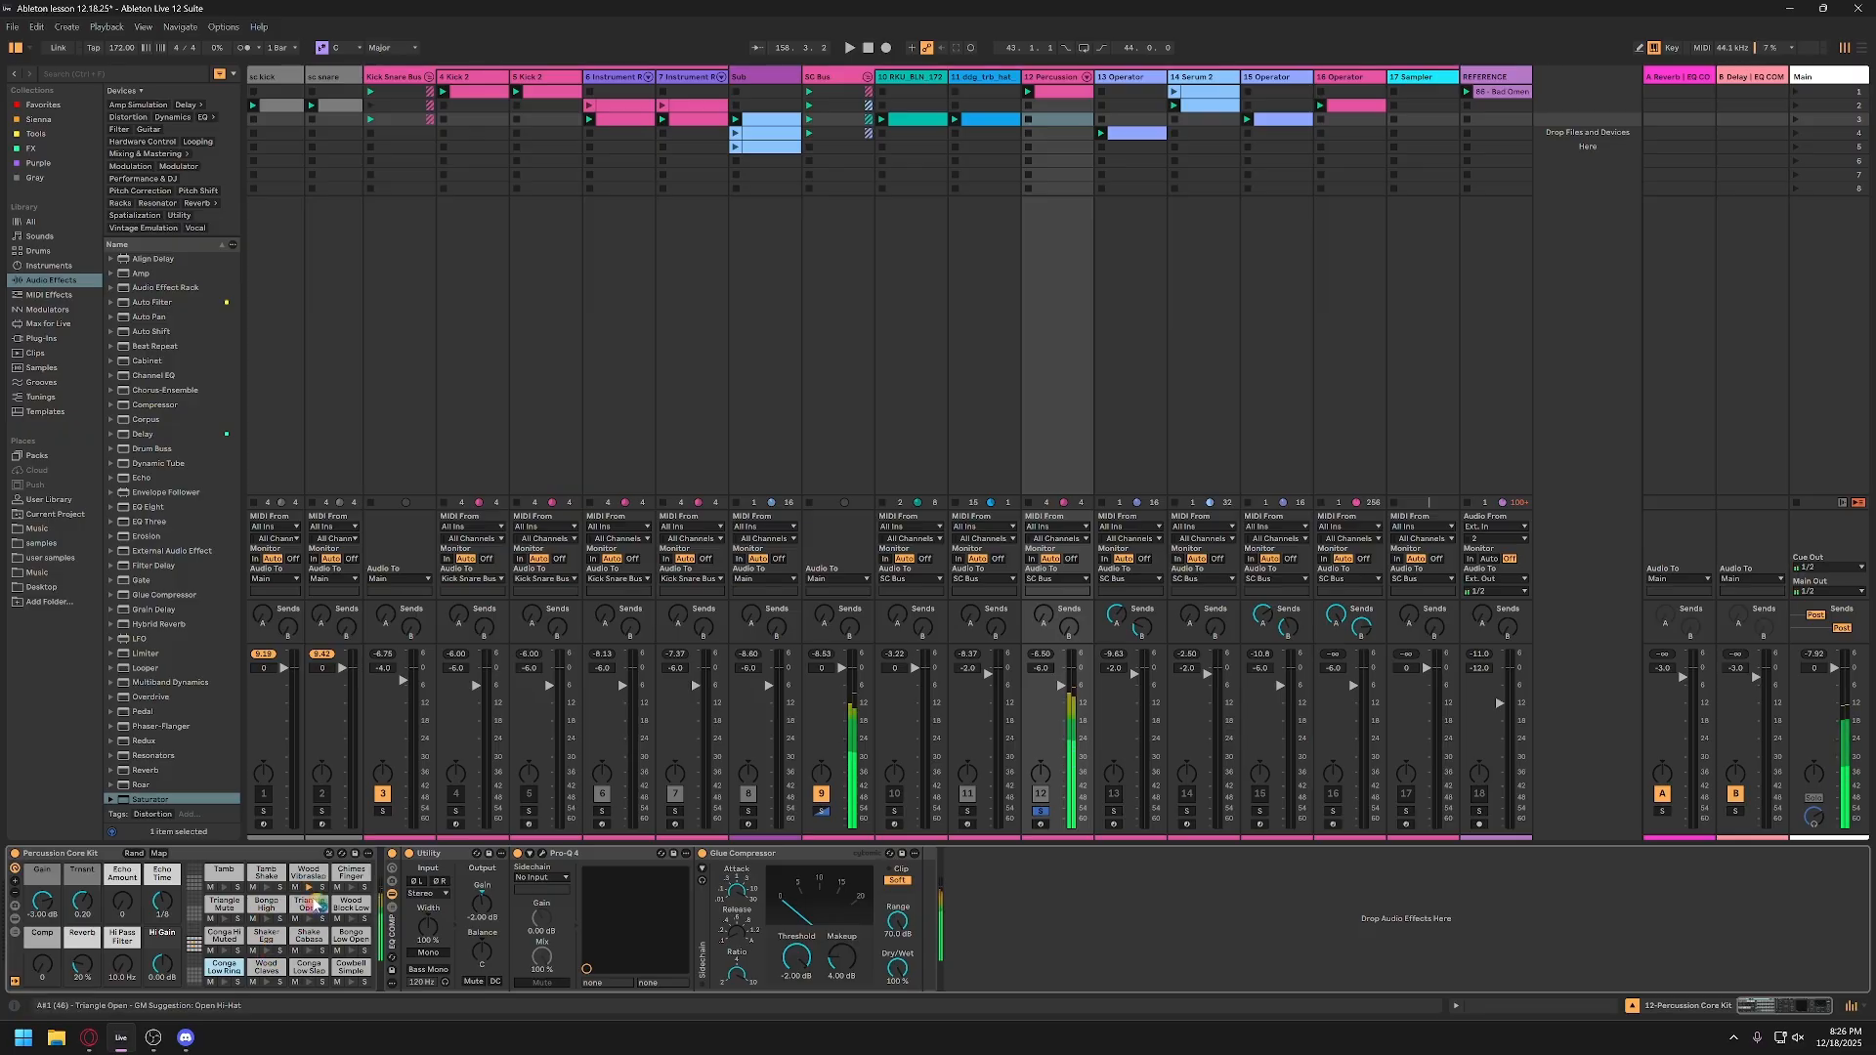
left_click(351, 967)
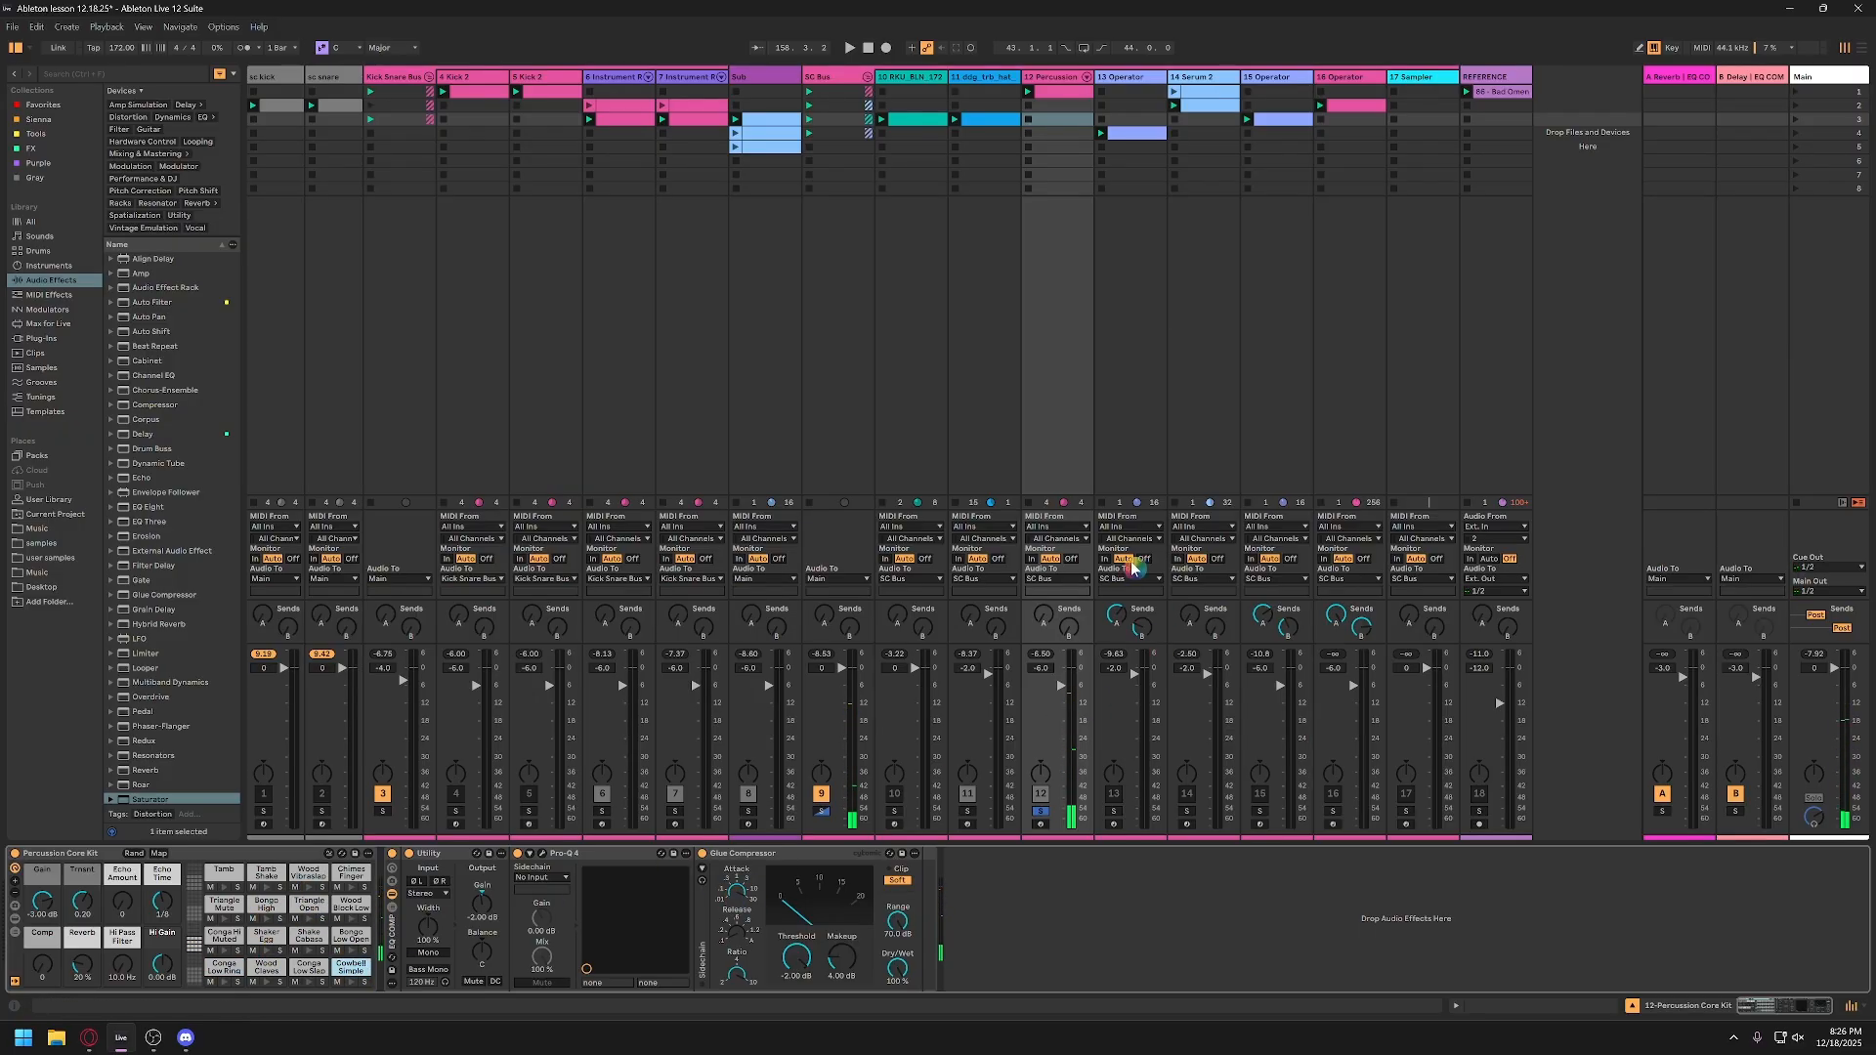
Step: Play the percussion clip with its notes open, and unsolo and activate track 12 in the full mix
left_click(1060, 93)
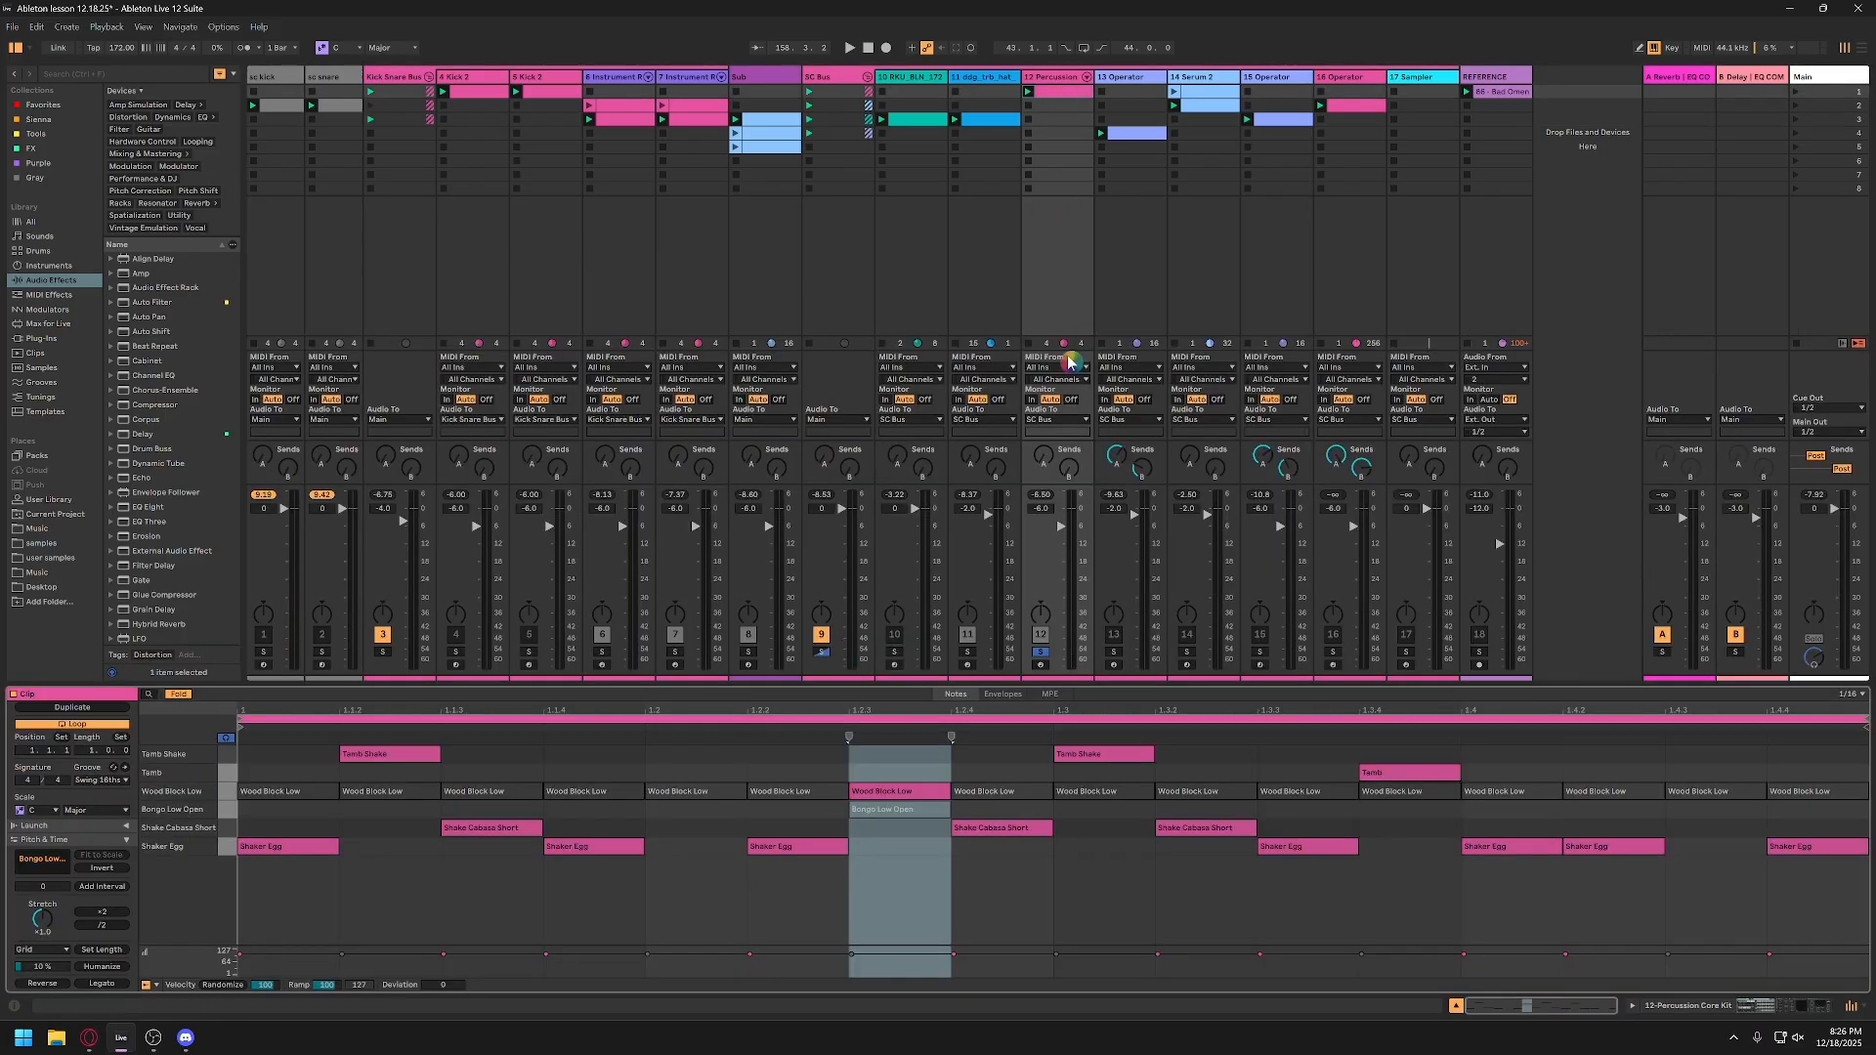
key("space")
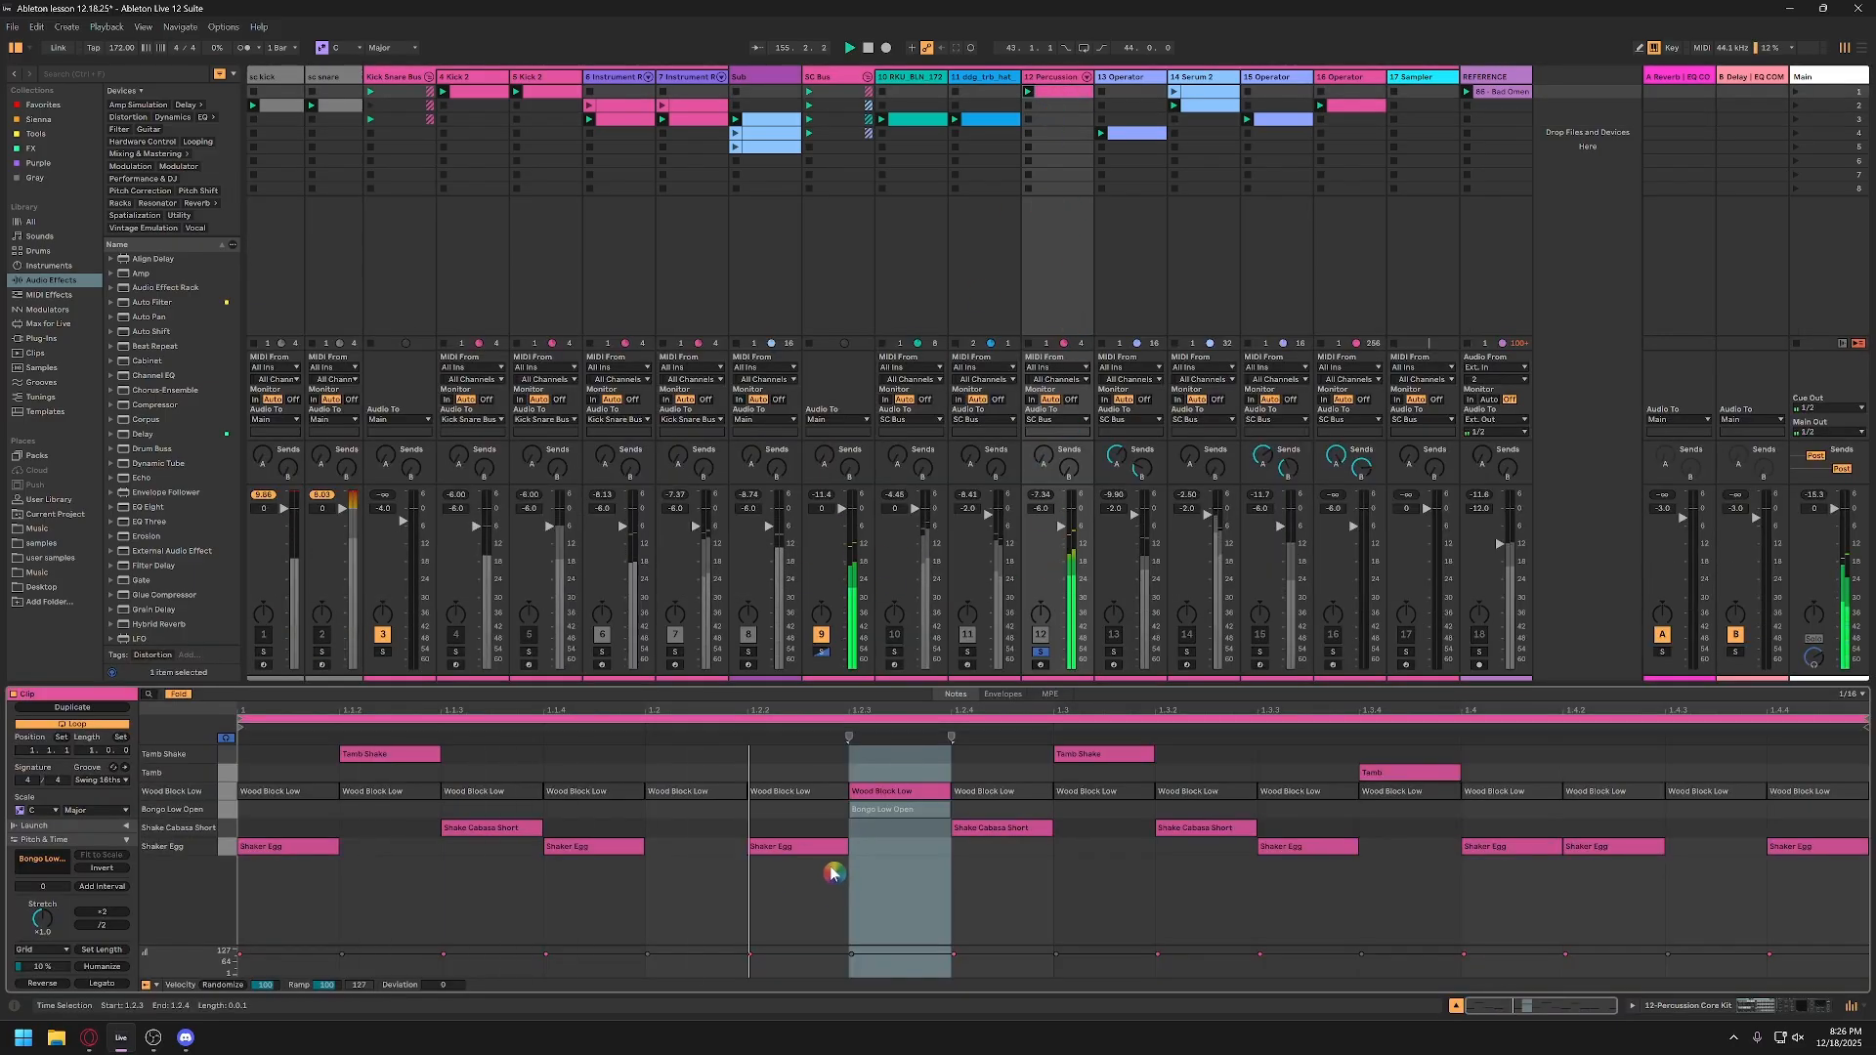
left_click(1040, 653)
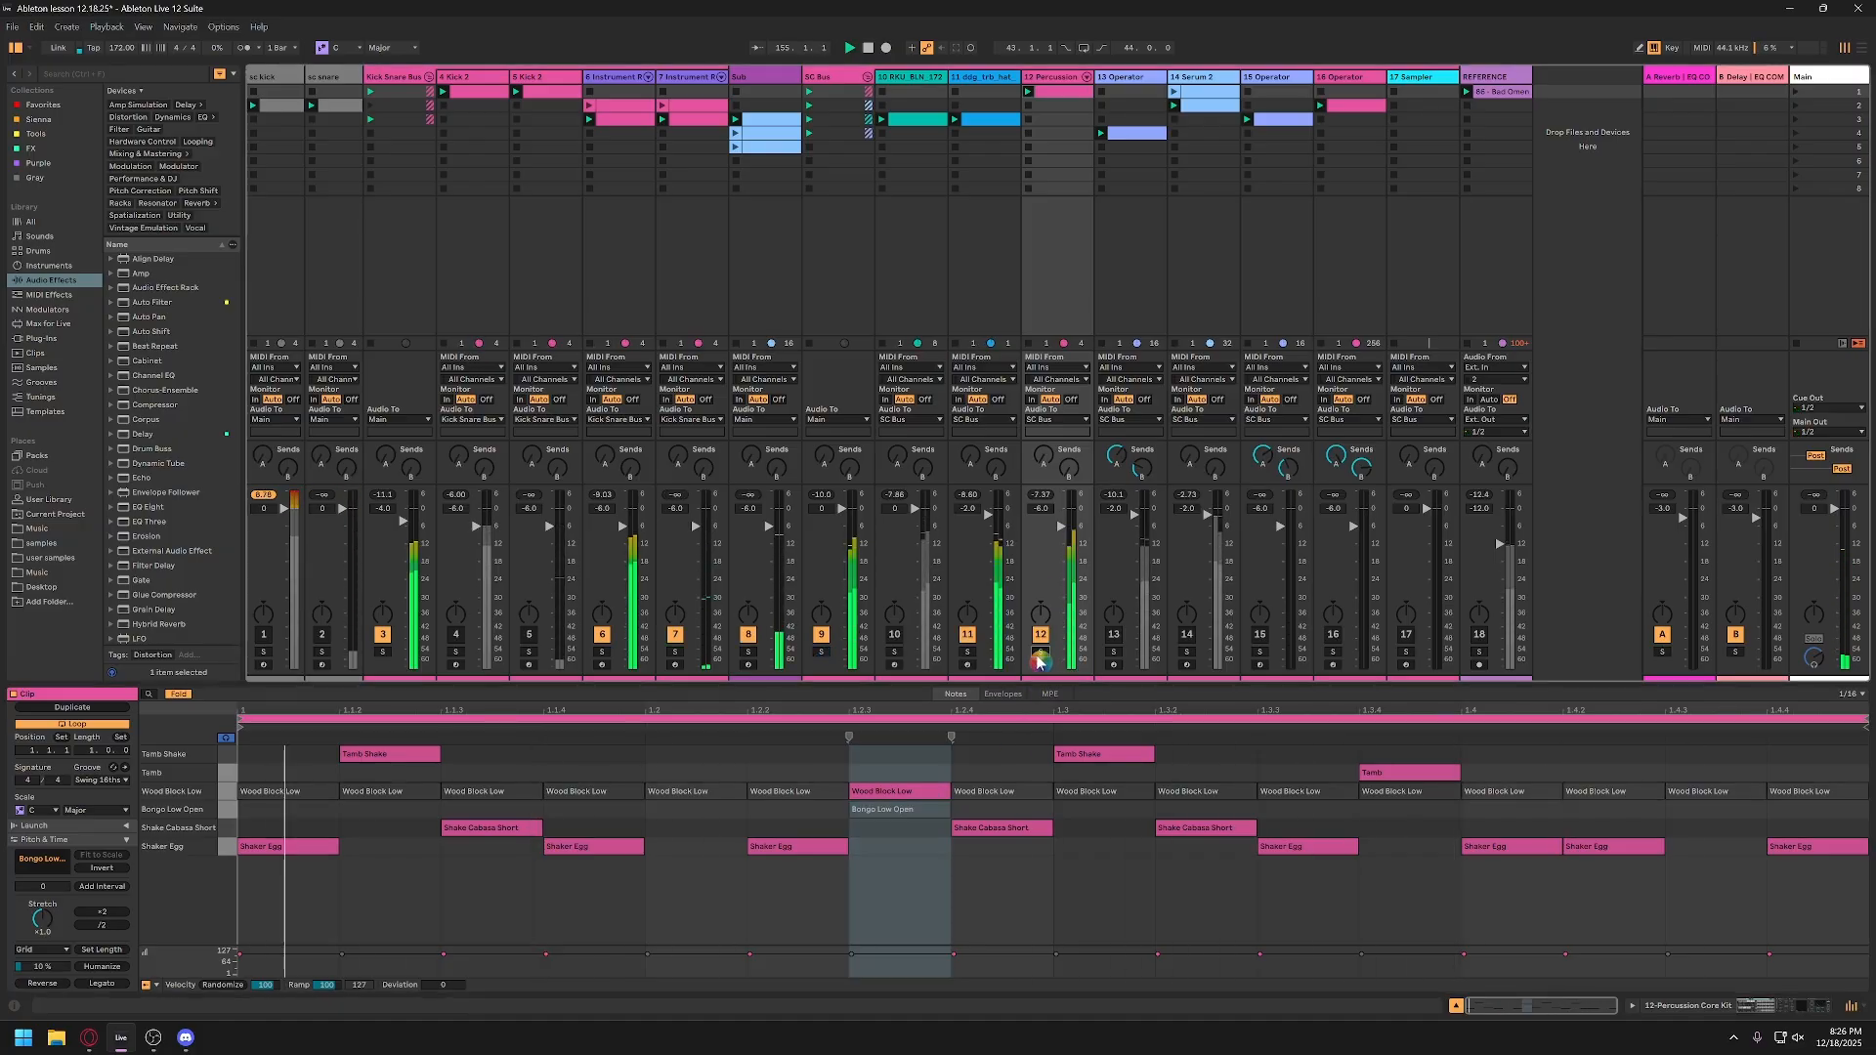
Step: Lower the hat track 11 volume to -4.0 dB, switching the track off and back on during playback to compare
left_click(968, 635)
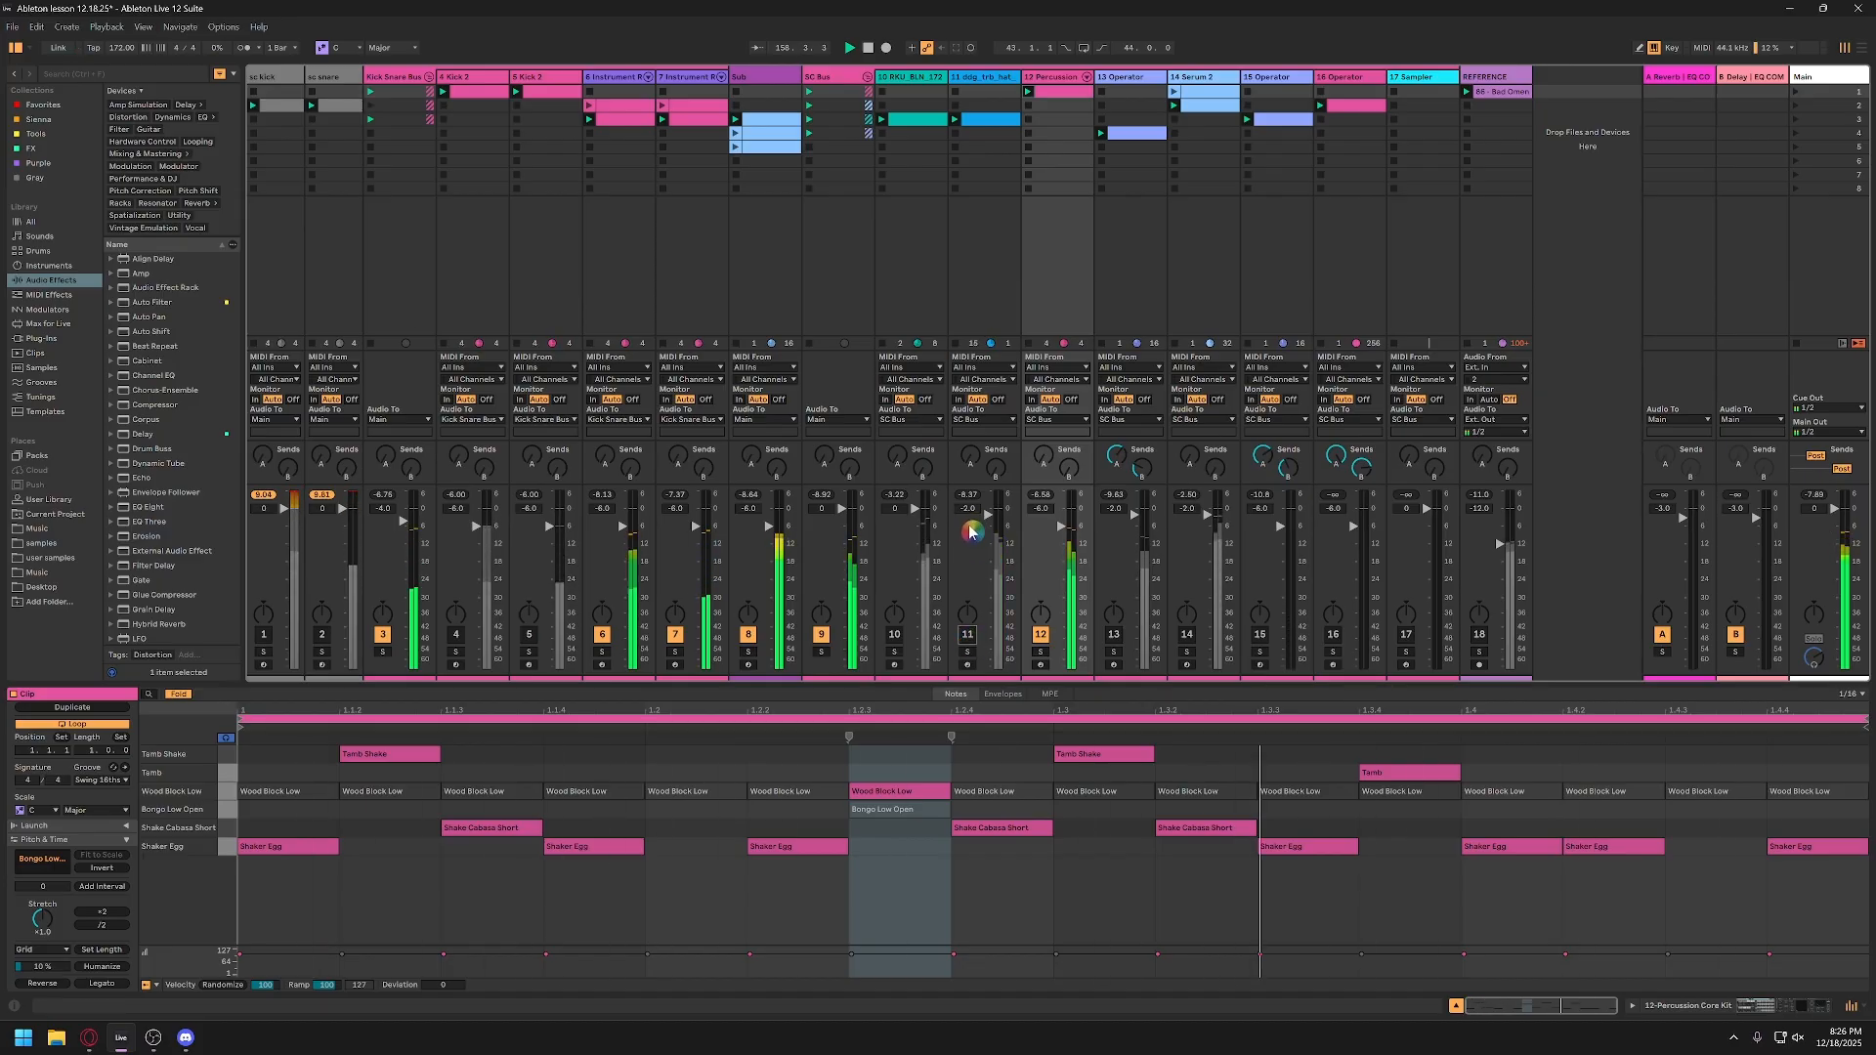
left_click_drag(971, 515, 971, 519)
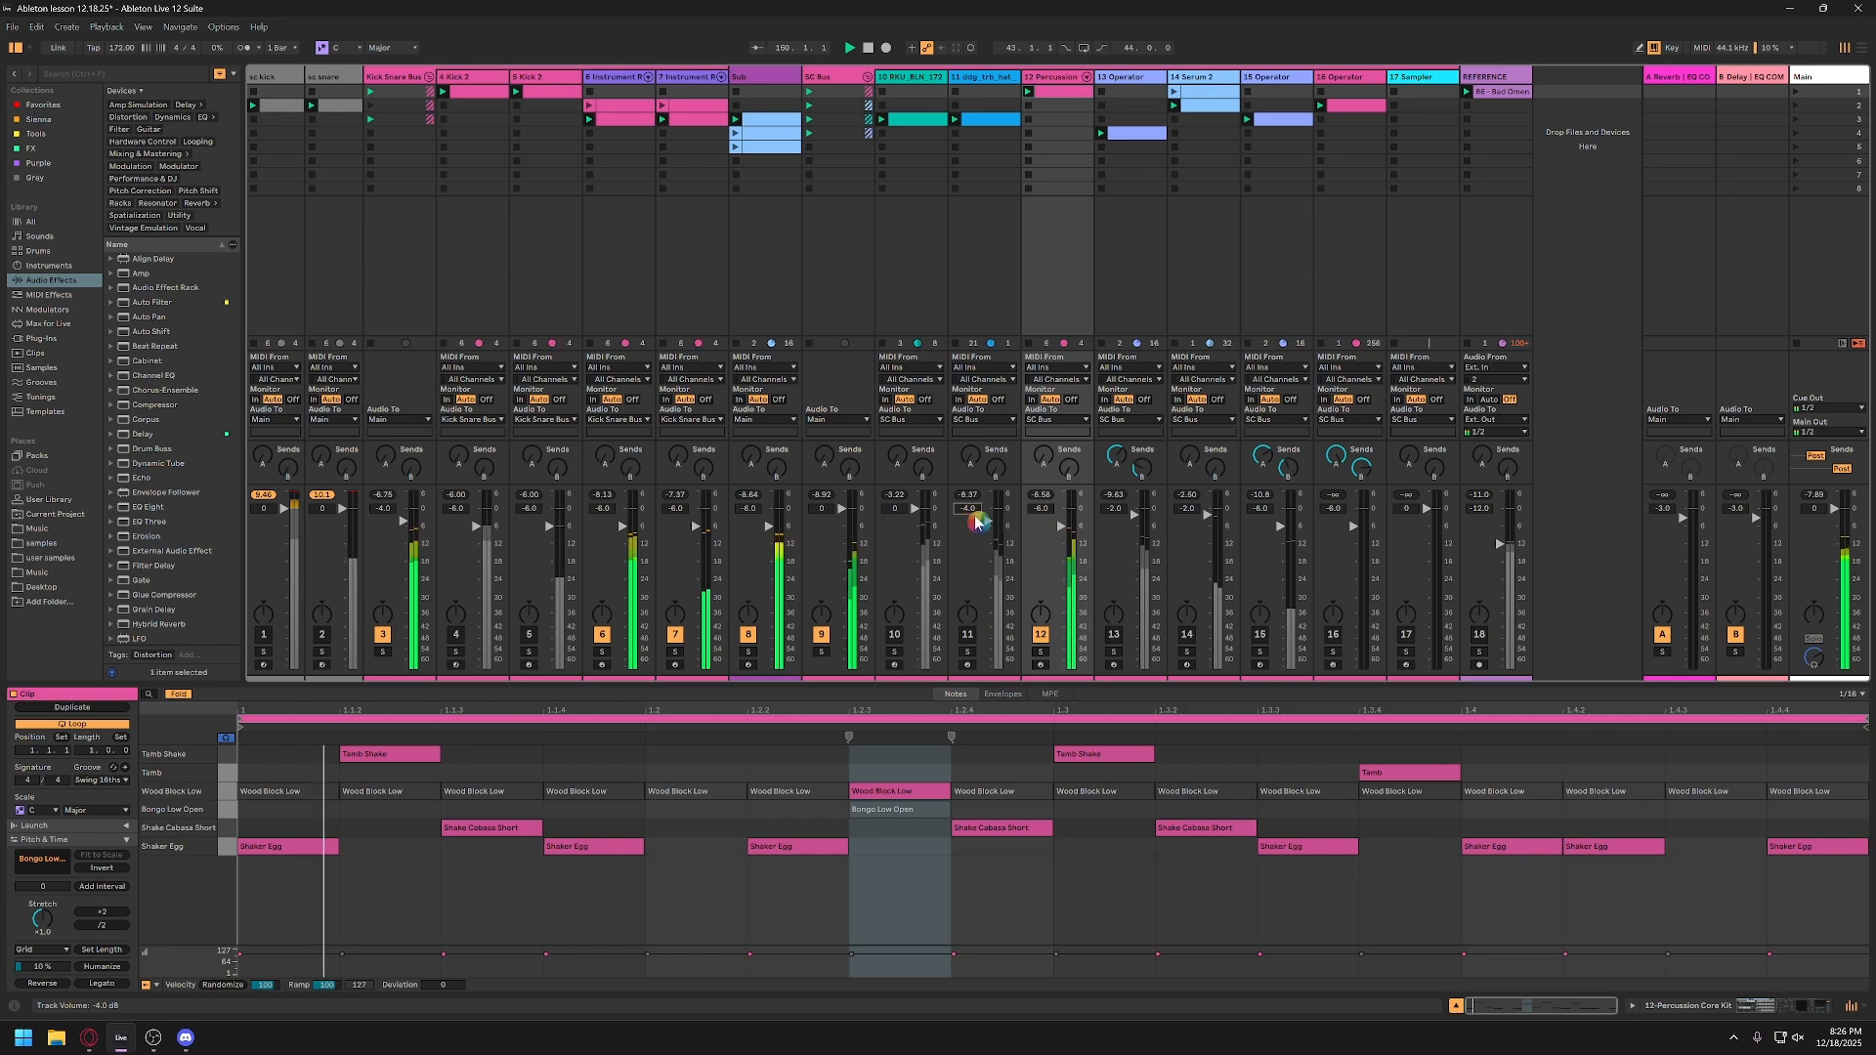
left_click(967, 635)
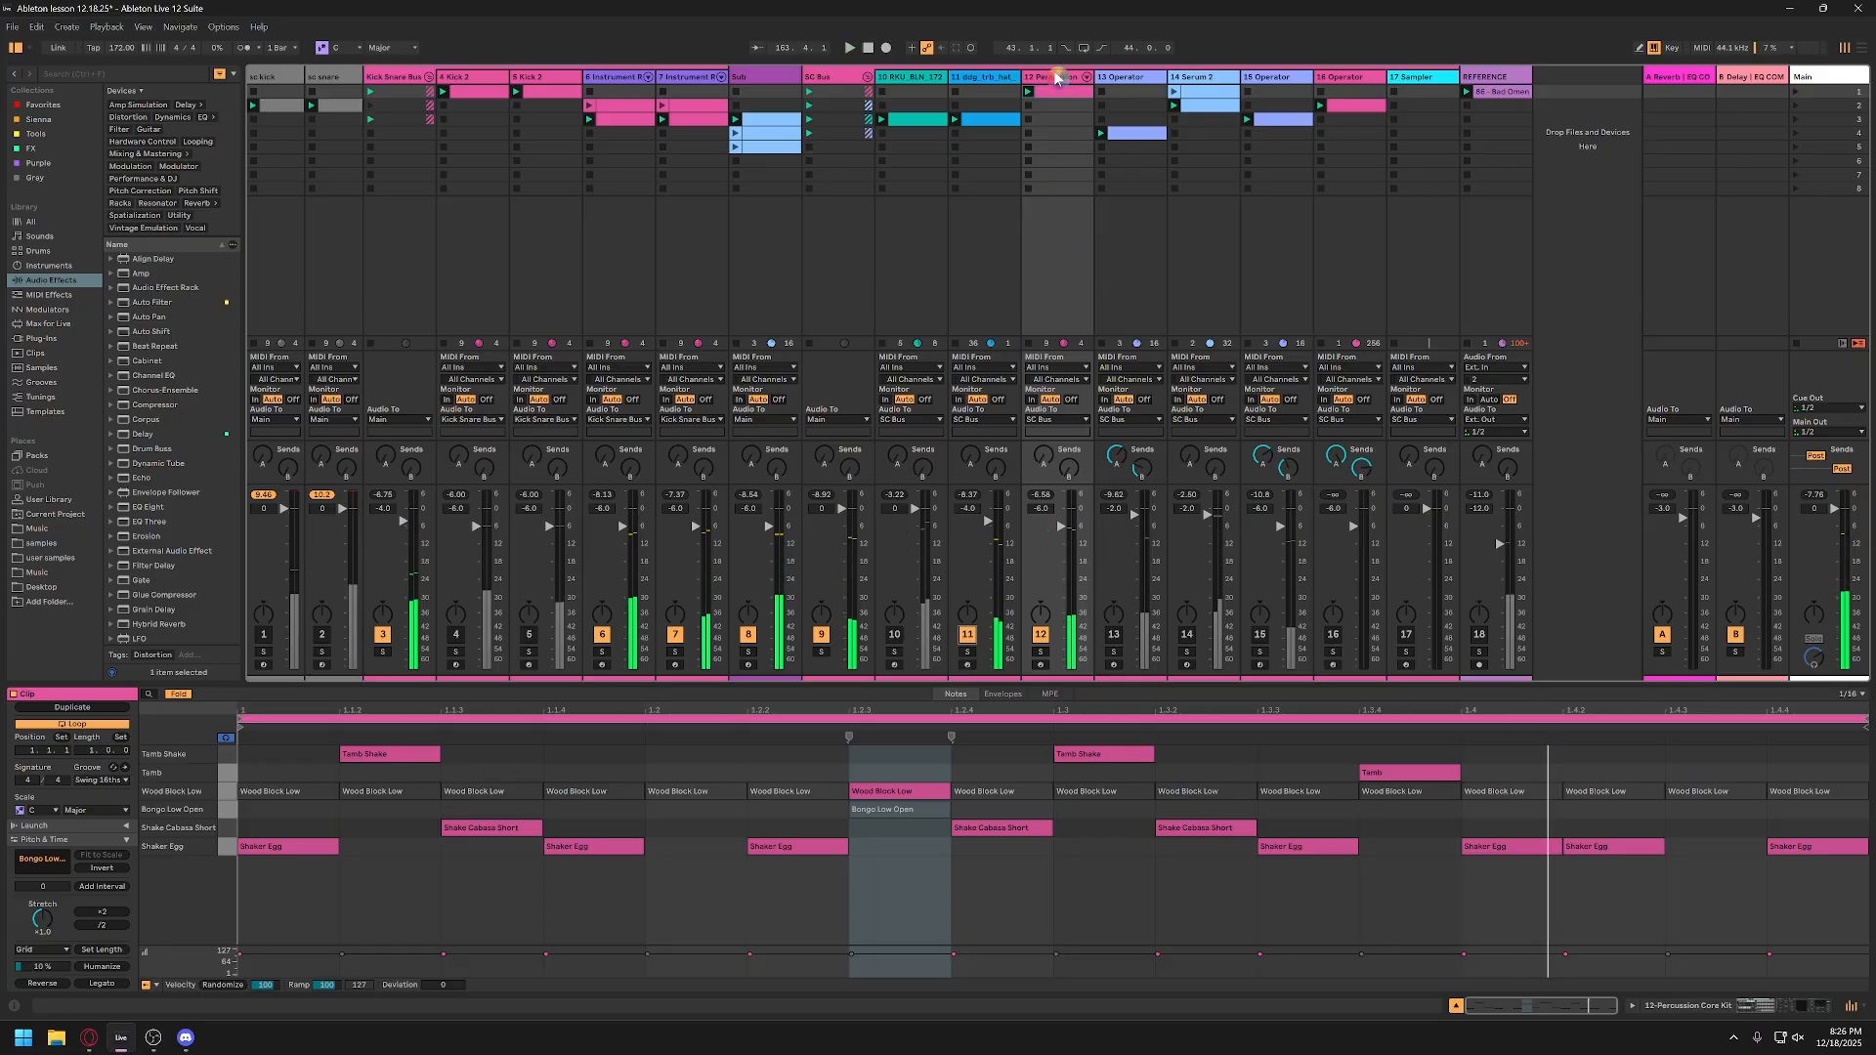
Step: Reactivate all deactivated Wood Block Low notes across the percussion clip and play it with the full mix
left_click(310, 793)
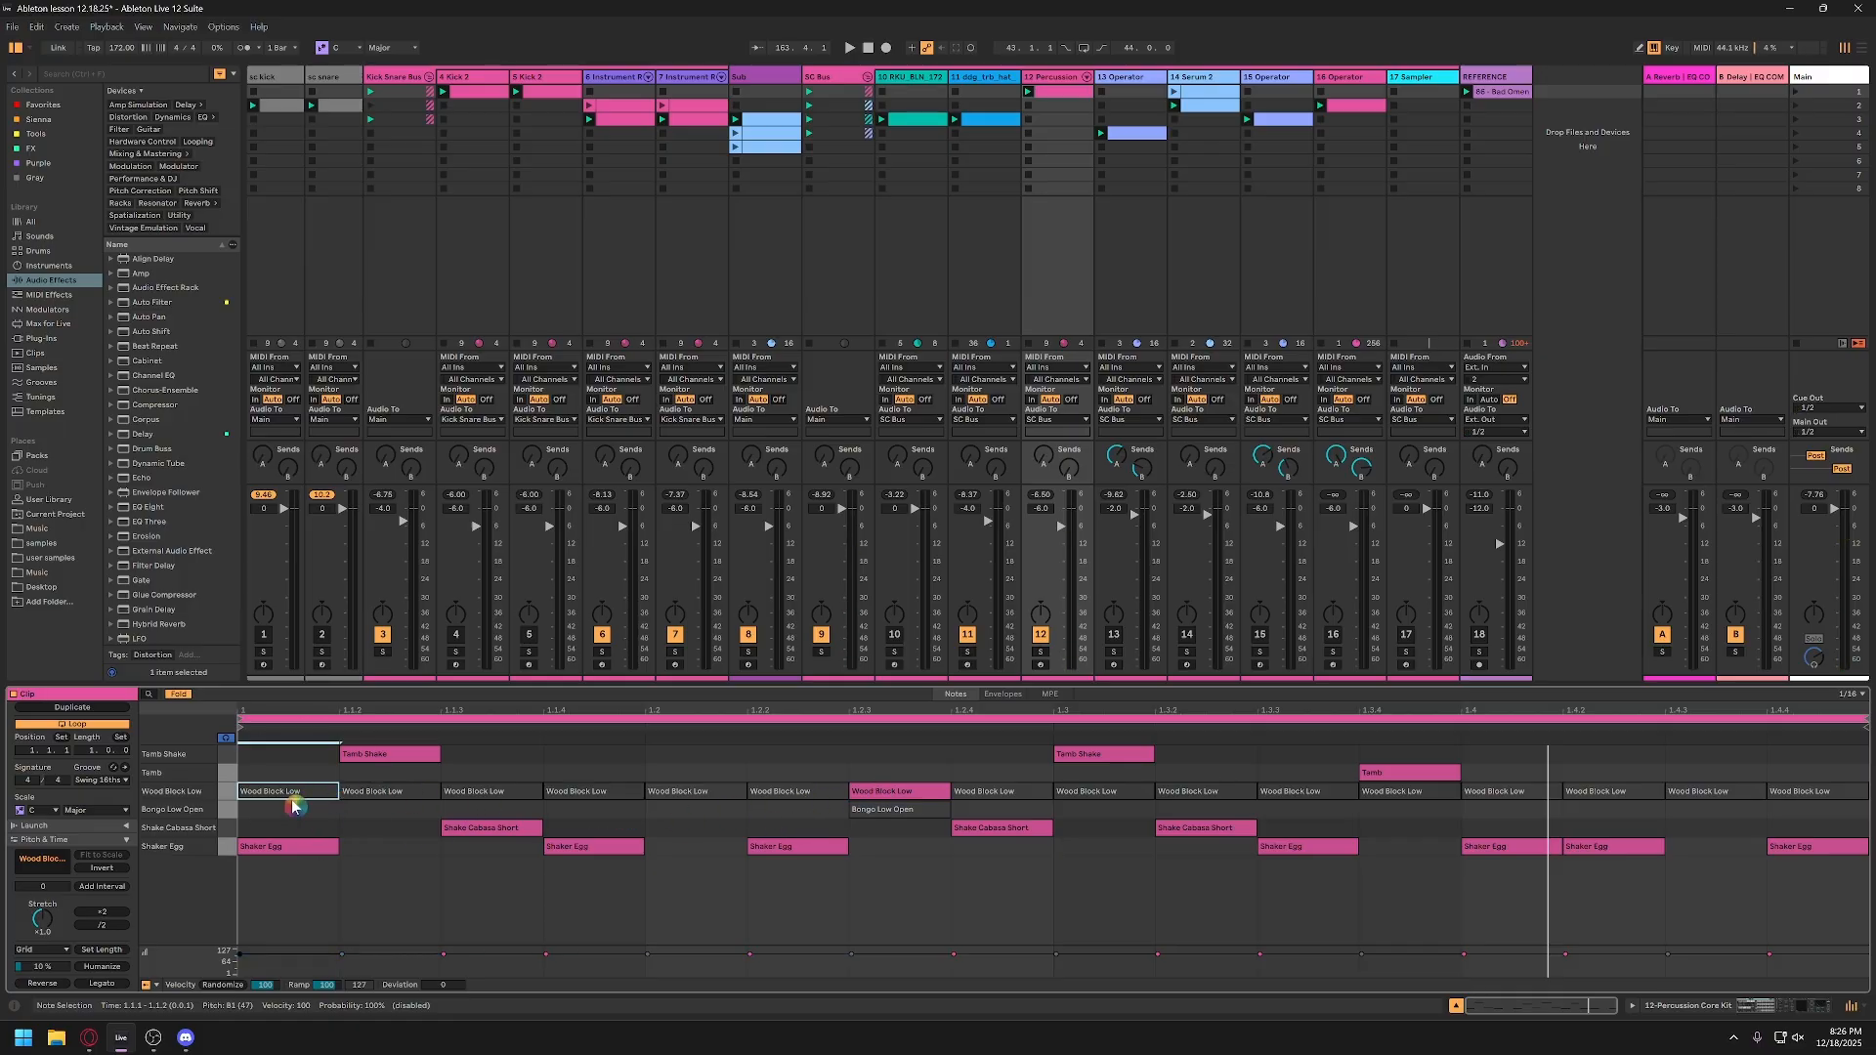
left_click(795, 795, "shift")
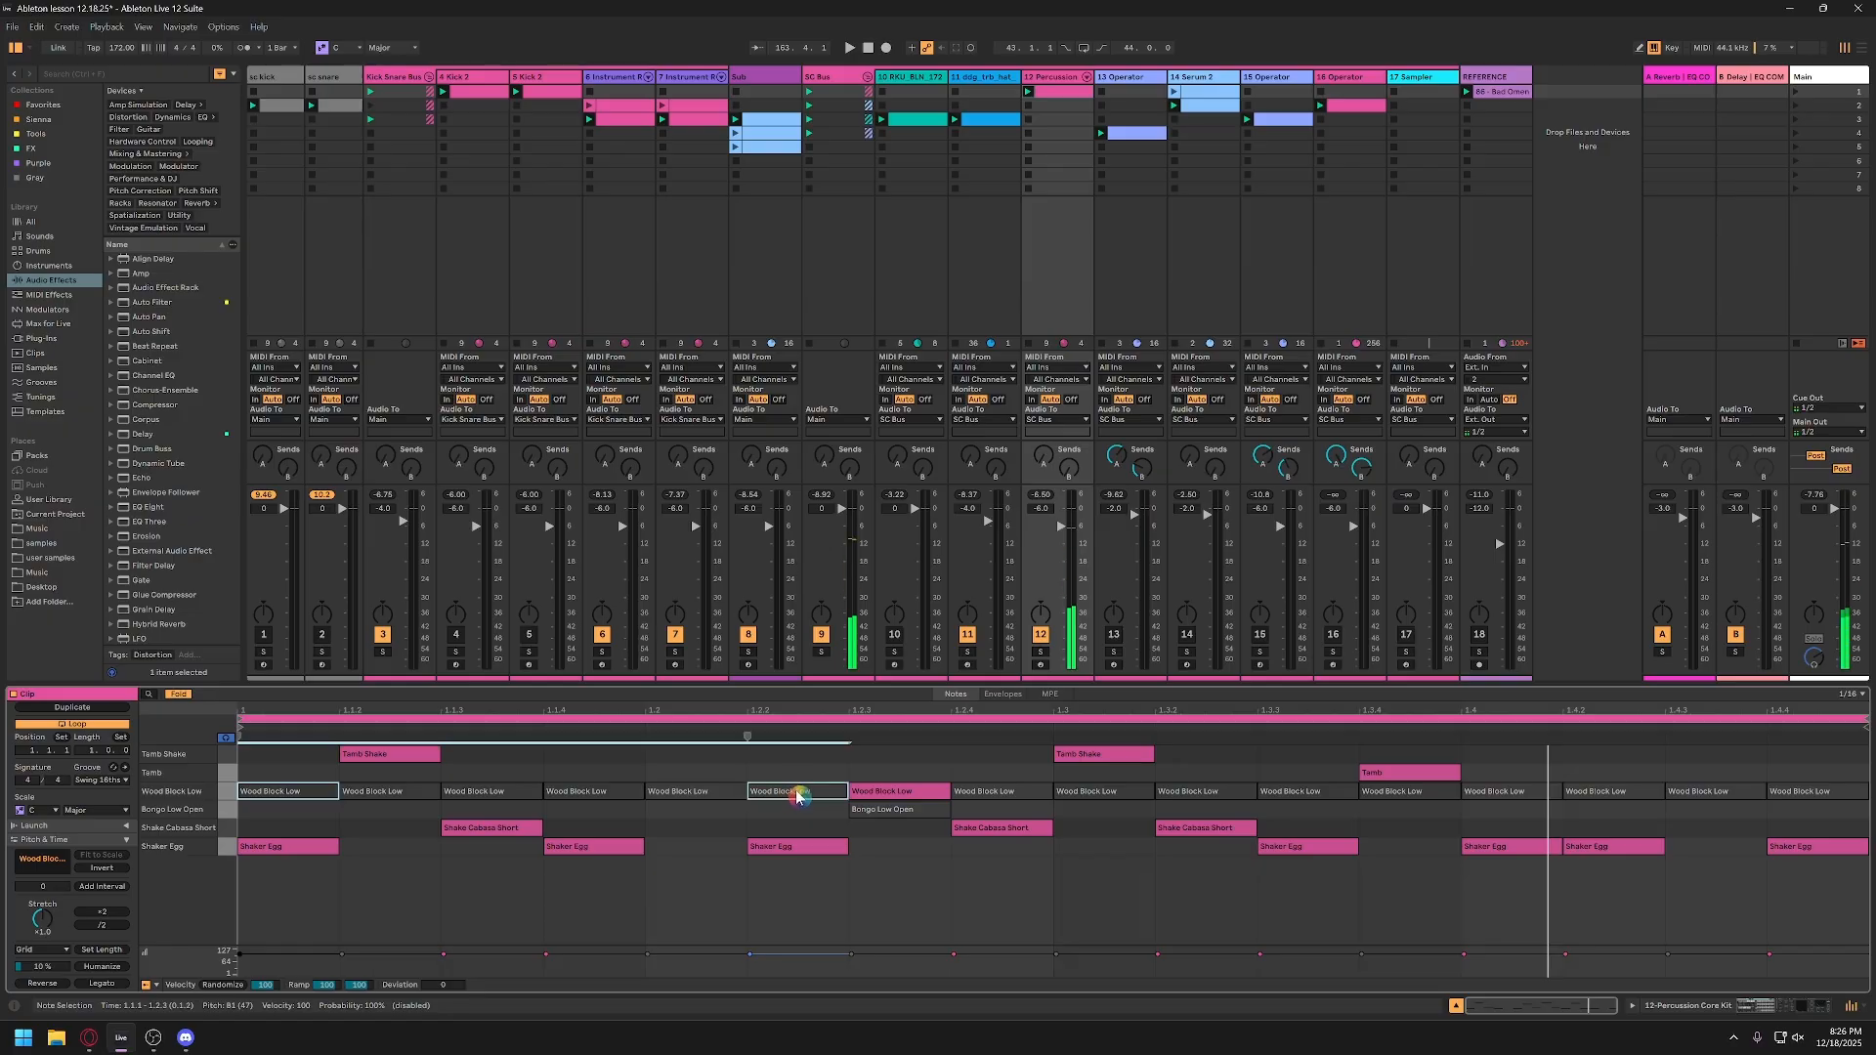
left_click_drag(332, 818, 834, 790)
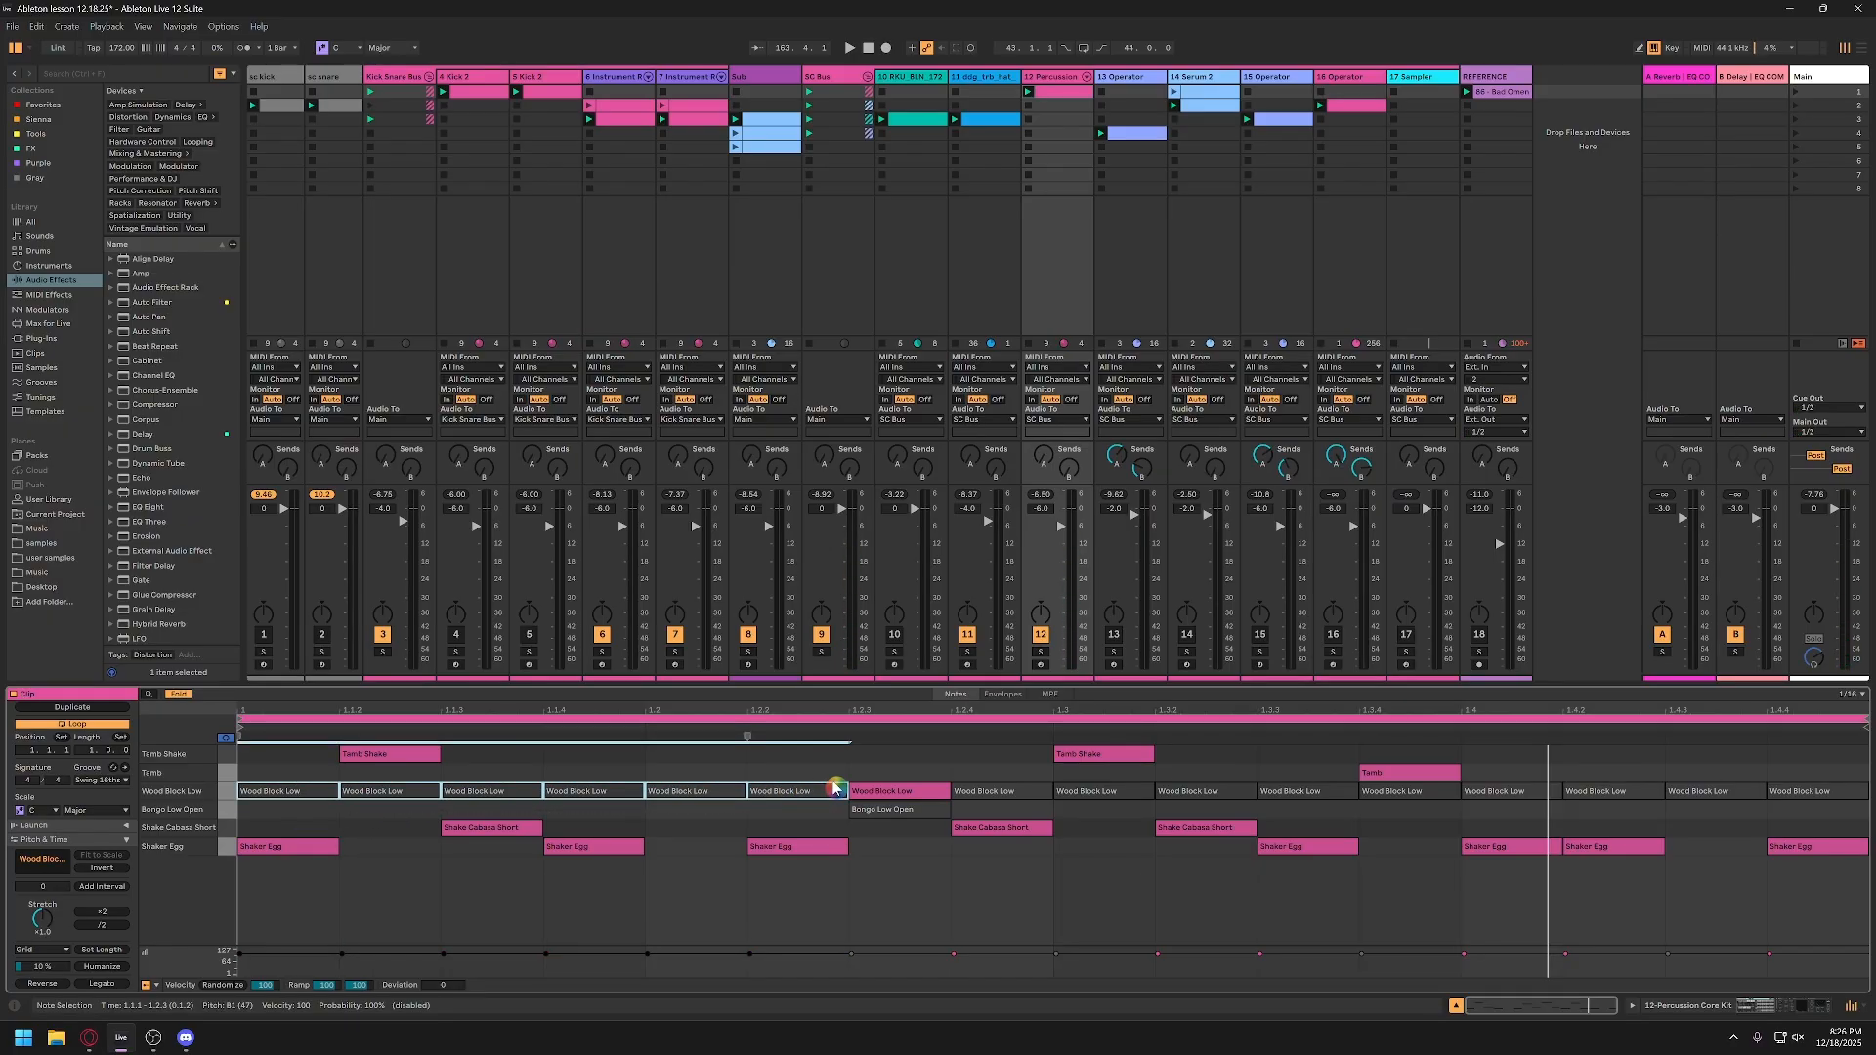
key("space")
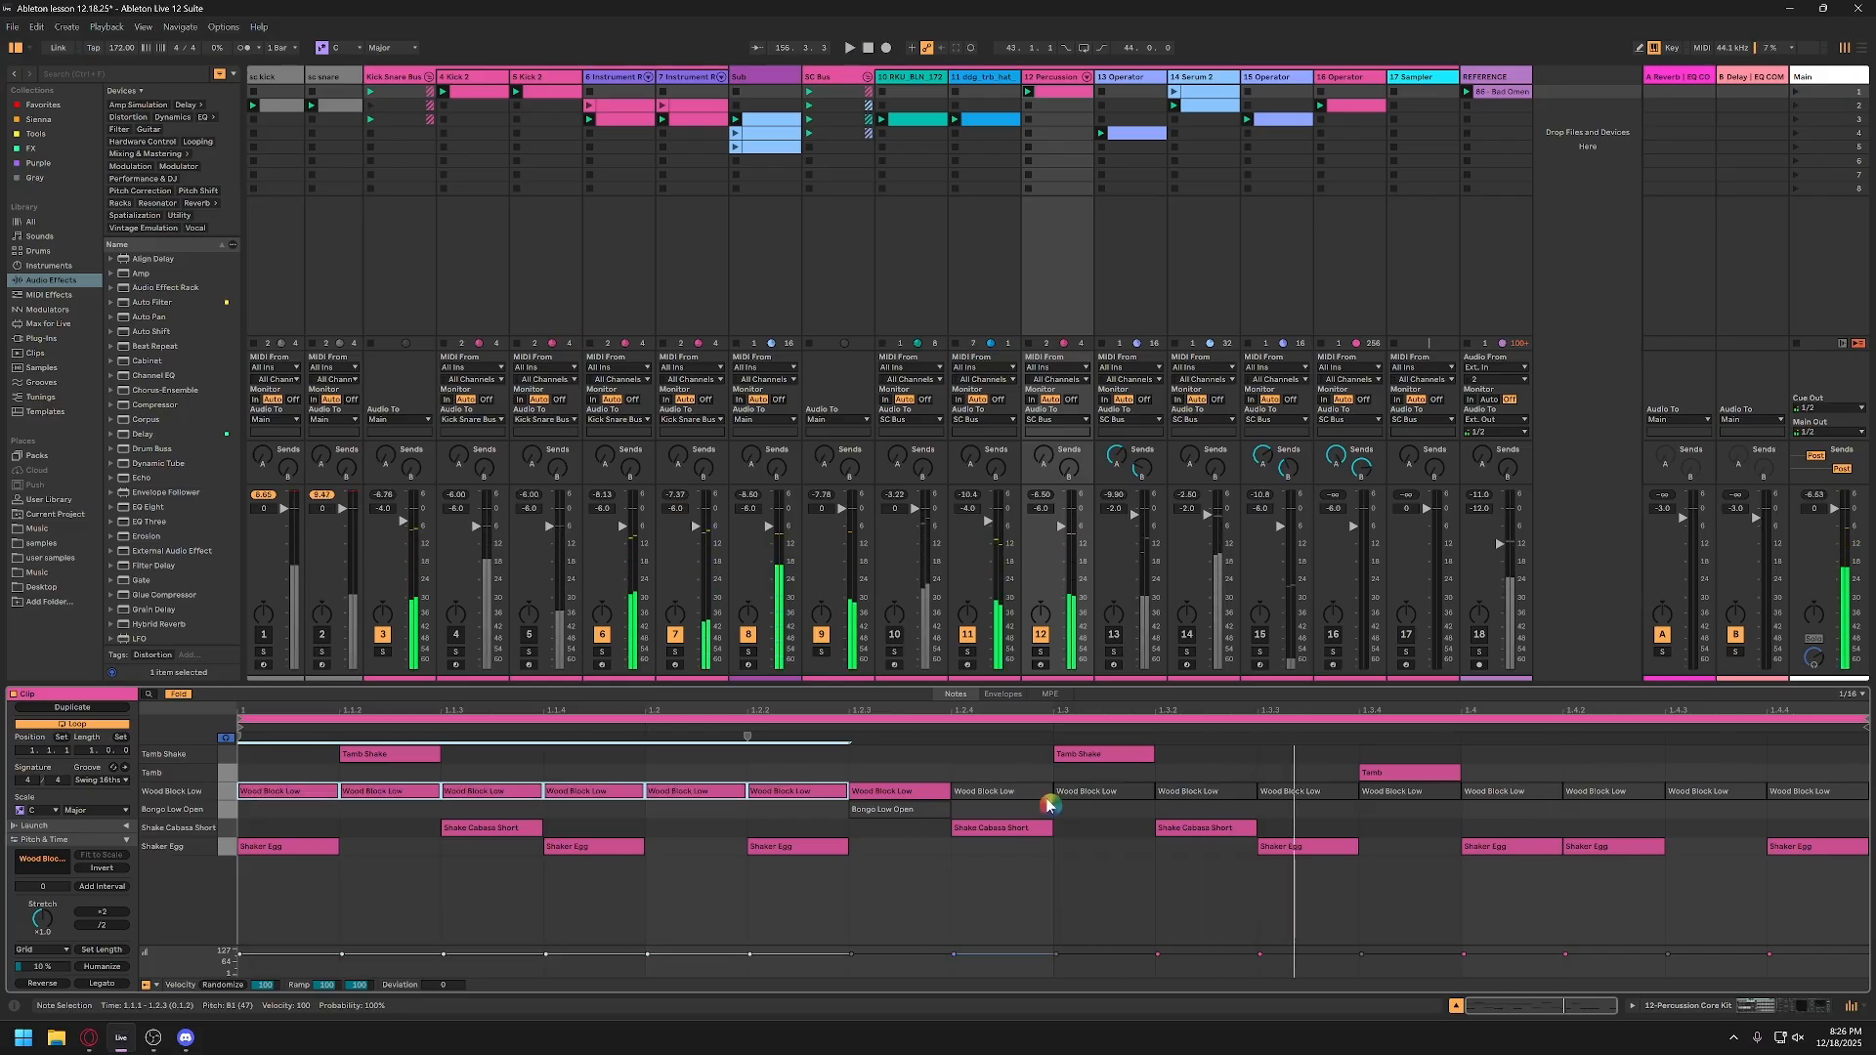
left_click_drag(1027, 804, 1787, 790)
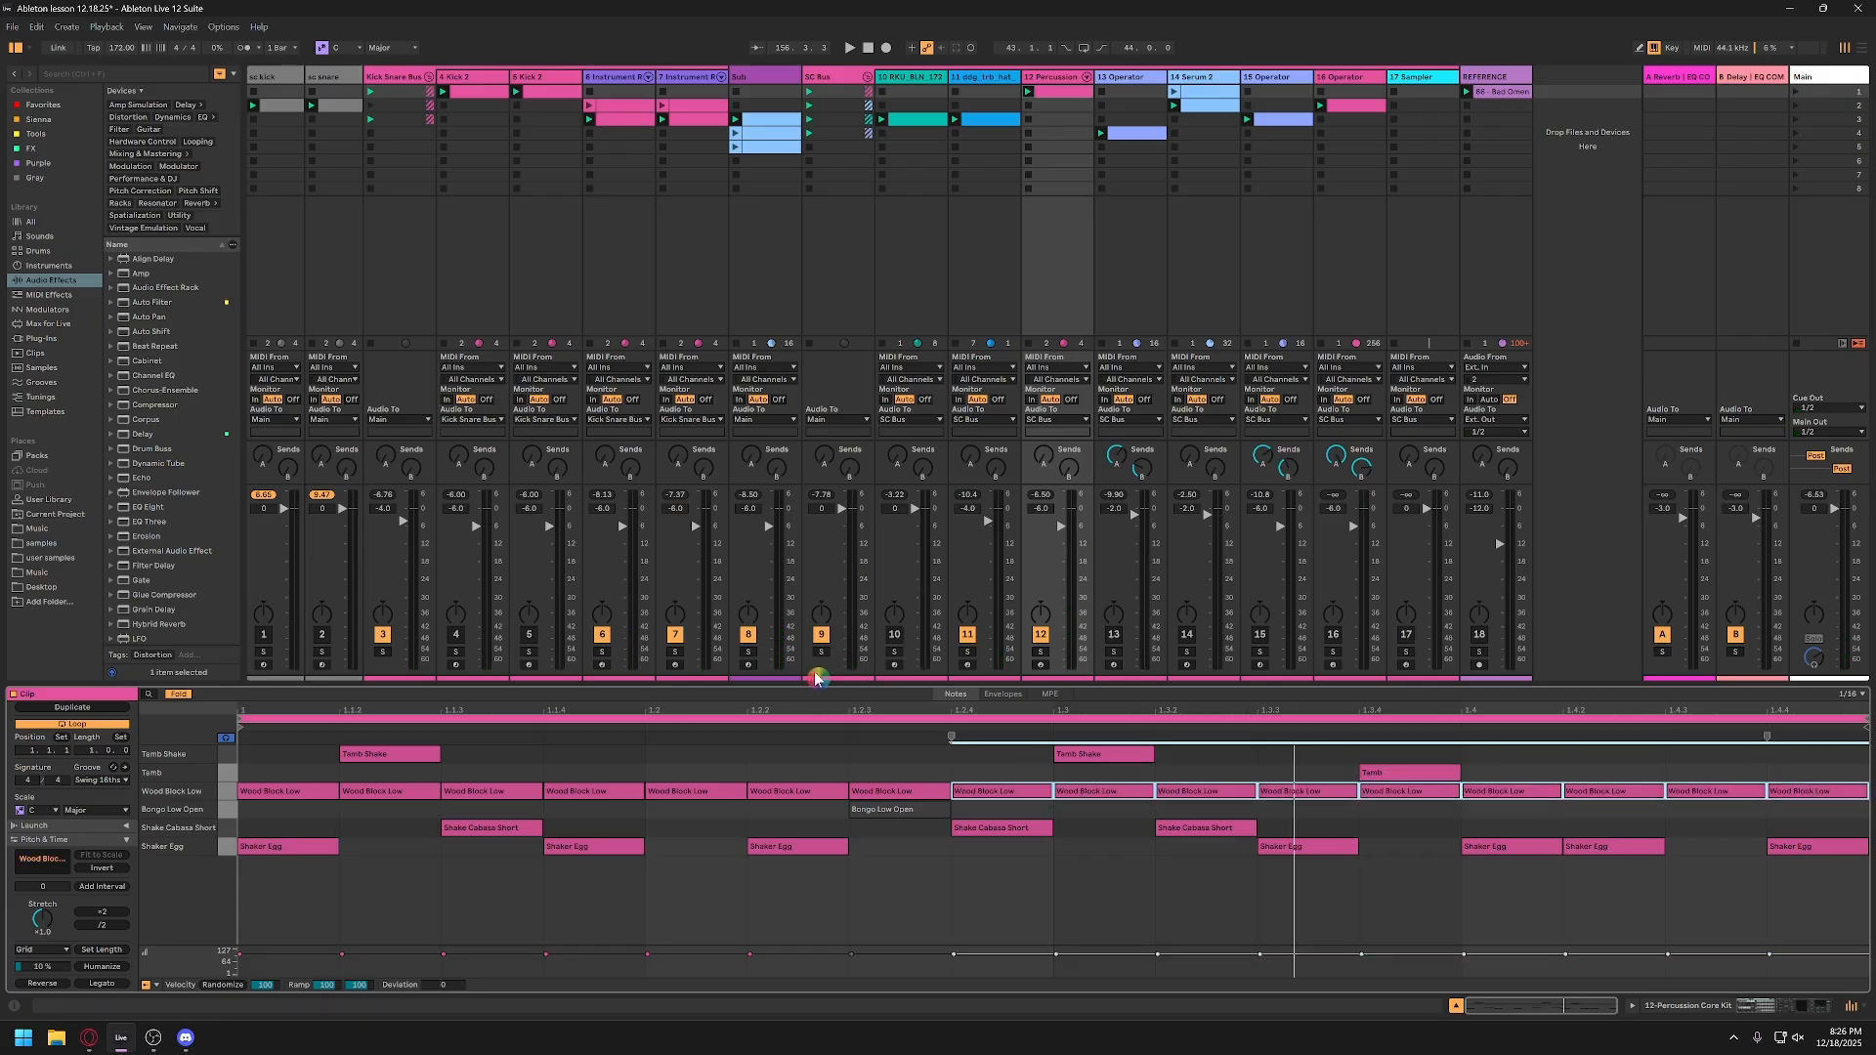
key("space")
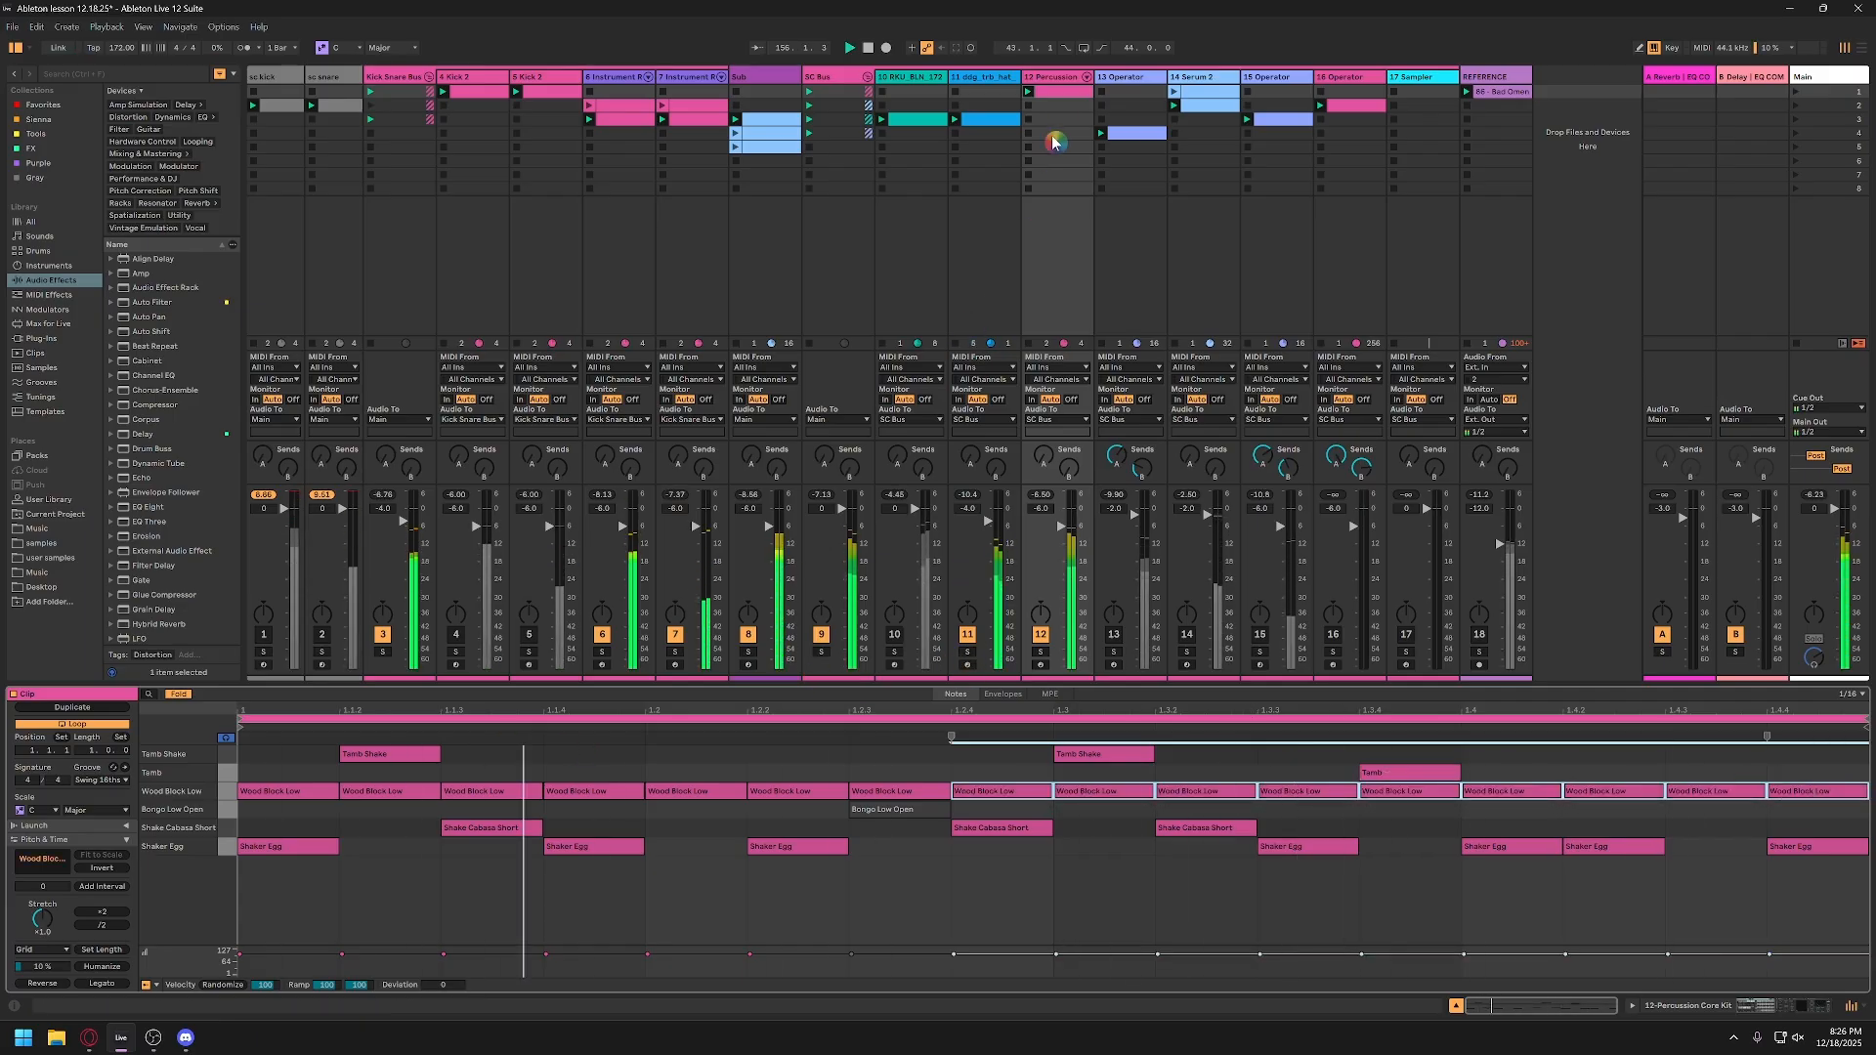
Step: Shorten the Wood Block Low pad's amplitude envelope to a decay of about 73 ms with sustain at -inf dB
key("shift+Tab")
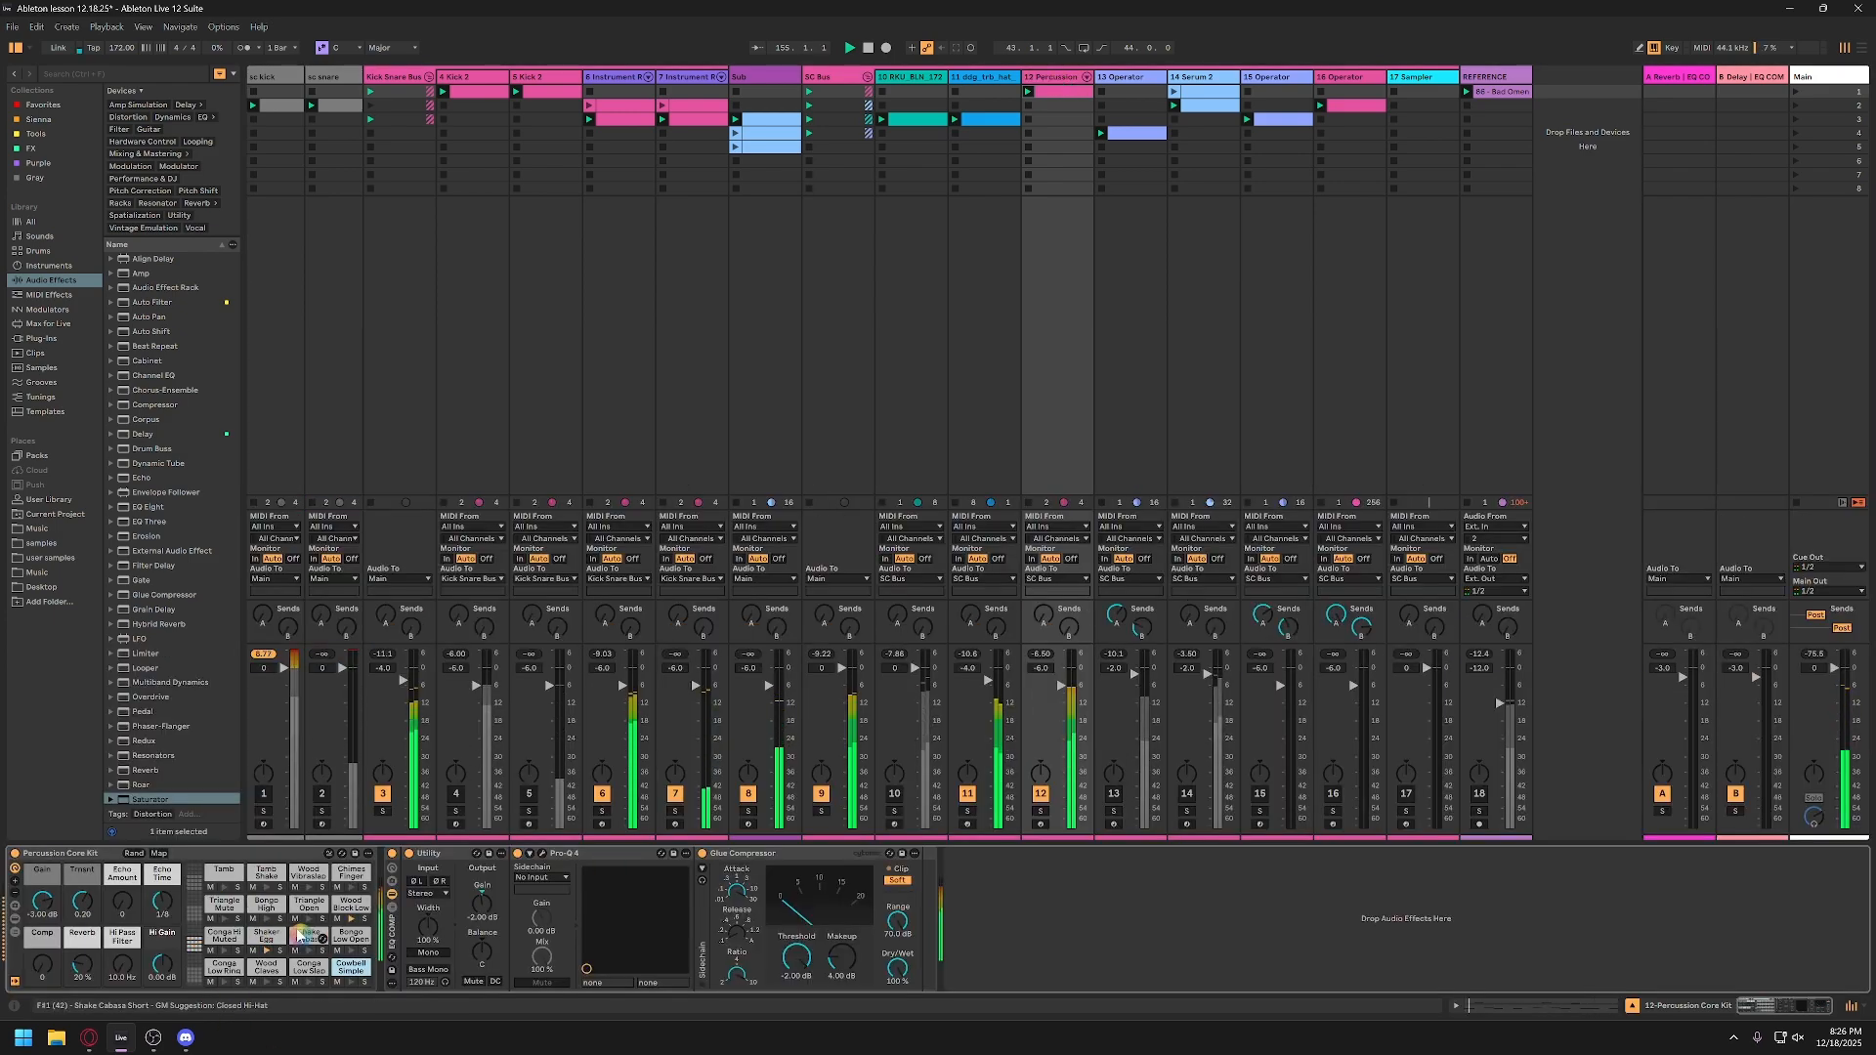
left_click(350, 908)
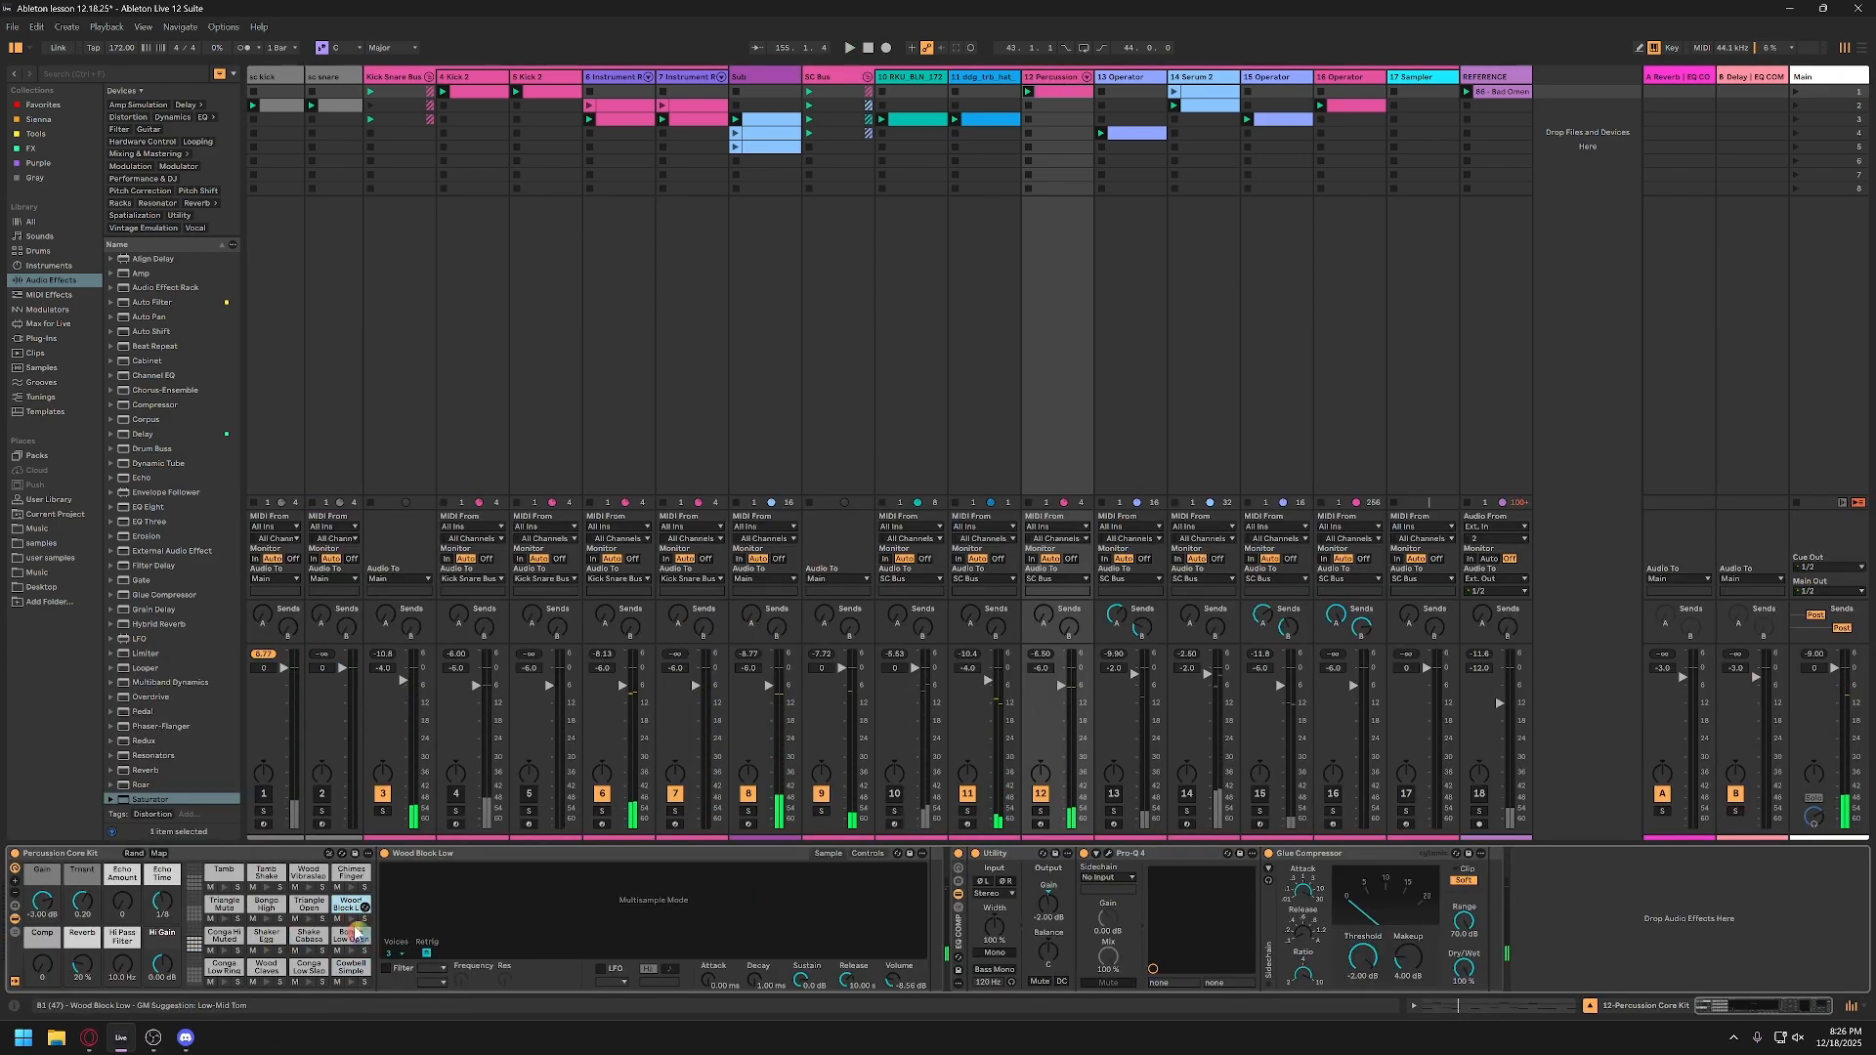
left_click(345, 912)
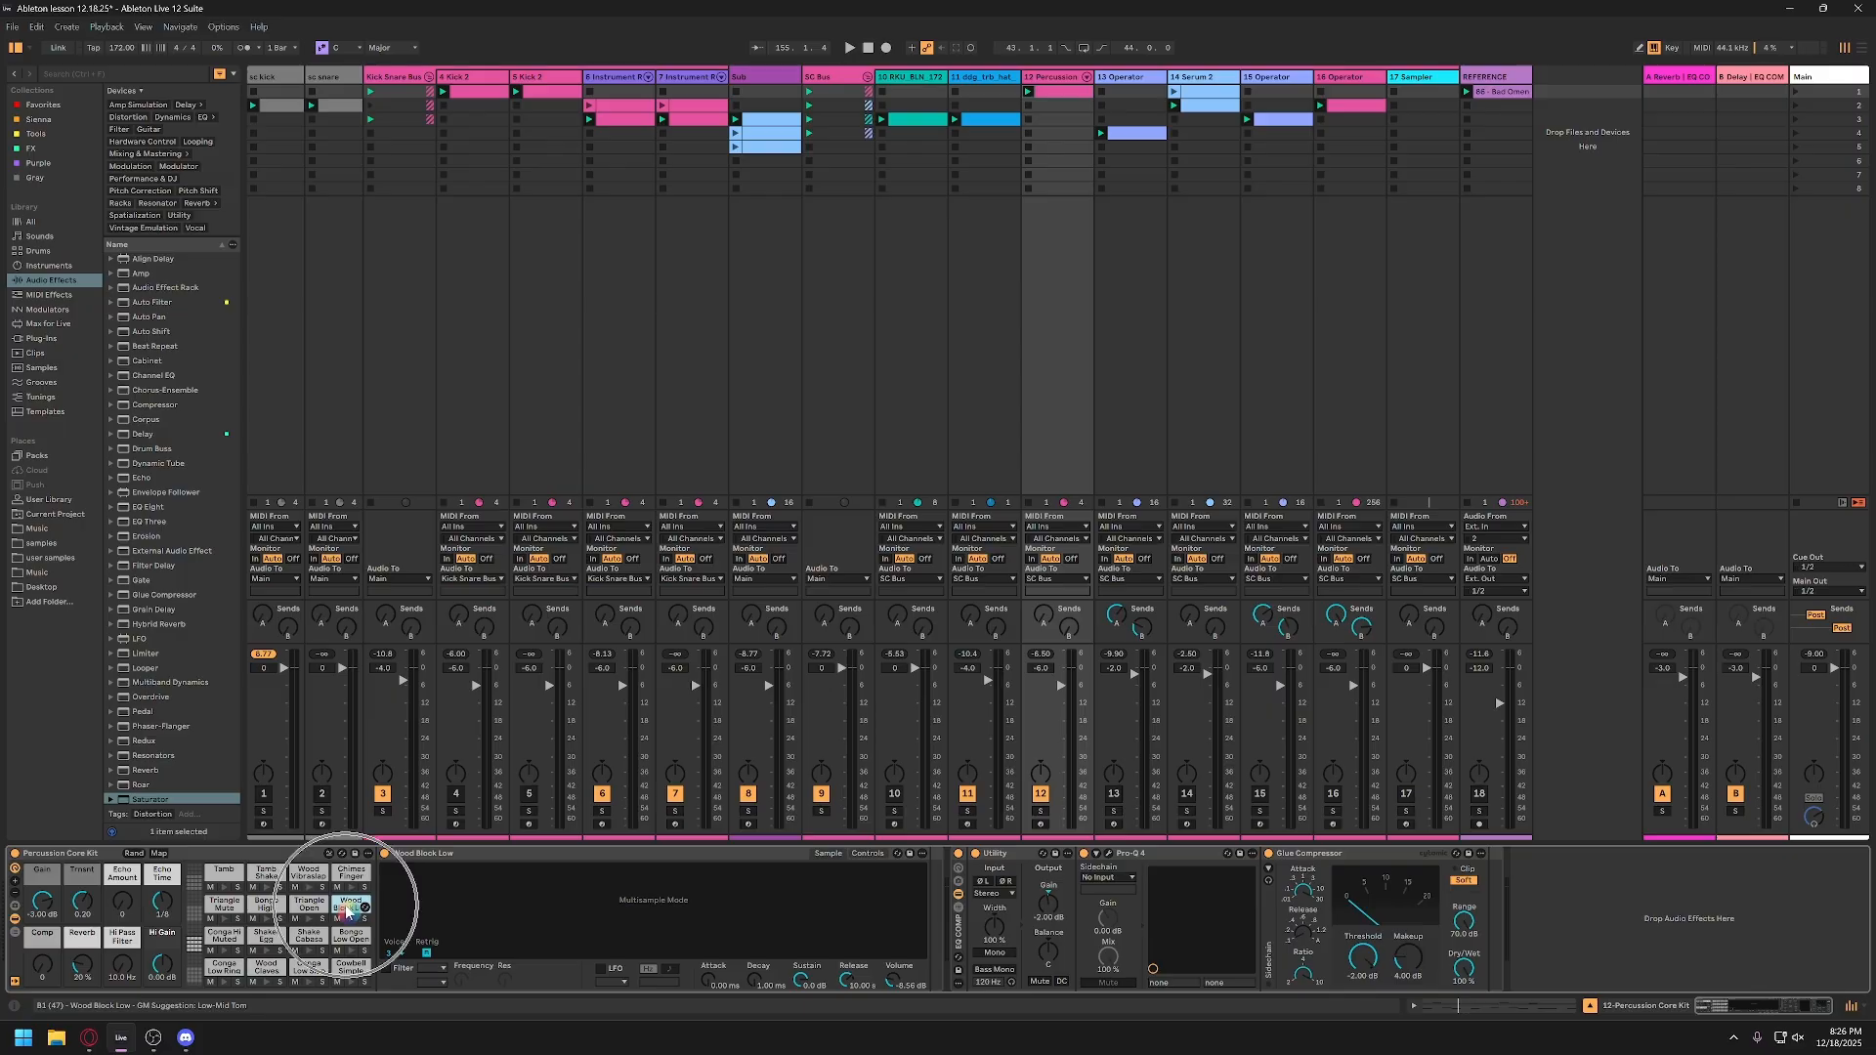
left_click(832, 854)
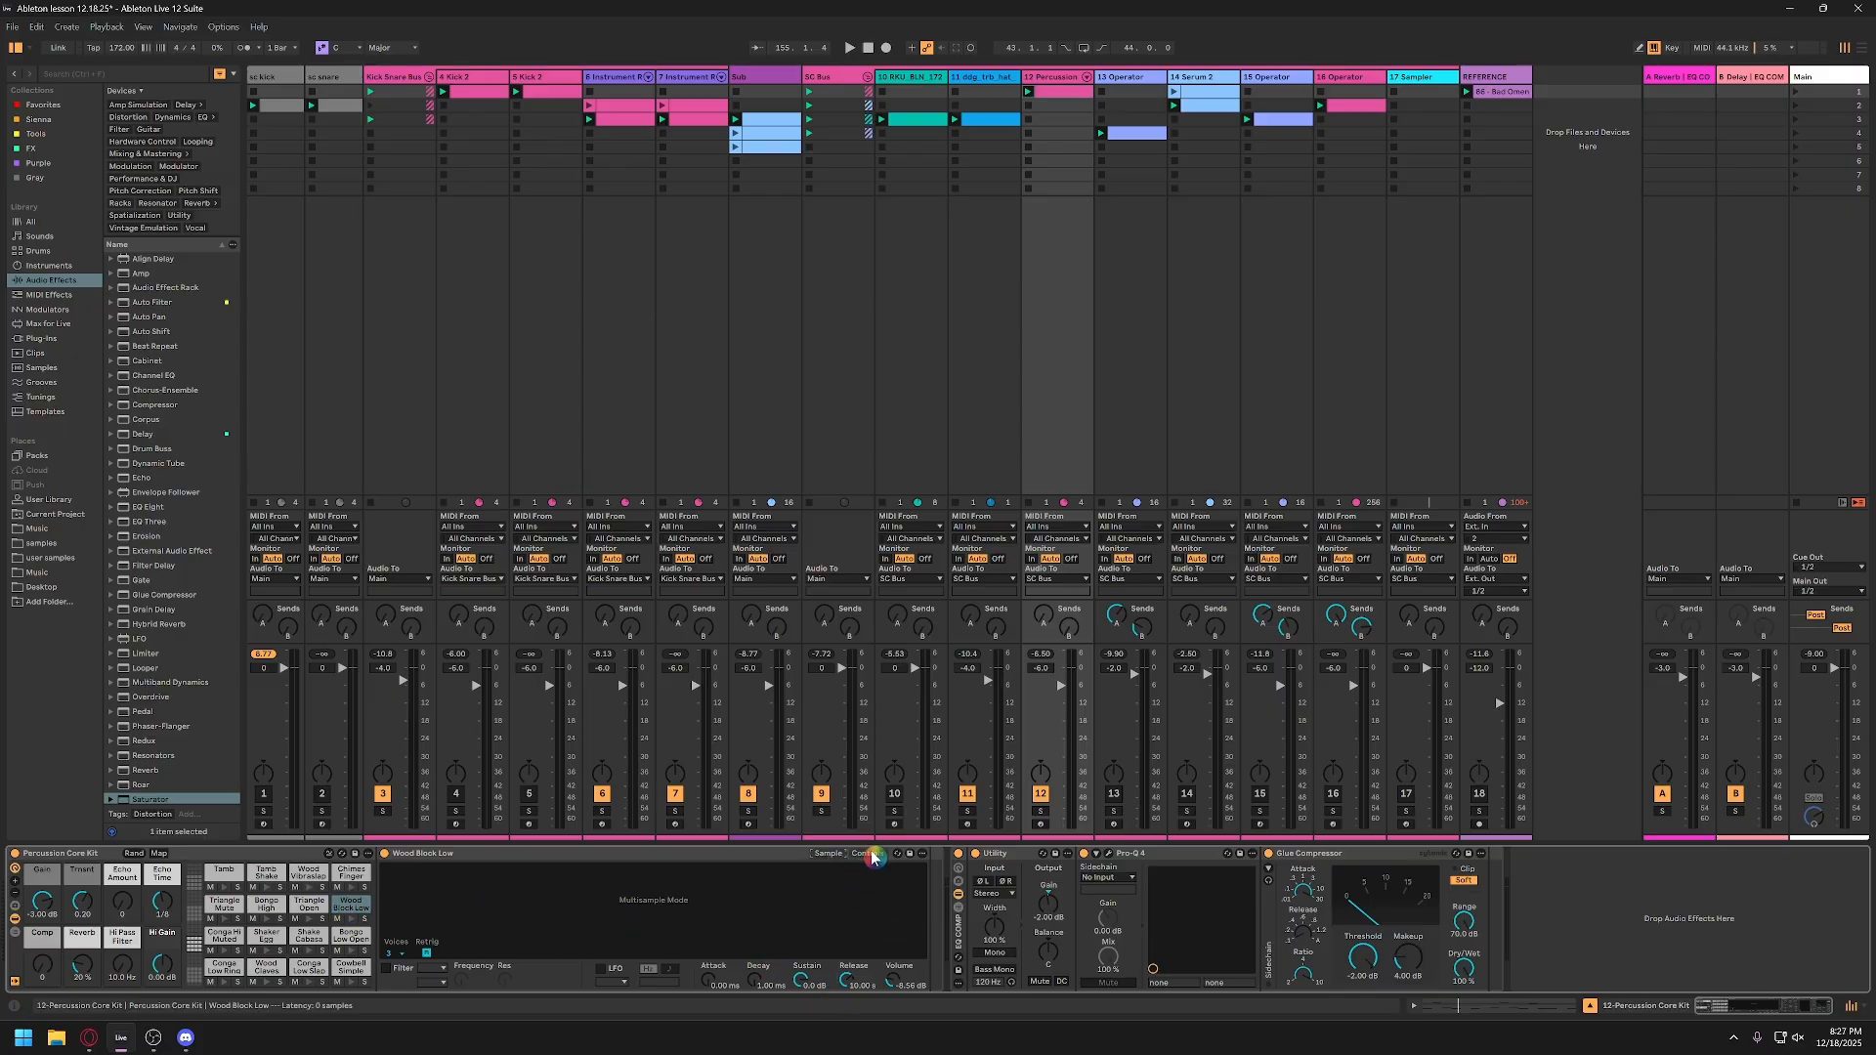
left_click(836, 854)
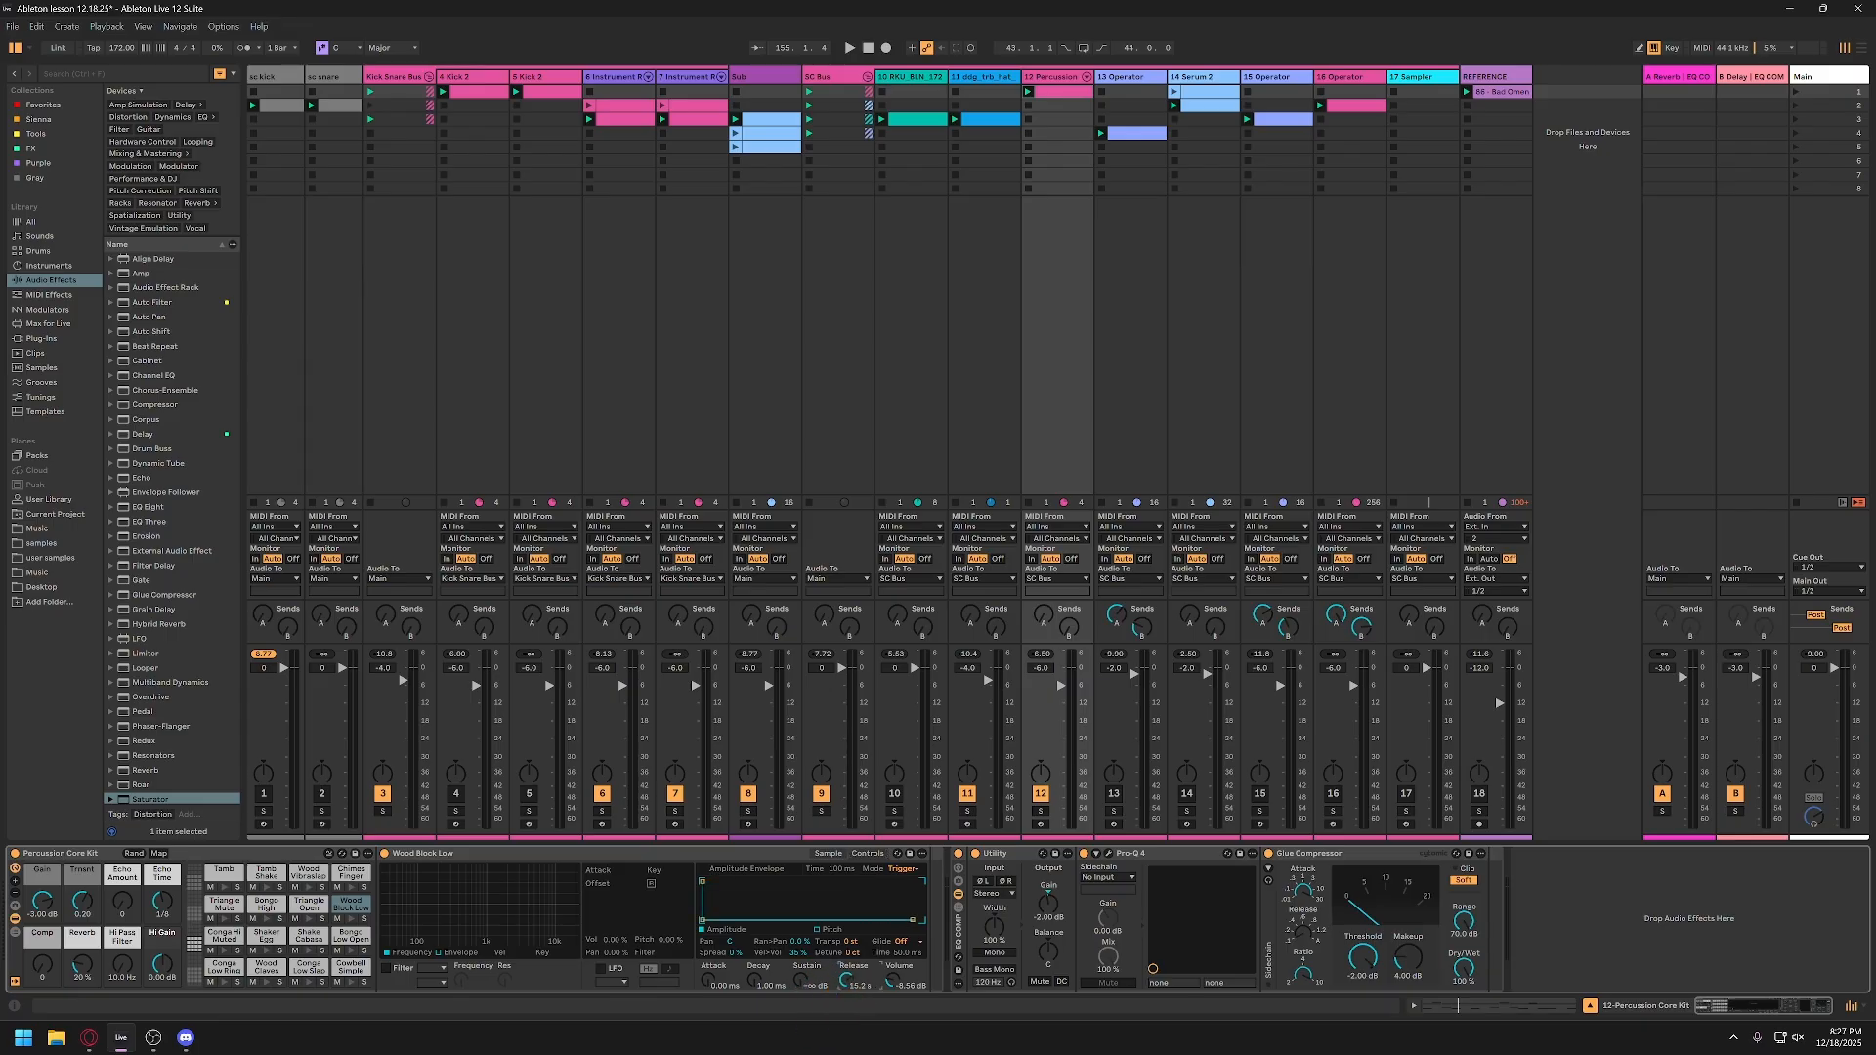
key("space")
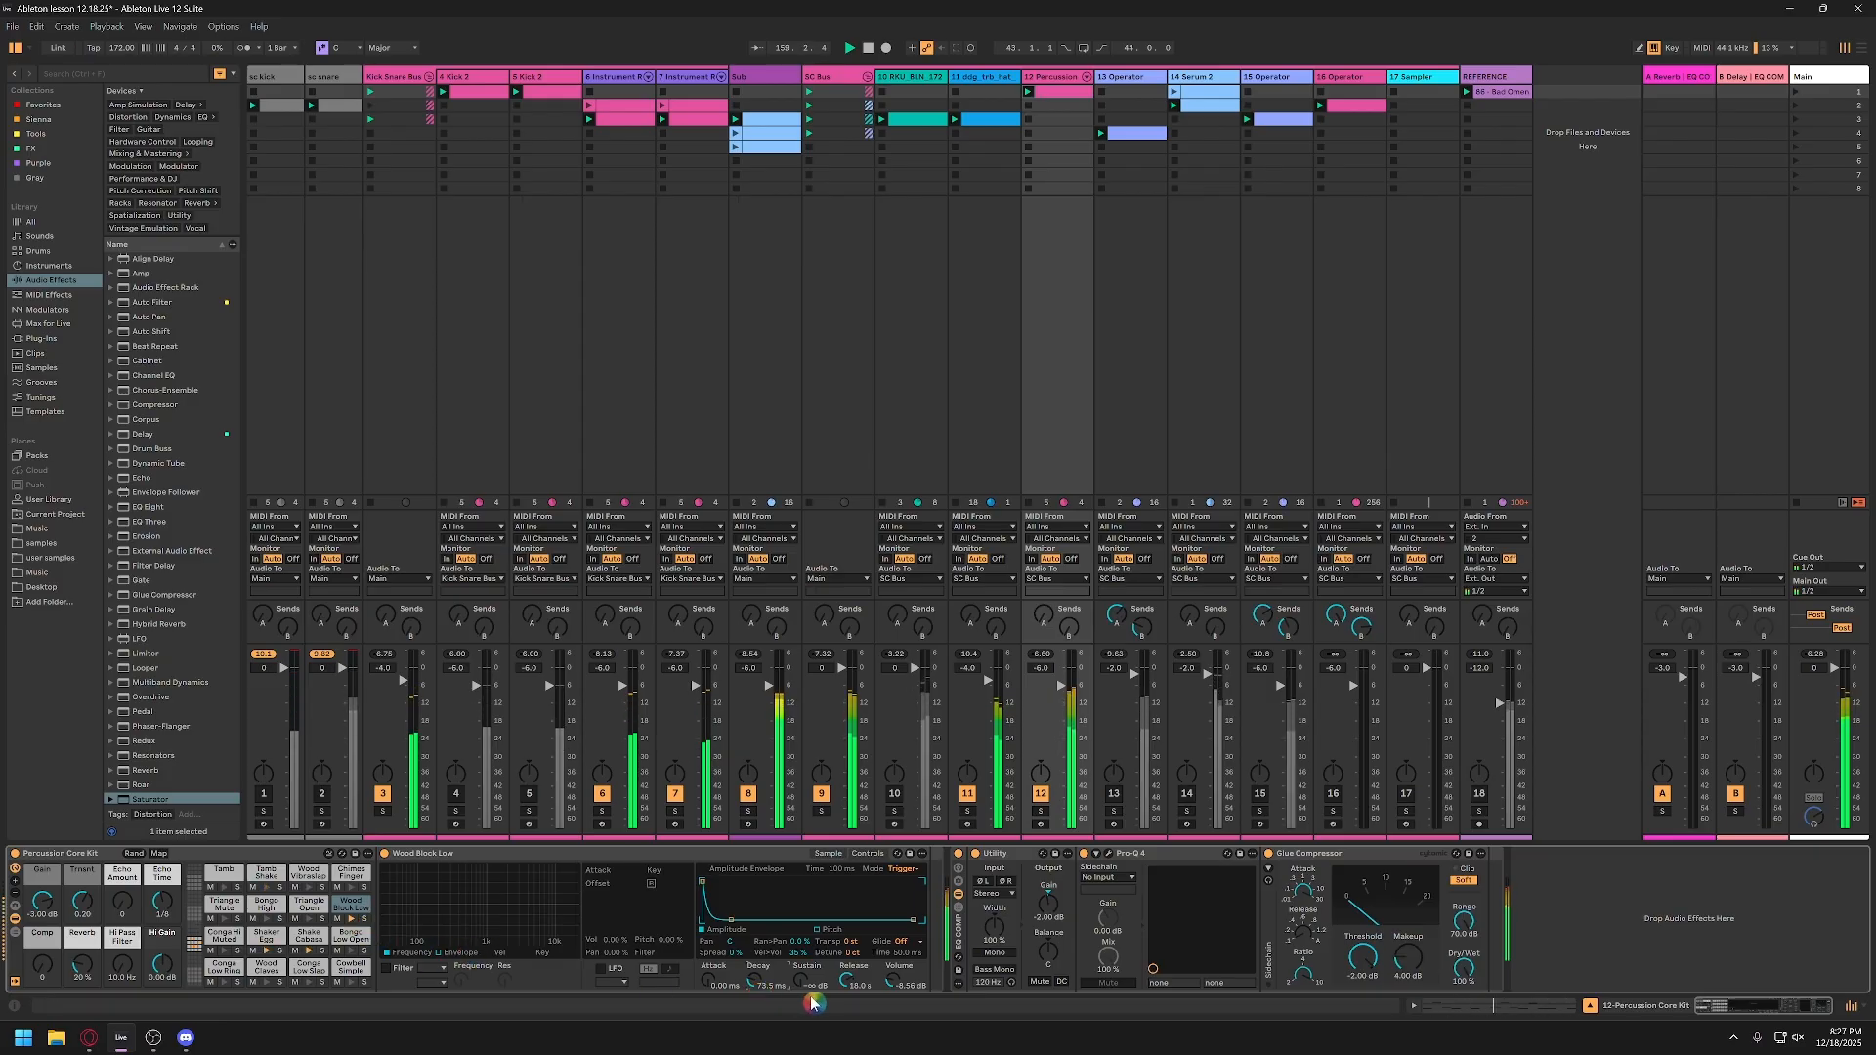
Step: Set the Wood Block Low sampler's volume to -6 dB and check it in playback
type("-6")
key("Return")
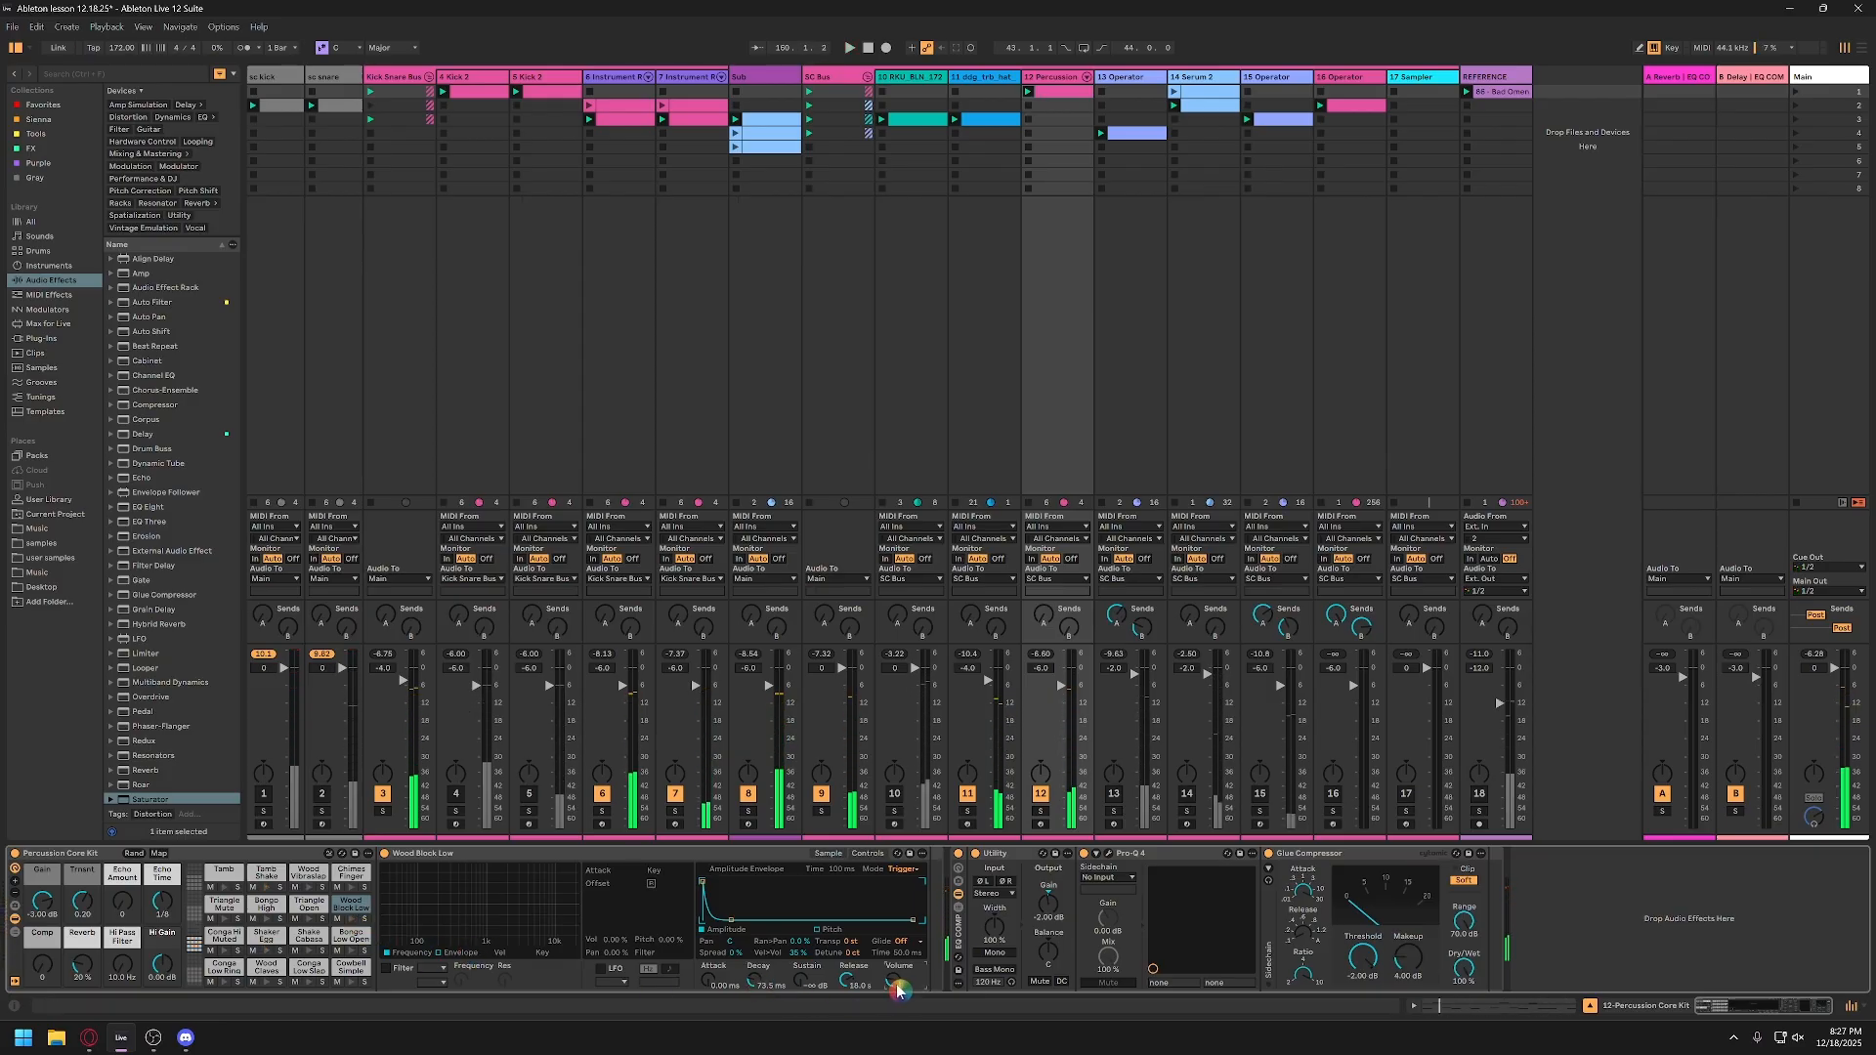
key("space")
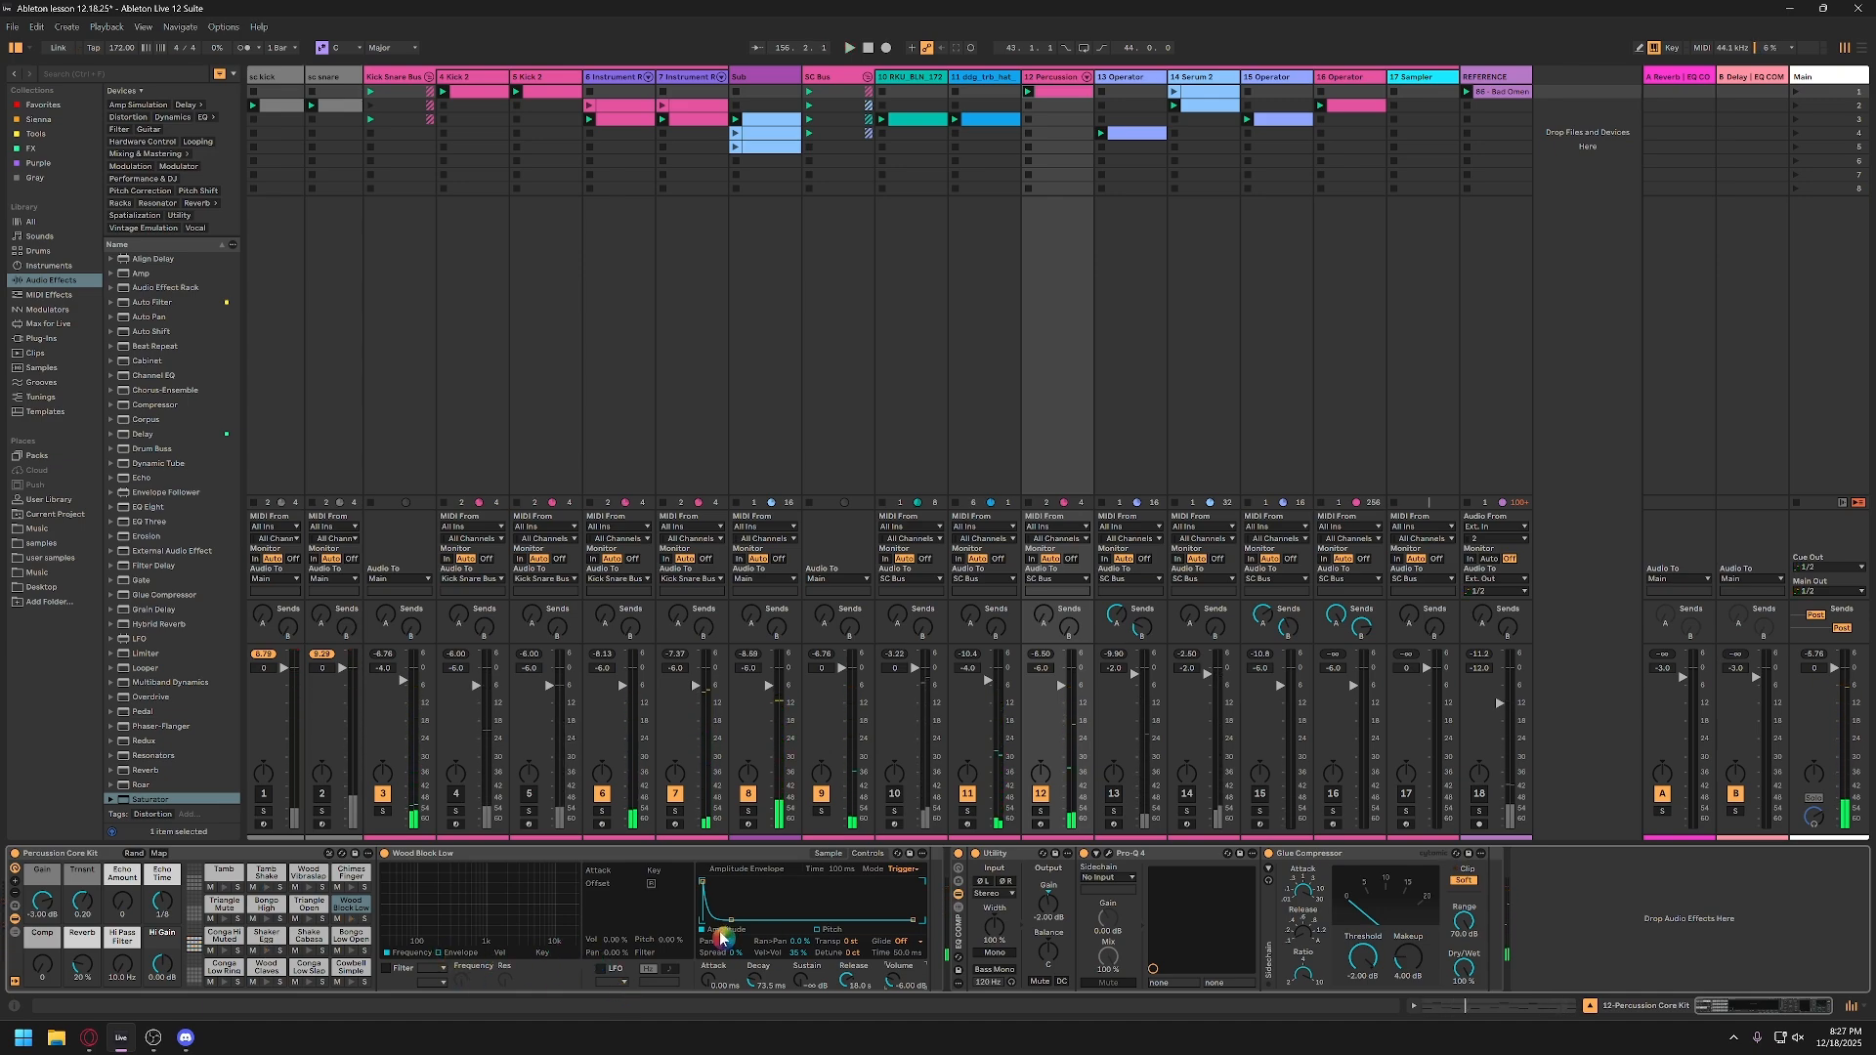
Step: Enable the Wood Block Low sampler's filter as a high-pass at about 177 Hz and play the result
key("ctrl")
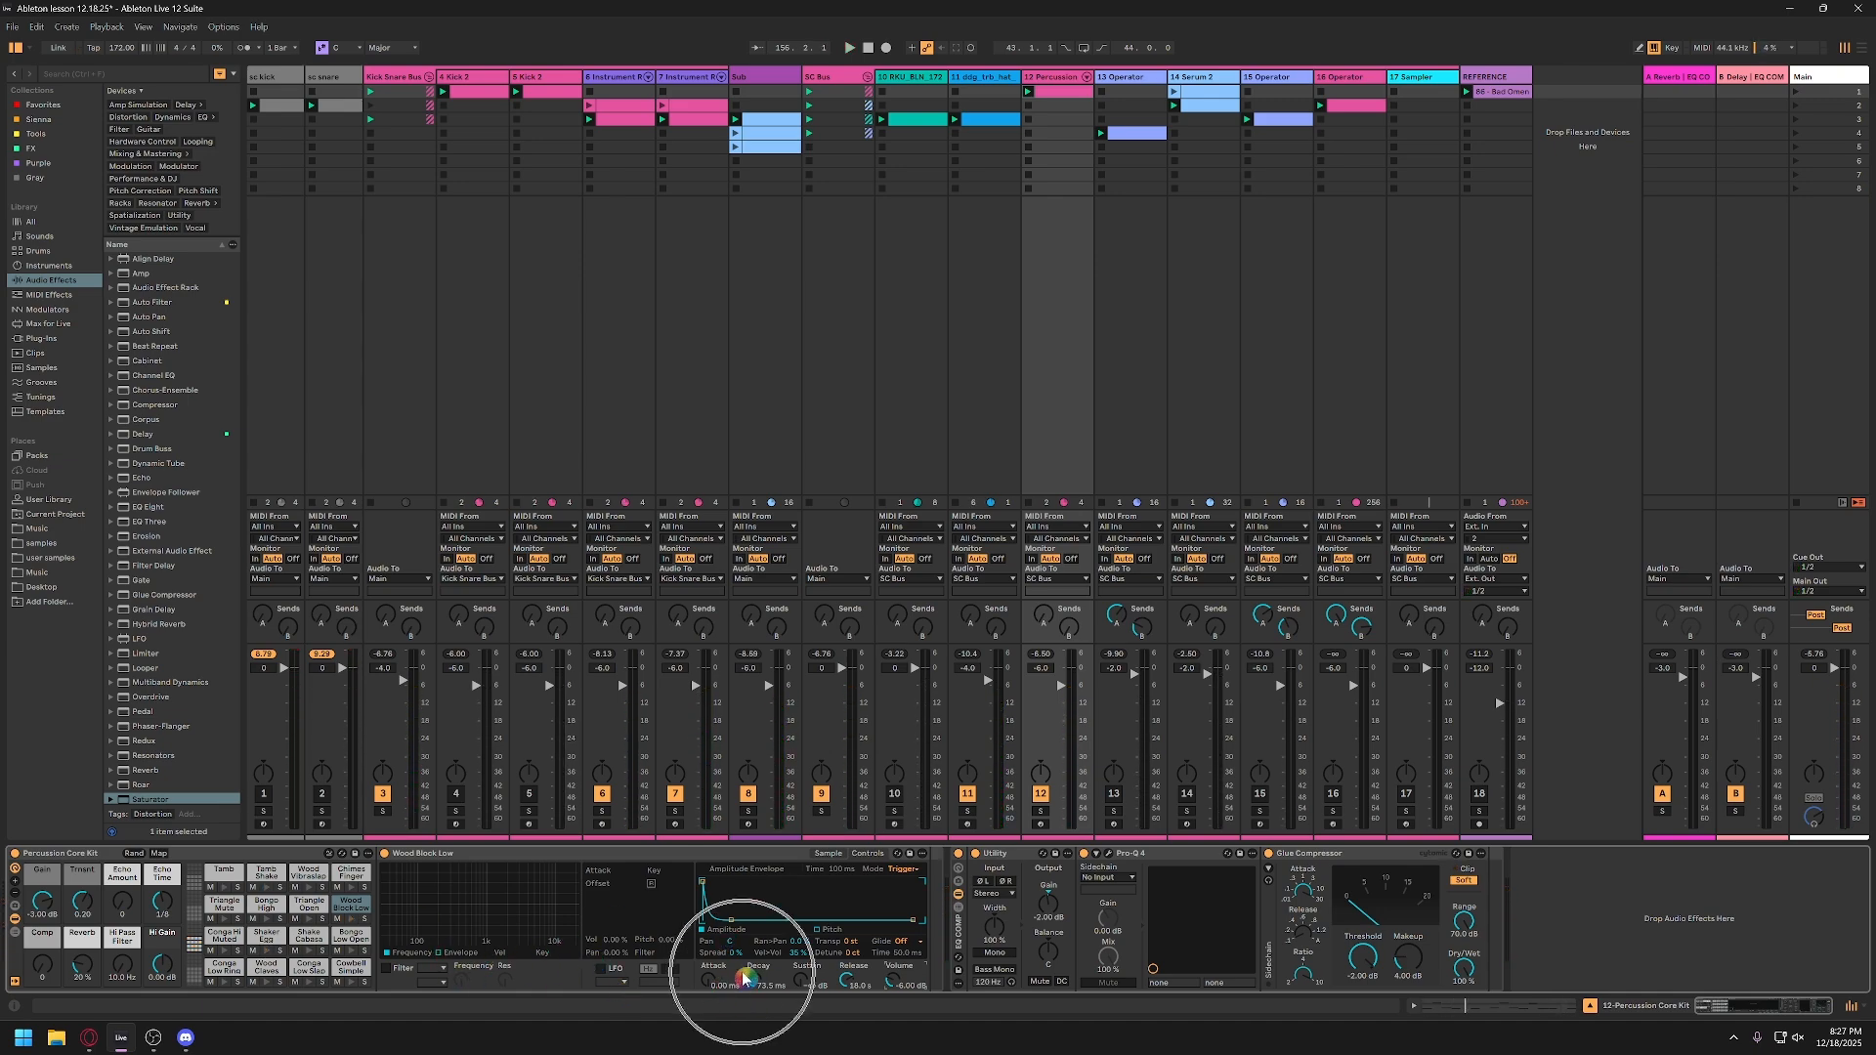
left_click(386, 968)
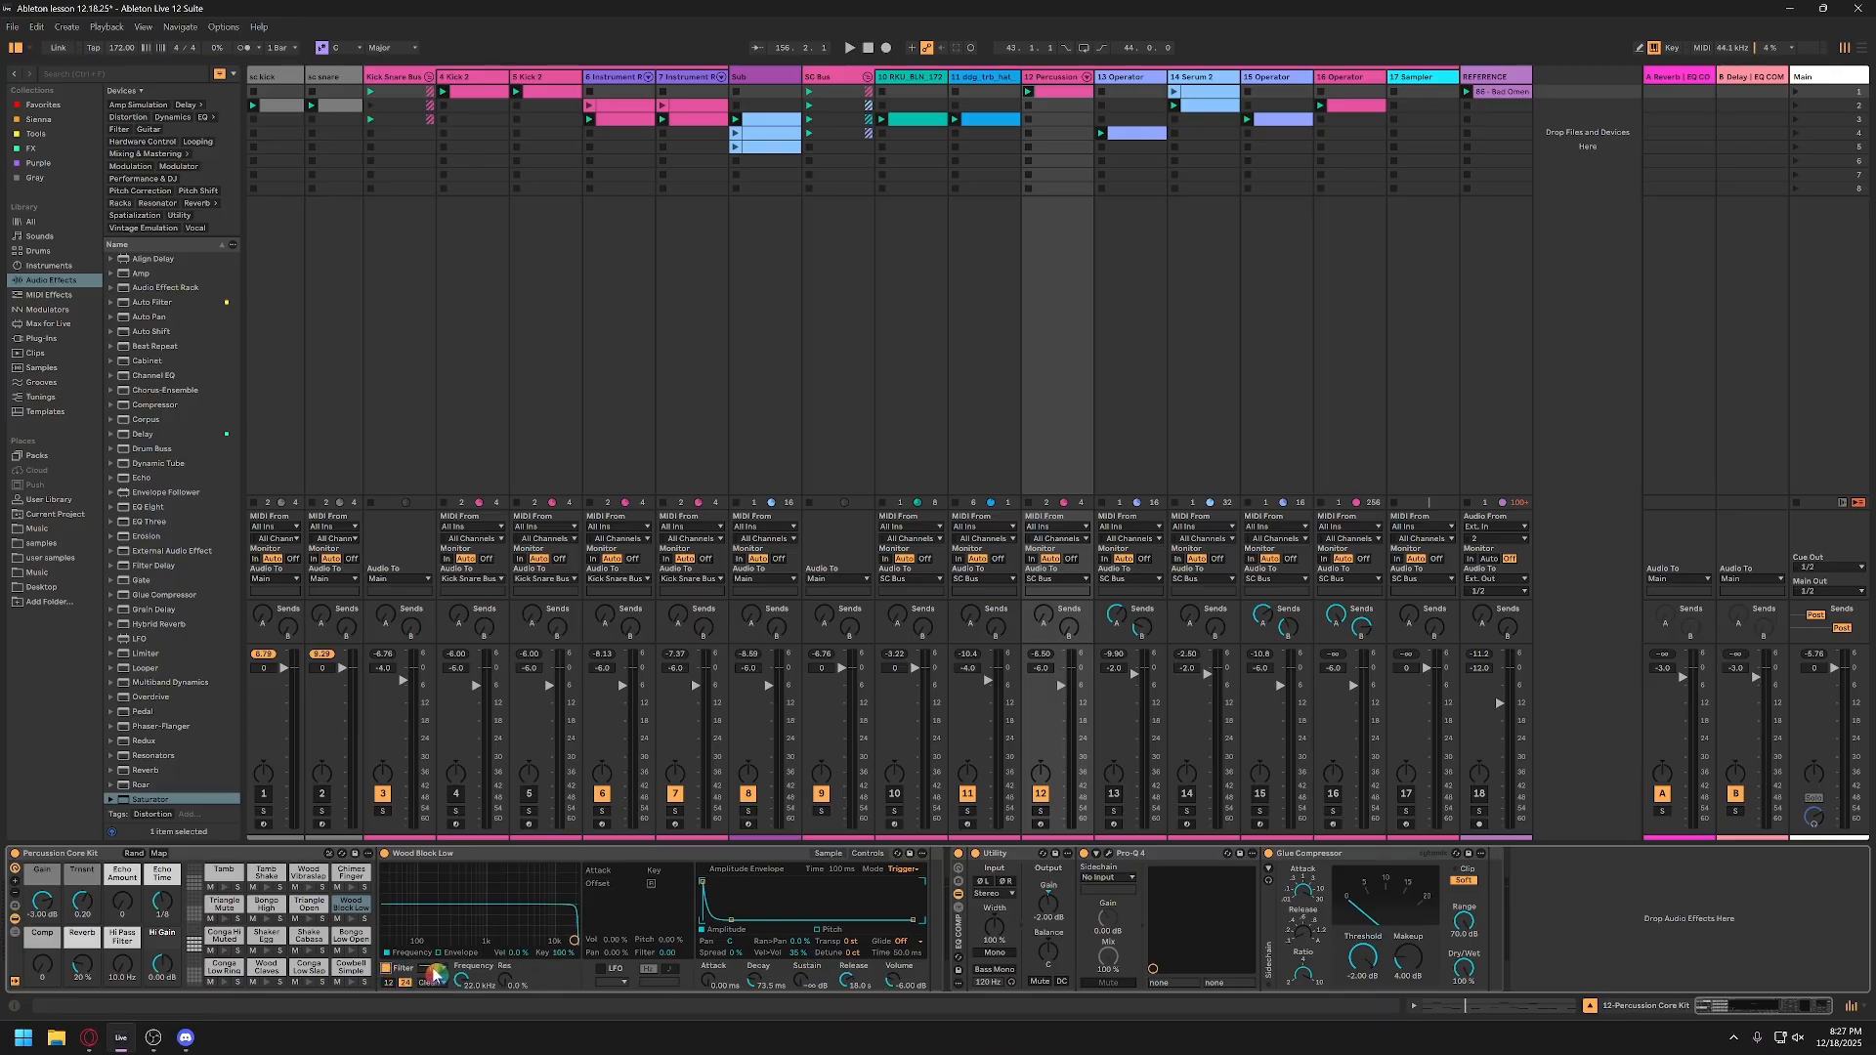
left_click(437, 938)
key("space")
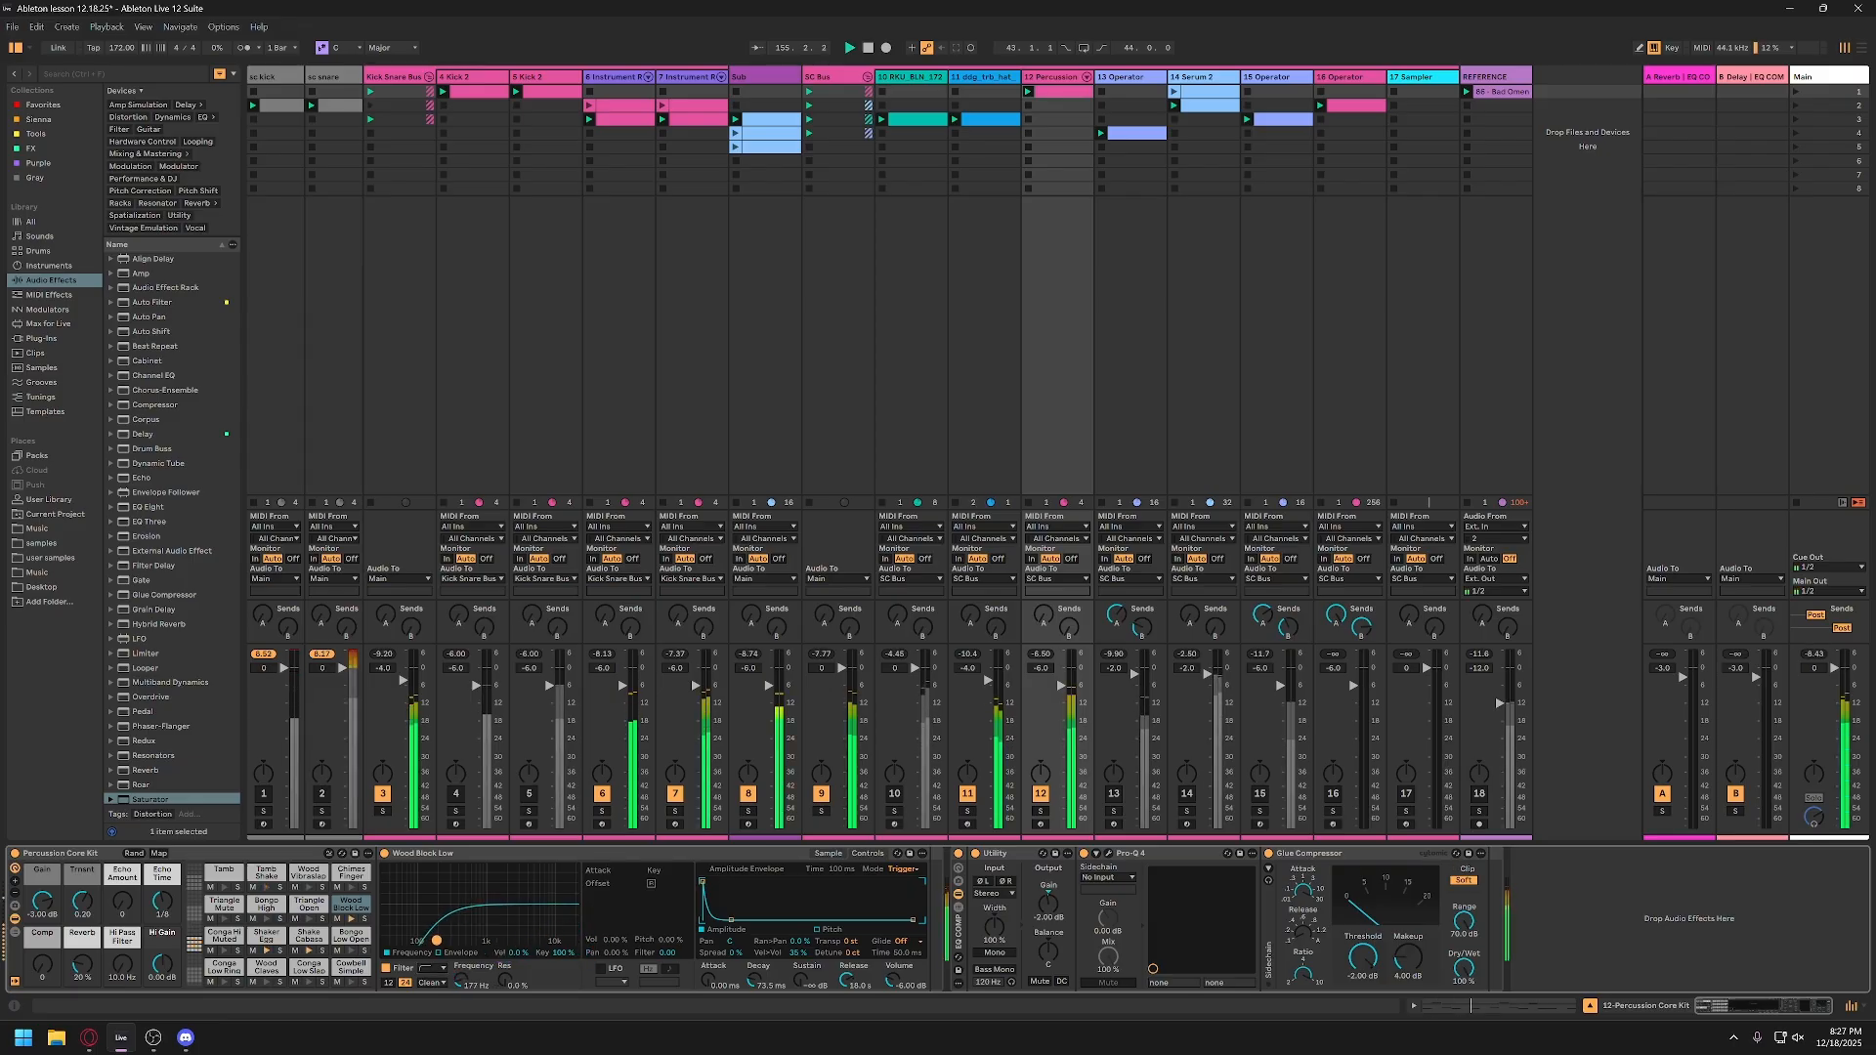
Step: Raise the Wood Block Low high-pass cutoff to about 245 Hz and switch the filter circuit to OSR
left_click_drag(433, 940, 446, 935)
left_click(426, 987)
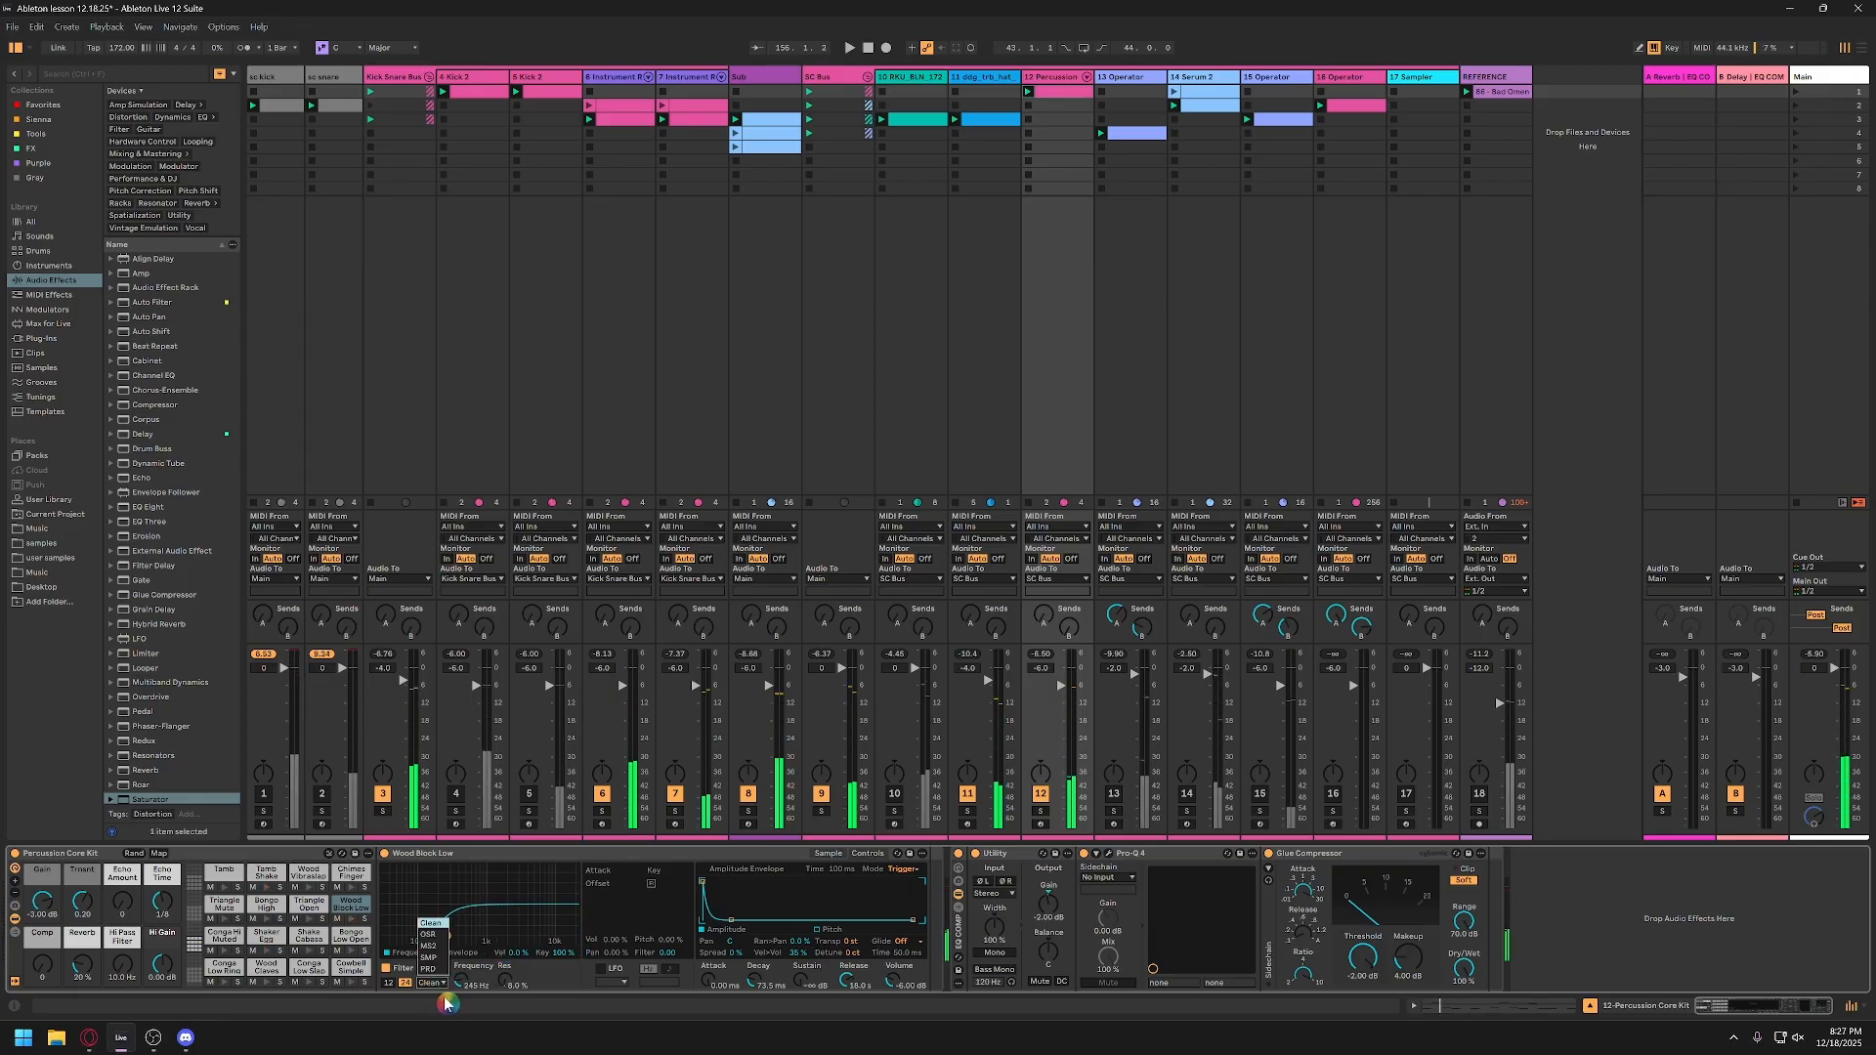
left_click(436, 935)
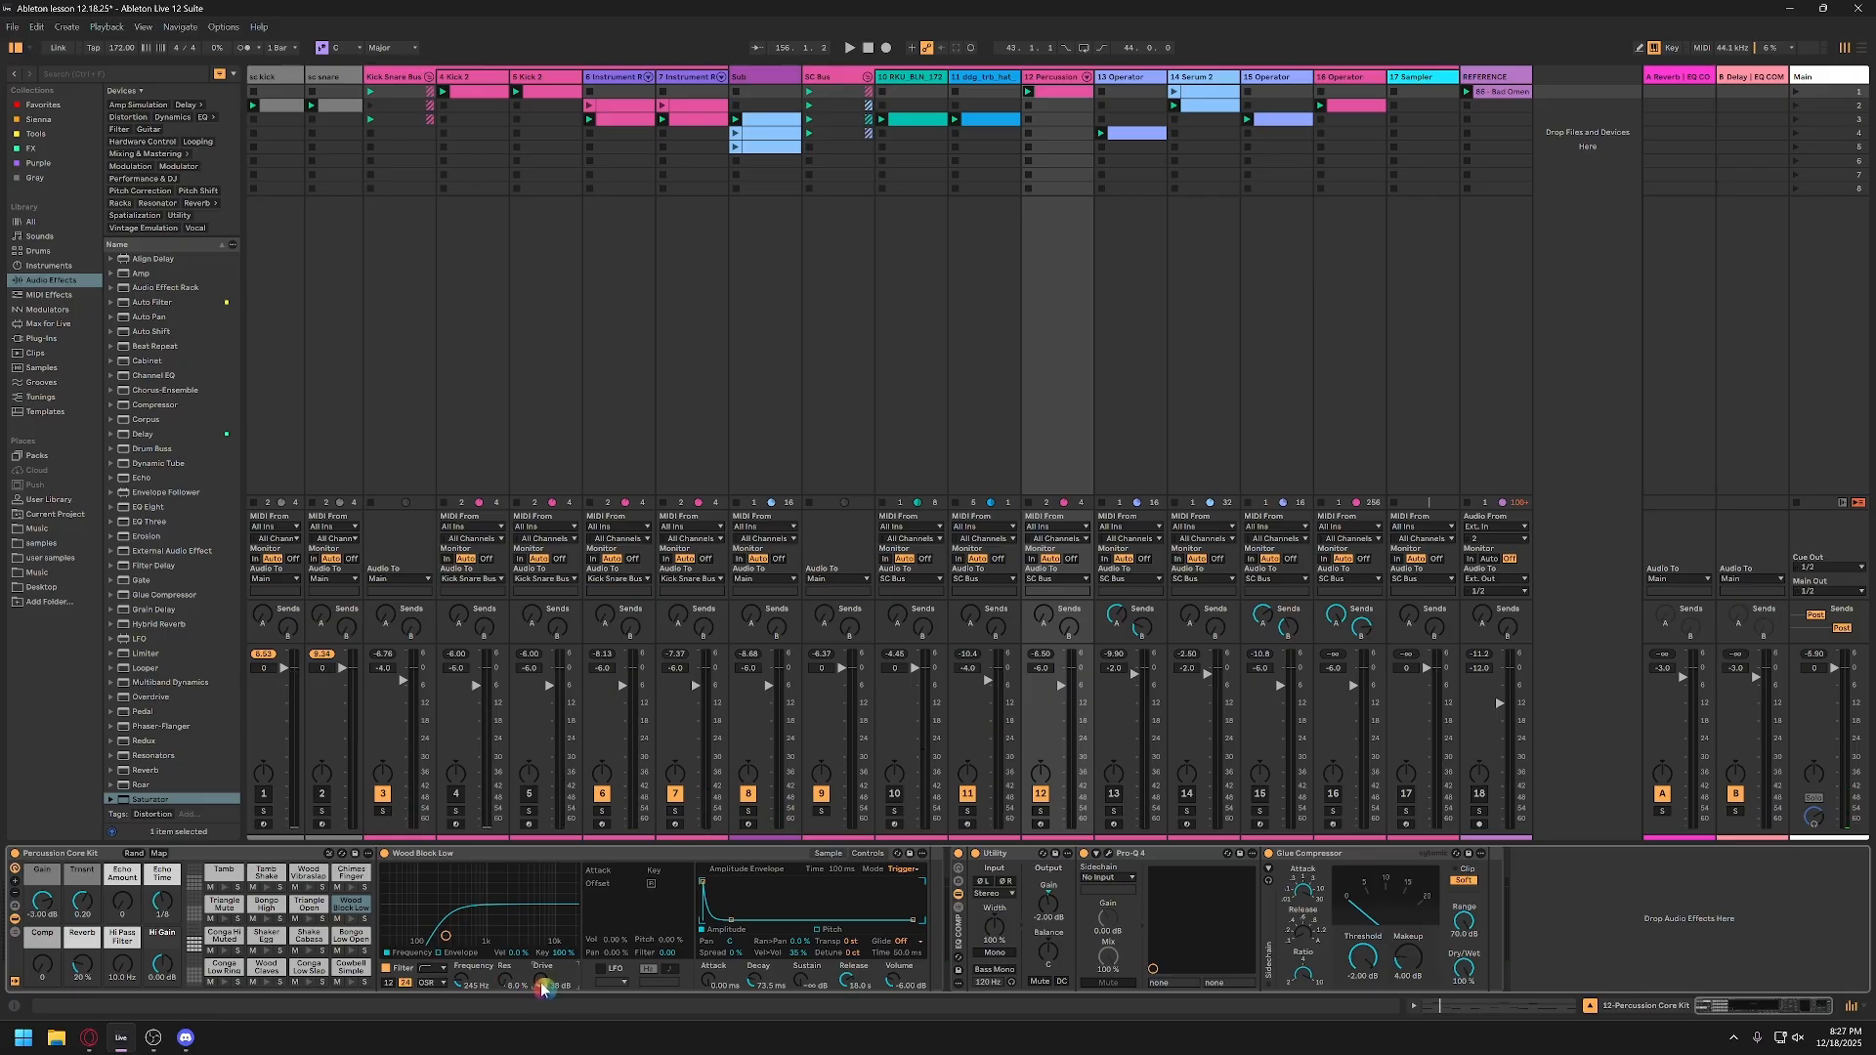
Step: Set the Wood Block Low filter drive to 9 dB and solo the pad in playback
key("space")
left_click_drag(543, 976, 543, 909)
key("space")
type("9")
left_click(364, 920)
key("space")
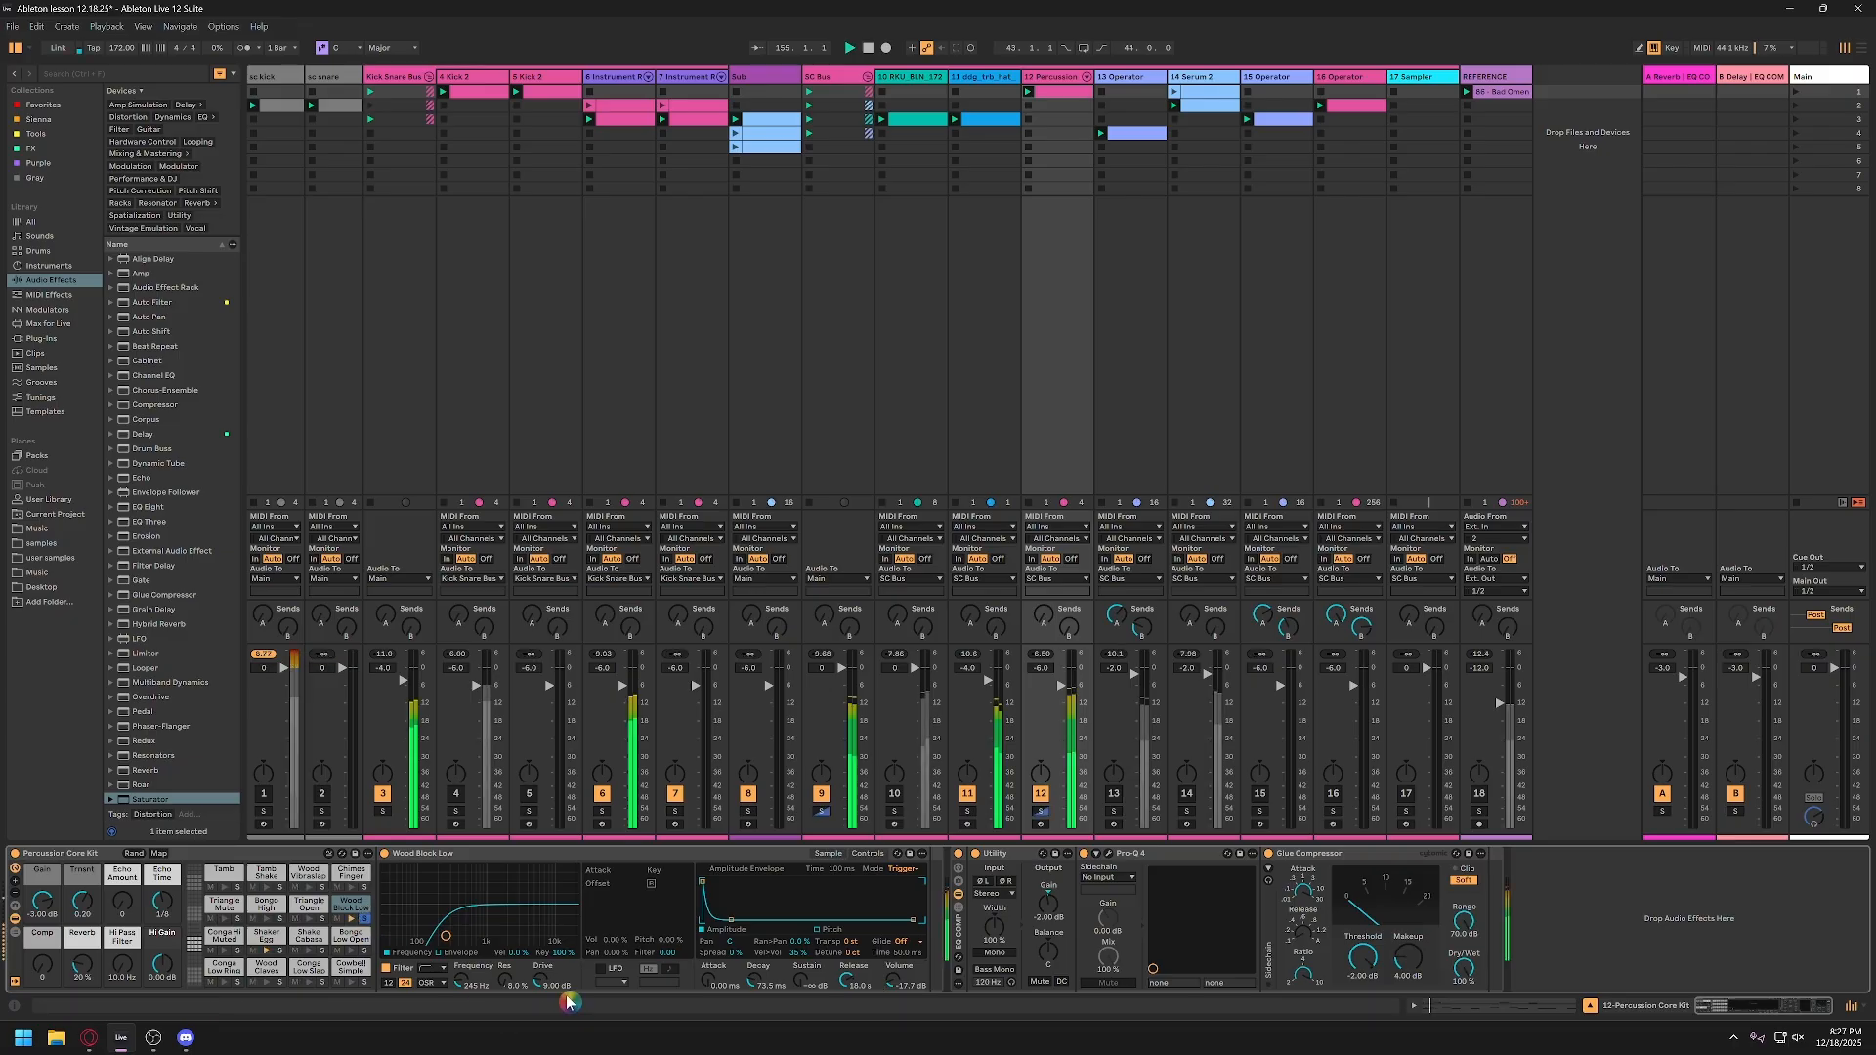
Step: Push the Wood Block Low filter drive up to about 14.3 dB and play it with the percussion track soloed
left_click_drag(542, 981, 542, 941)
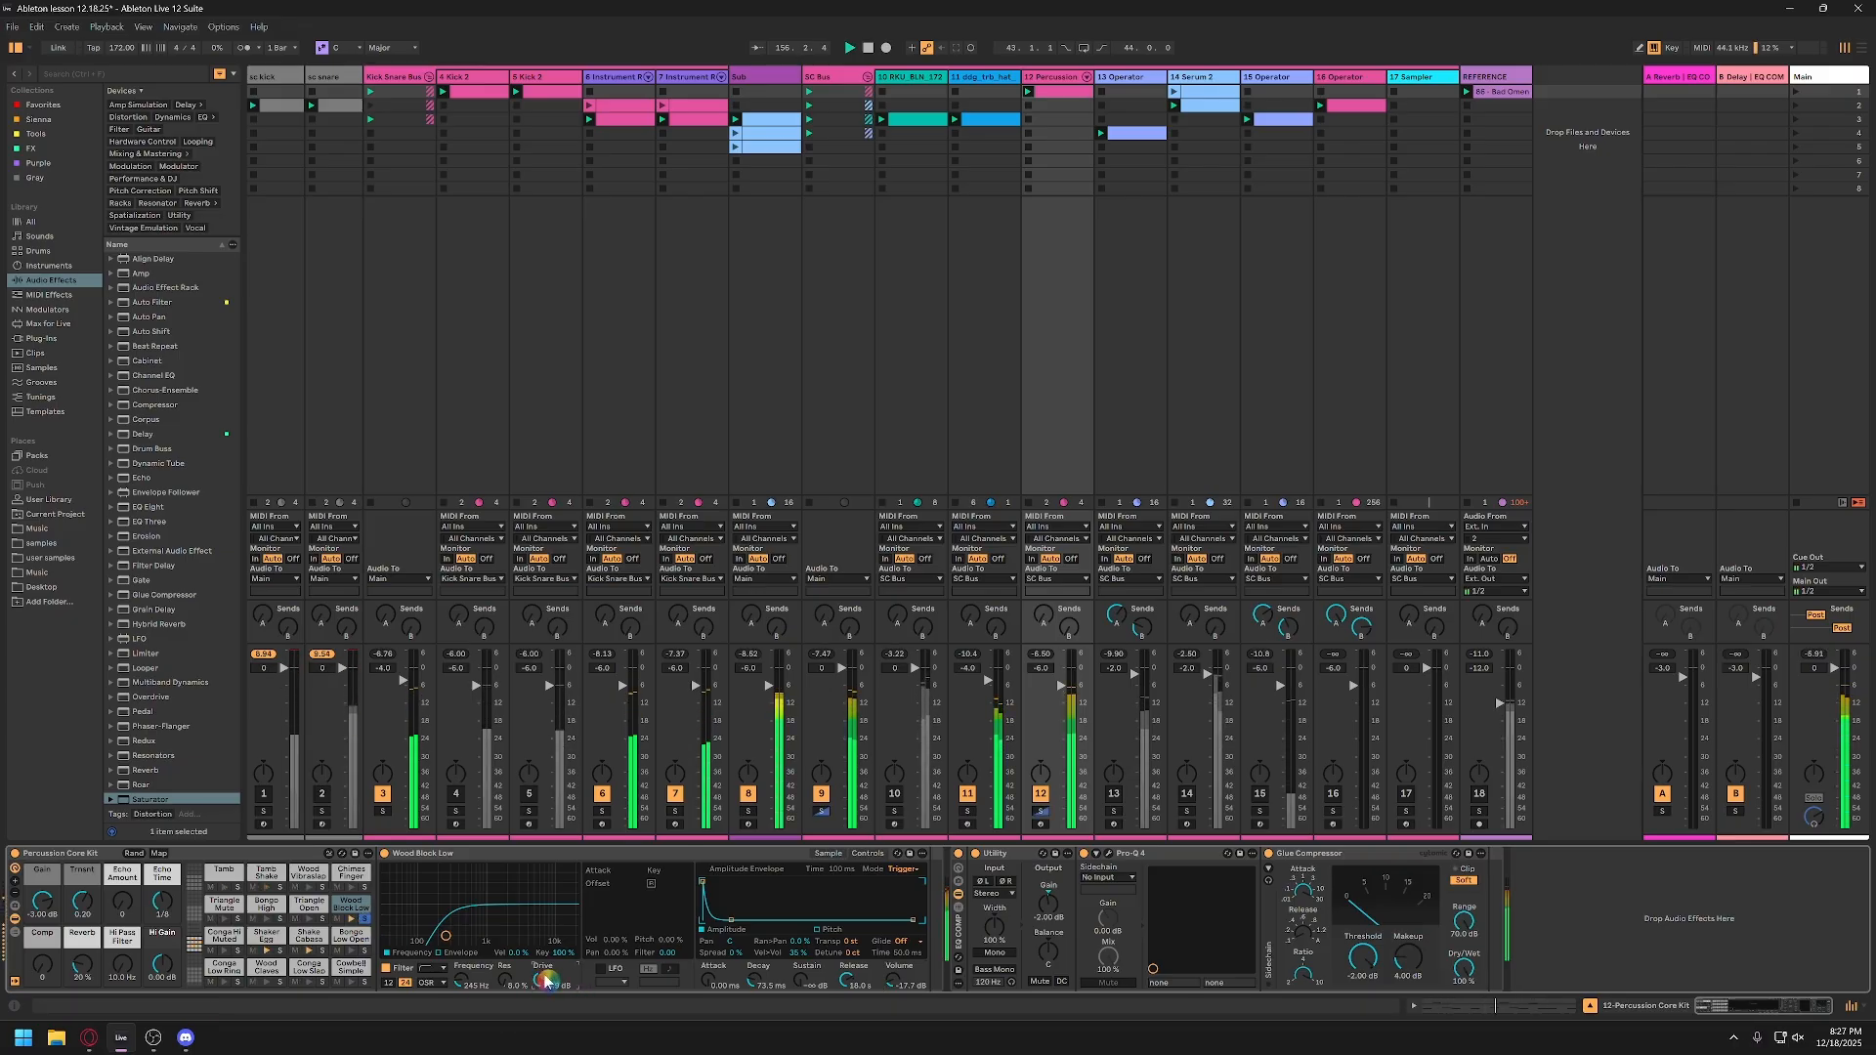
key("space")
left_click(1042, 813)
left_click(1041, 813)
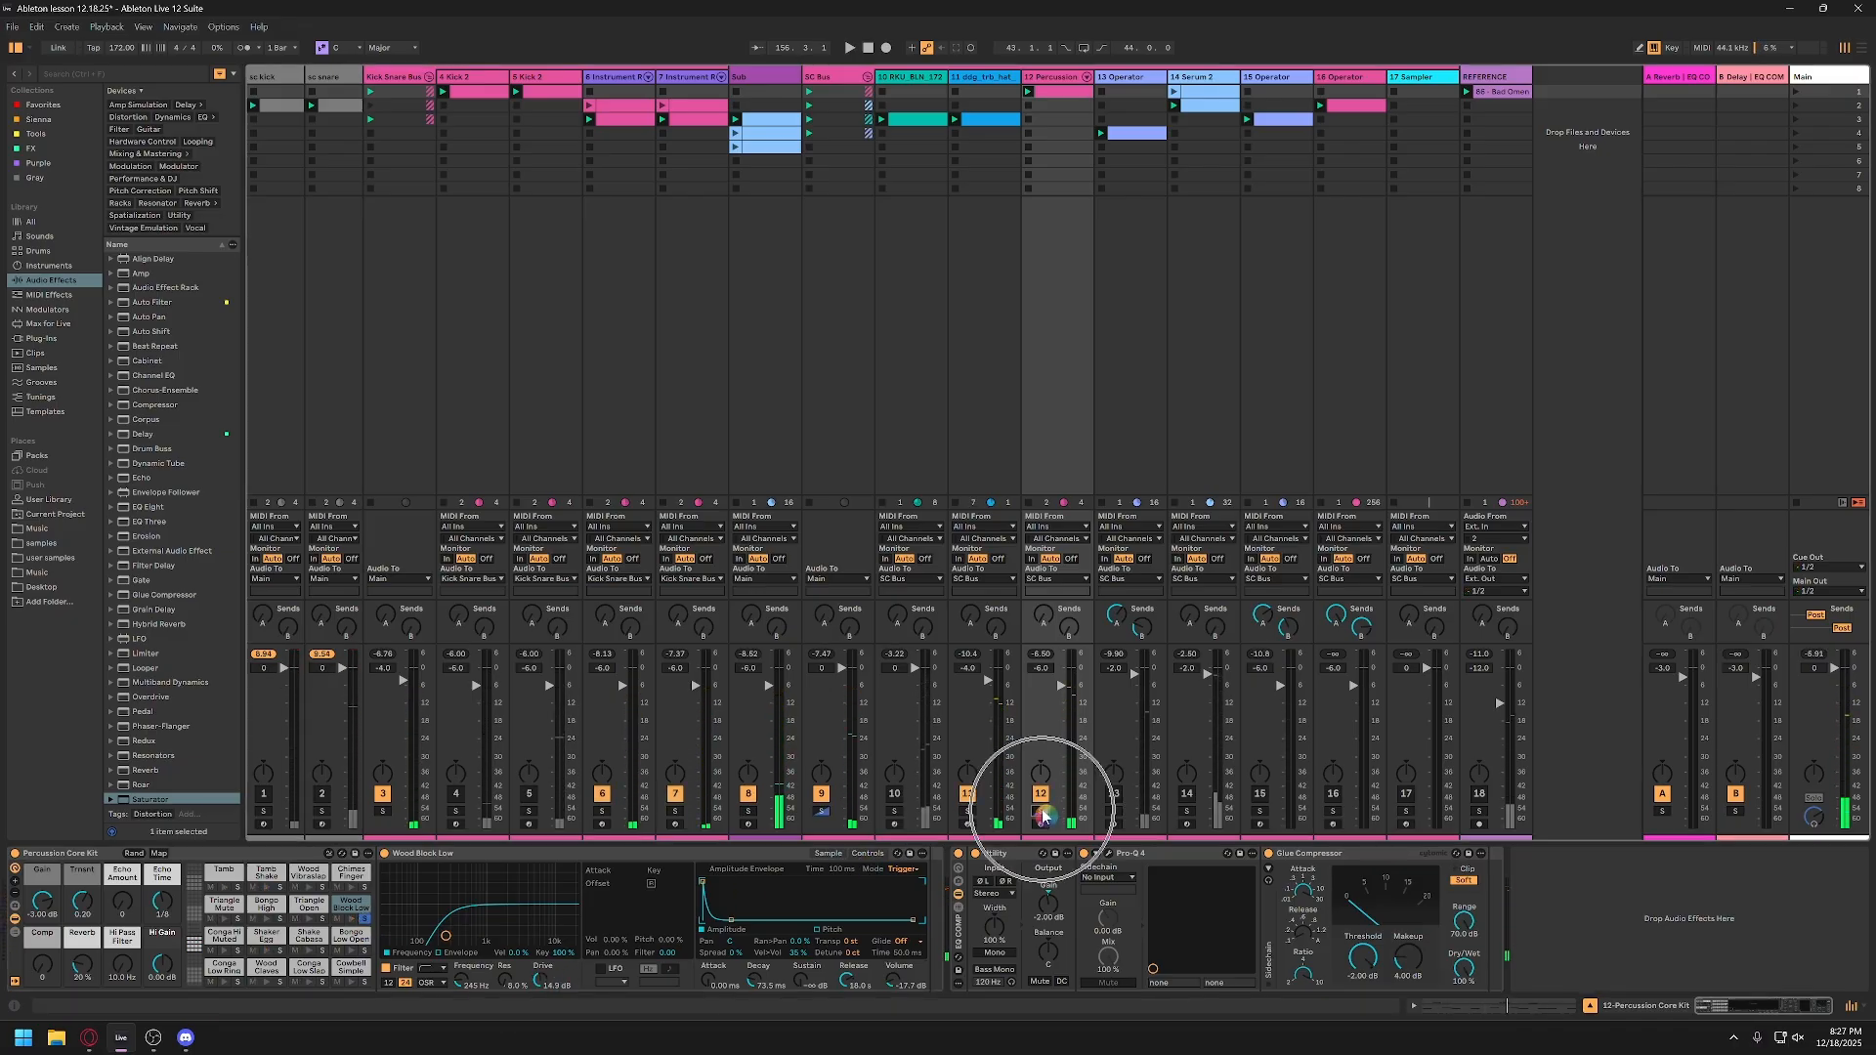
key("space")
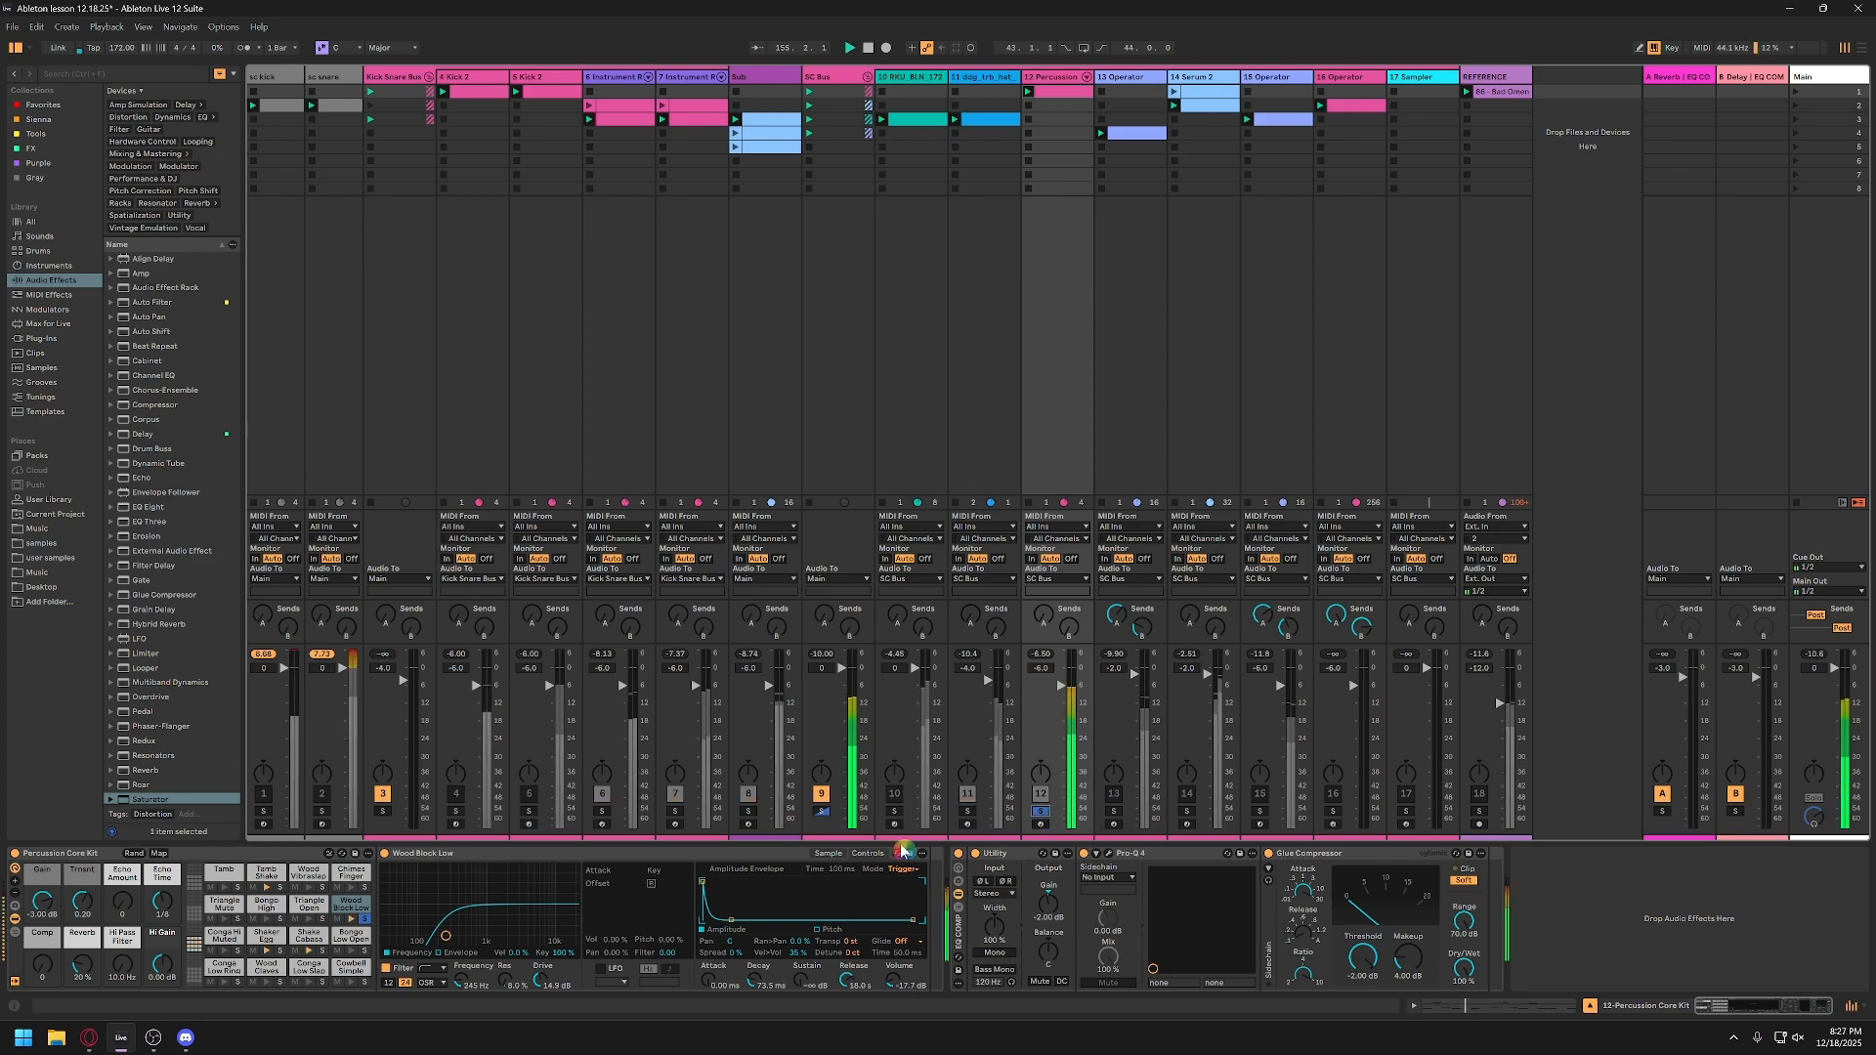
Step: Bring the Wood Block Low filter drive back to 9 dB with the sampler's volume at -9 dB, and play it
left_click_drag(536, 987, 445, 929)
key("space")
key("space")
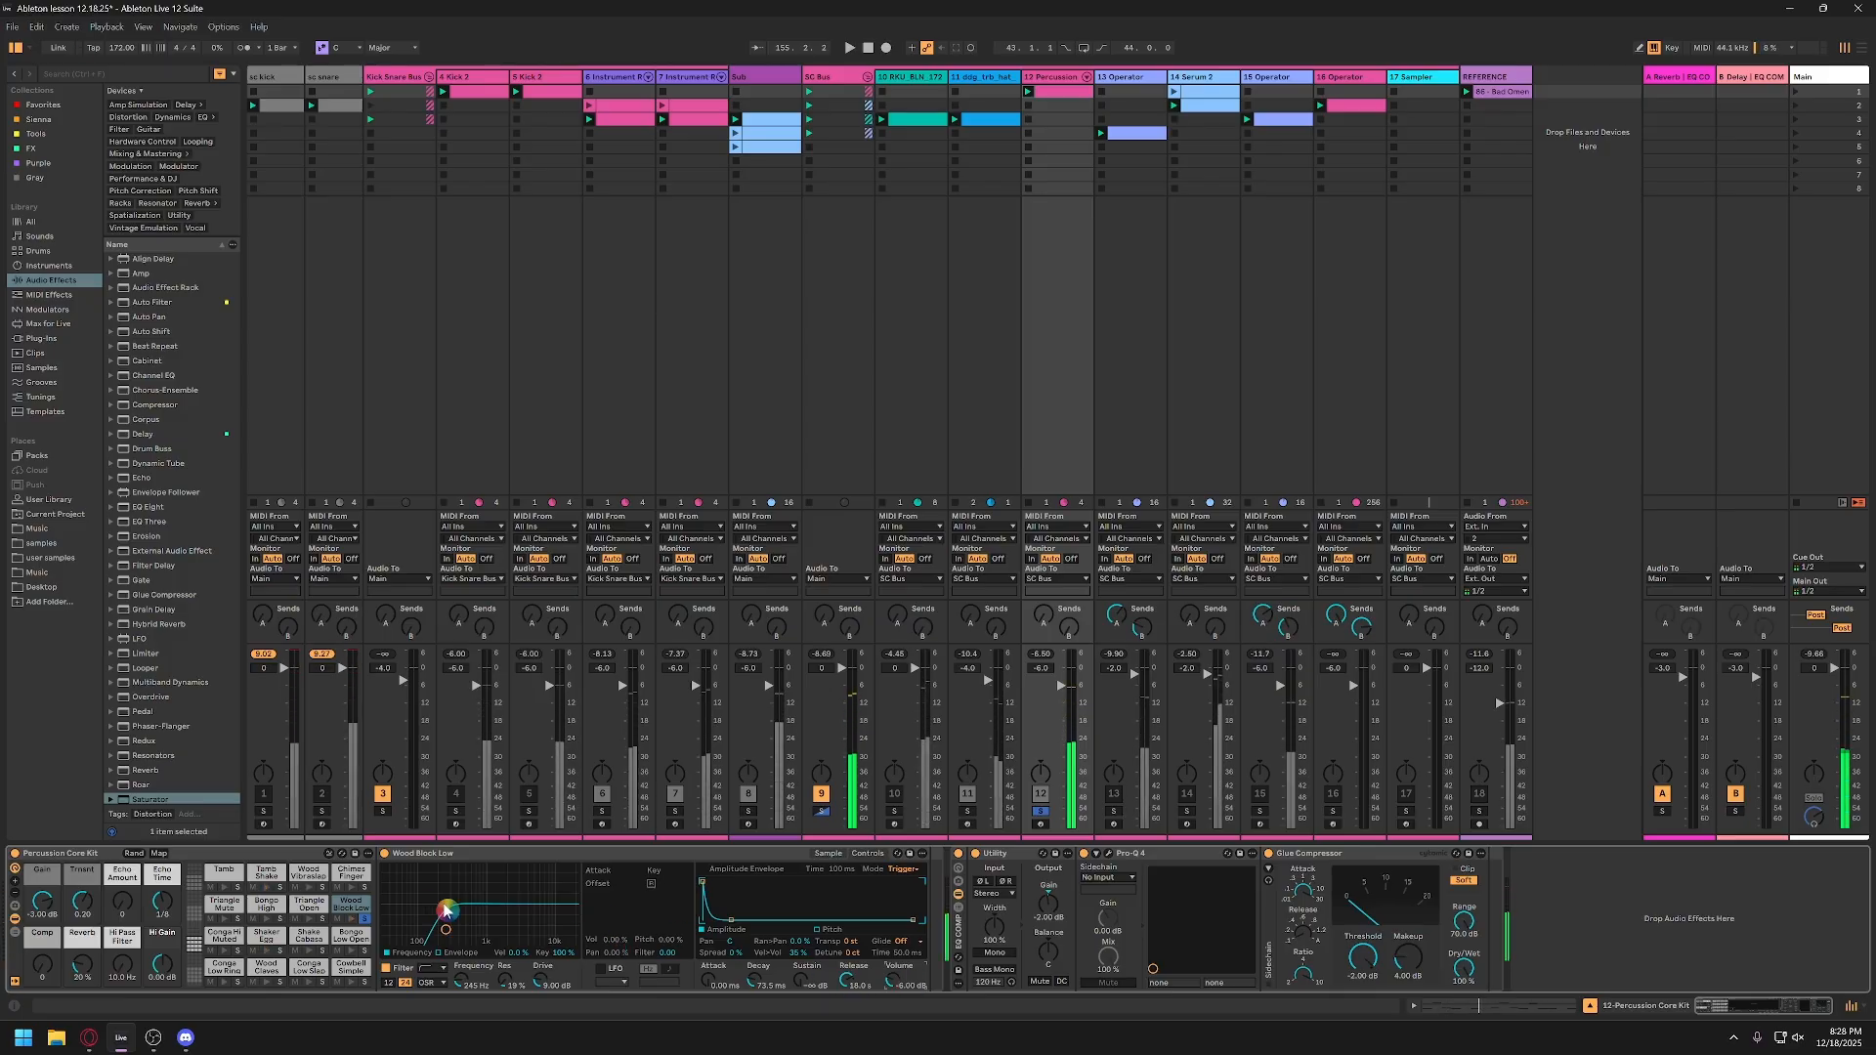
key("alt+space")
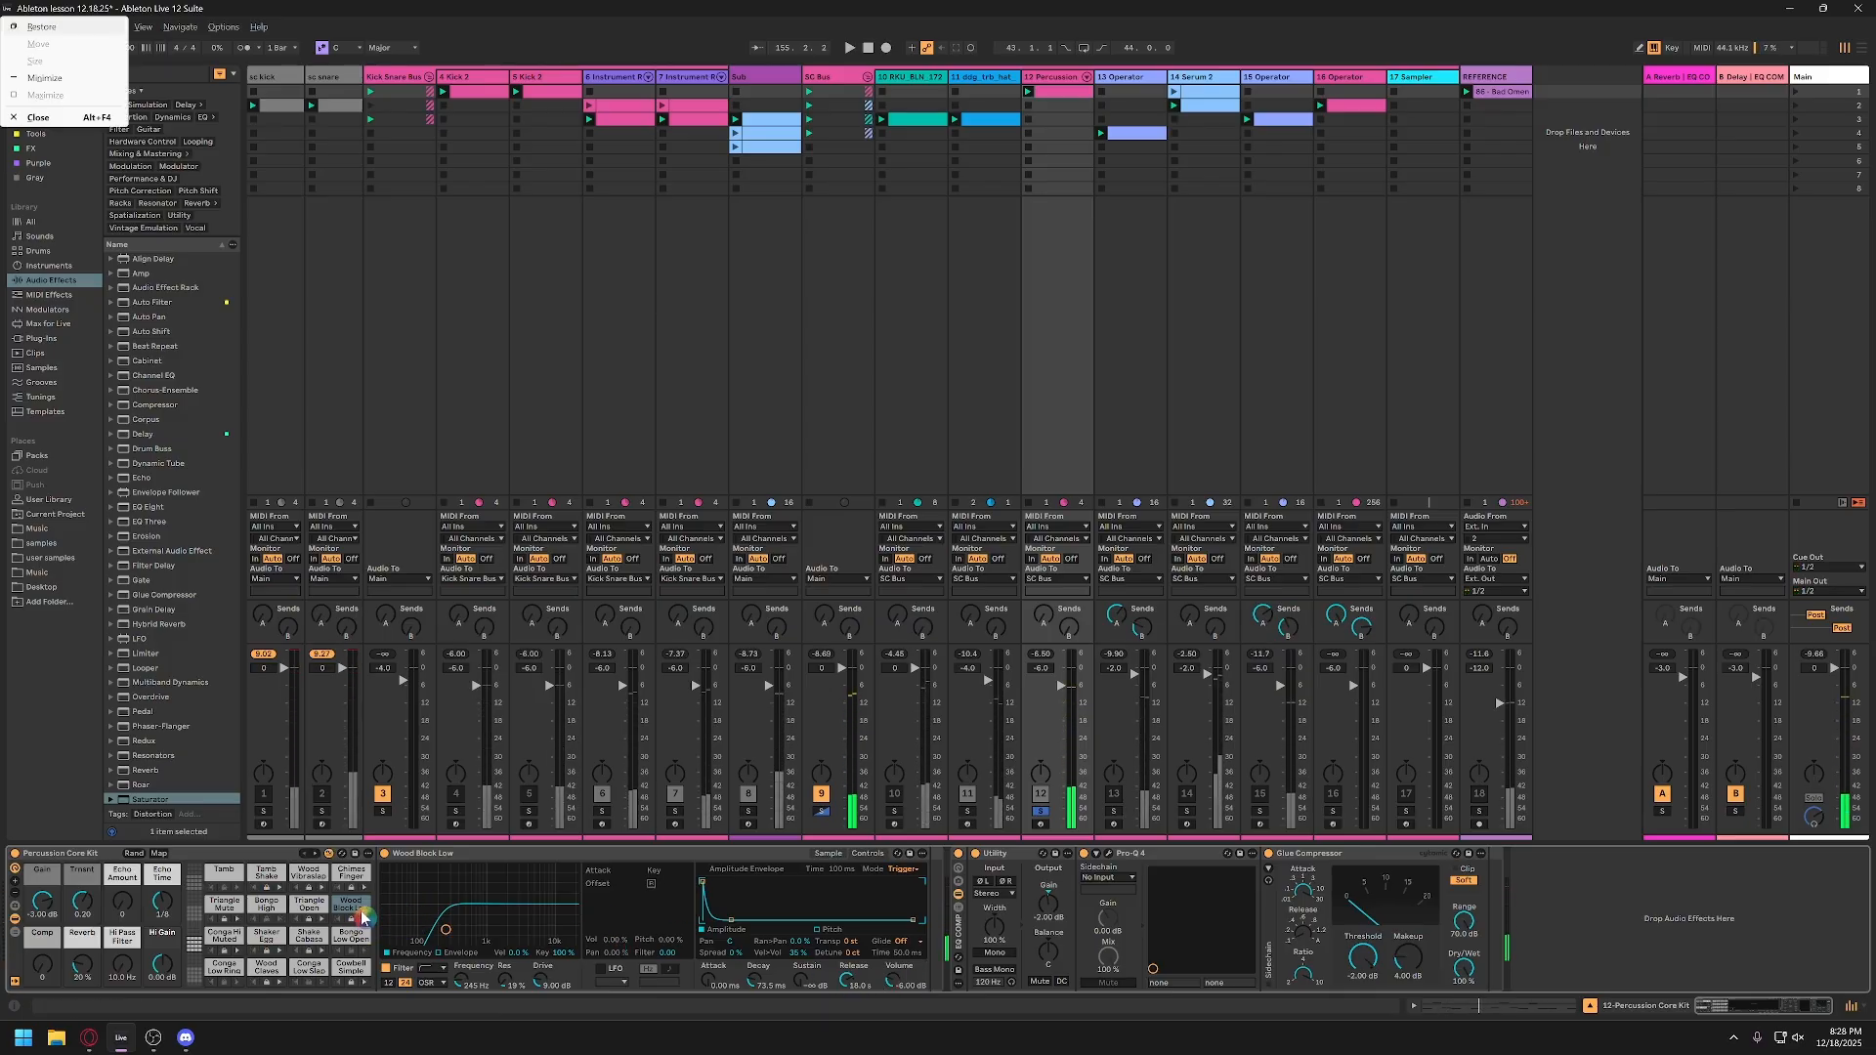
key("Escape")
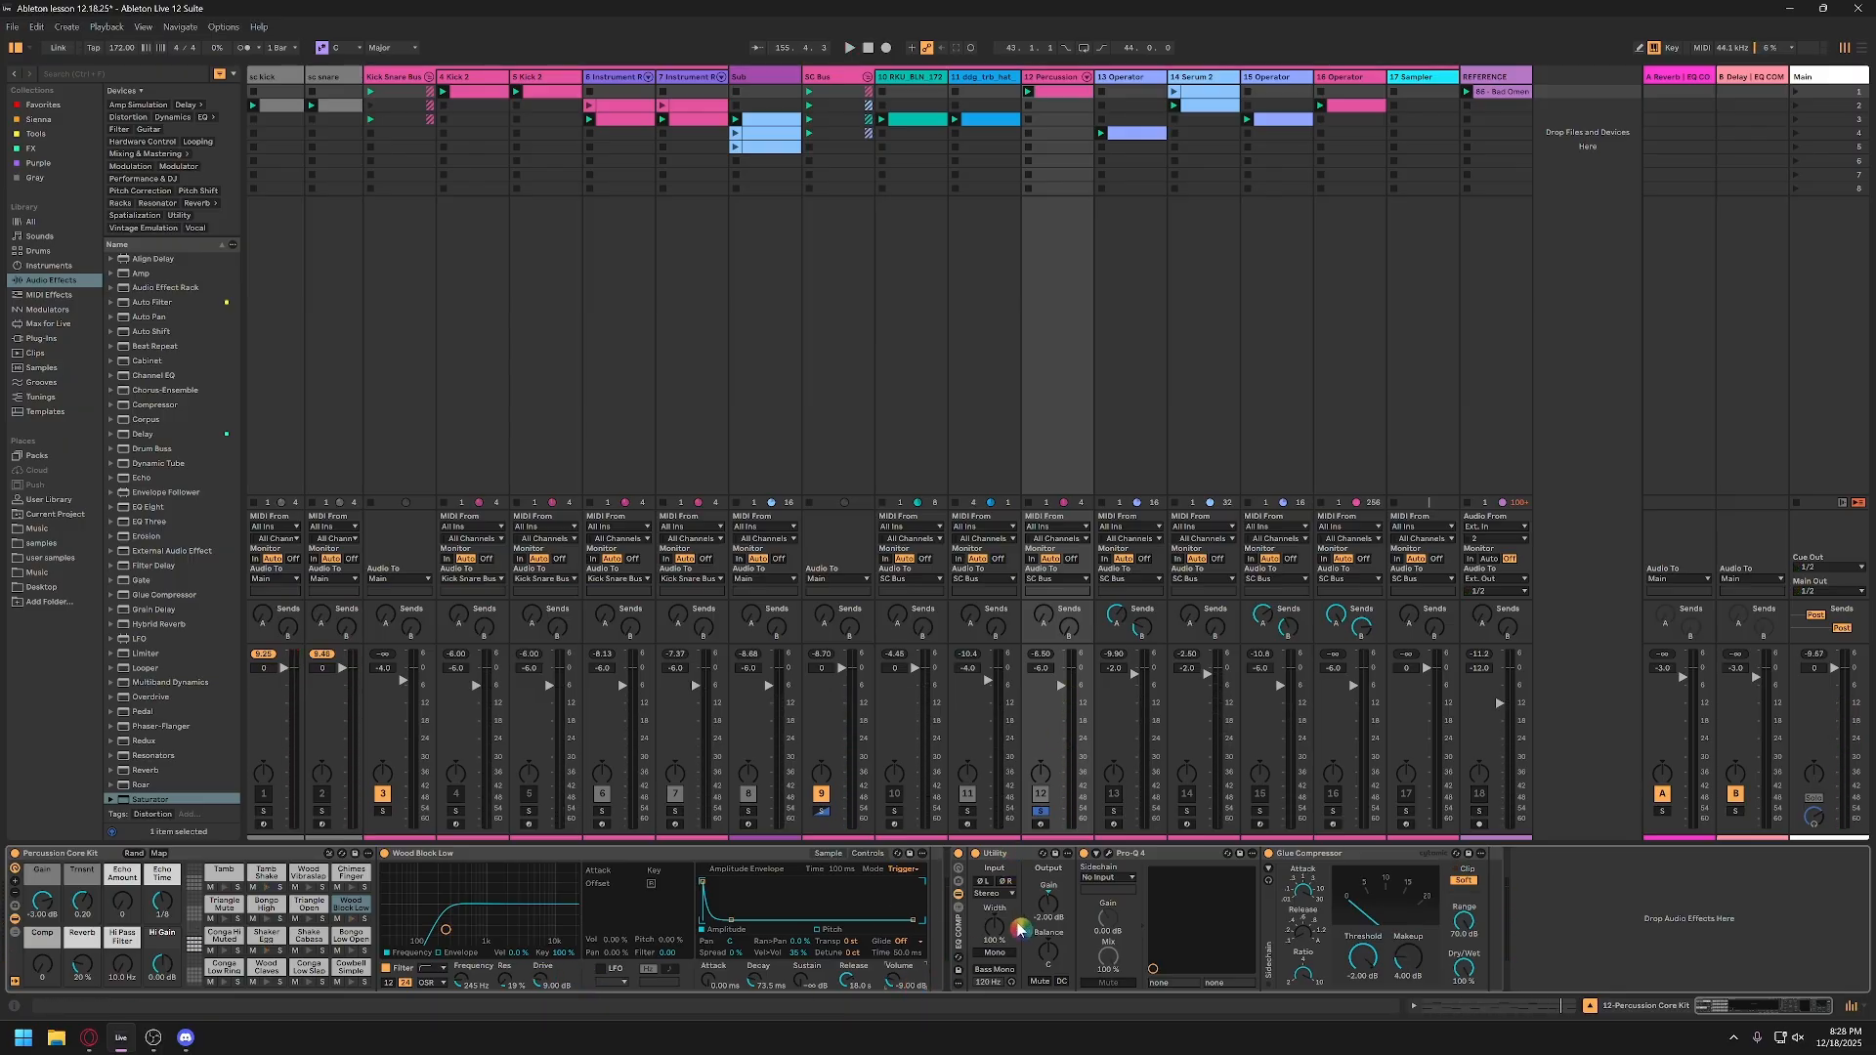
Step: Lower the low cut frequency in the percussion track's Pro-Q 4 and add a slight bell cut just above it
left_click(1110, 855)
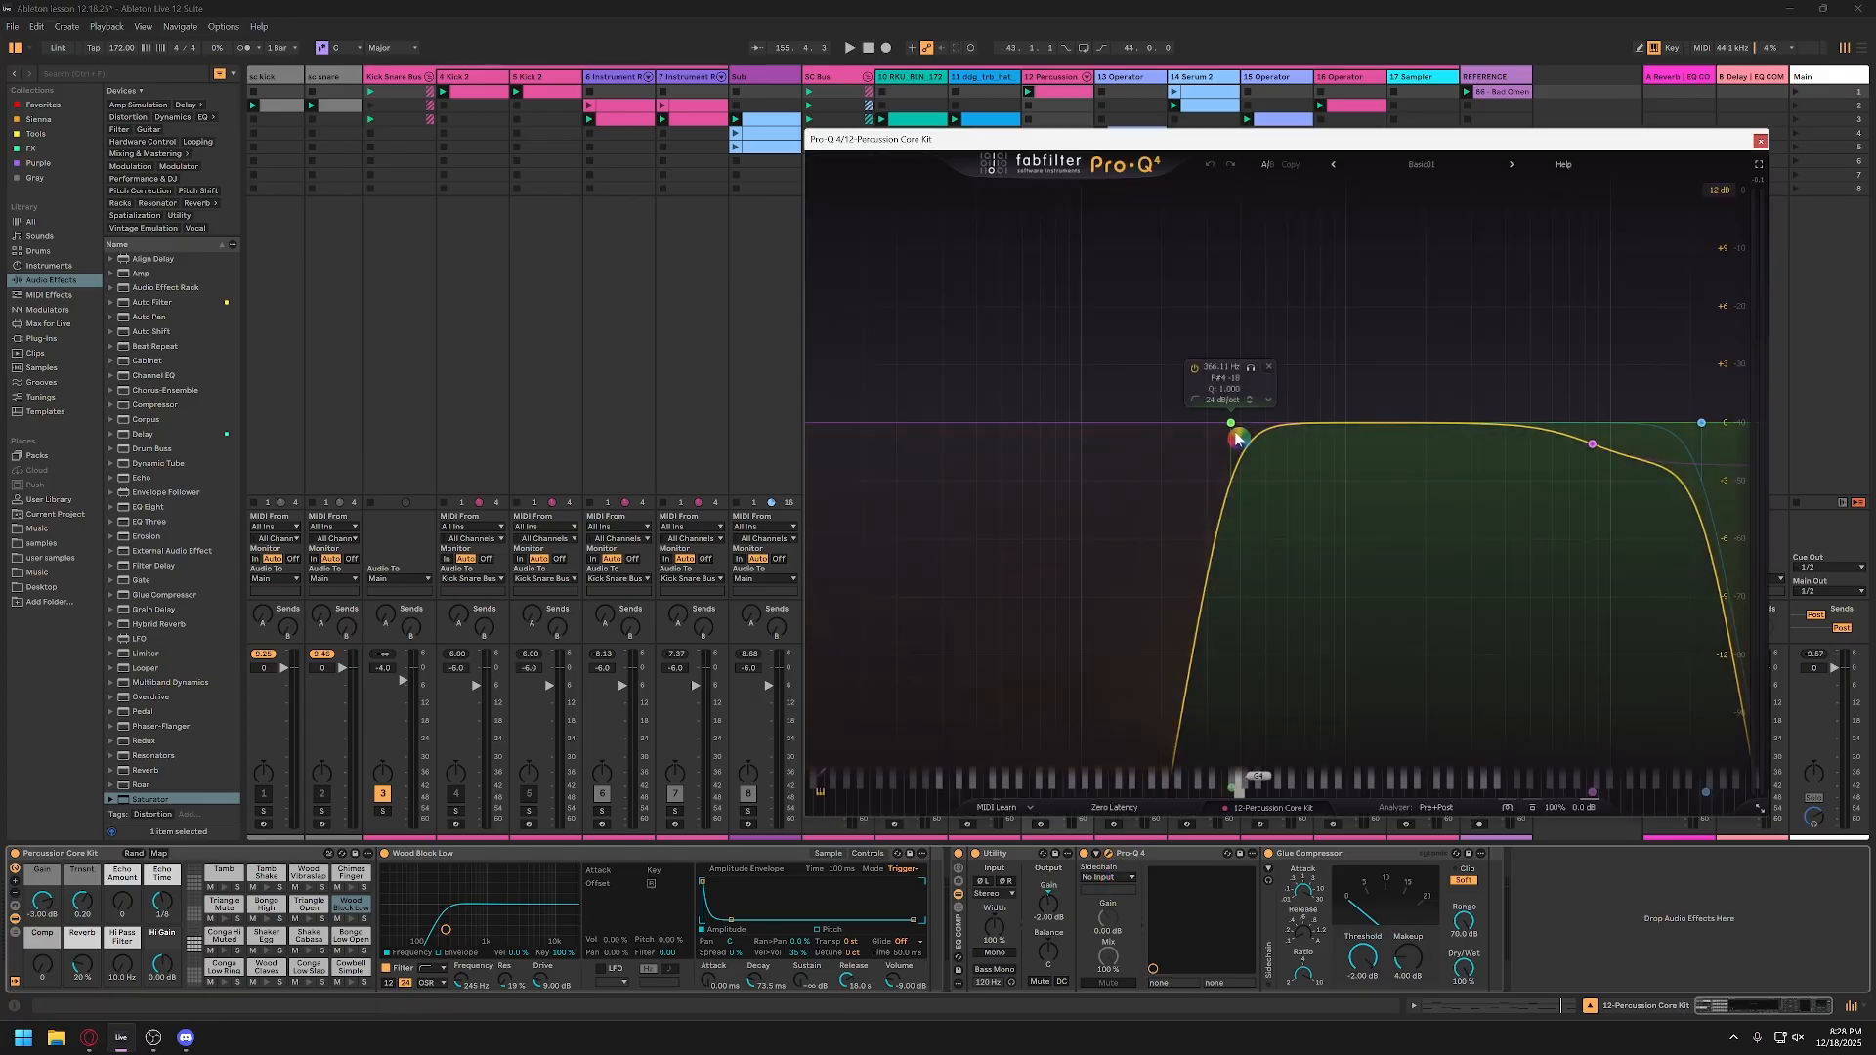
left_click_drag(1233, 431, 1198, 431)
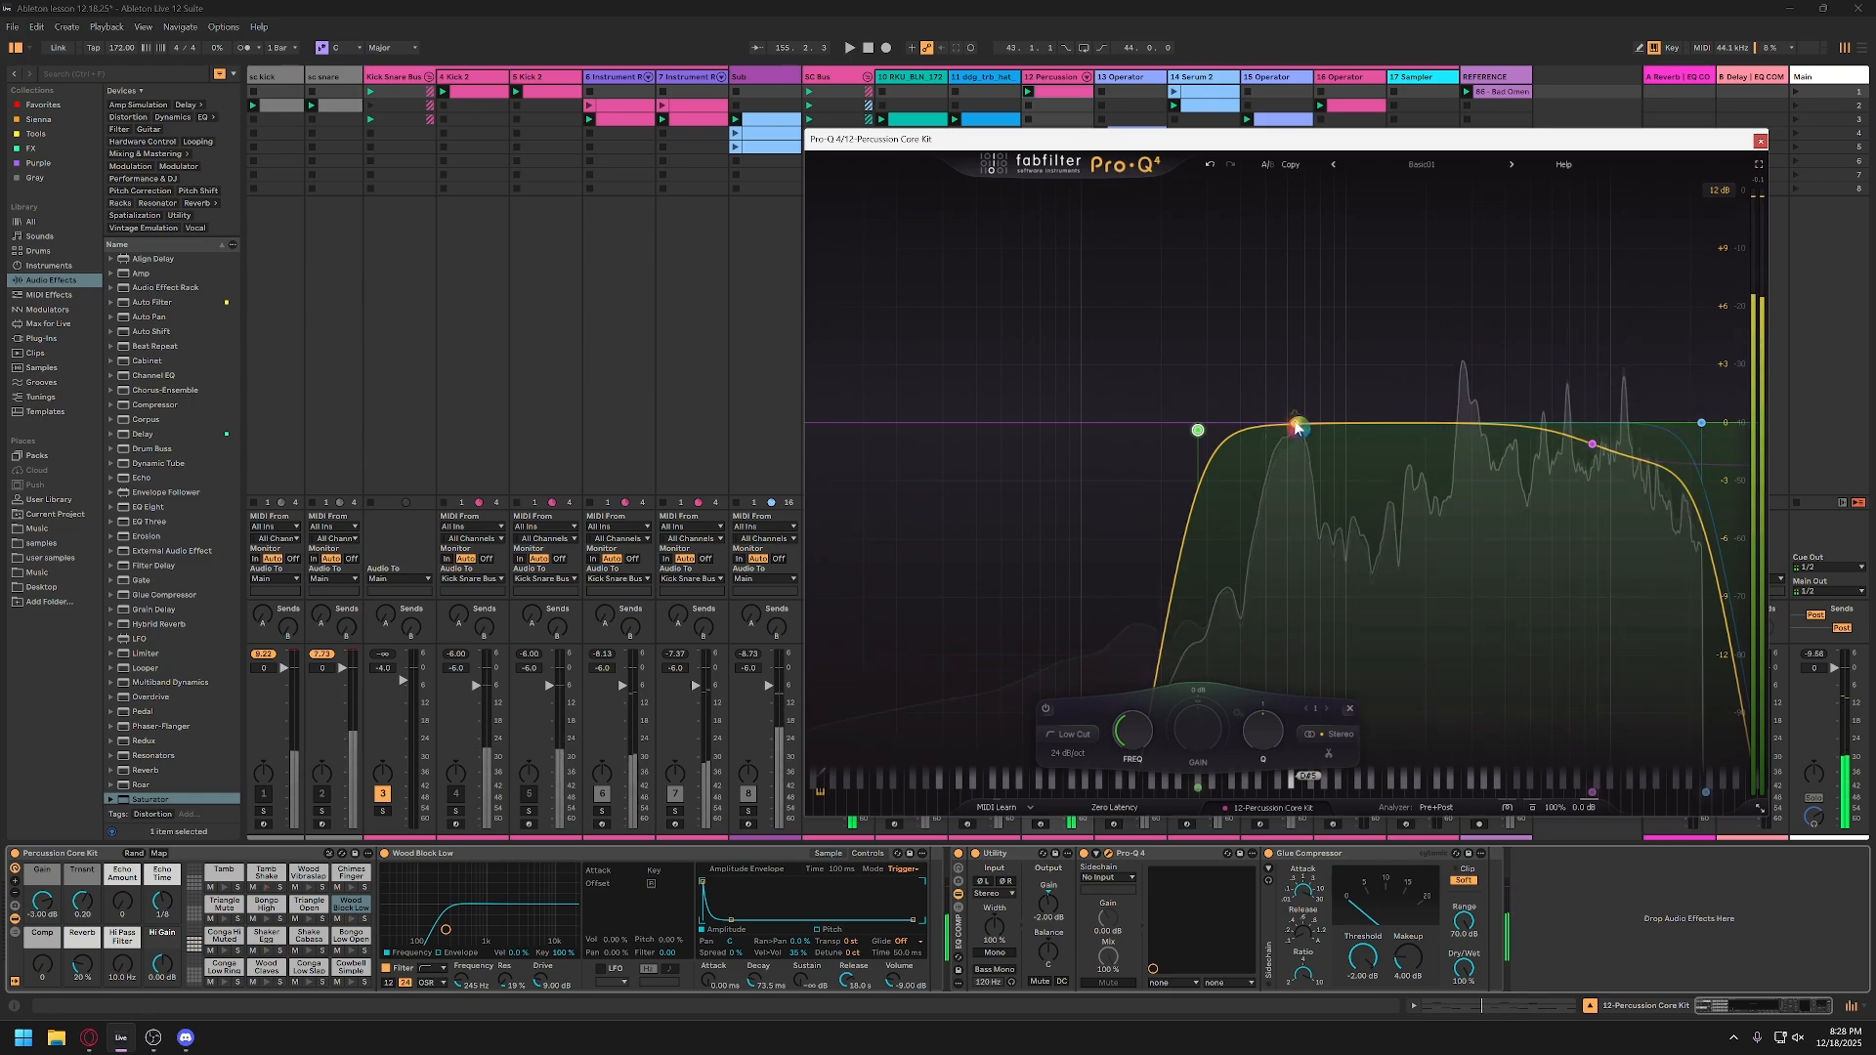
left_click(1296, 428)
mouse_move(1296, 428)
left_mouse_down()
mouse_move(1307, 375)
mouse_move(1284, 418)
mouse_move(1282, 337)
mouse_move(1288, 451)
mouse_move(1290, 435)
left_mouse_up()
left_click(1311, 367)
key("space")
scroll(1300, 380, "up", 3)
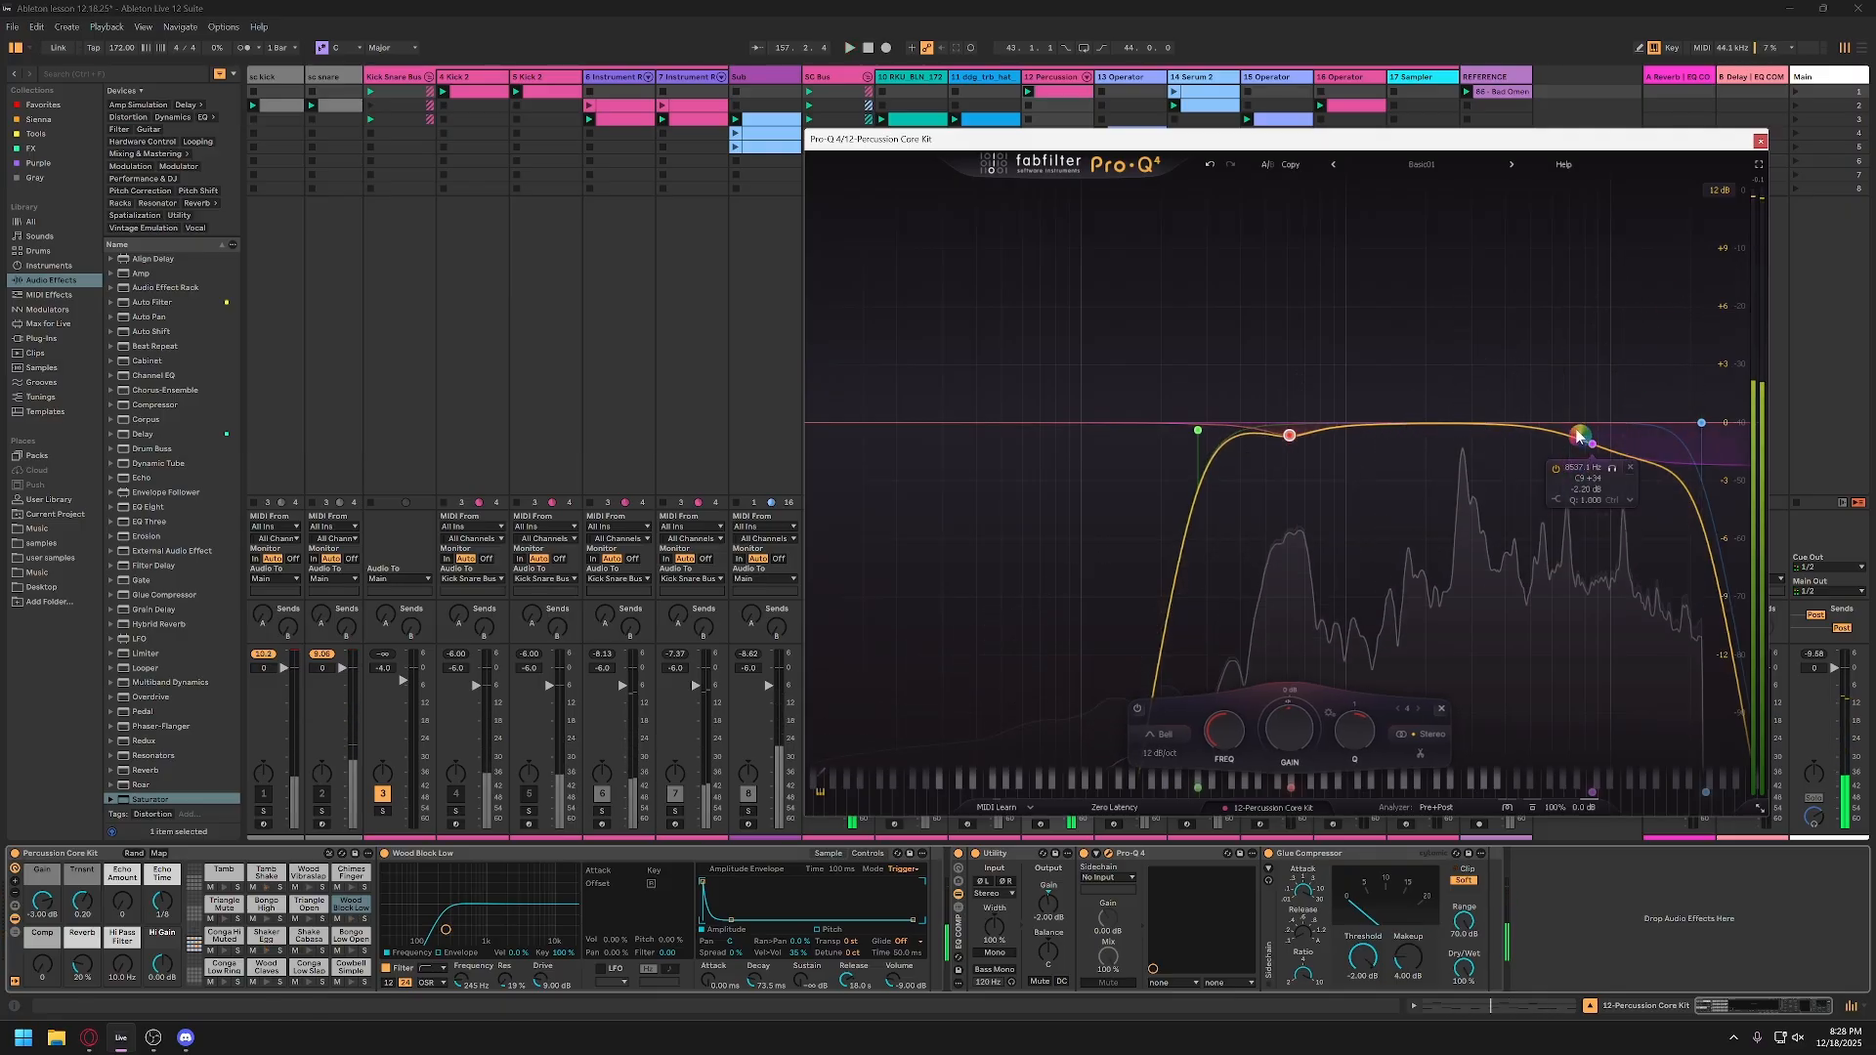
left_click(1759, 141)
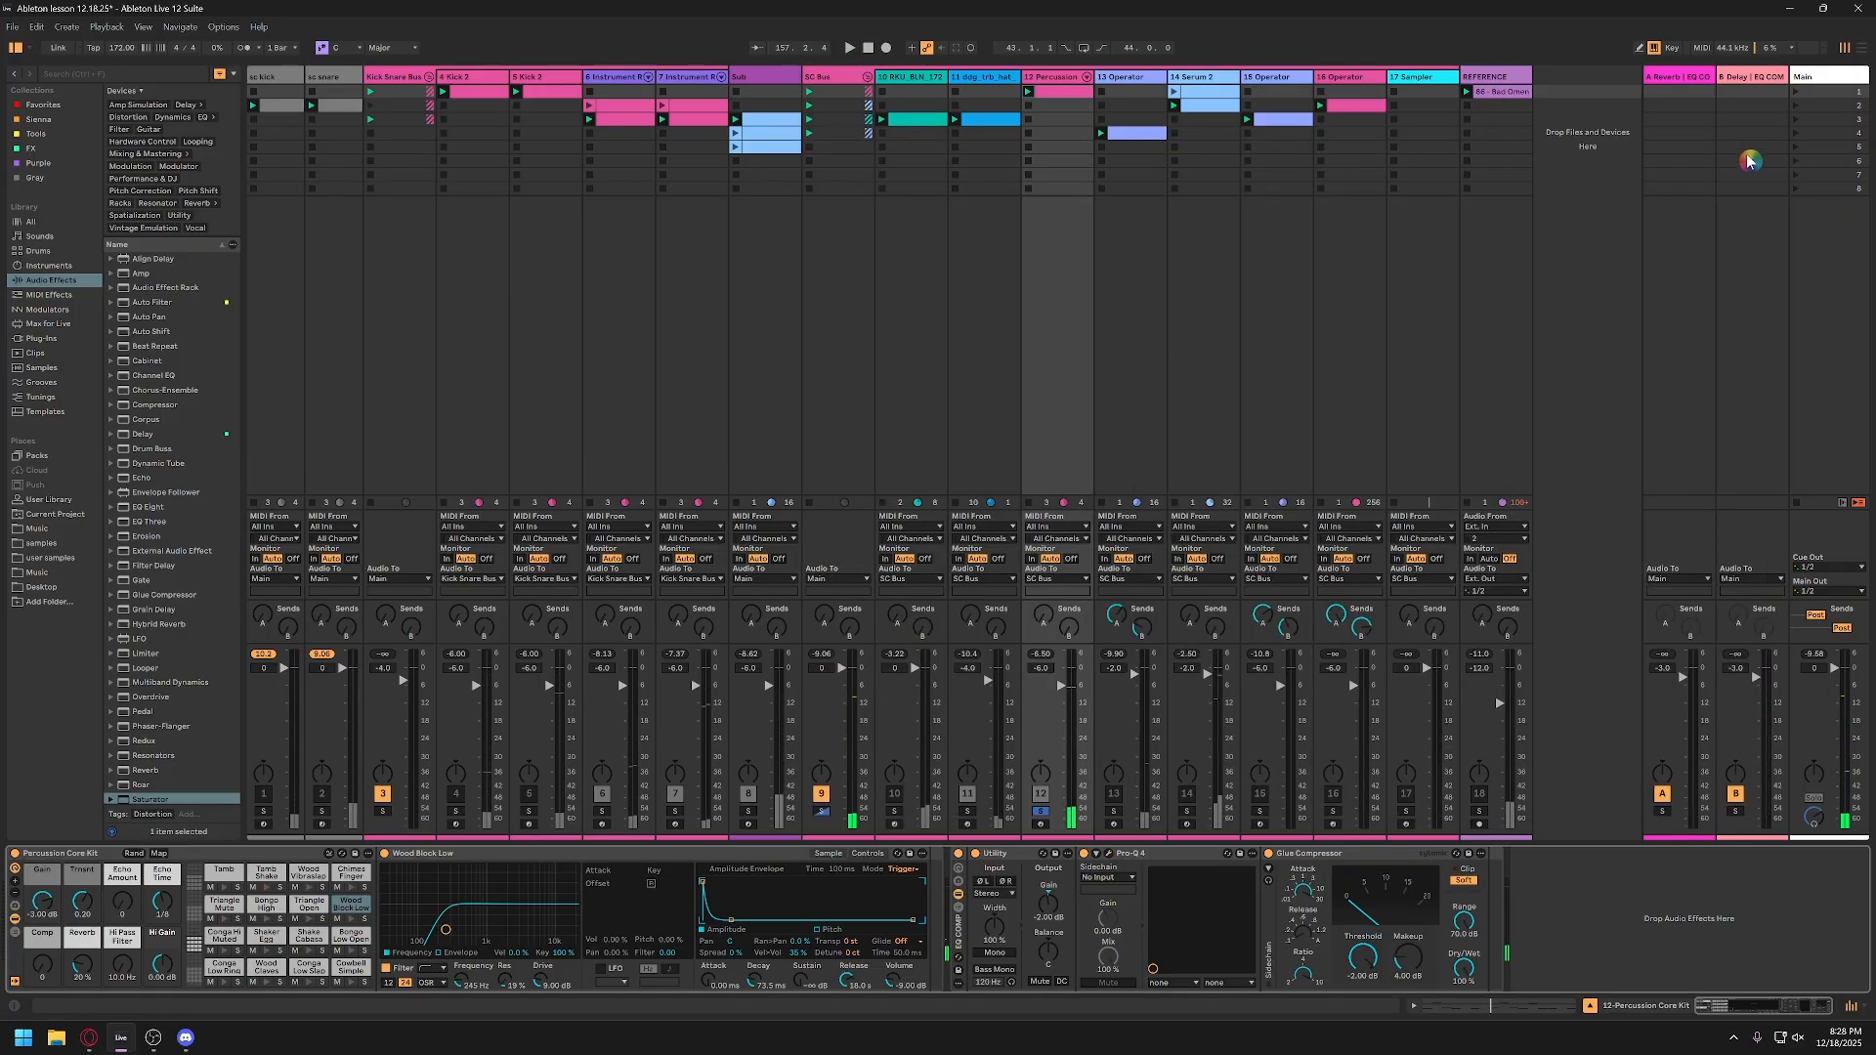
Step: Unsolo the percussion track and play the mix with the RKU_BLH_172 loop track active and percussion deactivated
left_click(1042, 811)
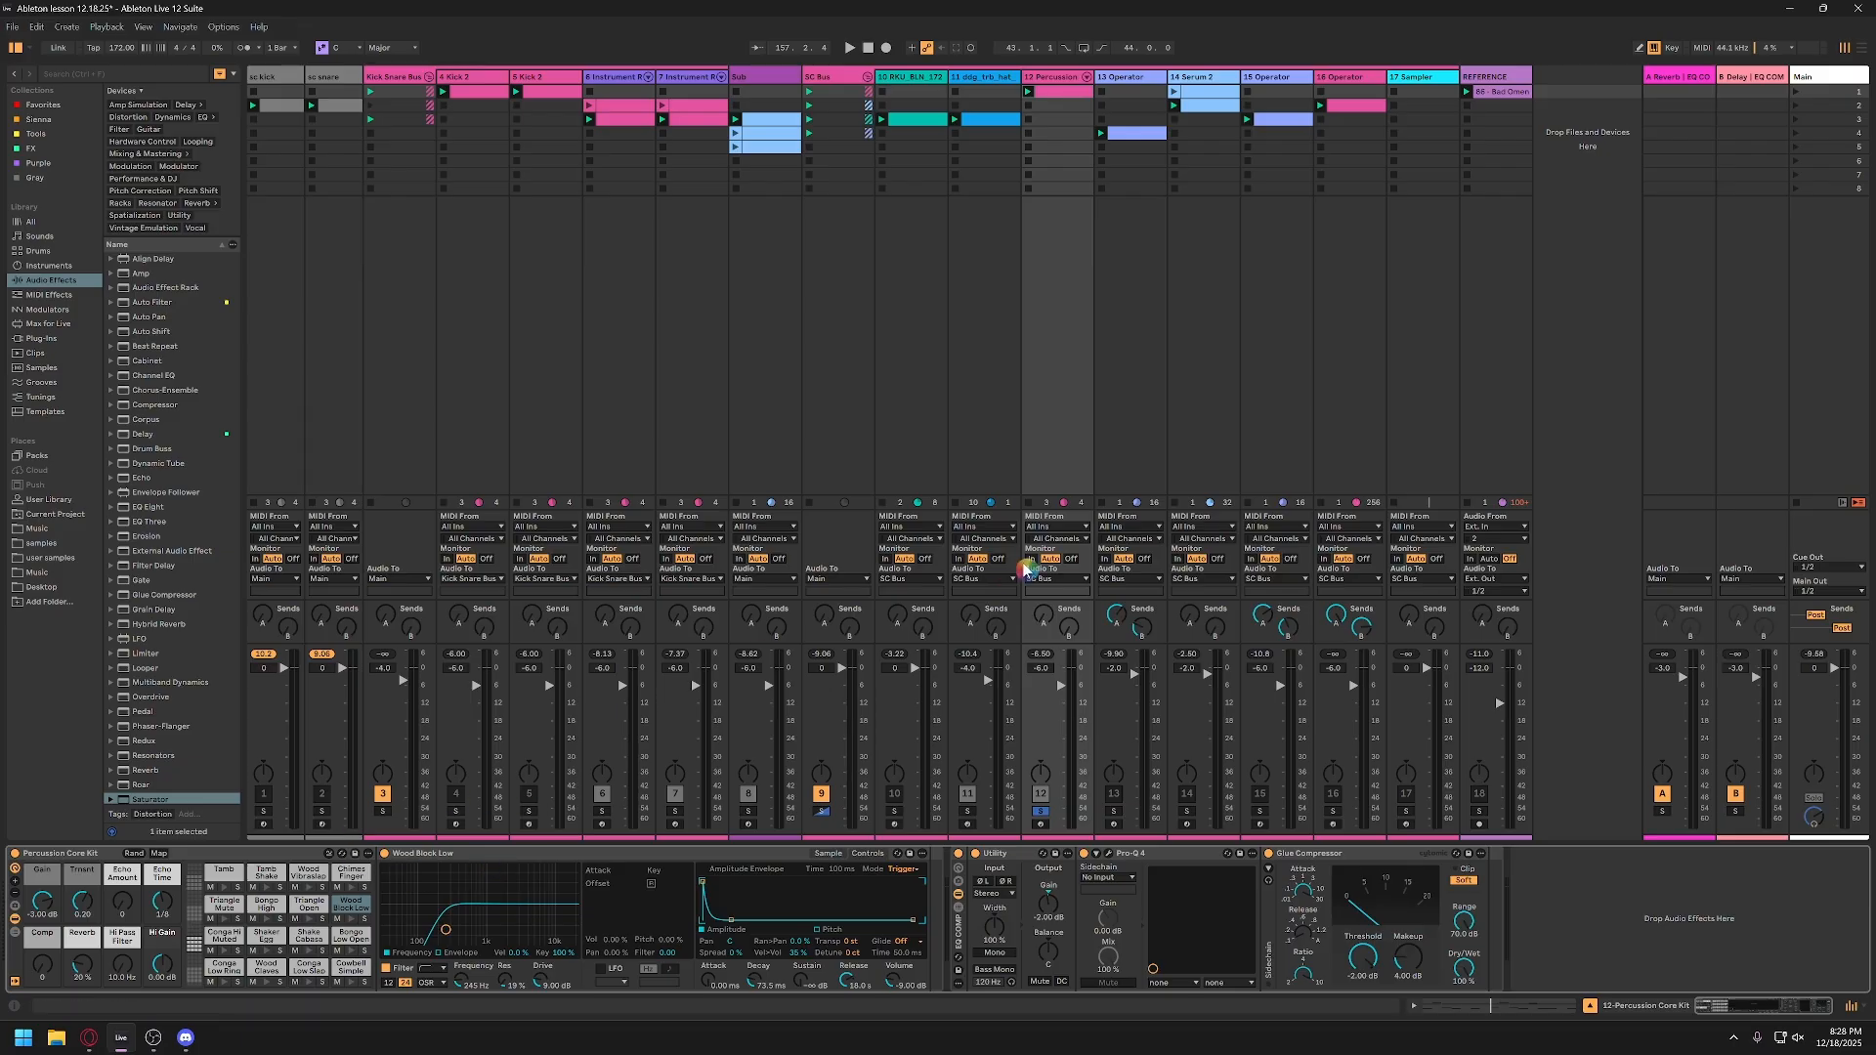
key("space")
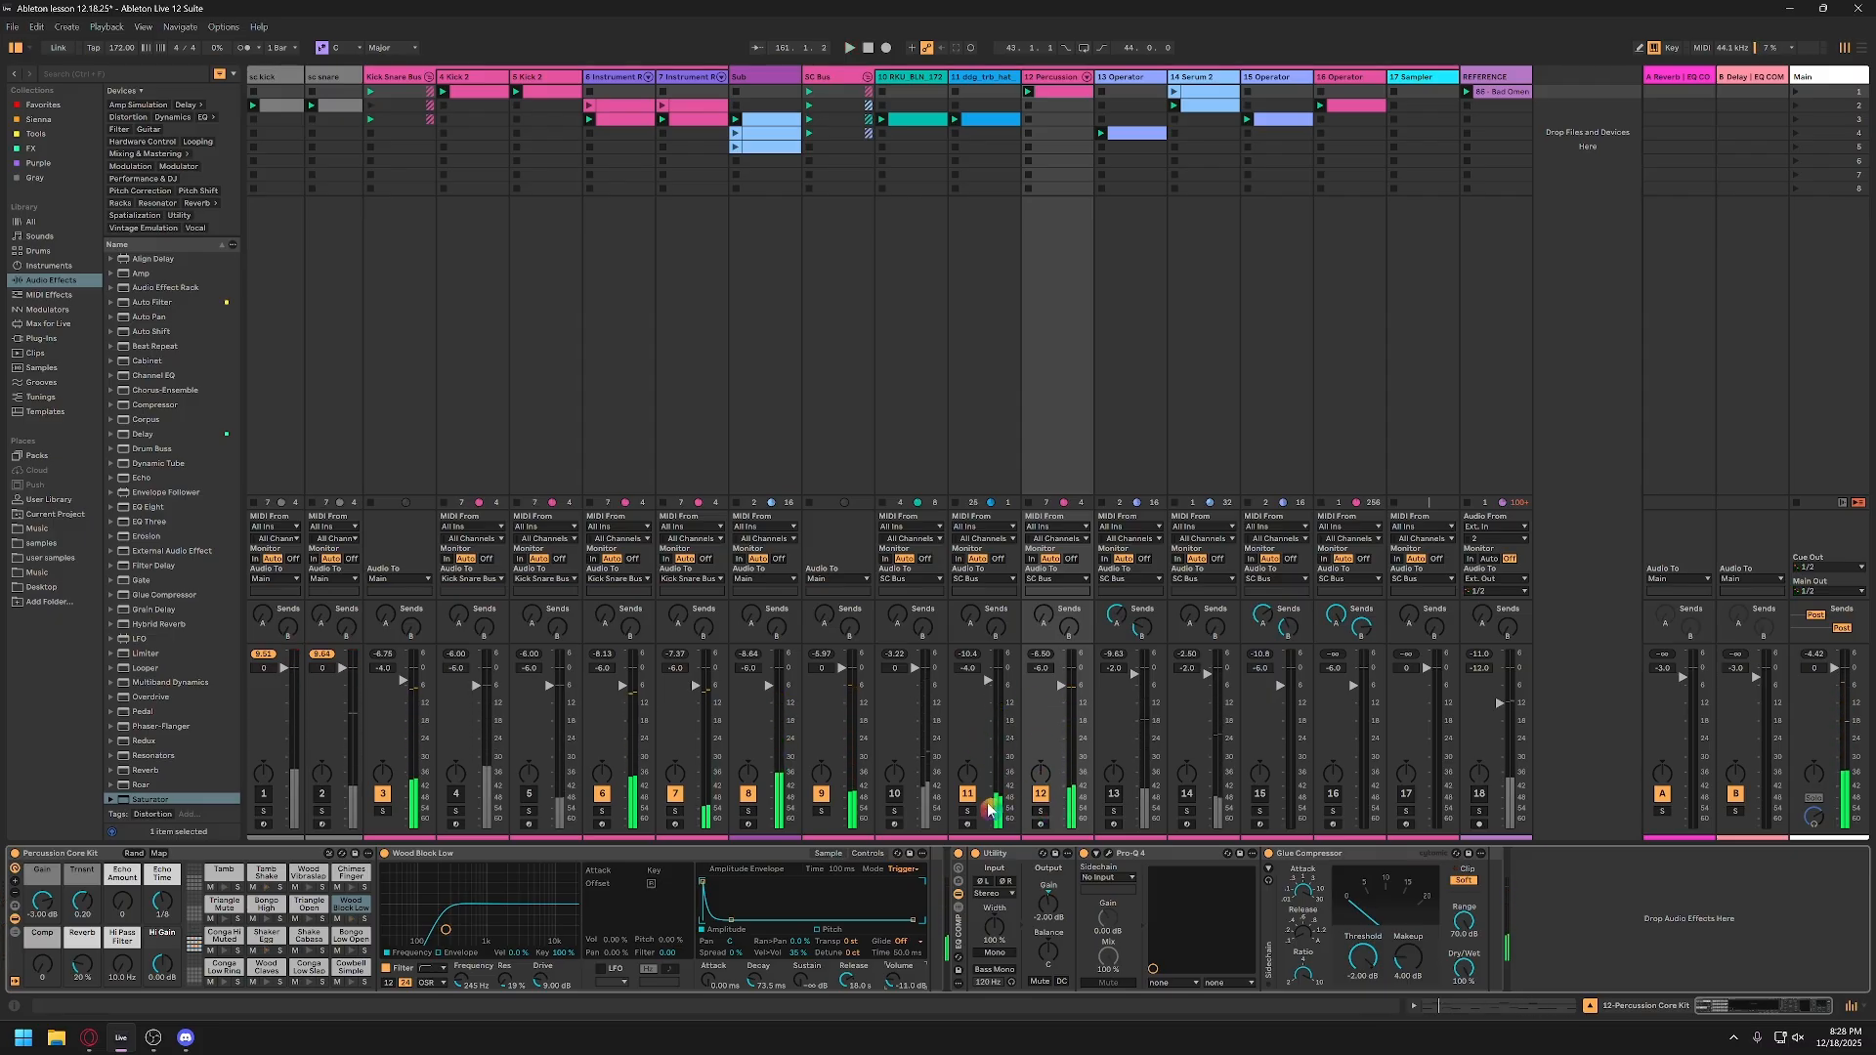
left_click(894, 793)
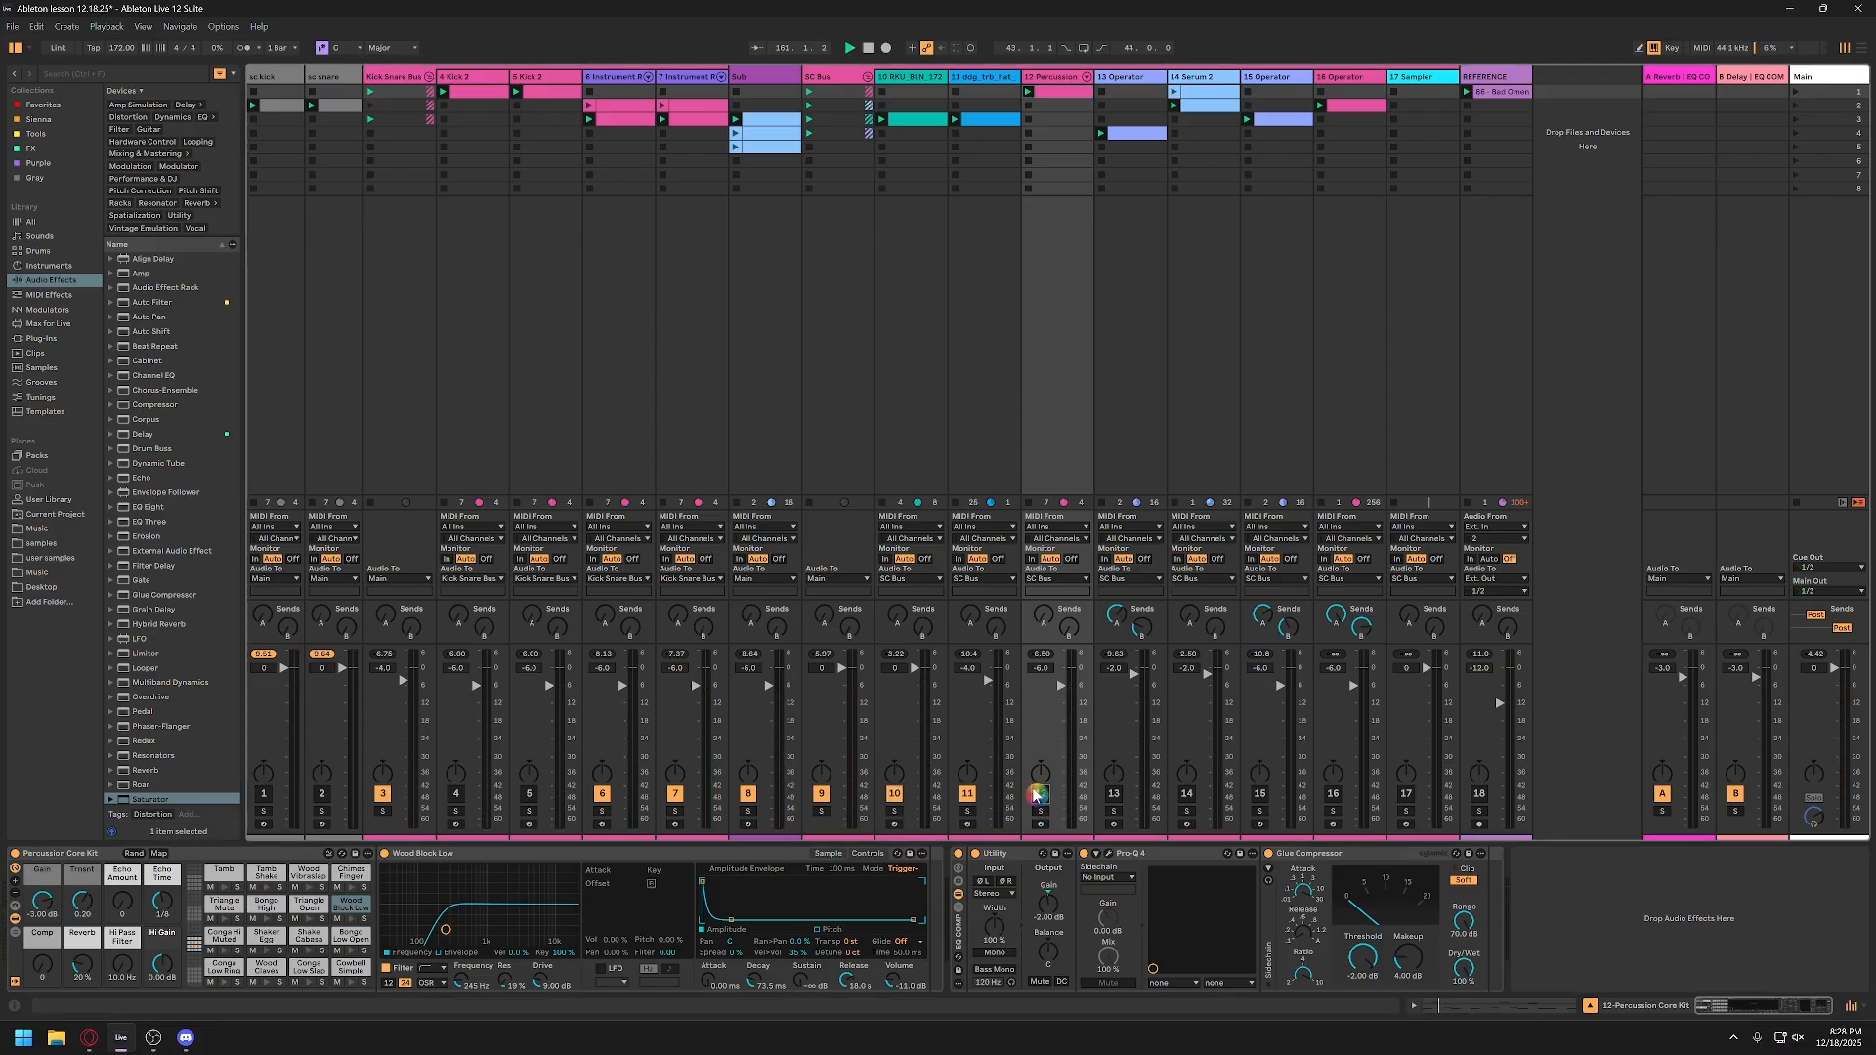
left_click(1038, 795)
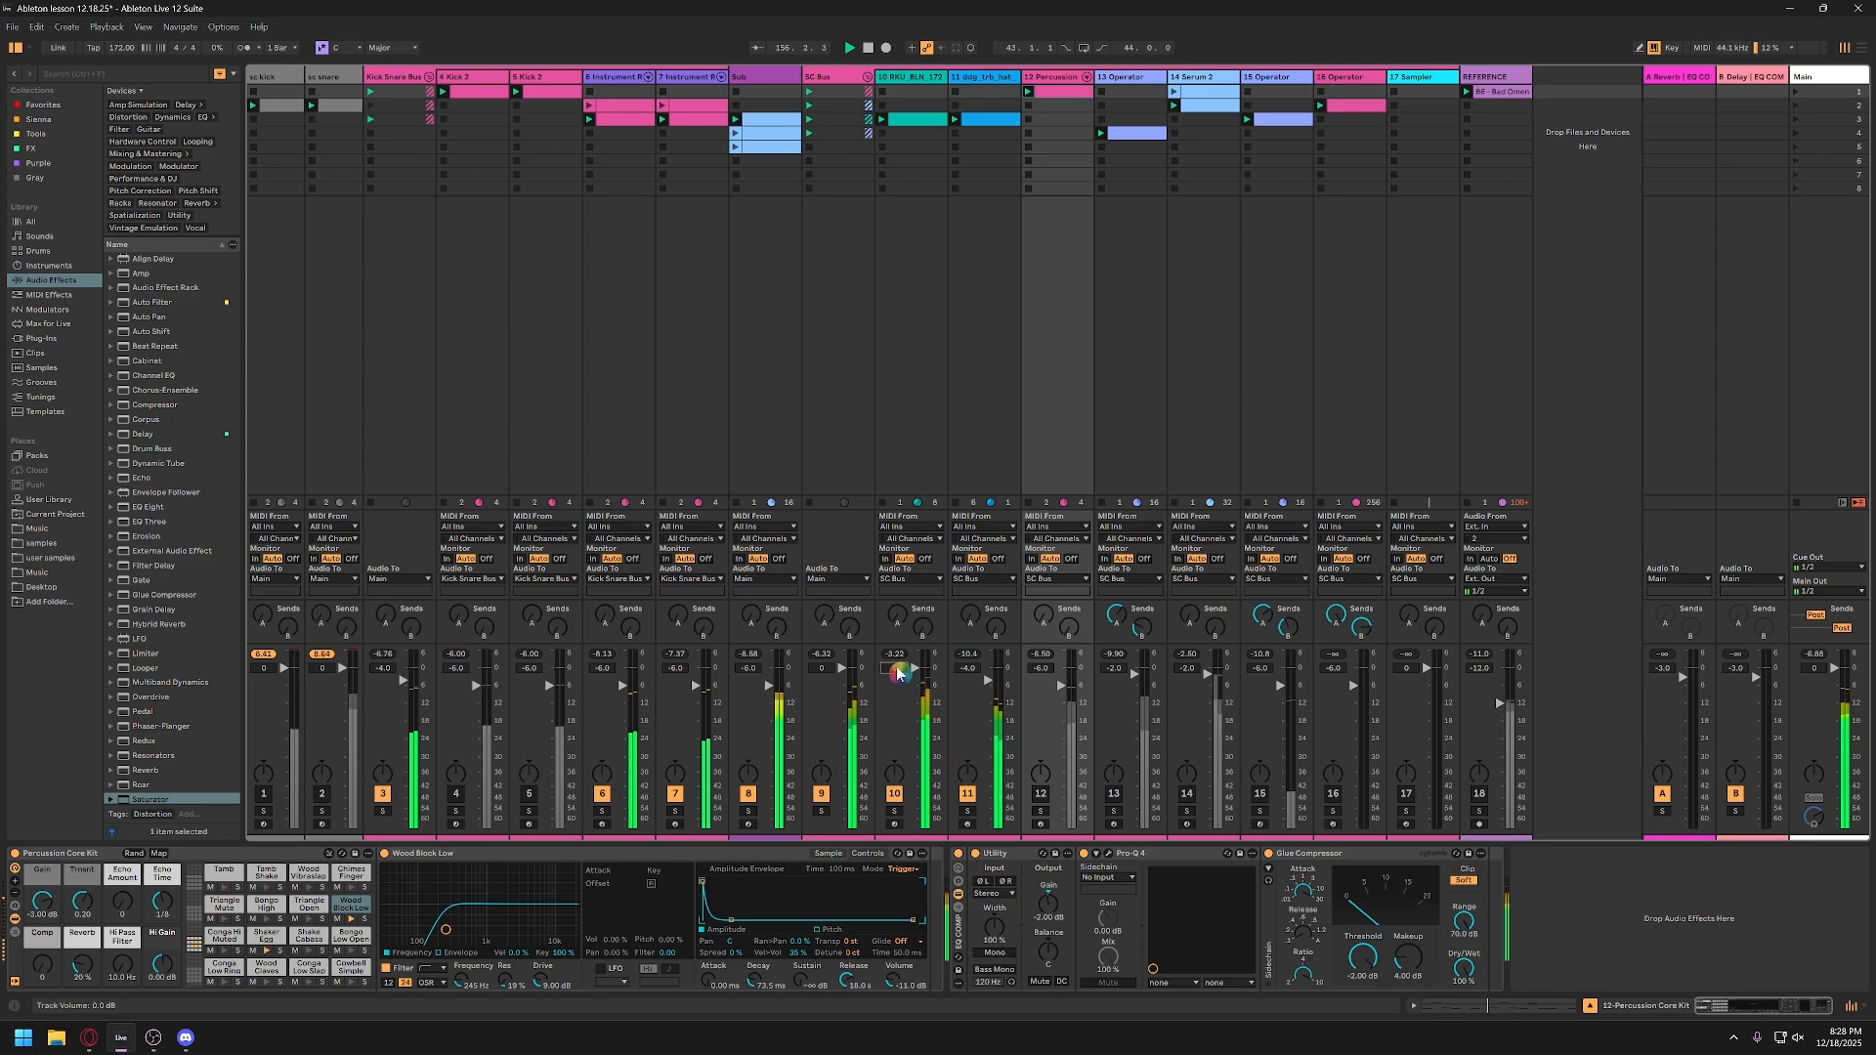
Step: Lower the RKU_BLH_172 loop track's volume to -4 dB and play it in the mix
left_click_drag(900, 674, 900, 686)
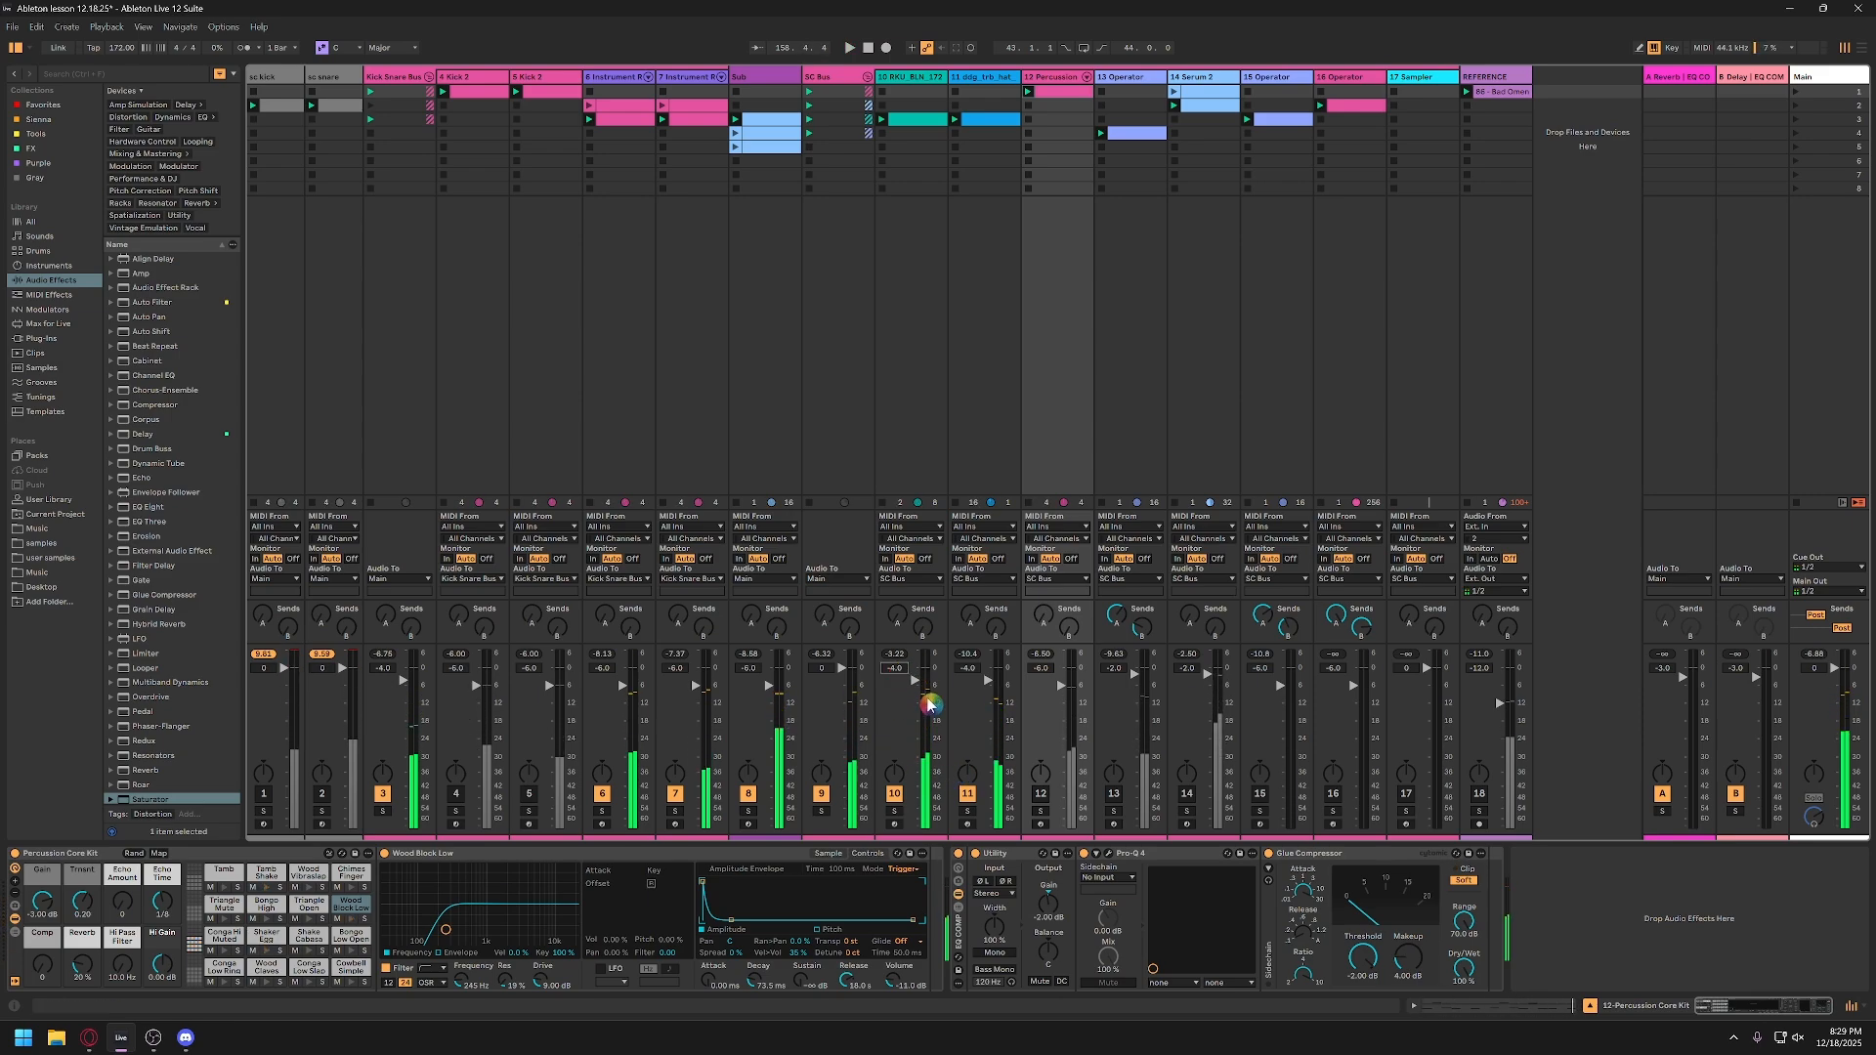
left_click(911, 93)
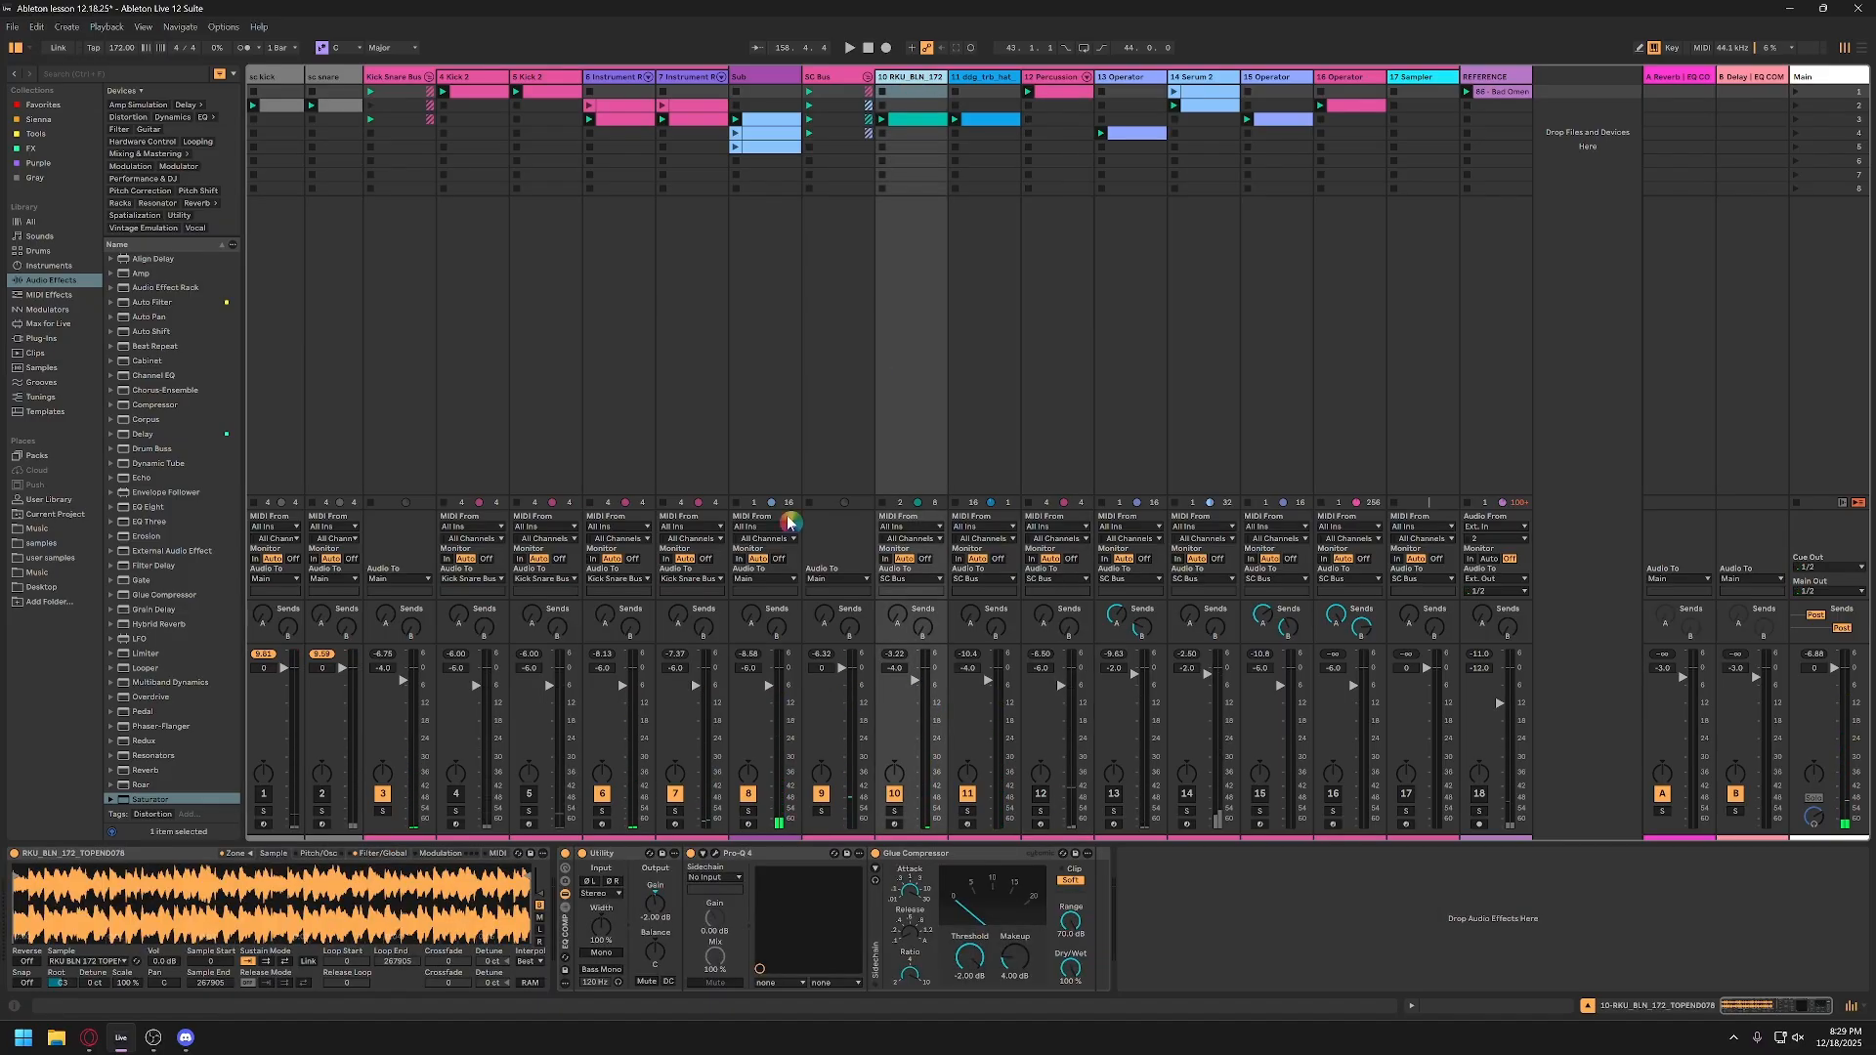
left_click(915, 687)
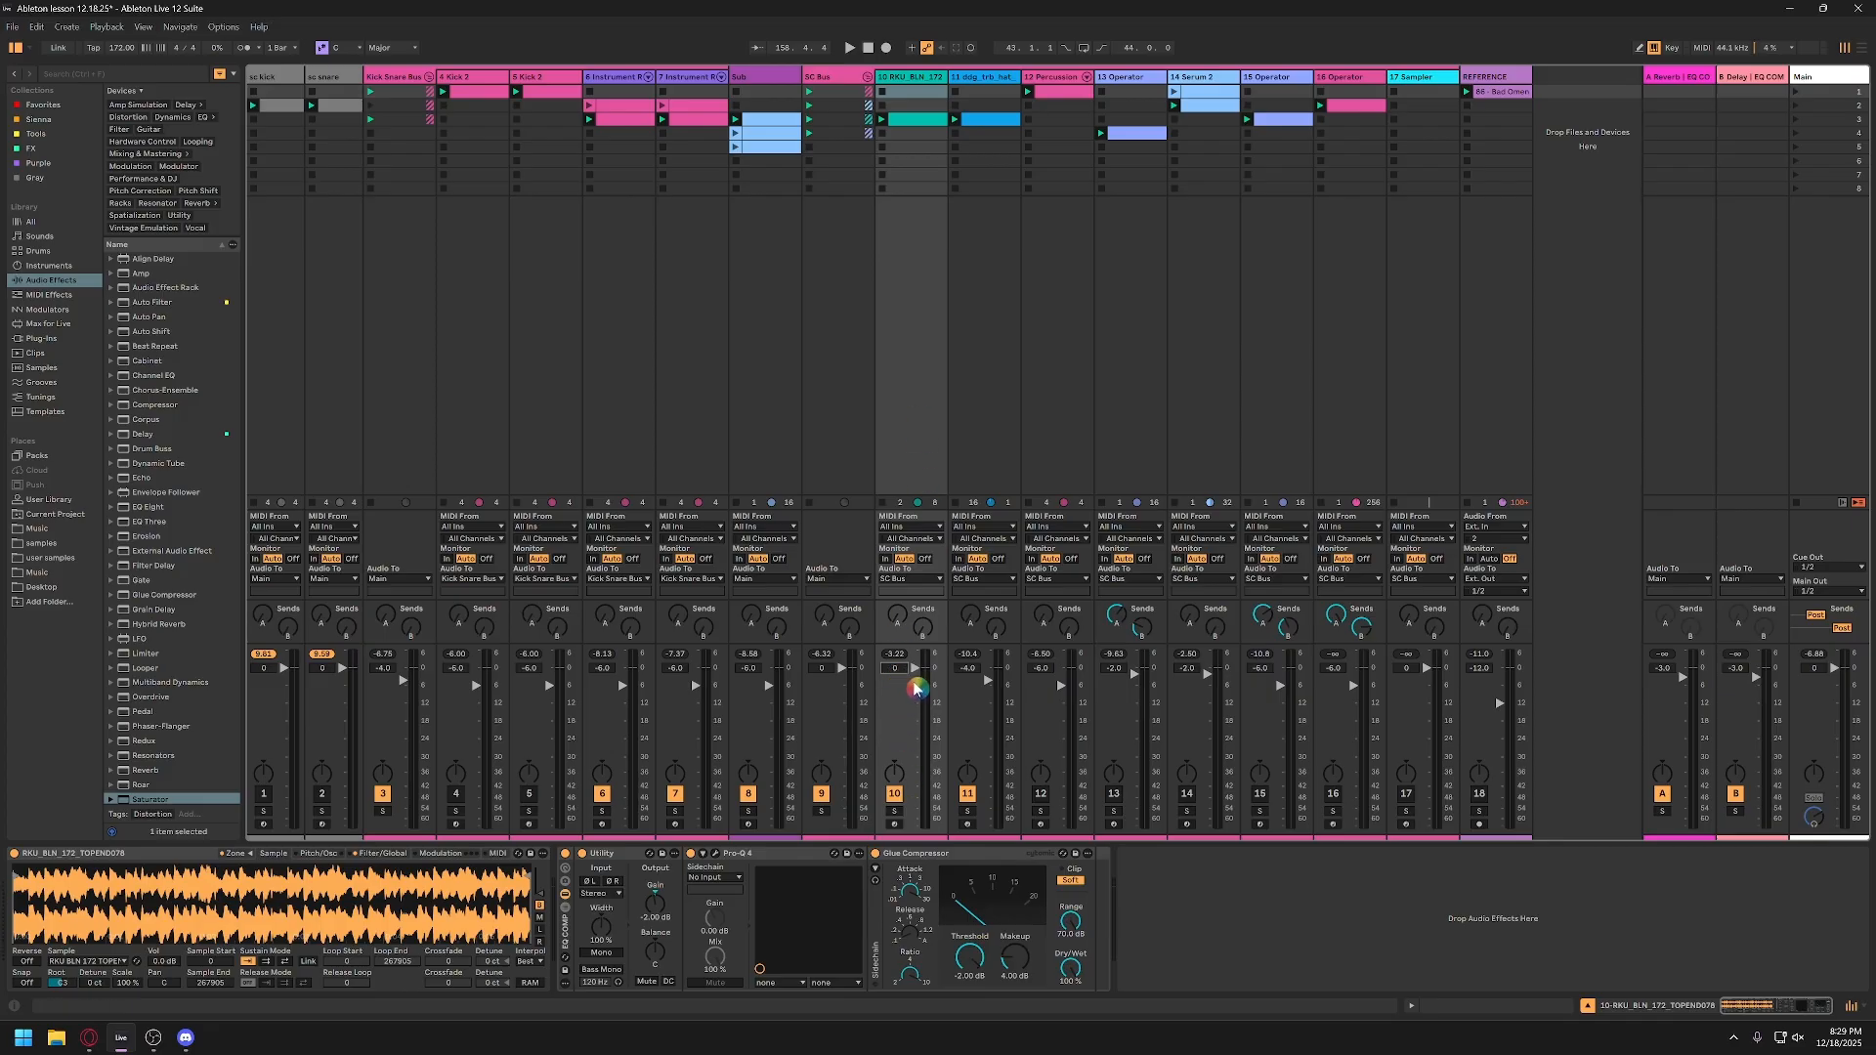
key("space")
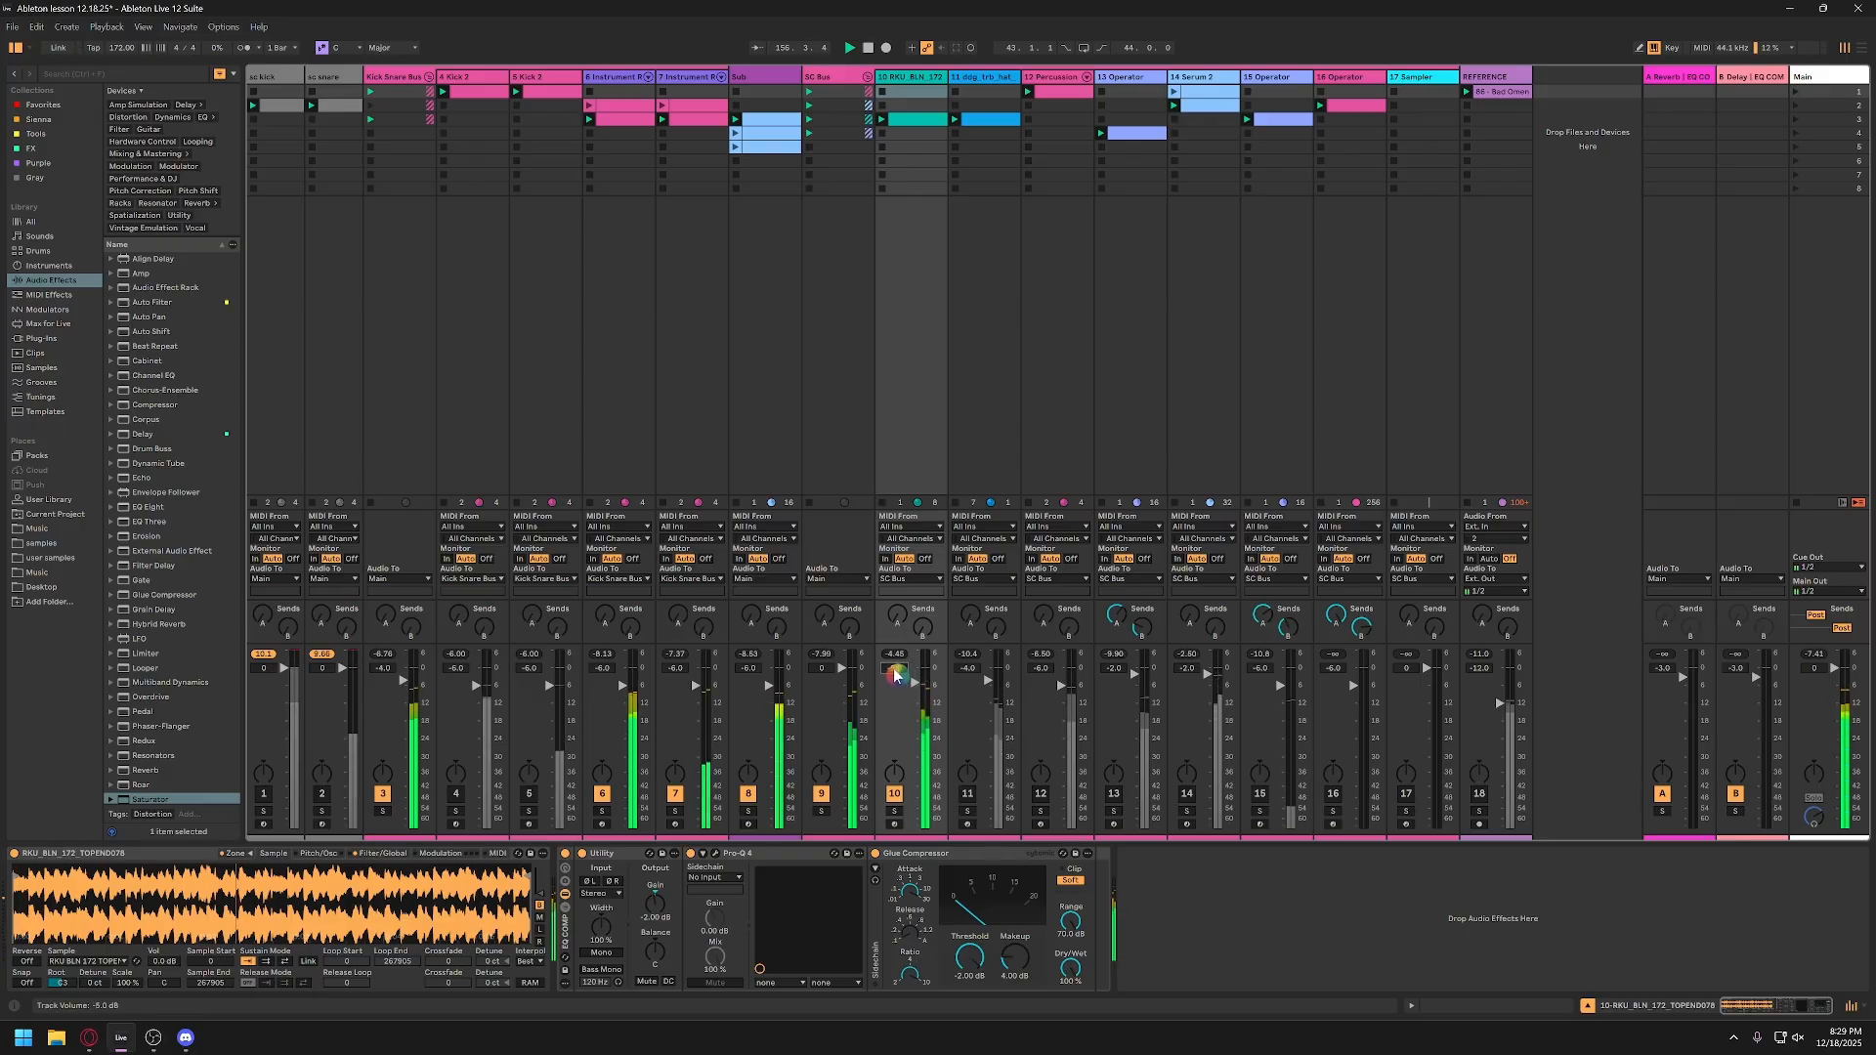
Step: Try the RKU_BLH_172 loop track at -6 dB, settle on -4 dB, and save the set
left_click_drag(896, 672, 915, 713)
left_click(898, 676)
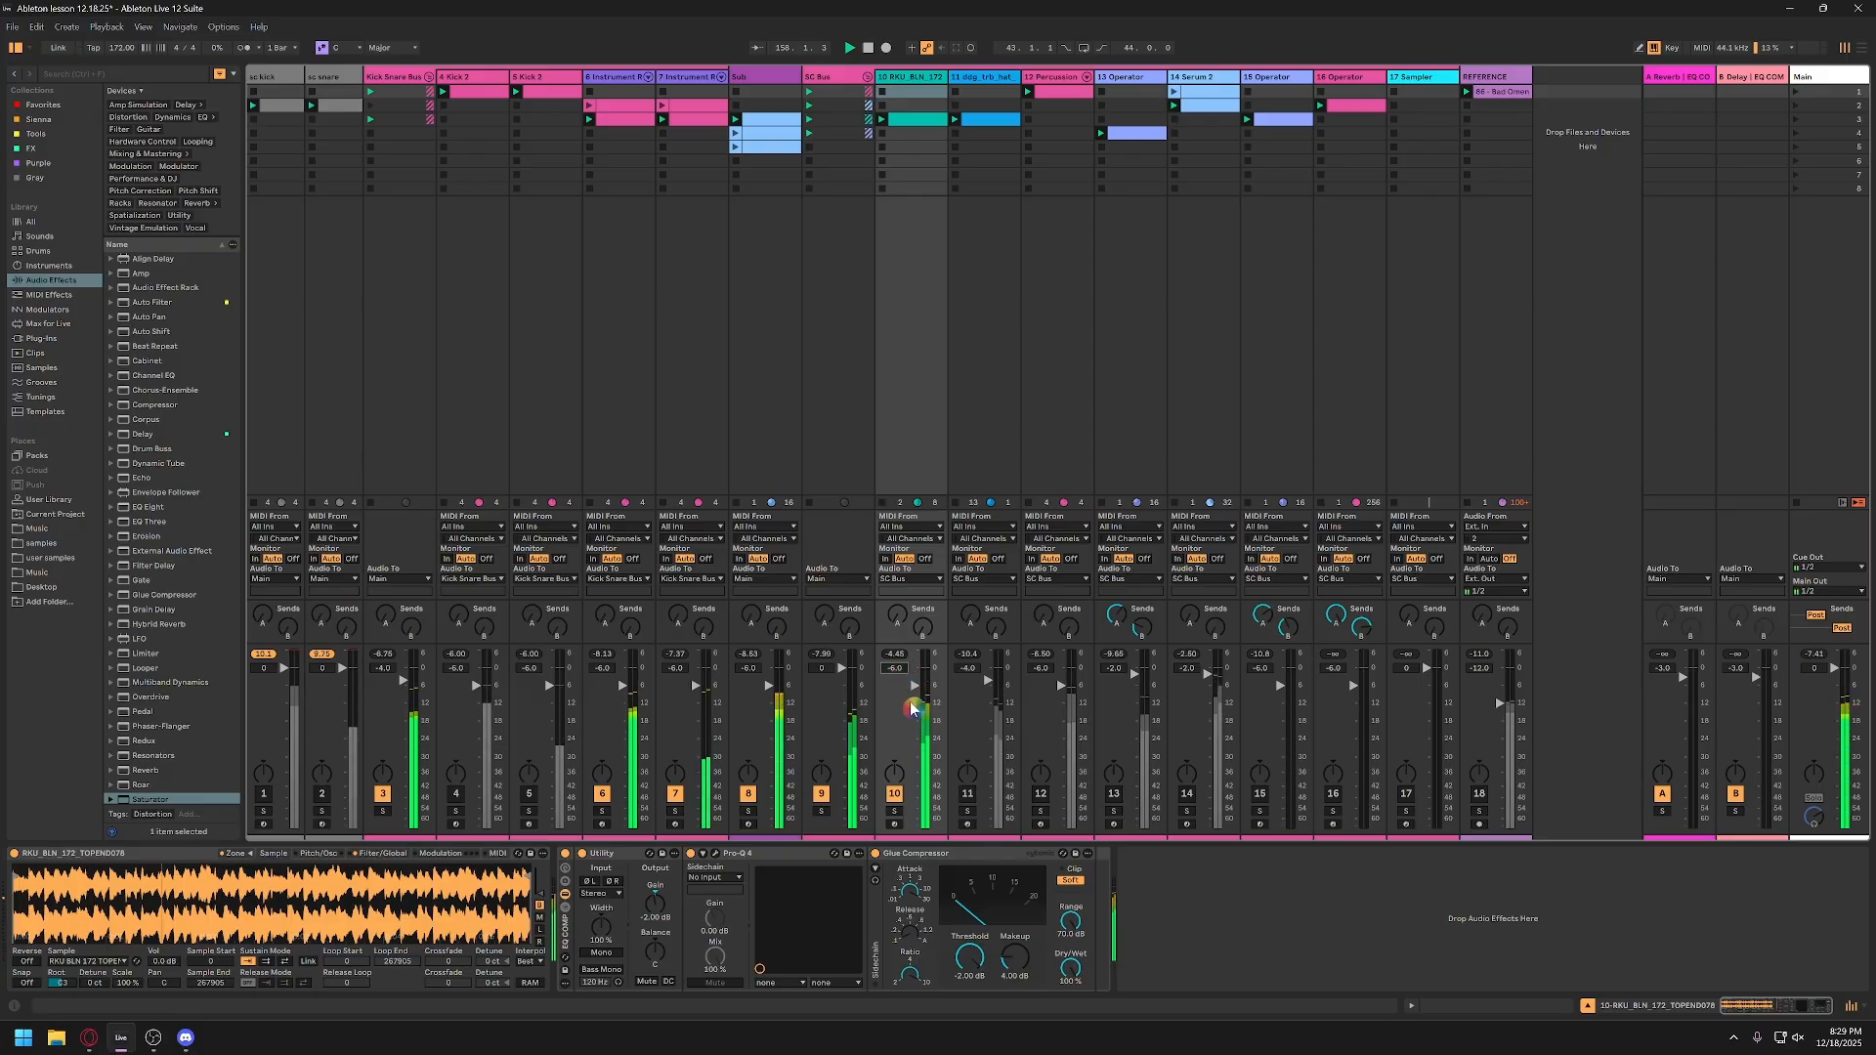
type("-4")
key("Return")
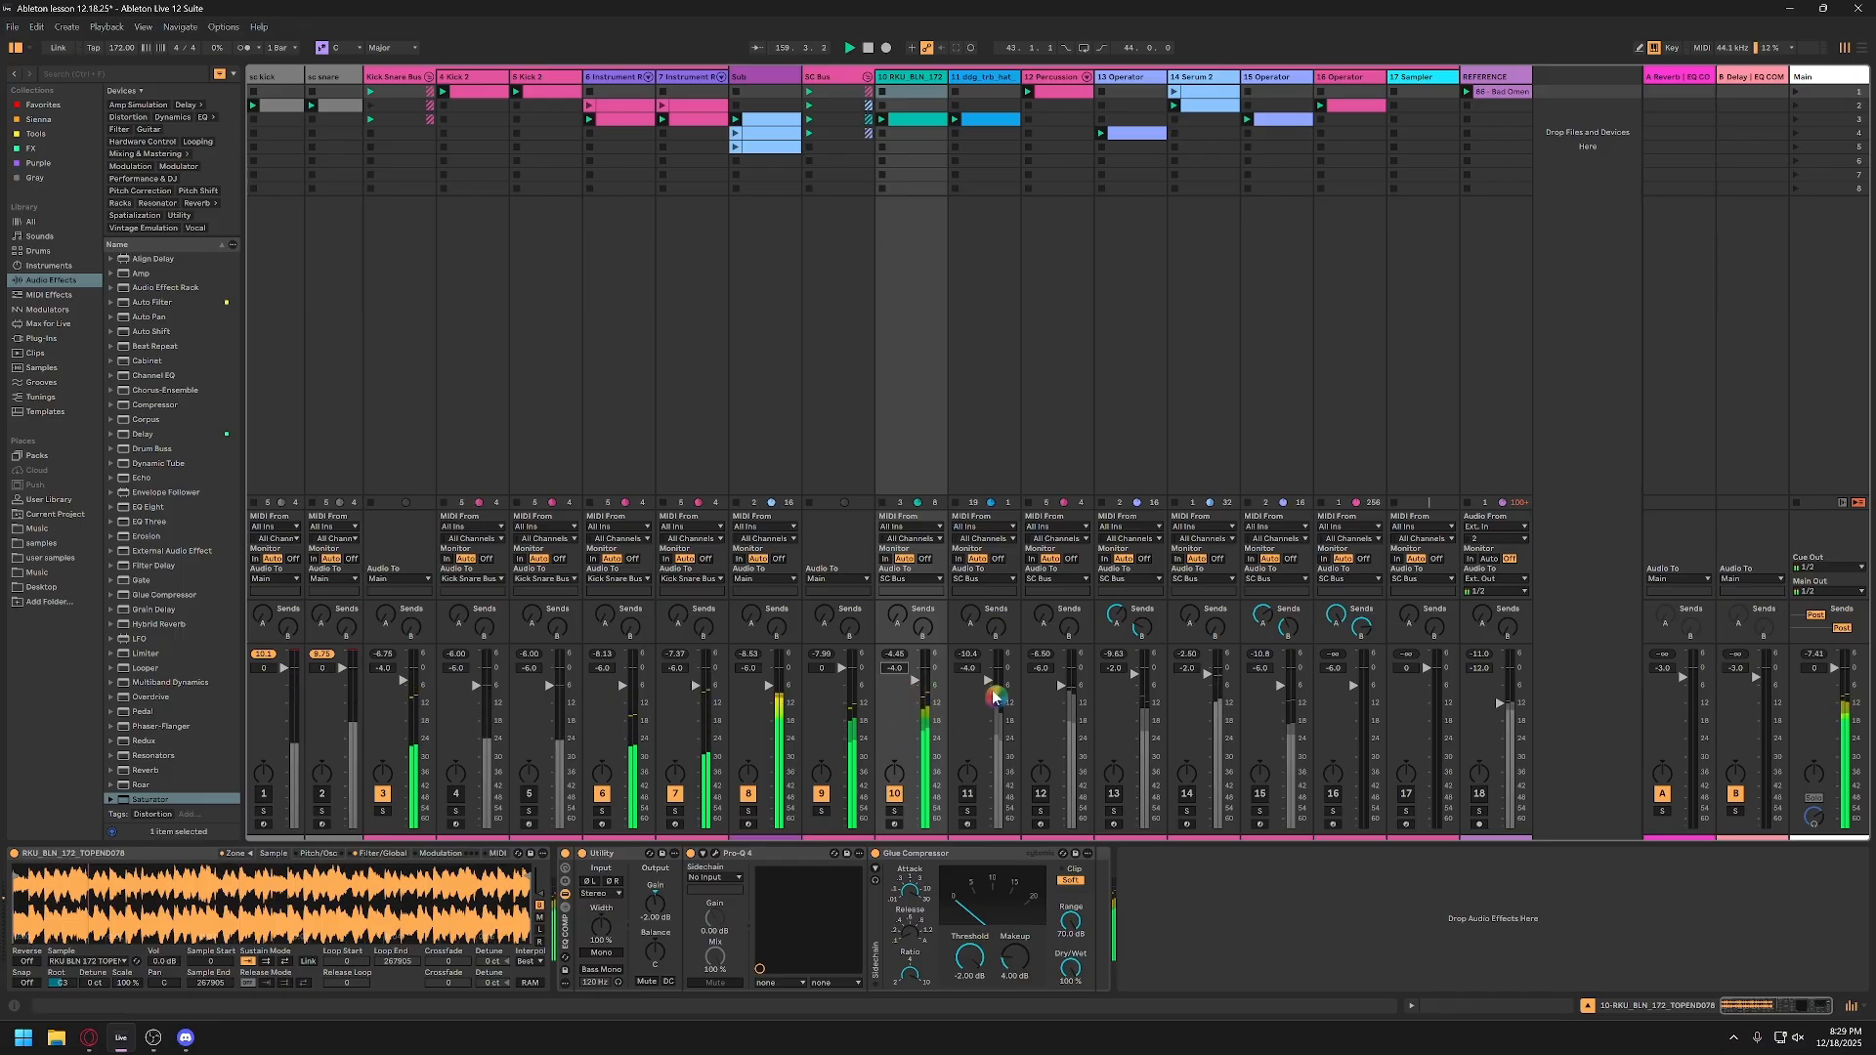
key("space")
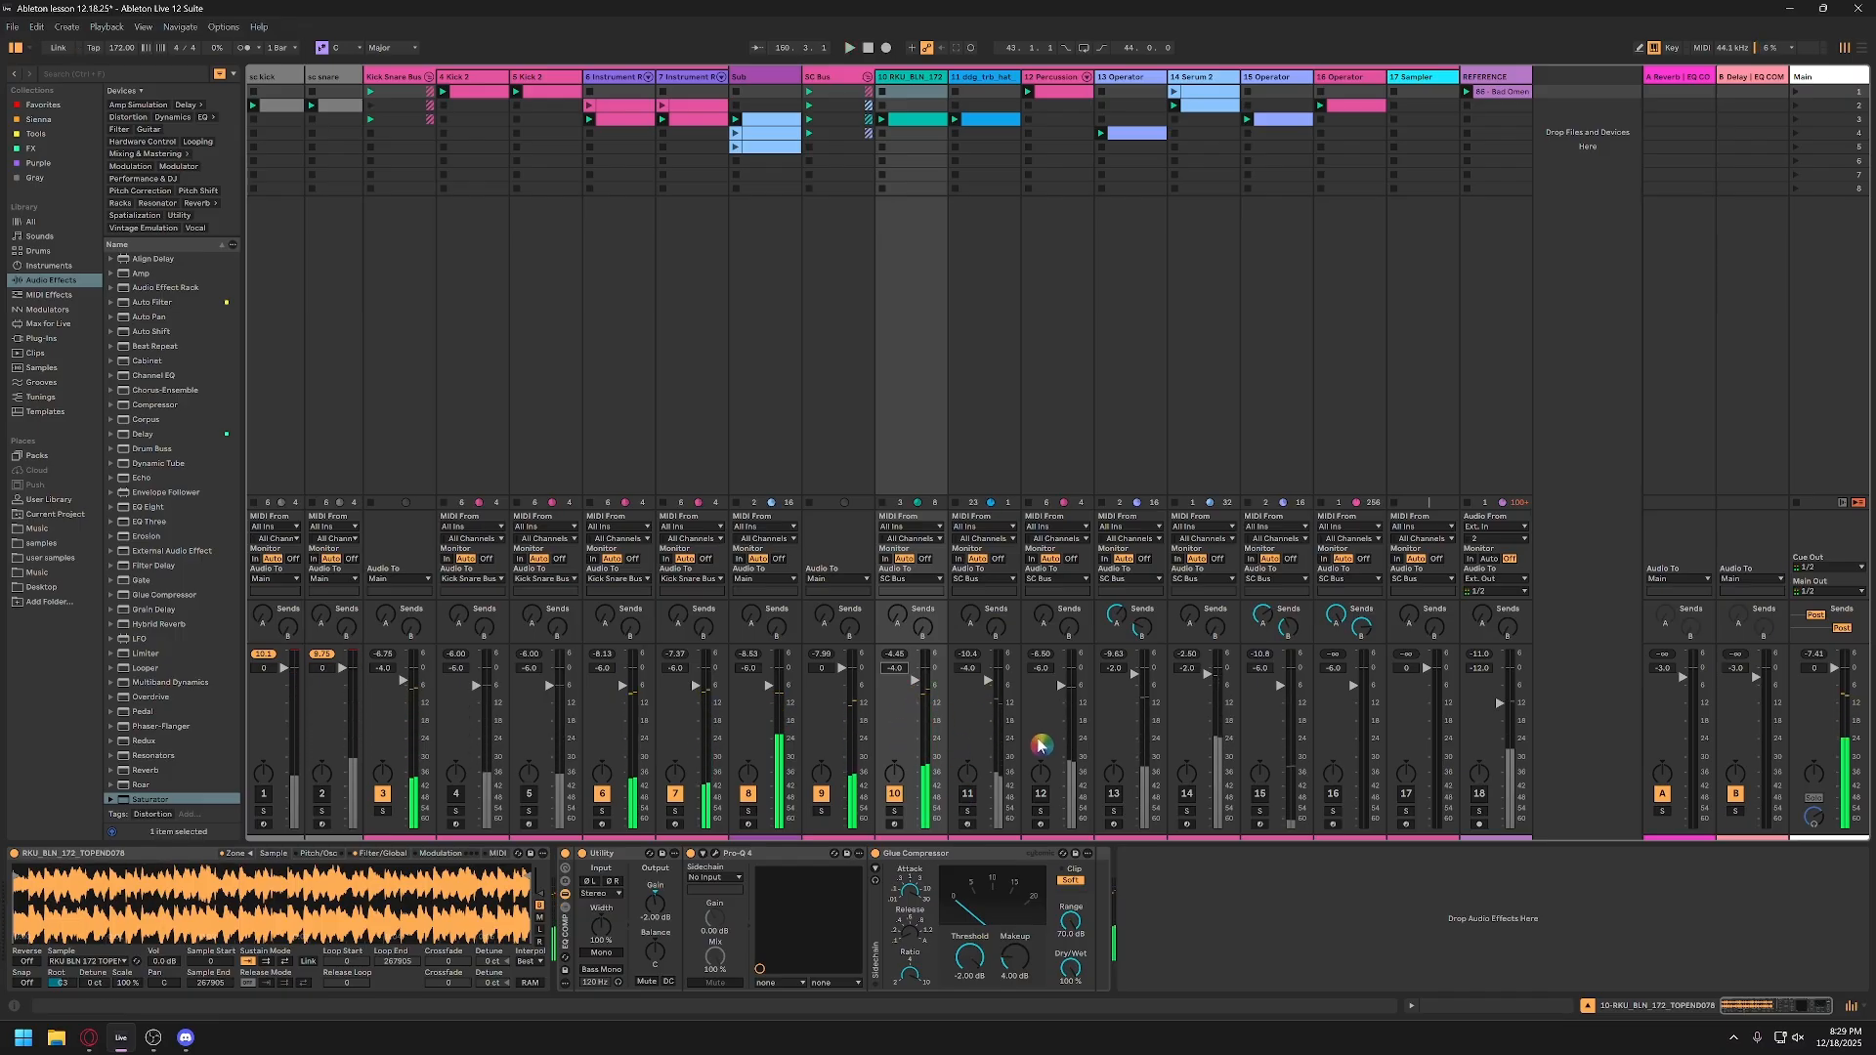
key("ctrl+s")
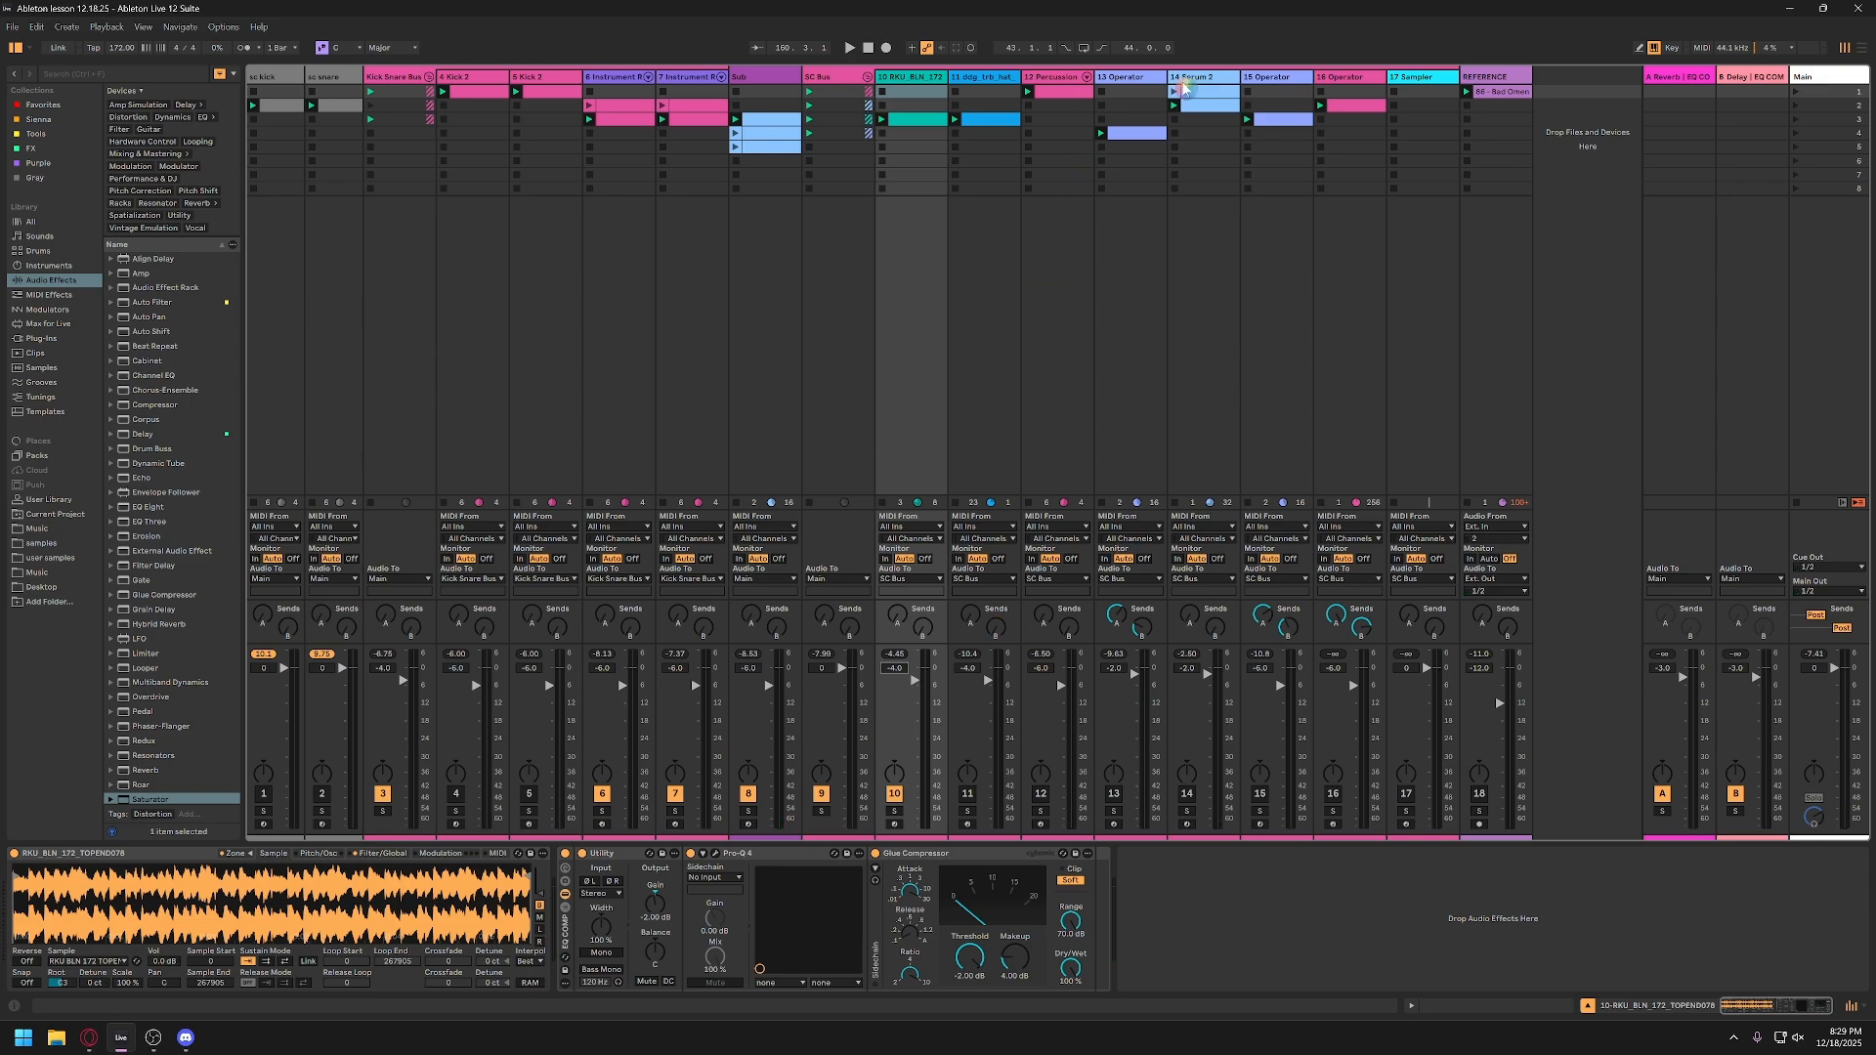
Step: Activate and solo the Serum 2 track during playback, inspect its first clip's notes, and return to its device chain
left_click(1191, 121)
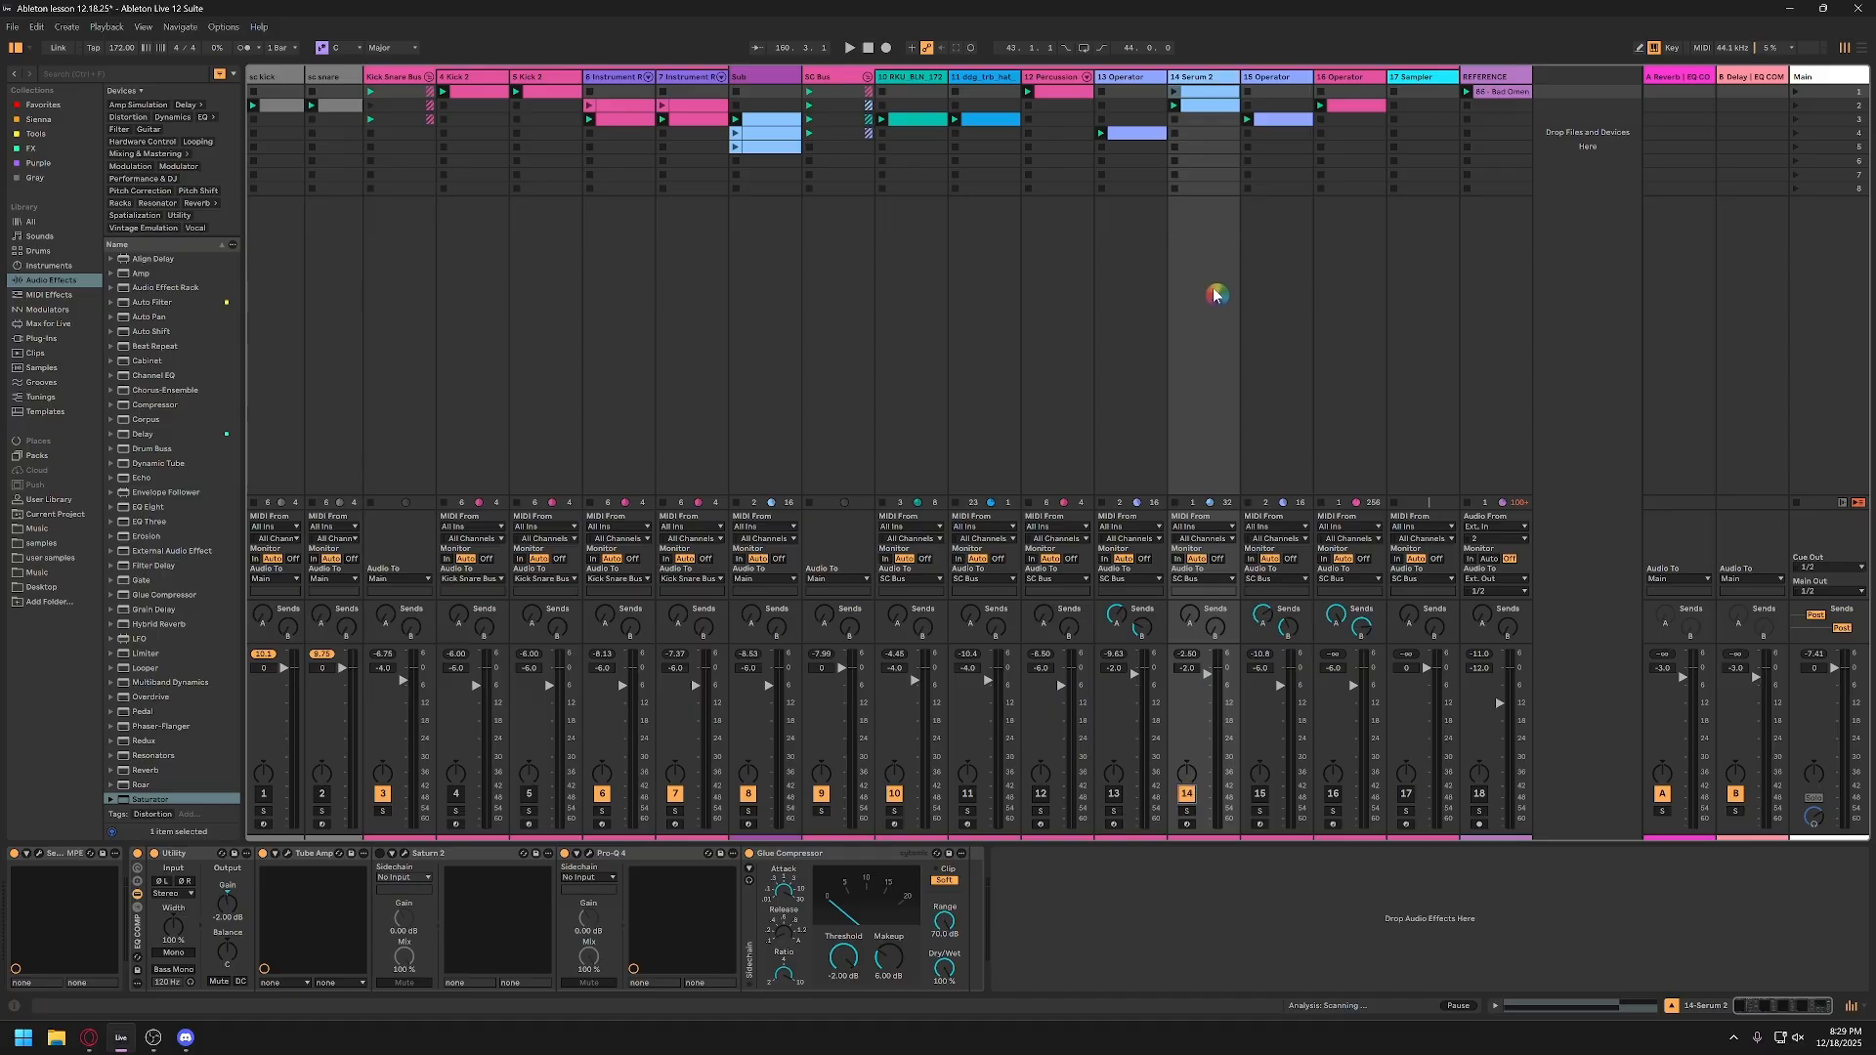
key("space")
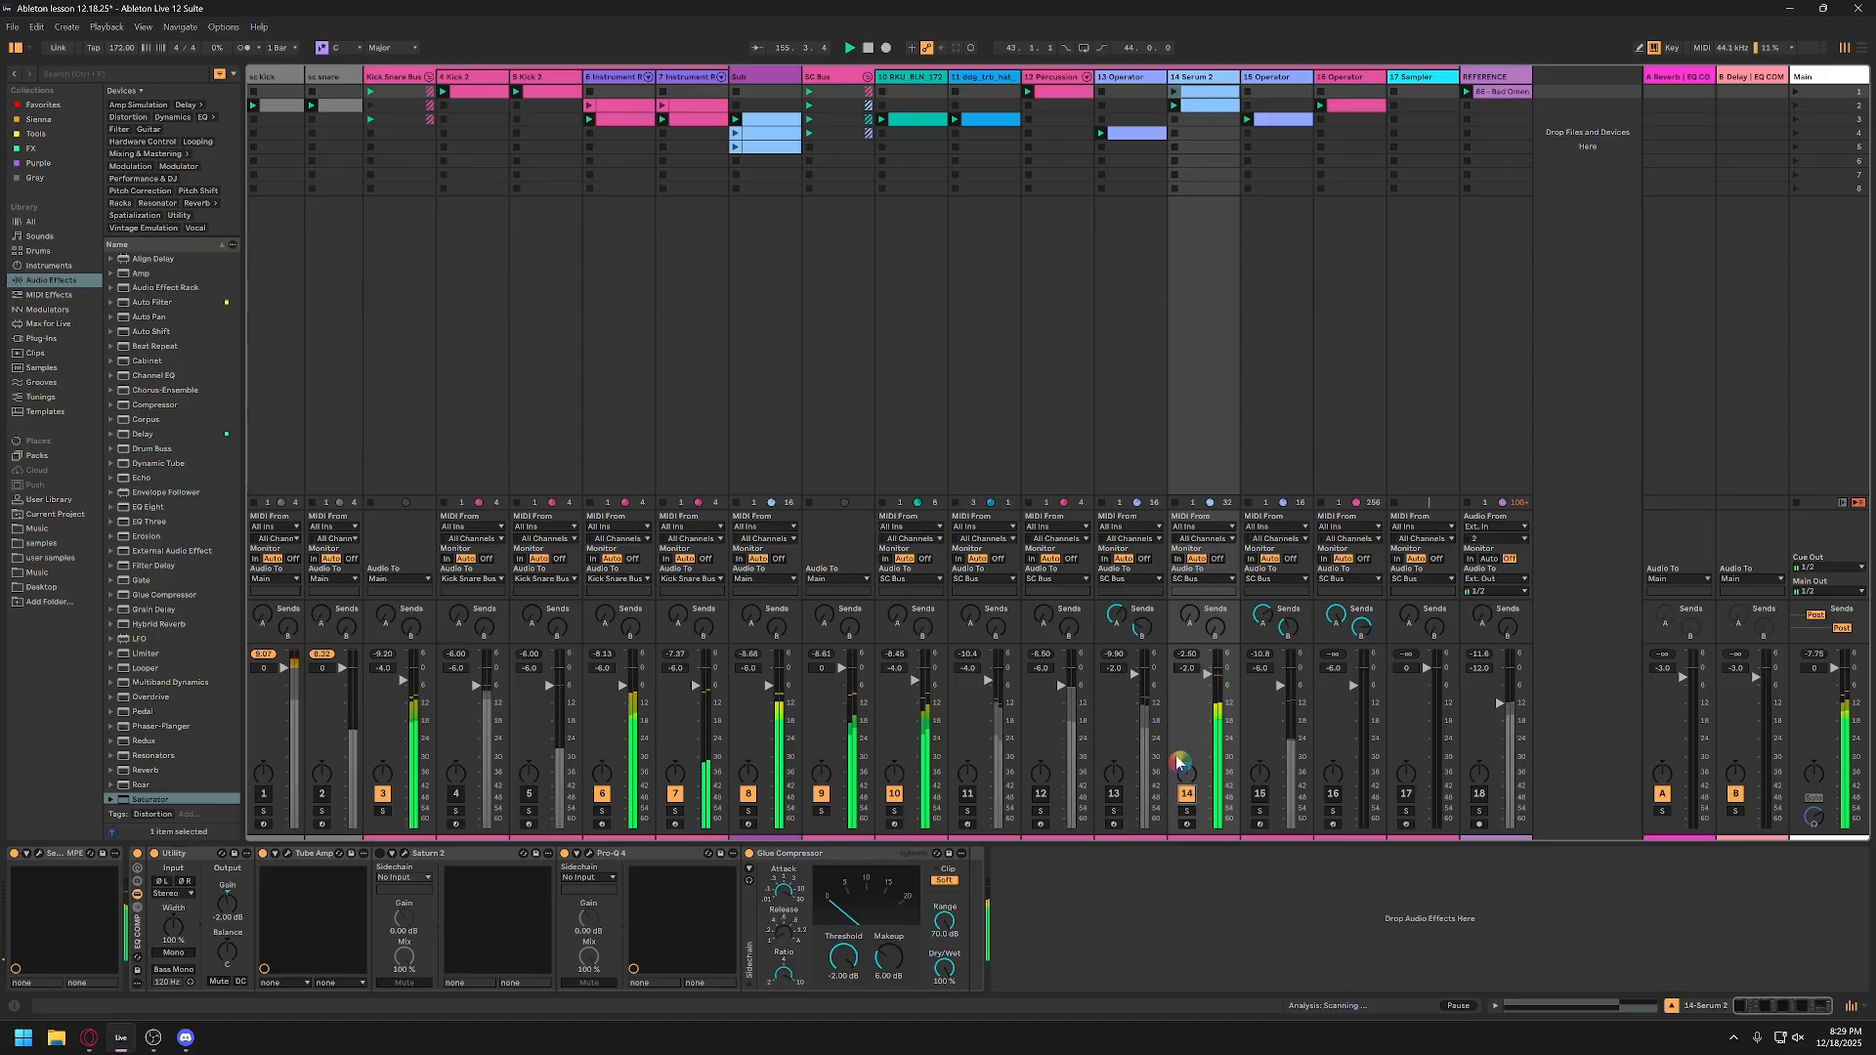
double_click(1206, 92)
left_click(1189, 652)
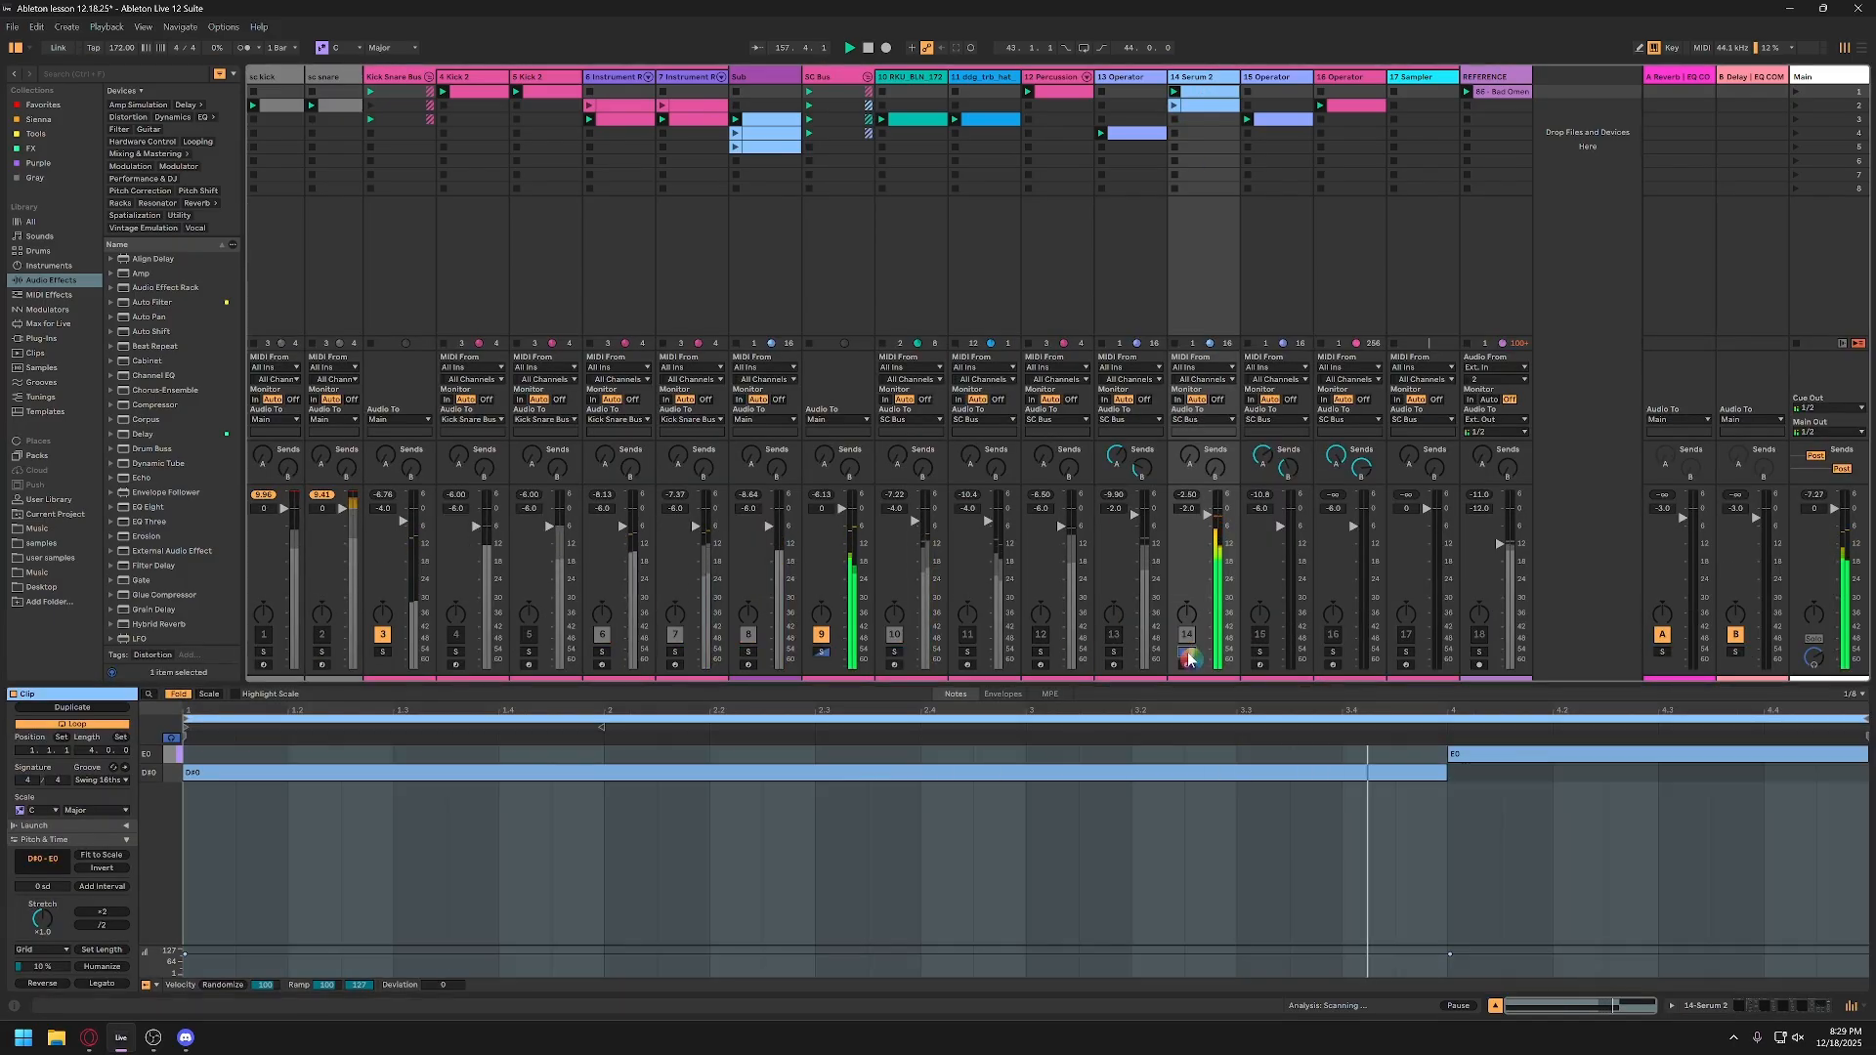
double_click(1206, 78)
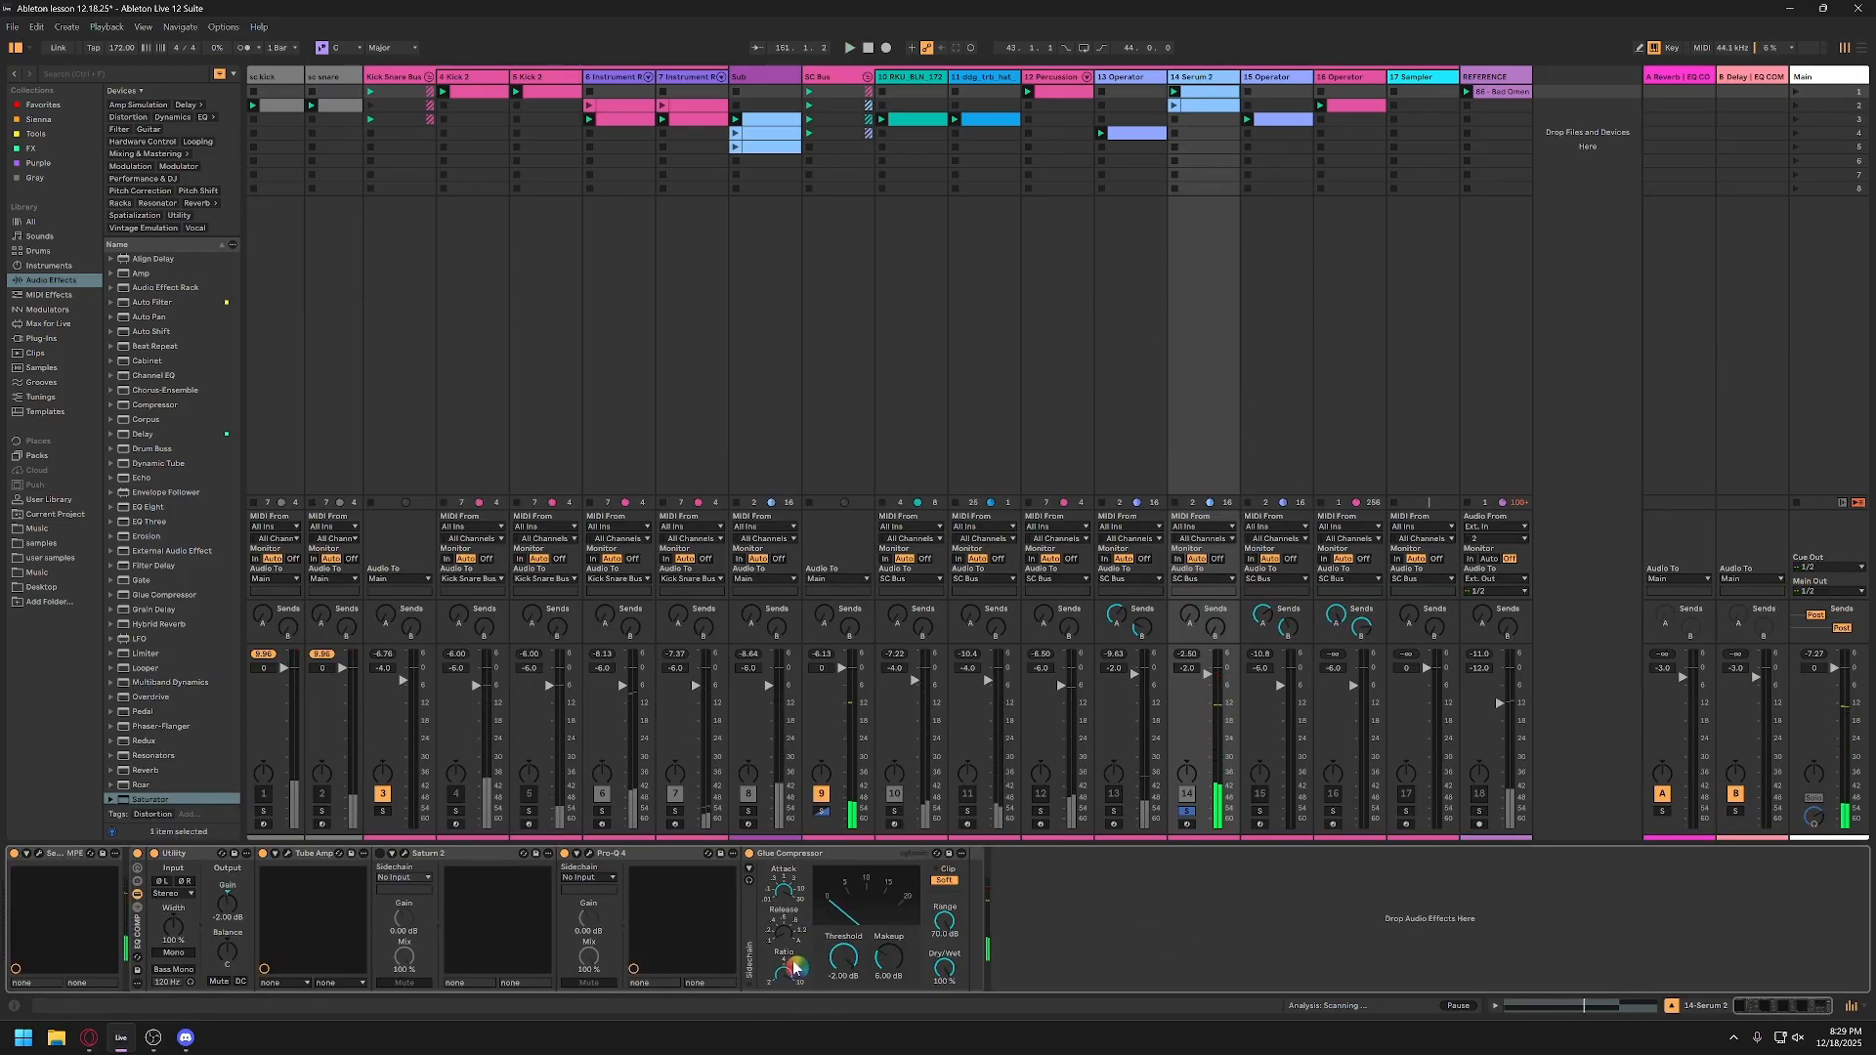
Step: Open the Serum 2 instrument window on its track, enlarge it, and reposition it so the whole synth fits
left_click(40, 856)
left_click_drag(621, 147, 592, 104)
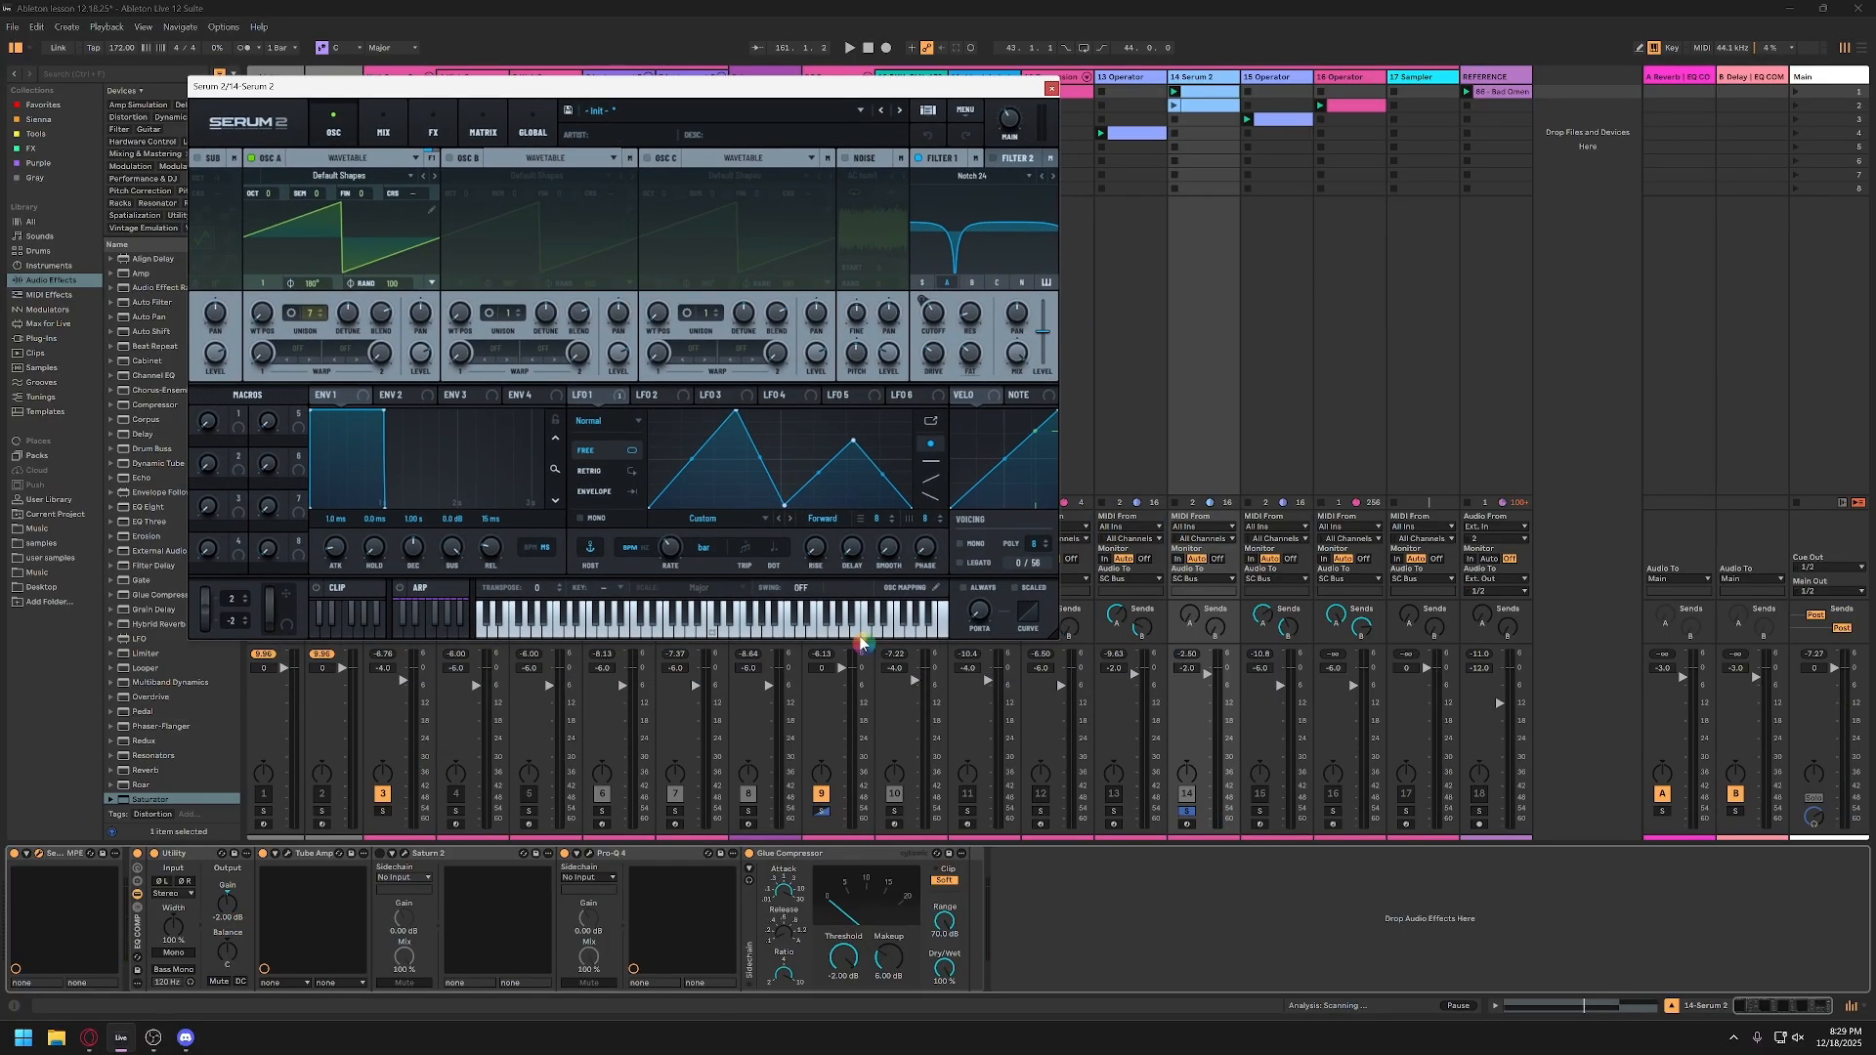
left_click_drag(1052, 636, 1475, 898)
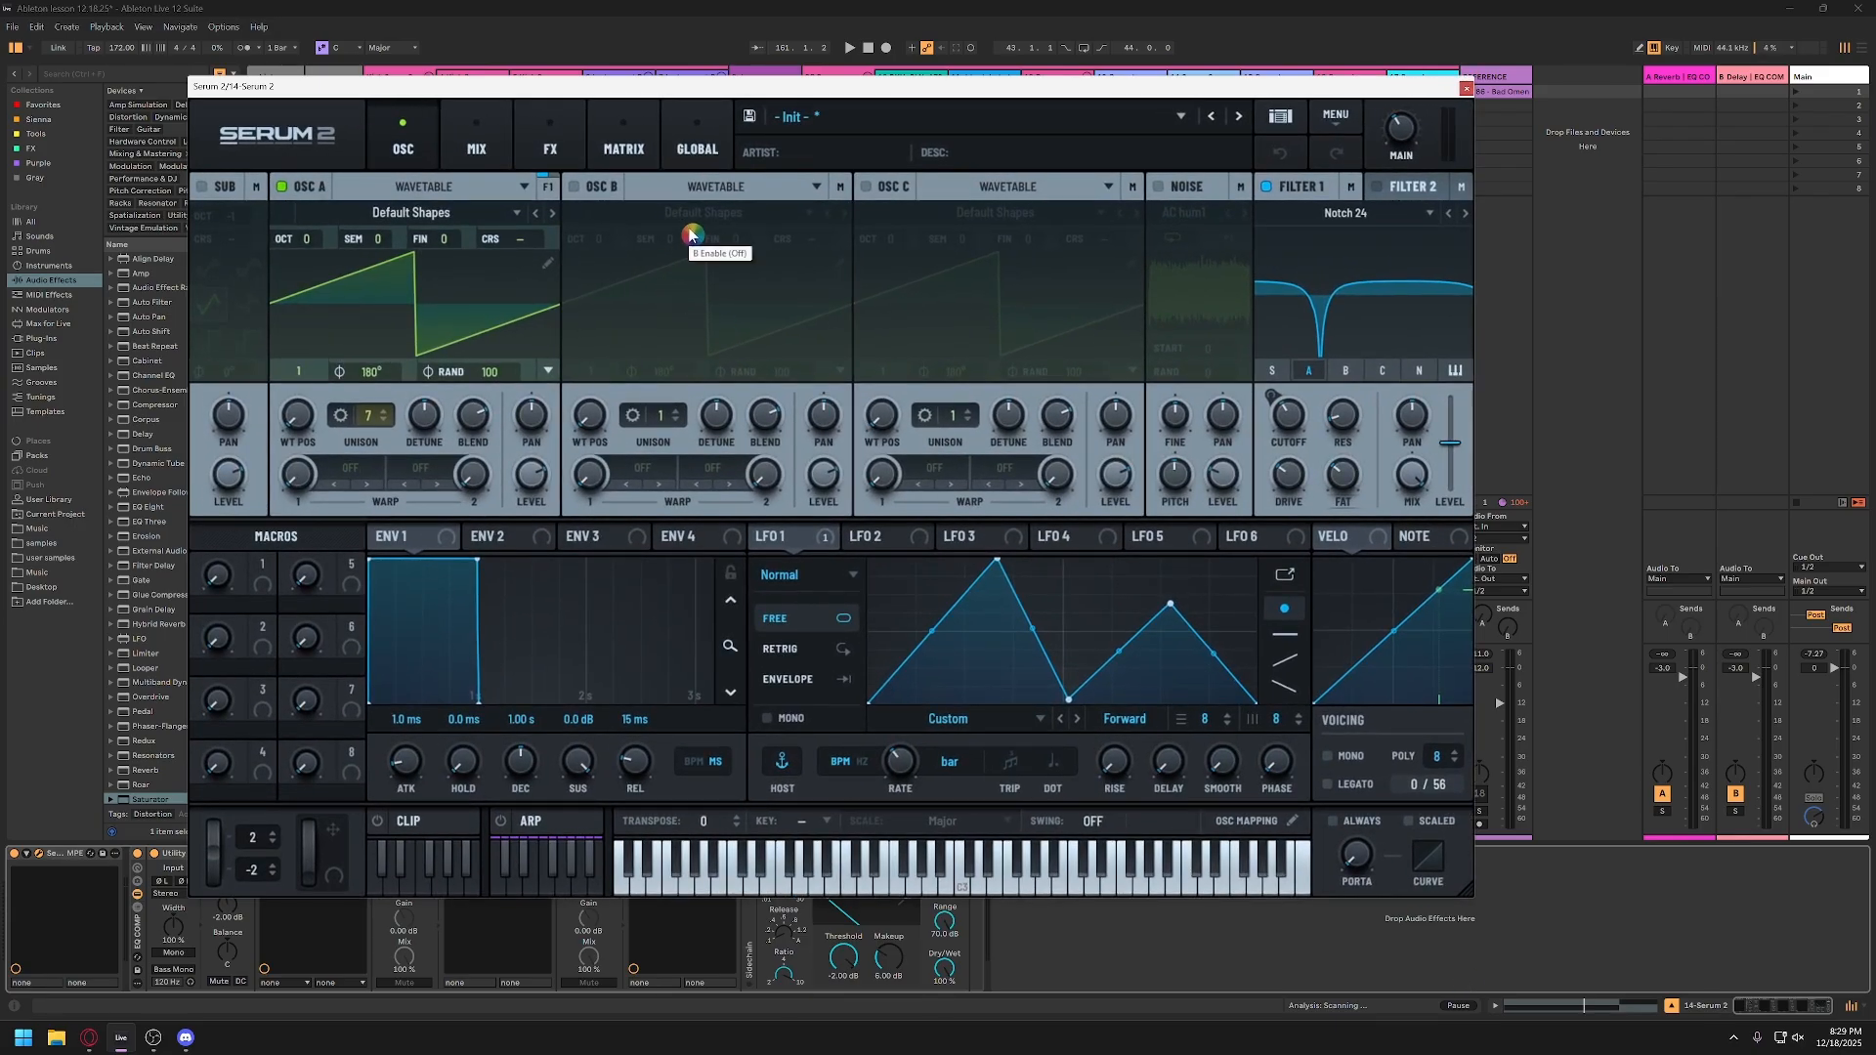
left_click_drag(899, 90, 847, 75)
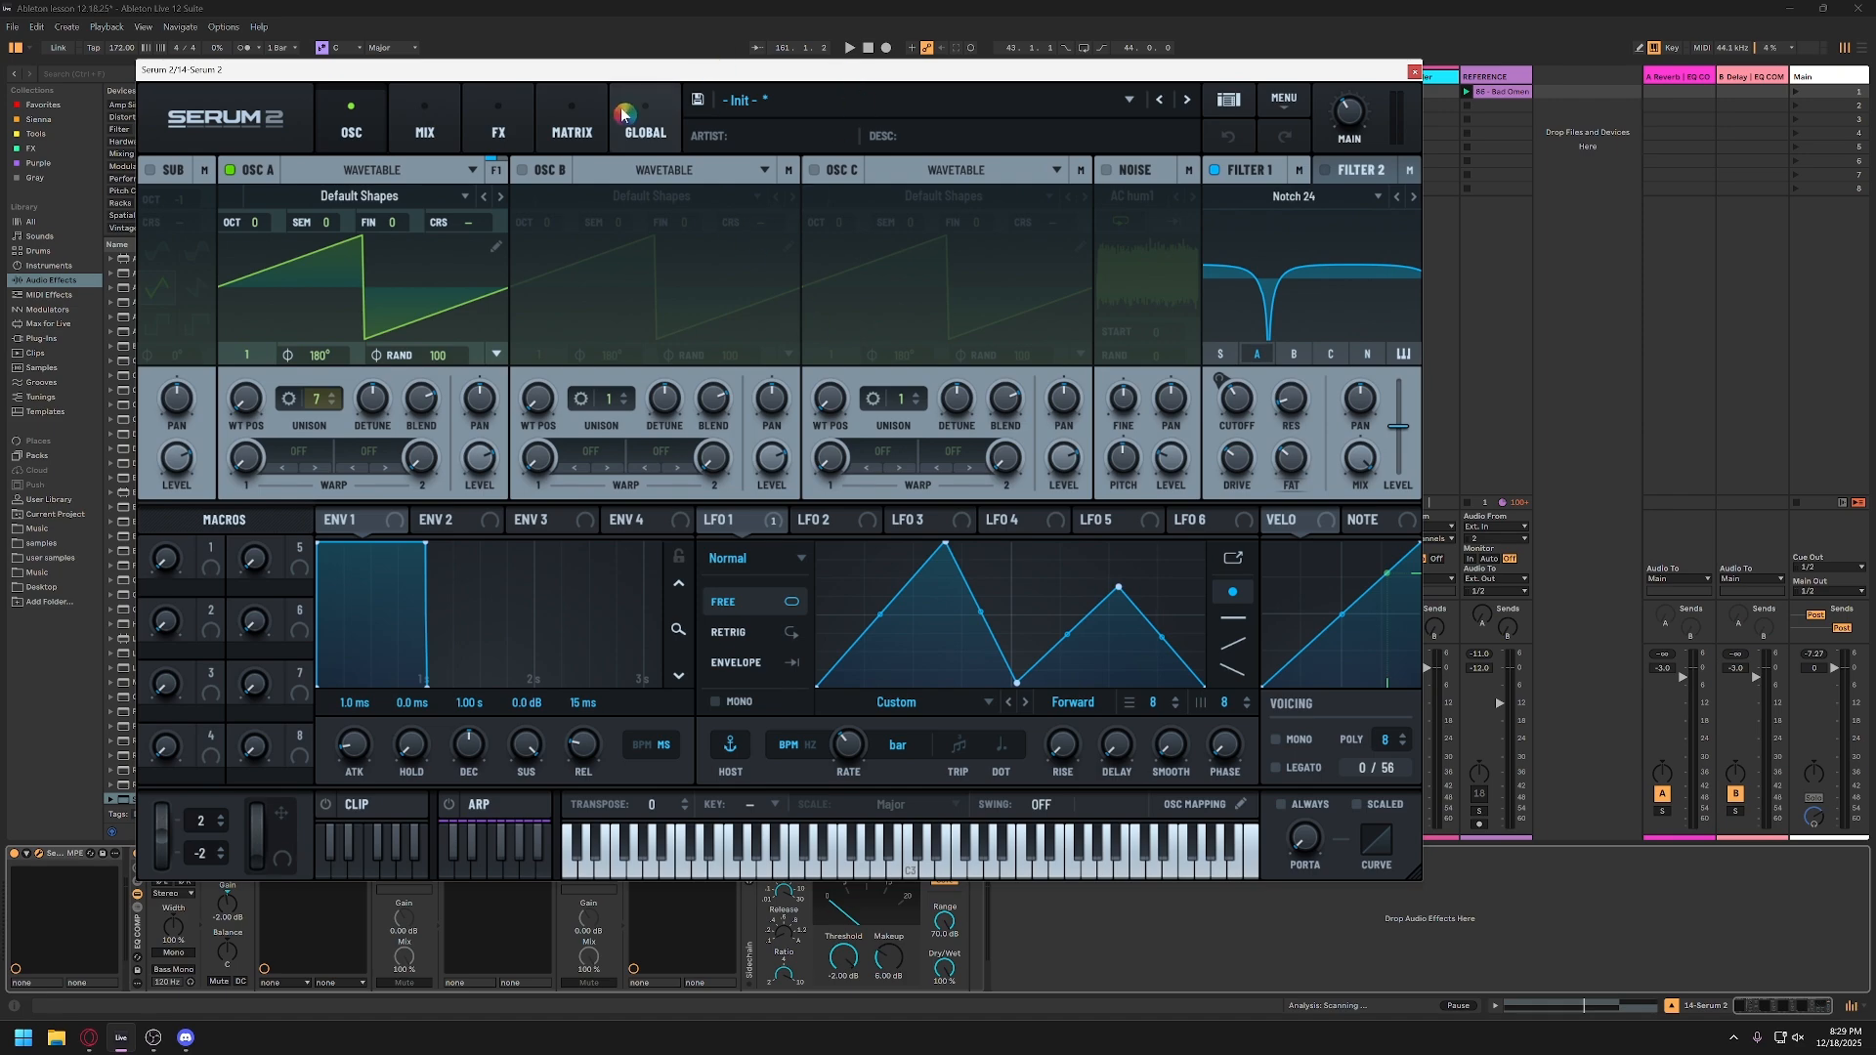
left_click(342, 291)
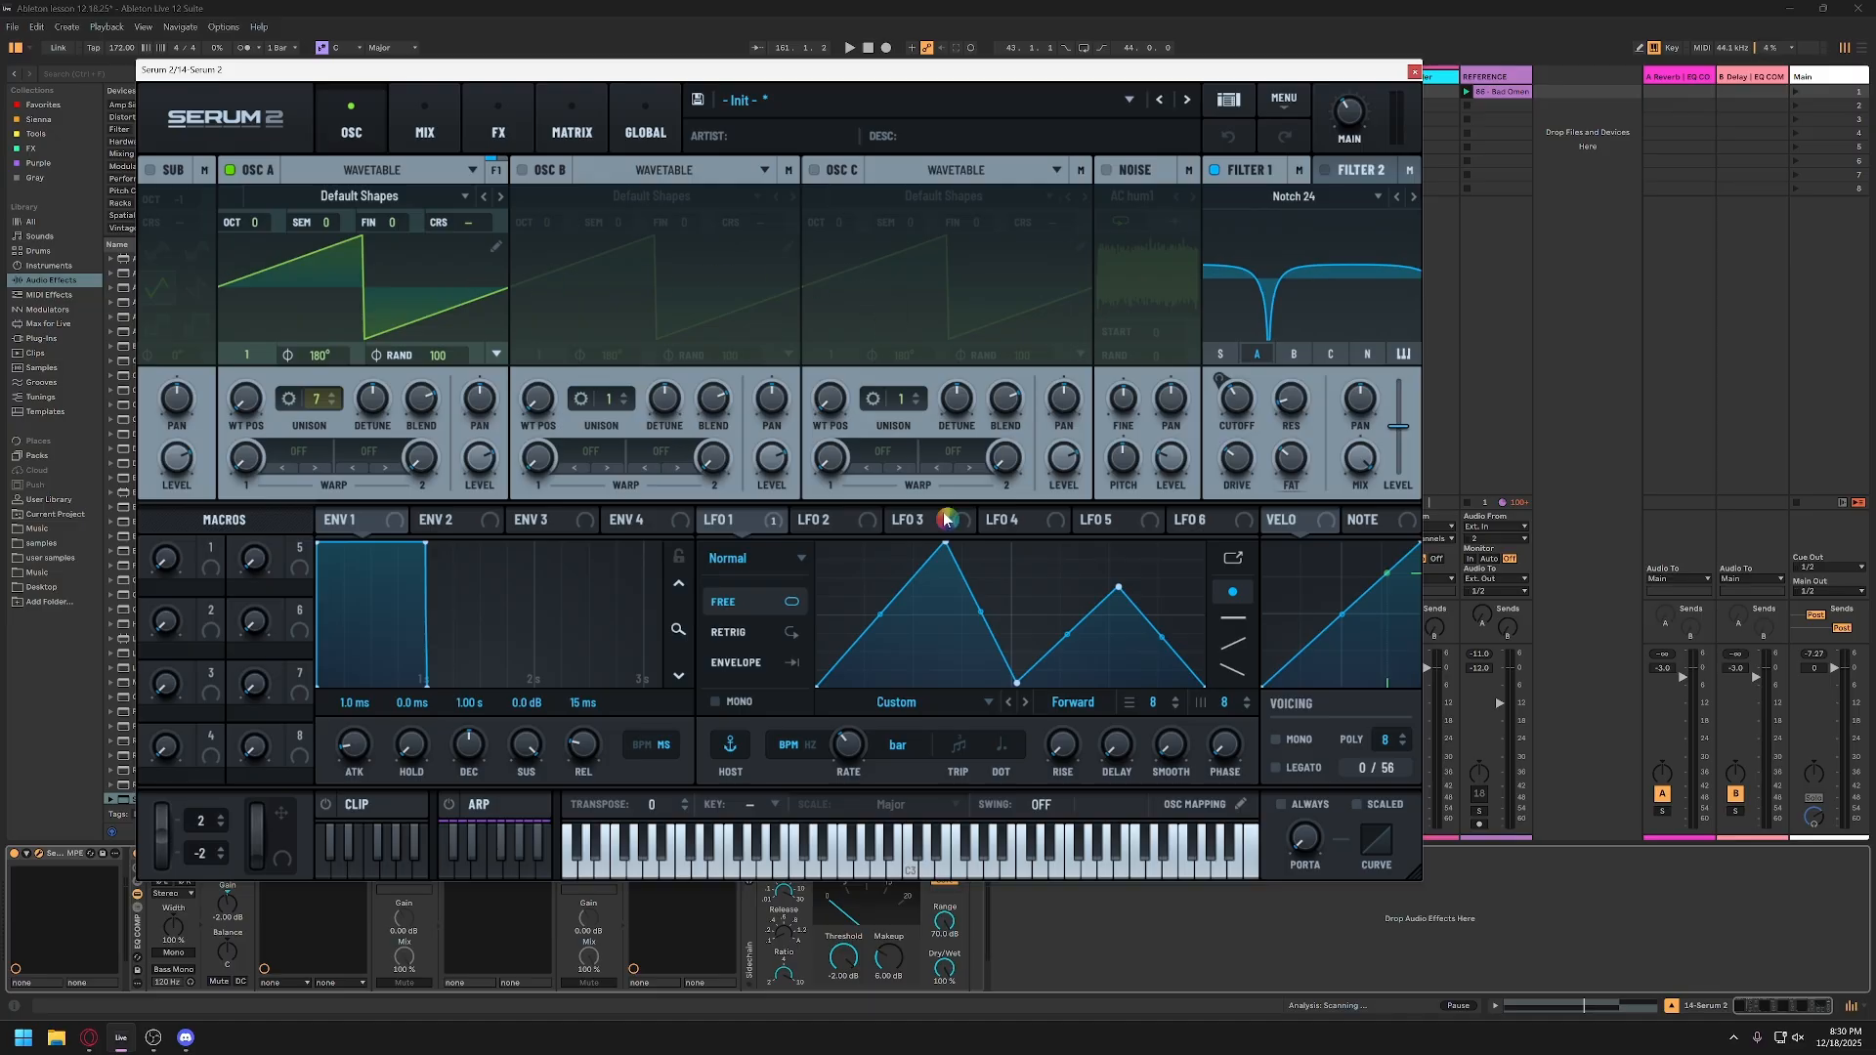
left_click_drag(1134, 78, 1099, 51)
left_click(1189, 826)
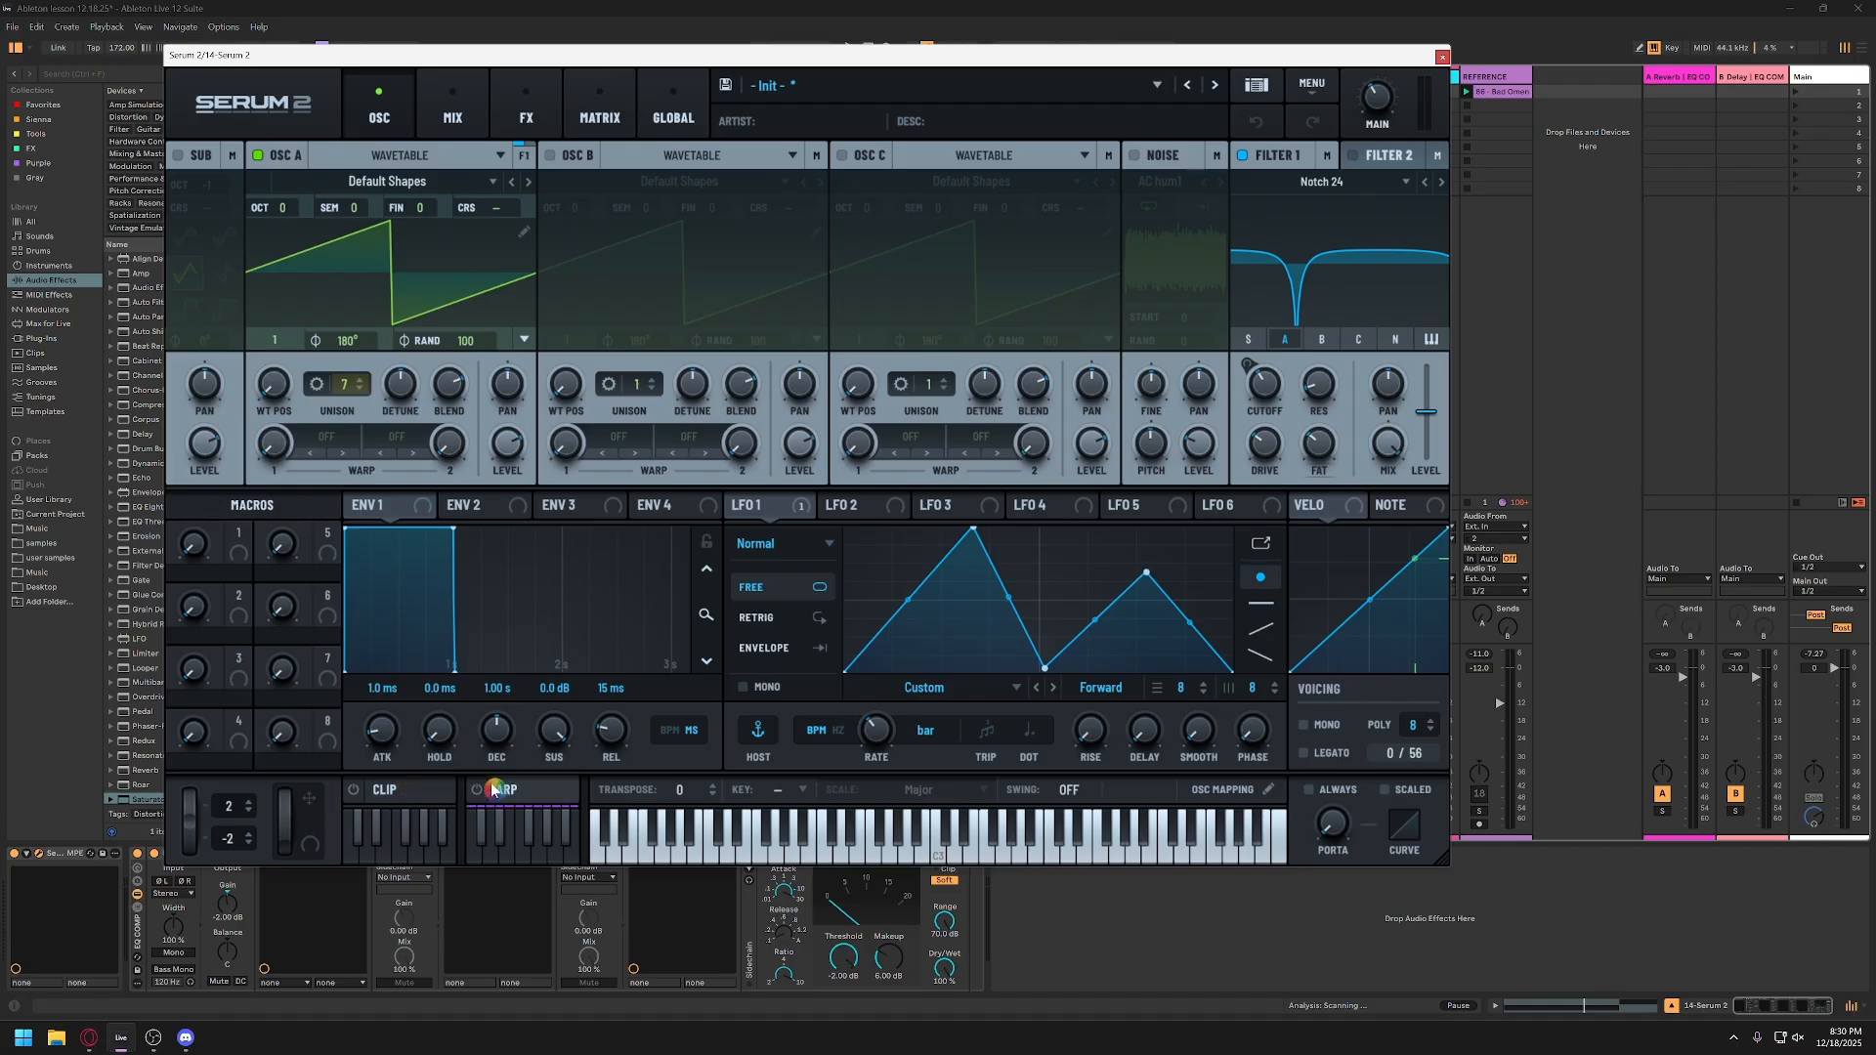
Step: Audition the Serum 2 bass patch by playing single notes while stepping the keyboard down to lower octaves
key("a")
key("z")
key("a")
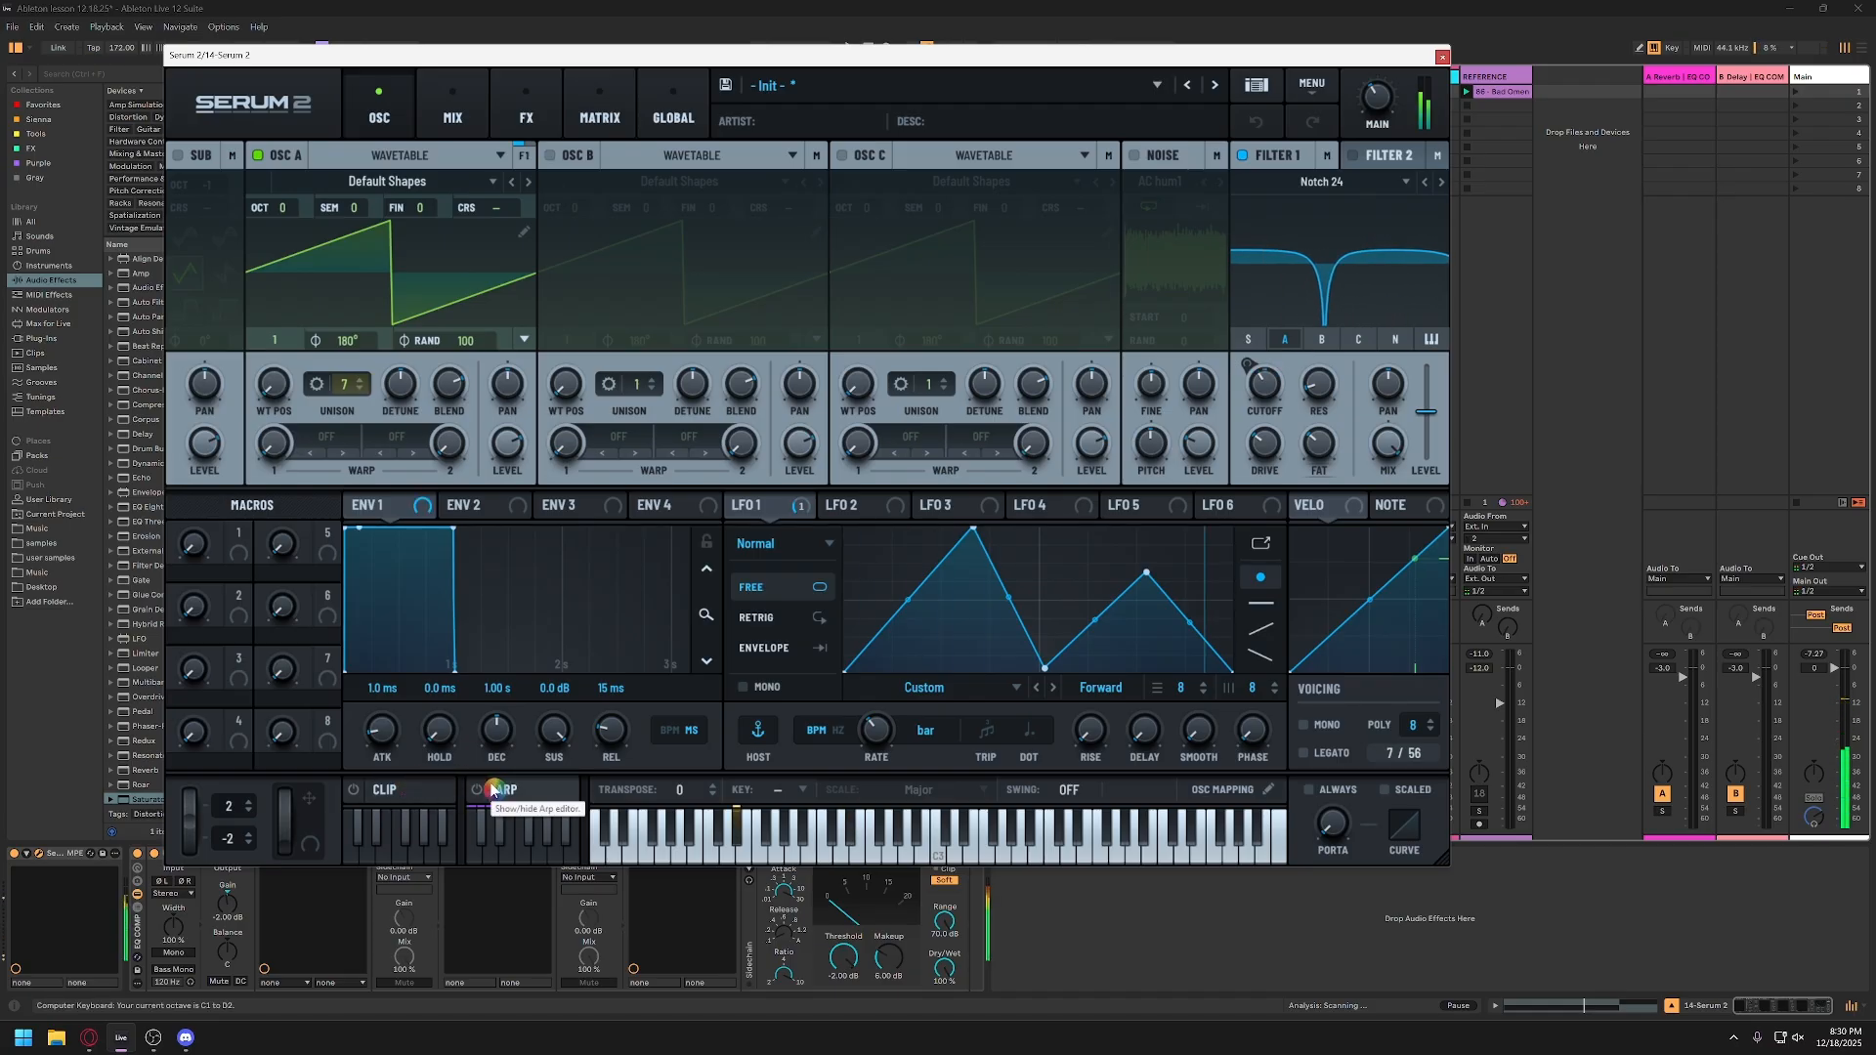
key("z")
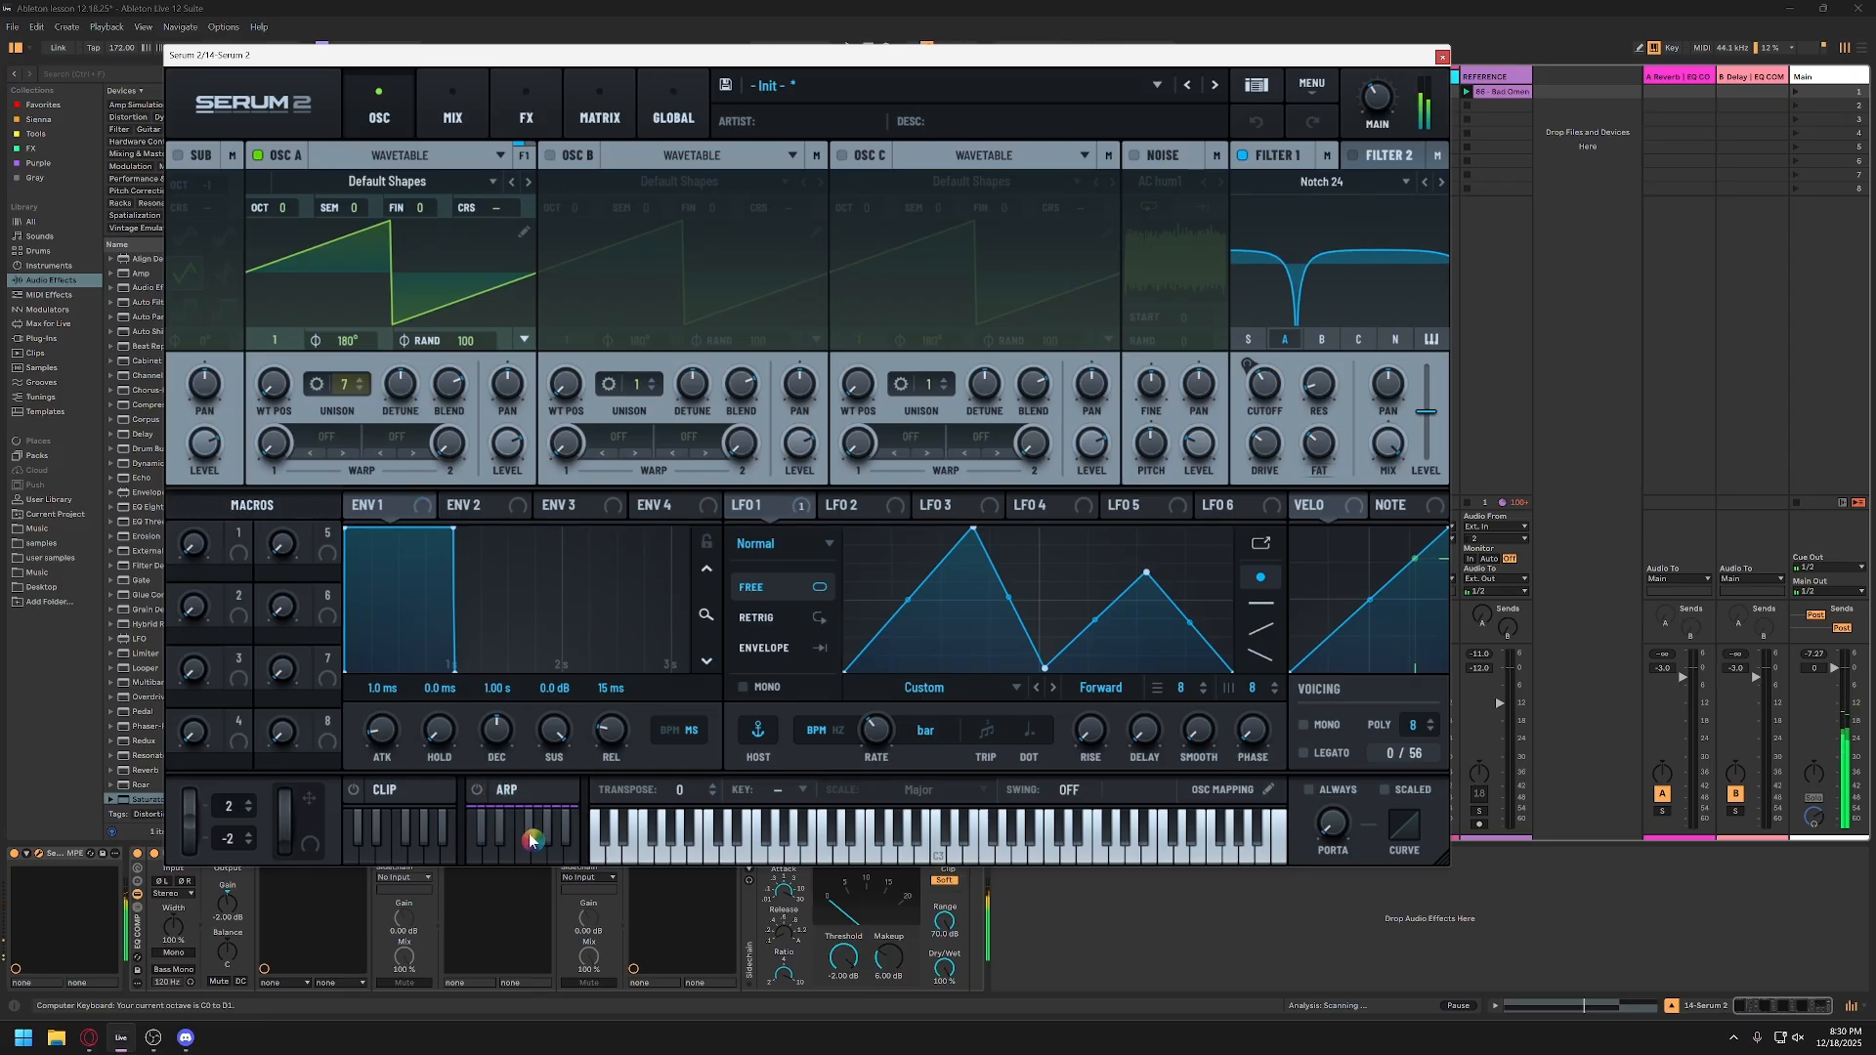
key("a")
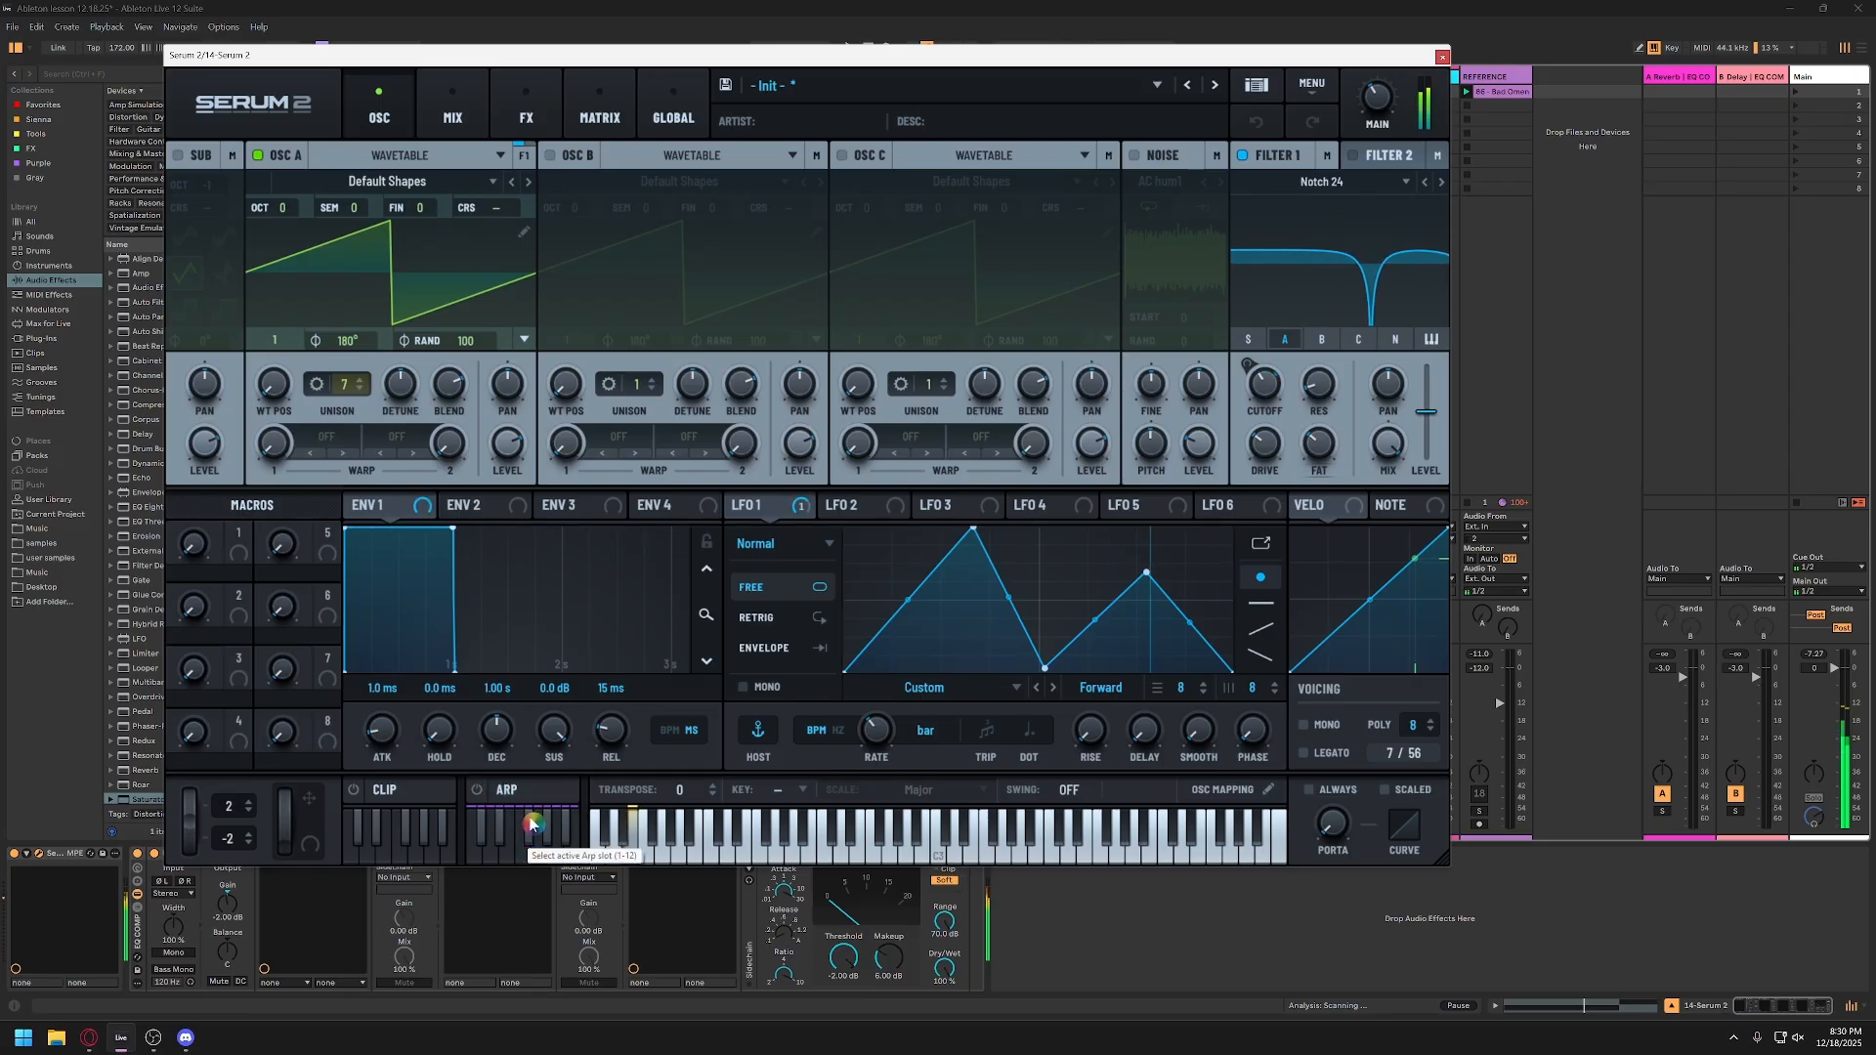
key("ctrl")
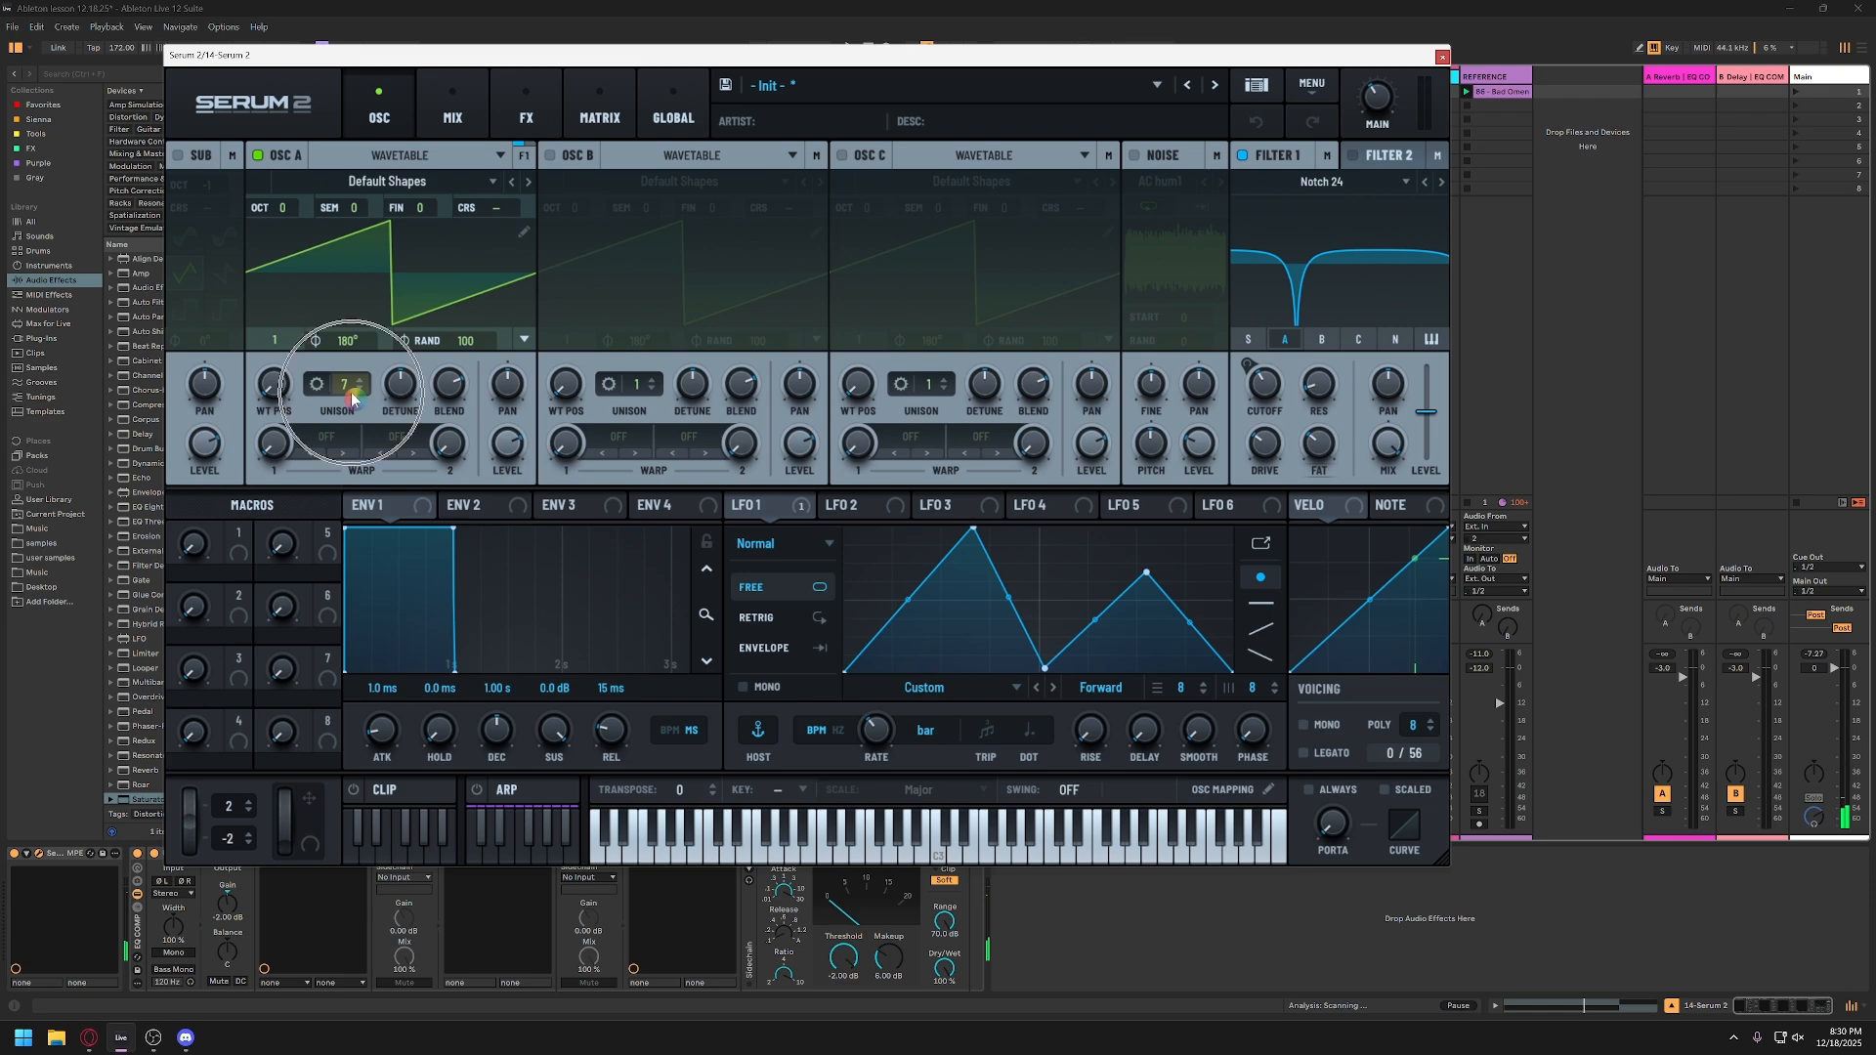
Step: Compare oscillator A with 1 unison voice and with 7 voices, and try its unison detune
left_click(350, 396)
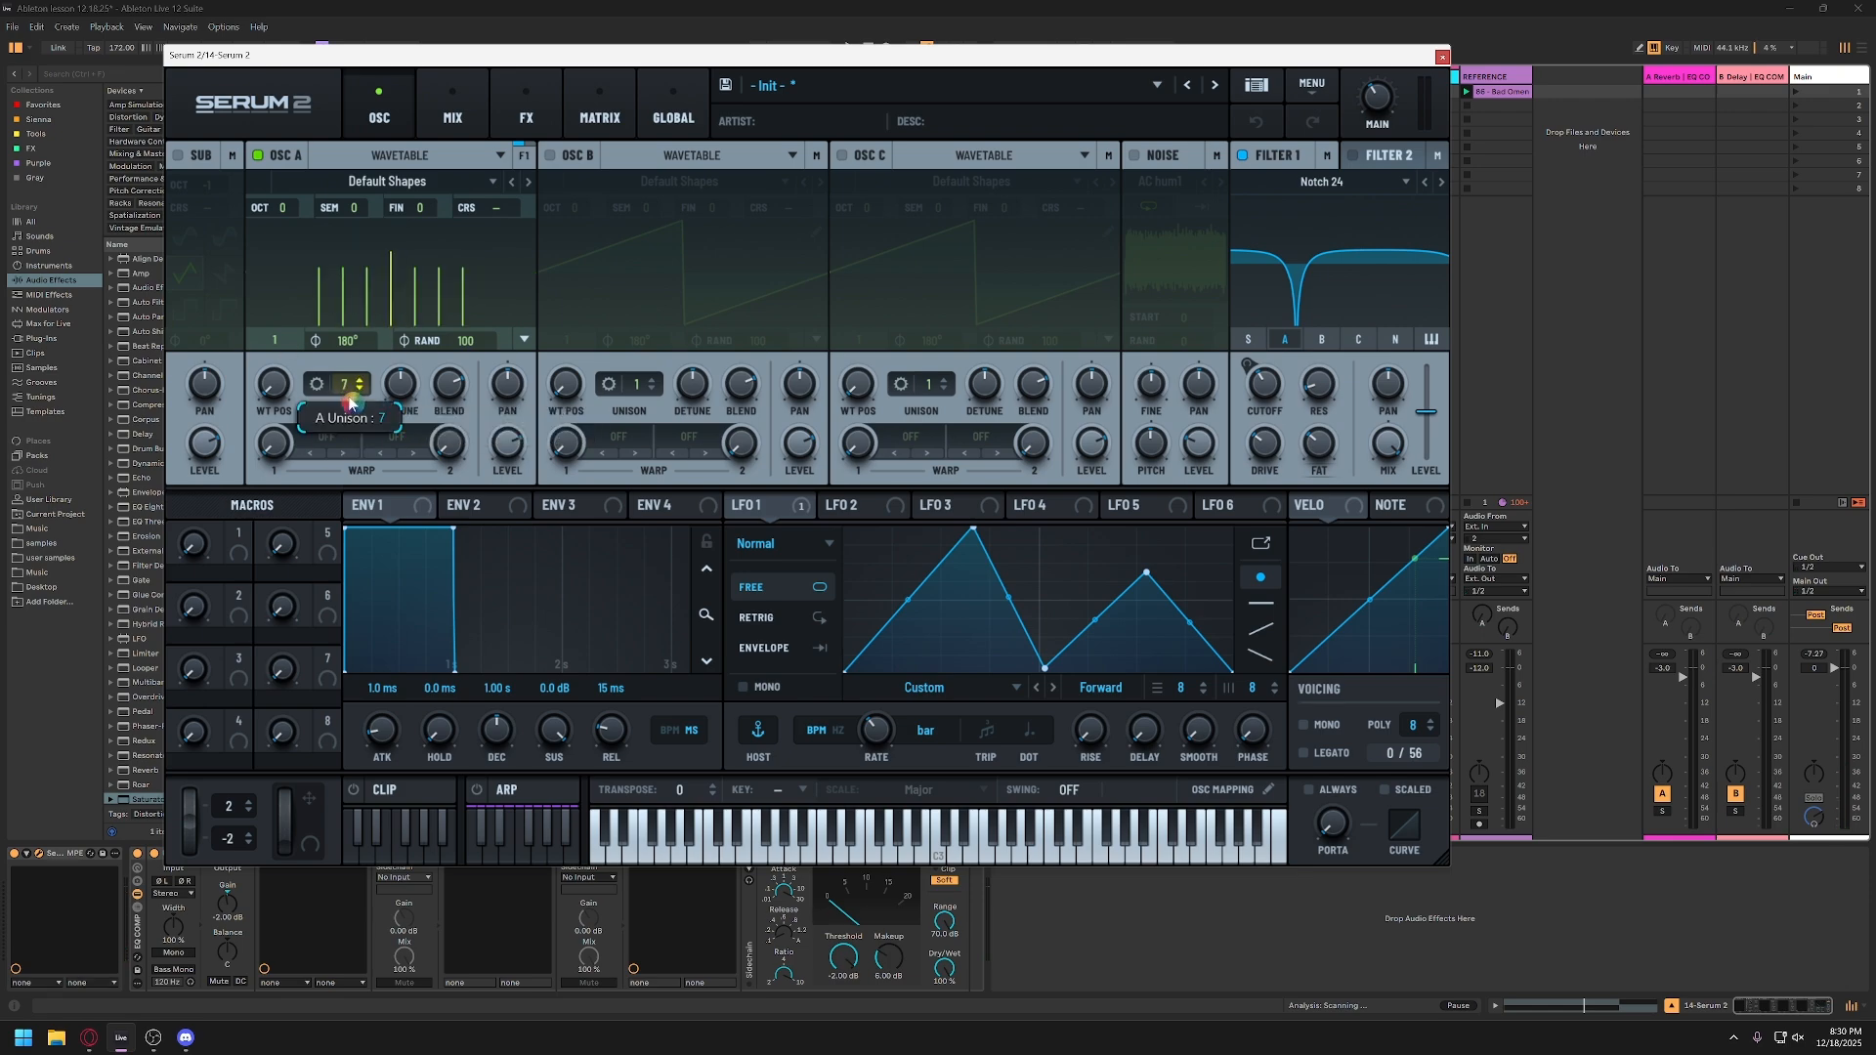
scroll(350, 391, "down", 6)
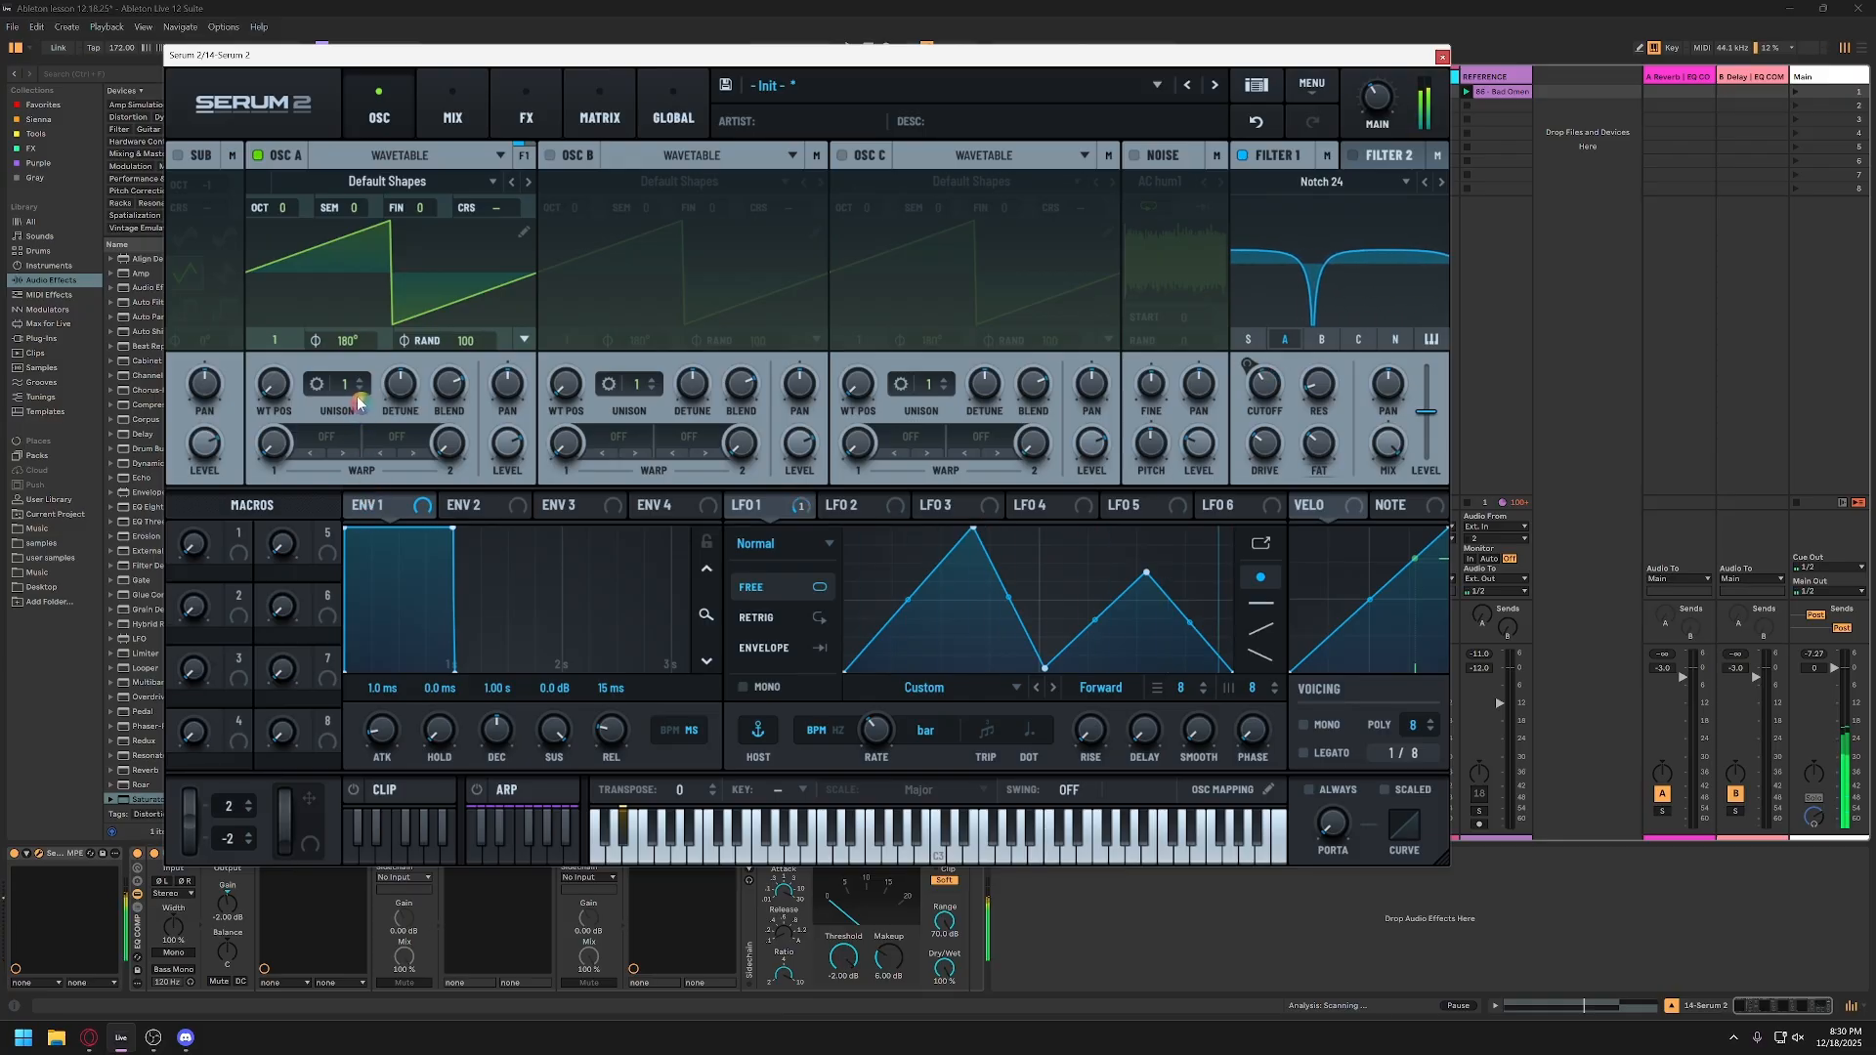
left_click_drag(350, 393, 364, 301)
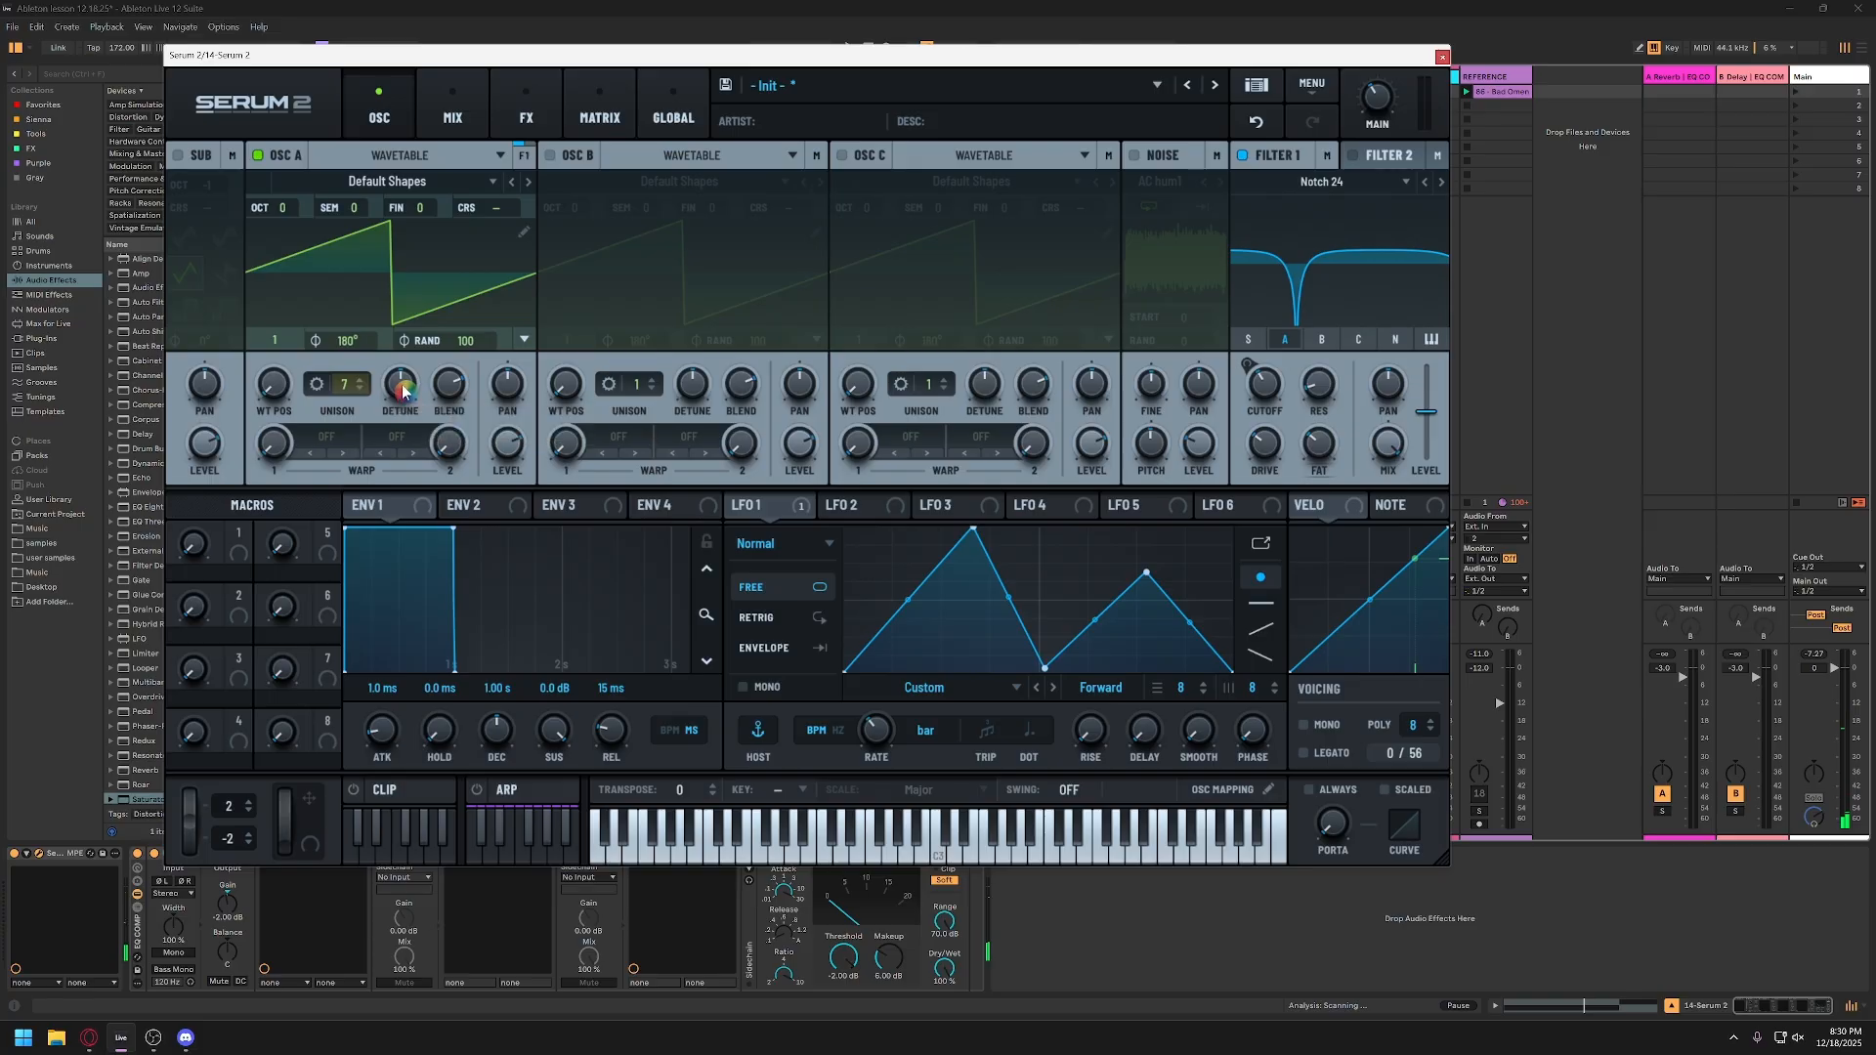
left_click_drag(403, 392, 408, 393)
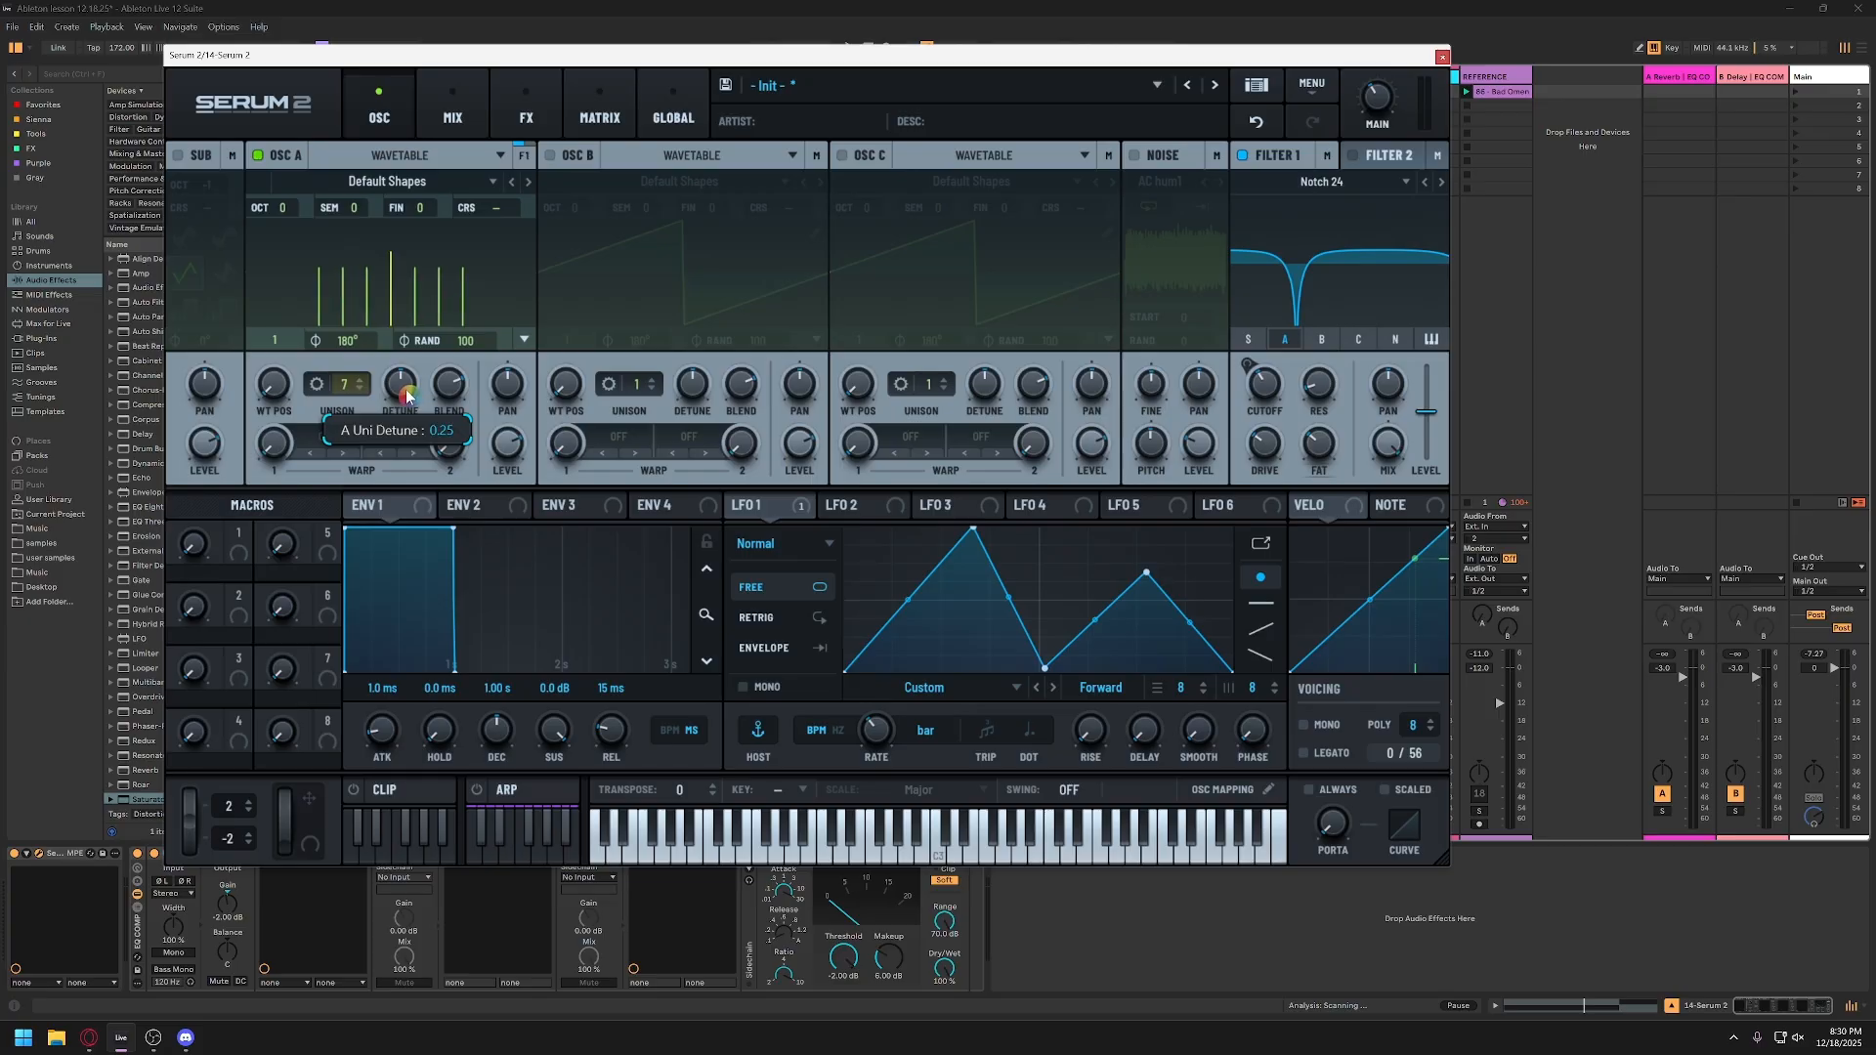
left_click_drag(408, 394, 452, 392)
left_click(402, 393)
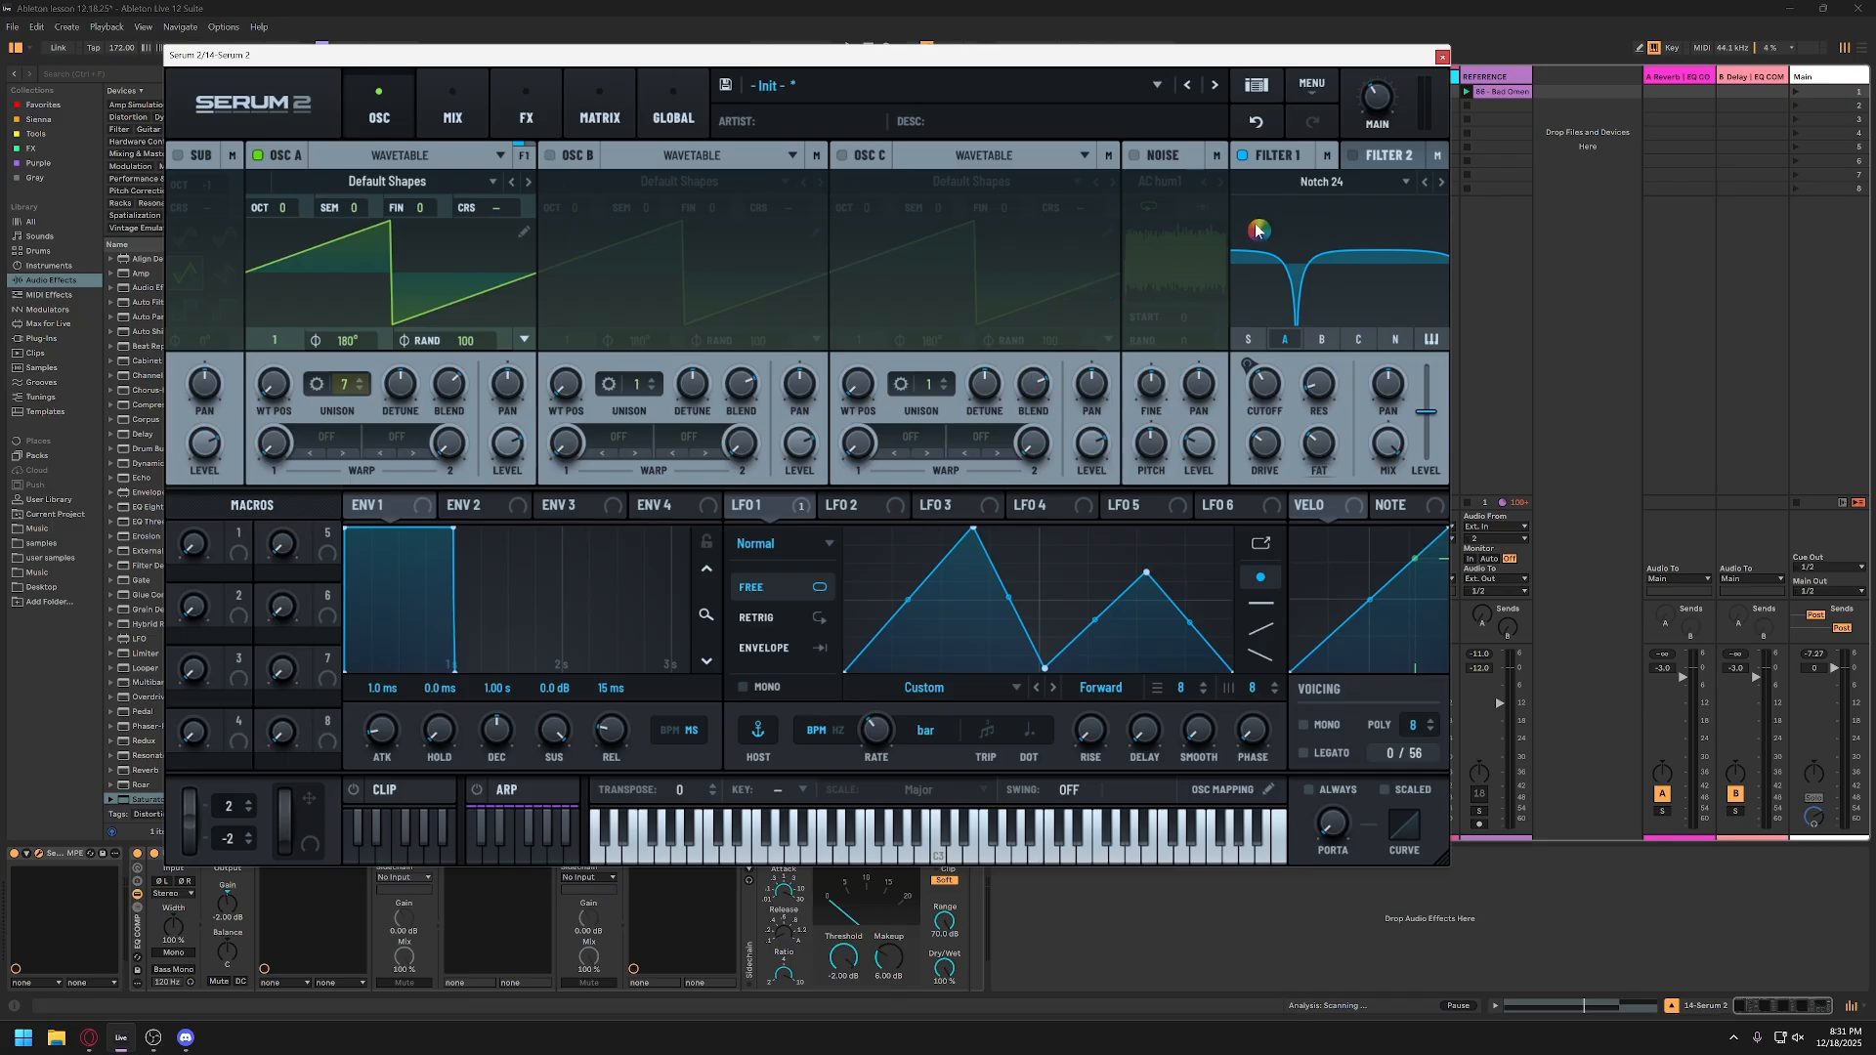
Step: Audition the bass and examine how LFO 1 modulates the notch cutoff on Filter 1
key("e")
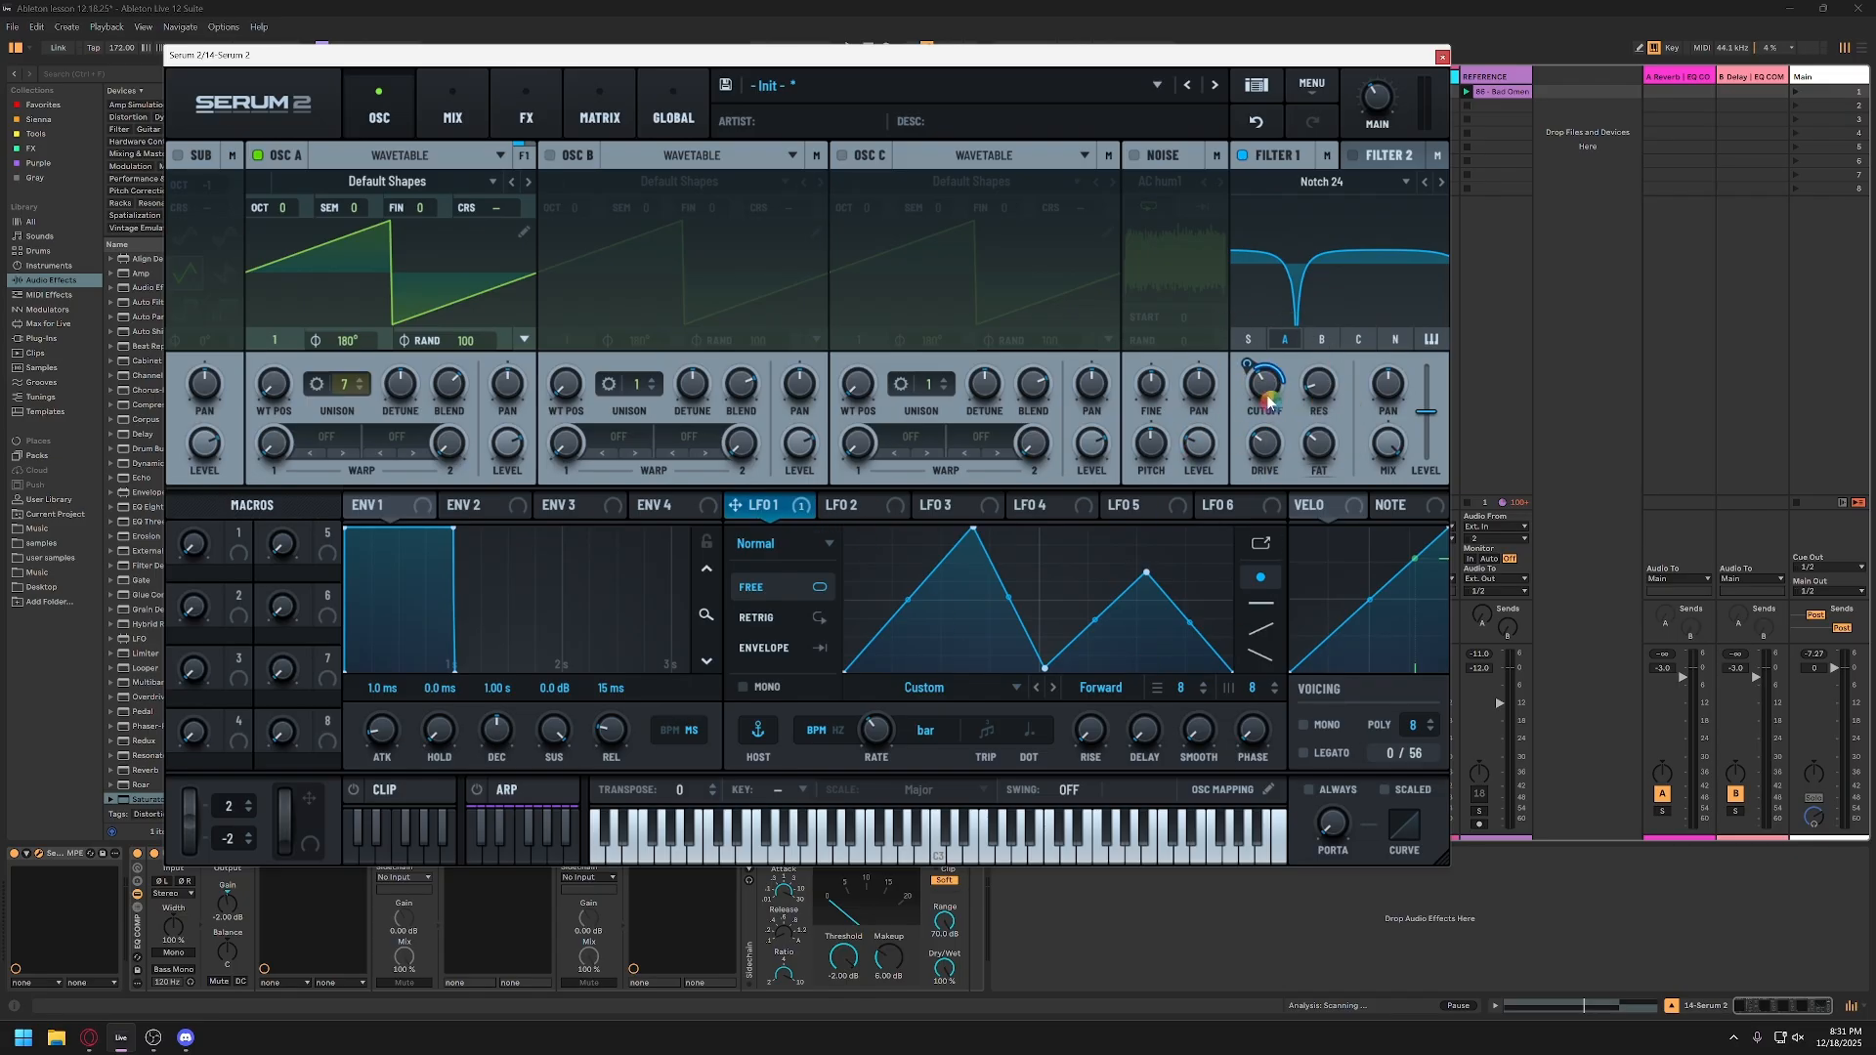
mouse_move(1264, 384)
left_mouse_down()
mouse_move(1261, 422)
mouse_move(1264, 384)
left_mouse_up()
key("space")
Step: Open the Serum 2 effects rack and demonstrate the Hyper mix and the Chorus wet mix
left_click(507, 115)
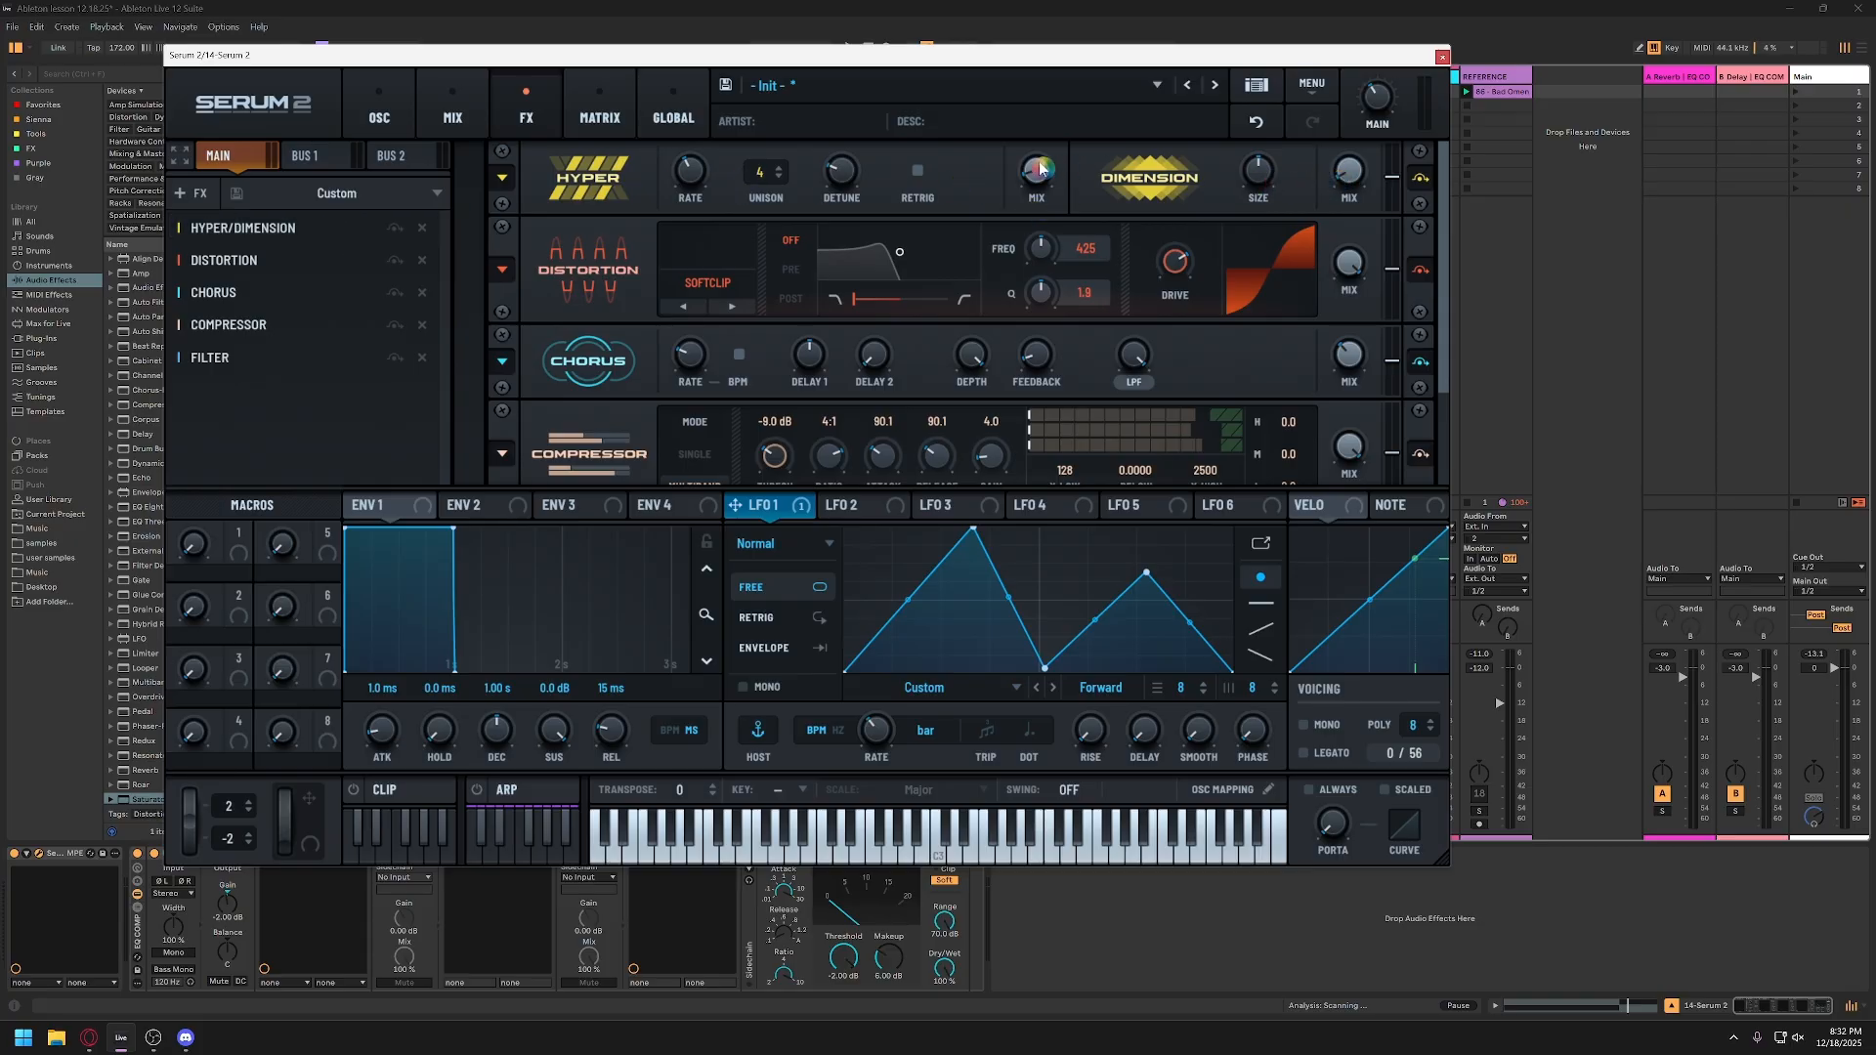
mouse_move(1042, 190)
left_click_drag(1041, 174, 1058, 51)
scroll(909, 367, "down", 1)
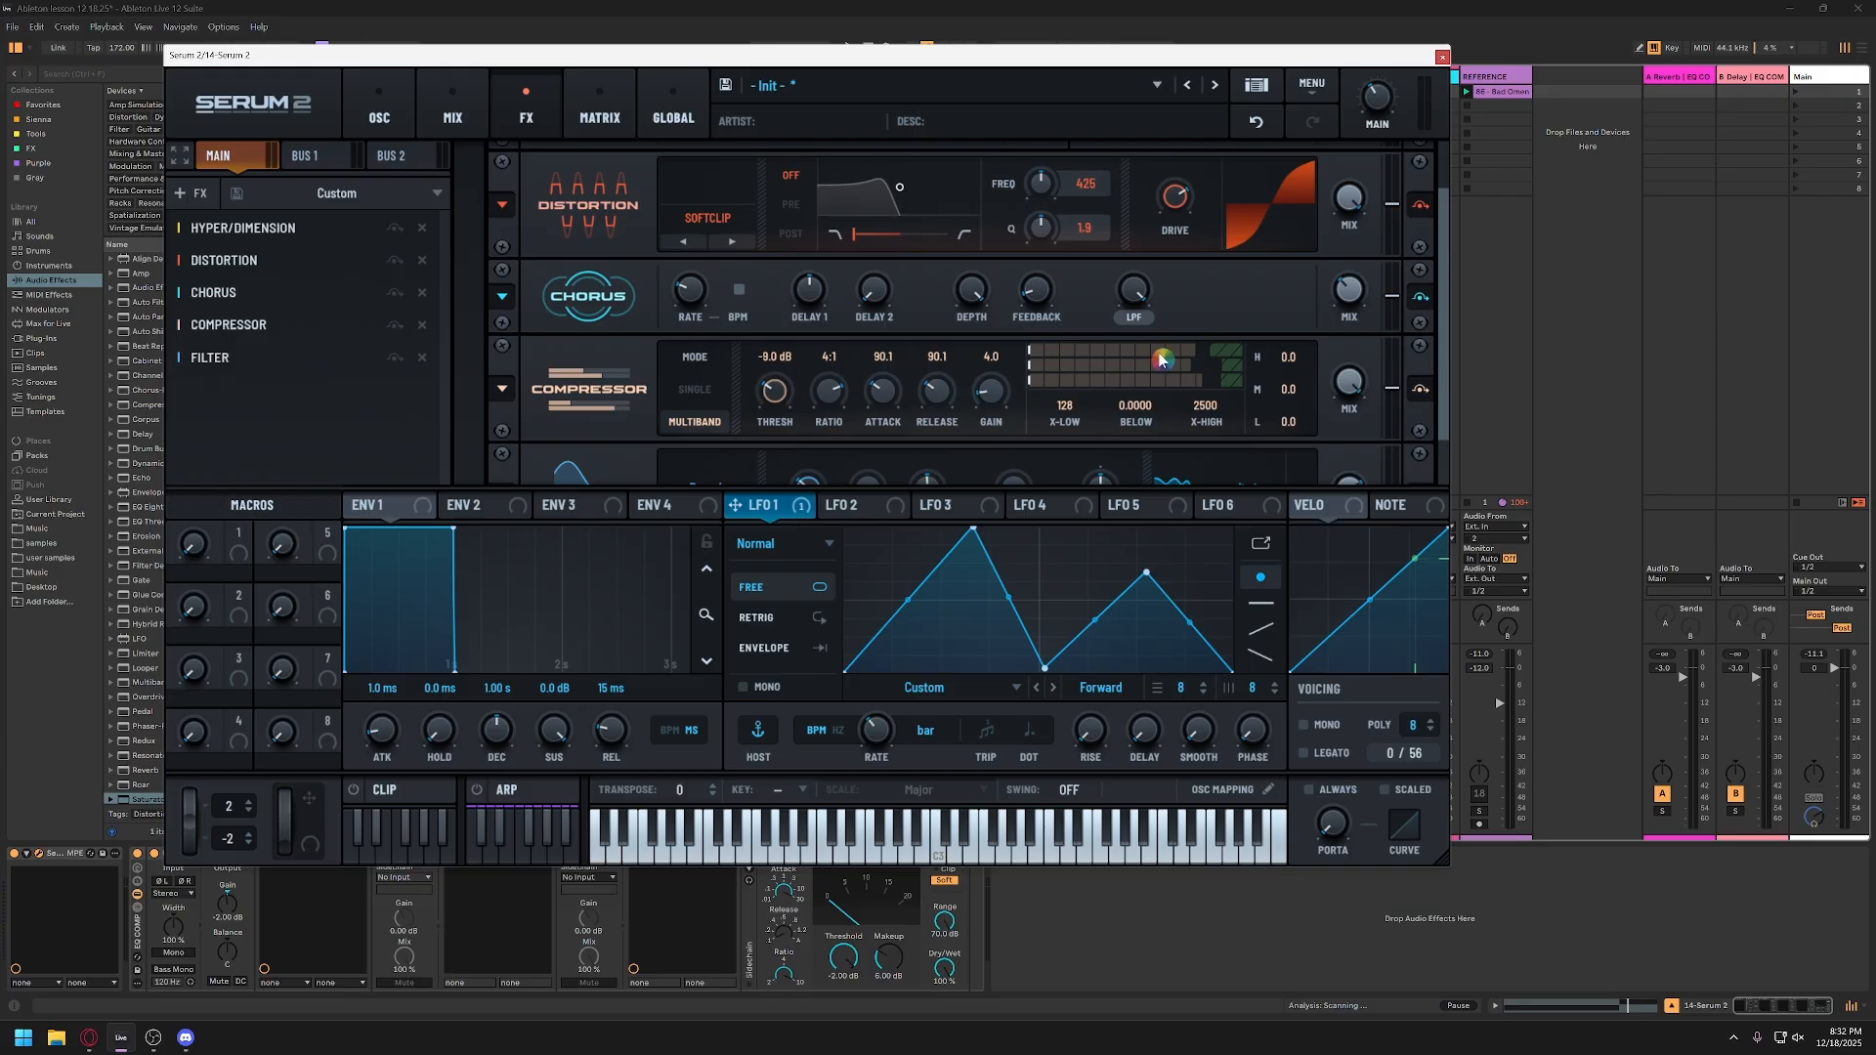
scroll(1168, 354, "down", 1)
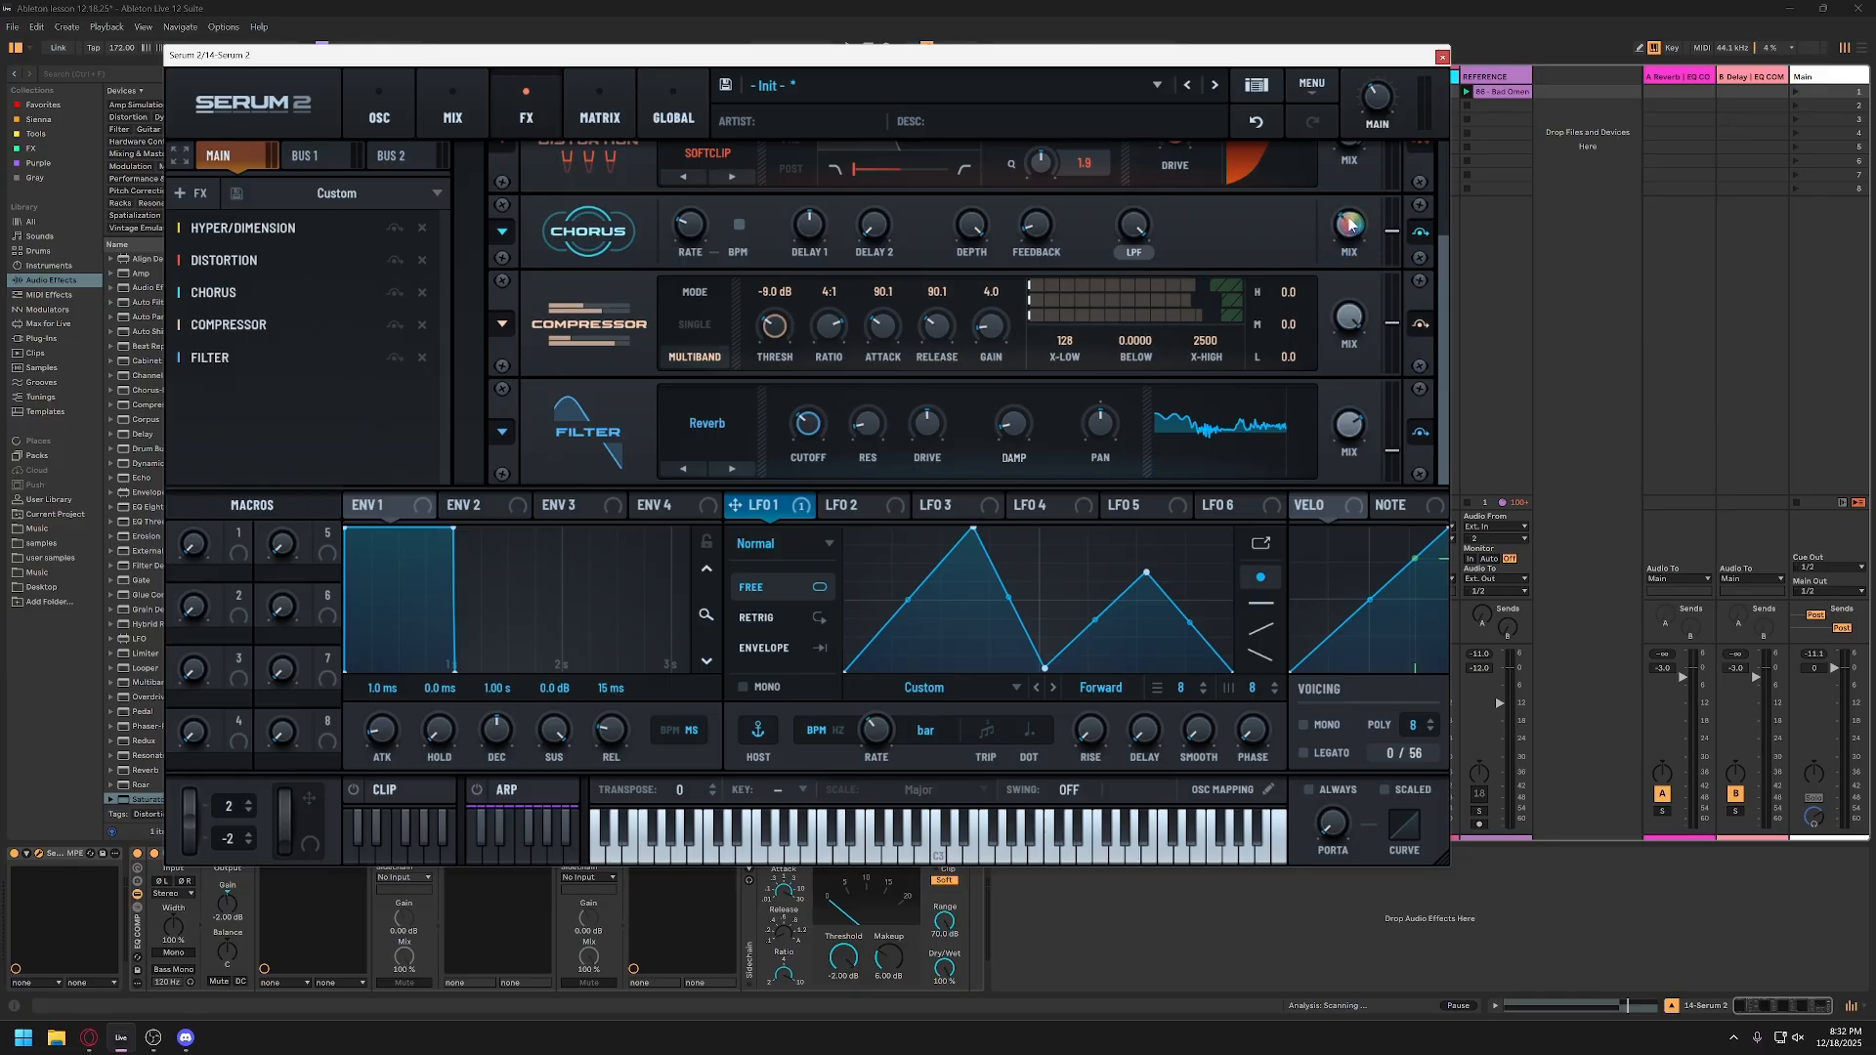
mouse_move(1352, 225)
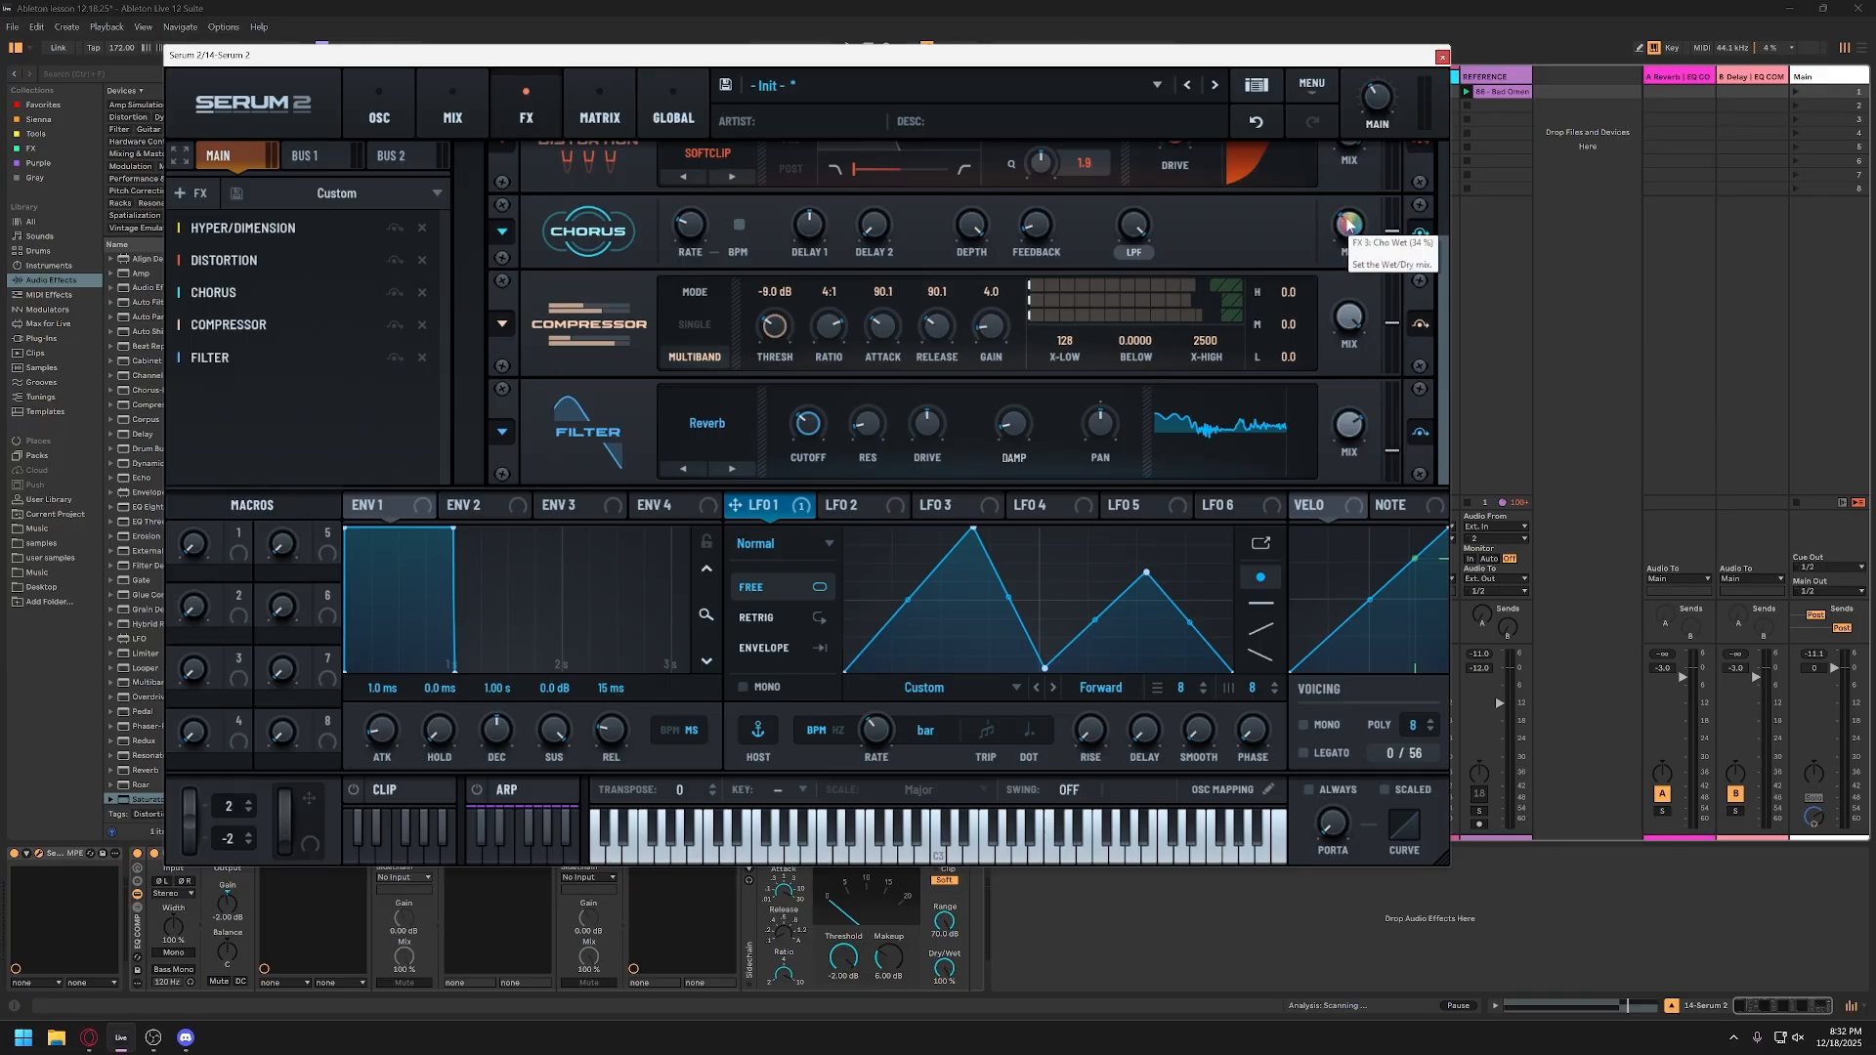
mouse_move(1356, 227)
left_mouse_down()
mouse_move(1358, 283)
mouse_move(1388, 115)
mouse_move(1347, 227)
left_mouse_up()
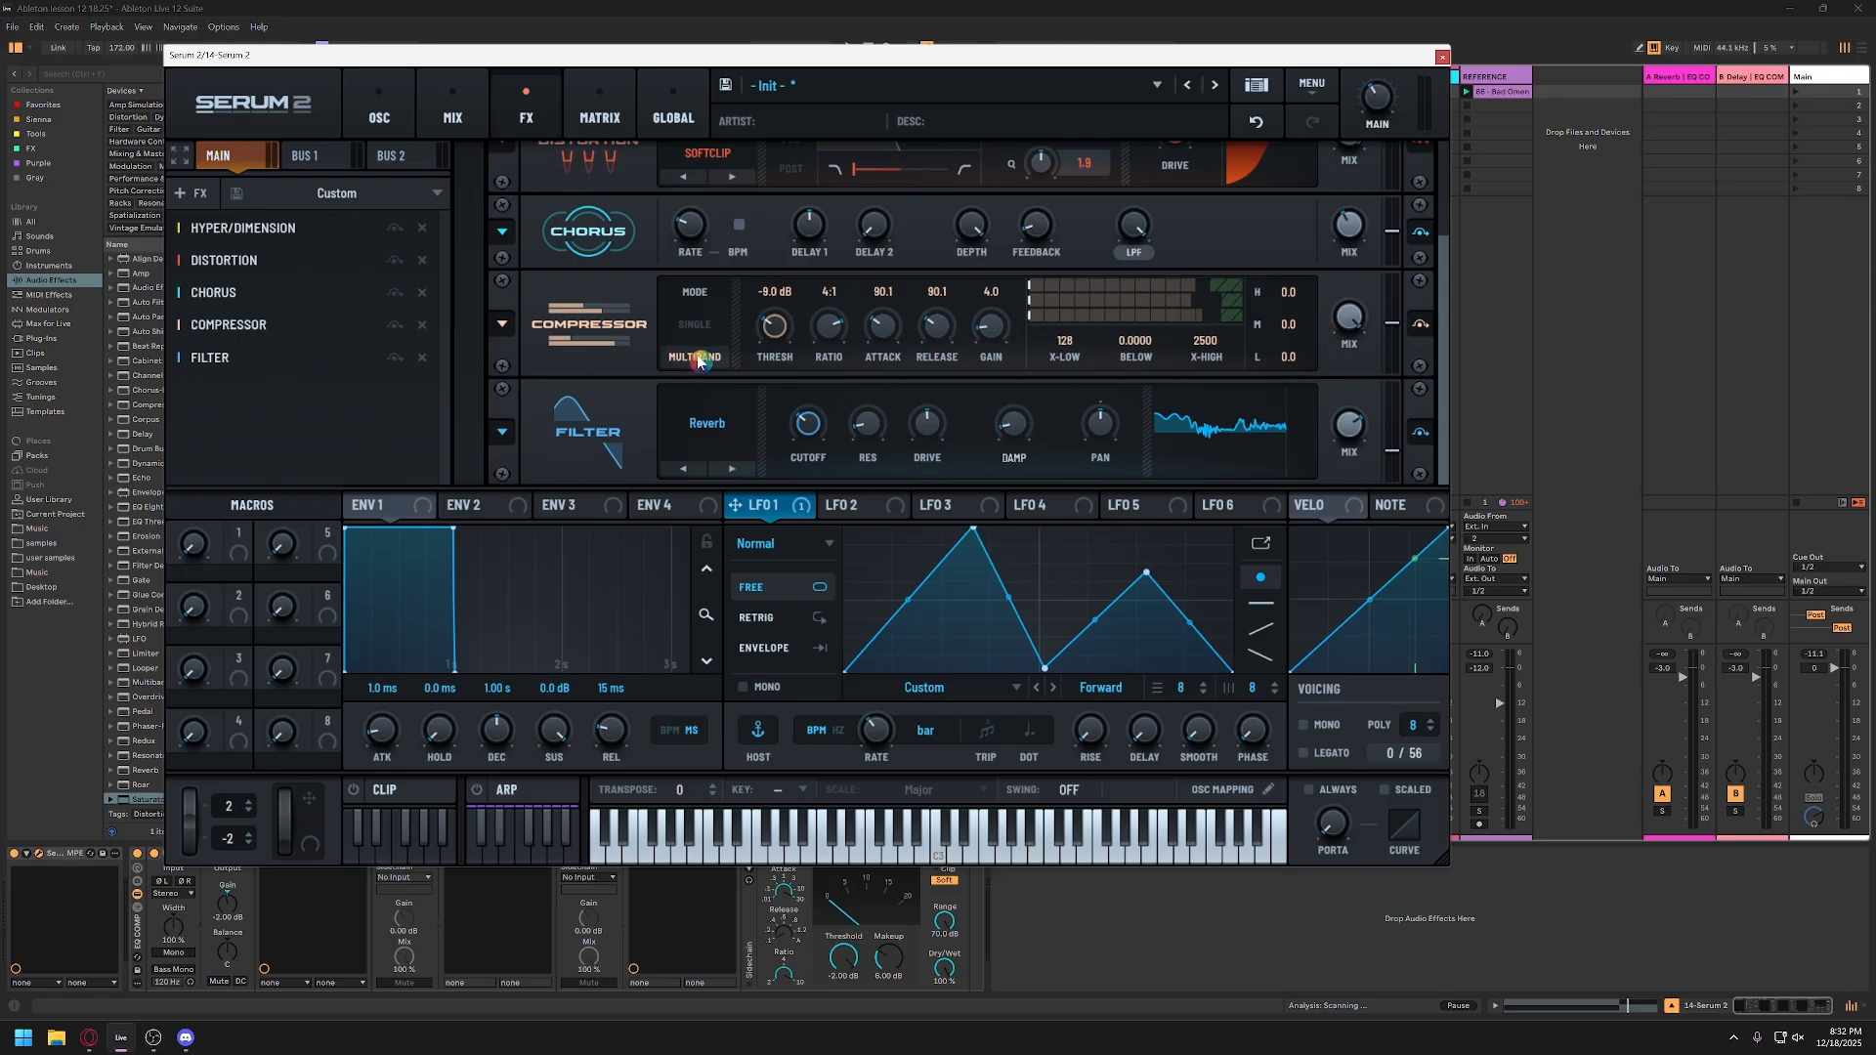
Step: Try different gain and threshold values on the multiband compressor, and restore them to 4 dB and -9 dB
left_click_drag(997, 329, 995, 340)
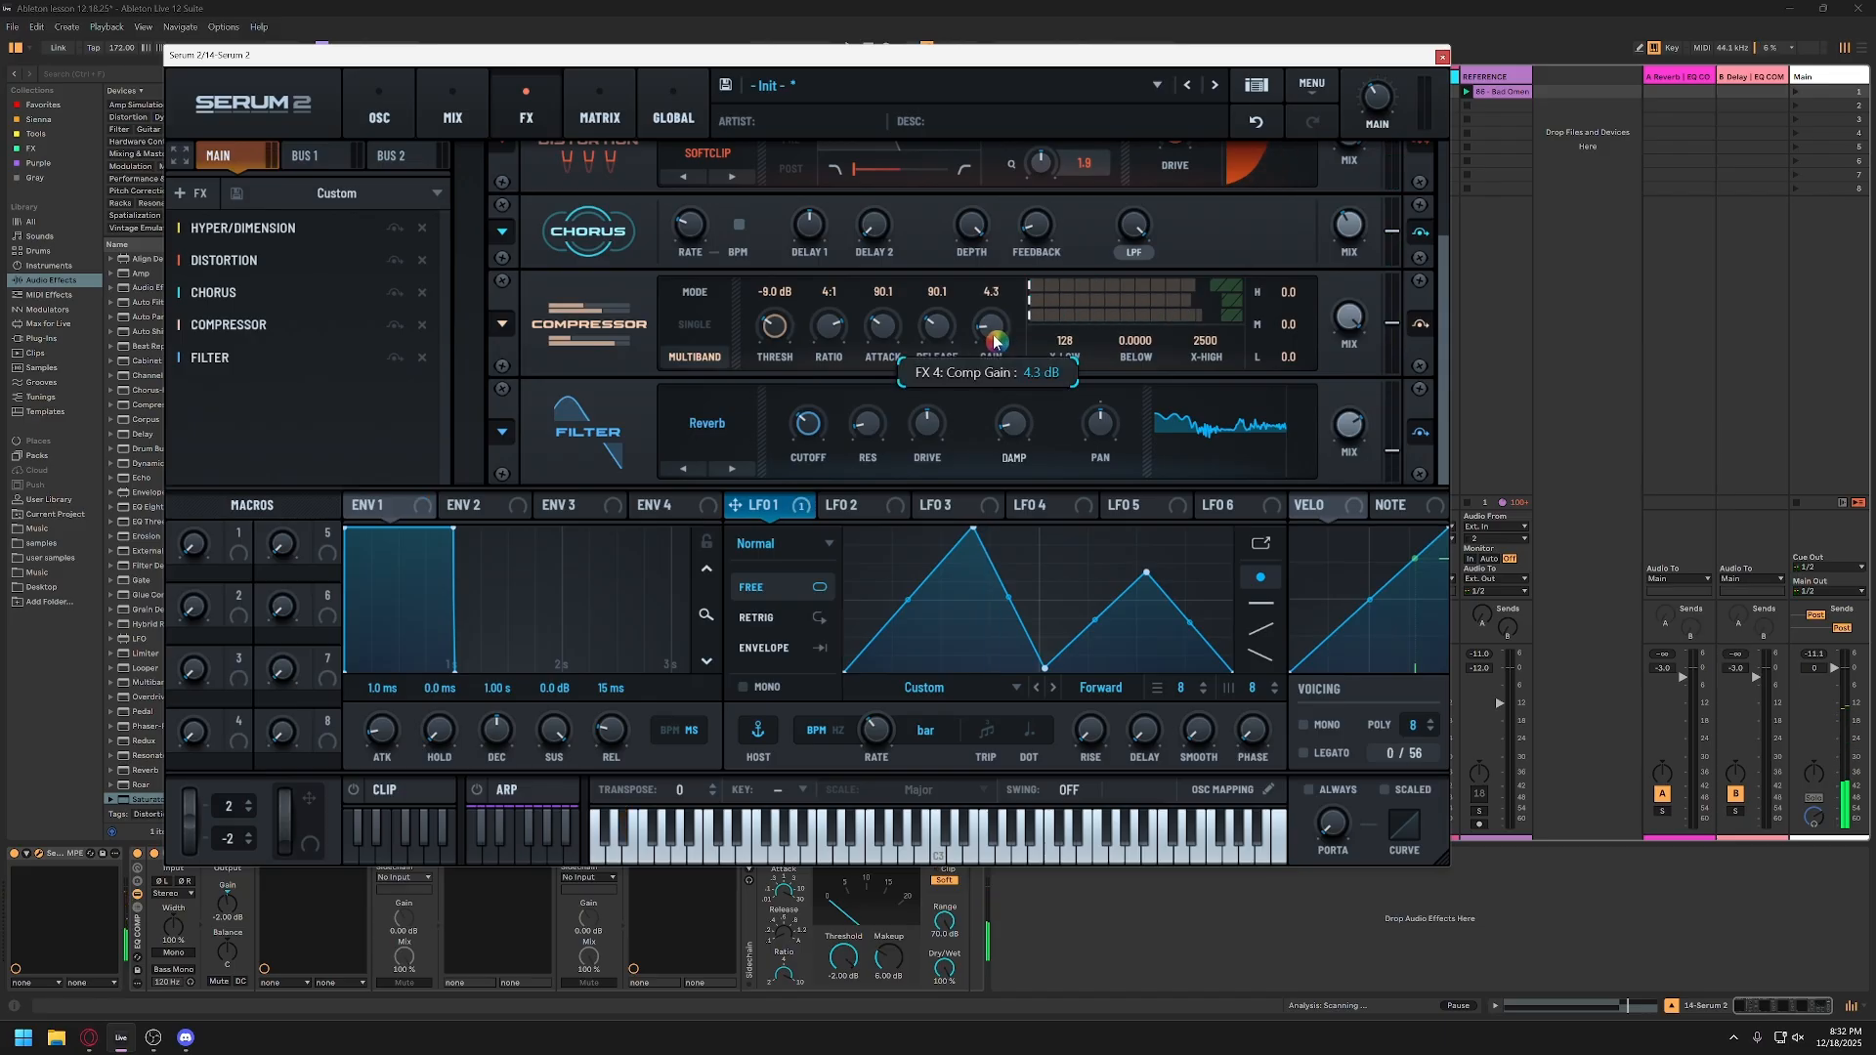
mouse_move(775, 325)
left_mouse_down()
mouse_move(777, 371)
mouse_move(794, 244)
mouse_move(781, 325)
left_mouse_up()
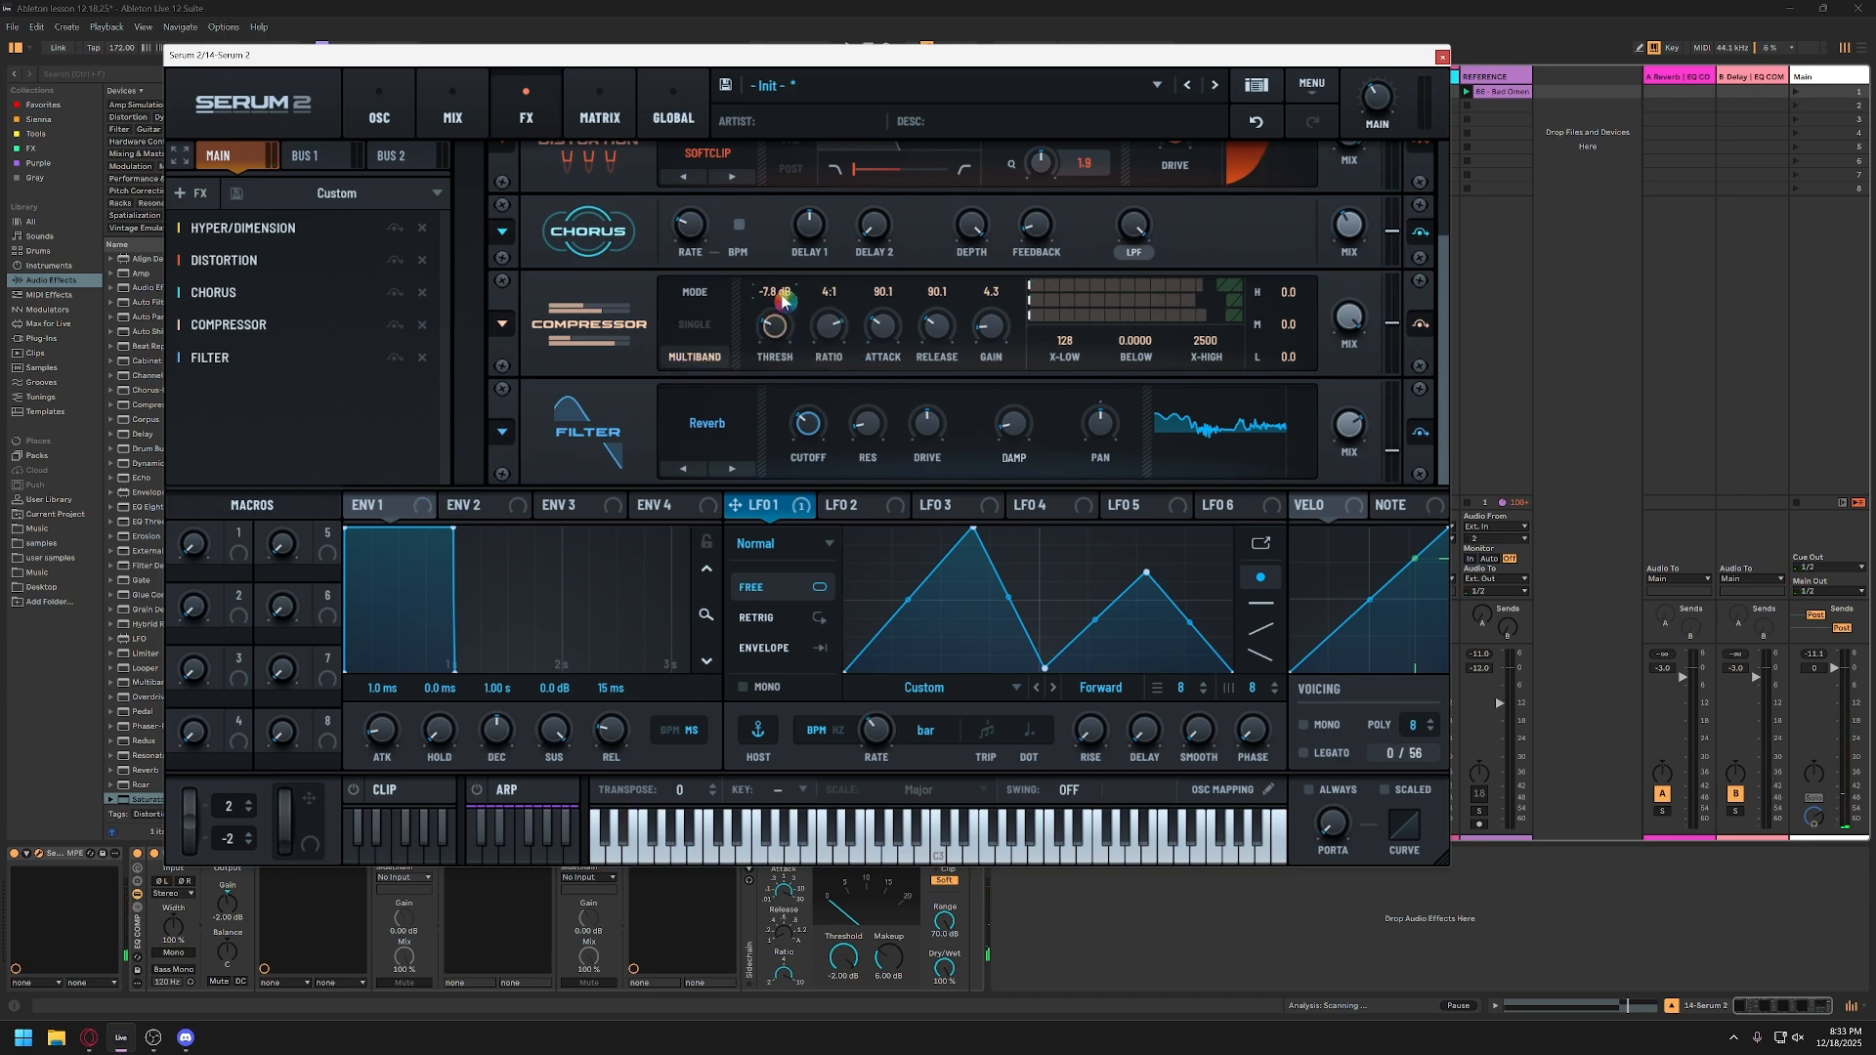
double_click(776, 293)
key("Return")
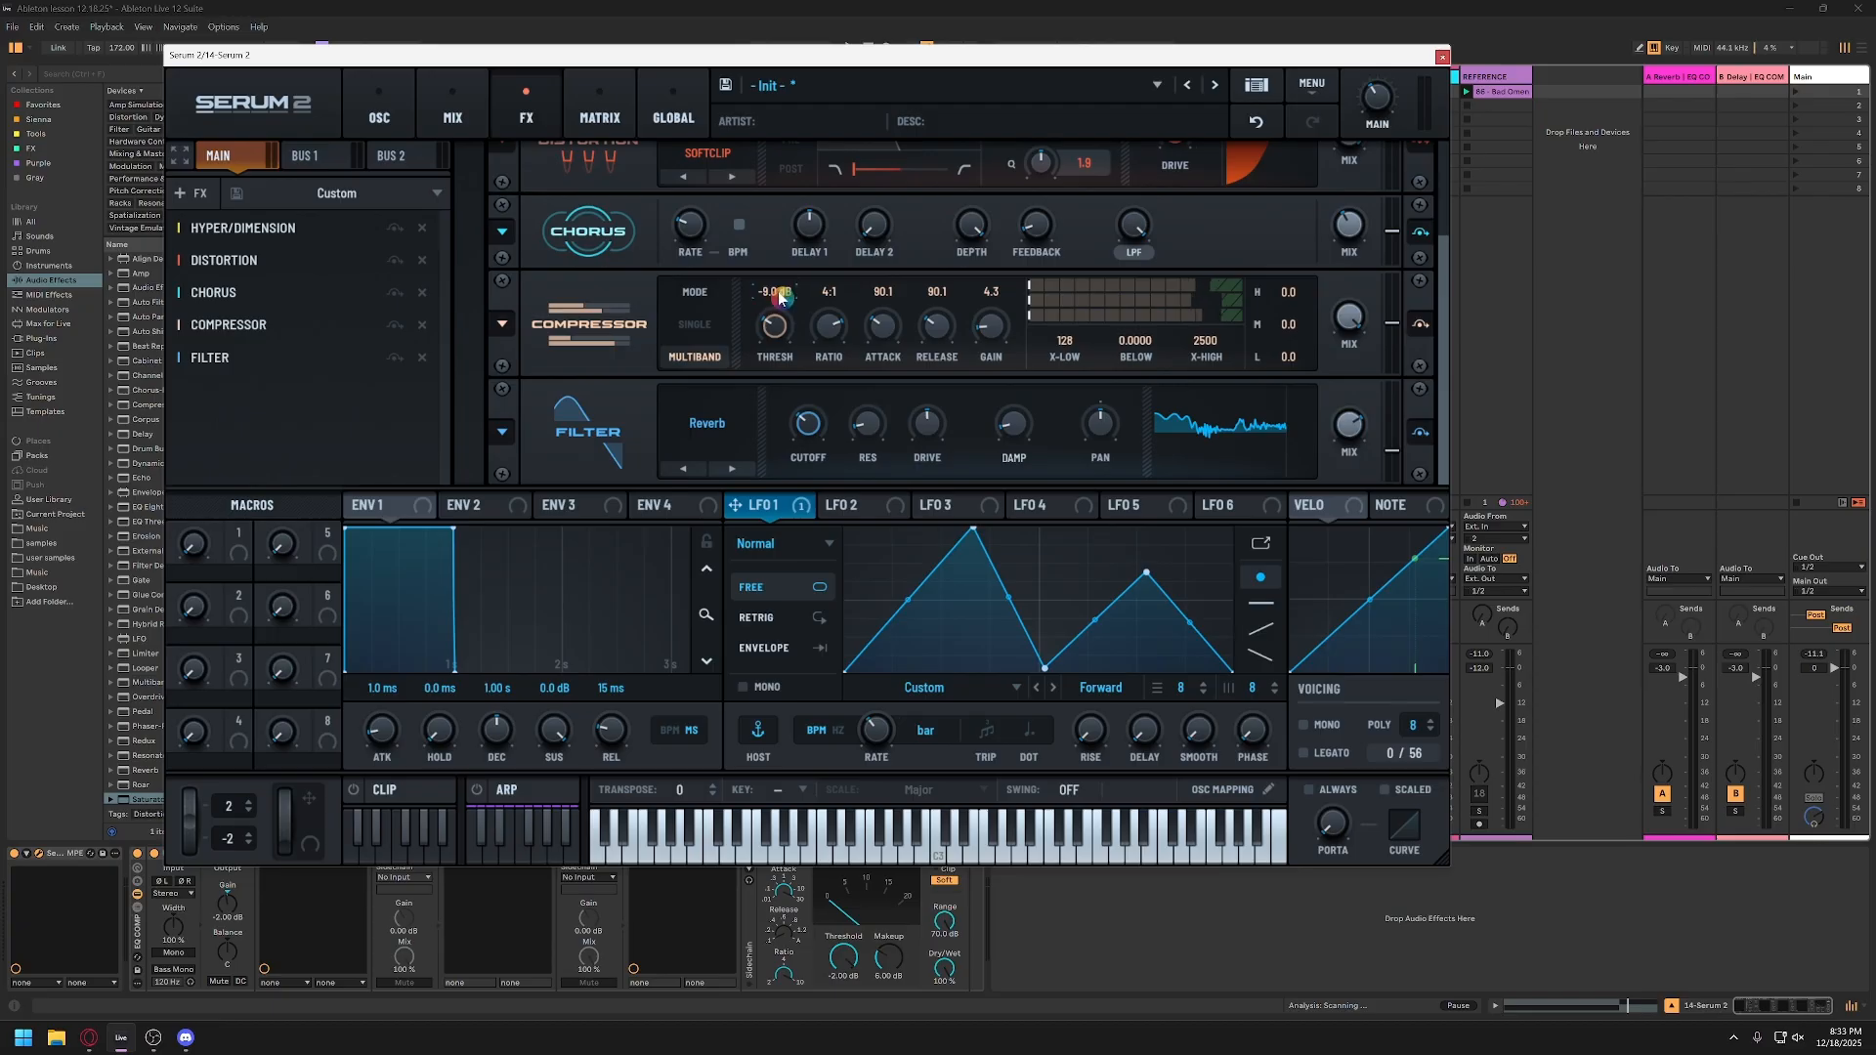
double_click(997, 331)
type("4")
key("Return")
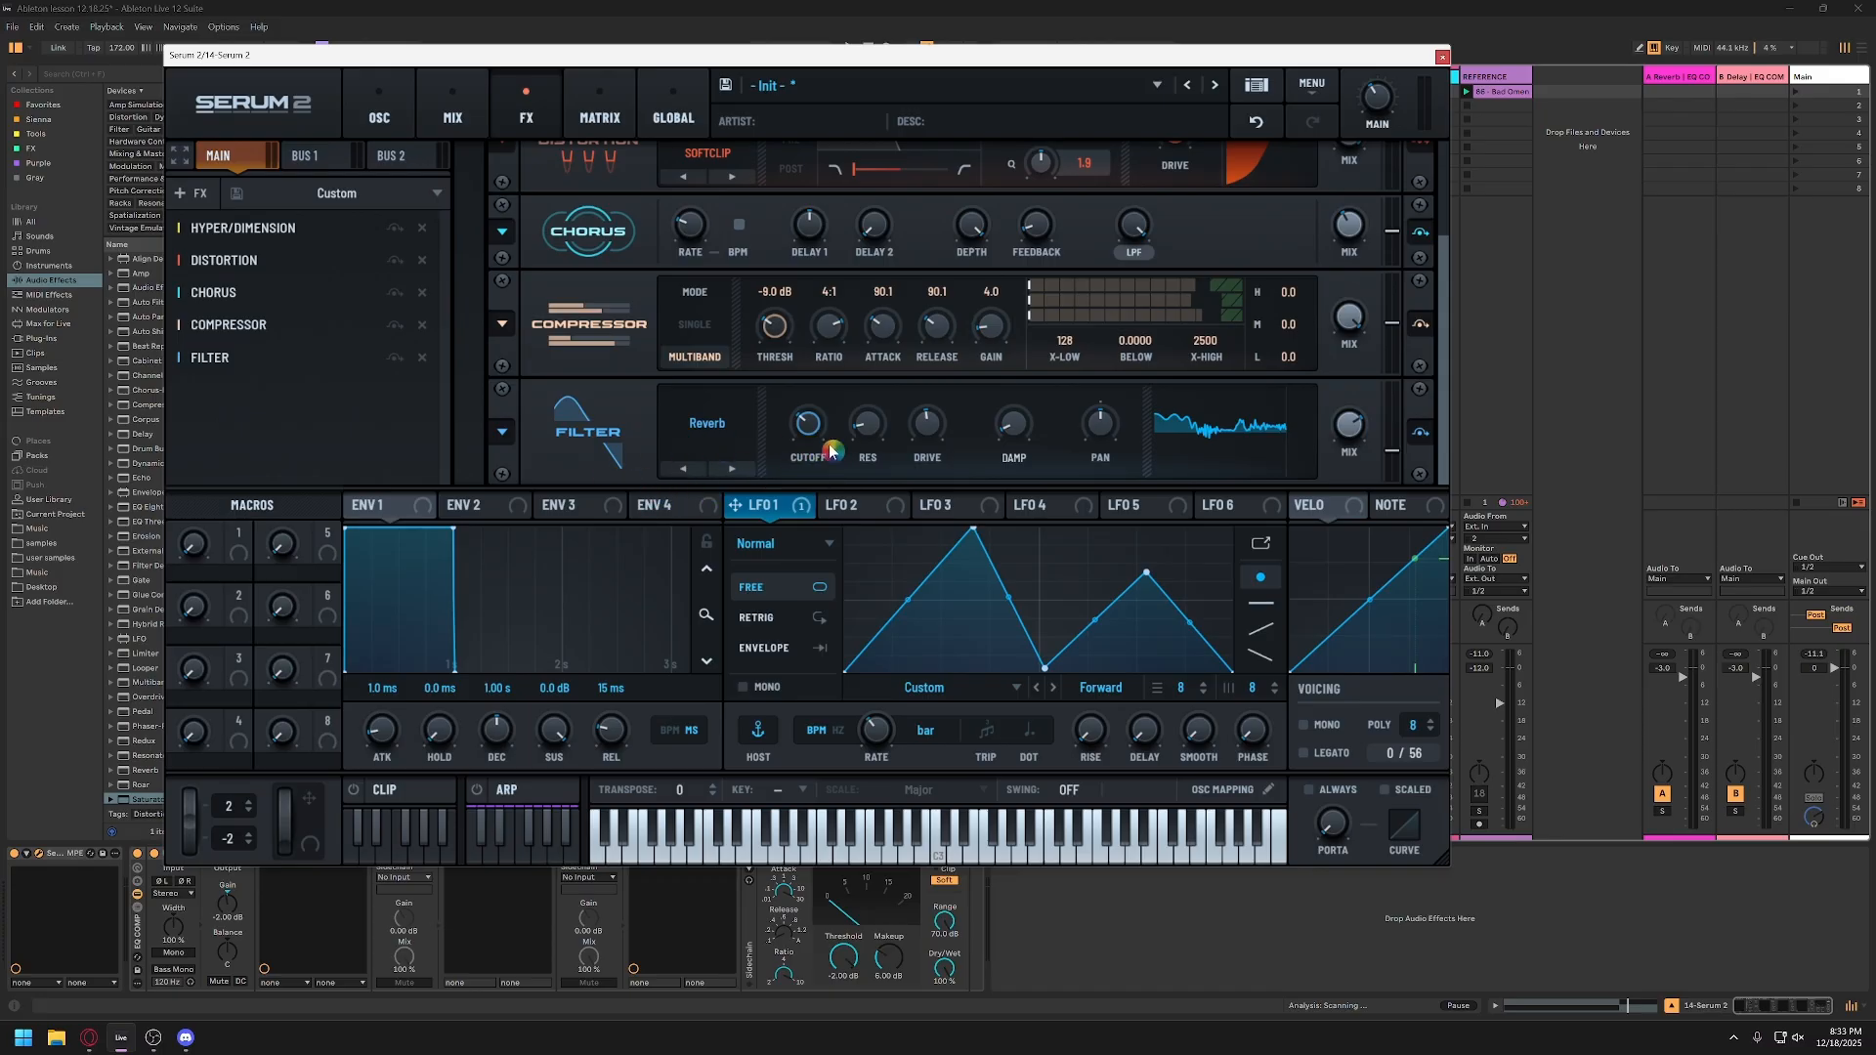
Step: Bypass the Reverb filter effect for comparison and enable it again
left_click(395, 358)
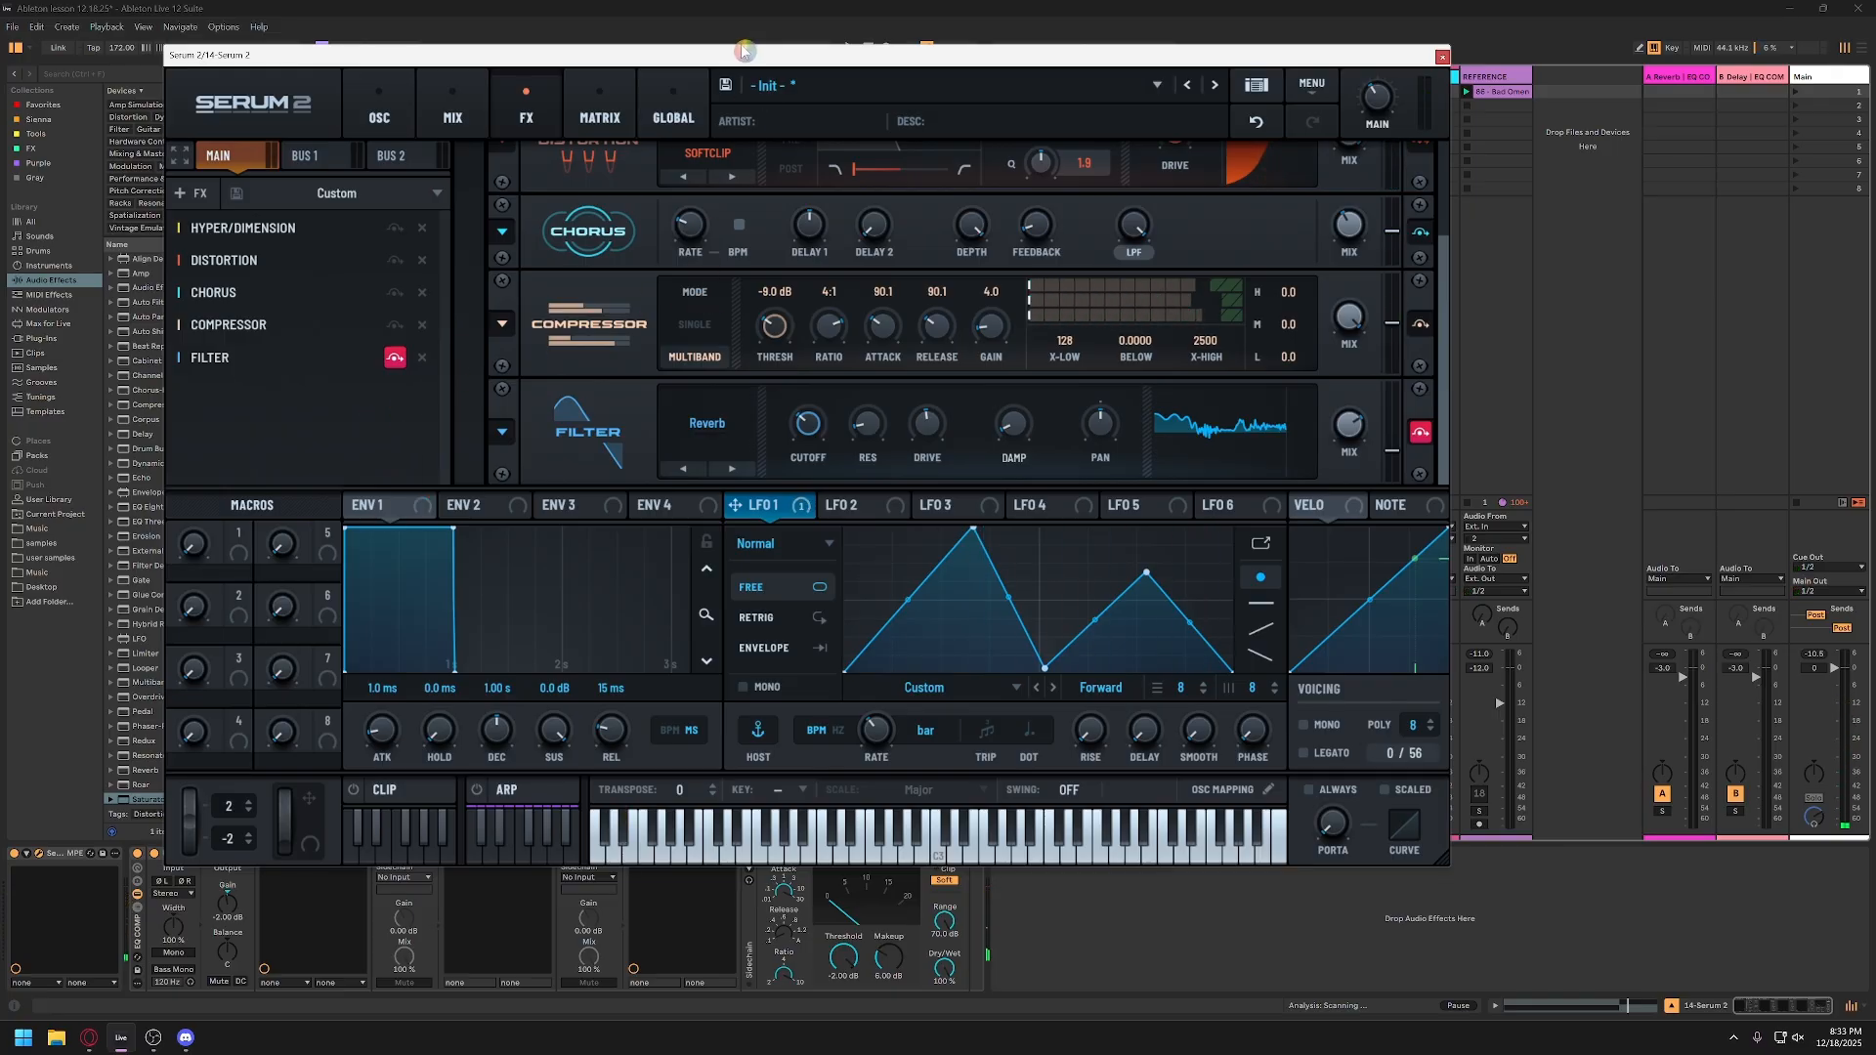
left_click_drag(742, 51, 738, 48)
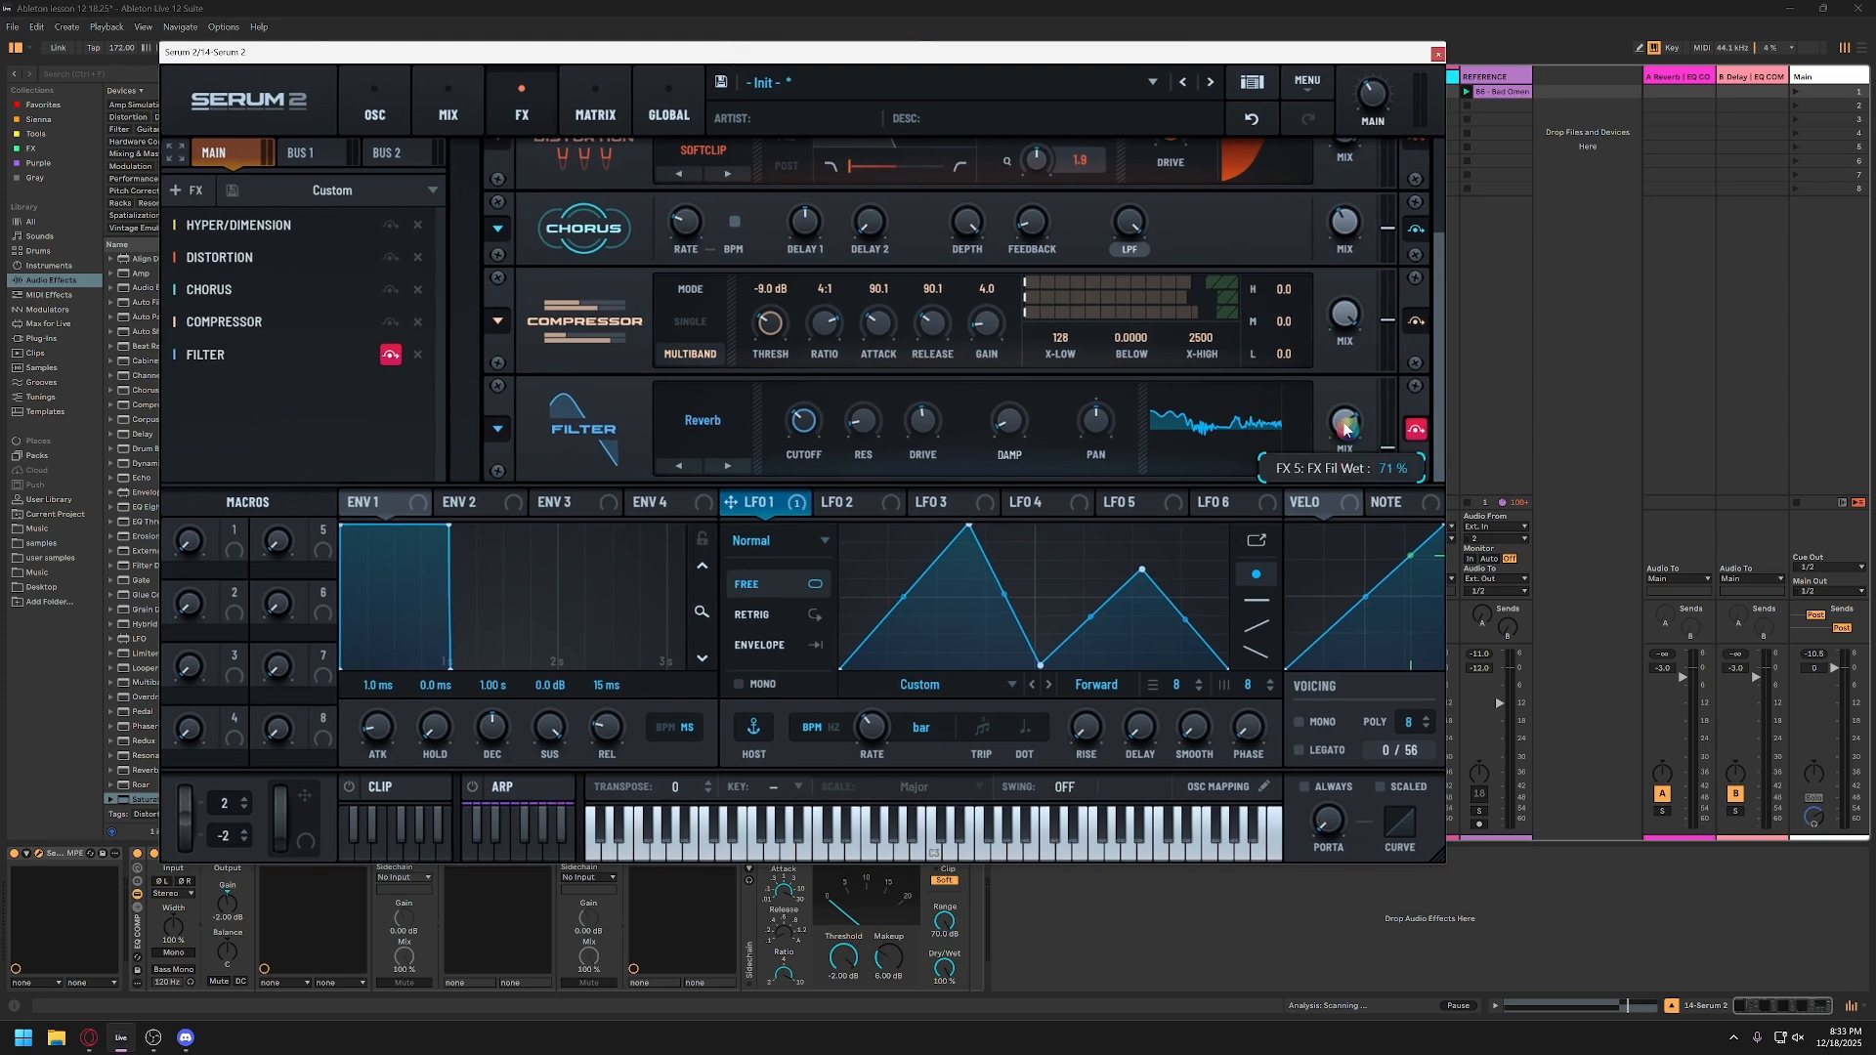
left_click(1423, 436)
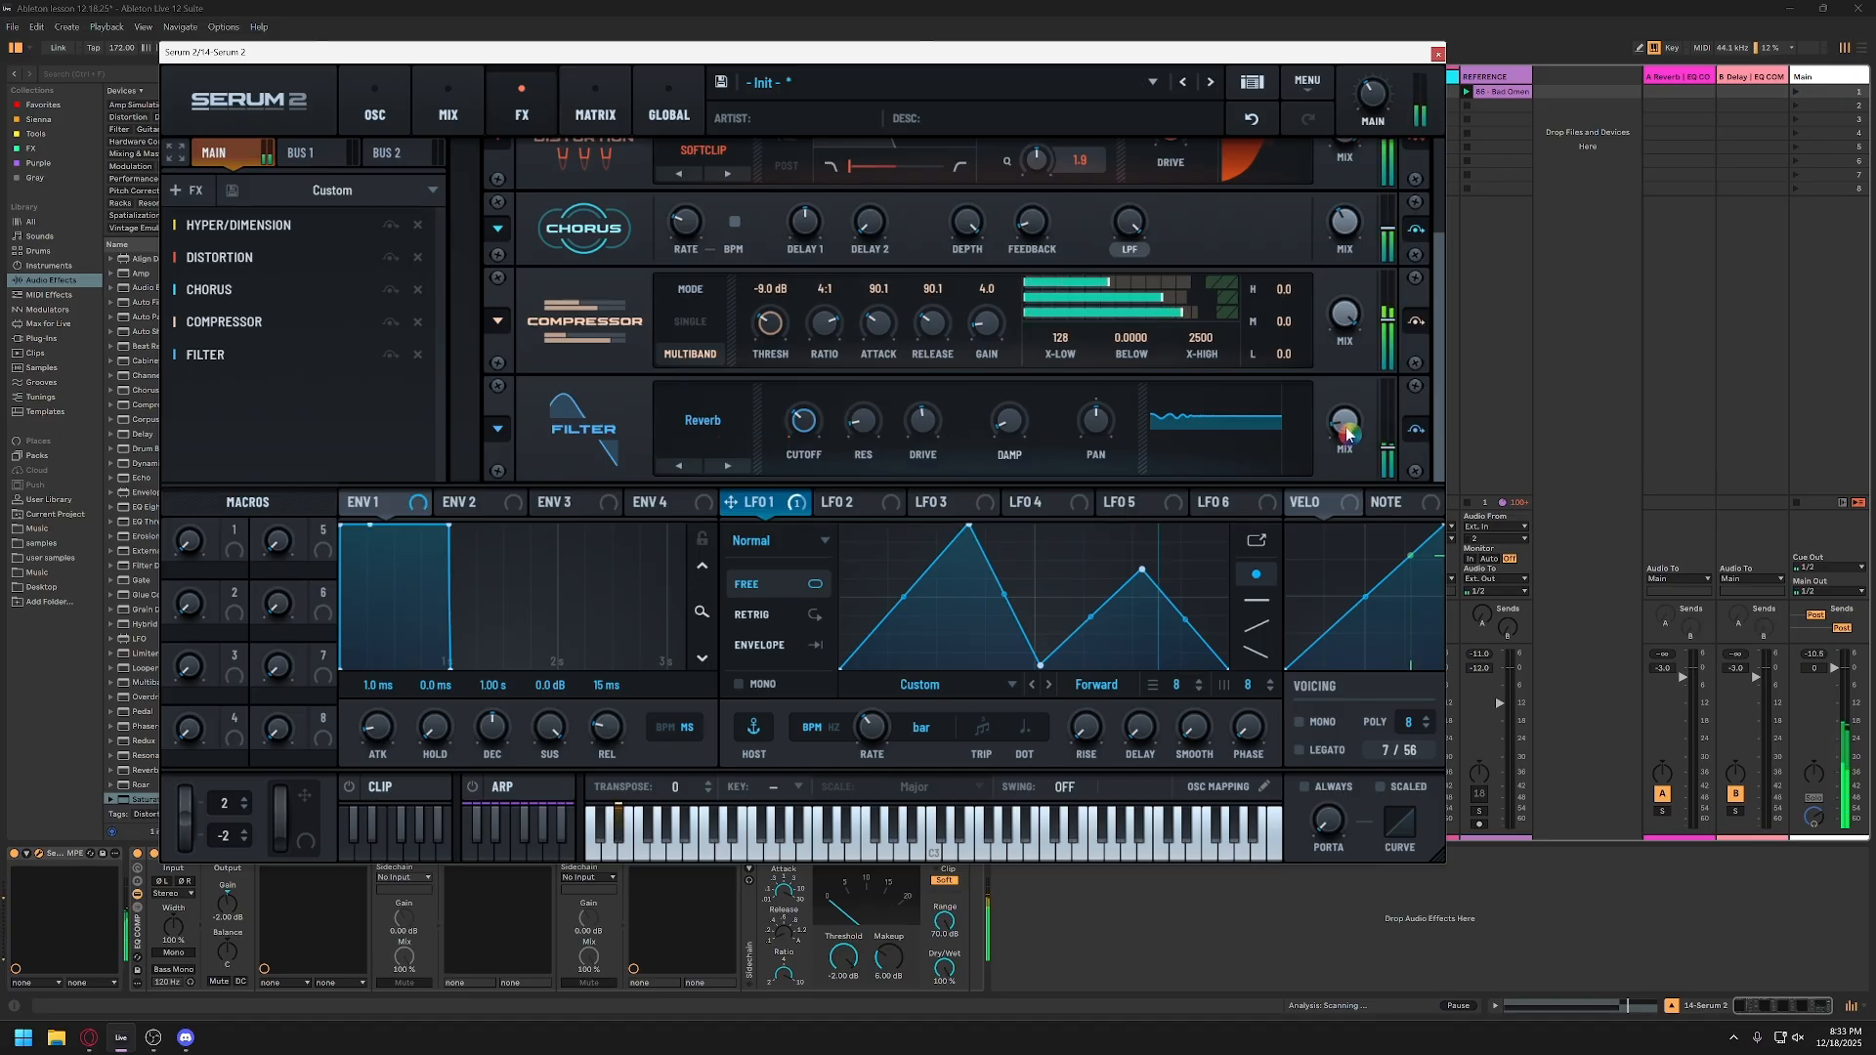
Step: Vary the Reverb filter's wet mix and cutoff while playing notes to hear their effect on the bass
left_click_drag(1347, 434, 1385, 245)
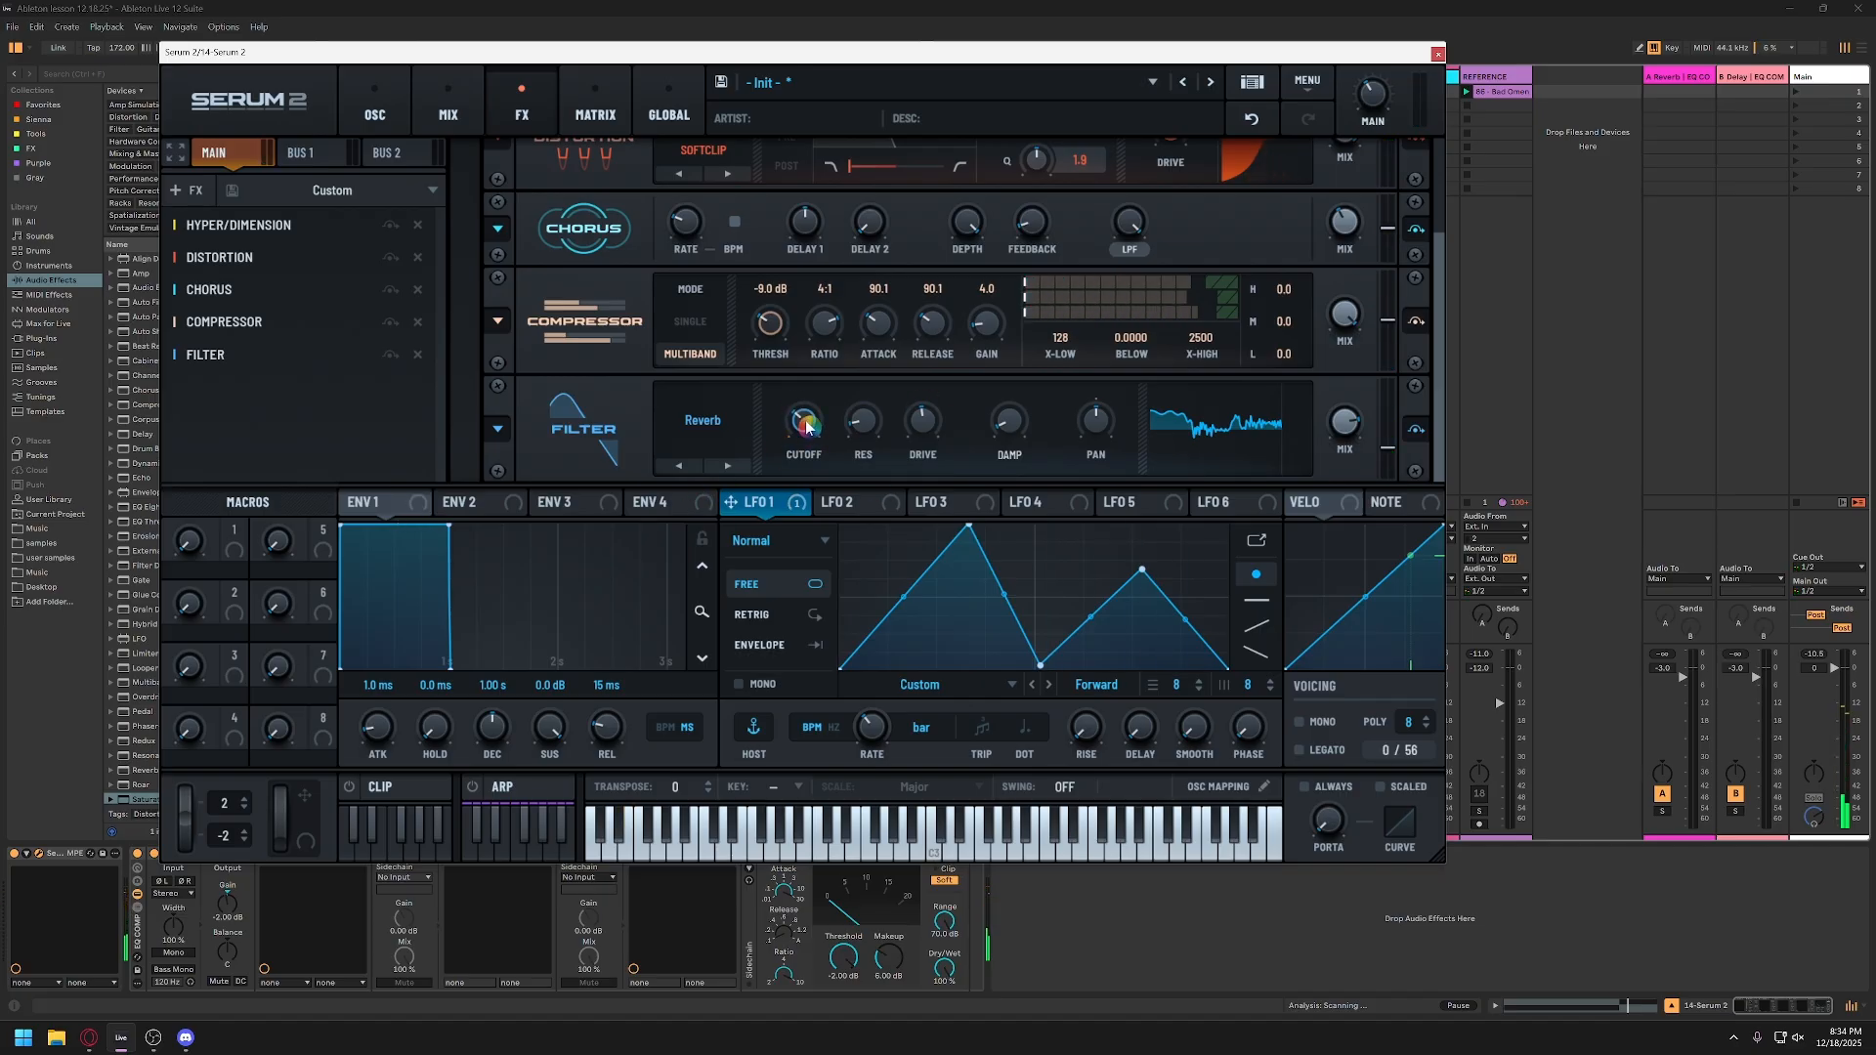
mouse_move(806, 425)
left_mouse_down()
mouse_move(823, 391)
mouse_move(804, 452)
mouse_move(826, 371)
mouse_move(812, 417)
left_mouse_up()
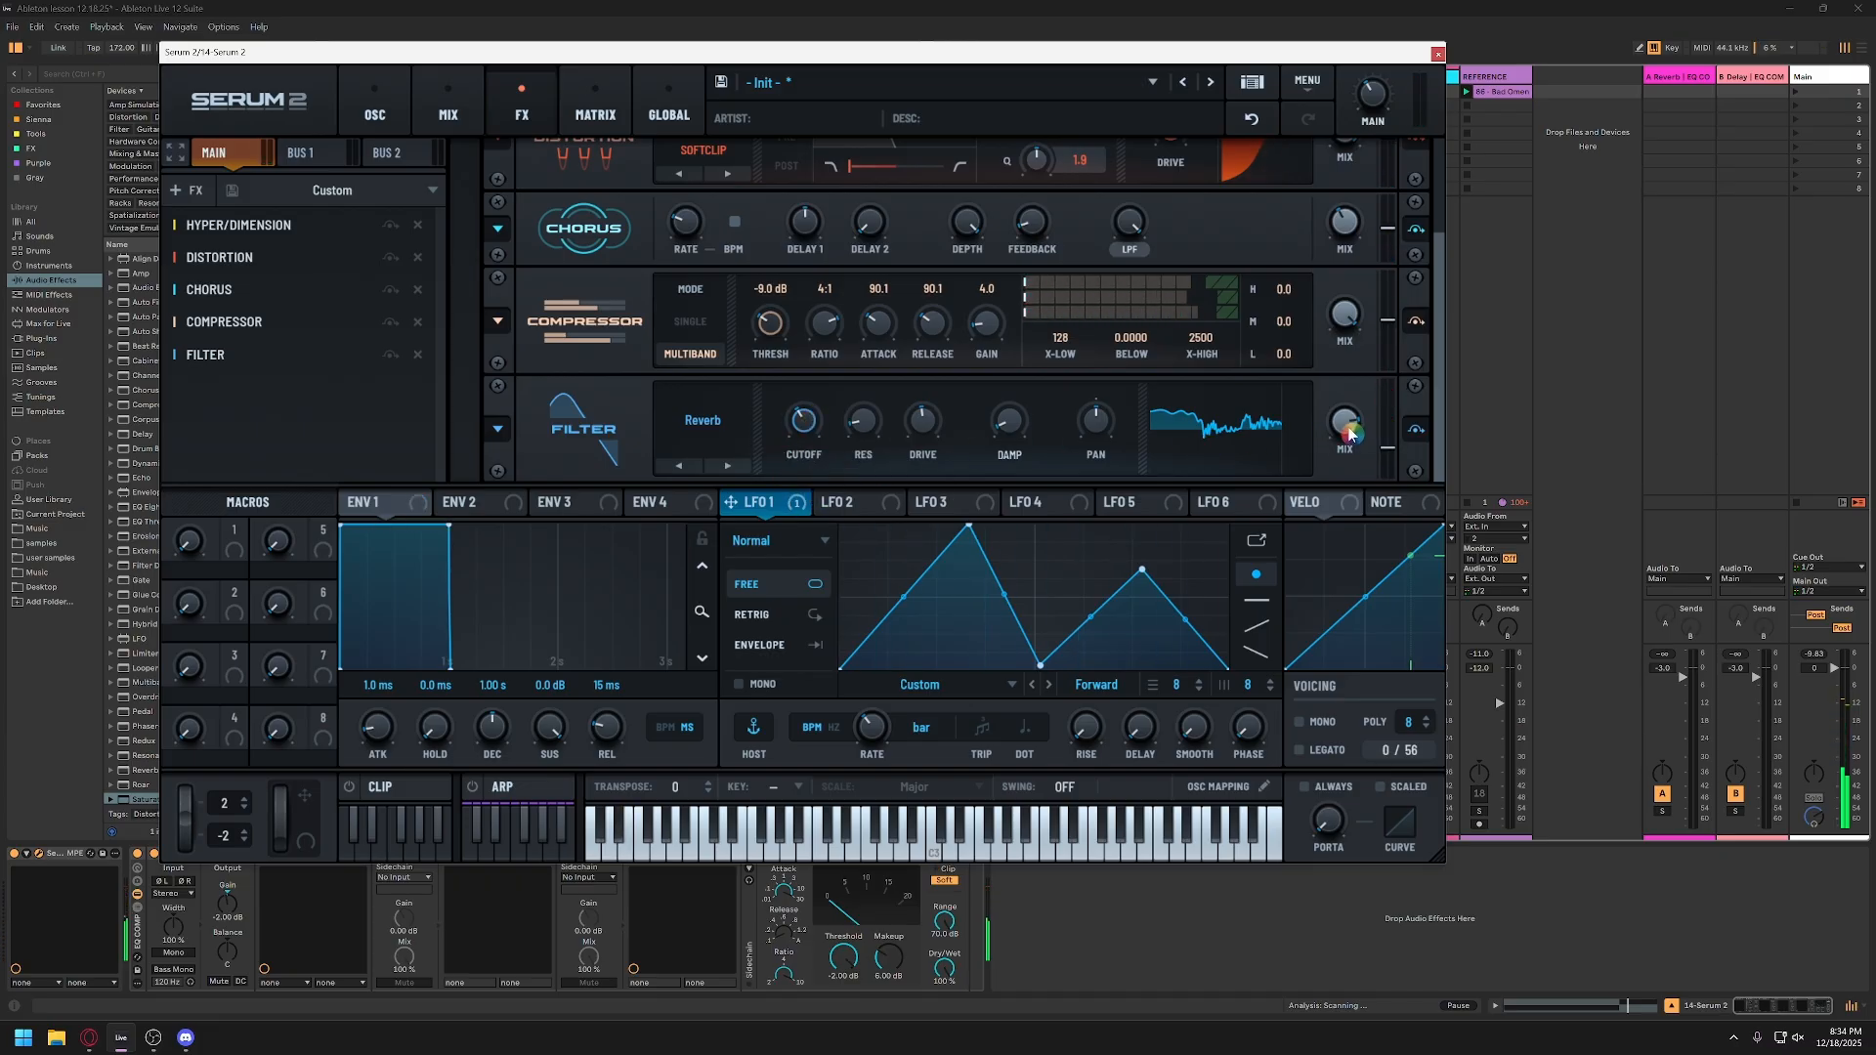
left_click_drag(1349, 428, 1351, 435)
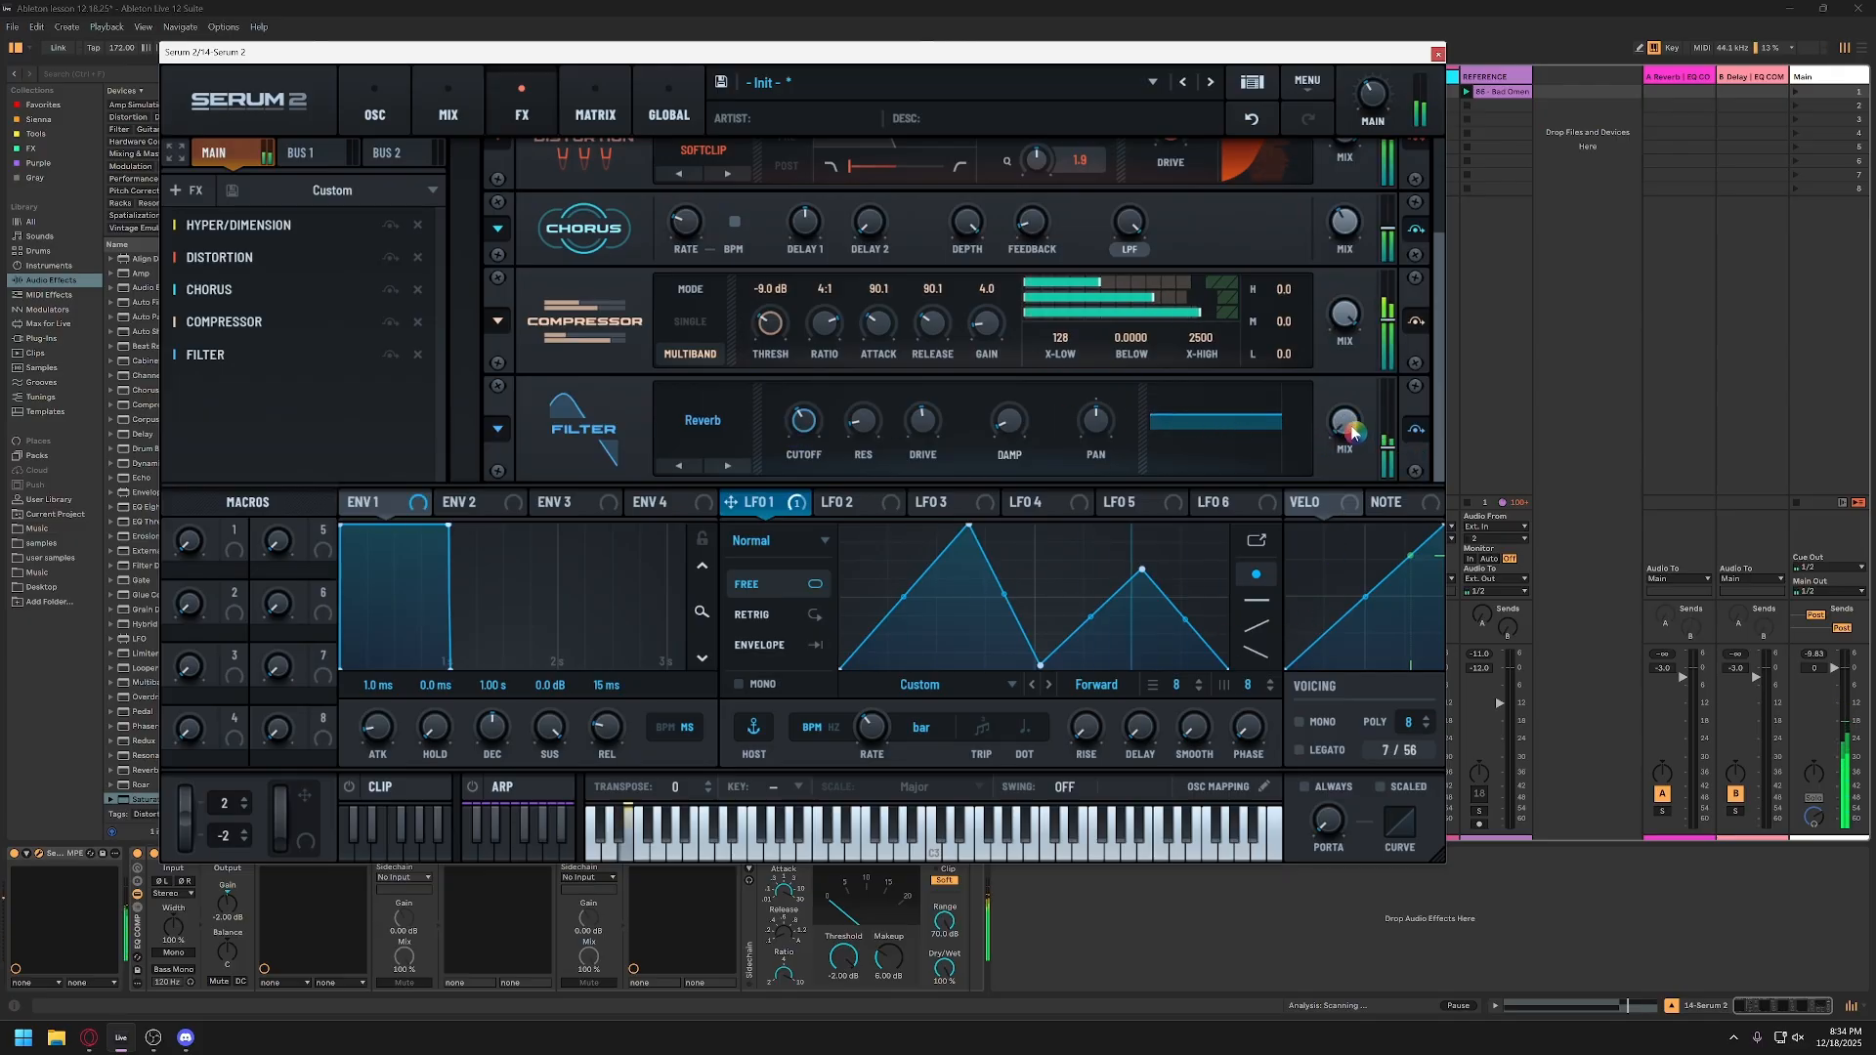
left_click_drag(1349, 431, 1385, 295)
mouse_move(802, 427)
left_mouse_down()
mouse_move(921, 439)
mouse_move(806, 422)
left_mouse_up()
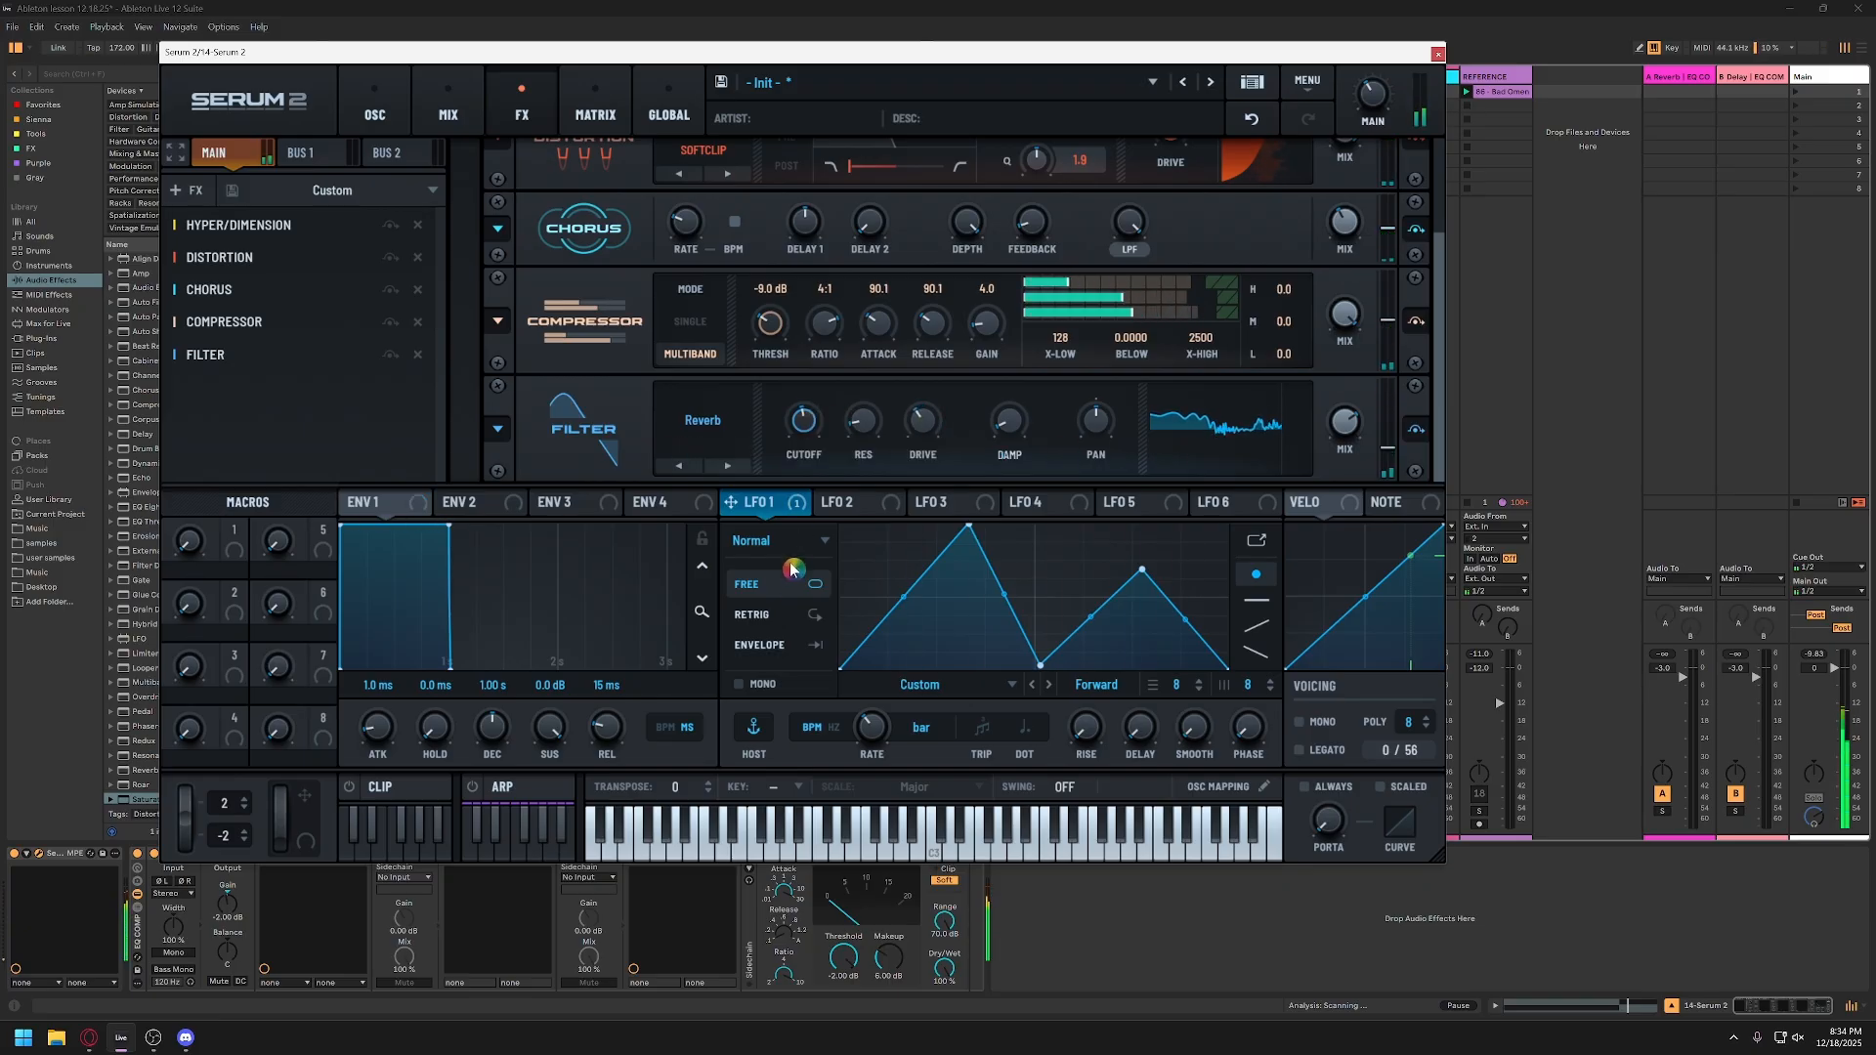
Step: Assign Macro 1 to the Reverb filter's cutoff, set its modulation depth, and sweep the macro to test it
left_click_drag(935, 57, 972, 66)
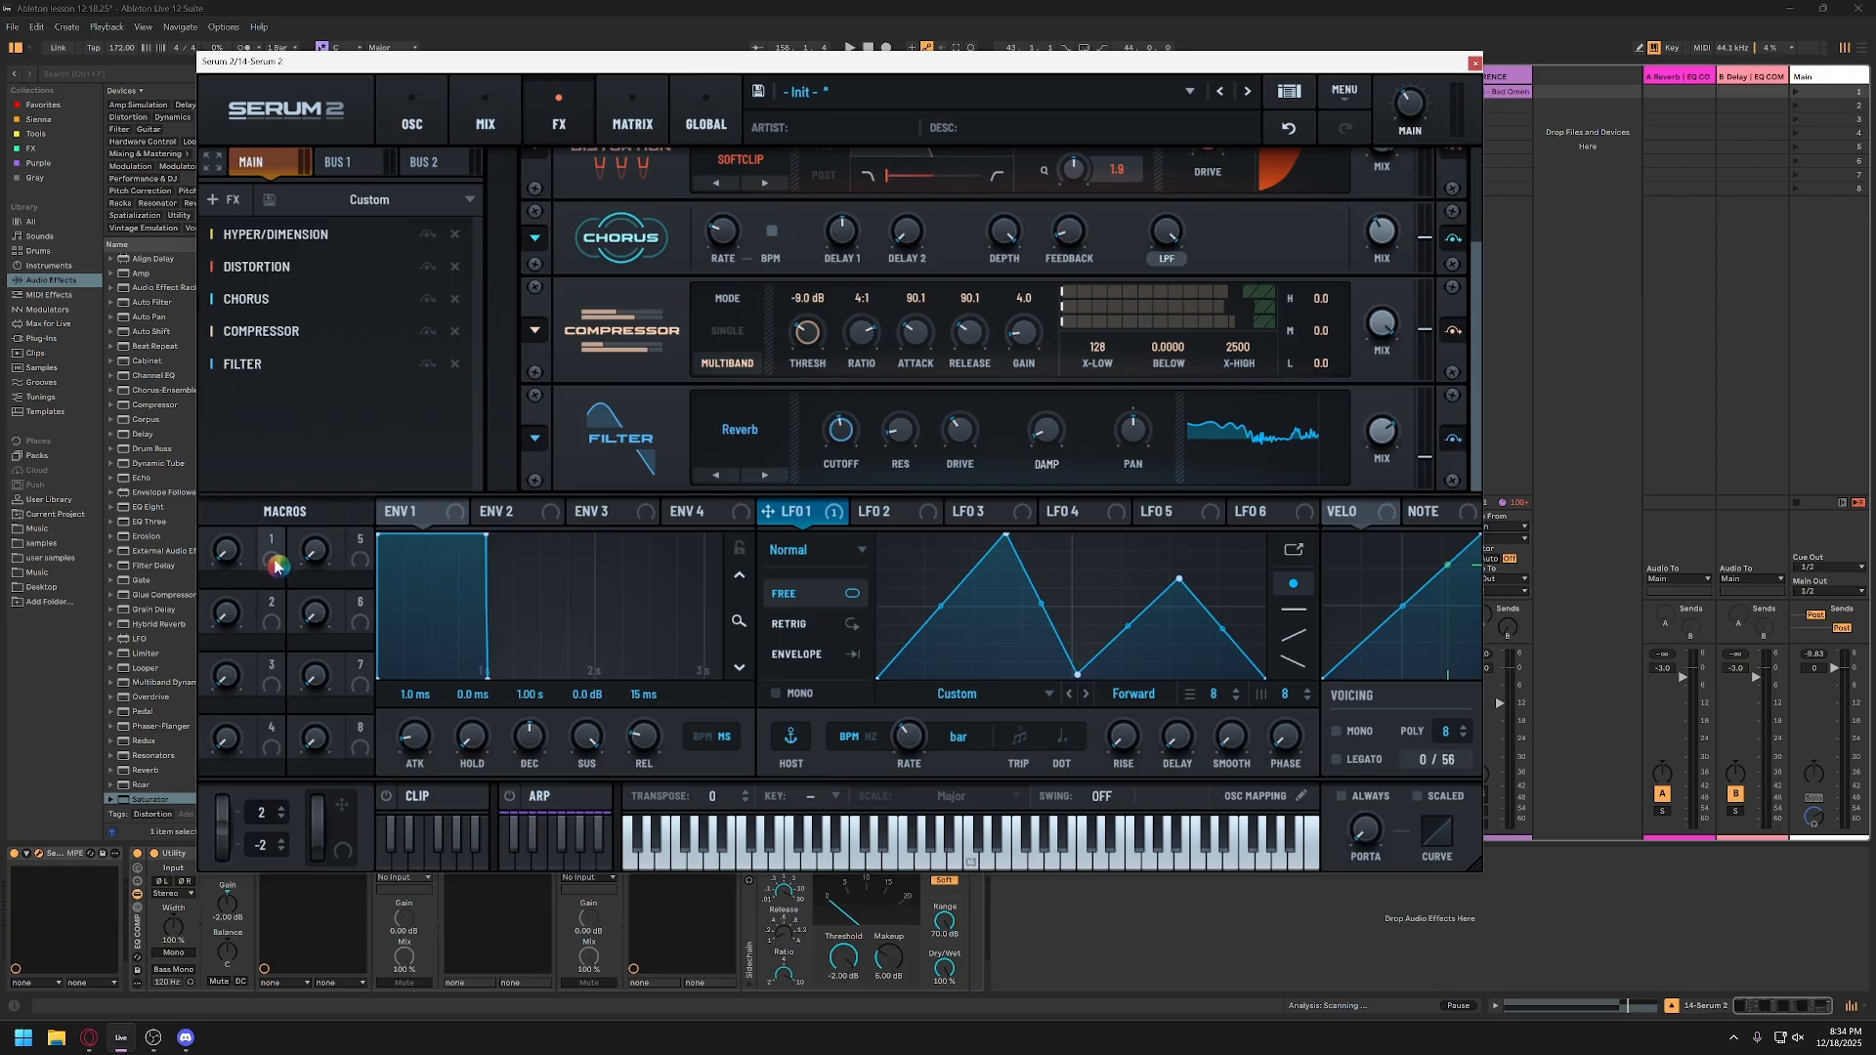
left_click_drag(269, 550, 845, 621)
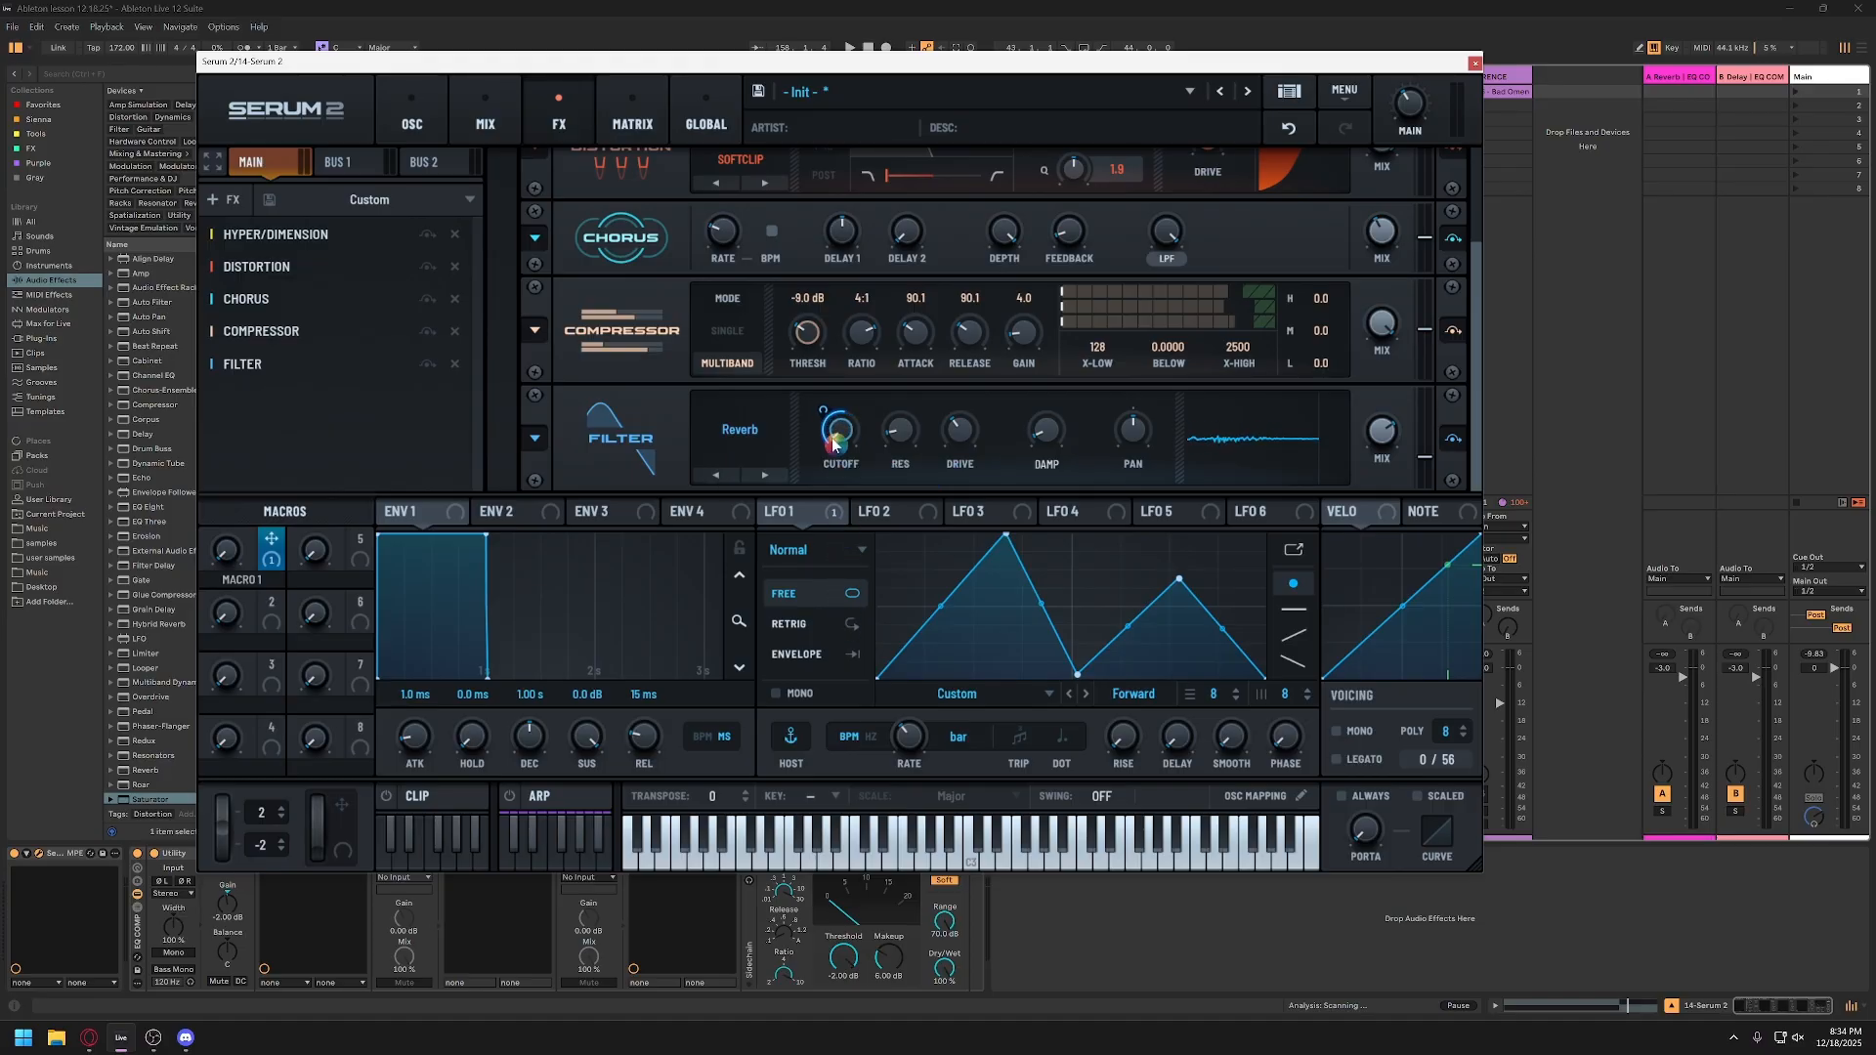
mouse_move(843, 435)
left_mouse_down()
mouse_move(848, 376)
mouse_move(847, 428)
left_mouse_up()
mouse_move(824, 411)
left_click_drag(823, 411, 816, 458)
left_click_drag(818, 370, 826, 292)
left_click_drag(228, 557, 246, 482)
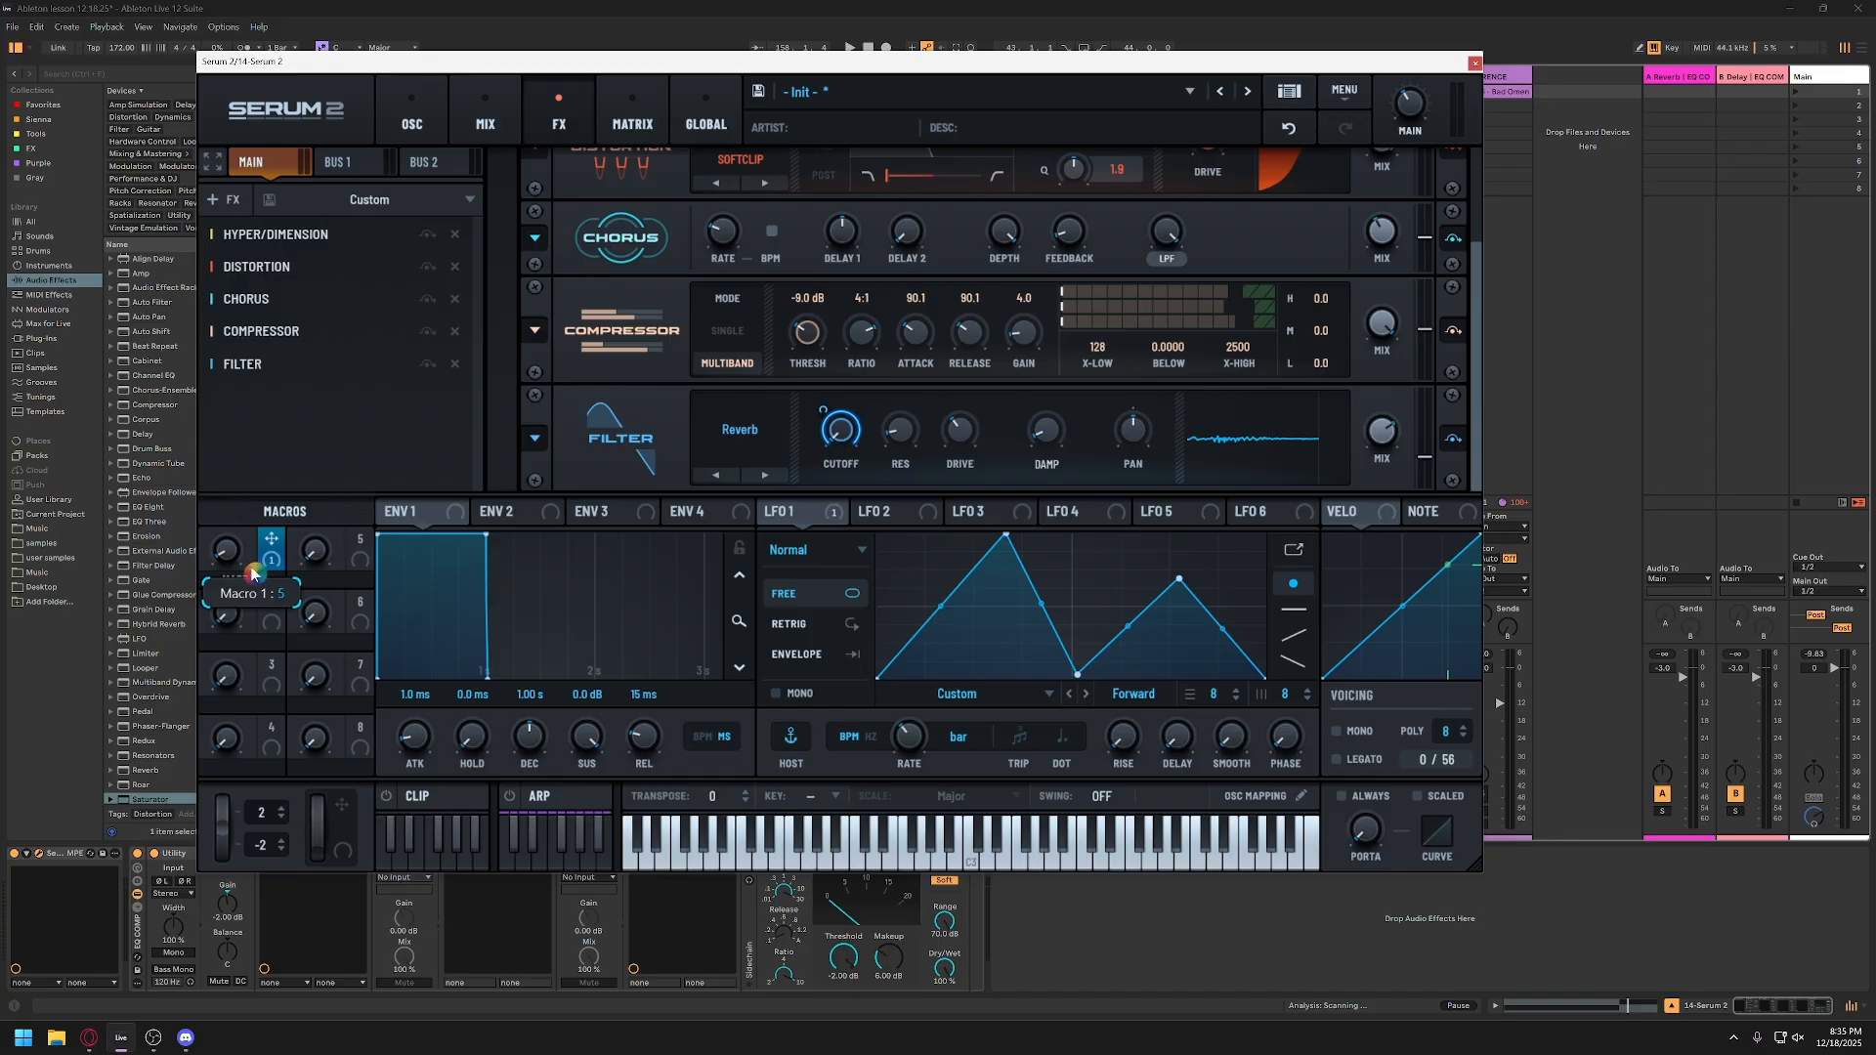
left_click_drag(252, 574, 254, 495)
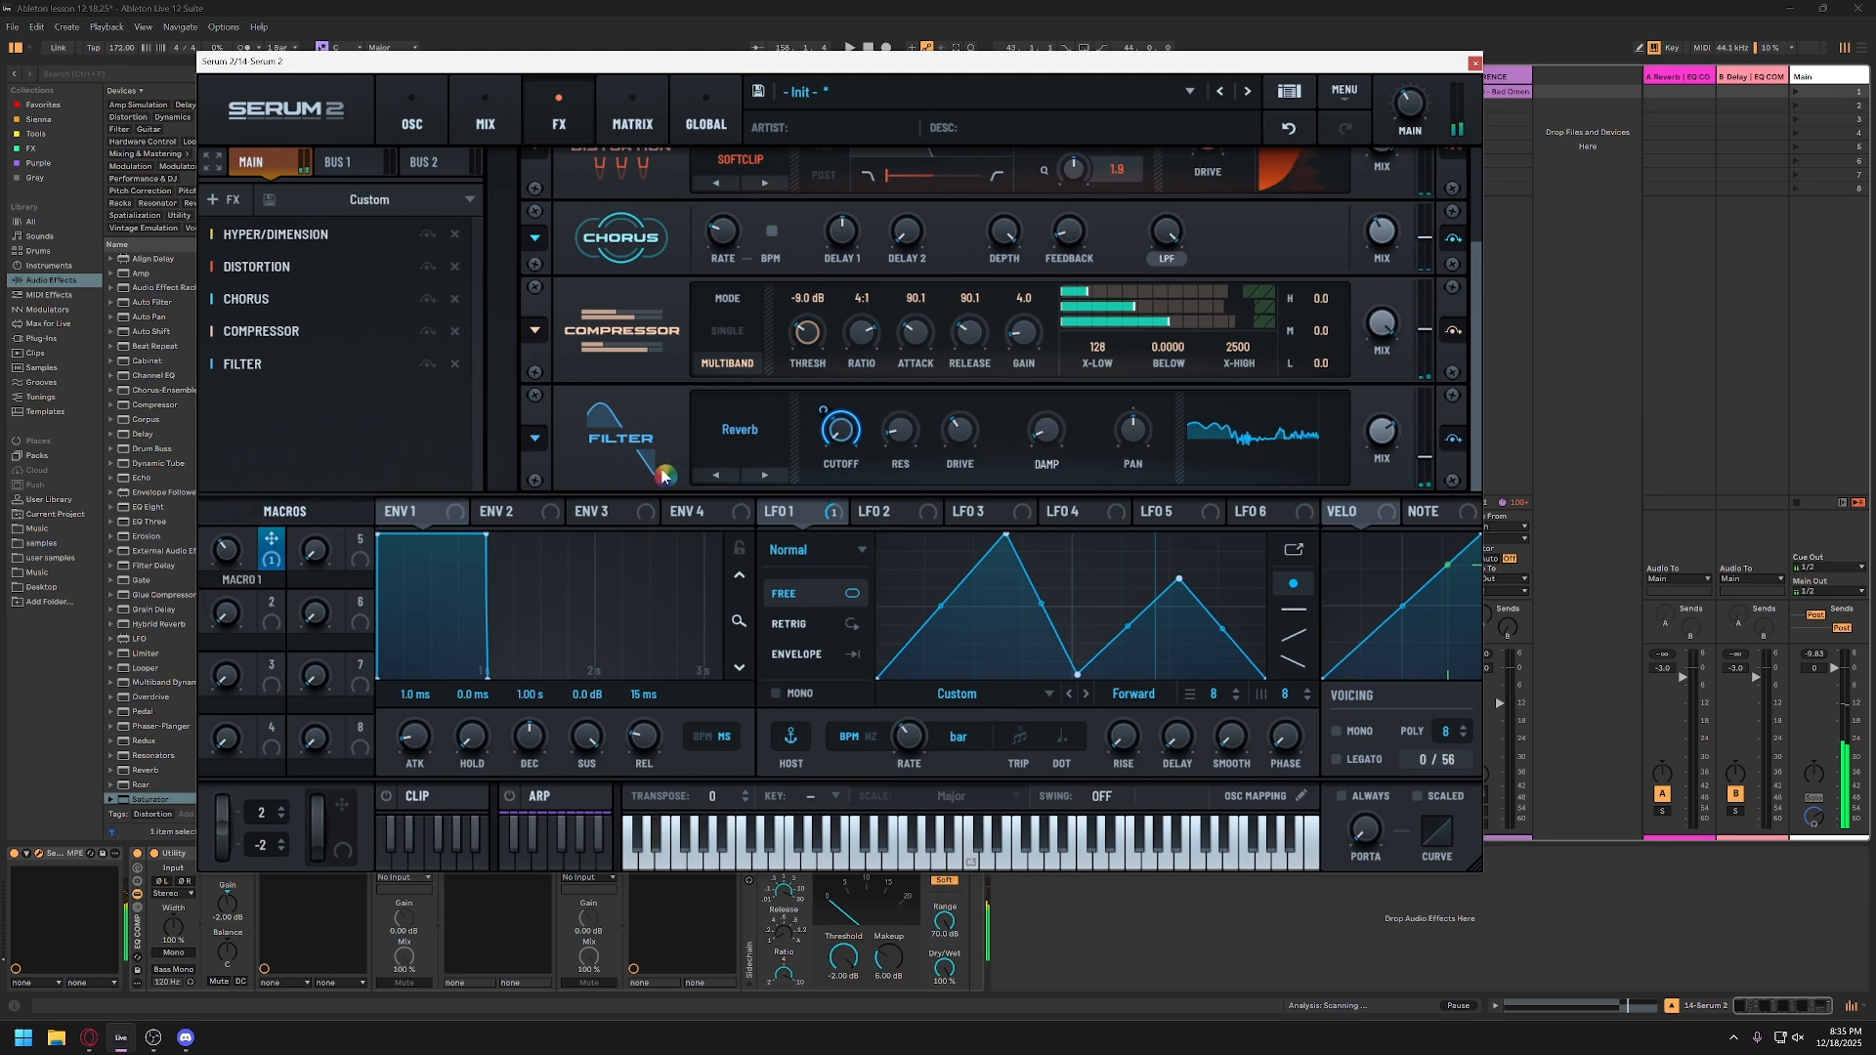
Step: Expose Macro 1 as a configured parameter on the Serum 2 device in the track's device chain
left_click_drag(917, 67, 1154, 33)
left_click(62, 859)
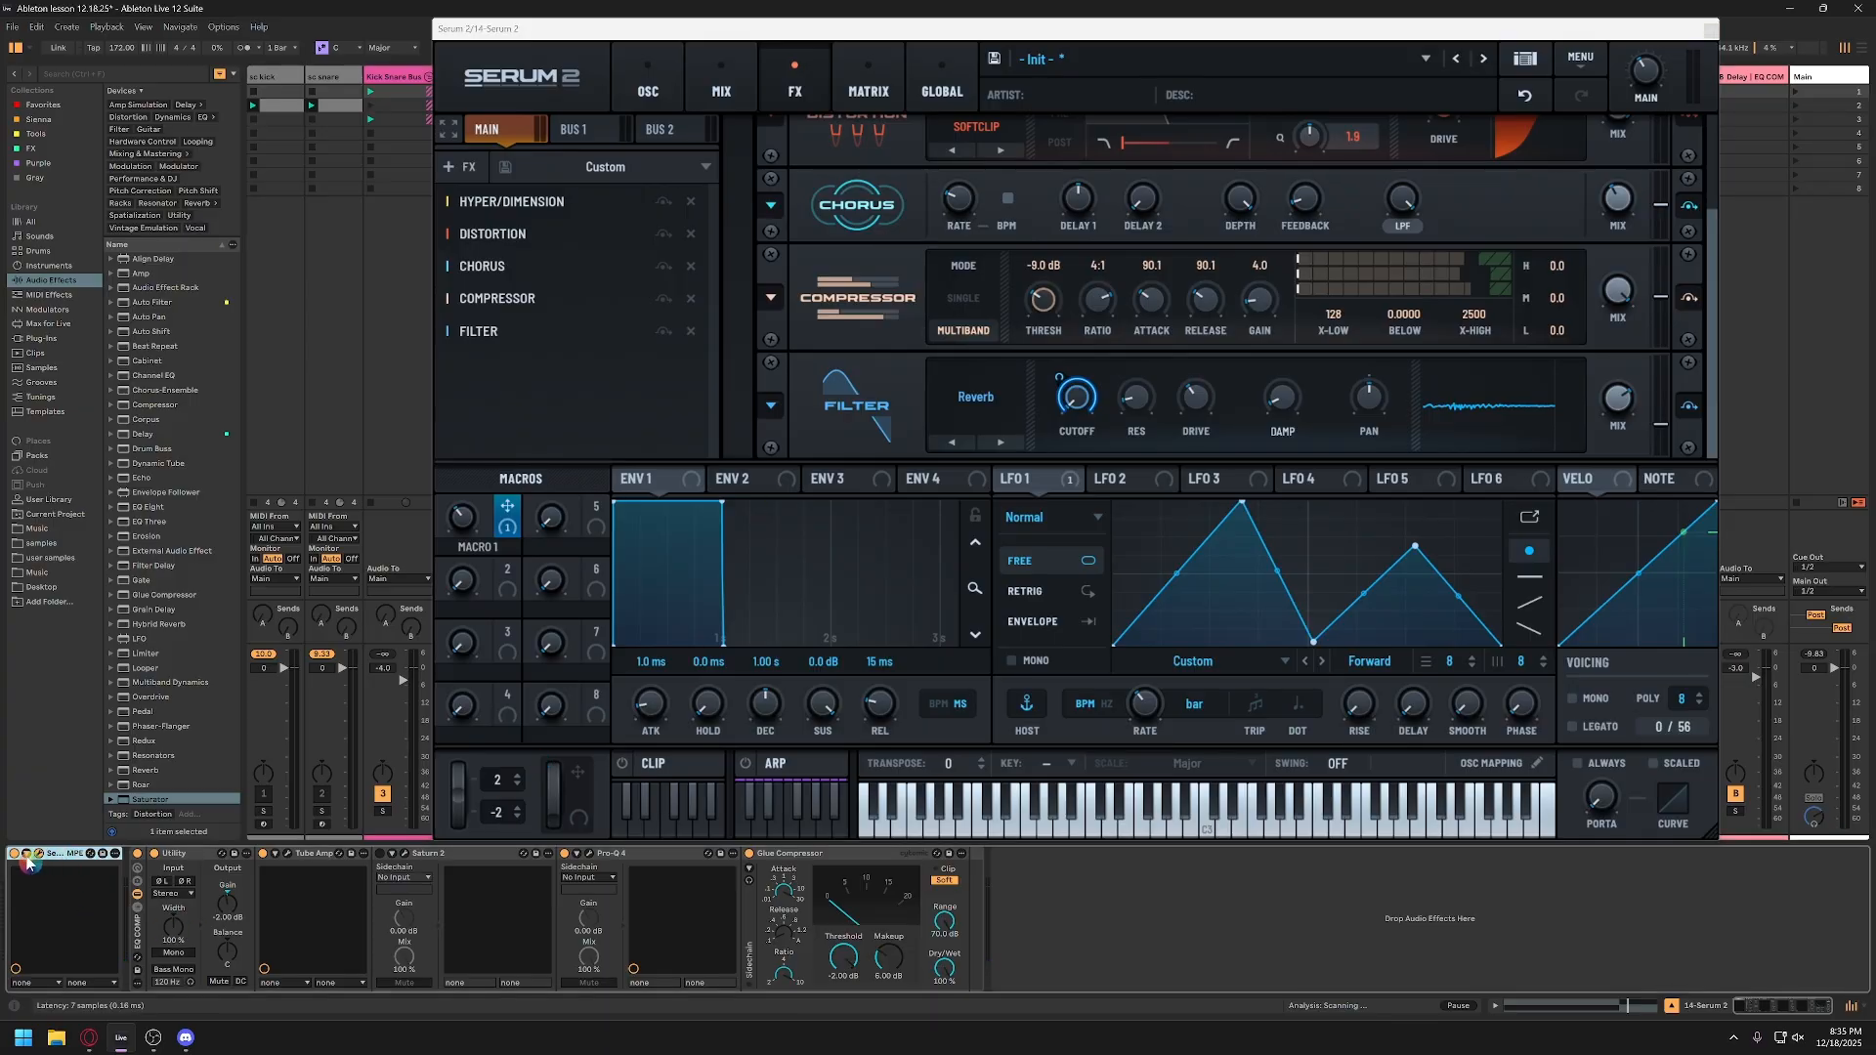
left_click(28, 859)
left_click(133, 854)
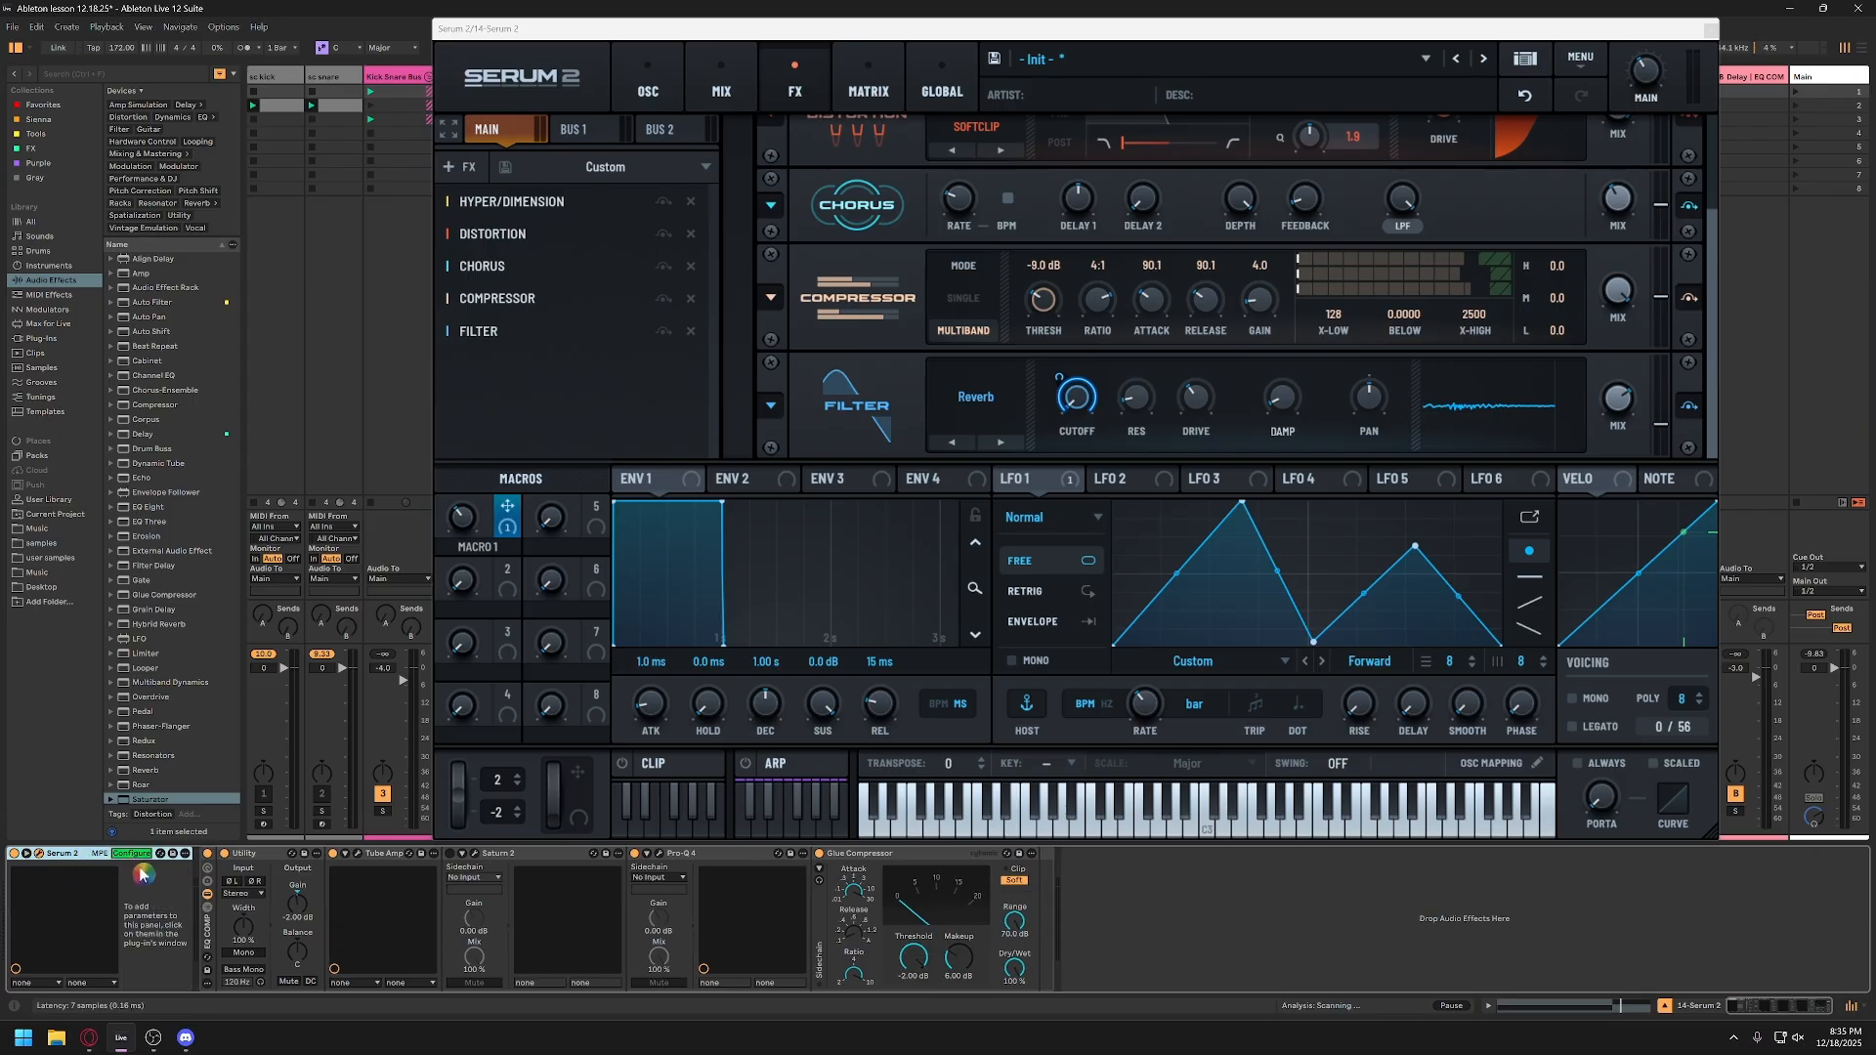
left_click(475, 518)
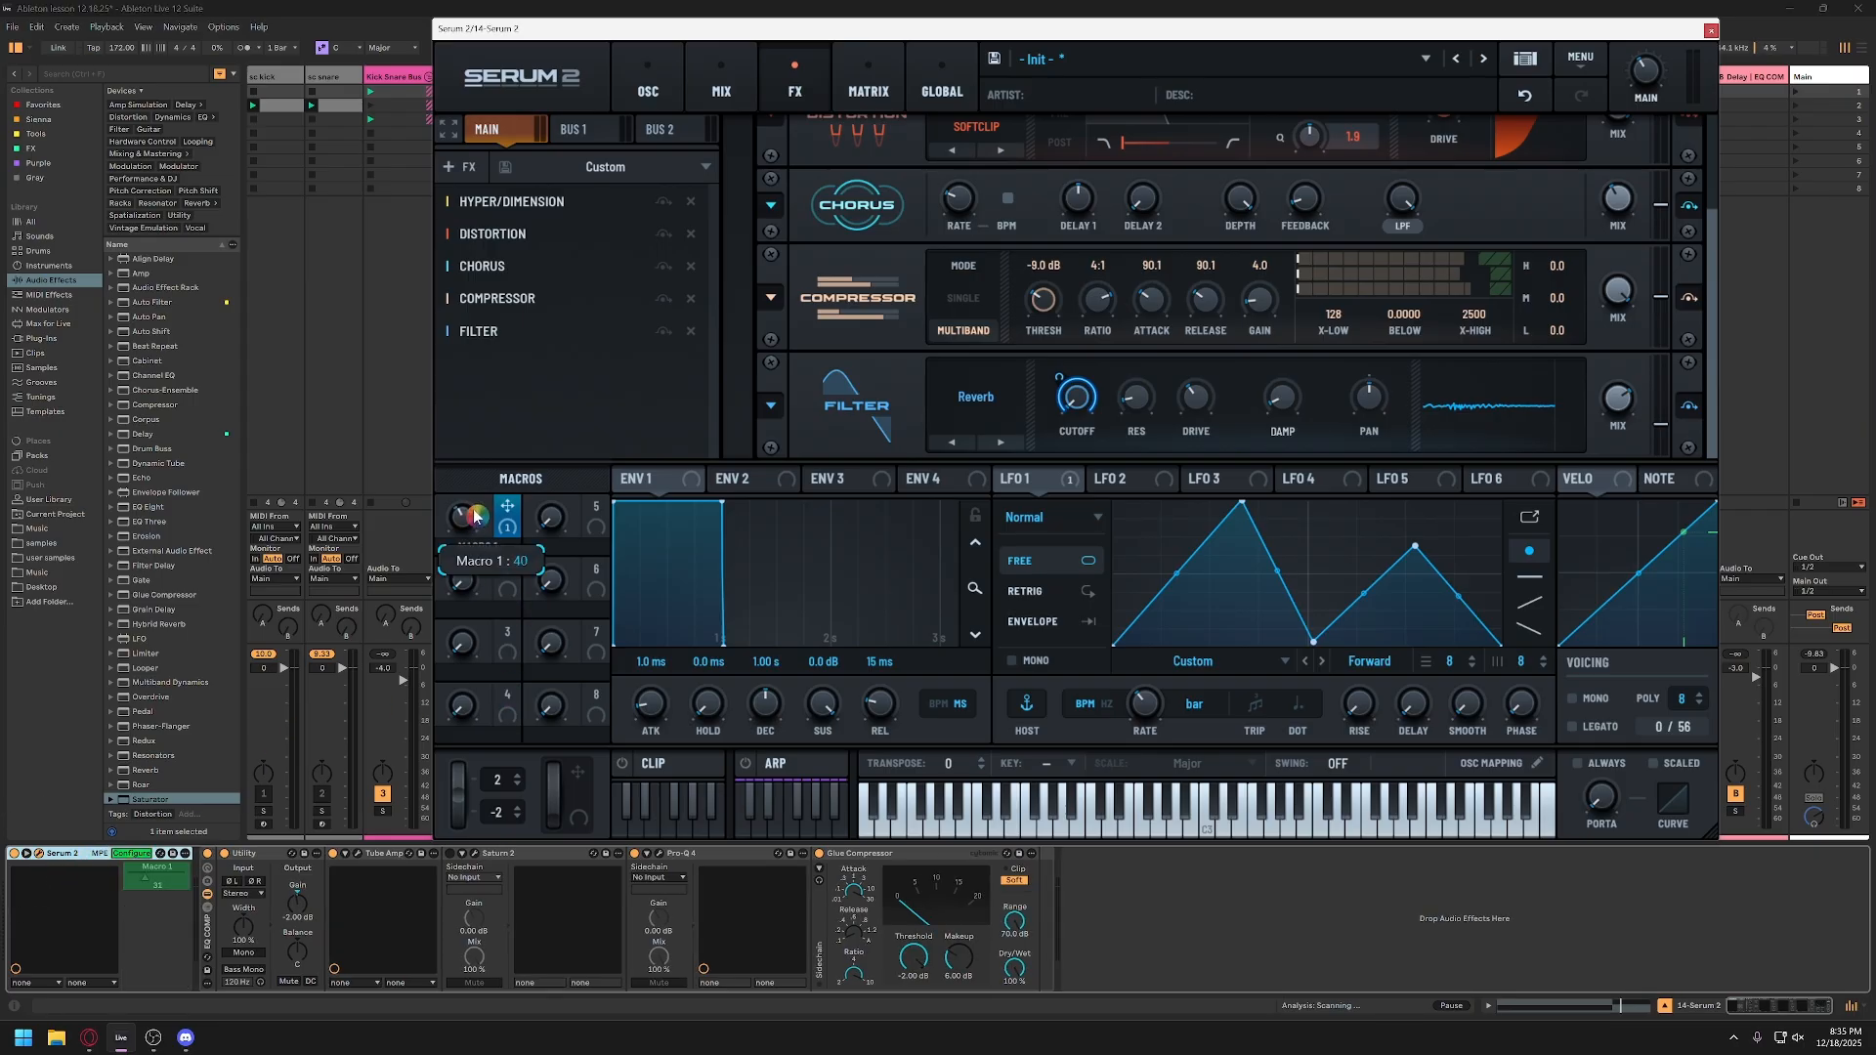
left_click(137, 854)
Step: Show the Macro 1 automation envelope in the Serum 2 clip and close the synth window
left_click_drag(148, 879, 158, 878)
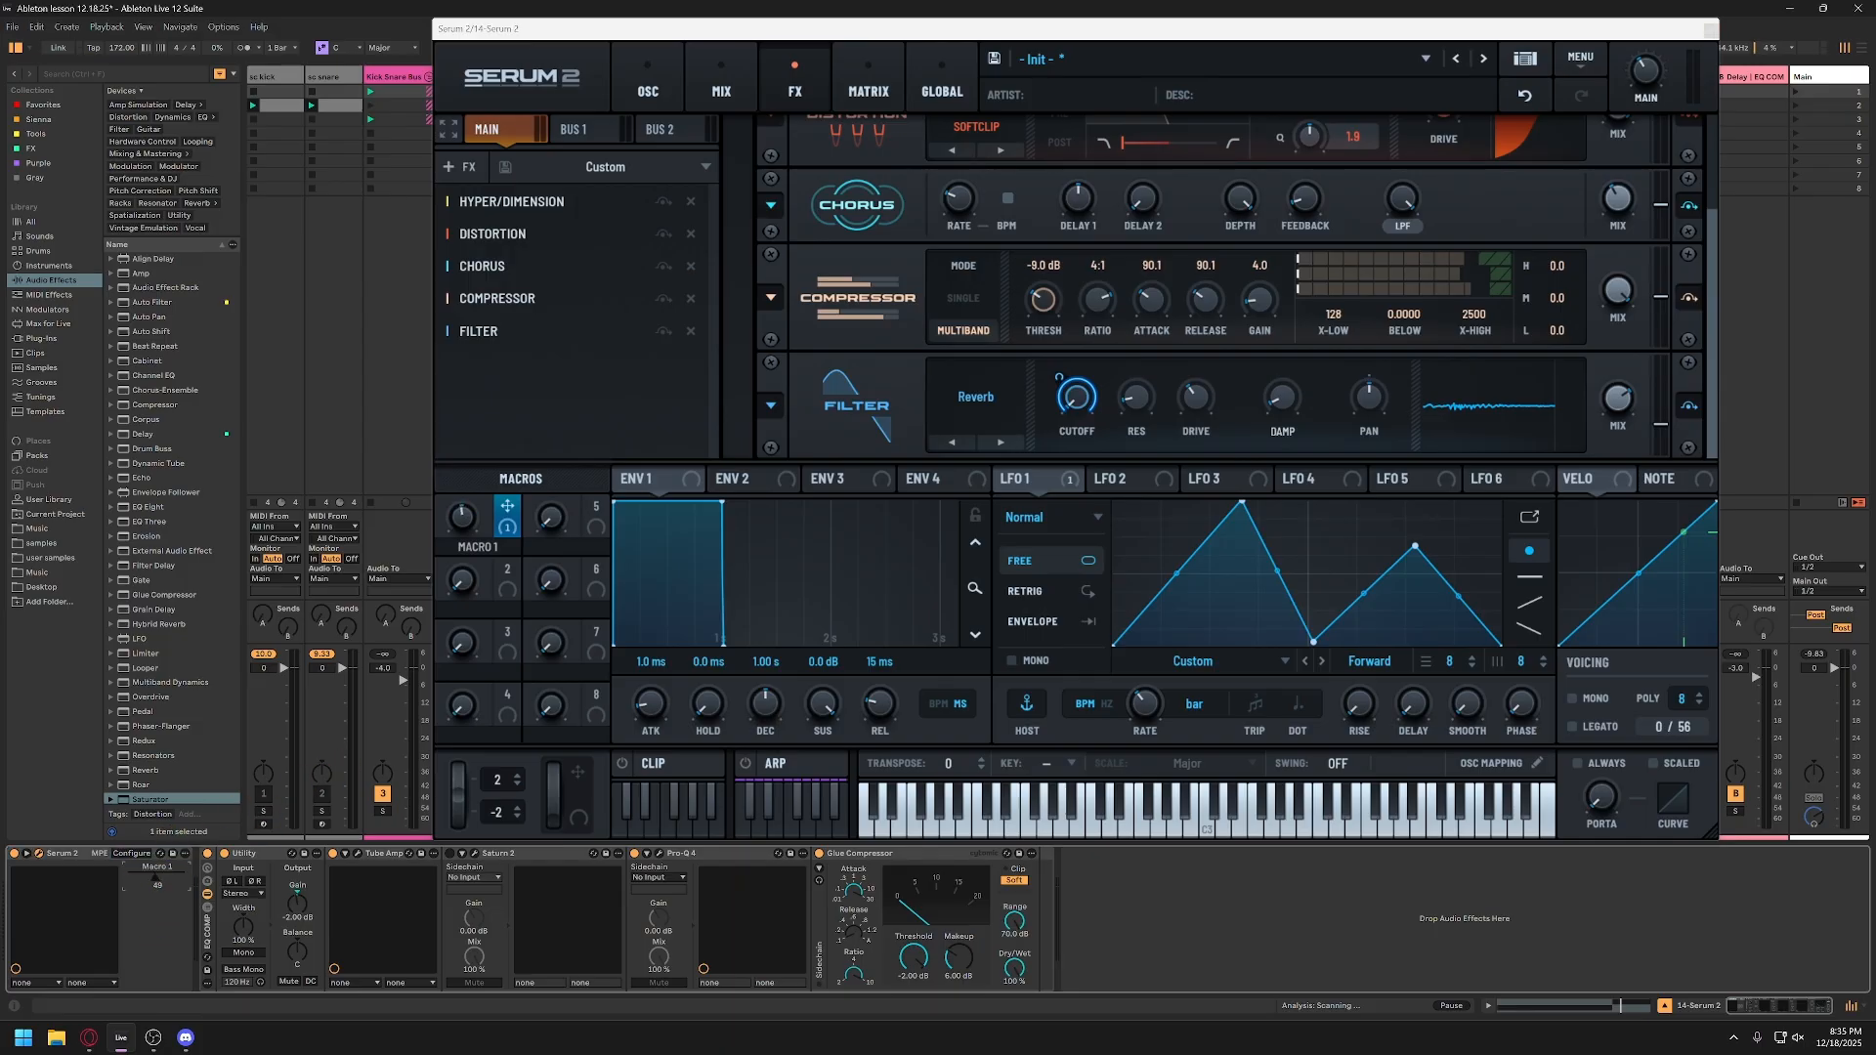
right_click(155, 883)
left_click(172, 885)
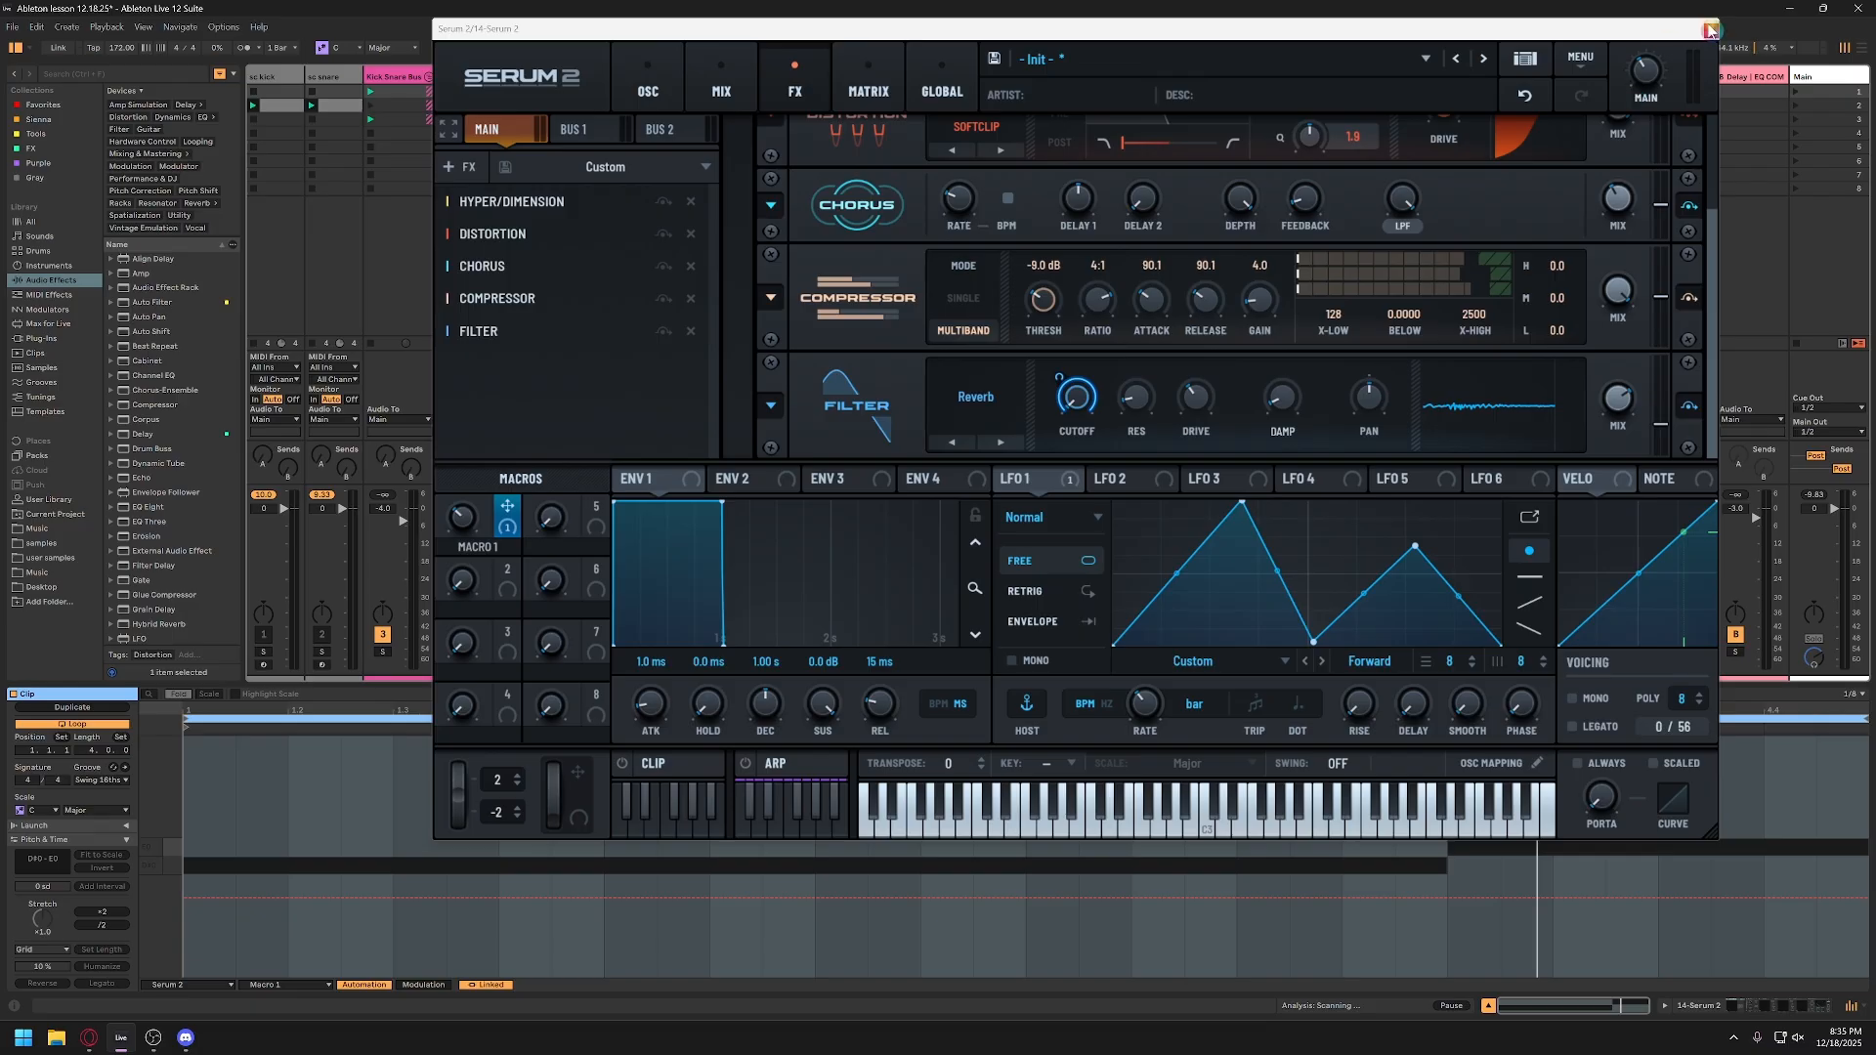
left_click(1707, 28)
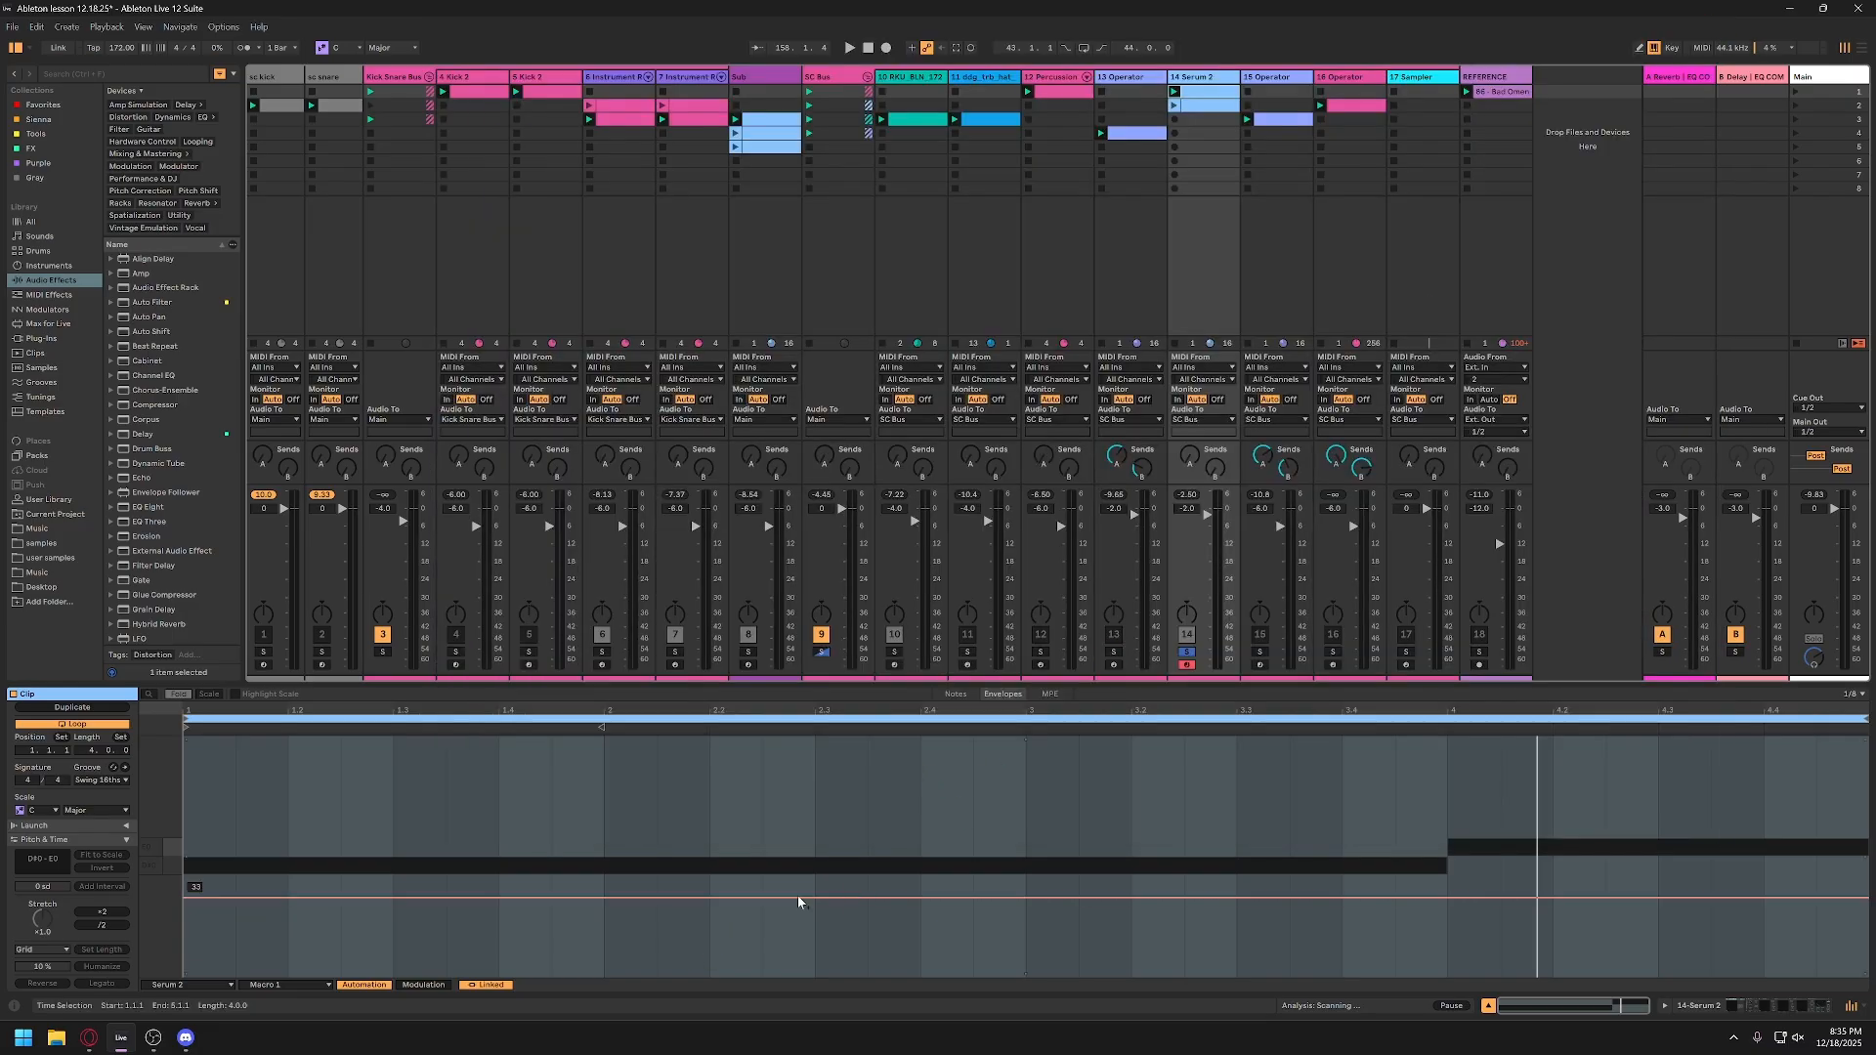
Step: Draw Macro 1 clip automation that peaks between beats 3 and 4, dips near 4.2, and rises again toward the clip's end during playback
left_click(735, 898)
left_click(1540, 897)
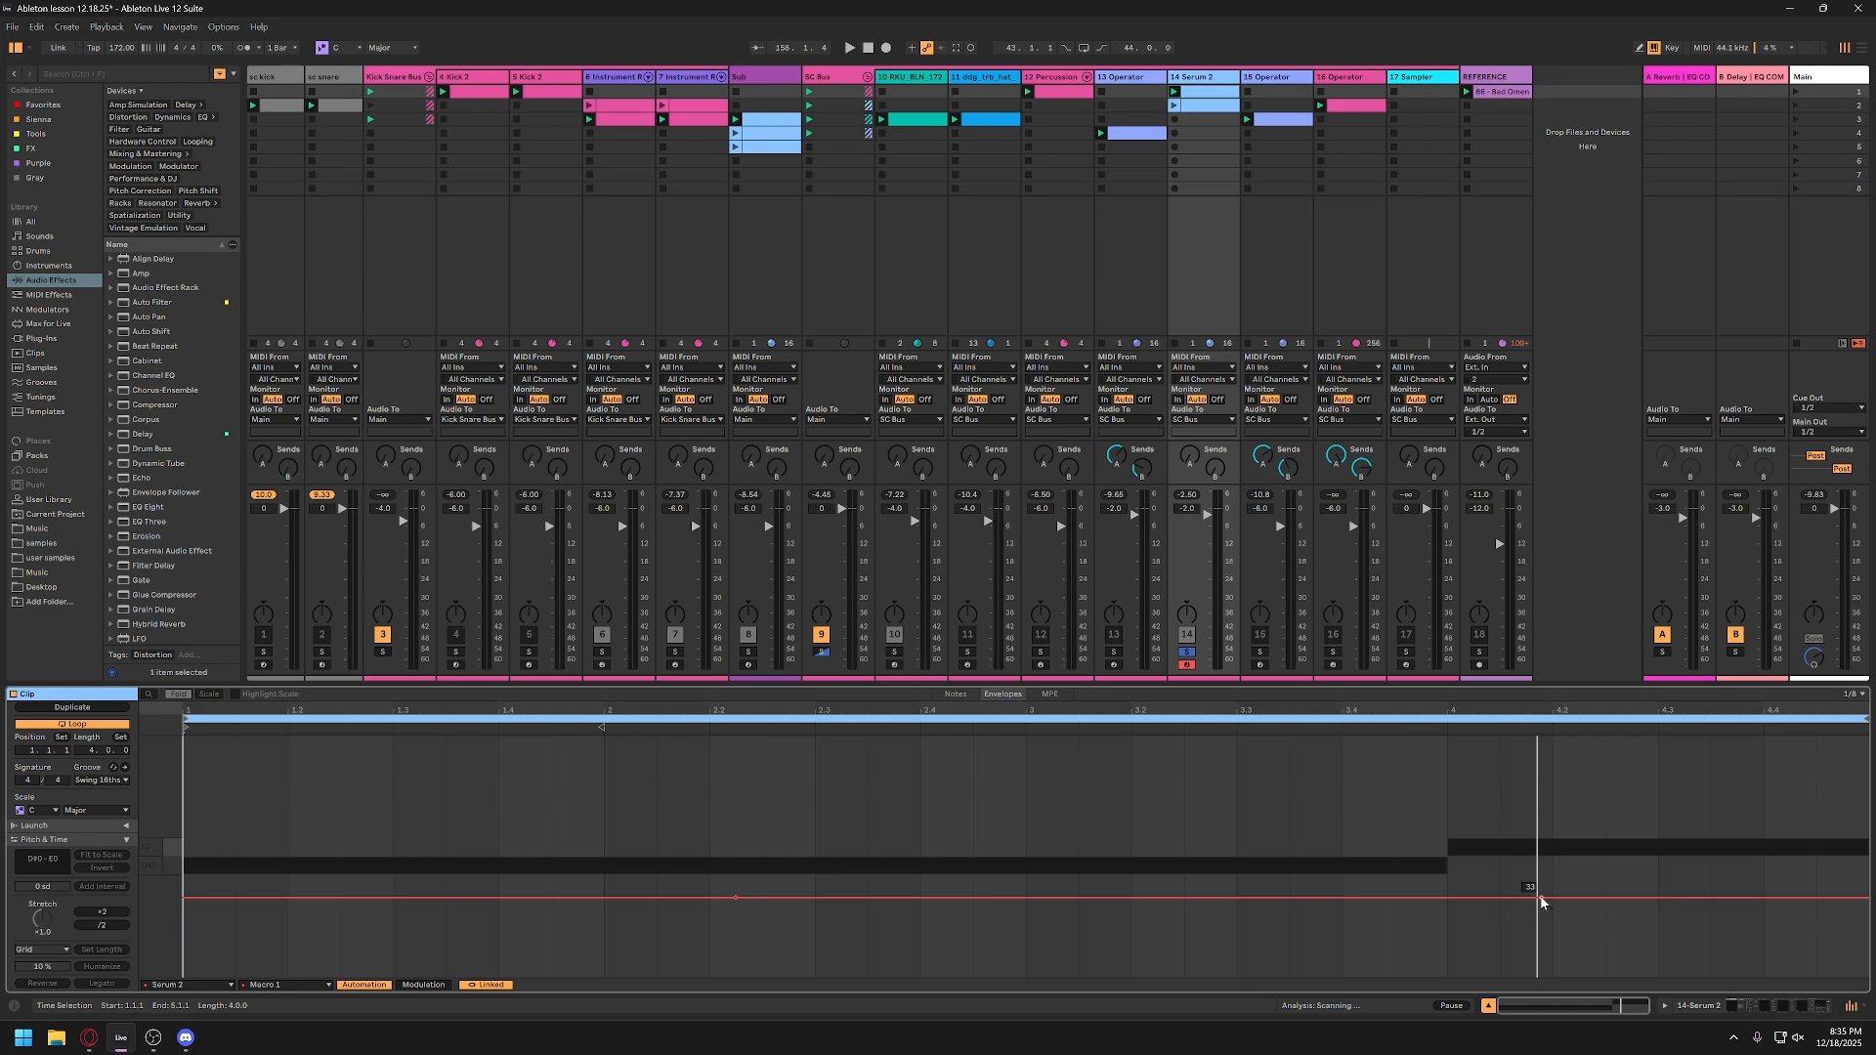
left_click_drag(1319, 897, 1290, 843)
key("space")
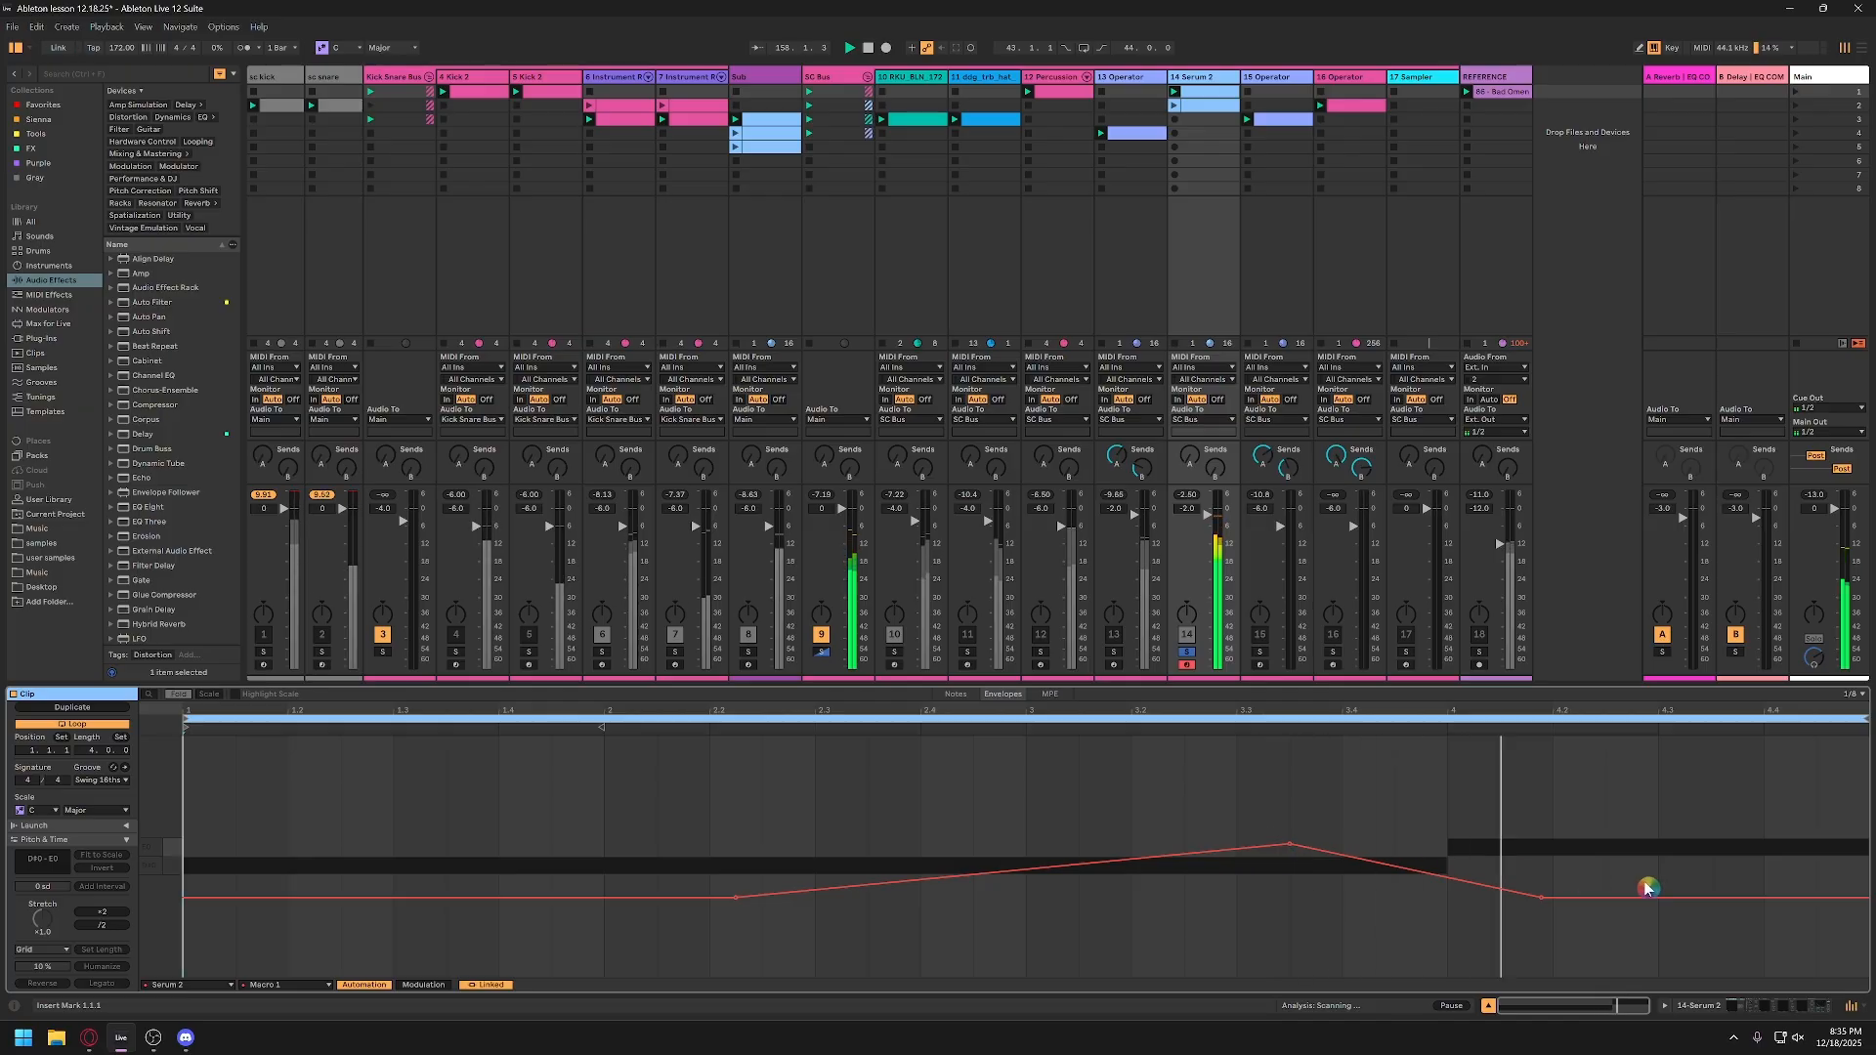
left_click_drag(1816, 896, 1816, 803)
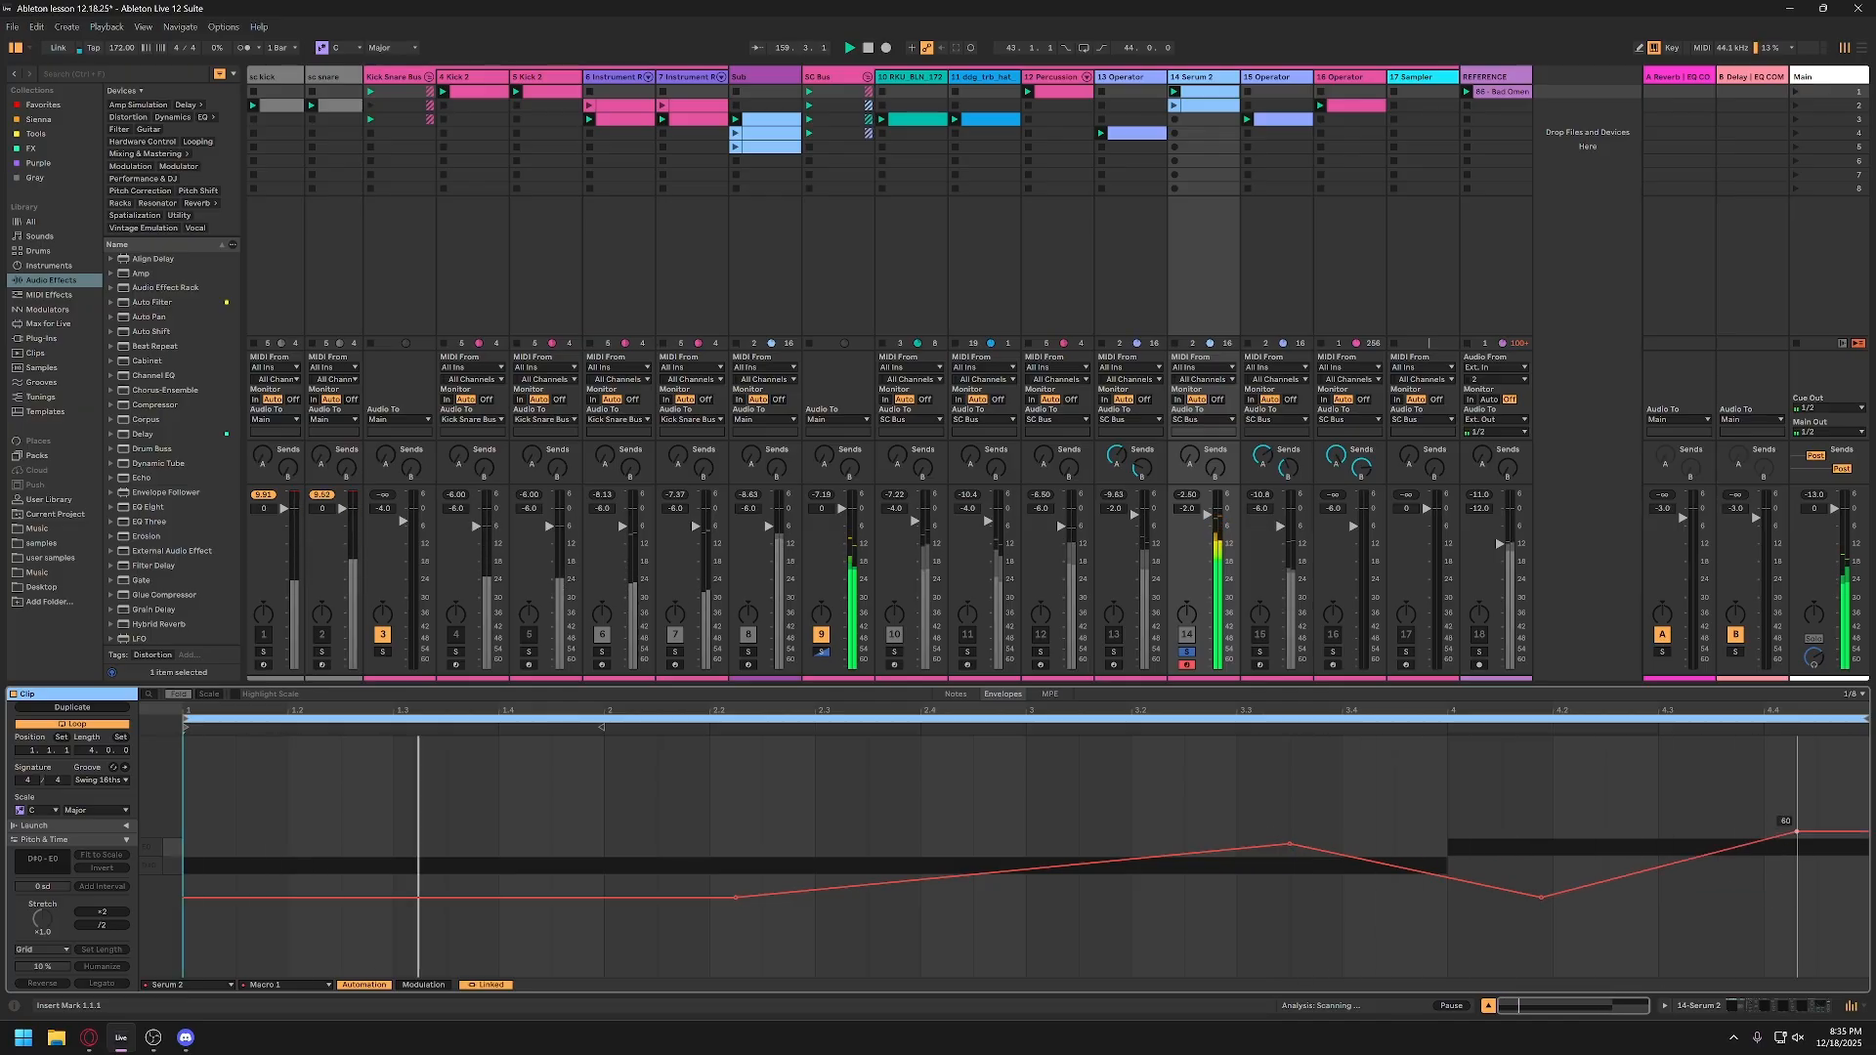
Step: Lower the Macro 1 automation dip near 4.2 and unsolo the Serum 2 track to hear it in the full mix
left_click_drag(1542, 897, 1556, 944)
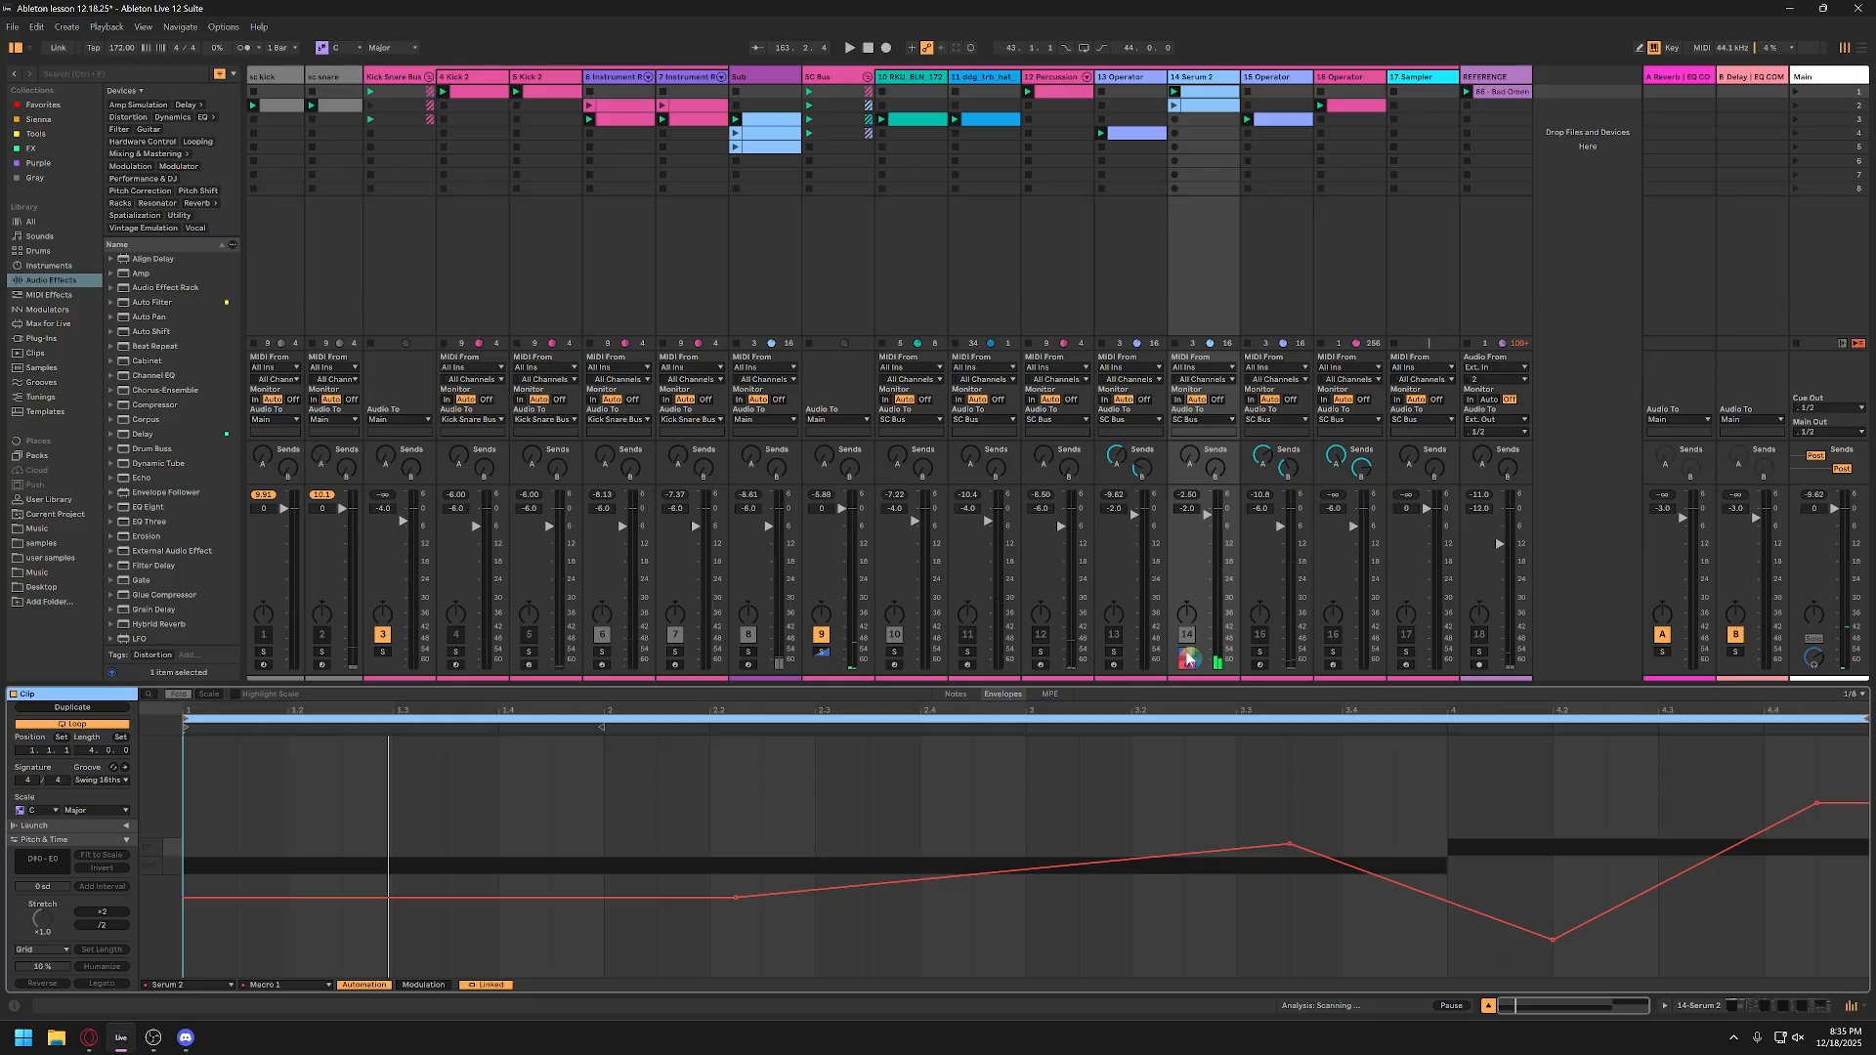
left_click(1187, 654)
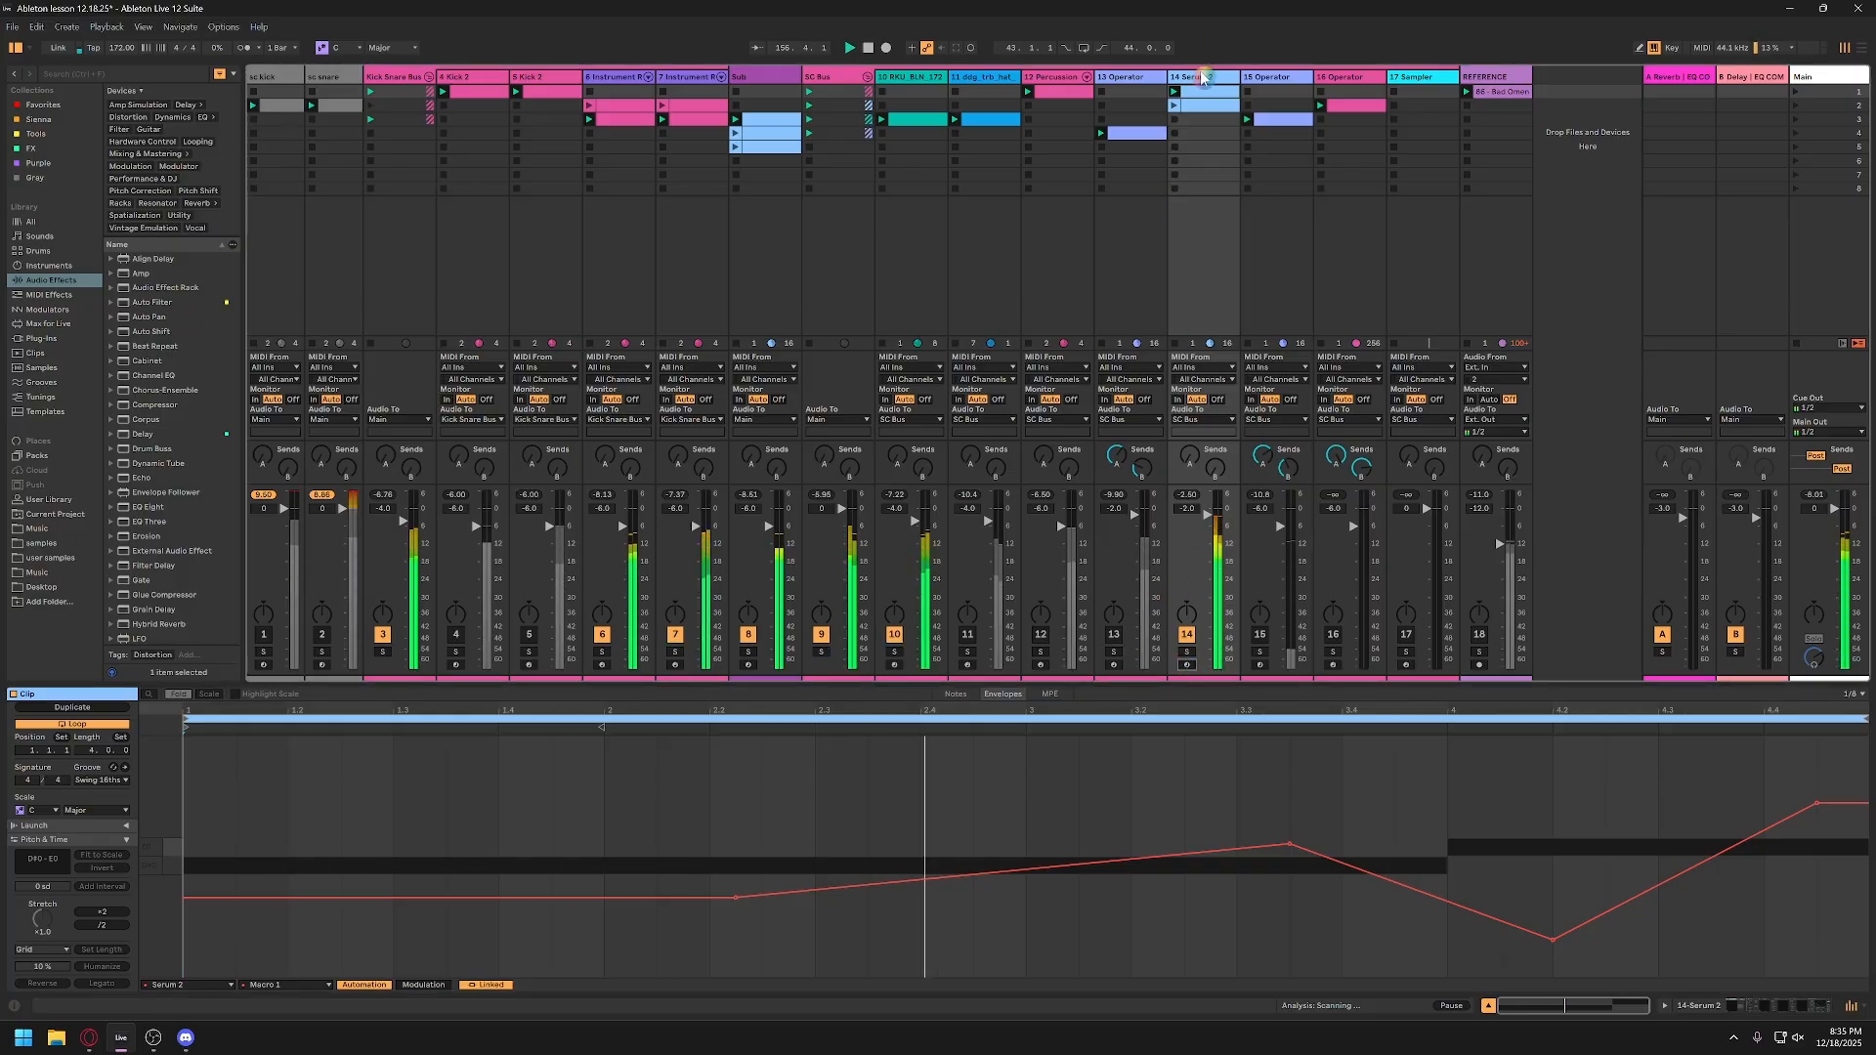
Step: Delete the Macro 1 automation from the Serum 2 device and take the Serum 2 track out of solo
key("shift+Tab")
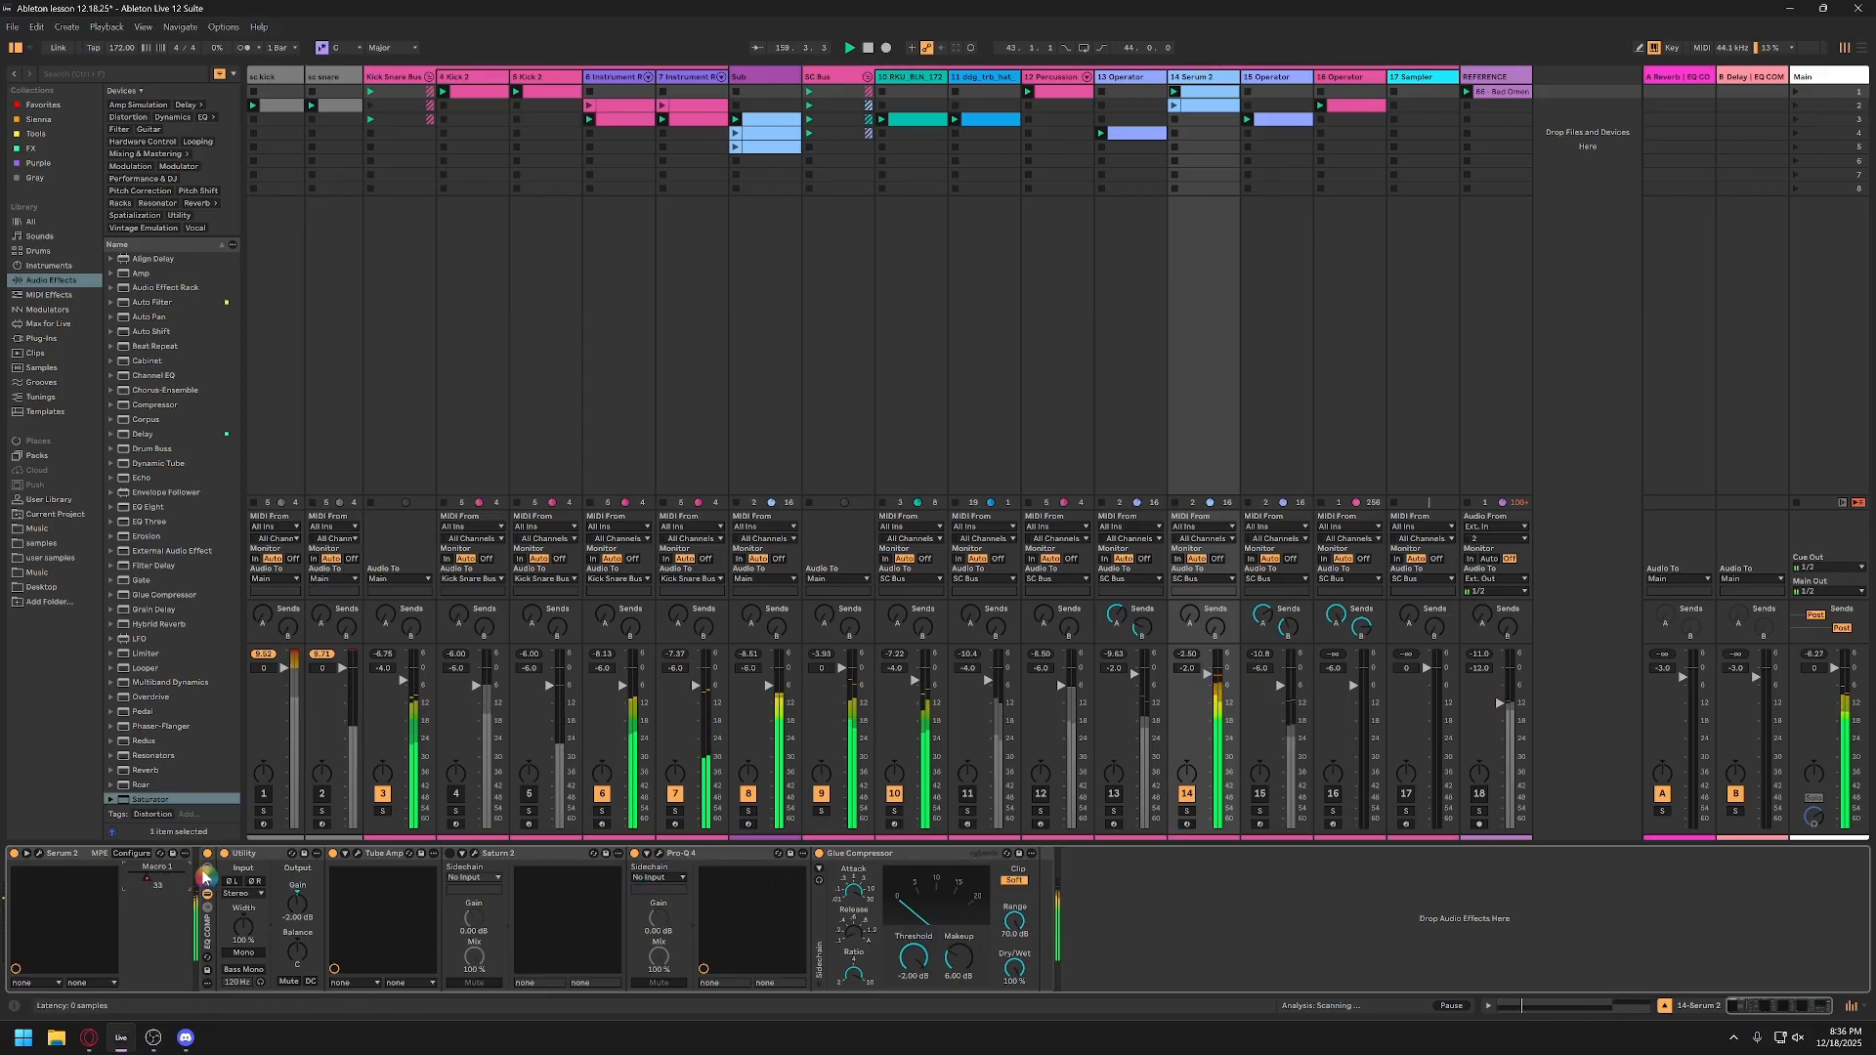
right_click(159, 878)
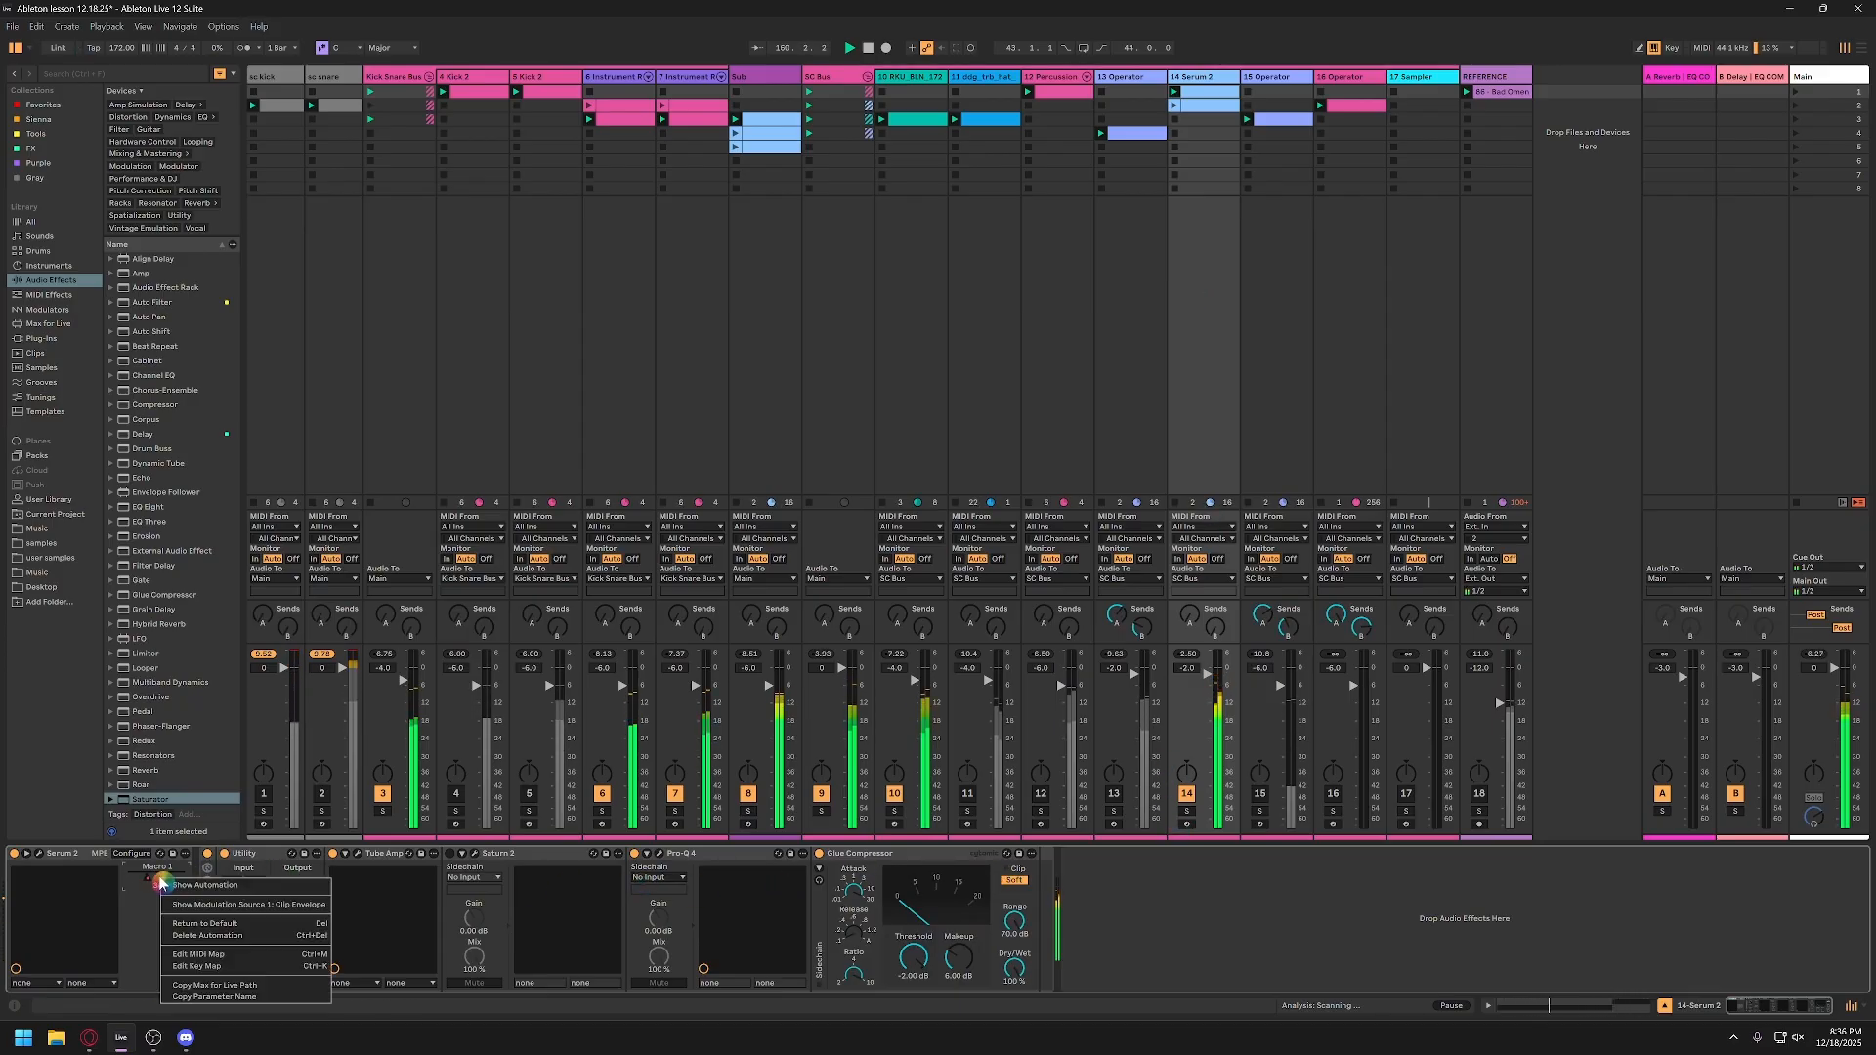
left_click(183, 923)
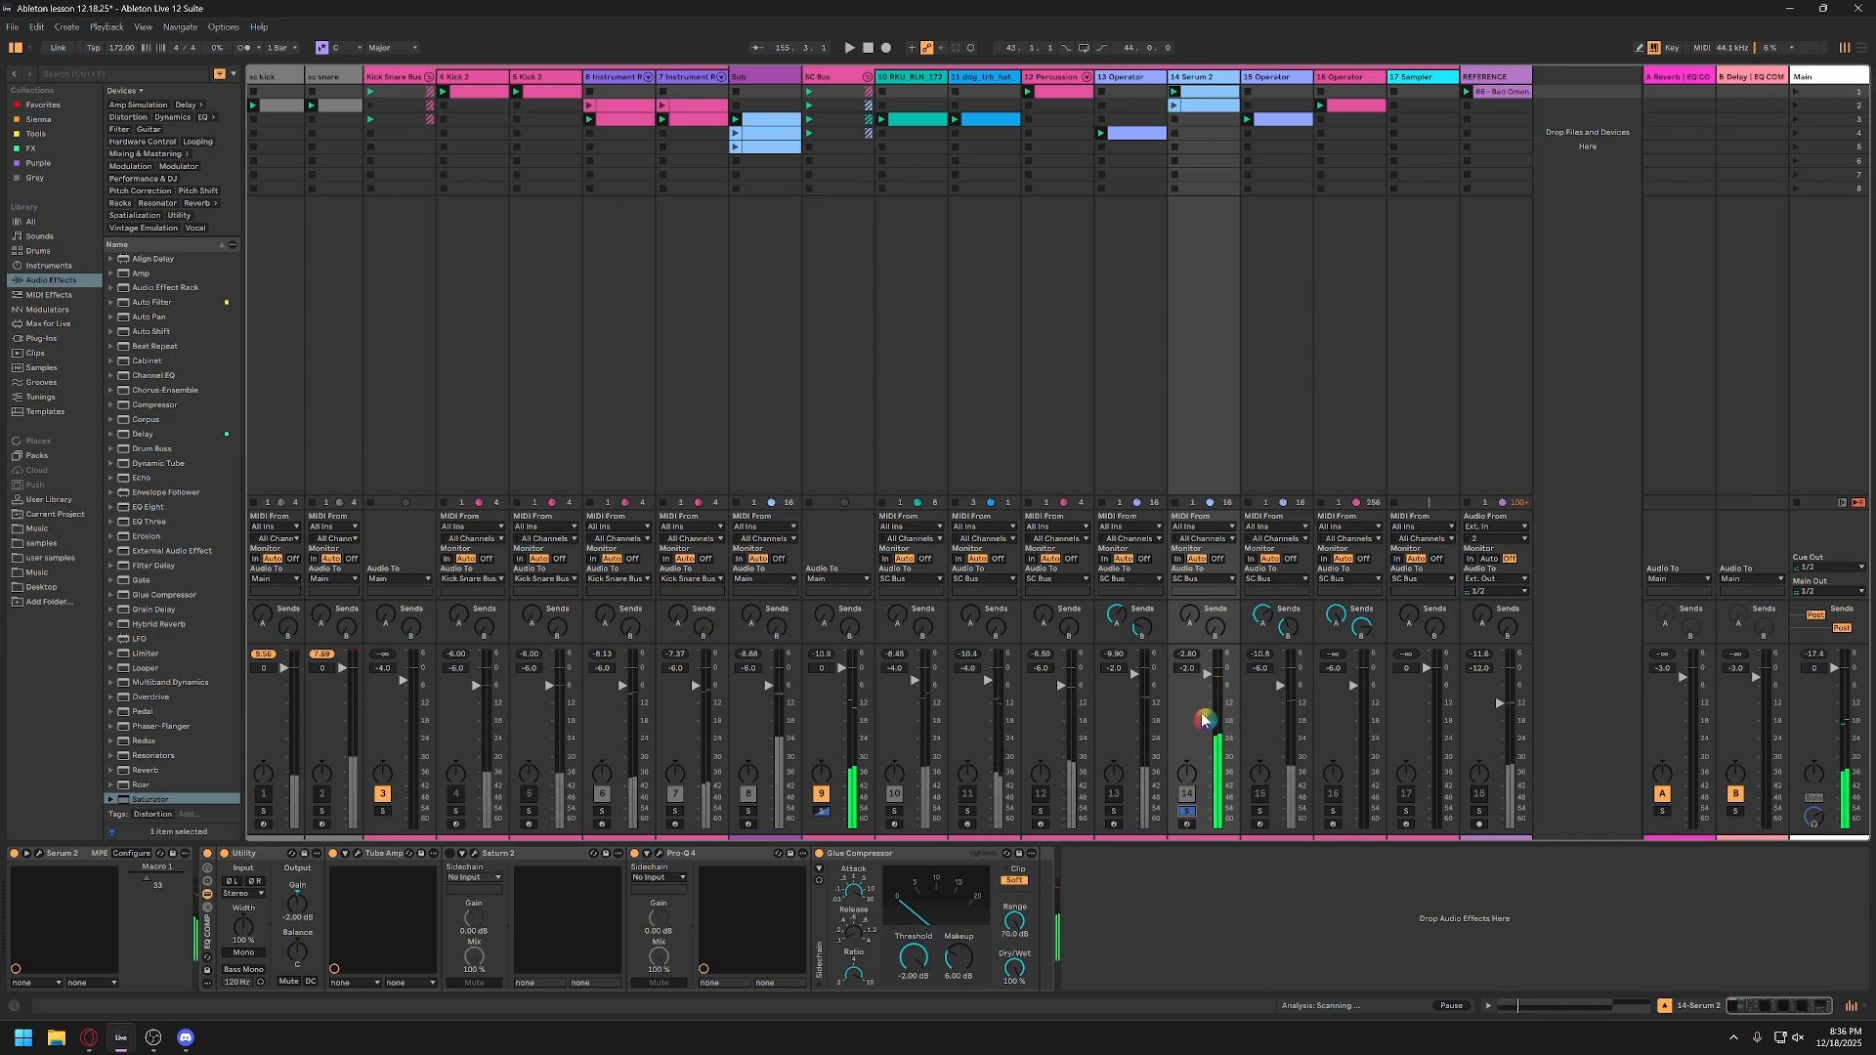
double_click(1178, 670)
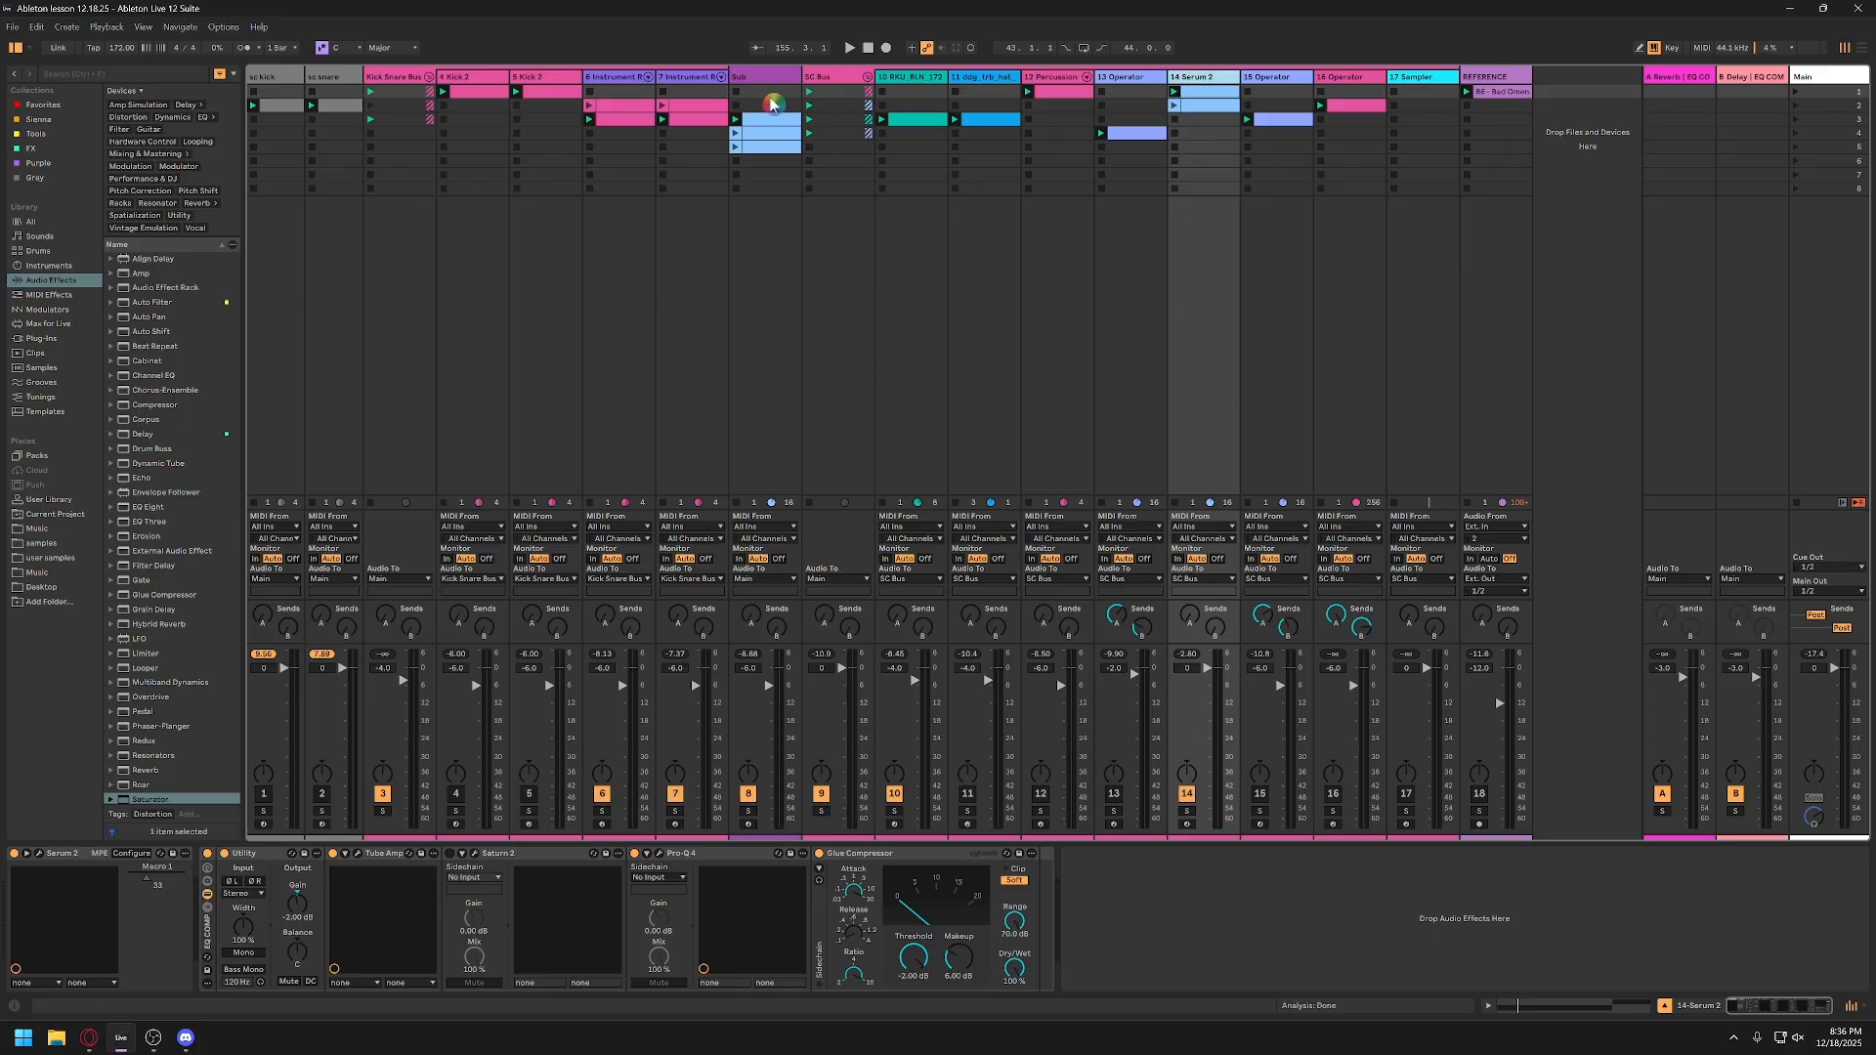
Step: Change the SC Bus group track's color to white
left_click(391, 82)
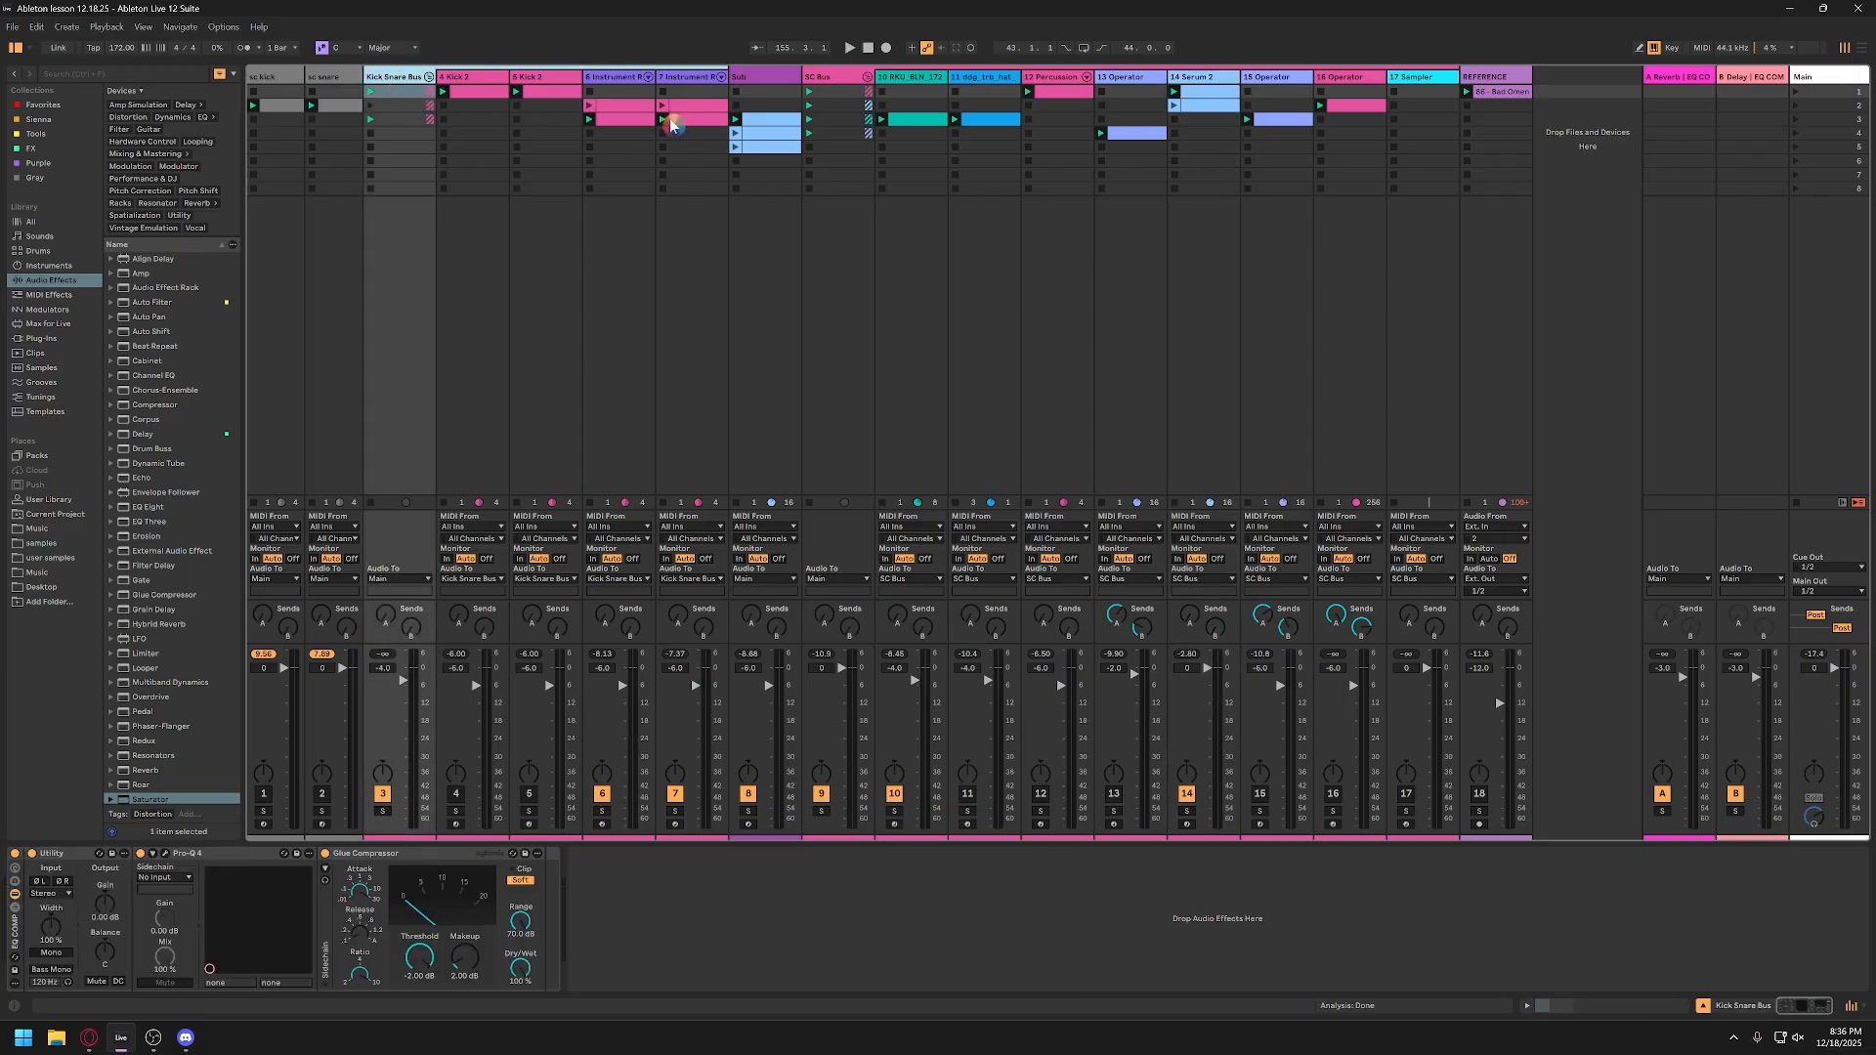
left_click(826, 78)
right_click(831, 77)
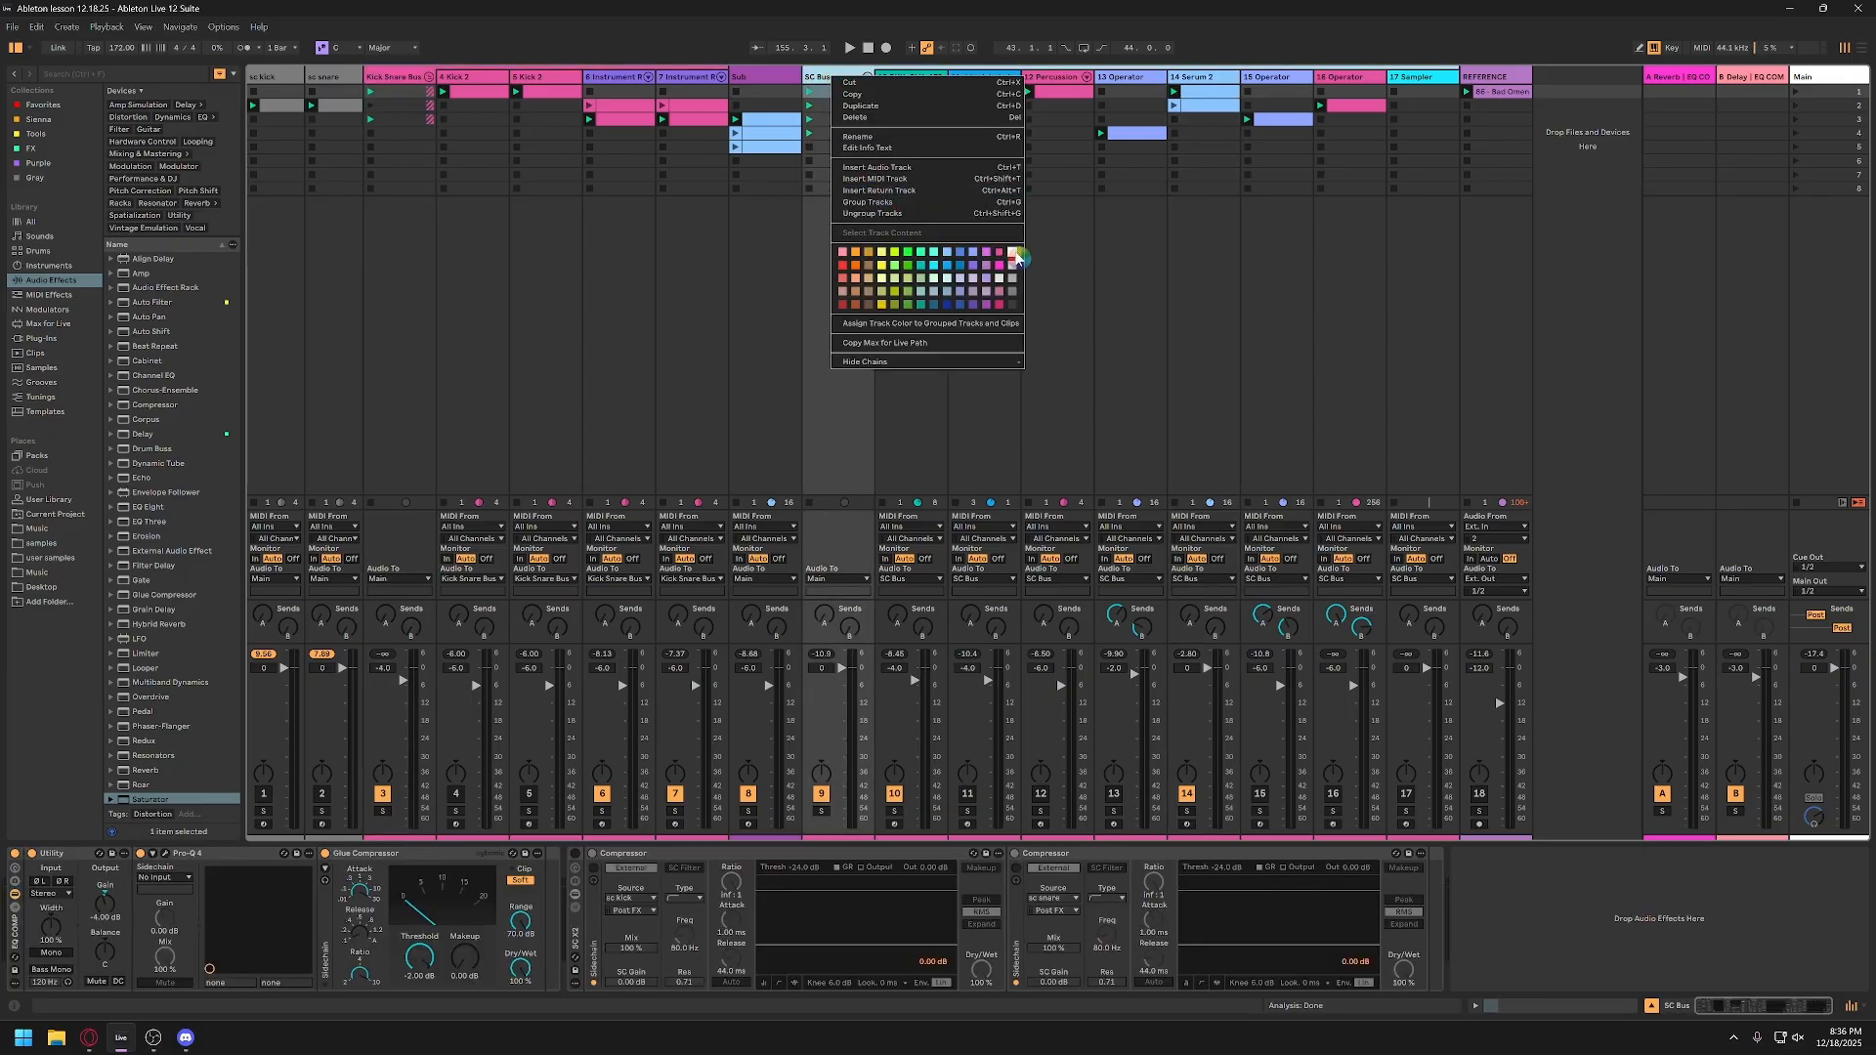
left_click(1014, 255)
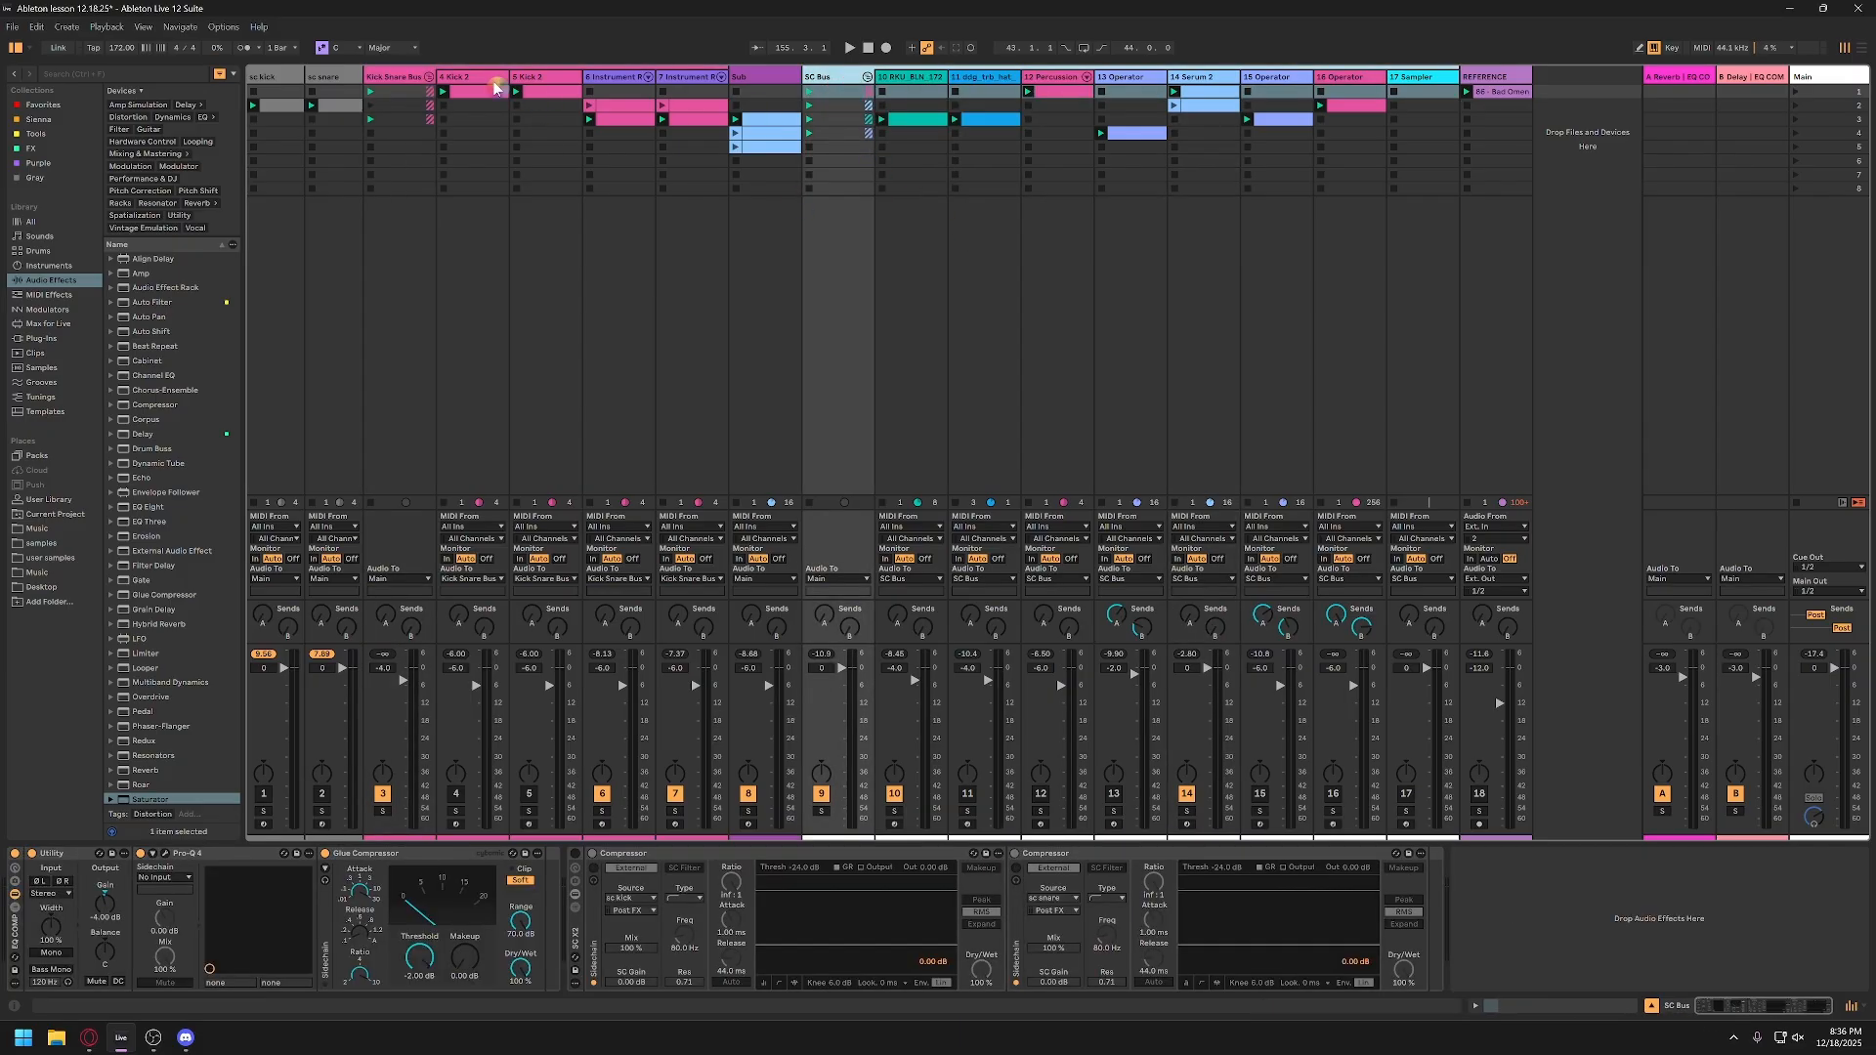
Step: Fold the Kick Snare Bus group to hide its tracks and show the Sub track's device chain
left_click(412, 78)
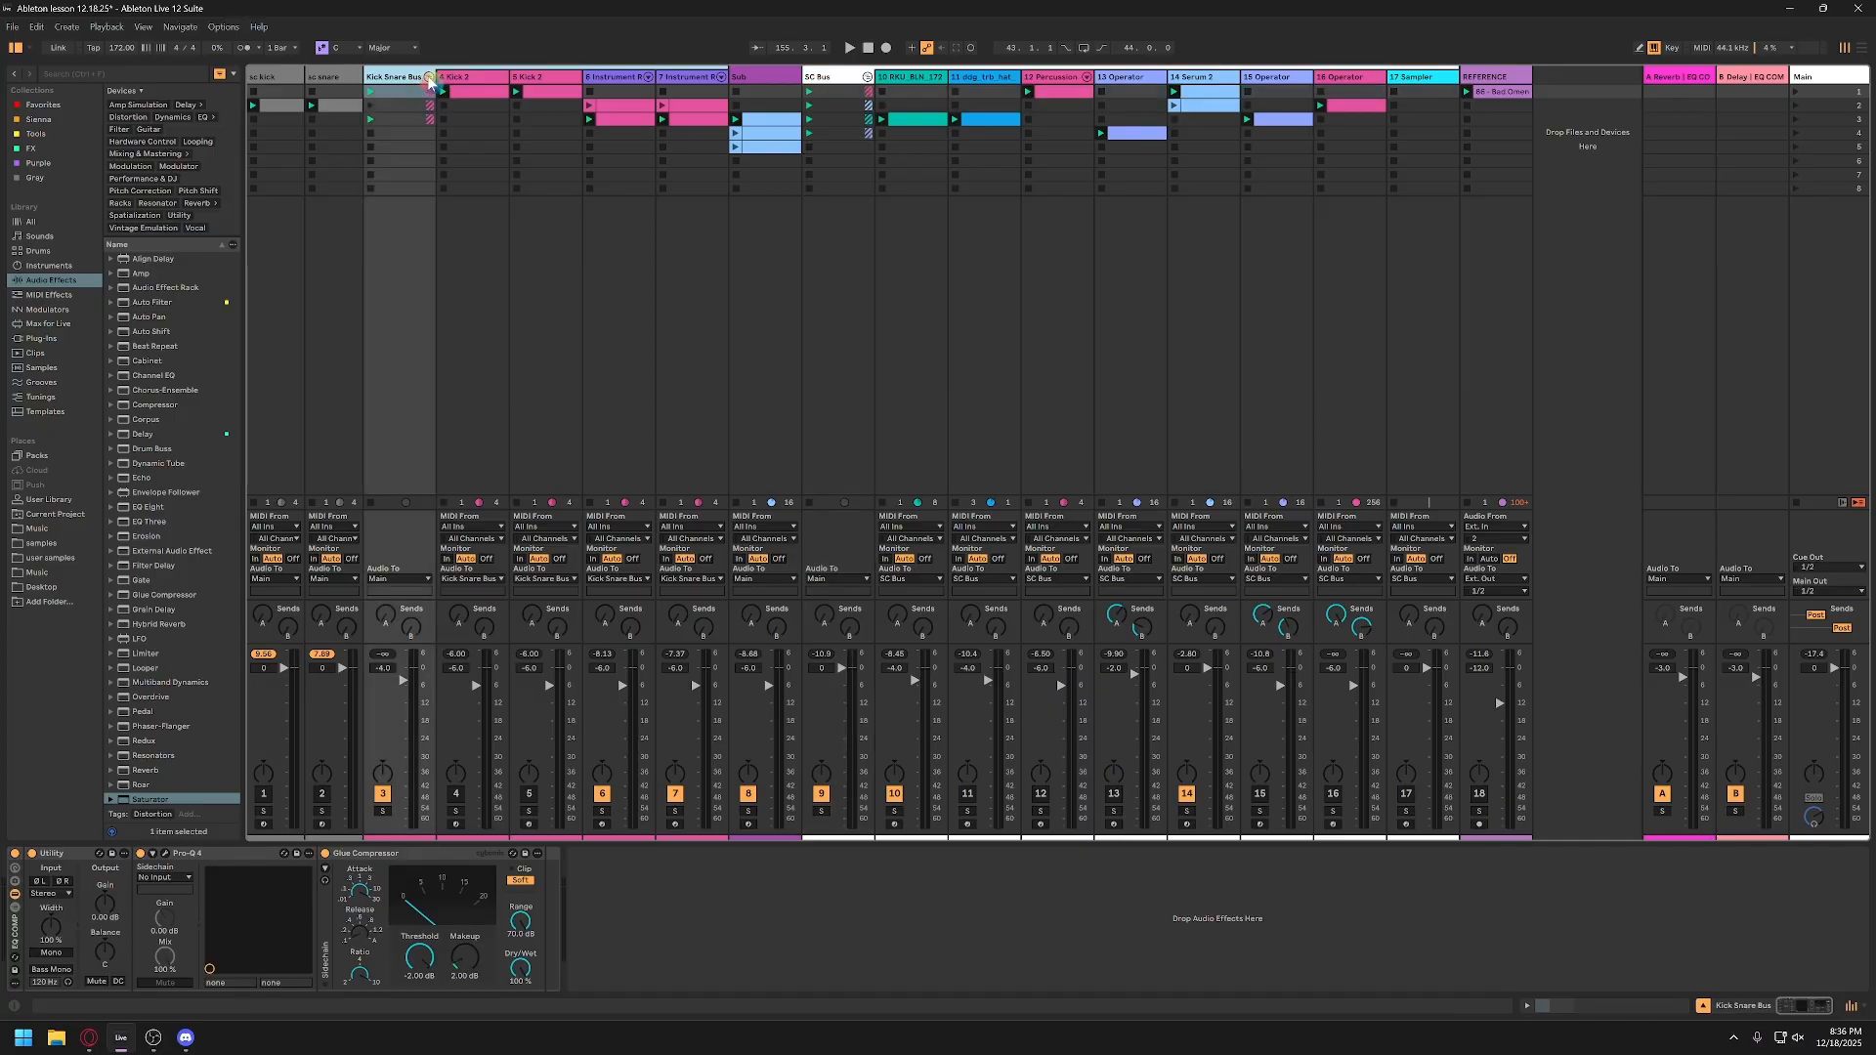
left_click(429, 78)
left_click(430, 78)
left_click(751, 78)
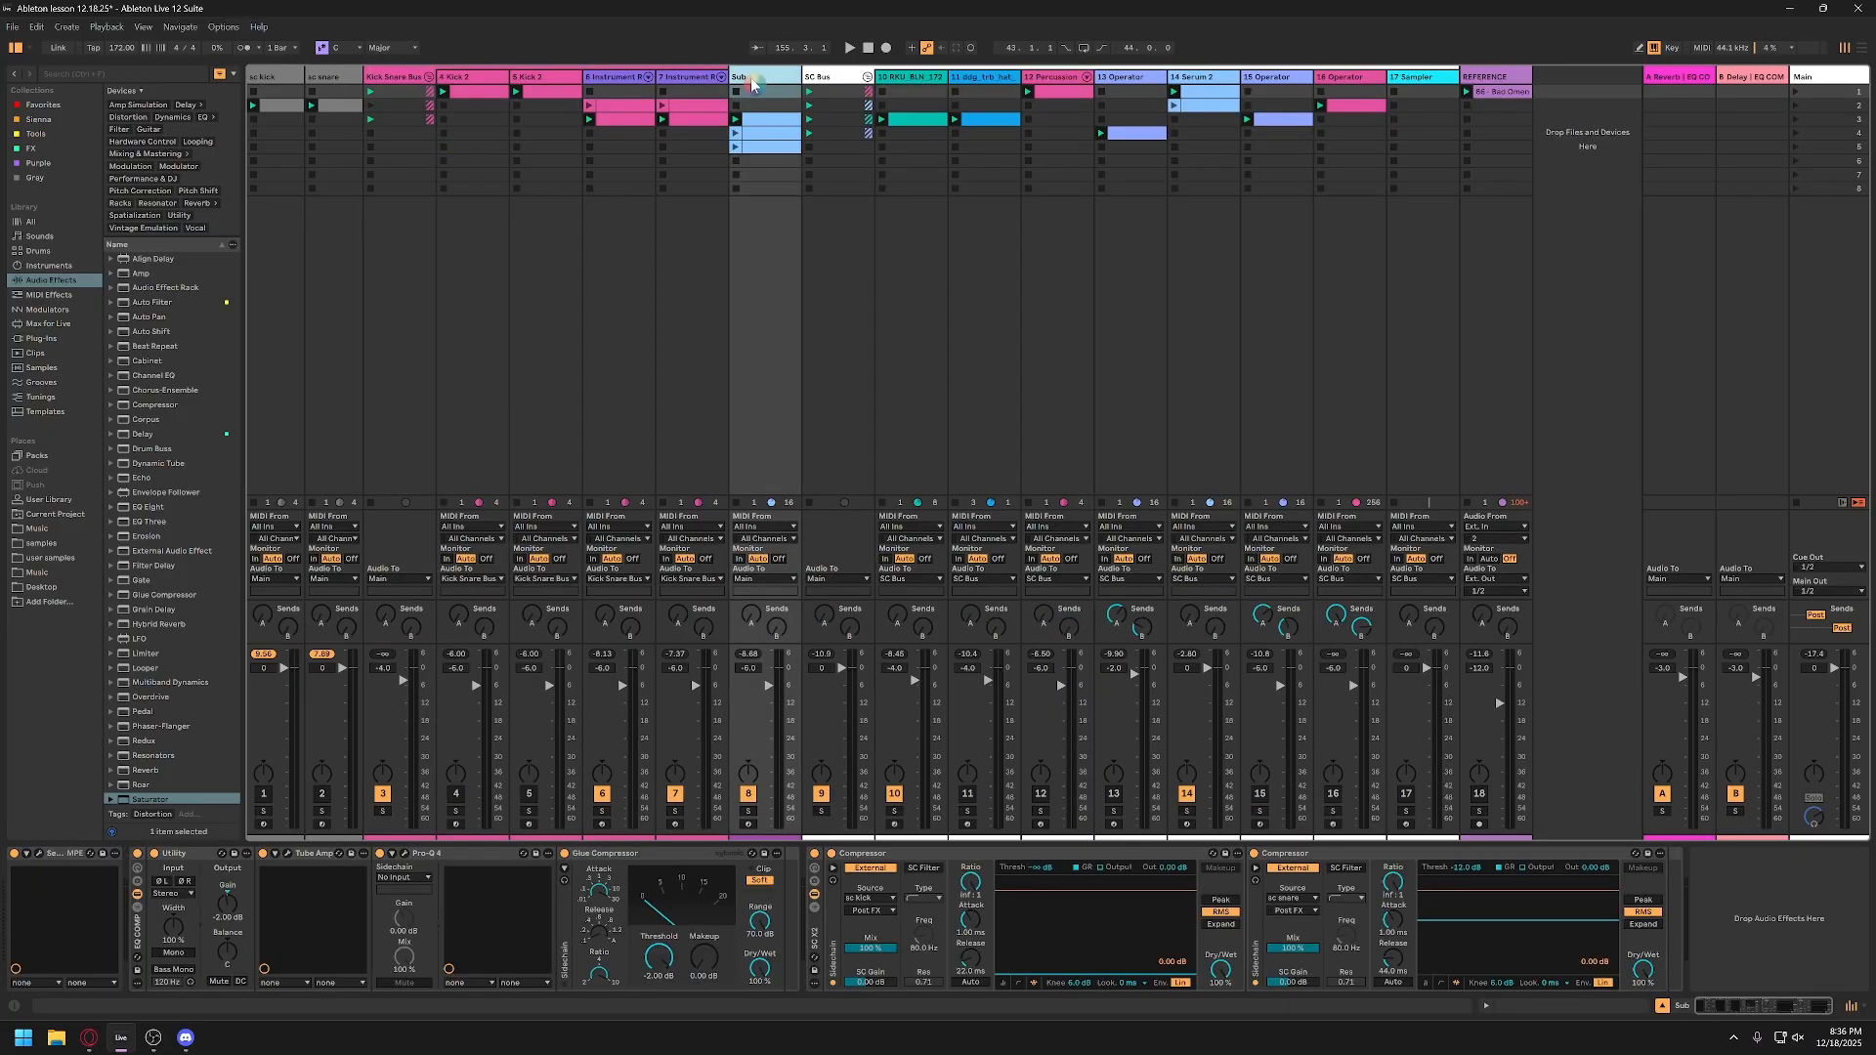
left_click(430, 78)
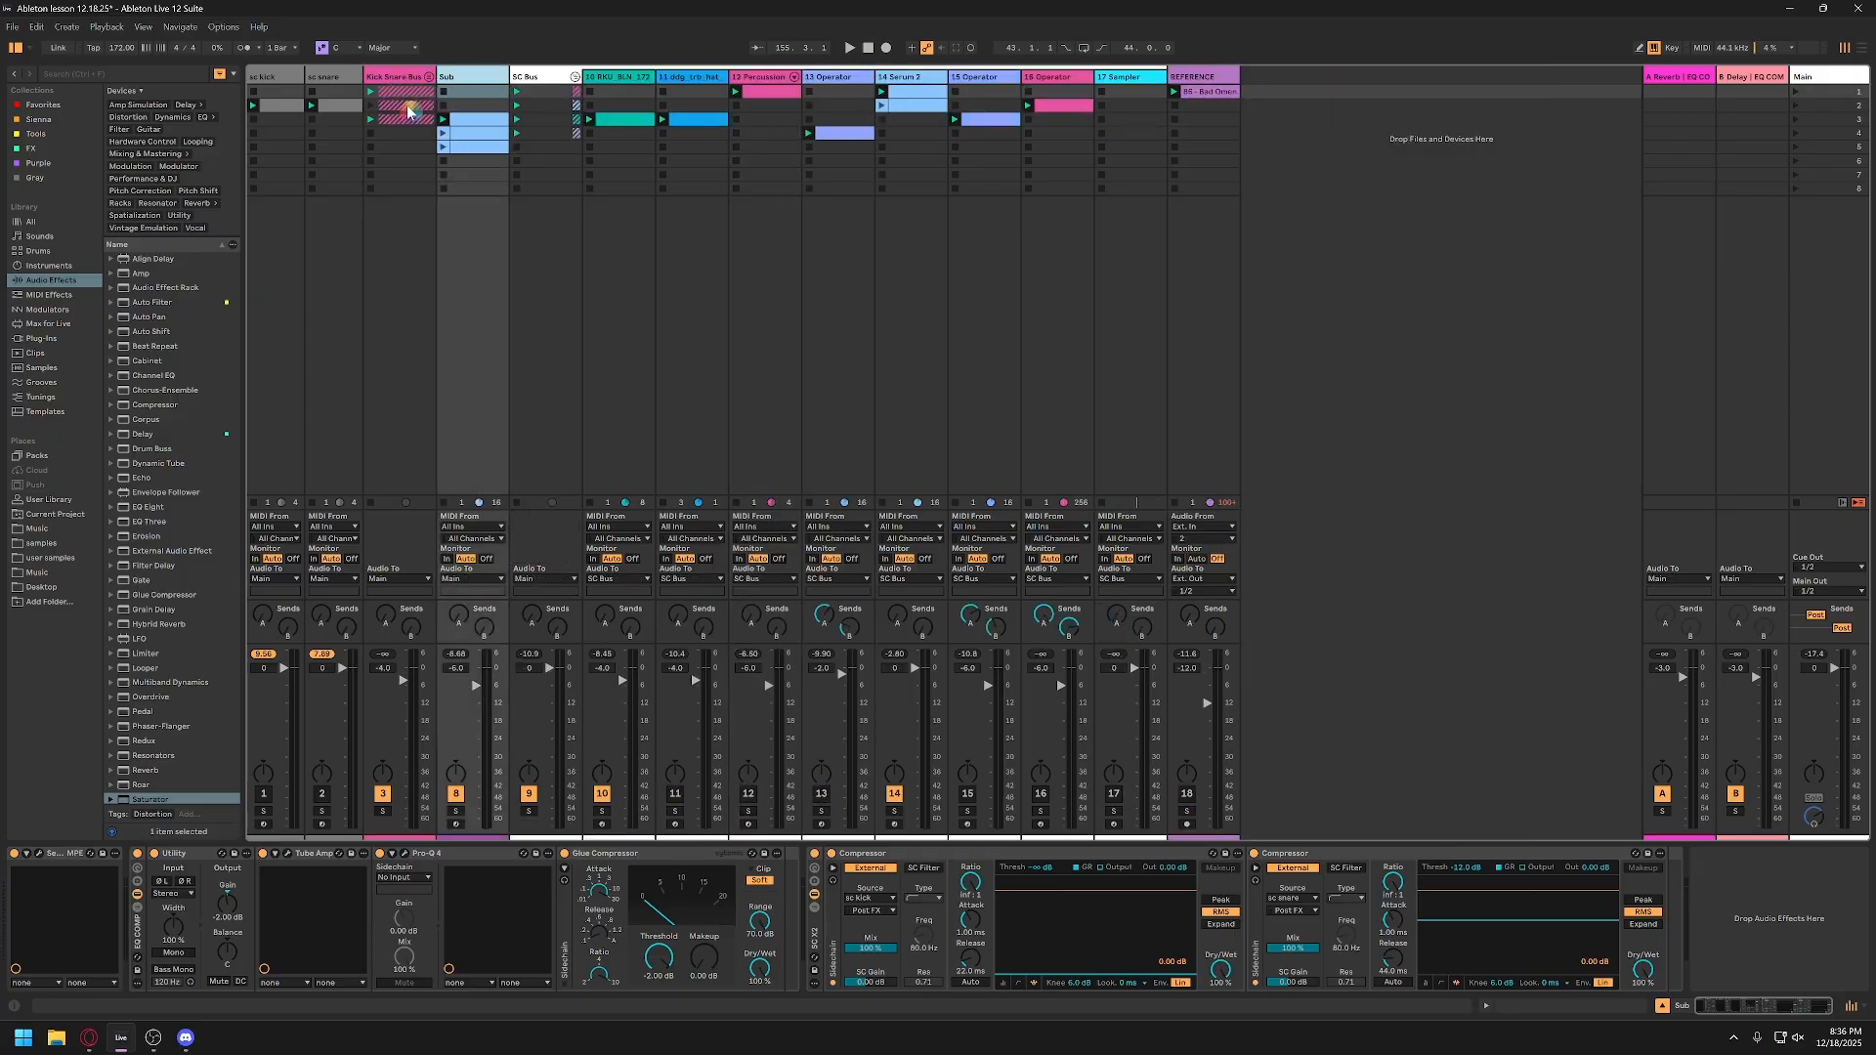
Step: Solo the Sub and Kick Snare Bus tracks during playback to audition the Sub's sidechain compressors, then clear the solos
left_click(454, 811)
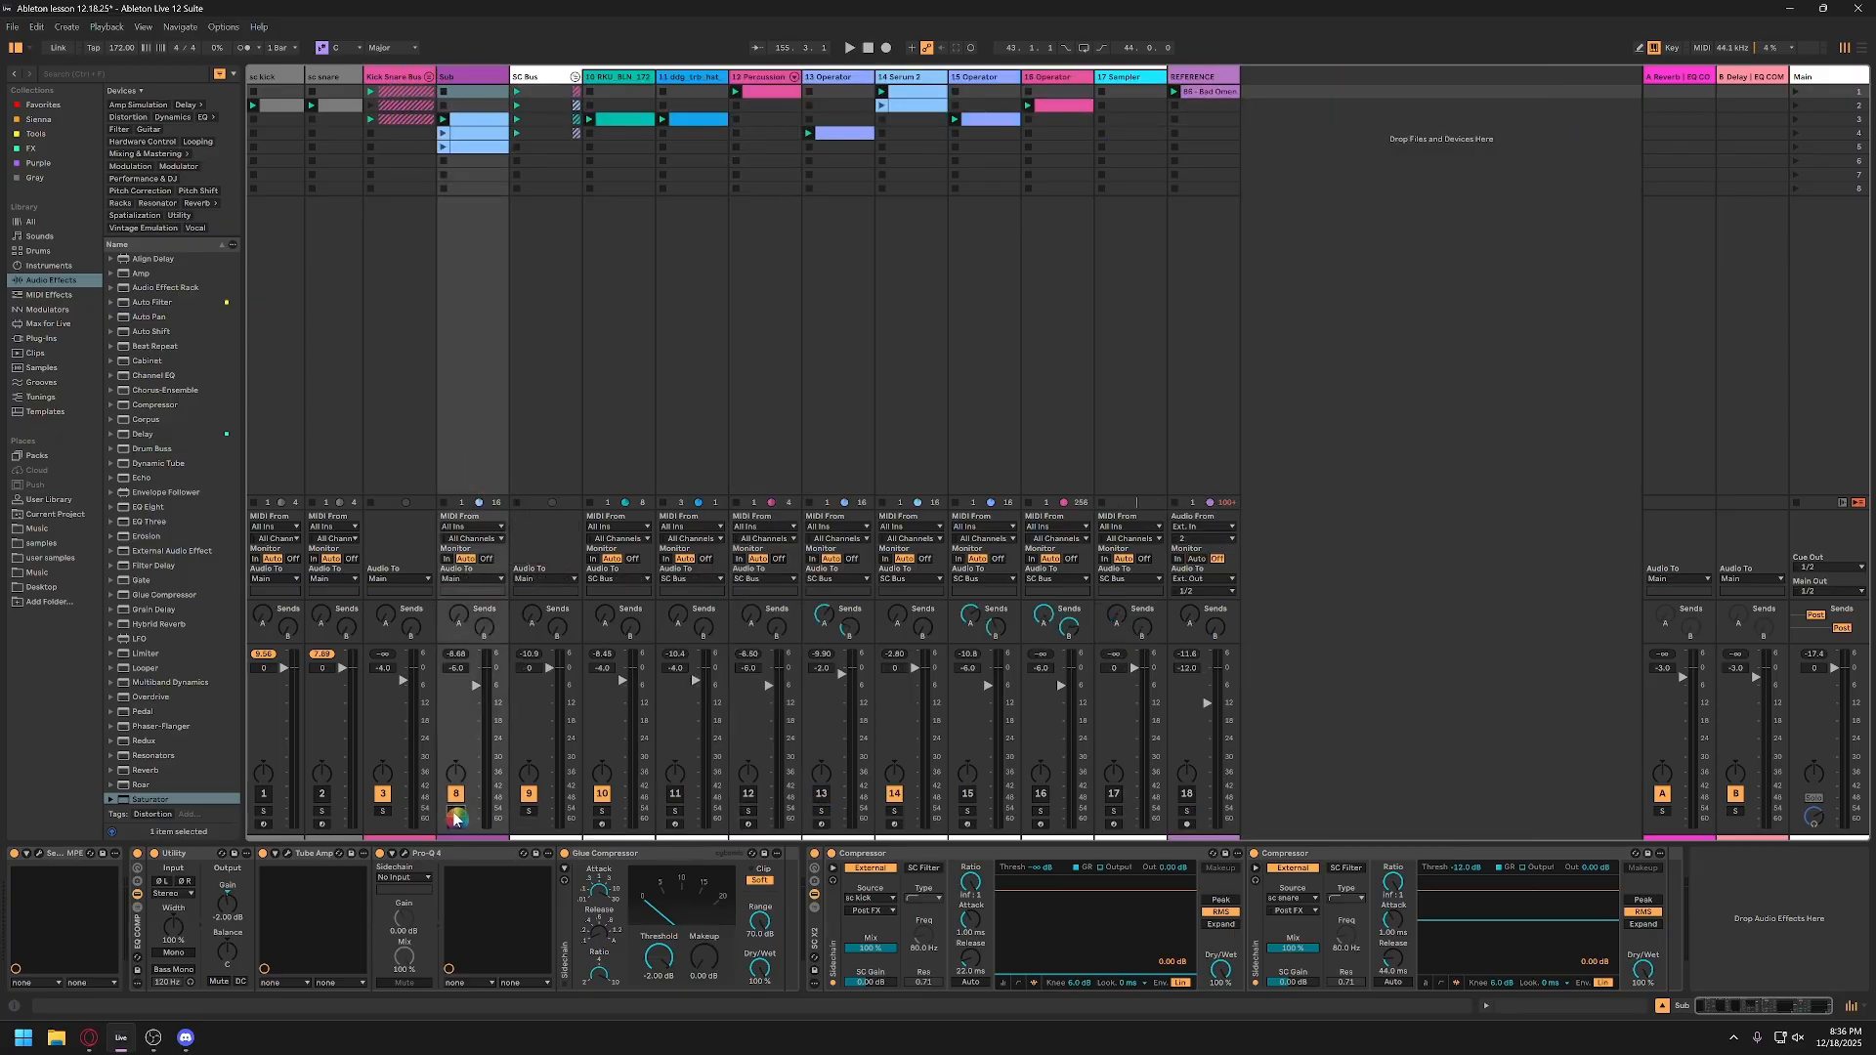
left_click(382, 811)
key("space")
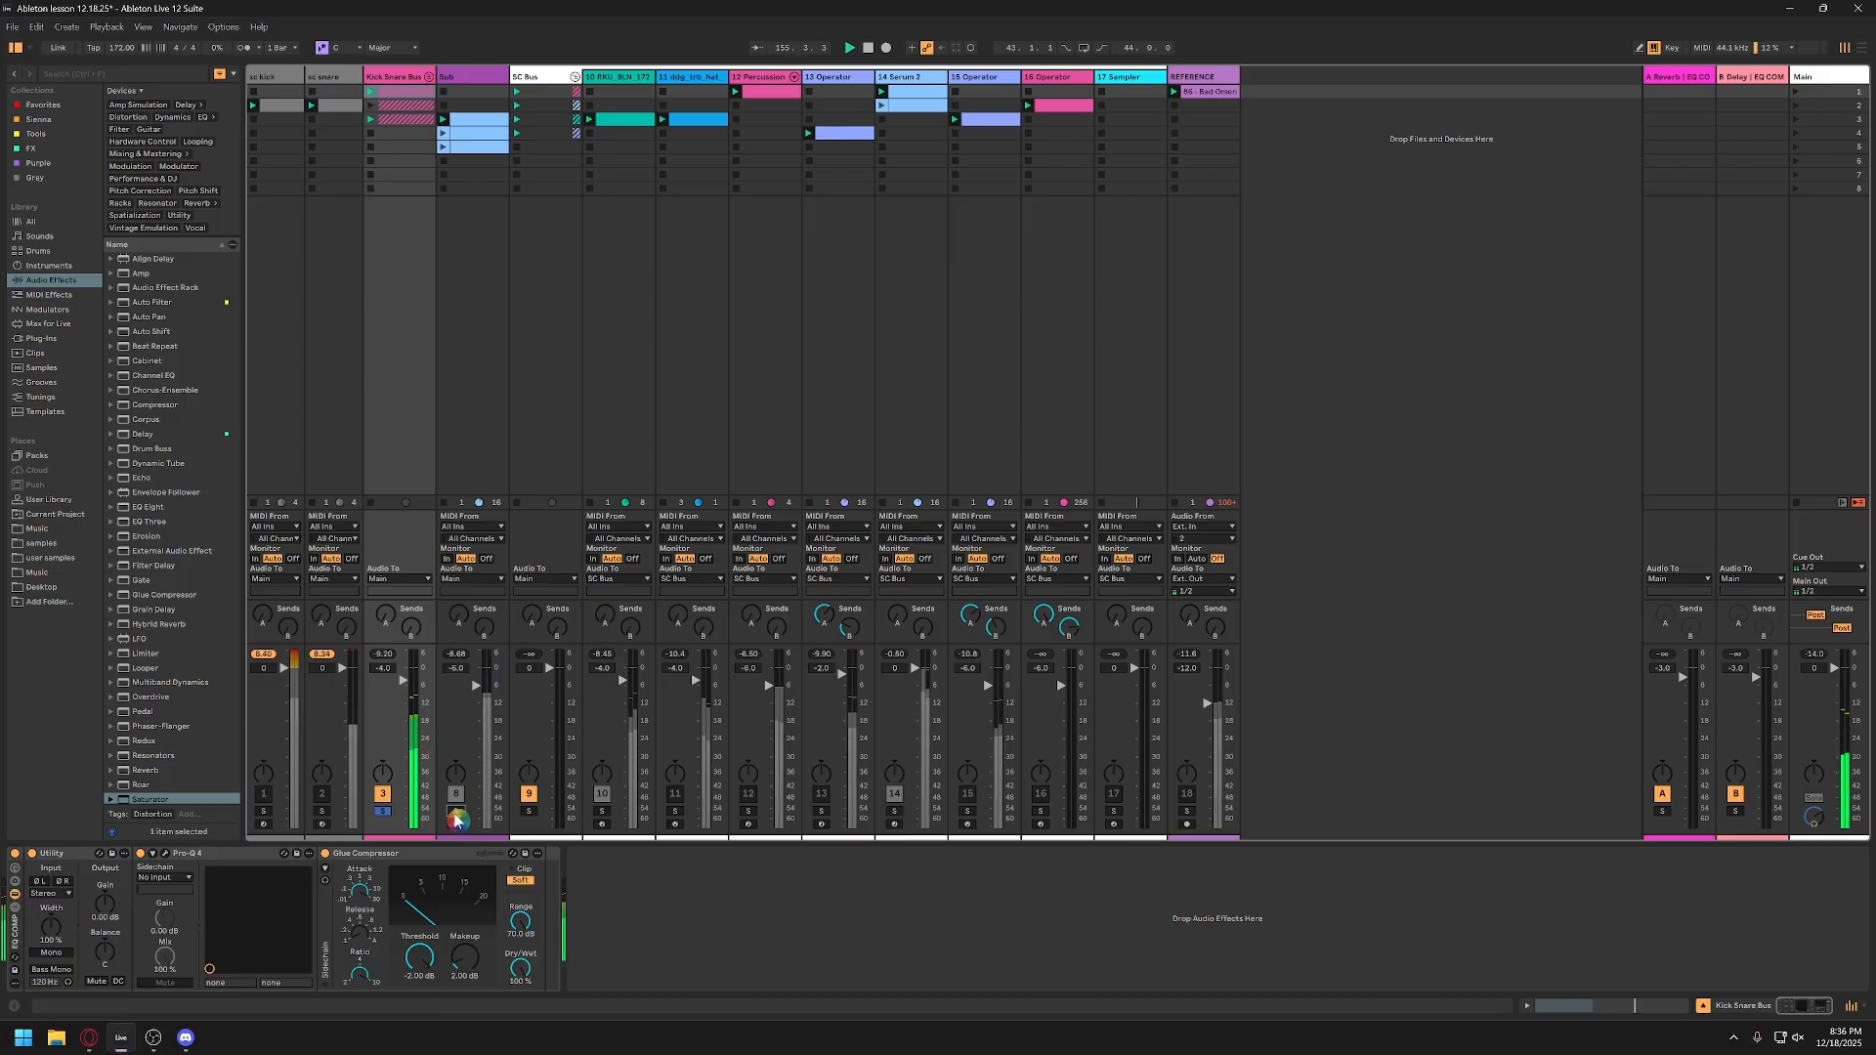
left_click(455, 706)
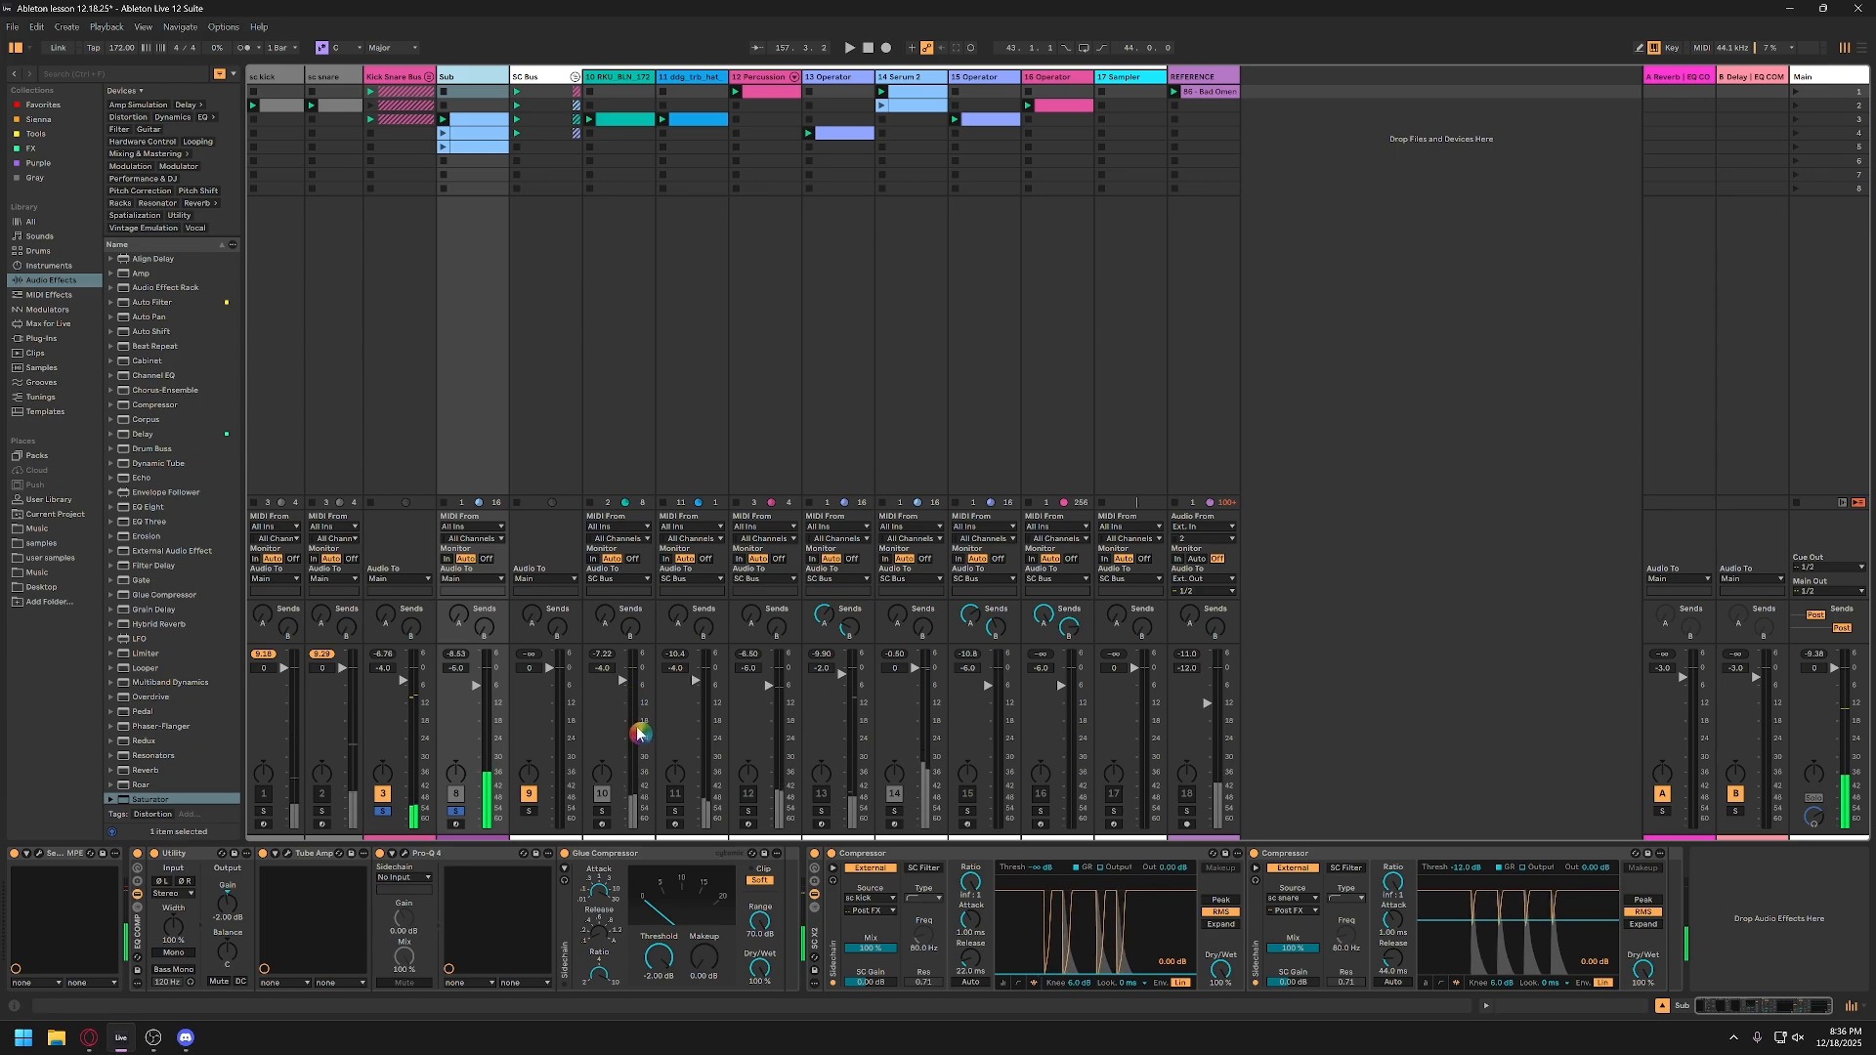
left_click(924, 948)
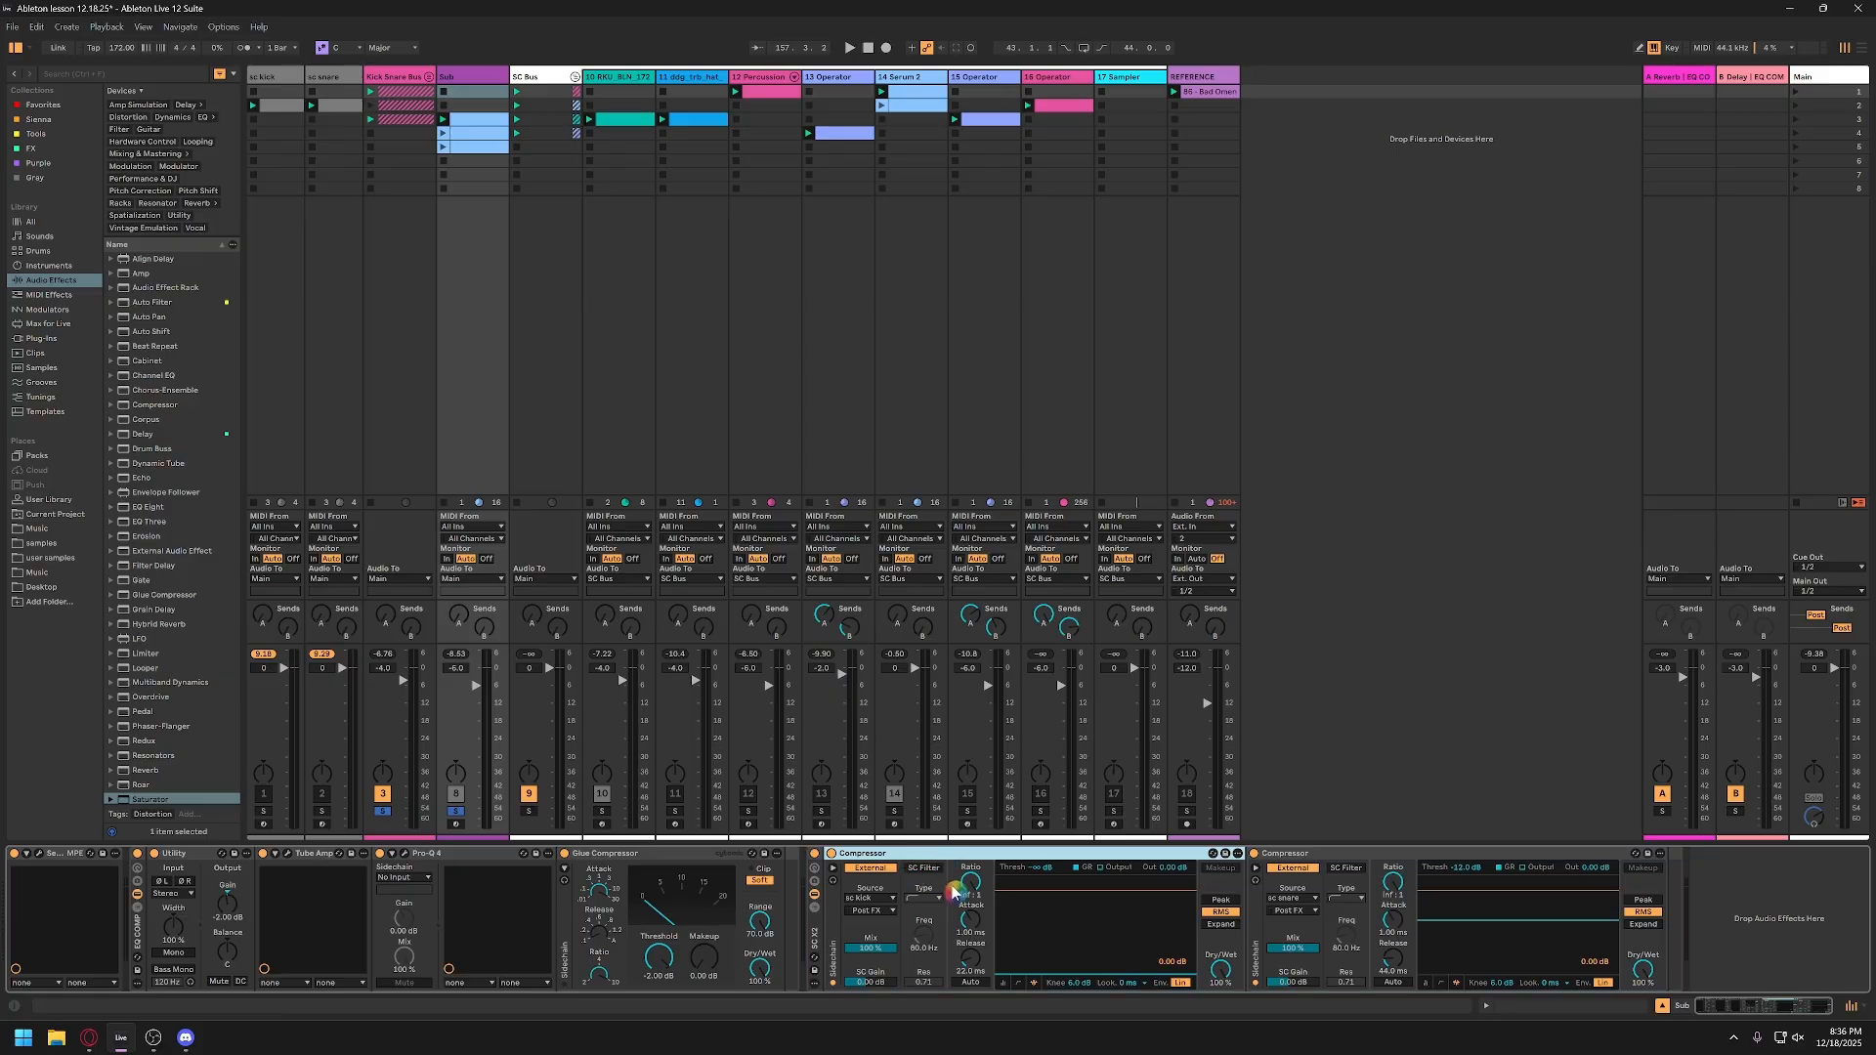
left_click(458, 813)
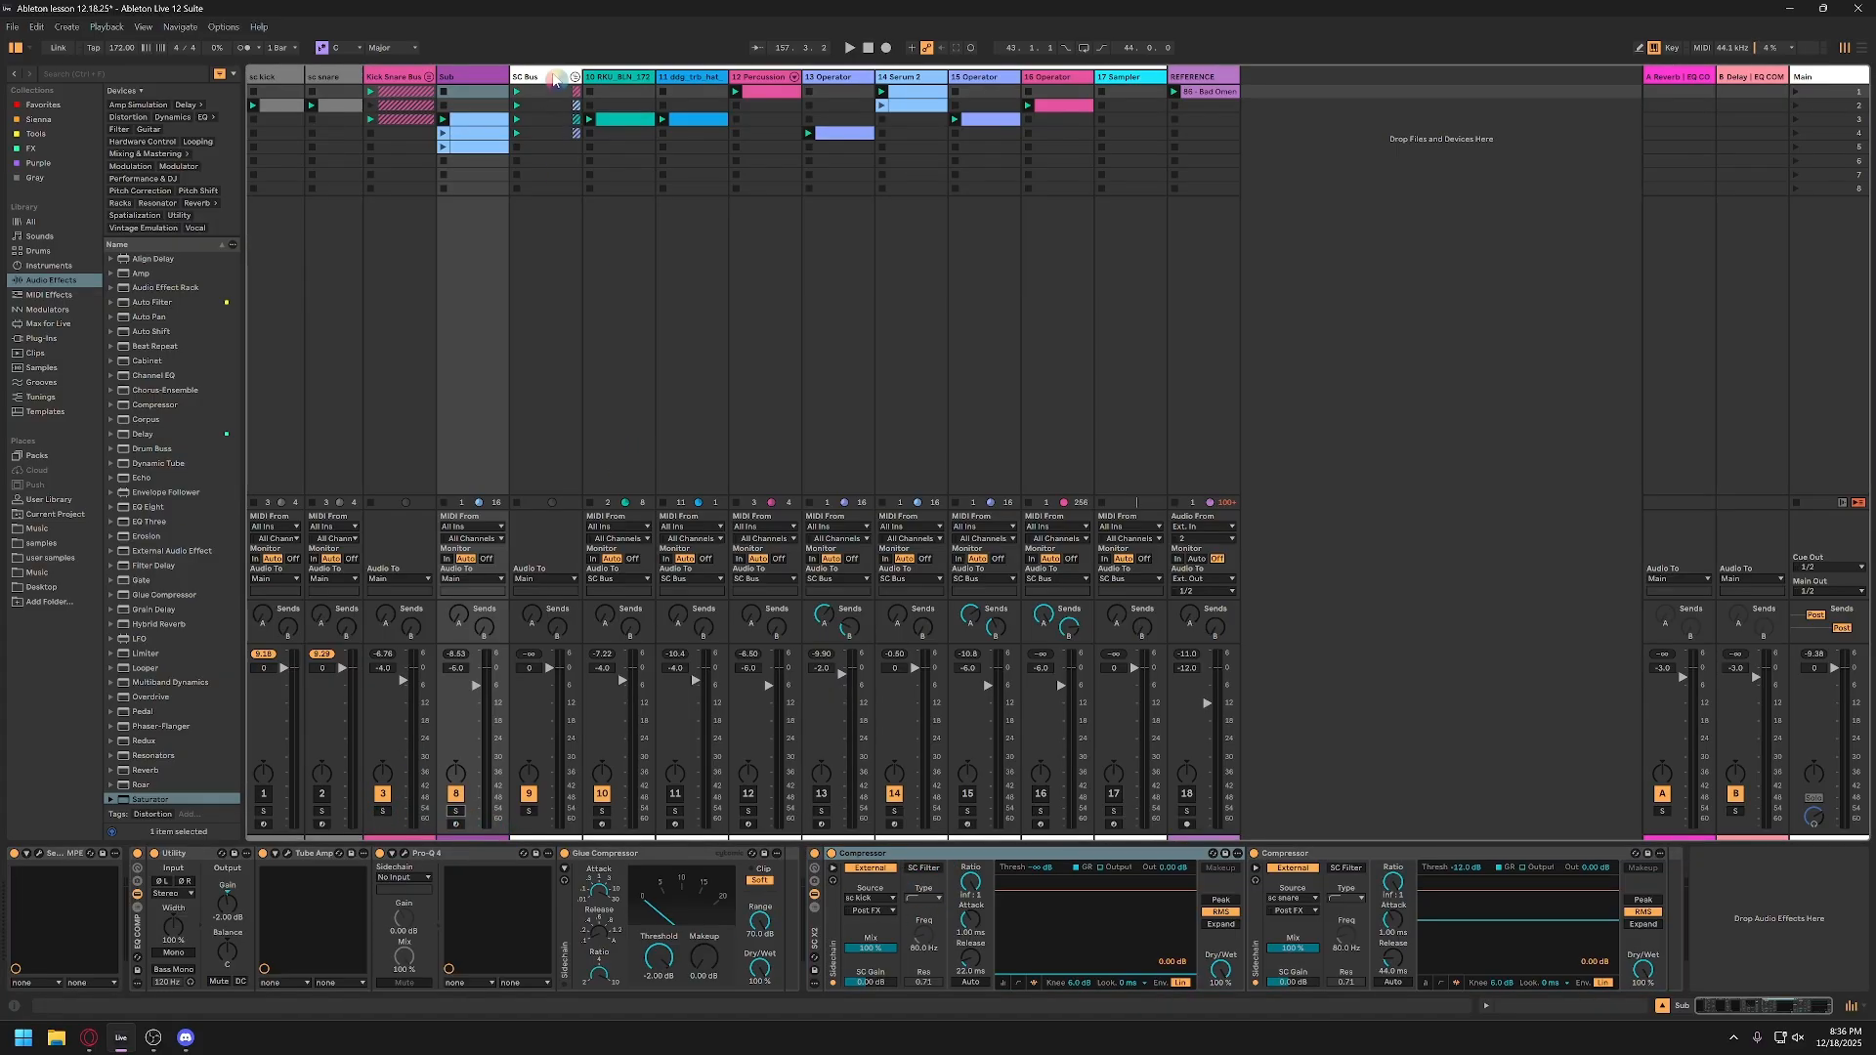
Step: View the device chain of the first track inside SC Bus, then the SC Bus group's own effects chain
left_click(621, 81)
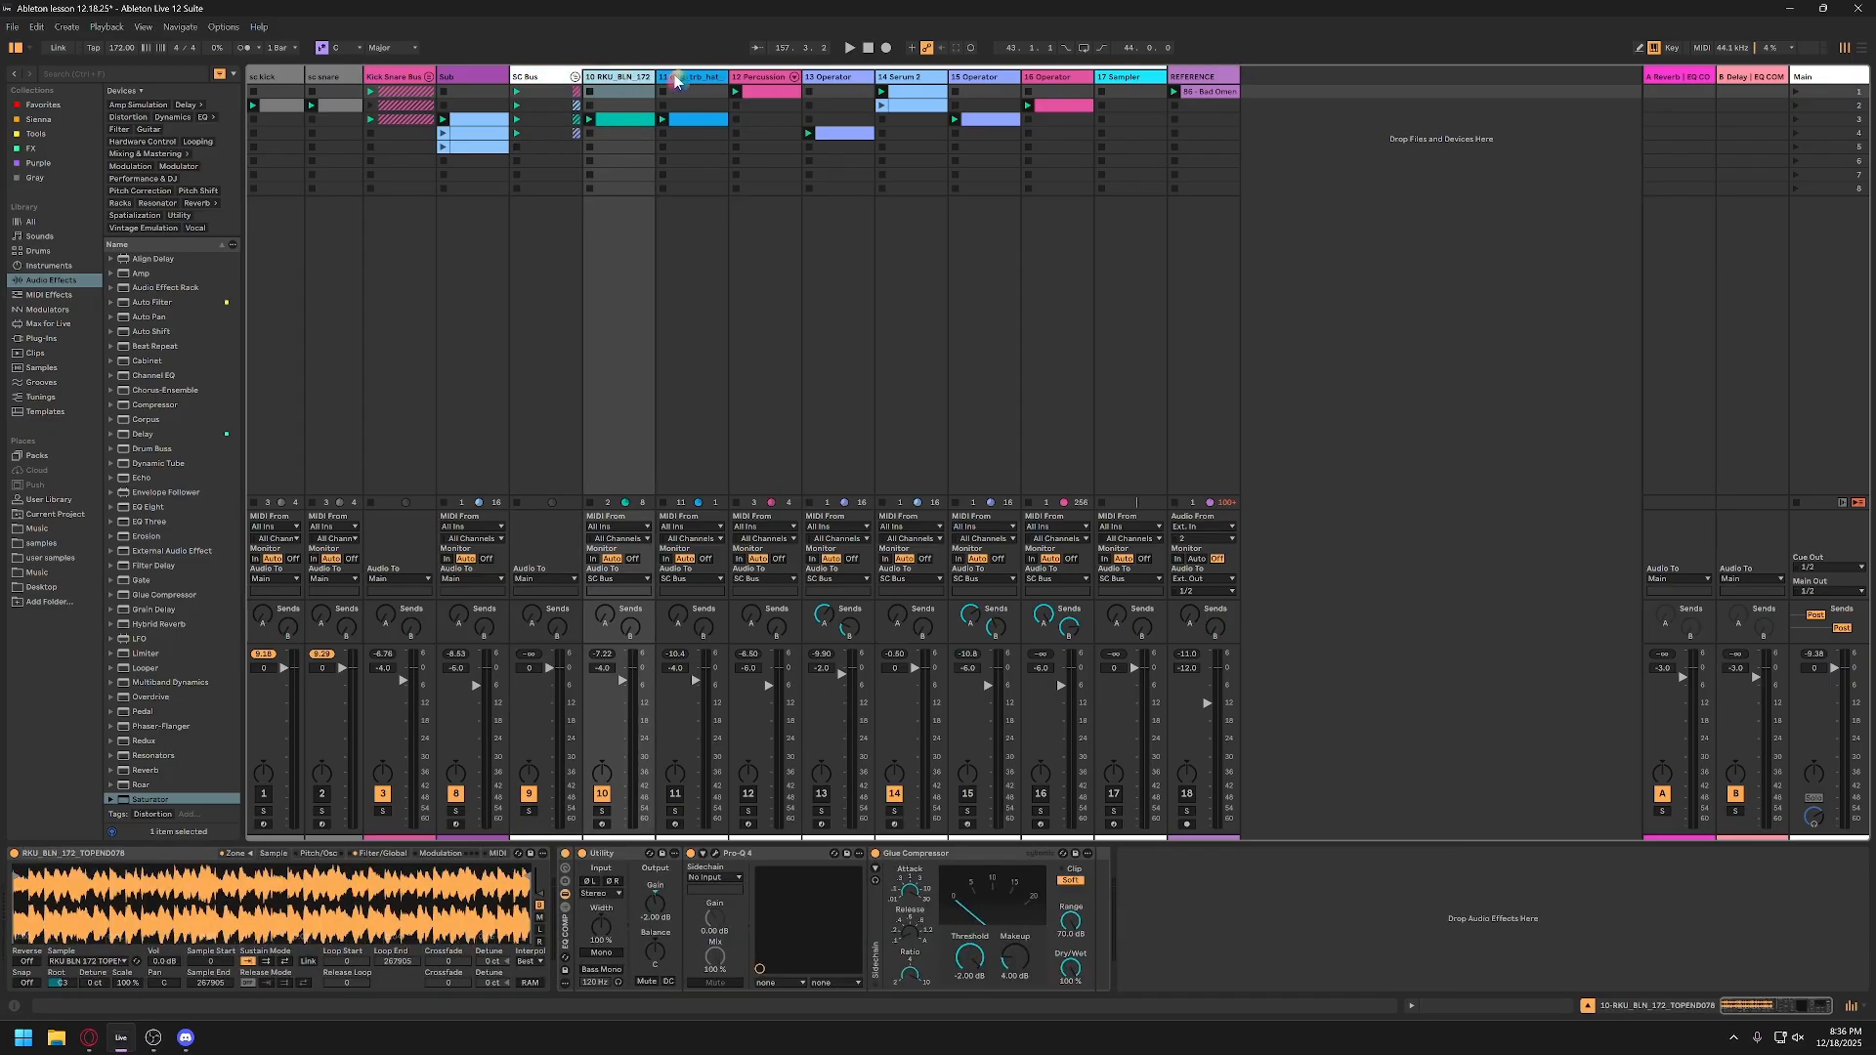
left_click(553, 84)
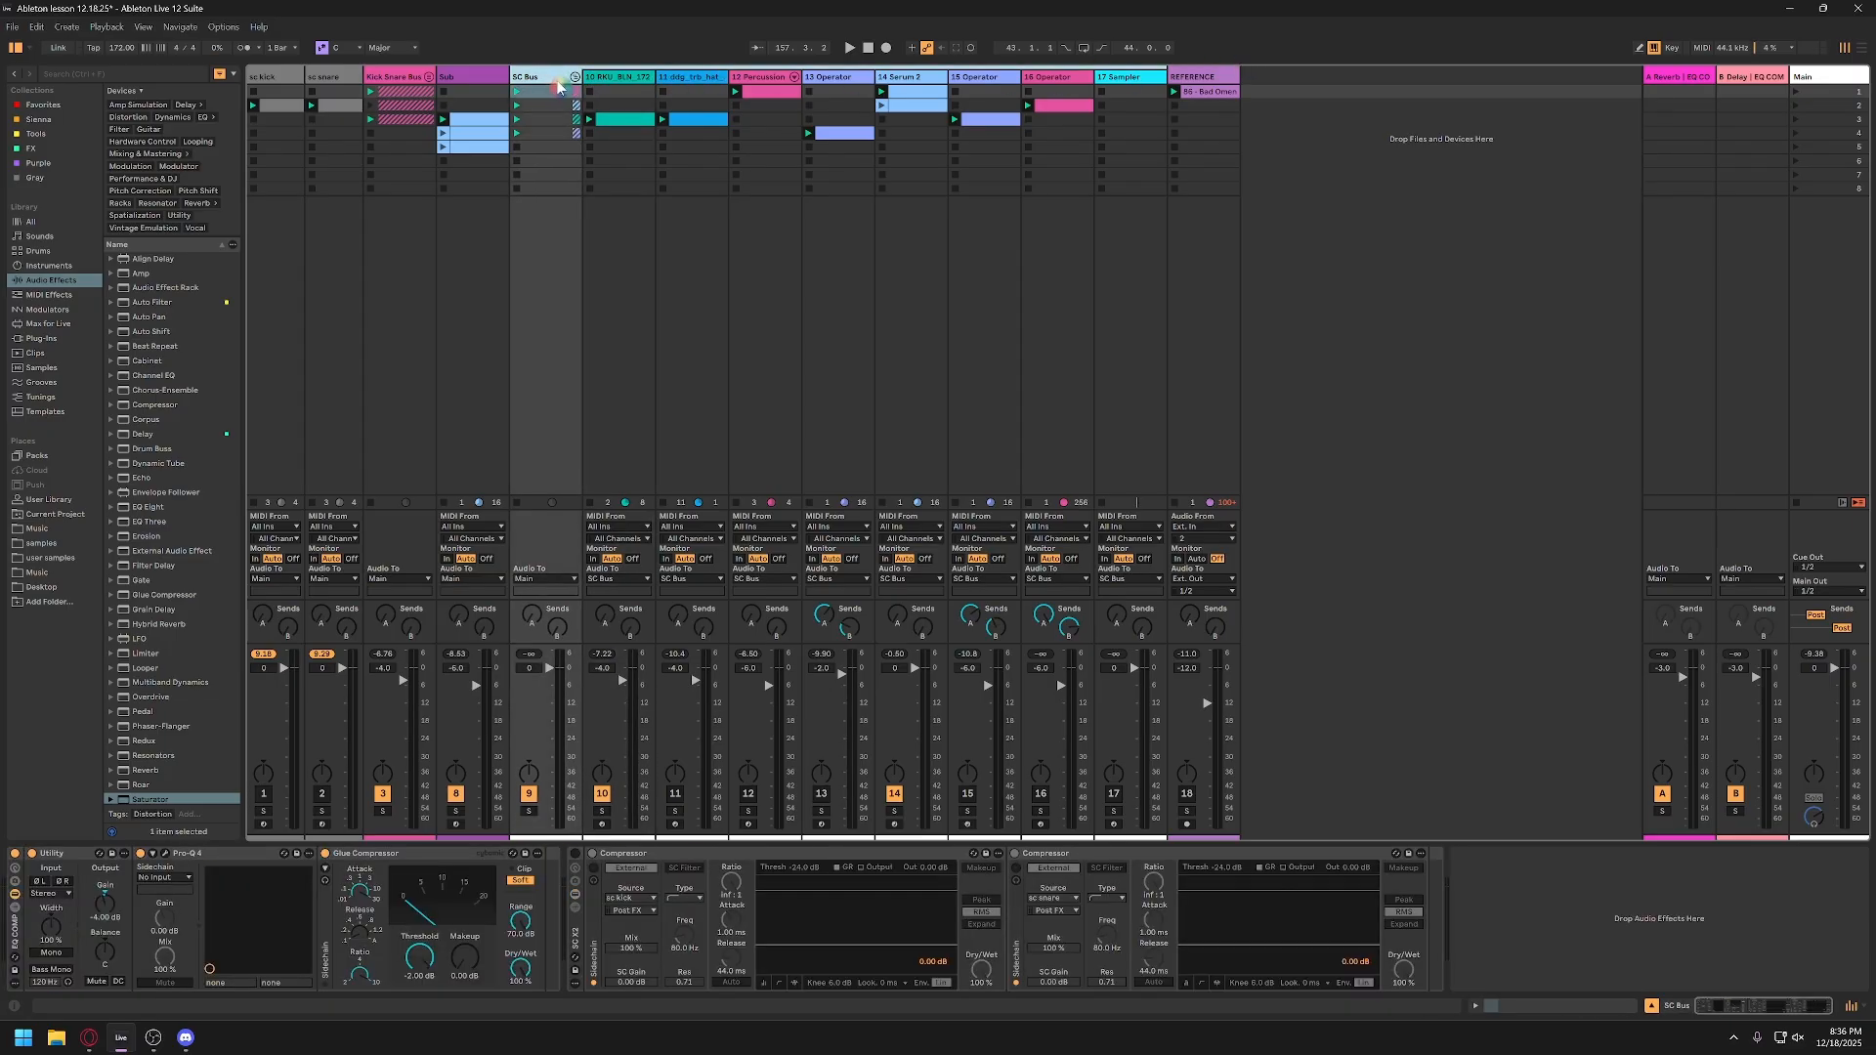
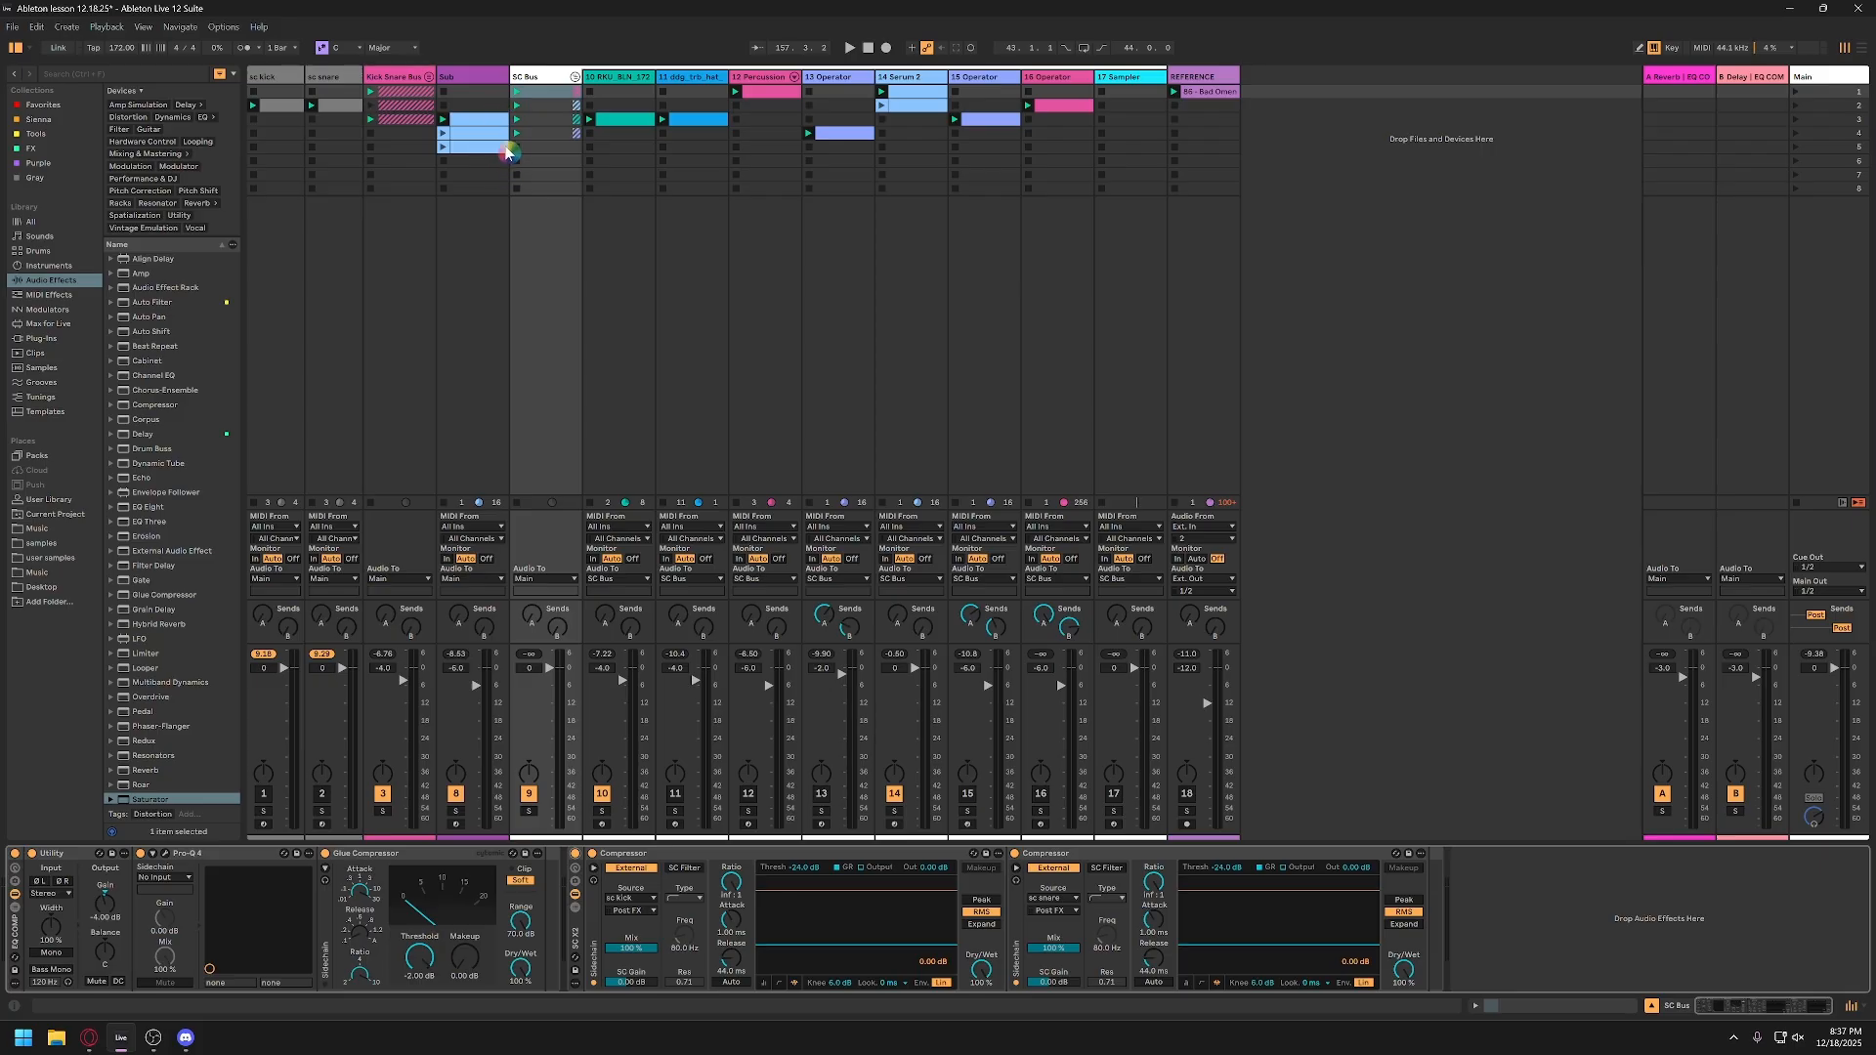
Step: Lower the release on the SC Bus snare and kick sidechain compressors during playback
key("space")
key("space")
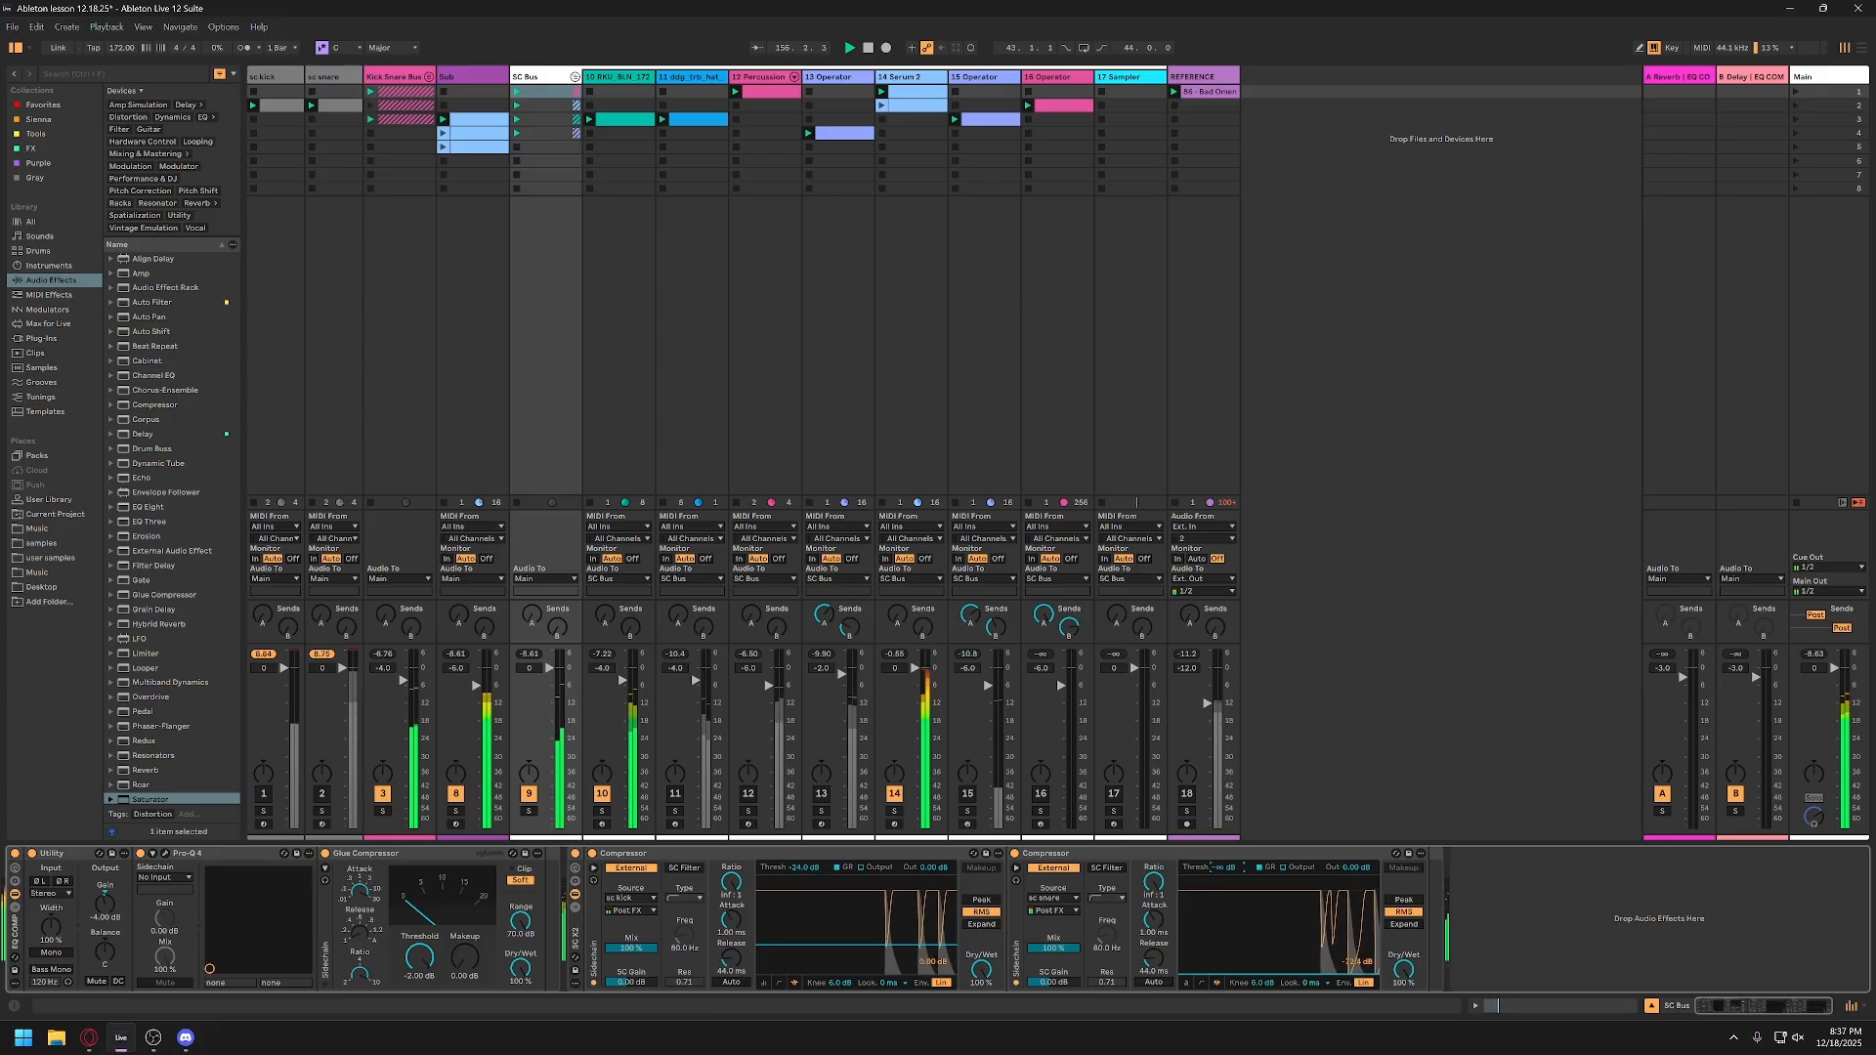
left_click_drag(1153, 958, 1154, 1005)
left_click_drag(731, 958, 731, 989)
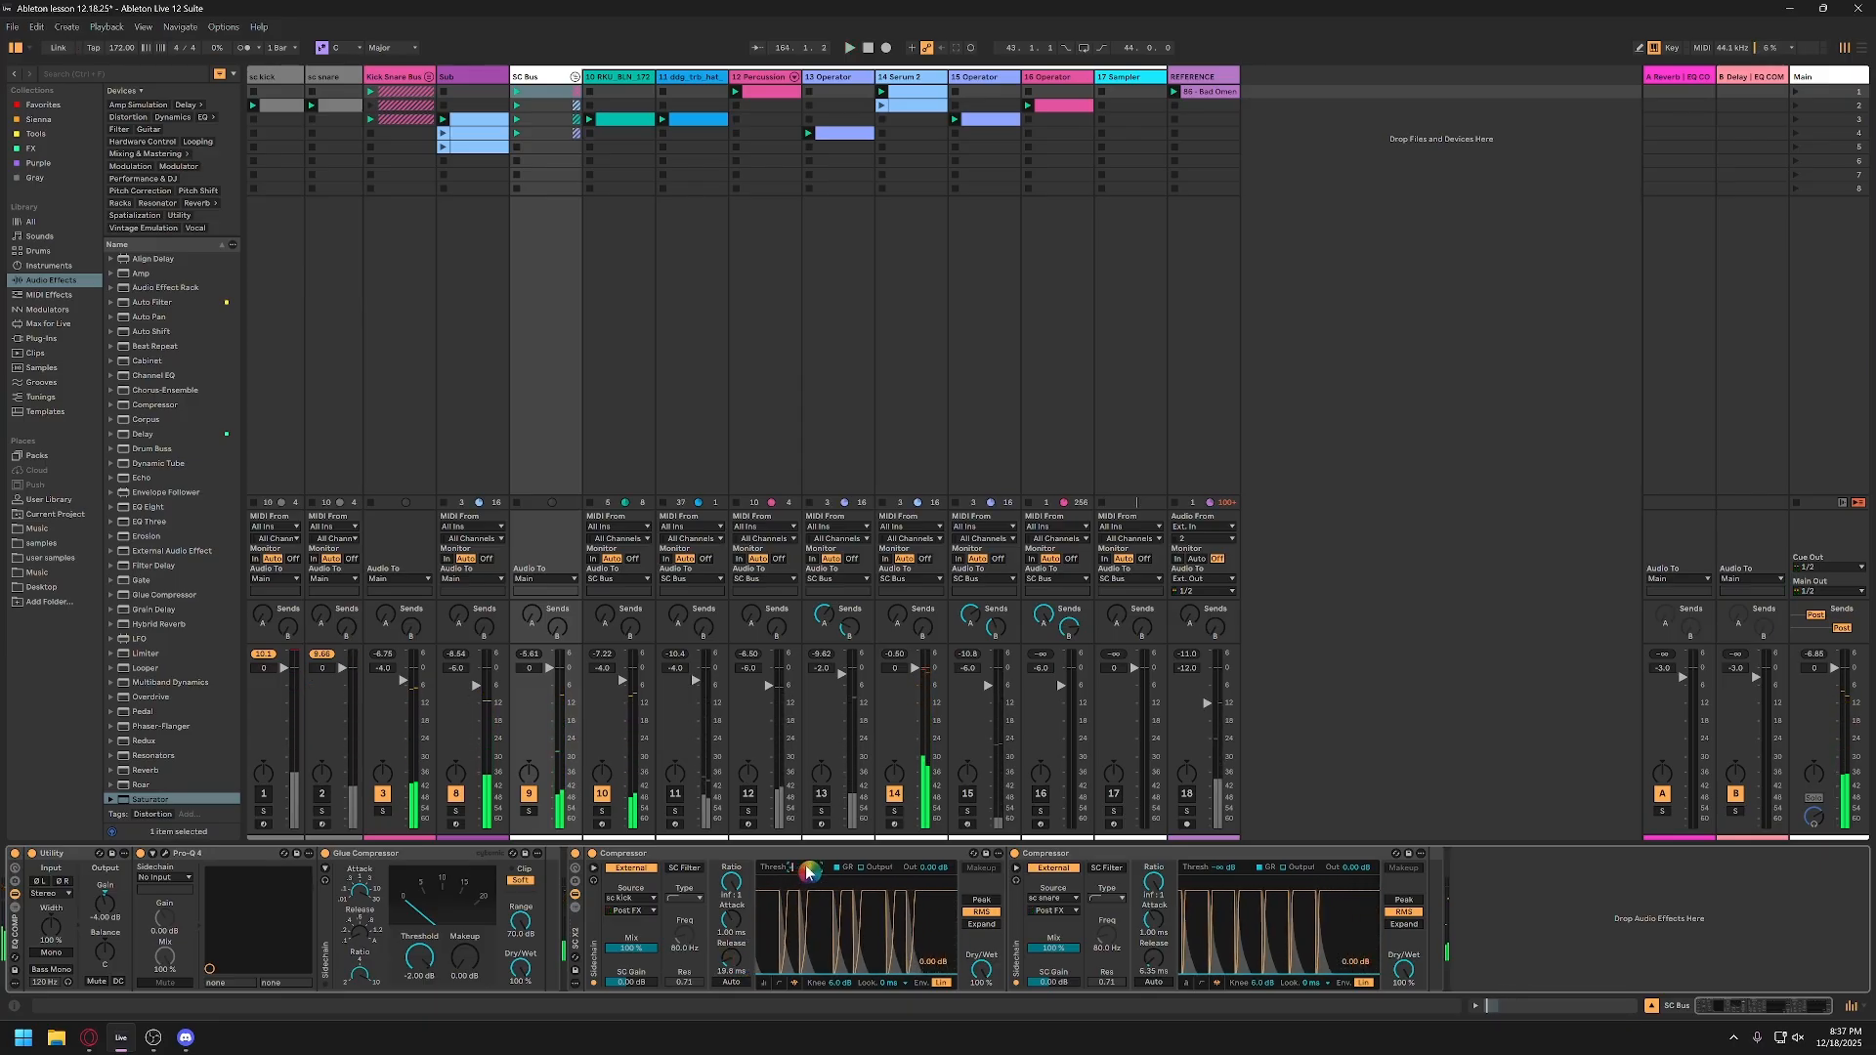
key("space")
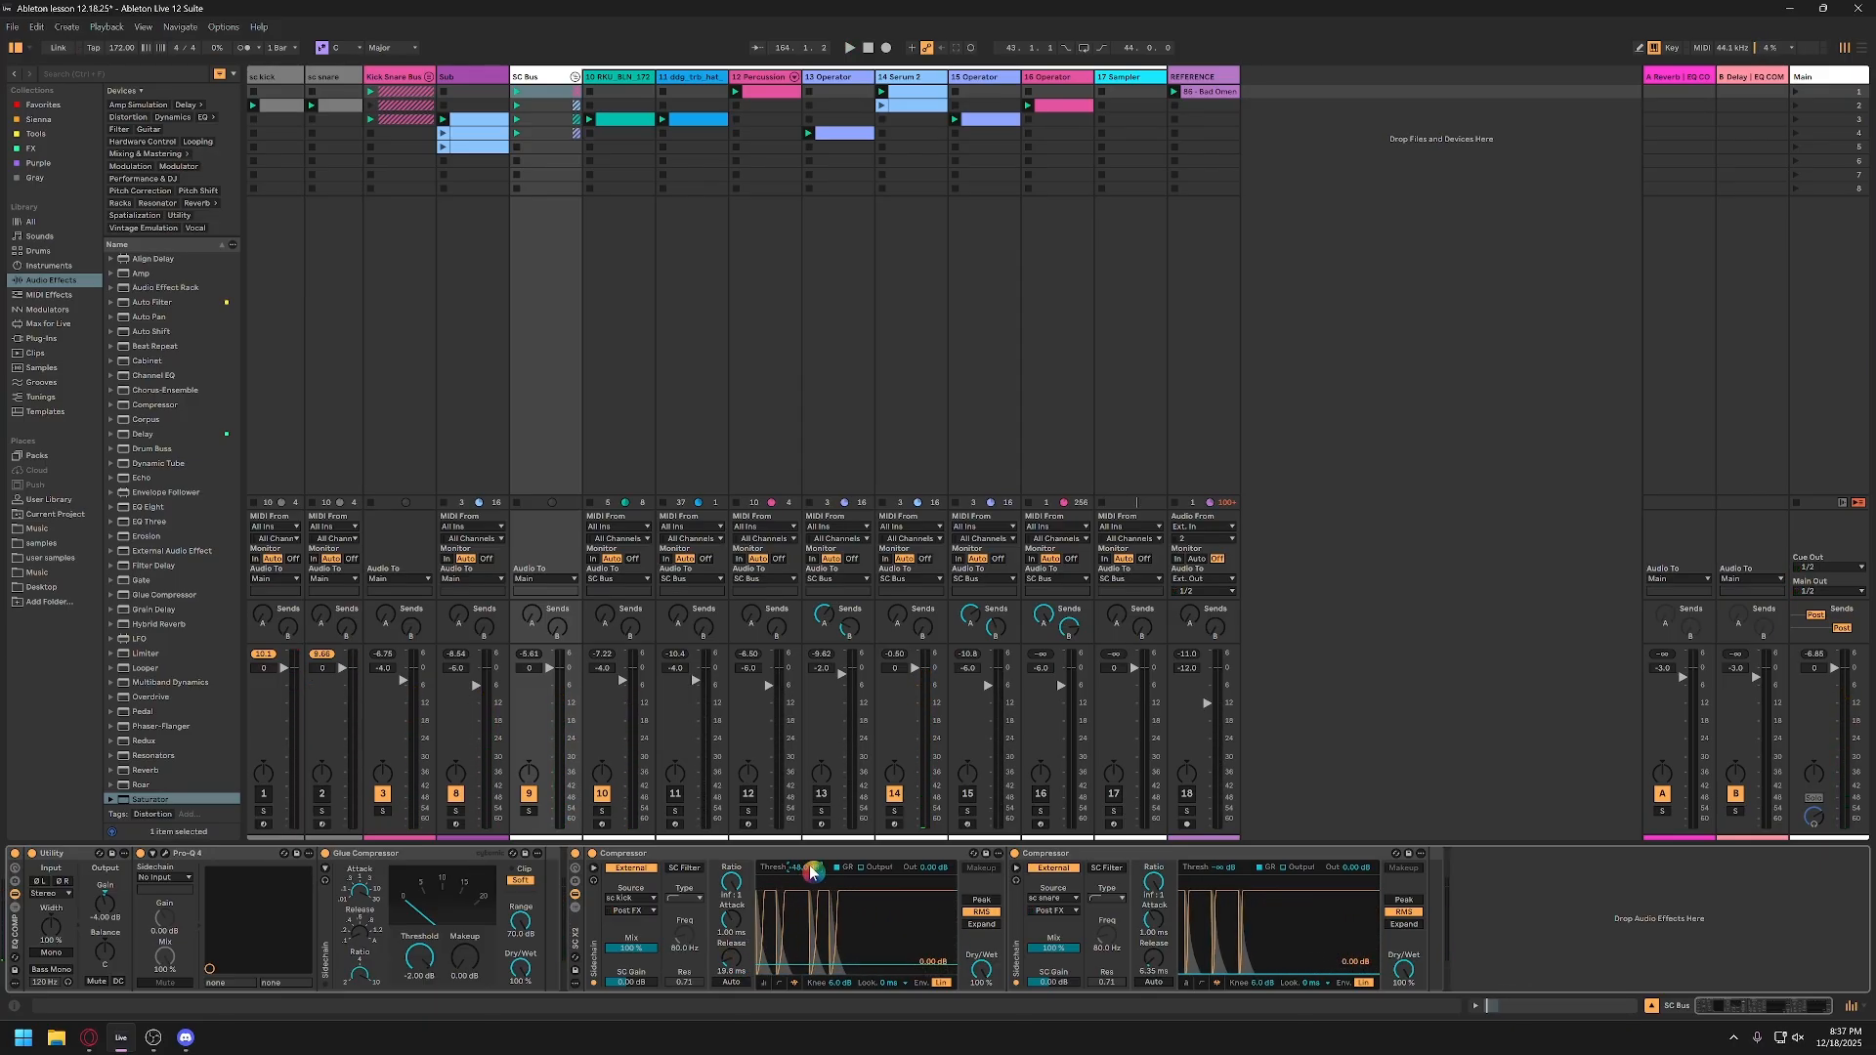
Step: Set the SC Bus kick compressor's threshold to -48 dB and the snare compressor's to -36 dB, auditioning with the Kick Snare Bus off and on
left_click_drag(810, 872, 848, 961)
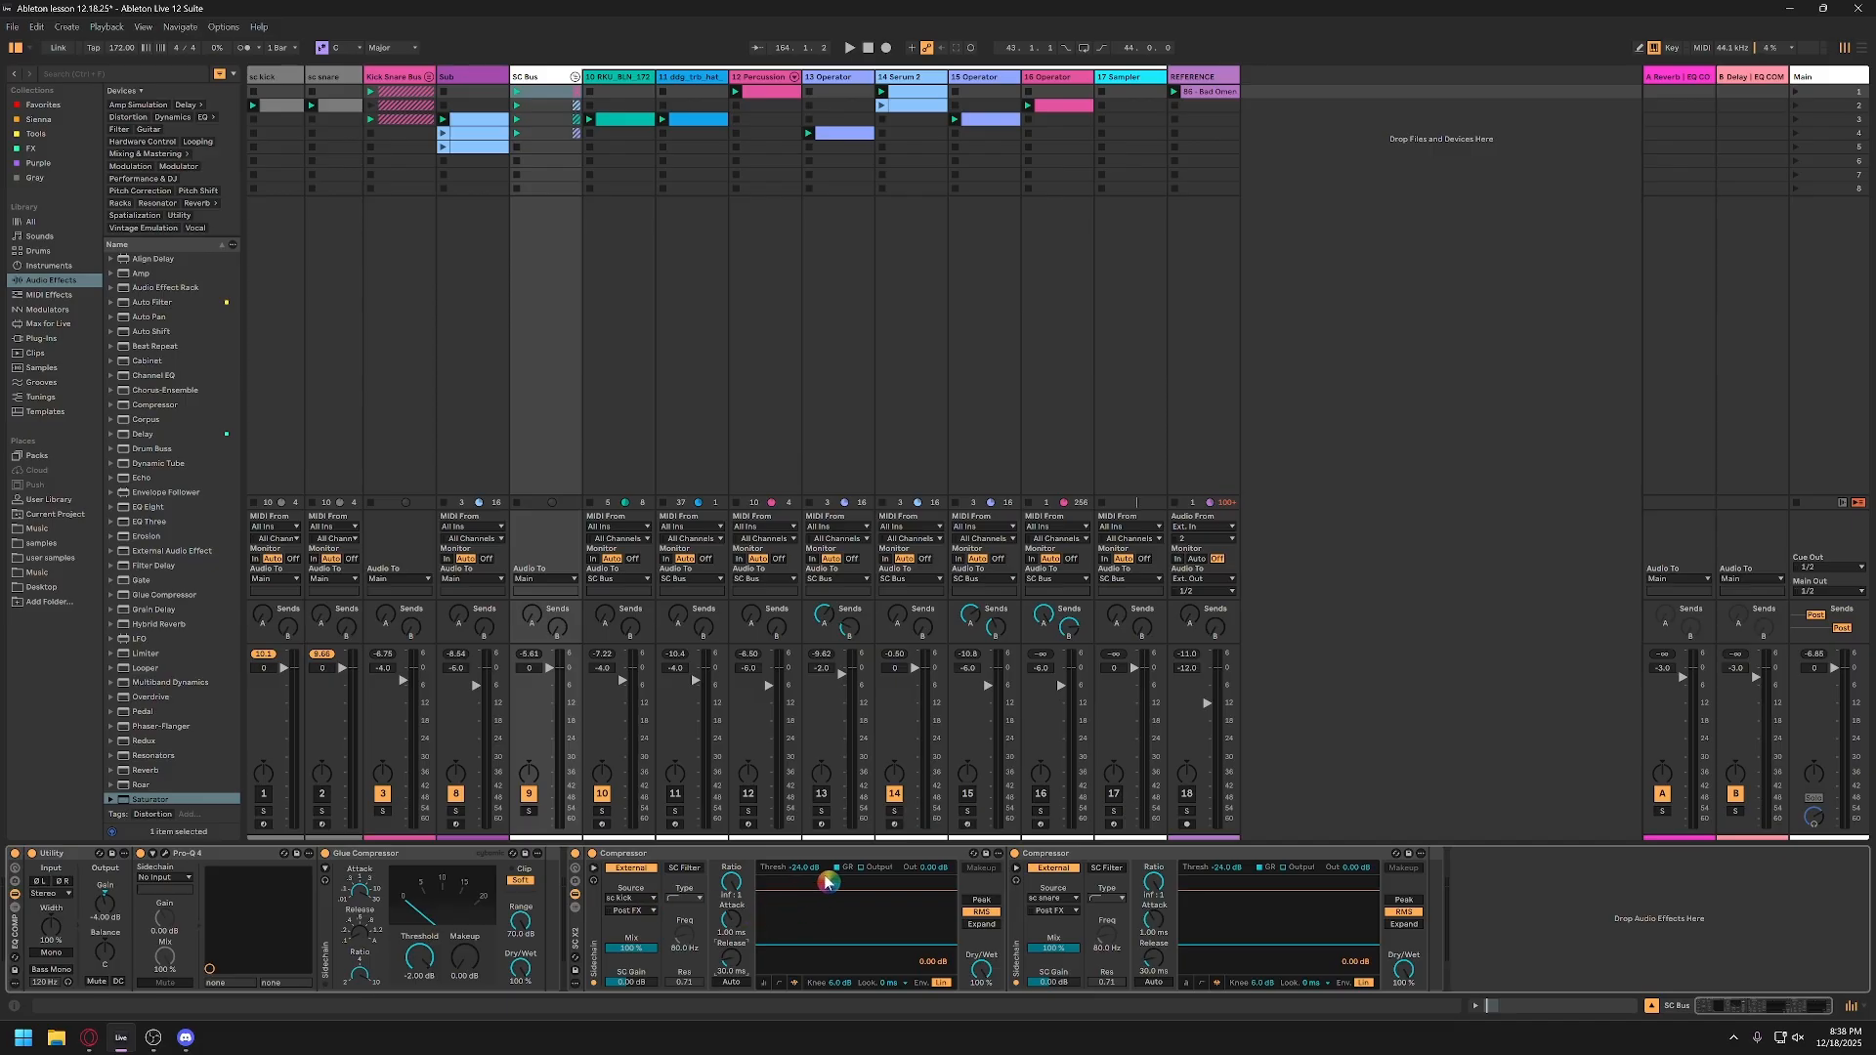
key("space")
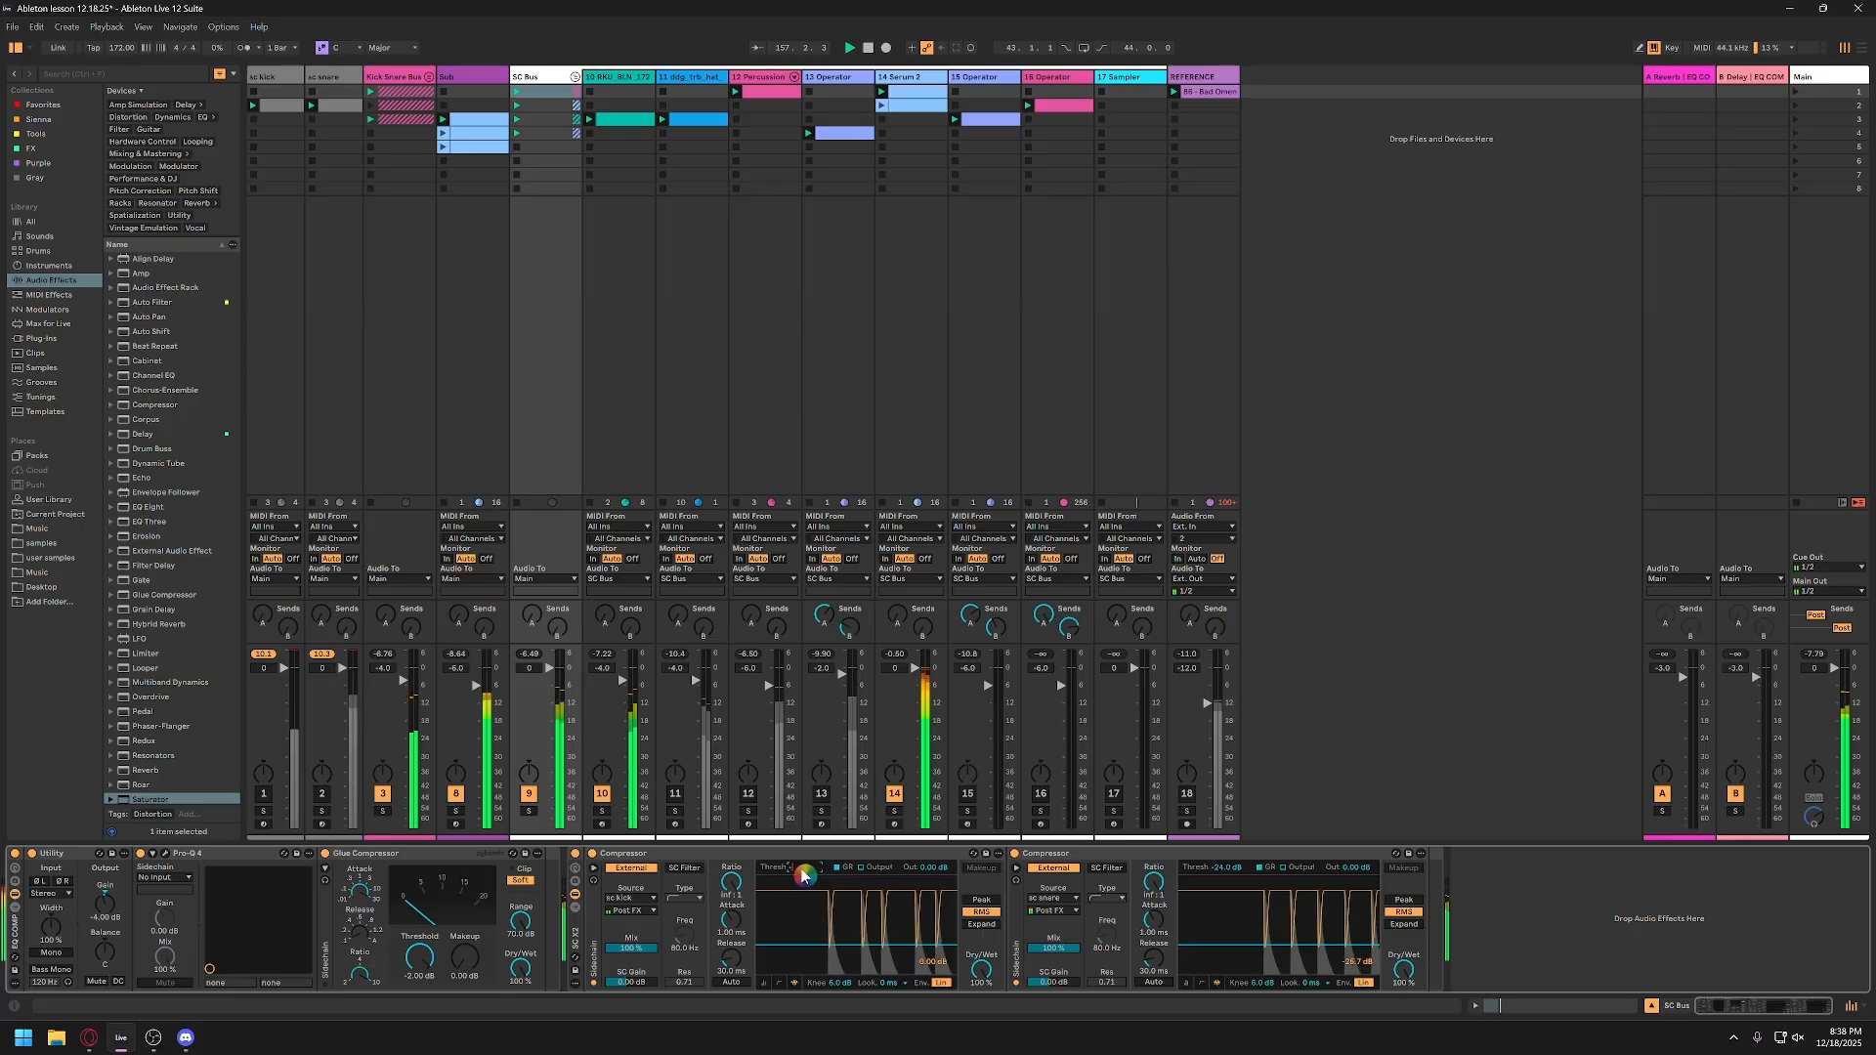
left_click(801, 870)
type("-48")
key("Return")
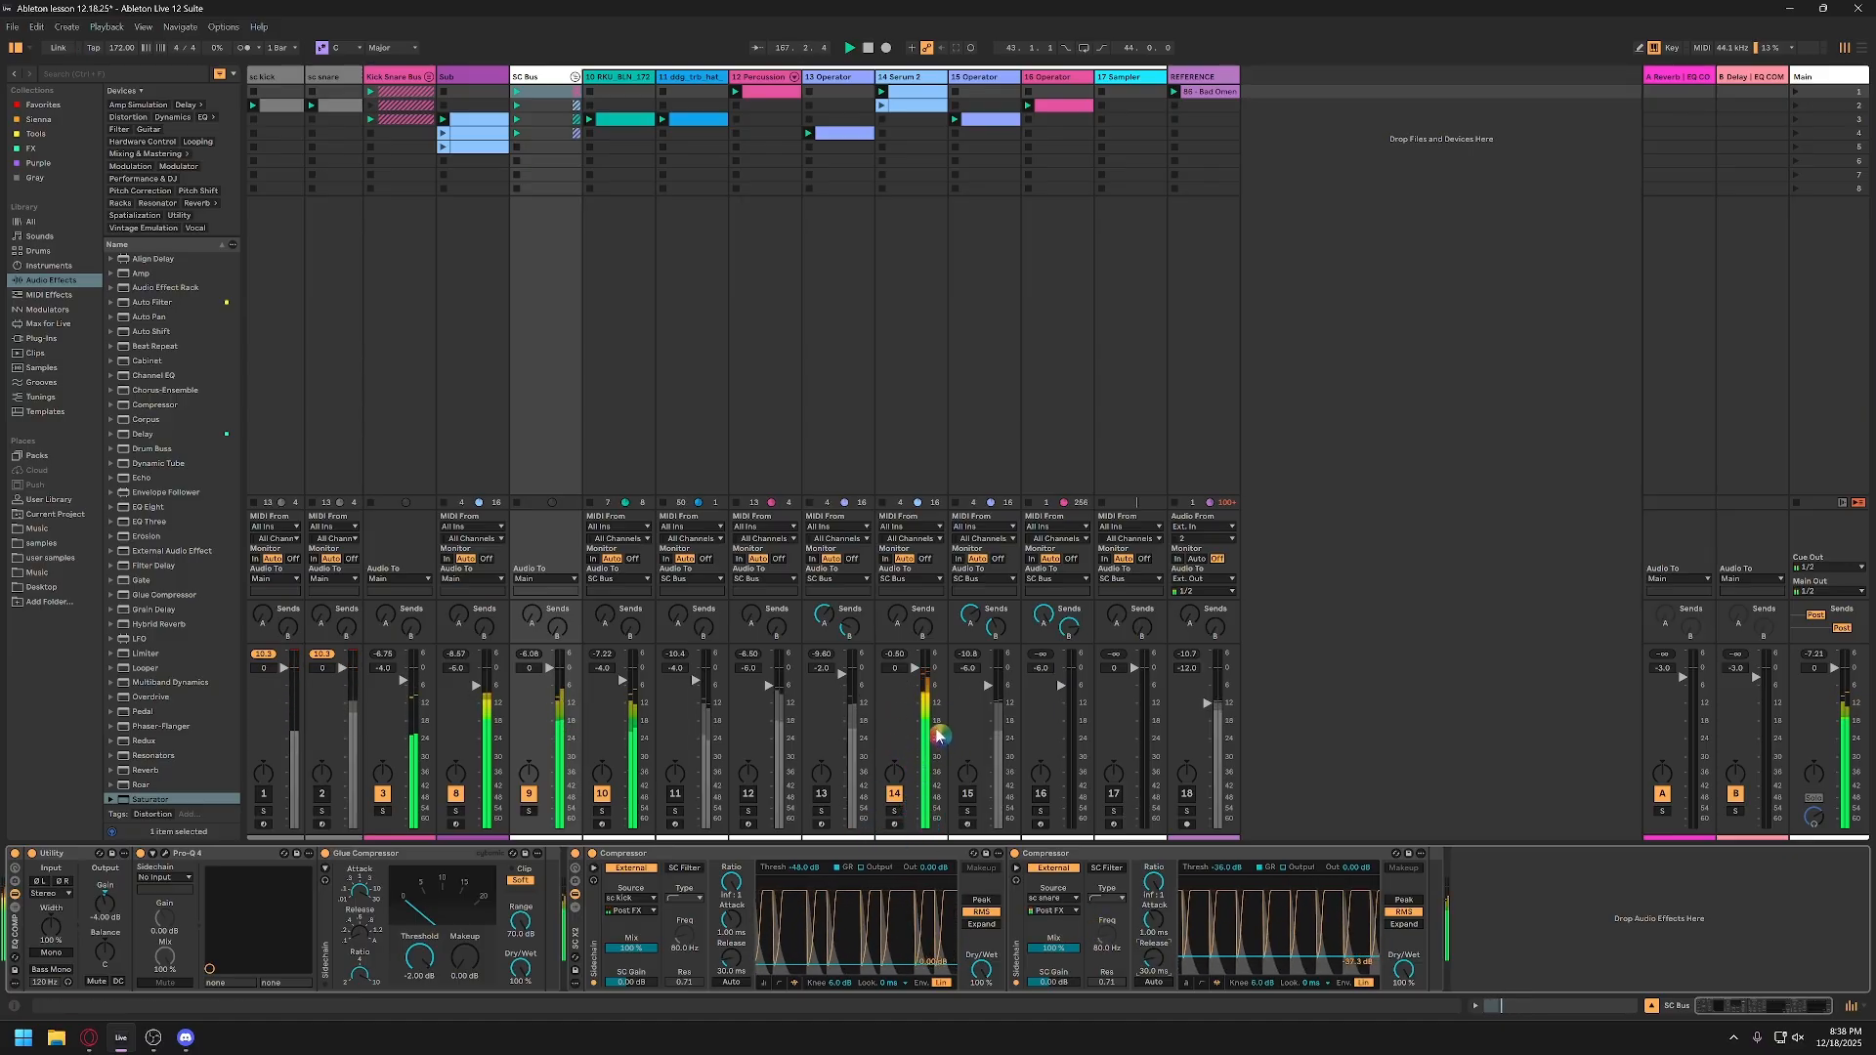
left_click(384, 797)
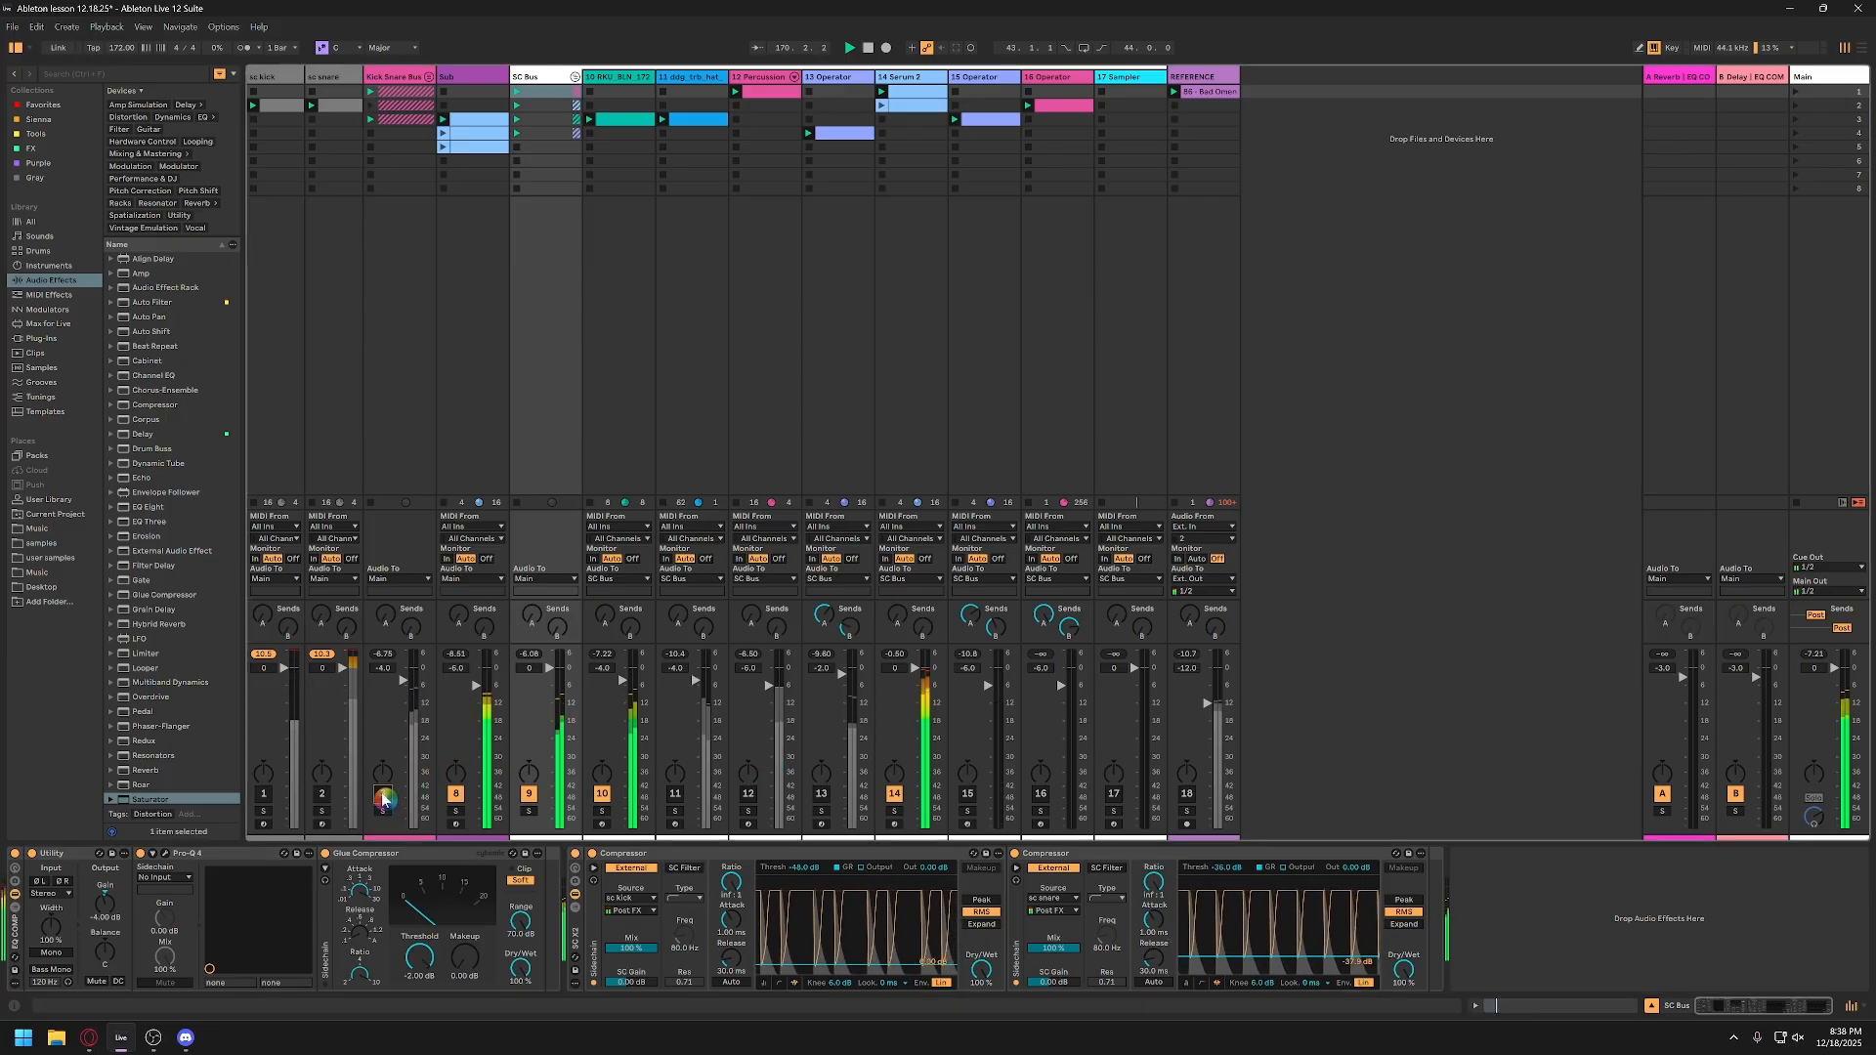
left_click(385, 795)
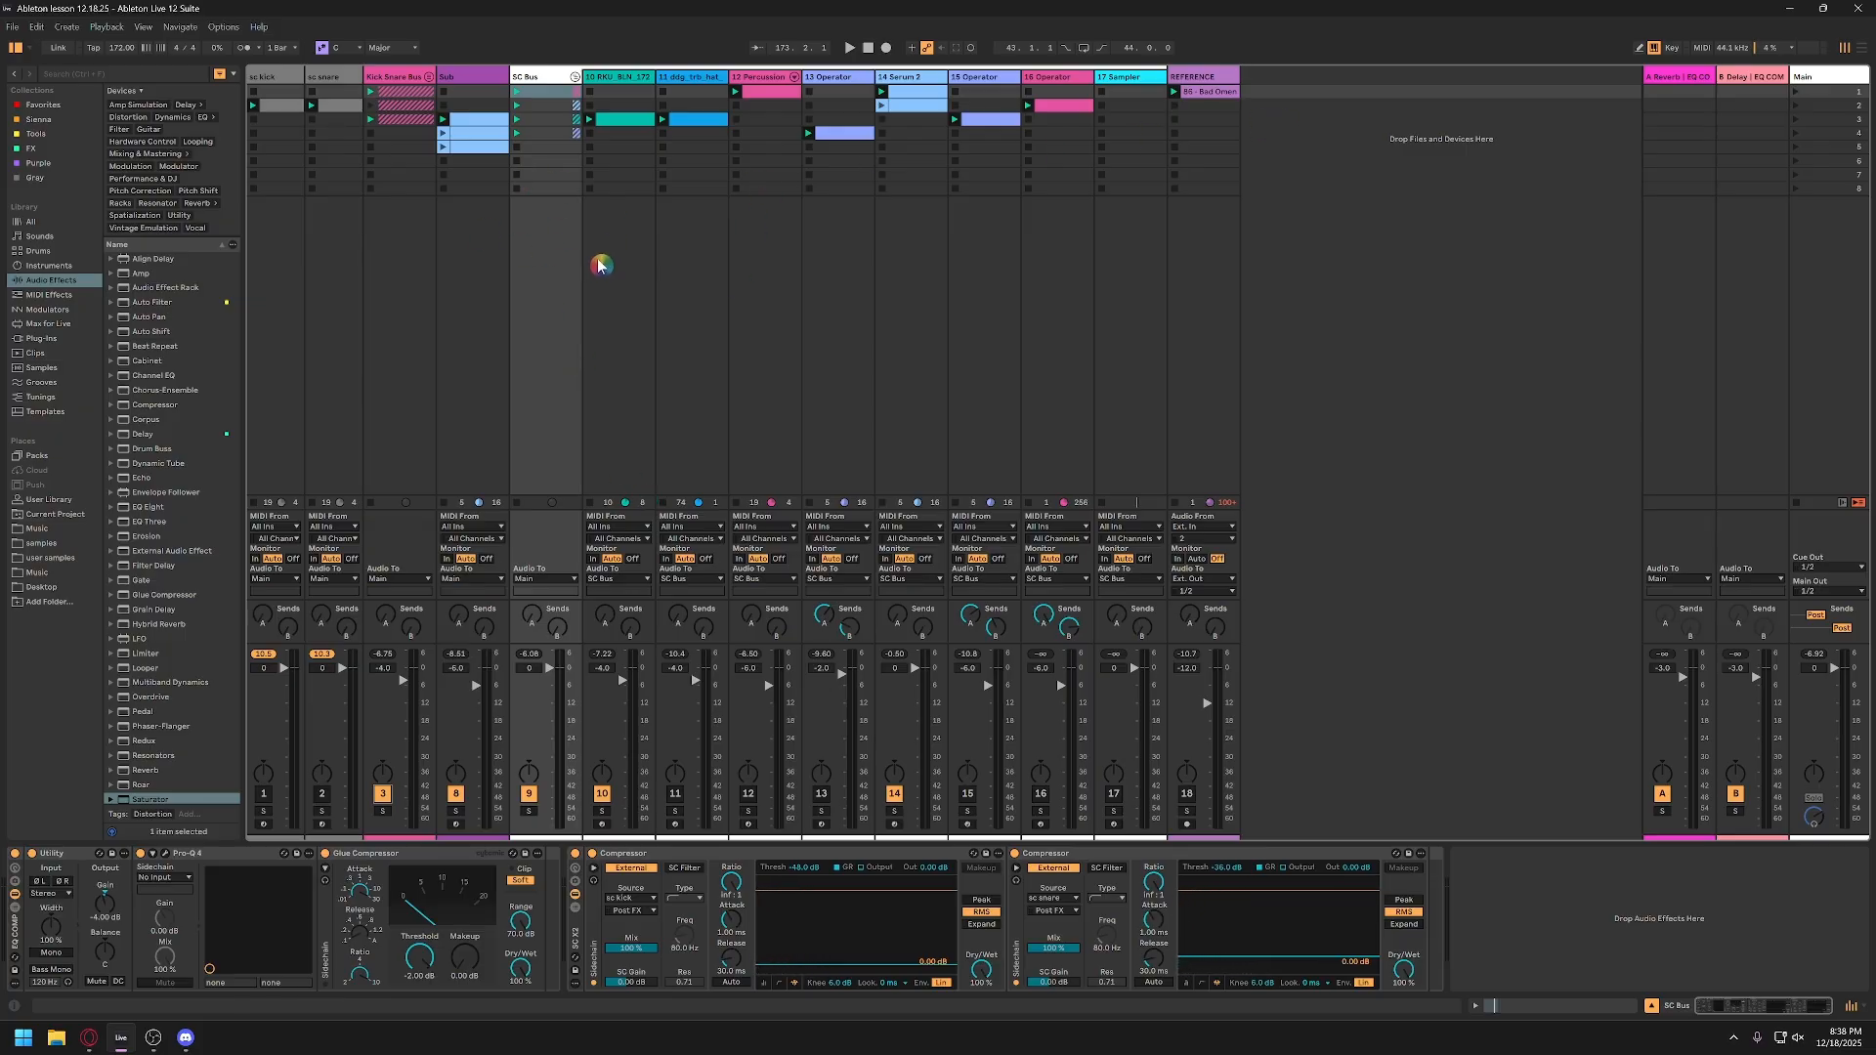
Step: Rename the 14 Serum 2 track as Reese and solo it
left_click(931, 86)
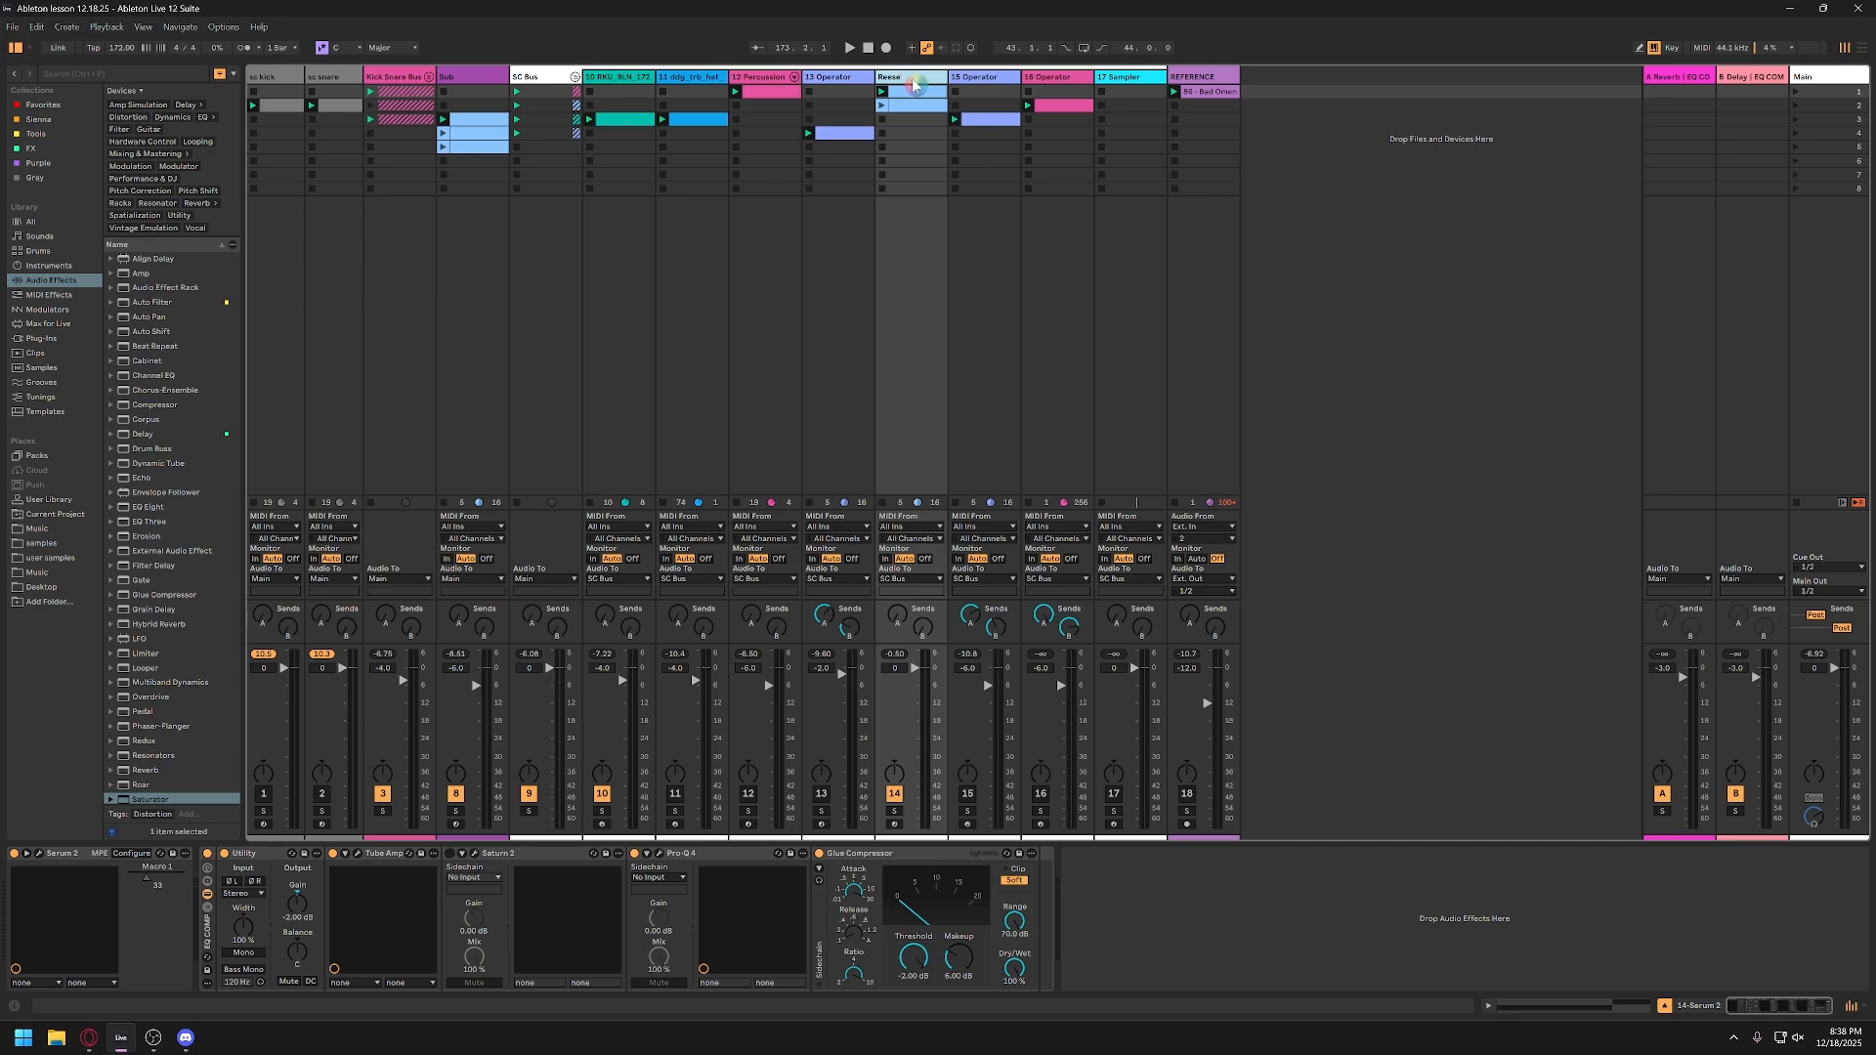
key("Return")
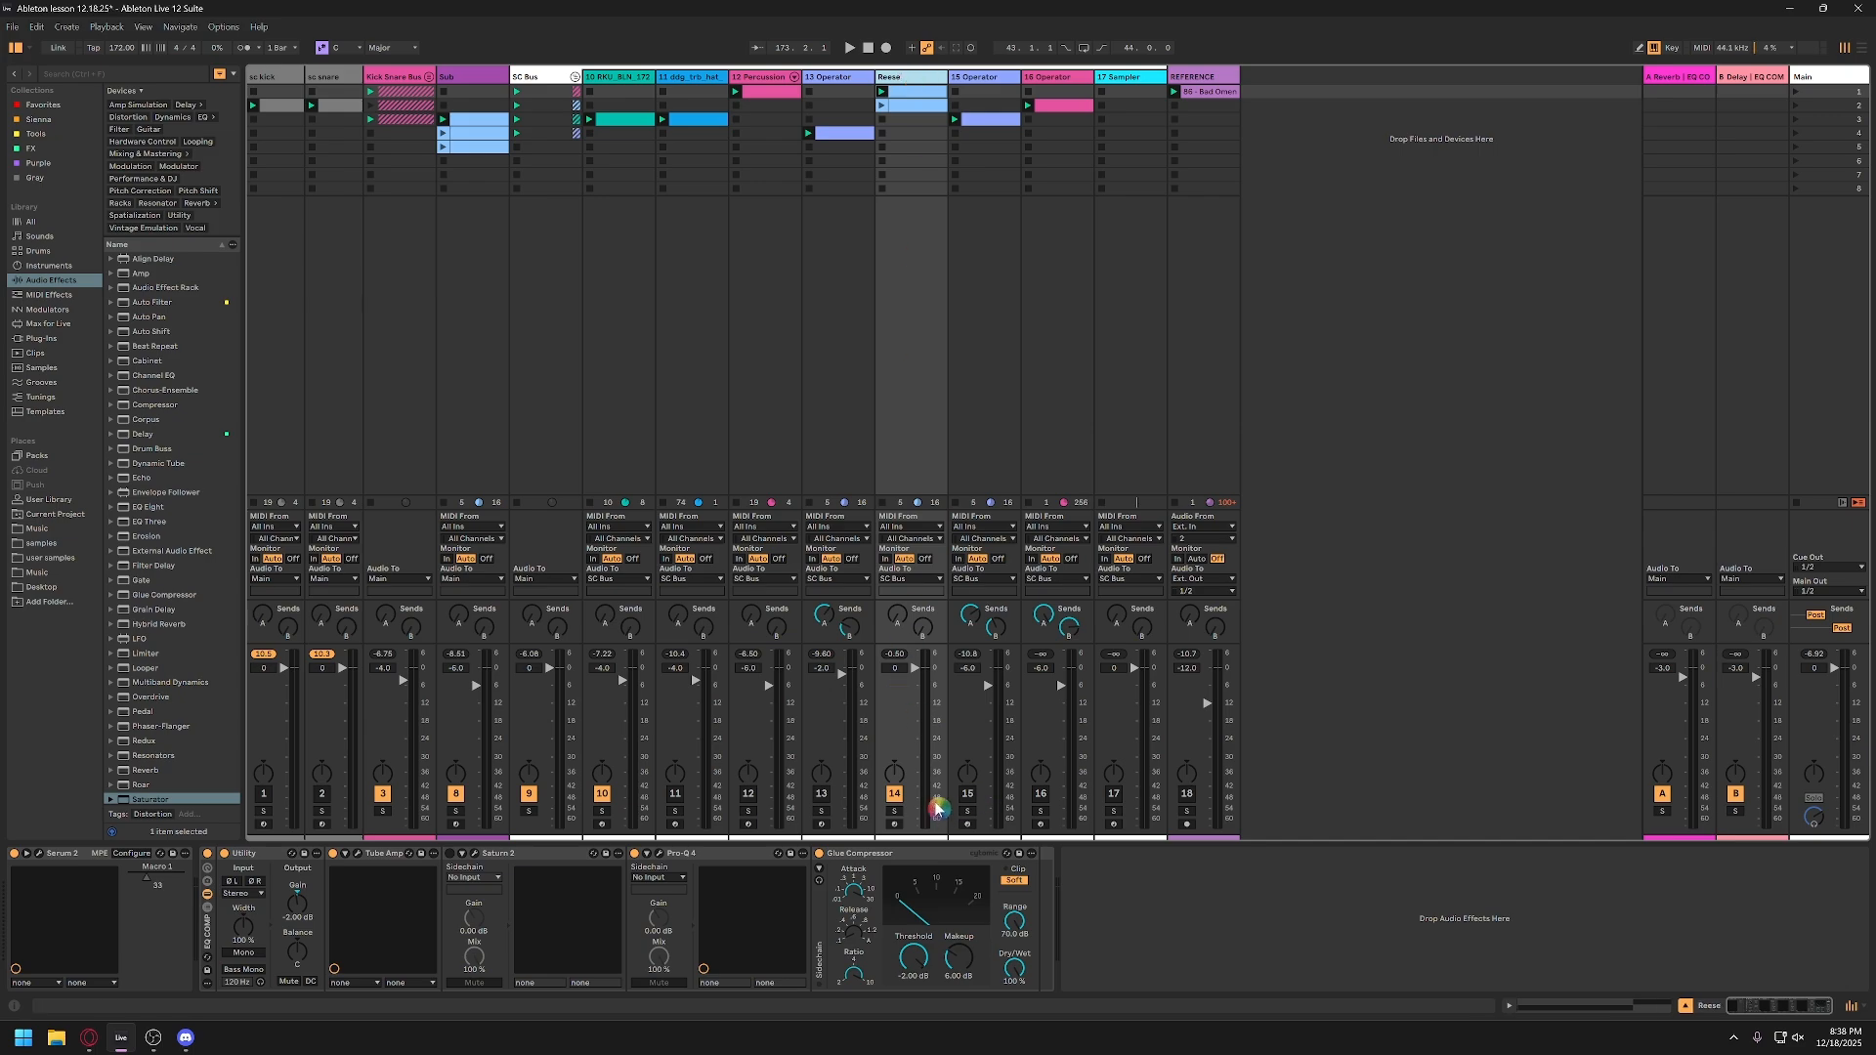
left_click(895, 812)
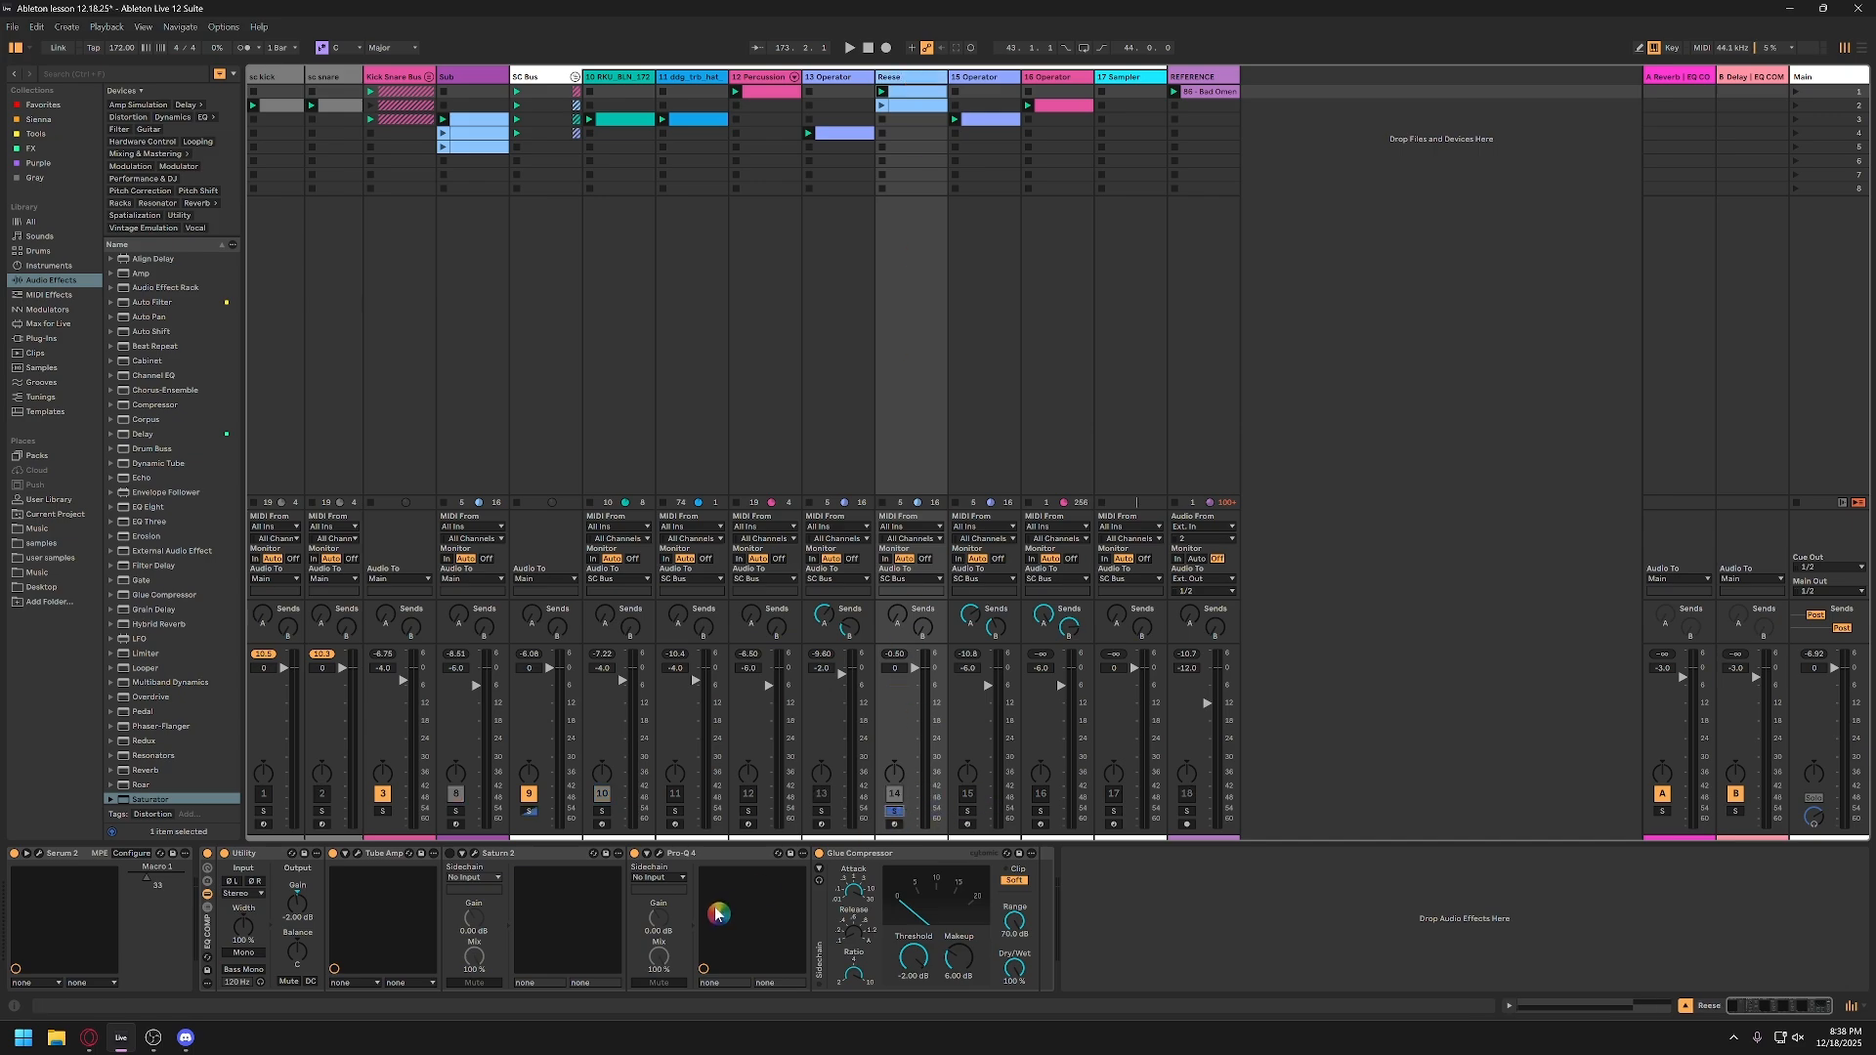
Step: Raise the Dry Mix of the Reese track's Tube Amp to 29.2 while auditioning the soloed track
key("space")
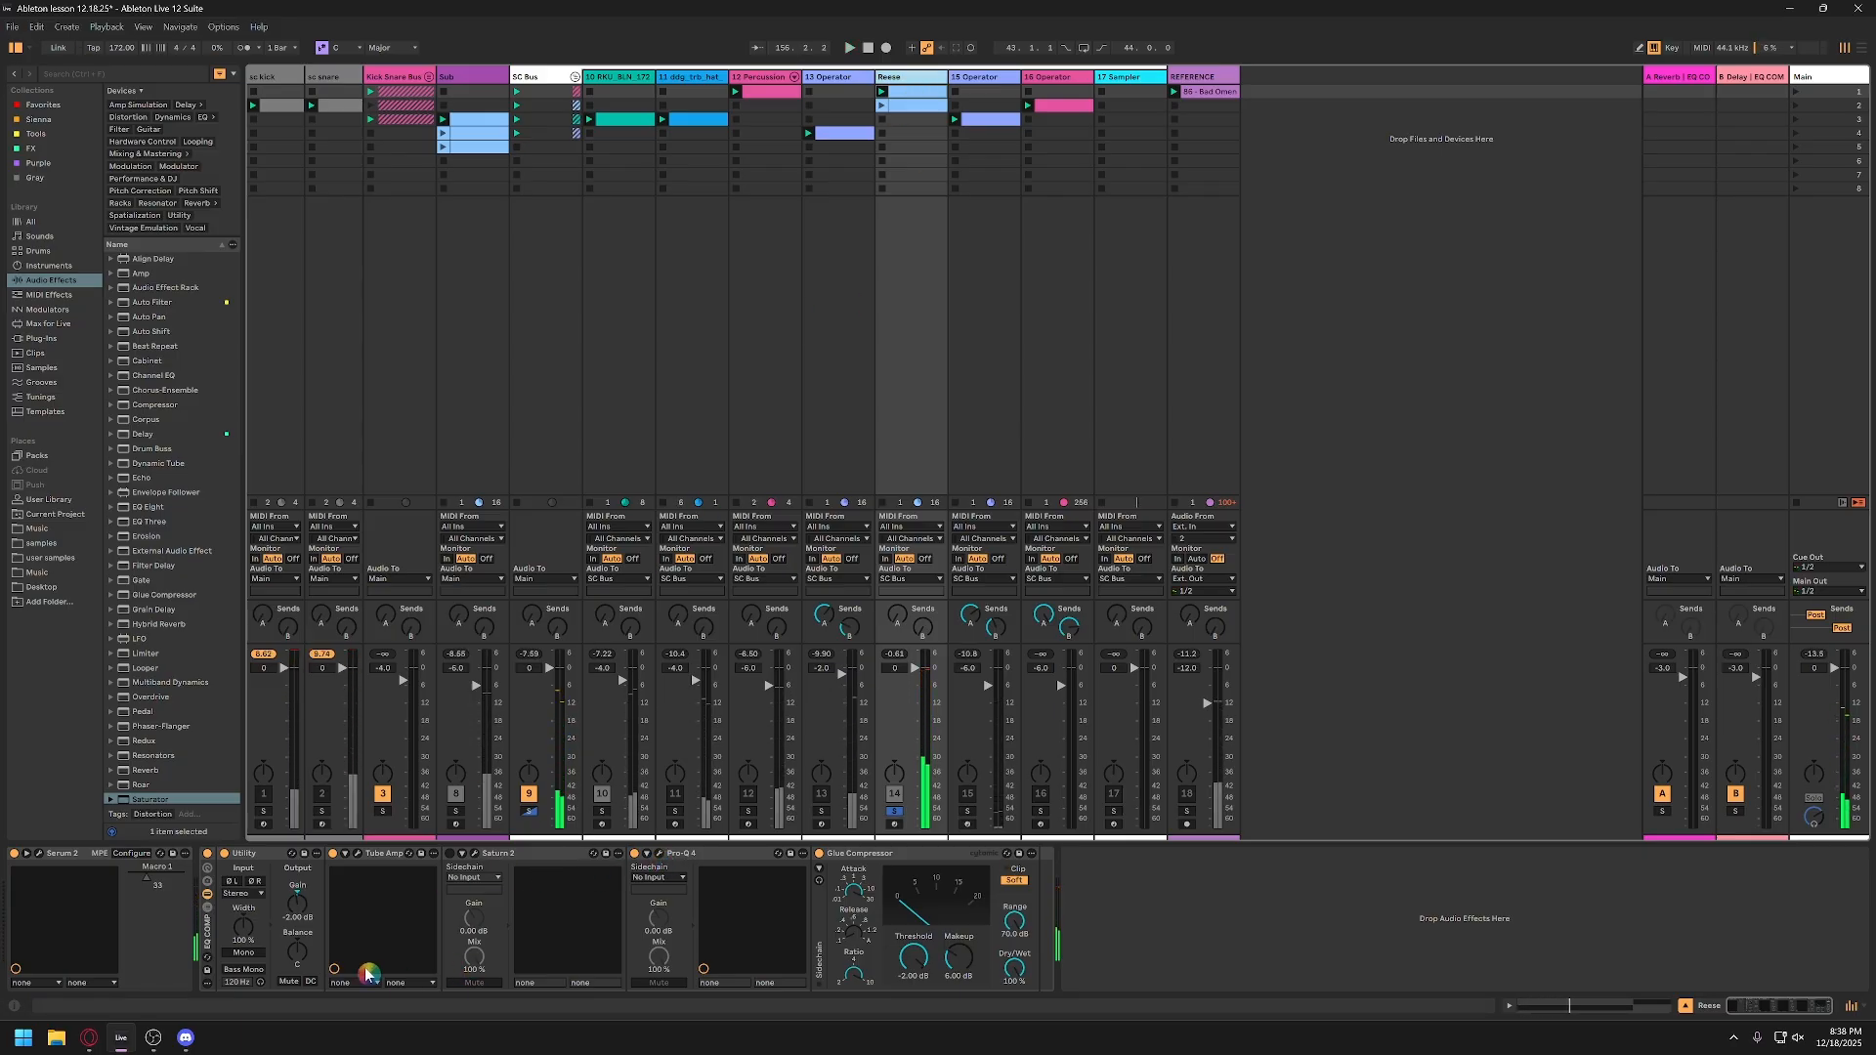
left_click(357, 853)
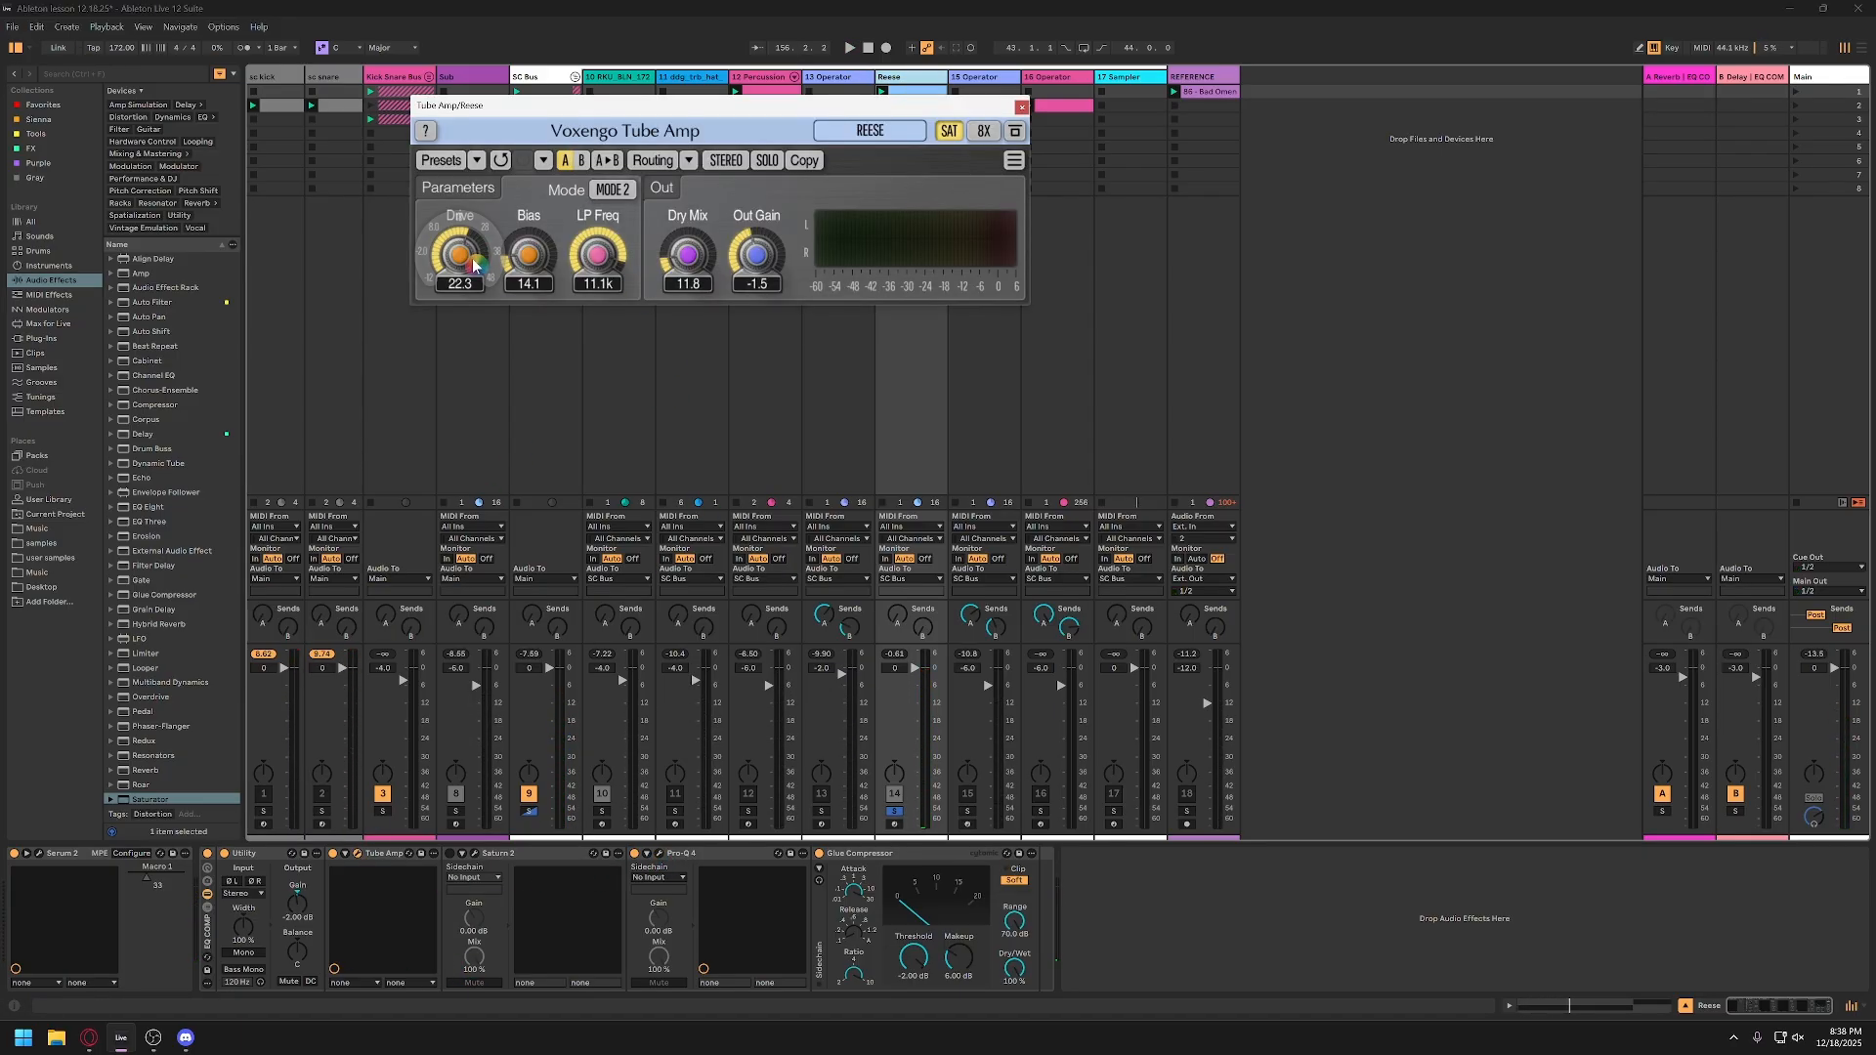
left_click_drag(687, 254, 687, 242)
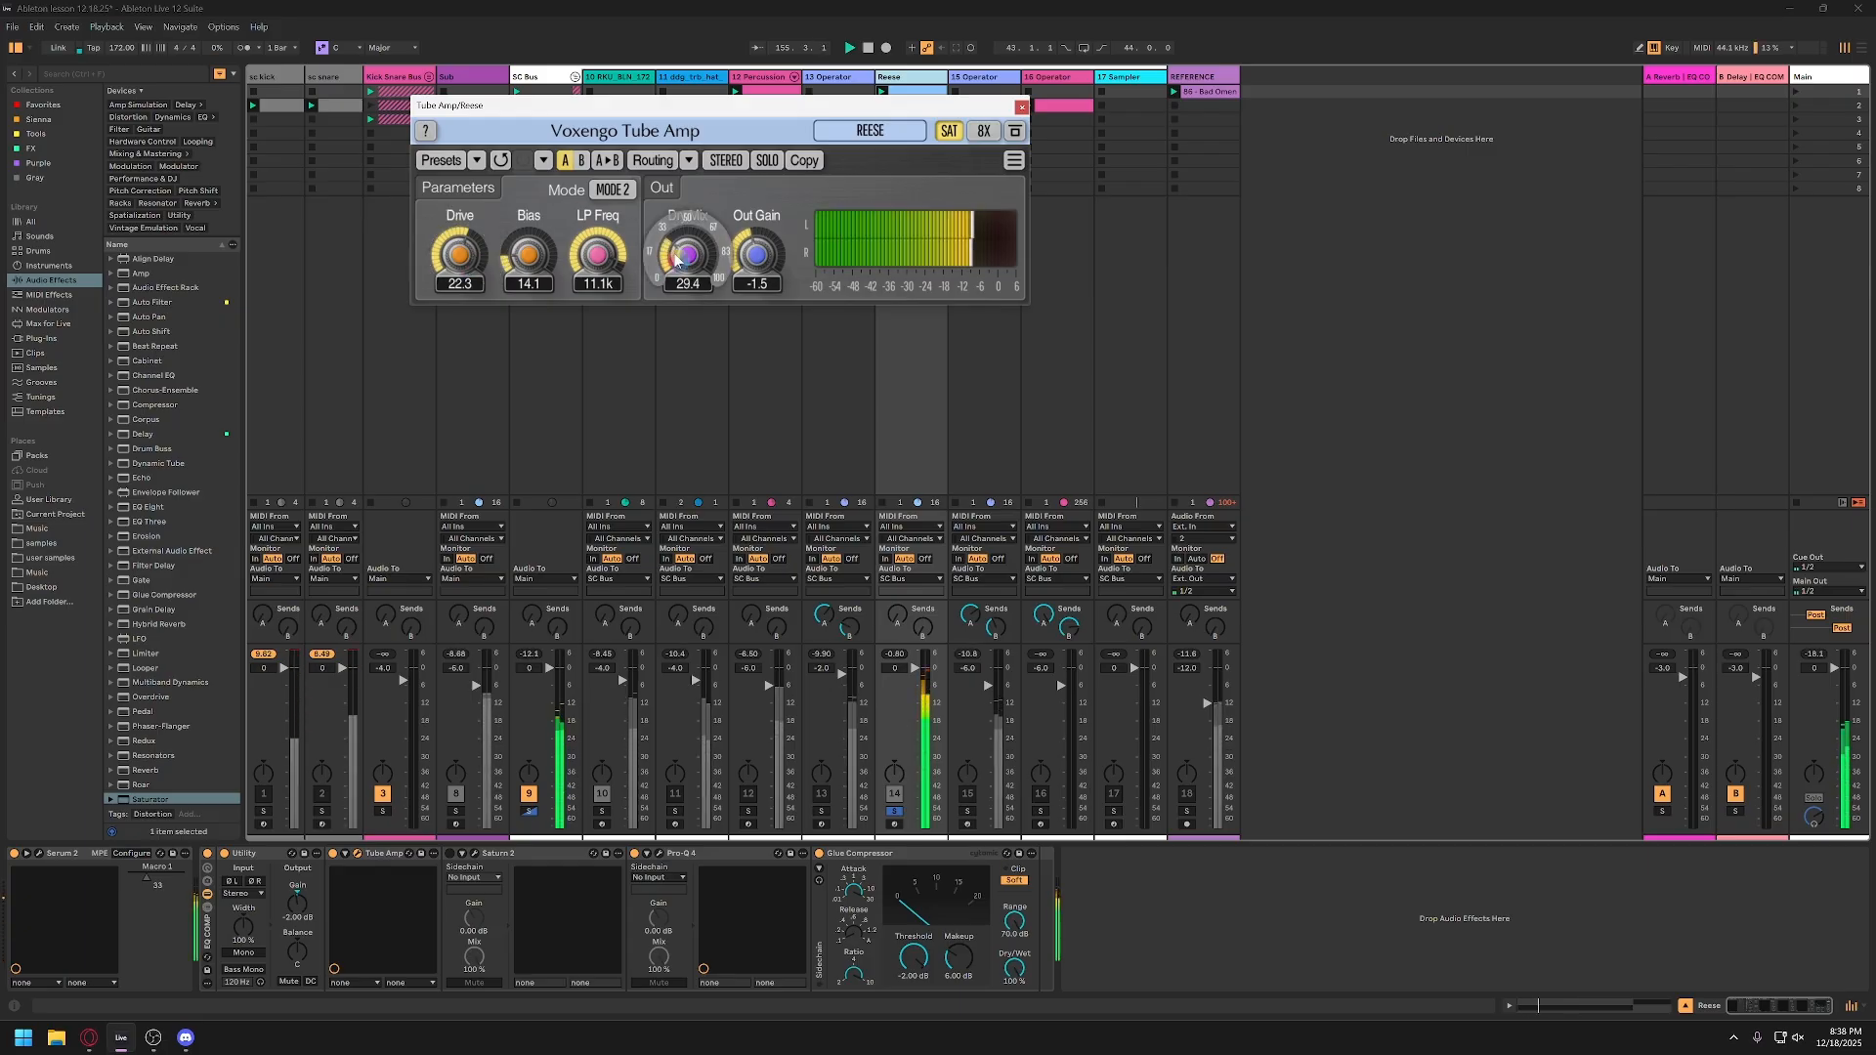
key("space")
left_click(1021, 108)
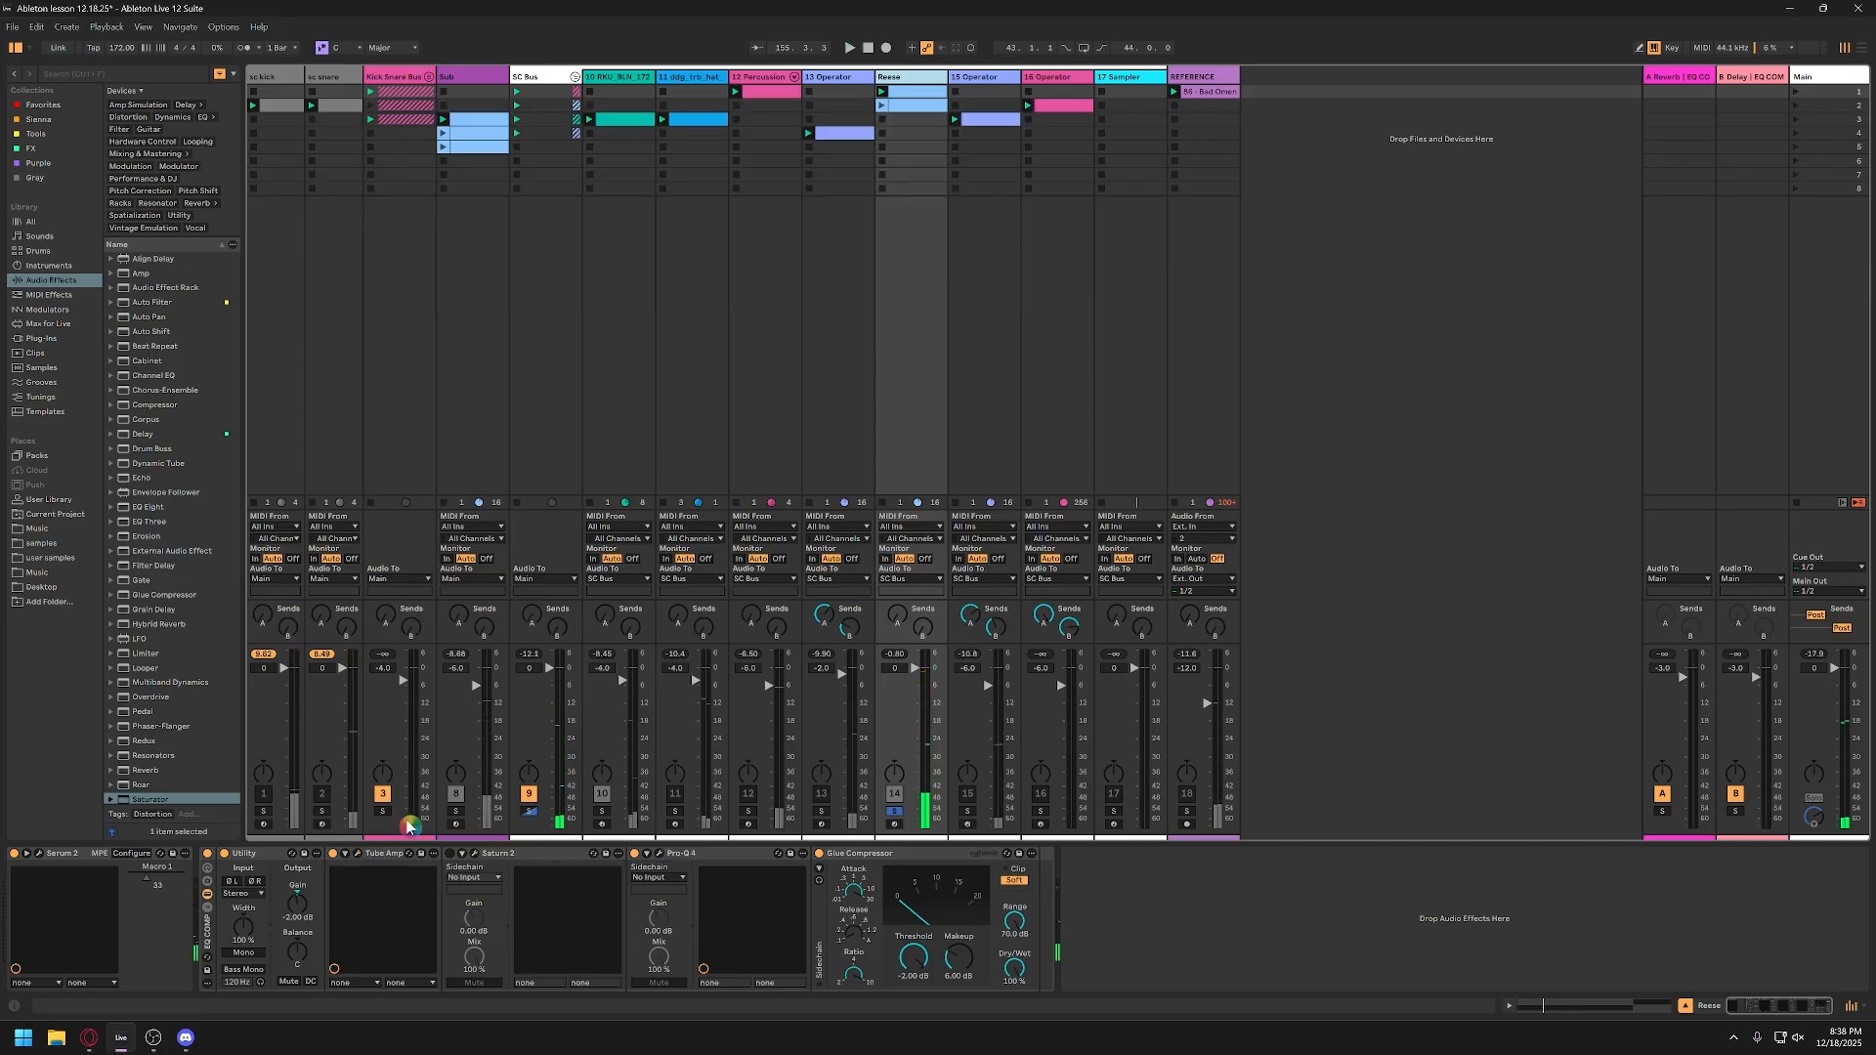
Step: Try a four-band split in the Reese track's Saturn 2, lowering the second band's level and shifting the upper crossovers down
left_click(525, 857)
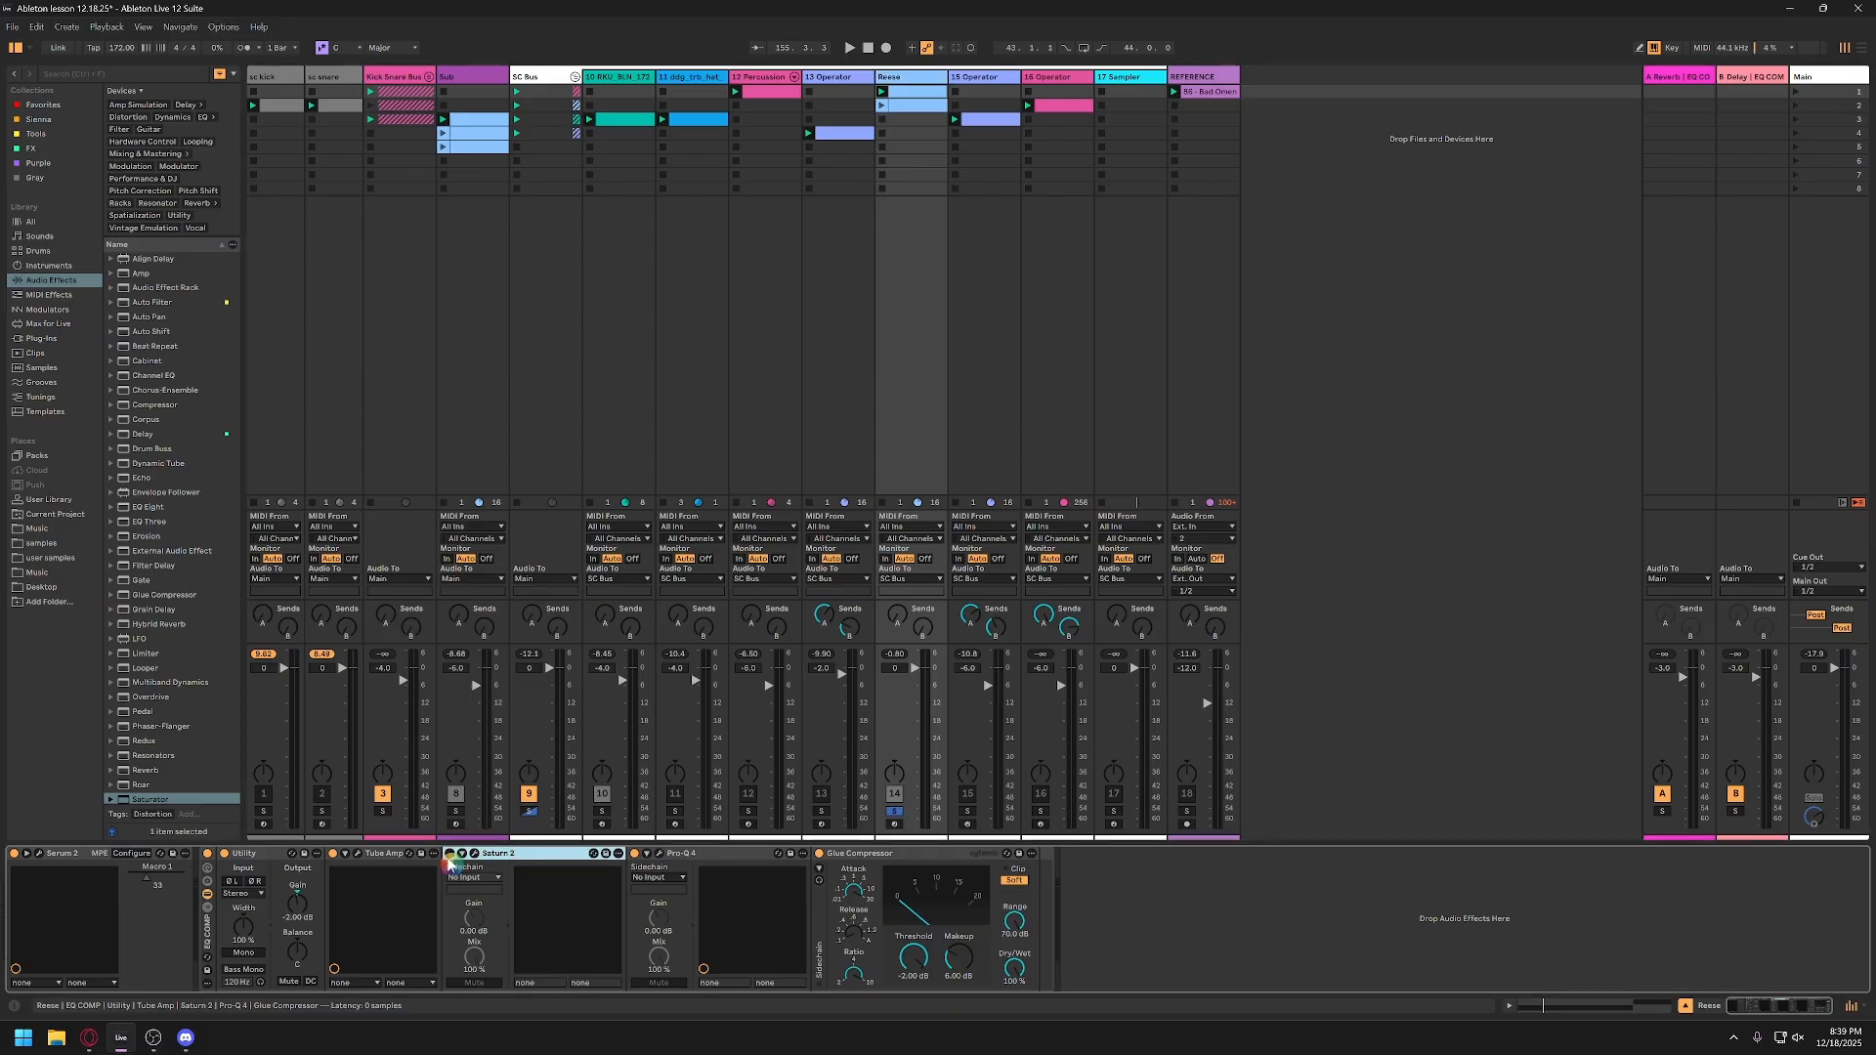
left_click(475, 853)
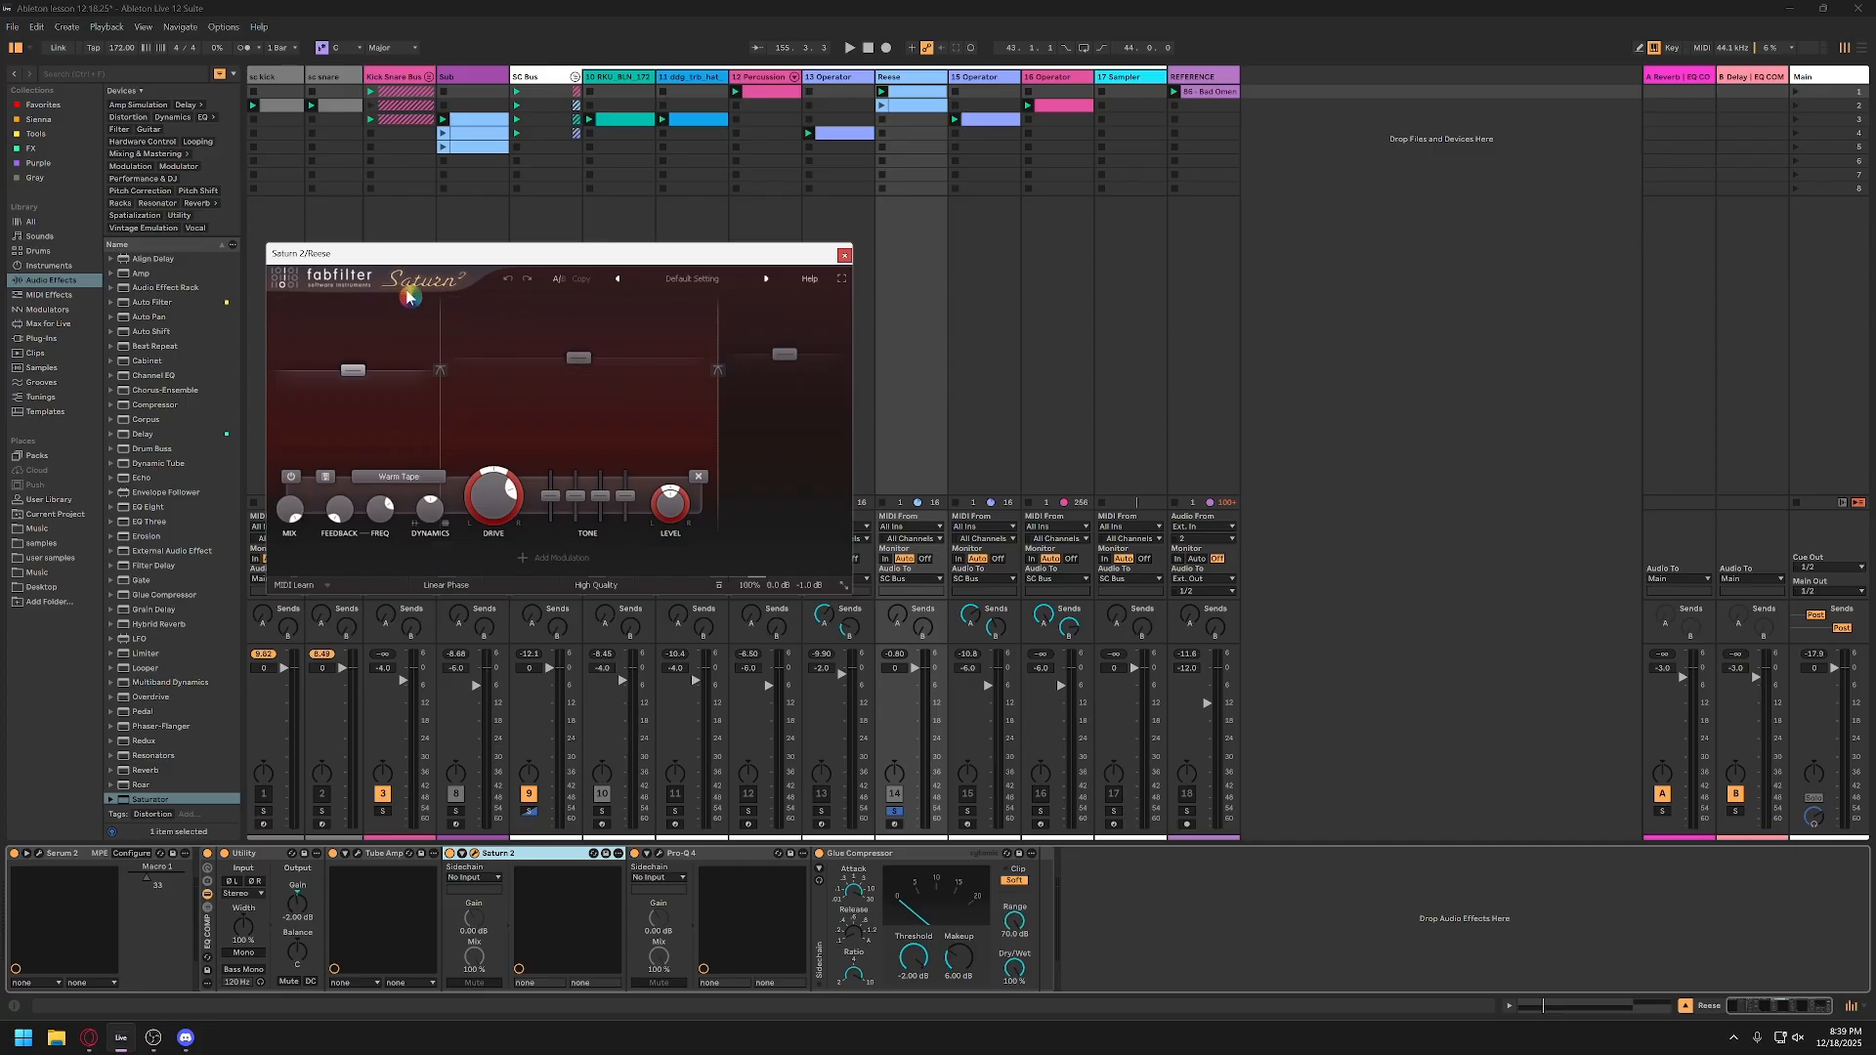
left_click_drag(579, 358, 578, 393)
left_click_drag(719, 357, 639, 348)
left_click(794, 311)
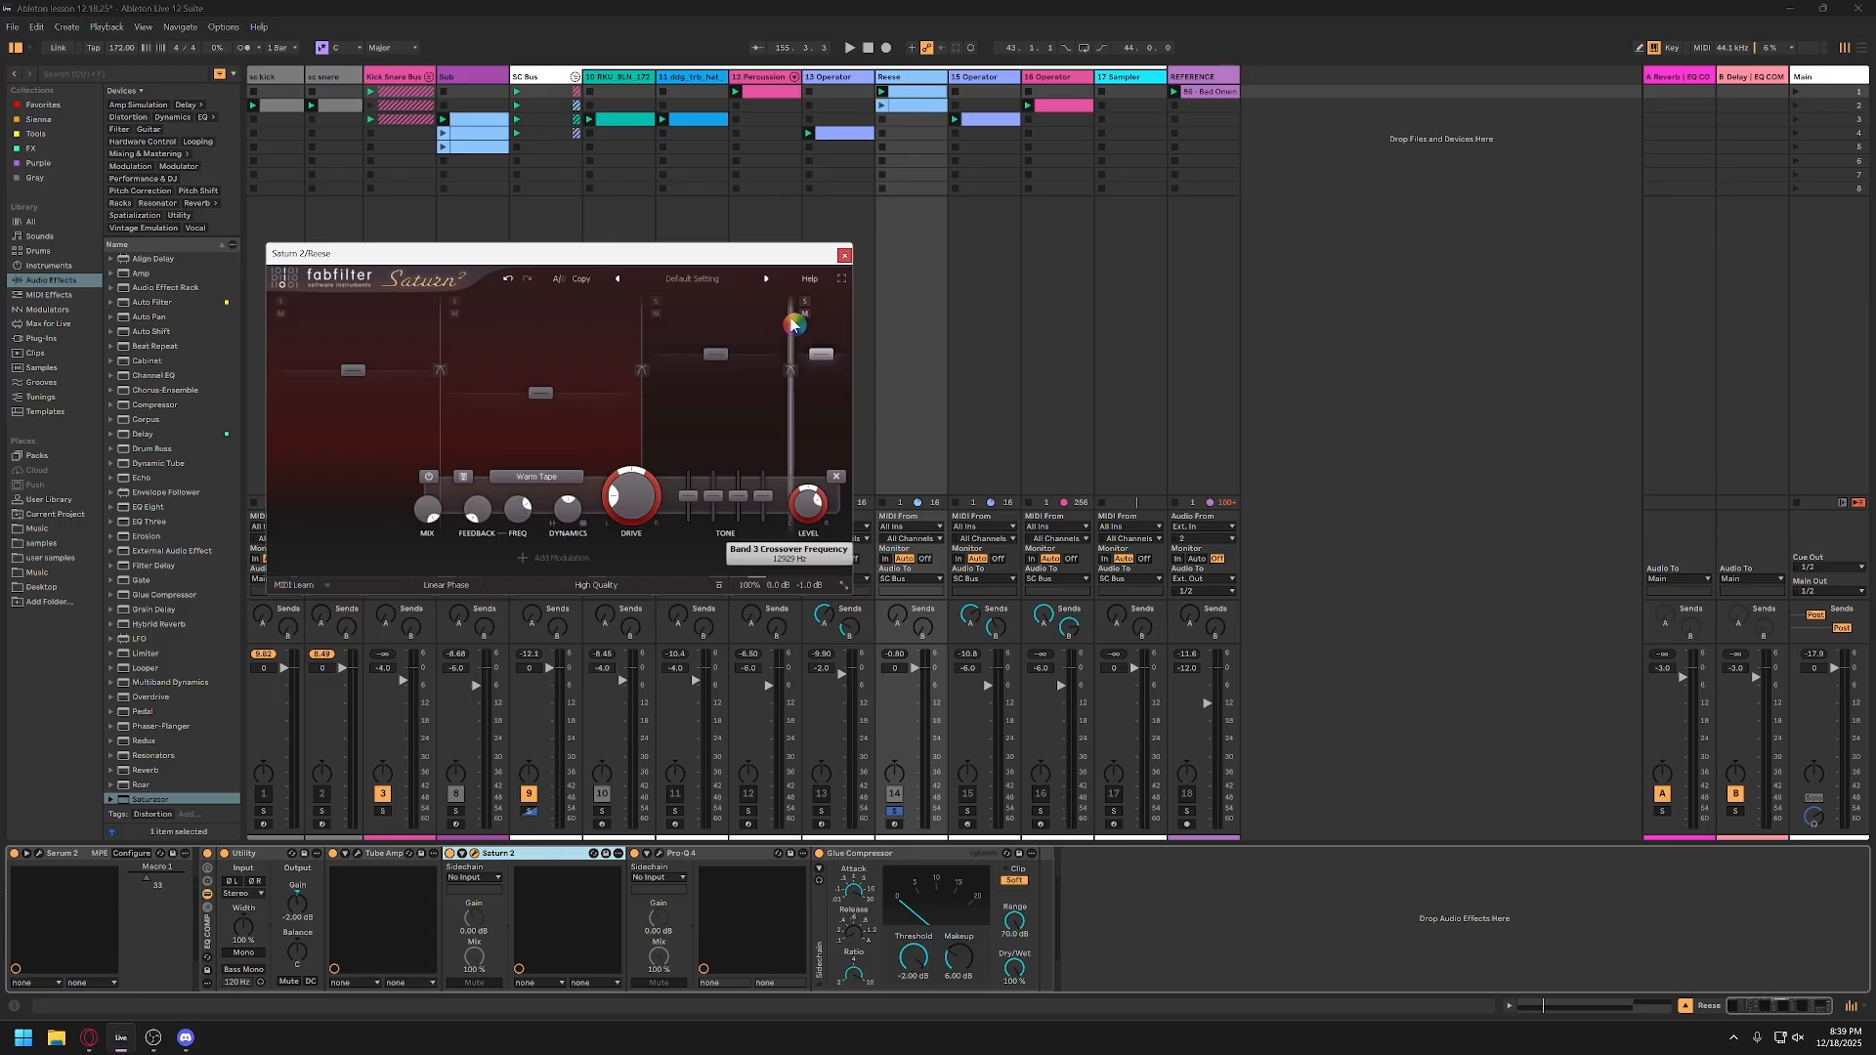
left_click_drag(793, 325, 760, 335)
left_click_drag(642, 348, 578, 352)
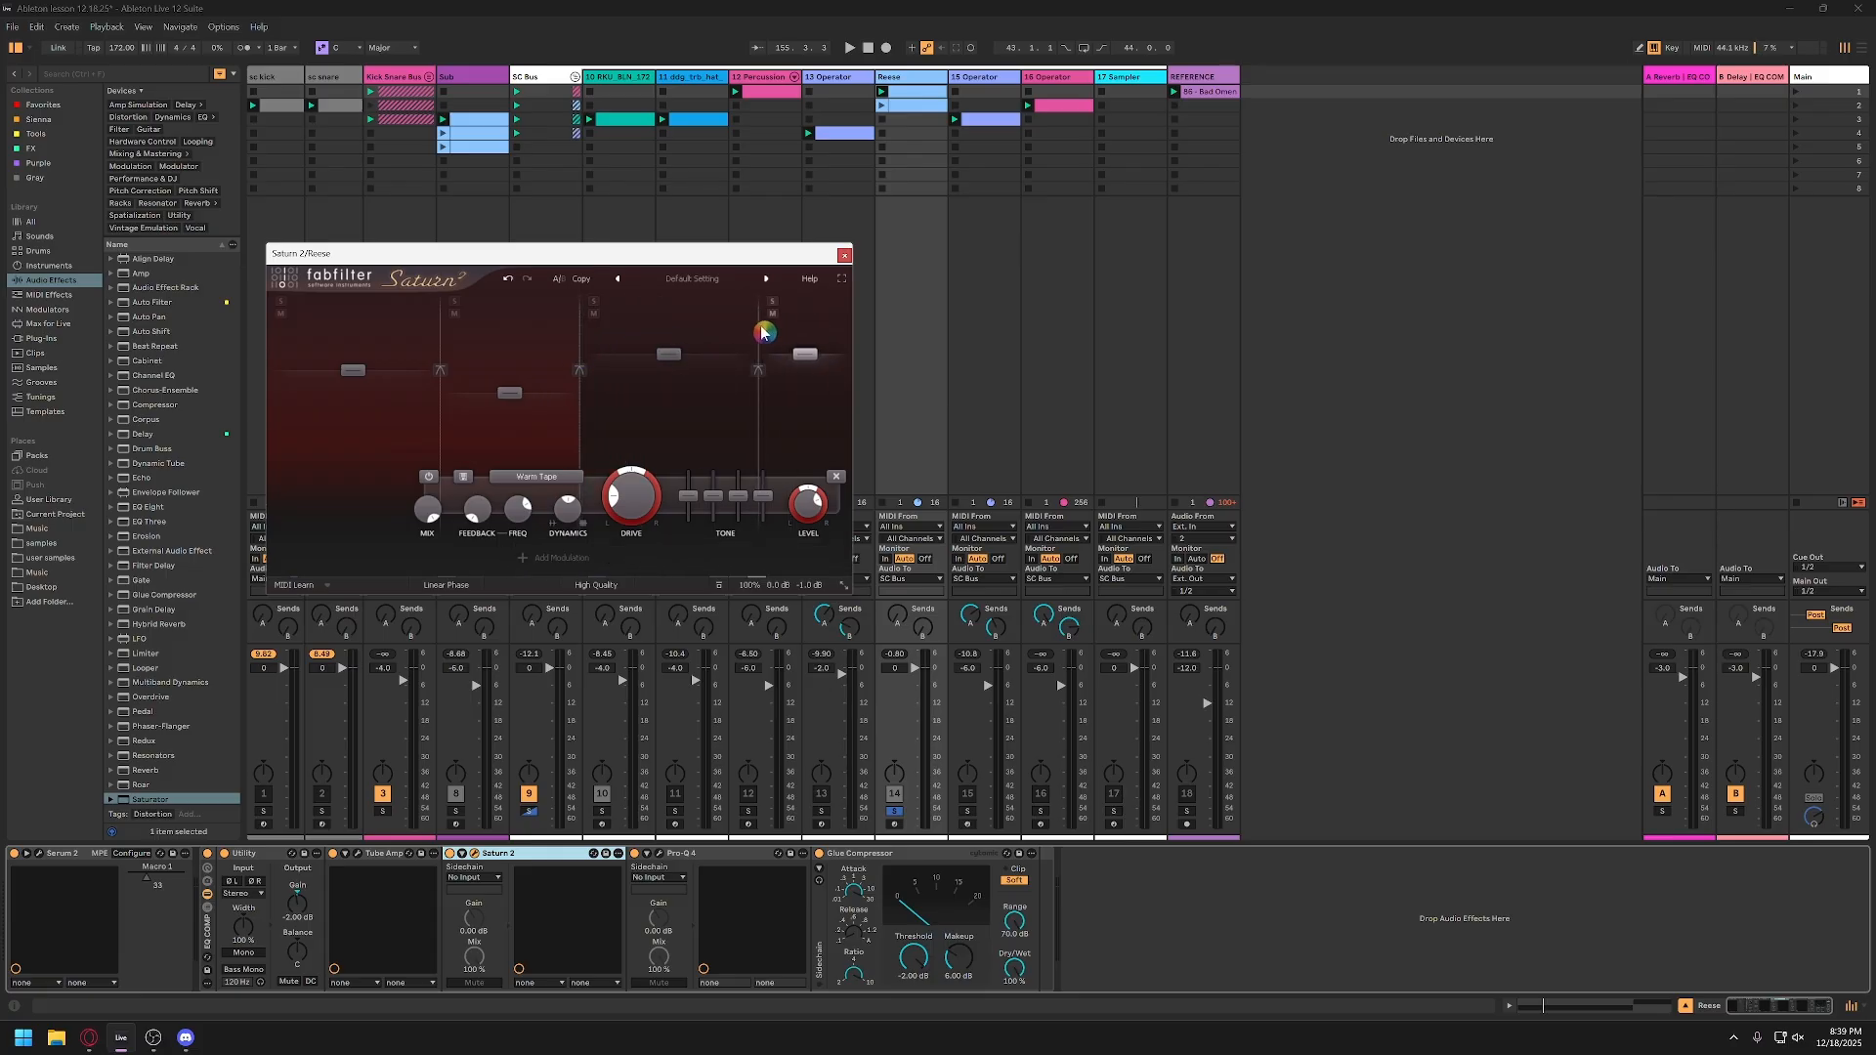
left_click_drag(763, 332, 740, 334)
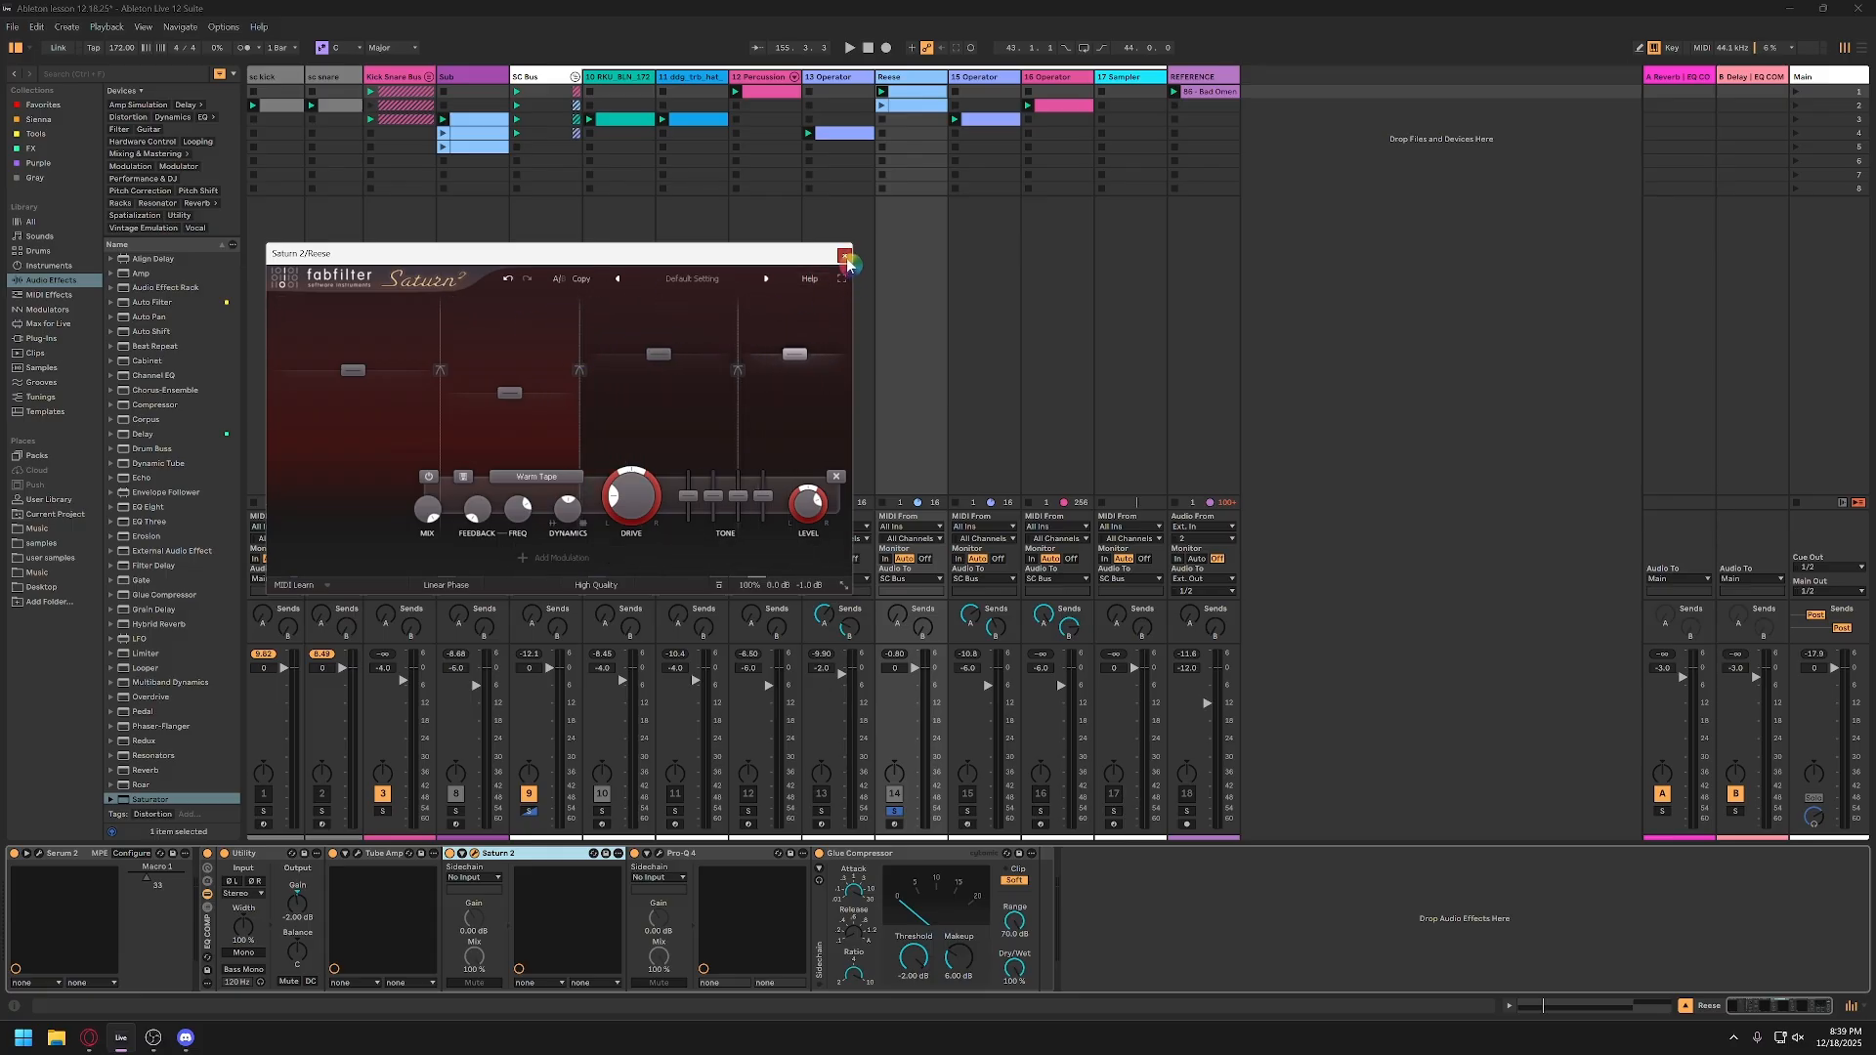
Step: Close Saturn 2 and delete it from the Reese track's device chain
left_click(846, 258)
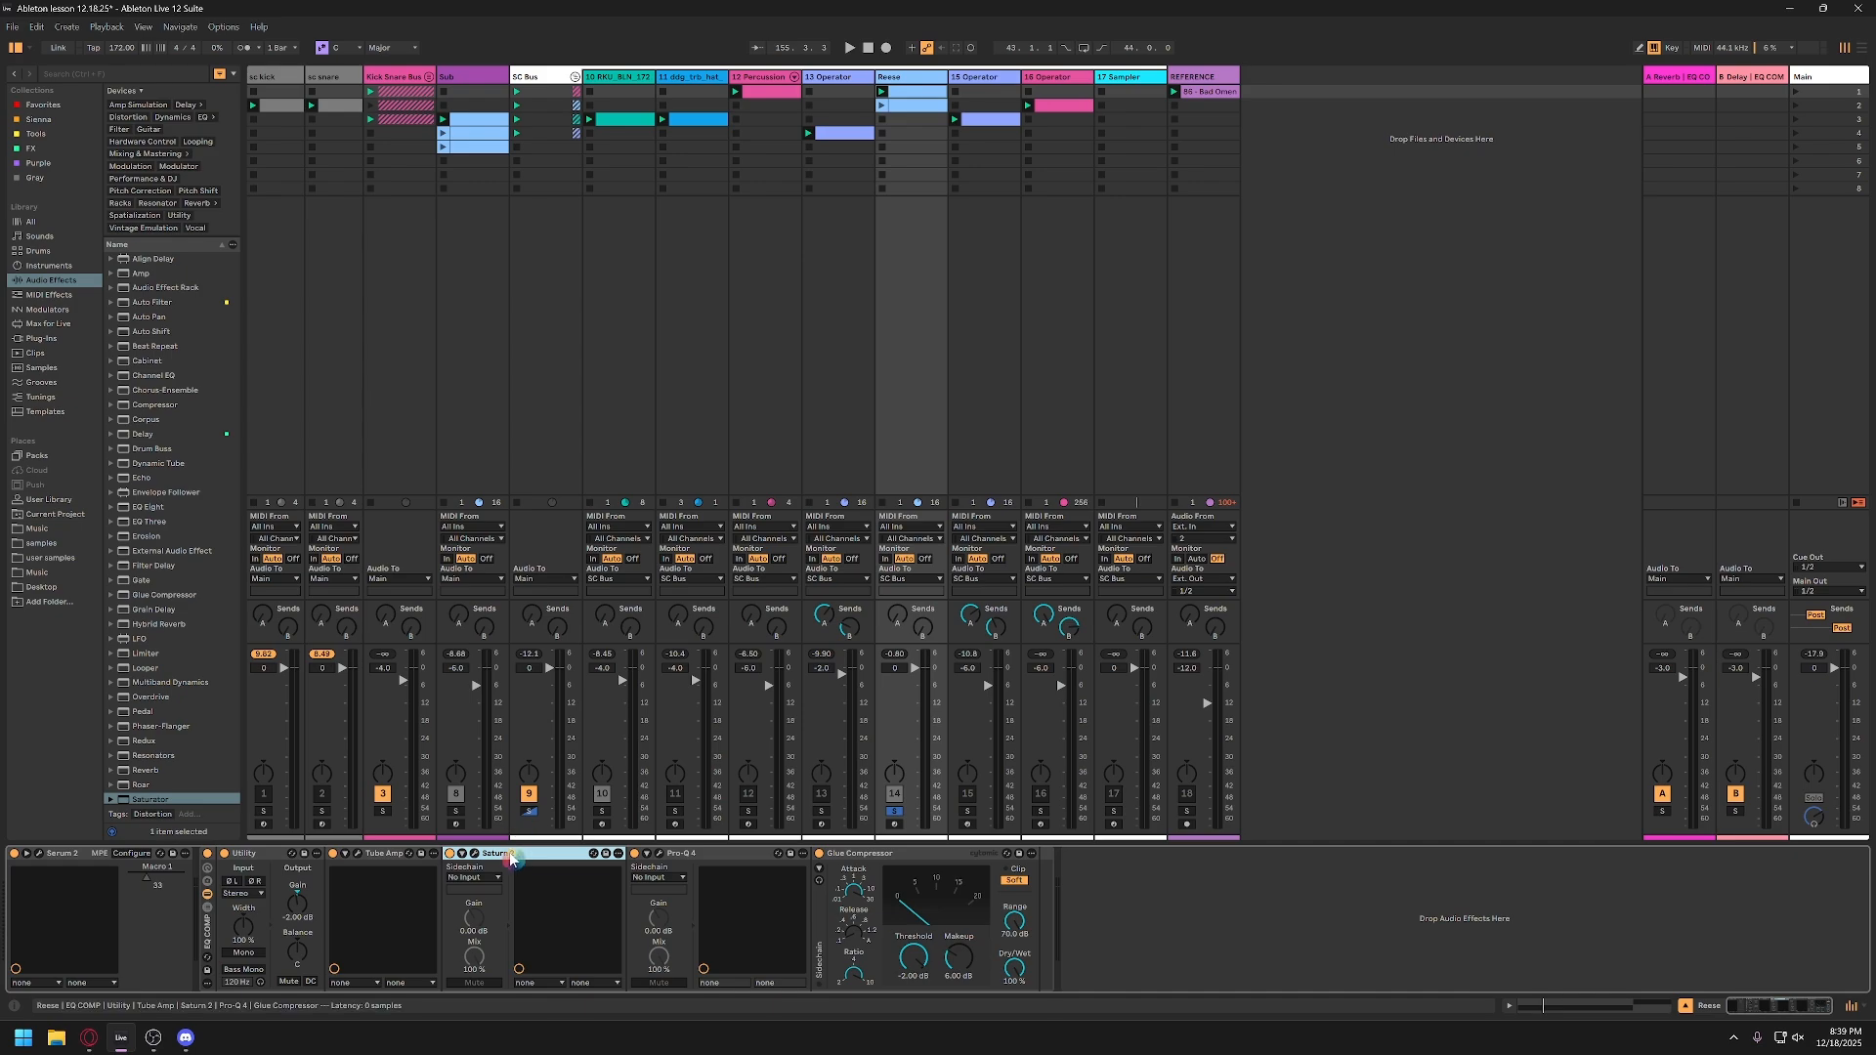
key("Delete")
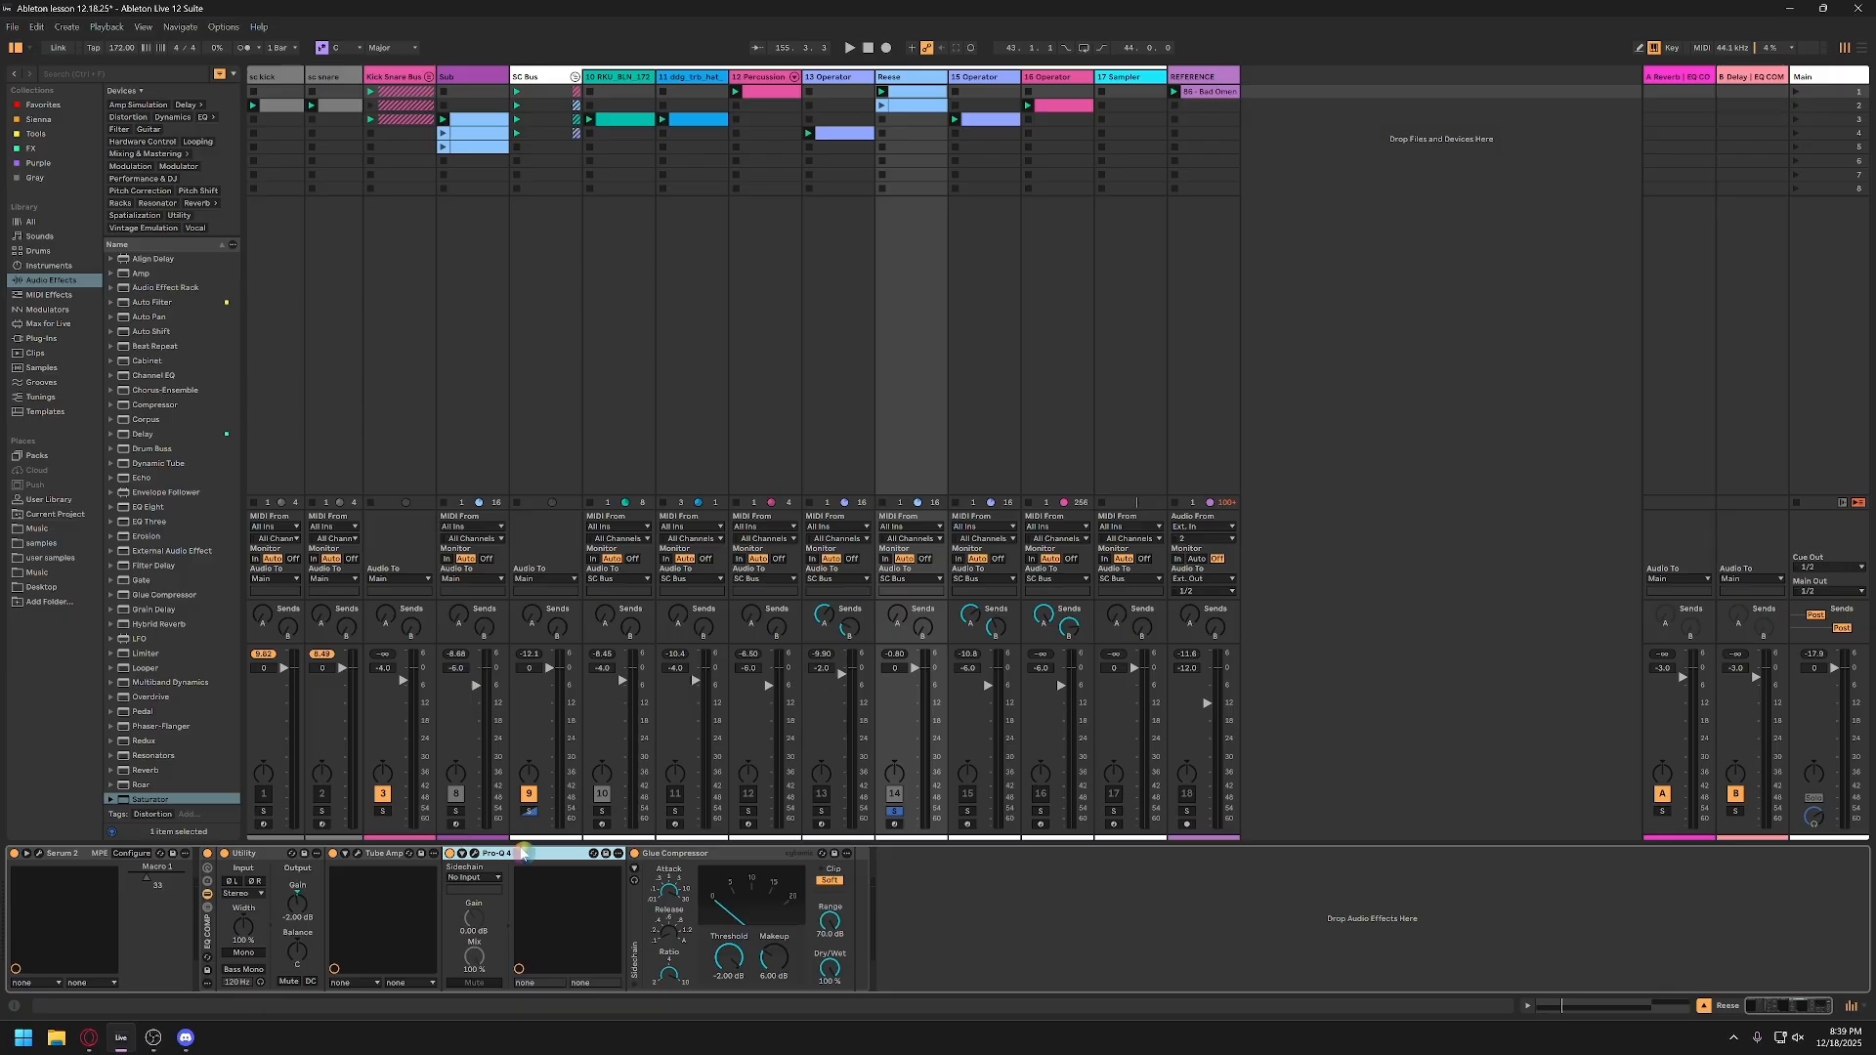
Step: Review the Tube Amp settings on the Reese track
left_click(362, 857)
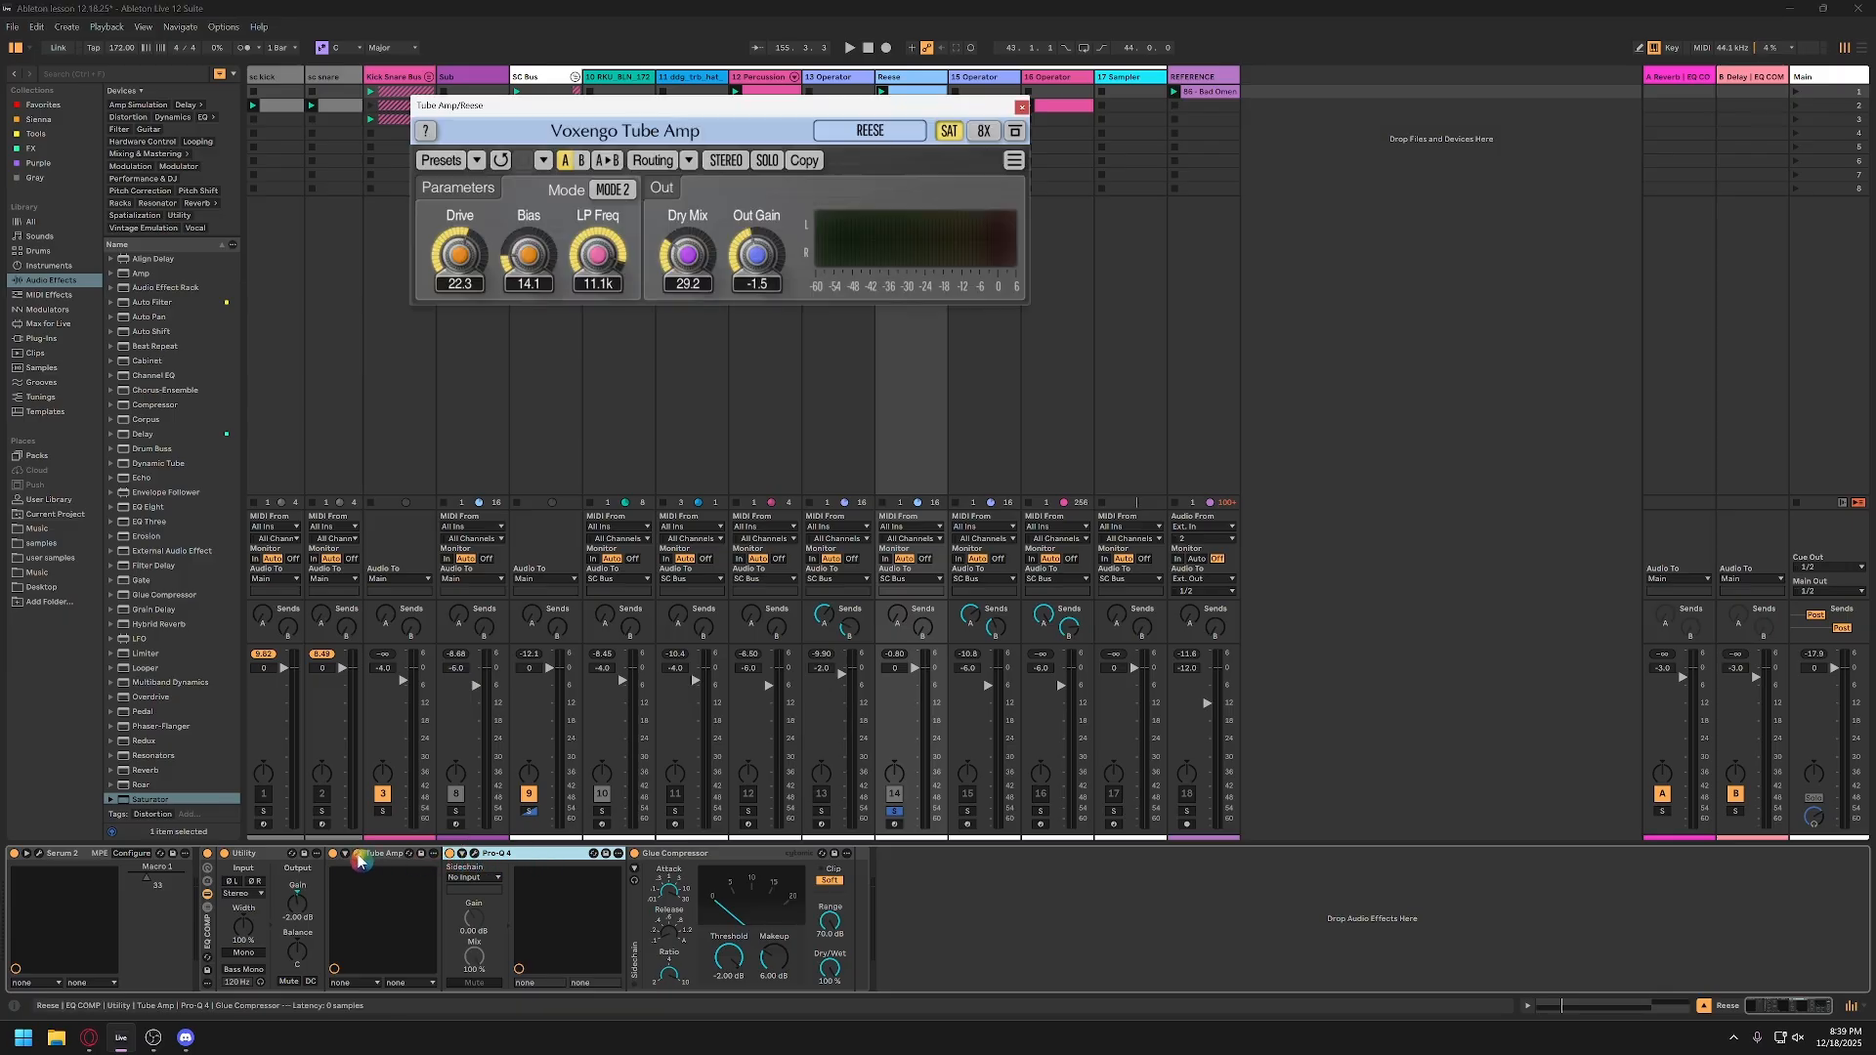
left_click_drag(845, 110, 608, 207)
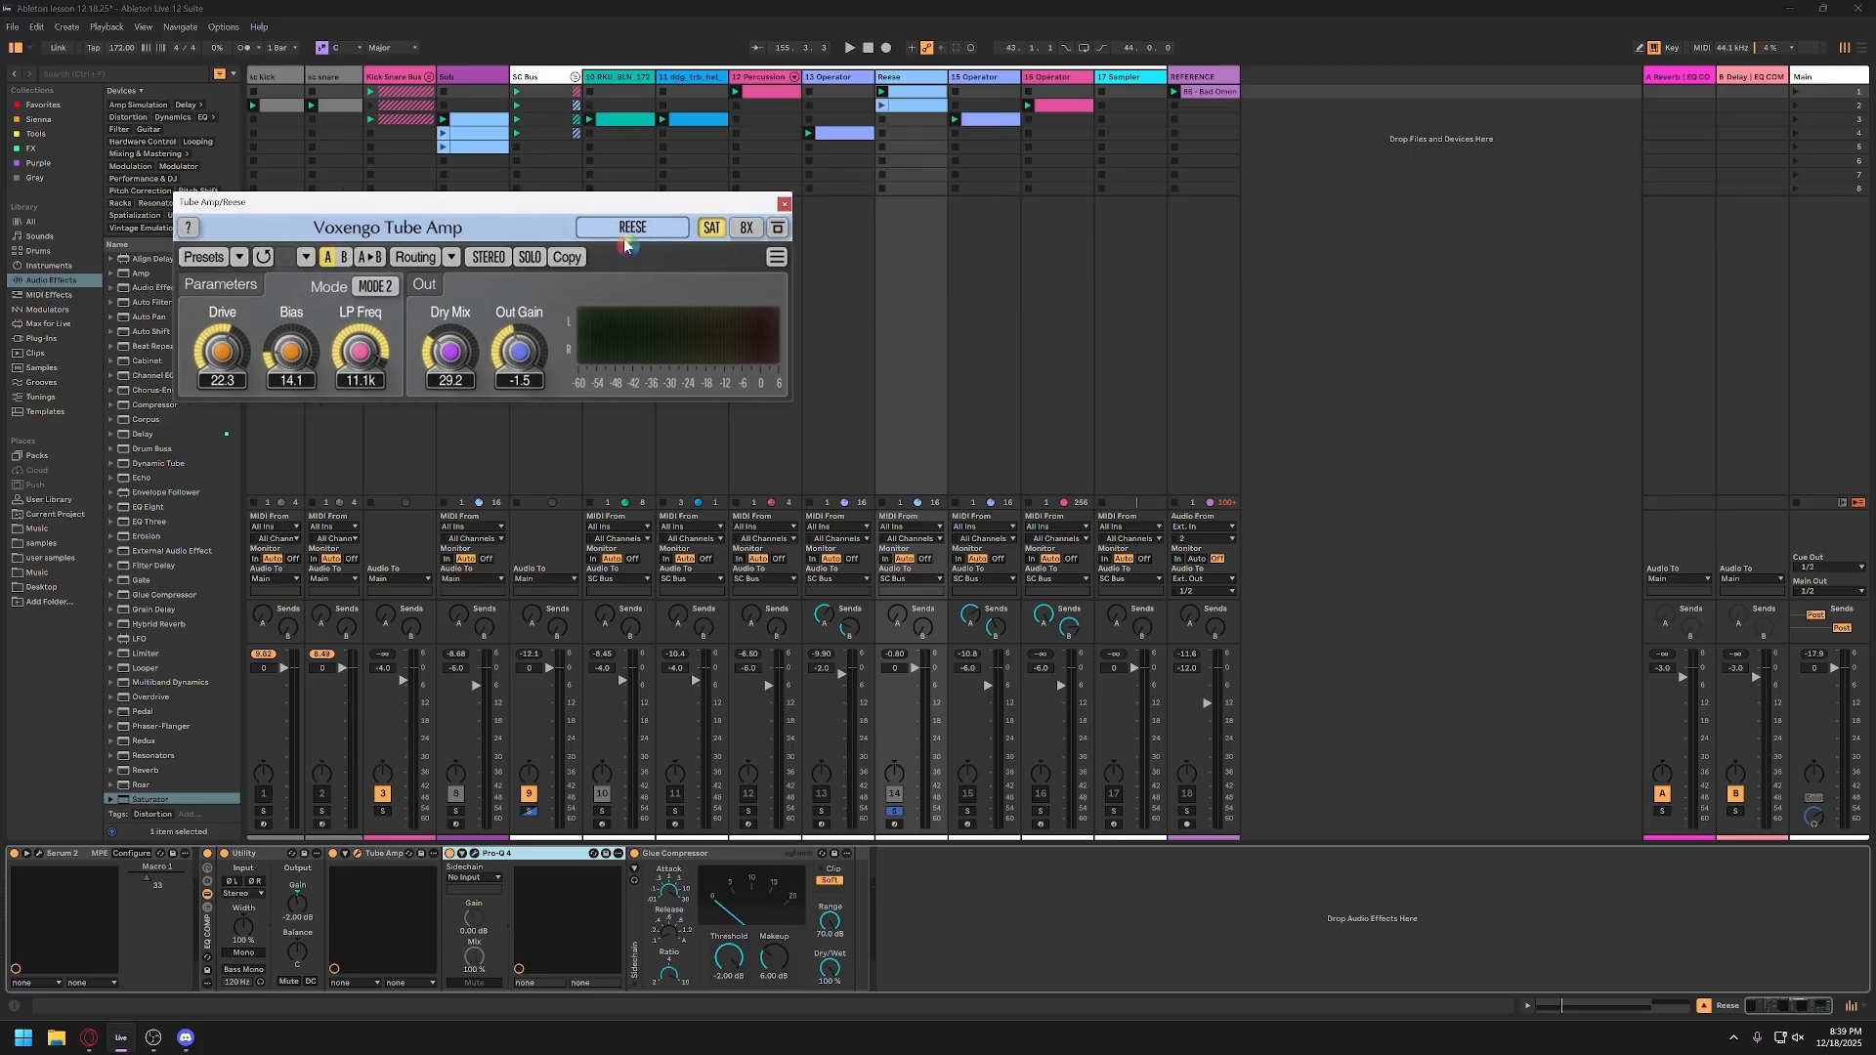
left_click(784, 204)
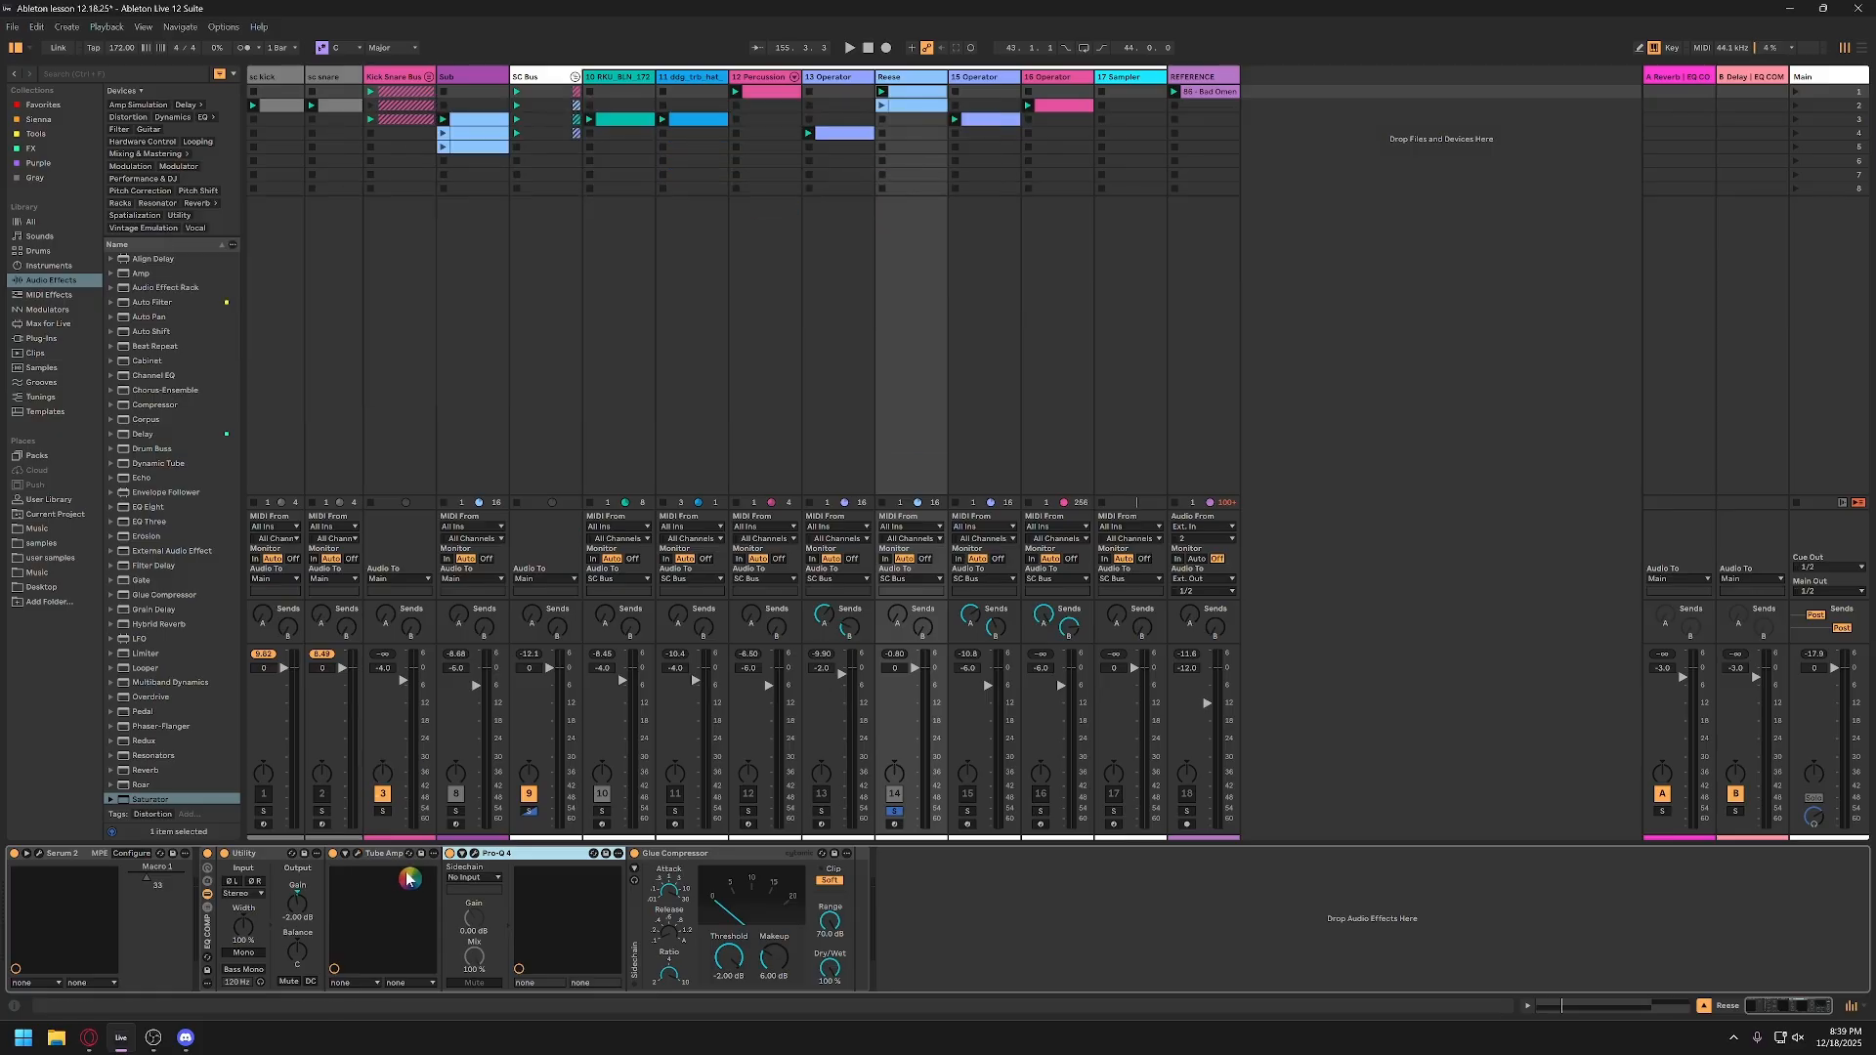
Step: Set the low cut in the Reese track's Pro-Q 4 to 110 Hz with a 48 dB/oct slope
left_click(475, 855)
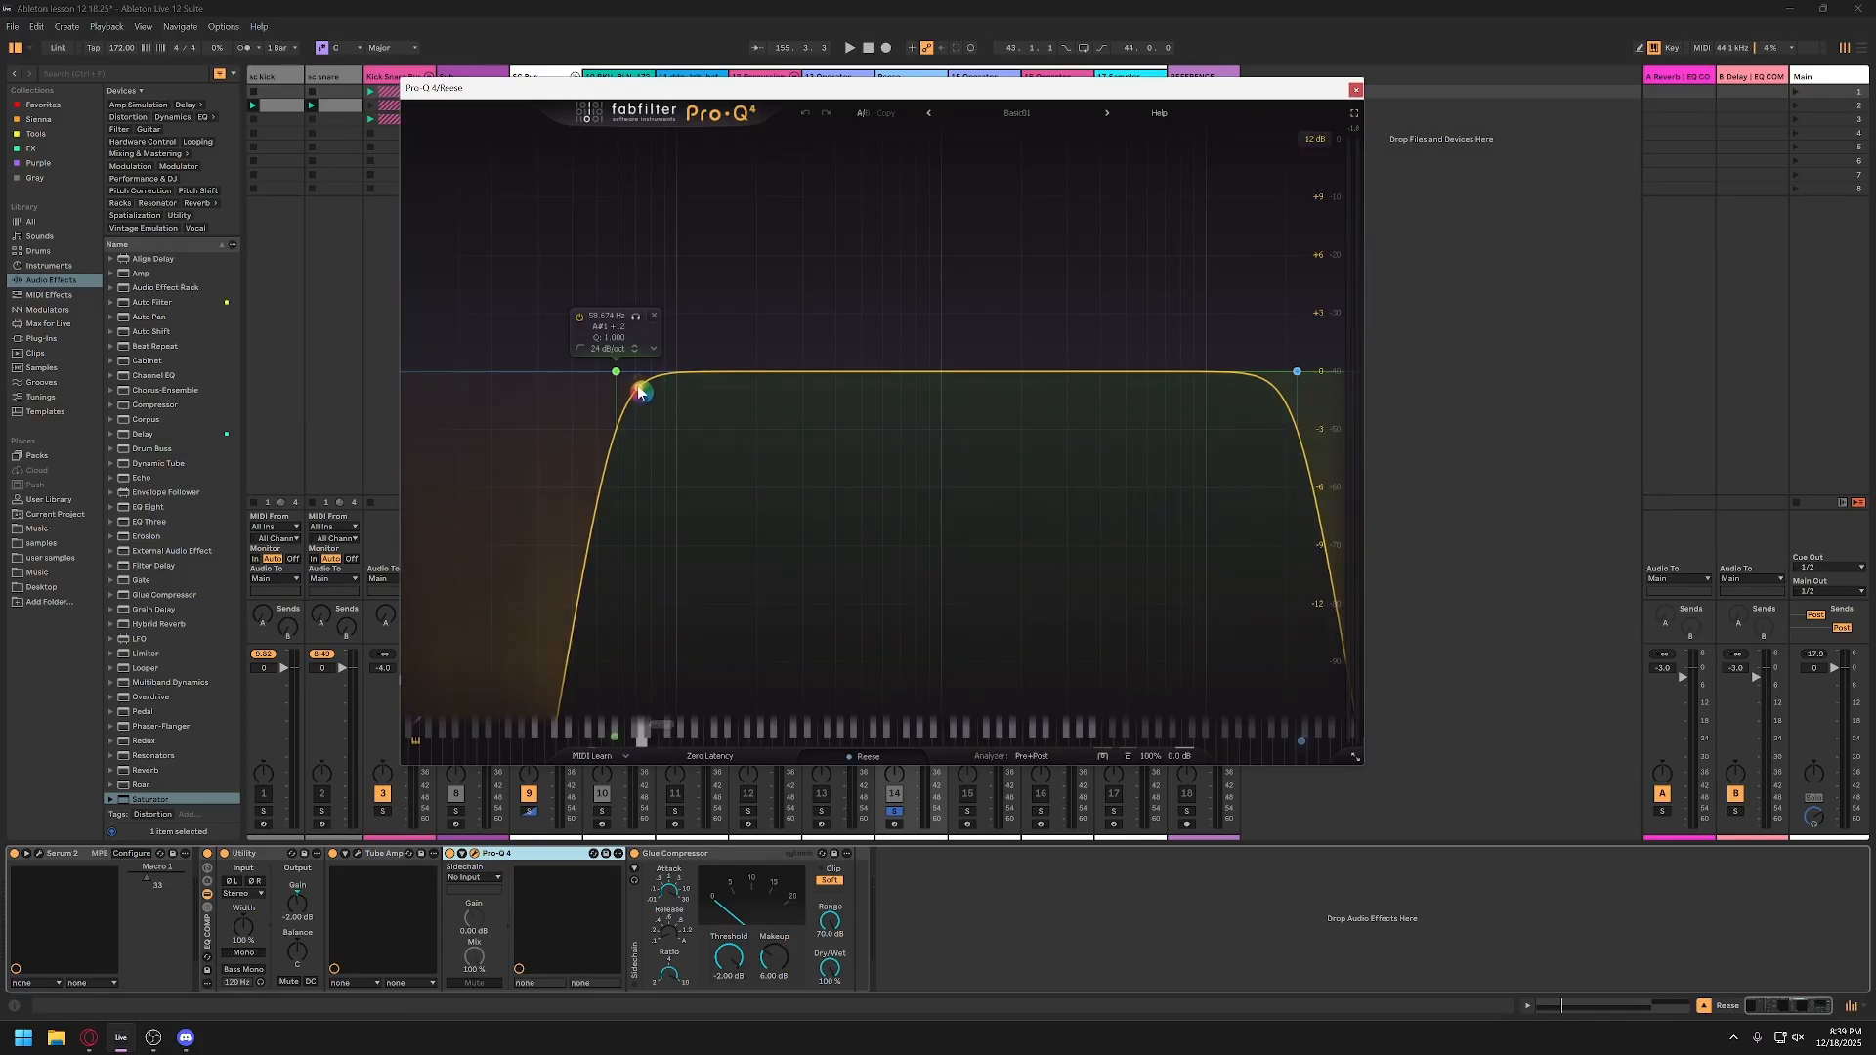
key("space")
left_click_drag(635, 317, 696, 329)
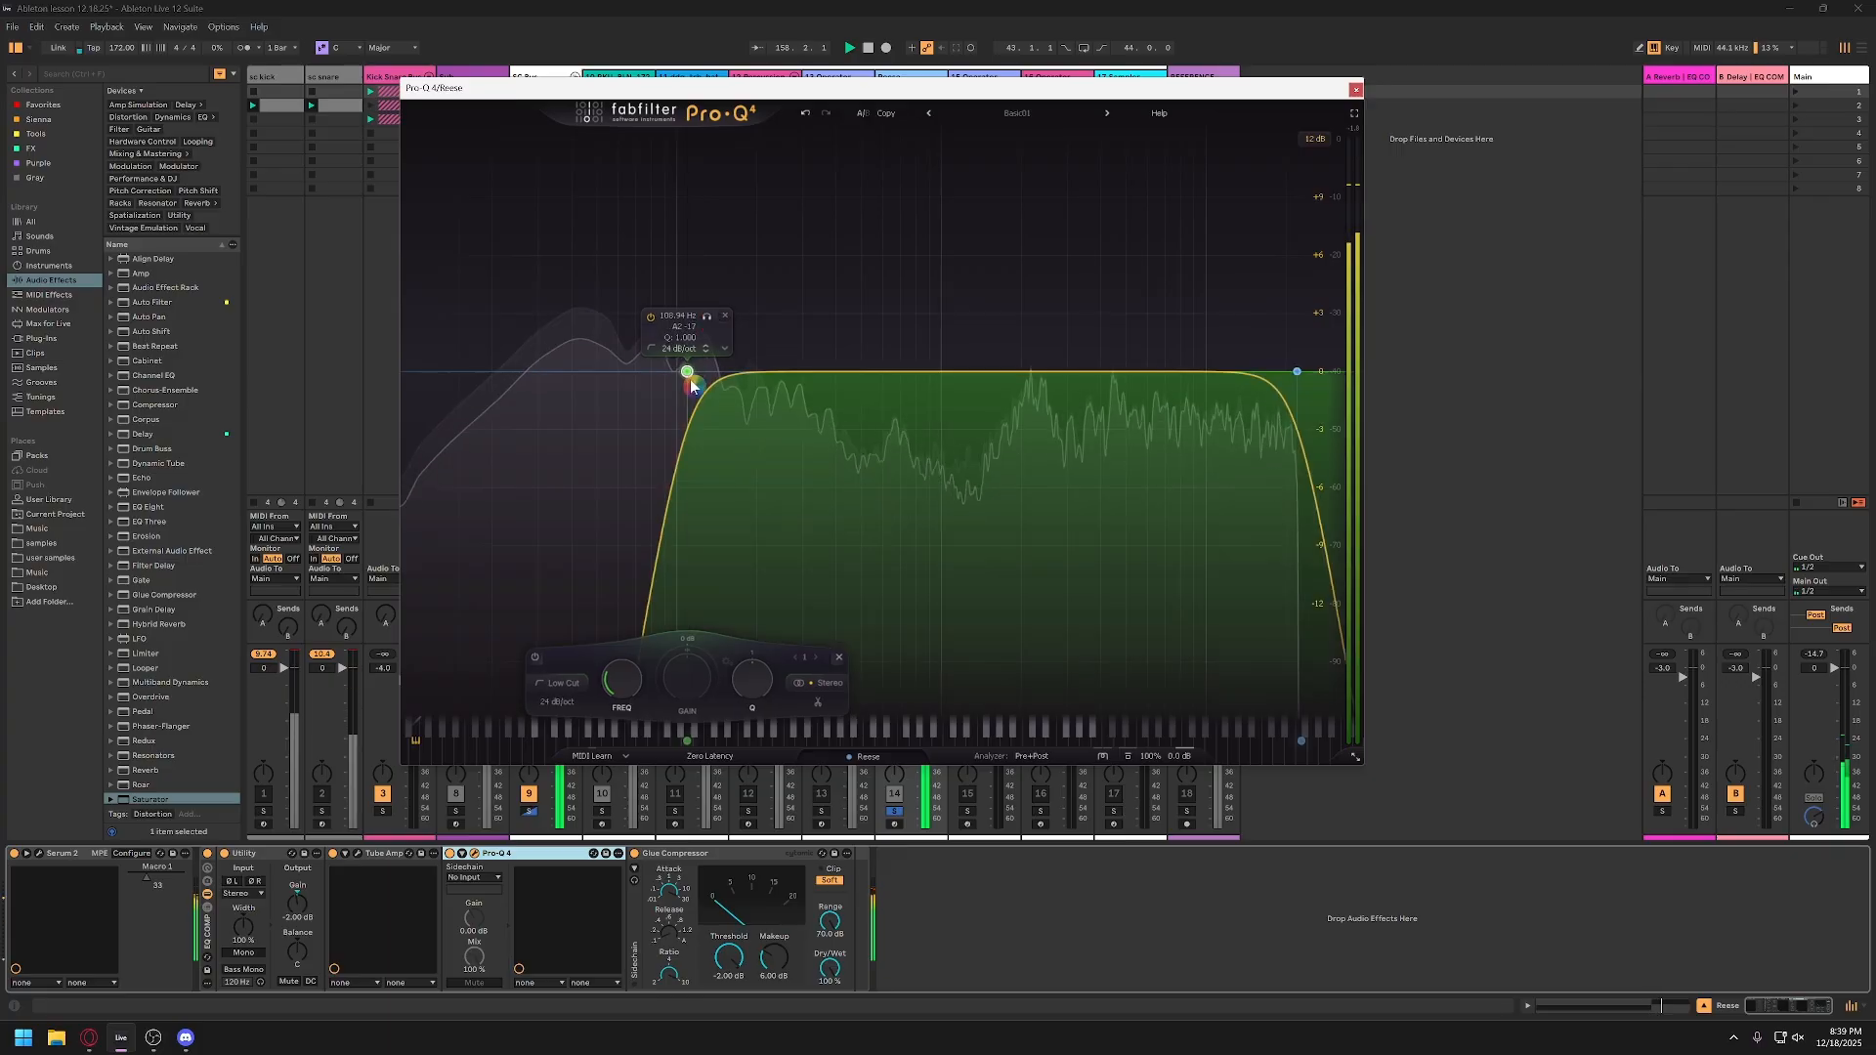
double_click(673, 319)
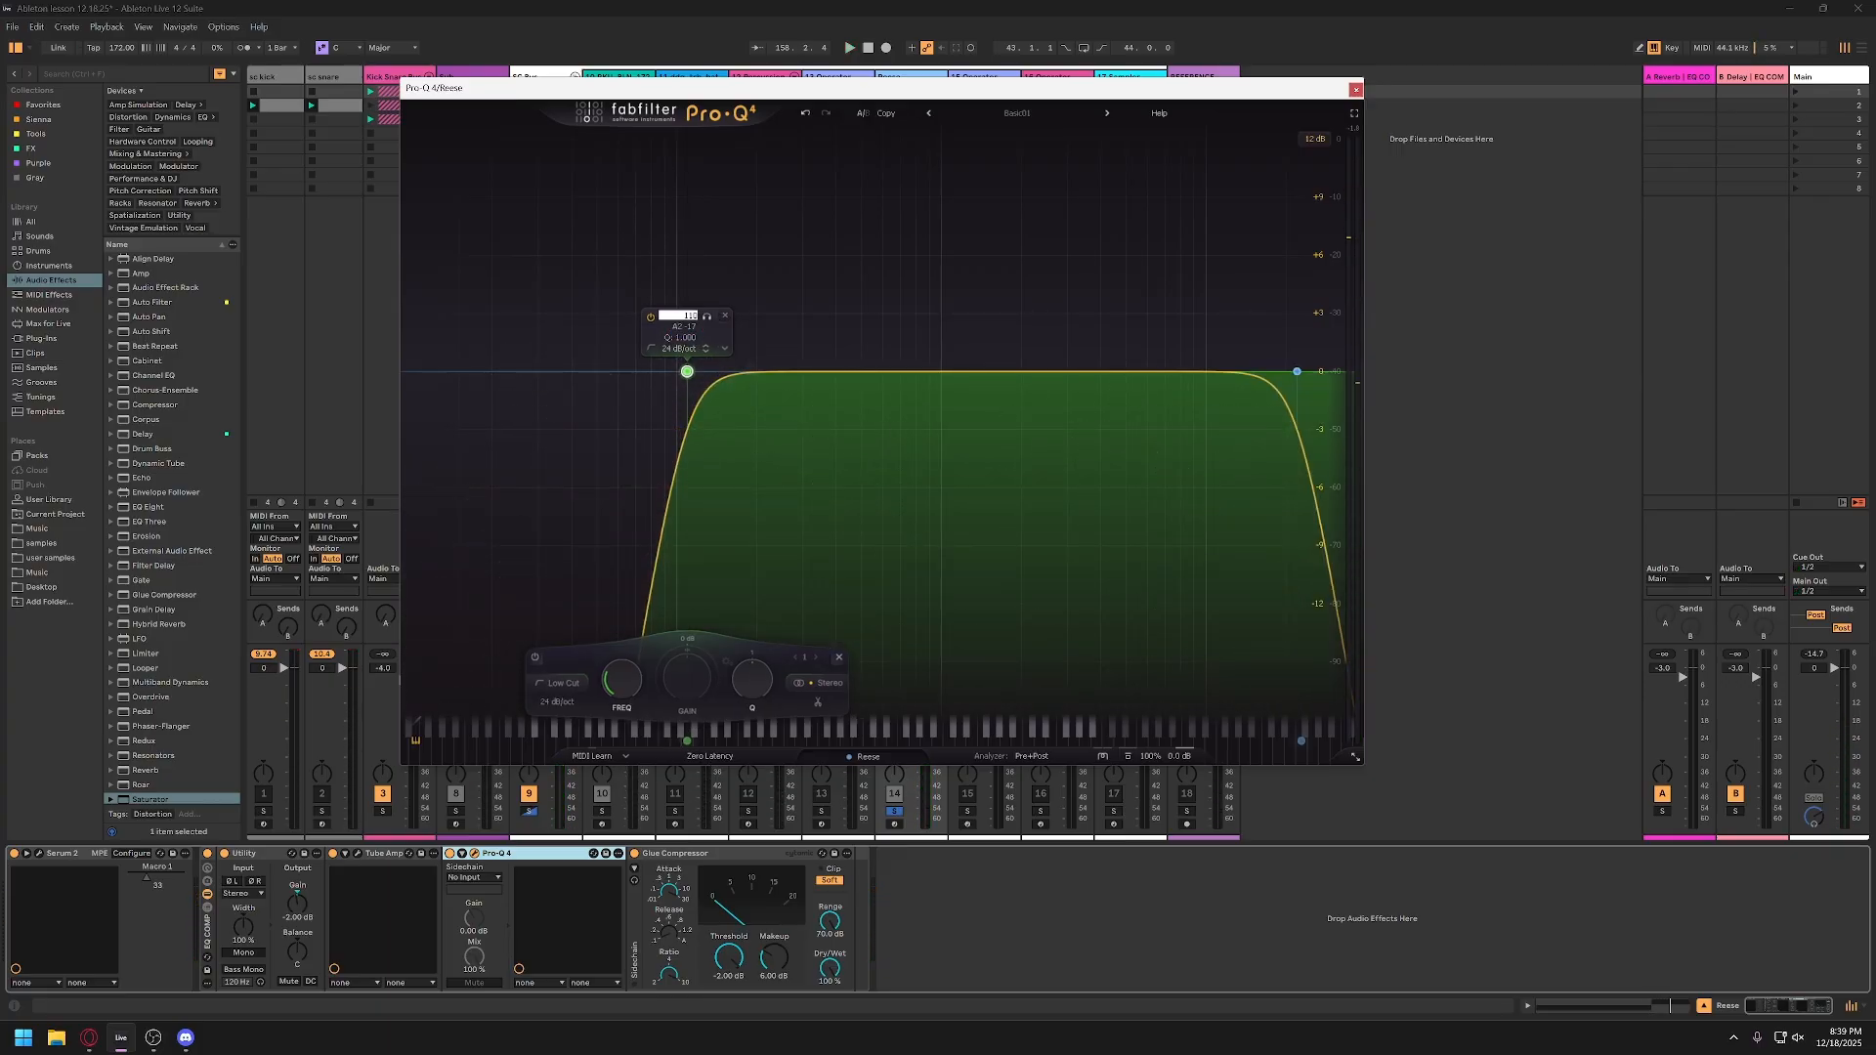
type("110")
key("Return")
scroll(691, 374, "up", 3)
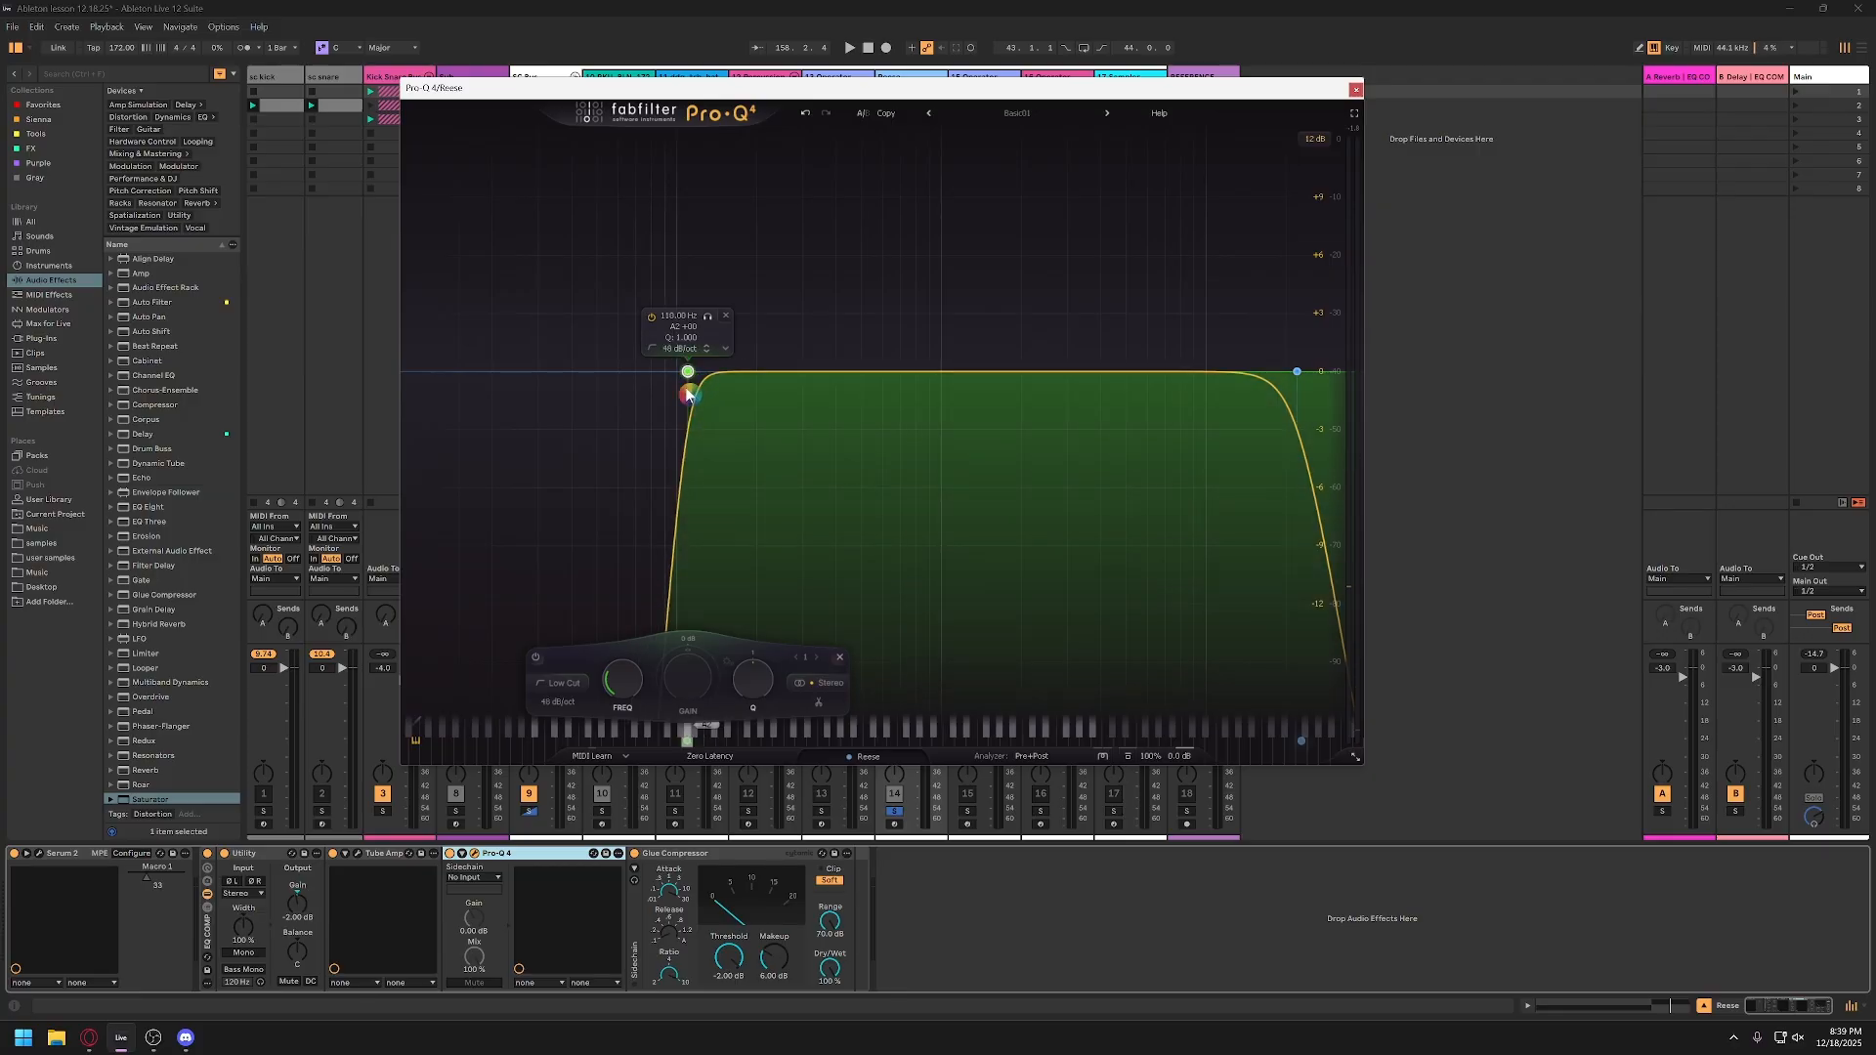
key("ctrl")
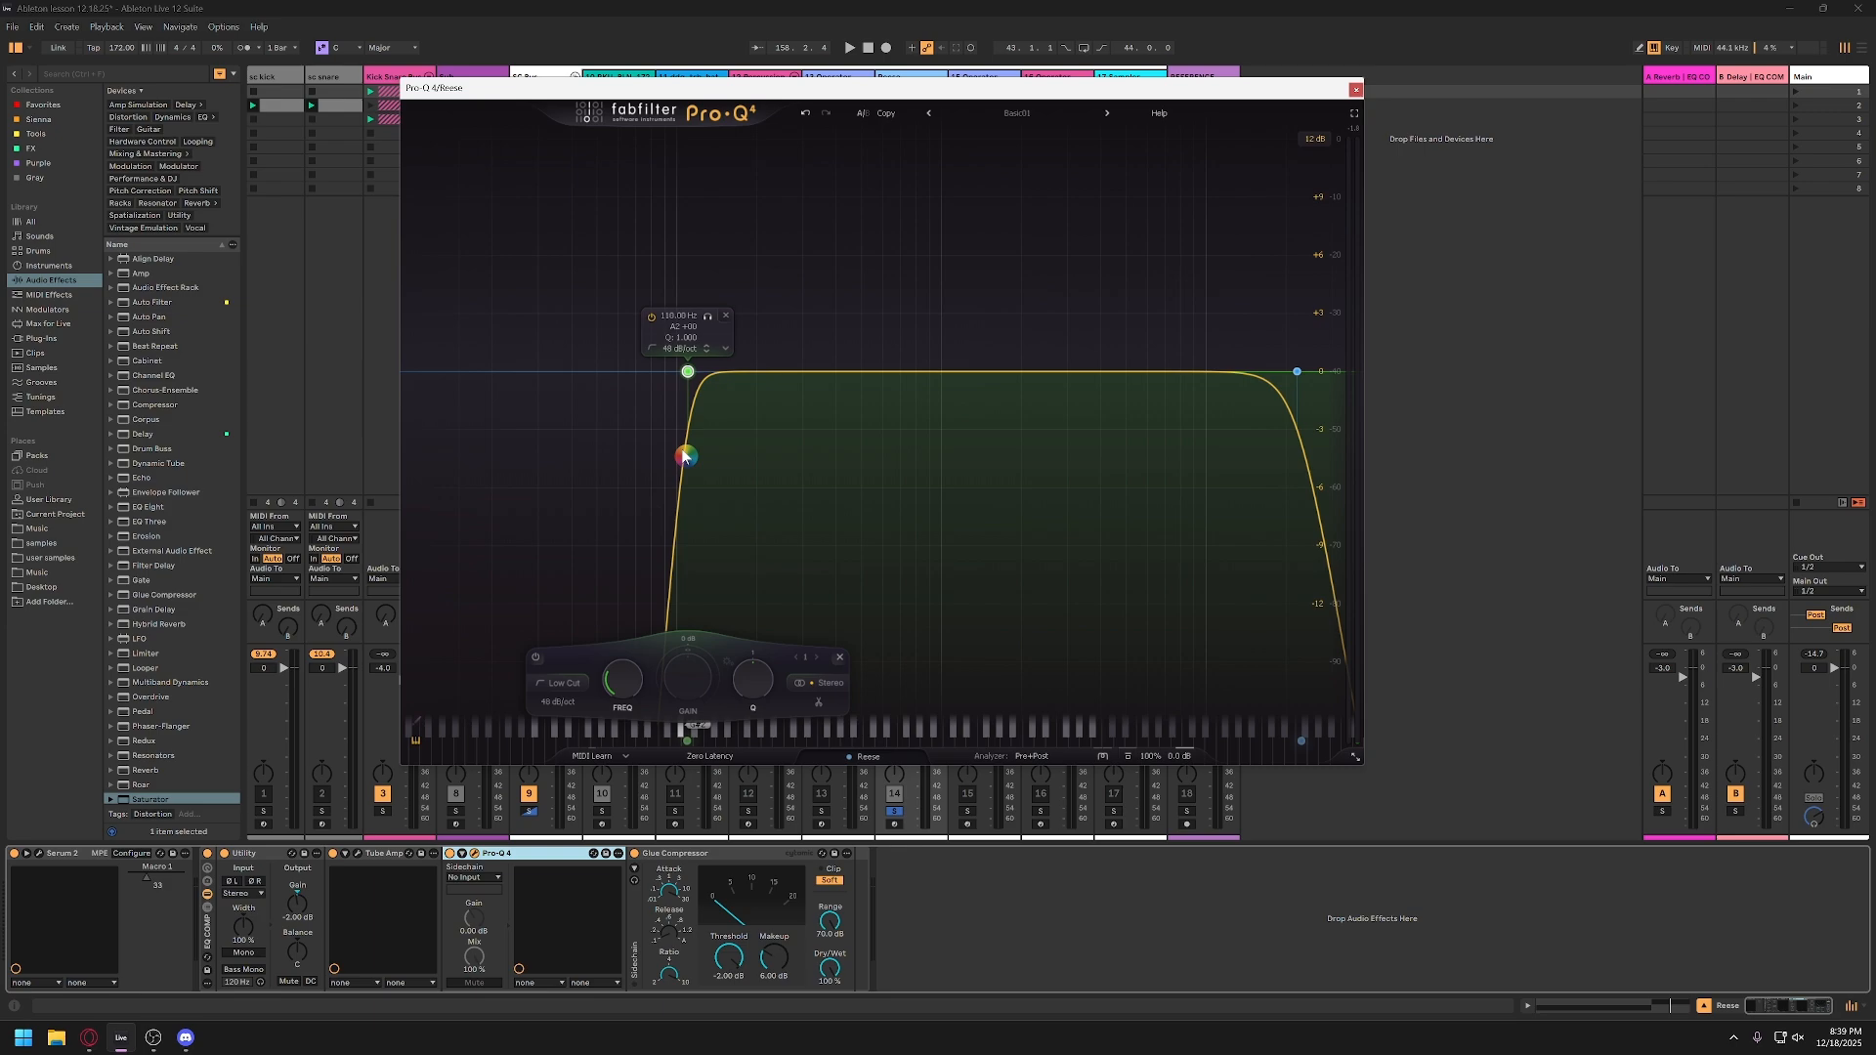
Step: Audition the low-cut Reese on its own, then solo the Sub track too and play both together
key("space")
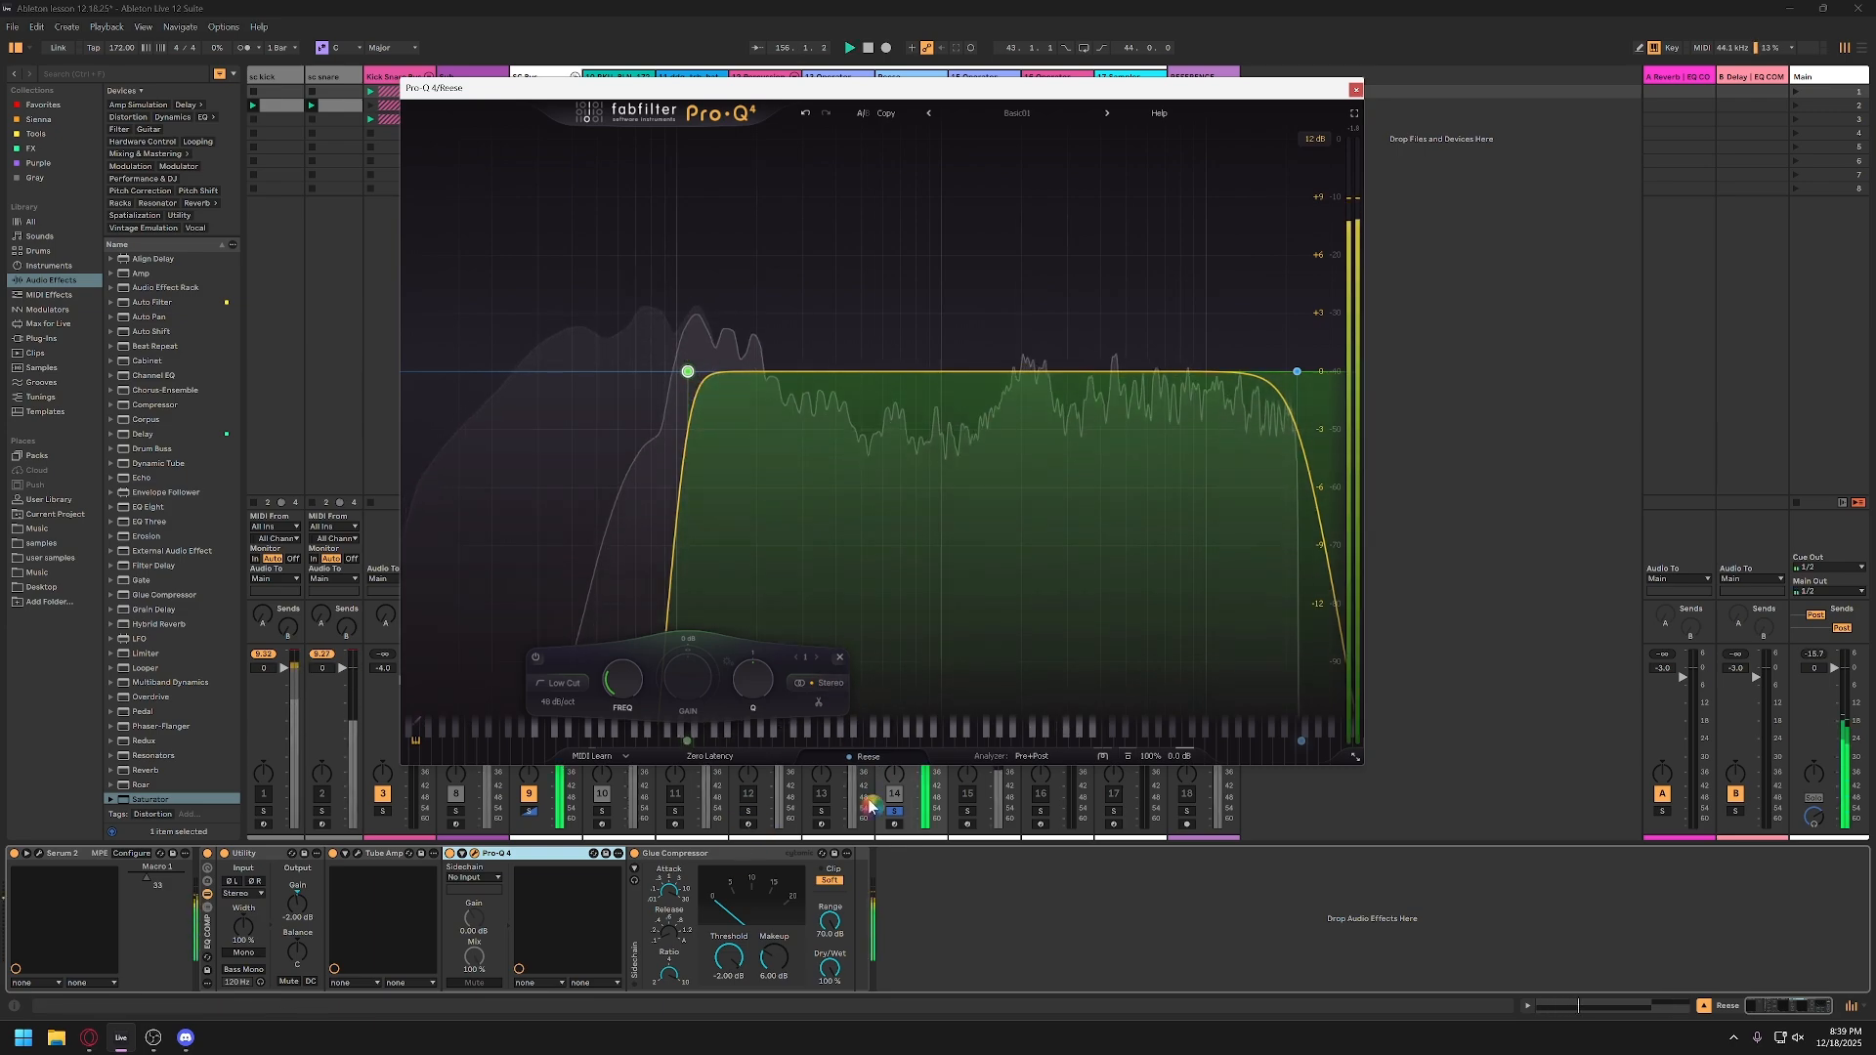
key("space")
left_click_drag(911, 89, 1227, 119)
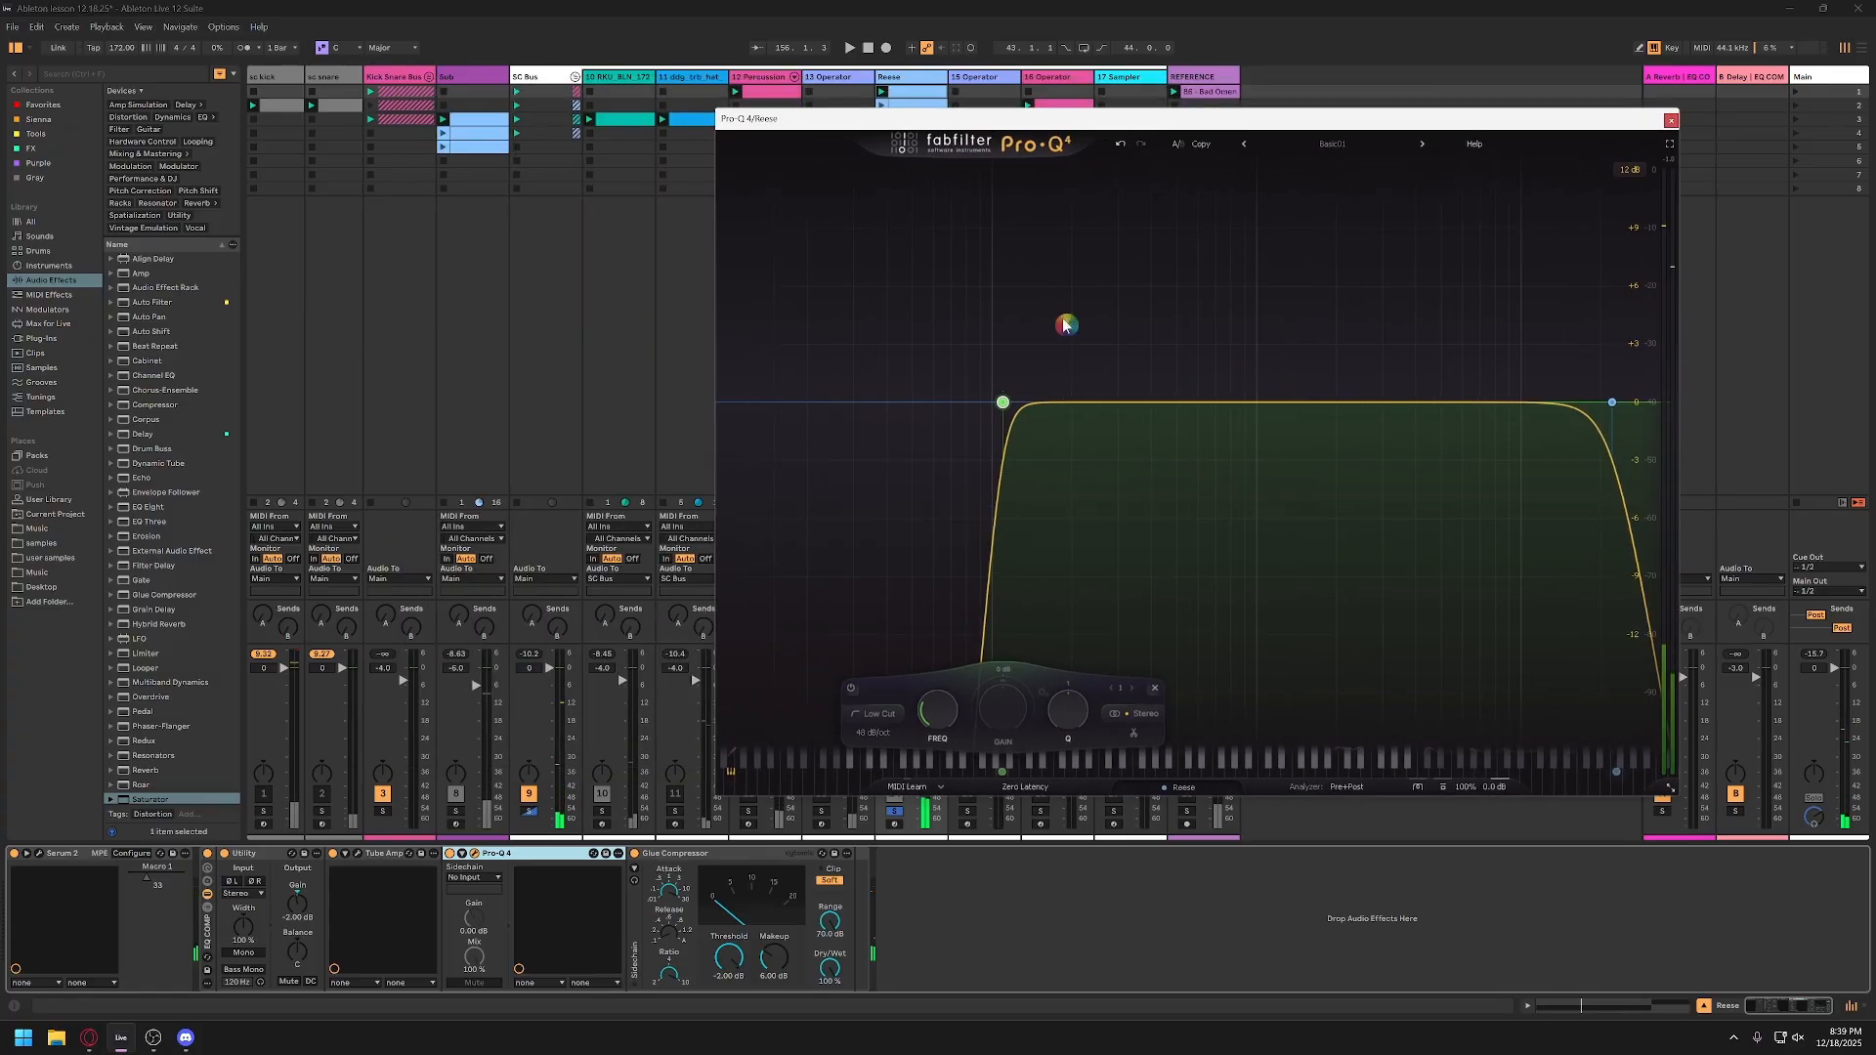
left_click(456, 817)
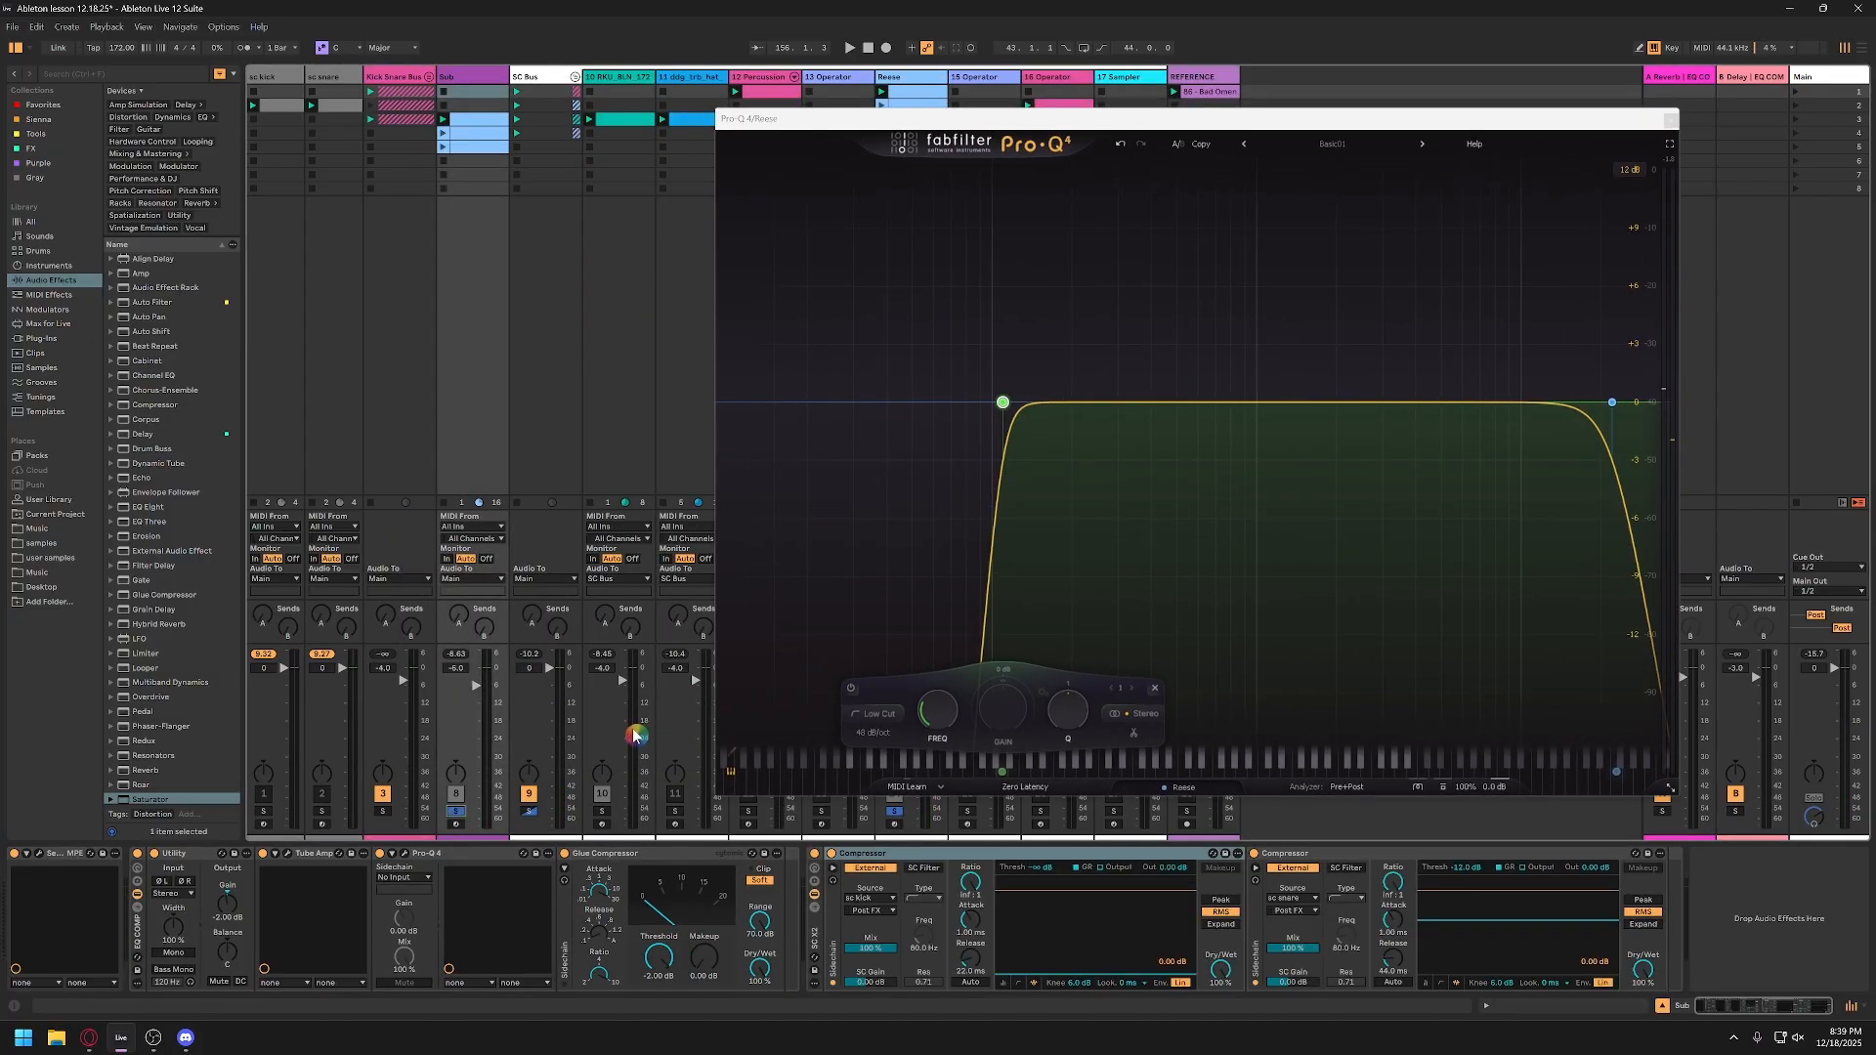
key("space")
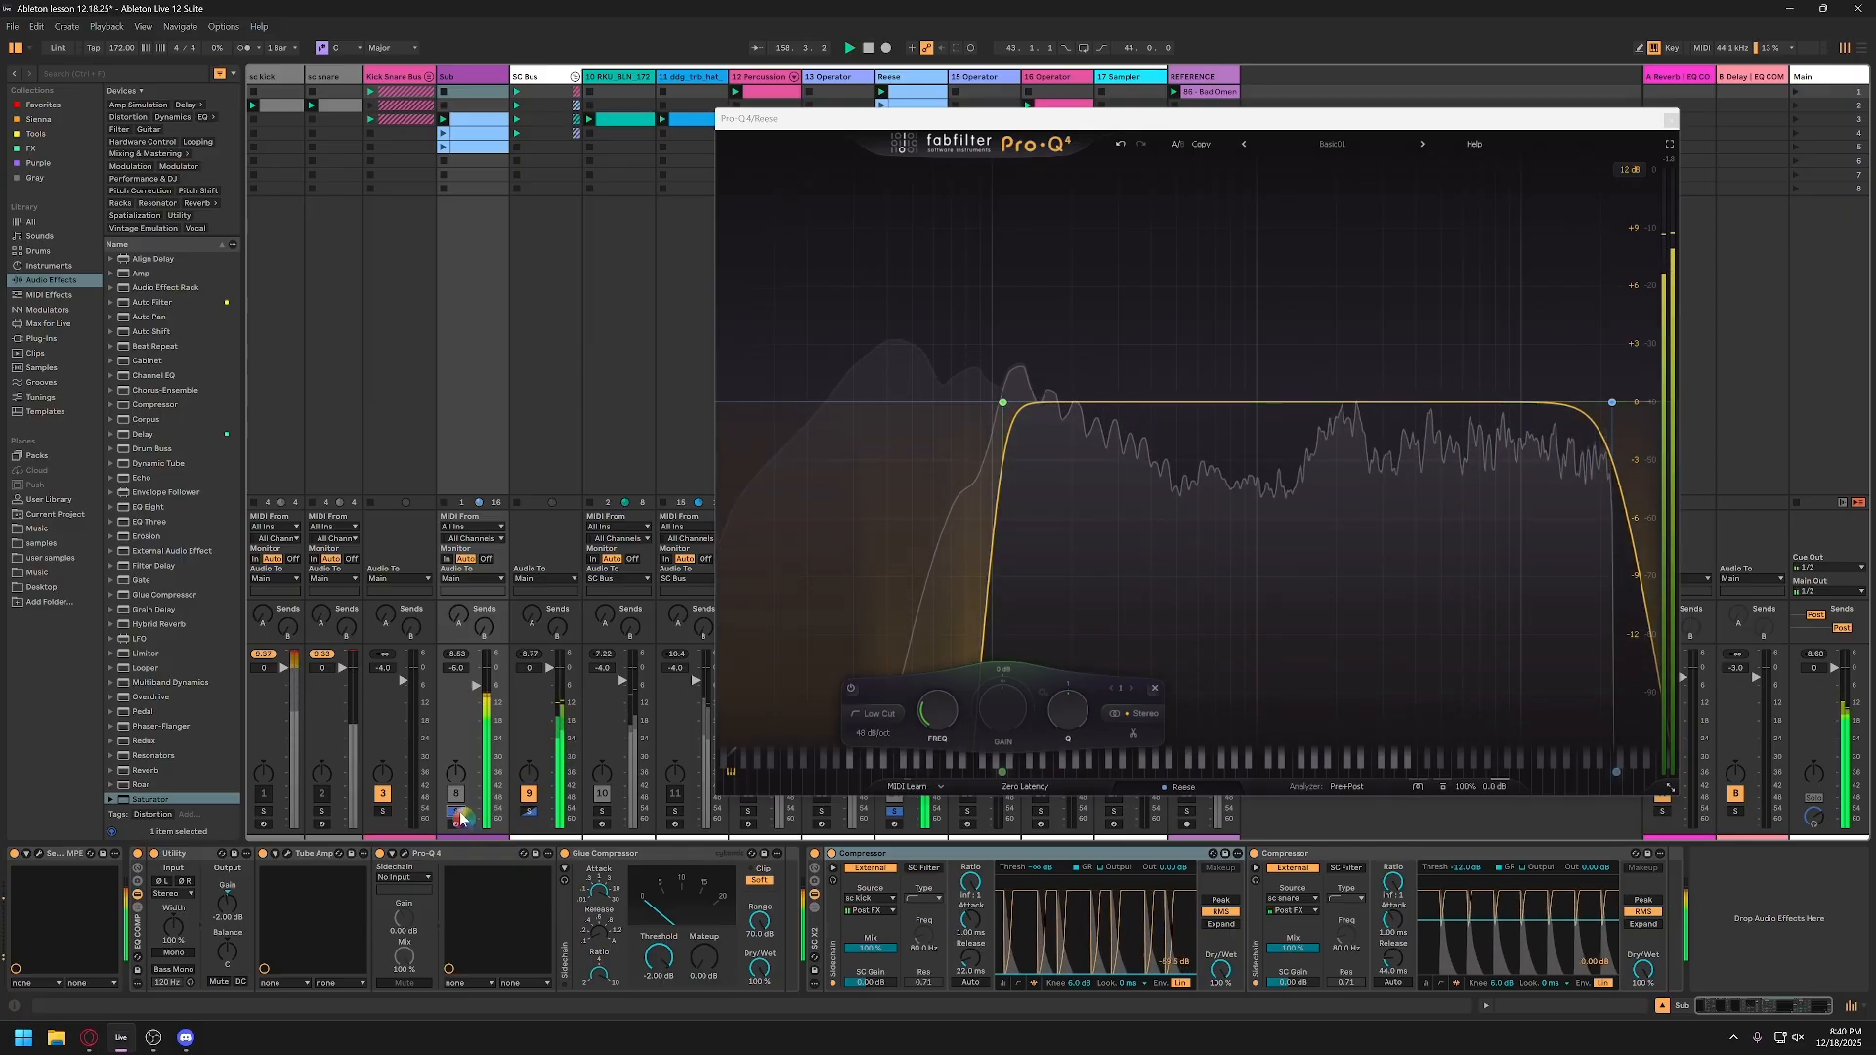
key("space")
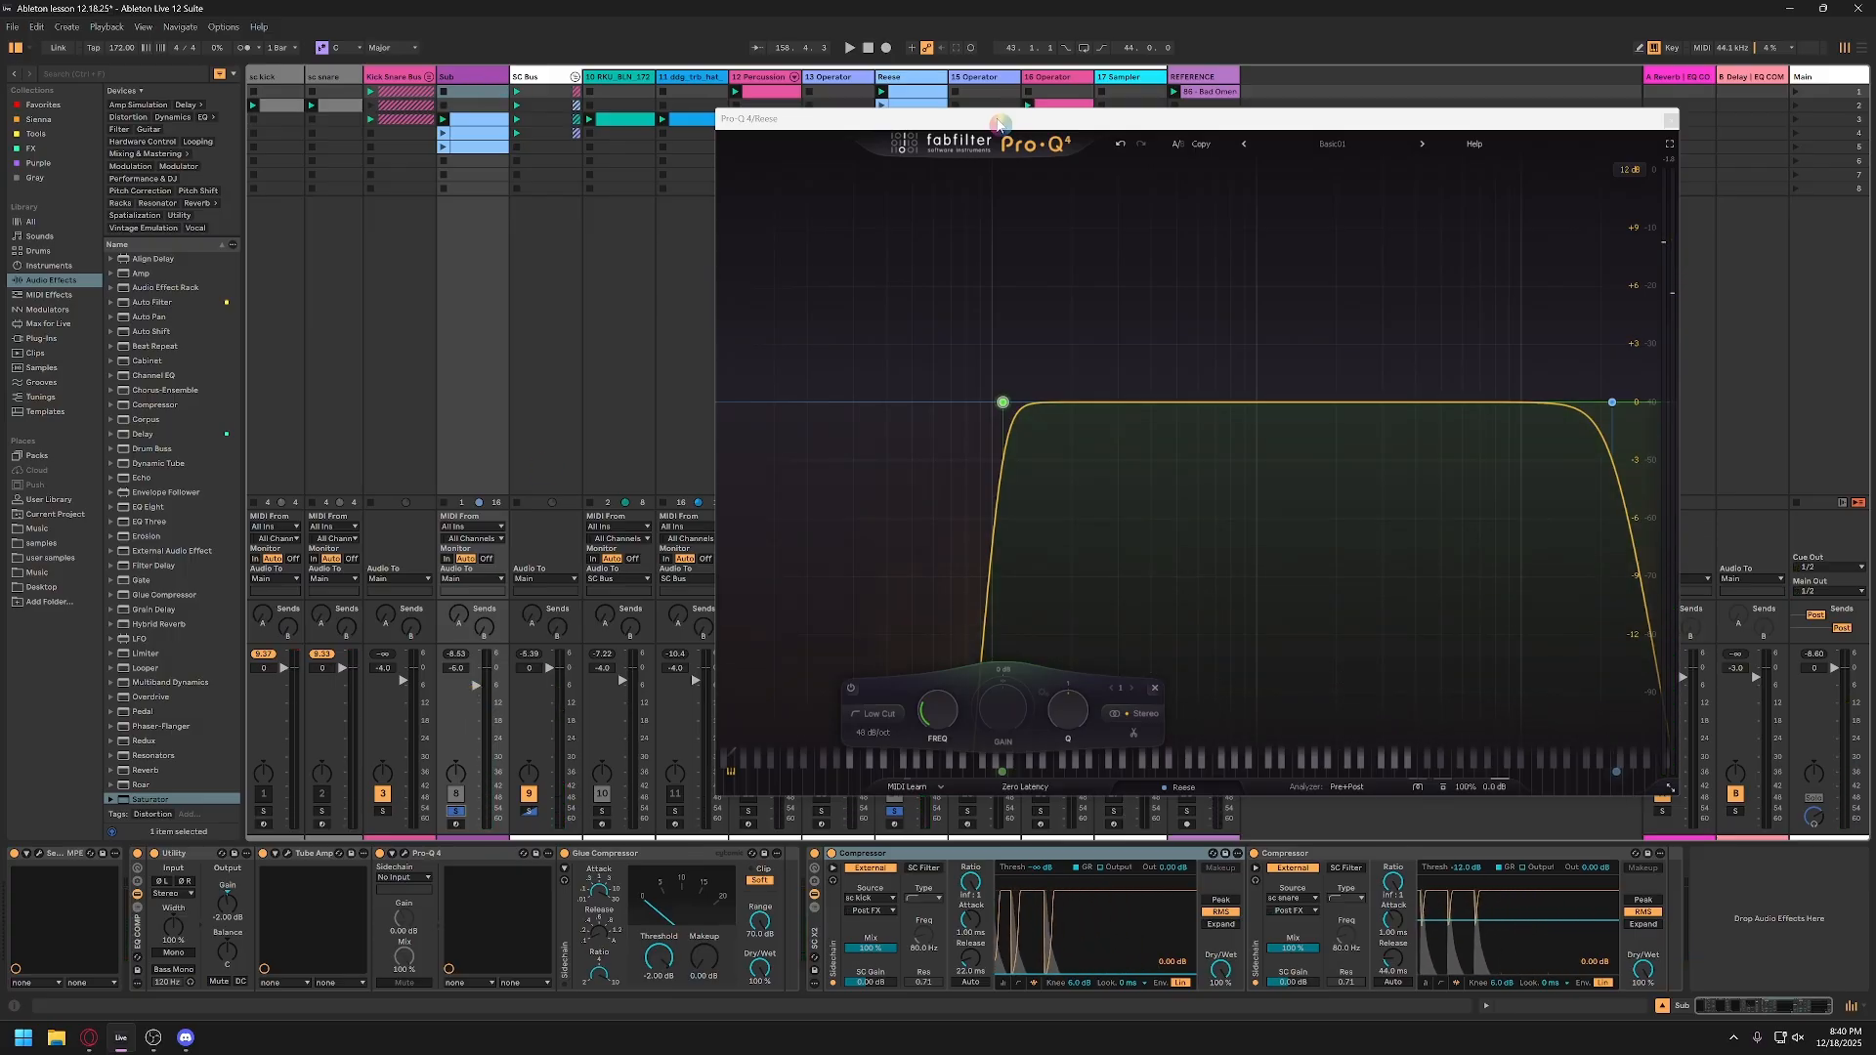
Step: Close the Reese track's Pro-Q 4 and unsolo the Reese and Sub tracks to play the full mix
left_click_drag(1000, 123, 830, 166)
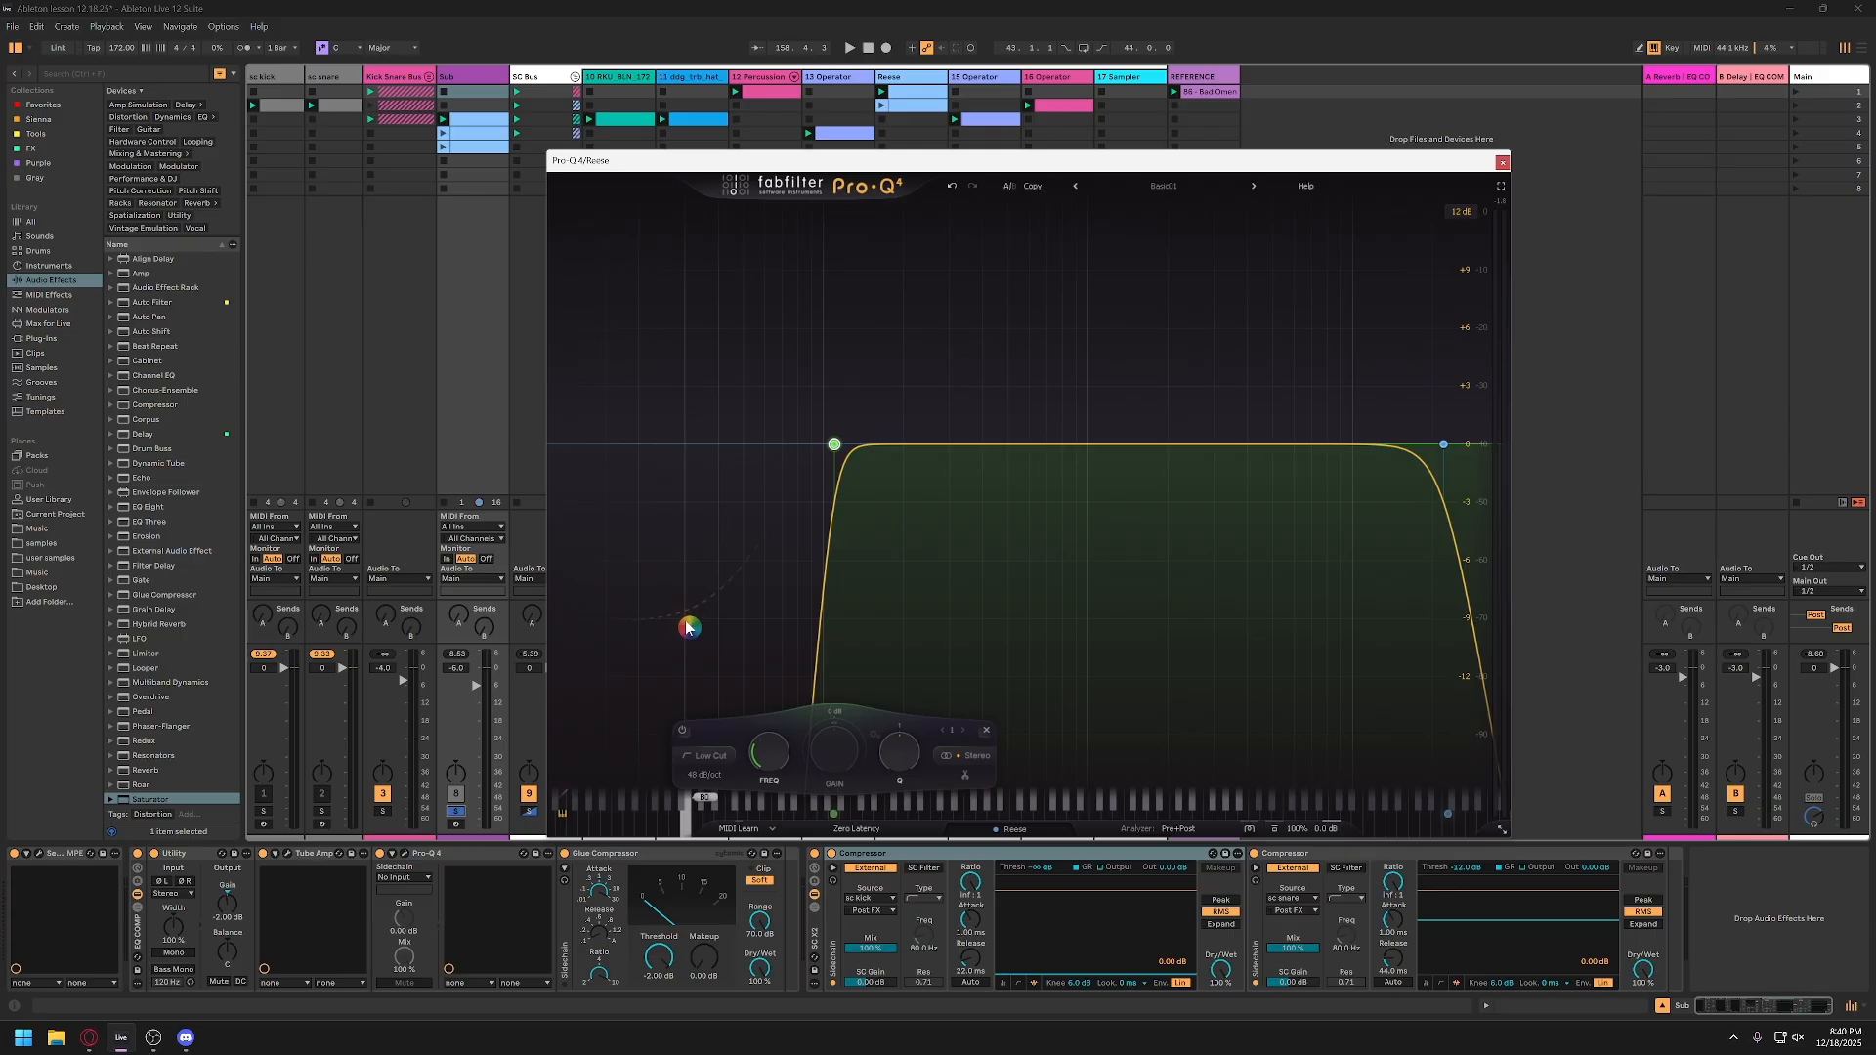
left_click(1503, 162)
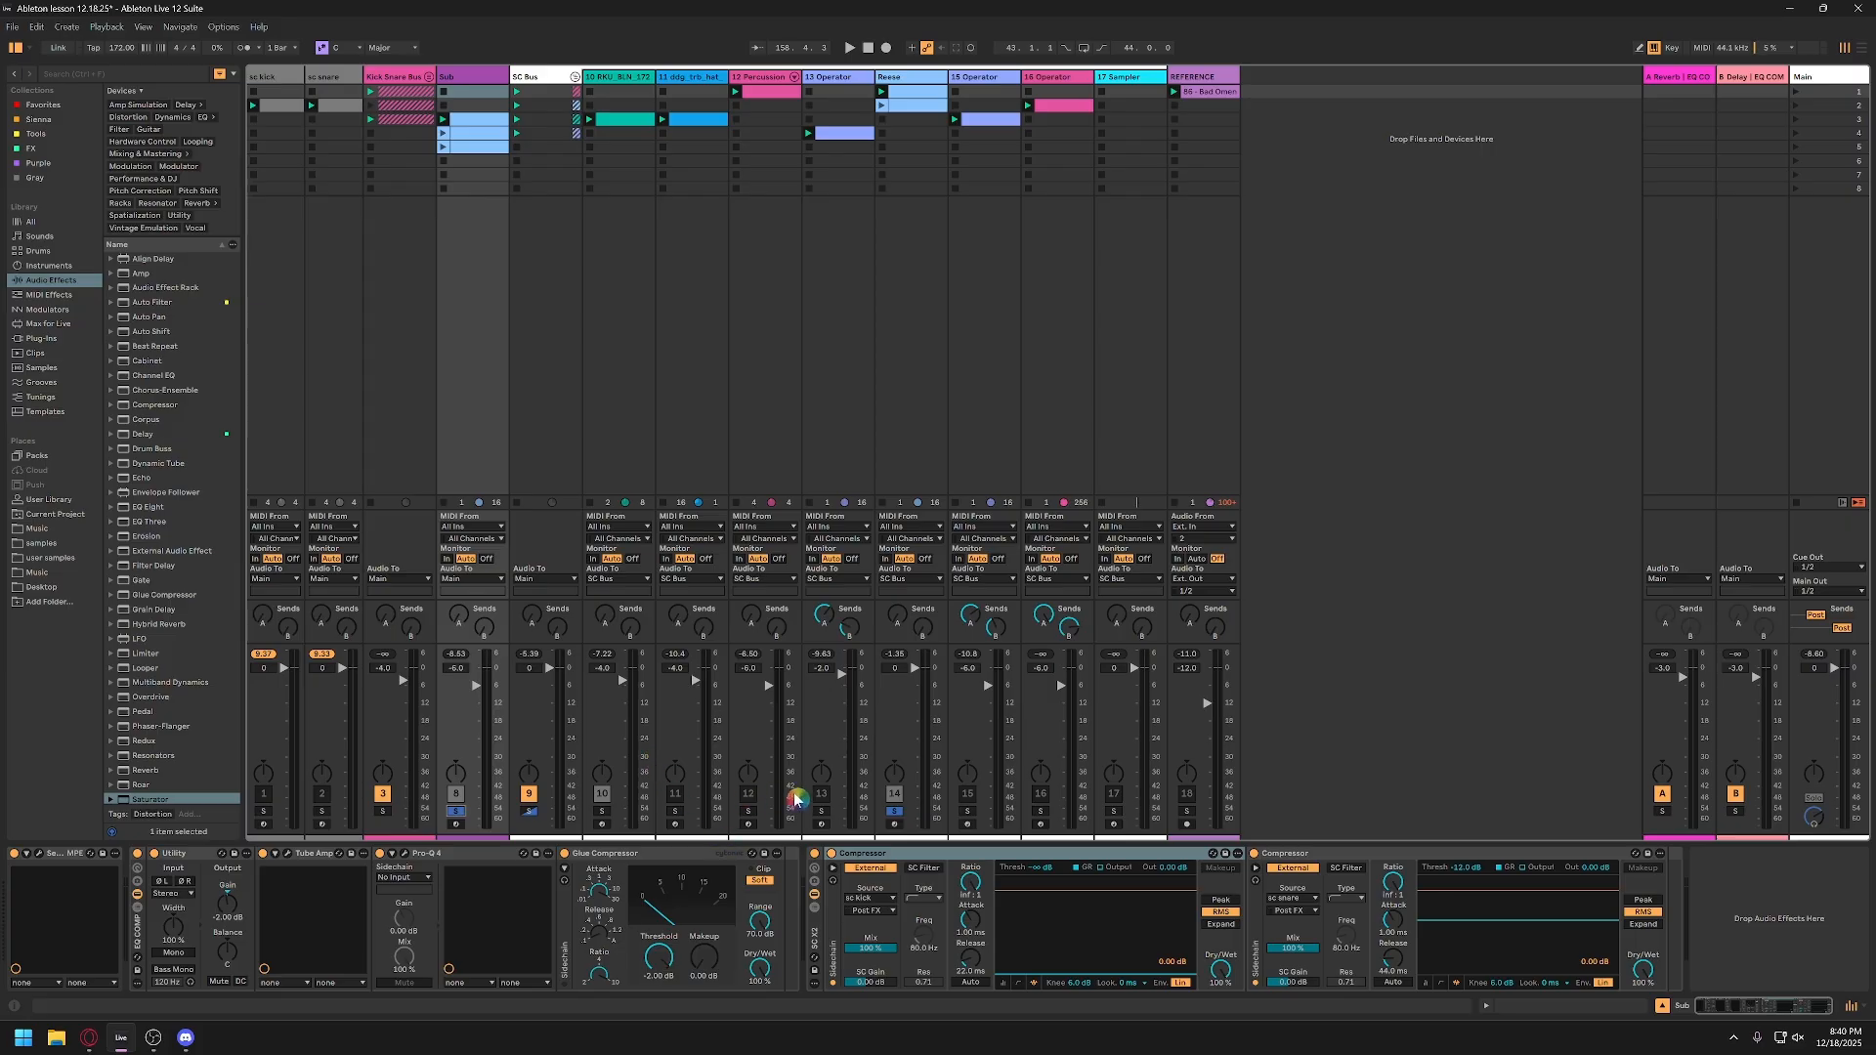
left_click(910, 83)
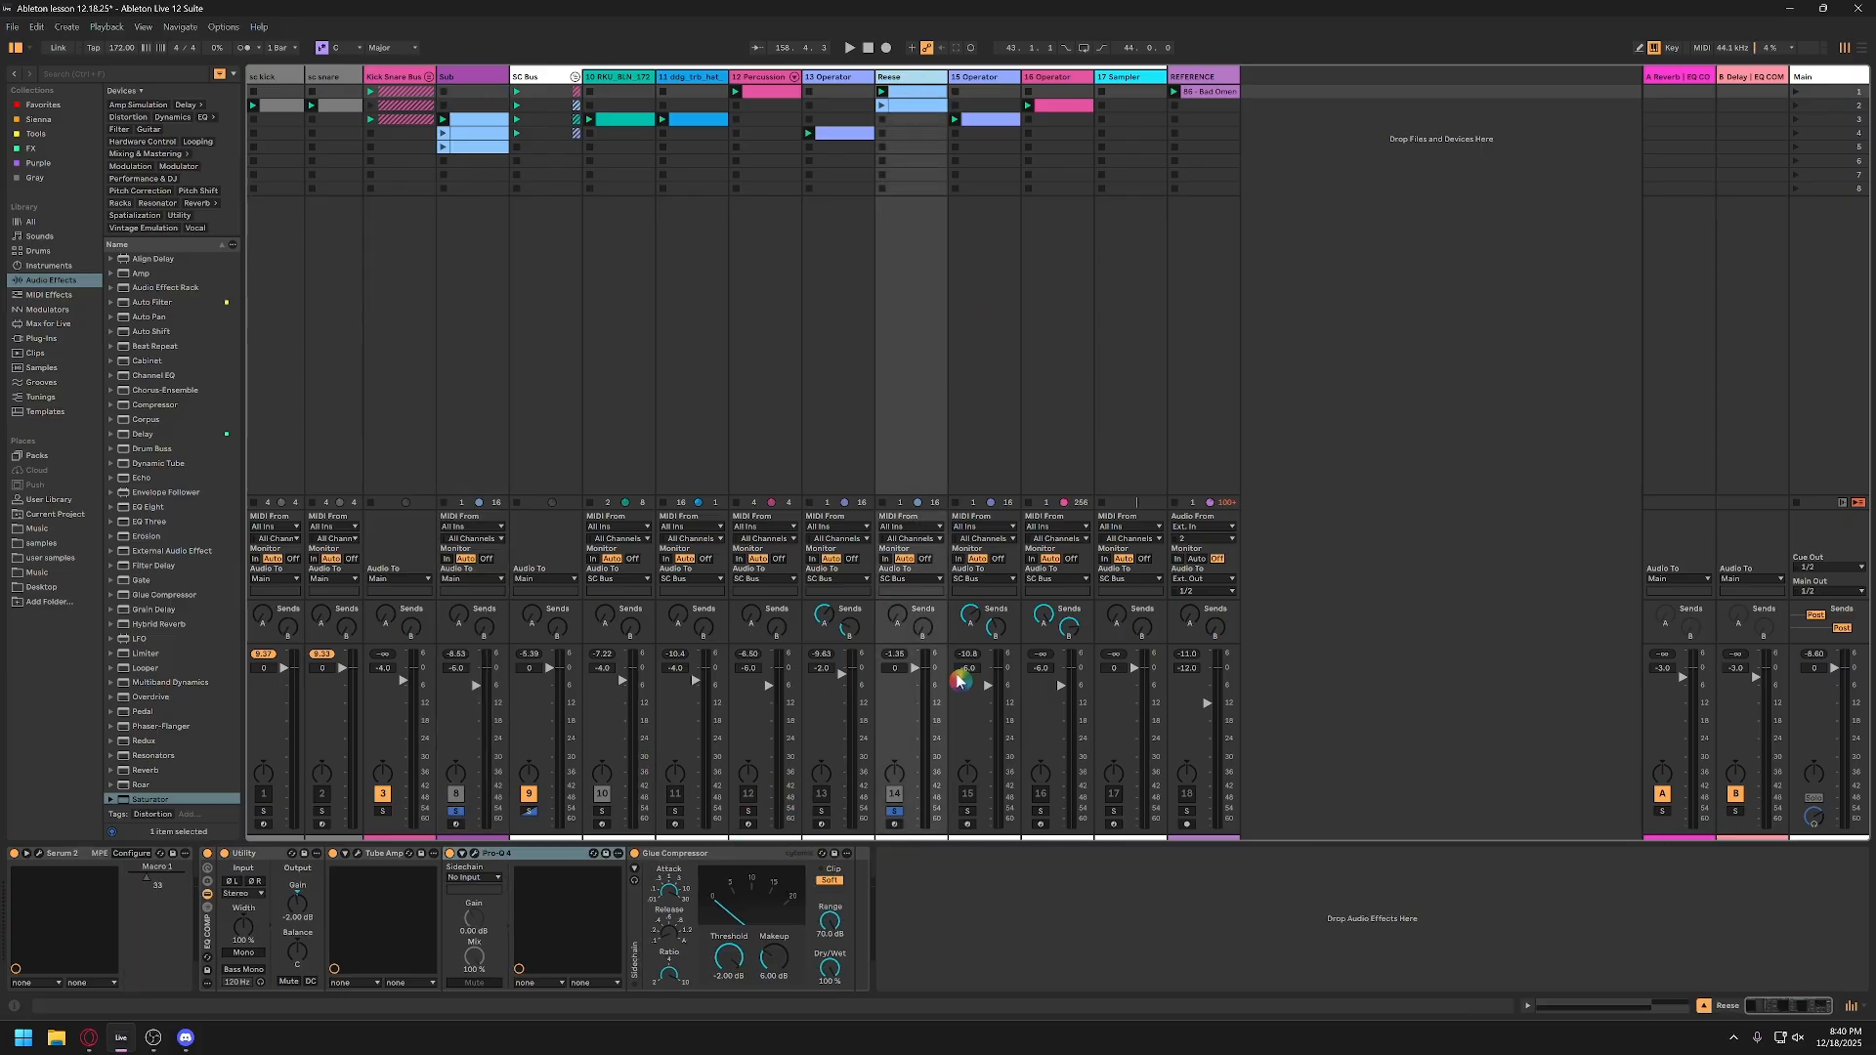
left_click(896, 812)
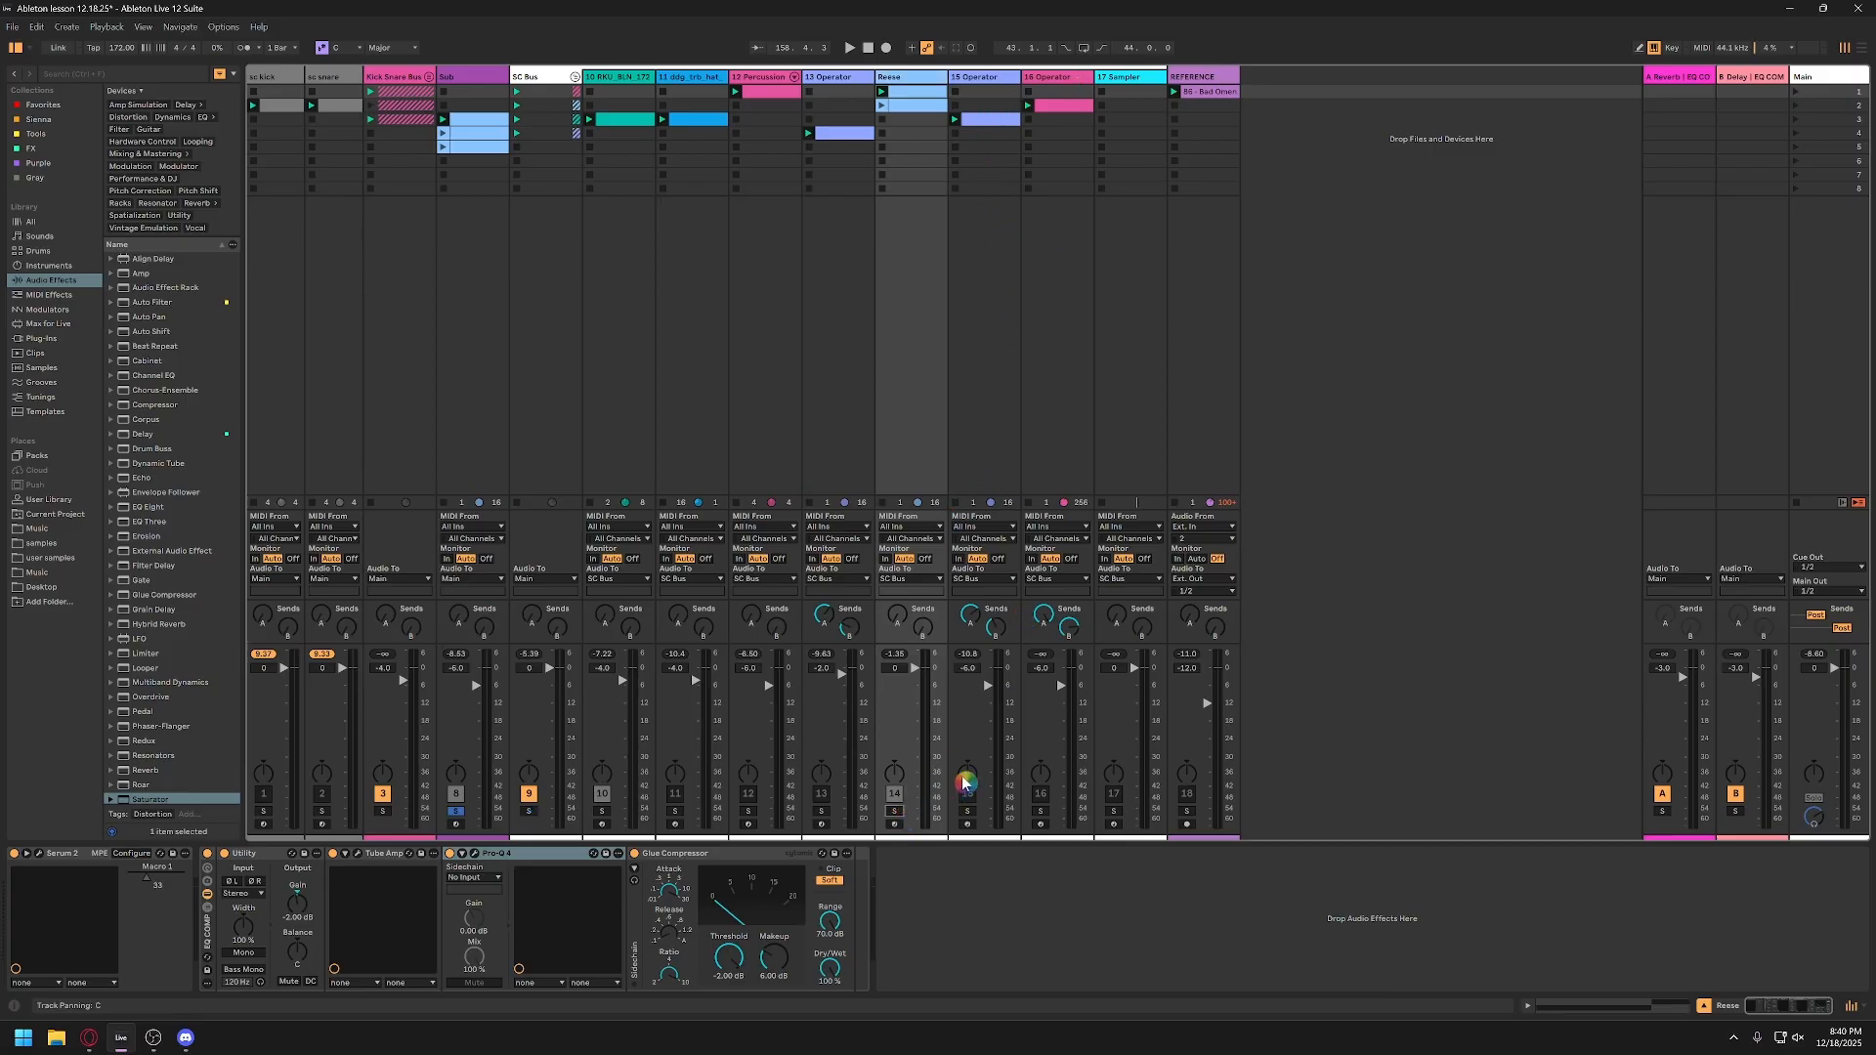
left_click(896, 814)
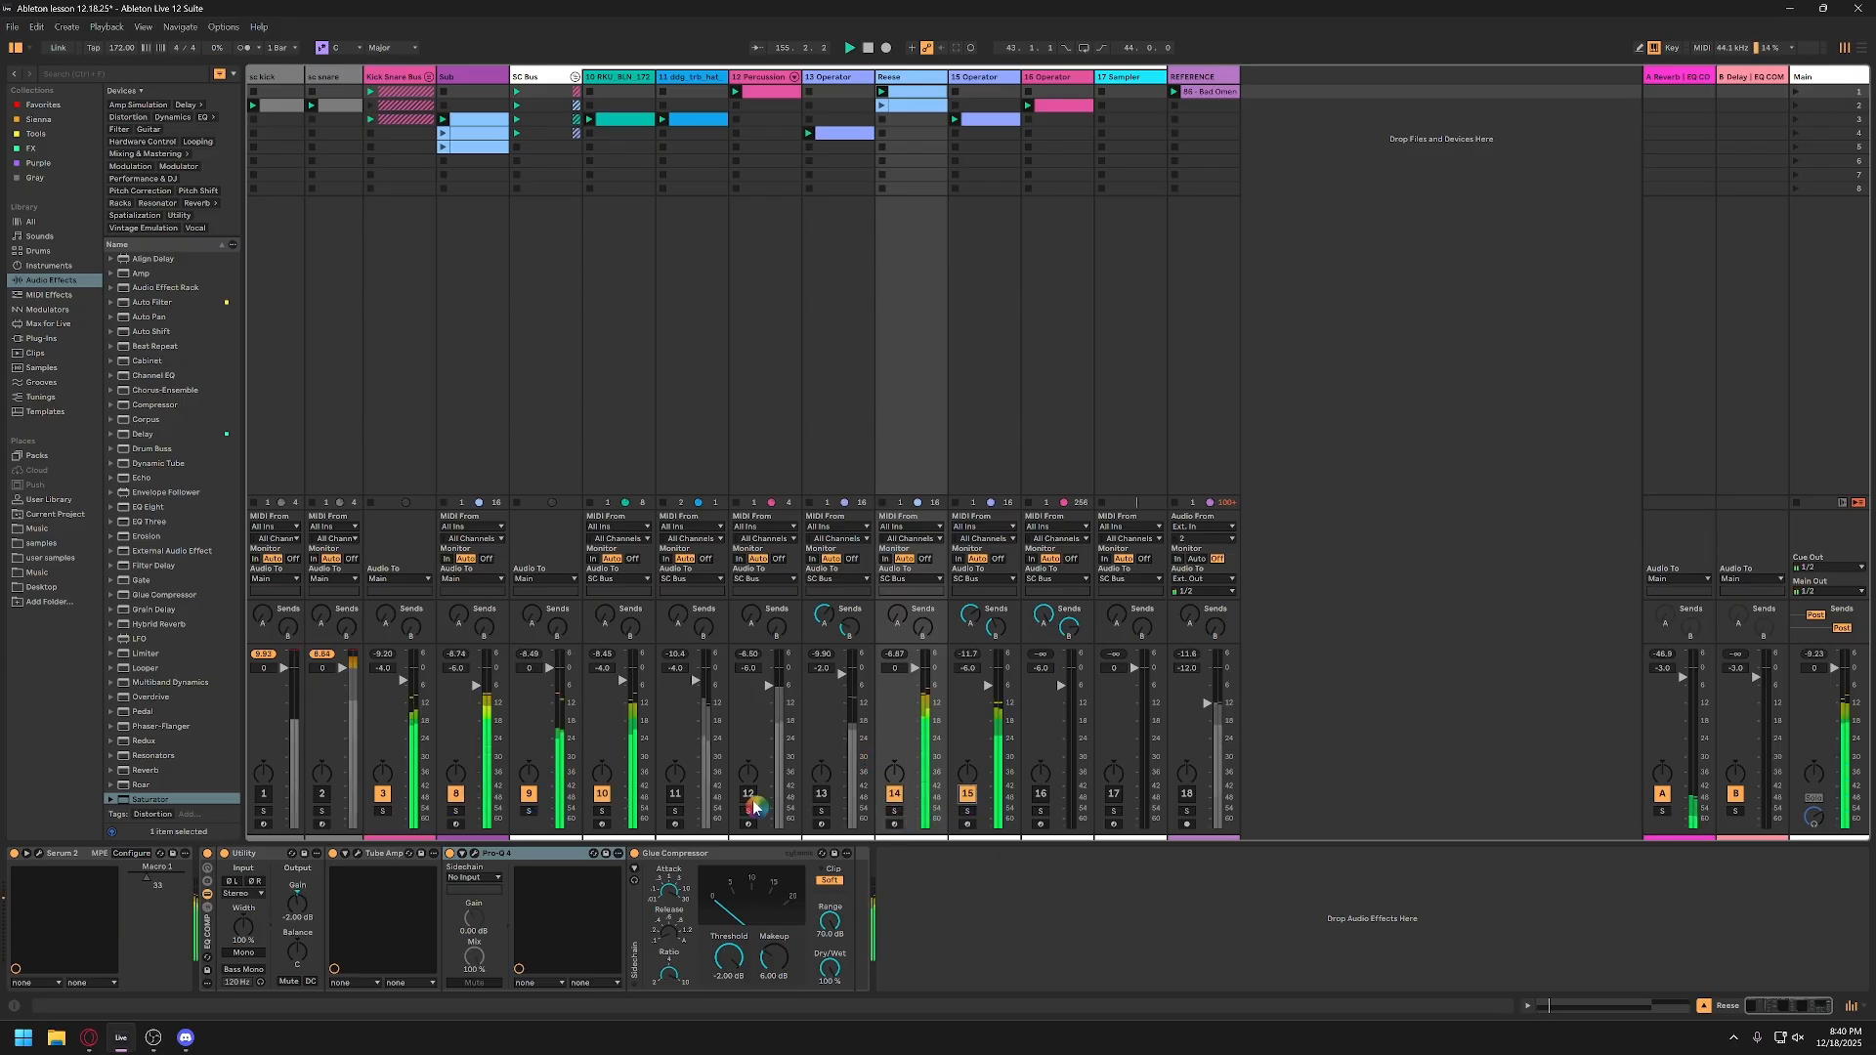
Step: Briefly solo the 15-Operator track, return to the full mix, and solo the 13-Operator track during playback
left_click(968, 811)
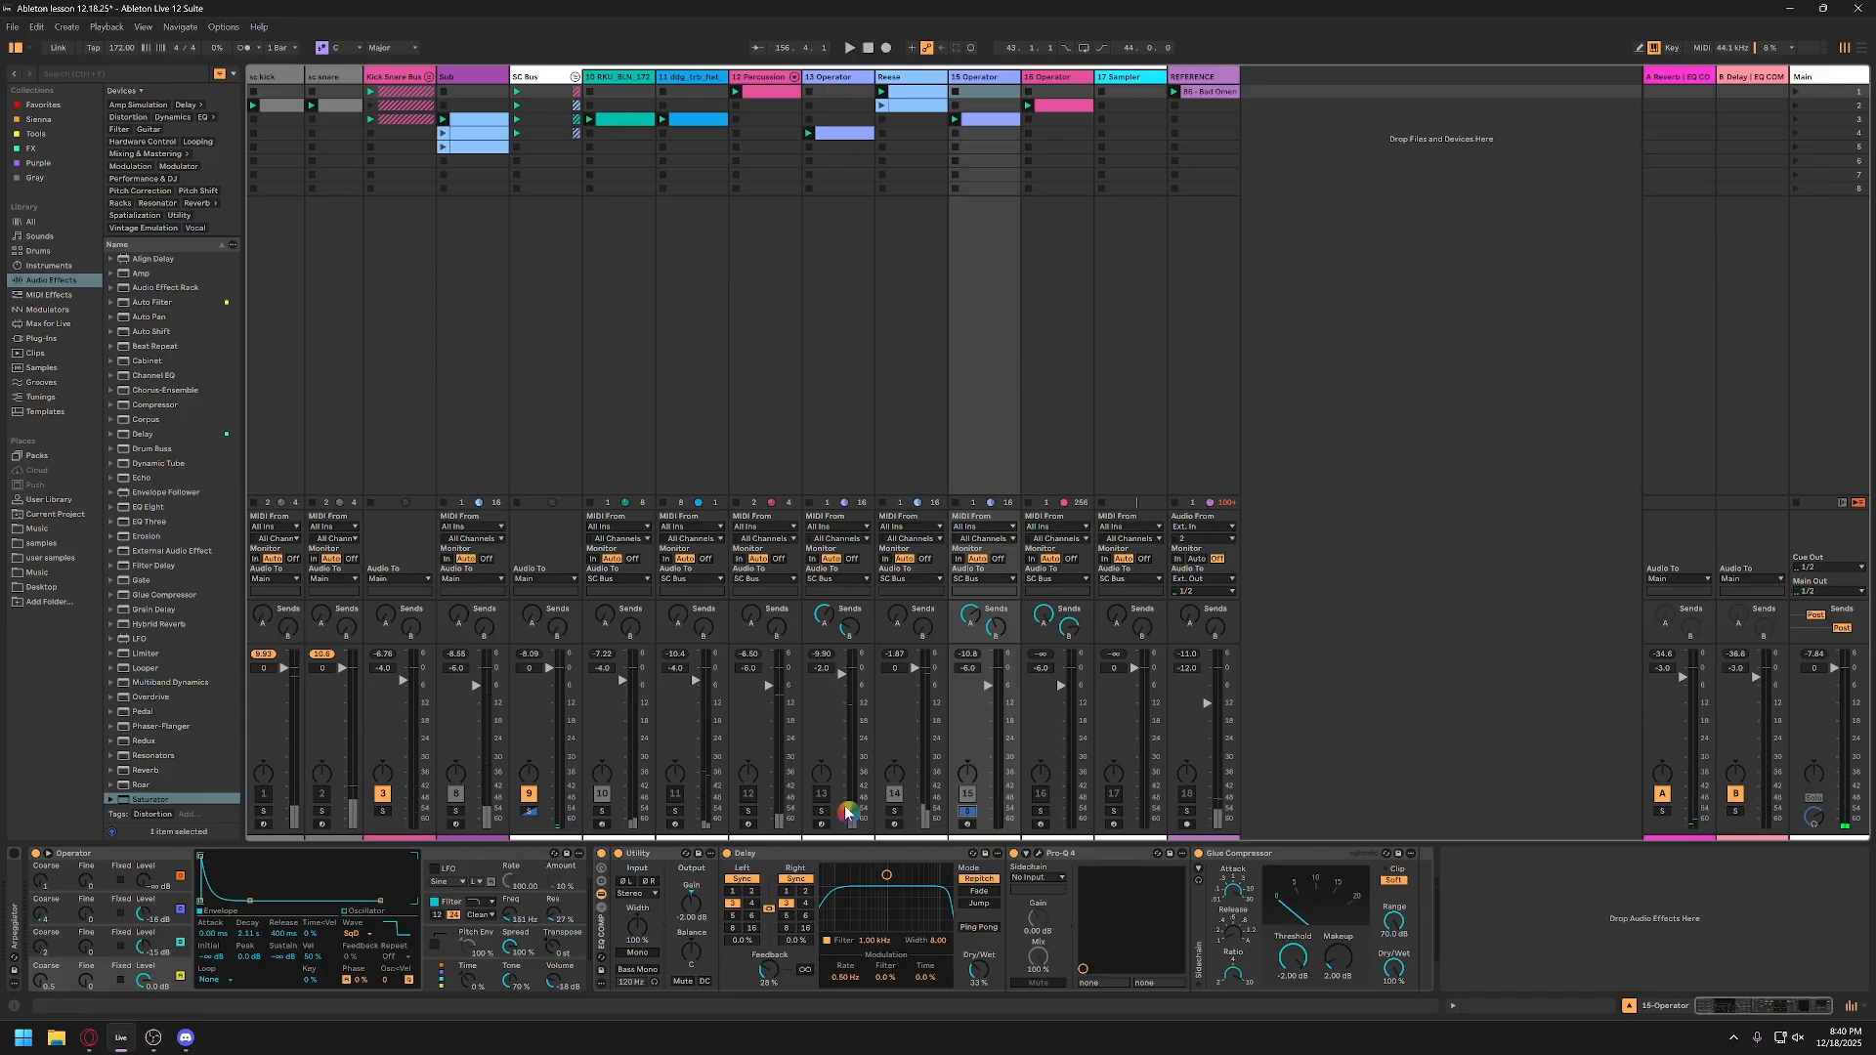
left_click(968, 811)
key("space")
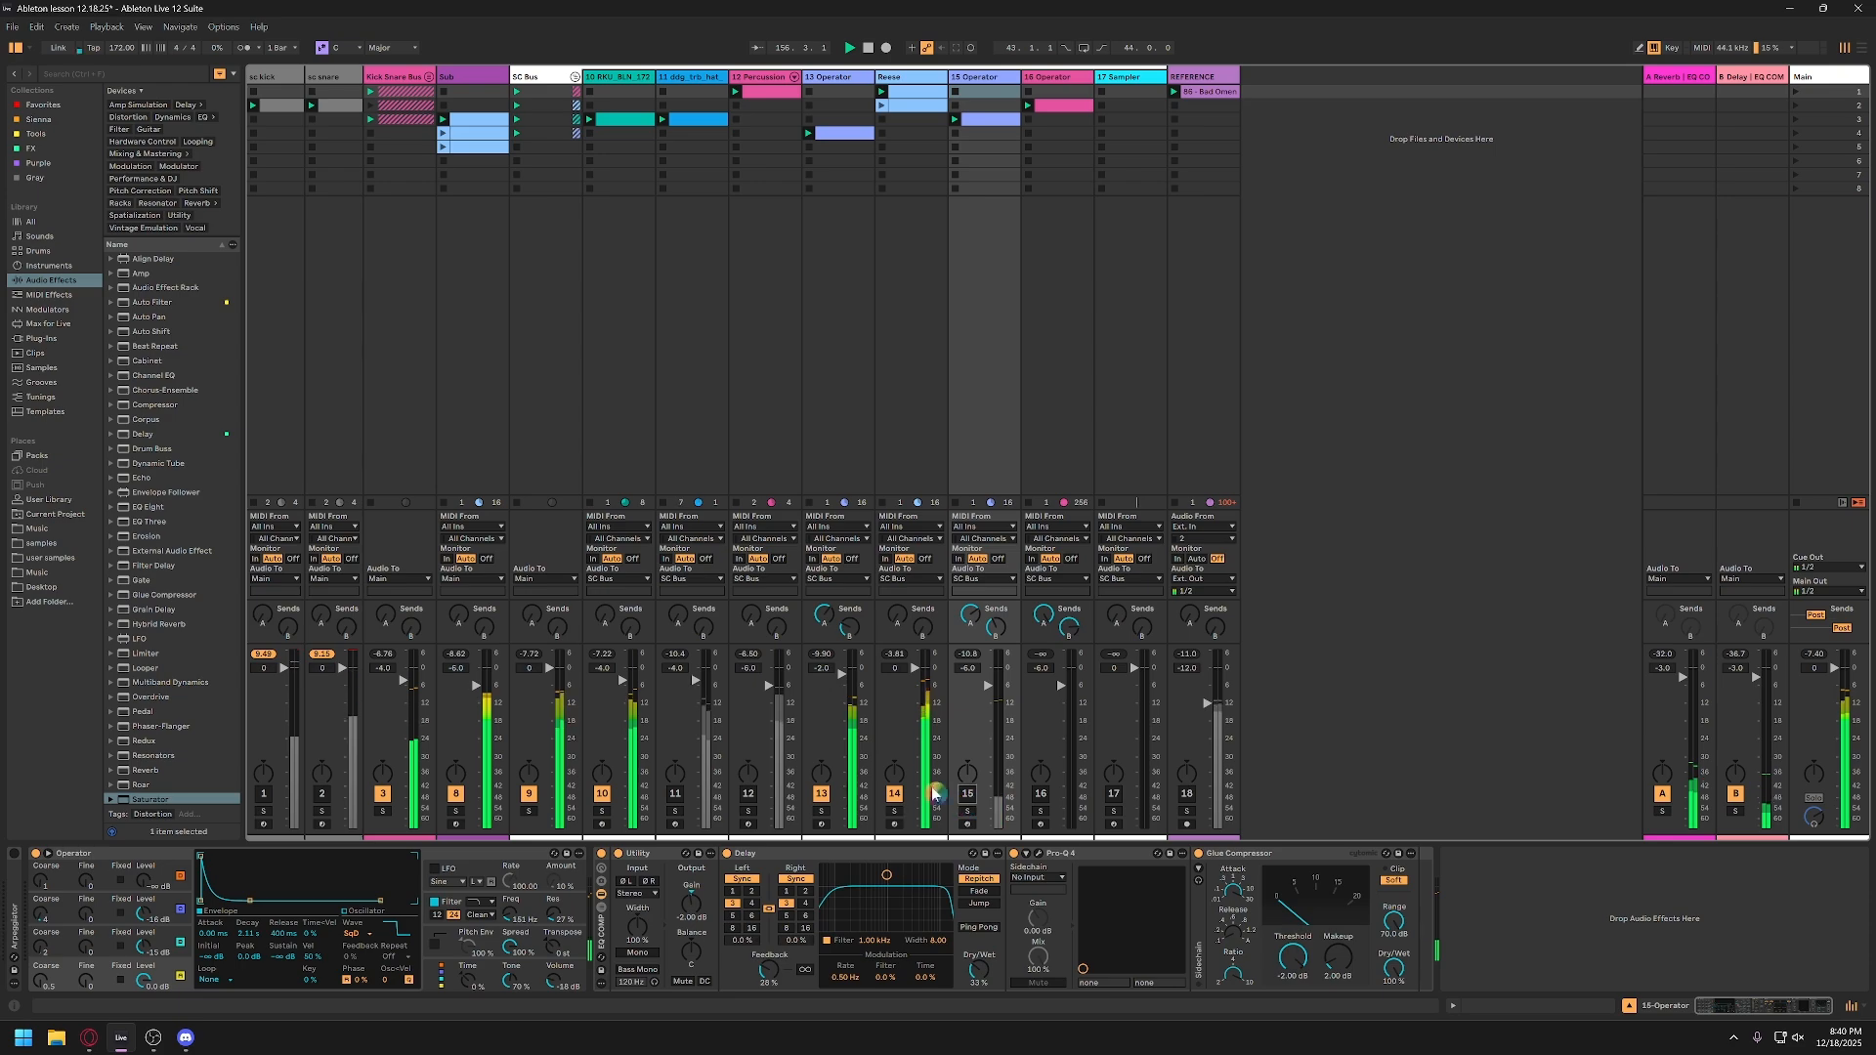
left_click(822, 812)
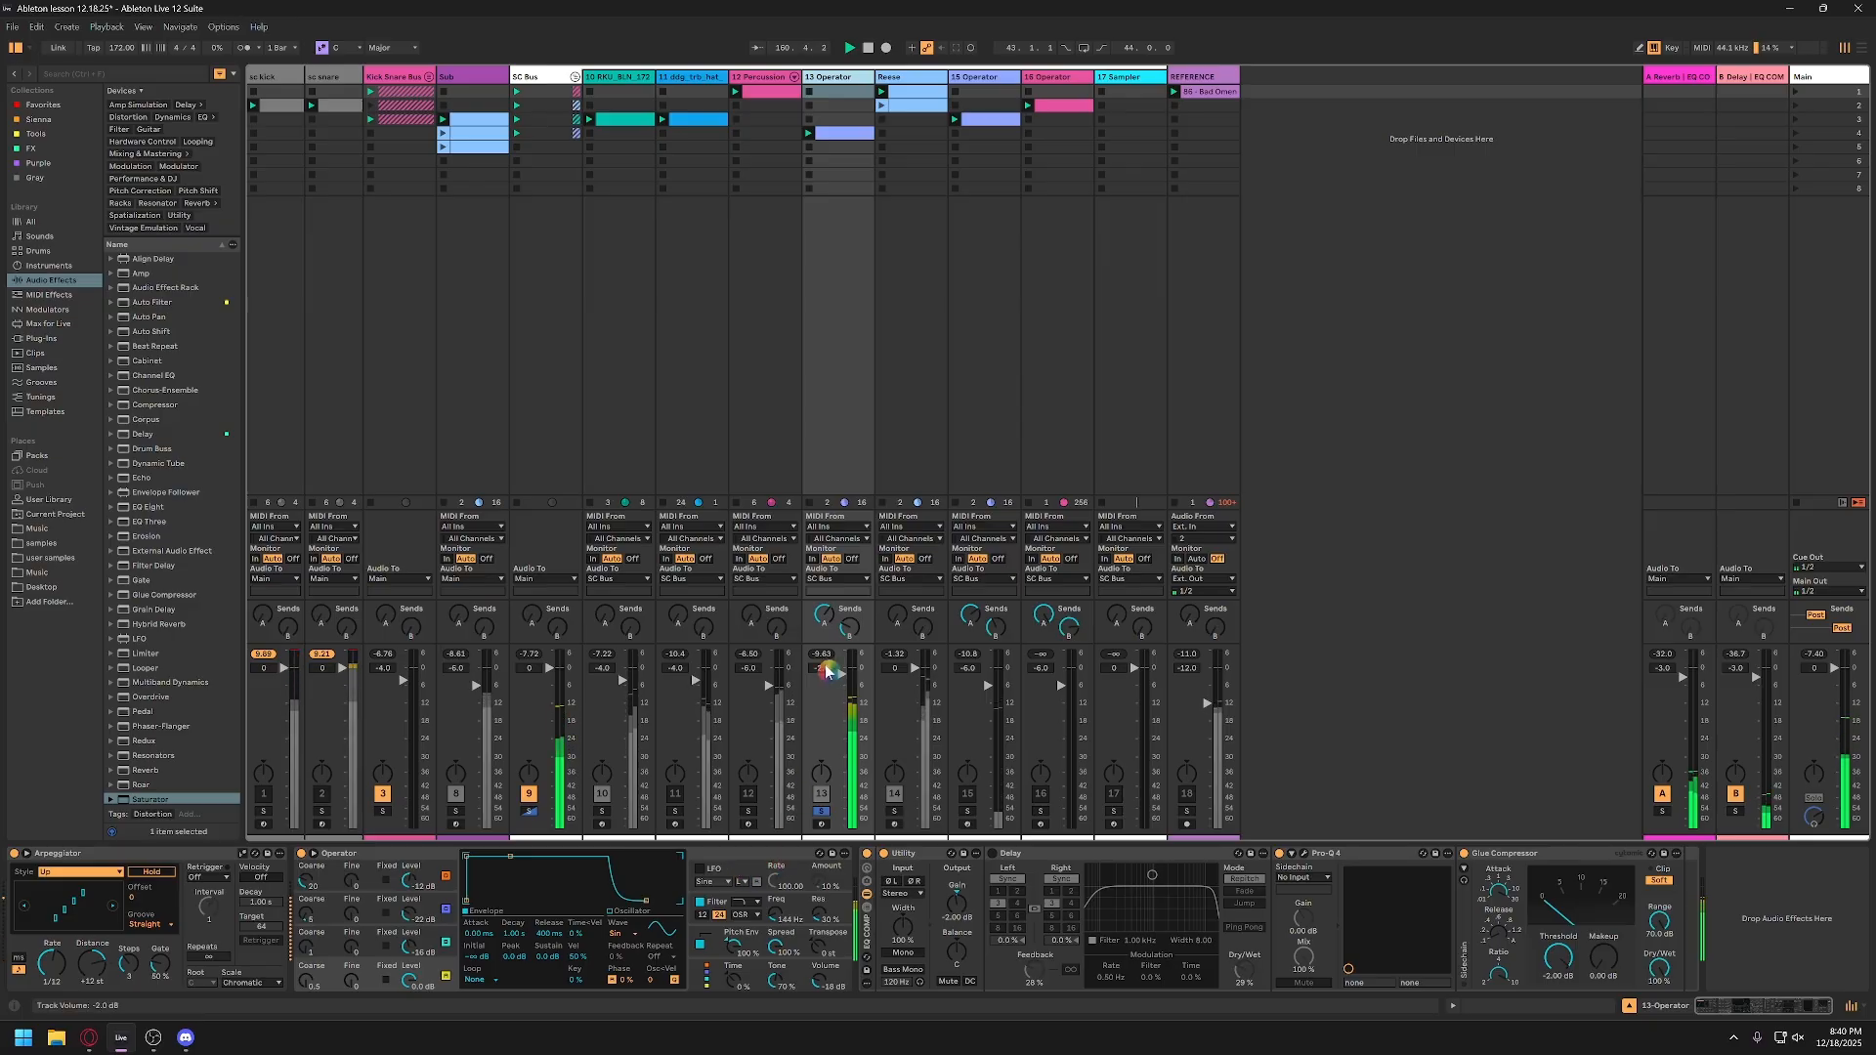
Step: Switch off oscillators A, B and C in the 13-Operator track's Operator and play oscillator D alone
left_click(414, 856)
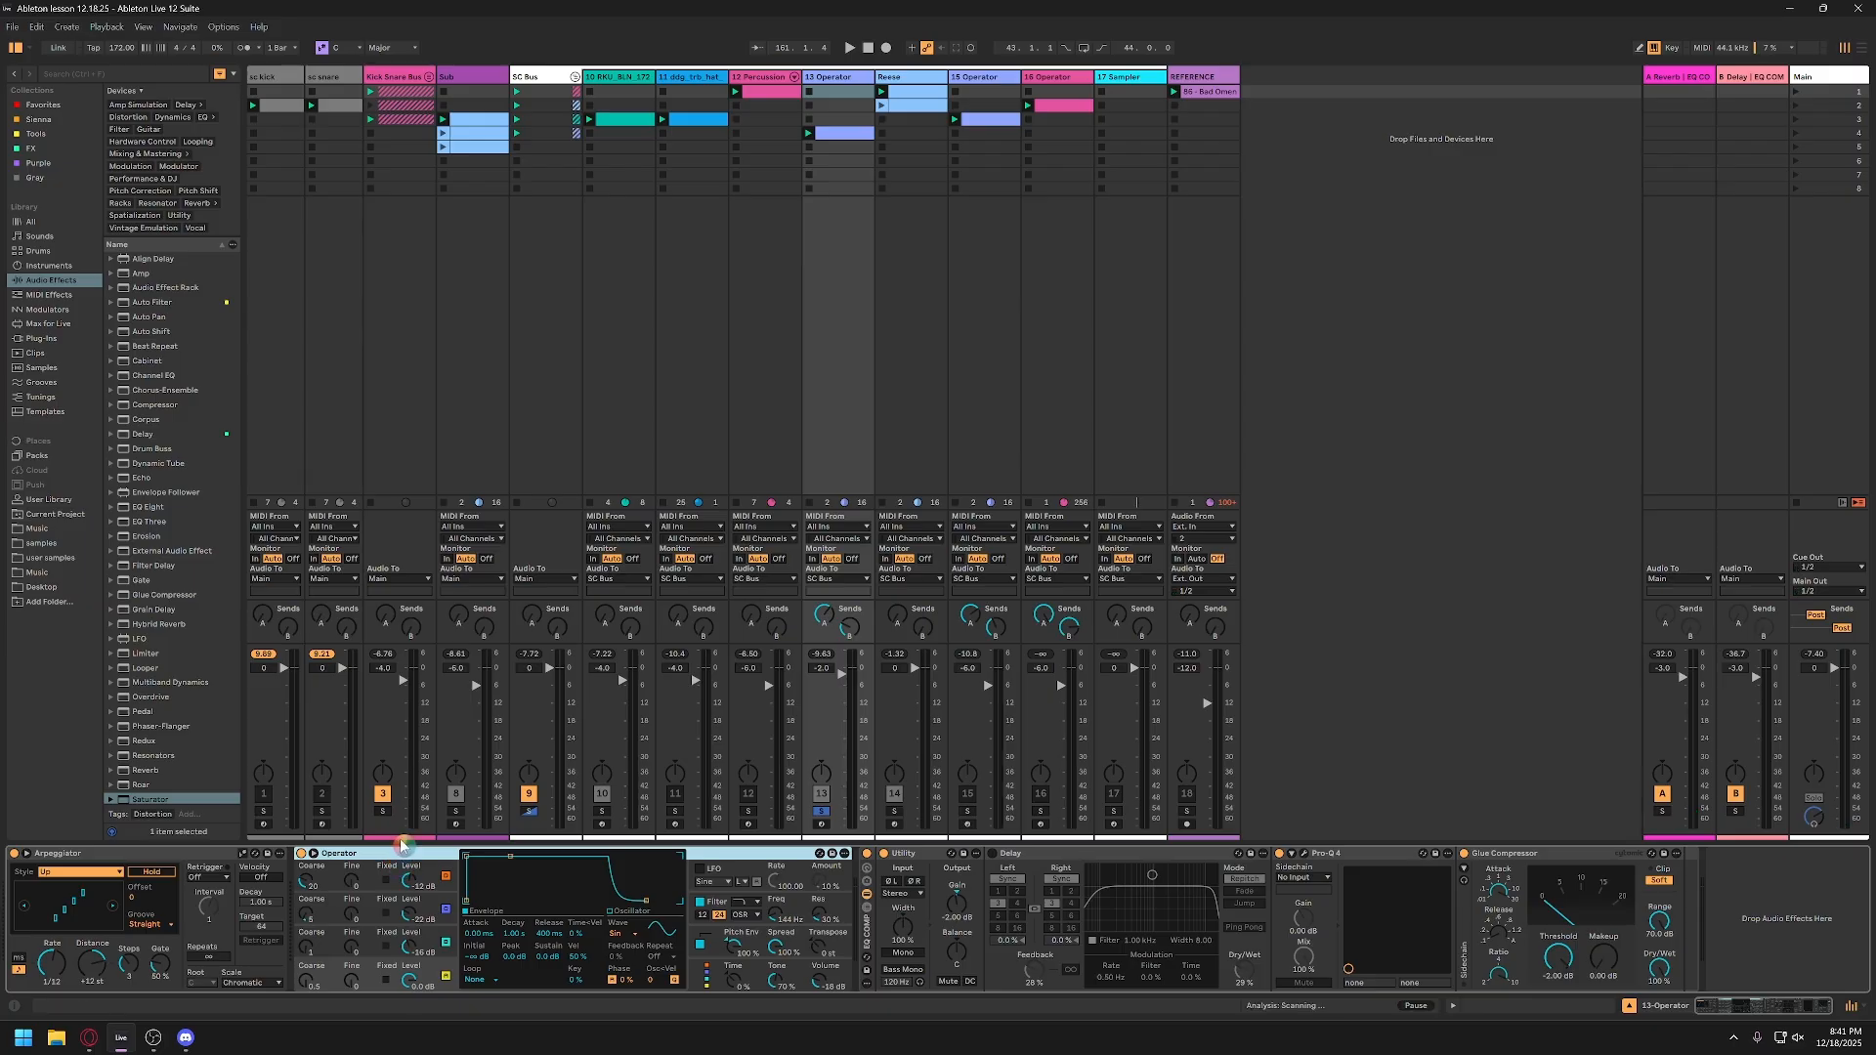
left_click(446, 943)
left_click(446, 910)
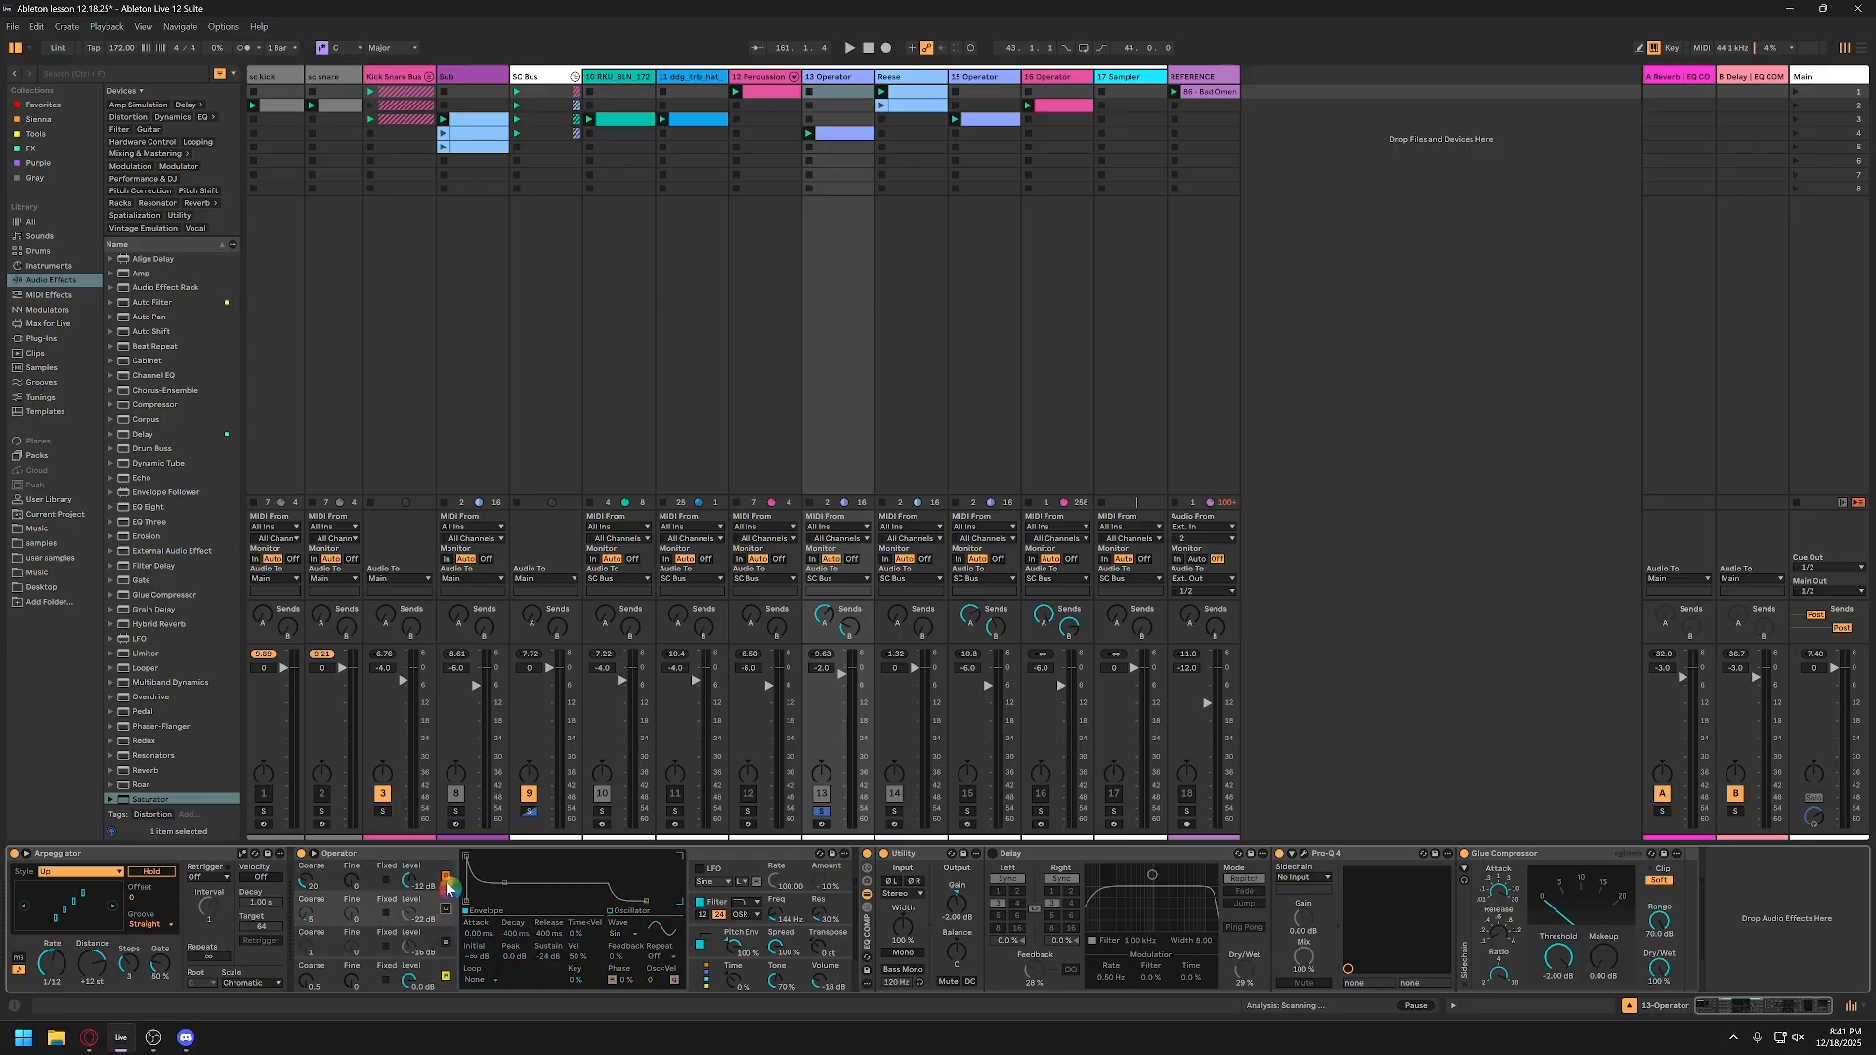
left_click(448, 873)
key("space")
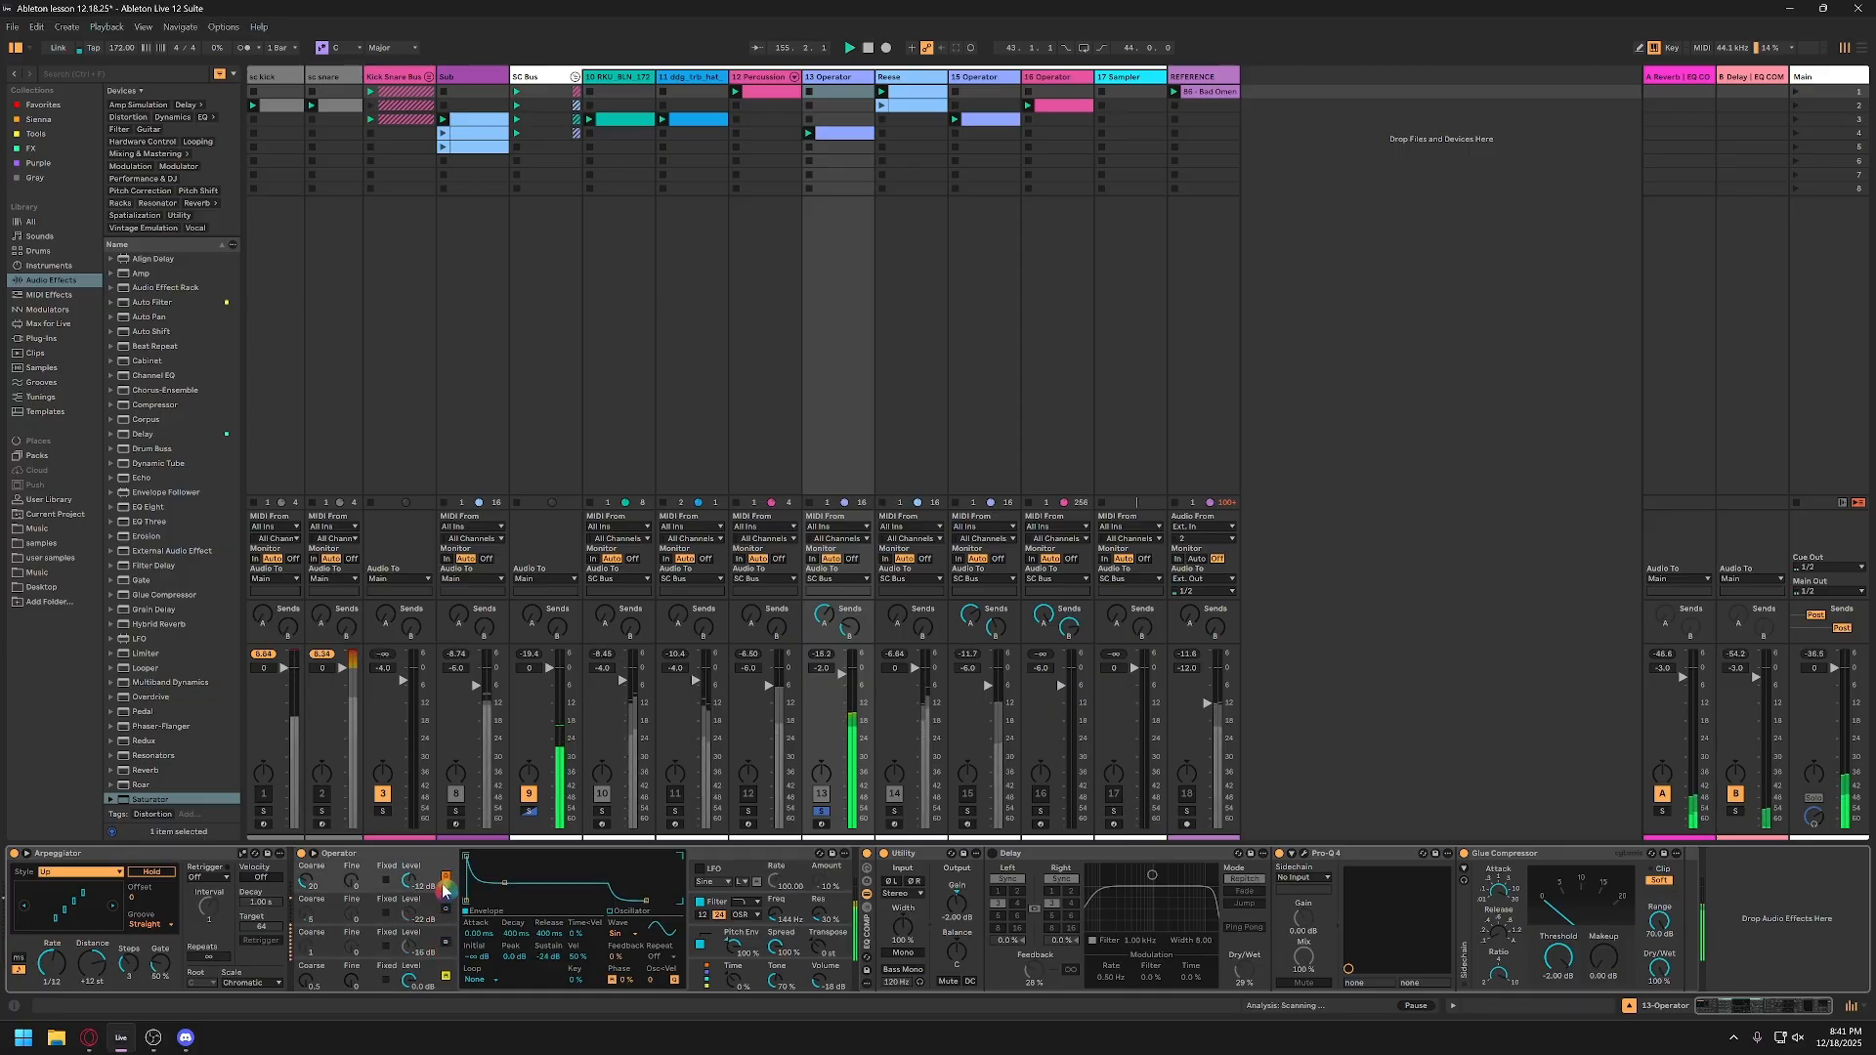
Step: Re-enable Operator's oscillators C, B and A one after another while the track plays
left_click(447, 943)
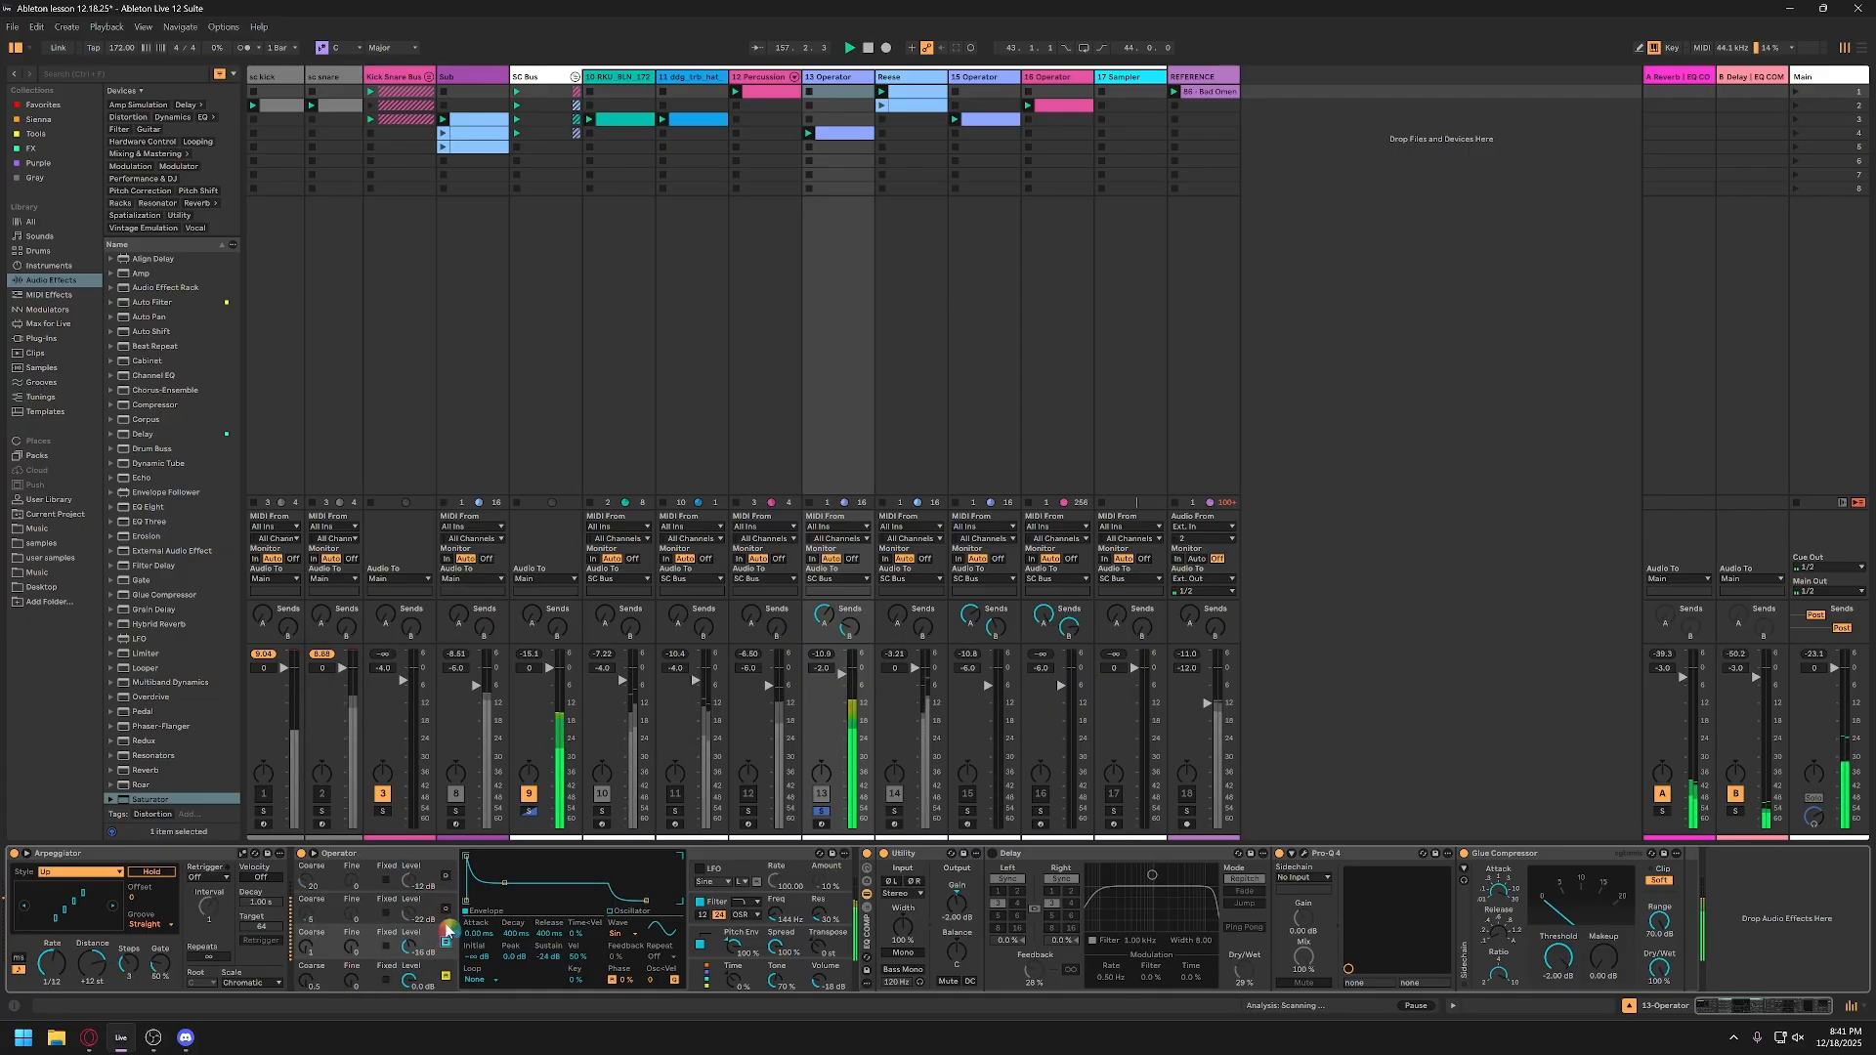
left_click(447, 910)
left_click(446, 876)
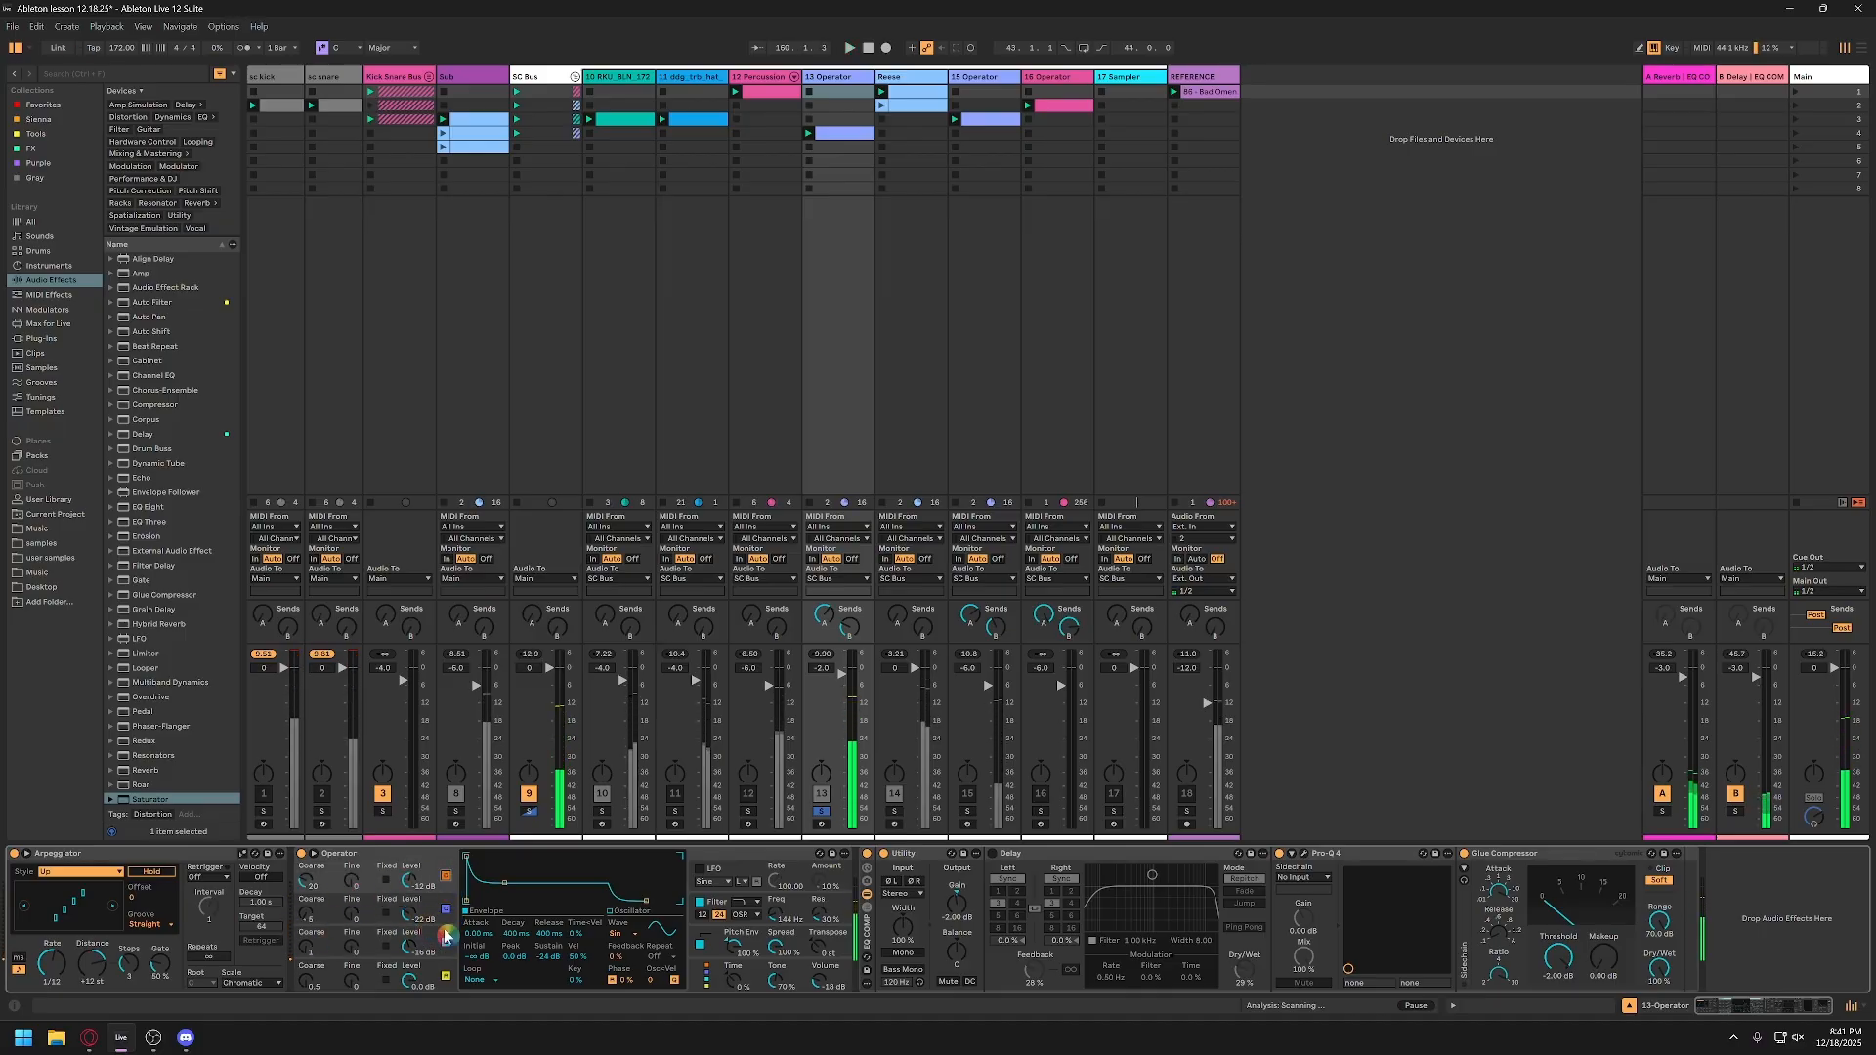
Step: In the 13-Operator track's Operator, sweep the filter envelope decay during playback and set it to 325 ms
left_click(724, 904)
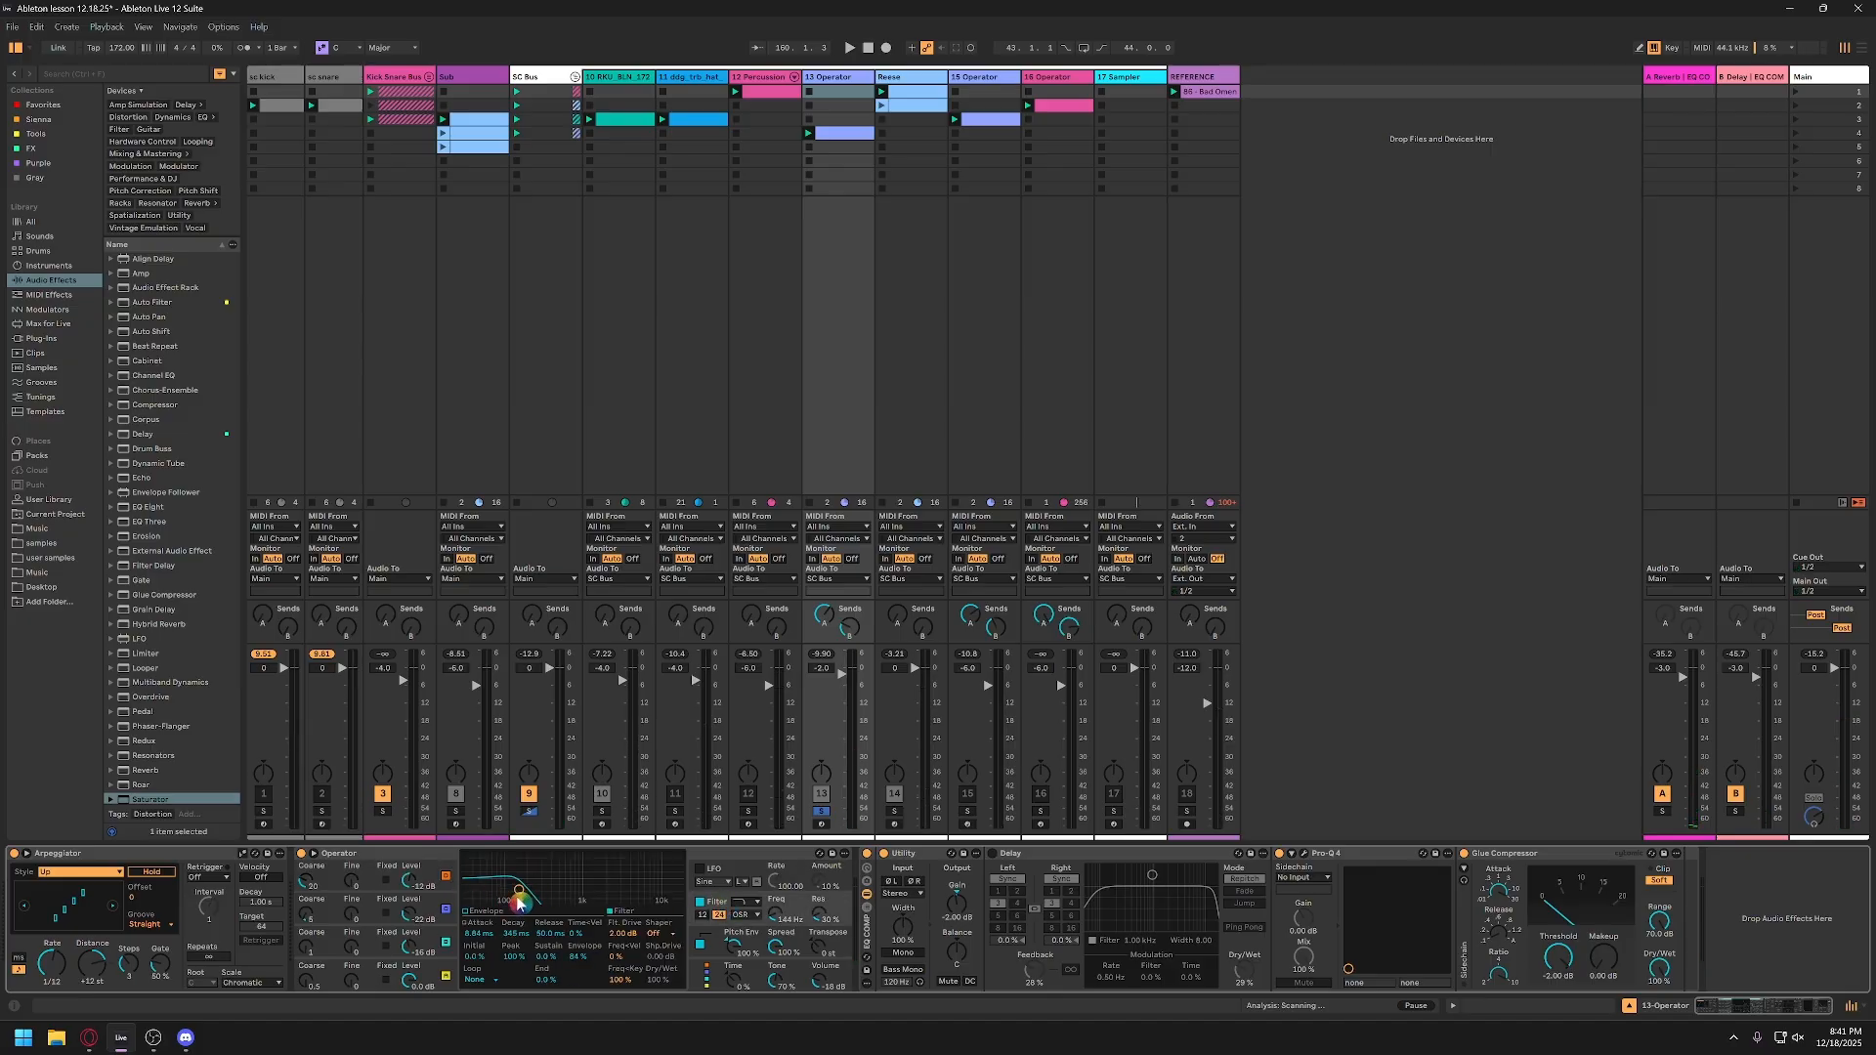
left_click(491, 912)
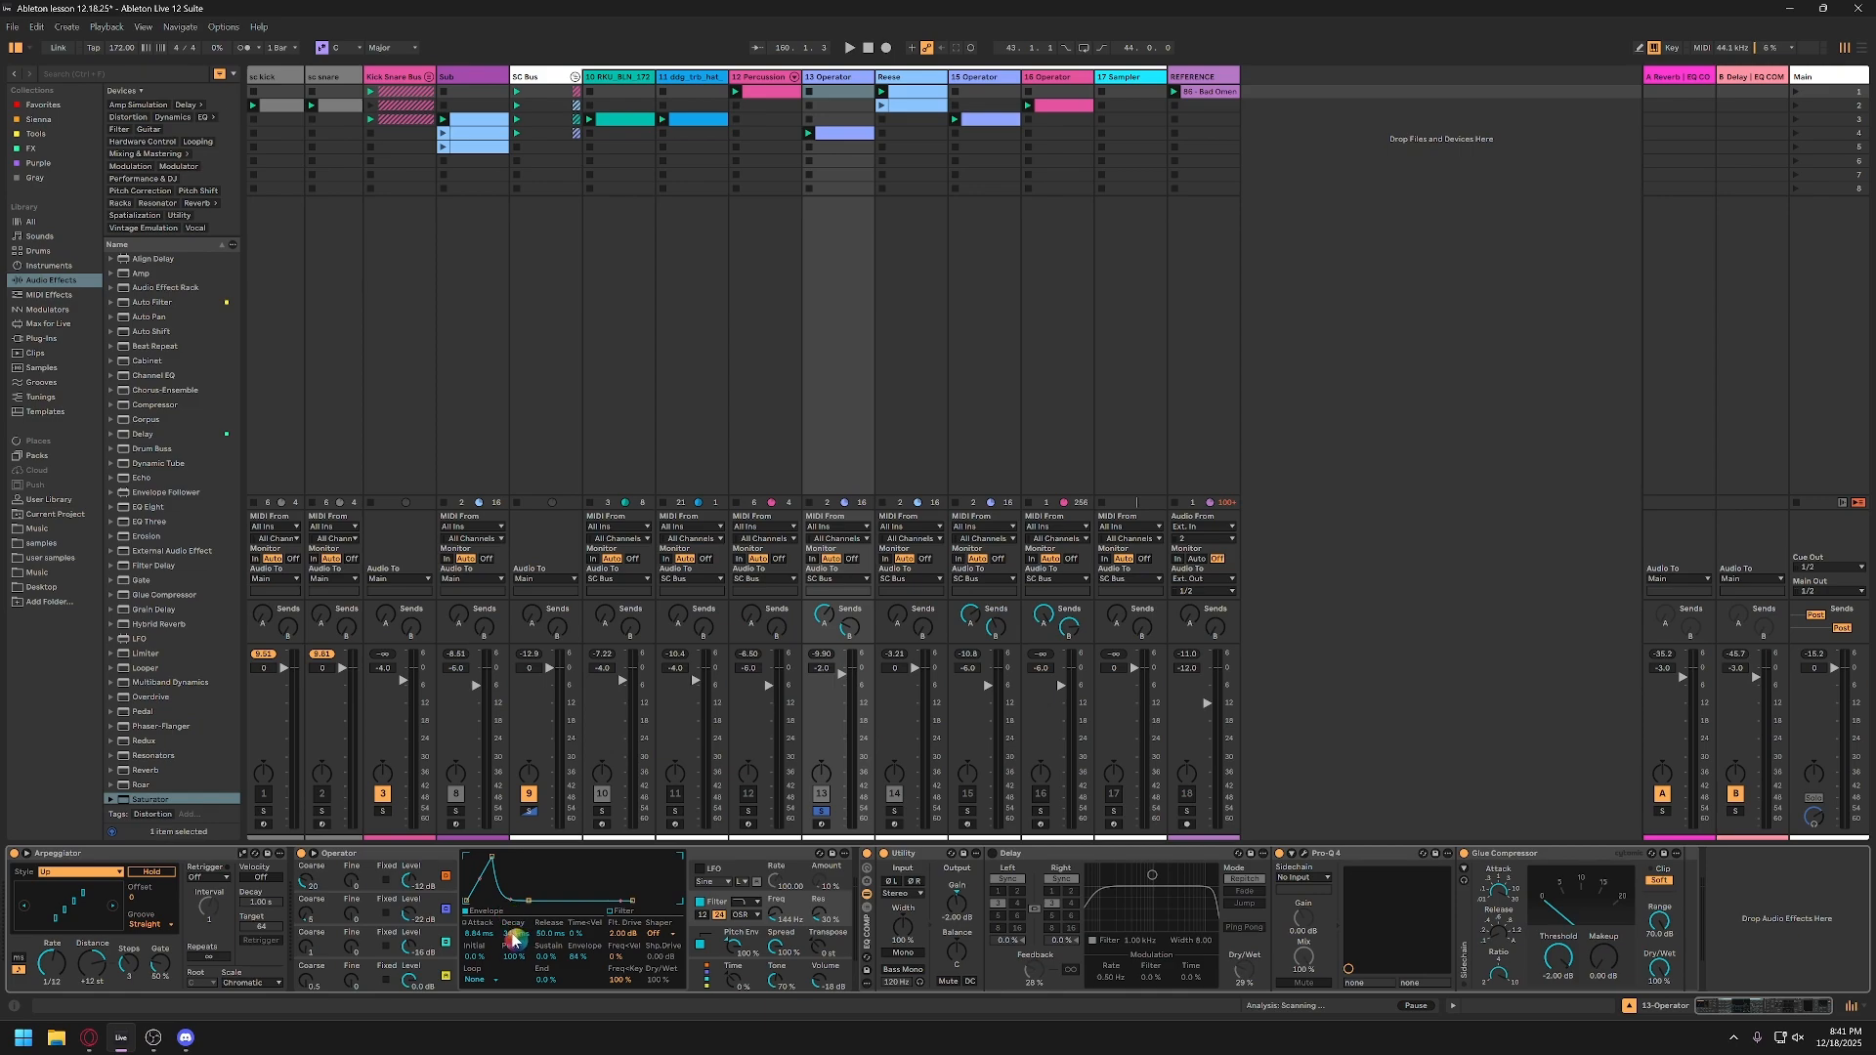
left_click(609, 912)
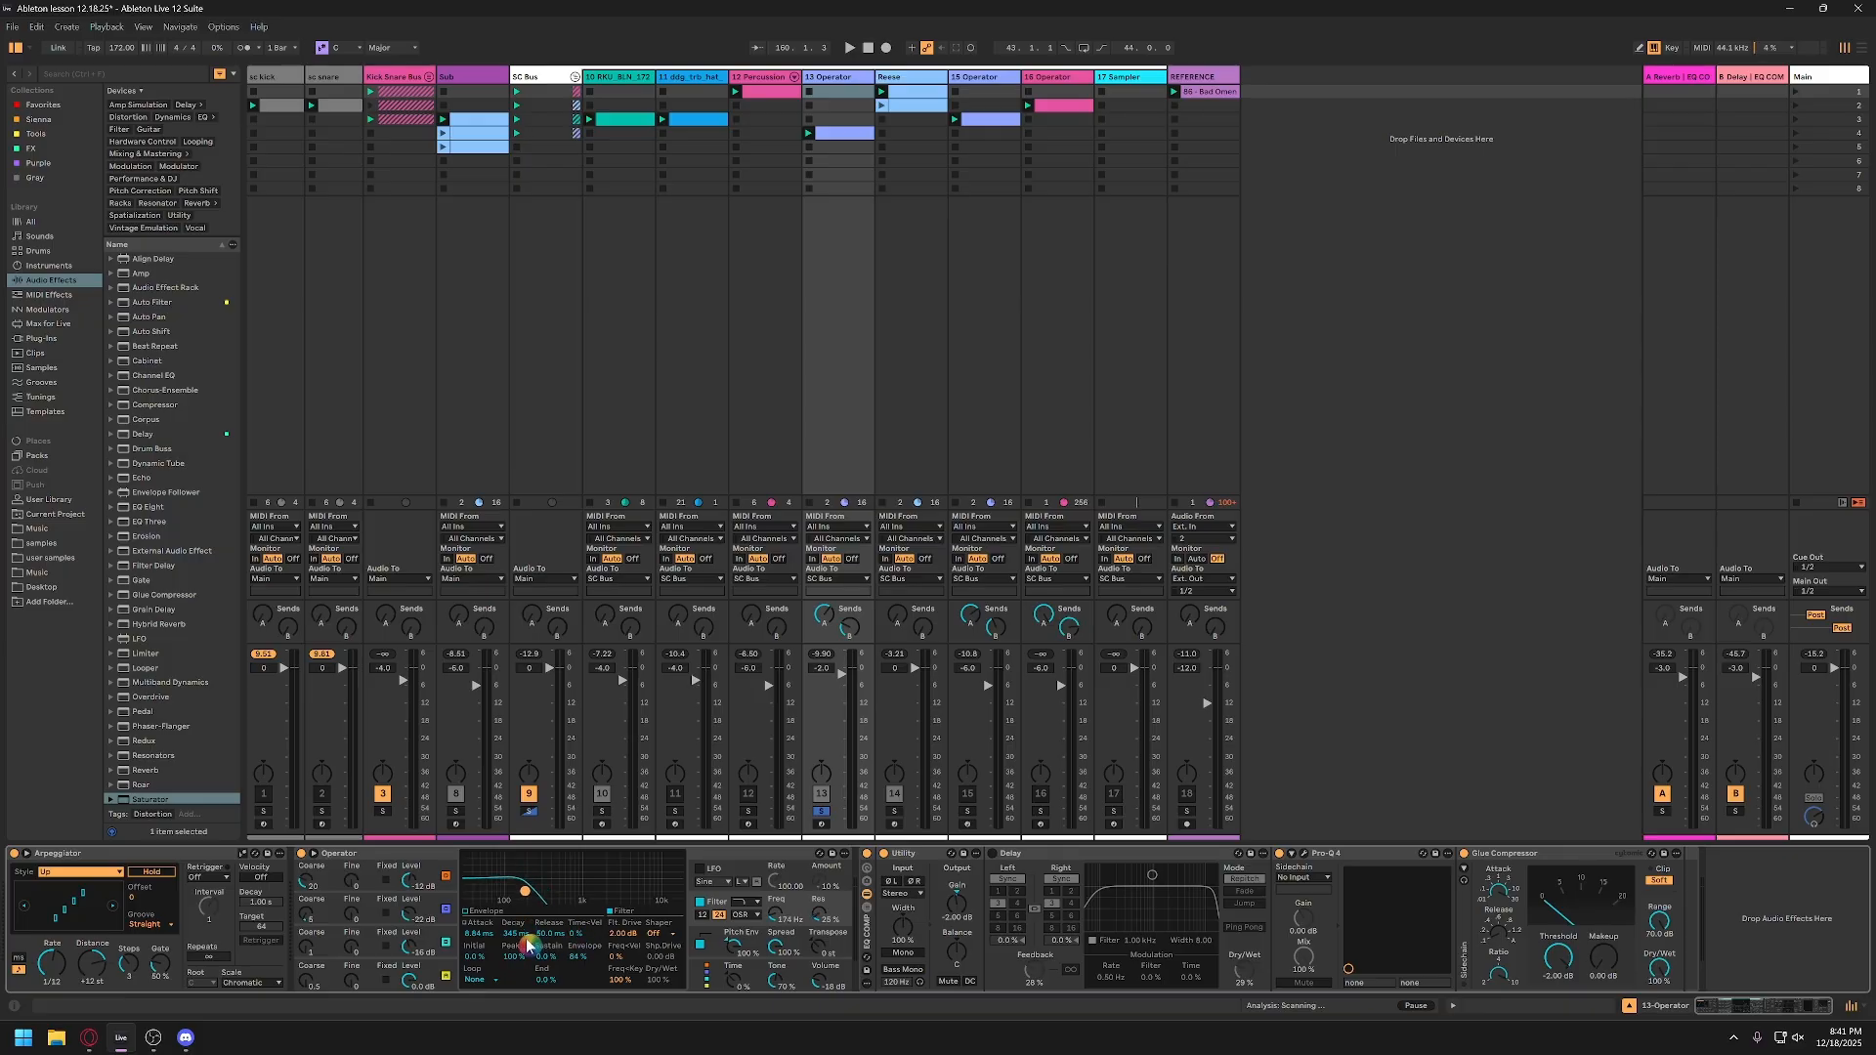
left_click(474, 914)
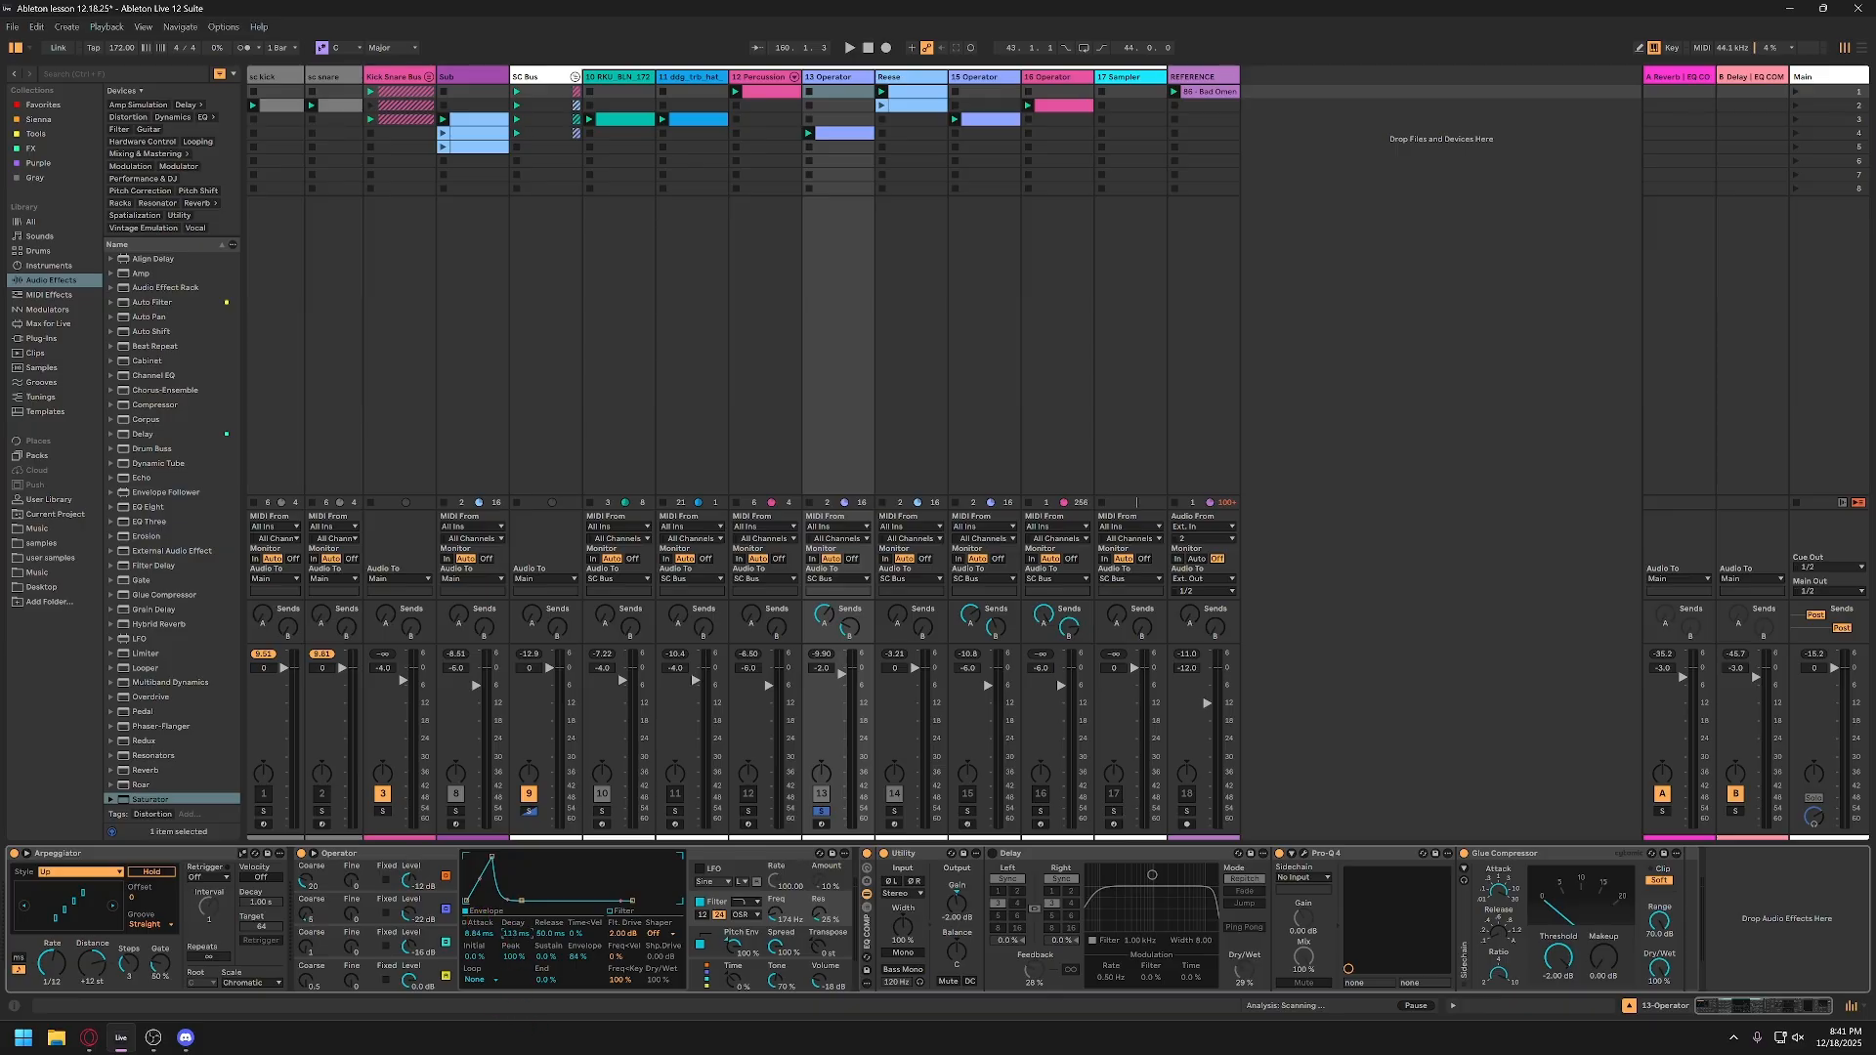
key("space")
left_click_drag(516, 934, 516, 857)
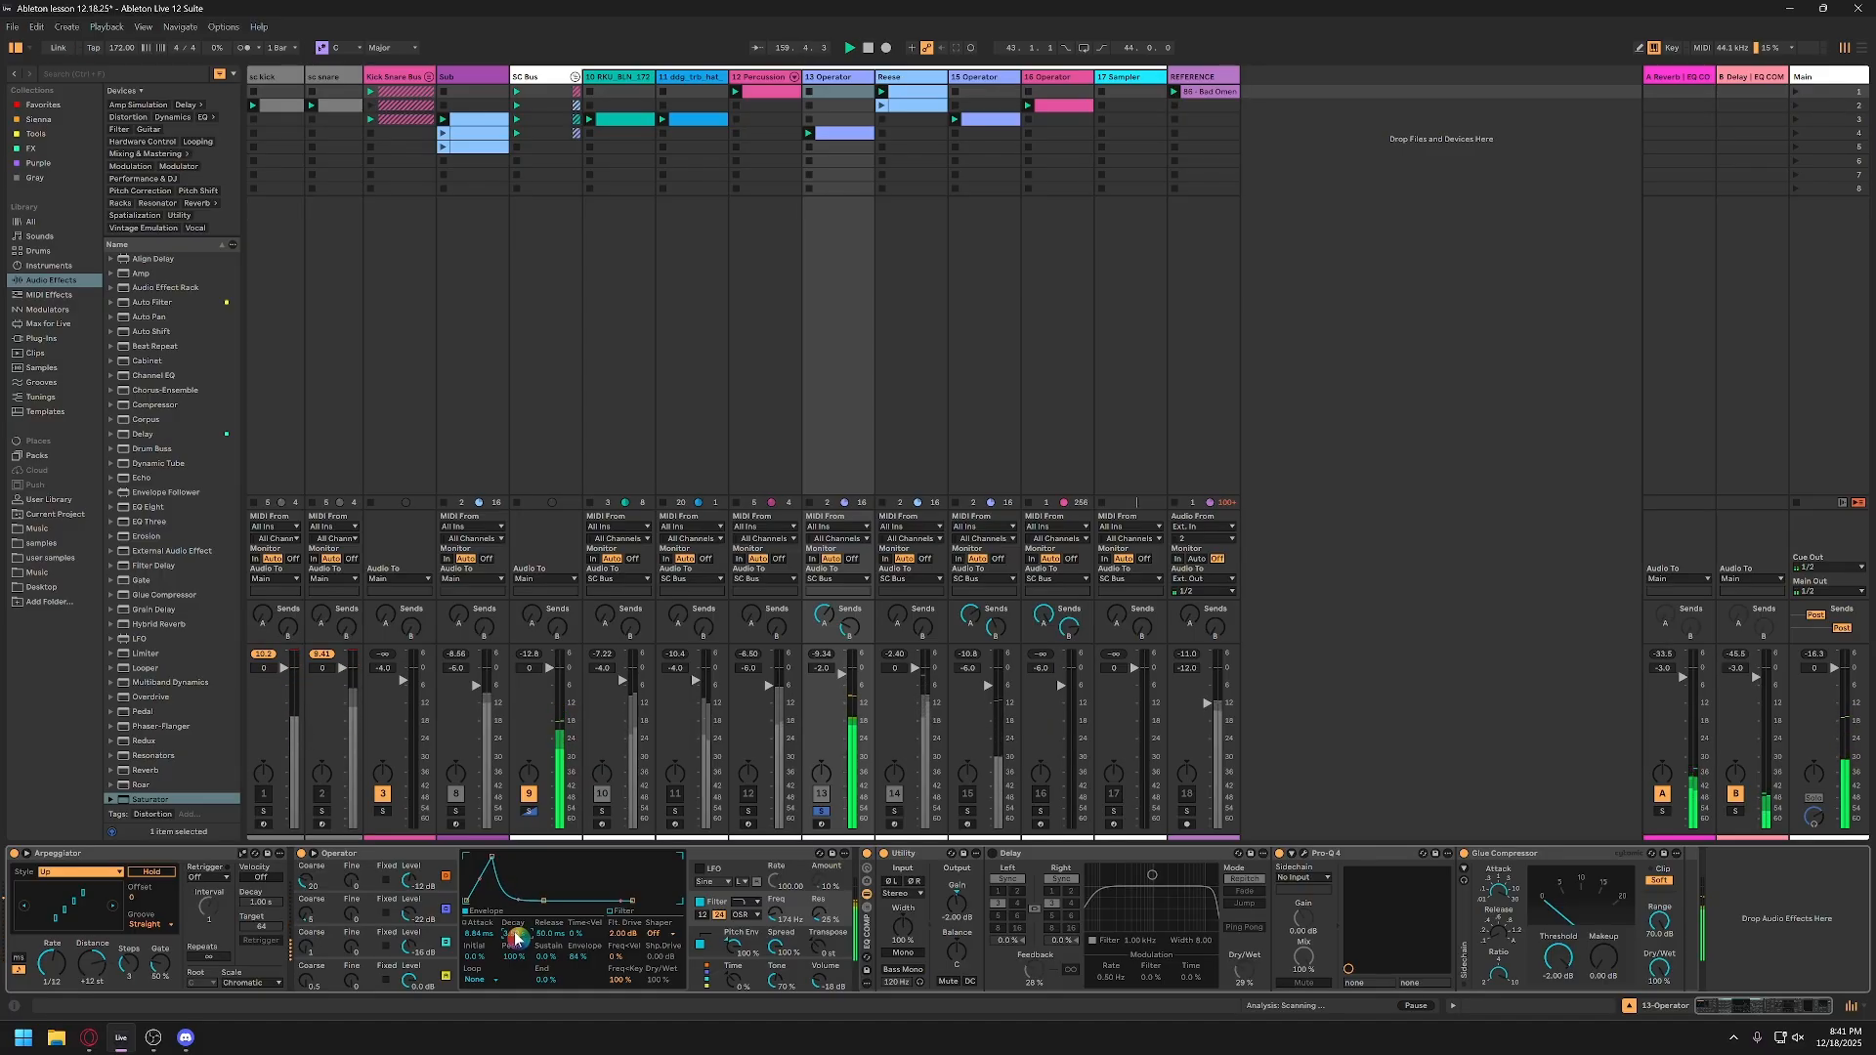
type("3")
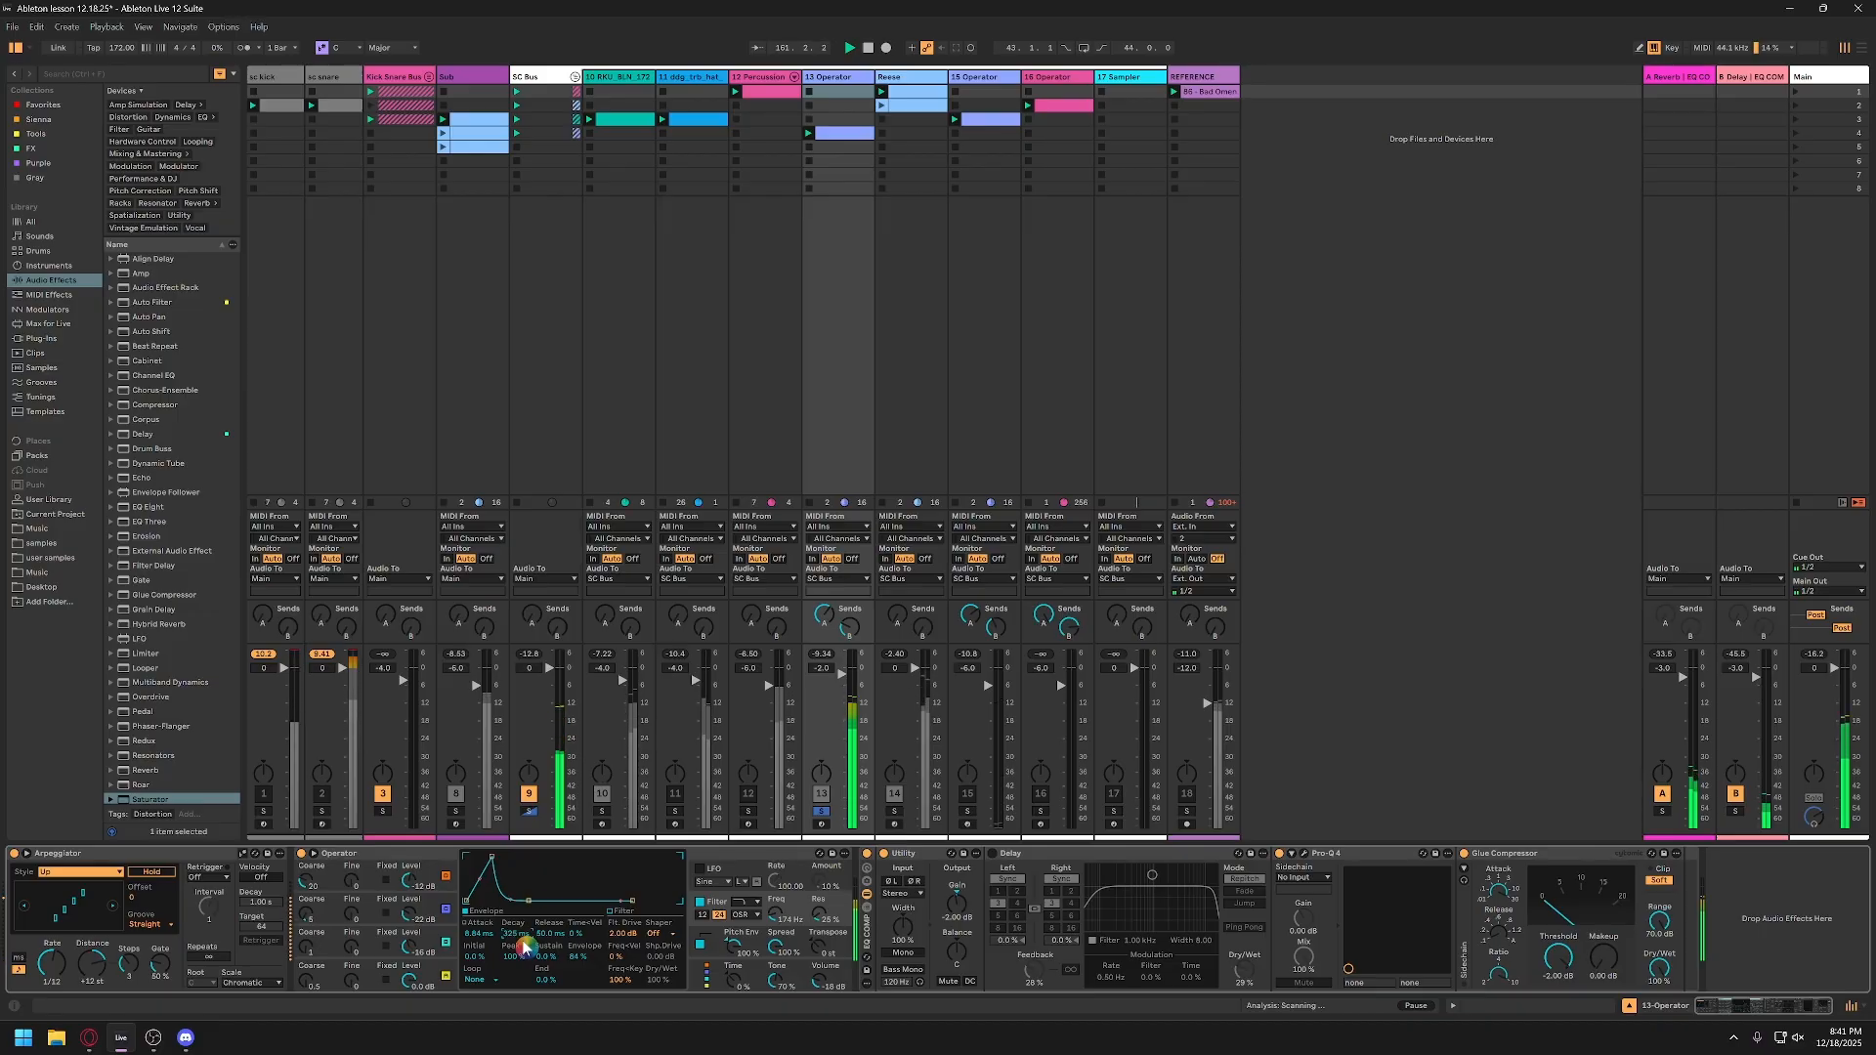
type("25")
key("Return")
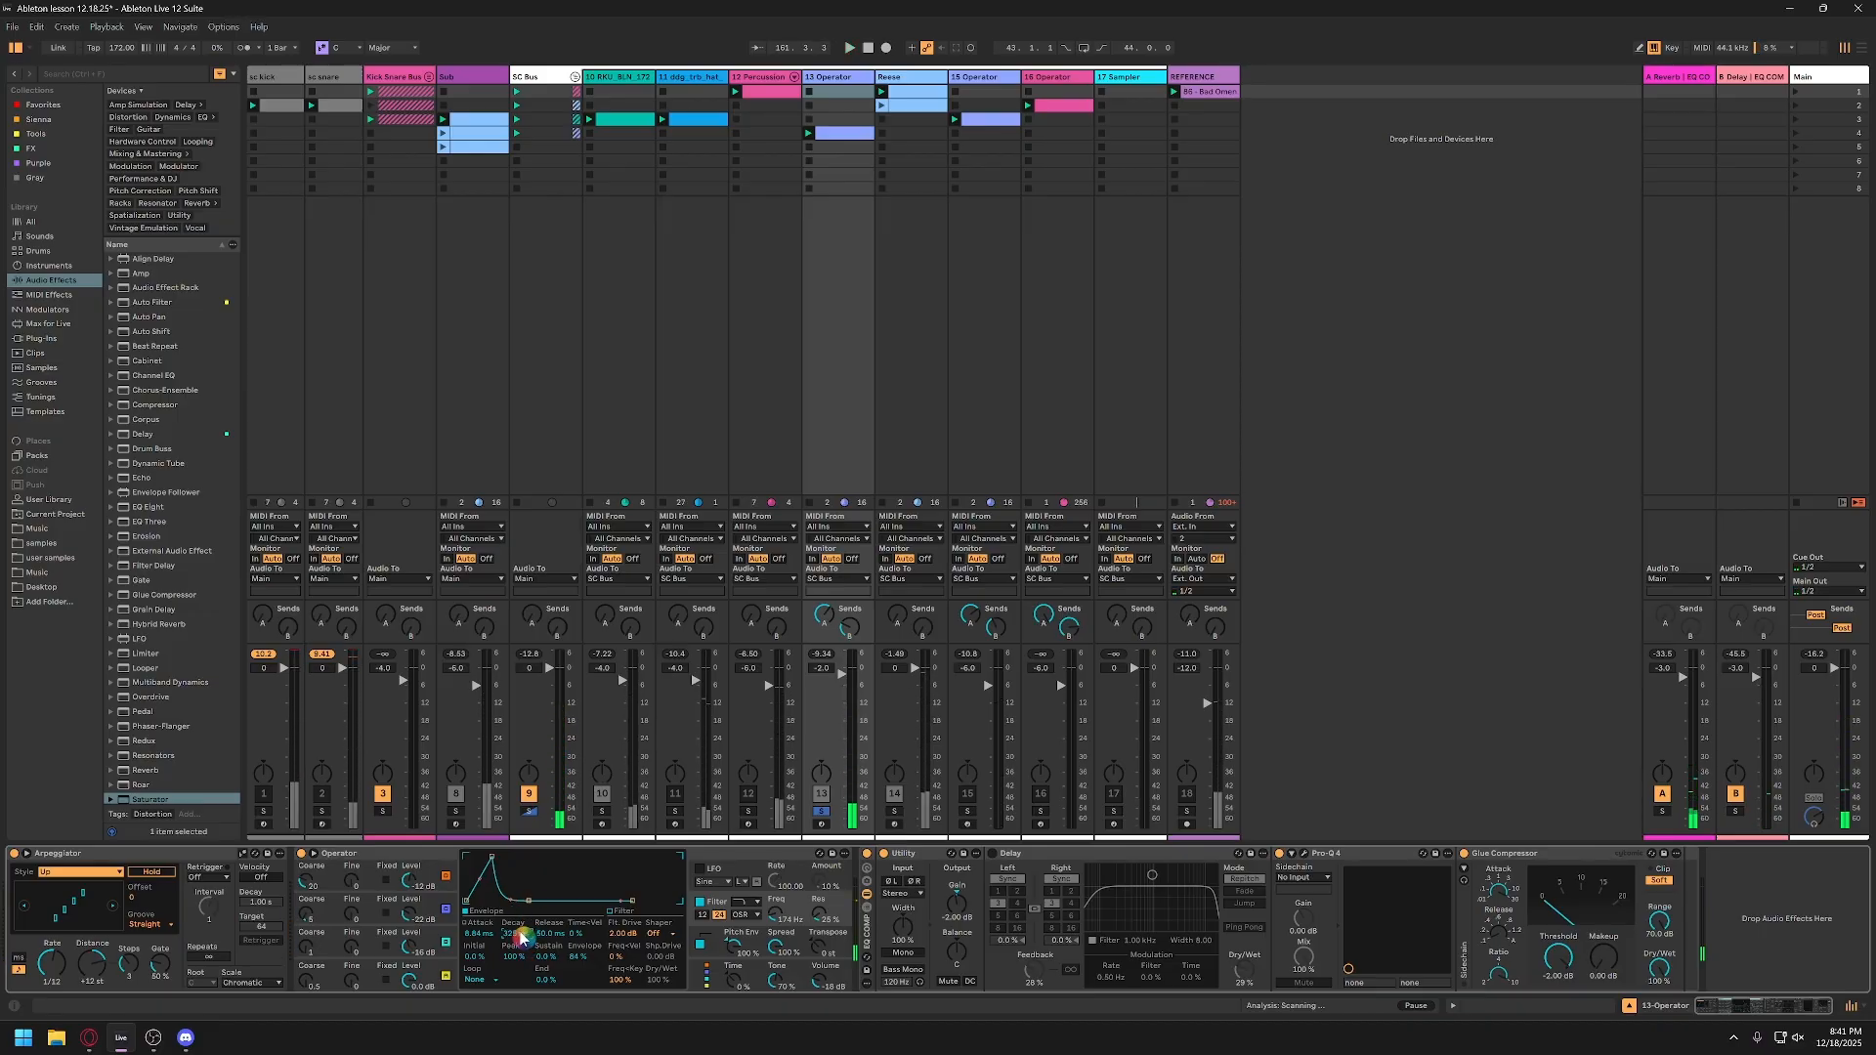
Step: Automate Operator's filter envelope decay in the 13-Operator clip, ramping up from 325 ms in bar 3 to a longer decay in bar 4
right_click(516, 936)
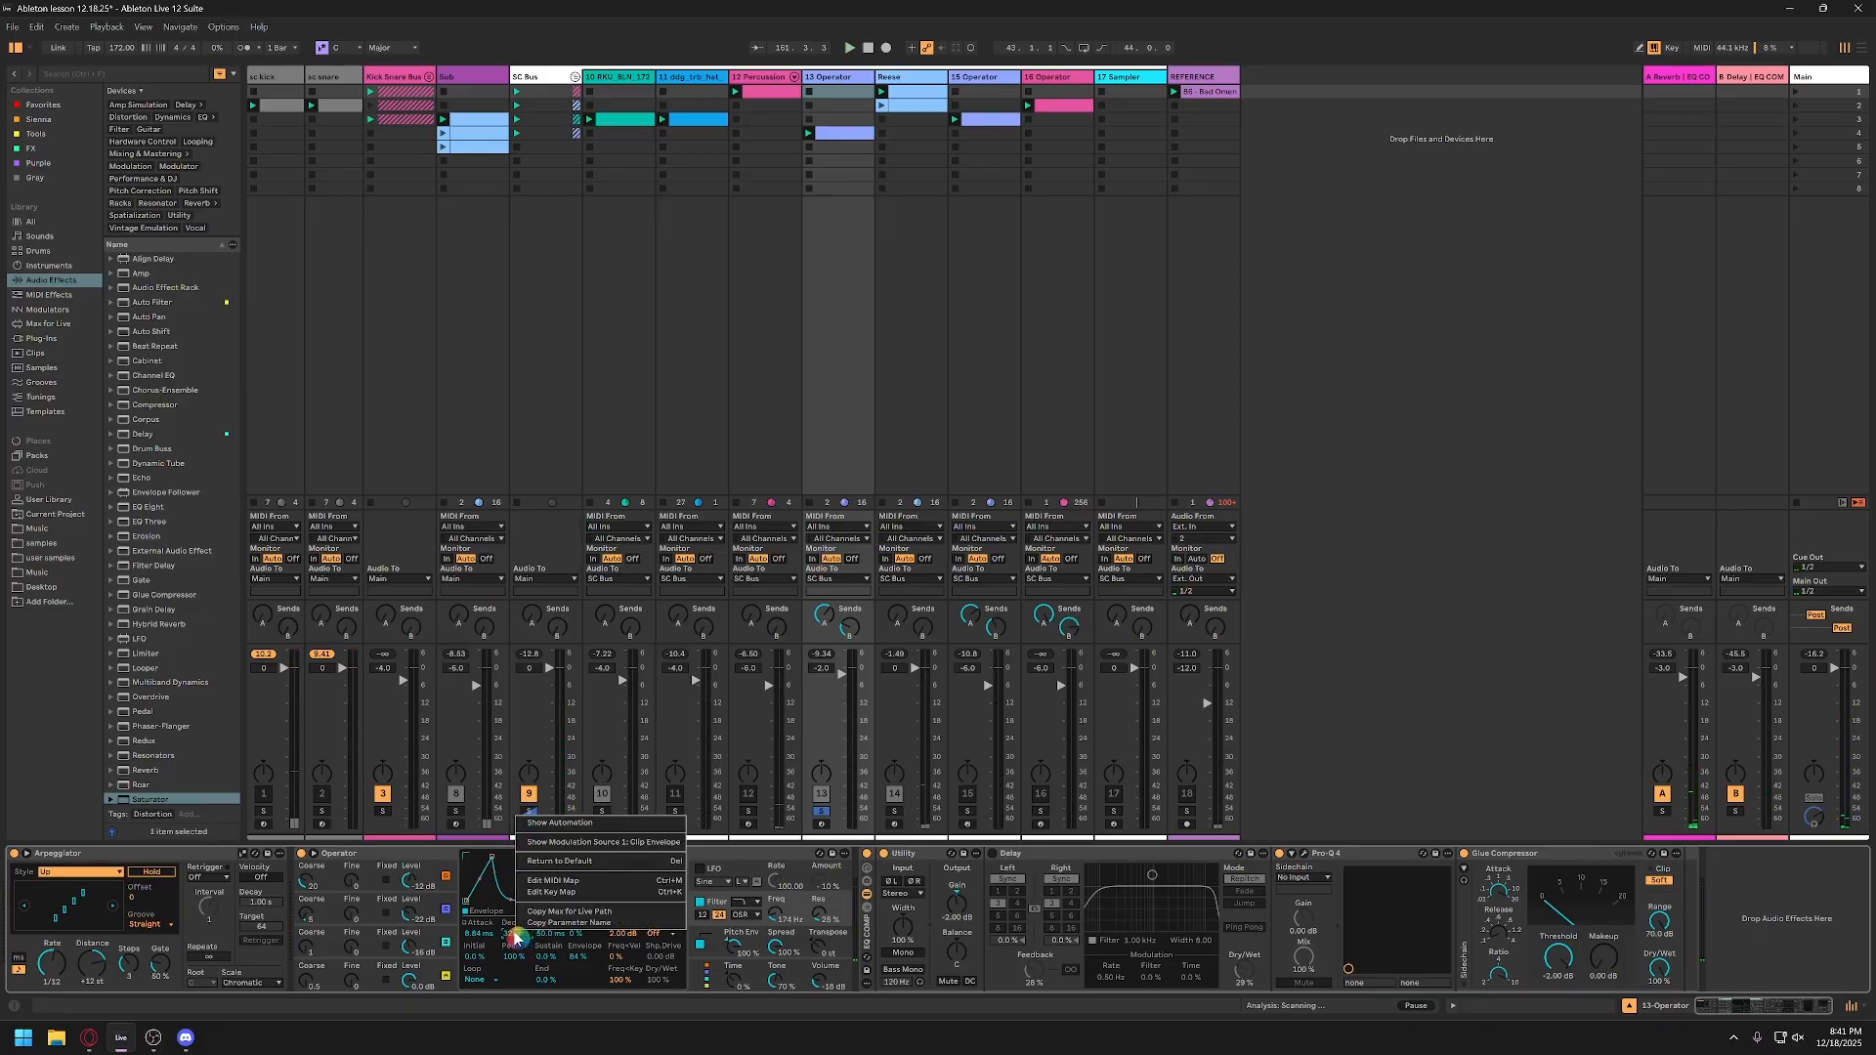
left_click(559, 823)
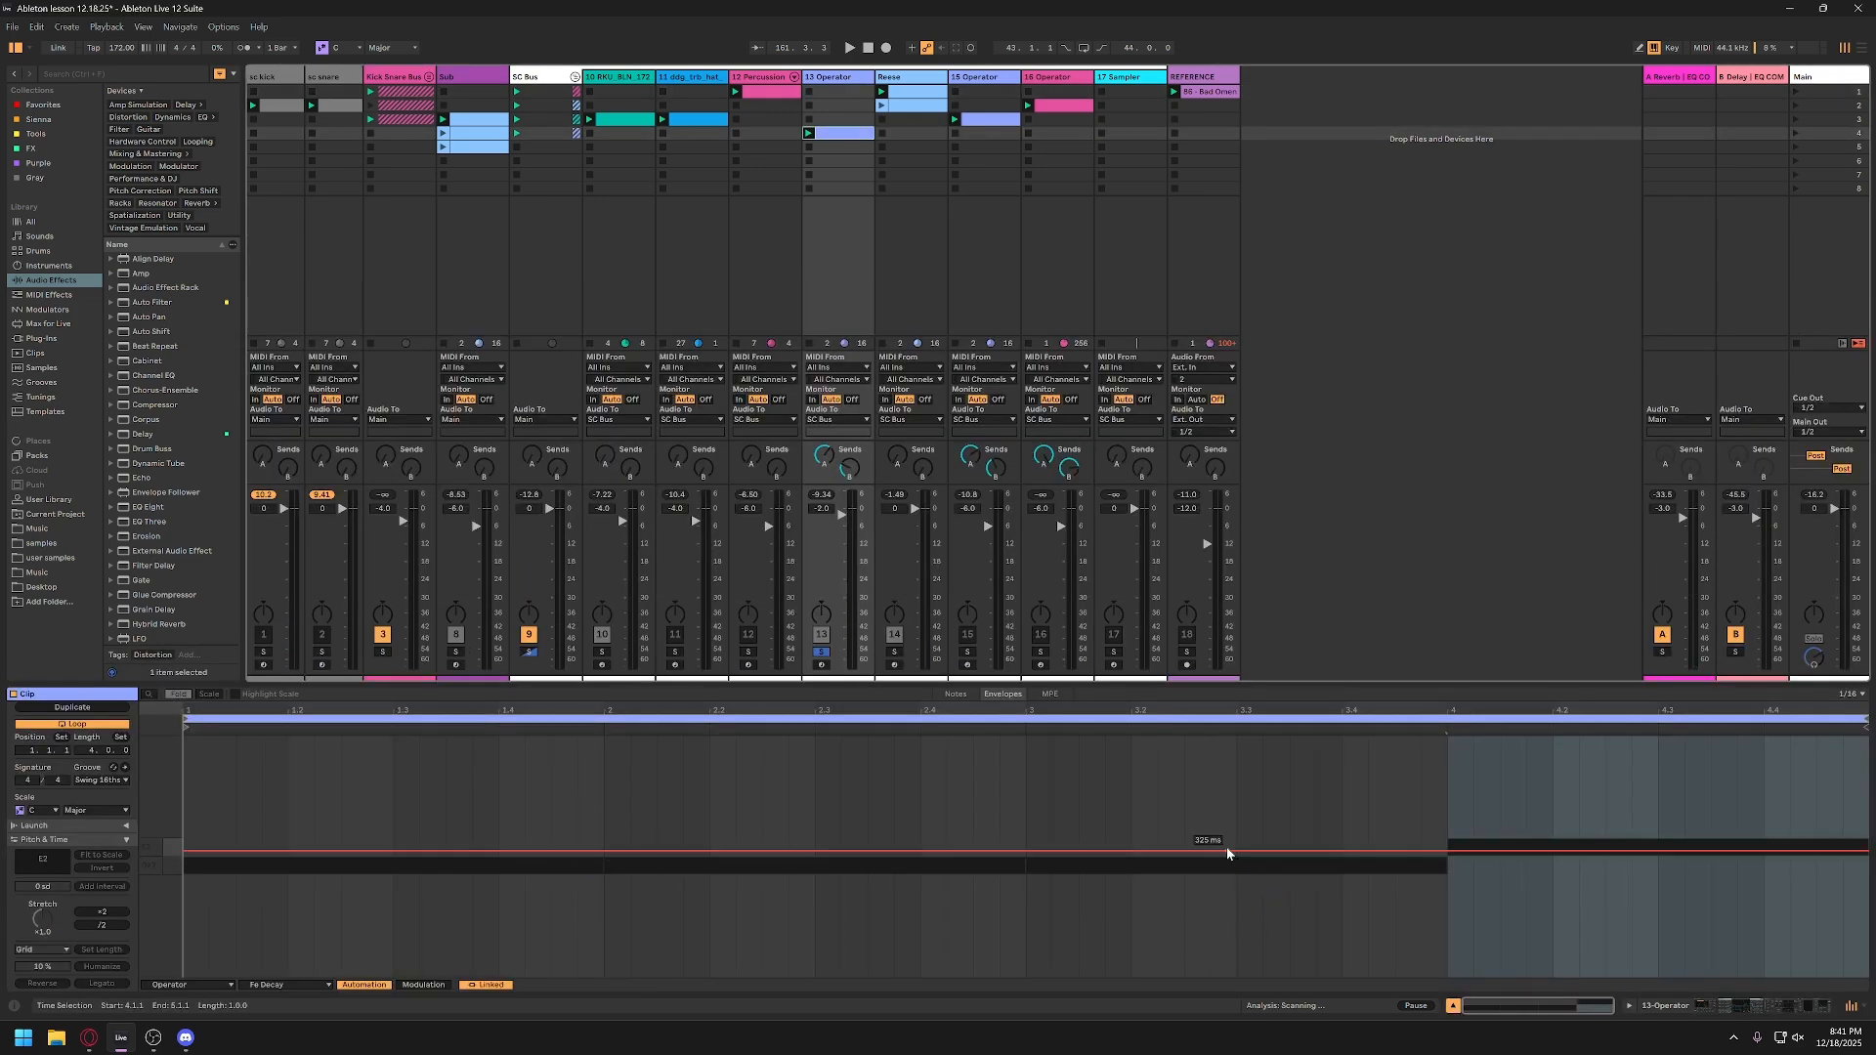
left_click(1146, 853)
left_click_drag(1608, 847, 1607, 794)
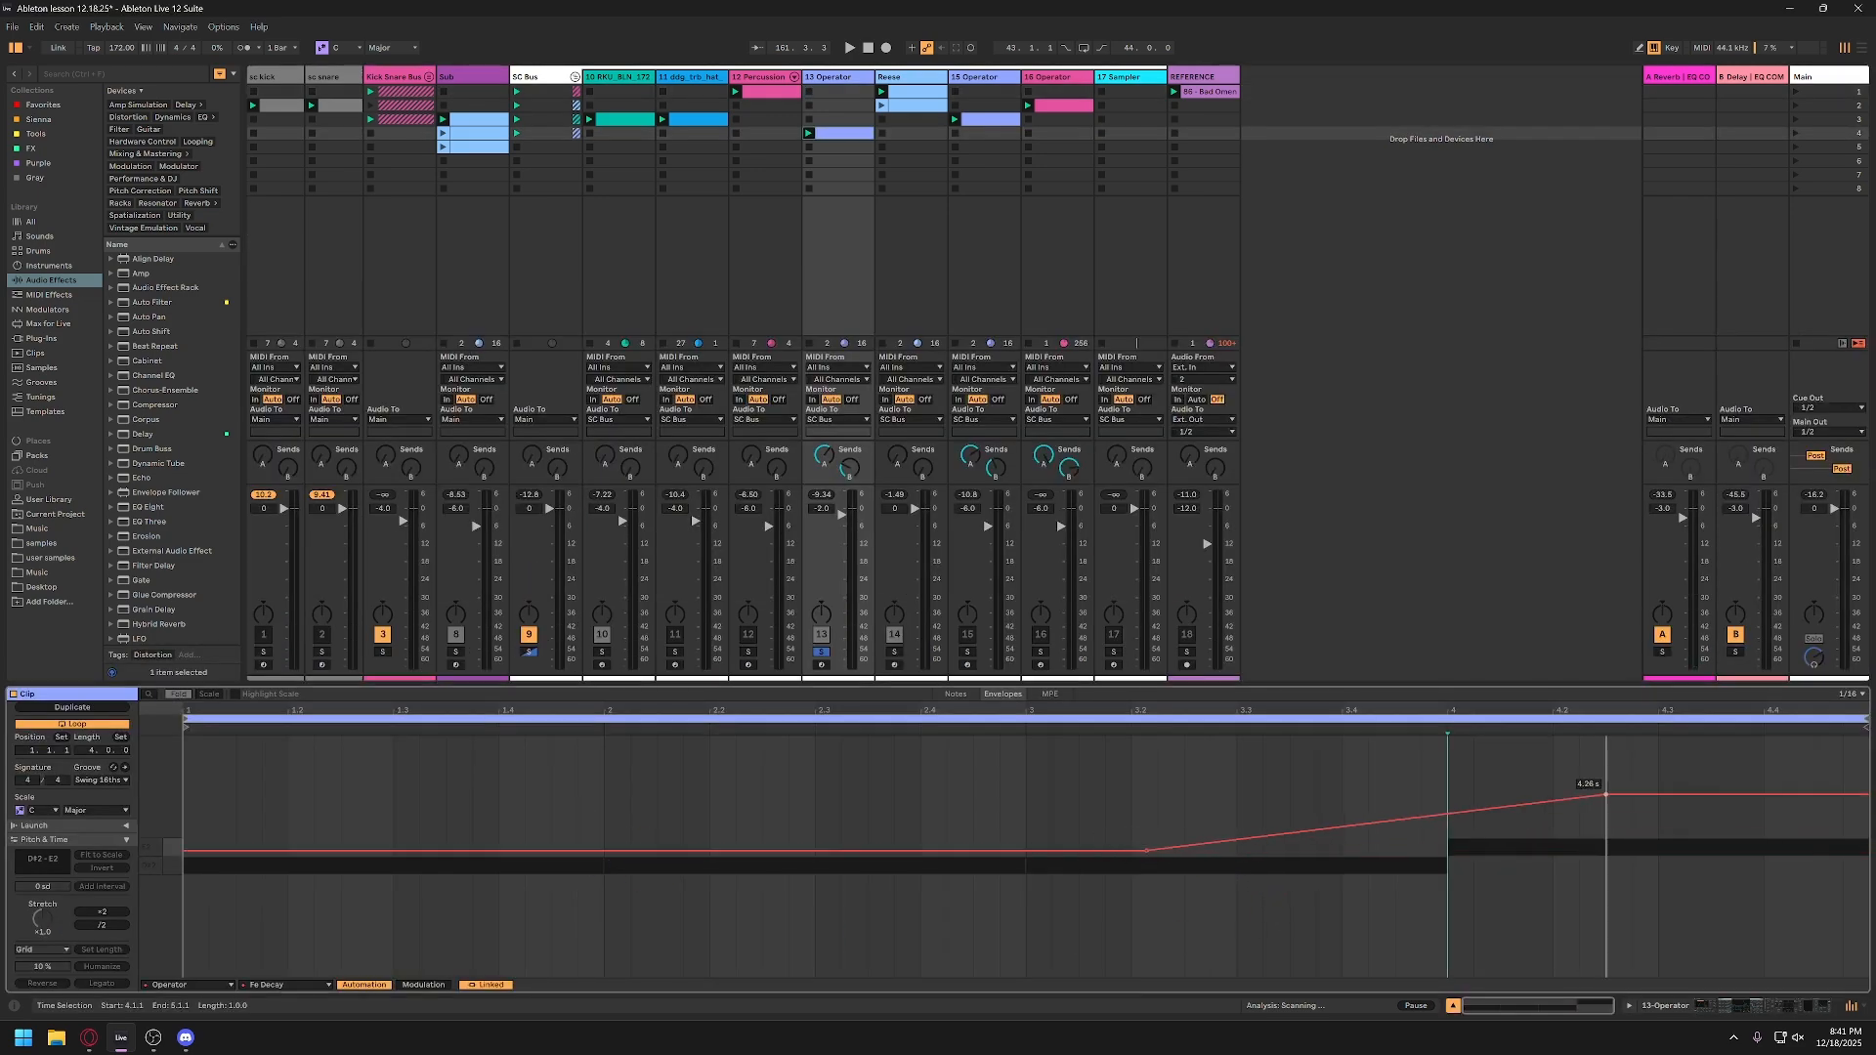
key("space")
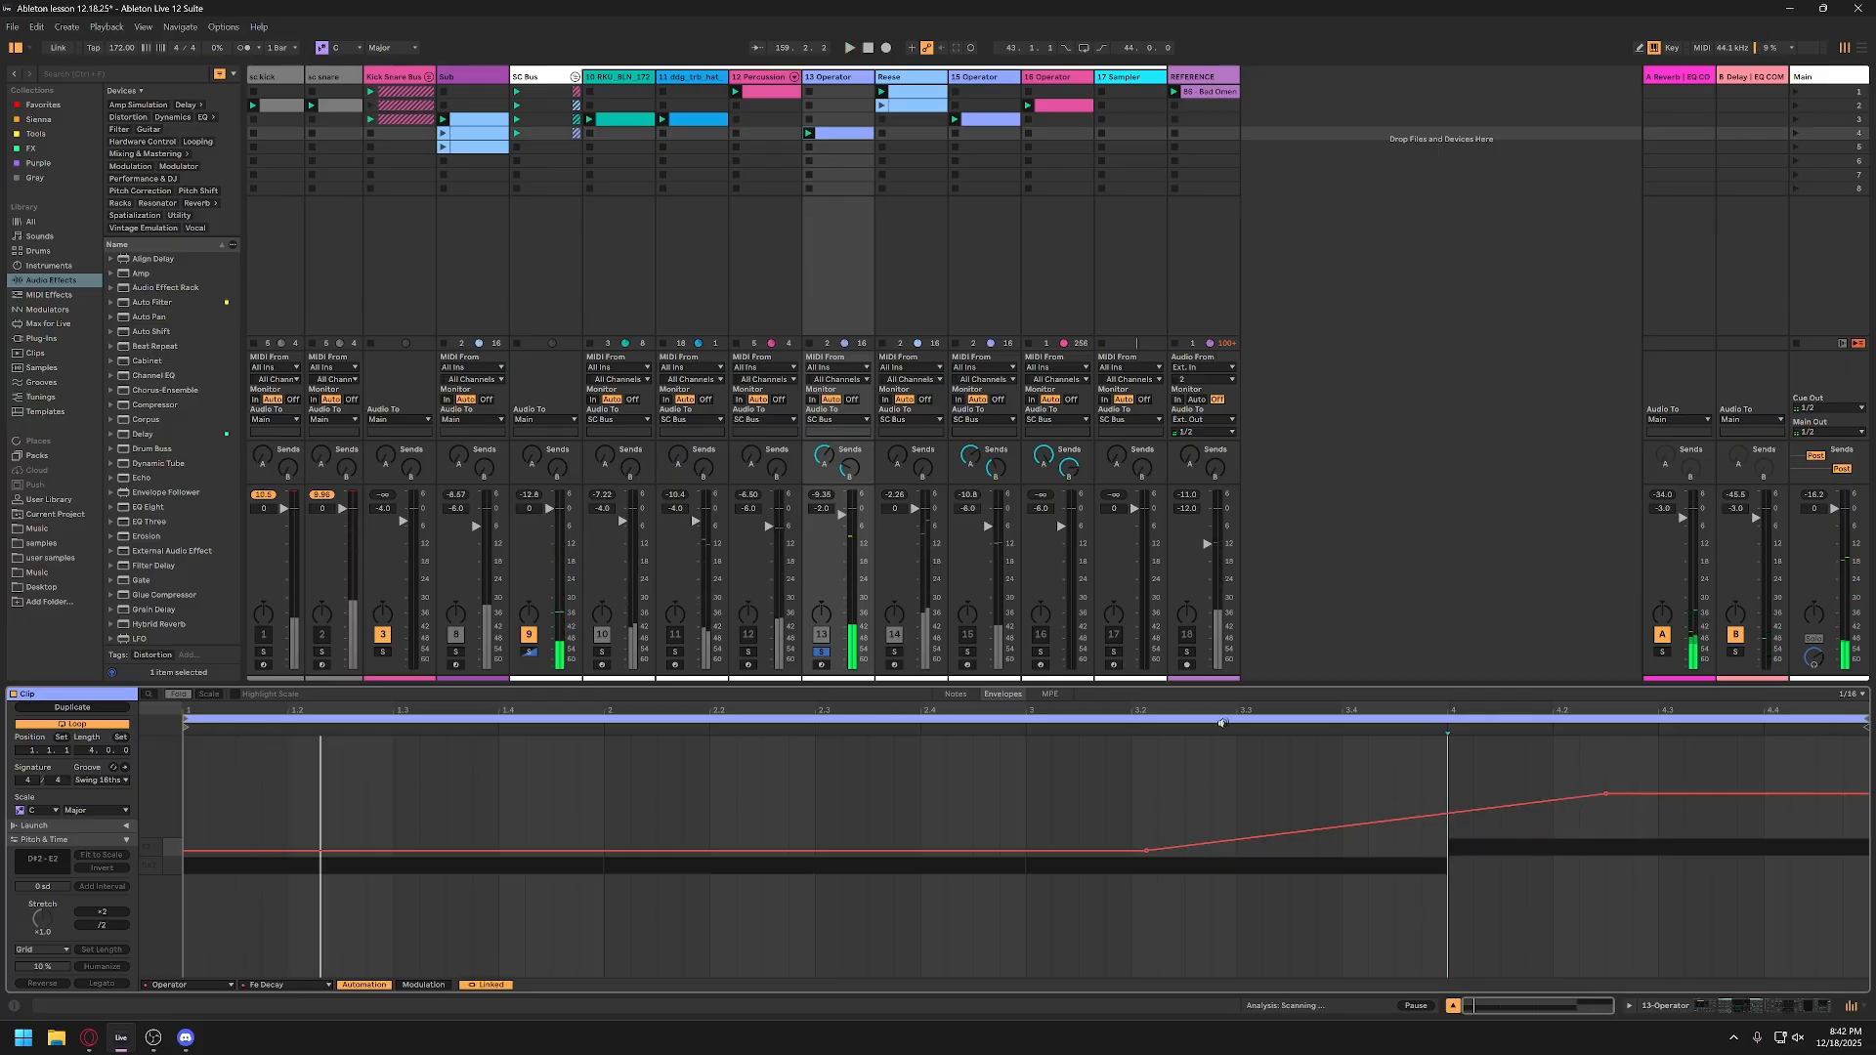
mouse_move(1608, 797)
left_click_drag(1606, 798, 1738, 761)
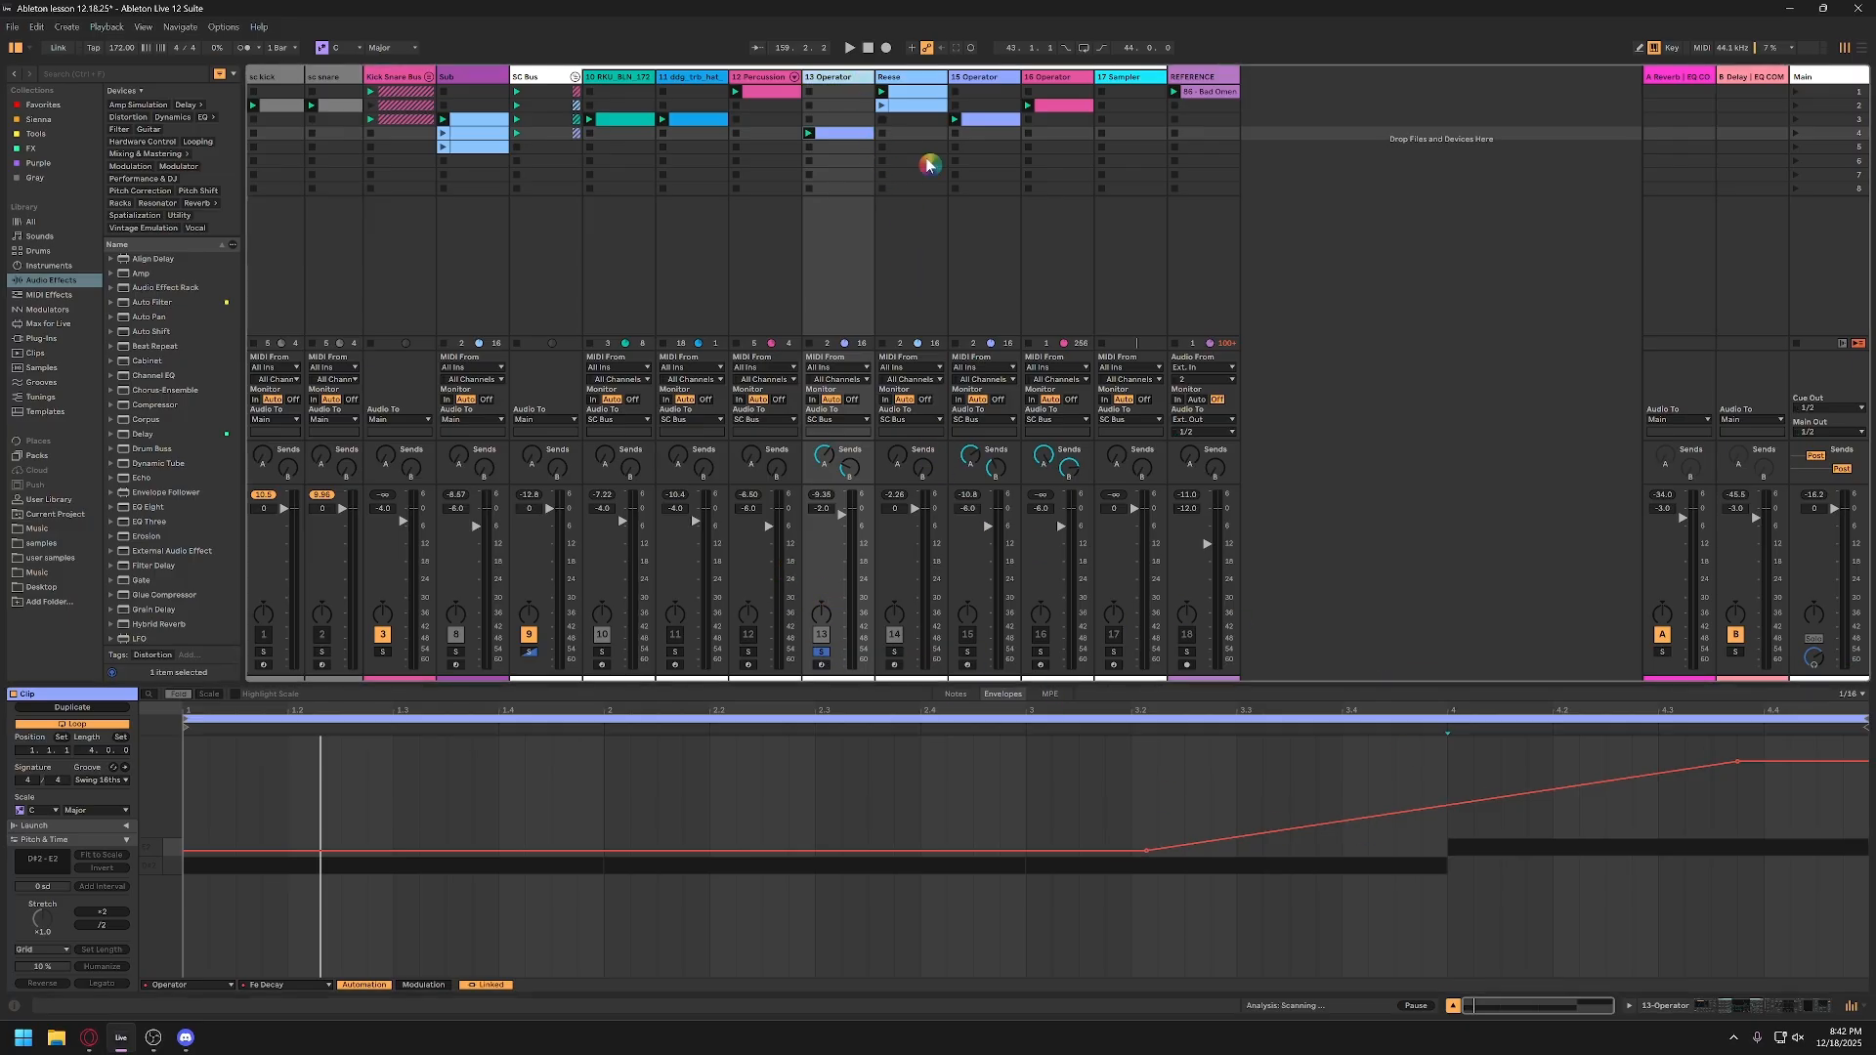
Step: Play the 13-Operator track while examining the curve and spectrum in its Pro-Q 4, then close the plug-in window
double_click(852, 82)
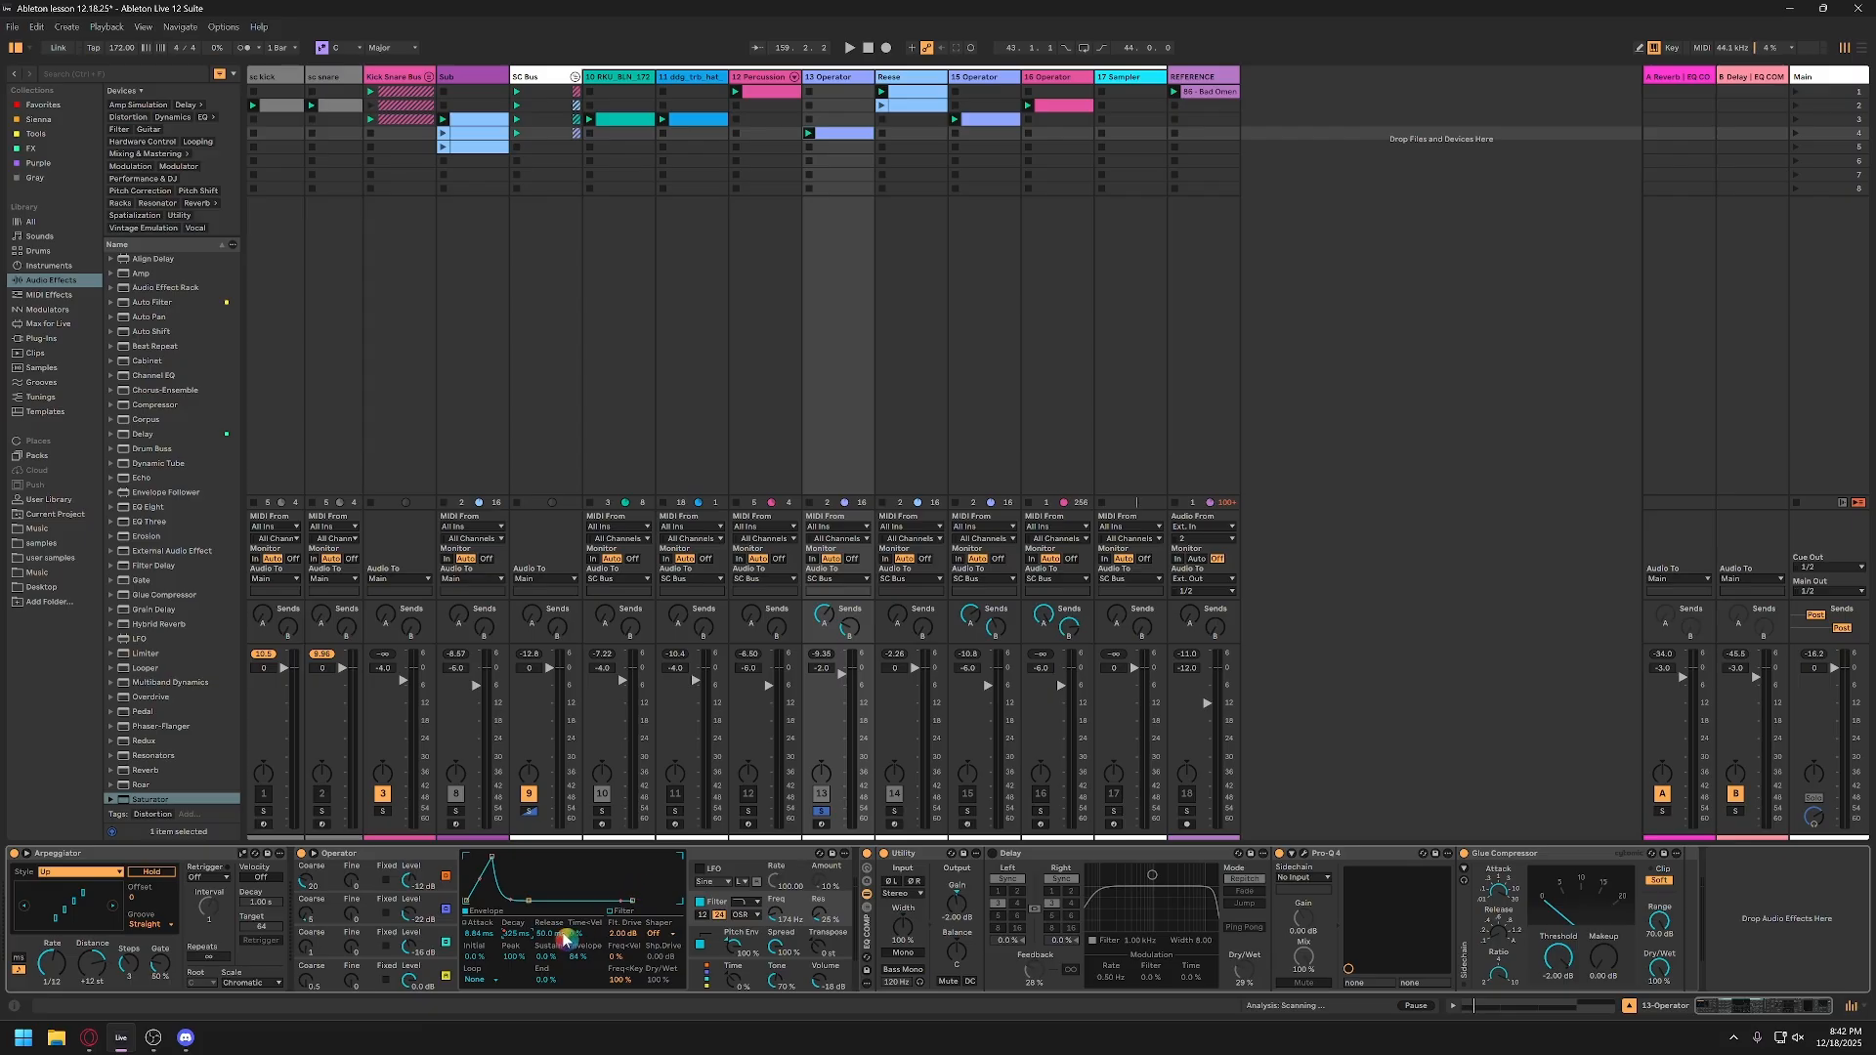
key("space")
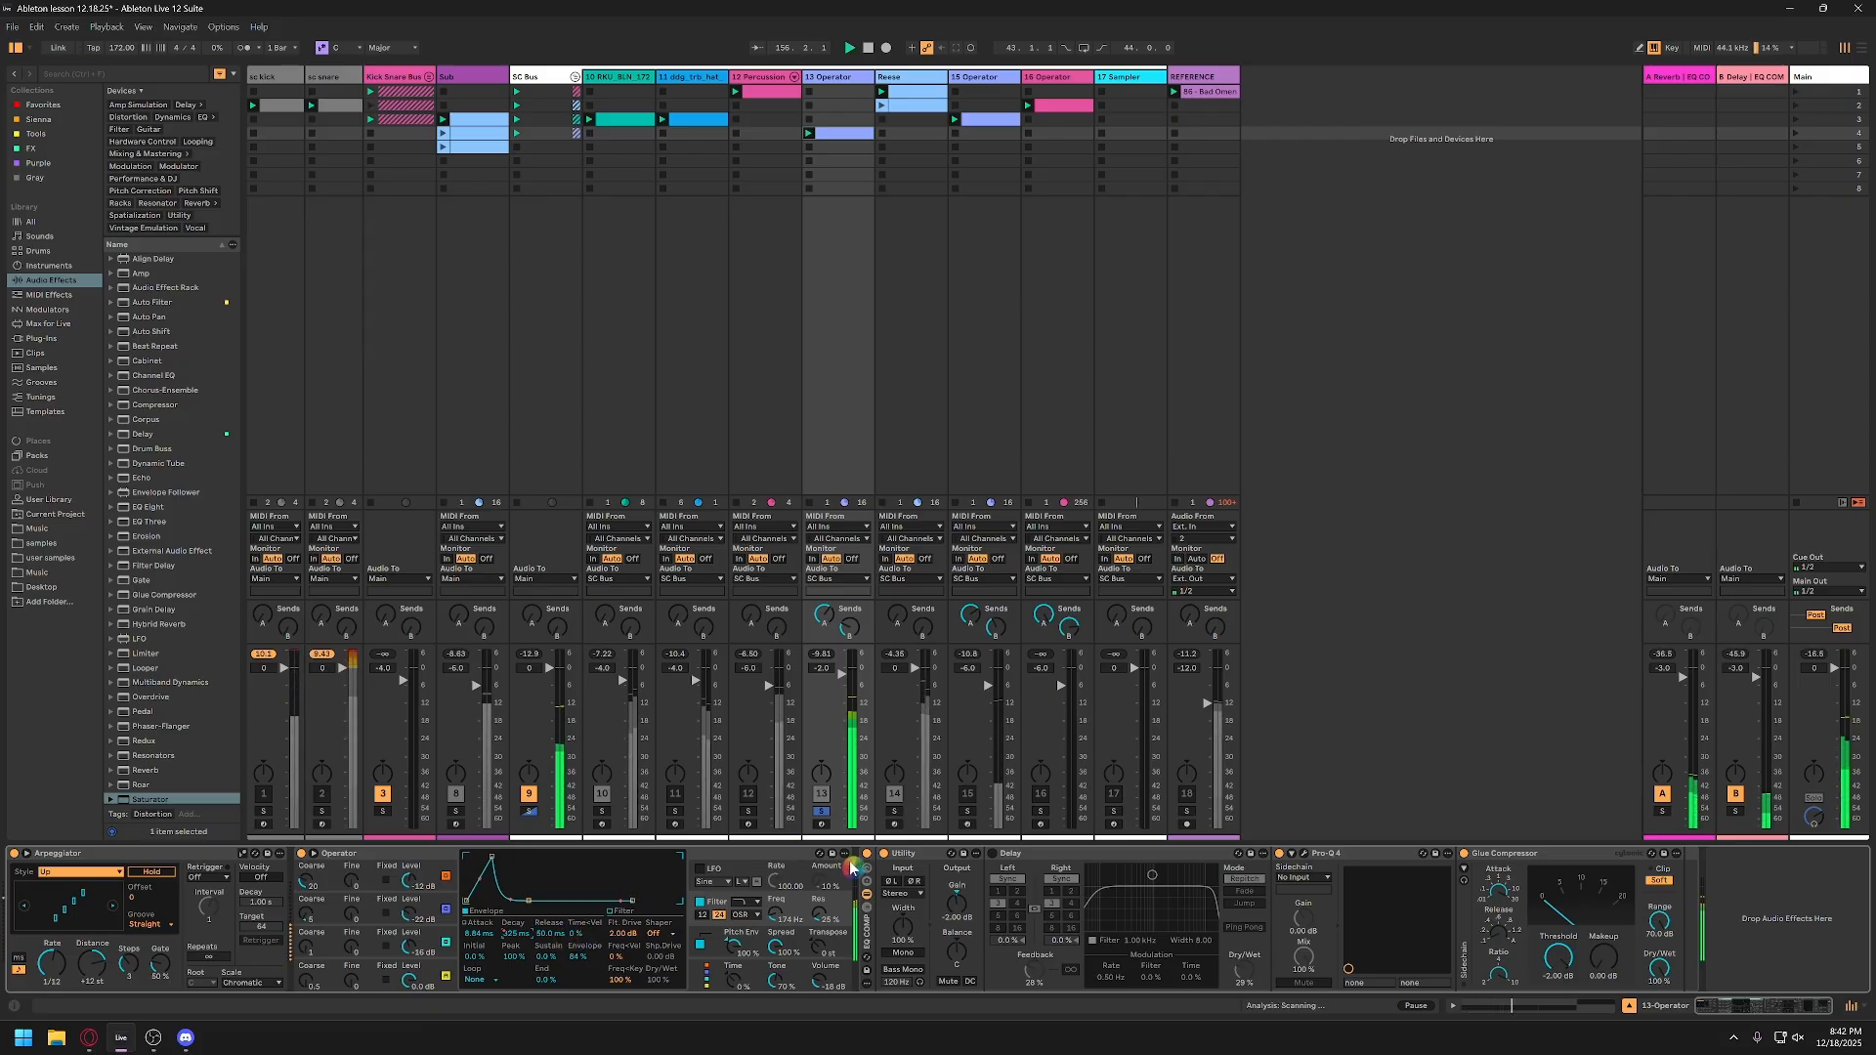
left_click(1303, 856)
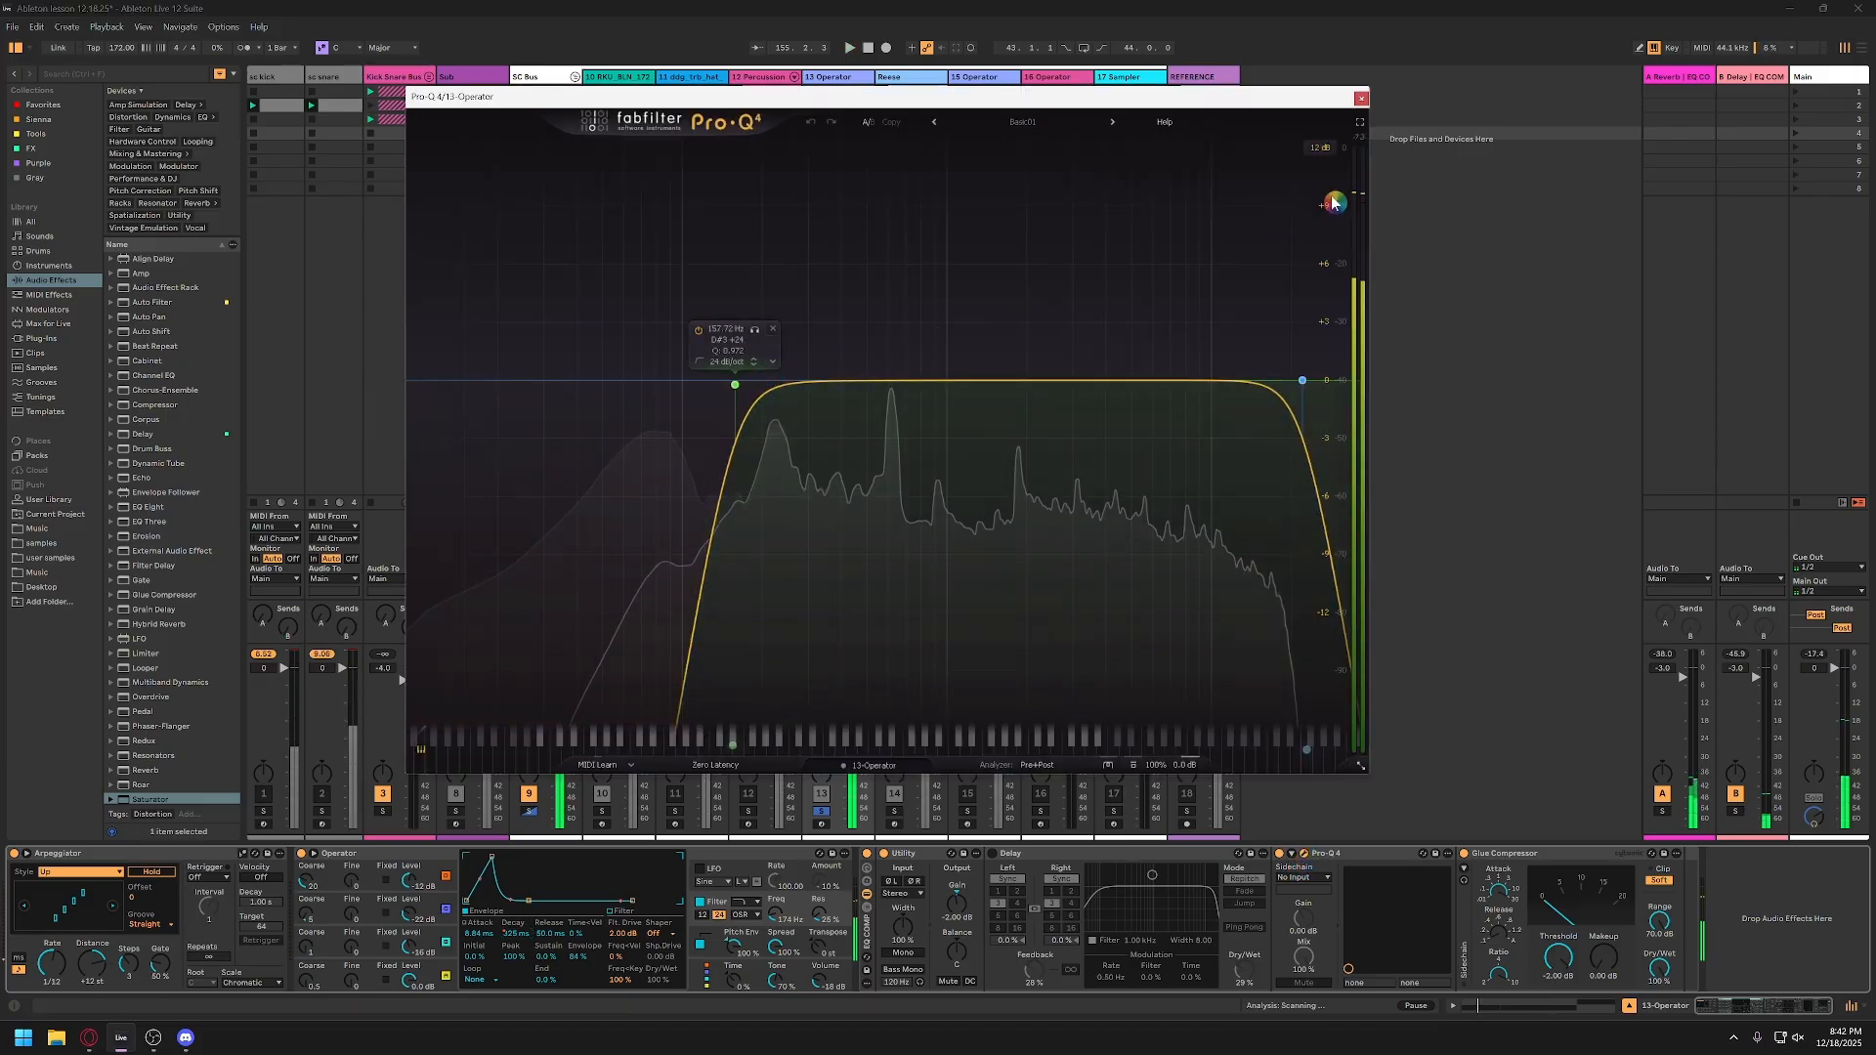
left_click(1362, 98)
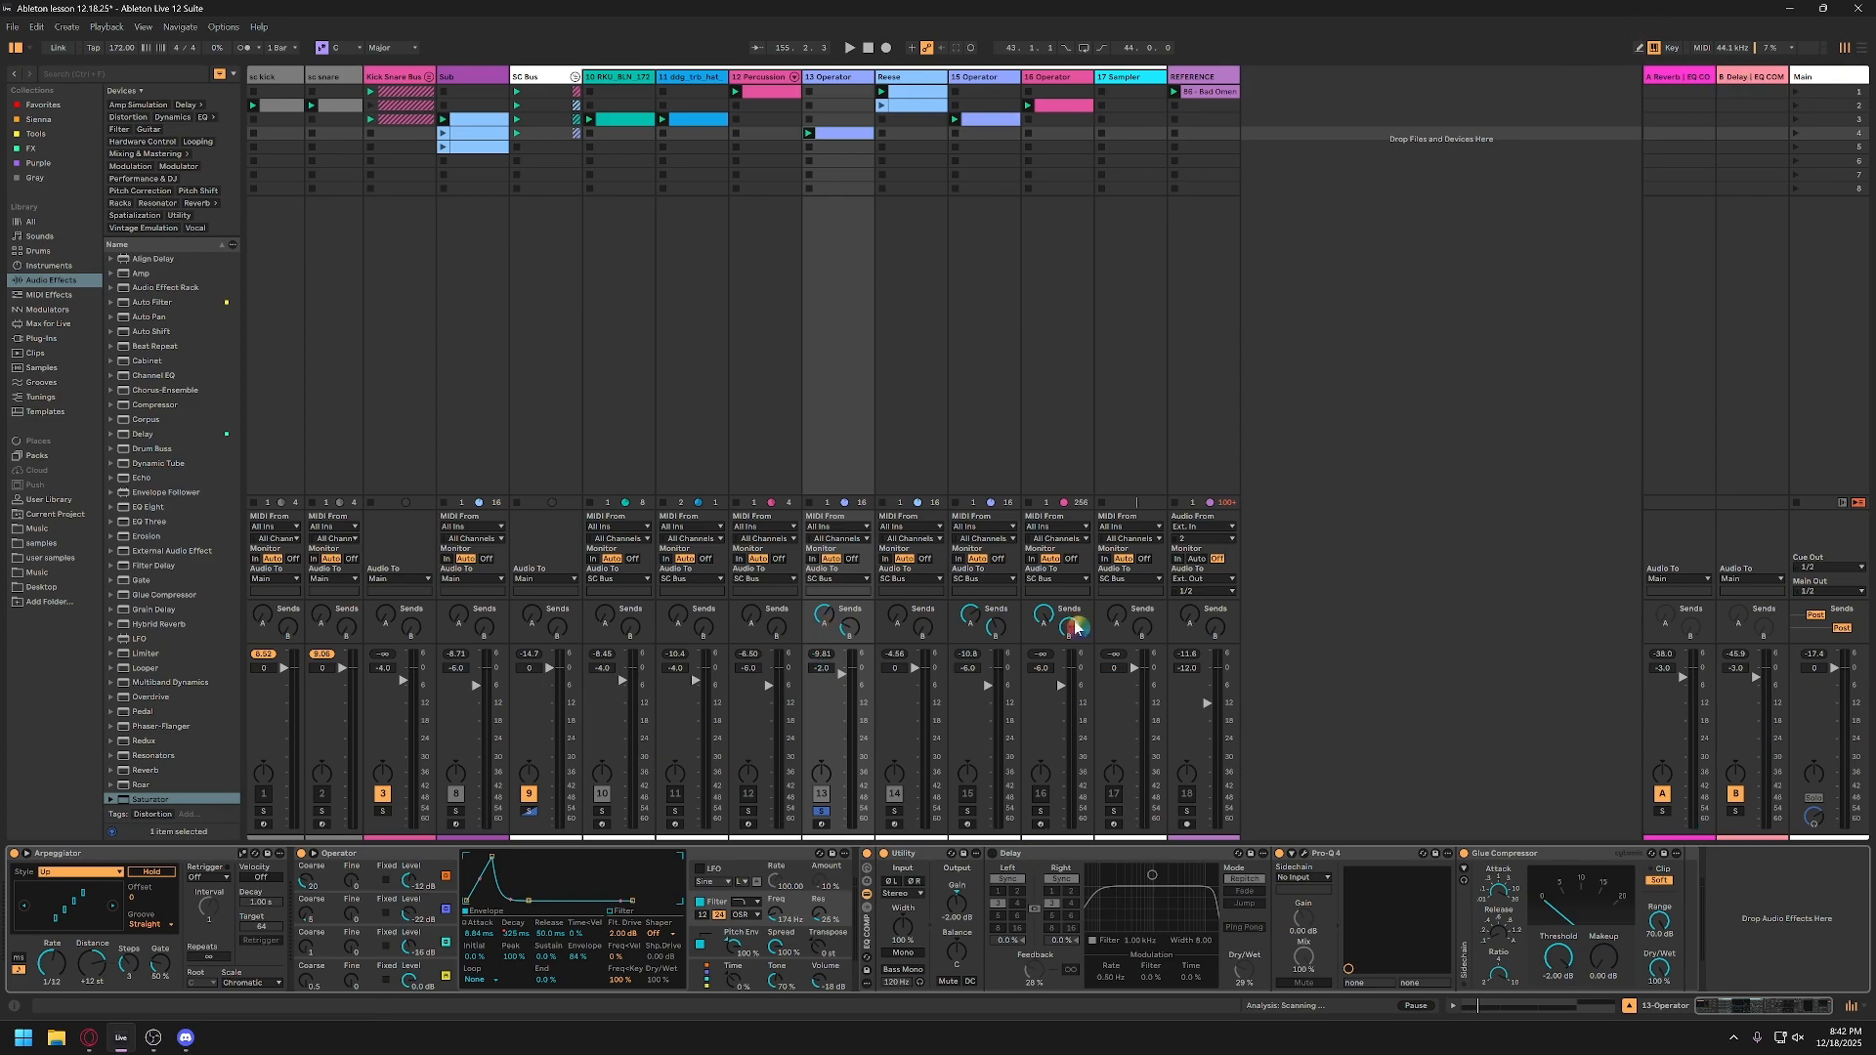
Step: Adjust the 13-Operator track's reverb and delay send levels while listening to it soloed
left_click_drag(825, 616, 853, 682)
key("space")
mouse_move(824, 618)
left_mouse_down()
mouse_move(825, 587)
mouse_move(850, 611)
mouse_move(850, 592)
left_mouse_up()
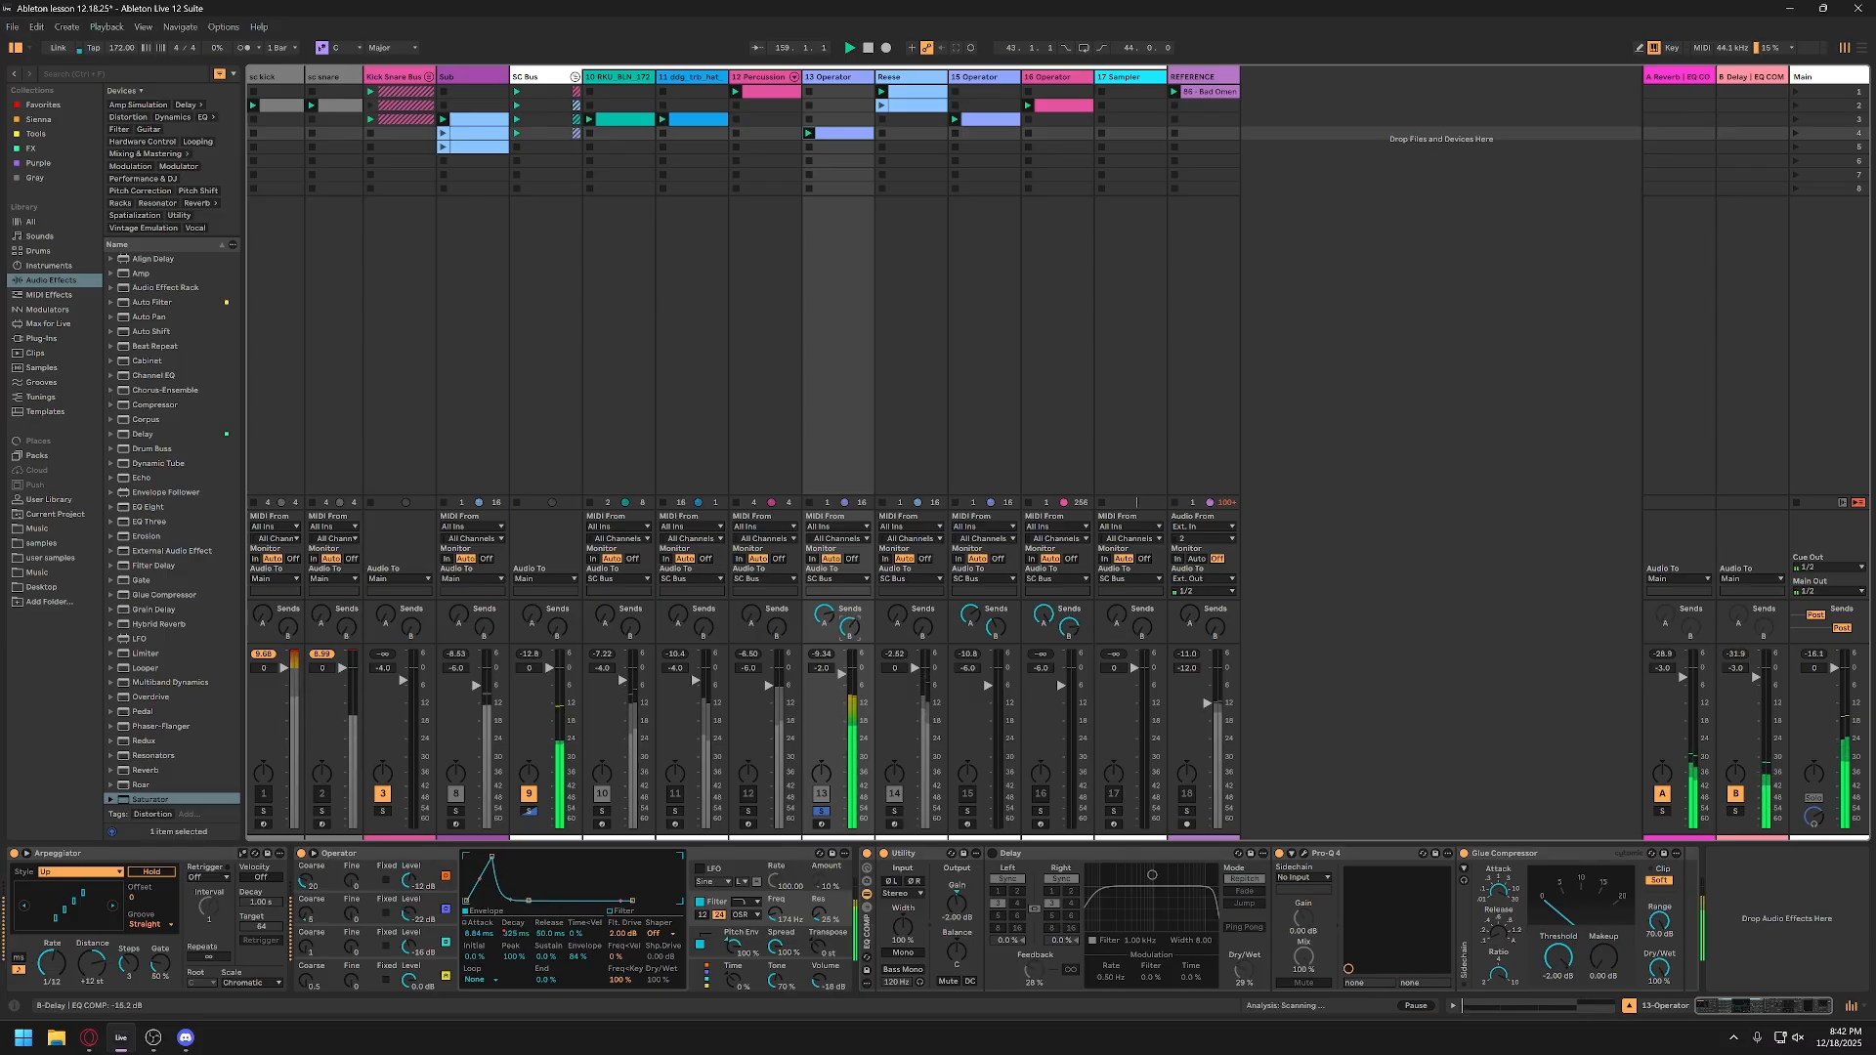
left_click(822, 820)
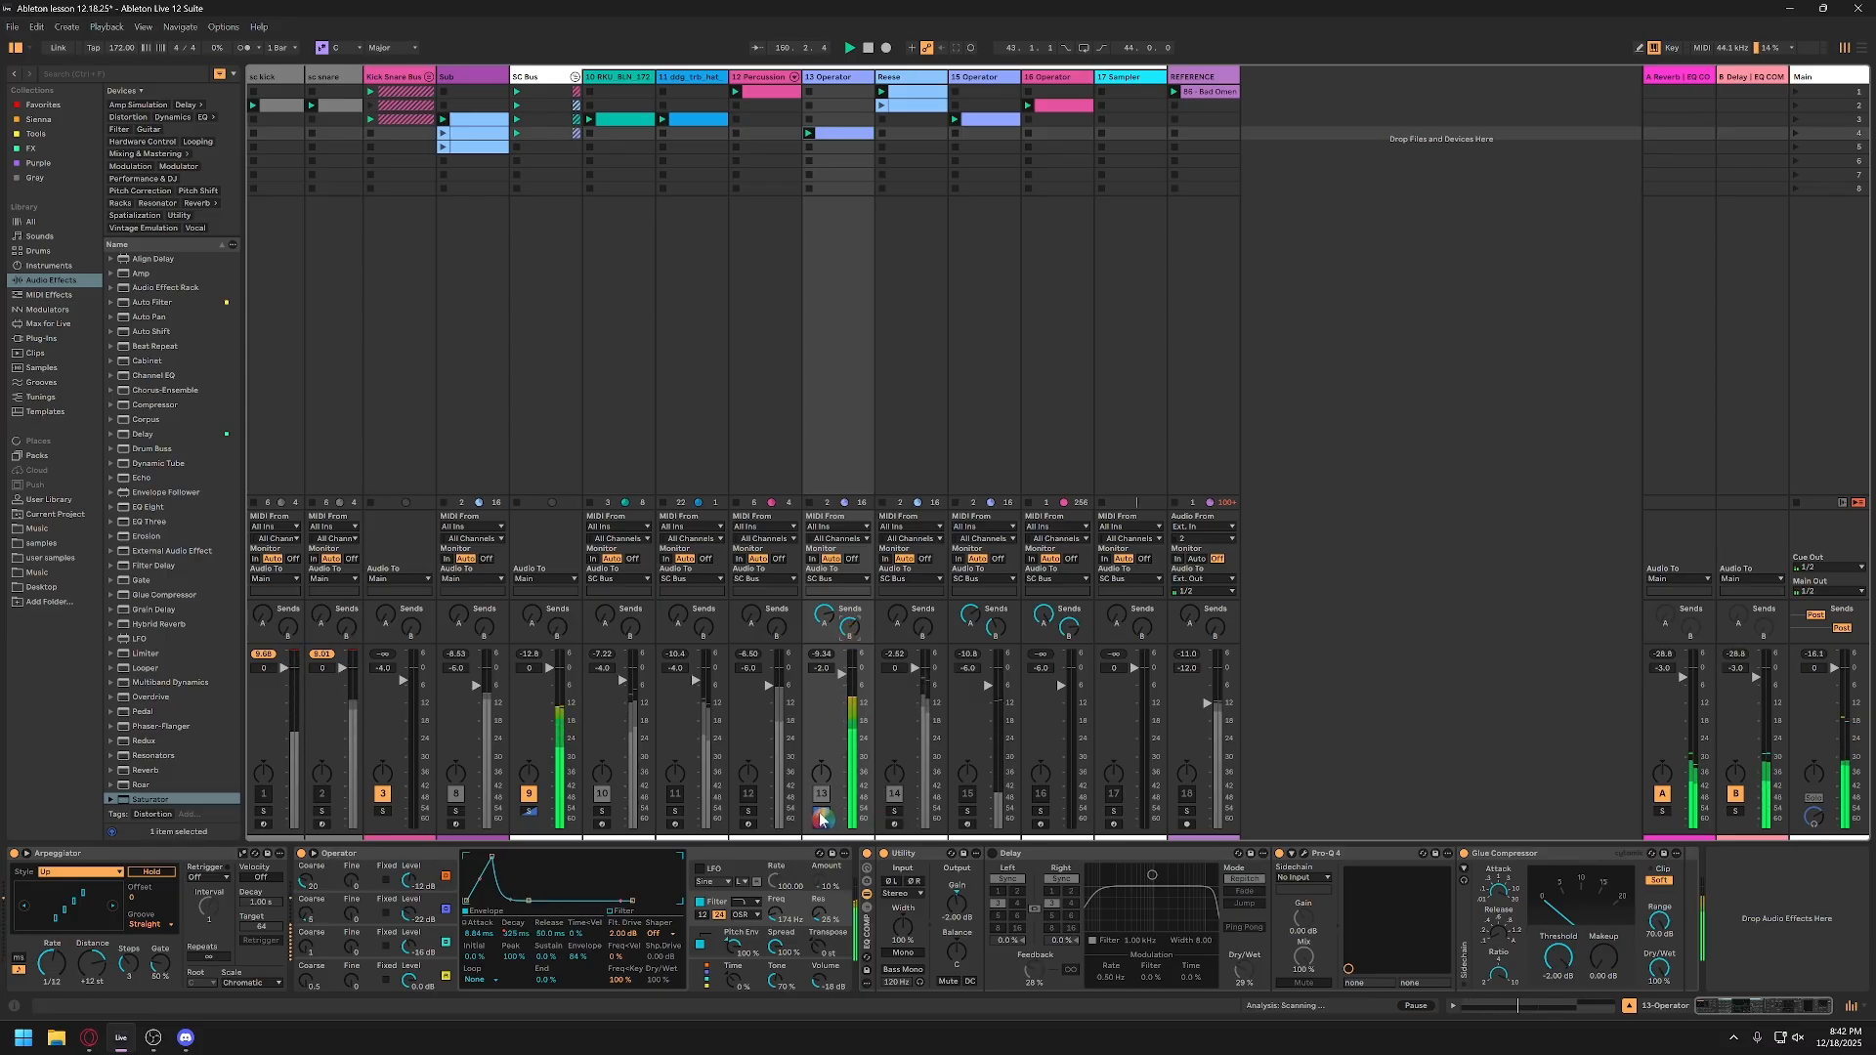
Step: In the A-Reverb return's Pro-Q 4, move the bell cut to about 468 Hz and -1.9 dB and play it back
left_click(1678, 86)
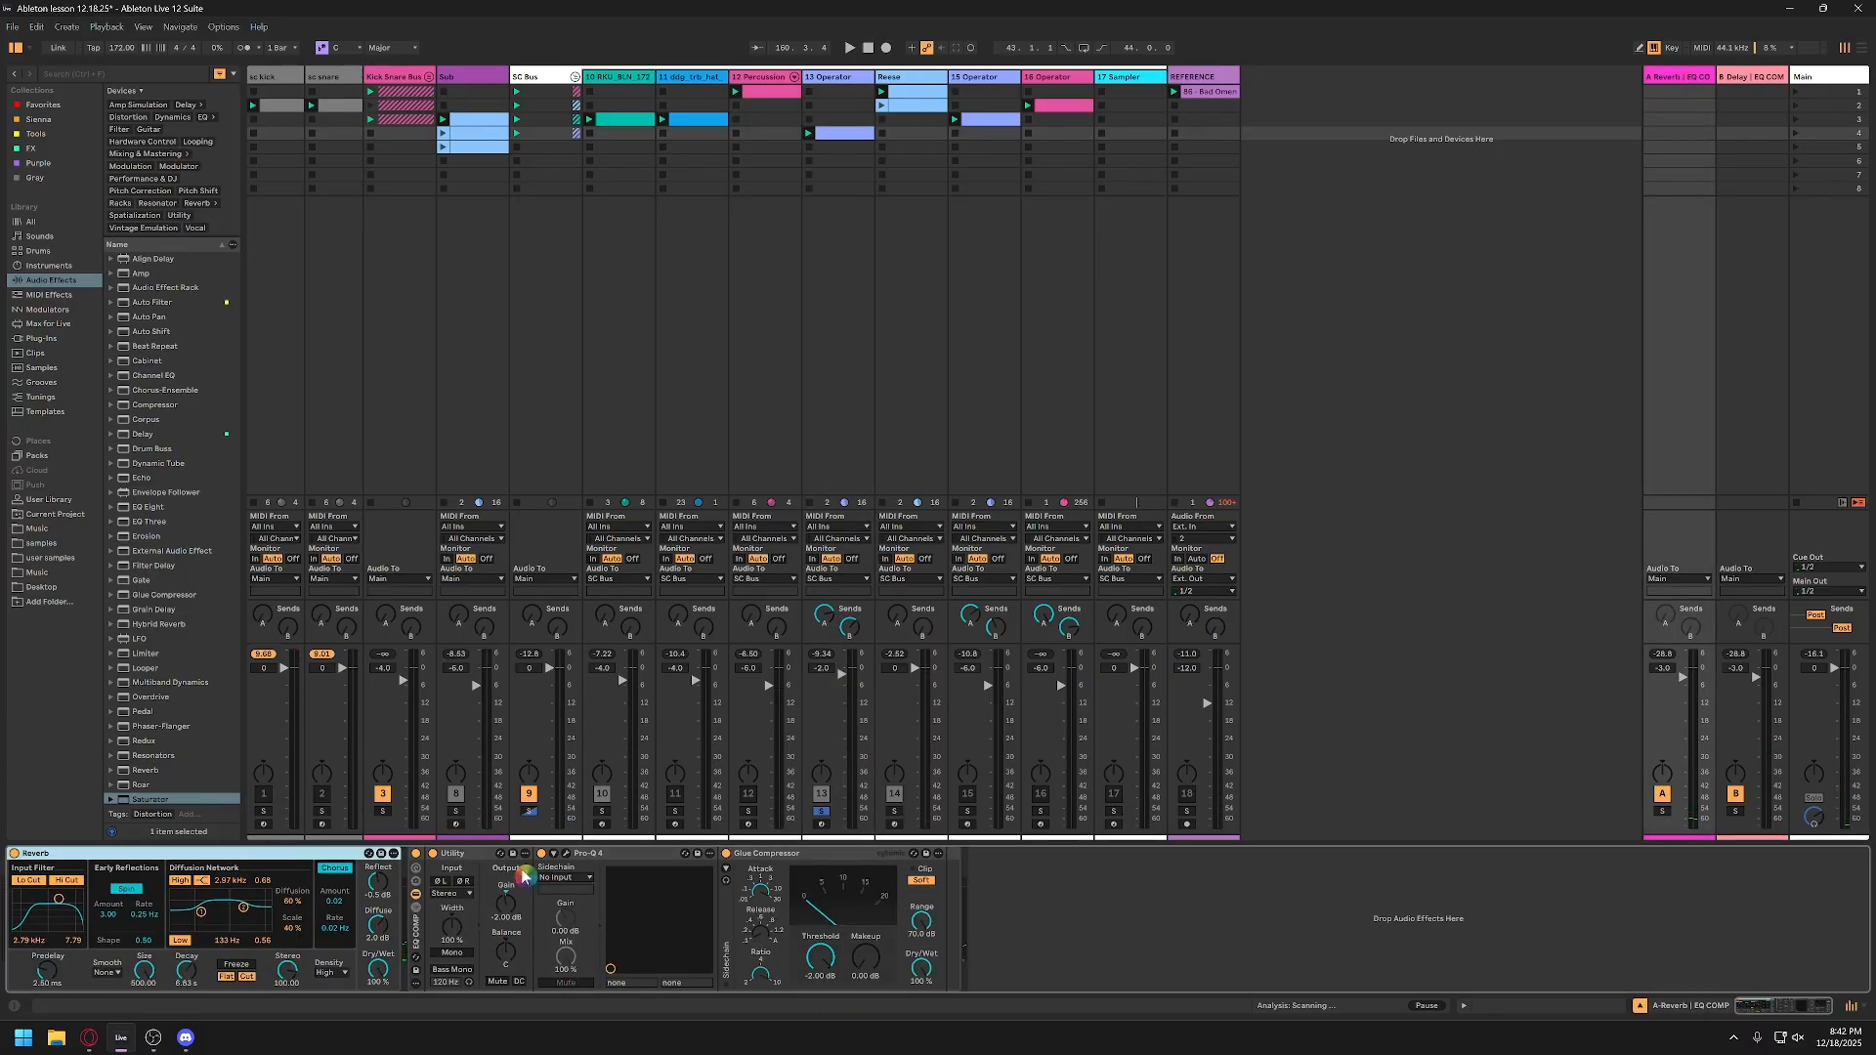
left_click(416, 937)
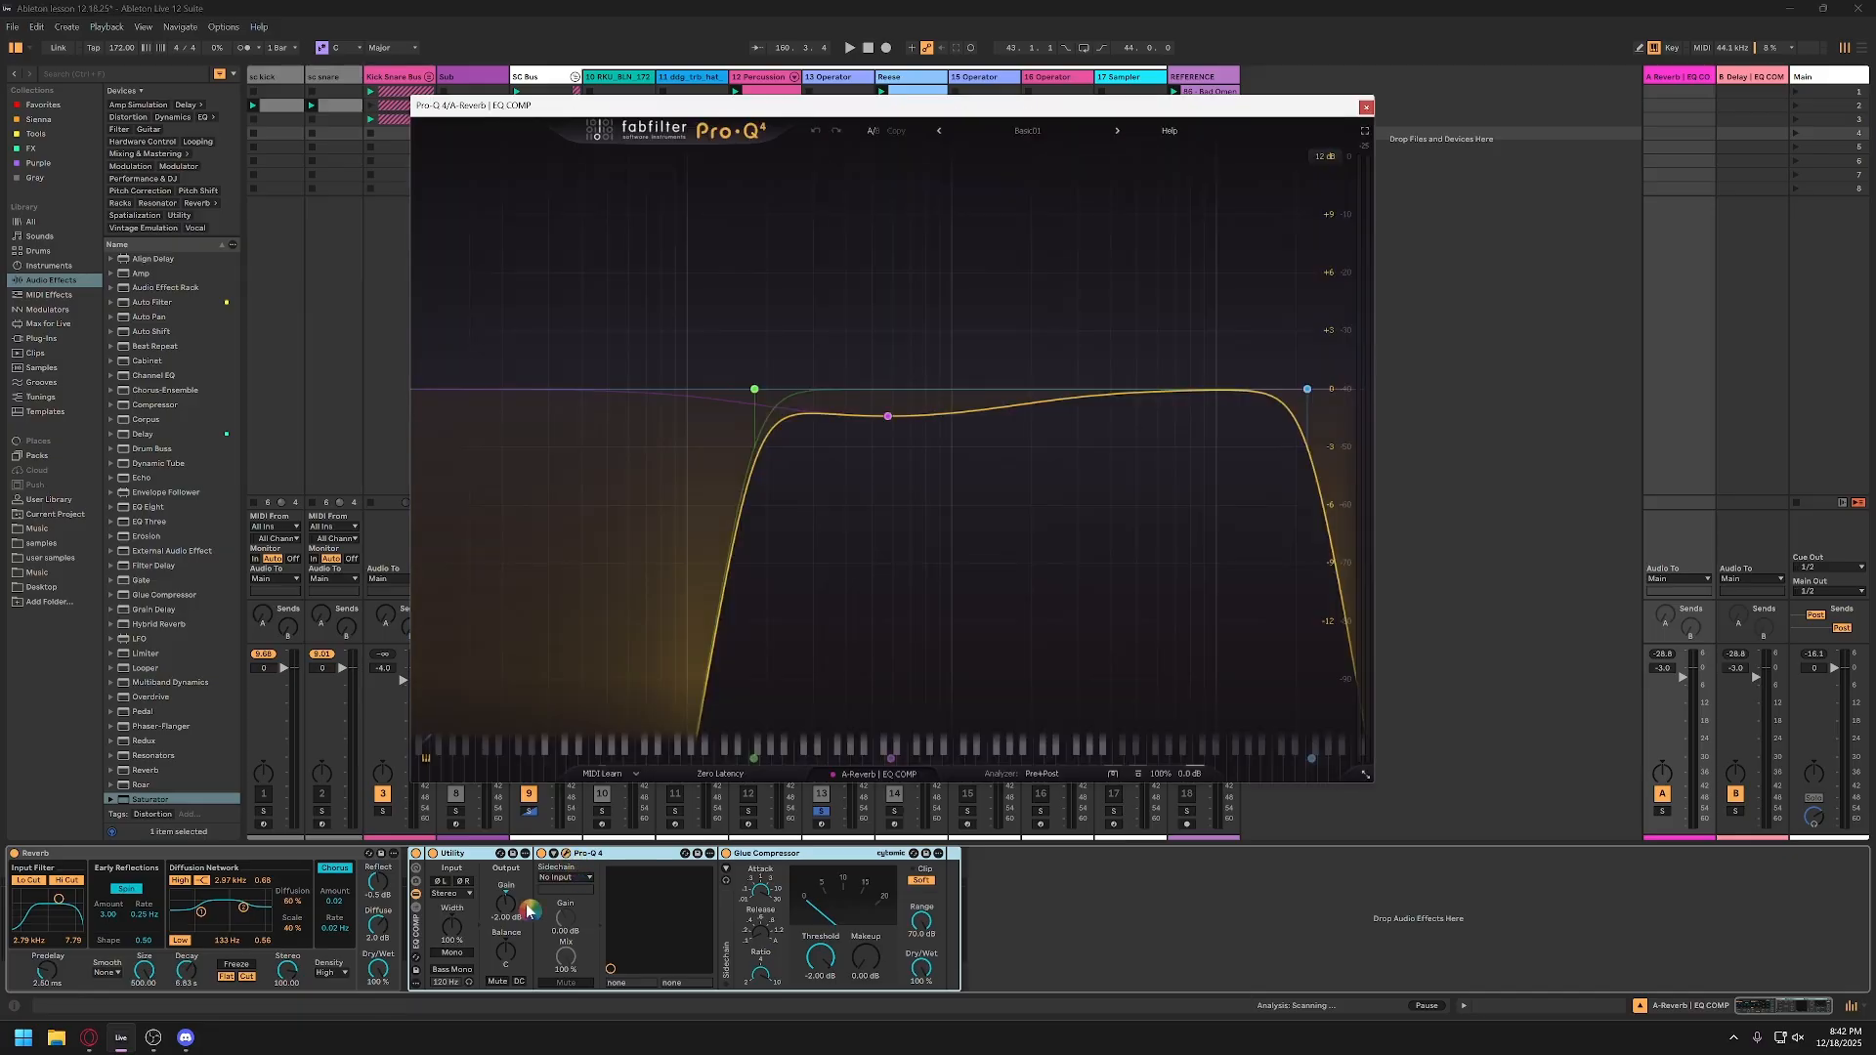
left_click(566, 853)
left_click_drag(887, 417, 863, 432)
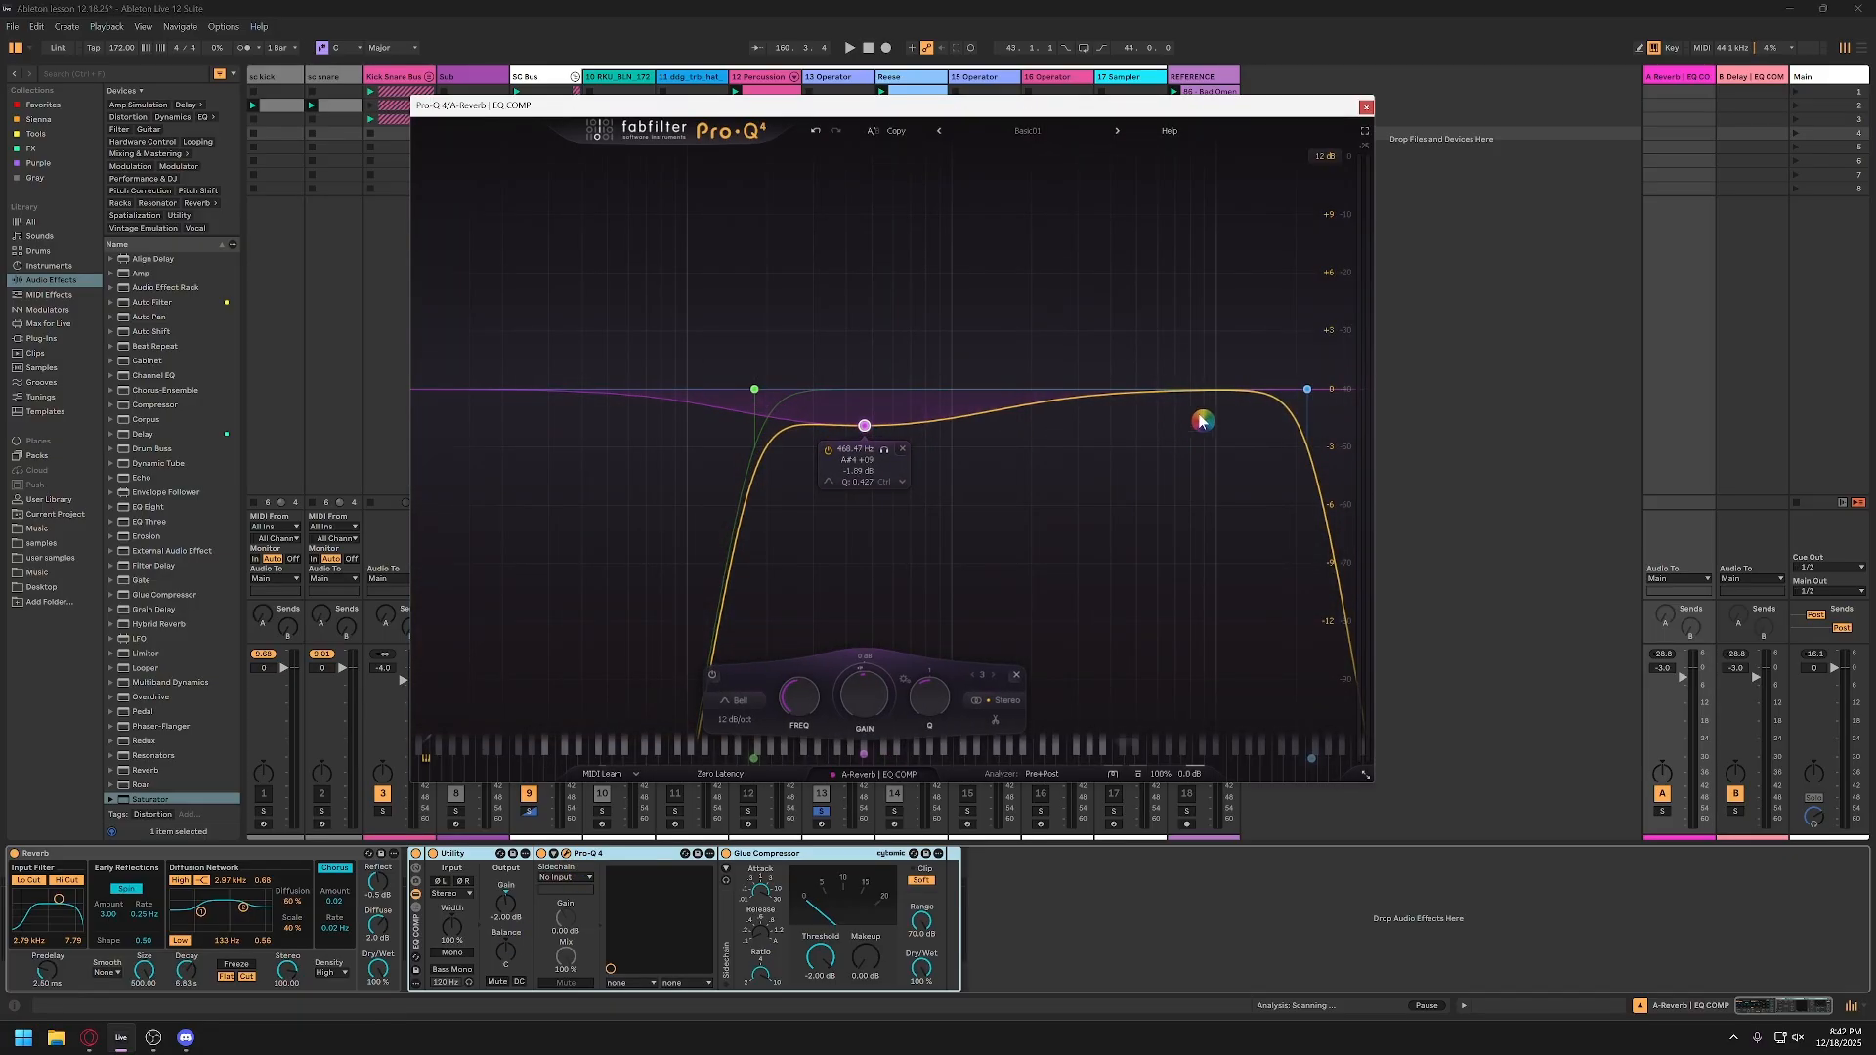
key("space")
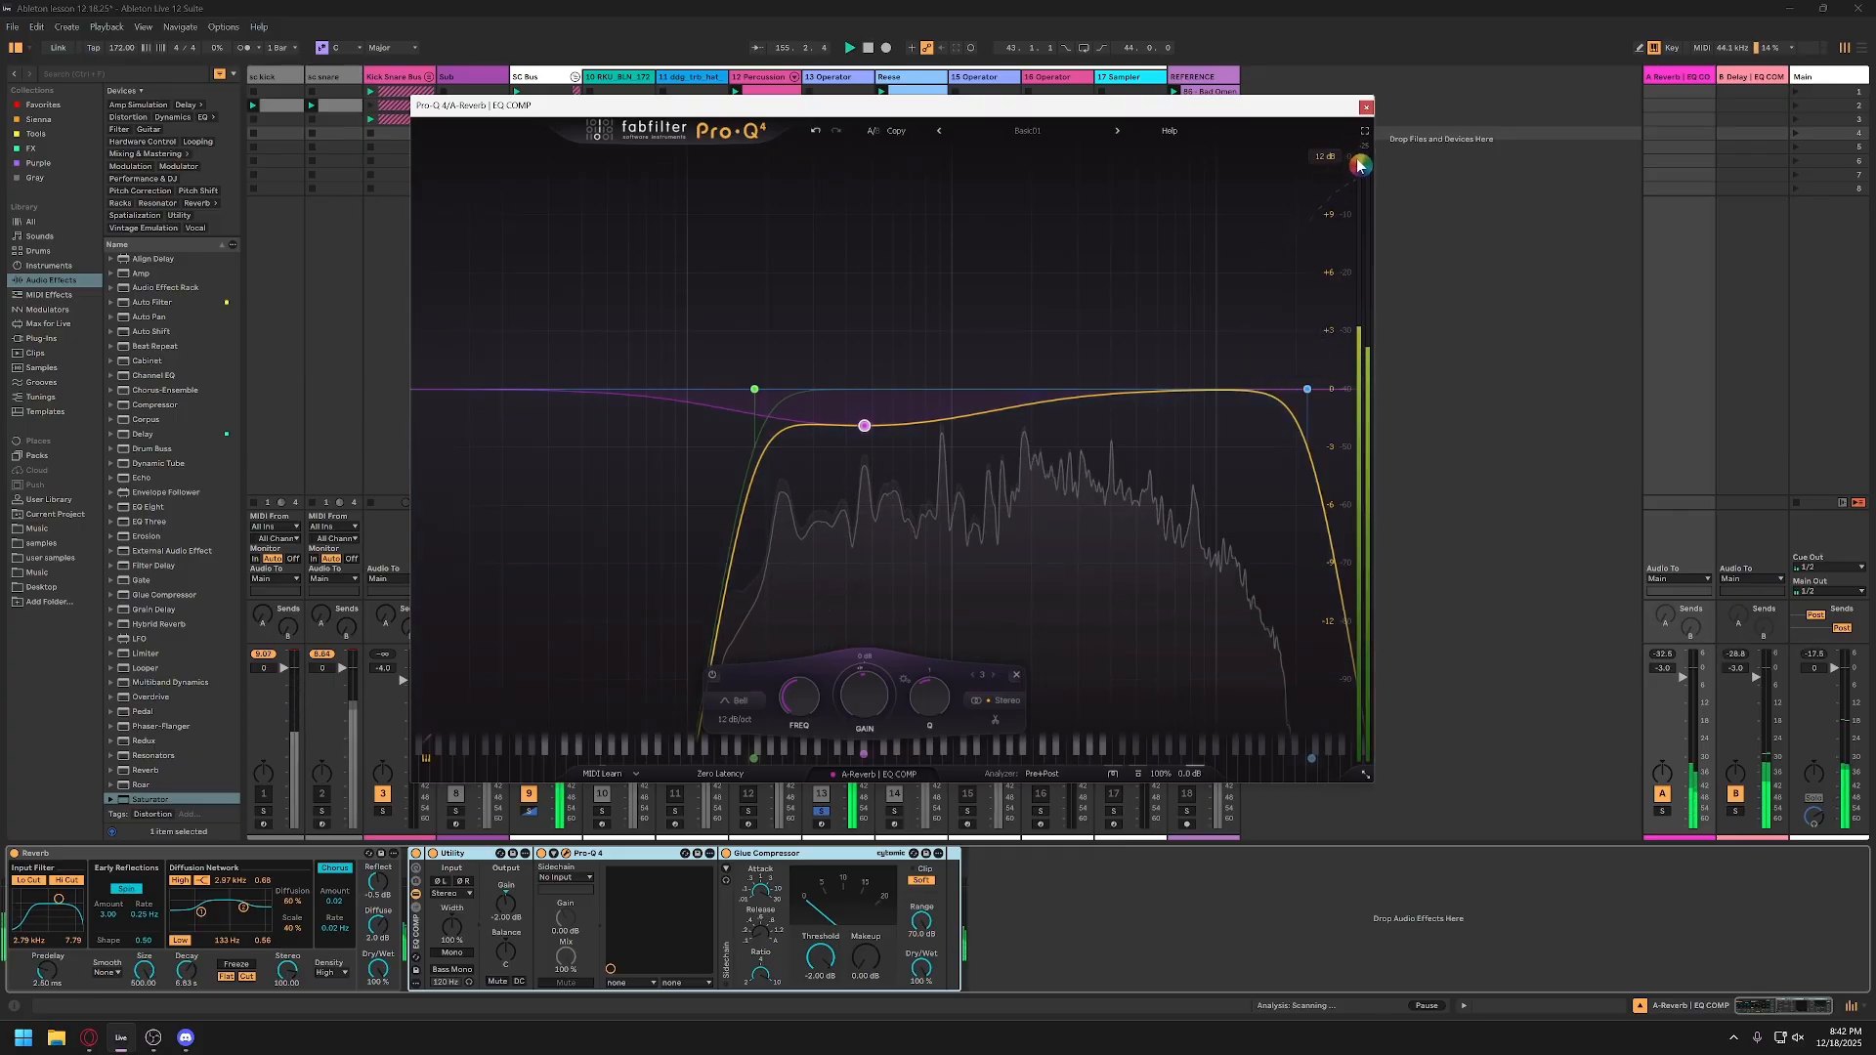
Step: Close the A-Reverb return's Pro-Q 4 window and review the device settings on the A-Reverb and B-Delay returns
left_click(1366, 107)
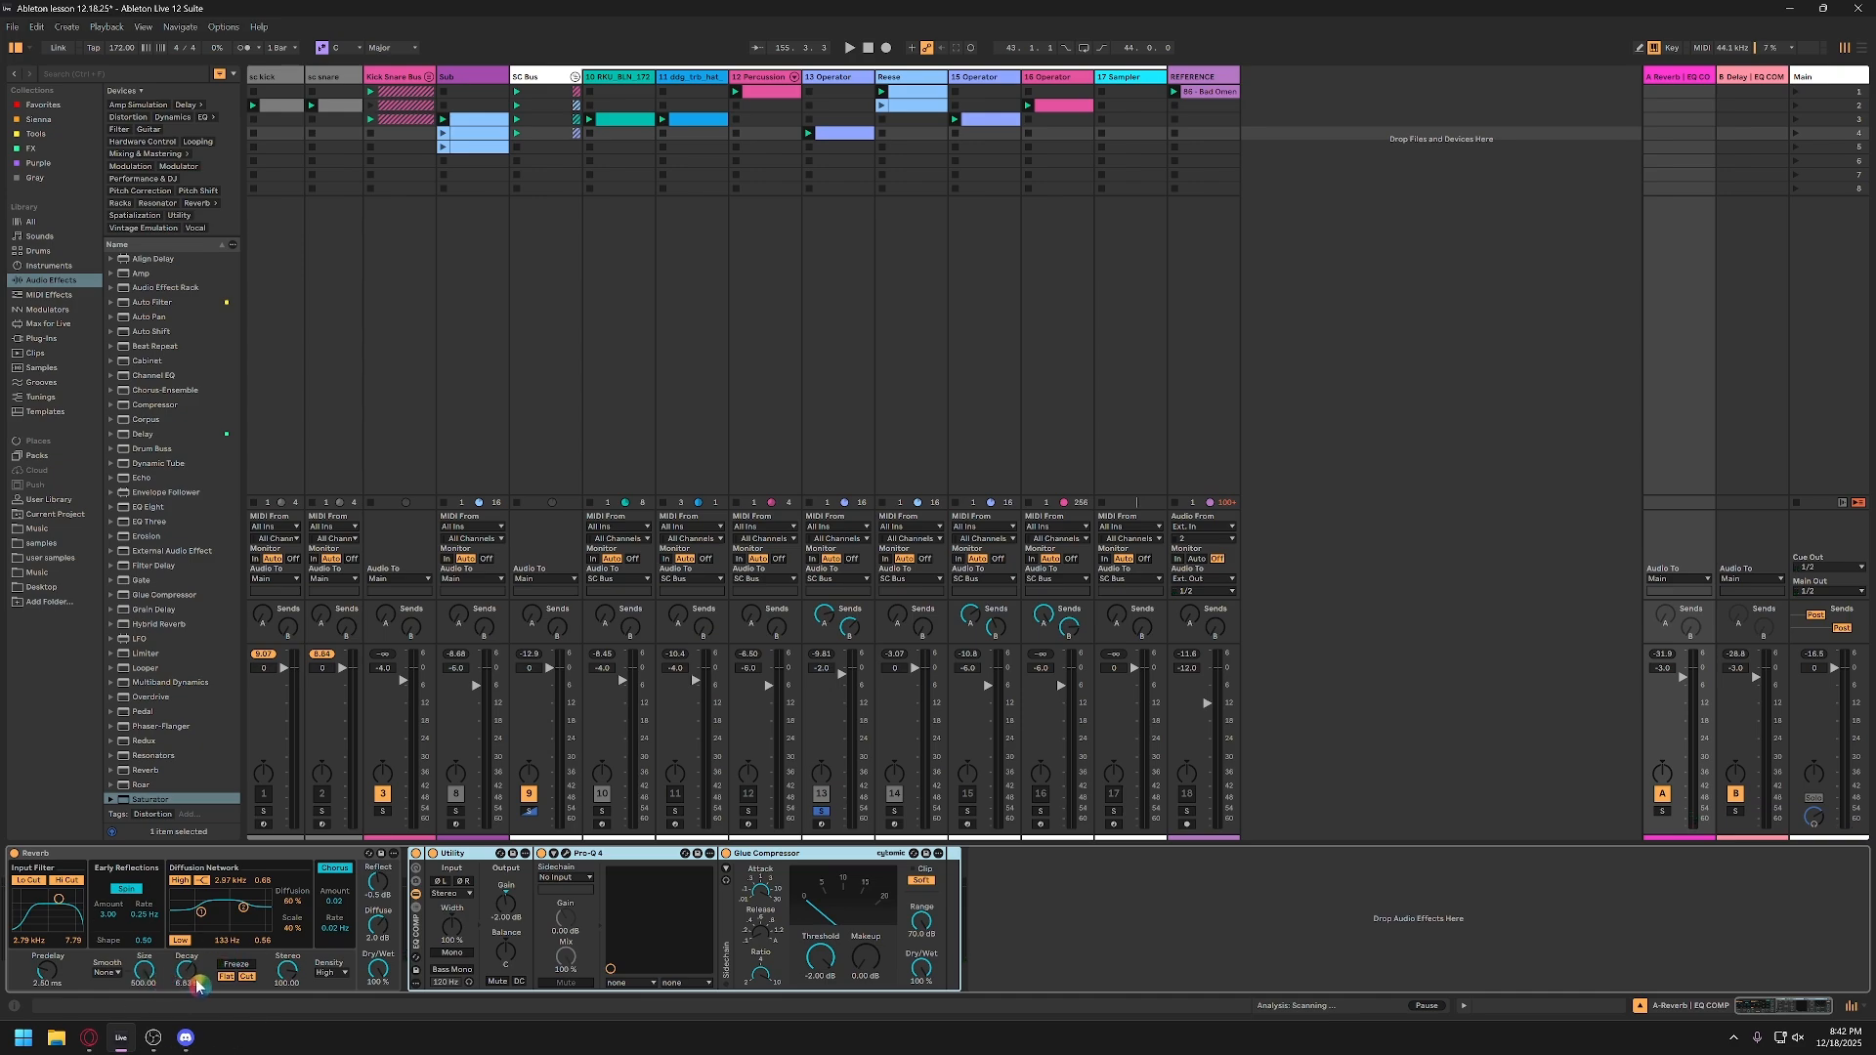
left_click_drag(193, 975, 193, 987)
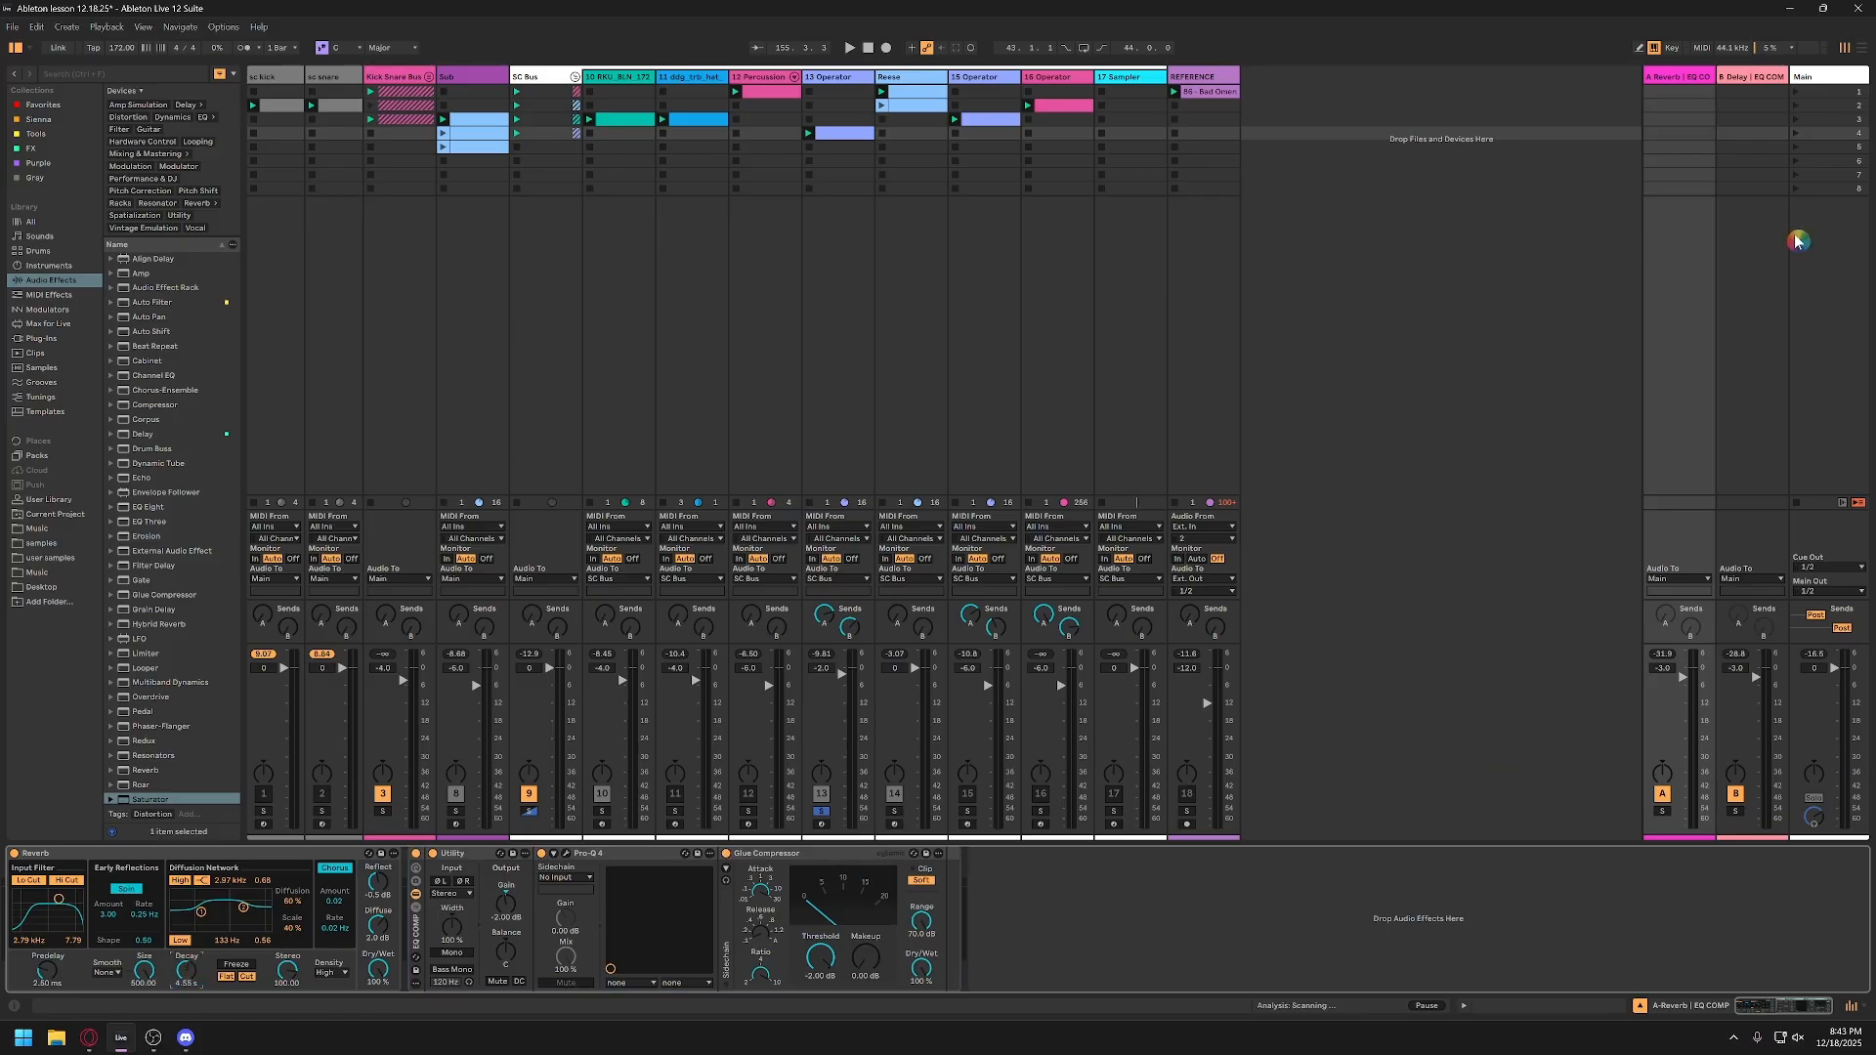
left_click(1756, 78)
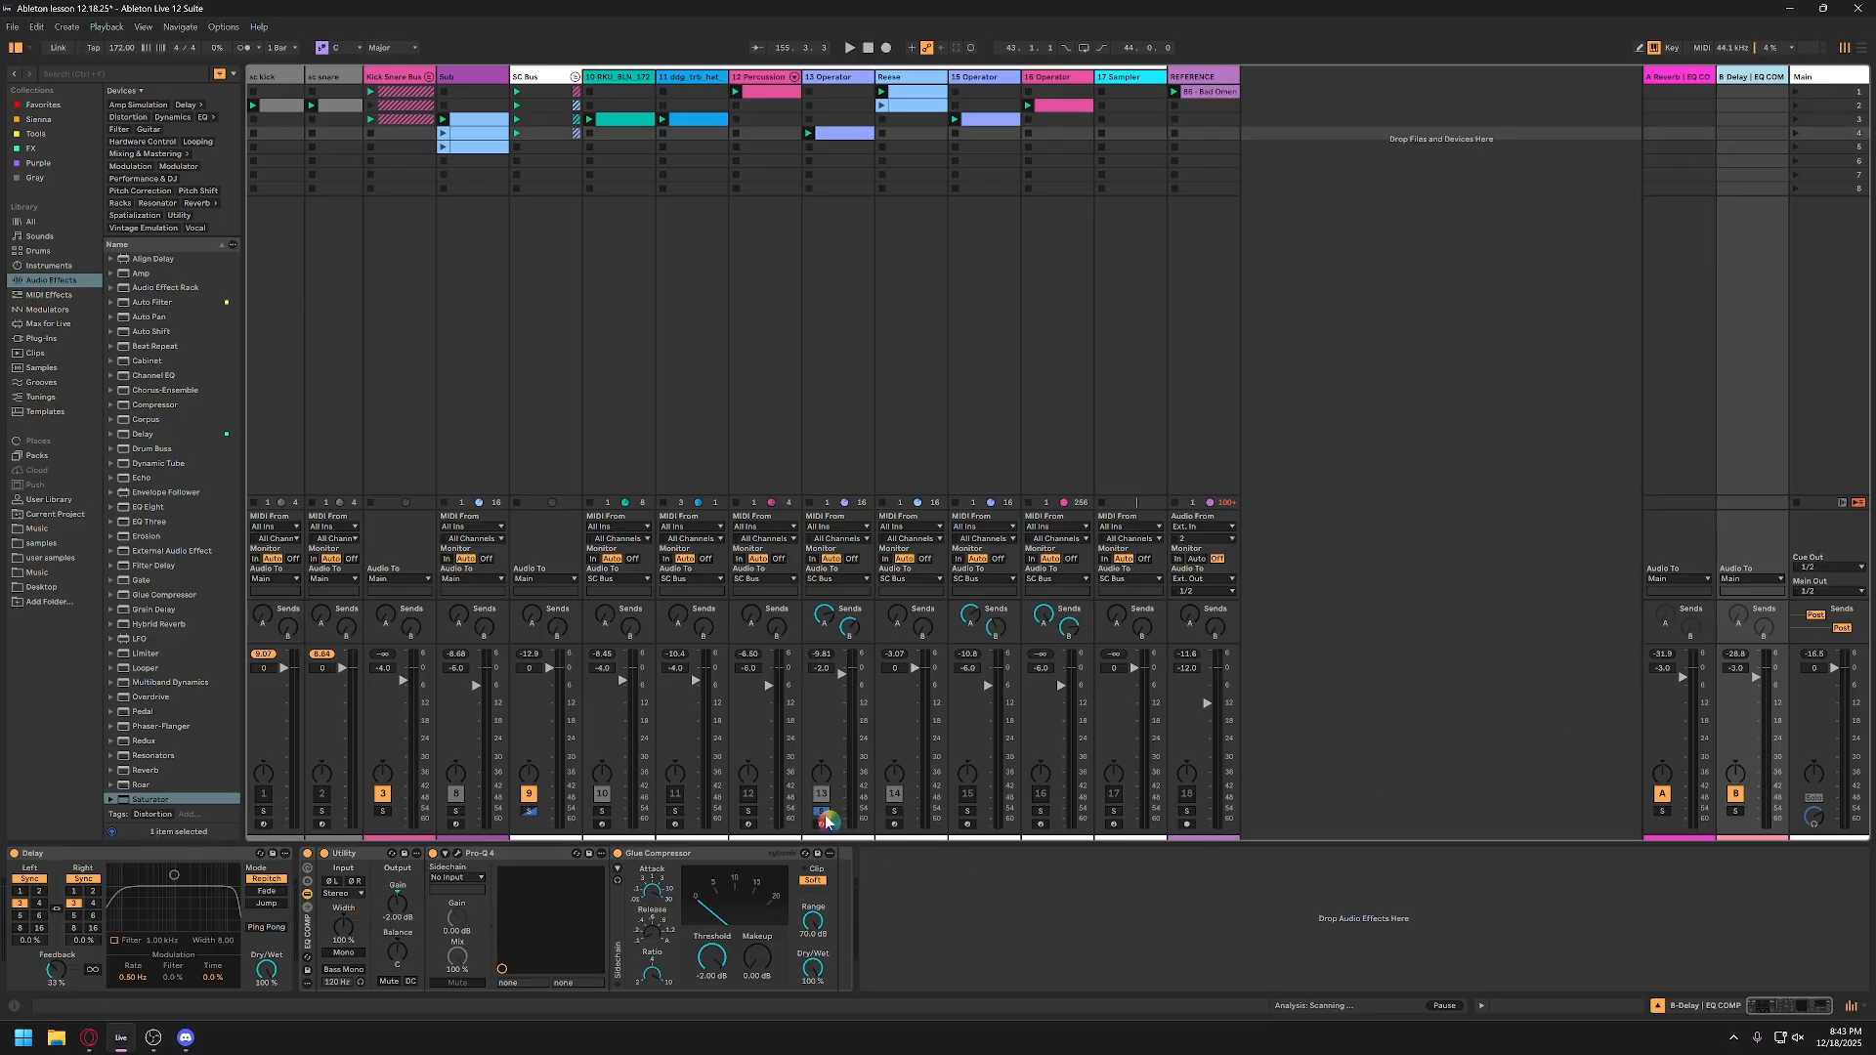
Step: Lower the 13-Operator track's delay send during playback and take the track out of solo
key("space")
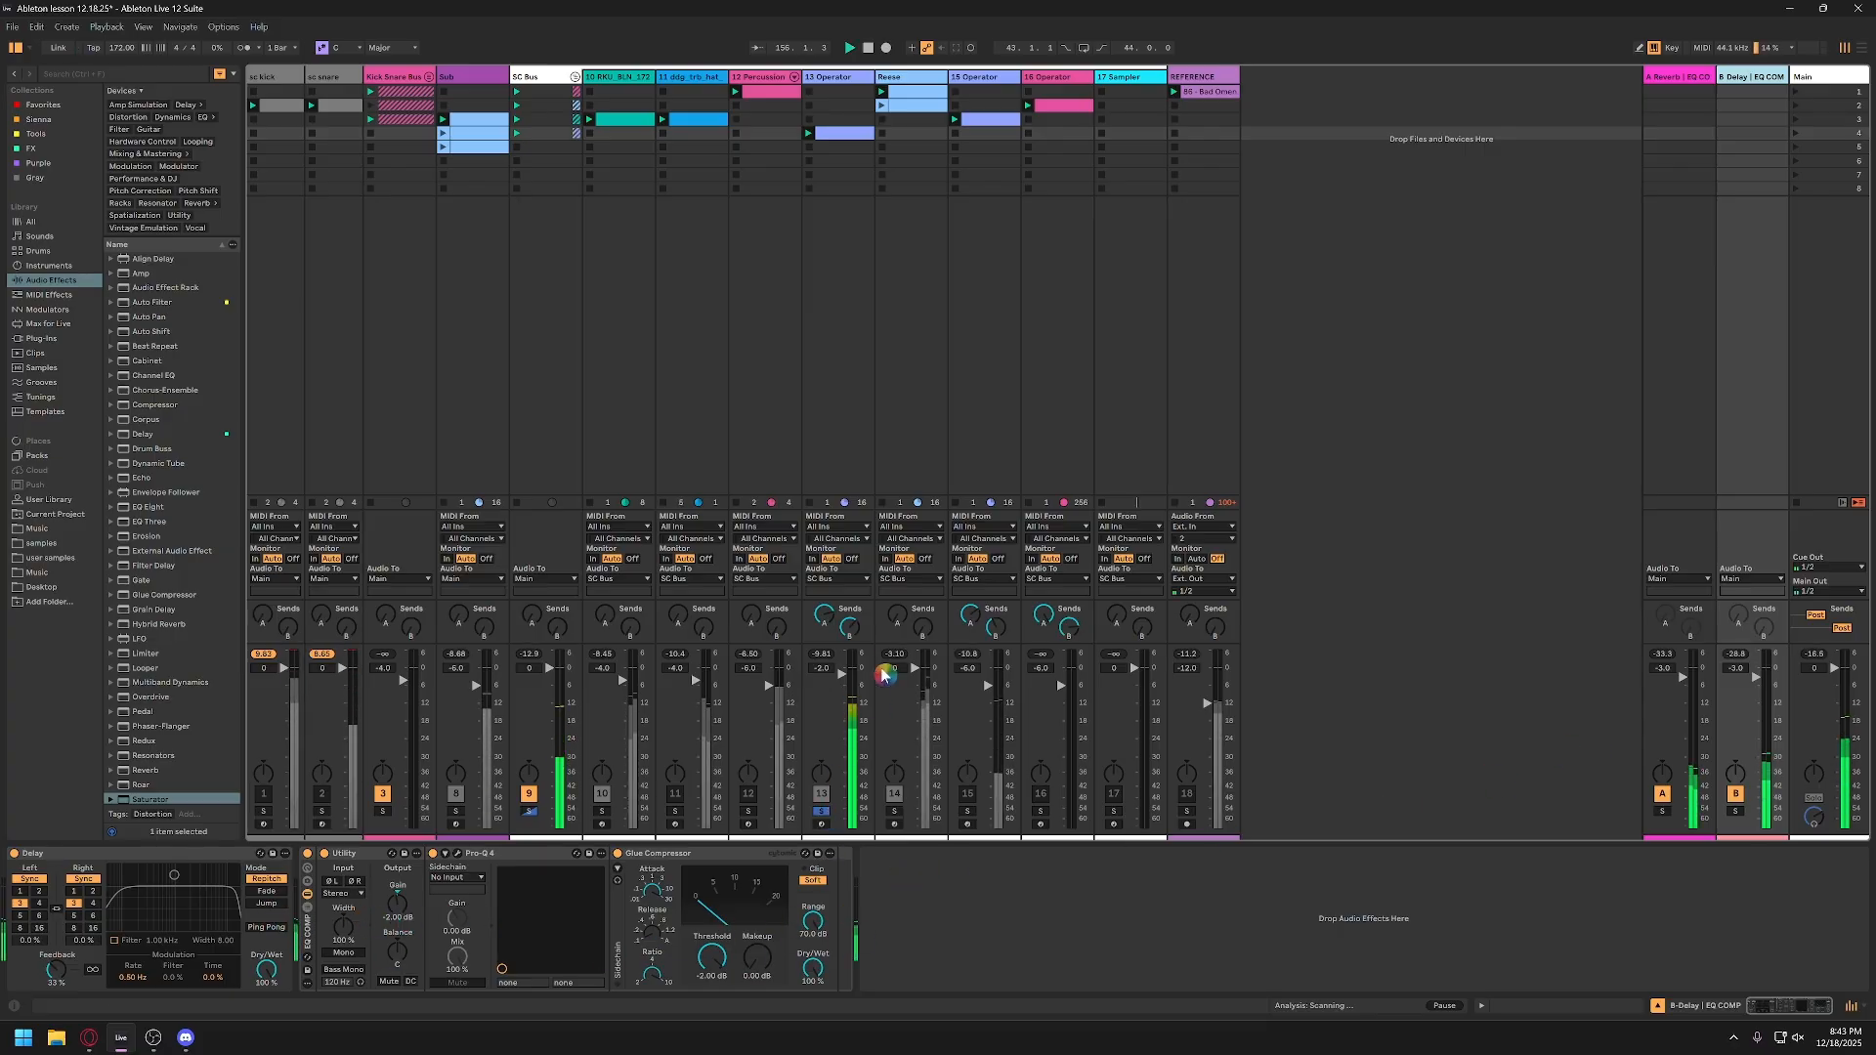
left_click_drag(851, 629, 850, 674)
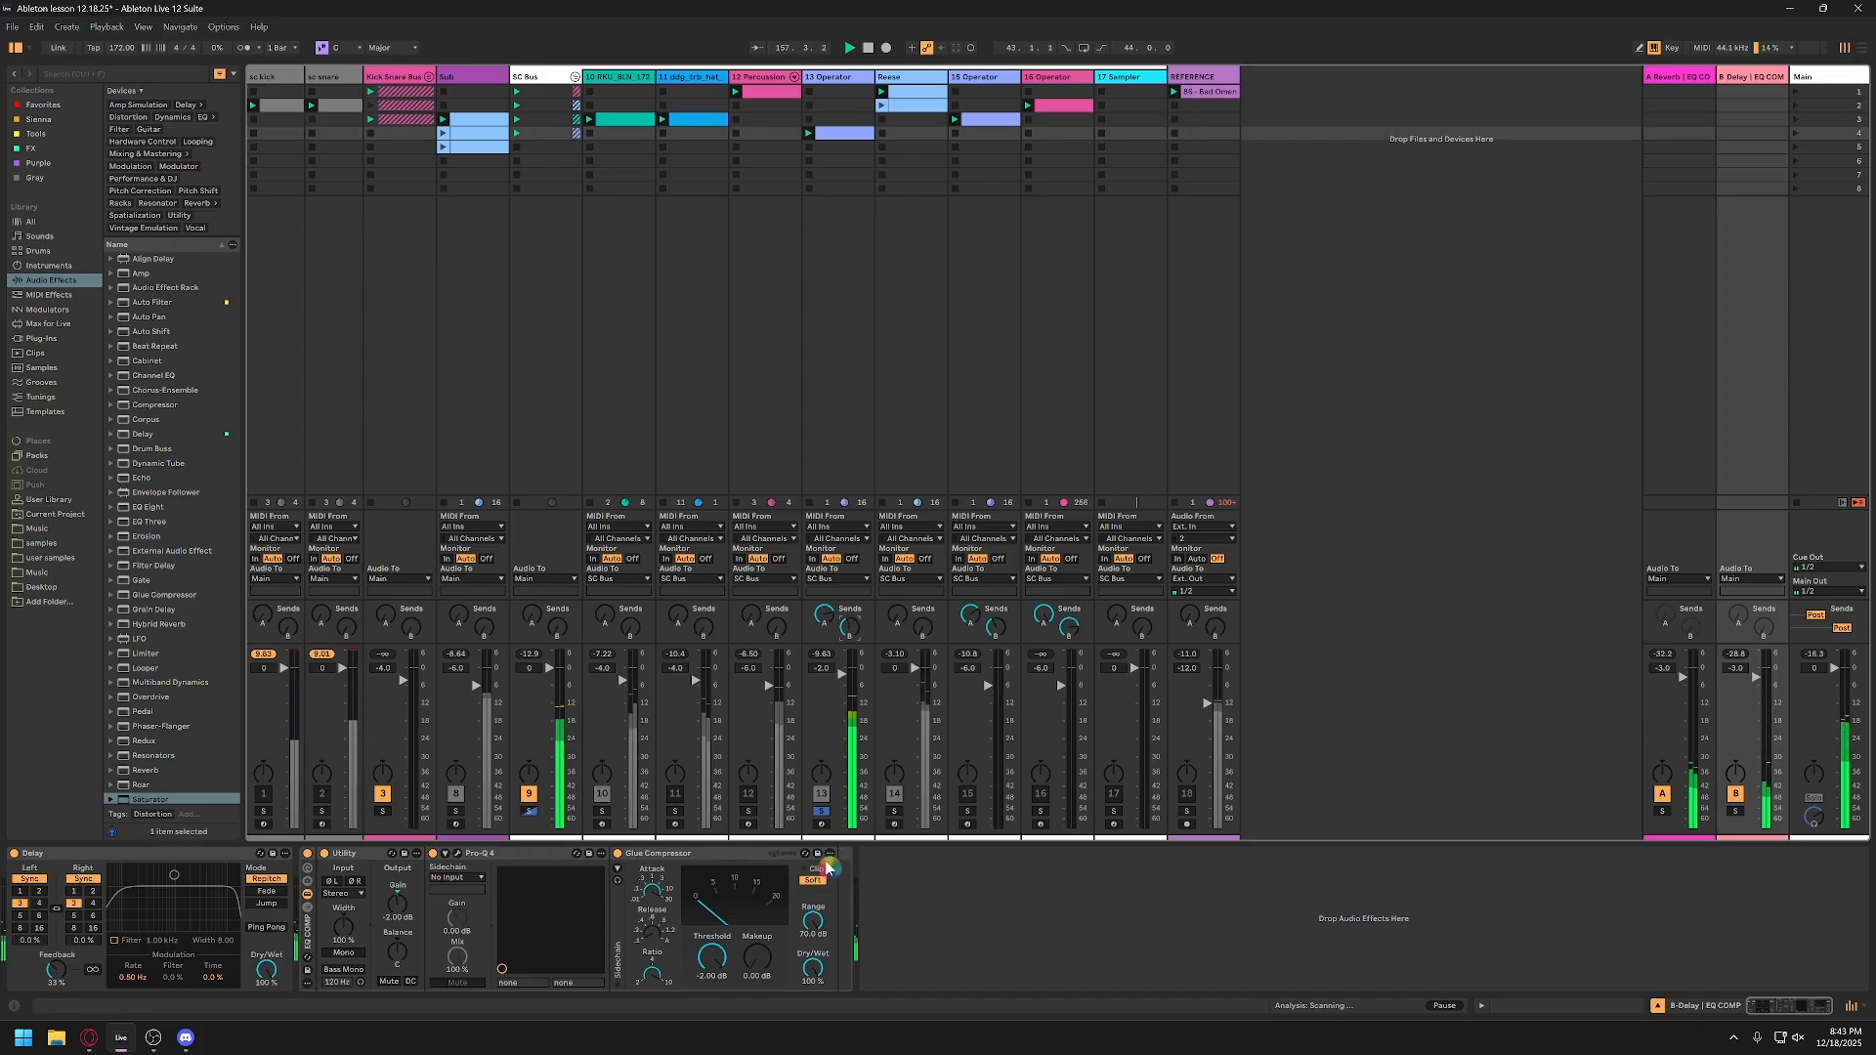
left_click(822, 811)
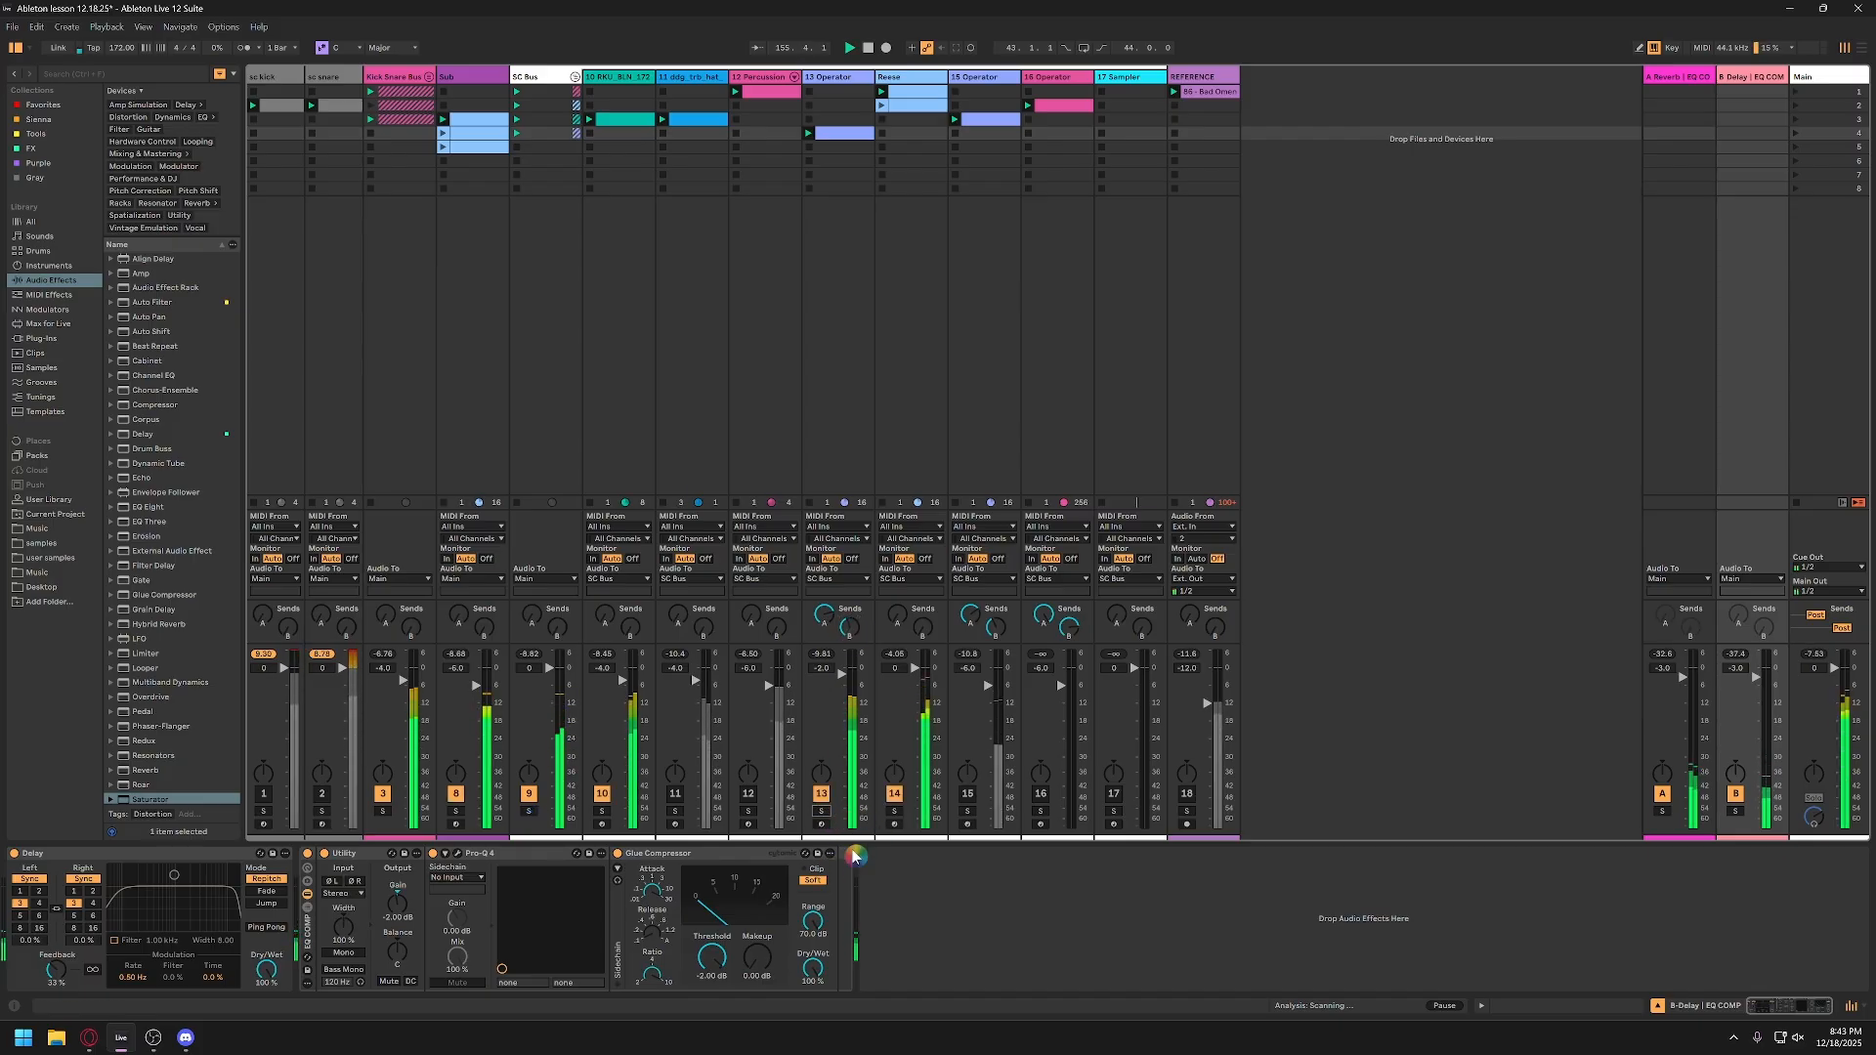
Step: Set the 13-Operator track volume to 0 dB and the Reese track volume to -1 dB, and save the set
double_click(819, 670)
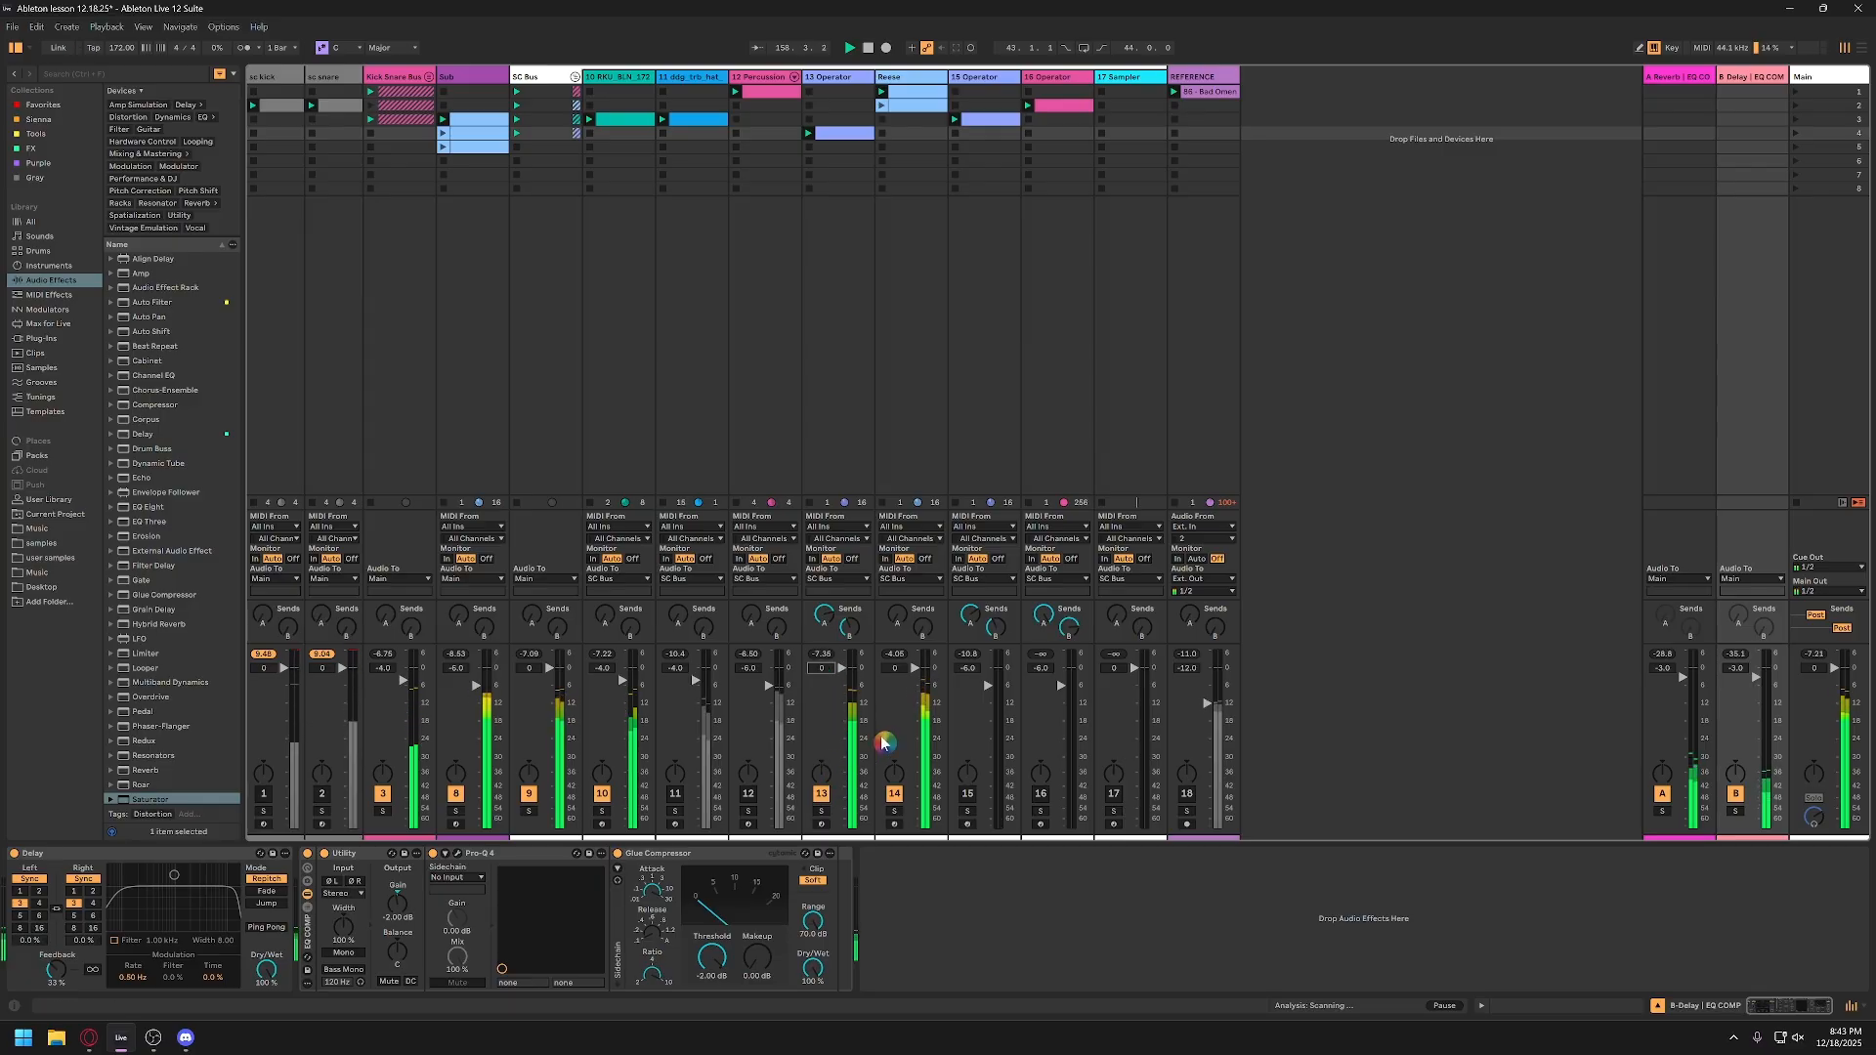
left_click(891, 670)
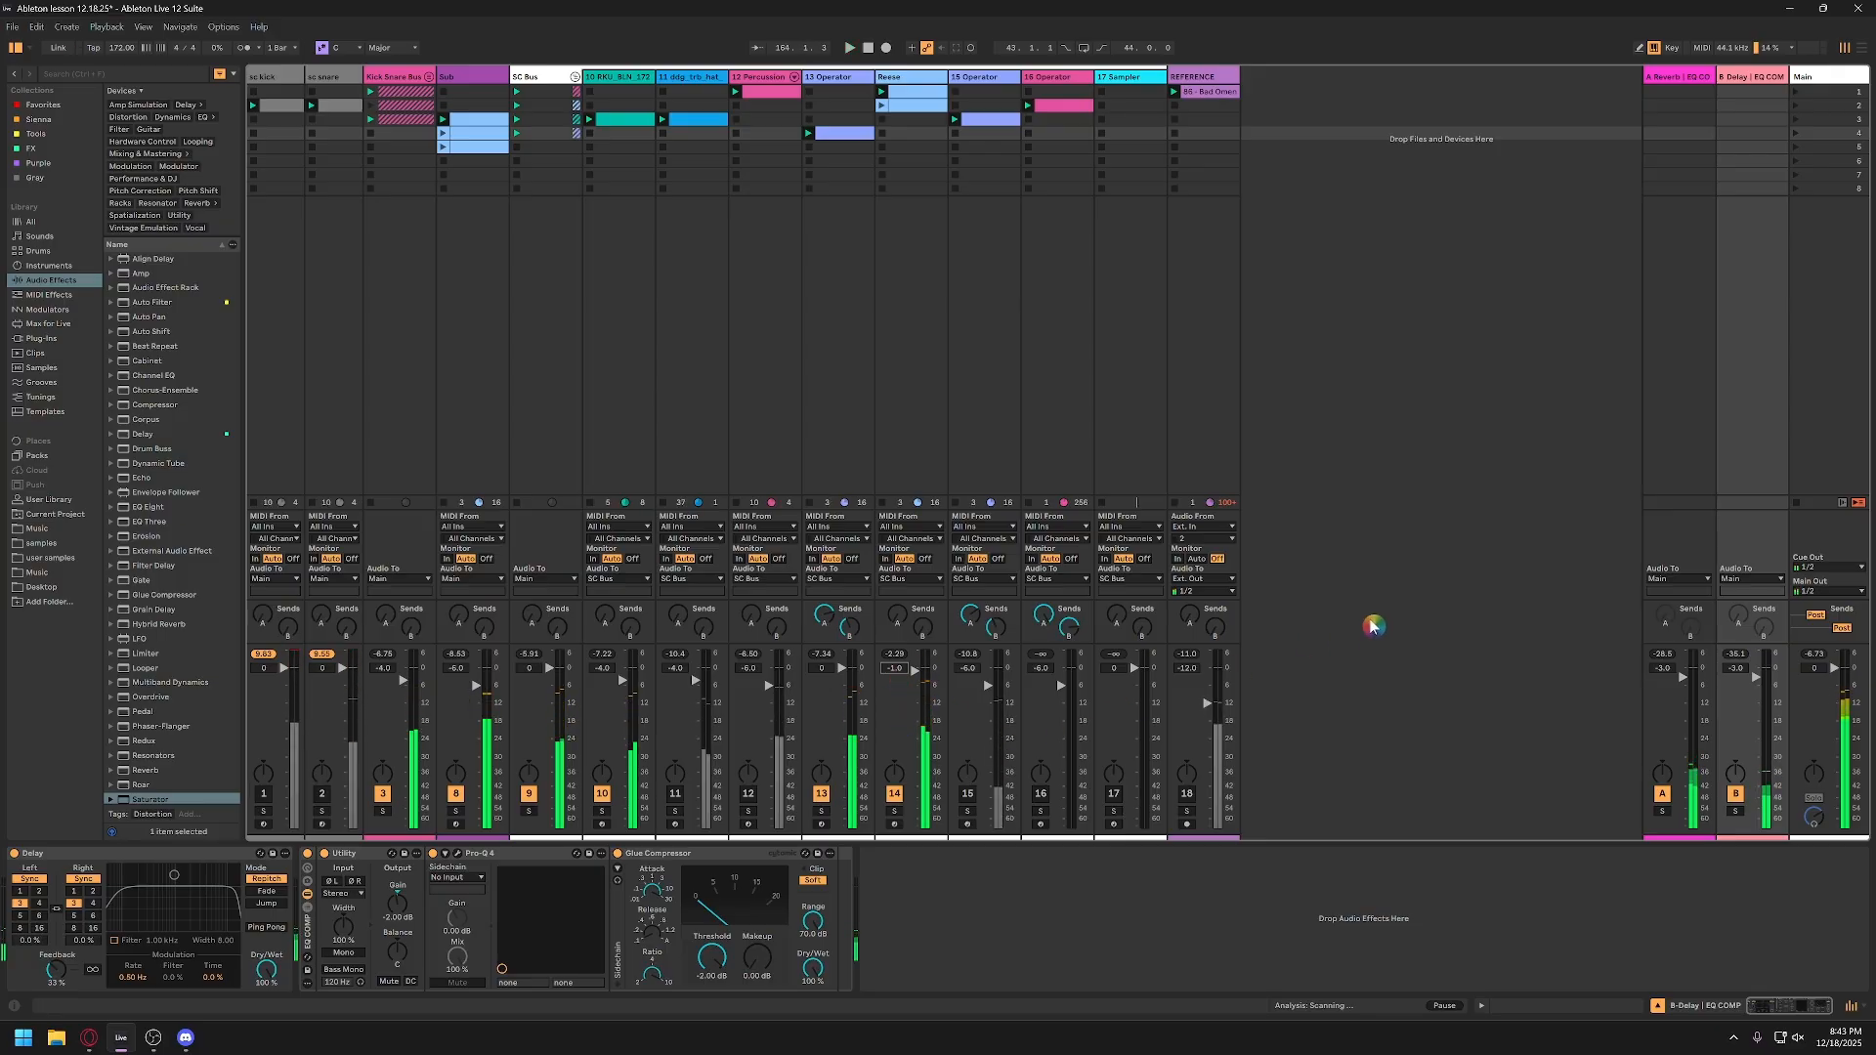
key("ctrl+s")
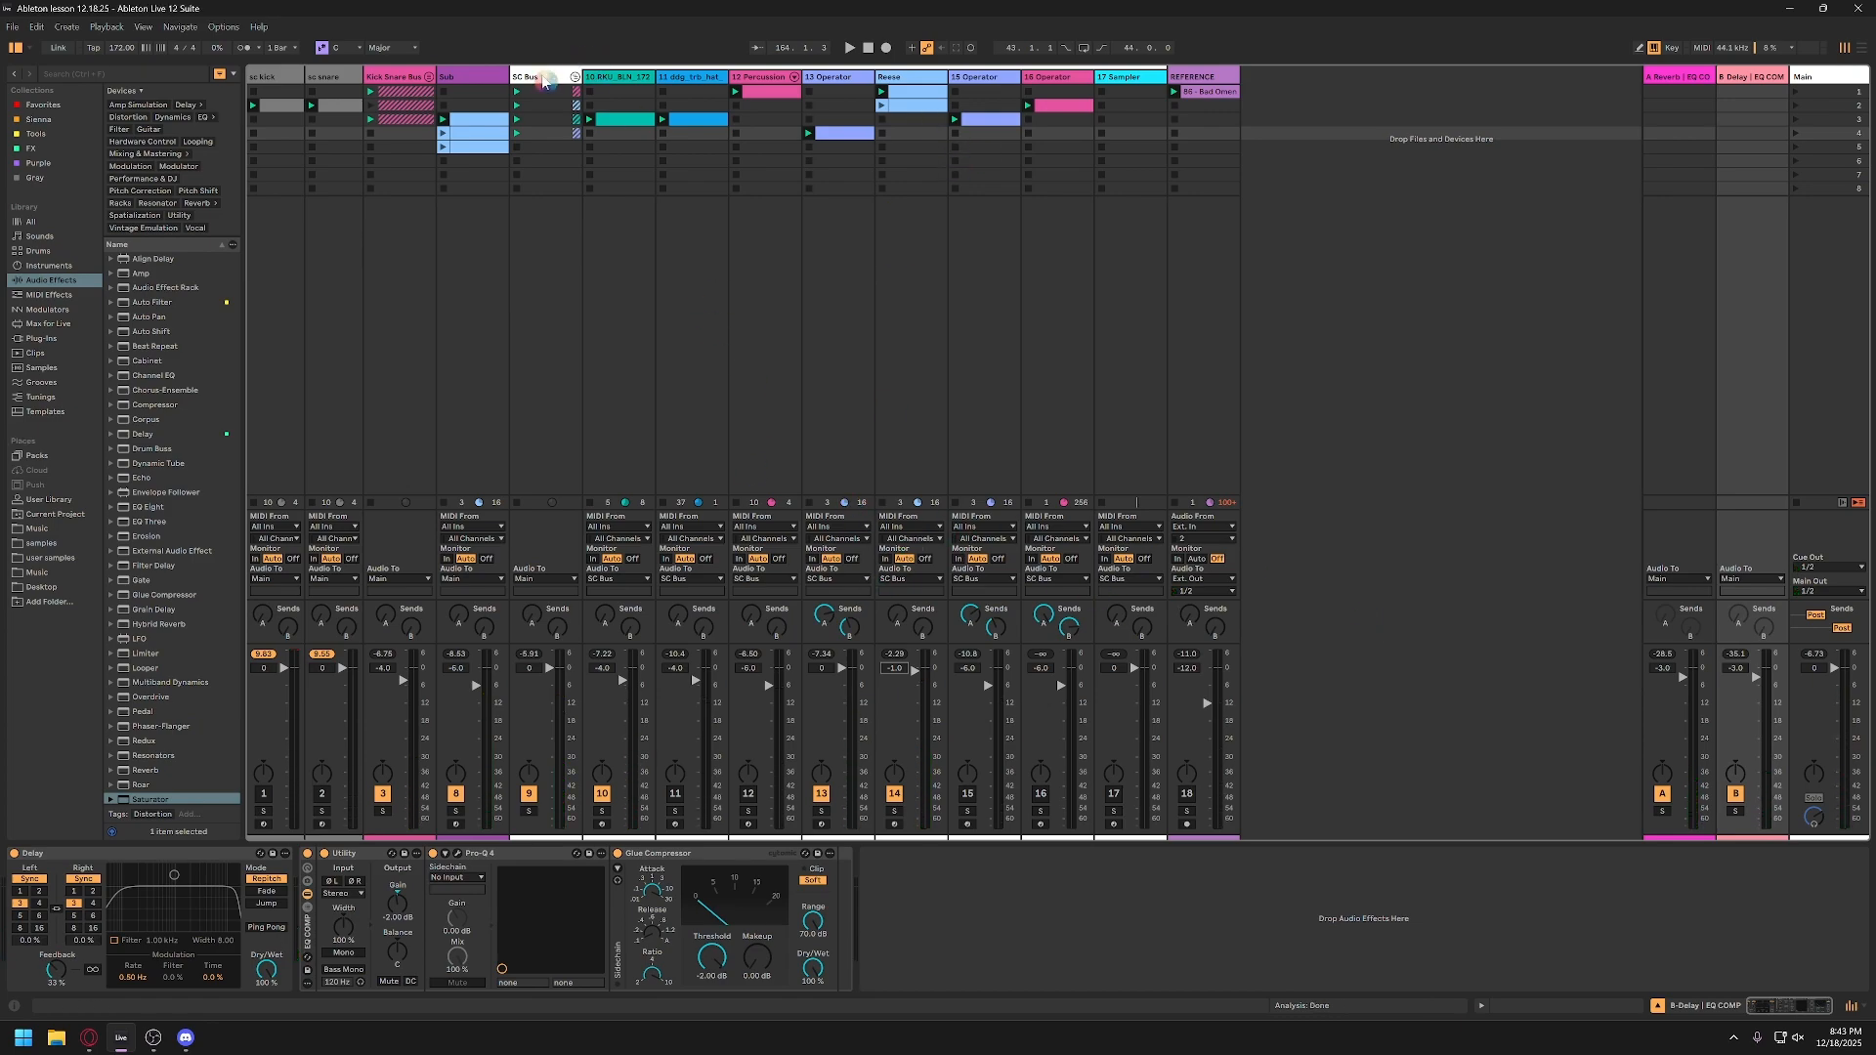
Step: On the SC Bus, set the Utility gain to 0 dB
left_click(545, 80)
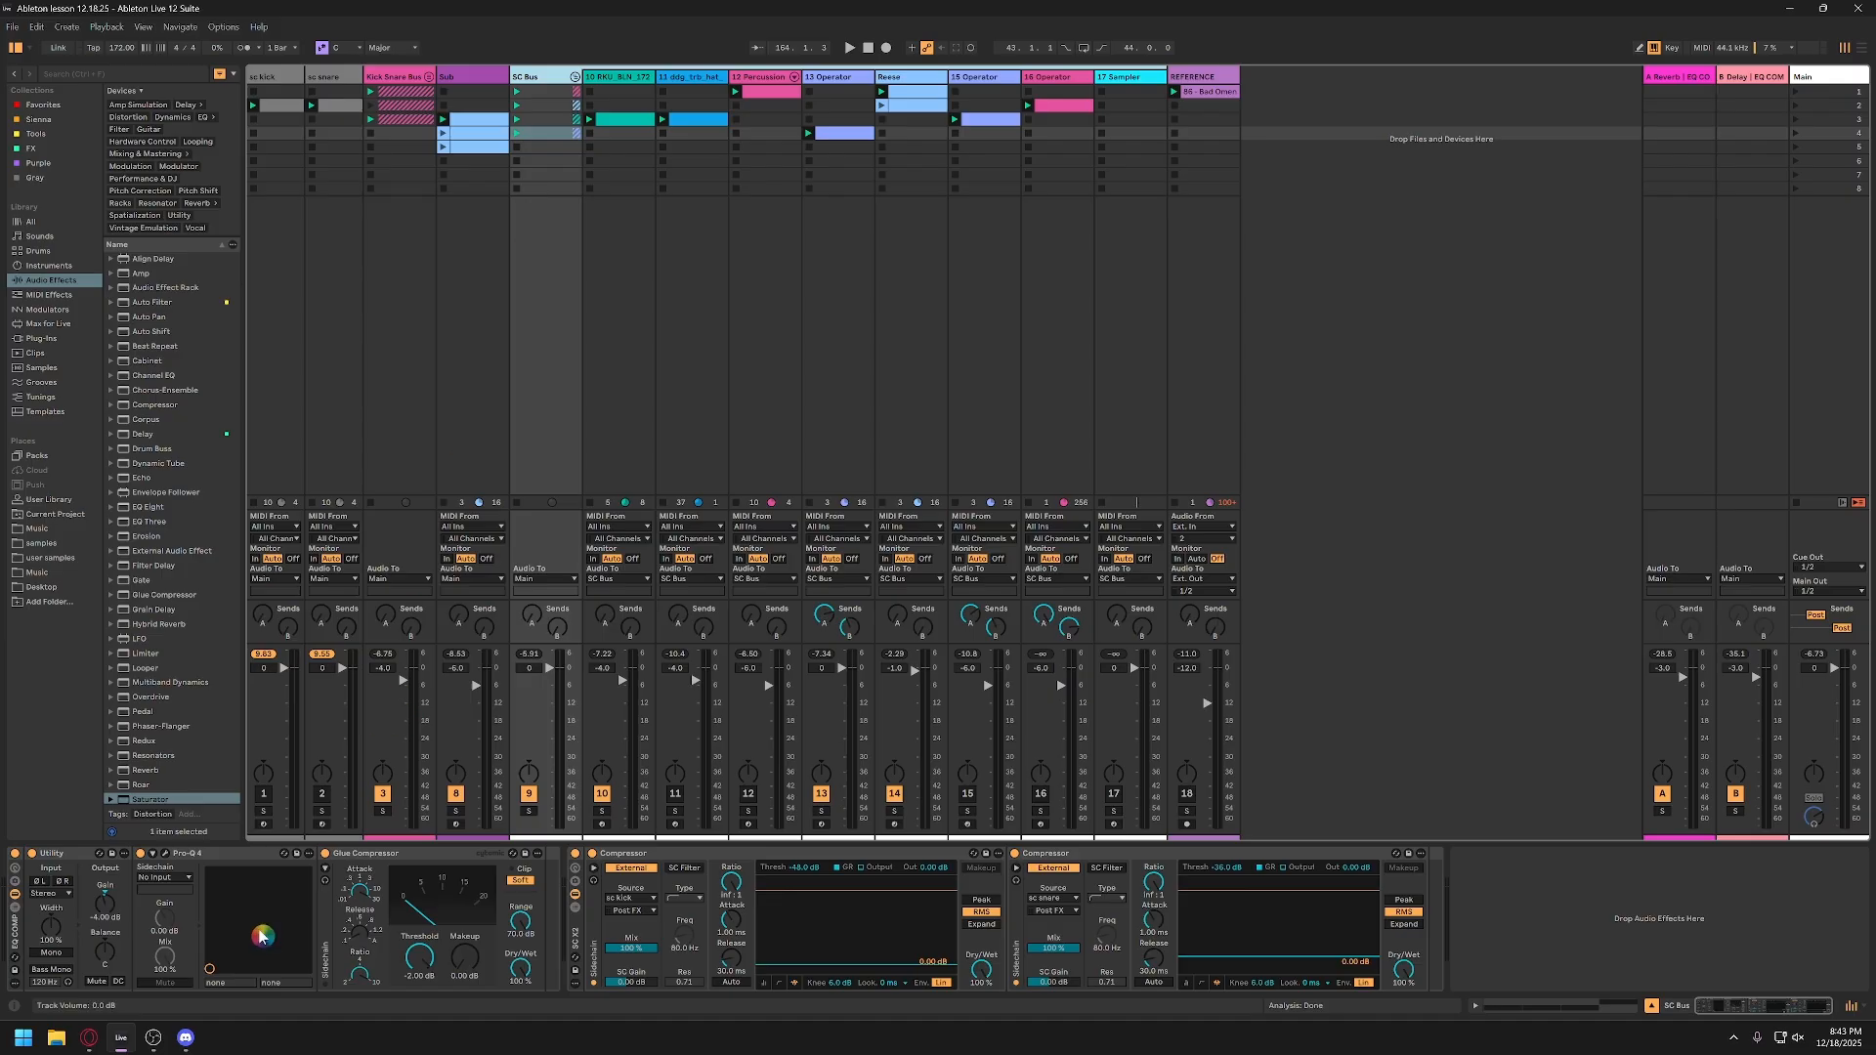
left_click(192, 856)
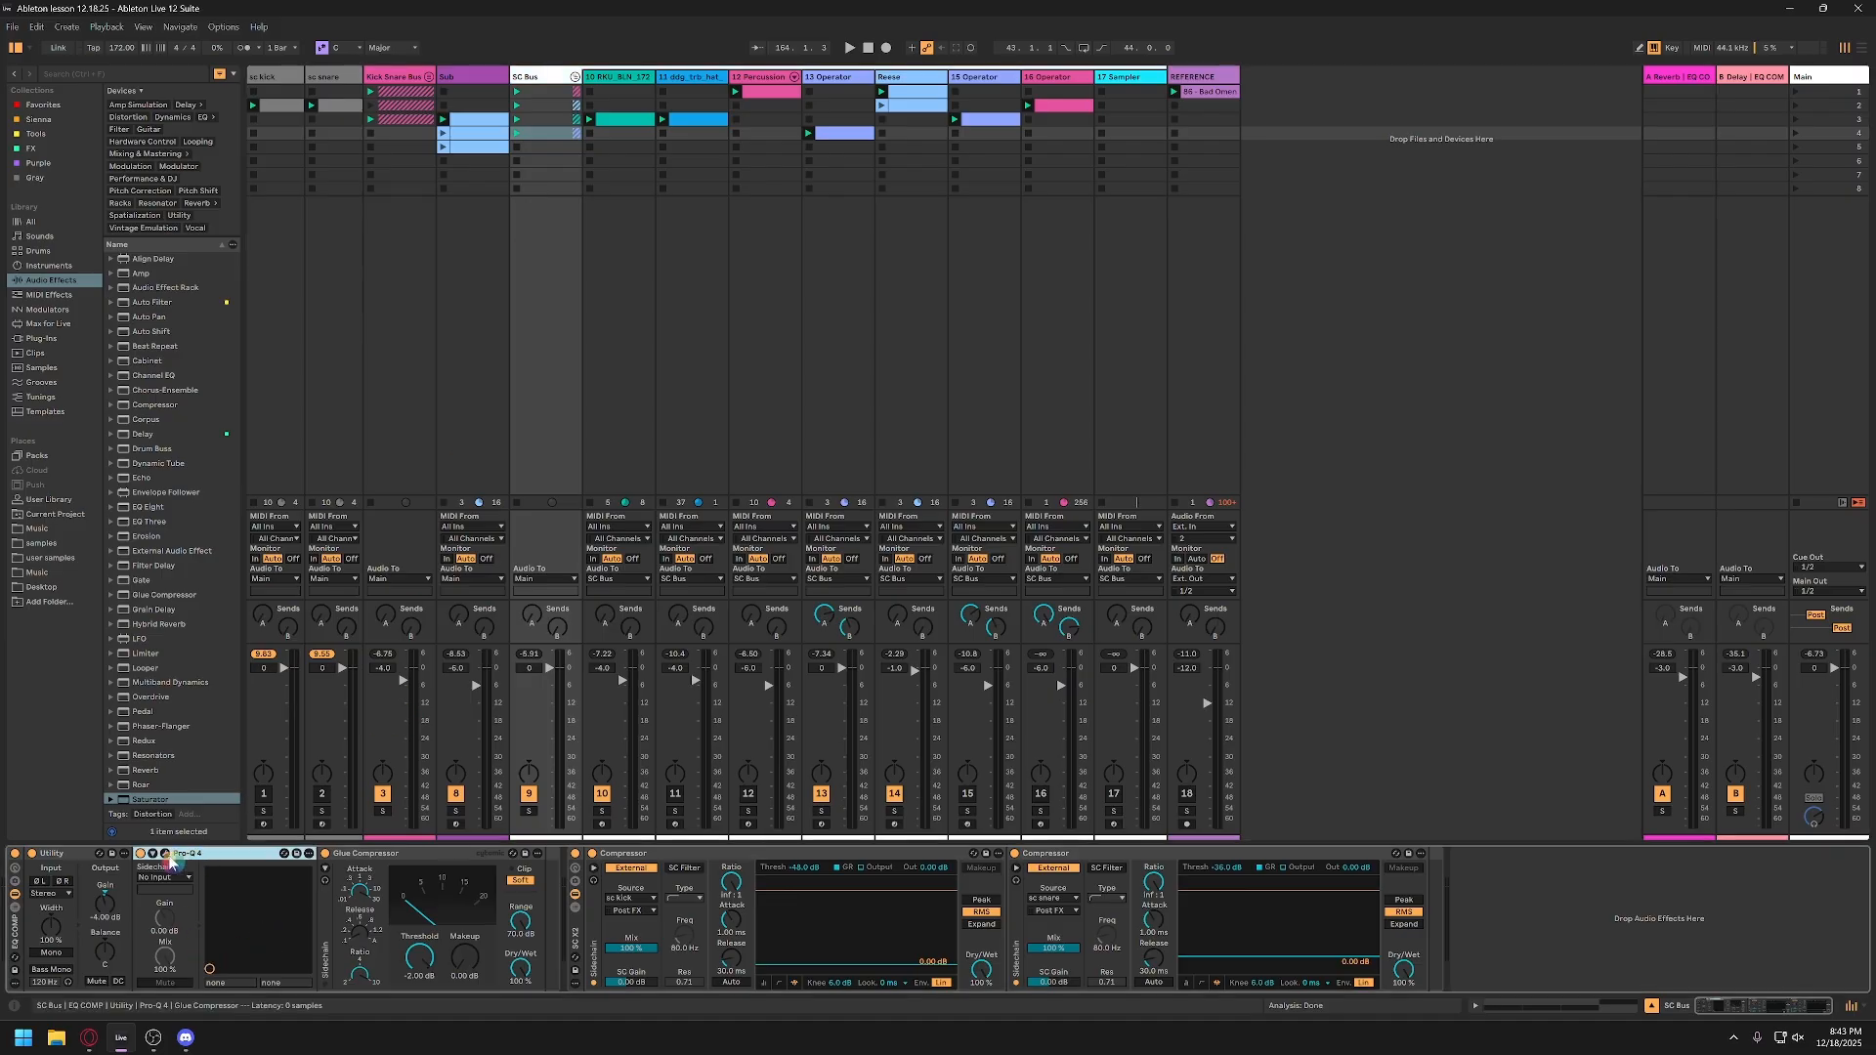
left_click(98, 913)
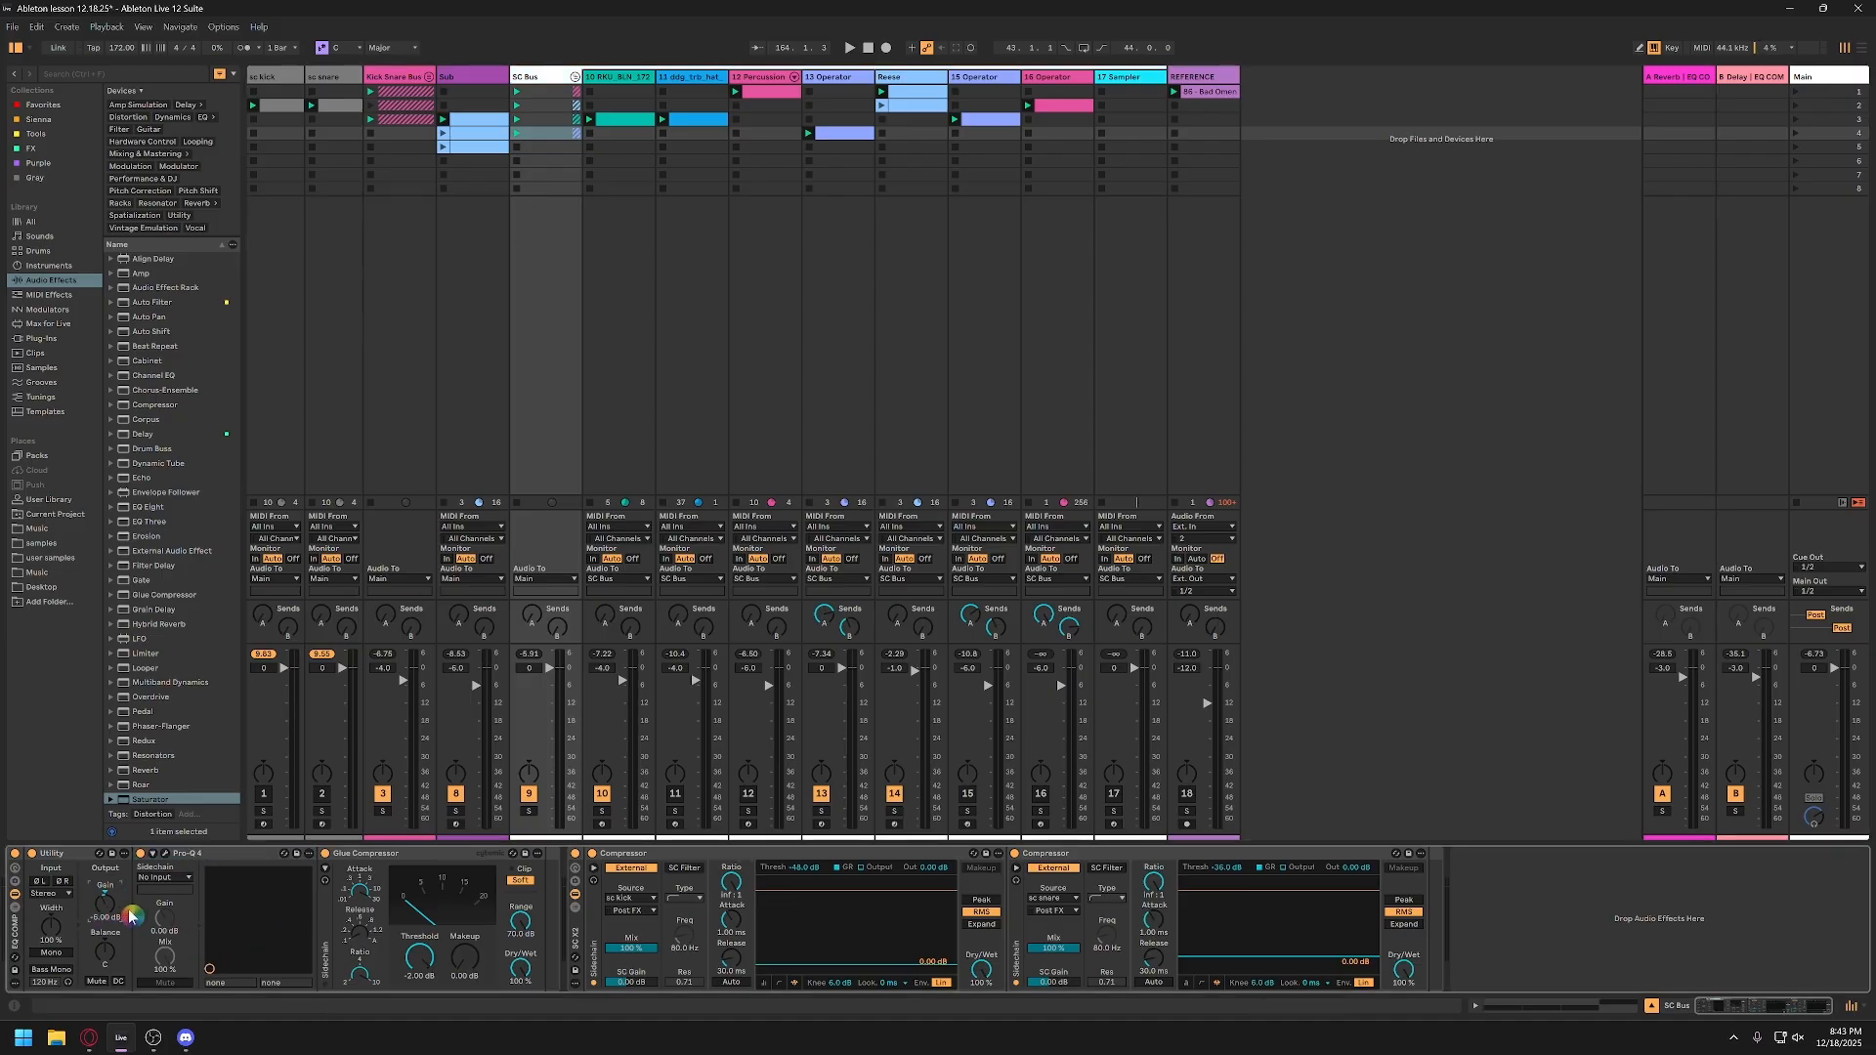
Step: In the SC Bus Pro-Q 4, set the low-cut filter to 110 Hz and make its slope steeper
left_click(165, 853)
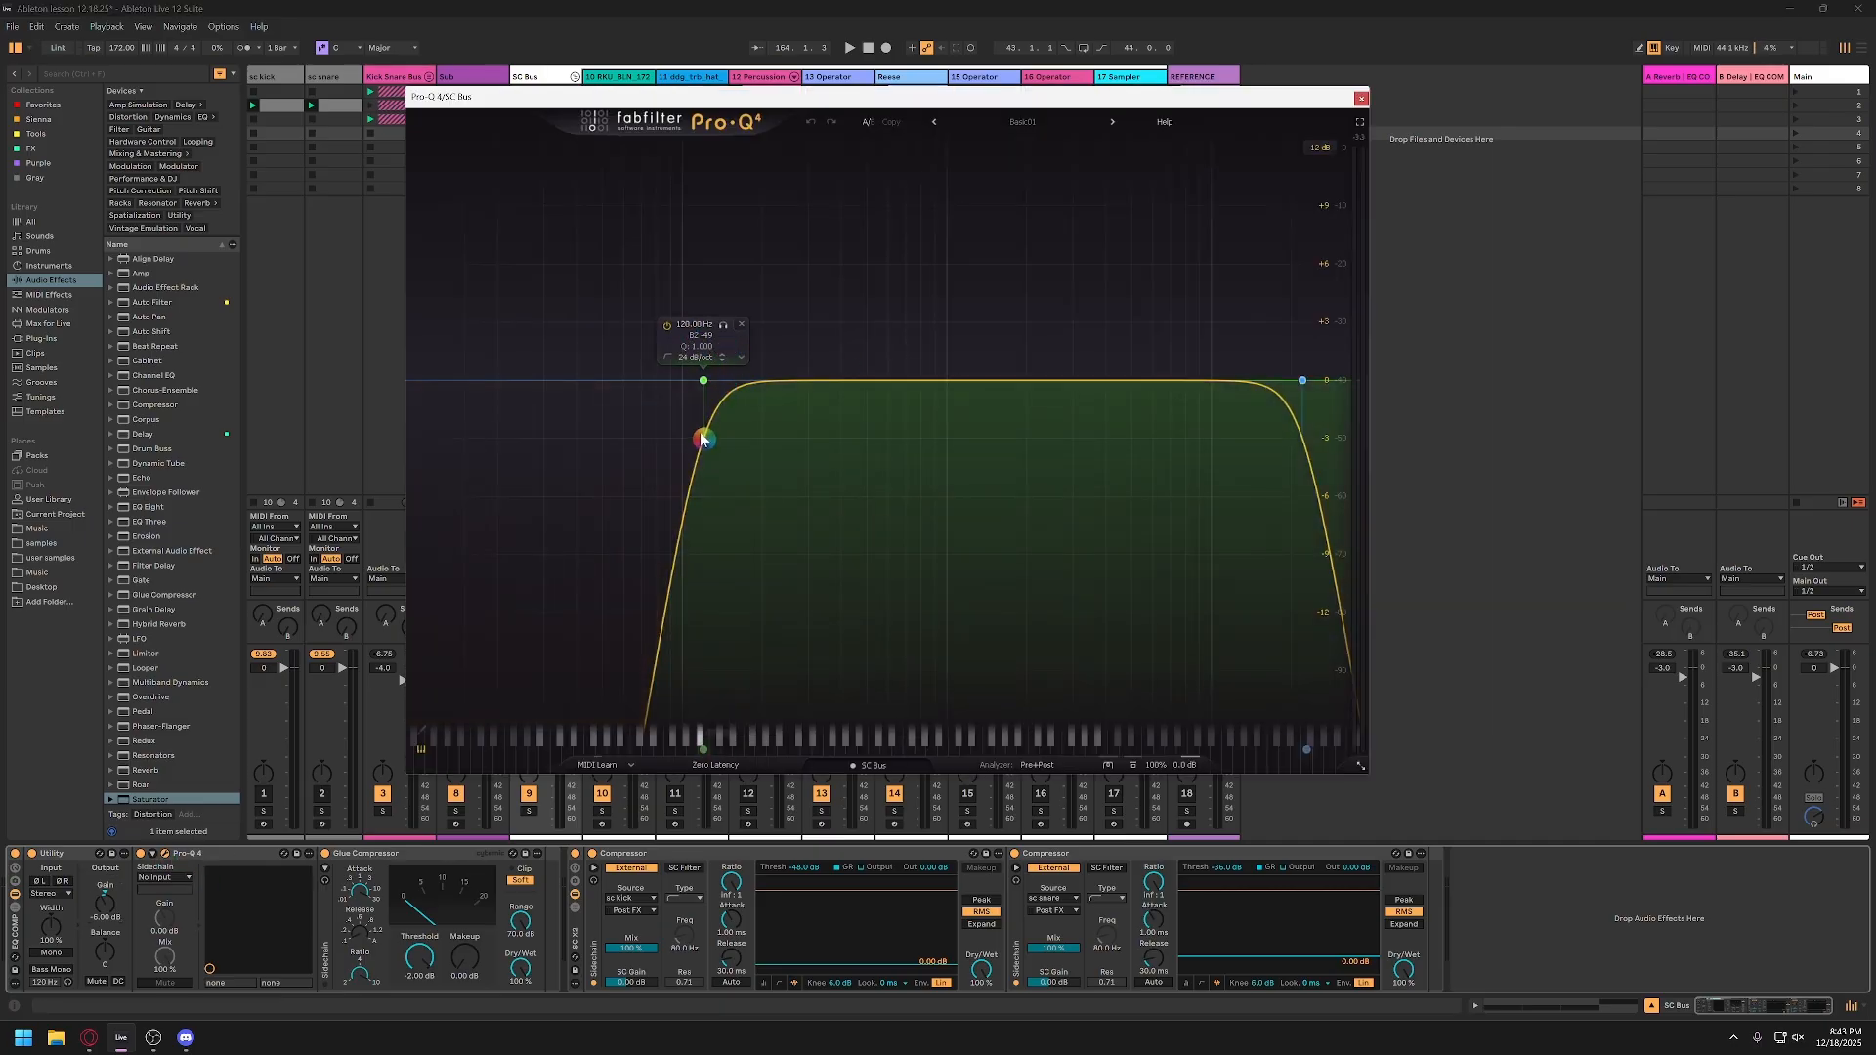
double_click(684, 325)
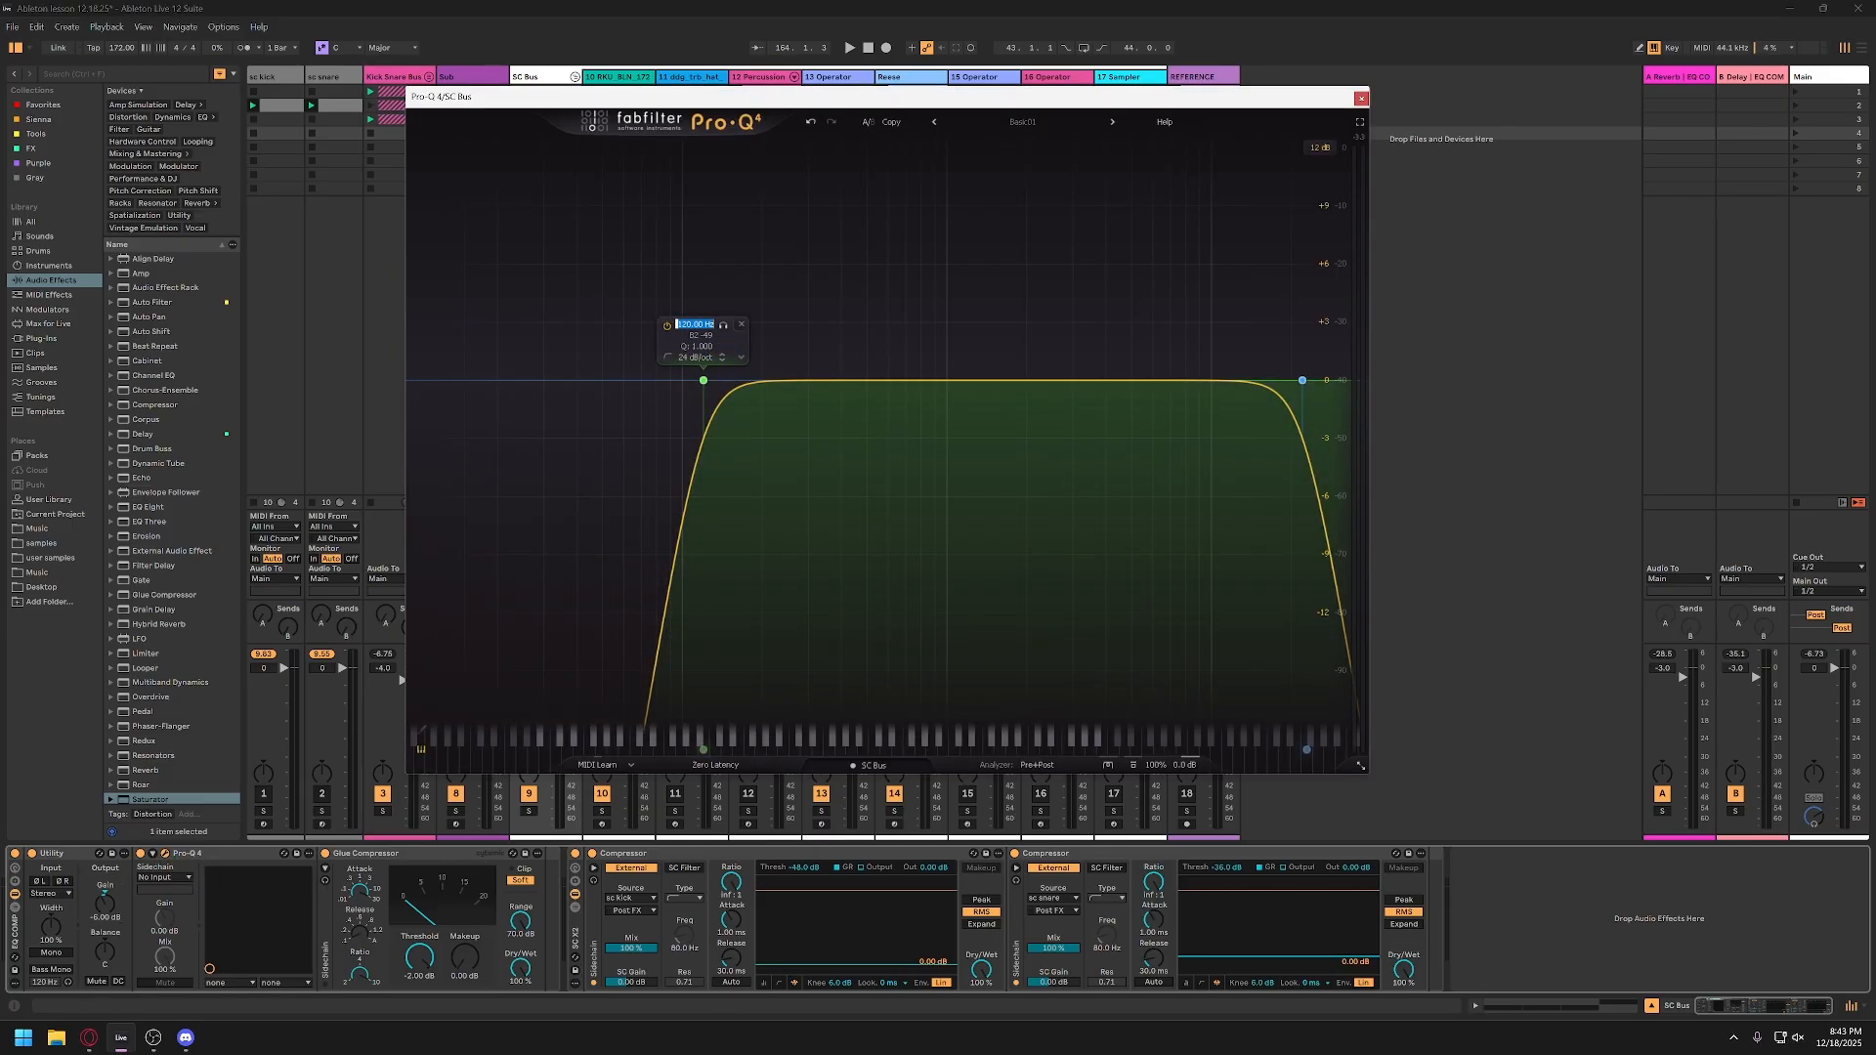
type("110")
key("Return")
scroll(694, 384, "up", 3)
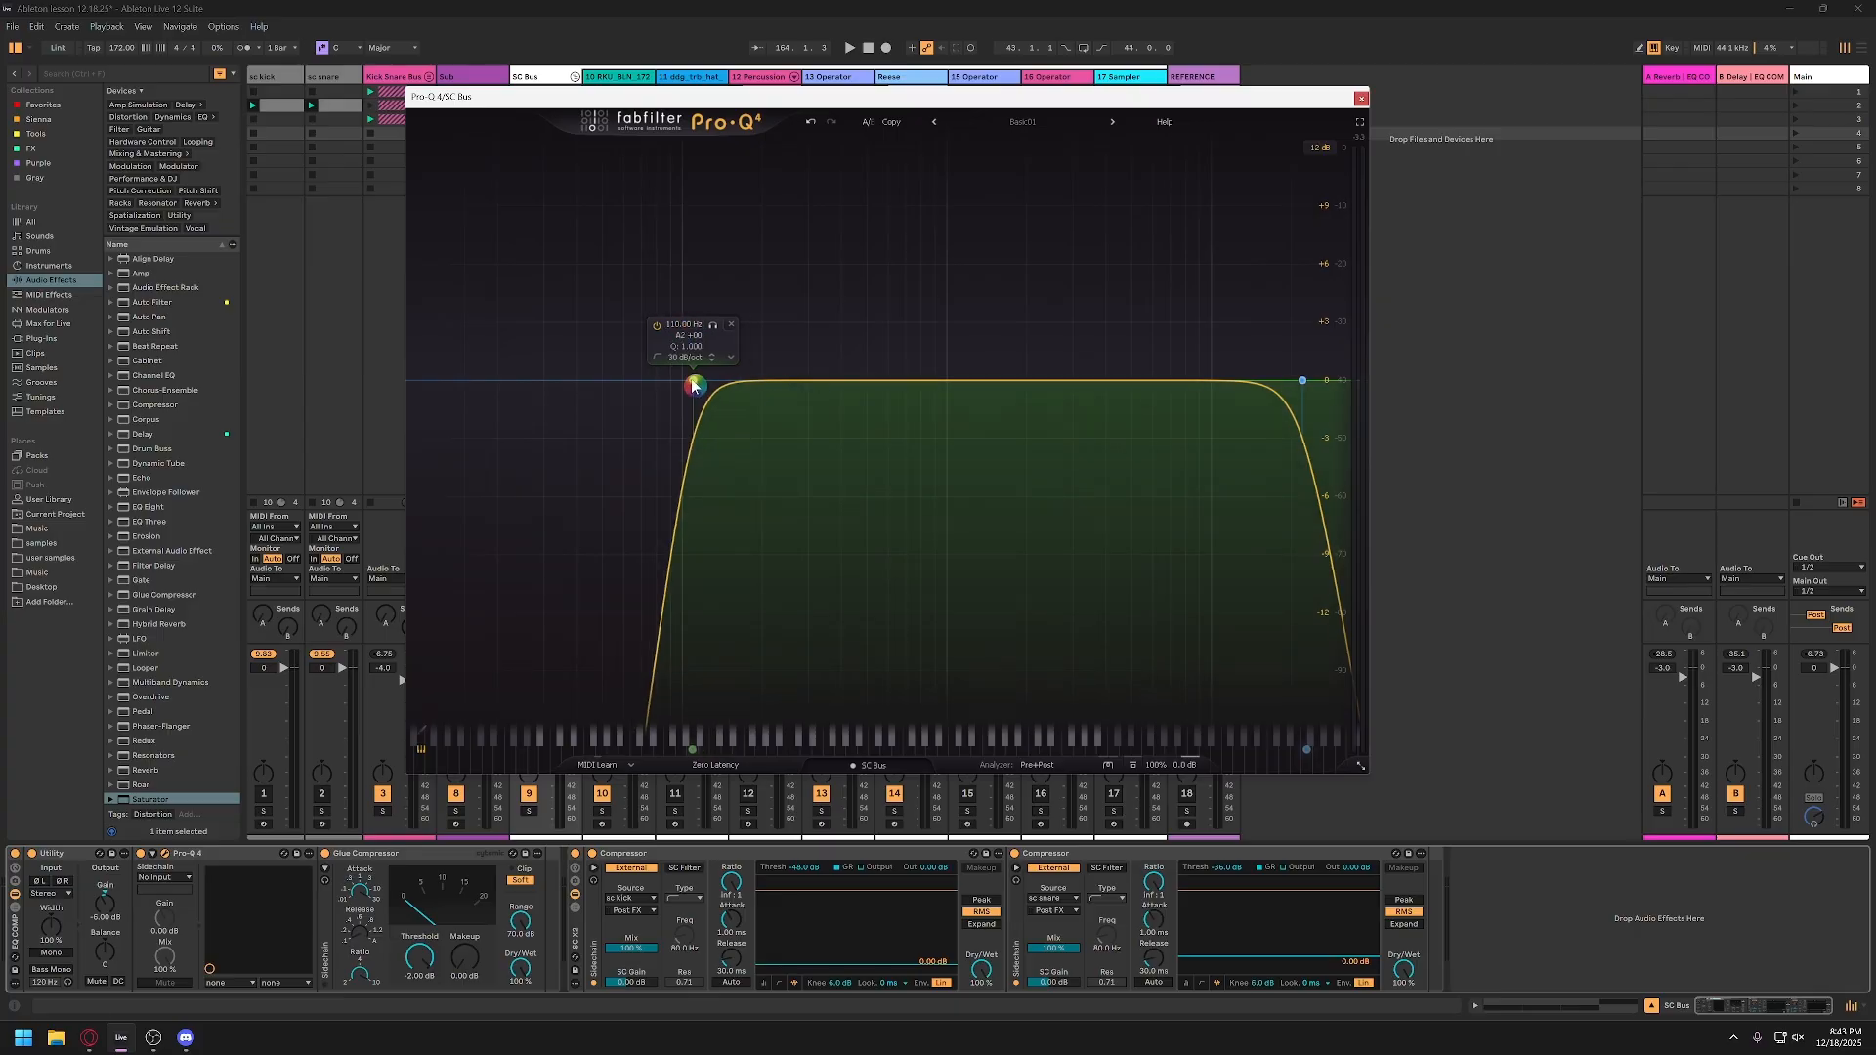
Step: Add a gentle low-mid bell boost of about 1 dB in the SC Bus Pro-Q 4 during playback and close the plug-in
key("space")
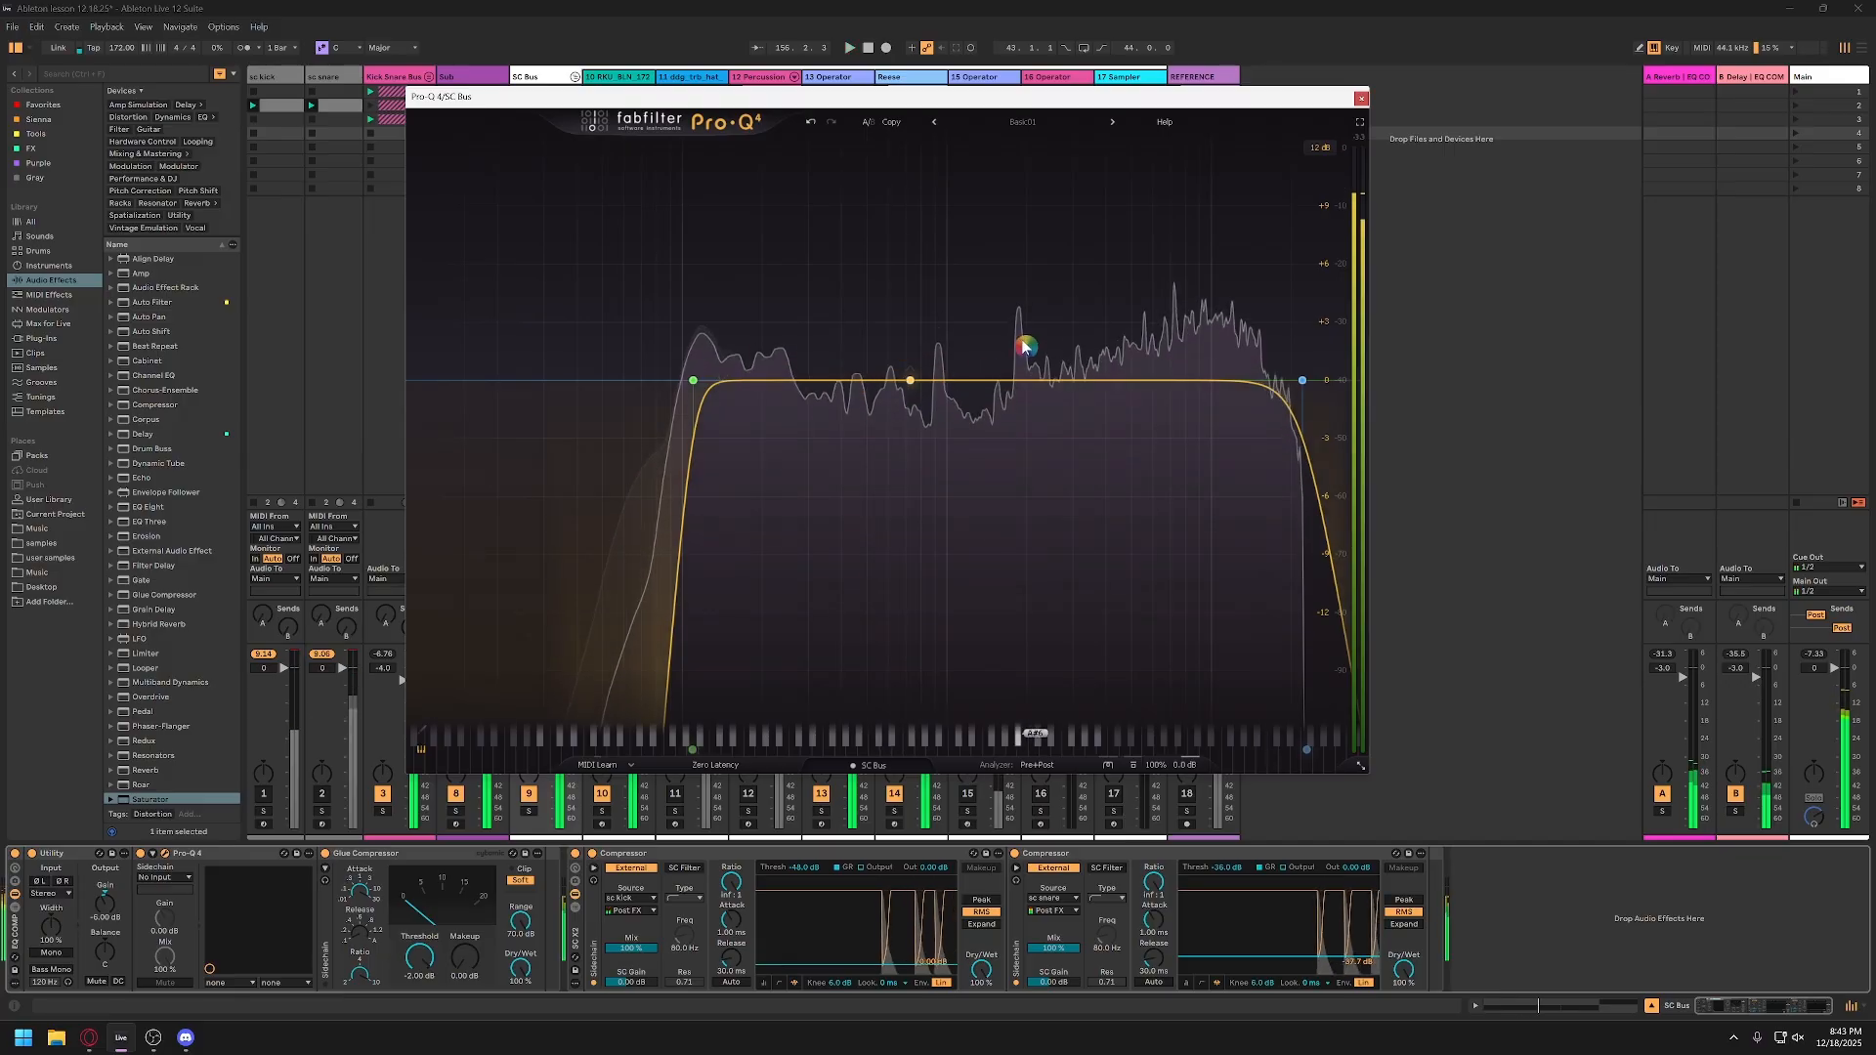
left_click_drag(919, 387, 894, 323)
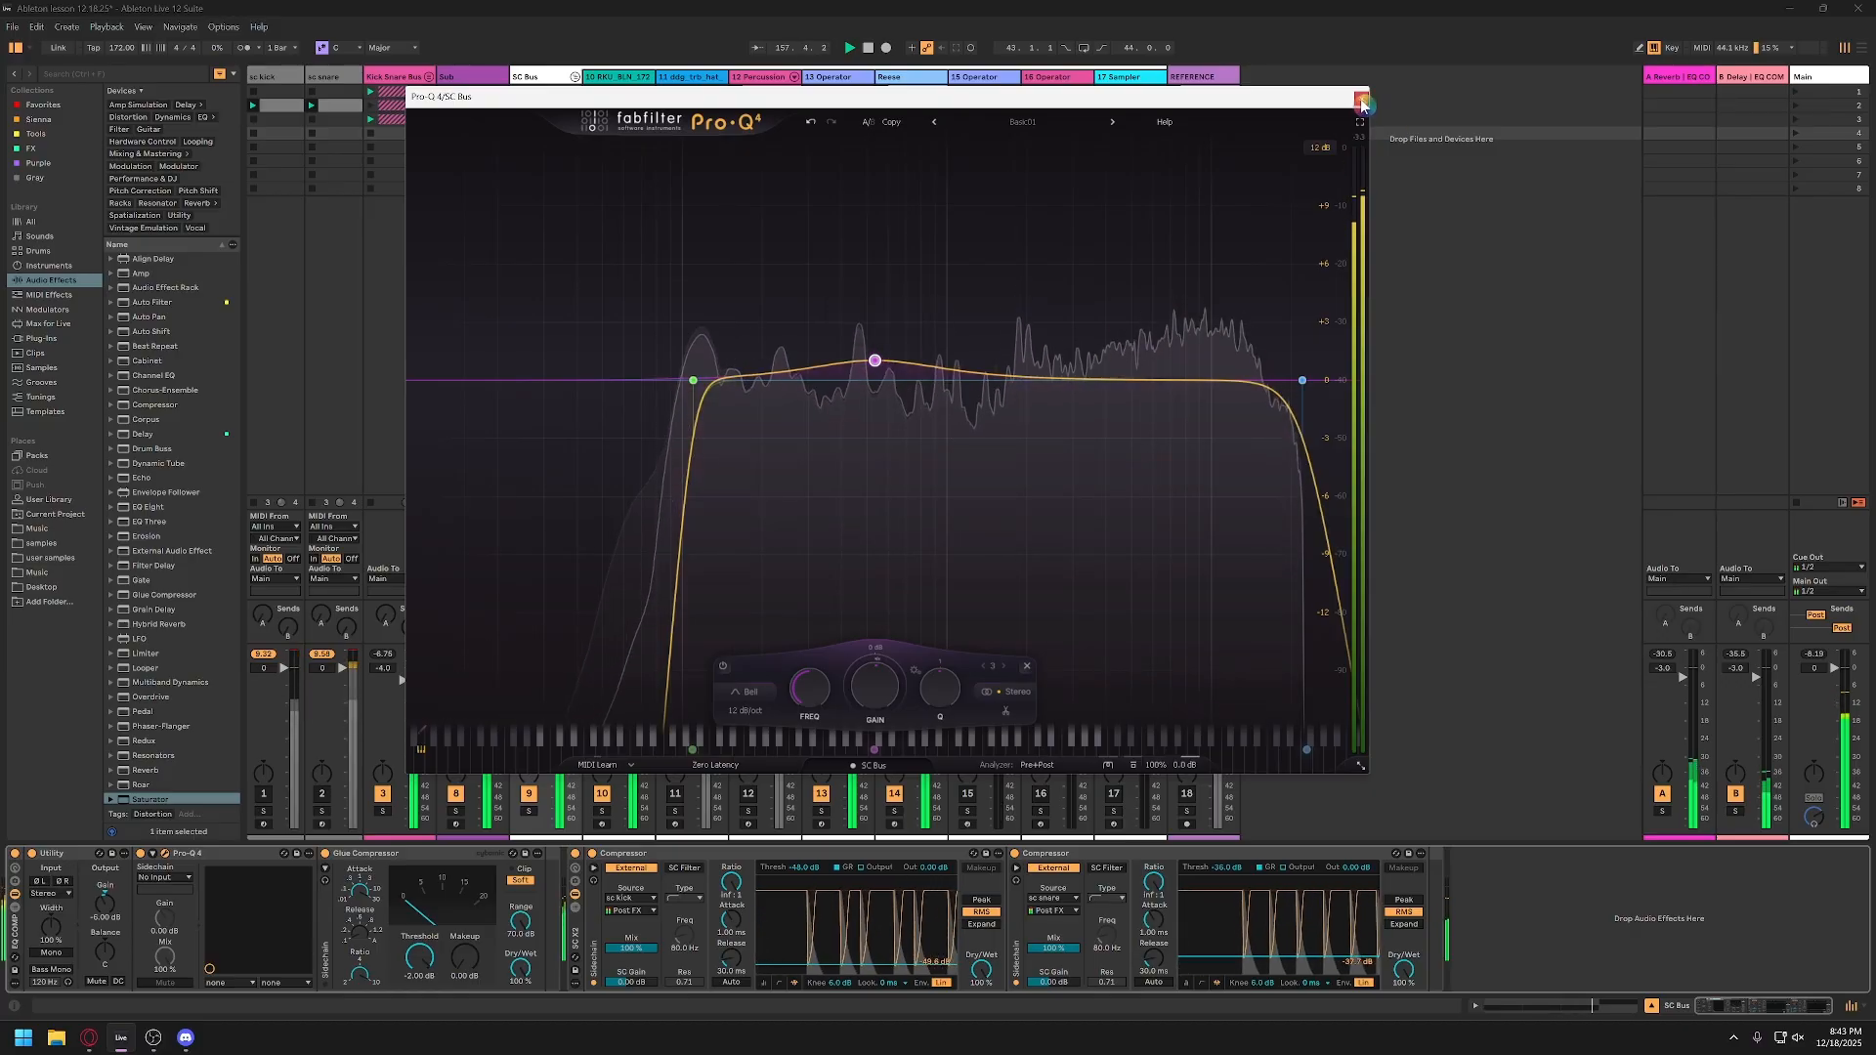
left_click(1361, 102)
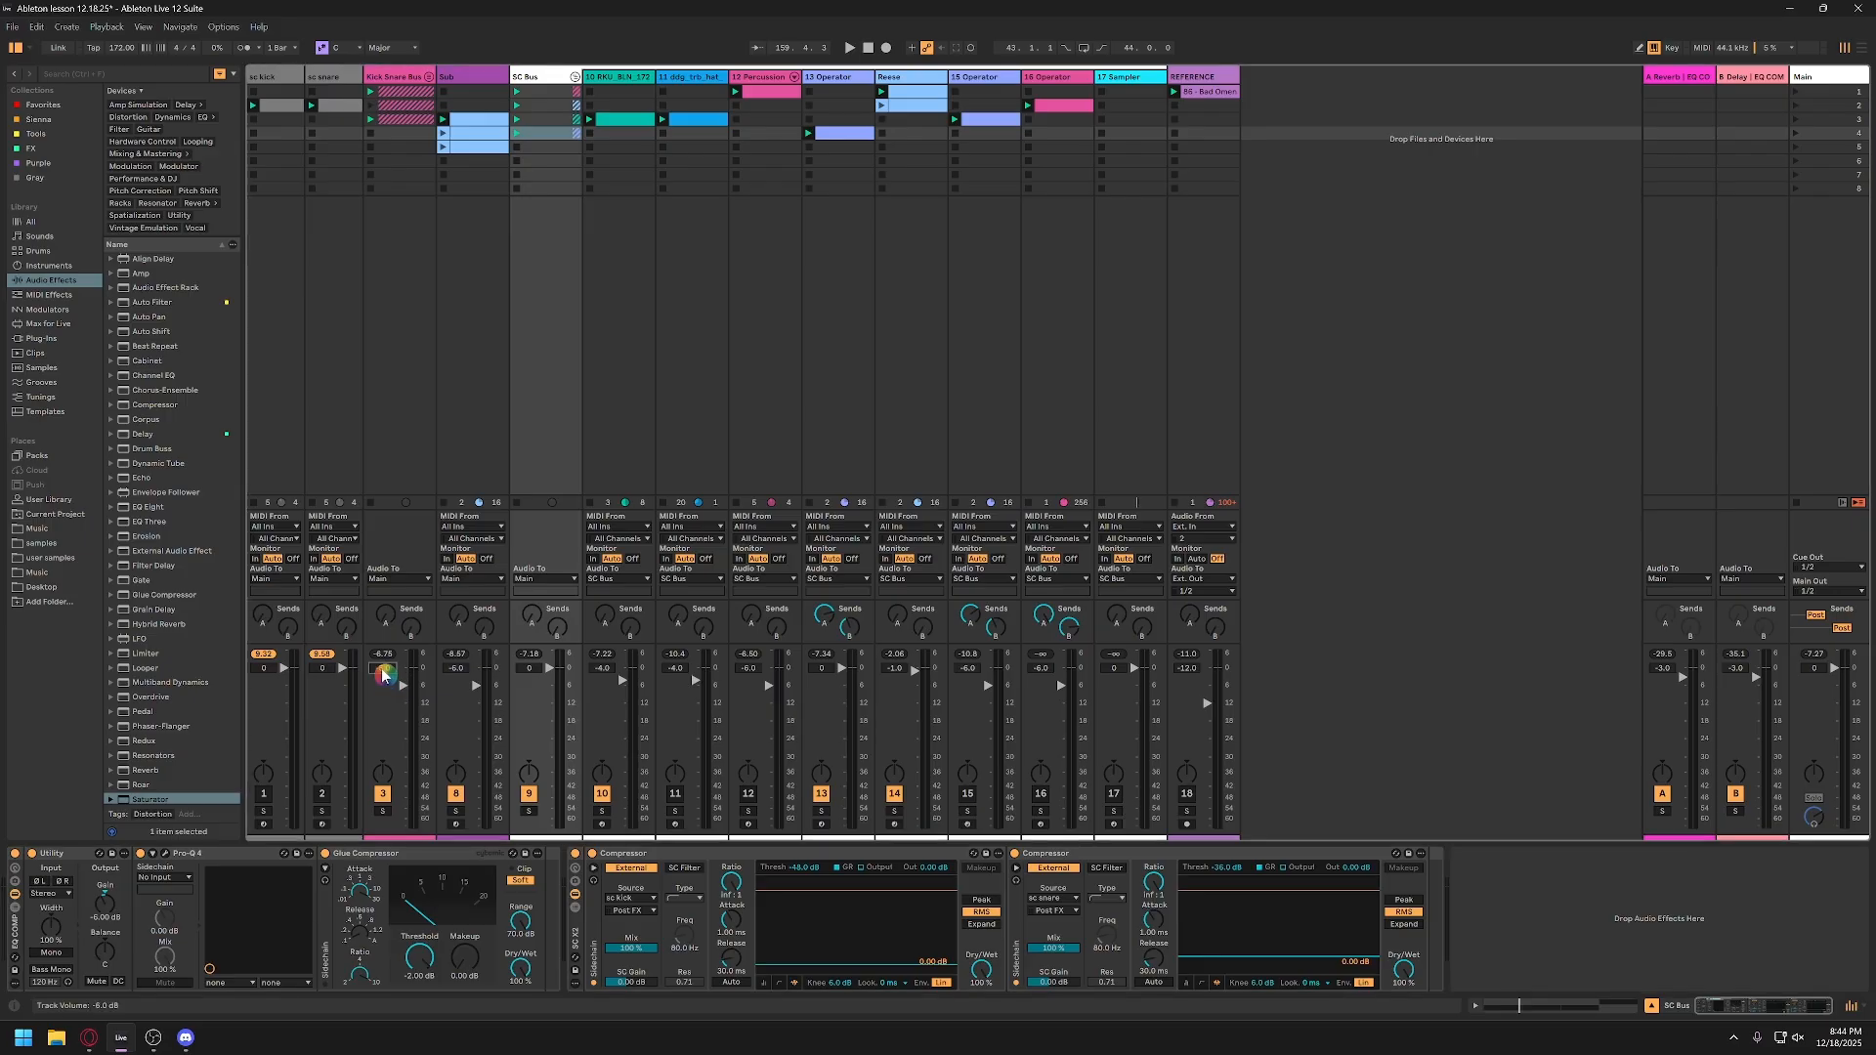
Step: Solo the 16-Operator track and open its clip to examine the single long D#3 note starting around bar 49
left_click(1068, 79)
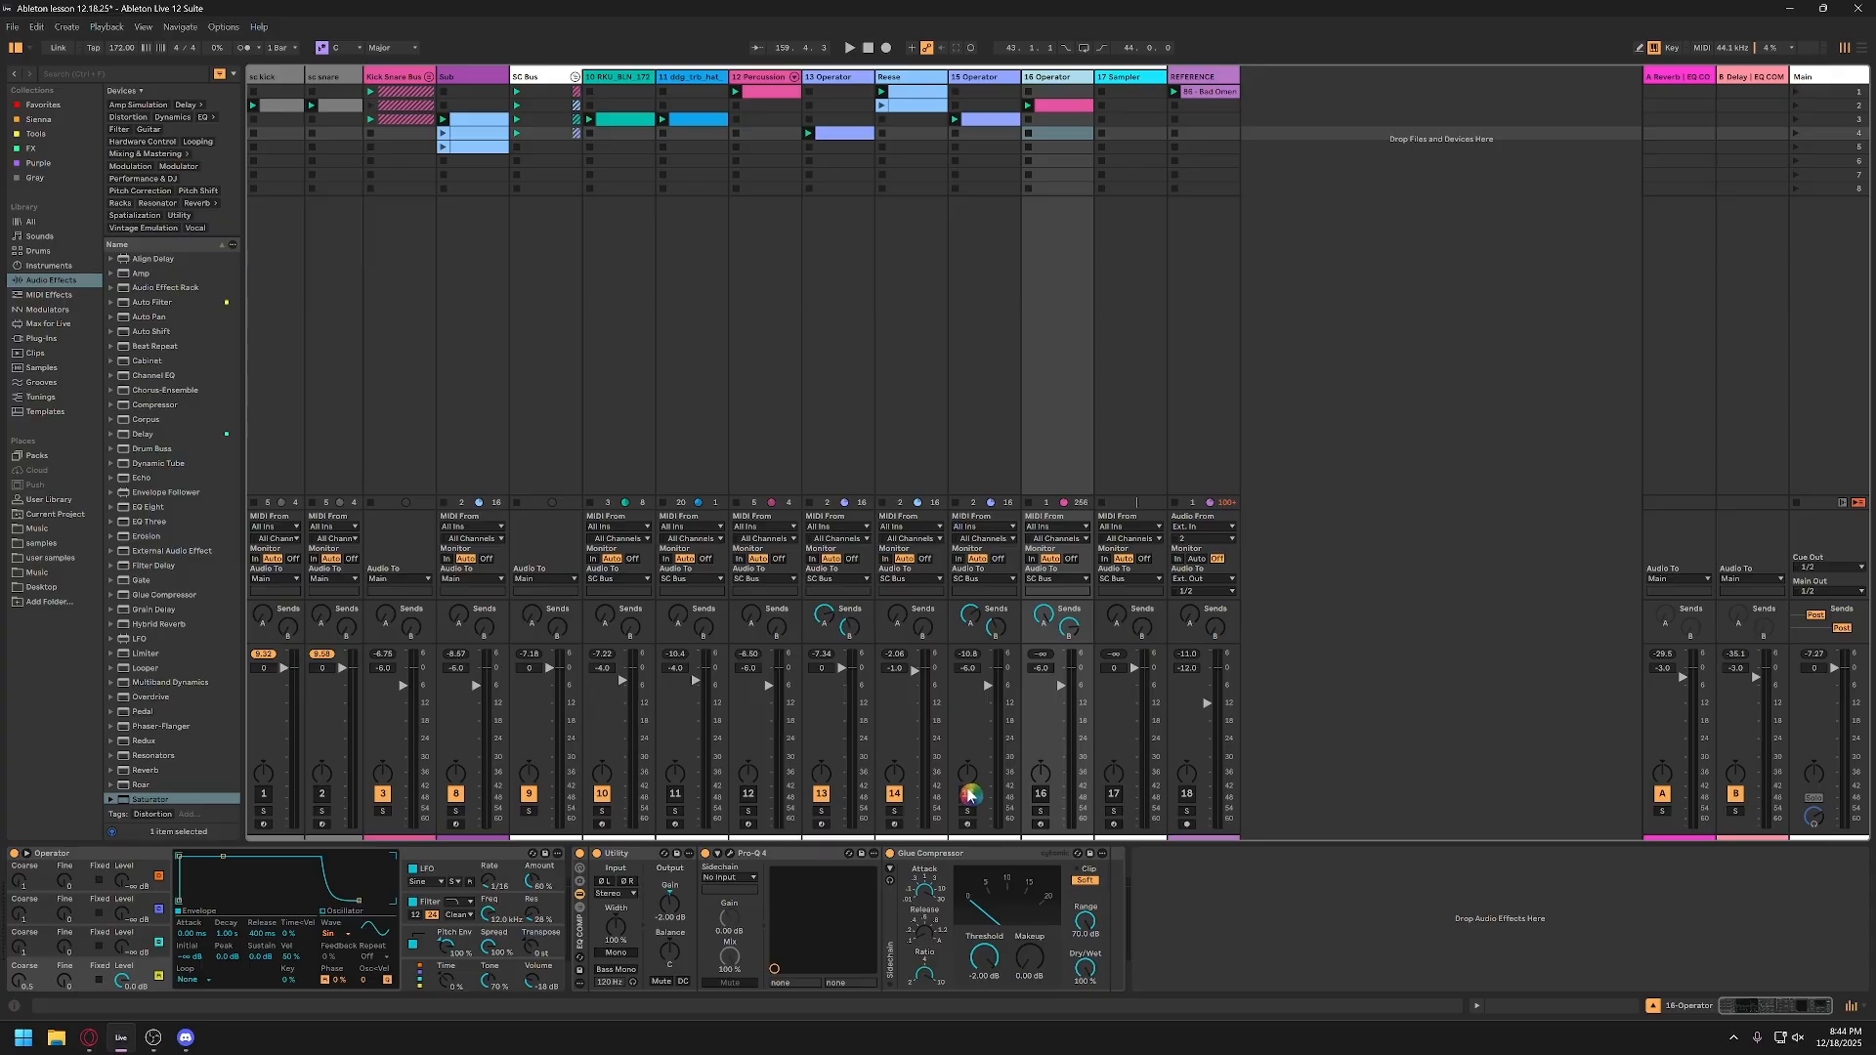
left_click(1041, 811)
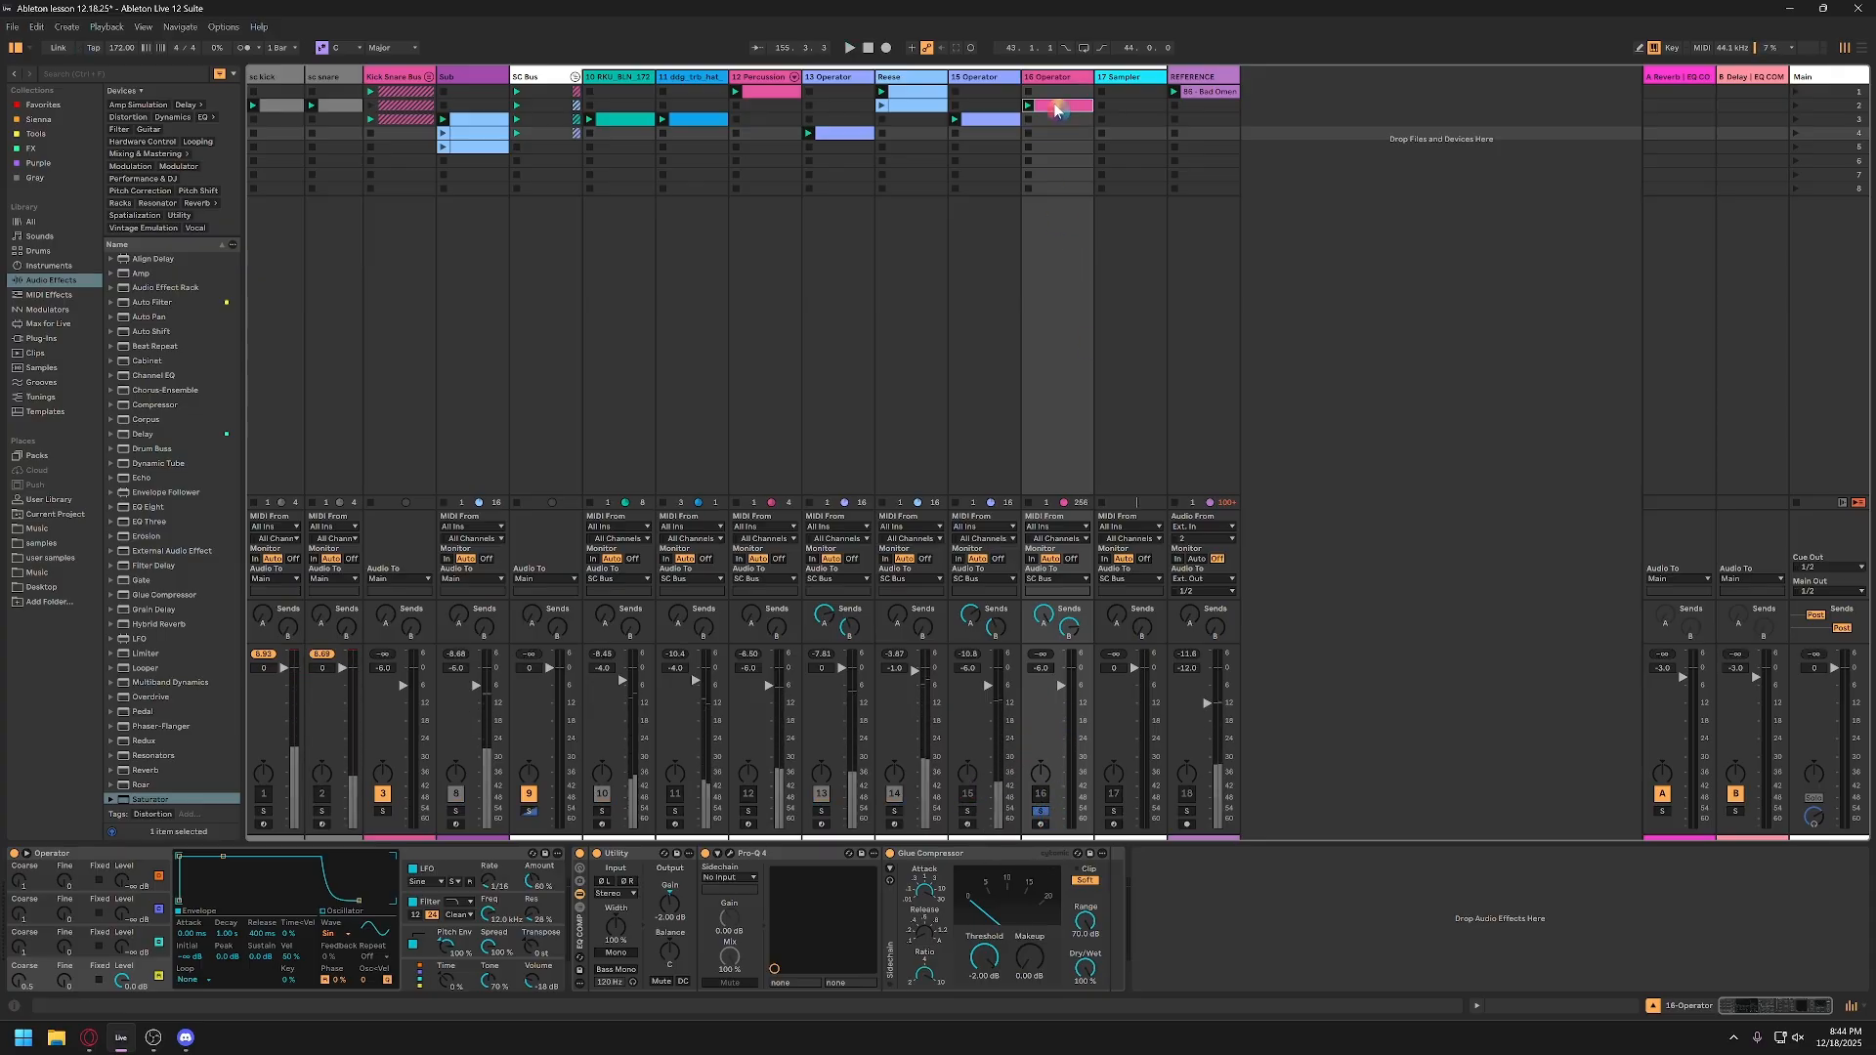
left_click(1051, 105)
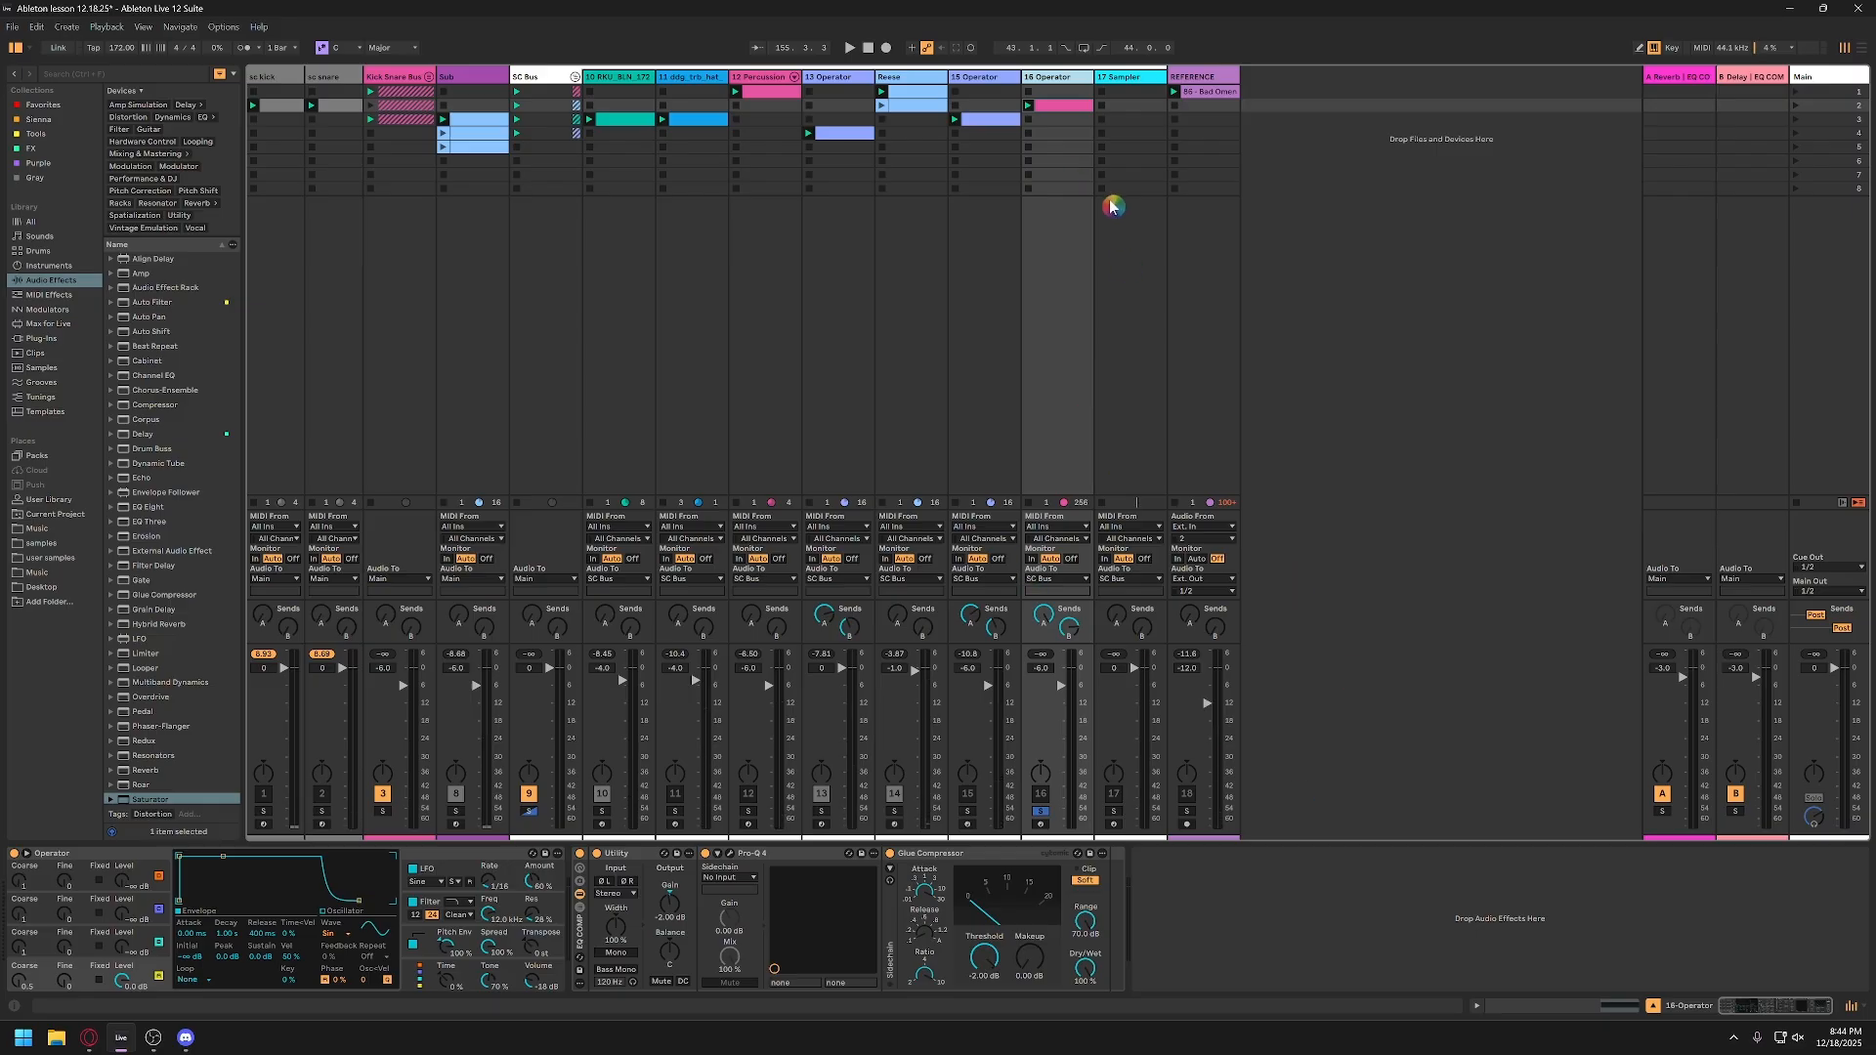
left_click(1072, 109)
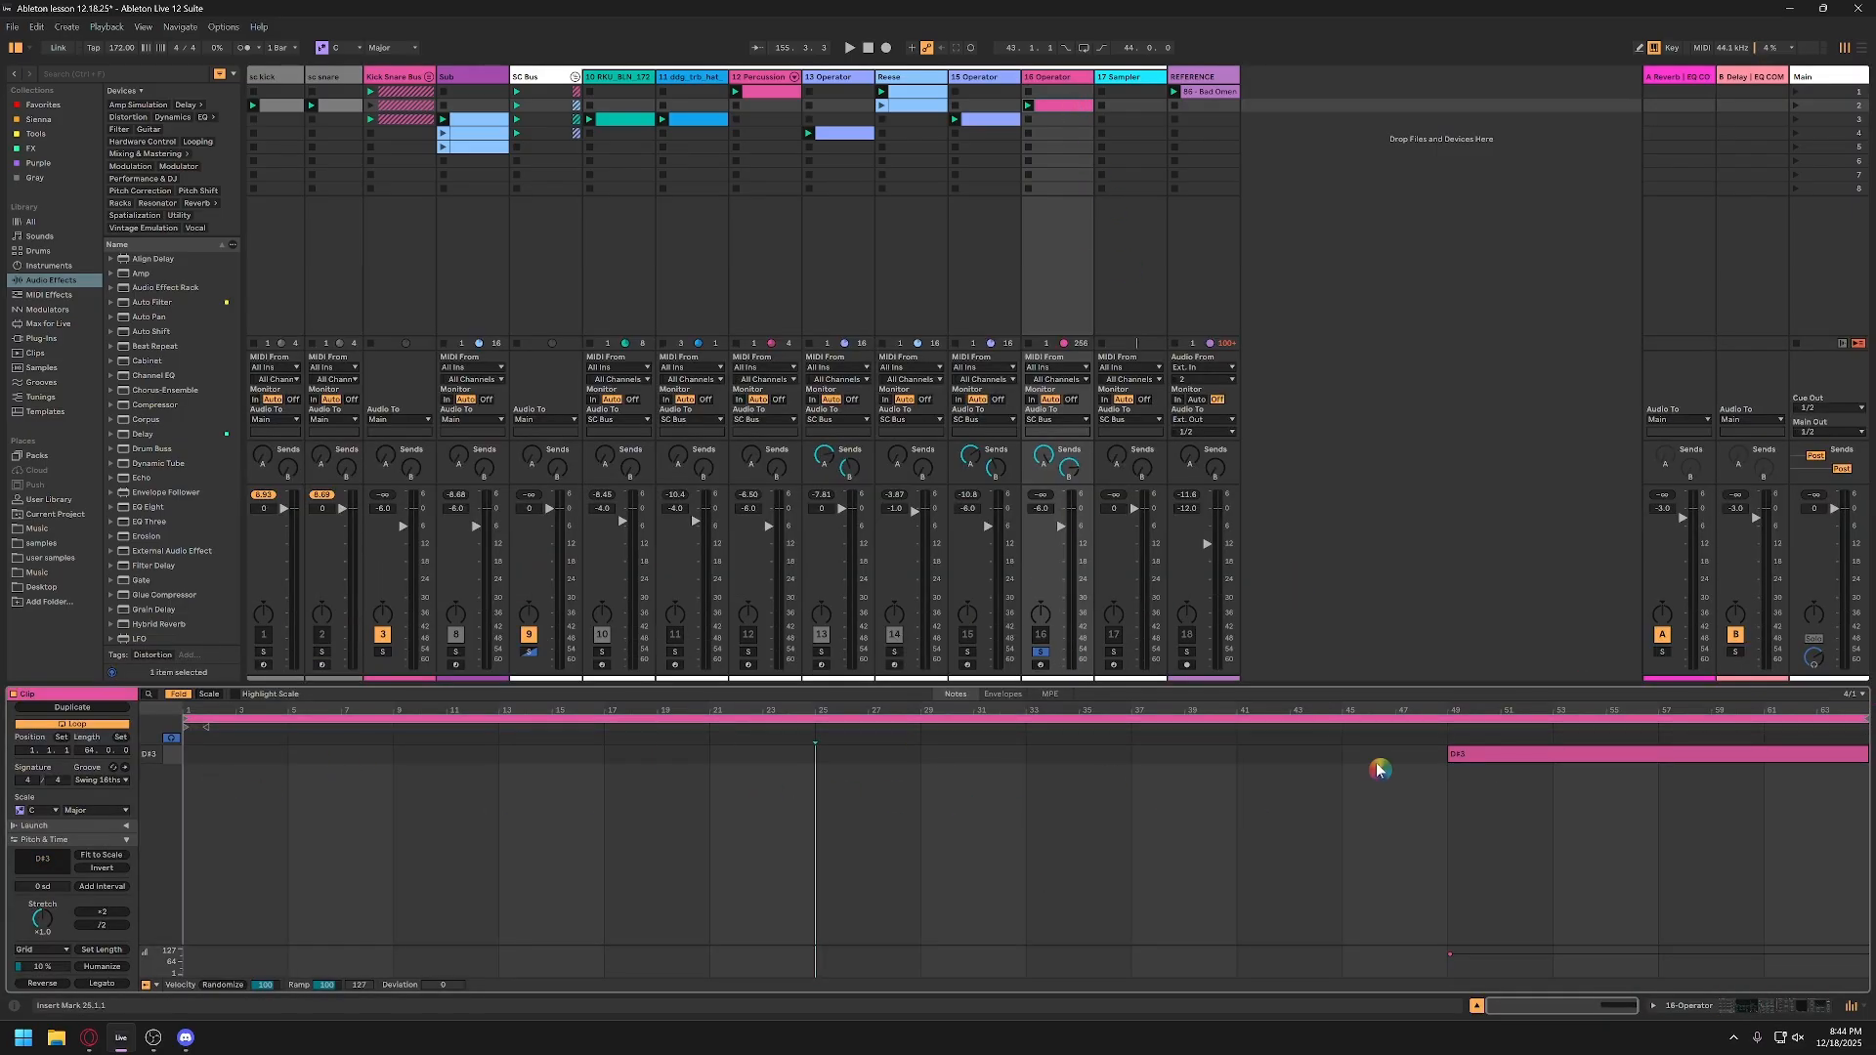
left_click(1597, 759)
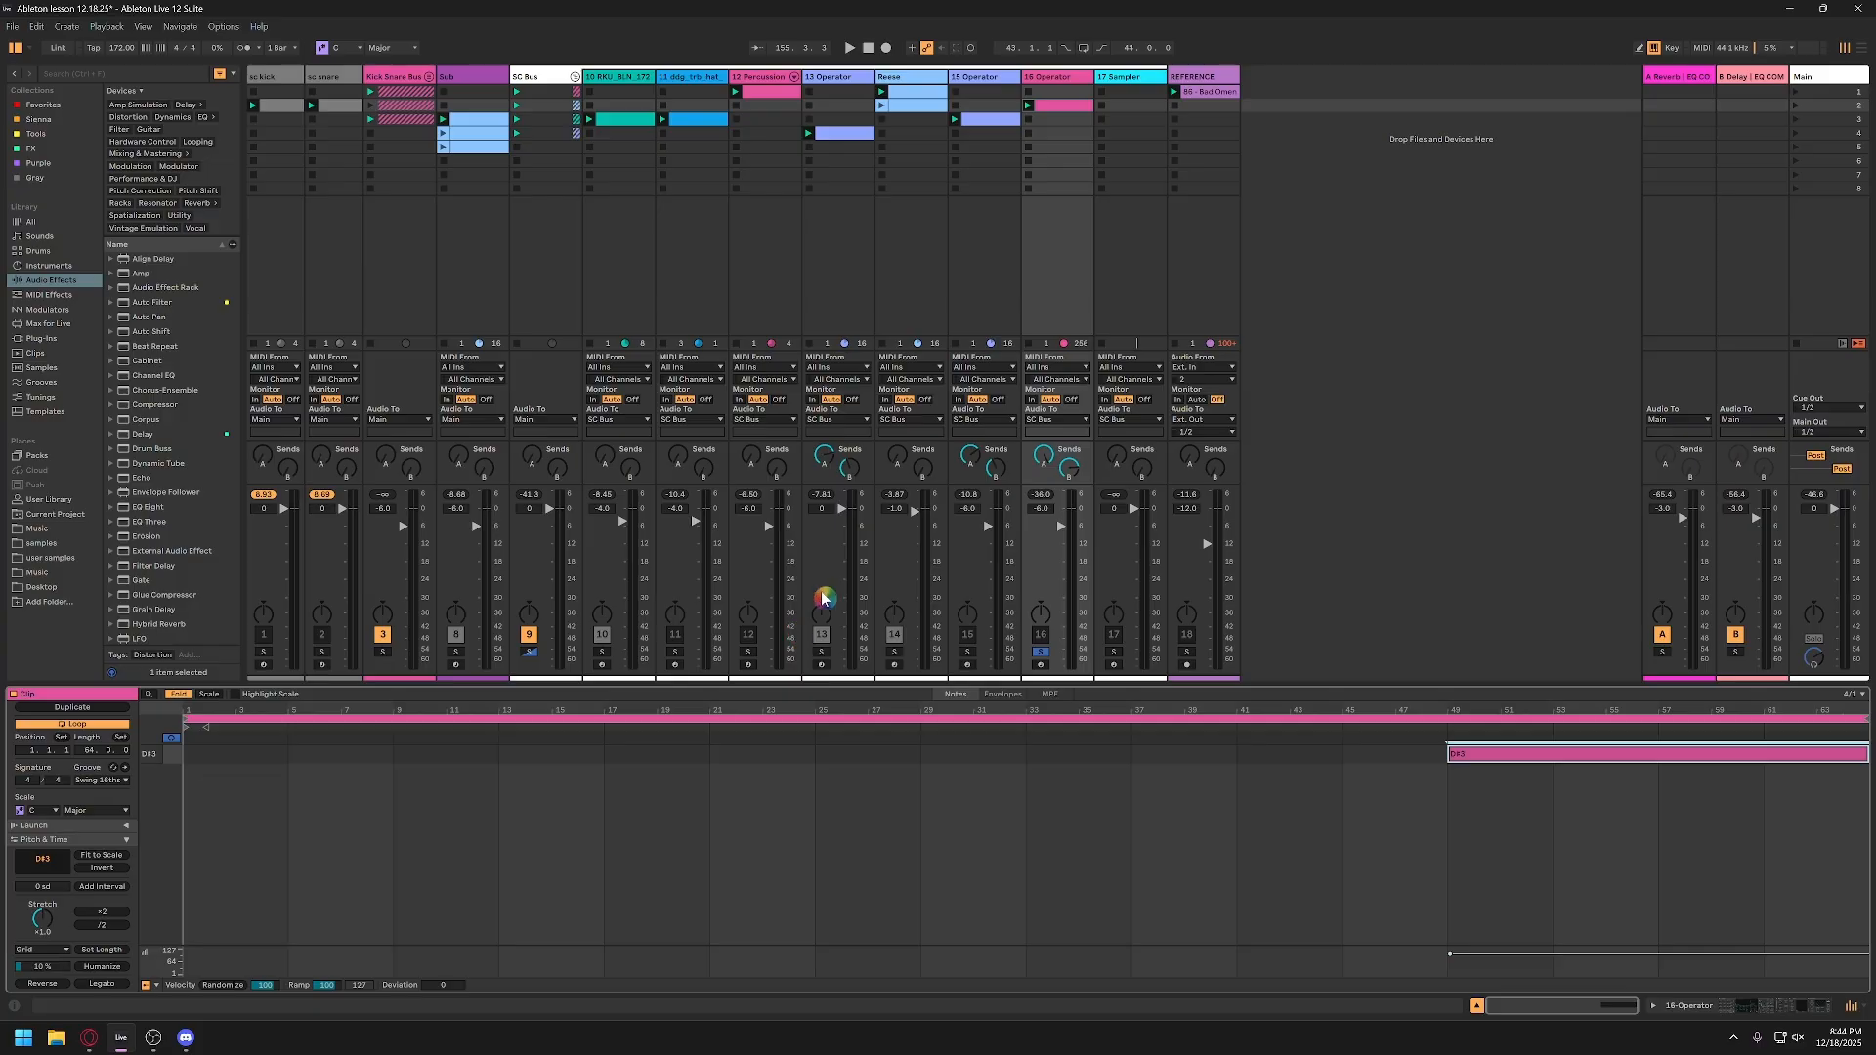
Step: In the 16-Operator track's Operator, switch off oscillators A, B and C, leaving only D active
double_click(1060, 79)
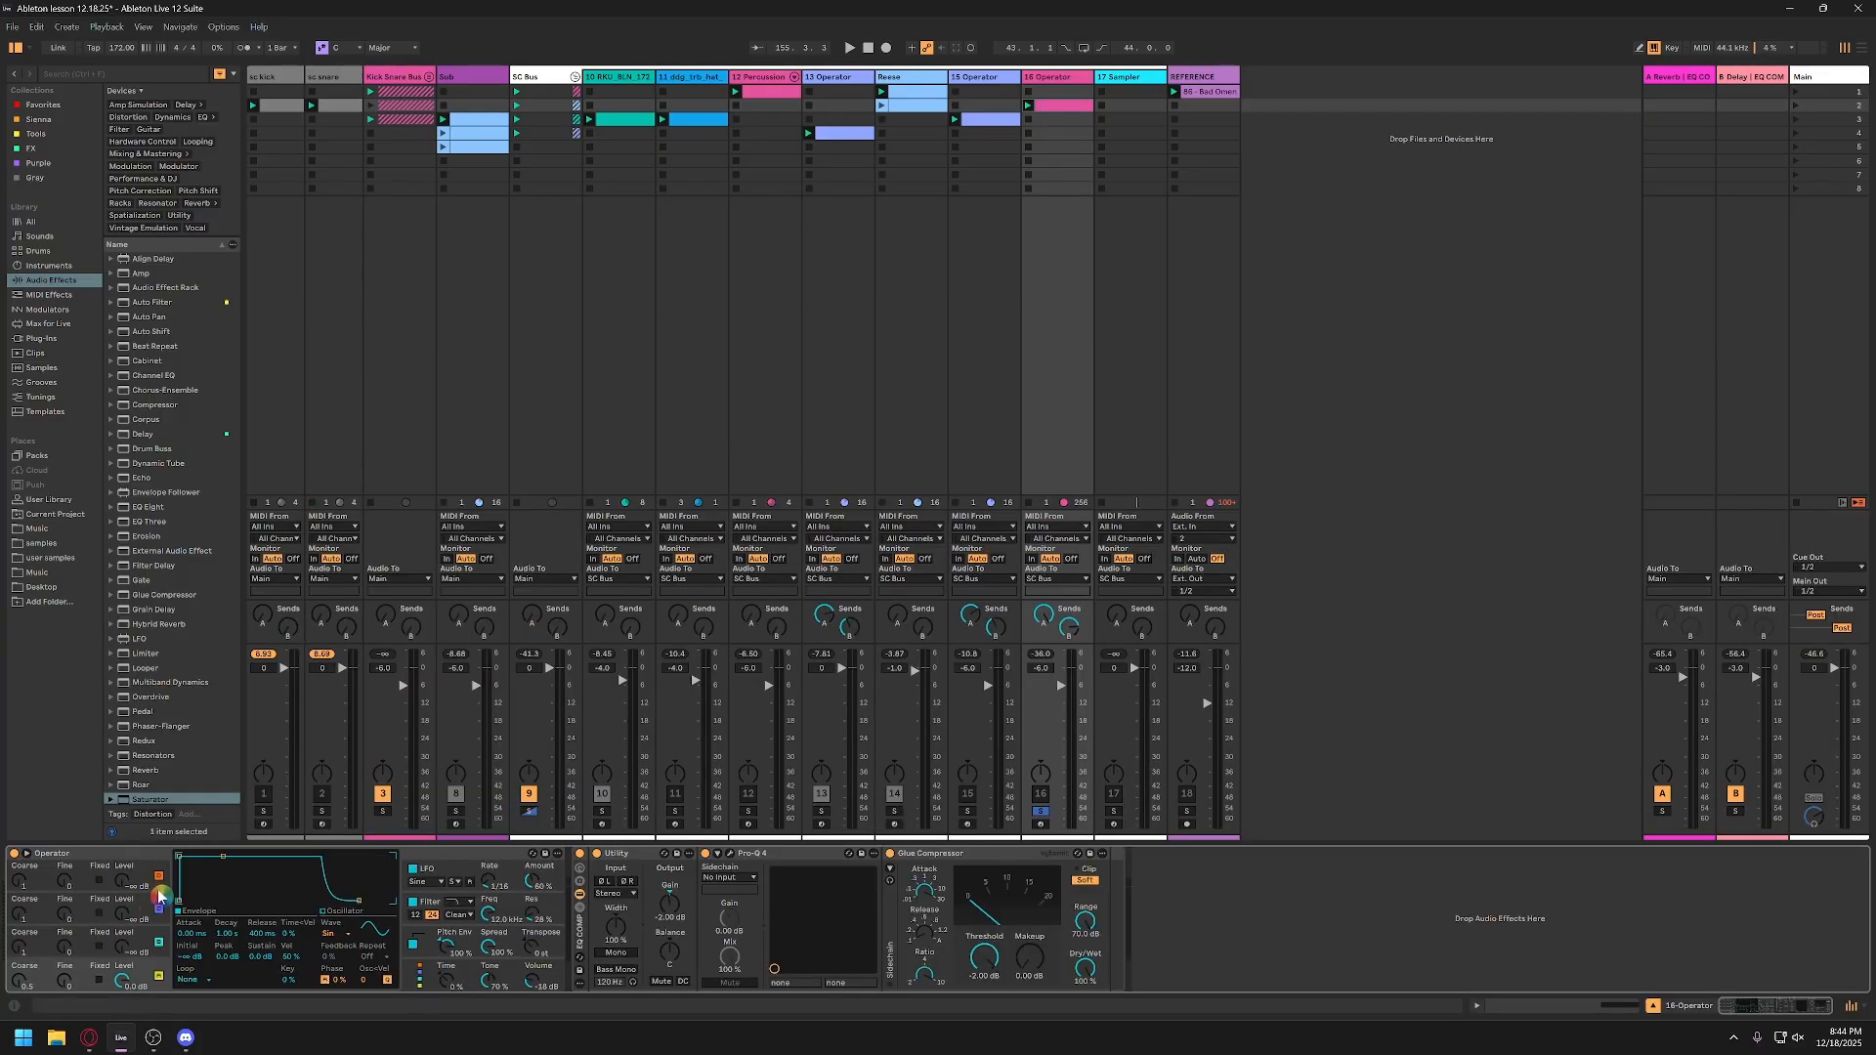
left_click(158, 943)
left_click(158, 909)
left_click(158, 882)
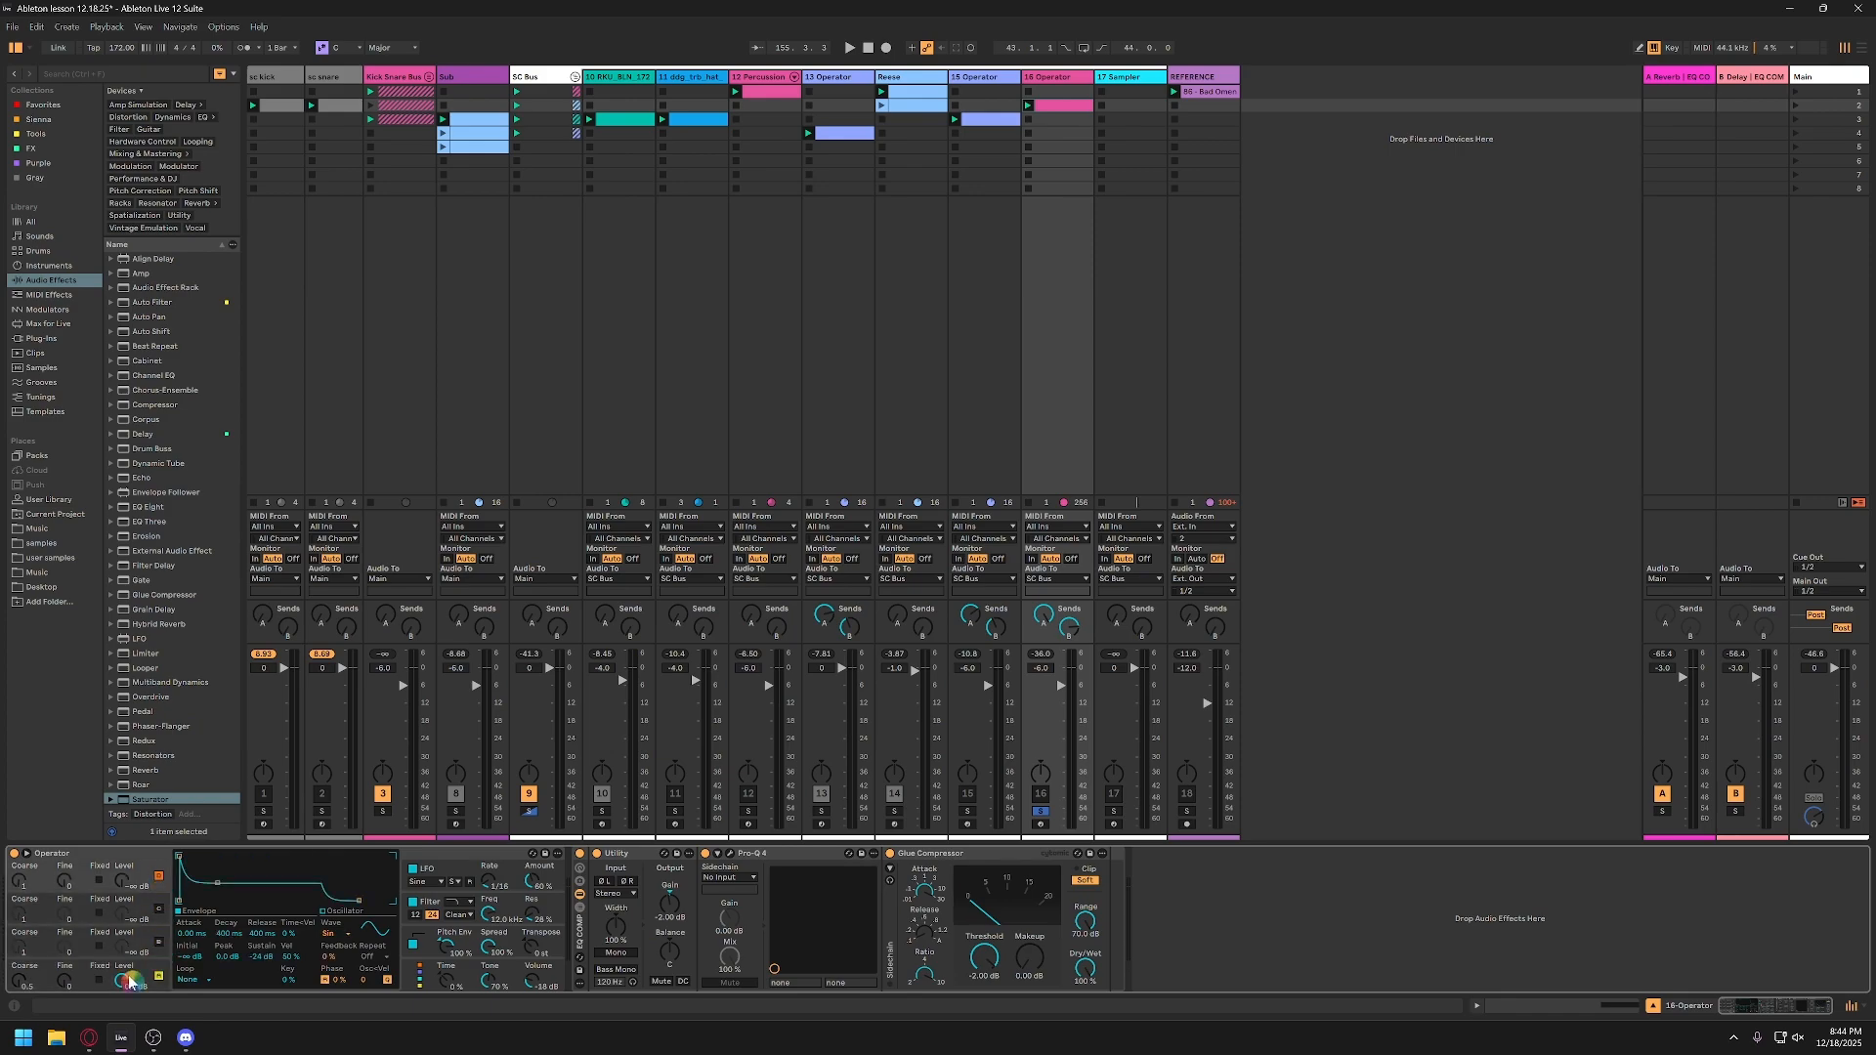
left_click(160, 881)
left_click(144, 982)
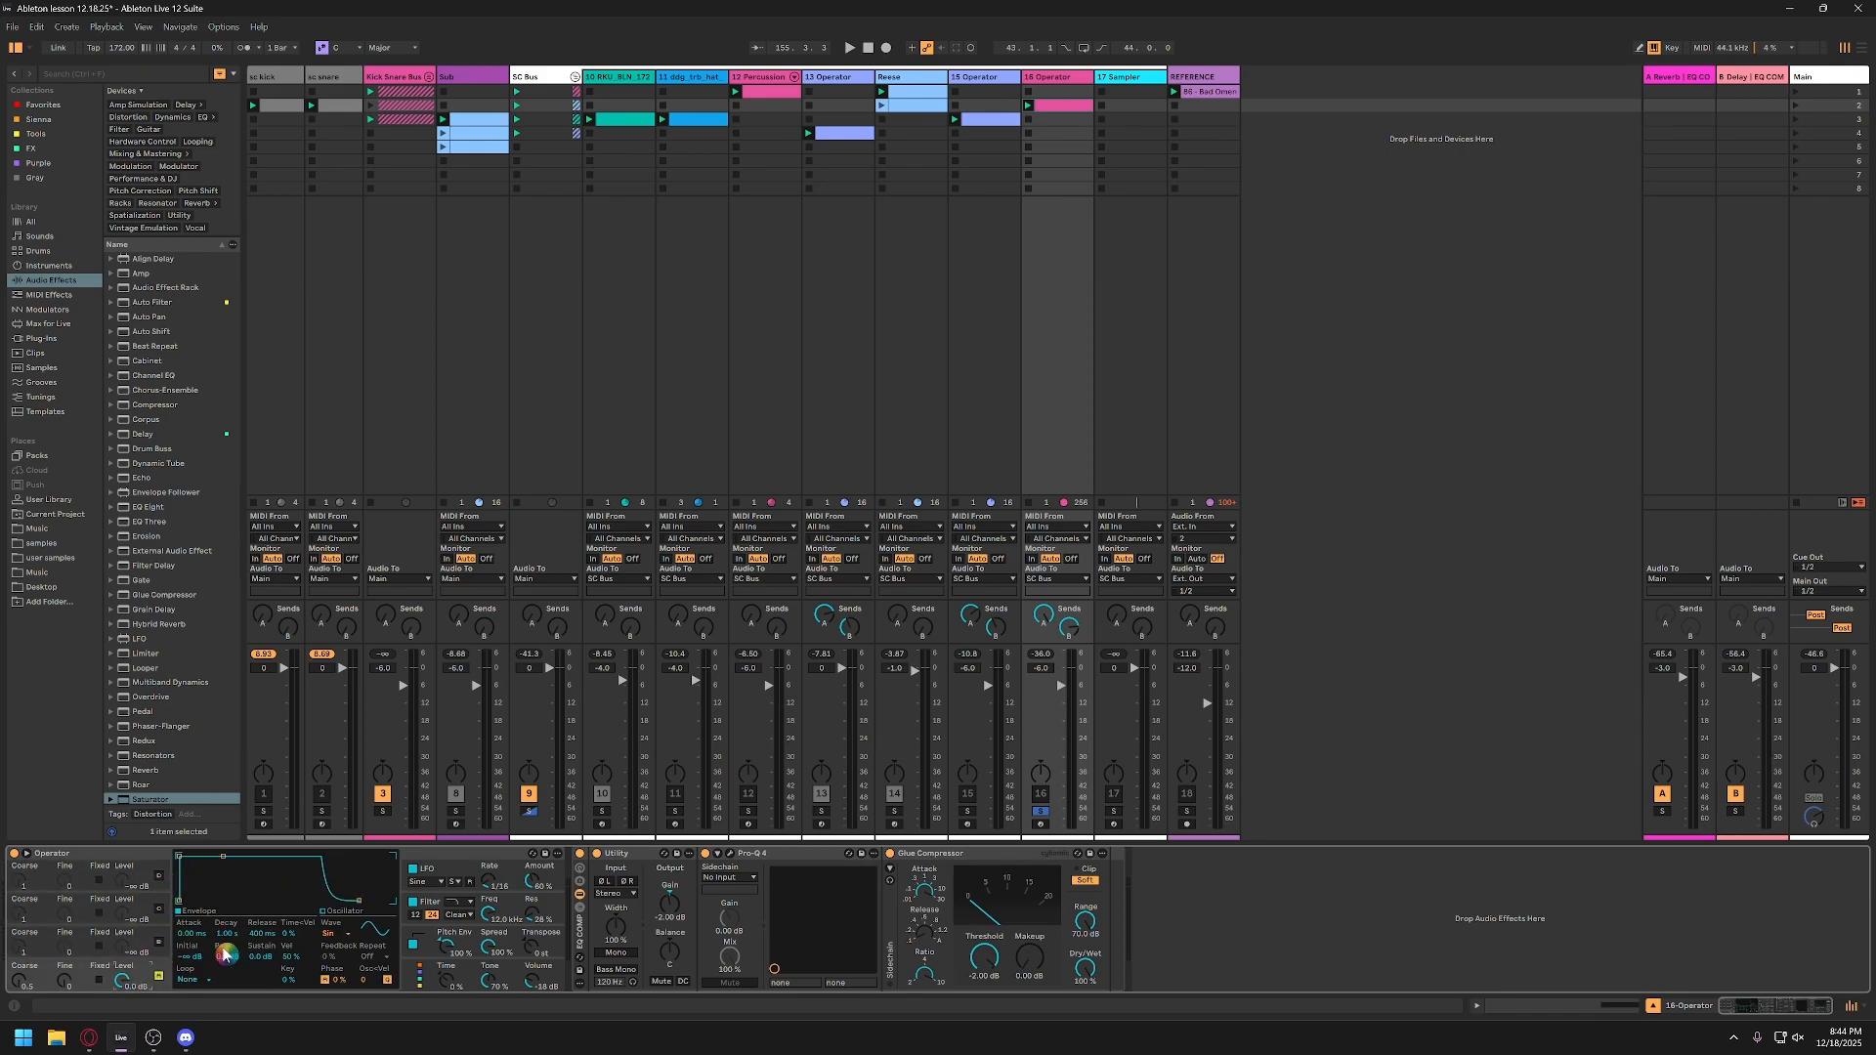
Step: Examine the LFO destinations, LFO waveform and filter settings of Operator on the 16-Operator track
left_click(450, 873)
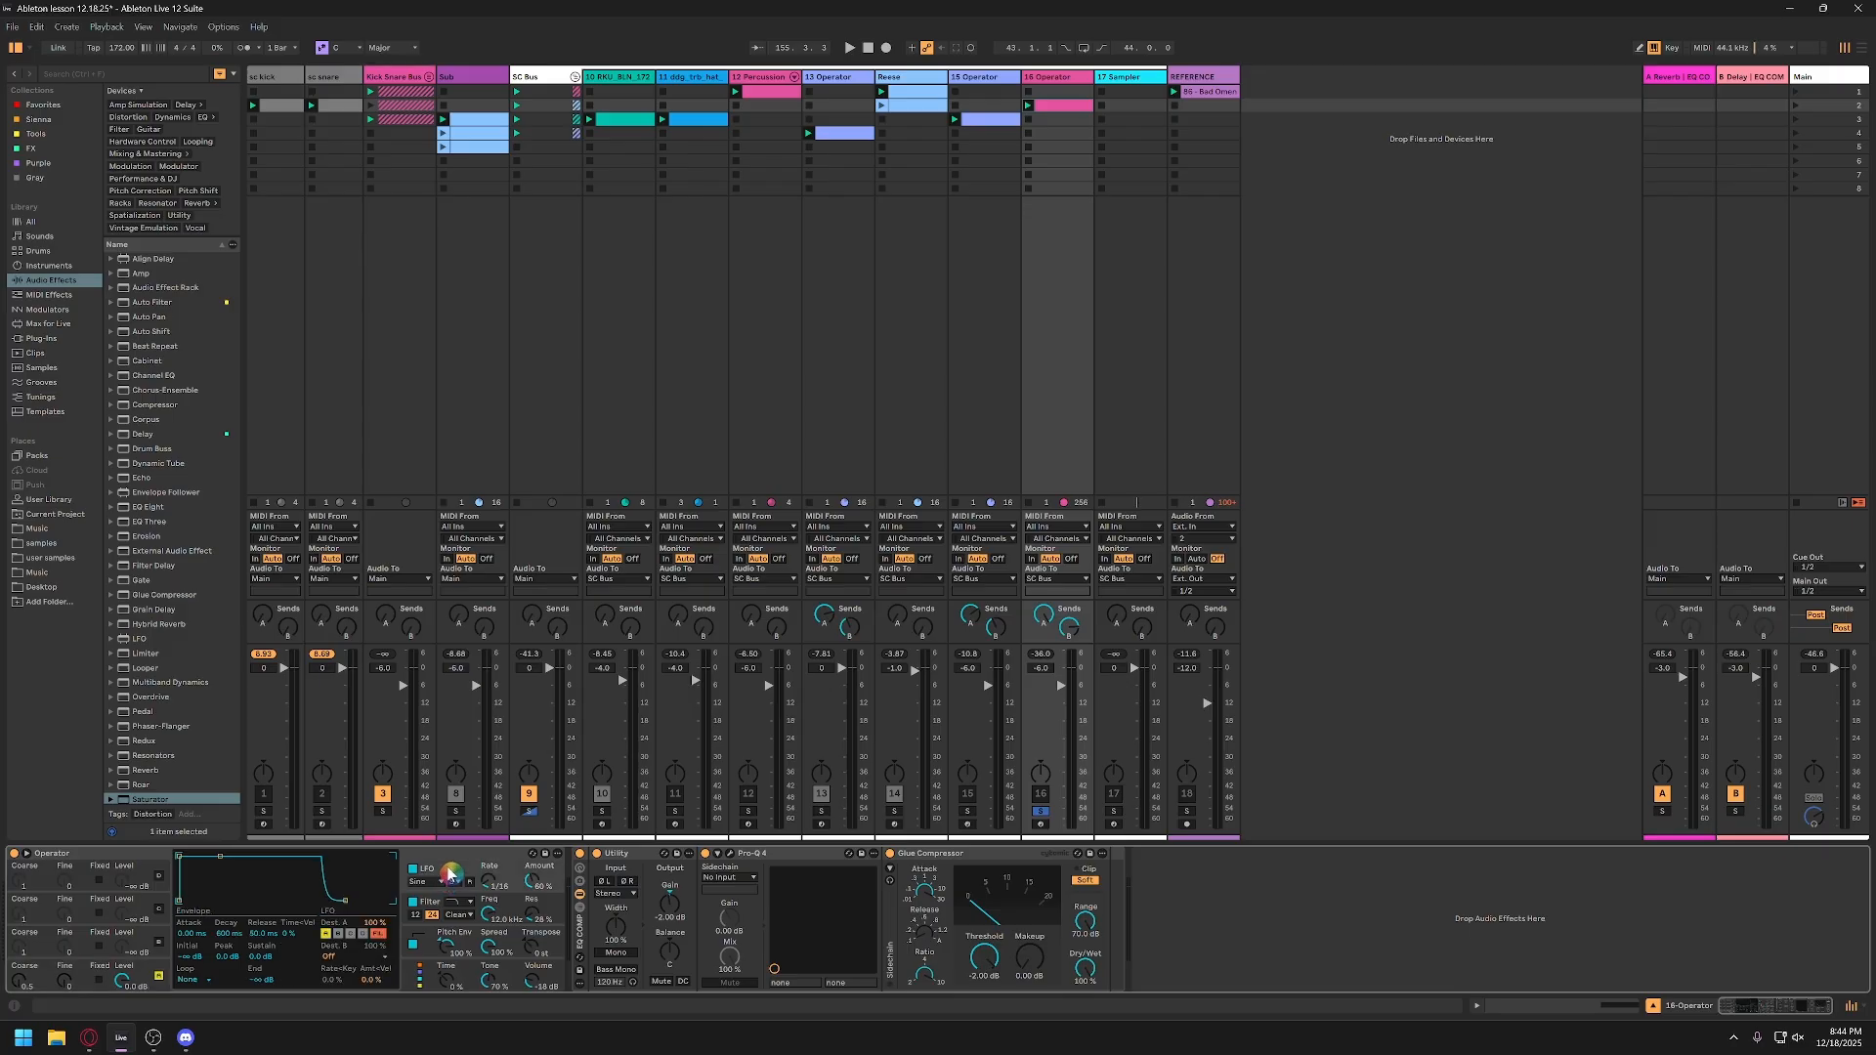
left_click(326, 940)
key("ctrl")
key("ctrl")
key("ctrl")
left_click(456, 882)
left_click(466, 921)
key("ctrl")
key("ctrl")
key("ctrl")
Step: Audition the soloed 16-Operator clip and examine the attack and initial level of Operator's pitch envelope
double_click(1058, 104)
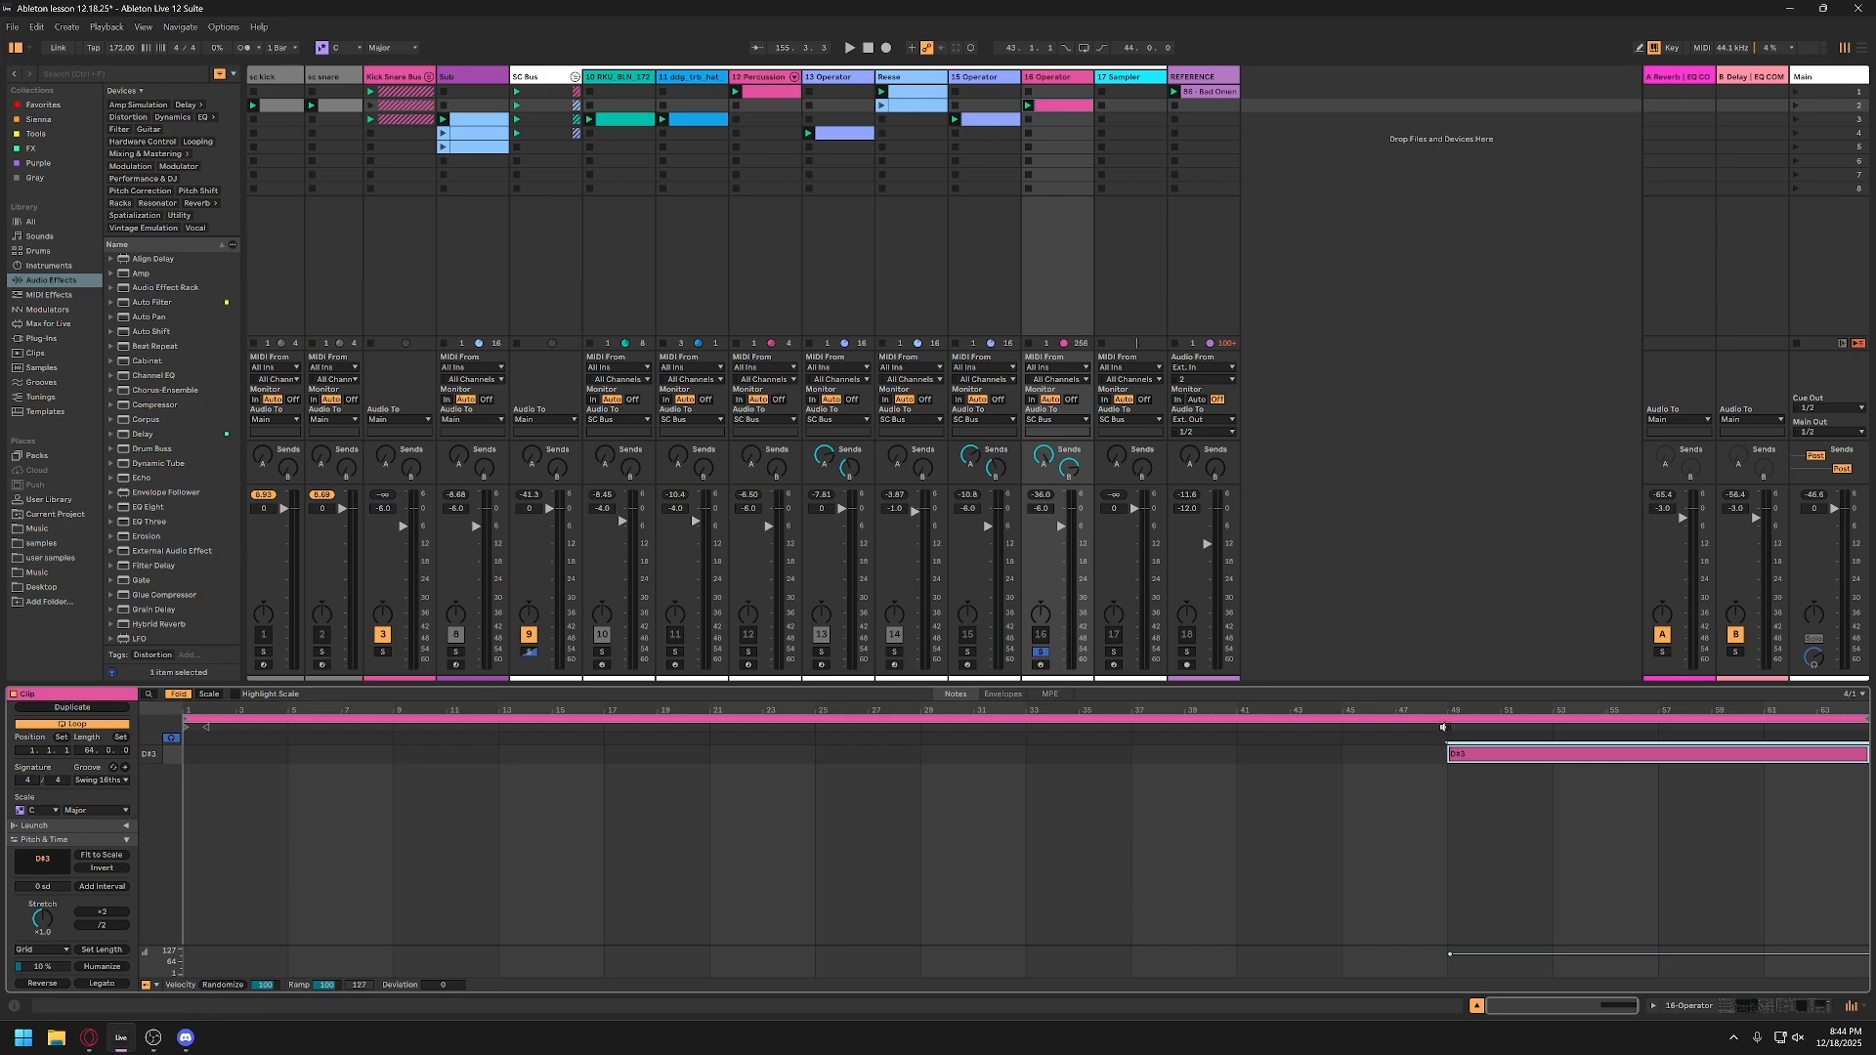
key("space")
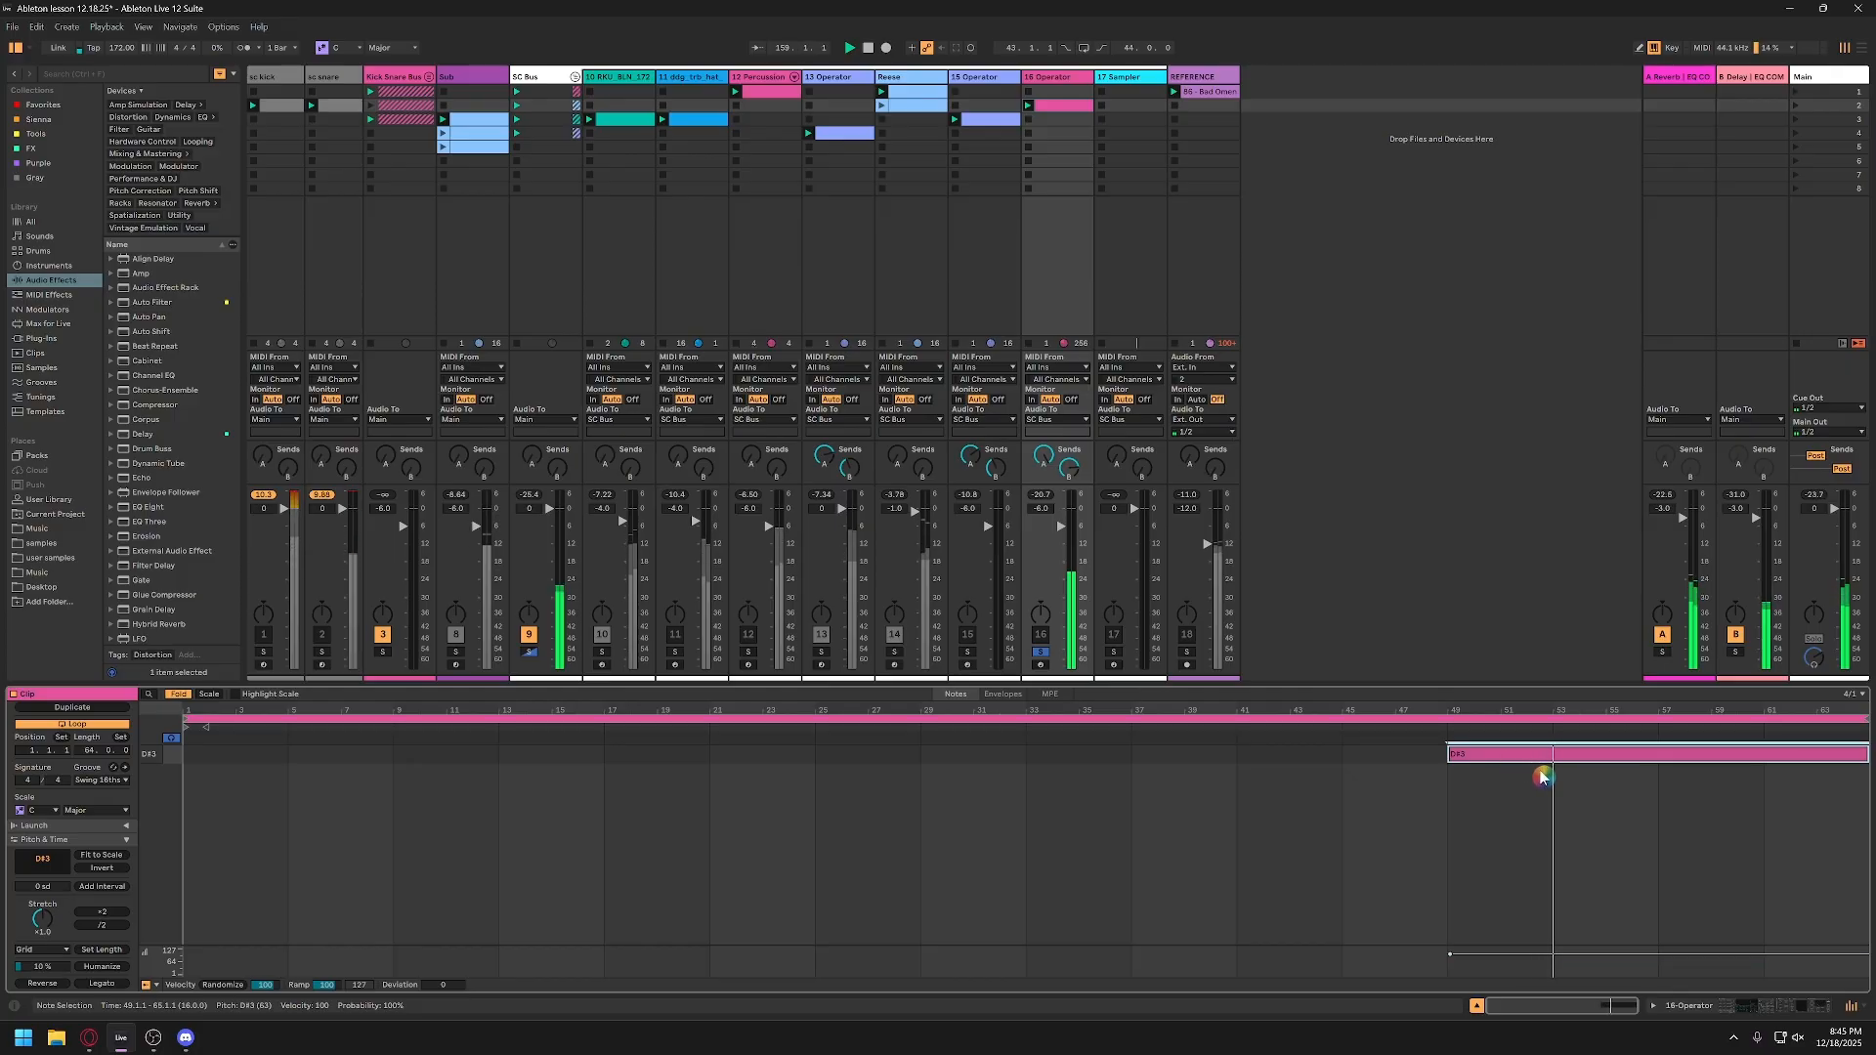
left_click(1058, 76)
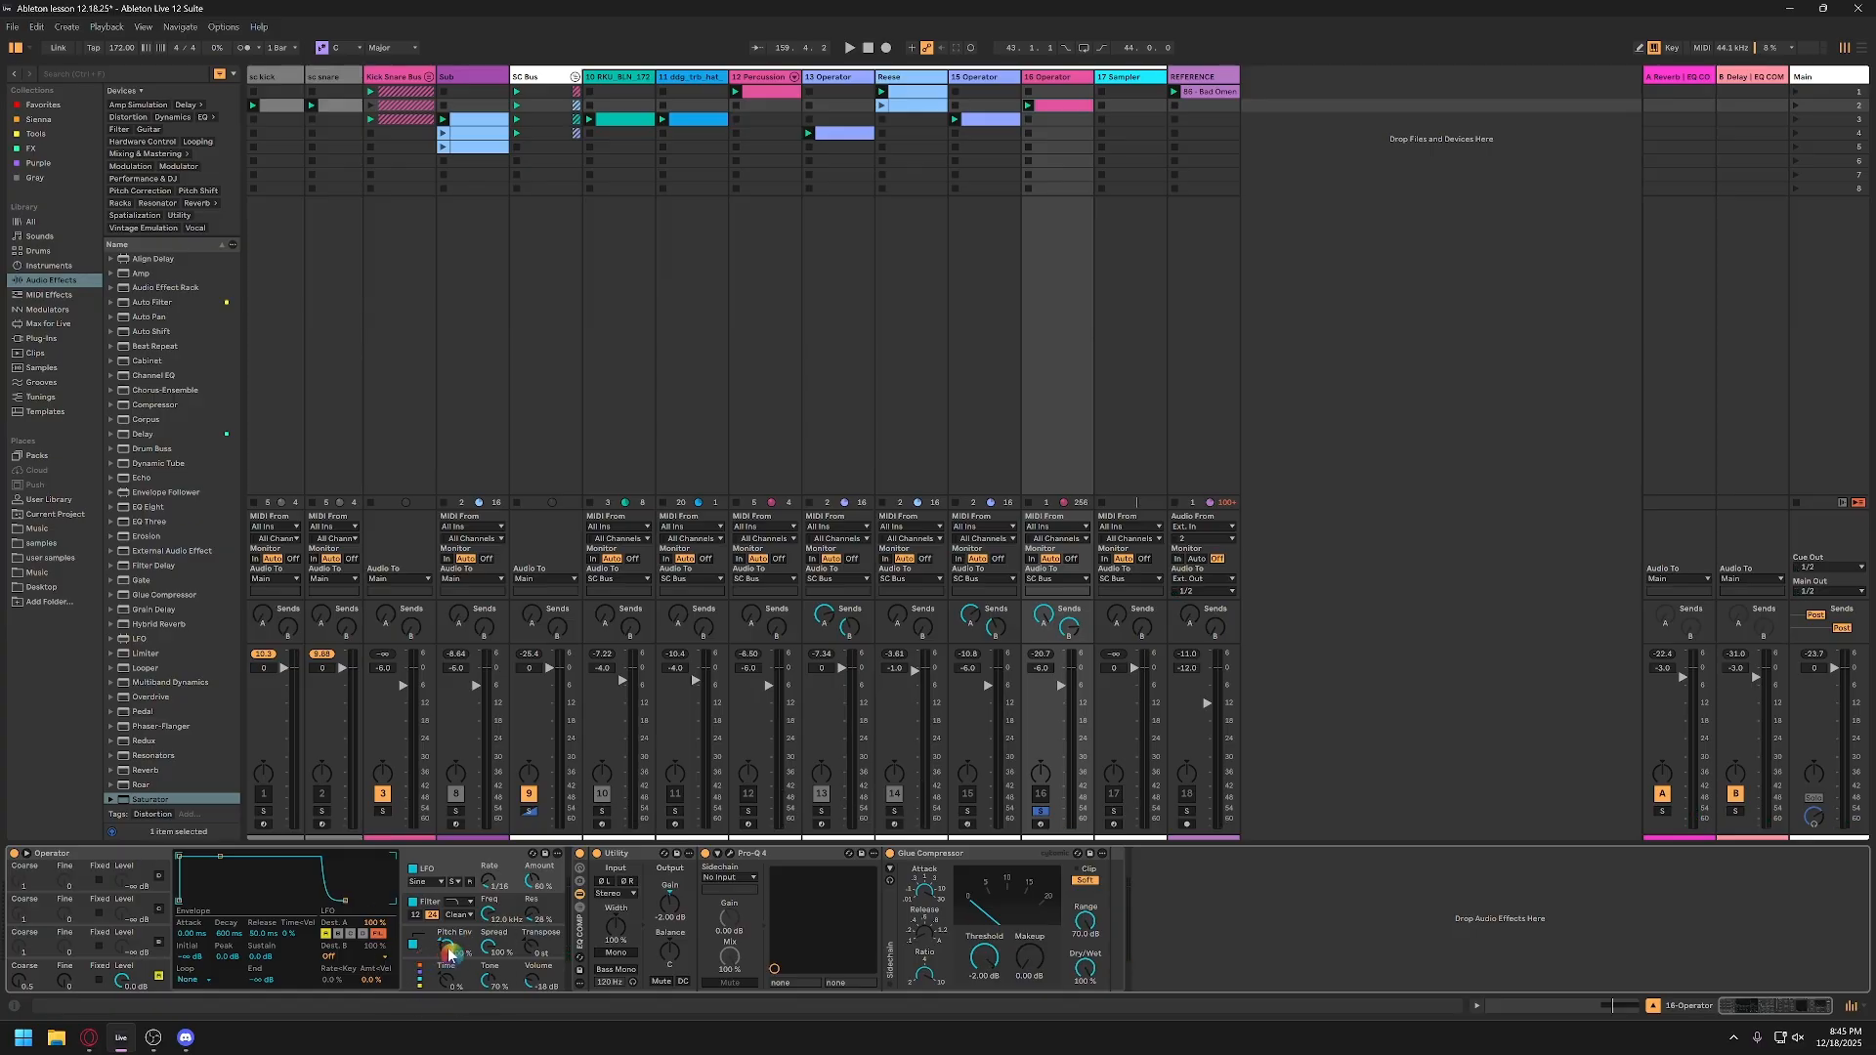
left_click_drag(448, 954, 449, 978)
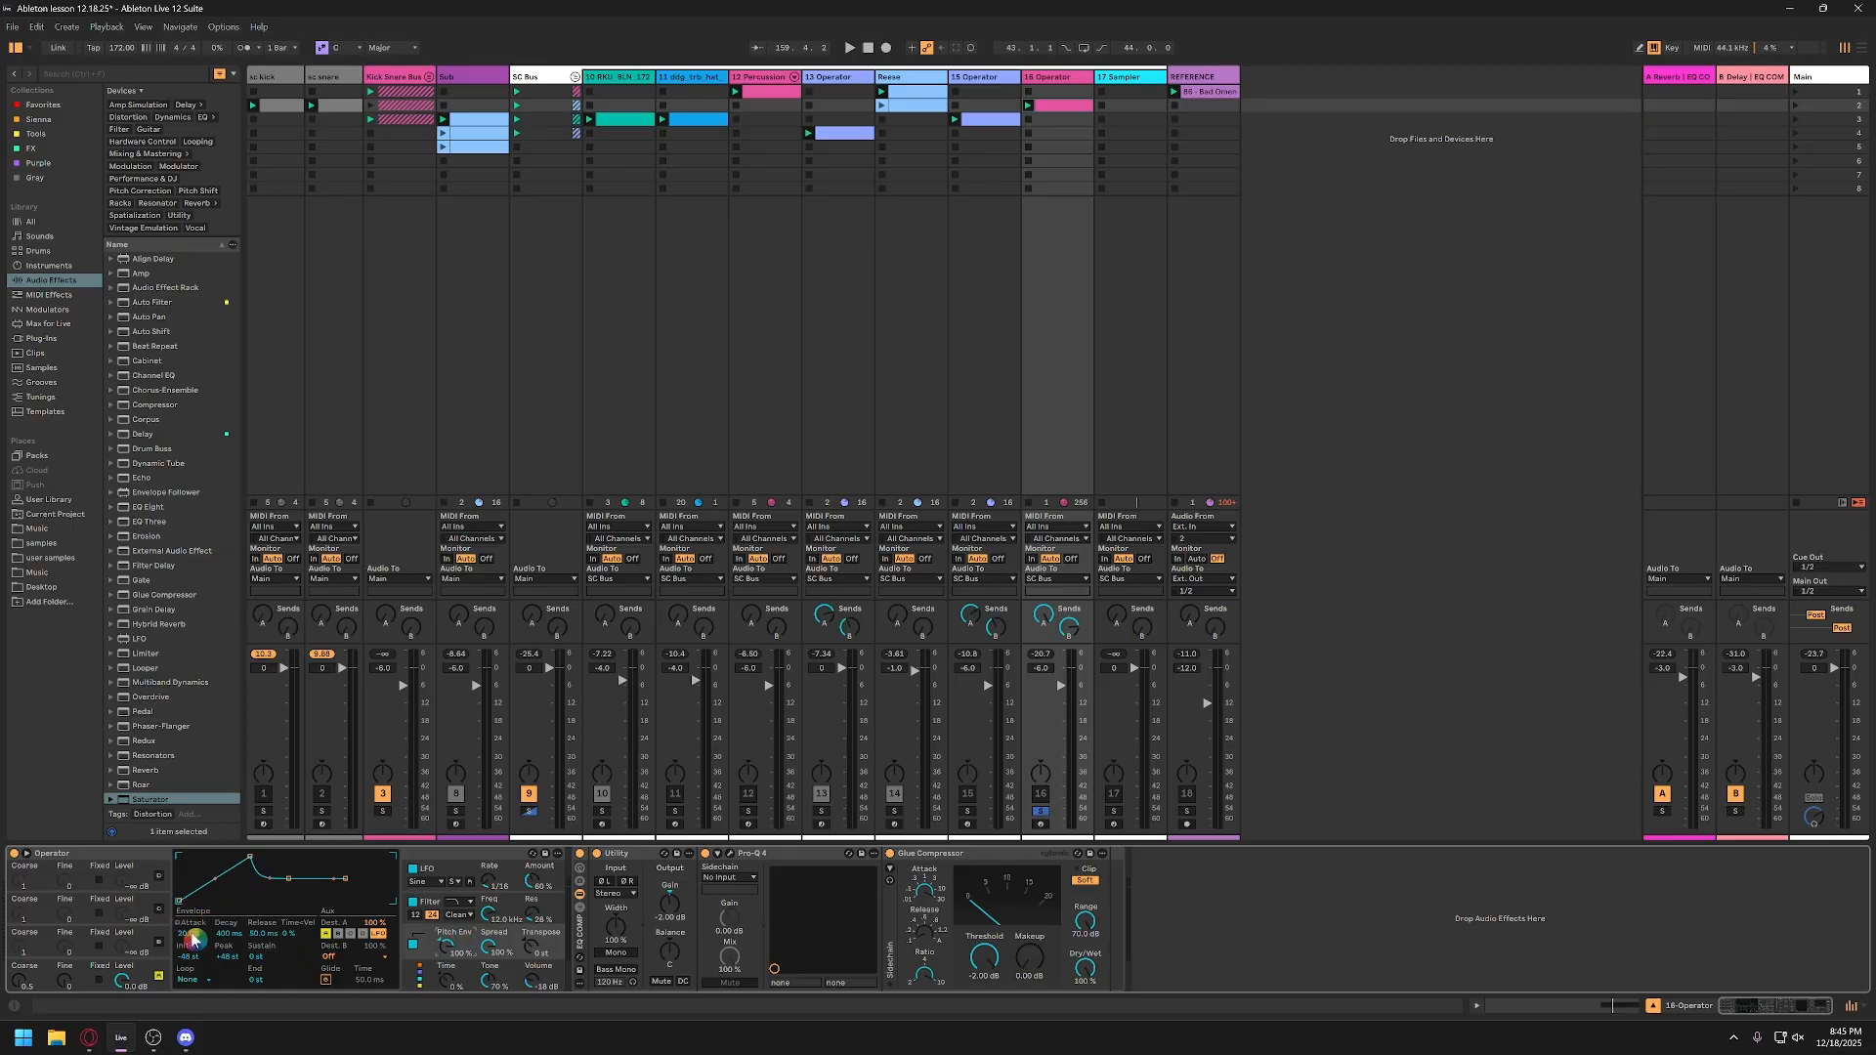
left_click_drag(191, 935, 191, 880)
left_click(190, 957)
Step: Unsolo the 16-Operator track, play its clip from around bar 49 with the full mix, and activate the track
left_click(1041, 812)
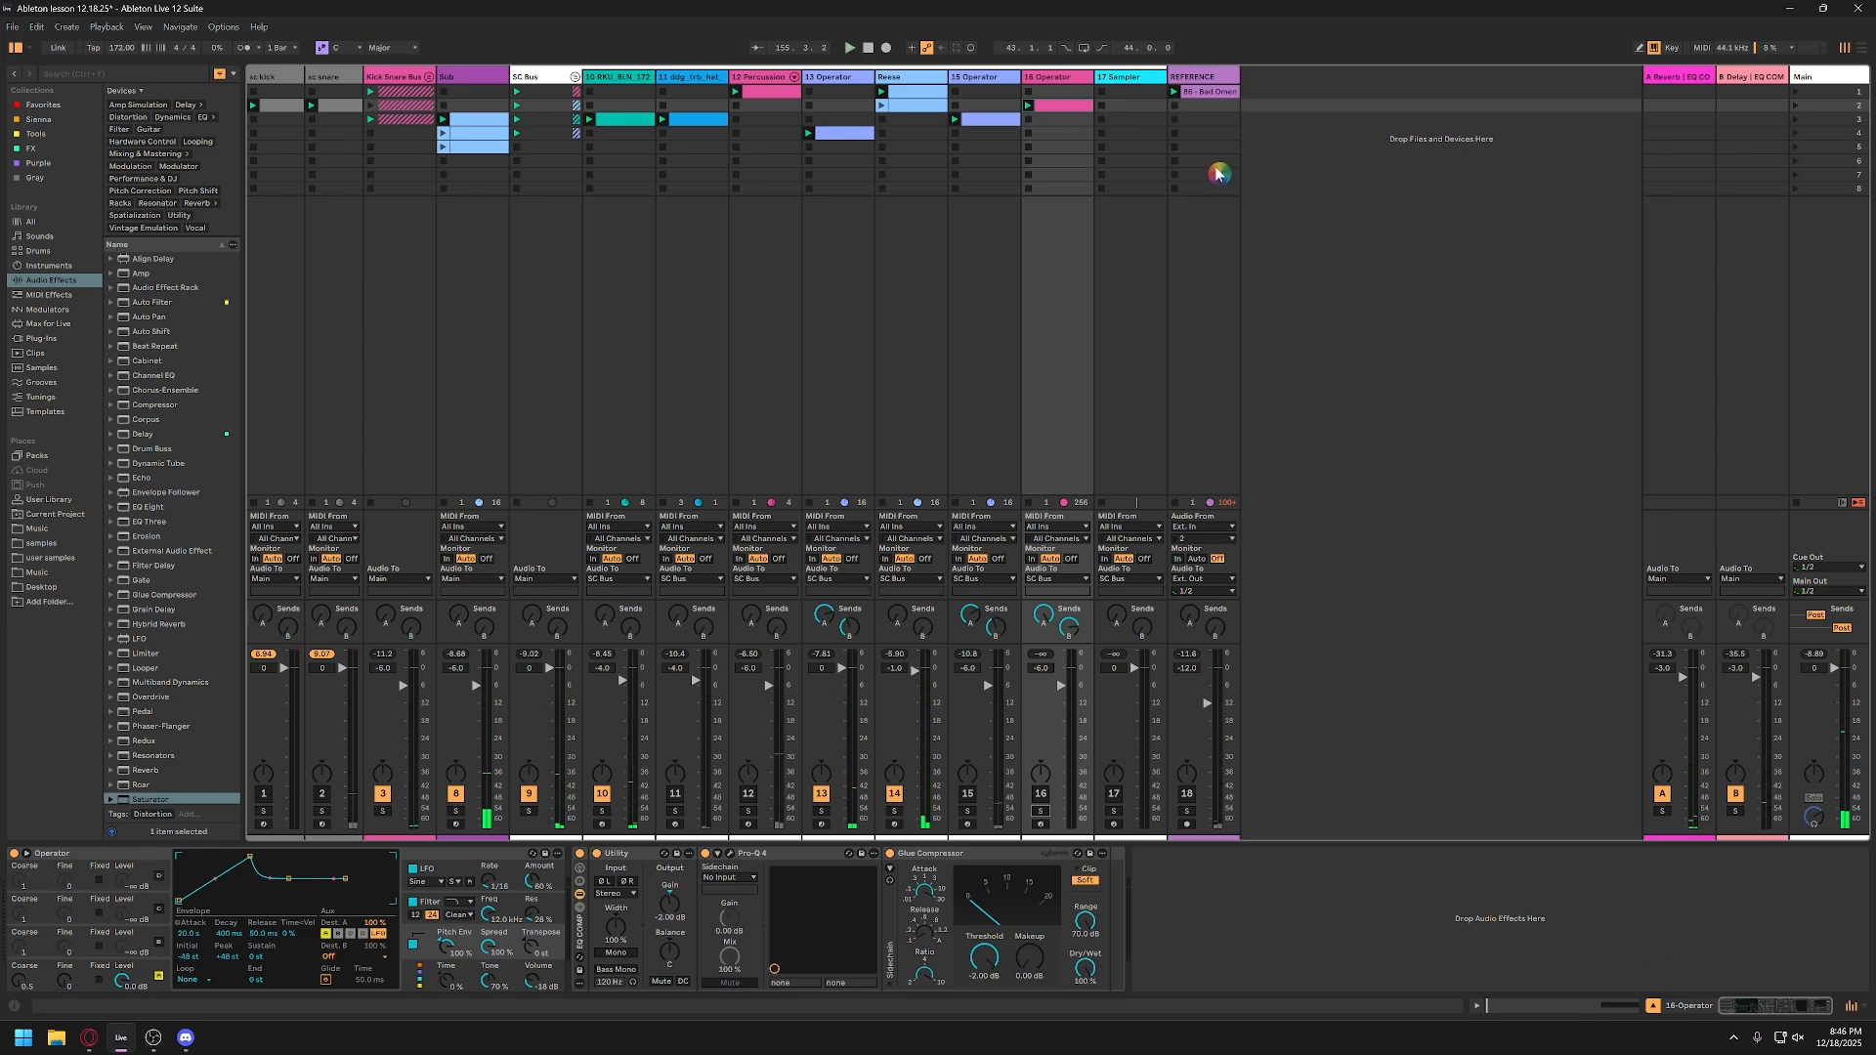
double_click(1066, 115)
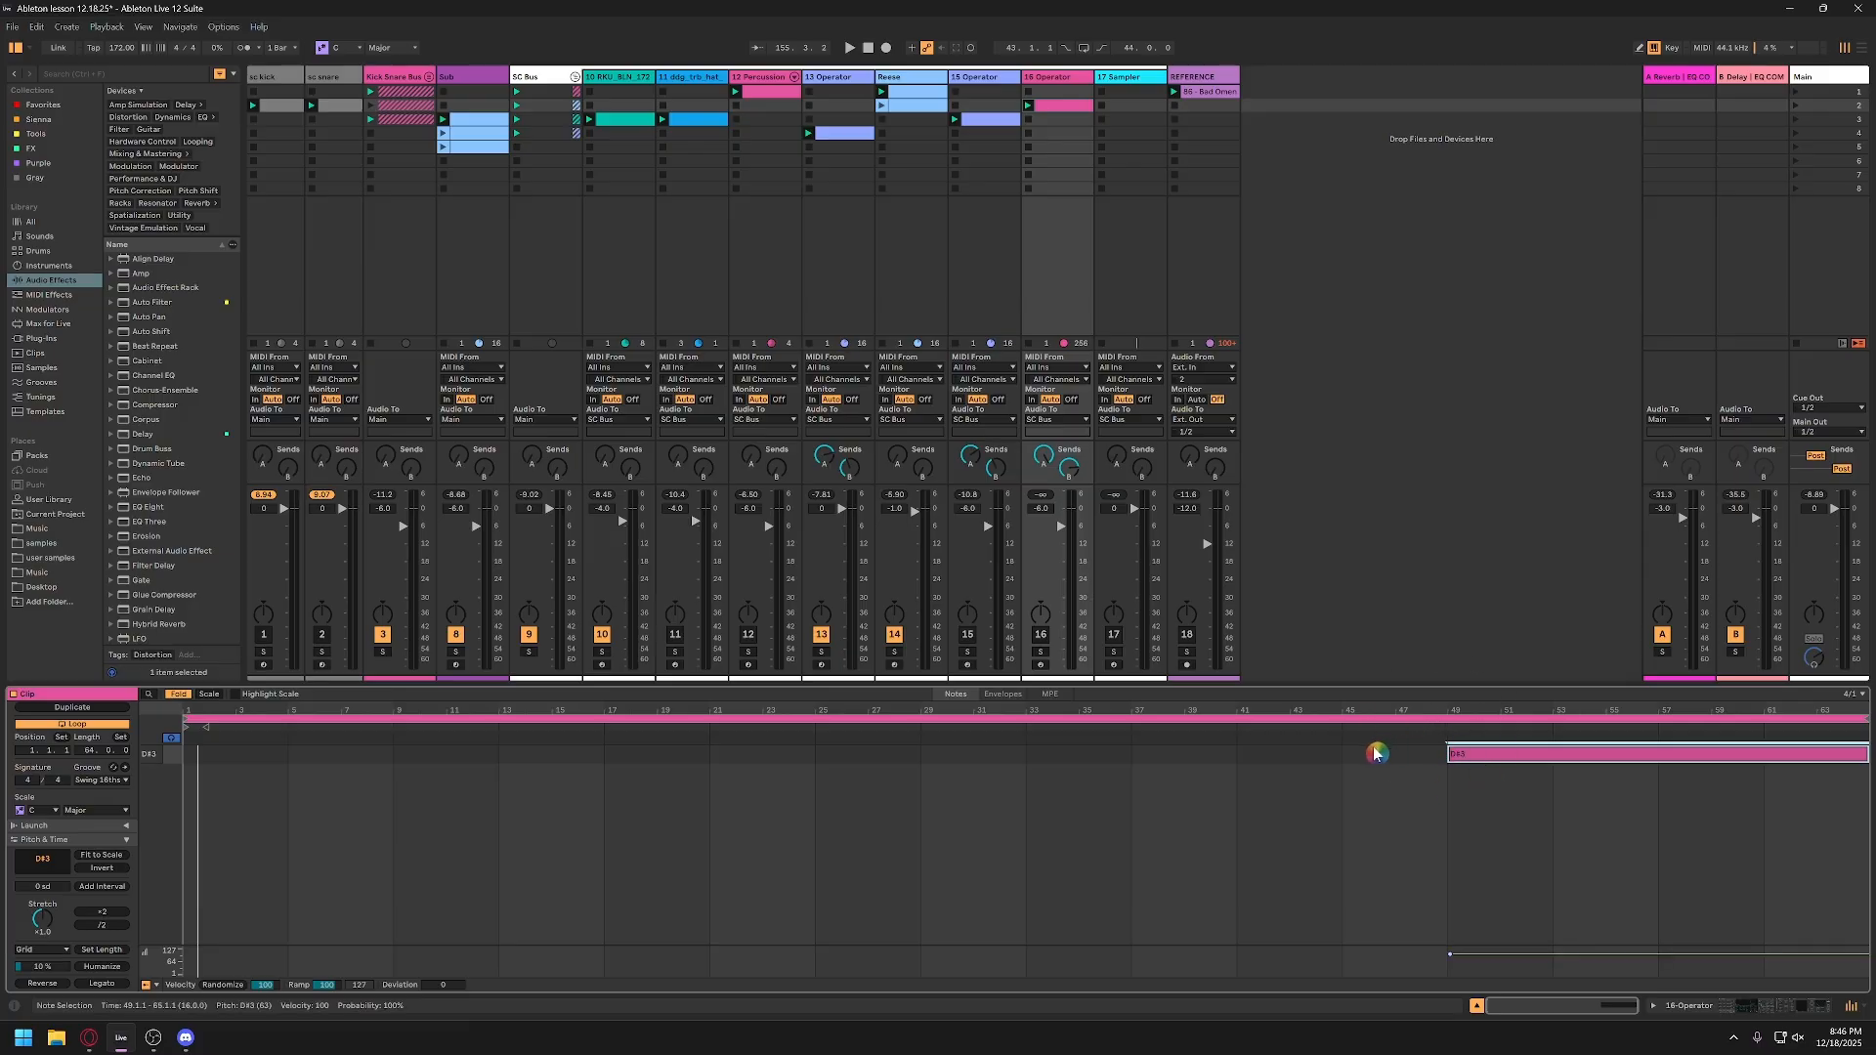
left_click(1447, 729)
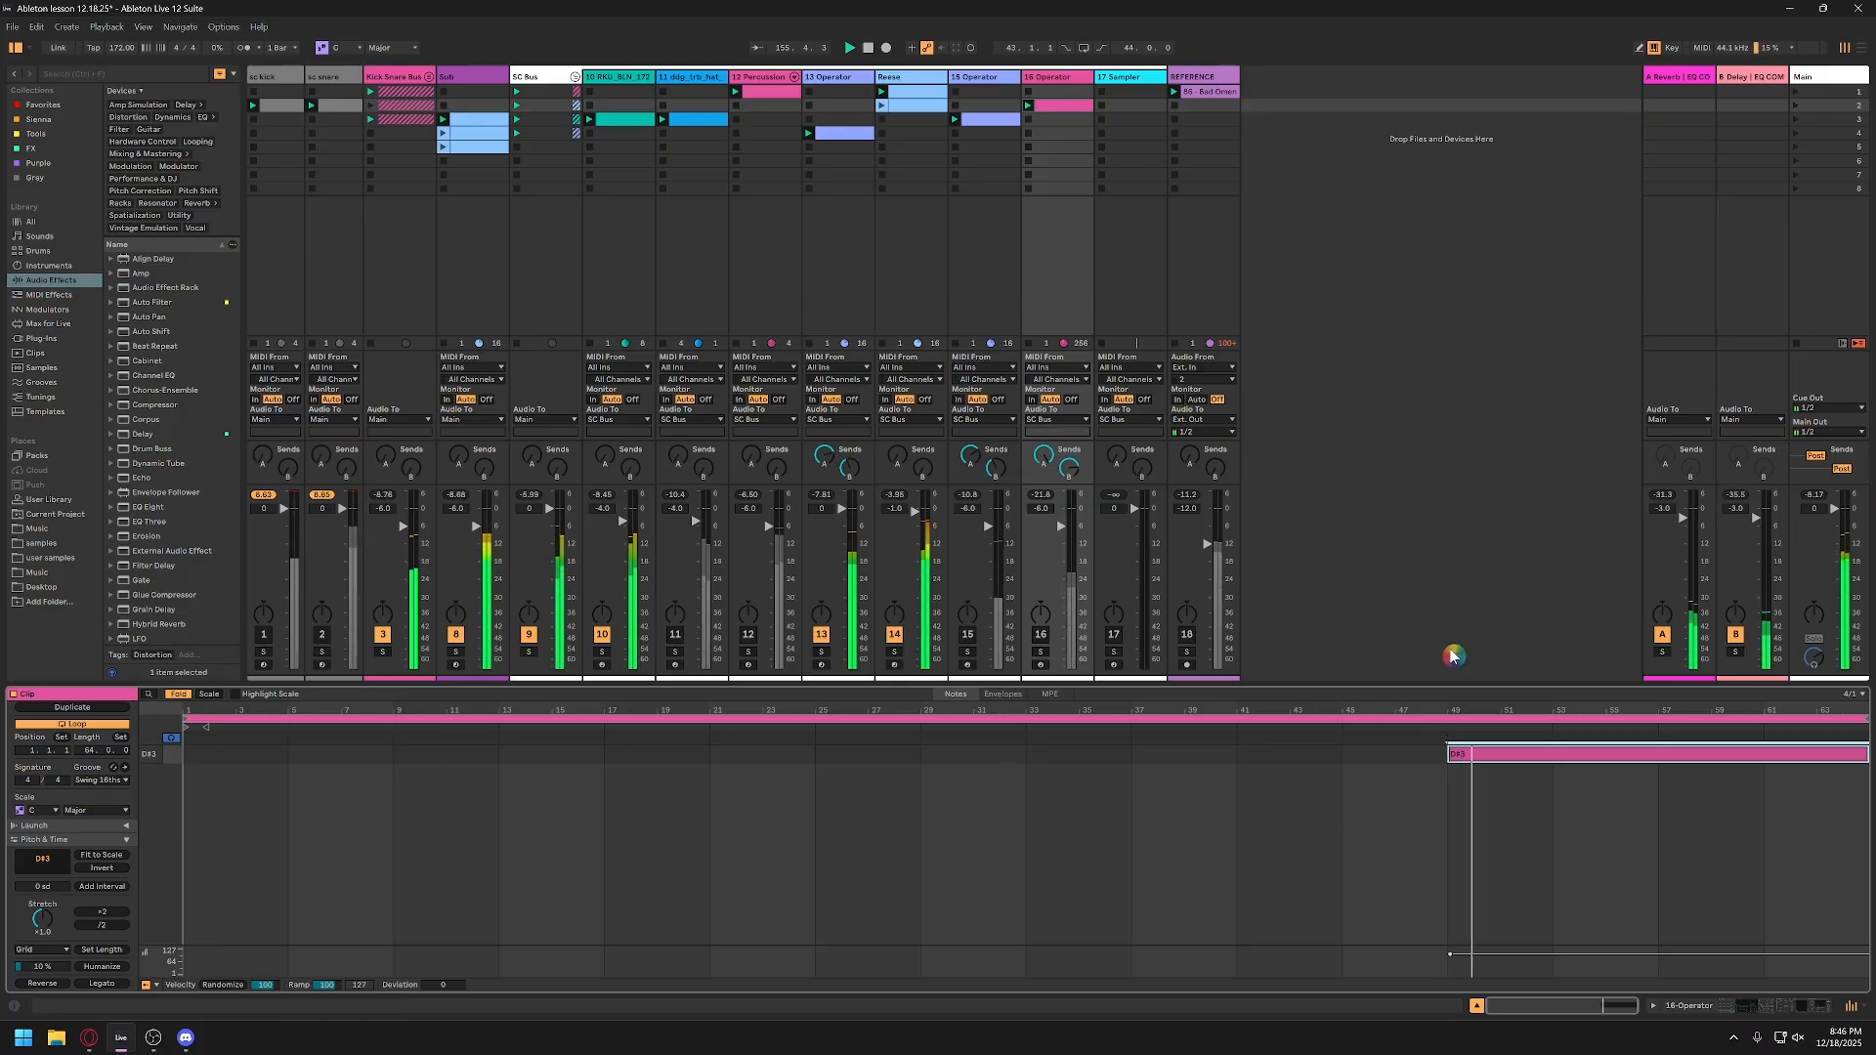
left_click(1044, 635)
key("space")
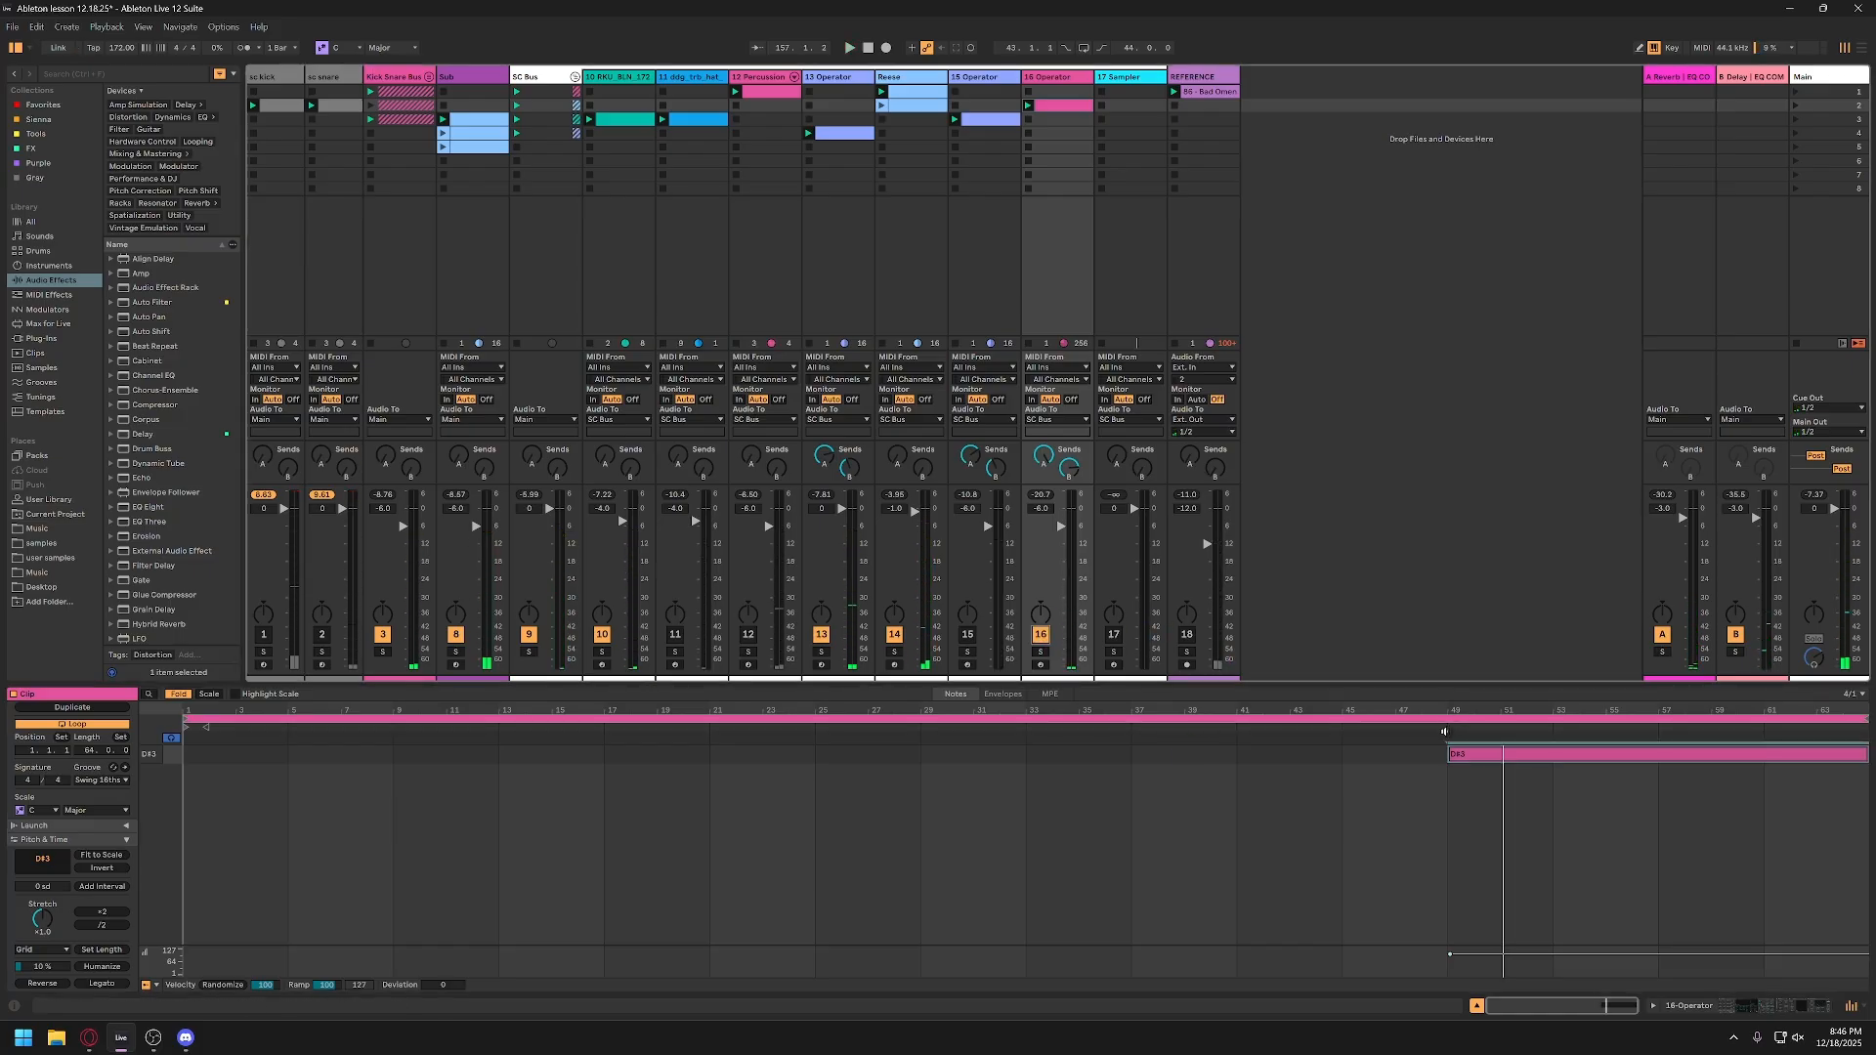
Step: Audition the mix from around bar 49 of the 16-Operator clip, briefly deactivating and reactivating the Kick Snare Bus
left_click(1444, 732)
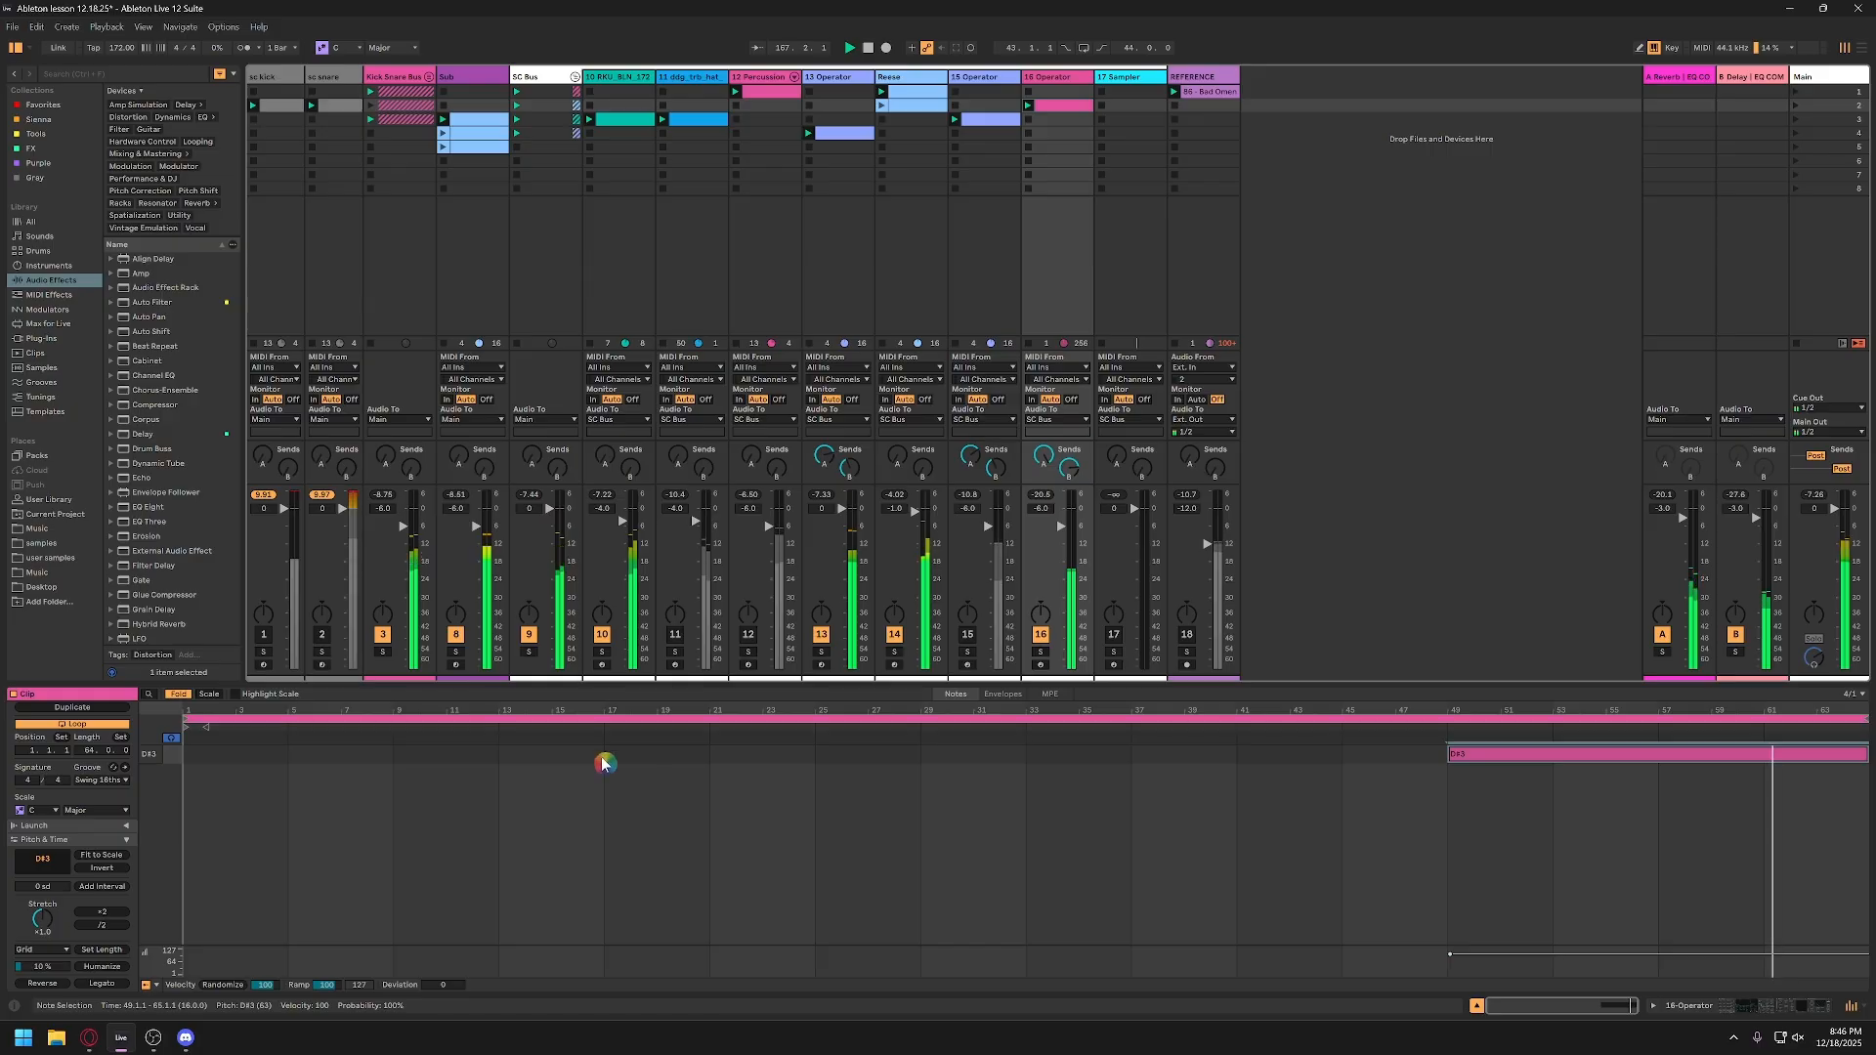
left_click(382, 636)
left_click(385, 637)
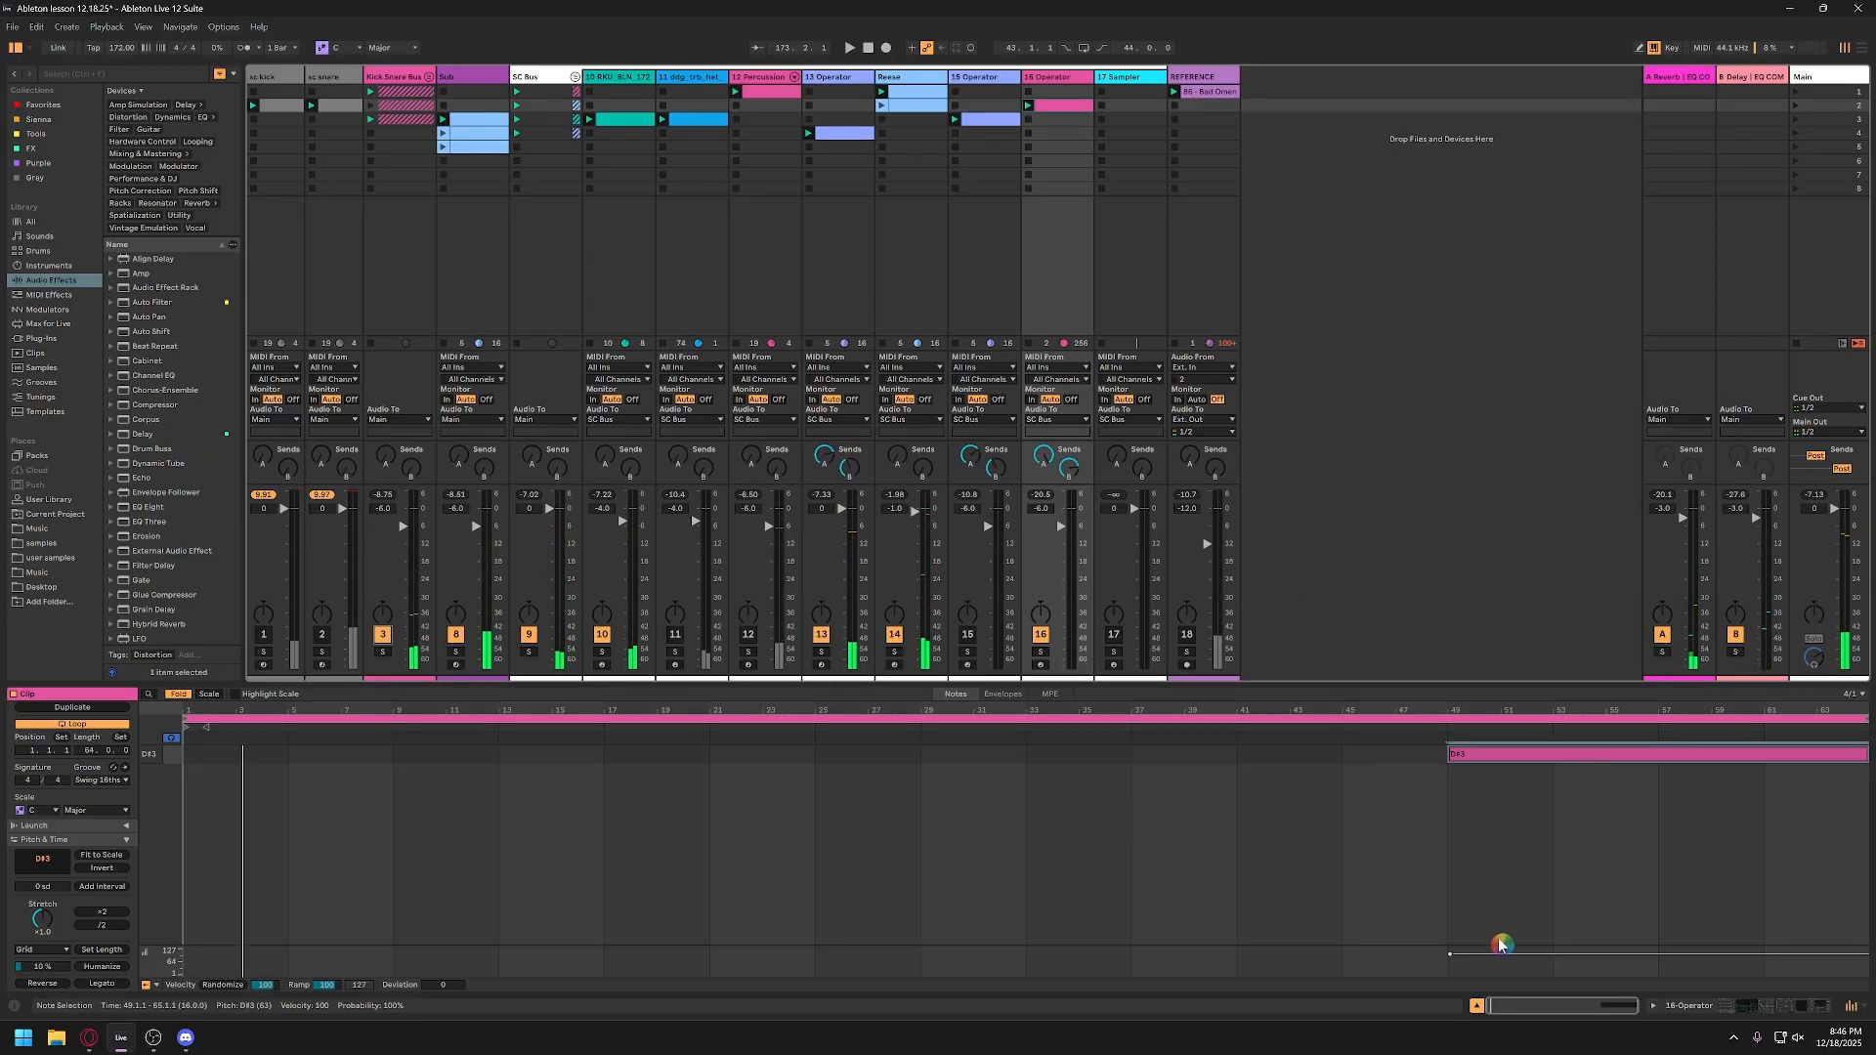
left_click(1477, 1006)
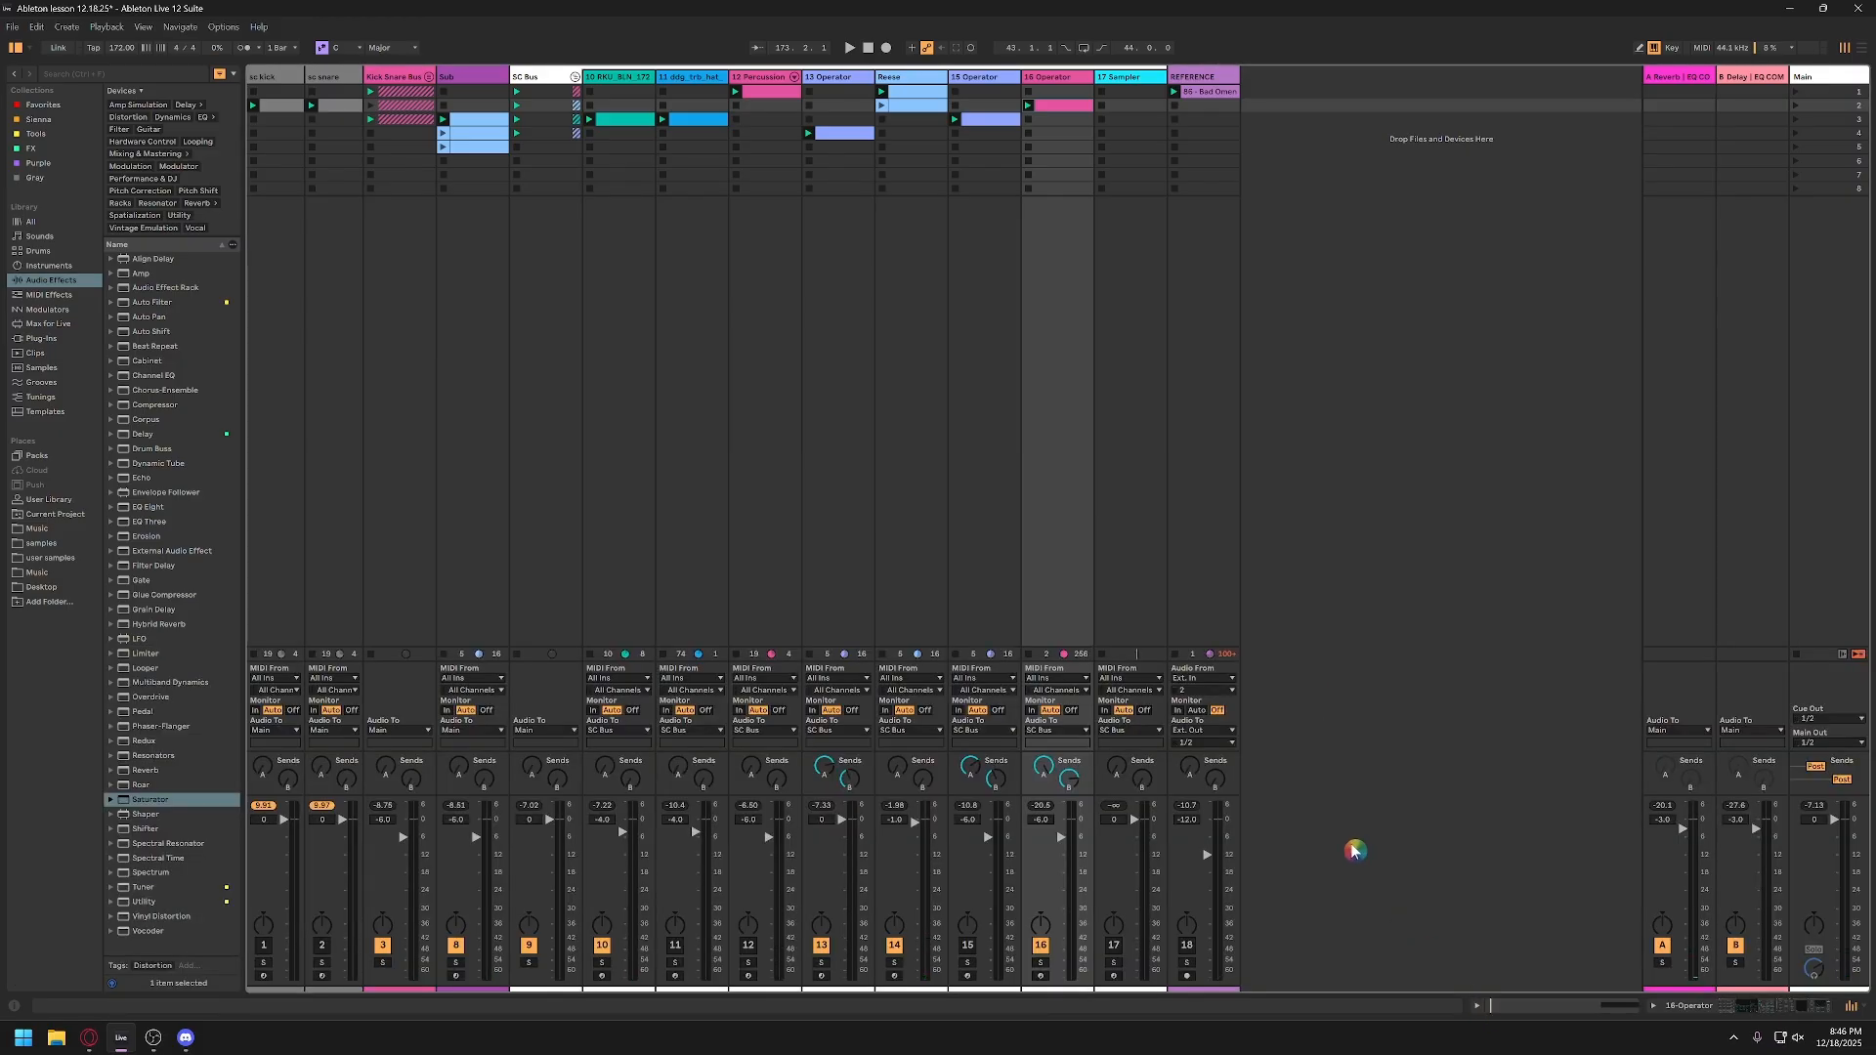
left_click(1480, 1009)
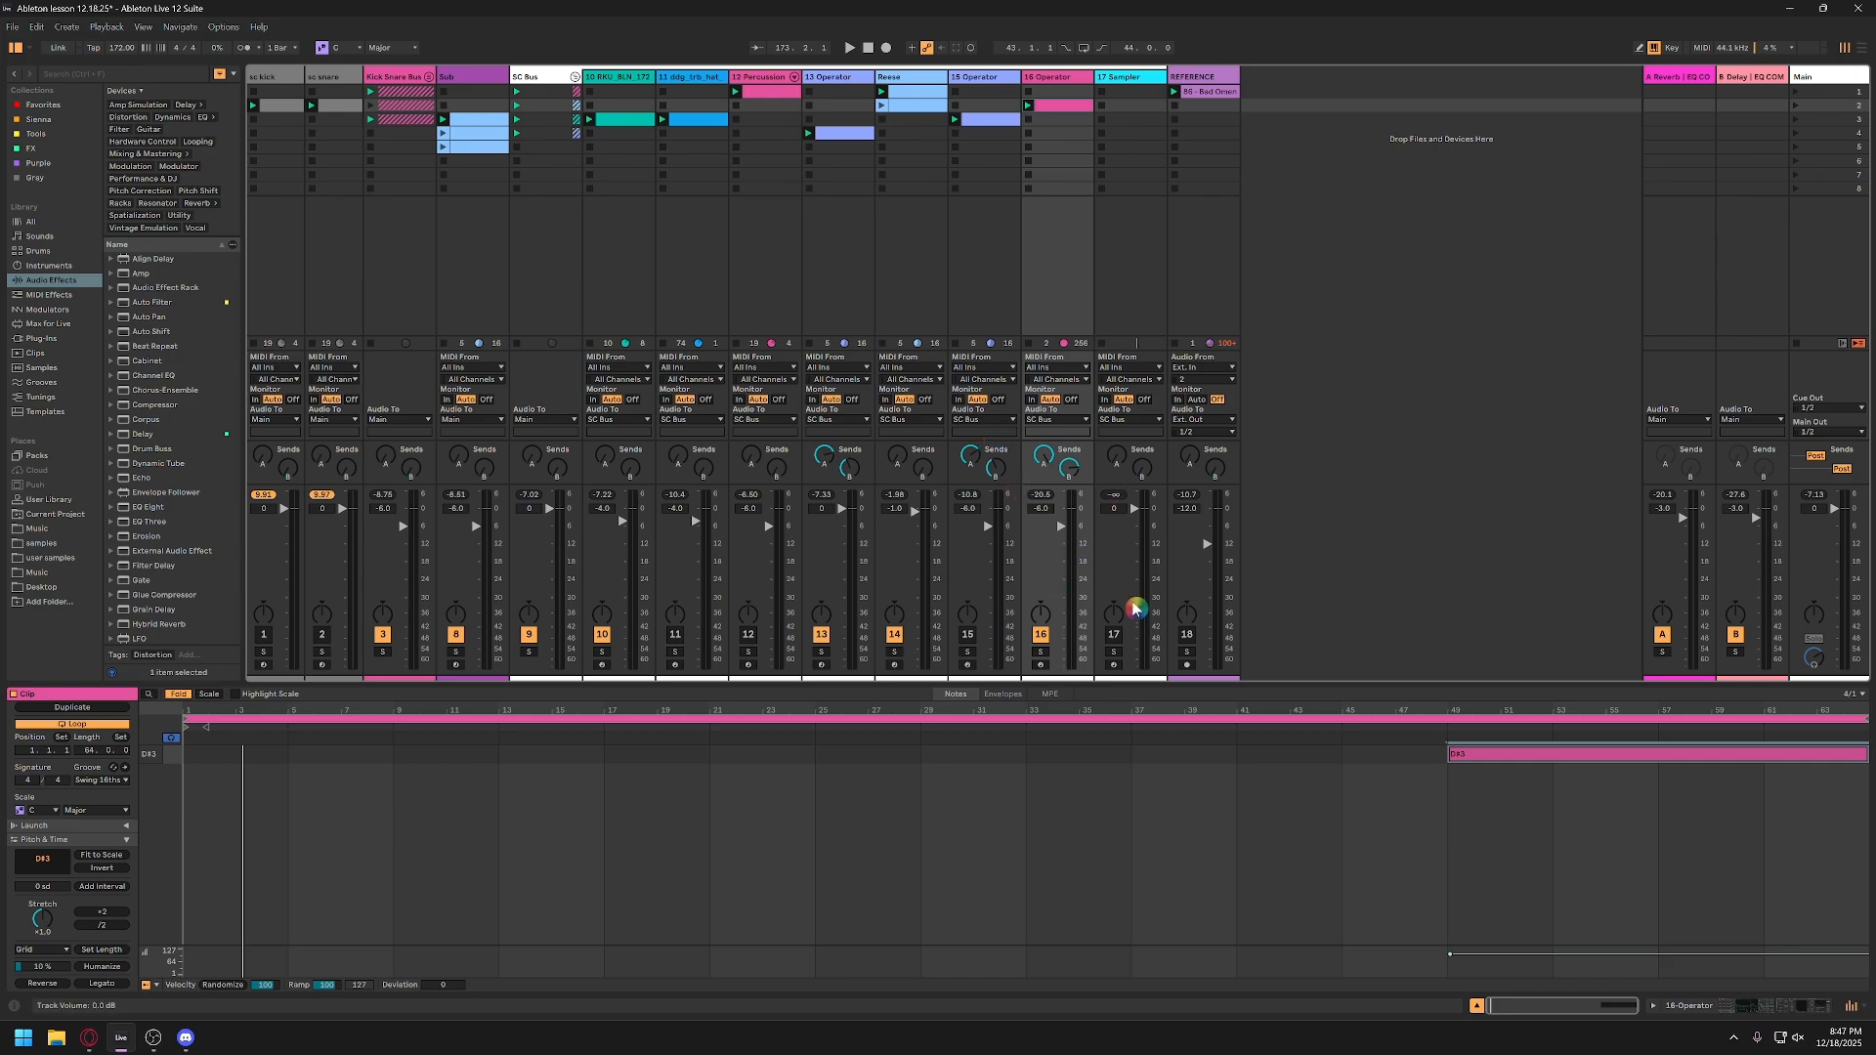
left_click(1044, 268)
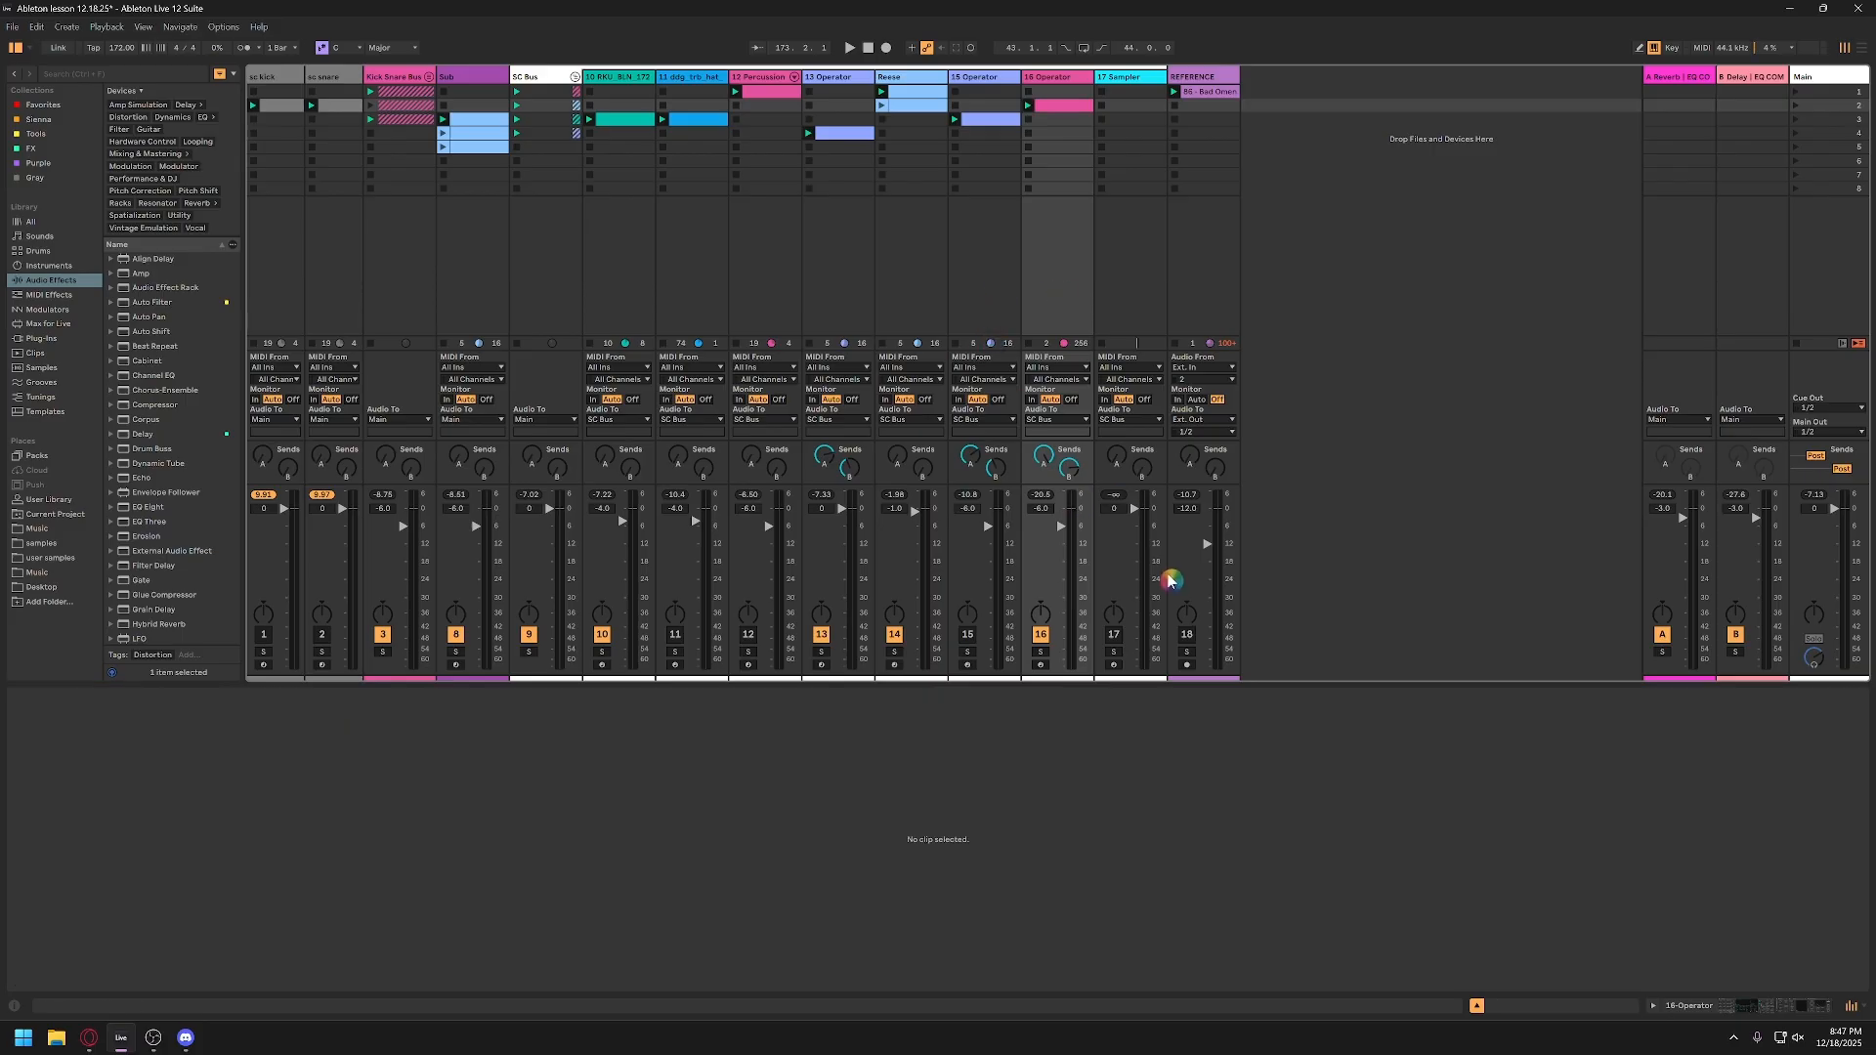
Step: Rename the 13-Operator track as ARP
double_click(1129, 80)
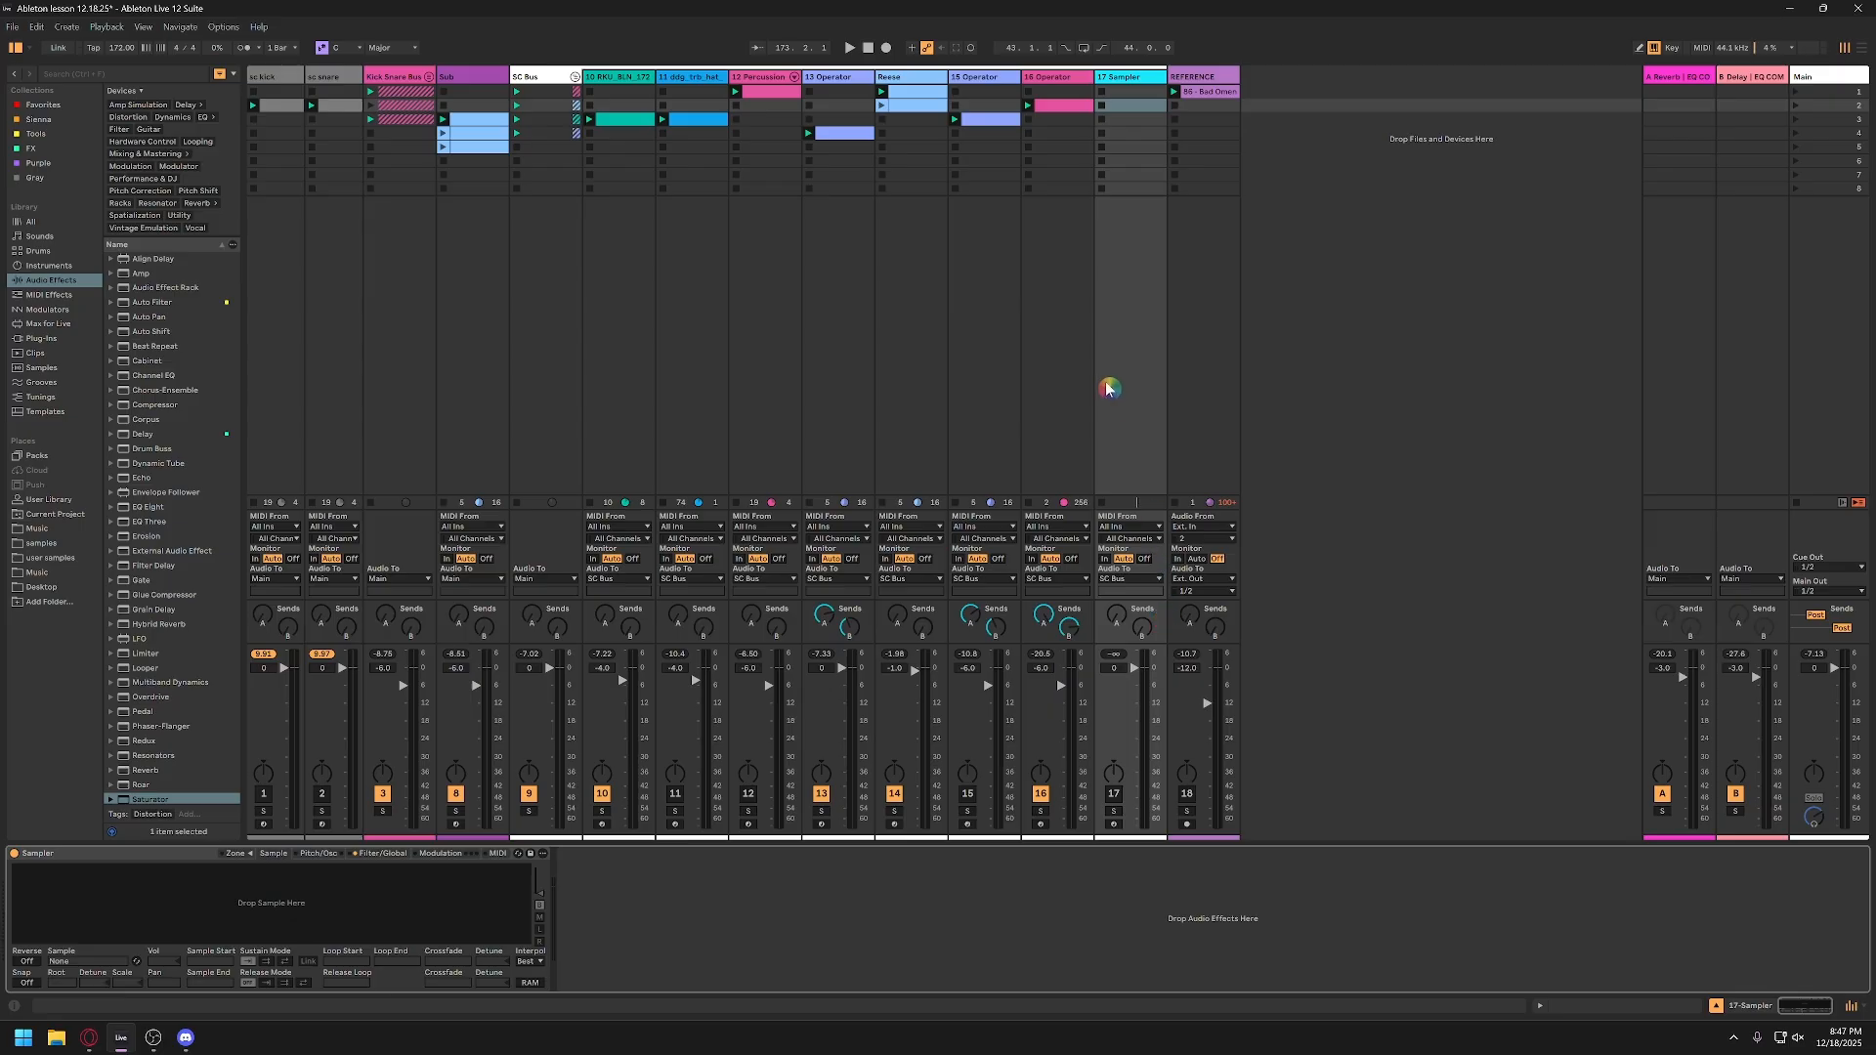
left_click(1064, 274)
left_click(978, 357)
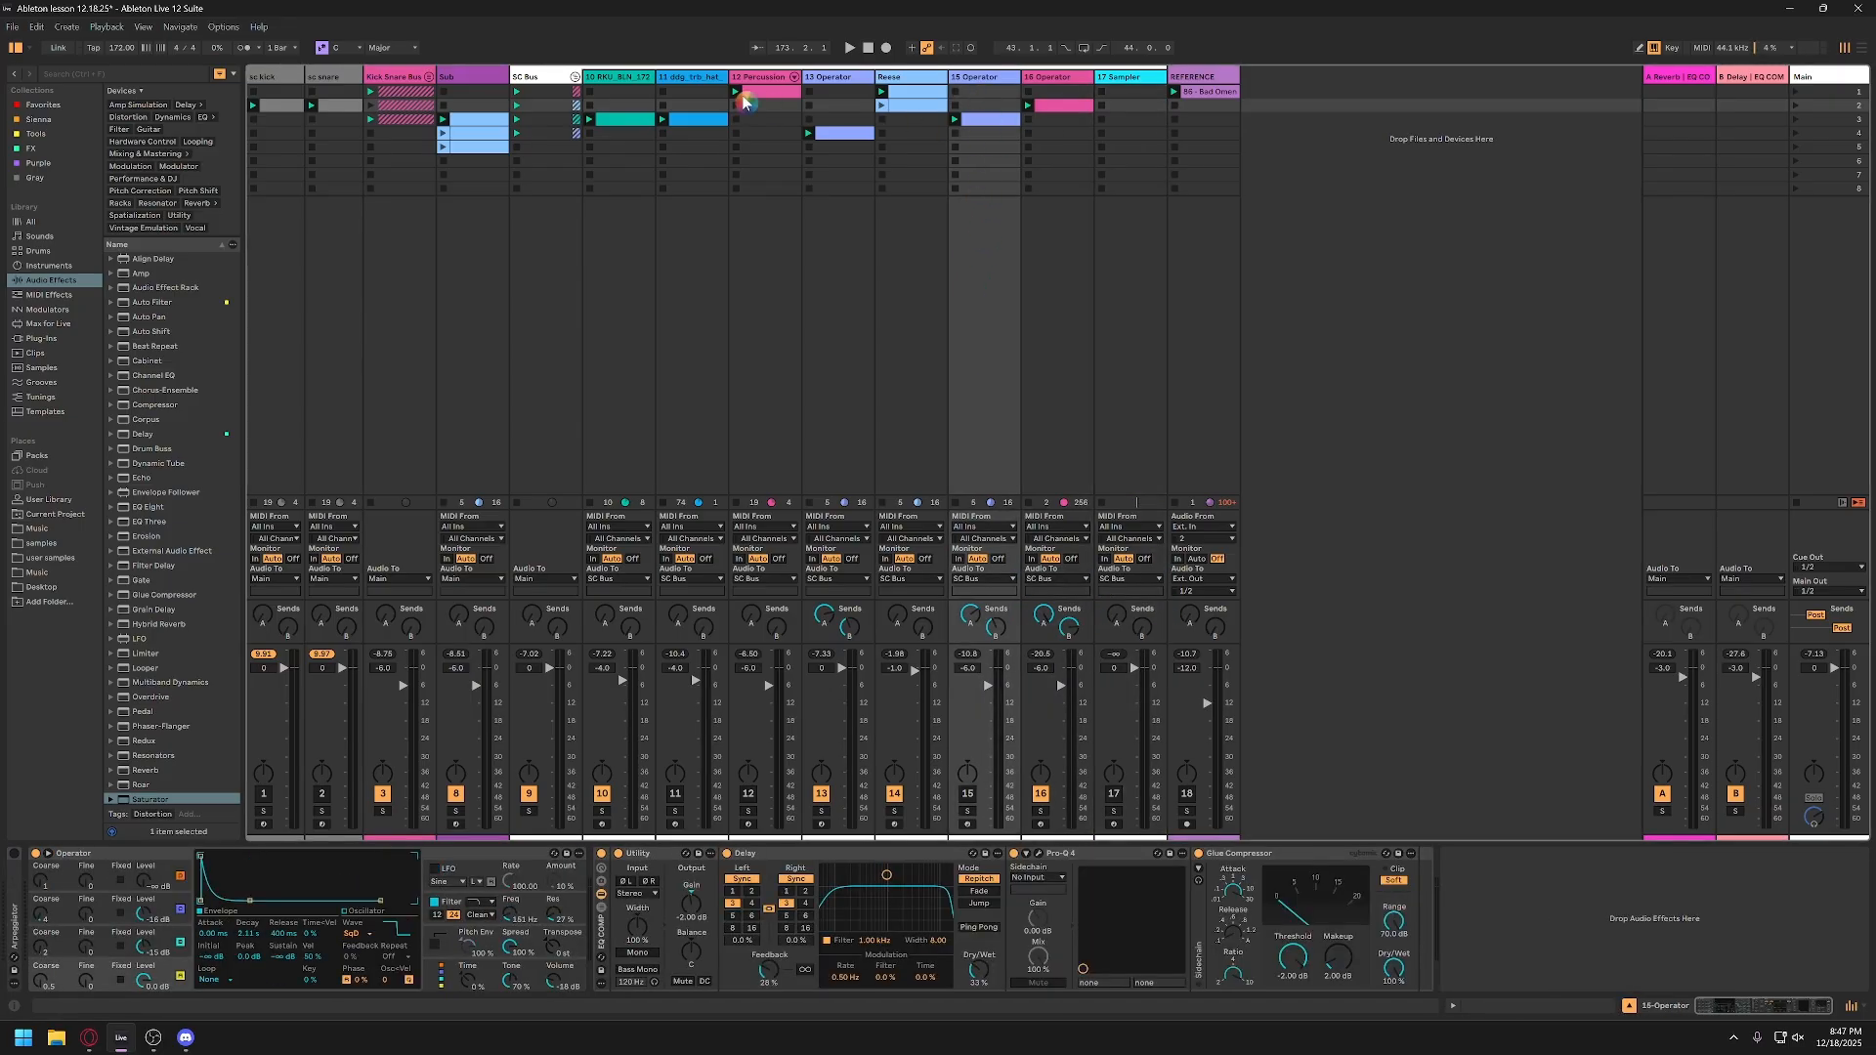
left_click(846, 82)
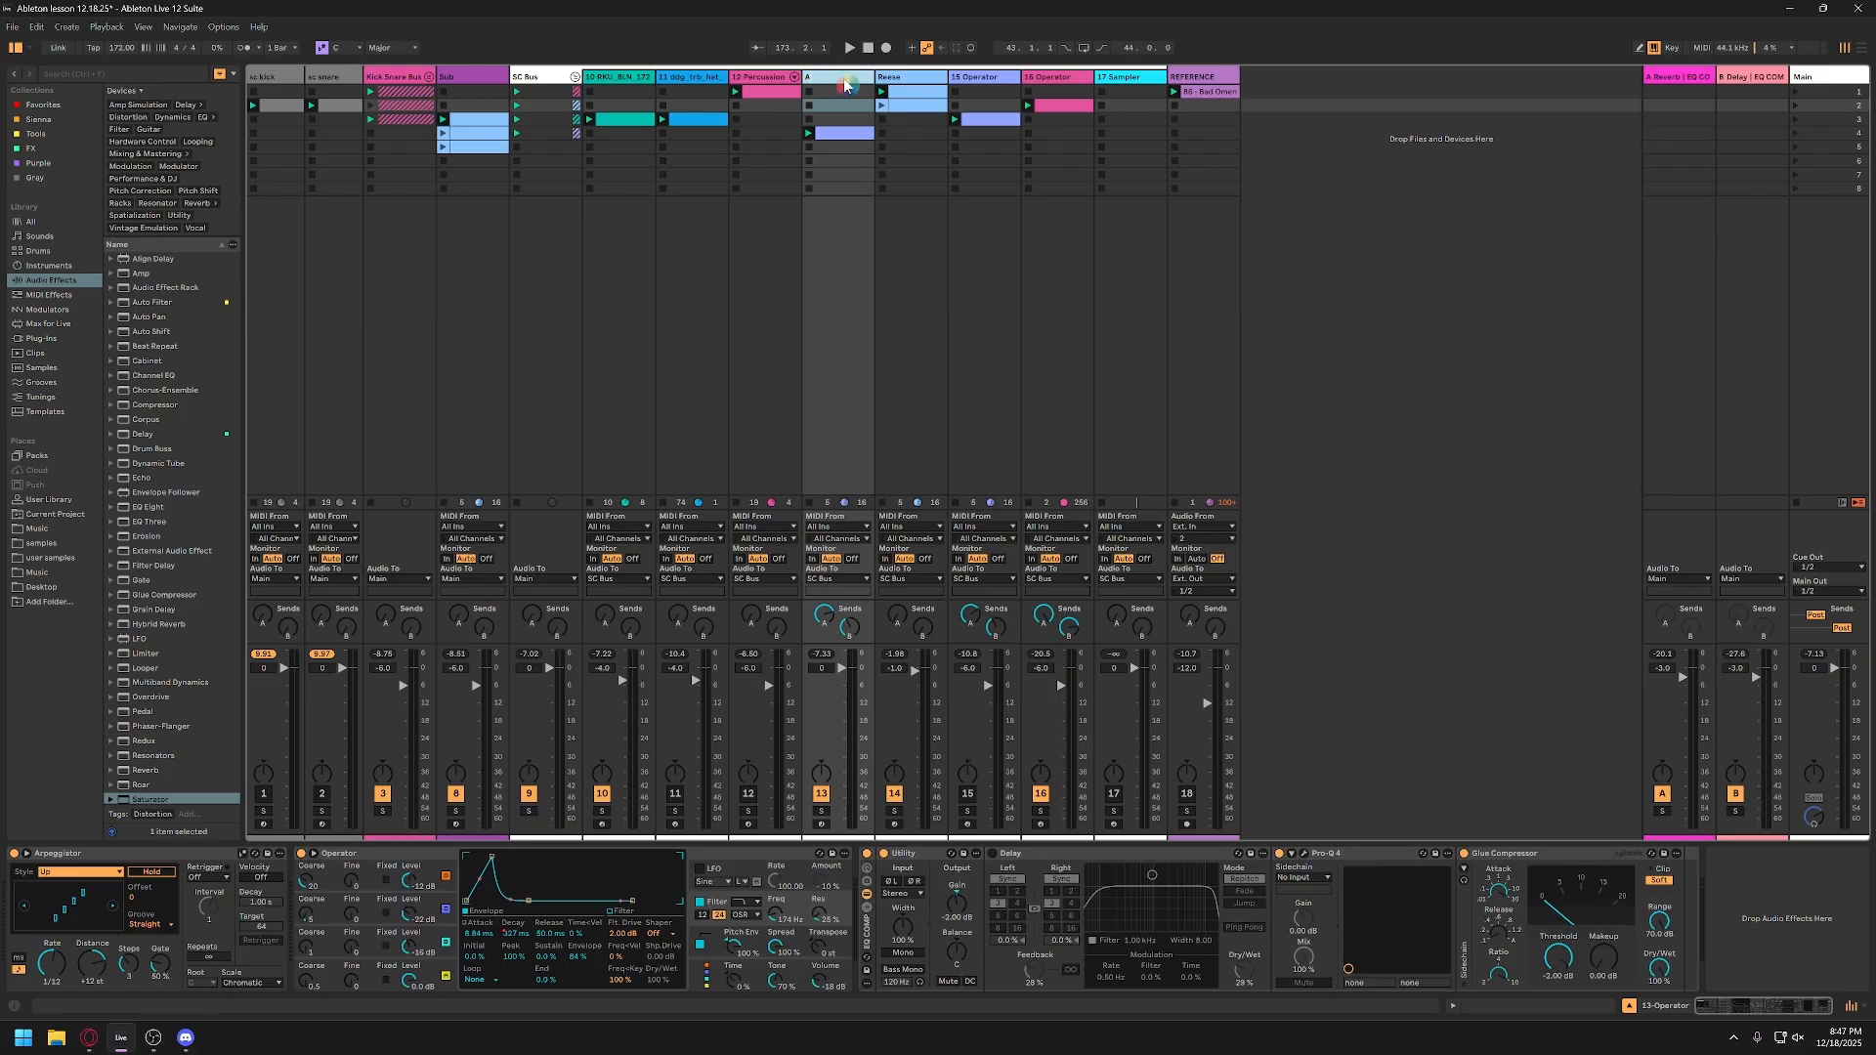
Step: Solo and play the 15-Operator track, and lengthen the last A#2 note in its clip to about half a beat
left_click(998, 80)
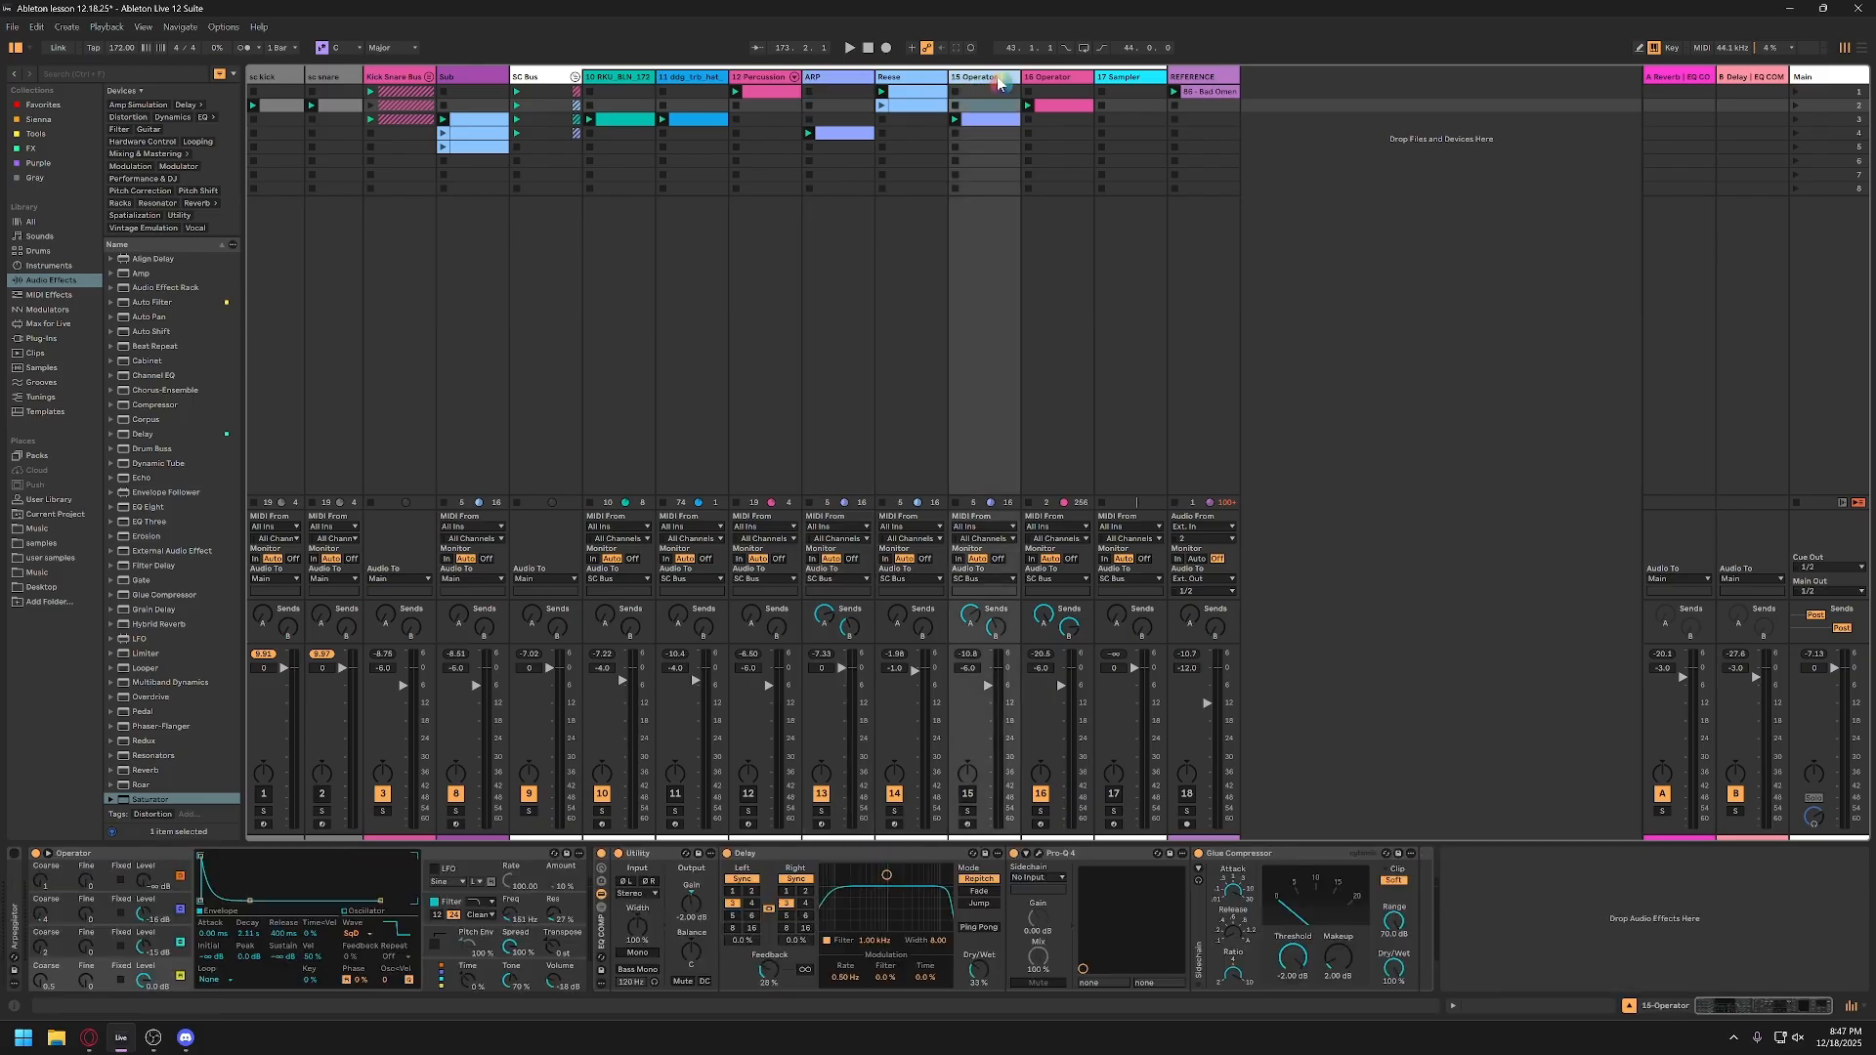
left_click(967, 812)
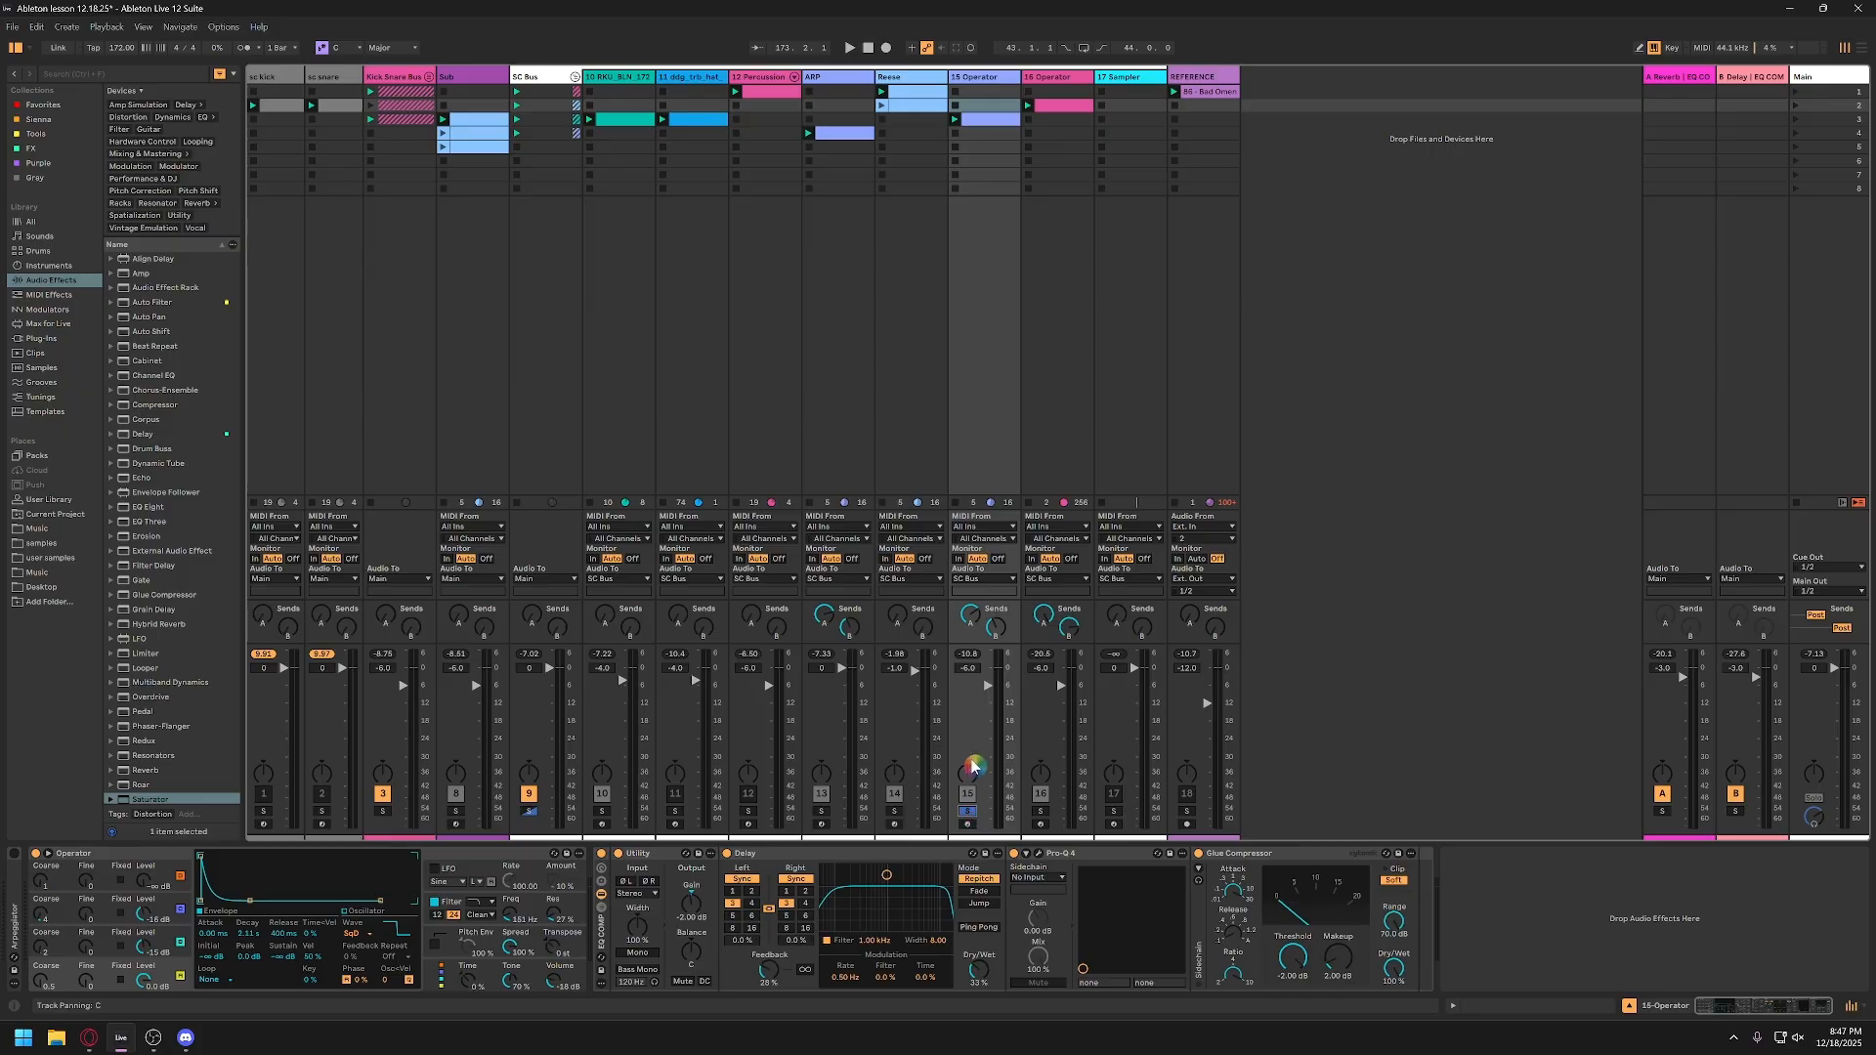
key("space")
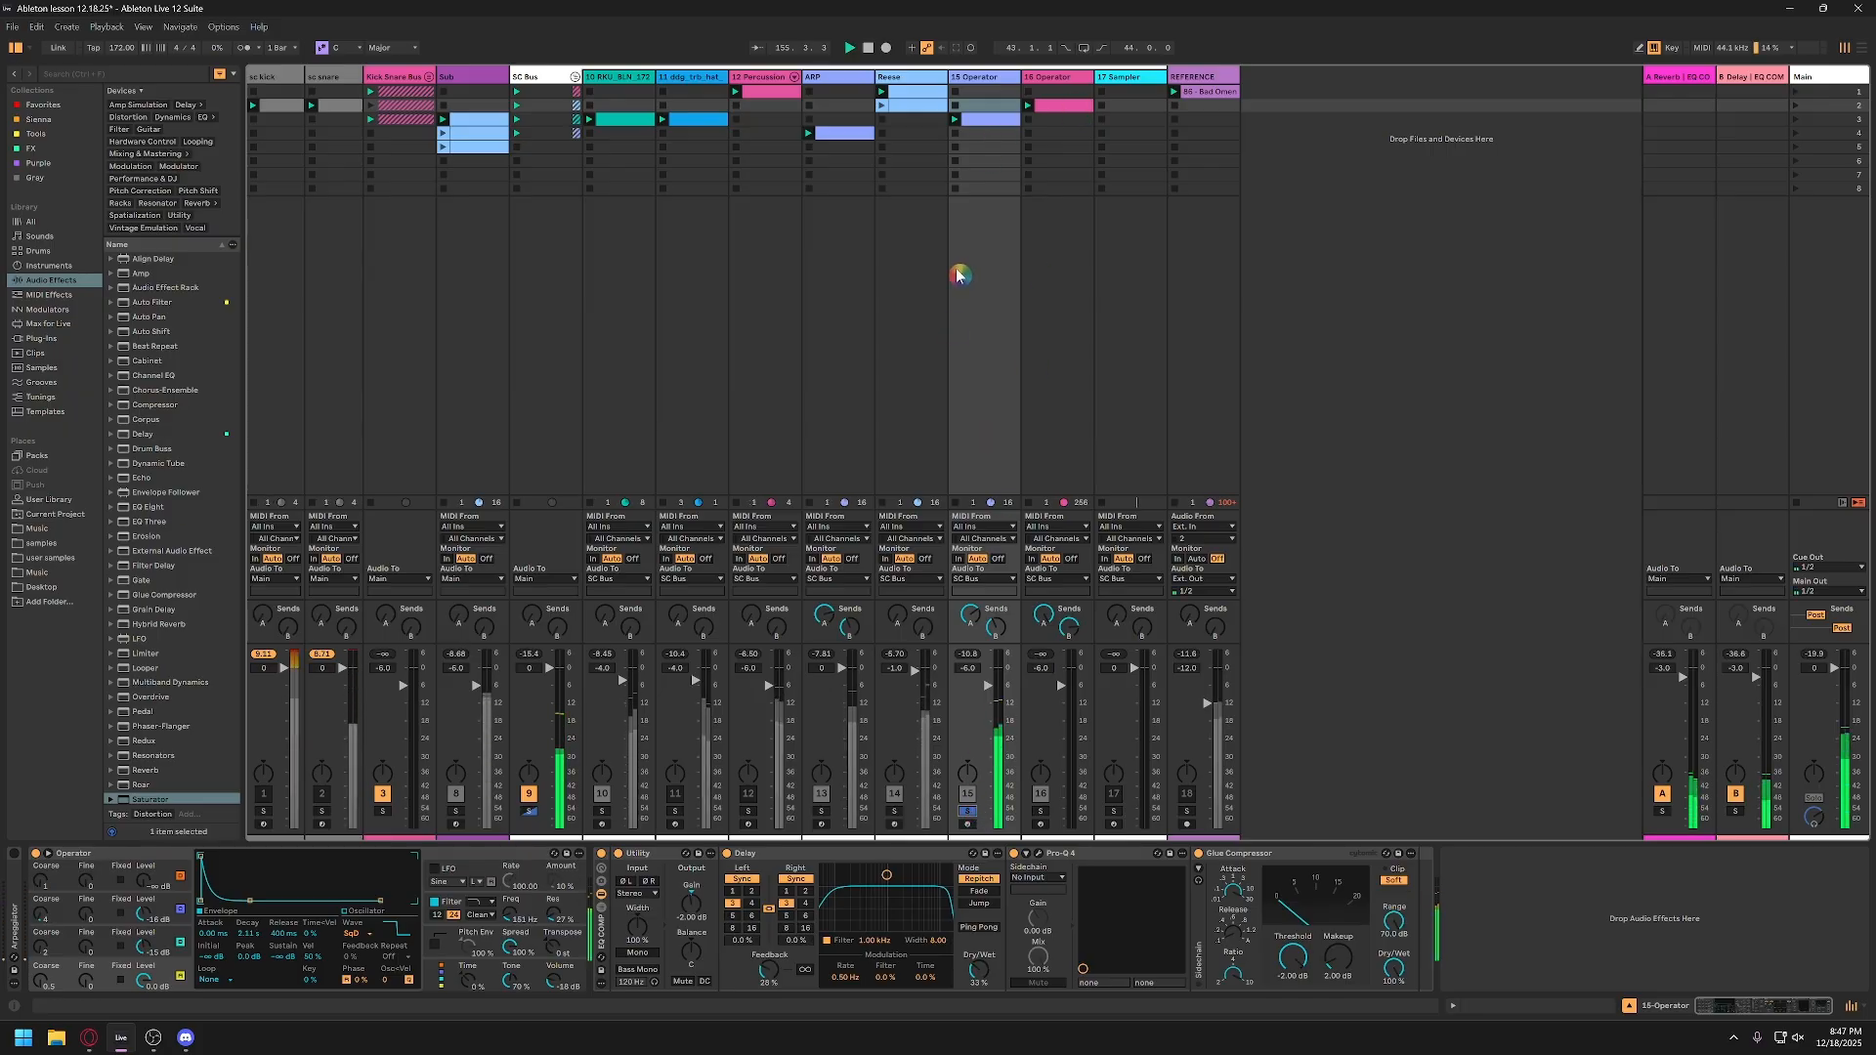
double_click(987, 120)
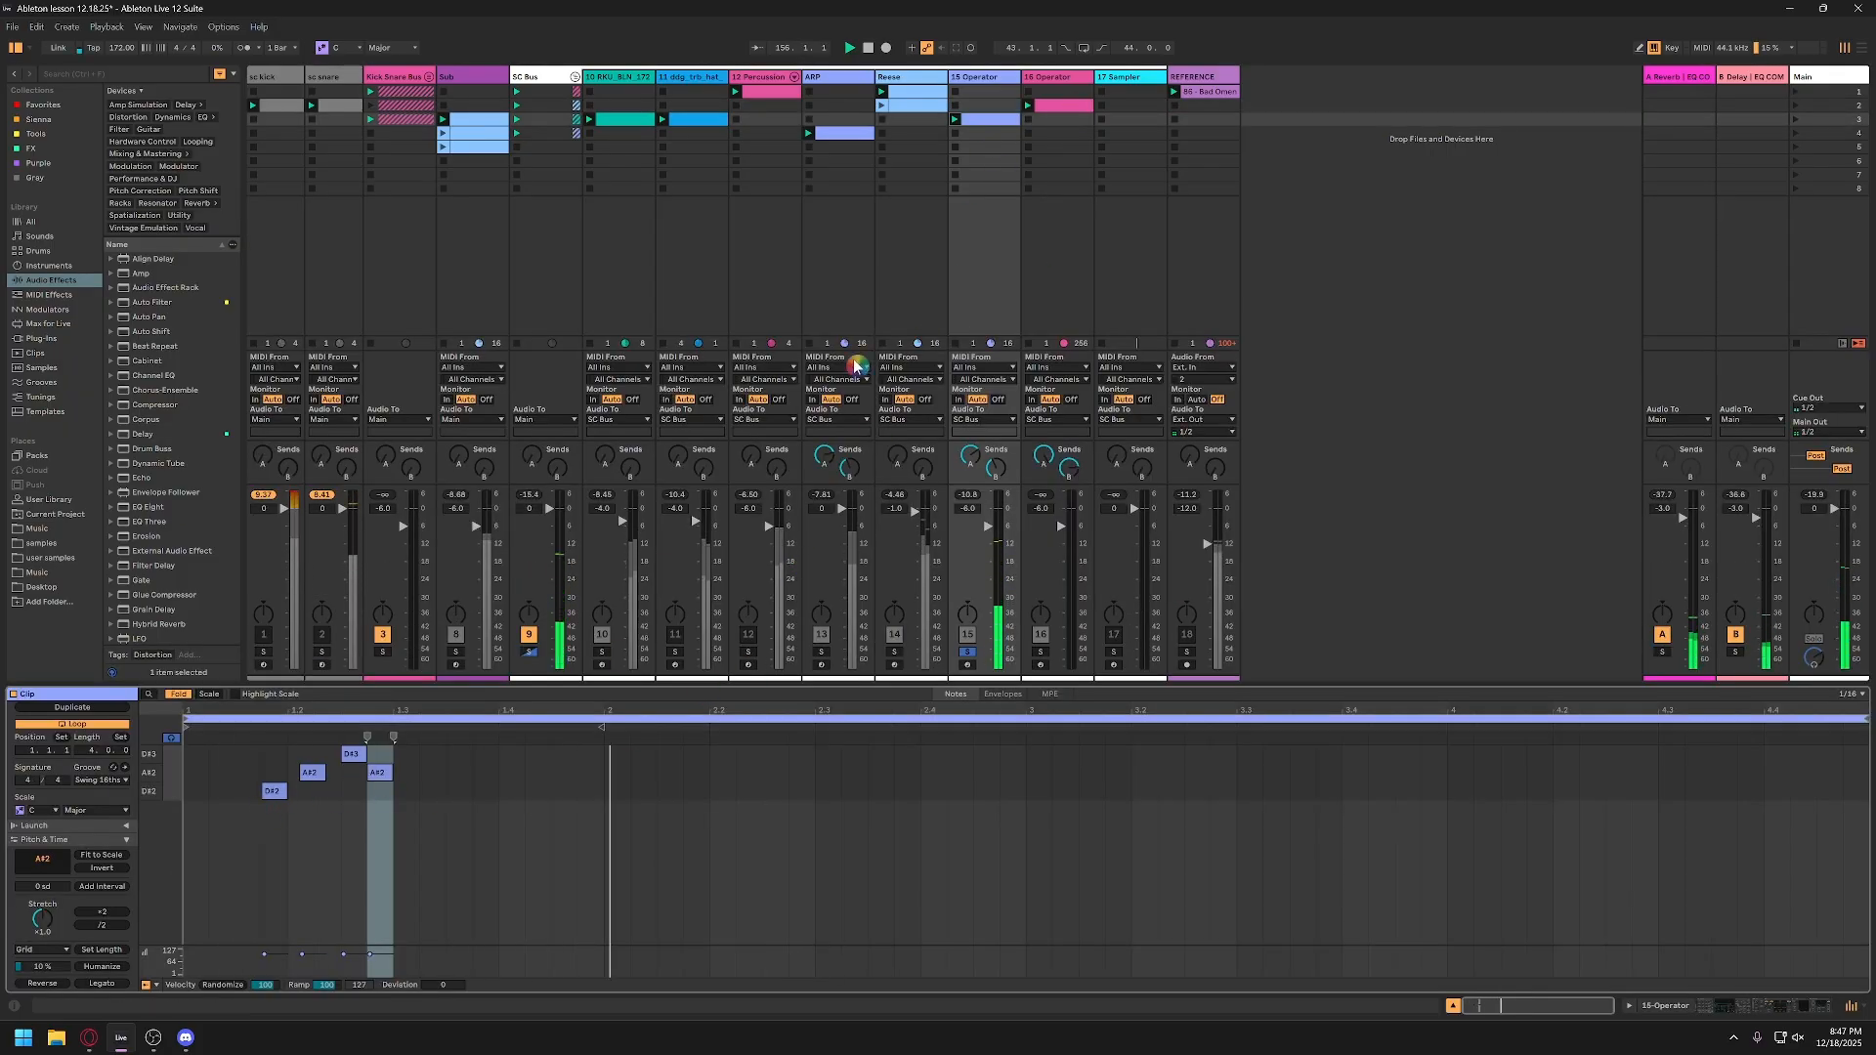
left_click_drag(391, 782, 419, 782)
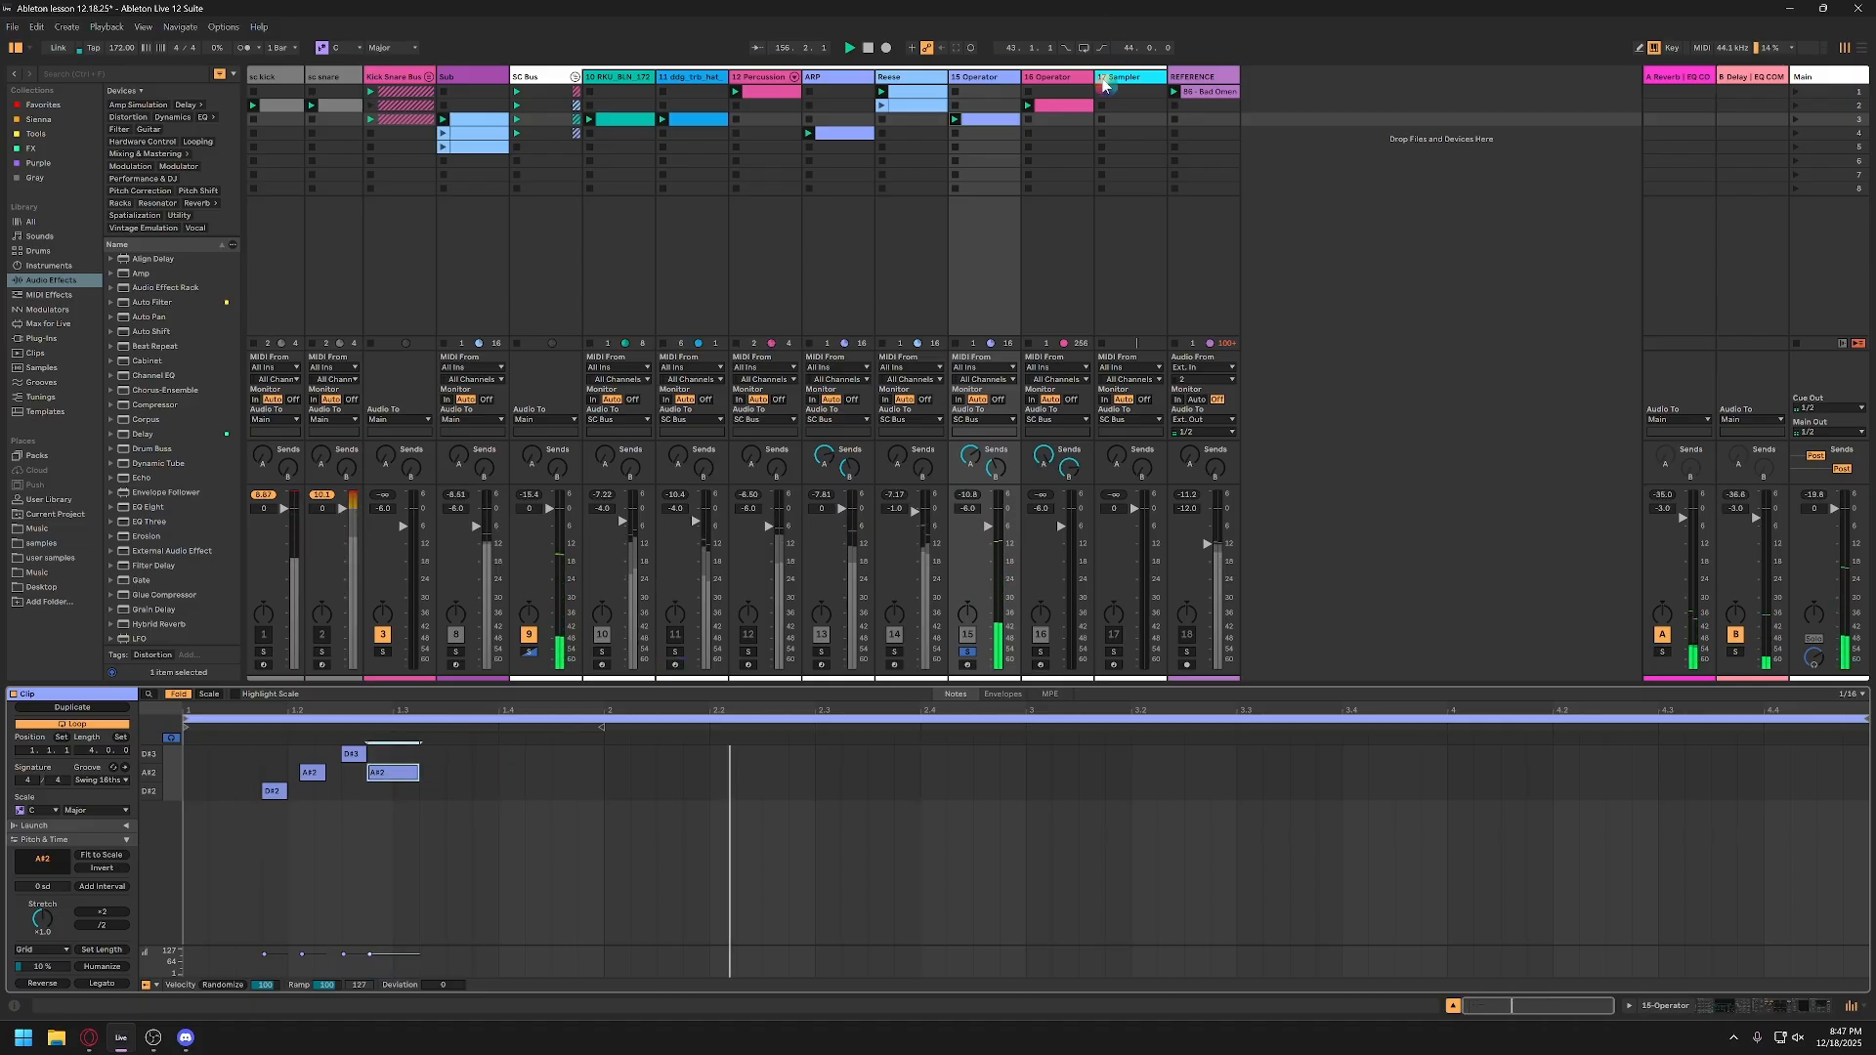
Step: In the 15-Operator track's Operator, turn down the levels of oscillators C and B and audition the sound
left_click(1007, 82)
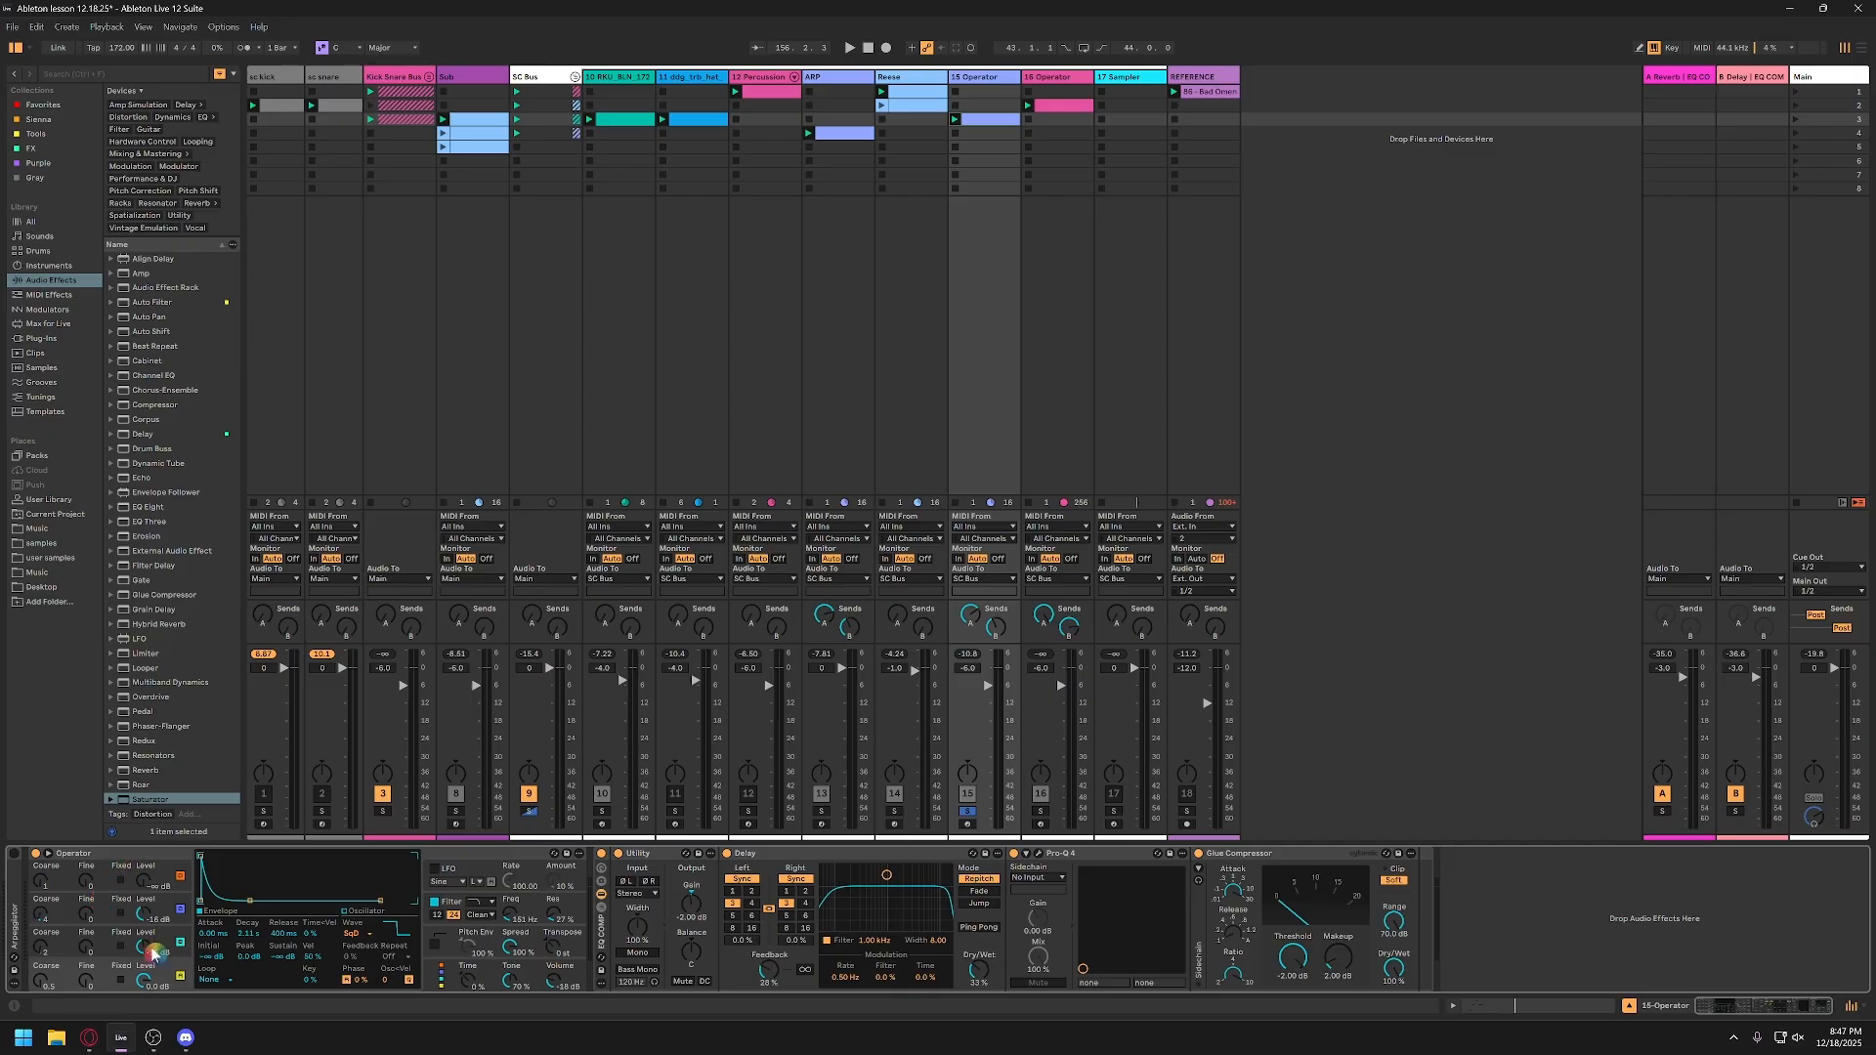
left_click(441, 983)
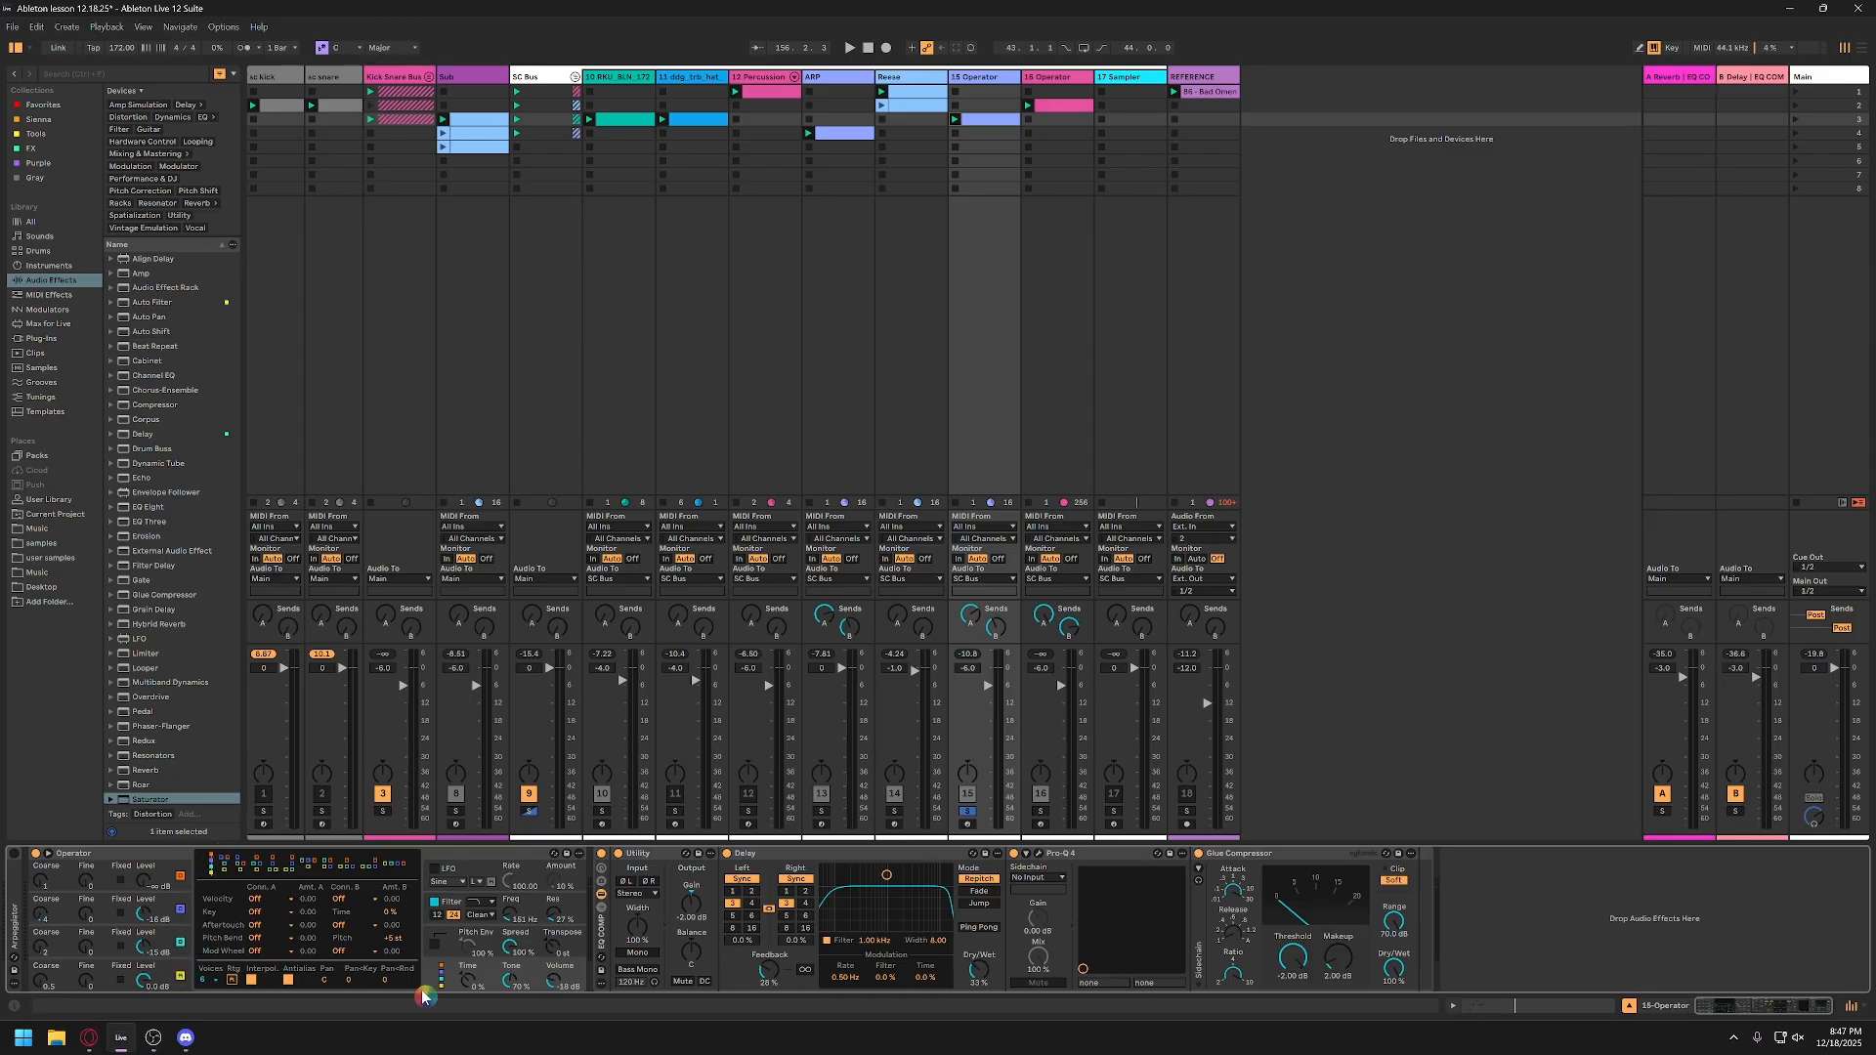
left_click(148, 954)
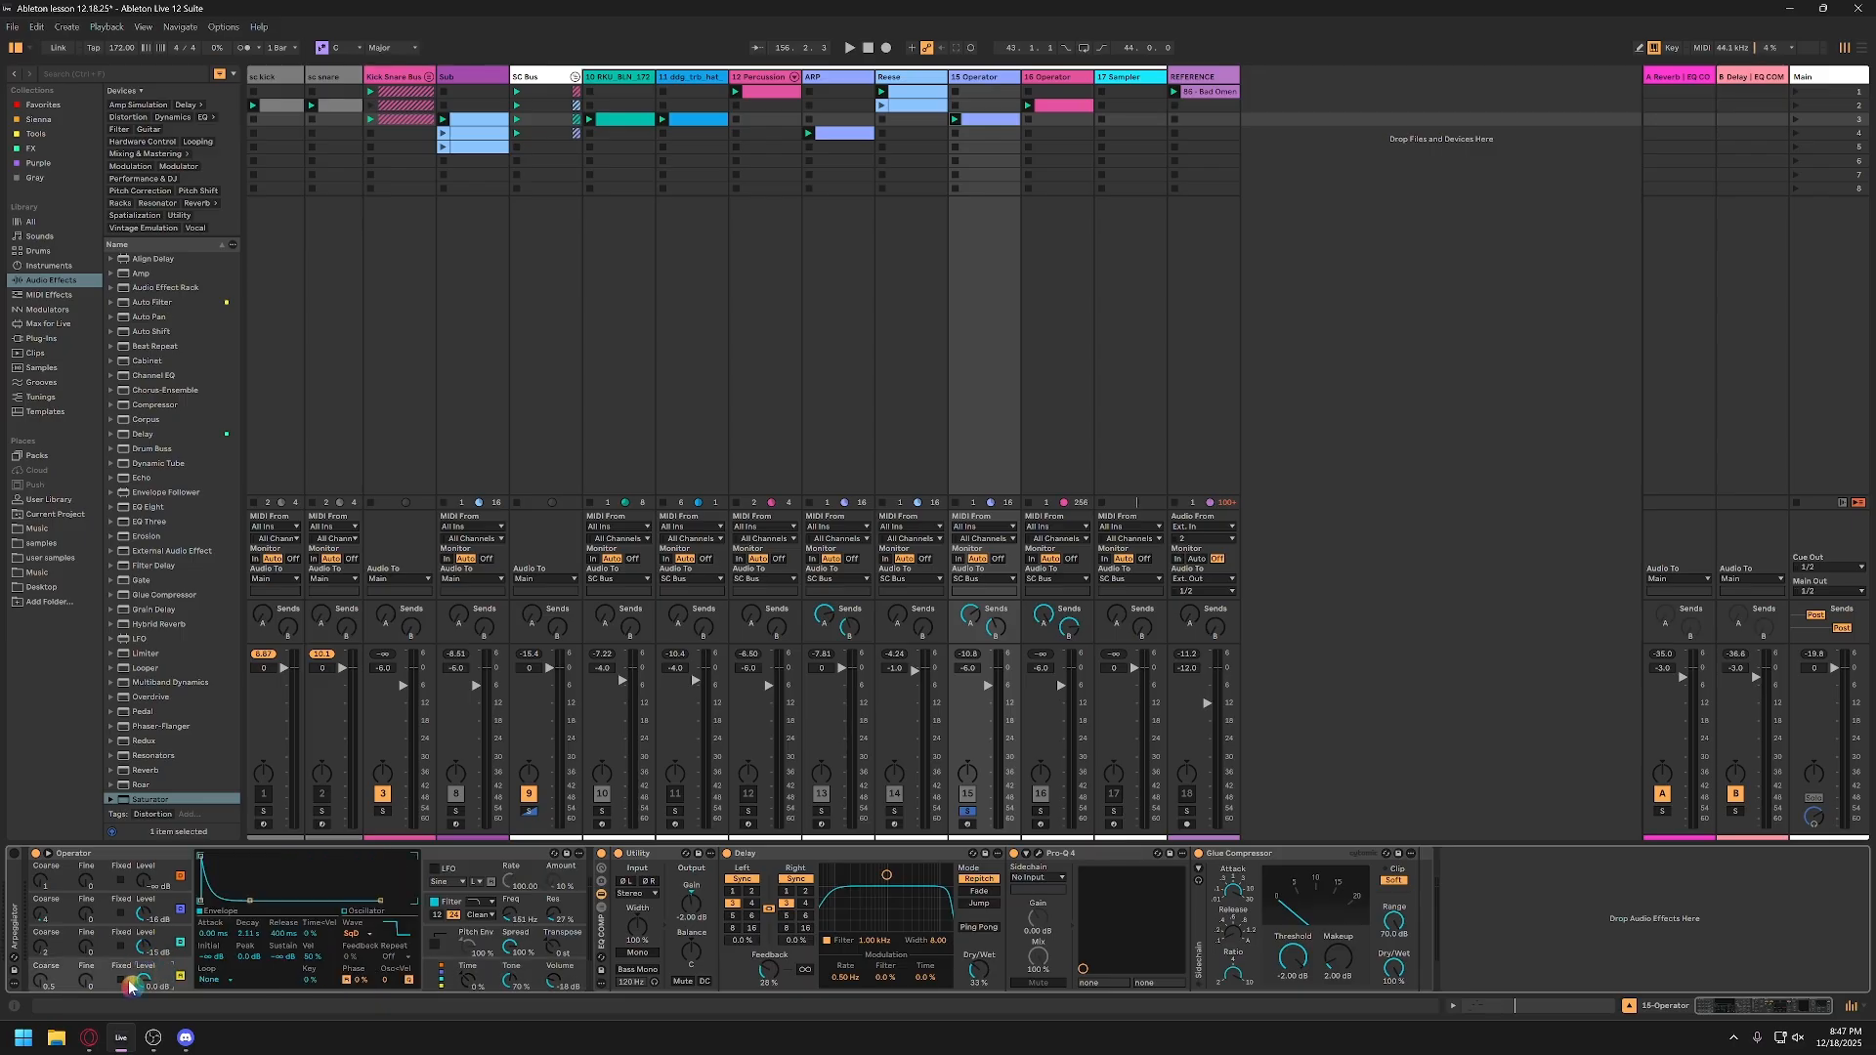
left_click_drag(150, 947, 150, 1036)
left_click_drag(145, 912, 148, 954)
key("space")
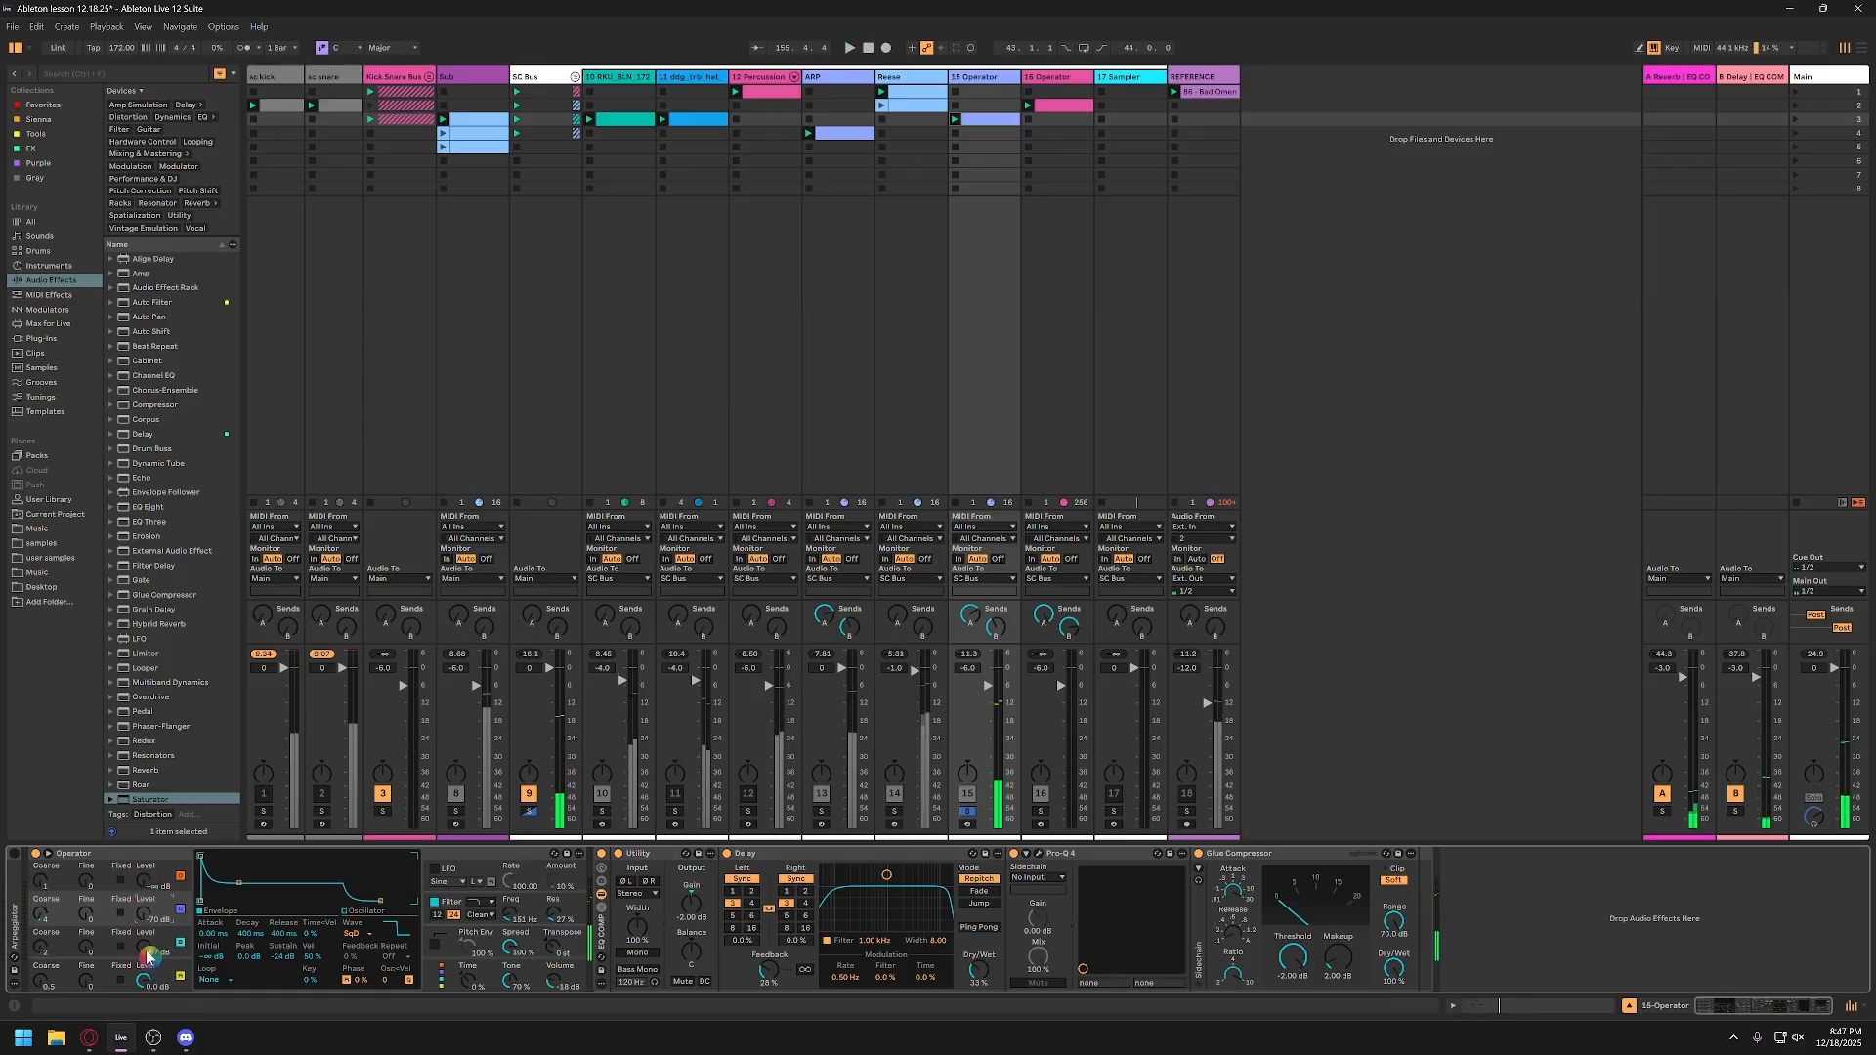
Step: Raise the levels of Operator's oscillators B and C again and audition the soloed 15-Operator clip repeatedly
left_click_drag(149, 955, 144, 910)
key("space")
key("space")
key("space")
key("space")
key("space")
key("space")
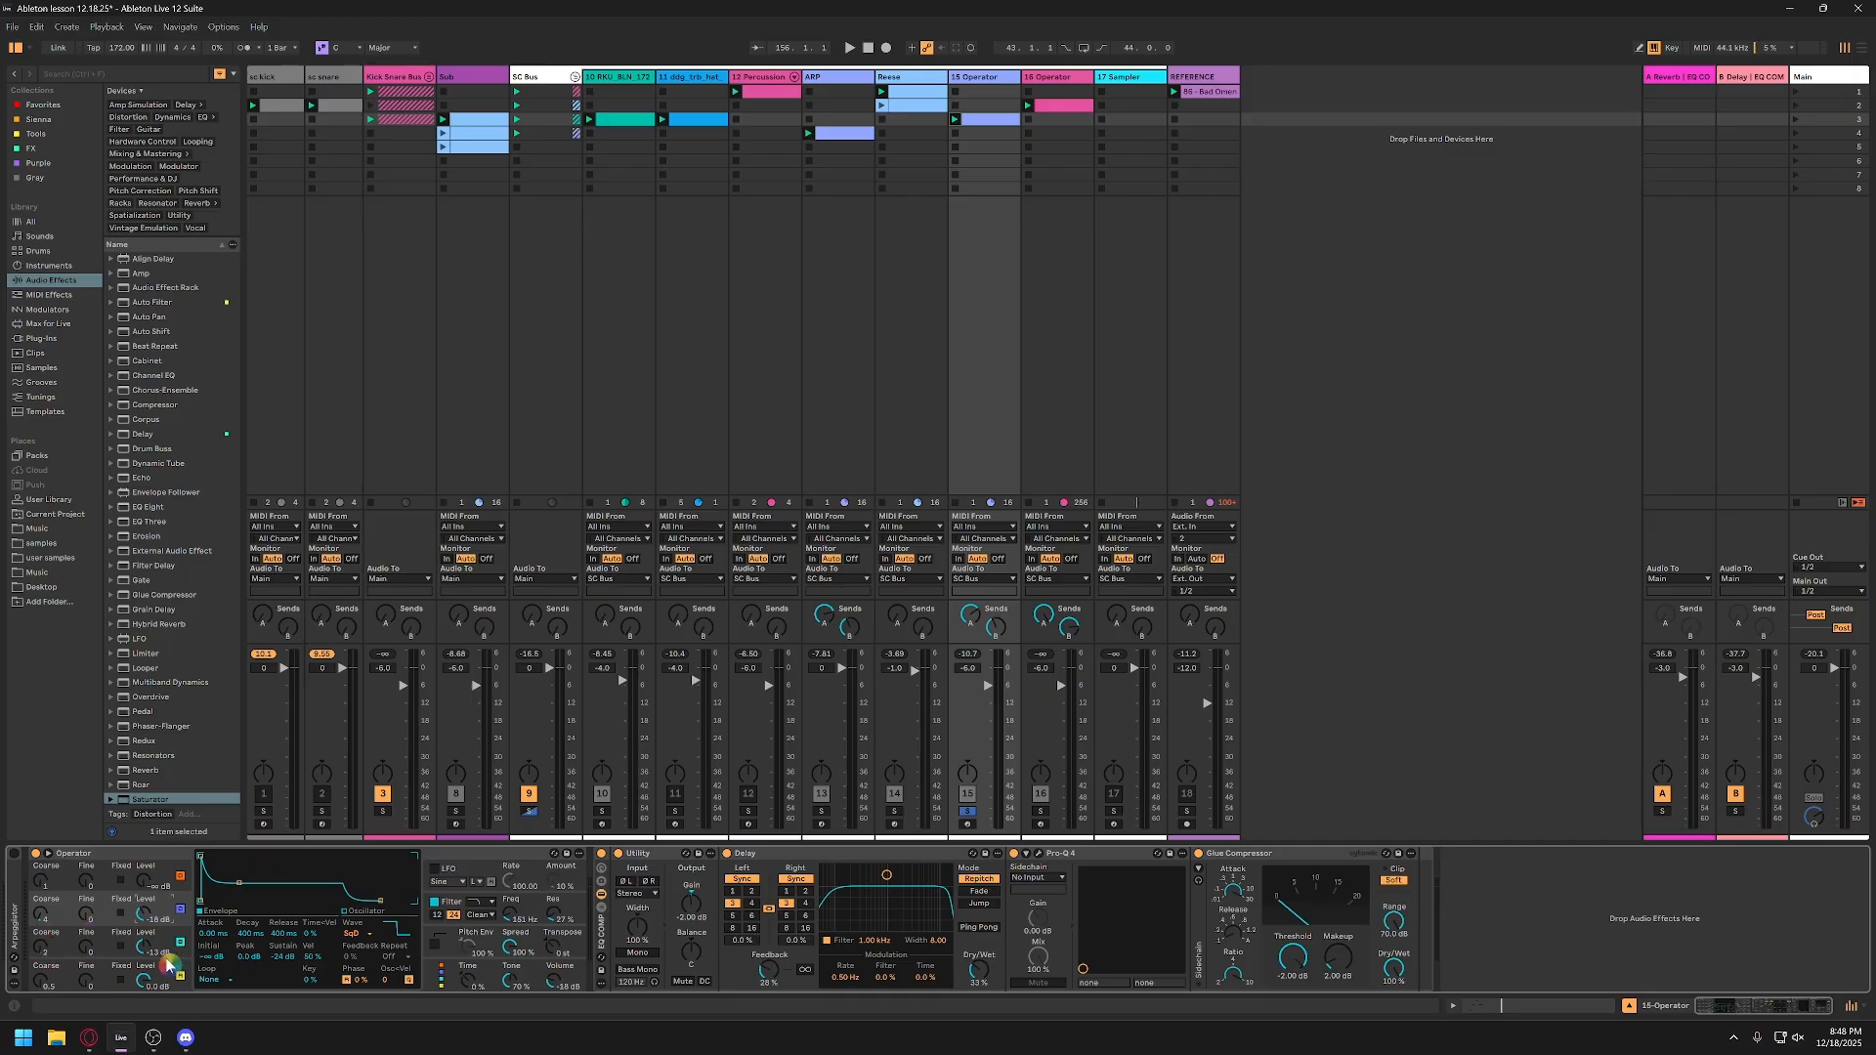
Step: In the 15-Operator track's Operator, set the filter envelope's decay to about 1.28 s while auditioning the clip
left_click(452, 909)
left_click(346, 911)
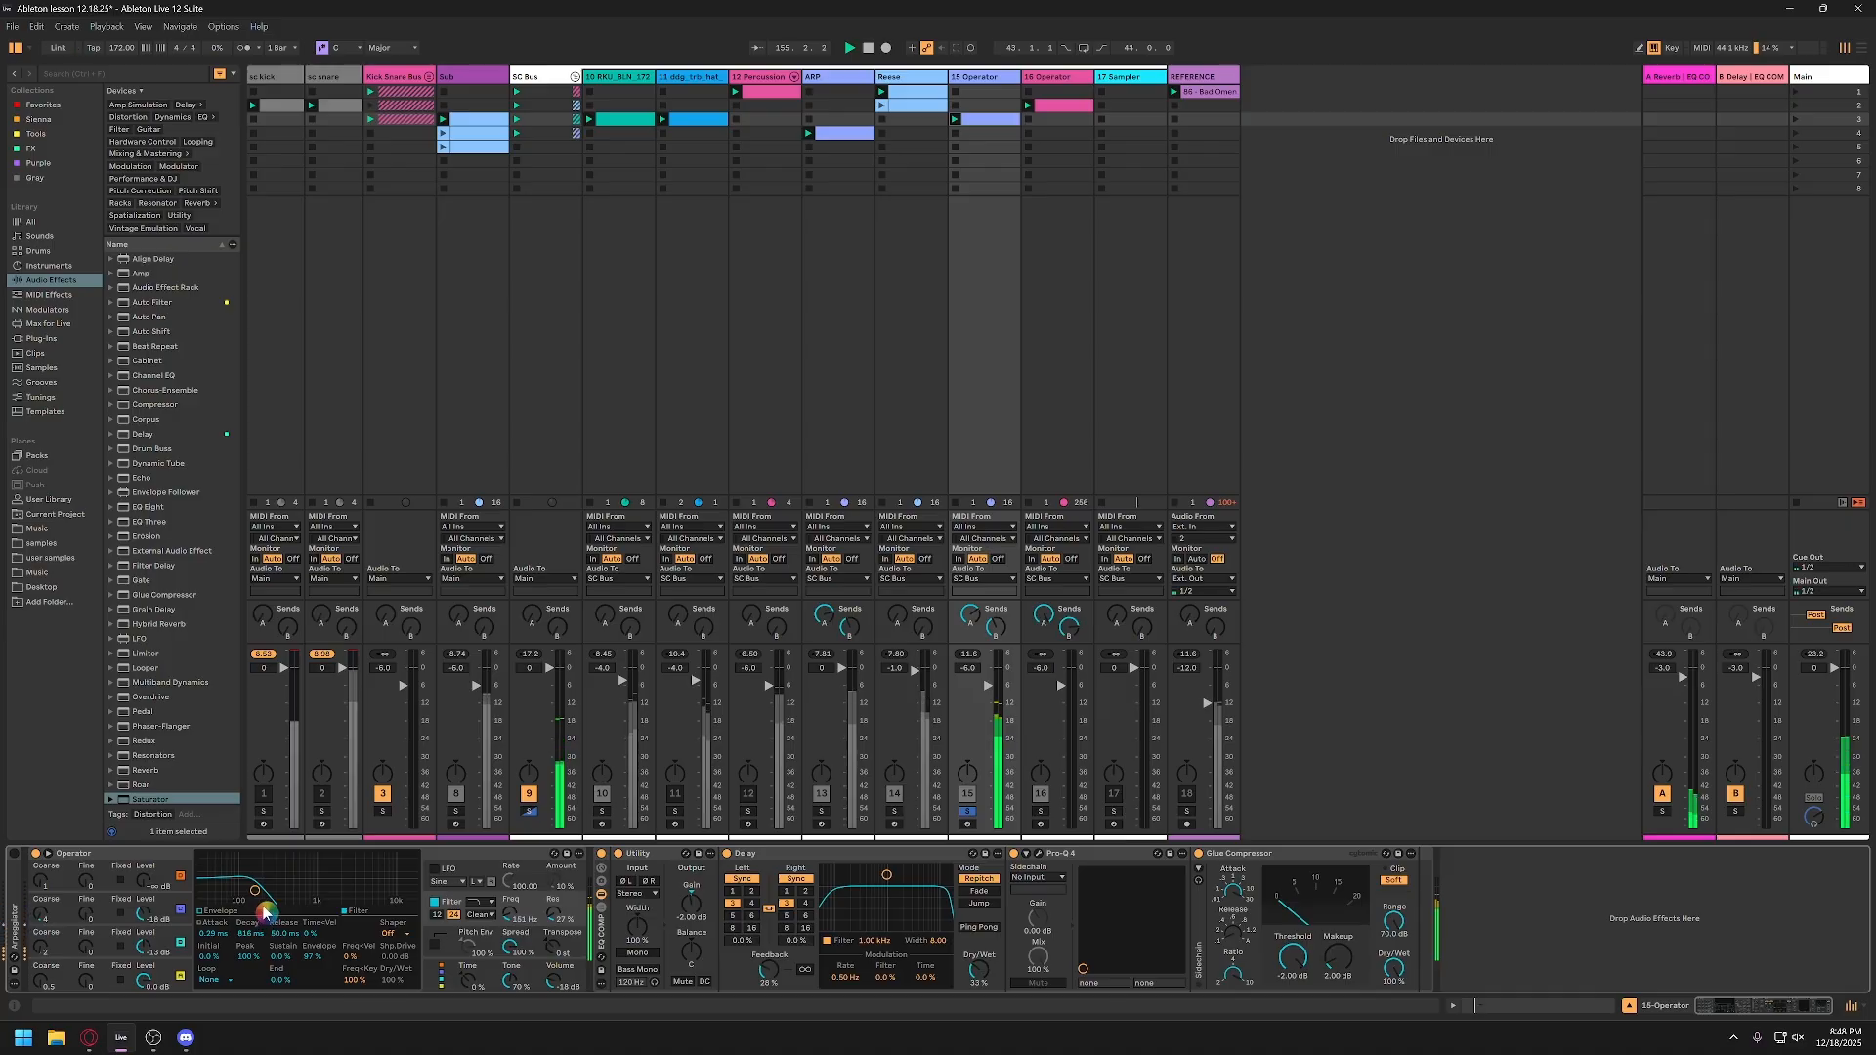
left_click(220, 929)
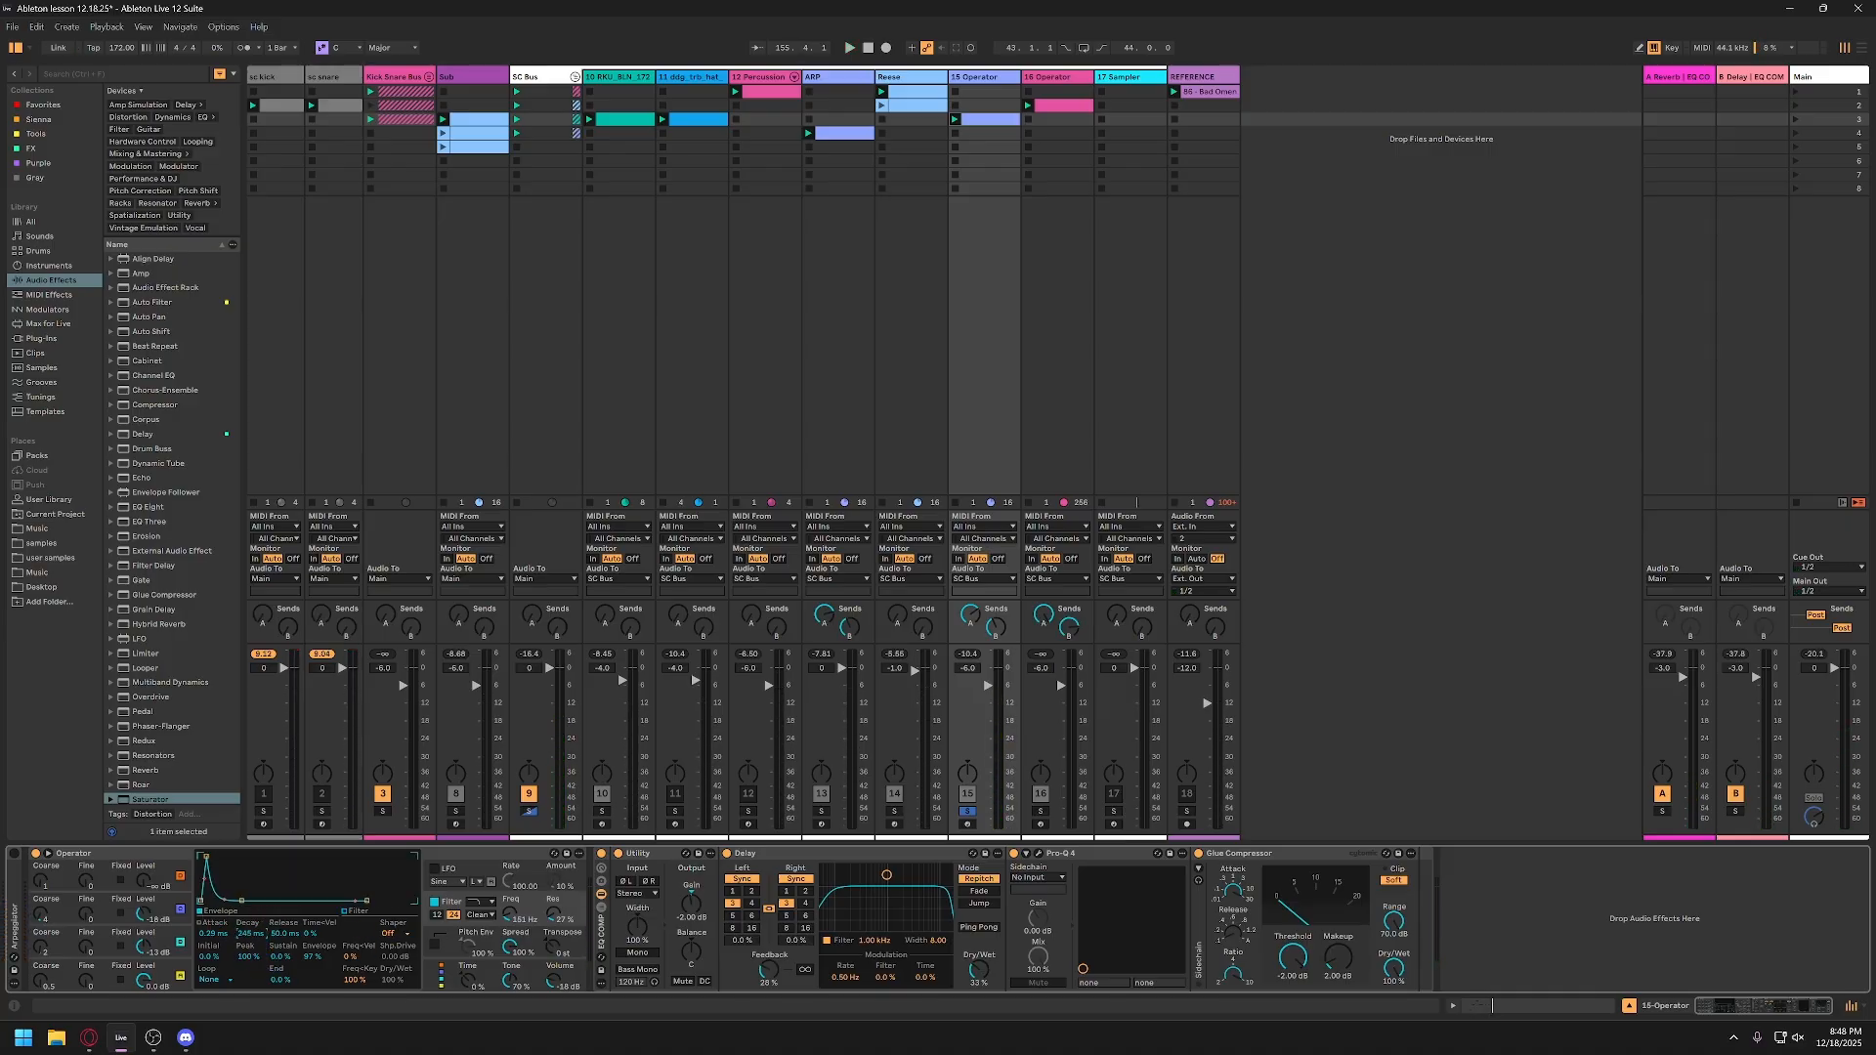
key("space")
left_click_drag(249, 934, 249, 889)
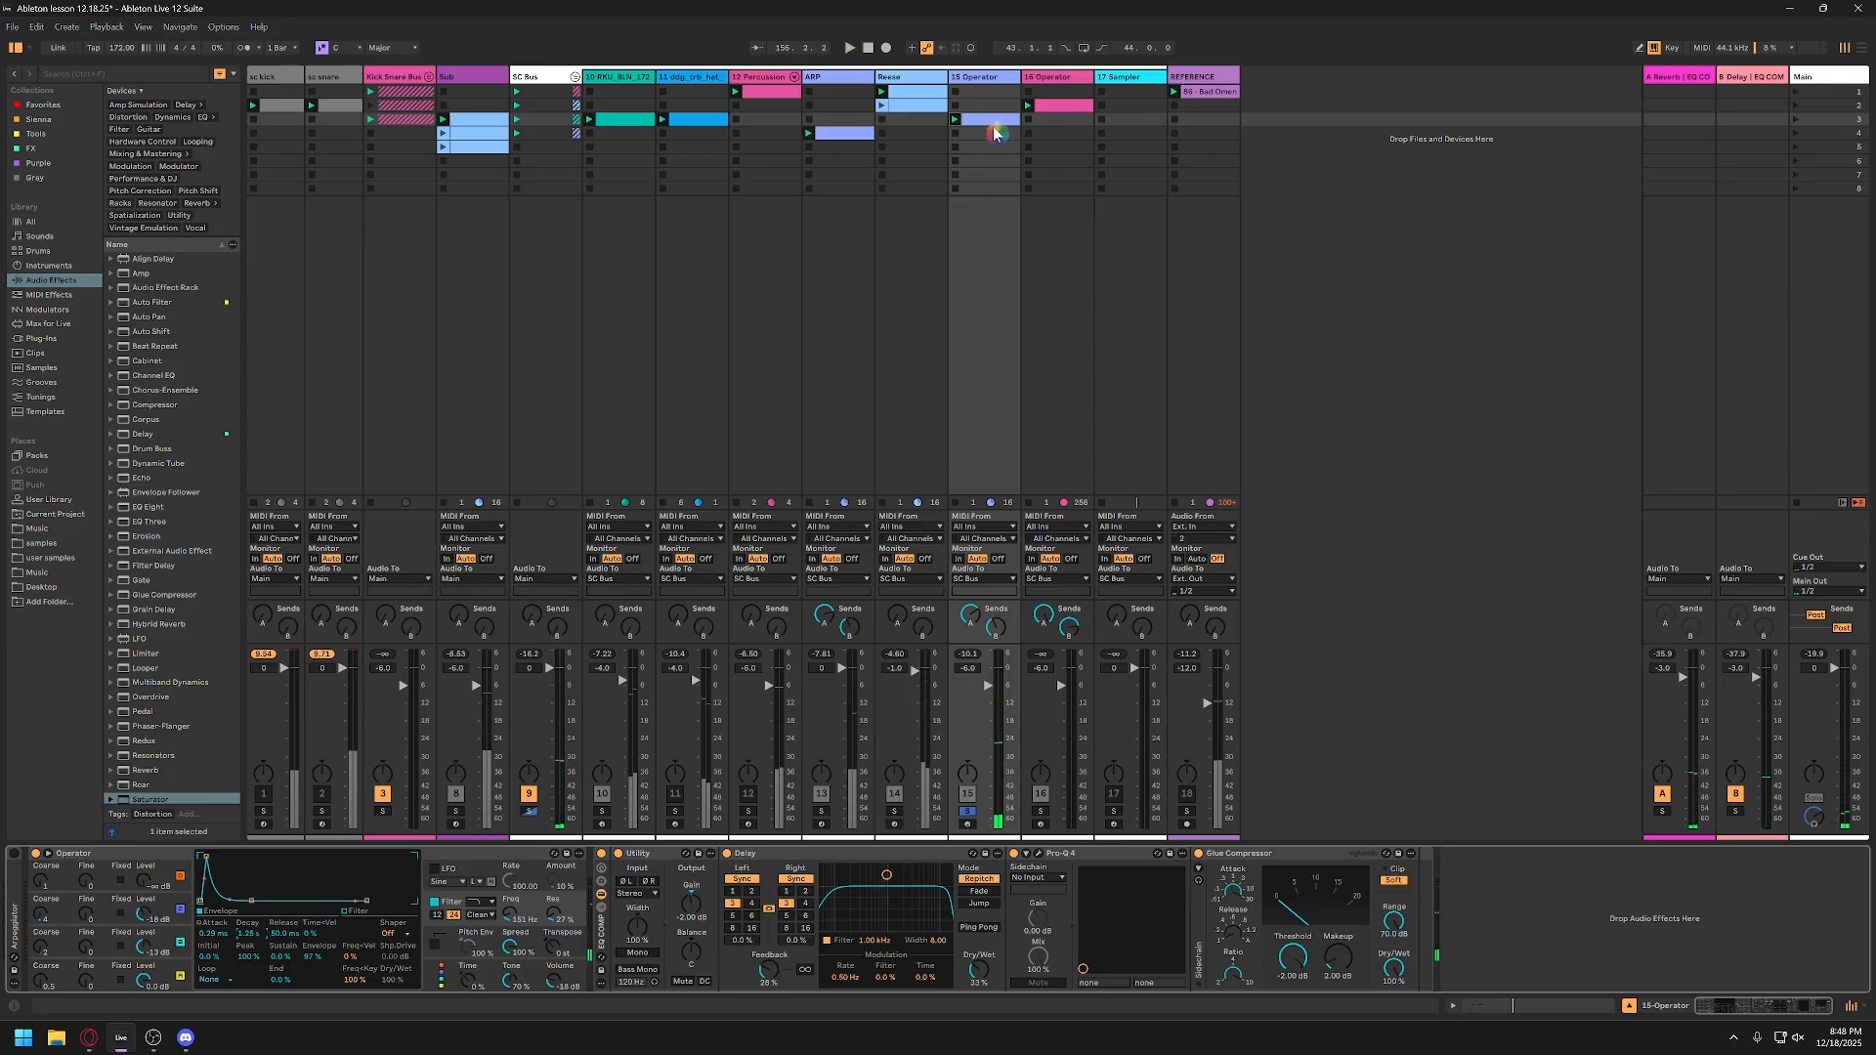
Step: Slightly lengthen all four notes in the 15-Operator clip and play the result
left_click(993, 122)
left_click_drag(422, 821, 297, 797)
key("space")
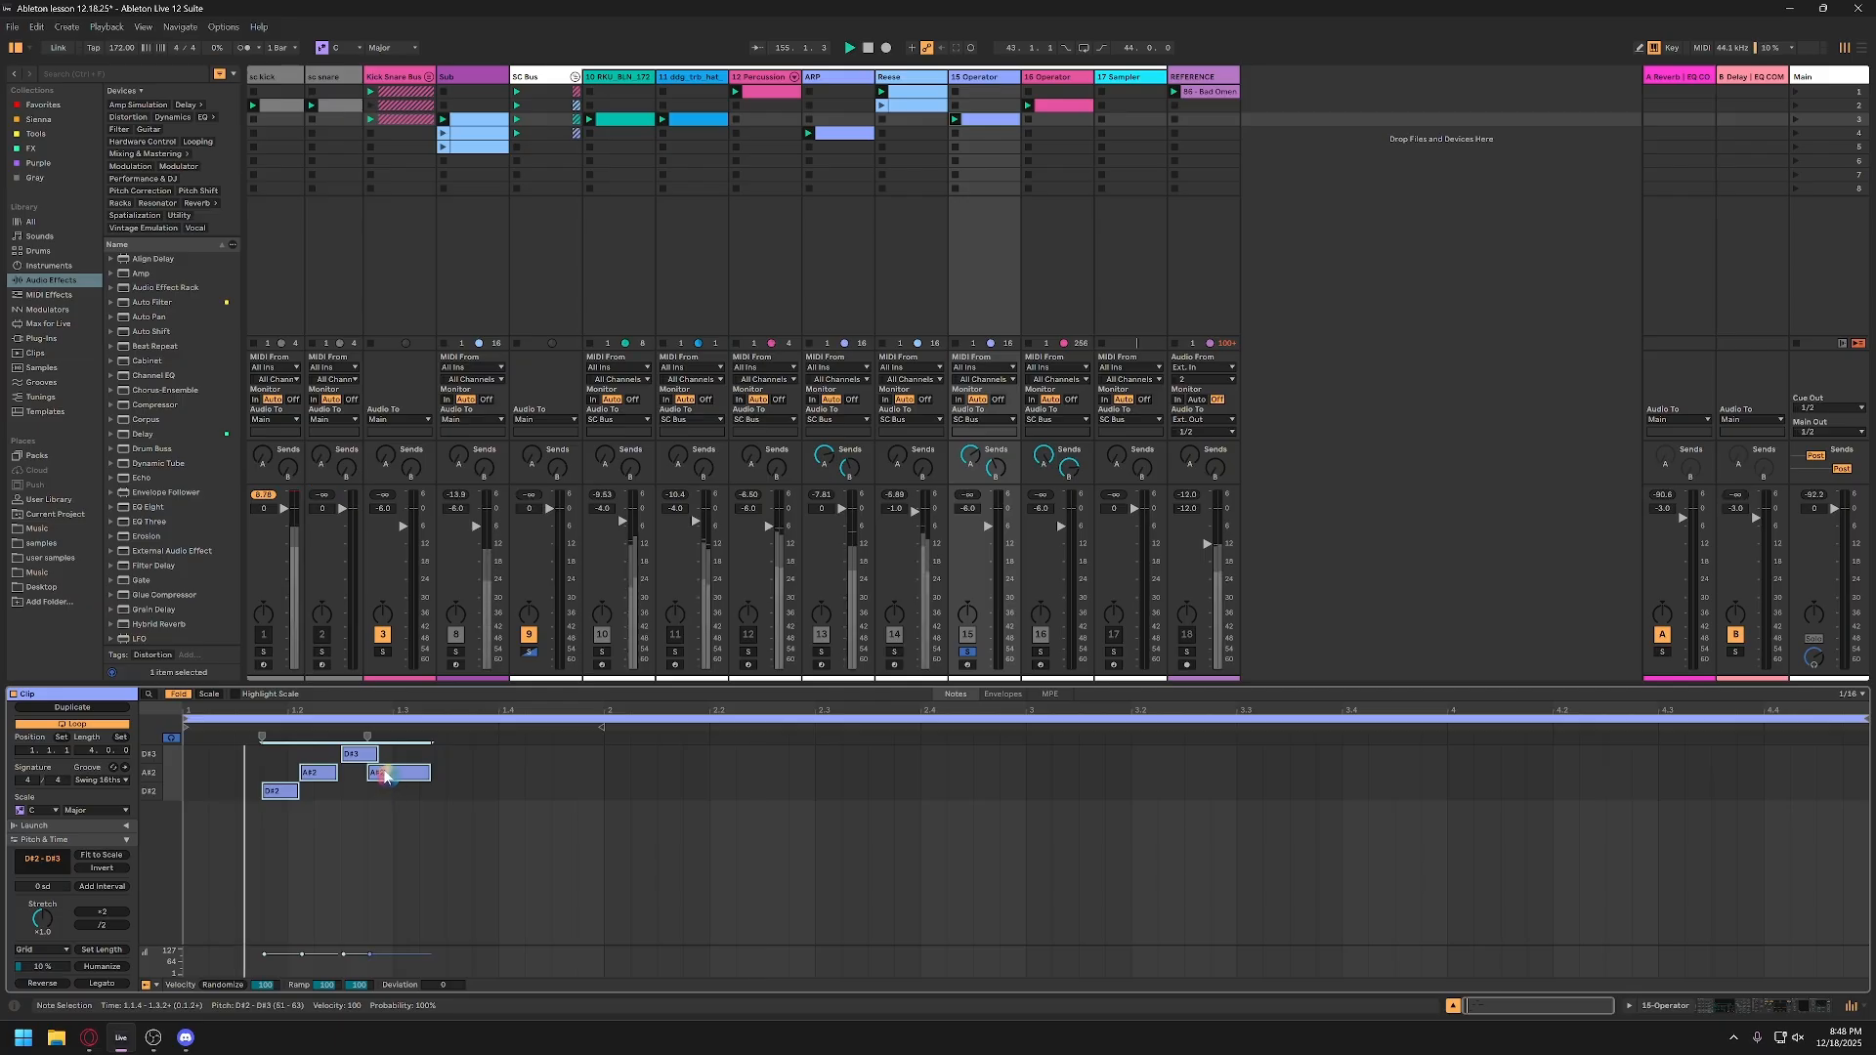
Step: Unsolo the 15-Operator track with ARP deactivated in the mix, and set 15-Operator's volume to 0 dB
left_click(967, 652)
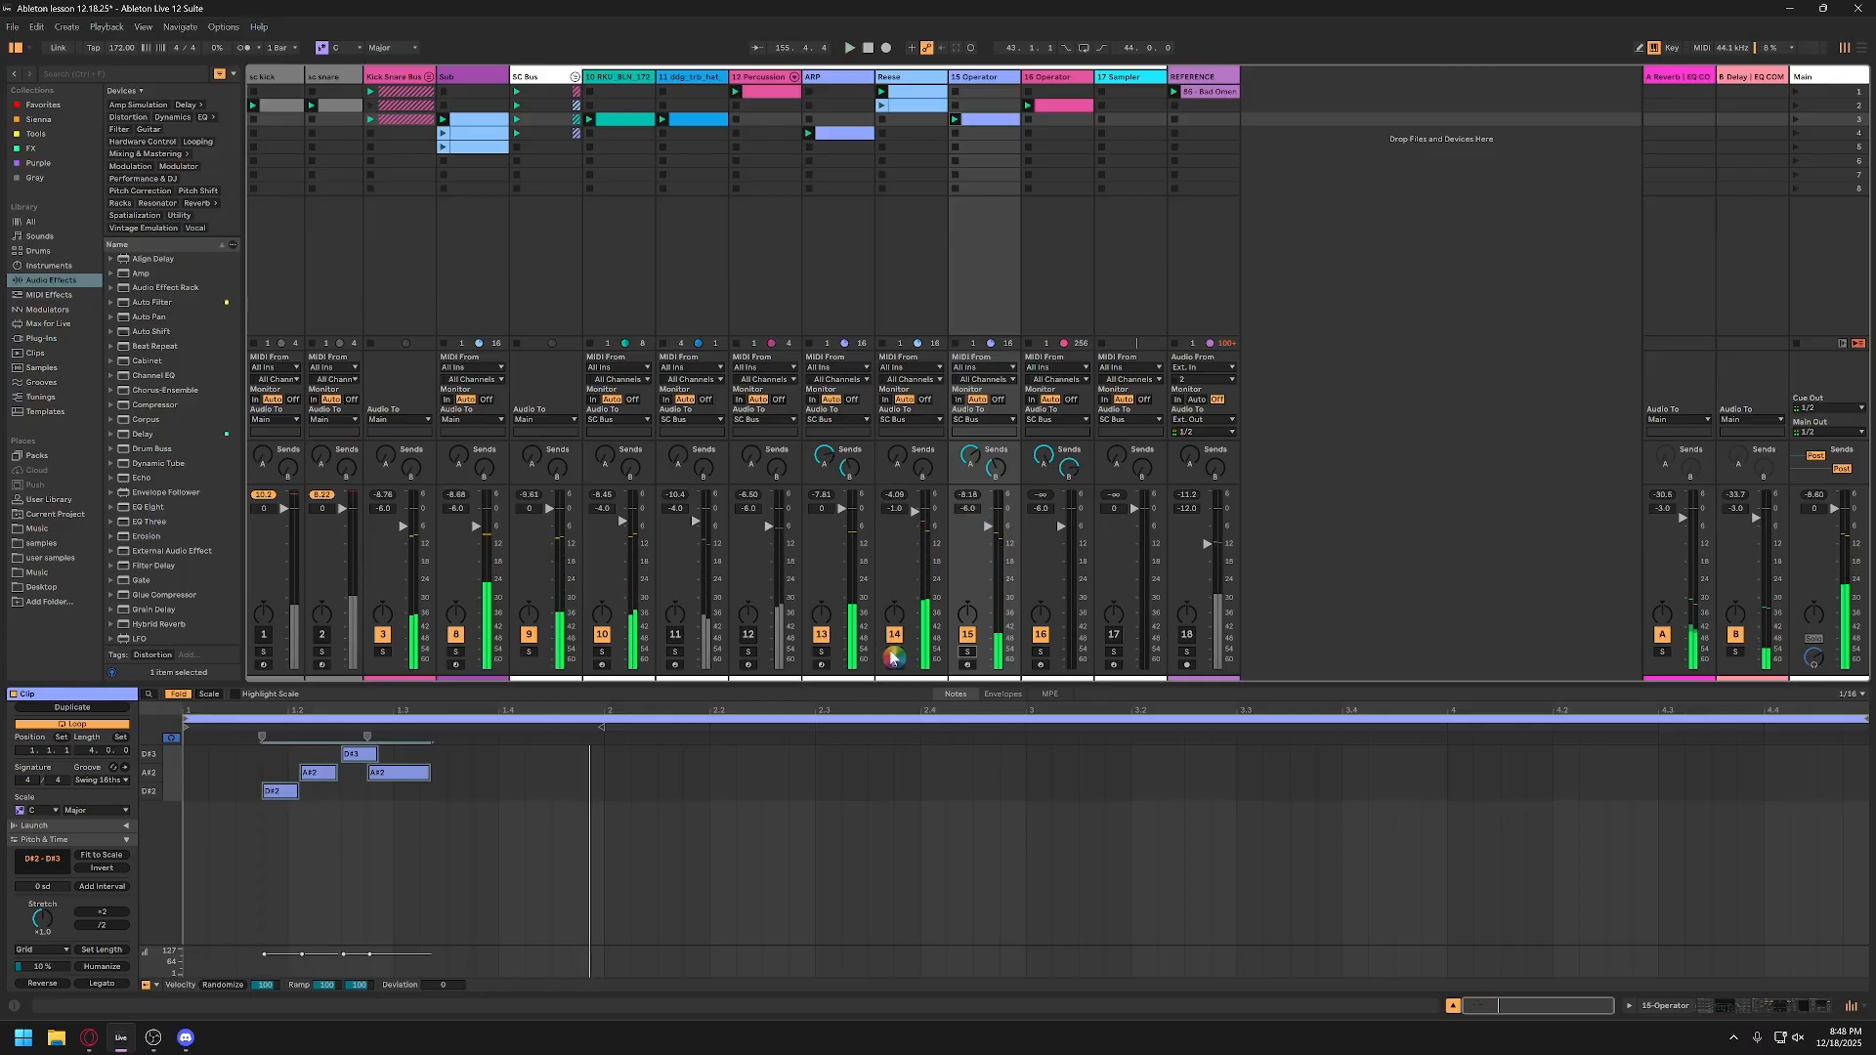
left_click(821, 634)
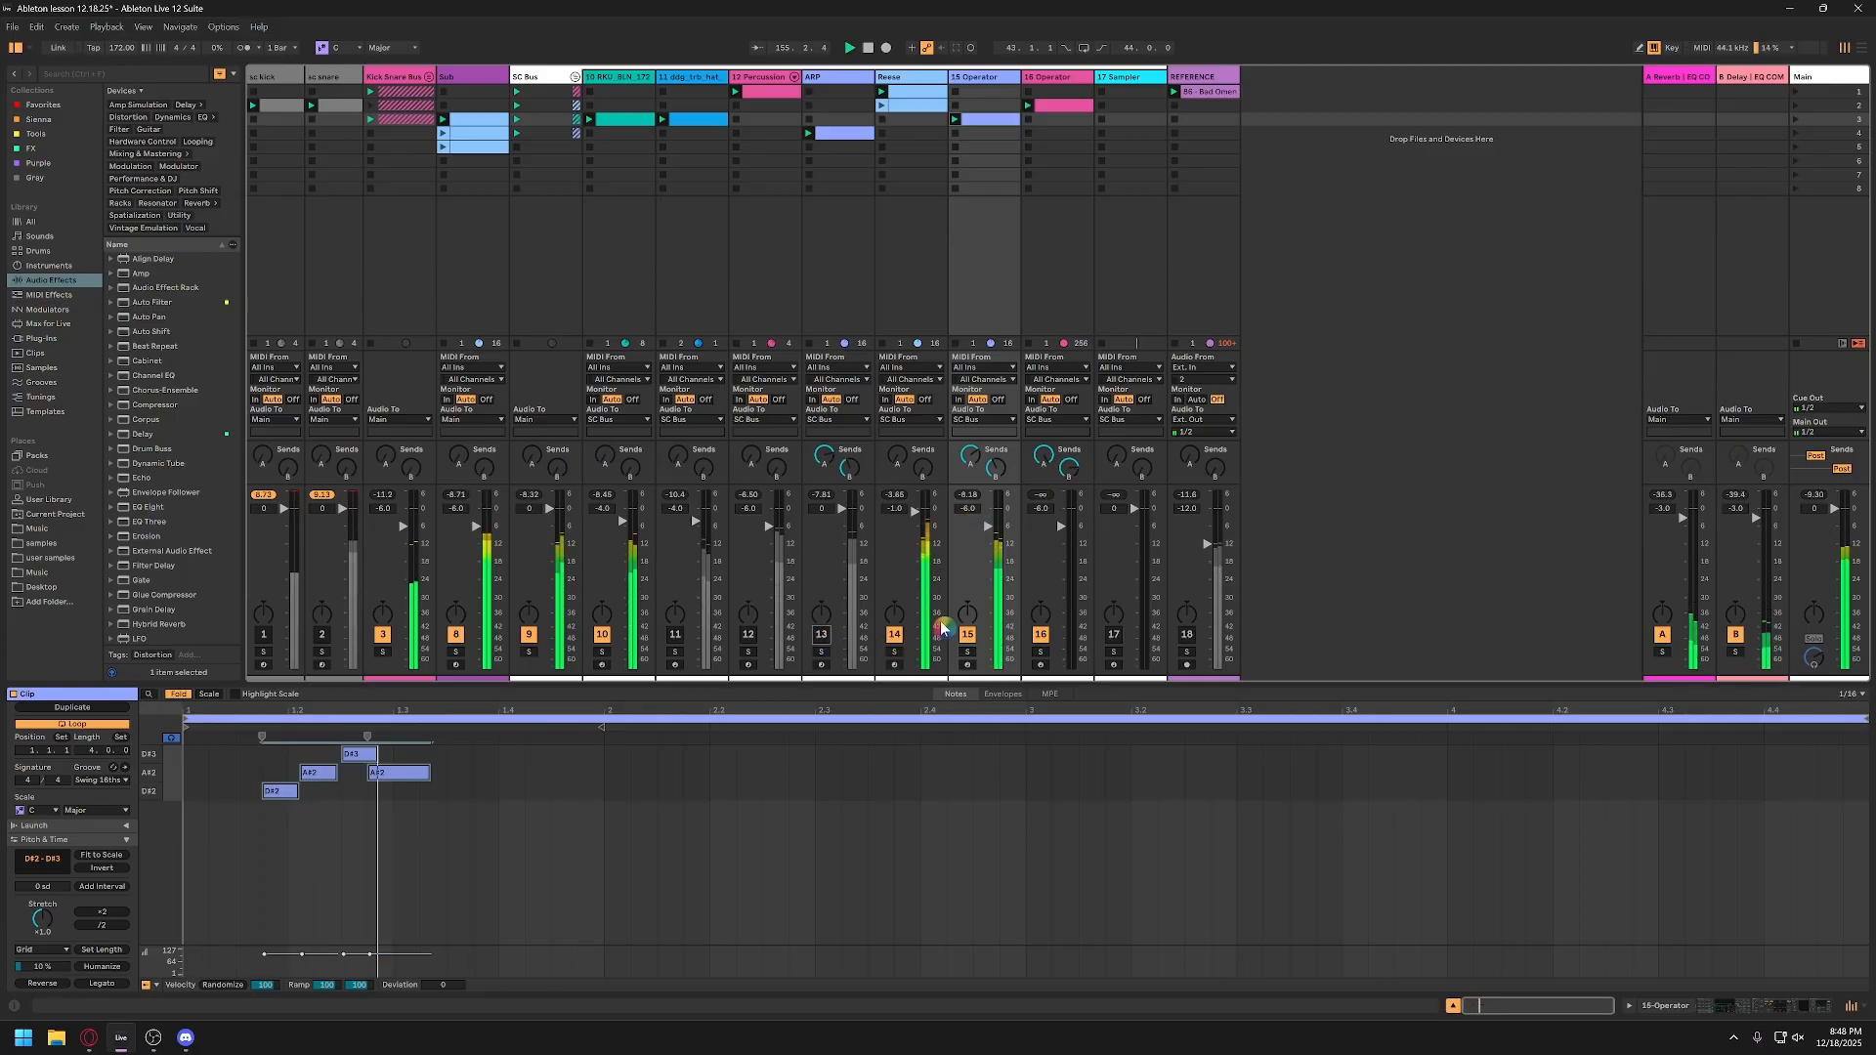
double_click(987, 527)
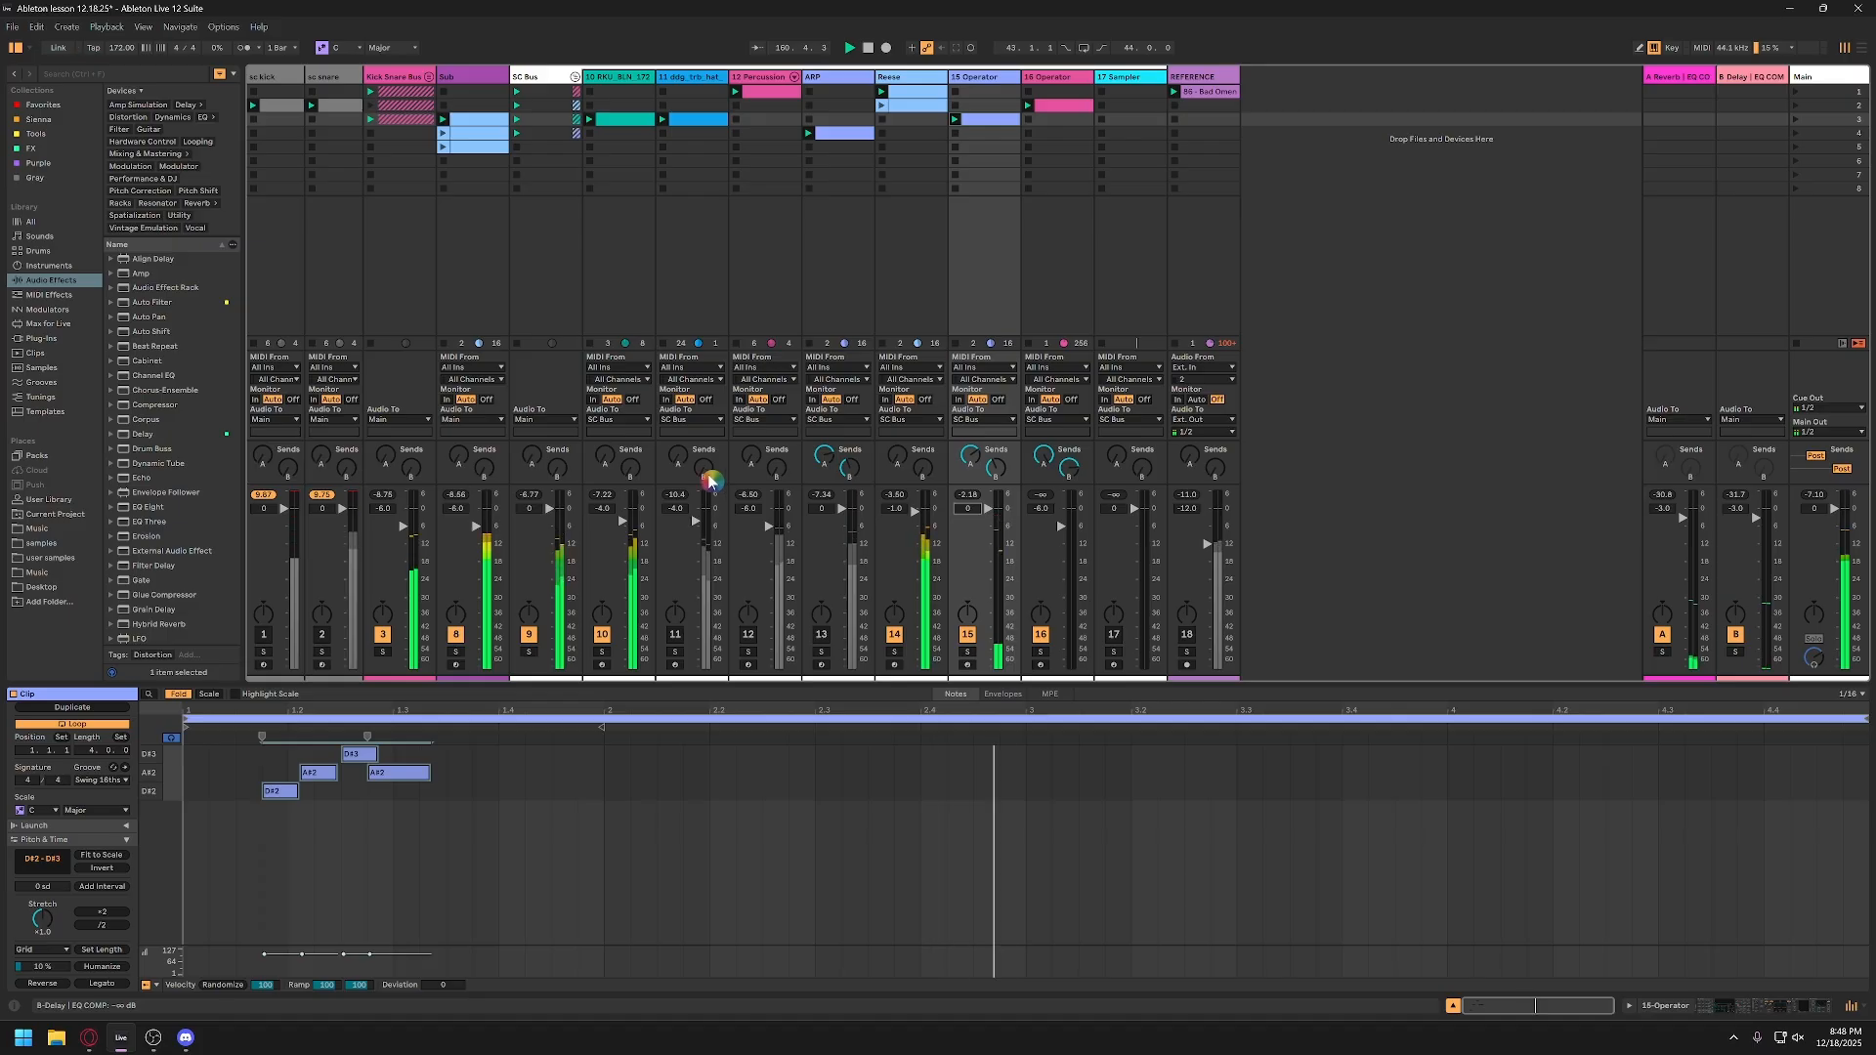
Step: Activate track 11, the 12 Percussion track and the ARP track in the playing mix
left_click(674, 637)
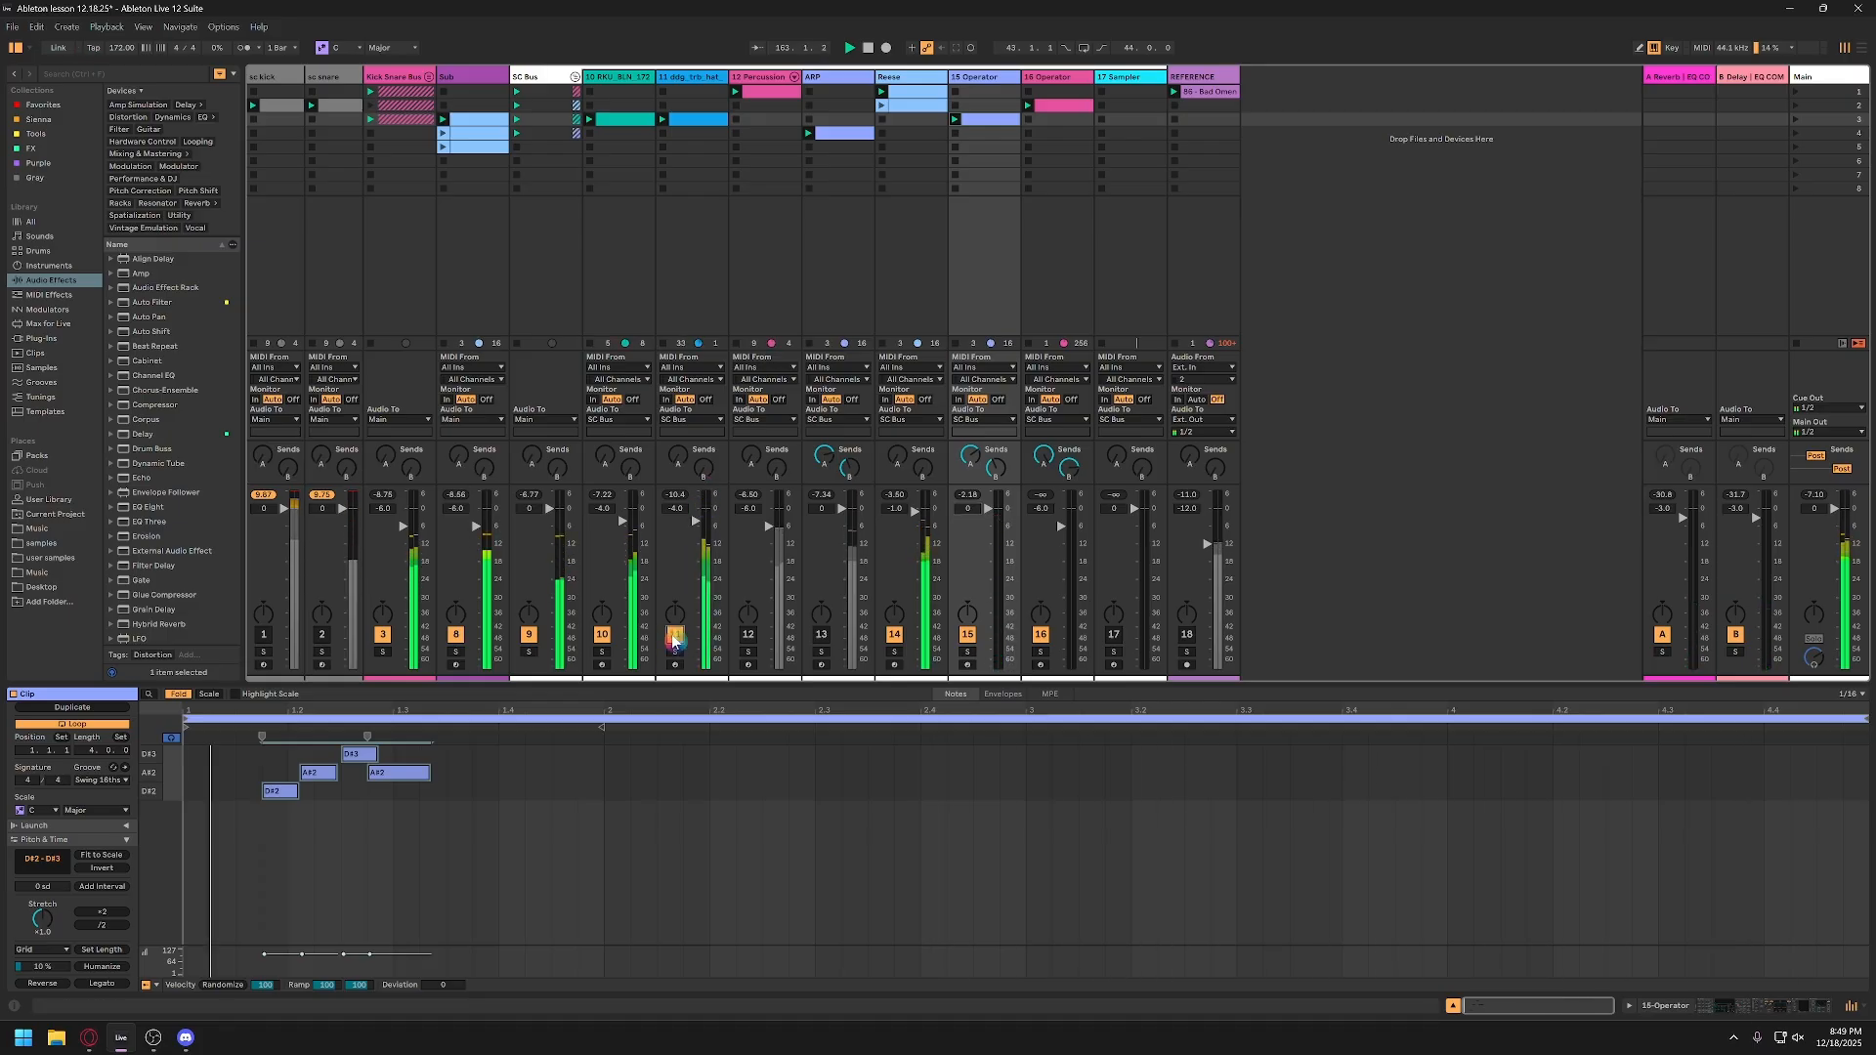
left_click(748, 639)
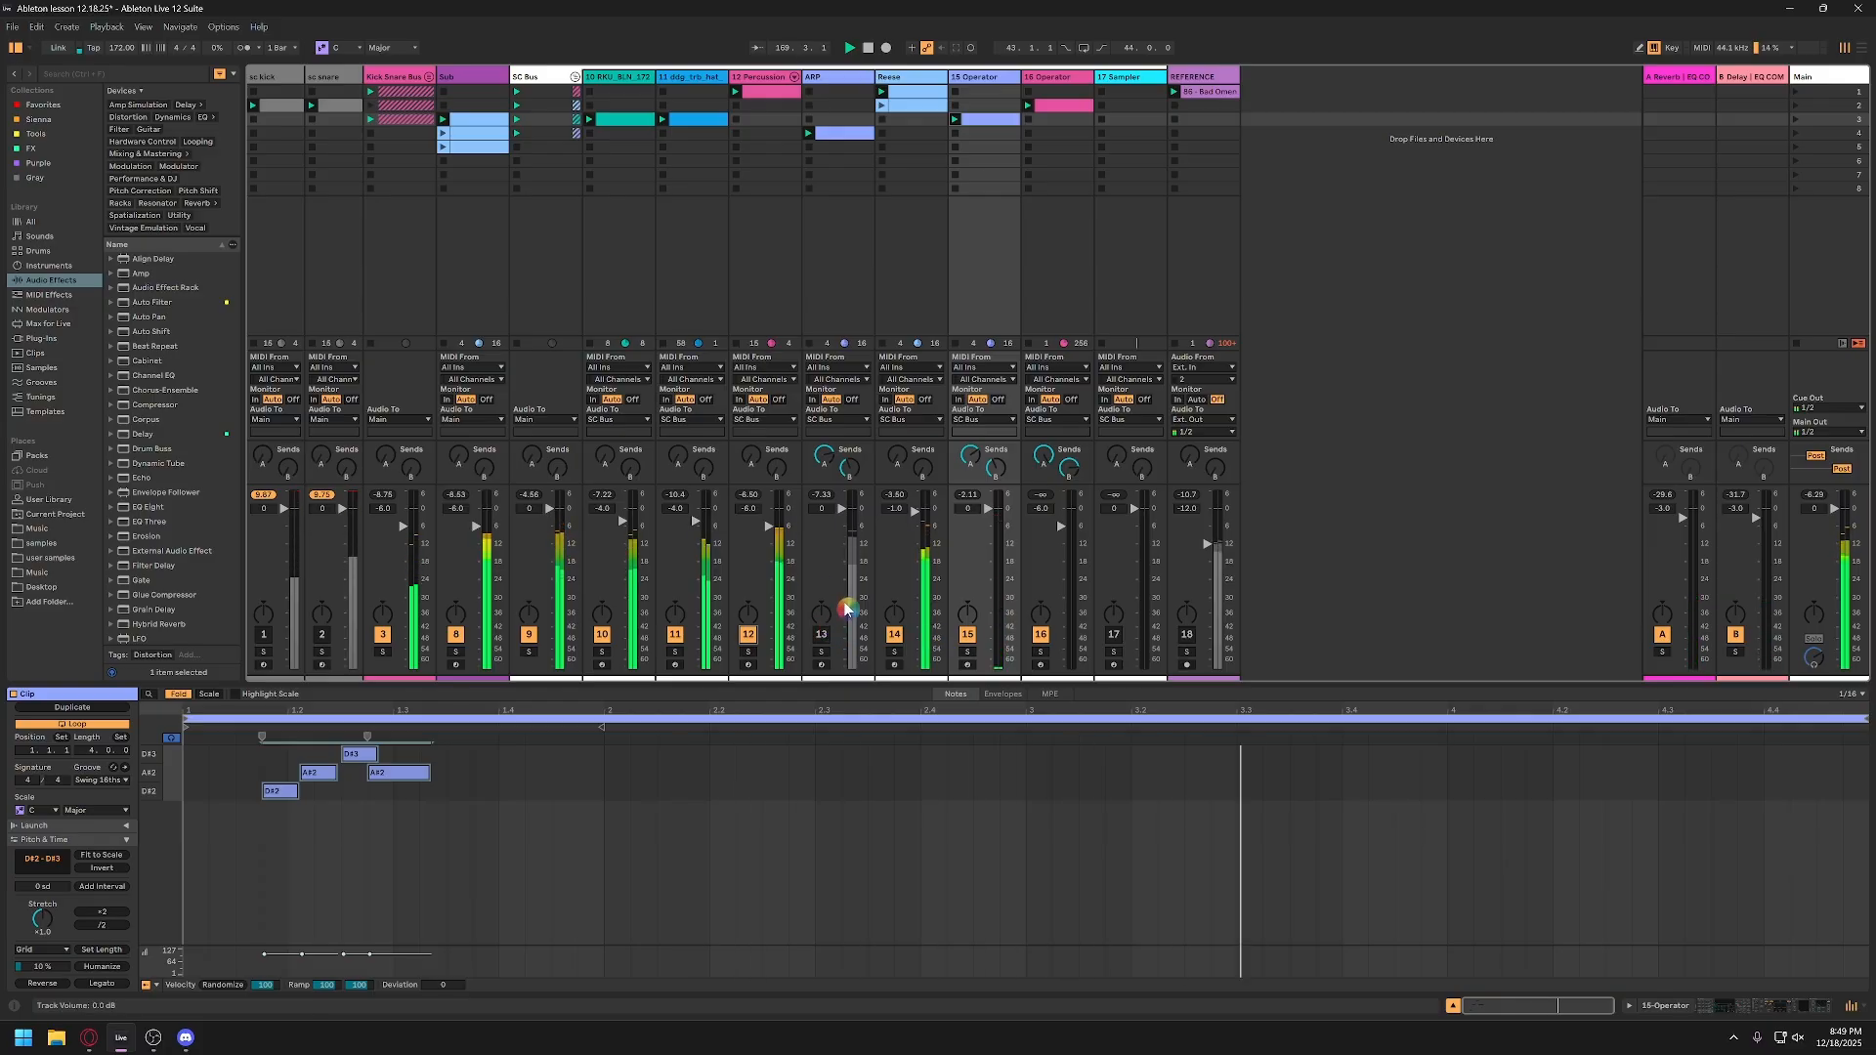
left_click(824, 642)
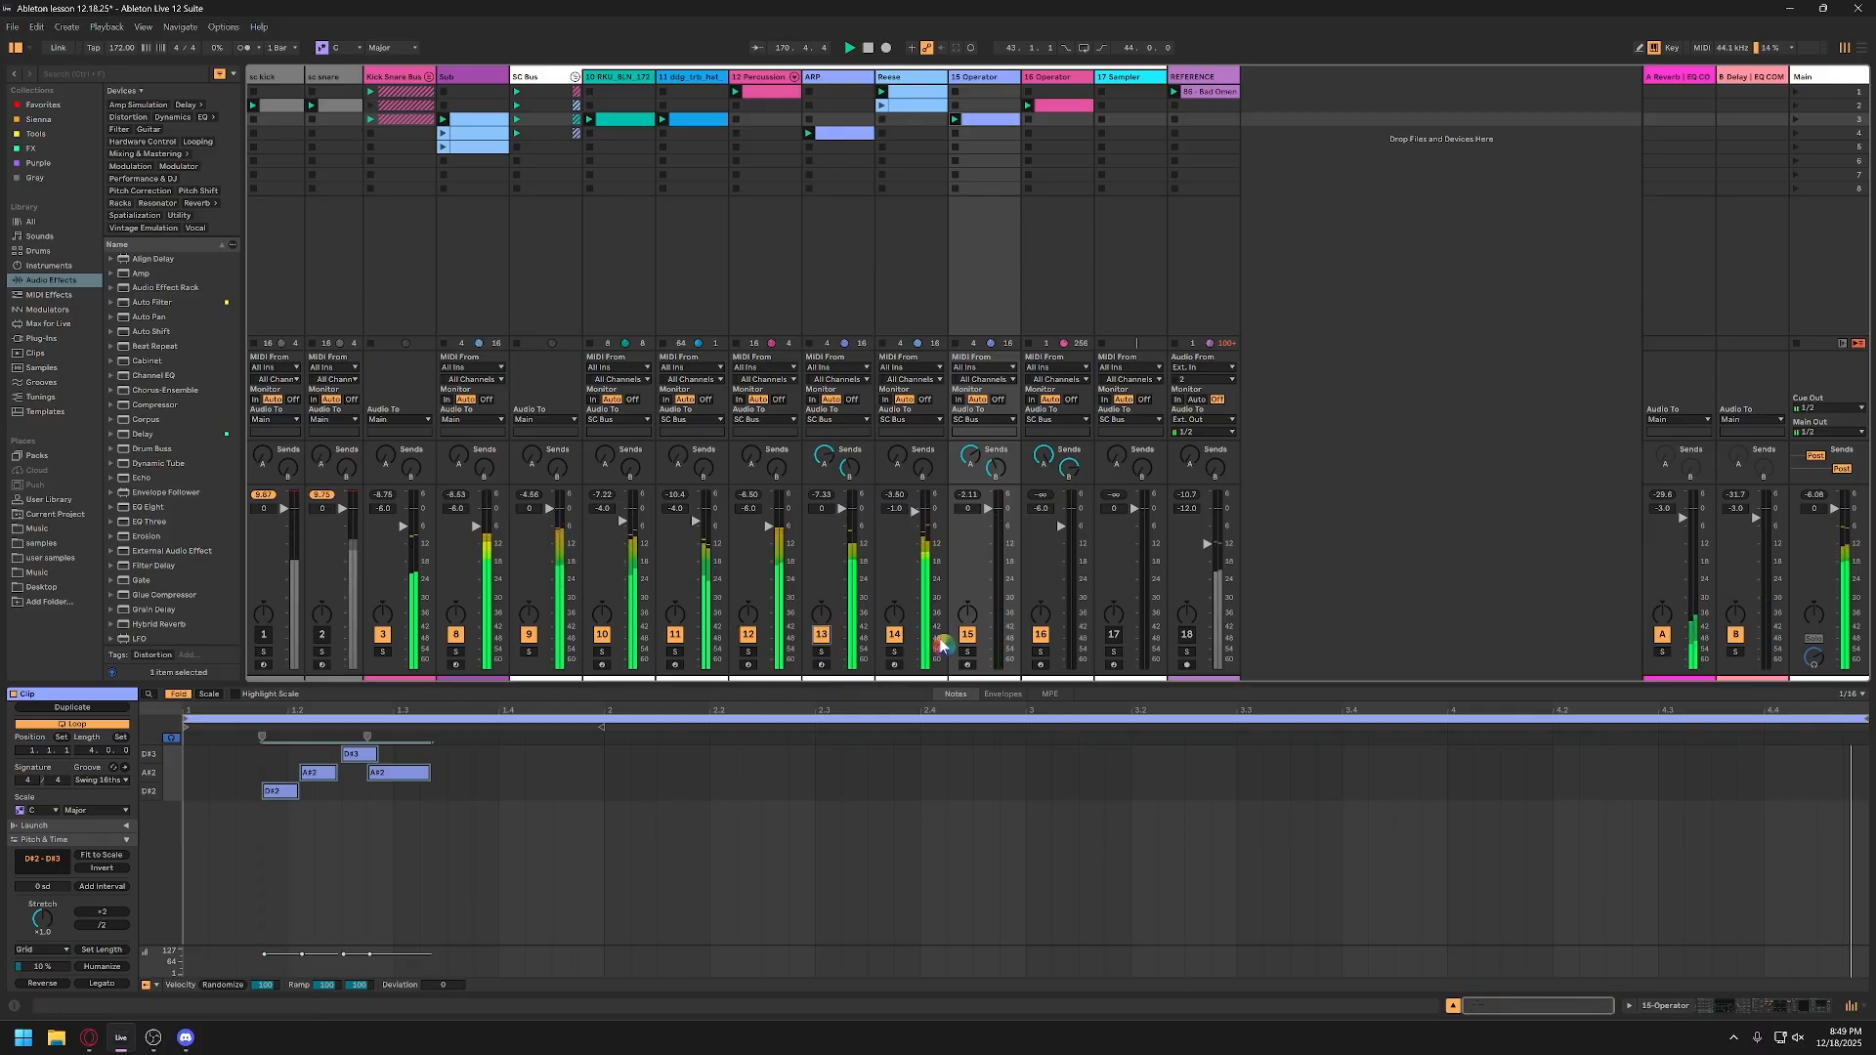
Step: Compare the full mix with and without the 15-Operator track, leaving that track deactivated
left_click(968, 637)
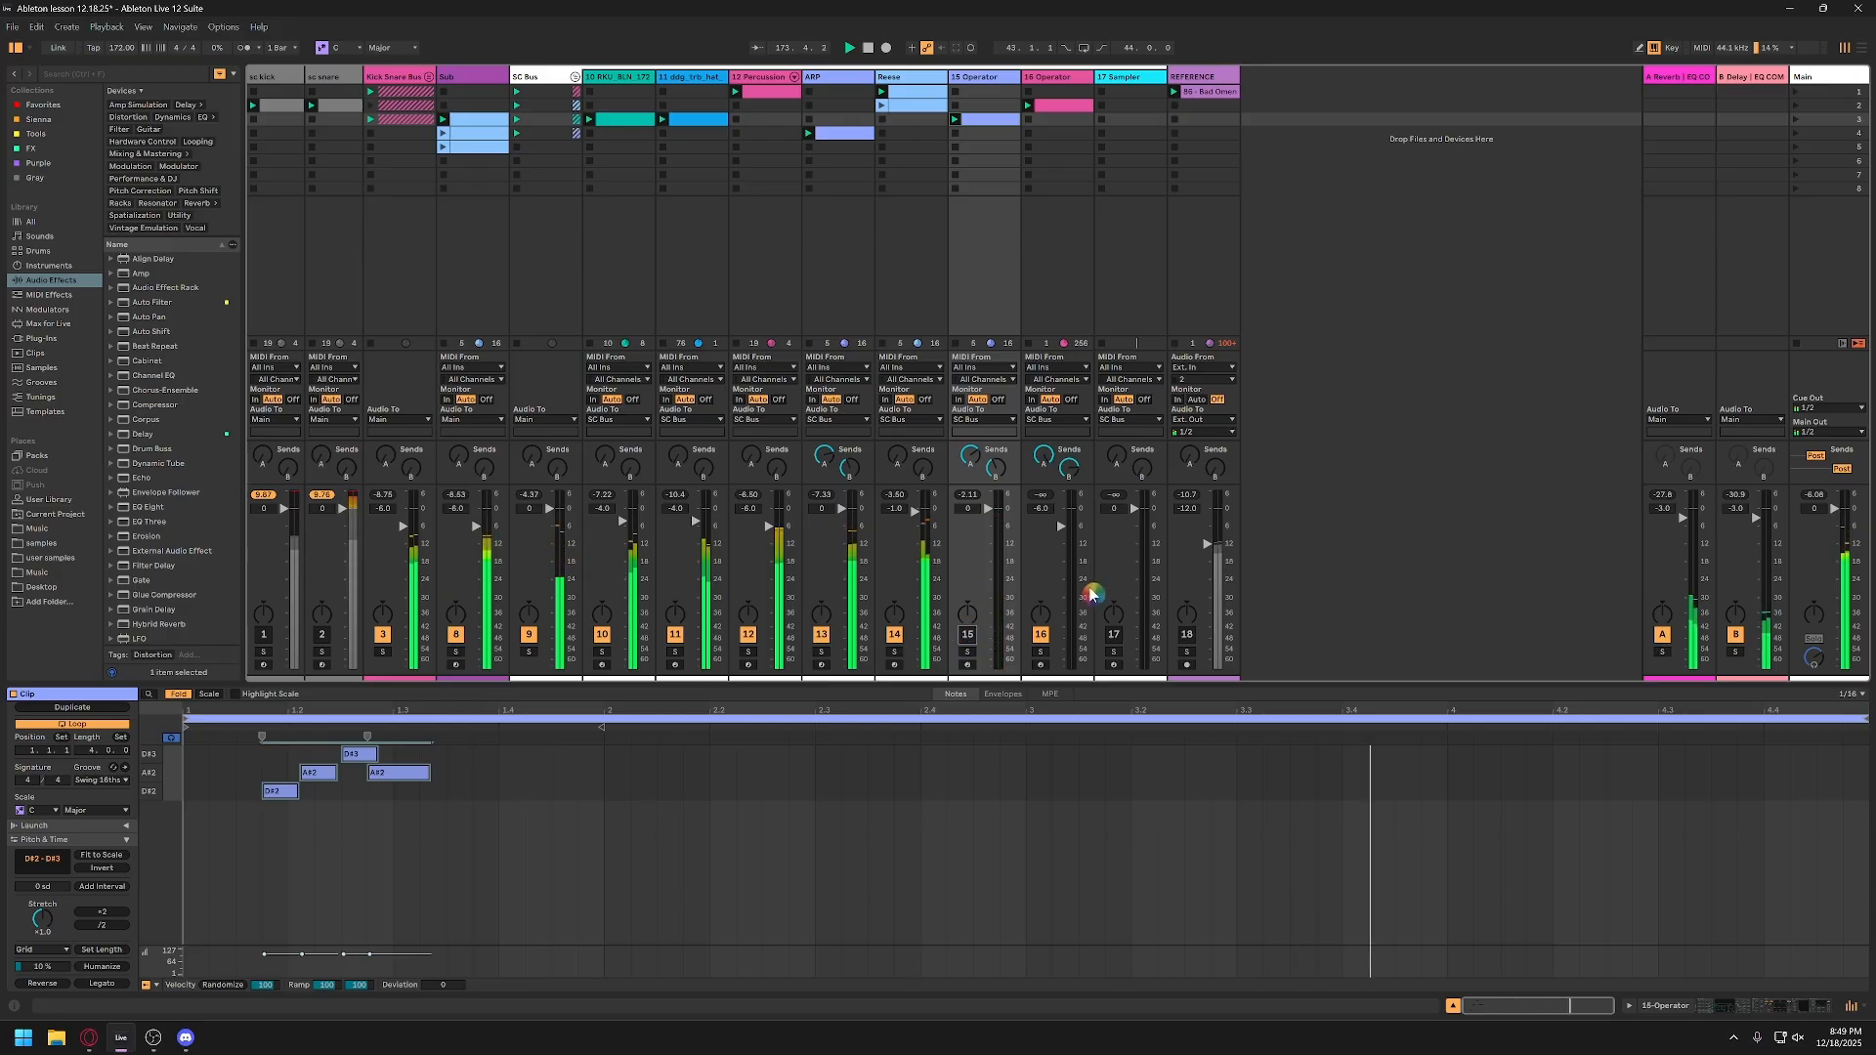
left_click(972, 636)
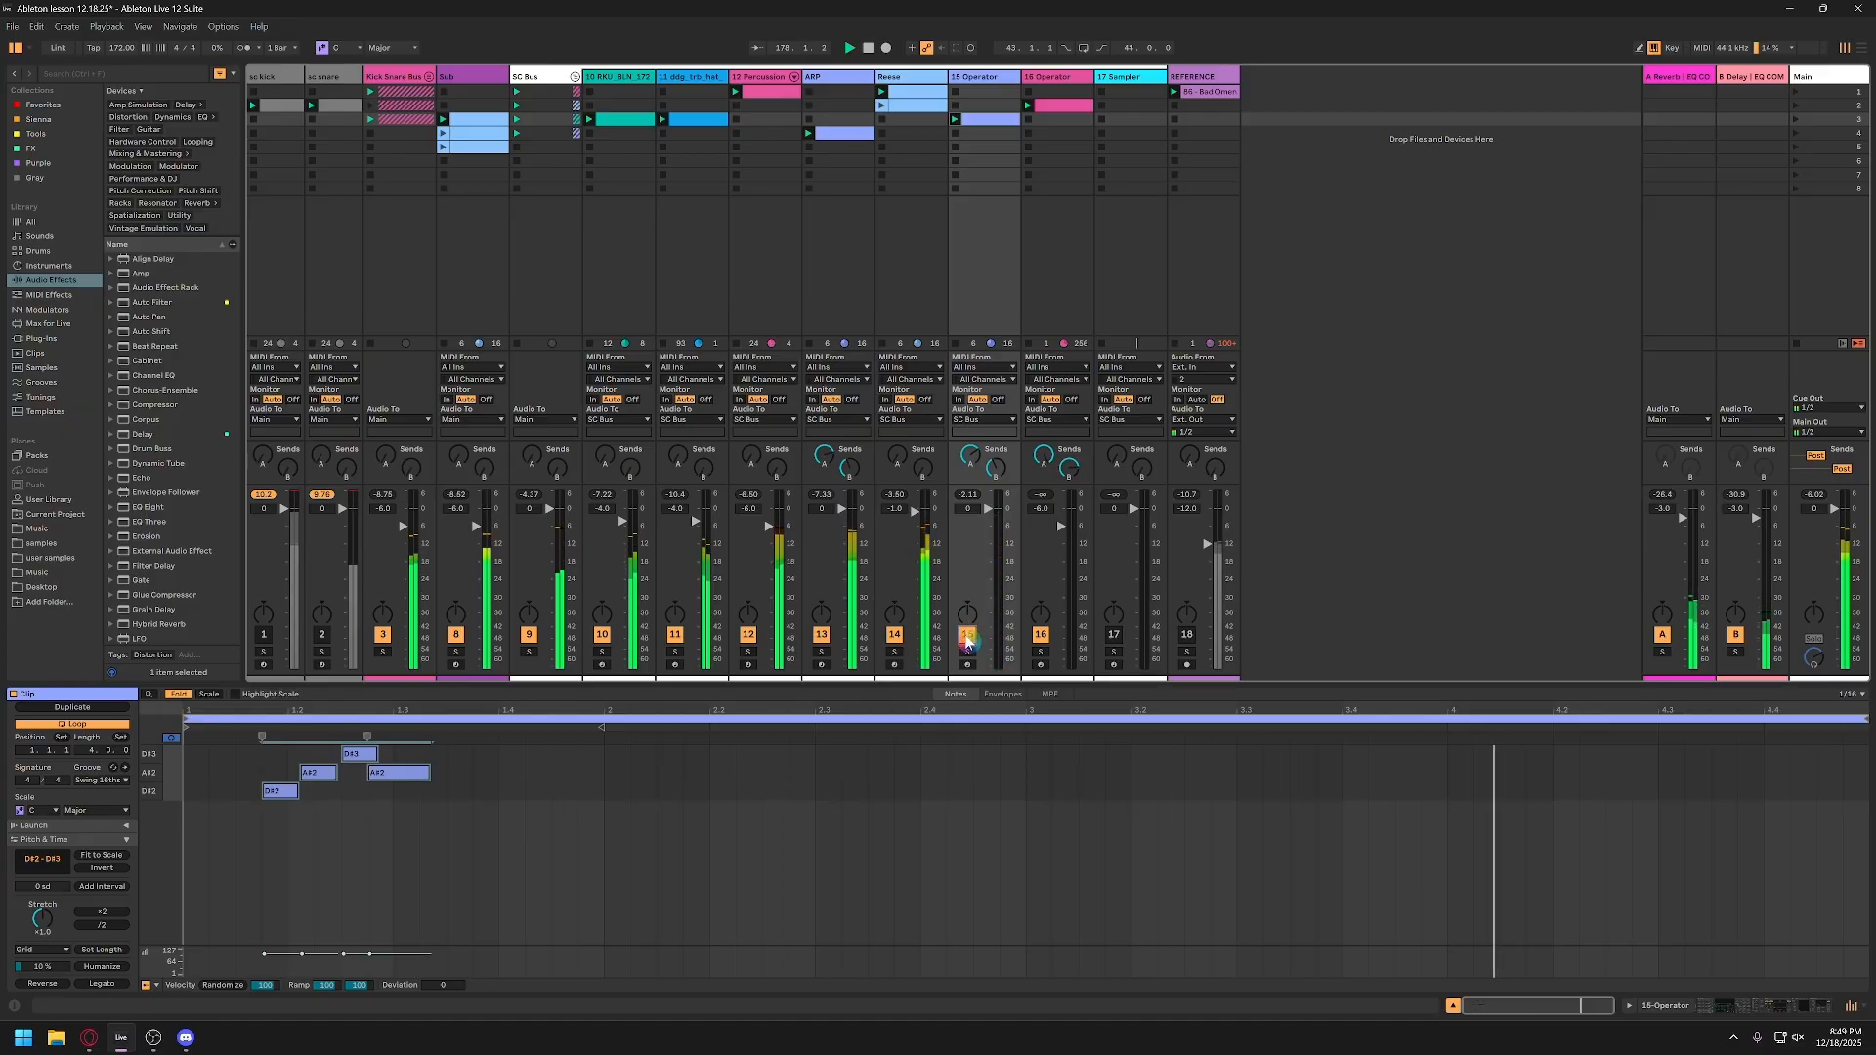
left_click(968, 636)
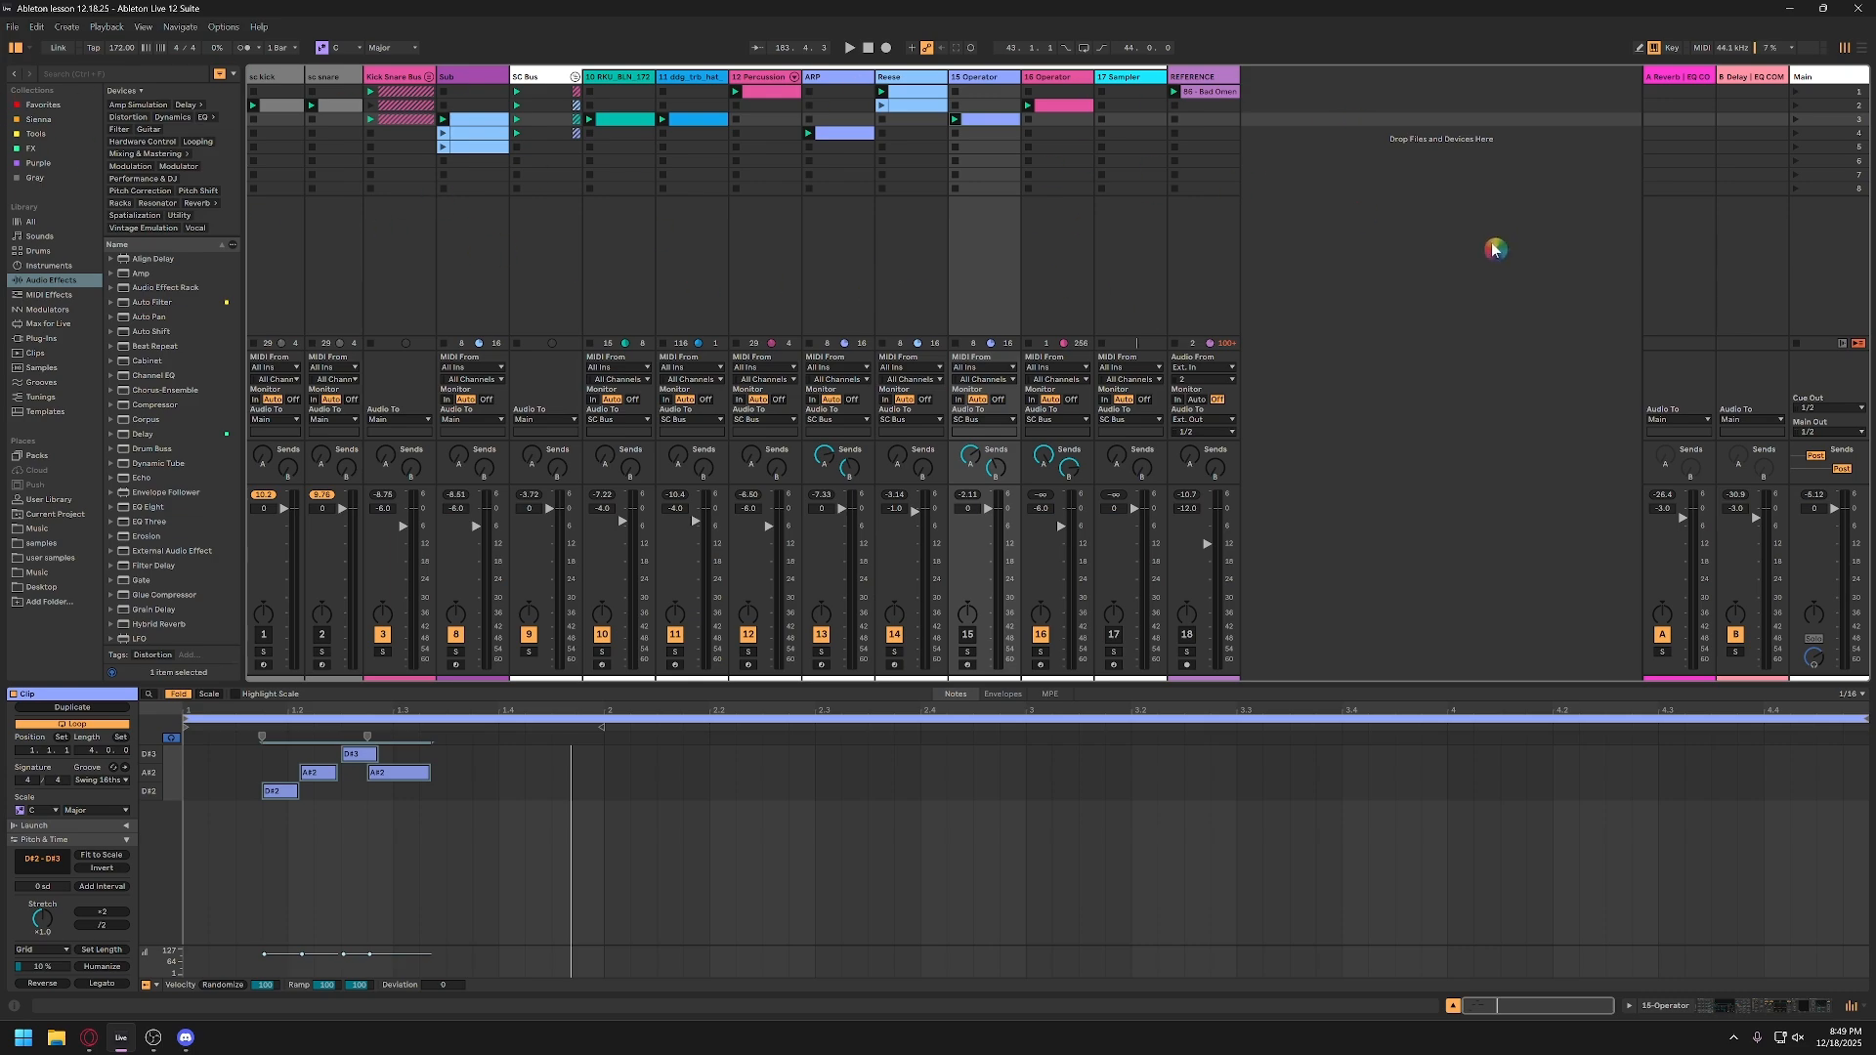
Step: Show the Main track's devices, unfold its EQ COMP rack and switch the rack on
left_click(1850, 83)
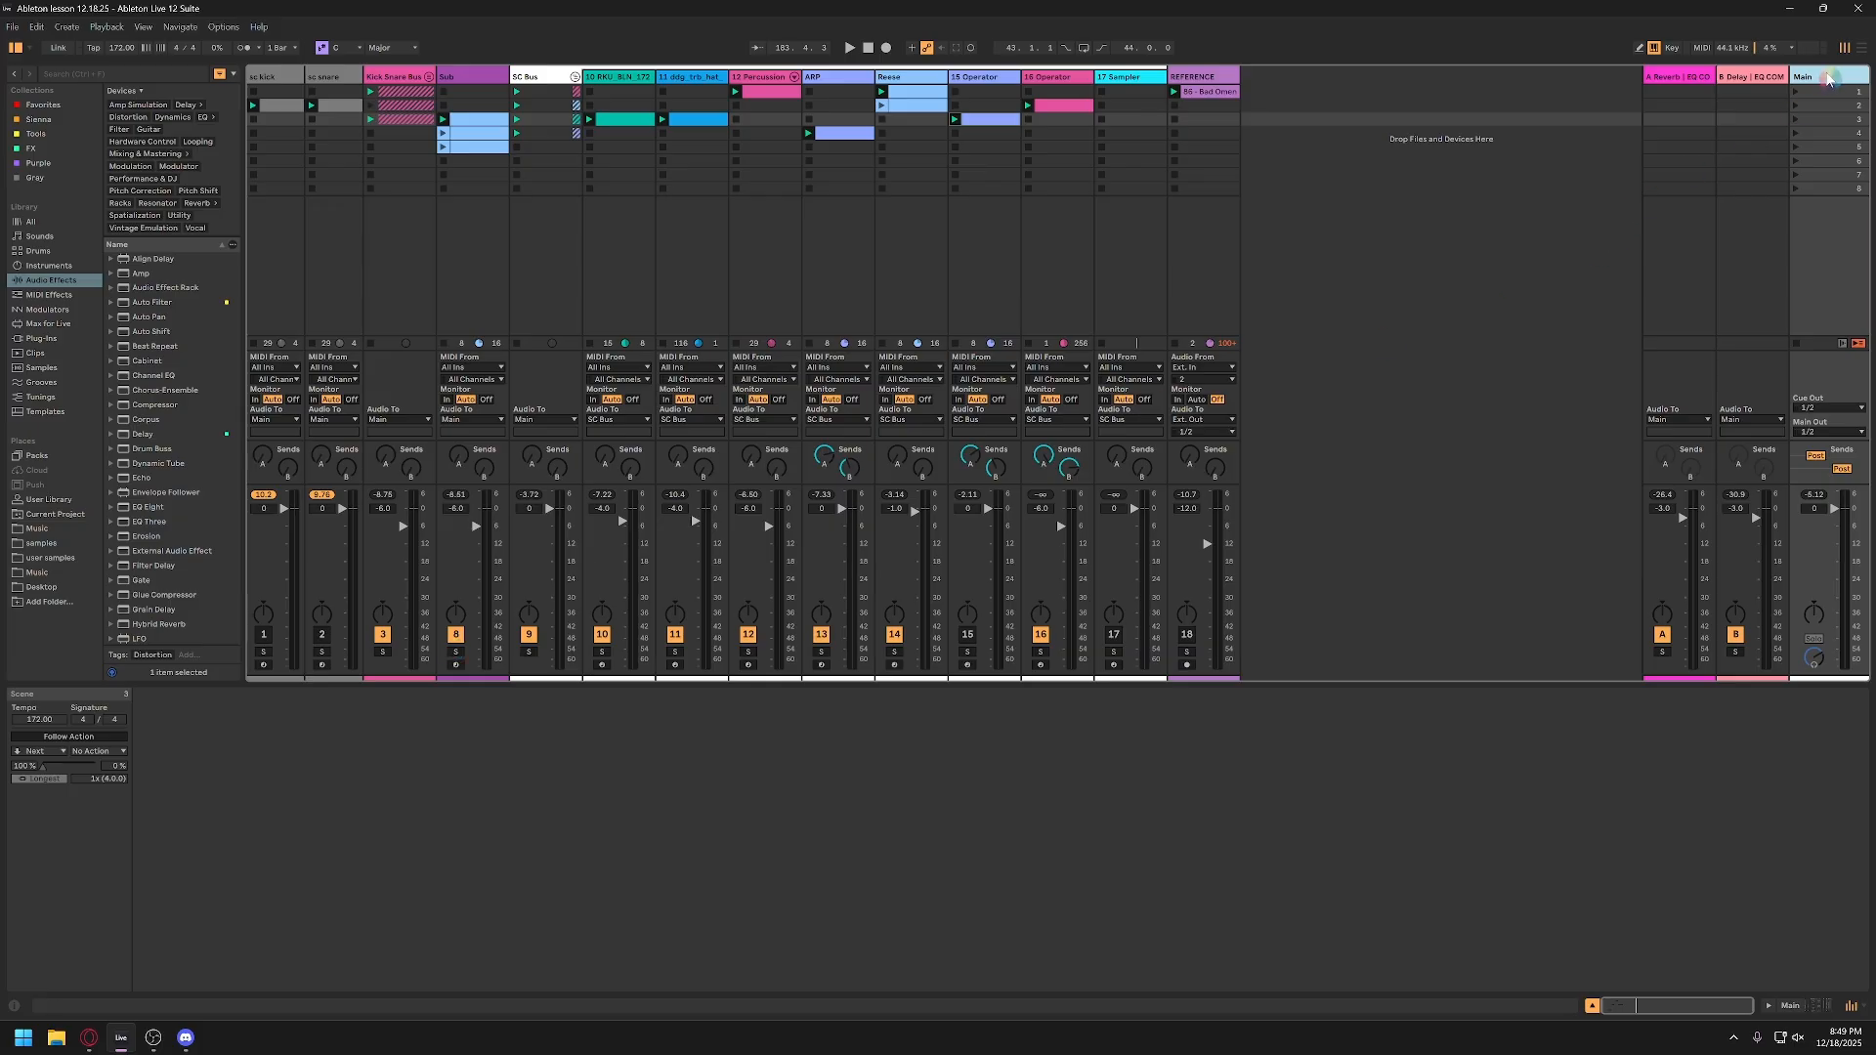
left_click(1827, 79)
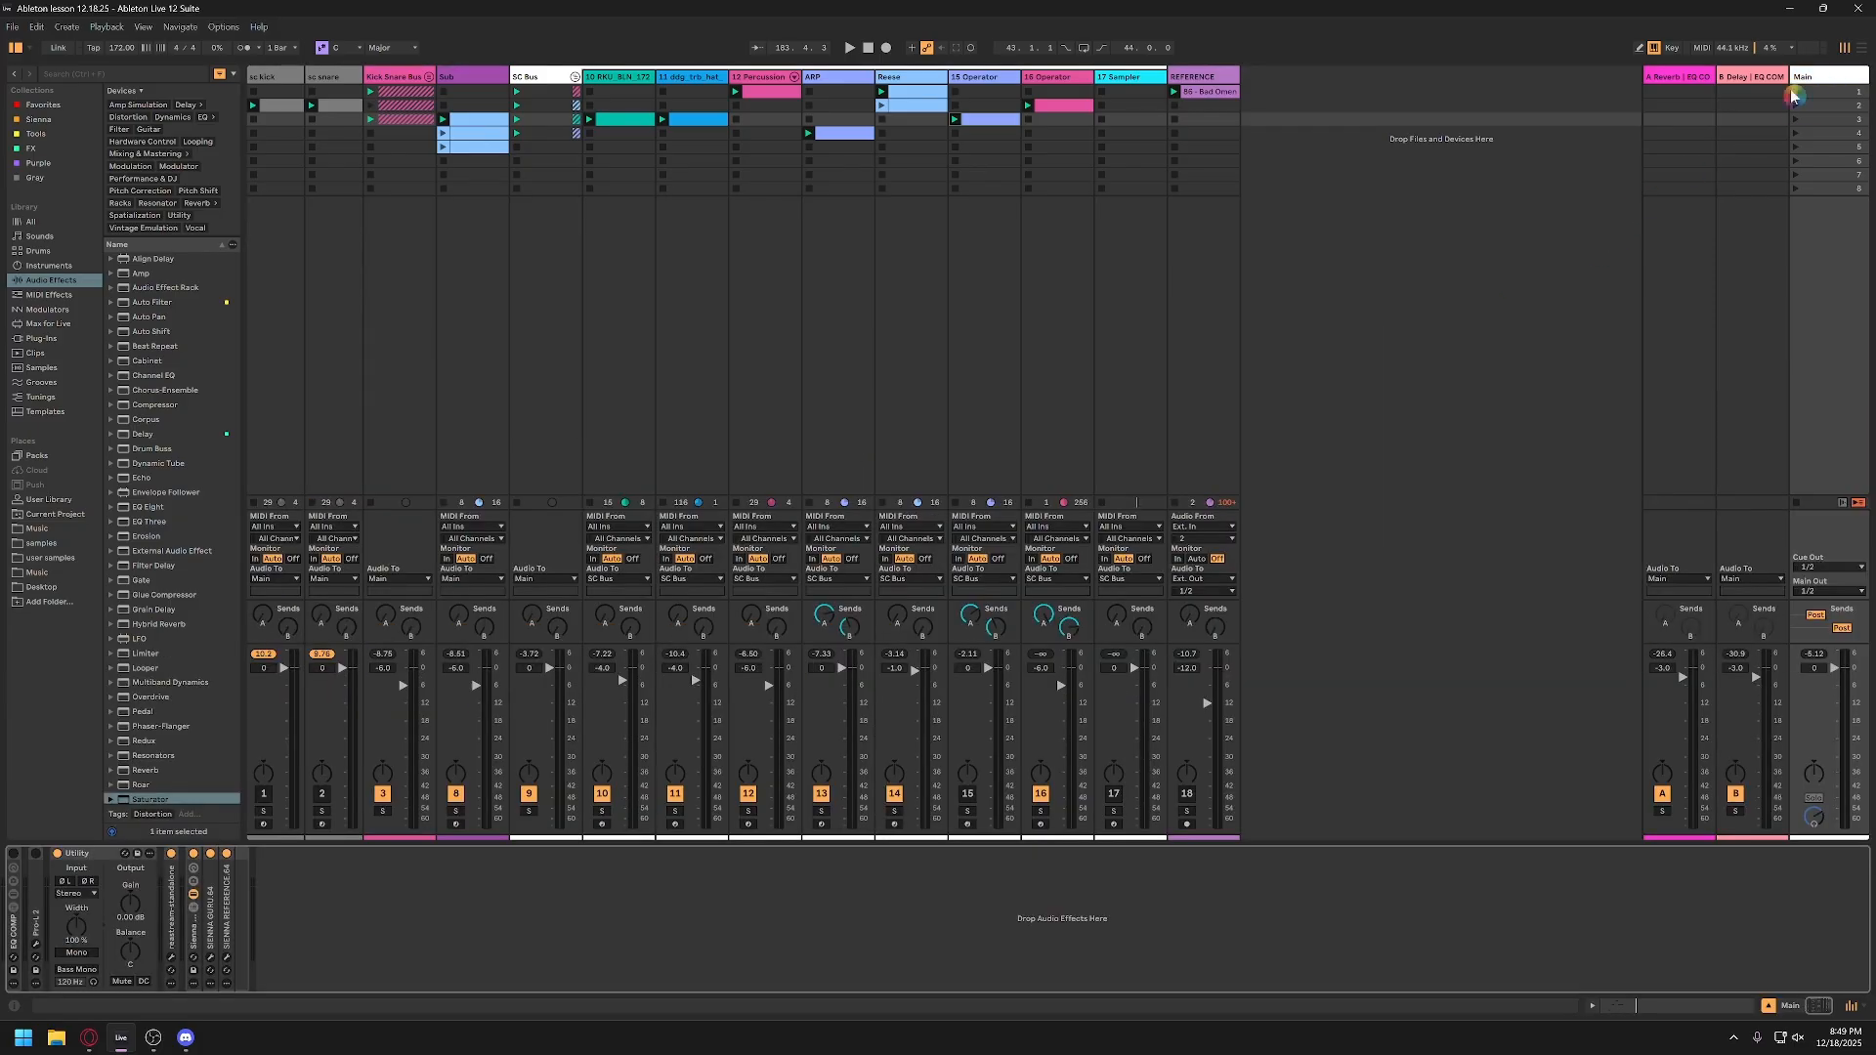
left_click(15, 938)
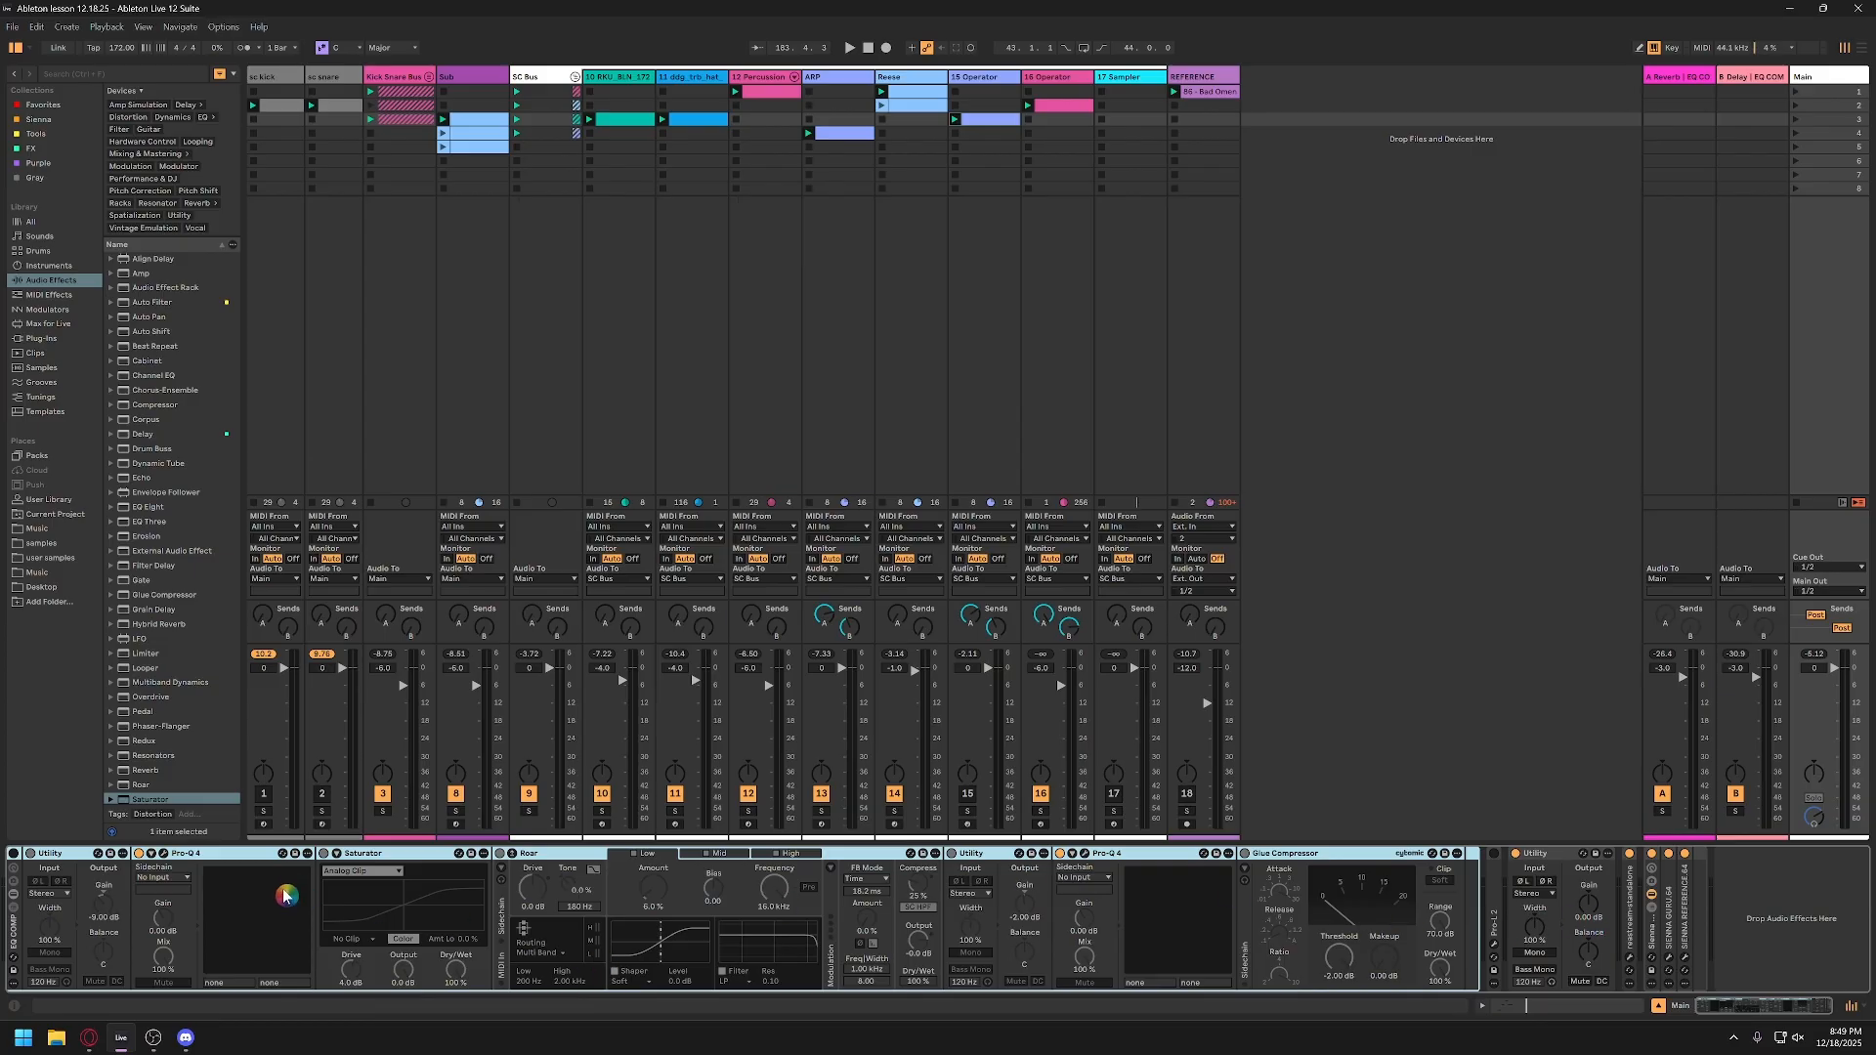
left_click(13, 854)
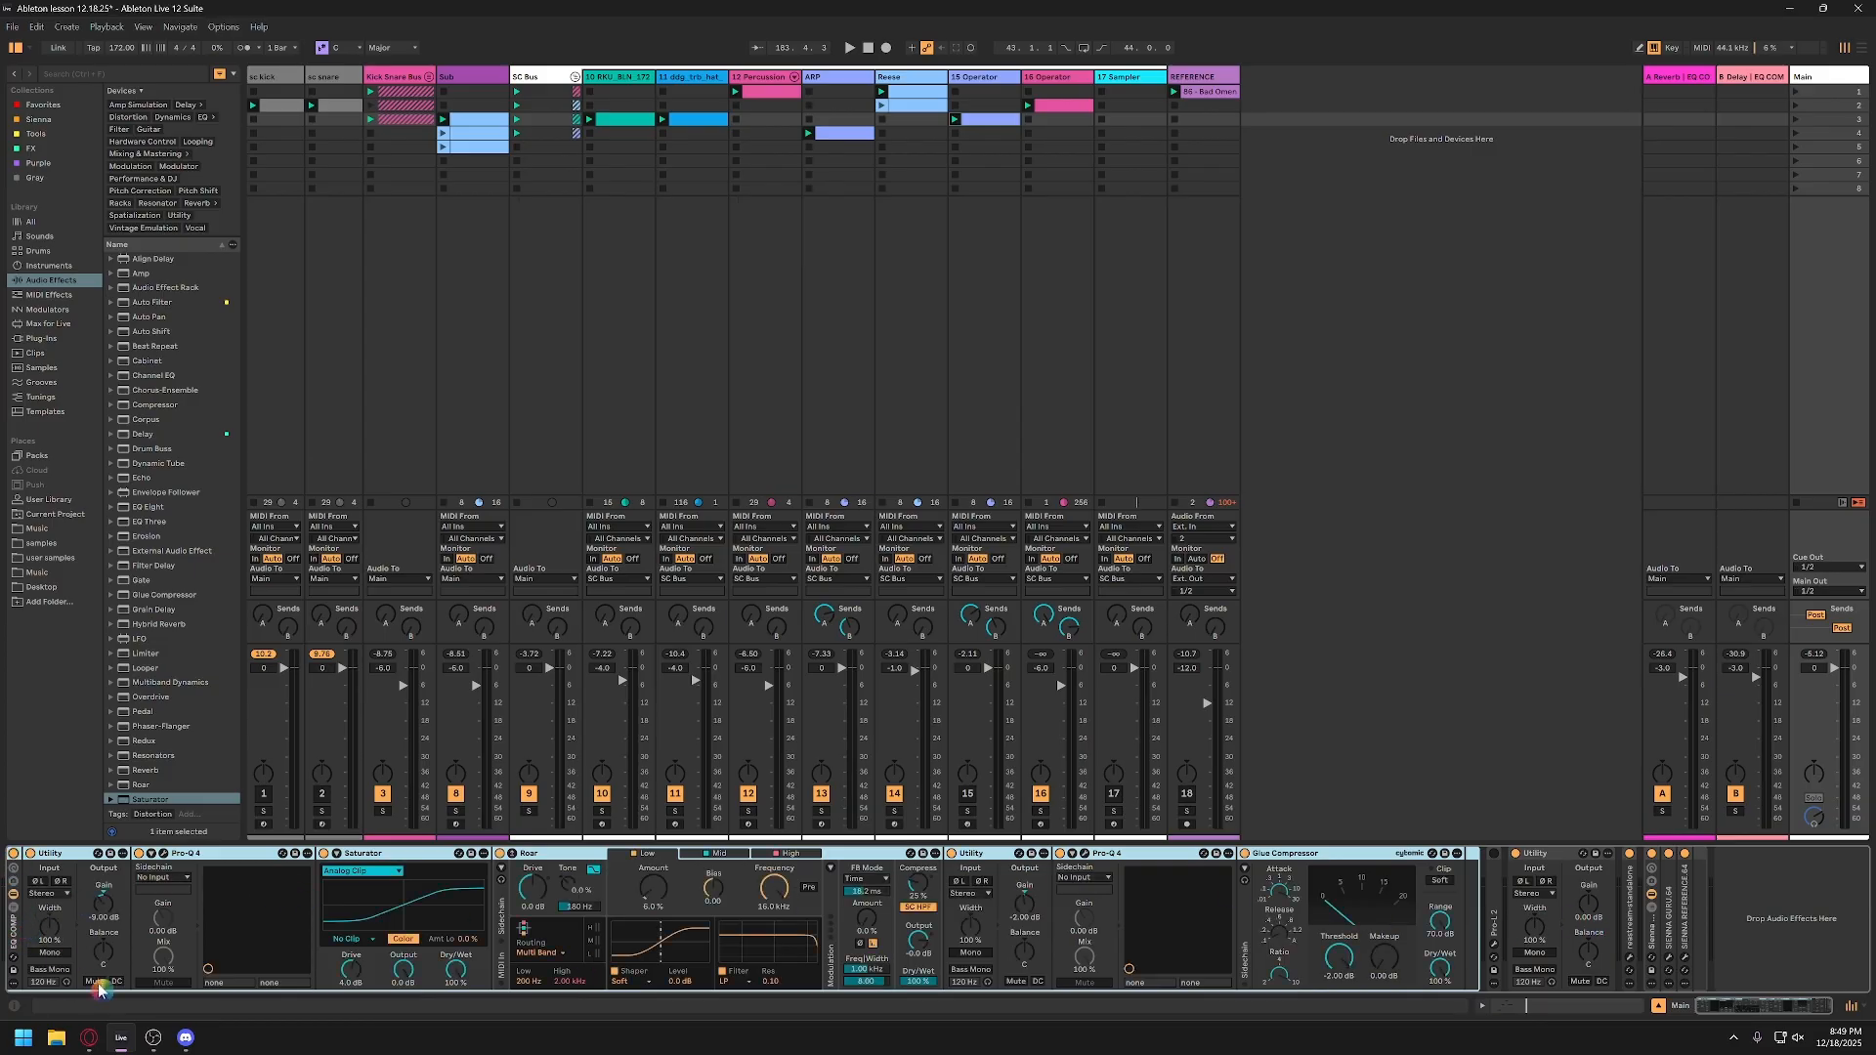
Step: Examine the first Utility's output gain and the first Pro-Q 4's curve in the EQ COMP rack, and close the EQ window
left_click(235, 858)
left_click(110, 912)
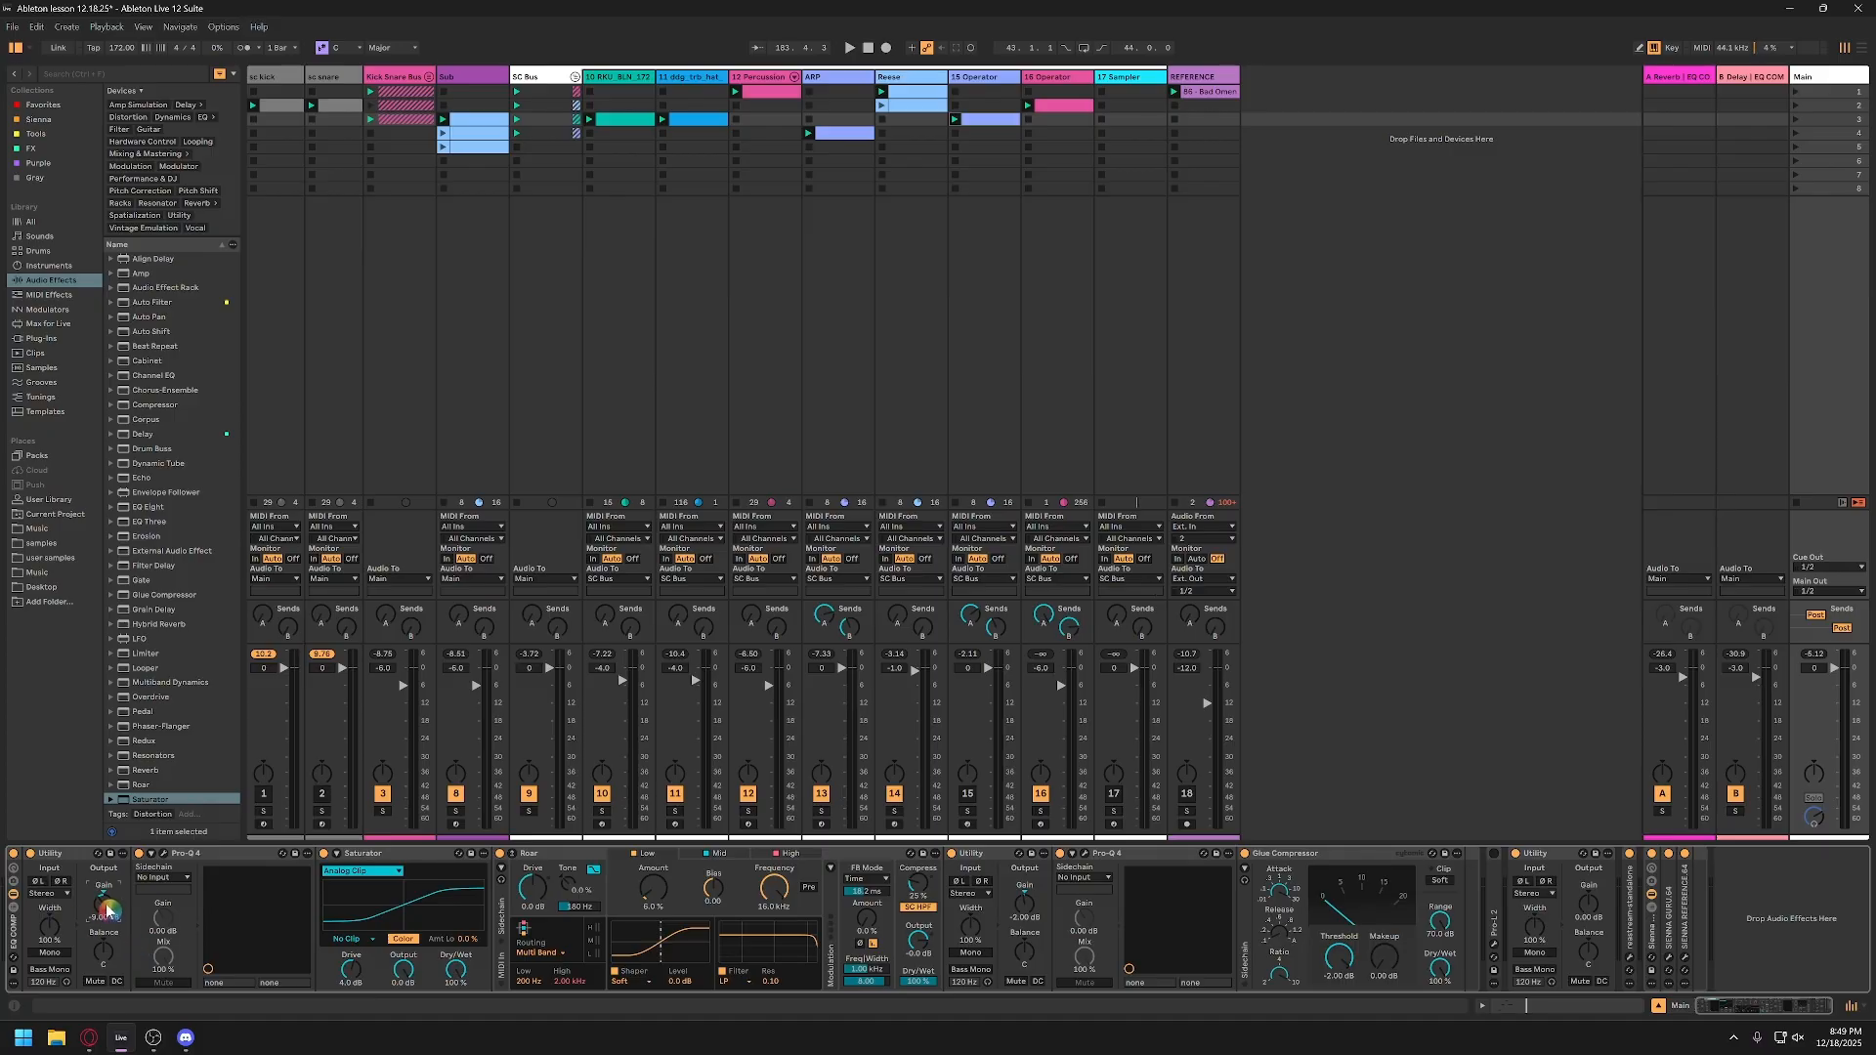
left_click(162, 855)
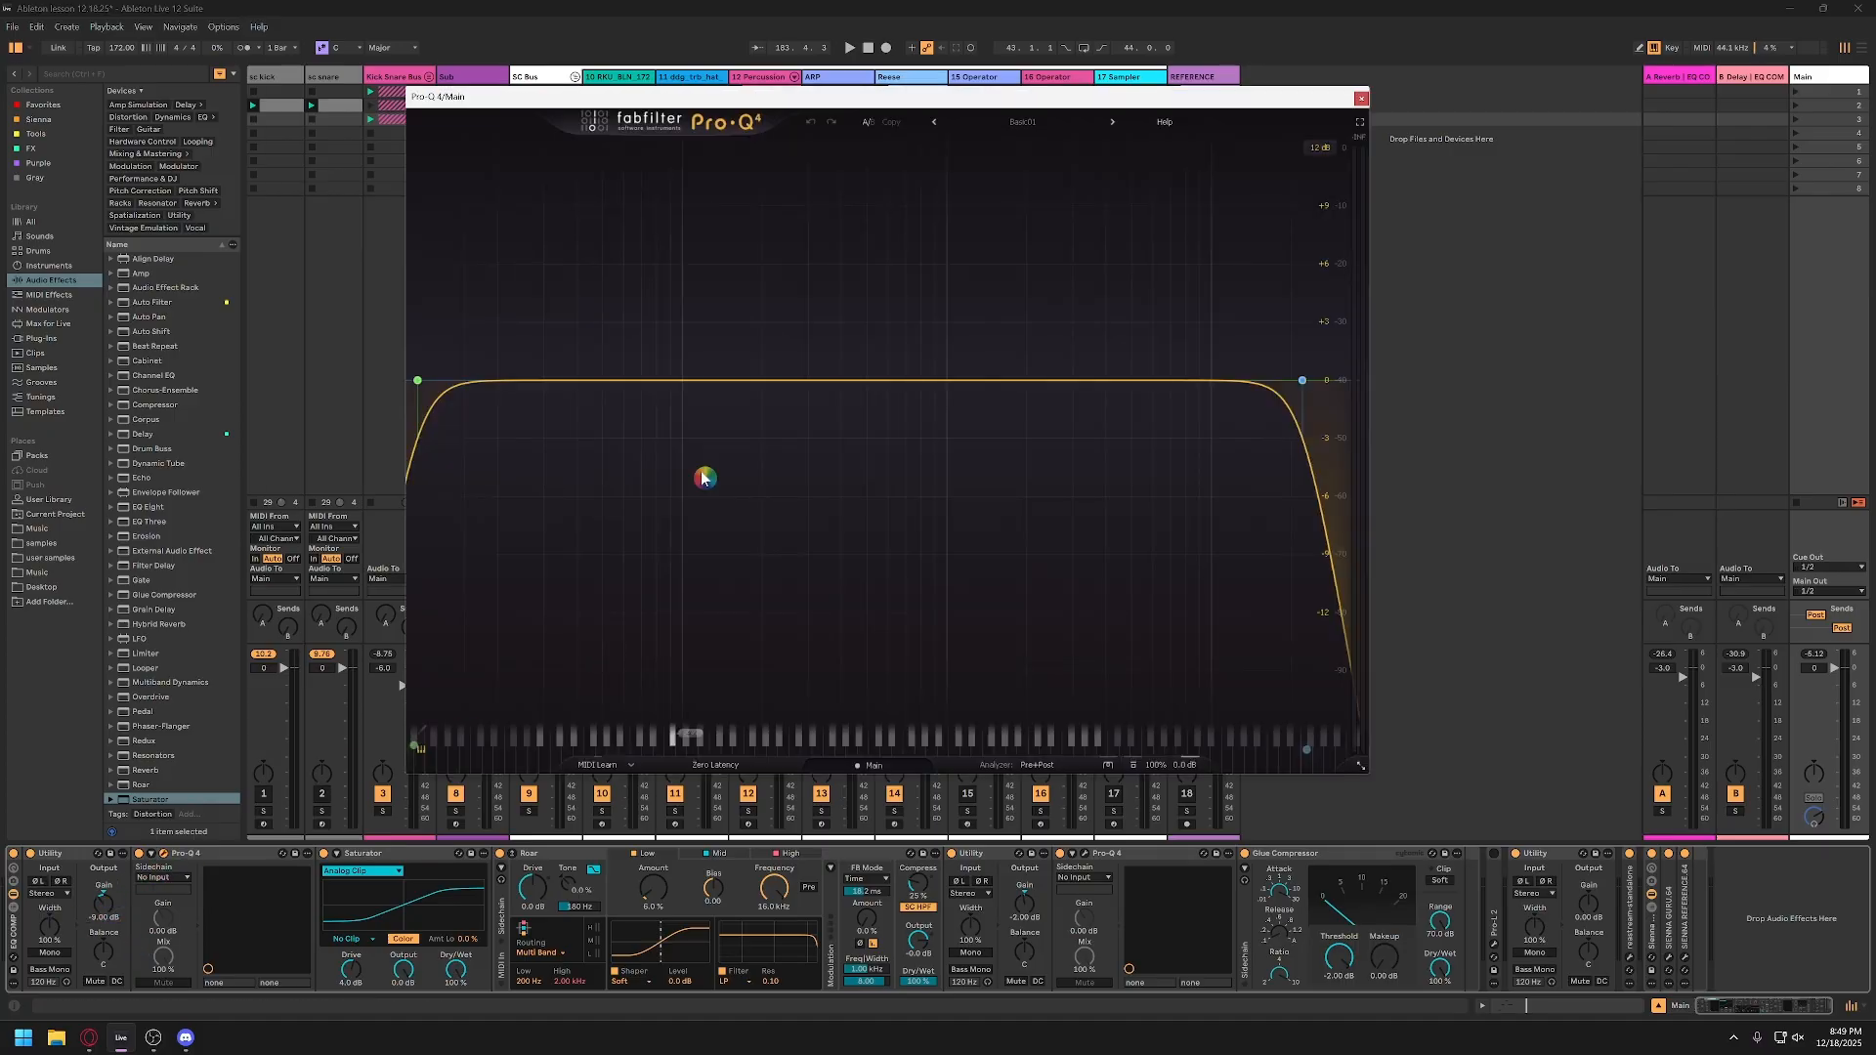
left_click_drag(1046, 109, 726, 114)
left_click(1042, 110)
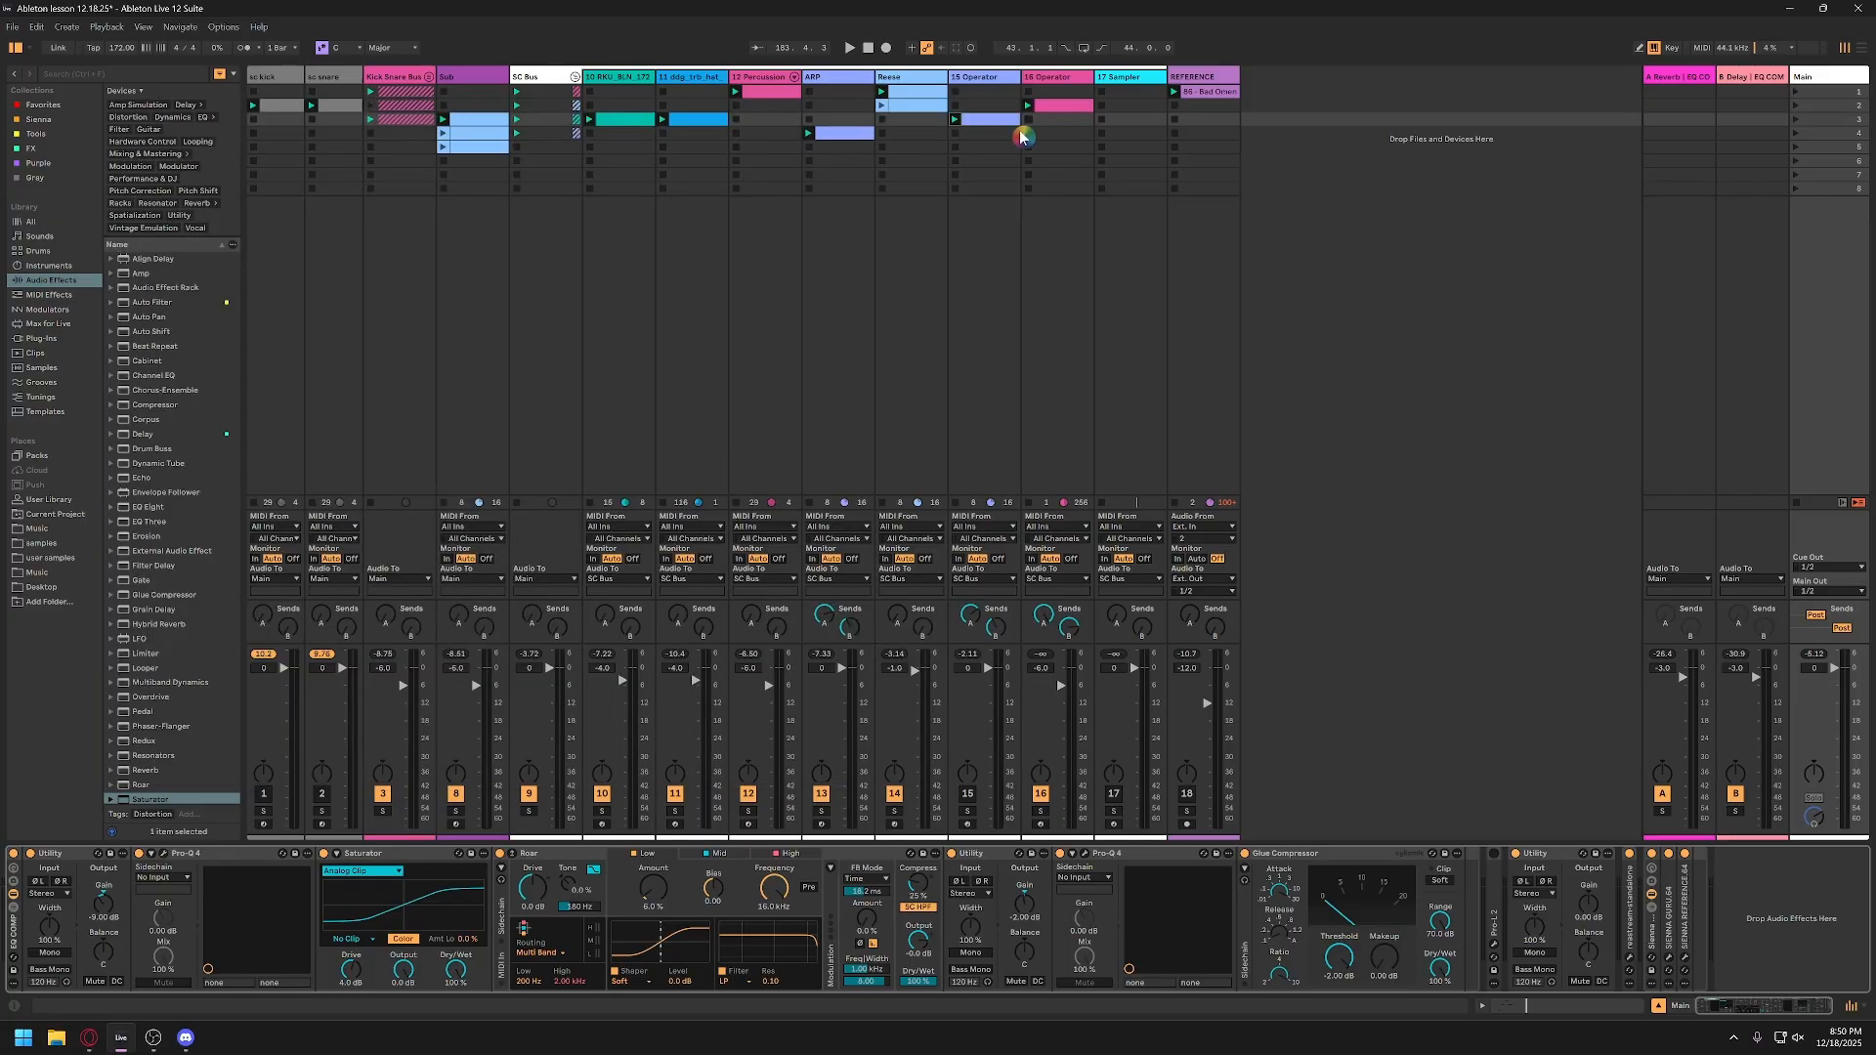
Step: Examine the Saturator's settings and Roar's sidechain section, band pages and shaper types
left_click(365, 855)
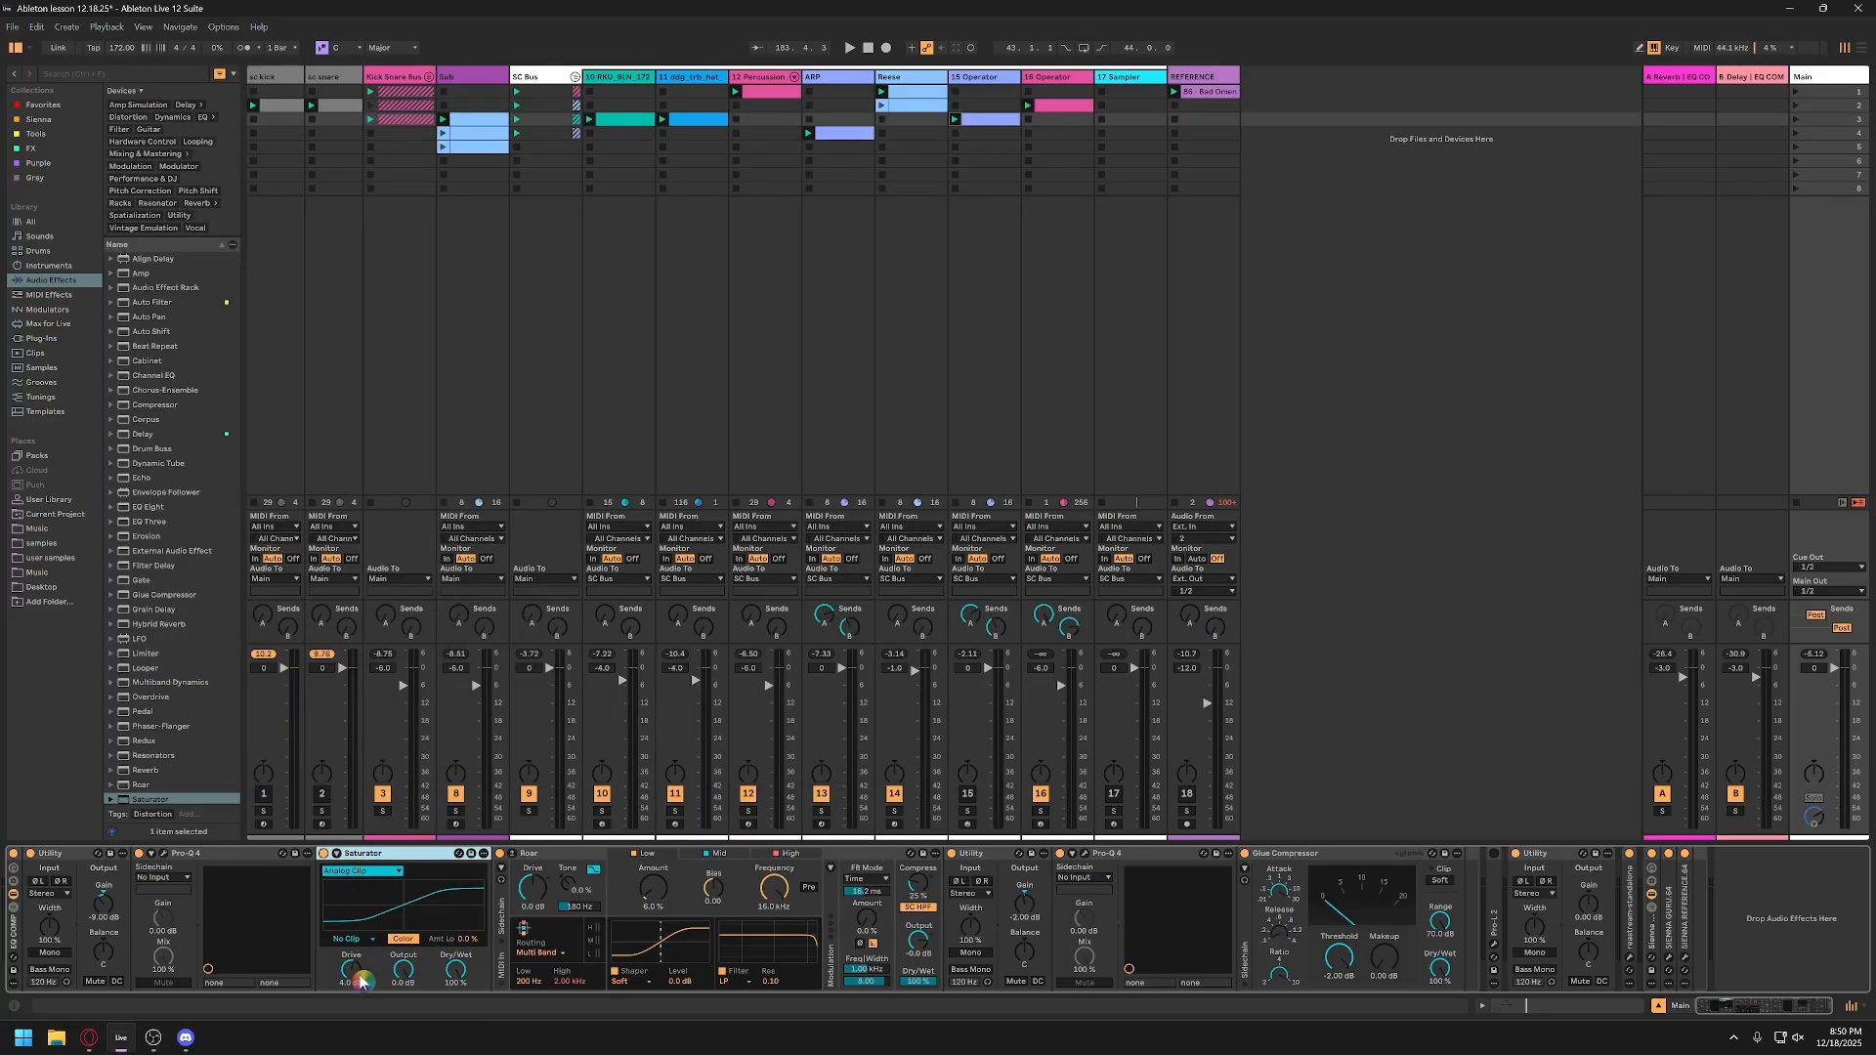
left_click(503, 924)
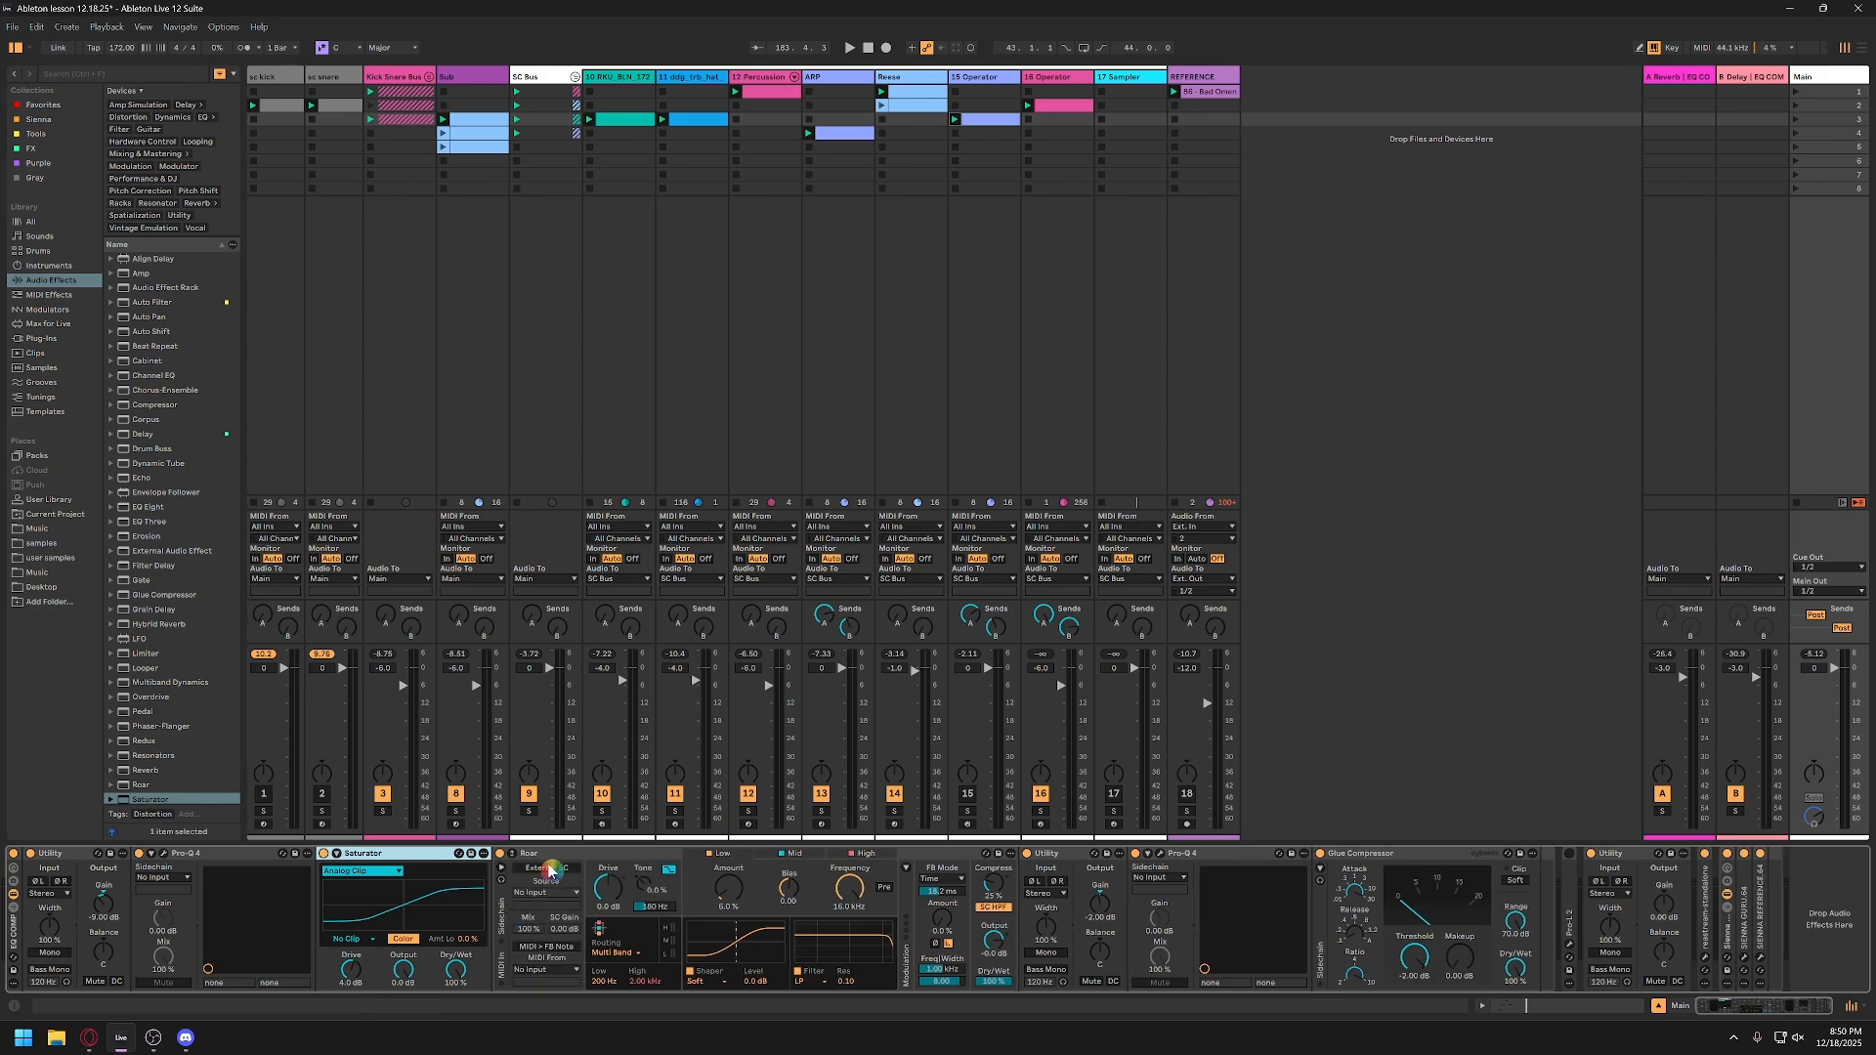
left_click(552, 858)
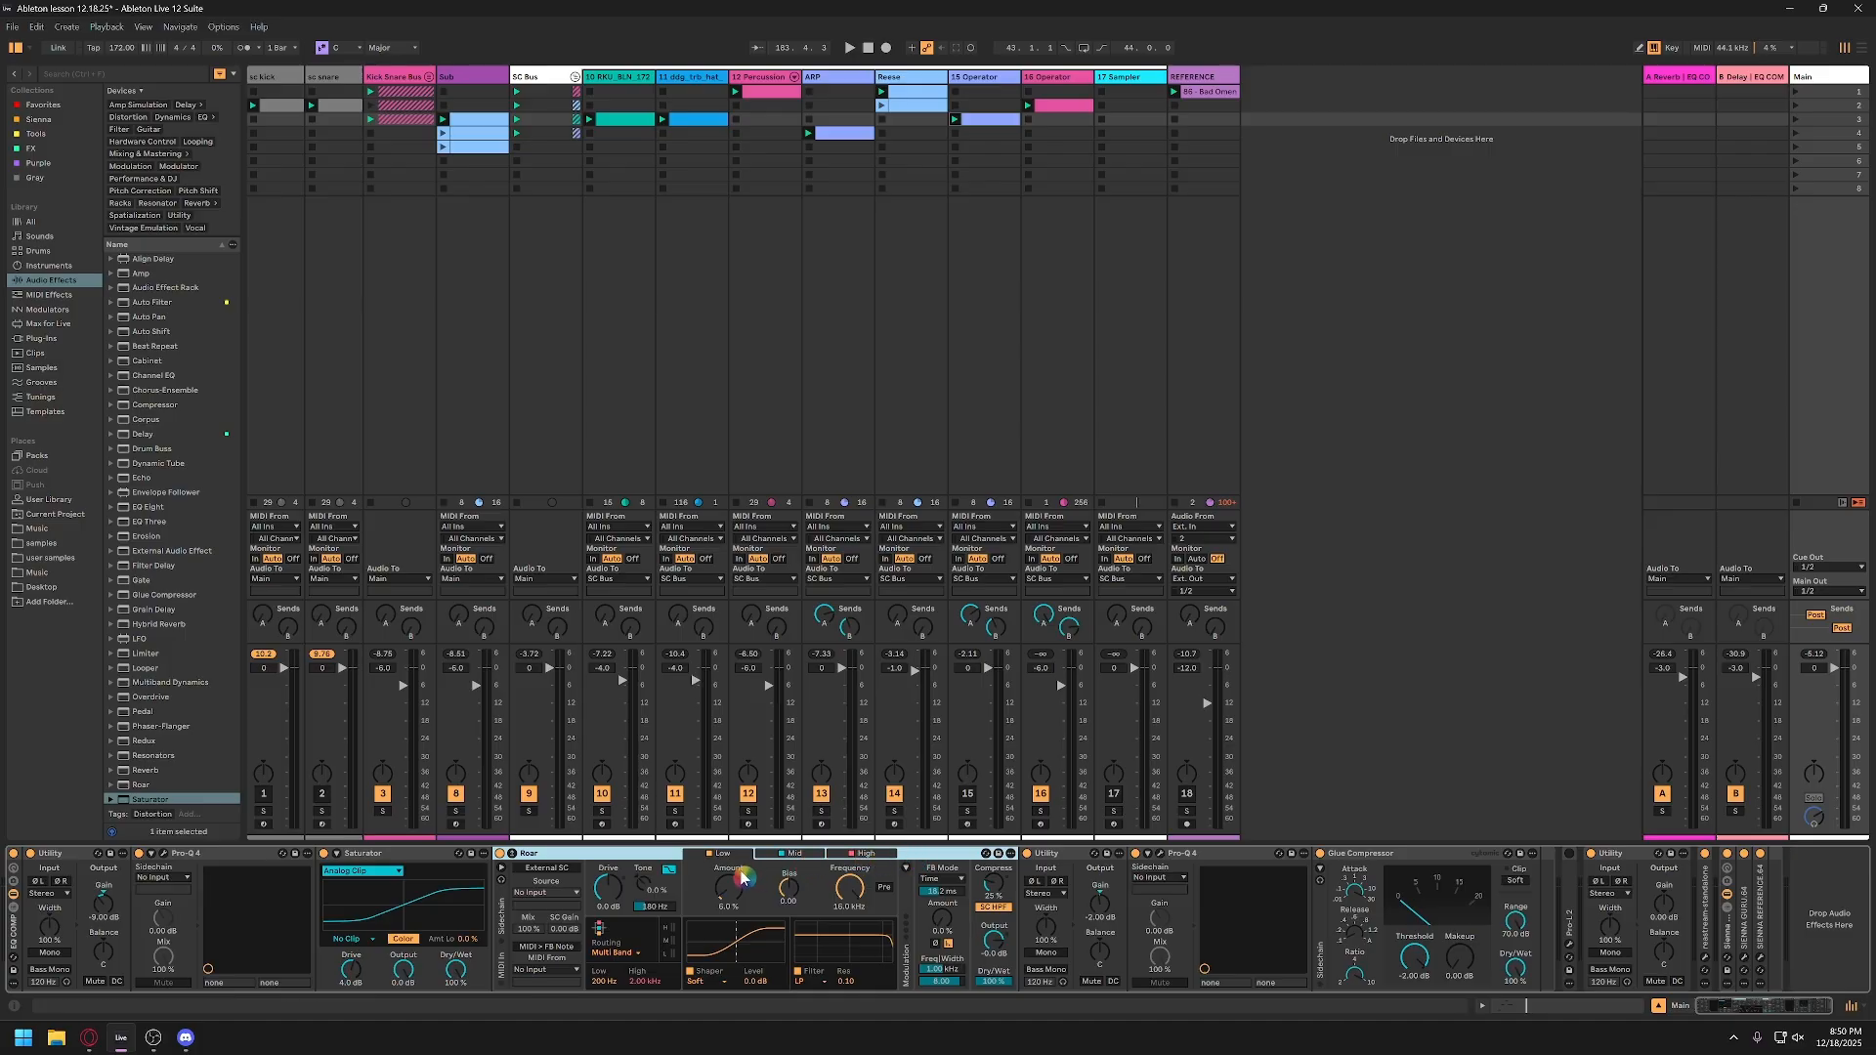
left_click(856, 856)
left_click_drag(766, 989, 766, 984)
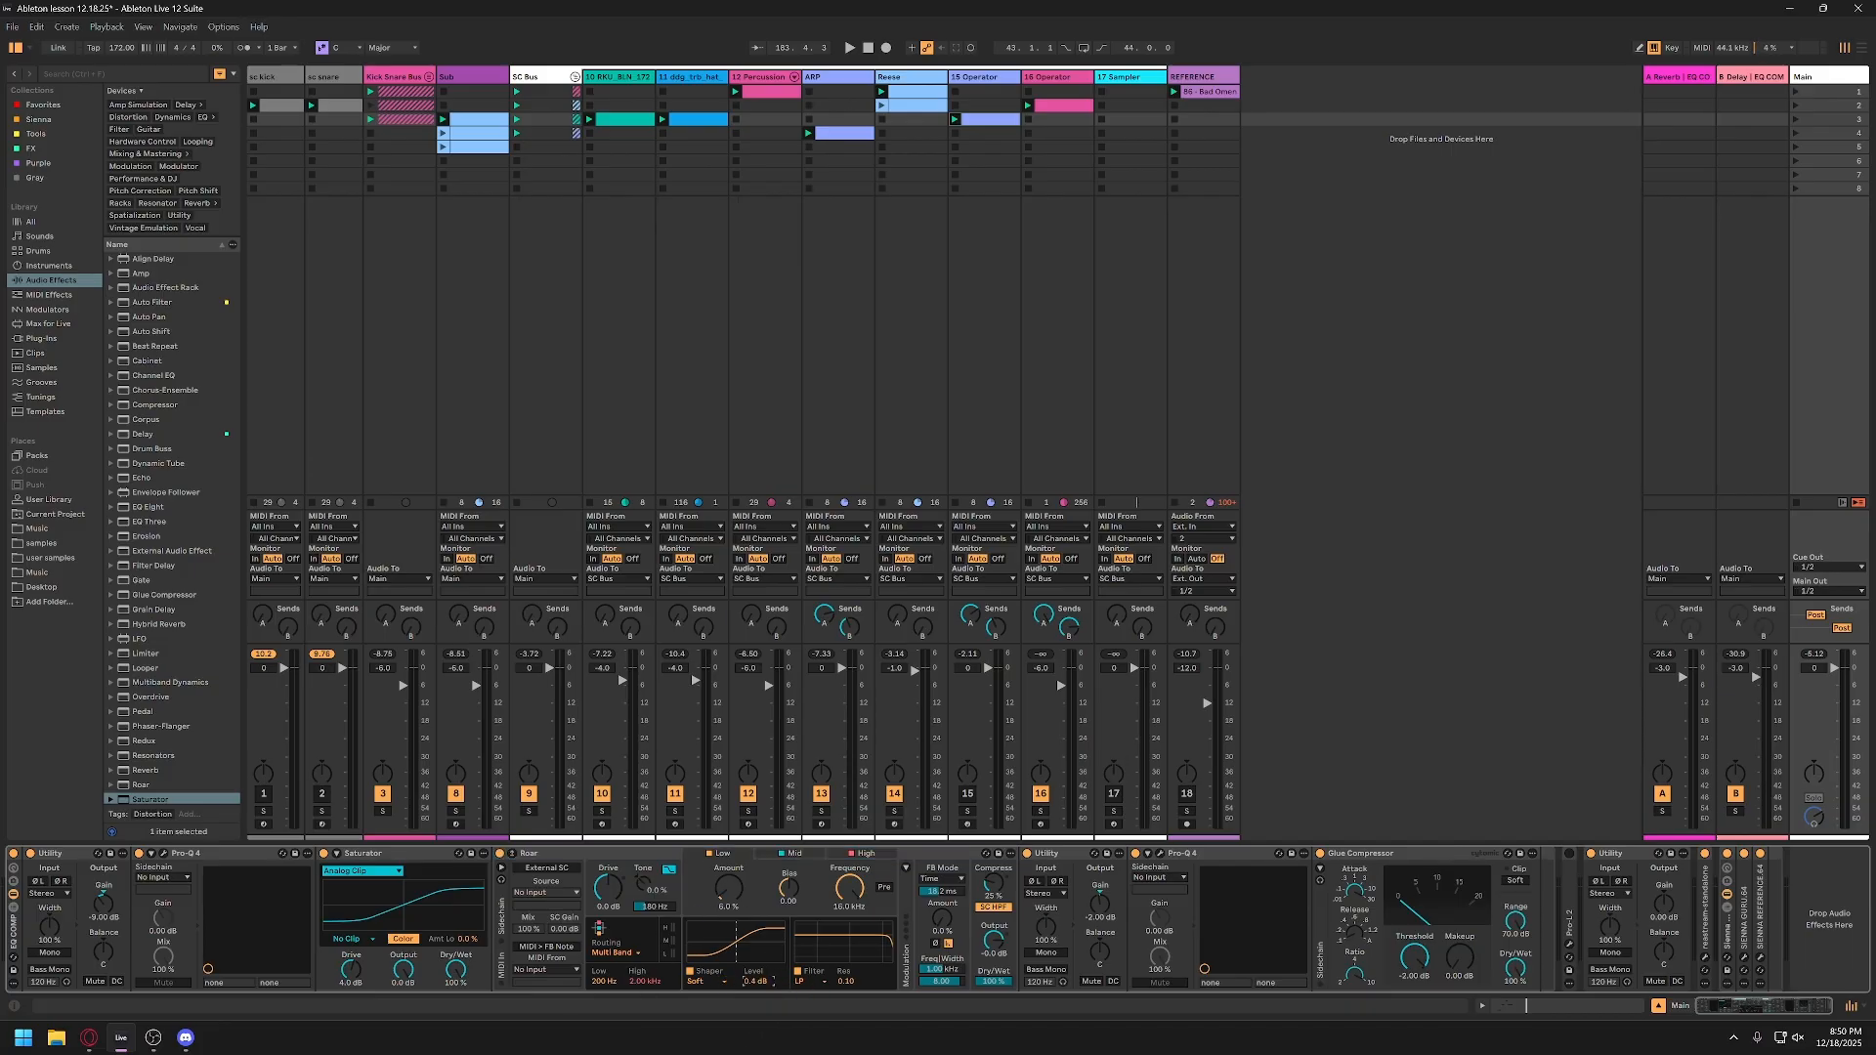
left_click(716, 981)
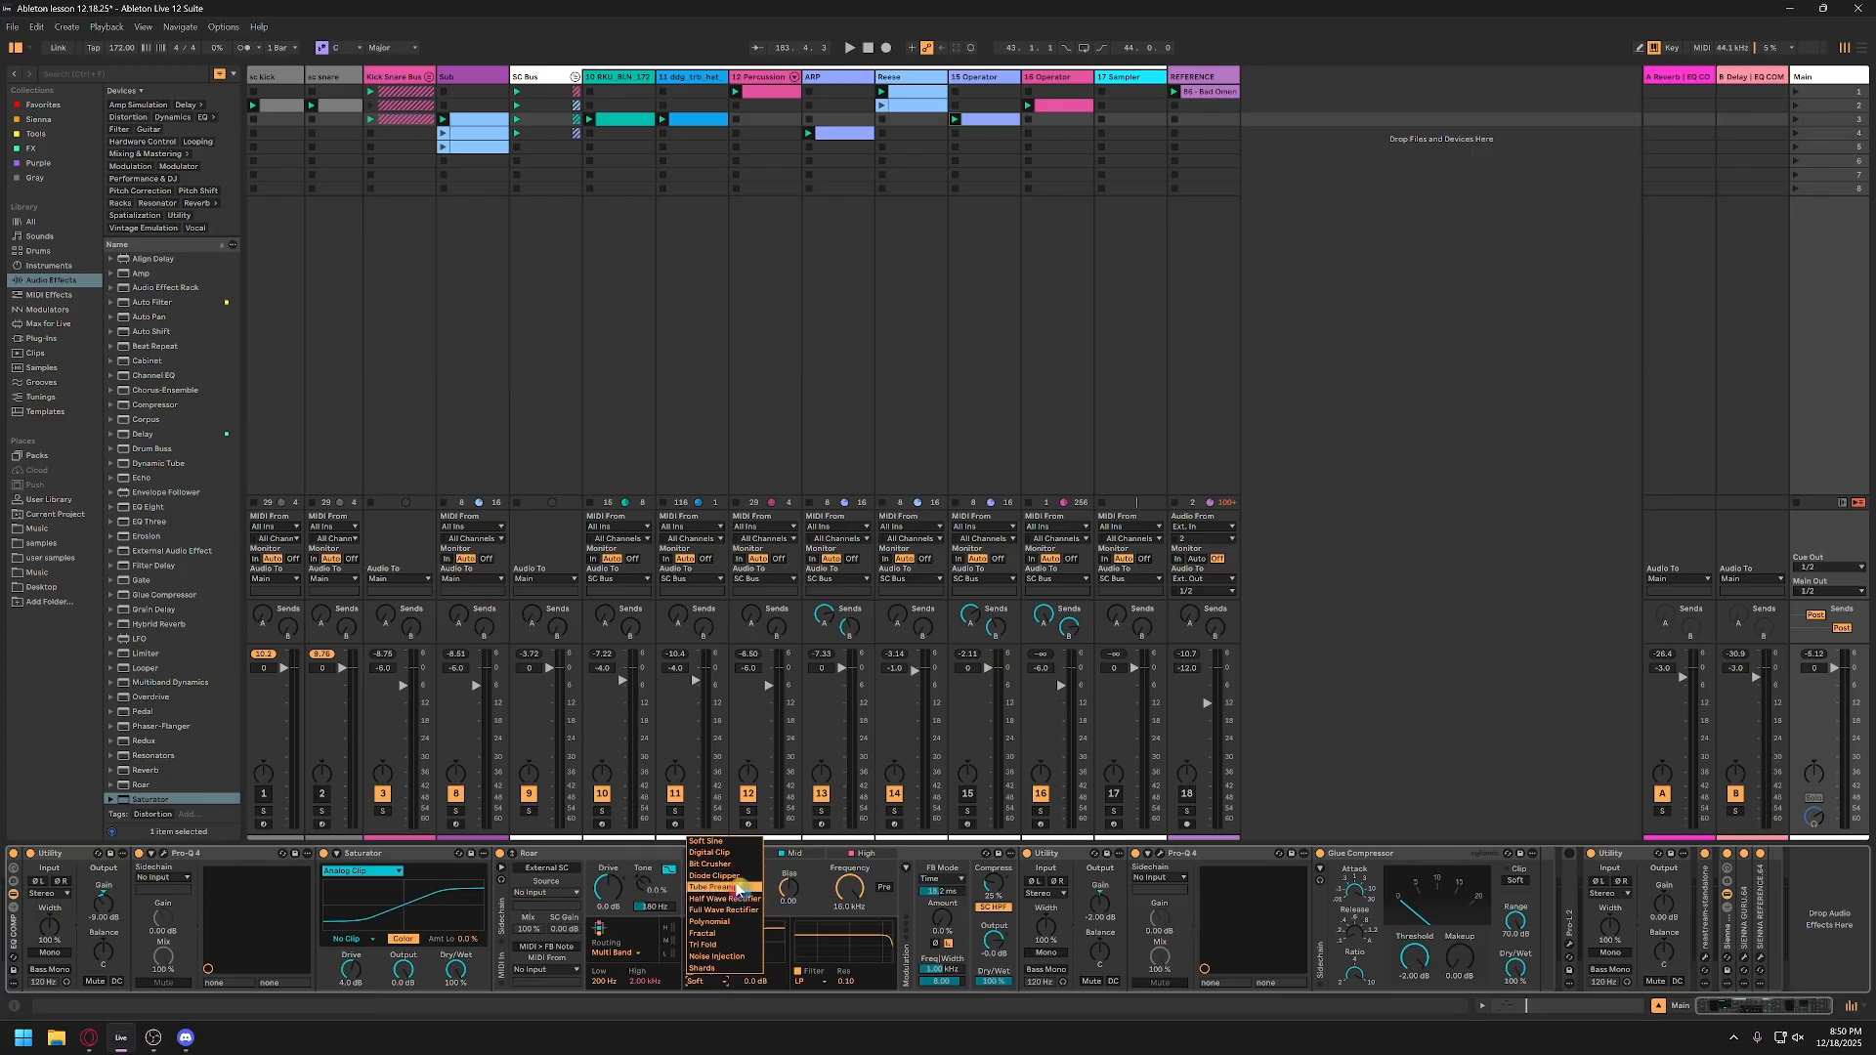
left_click(811, 918)
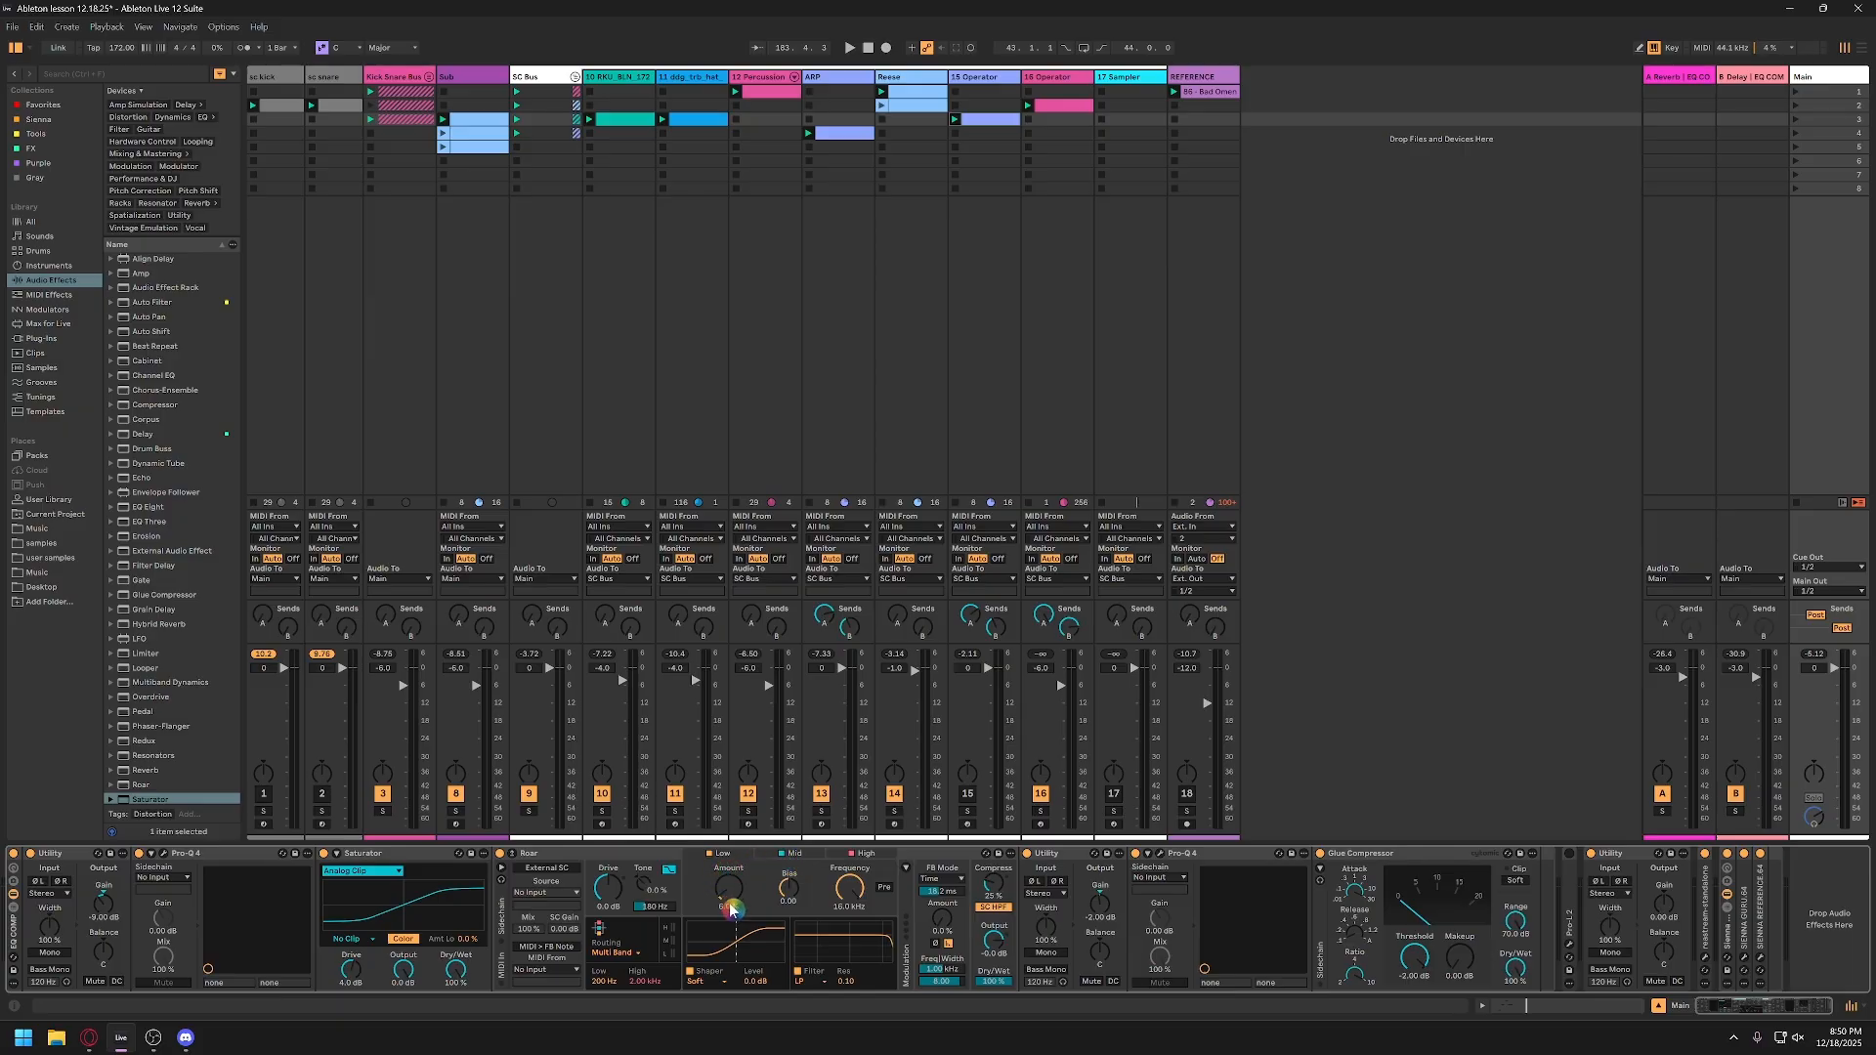
left_click(793, 856)
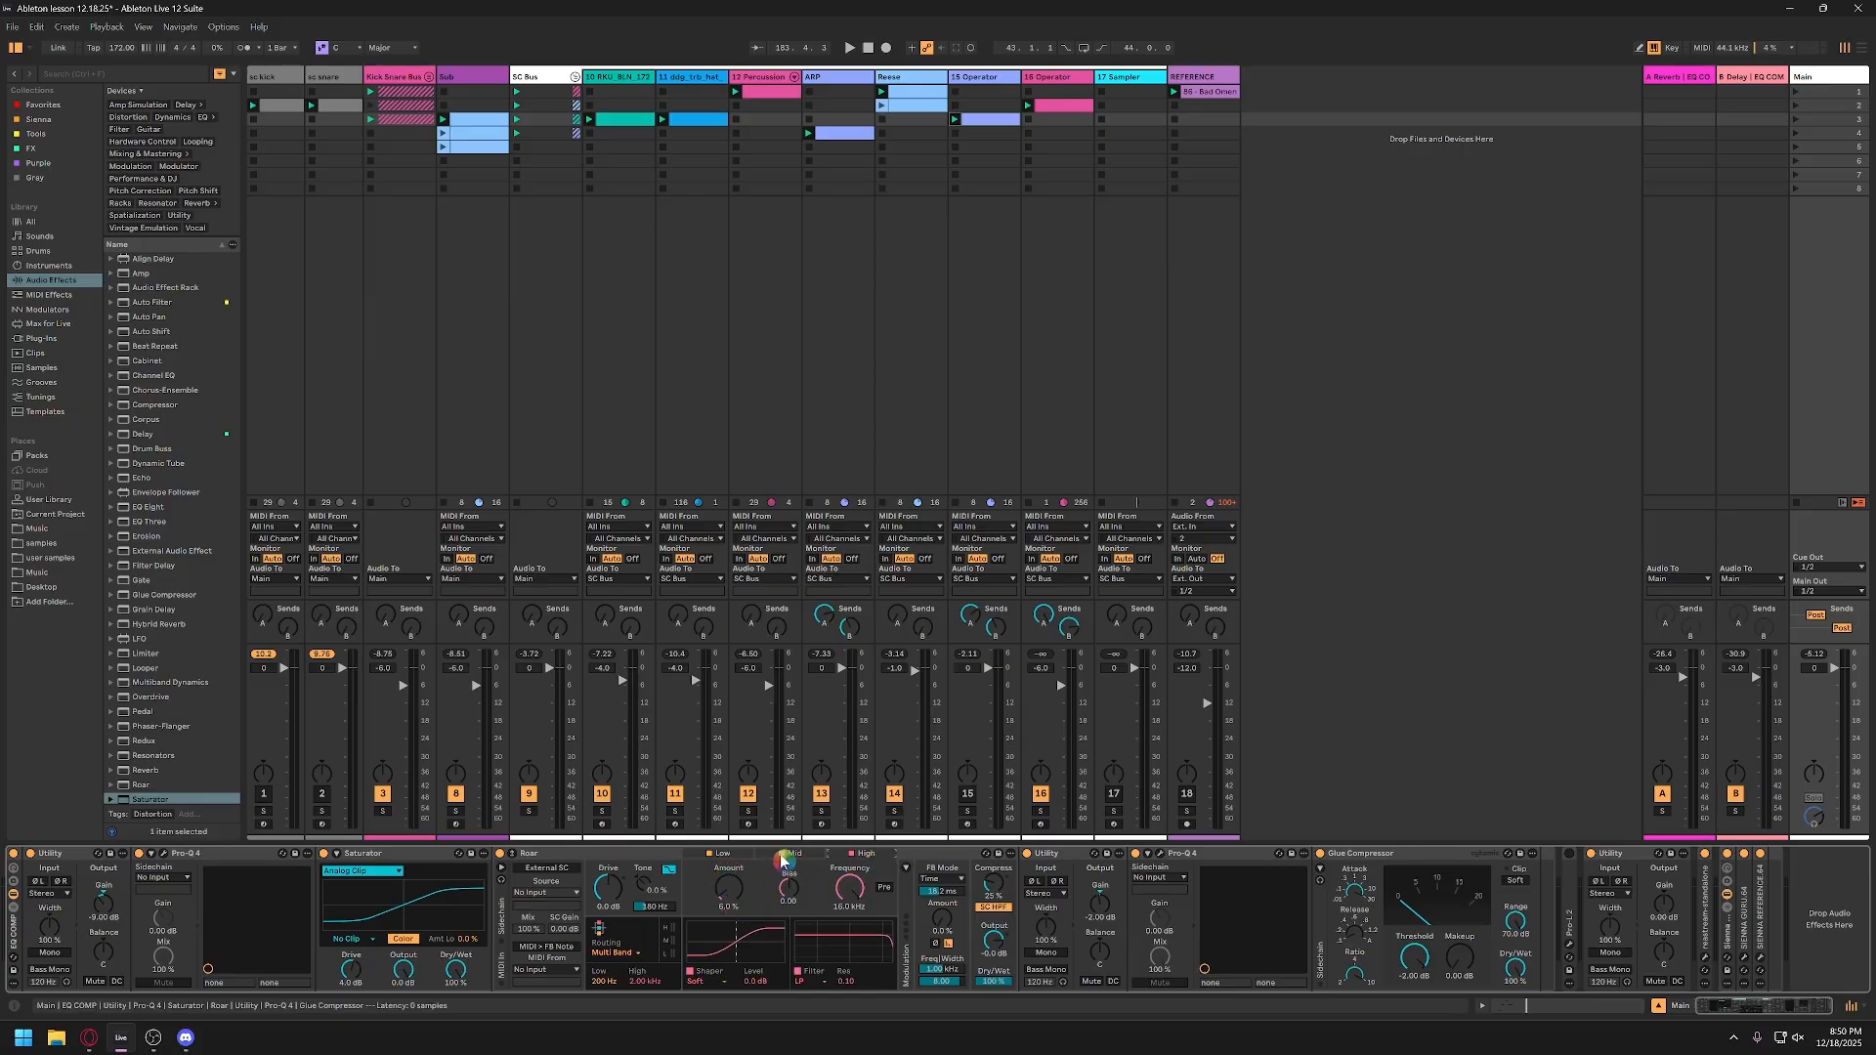
Step: Set the shaper level of Roar's Low band to 0.5 dB, and show its Mid and High bands
left_click(731, 854)
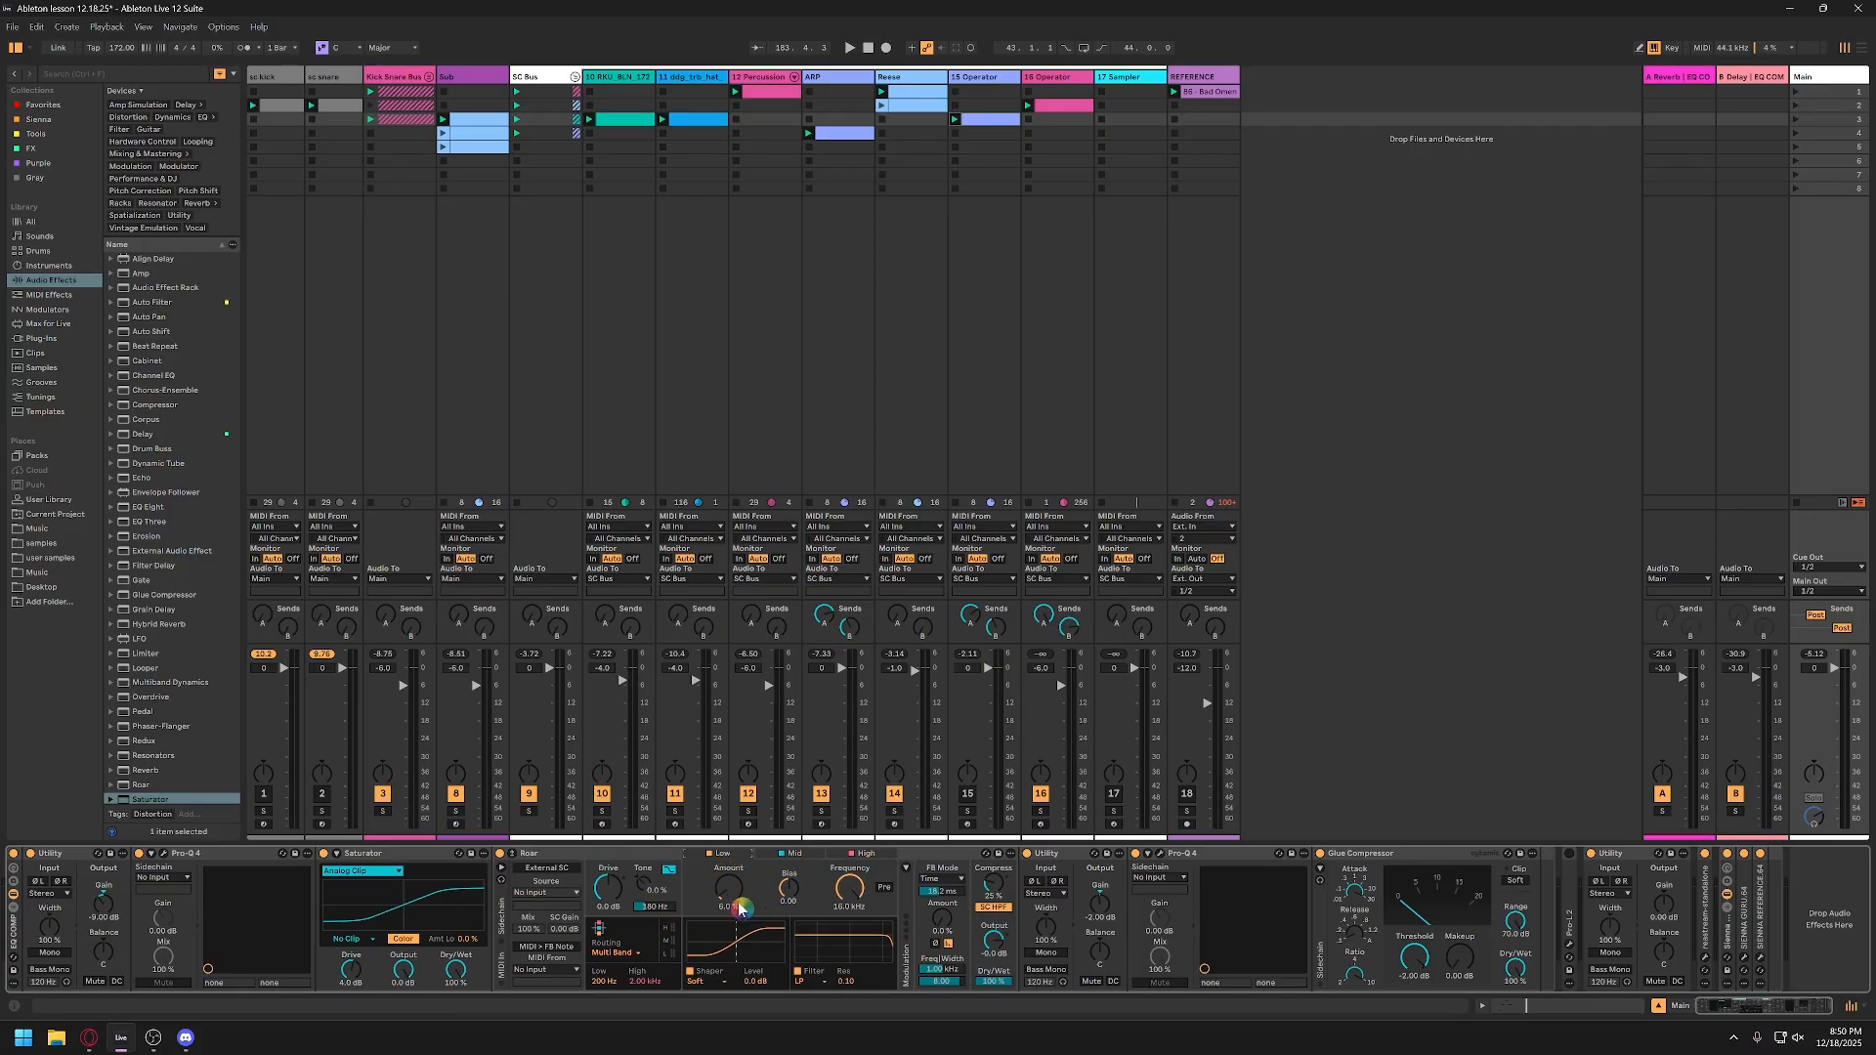
left_click(725, 983)
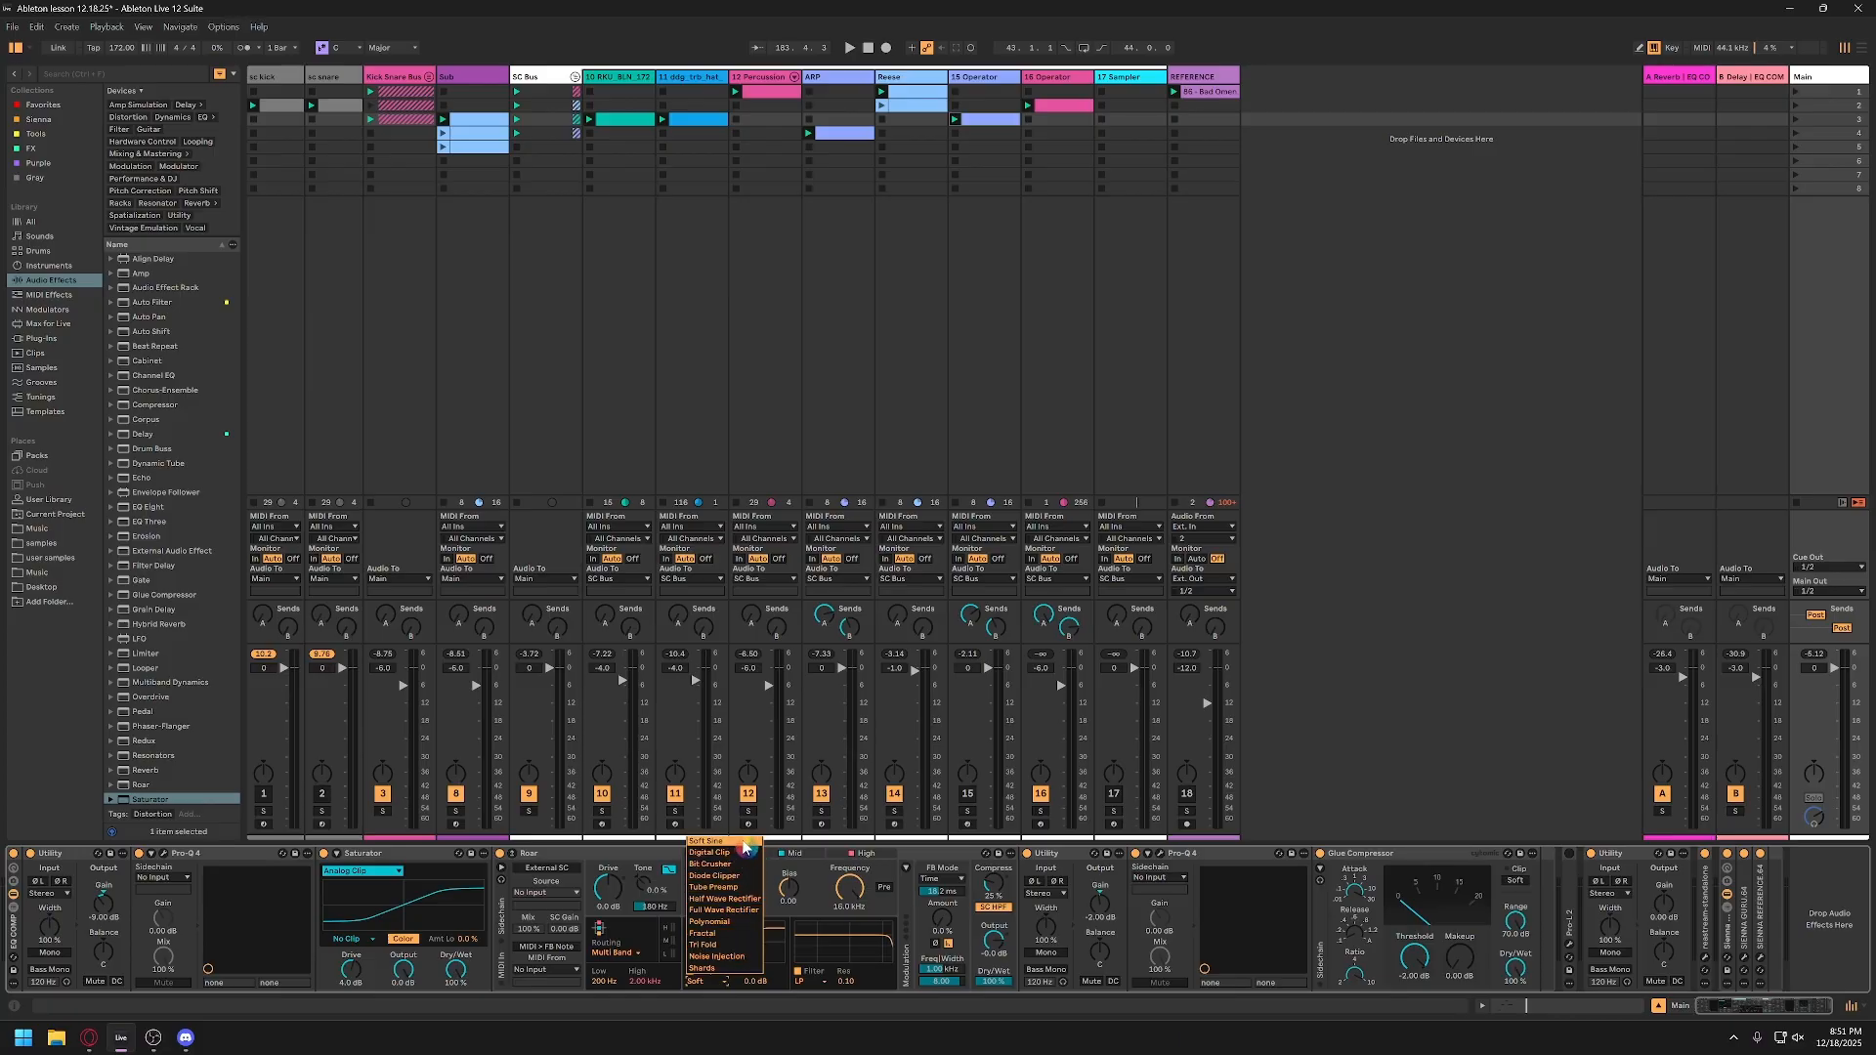
left_click(811, 916)
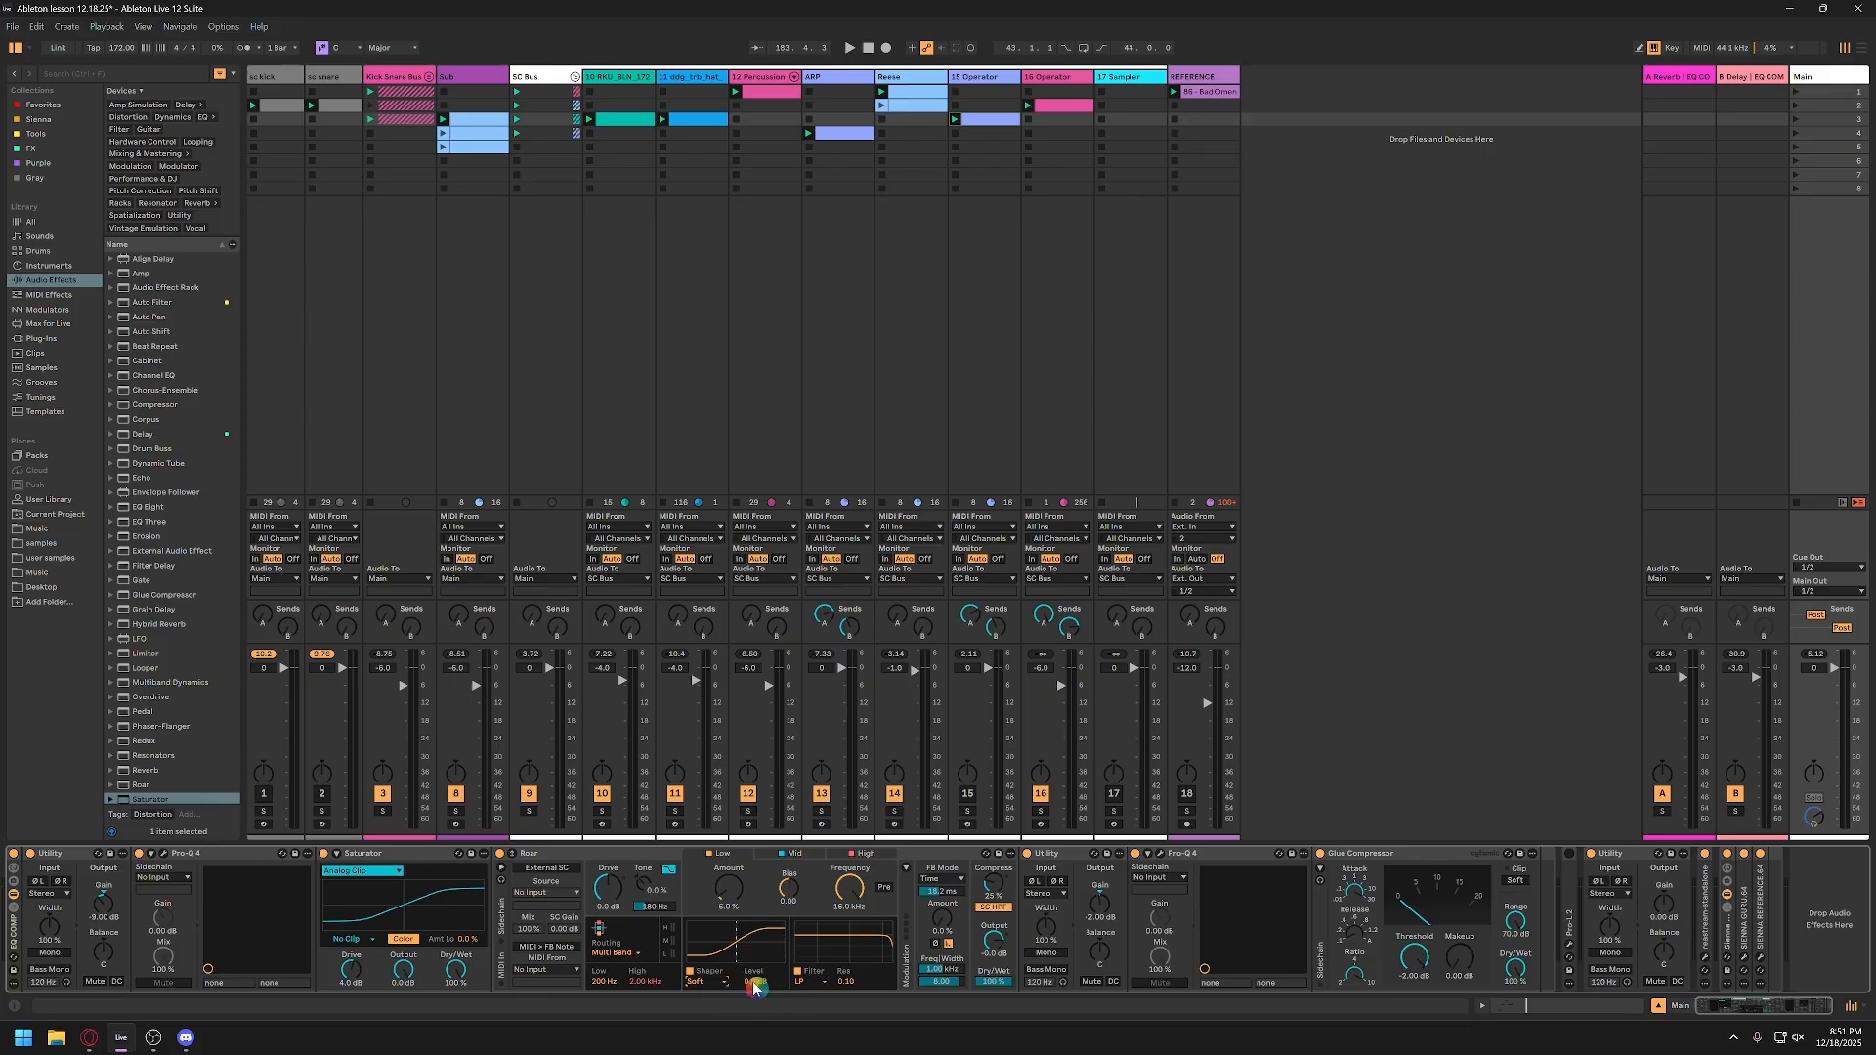
type("2")
left_click(801, 855)
left_click(863, 853)
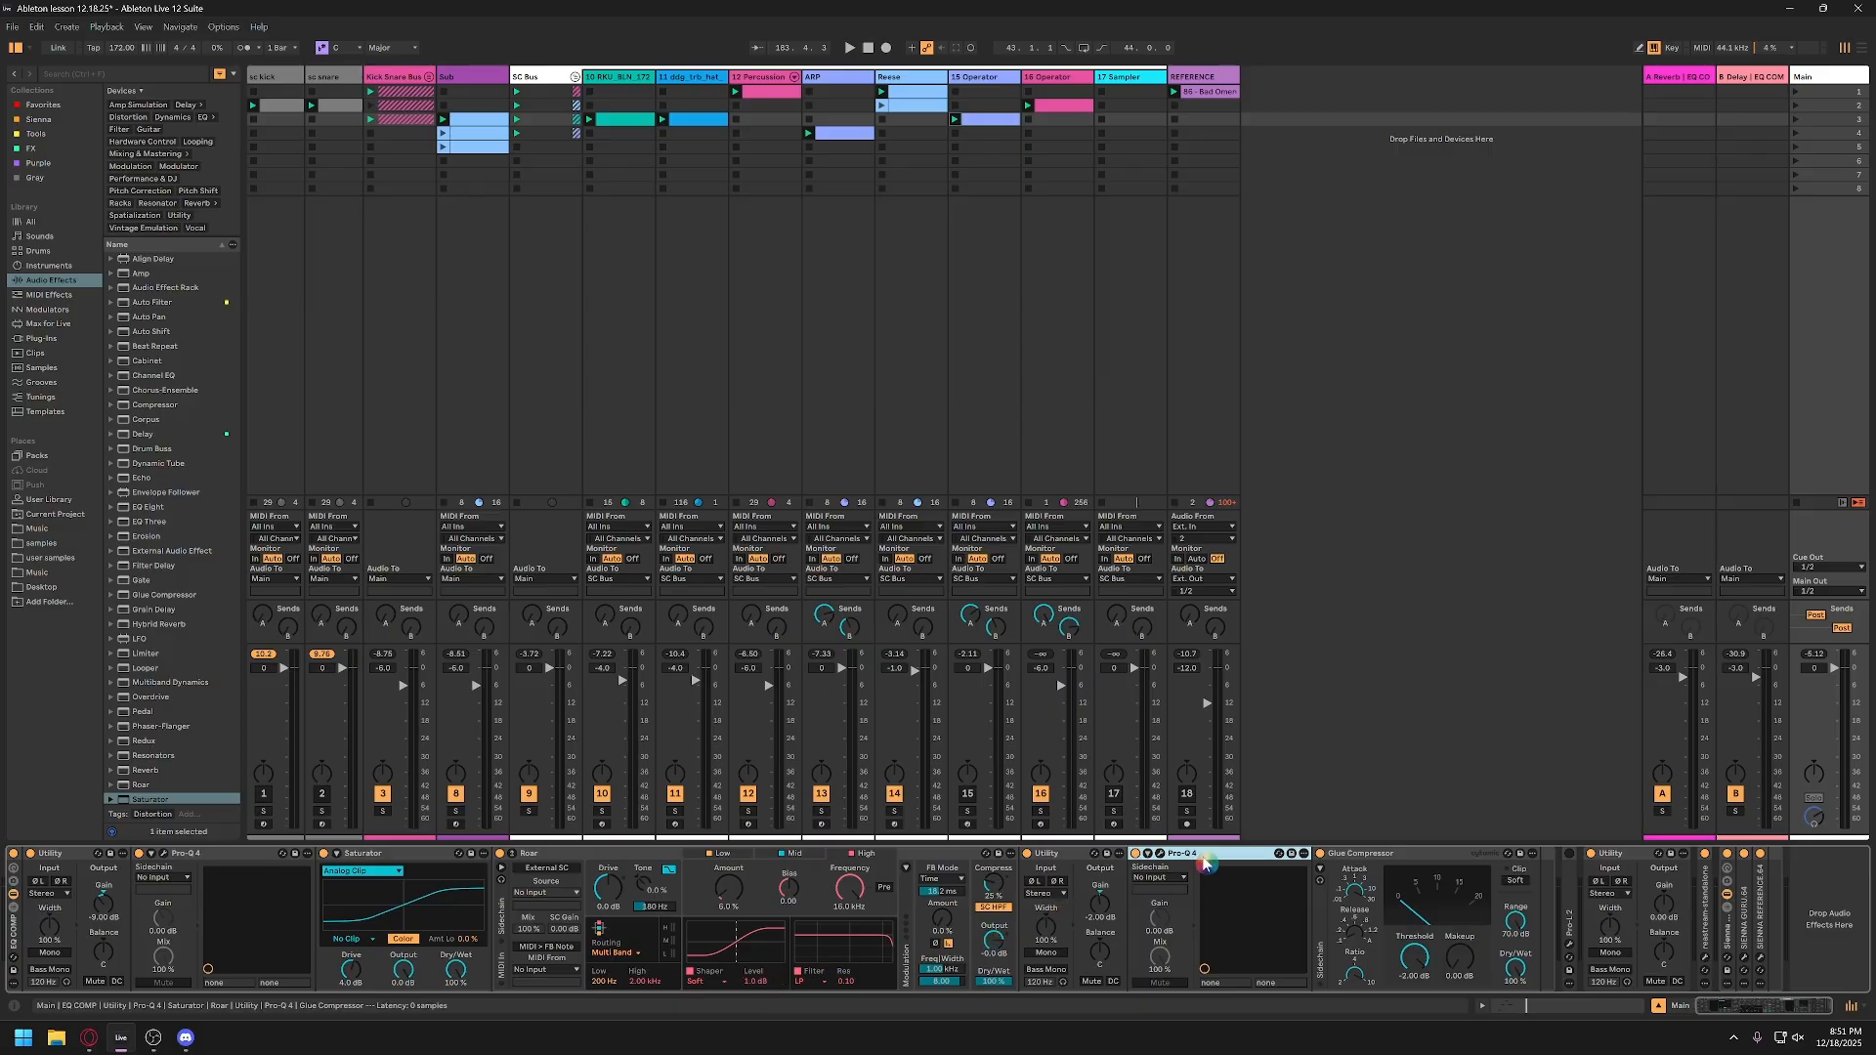
Step: Examine the Utility after Roar, the second Pro-Q 4's curve and the Glue Compressor's settings
left_click(1073, 856)
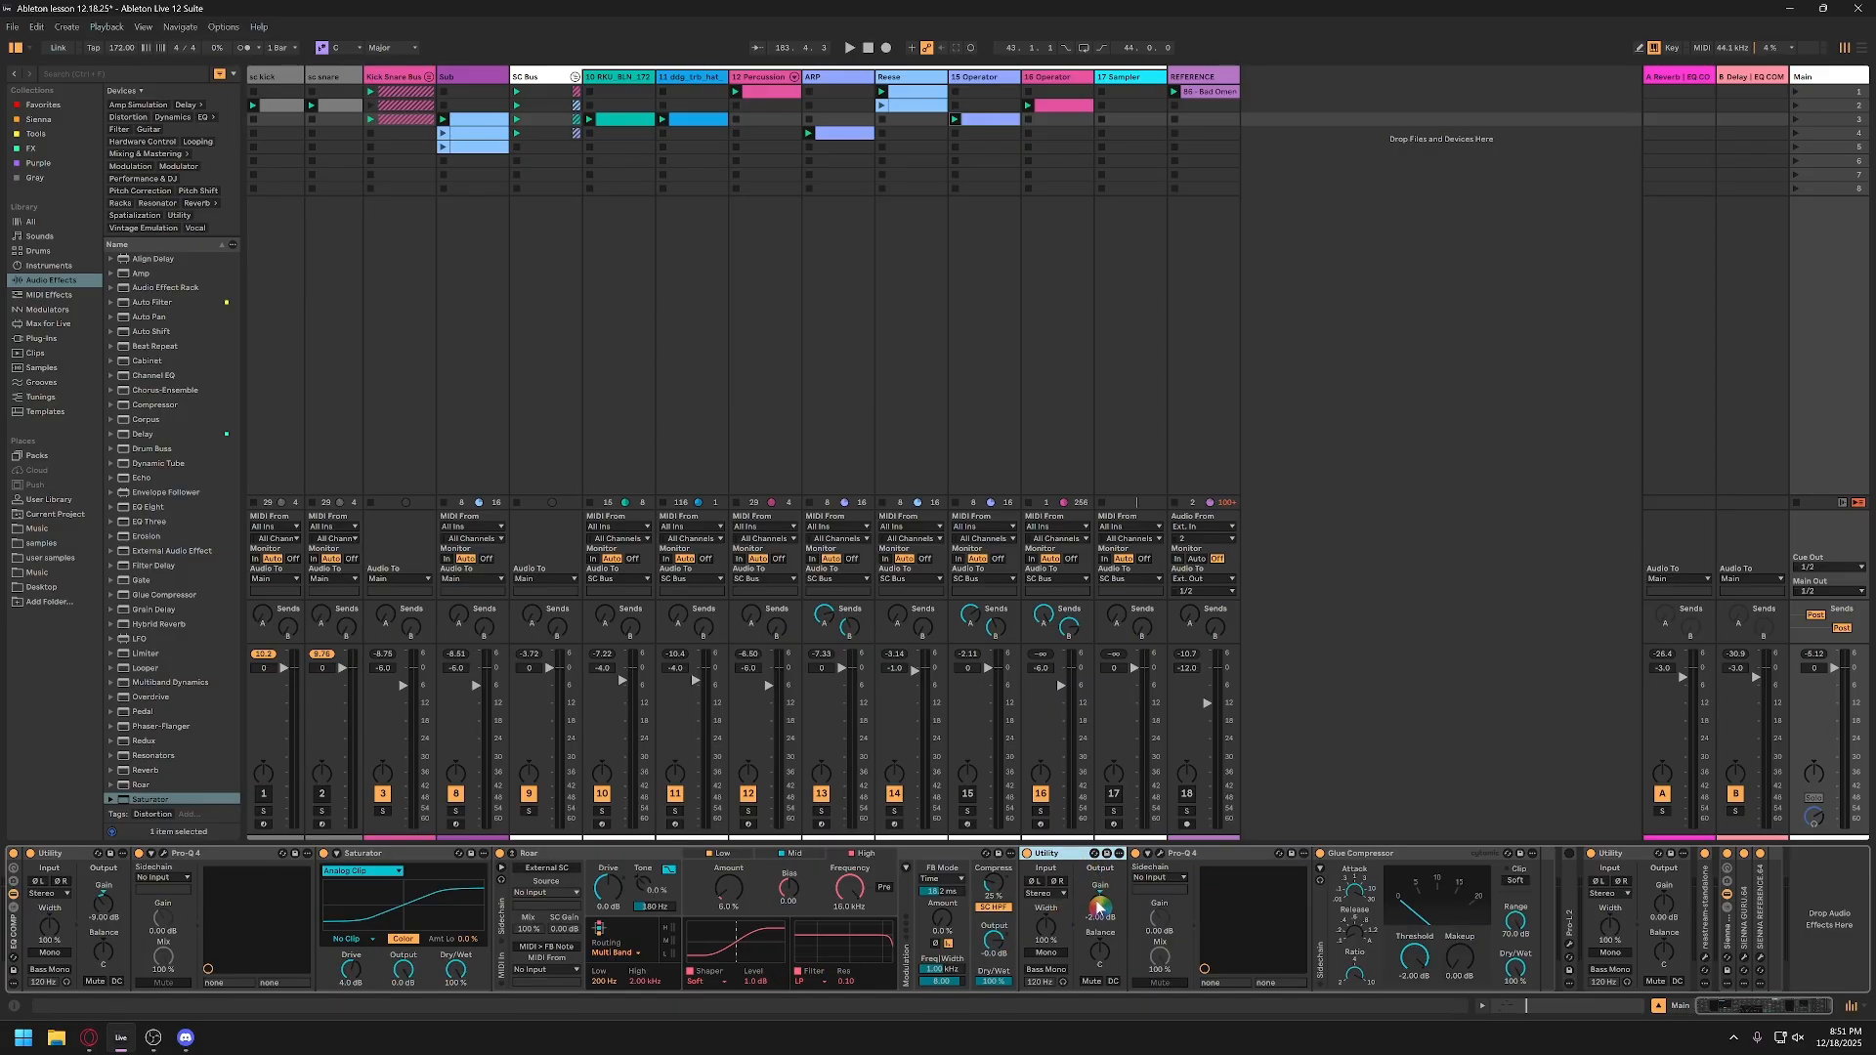
left_click(1161, 856)
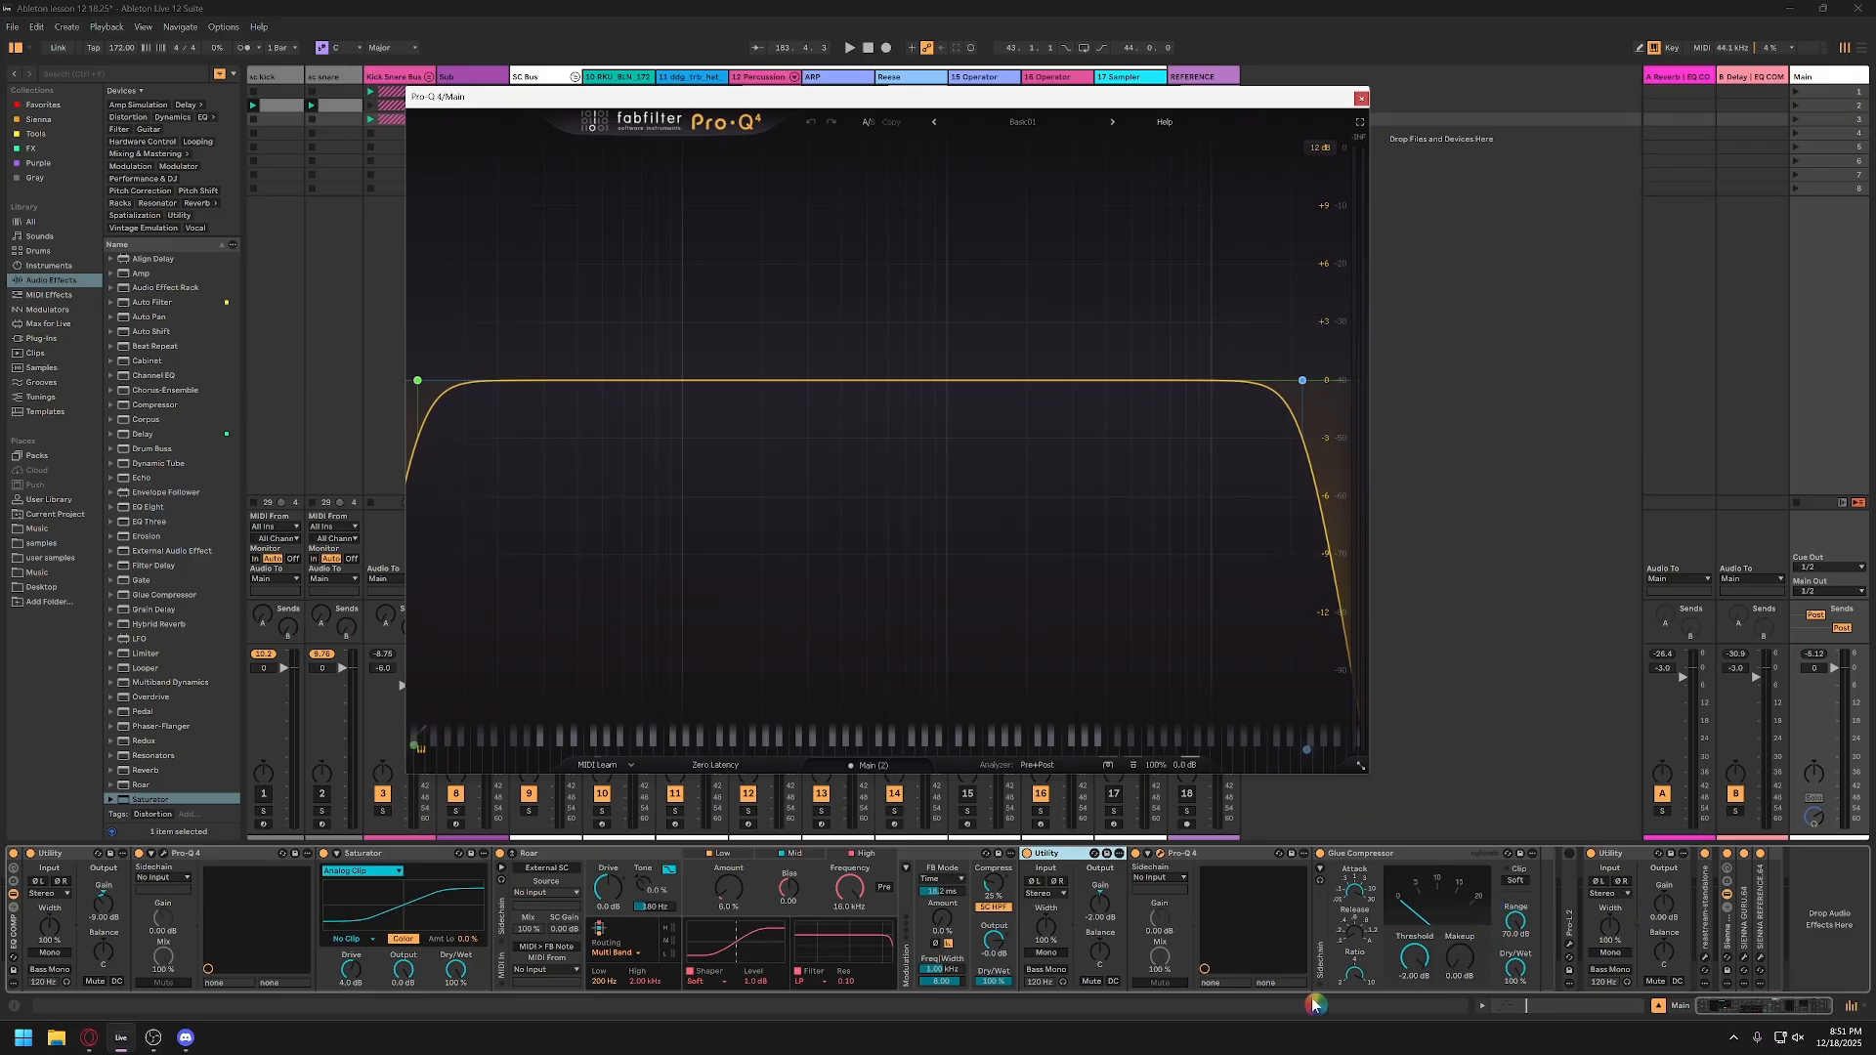
left_click(1401, 869)
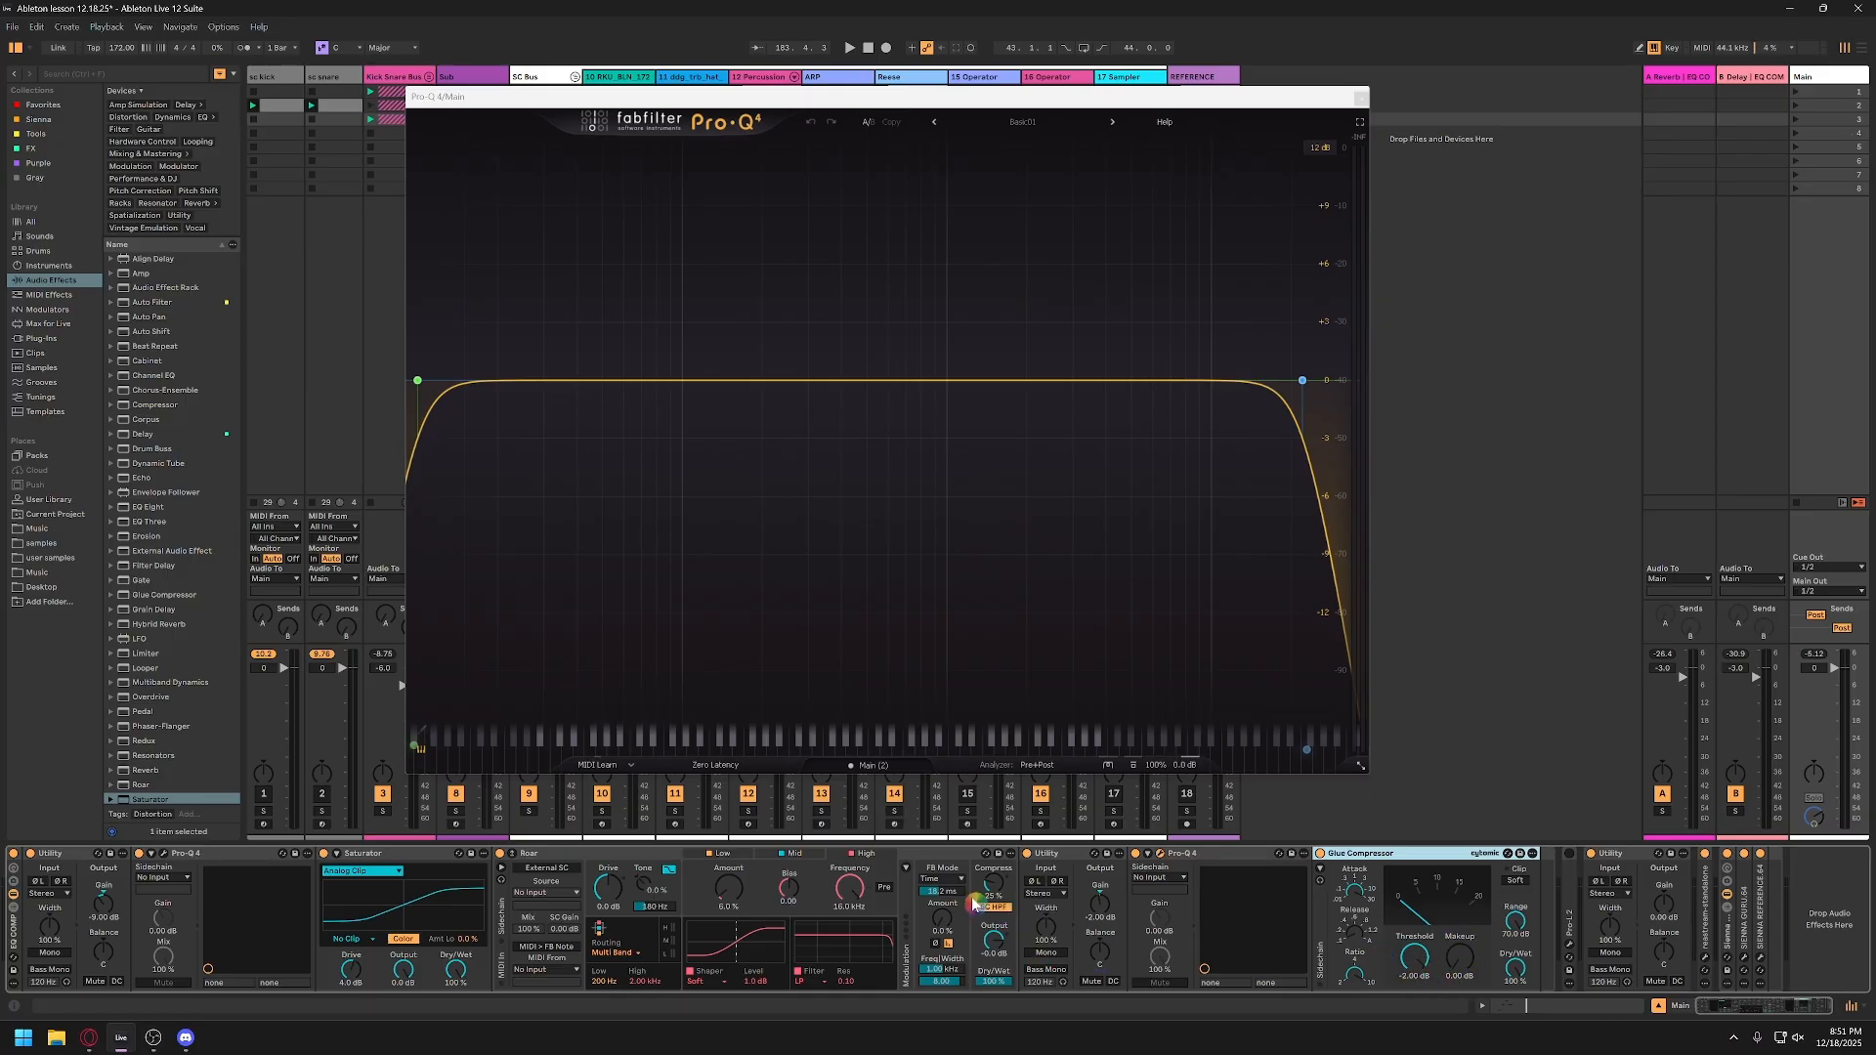
Step: Play the mix and compare it with the EQ COMP rack bypassed and active, leaving the rack on
key("space")
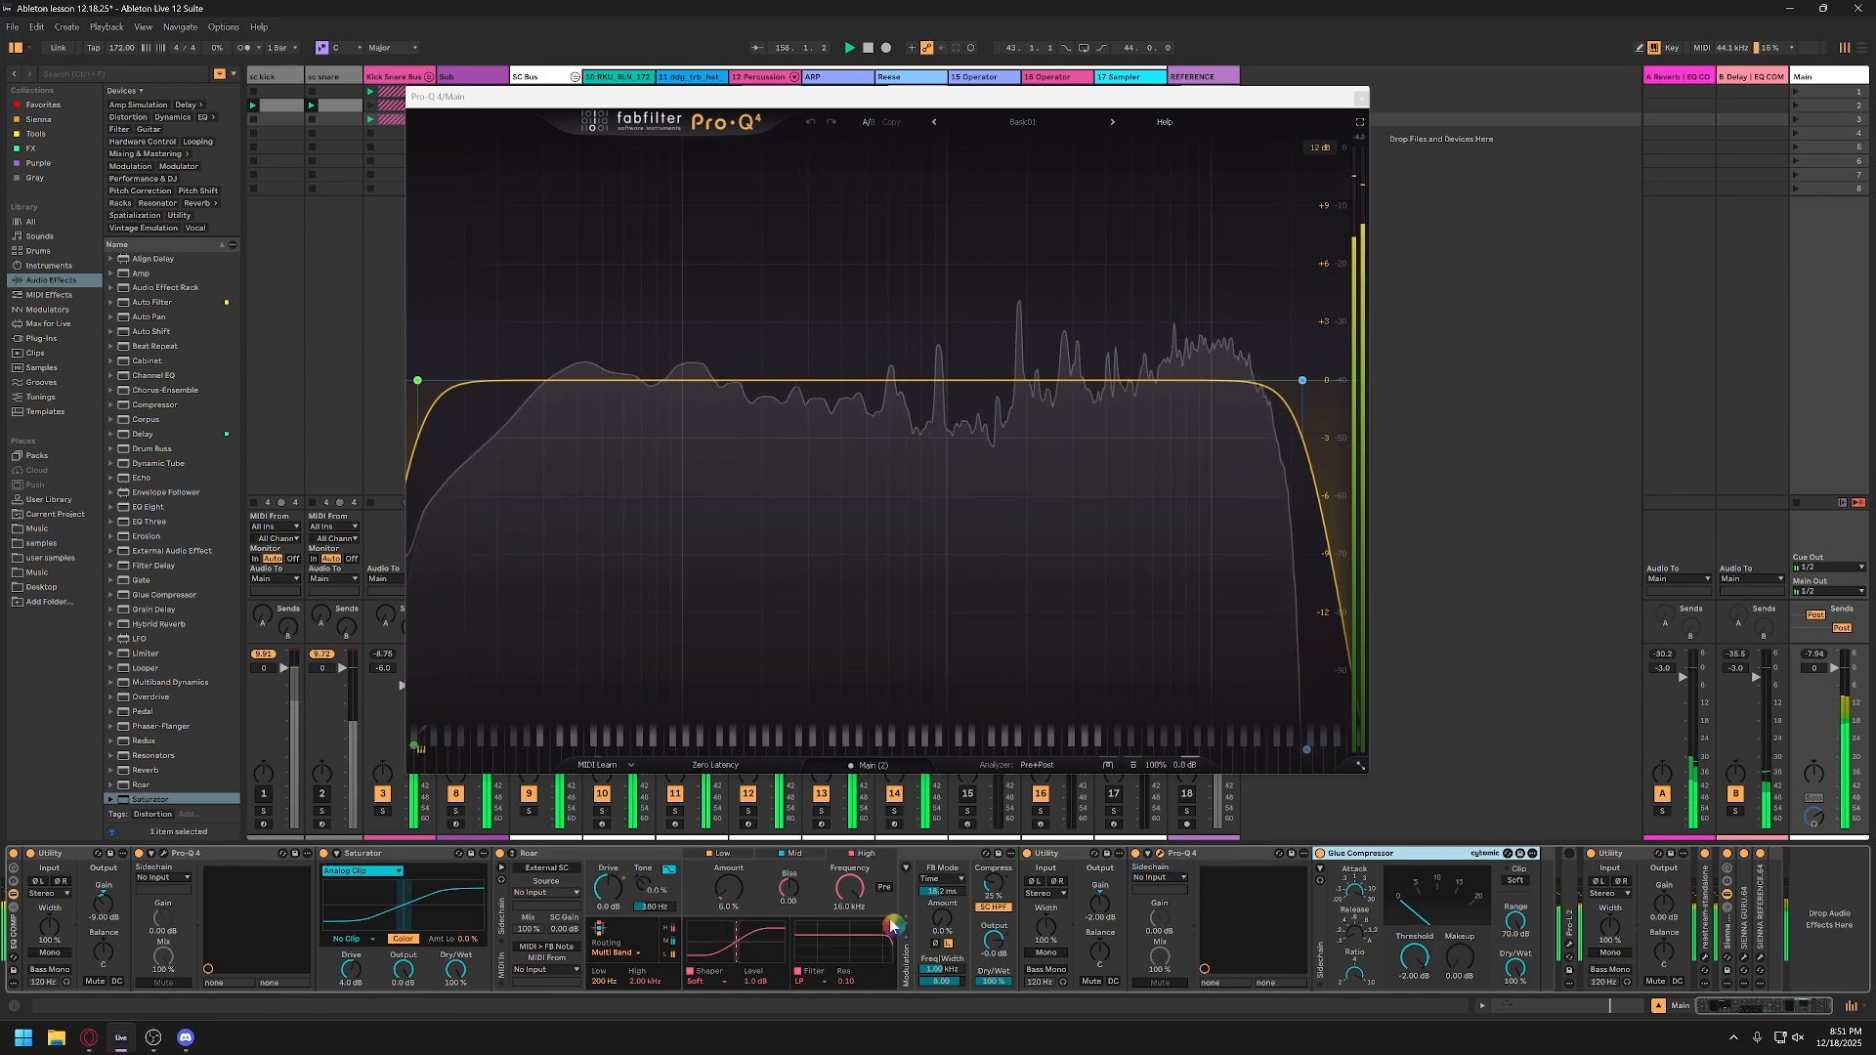
key("space")
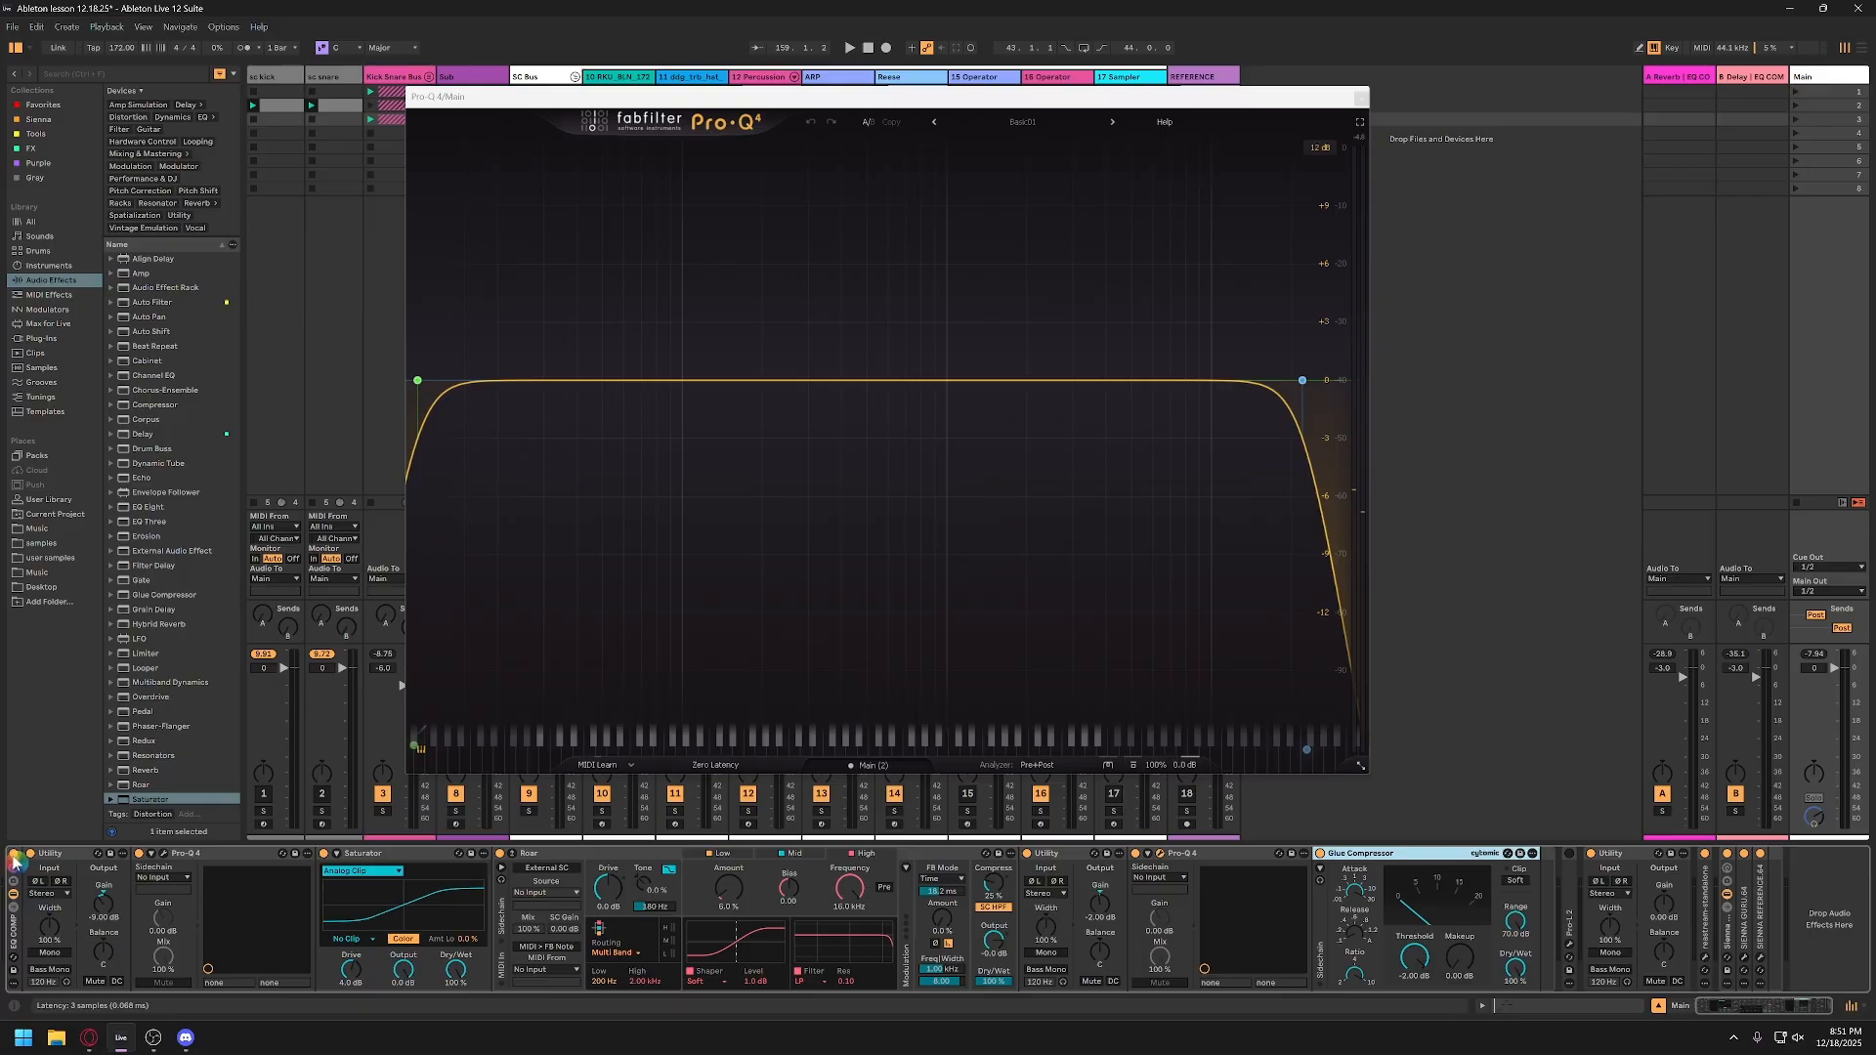
key("space")
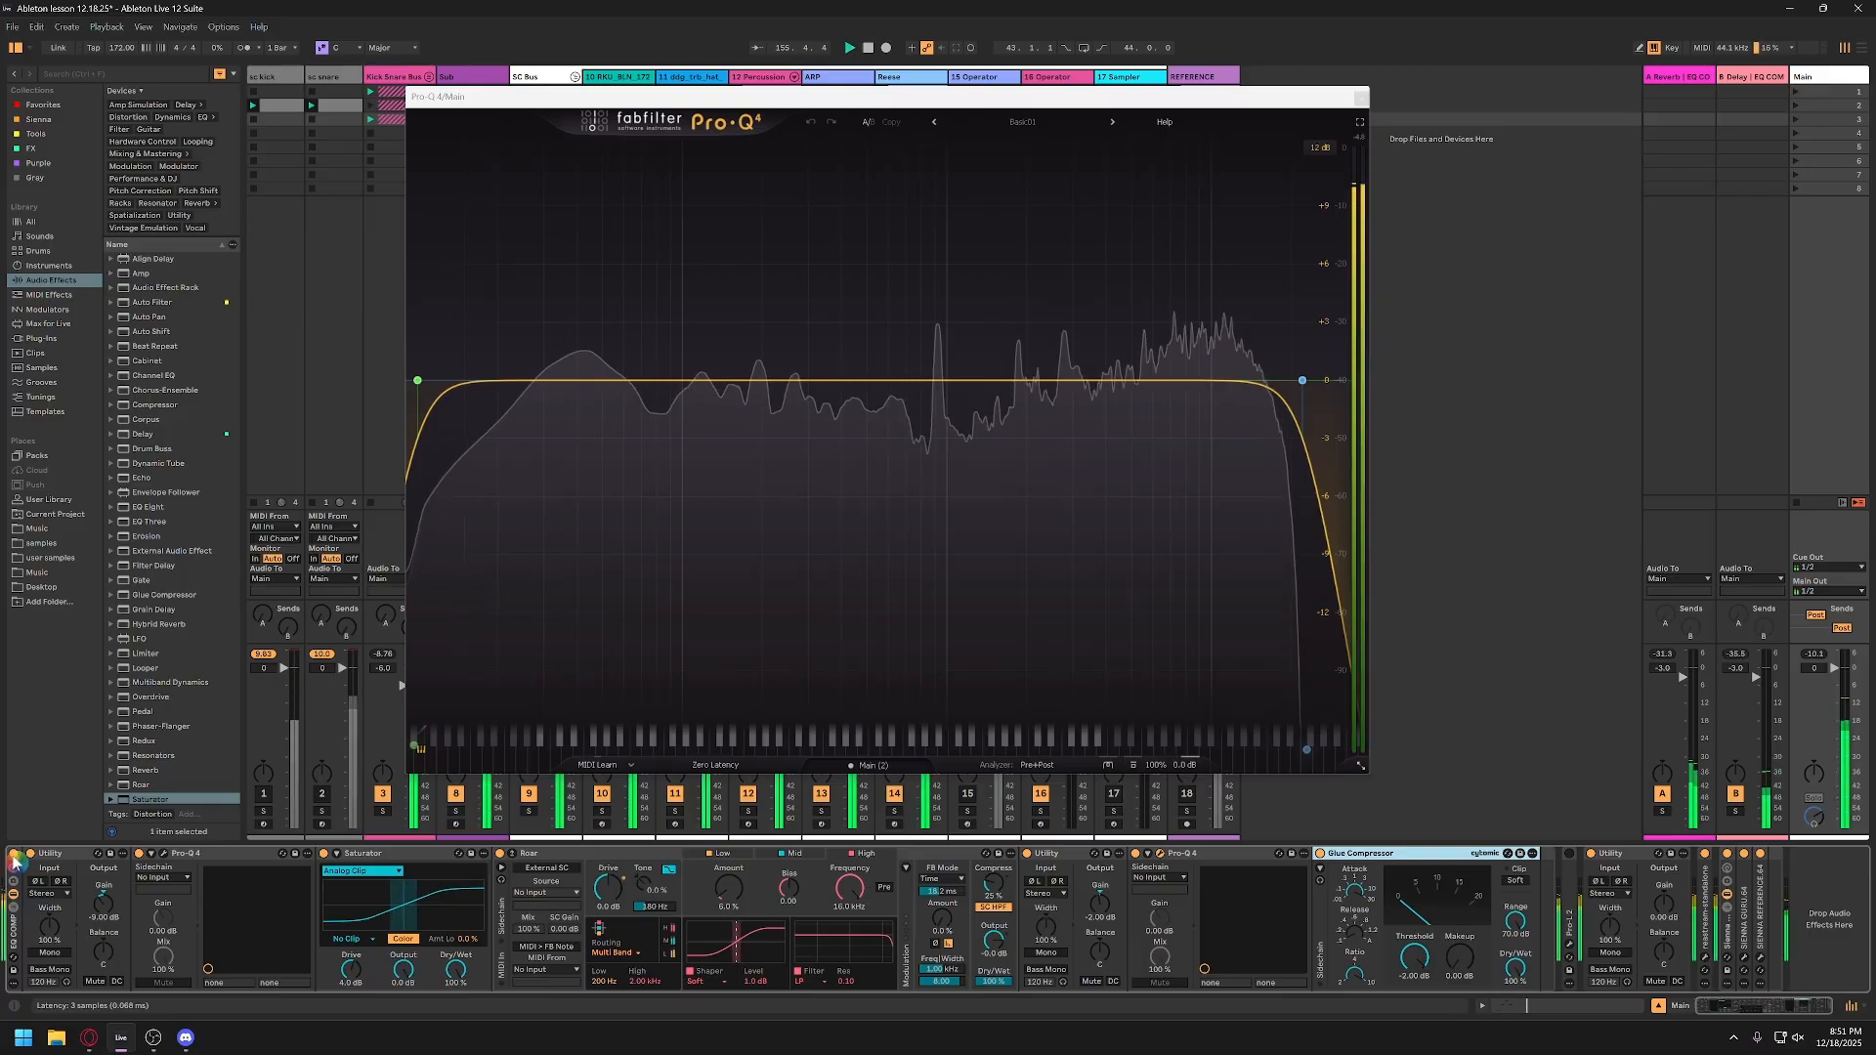
left_click(14, 858)
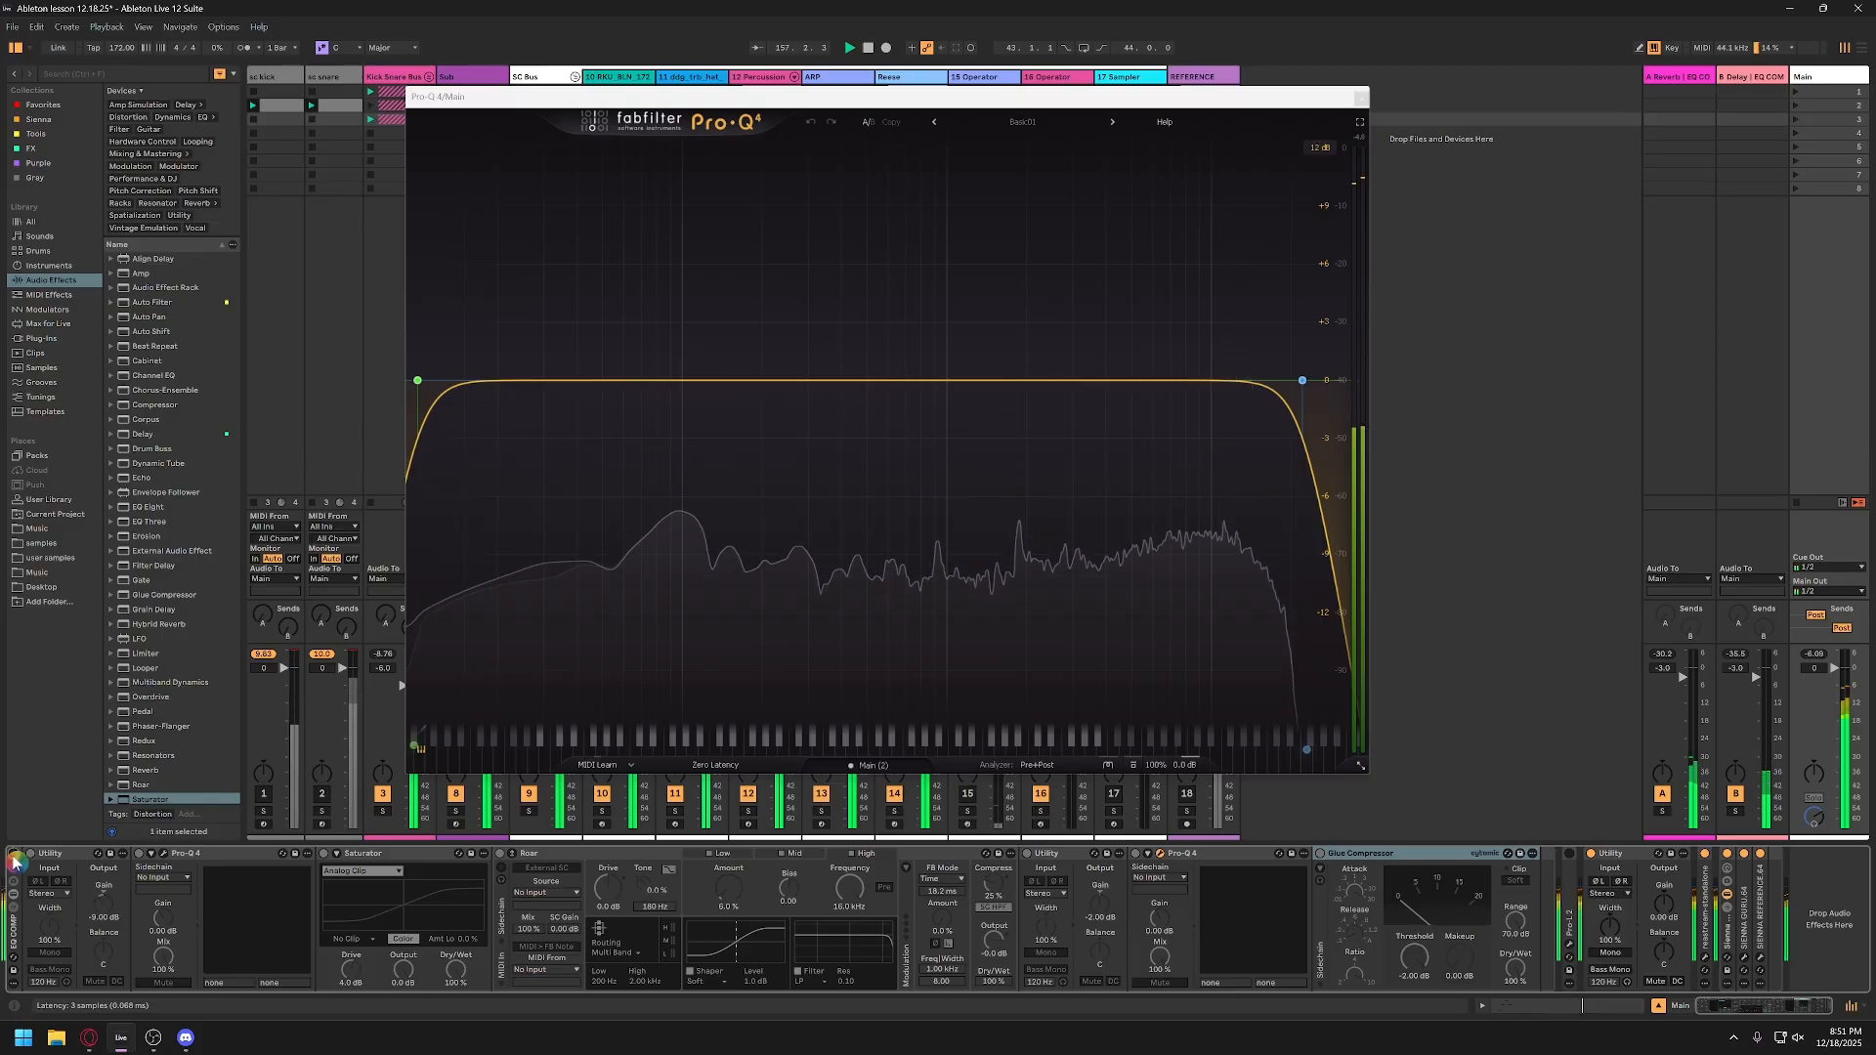
left_click(13, 858)
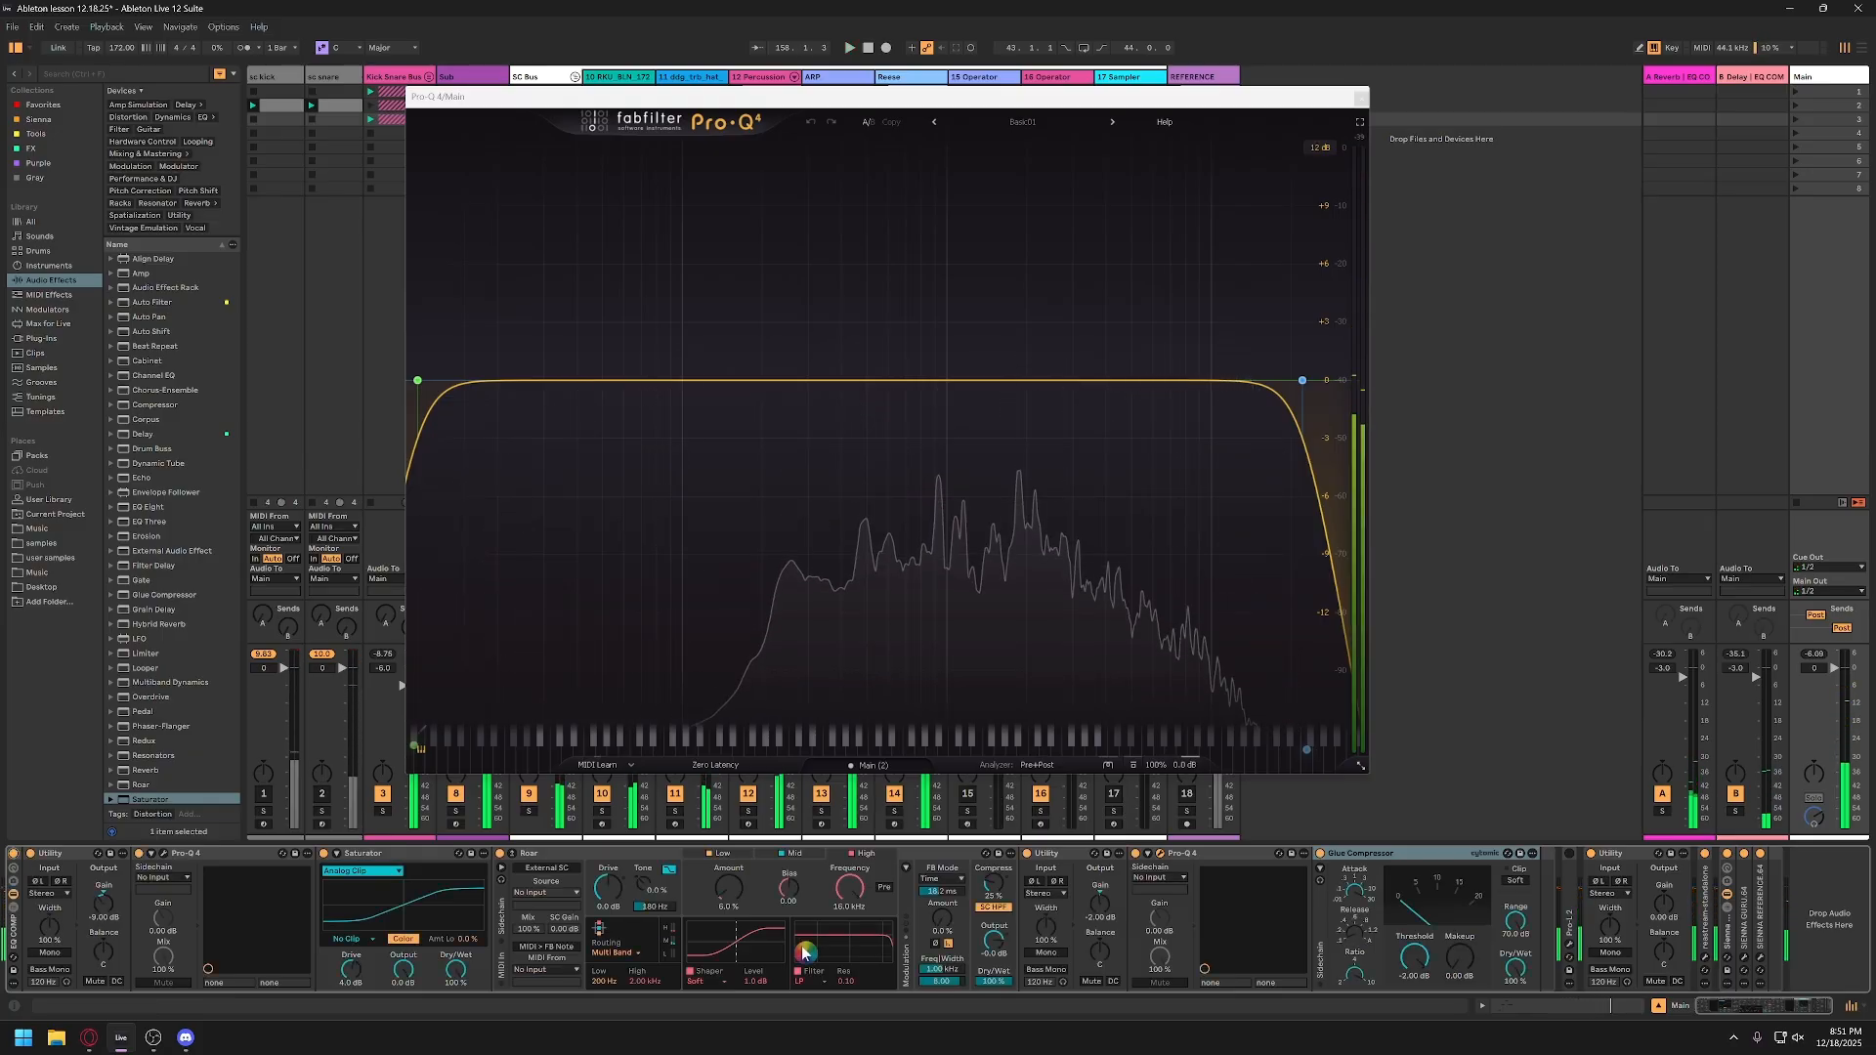
Step: Check the output gain of the Utility that follows Roar
left_click(1110, 908)
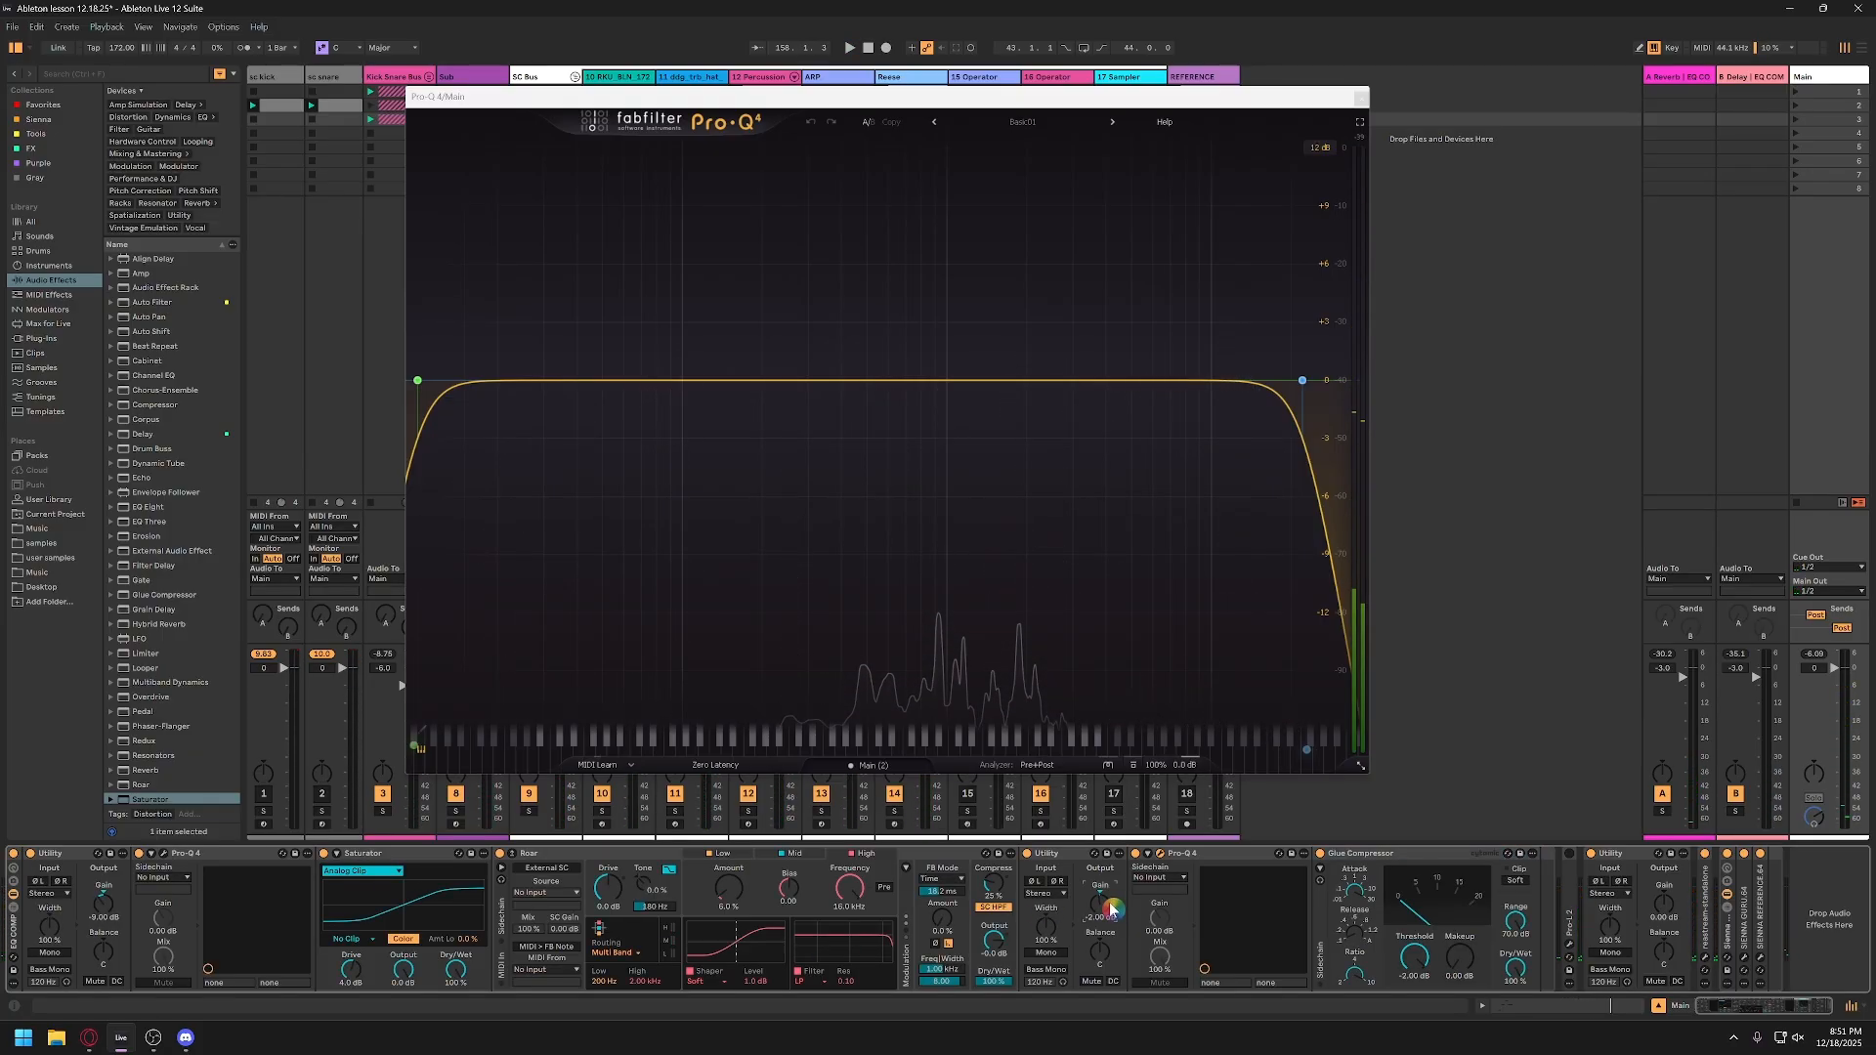
double_click(1108, 905)
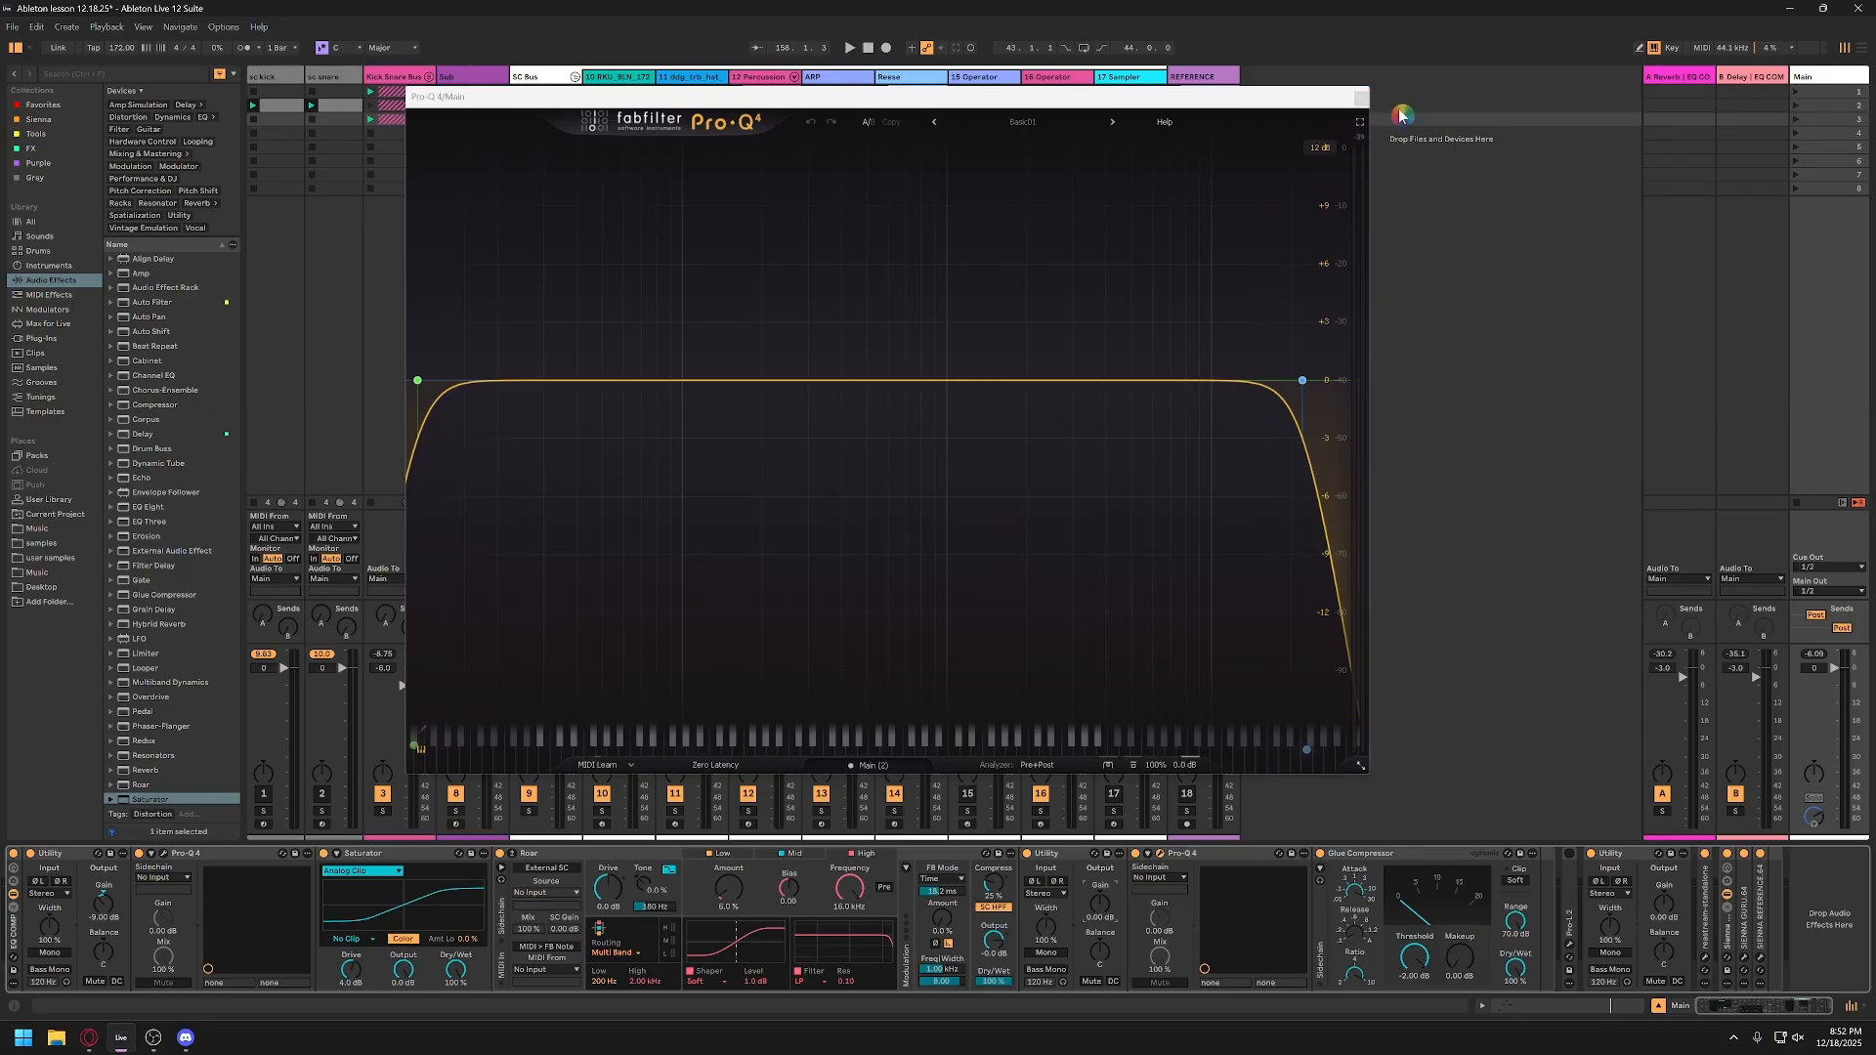
left_click(1366, 146)
key("ctrl")
key("ctrl")
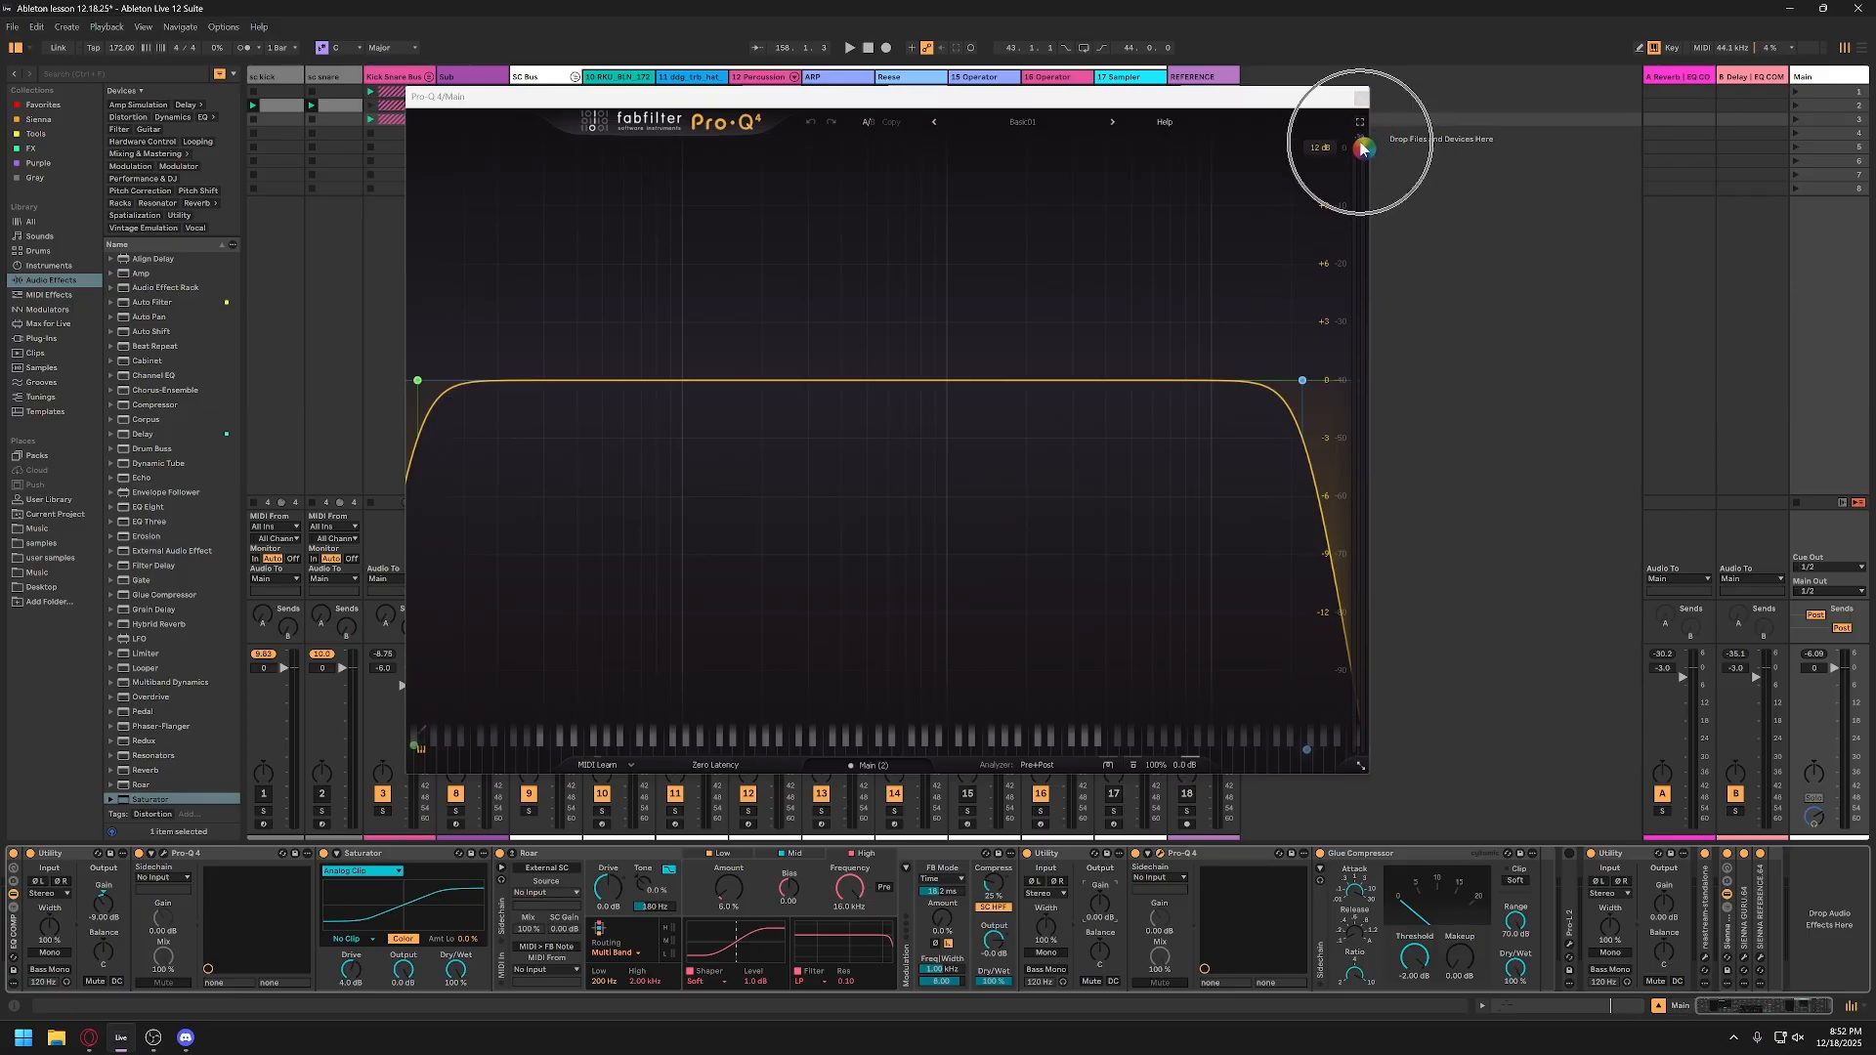
Step: Try 2.00 dB of makeup gain on the Glue Compressor during playback, close the Pro-Q 4 window, and reset the makeup to 0.00 dB
key("space")
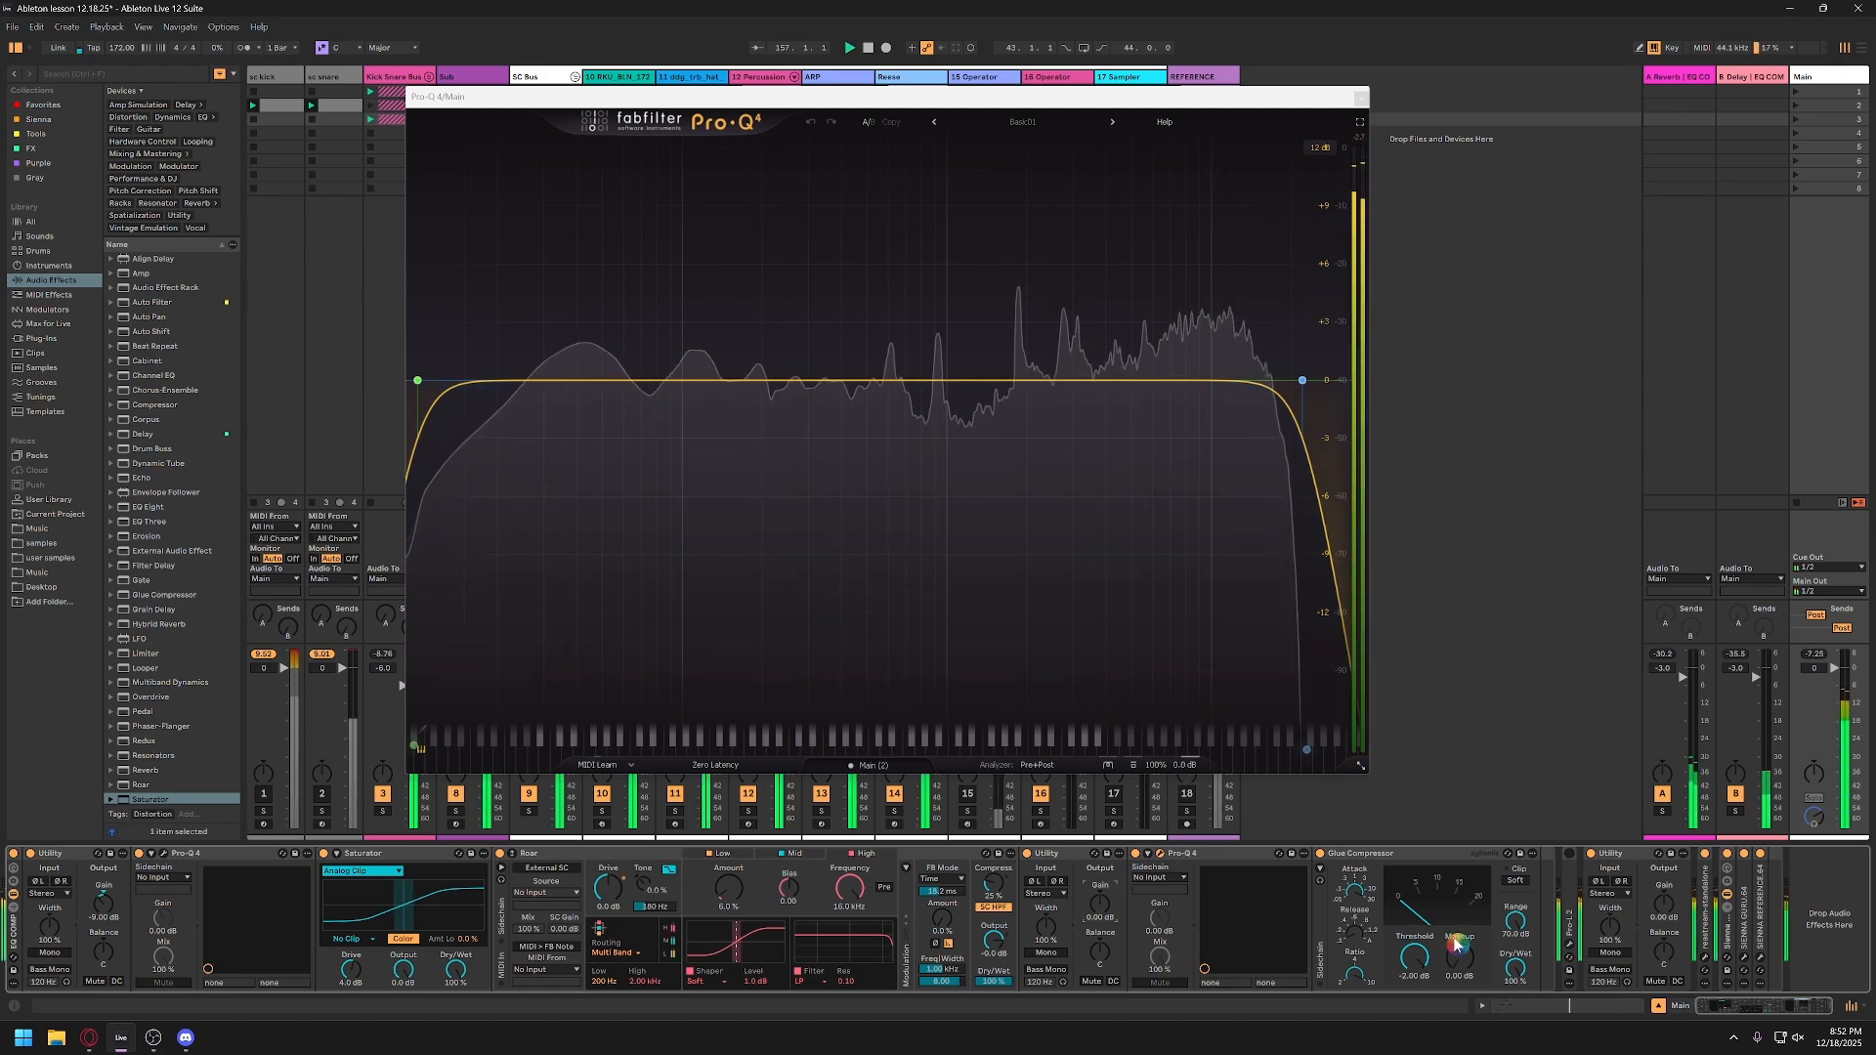
left_click_drag(1473, 968, 1474, 948)
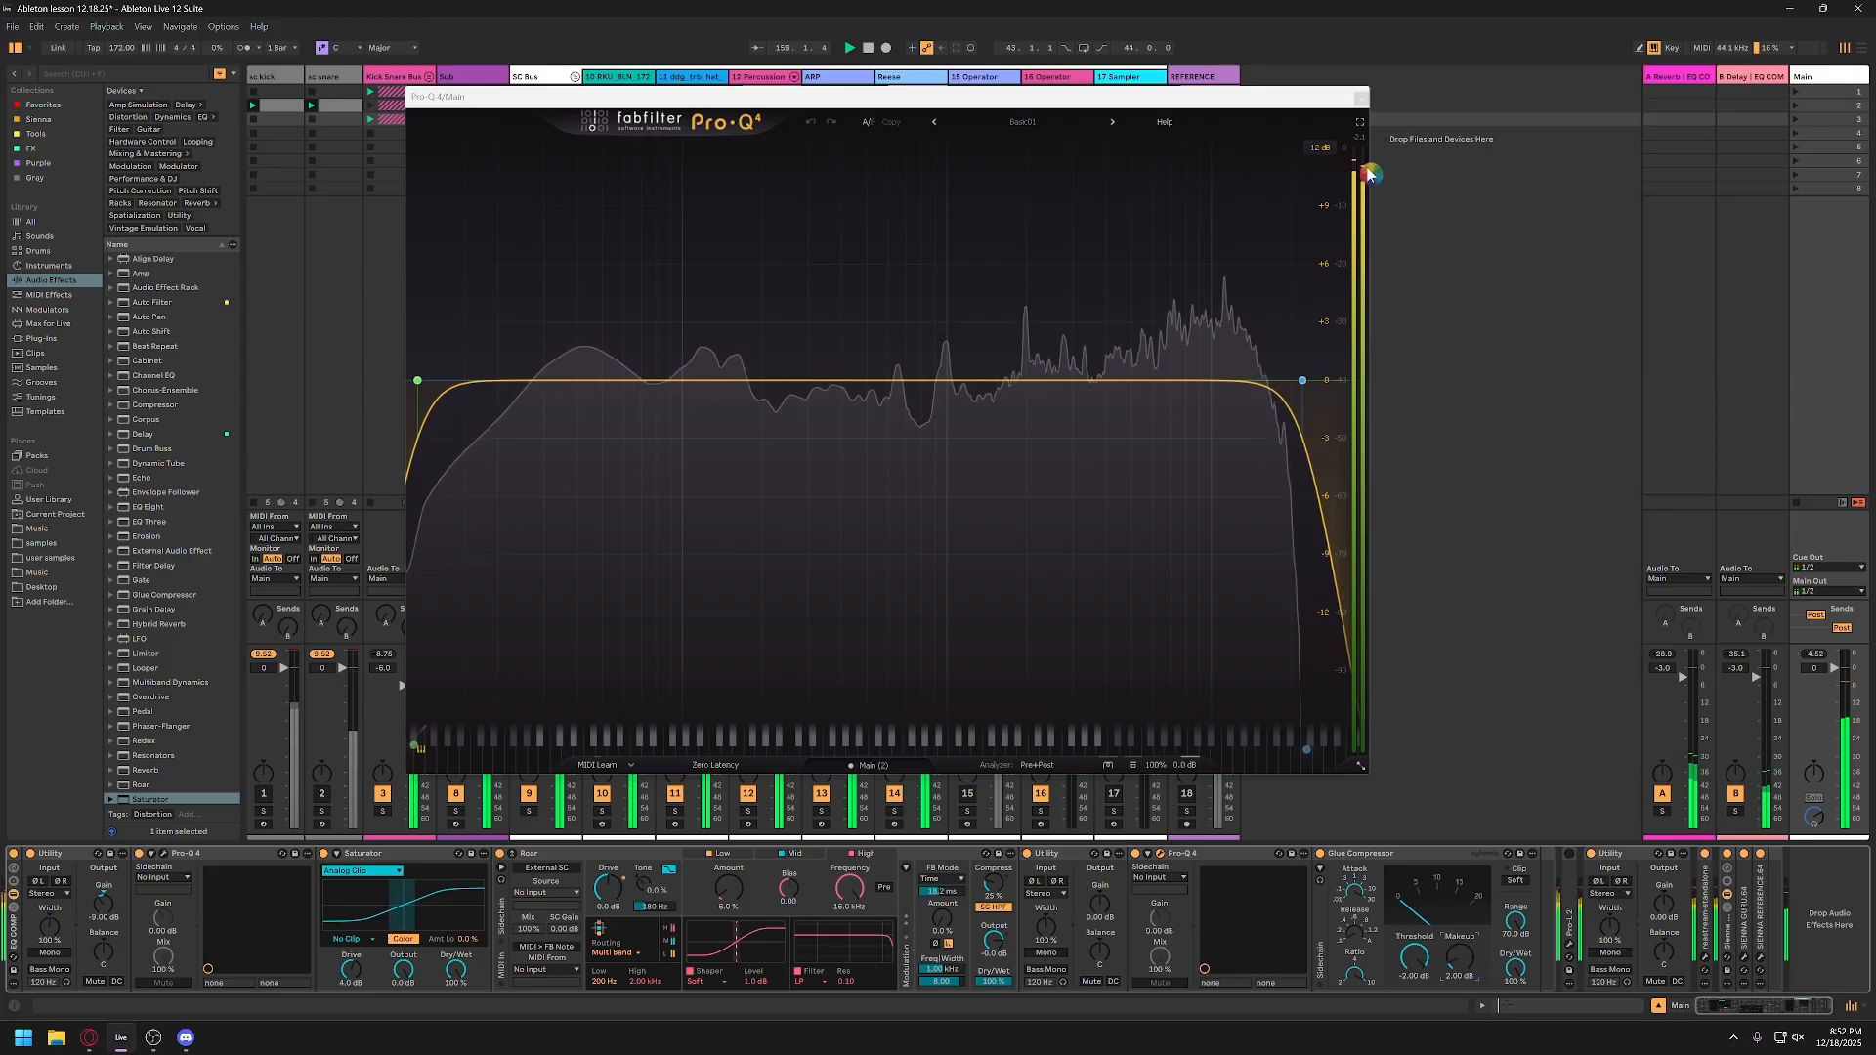
left_click(1363, 99)
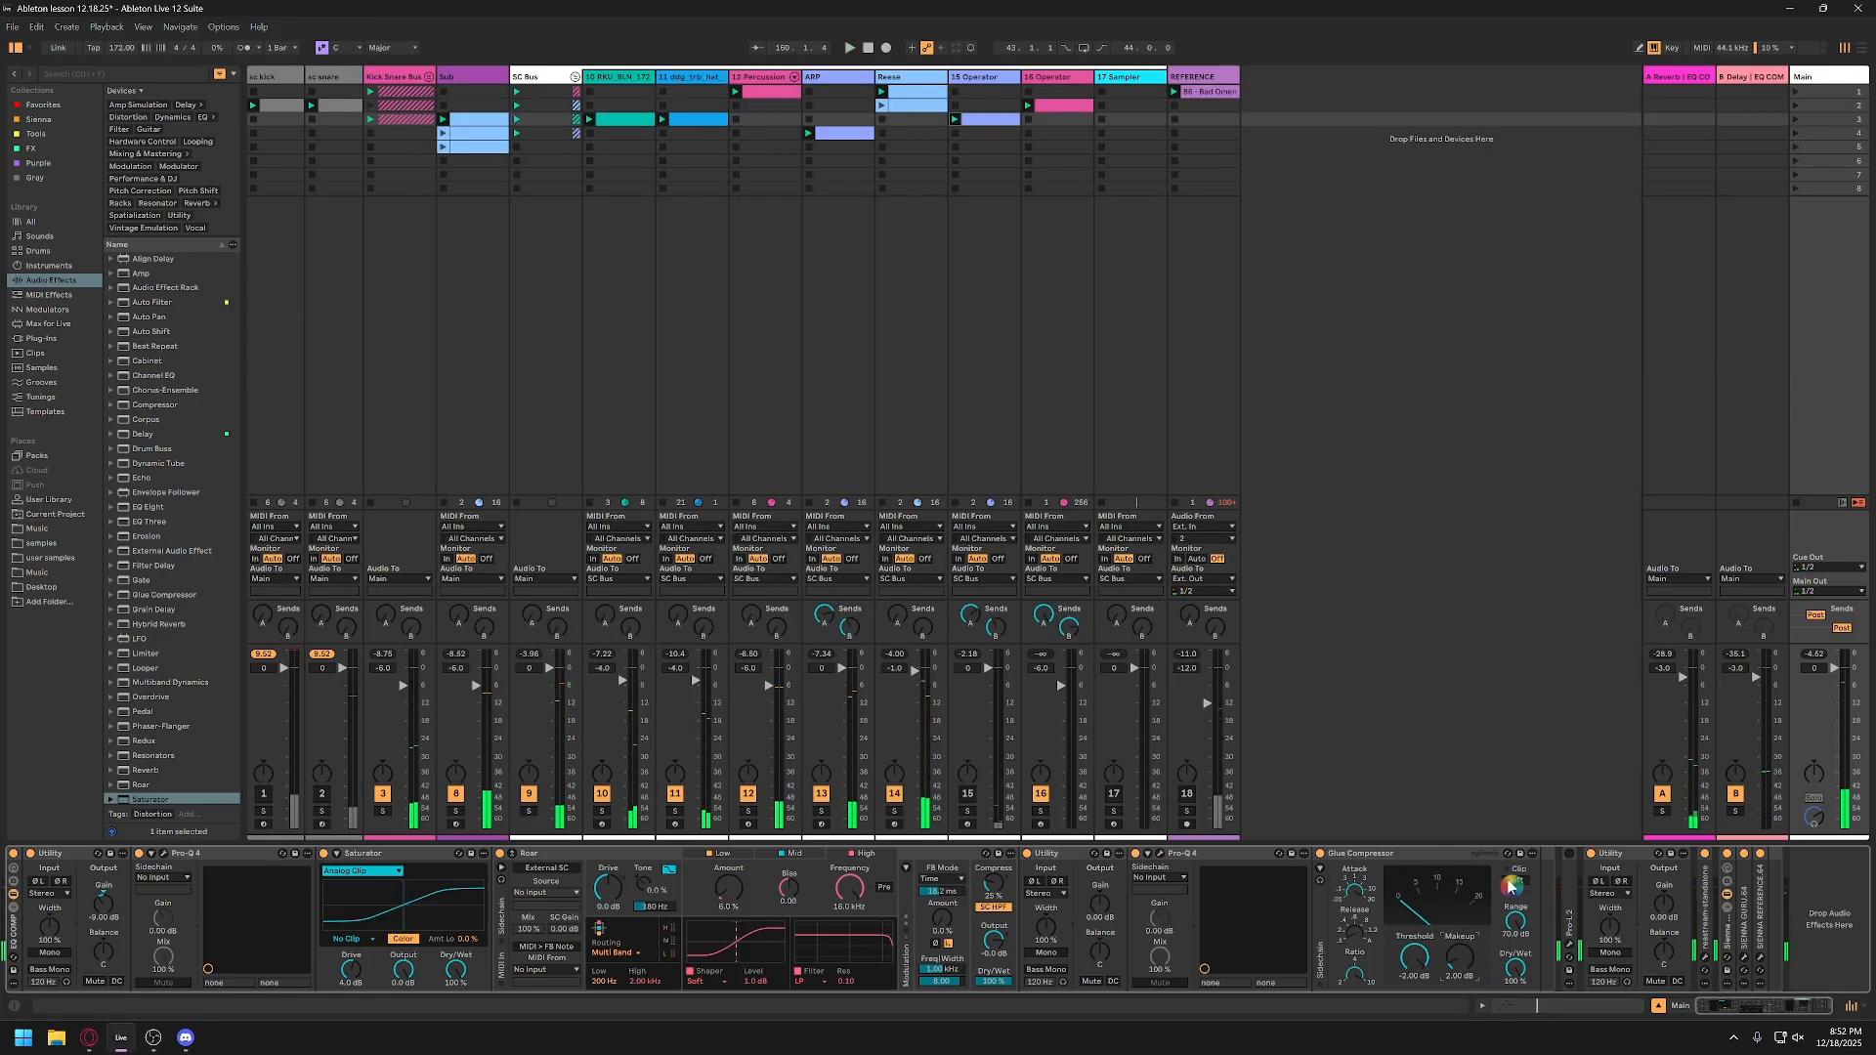
key("space")
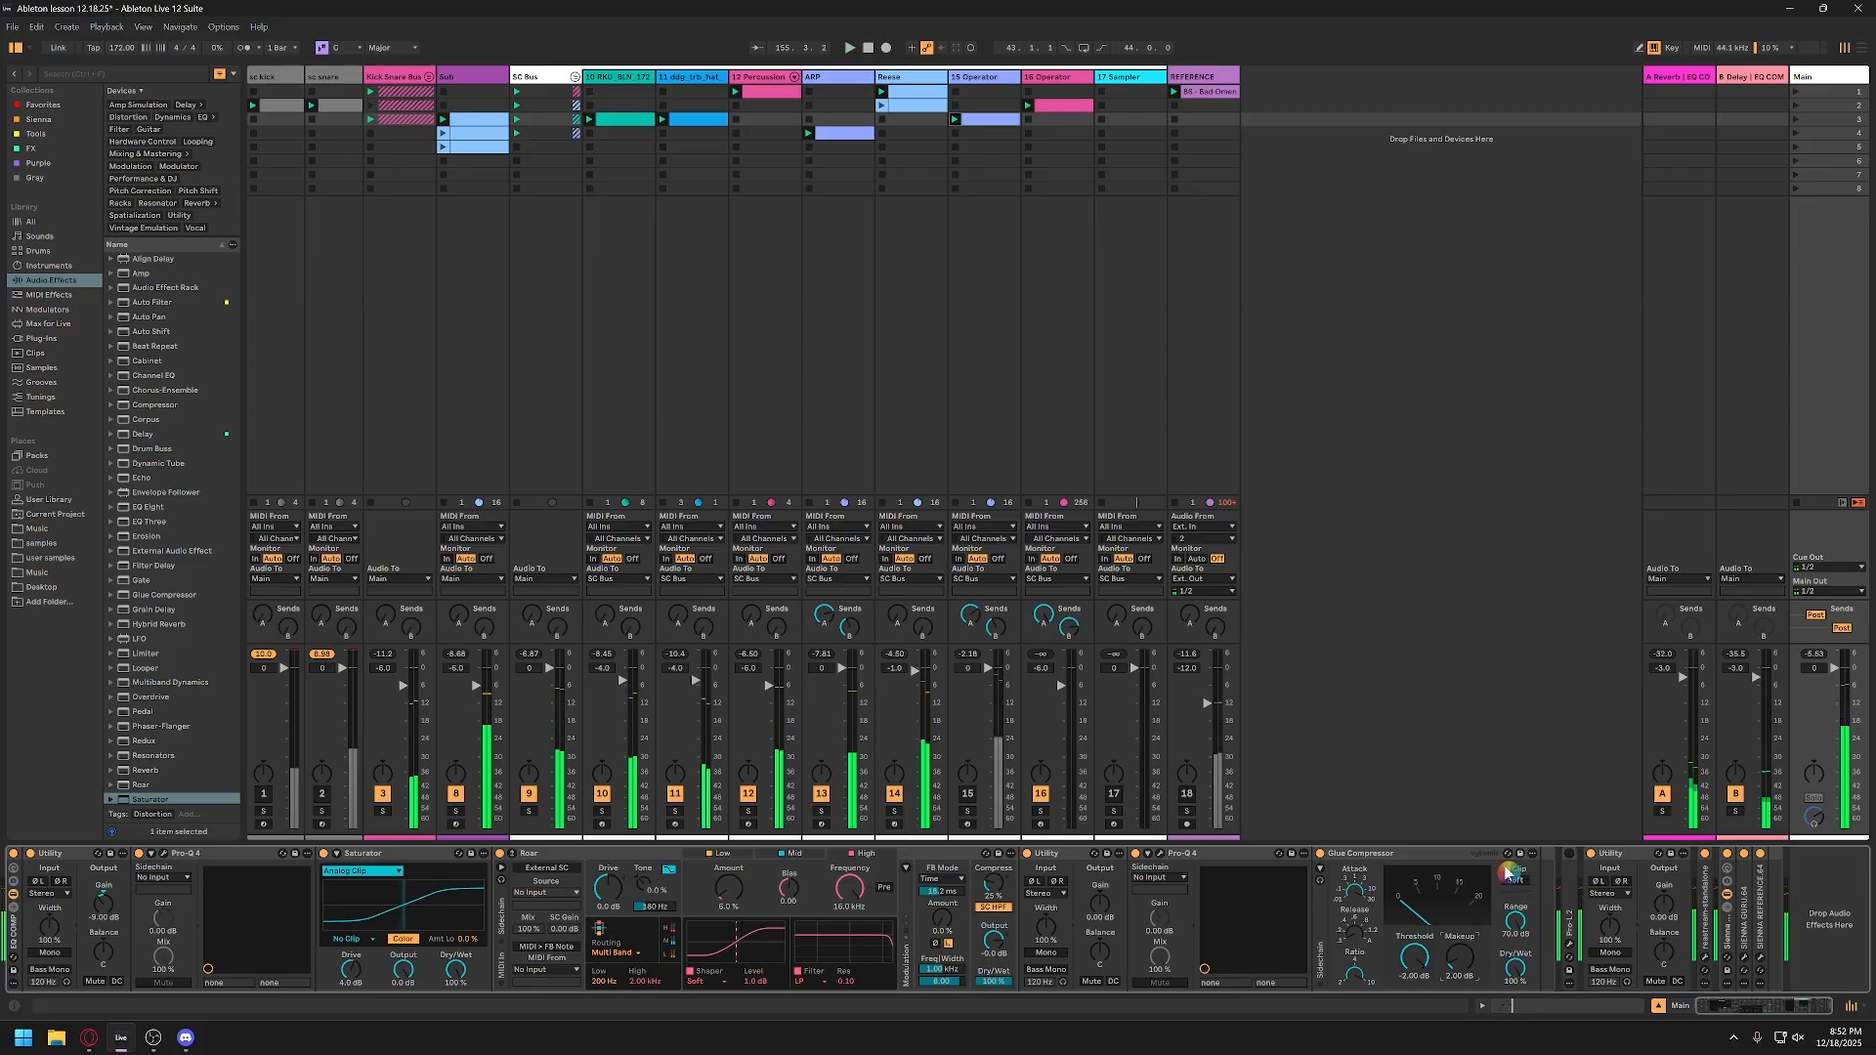
double_click(1468, 964)
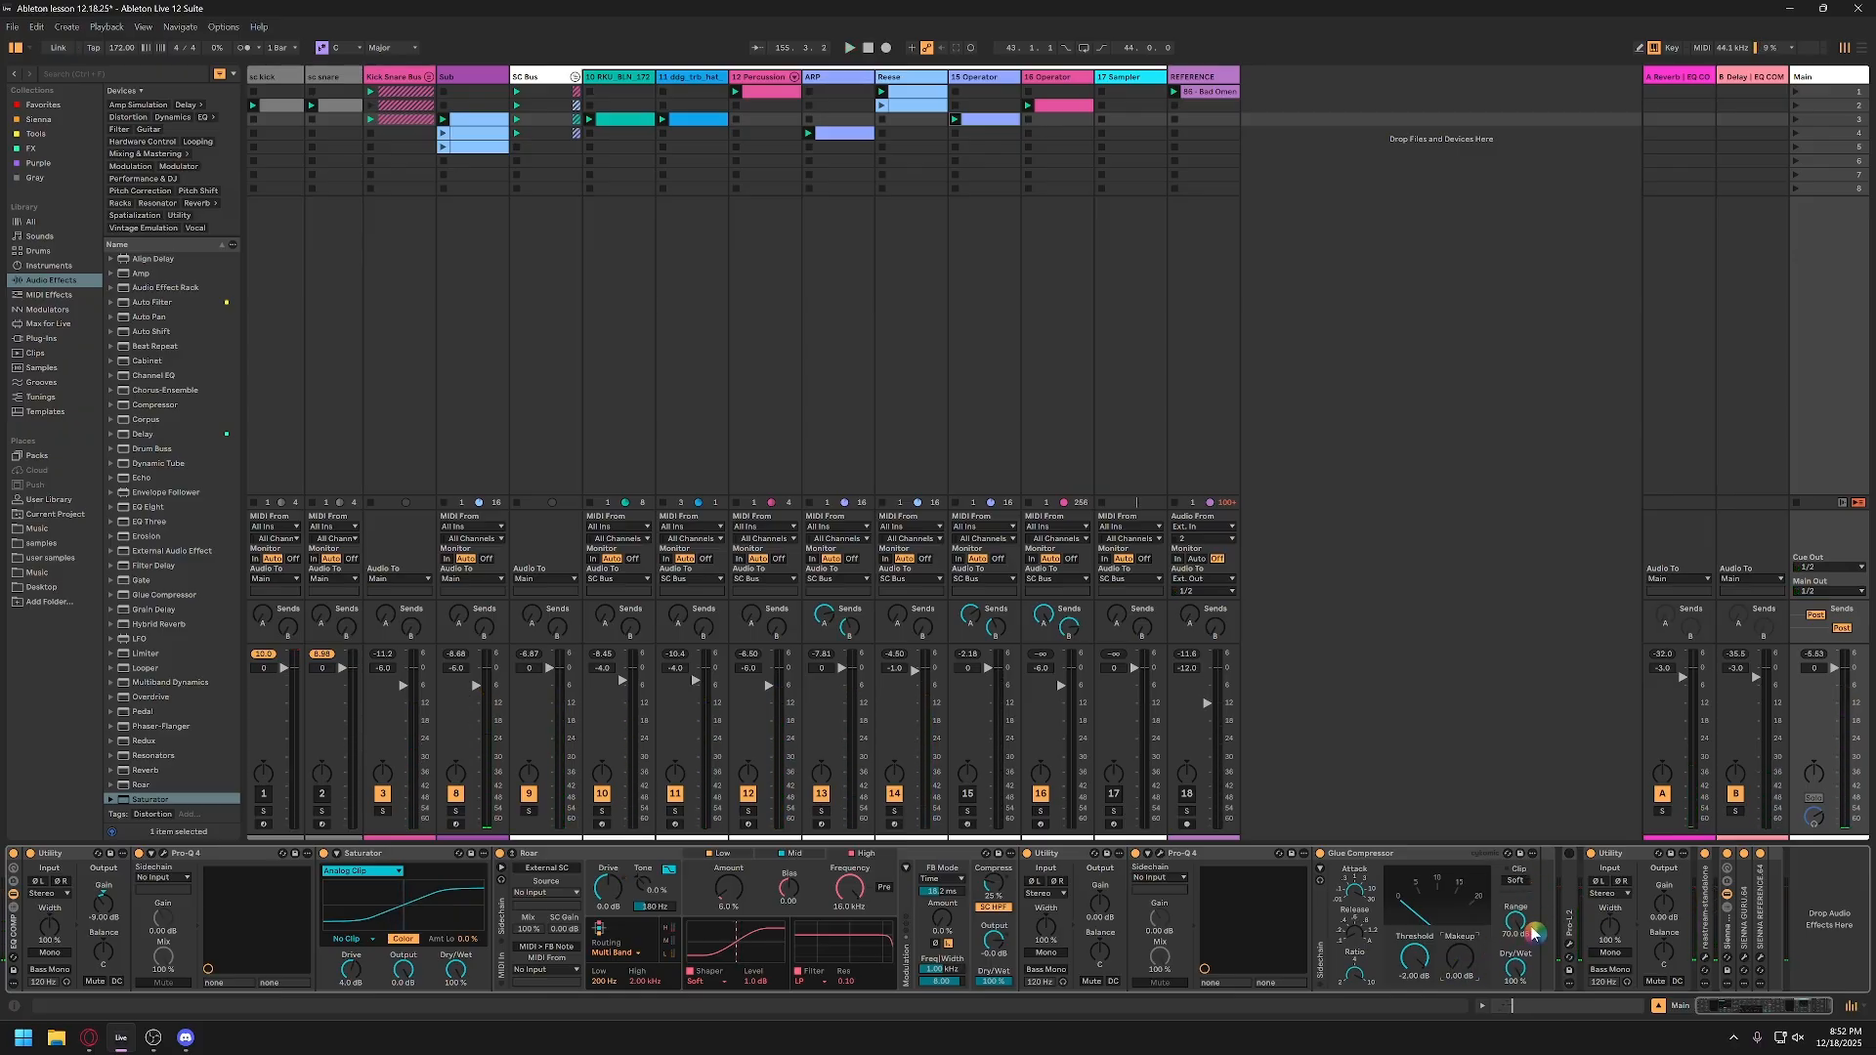
Step: Show the Main track's Pro-L 2 limiter and switch the device on
left_click(1571, 957)
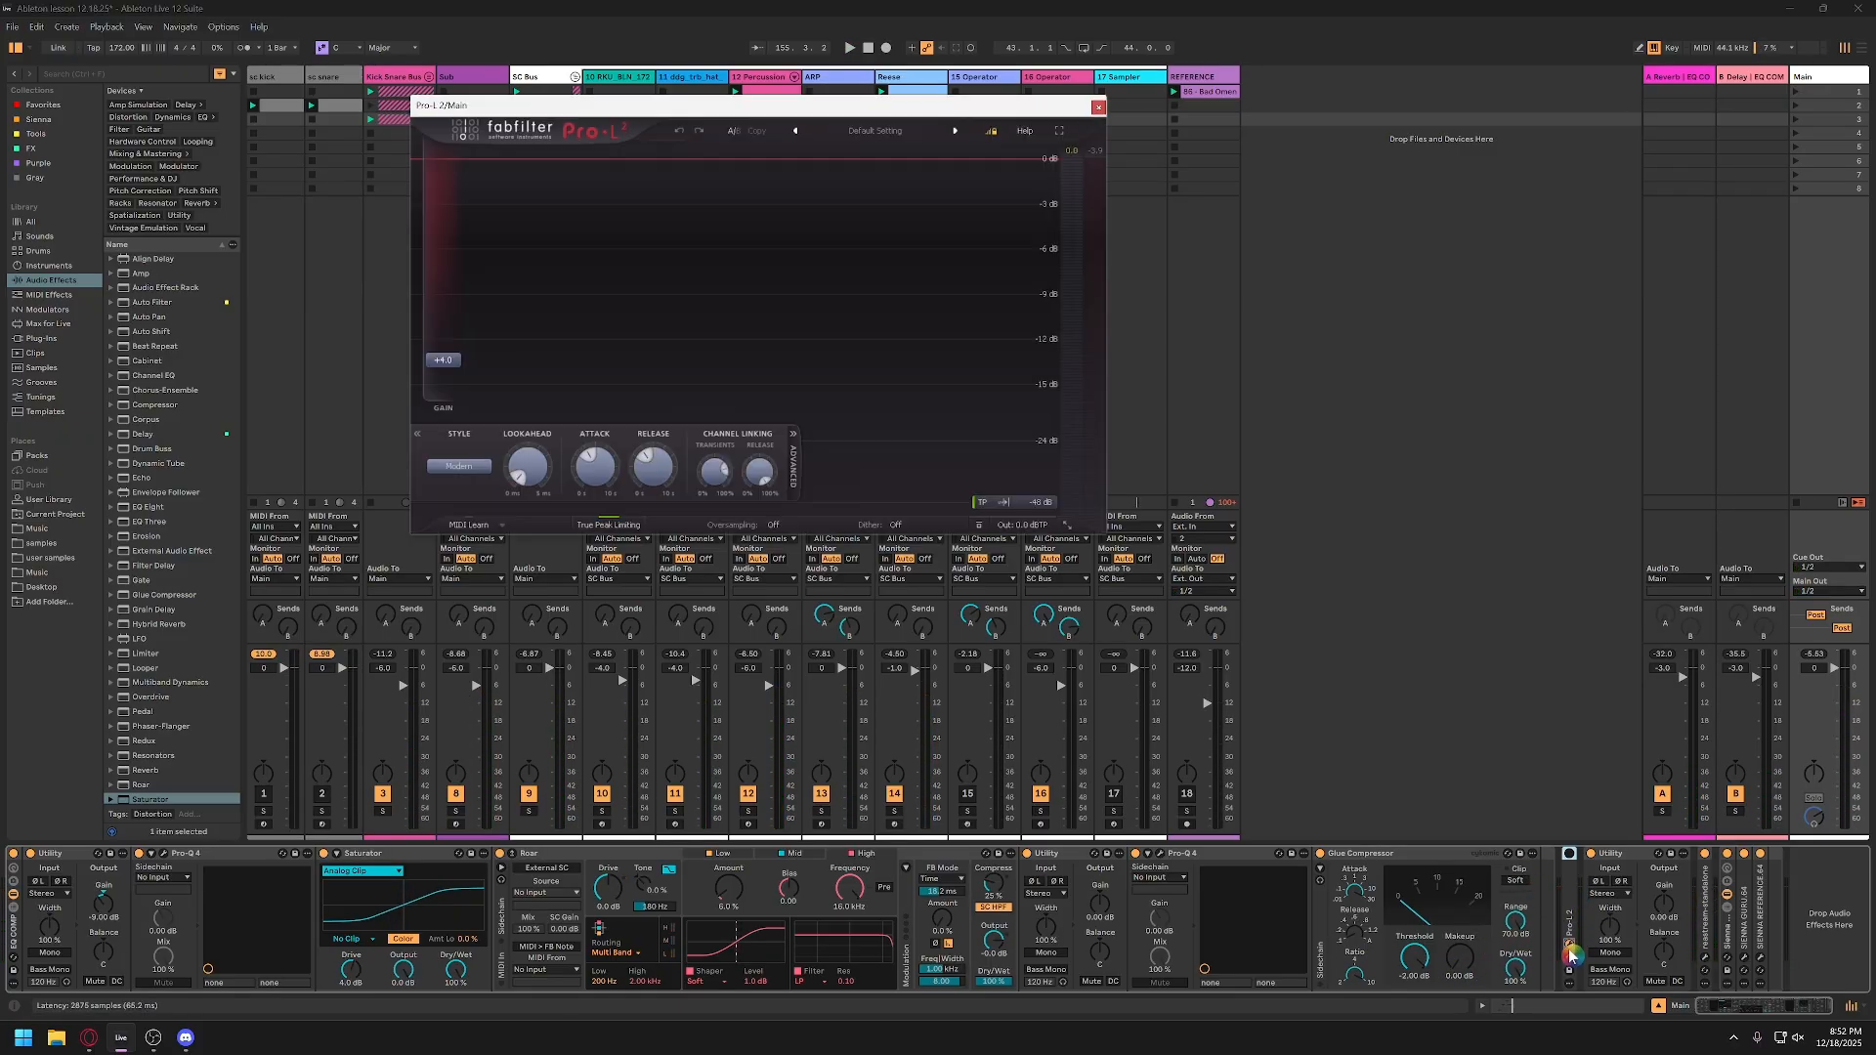
left_click(1568, 856)
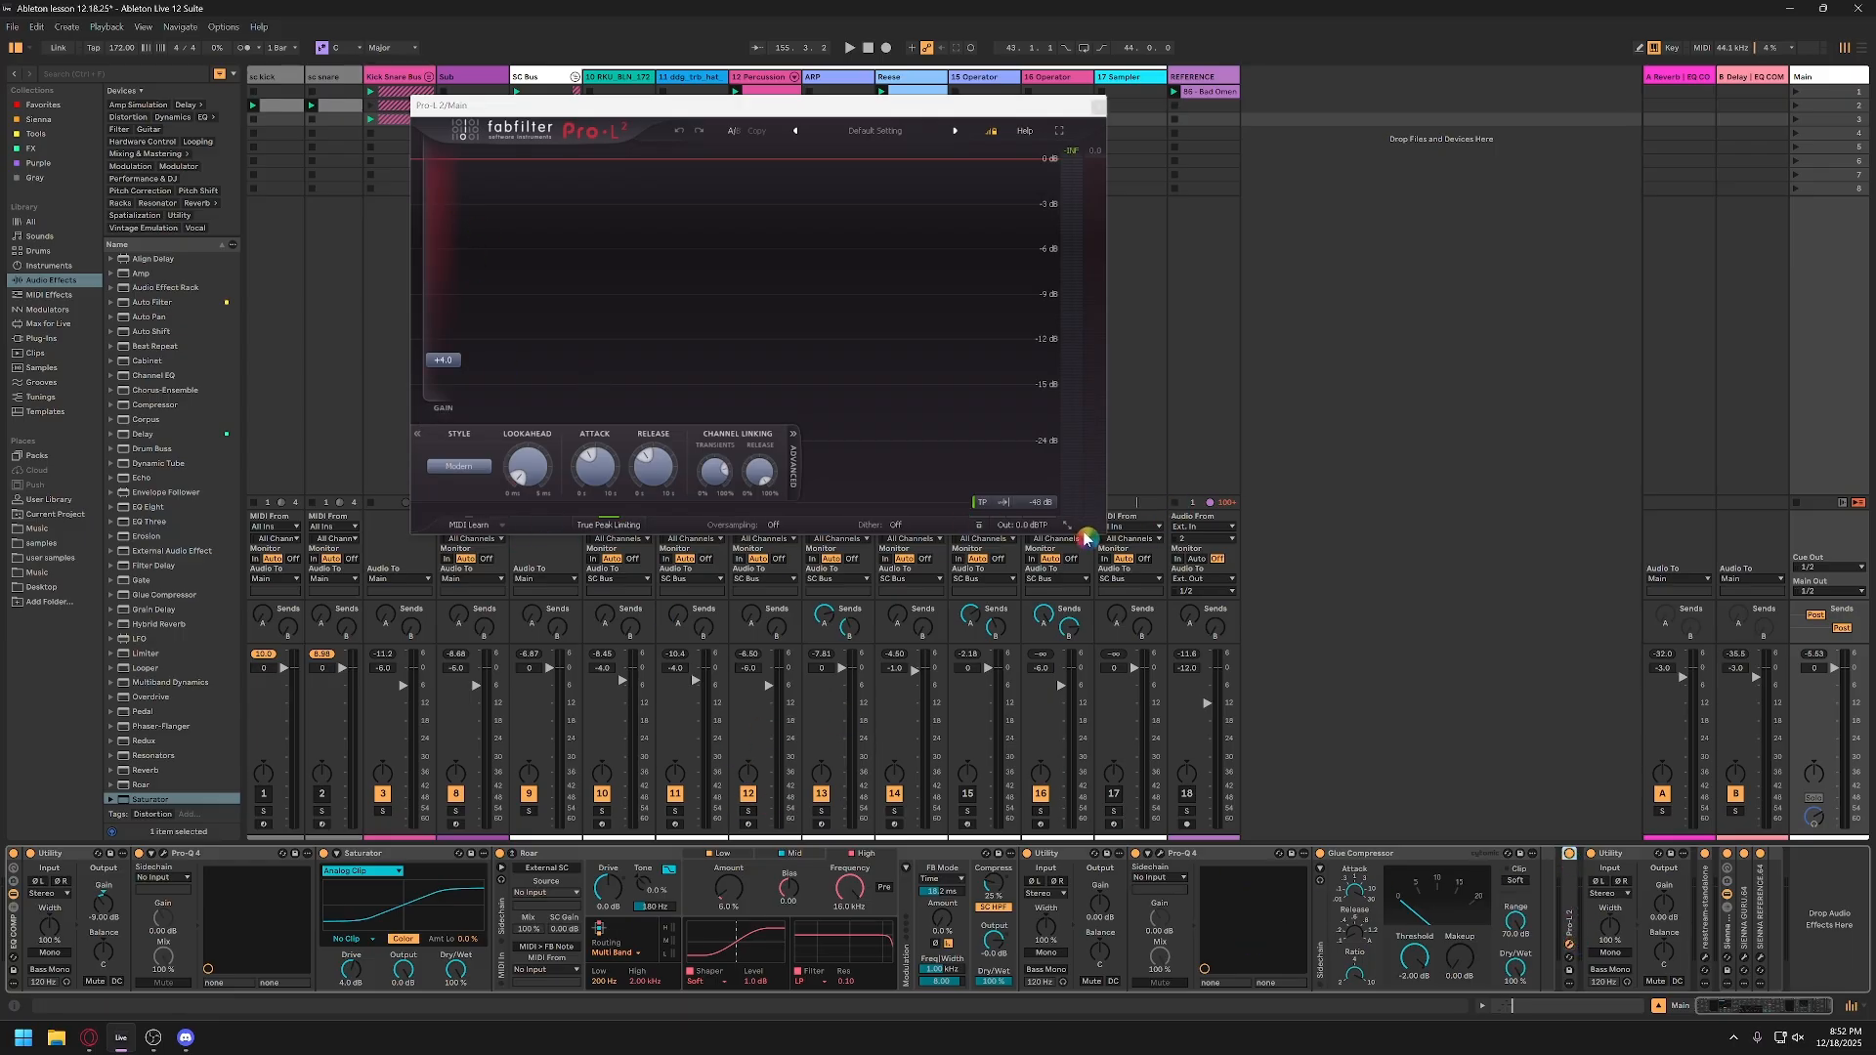
Step: Enlarge and reposition the Pro-L 2 window, and raise the limiter's gain to about +4.9 dB with the mix playing
left_click_drag(1100, 537, 1388, 856)
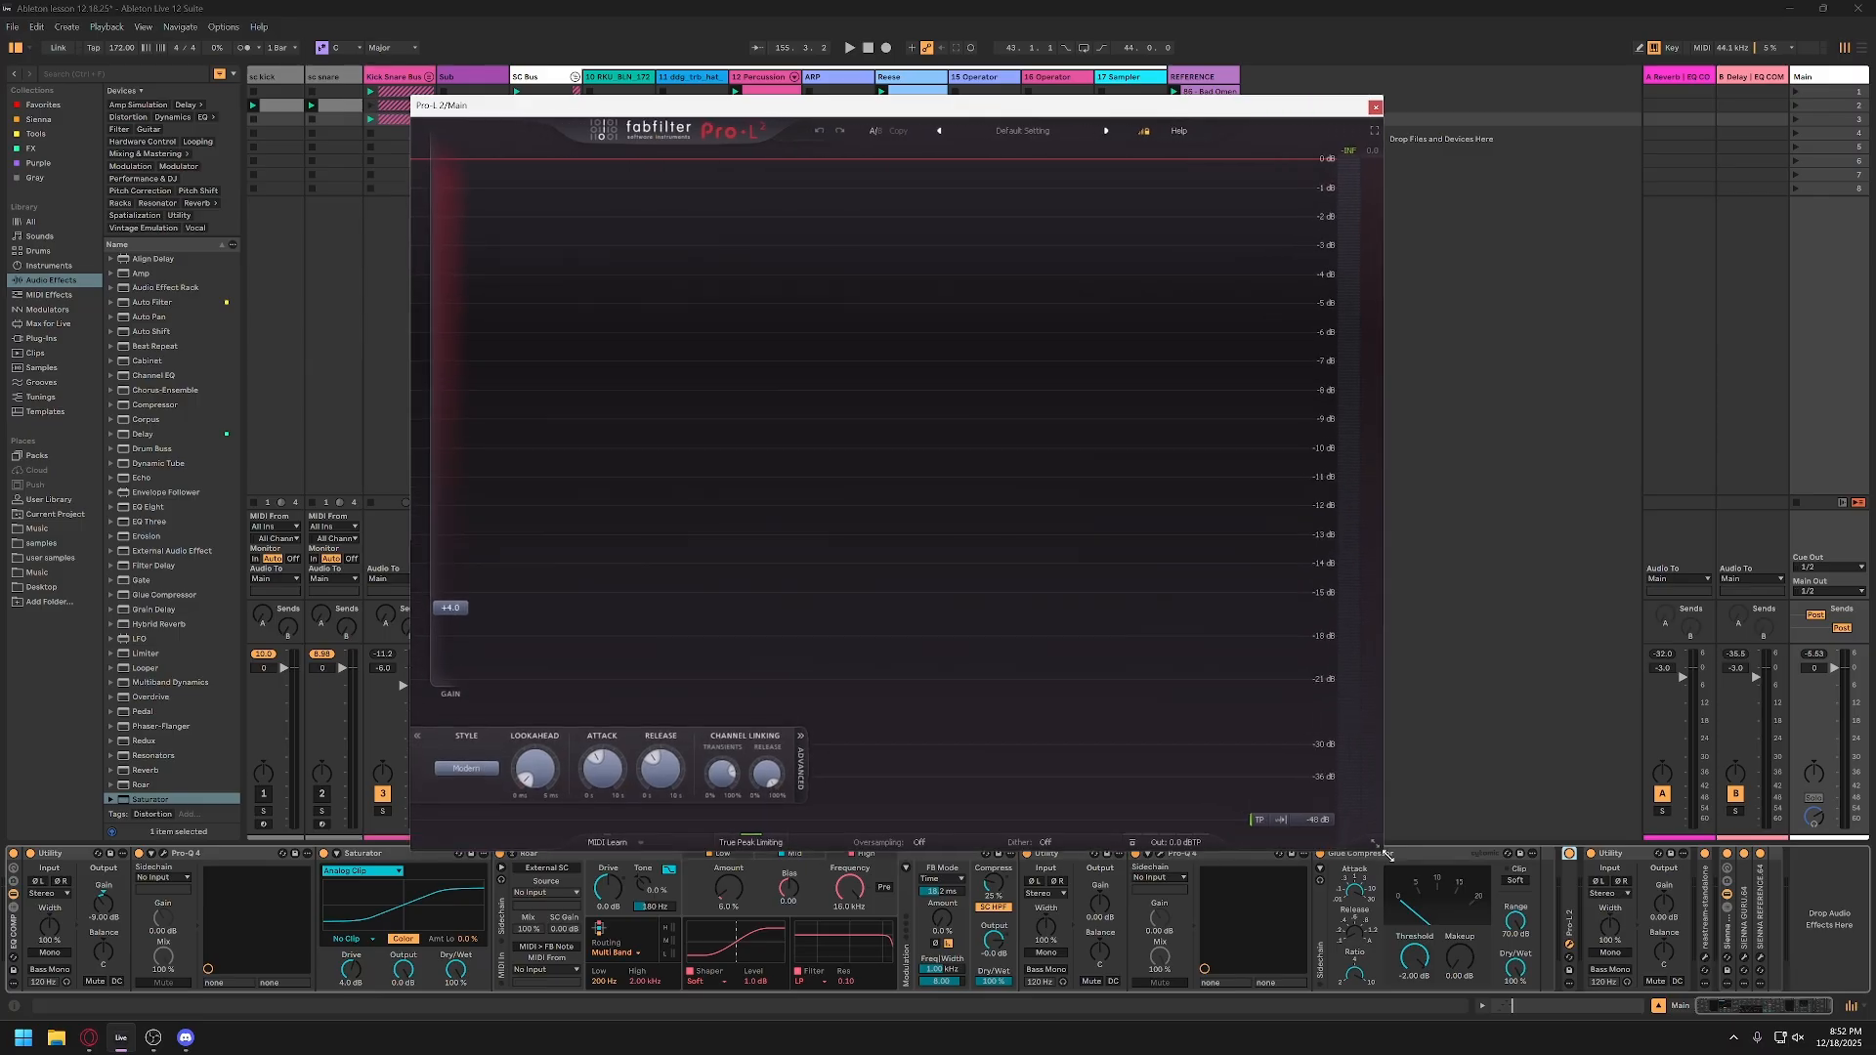
left_click_drag(992, 110, 836, 86)
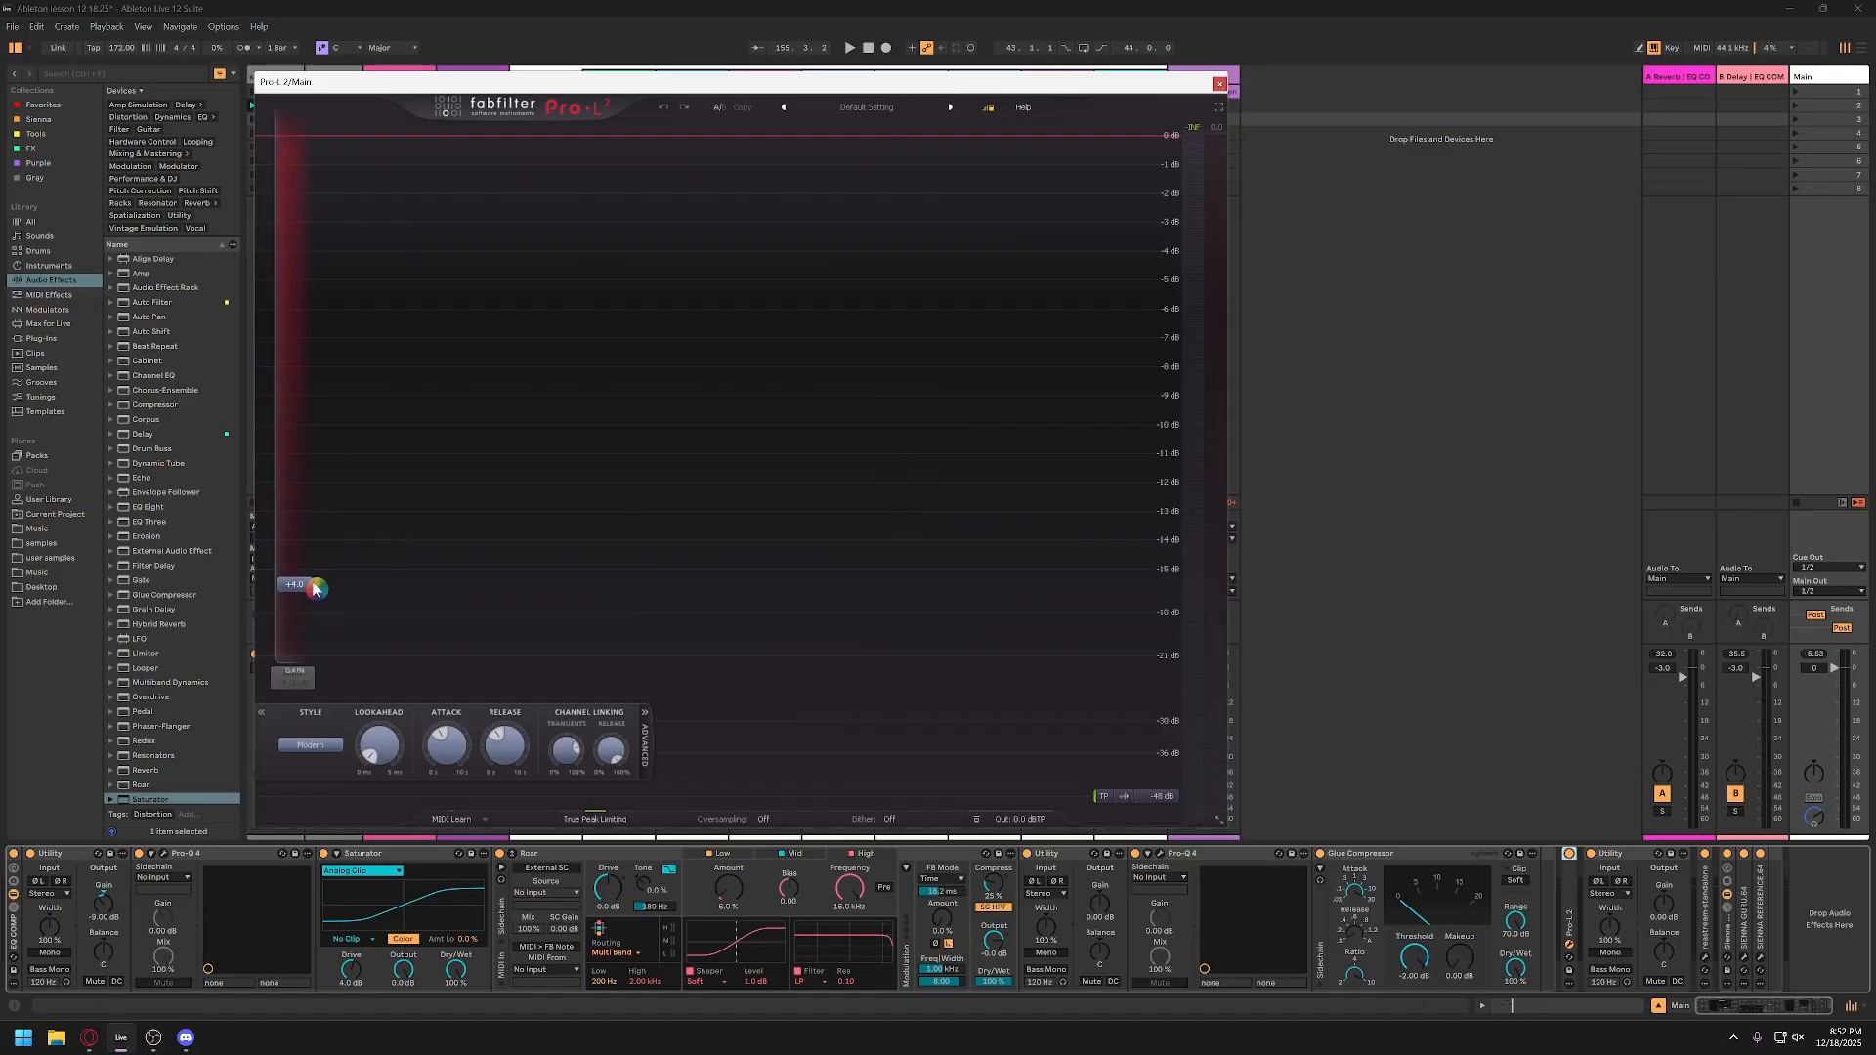
left_click(1668, 909)
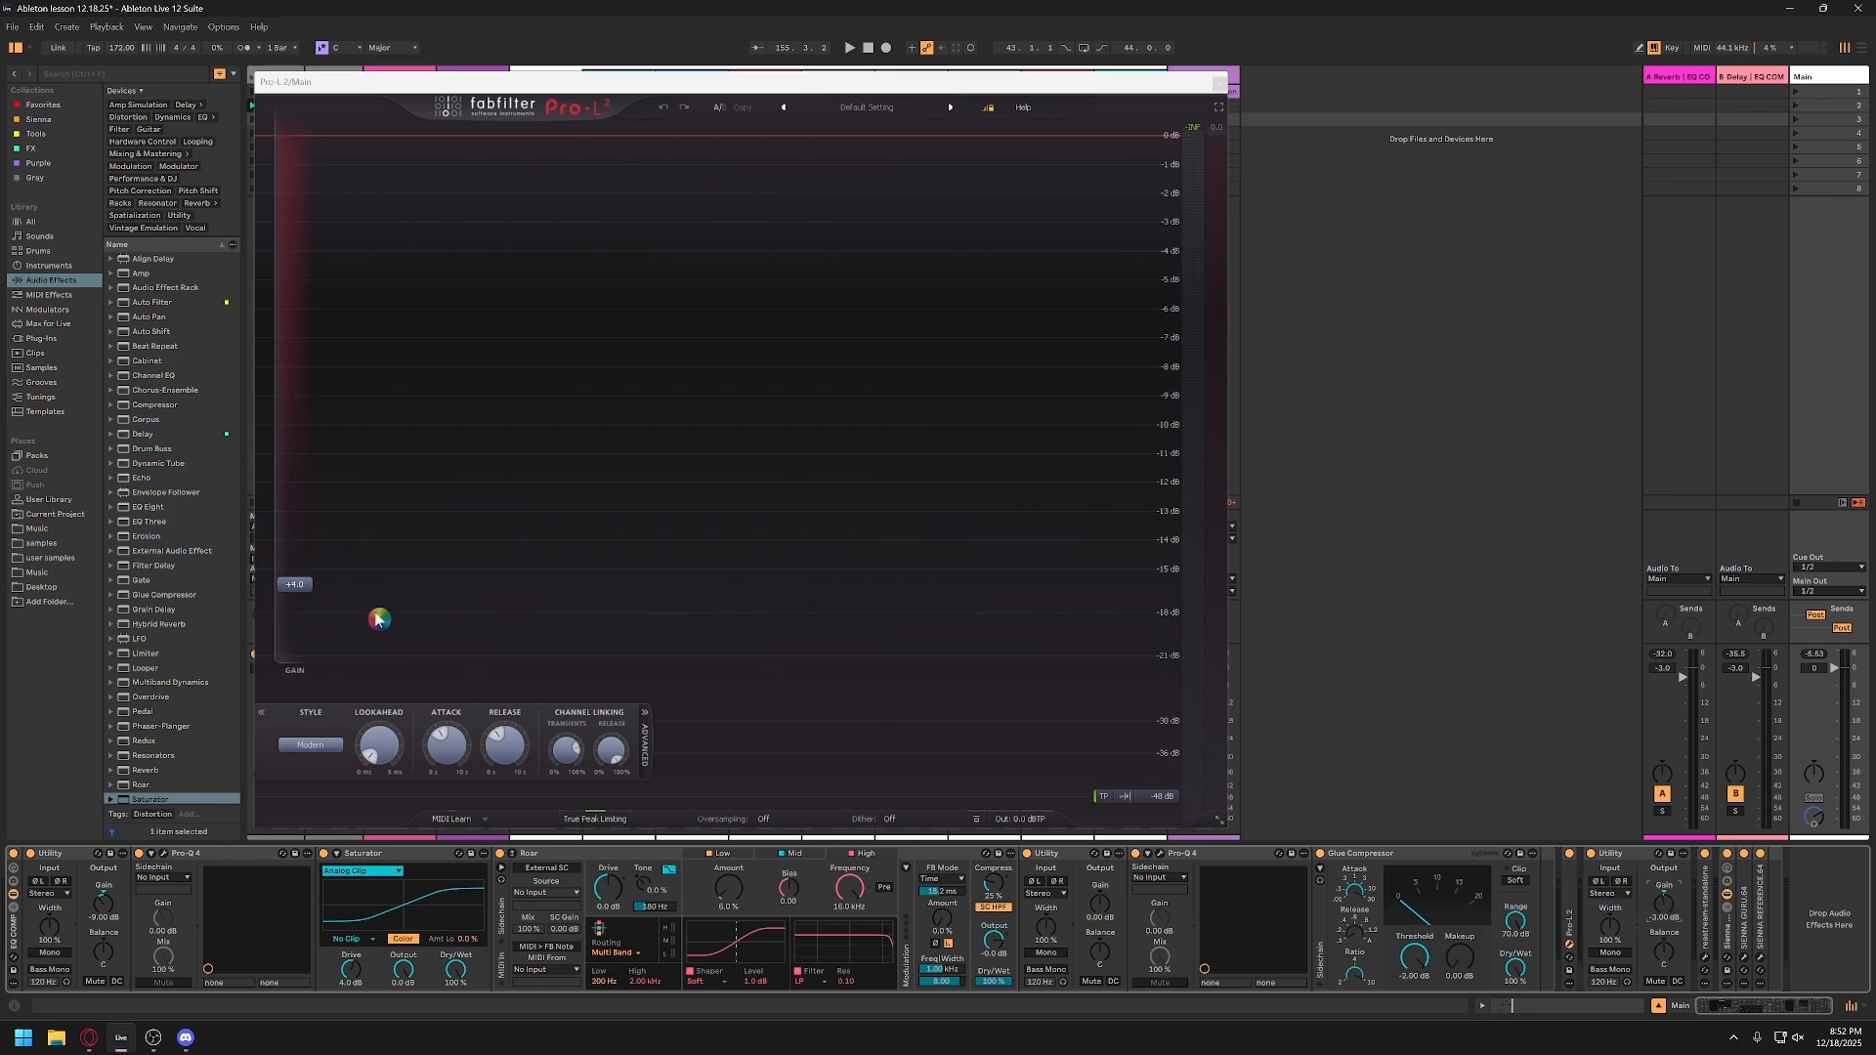
mouse_move(306, 592)
left_mouse_down()
mouse_move(303, 641)
mouse_move(306, 572)
left_mouse_up()
key("space")
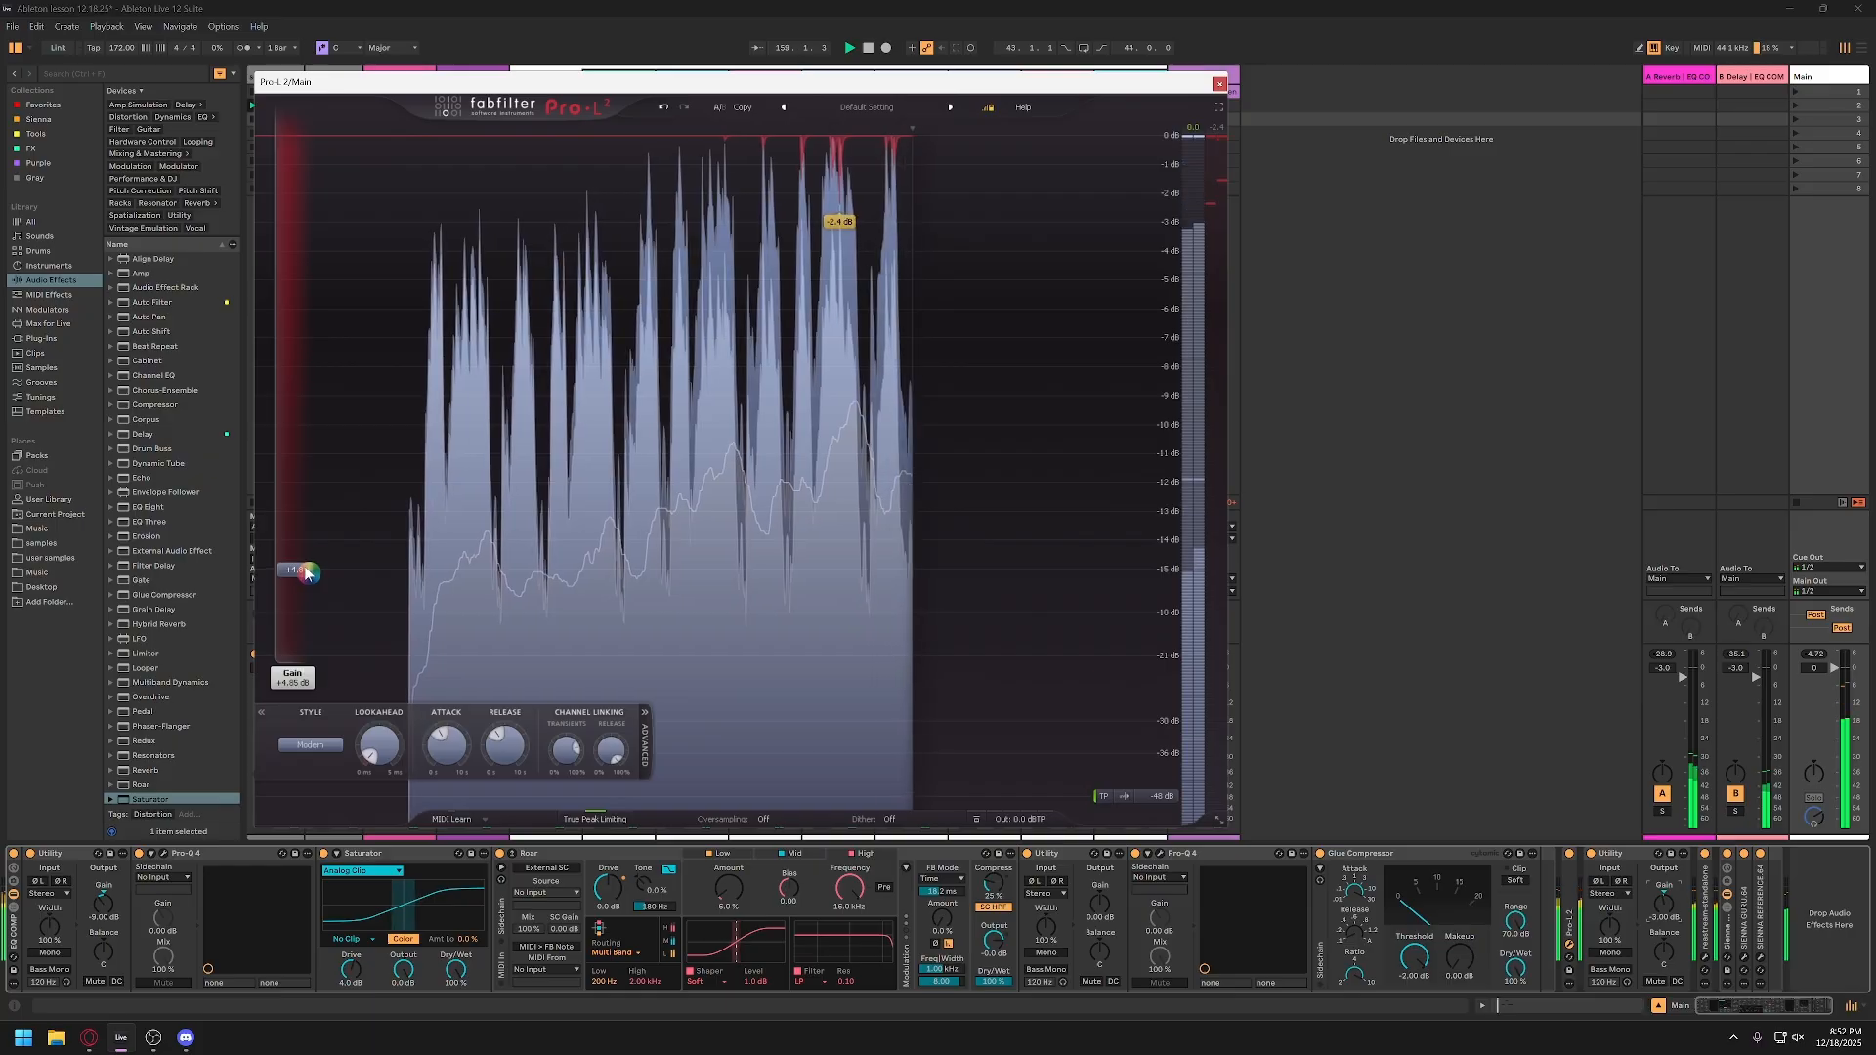
Step: Set the output gain of the Utility after Pro-L 2 to -6 dB and the limiter's gain to +6 dB
left_click(1675, 915)
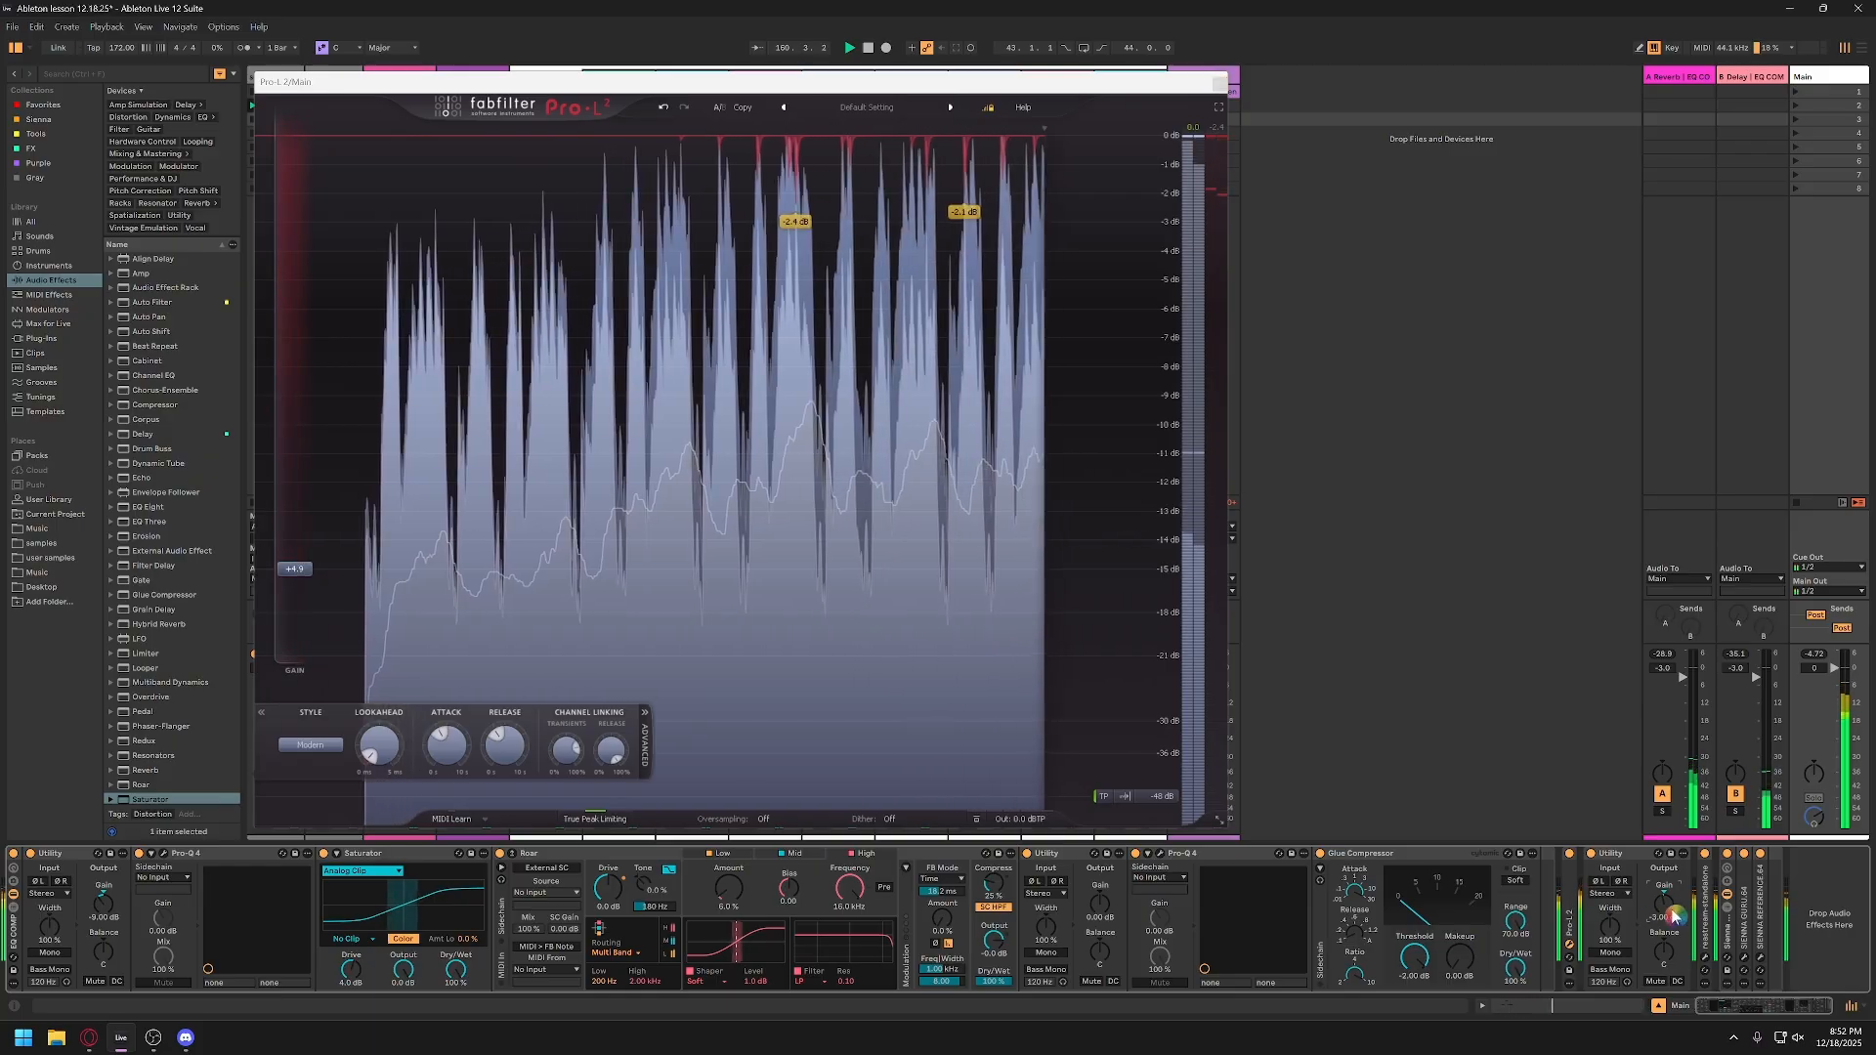
type("-6")
key("Return")
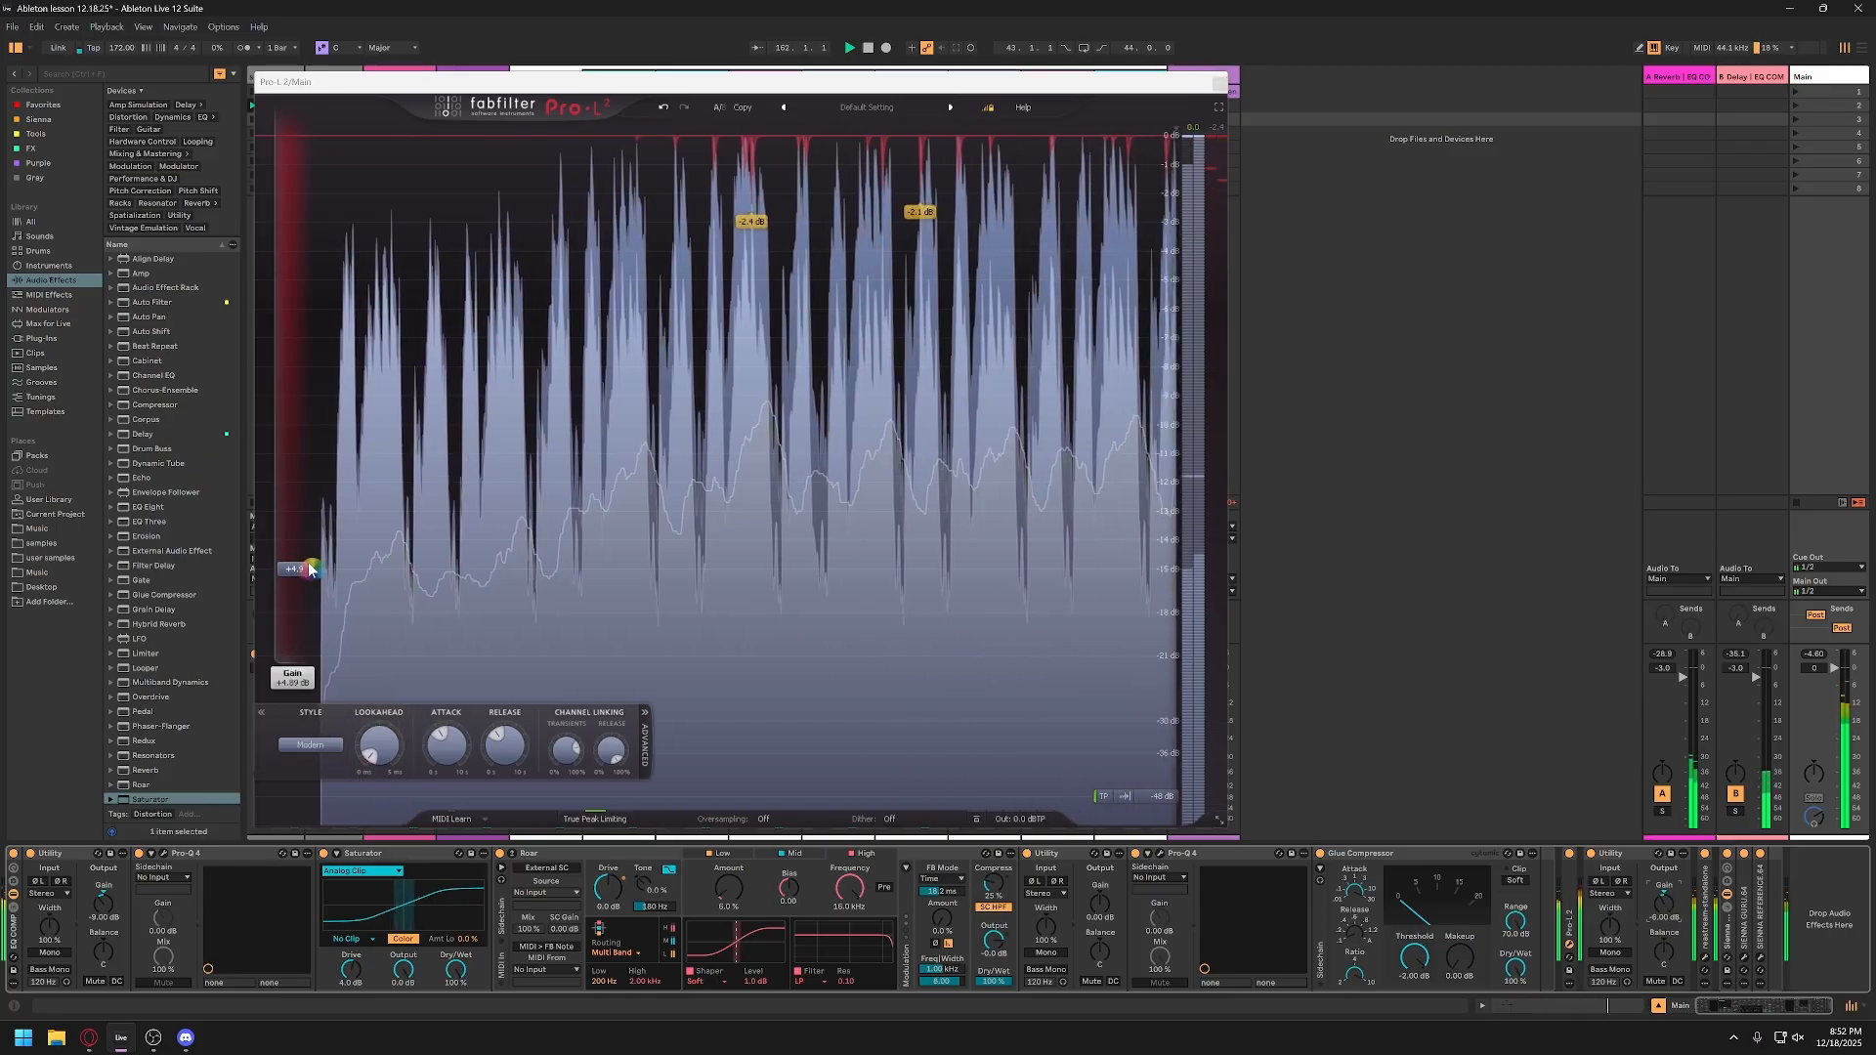
left_click_drag(302, 569, 306, 555)
type("6")
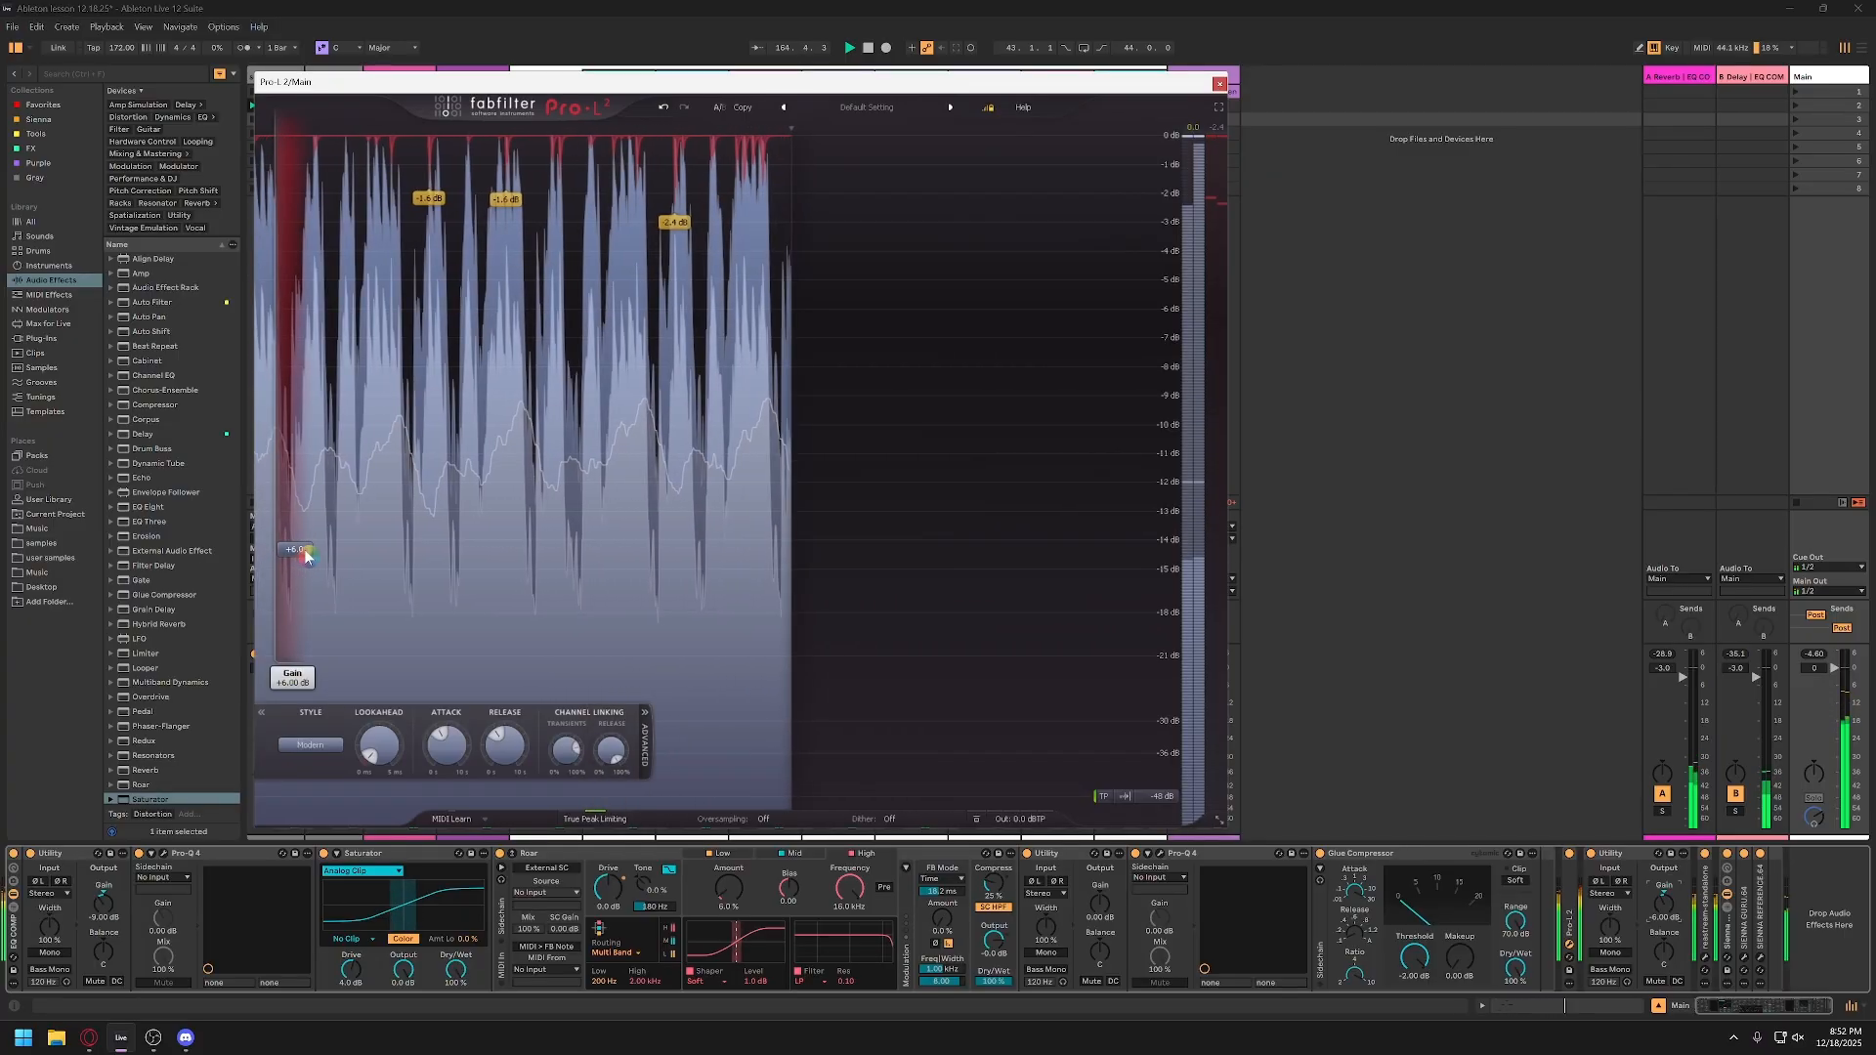
key("Return")
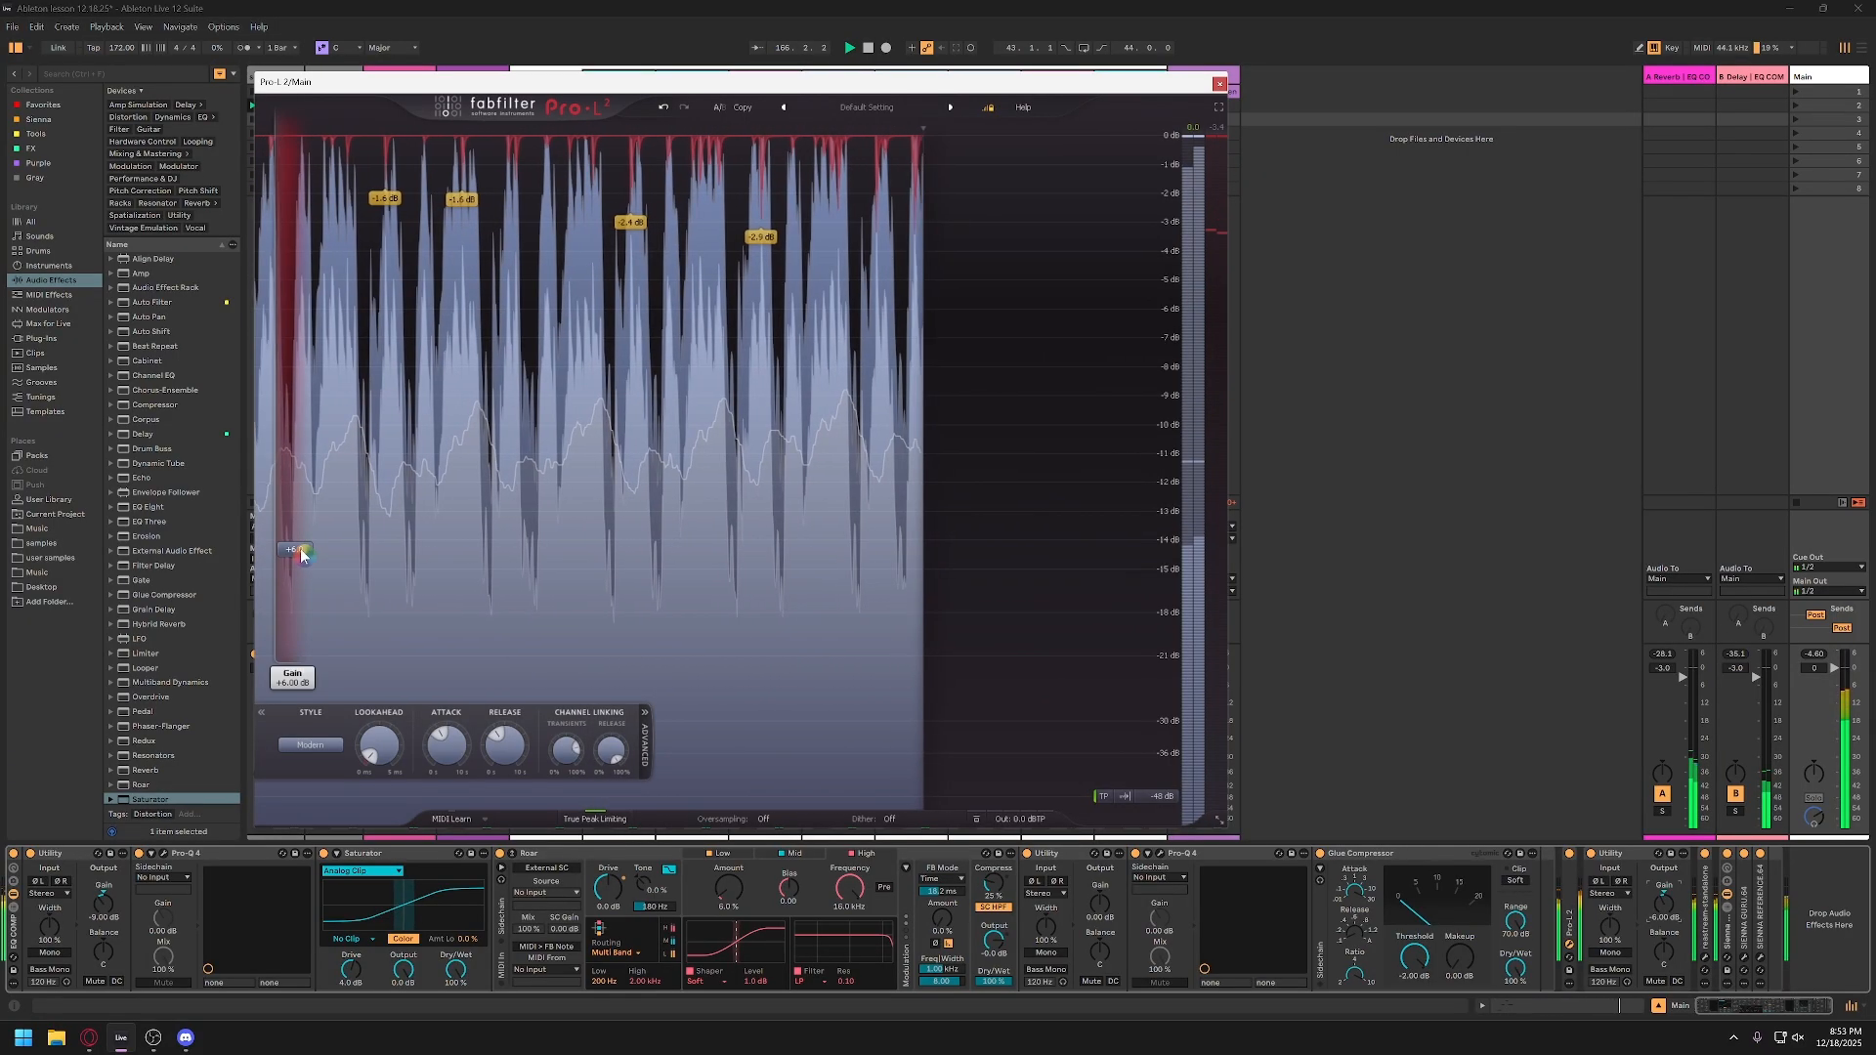
Step: Set the Pro-L 2 gain to +9 dB, check the following Utility's gain, and close the limiter window
double_click(301, 552)
type("9")
key("Return")
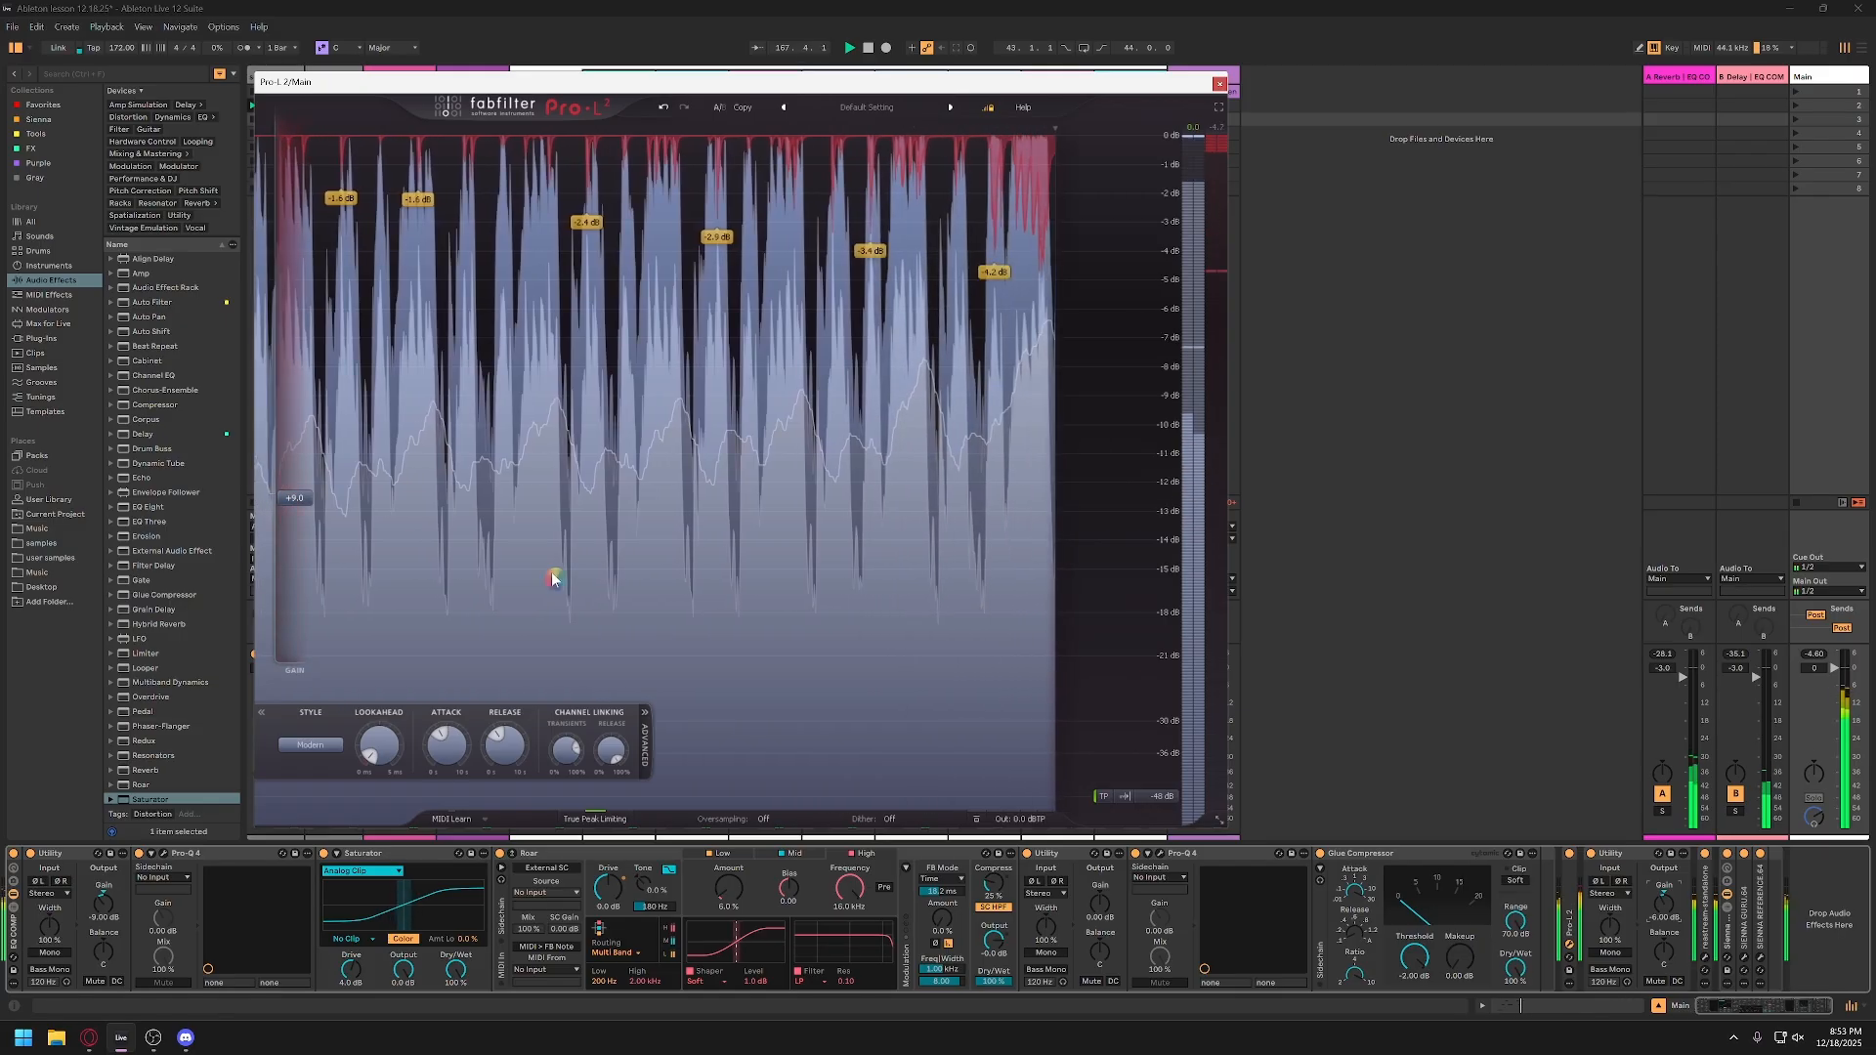
left_click(1673, 908)
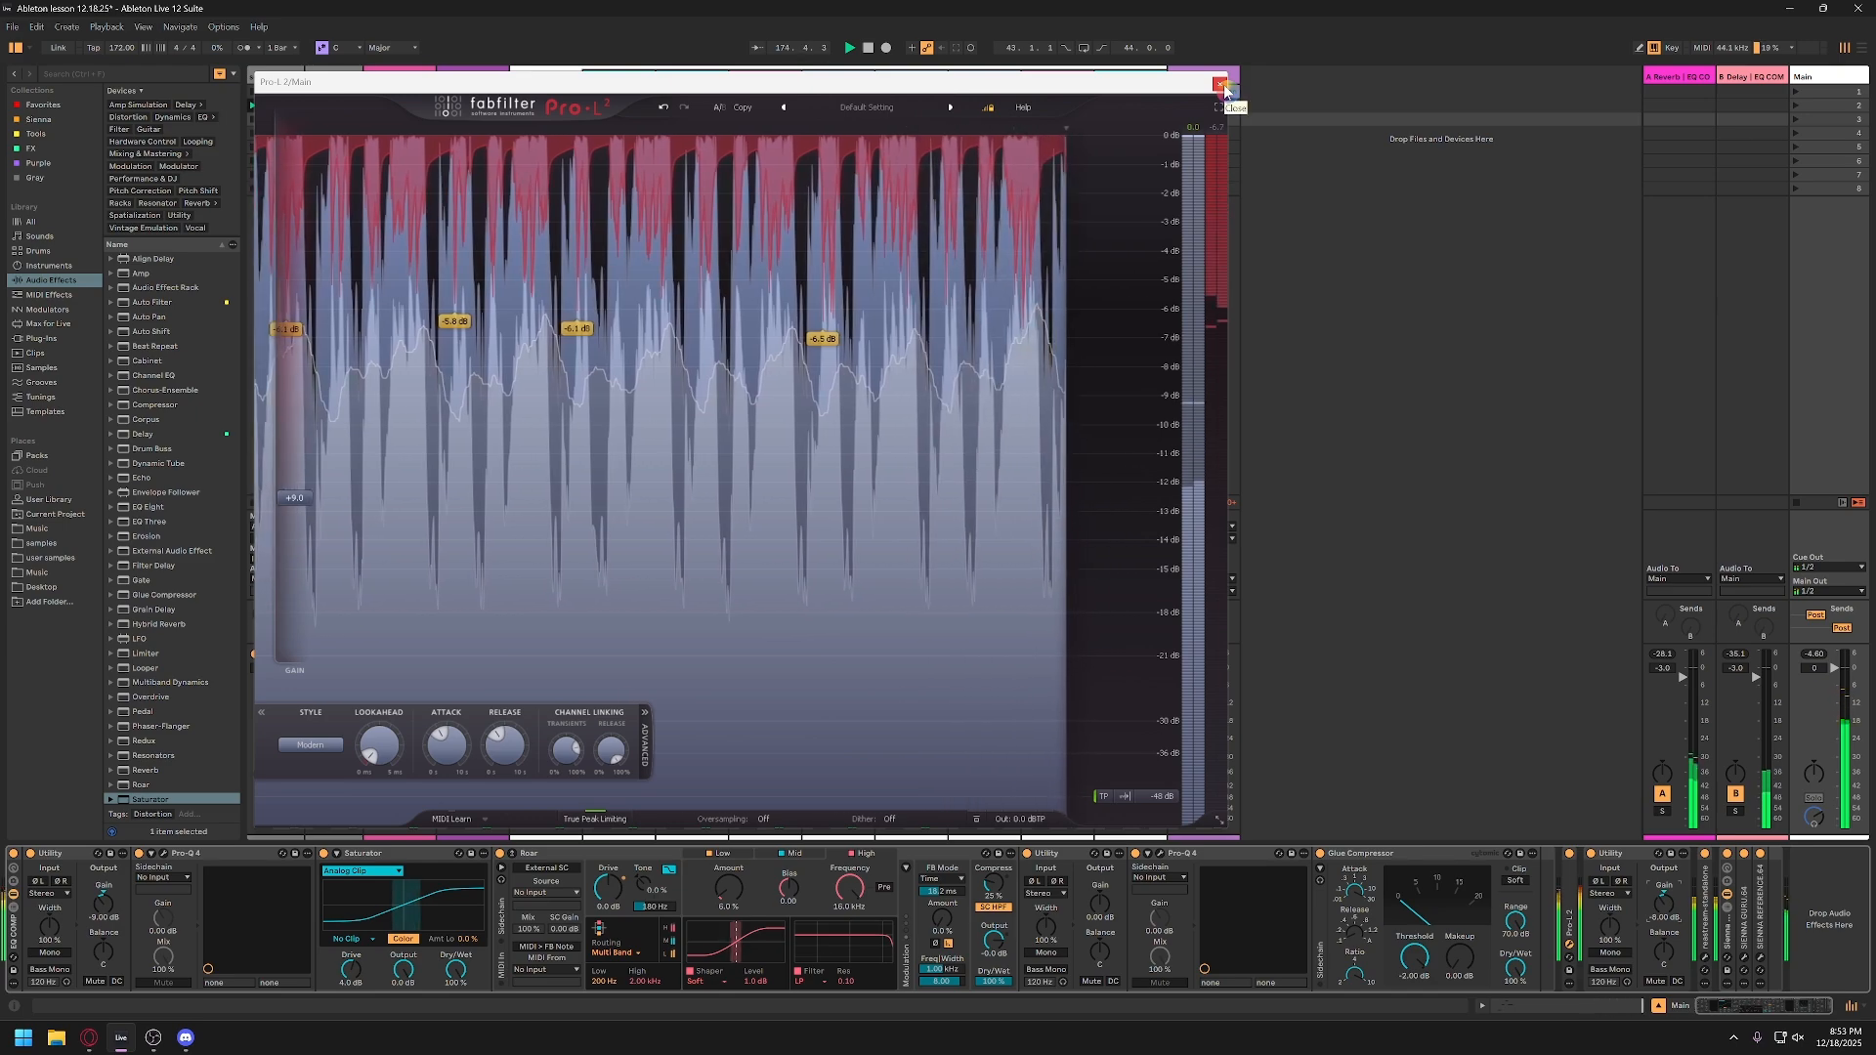
left_click(1221, 85)
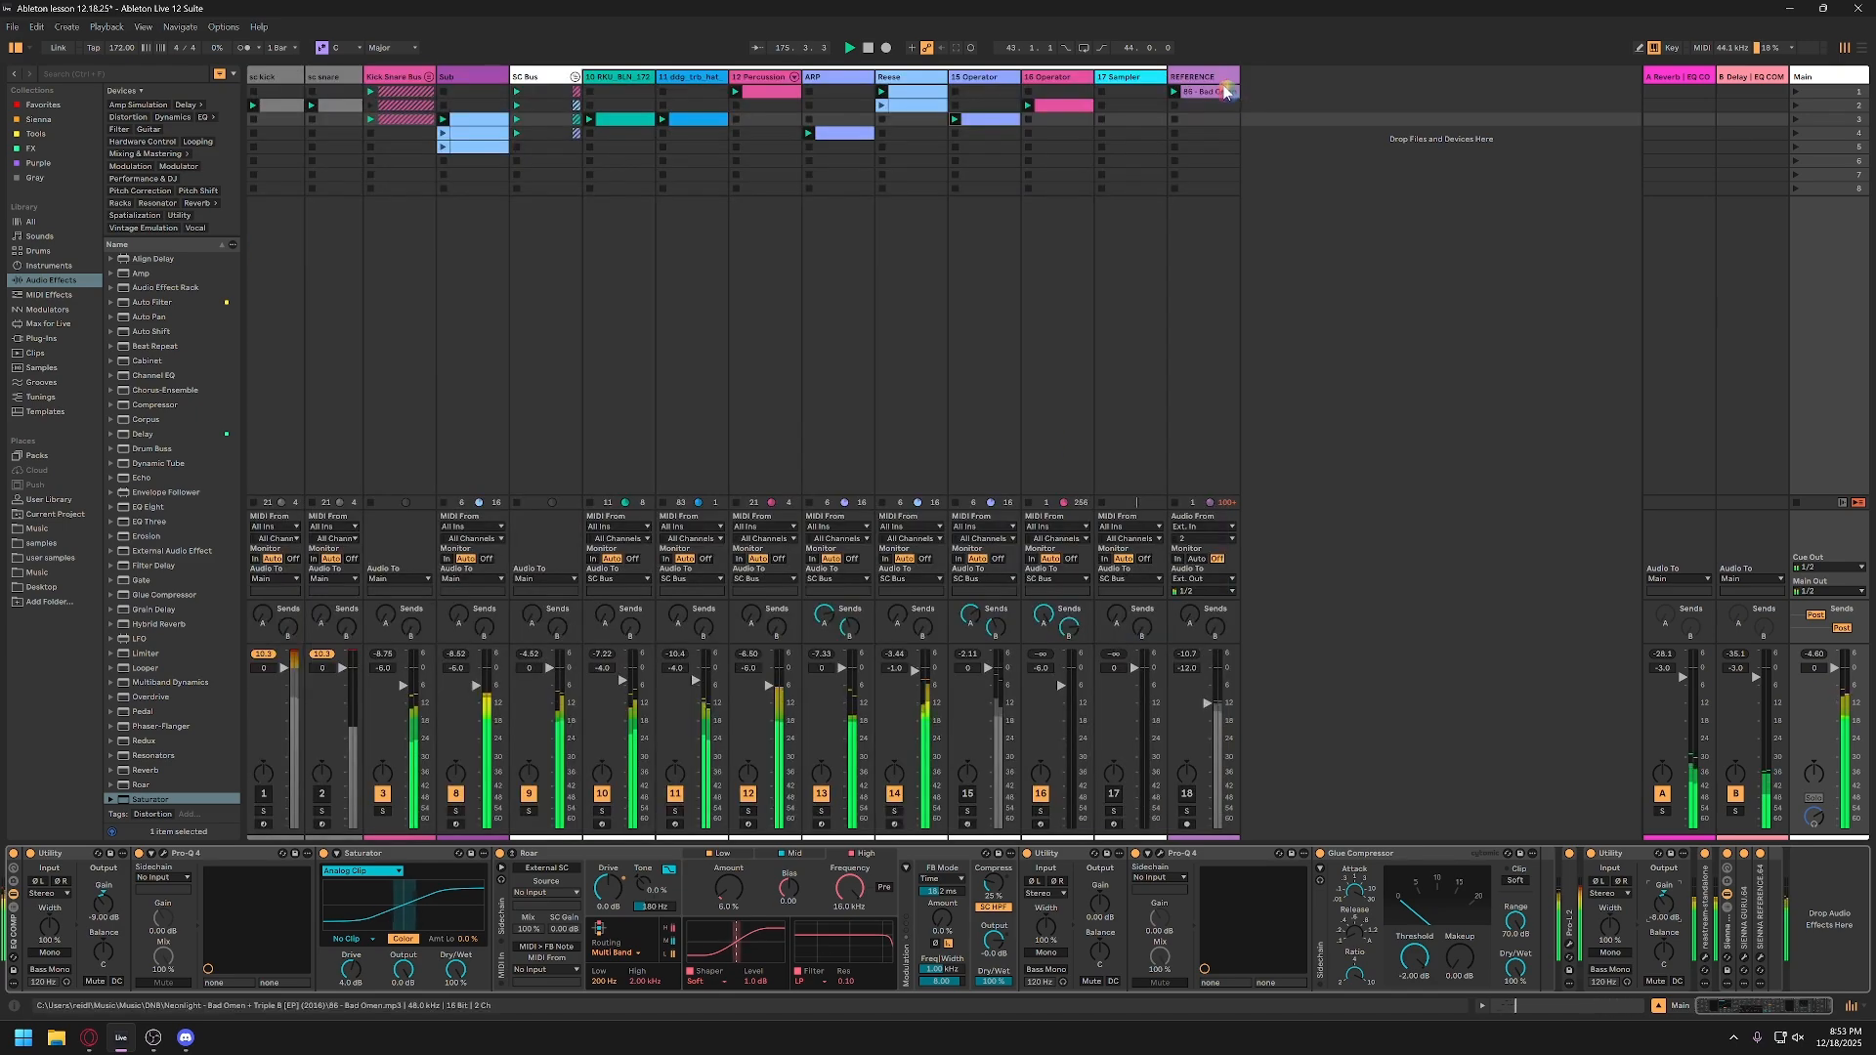
Step: Add a band at about 6.3 kHz in the Pro-Q 4 before the Glue Compressor and set its gain to -2 dB
left_click(1161, 853)
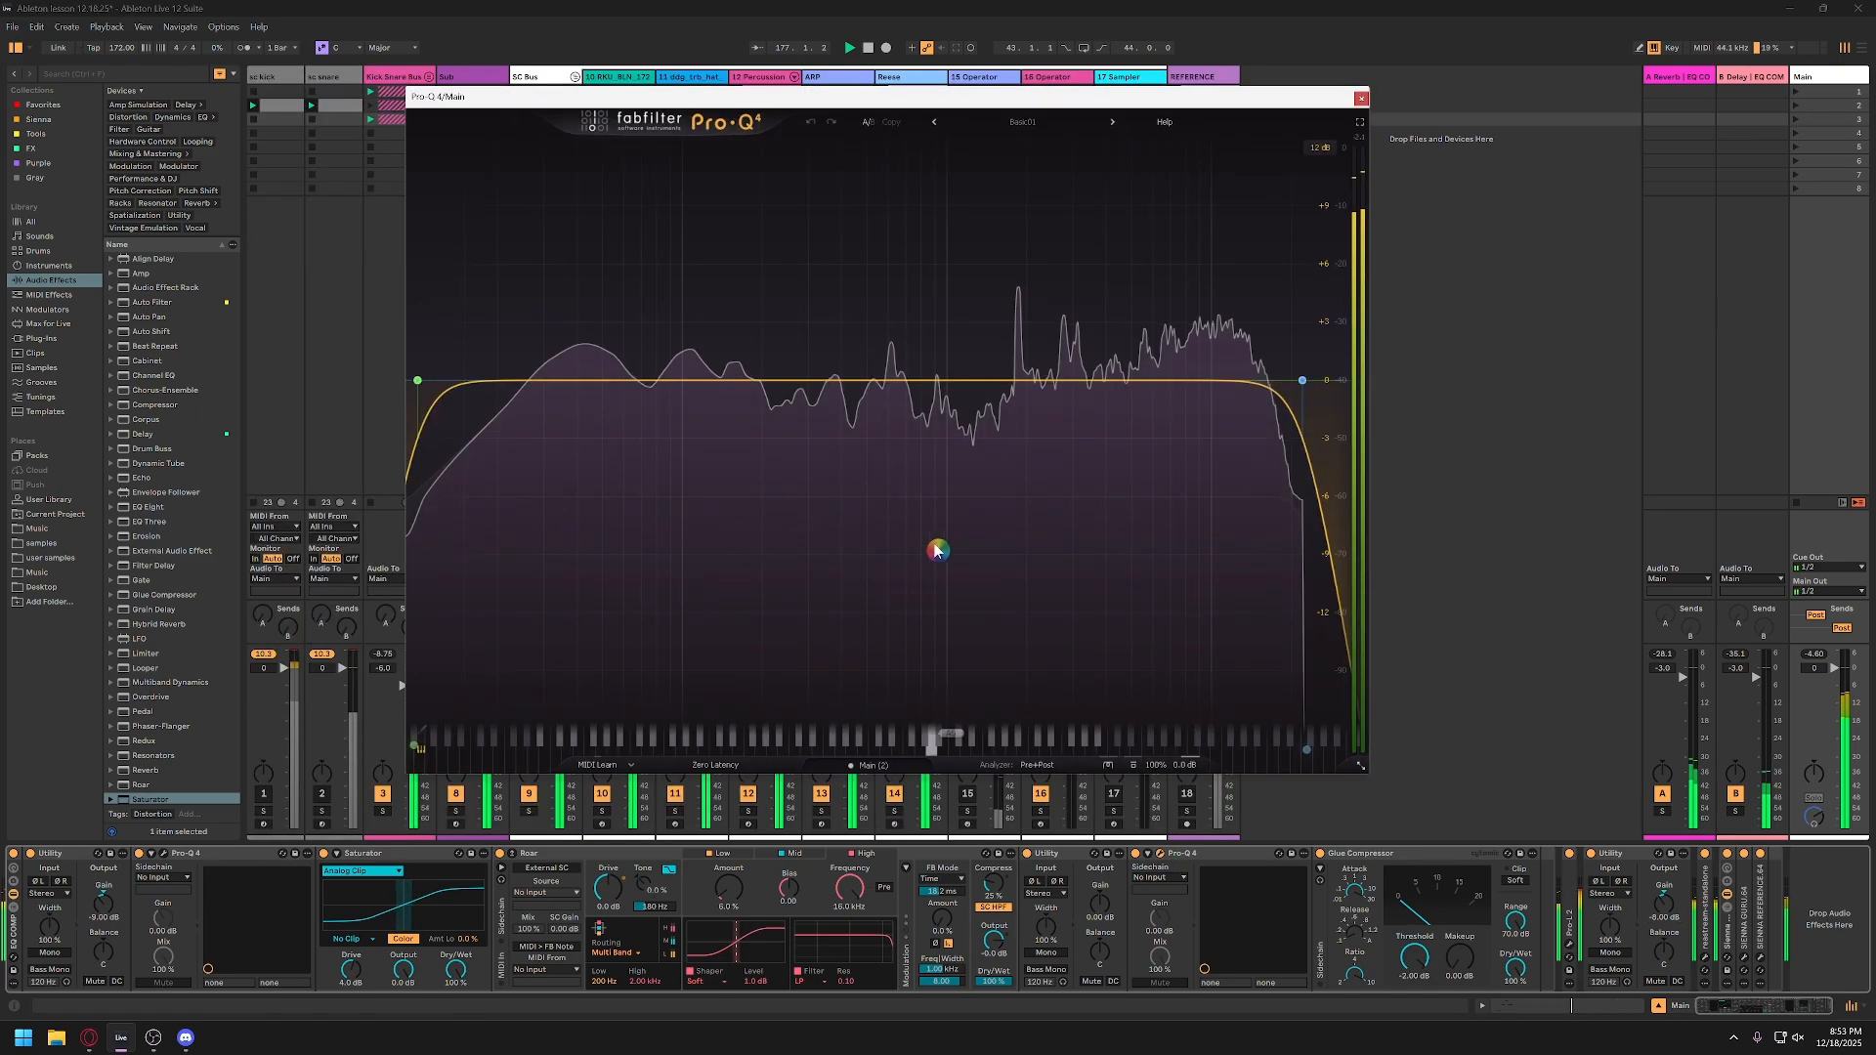
double_click(1209, 380)
left_click_drag(1208, 380, 1158, 380)
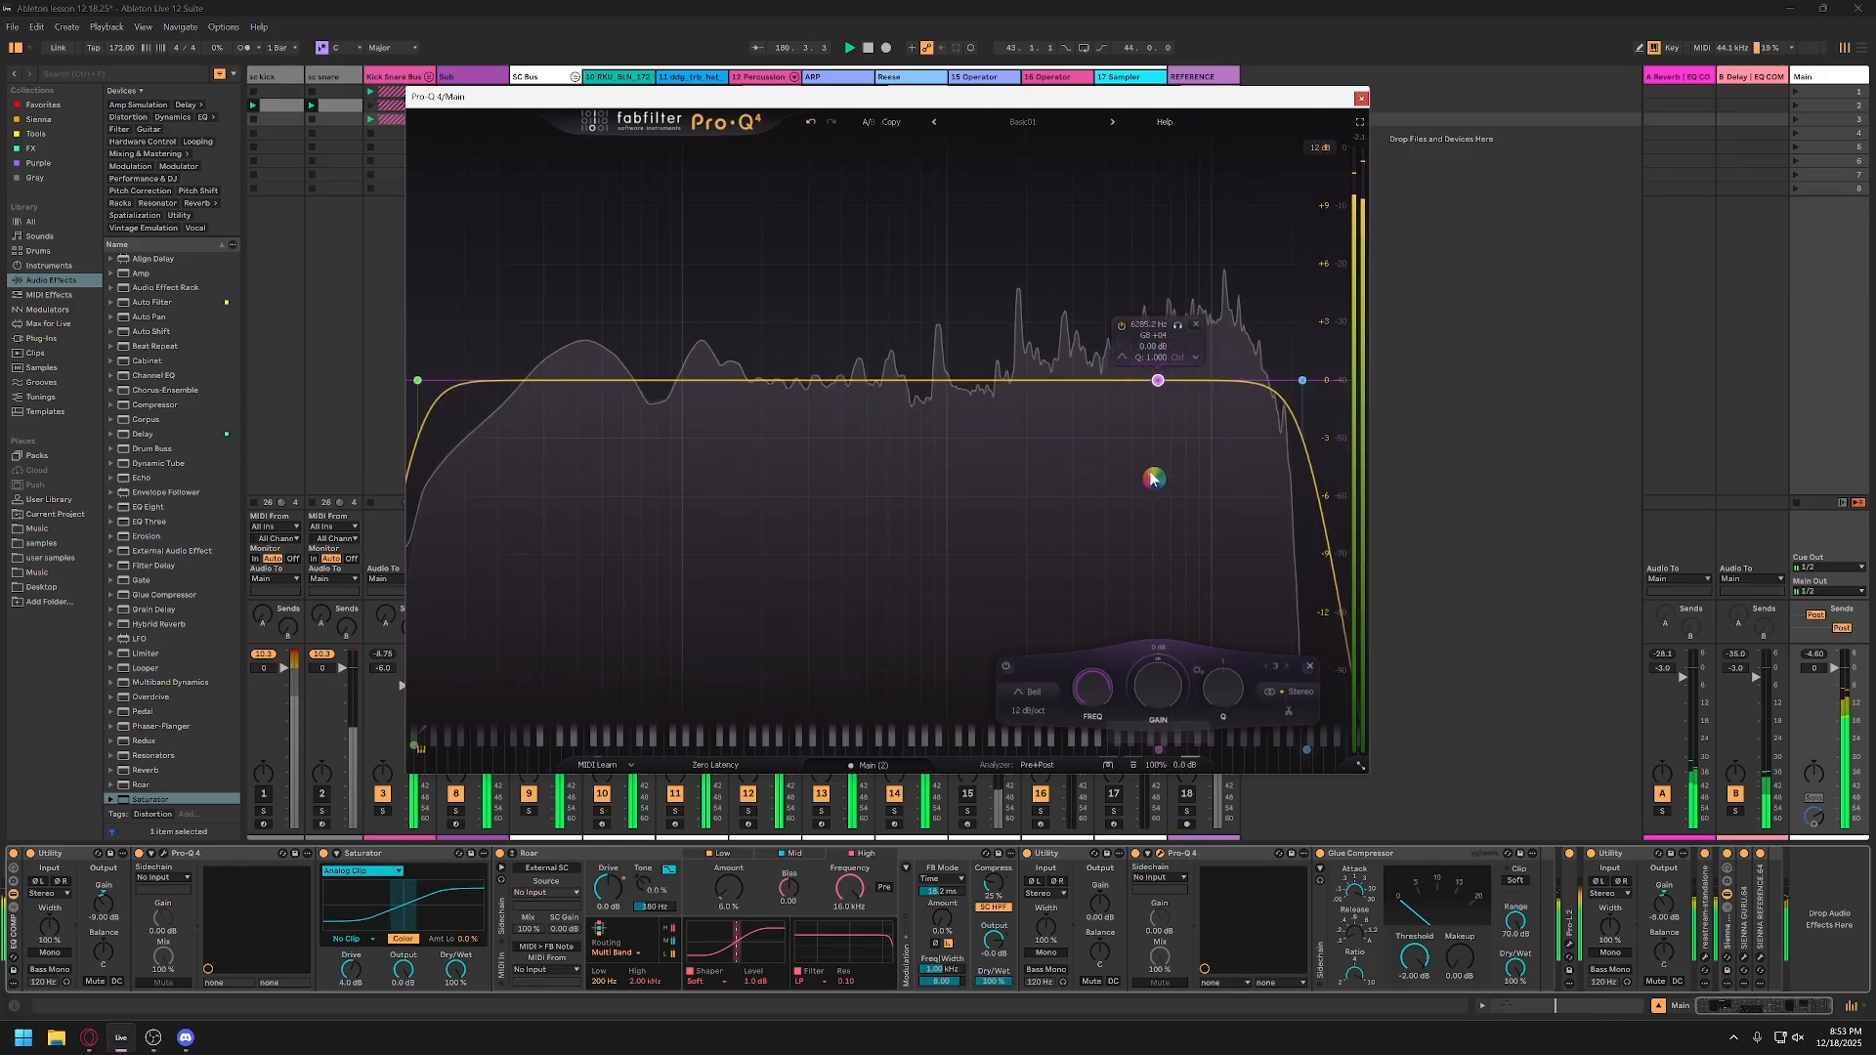
double_click(1154, 696)
type("-2")
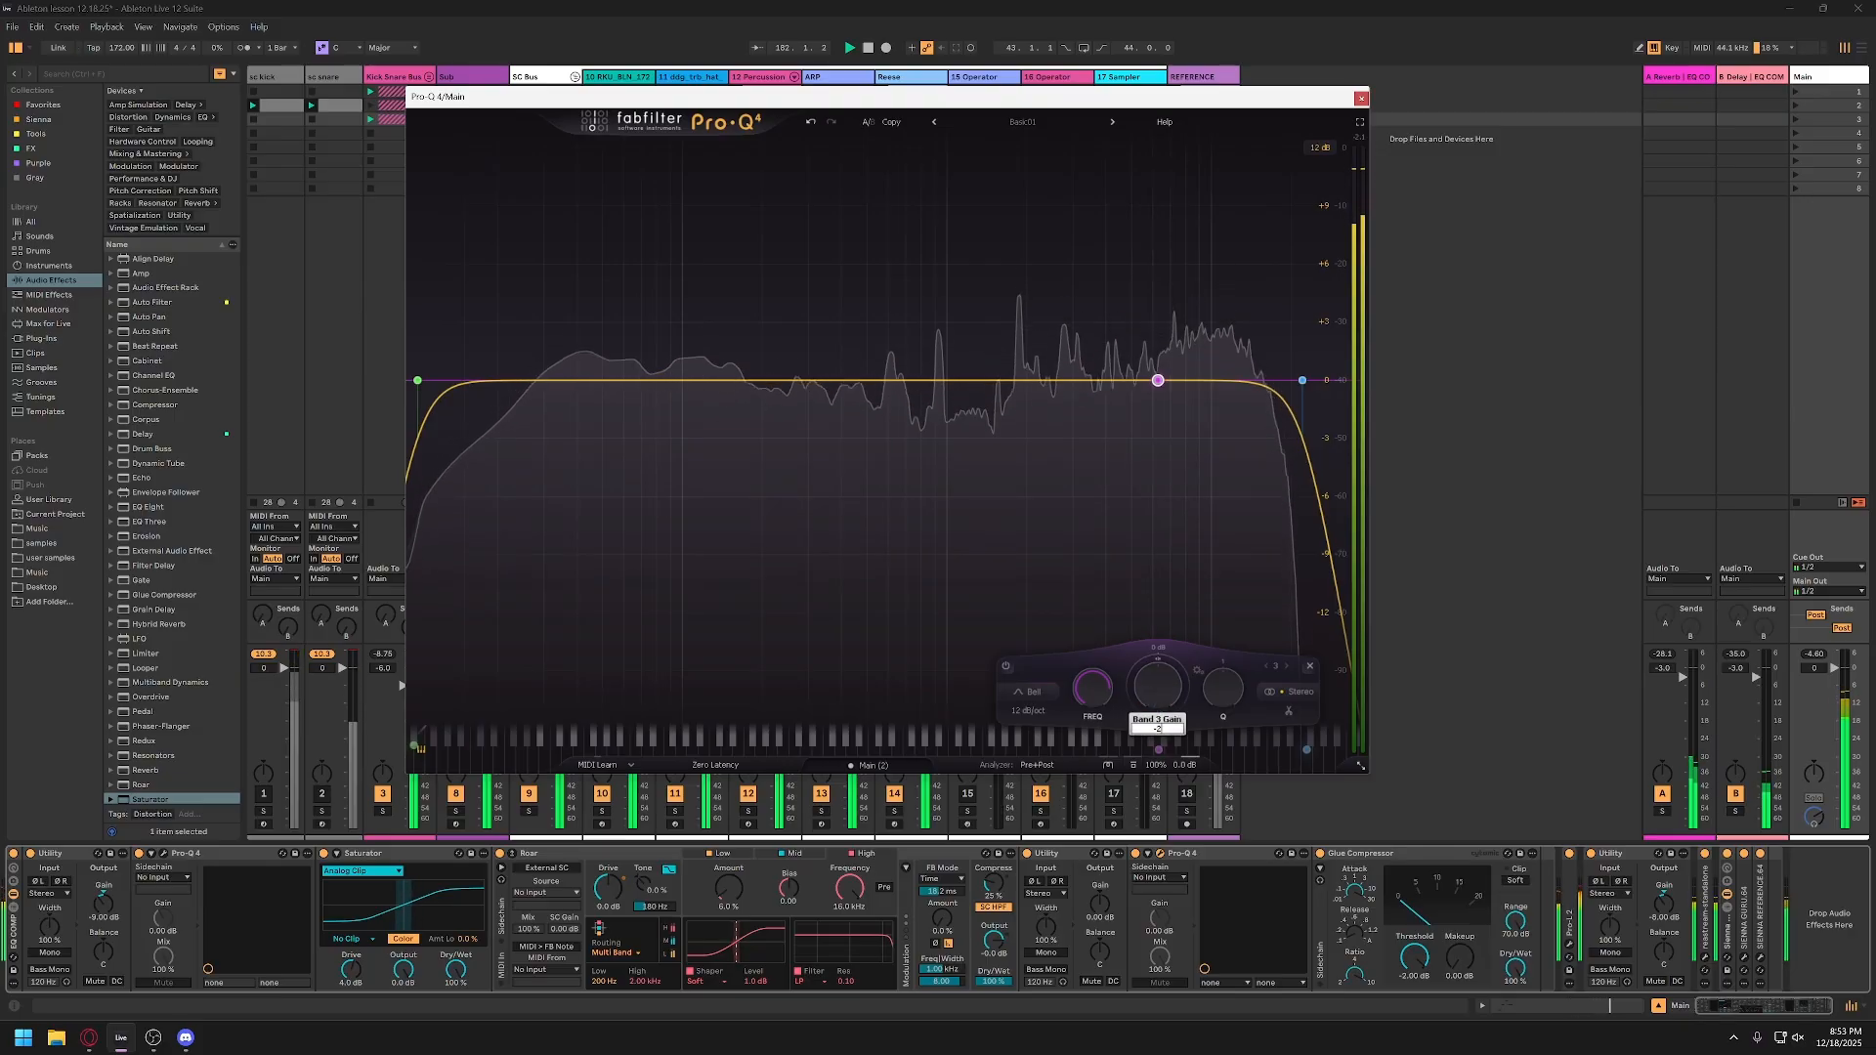
key("Return")
Step: Change the 6.3 kHz band's shape to High Shelf and set its gain to -1 dB
left_click(1028, 692)
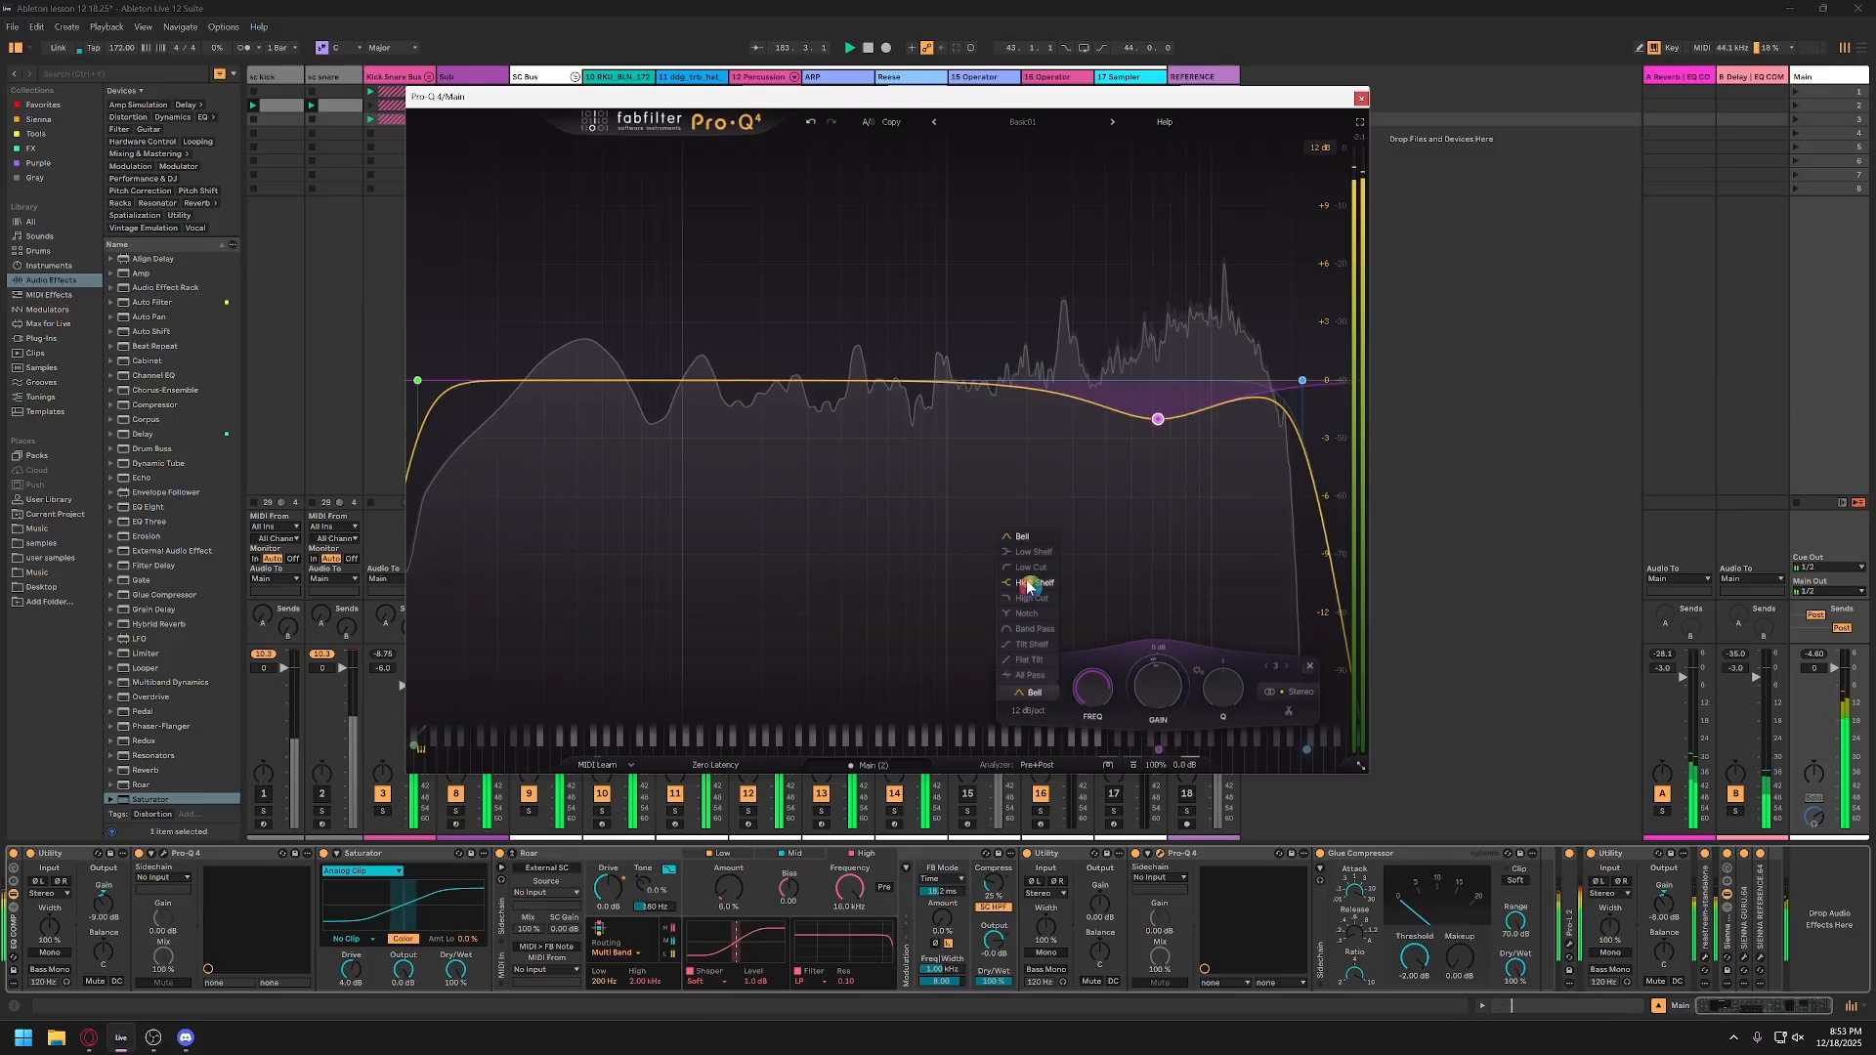
left_click(1034, 587)
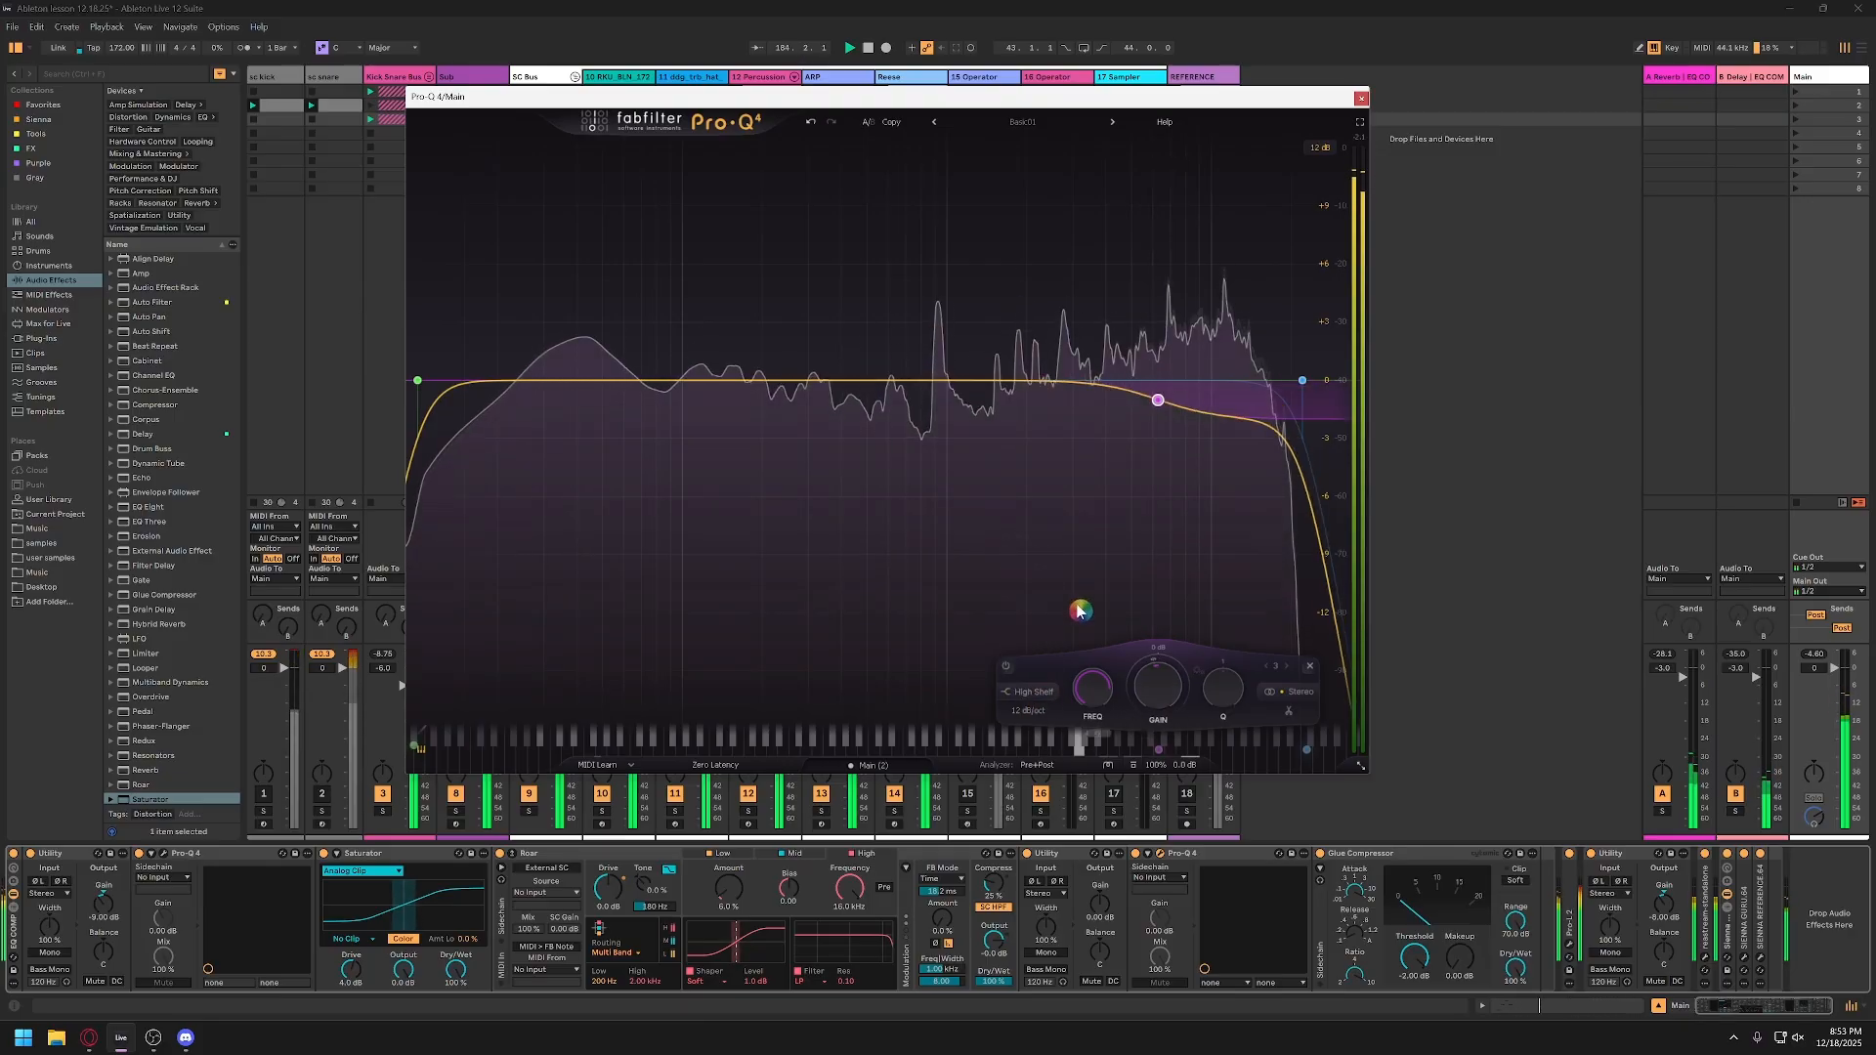
double_click(1155, 693)
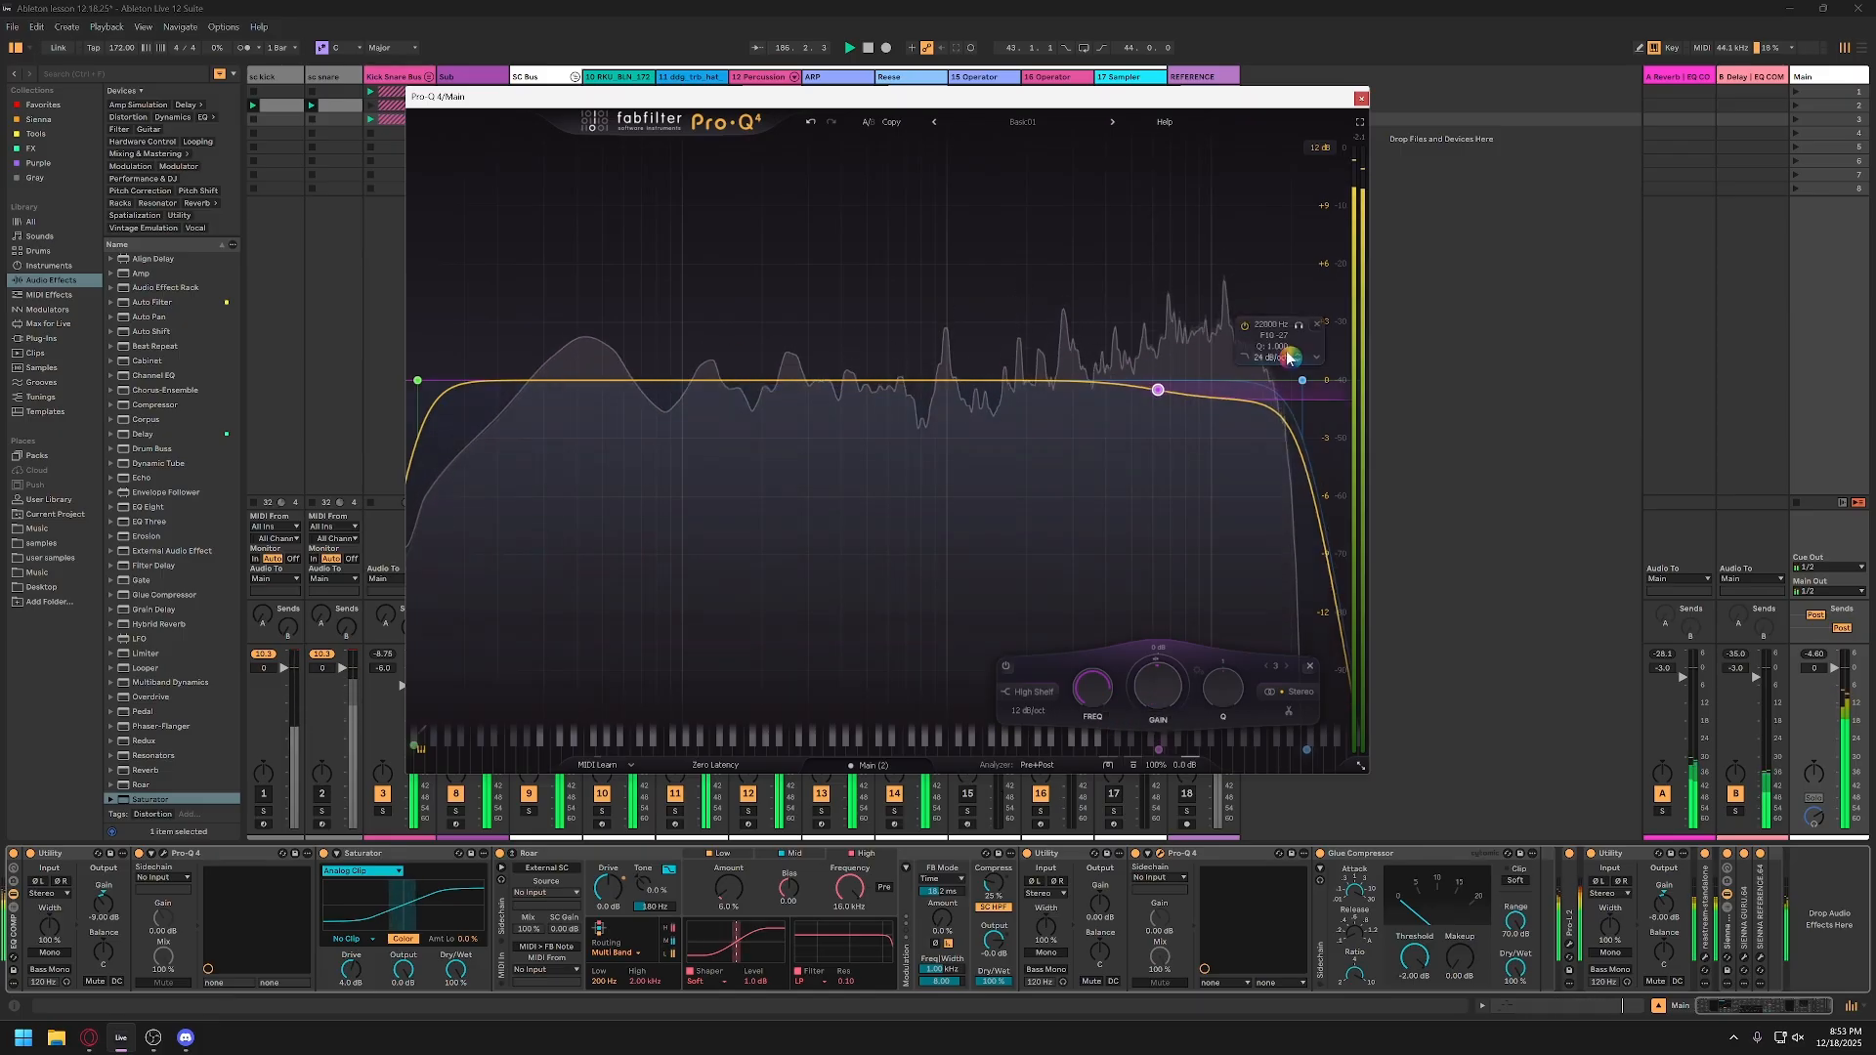
Step: Add a bell boost of about 1.5 dB near 267 Hz in Pro-Q 4 and close its window
left_click_drag(689, 388, 819, 304)
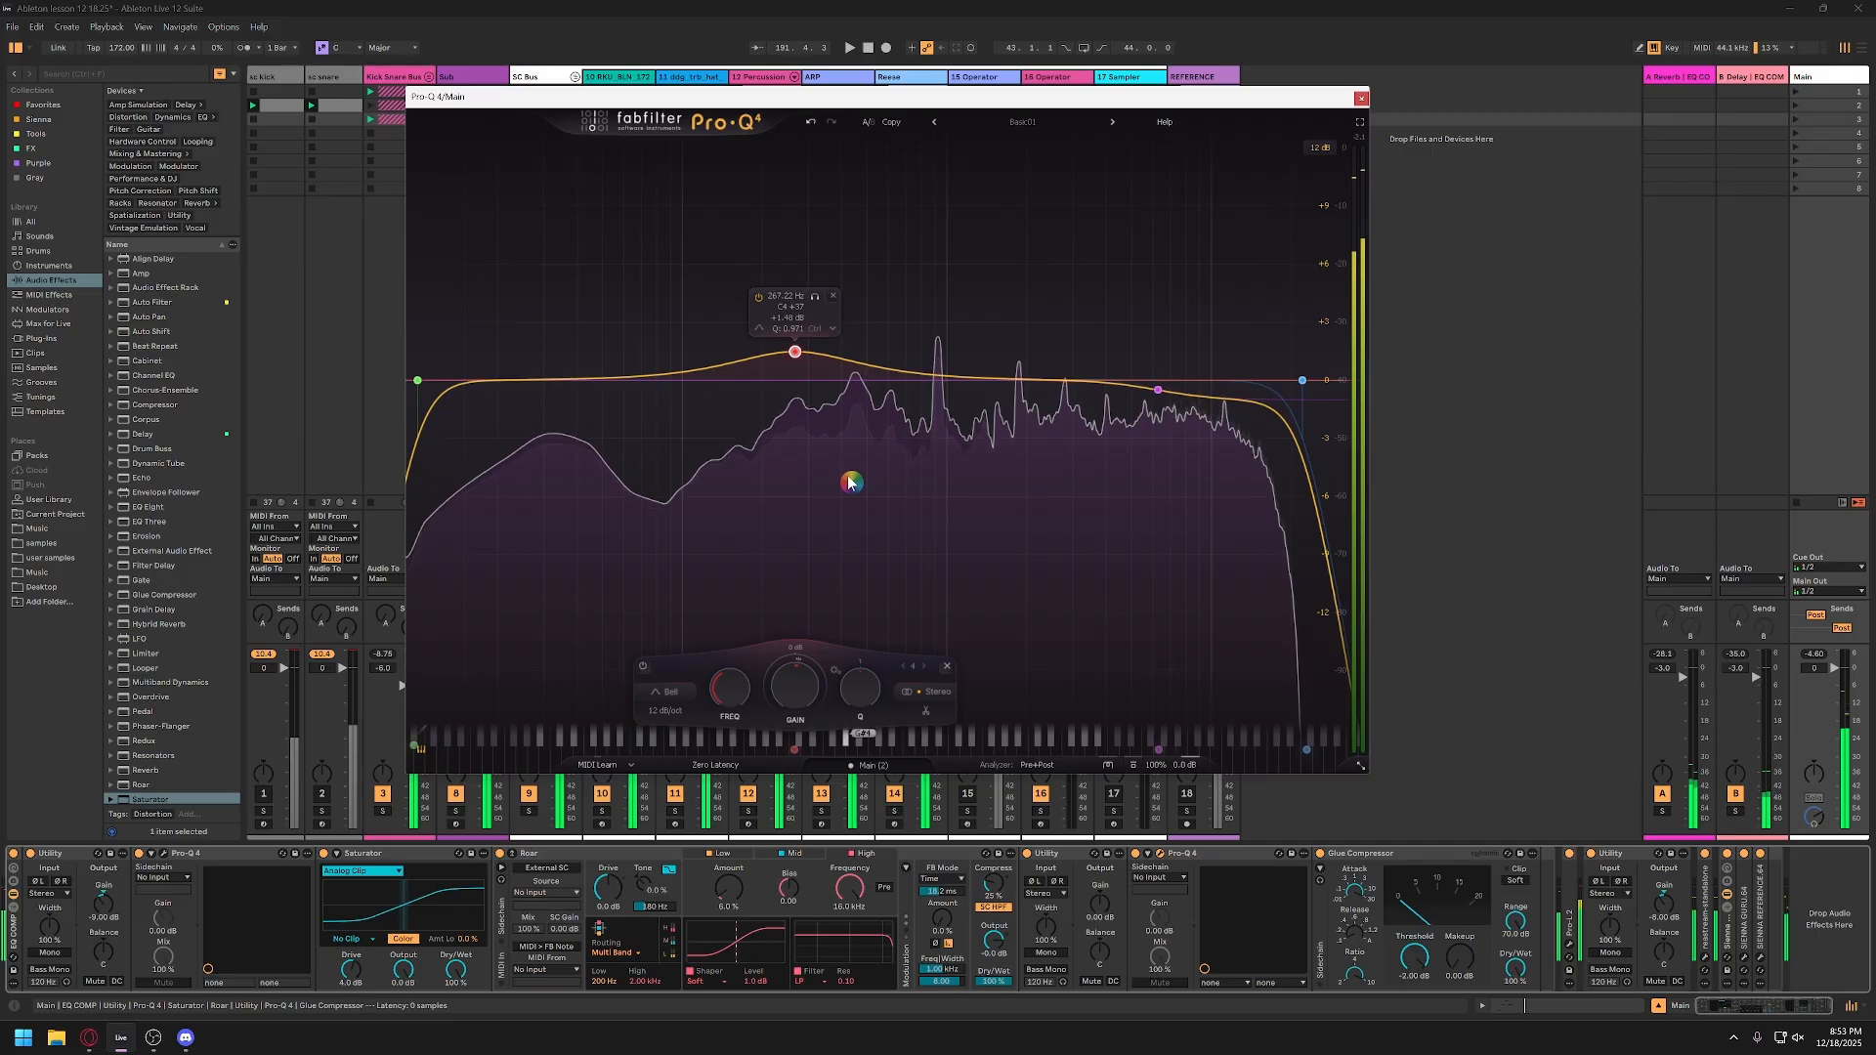
mouse_move(1139, 488)
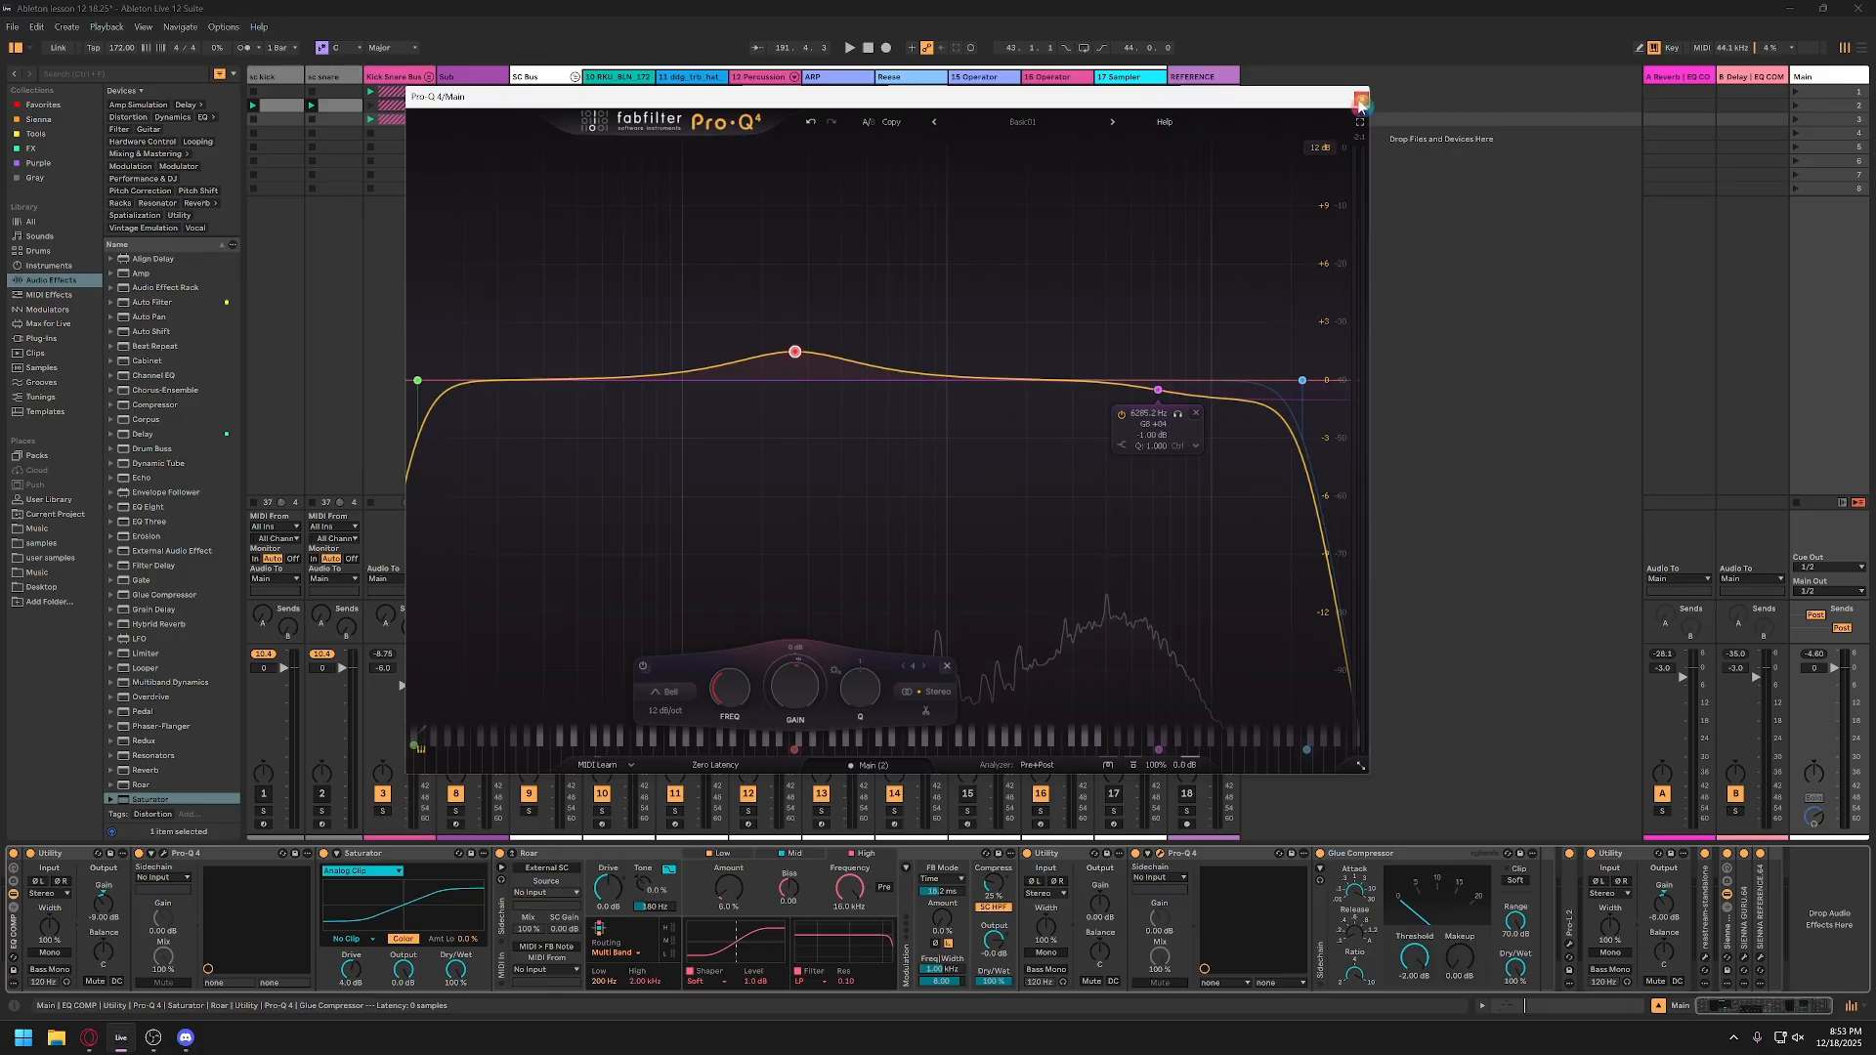
left_click(1361, 98)
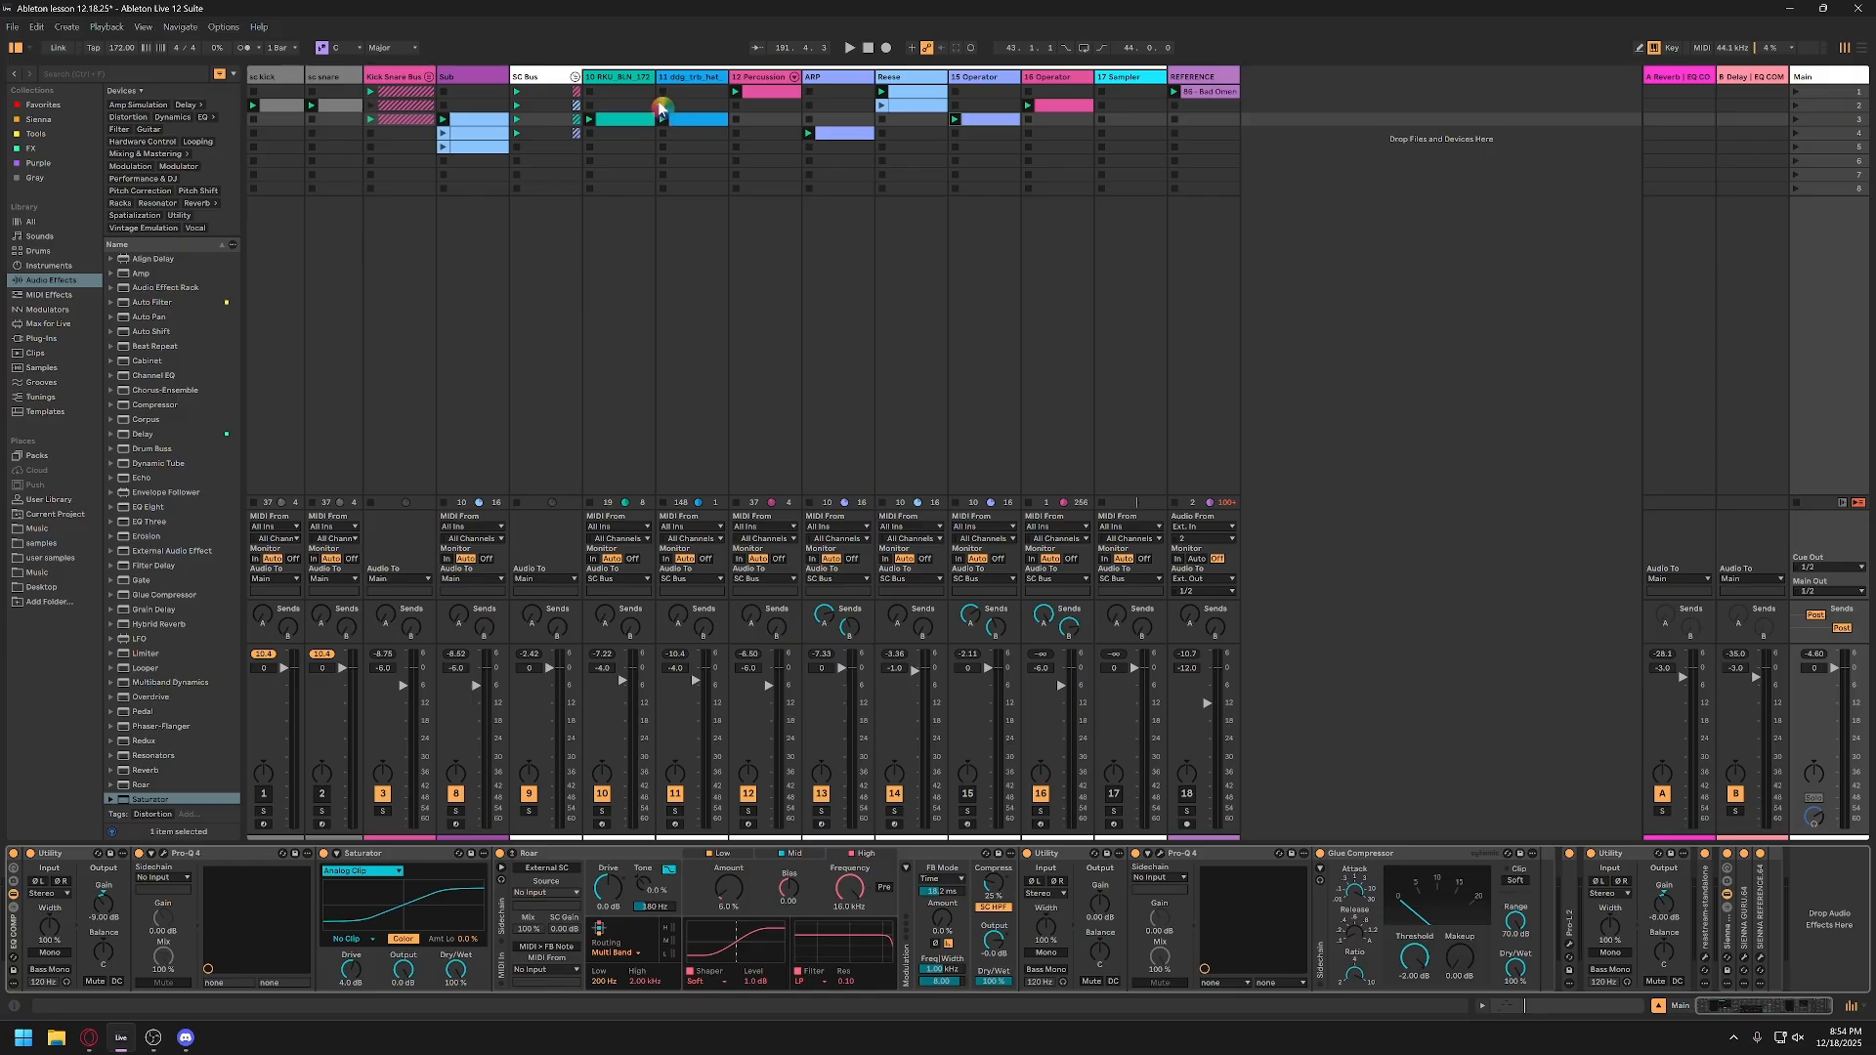
Step: Review the device chains of the tracks feeding the SC Bus, from track 10 to the empty Sampler on track 17
left_click(635, 83)
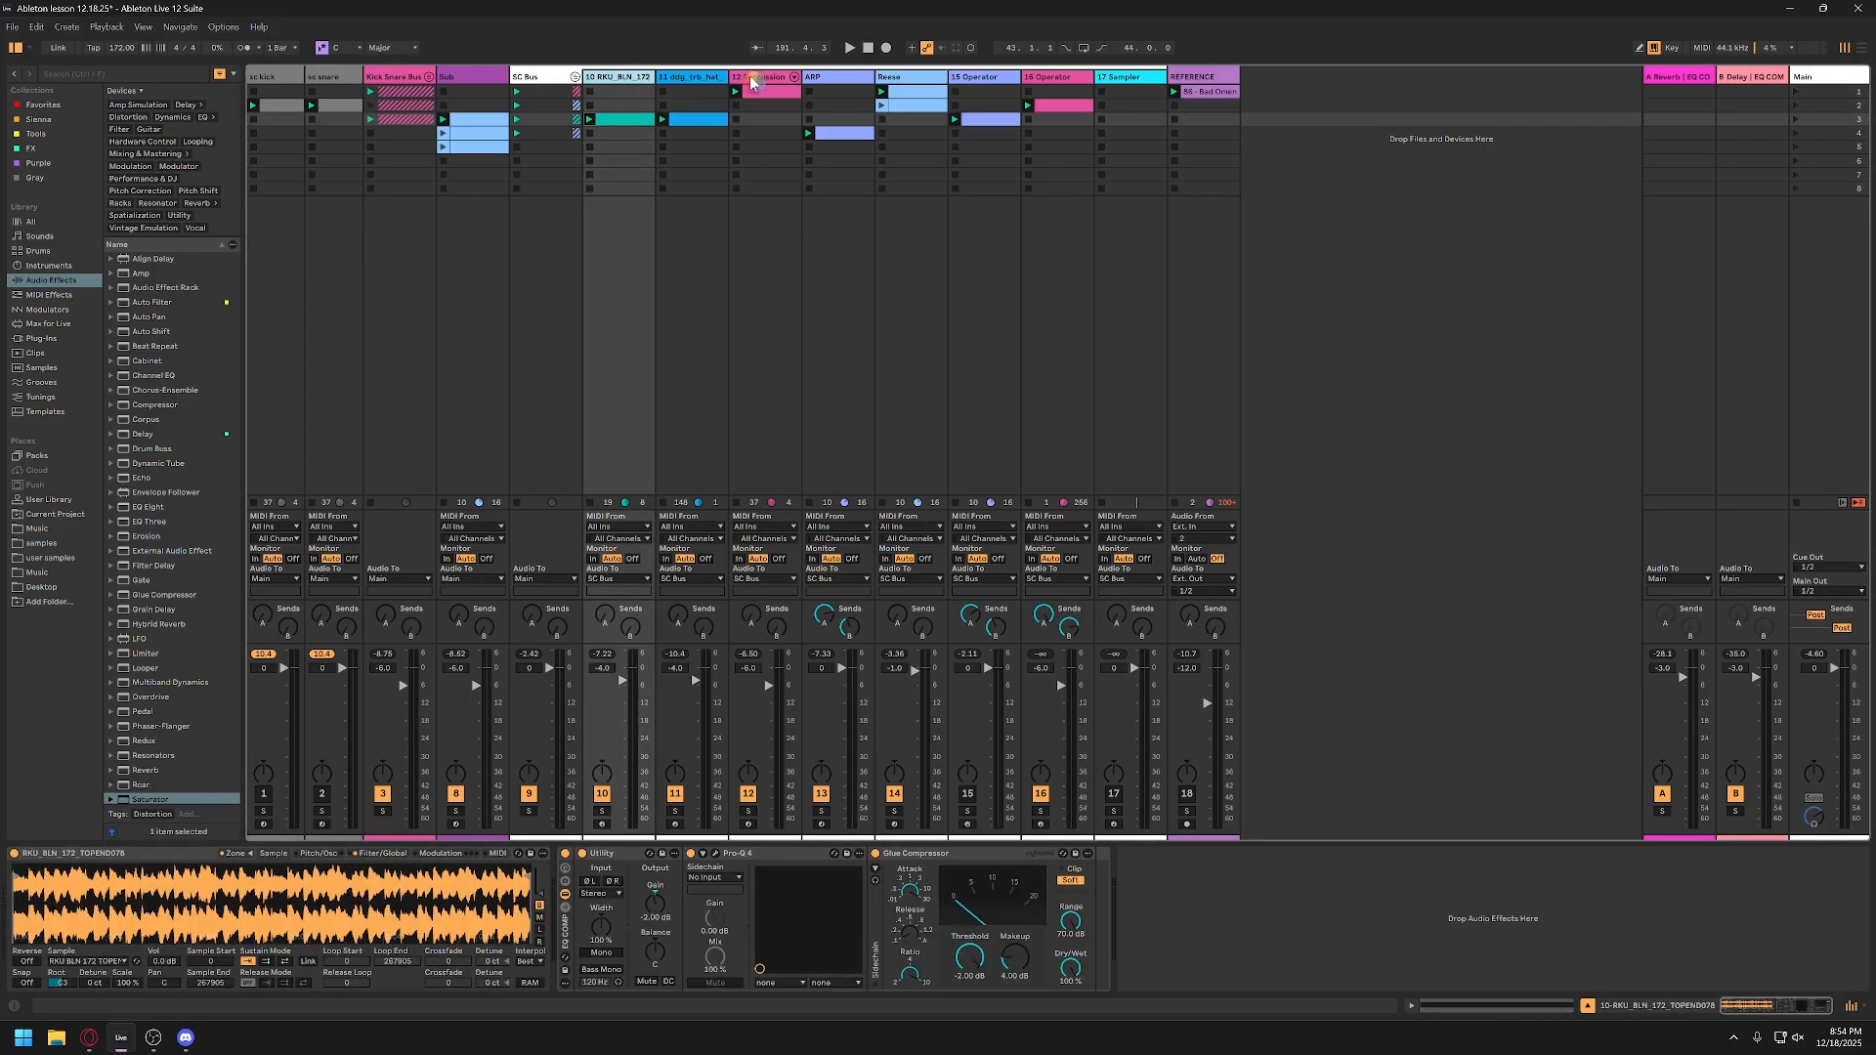
left_click(834, 83)
key("Right")
key("Right")
key("Right")
key("Right")
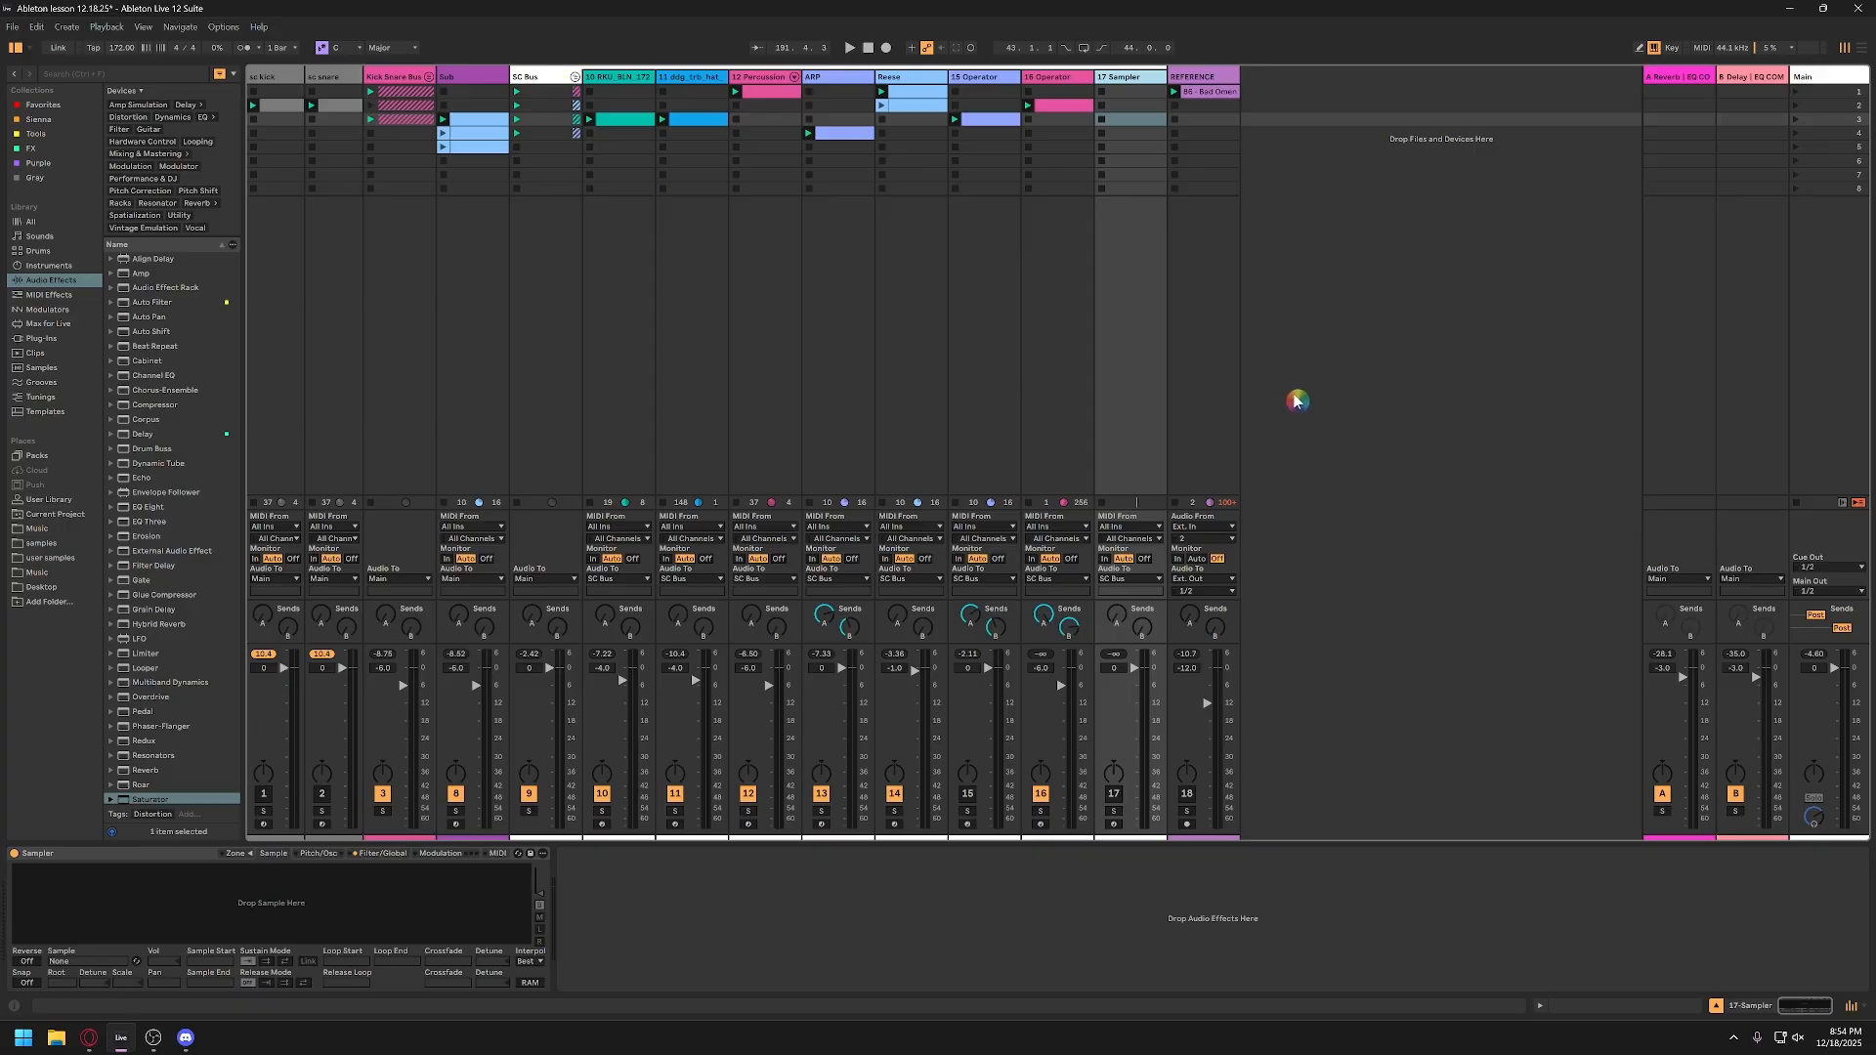
left_click(594, 82)
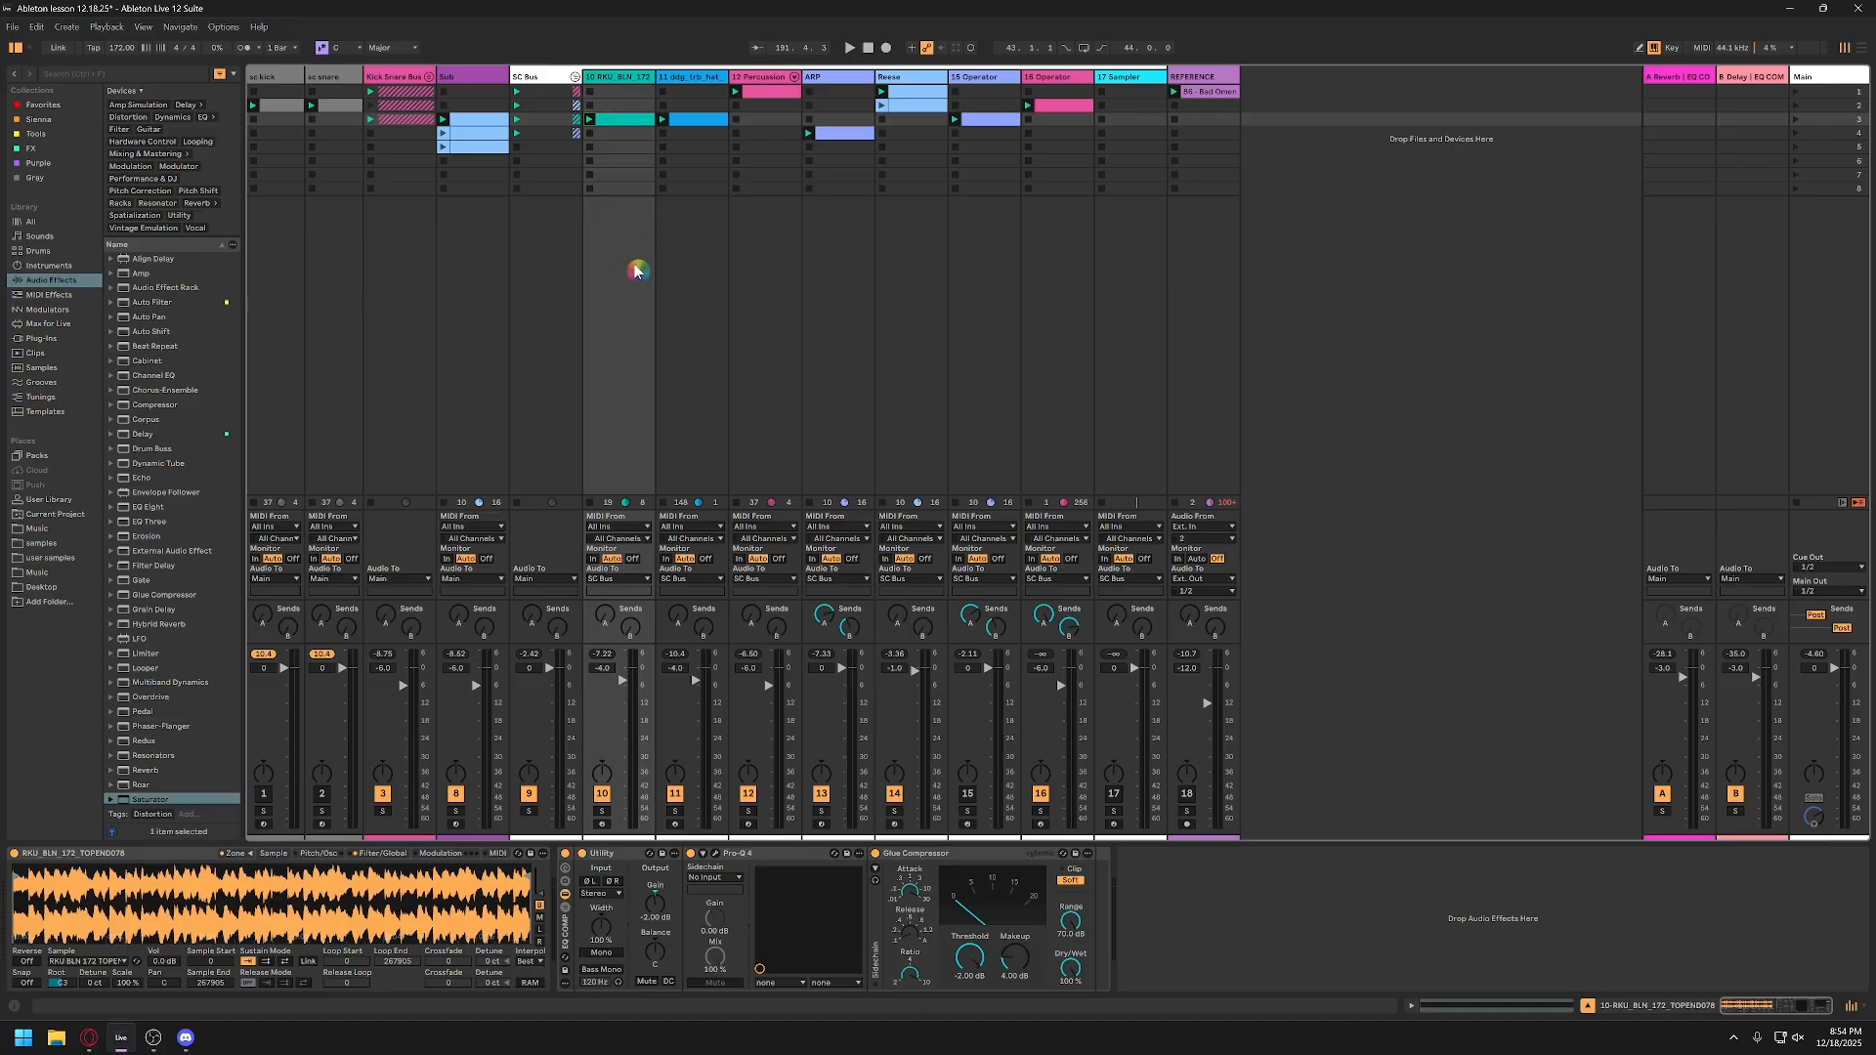
key("ctrl")
left_click_drag(607, 671, 607, 686)
Step: Show the Main track's device chain and reopen its Pro-L 2 window
left_click(1834, 78)
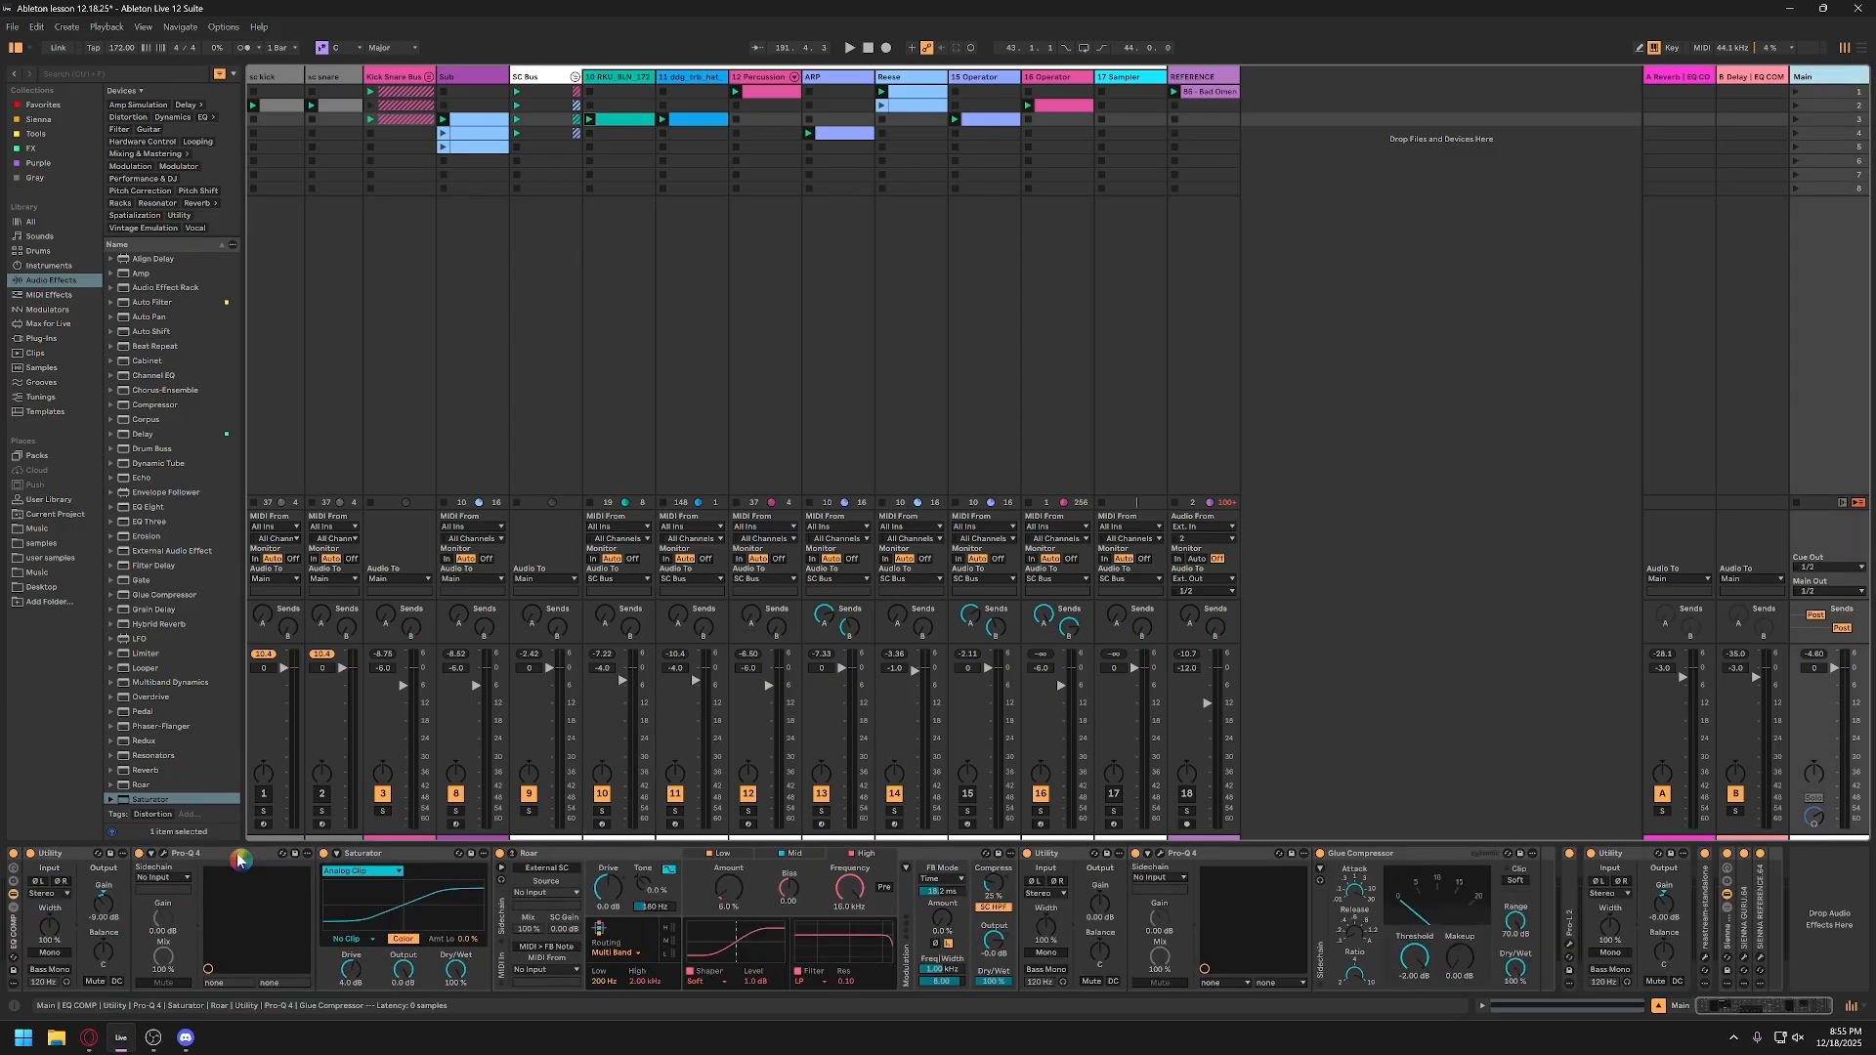
scroll(441, 882, "right", 3)
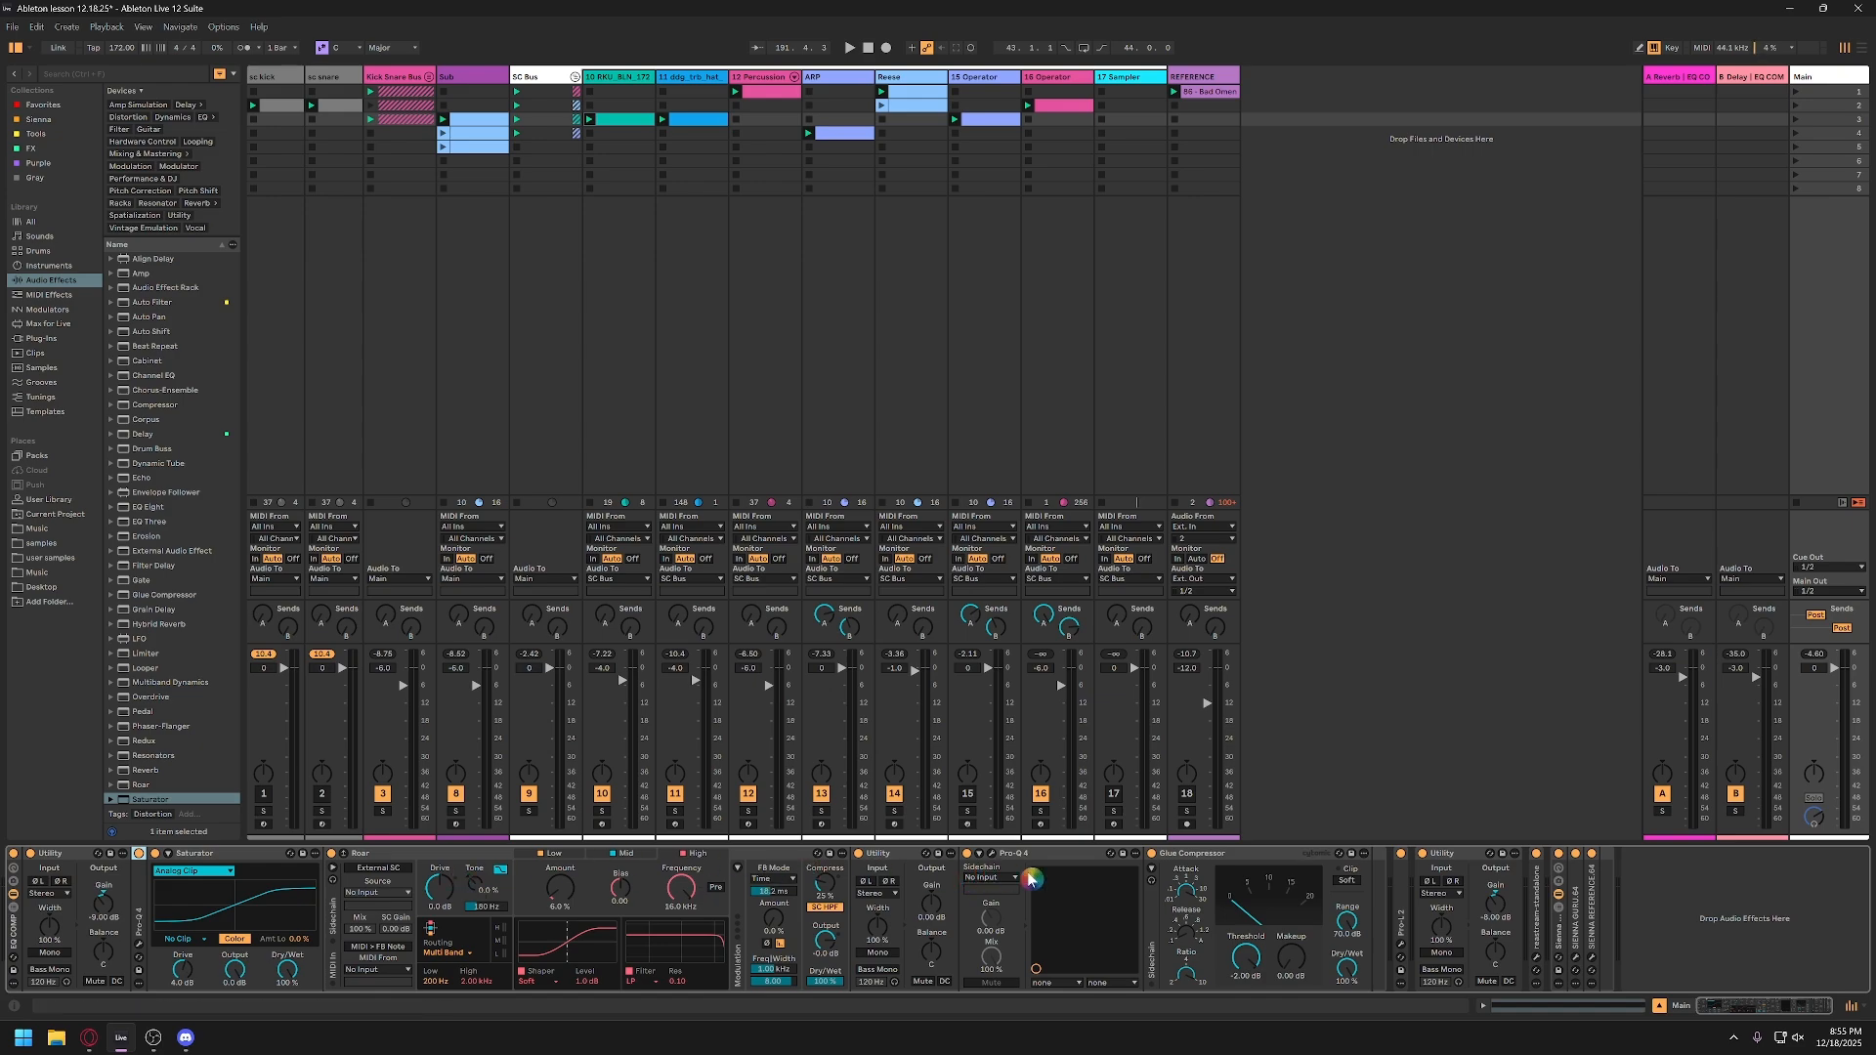
left_click(1403, 947)
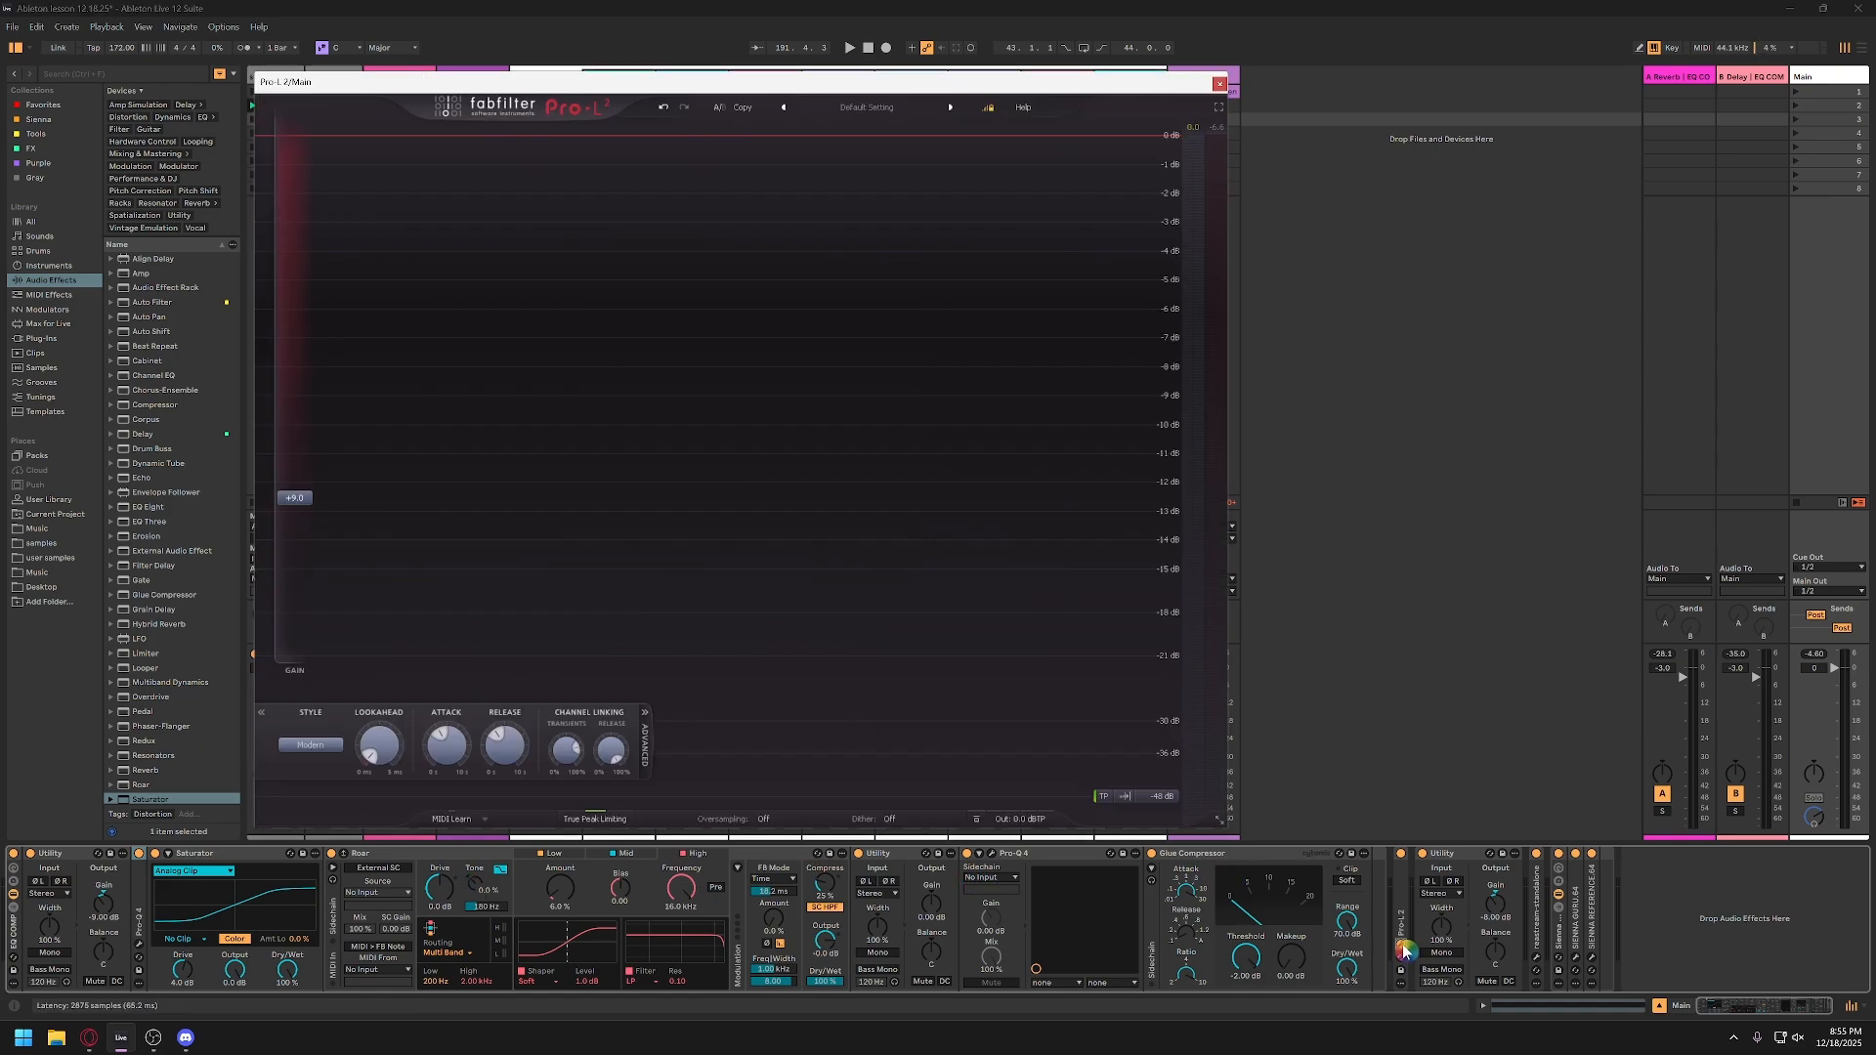
left_click_drag(883, 87, 964, 89)
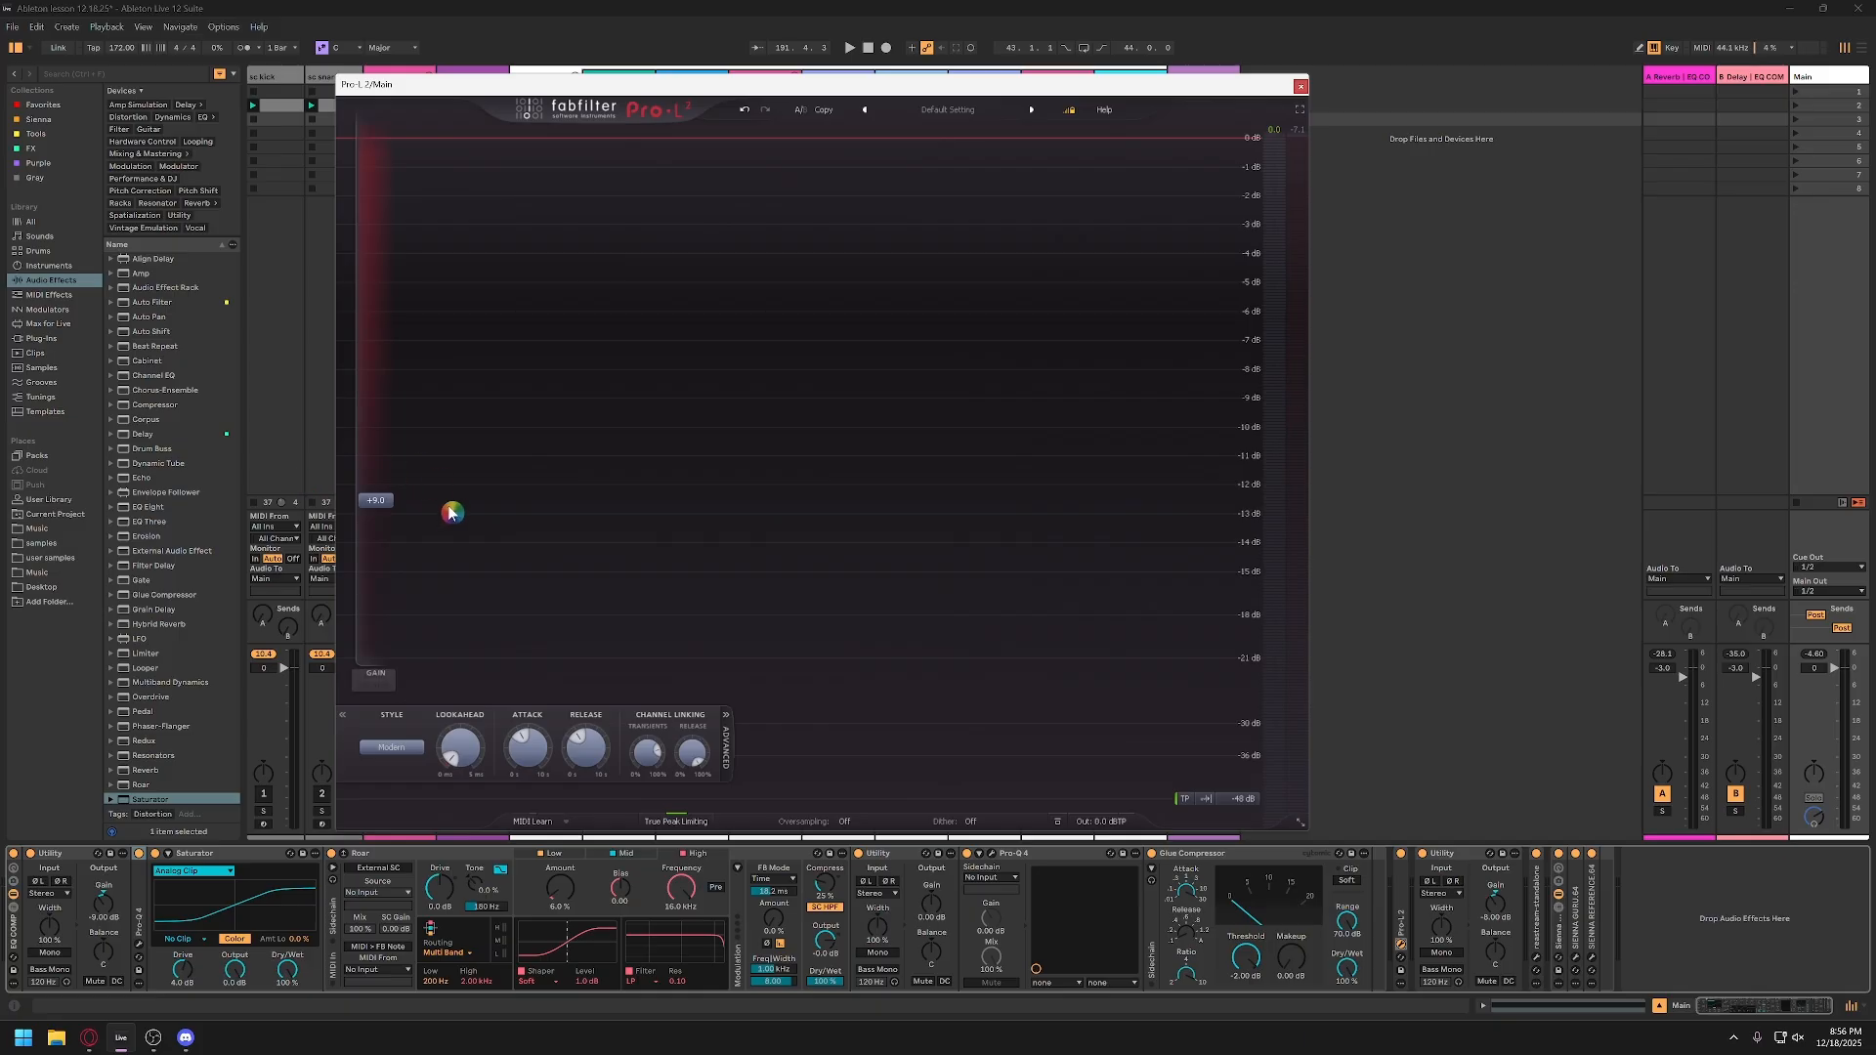
Step: Try about +12 dB of Pro-L 2 gain during playback, return it to +9 dB, and close the window
mouse_move(386, 506)
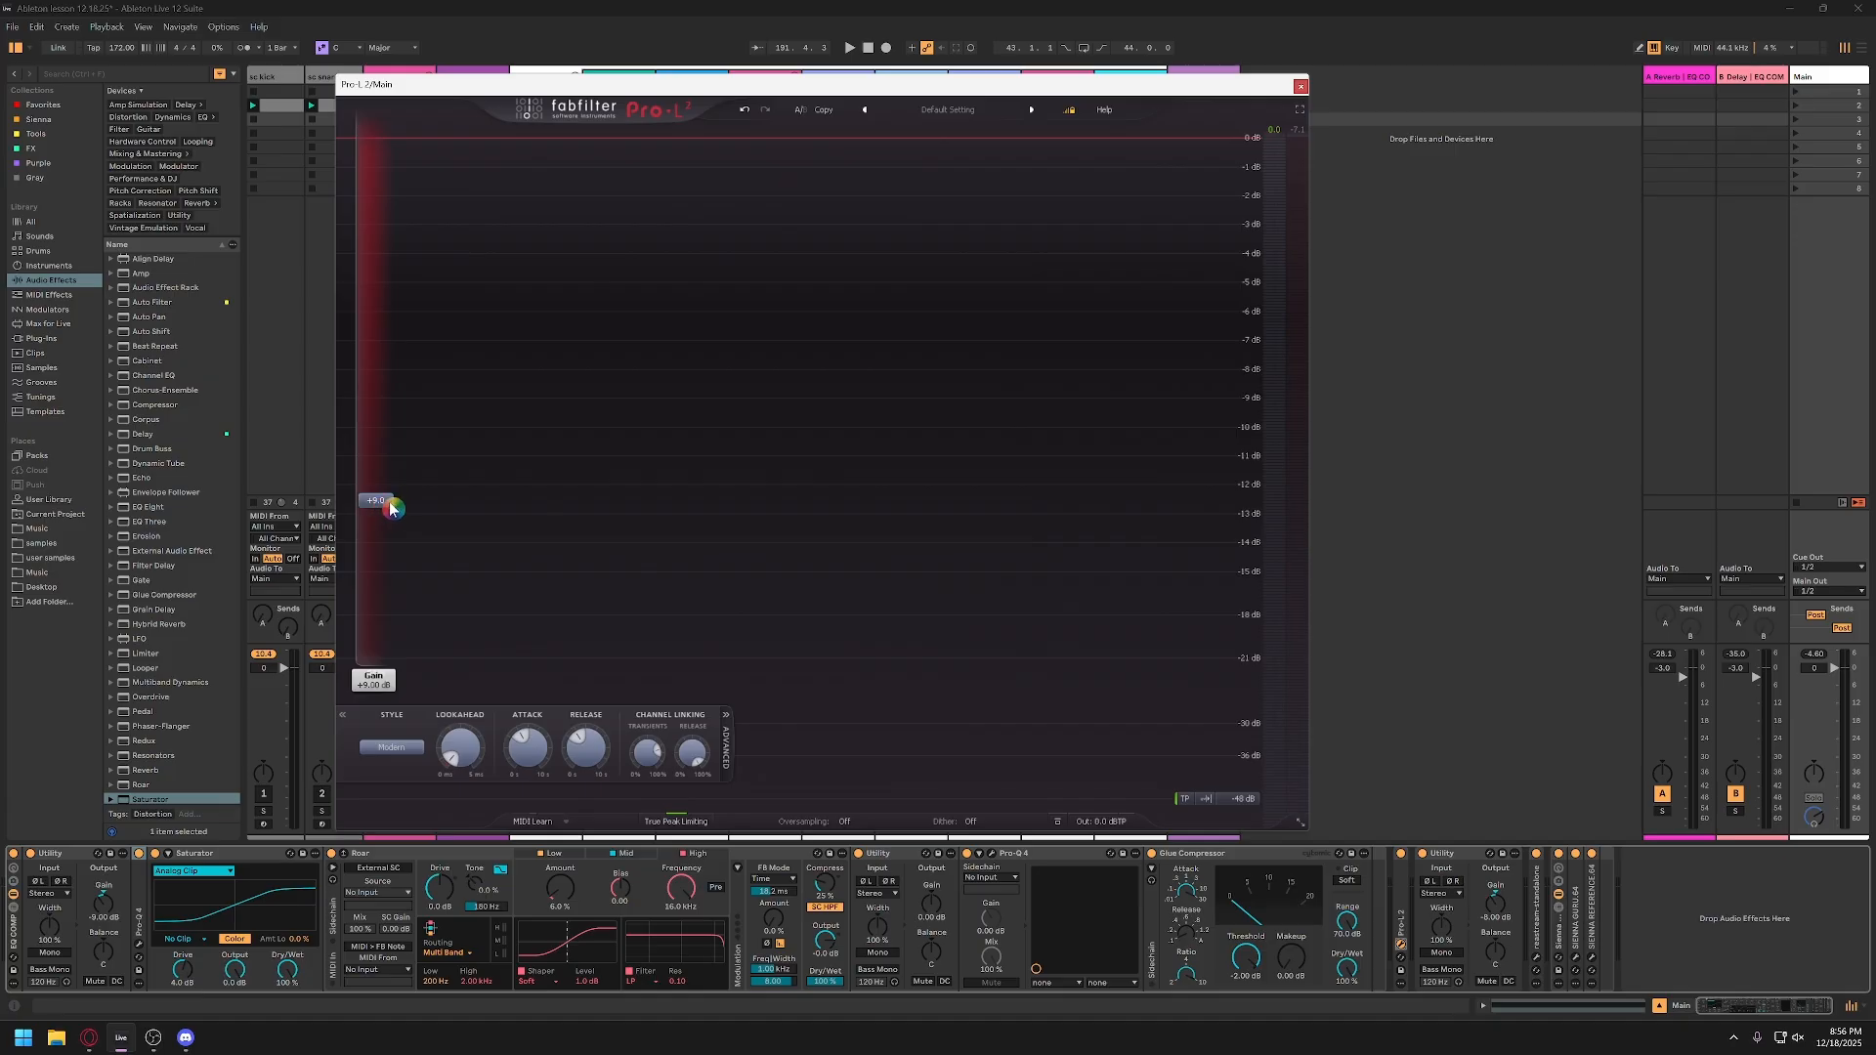
key("space")
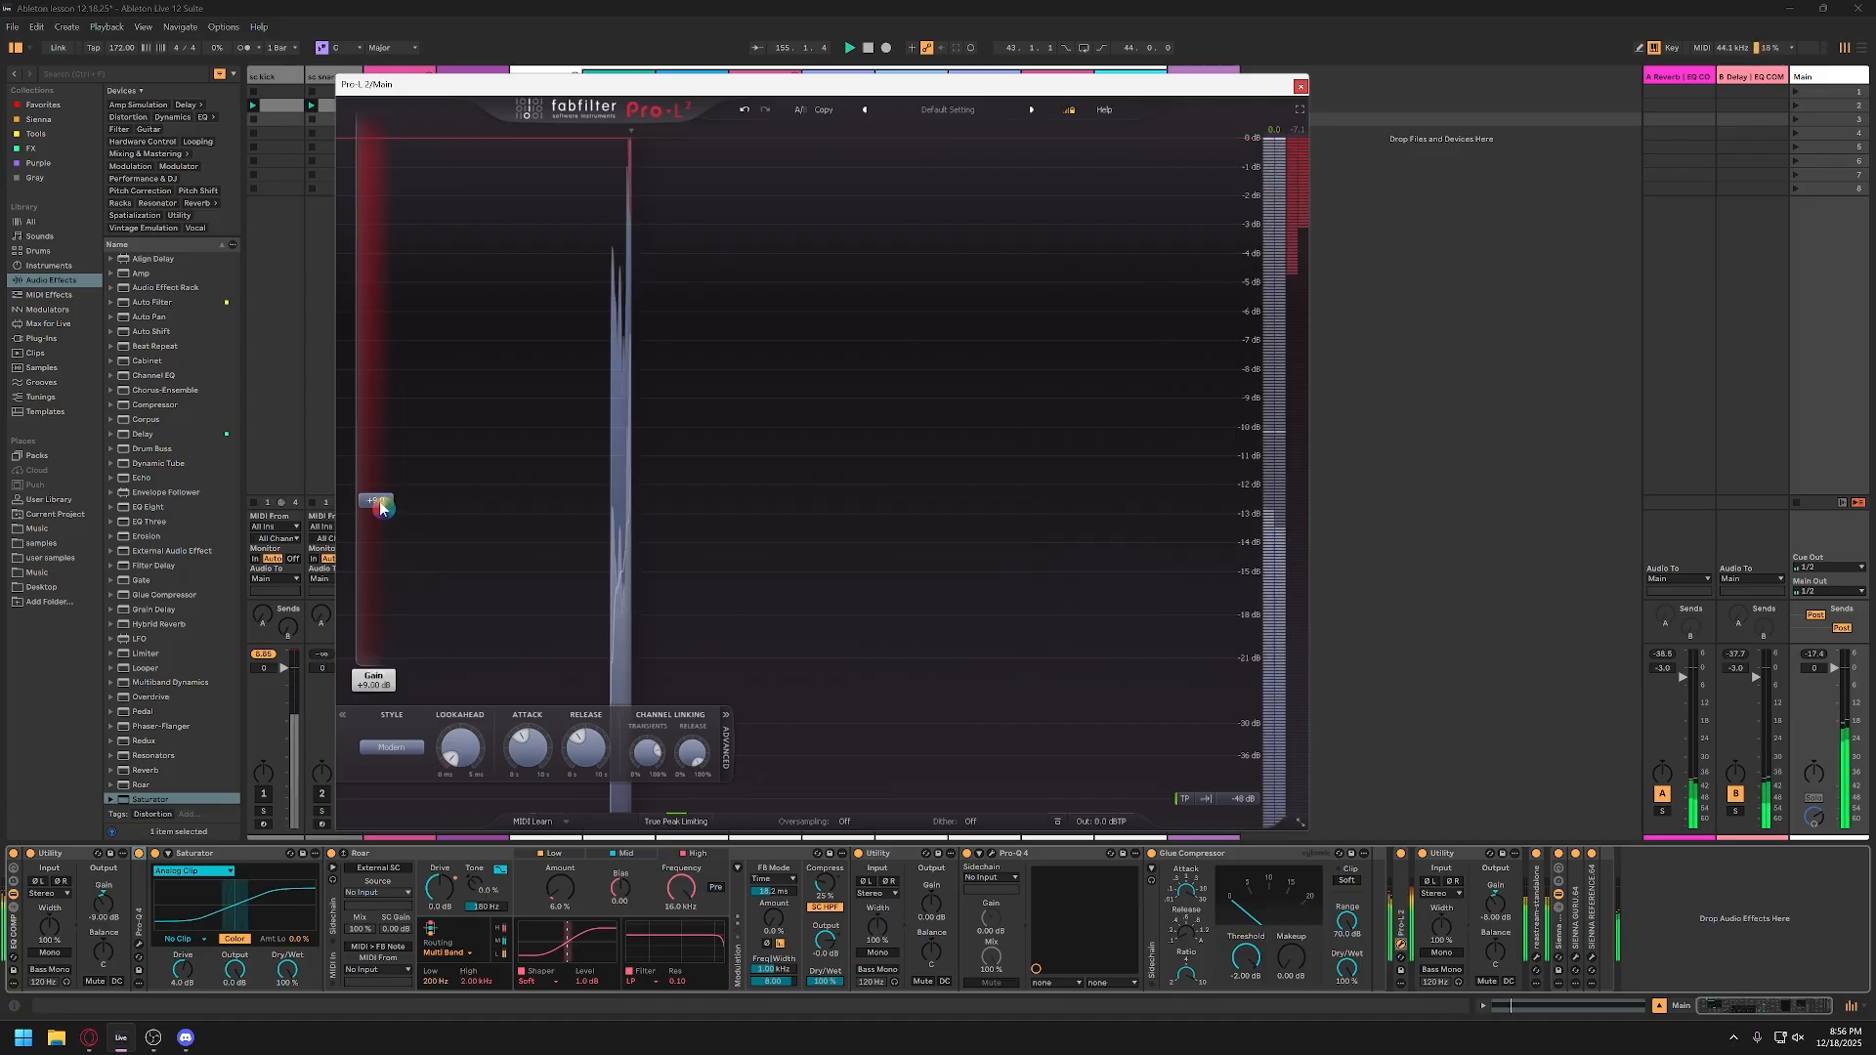
left_click_drag(382, 506, 388, 452)
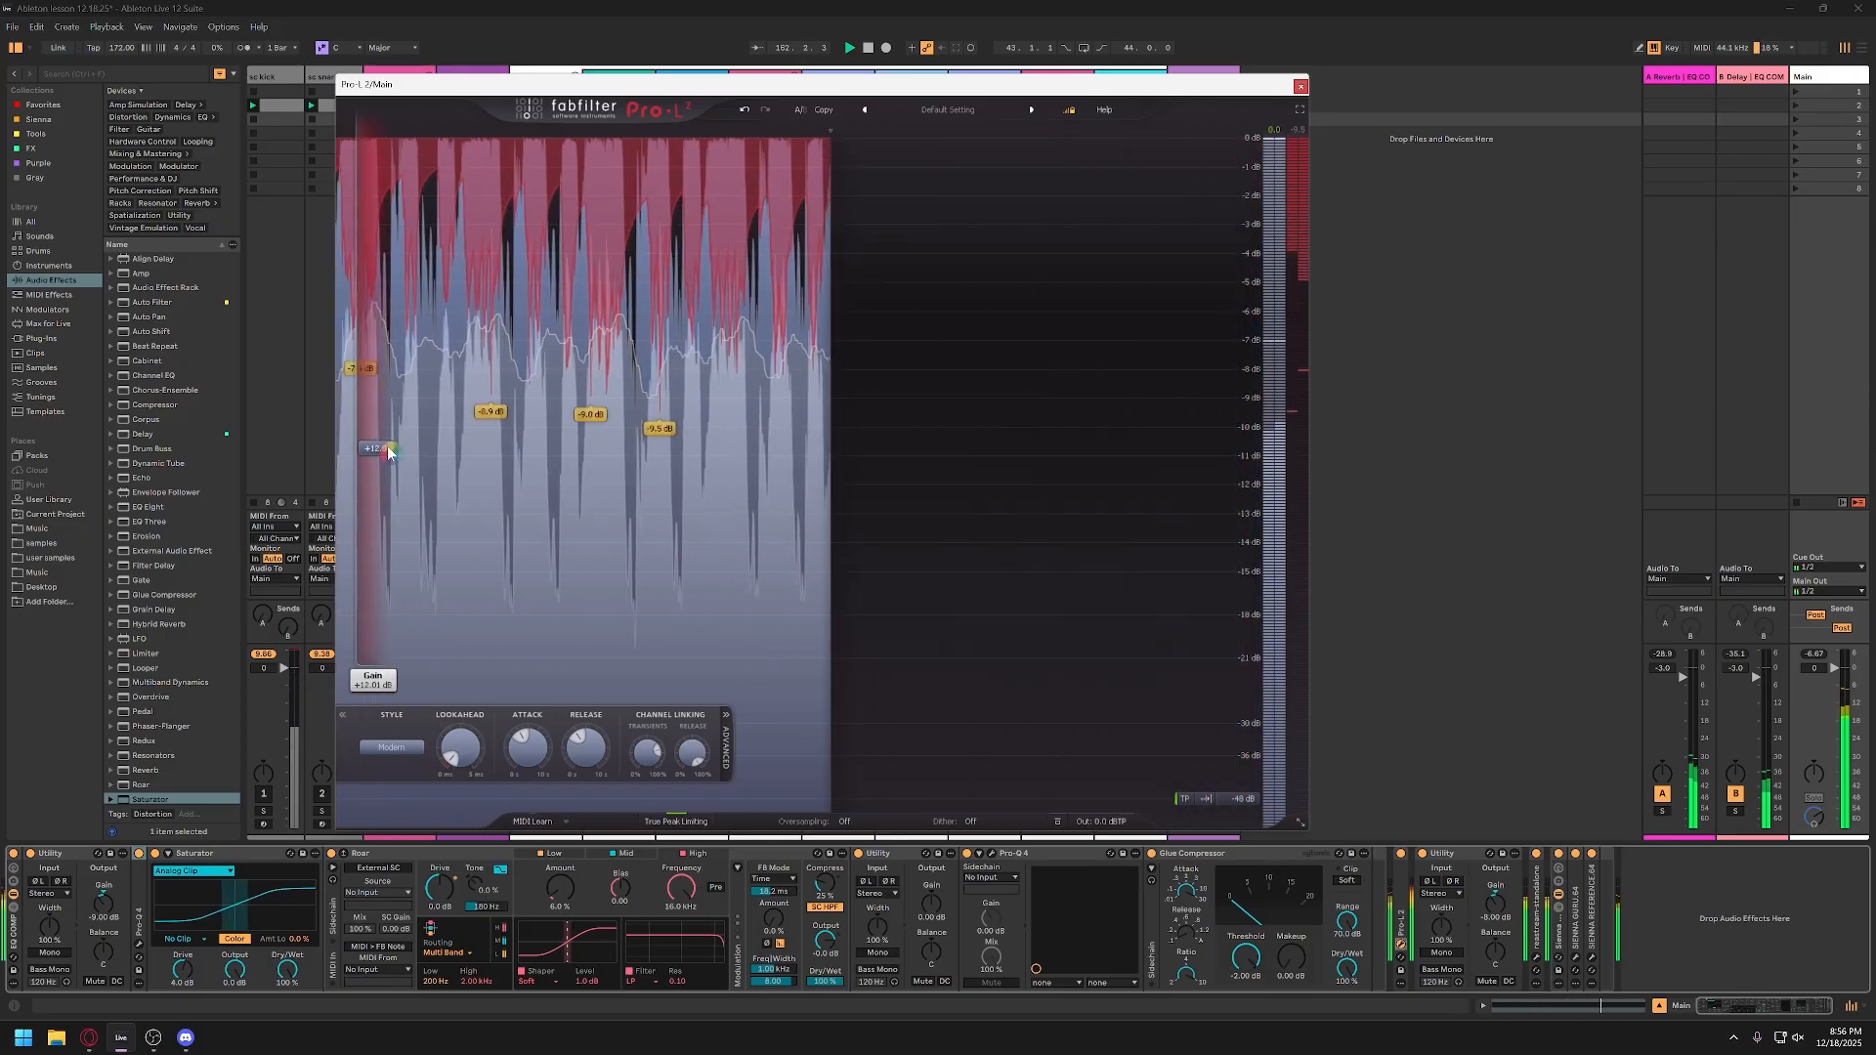
left_click_drag(388, 453, 382, 504)
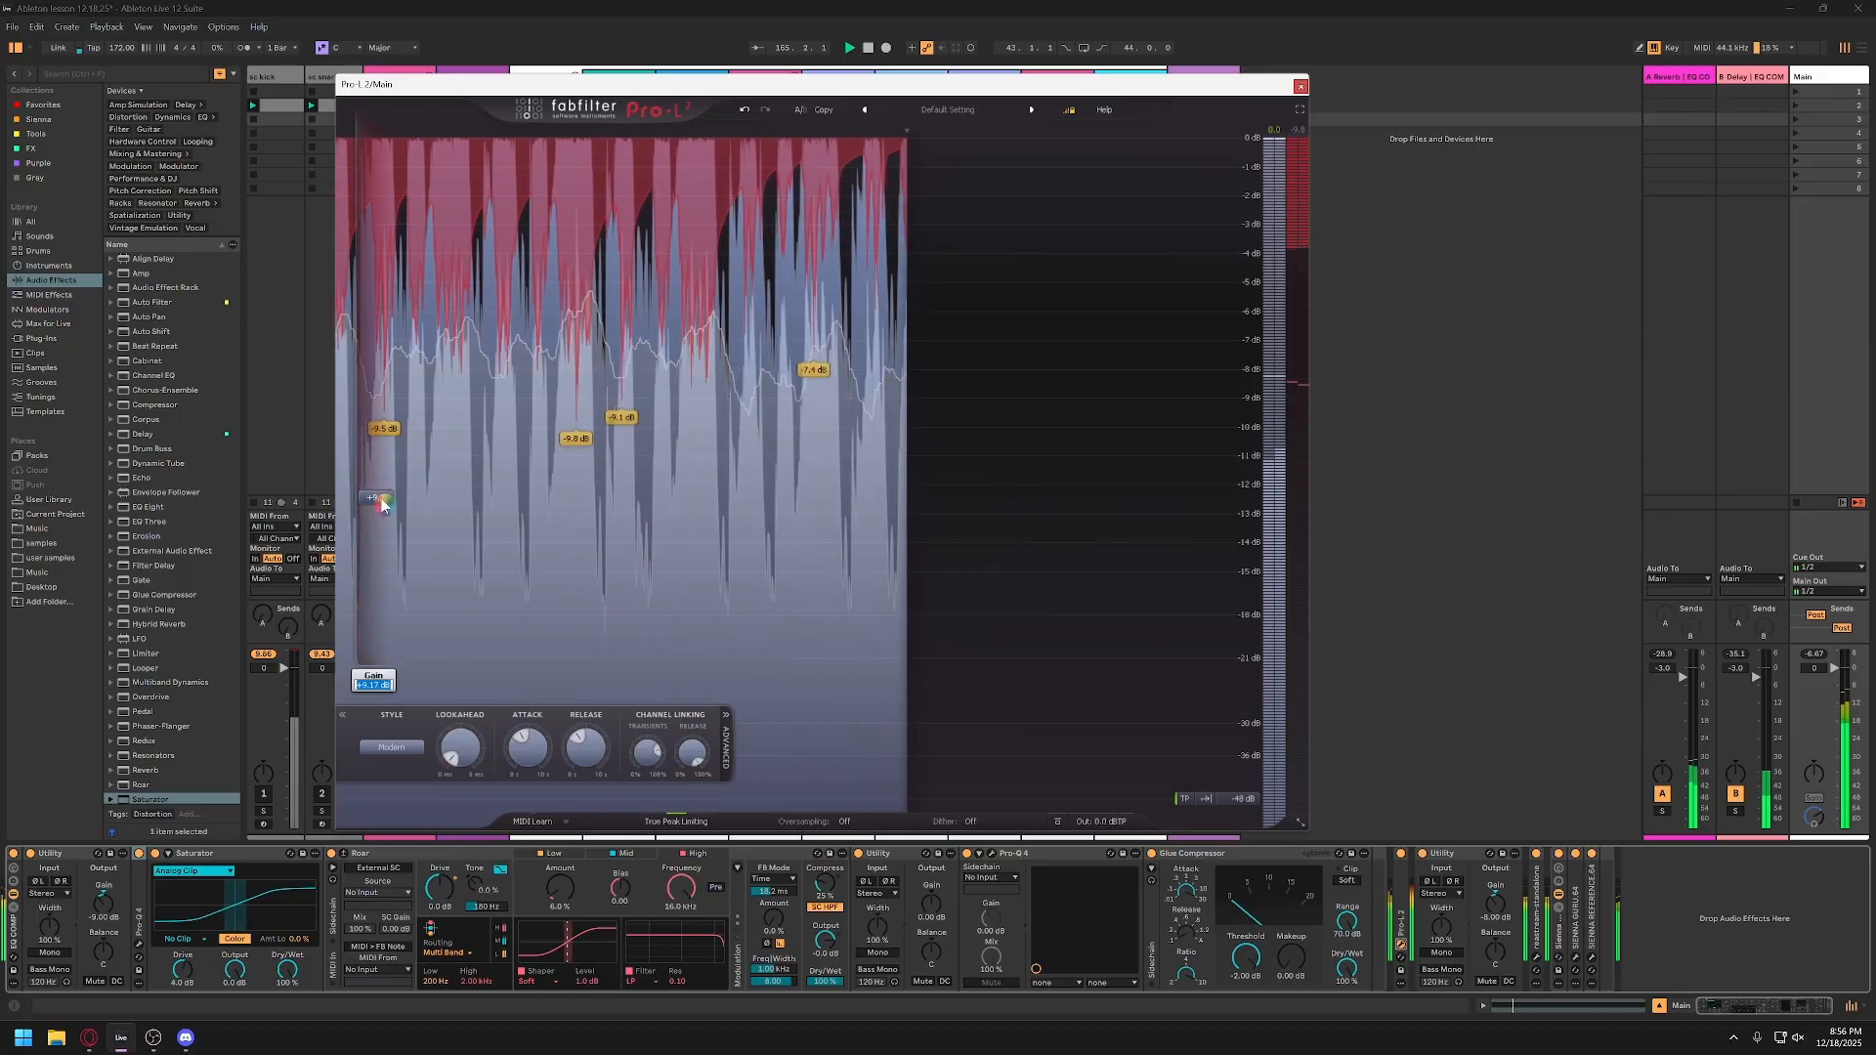
type("9")
key("Return")
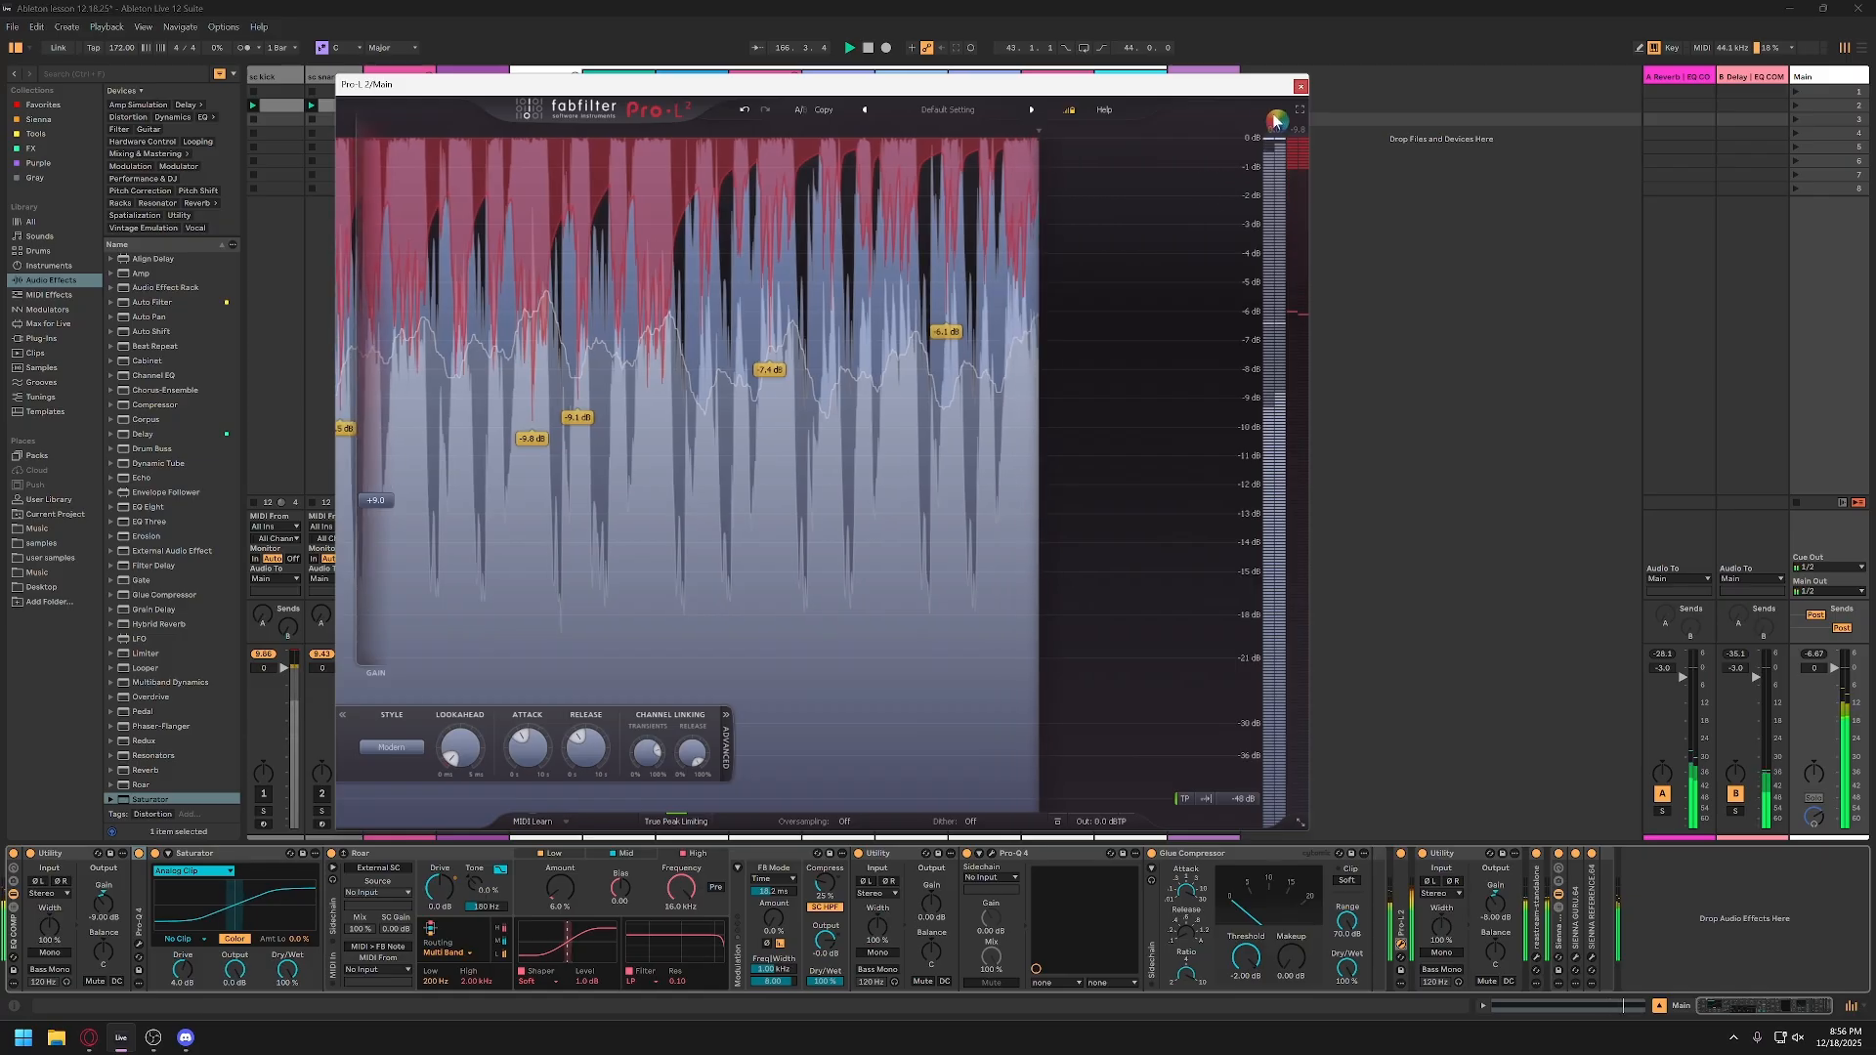
left_click(1301, 86)
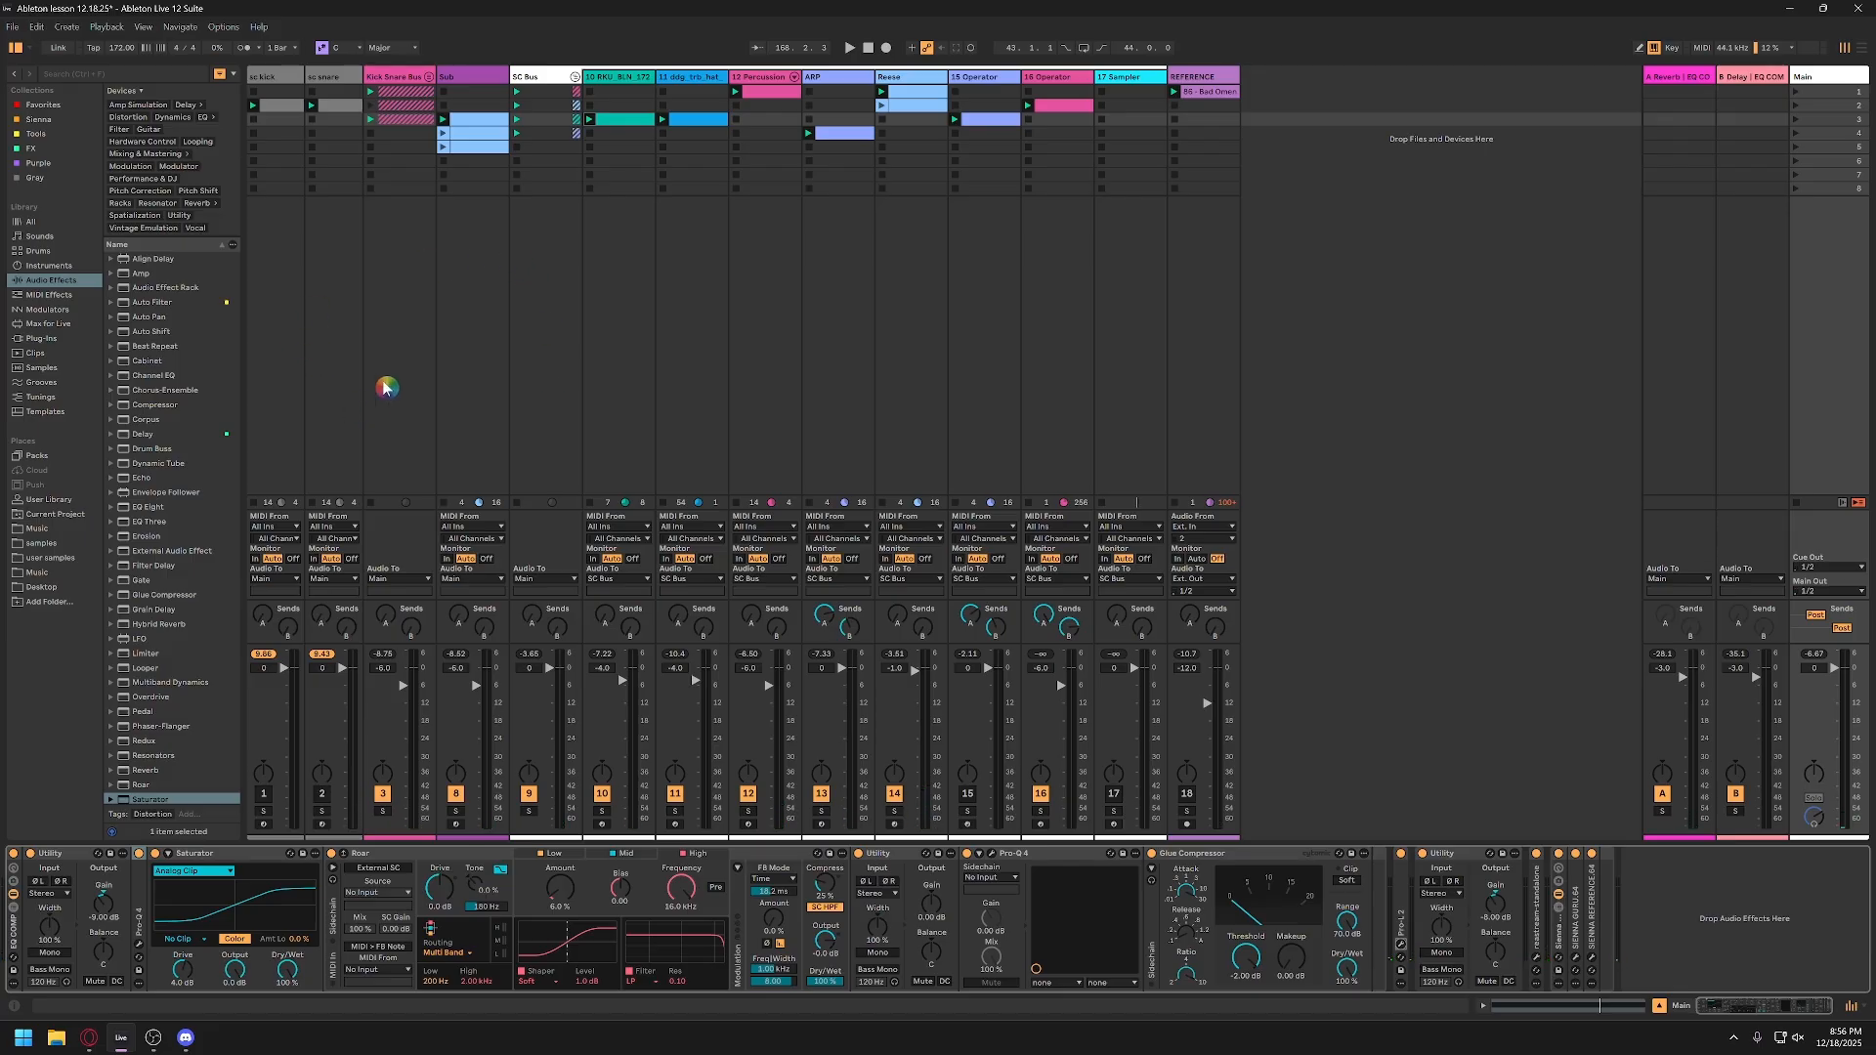
Step: Unfold the Kick Snare Bus group, set its track volume to -2.0 dB, and play the mix
left_click(428, 77)
left_click(428, 80)
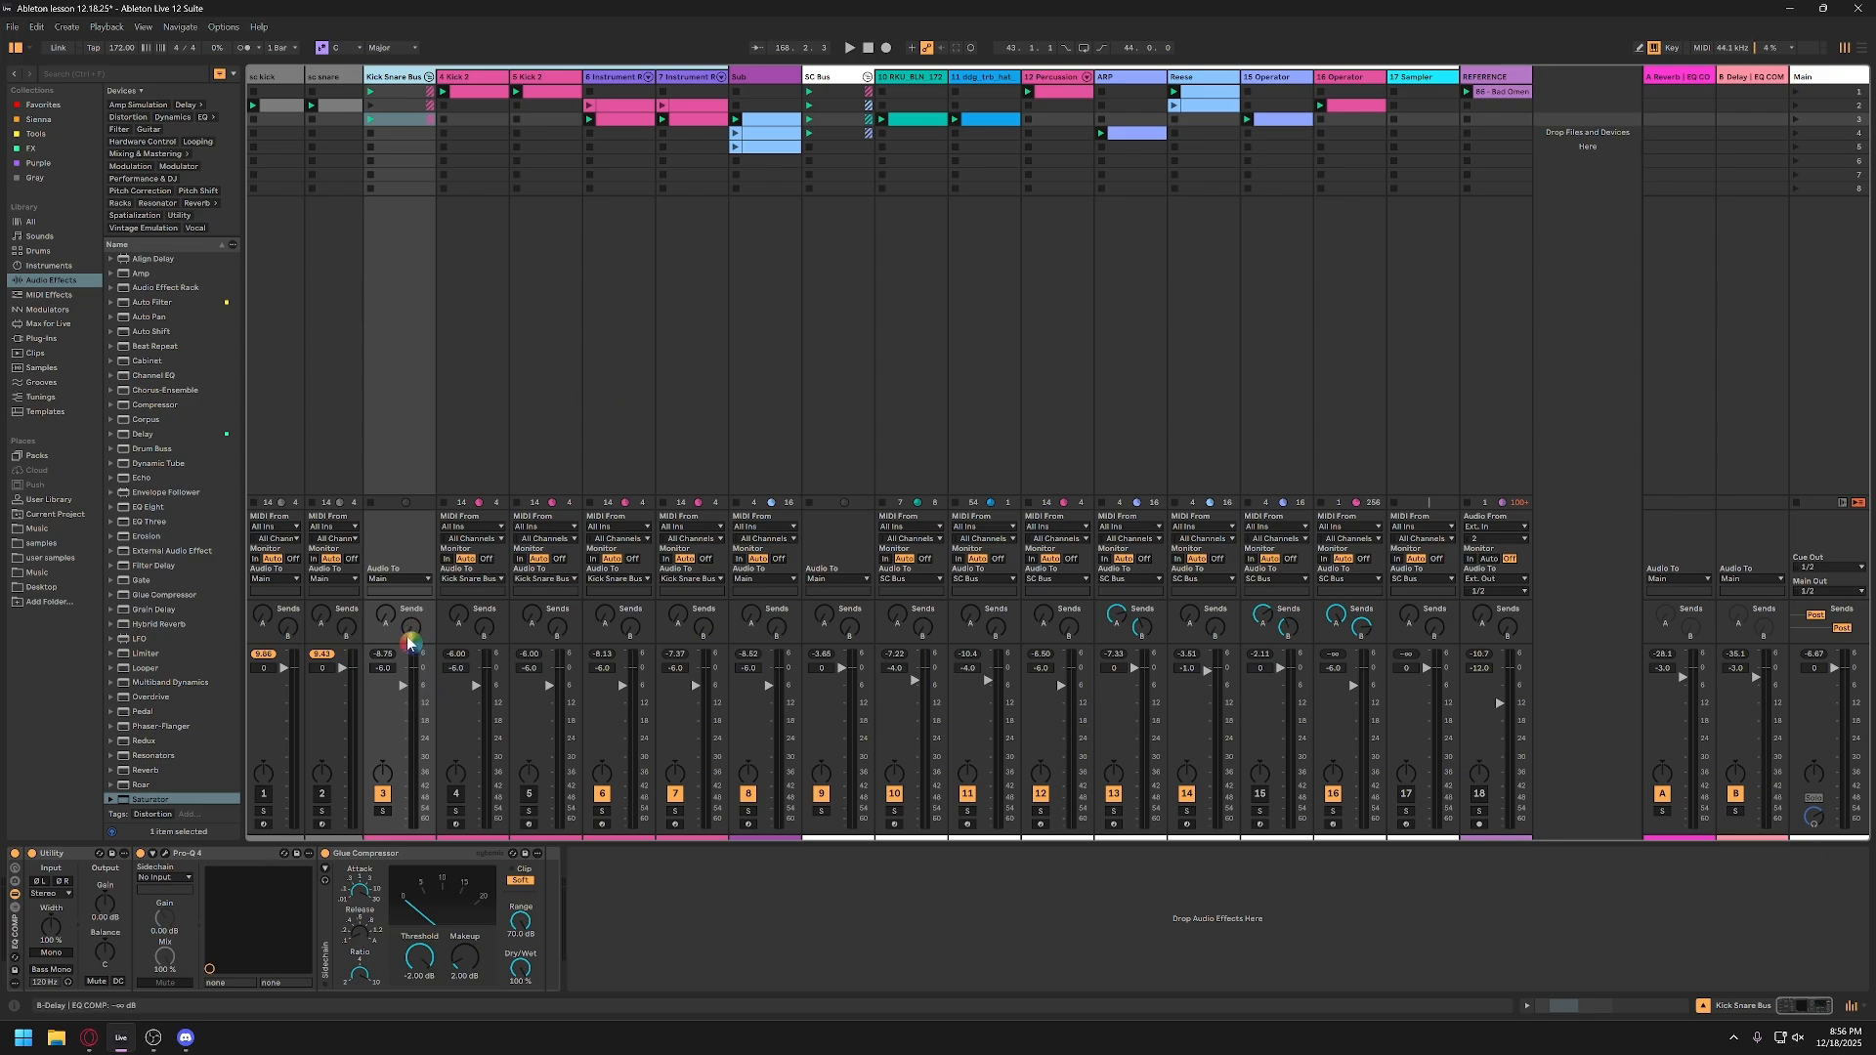
double_click(388, 672)
key("space")
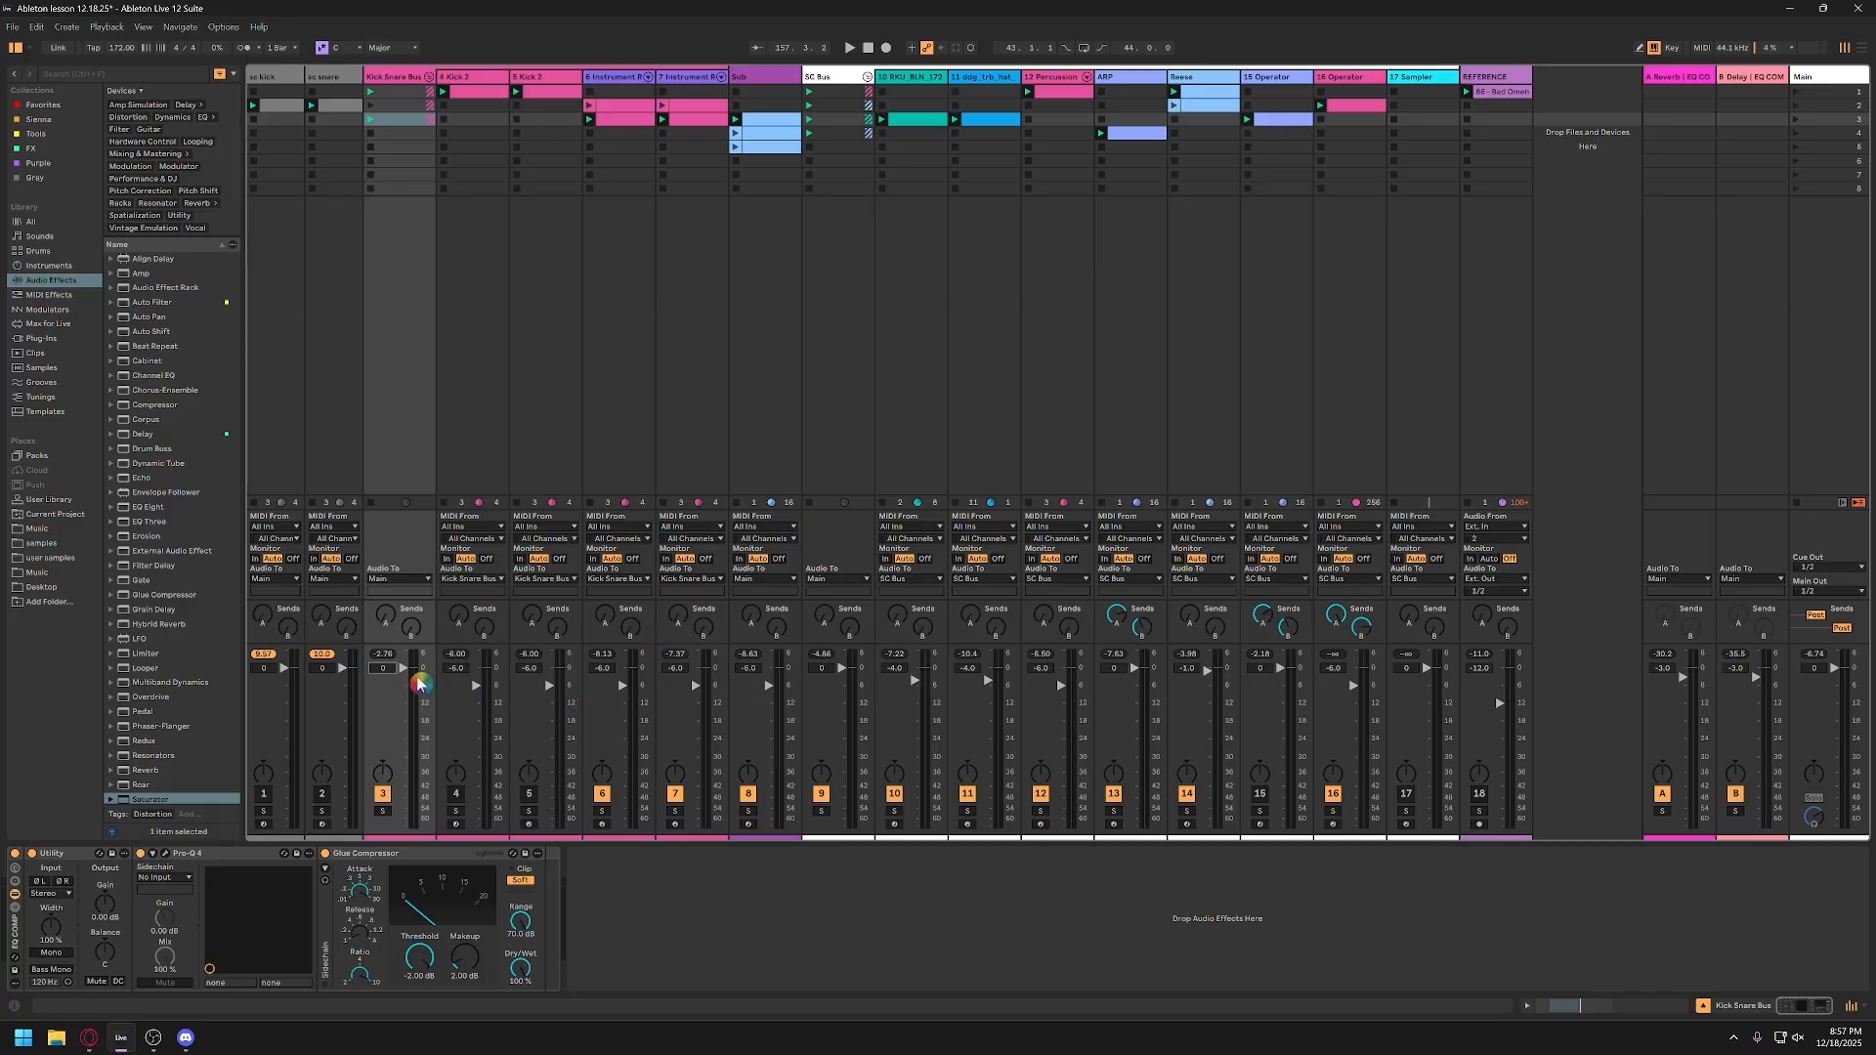
Step: Review the device chains of the SC Bus, Sub and REFERENCE tracks and show the REFERENCE clip's waveform
left_click(839, 79)
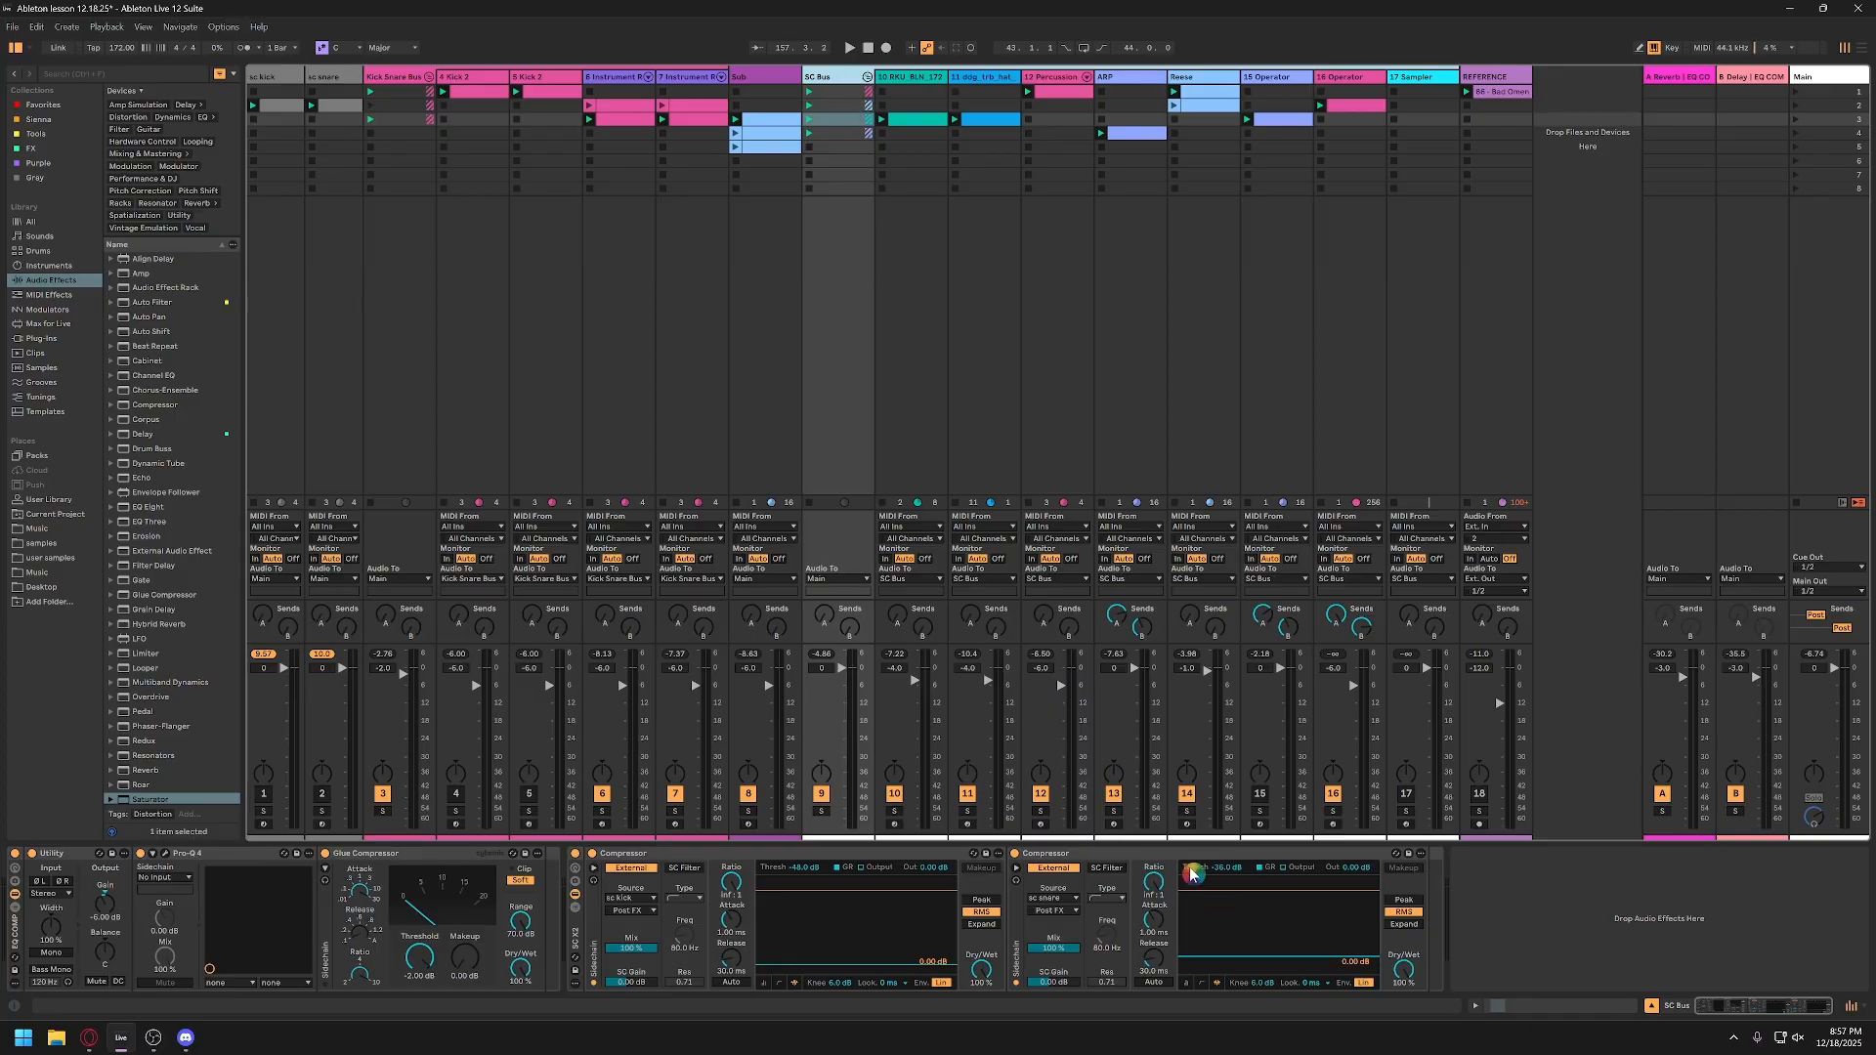
left_click(784, 76)
left_click(829, 78)
left_click(1506, 106)
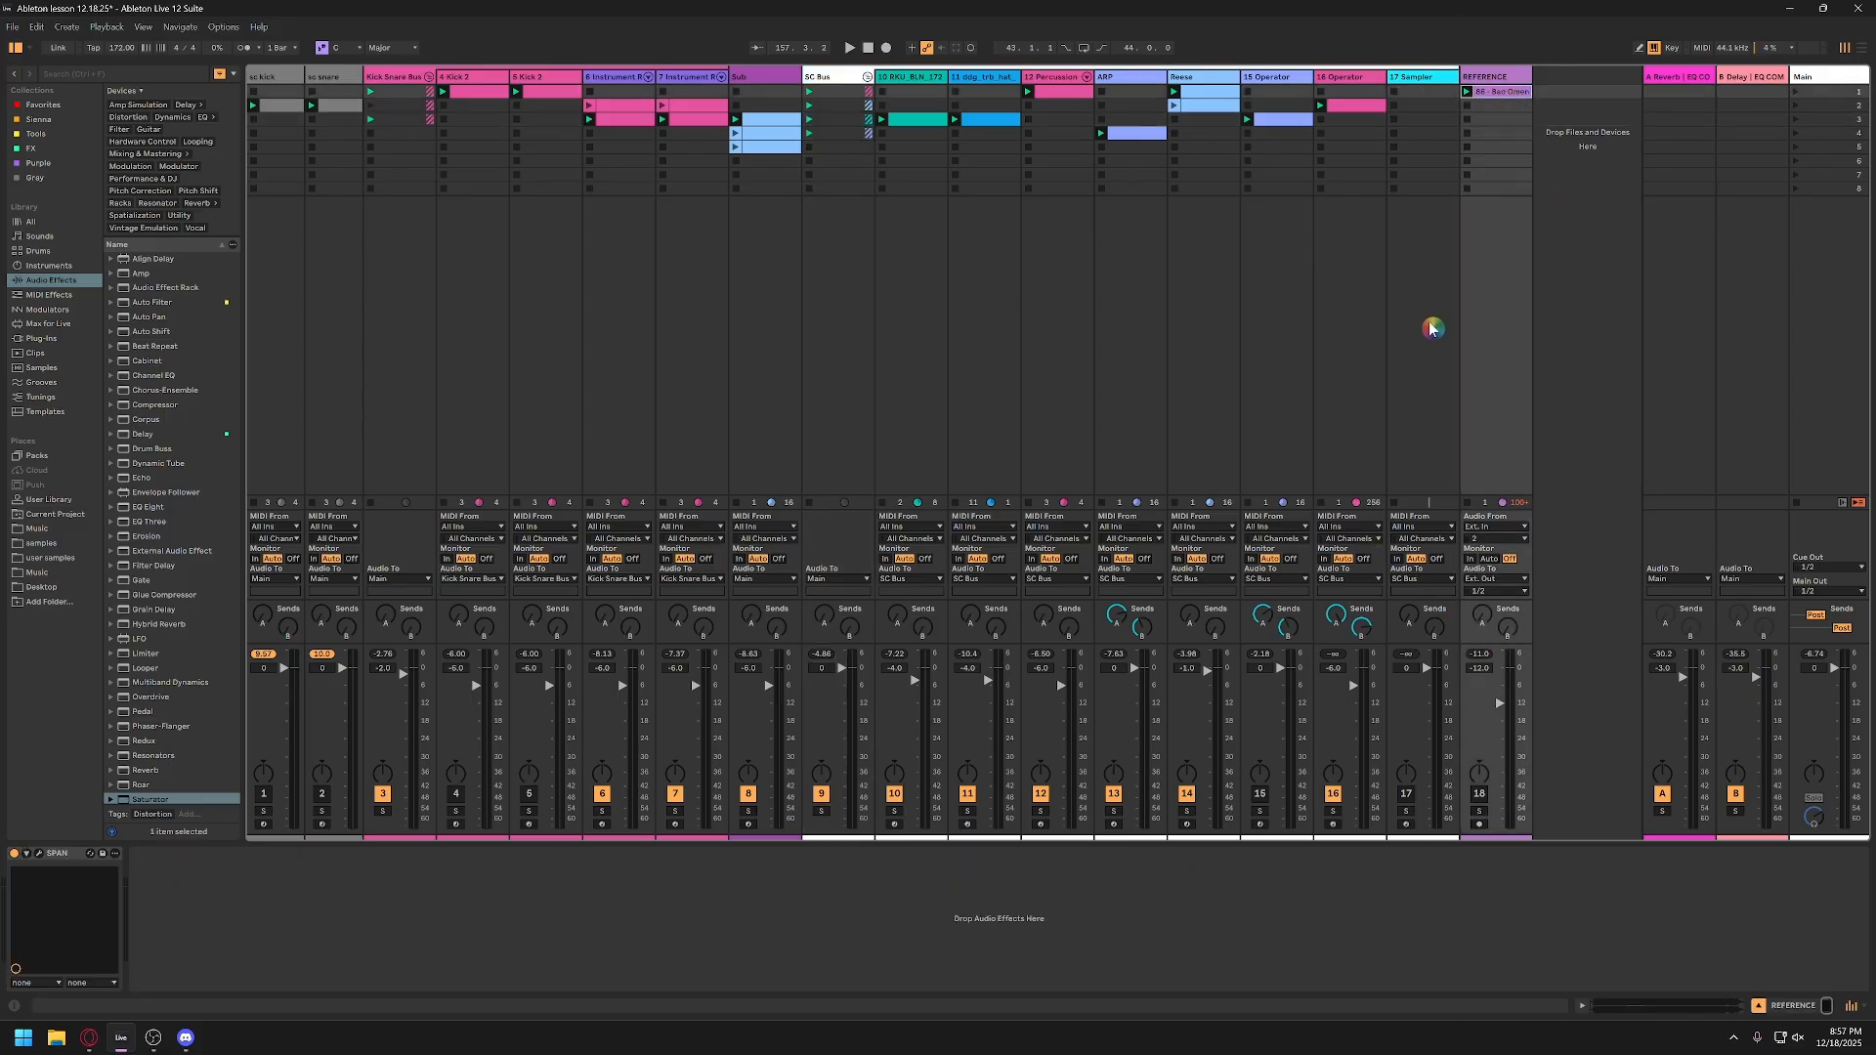
double_click(1501, 90)
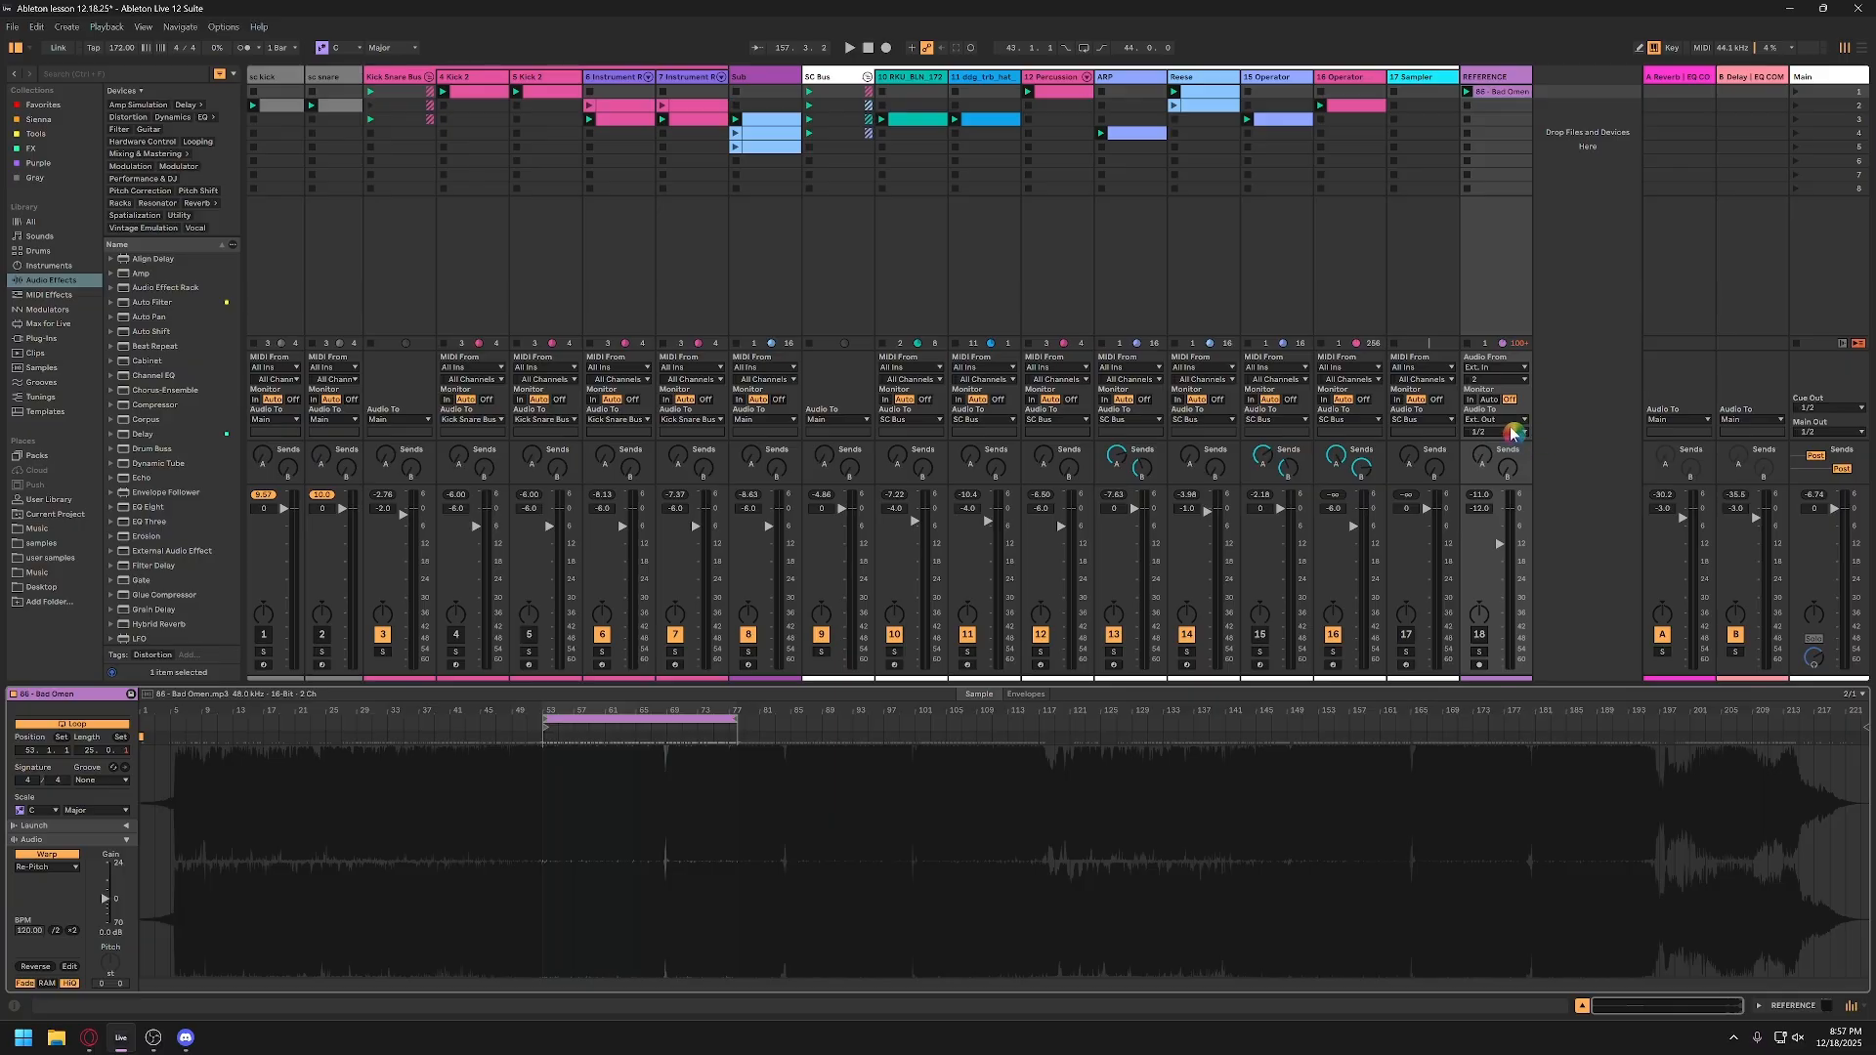
Step: Show the Main track's device chain and route the REFERENCE track's audio output to Main
left_click(1483, 419)
left_click(1830, 76)
left_click(1830, 77)
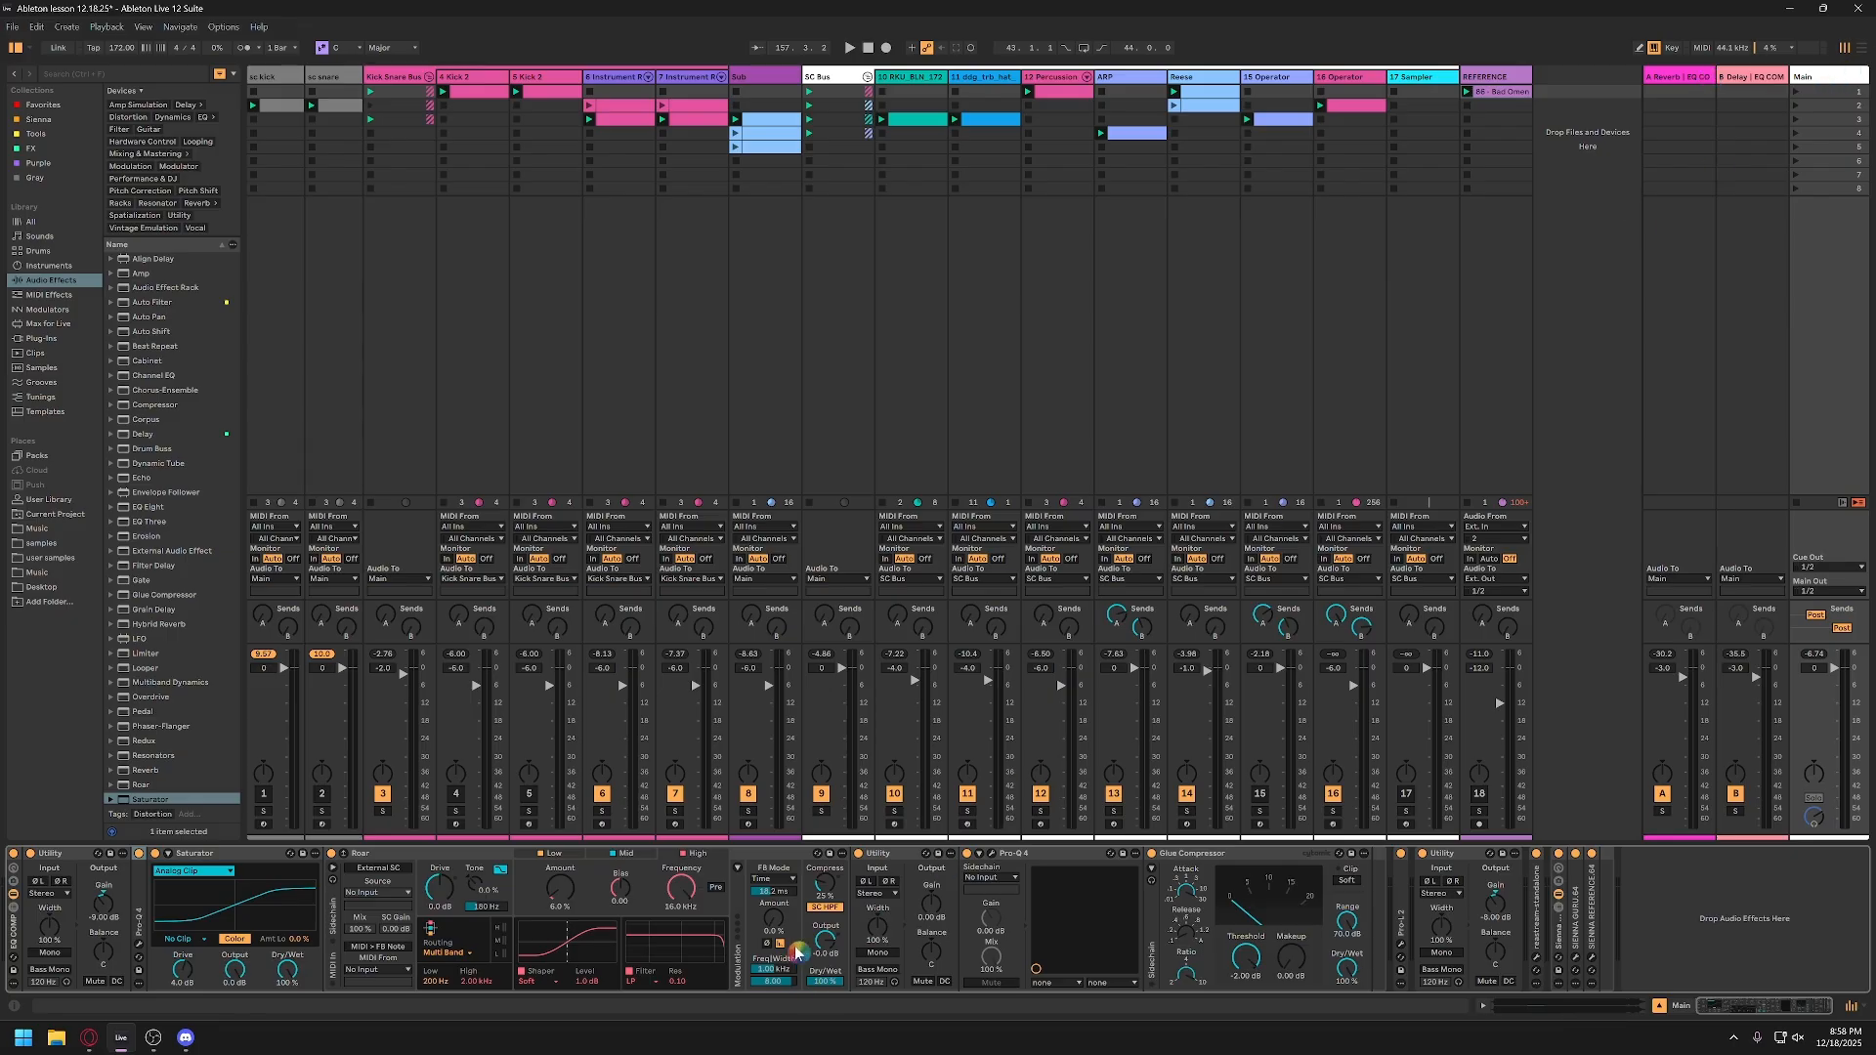
left_click(1502, 580)
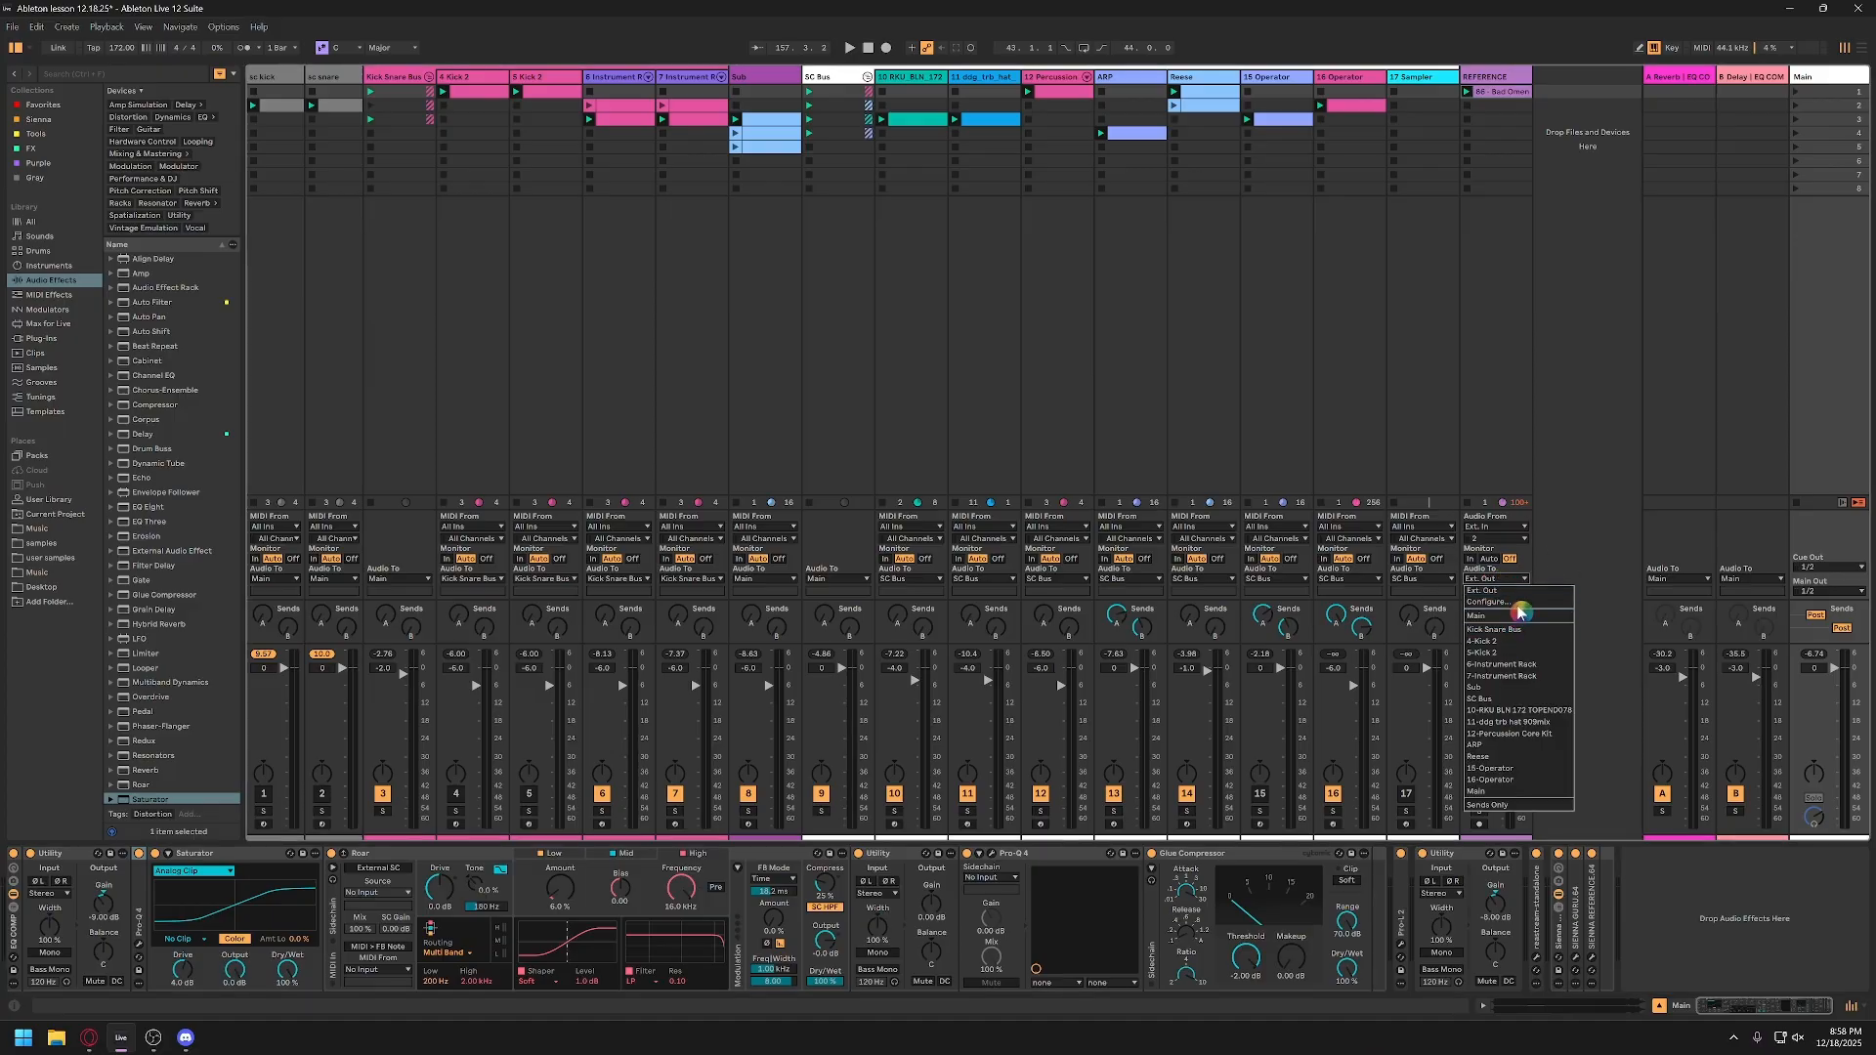
left_click(1519, 591)
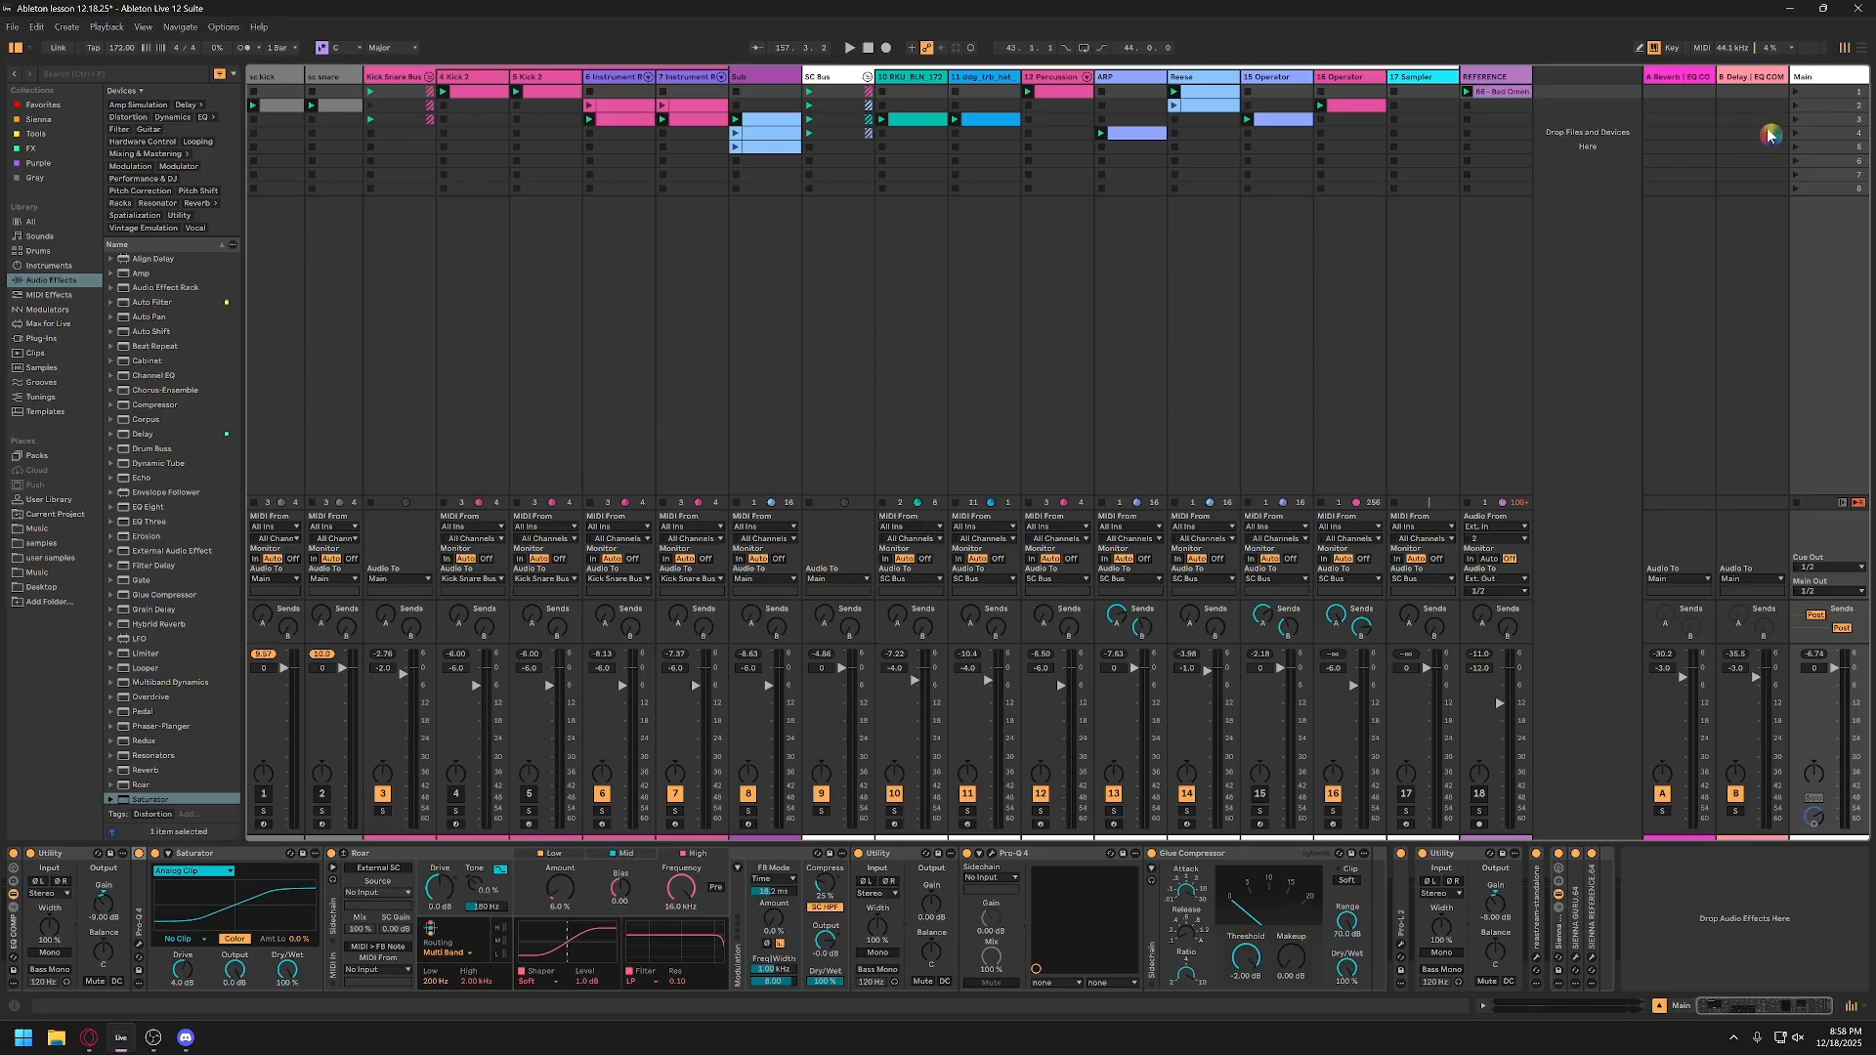
left_click(1503, 590)
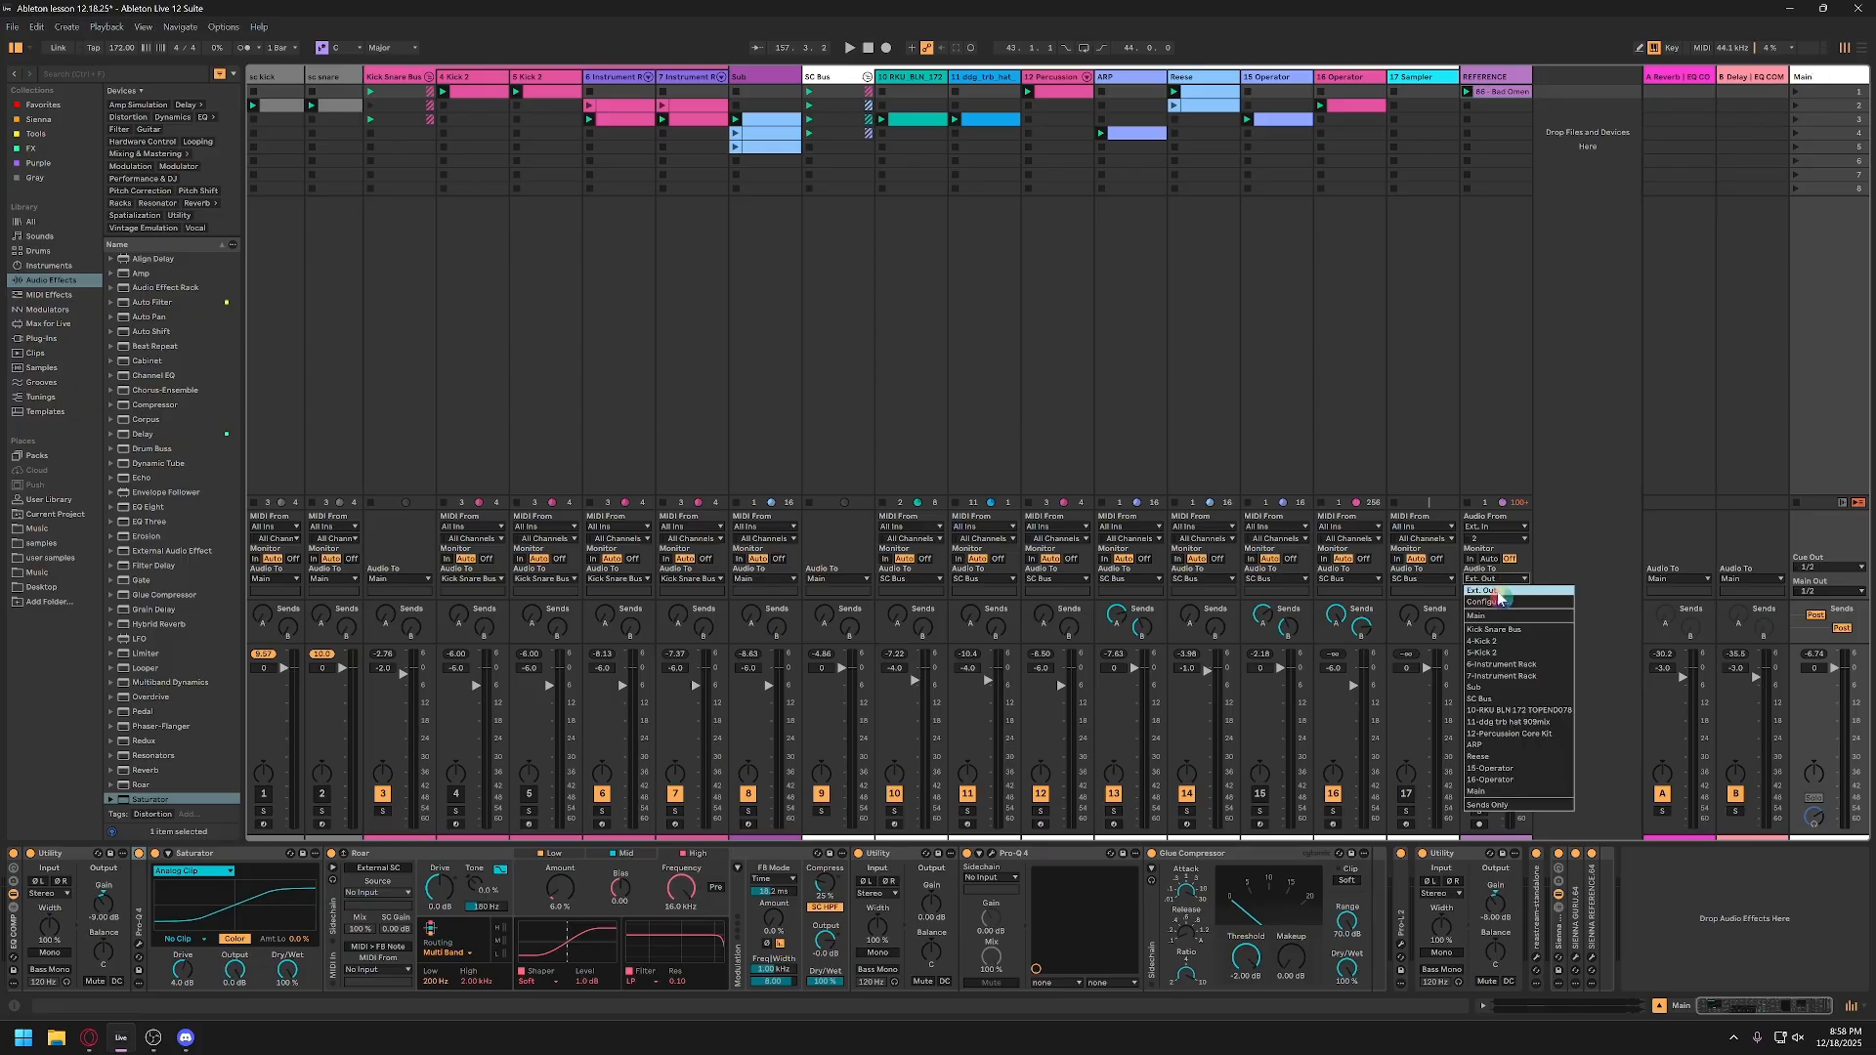
left_click(1498, 616)
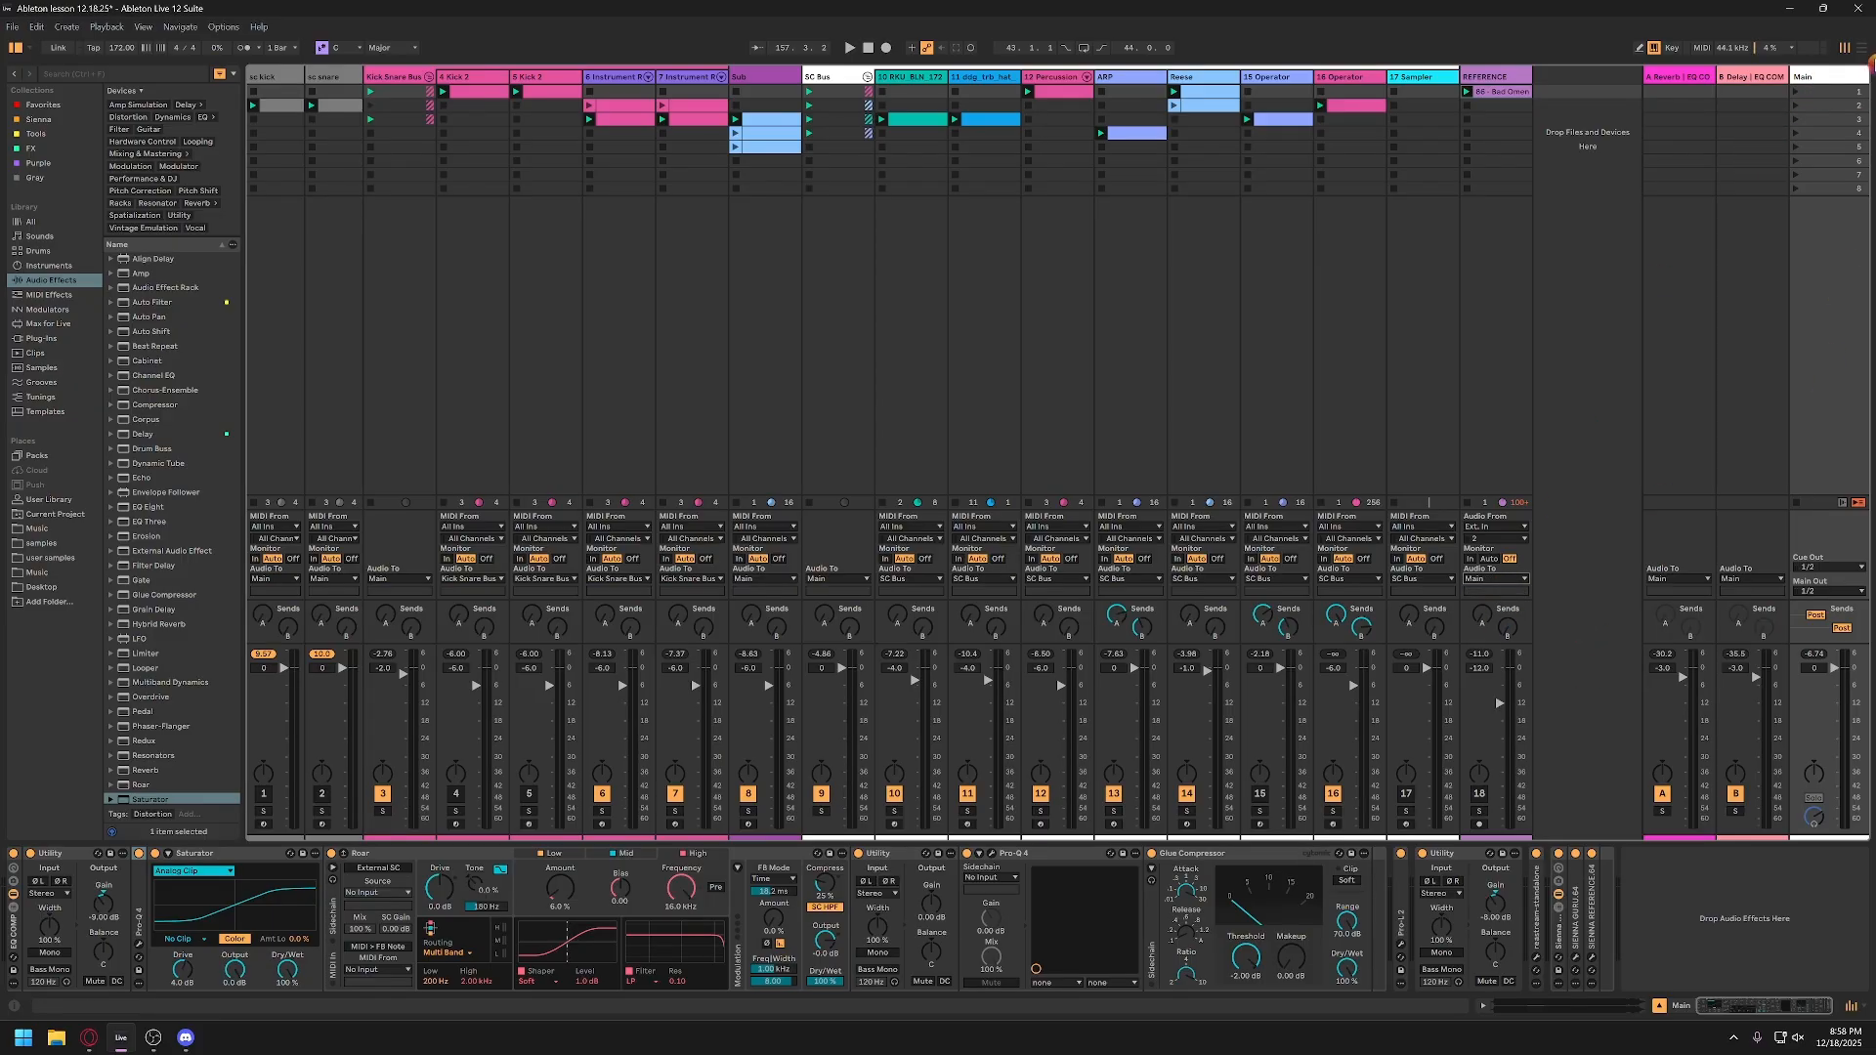
Step: Move Pro-L 2 inside the Main track's effect rack, after the Glue Compressor, and deactivate the whole rack
left_click(12, 944)
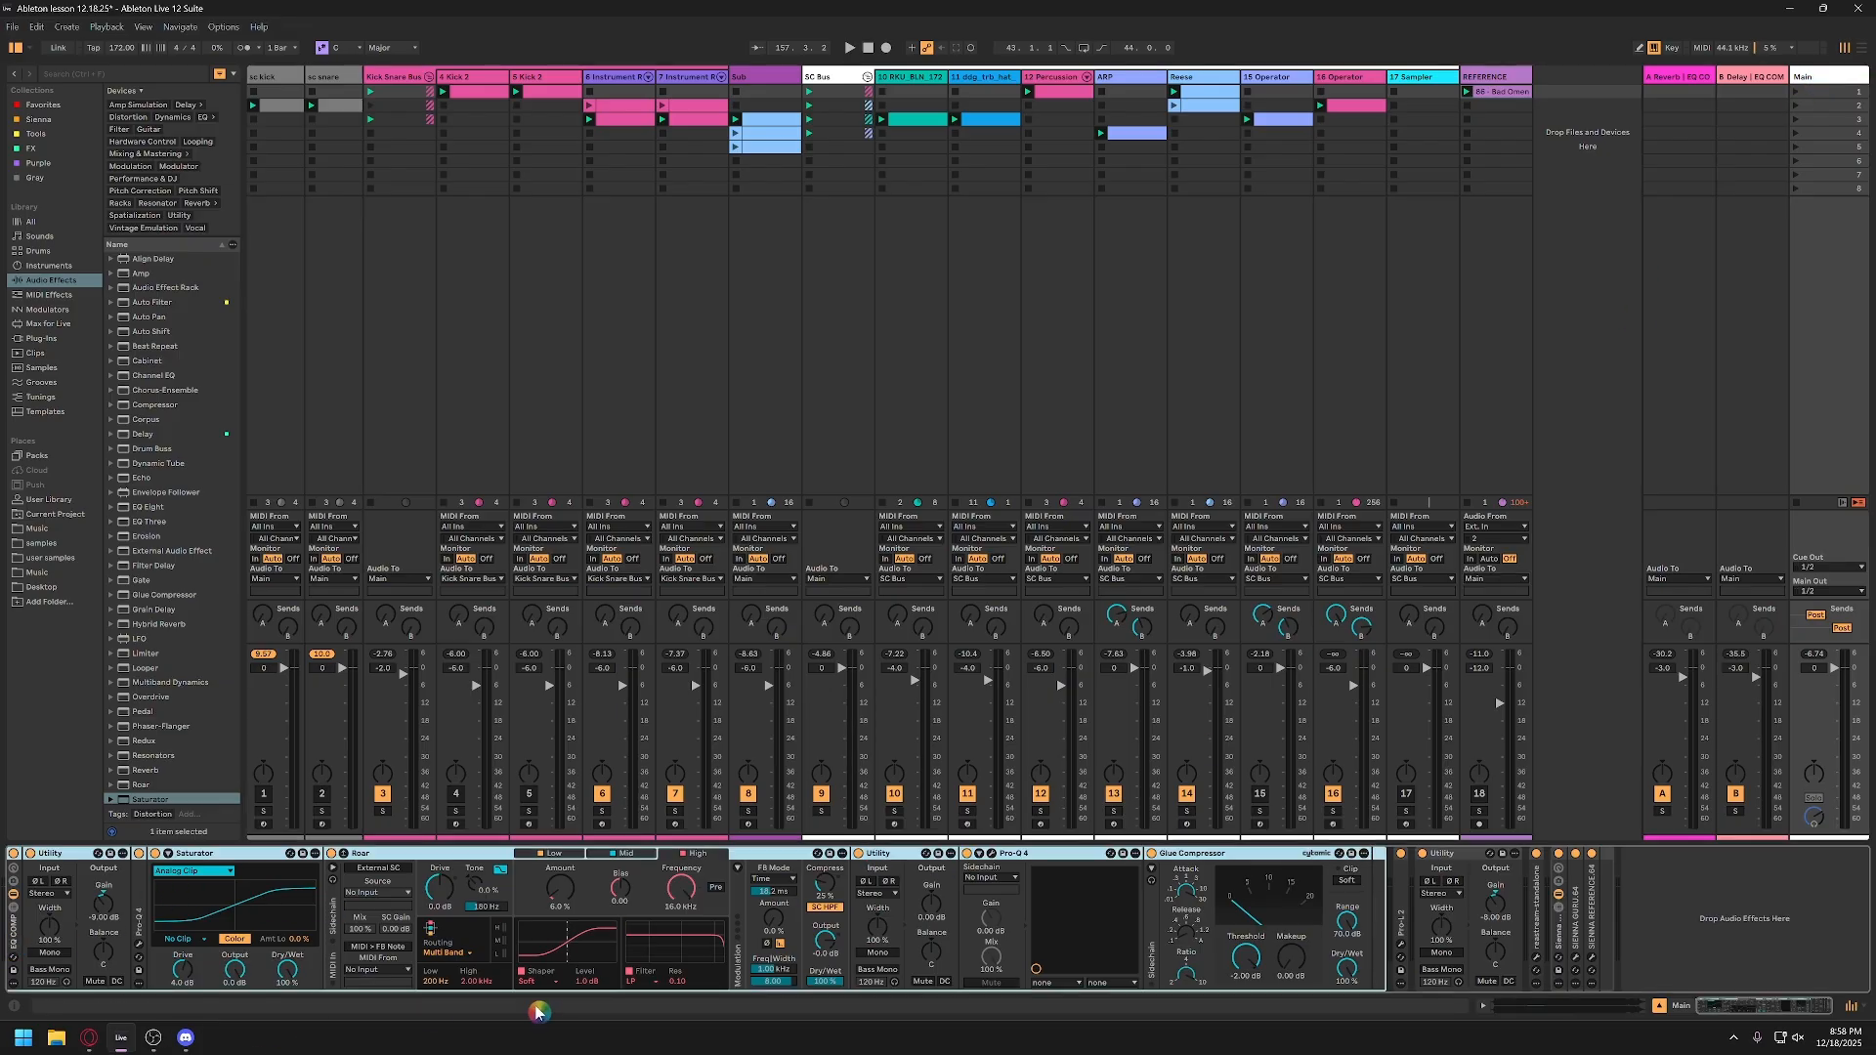
left_click(1461, 855)
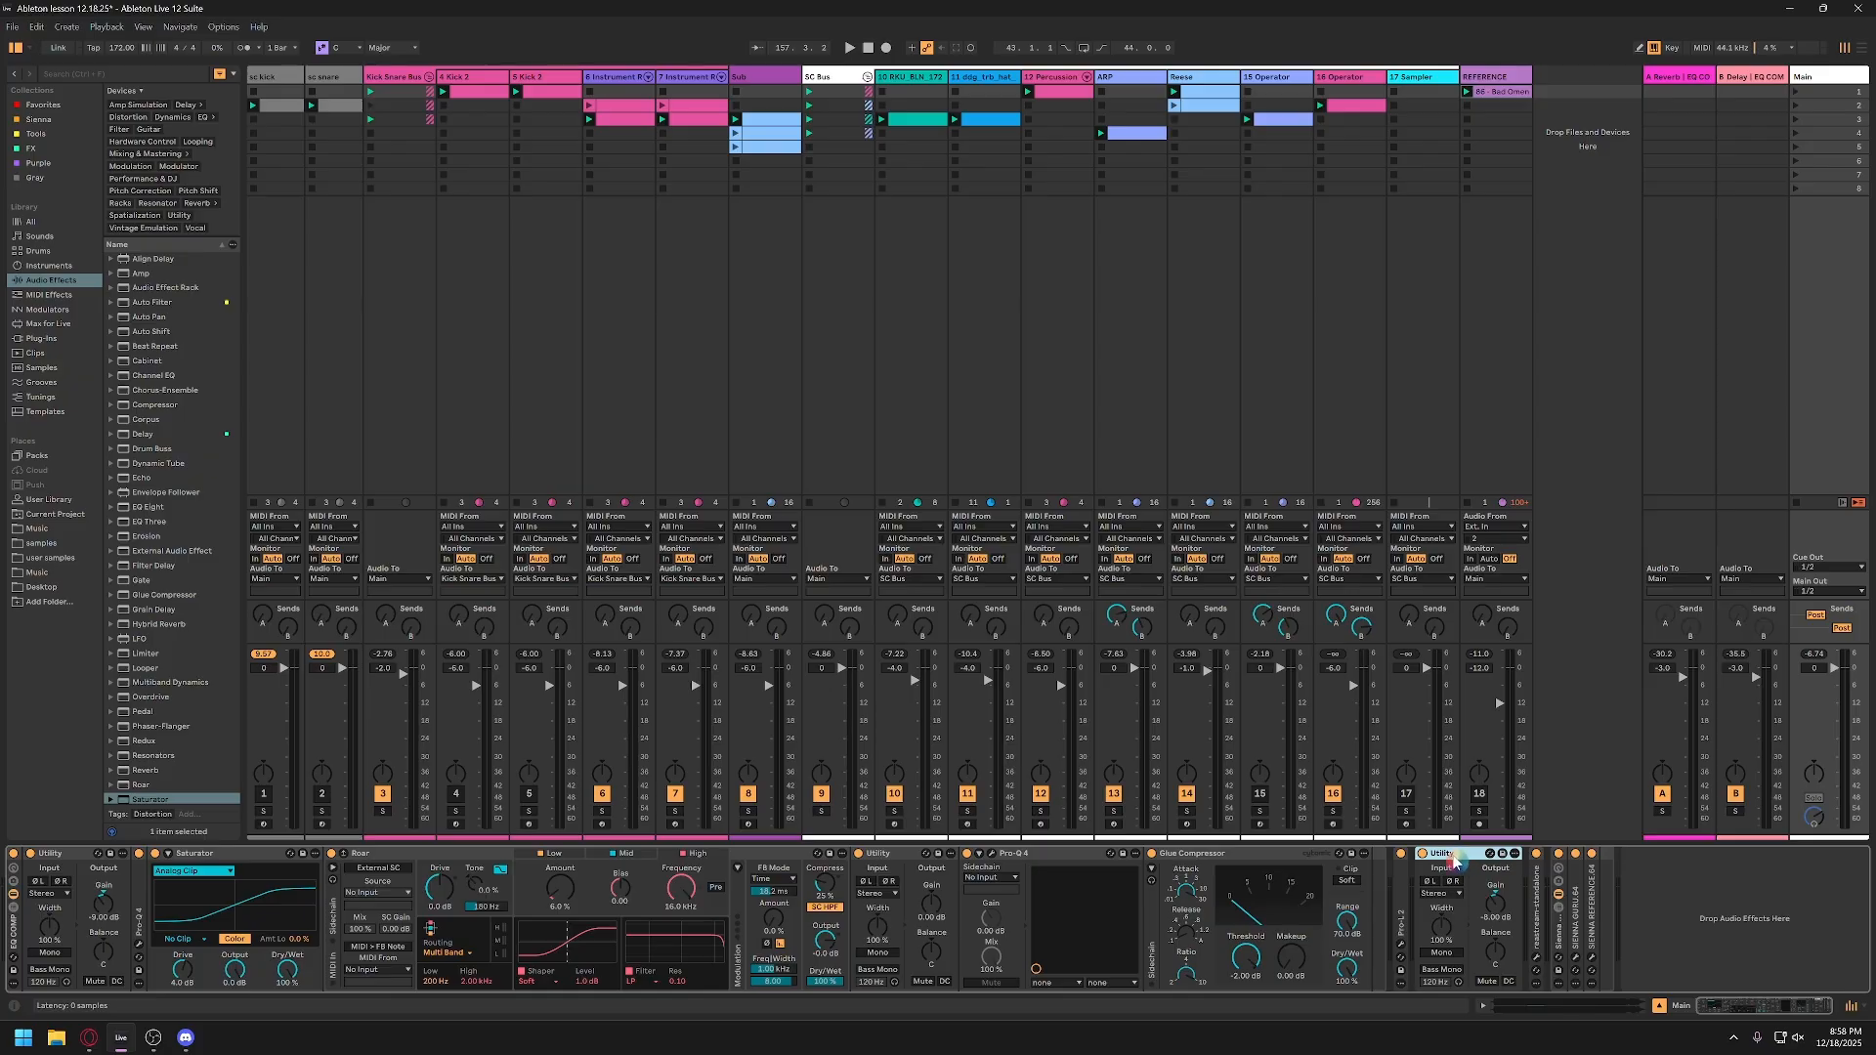
left_click(1401, 889)
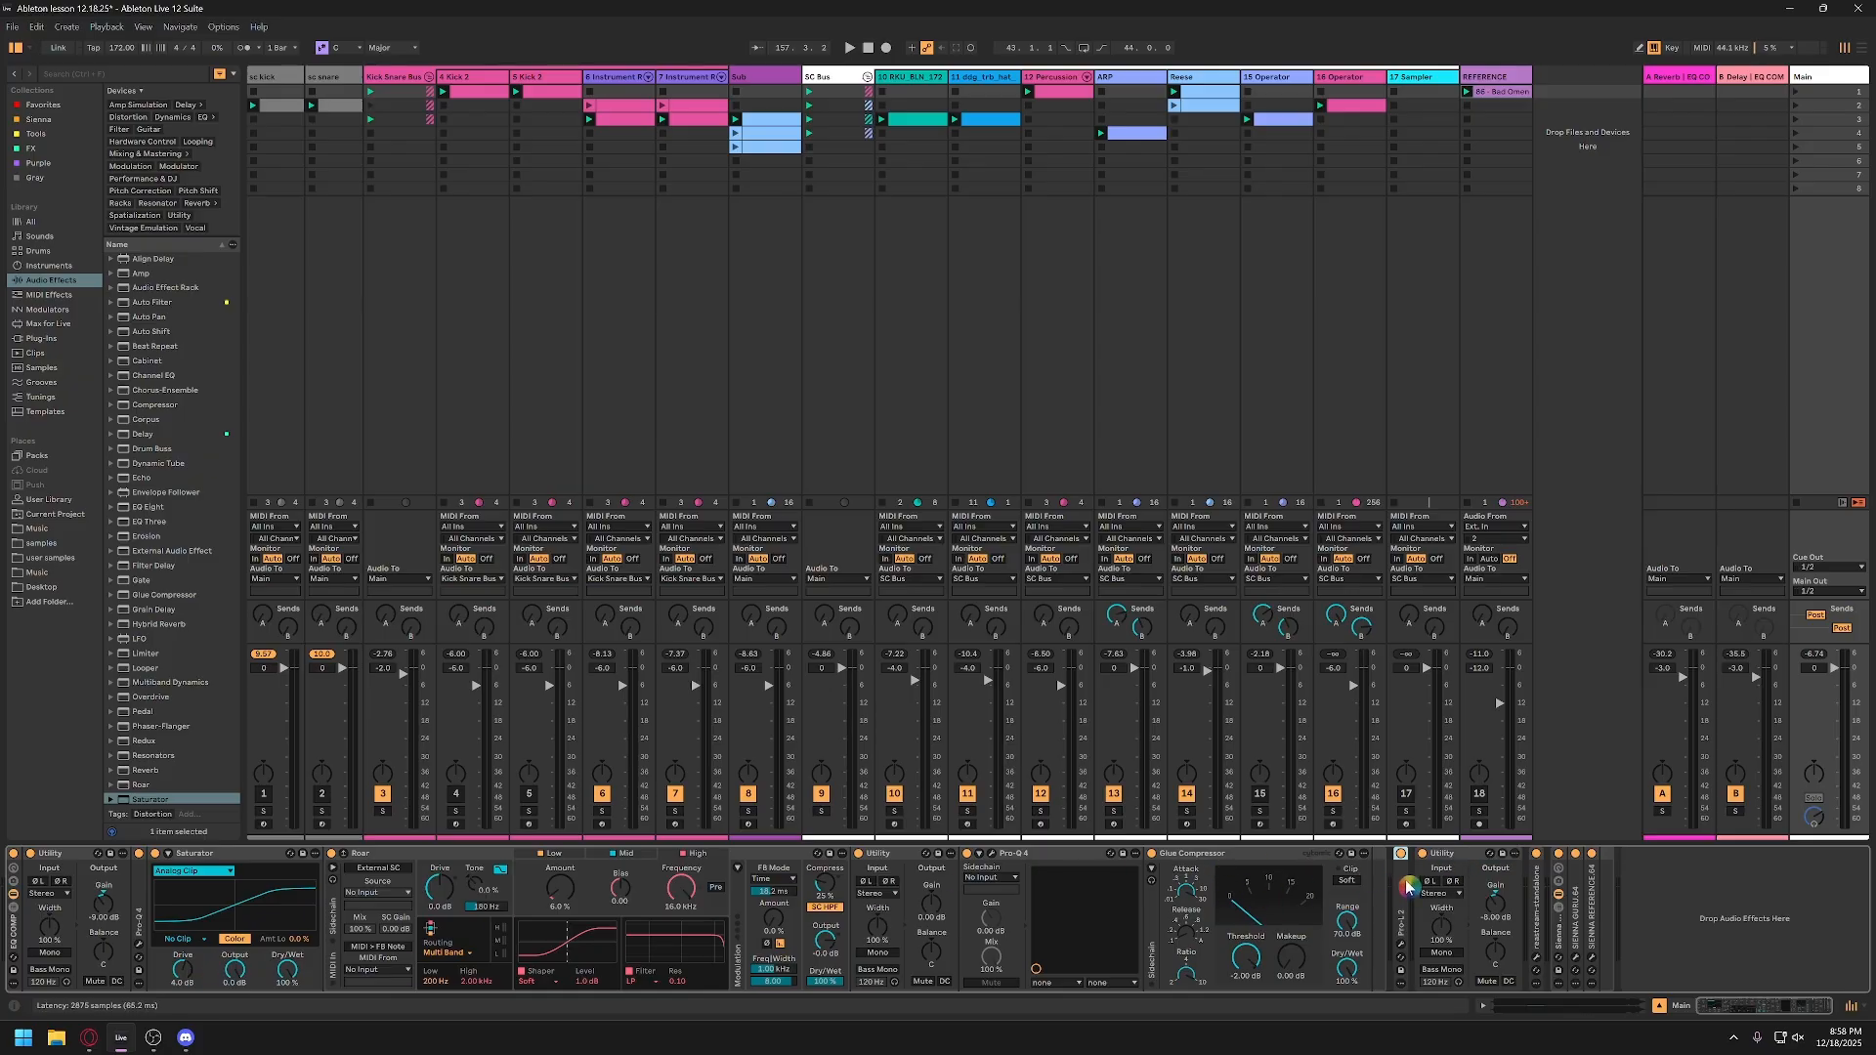
left_click_drag(1403, 882, 1371, 887)
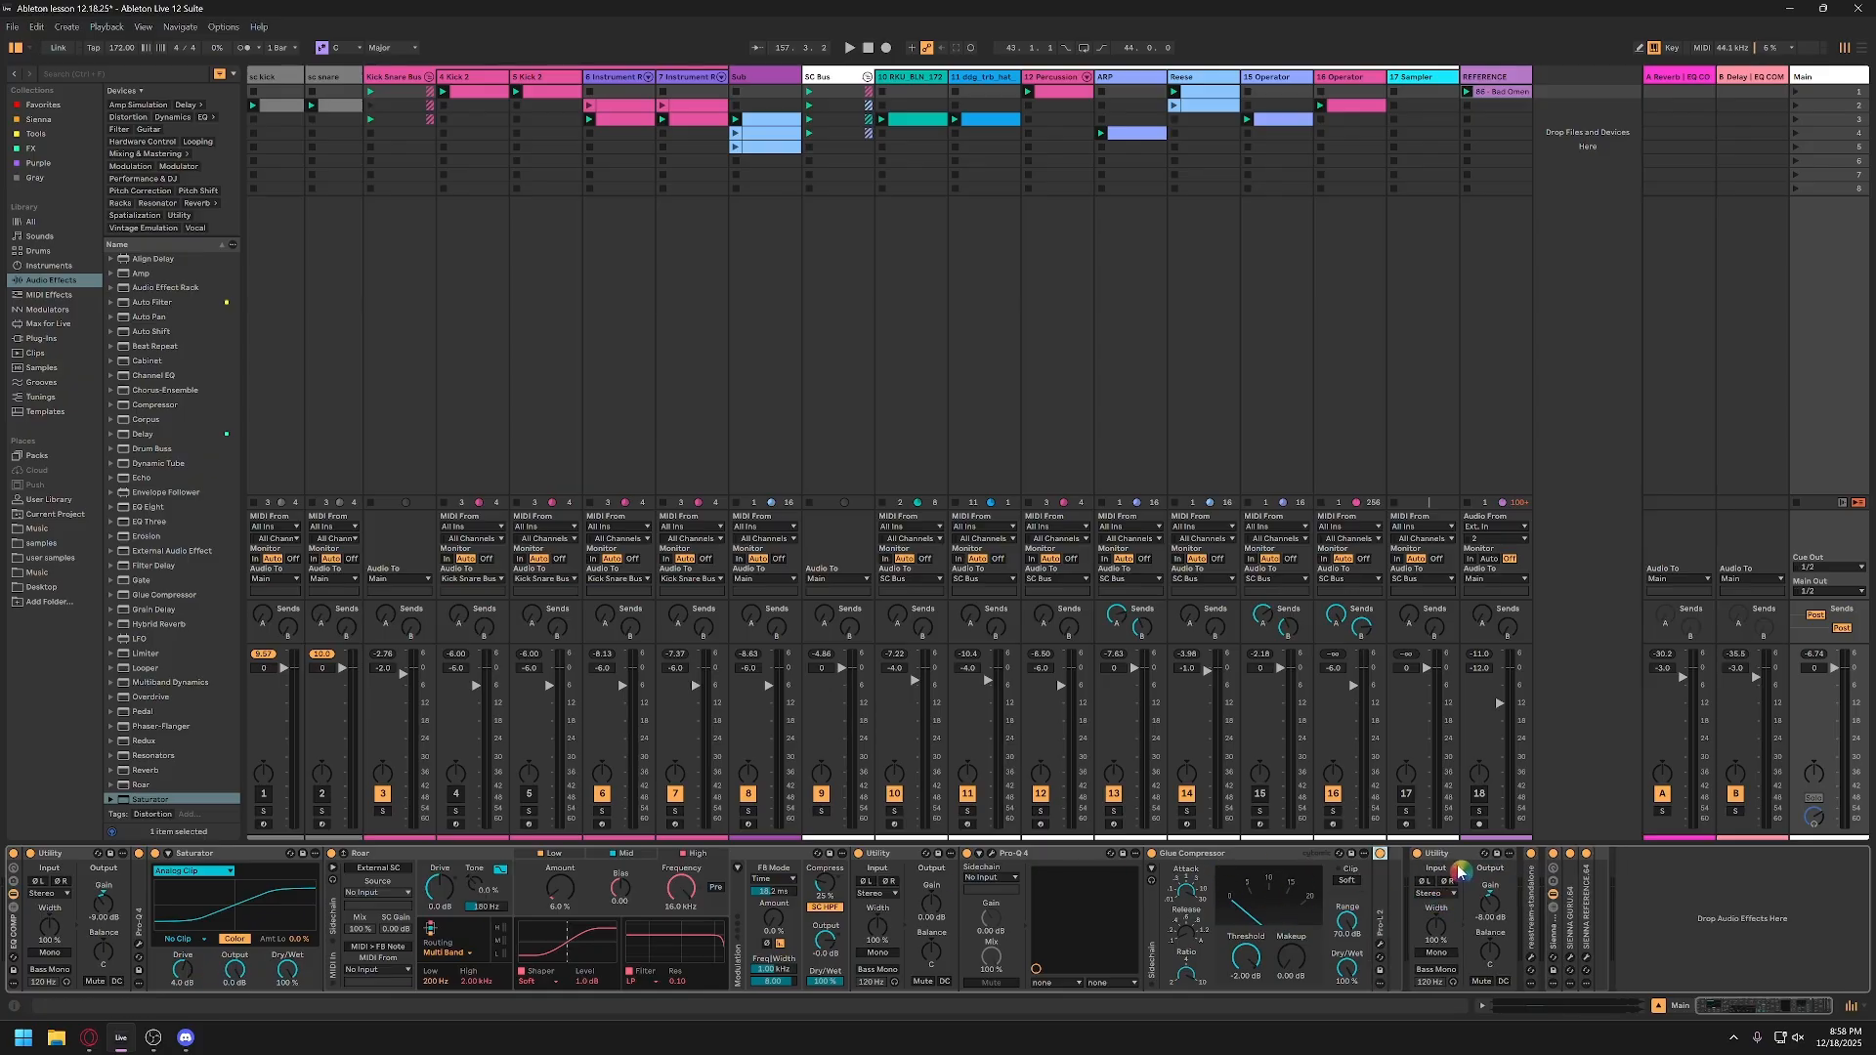
left_click(1461, 858)
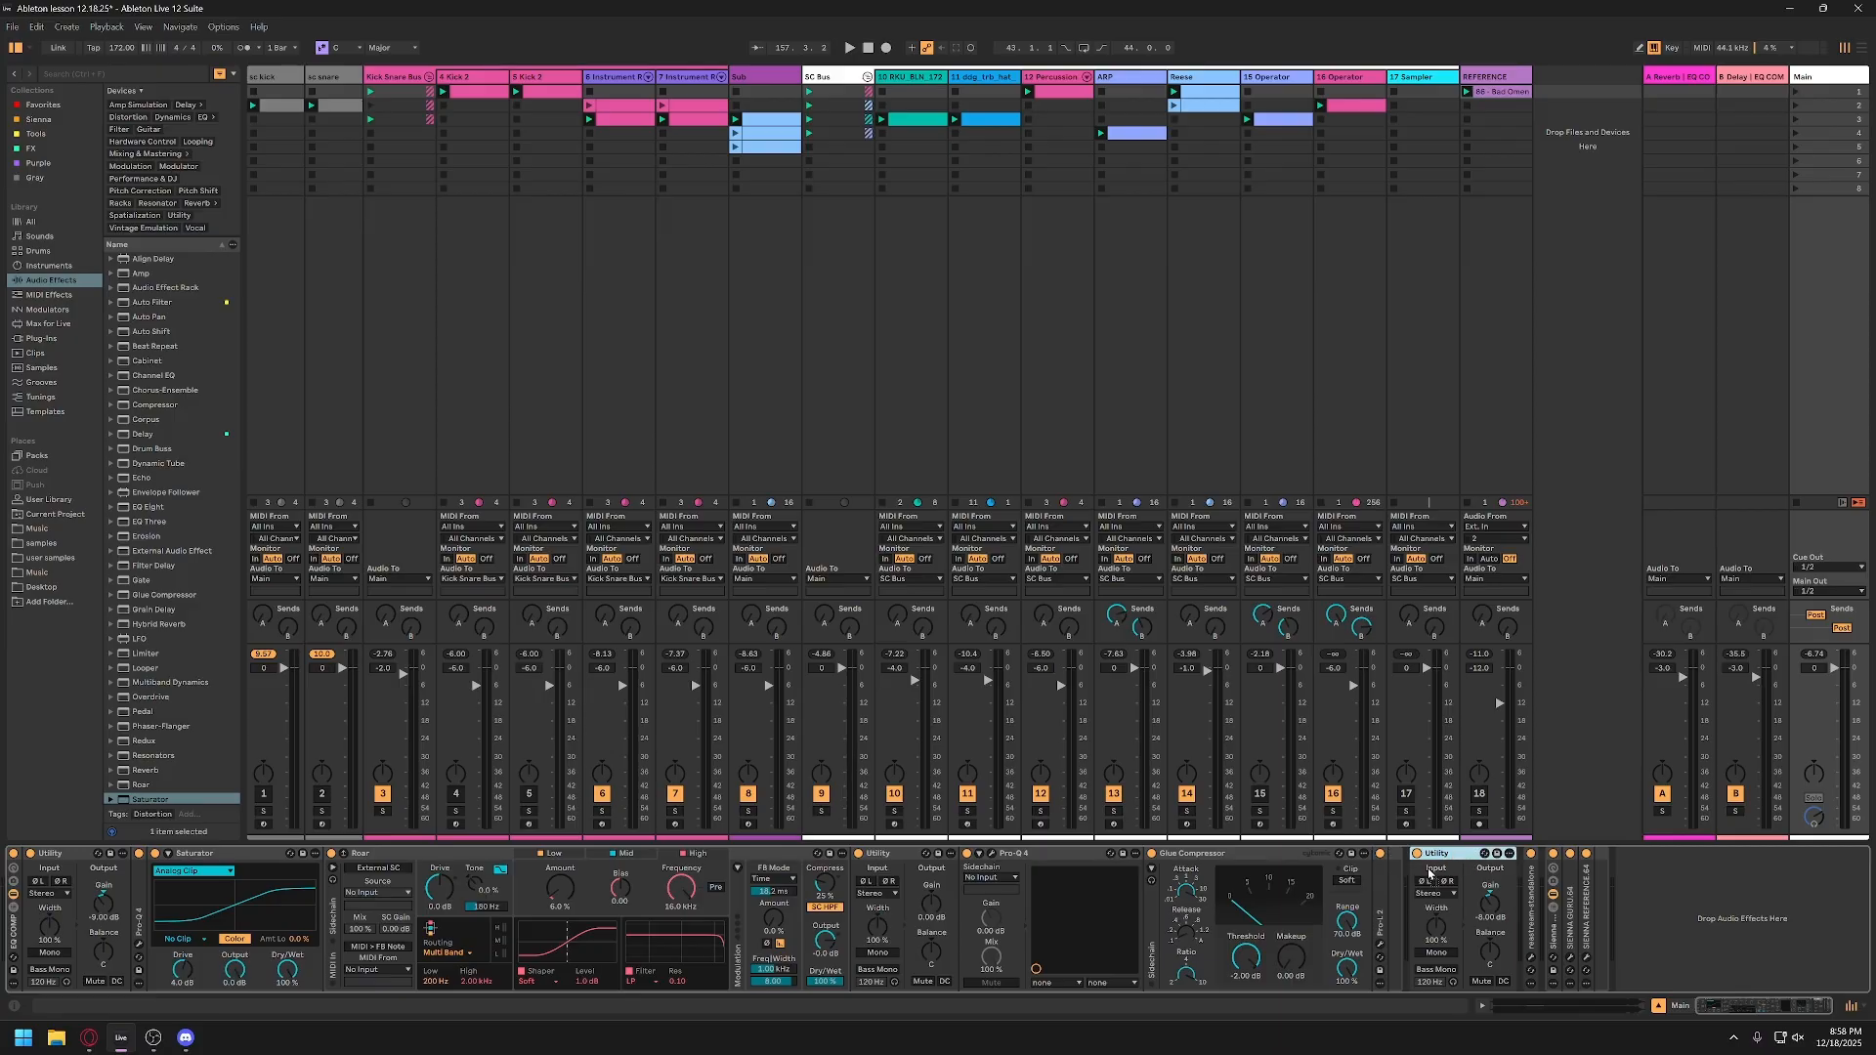
left_click(13, 928)
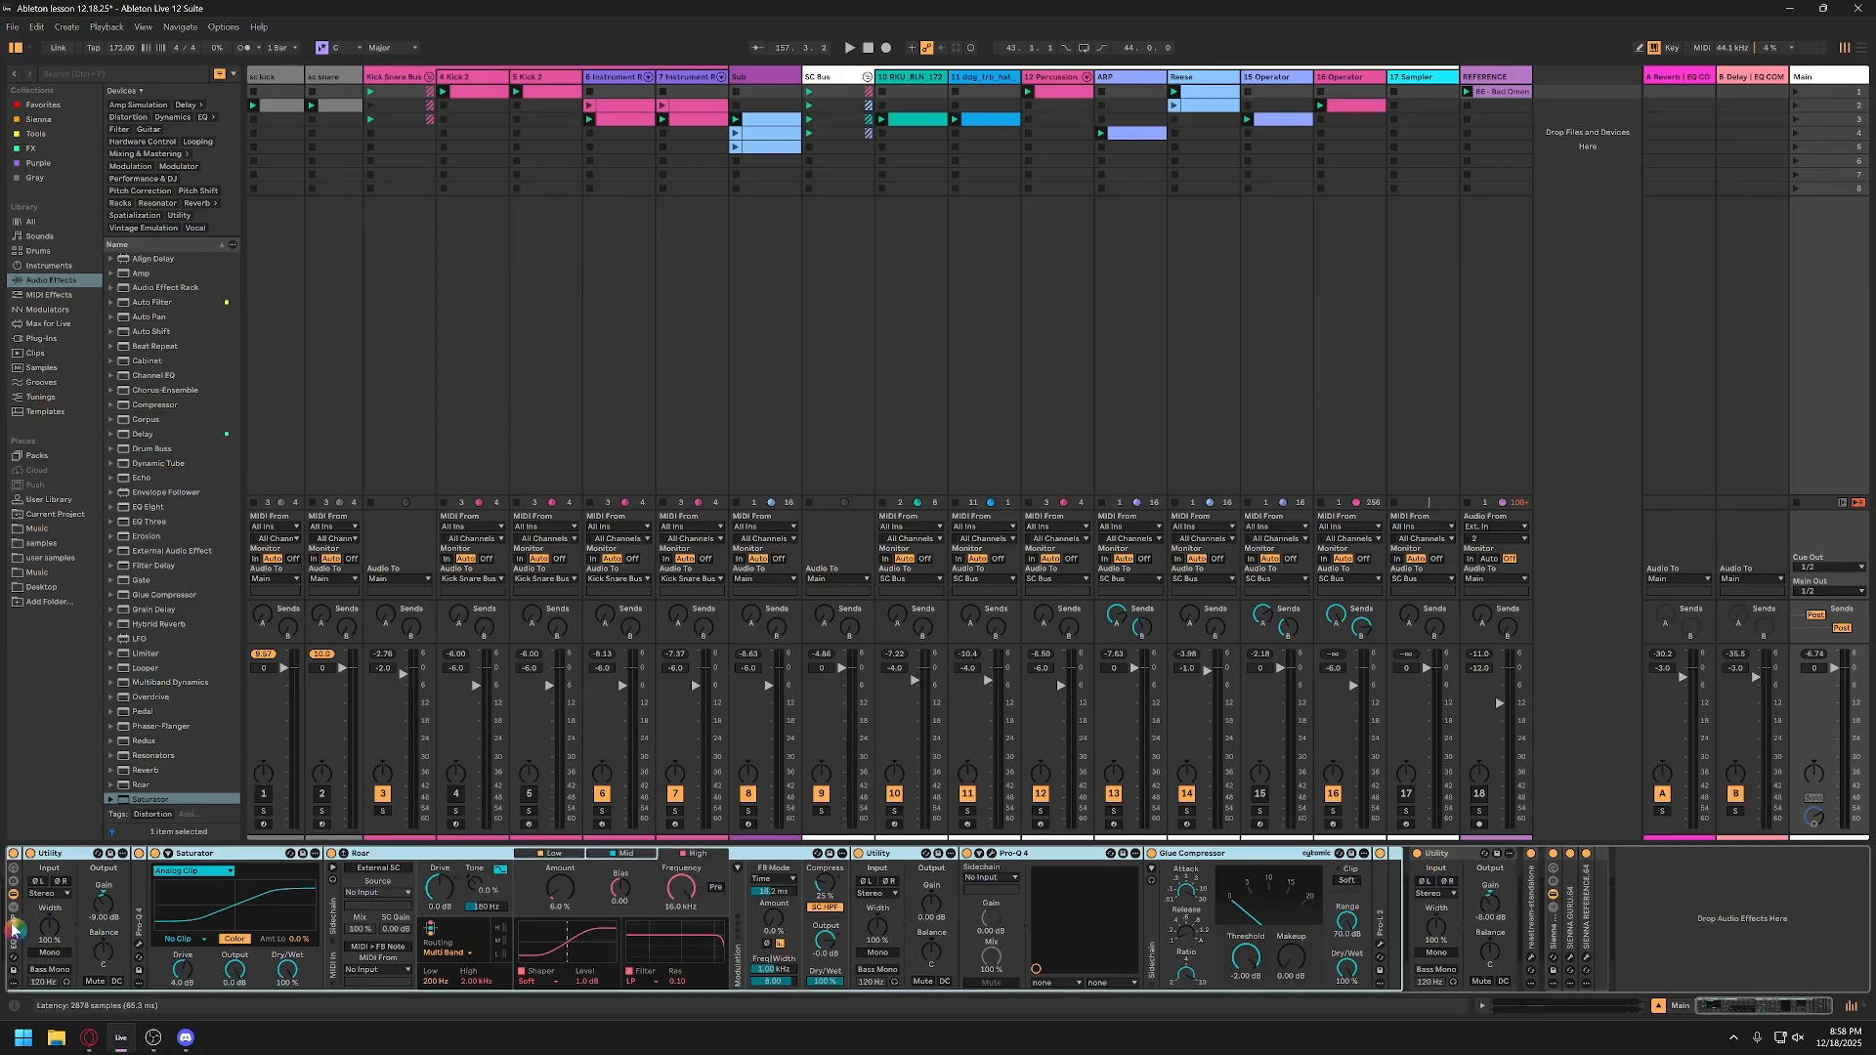
key("0")
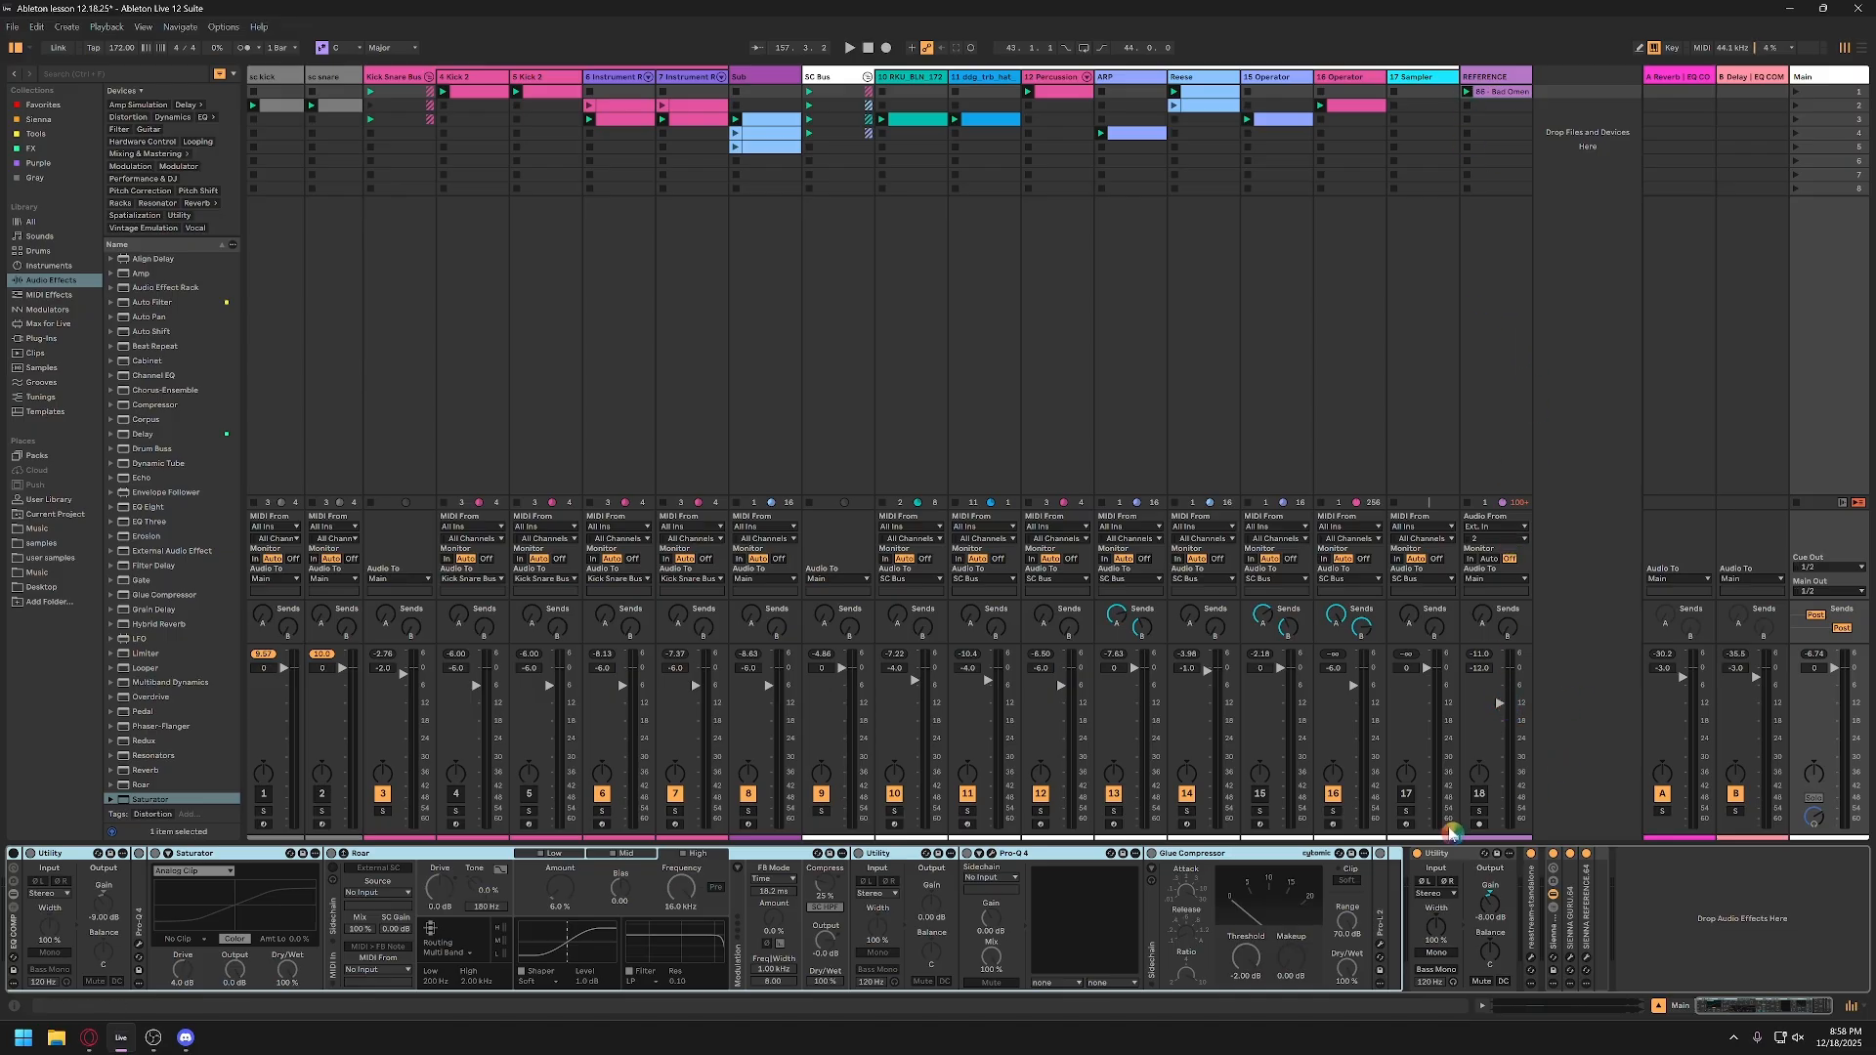
Step: Solo the REFERENCE track, play it, and raise its track volume to -9.0 dB
left_click(1482, 793)
left_click(1481, 812)
key("space")
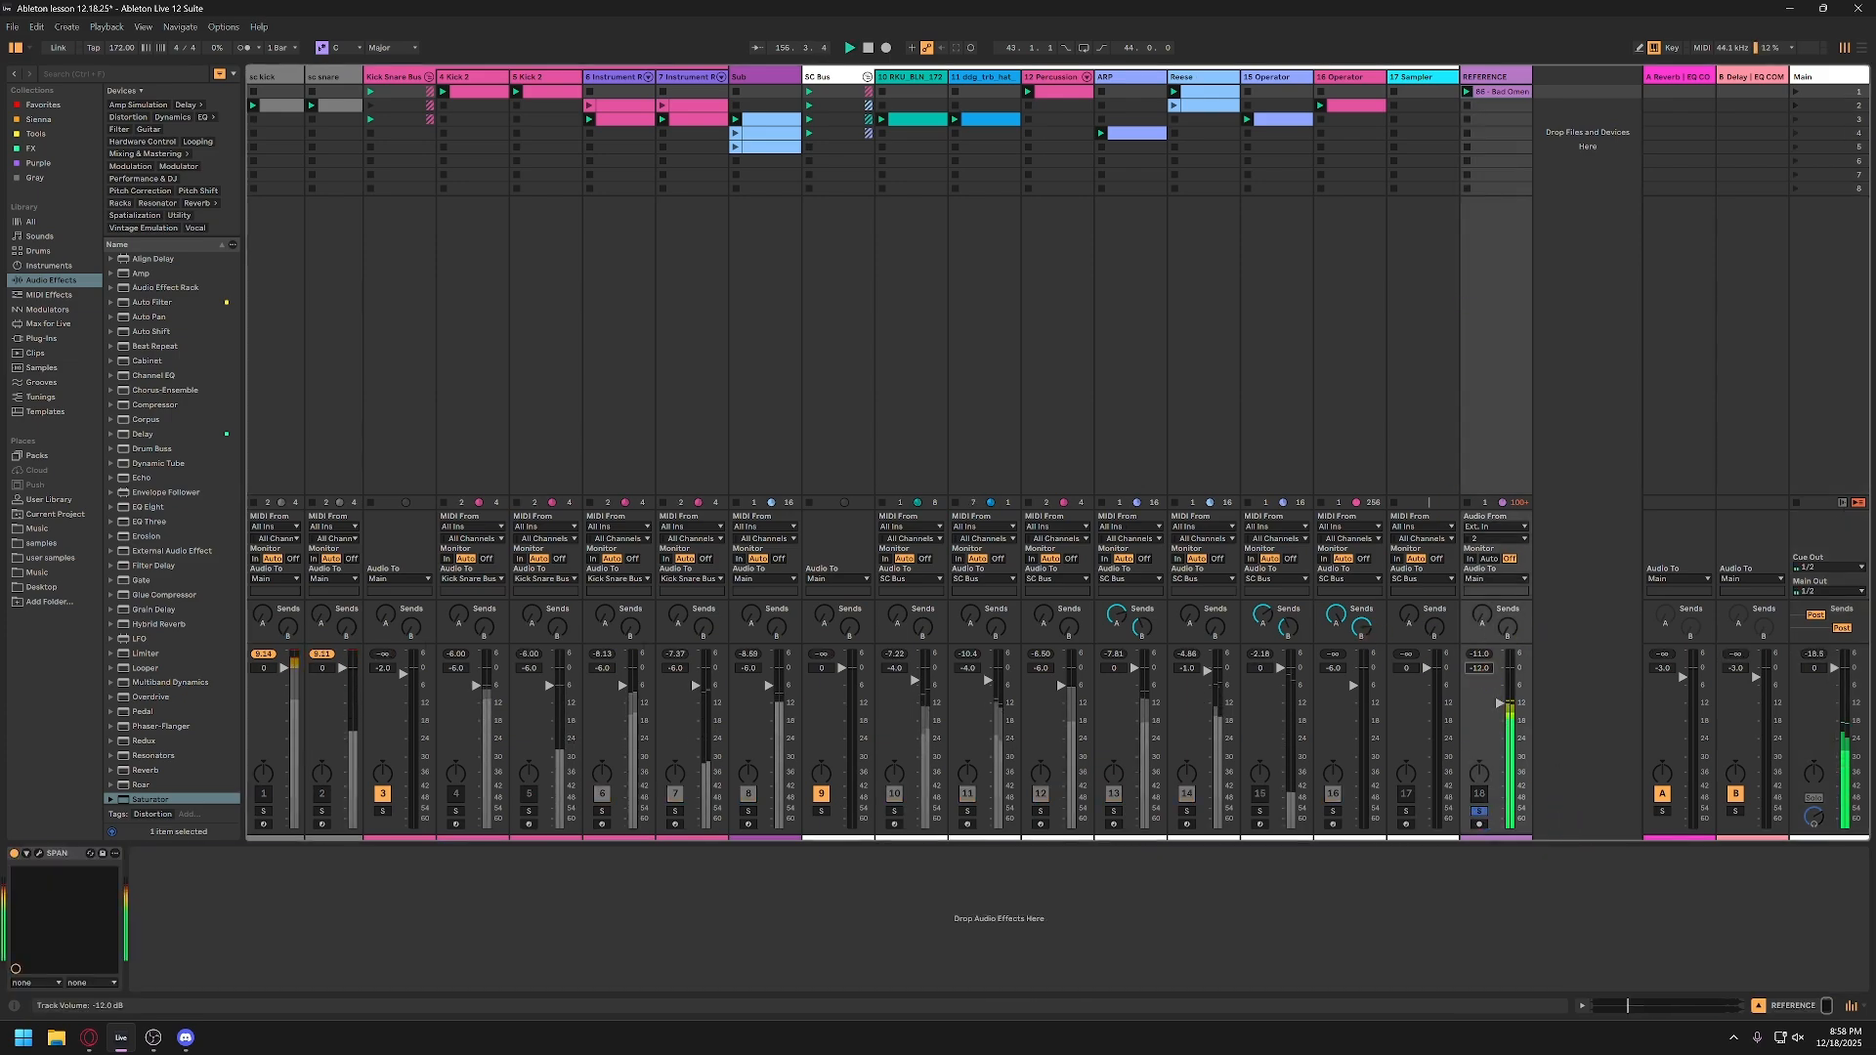
left_click_drag(1486, 672, 1487, 661)
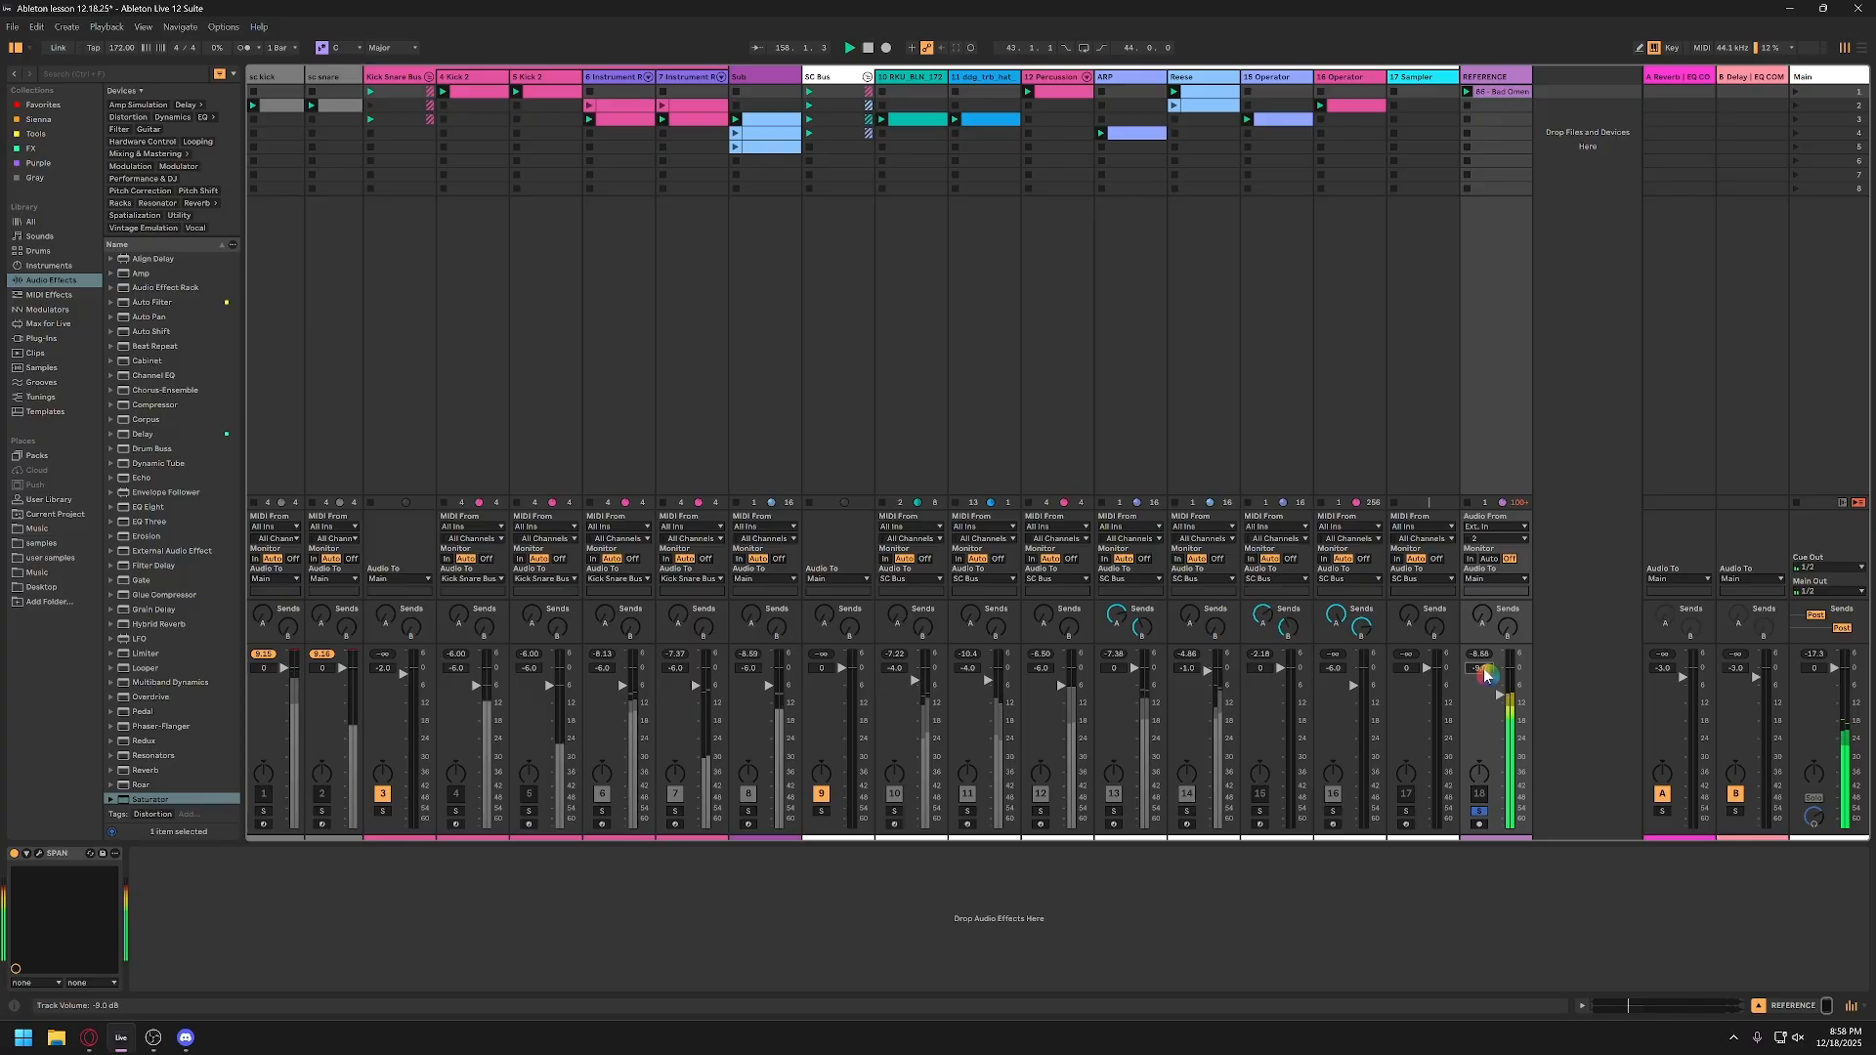
Step: Reset the gain of the Utility after the Main track's rack during playback and raise the REFERENCE track volume to -6.0 dB
left_click(1816, 76)
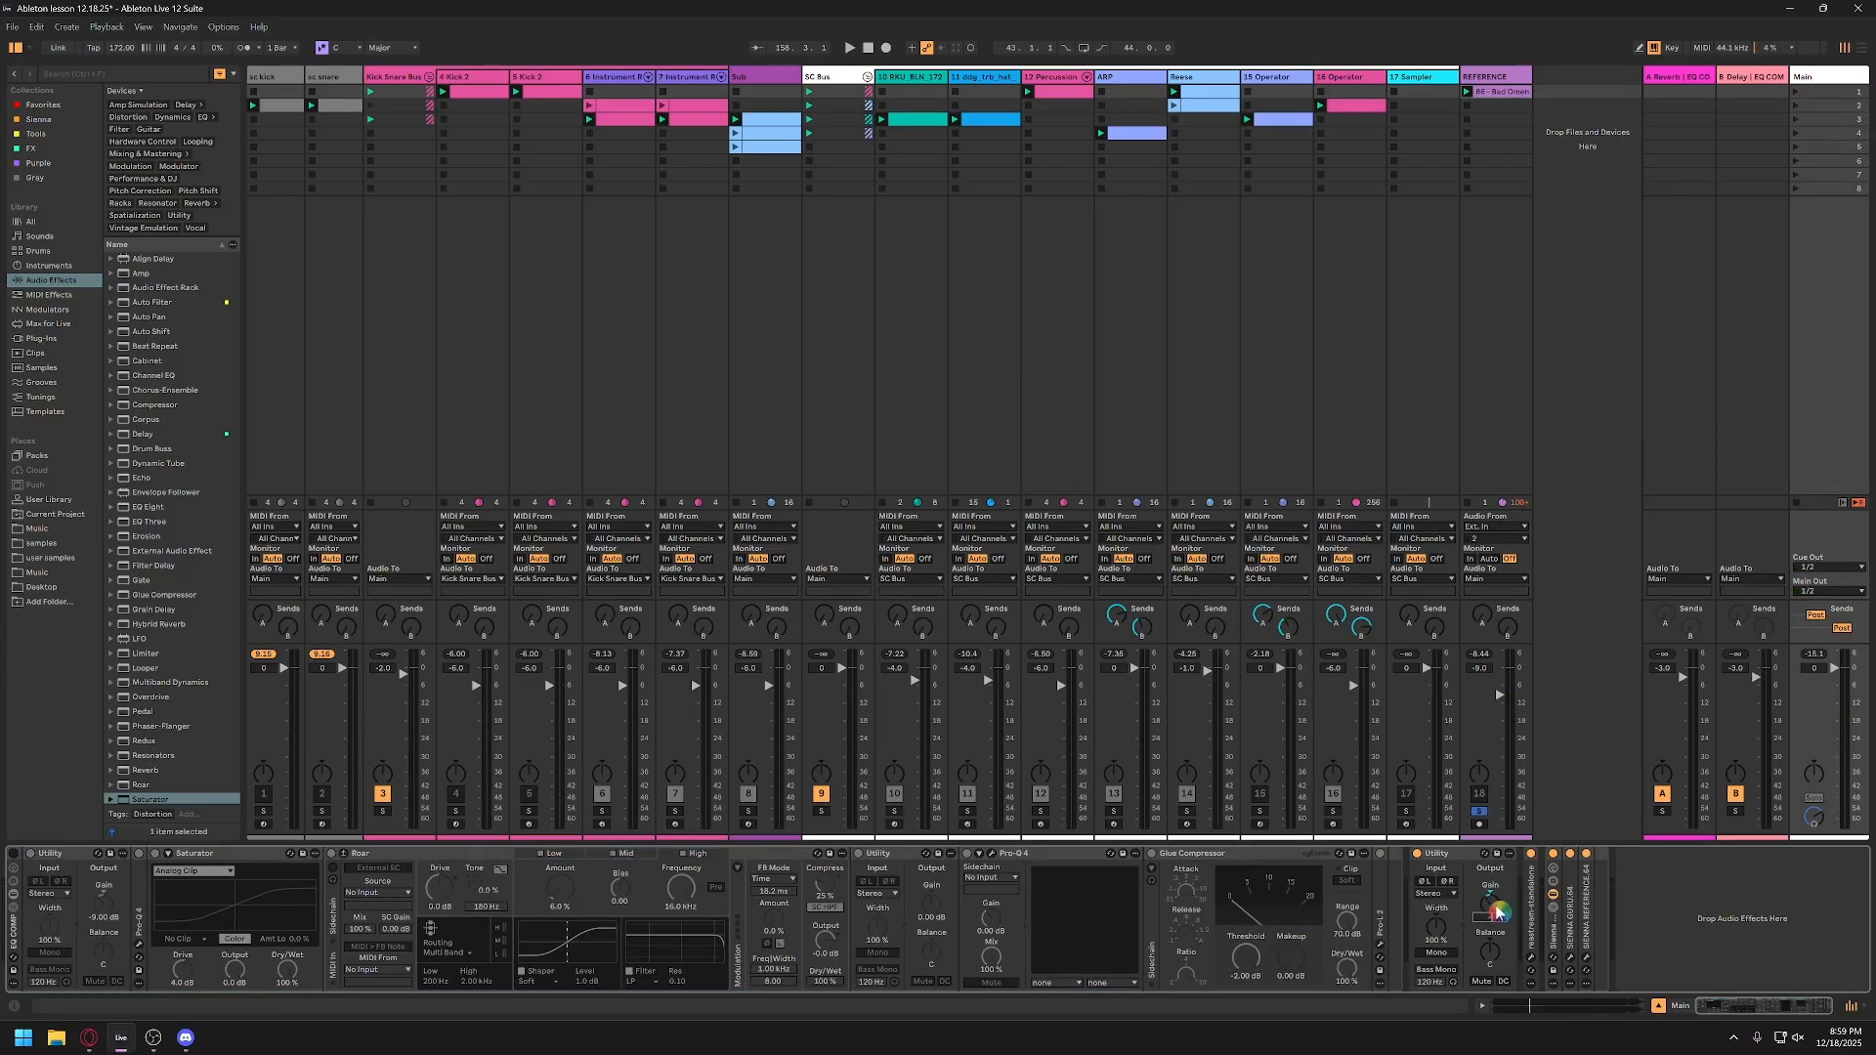
key("space")
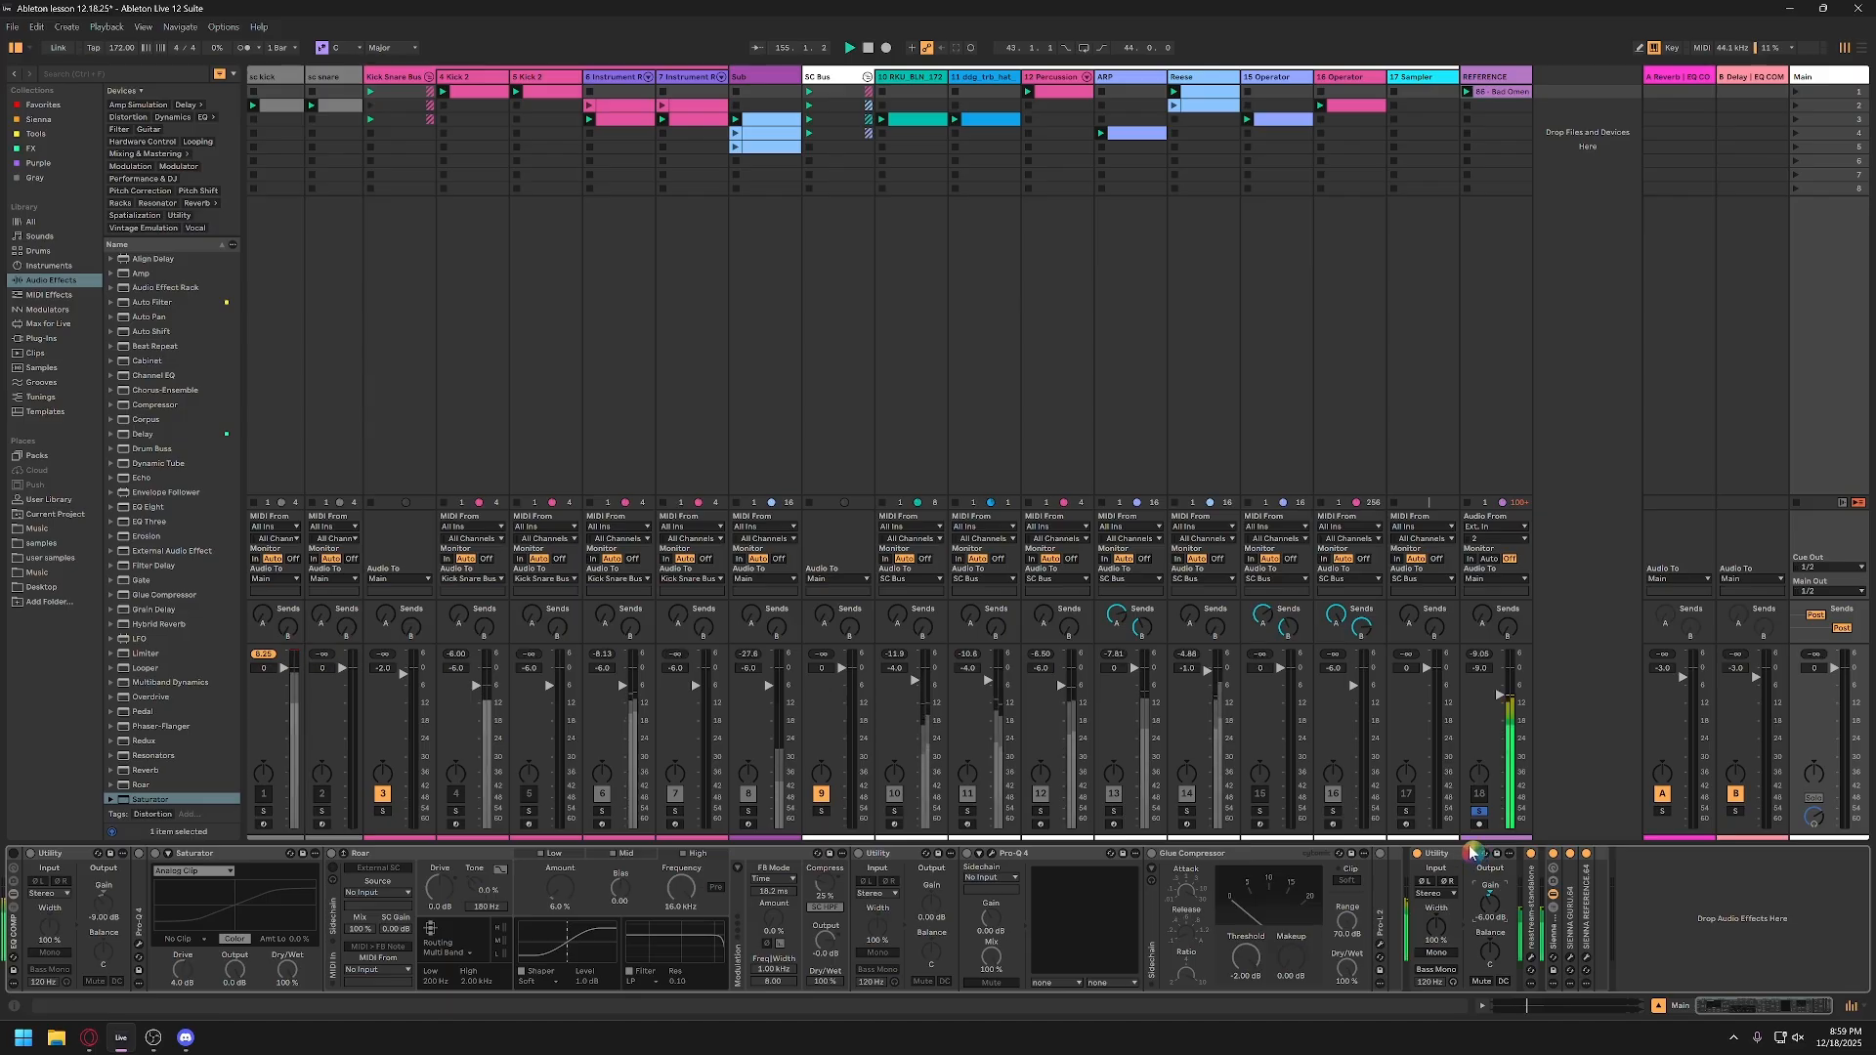
double_click(1496, 909)
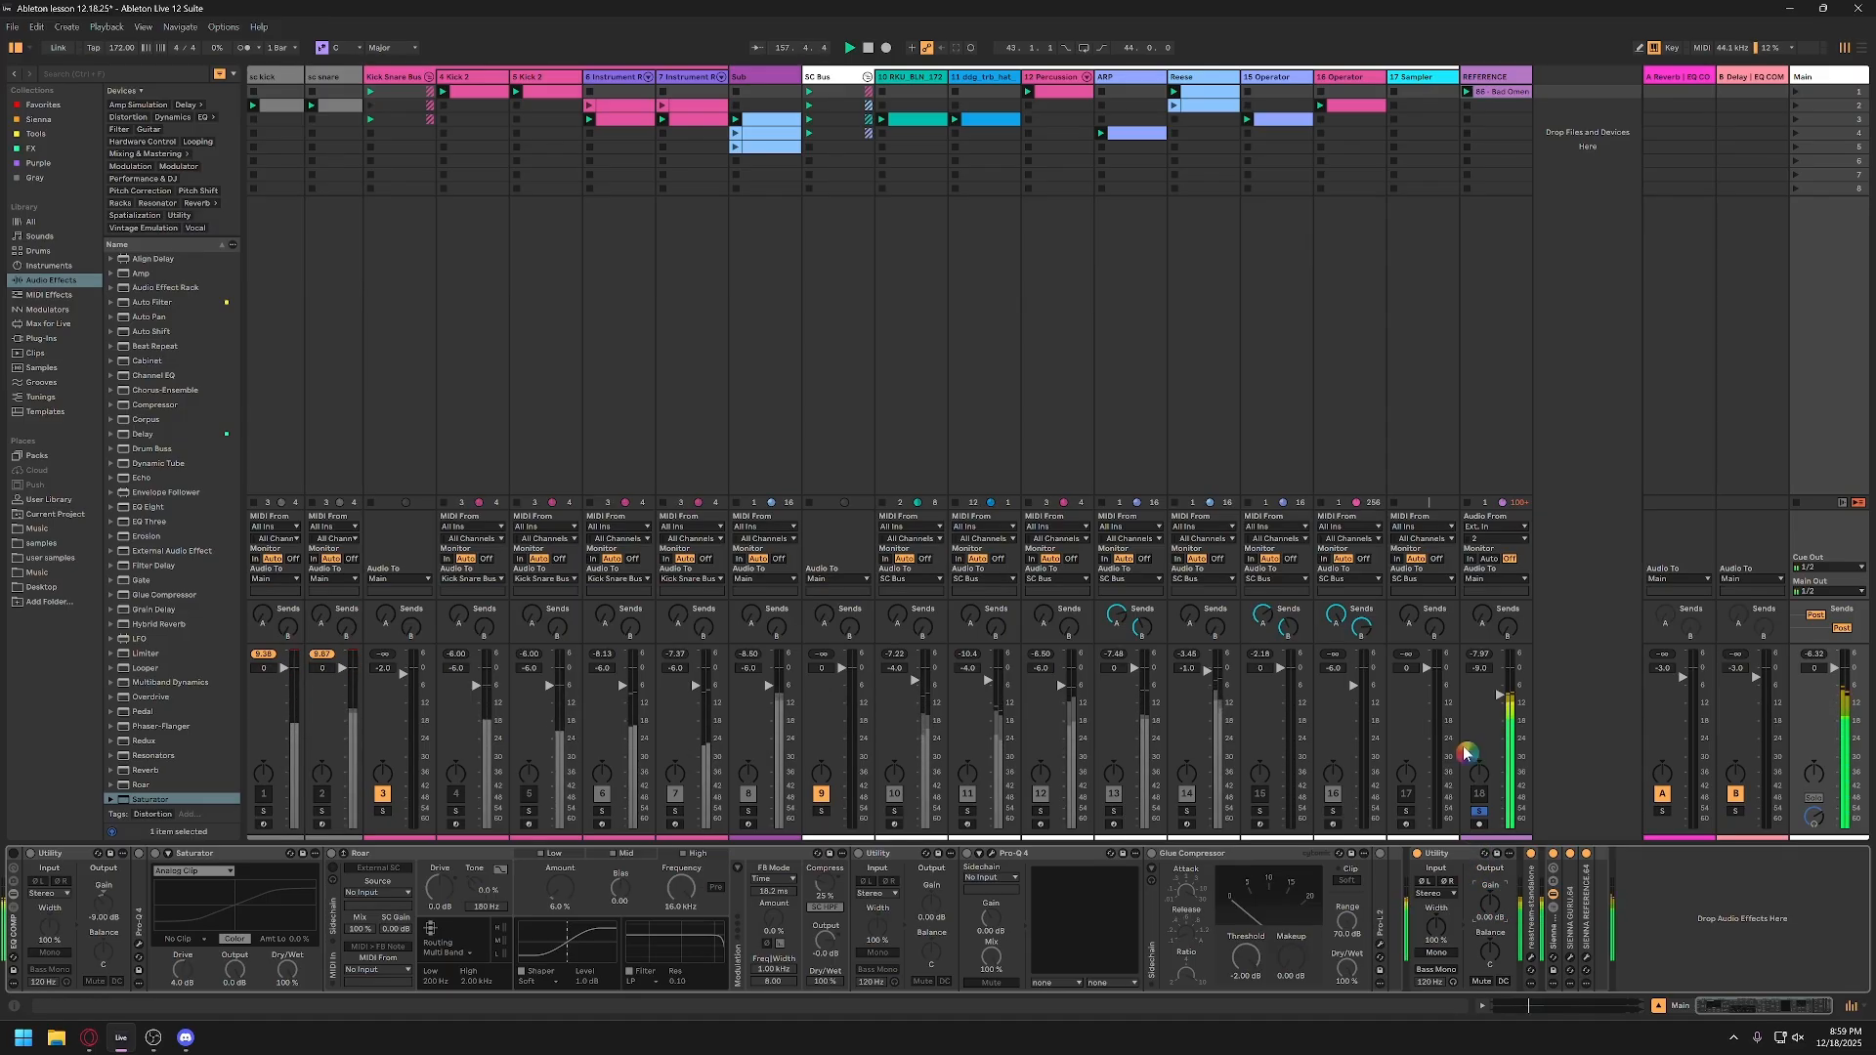
scroll(1486, 672, "up", 3)
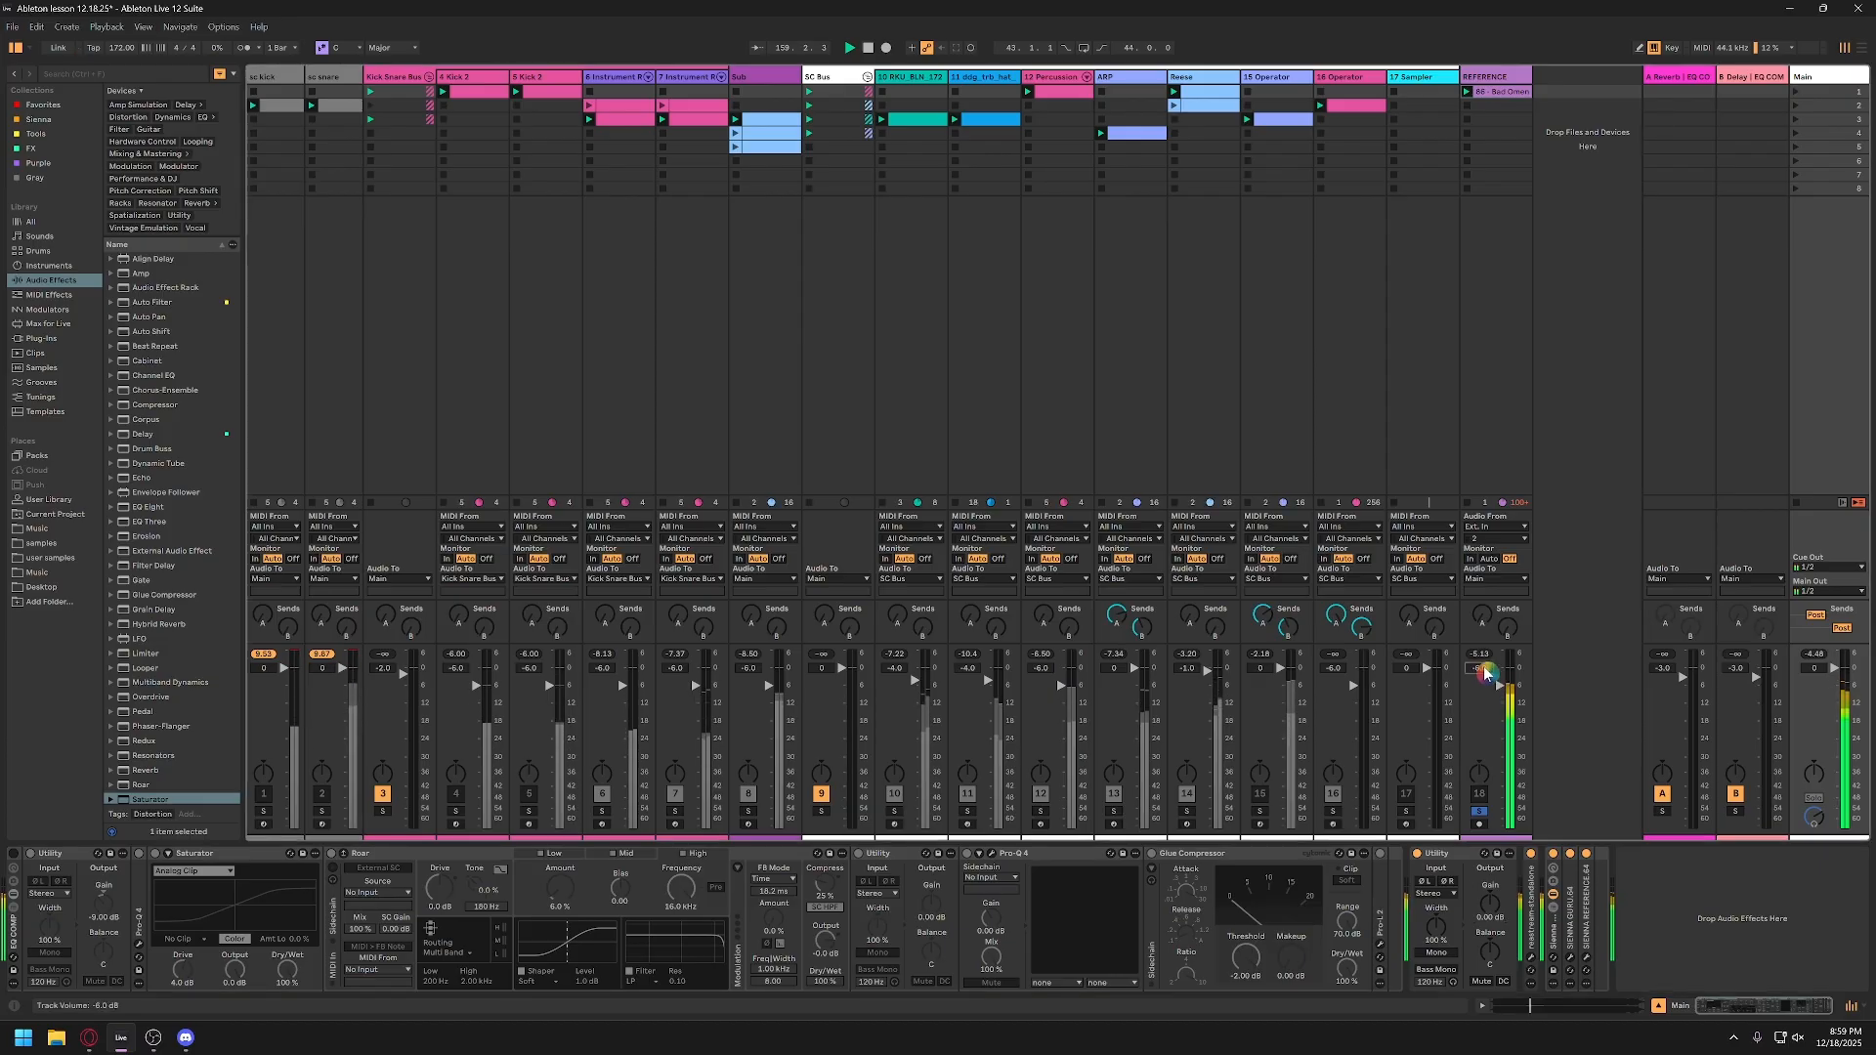
Step: Show the REFERENCE clip's waveform and audition the soloed reference
double_click(1520, 93)
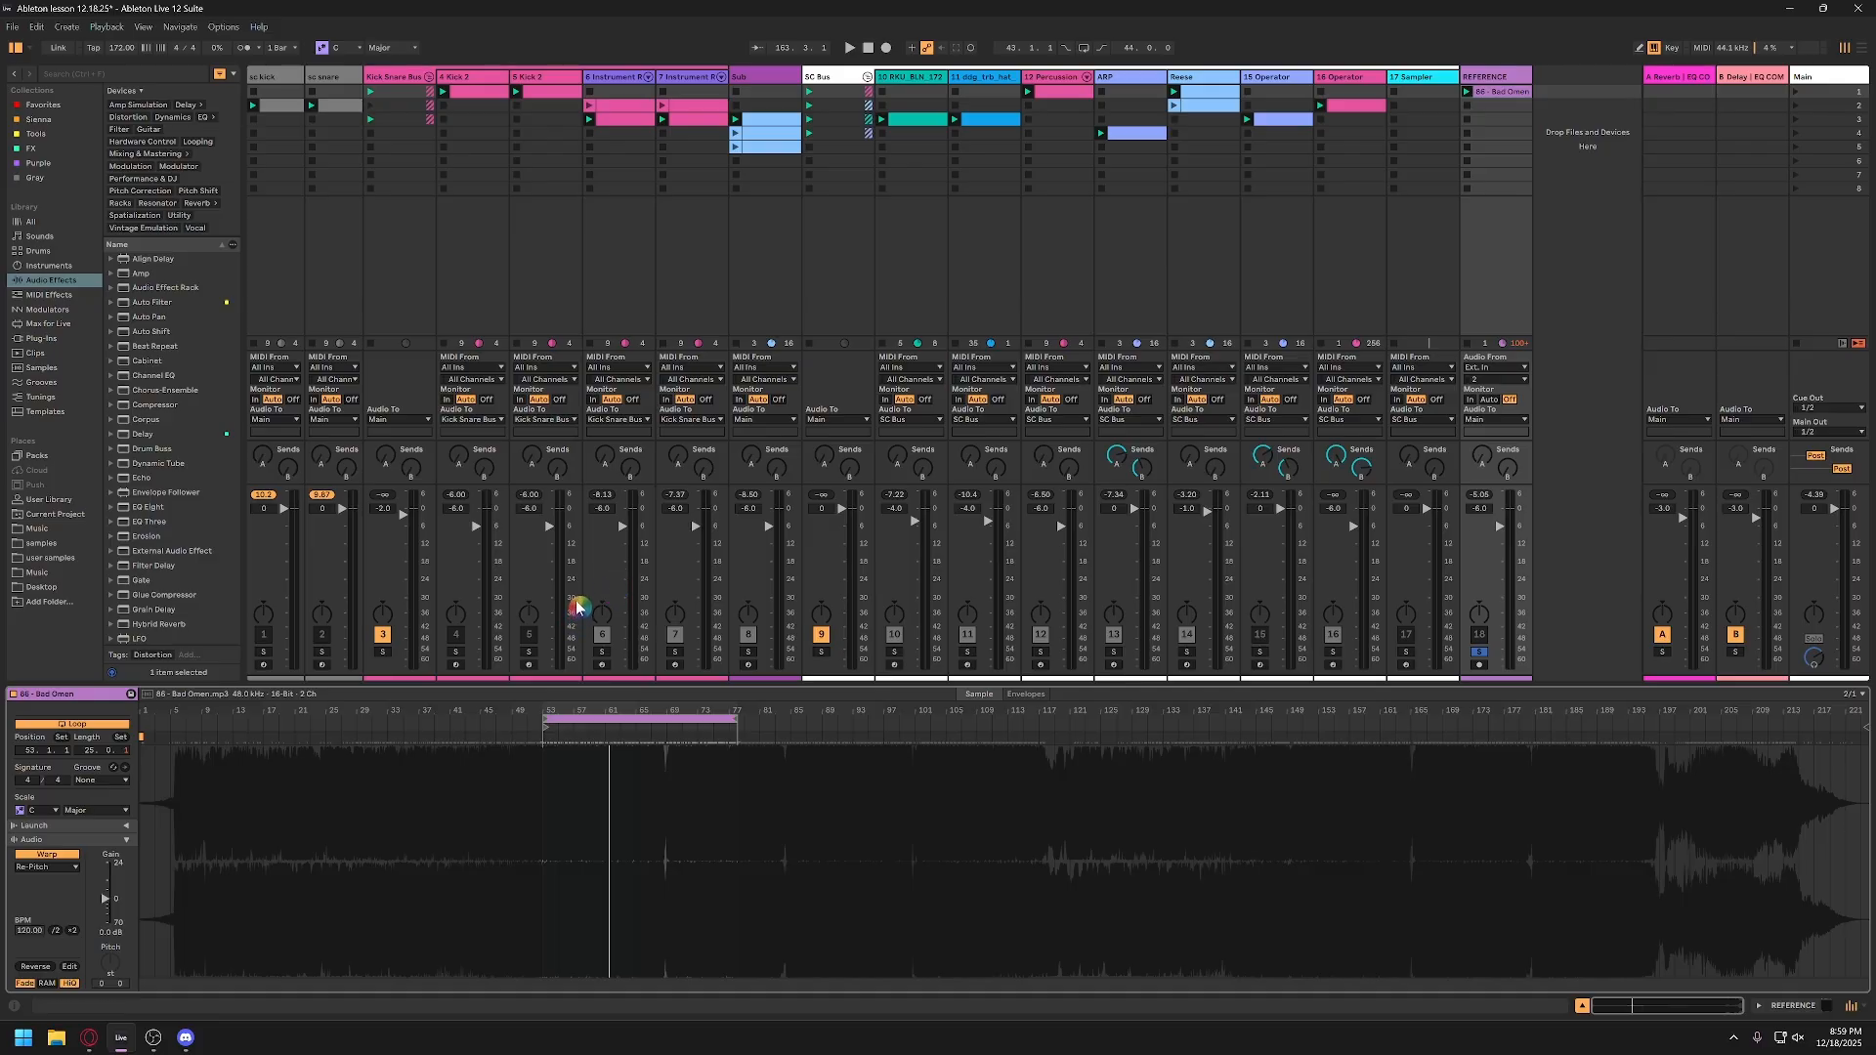
key("space")
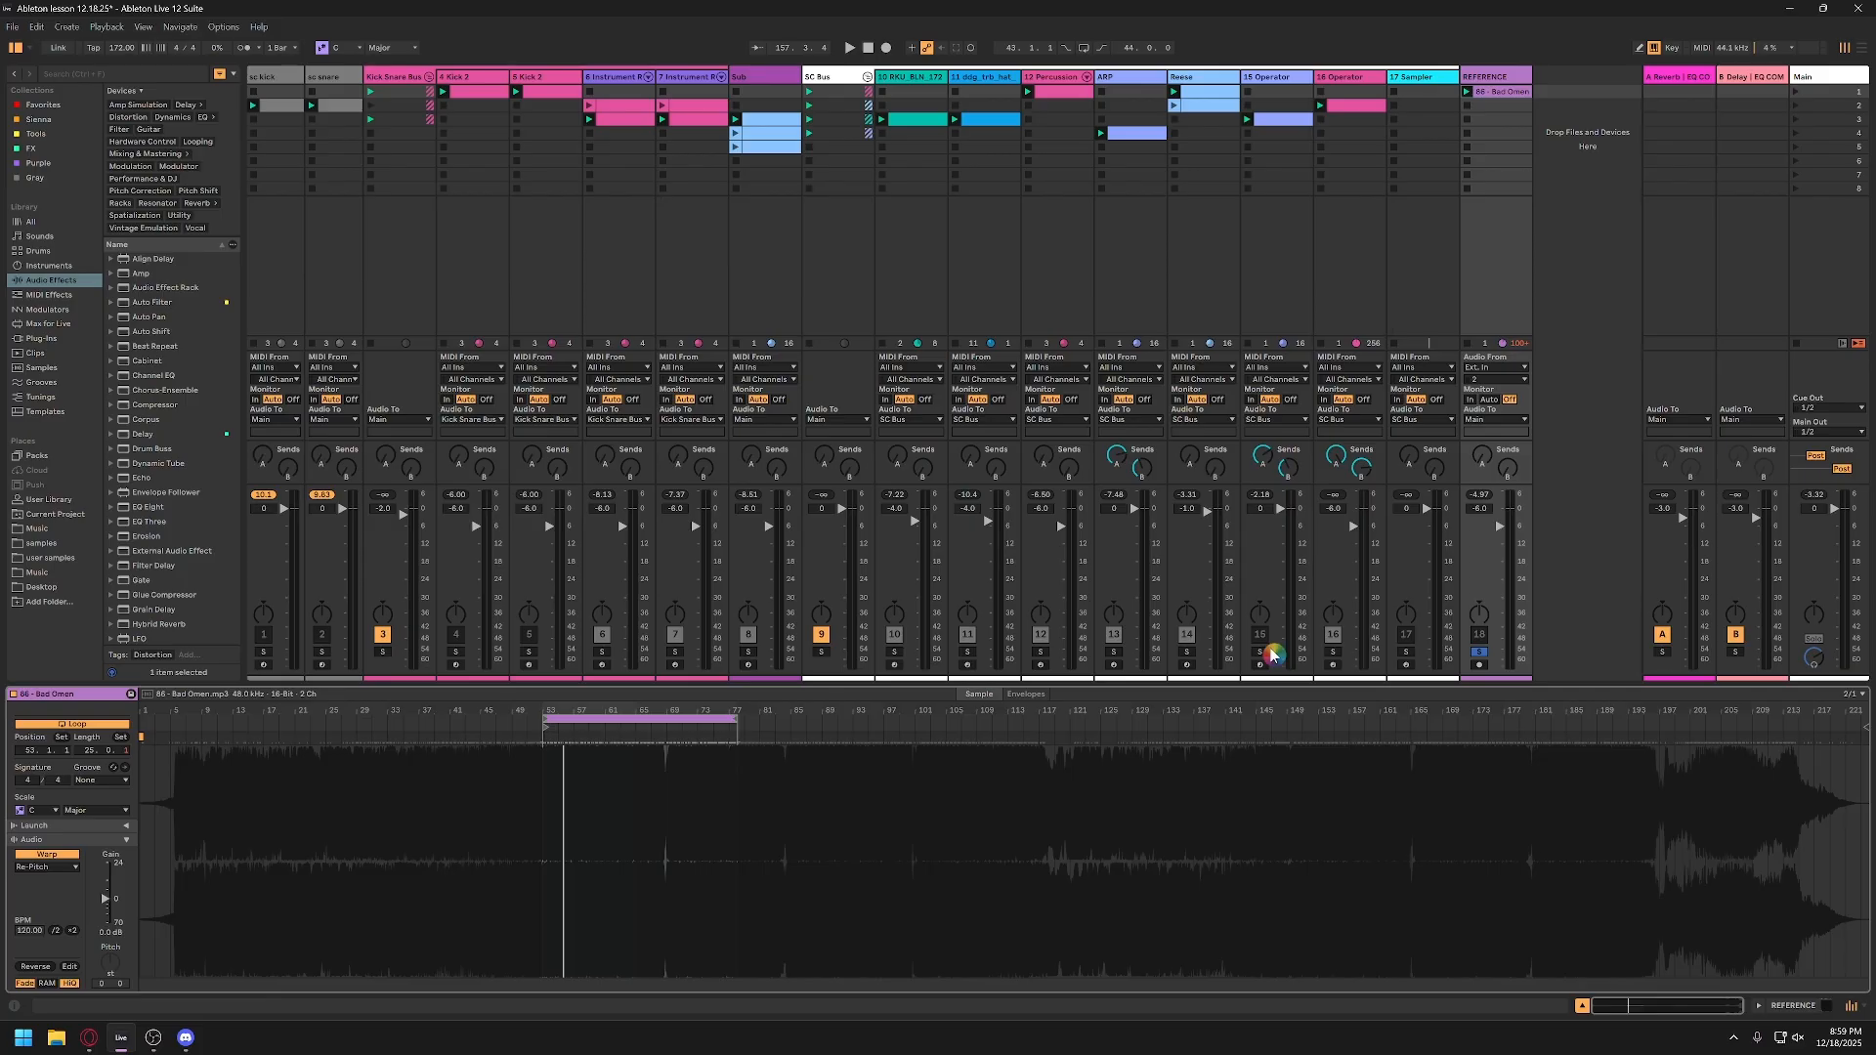
key("space")
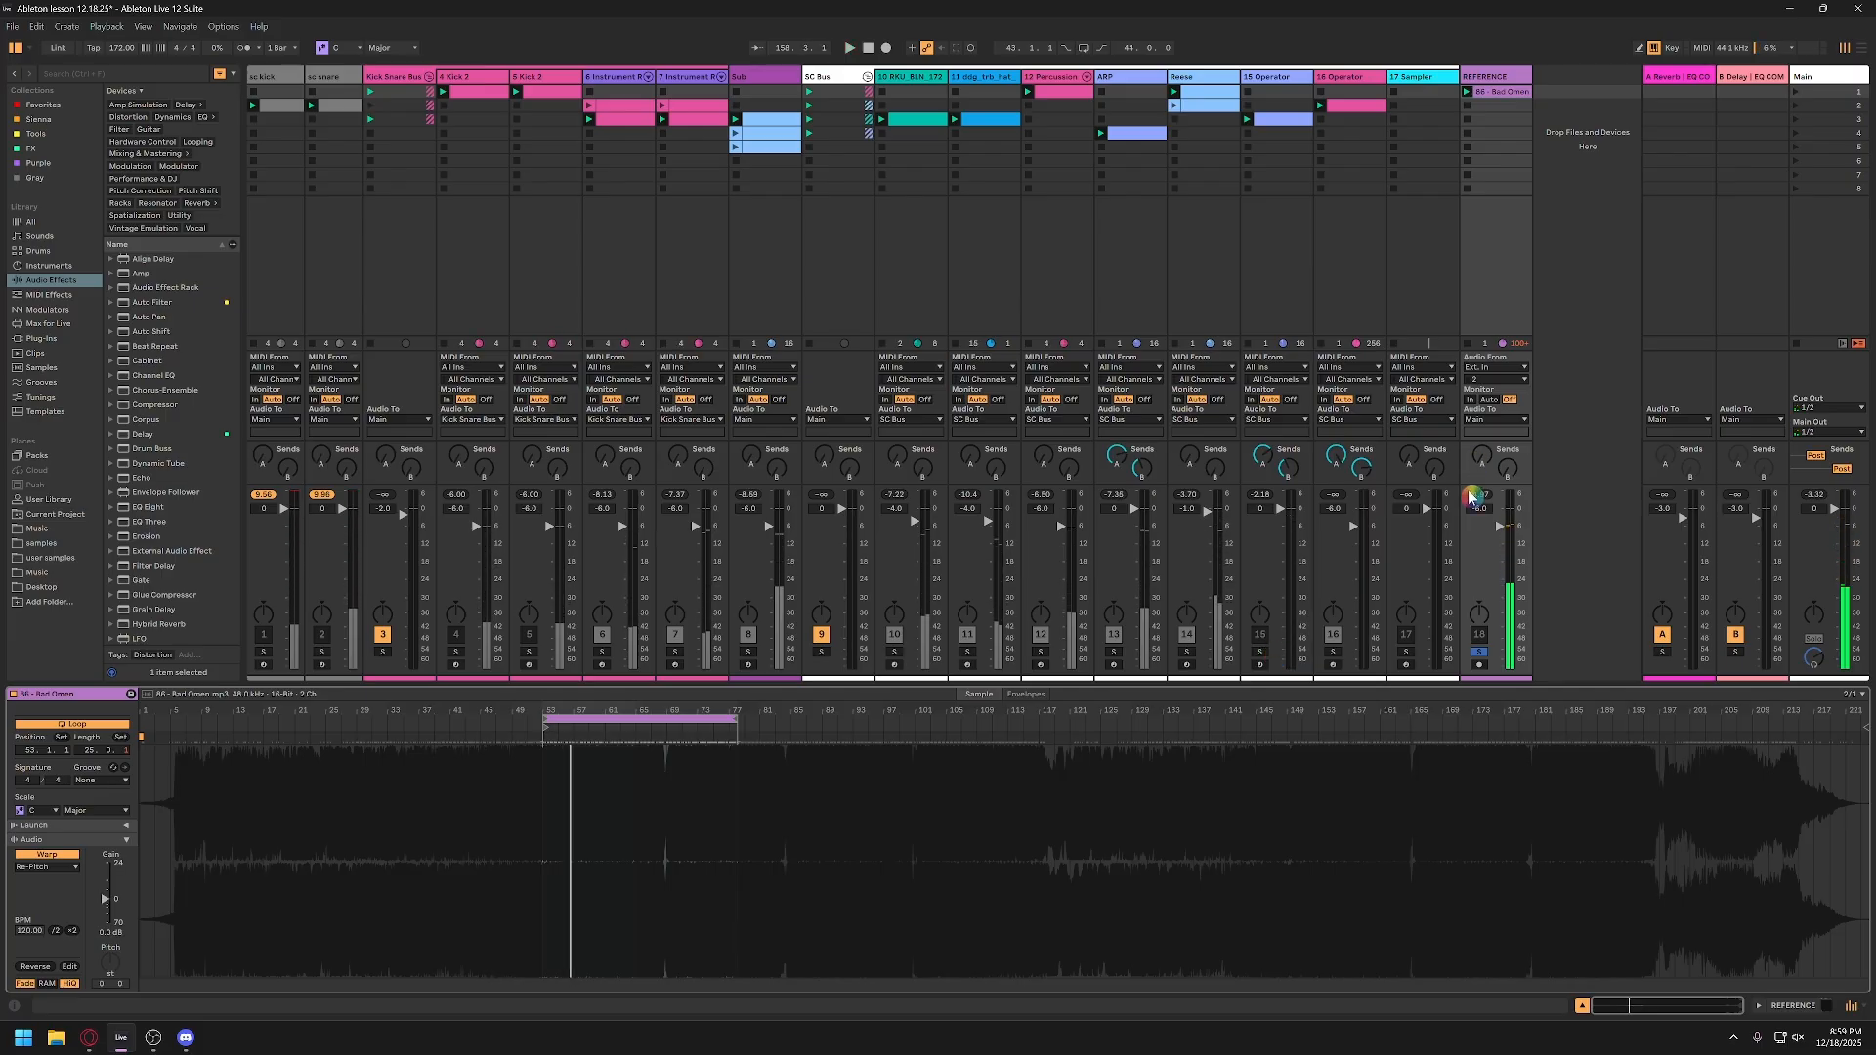
Step: Unsolo the REFERENCE track and reactivate the effect rack on the Main track
left_click(1480, 652)
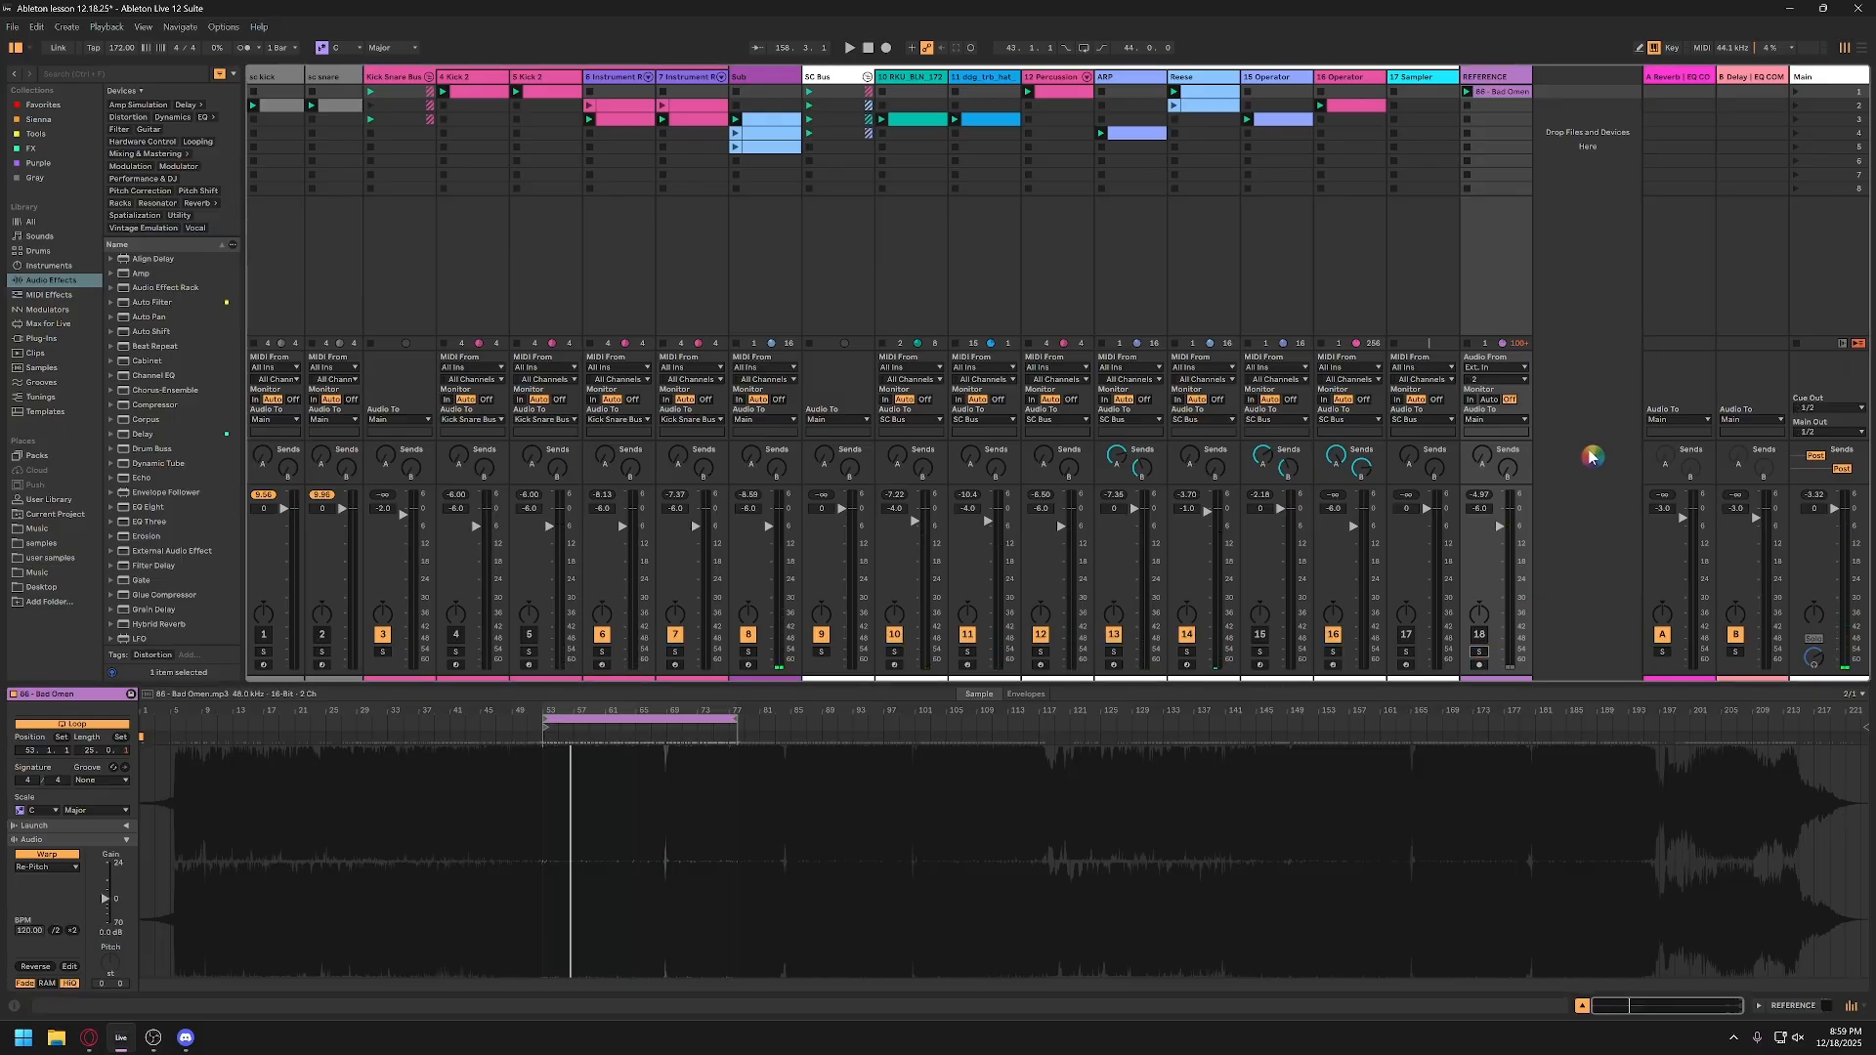
left_click(1808, 80)
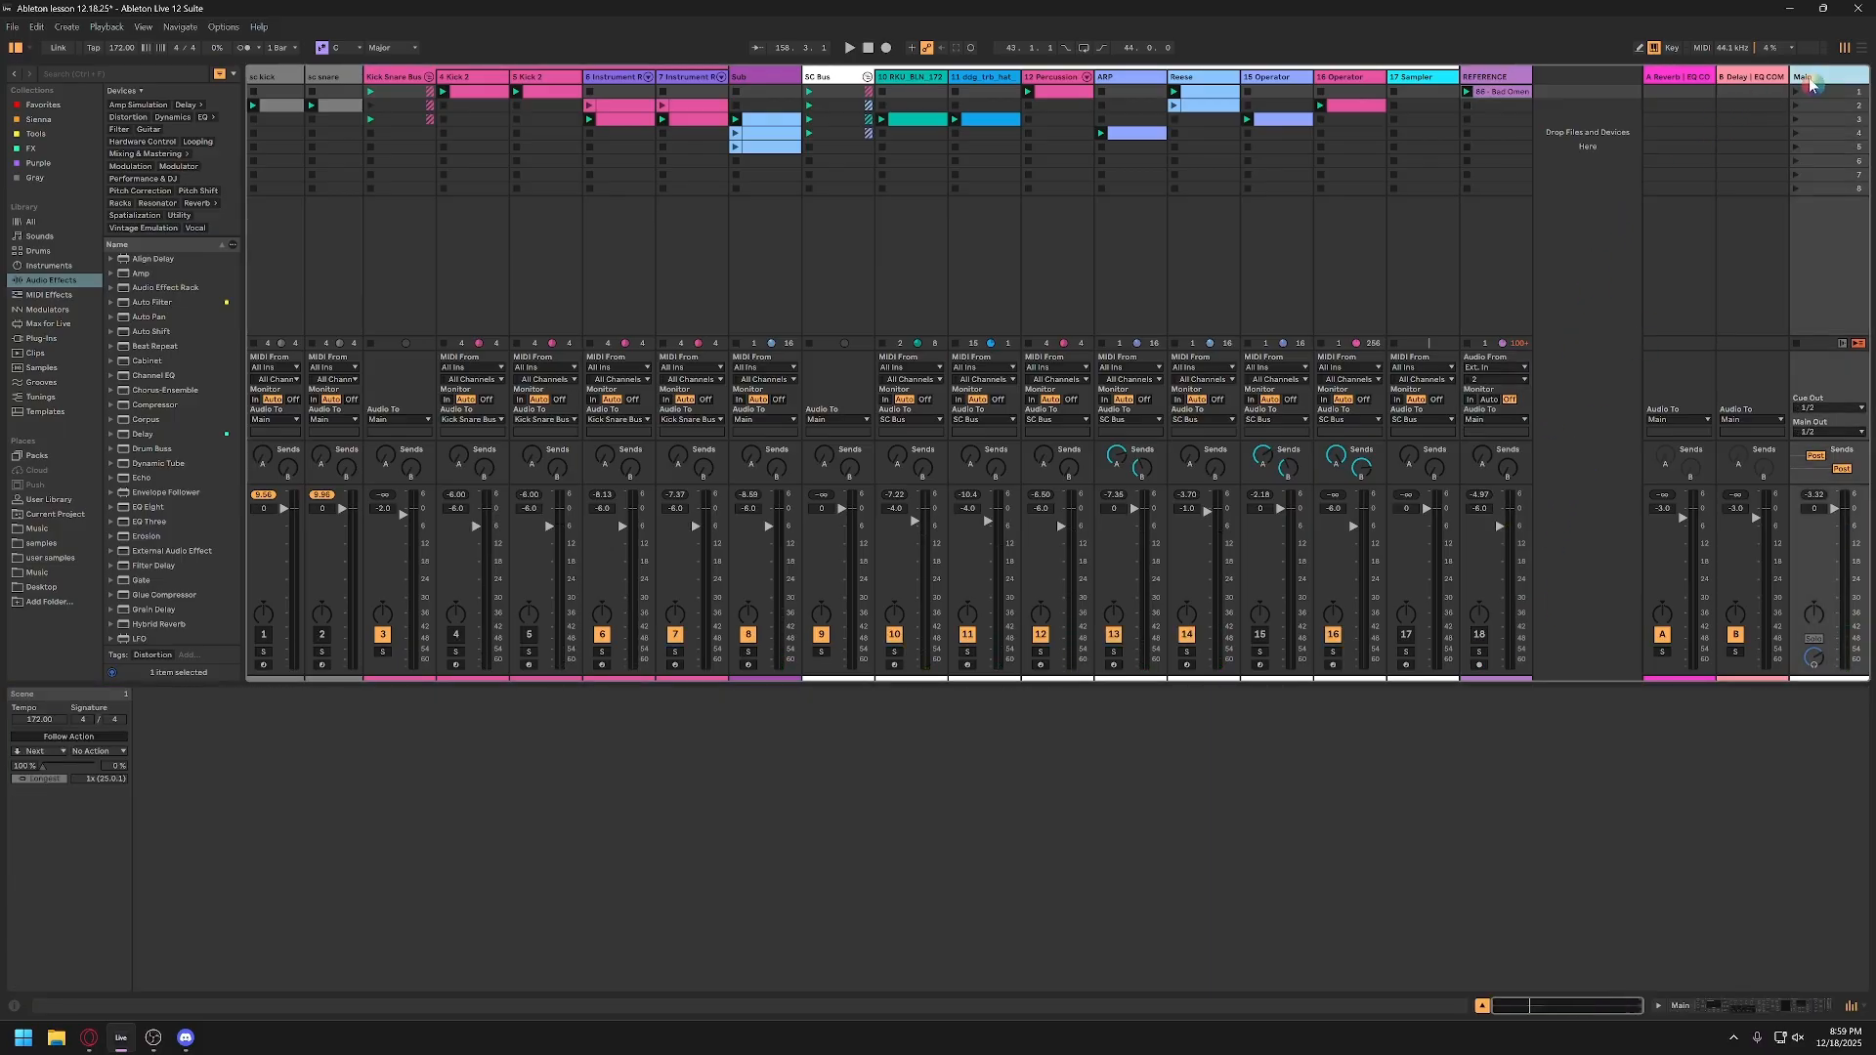
double_click(1809, 80)
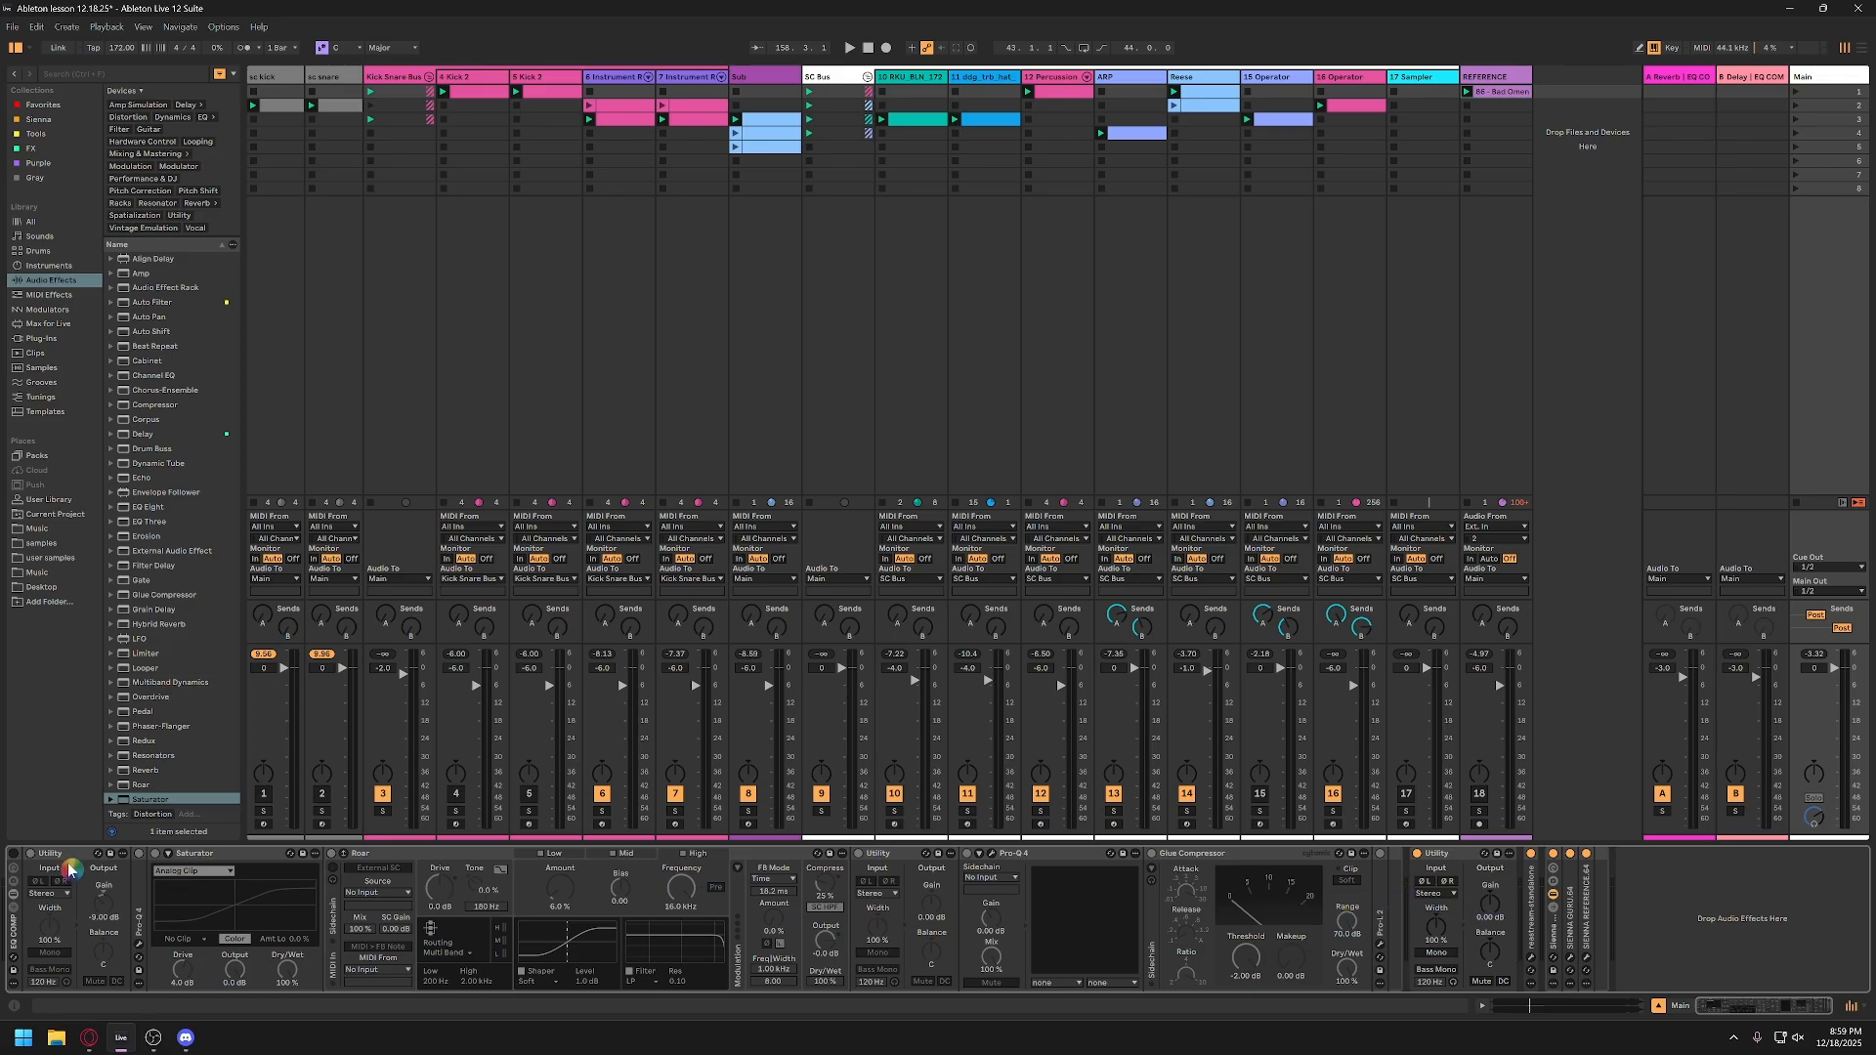
left_click(14, 853)
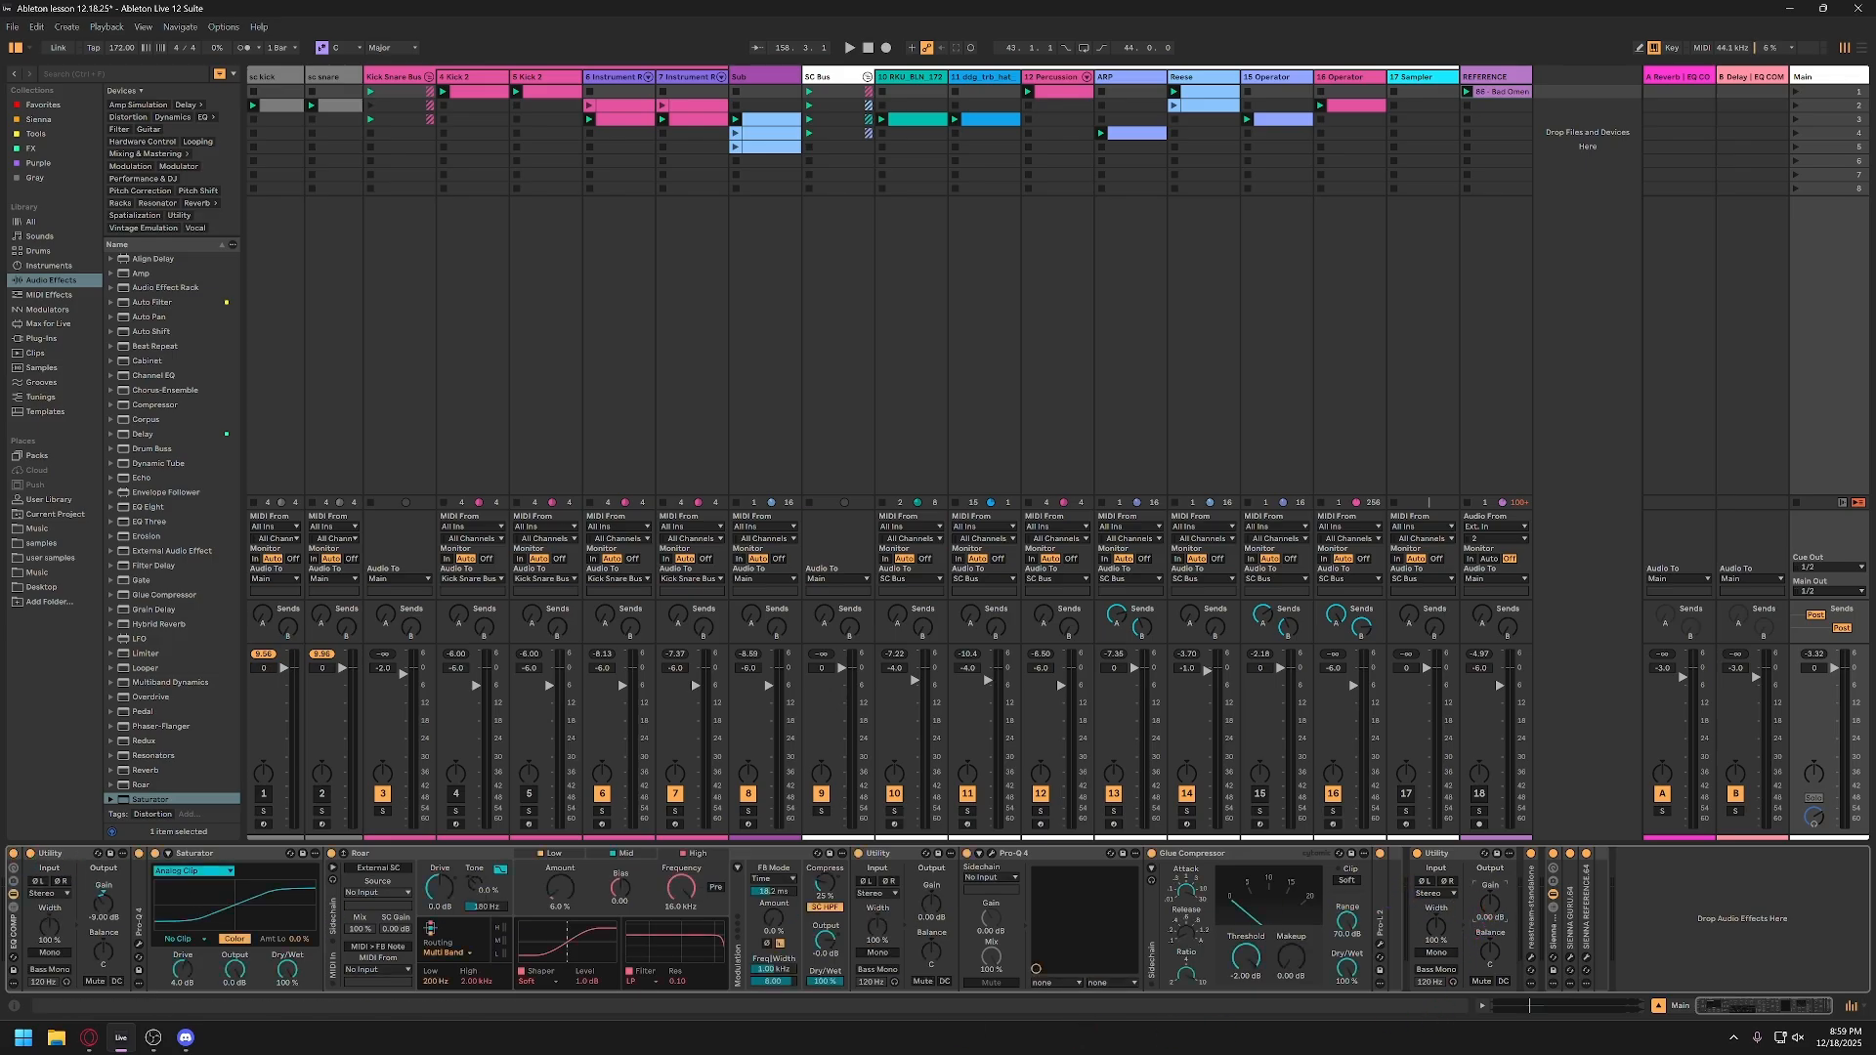
Step: Play the mix and lower the Kick Snare Bus track volume to -3.0 dB
key("space")
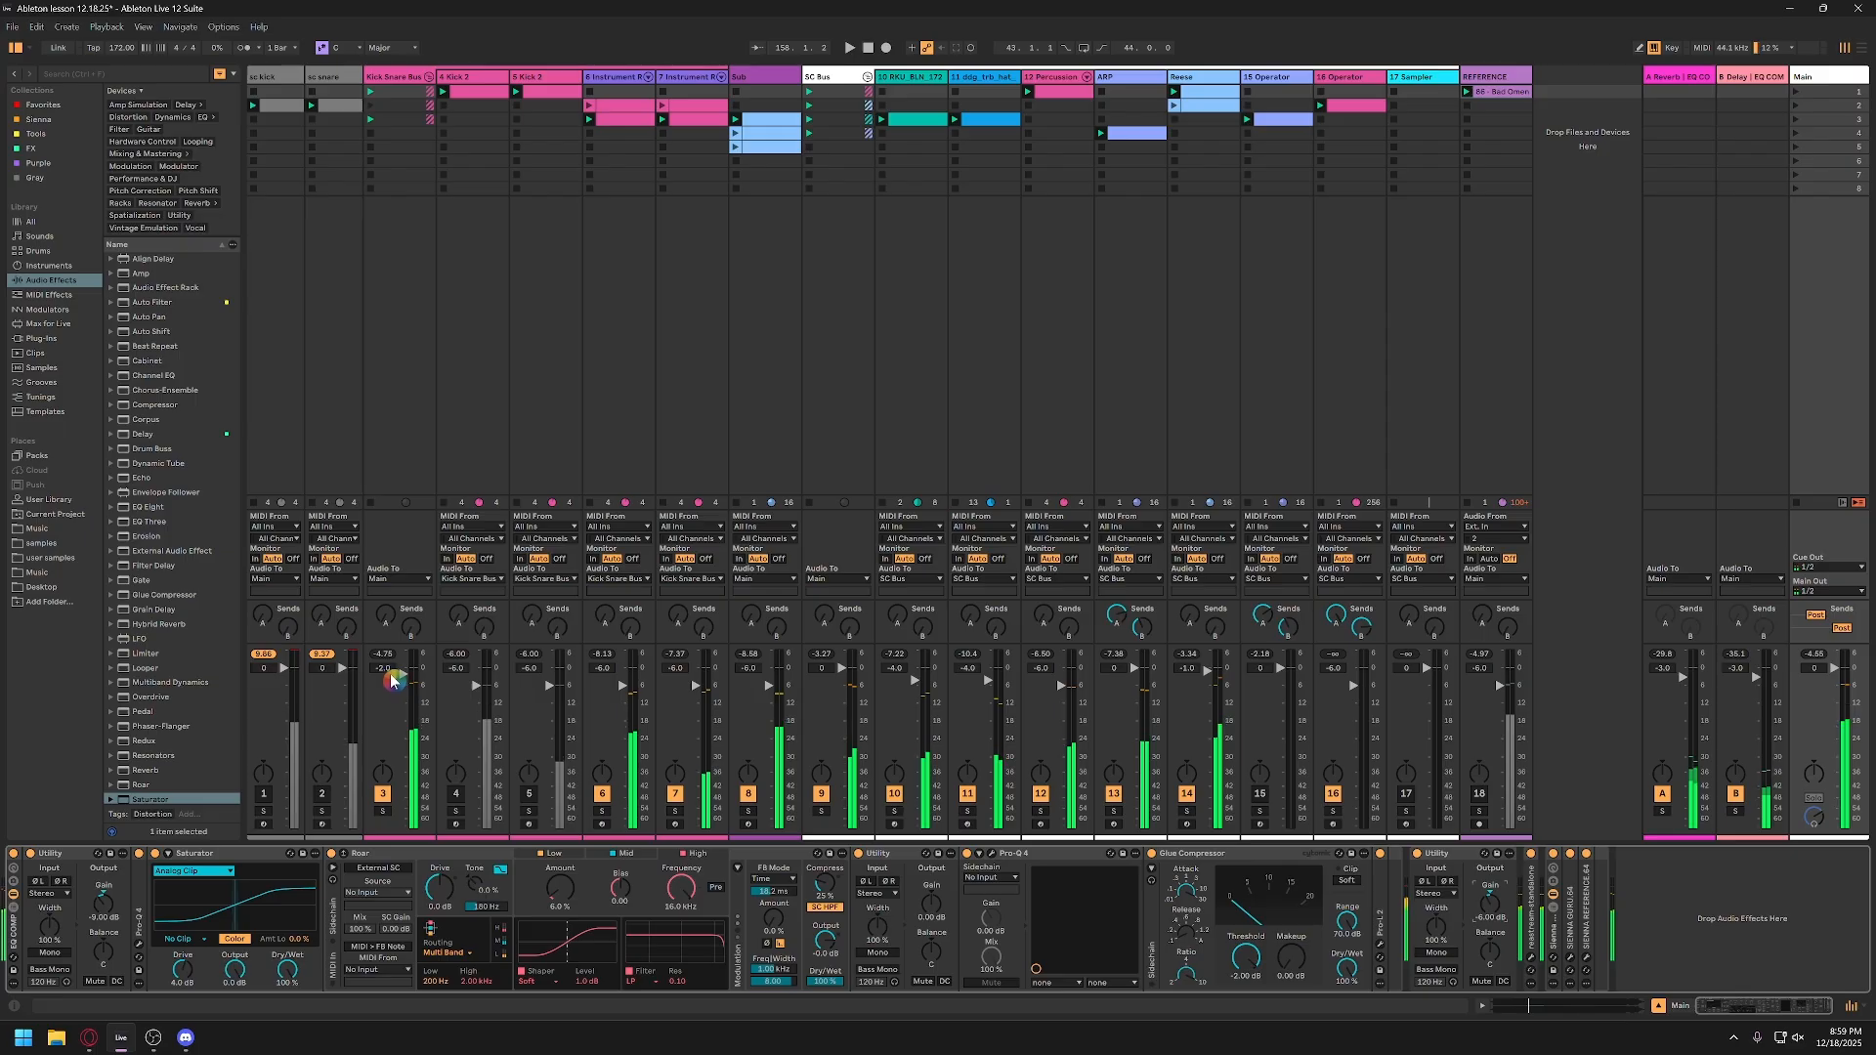
left_click_drag(383, 671, 434, 704)
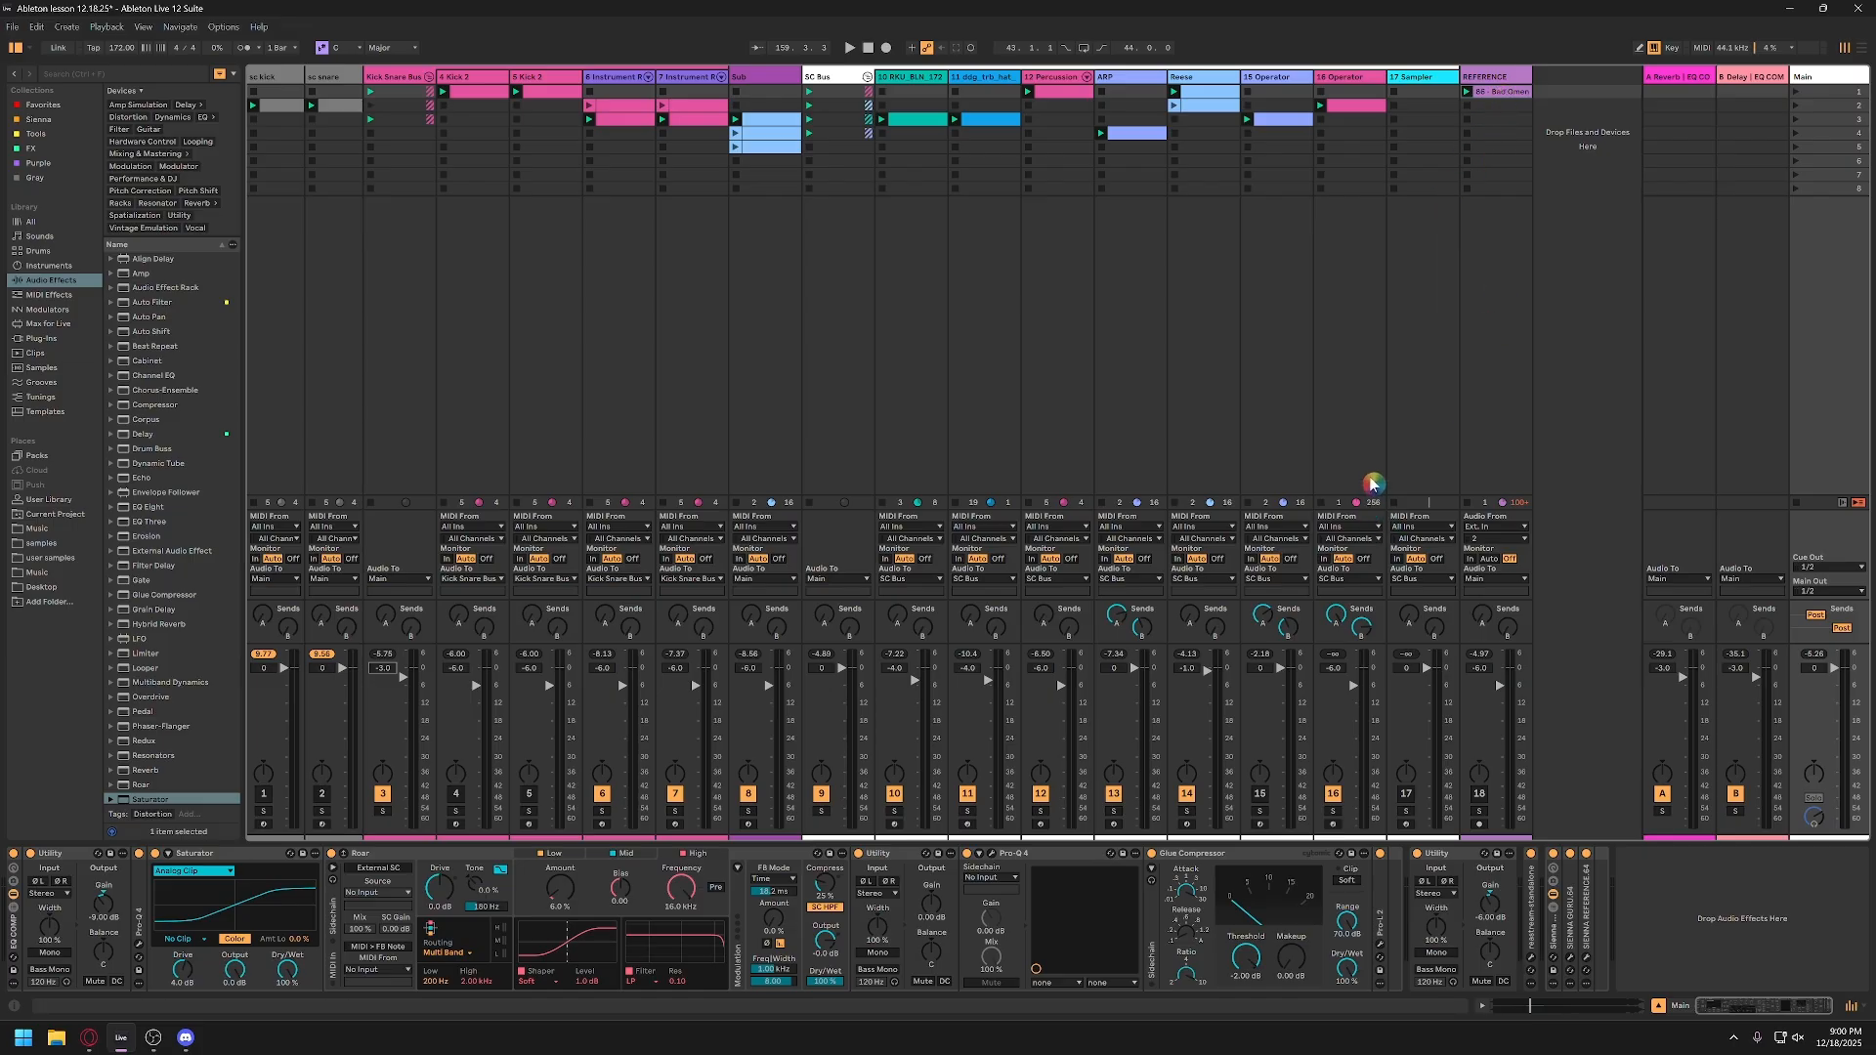
Step: Open the SPAN analyzer on the REFERENCE track, enlarge its window, and place it over the session's clip and mixer area
left_click(1485, 77)
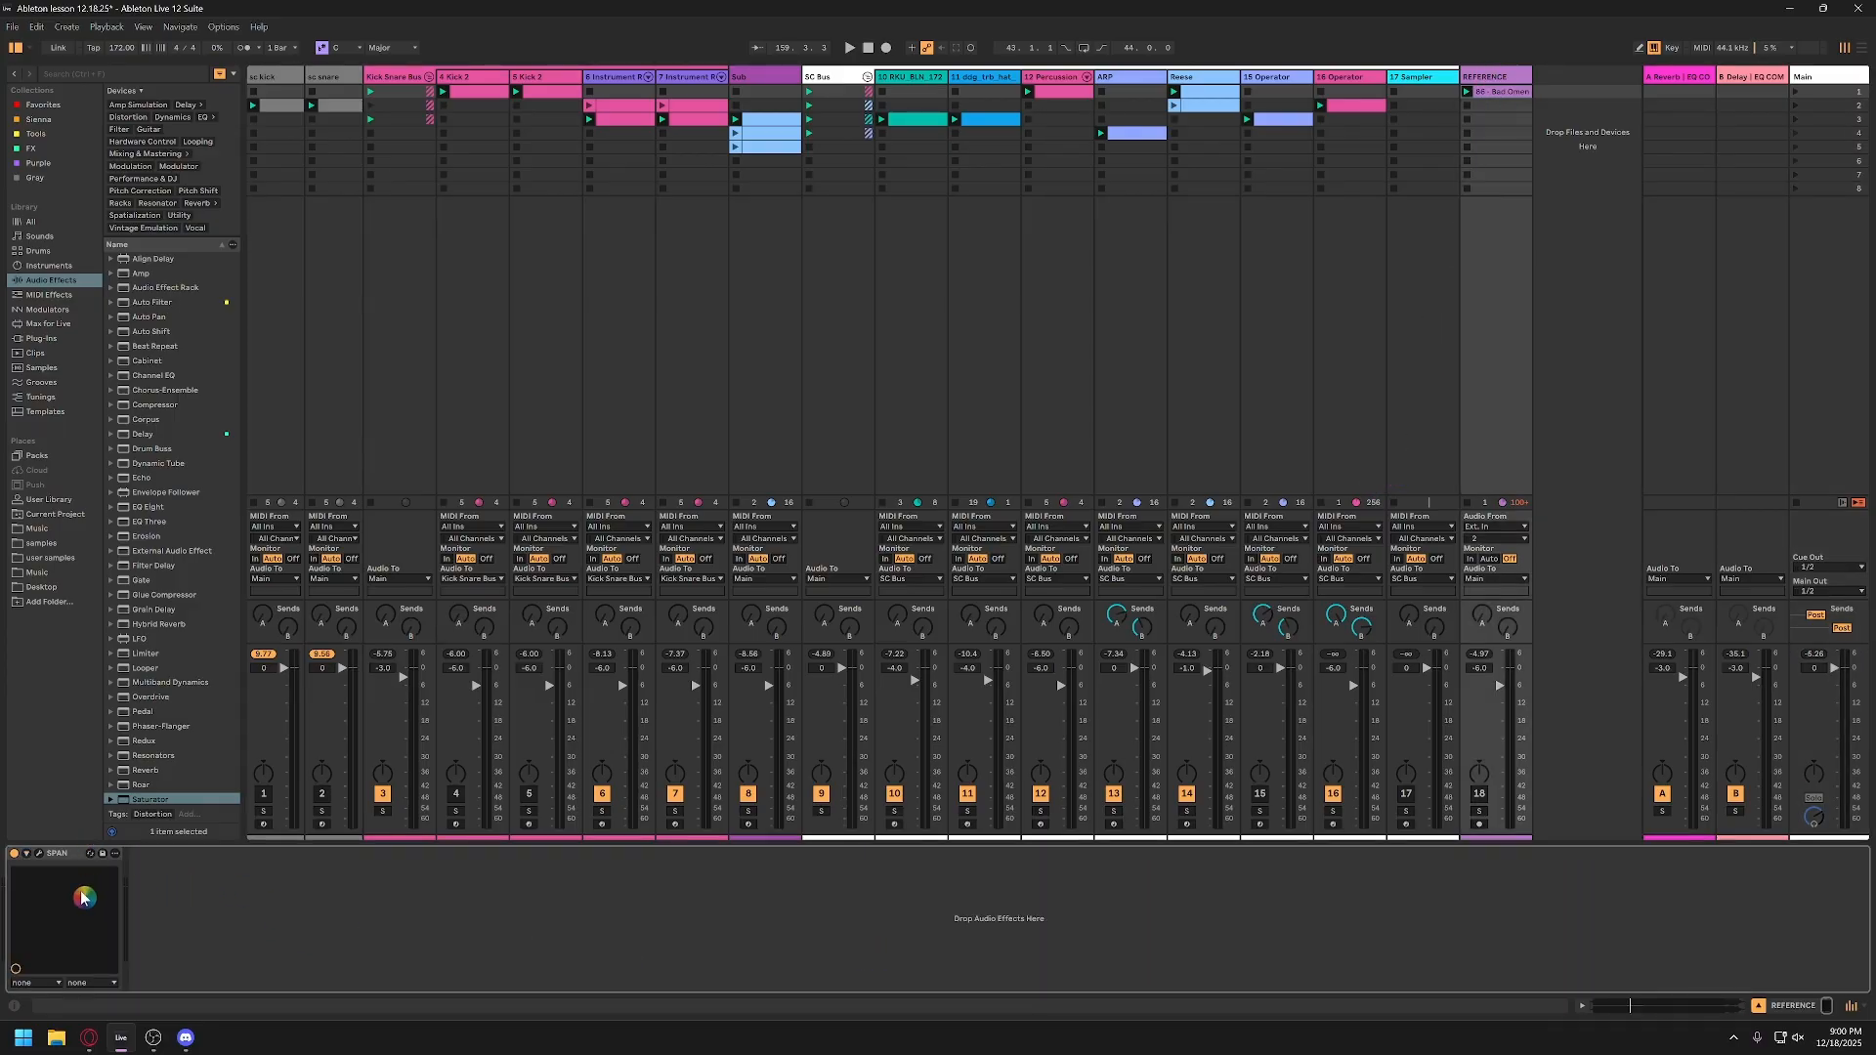
left_click(40, 854)
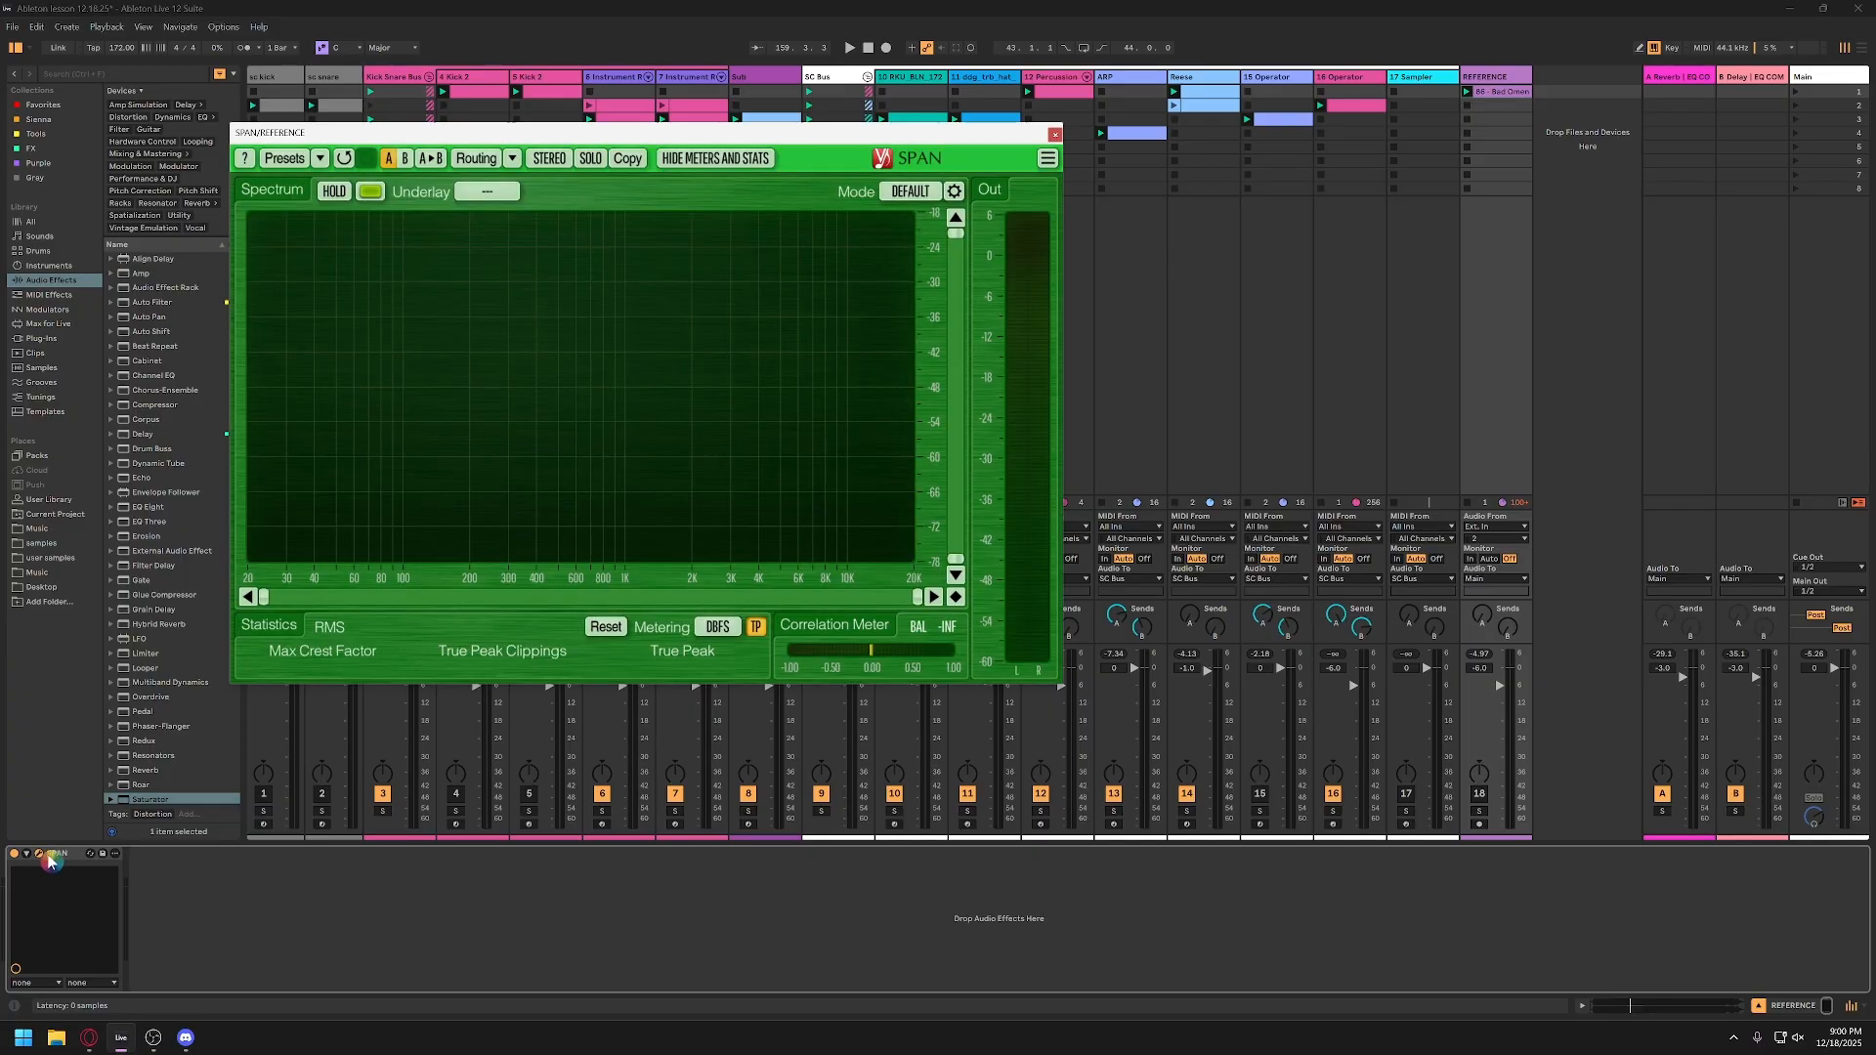
left_click_drag(646, 129, 840, 204)
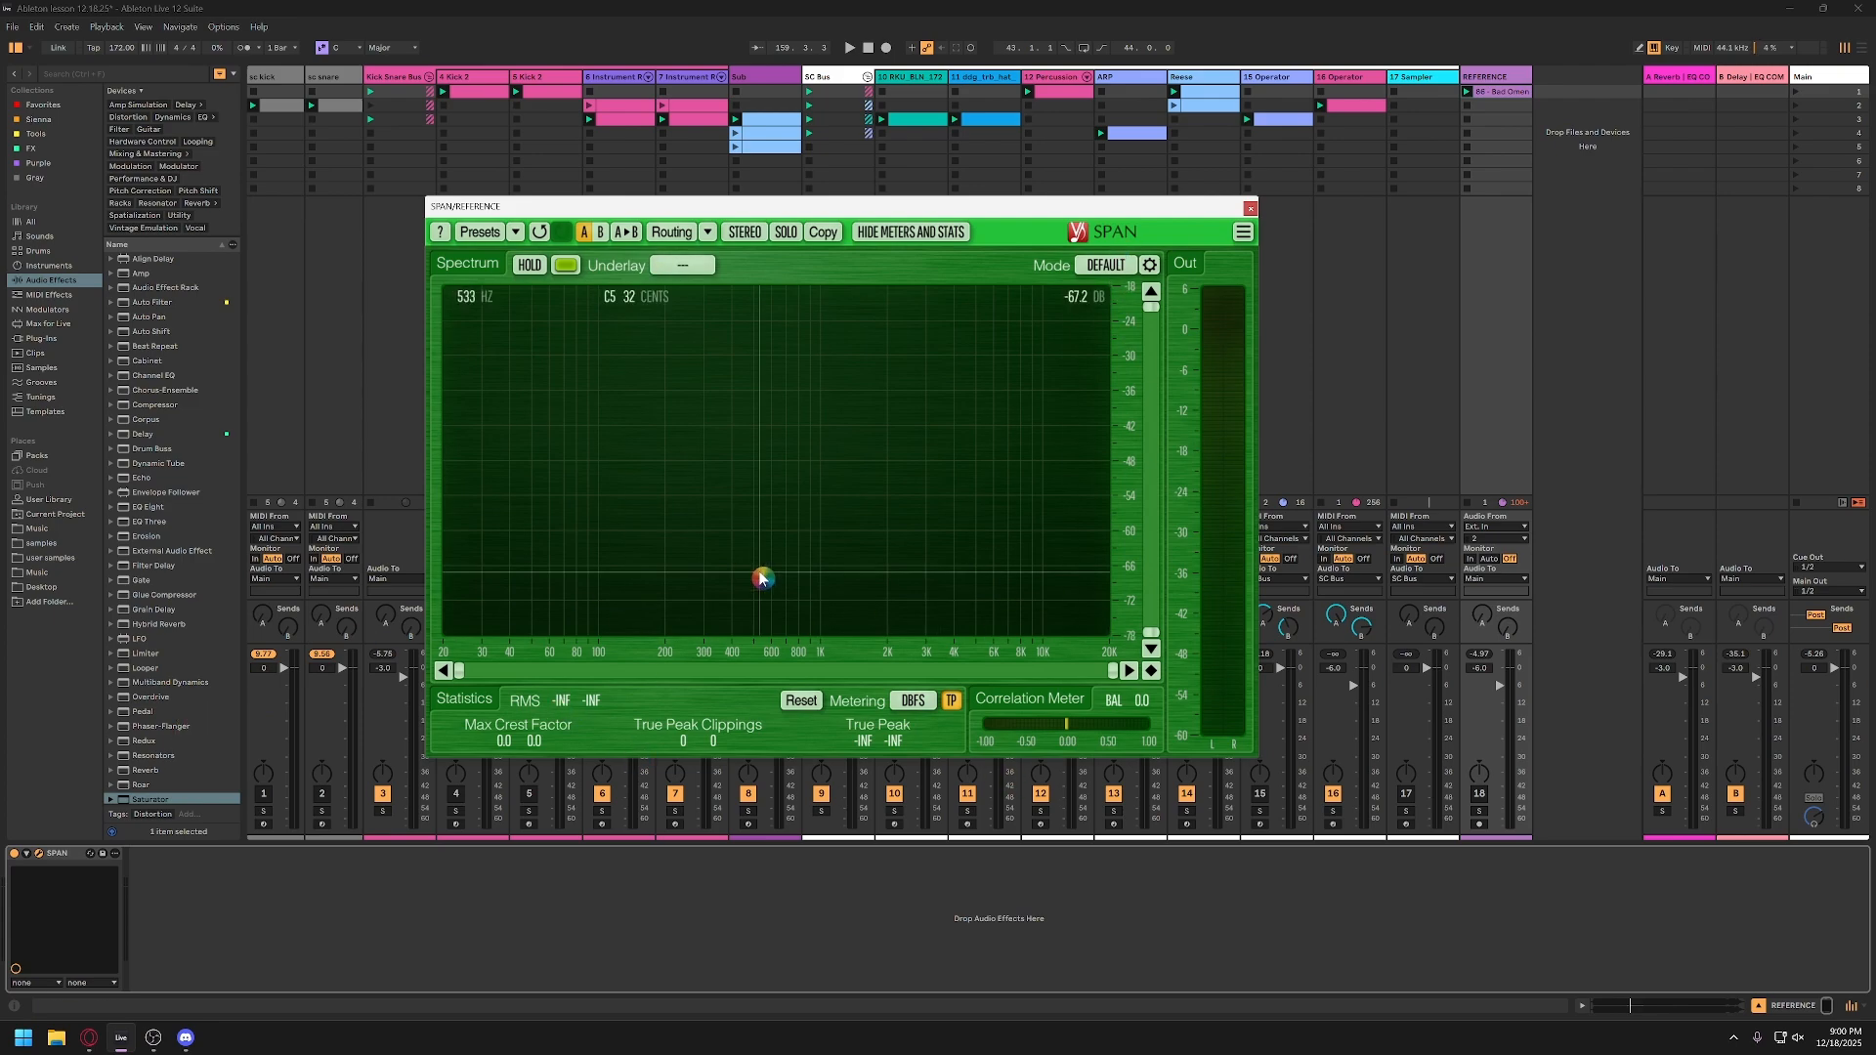
left_click_drag(1254, 759, 1487, 900)
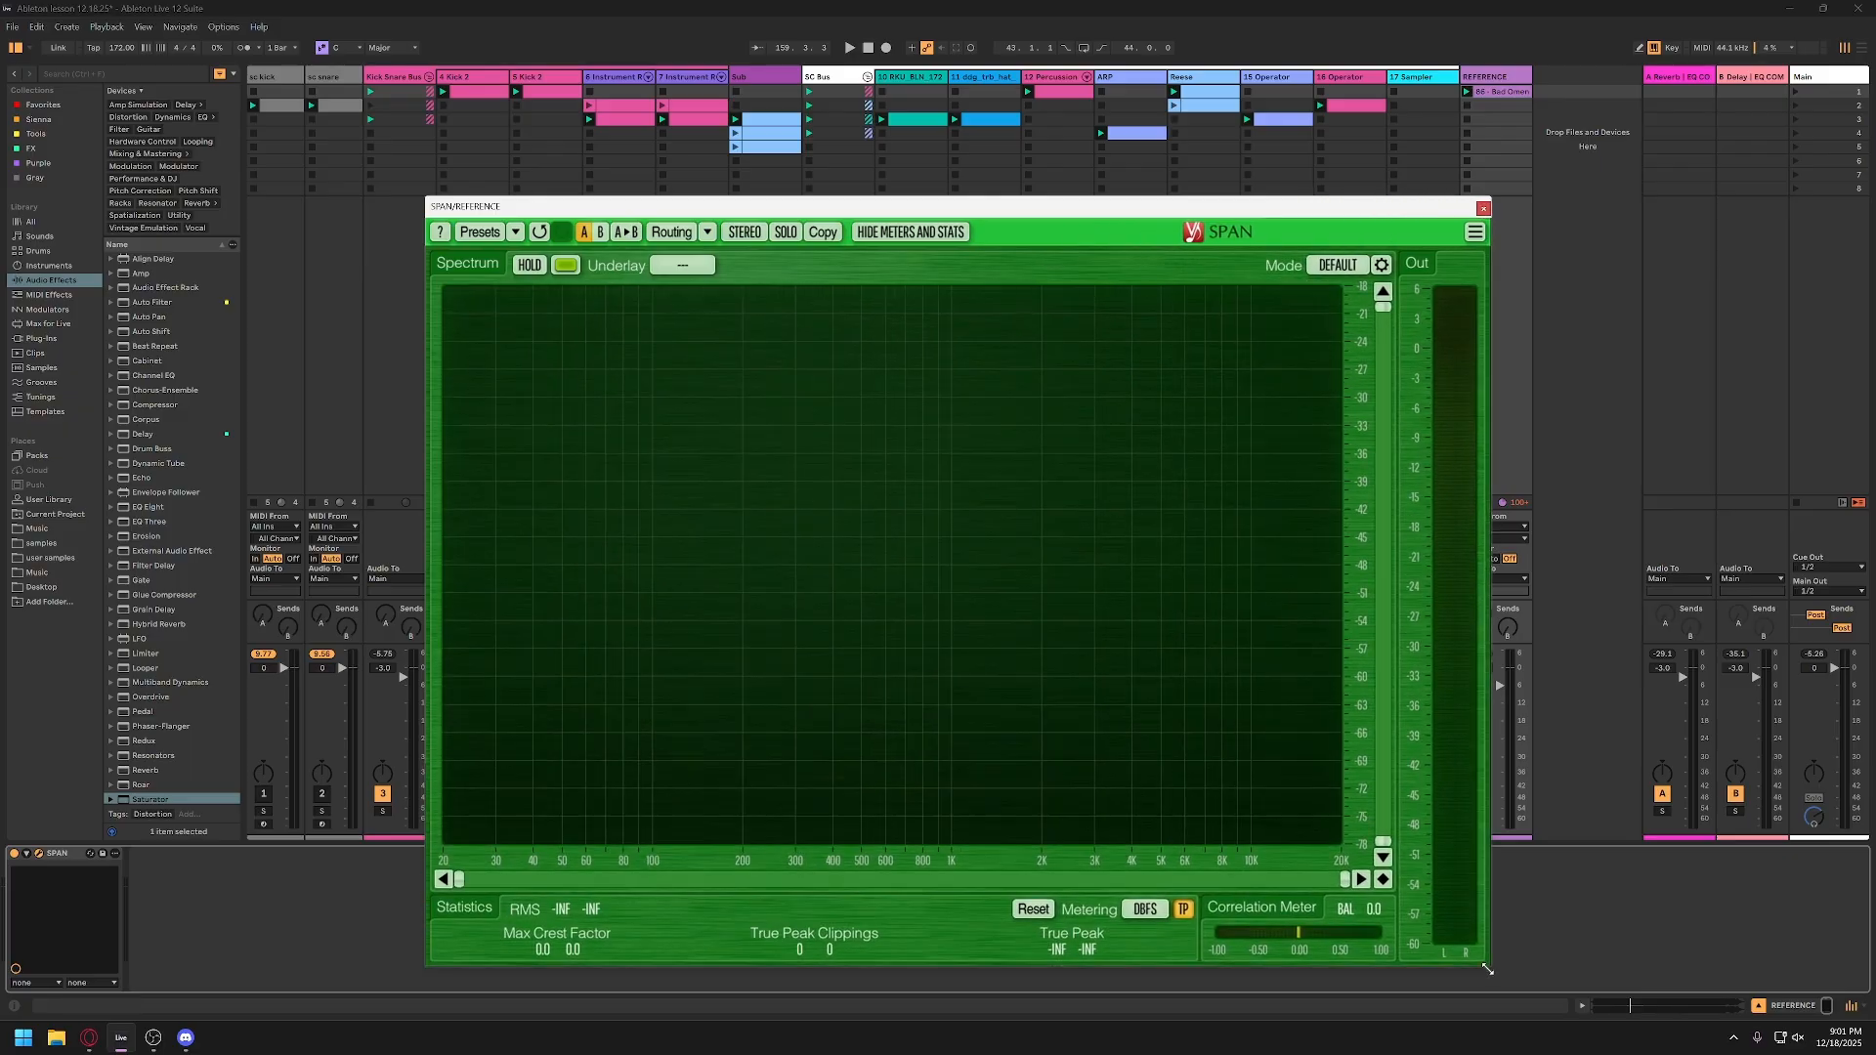
left_click_drag(1053, 213, 862, 147)
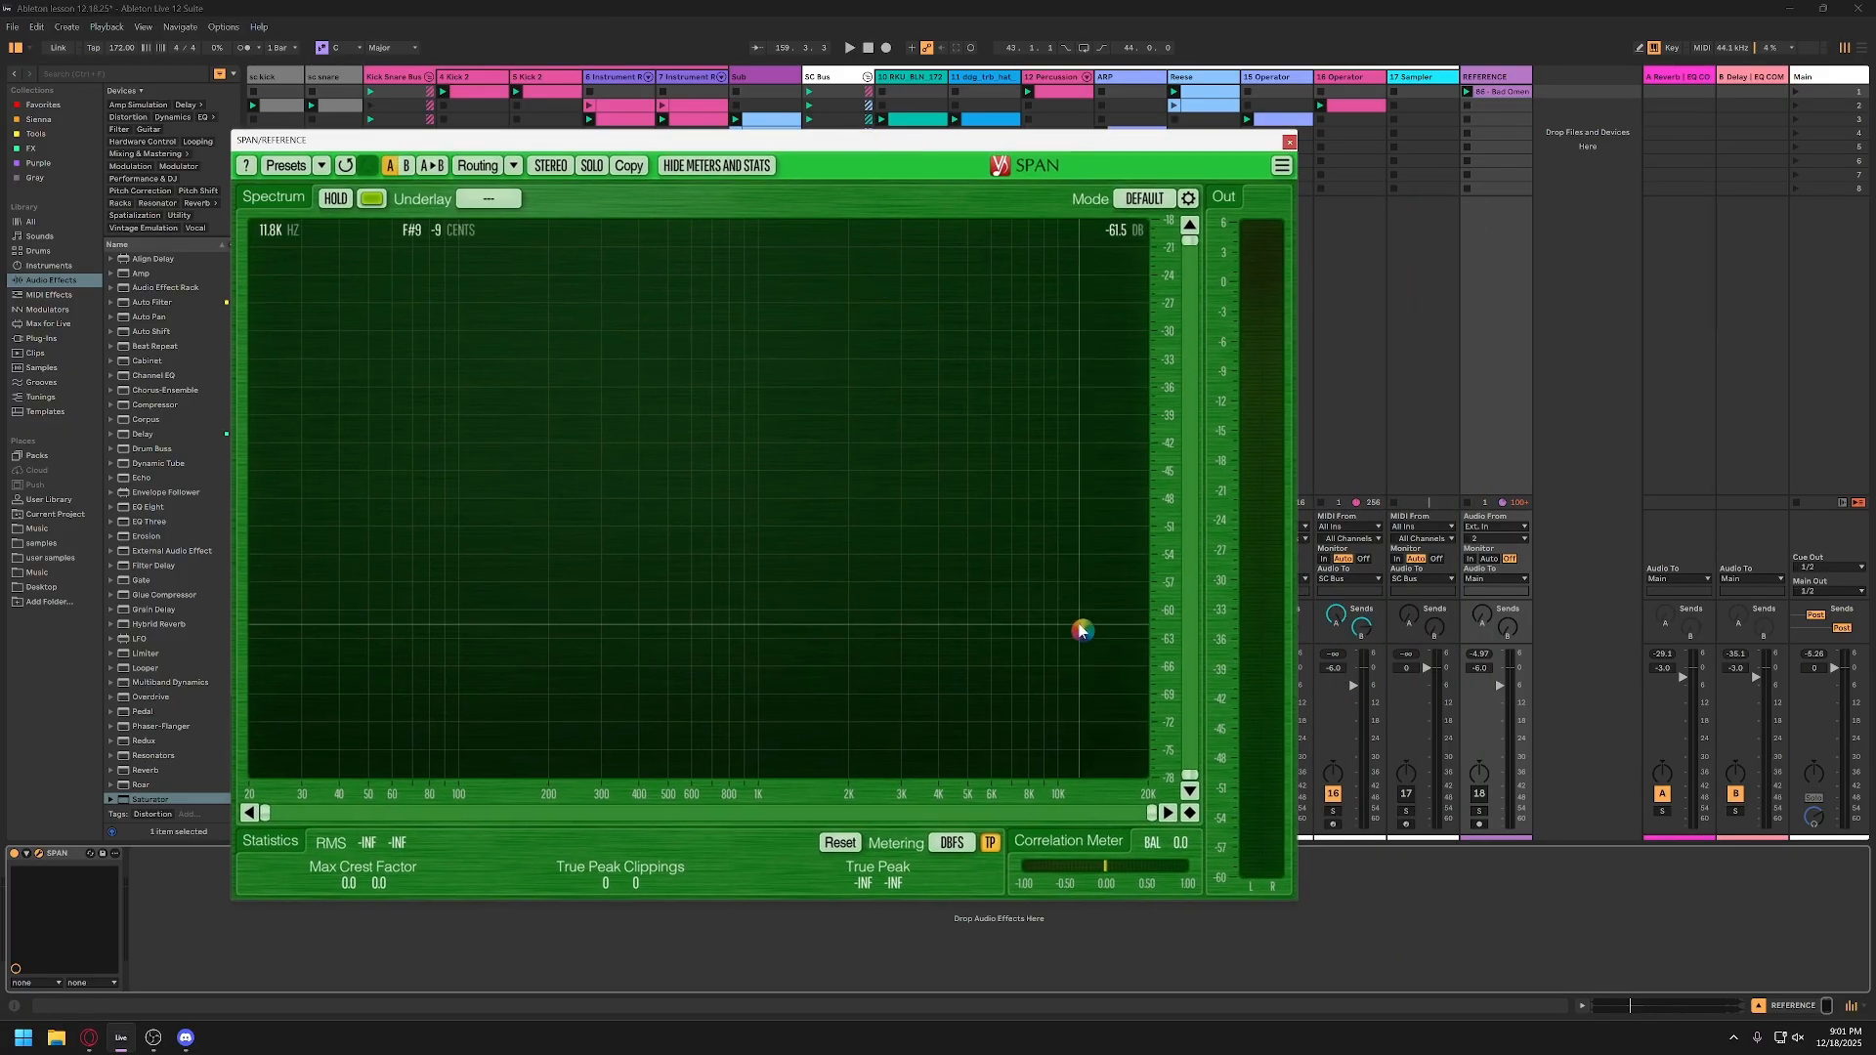
Step: Solo the REFERENCE track, bypass the effect rack on the Main track, and play the reference through SPAN
left_click(1480, 812)
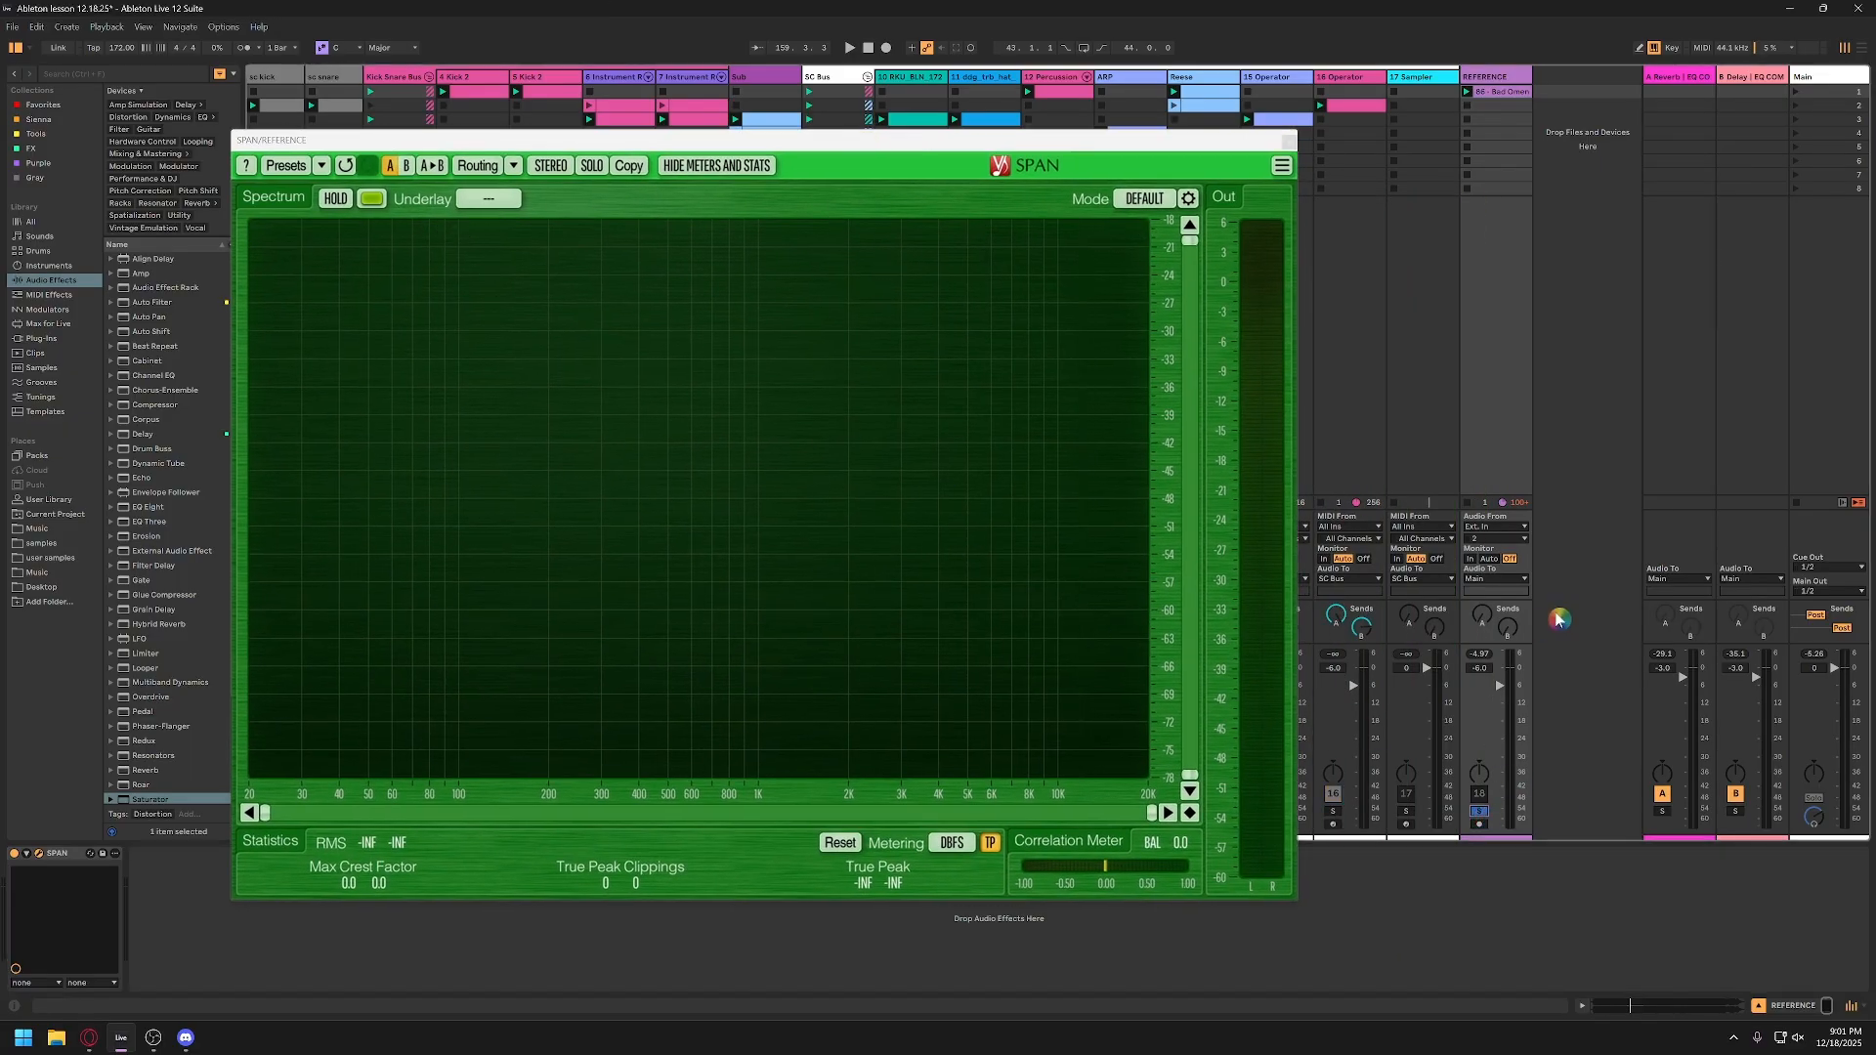
left_click(1808, 78)
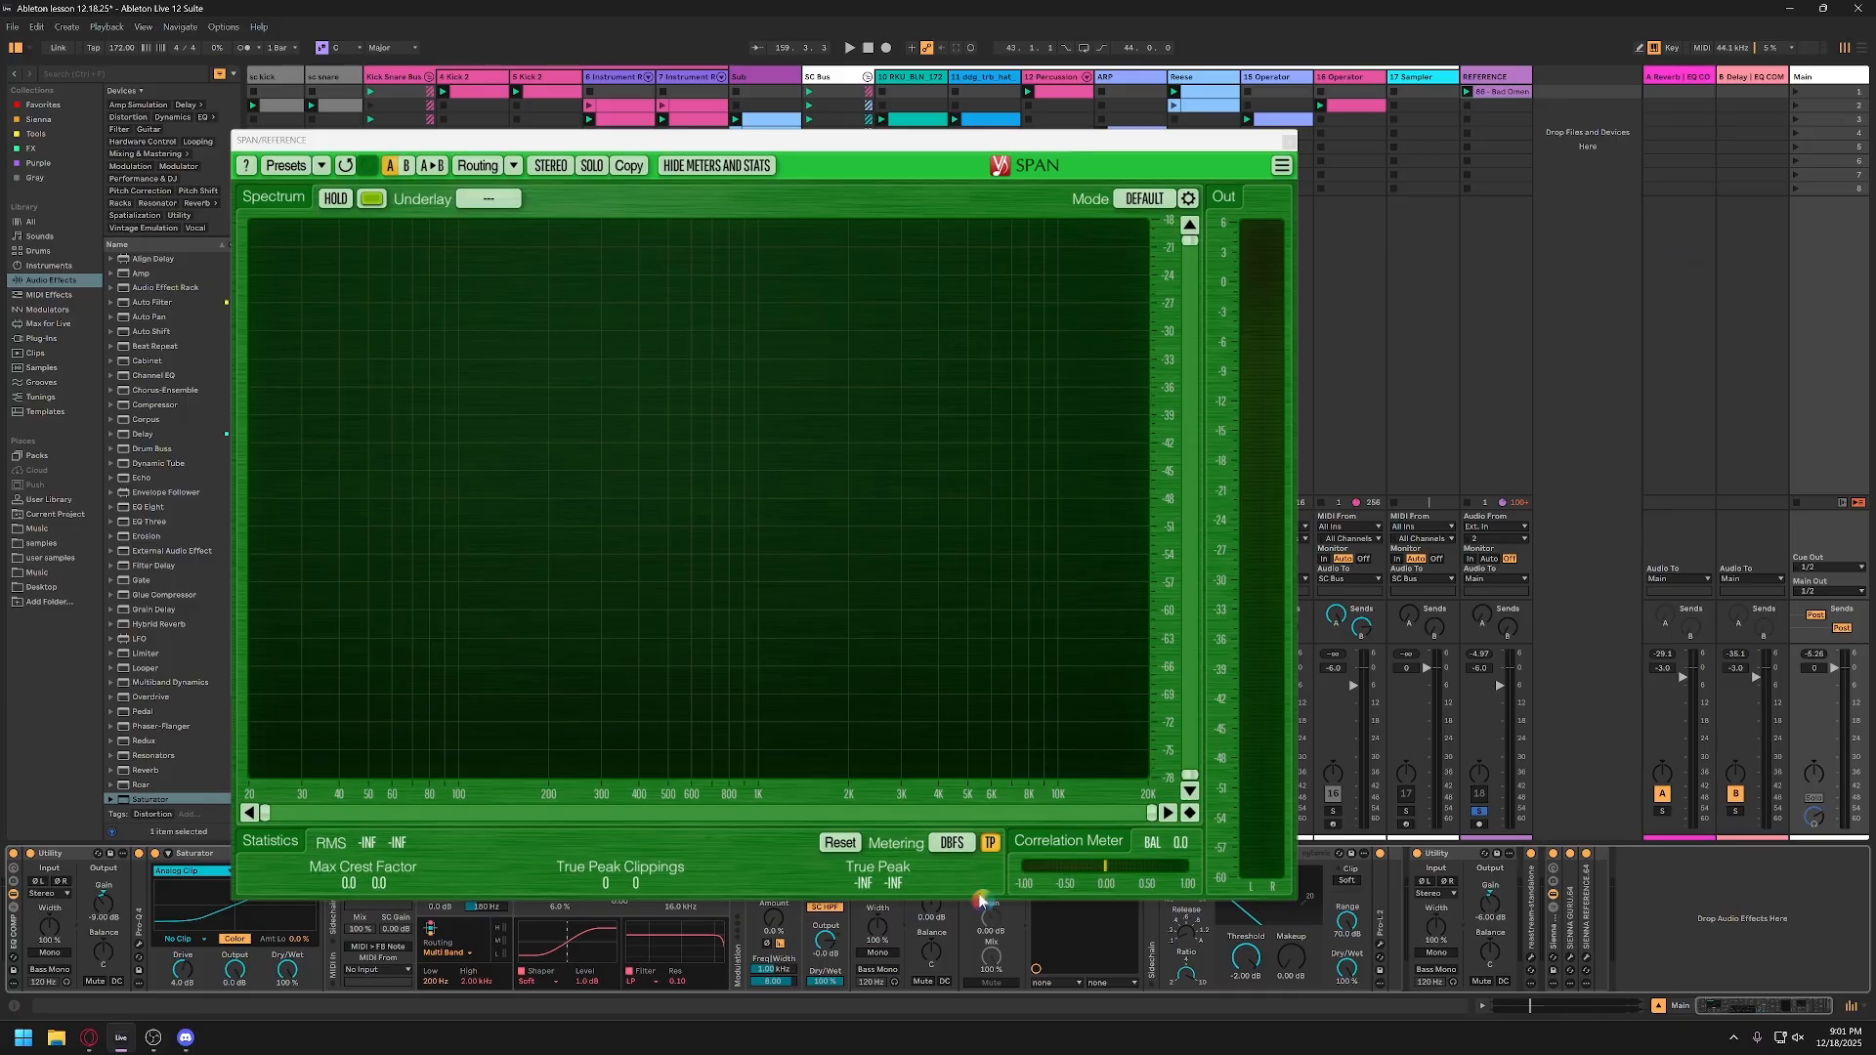
left_click(13, 855)
key("space")
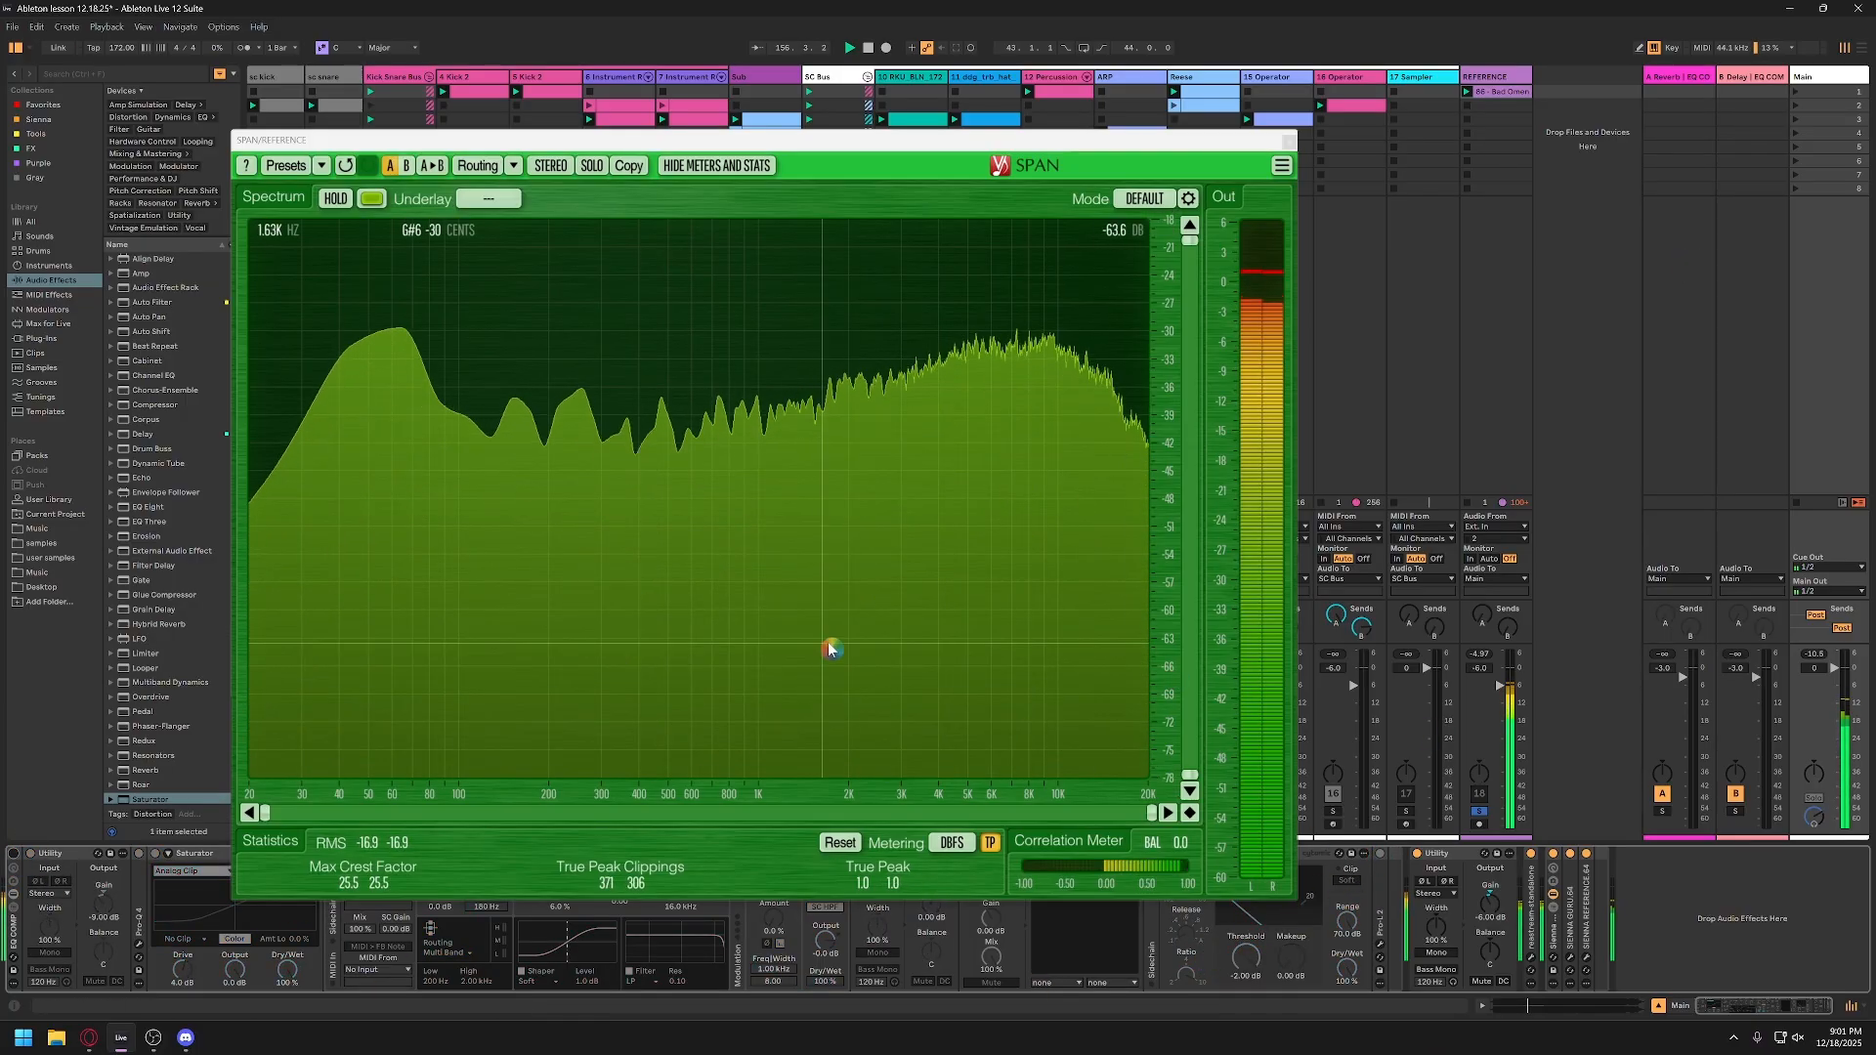
Step: Set the REFERENCE track volume to -1.0 dB and freeze its spectrum in SPAN for inspection before closing the analyzer
double_click(1482, 670)
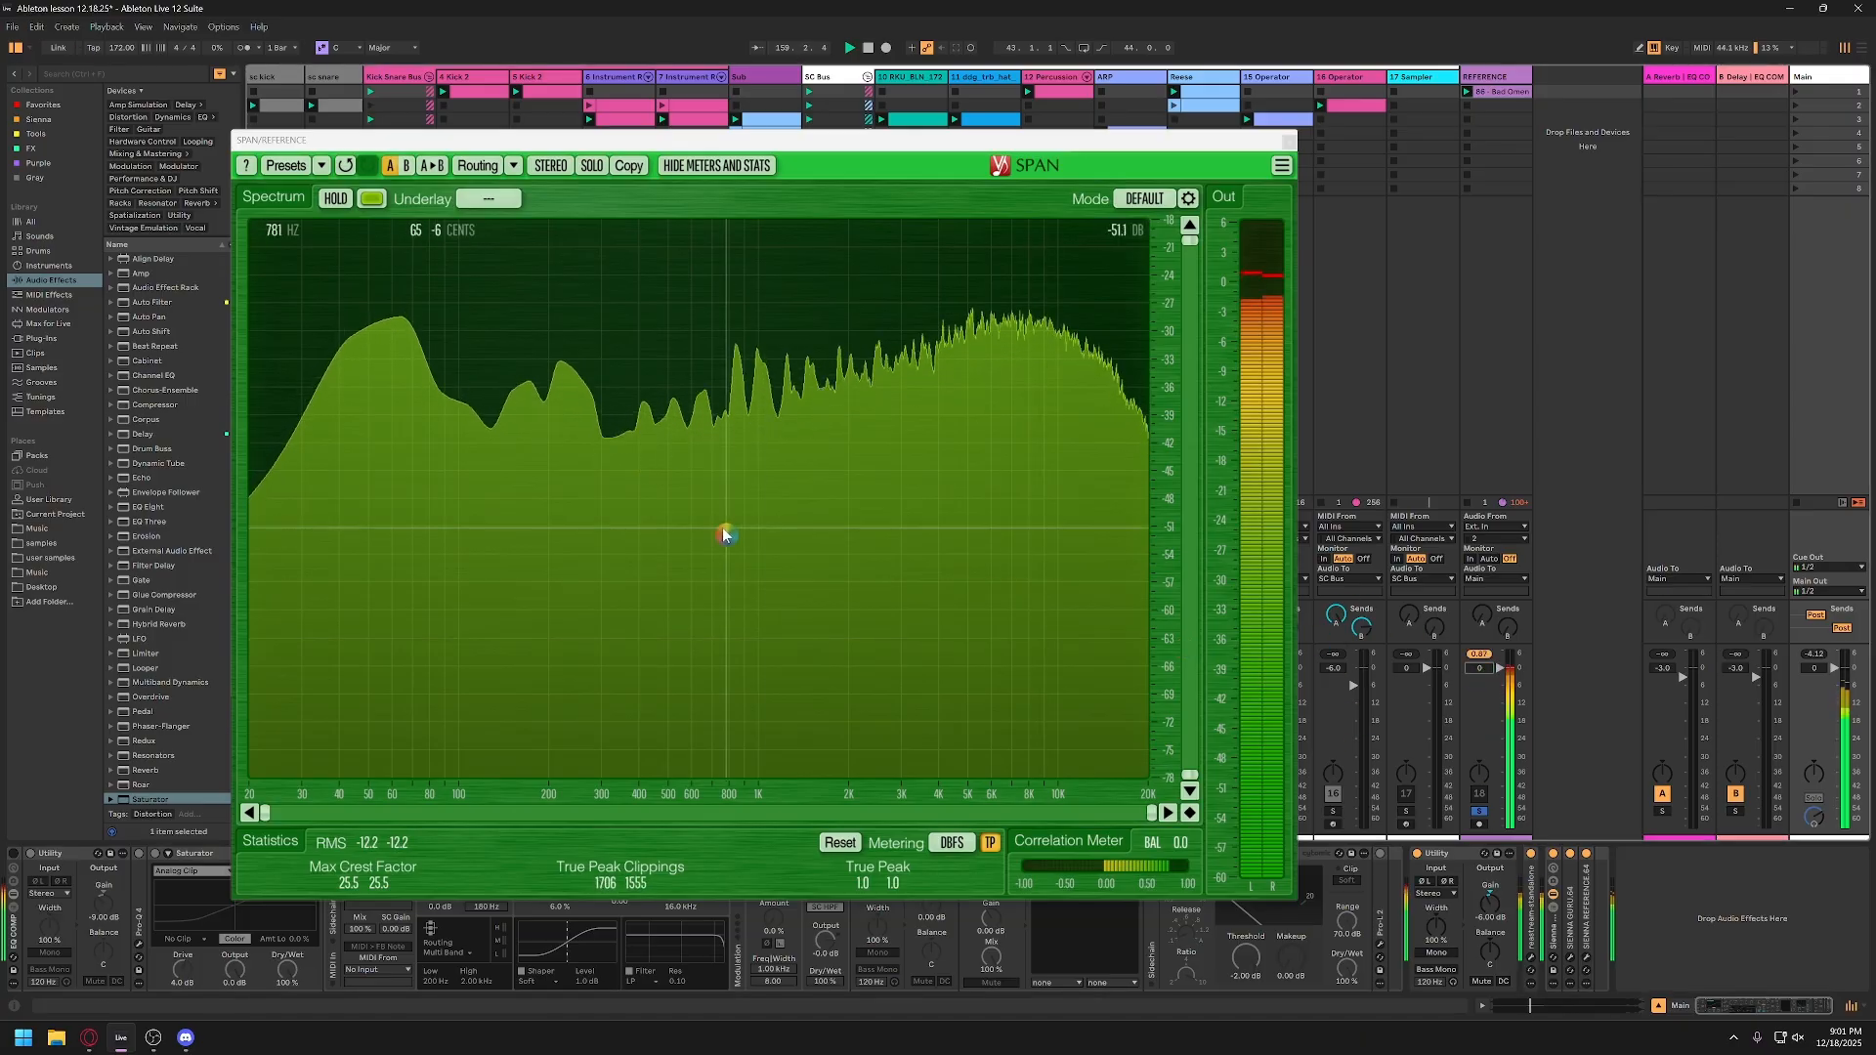
left_click_drag(1493, 674, 1494, 677)
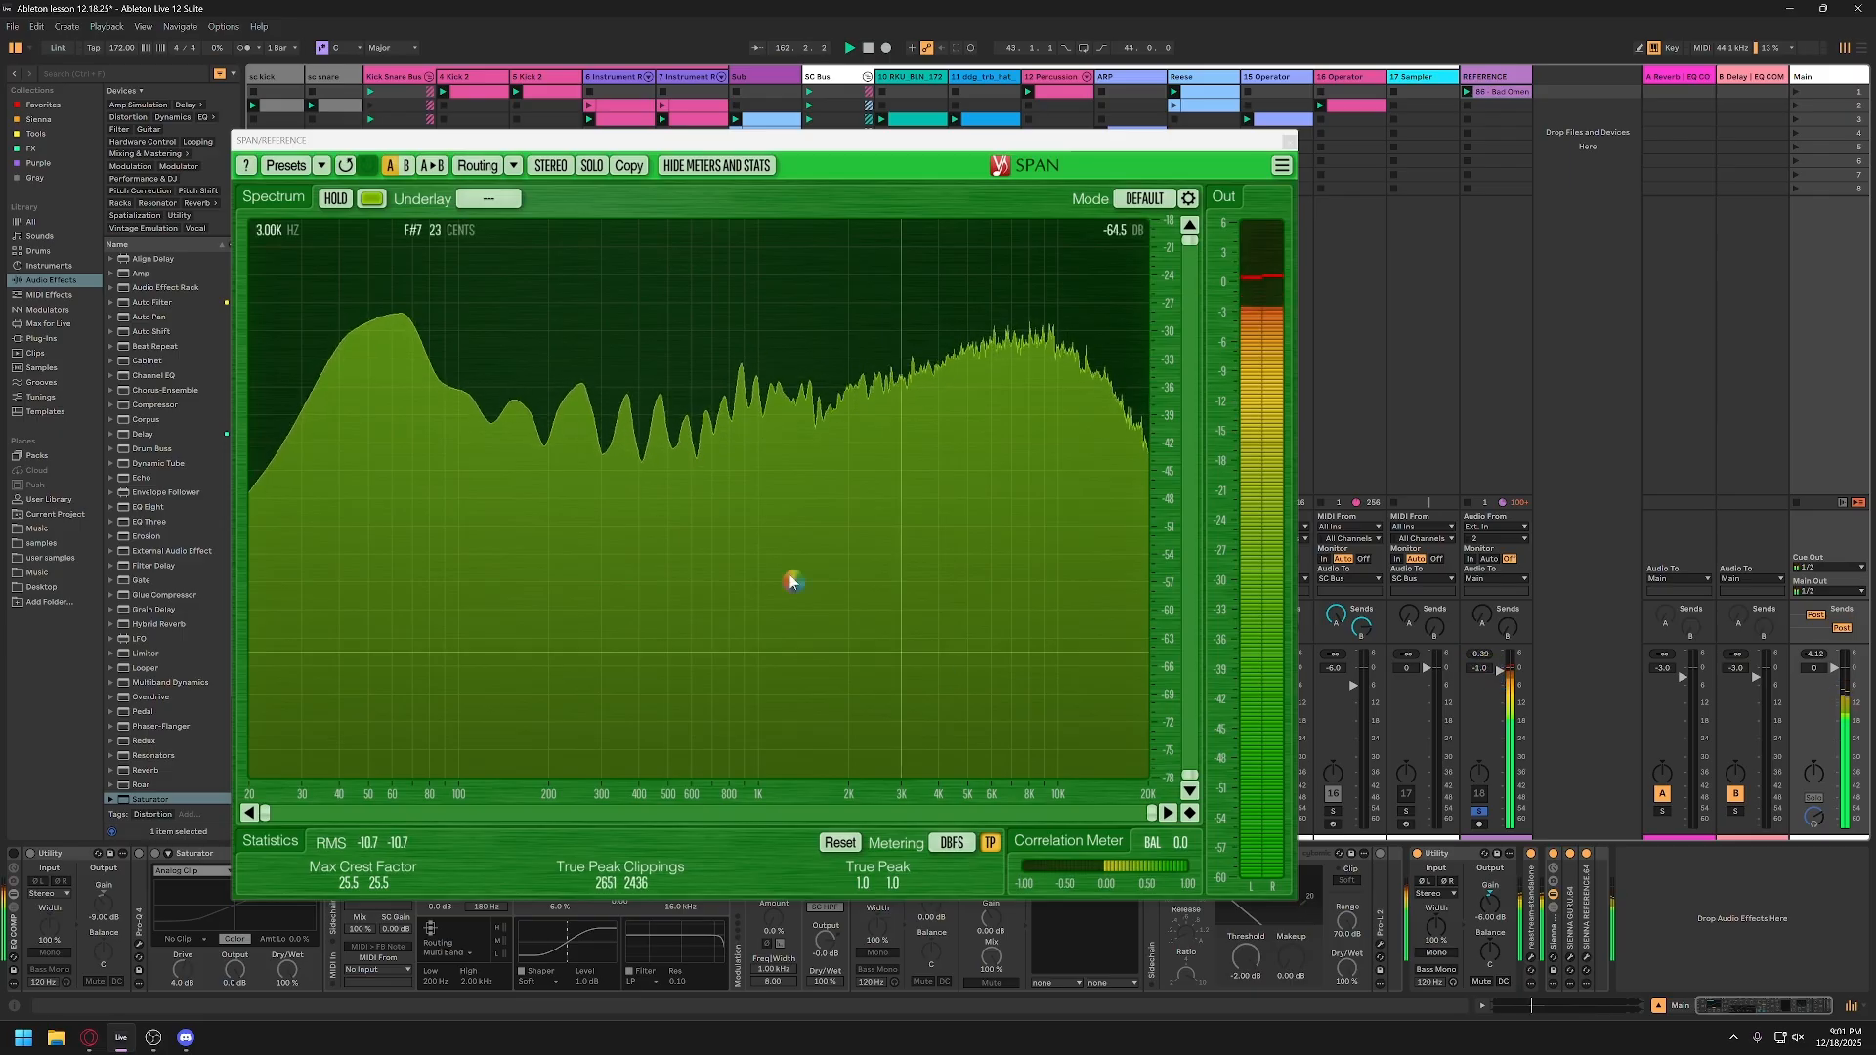
left_click(336, 199)
key("space")
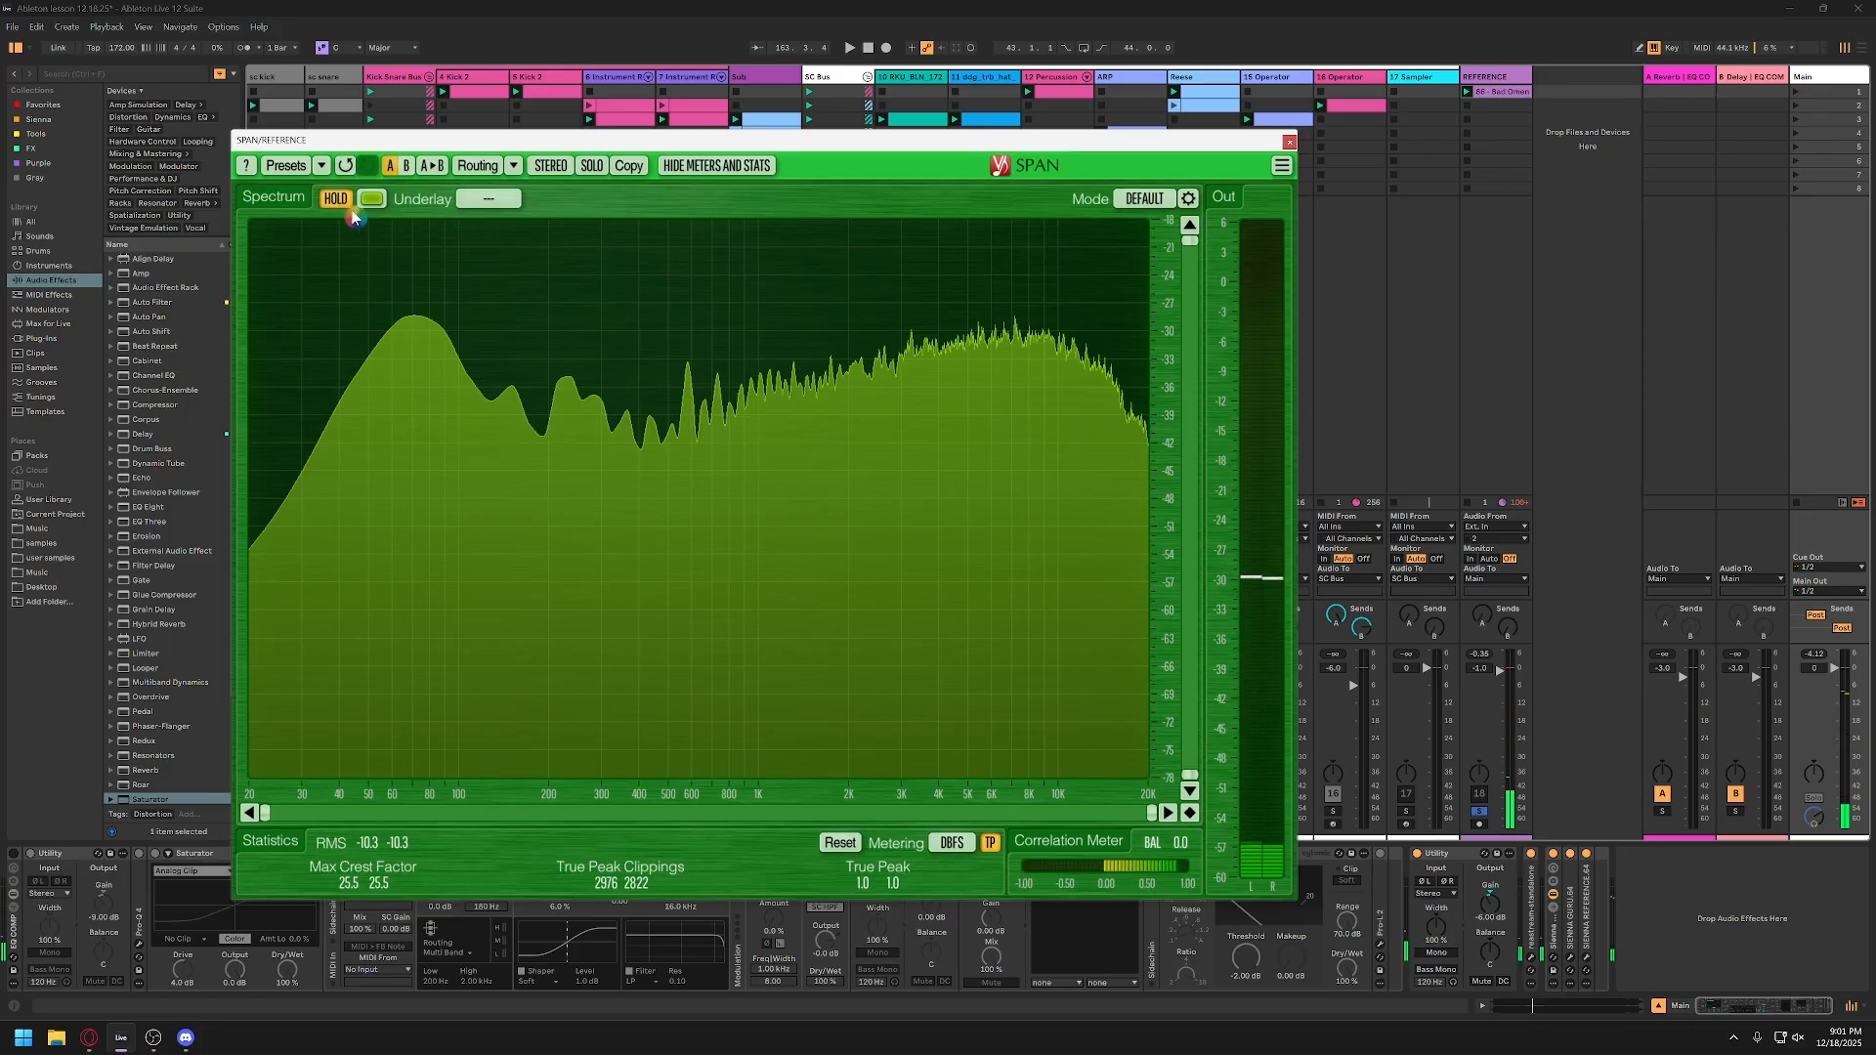
mouse_move(406, 314)
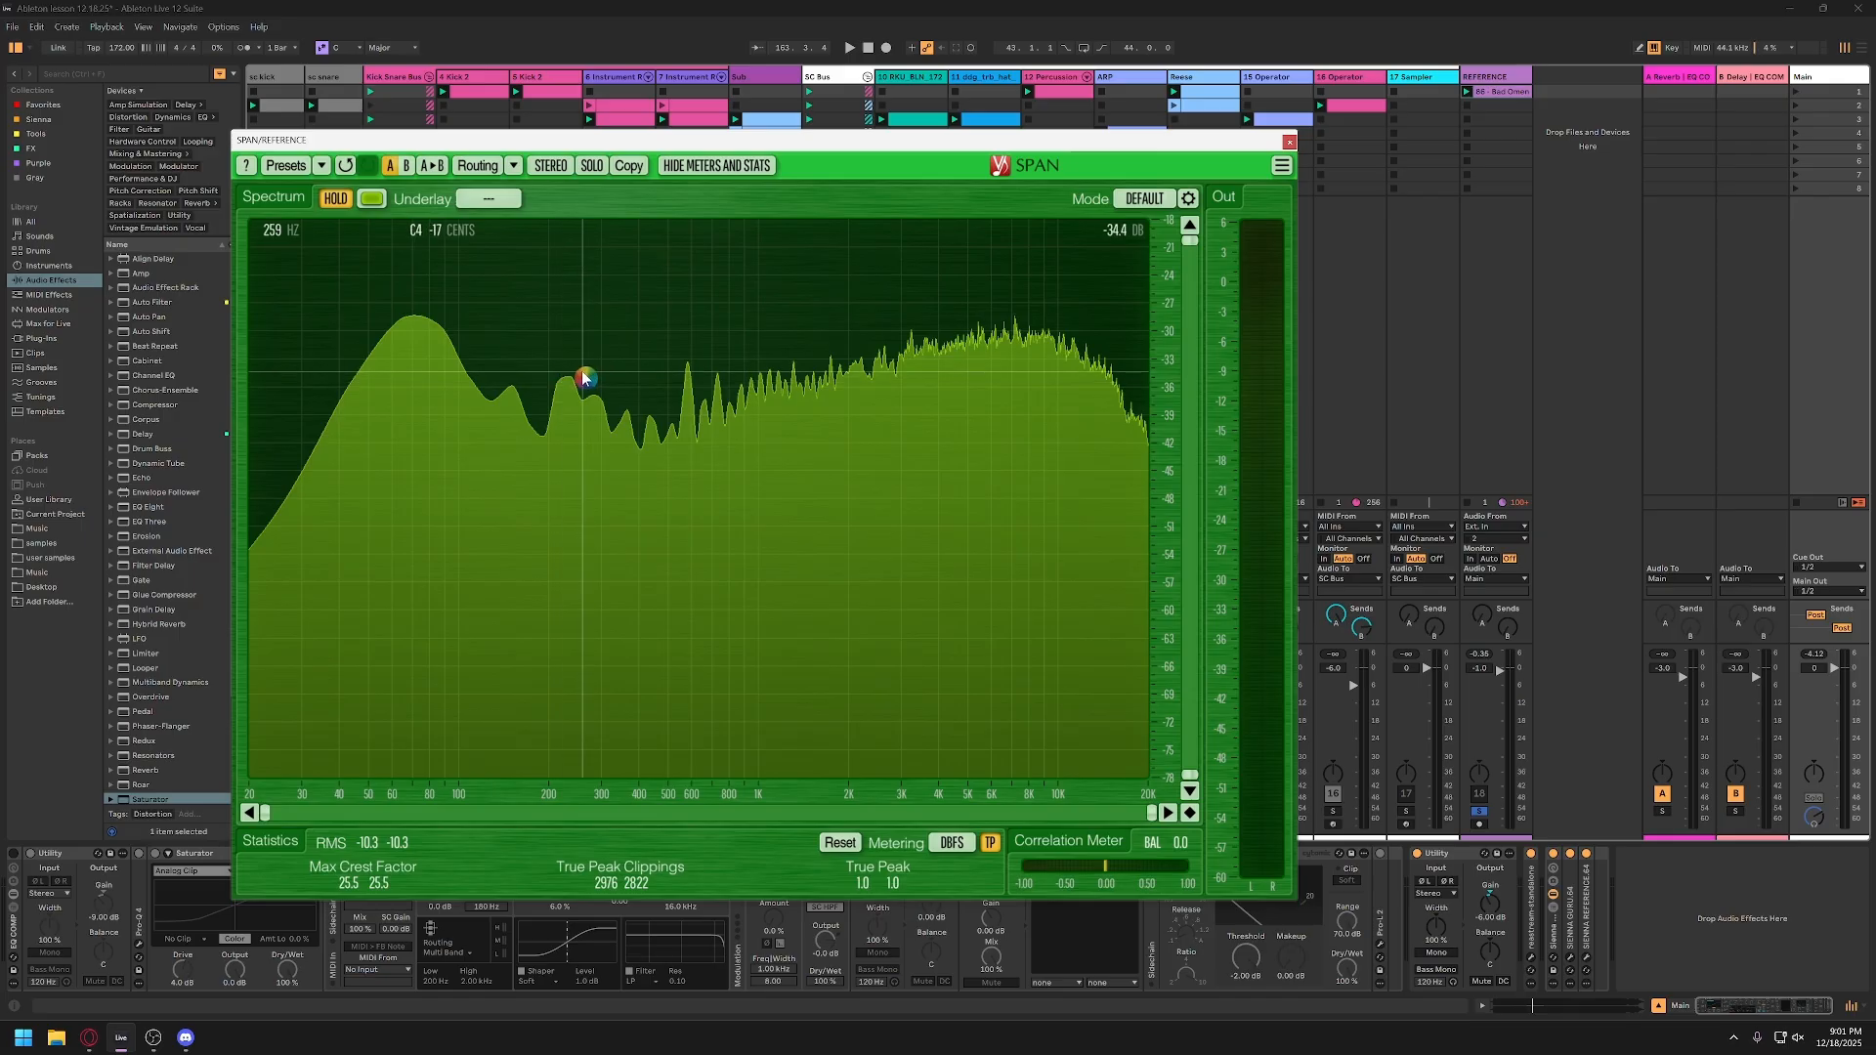
left_click(1289, 142)
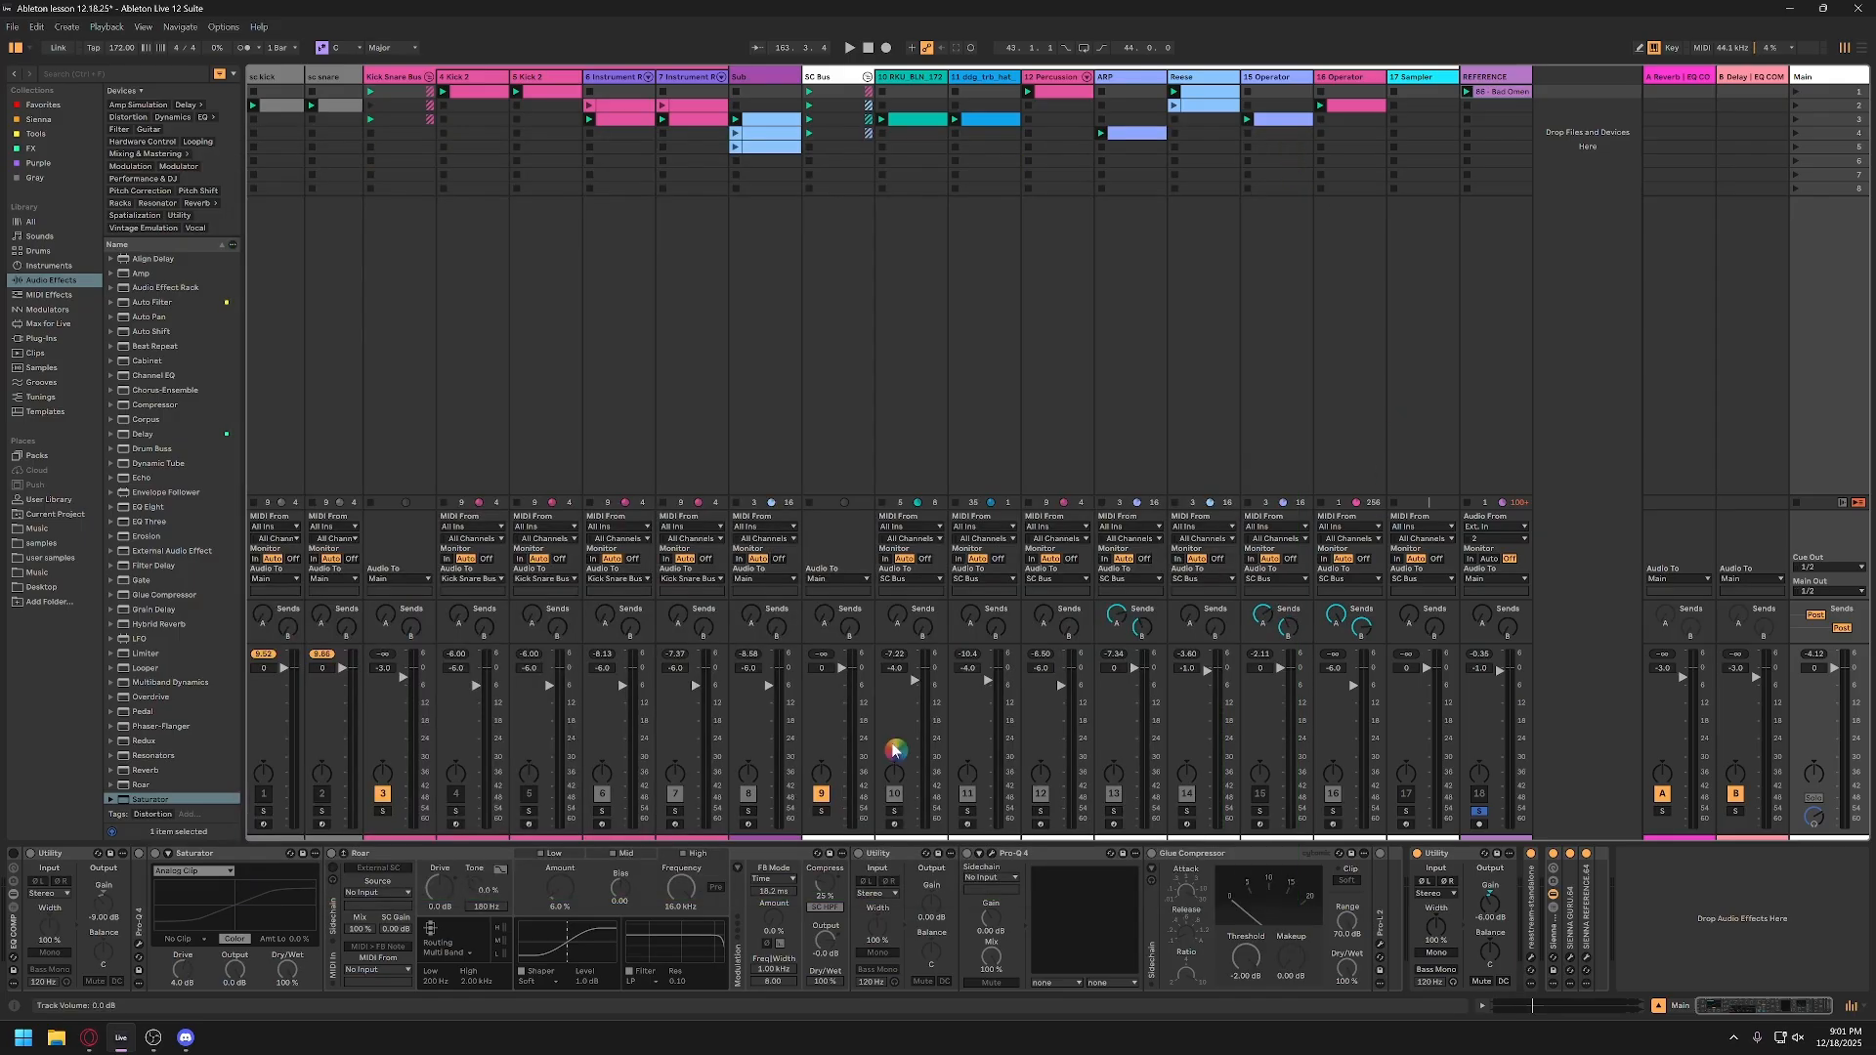
Step: Copy SPAN from the REFERENCE track to the Main track and place it directly after the last Utility
left_click(1502, 80)
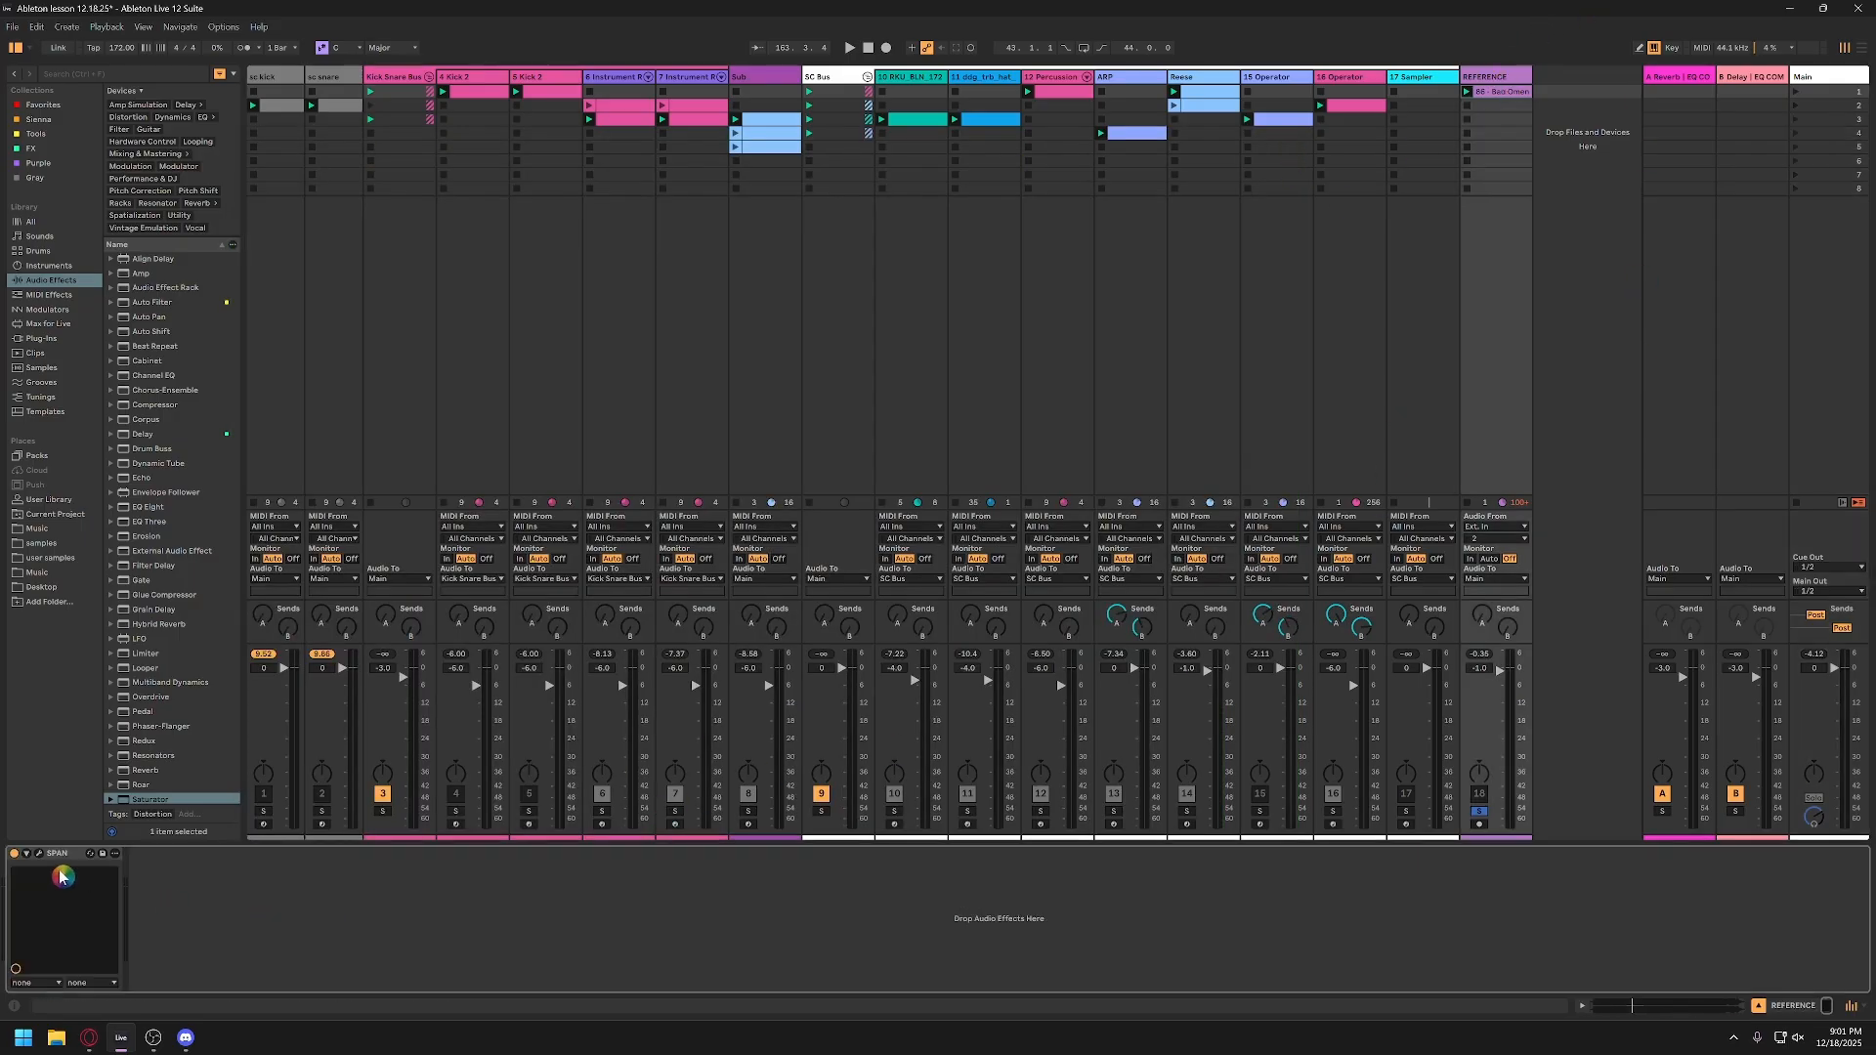
left_click(1830, 353)
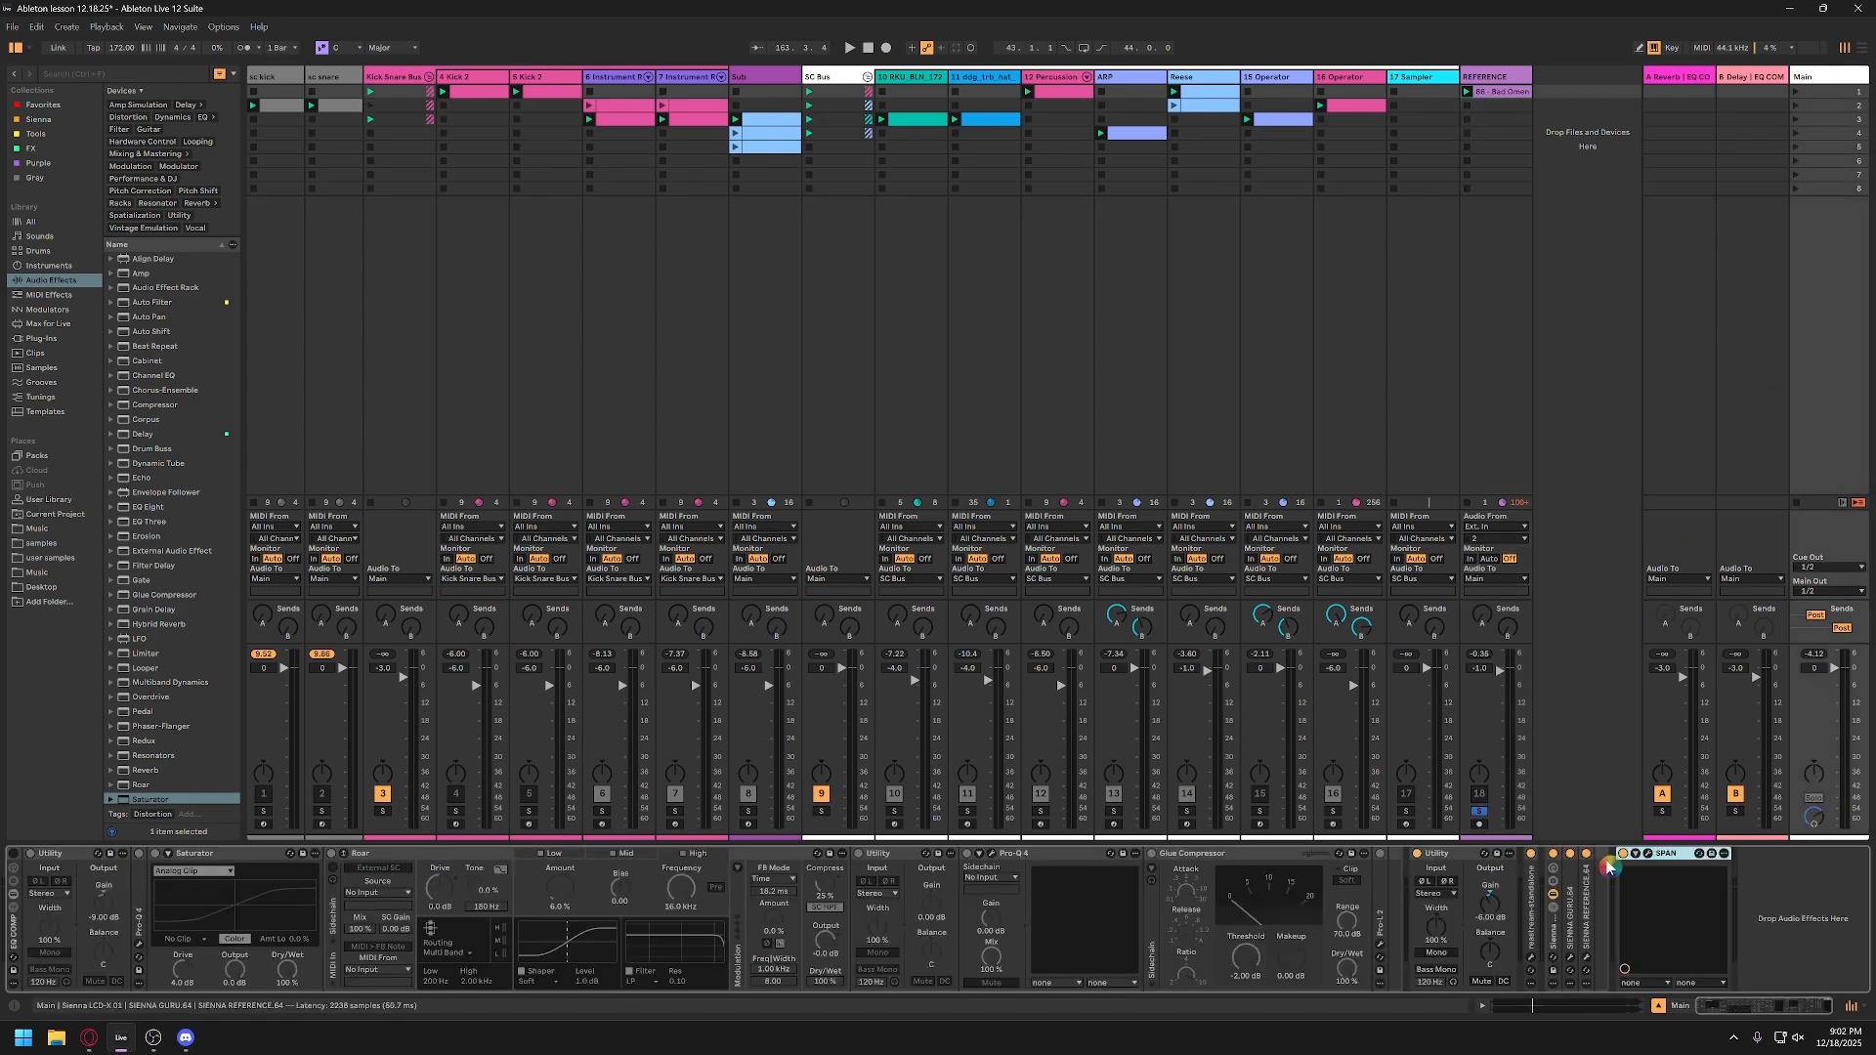
left_click_drag(1680, 854, 1518, 900)
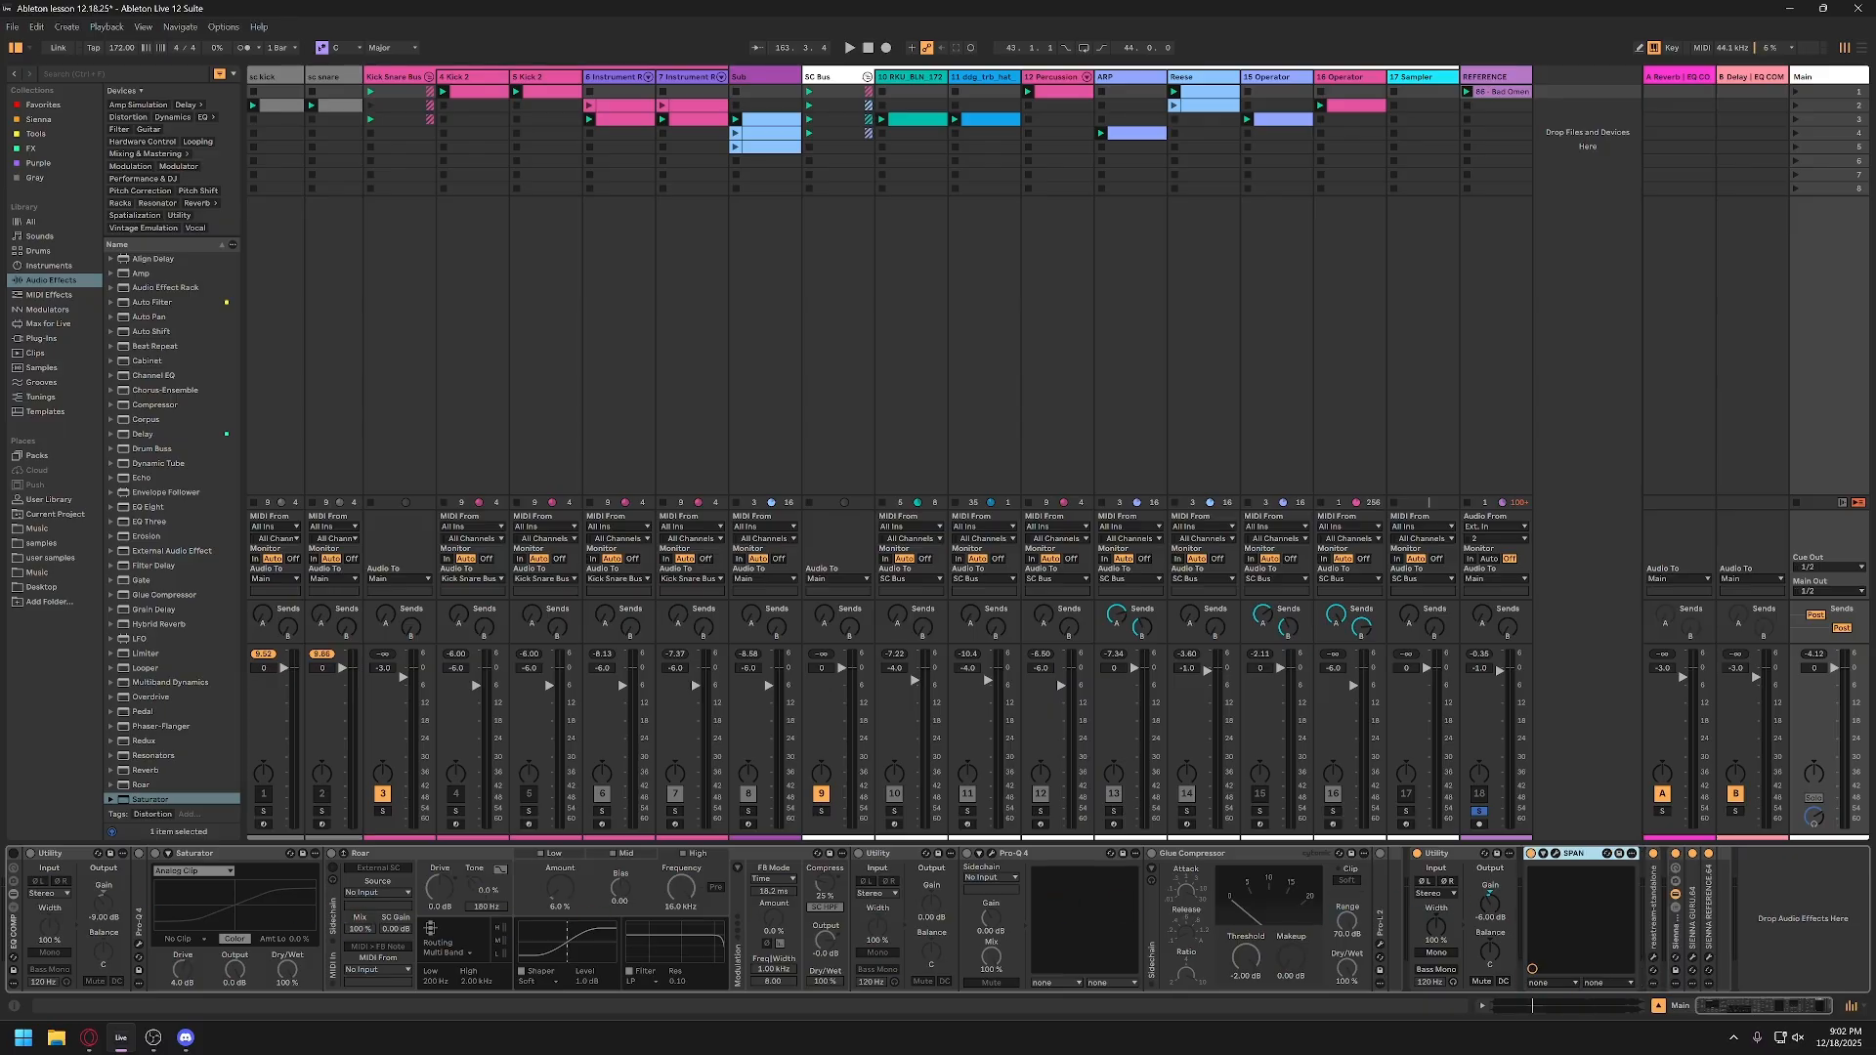
Step: Reactivate the Main track's effect rack, open its SPAN analyzer, and unsolo the REFERENCE track
left_click(14, 858)
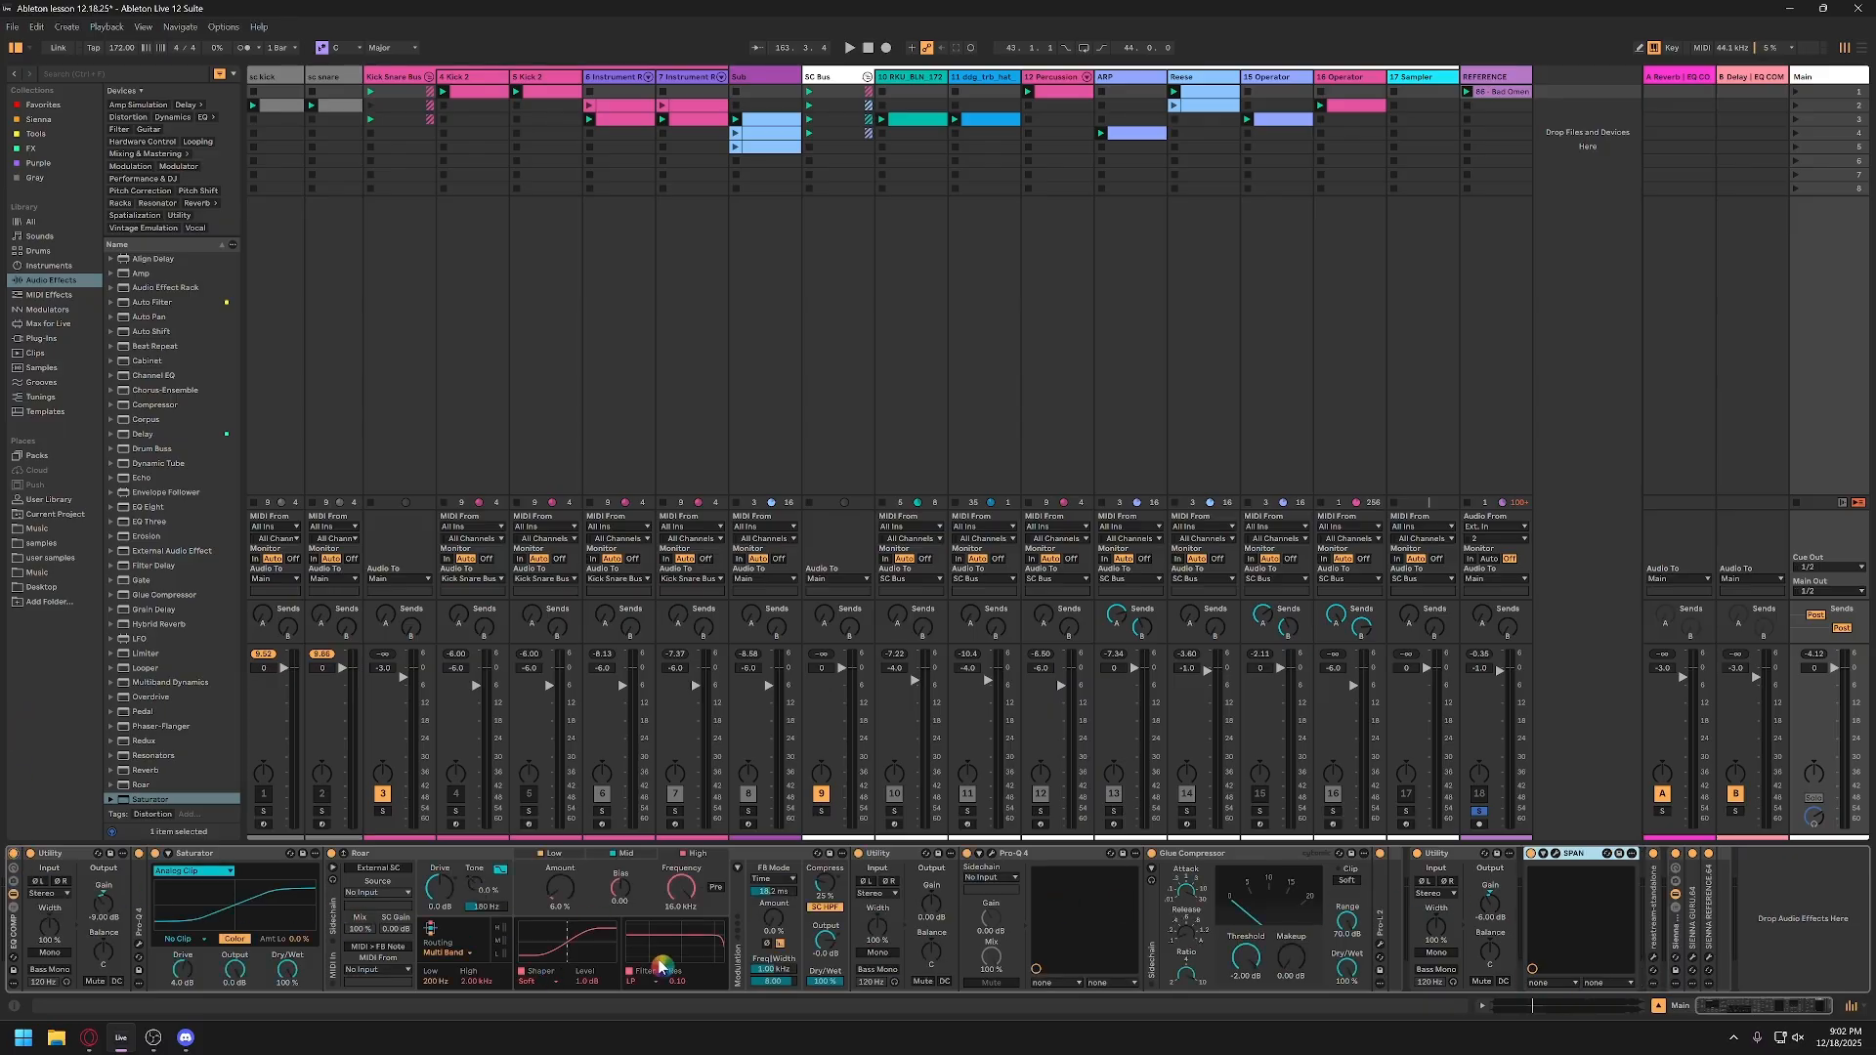
left_click(1558, 857)
key("space")
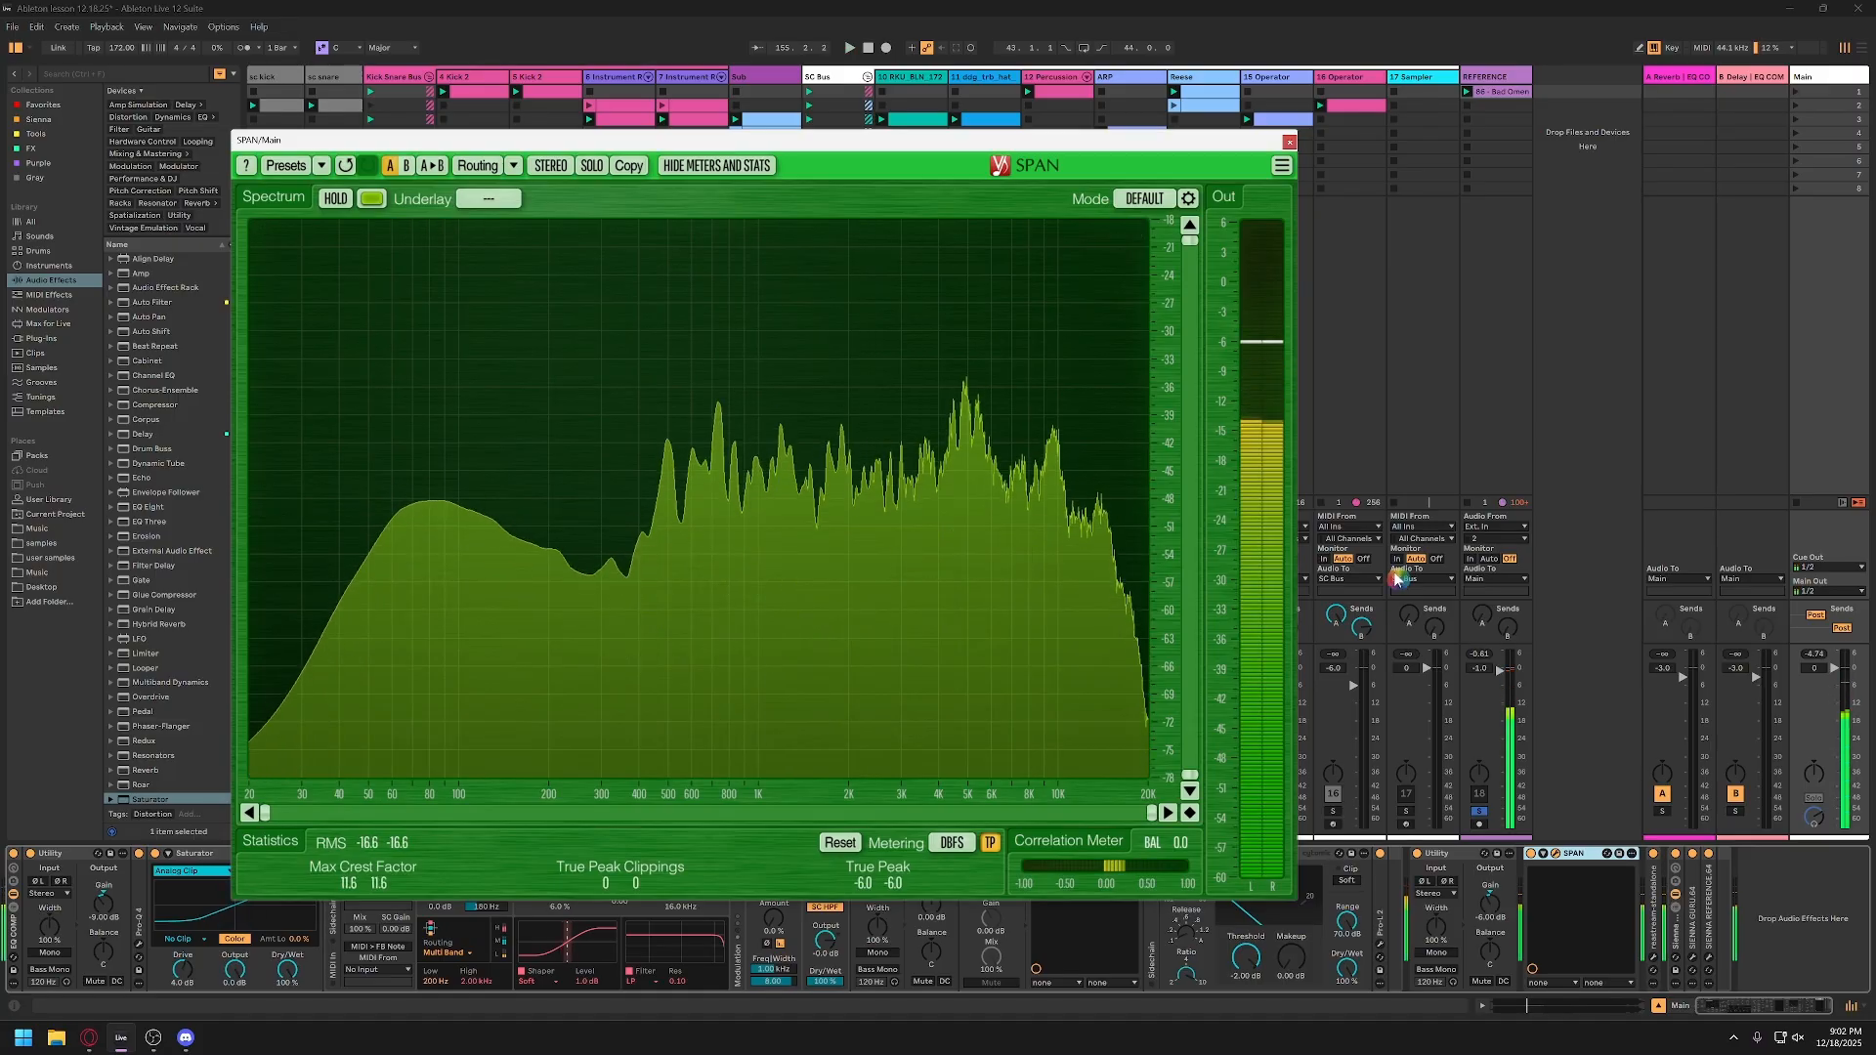
key("space")
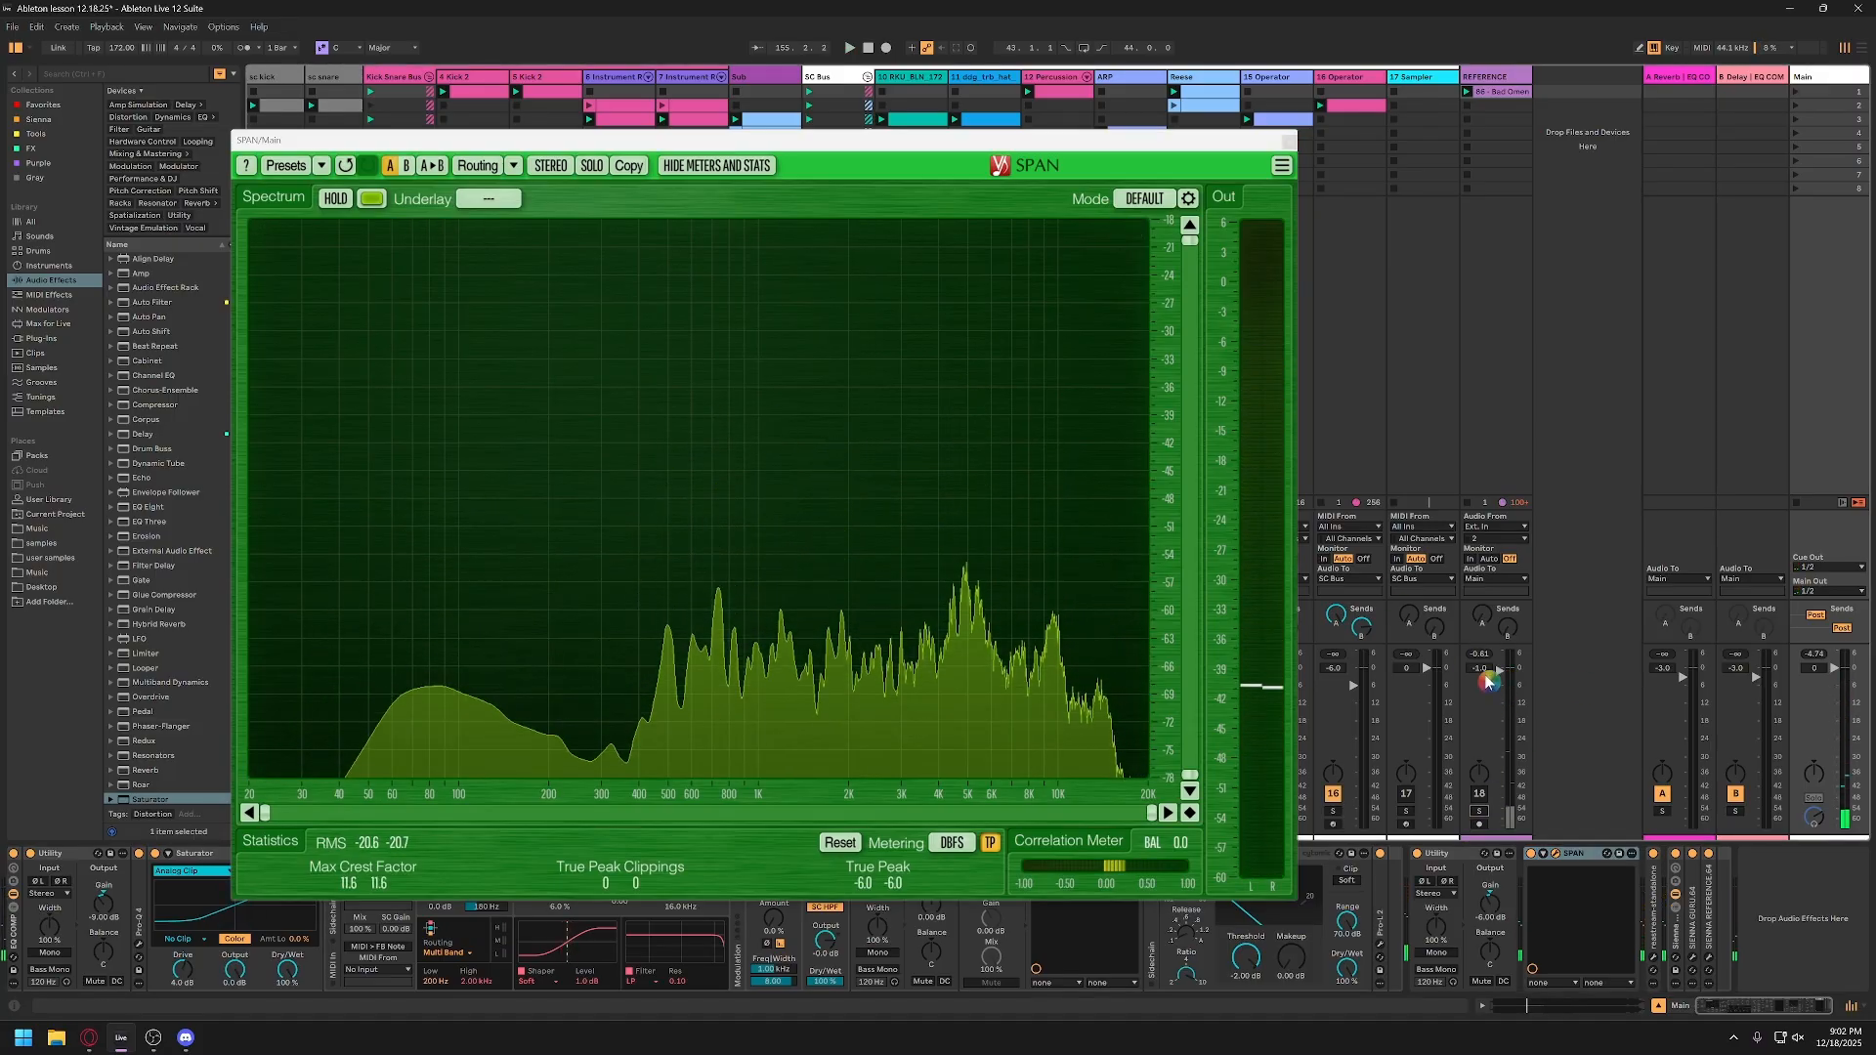
Step: Play the mix, freeze its spectrum in the Main track's SPAN, and reposition the analyzer window for inspection
key("space")
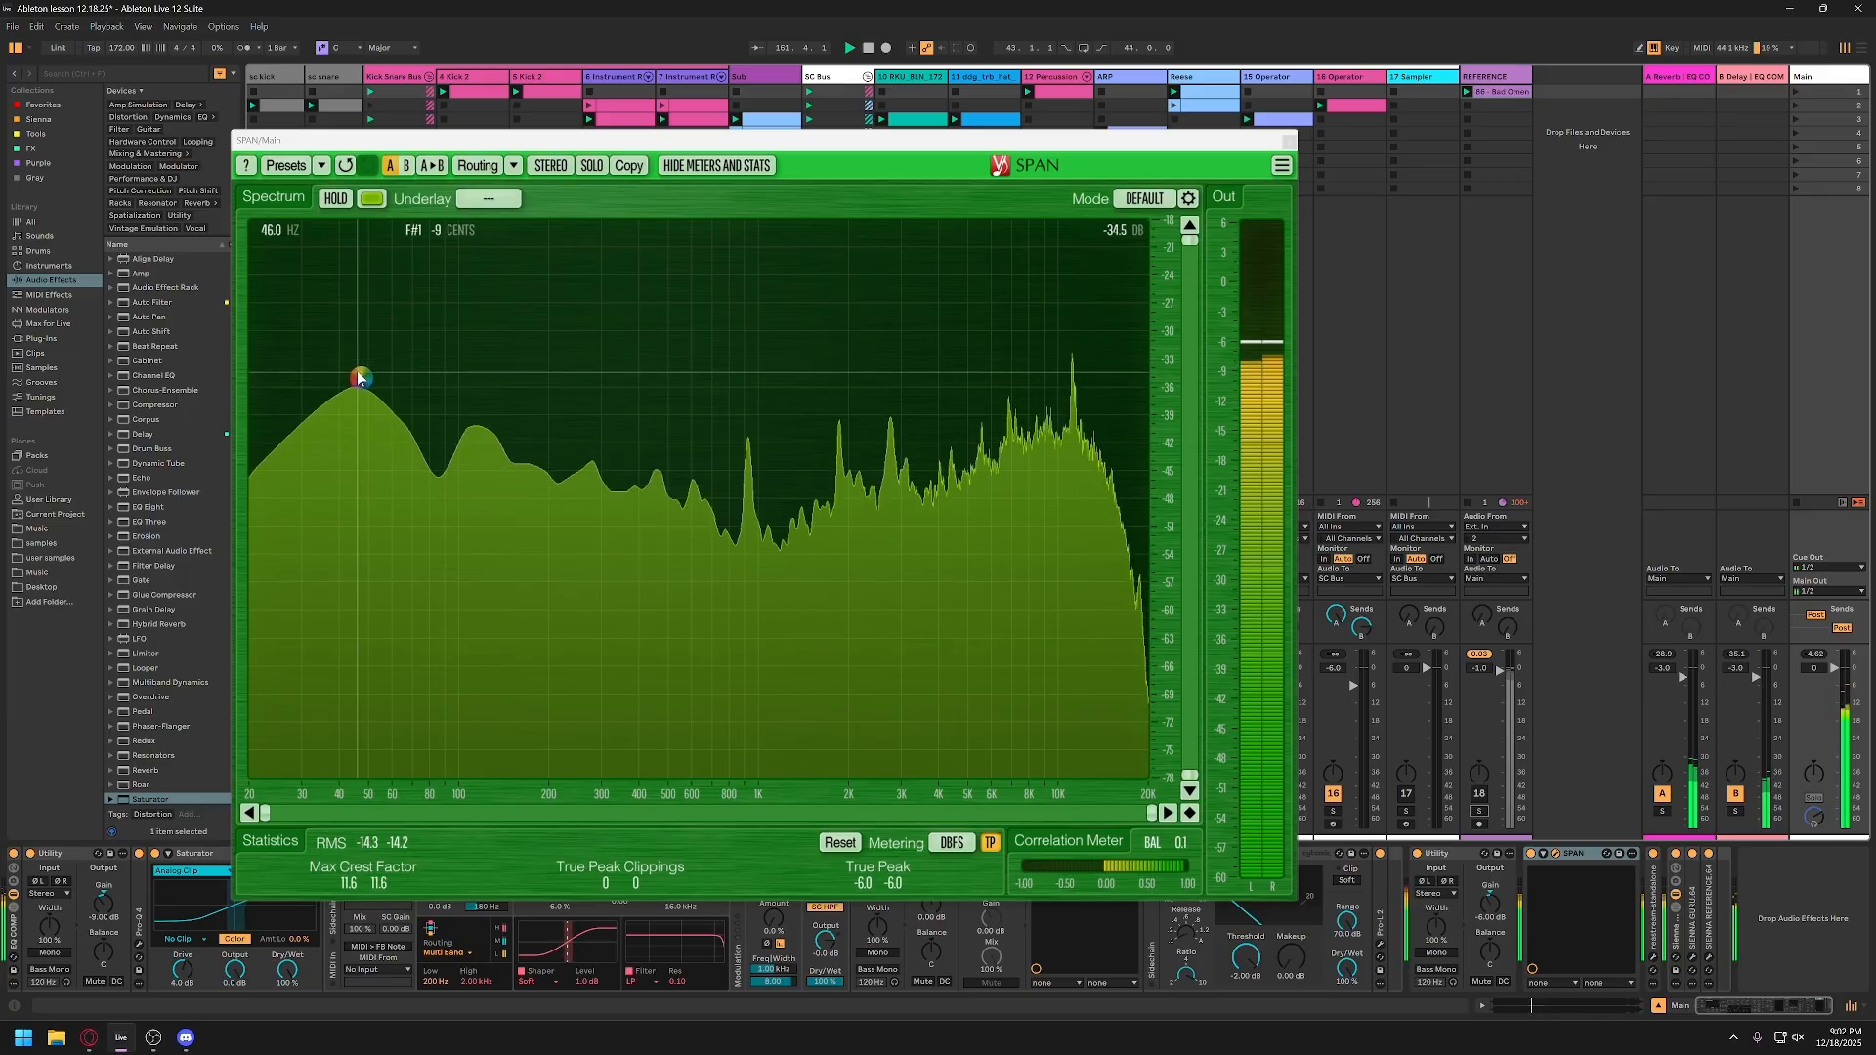
left_click(335, 198)
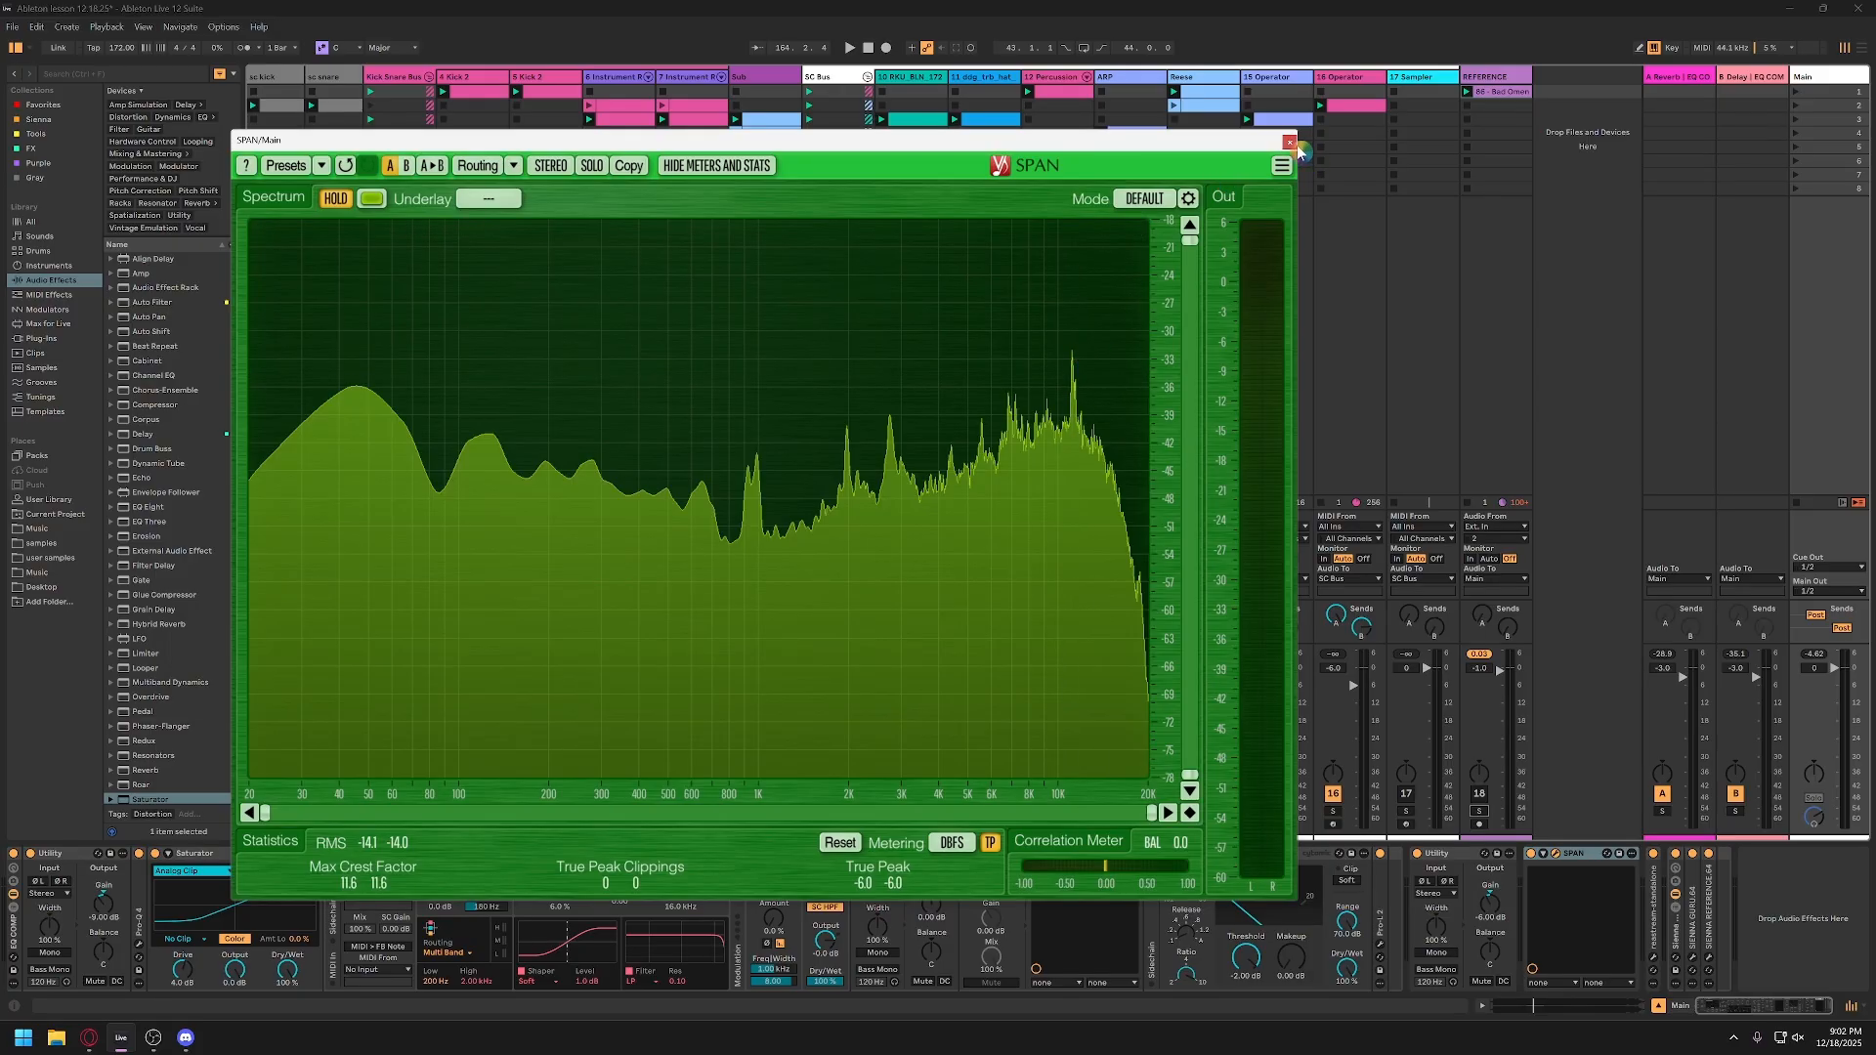
left_click_drag(1177, 148, 1245, 100)
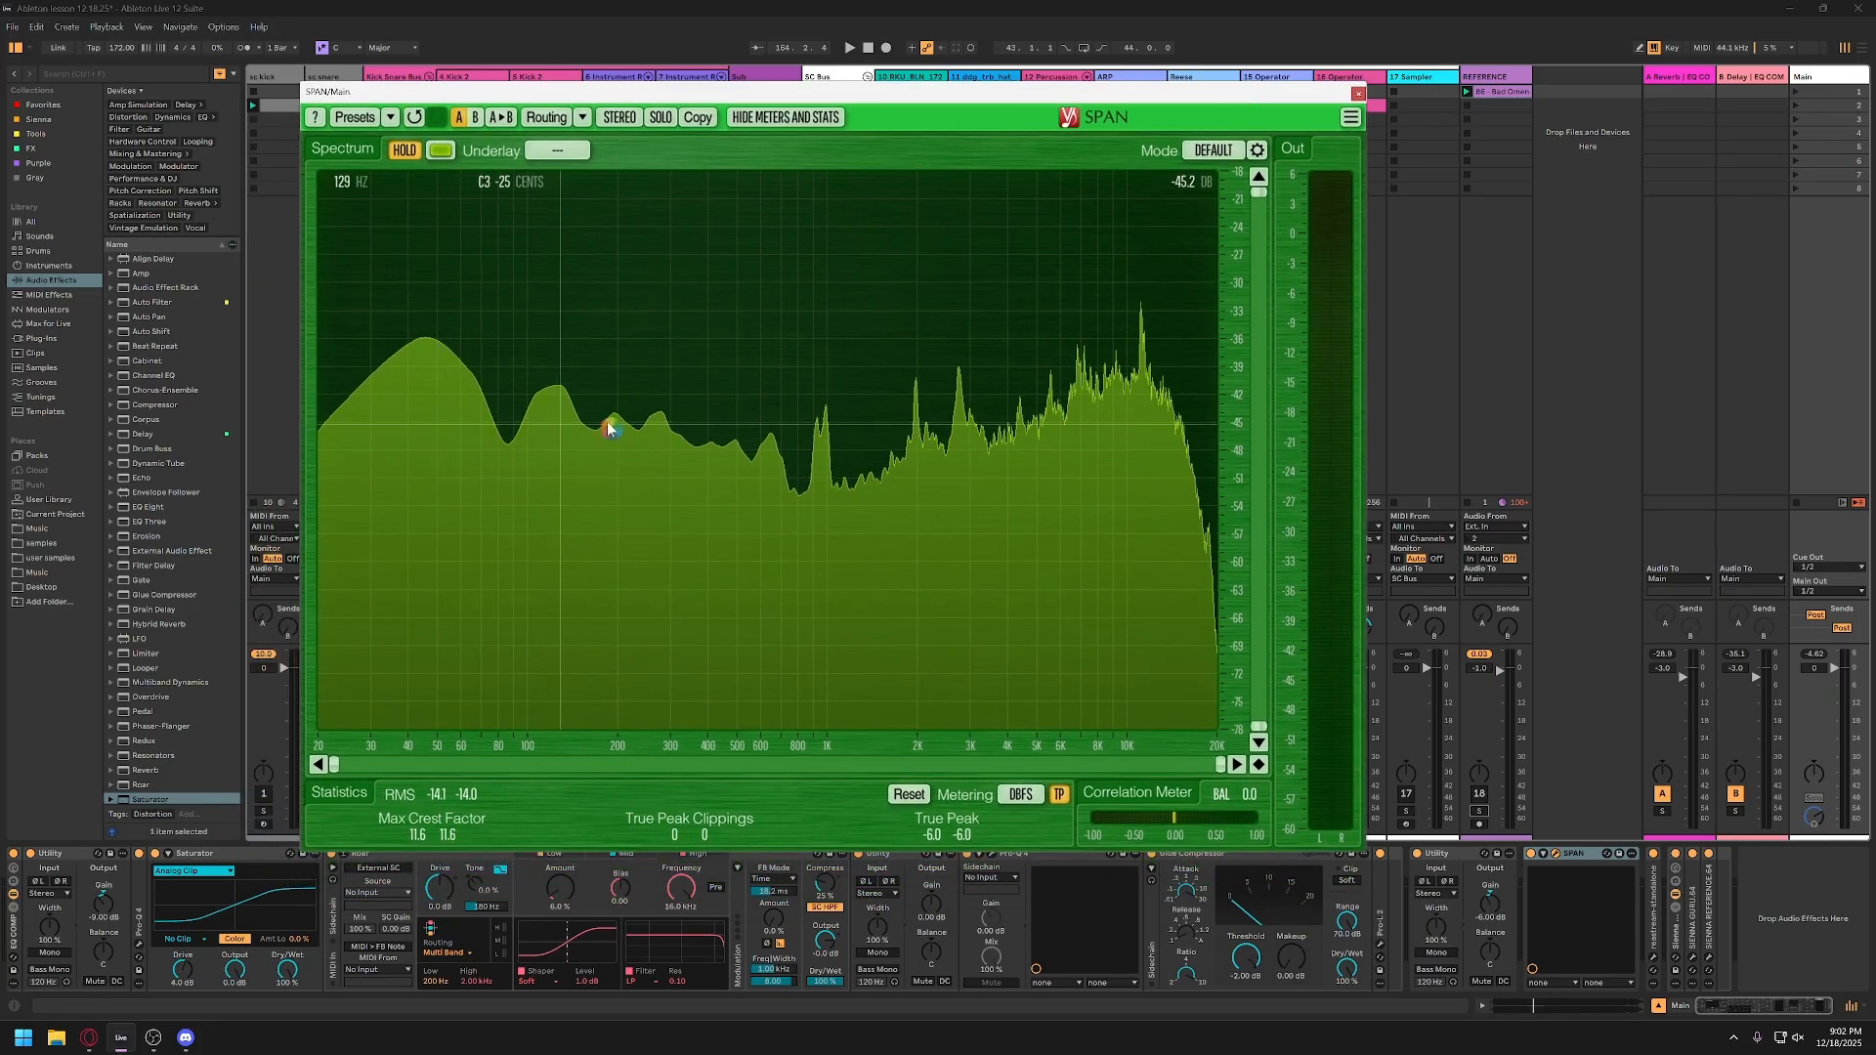
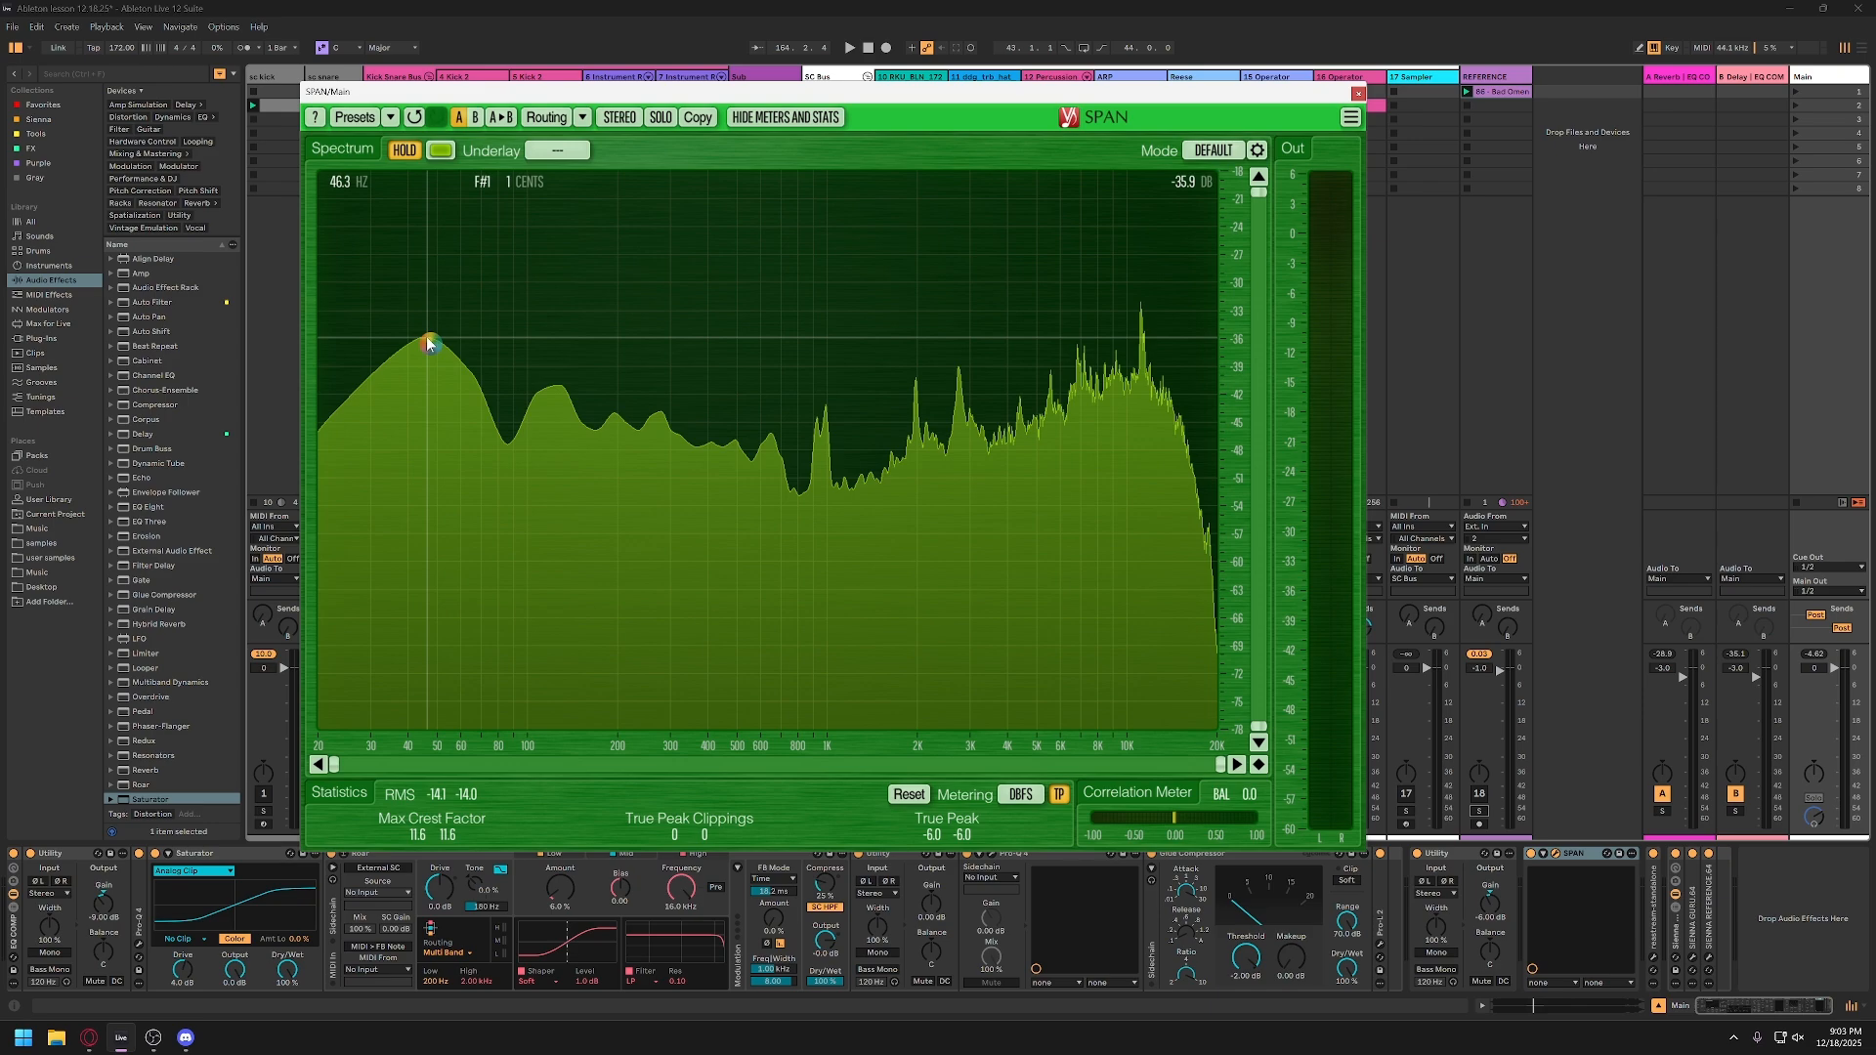
Step: Inspect the high-frequency peaks in the Main track's frozen SPAN spectrum and close the analyzer
left_click(1095, 344)
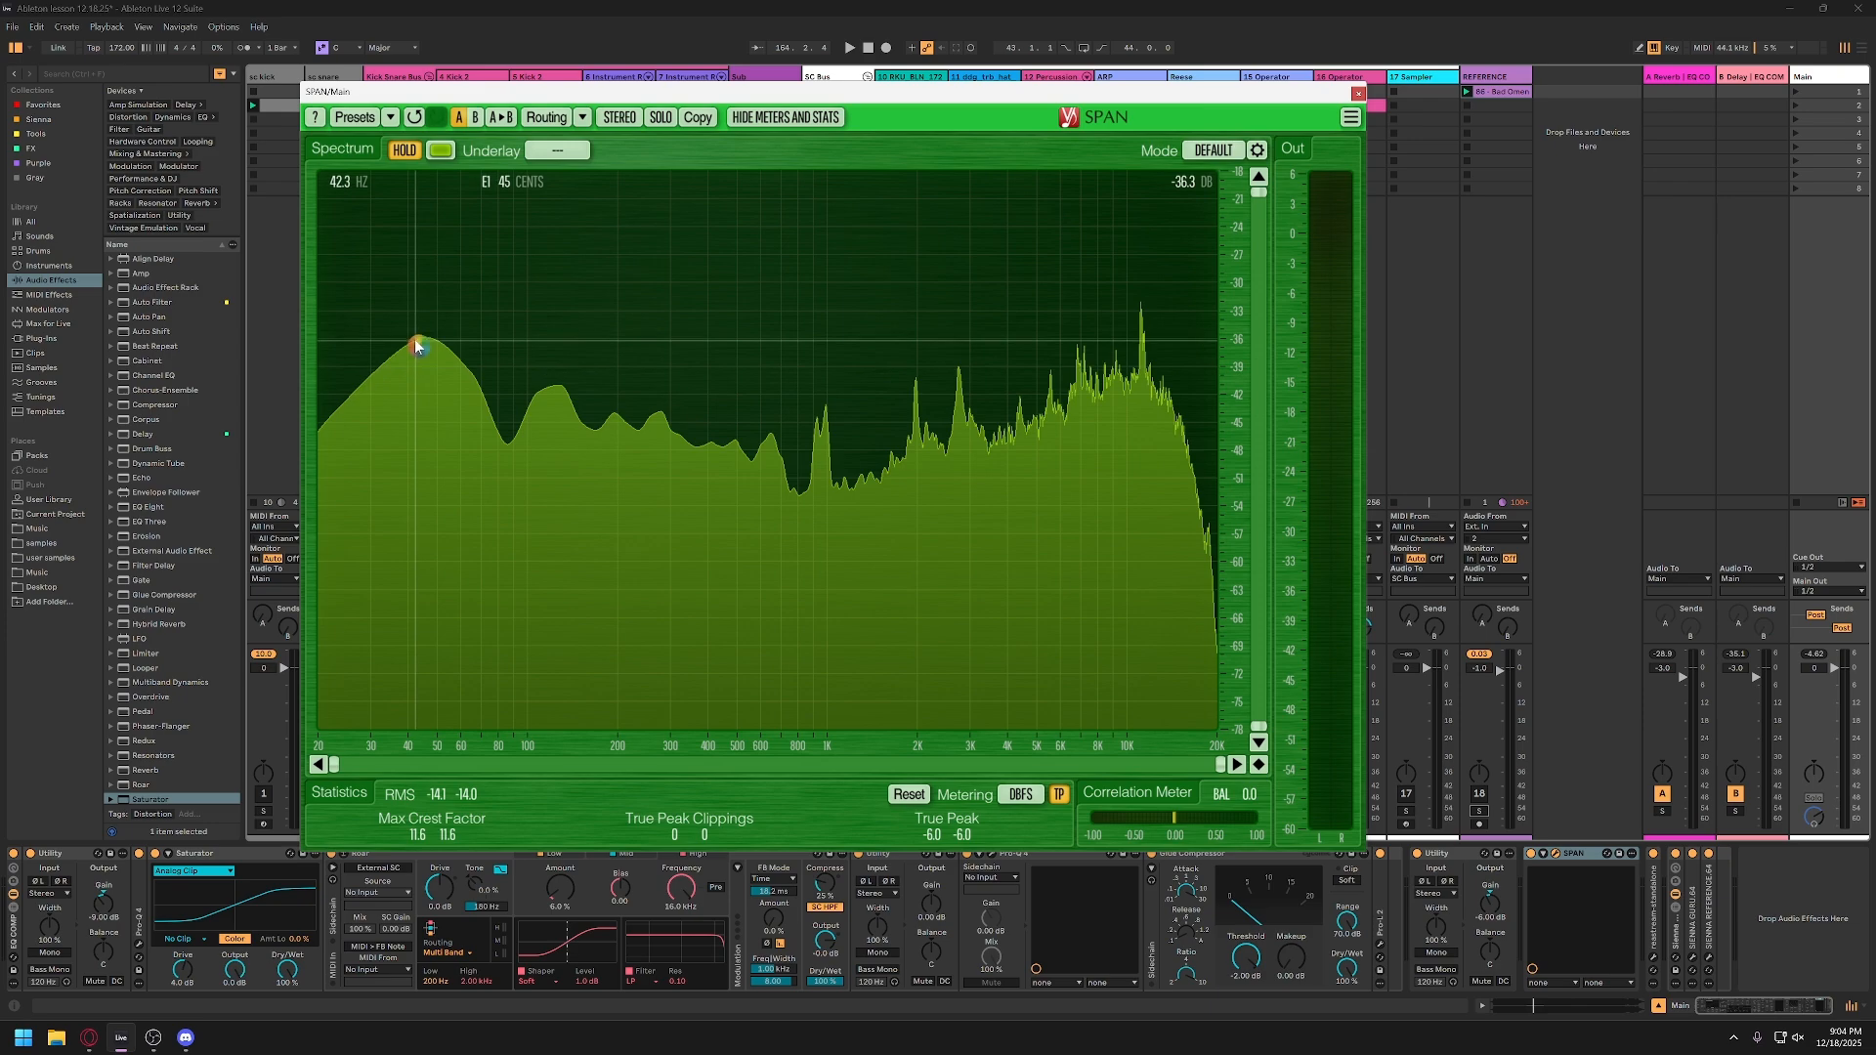
left_click(1357, 93)
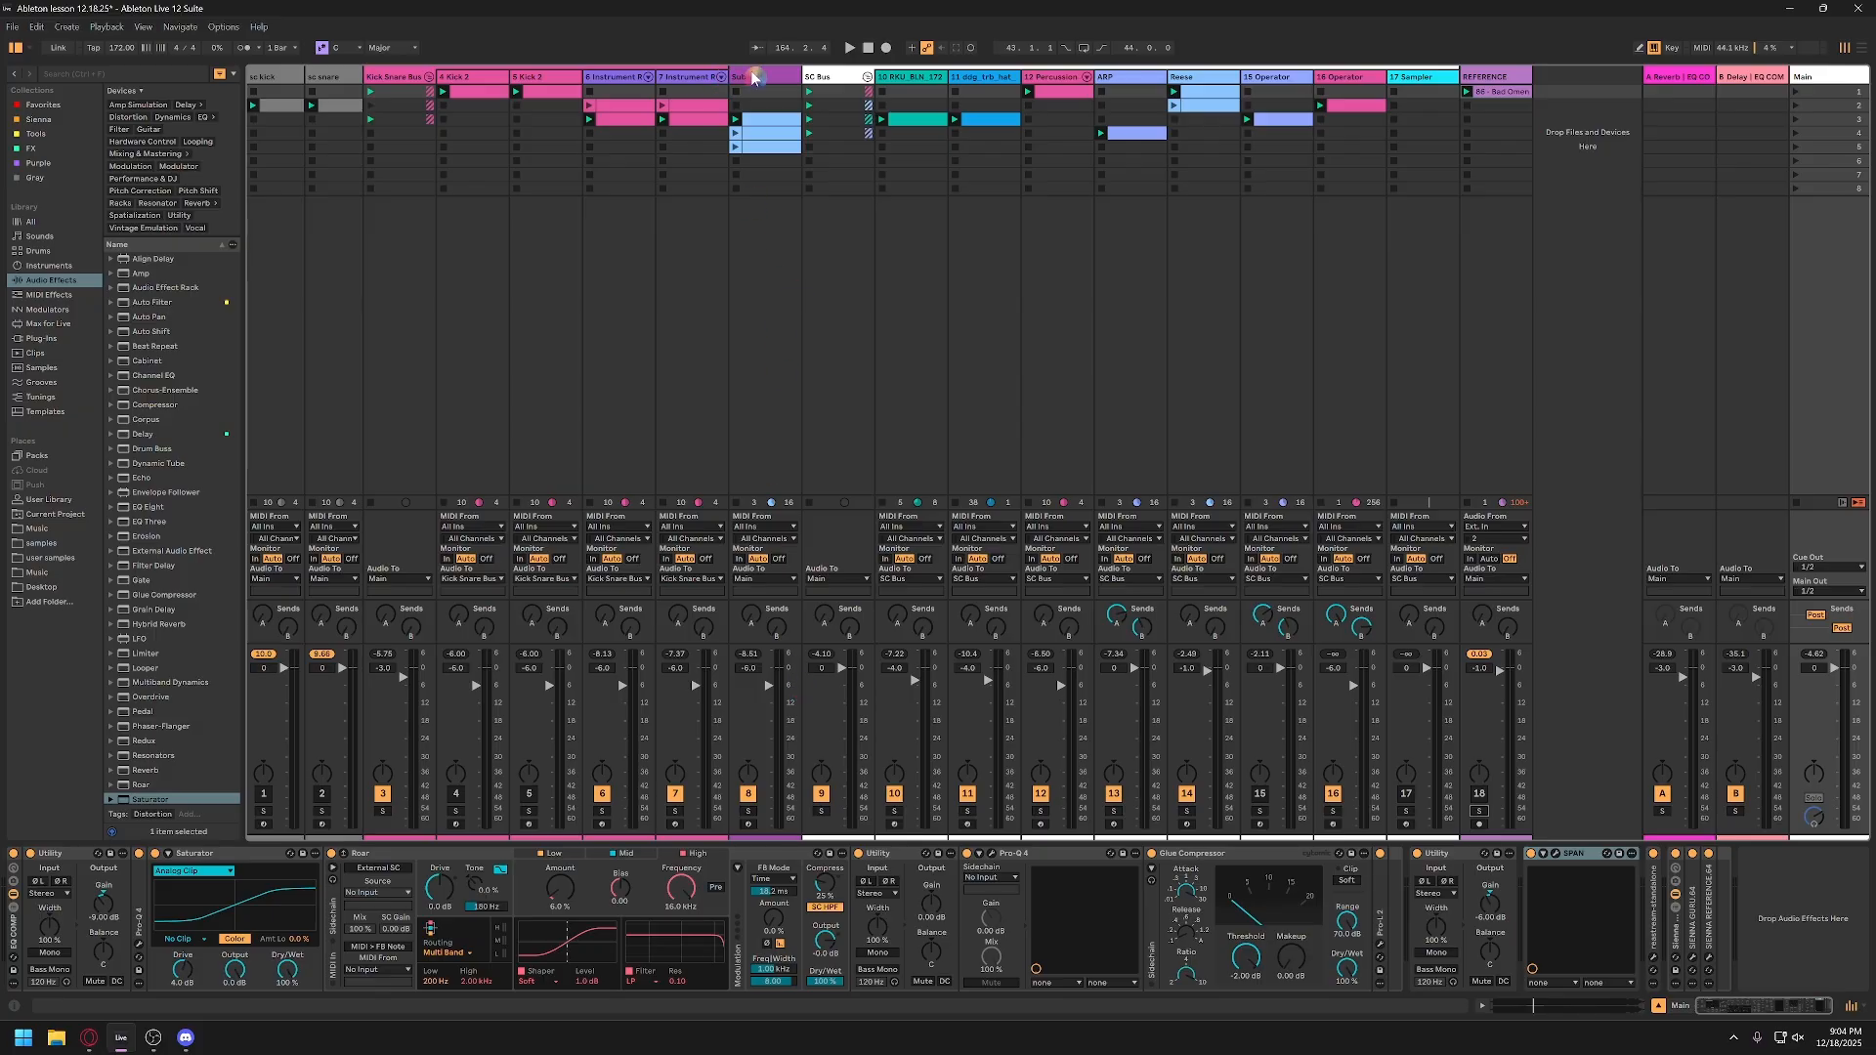
Step: Solo the Kick Snare Bus and Sub tracks, play them together, and set the Sub volume to -7.0 dB
left_click(383, 811)
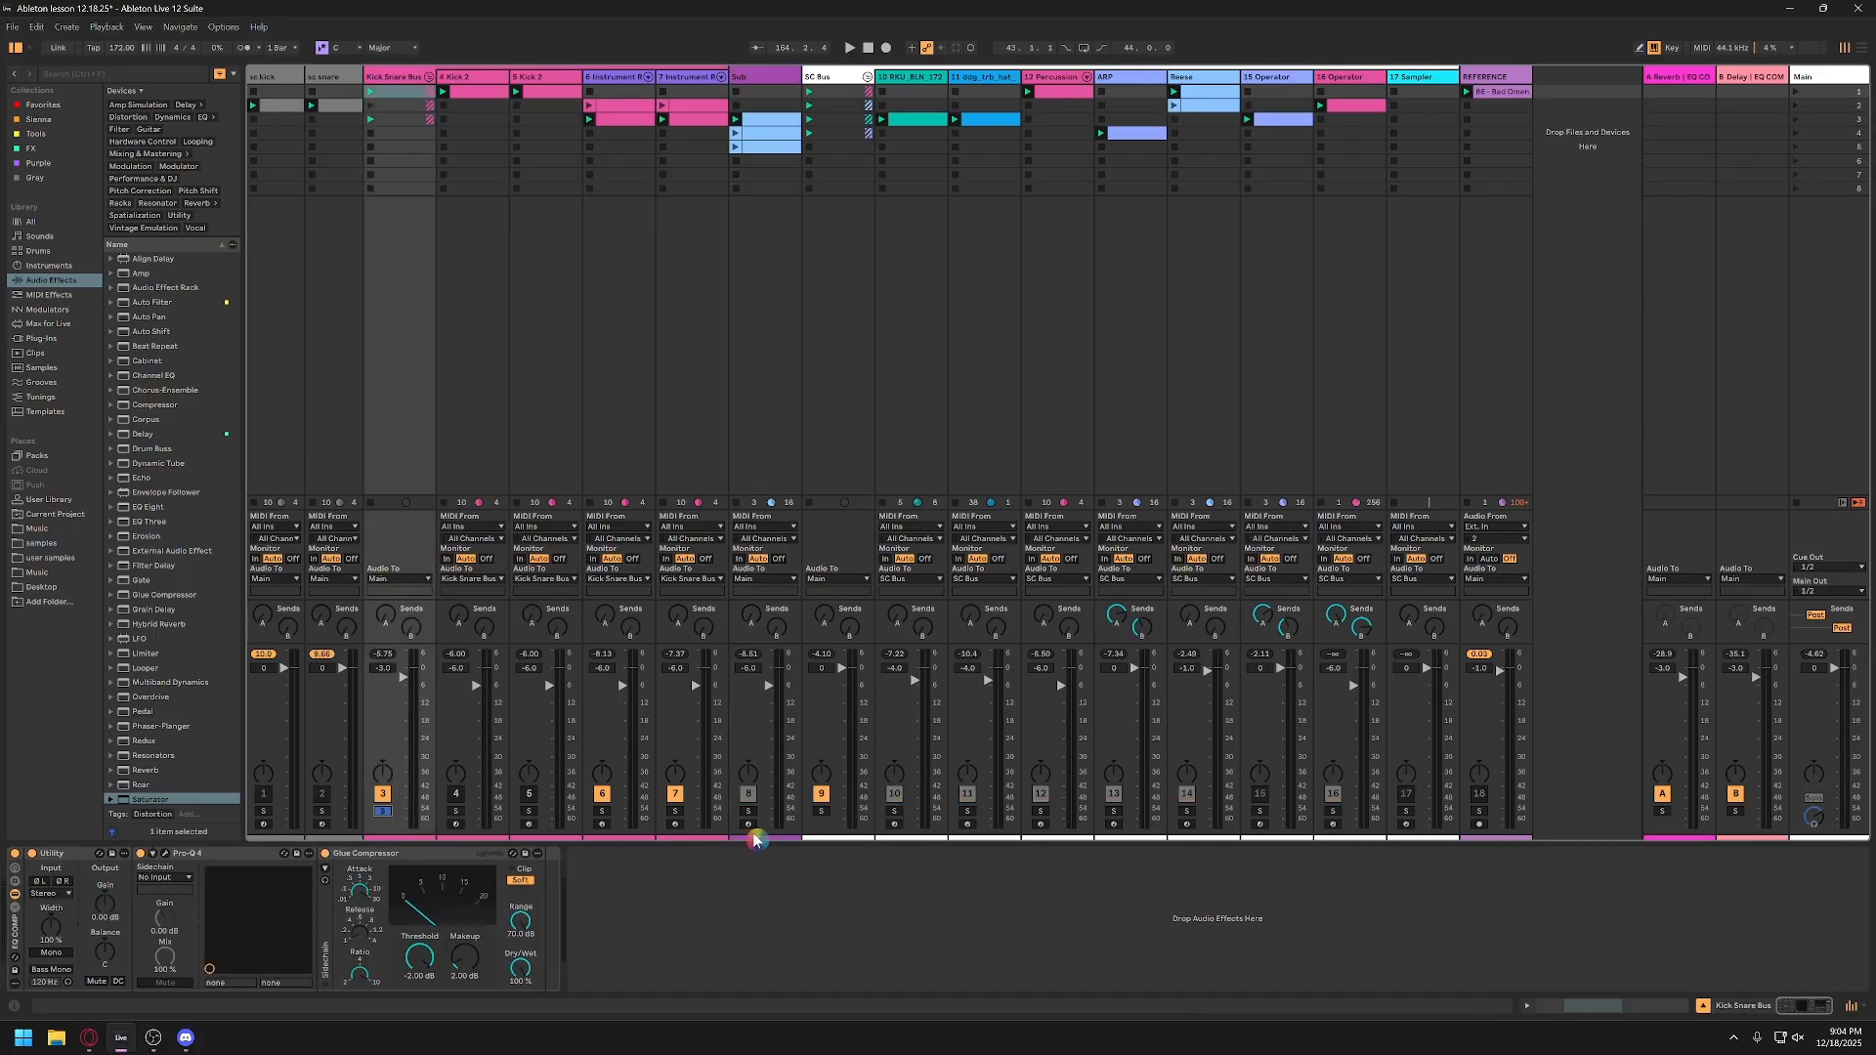
left_click(750, 812)
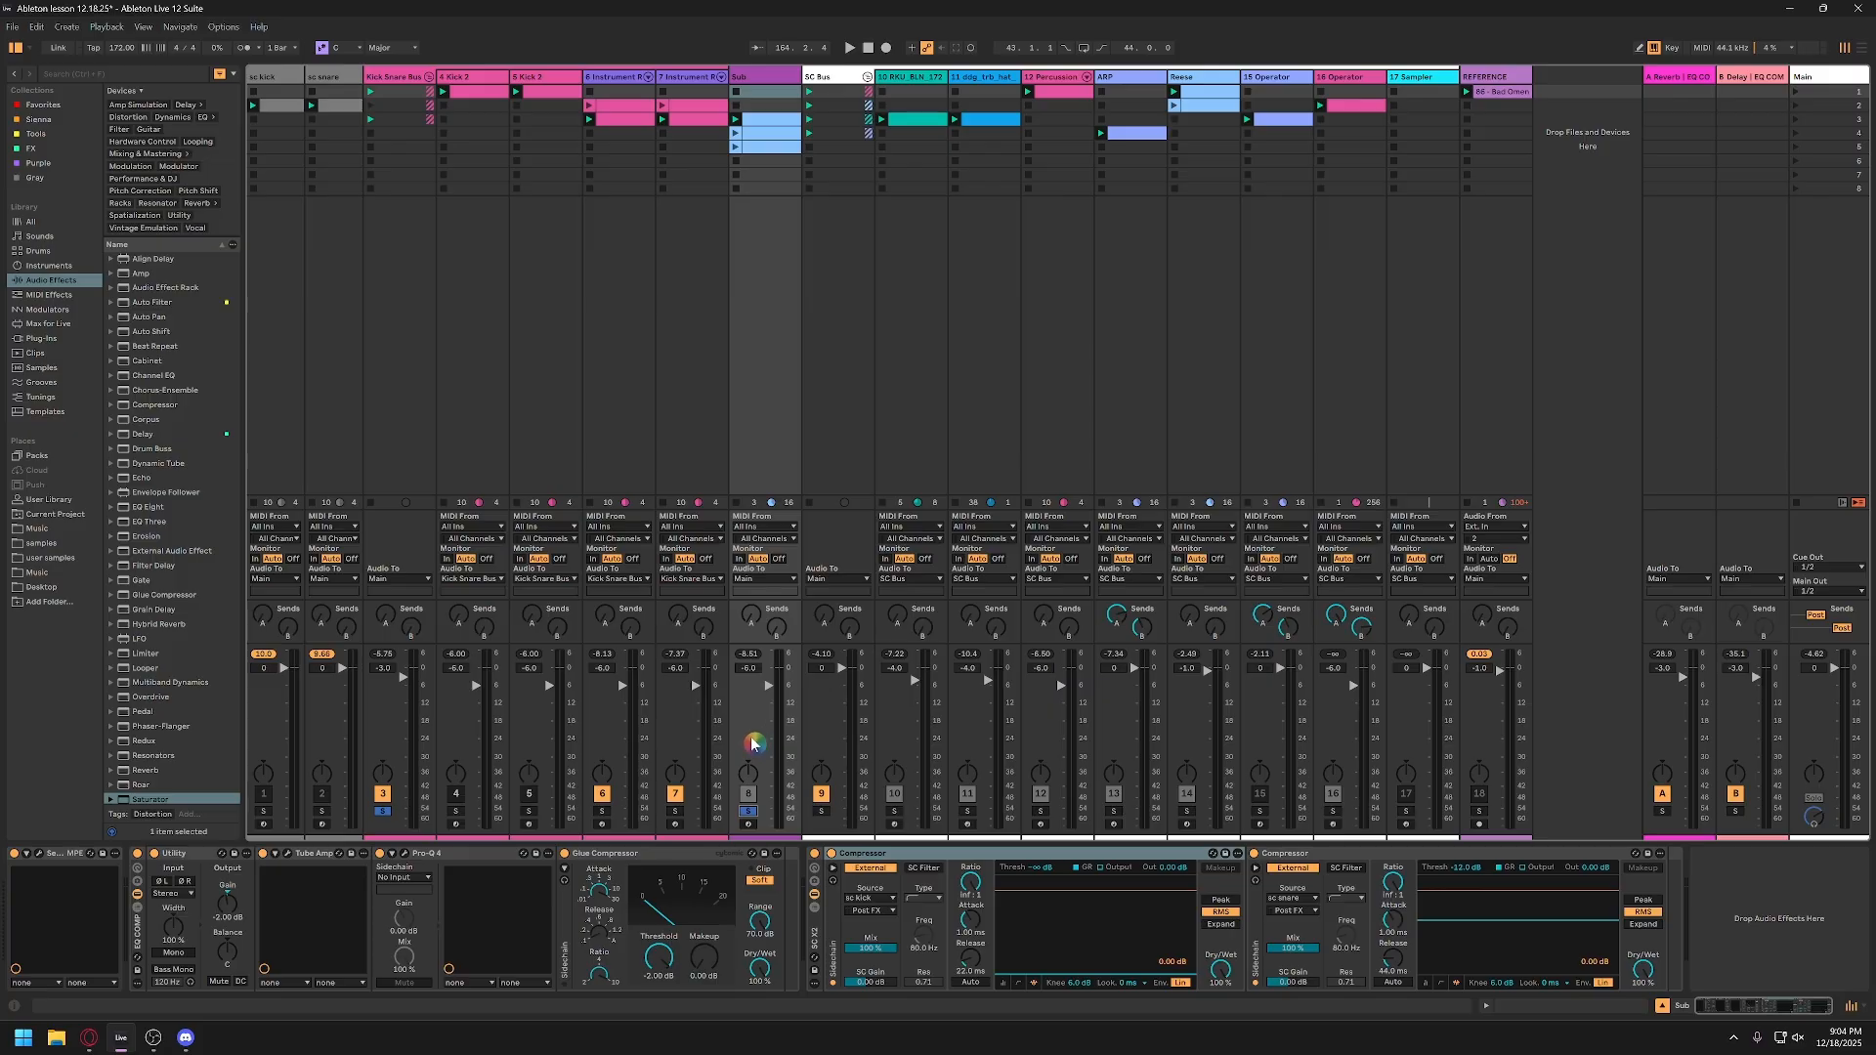
key("space")
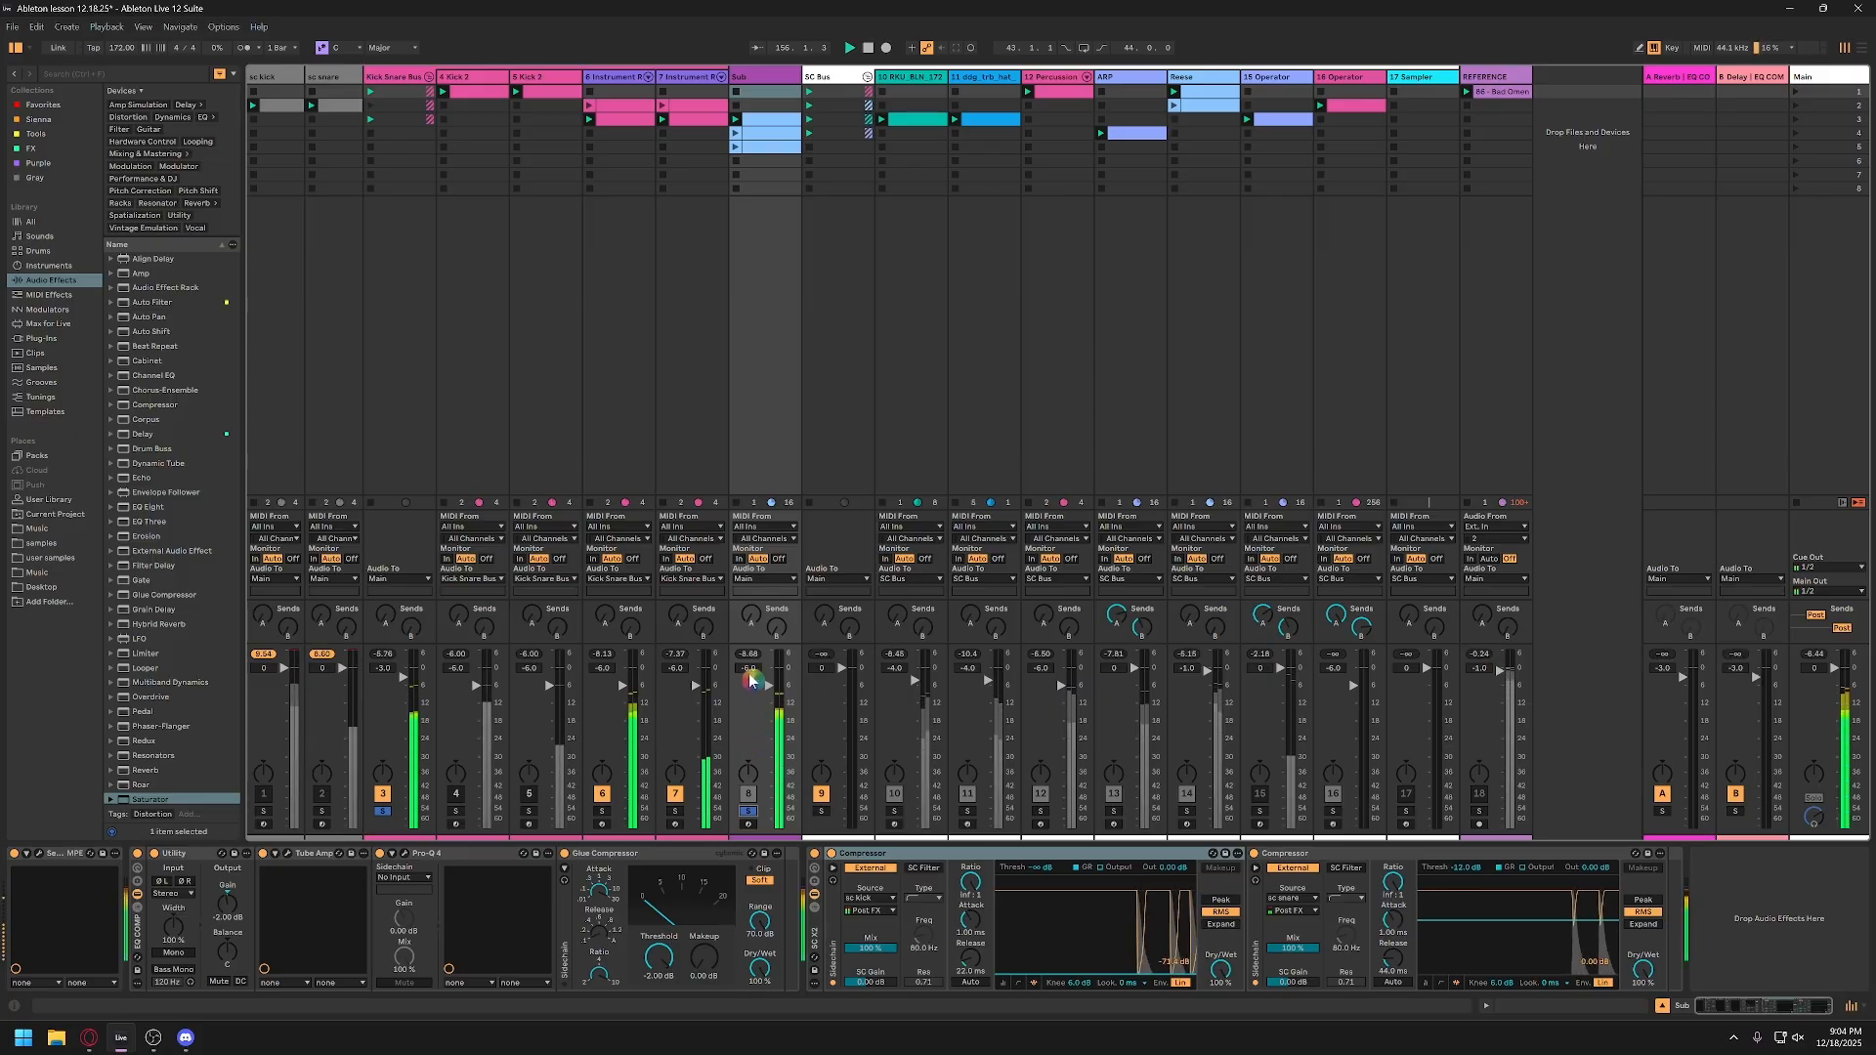
left_click_drag(753, 669, 752, 677)
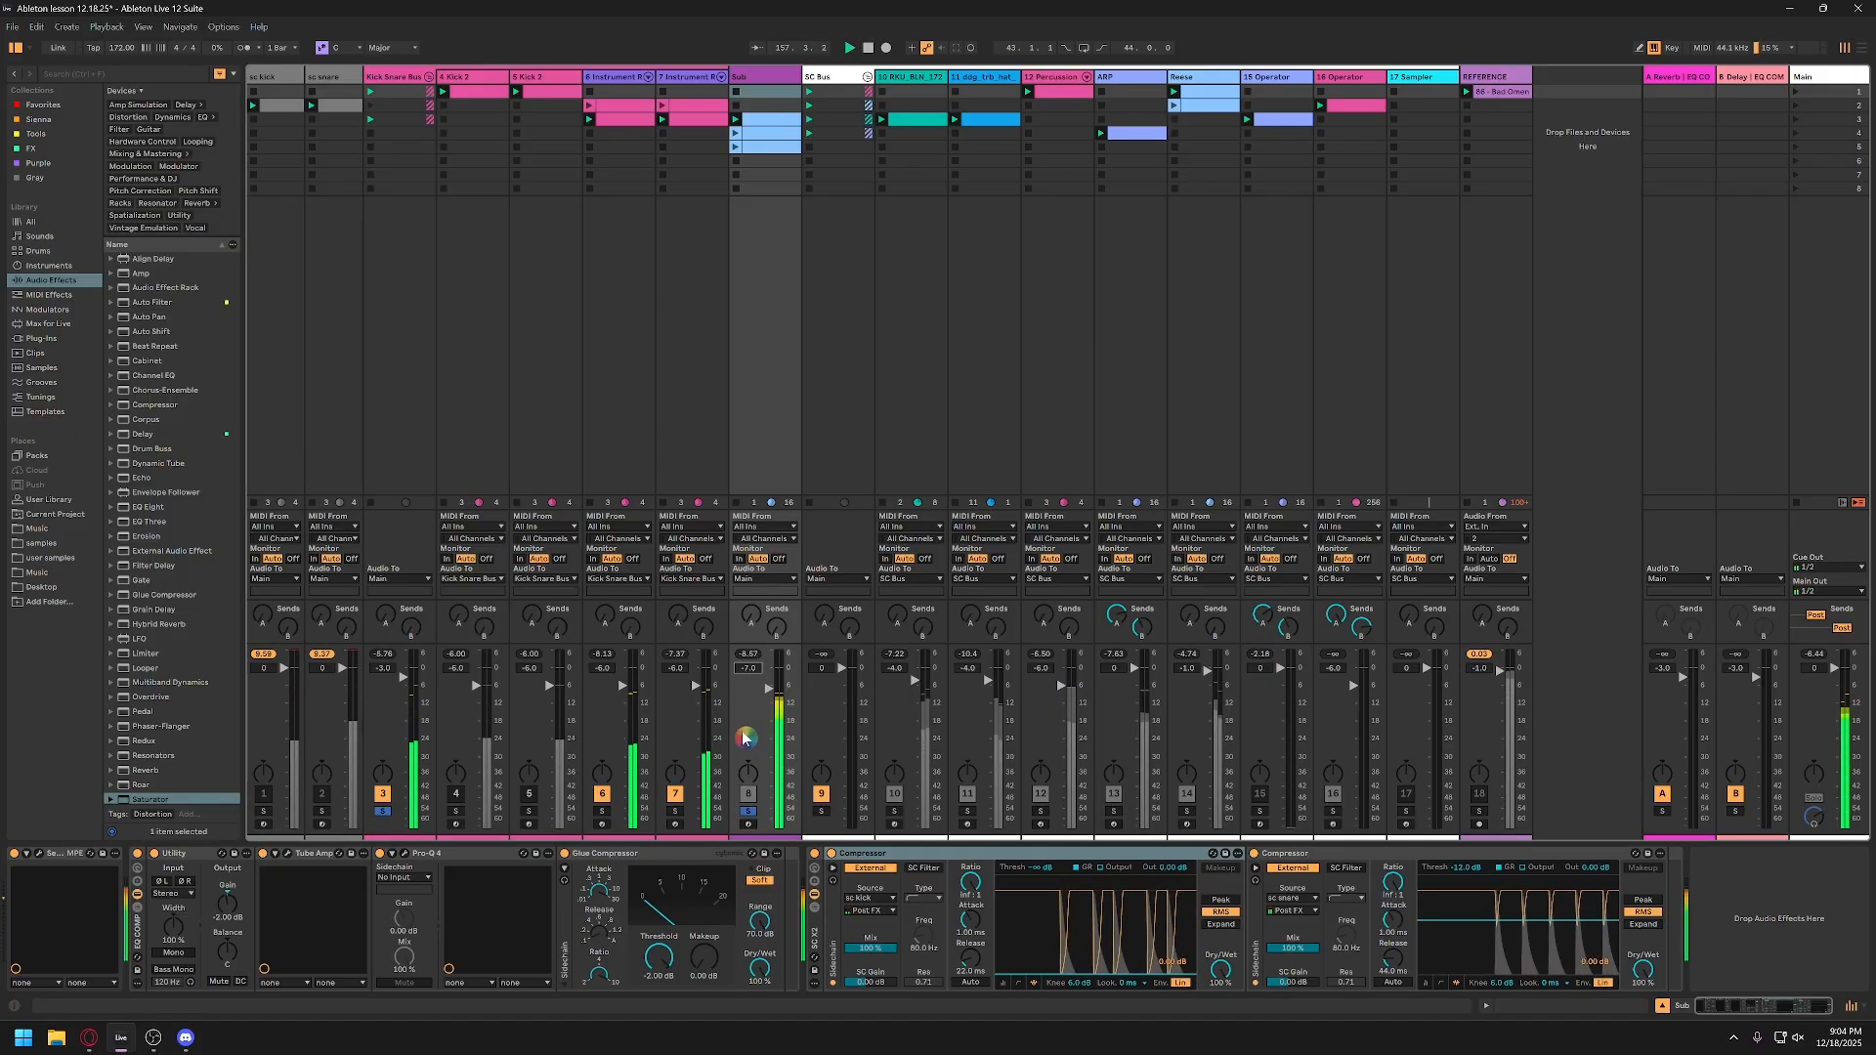
Step: Clear the solos, then set the Kick Snare Bus volume to -4.0 dB and the REFERENCE volume to -2.0 dB
left_click(385, 812)
left_click(391, 669)
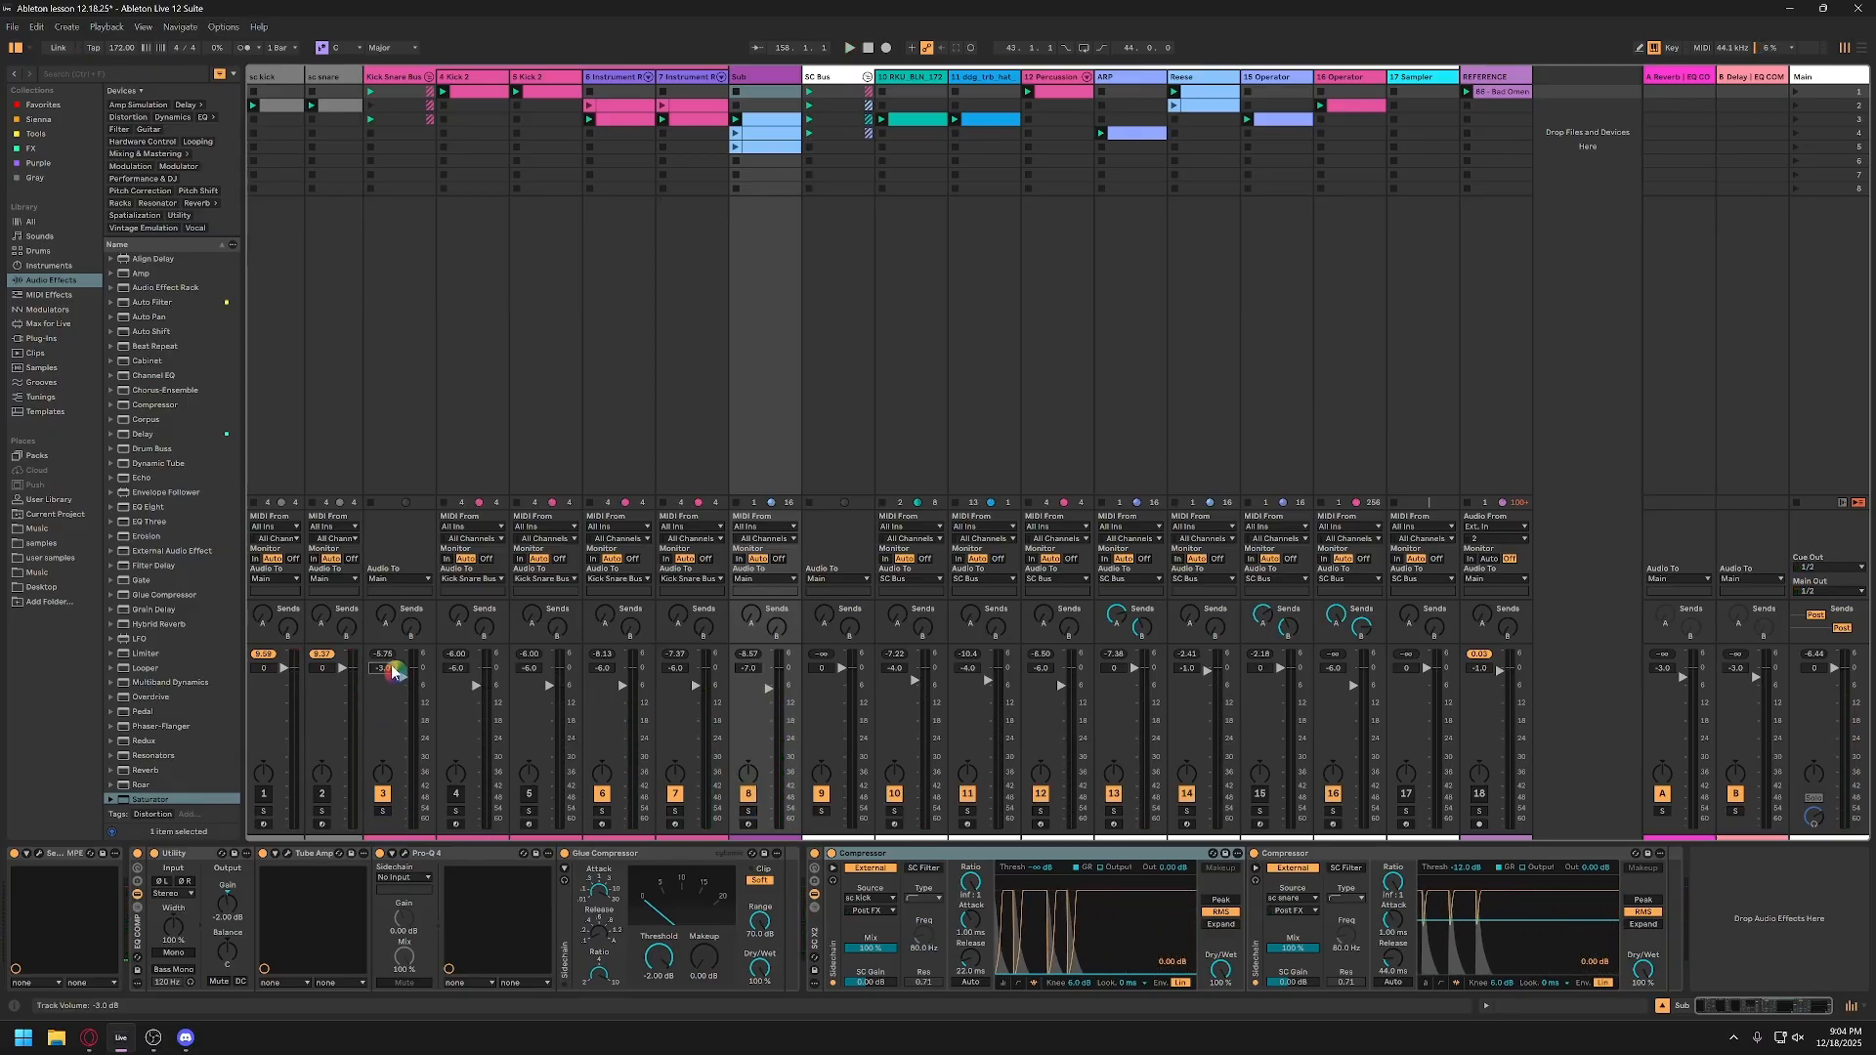
left_click_drag(393, 673, 393, 678)
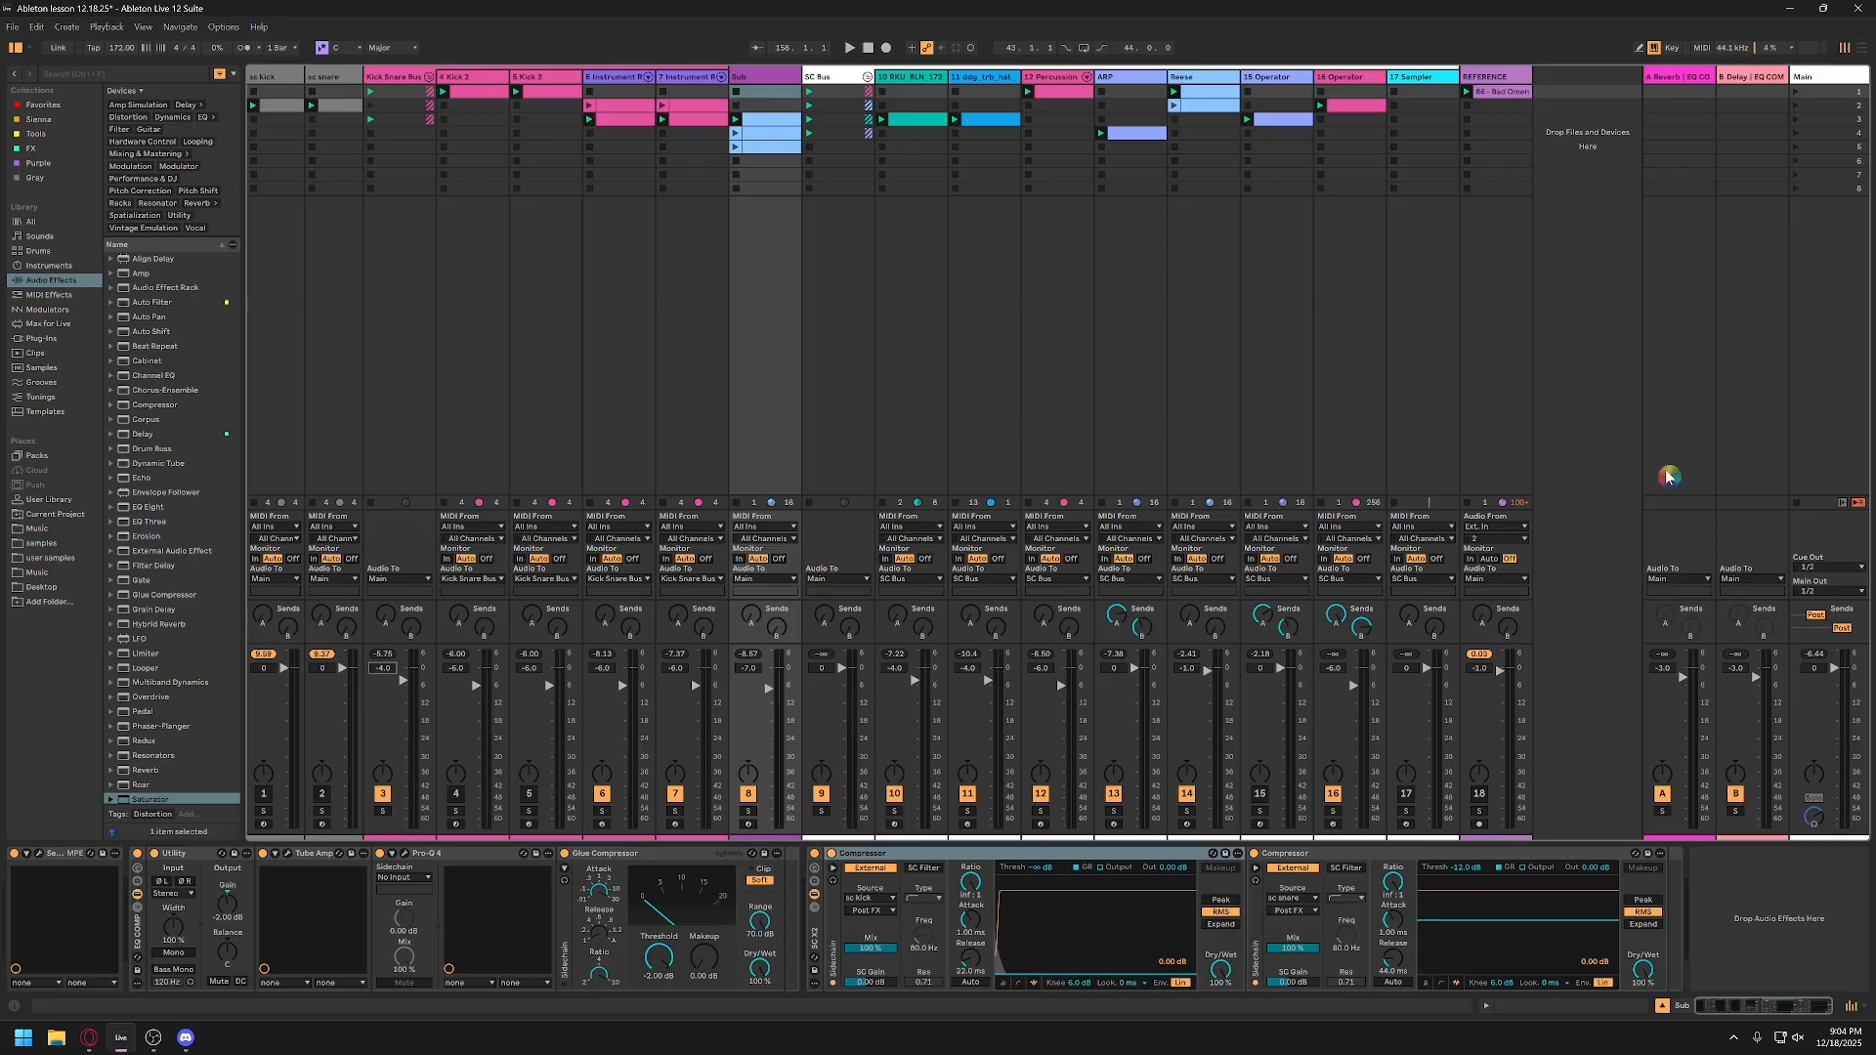
left_click(1587, 477)
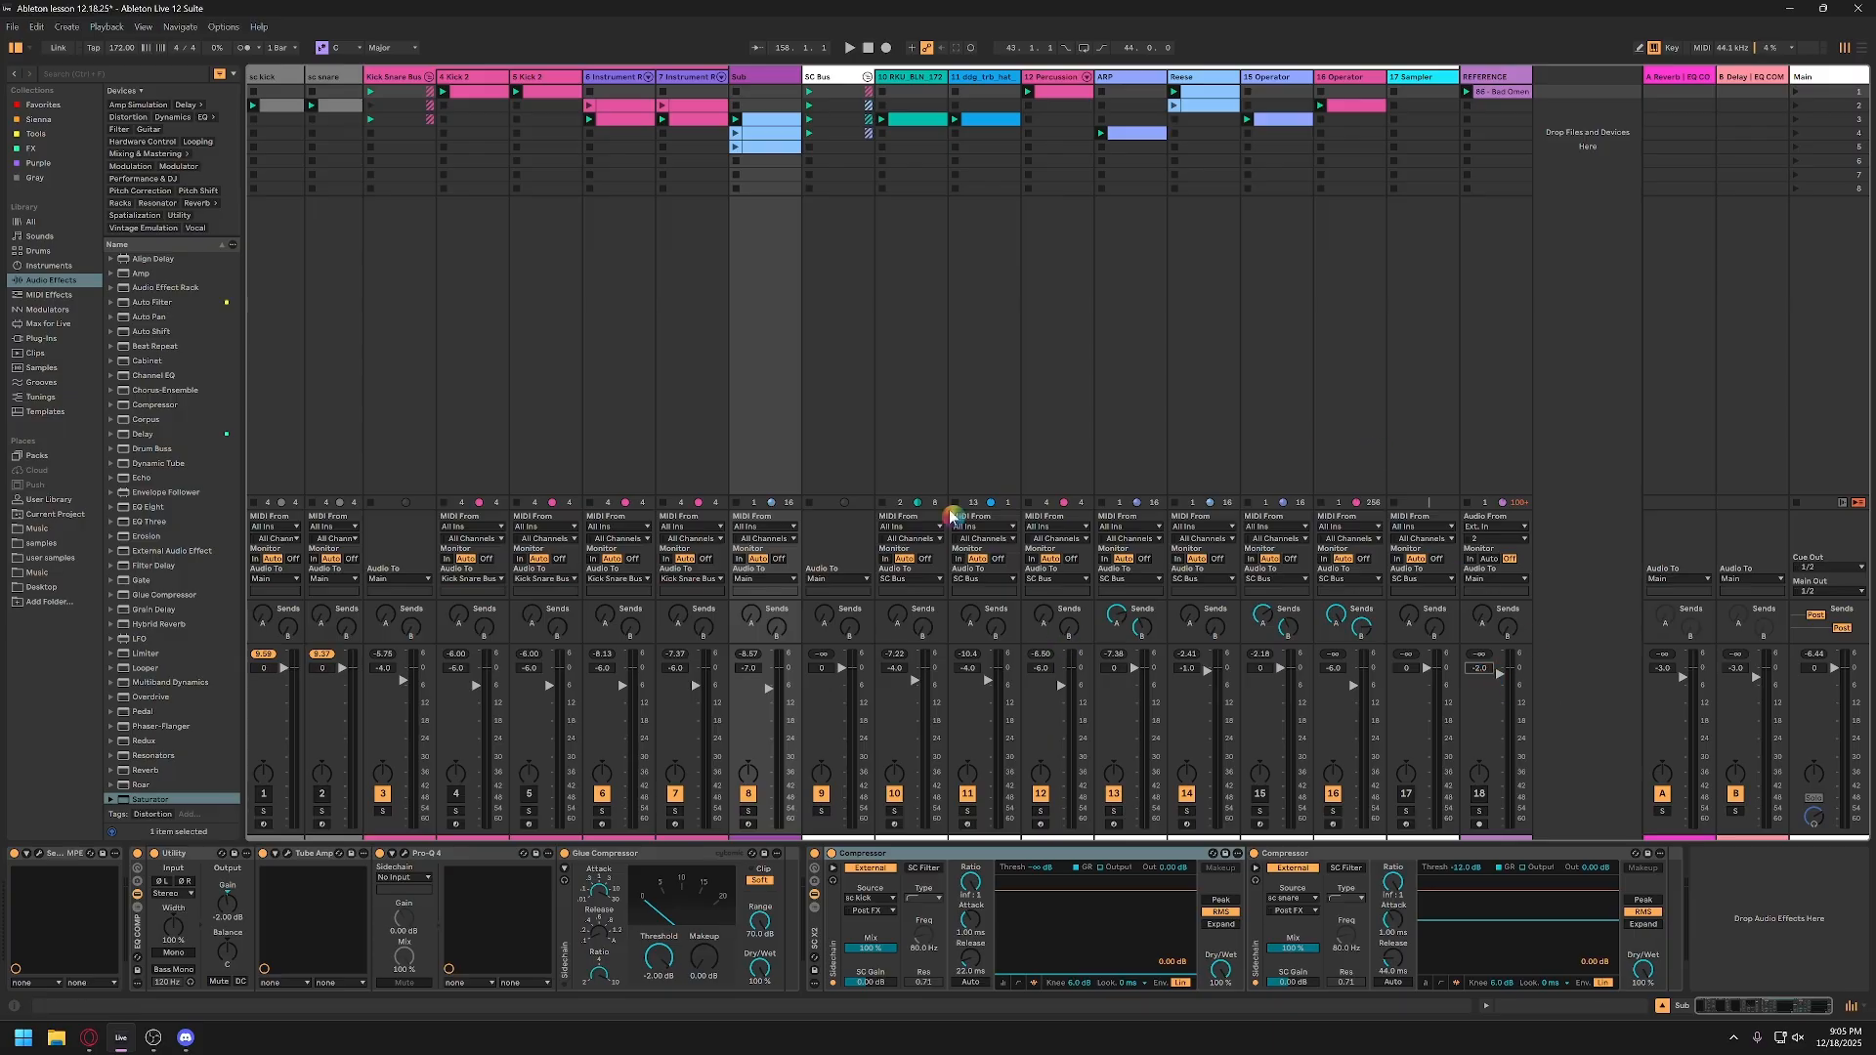
Step: Open the Main track's Pro-Q 4 during playback and add a probe band at 11000 Hz
left_click(1842, 76)
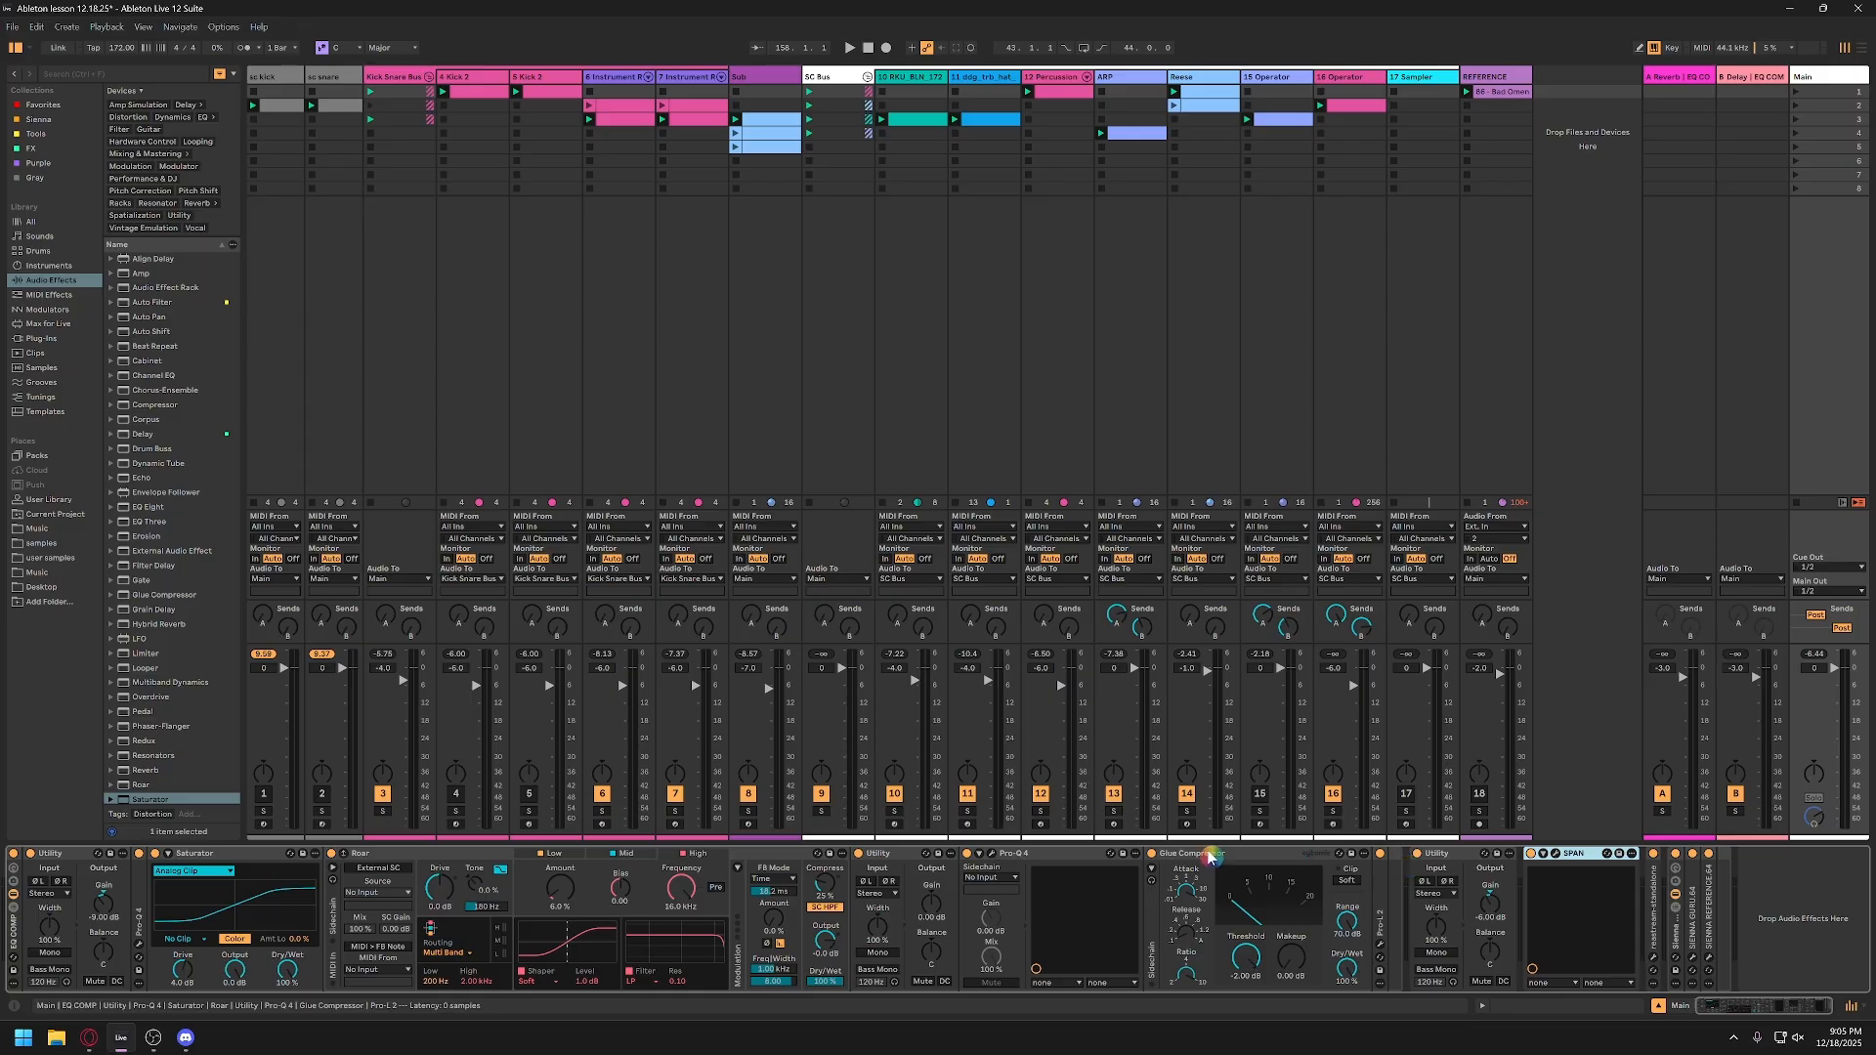
left_click(1003, 856)
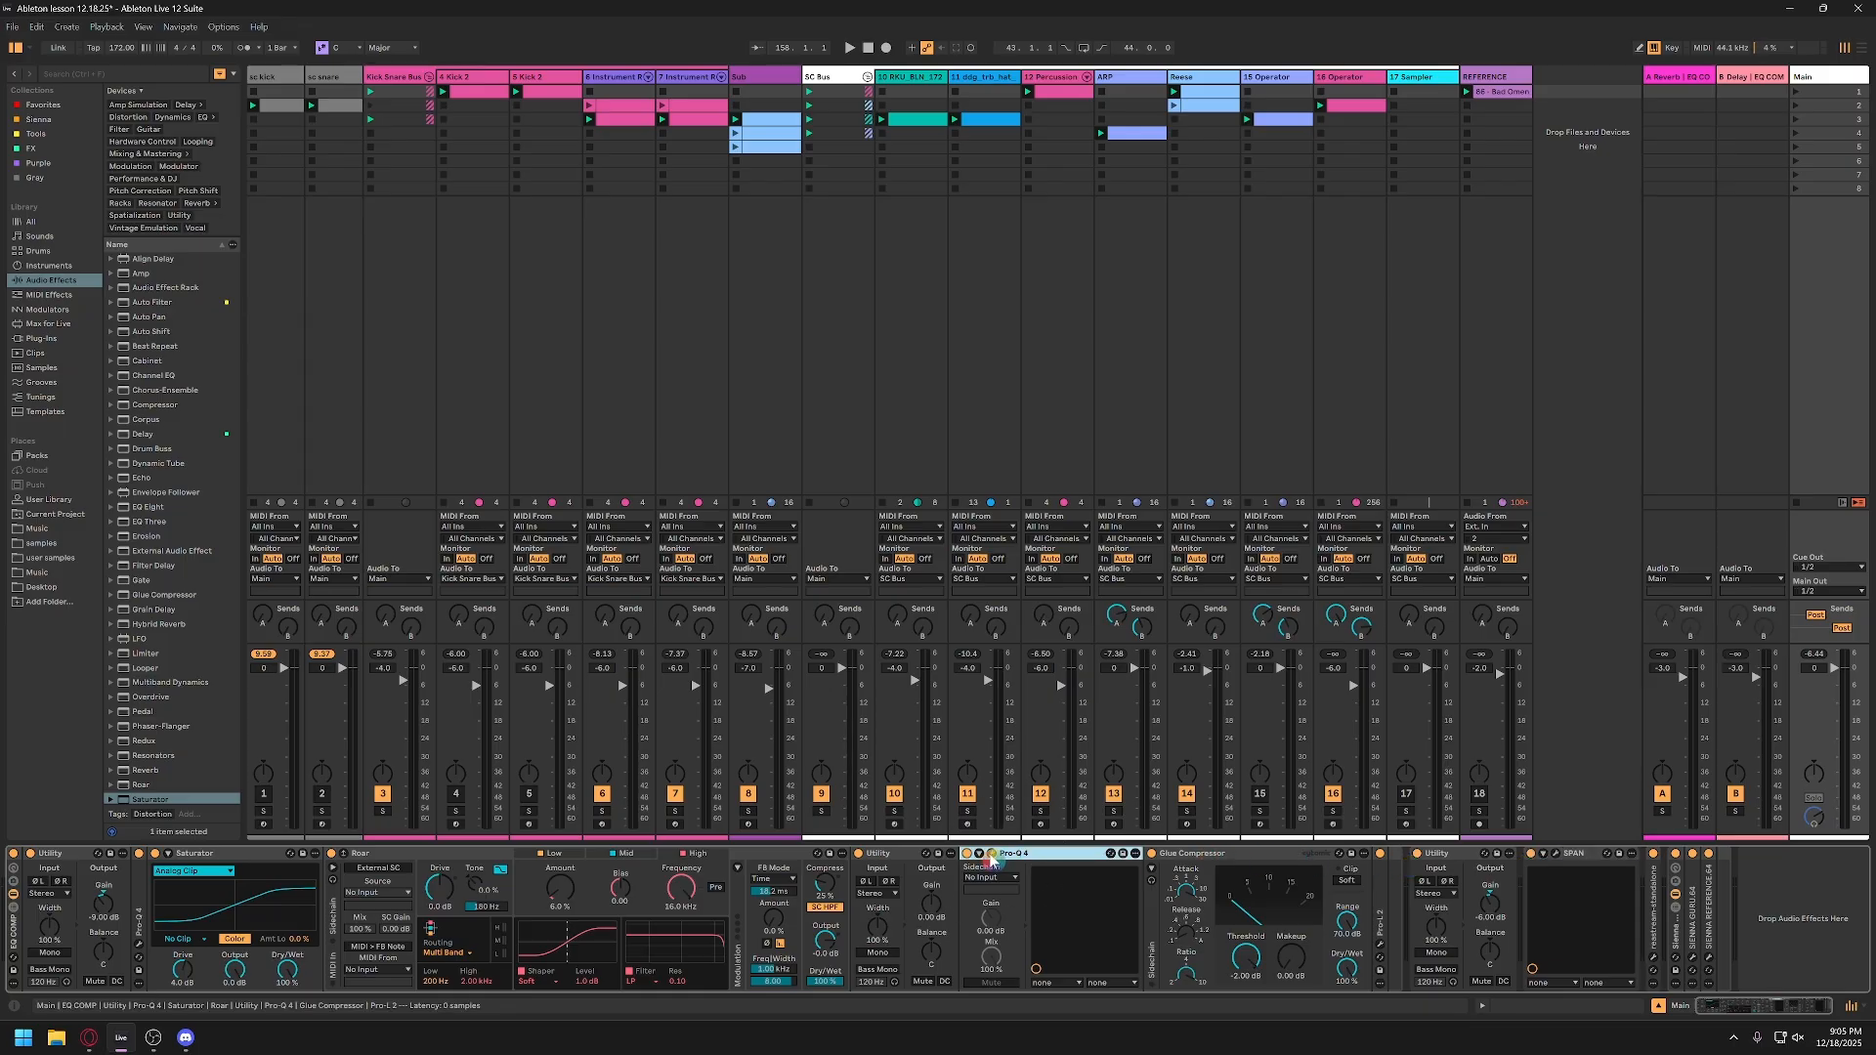
left_click(992, 856)
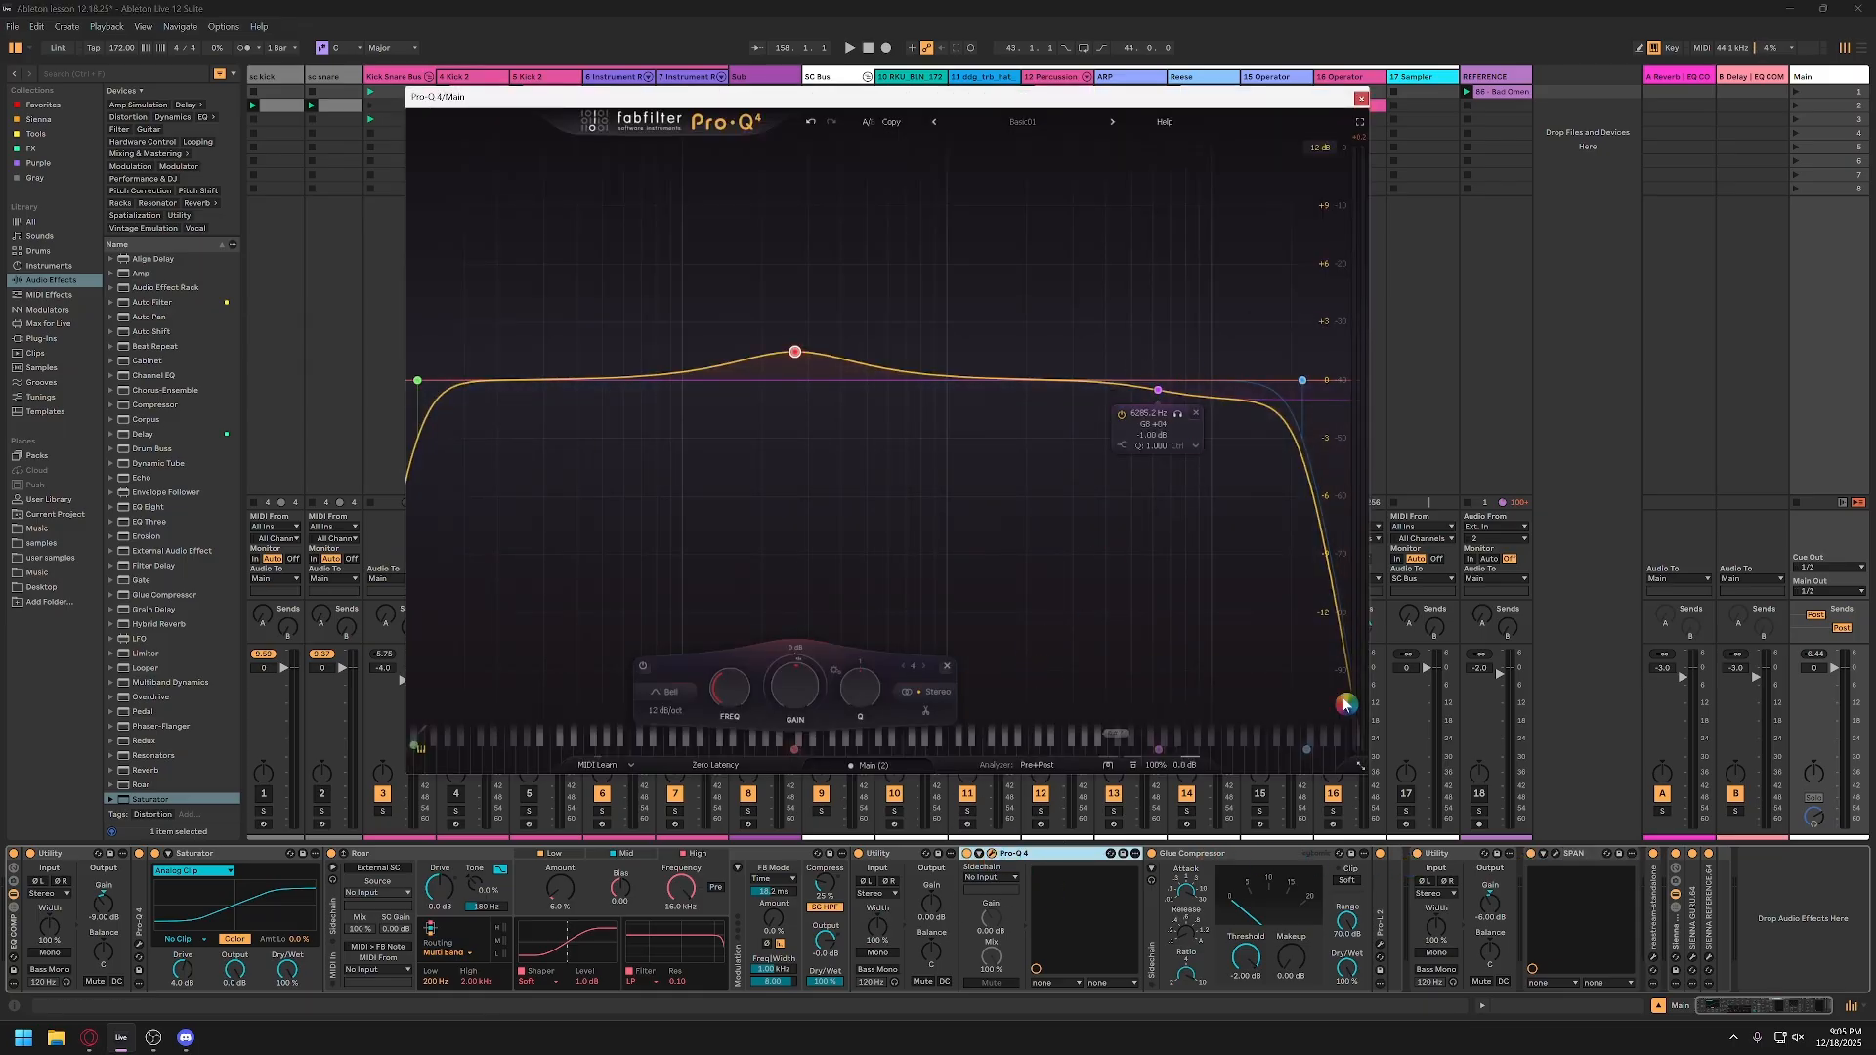
key("space")
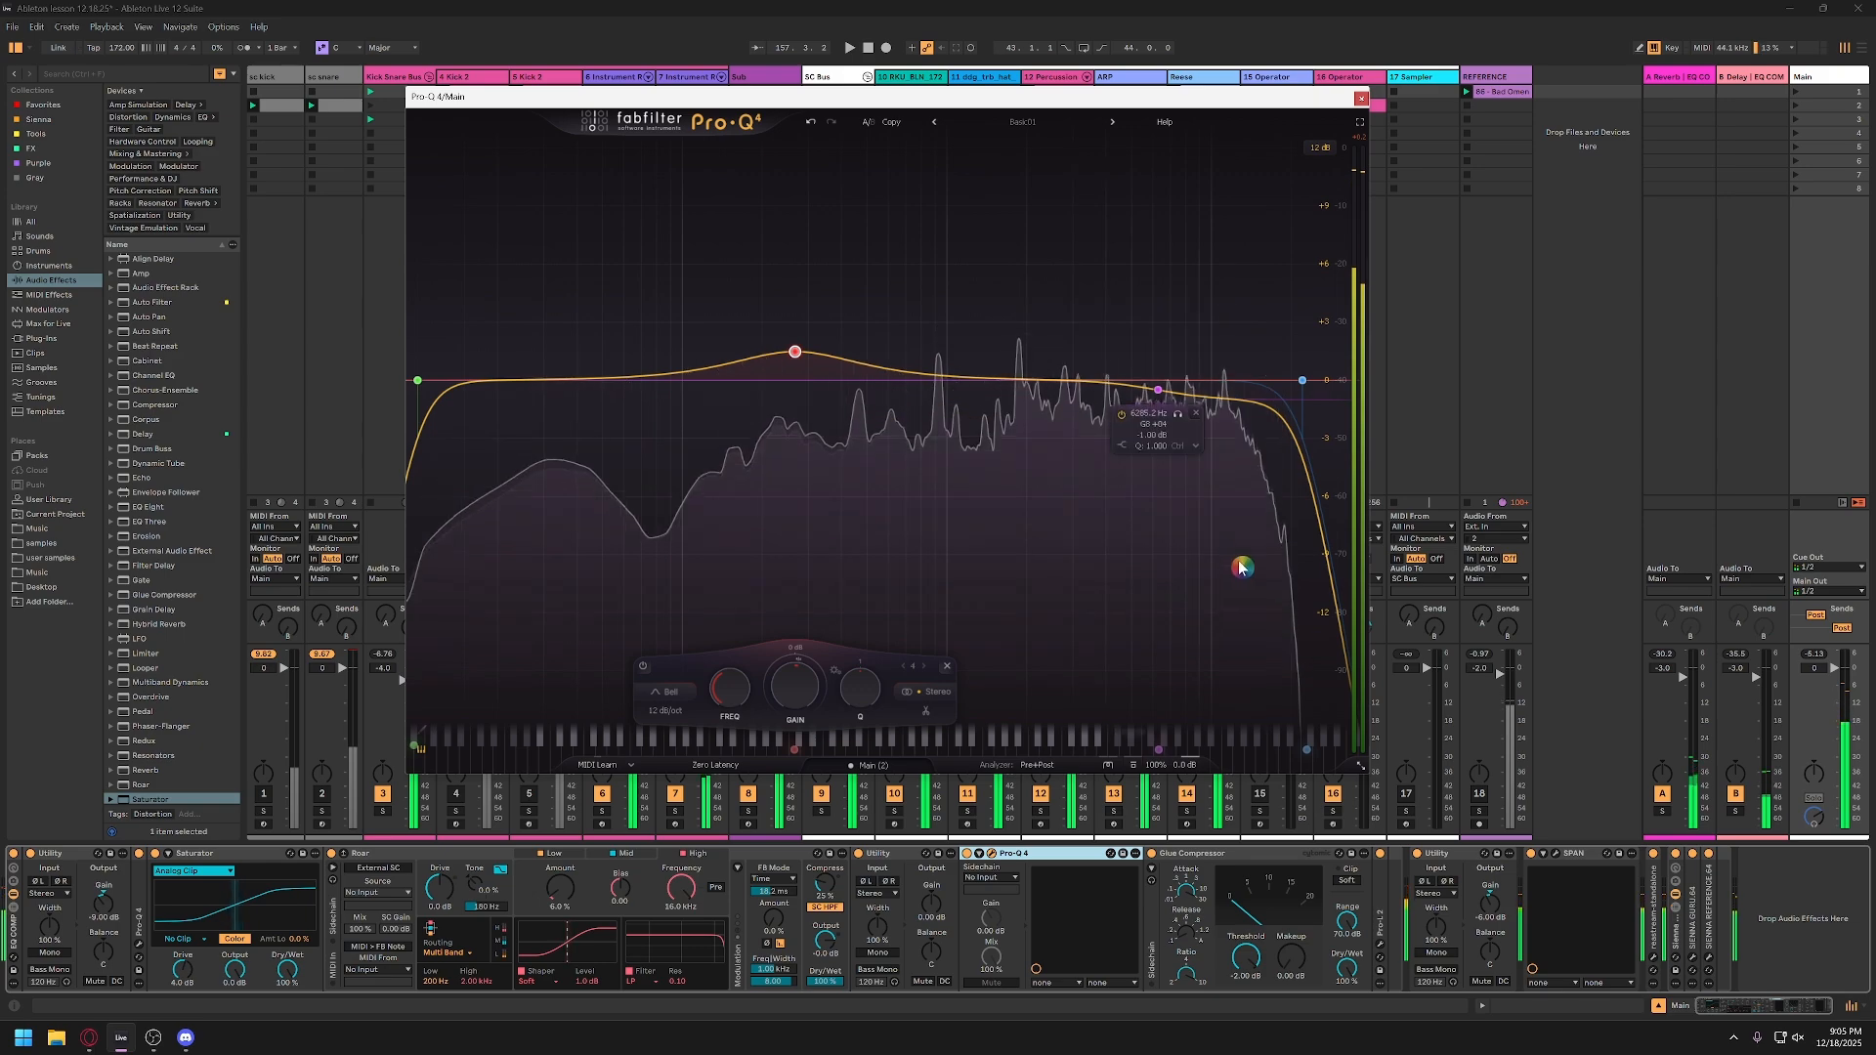
left_click(1096, 388)
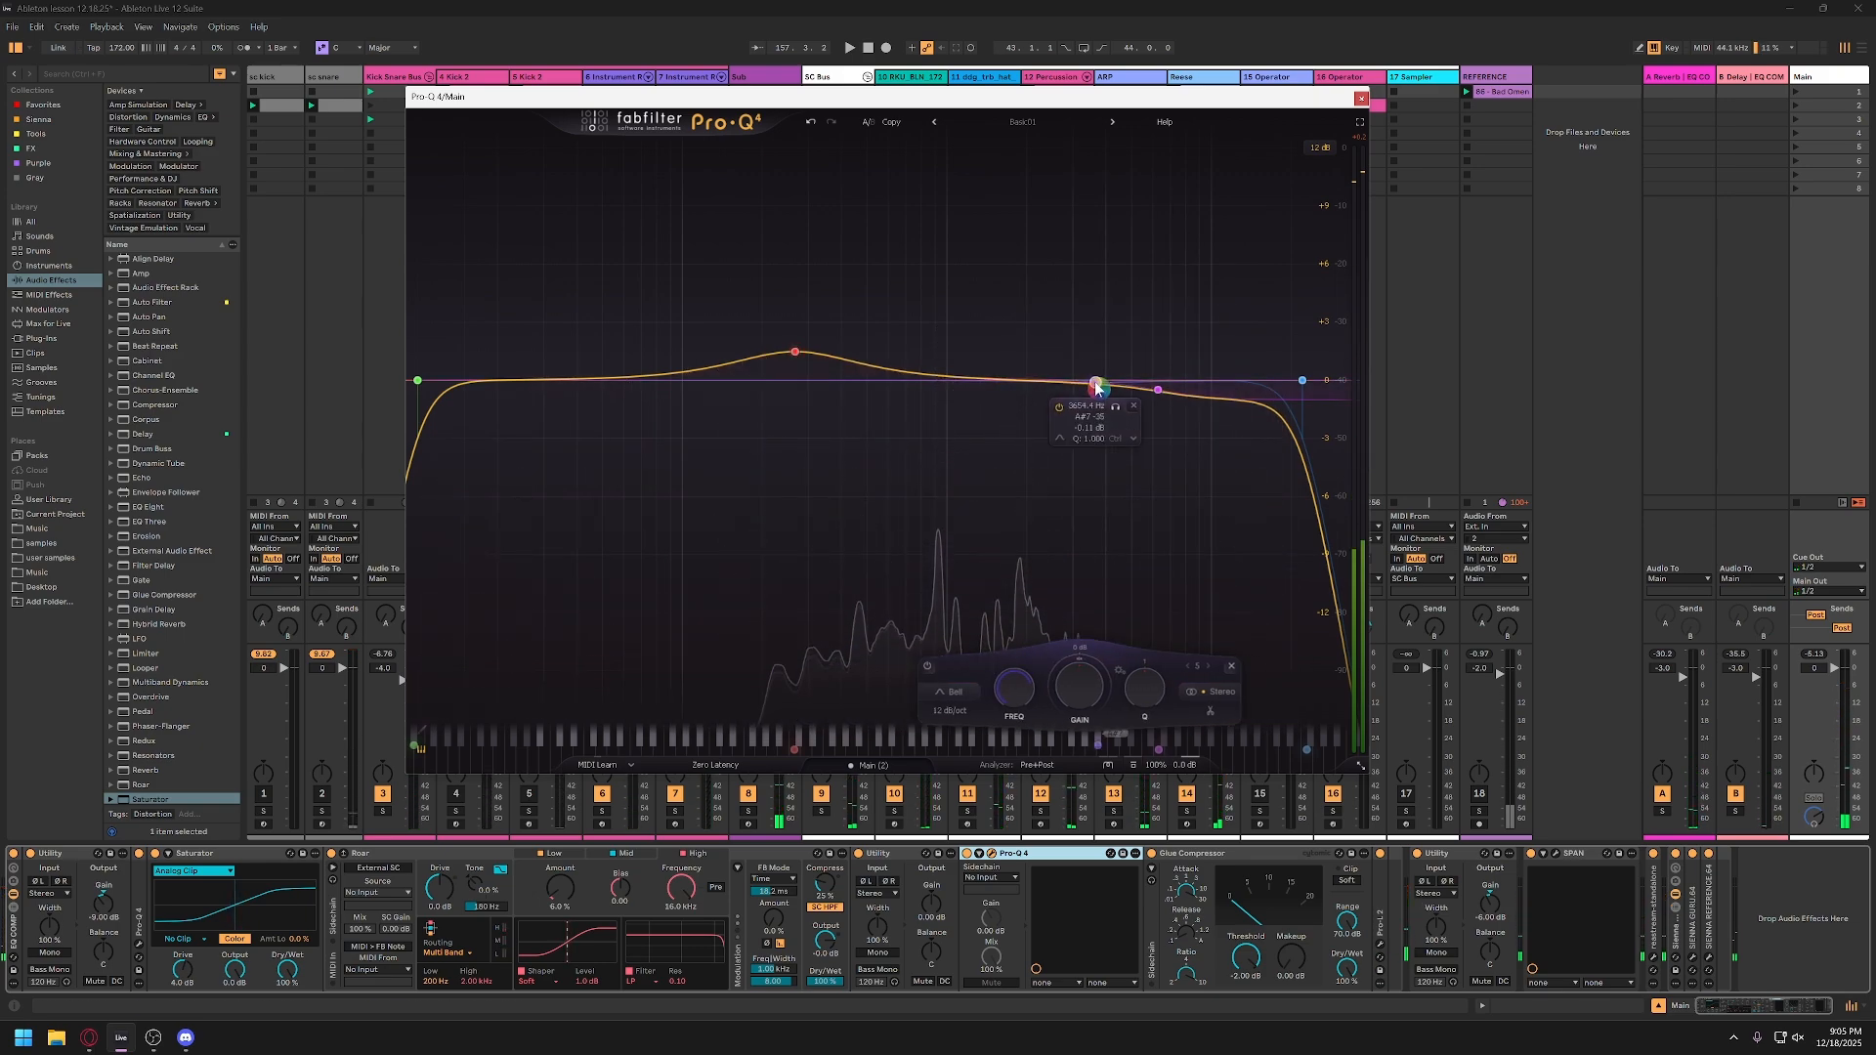
double_click(1083, 408)
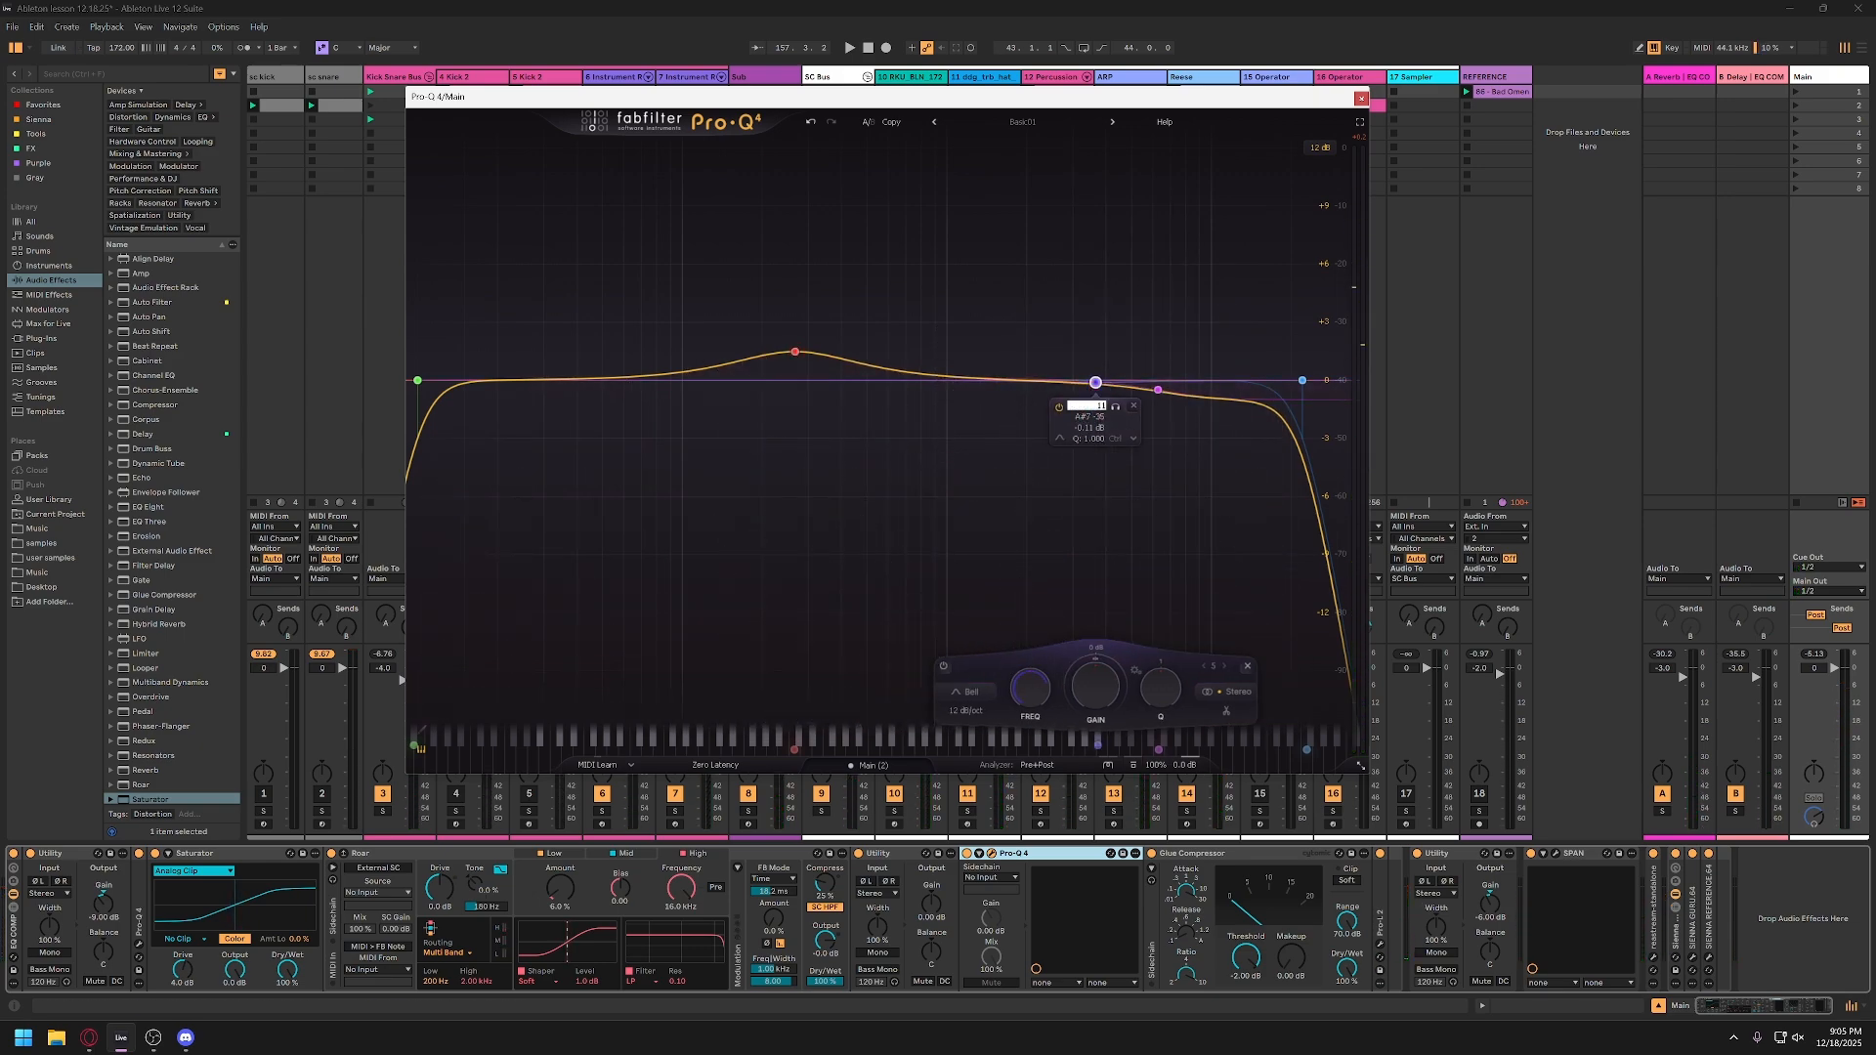
type("11000")
key("Return")
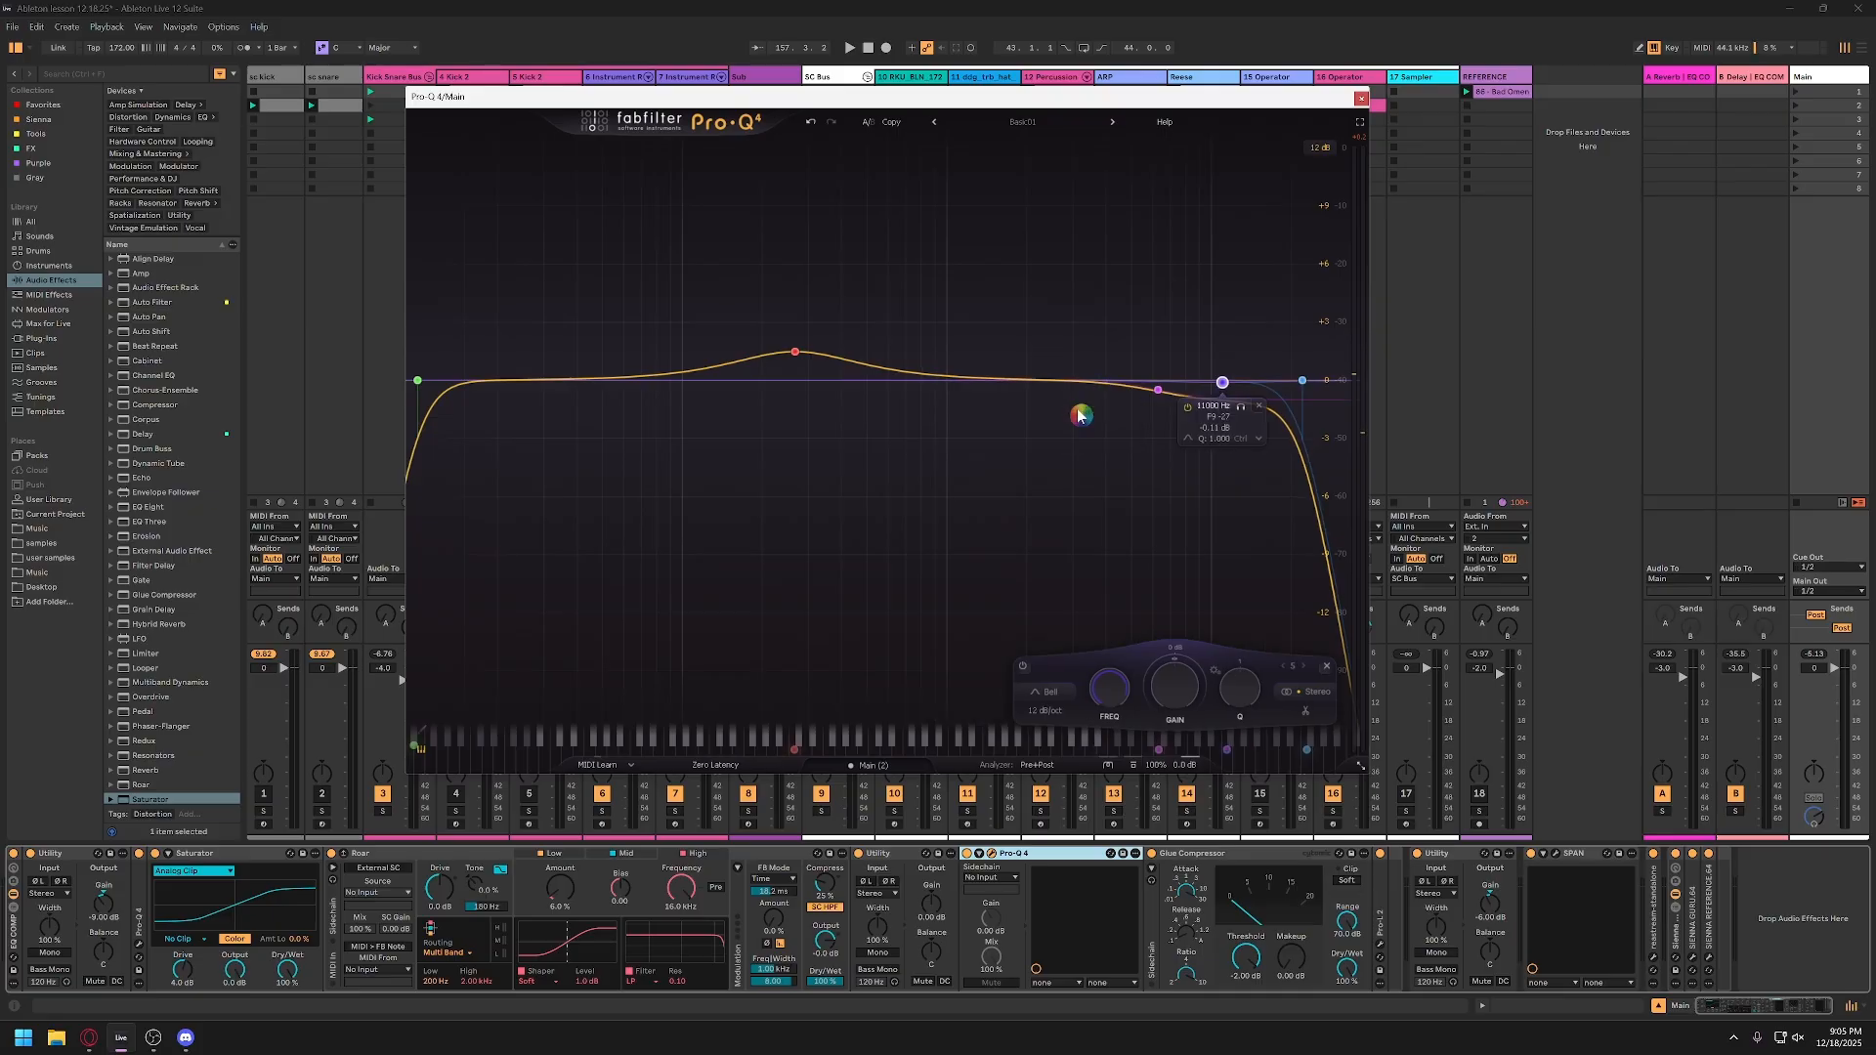
Step: Audition the 11000 Hz band in isolation with a narrower Q, remove the band, and close the Main EQ
left_click(1241, 412)
key("space")
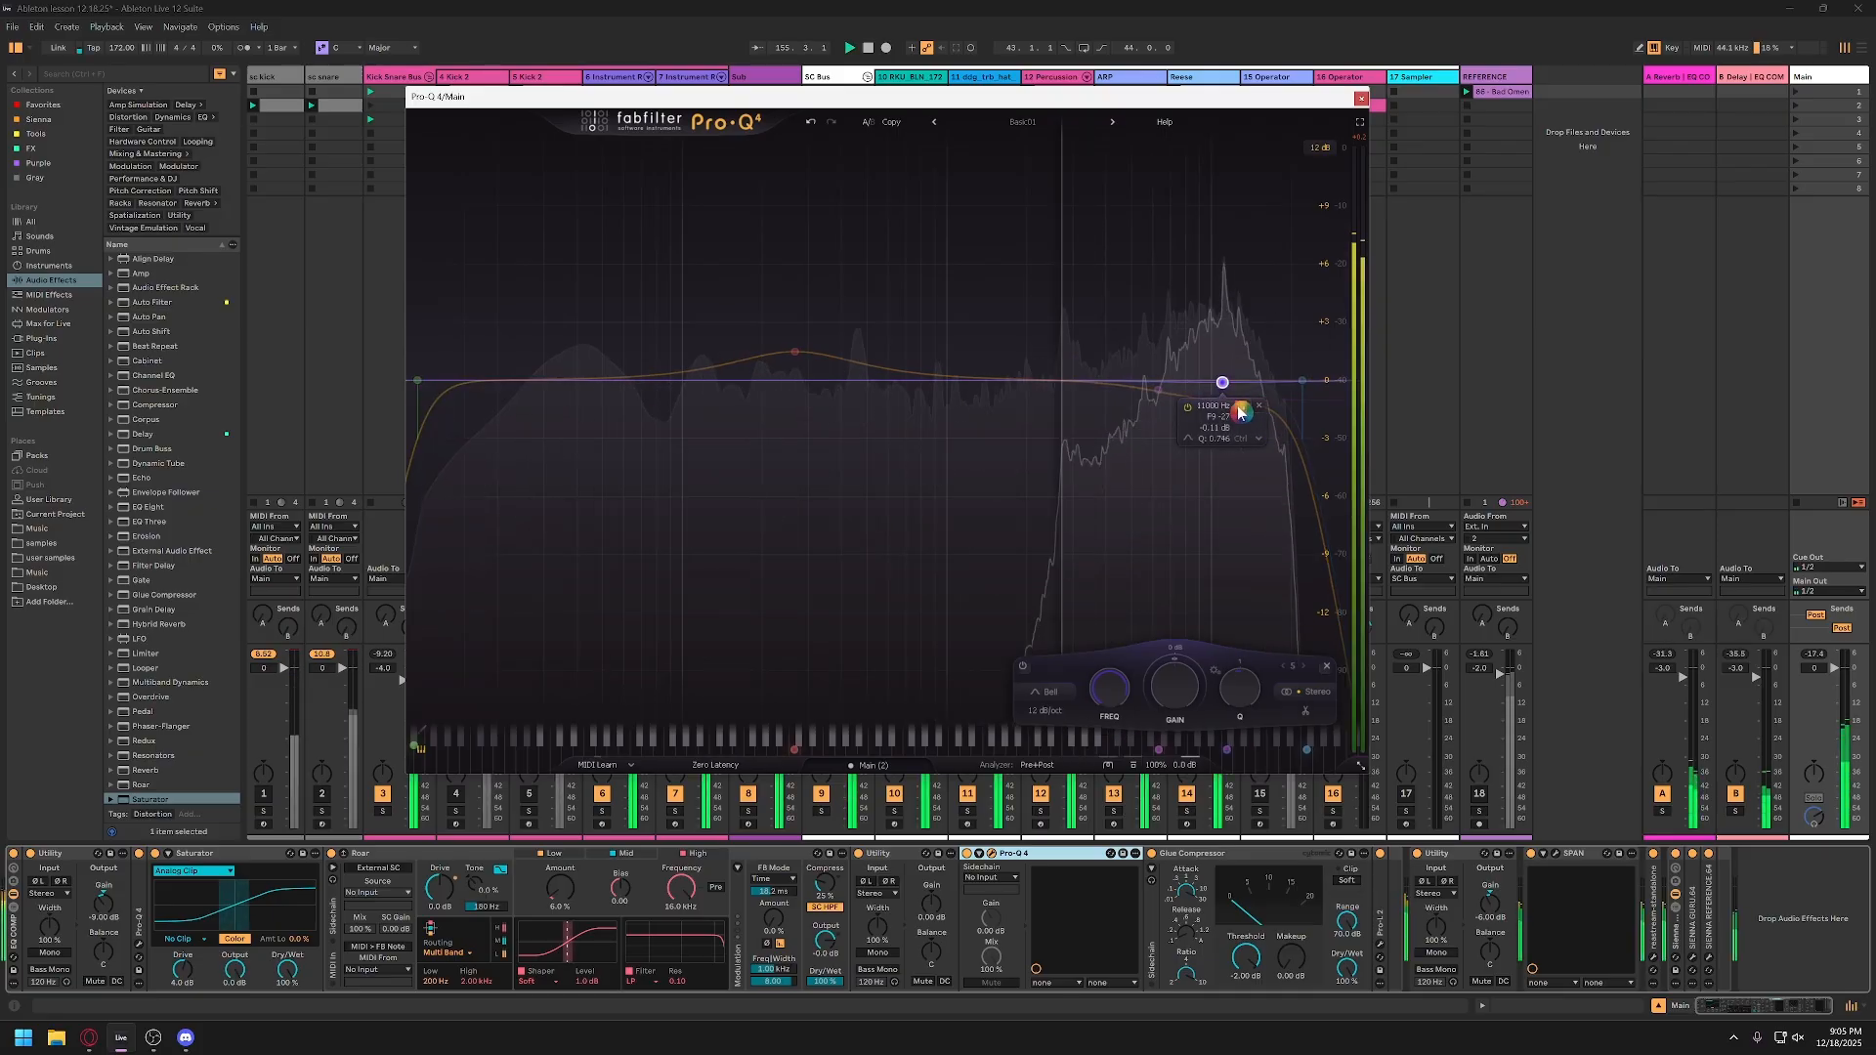
scroll(1241, 413, "up", 5)
scroll(1239, 413, "up", 1)
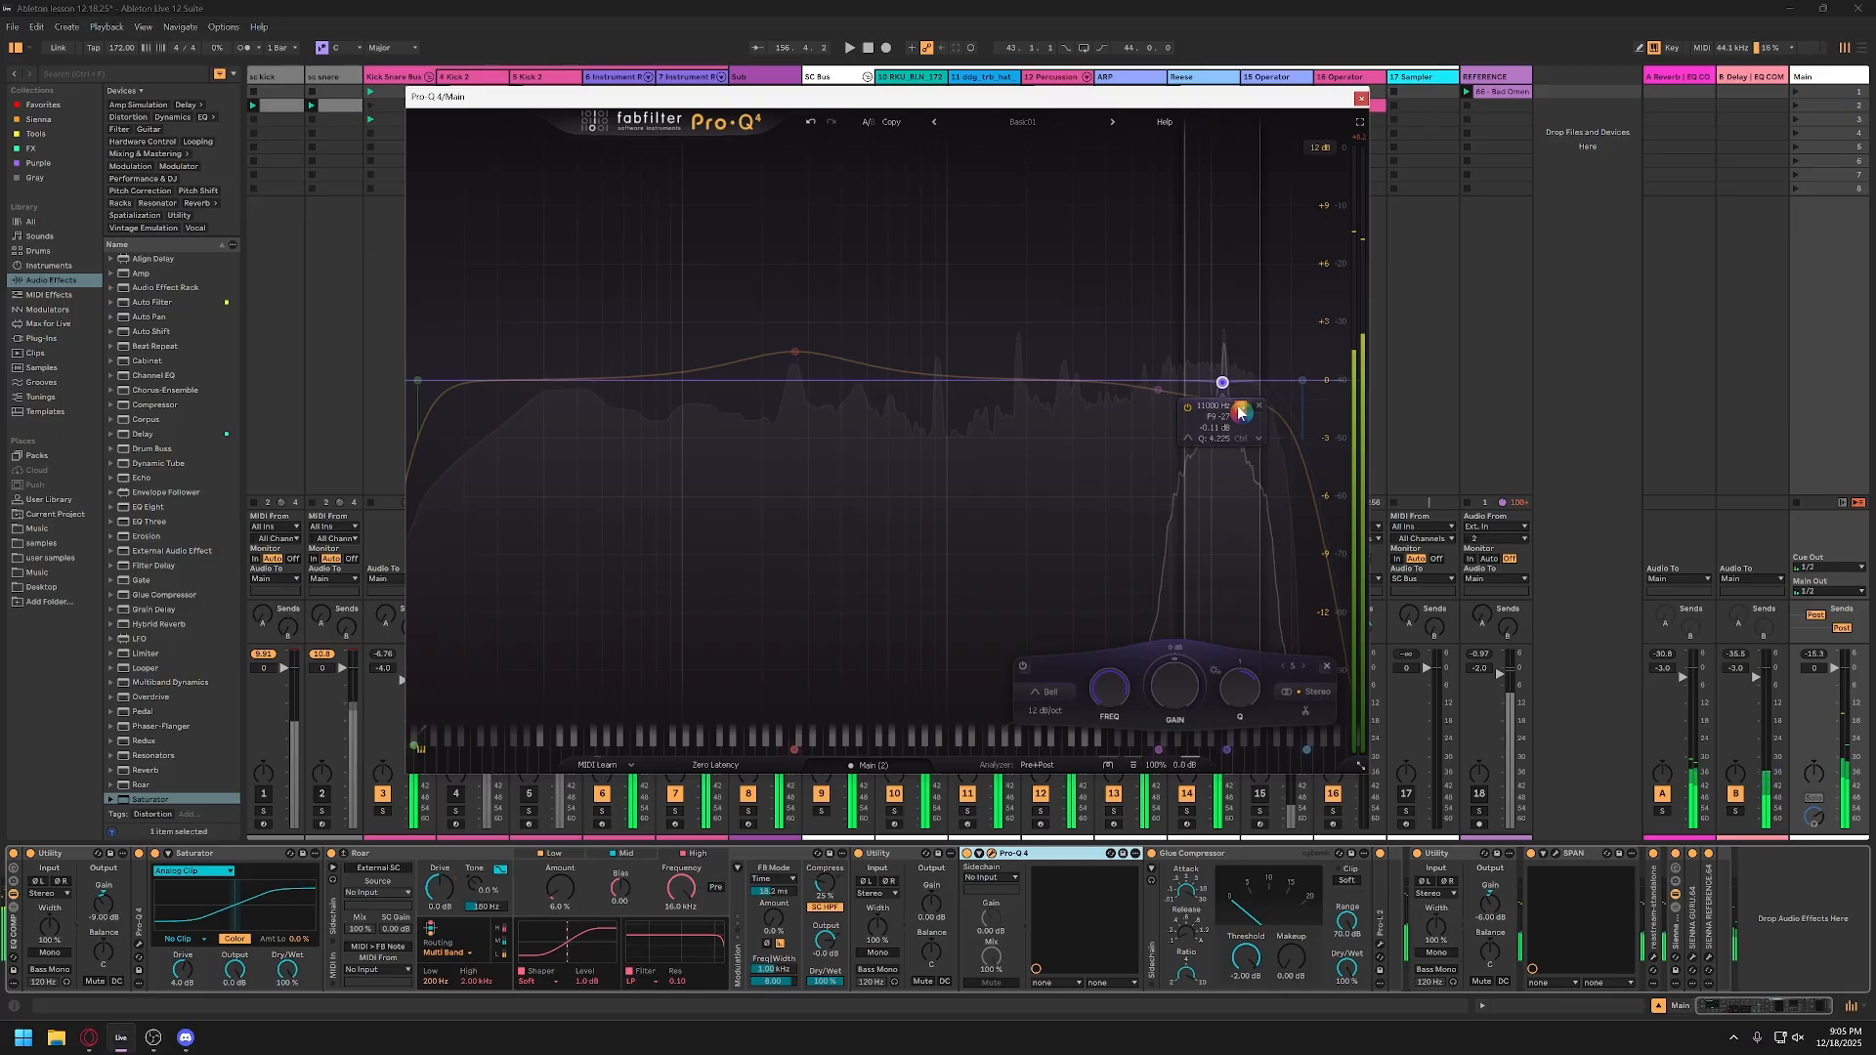
left_click(1240, 413)
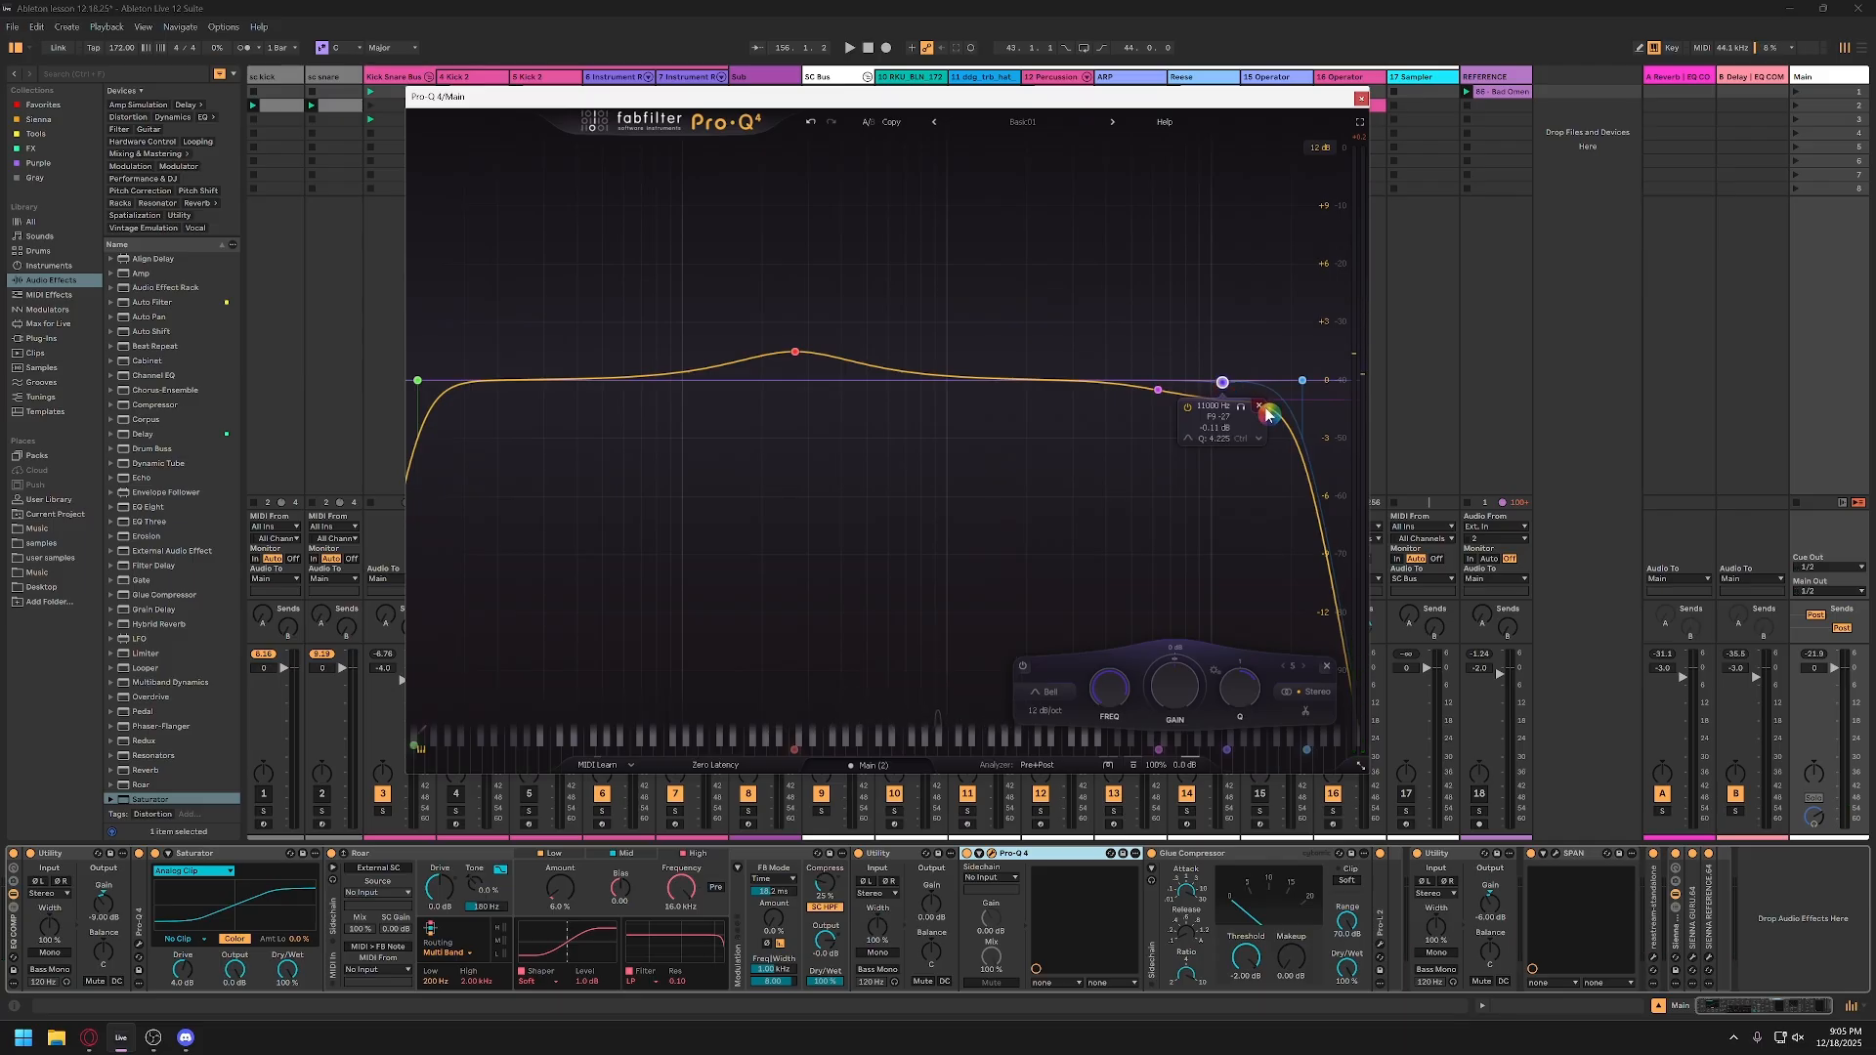
left_click(1259, 406)
left_click(1362, 99)
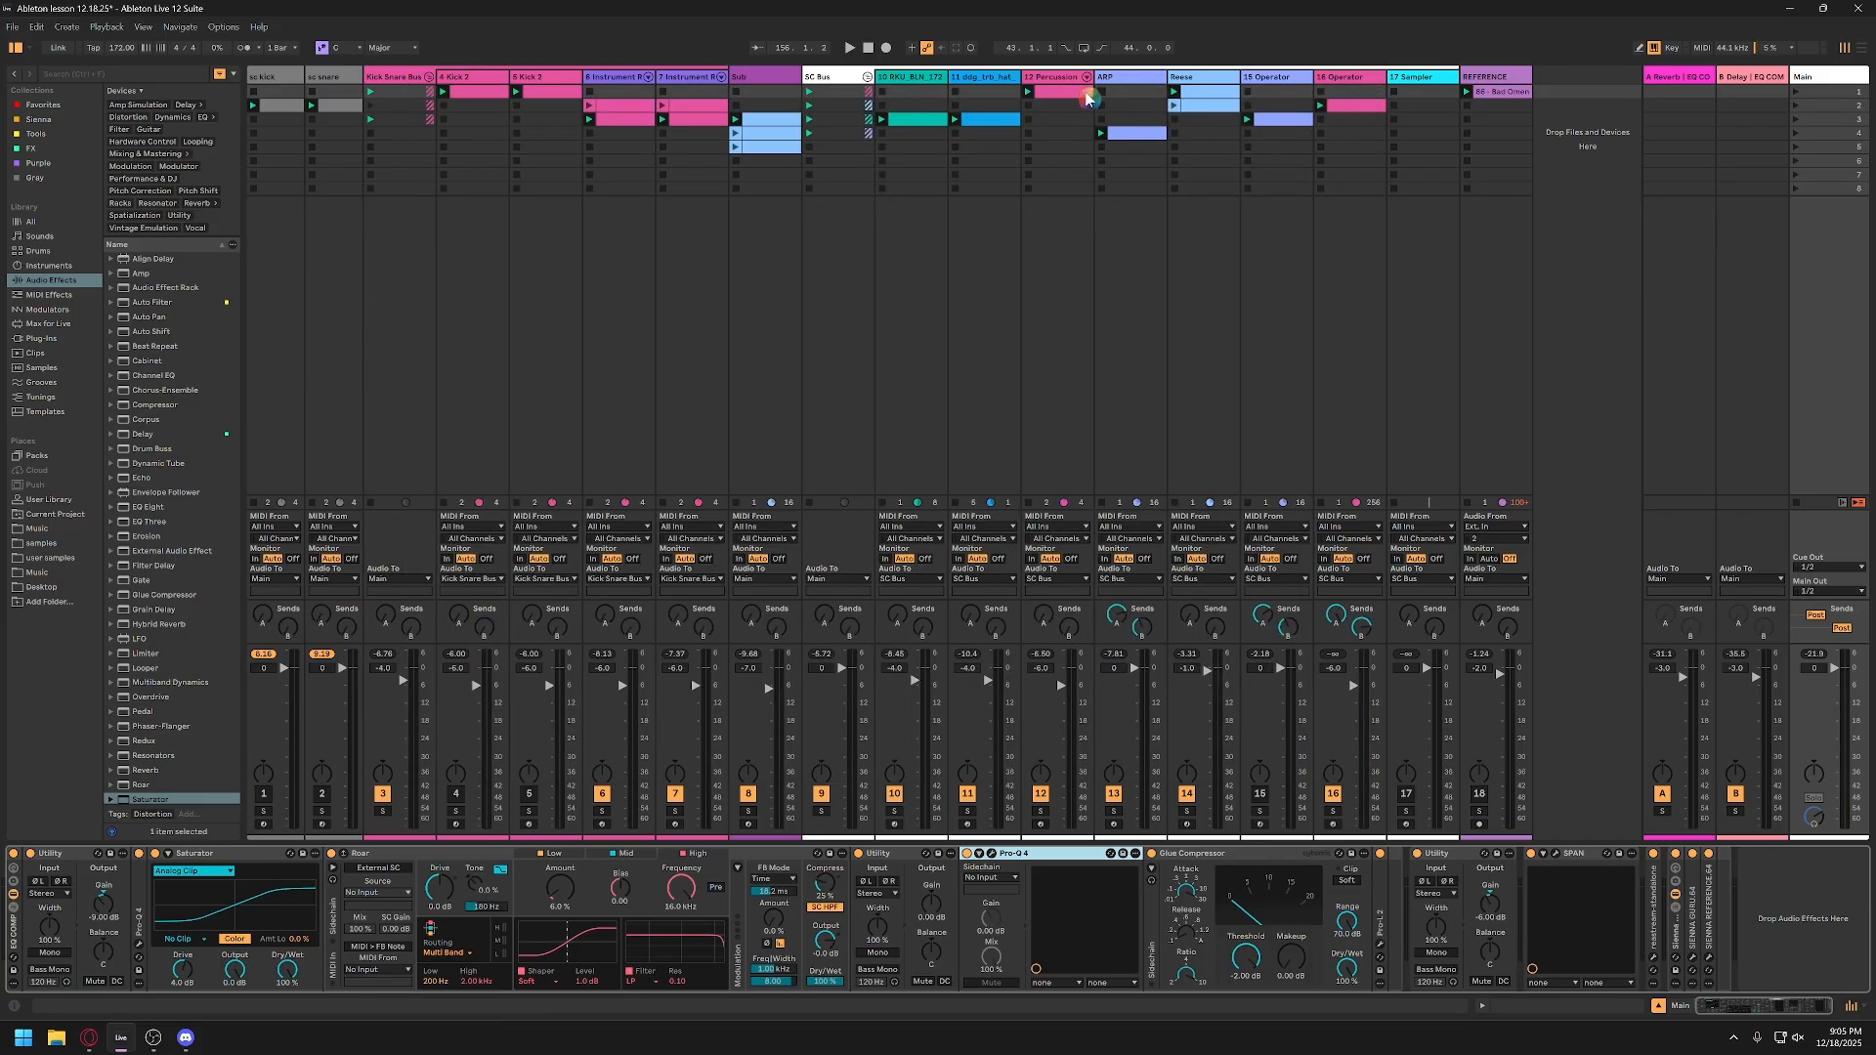
Step: Solo the Percussion Core Kit track, play it, and open its Pro-Q 4
left_click(1057, 78)
left_click(1041, 811)
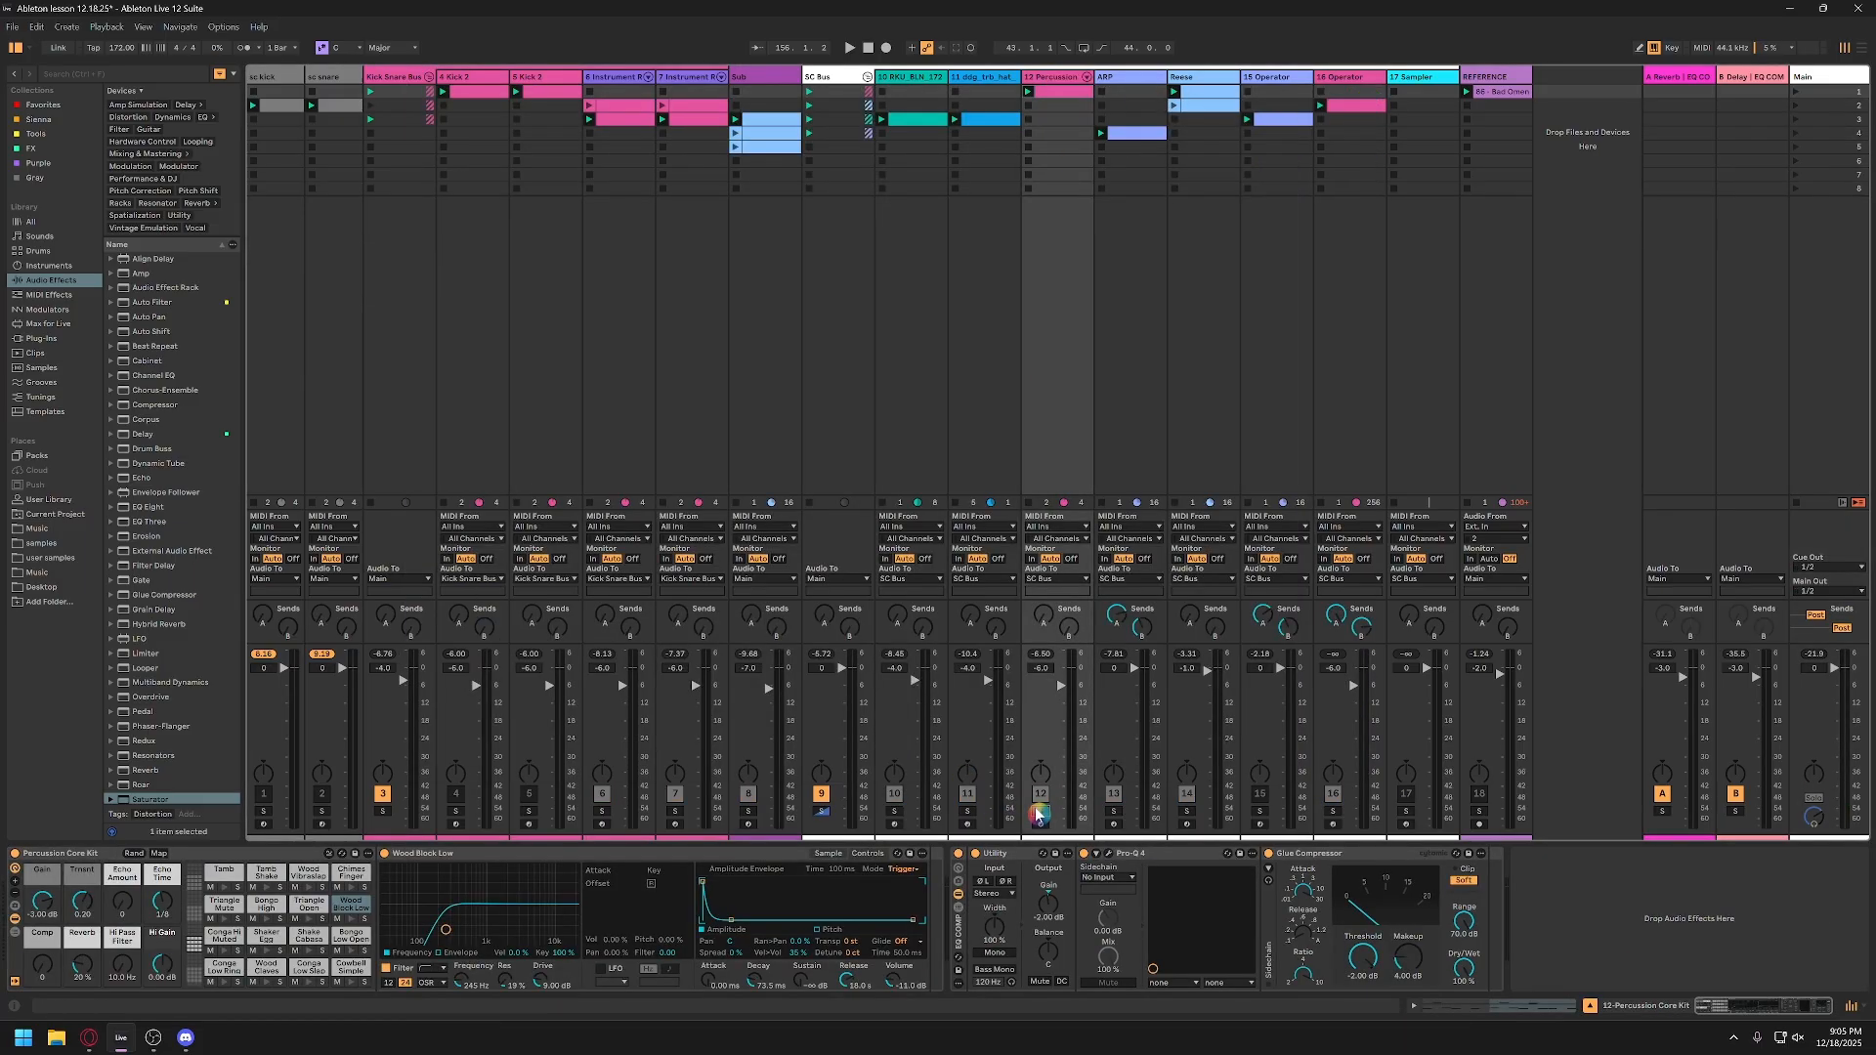
key("space")
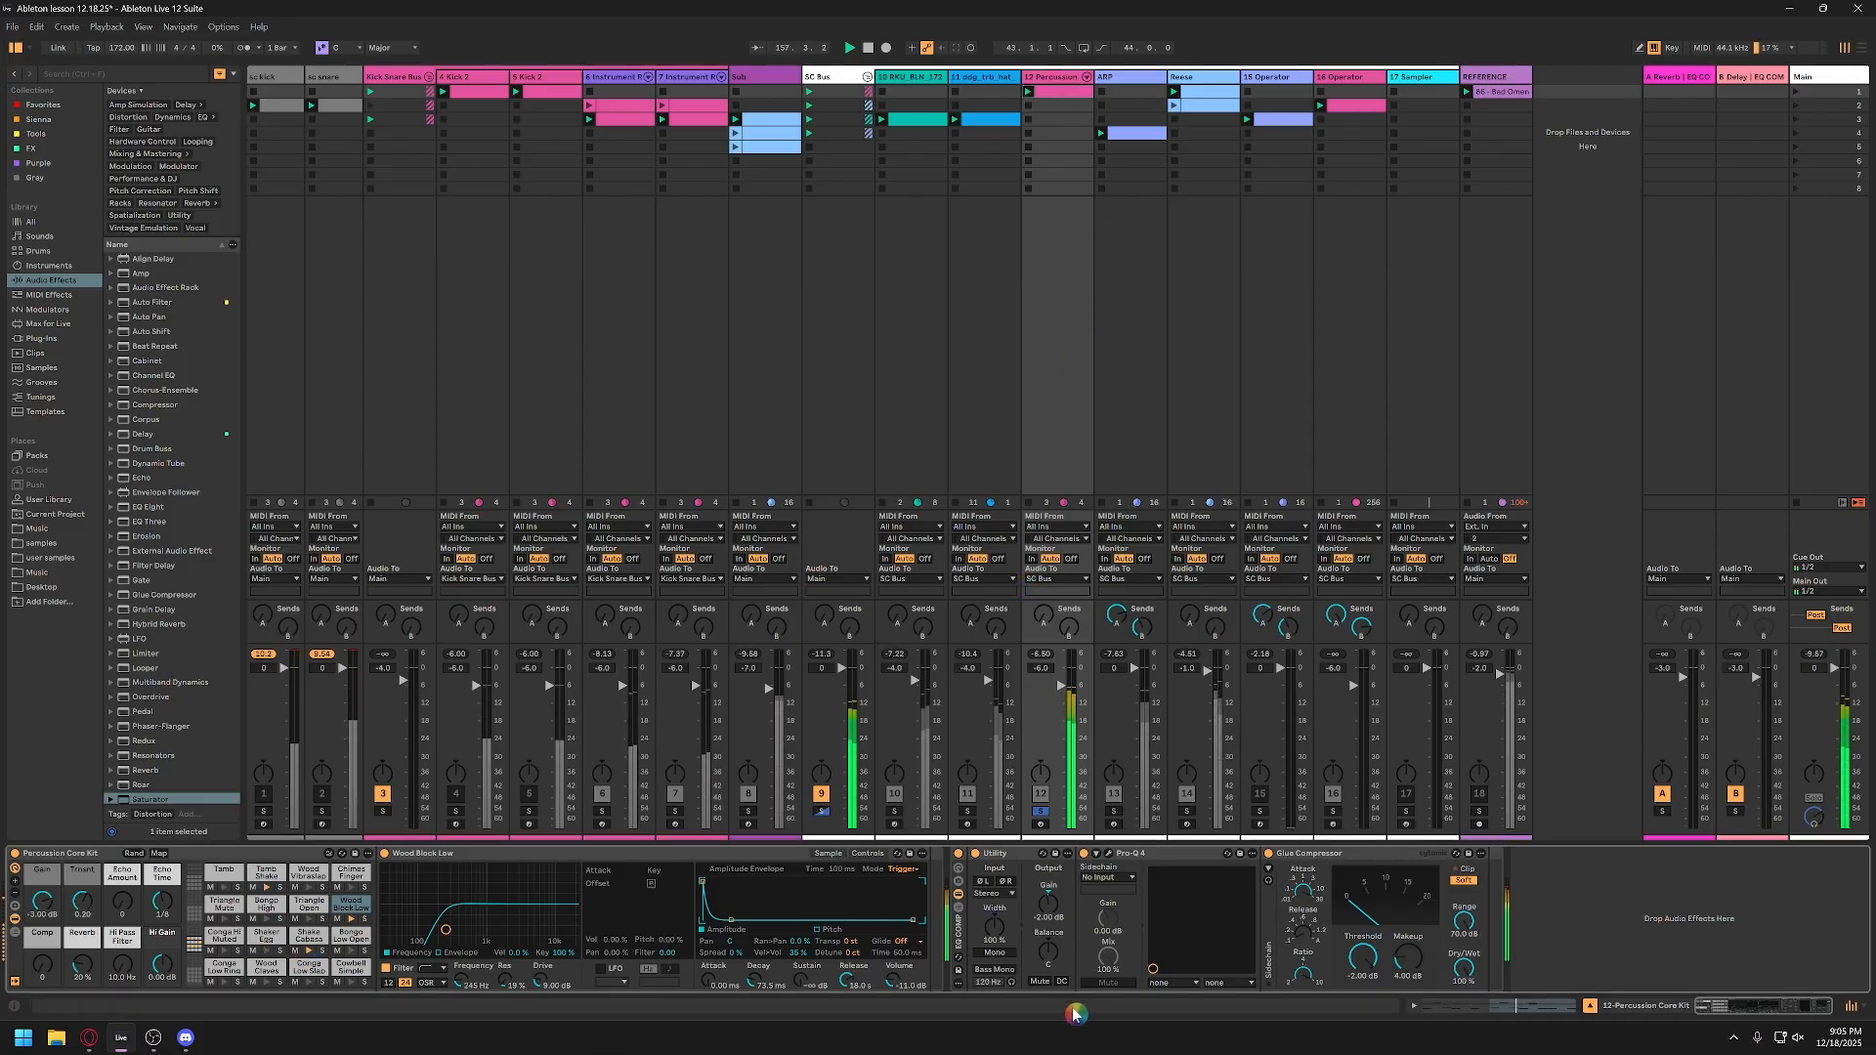
left_click(1109, 856)
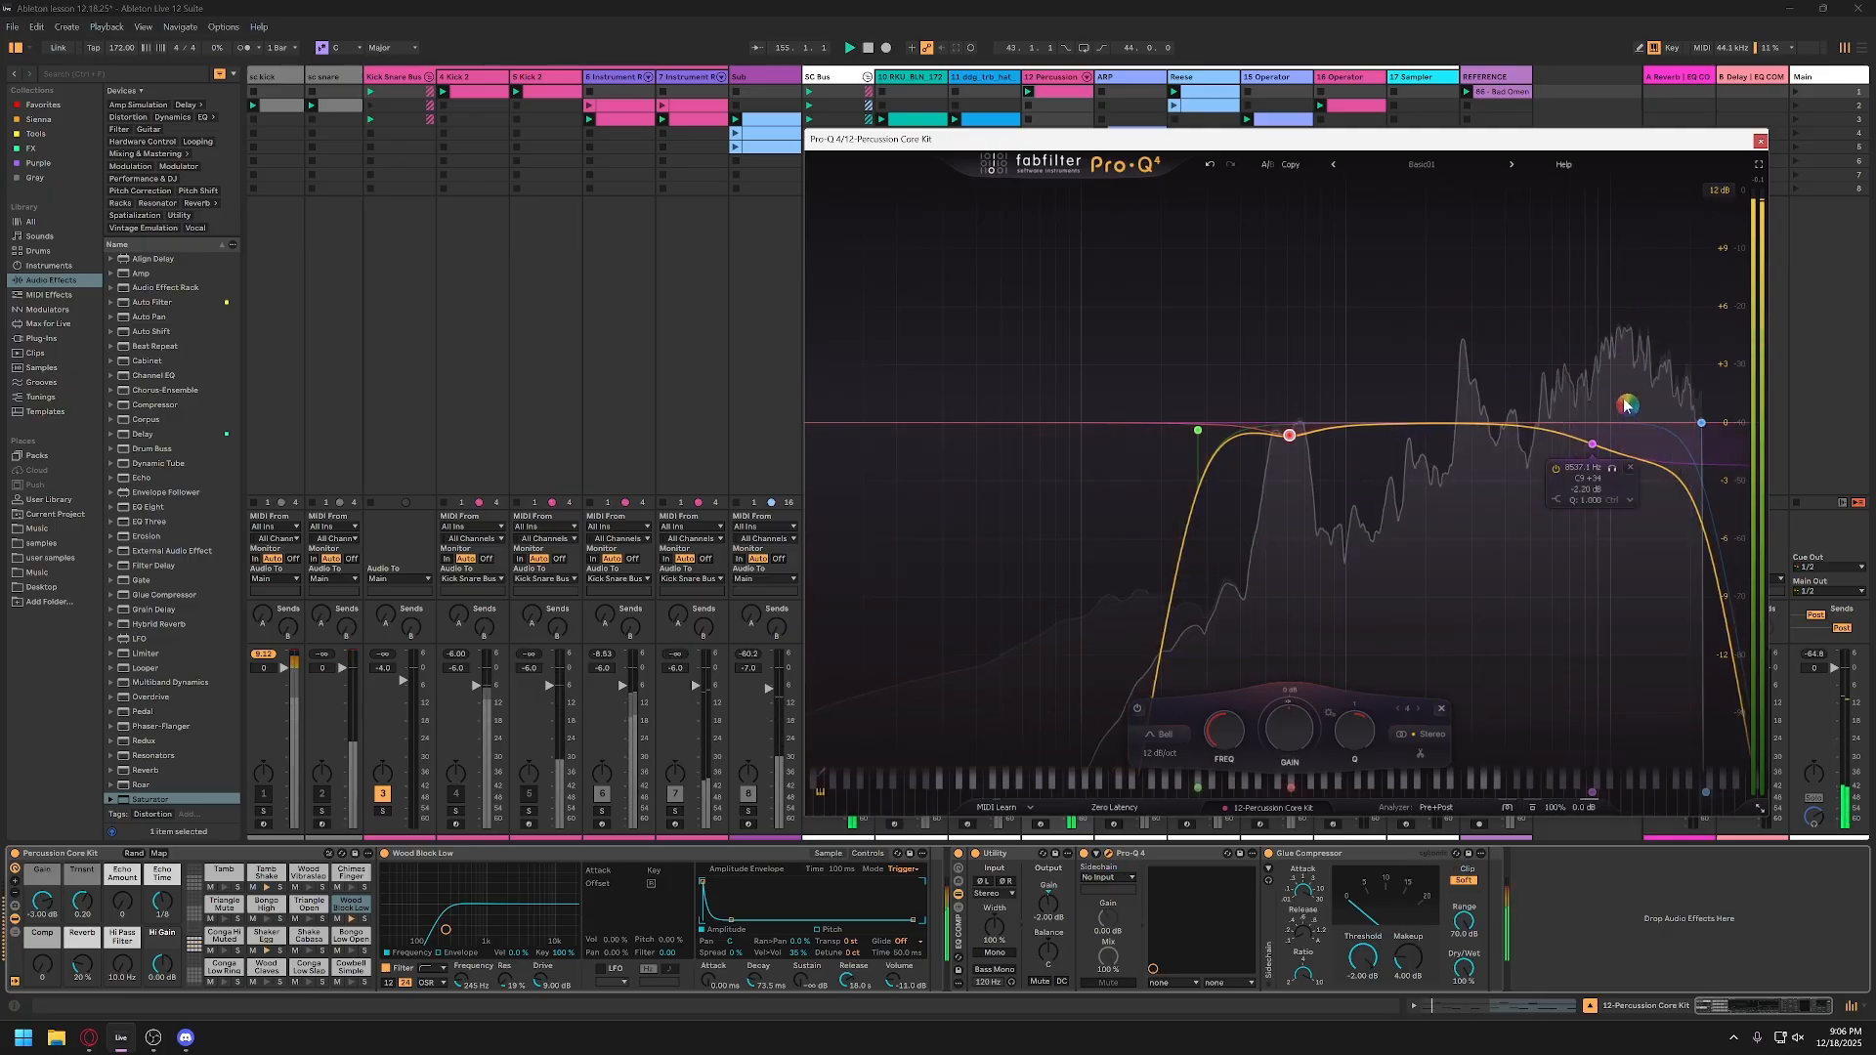
Step: Add a Bell band to the percussion EQ with a narrow cut of about 3 dB around 11.8 kHz
left_click(1625, 348)
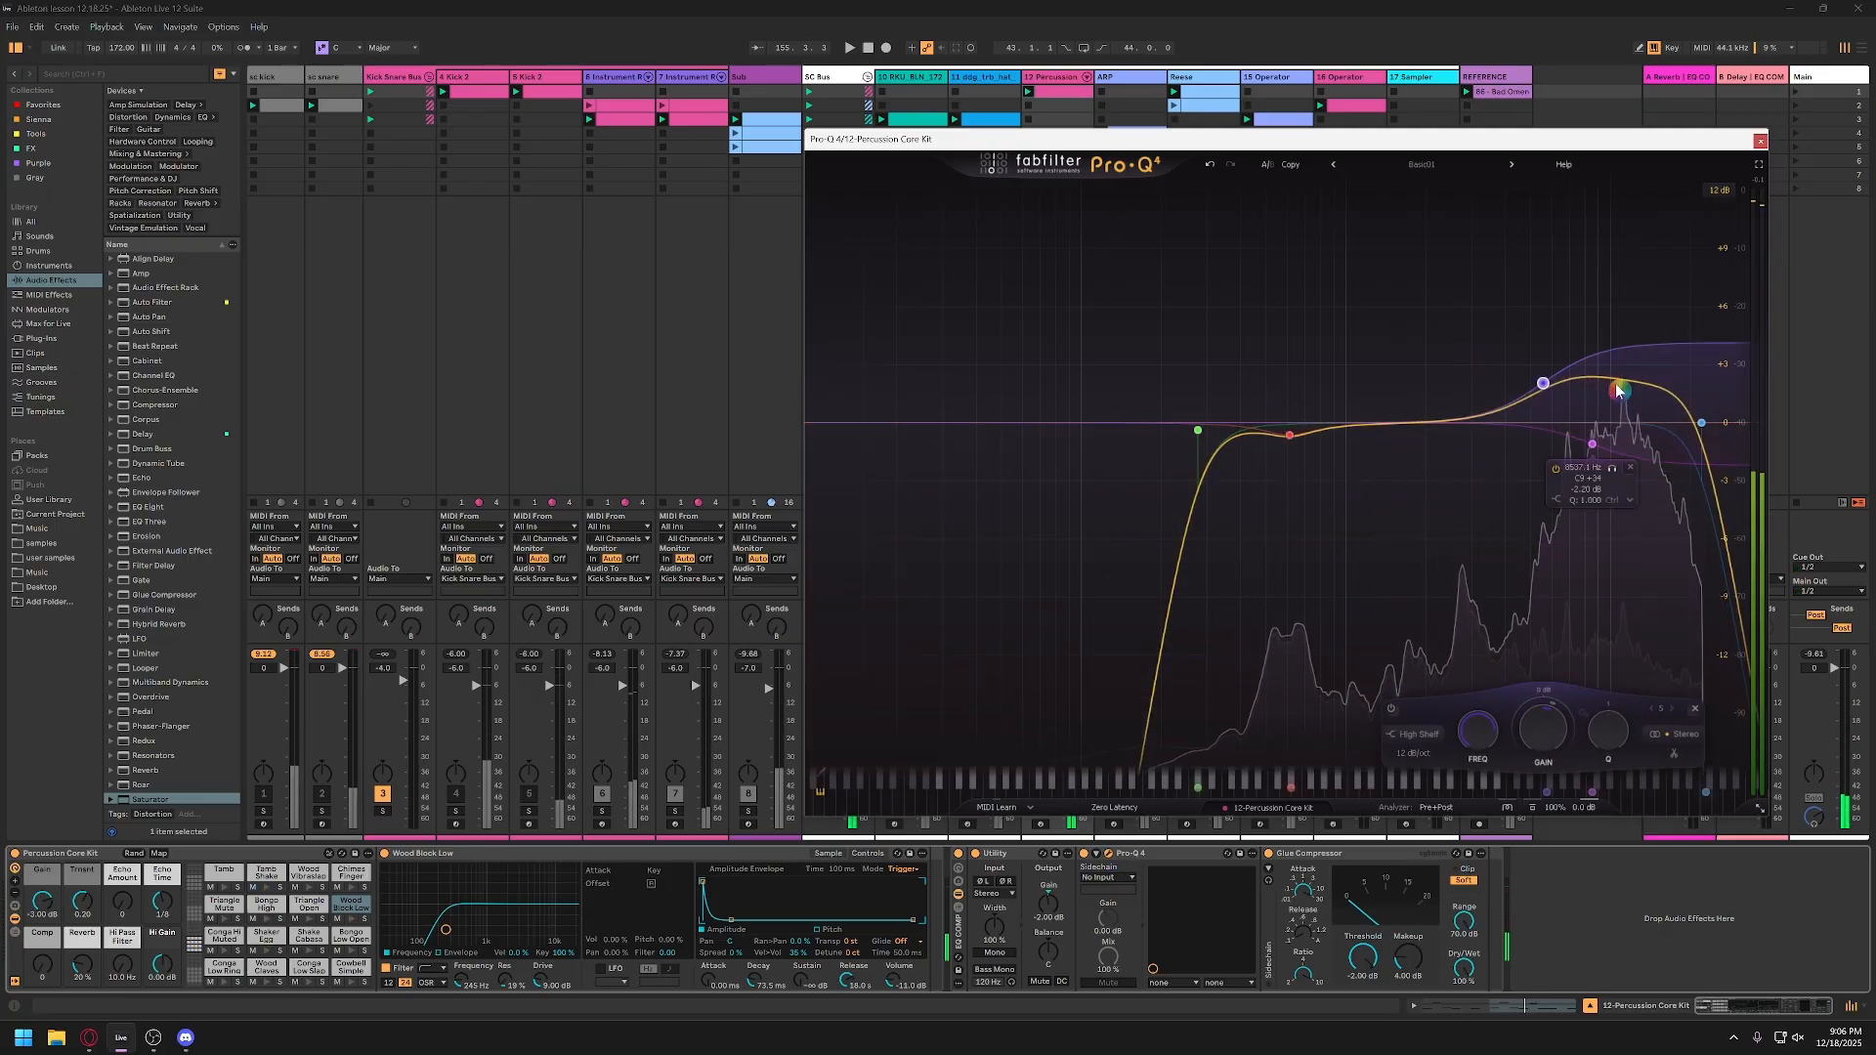
left_click_drag(1544, 384, 1642, 510)
left_click(1450, 734)
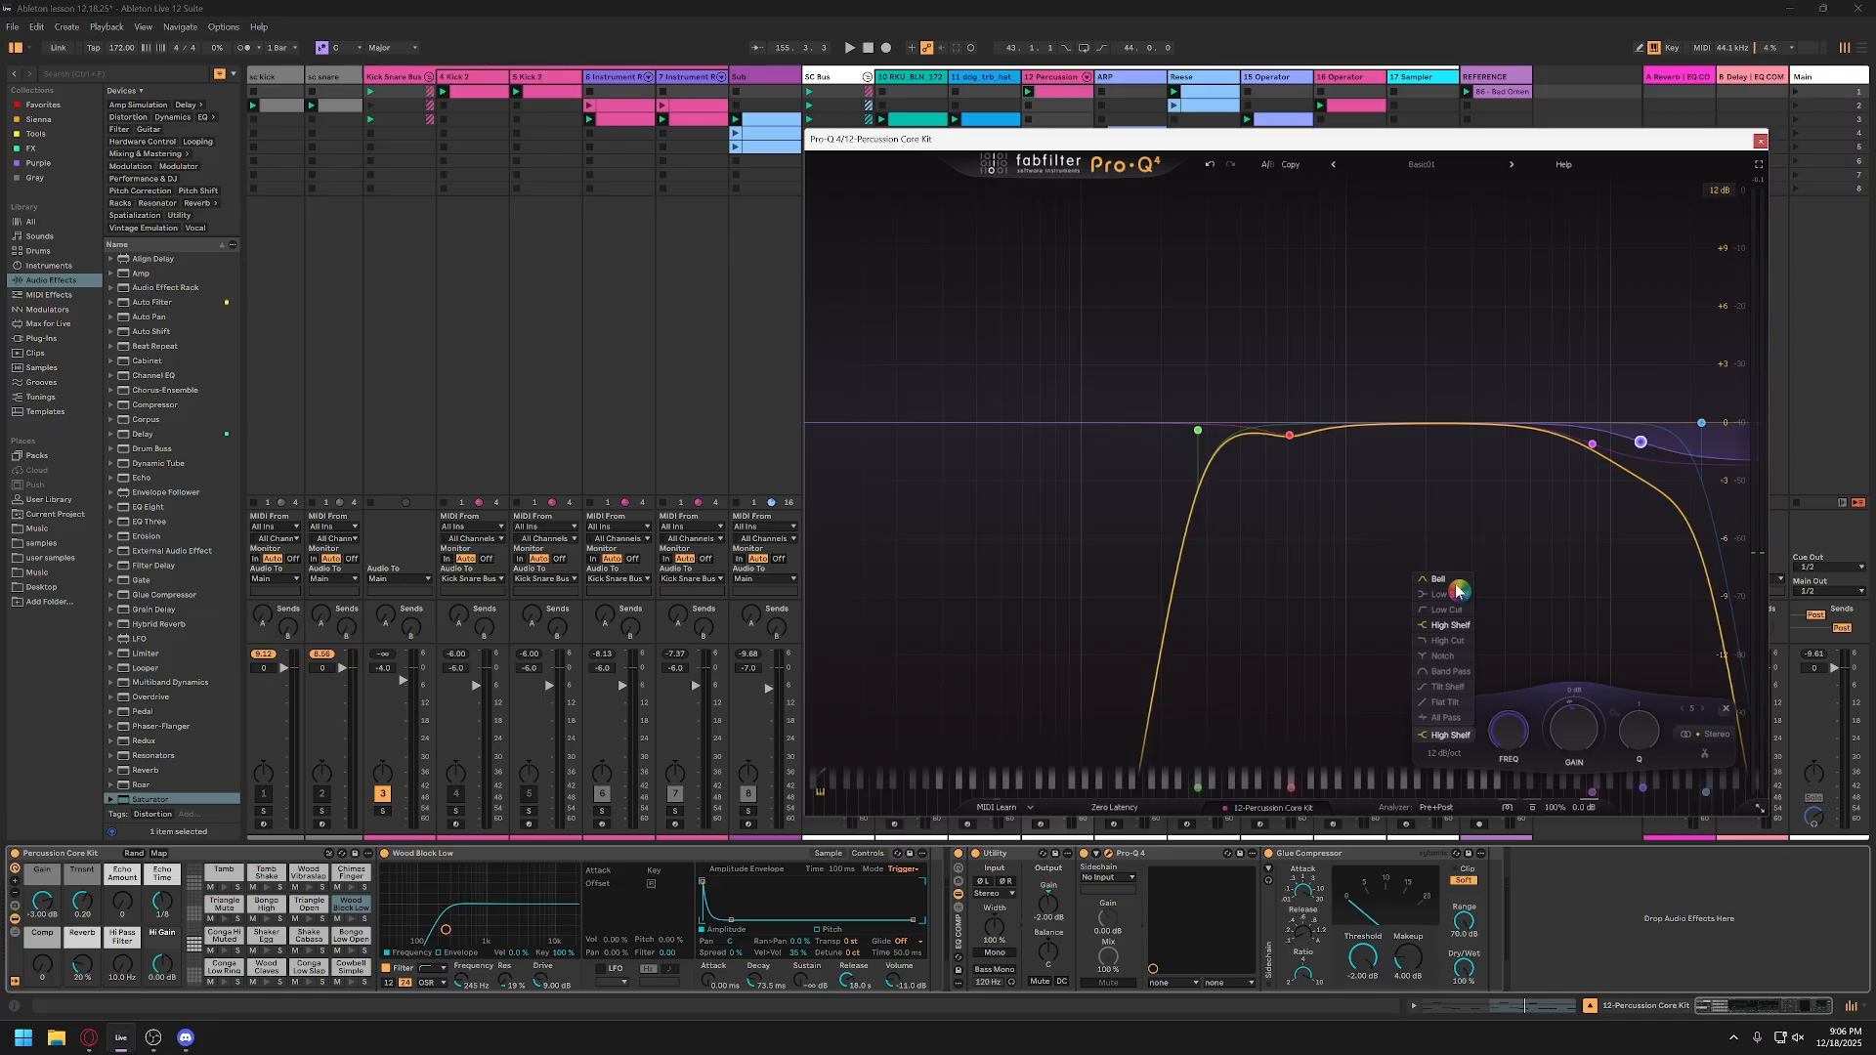
left_click(1456, 581)
scroll(1645, 467, "up", 4)
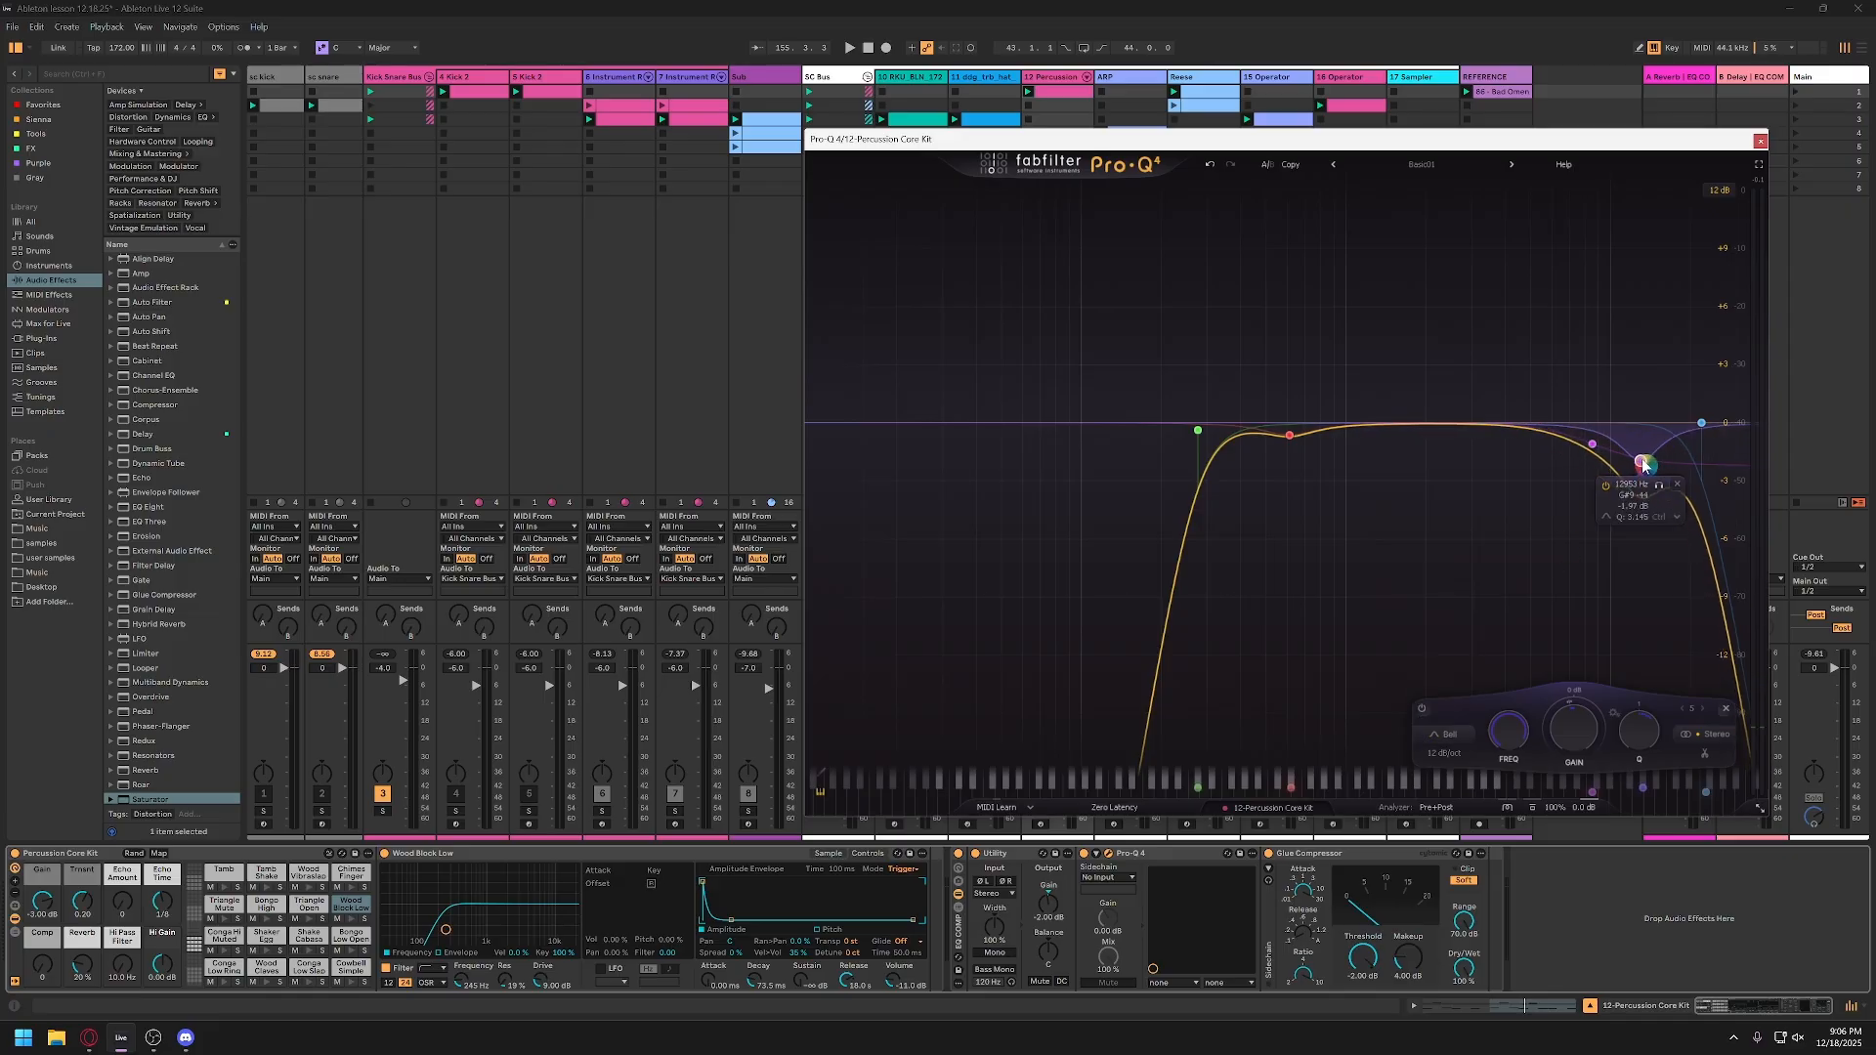
key("space")
left_click_drag(1646, 467, 1638, 510)
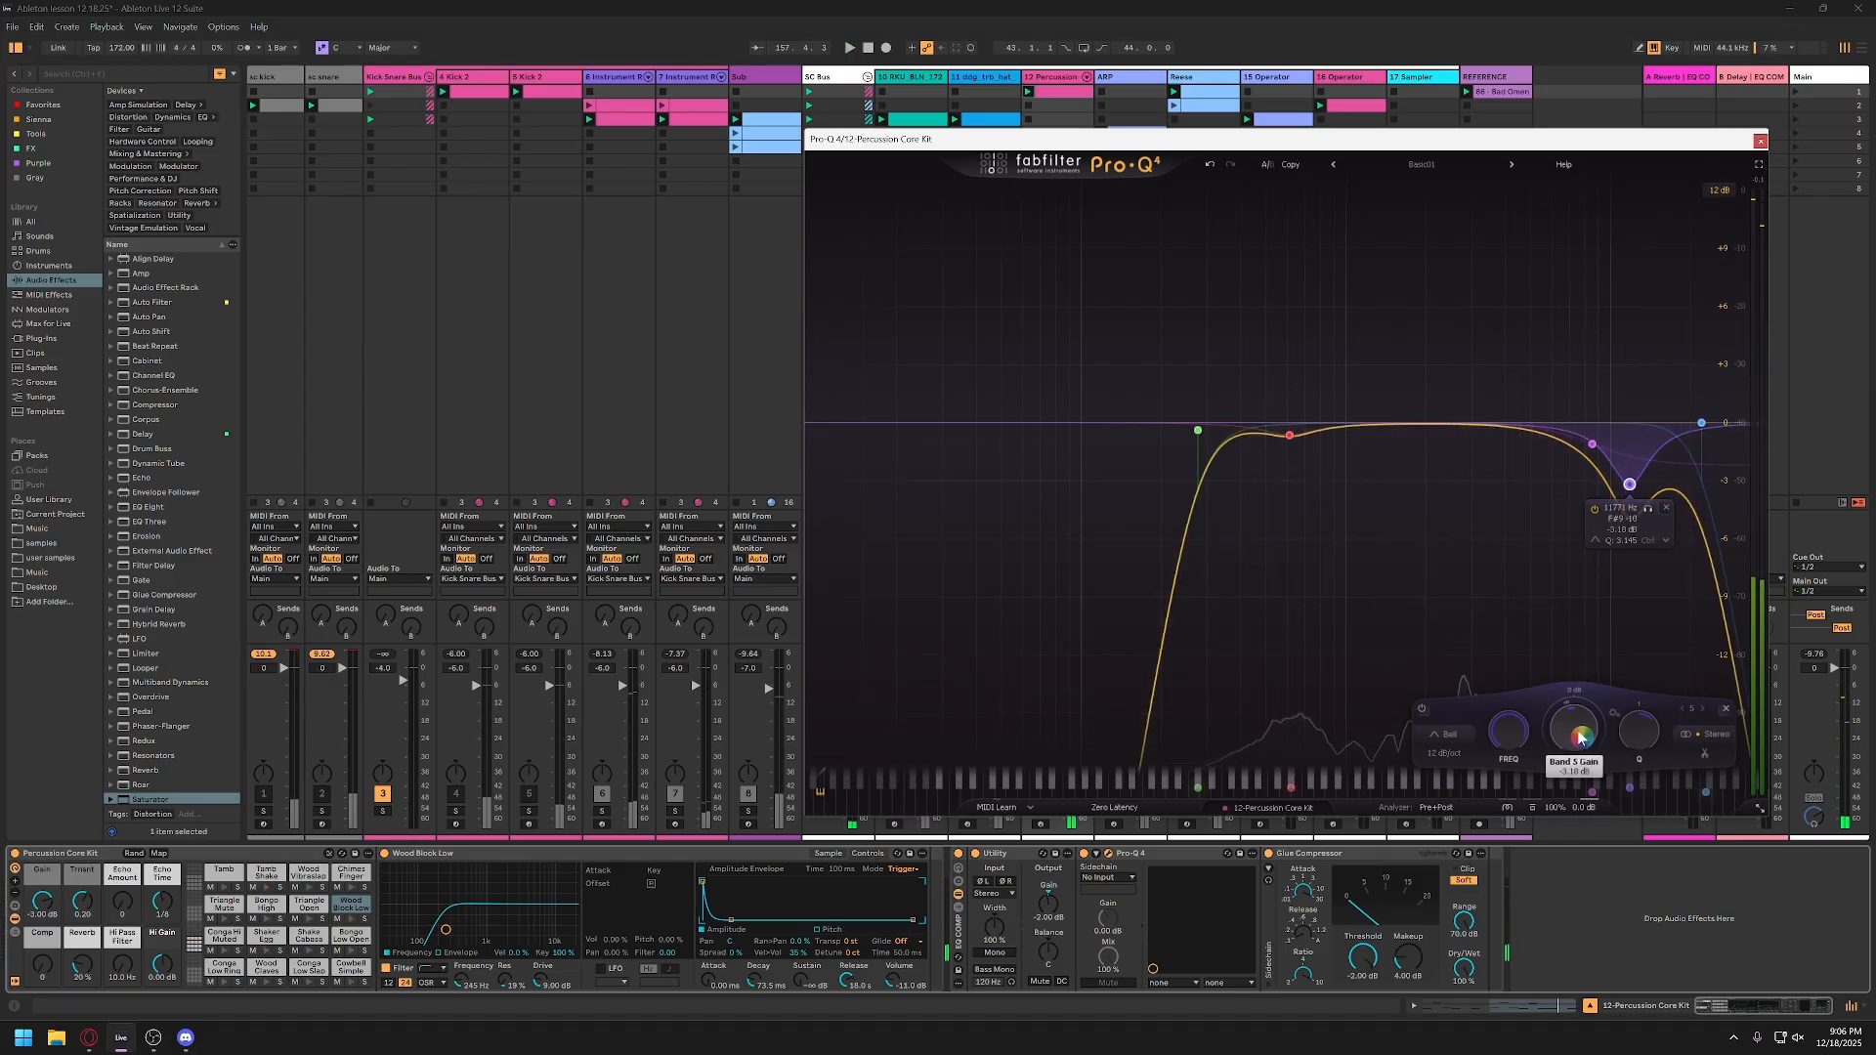
Step: Set the new percussion EQ cut's frequency to 11000 Hz and play the track
double_click(1517, 738)
type("11")
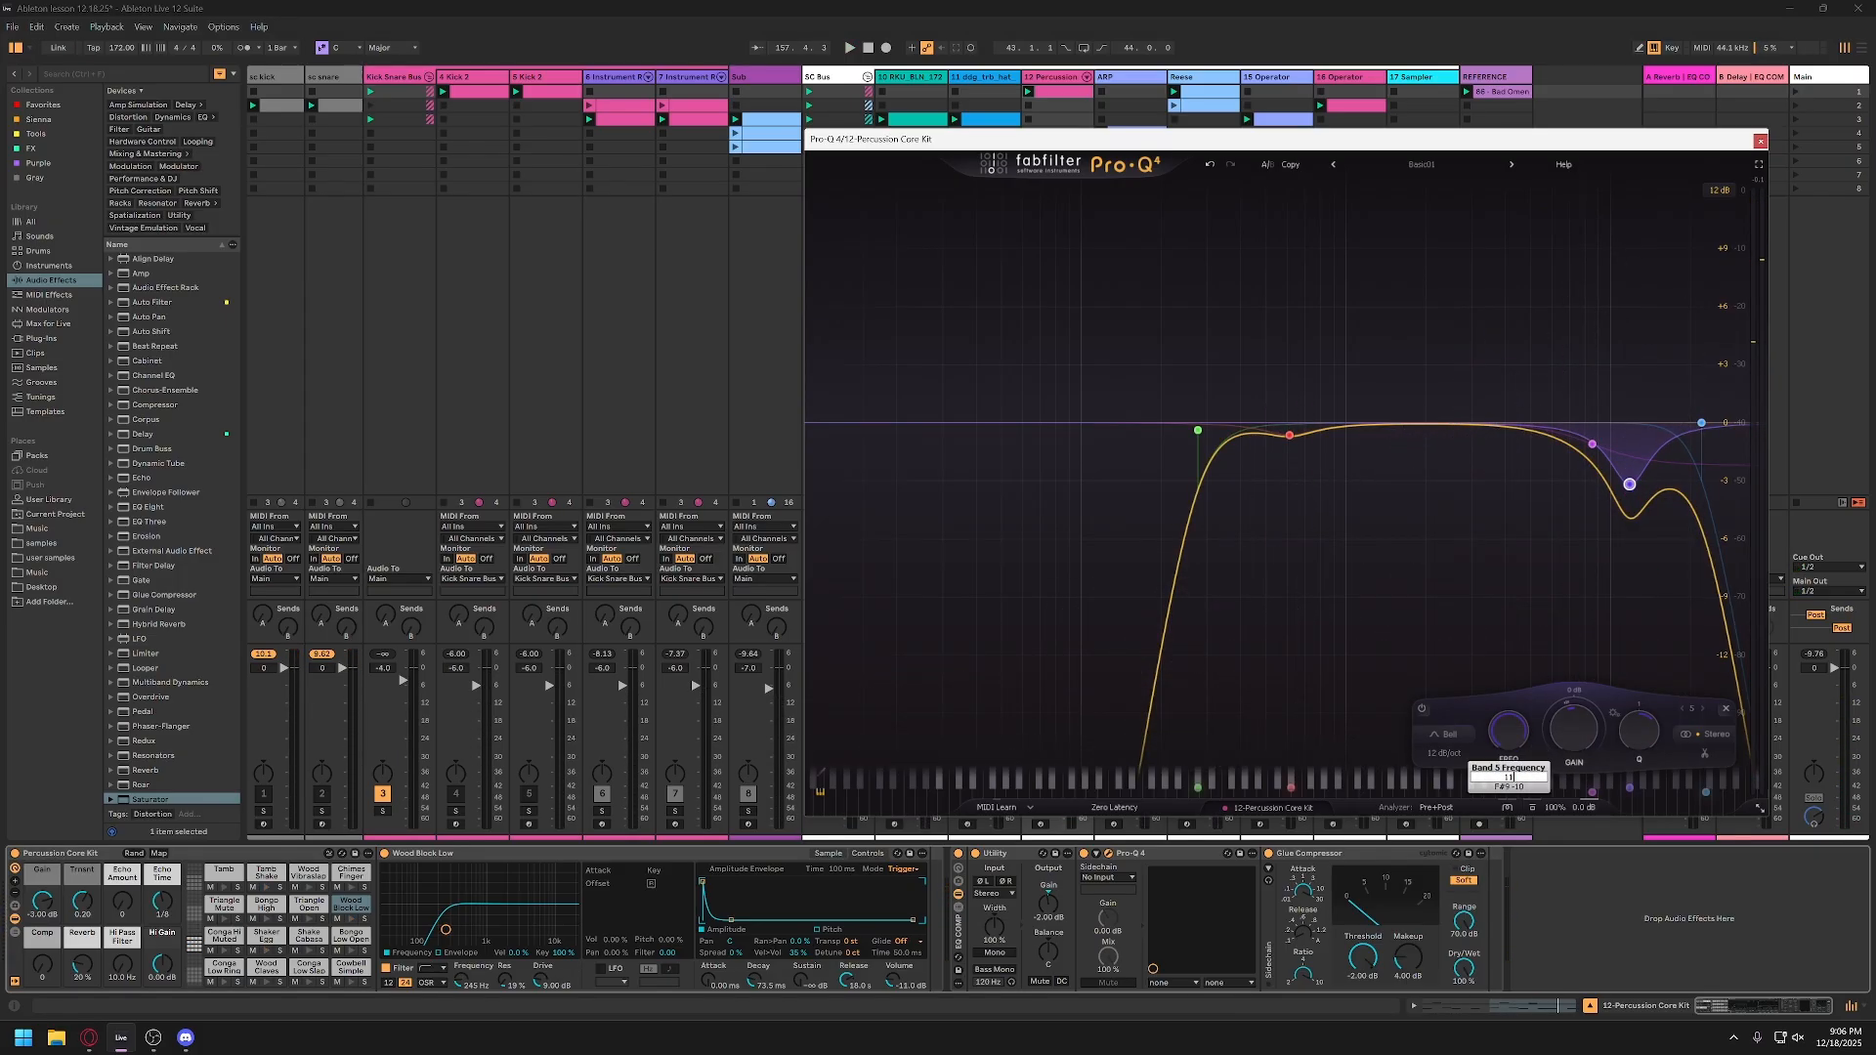
type("000")
key("Return")
key("space")
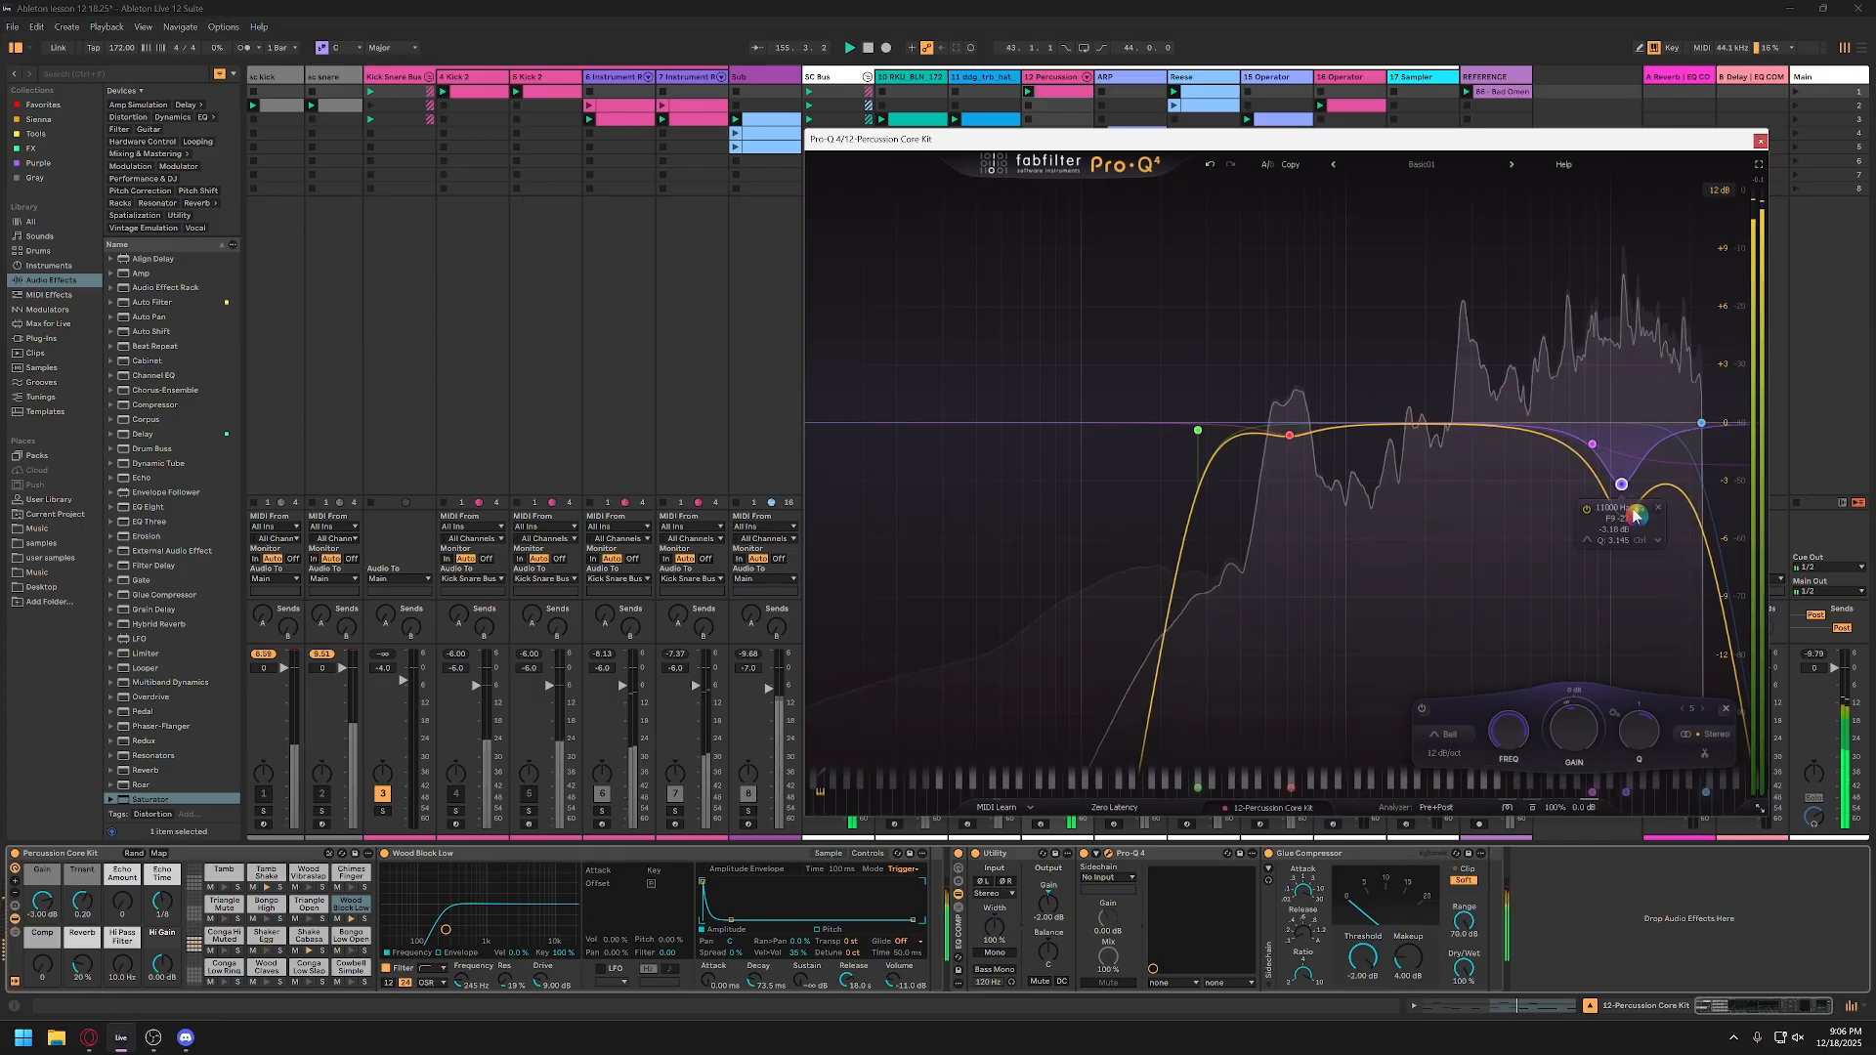
Step: Shift the high-frequency Bell cut to about 11.7 kHz, set its gain to -6 dB, and listen to the result
left_click_drag(1644, 516, 1652, 515)
key("space")
double_click(1576, 741)
type("-6")
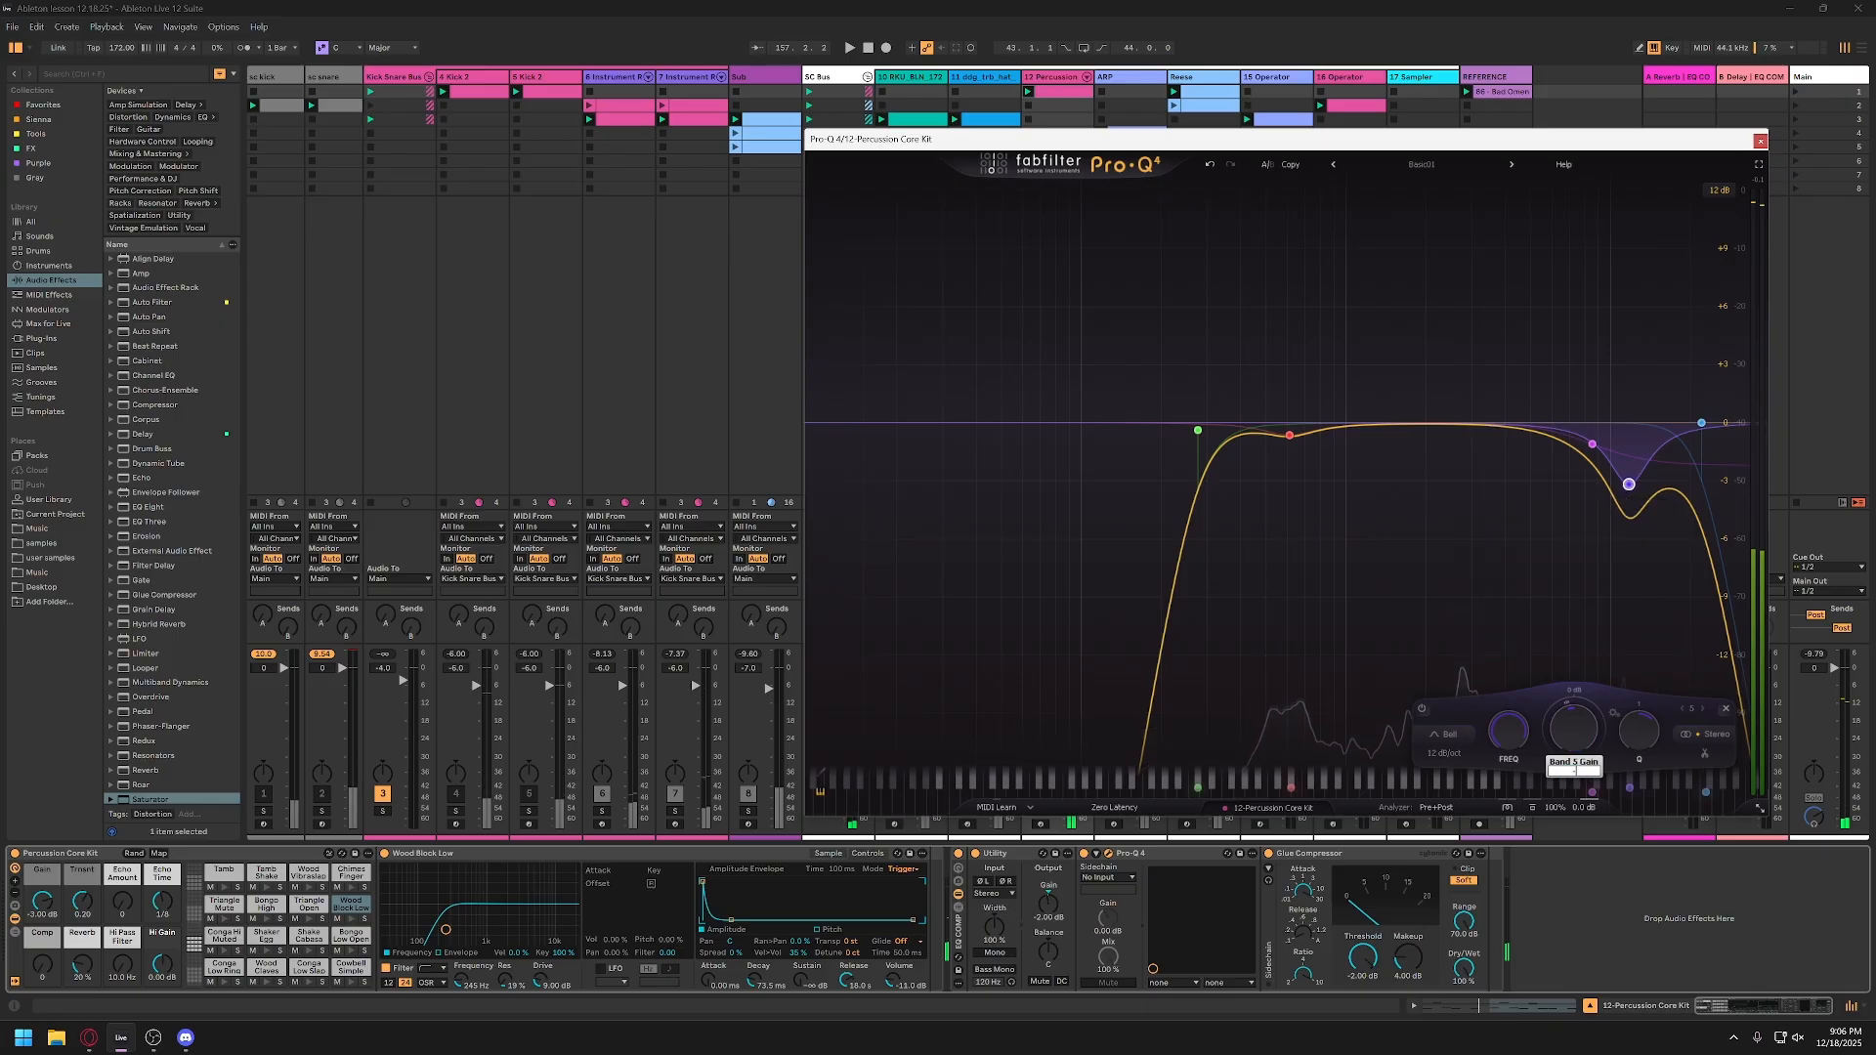
key("Return")
key("space")
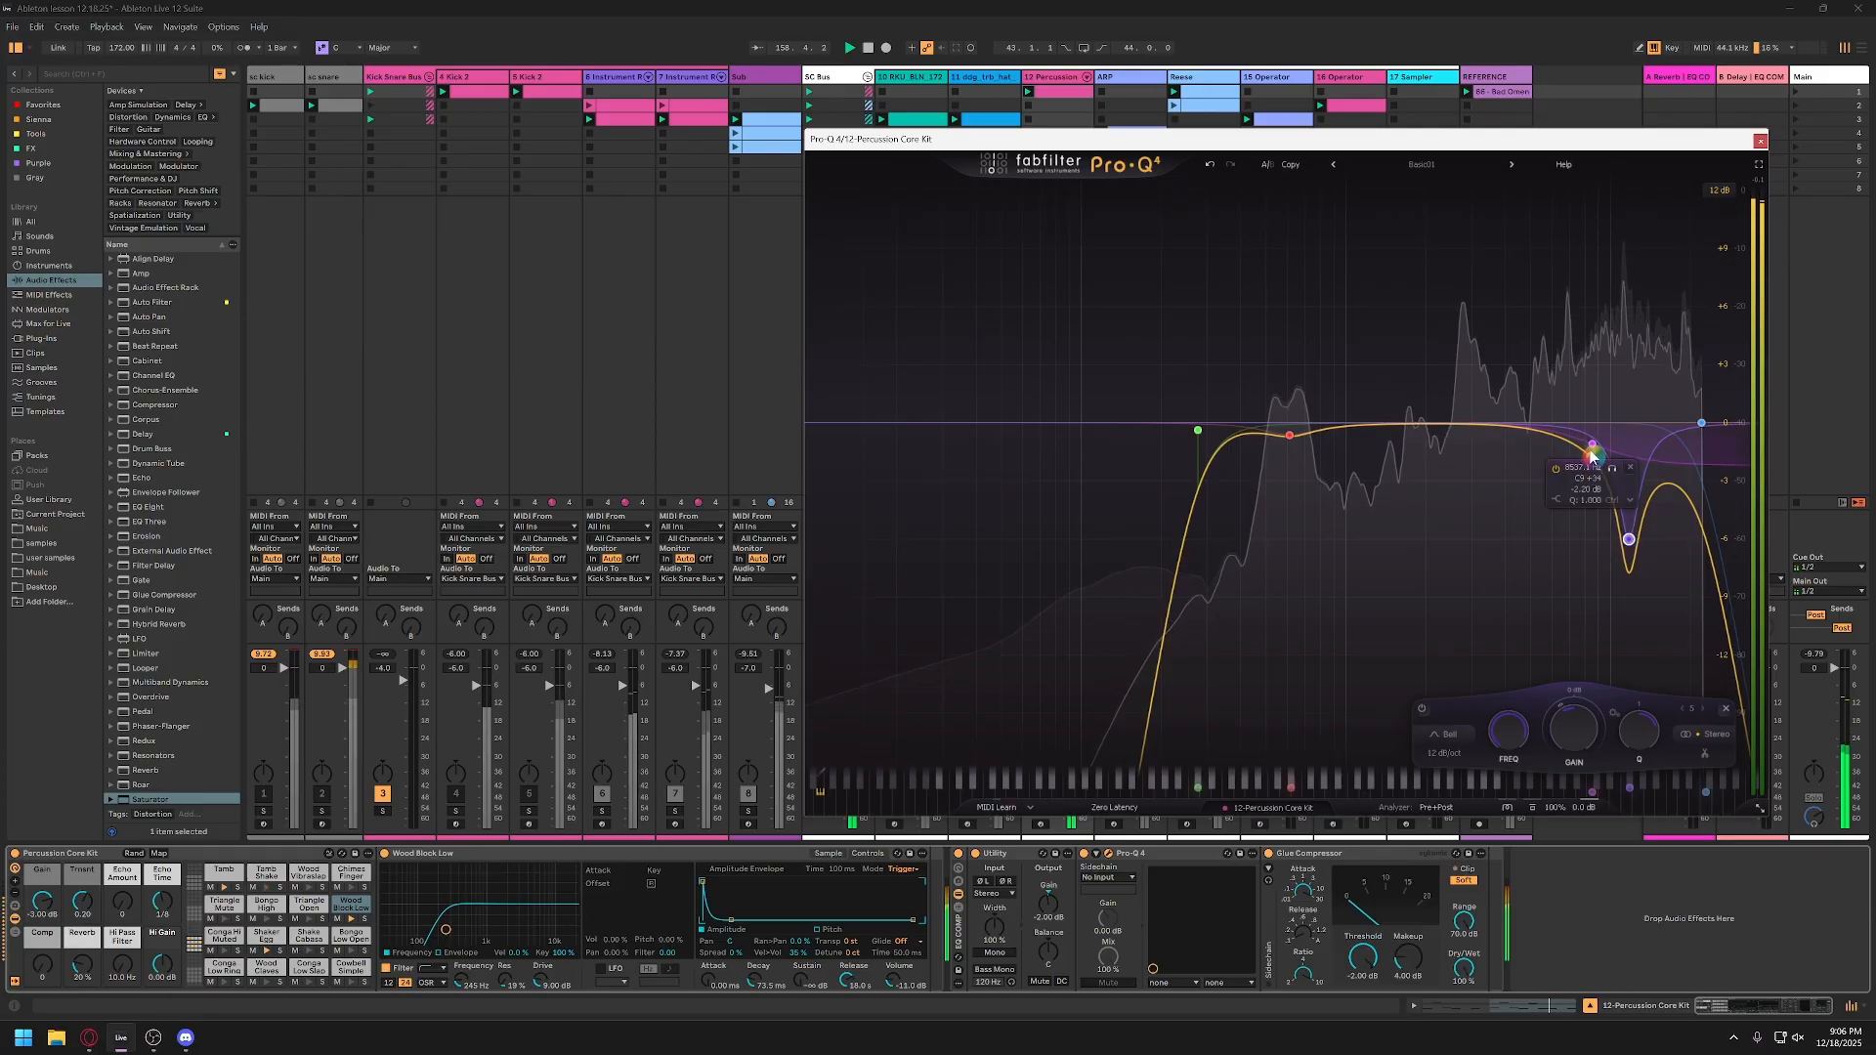
Step: Delete the high-shelf cut from the percussion EQ and play the track
mouse_move(1593, 445)
left_mouse_down()
mouse_move(1534, 452)
mouse_move(1562, 450)
left_mouse_up()
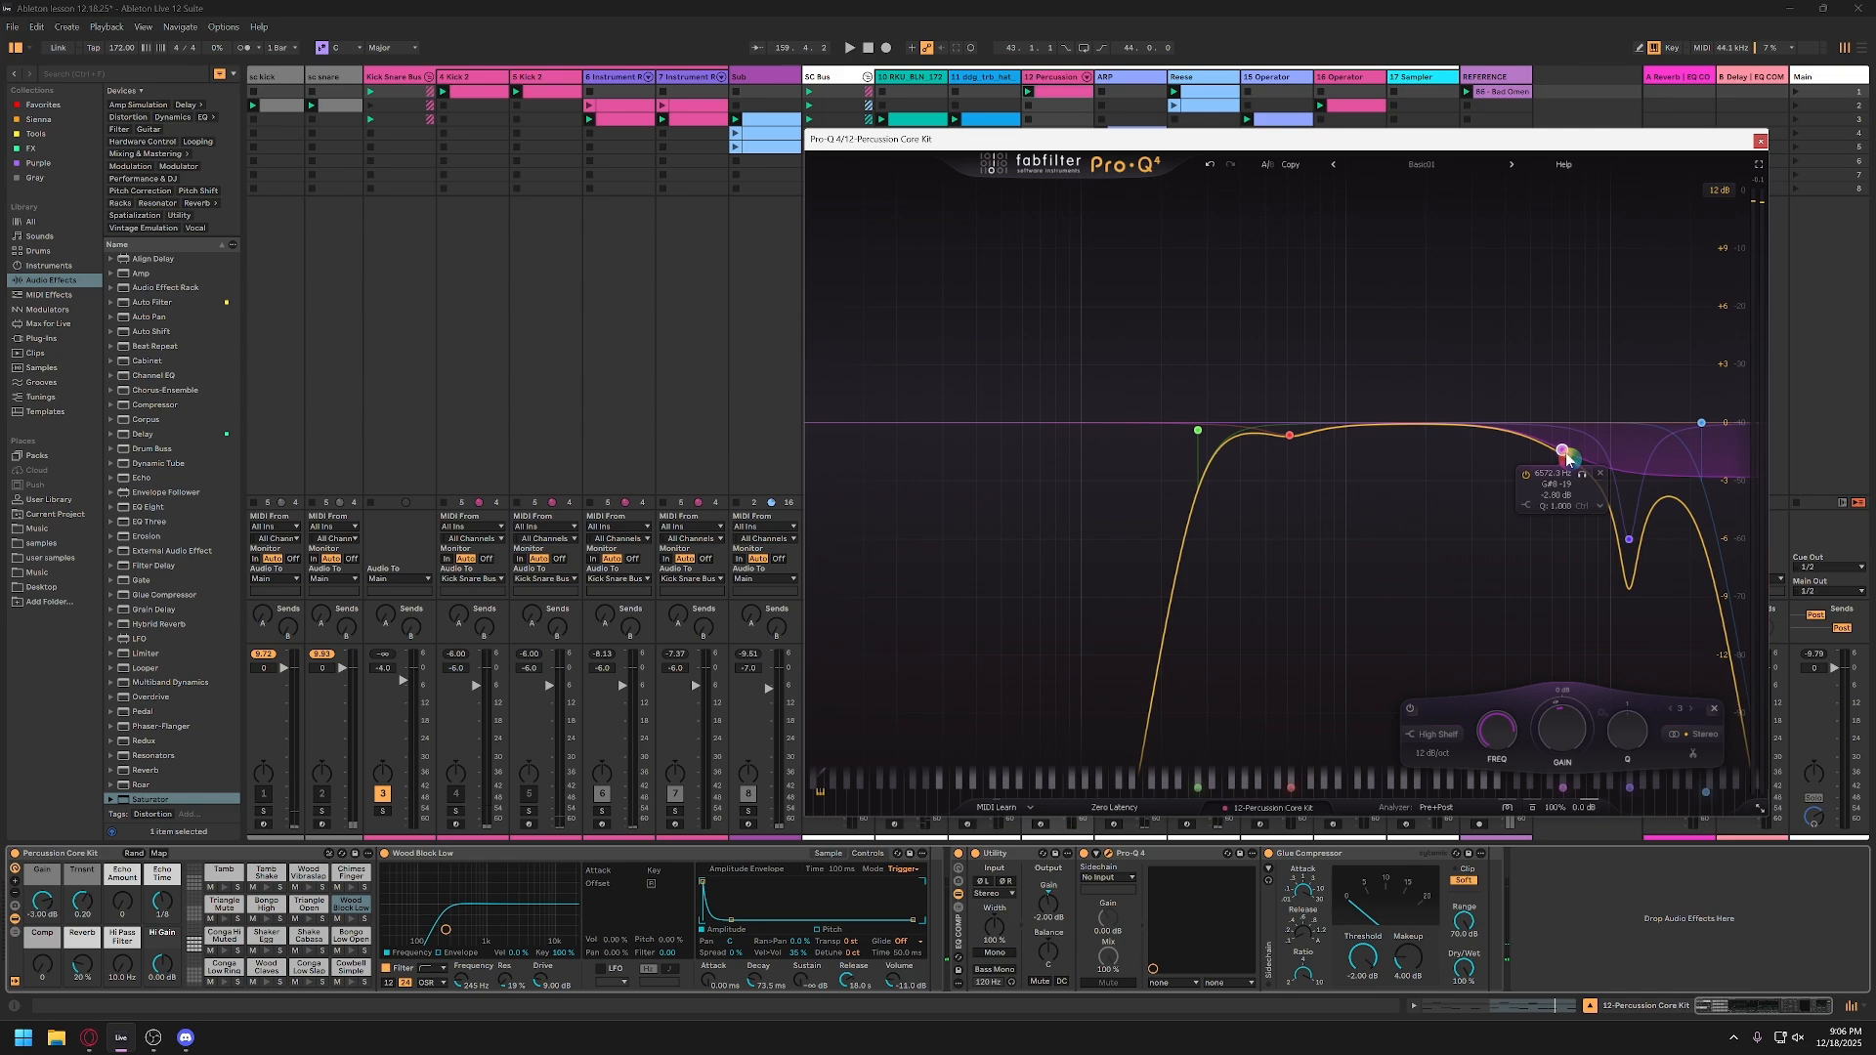
left_click(1601, 476)
key("space")
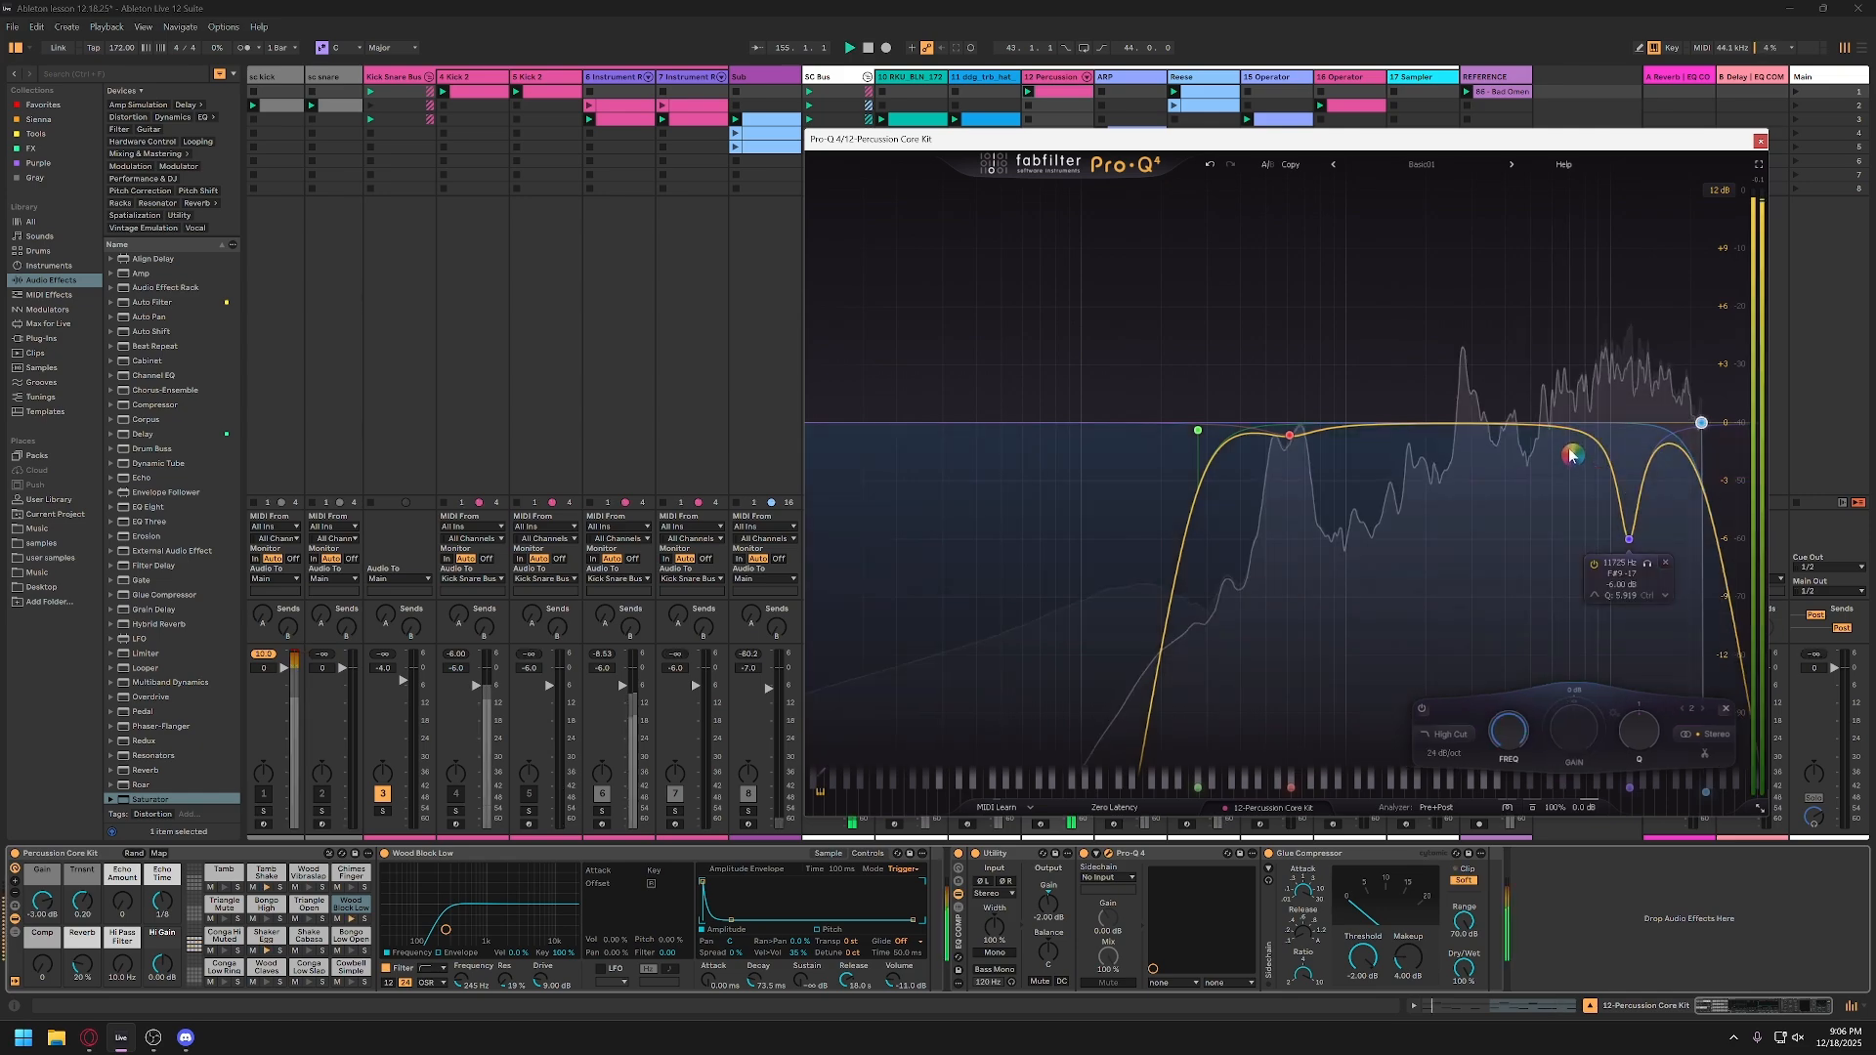
Step: Add a Bell band at about 2.9 kHz to the percussion EQ and audition that range in isolation
left_click(1470, 422)
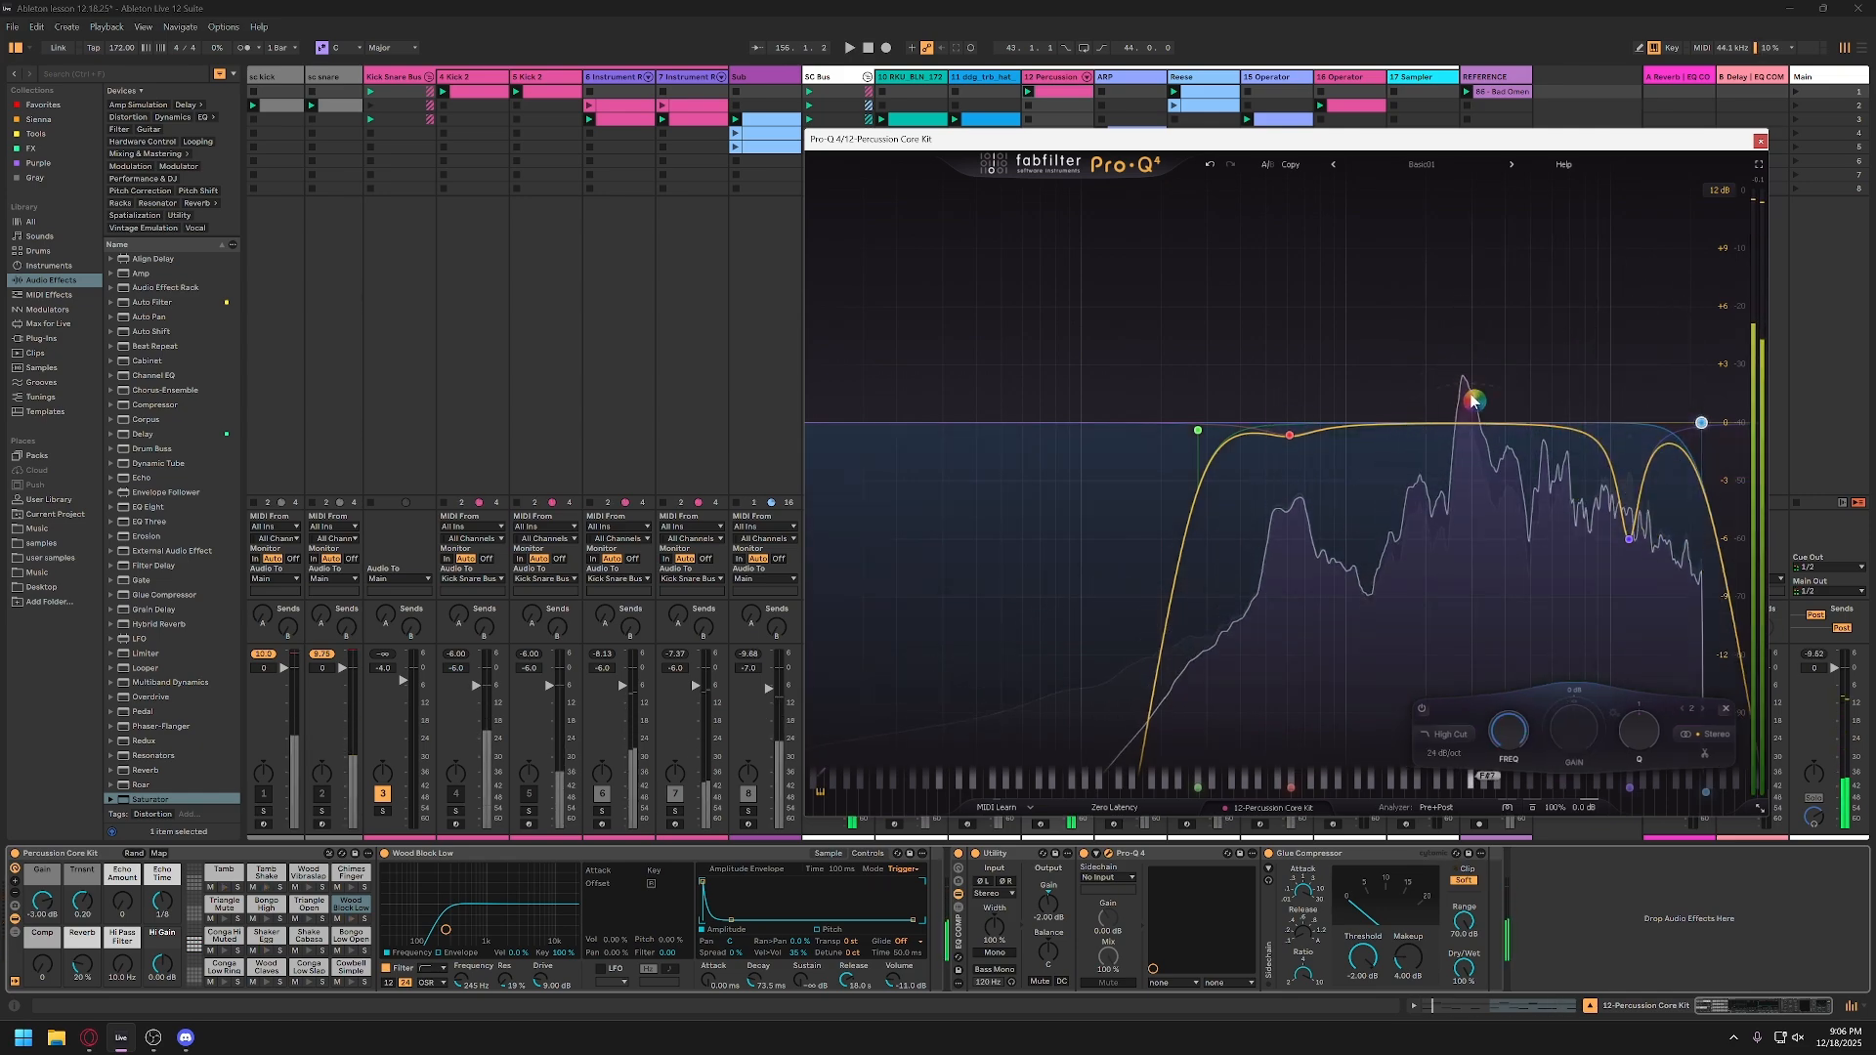
left_click_drag(1487, 369, 1484, 377)
key("space")
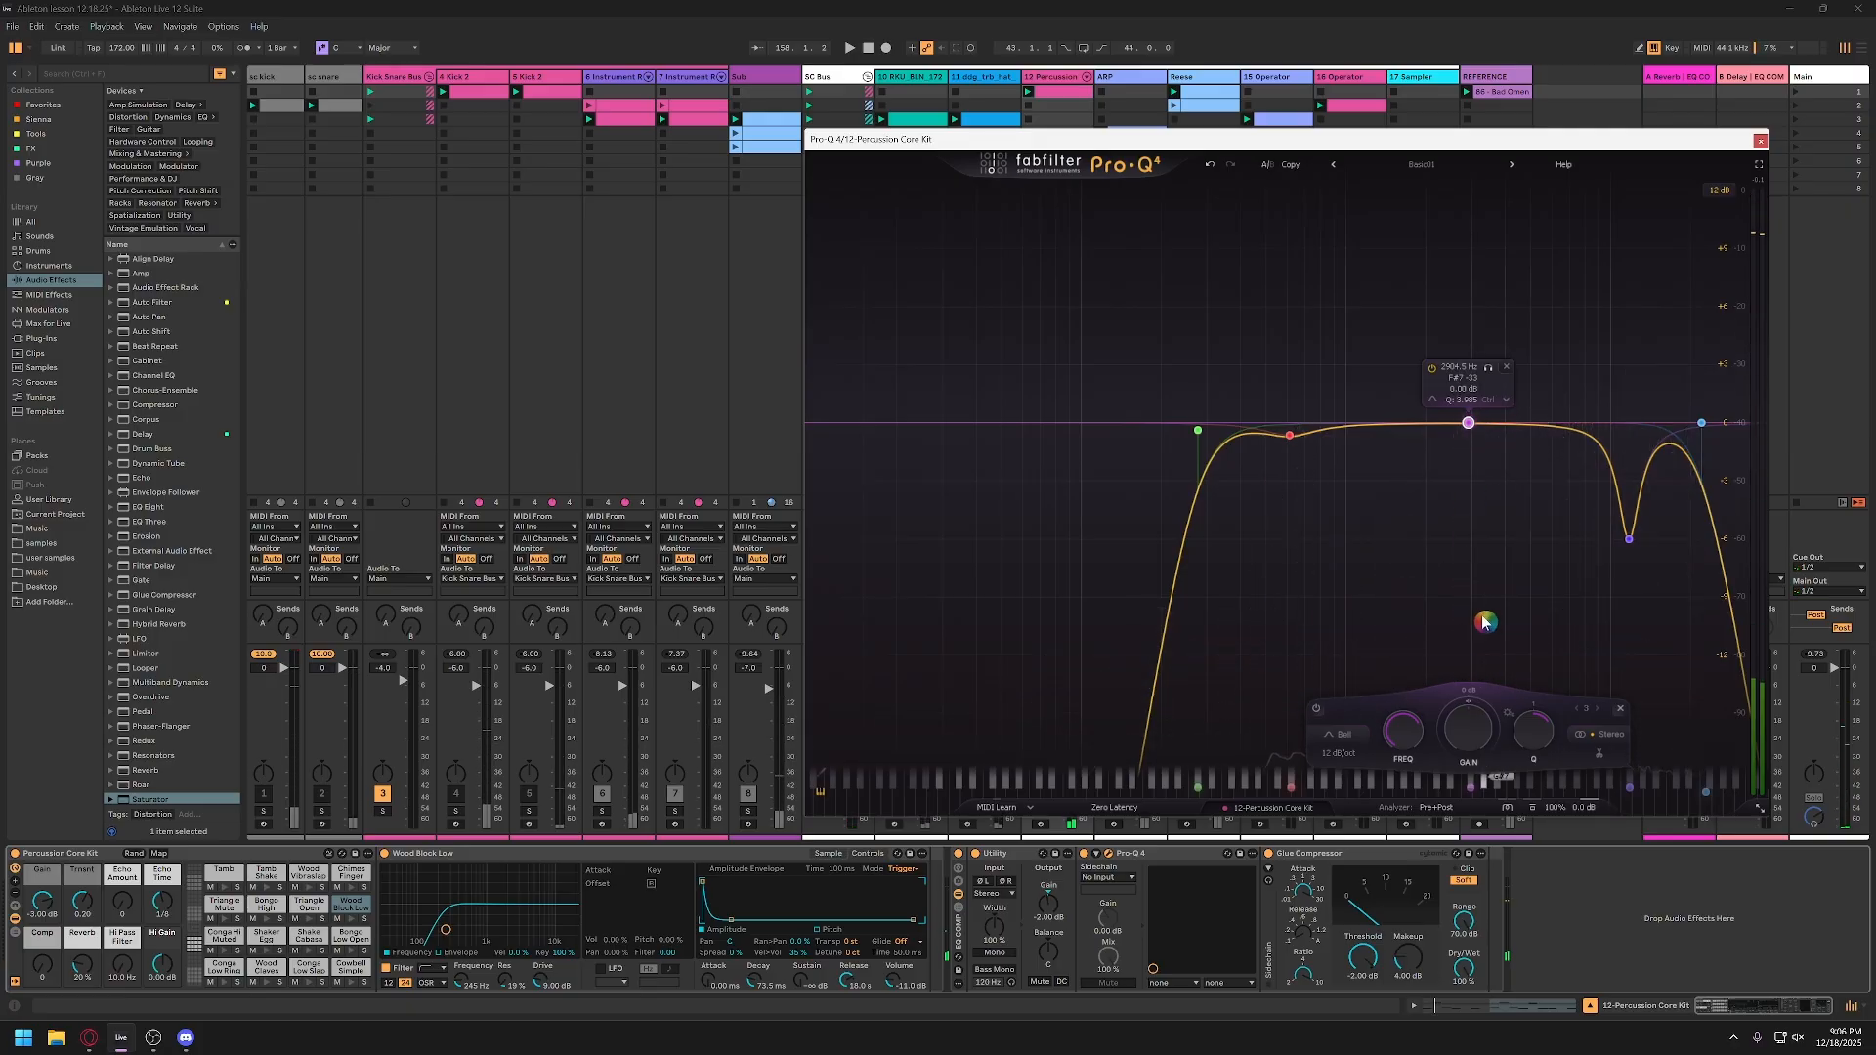
Step: Set the gain of the 2.9 kHz Bell band to -4 dB and play the track
double_click(1469, 738)
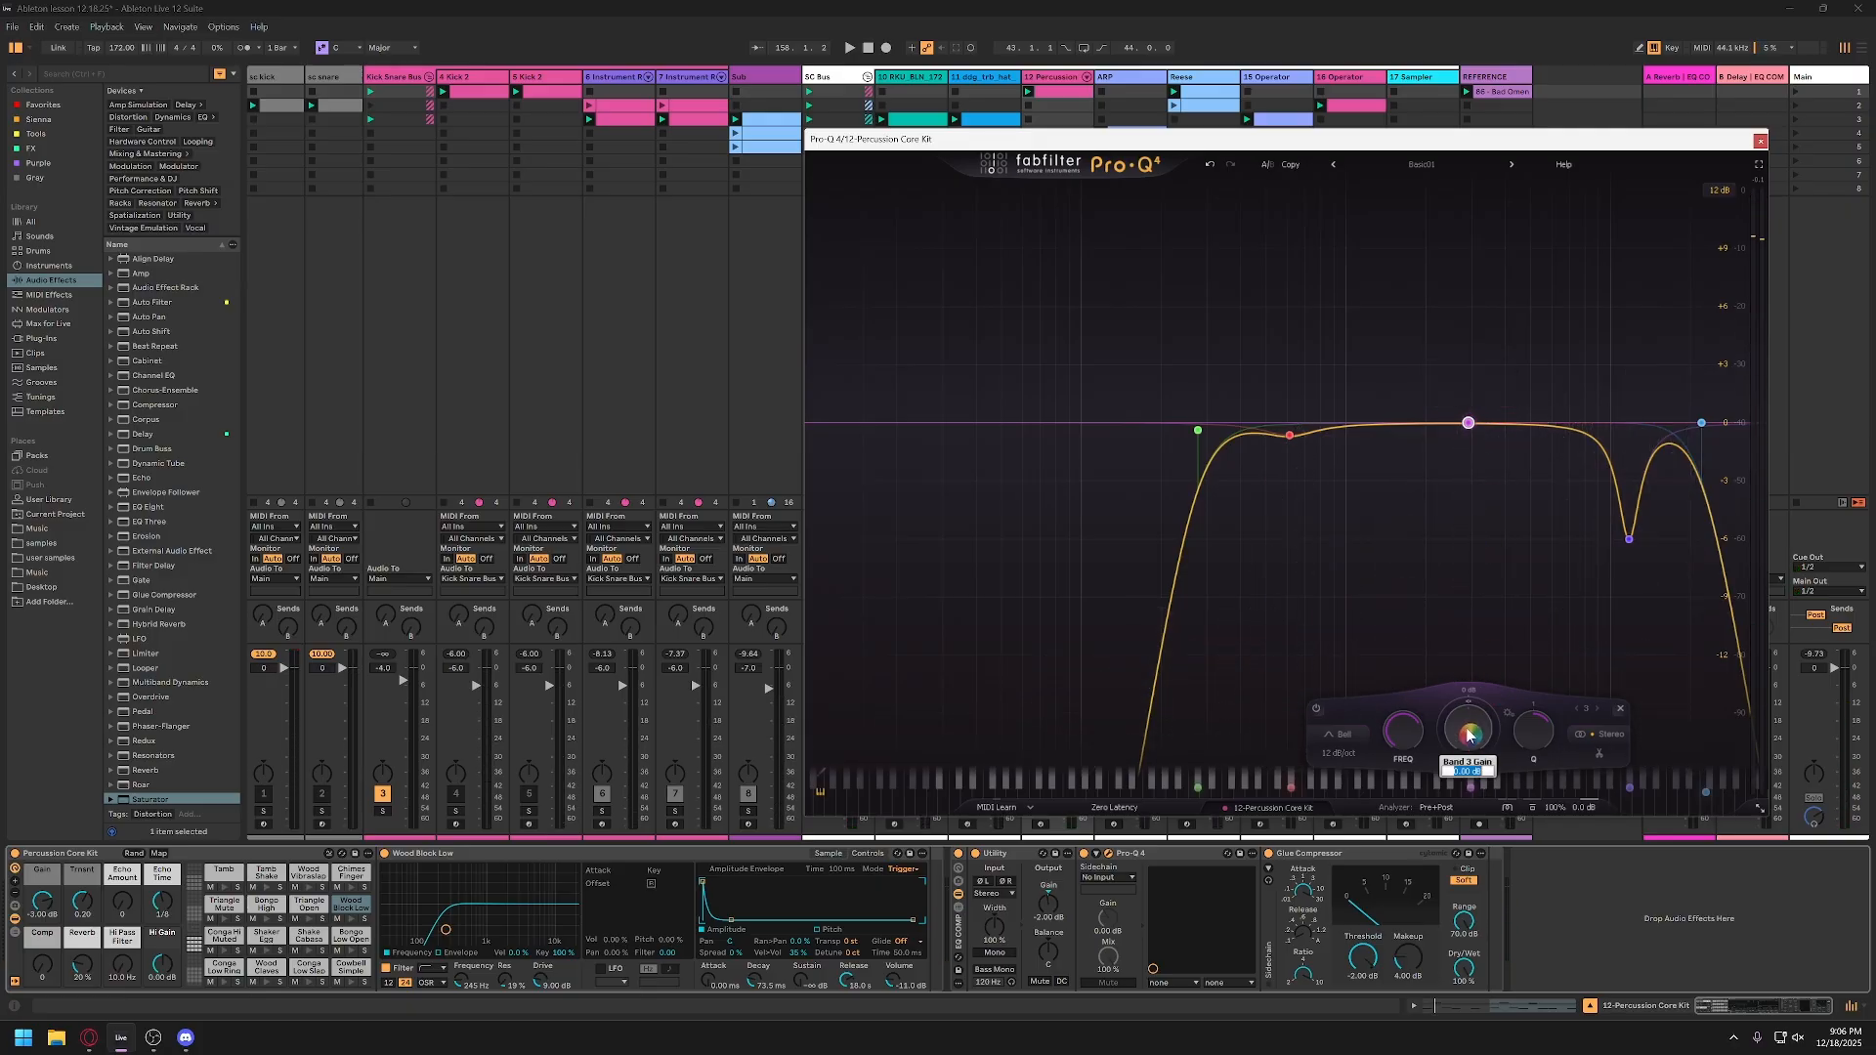
type("-4")
key("Return")
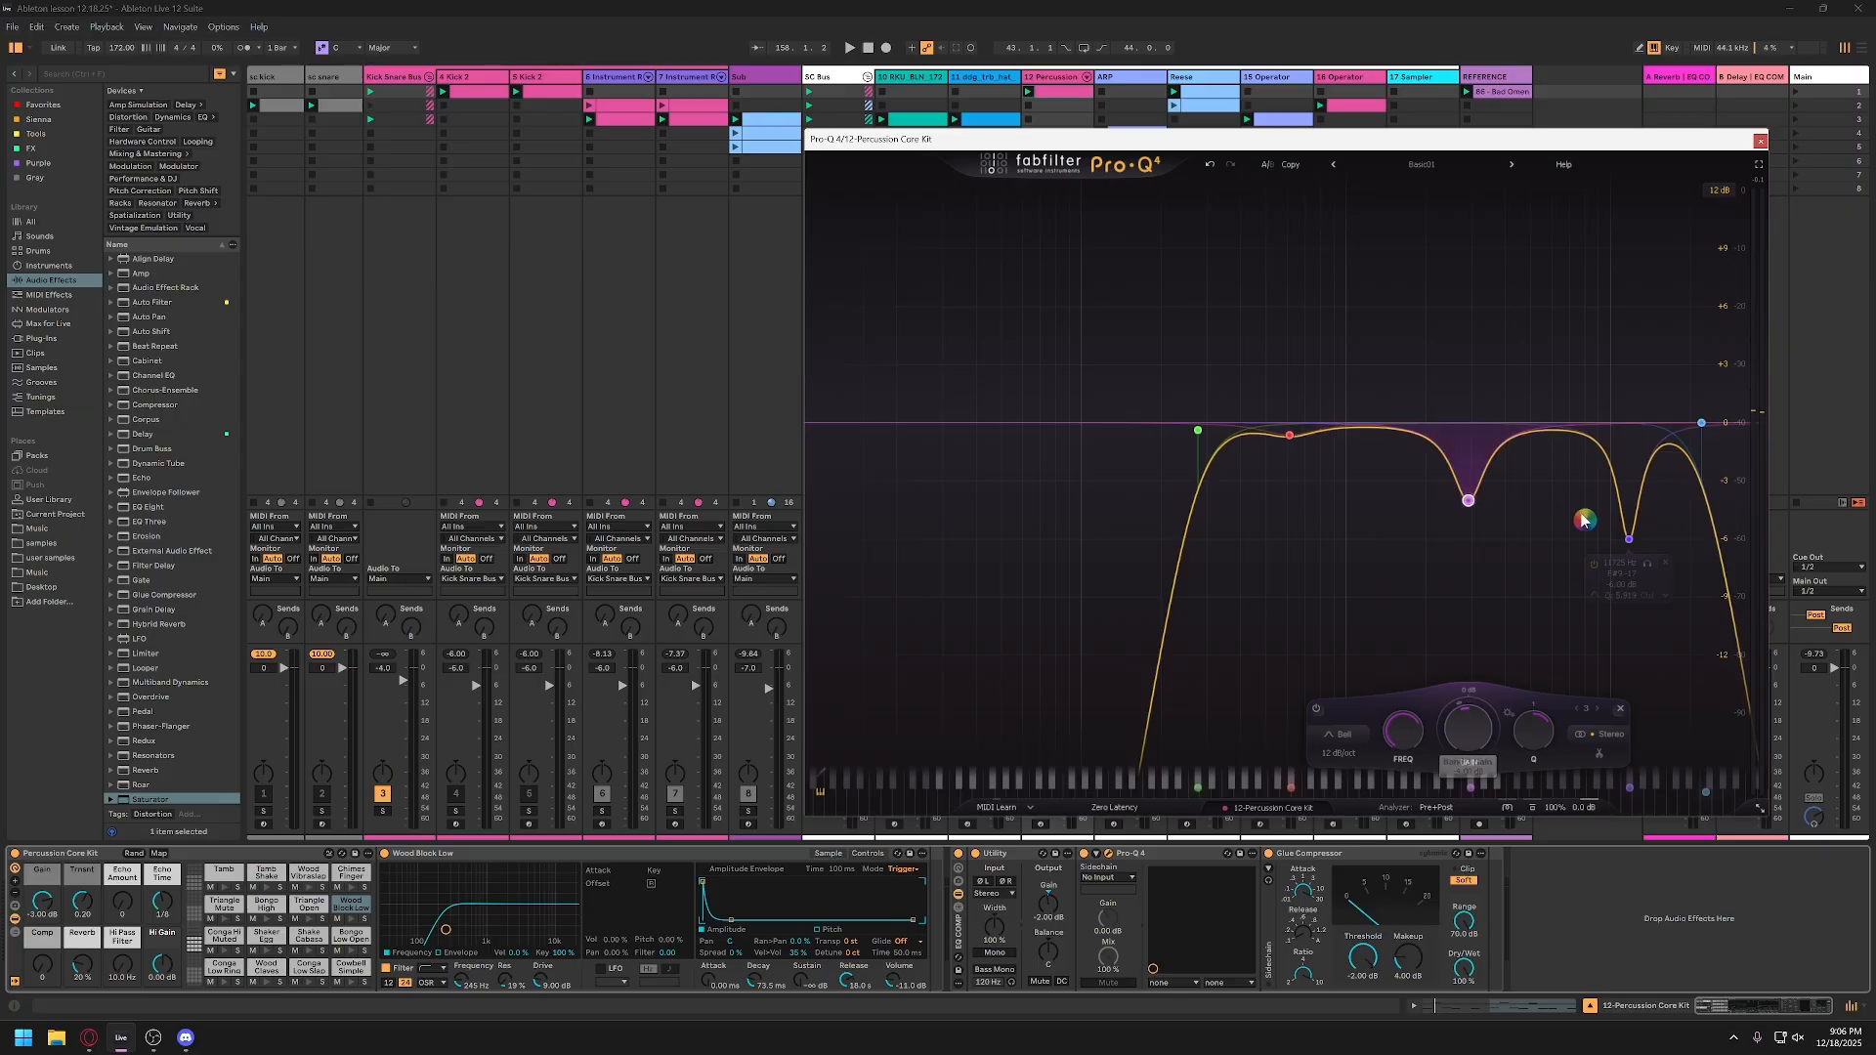
key("space")
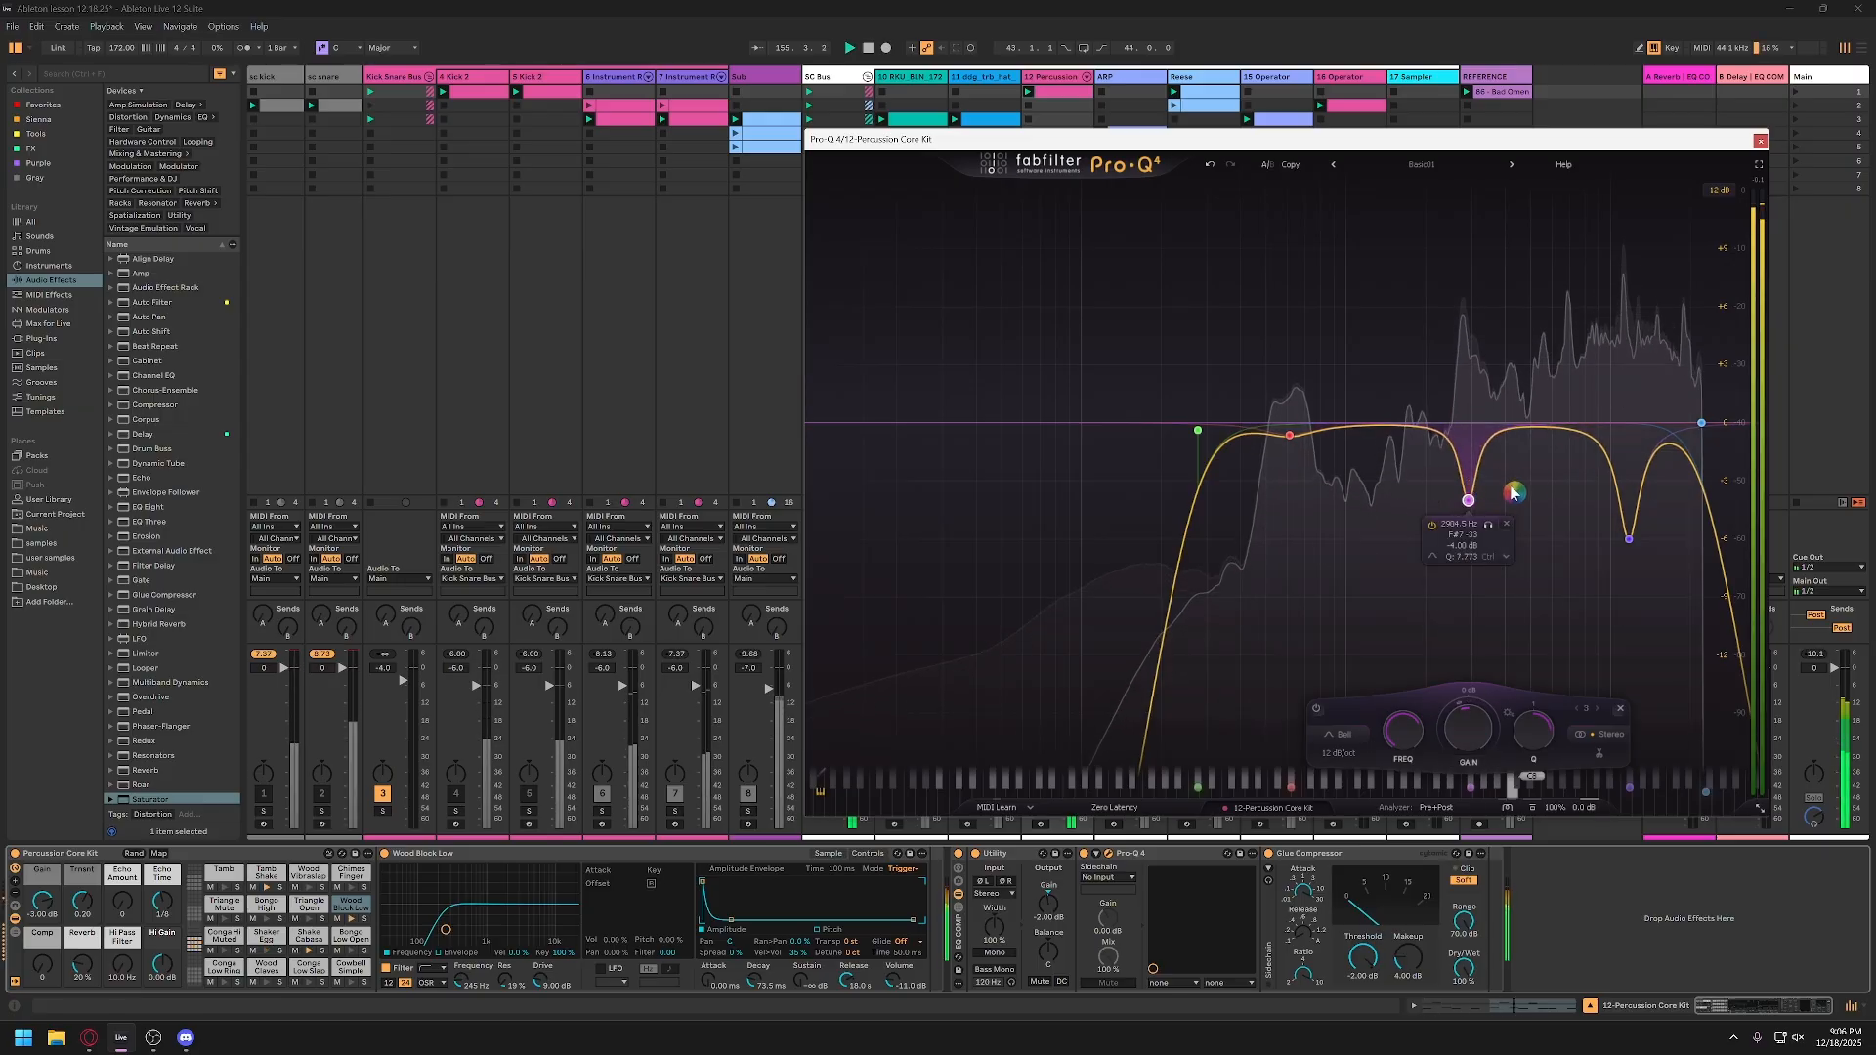
Step: Add a narrow Bell cut at about 6.9 kHz to the percussion EQ and audition it during playback
left_click(1570, 435)
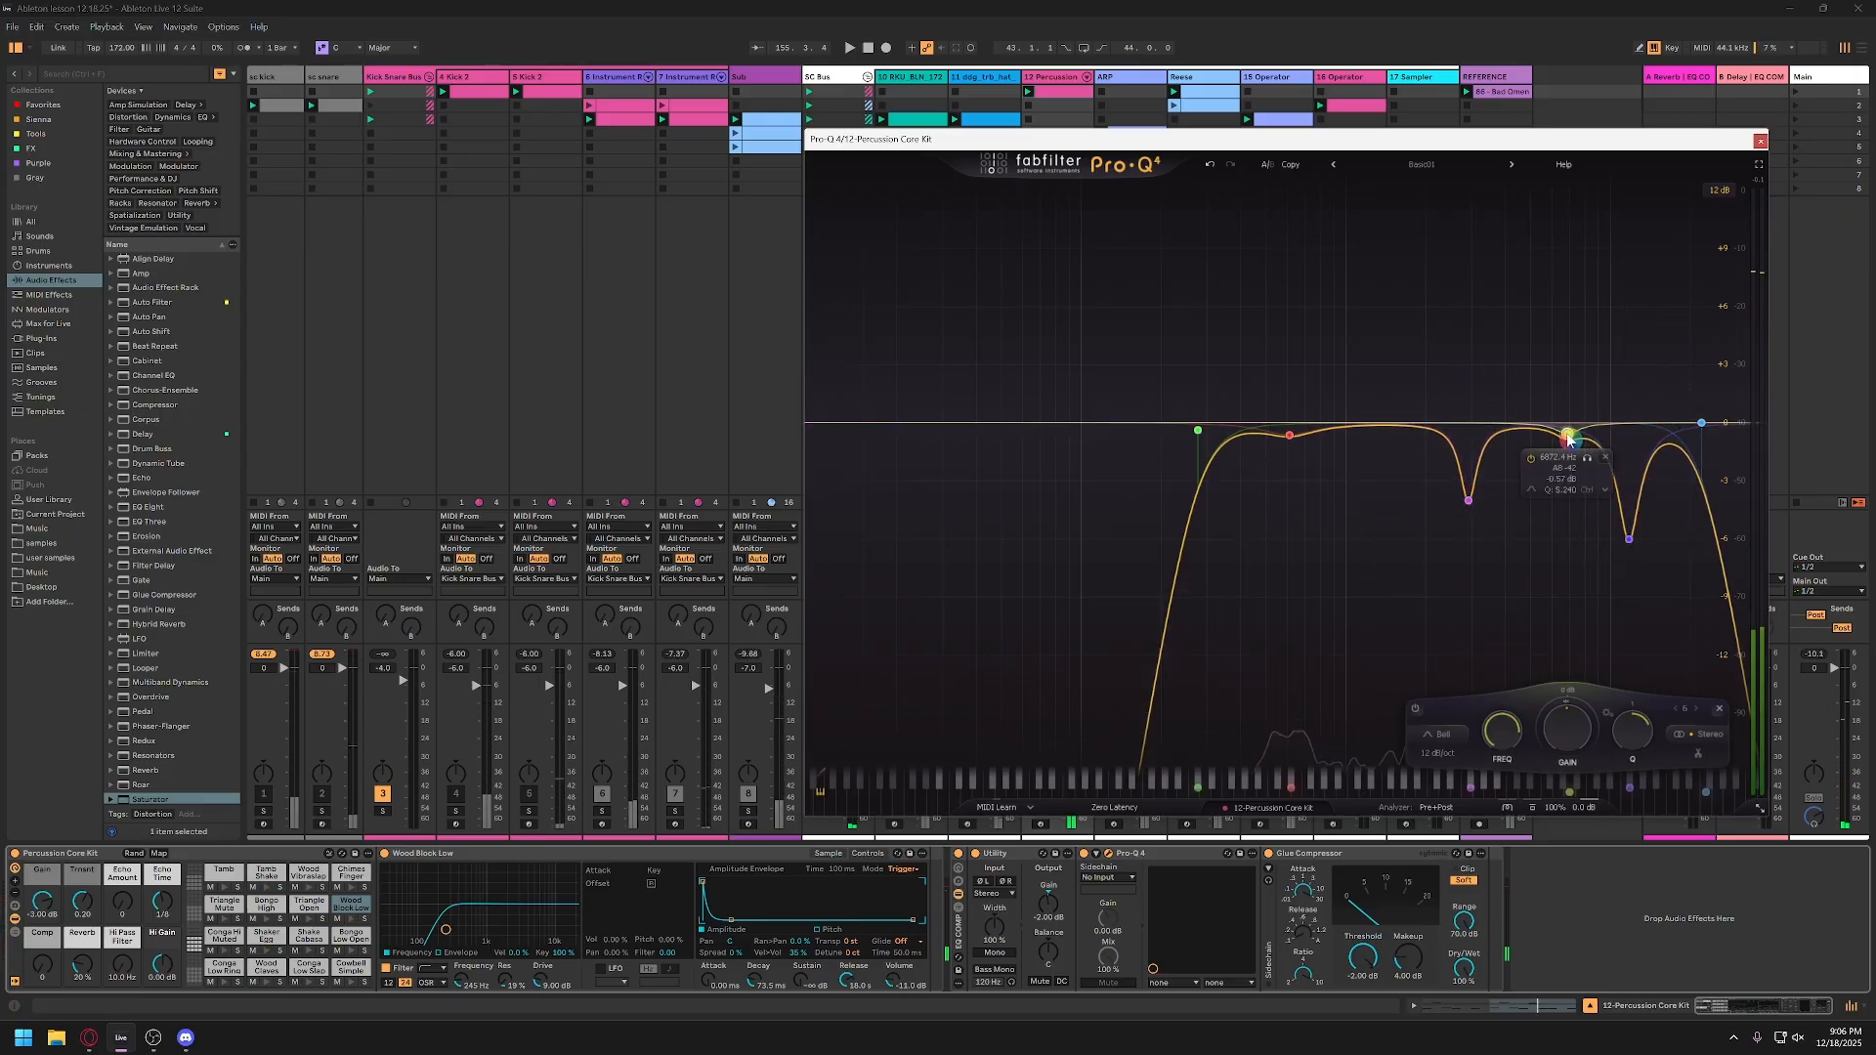
left_click_drag(1570, 435, 1570, 481)
key("space")
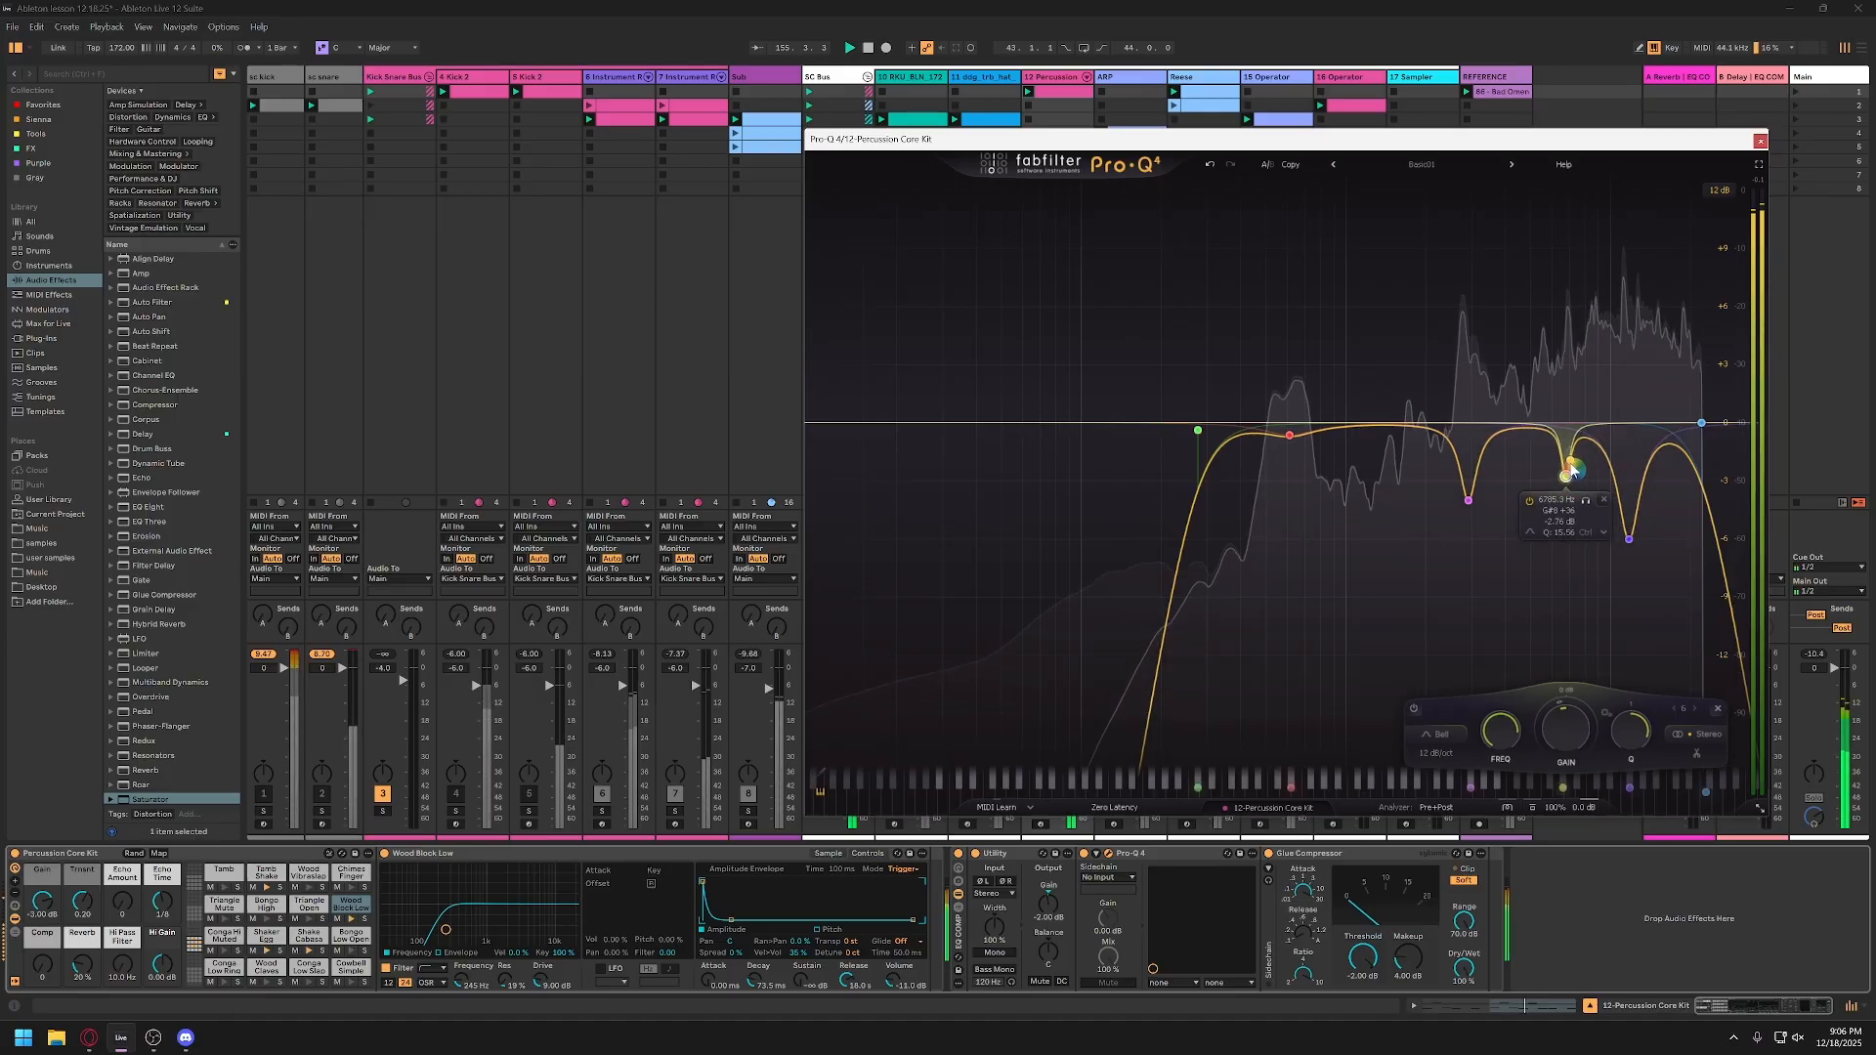
left_click(1591, 504)
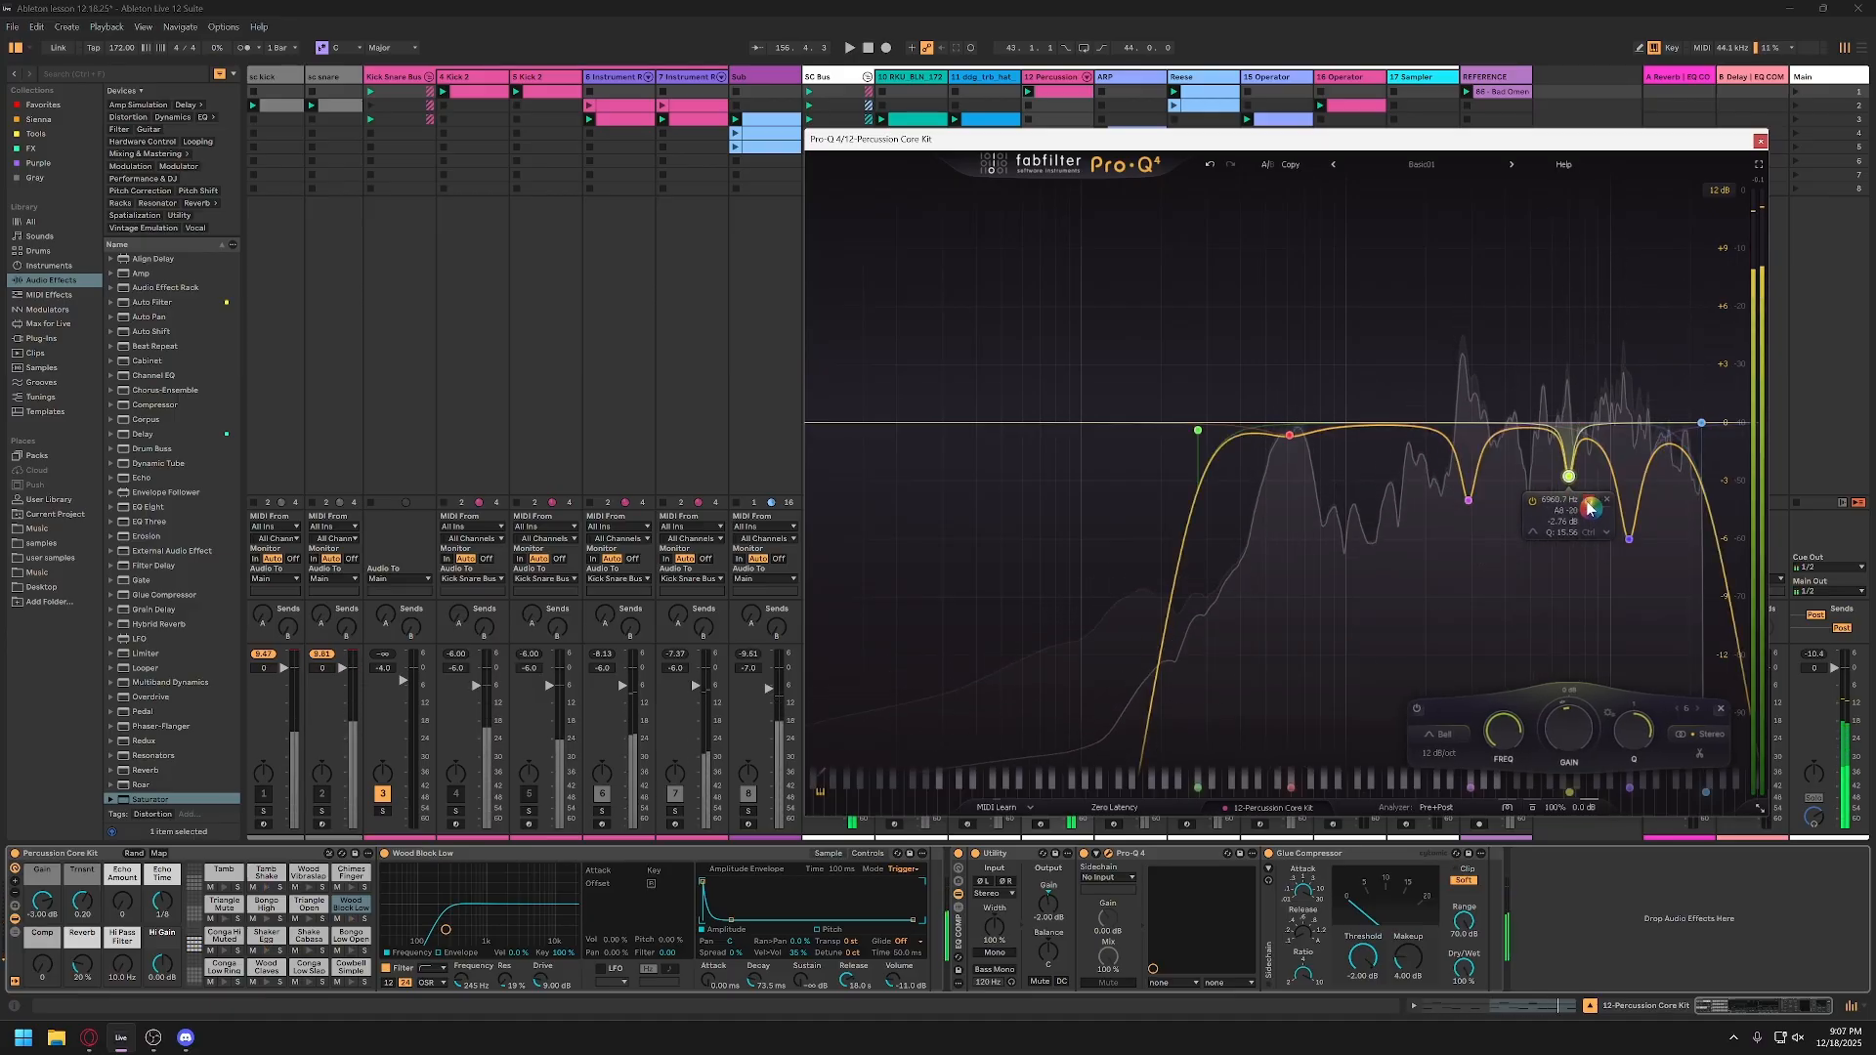
key("space")
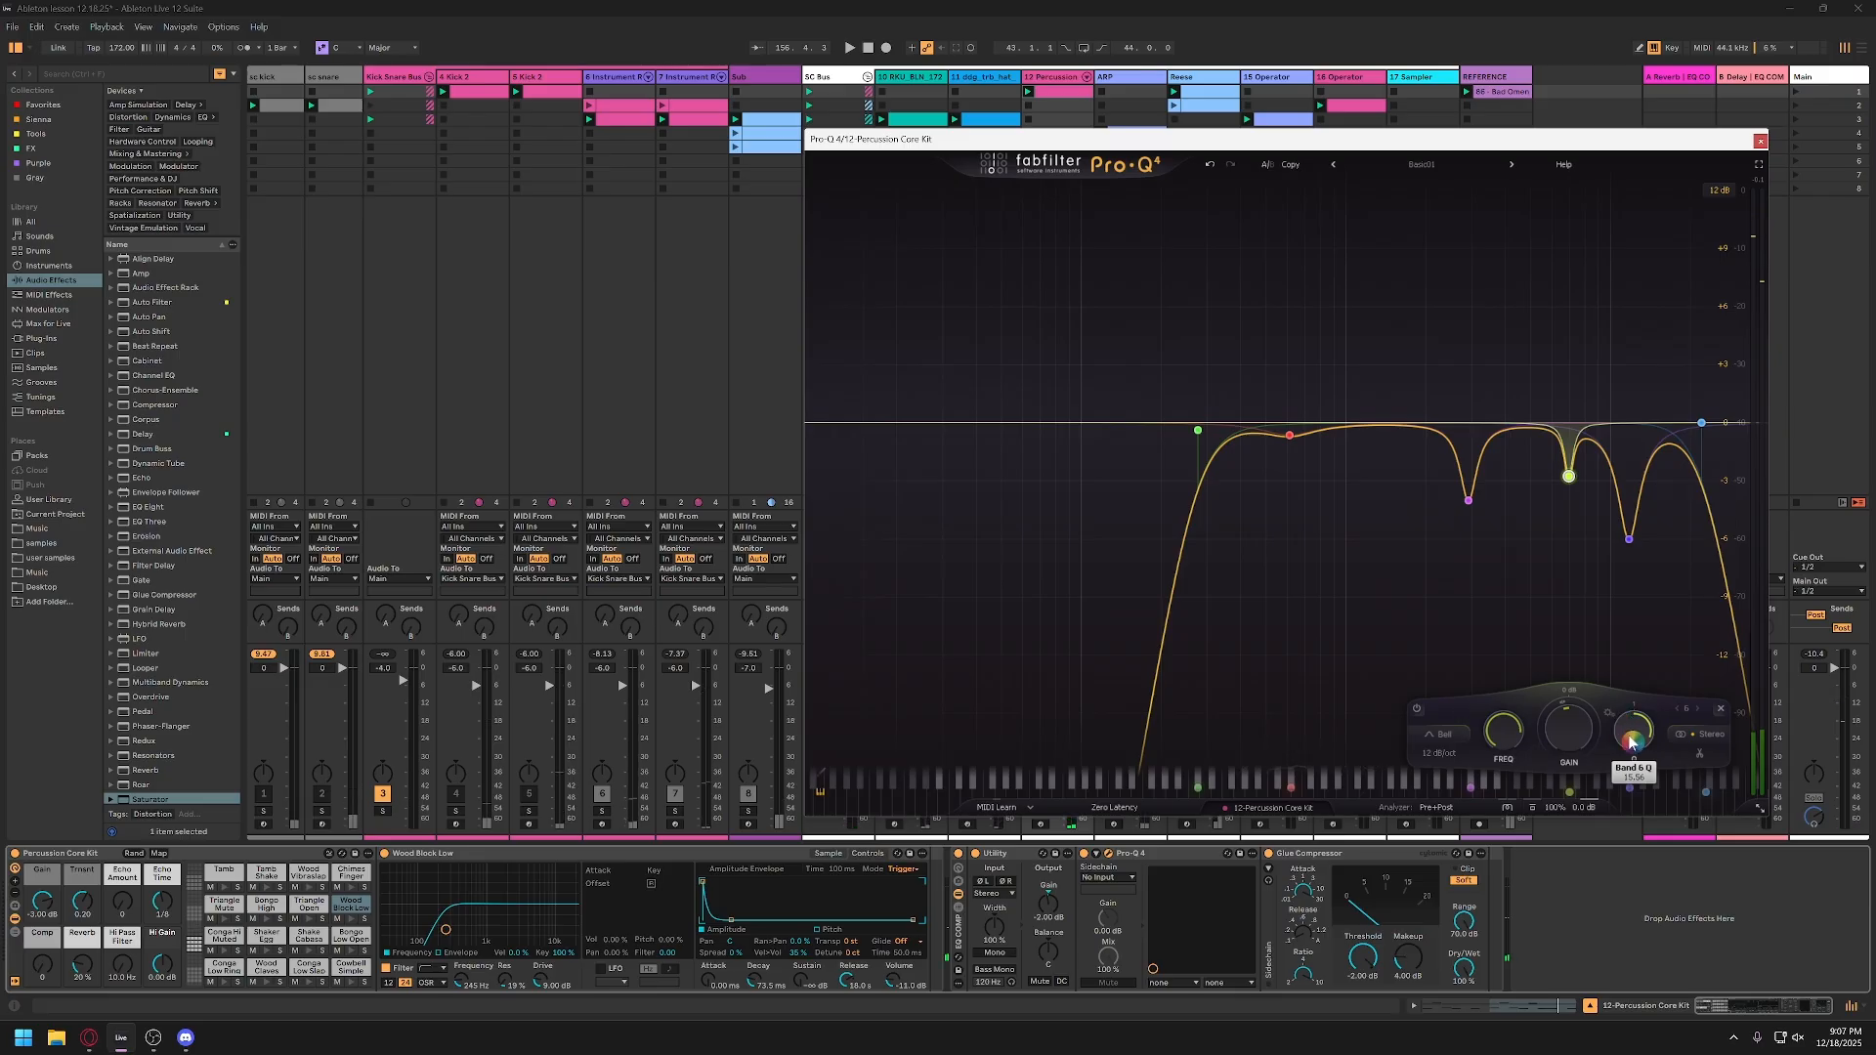
Step: Set the 6.9 kHz cut's gain to -4 dB, listen to the result, and close the percussion EQ
type("-4")
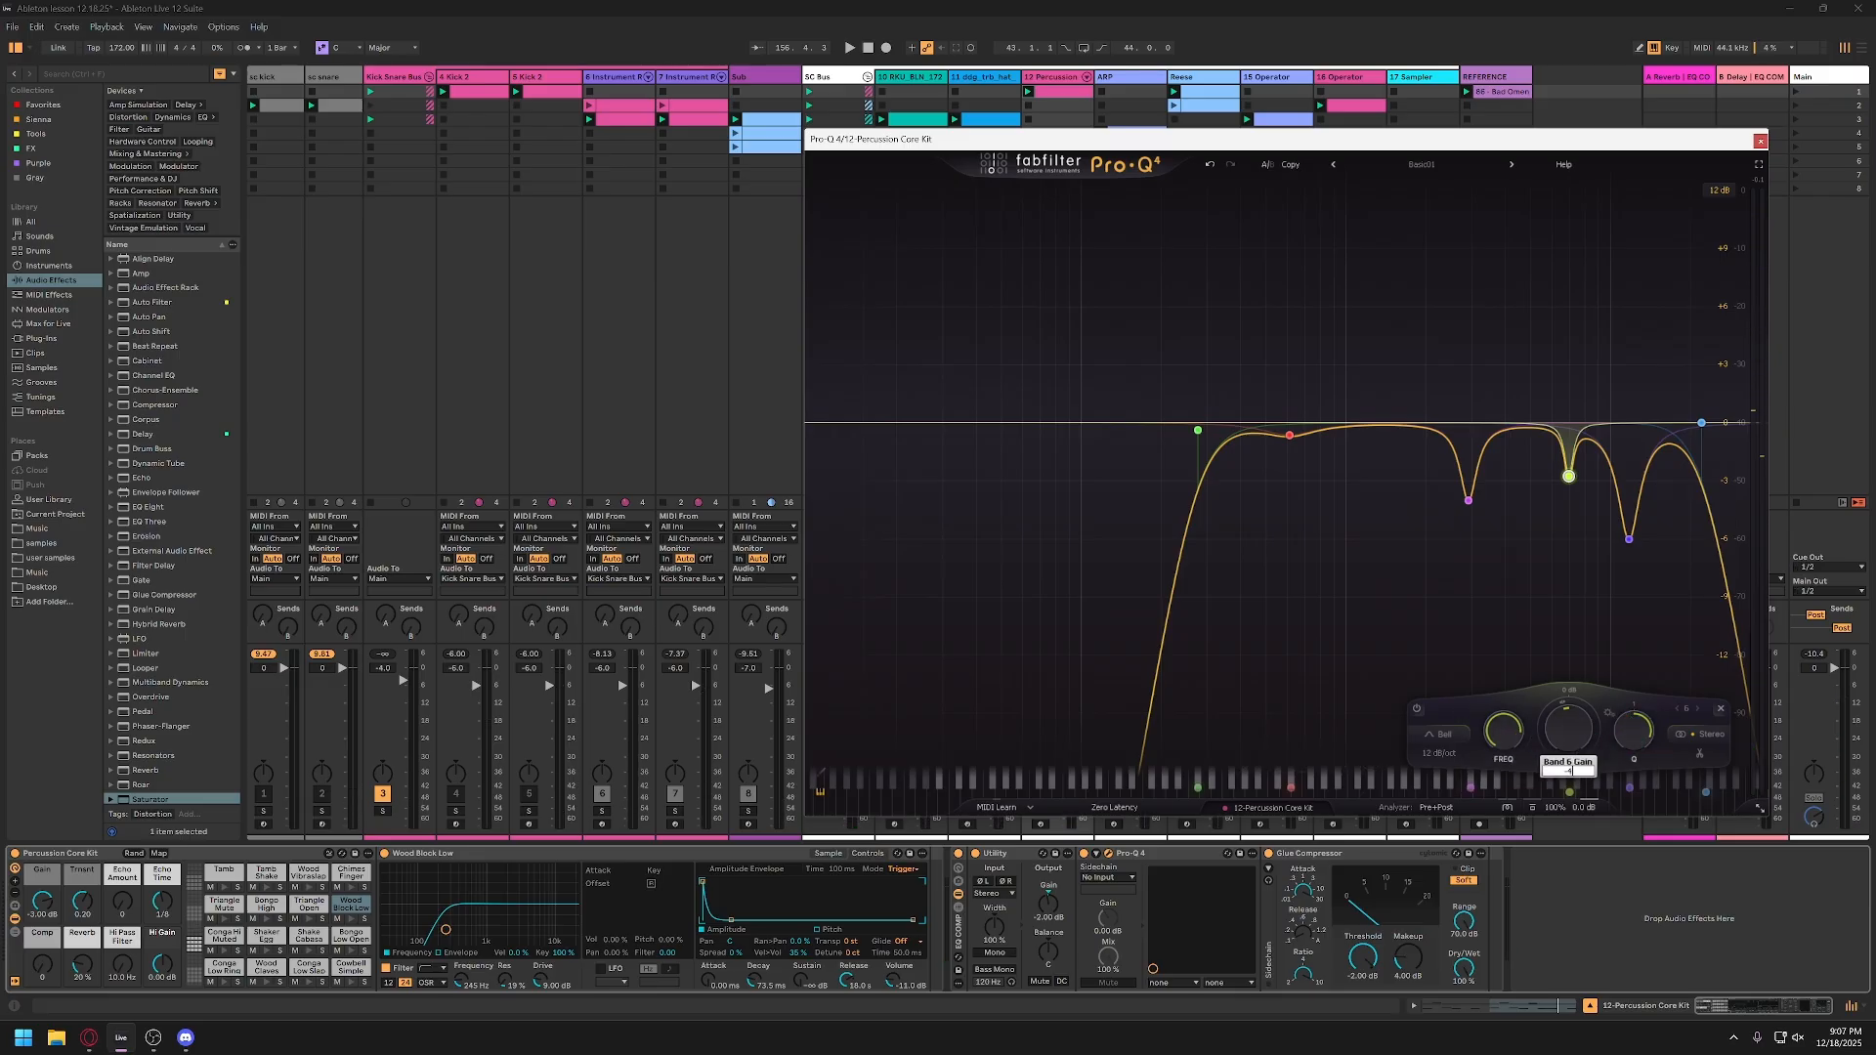
key("Return")
key("space")
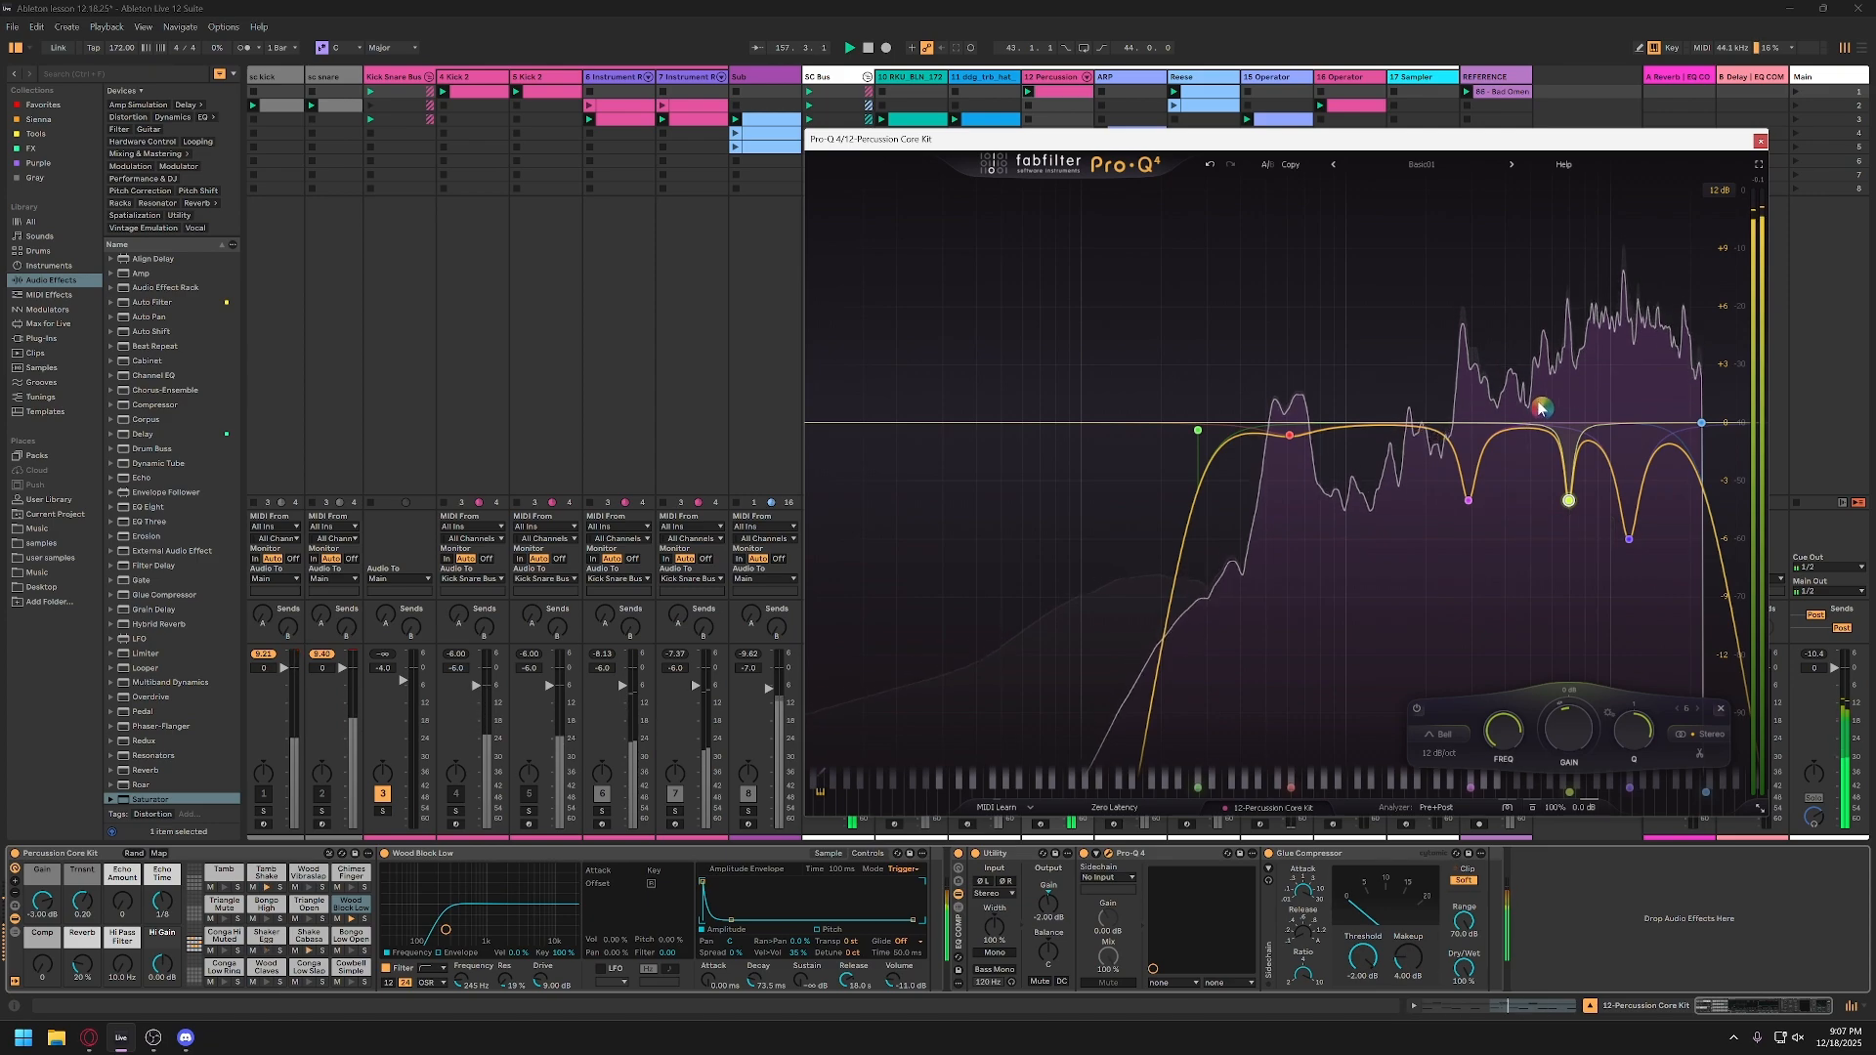
key("space")
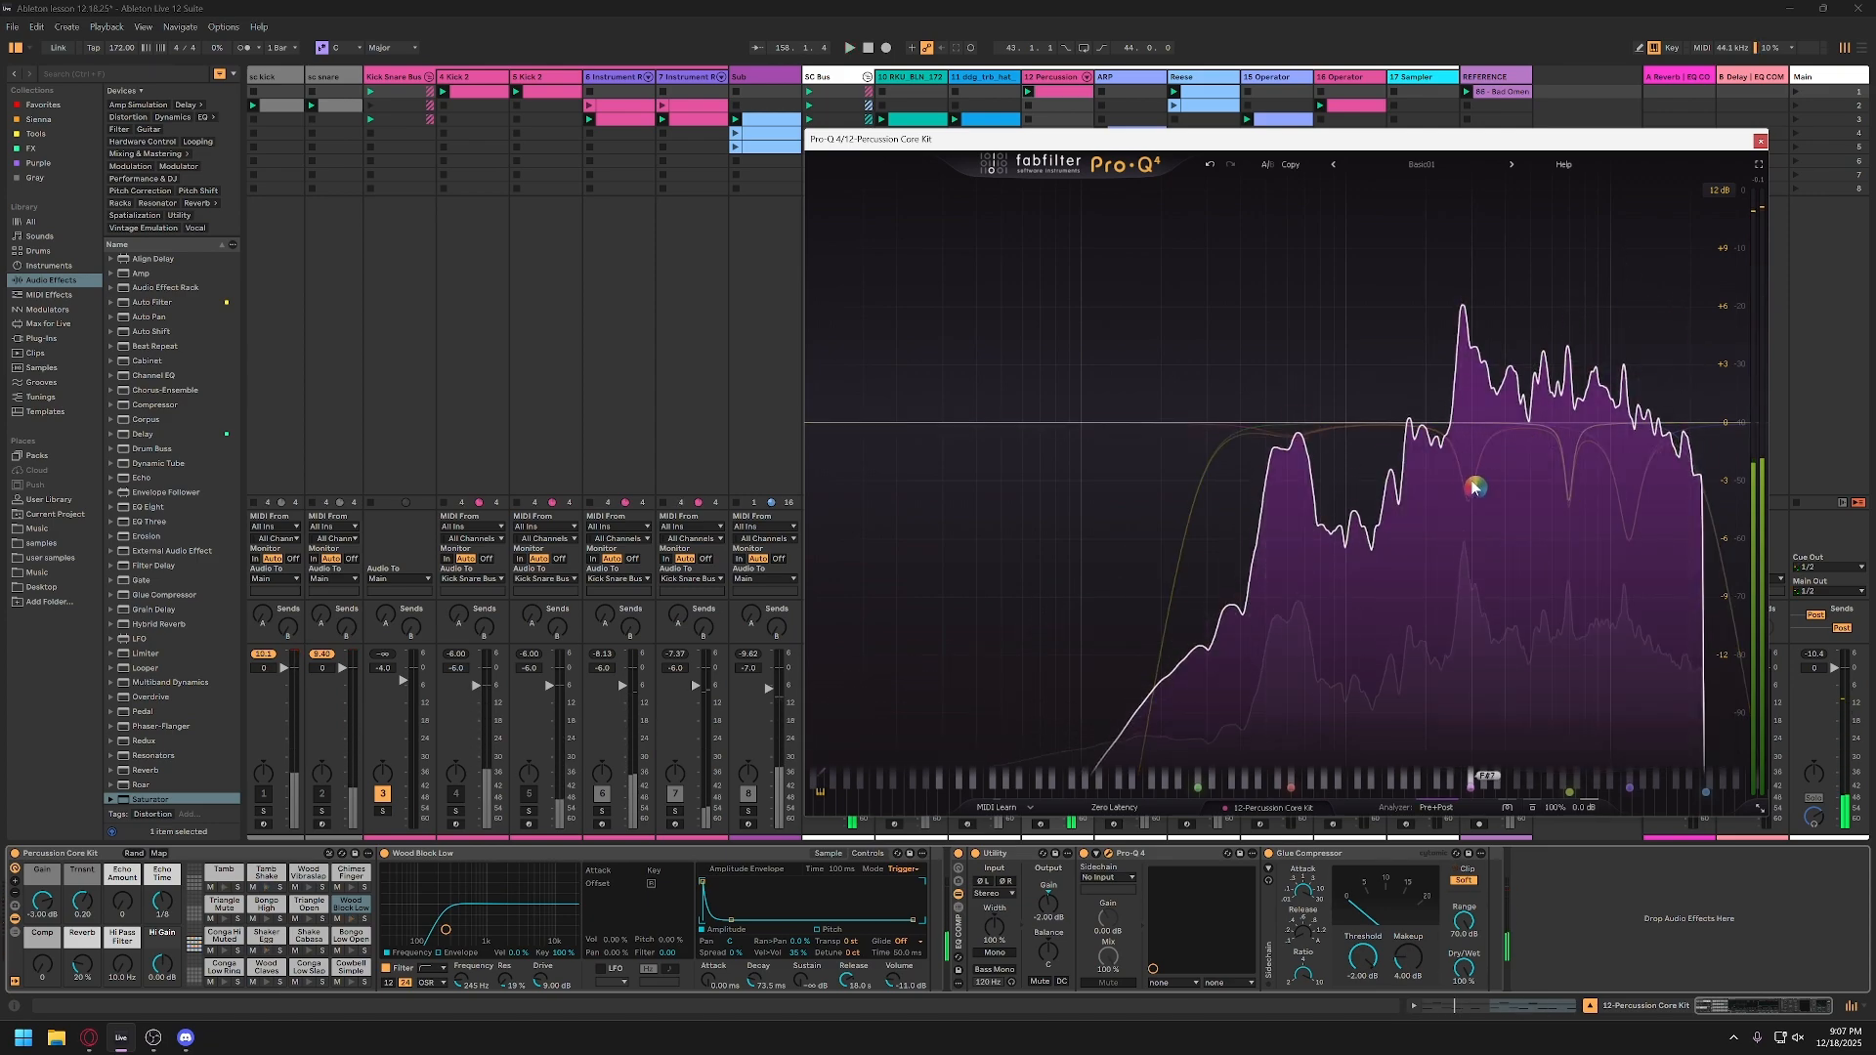
mouse_move(1473, 506)
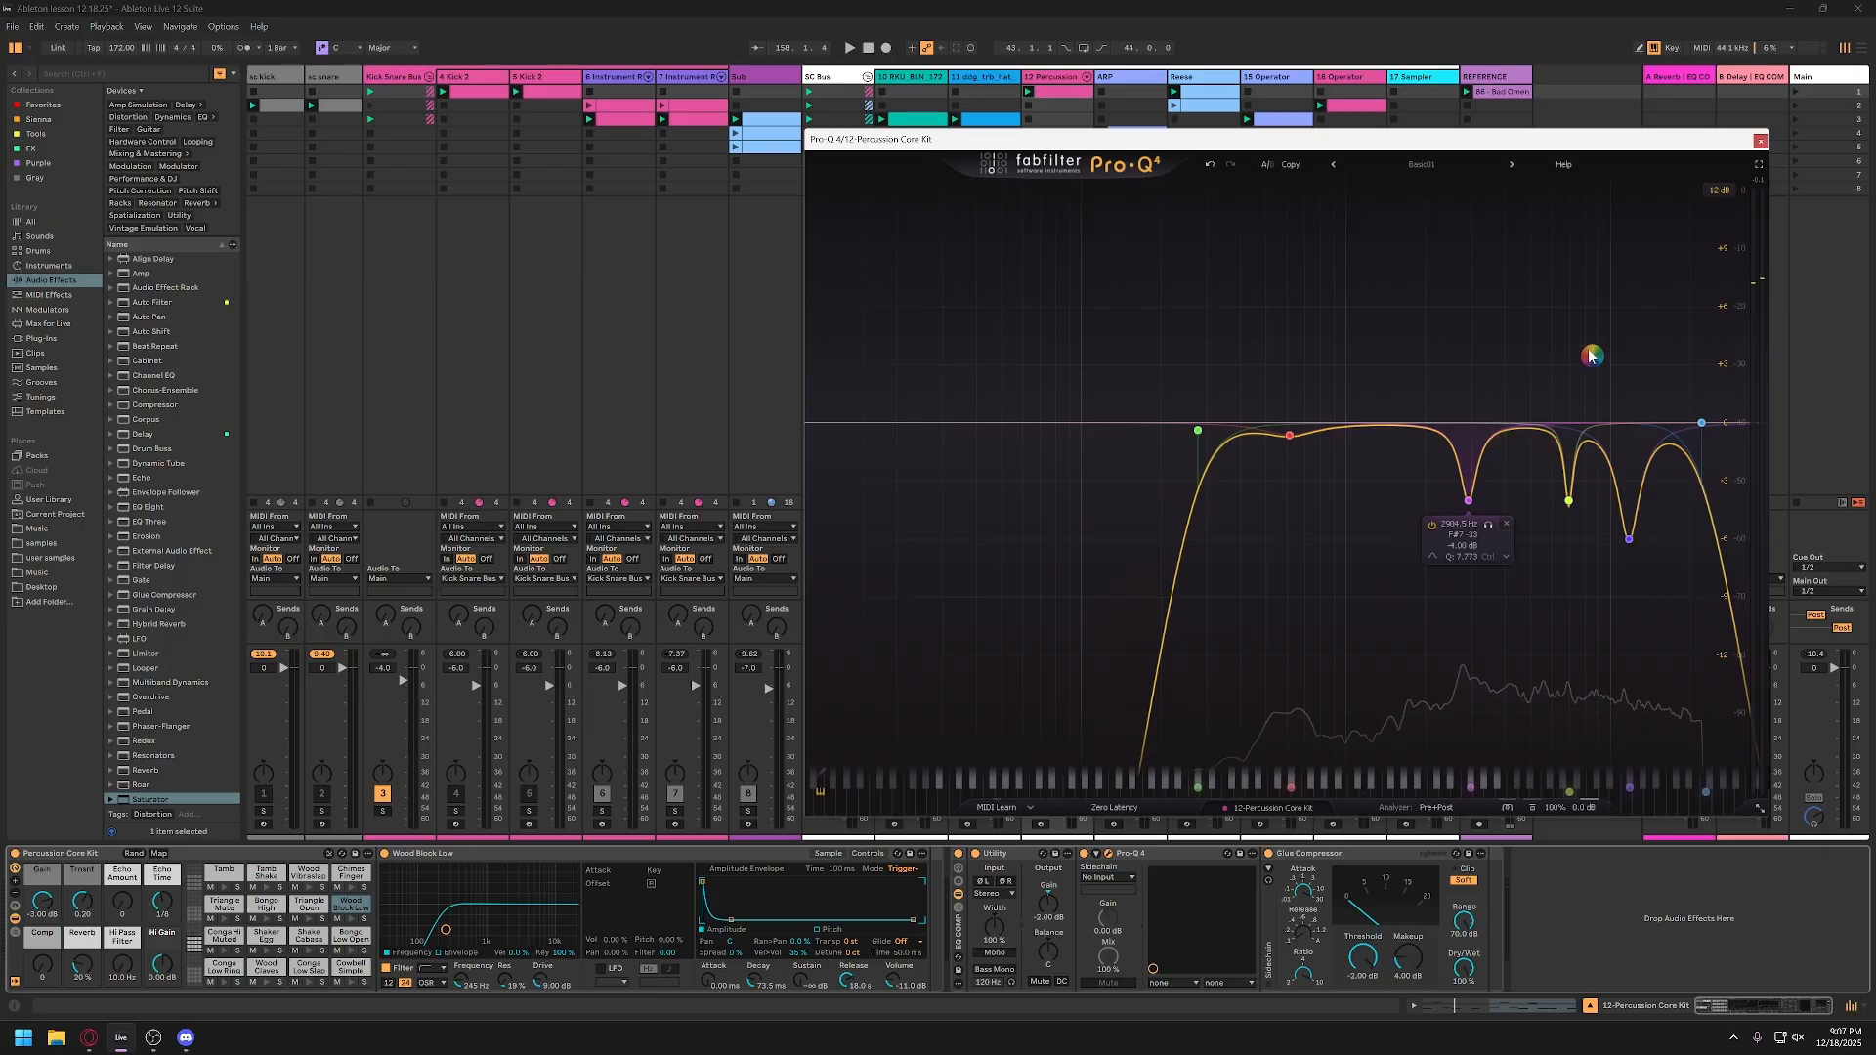
left_click(1759, 141)
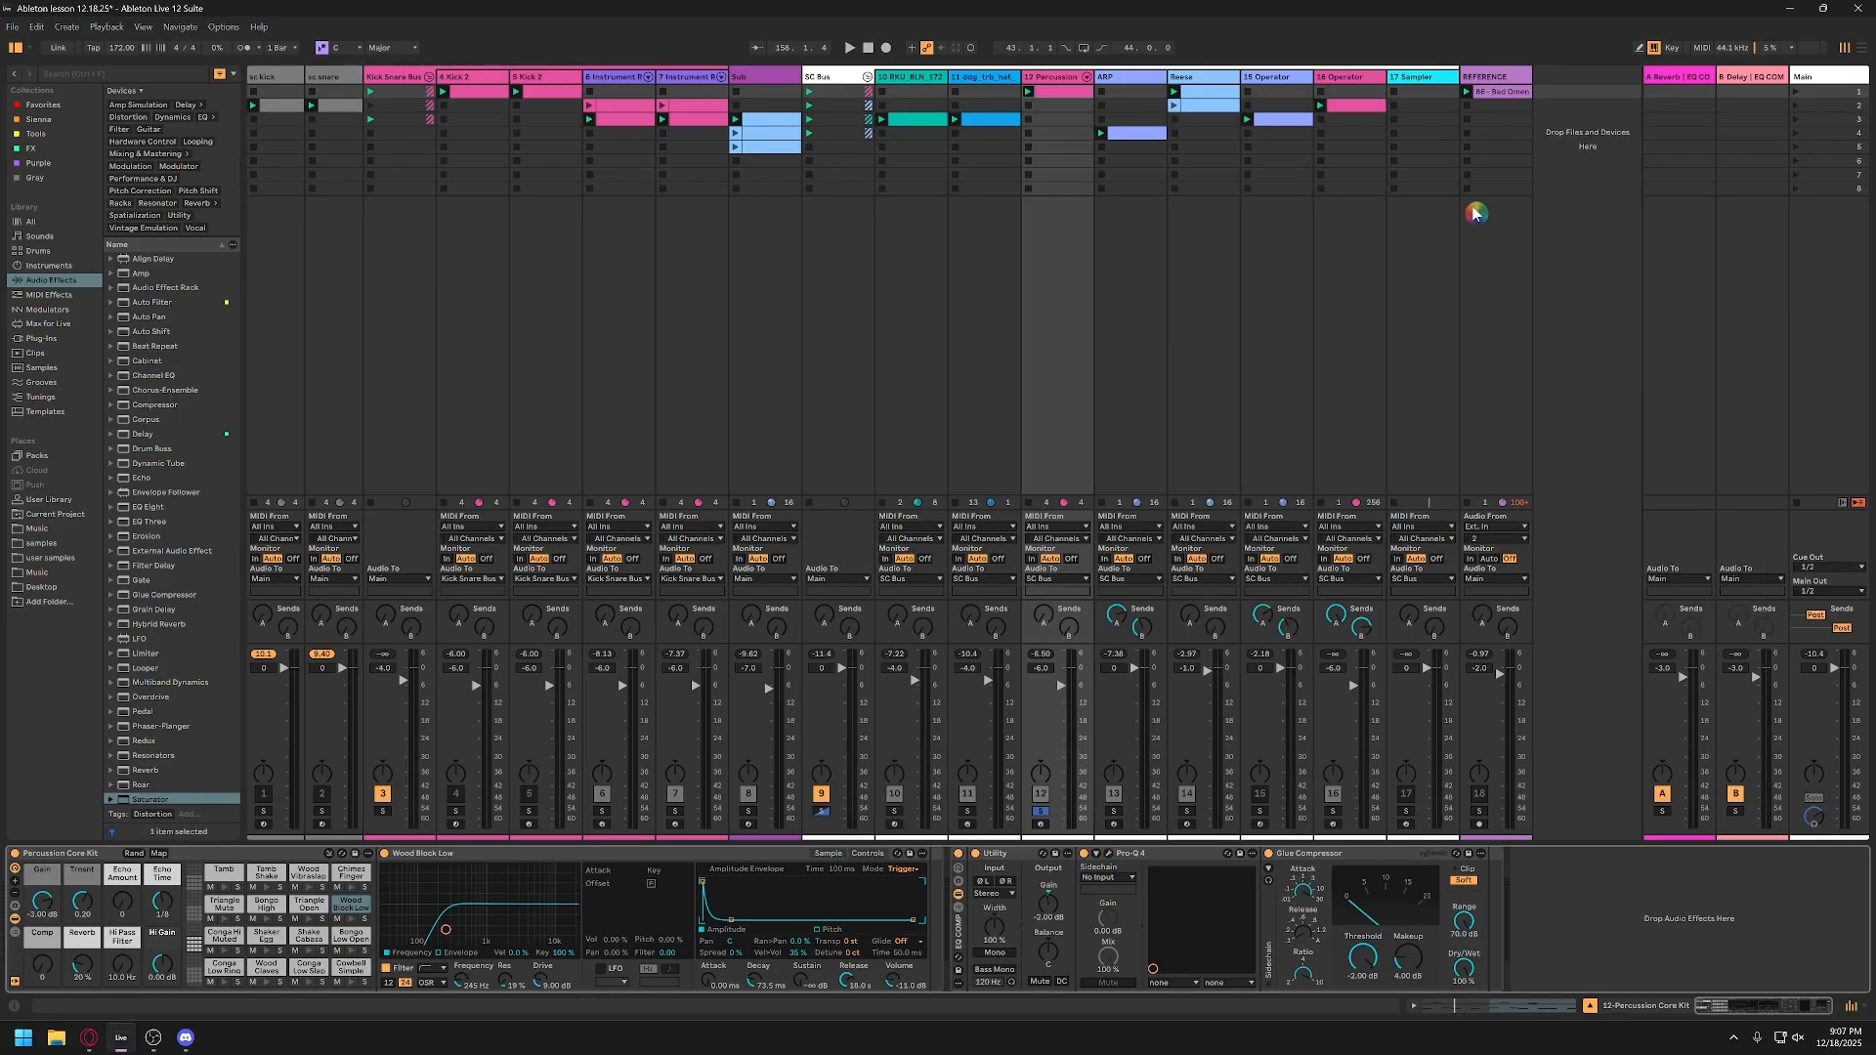
Step: Play the mix with the Main track's SPAN analyzer open and compare its high-frequency spectrum with the reference track
left_click(1813, 77)
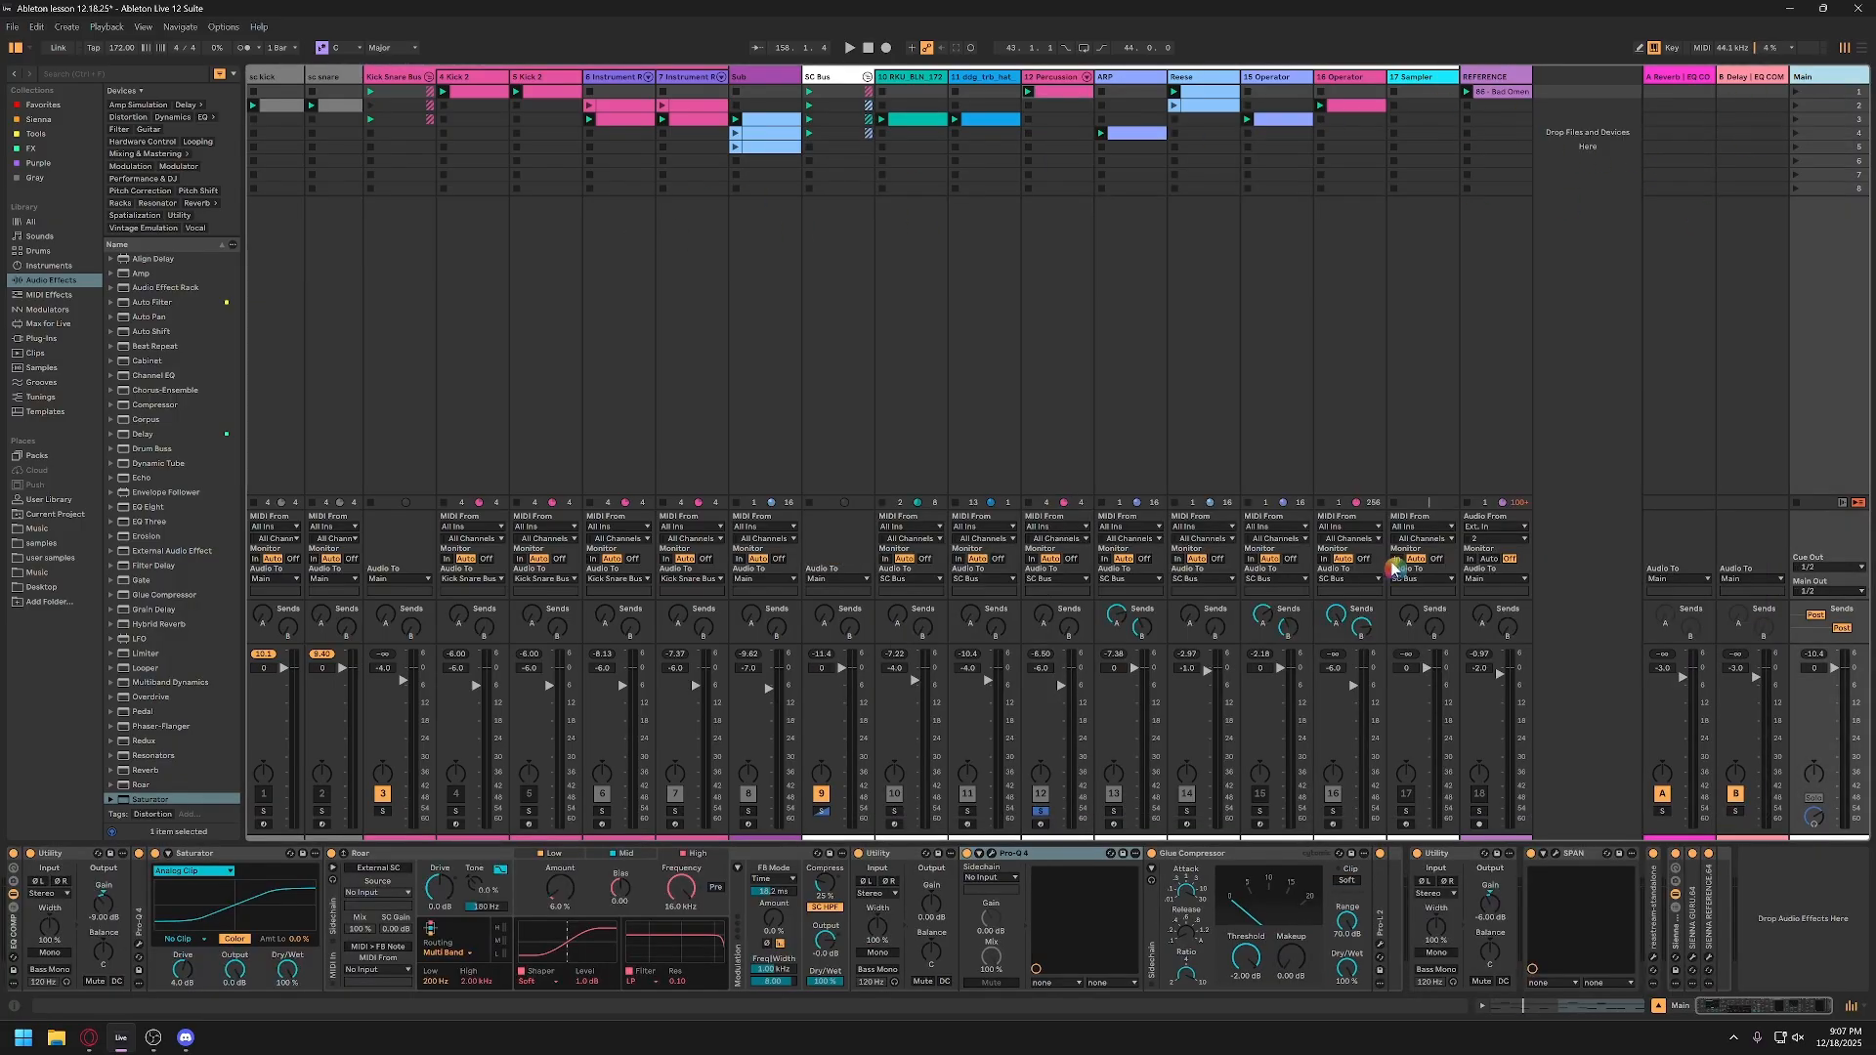
left_click(1558, 857)
key("space")
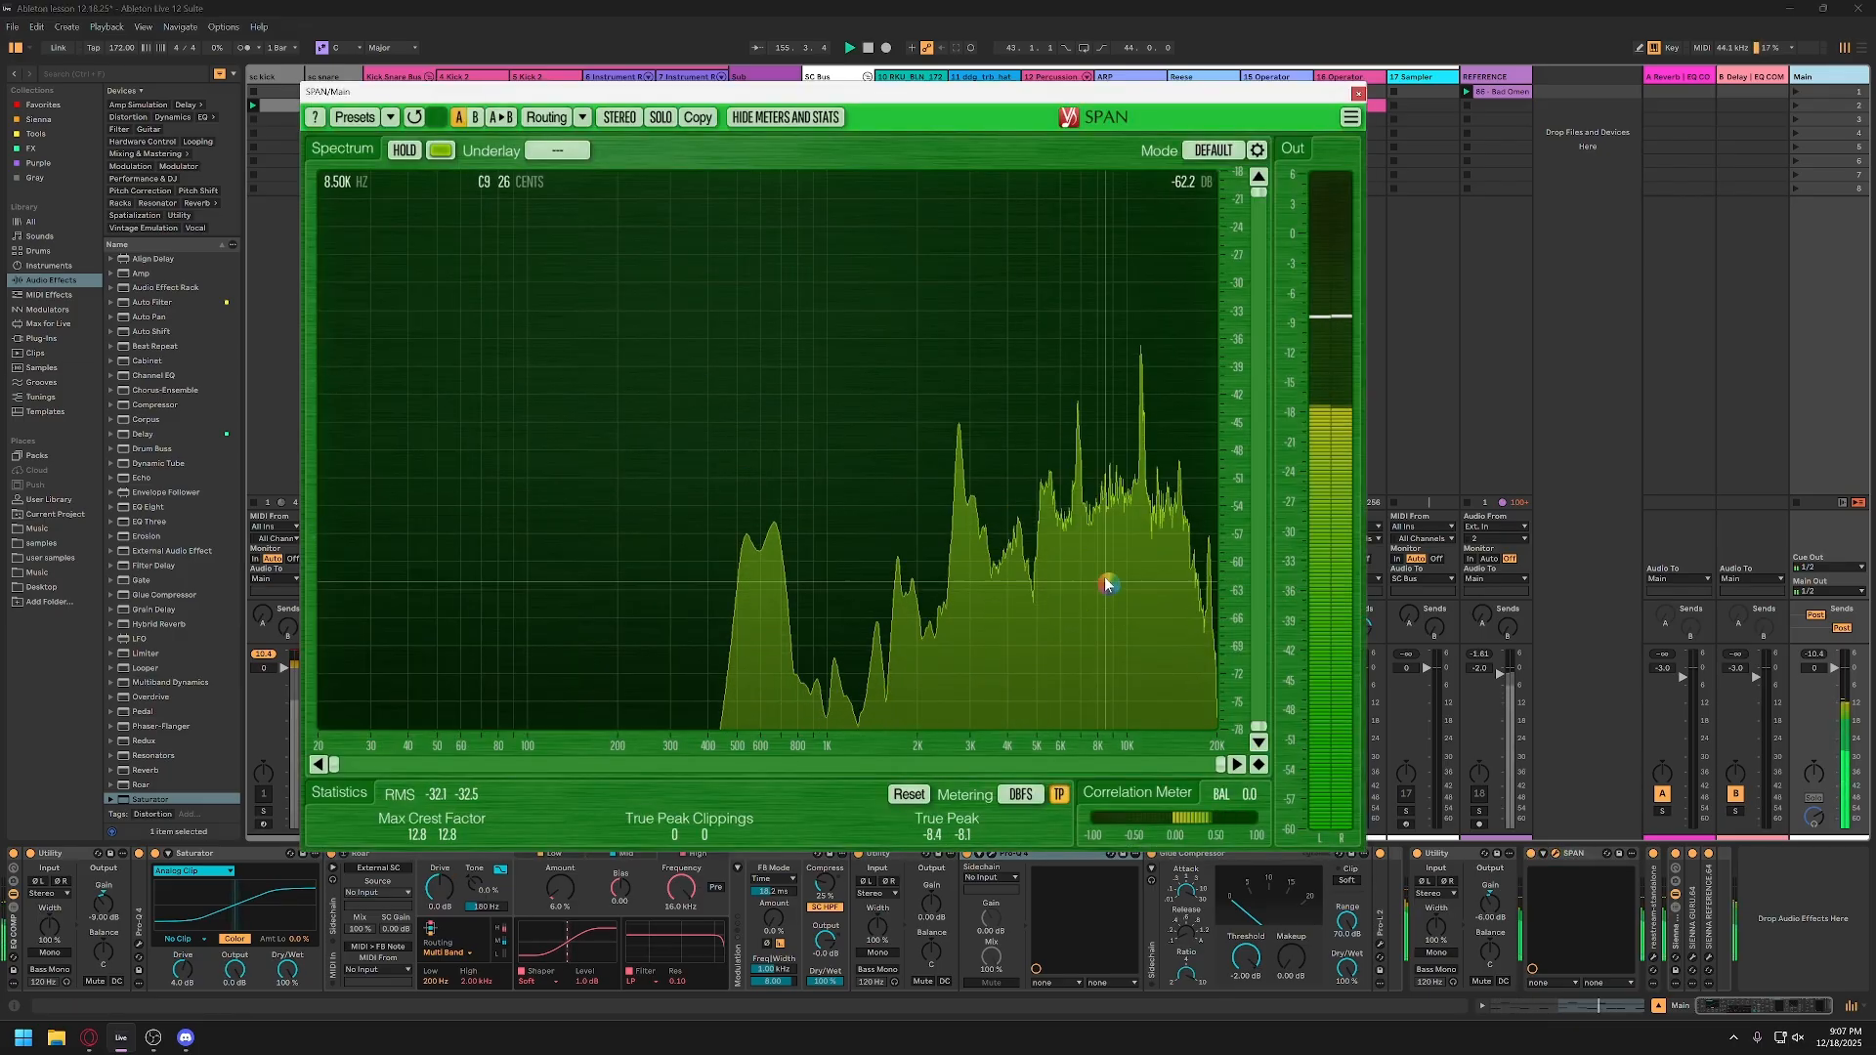
left_click(1480, 819)
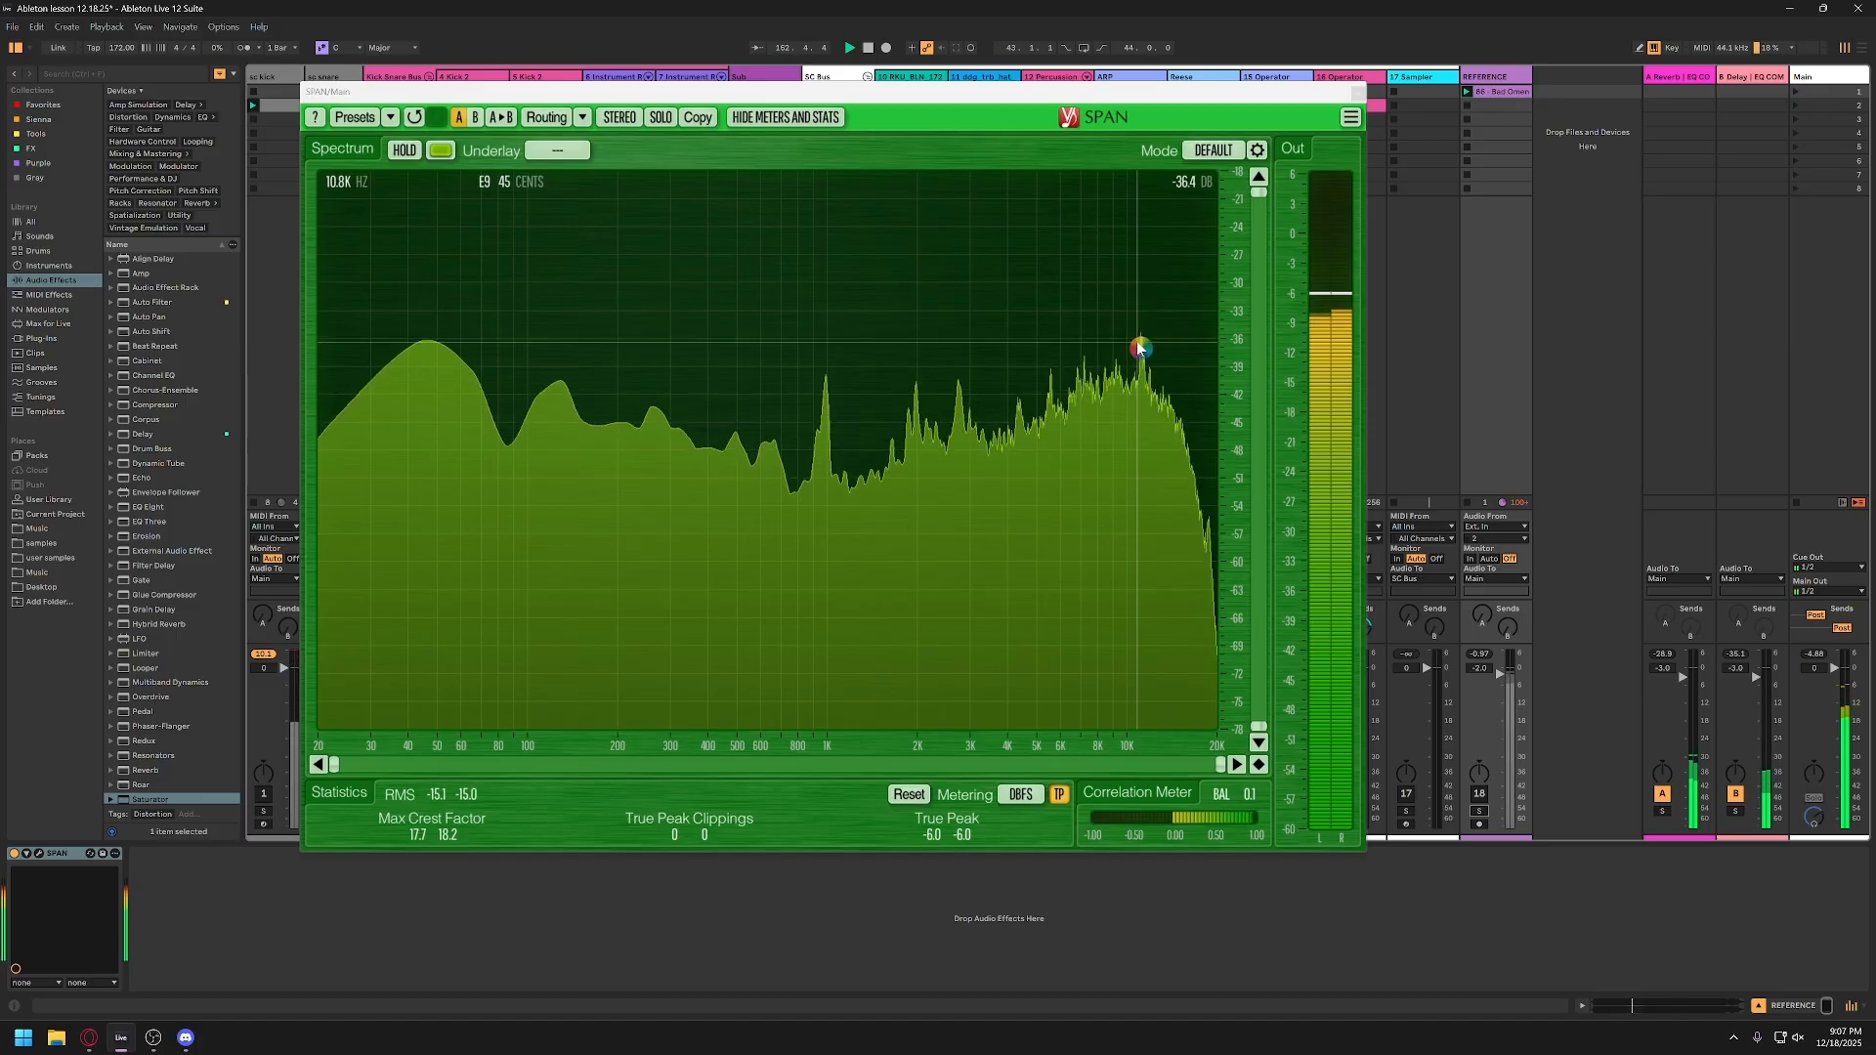
Step: Close the spectrum analyzer, return to the Main track's device chain, and save the Live Set
left_click(1357, 94)
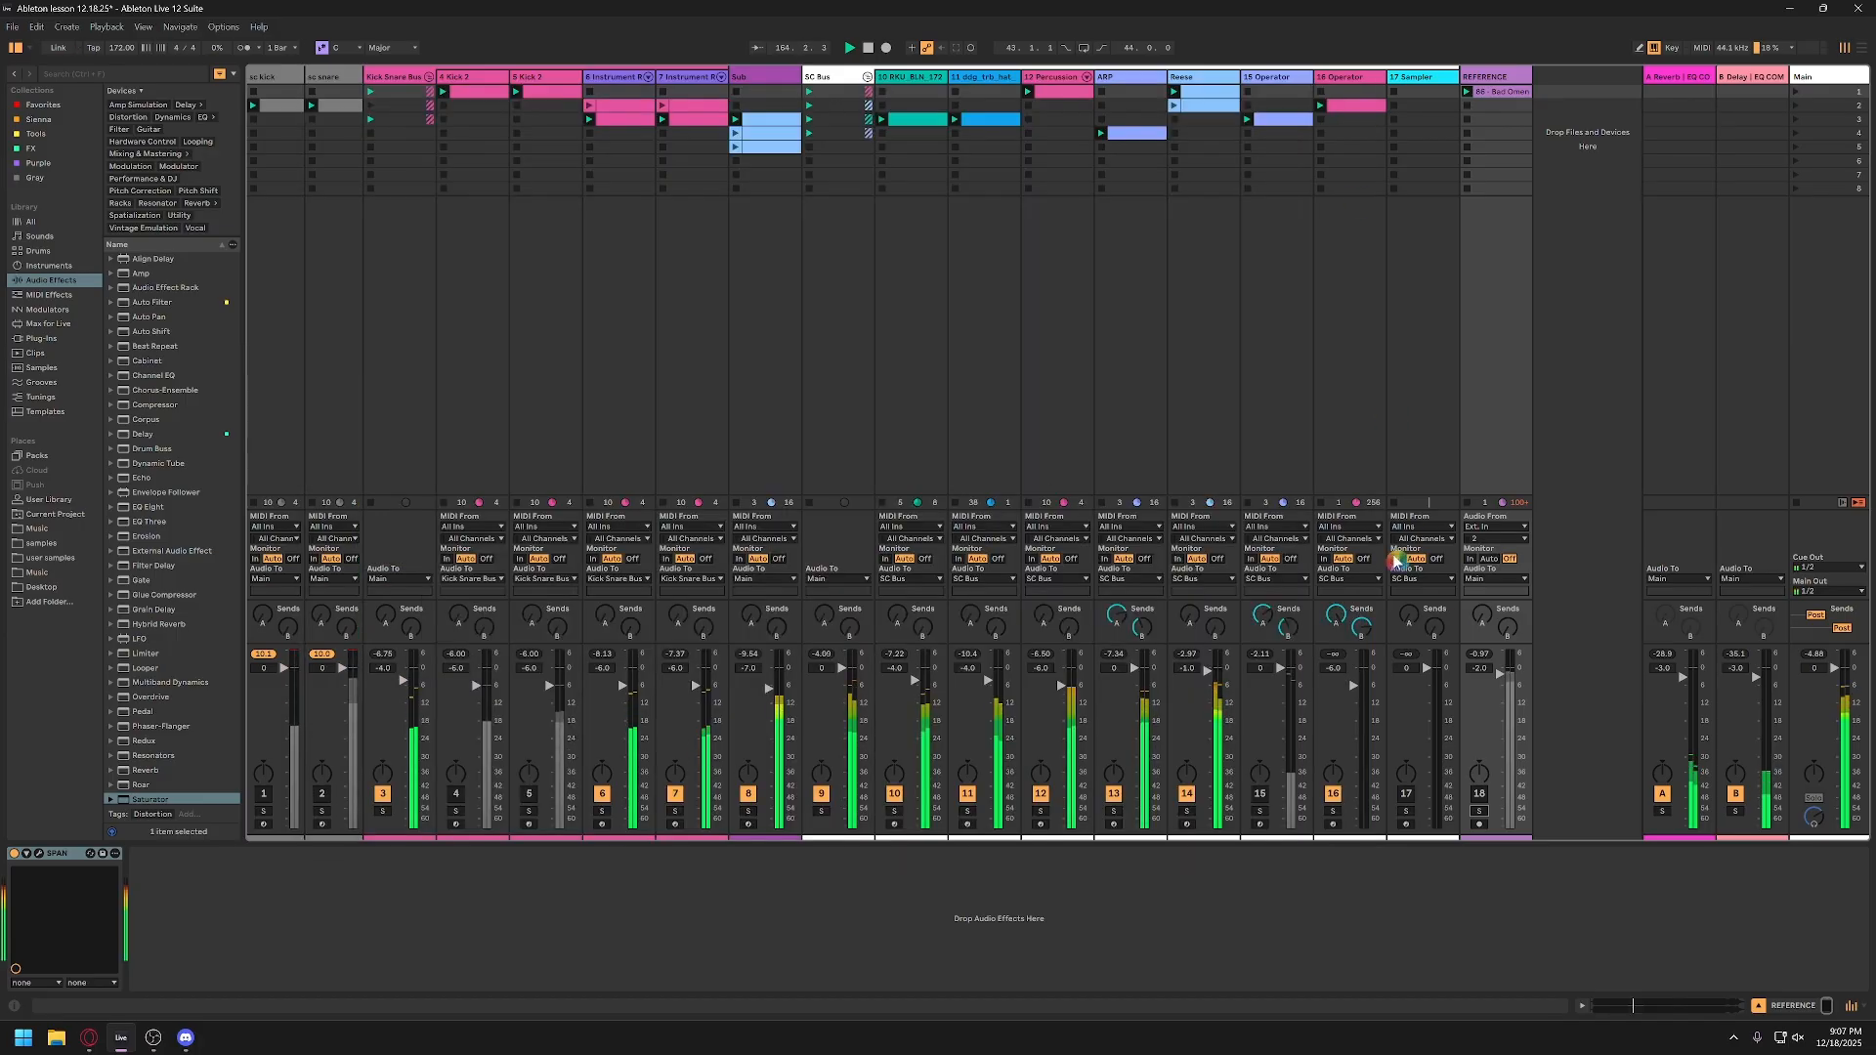
left_click(1815, 79)
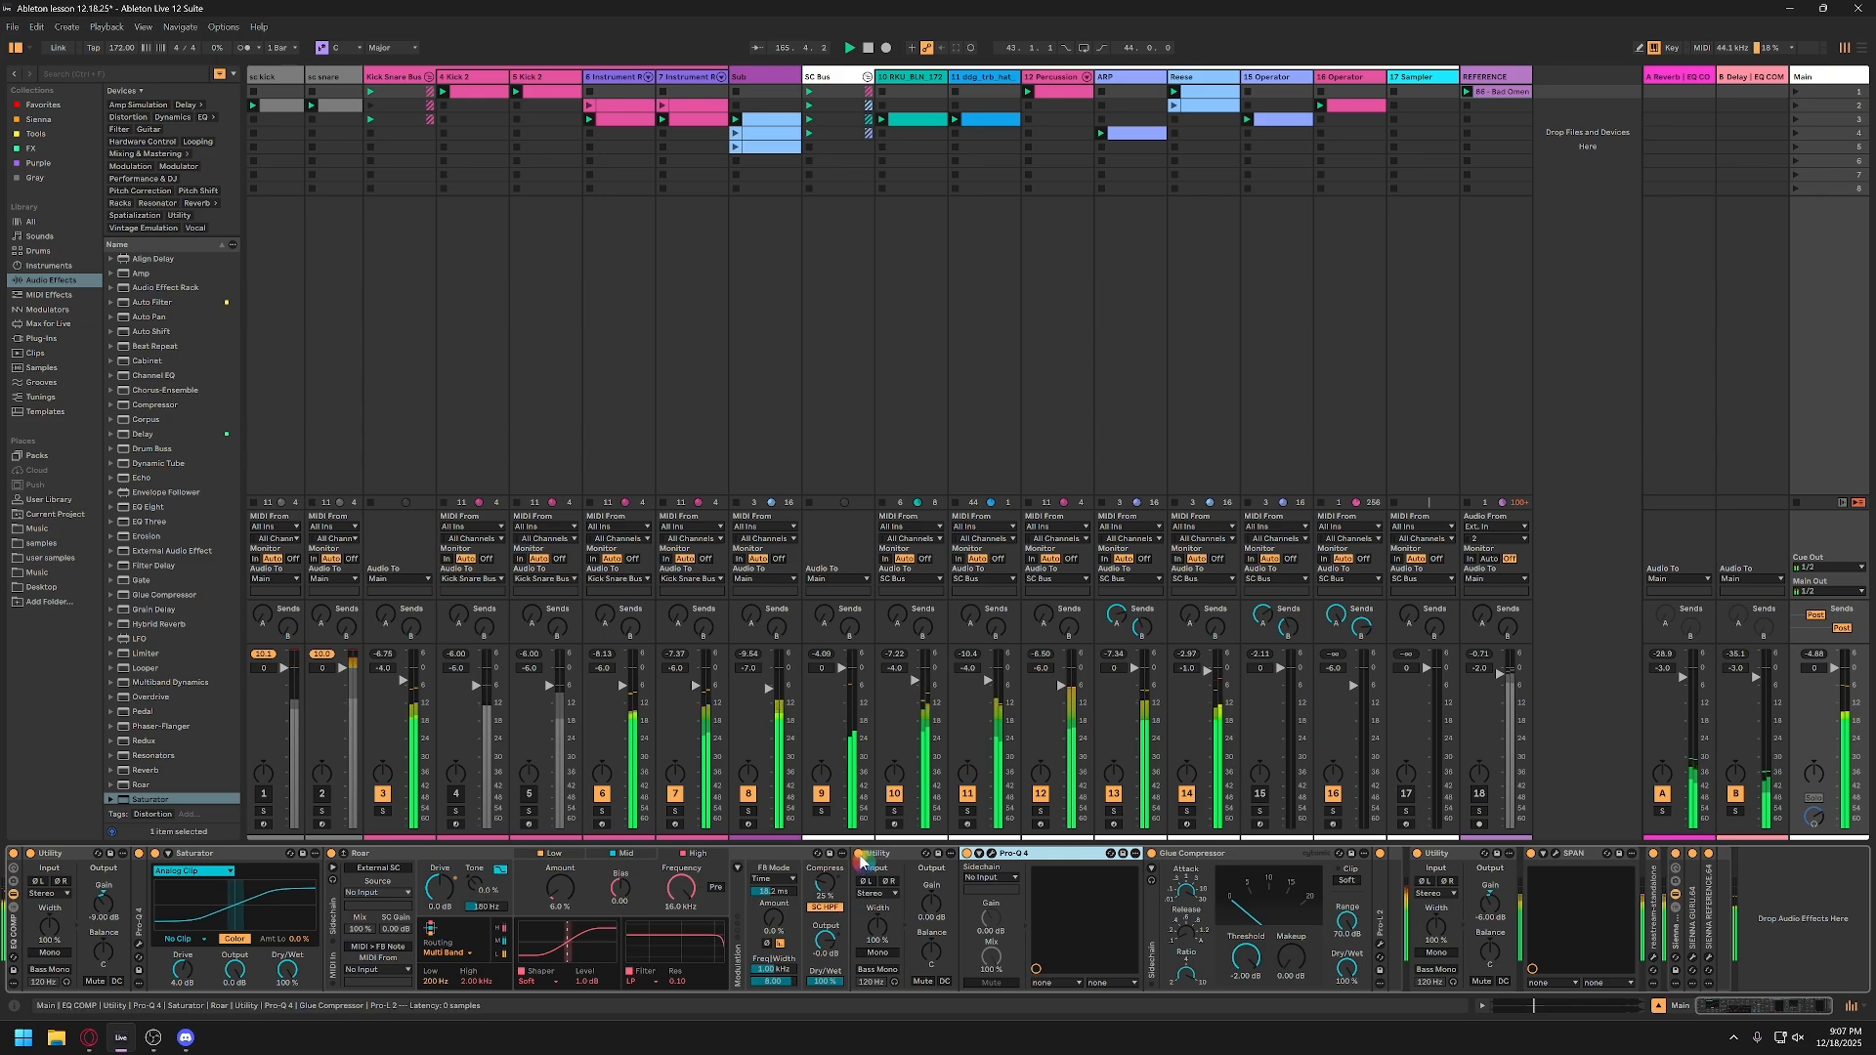
key("ctrl+s")
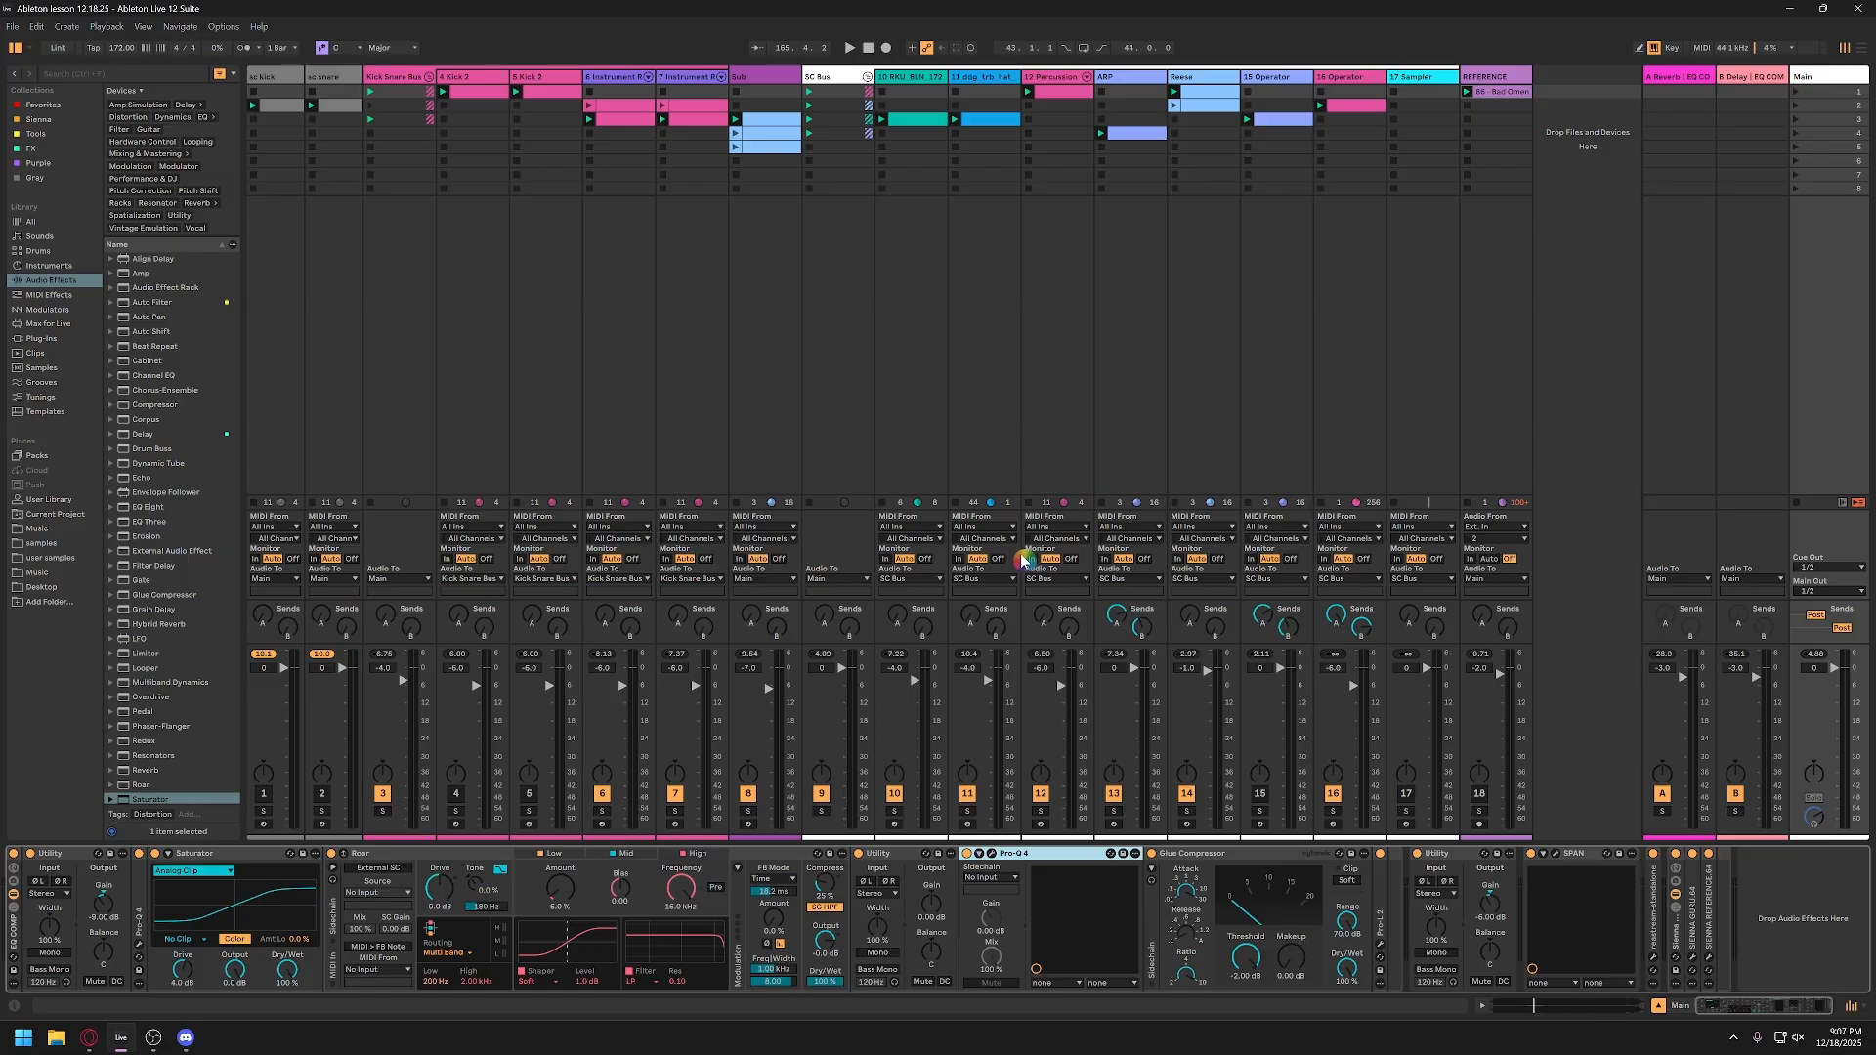
Step: Solo the Sub track and the Kick Snare Bus, and audition the Sub clips in the fourth and fifth slots
left_click(754, 141)
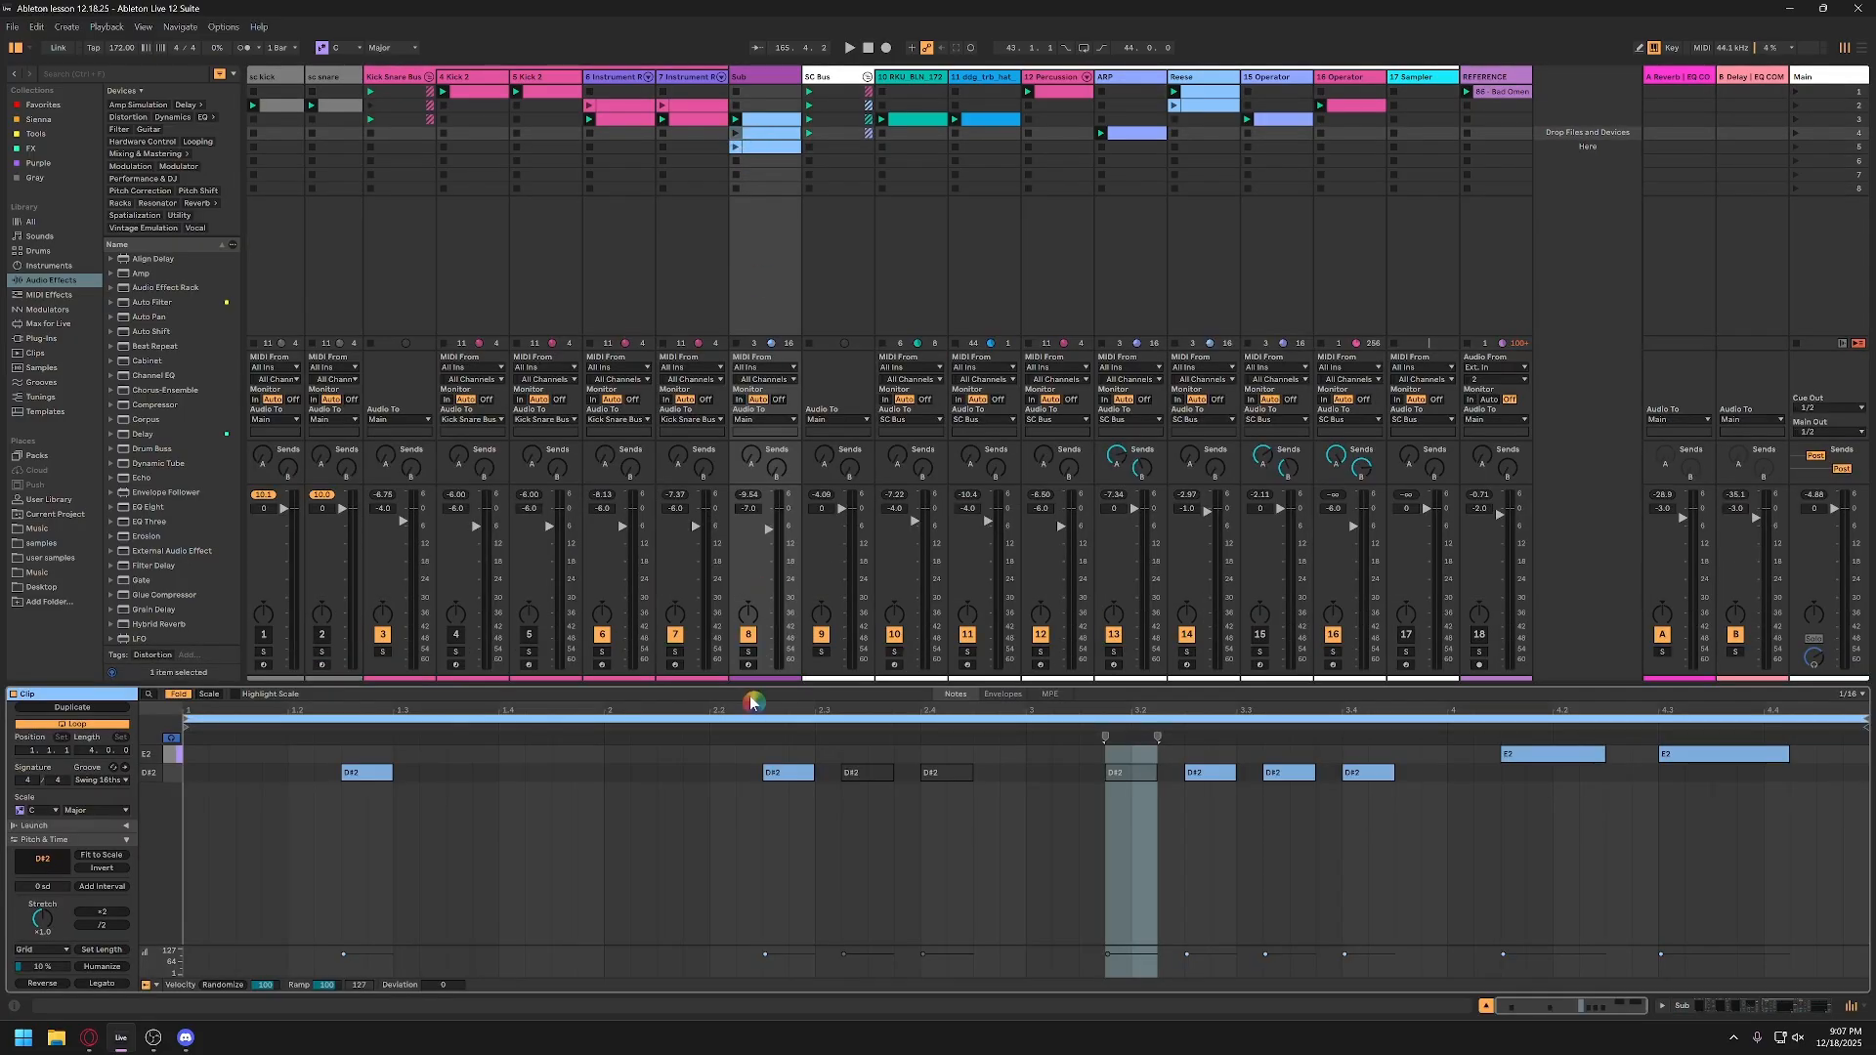
left_click(749, 652)
left_click(384, 653, "ctrl")
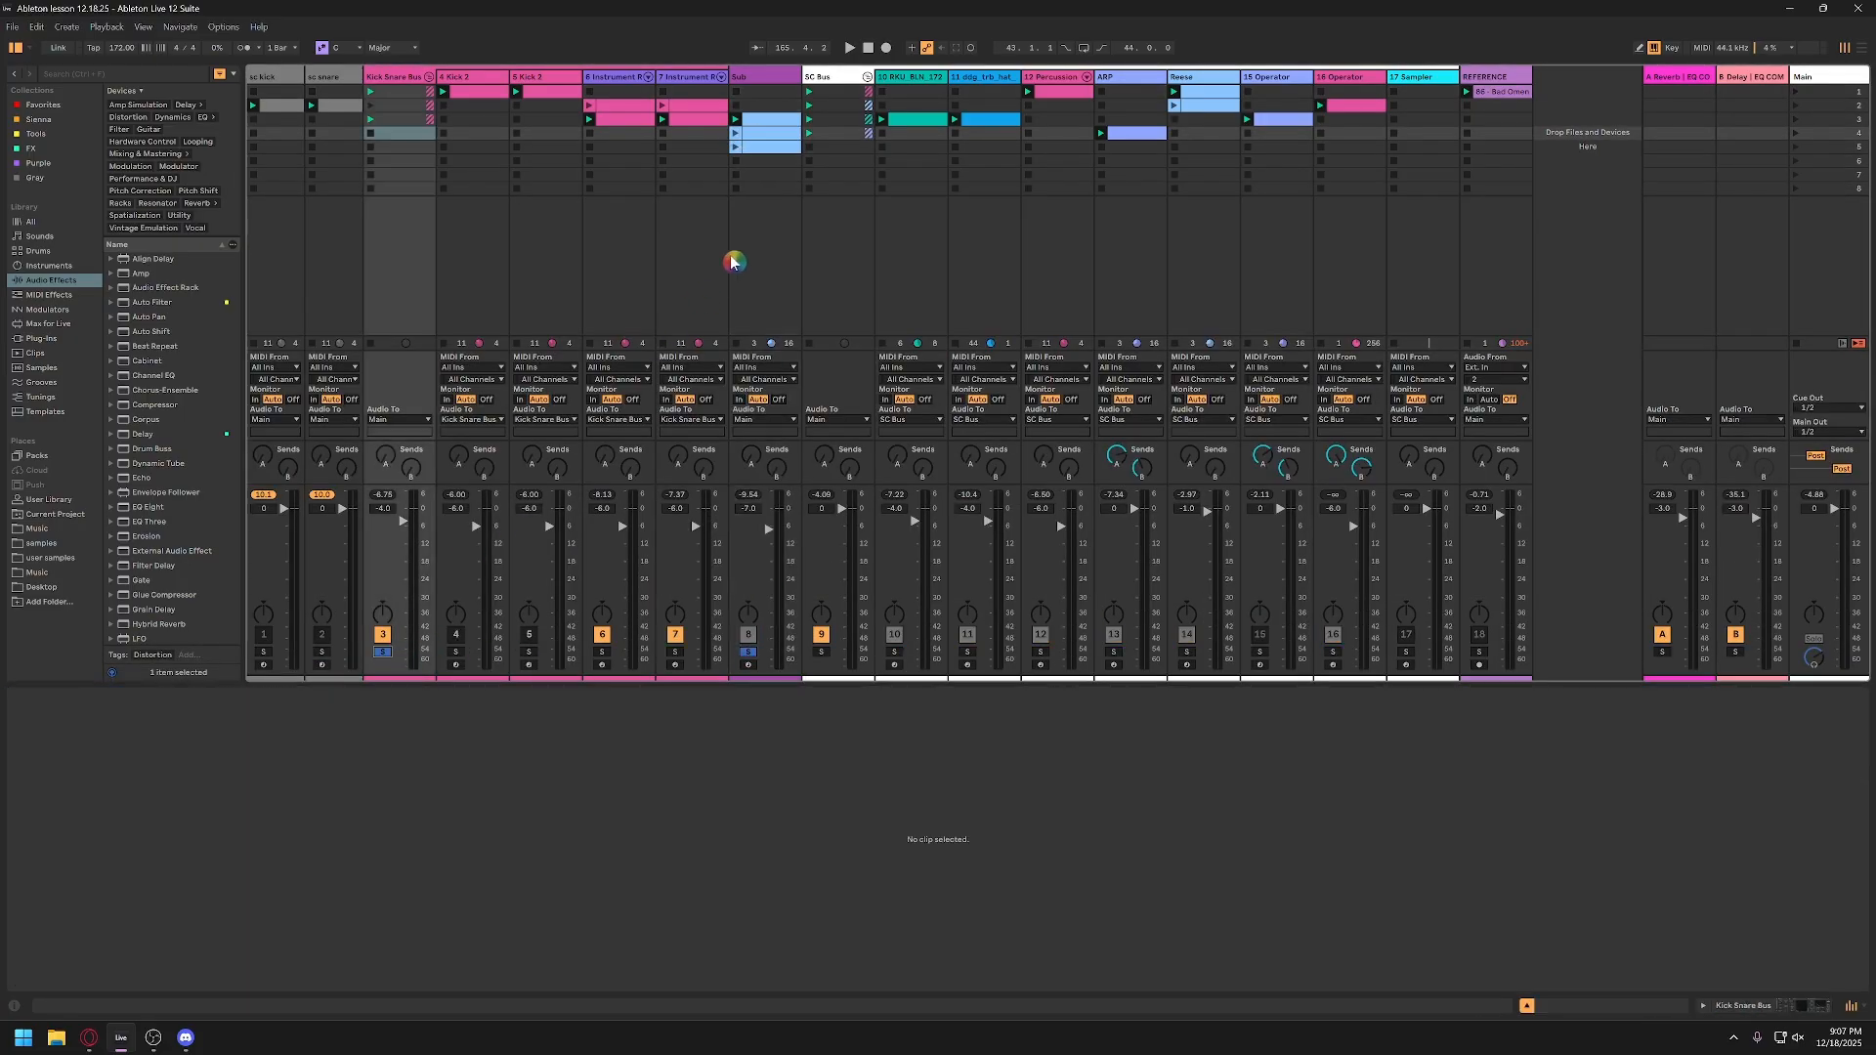
left_click(735, 132)
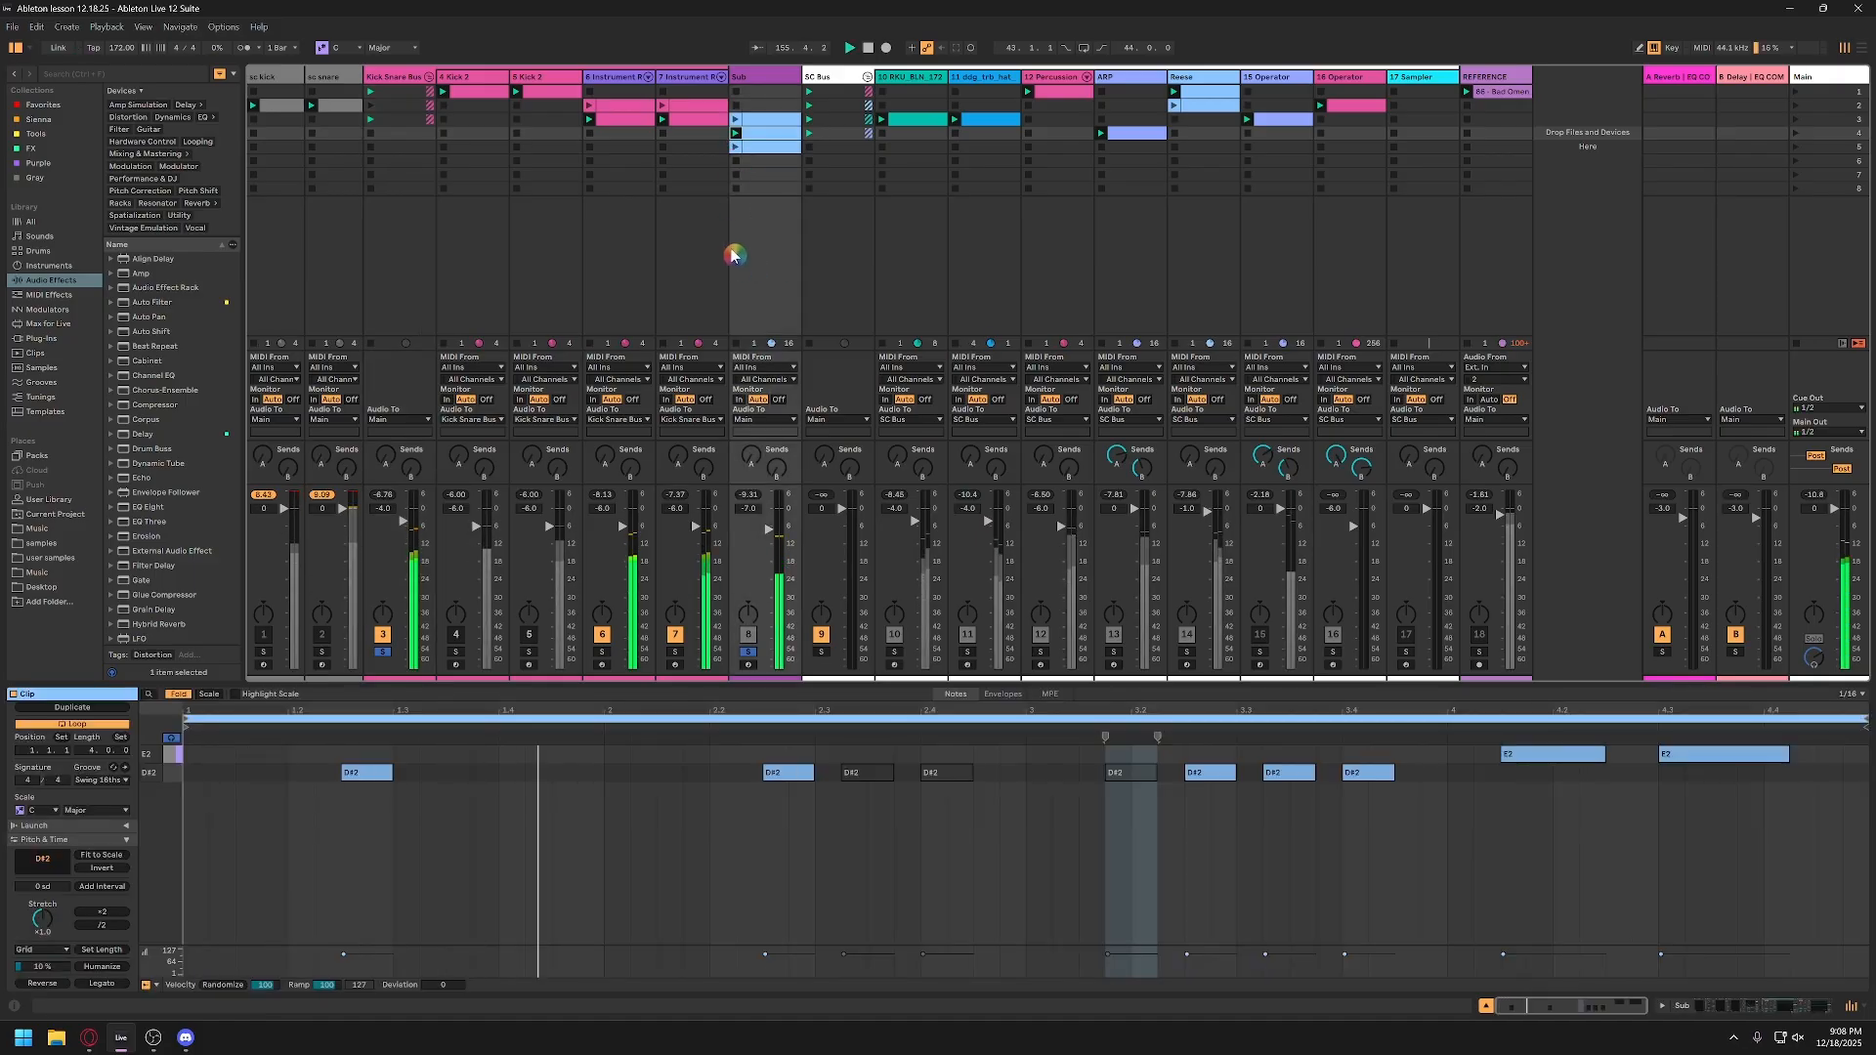
left_click(736, 146)
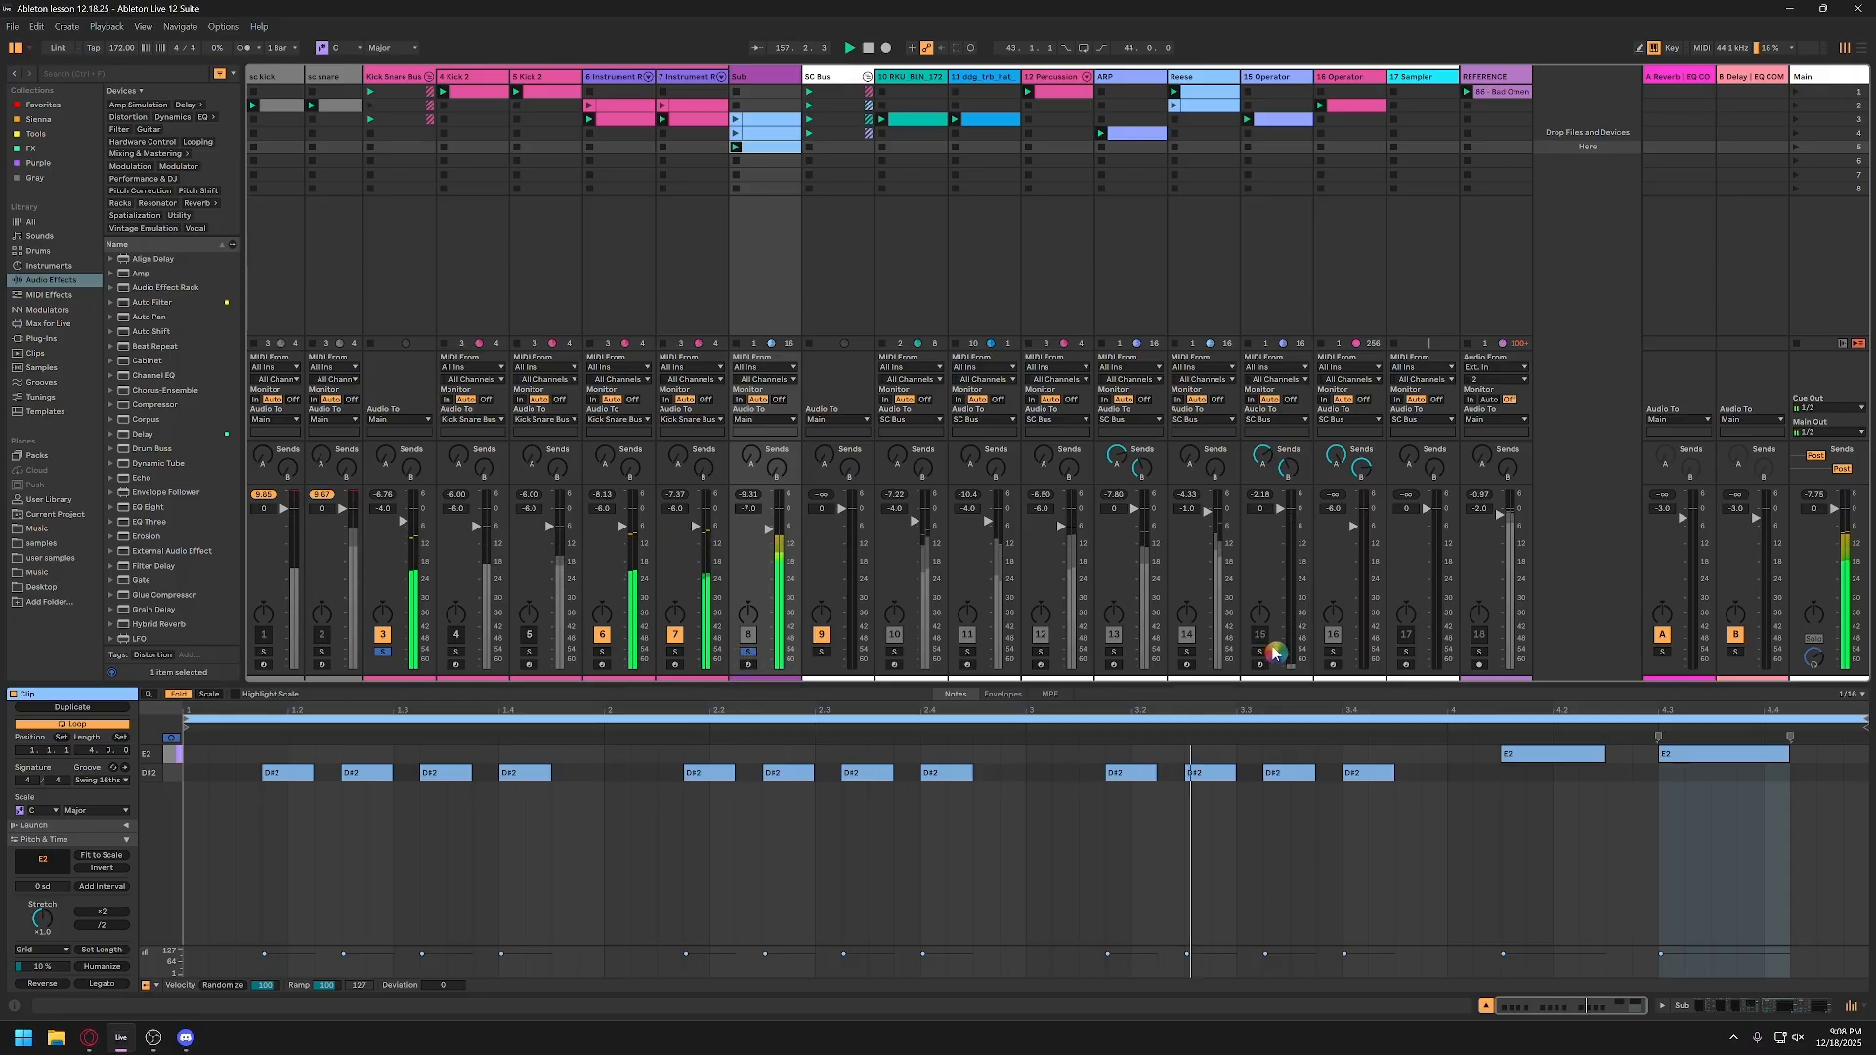
Step: Add the Reese track to the solo group, audition its second clip, and clear all solos
left_click(1191, 651)
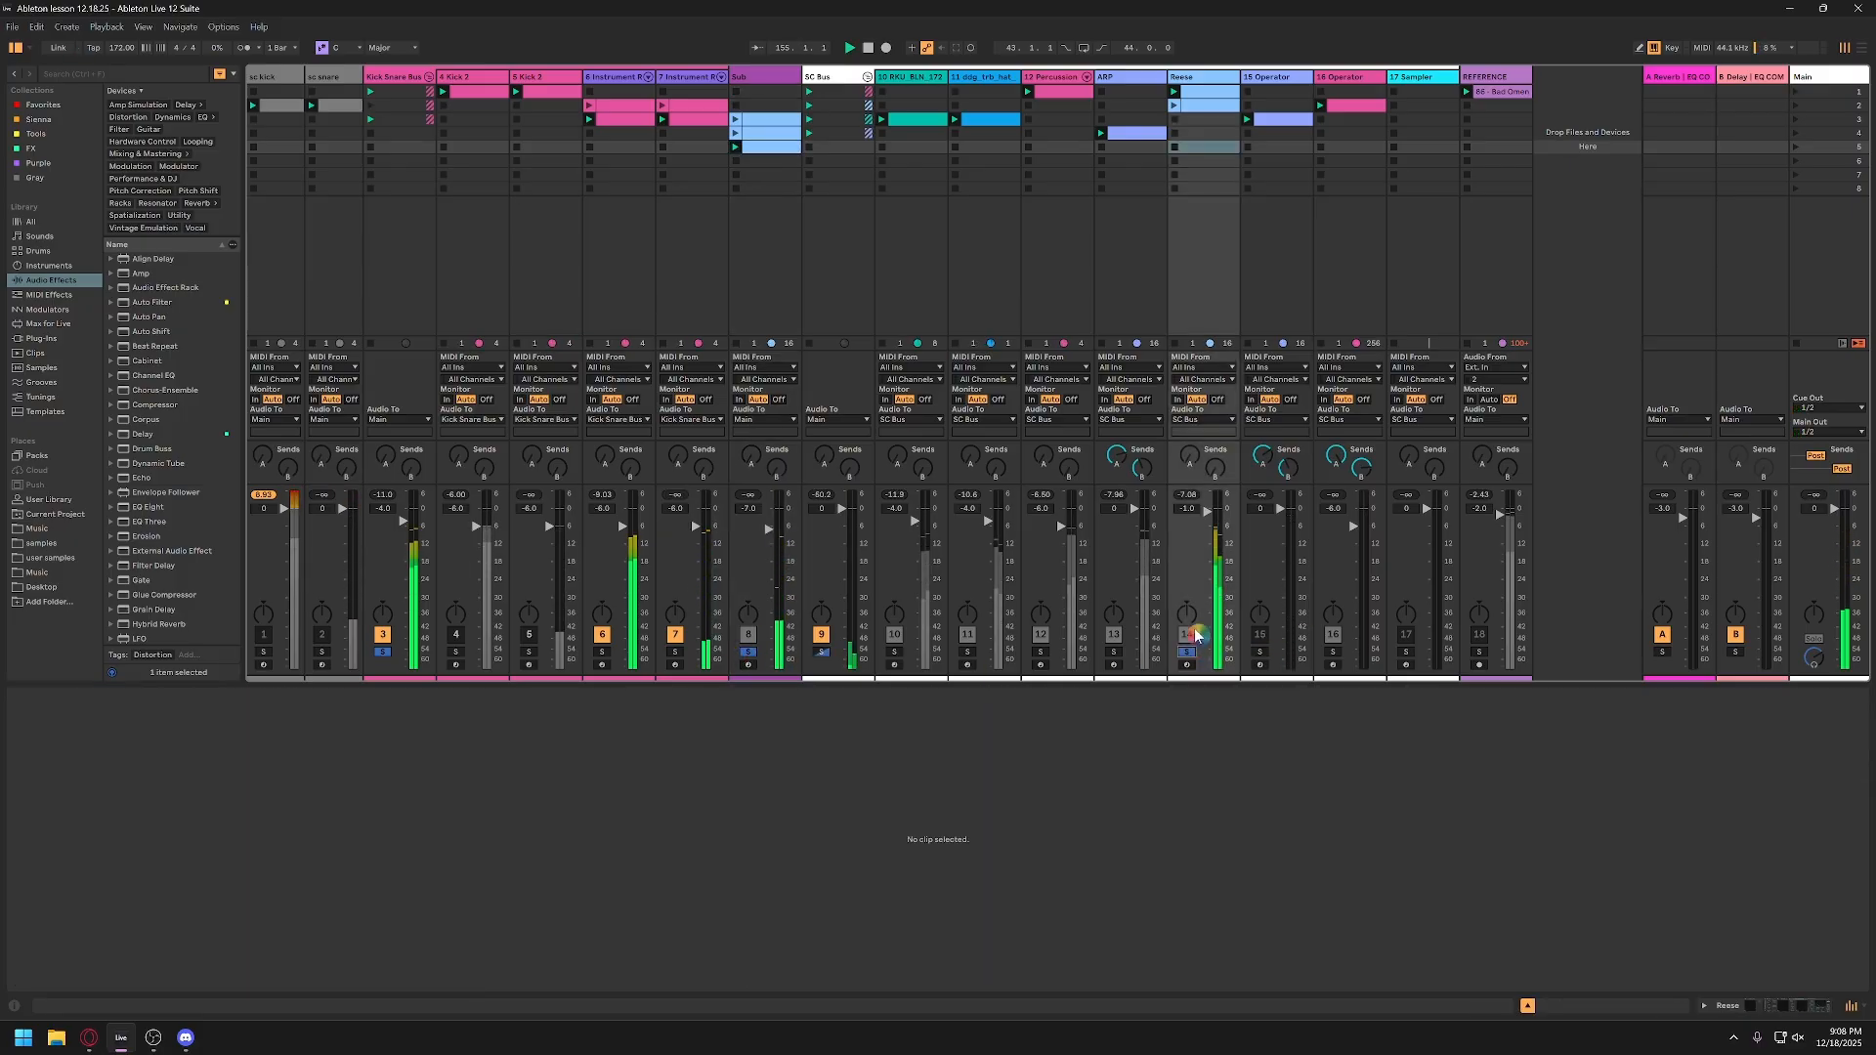
left_click(1174, 105)
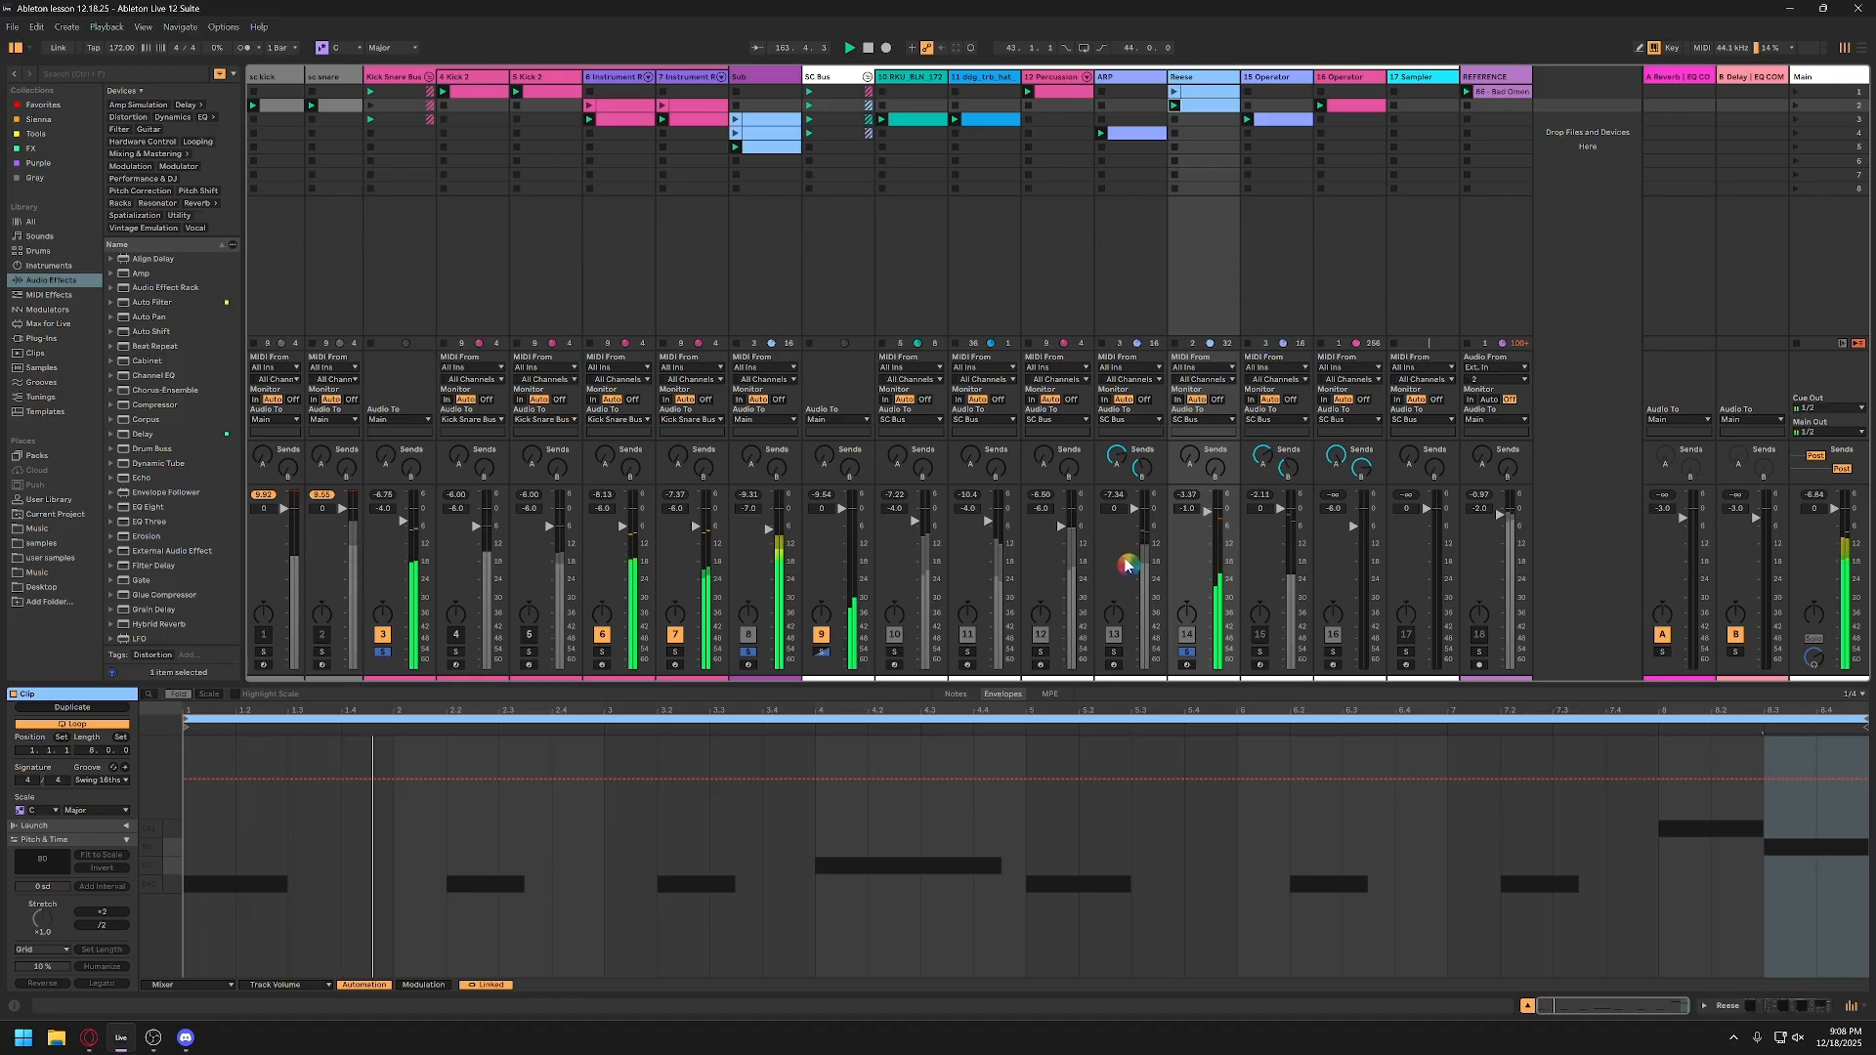
left_click(1184, 652)
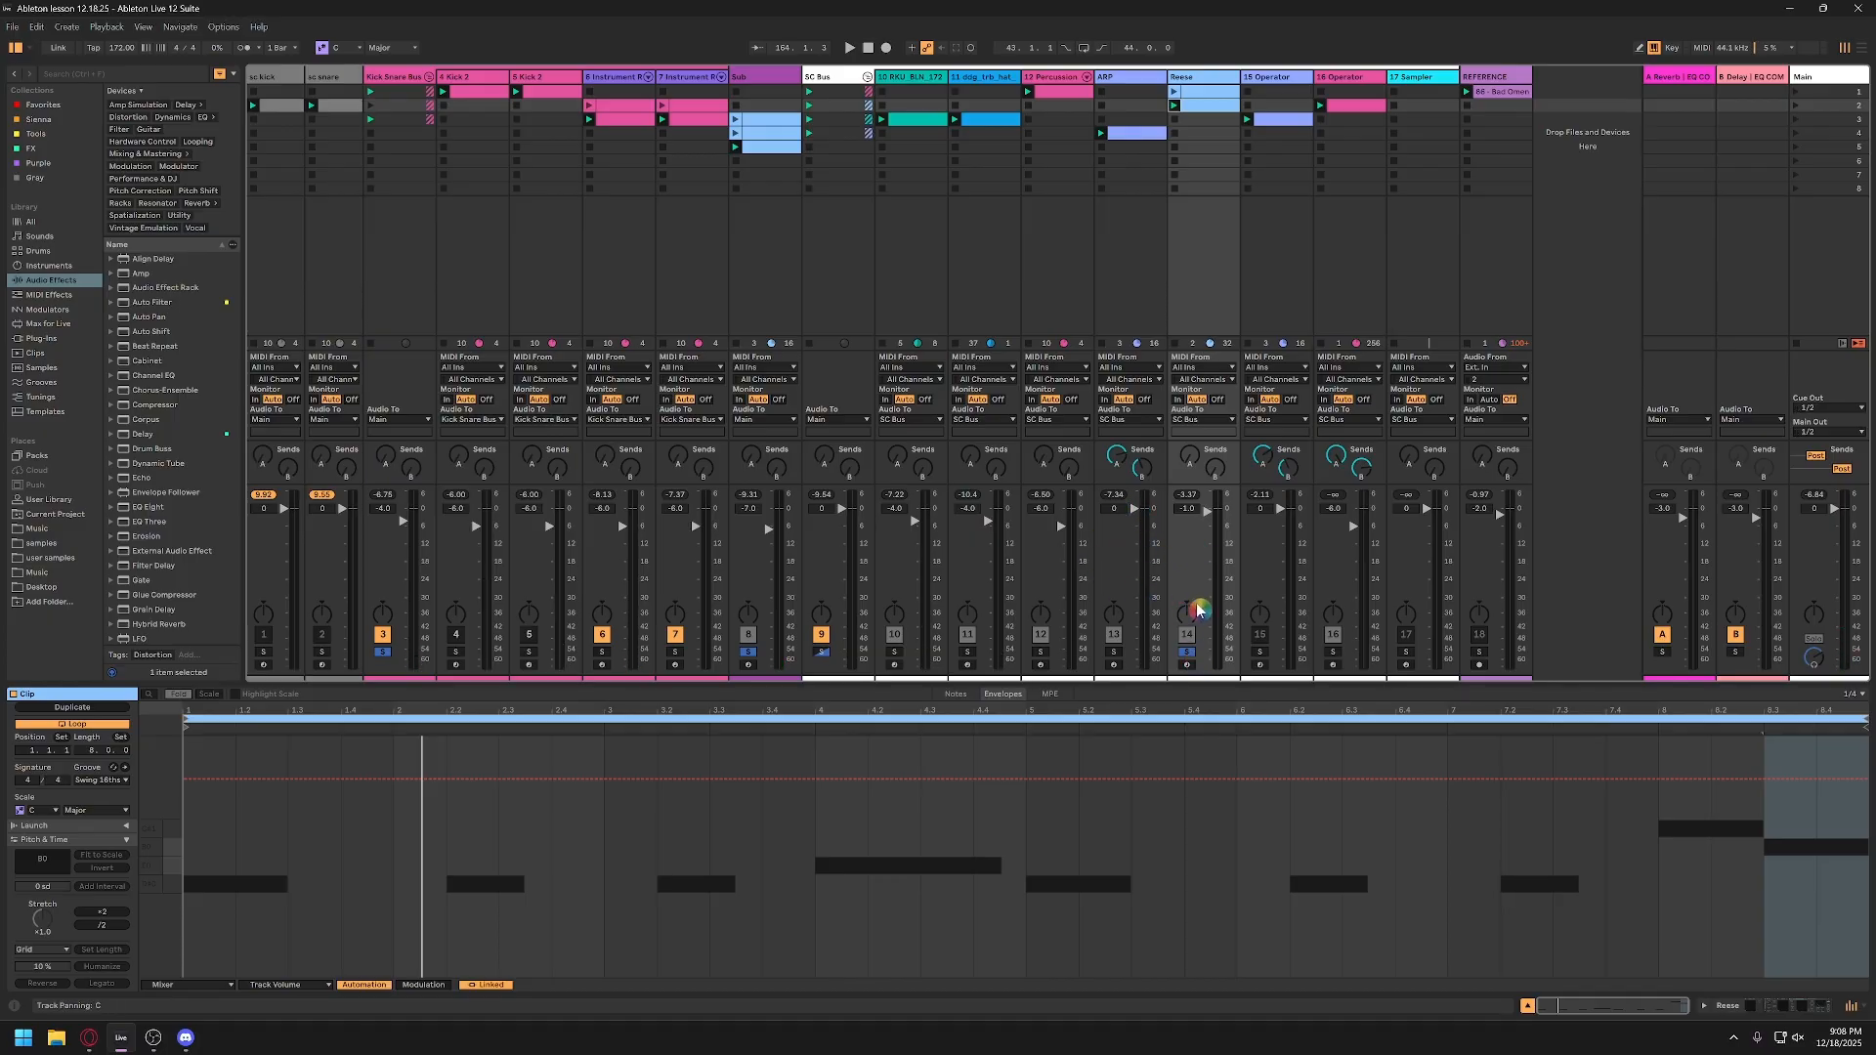
left_click(1186, 653)
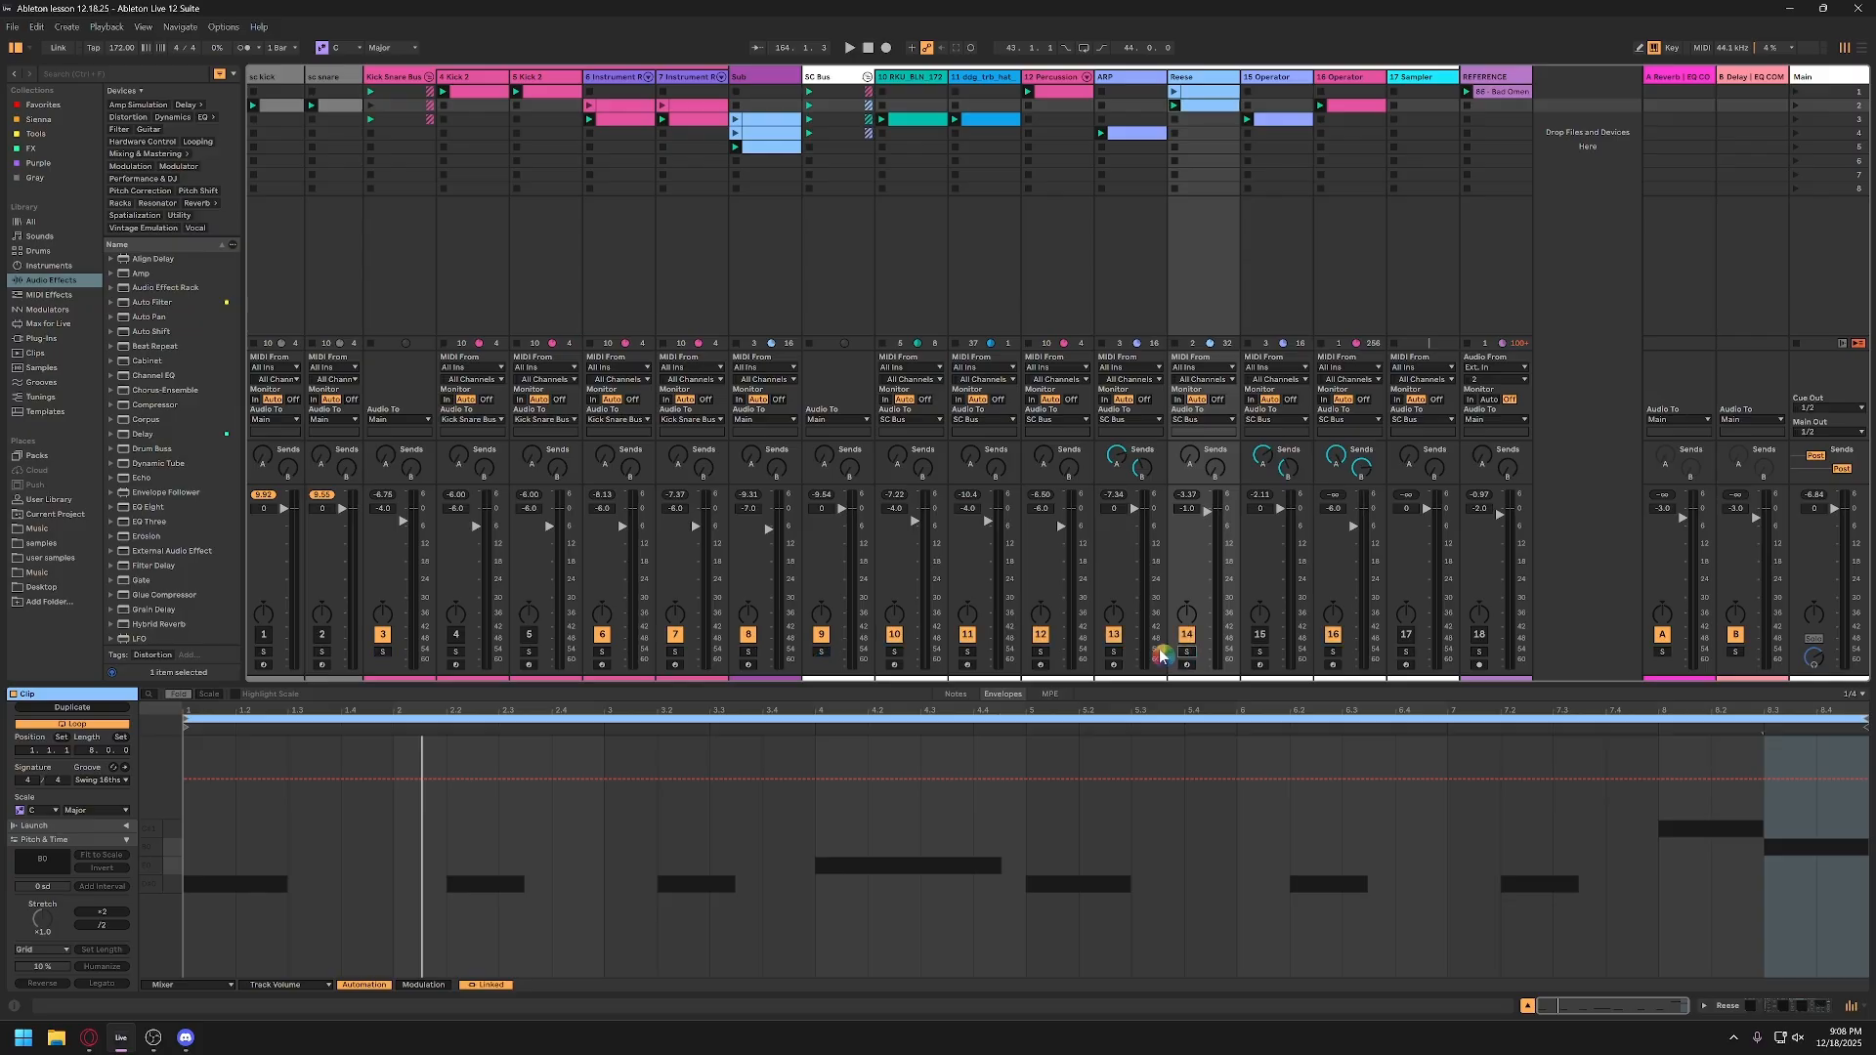
left_click(1612, 249)
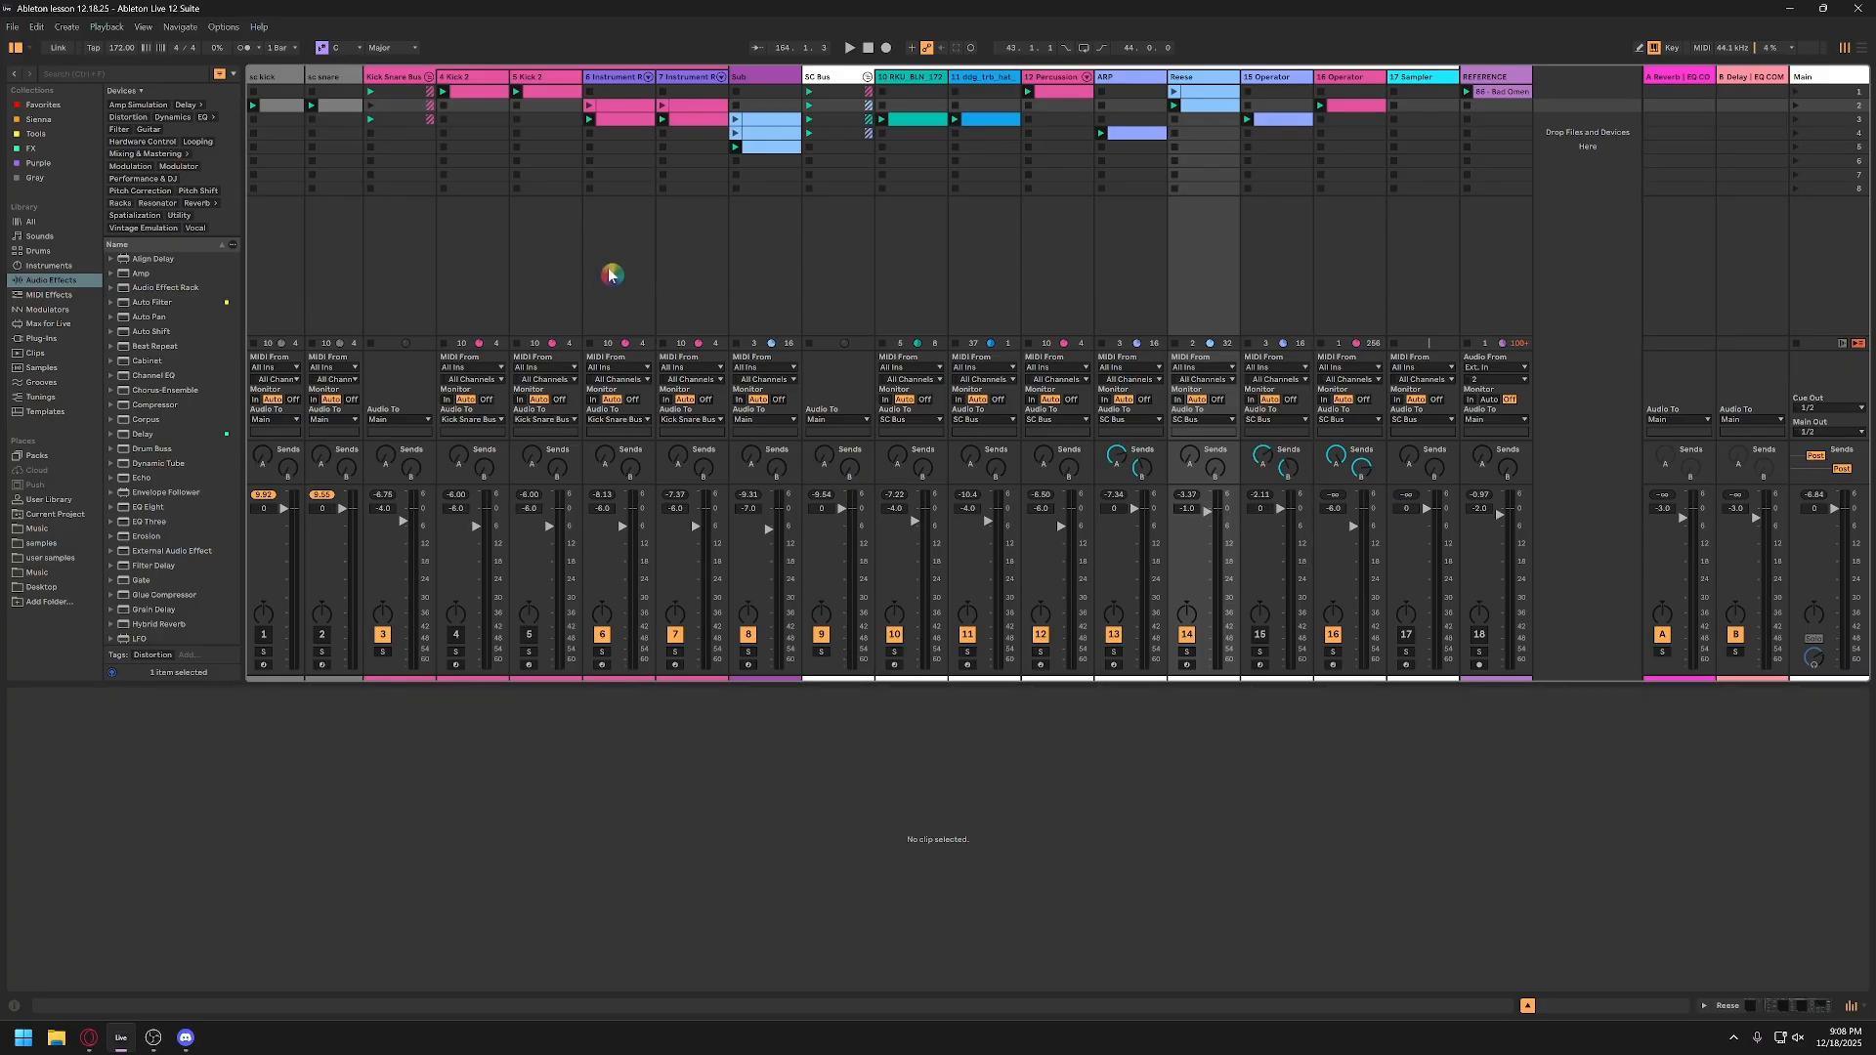
Step: In the snare's Pro-Q 4 on track 7, raise the low Bell band's frequency, lower it to about -2.5 dB, and broaden its Q
left_click(692, 109)
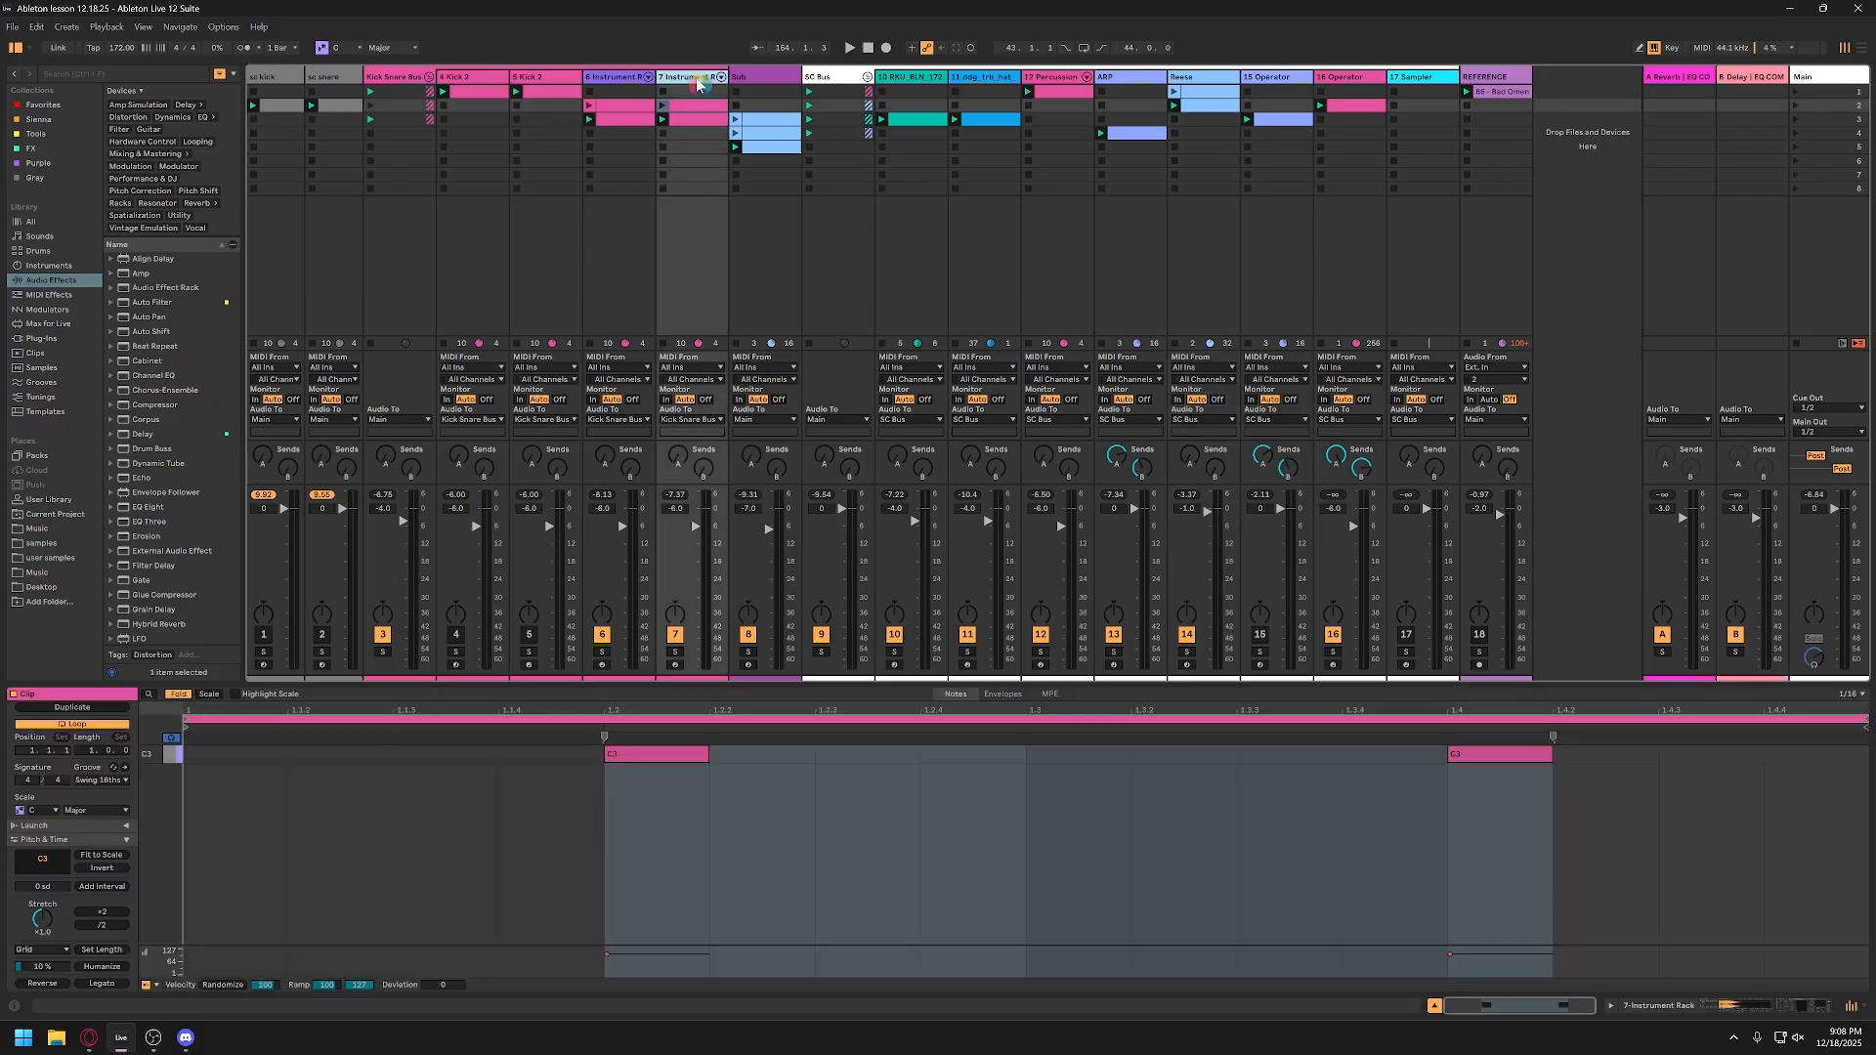
left_click(714, 77)
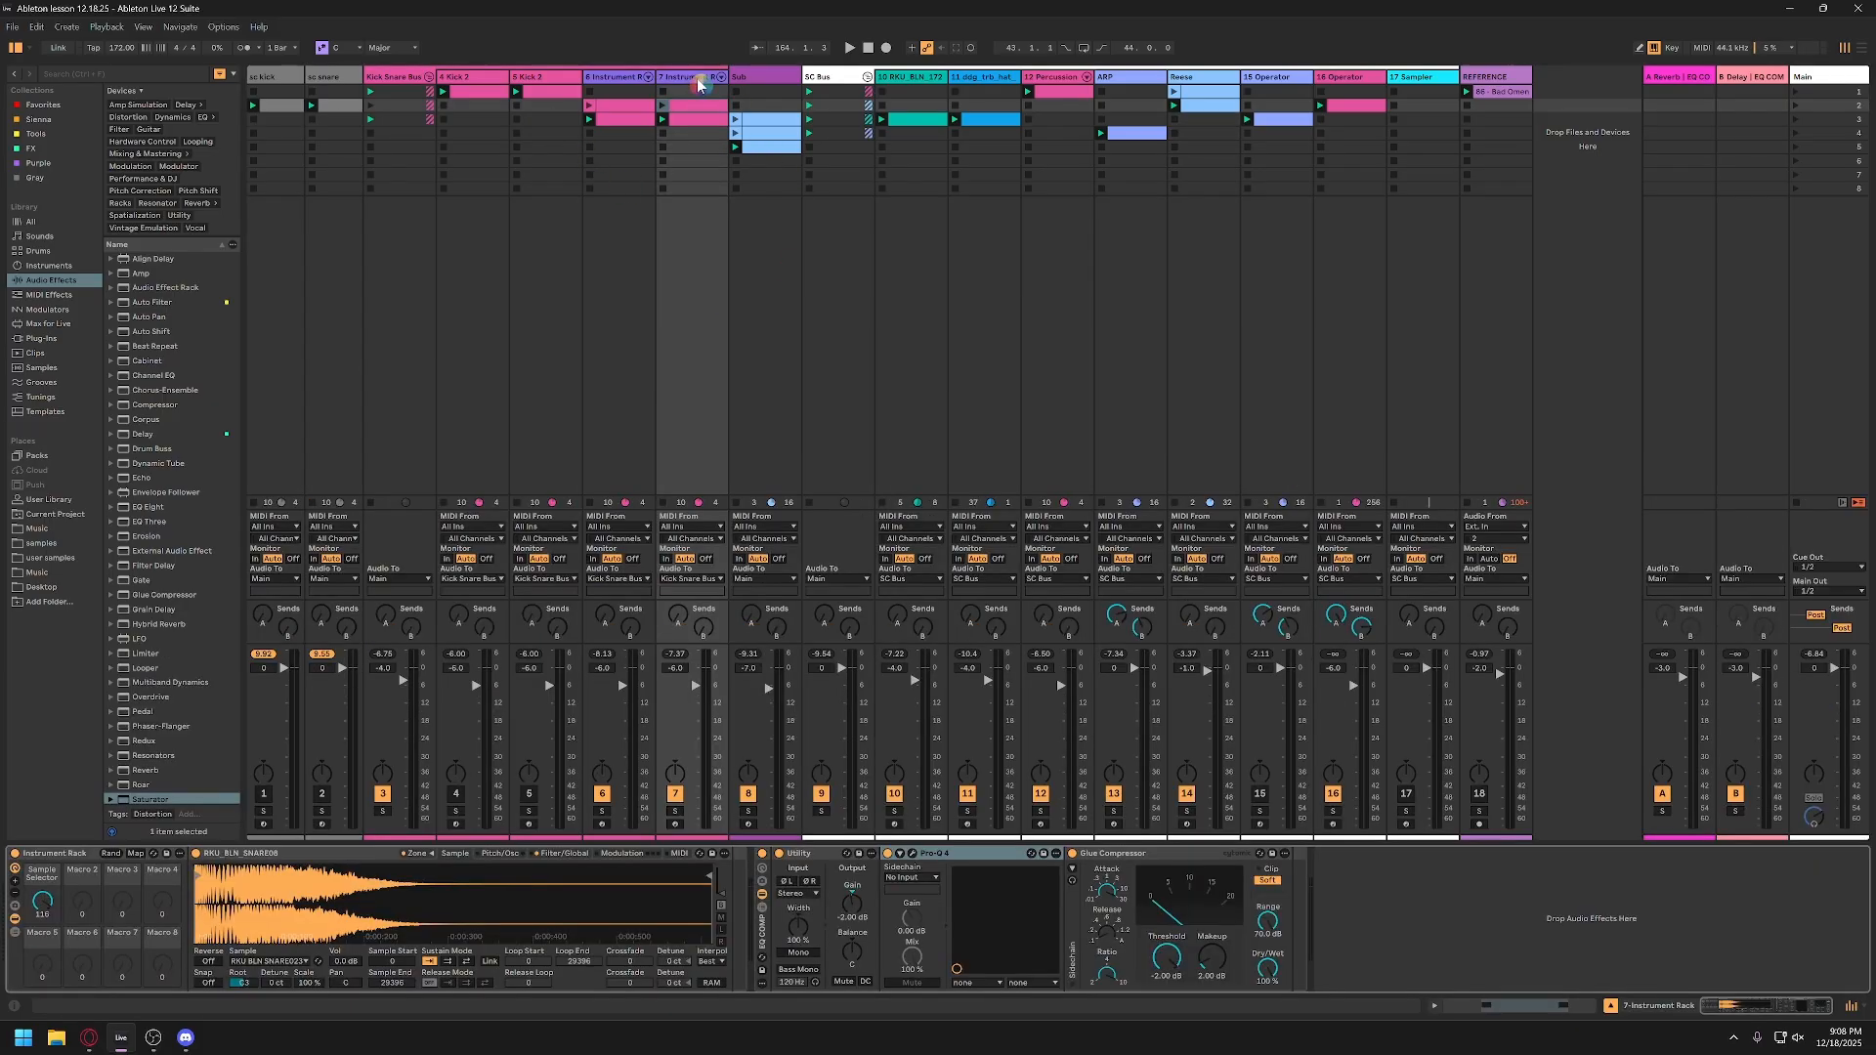
left_click(913, 856)
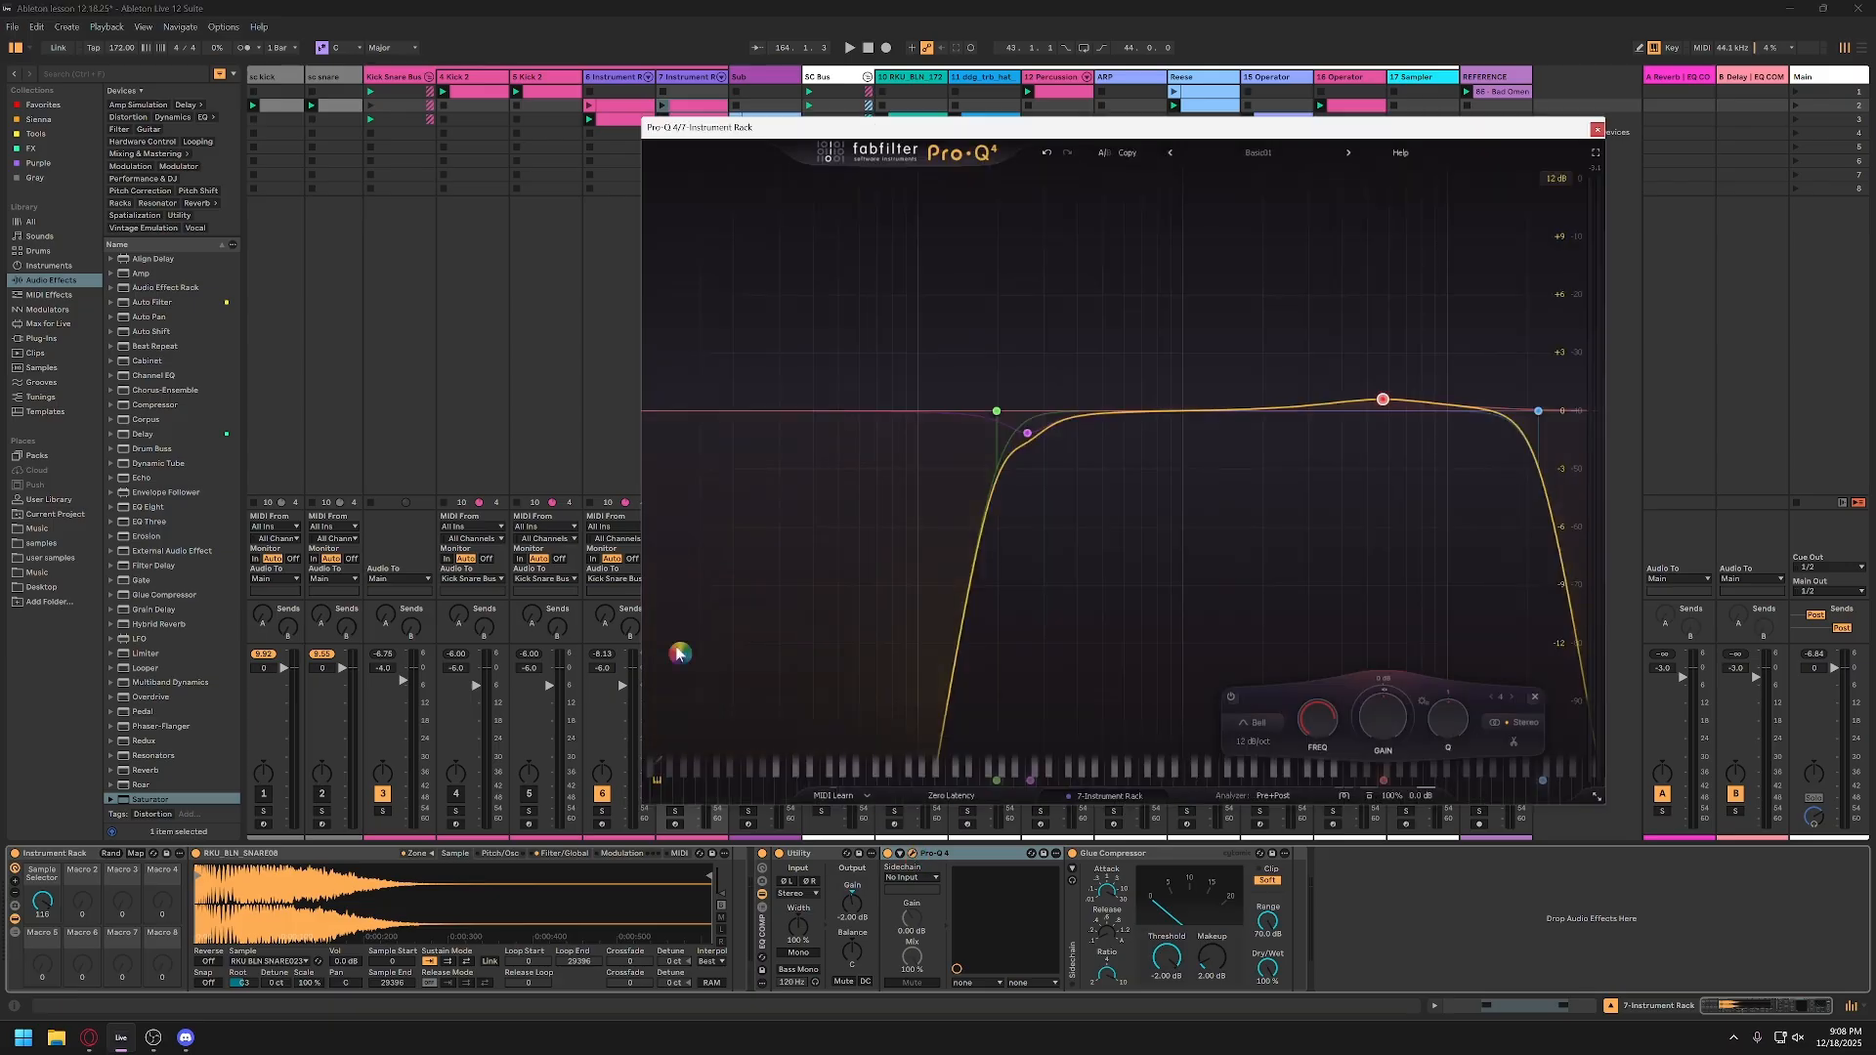
left_click_drag(997, 461, 1080, 468)
scroll(1083, 449, "down", 10)
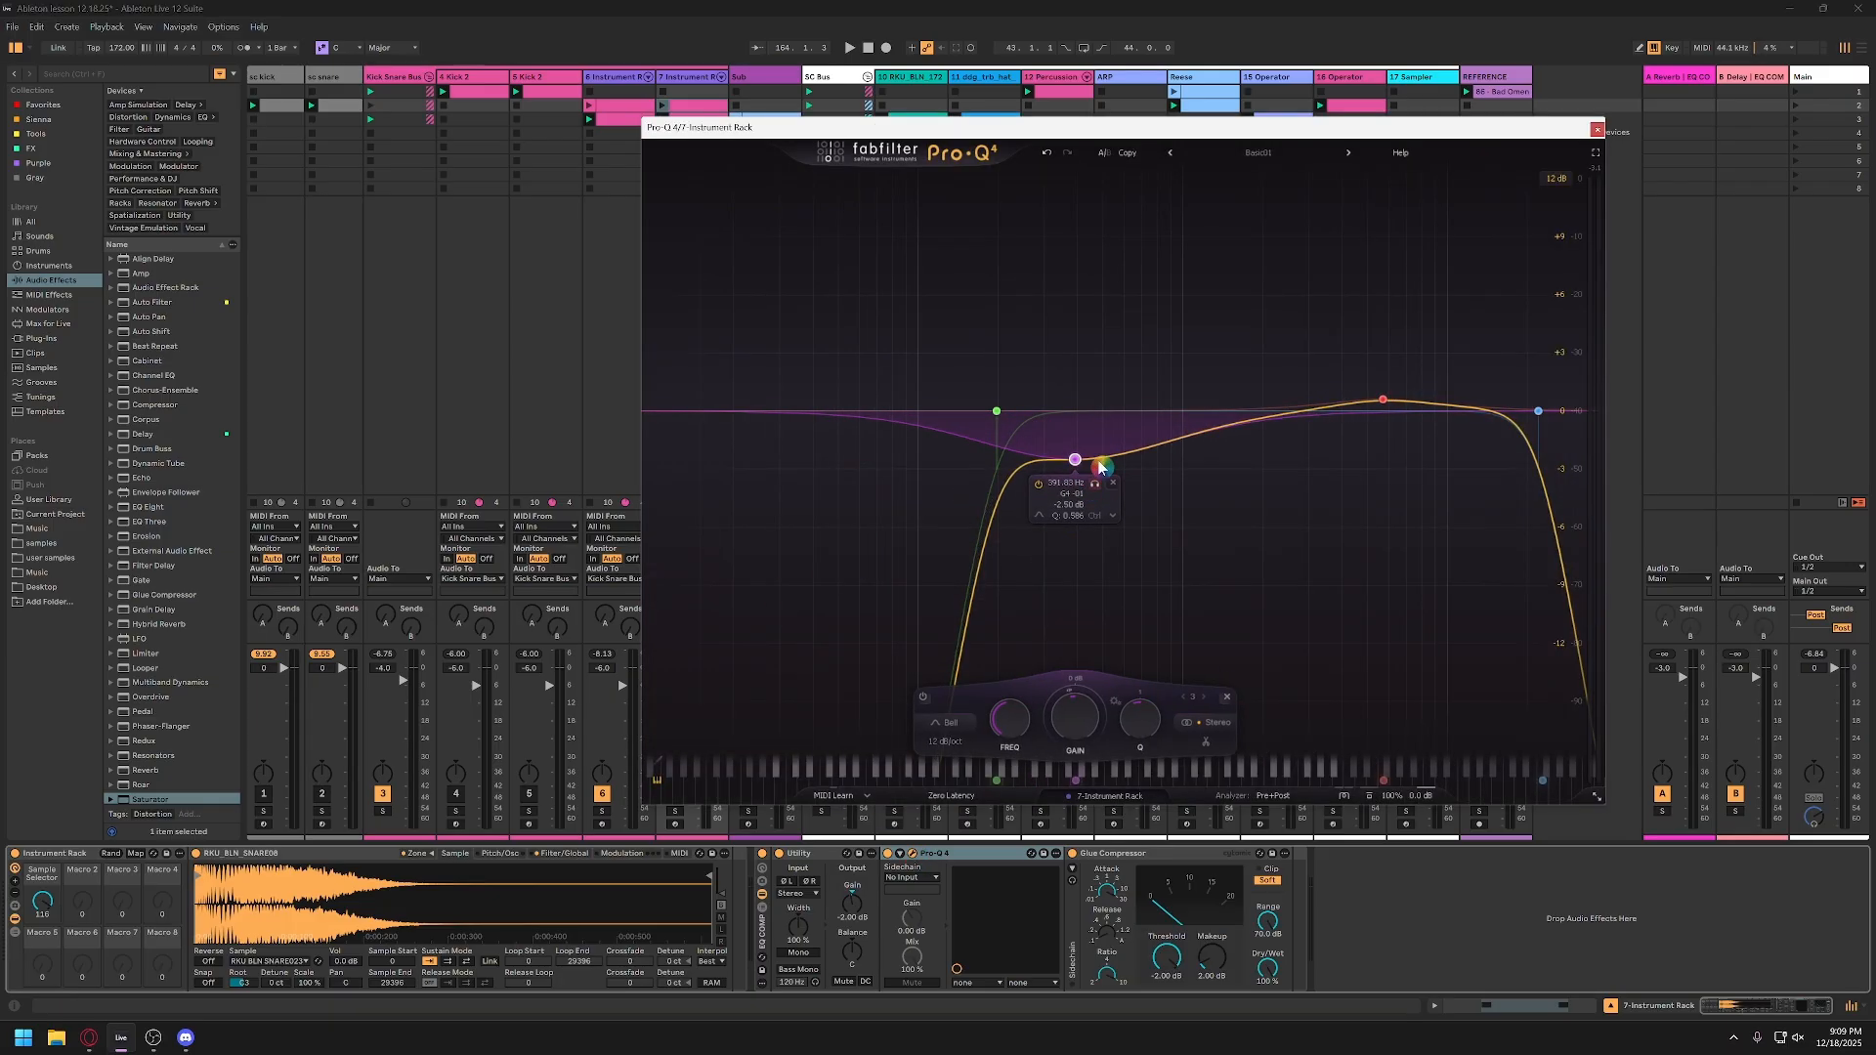
left_click(1597, 129)
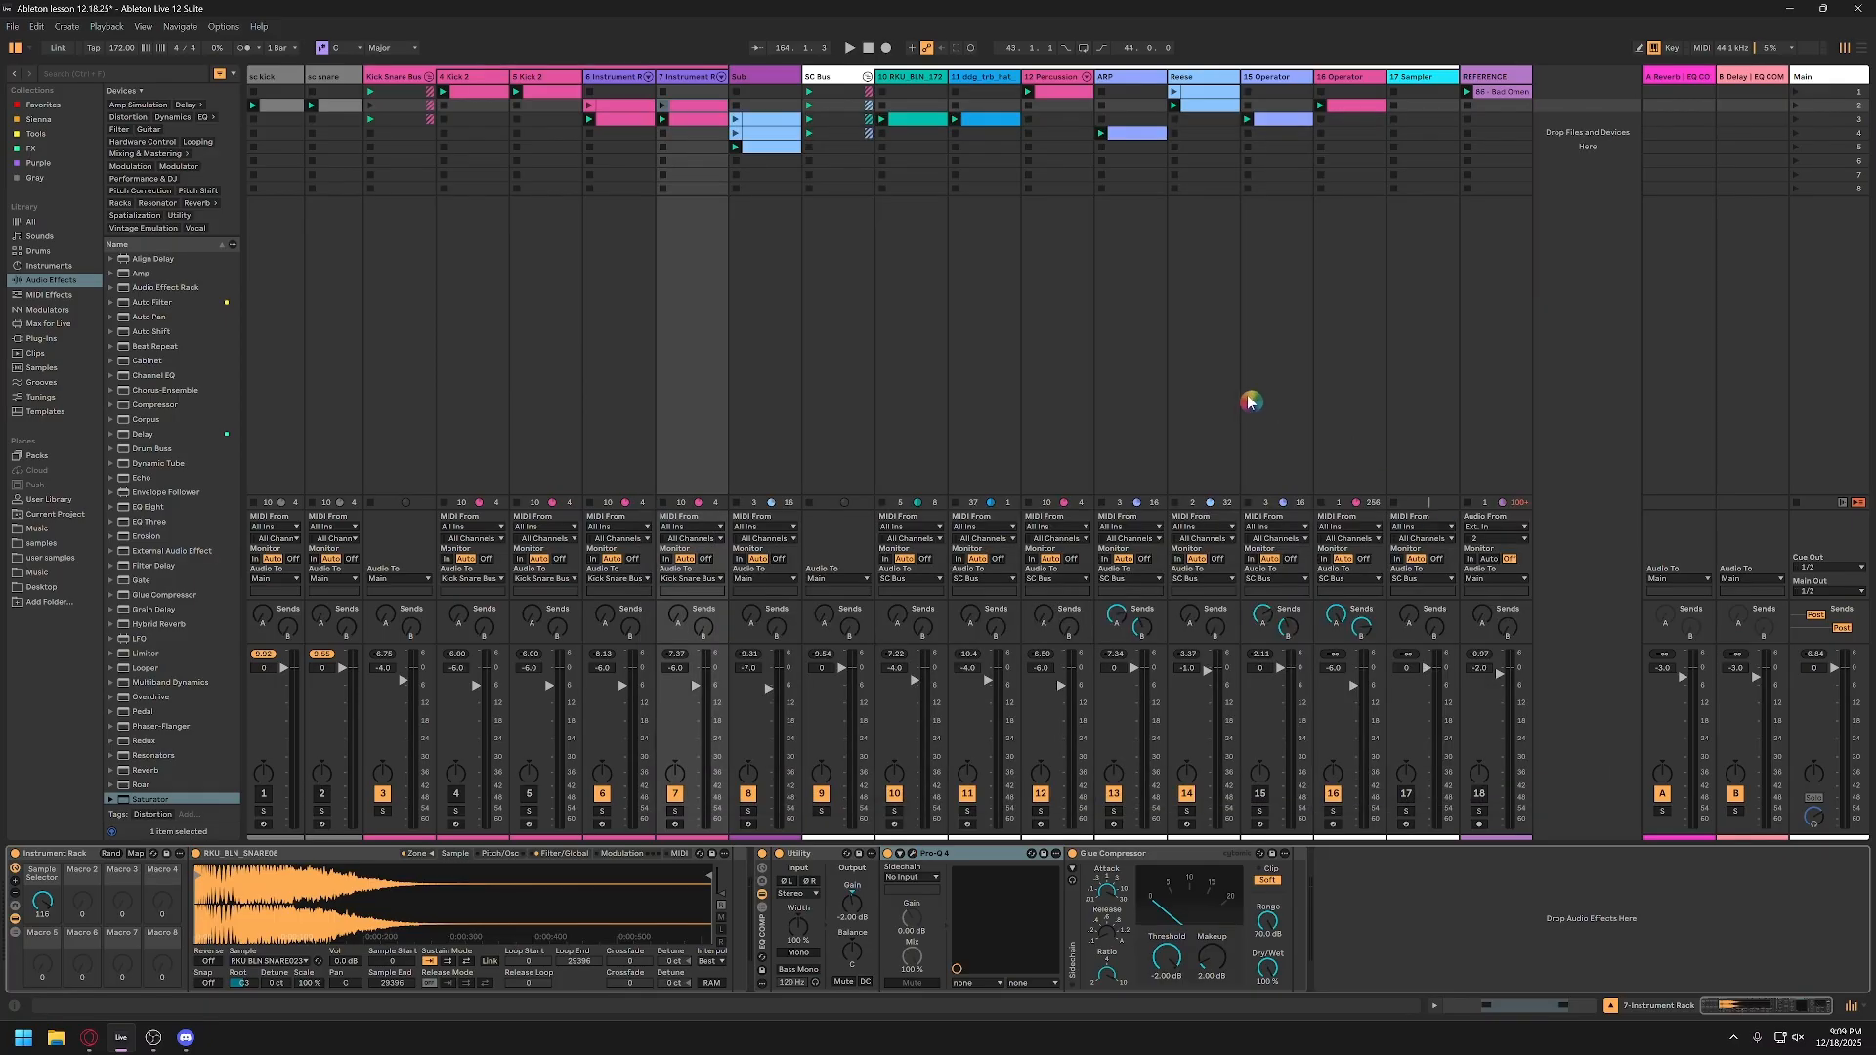
Step: Select the clip on track 4, Kick 2, and switch to the Arrangement View
left_click(733, 412)
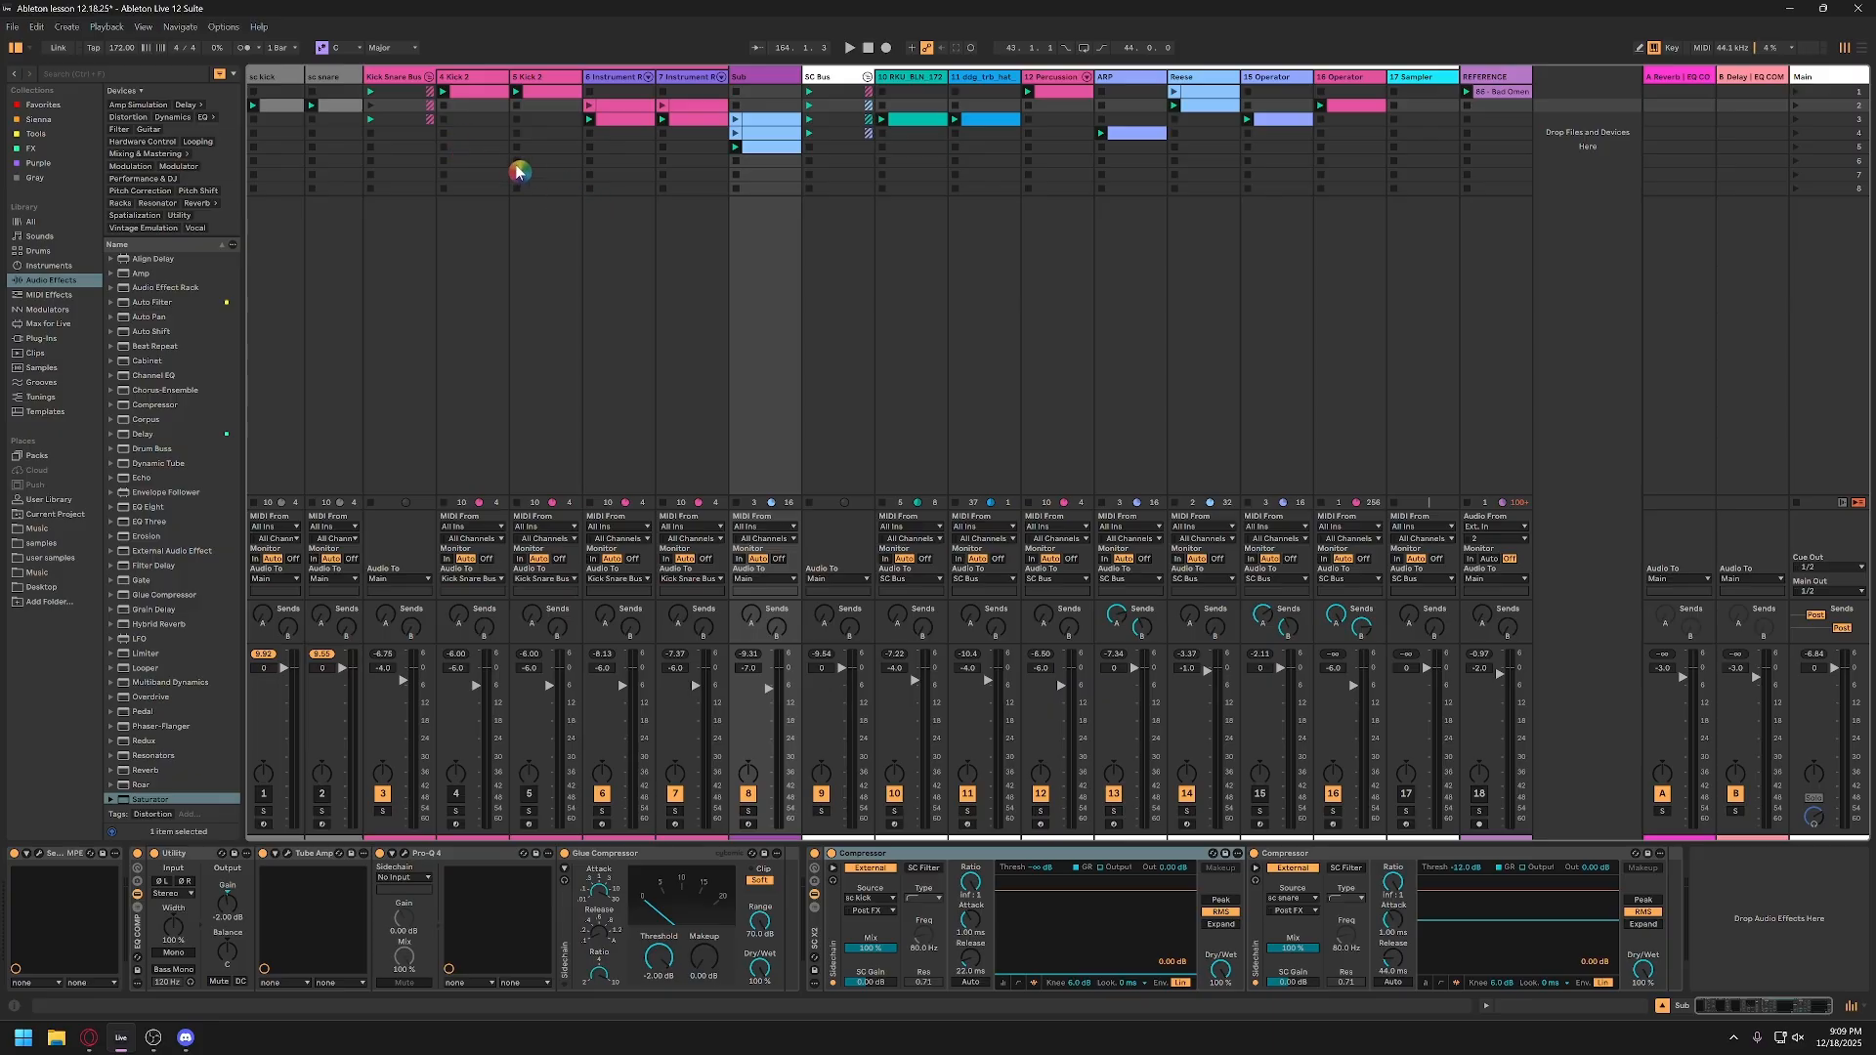
left_click(476, 93)
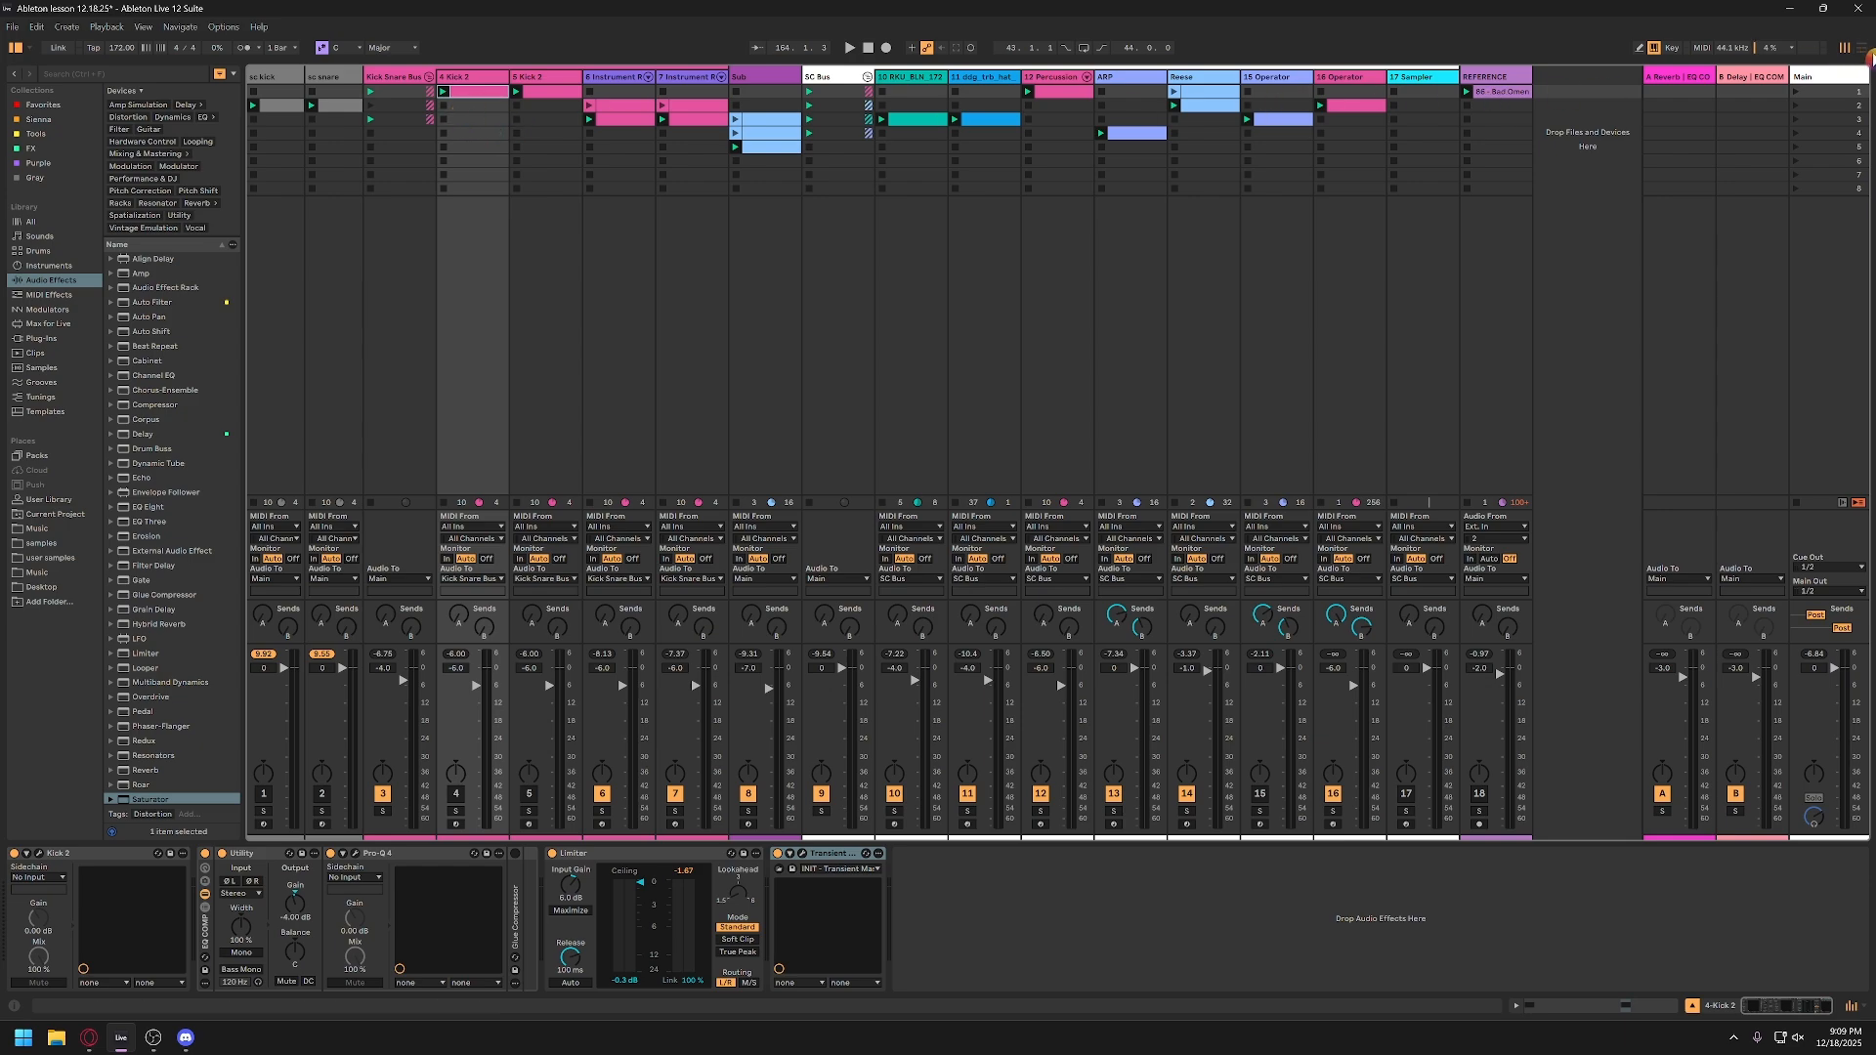
left_click(1845, 47)
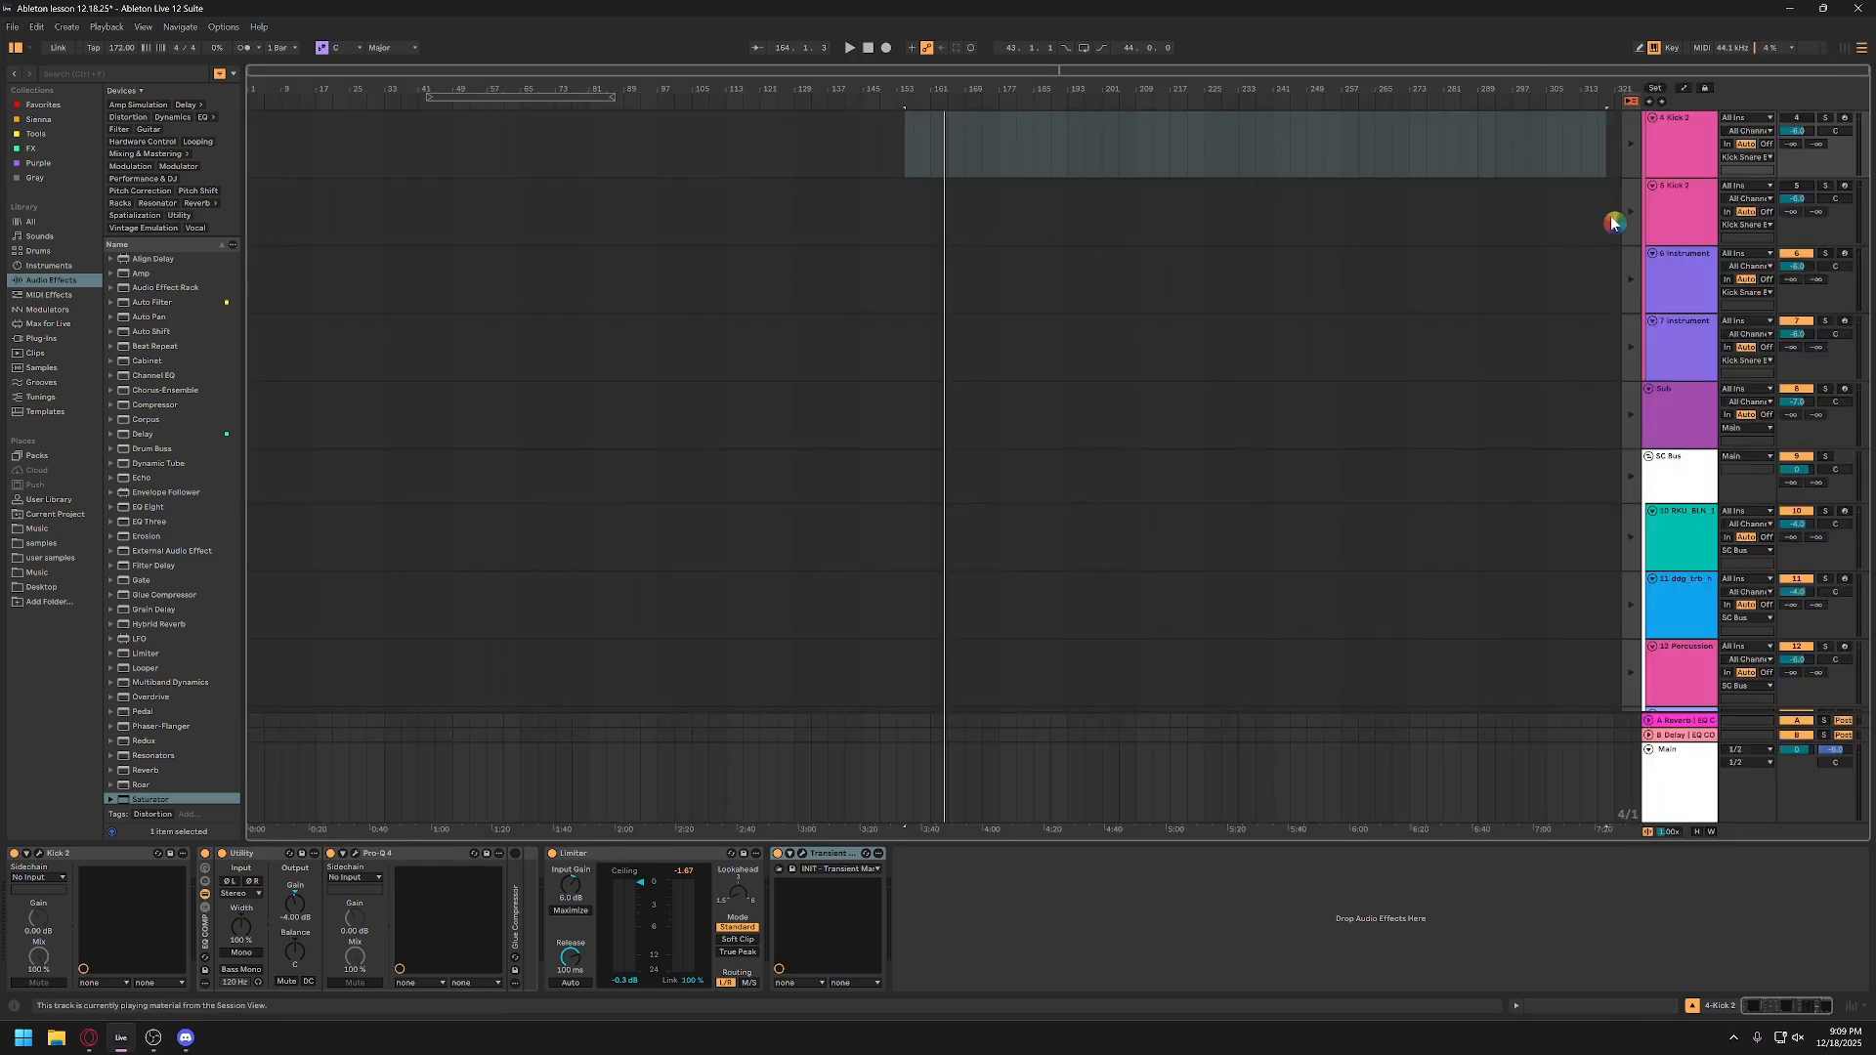
Step: Return to the Session View and display the devices of track 6, the kick's Instrument Rack
left_click(1848, 52)
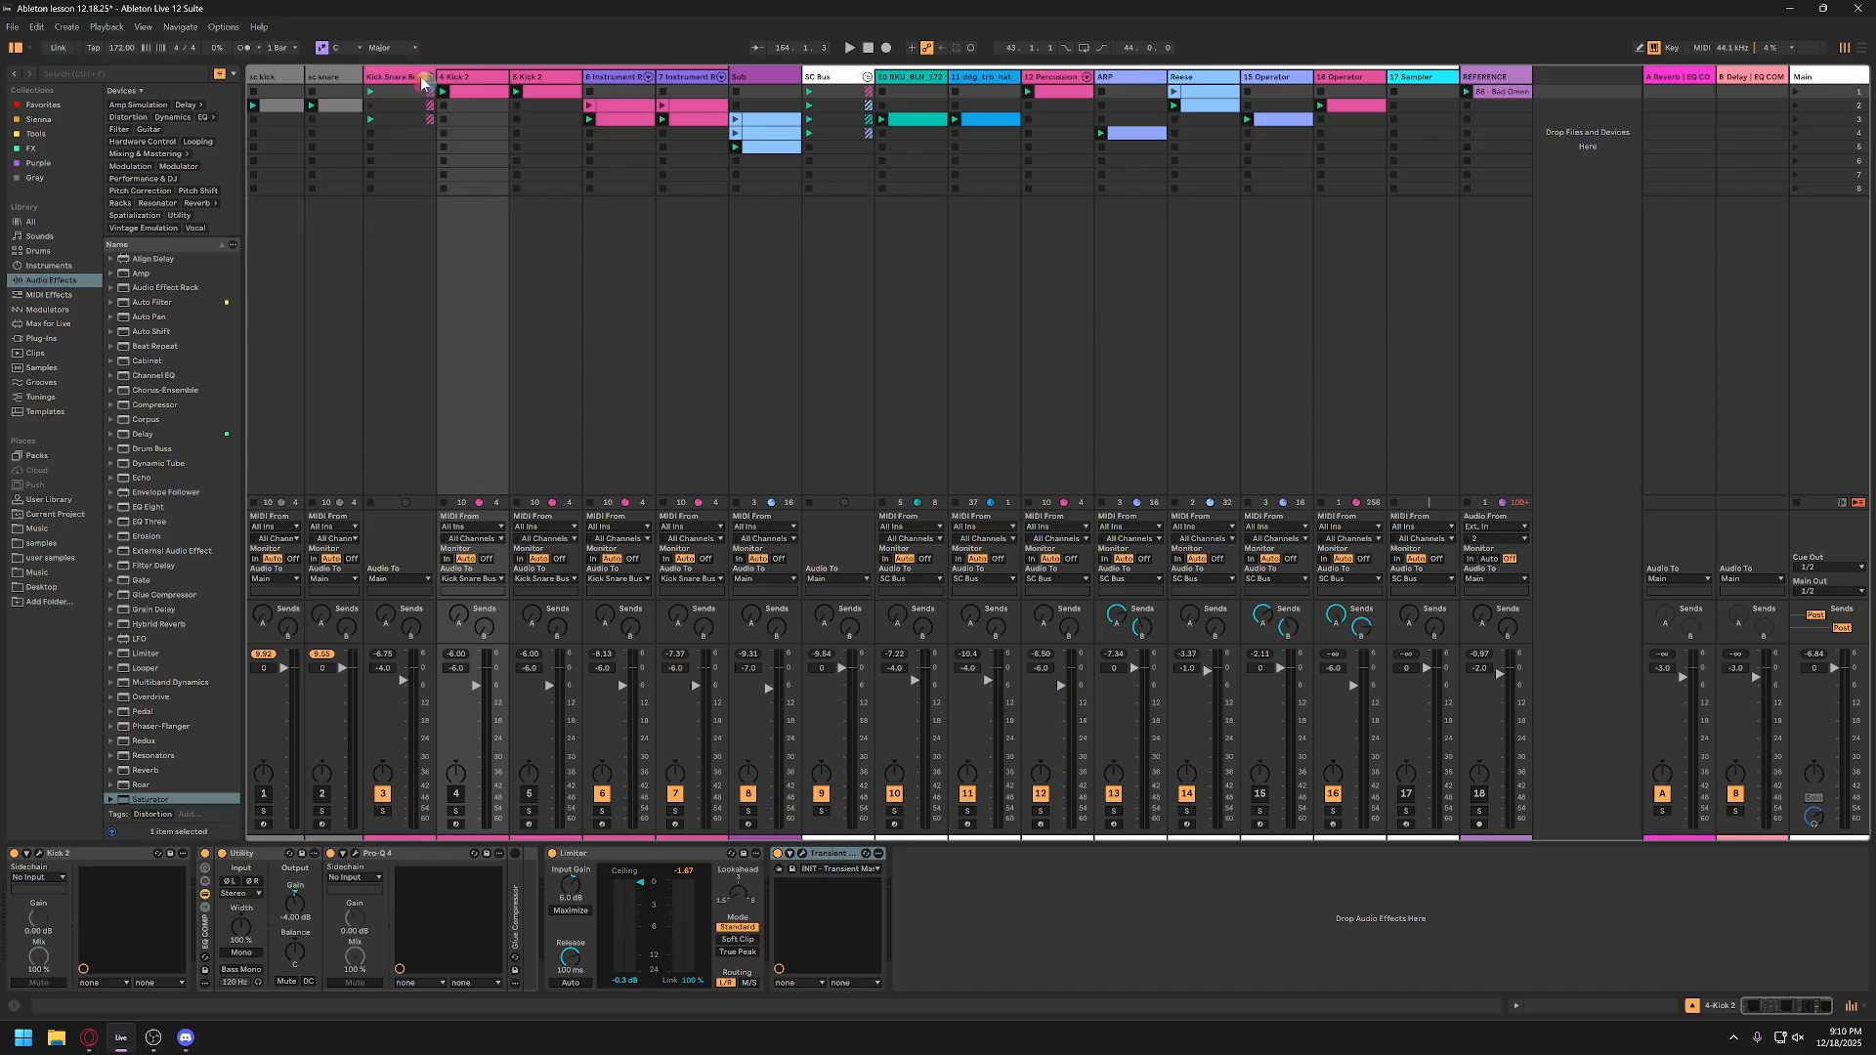
left_click(475, 84)
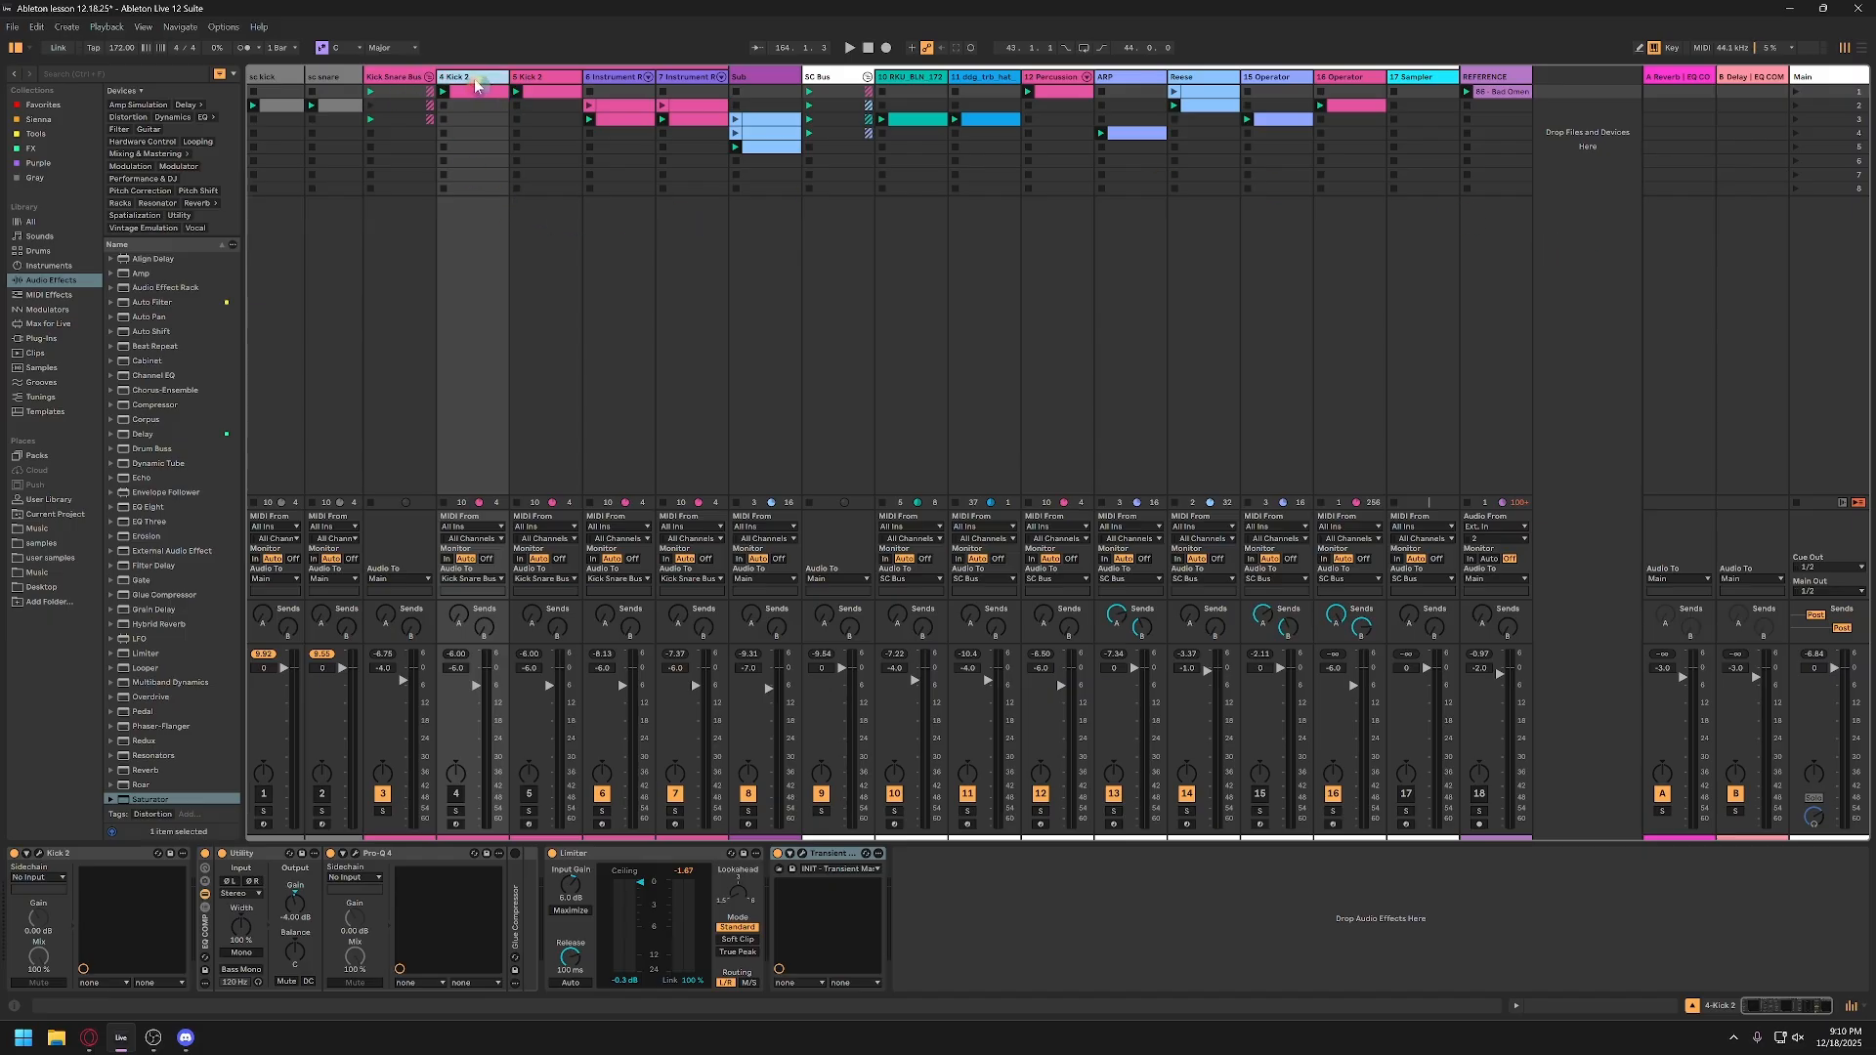
left_click(623, 80)
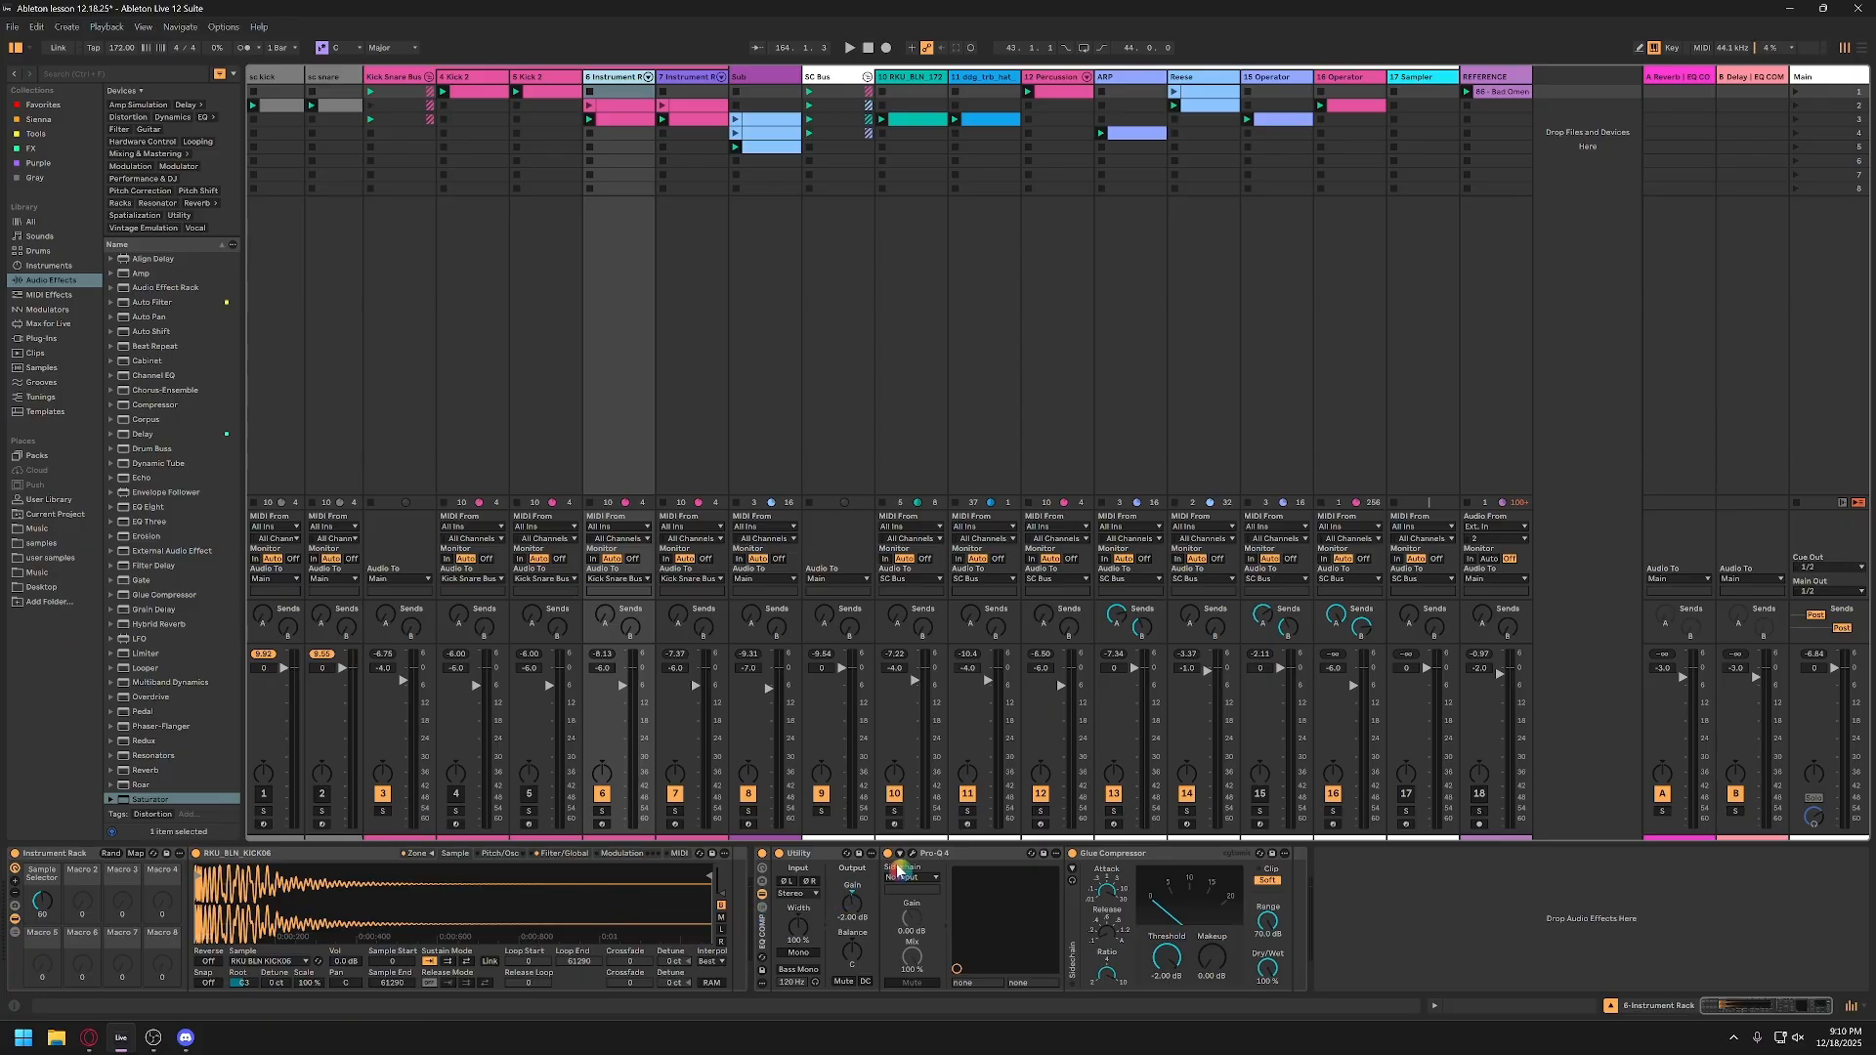
Step: Examine the EQ curve and its bell band in track 6's Pro-Q 4, closing the plug-in window when finished
left_click(764, 923)
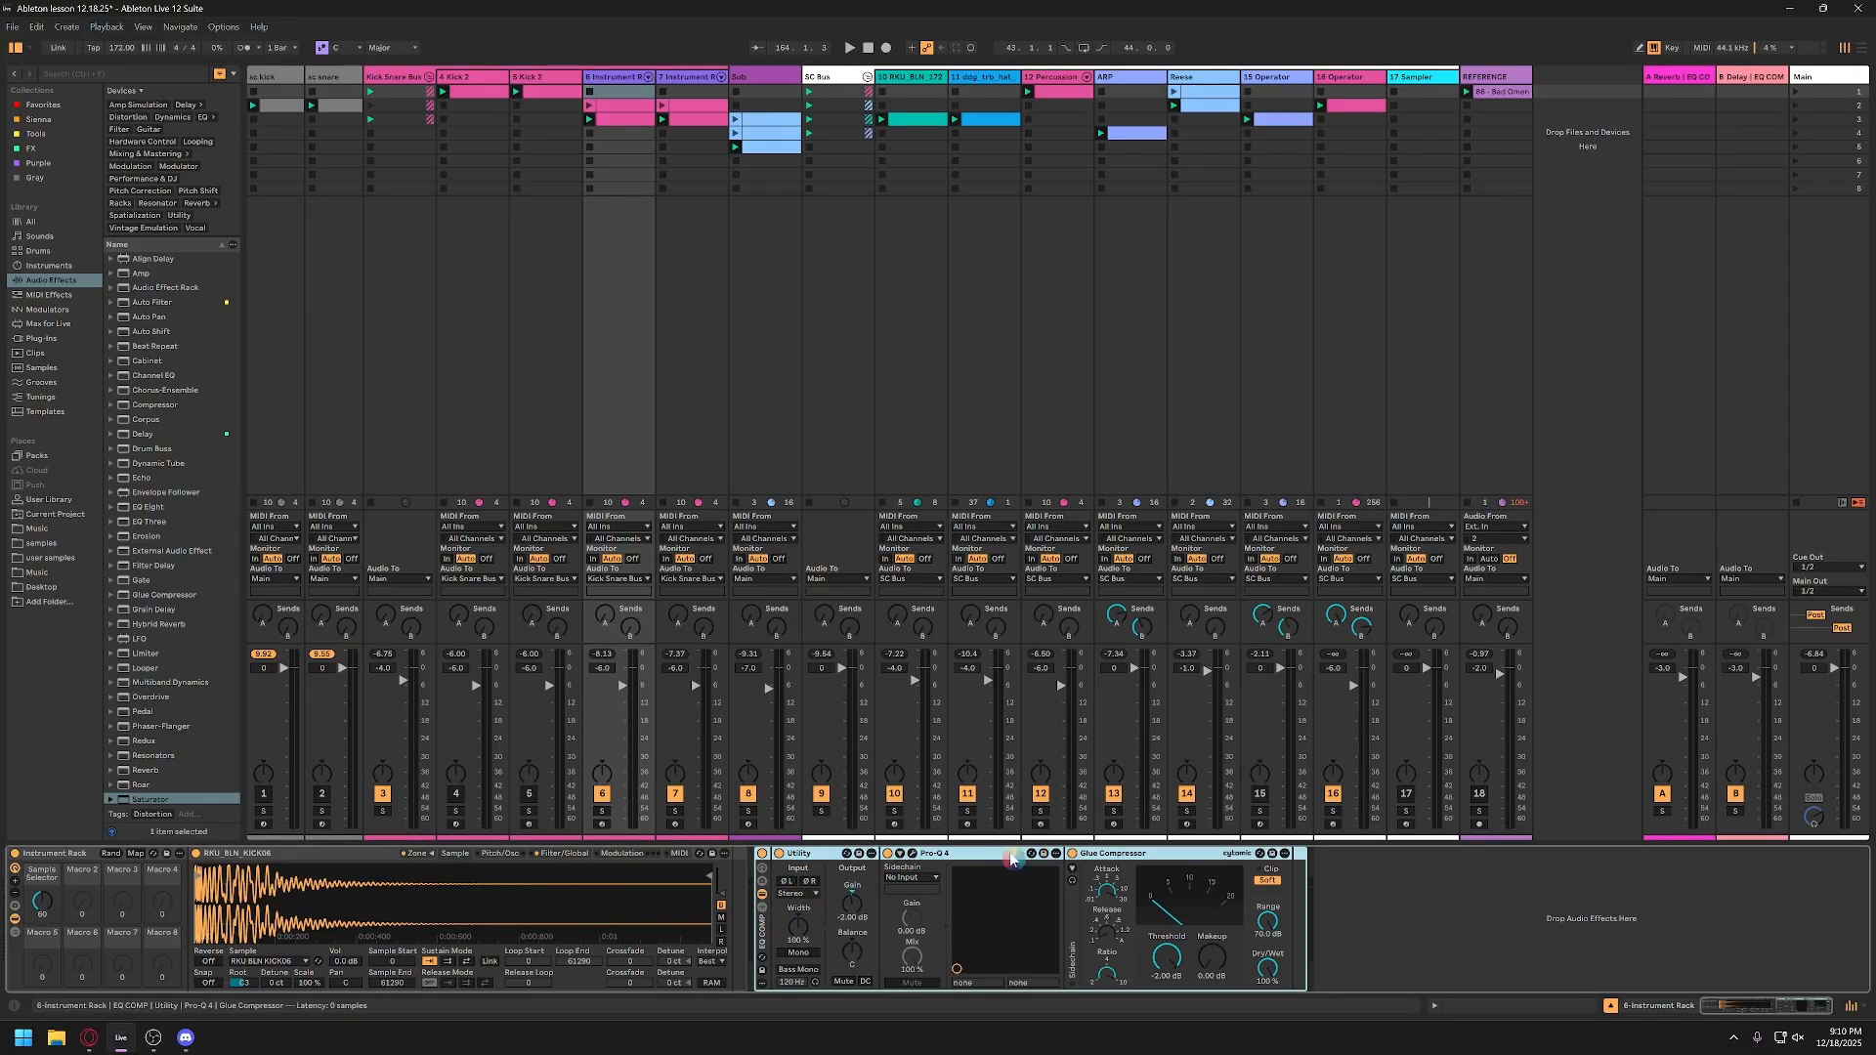
left_click(934, 855)
left_click(913, 855)
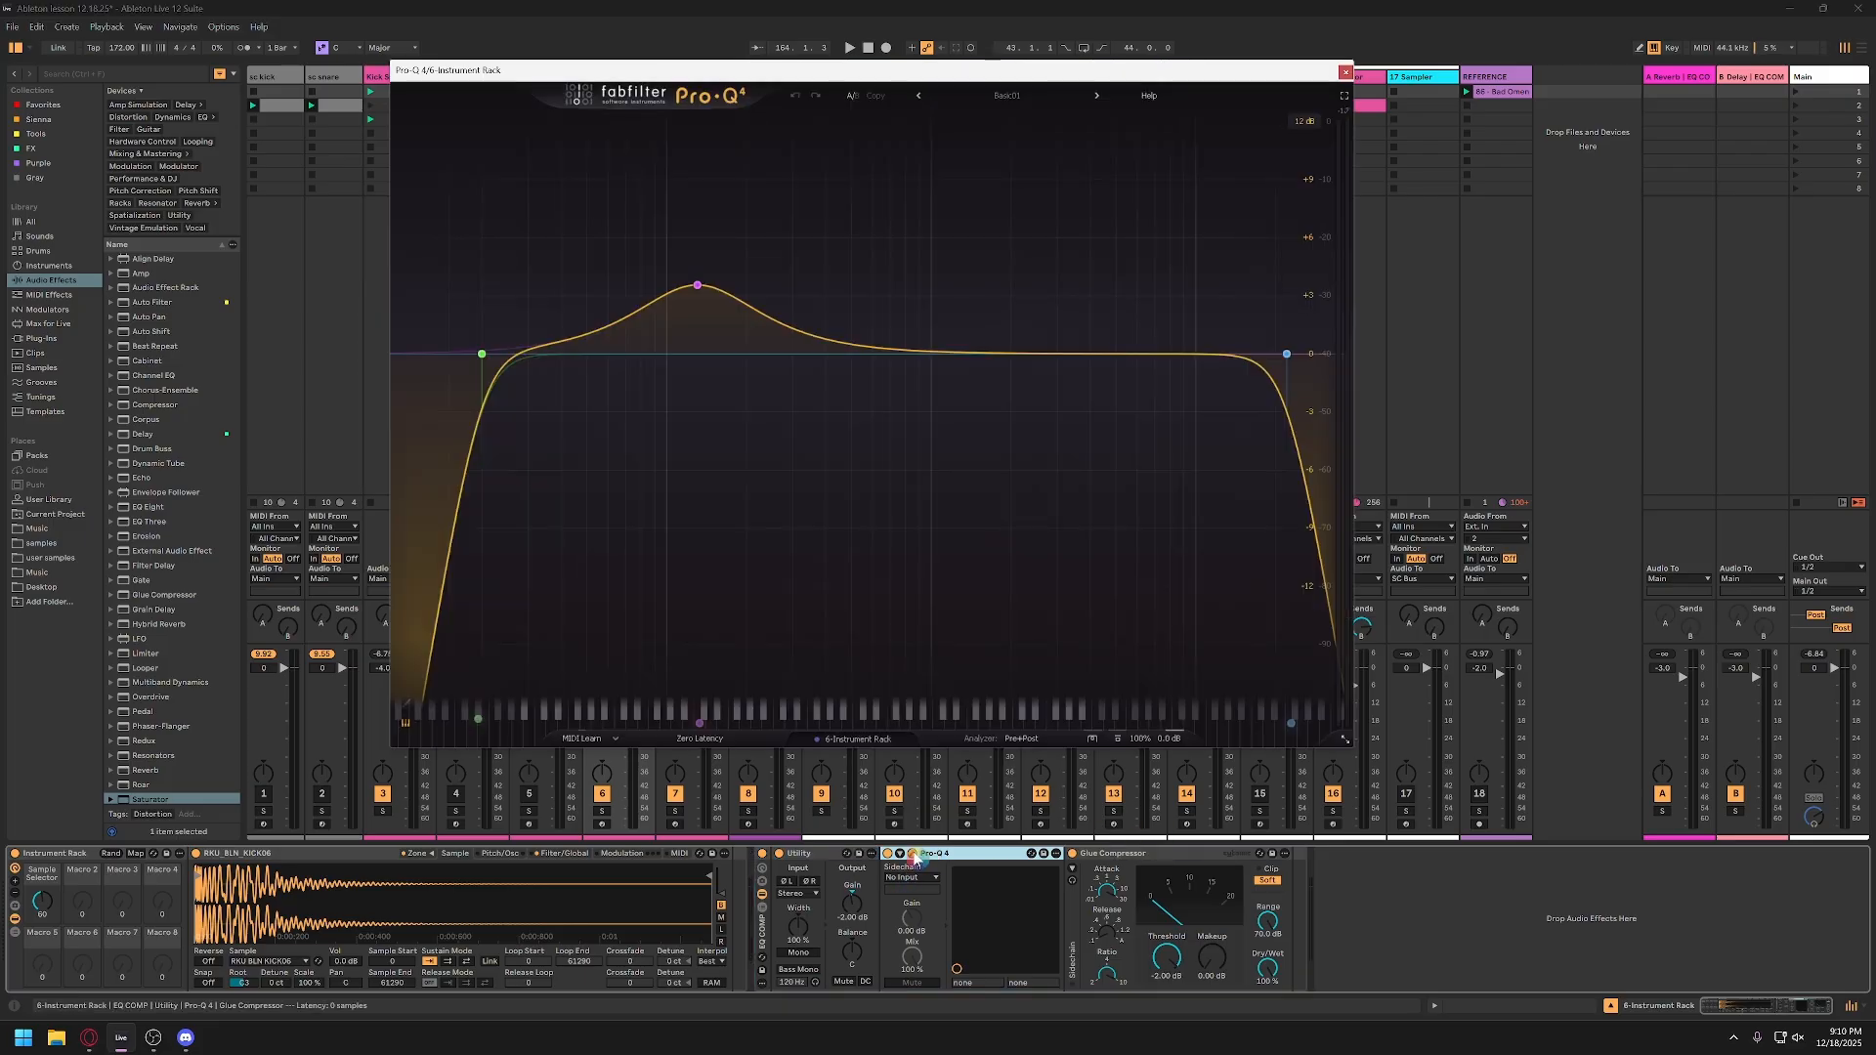
left_click(913, 856)
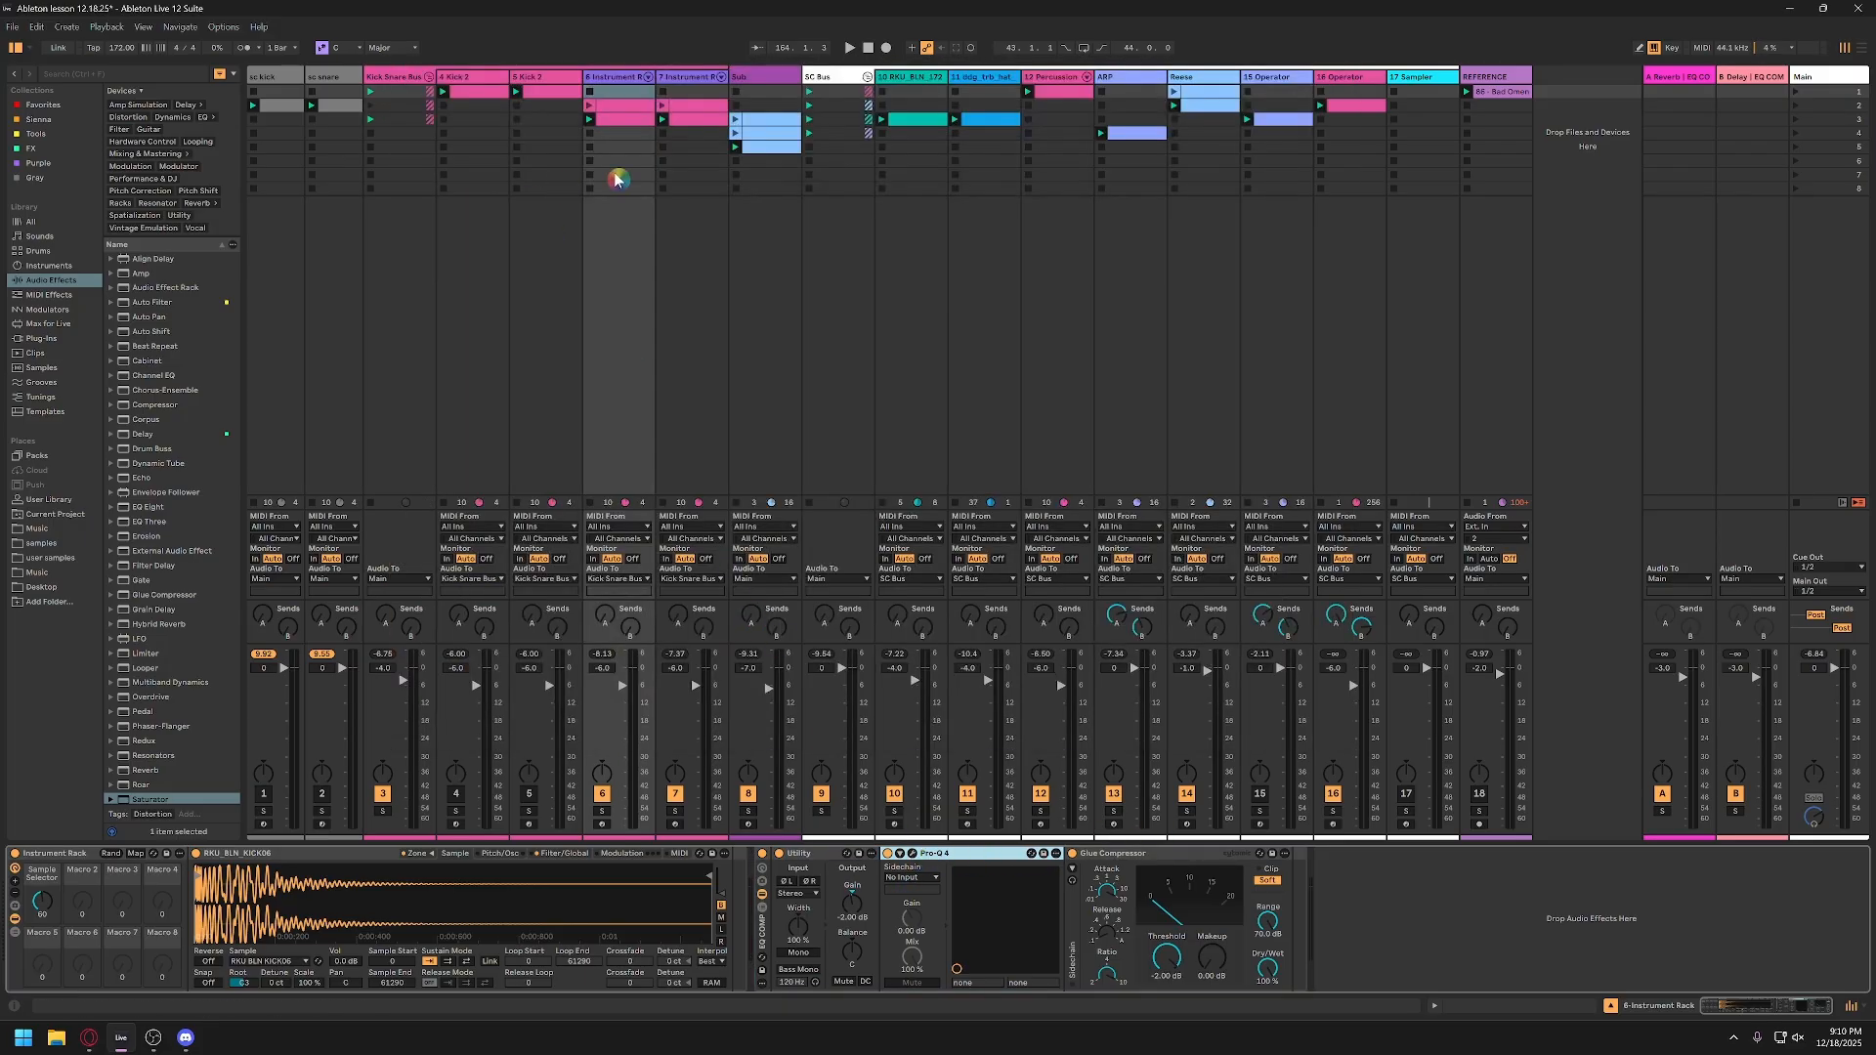
left_click(913, 855)
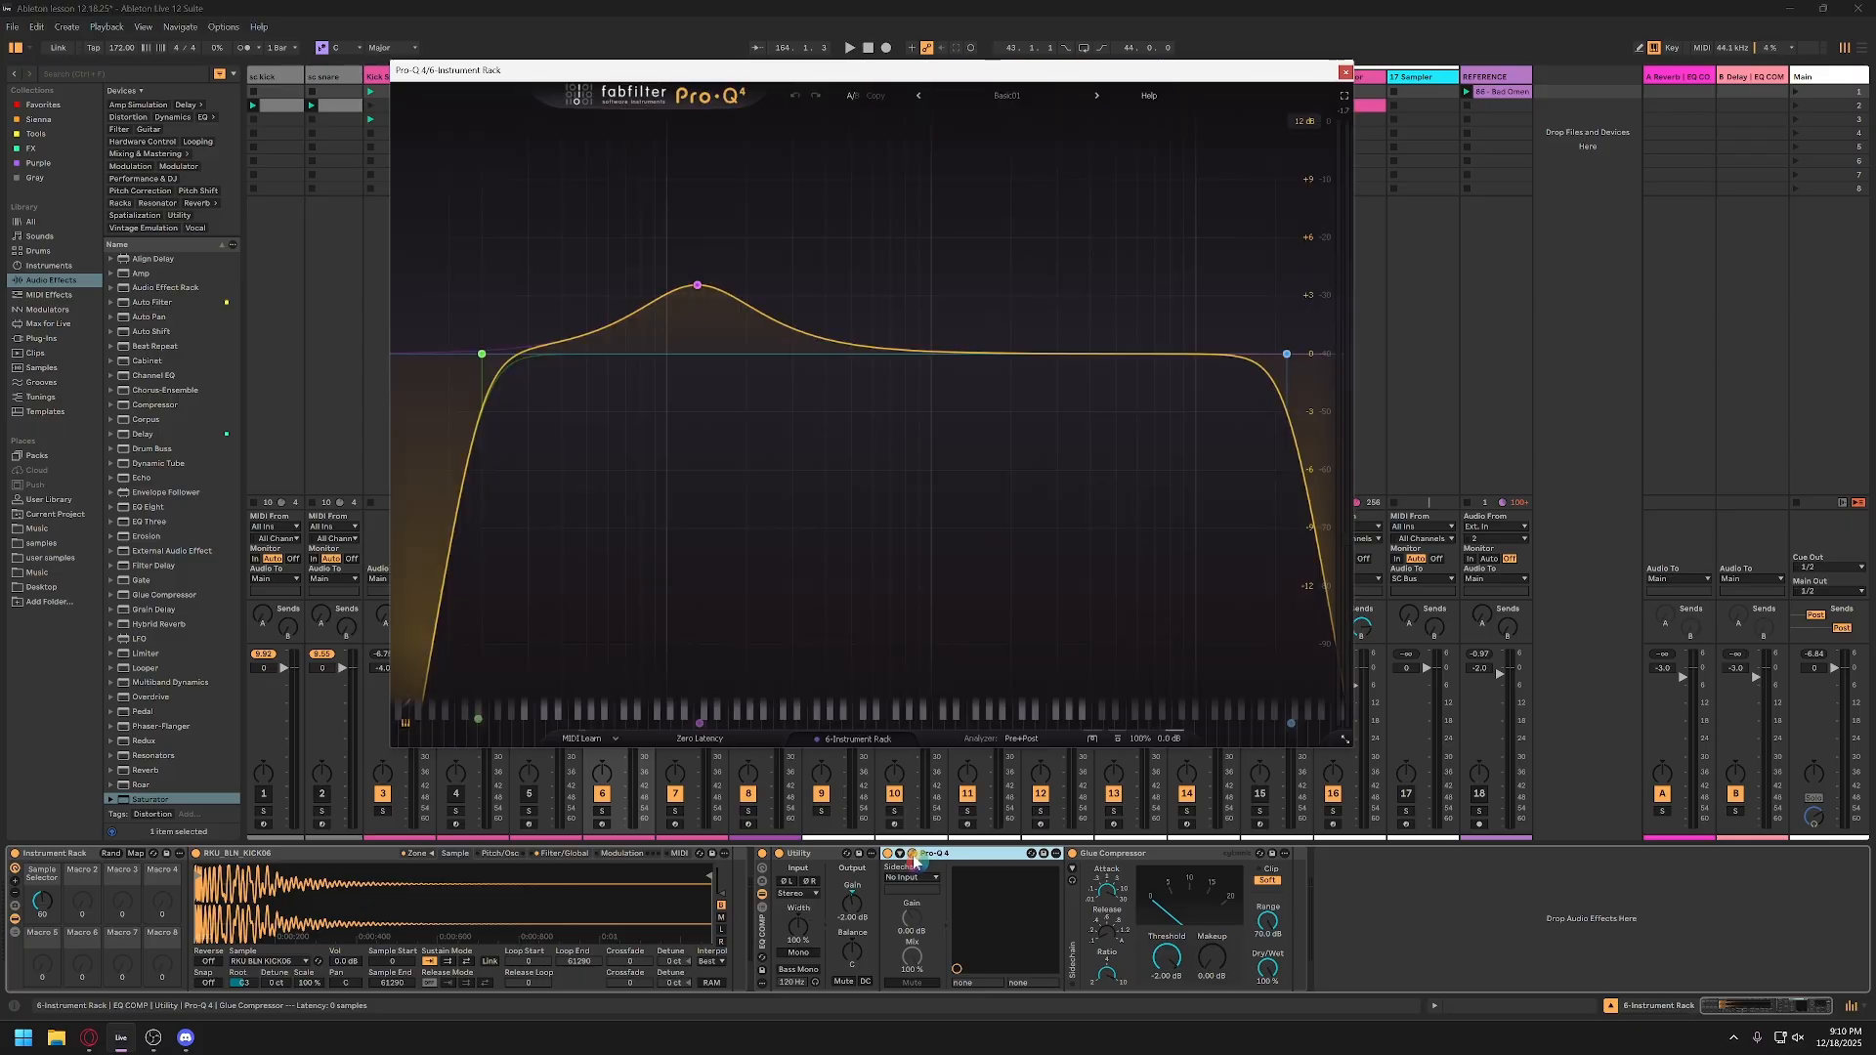
left_click(697, 286)
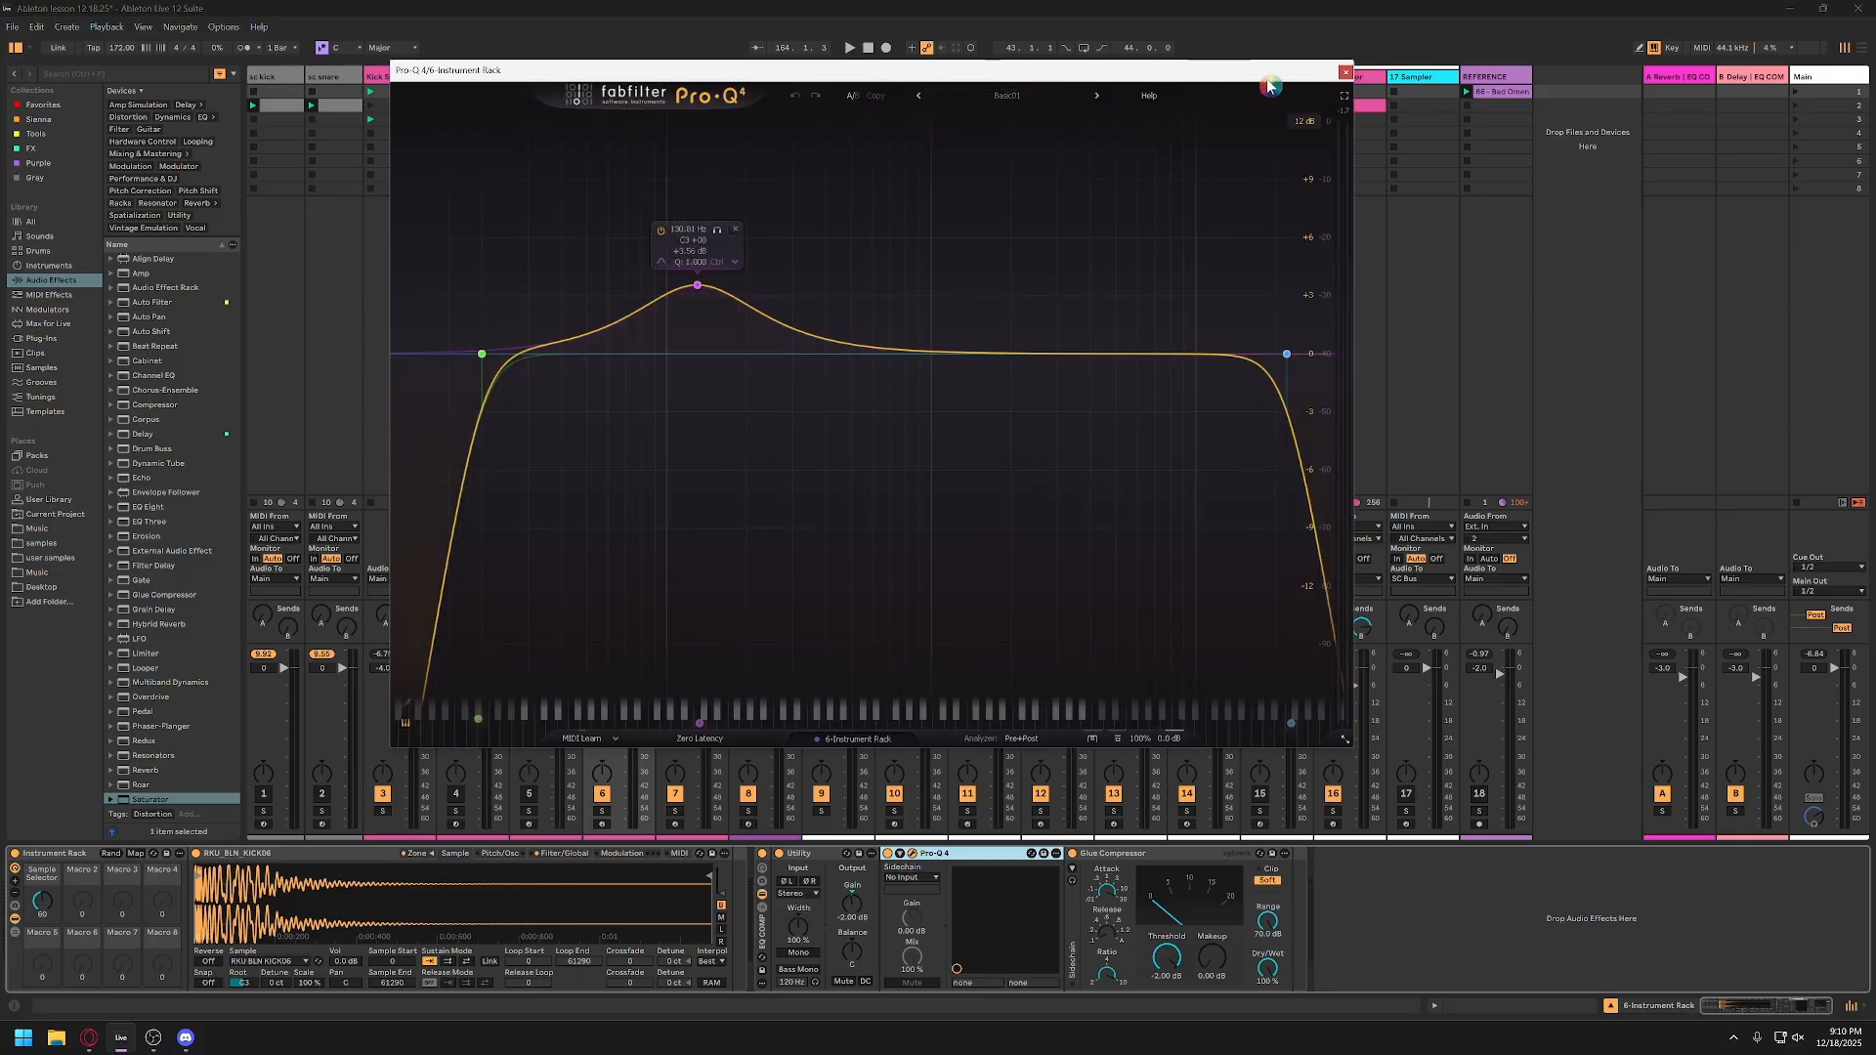
left_click(1346, 72)
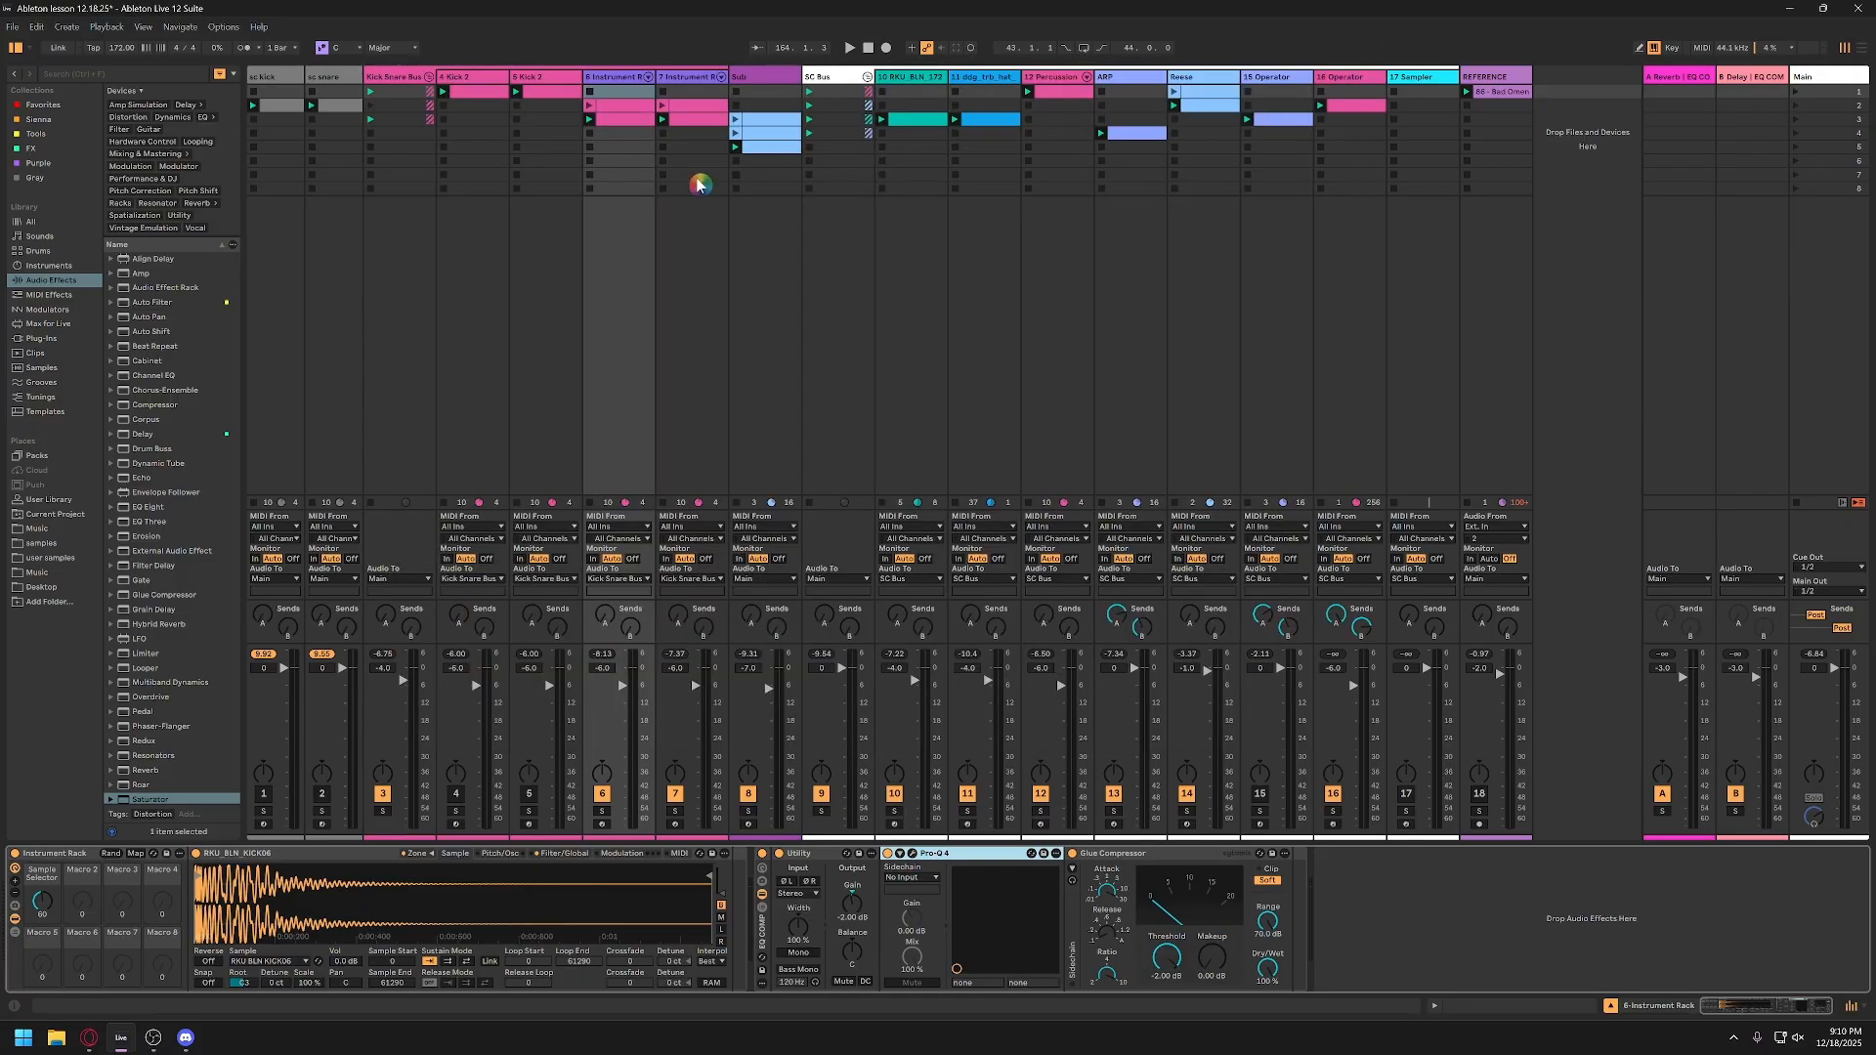
Step: Remove the boosted bell band from track 6's Pro-Q 4, keeping the low and high cuts, and close the plug-in window
left_click(625, 78)
left_click(912, 855)
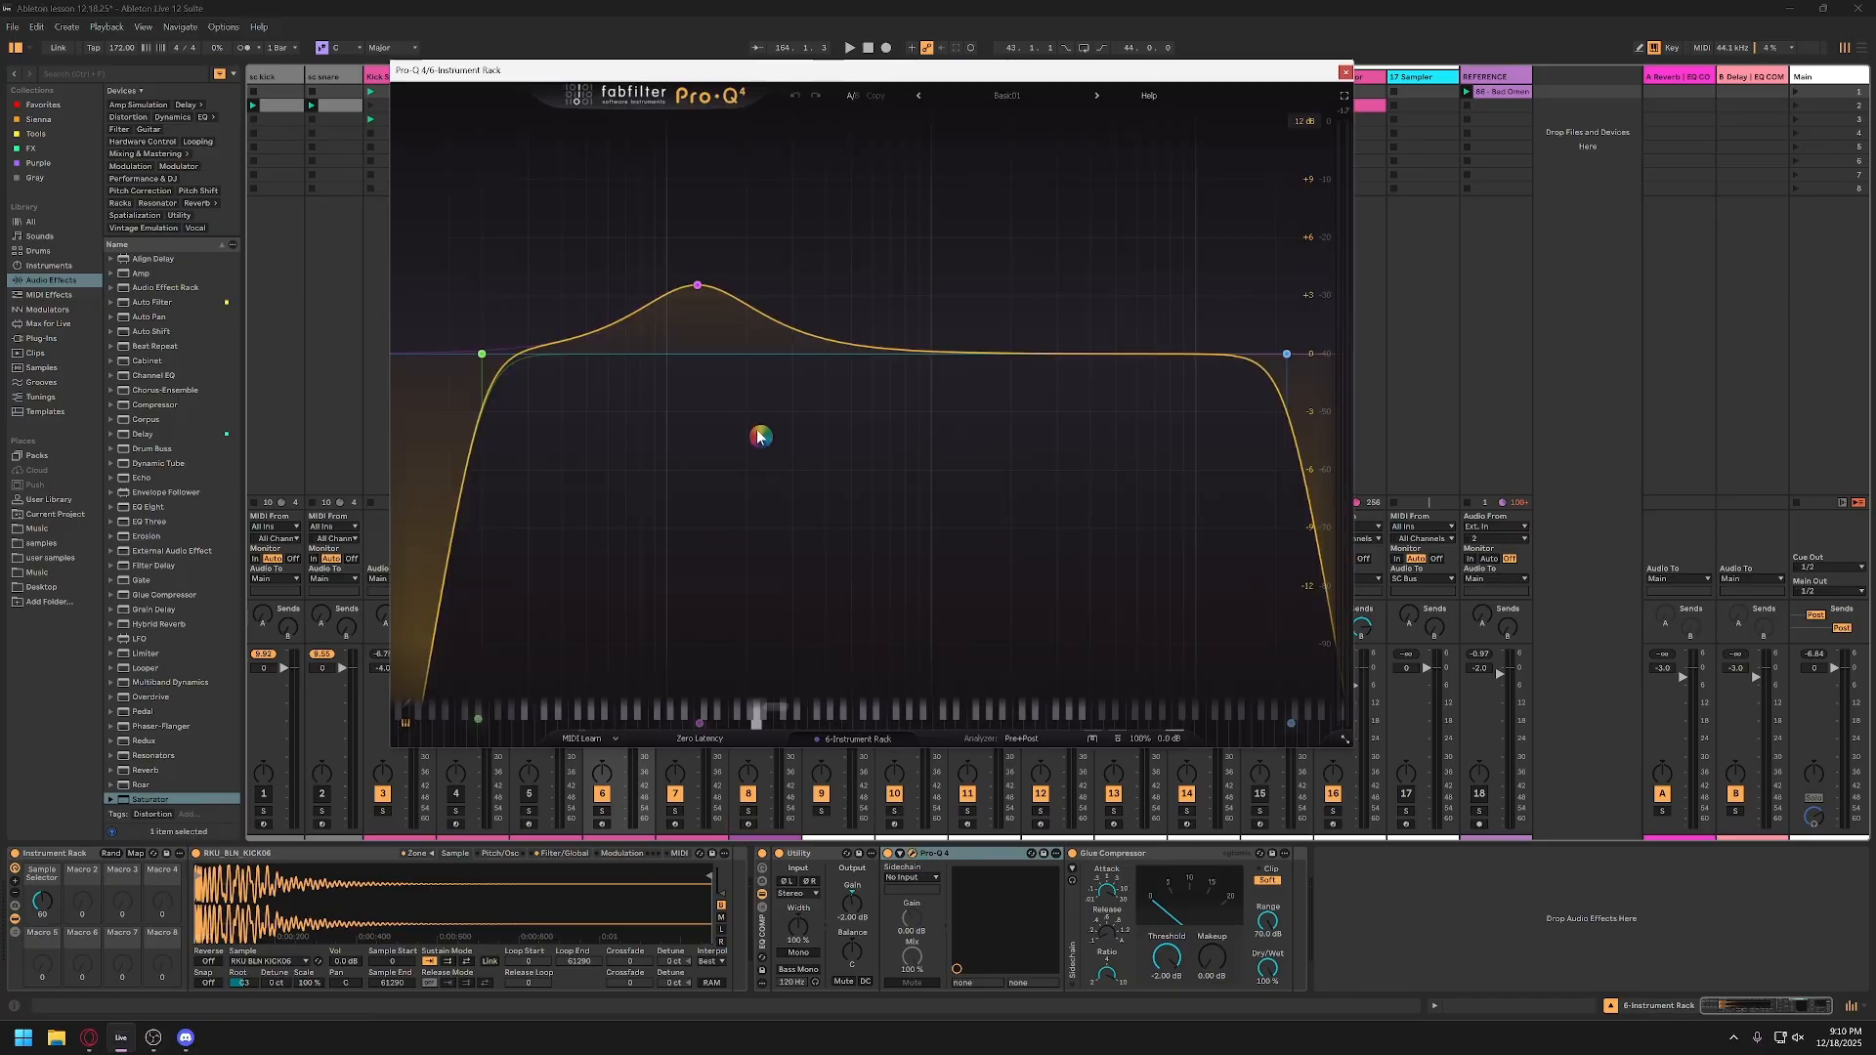
double_click(696, 285)
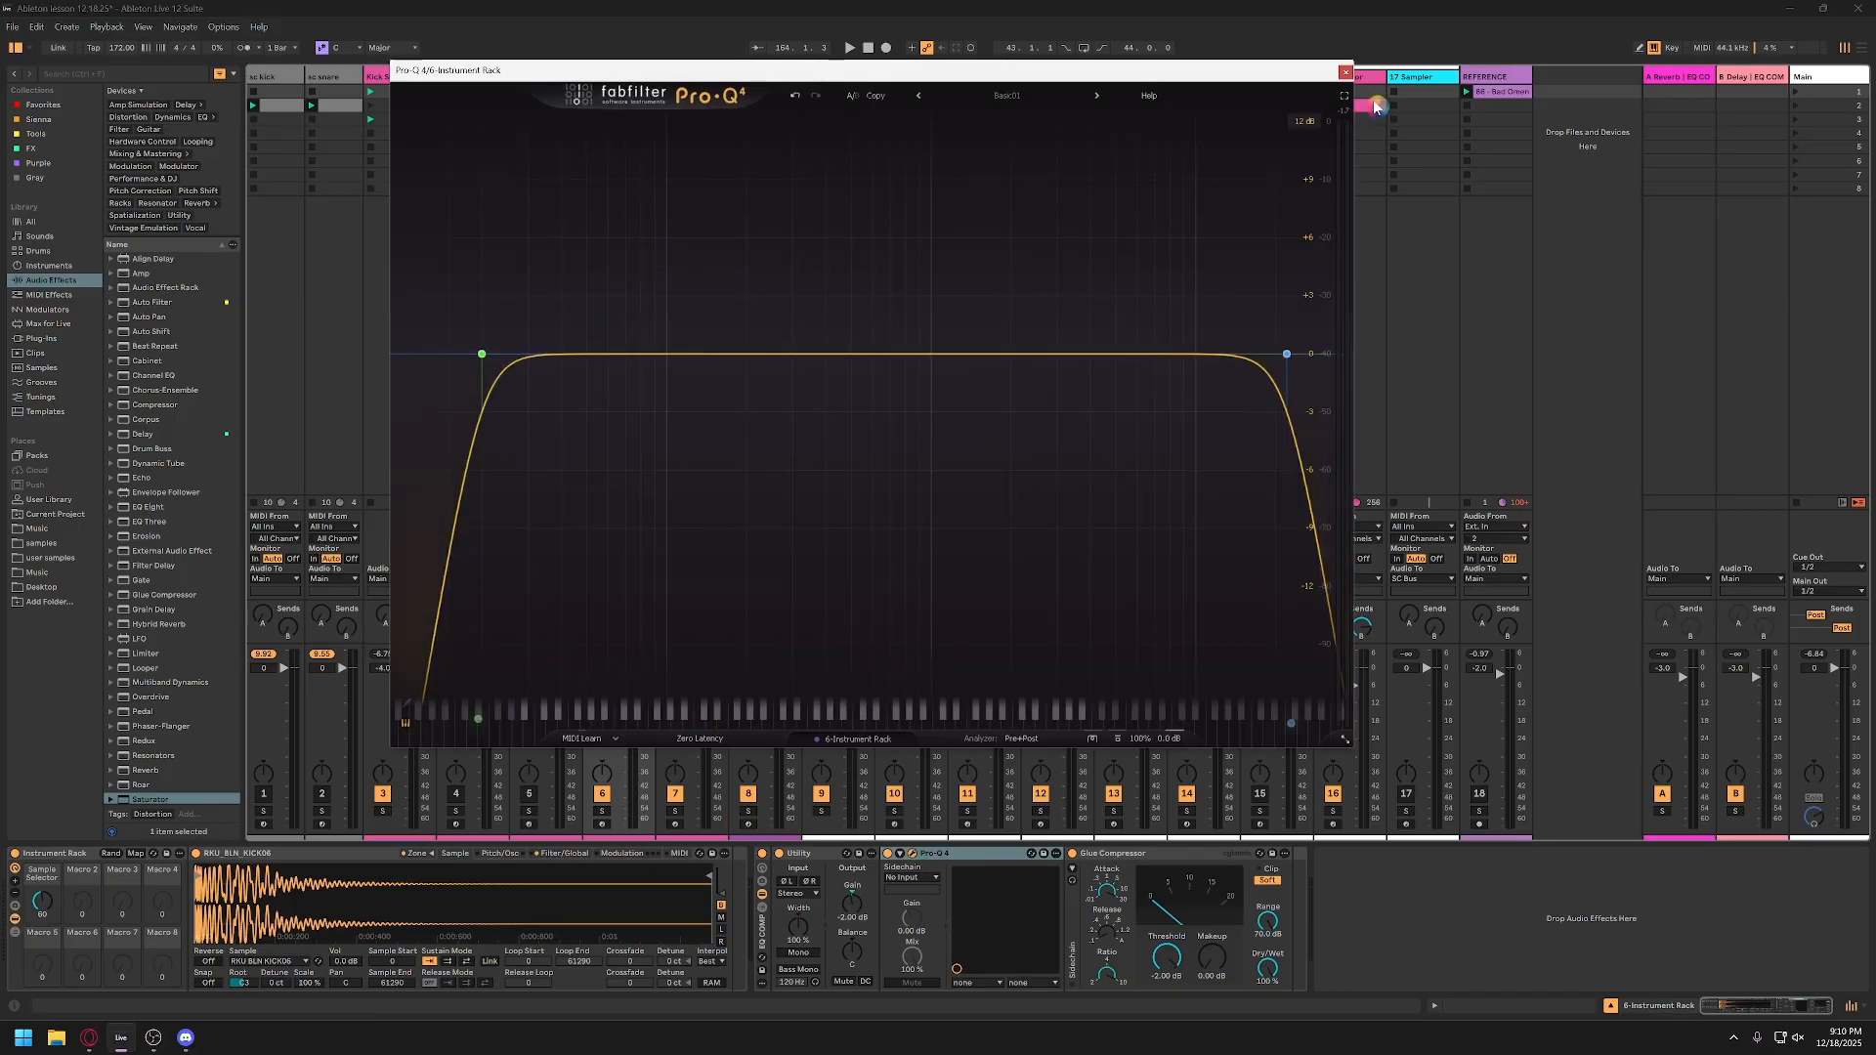
left_click(1347, 72)
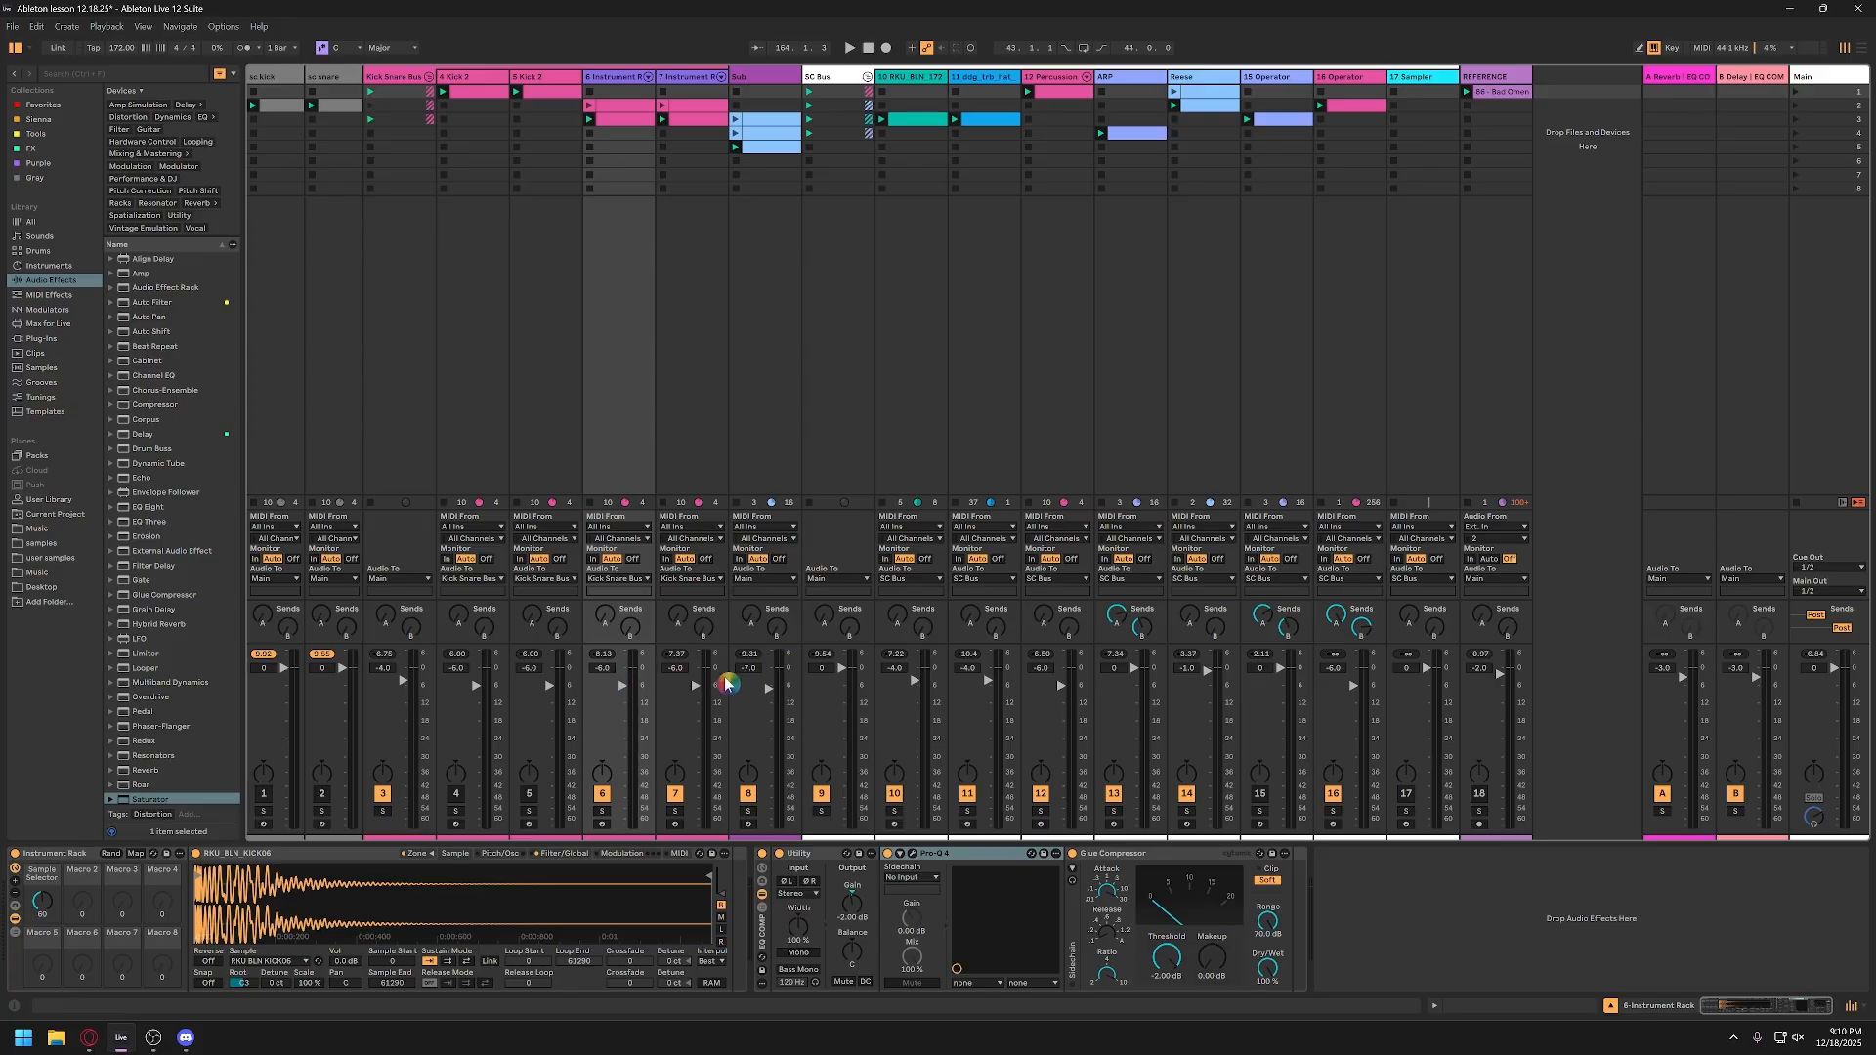
Step: Review the device chains on the Kick Snare Bus, Sub, SC Bus and Main tracks
left_click(414, 80)
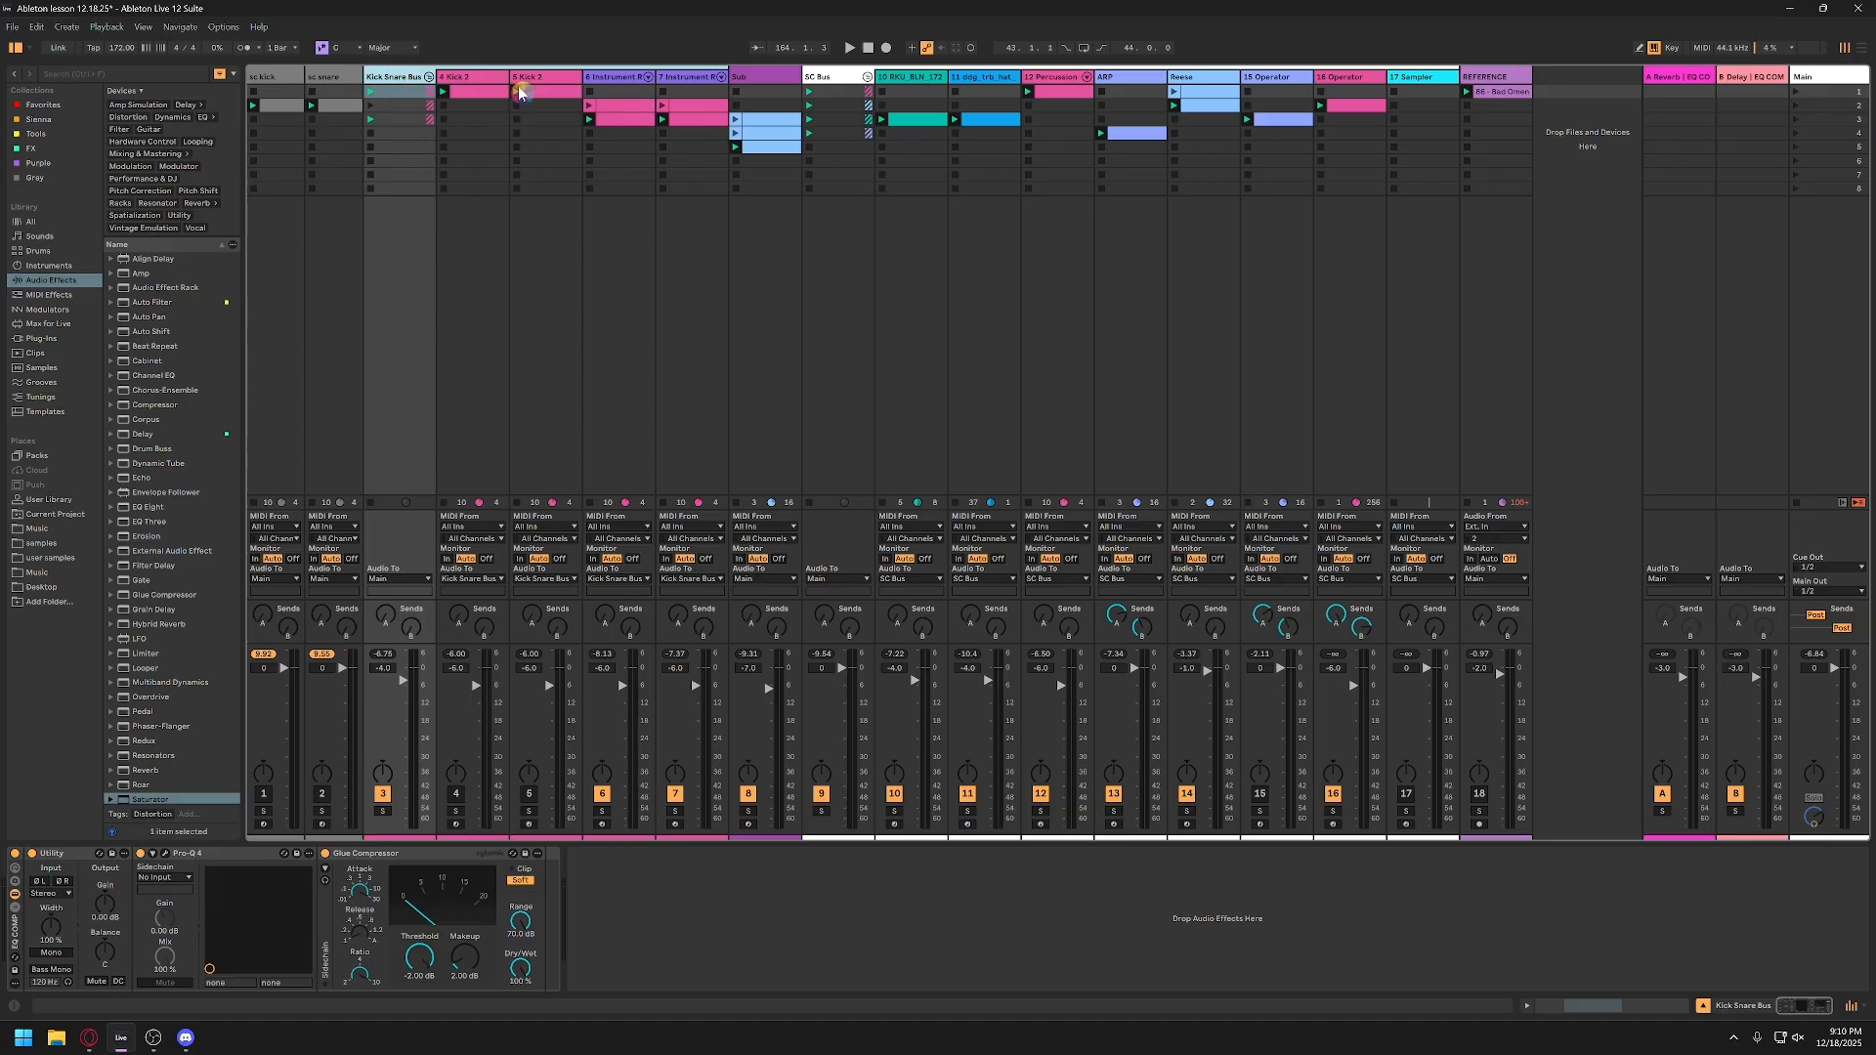
left_click(519, 92)
left_click(764, 95)
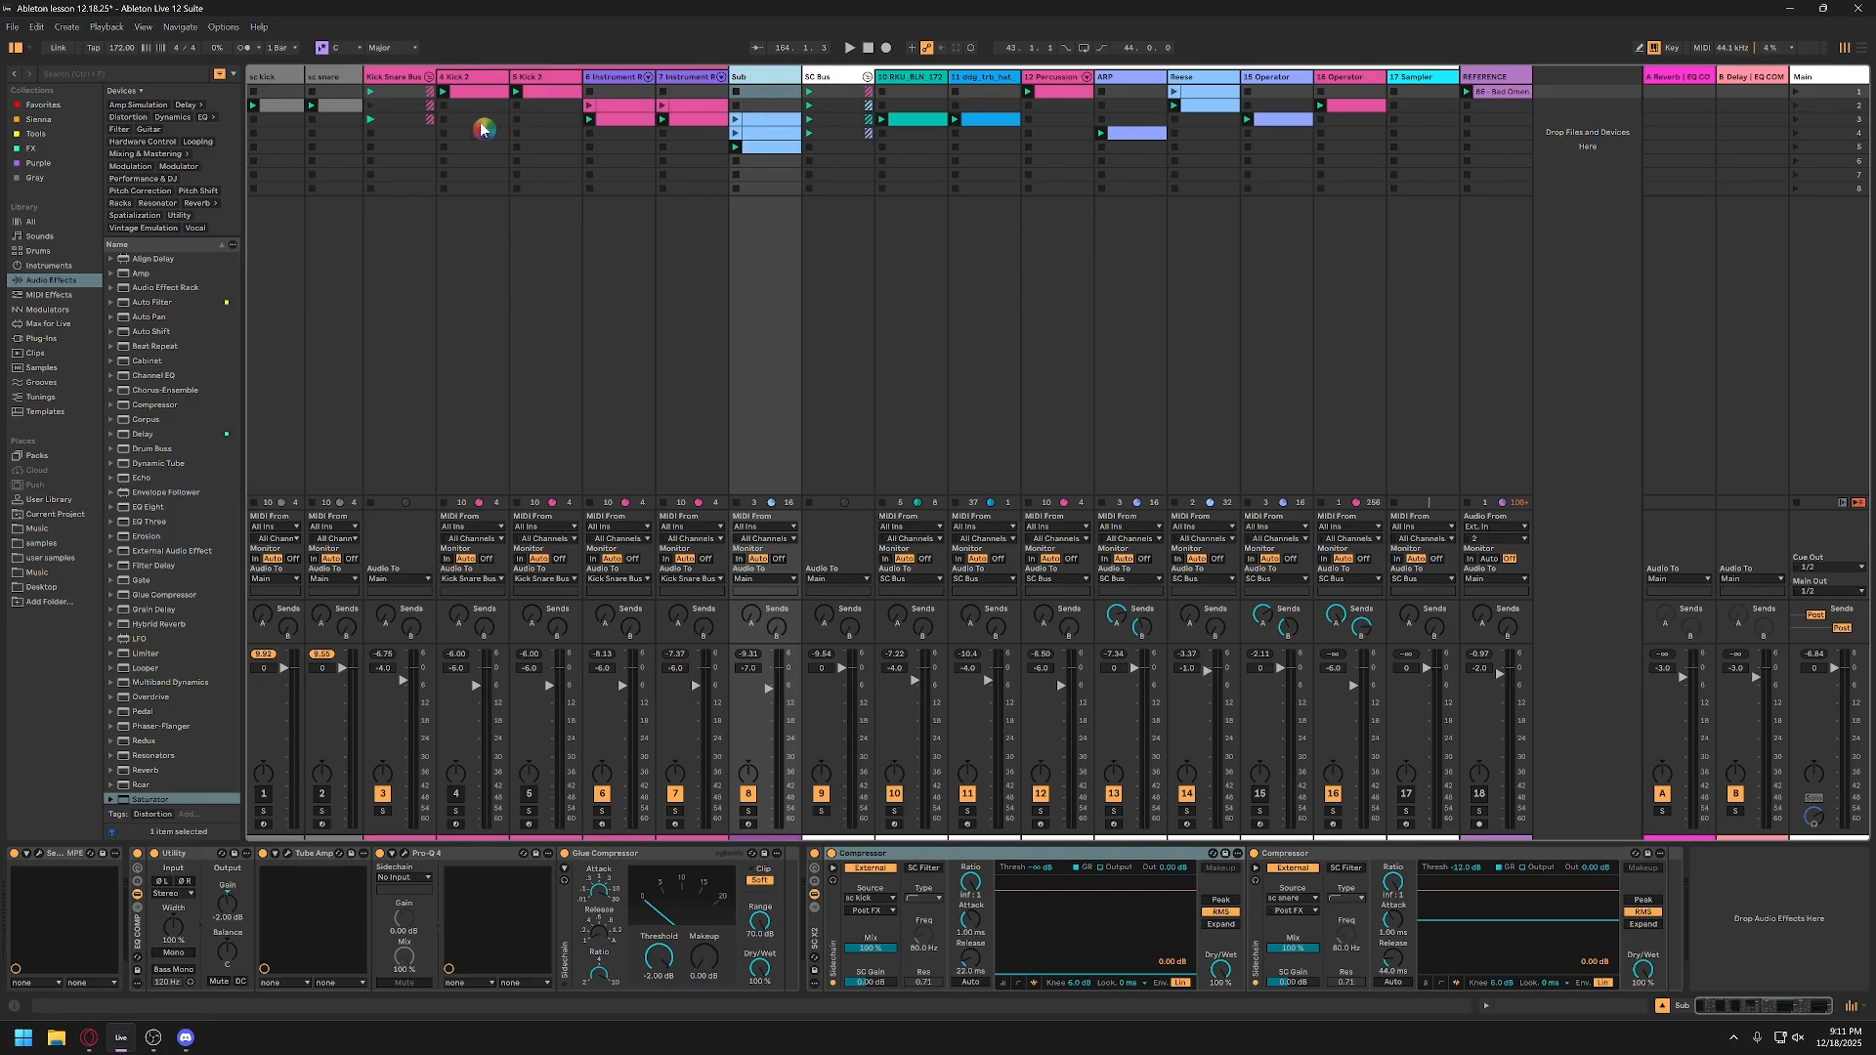
left_click(821, 80)
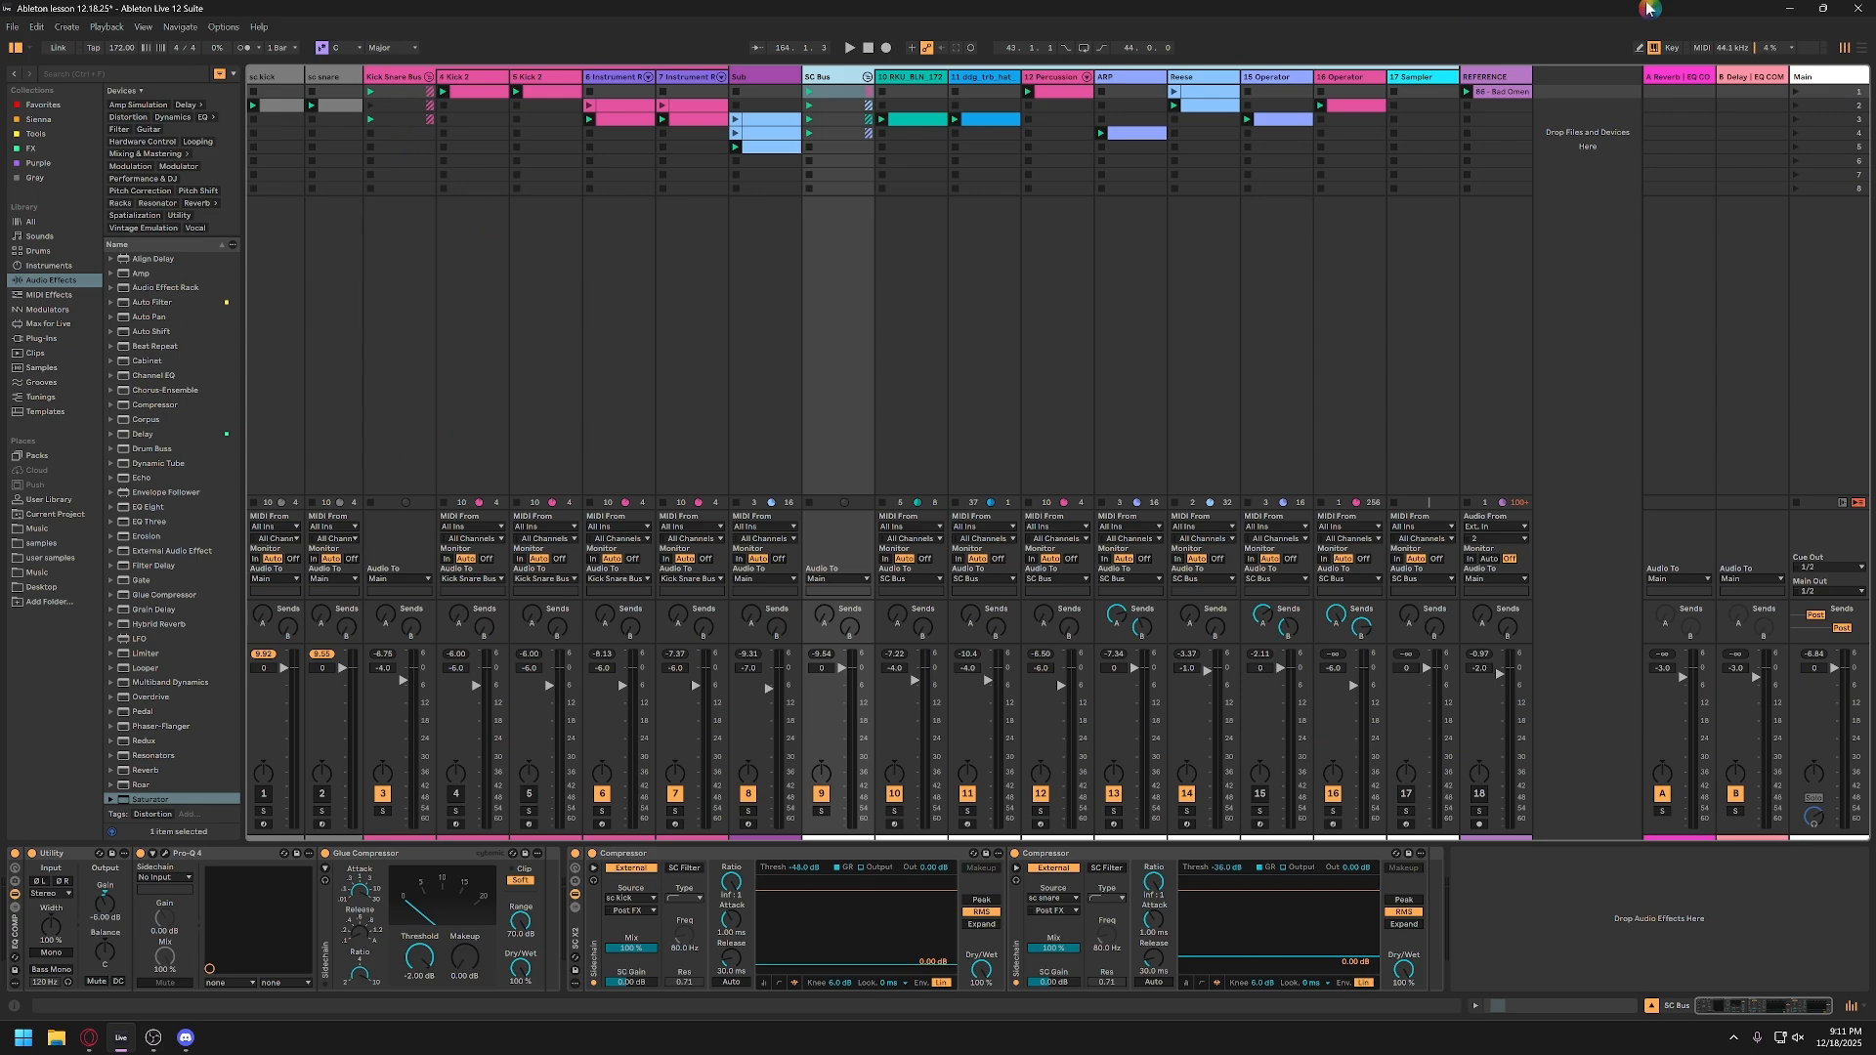
left_click(1803, 76)
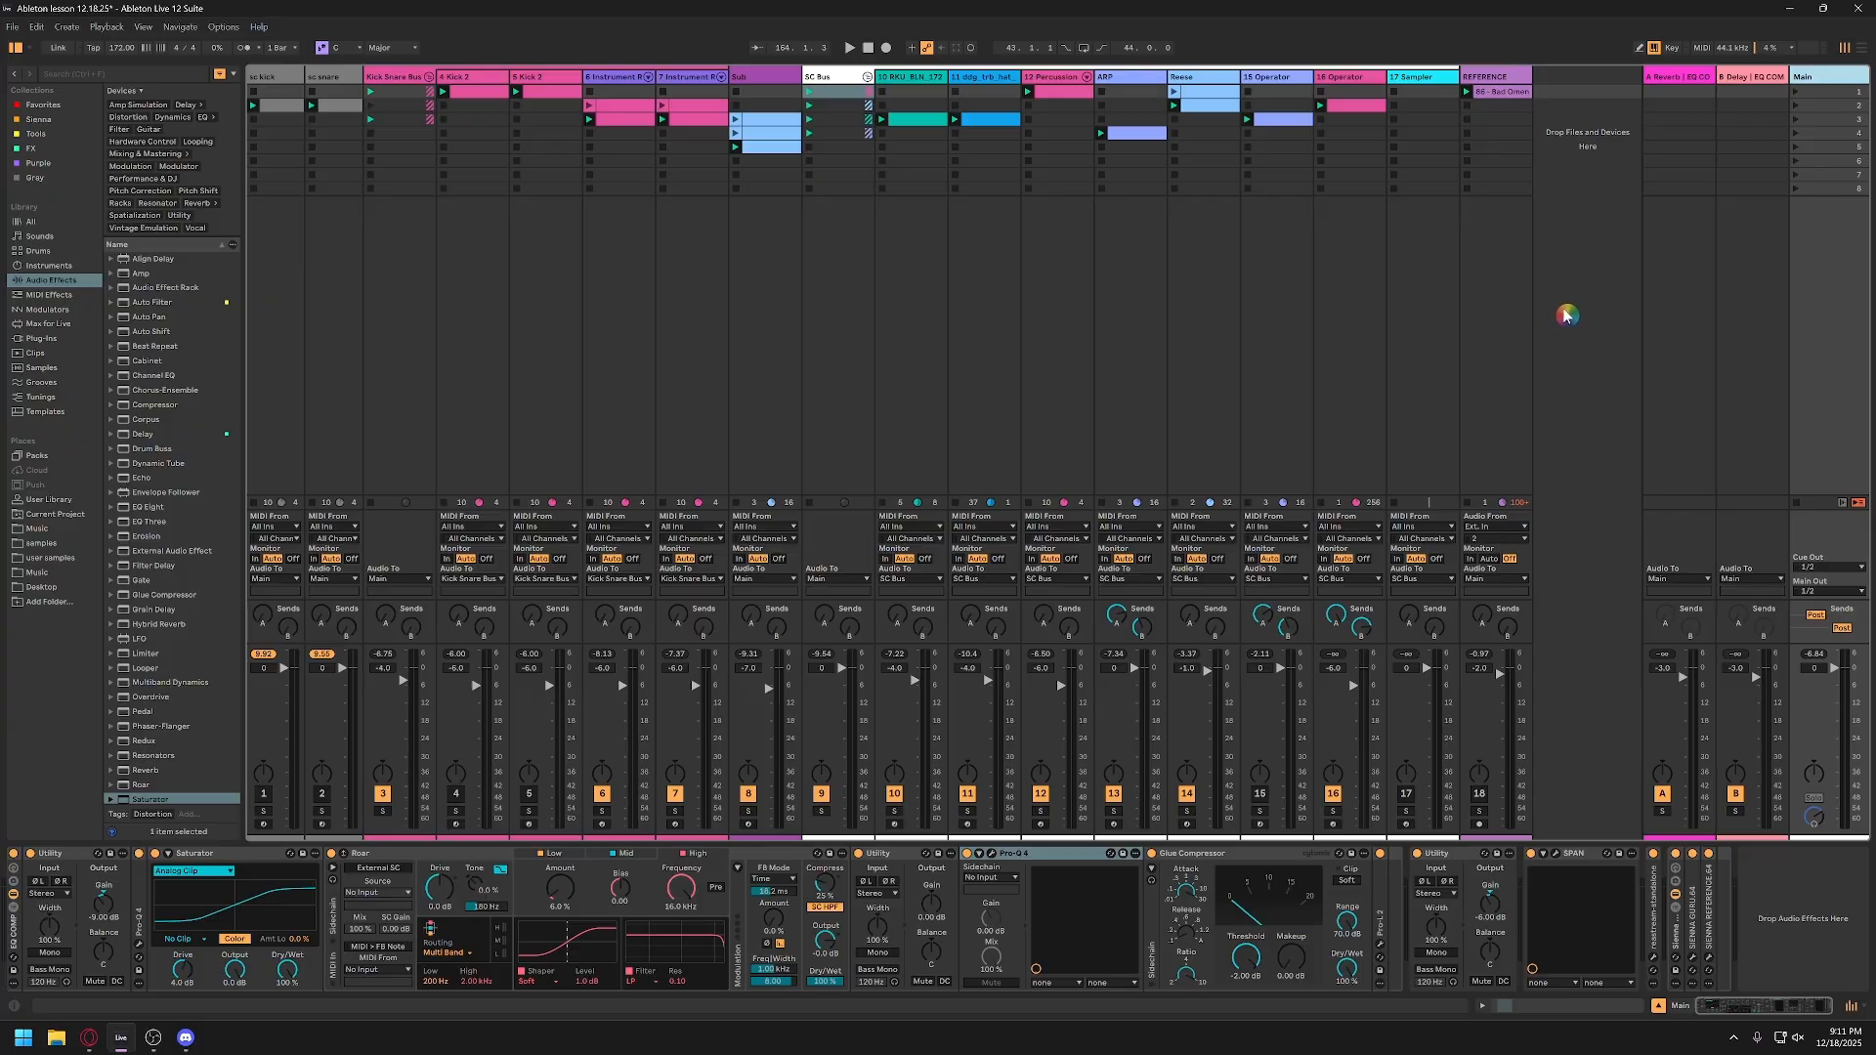
left_click(1572, 352)
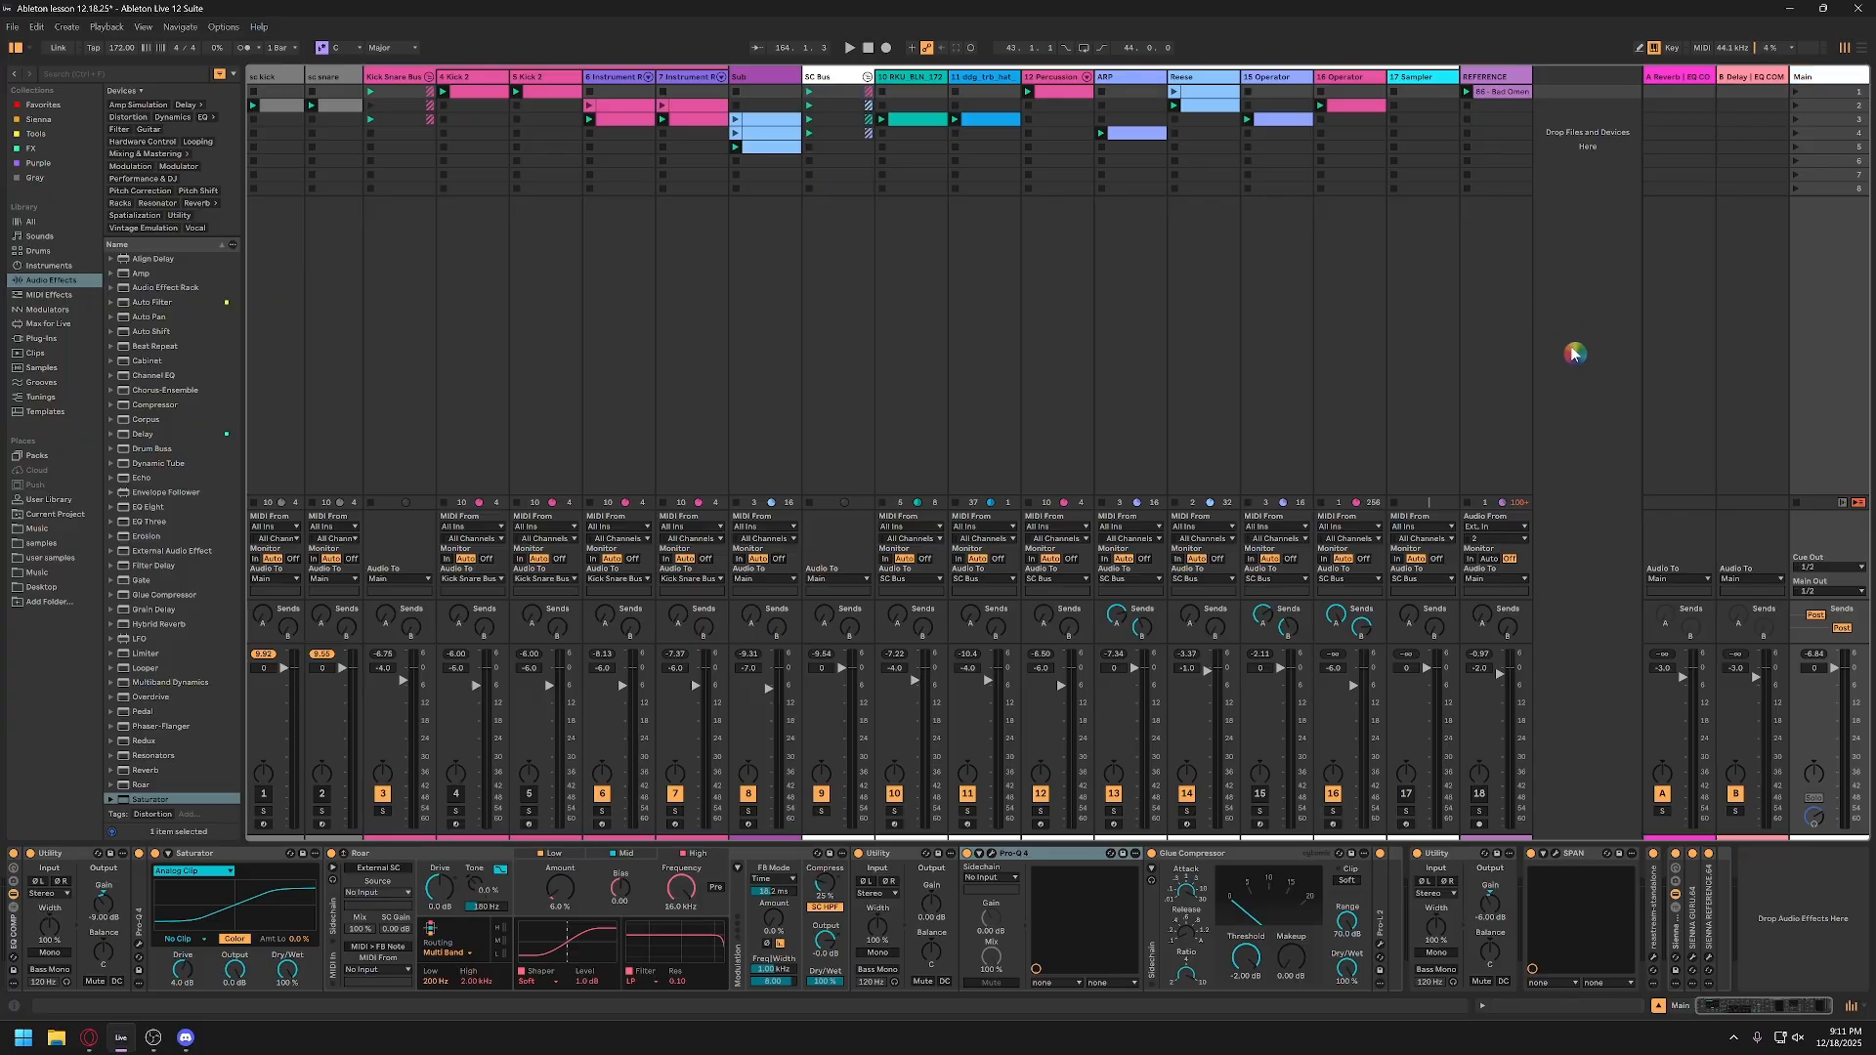